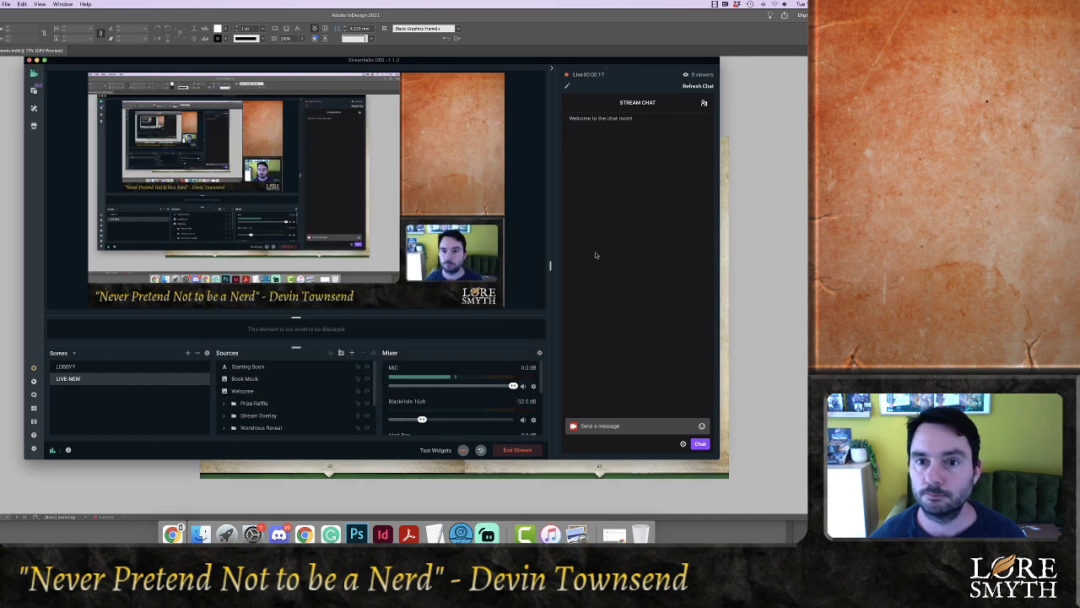
Open the stream info, check its title, game and tags, and submit the update
click(567, 86)
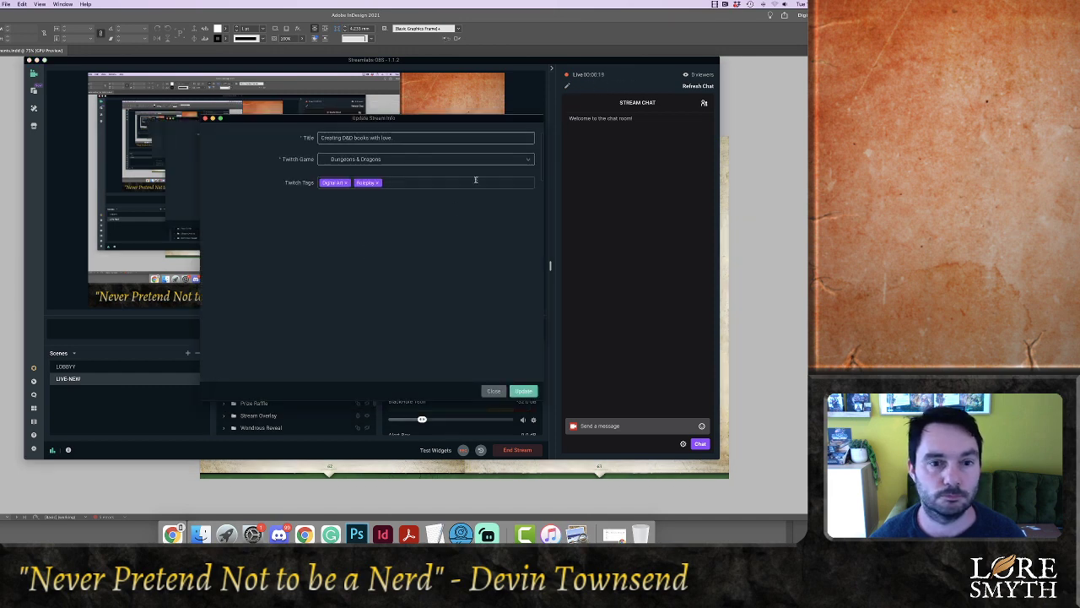
click(513, 392)
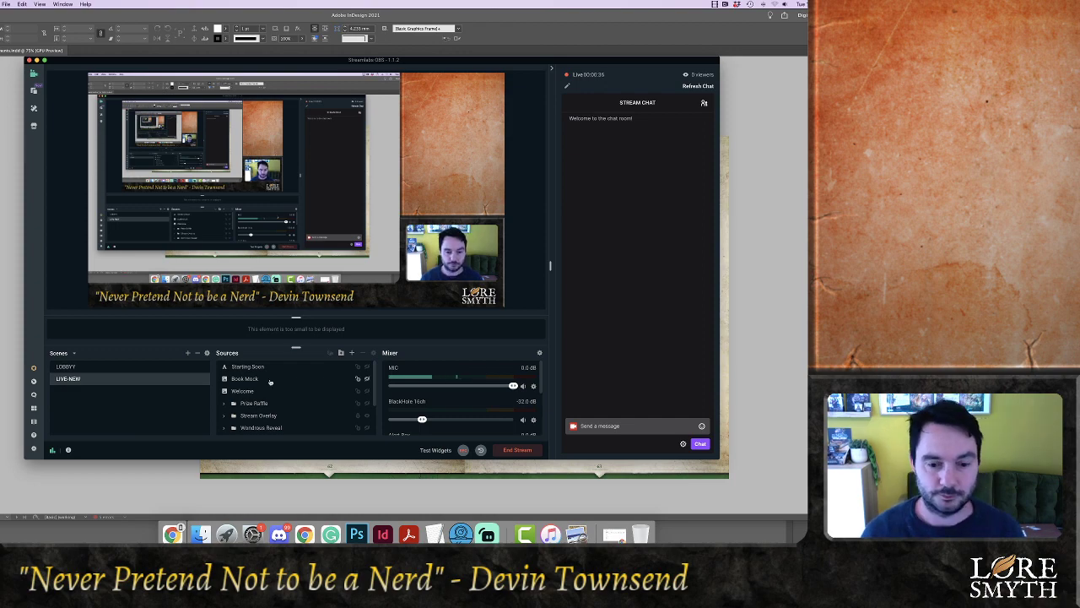
Switch to InDesign and move the Pages and Book panels away from the Forest Discoveries spread
click(383, 534)
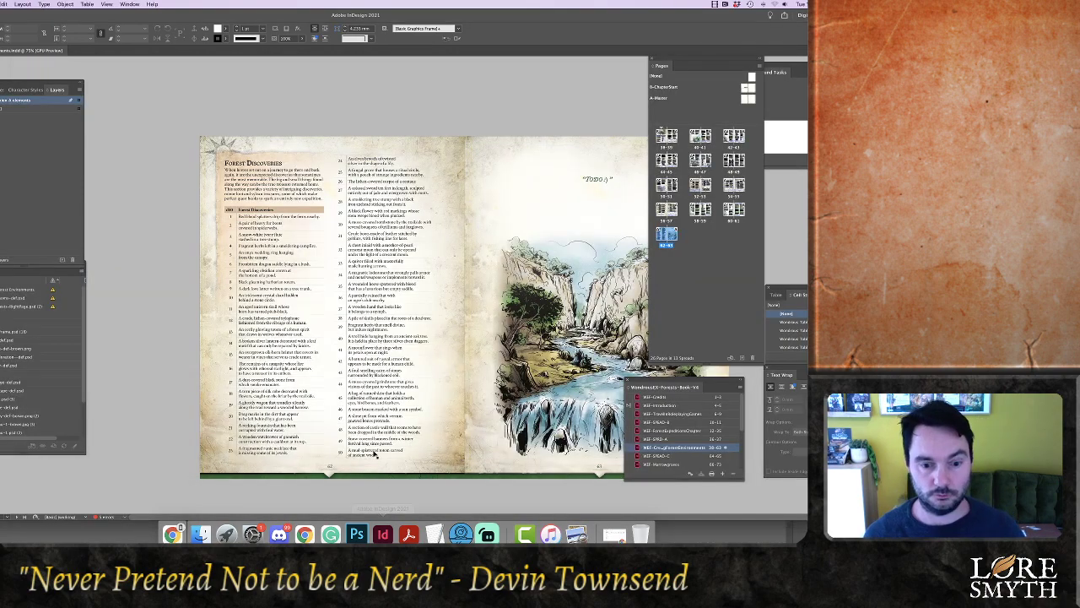
drag(720, 63, 781, 82)
drag(675, 380, 833, 345)
scroll(464, 337, right, 3)
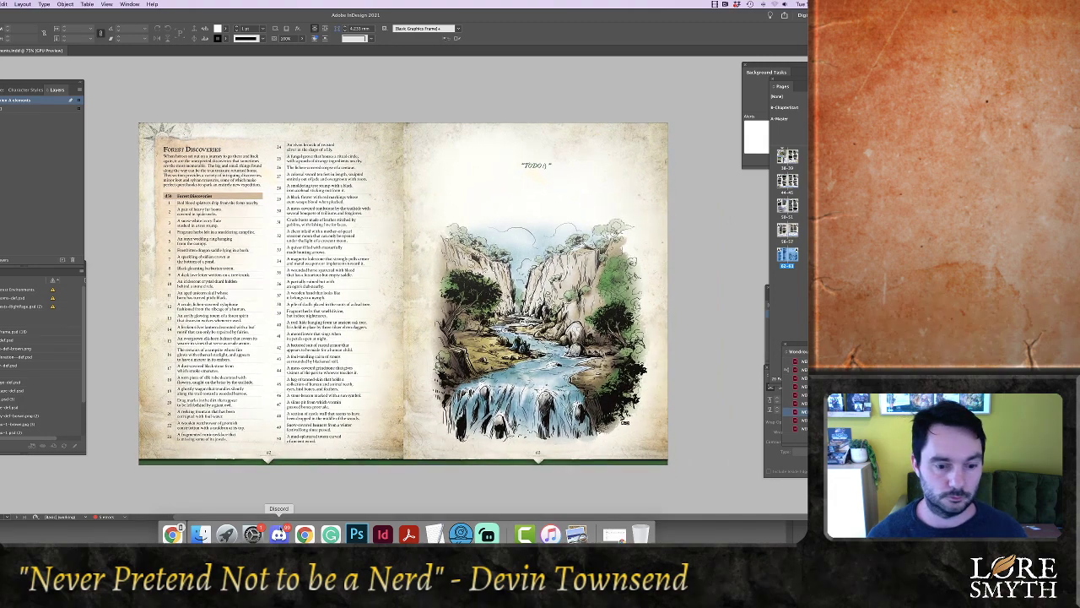
Switch to Discord, open the direct conversation with the poem's writer, and select both stanzas of the poem
click(278, 534)
click(589, 269)
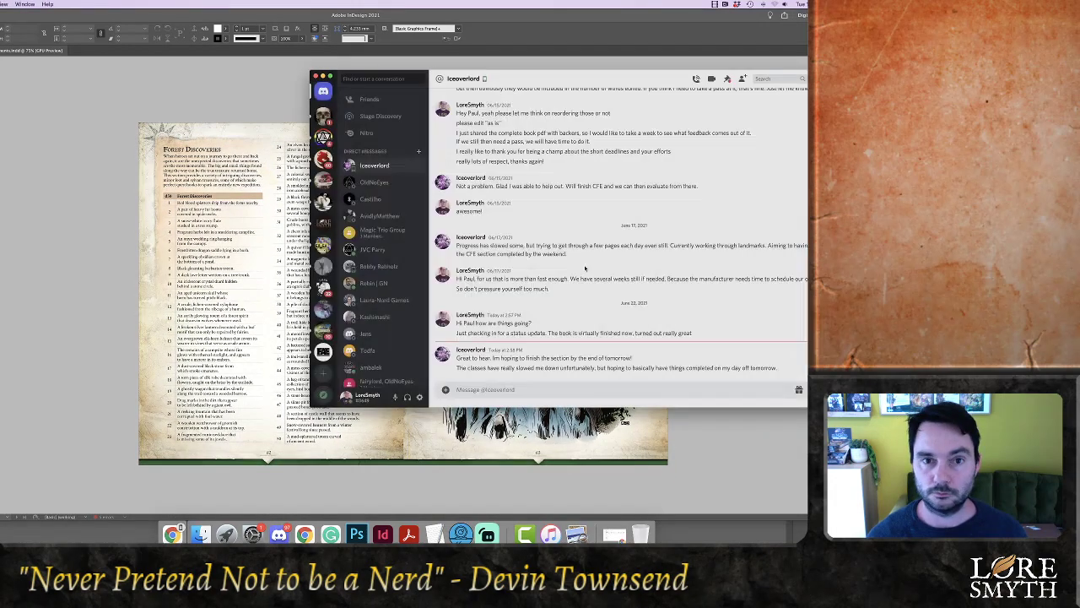
click(380, 250)
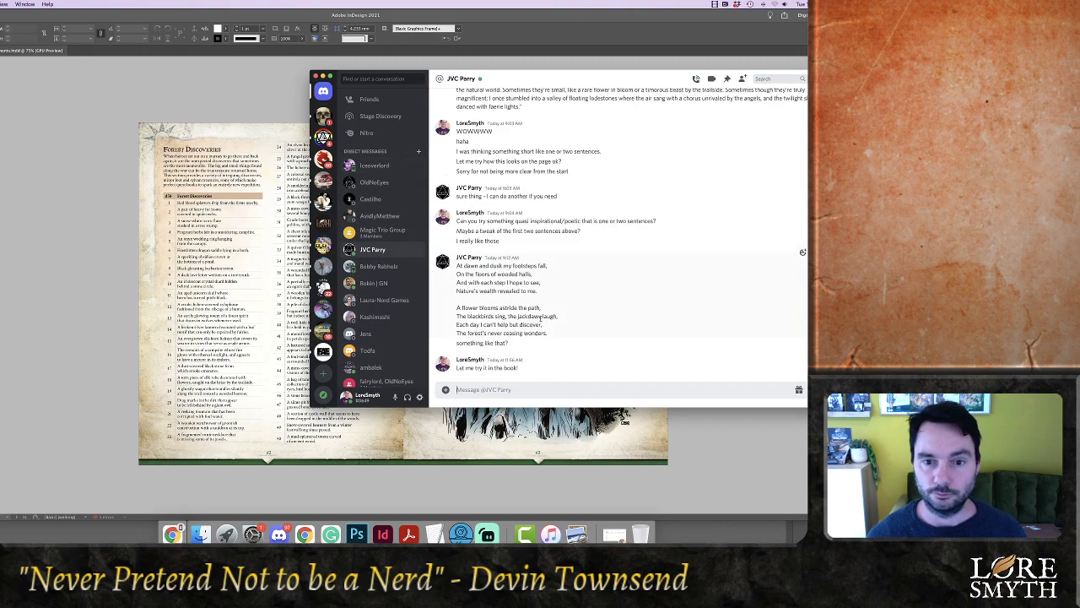
drag(459, 265, 560, 333)
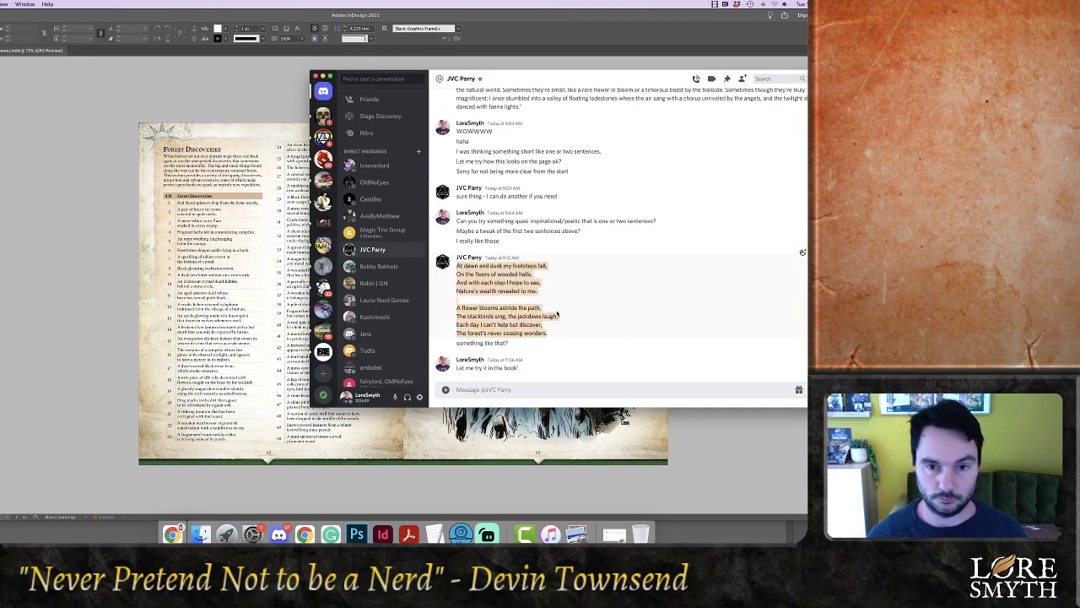
Switch to InDesign and replace the TODO placeholder above the waterfall illustration with the poem's first four lines in quotation marks
click(383, 534)
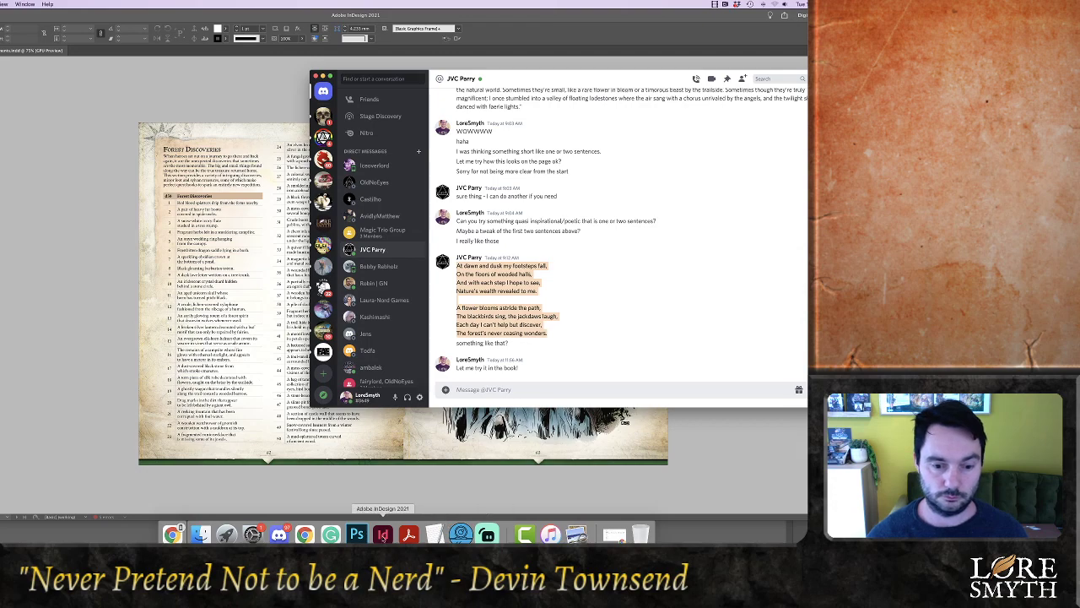
double_click(535, 167)
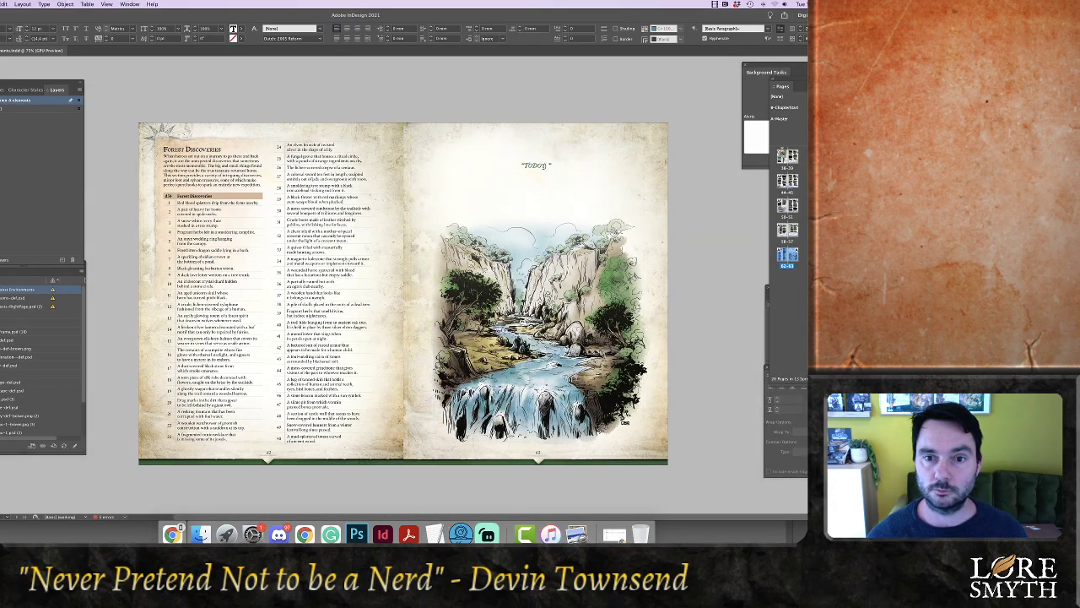
key(Escape)
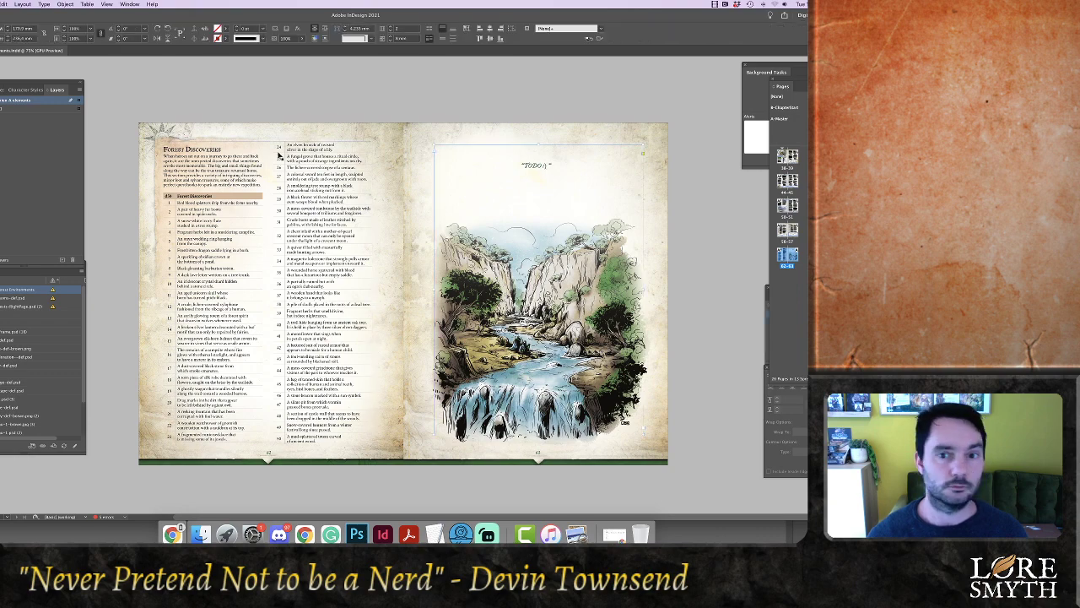
click(580, 170)
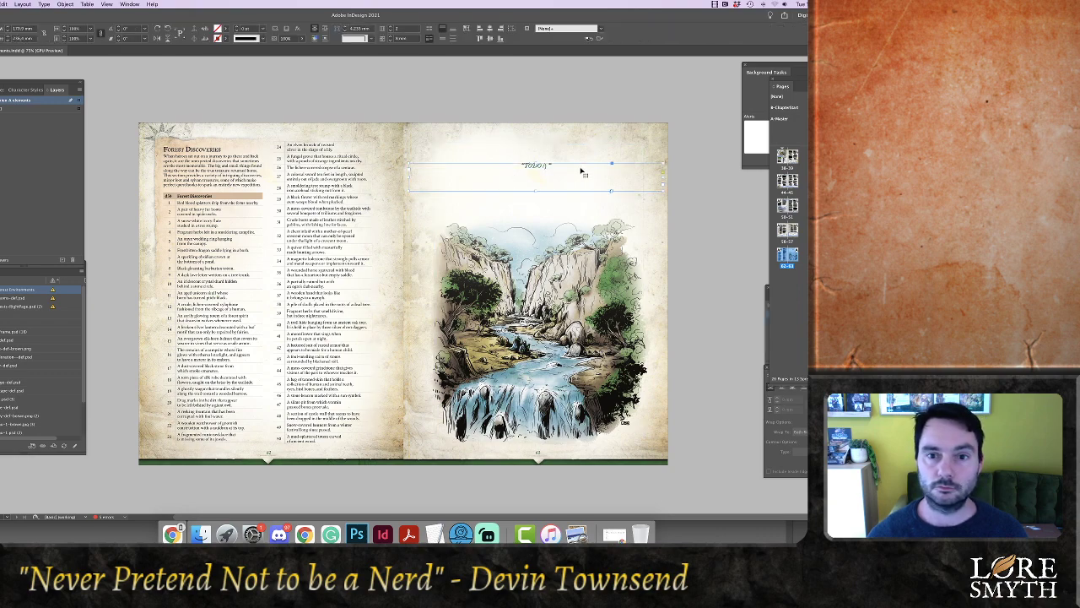
double_click(543, 166)
double_click(542, 167)
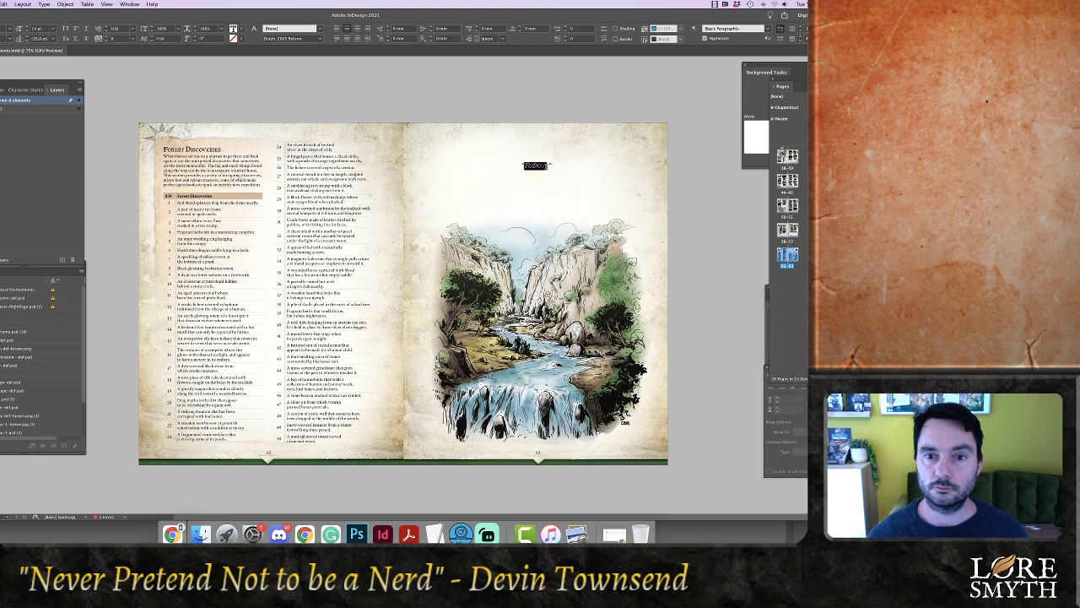
text("At dawn and dusk my footsteps fall, On the floors of wooded halls, And with each step I hope to see, Nature's wealth revealed to me.)
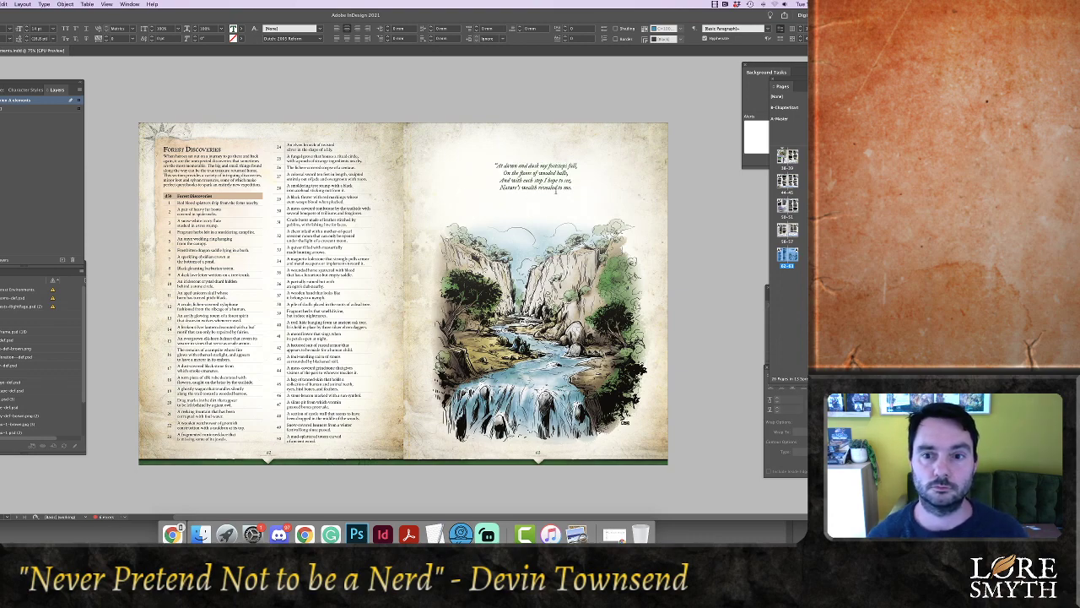
text(")
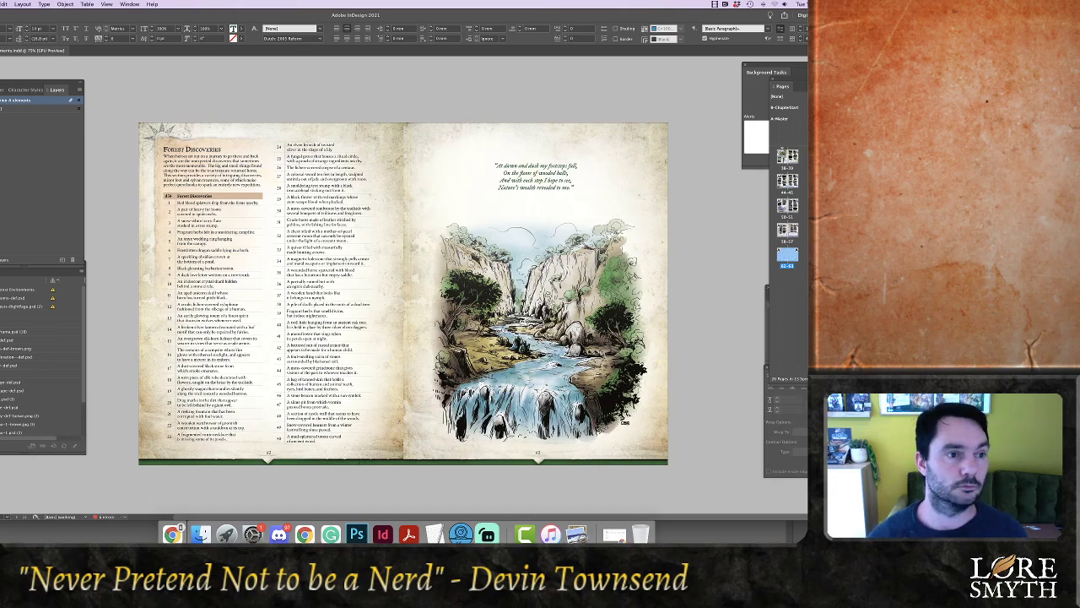
key(Escape)
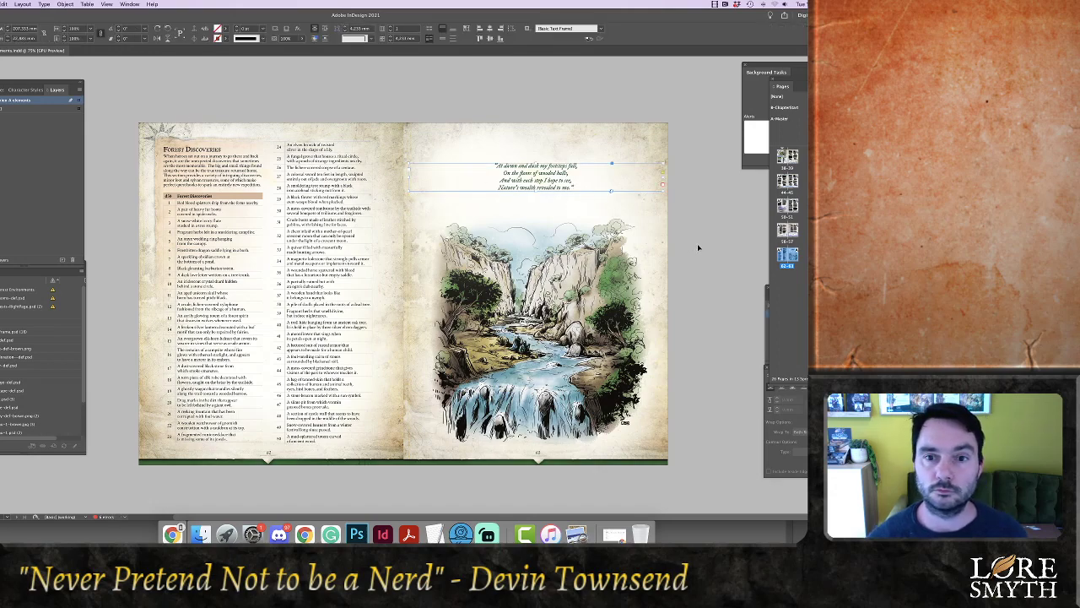
Change "On" to lowercase "on" in the poem's second line and end that line with a period
double_click(505, 173)
drag(504, 173, 508, 174)
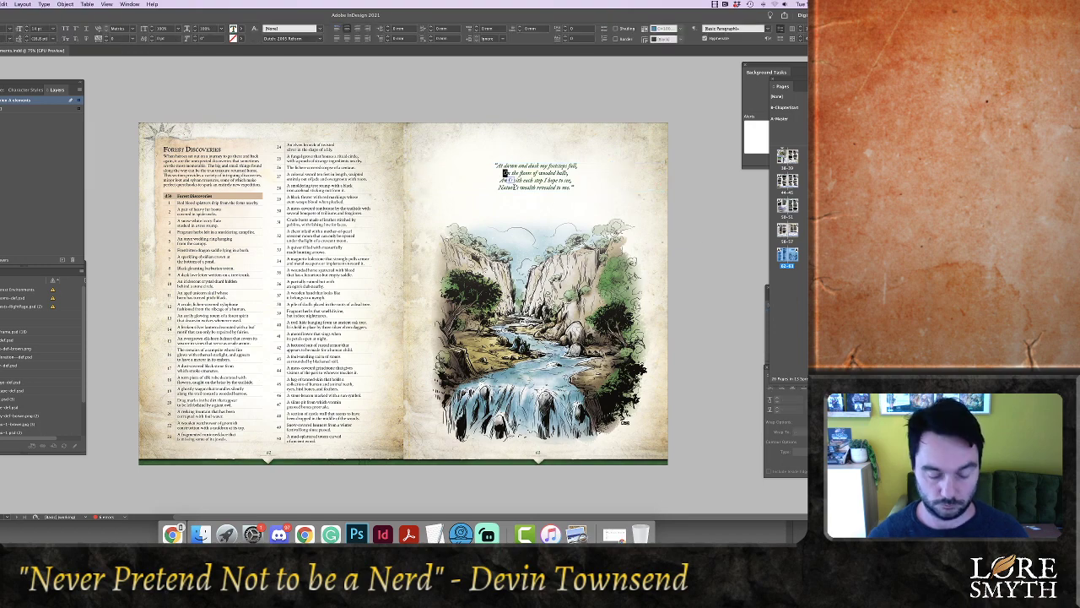
text(o)
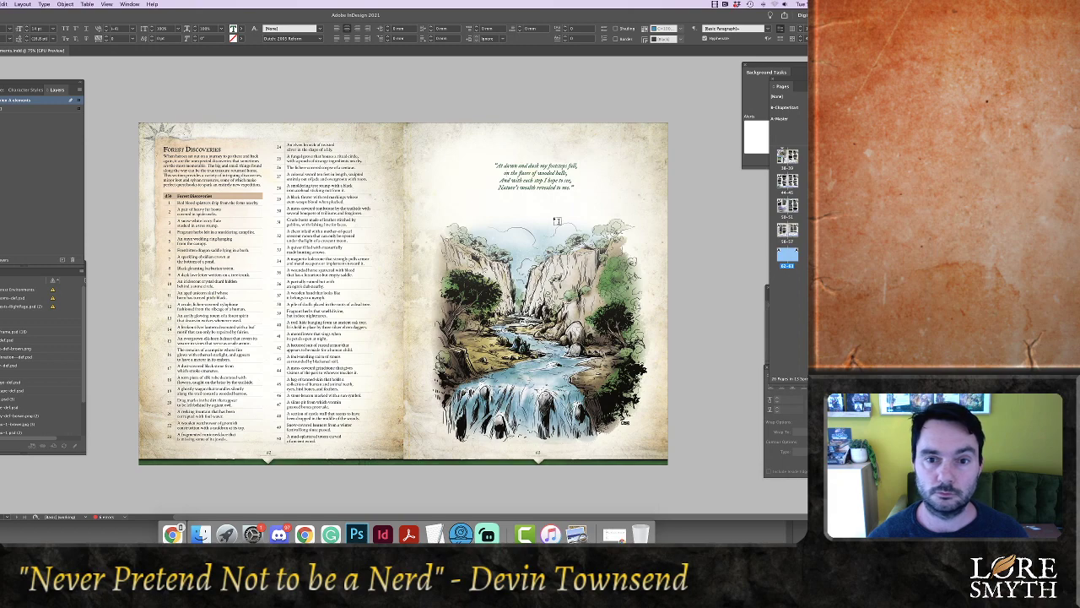
drag(567, 173, 572, 174)
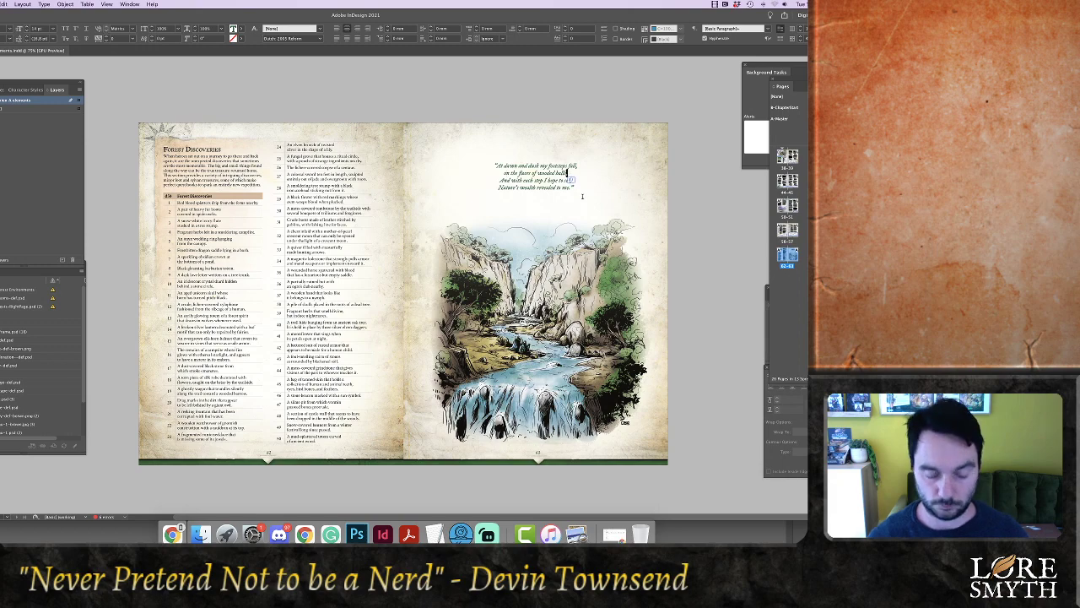
text(.)
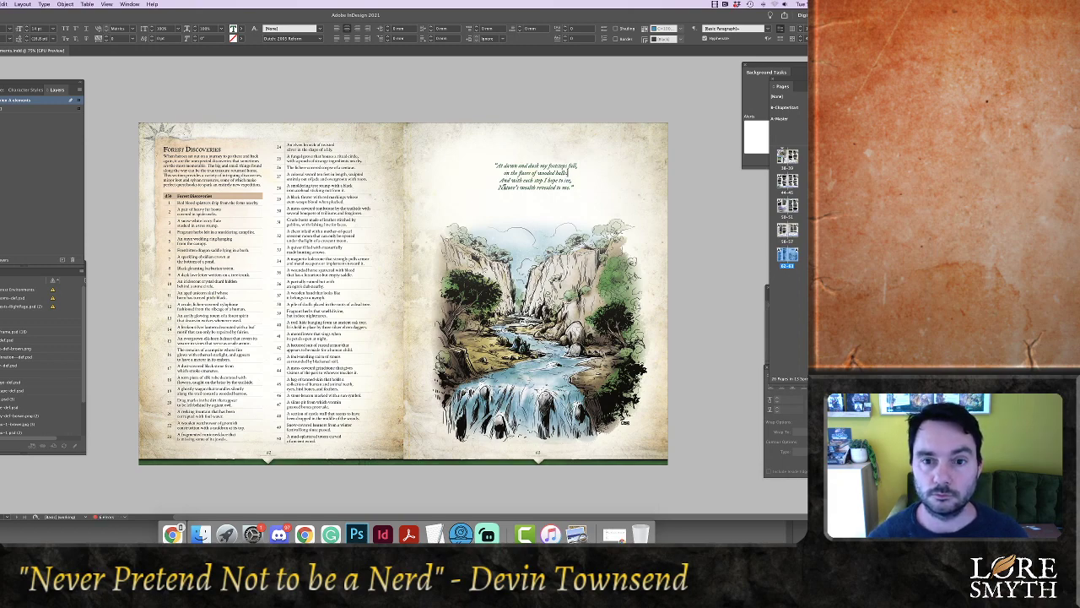
Remove "And" so the third line begins with "With", and make "nature's" lowercase in the fourth line
drag(499, 181, 511, 181)
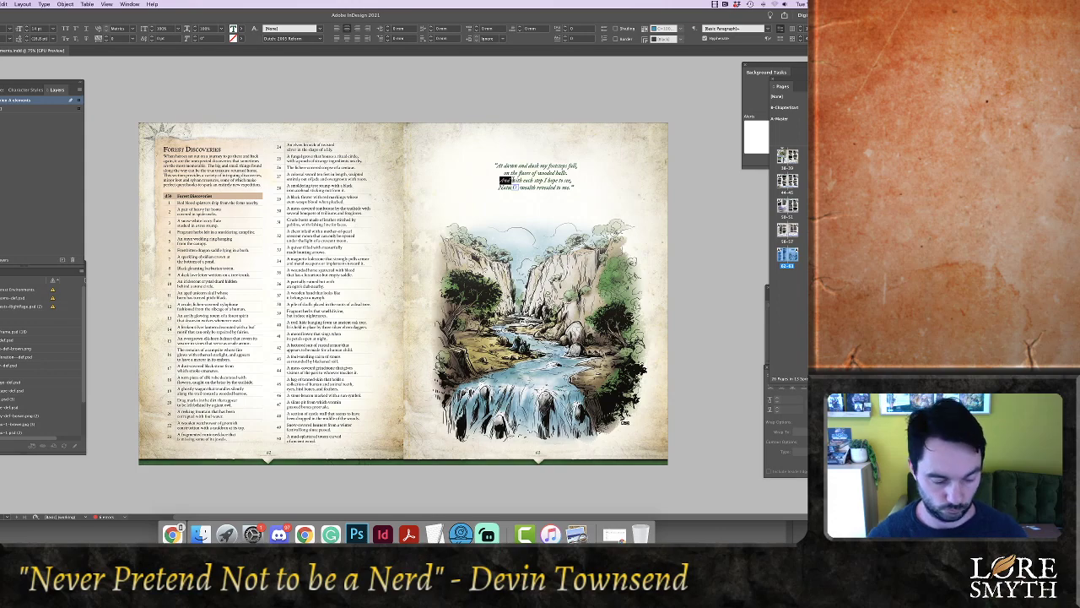
text(Wi)
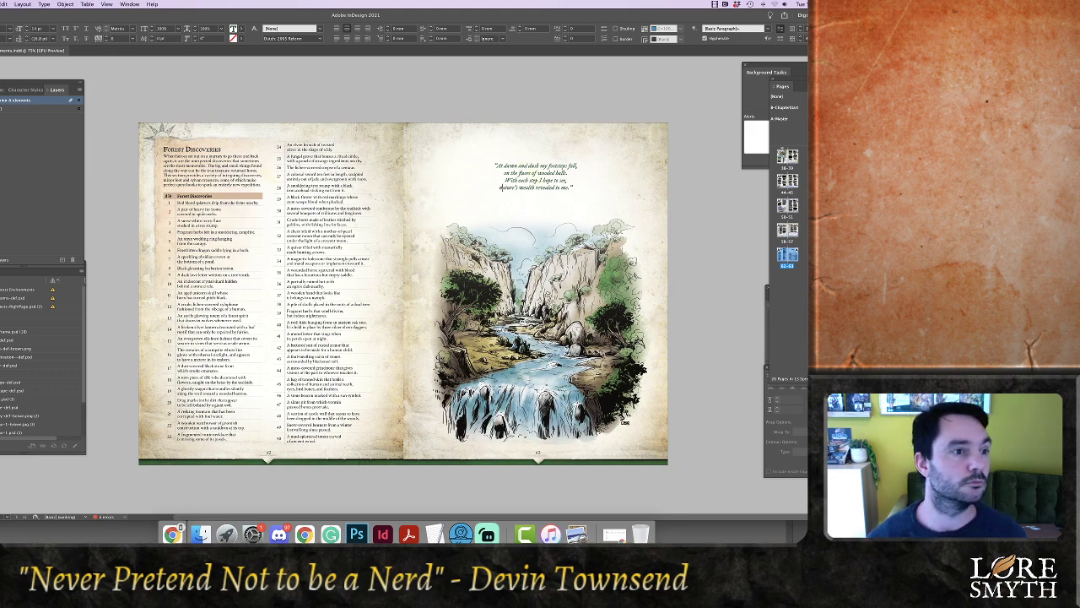
key(Escape)
click(719, 225)
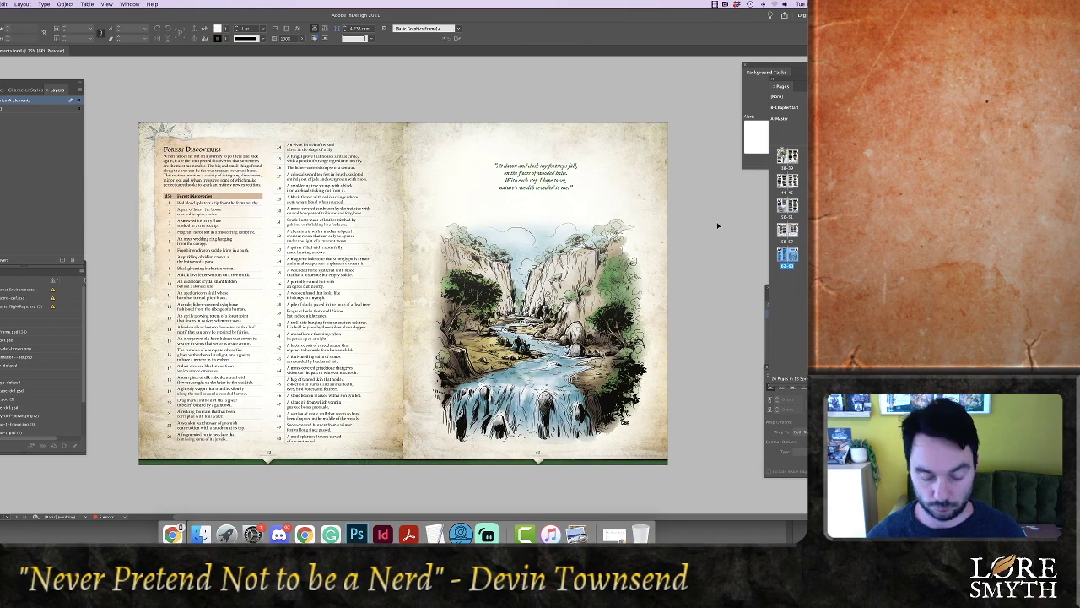
Shift the poem's text frame slightly upward above the illustration and save the document
drag(510, 179, 510, 177)
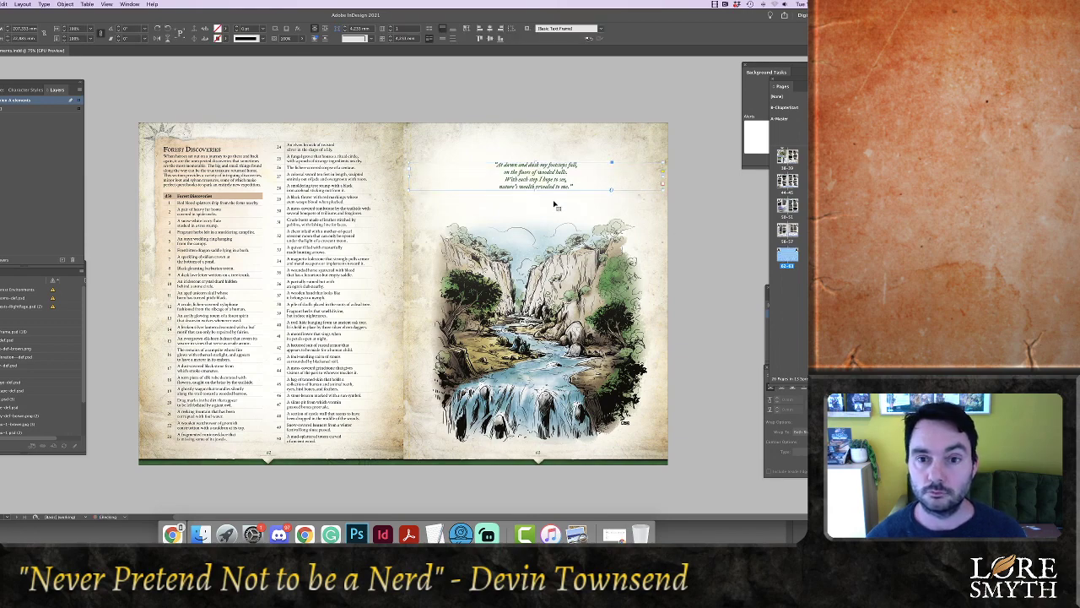
key(super+z)
key(super+z)
key(super+z)
key(super+z)
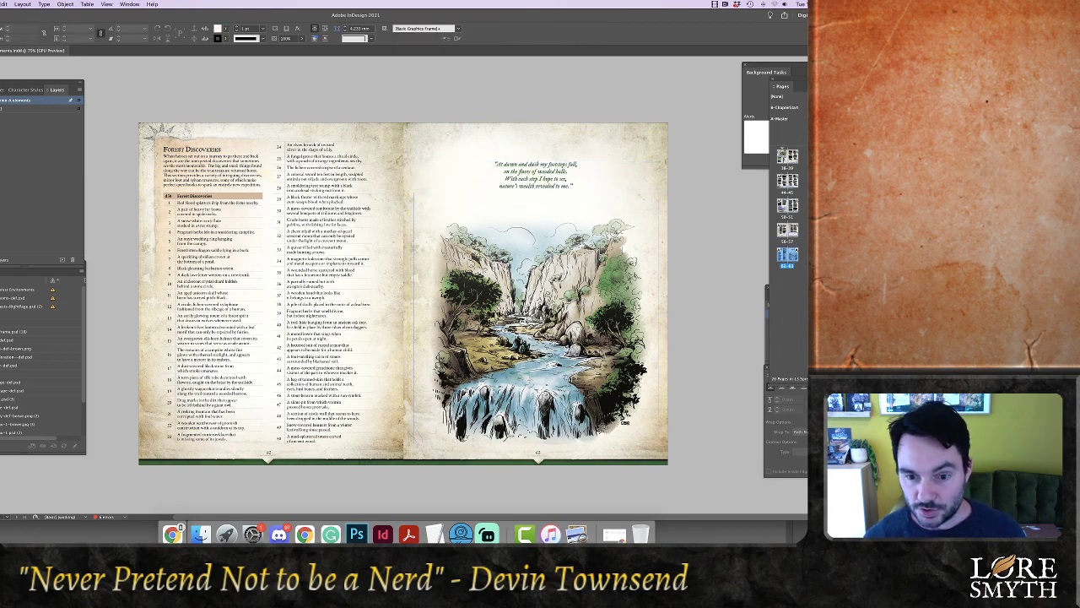
key(super+z)
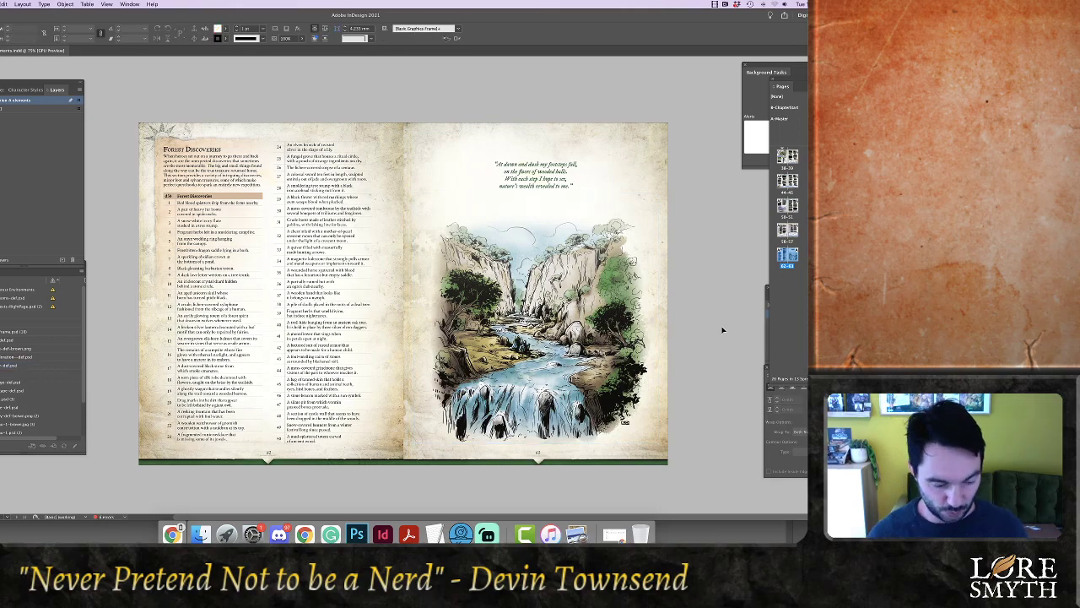
key(super+s)
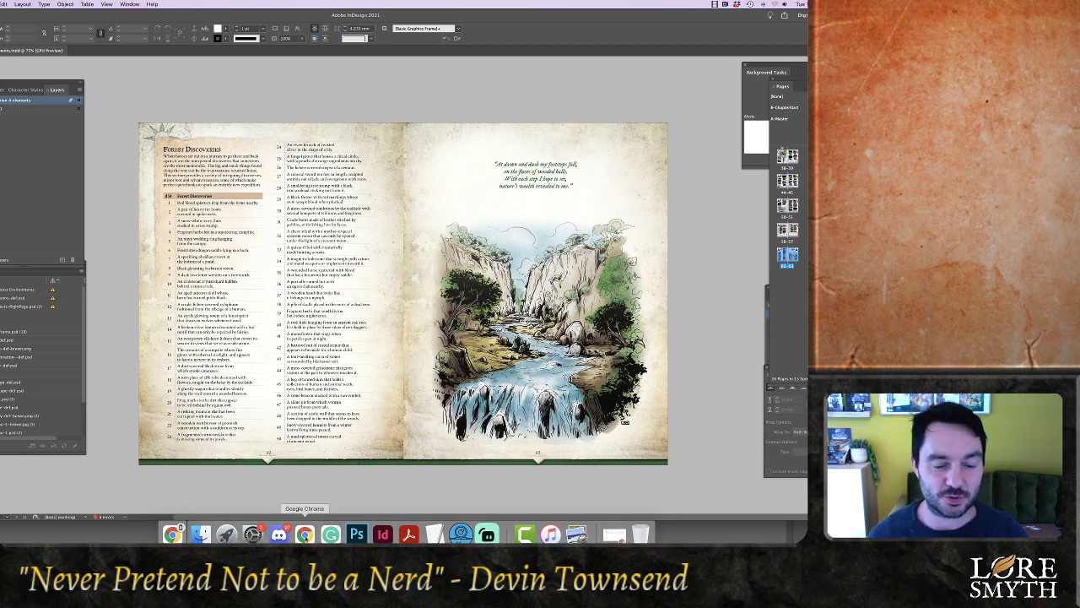
Switch to Chrome and check the playing YouTube music video
click(305, 534)
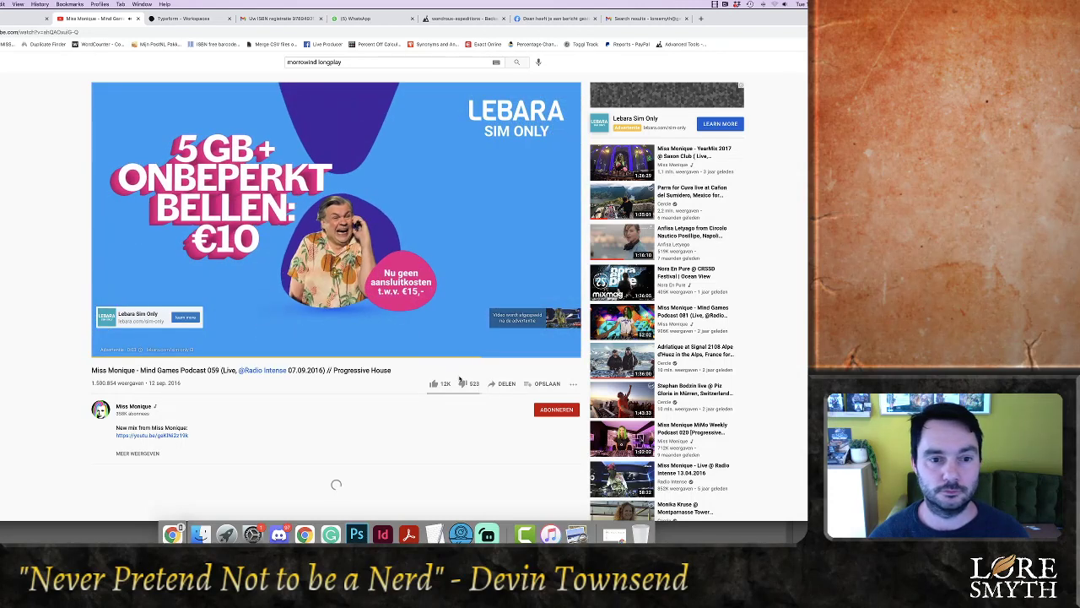
mouse_move(440, 334)
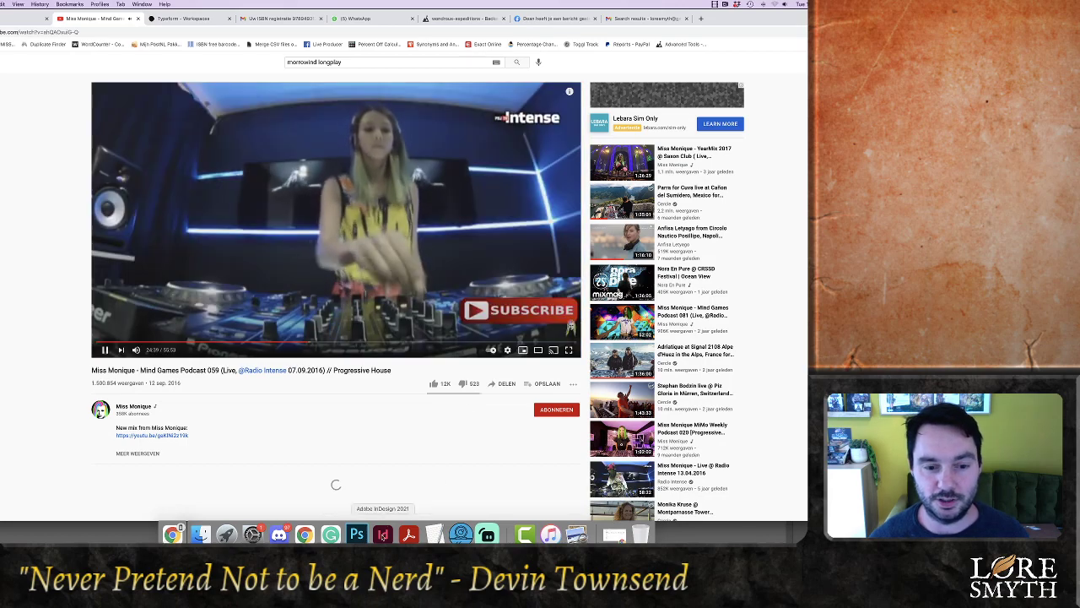
Switch to Photoshop and close the open strider and flitterwing artwork files
click(356, 533)
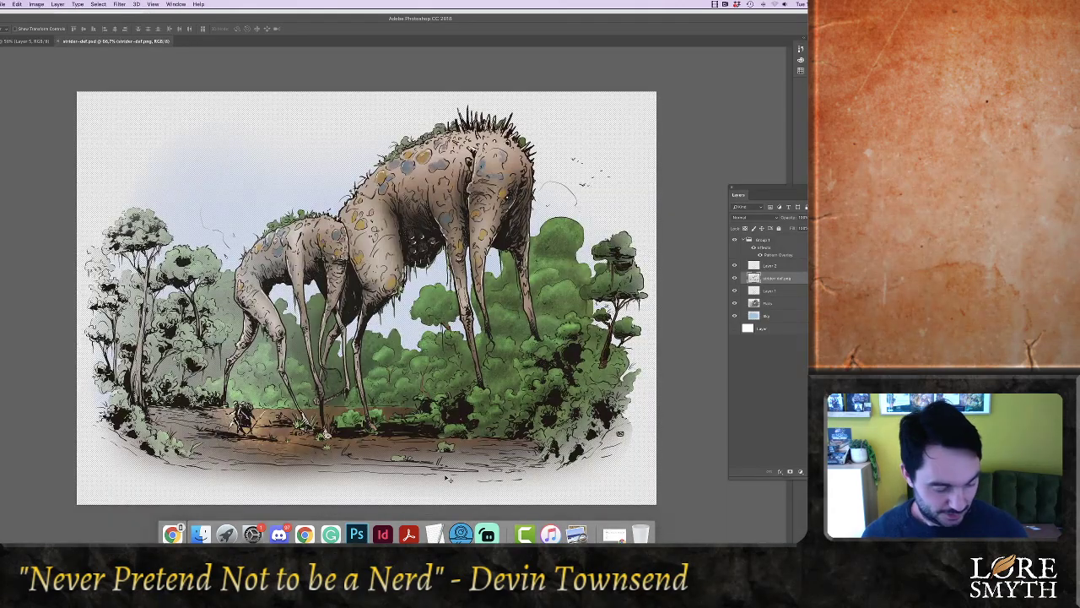
key(super+w)
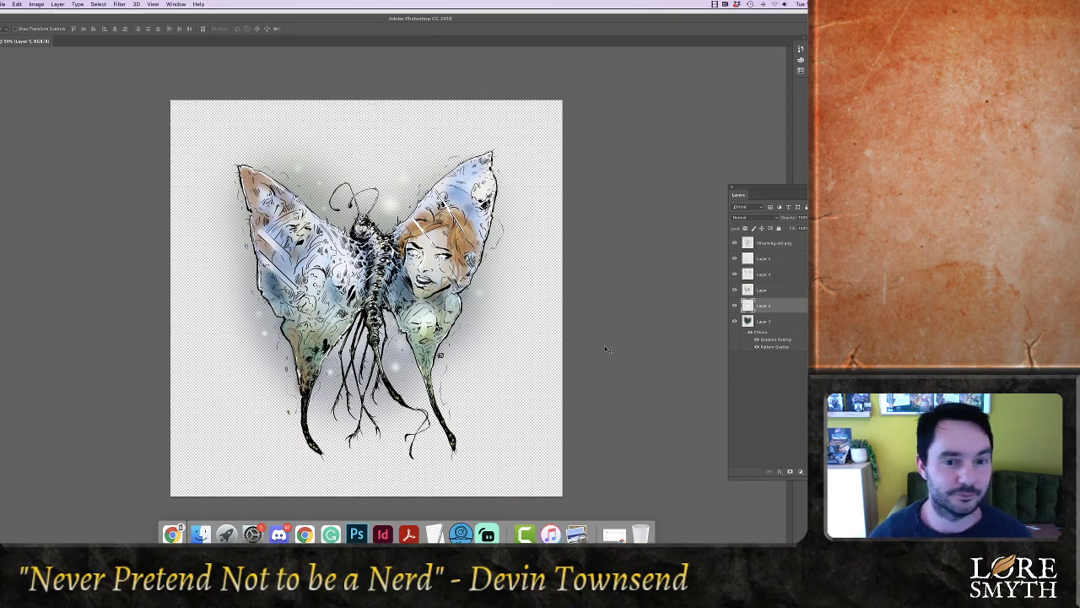
key(super+w)
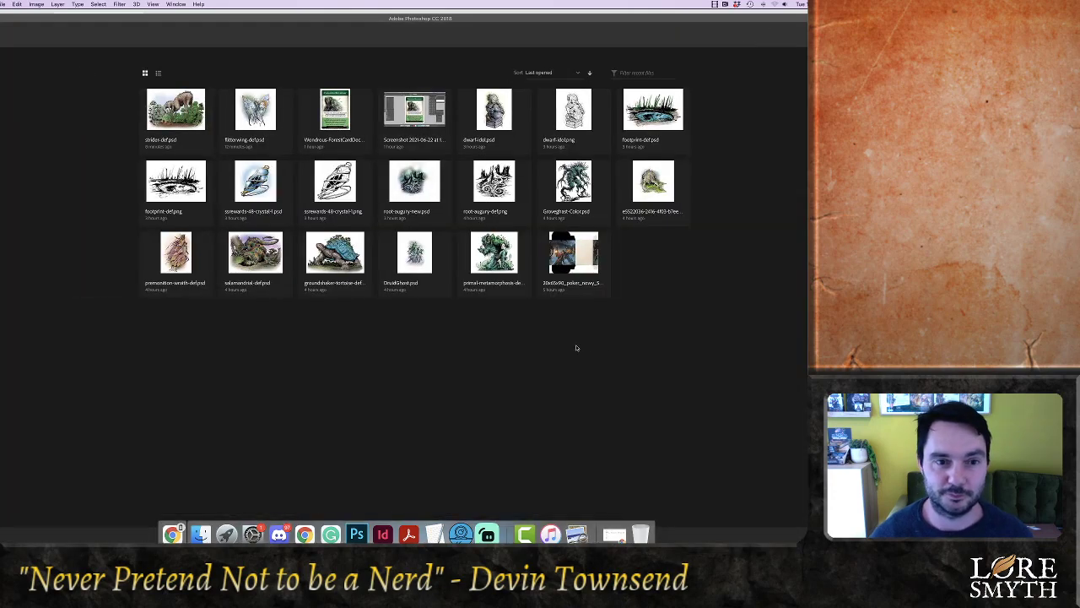
Switch to InDesign and review the spreads backward from Forest Discoveries through Smells and Atmosphere to the landmark tables
click(382, 531)
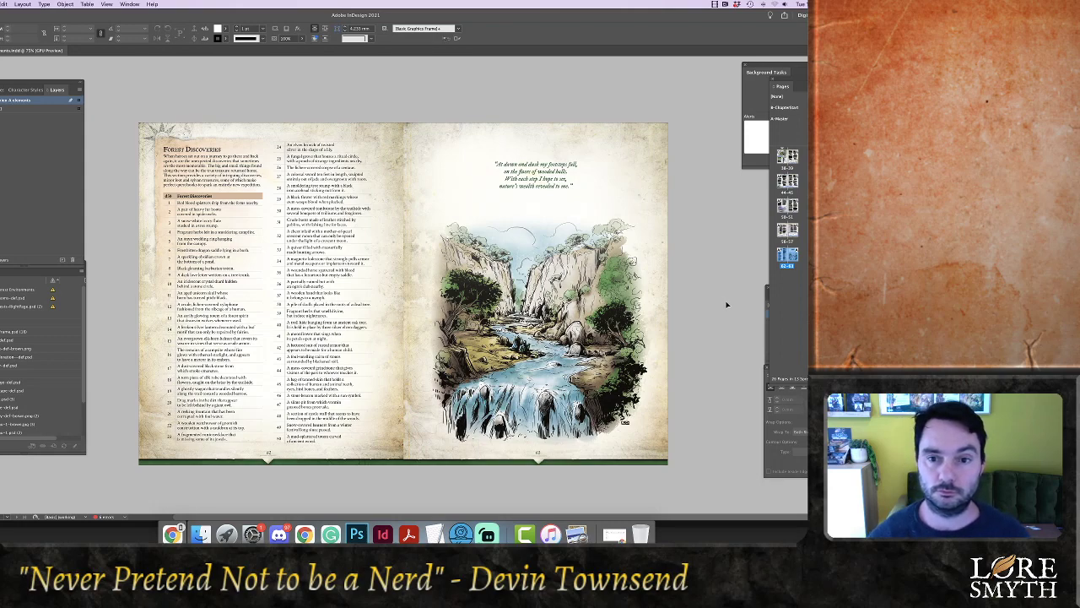
scroll(727, 305, up, 10)
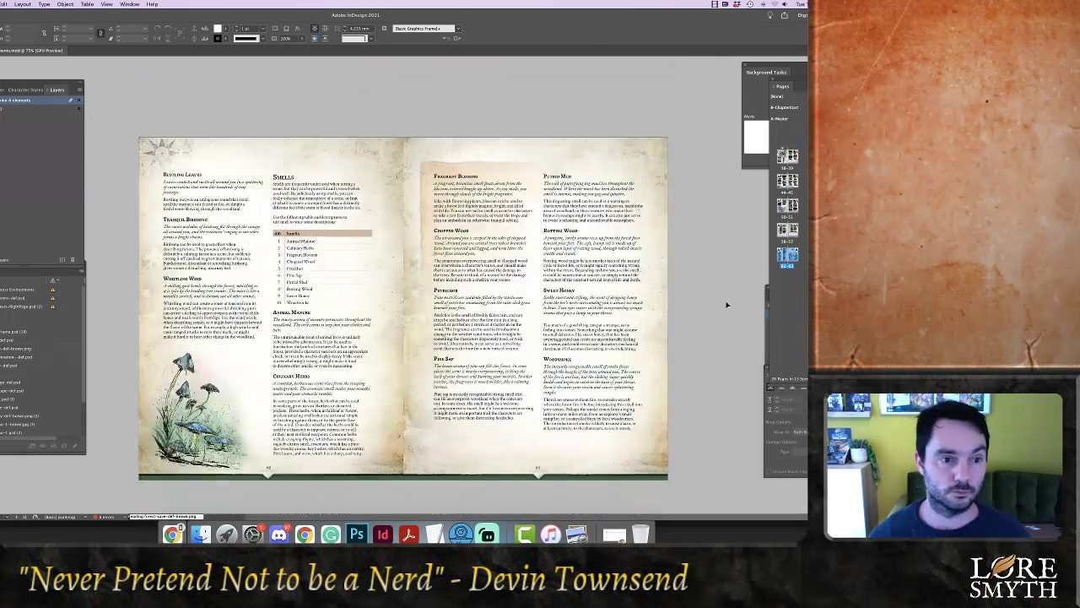
scroll(727, 305, down, 1)
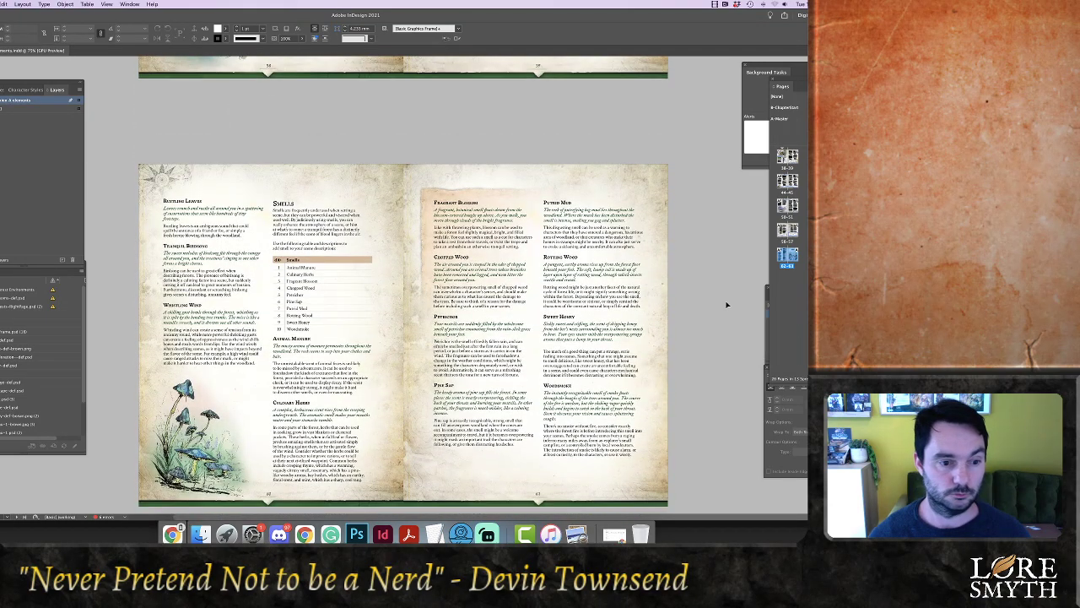
scroll(718, 305, up, 5)
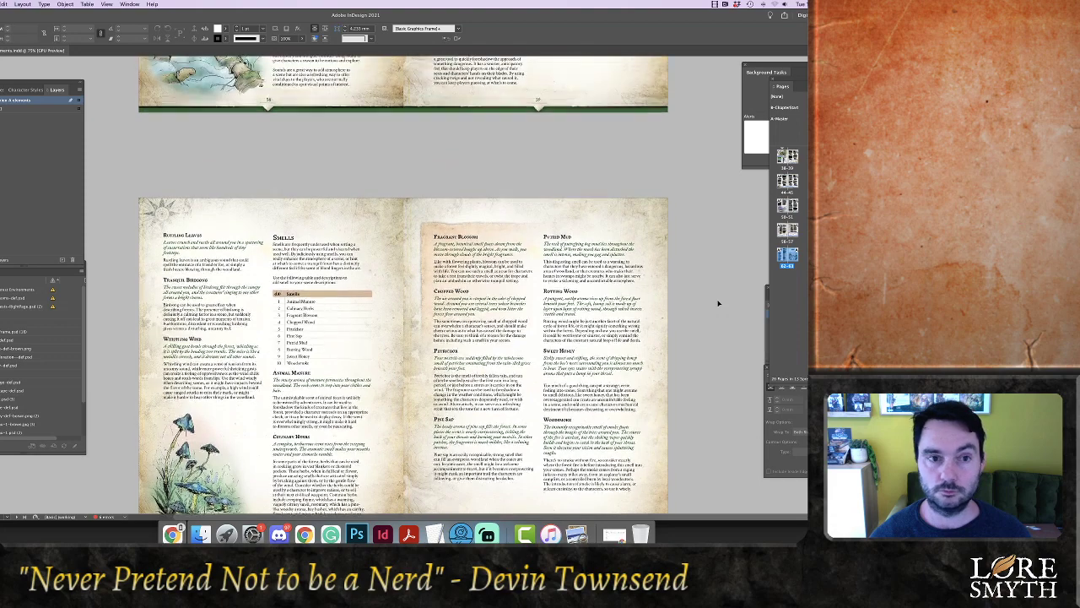
scroll(718, 303, up, 3)
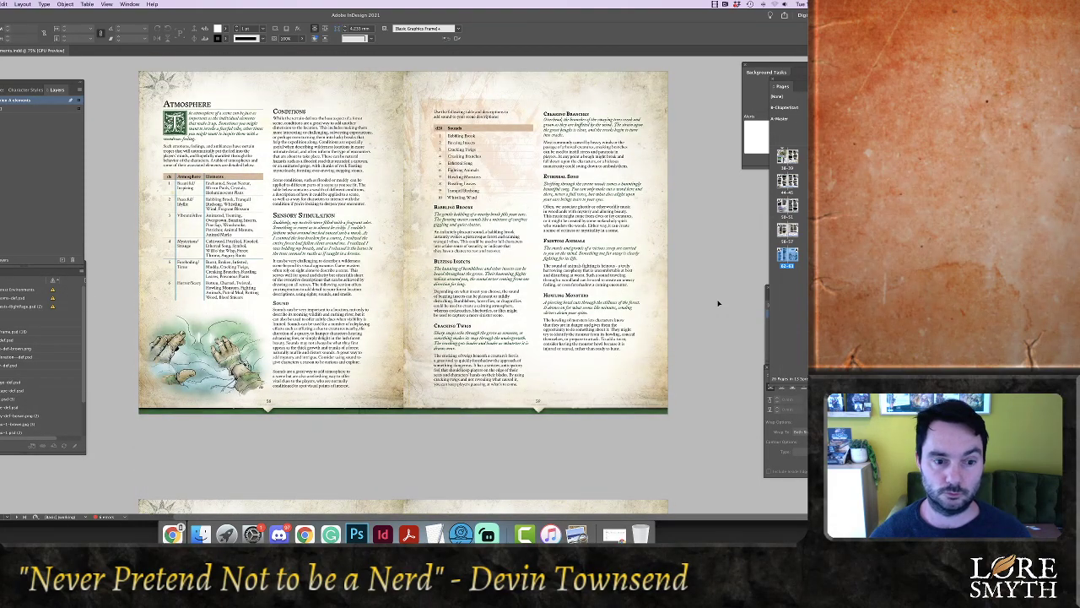
scroll(718, 303, up, 10)
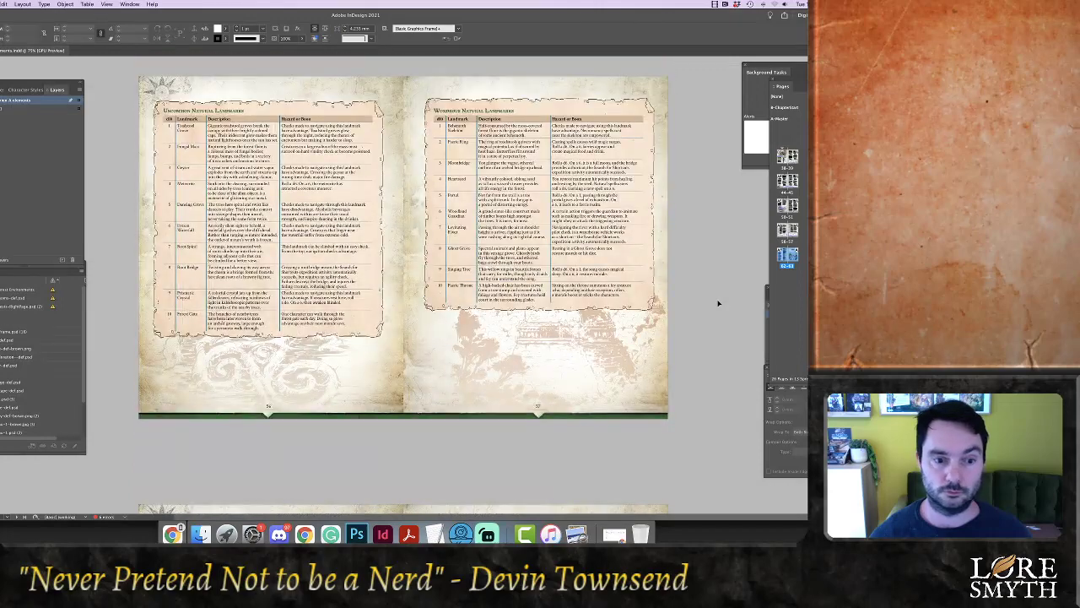
scroll(718, 303, up, 12)
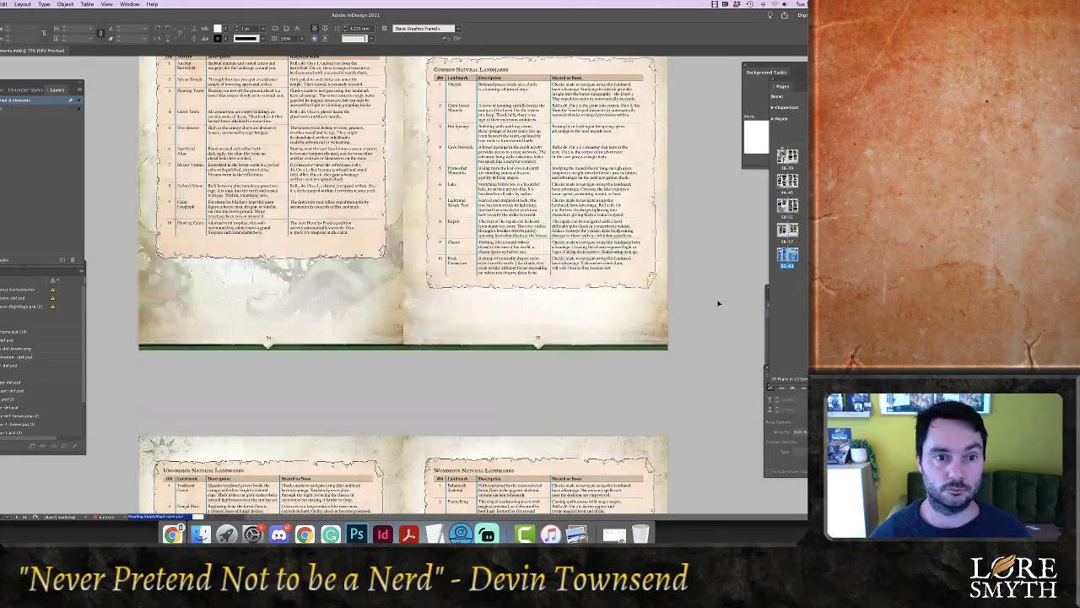
scroll(718, 303, up, 1)
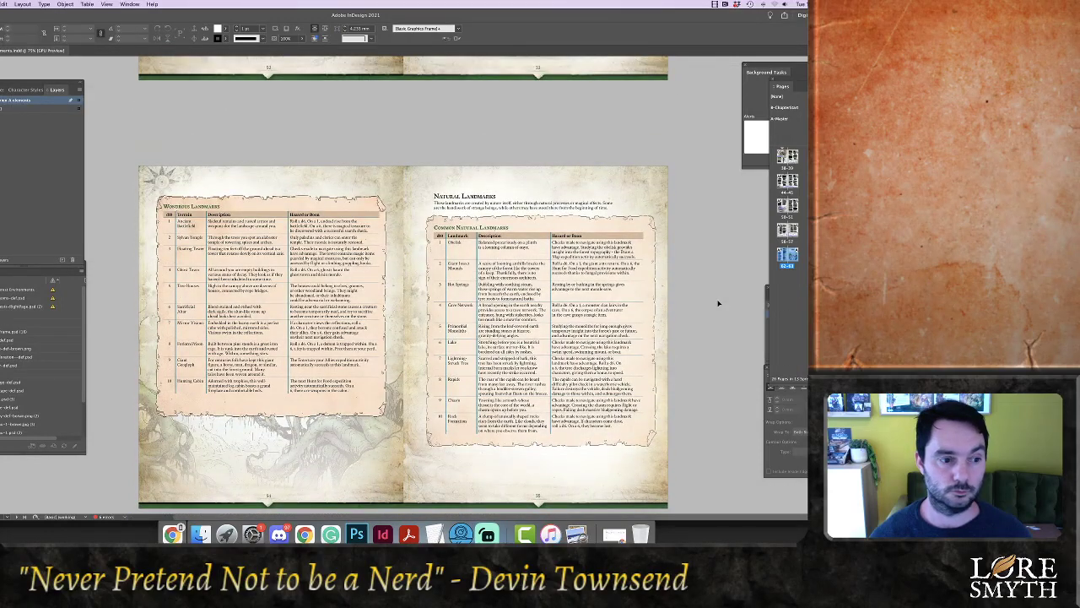
Update the three modified links, including the Creating Forest Environments document, and skip replacing the missing fonts
click(52, 300)
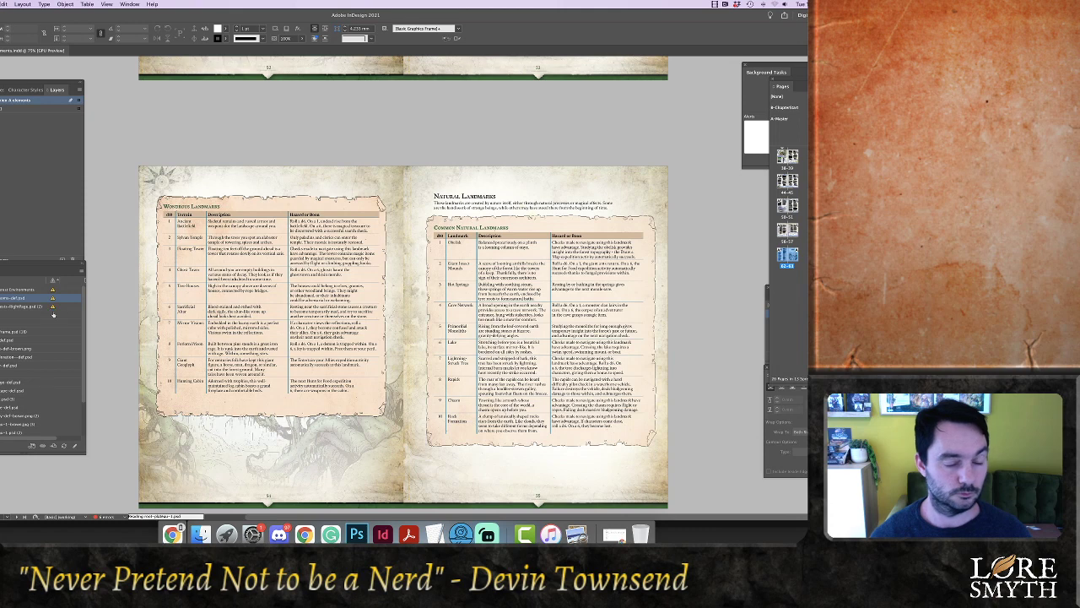
click(52, 309)
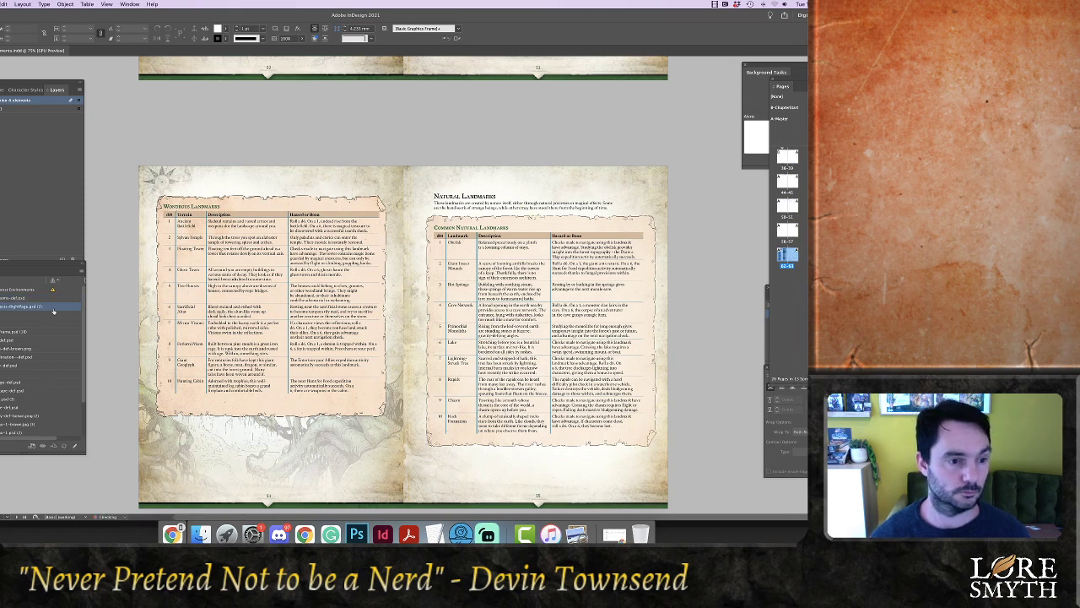
click(52, 290)
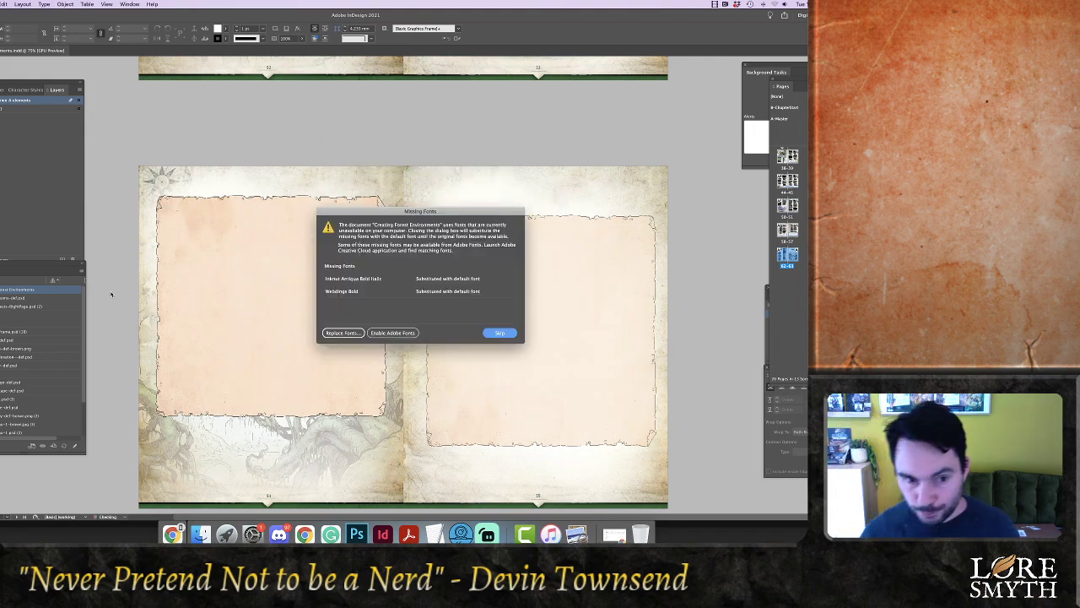
click(498, 332)
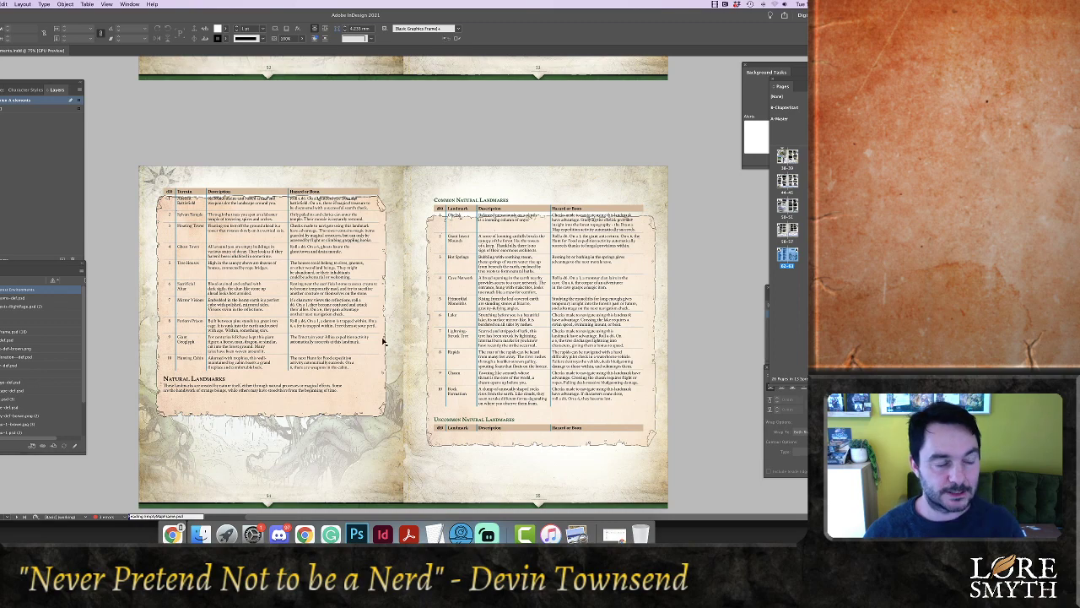
Review how text and artwork sit on the spreads from Common Landmarks back to the Creating Forest Scenes opening spread
scroll(722, 288, up, 10)
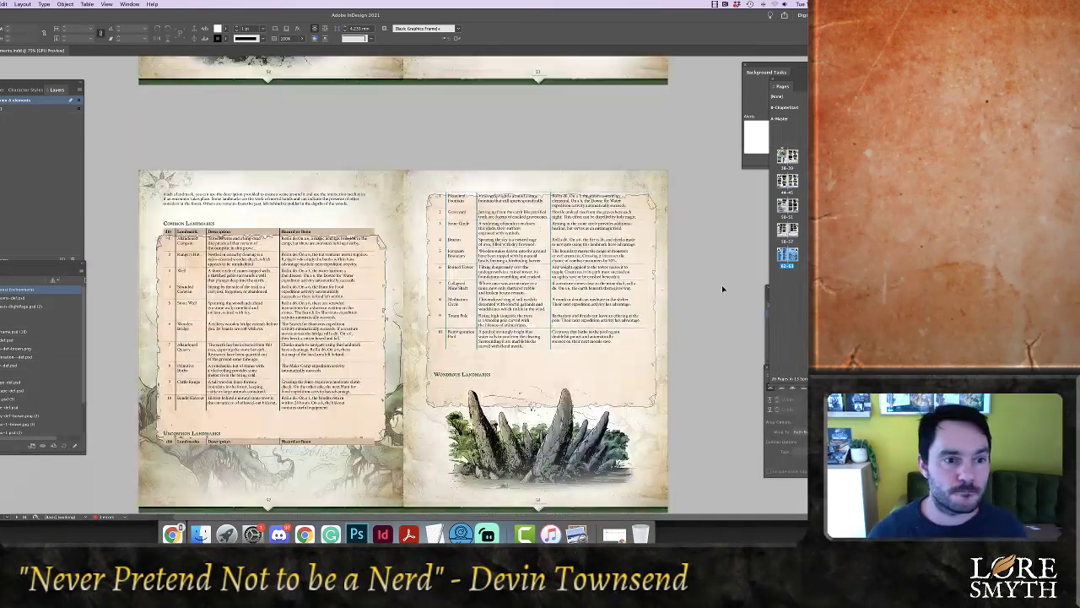
scroll(722, 288, up, 8)
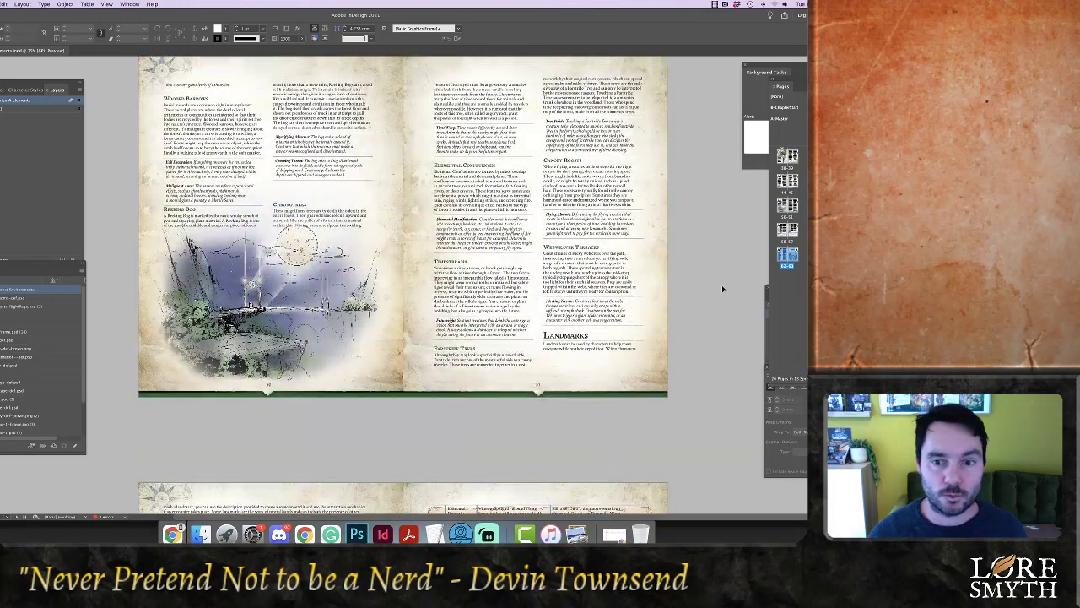
scroll(722, 289, up, 10)
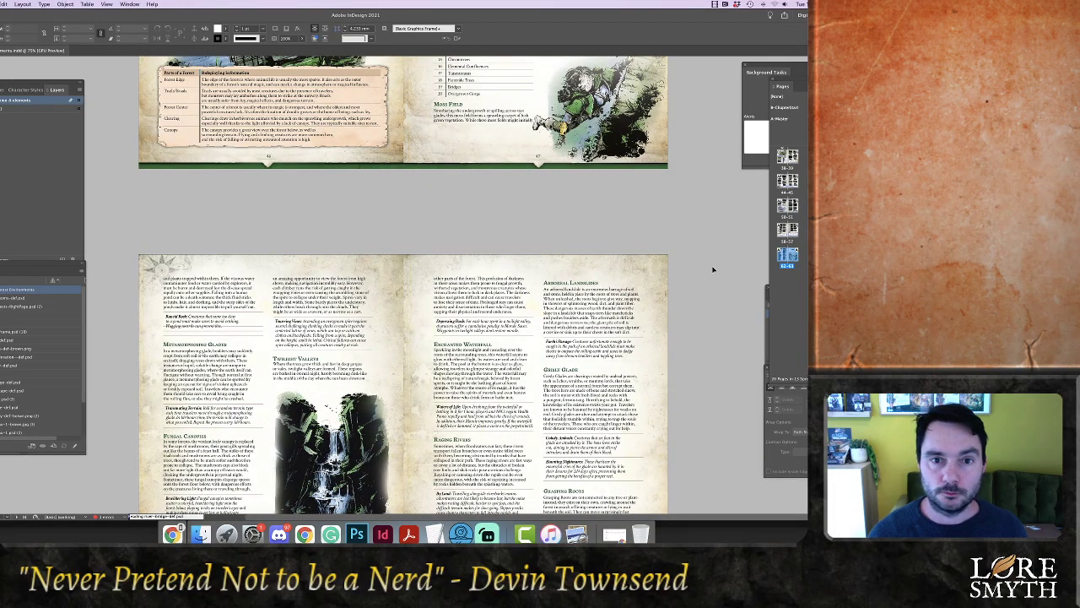
scroll(713, 269, up, 3)
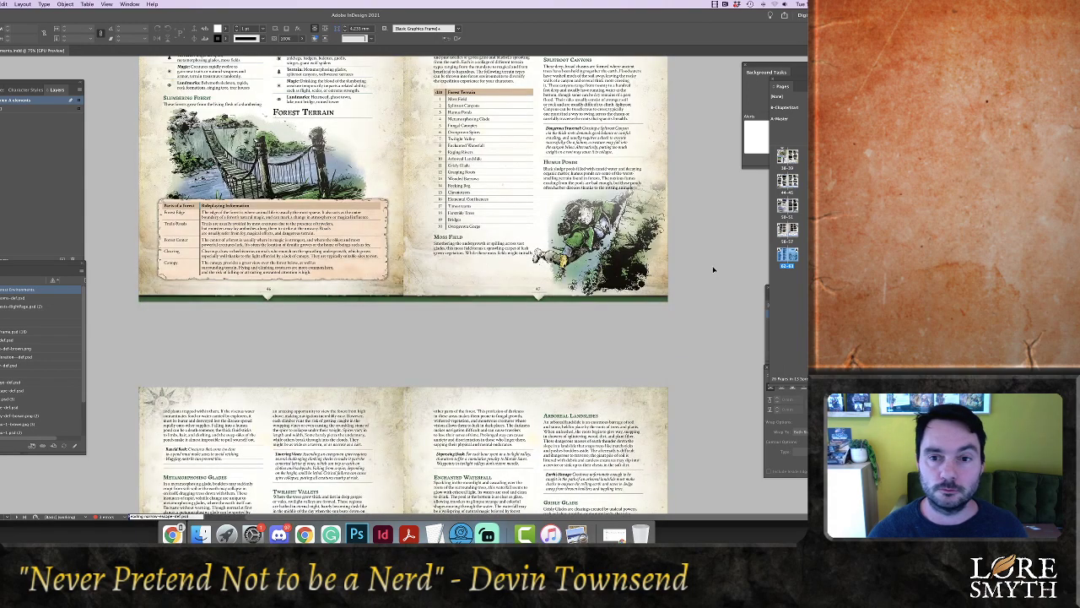
scroll(713, 269, up, 2)
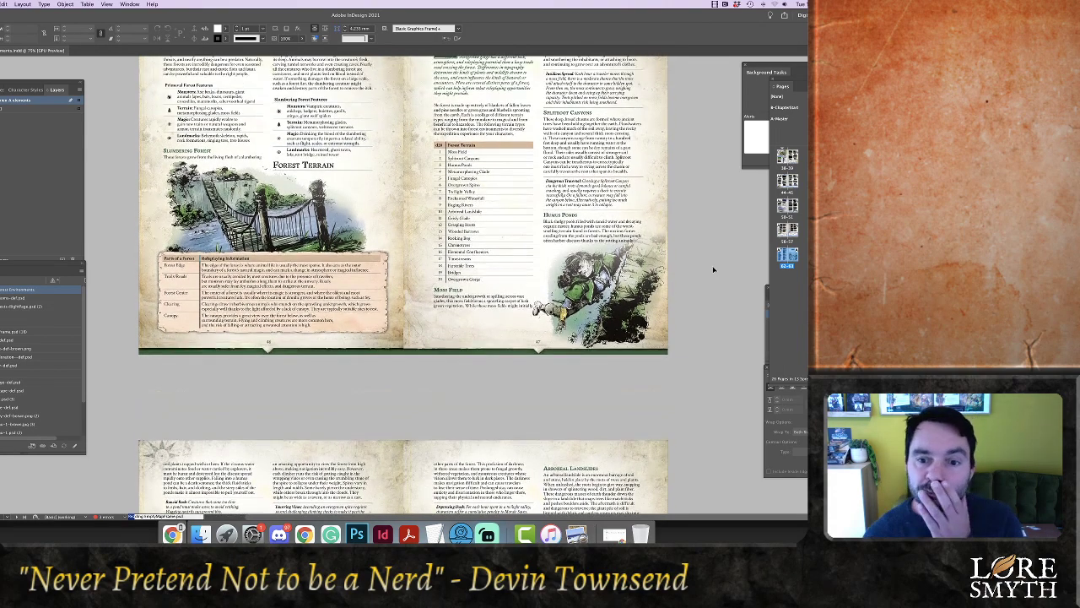
scroll(714, 269, up, 1)
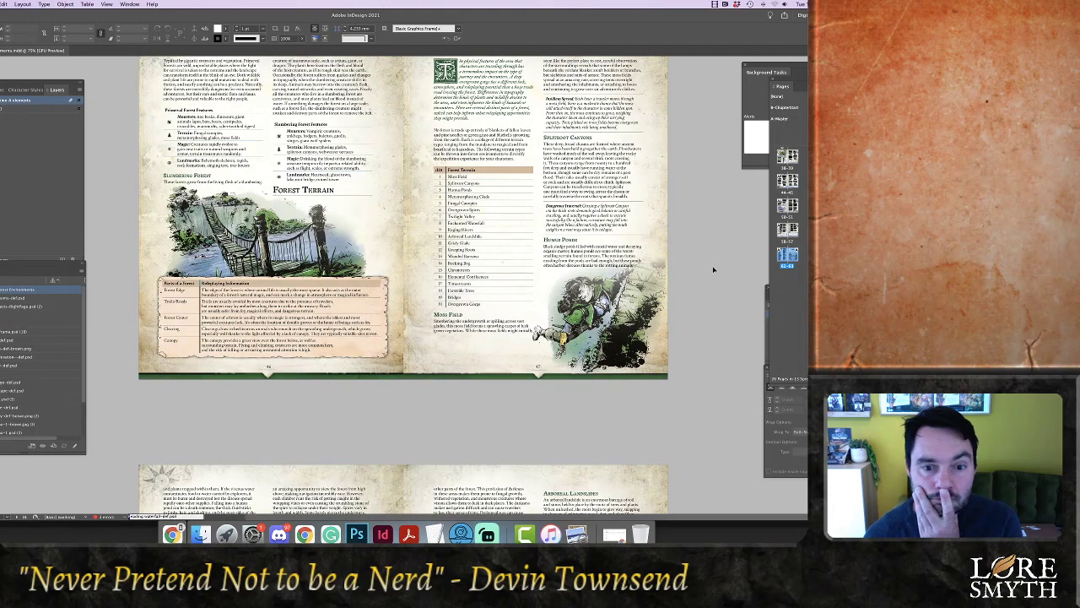
scroll(713, 269, up, 1)
scroll(713, 269, up, 3)
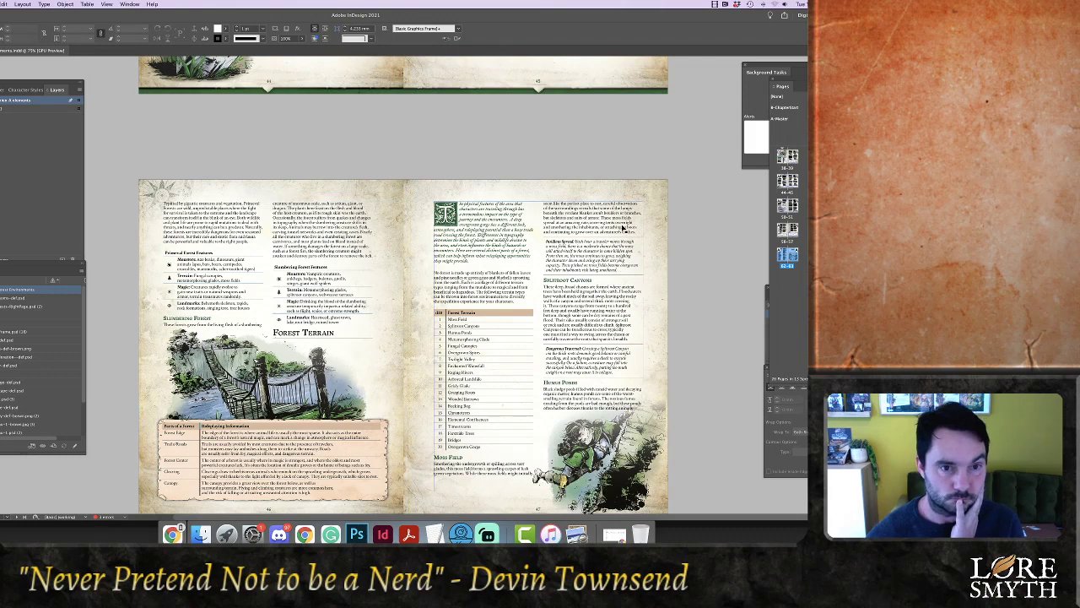
scroll(623, 230, up, 10)
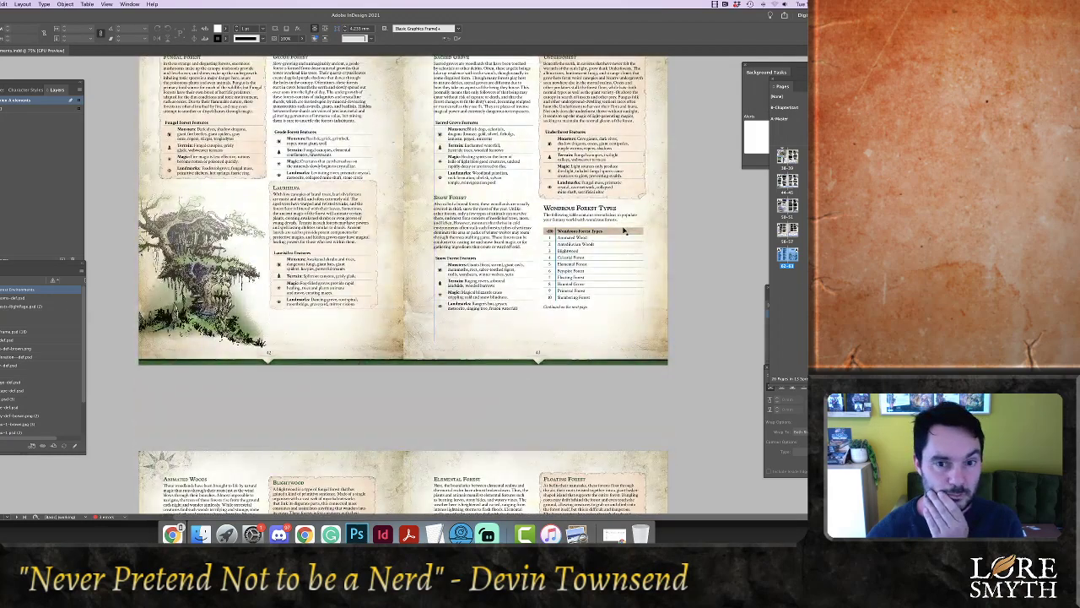
scroll(667, 240, up, 10)
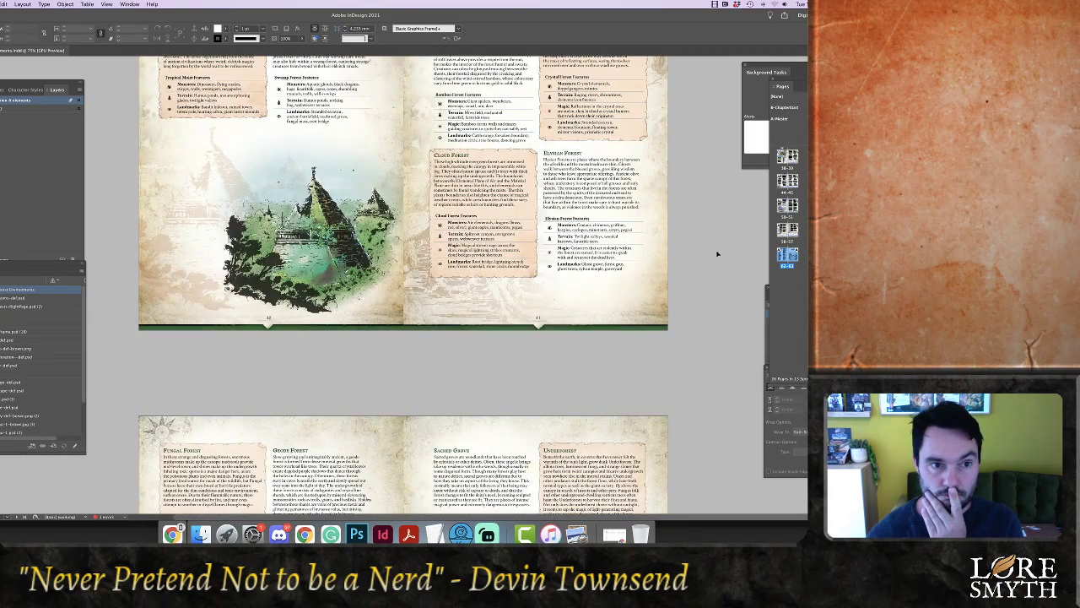
scroll(717, 253, up, 15)
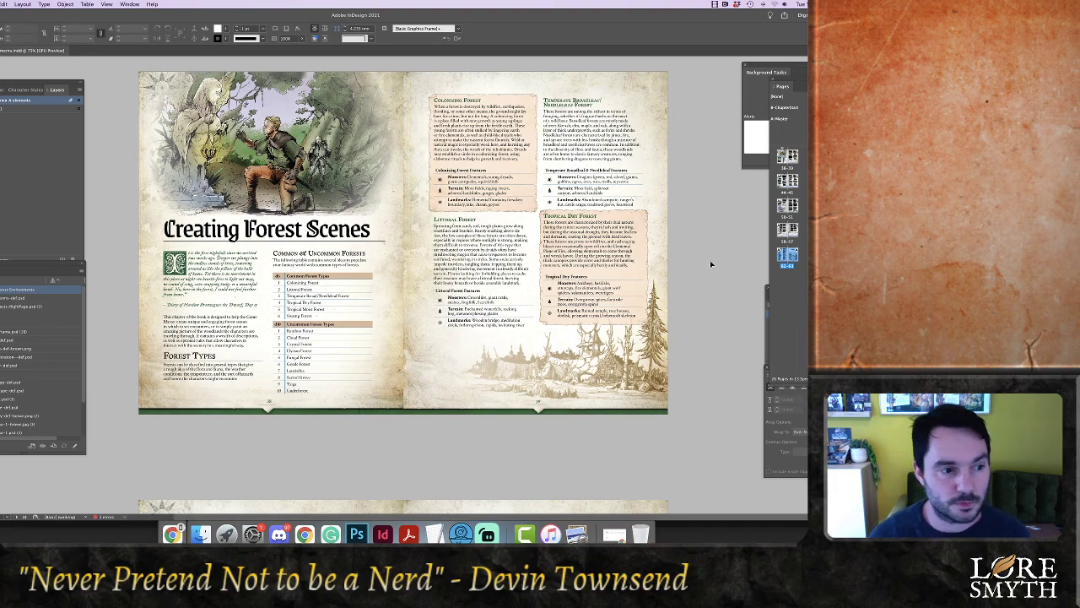
Look through the linked files, and check the spreads from Creating Forest Scenes forward to the Animated Woods and Elemental Forest spread
scroll(59, 359, down, 5)
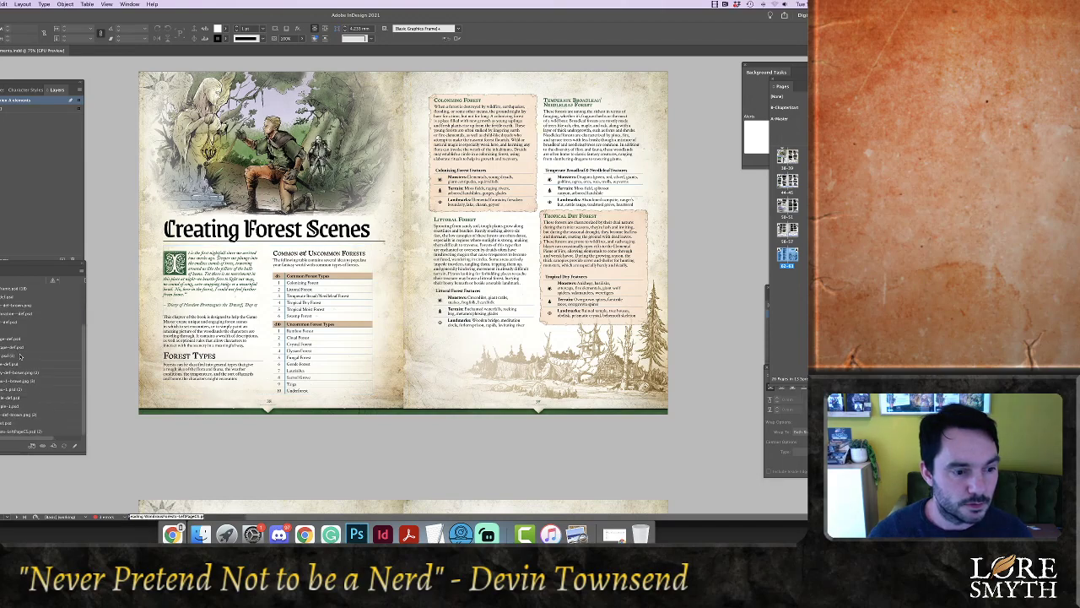
scroll(59, 359, up, 5)
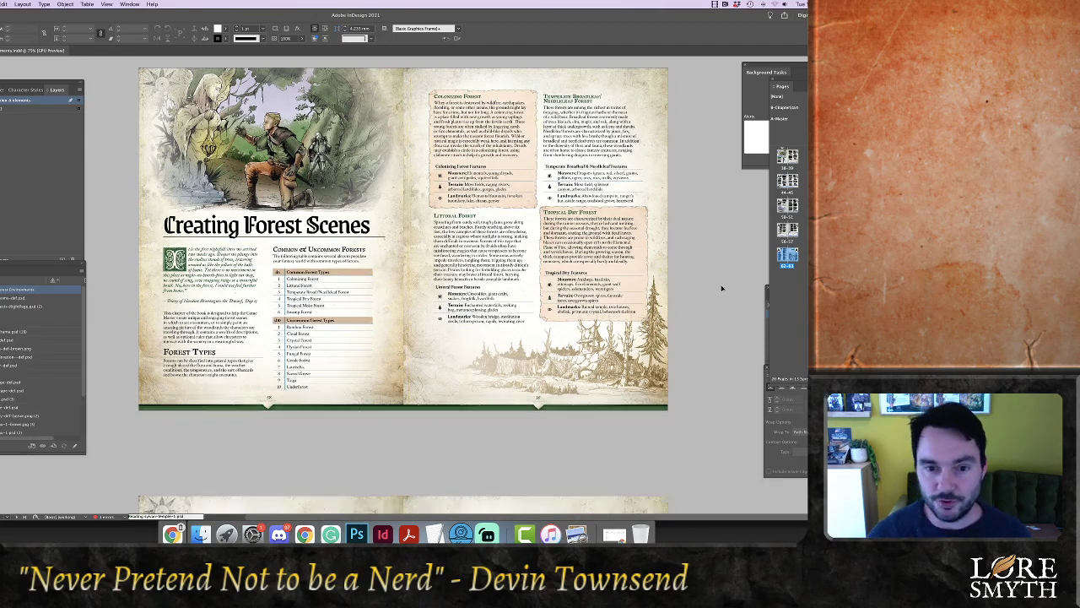
scroll(722, 289, down, 10)
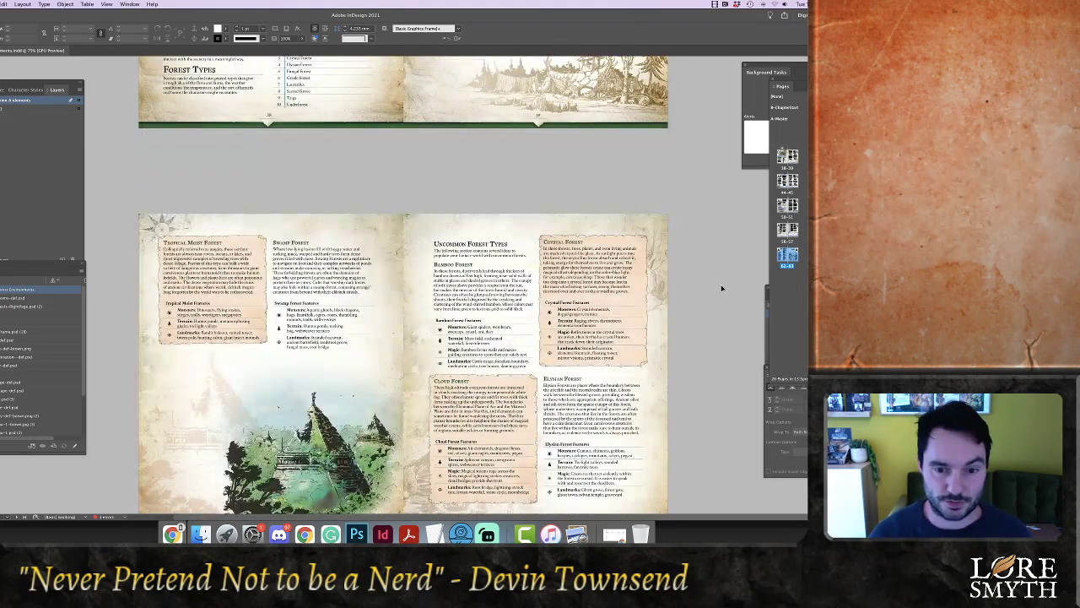
scroll(721, 289, down, 3)
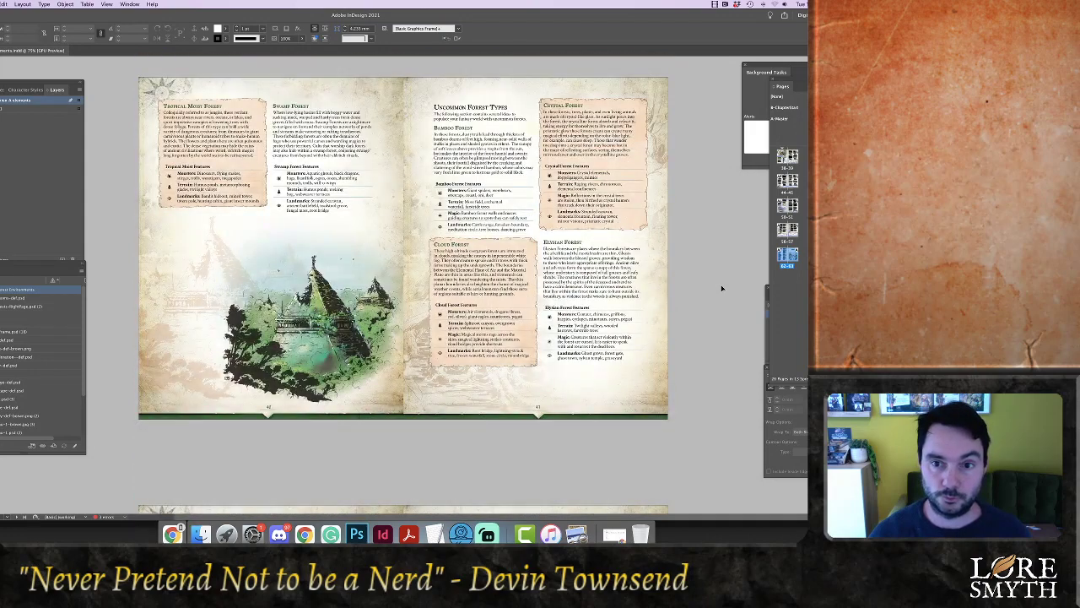
scroll(722, 289, down, 3)
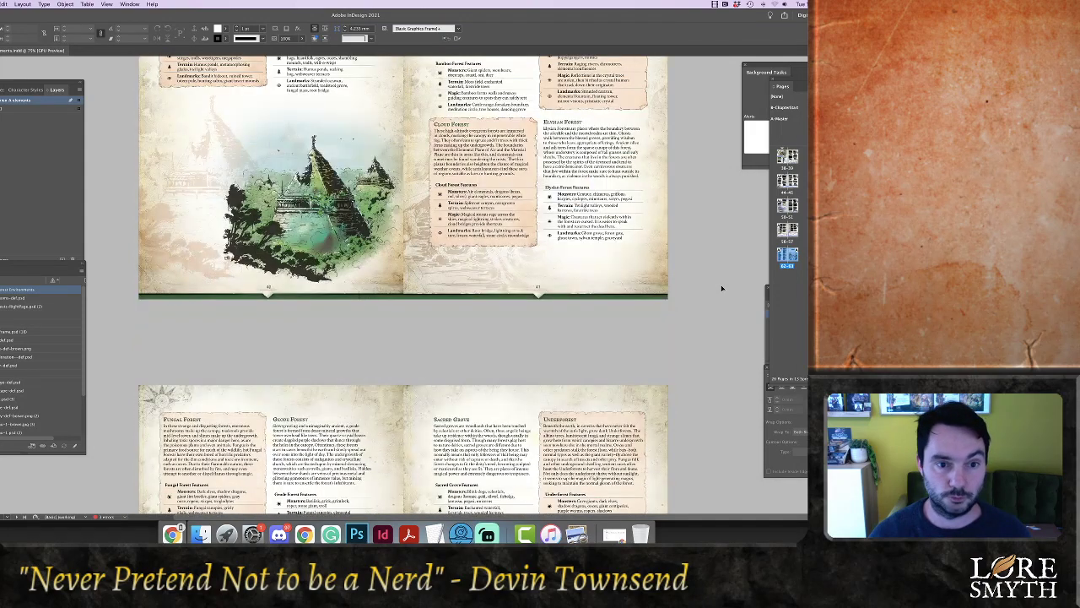
scroll(721, 288, down, 8)
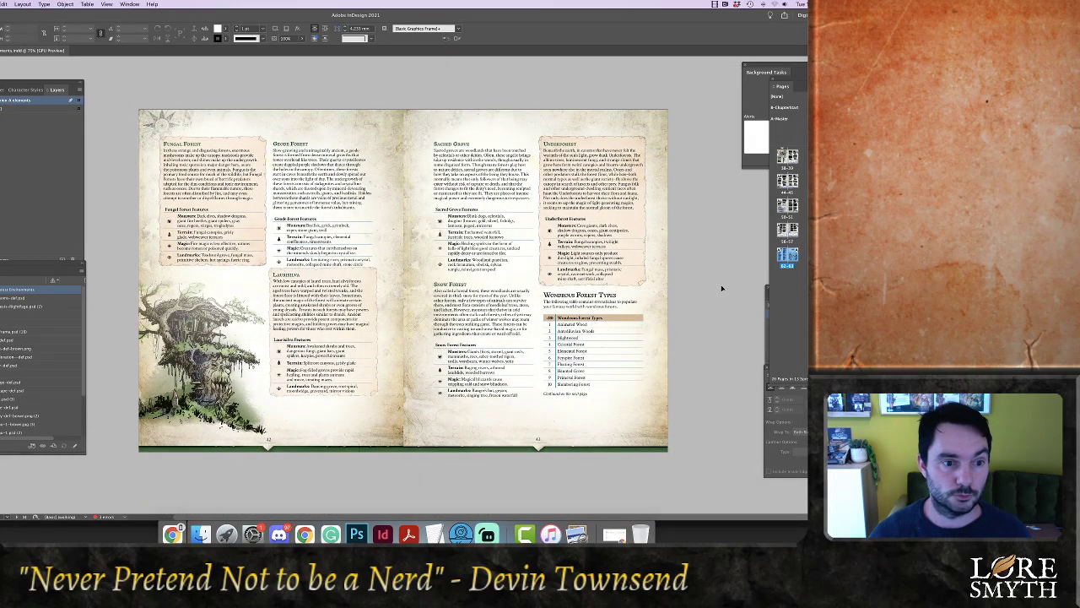
scroll(722, 288, down, 10)
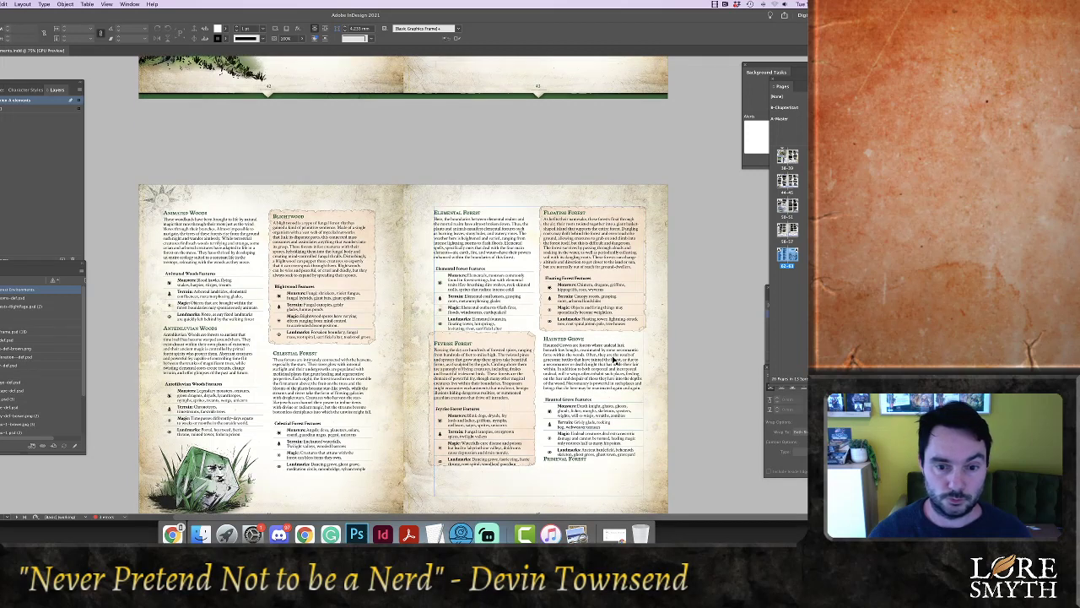
scroll(656, 337, down, 1)
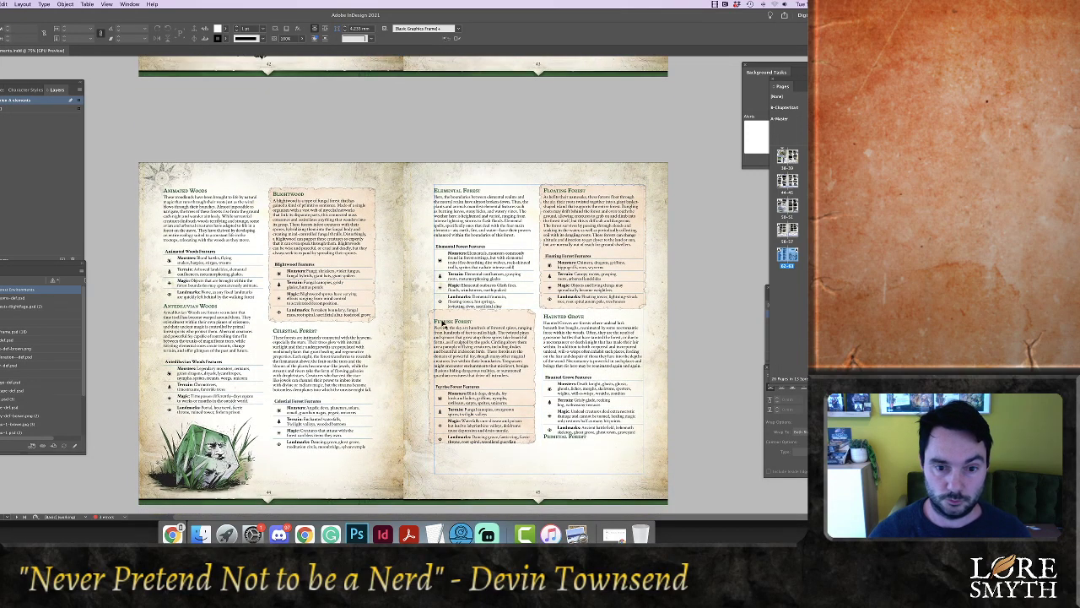
Raise the bottom edge of the text frame on the Elemental Forest page slightly to push the stray heading below Haunted Grove off the page
double_click(442, 321)
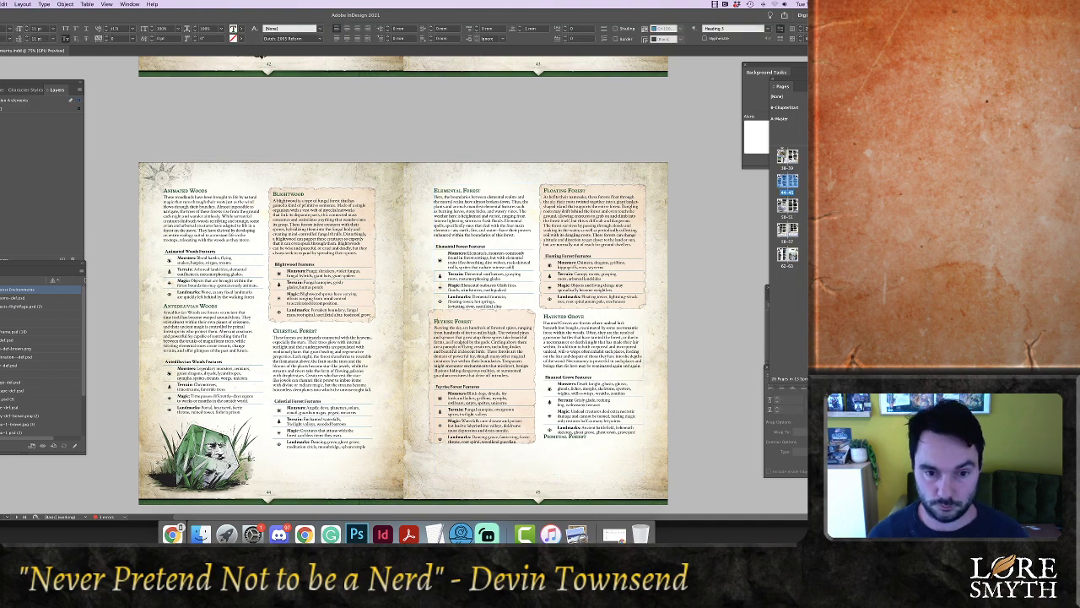
click(434, 321)
key(Escape)
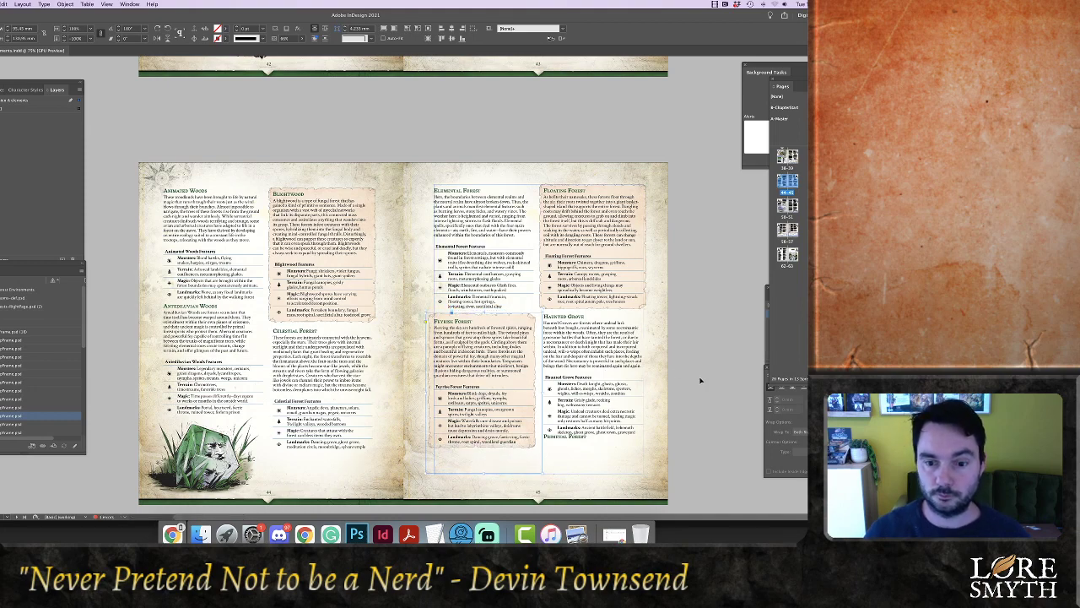
click(693, 474)
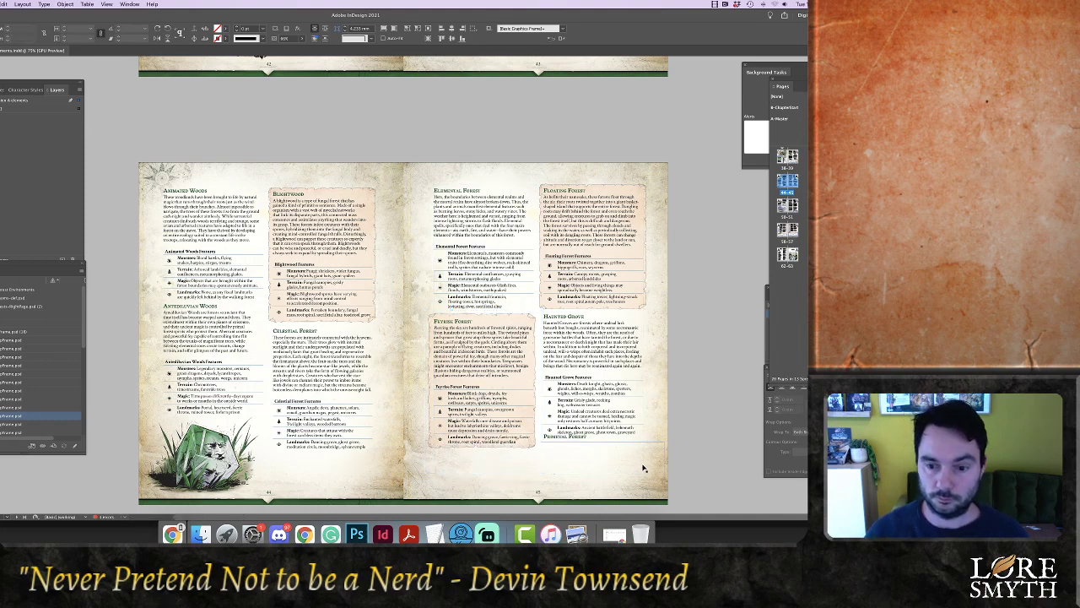
drag(604, 438, 604, 436)
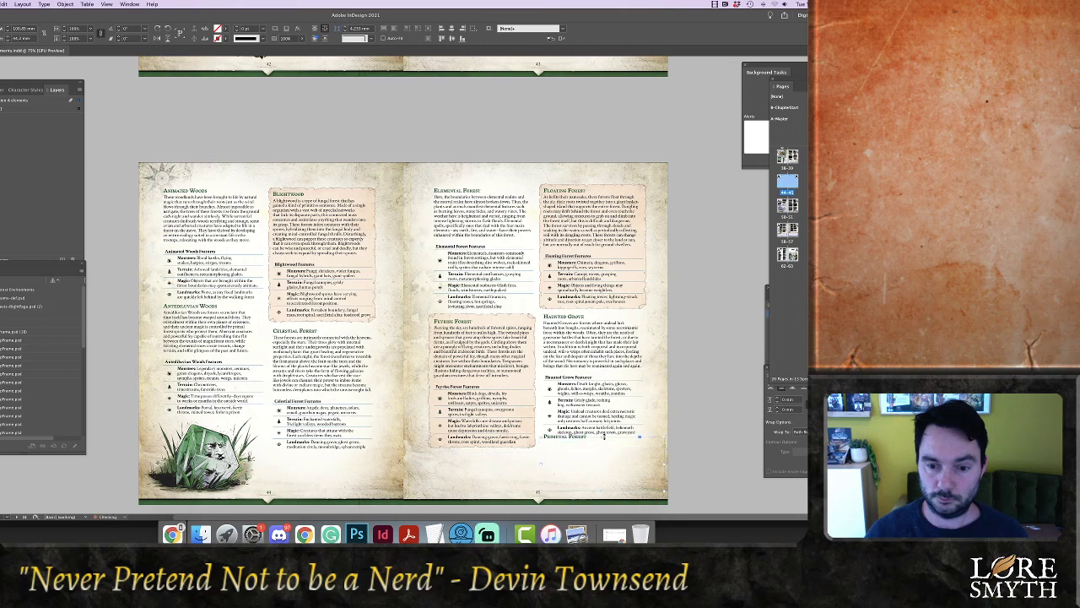
click(708, 412)
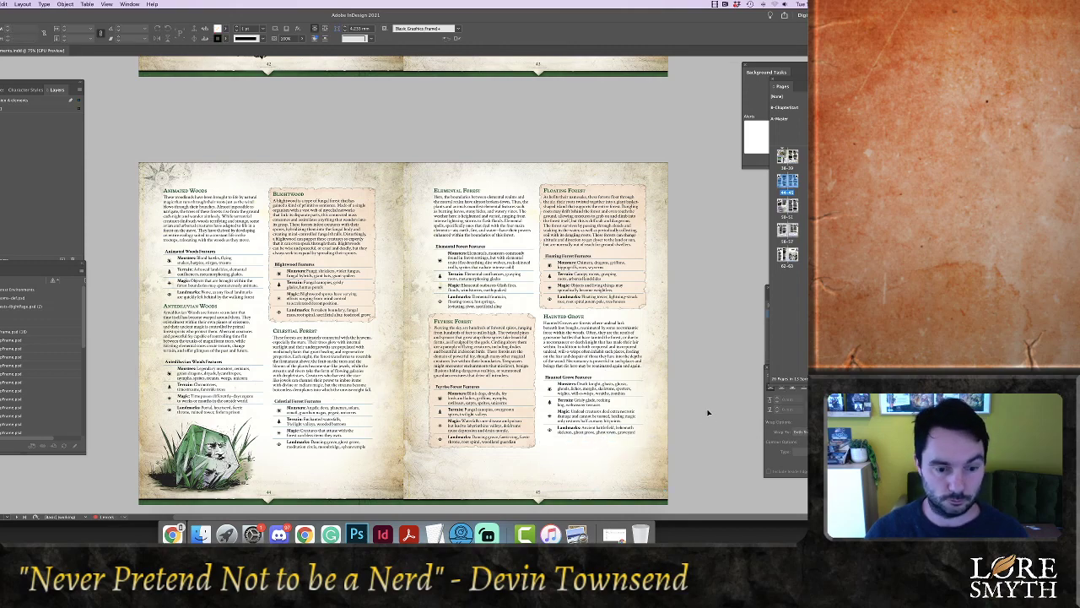
Adjust the opacity of the rope bridge artwork on the Primeval Forest page
scroll(708, 412, down, 10)
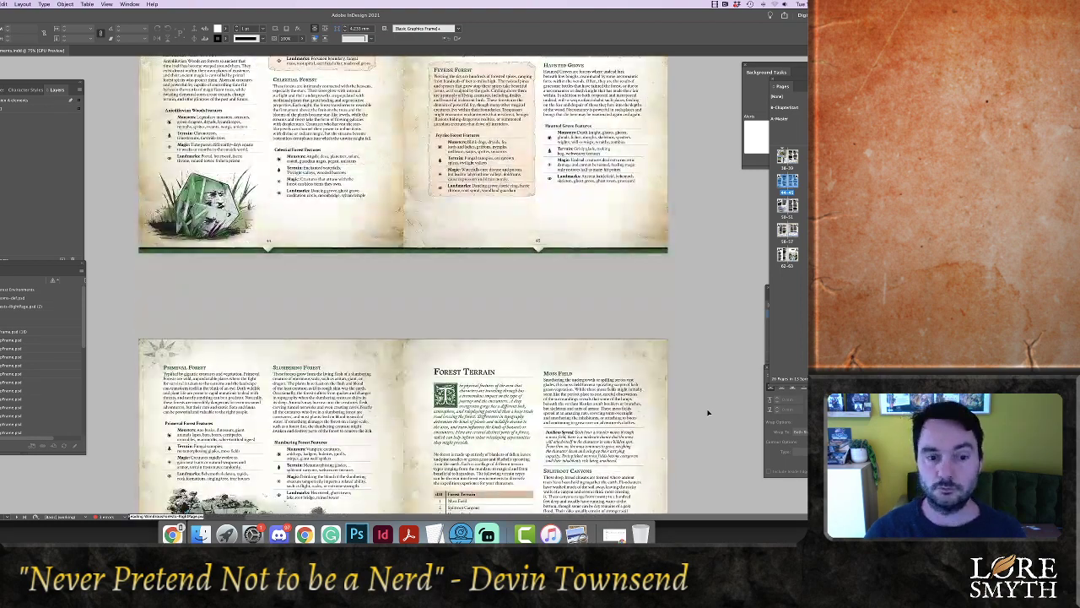
scroll(708, 412, down, 2)
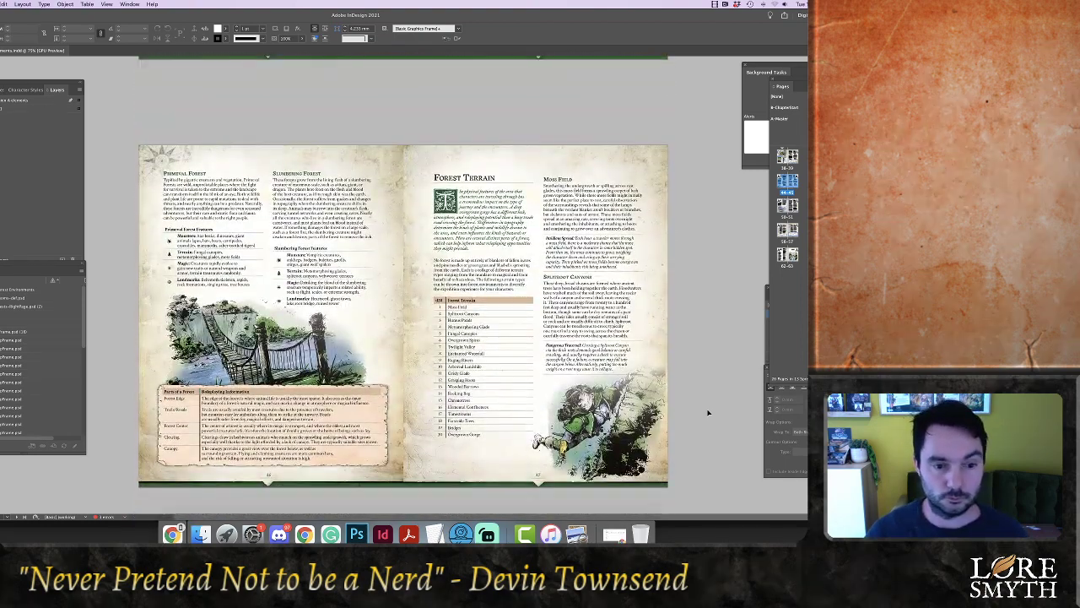
click(266, 301)
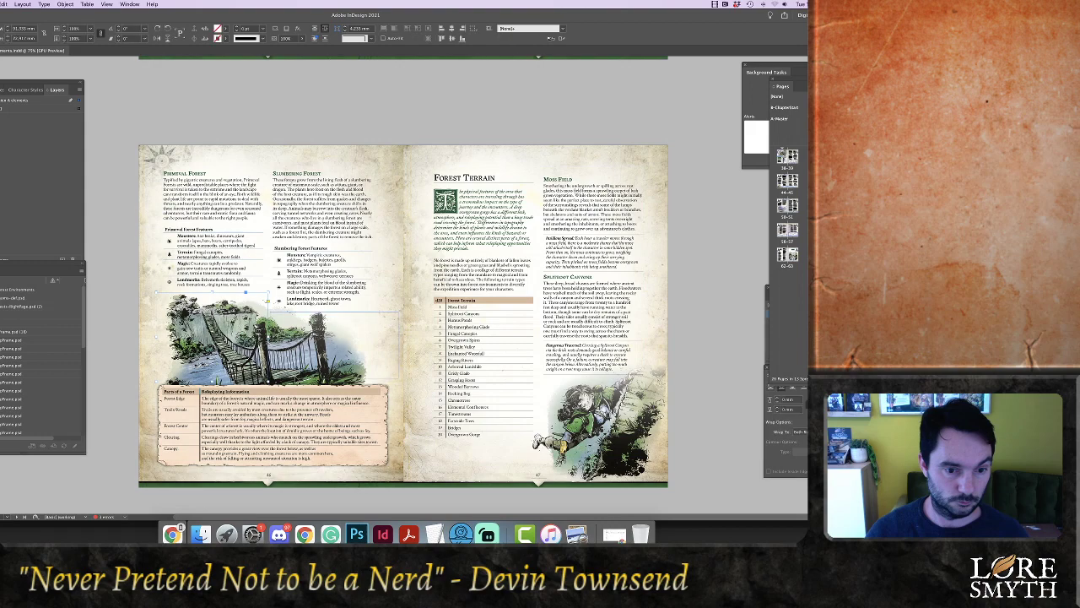
click(297, 386)
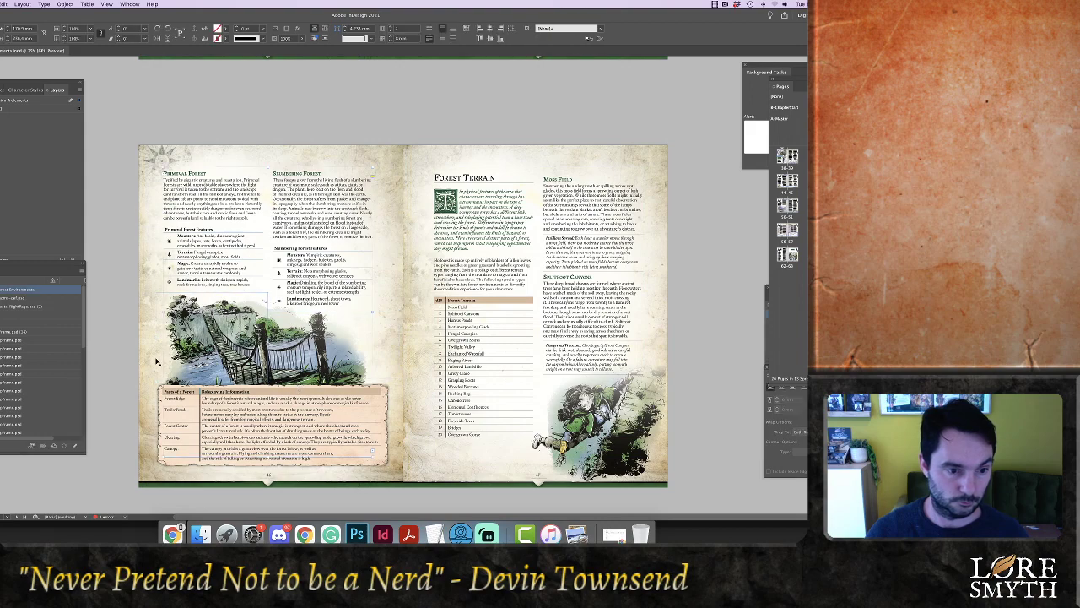
click(148, 360)
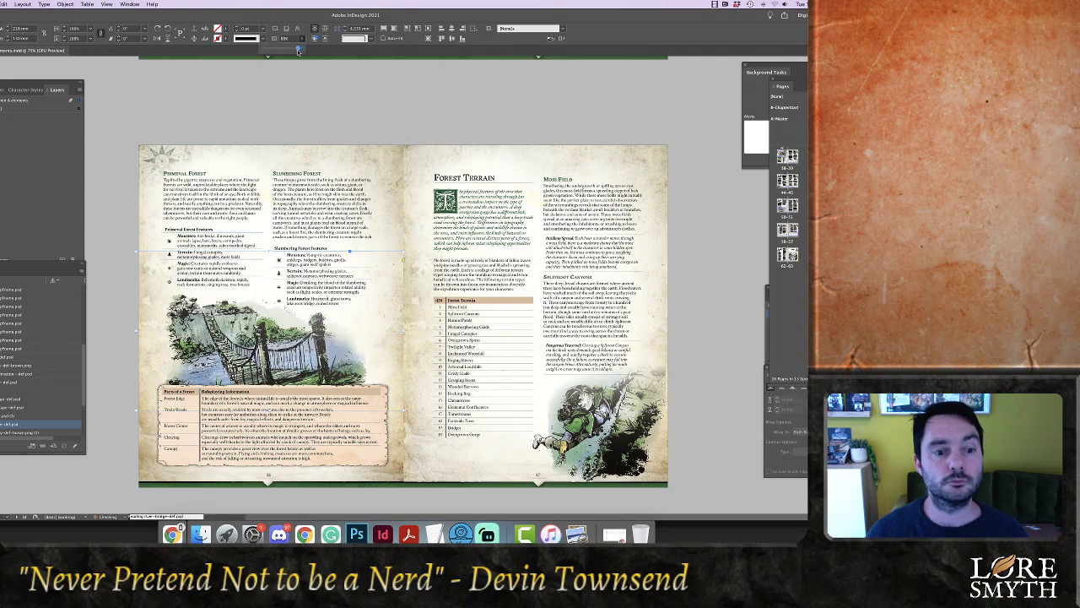
click(722, 344)
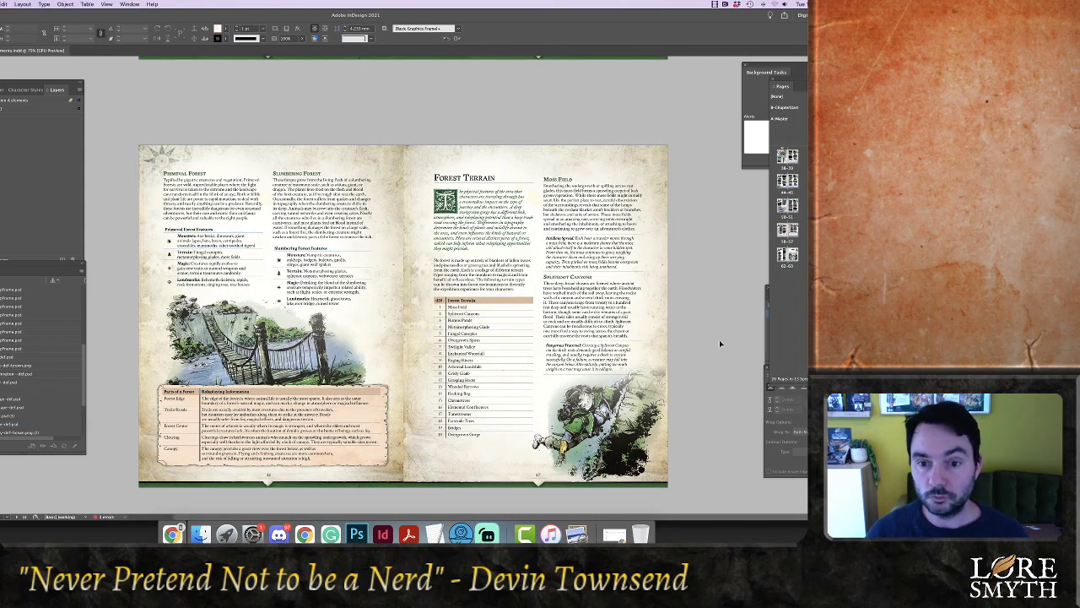
Extend the bottom edge of the text frame on the Humus Ponds page slightly so the Spore Clouds paragraph ends in its first column
scroll(720, 344, down, 5)
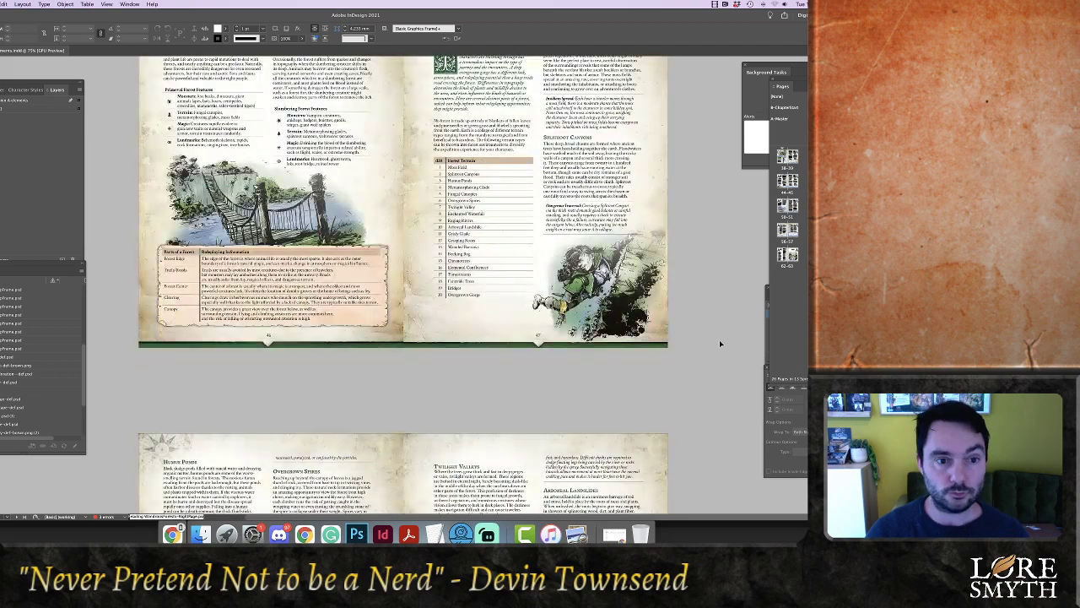
scroll(720, 343, down, 5)
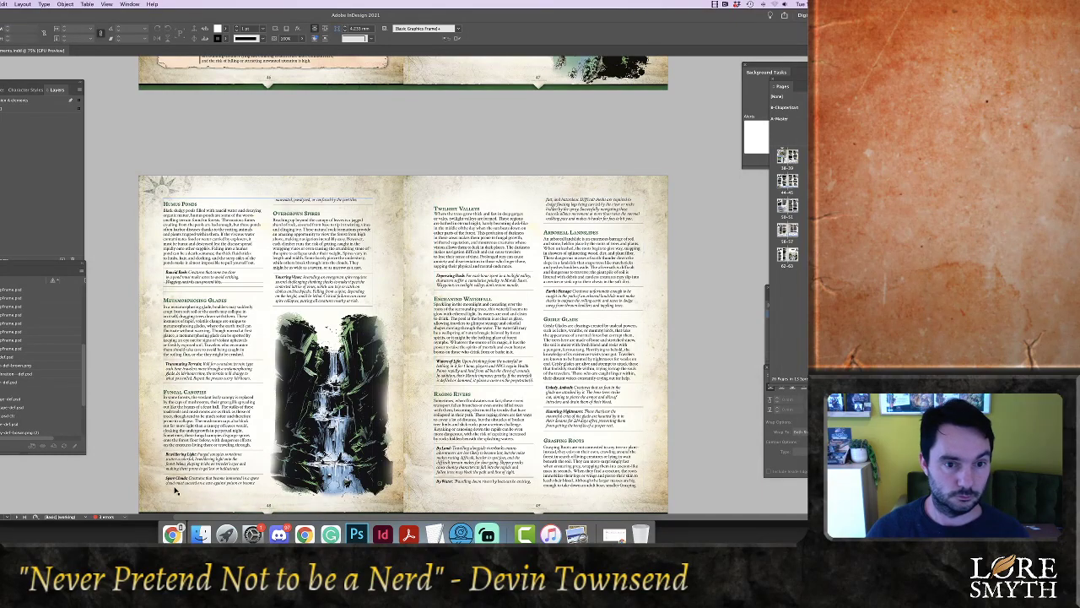
scroll(187, 476, down, 3)
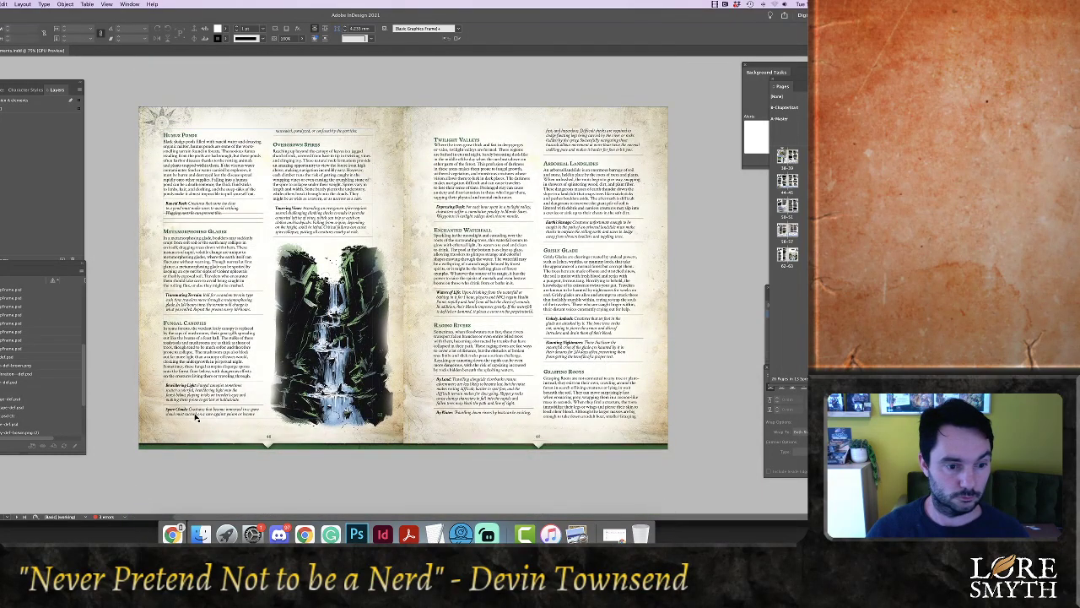
click(262, 423)
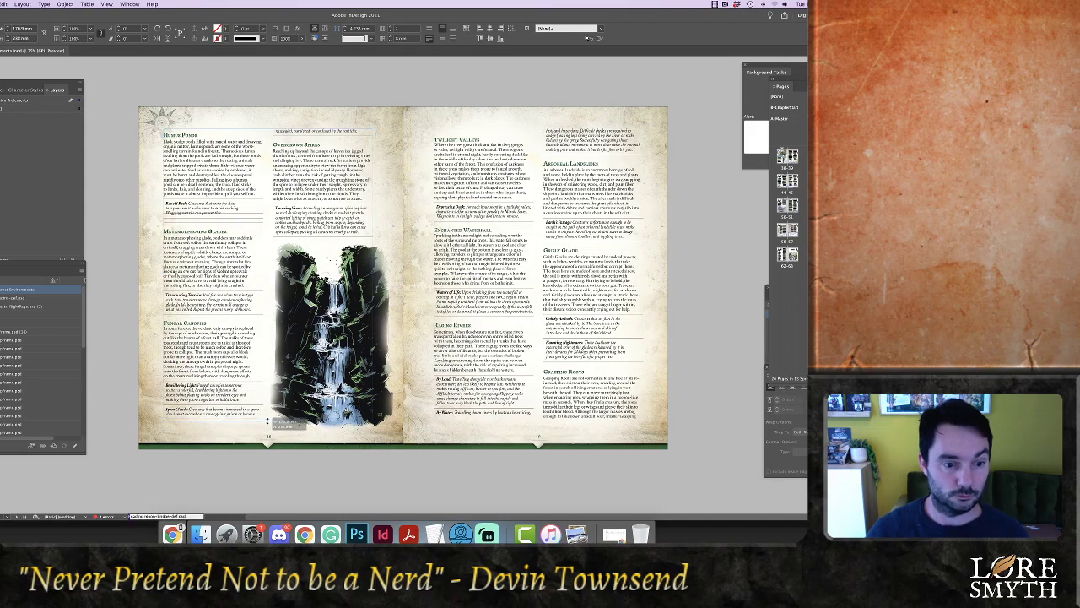
drag(268, 424, 268, 425)
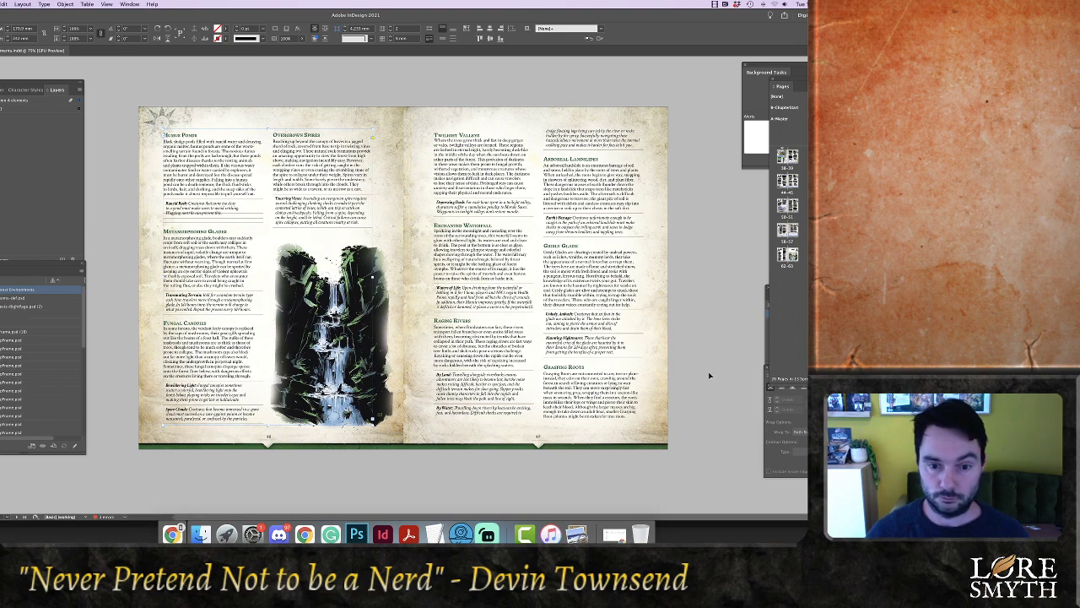
Check the spreads through Landmarks, and lower the top edge of the moonlit lake artwork's frame on the Wooded Barrows page slightly
scroll(709, 375, down, 3)
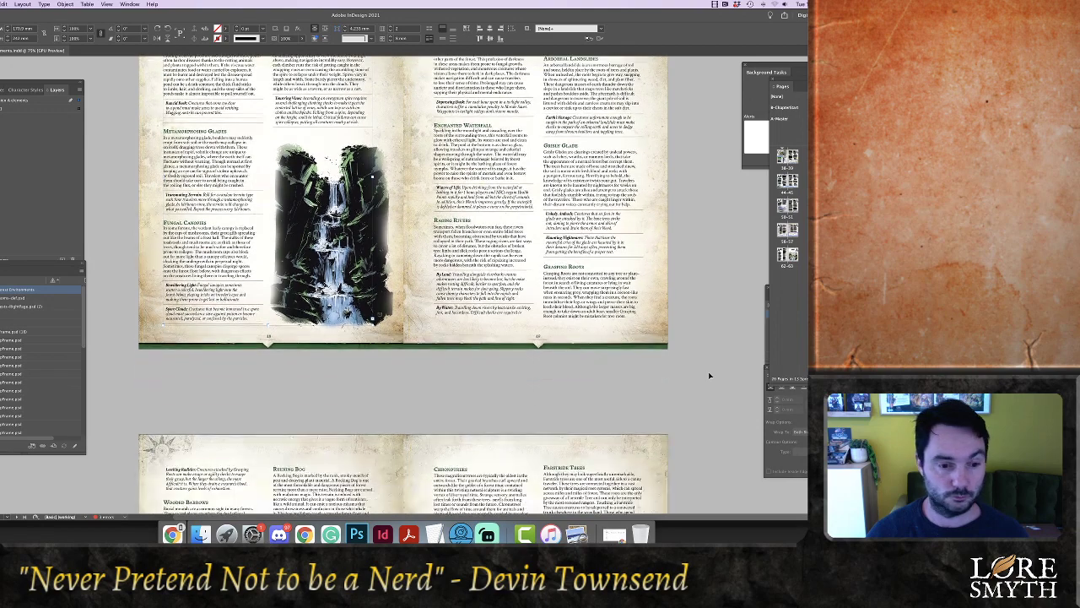
scroll(709, 376, down, 8)
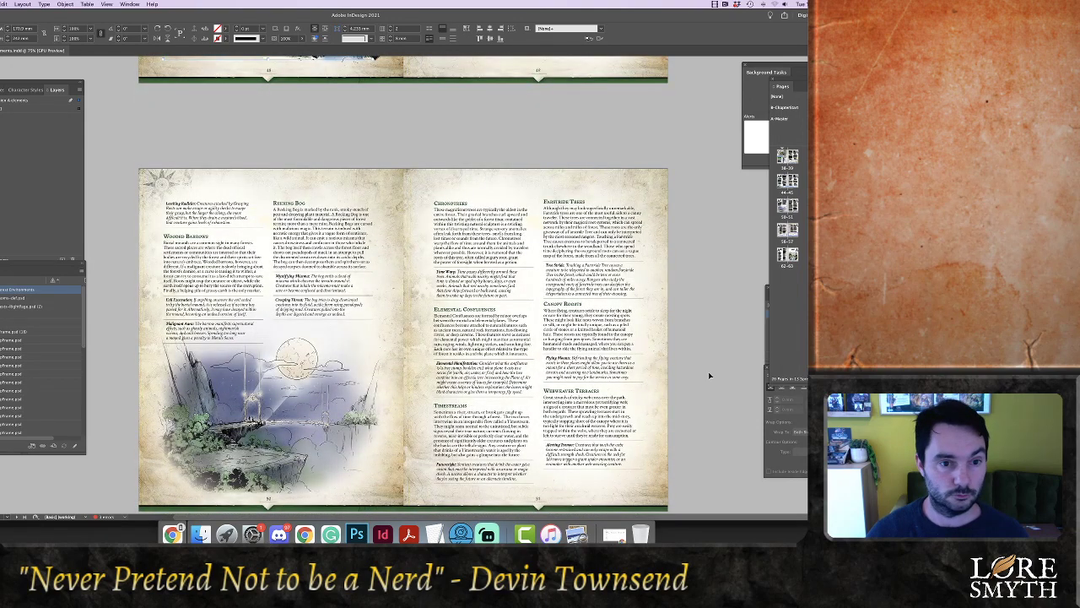
scroll(710, 376, down, 1)
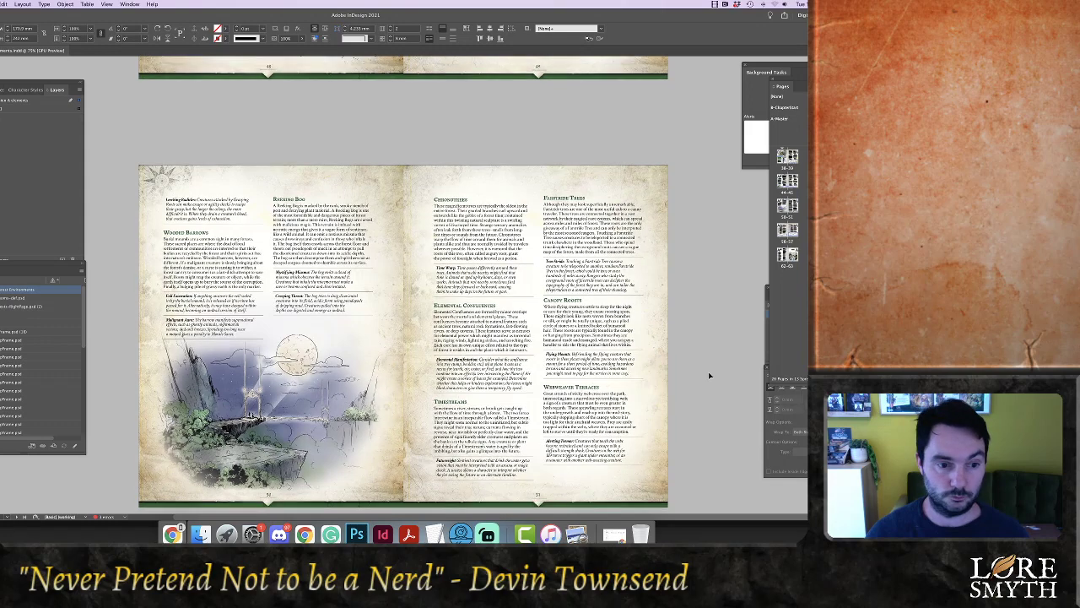
scroll(708, 371, down, 5)
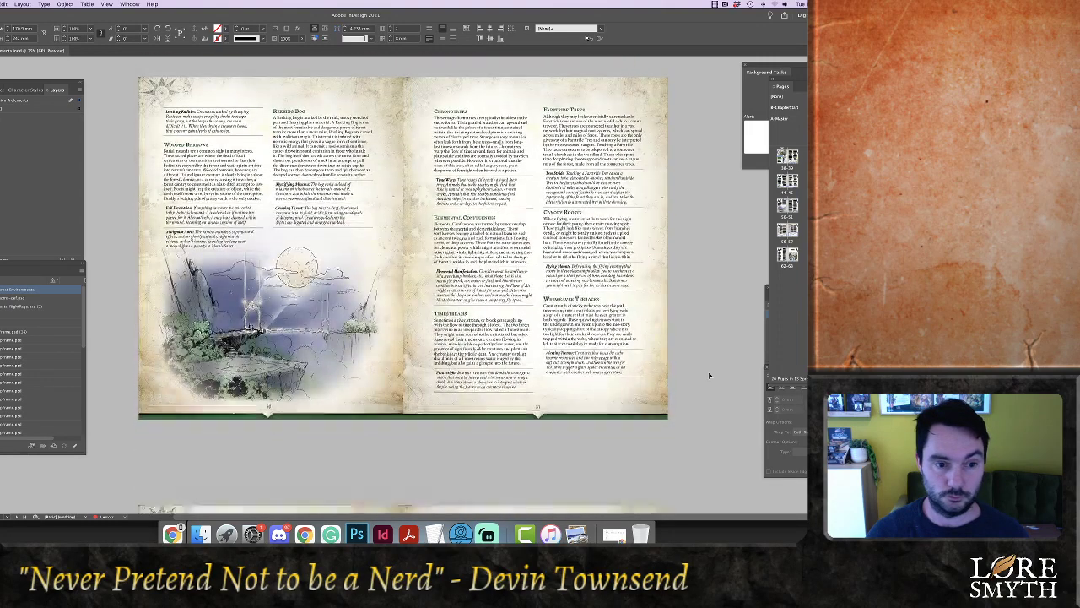
scroll(709, 375, down, 6)
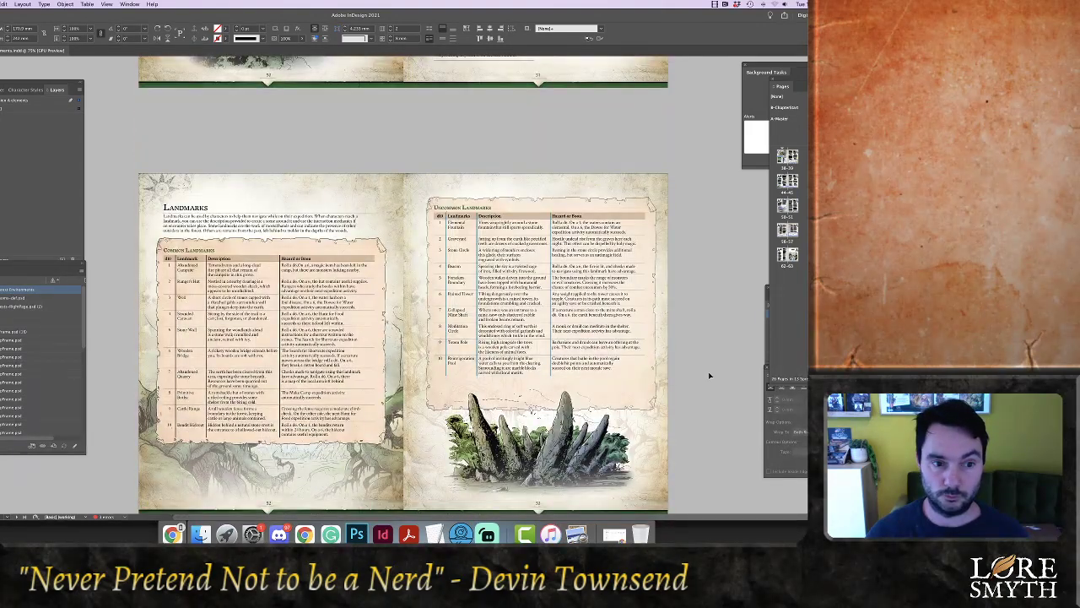
scroll(709, 375, up, 8)
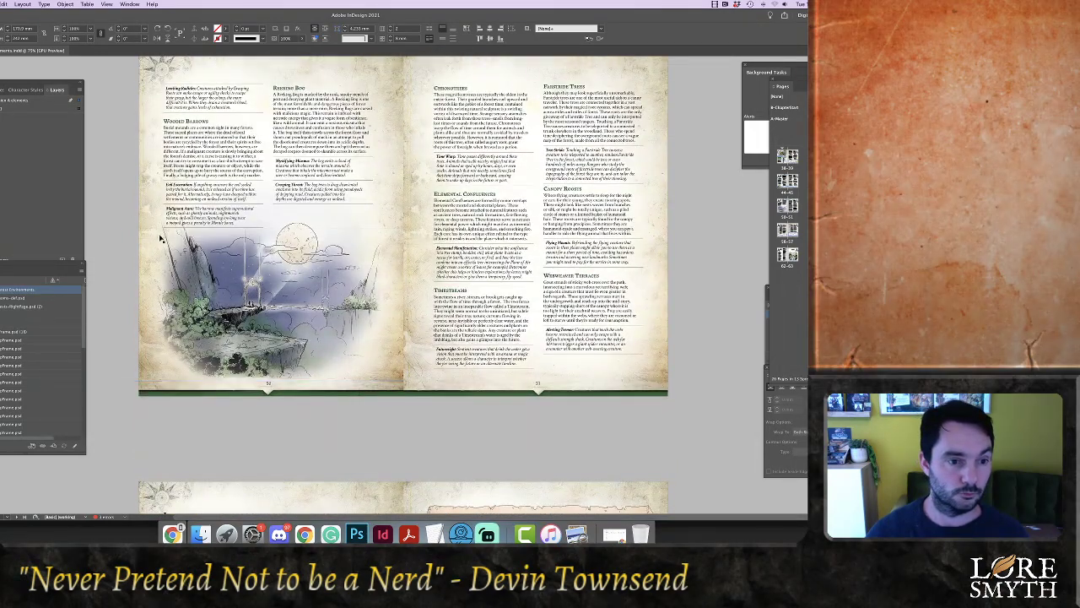
click(270, 275)
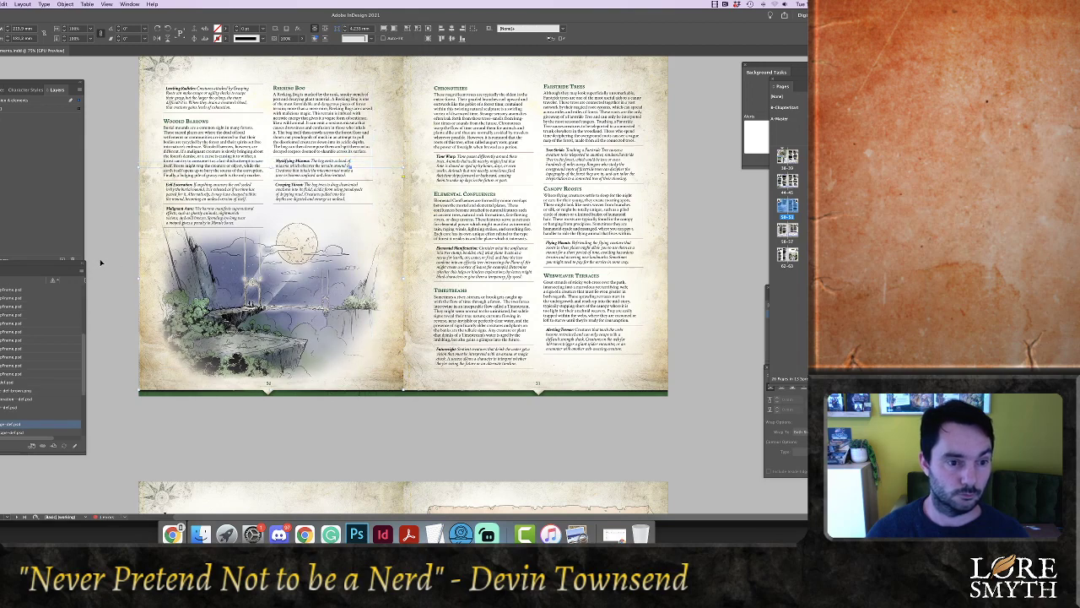
drag(271, 168, 270, 177)
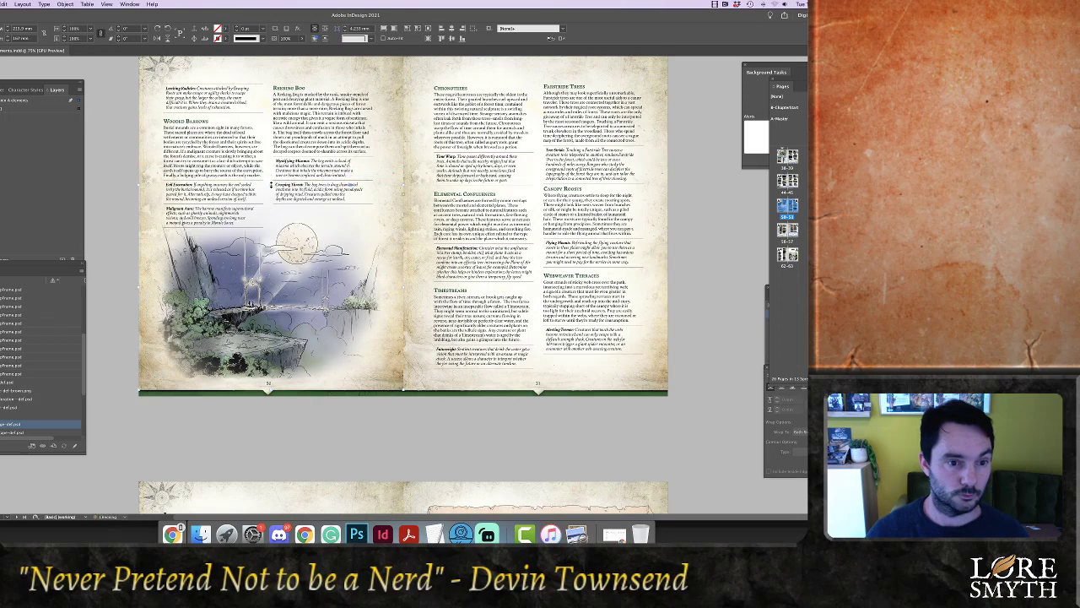
drag(271, 184, 271, 197)
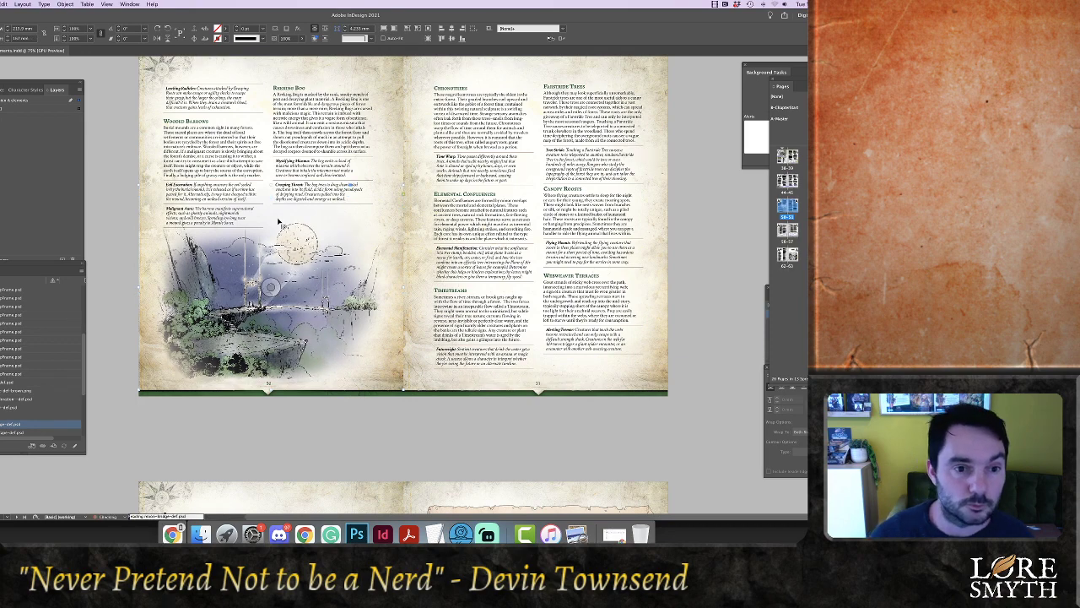
Open the moonlit lake artwork in Photoshop, brush away the tall rock lines at its upper left on Layer 2, save, and return to InDesign
right_click(47, 424)
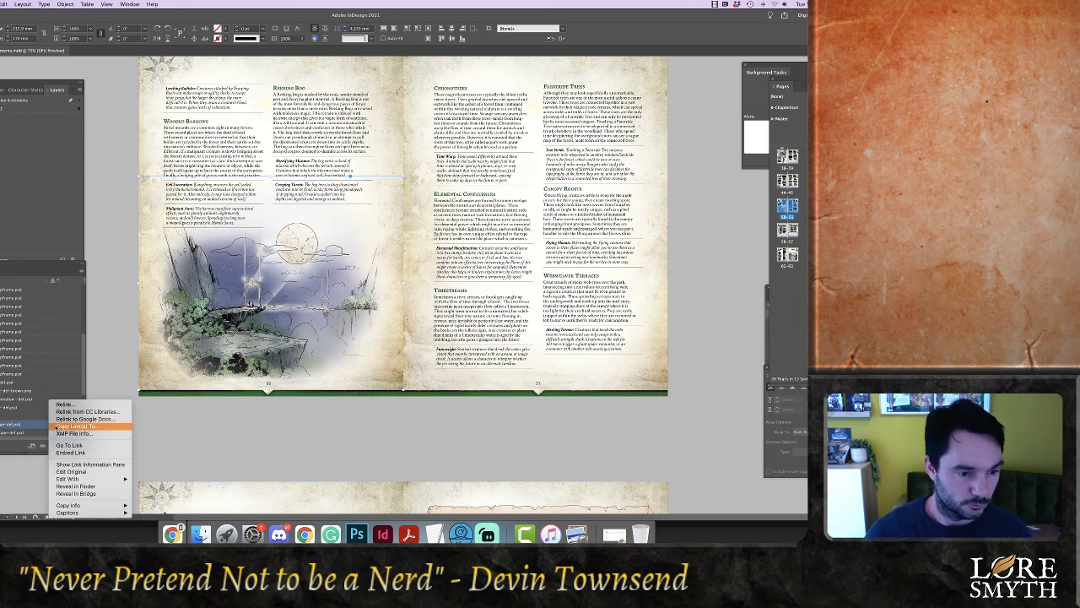
click(73, 473)
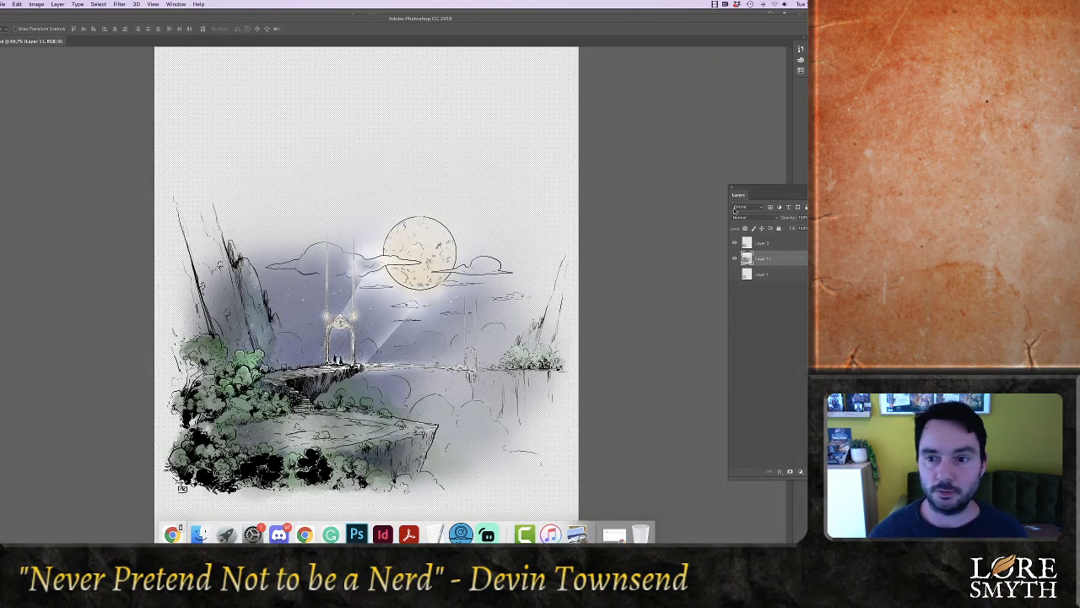
click(761, 245)
key(b)
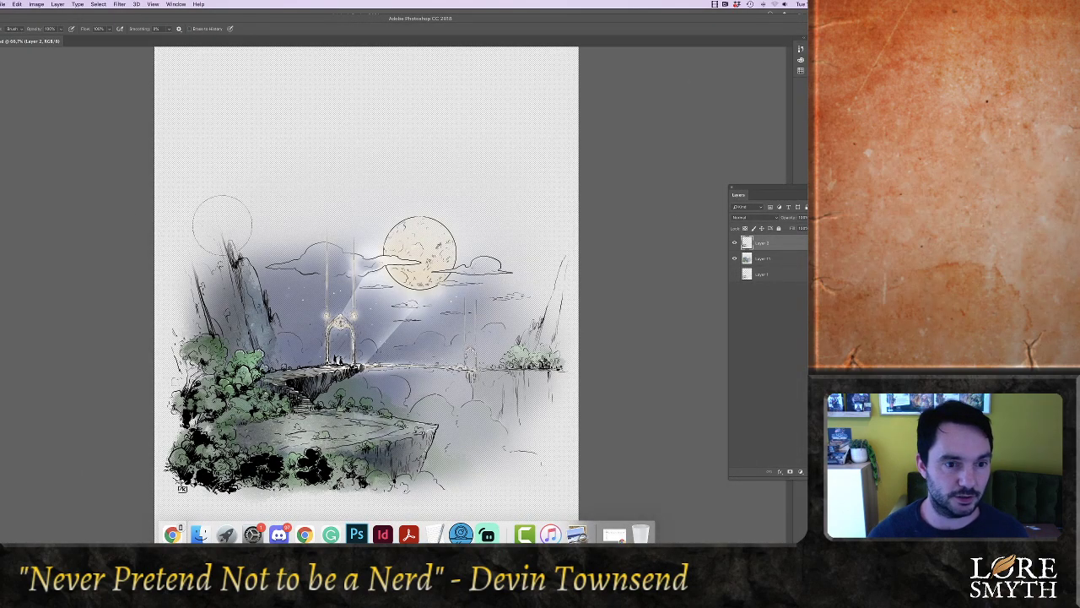
key(super+shift+f)
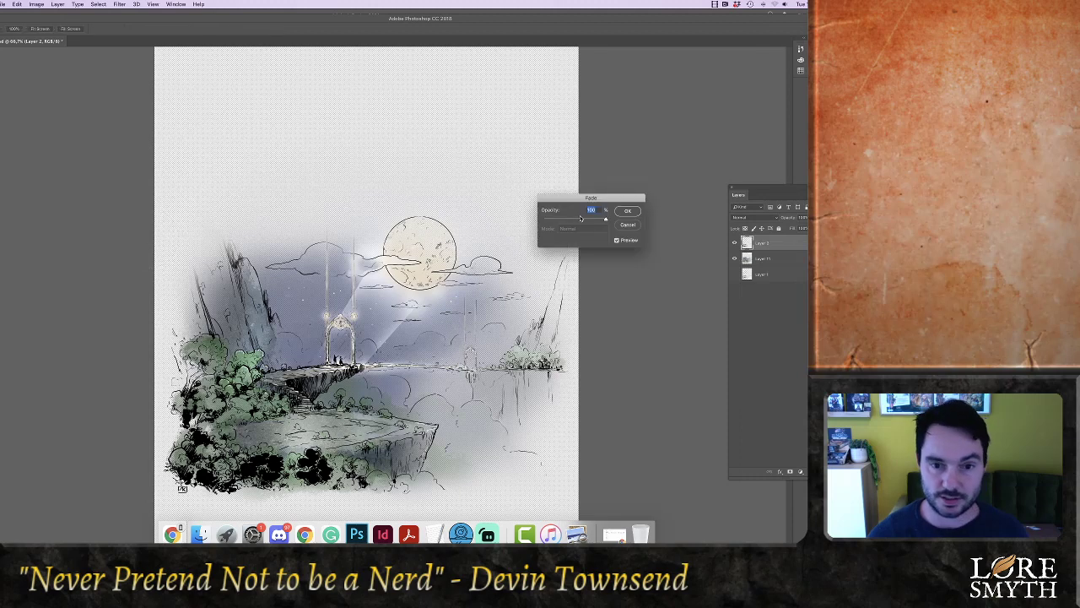
key(Return)
key(super+s)
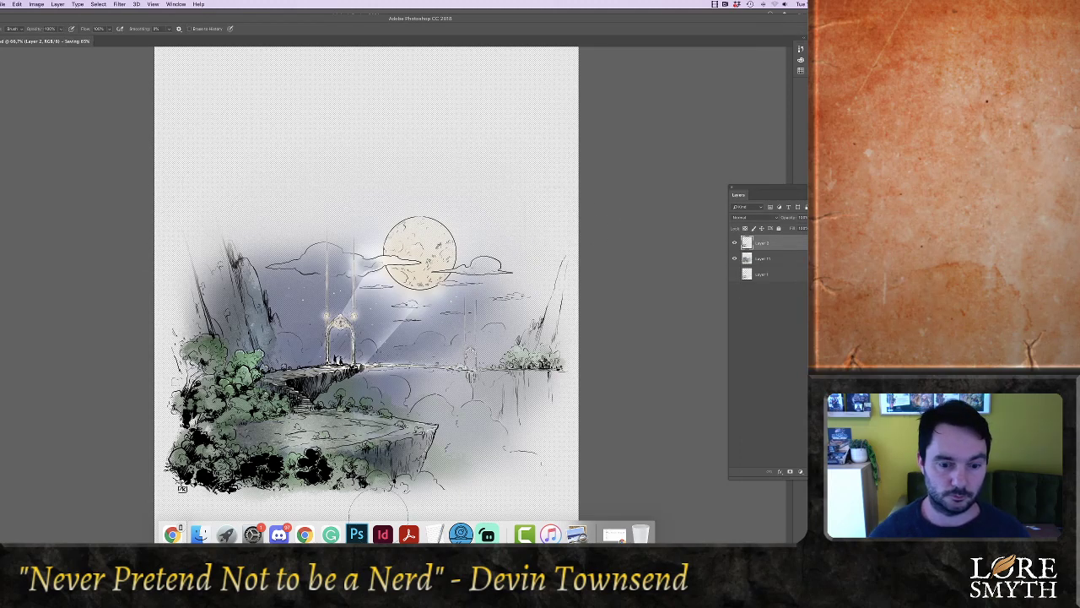
click(383, 534)
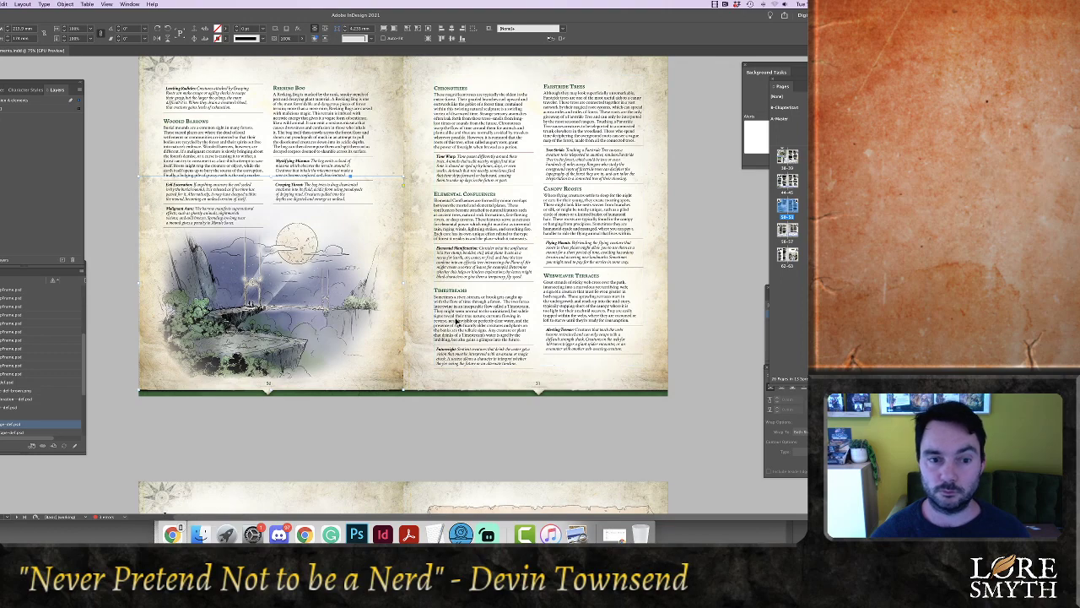
Try to push the By Water paragraph under Raging Rivers into the next column by inserting empty lines before it
scroll(350, 310, up, 1)
scroll(347, 309, up, 10)
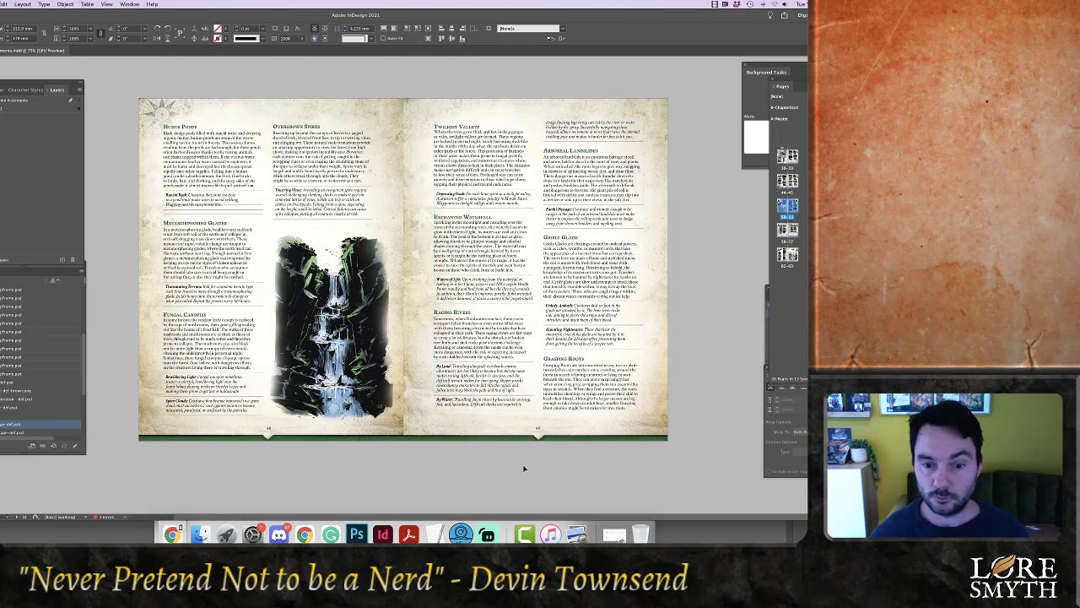
double_click(525, 395)
key(Return)
key(Return)
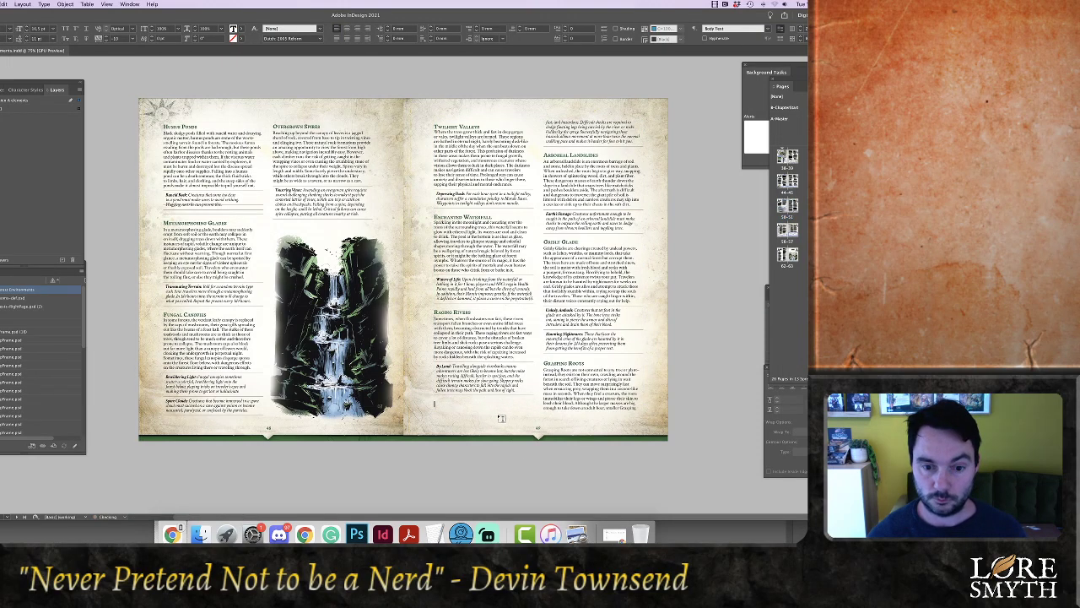
key(Return)
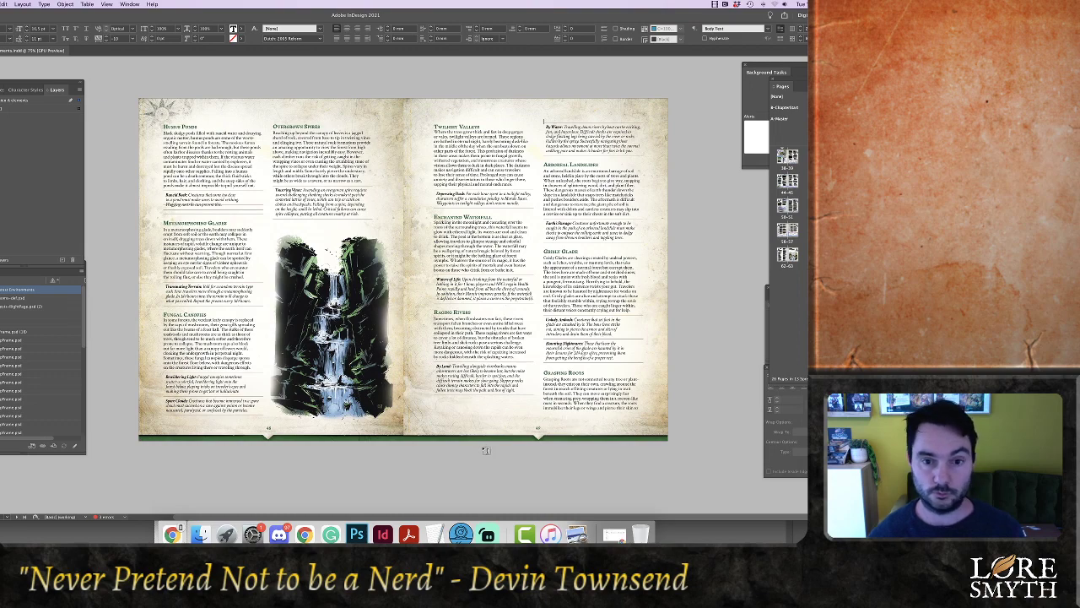
Check how the text reflows on the Wooded Barrows spread, and undo the empty lines before the By Water paragraph
scroll(486, 451, down, 8)
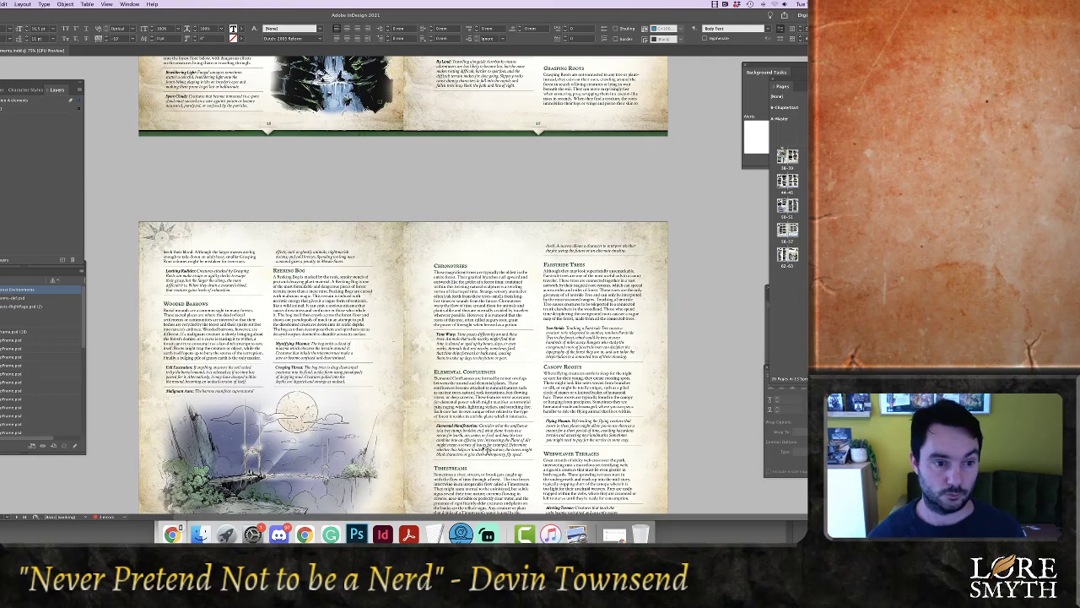
scroll(485, 451, up, 7)
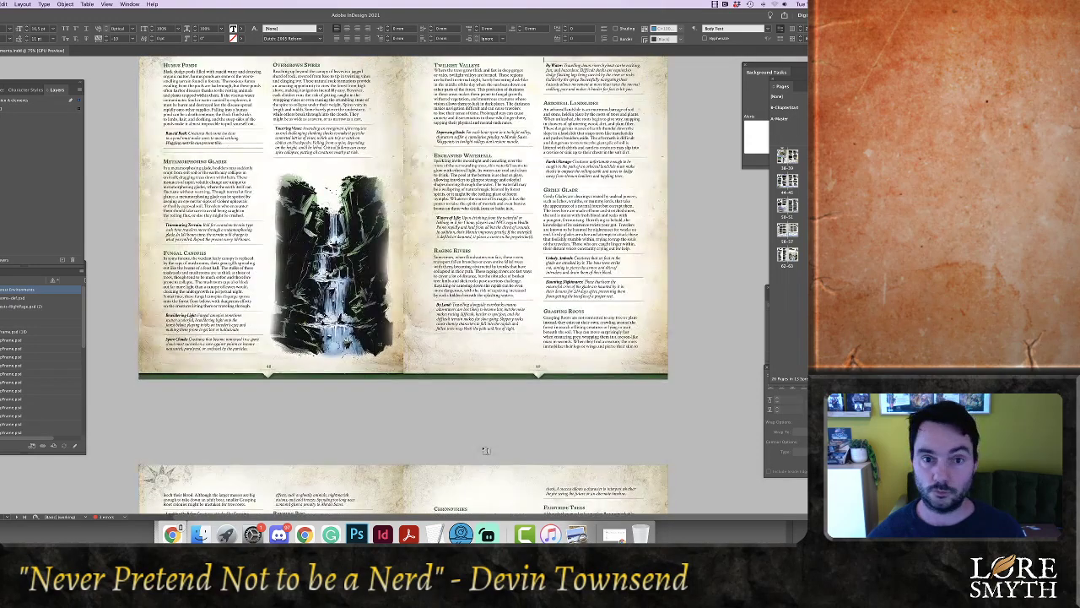
scroll(486, 450, up, 1)
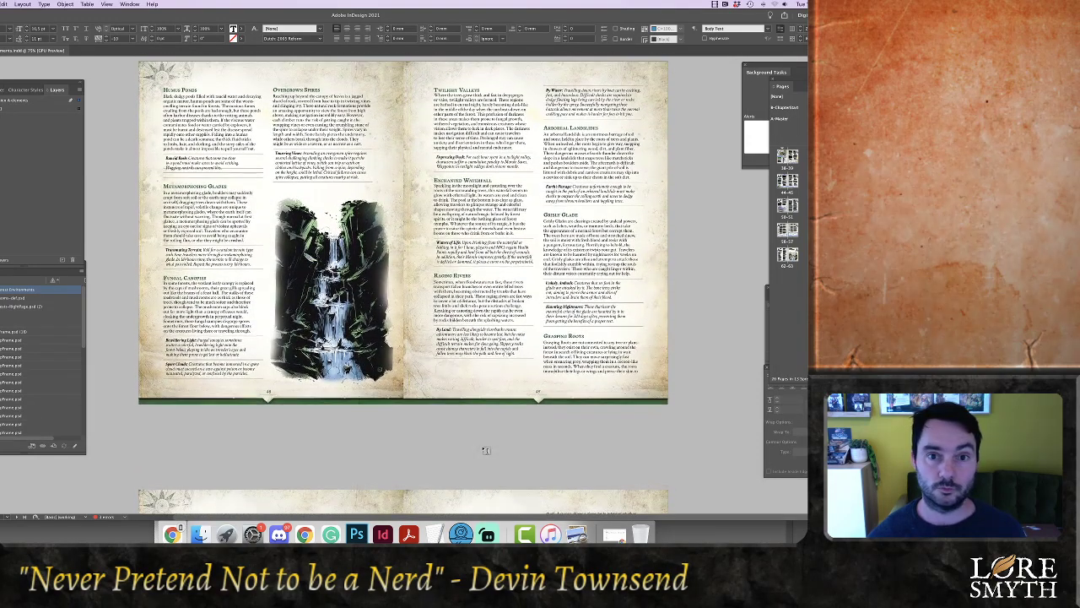
key(super+z)
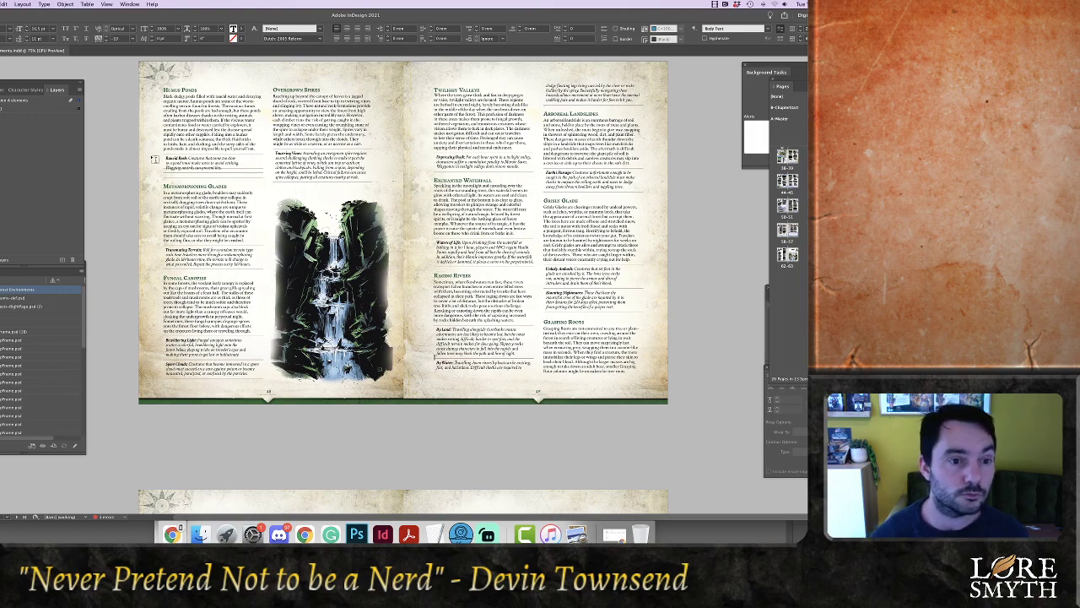
Try to close the gap above the Metamorphosing Glades heading by deleting the empty line before it
key(super+=)
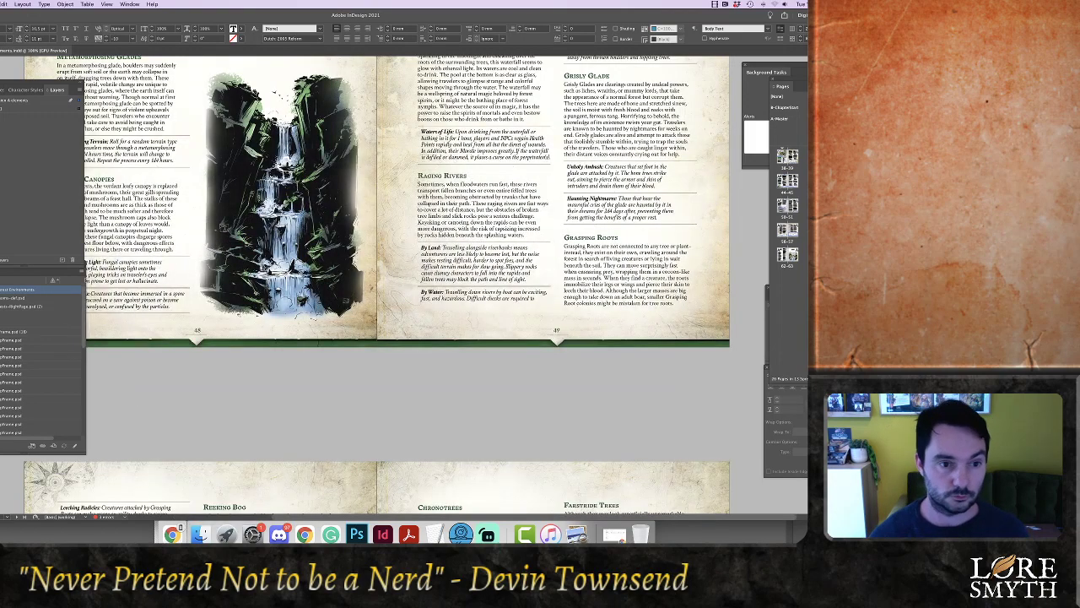
scroll(225, 227, up, 5)
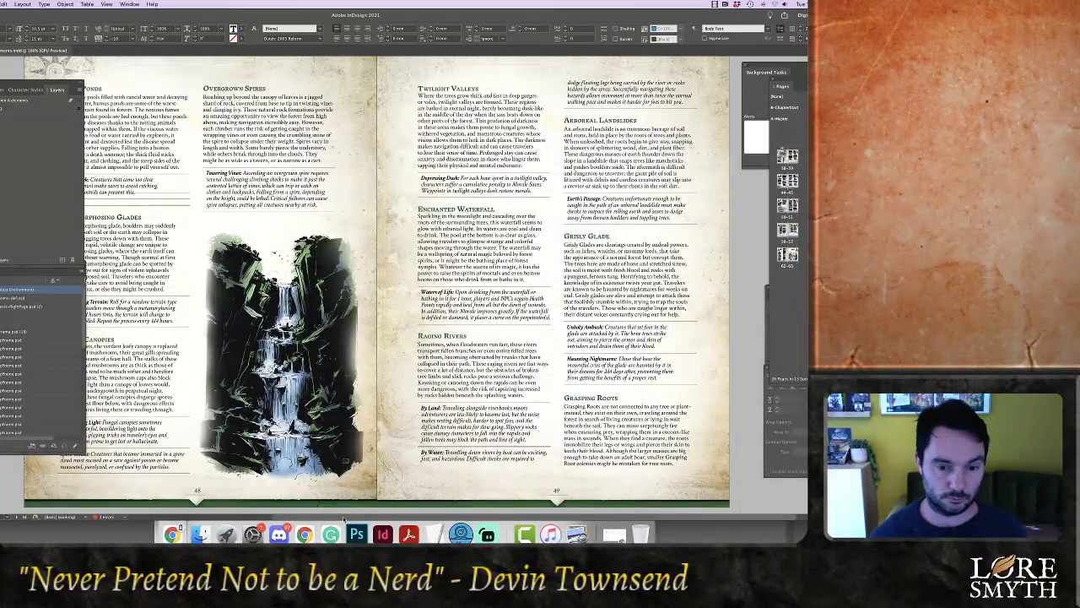
scroll(291, 507, left, 3)
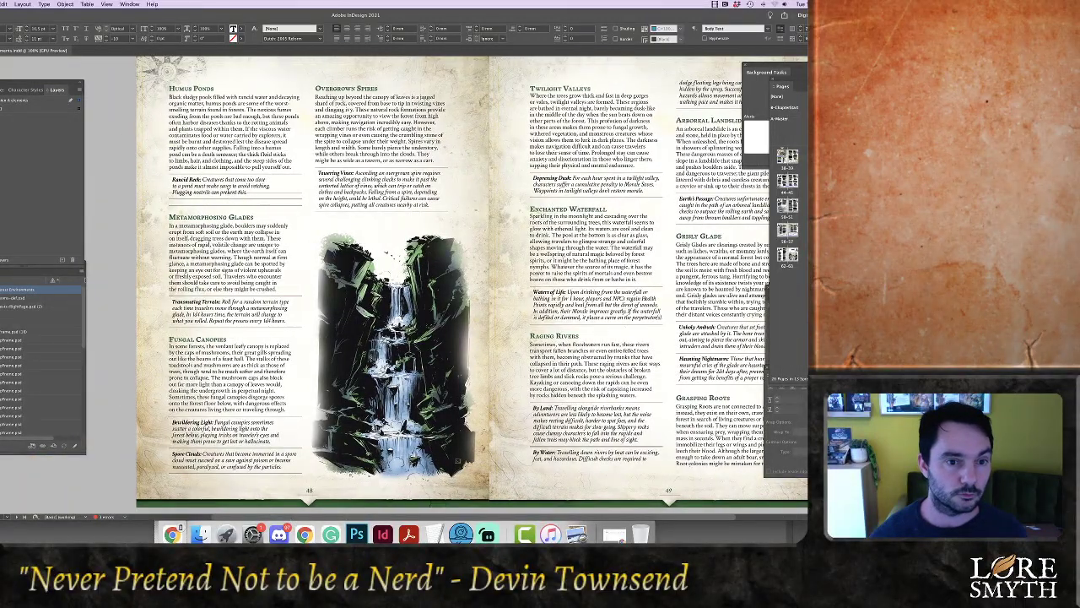
double_click(199, 206)
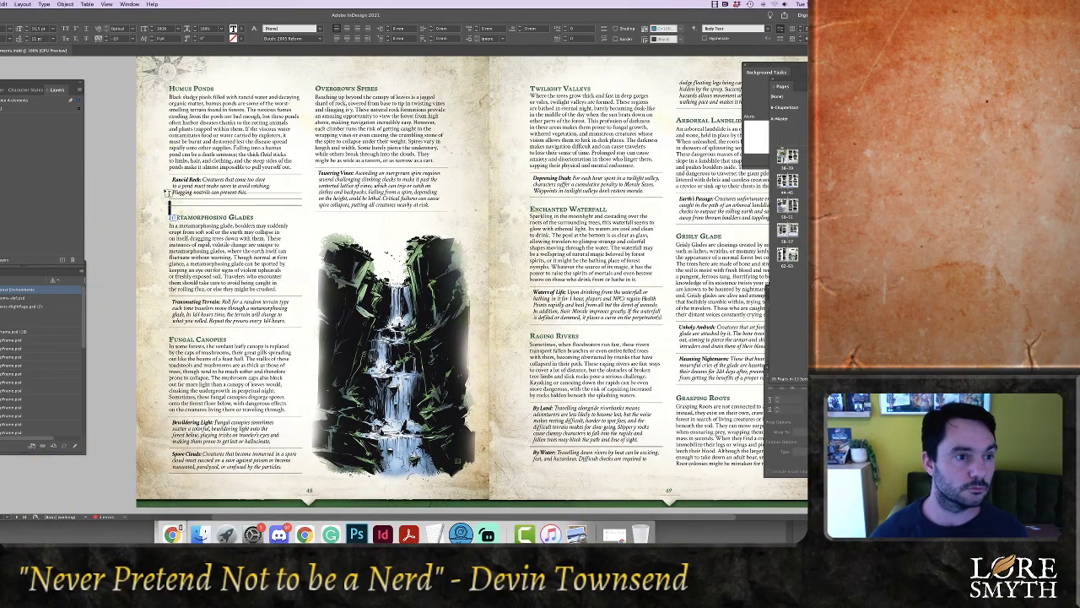
click(2, 90)
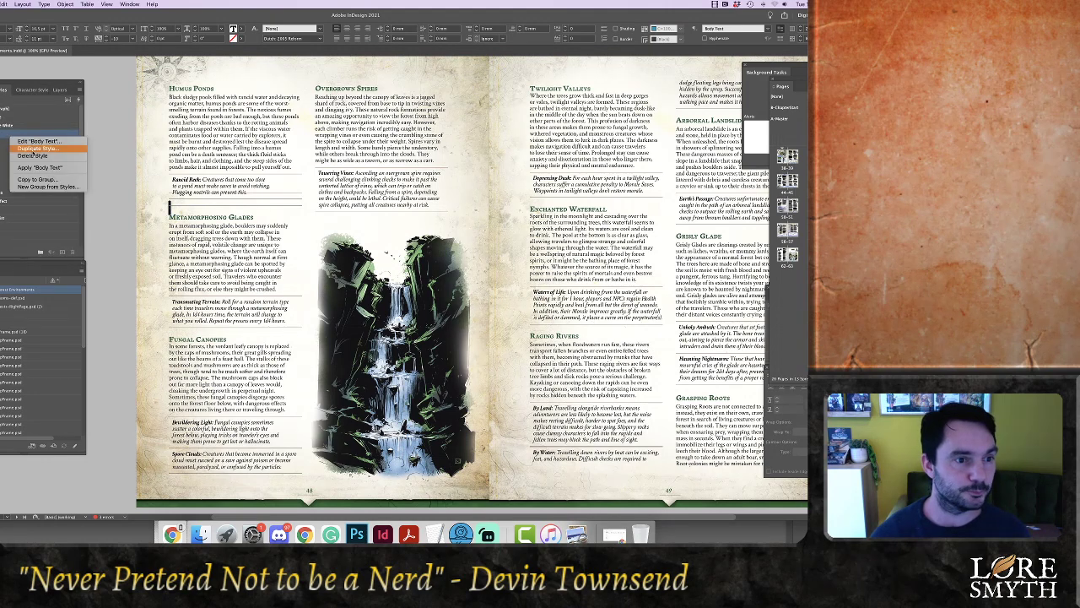
key(BackSpace)
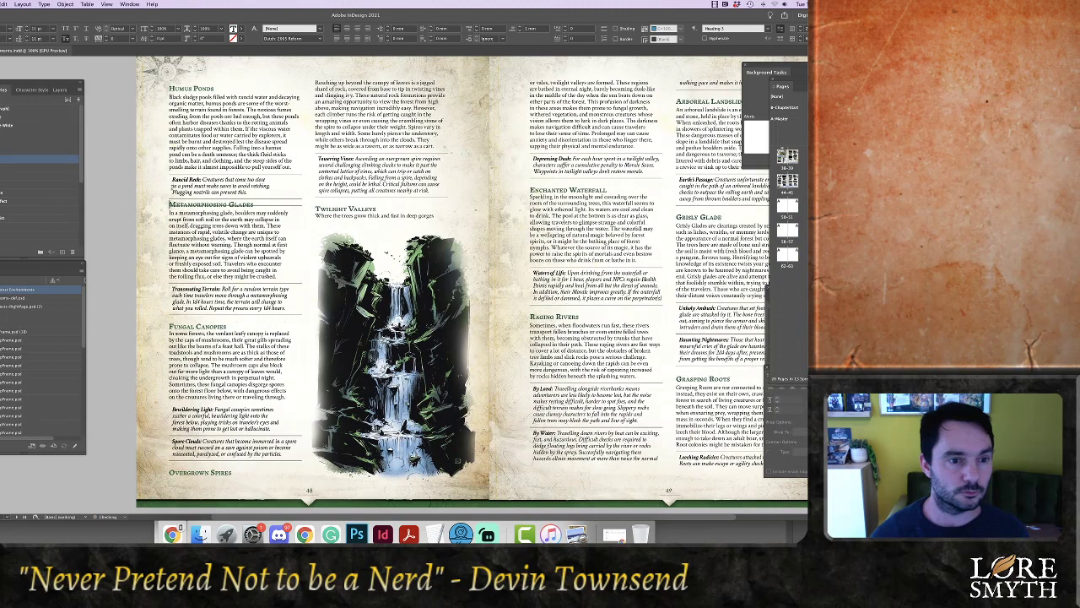
Try reapplying the Gameplay Effect paragraph style to the Rancid Reek paragraph with its overrides cleared
drag(171, 179, 250, 195)
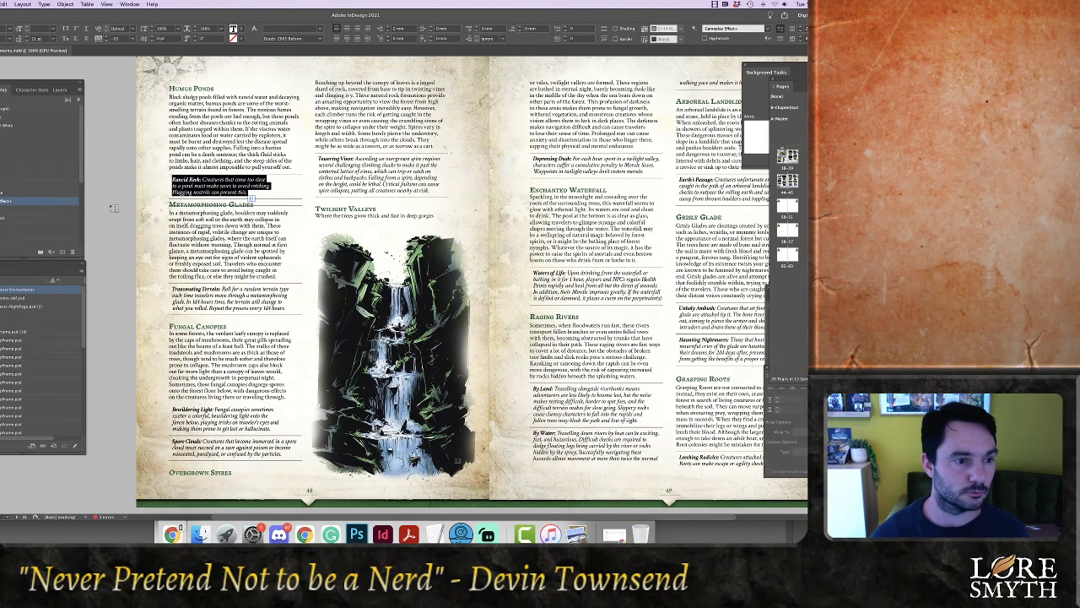
right_click(5, 201)
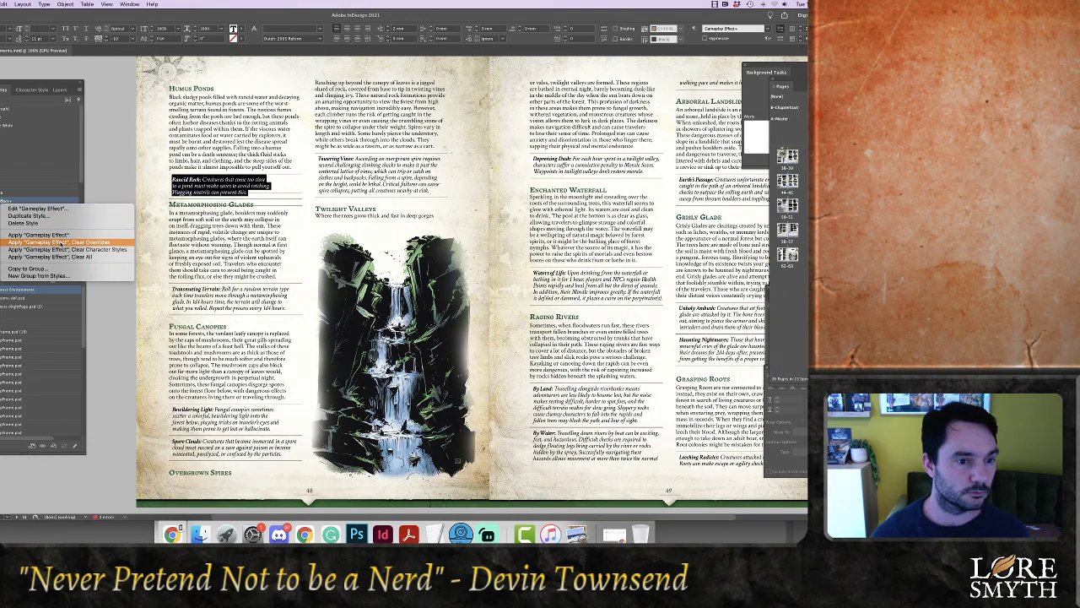
click(61, 244)
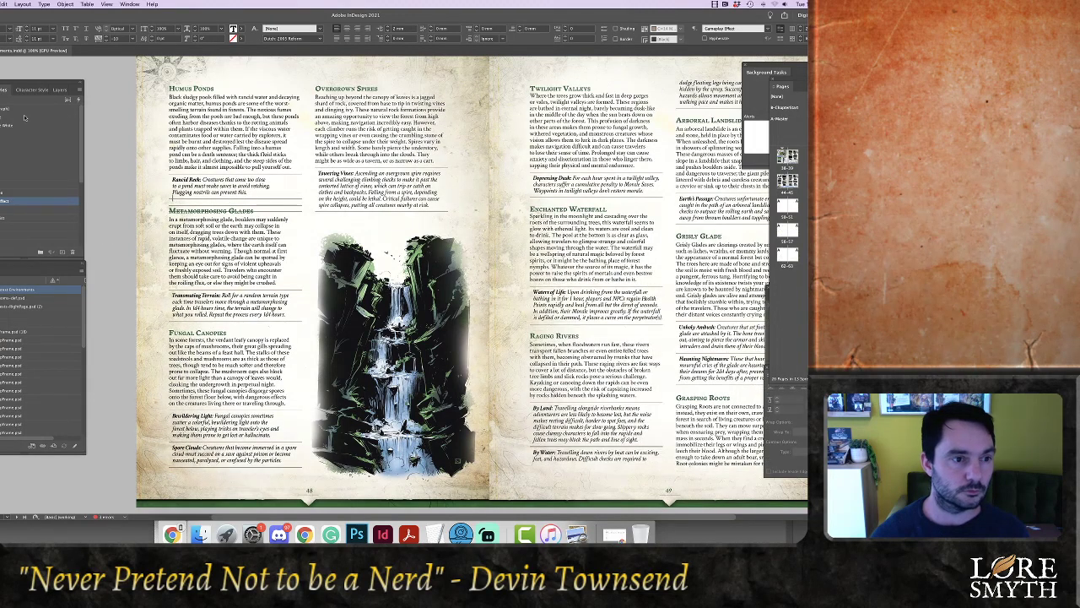
Try to fix the stray rule through the Metamorphosing Glades heading by reapplying Heading 3, and check the heading's character style
click(2, 135)
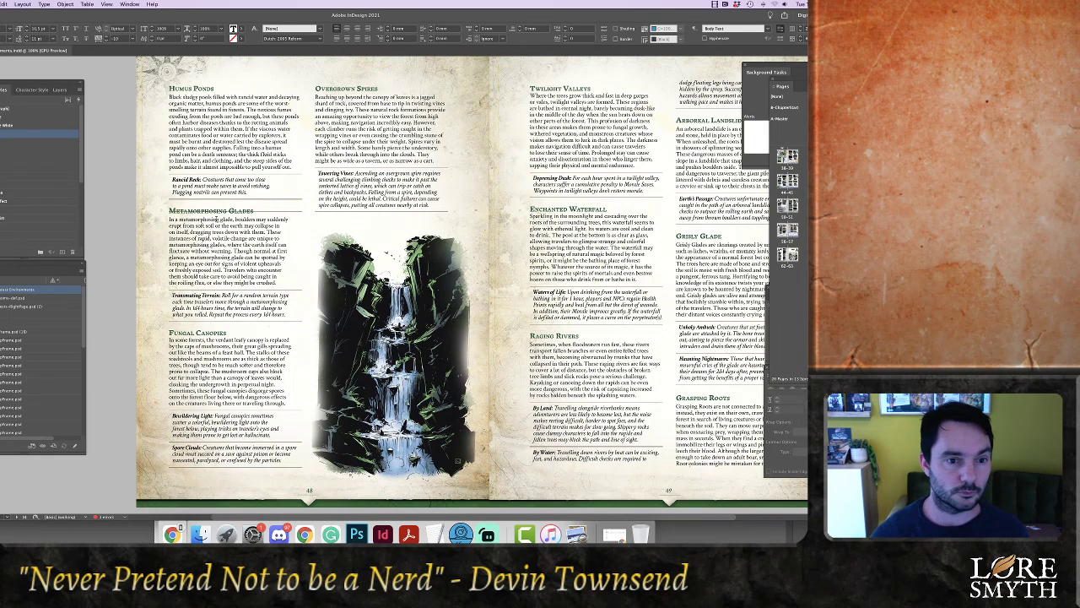
key(Up)
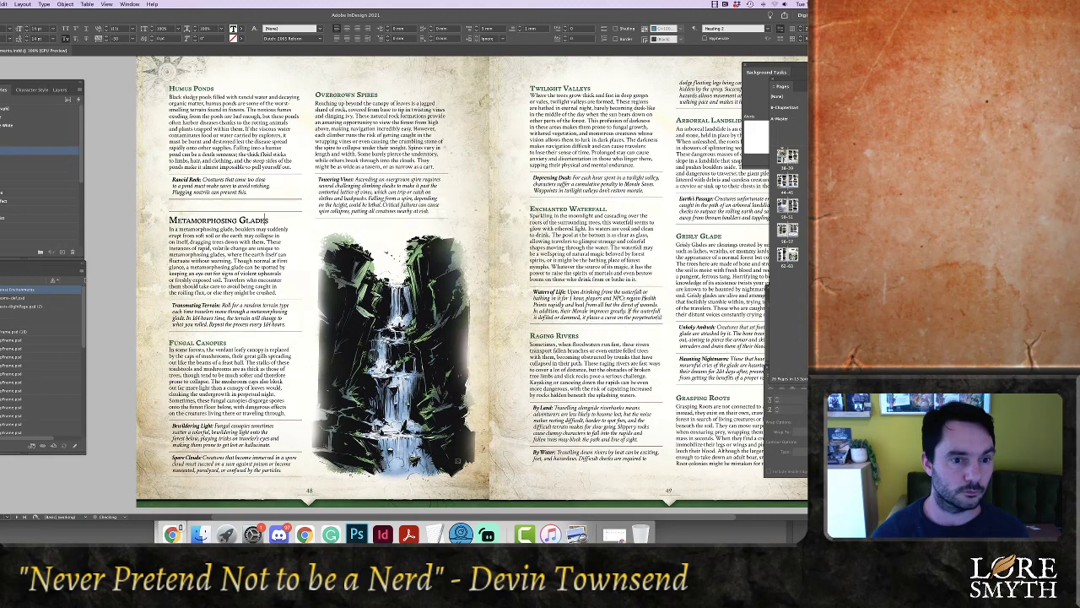
click(34, 159)
right_click(13, 166)
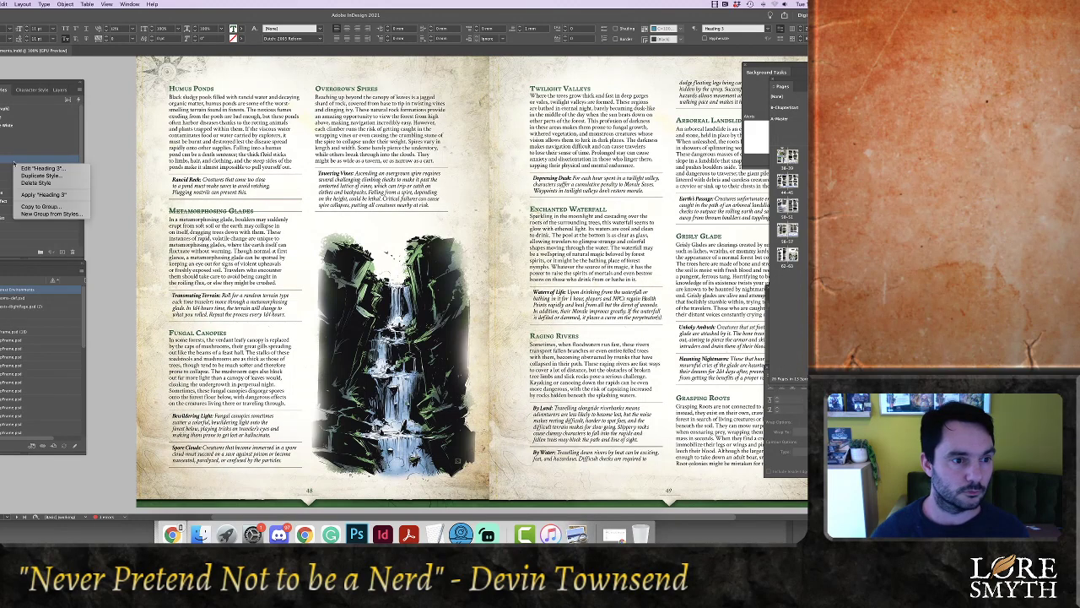
click(42, 184)
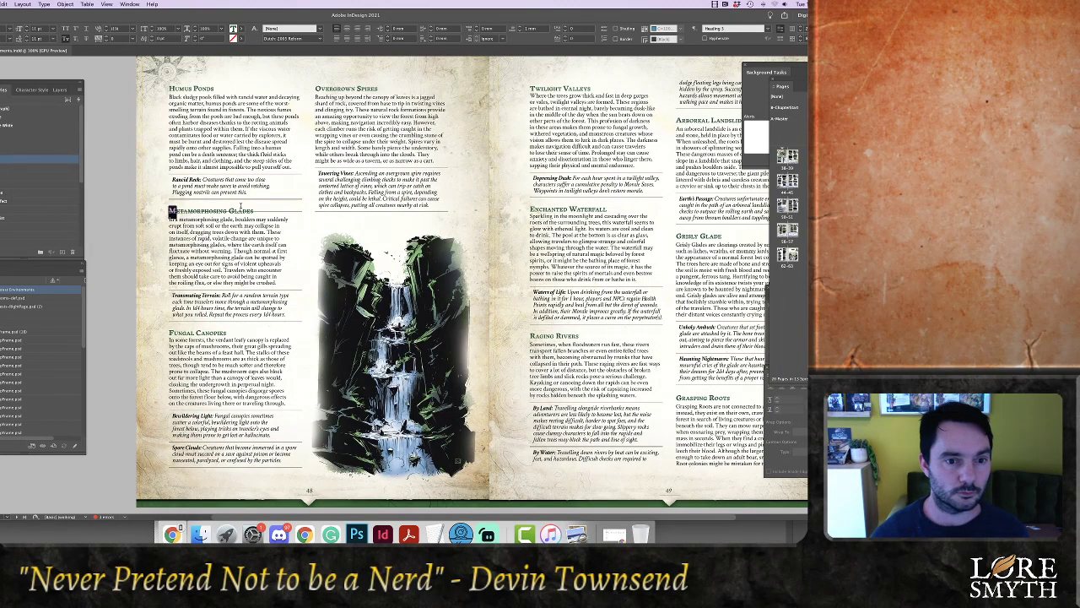
drag(168, 211, 257, 213)
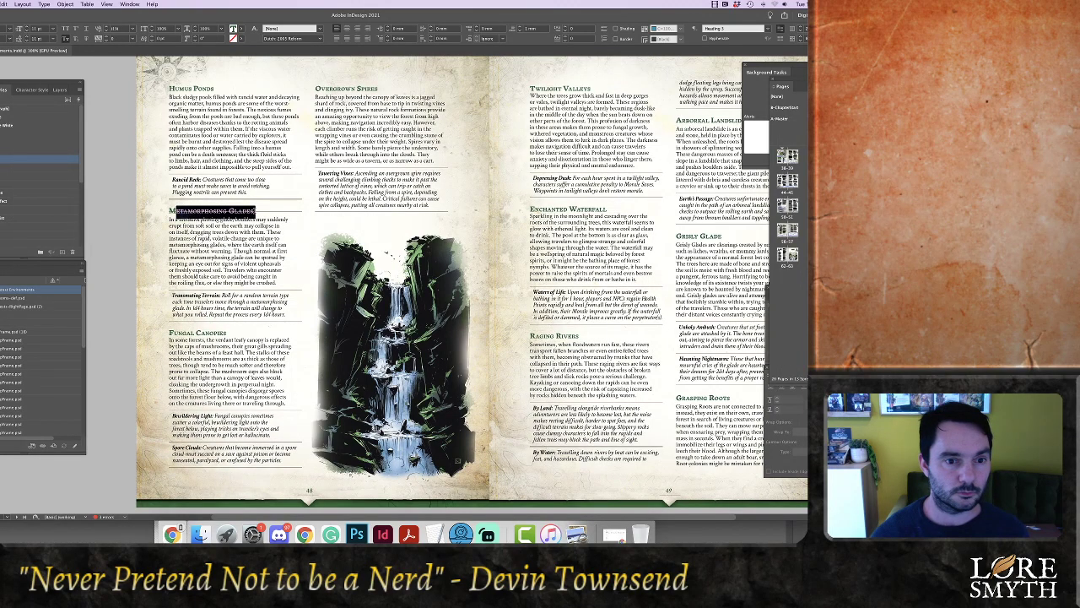
click(27, 89)
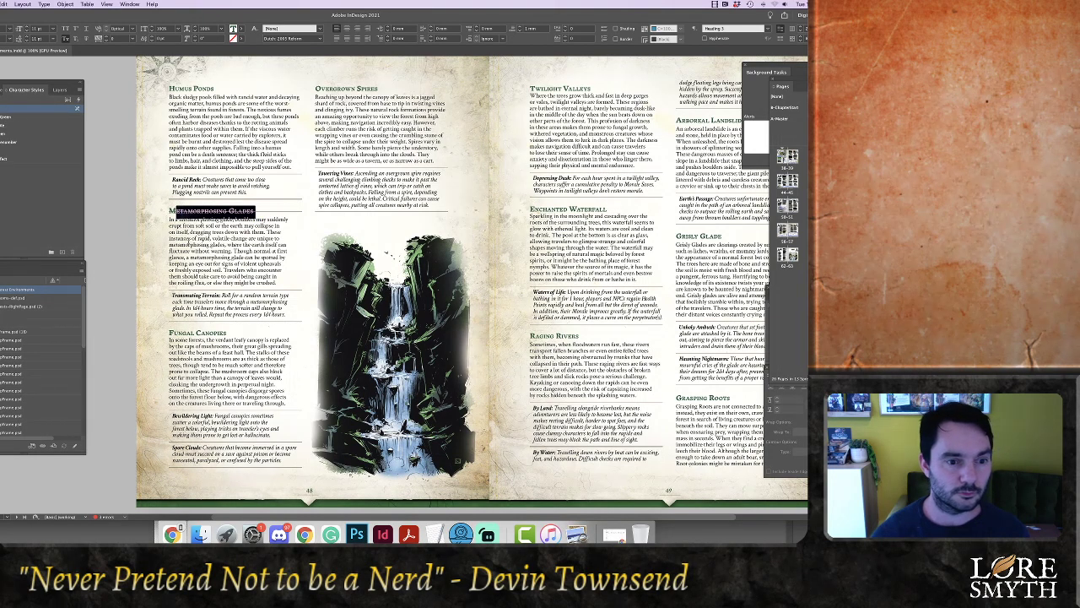
click(171, 240)
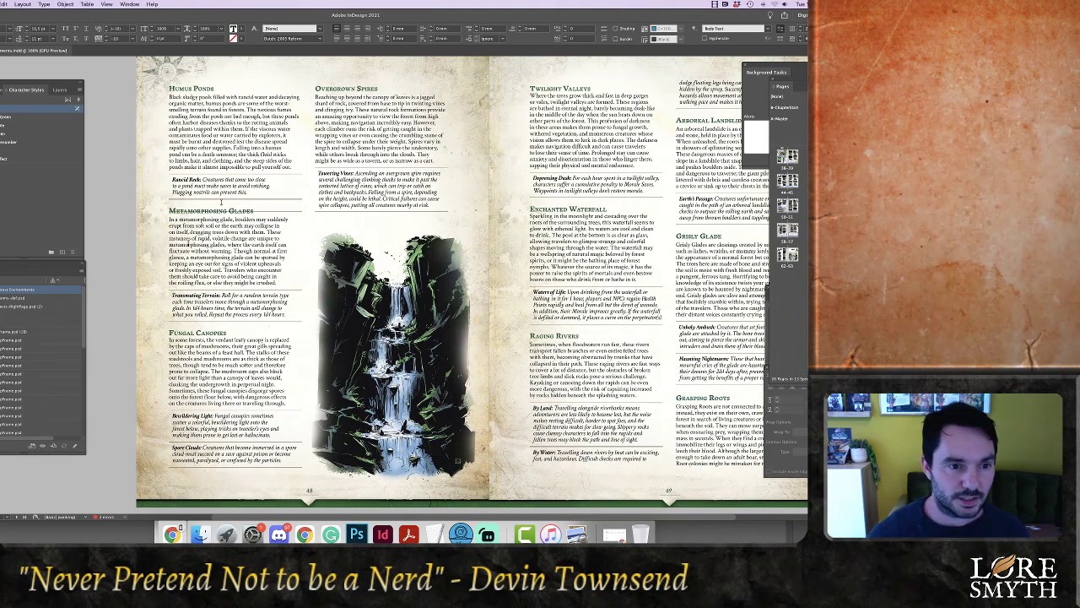
Try deleting the empty line between Rancid Reek and Metamorphosing Glades, and undo the deletion
key(super+equal)
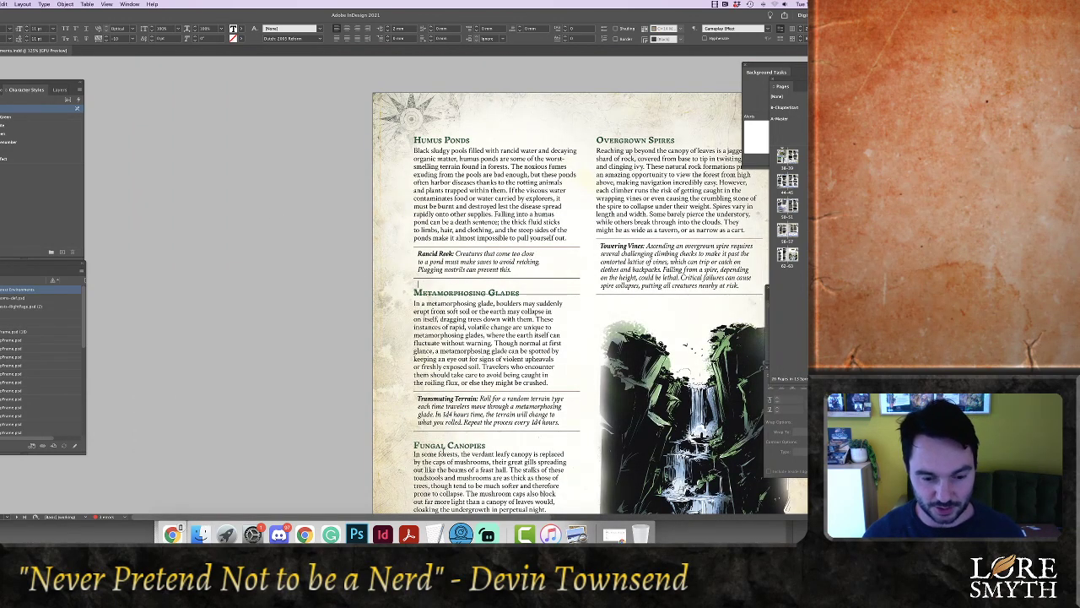
key(super+minus)
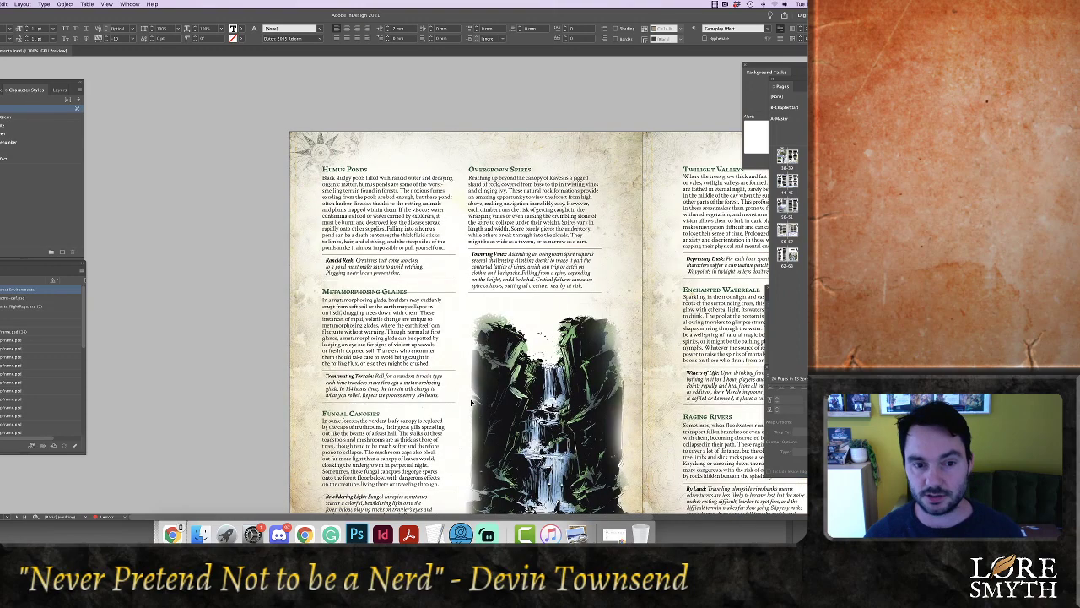
key(super+equal)
key(super+equal)
key(super+equal)
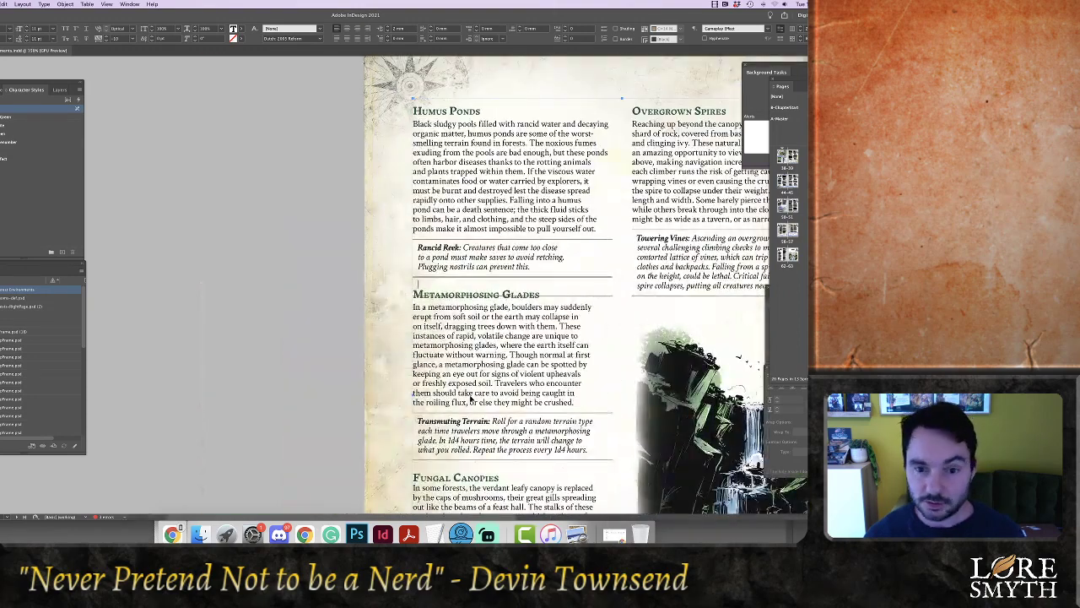
key(BackSpace)
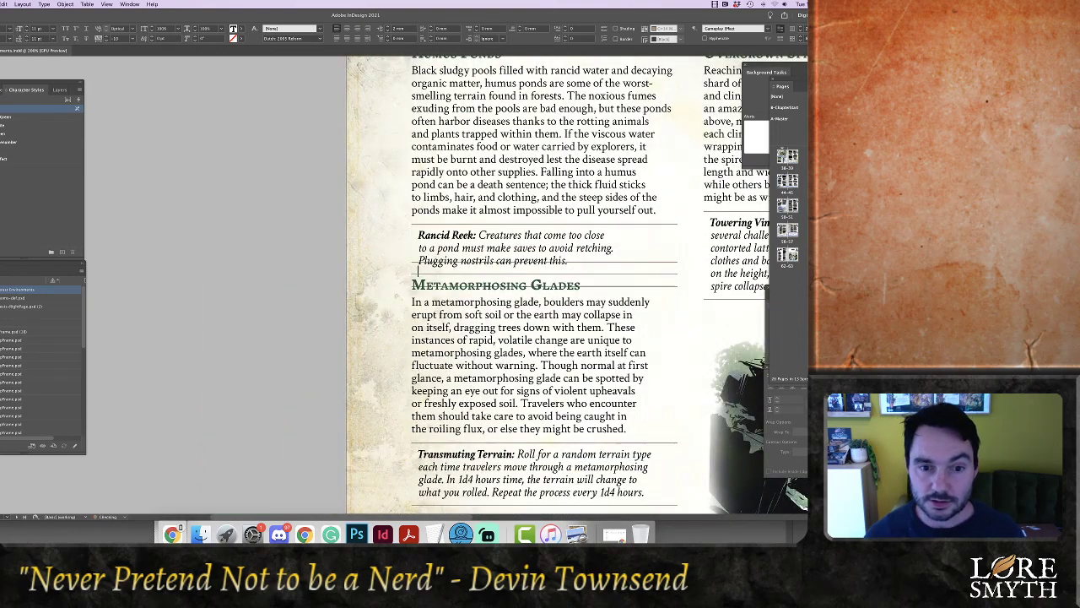
key(super+z)
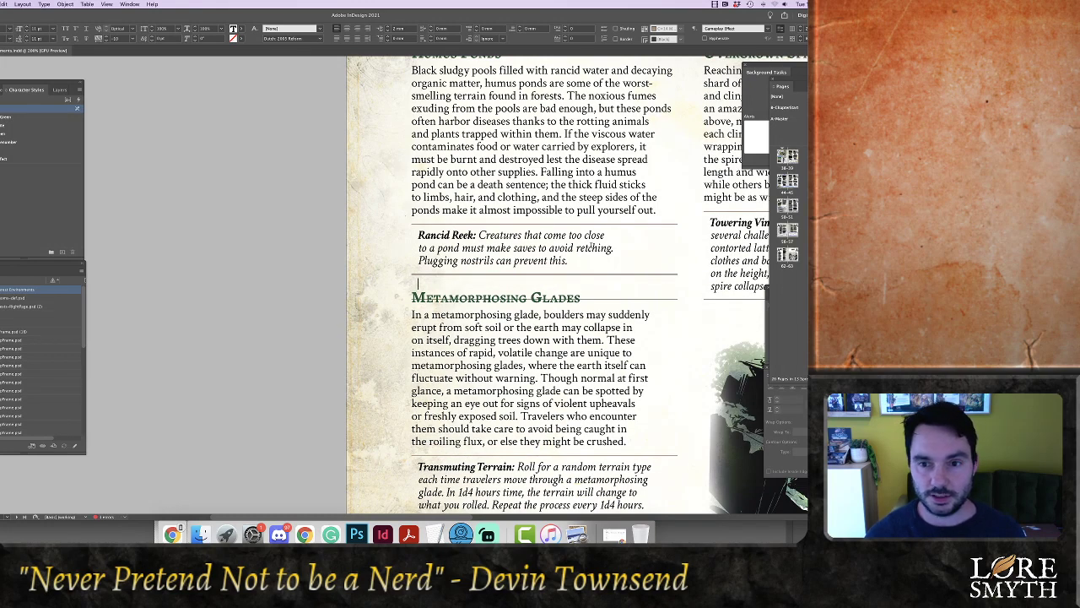
Reset everything from the Rancid Reek paragraph through the Metamorphosing Glades heading to the Body Text paragraph style
drag(658, 207, 588, 314)
click(2, 89)
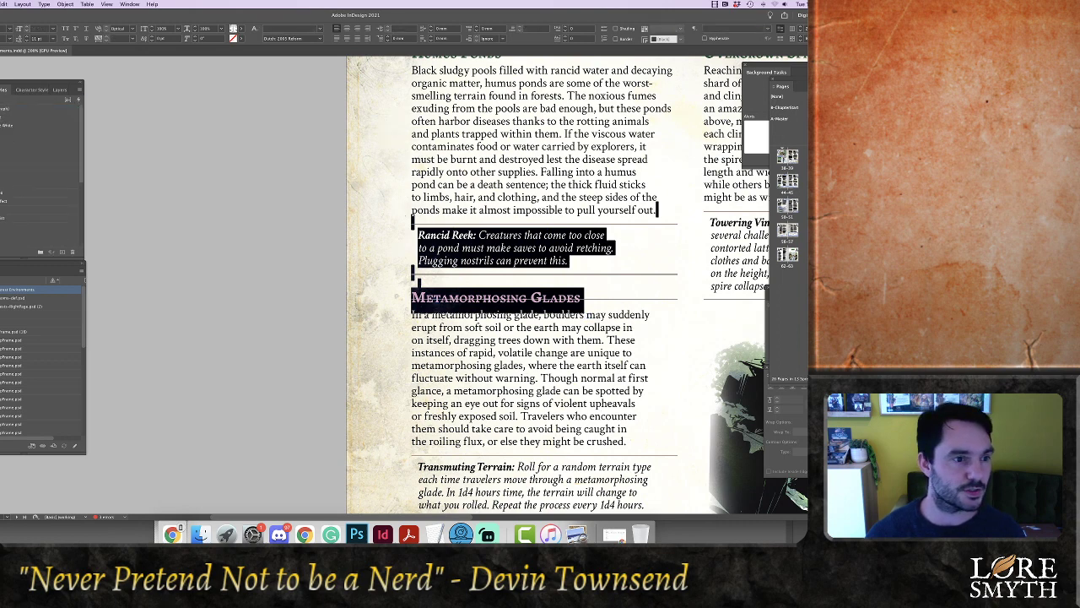
click(17, 135)
click(454, 244)
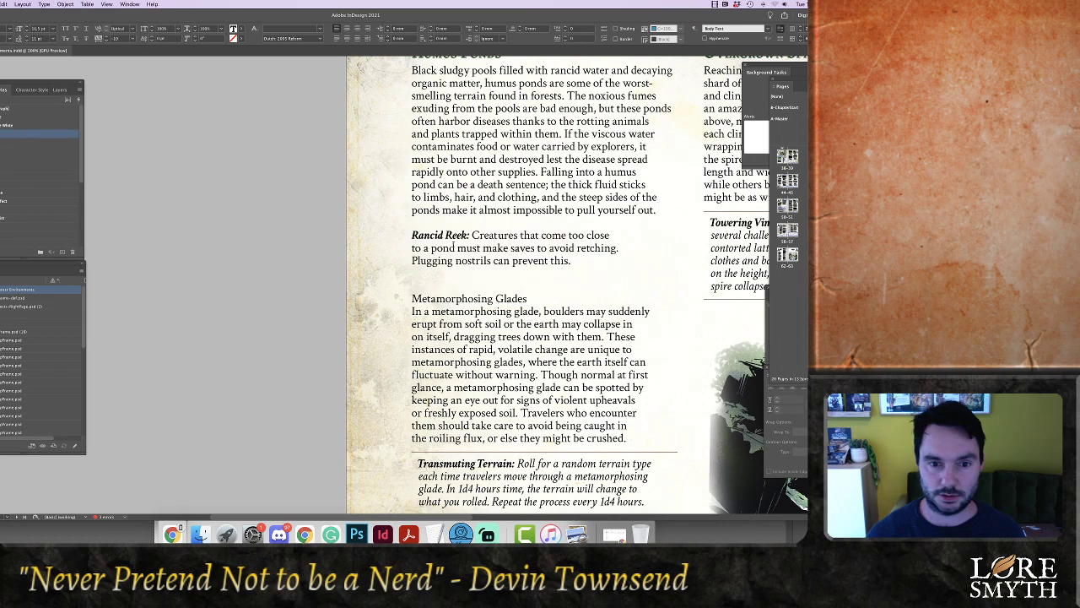
Apply the Heading 3 paragraph style to the Metamorphosing Glades heading
drag(572, 261, 412, 247)
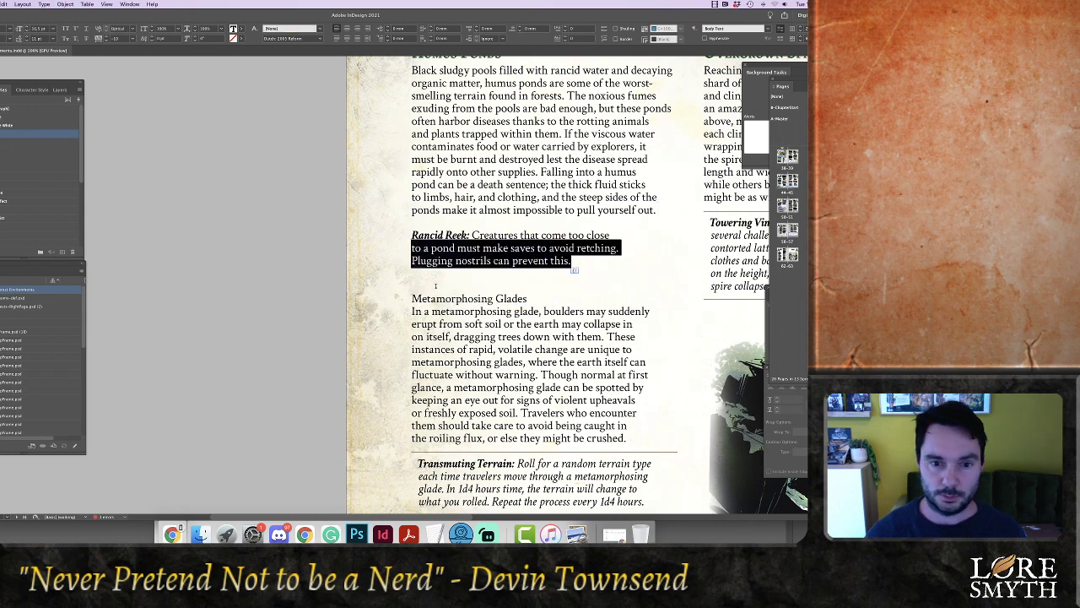
drag(532, 300, 412, 299)
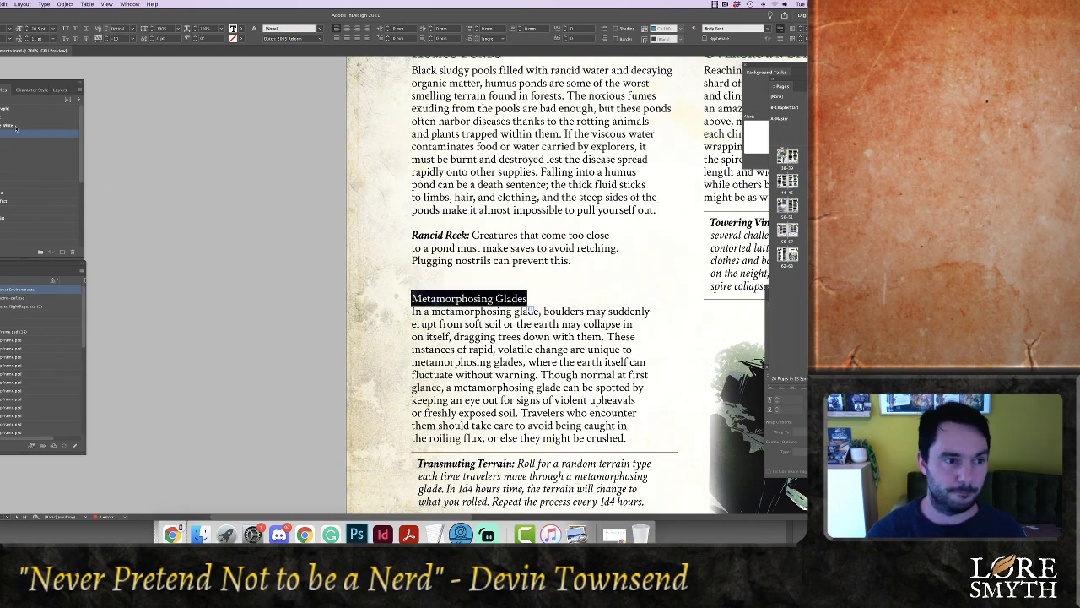
click(17, 158)
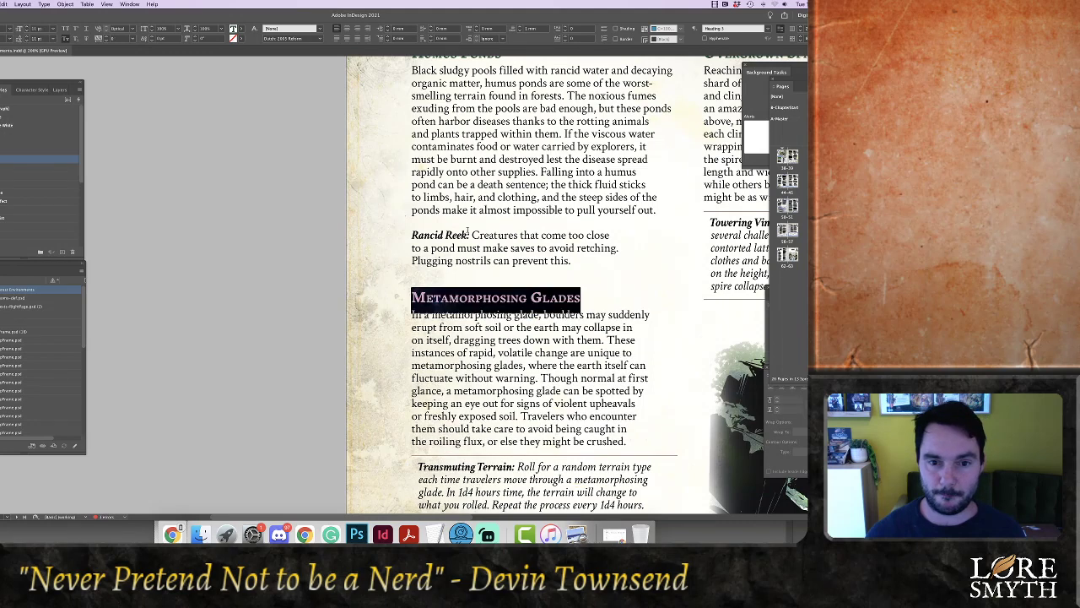
click(575, 261)
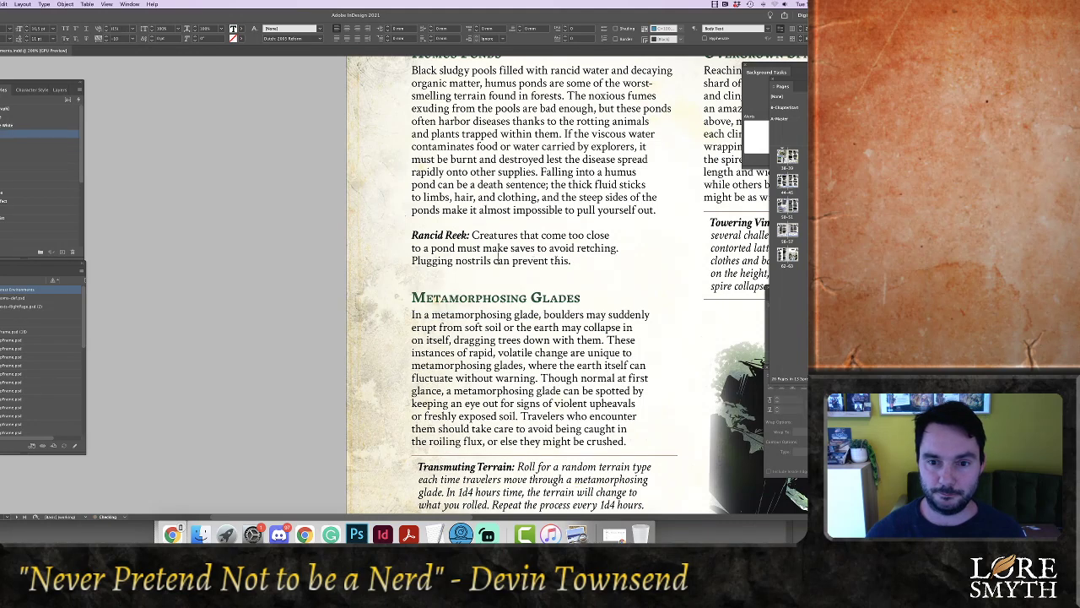
Apply the Gameplay Effect paragraph style to the Rancid Reek paragraph, and check the character style of its bold lead-in
drag(574, 261, 412, 236)
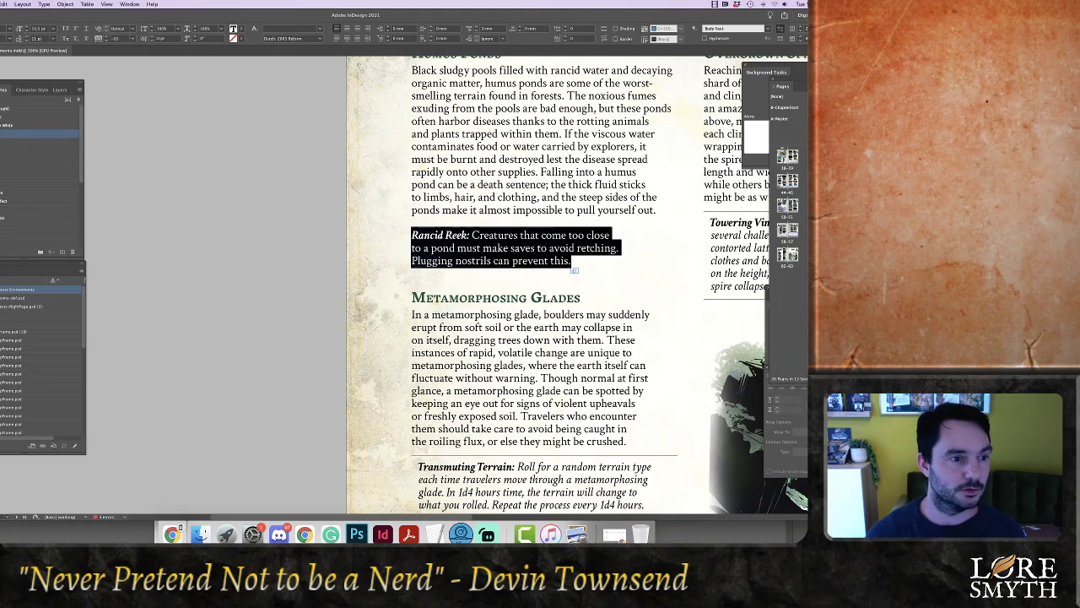
click(459, 245)
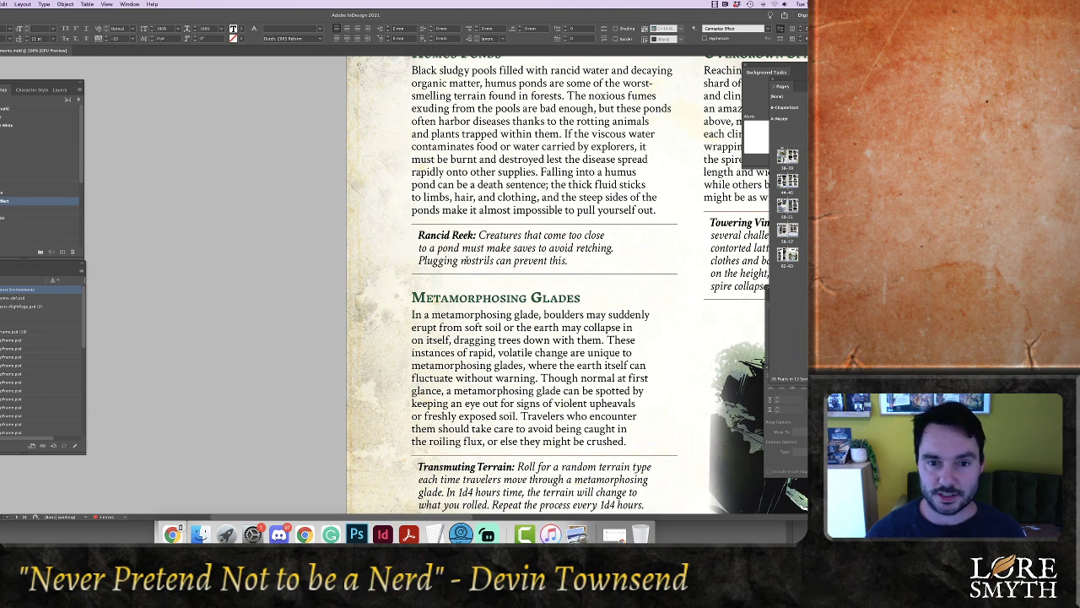
drag(478, 235, 418, 236)
click(25, 89)
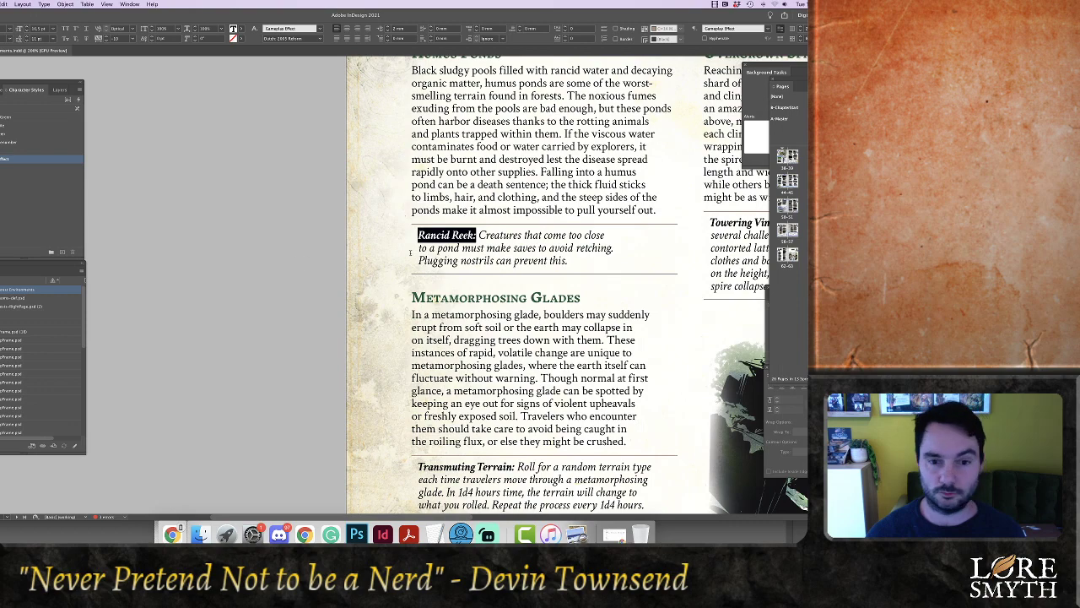
click(473, 264)
Review the layout and text flow across the spread of pages 48 and 49
key(super+minus)
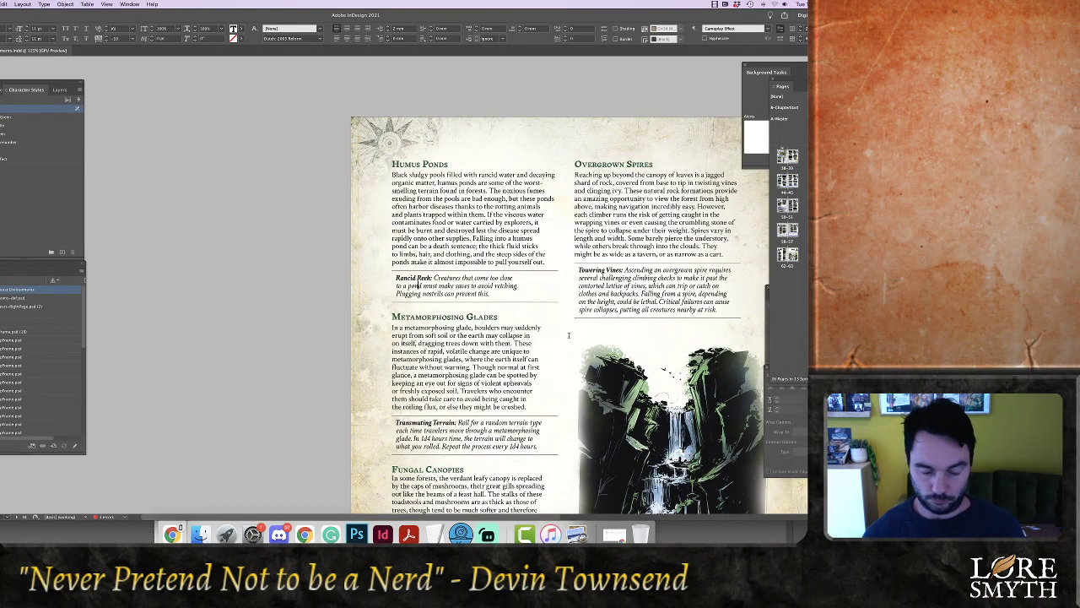
key(super+minus)
scroll(595, 506, down, 5)
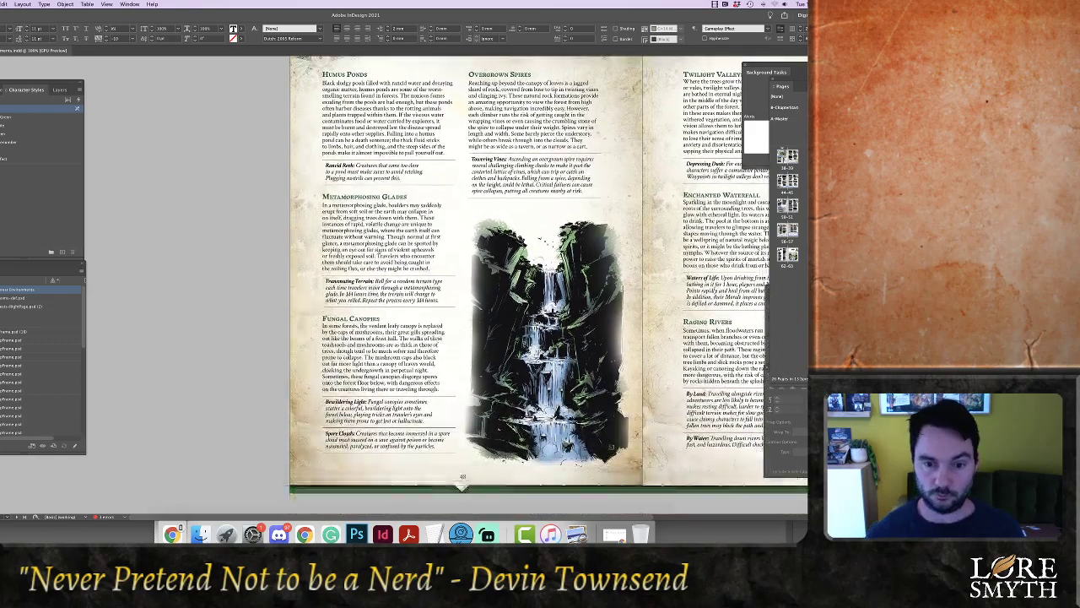
drag(604, 518, 678, 519)
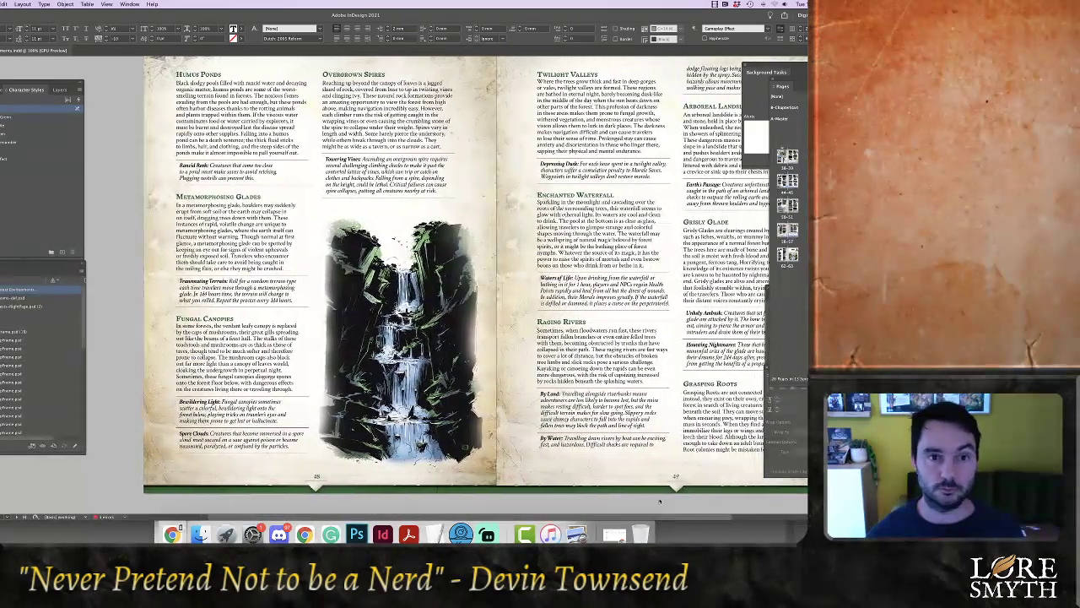
scroll(629, 219, down, 1)
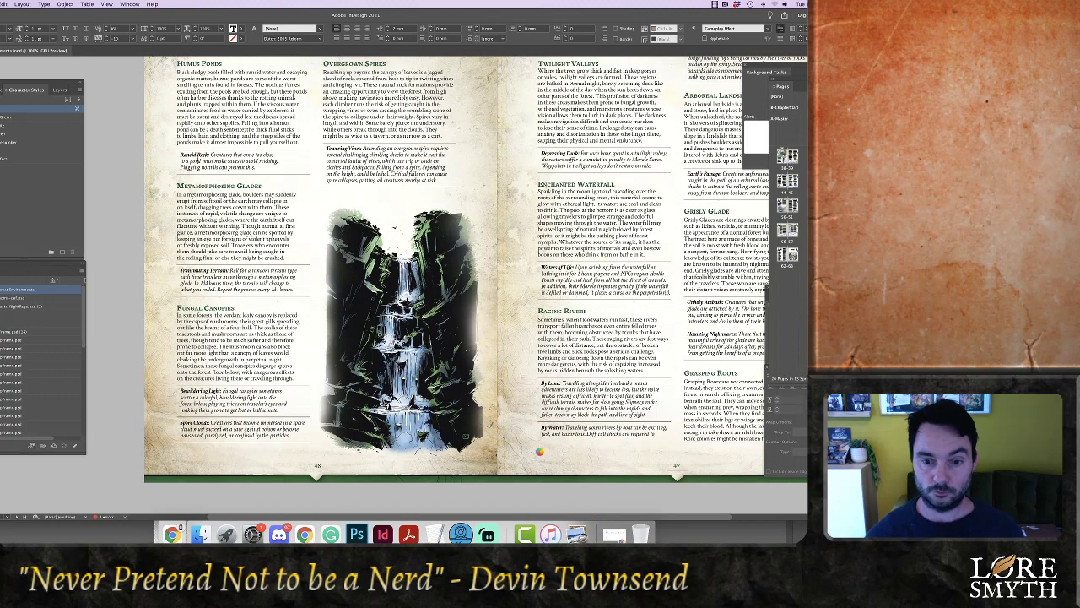
scroll(523, 363, right, 5)
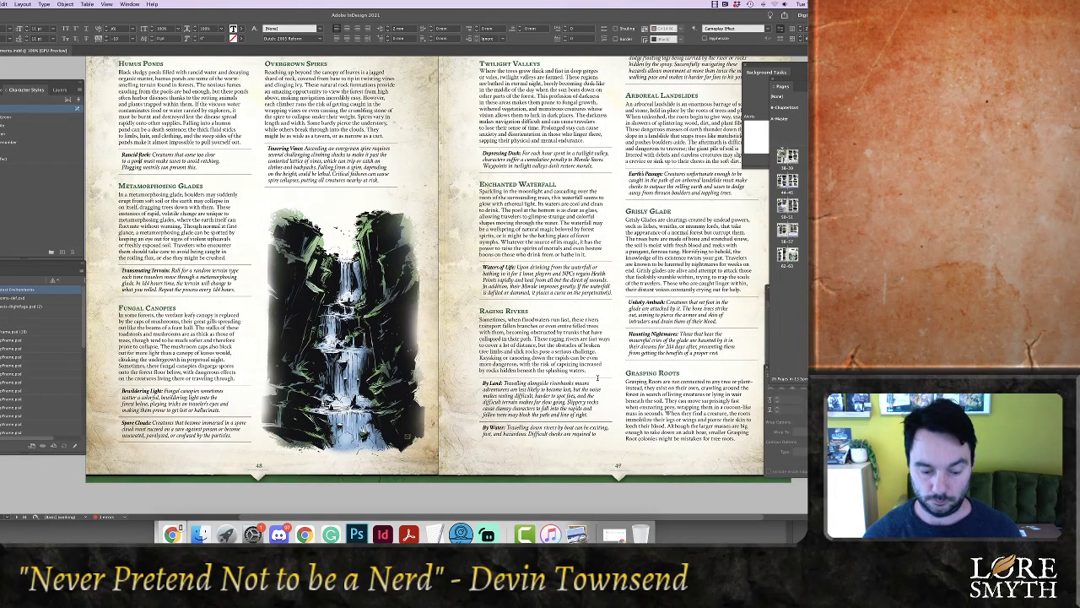
Open the linked moonlit archway illustration on page 50 in Photoshop for editing
key(super+minus)
scroll(572, 352, down, 2)
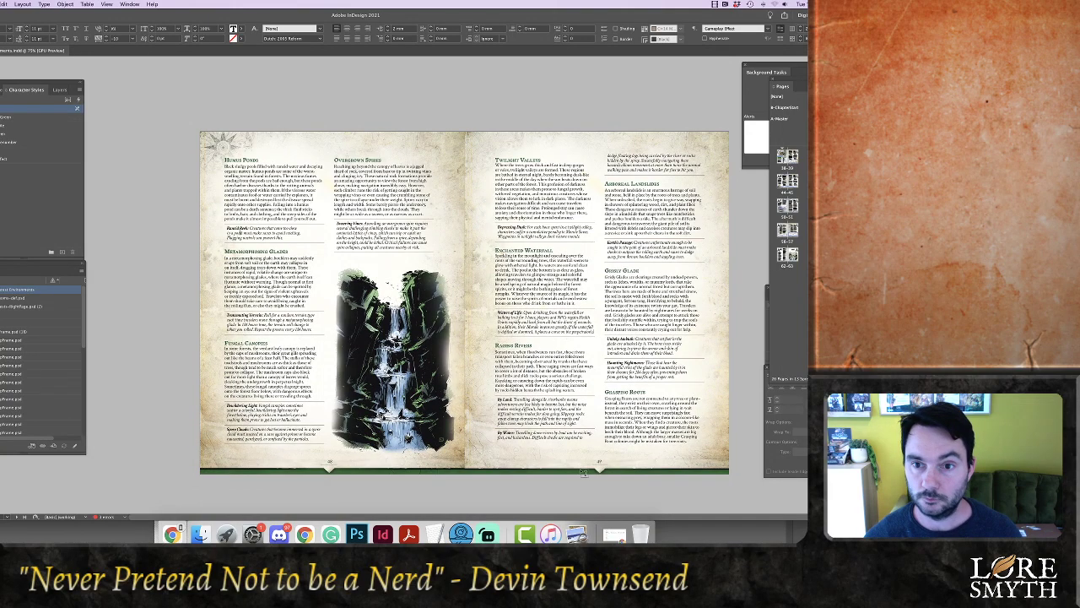
scroll(652, 512, right, 3)
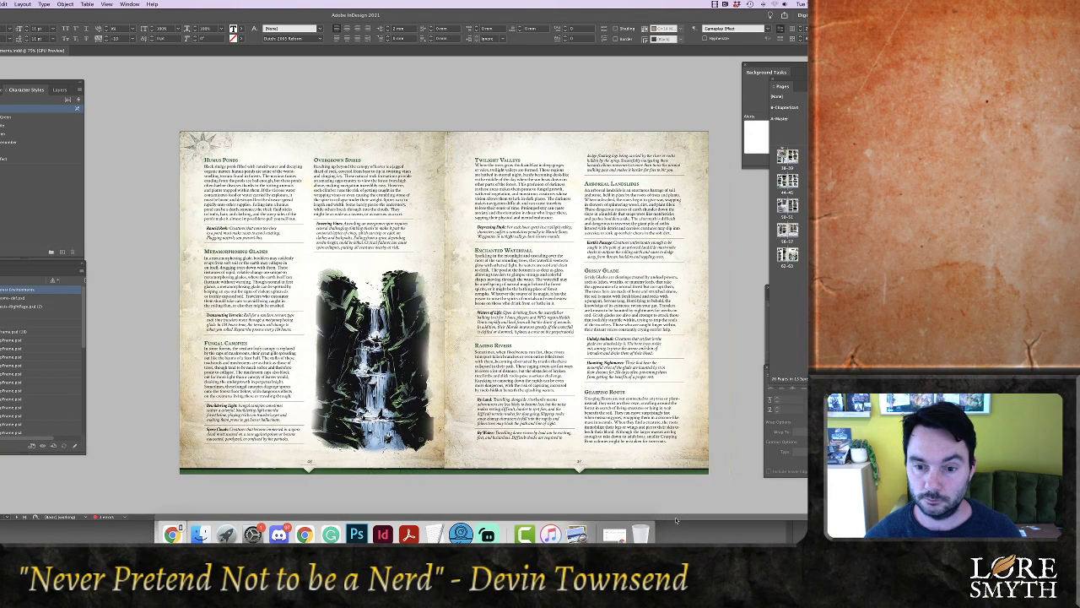
scroll(604, 419, down, 5)
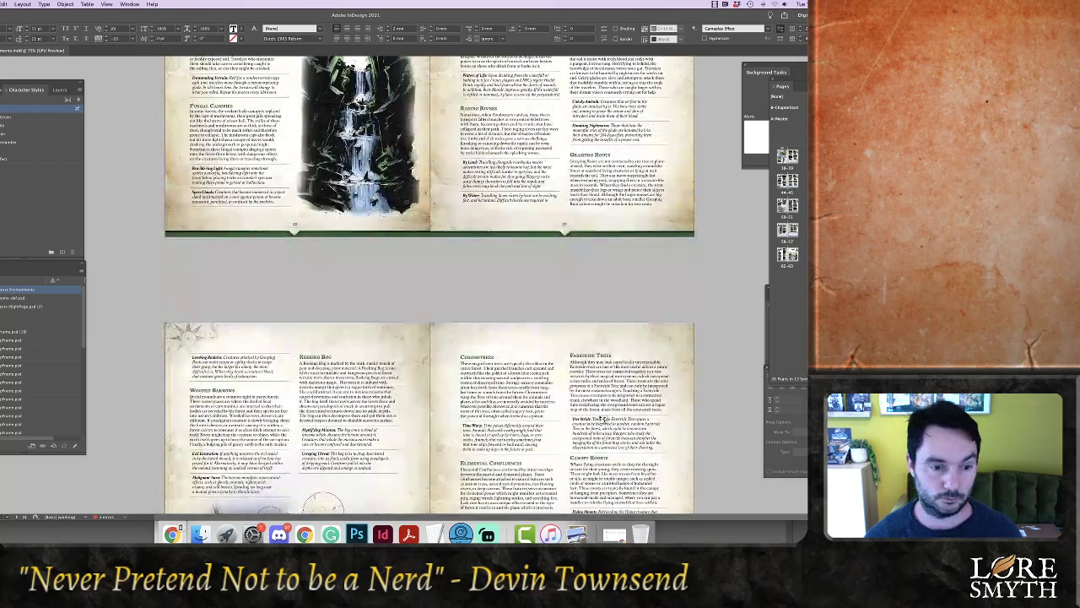
scroll(605, 420, down, 2)
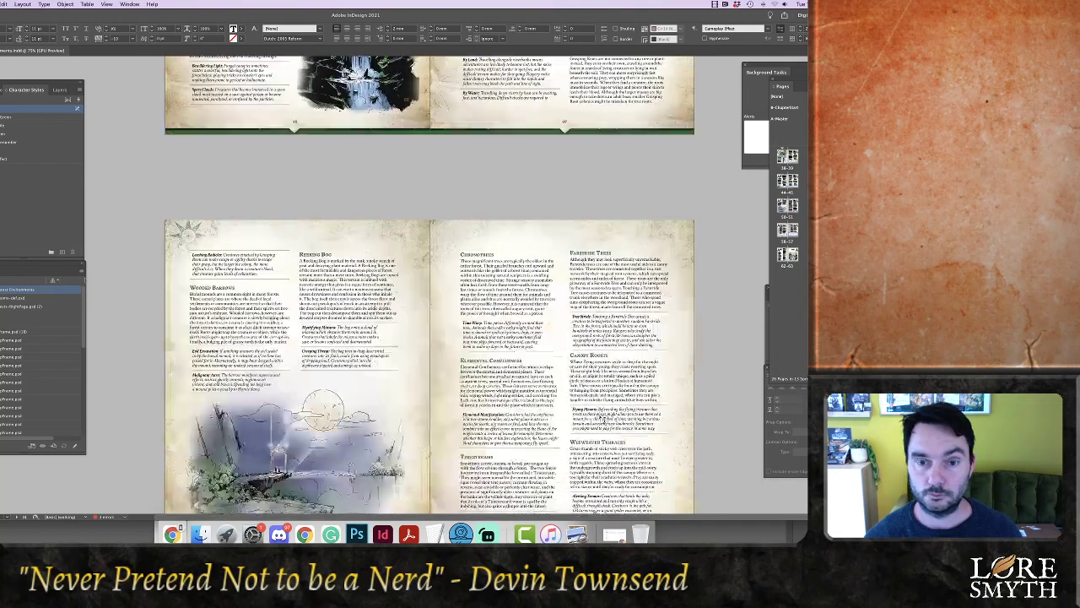
scroll(603, 419, down, 2)
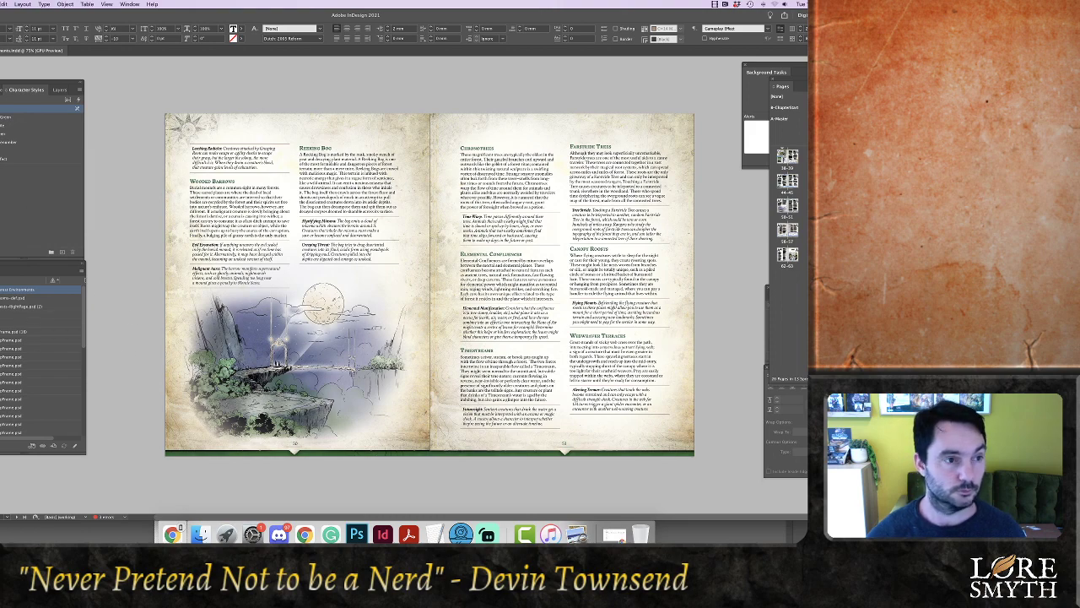
click(287, 447)
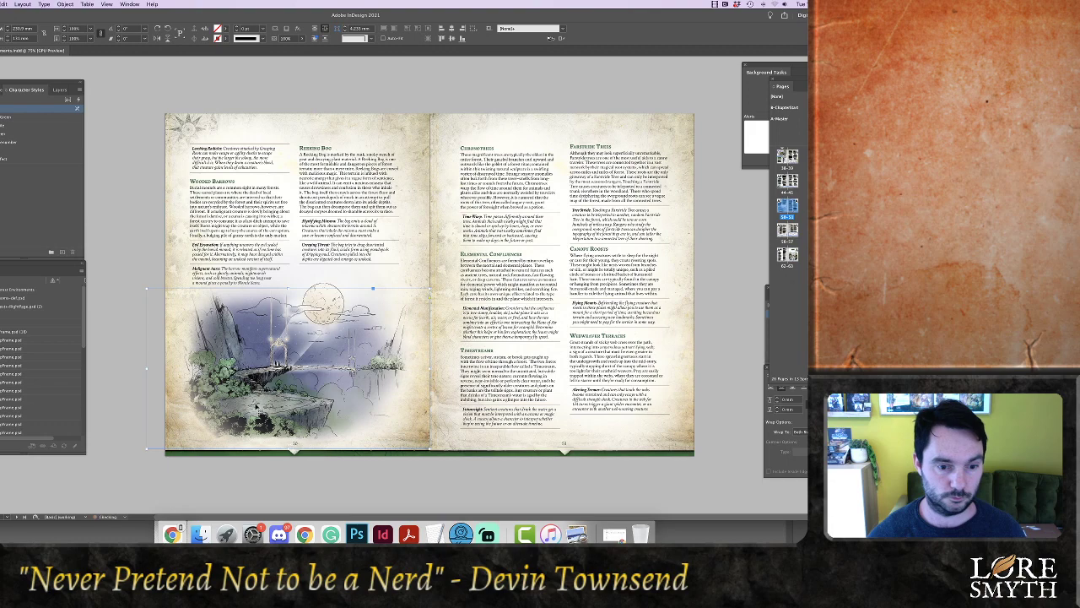
right_click(260, 411)
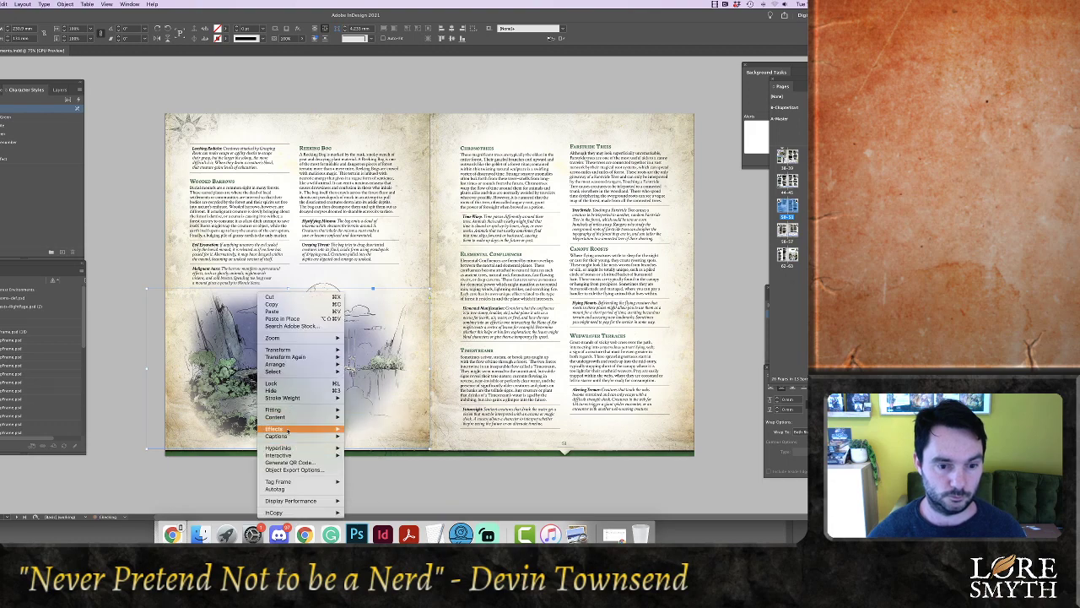
mouse_move(287, 432)
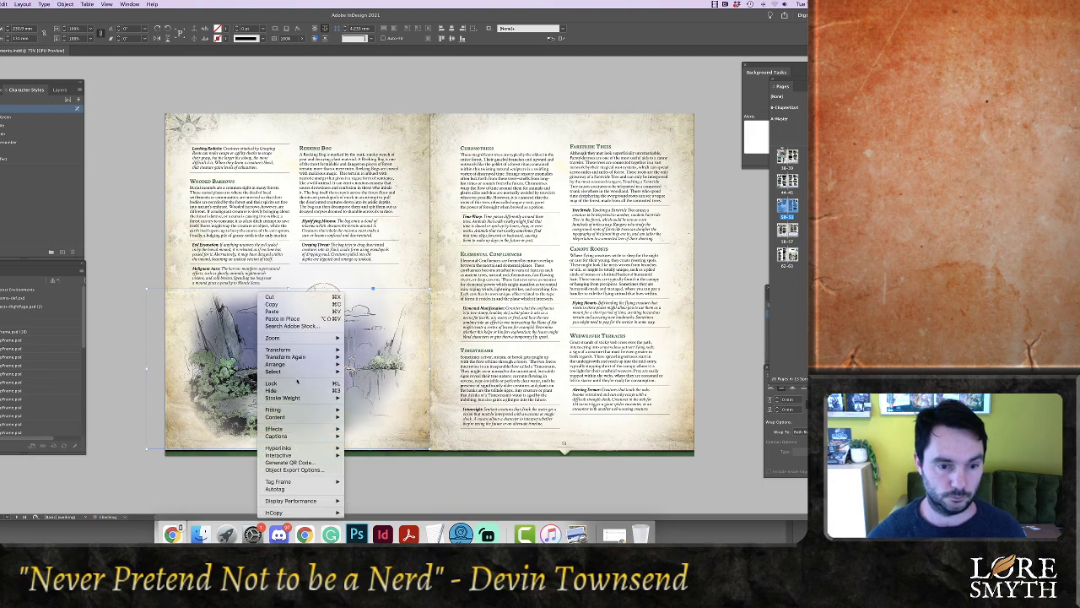
click(111, 351)
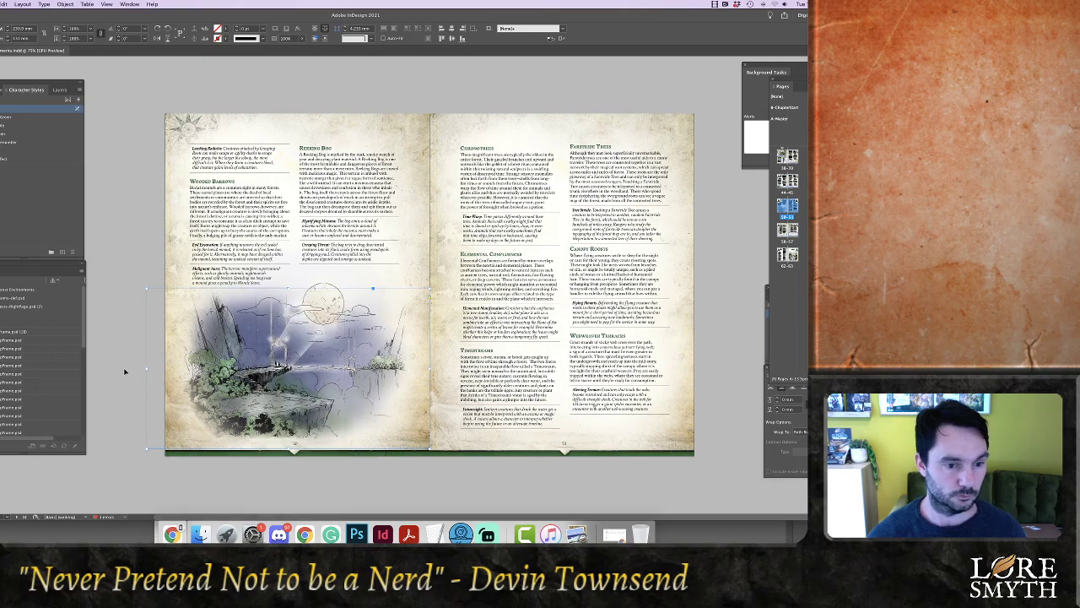
click(125, 372)
click(172, 348)
click(175, 286)
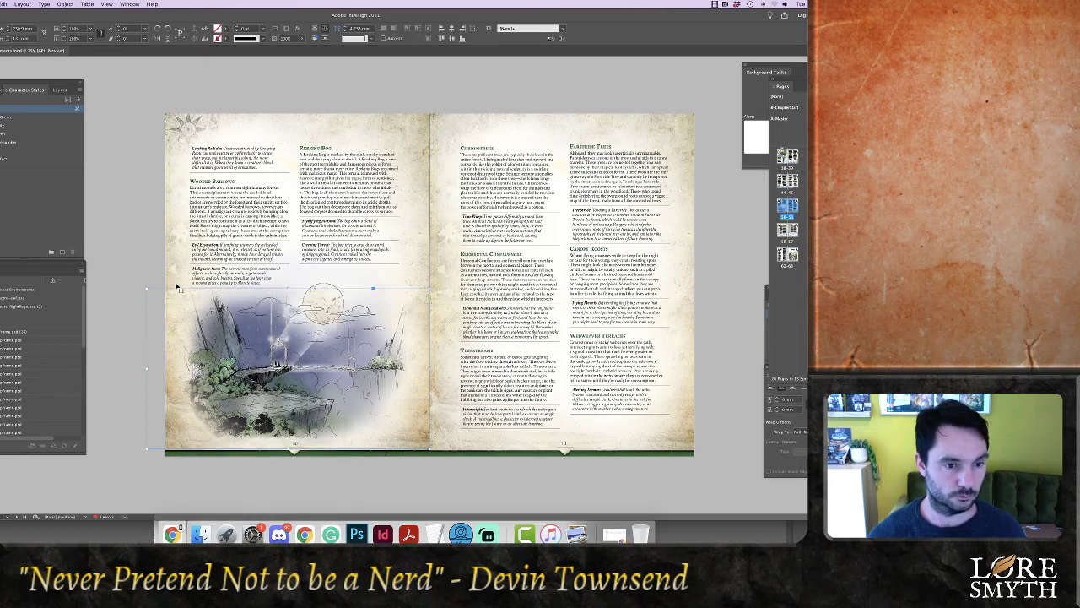
right_click(34, 428)
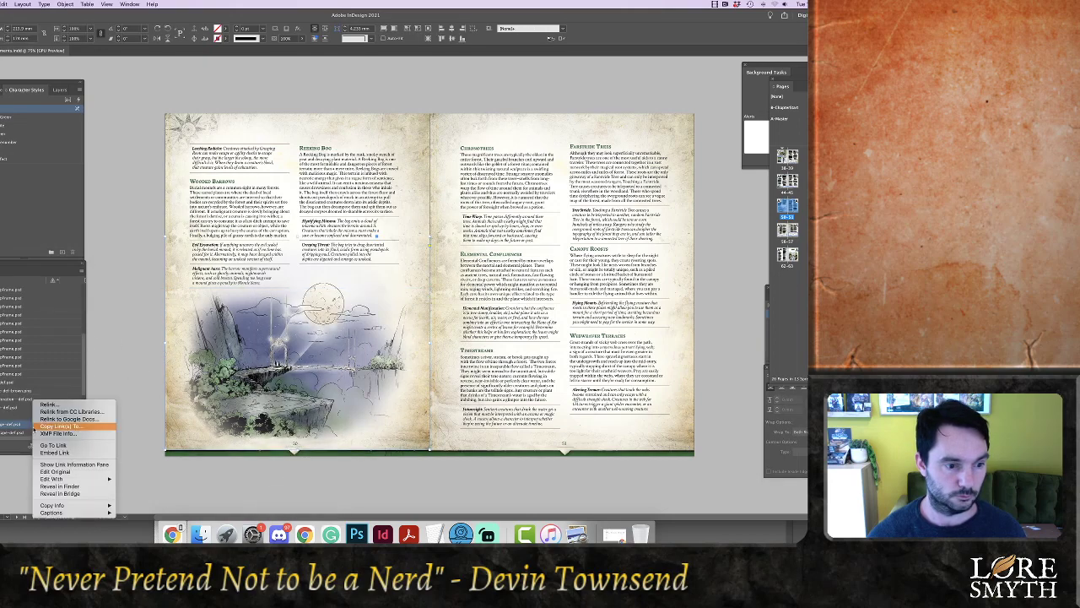
click(67, 471)
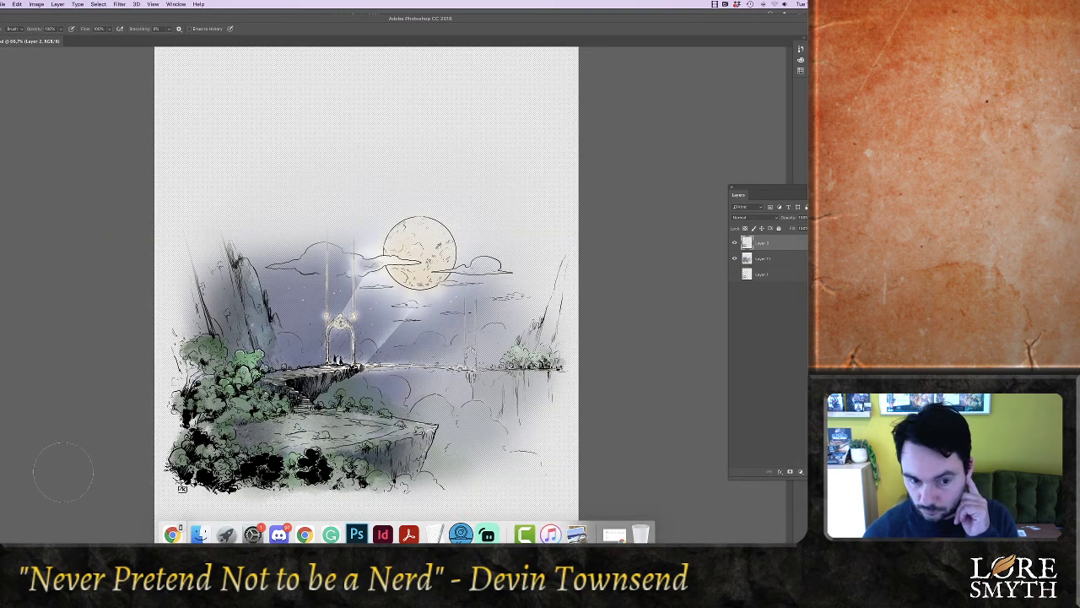
Brighten the midtones of the middle layer of the moonlit archway artwork with Levels, and return to InDesign
click(758, 259)
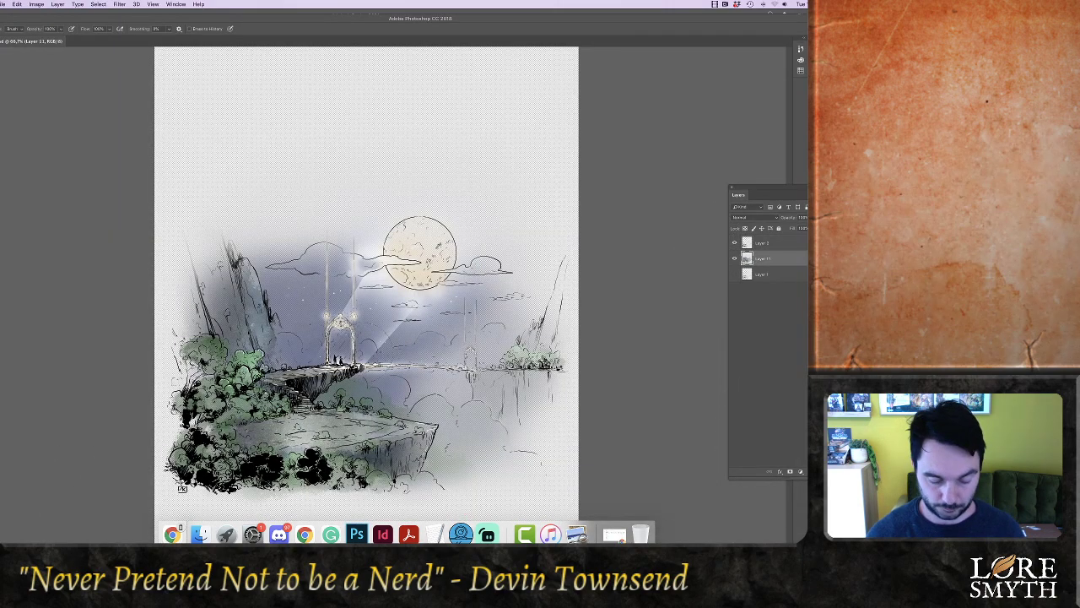
key(l)
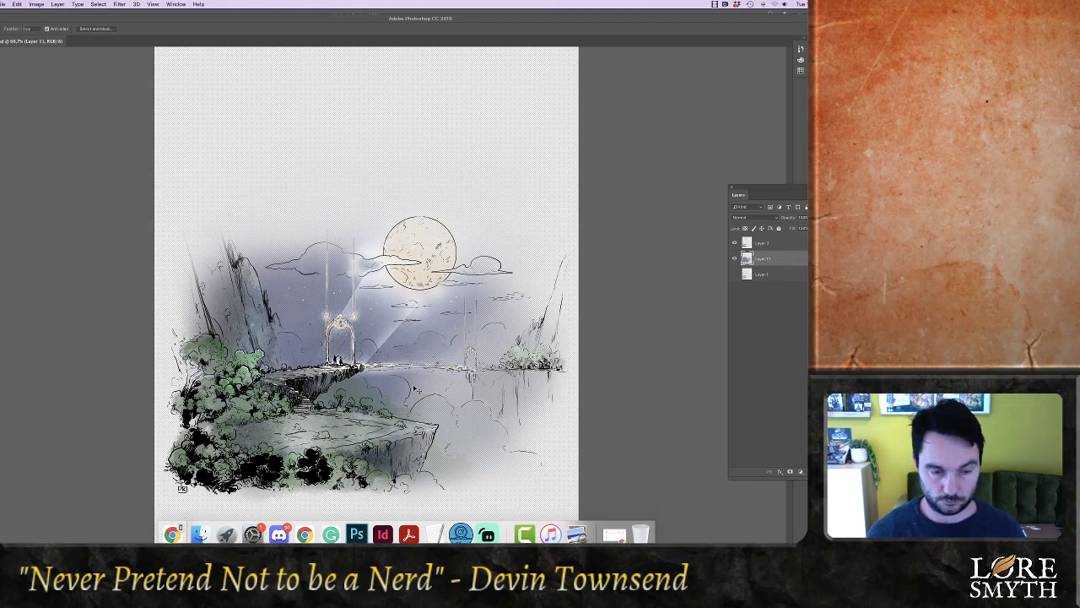
key(super+l)
drag(685, 237, 678, 237)
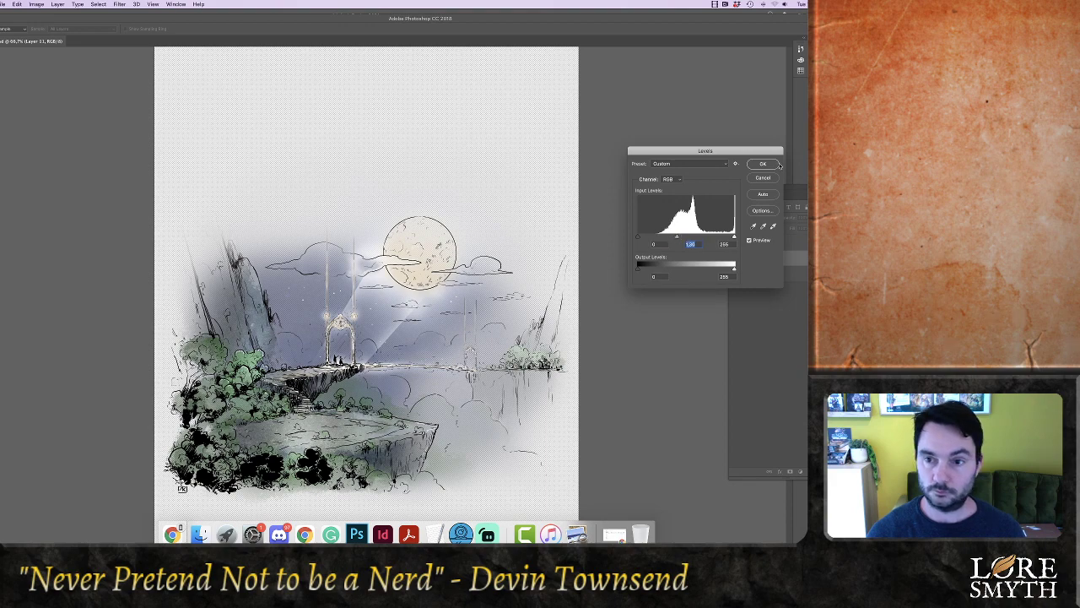
click(772, 165)
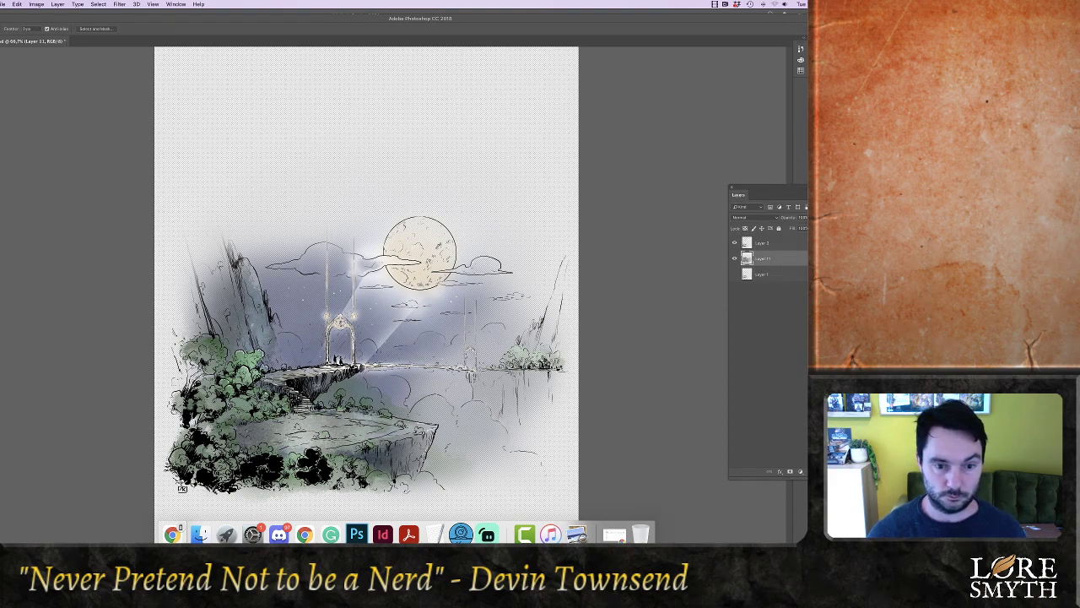
click(382, 533)
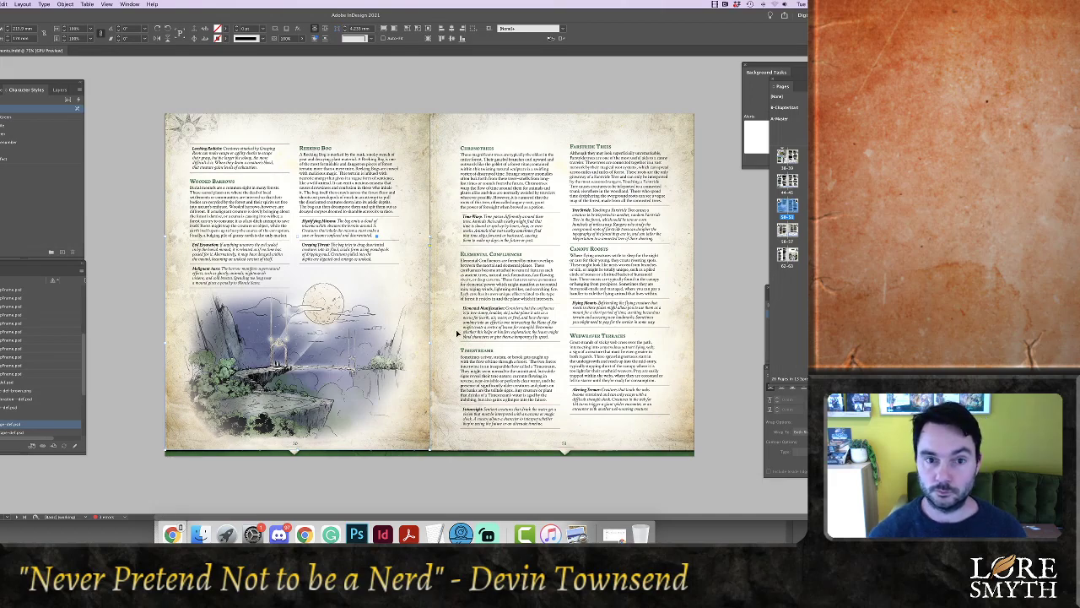
Review the layout of the Landmarks tables and artwork across pages 52 to 55
scroll(456, 329, down, 3)
scroll(457, 332, down, 10)
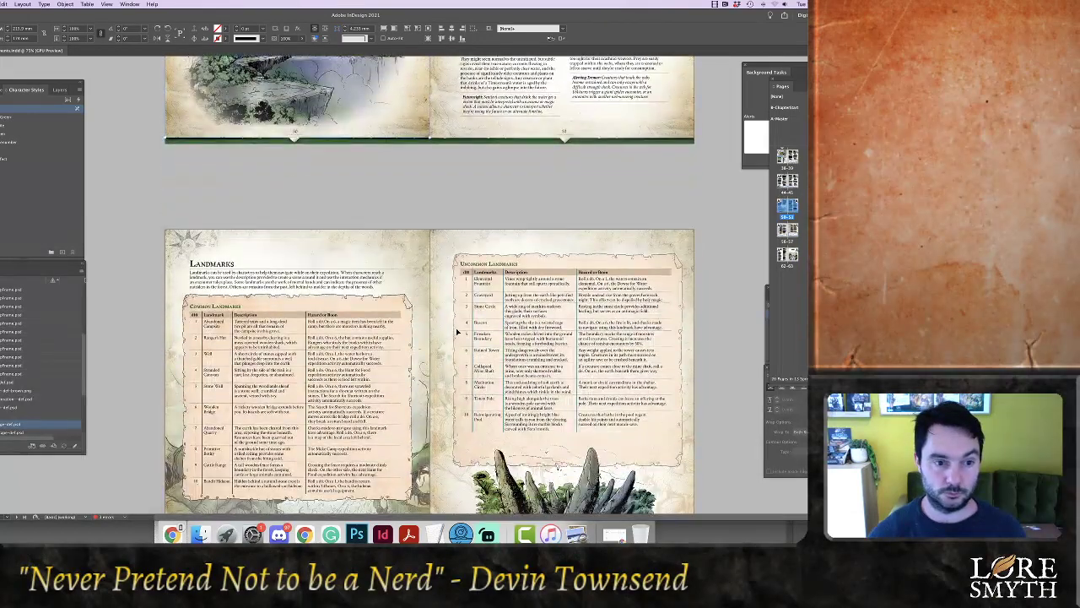
scroll(457, 331, down, 3)
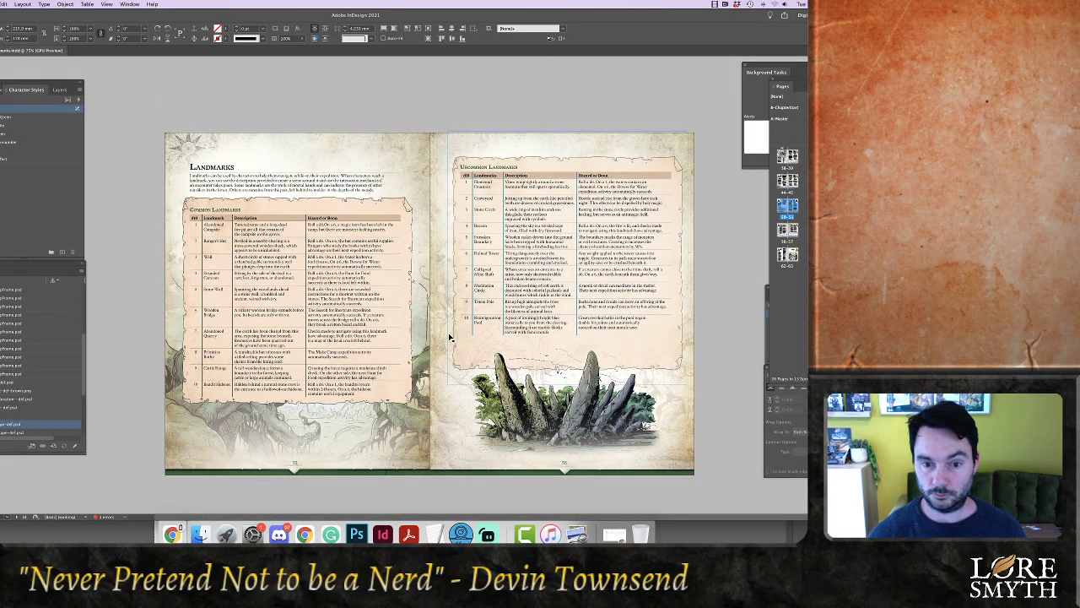
scroll(722, 365, down, 7)
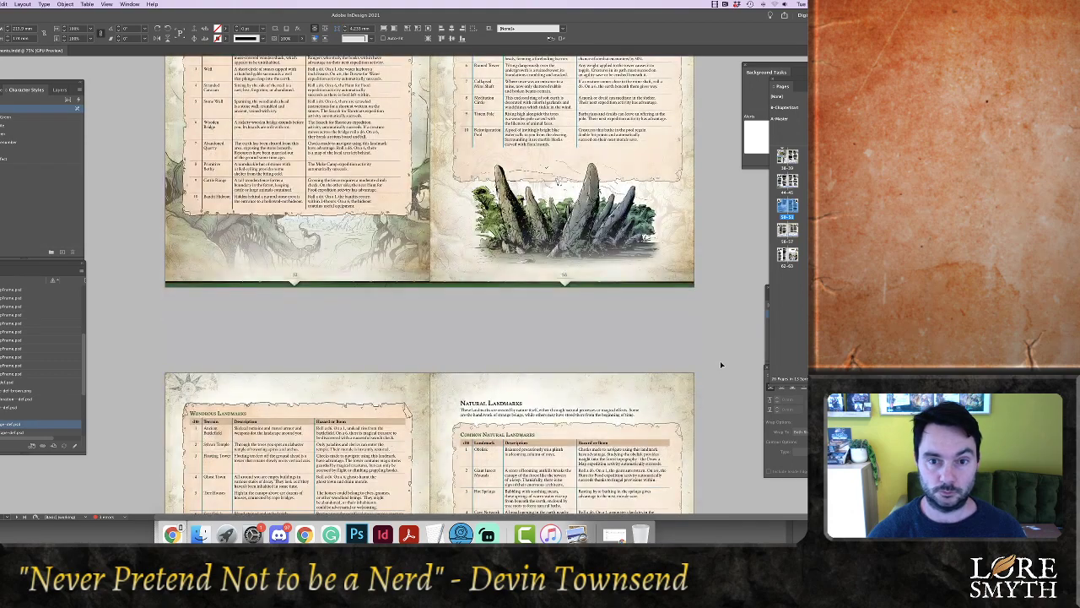
scroll(721, 364, down, 7)
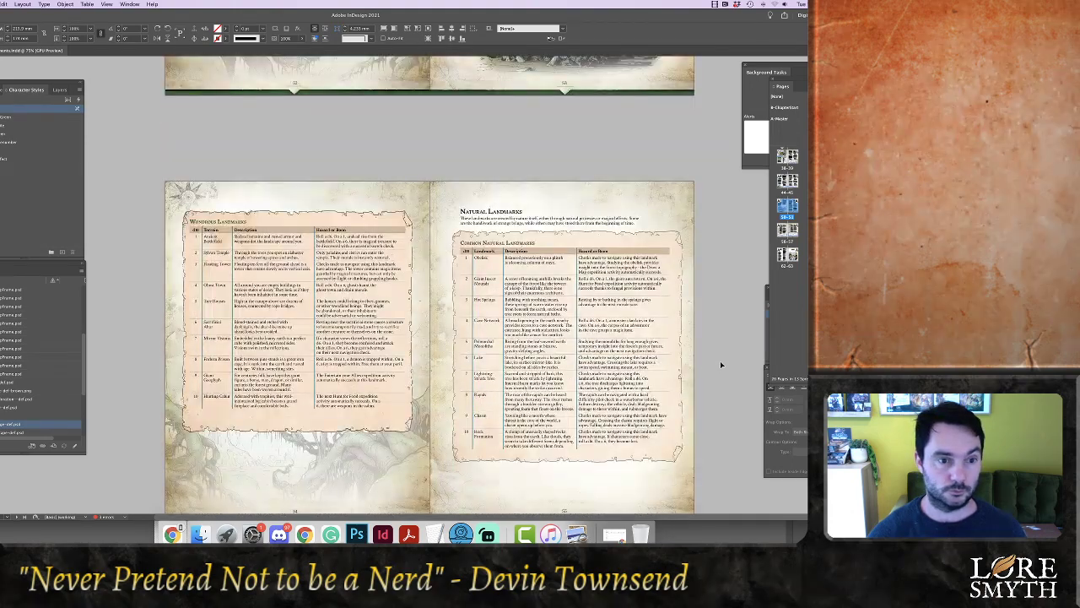
scroll(722, 364, down, 1)
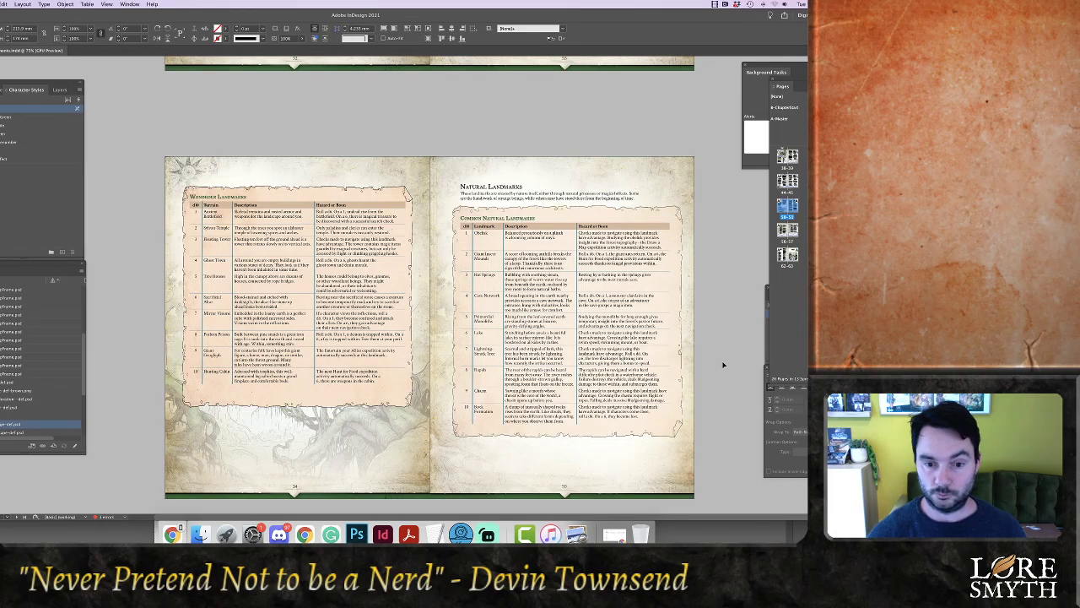
scroll(724, 365, down, 1)
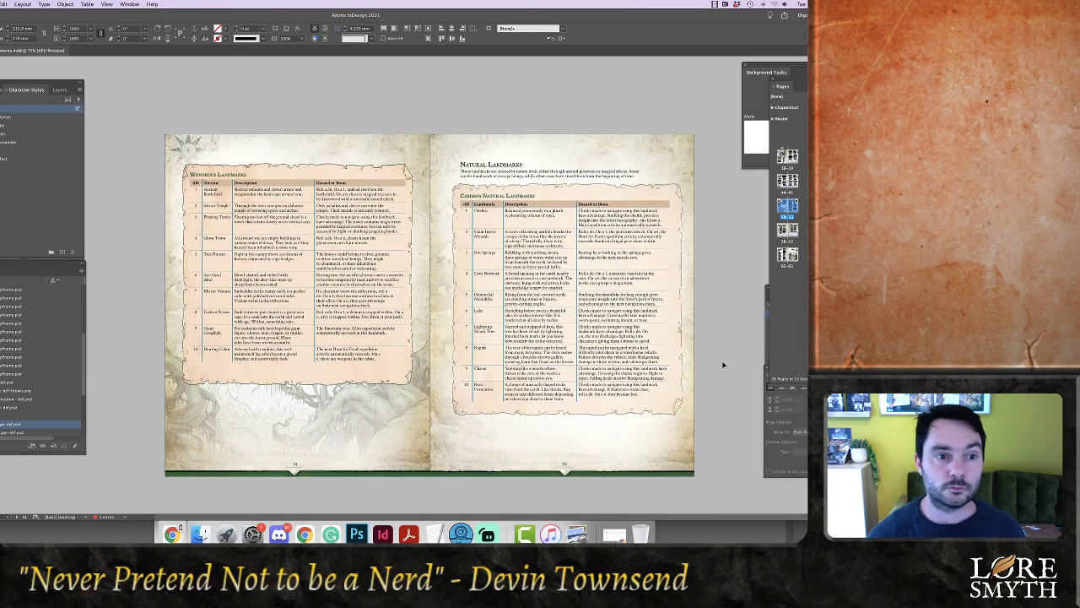
scroll(723, 364, down, 1)
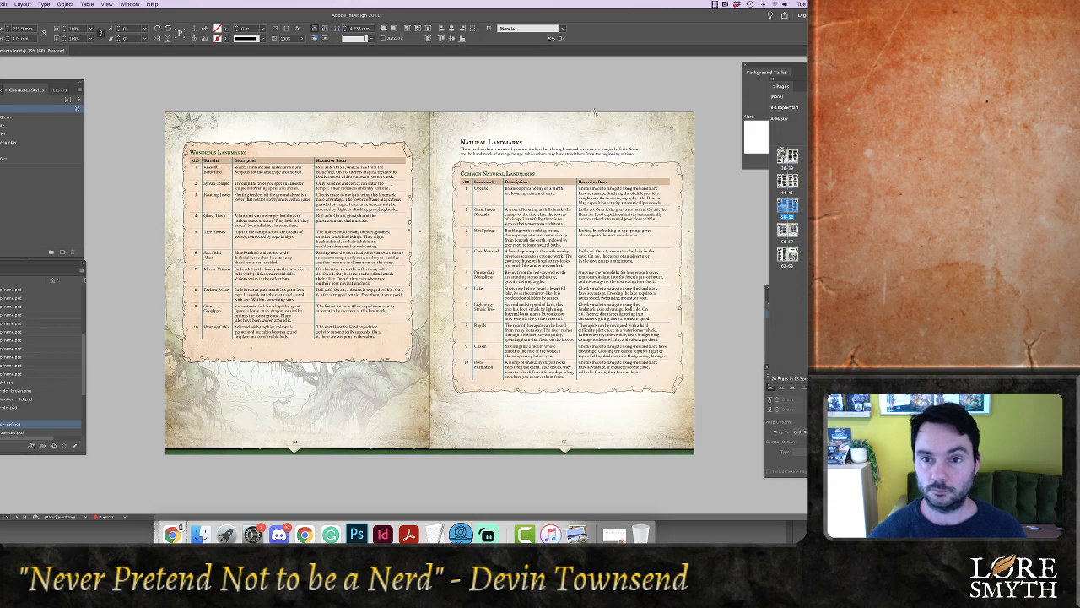
Draw a frame over the upper outer corner of page 55 and place the forest geoglyph illustration in it
drag(594, 111, 683, 238)
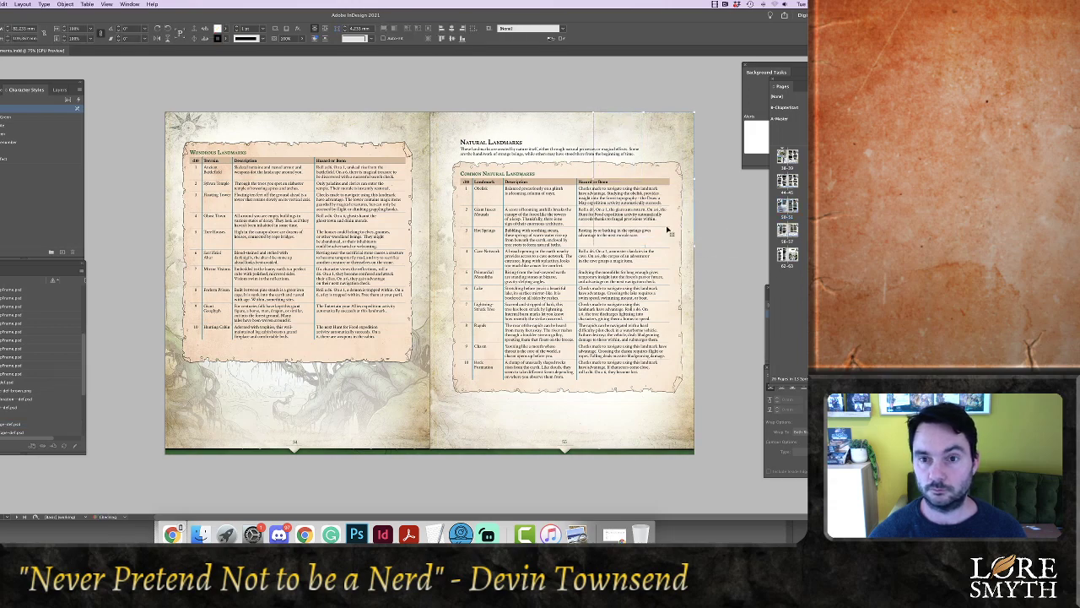
key(super+d)
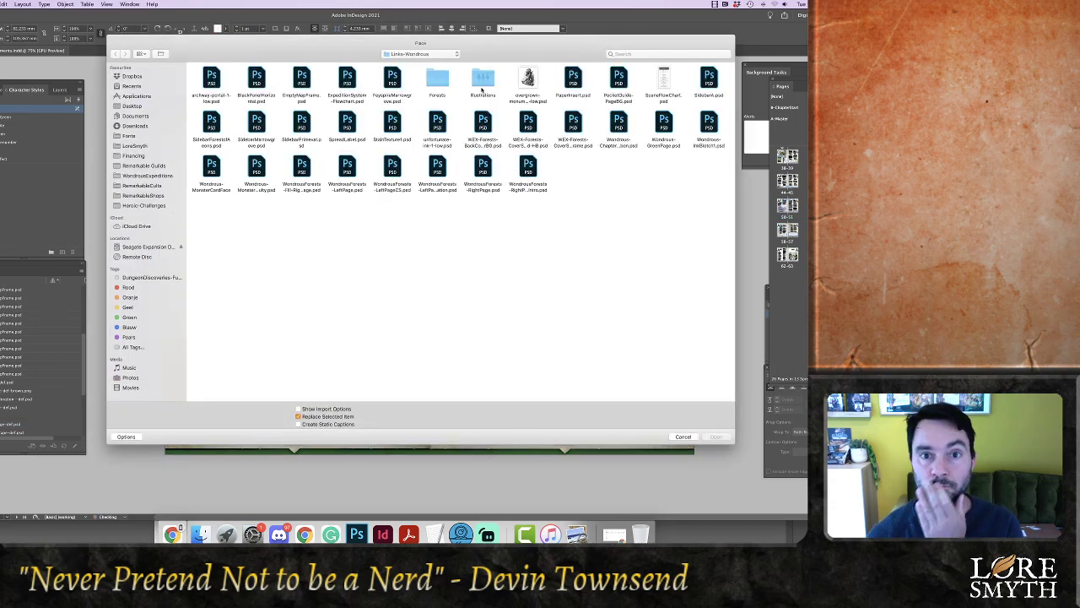
double_click(482, 95)
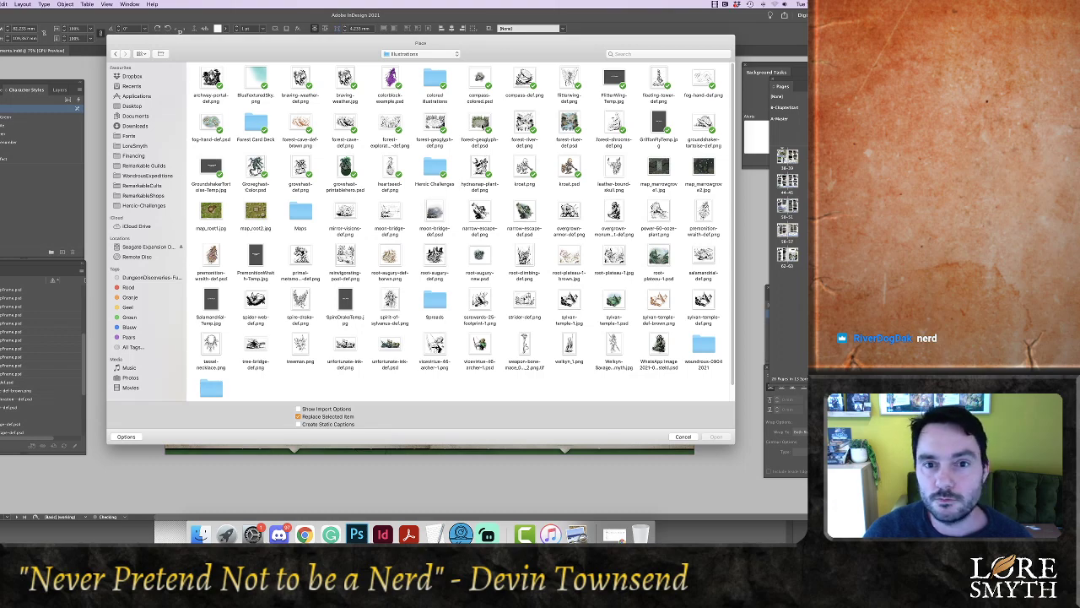
click(484, 127)
click(717, 437)
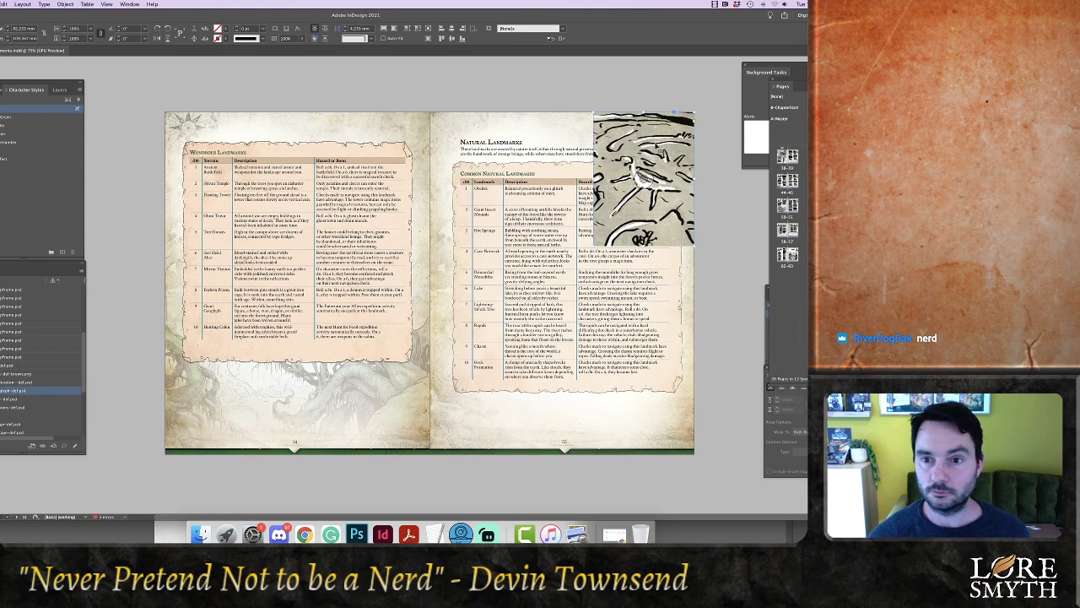
Move the geoglyph illustration beneath the Wondrous Landmarks table on page 54, scale it down, and shift it toward the spine
mouse_move(381, 352)
mouse_down()
mouse_move(401, 372)
mouse_move(393, 363)
mouse_up()
drag(328, 402, 207, 395)
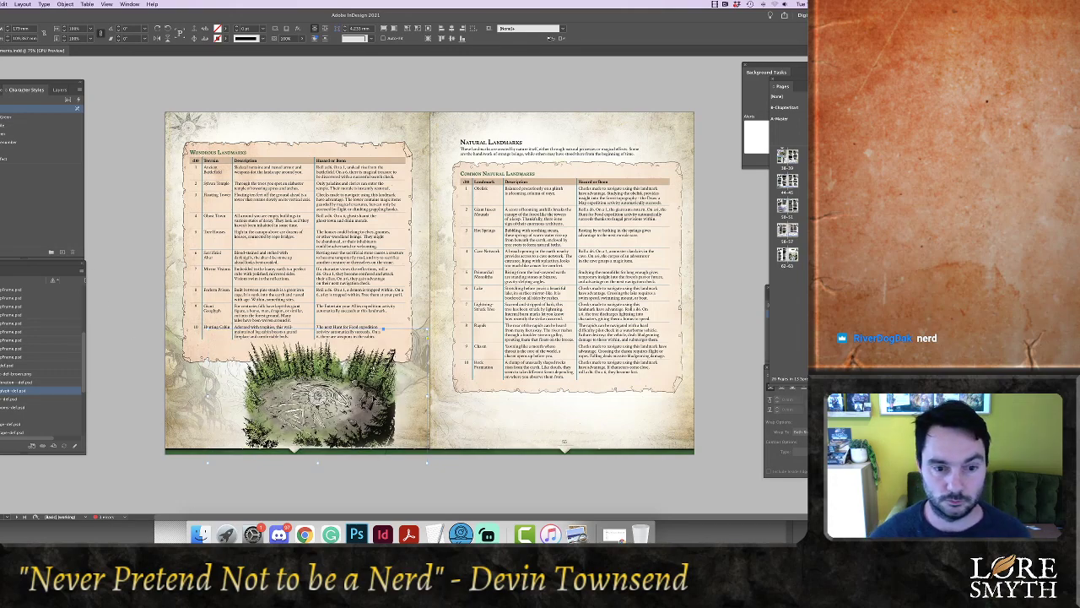
double_click(378, 400)
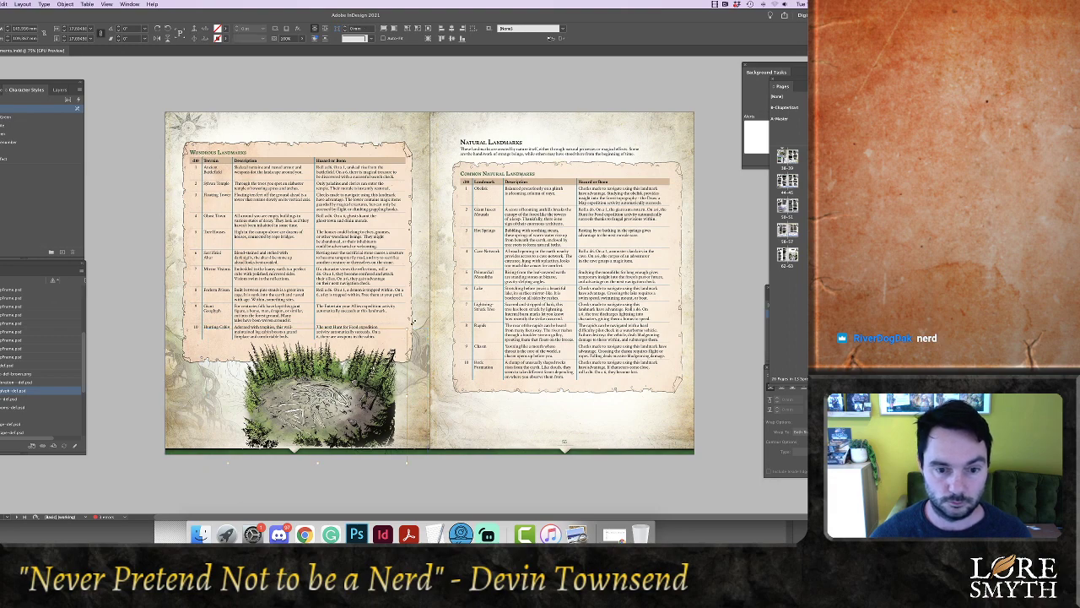
drag(409, 326, 419, 319)
drag(380, 410, 404, 409)
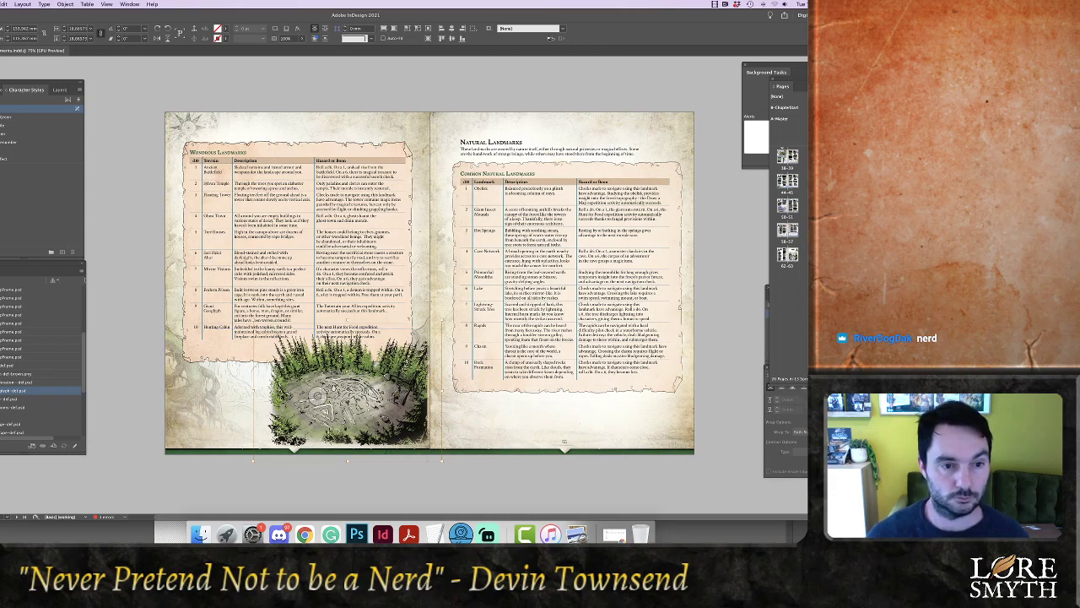
Raise the parchment background of the Wondrous Landmarks table, and delete the empty lines above the table's heading
click(185, 150)
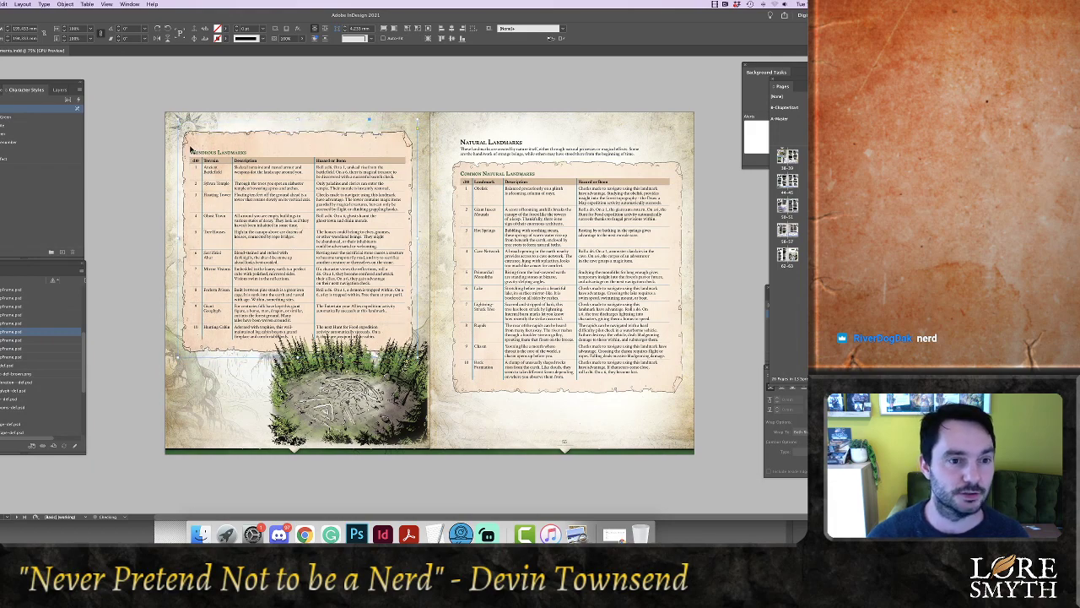
double_click(193, 154)
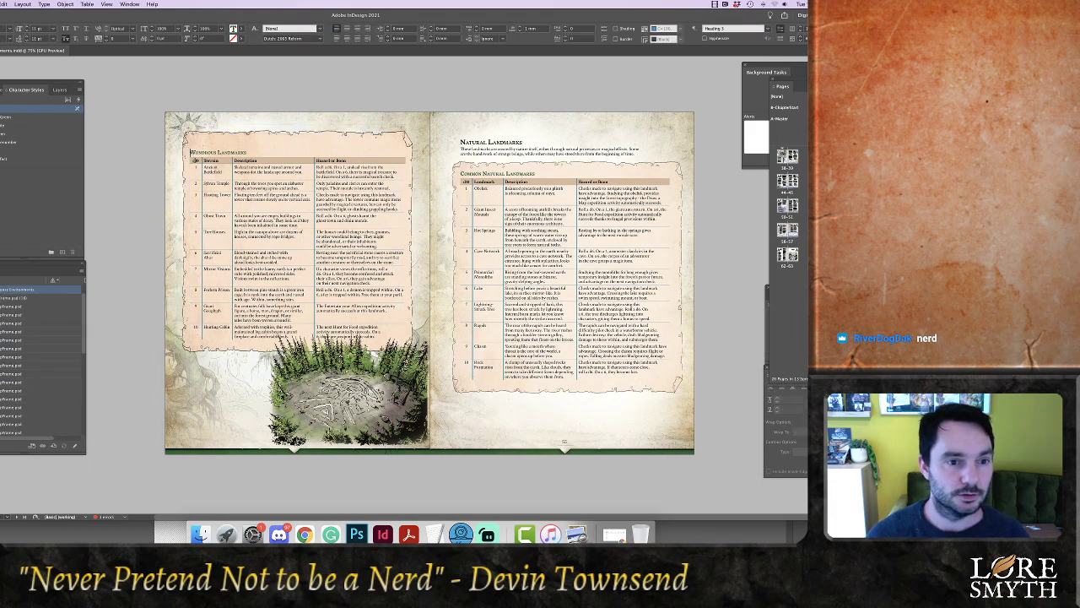
key(BackSpace)
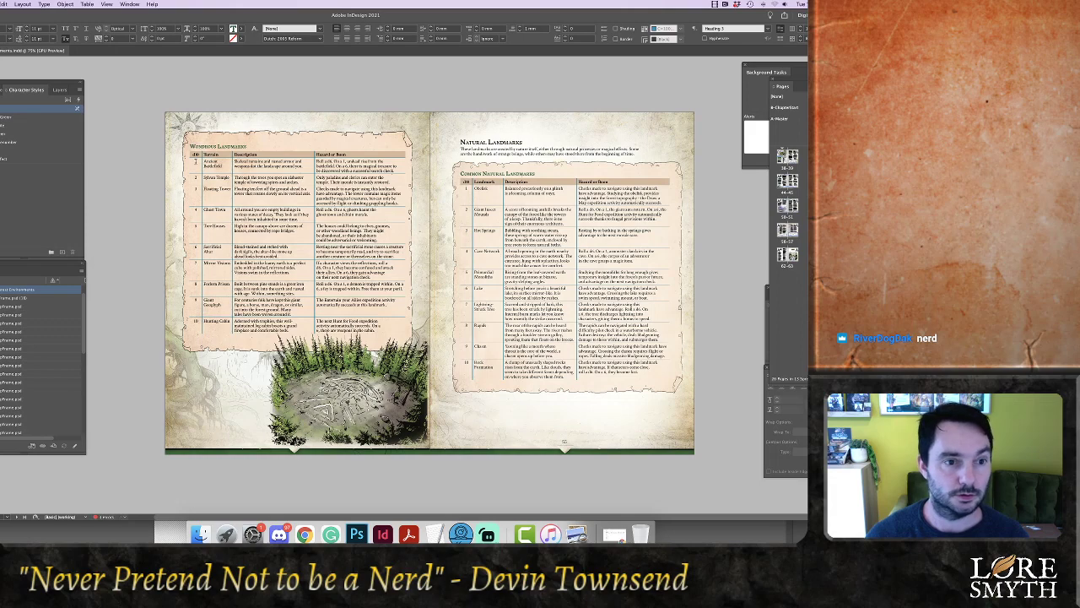
key(BackSpace)
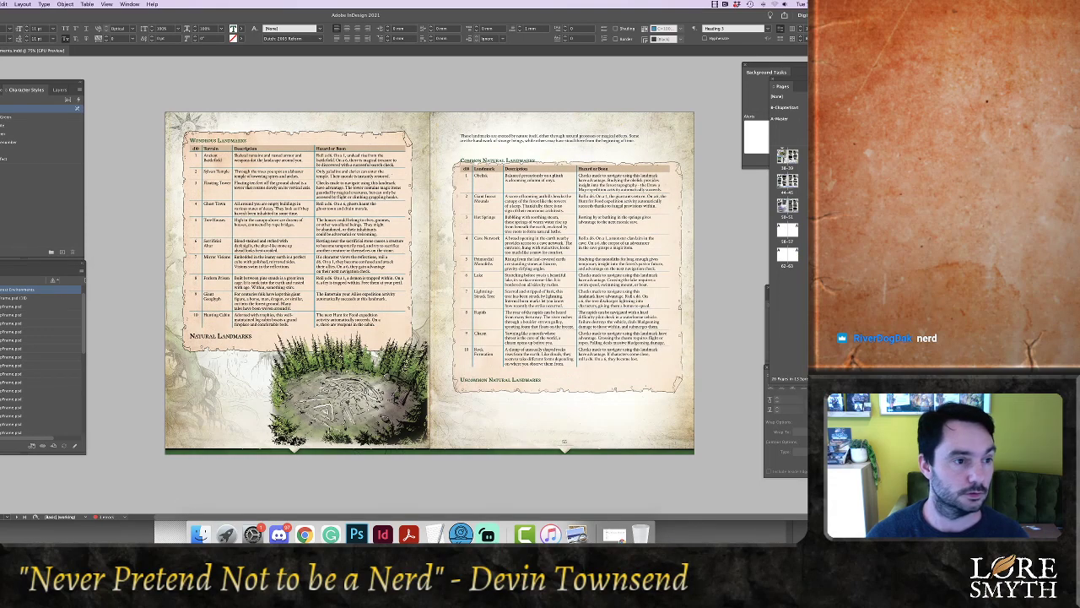
Shorten the text frame on page 54 so the Natural Landmarks heading flows onto page 55
key(Escape)
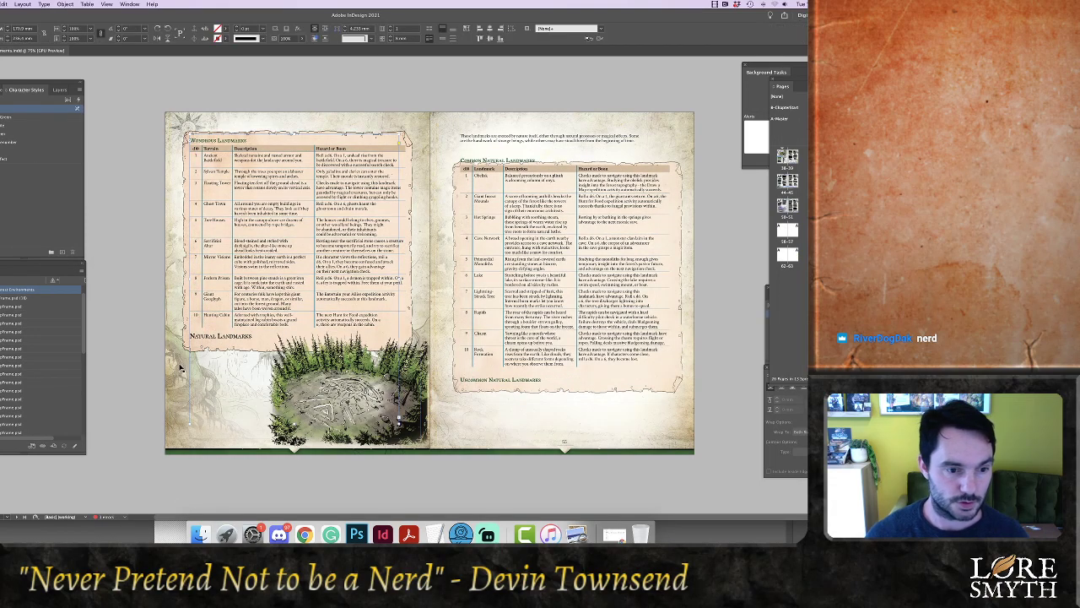
click(172, 380)
drag(298, 342, 297, 331)
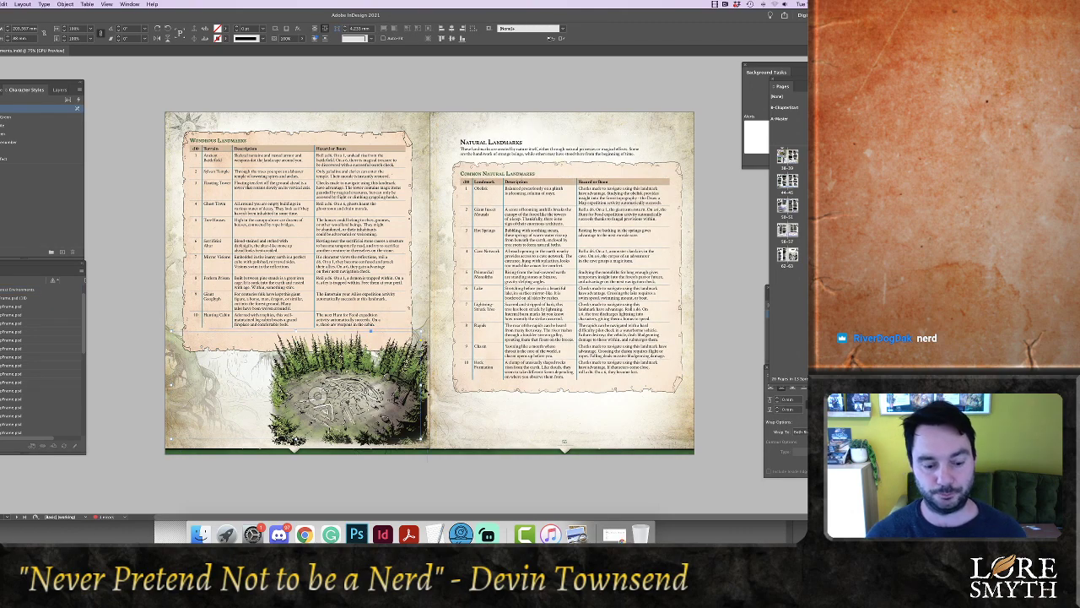
Nudge the geoglyph illustration on page 54 slightly away from the spine, and widen its frame out to the spine
click(414, 395)
key(Left)
key(Left)
key(Left)
key(Left)
key(Left)
key(Left)
key(Left)
key(Left)
key(Left)
key(Left)
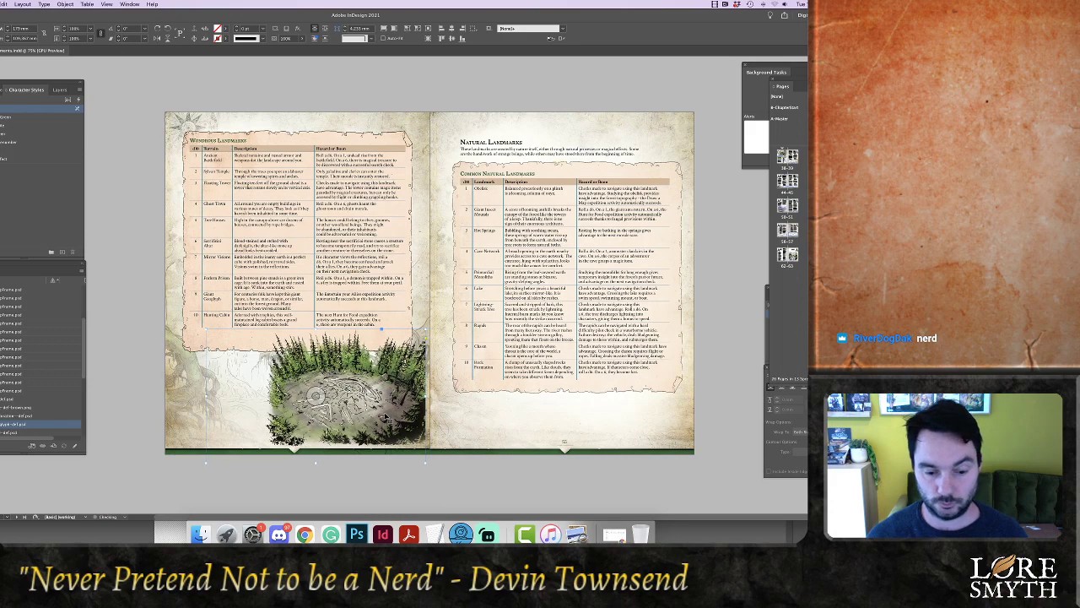
drag(381, 416, 378, 417)
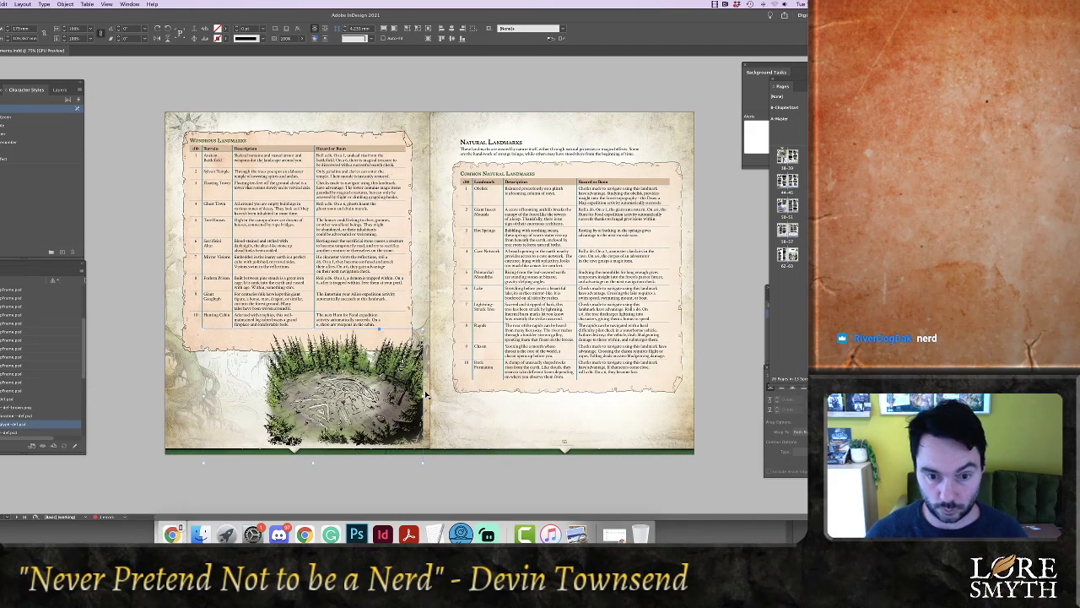
drag(423, 396, 431, 395)
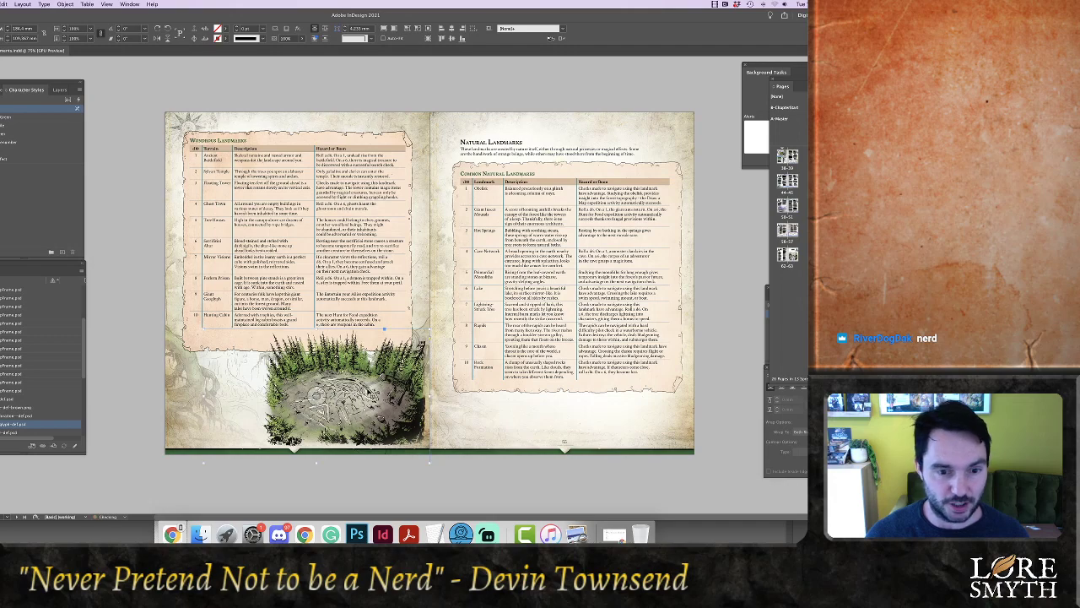
Reposition the geoglyph image up and outward inside its frame, and raise the frame's upper edge above the treetops
double_click(371, 394)
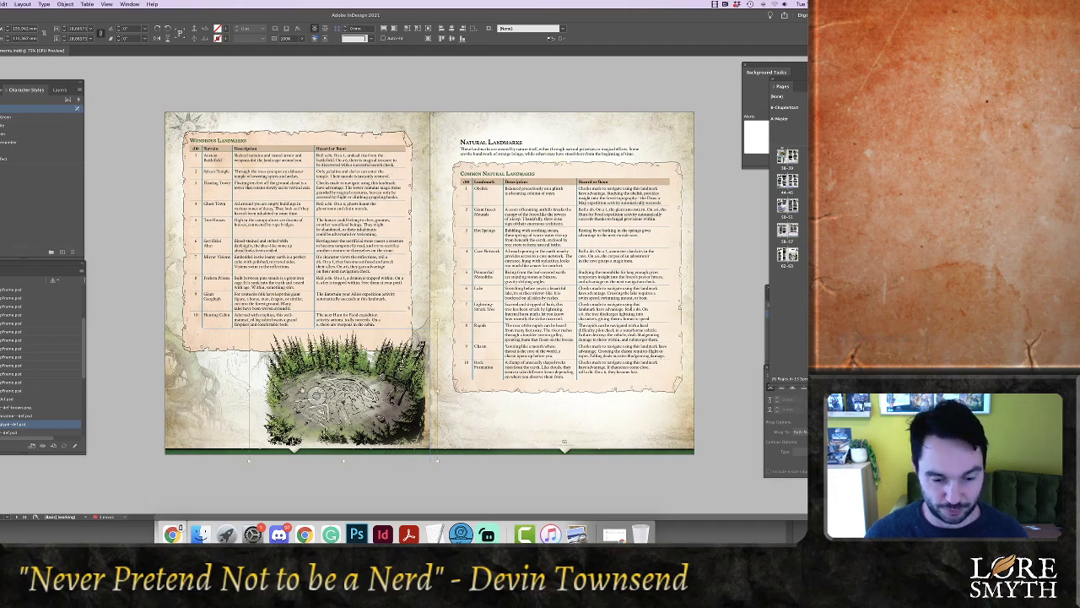
drag(331, 385, 369, 370)
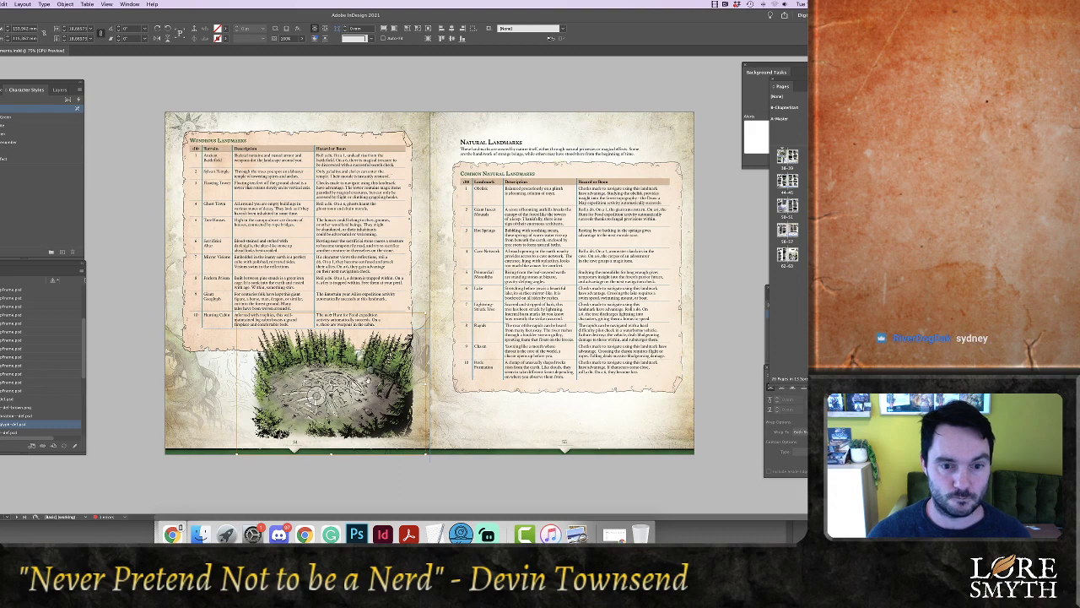
key(Down)
key(Down)
key(Down)
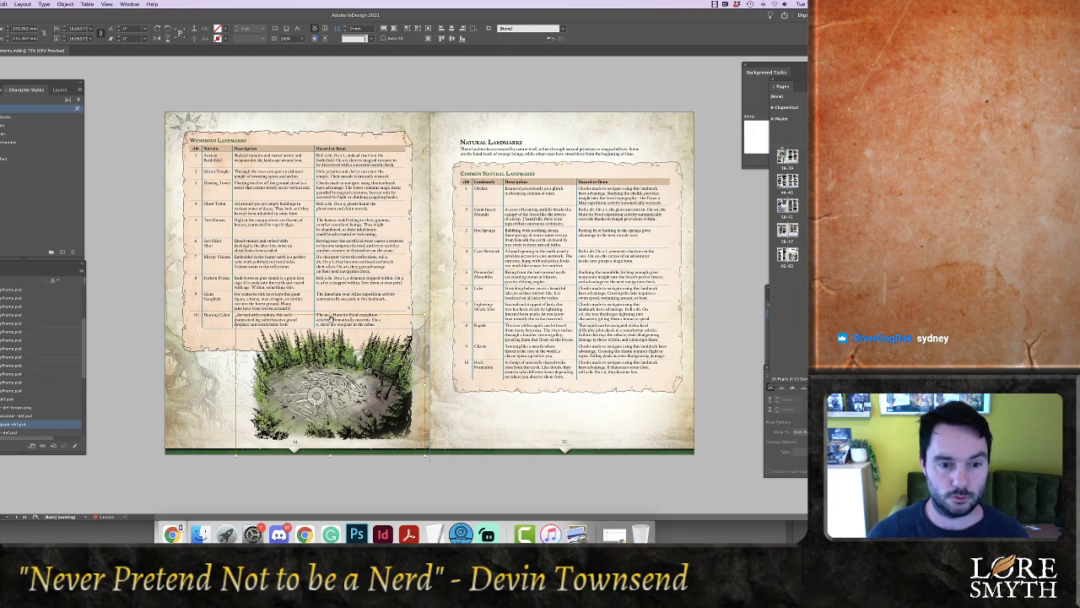
click(453, 484)
click(339, 357)
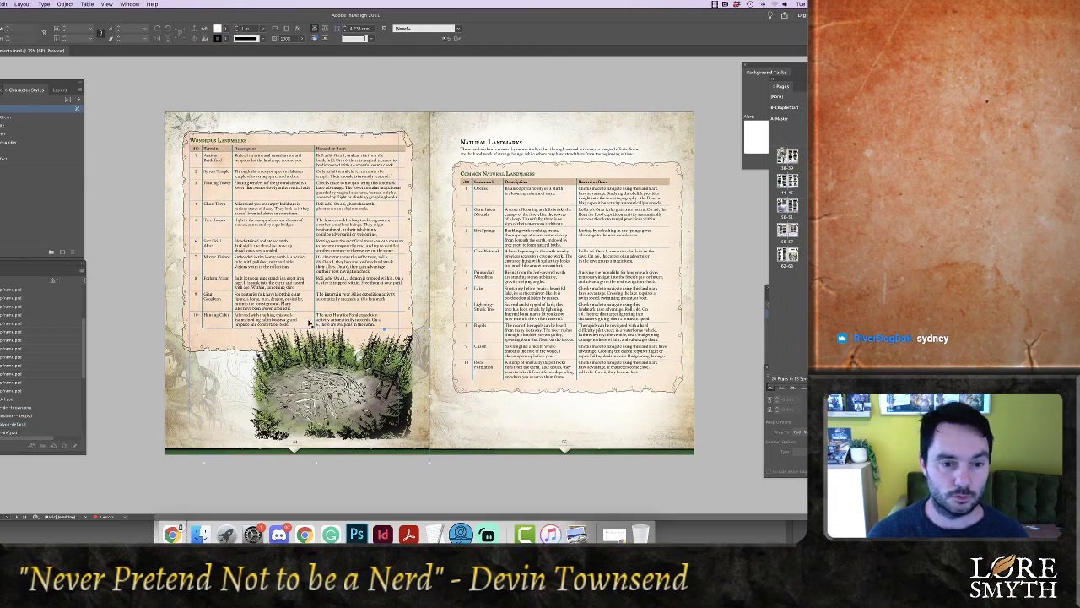
drag(316, 329, 316, 313)
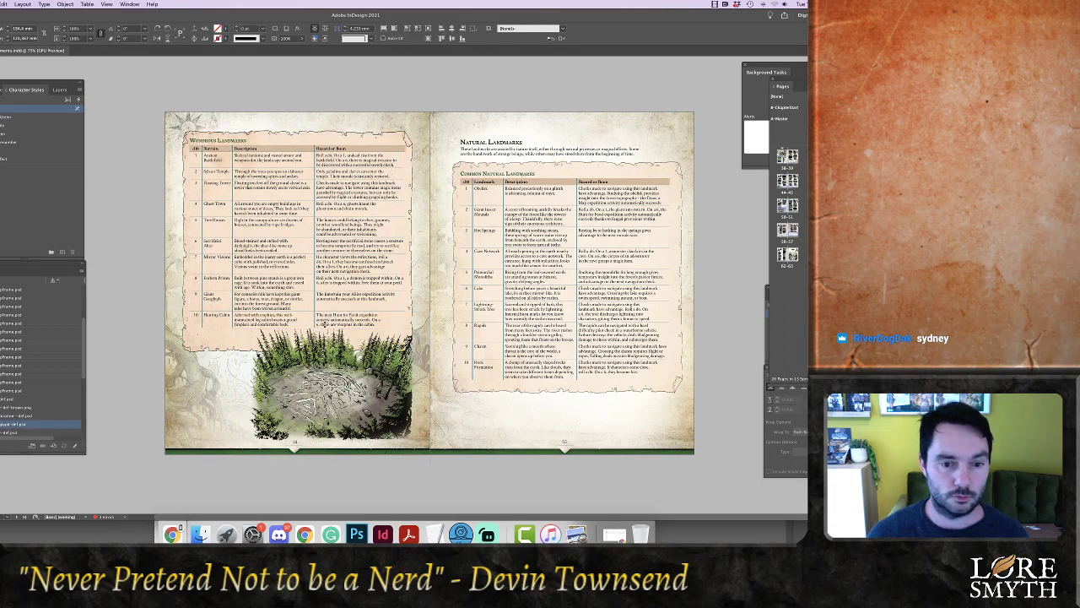
Shorten the Wondrous Landmarks parchment background so its lower edge ends just beneath the last table row
click(190, 335)
click(236, 348)
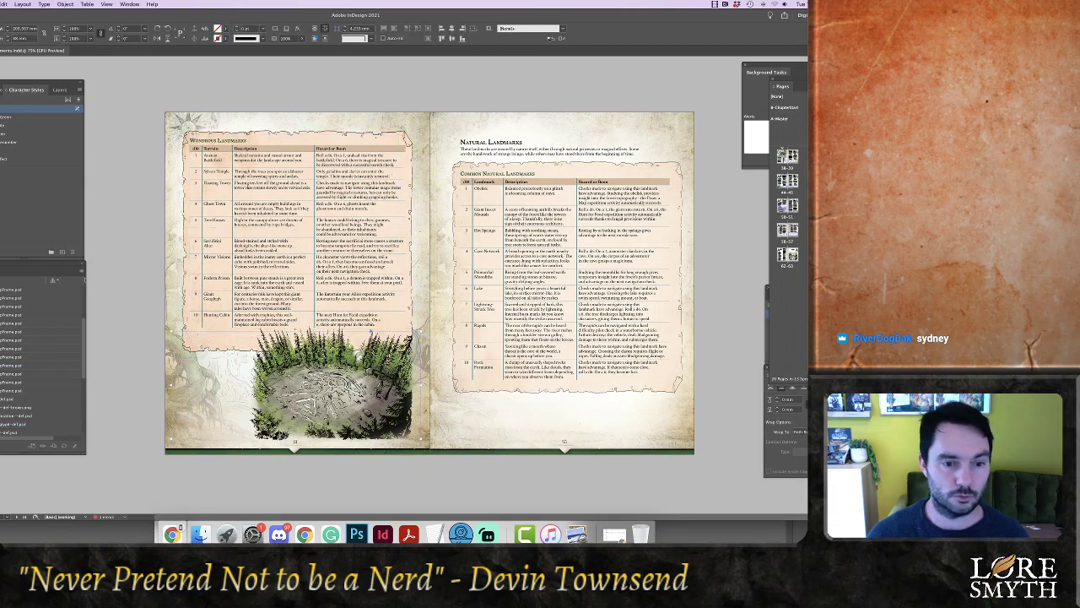
double_click(186, 315)
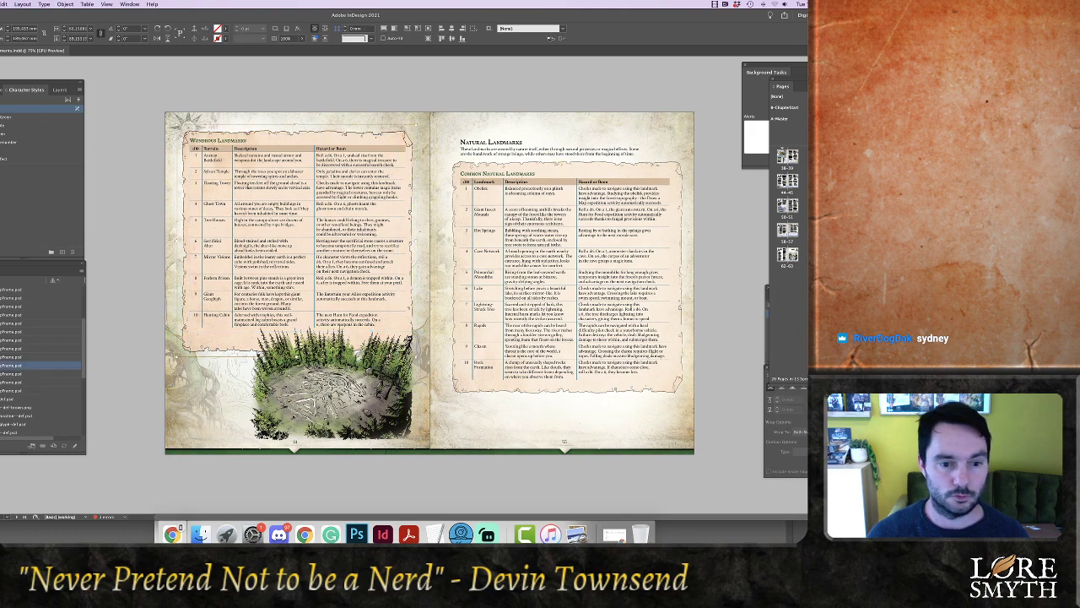
drag(337, 357, 336, 346)
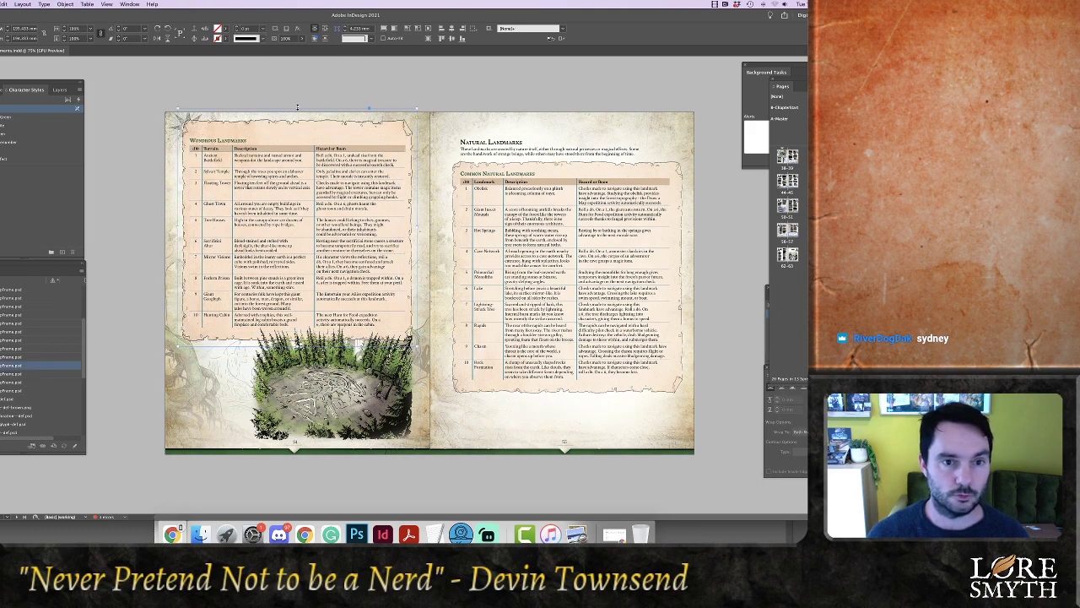
double_click(201, 132)
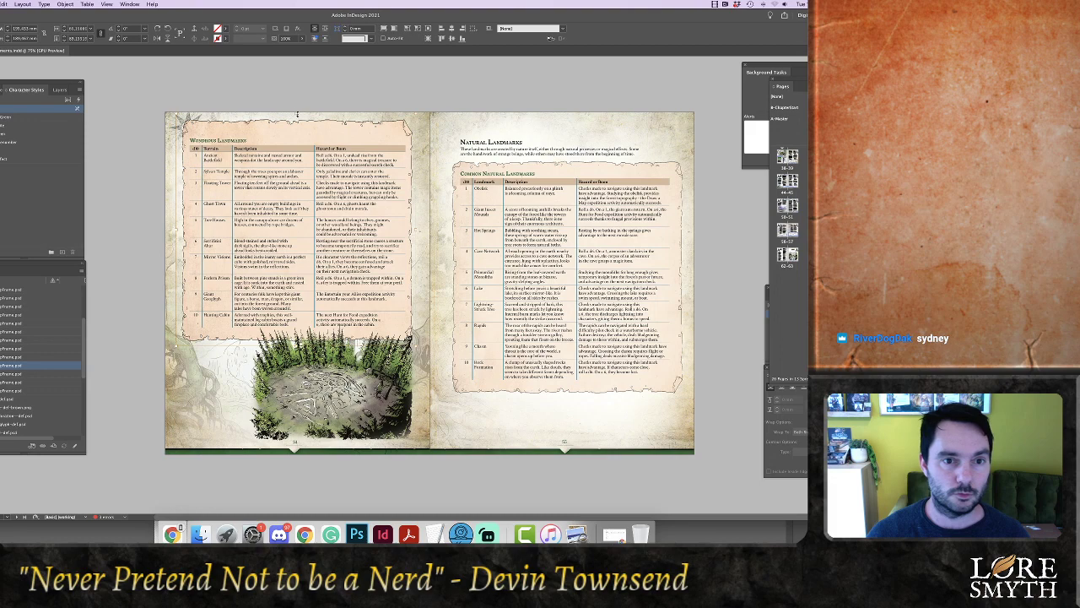
drag(297, 114, 296, 127)
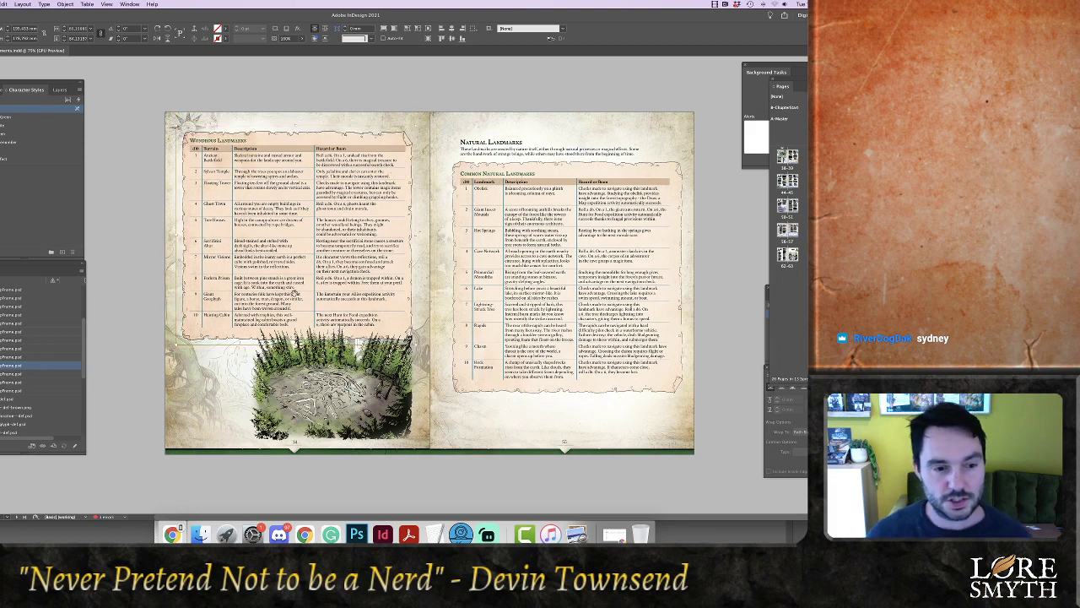
click(410, 483)
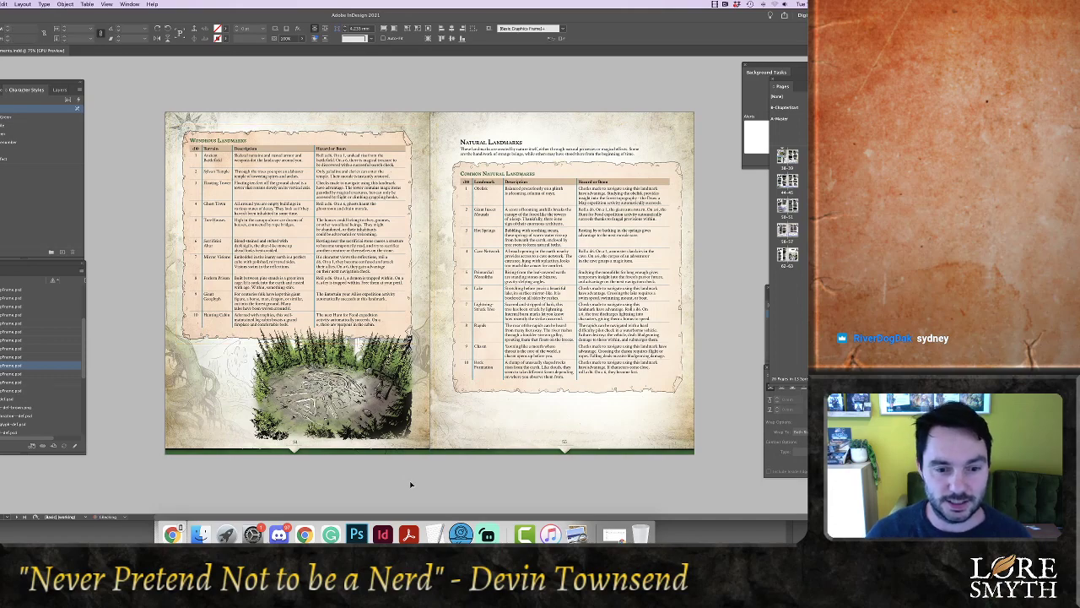
Shift the geoglyph image toward the spine inside its frame, and send the illustration behind the table's parchment background
click(405, 395)
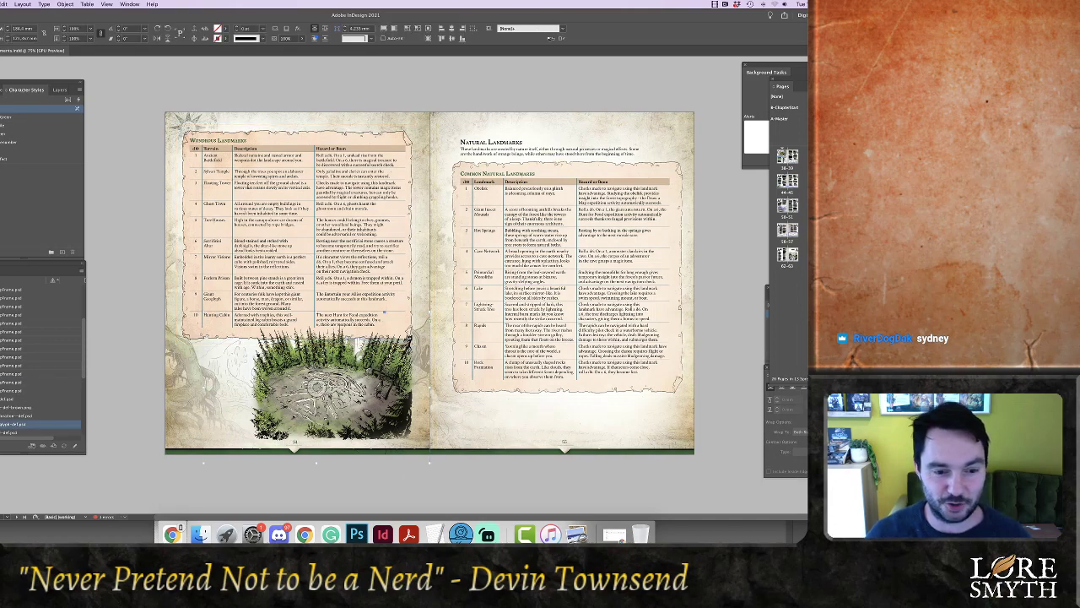
double_click(400, 387)
key(Right)
key(Right)
key(Right)
key(Right)
key(Right)
key(Right)
key(Right)
key(Right)
key(Right)
key(Right)
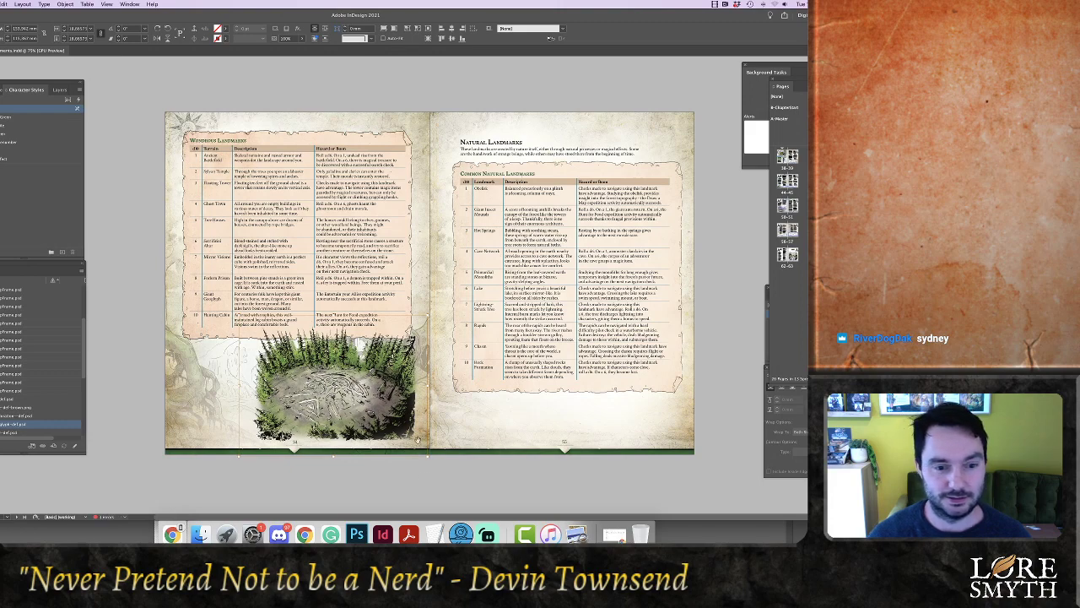
drag(409, 429, 414, 429)
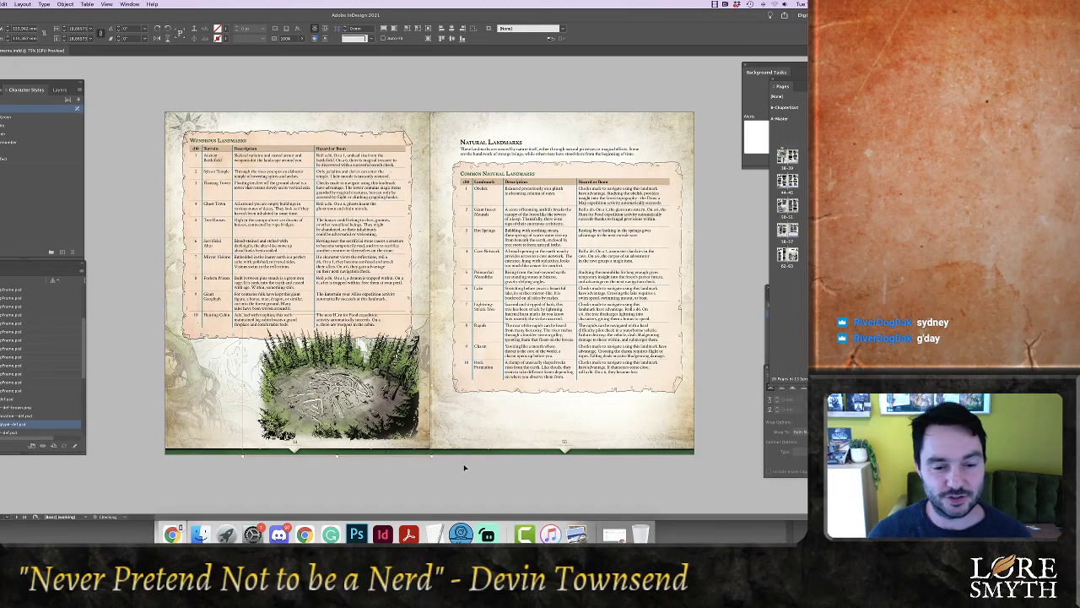
click(417, 480)
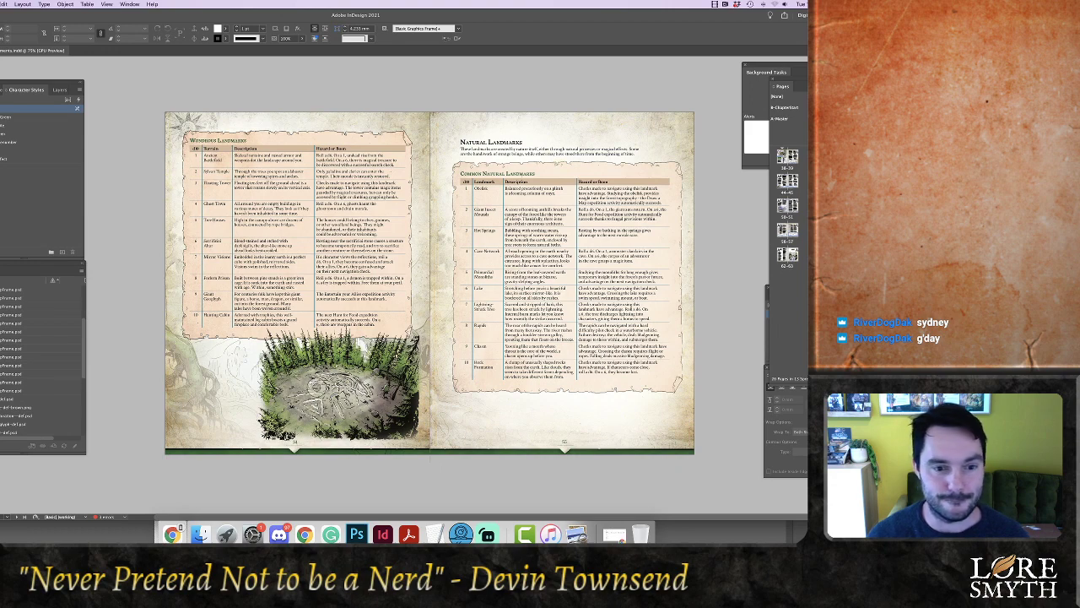
click(411, 366)
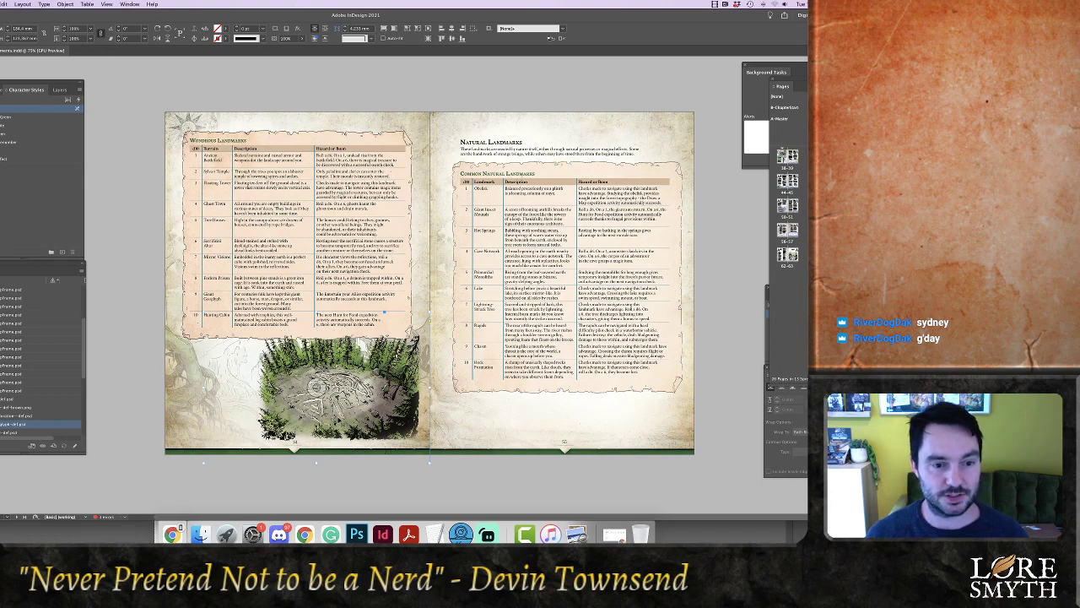
click(181, 470)
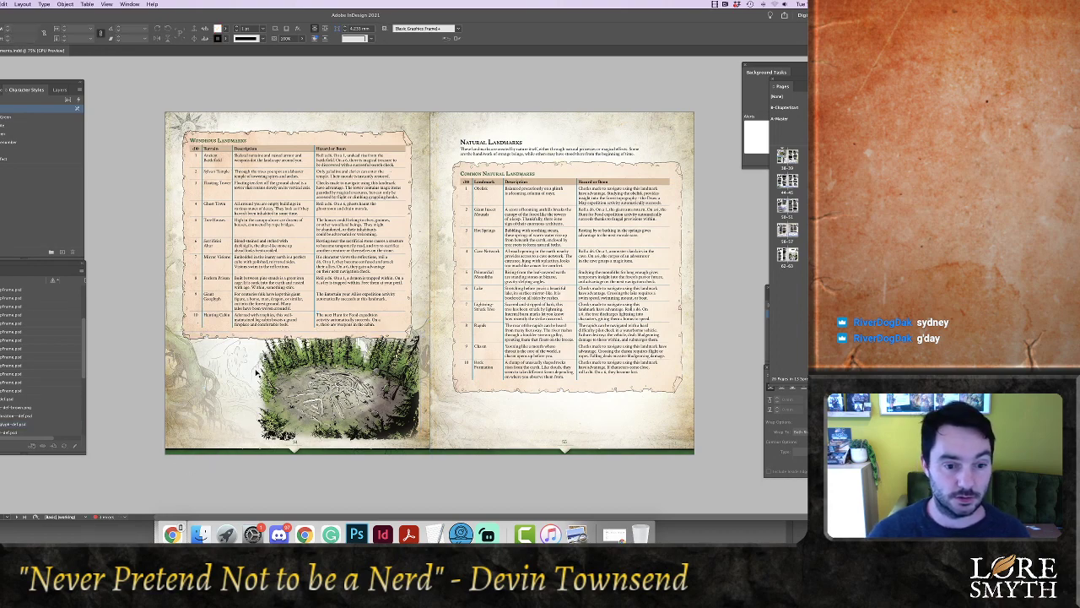
Try to raise the lower edge of page 54's text frame to the middle of the table, and undo the change
click(292, 377)
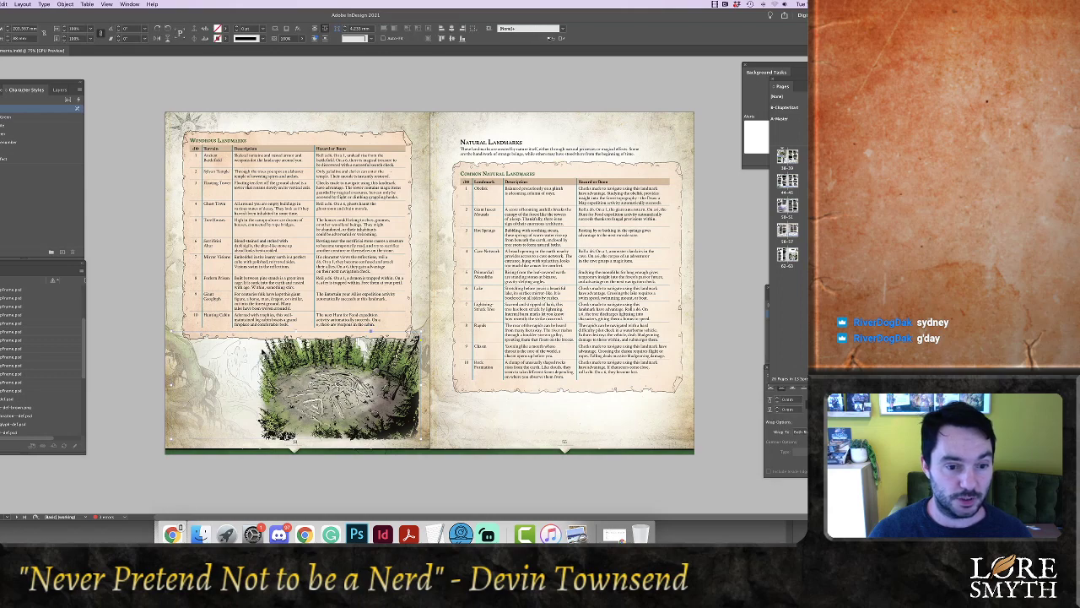
click(174, 305)
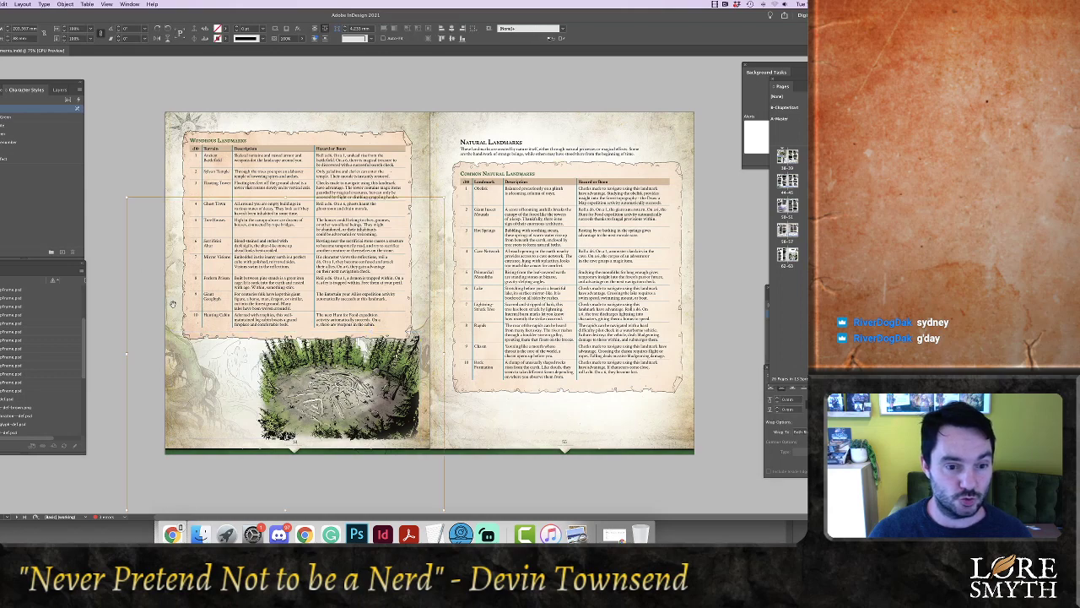
click(496, 500)
click(403, 421)
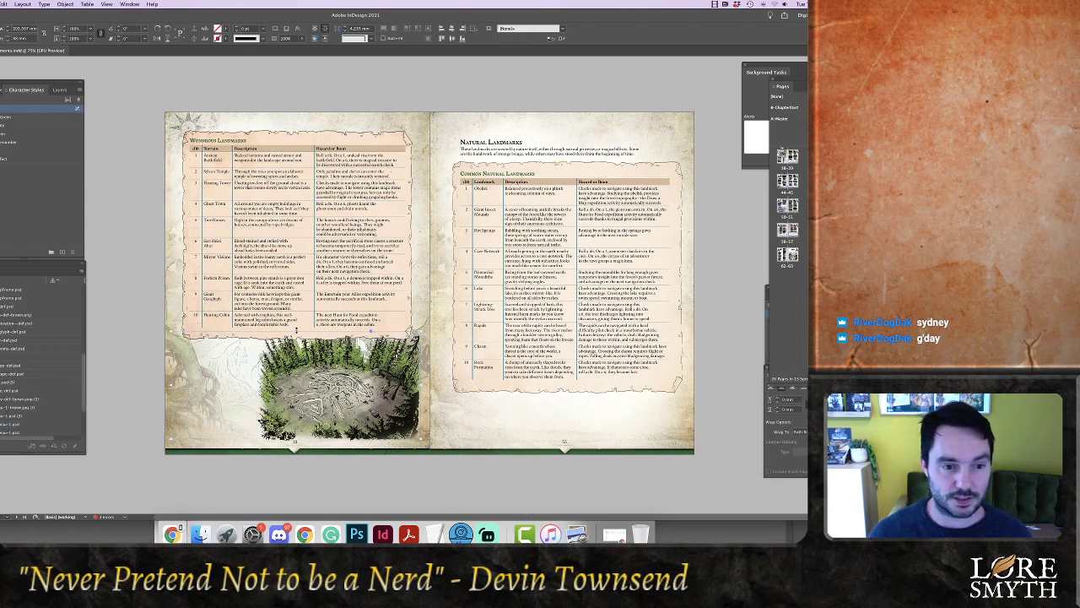
drag(297, 331, 296, 267)
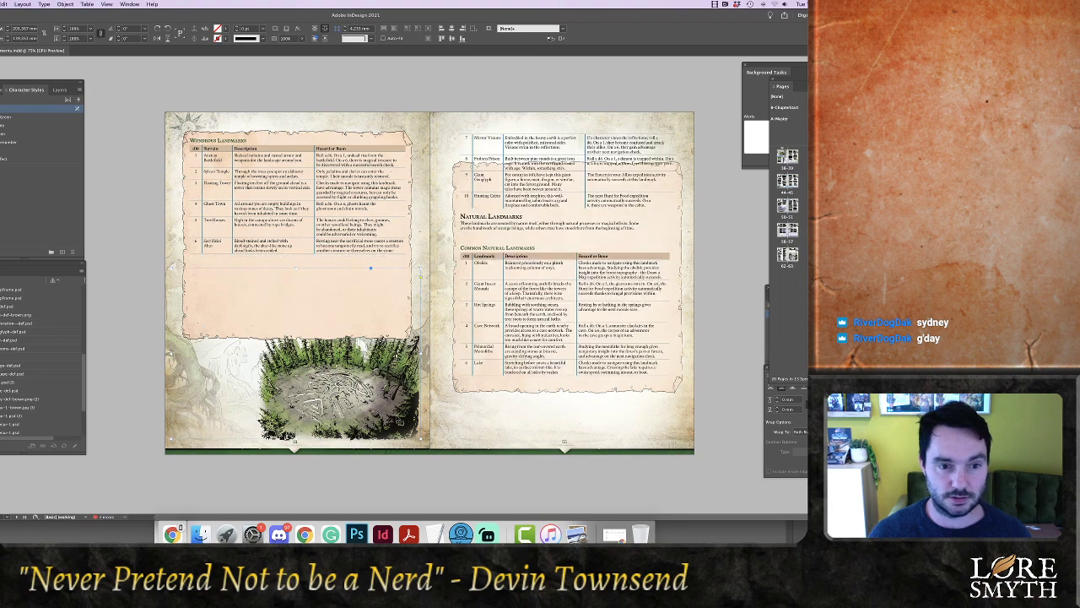
key(super+z)
click(419, 465)
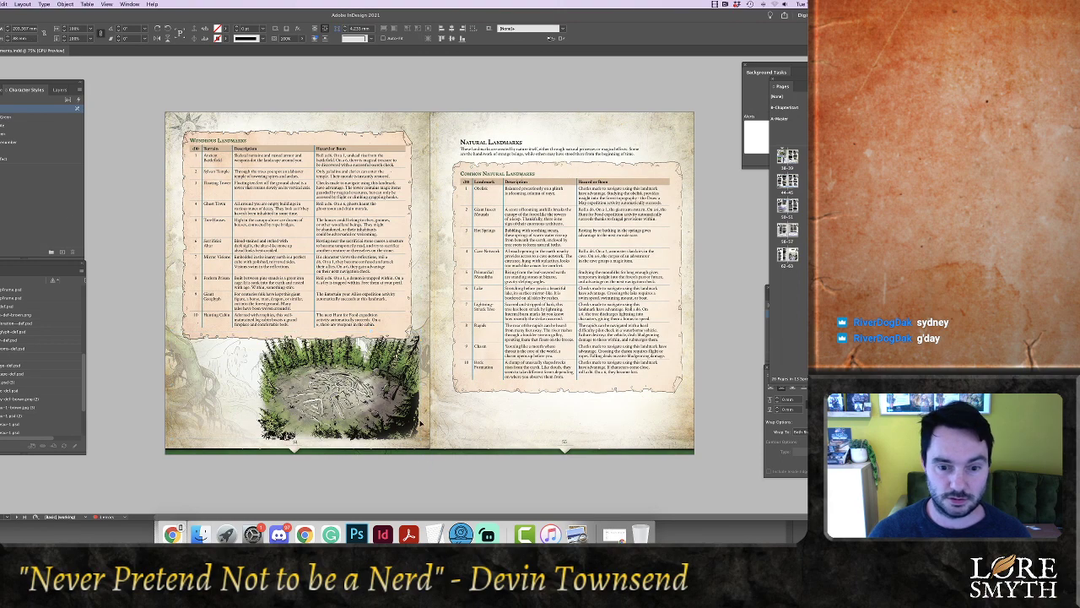
Enlarge the geoglyph image toward the outer margin so it fills more of the space beneath the Wondrous Landmarks table
click(57, 90)
click(0, 100)
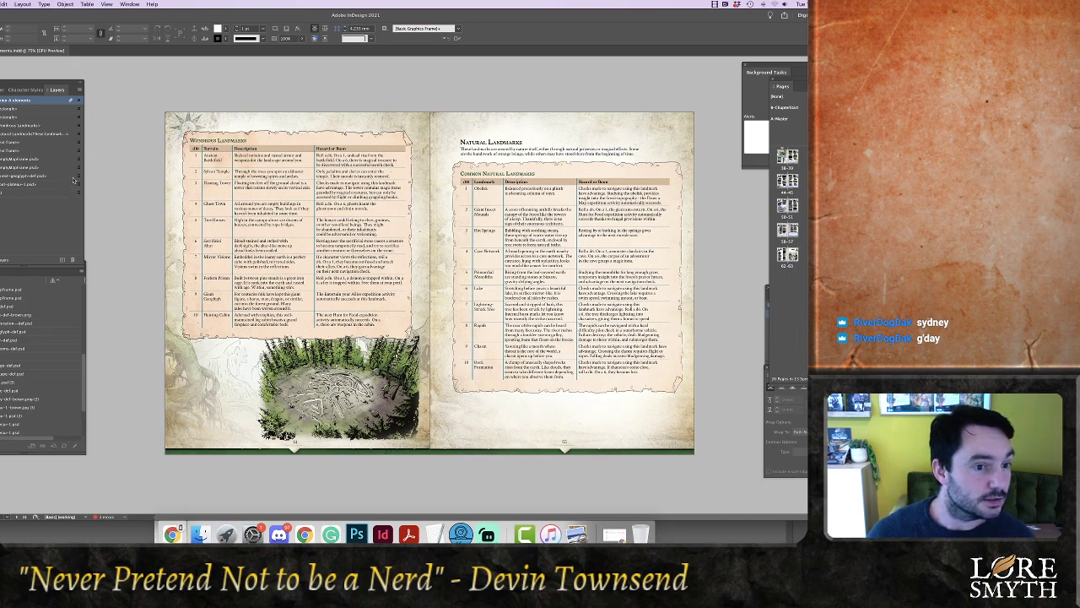
click(316, 386)
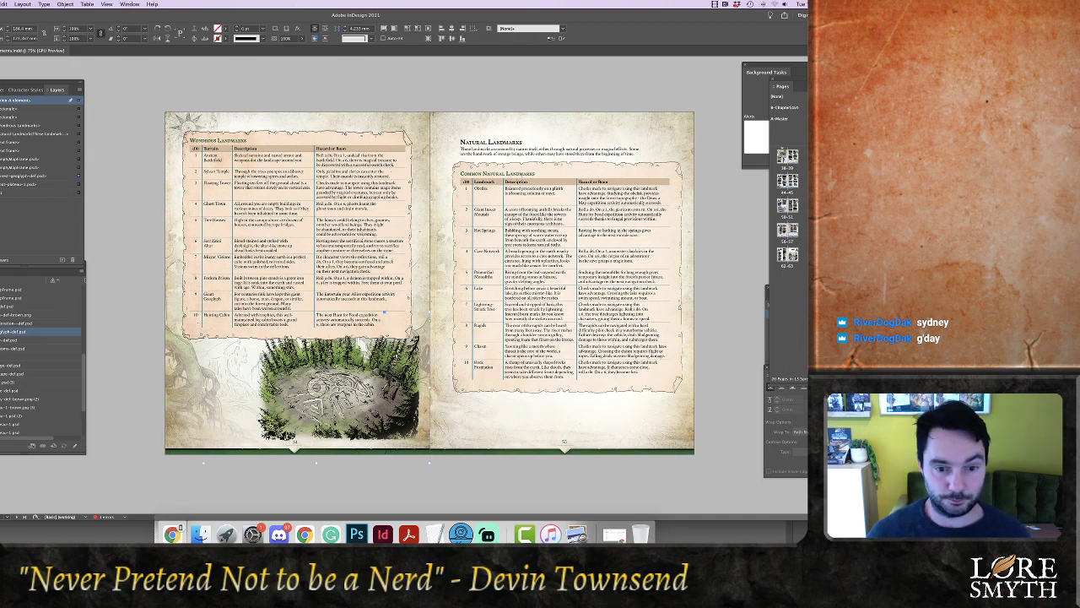
click(317, 388)
drag(241, 313, 188, 280)
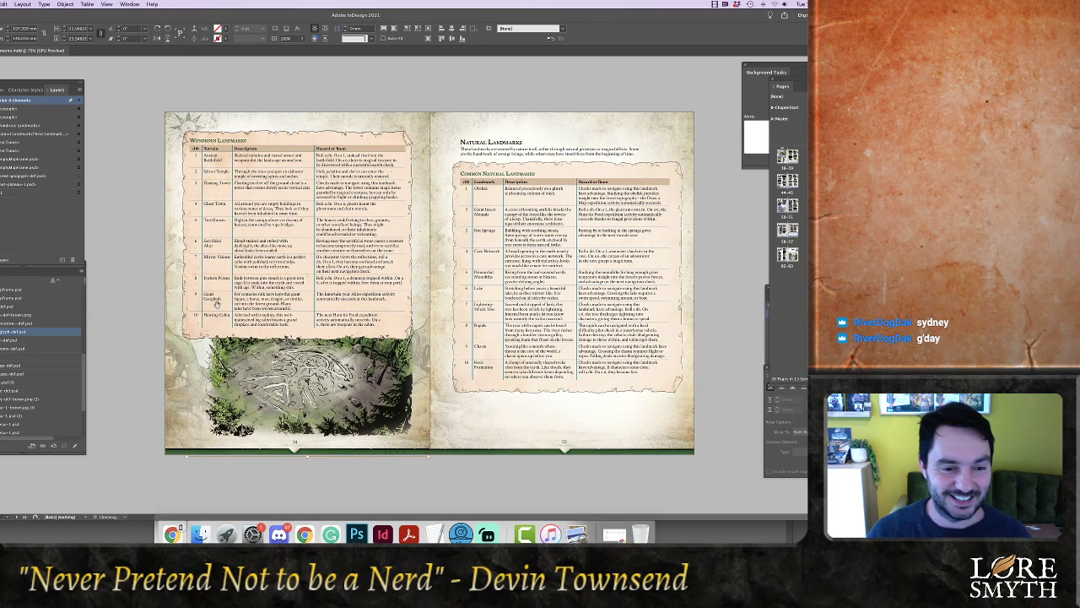
click(428, 478)
Widen the geoglyph illustration's frame toward the outer margin, and slightly lower the opacity of the Wondrous Landmarks parchment background
click(182, 383)
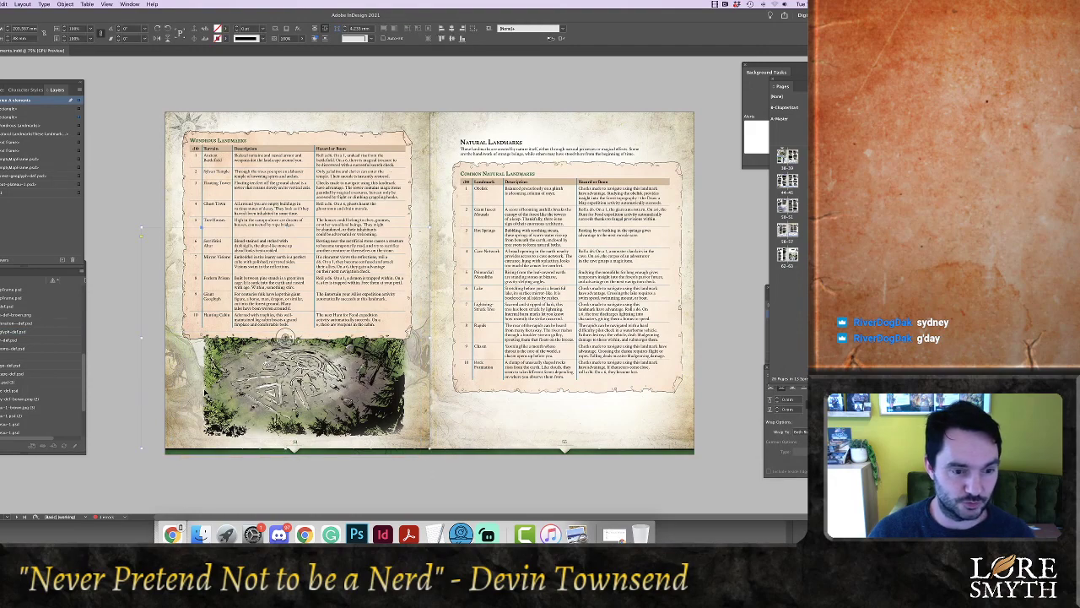
click(209, 392)
click(195, 394)
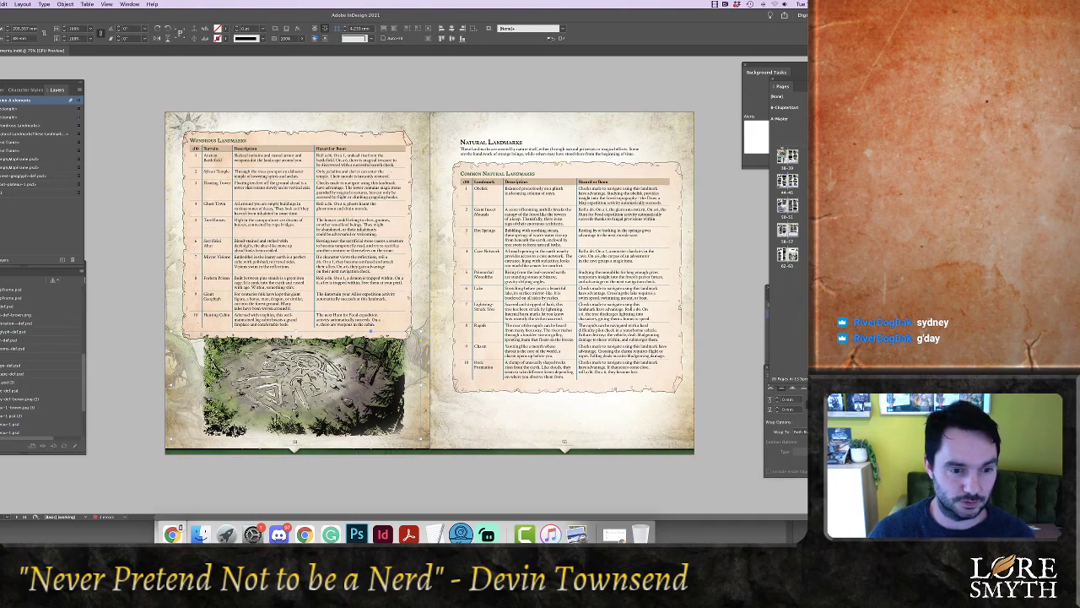
click(79, 177)
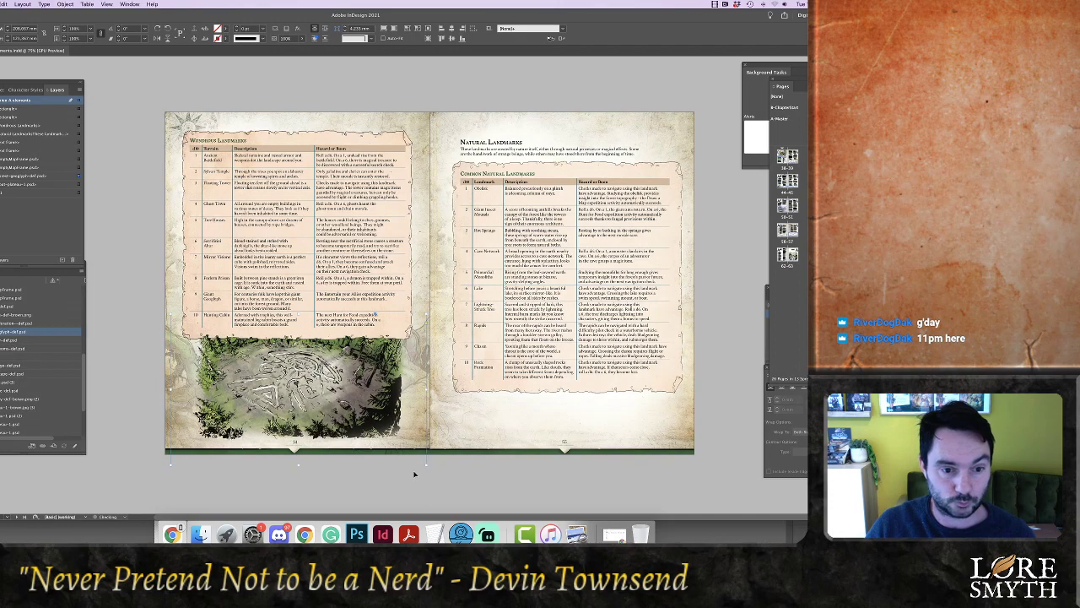
click(181, 308)
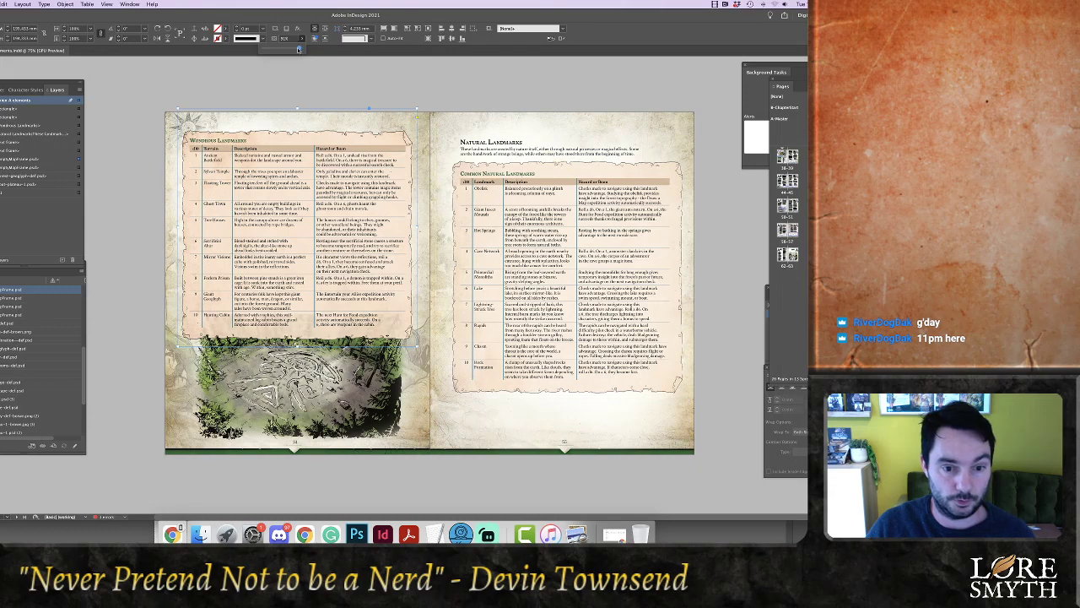
click(405, 475)
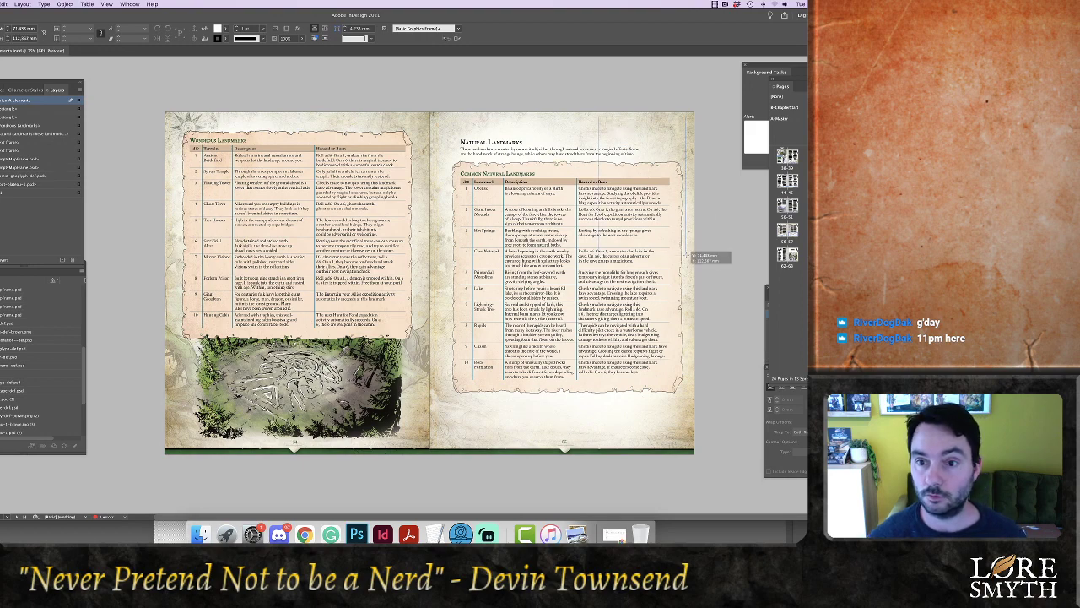
Place forest-cave-def.psd from the PSDs Colored folder inside colored illustrations into the frame at the Natural Landmarks page's upper outer corner
click(692, 253)
key(super+d)
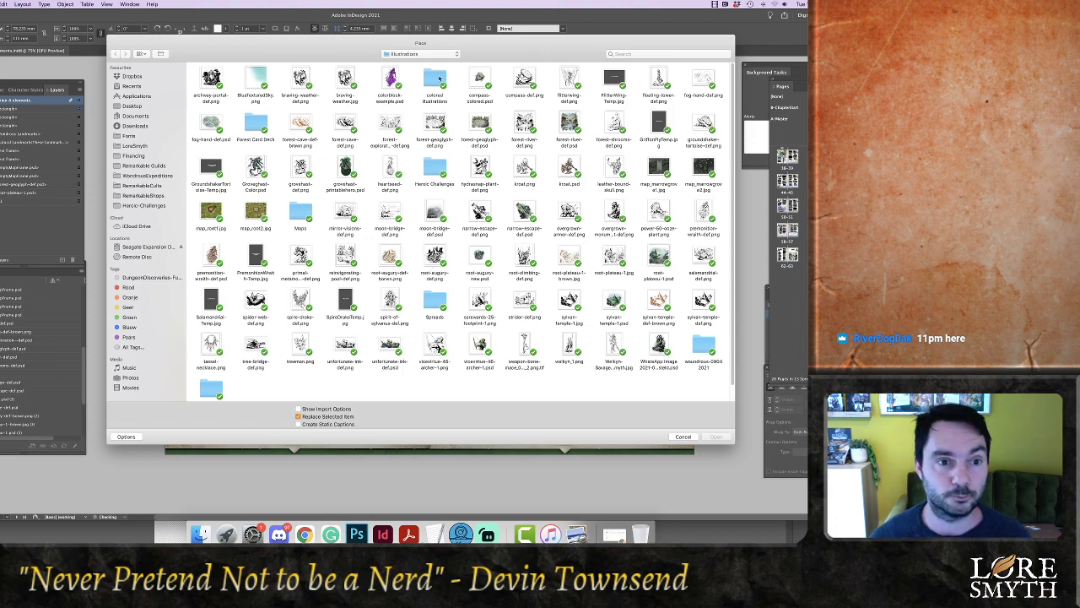
double_click(437, 79)
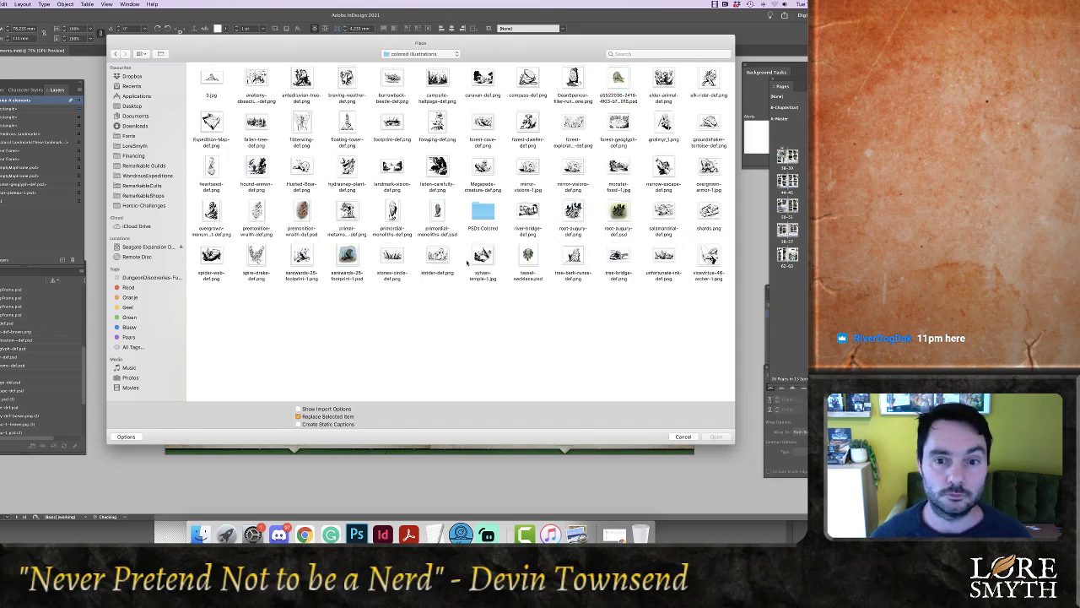
double_click(483, 211)
click(482, 216)
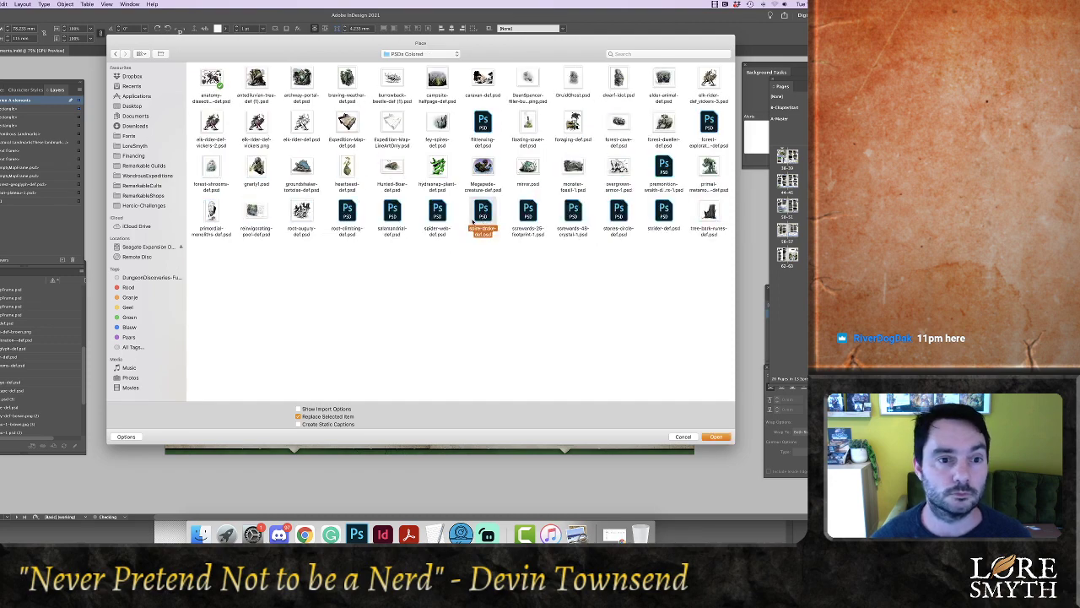
click(622, 314)
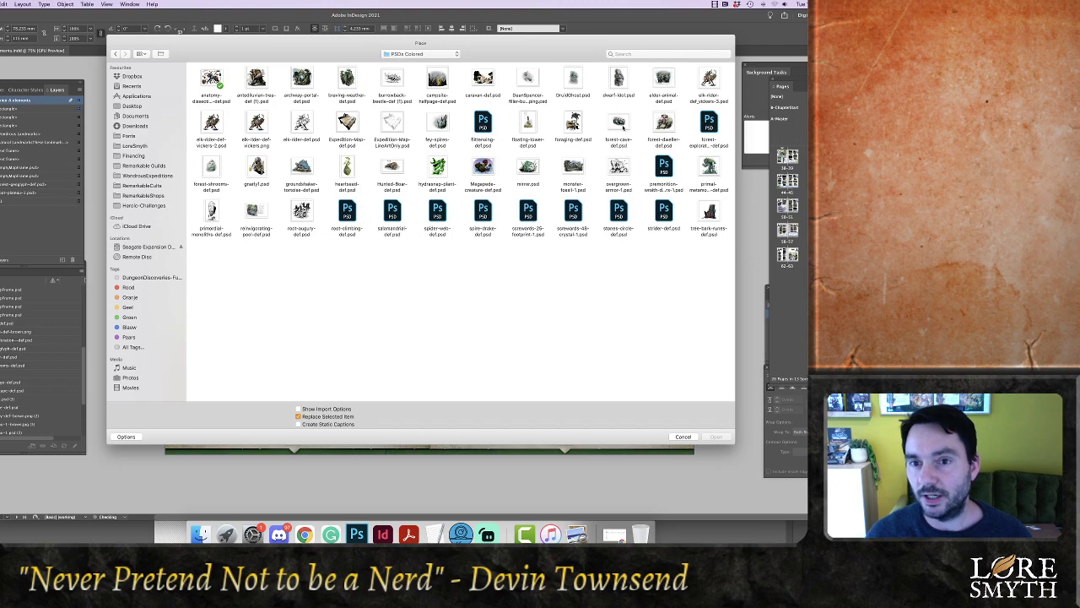
click(620, 125)
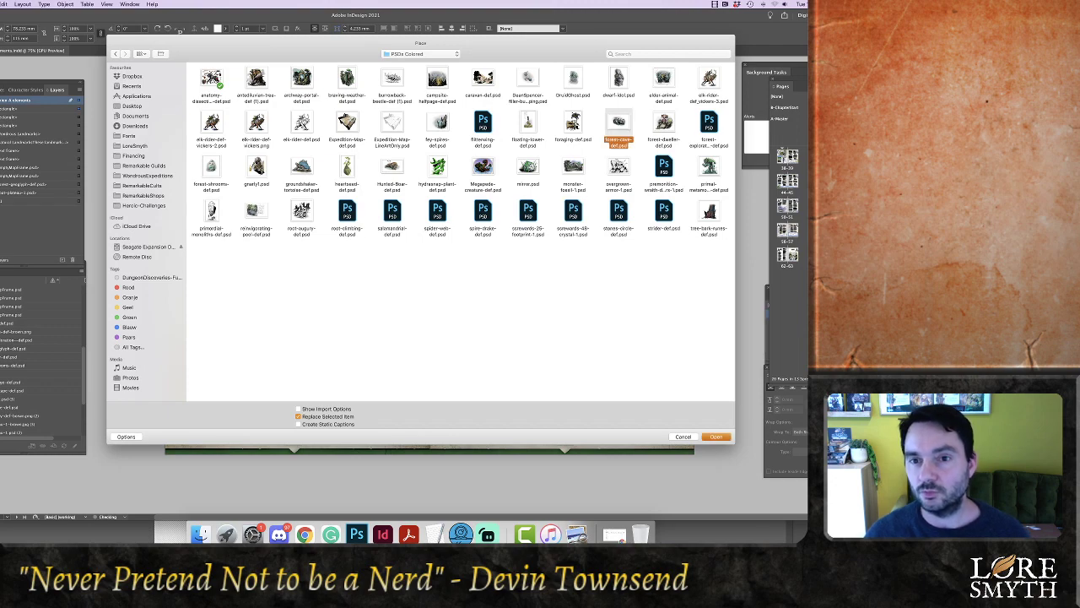
key(Return)
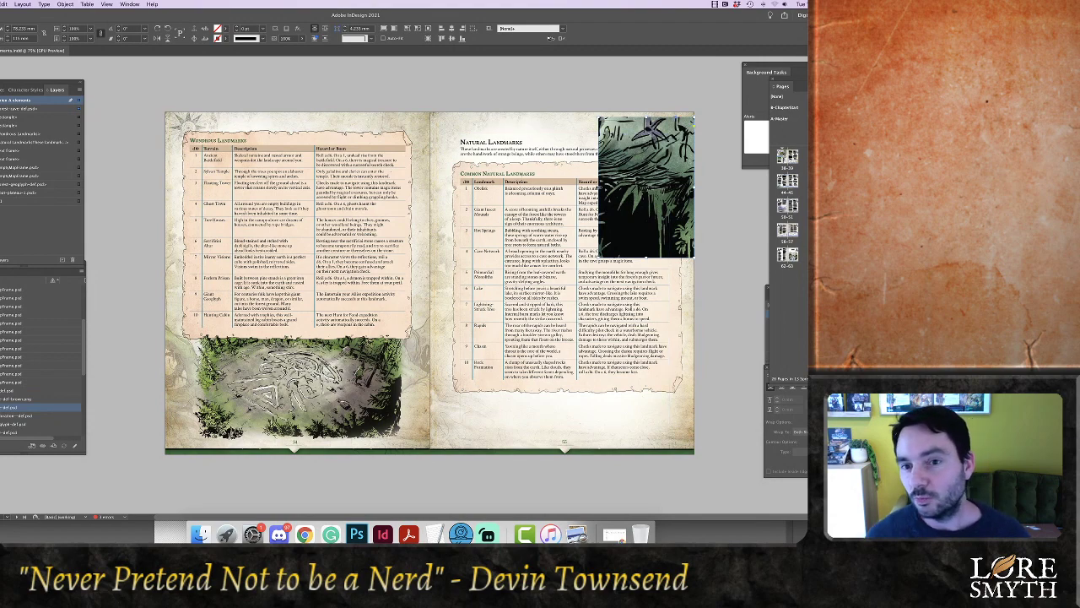
Enlarge the cave illustration's frame toward the spine and down the page, and fit the image proportionally inside it
drag(598, 186, 454, 187)
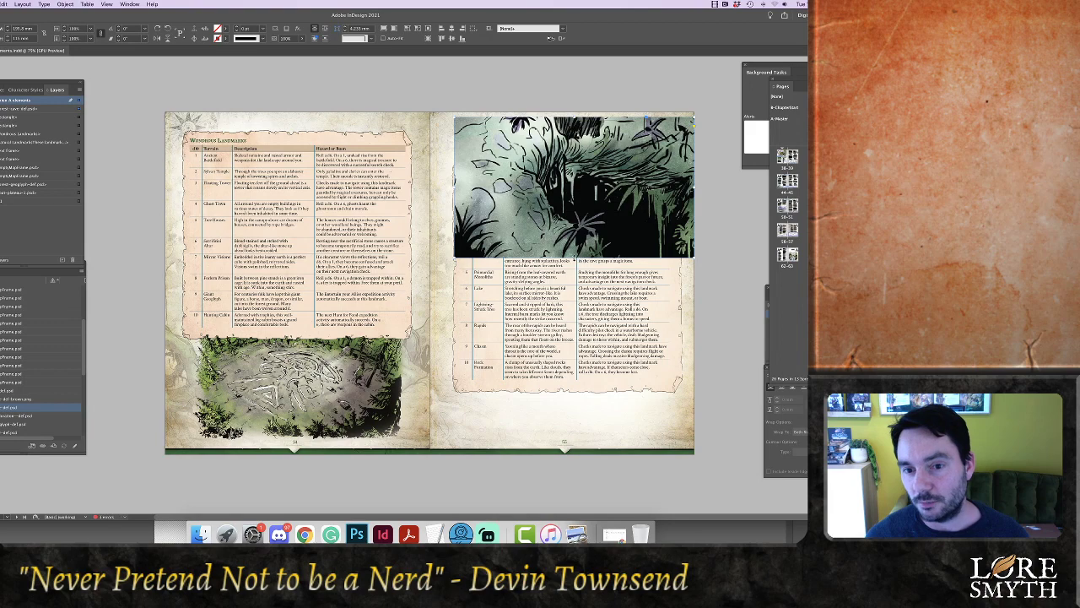
drag(579, 258, 554, 335)
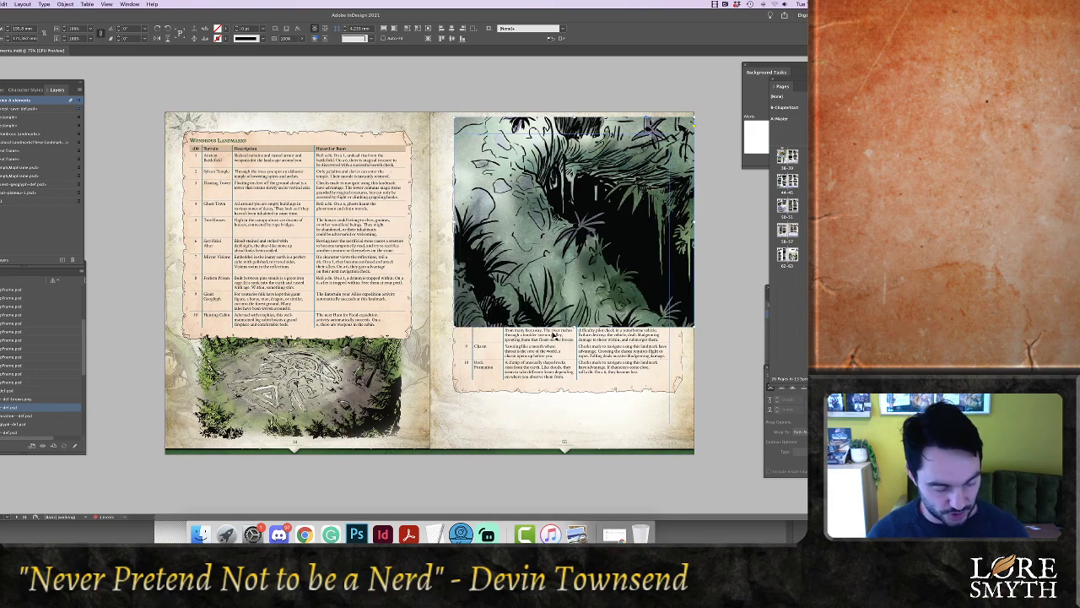
key(alt+shift+super+f)
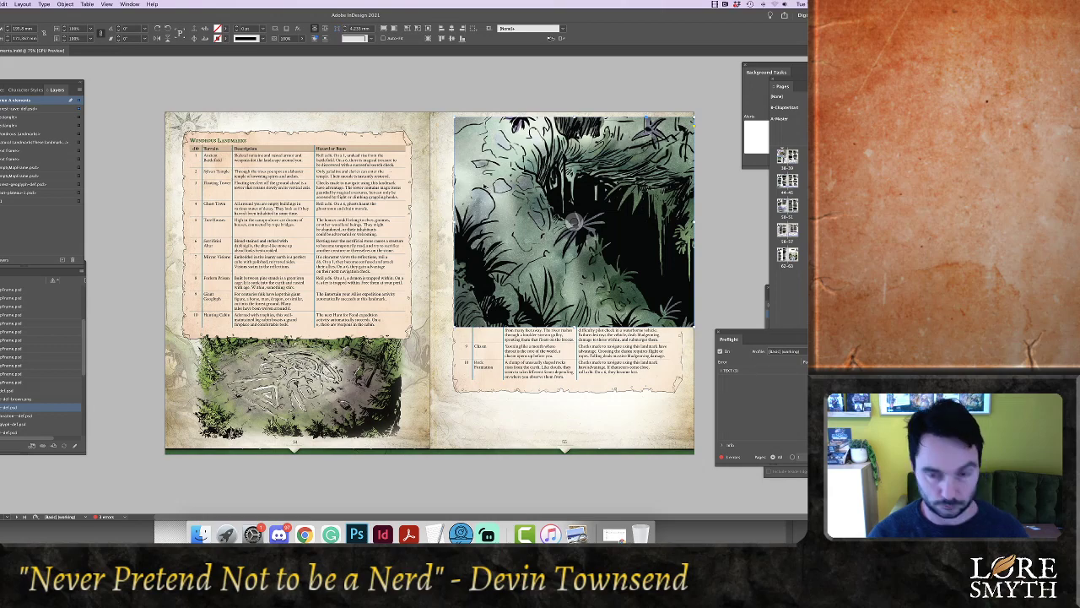
key(alt+shift+super+e)
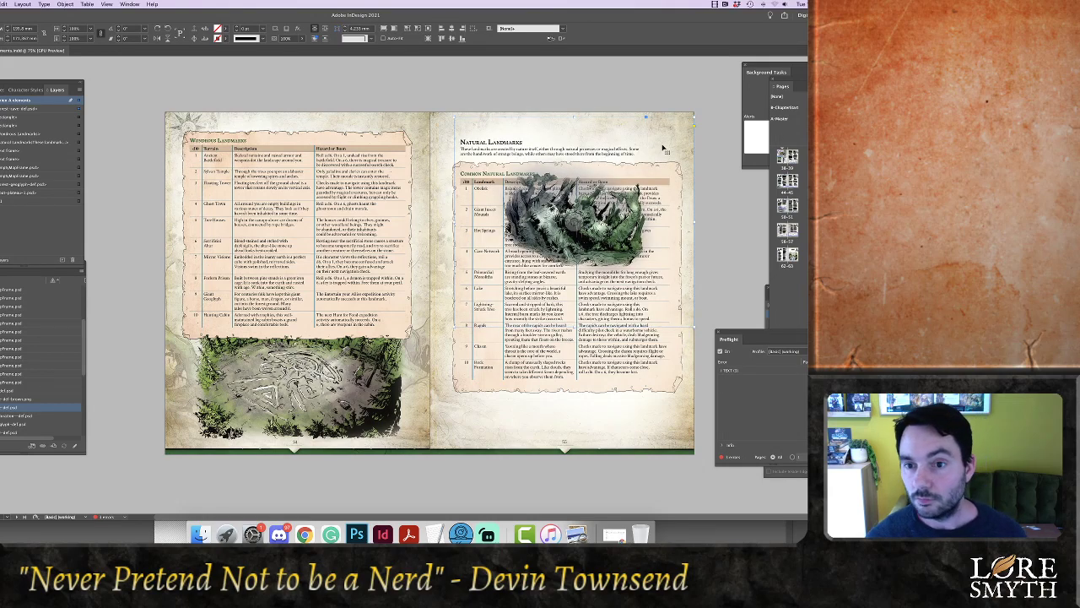
Move the cave illustration to the page's lower inner corner and send it behind the Common Natural Landmarks parchment background
drag(635, 205, 569, 405)
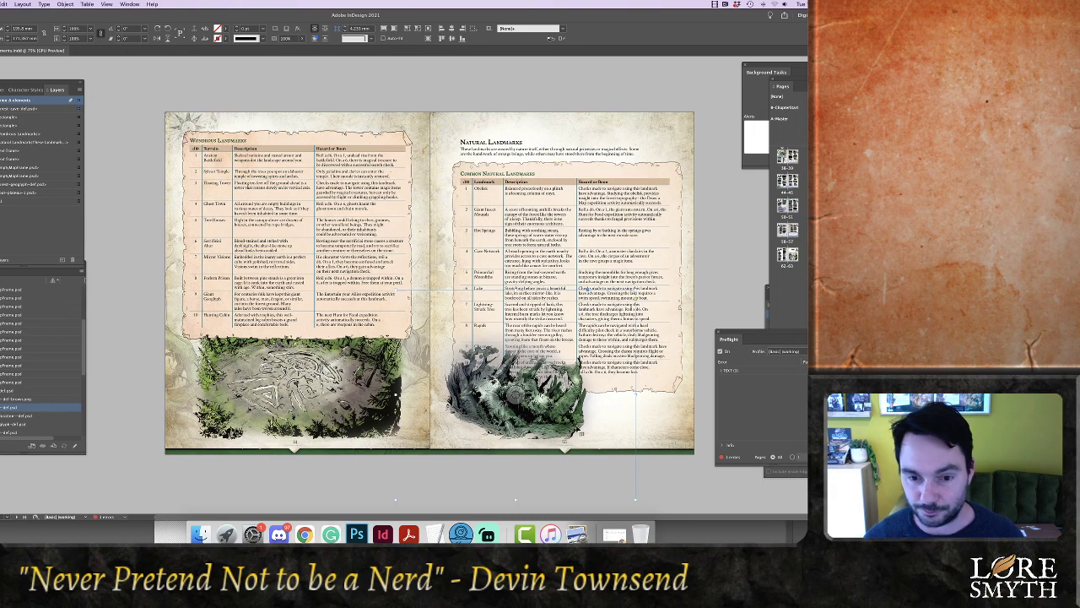
key(super+[)
key(super+[)
key(super+[)
key(super+[)
key(super+[)
key(super+[)
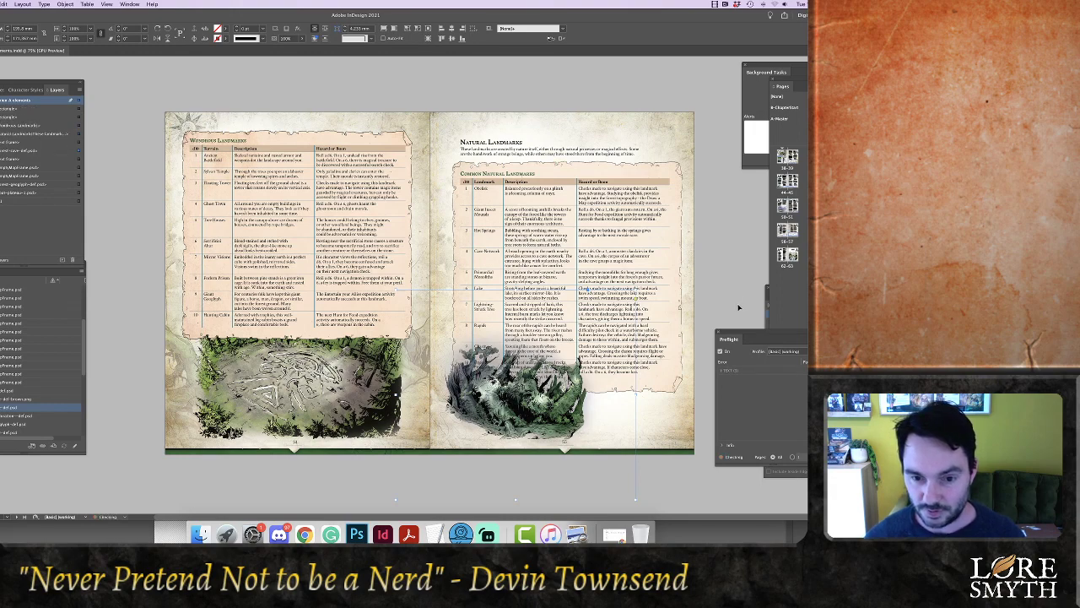
click(737, 309)
click(539, 396)
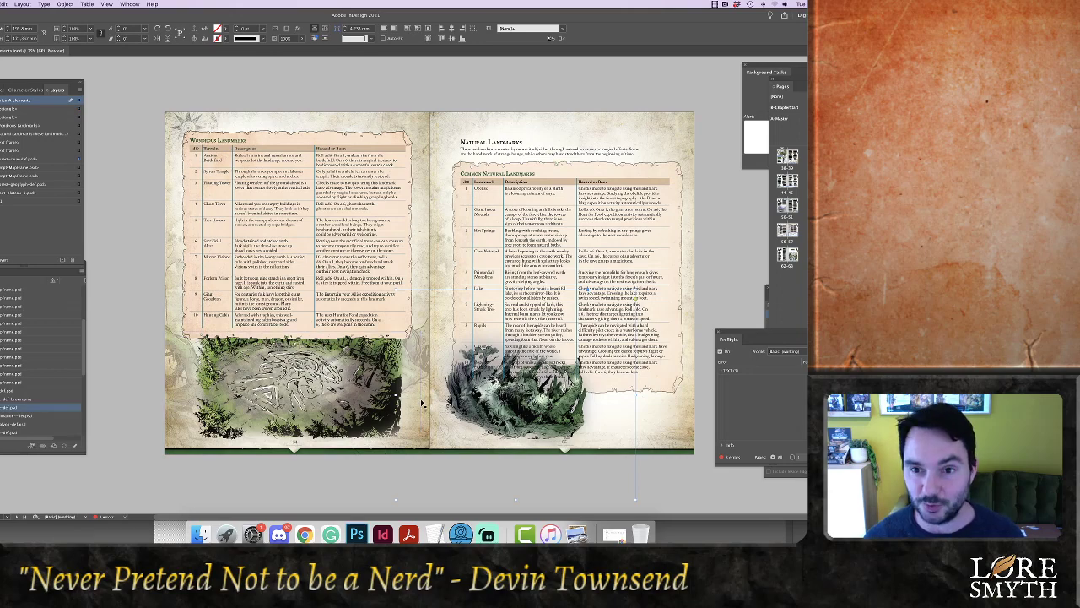
key(super+[)
key(super+[)
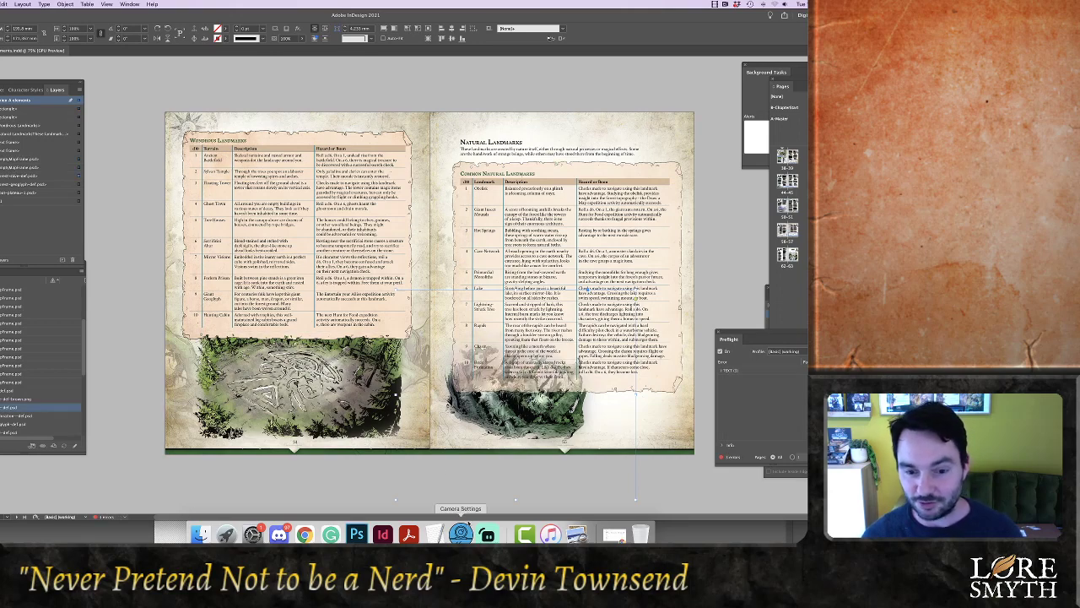
Draw an empty frame over the outer half of the Natural Landmarks introduction and make the text wrap around it
click(711, 179)
key(t)
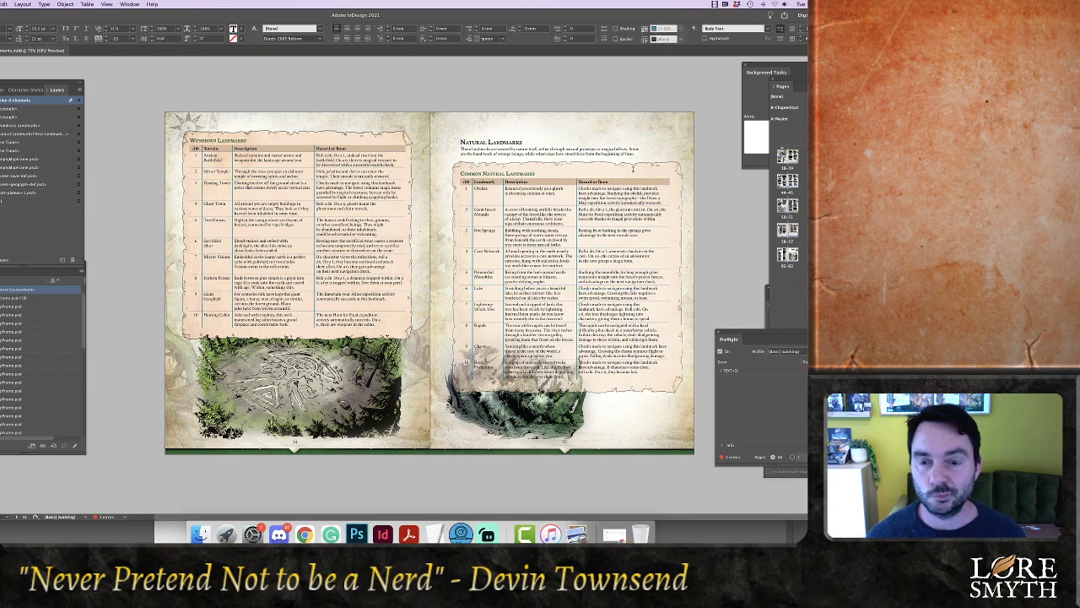
key(Escape)
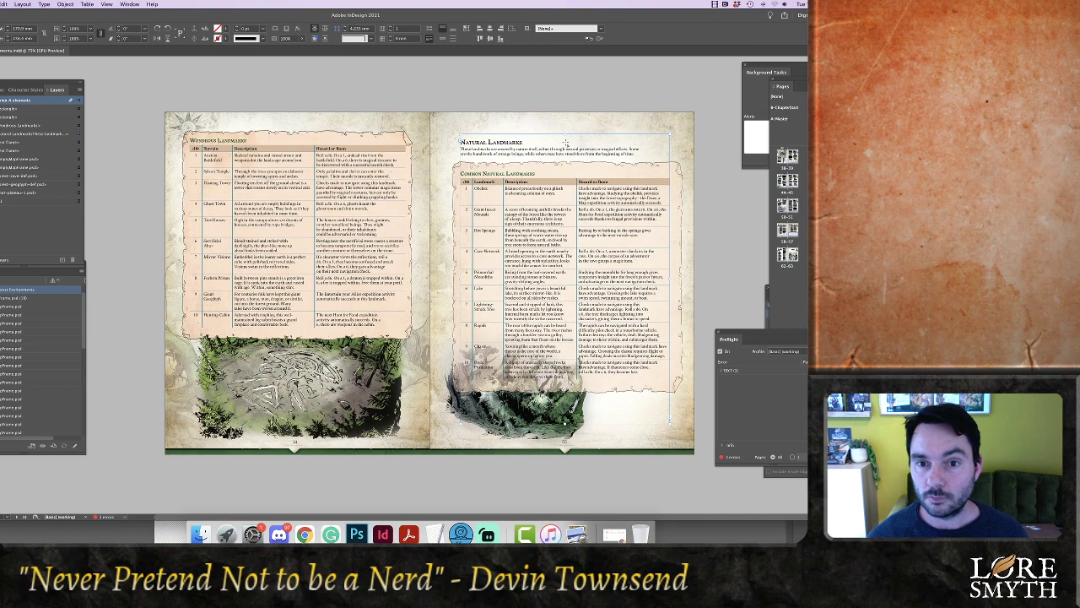
drag(555, 130, 661, 165)
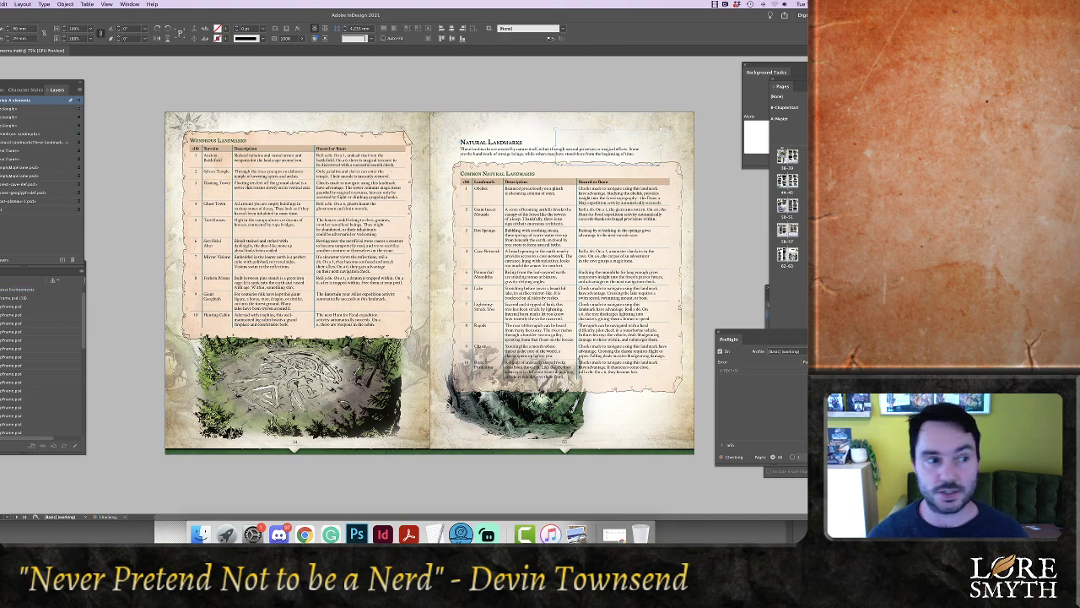
click(322, 34)
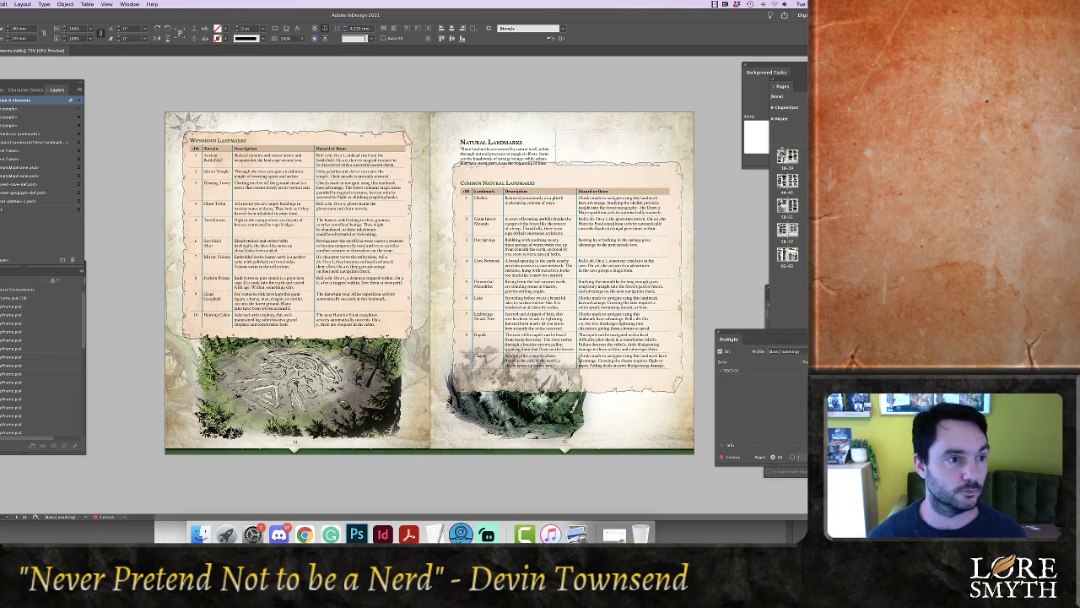
Nudge the Common Natural Landmarks parchment background down until its upper edge clears the introduction text
click(454, 174)
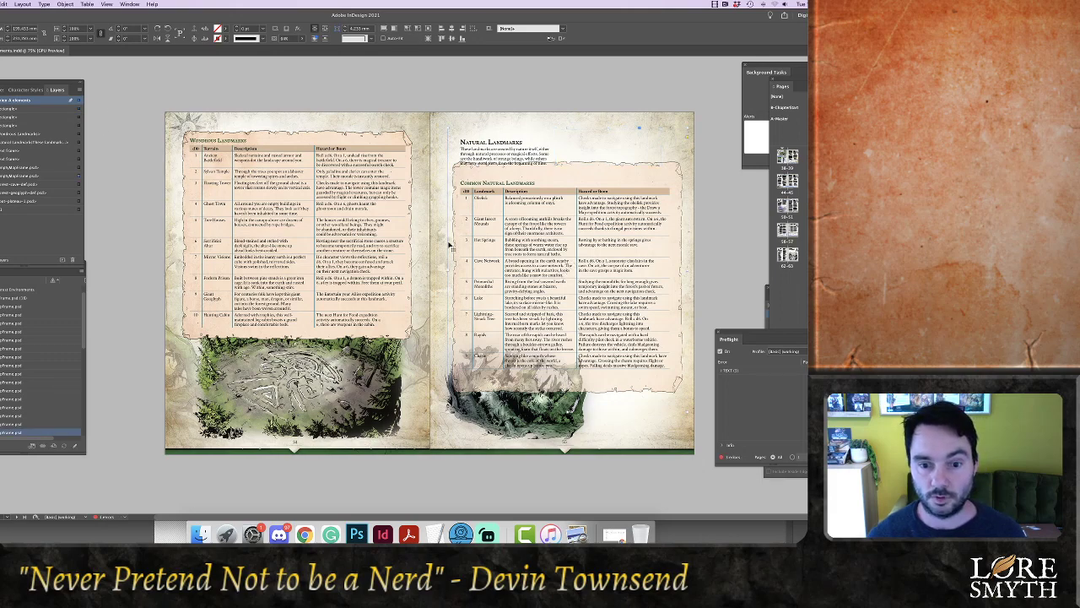
key(Down)
key(Down)
key(Down)
key(Down)
key(Down)
key(Down)
key(Down)
key(Down)
key(Down)
key(Down)
key(Down)
key(Down)
key(Down)
key(Down)
key(Down)
key(Down)
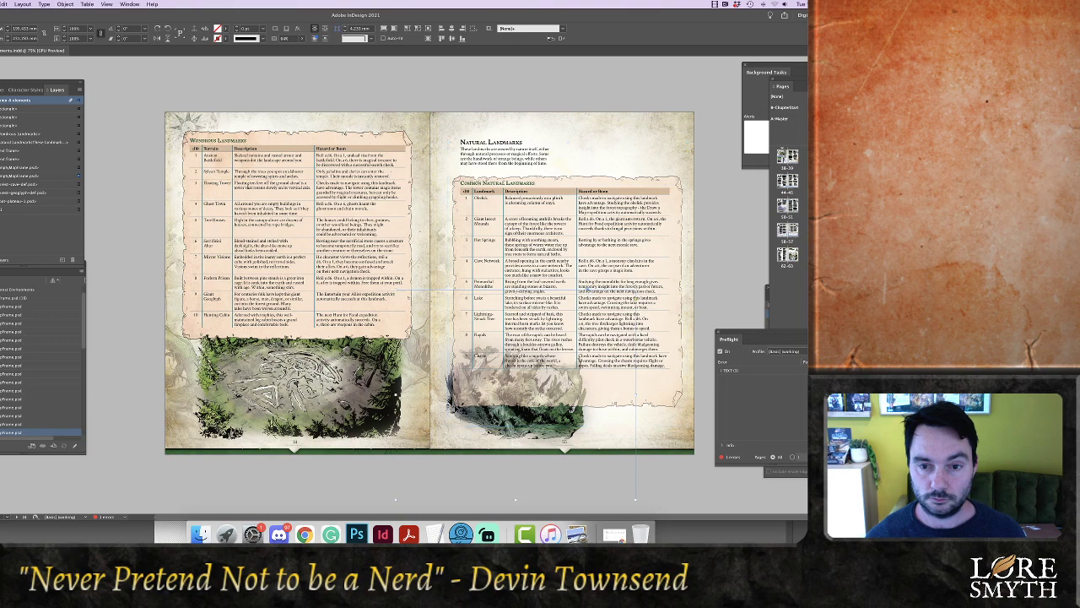
Move the cave illustration to the page's upper outer corner beside the Natural Landmarks introduction, tucked behind the parchment's upper edge
drag(448, 426, 663, 135)
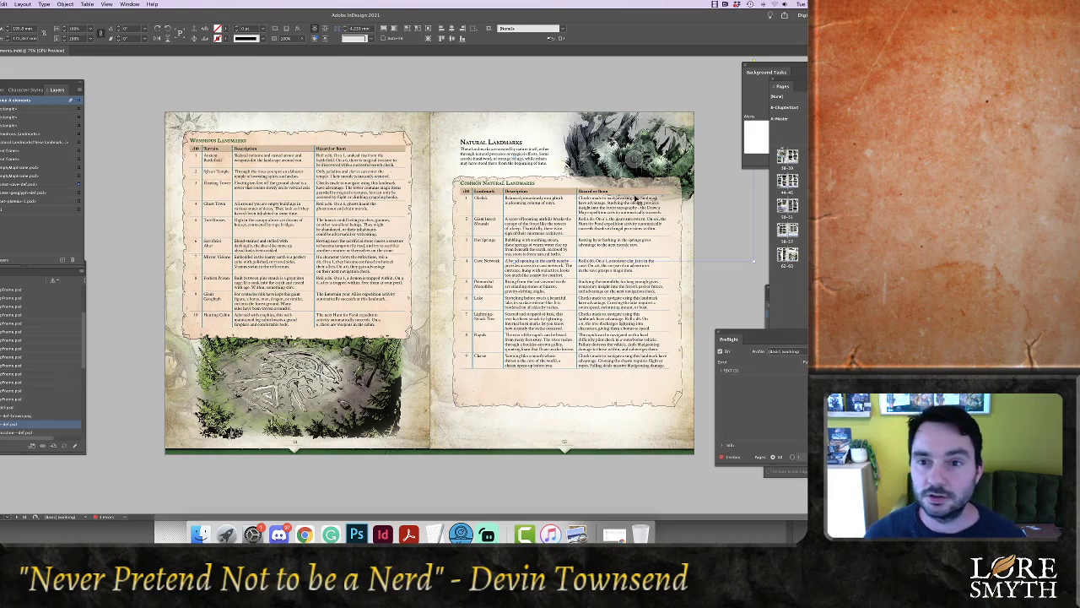
mouse_move(685, 165)
mouse_down()
mouse_move(672, 178)
mouse_move(682, 171)
mouse_up()
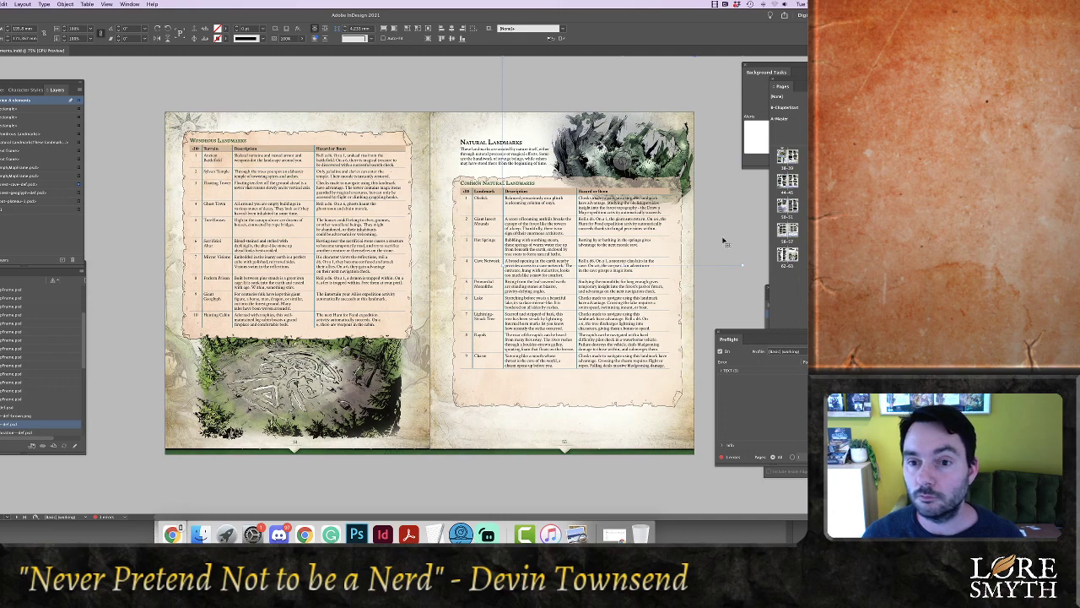
click(714, 294)
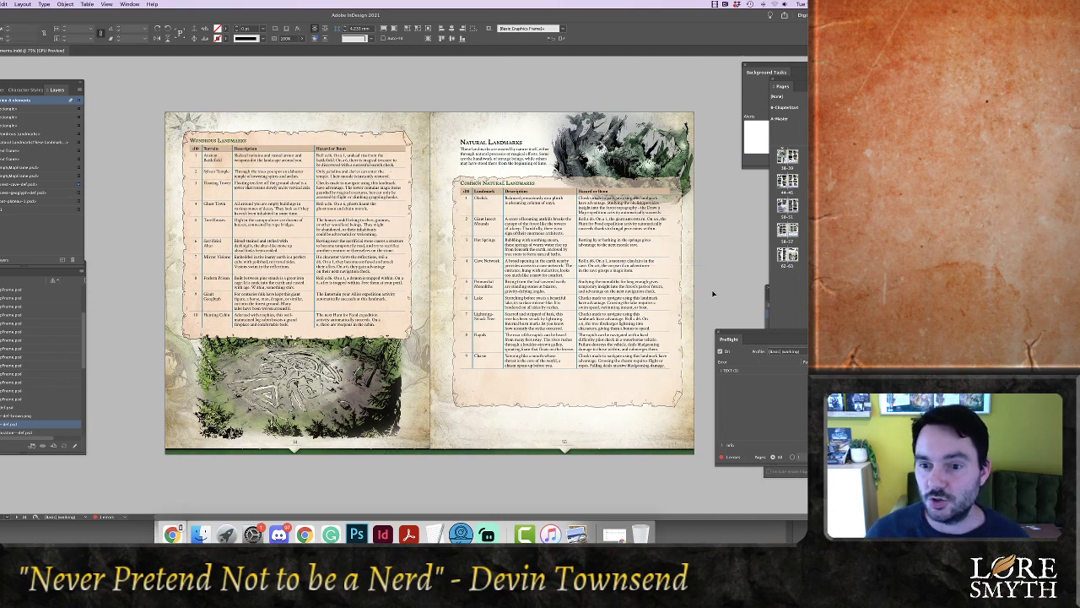
Push the Common Natural Landmarks heading and table down by adding two paragraph breaks before the heading
double_click(461, 185)
key(Return)
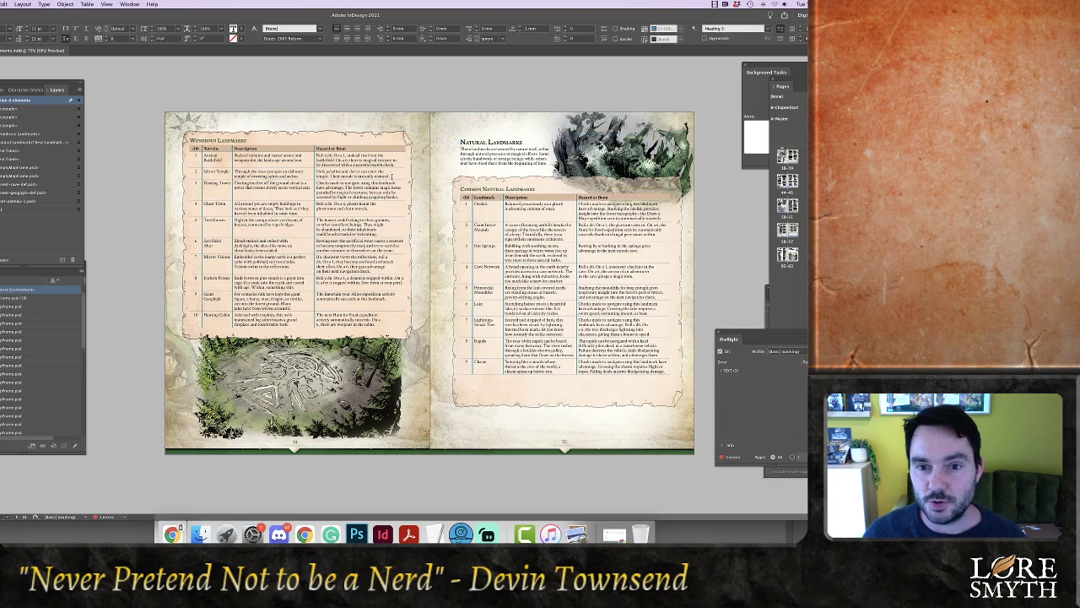
key(Return)
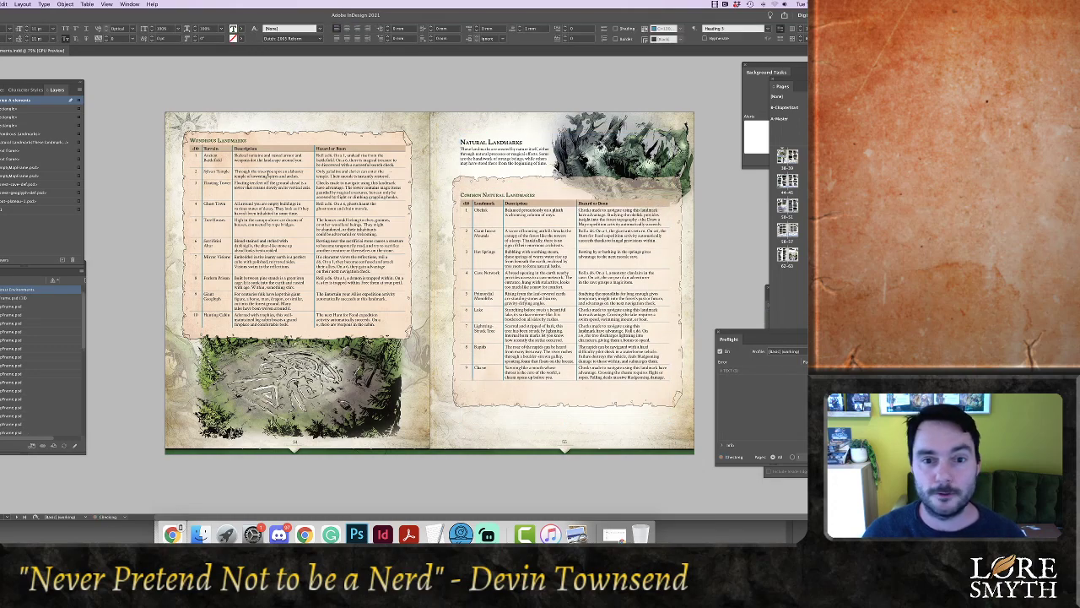
key(Escape)
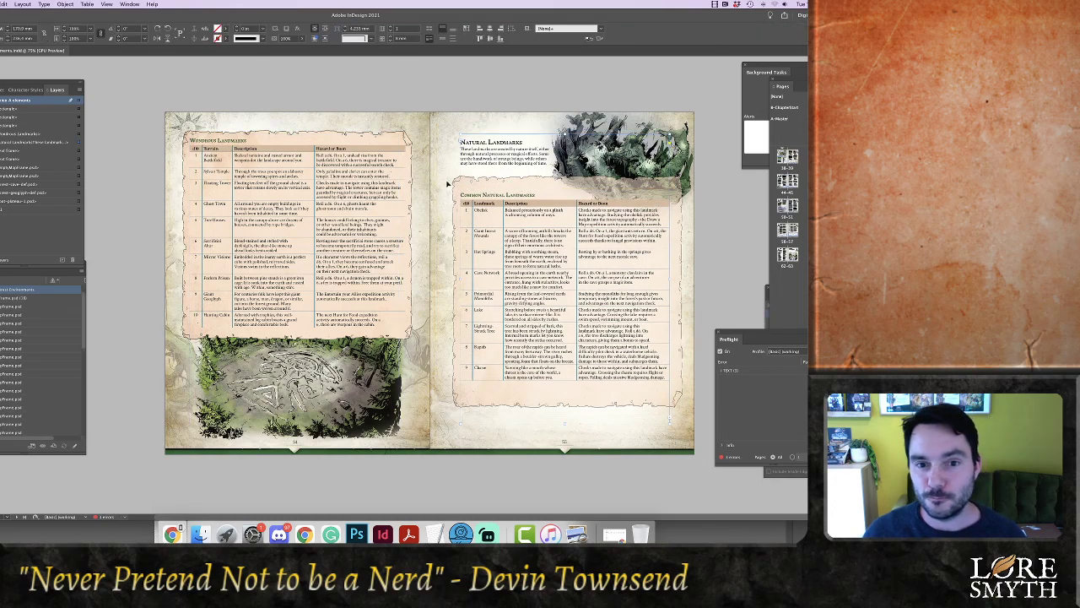
Lower the parchment image's upper edge inside its frame so it sits just above the Common Natural Landmarks heading
click(456, 187)
double_click(453, 182)
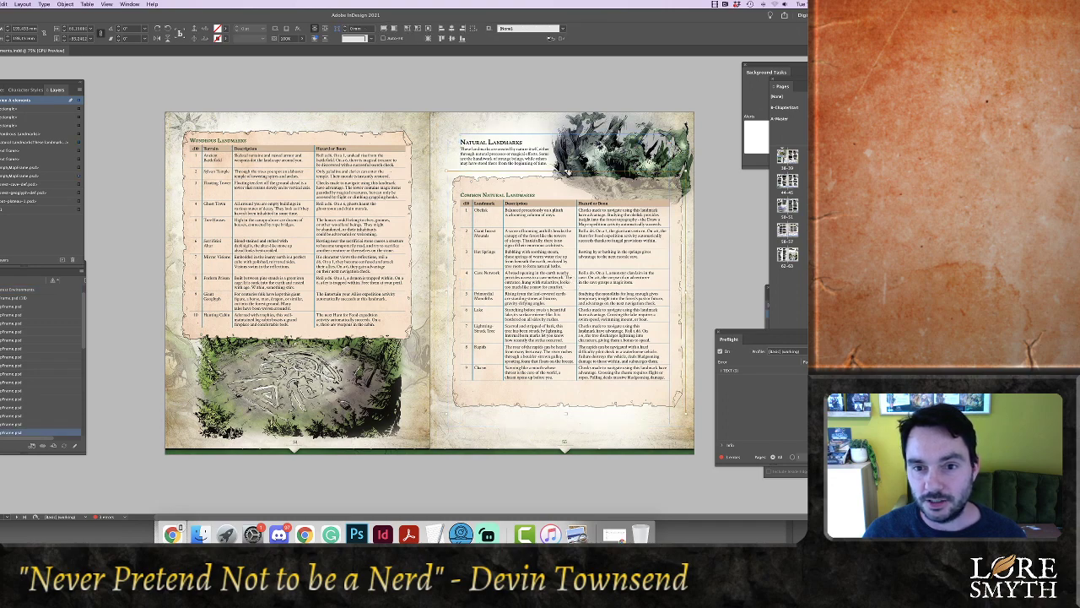
drag(567, 171, 566, 181)
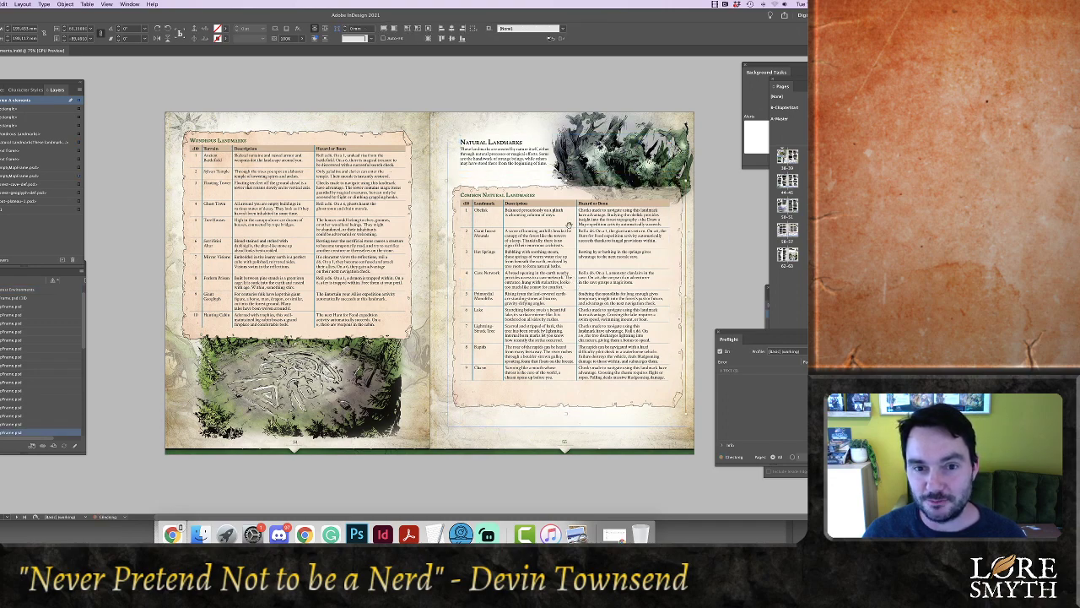
mouse_move(564, 411)
mouse_down()
mouse_move(565, 400)
mouse_move(566, 412)
mouse_up()
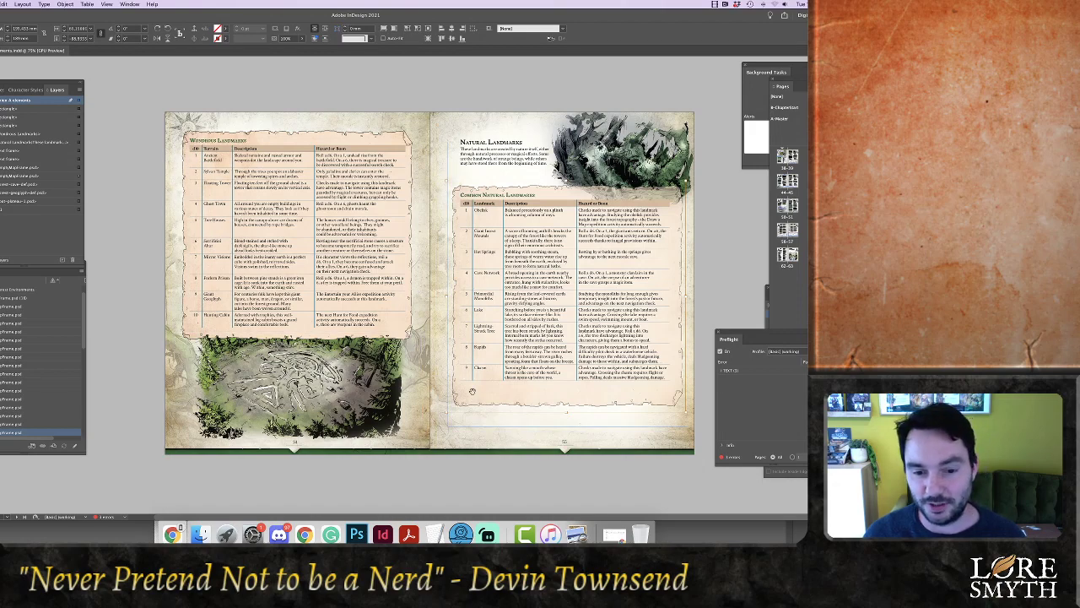
Lower the upper edge of the empty wrap frame beneath the Common Natural Landmarks table, and widen the introduction's wrap frame toward the spine
click(703, 410)
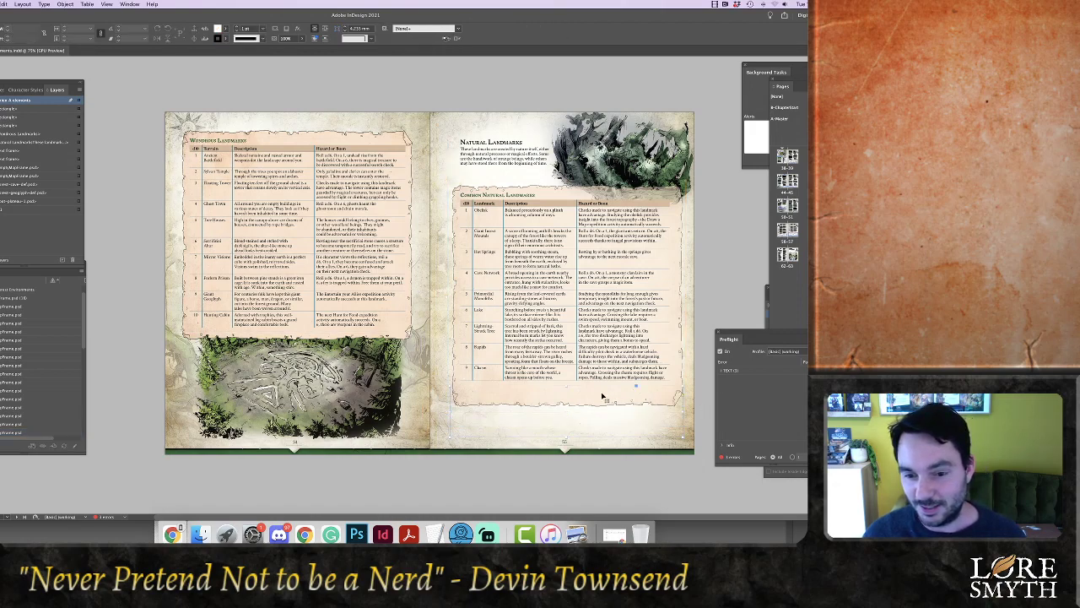
drag(567, 386, 567, 394)
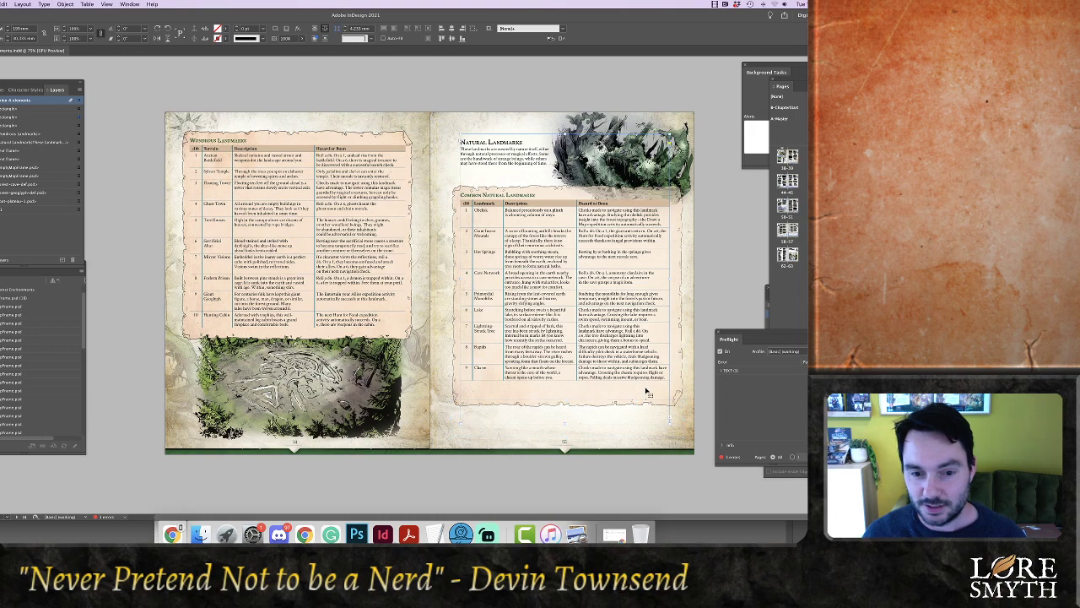
click(647, 391)
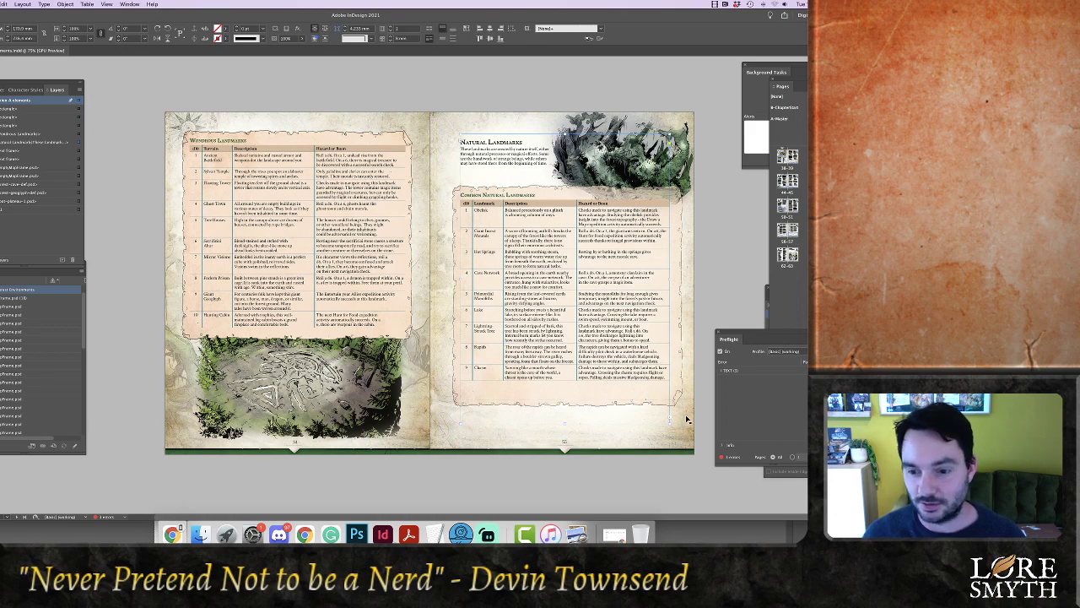
click(529, 395)
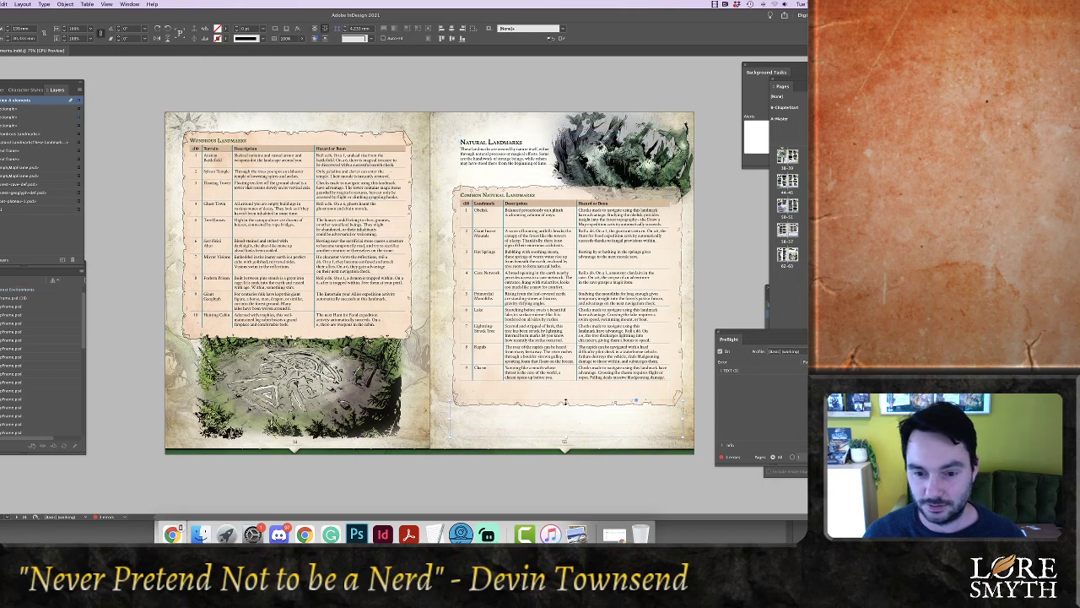
drag(566, 404, 566, 408)
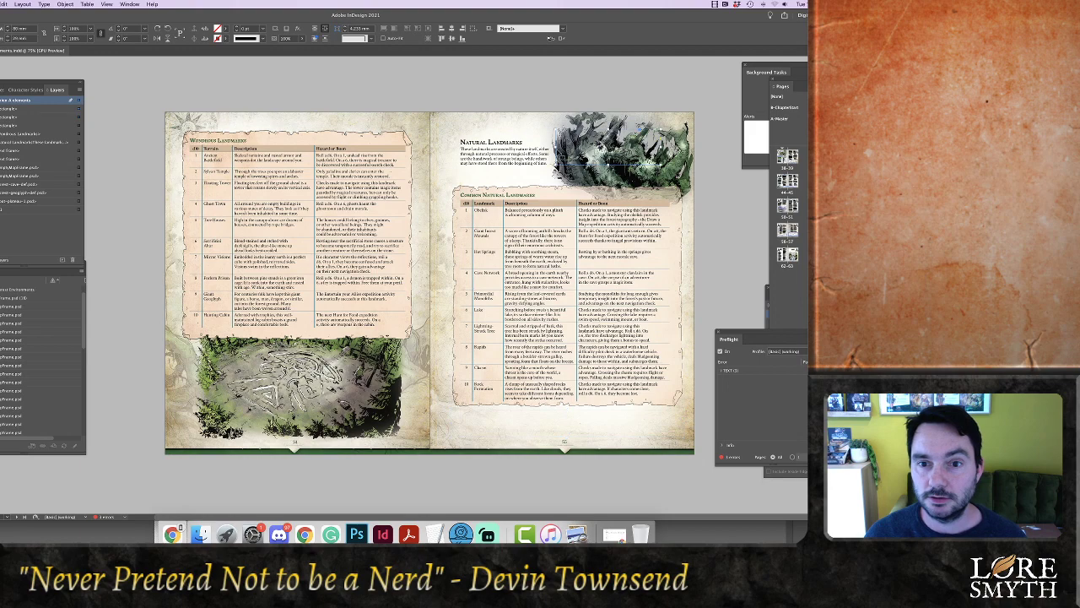
drag(550, 148, 546, 149)
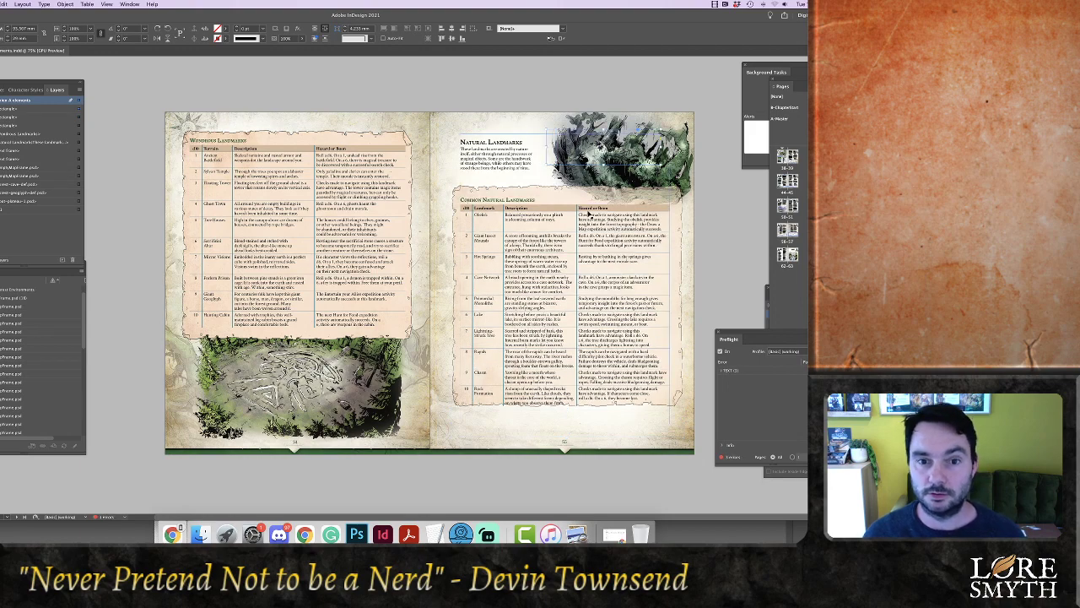
Nudge the parchment background down behind the Common Natural Landmarks table so its lower edge clears the last row
click(749, 218)
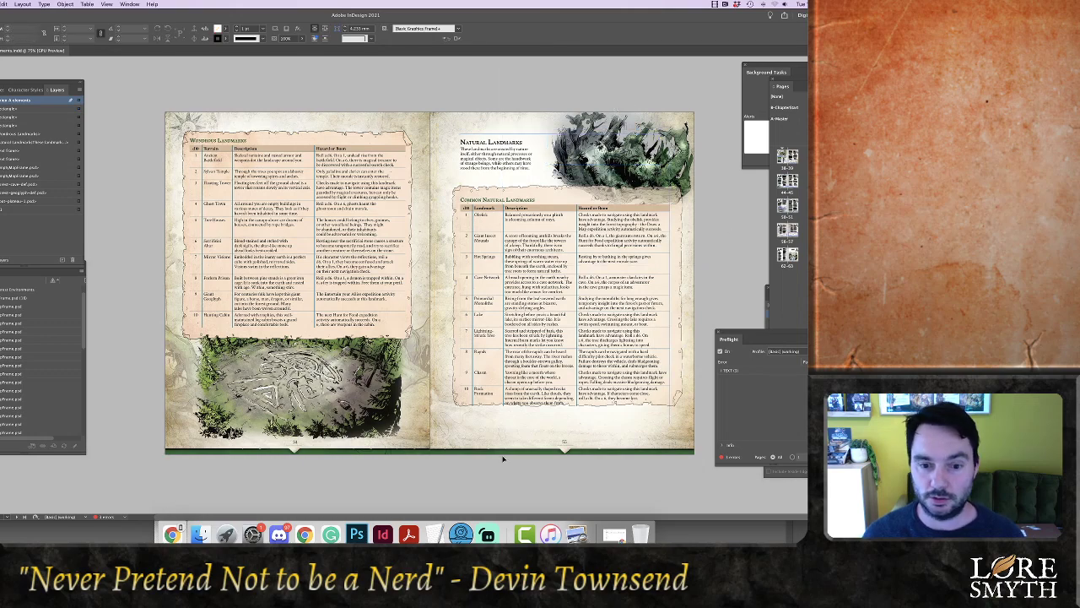
click(459, 383)
key(Down)
key(Down)
key(Down)
key(Down)
key(Down)
key(Down)
key(Down)
key(Down)
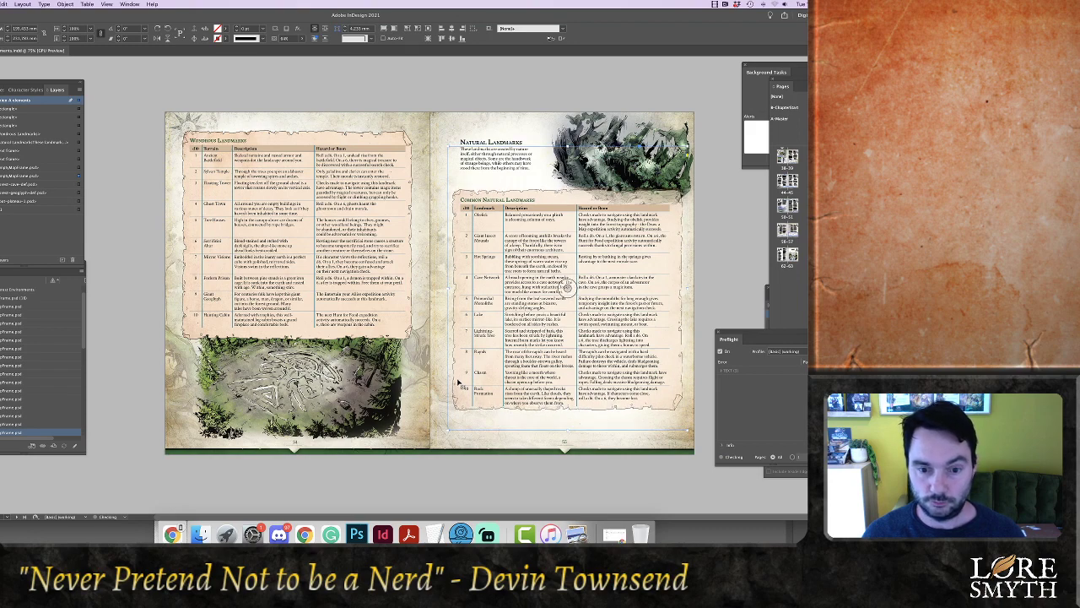
Stretch the parchment image's lower edge further down inside its frame beneath the Common Natural Landmarks table
double_click(457, 375)
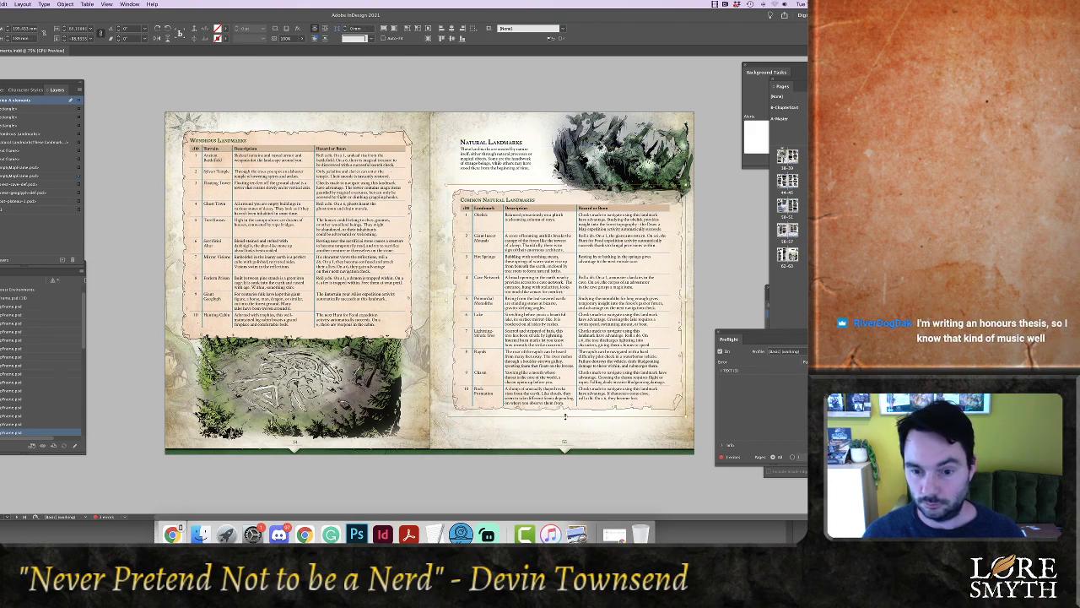
drag(566, 416, 567, 422)
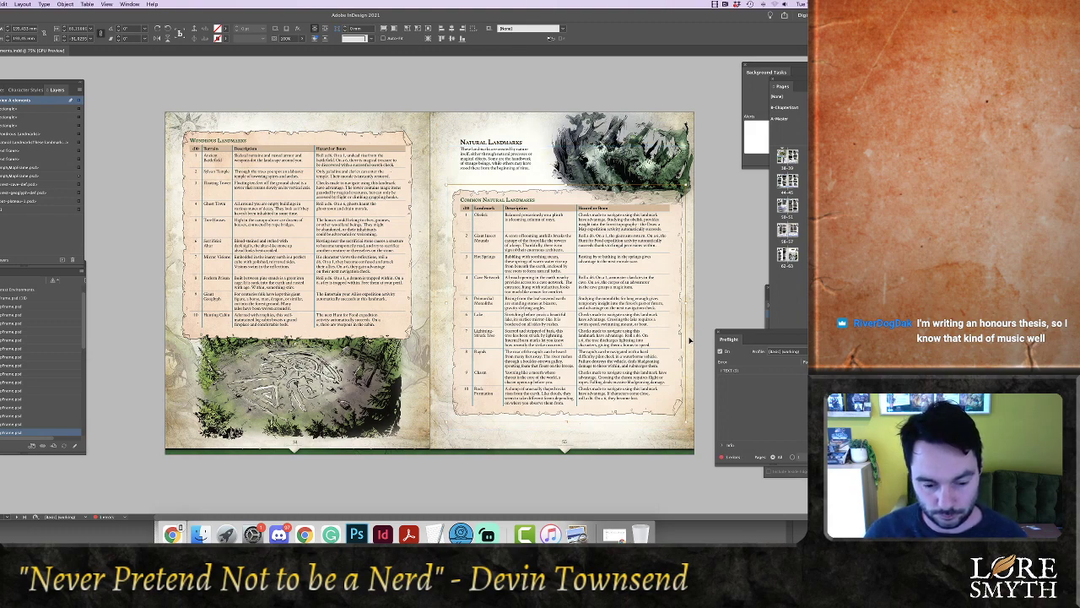
click(705, 308)
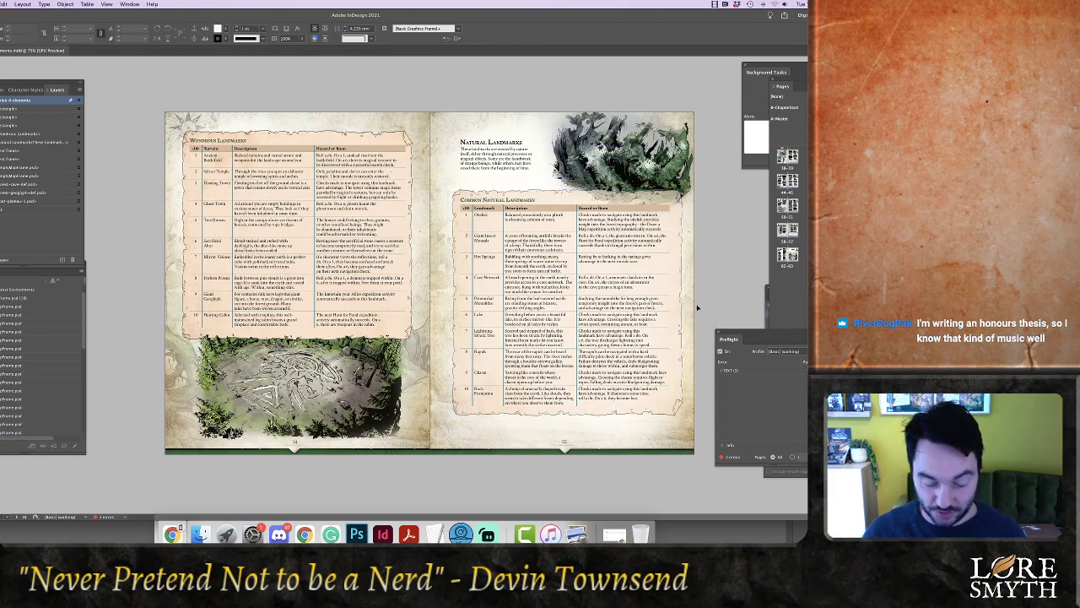
click(456, 291)
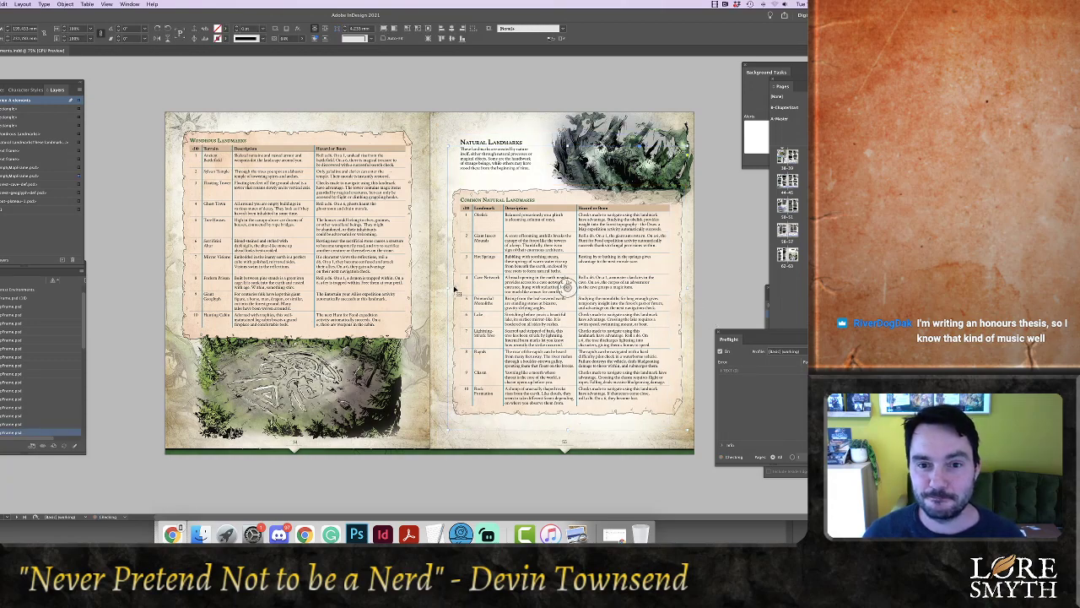
click(711, 283)
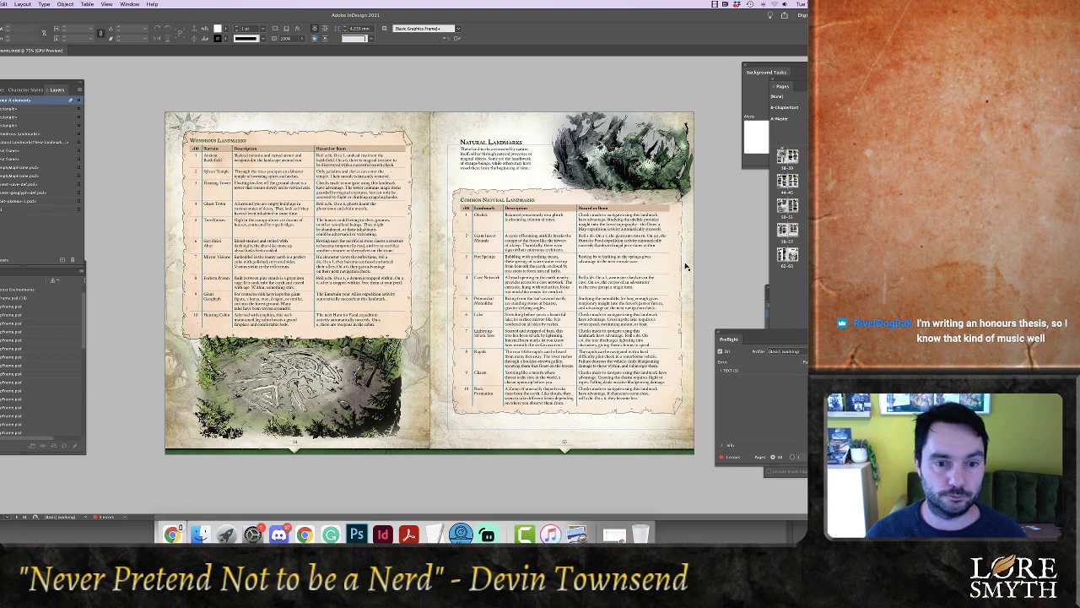
Inspect the cave illustration's frame on the Natural Landmarks page and compare the layout with the preceding Landmarks spread
scroll(712, 262, up, 1)
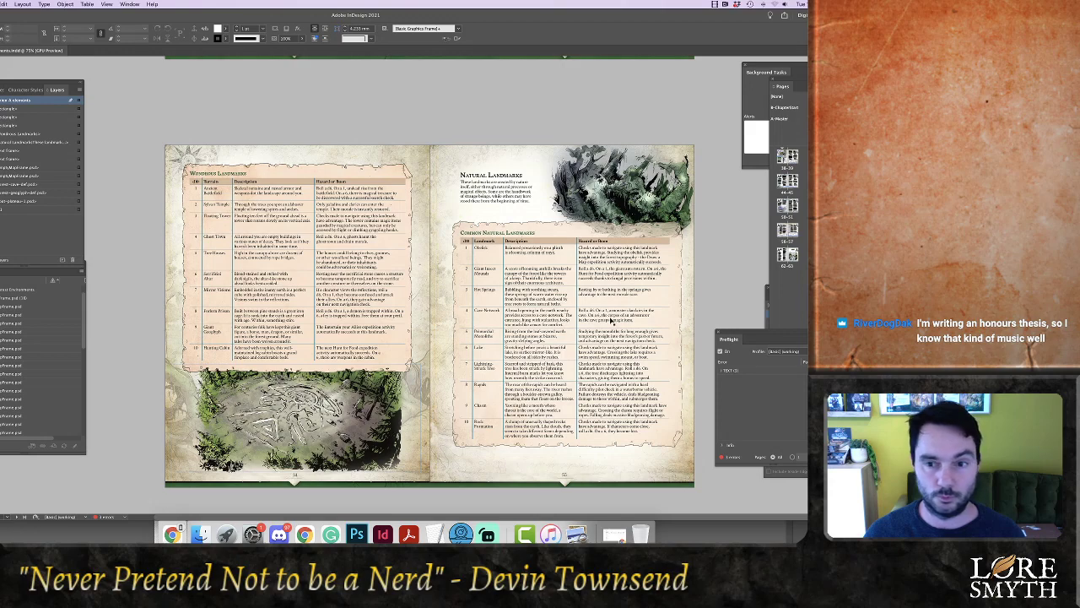
click(735, 245)
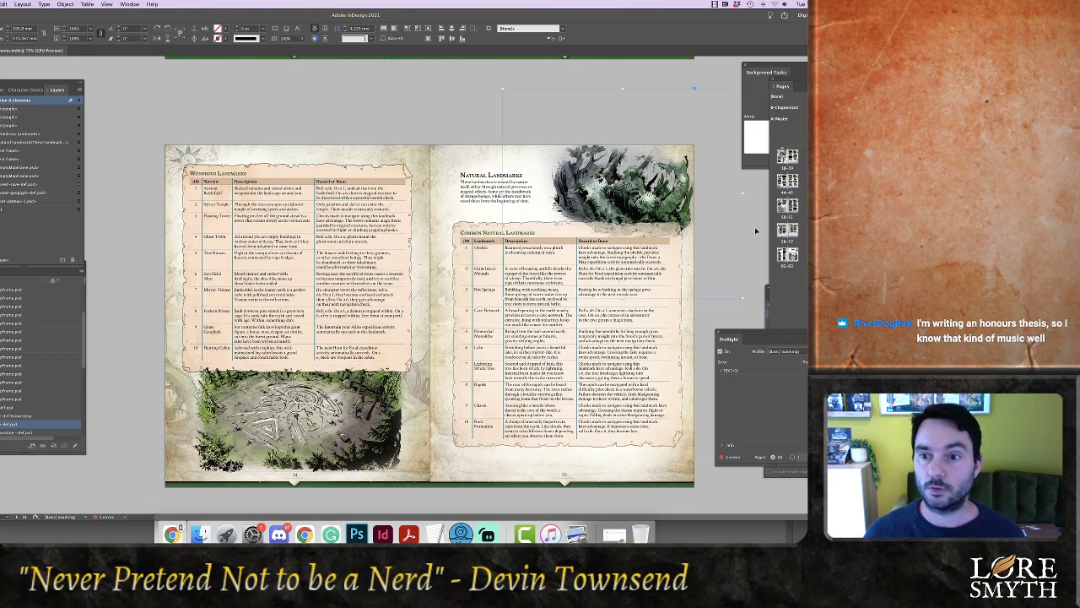
click(755, 230)
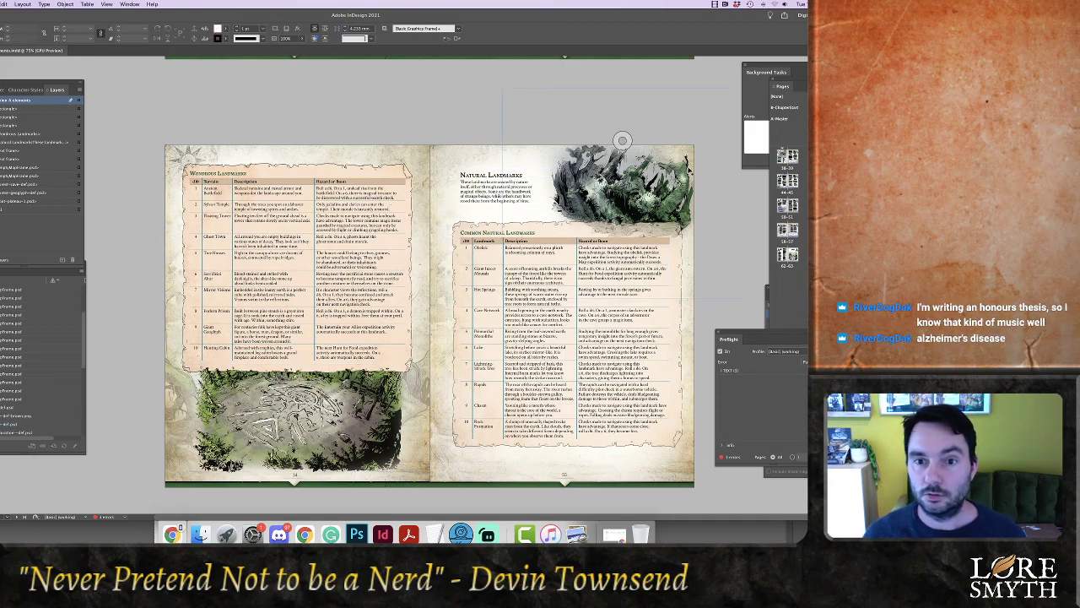
click(604, 194)
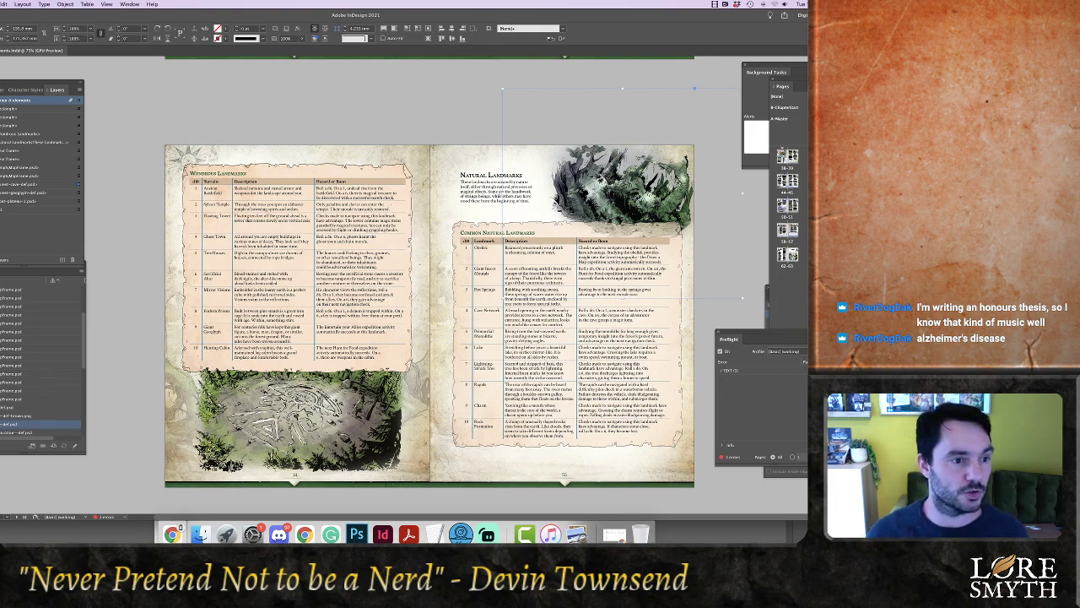
click(105, 351)
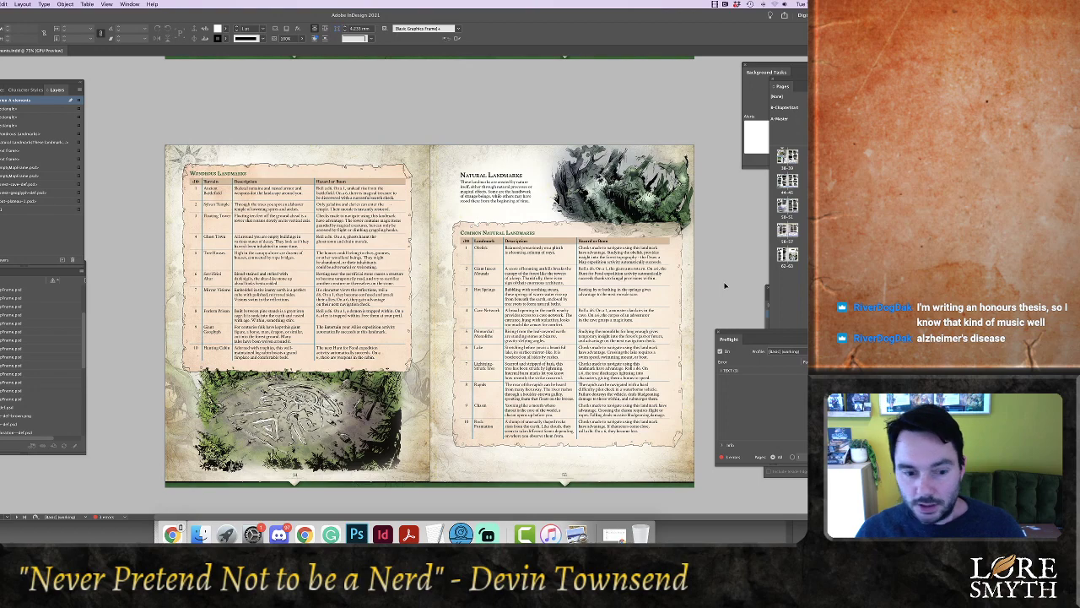
scroll(723, 278, up, 6)
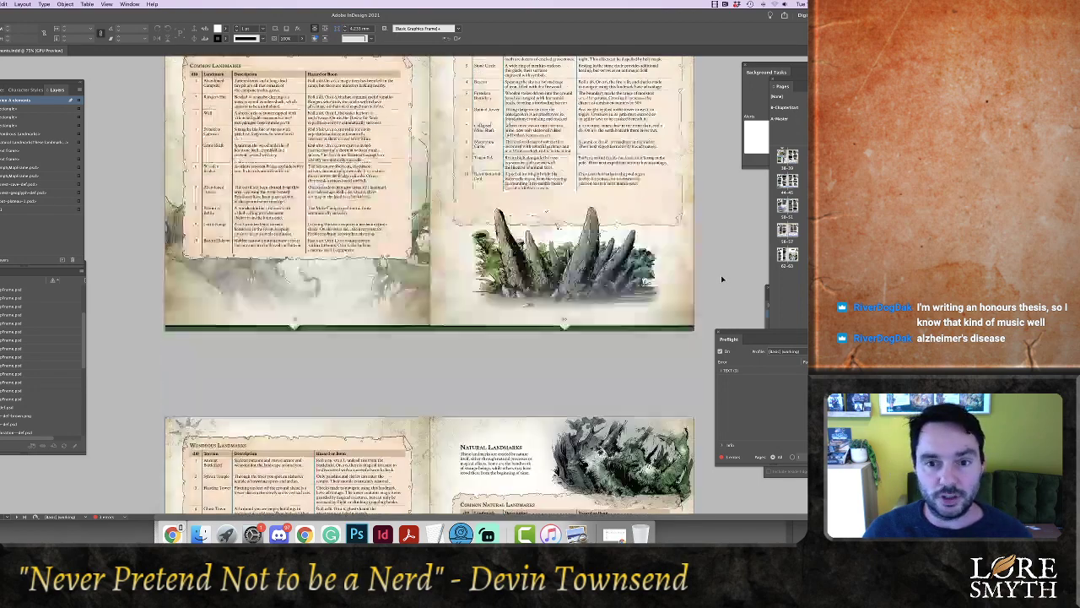
scroll(723, 279, up, 2)
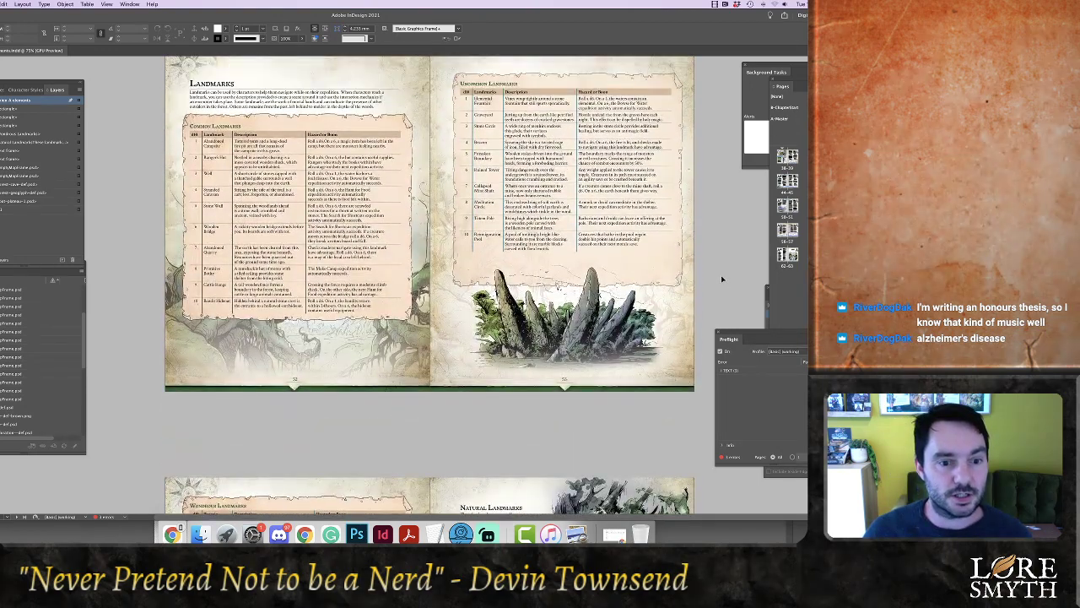
scroll(720, 292, down, 15)
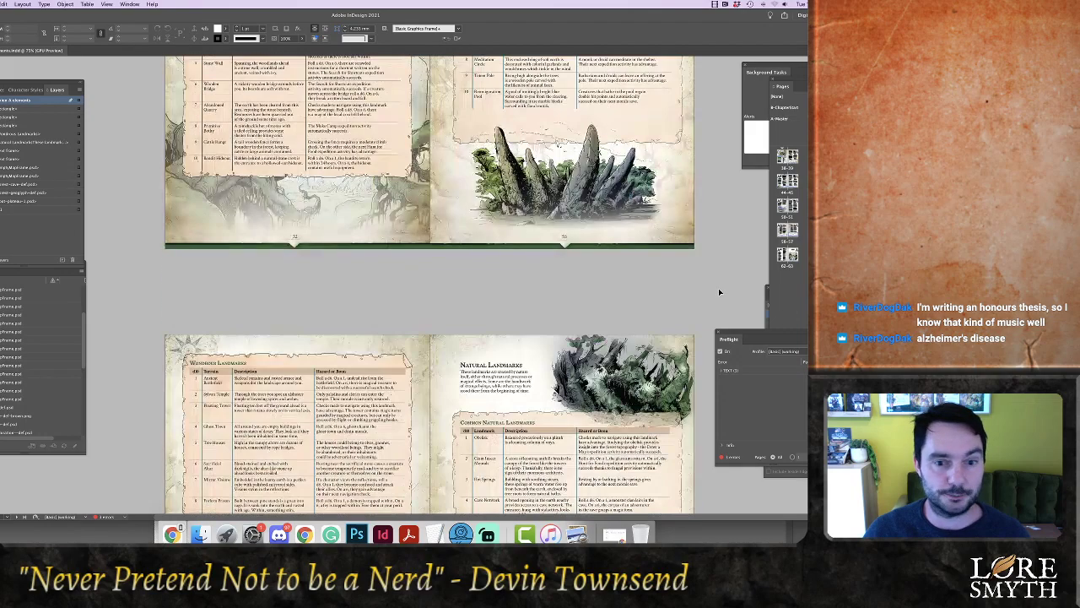
On the Uncommon and Wondrous Natural Landmarks spread, draw a frame beneath the Wondrous table and place the heartseed illustration in it
scroll(720, 292, down, 5)
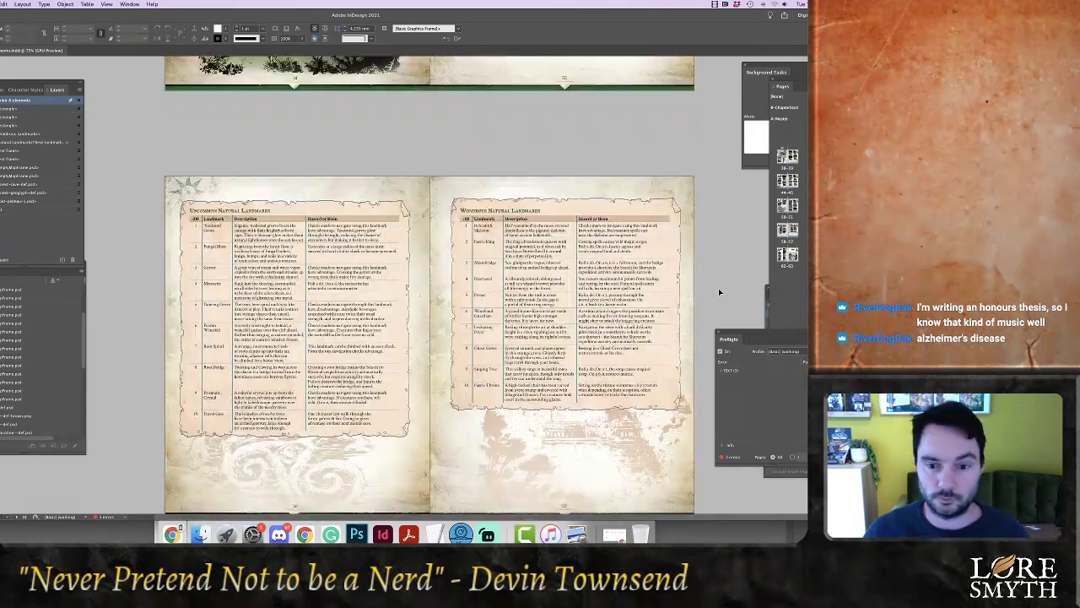
scroll(720, 292, down, 1)
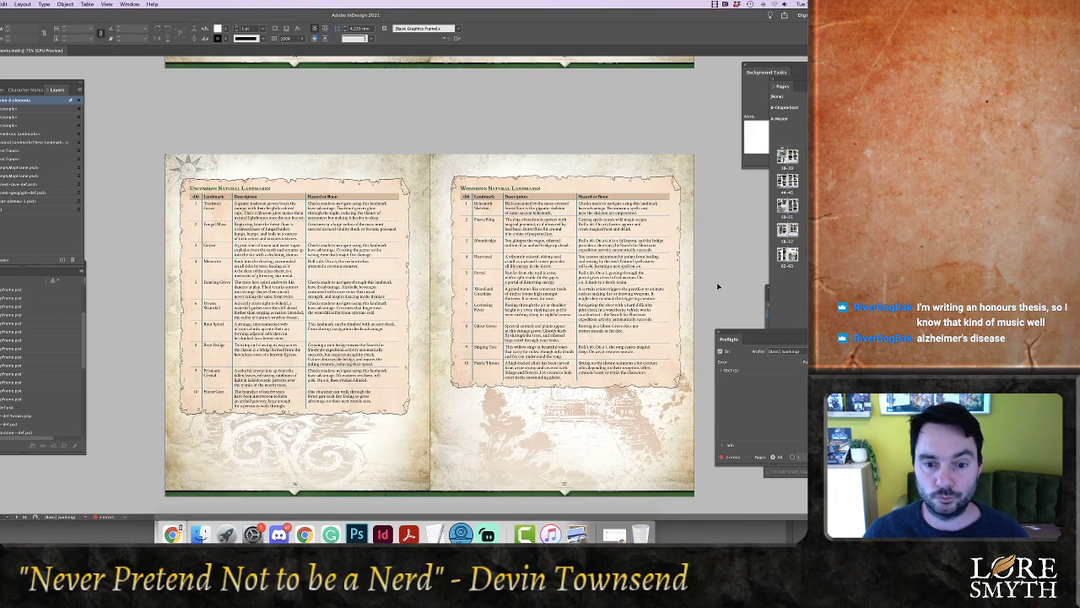
scroll(719, 286, down, 2)
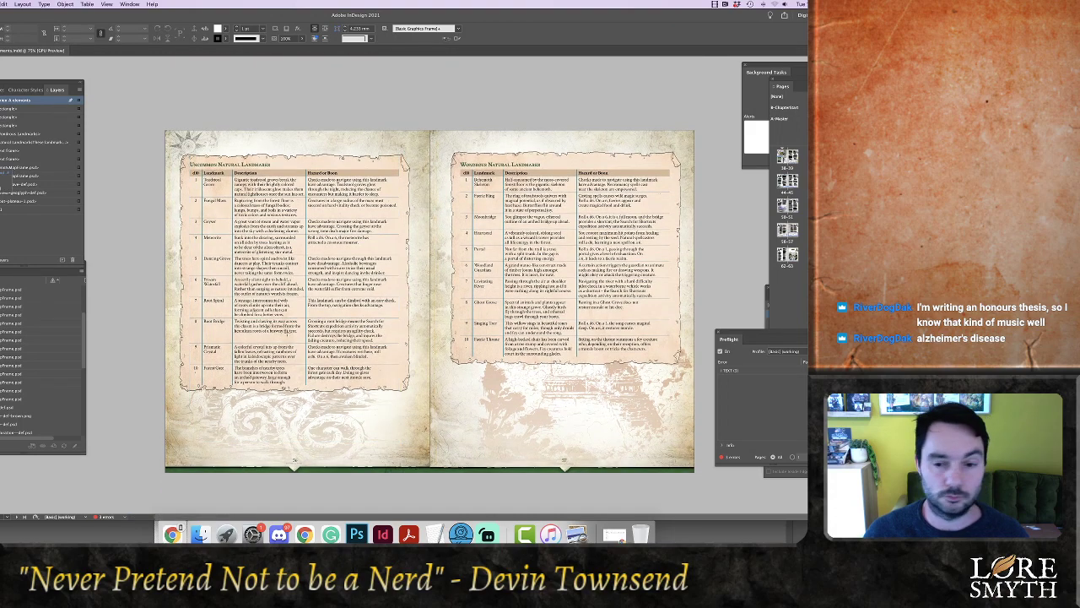
drag(526, 363, 678, 456)
key(super+d)
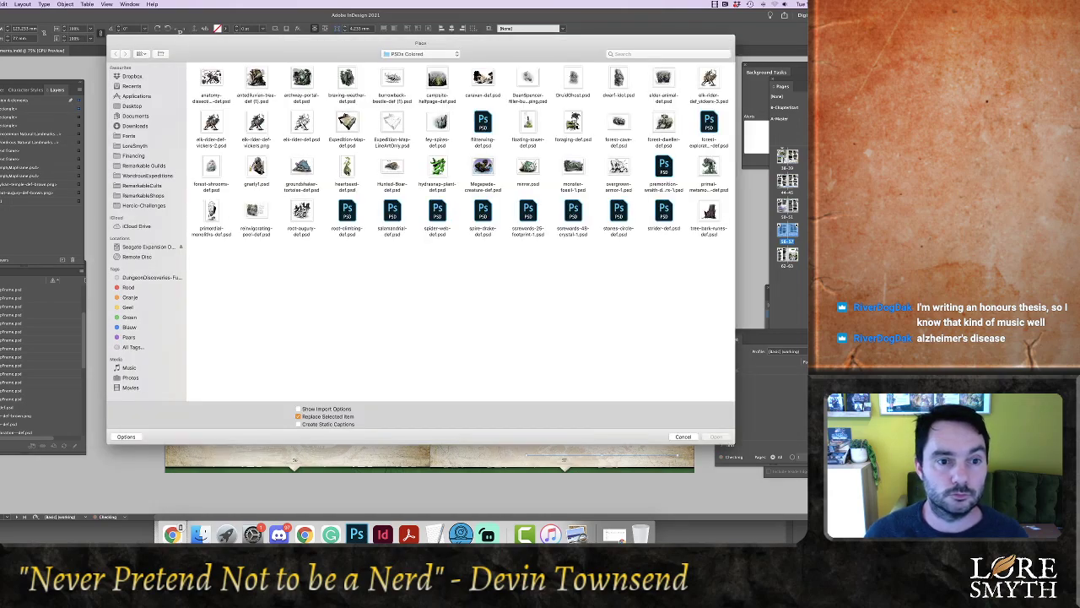
double_click(348, 169)
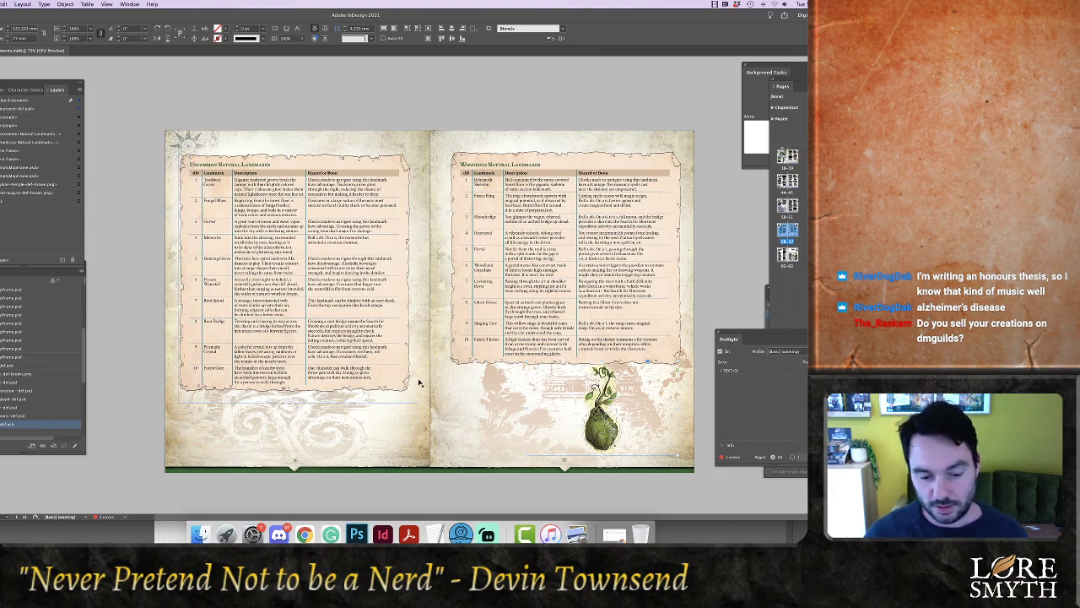
Enlarge the heartseed image inside its frame and rotate it so the vine points toward the page's outer edge
click(603, 409)
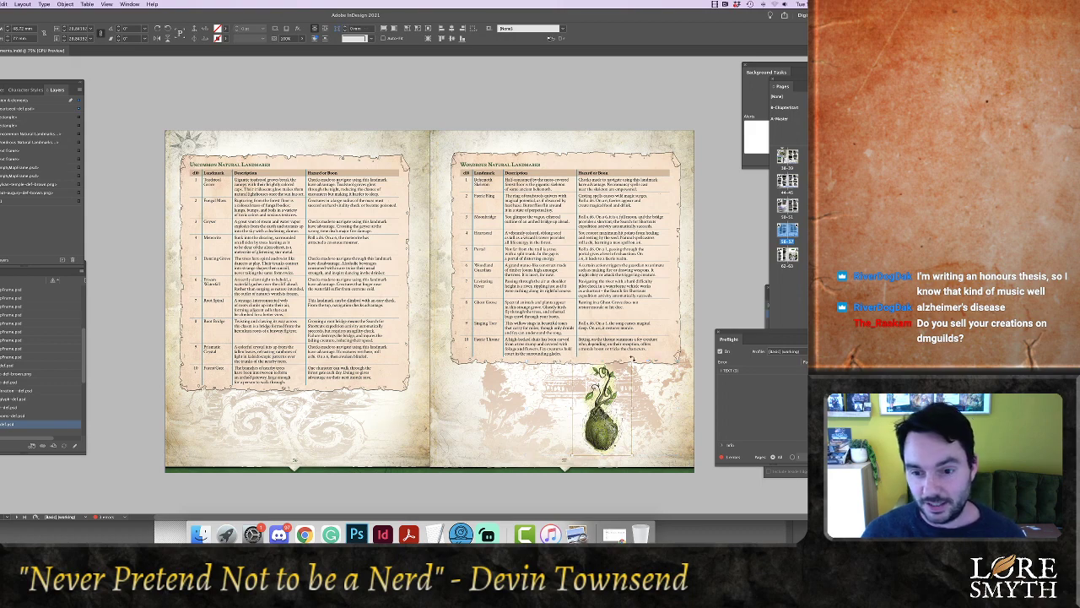
drag(633, 359, 657, 418)
drag(627, 359, 660, 337)
click(603, 410)
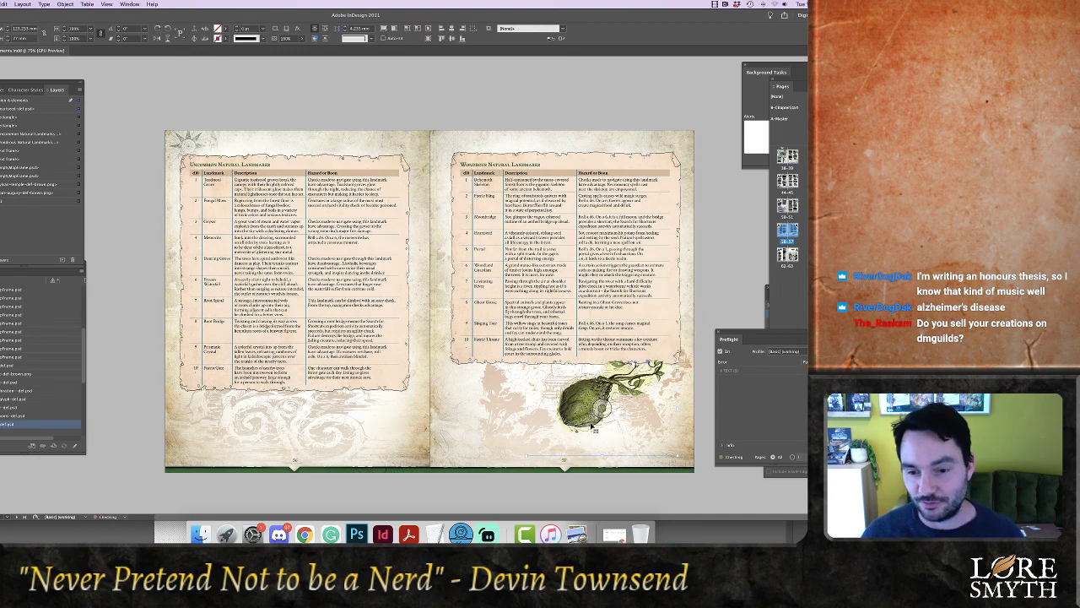
Nudge the heartseed frame down and extend its upper edge so the whole vine fits inside, overlapping the parchment's edge
key(Down)
key(Down)
key(Down)
key(Down)
key(Down)
key(Down)
key(Down)
key(Down)
key(Down)
key(Down)
key(Down)
key(Down)
key(Down)
key(Down)
key(Down)
key(Down)
key(Down)
key(Down)
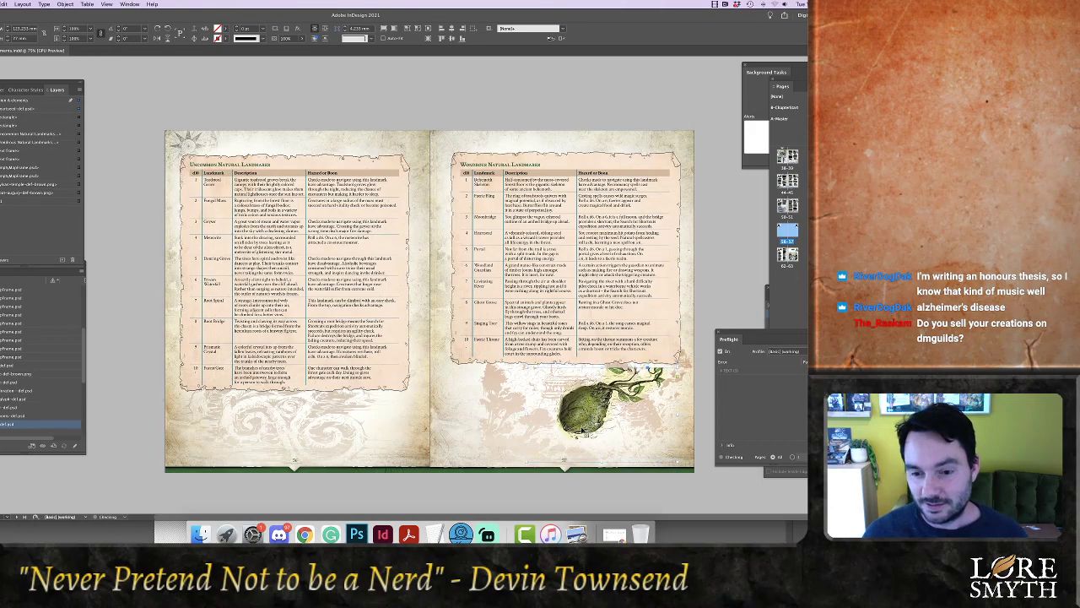
drag(603, 369, 604, 351)
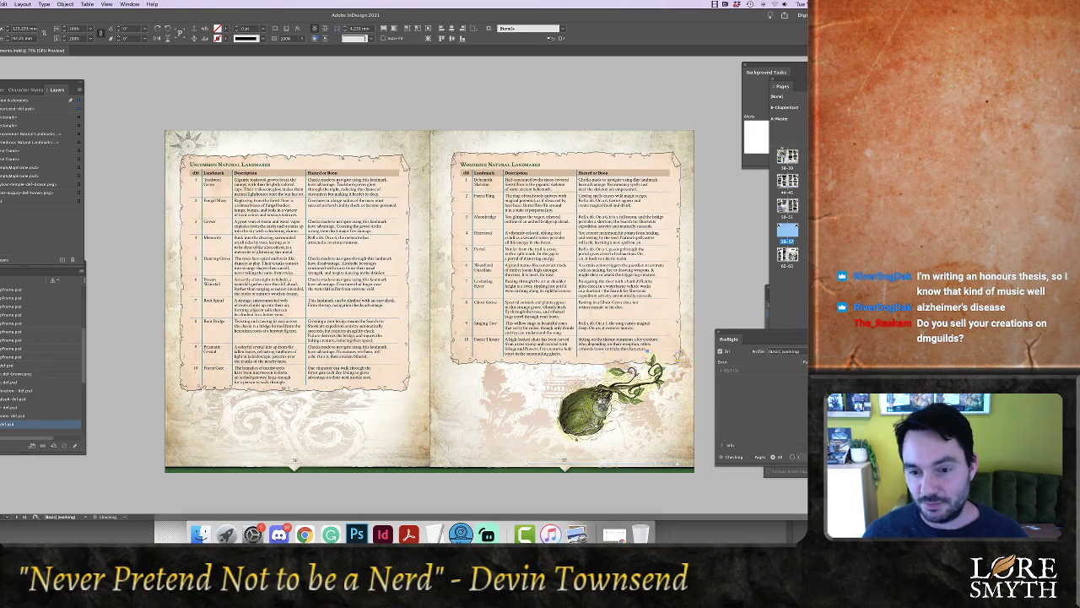
Adjust the heartseed image's position inside its frame and turn it slightly counterclockwise
double_click(580, 420)
drag(581, 421, 624, 417)
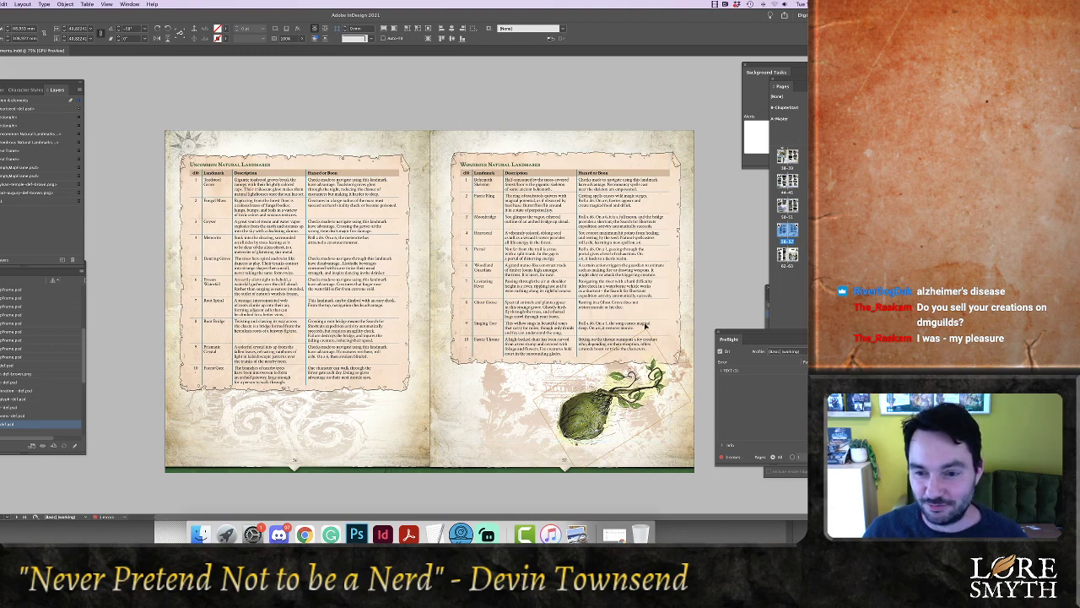
drag(649, 327, 644, 325)
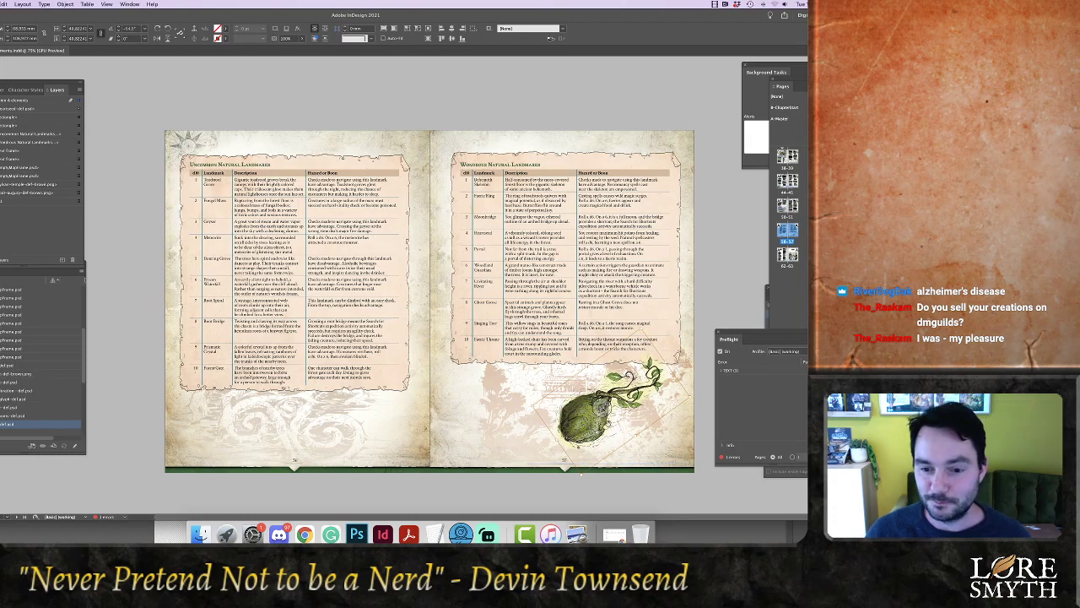
click(710, 313)
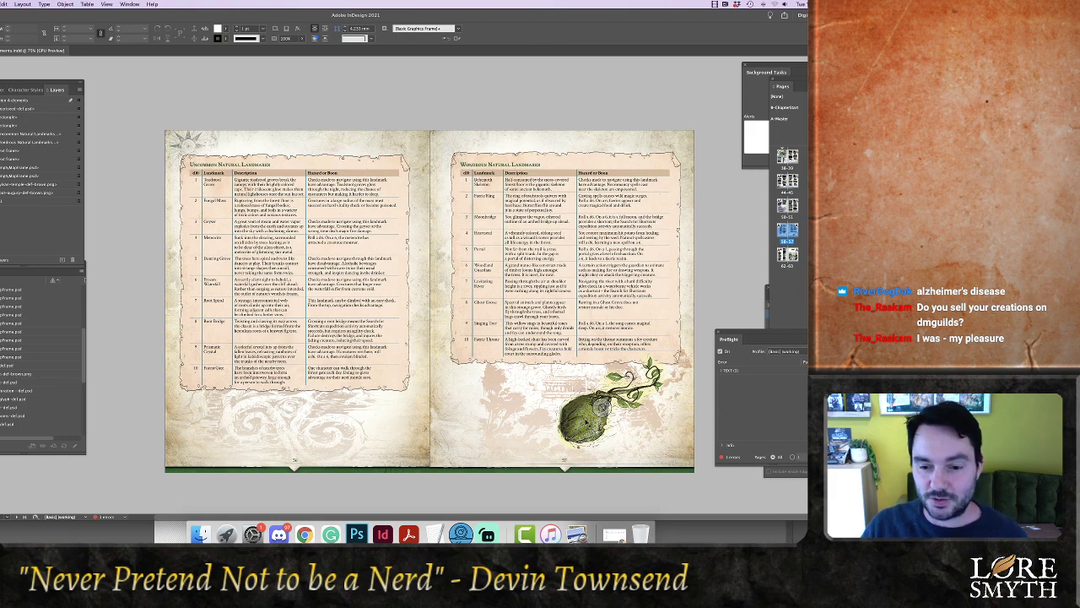
Move the heartseed illustration toward the spine beneath the Wondrous Natural Landmarks table and rotate it so the vine points to the inner side
click(629, 188)
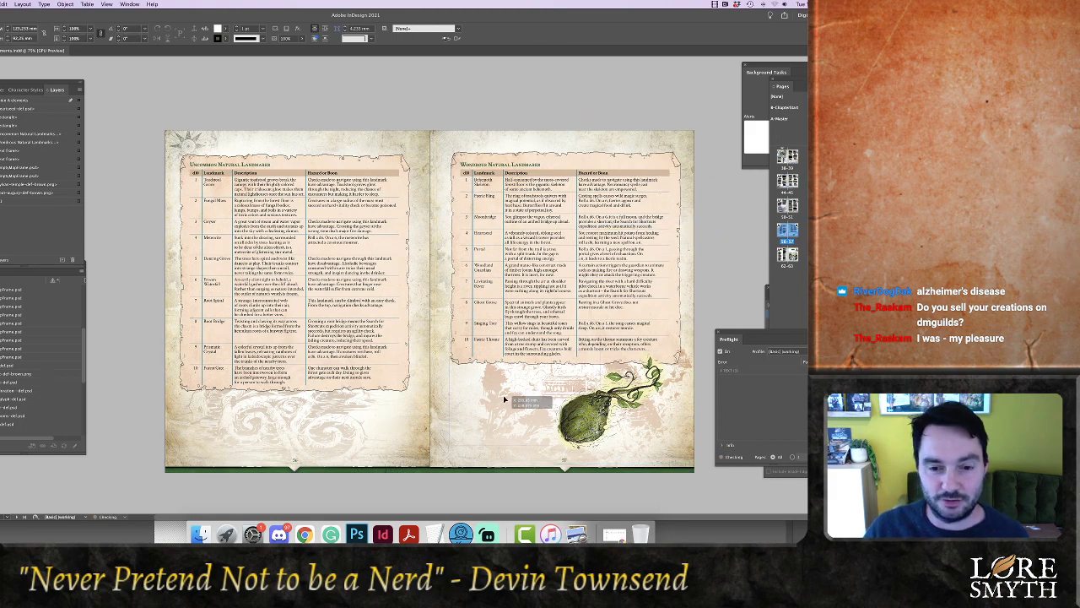
drag(583, 417, 485, 412)
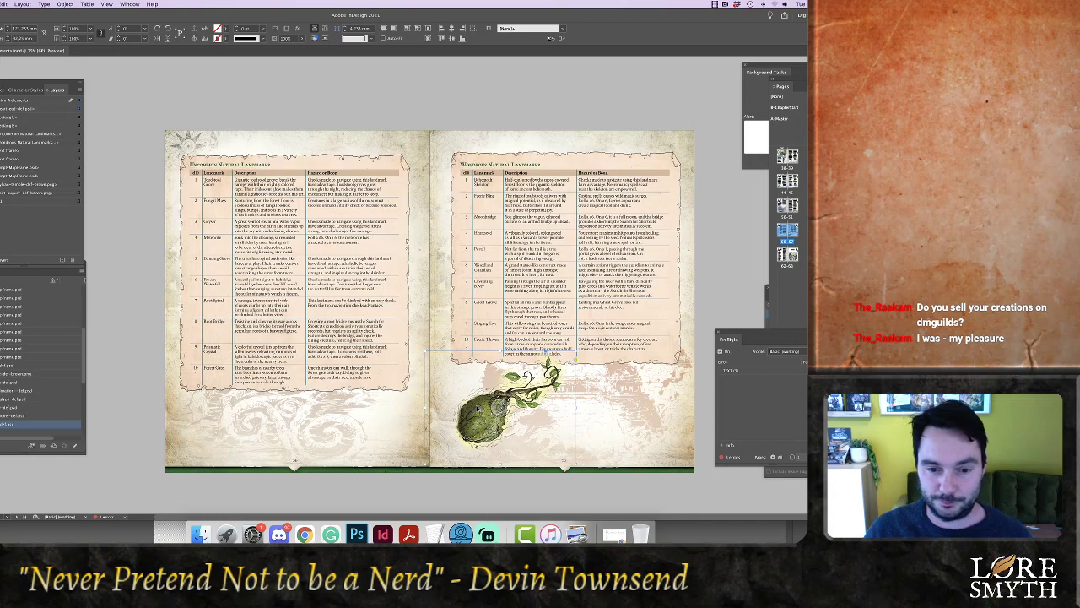
double_click(480, 411)
drag(538, 326, 480, 379)
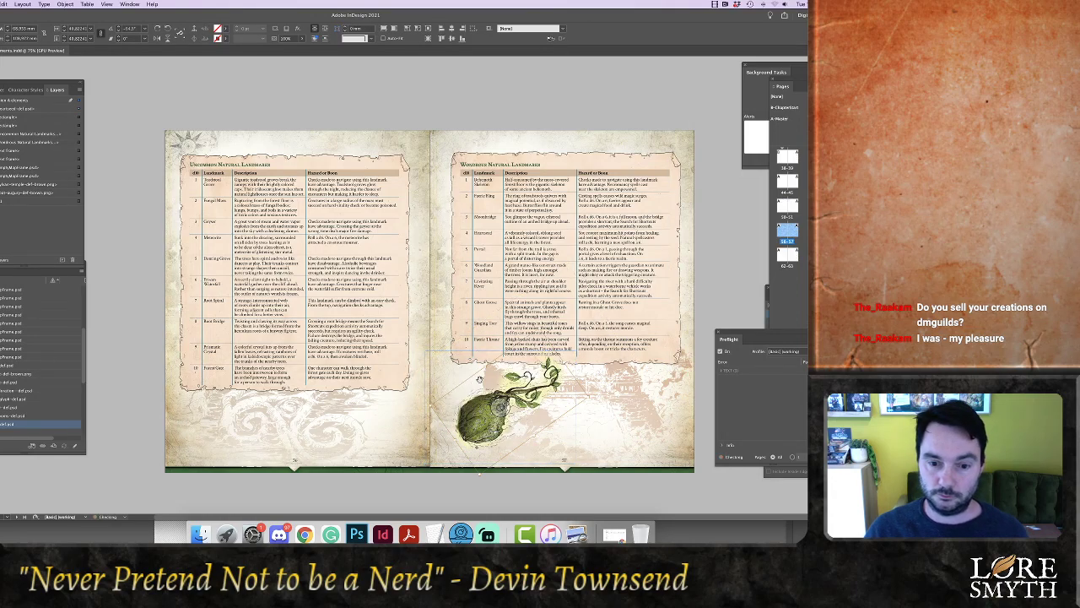
drag(539, 326, 412, 395)
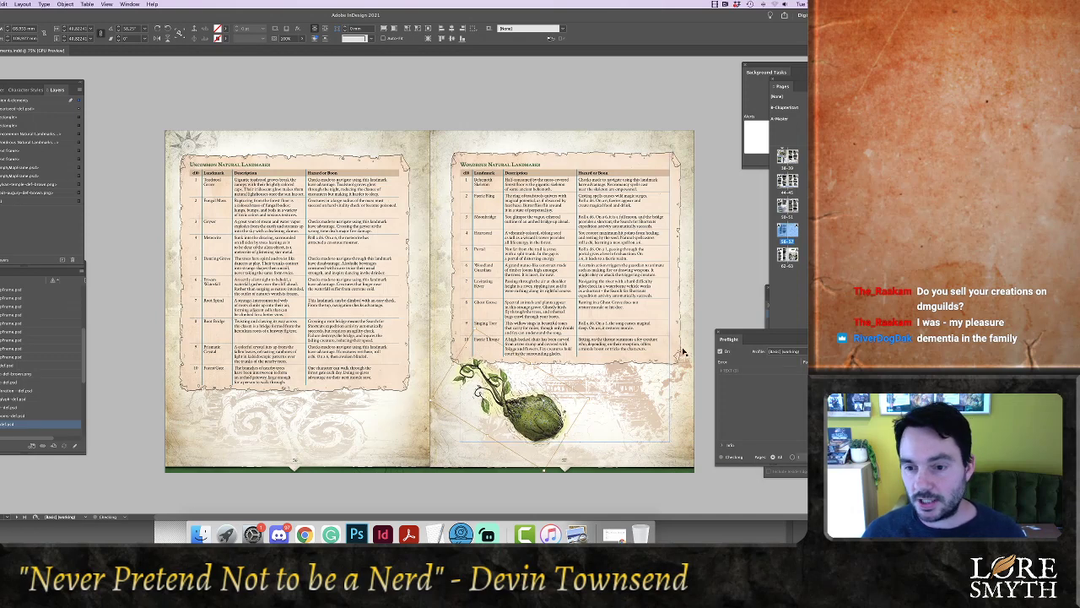
click(716, 313)
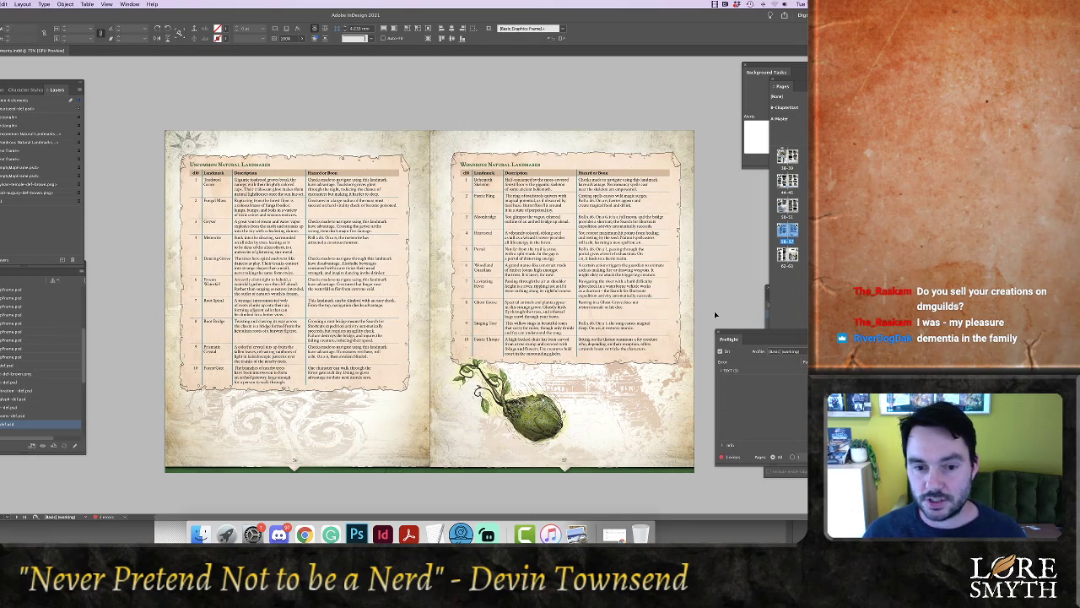
Shift the heartseed illustration slightly down and toward the spine so the vine sits just below the parchment's edge
click(538, 422)
drag(538, 428, 535, 427)
key(Down)
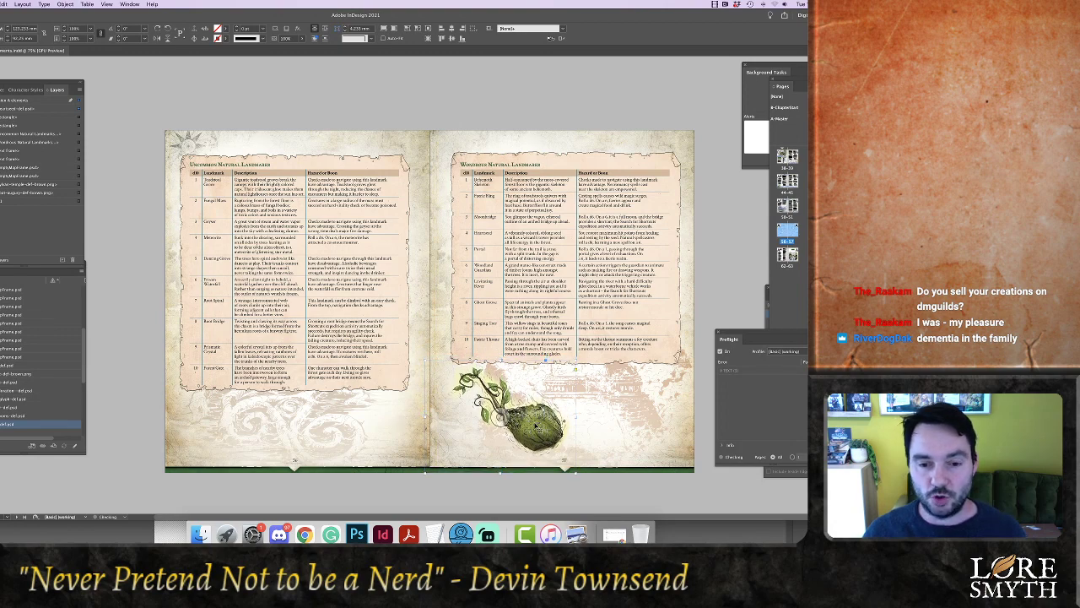
key(Down)
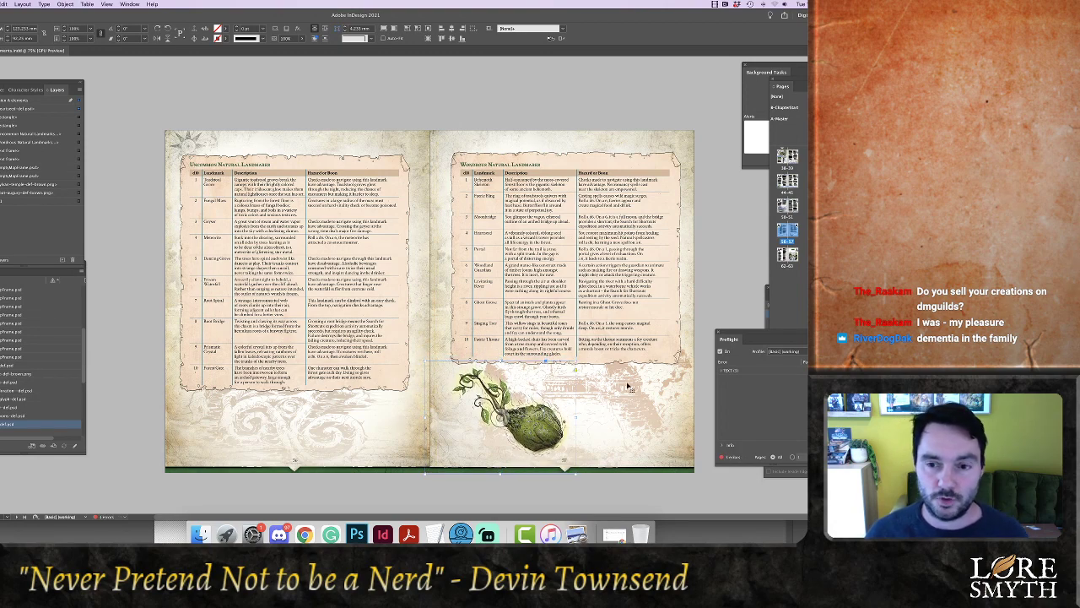
click(708, 312)
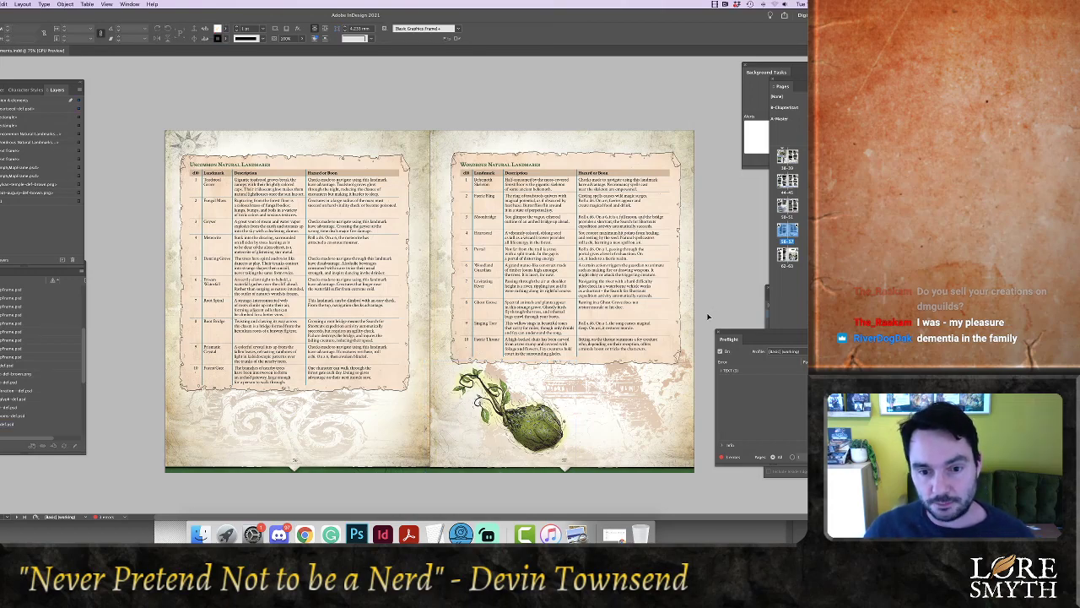
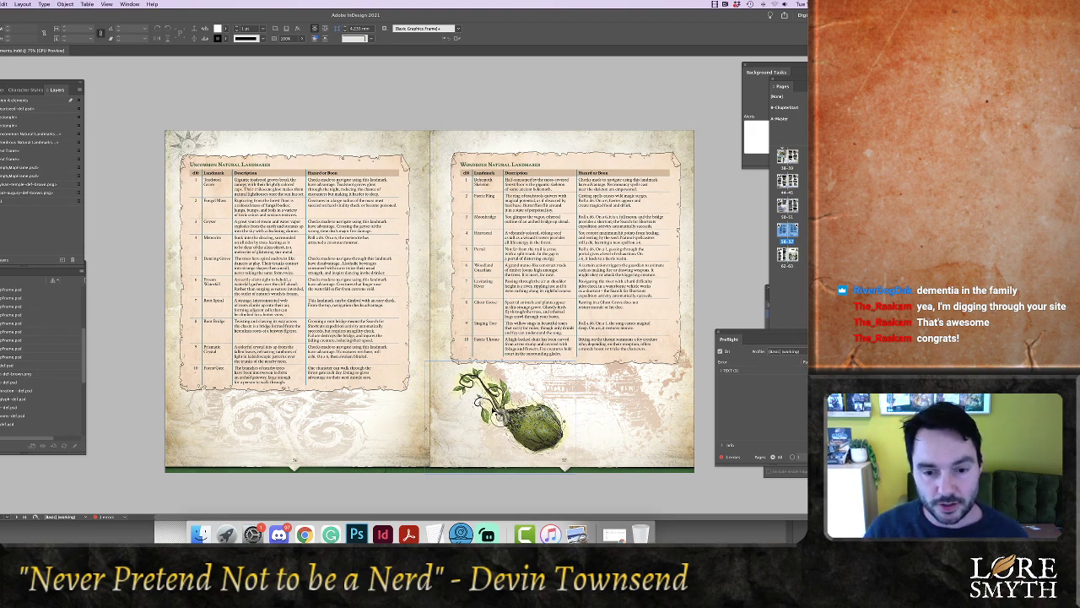
Extend the upper edge of the heartseed illustration's frame slightly over the lower end of the Wondrous Natural Landmarks parchment
click(488, 366)
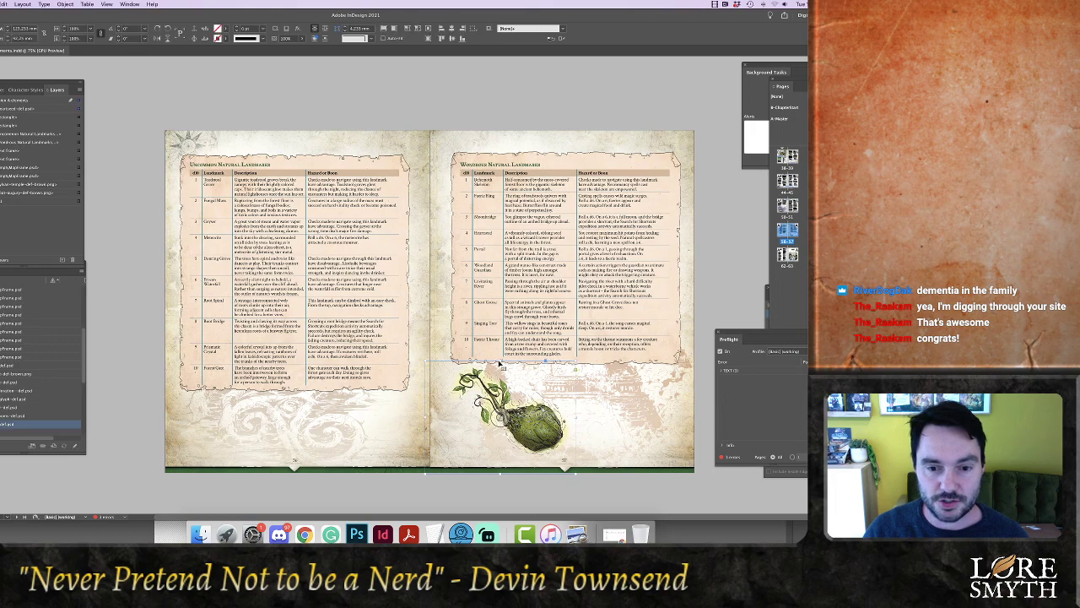
drag(500, 361, 501, 347)
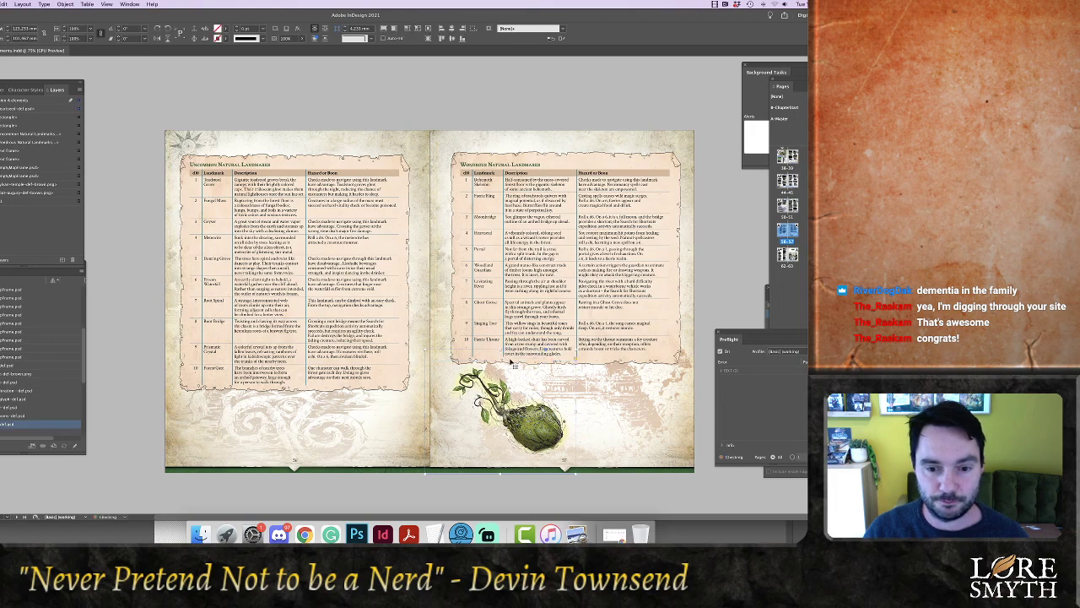
click(705, 309)
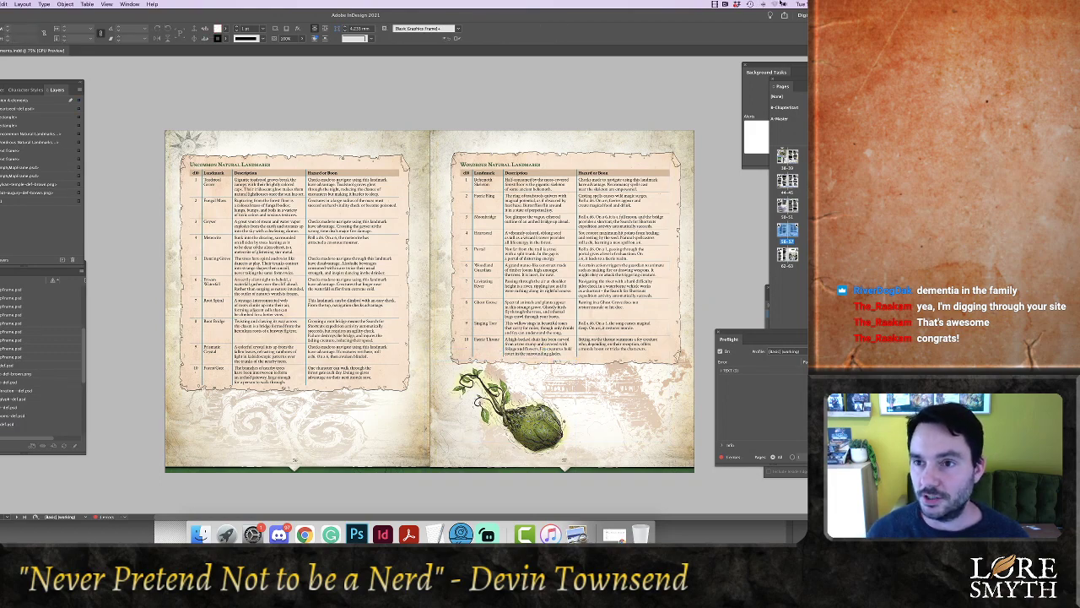
click(785, 3)
click(801, 25)
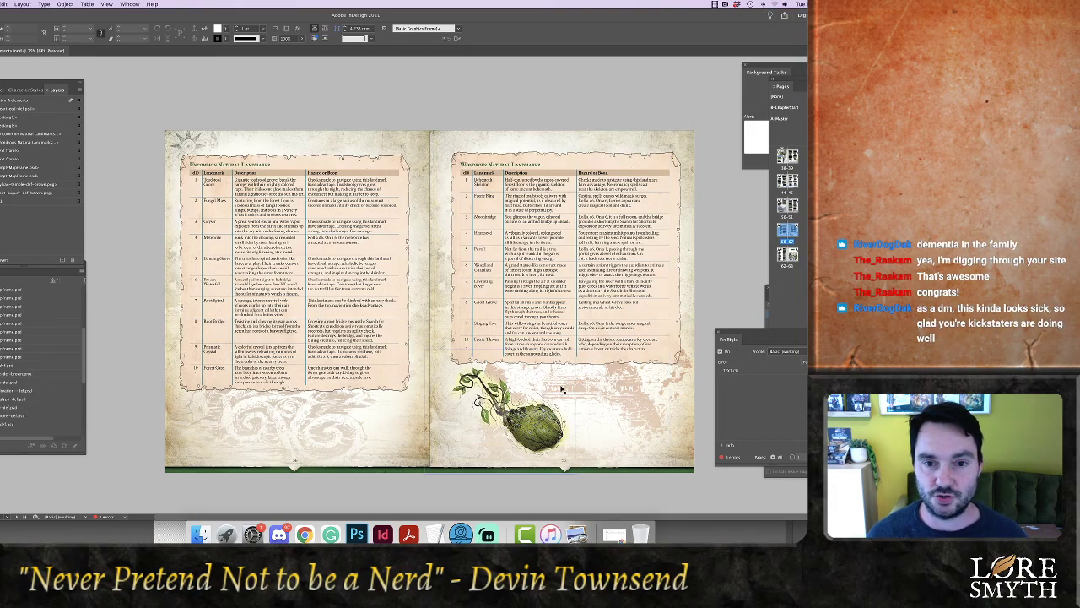
Examine the layout of the Atmosphere, Smells and Forest Discoveries spreads that follow the Wondrous Natural Landmarks table
scroll(589, 403, down, 3)
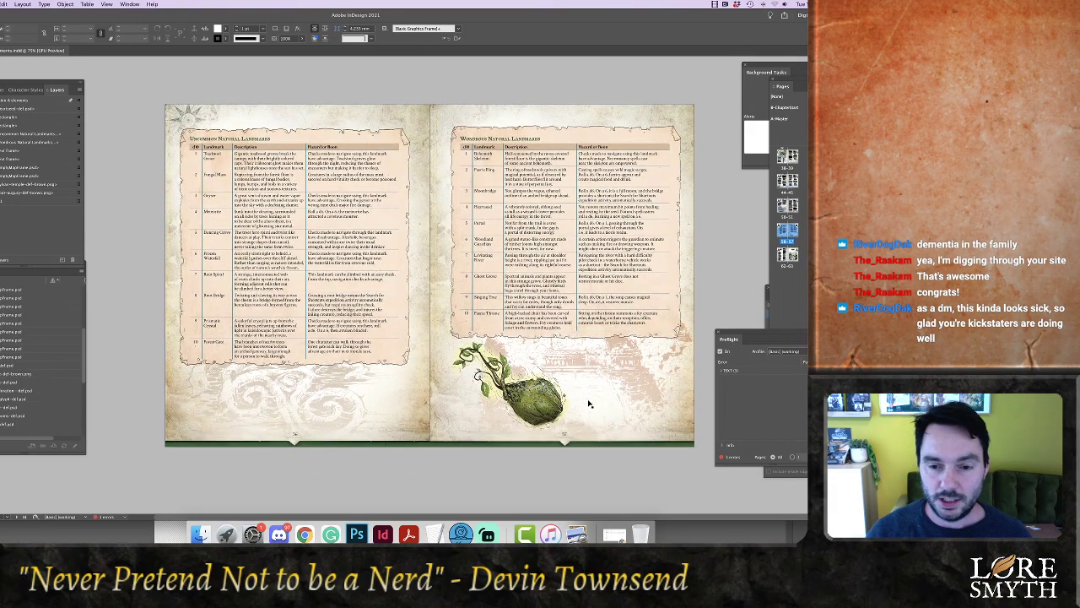
scroll(589, 403, down, 5)
scroll(570, 393, down, 5)
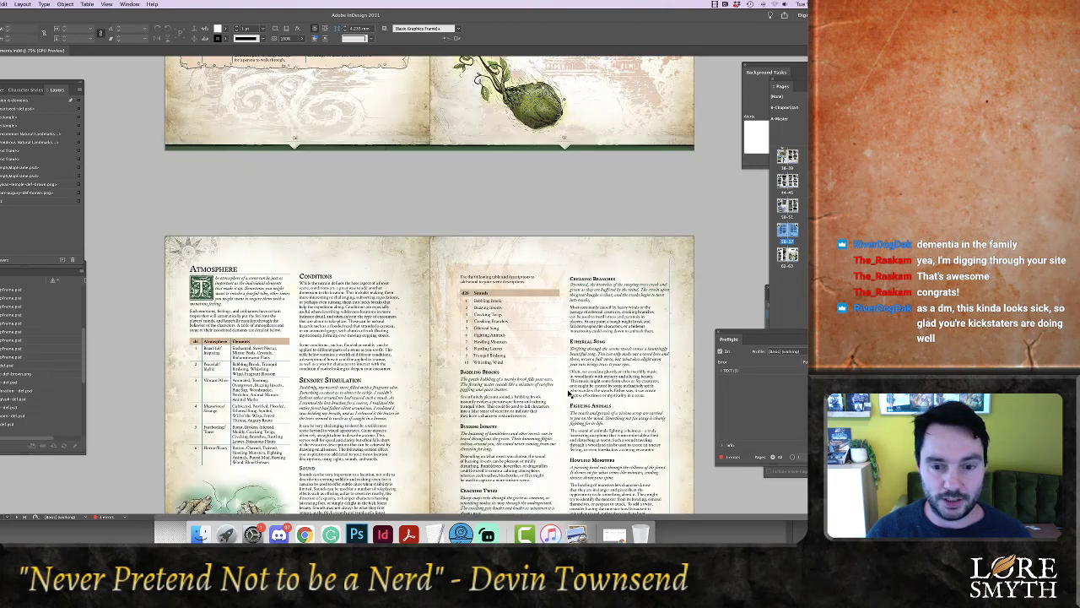
scroll(571, 394, down, 3)
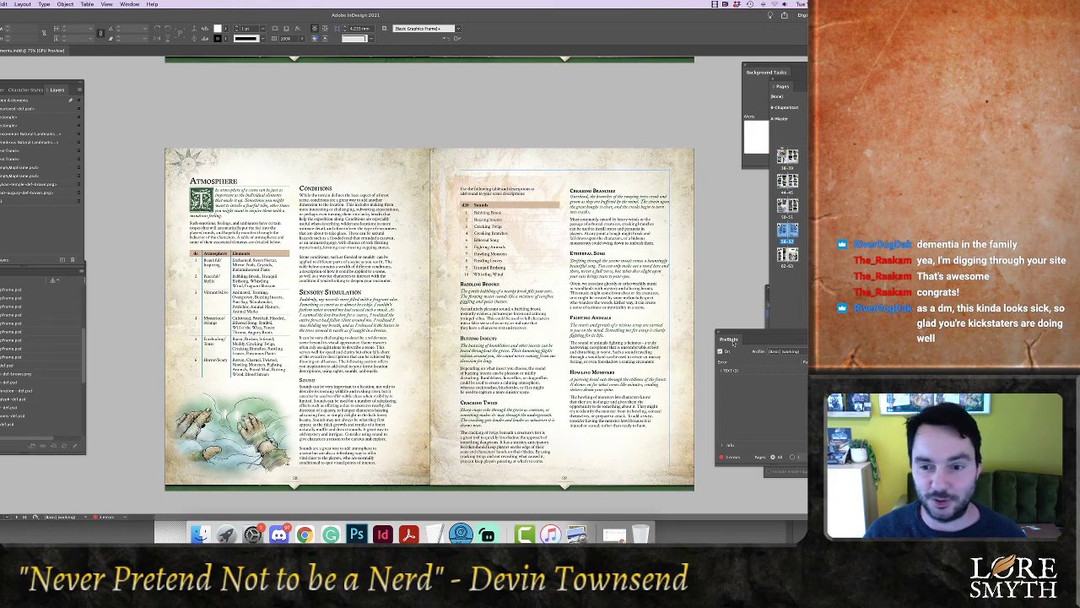
scroll(430, 287, up, 1)
scroll(430, 287, down, 6)
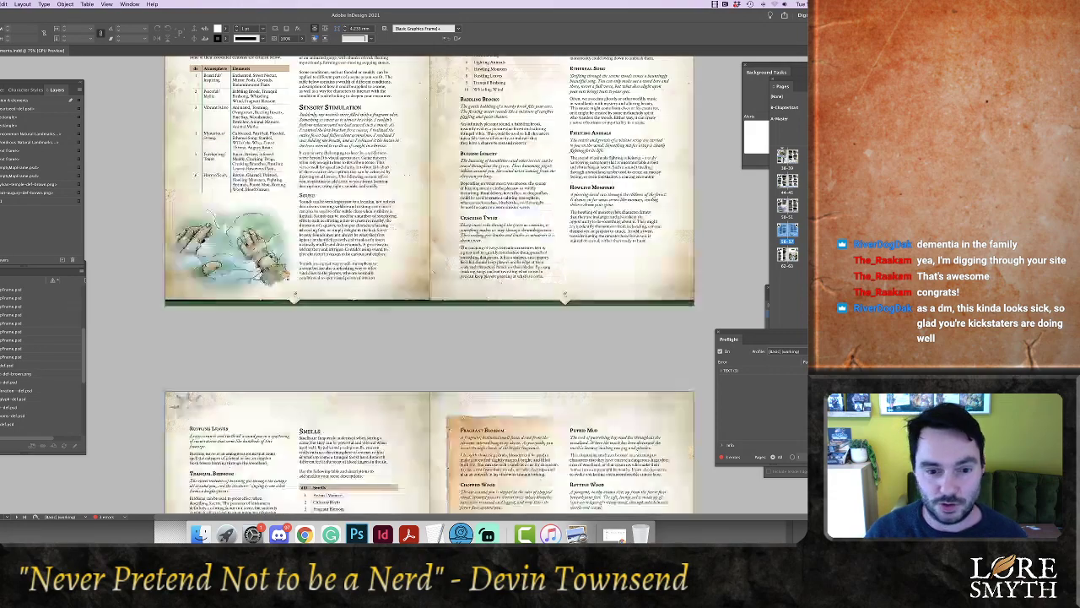
scroll(637, 290, down, 3)
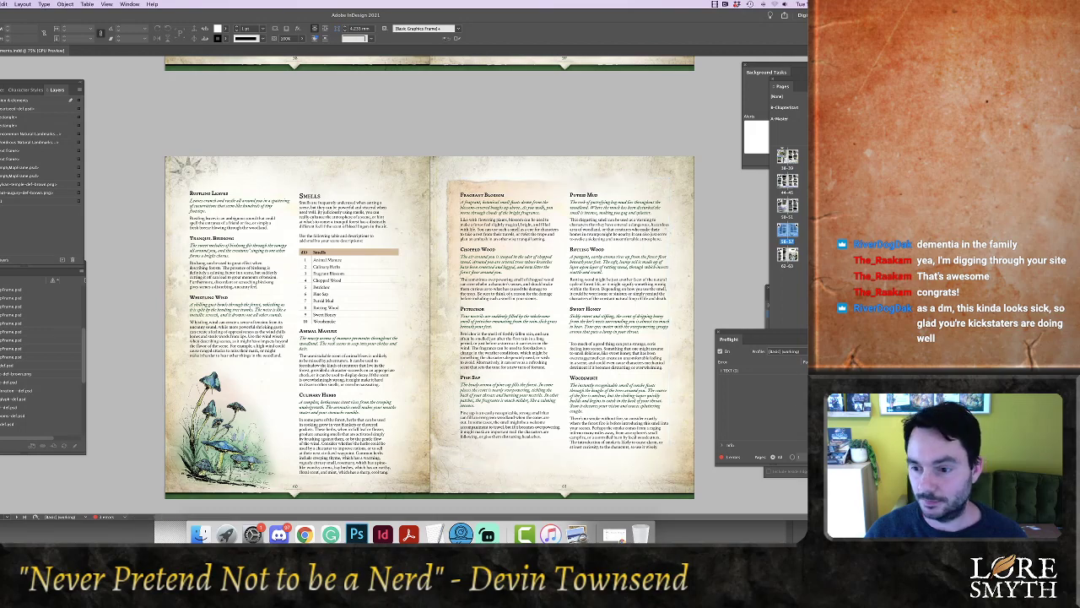
scroll(430, 287, down, 10)
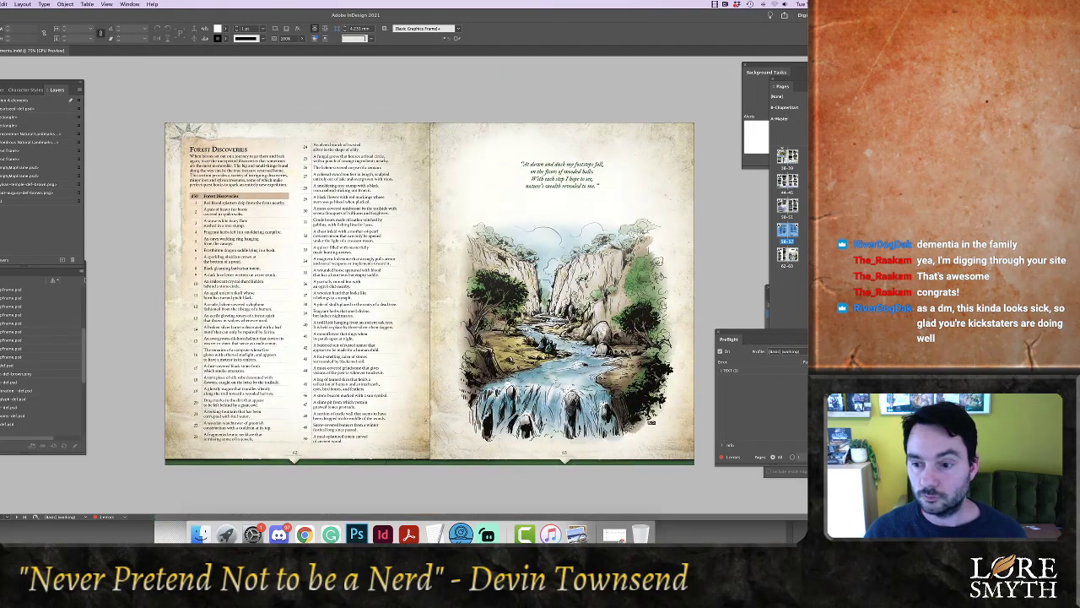
Go back to the Creating Forest Scenes opener and examine the common, uncommon and wondrous forest type spreads
scroll(430, 287, down, 10)
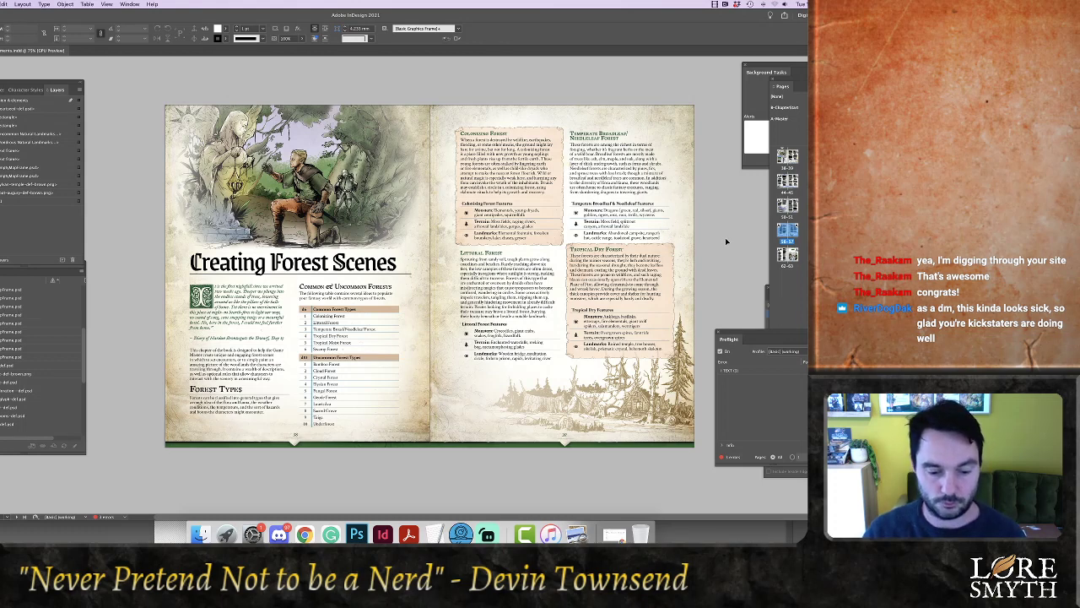
scroll(725, 238, down, 3)
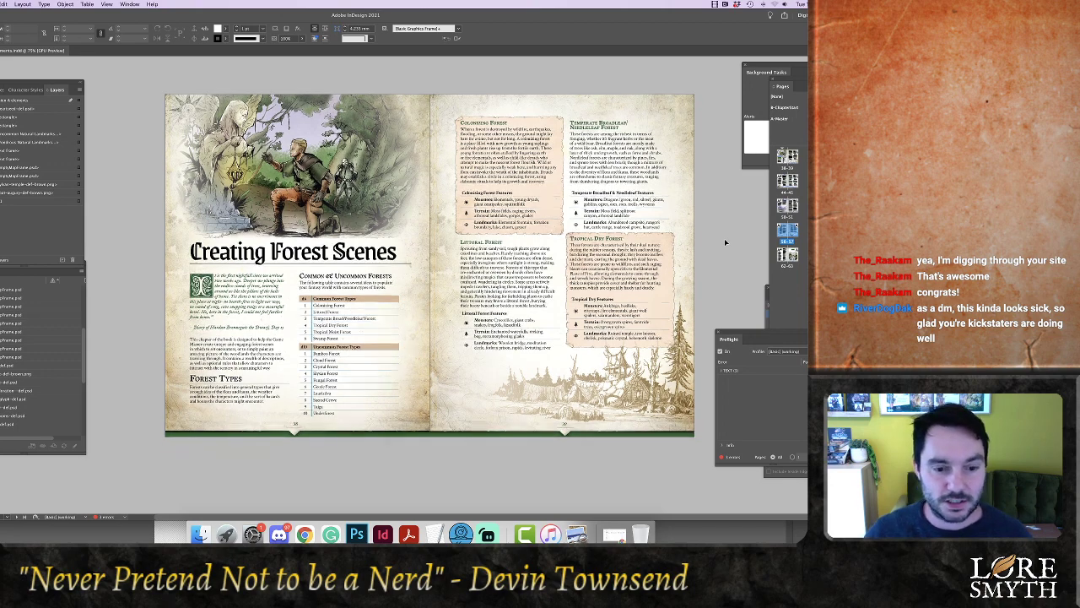
scroll(724, 238, down, 15)
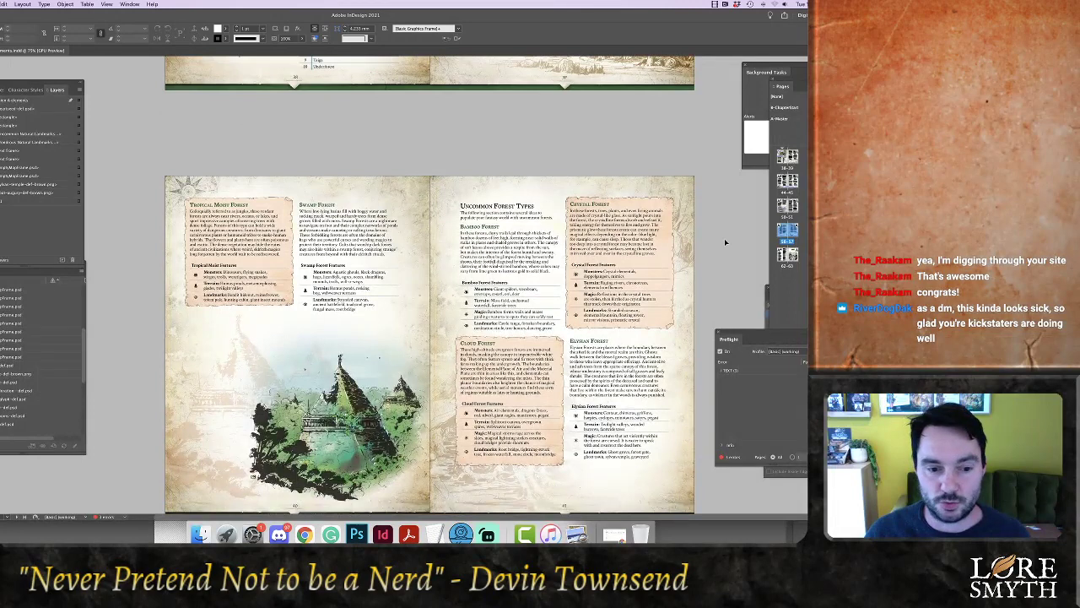
scroll(724, 242, down, 3)
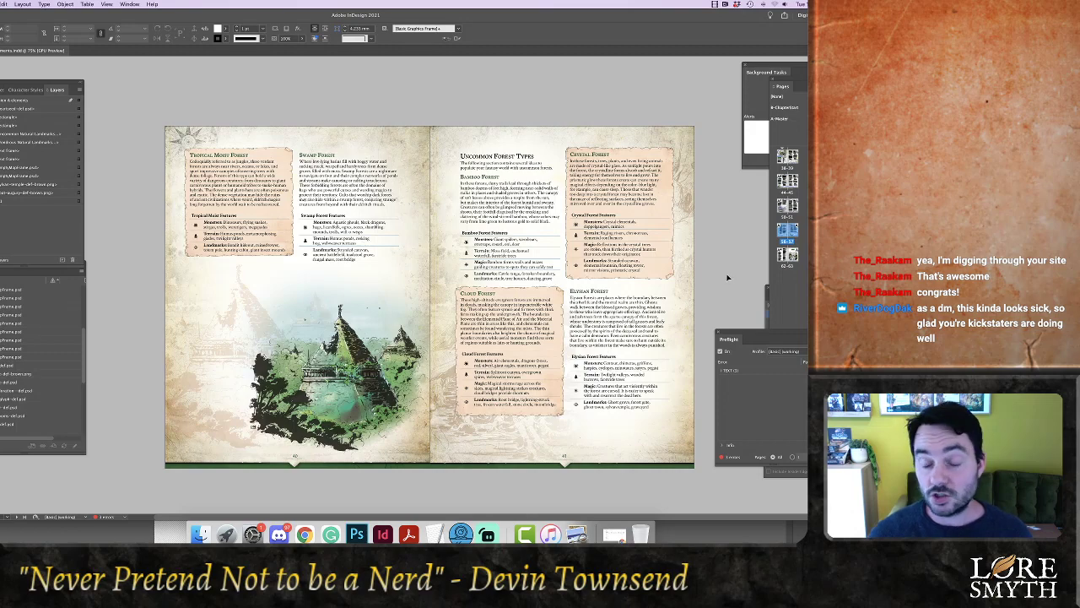
scroll(727, 277, down, 15)
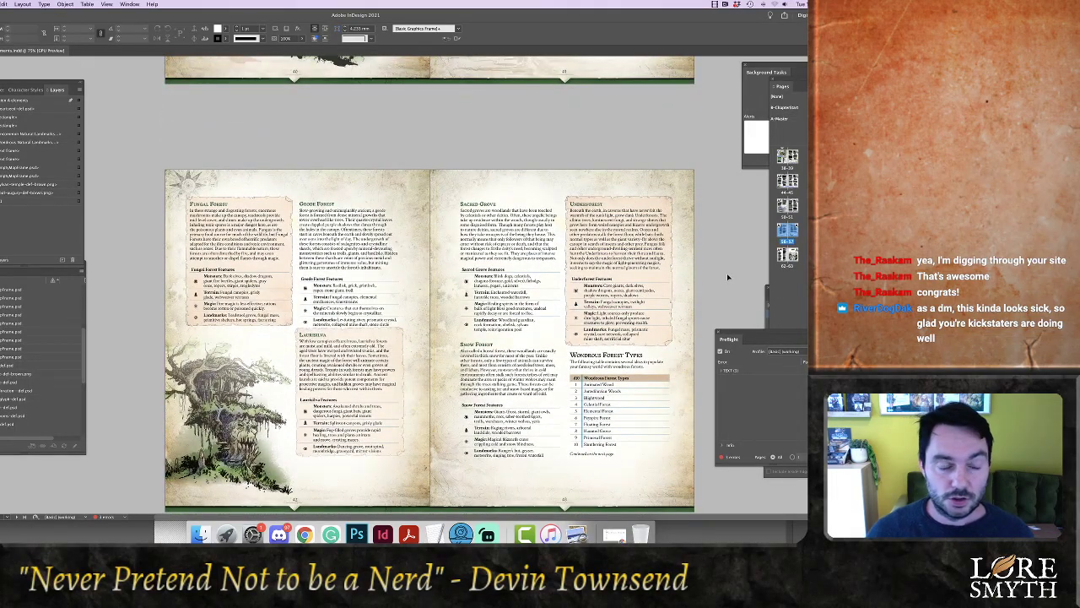
scroll(727, 273, down, 1)
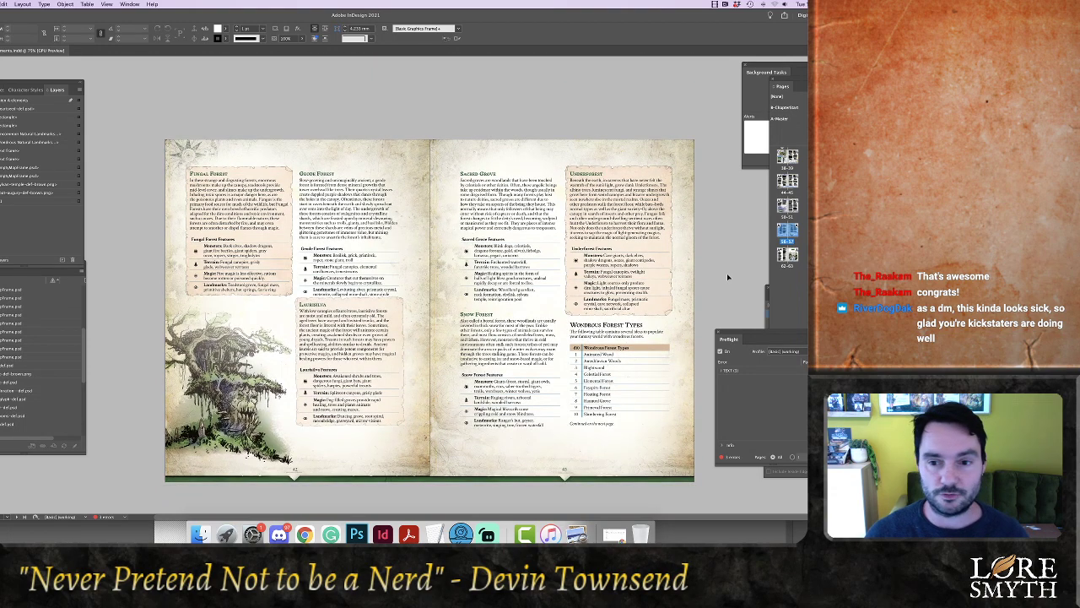
scroll(727, 273, down, 10)
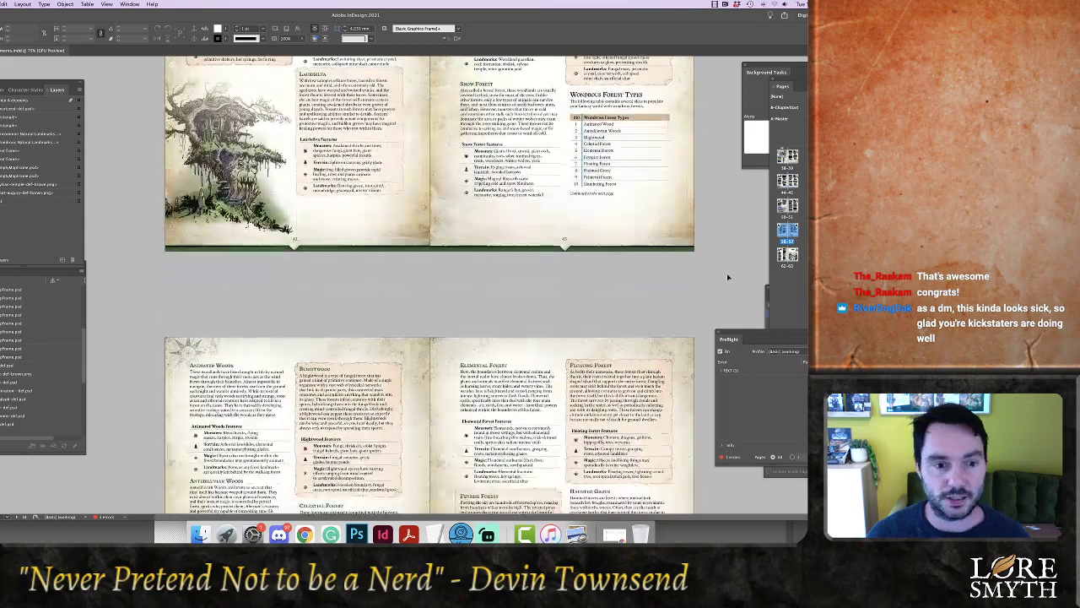
scroll(727, 272, down, 5)
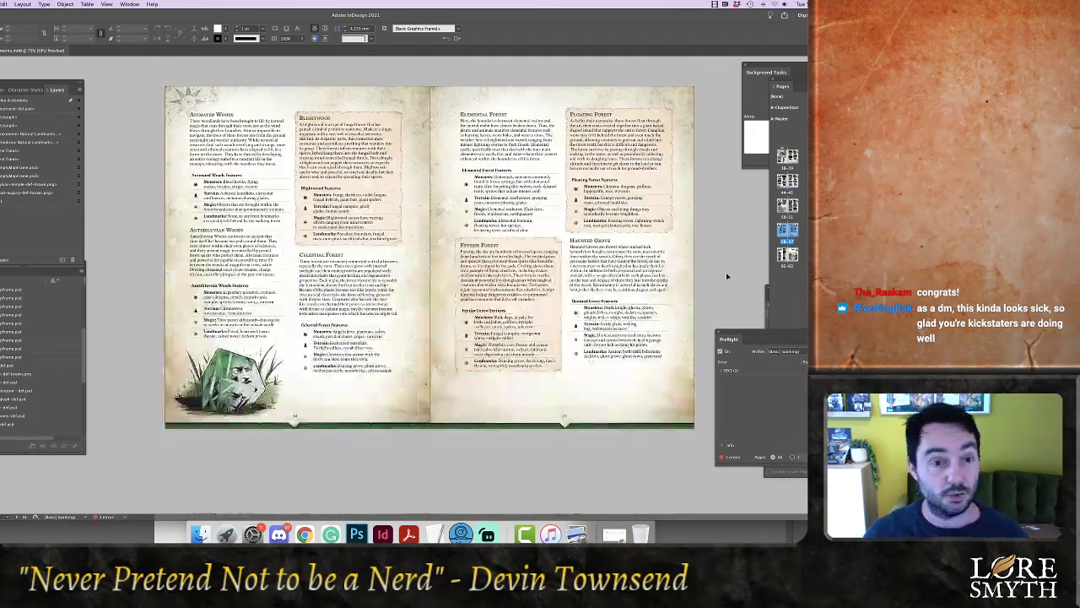
scroll(725, 273, down, 2)
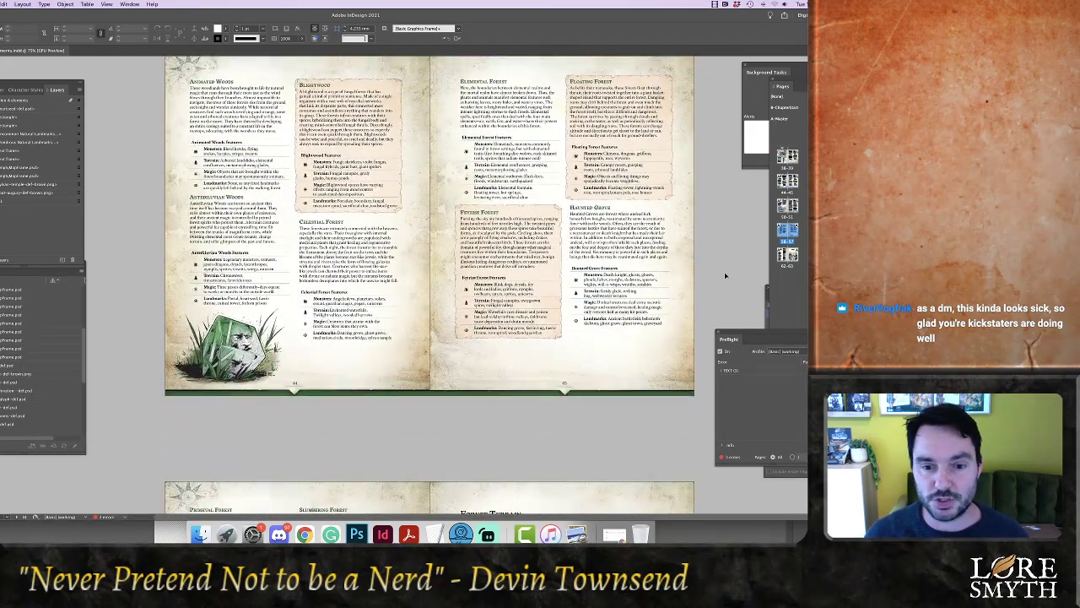
Examine the Forest Terrain spreads and the landmark table spreads up to Common Natural Landmarks
scroll(725, 275, down, 10)
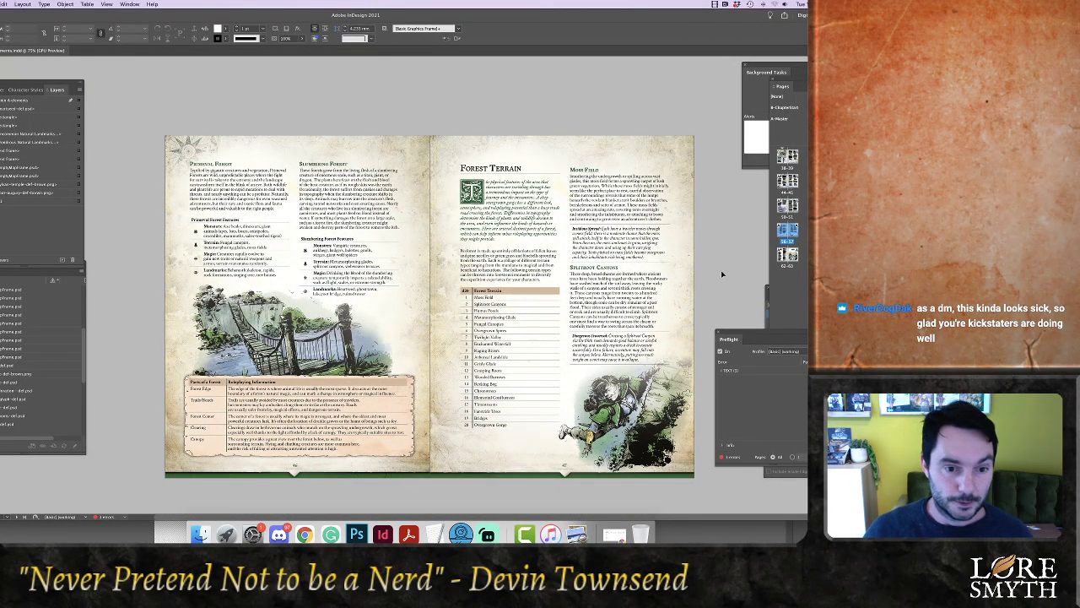
scroll(723, 271, down, 7)
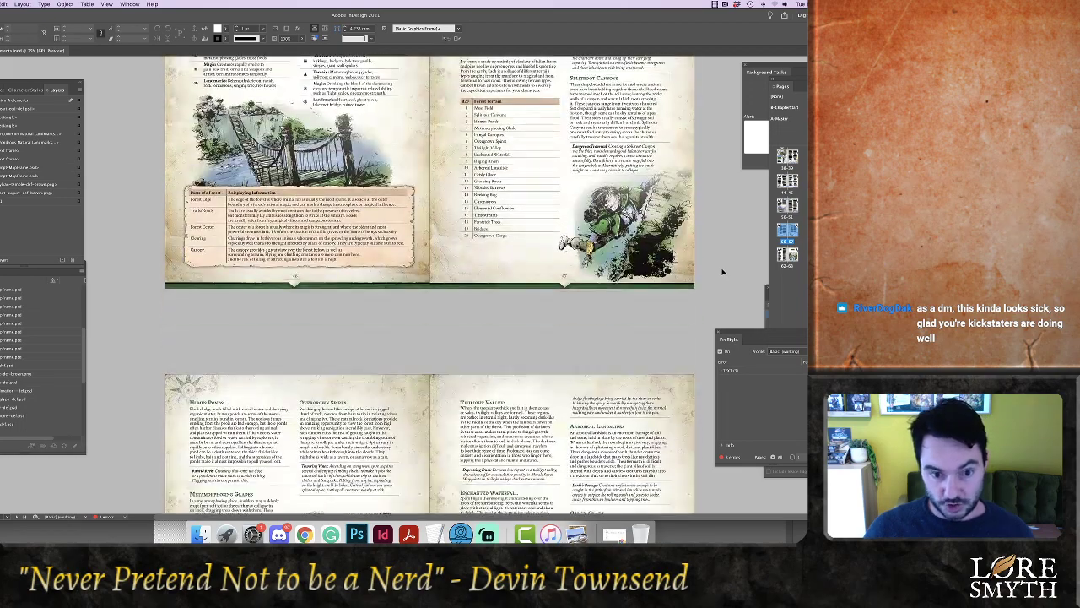
scroll(723, 271, down, 6)
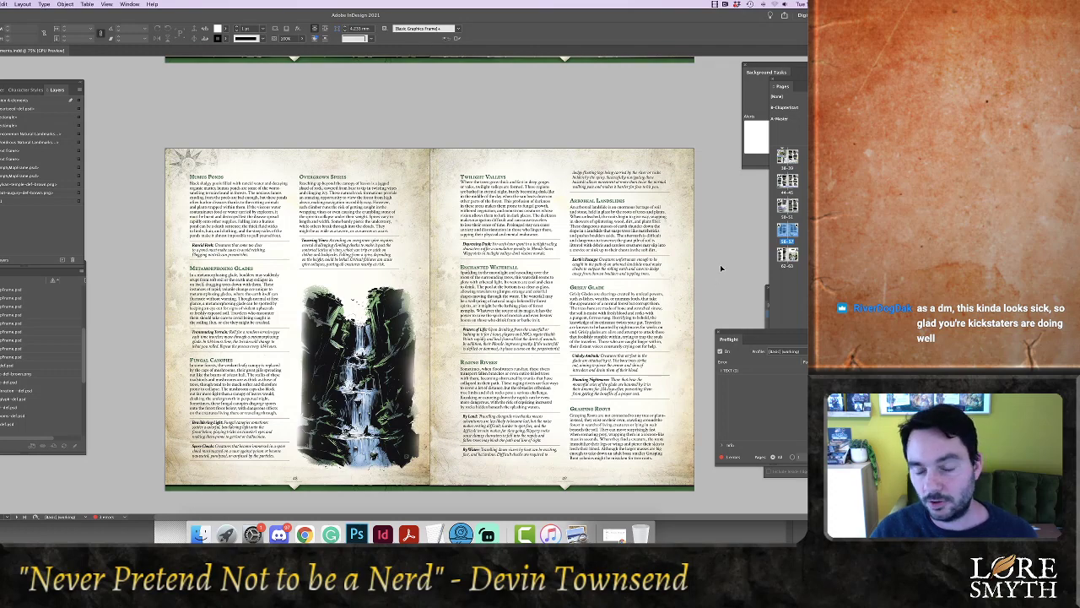
scroll(721, 269, down, 1)
scroll(722, 268, down, 1)
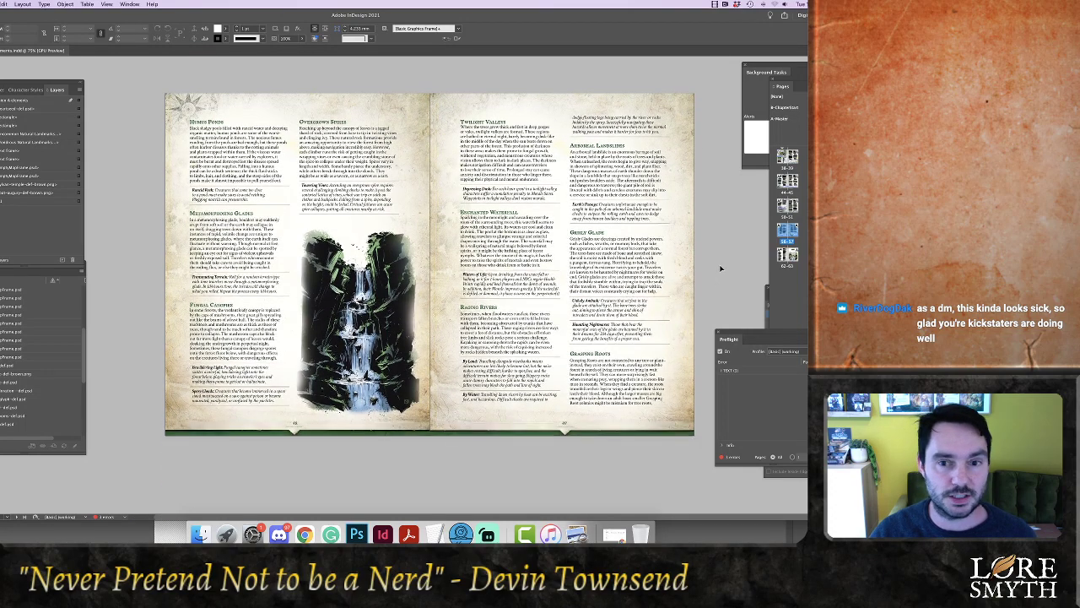
scroll(722, 269, down, 15)
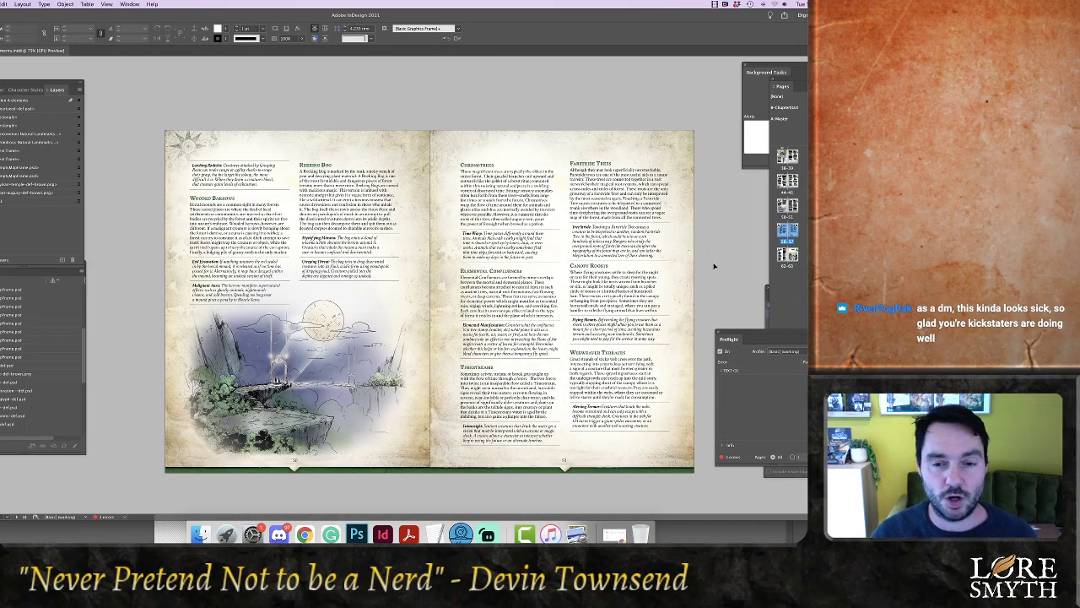
scroll(714, 276, down, 15)
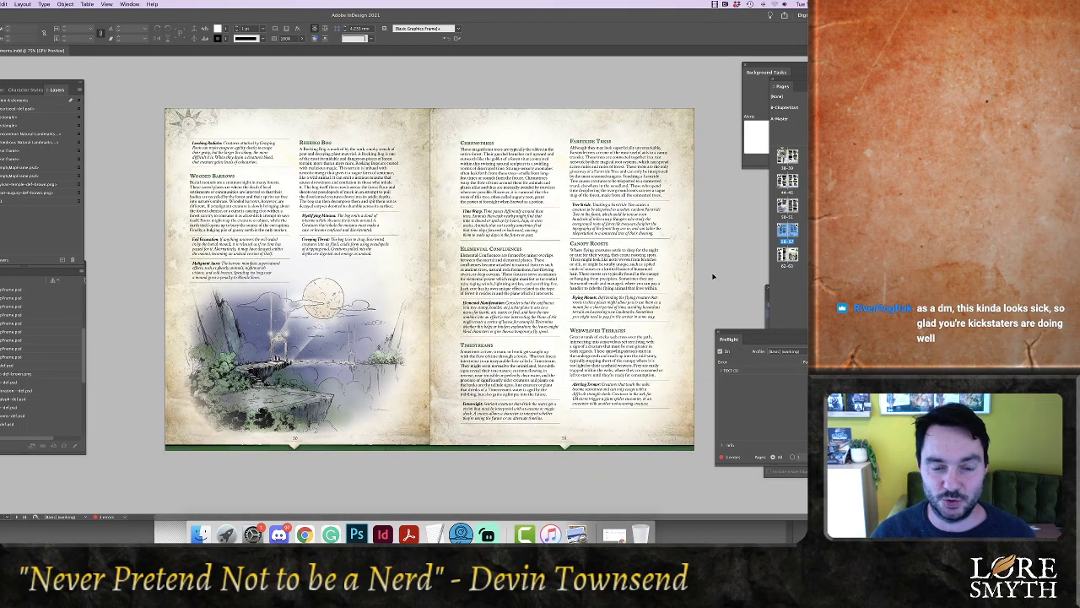
scroll(713, 276, down, 3)
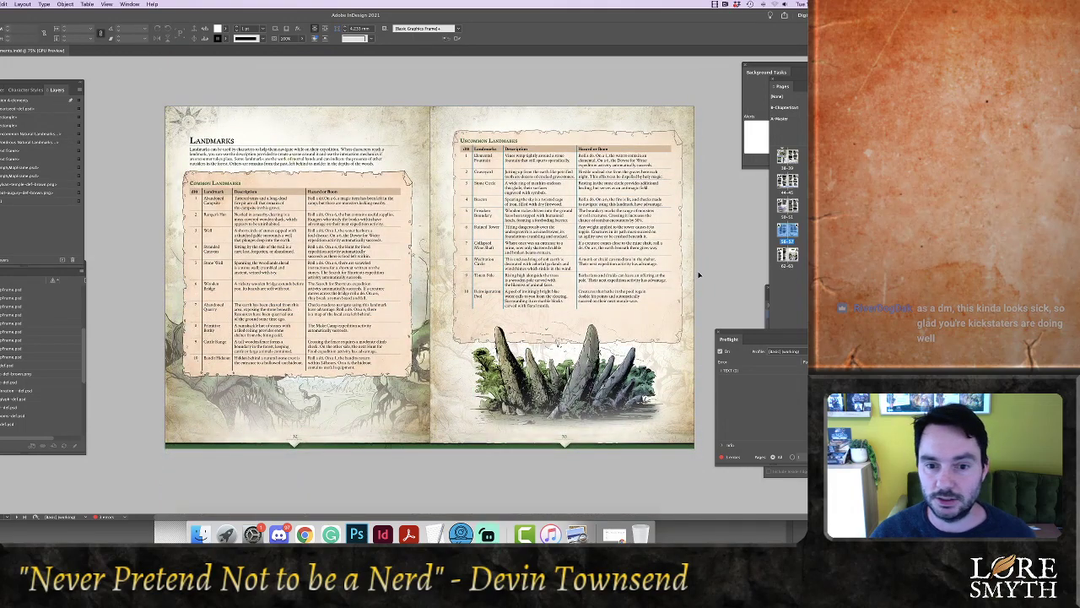
scroll(704, 272, down, 10)
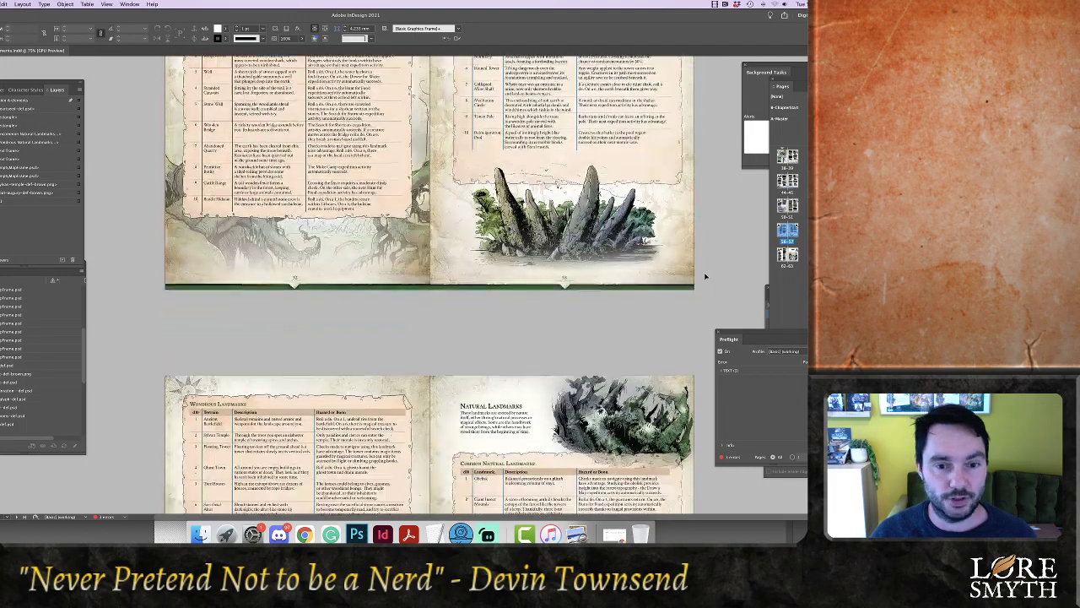
scroll(706, 274, down, 3)
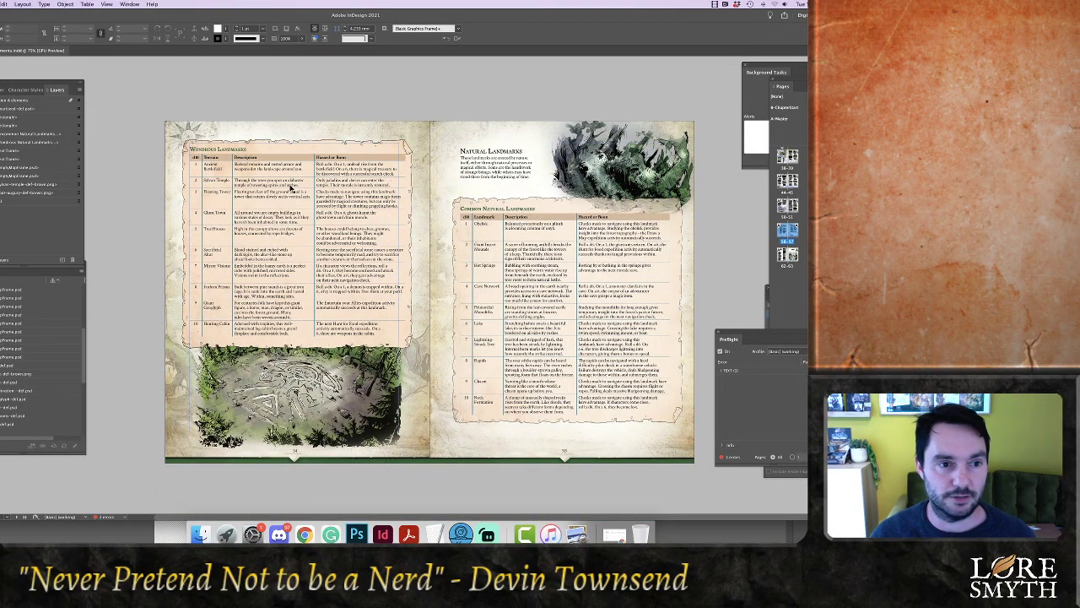
Try to lower the opacity of the parchment behind the Wondrous Landmarks table slightly
click(181, 182)
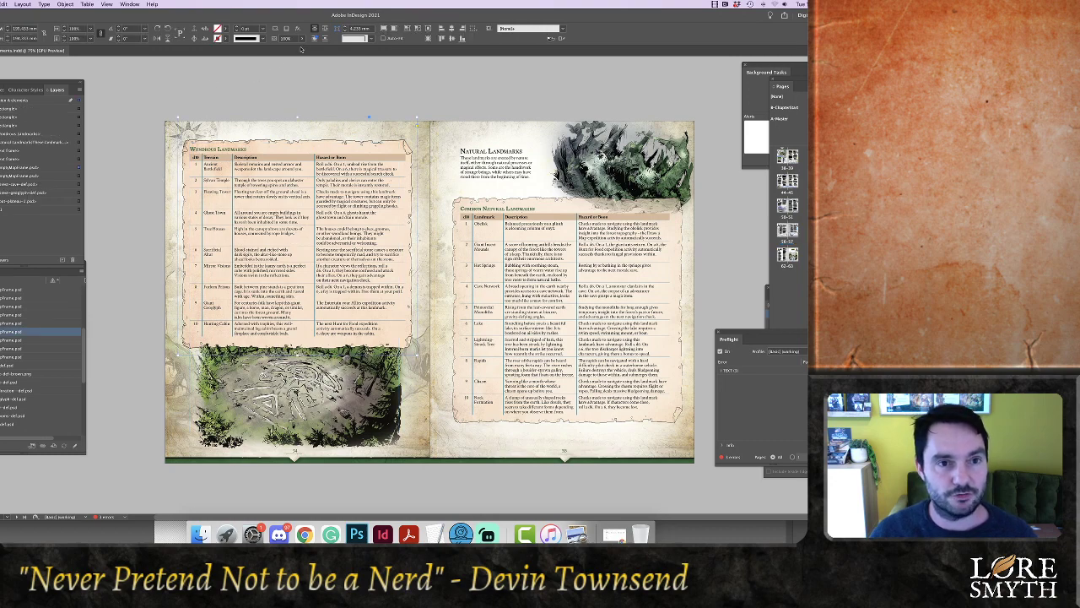
click(303, 39)
drag(302, 49, 298, 51)
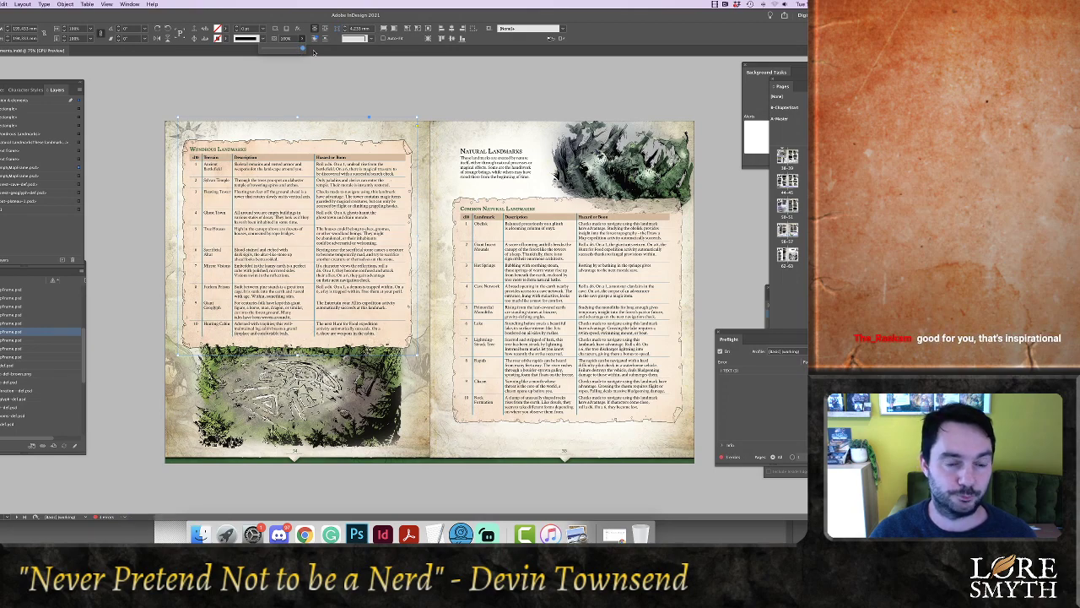
click(343, 91)
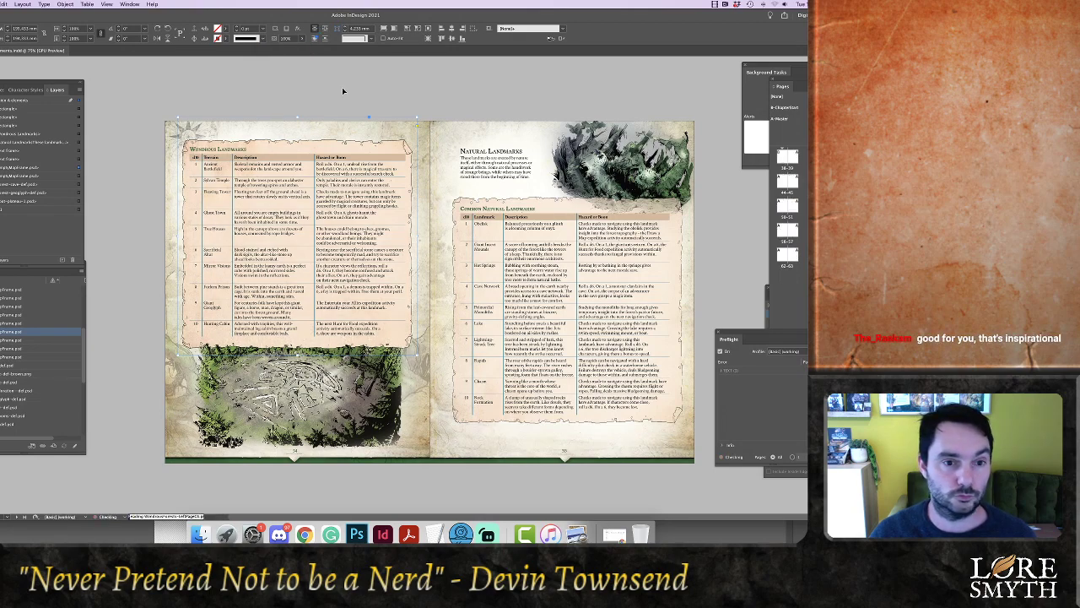
click(393, 83)
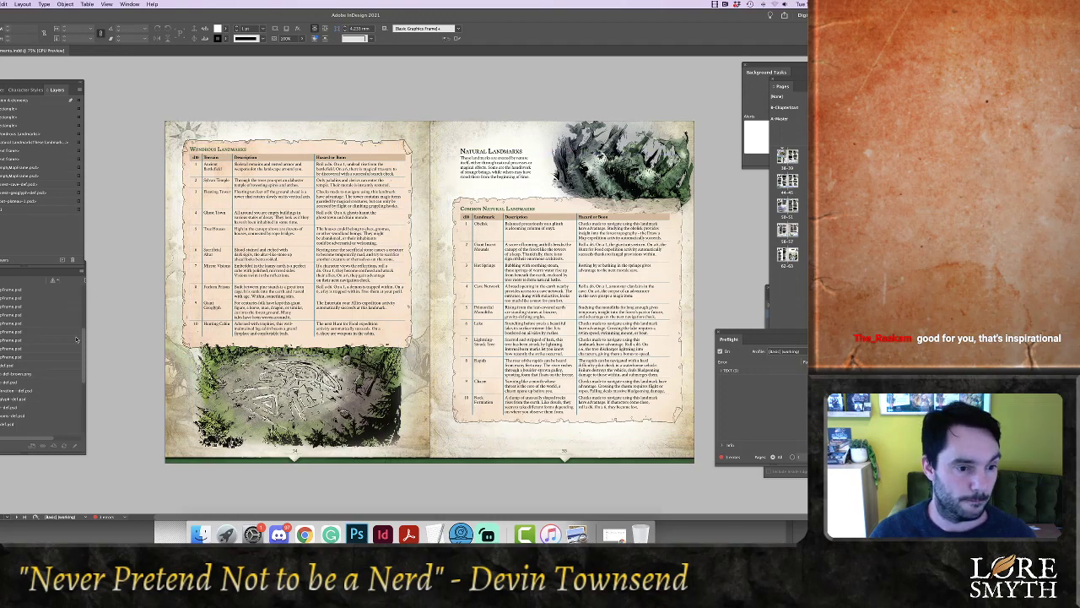
Find the reused parchment frame PSD among the document's links and open its original in Photoshop
scroll(76, 339, up, 5)
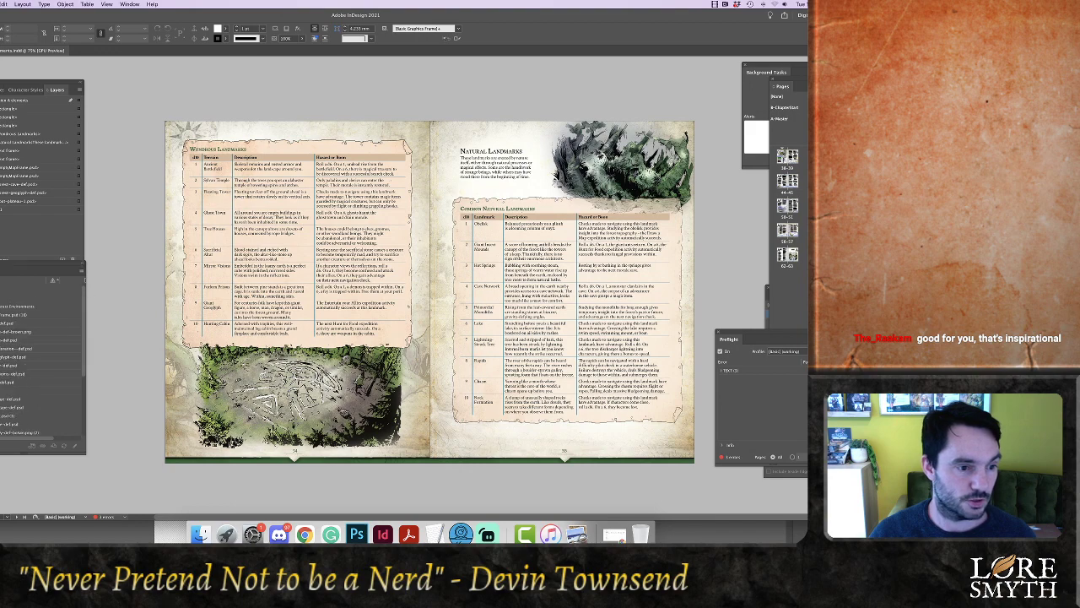
click(17, 315)
right_click(17, 316)
click(52, 374)
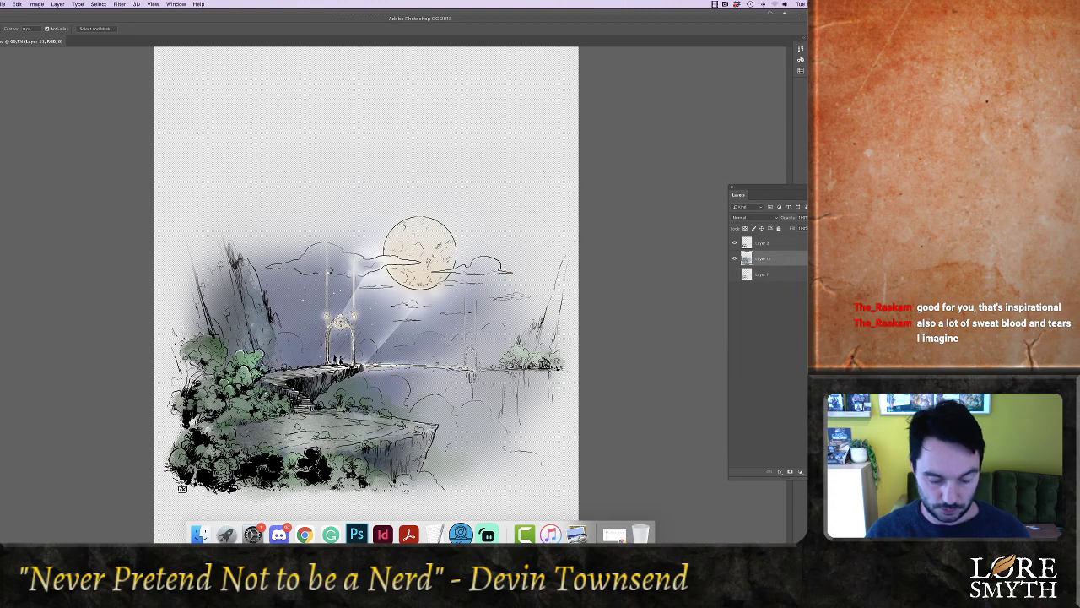
Brighten the midtones of the EmptyMapFrame.psd parchment with Levels, save and close the file, and return to InDesign
key(super+l)
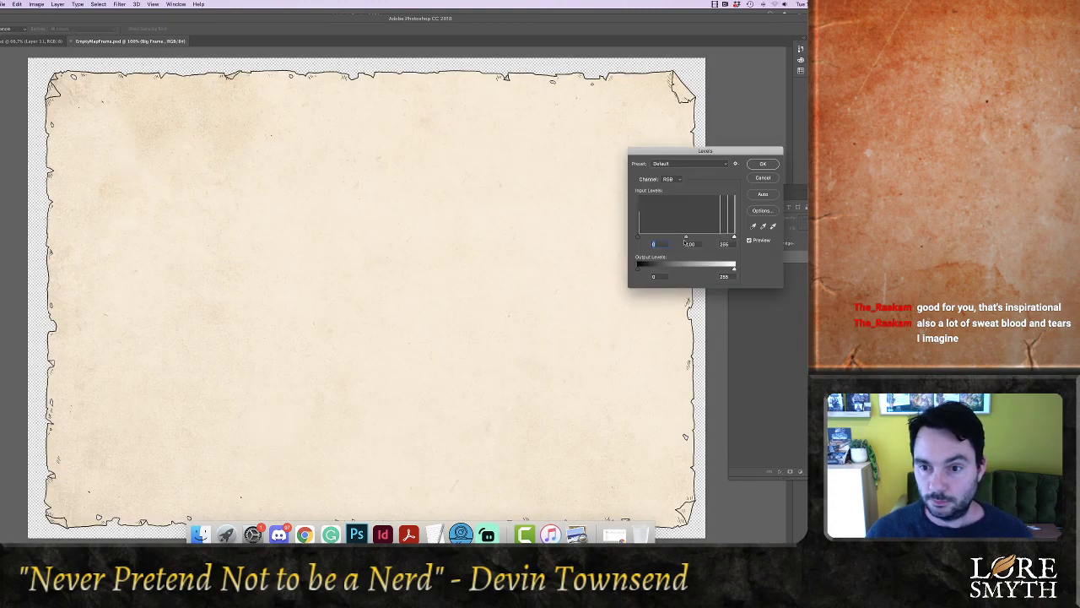
drag(685, 239, 670, 238)
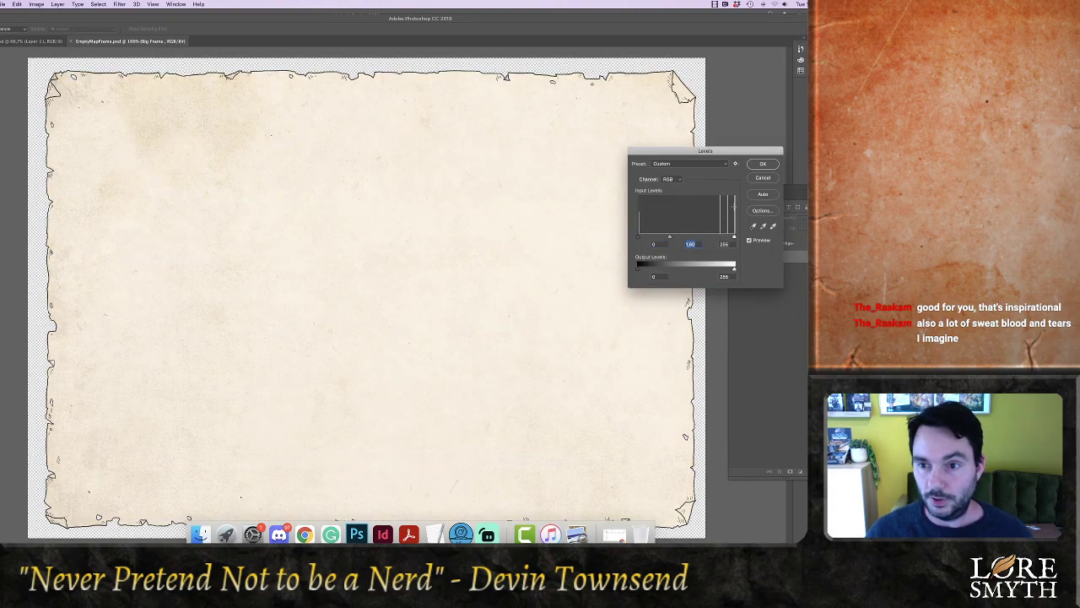
click(762, 163)
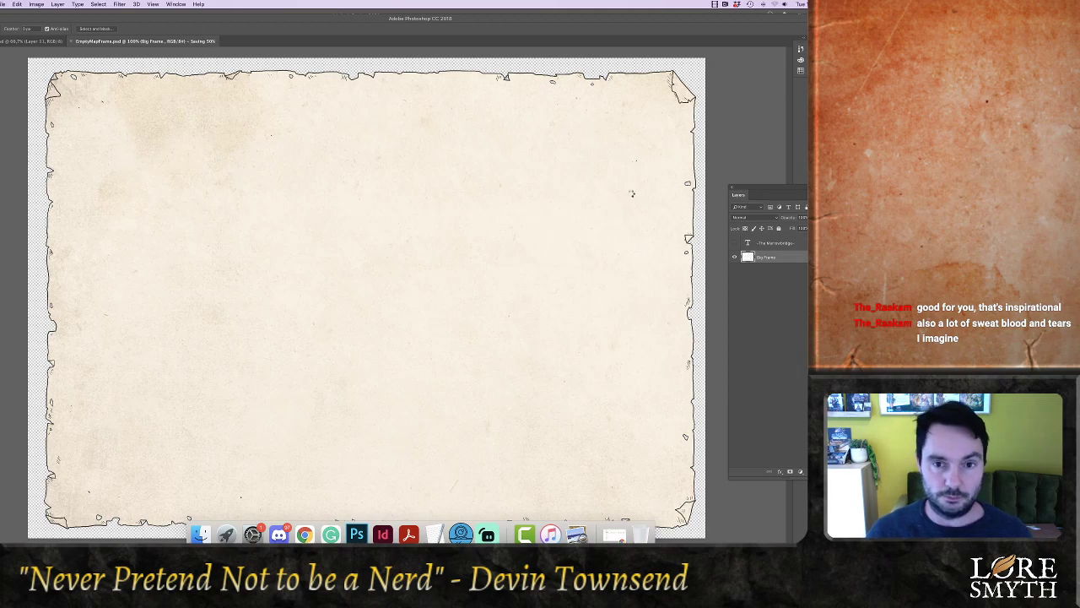
key(super+w)
click(393, 537)
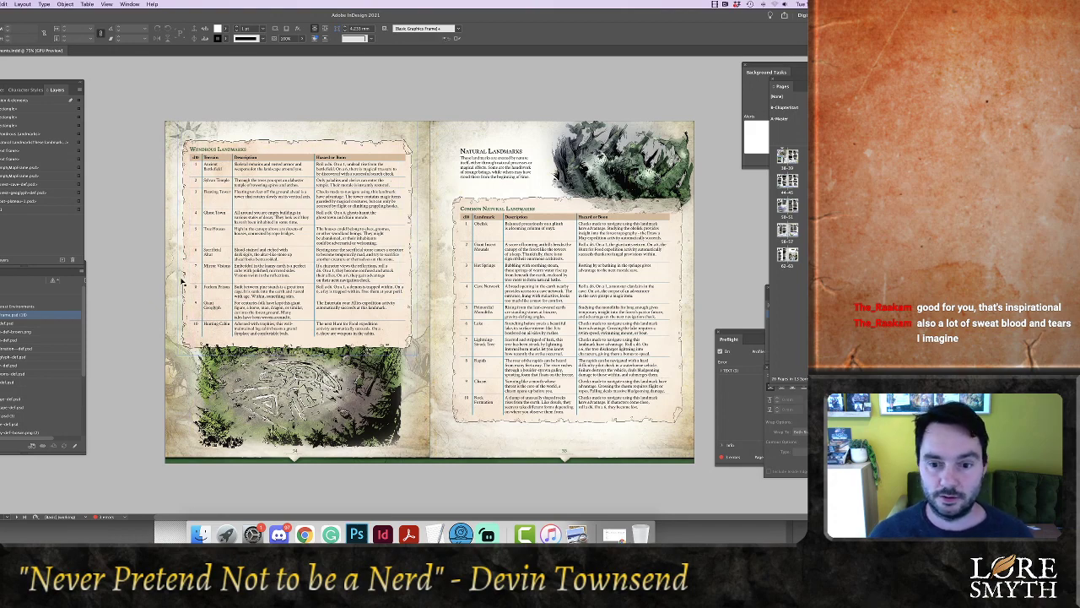
Browse the PSDs Colored folder for artwork to replace the green pod illustration beneath the Wondrous Natural Landmarks table
scroll(184, 282, down, 3)
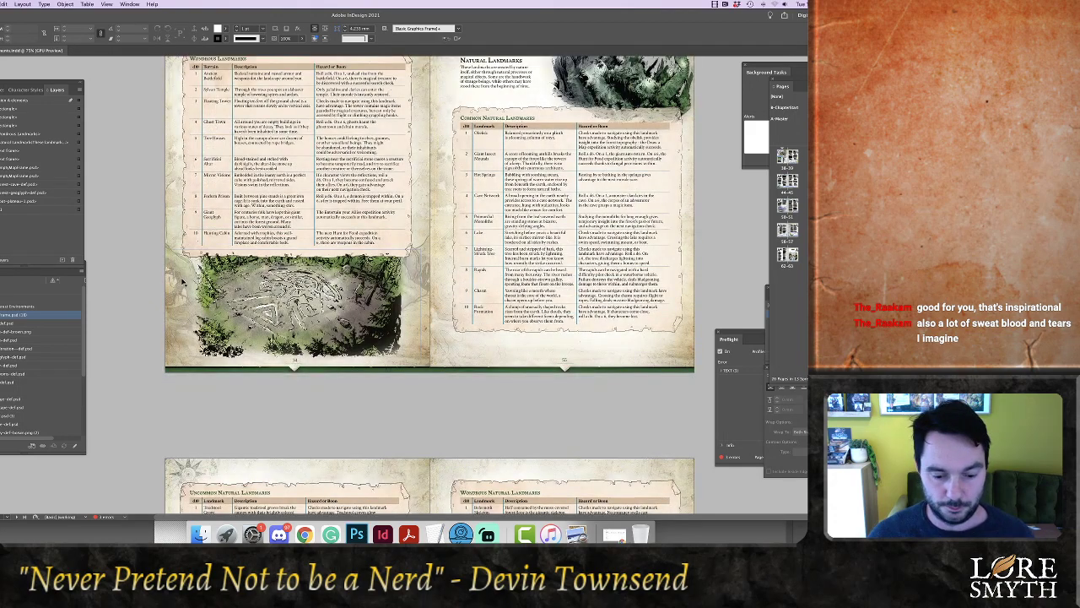
scroll(172, 299, down, 6)
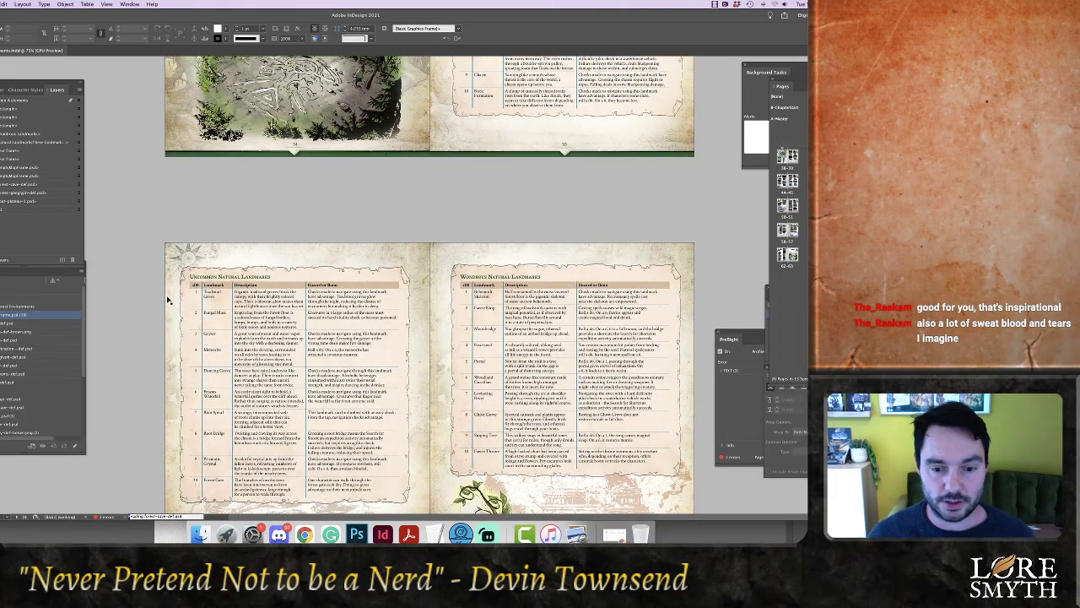
scroll(171, 299, down, 4)
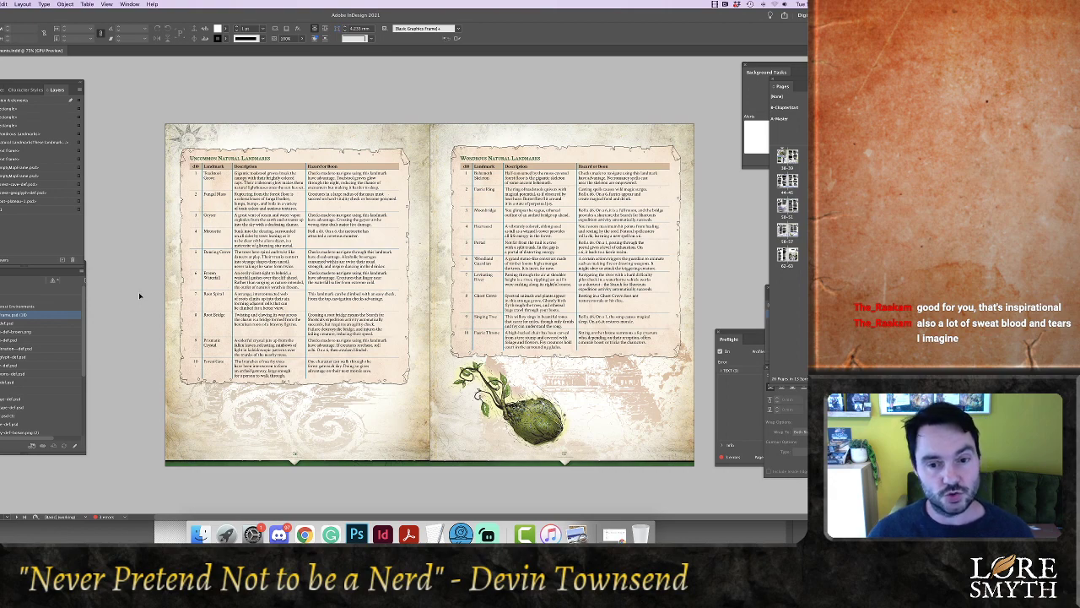
click(545, 344)
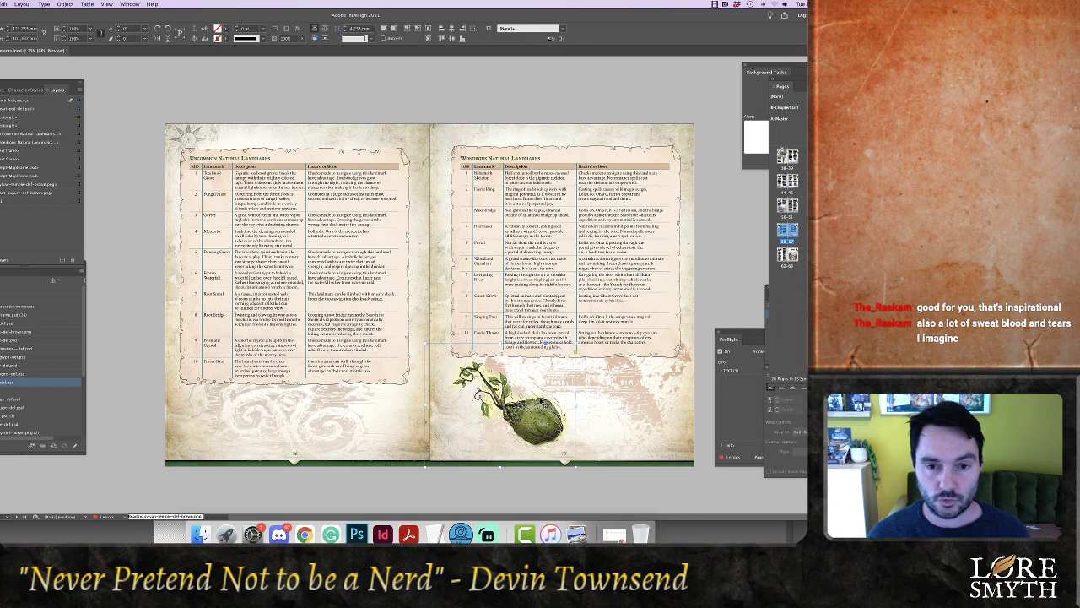
key(super+d)
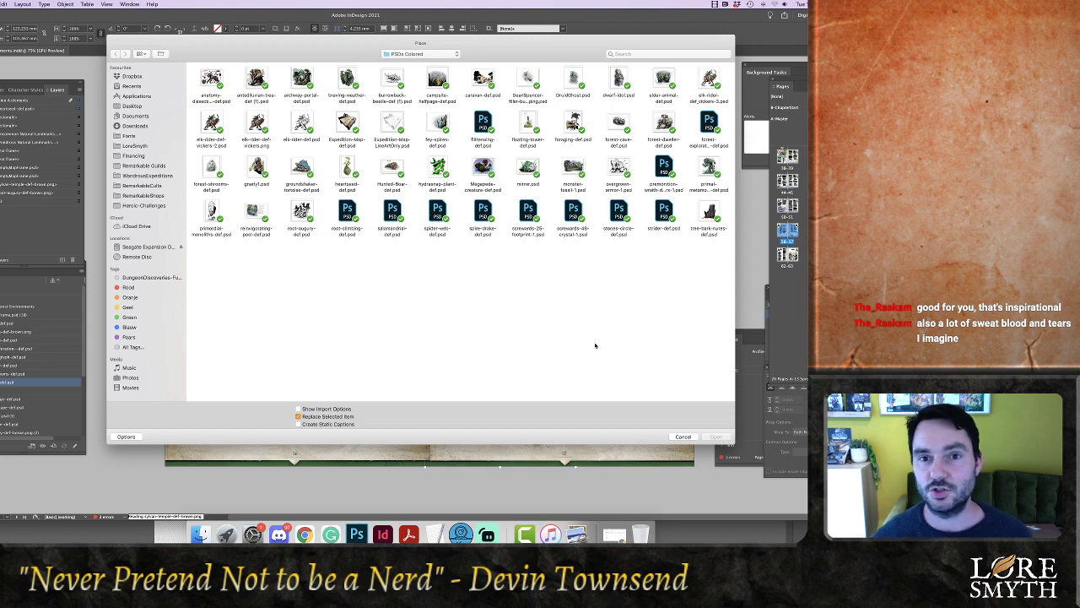
click(683, 436)
Examine the Atmosphere spread and the parchment and artwork around the Wondrous Natural Landmarks table
scroll(627, 394, down, 3)
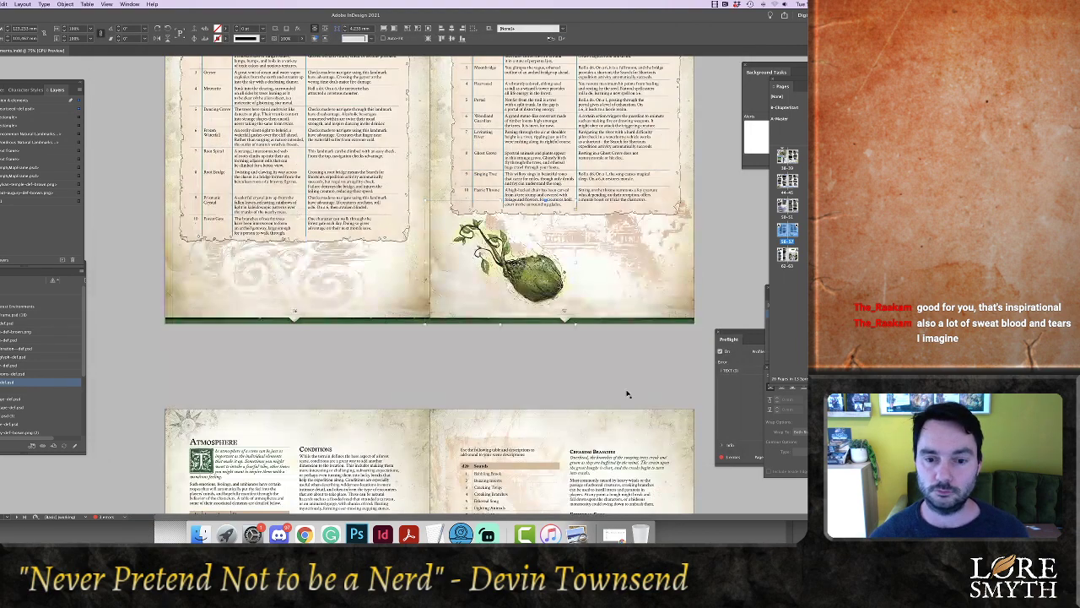
scroll(627, 394, down, 5)
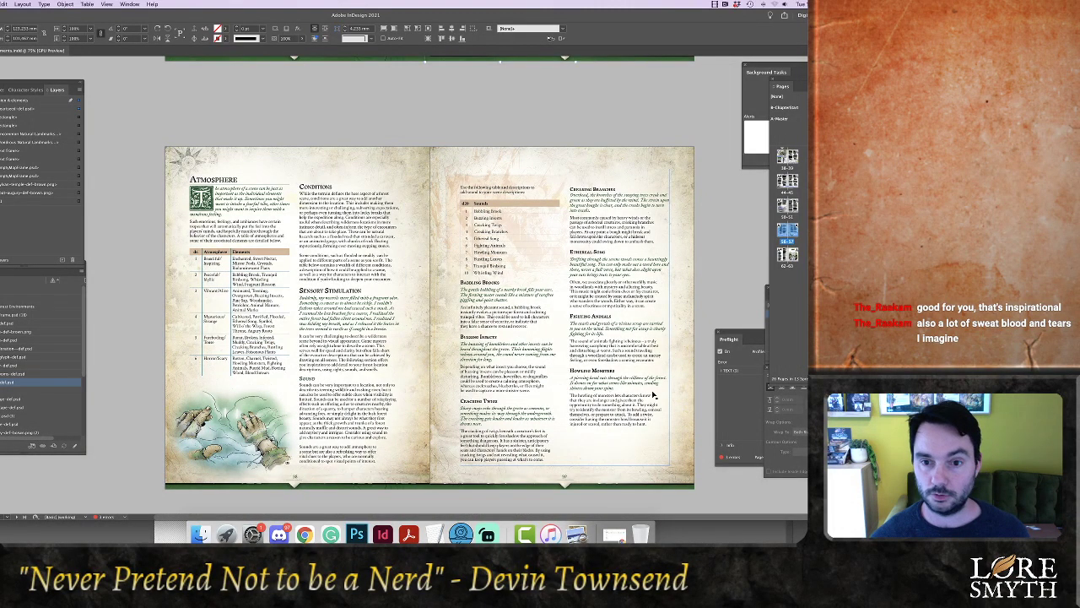
scroll(657, 393, down, 5)
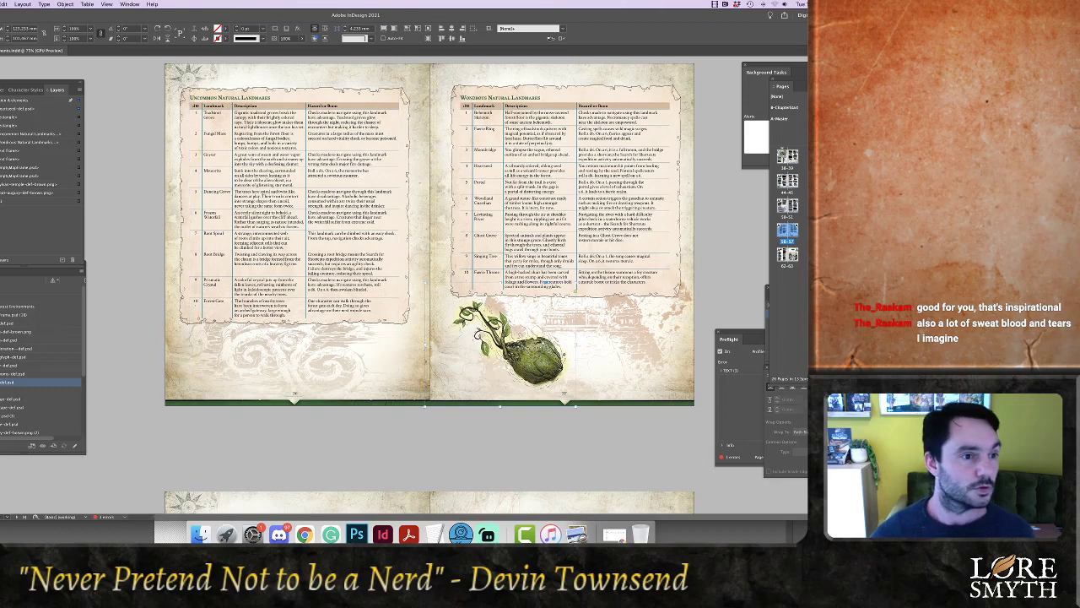
double_click(662, 258)
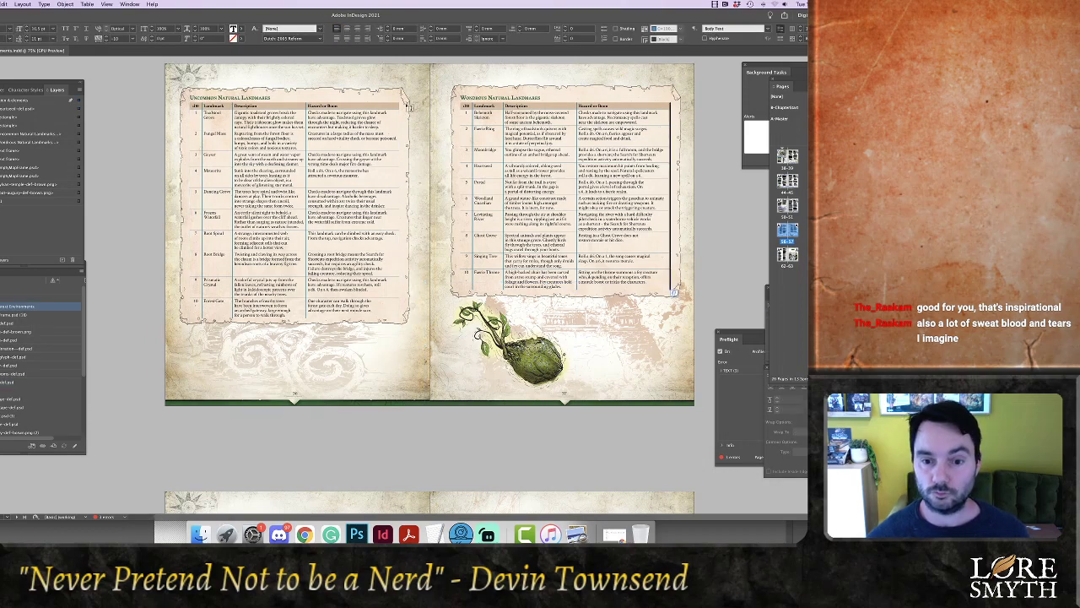
drag(449, 371, 509, 391)
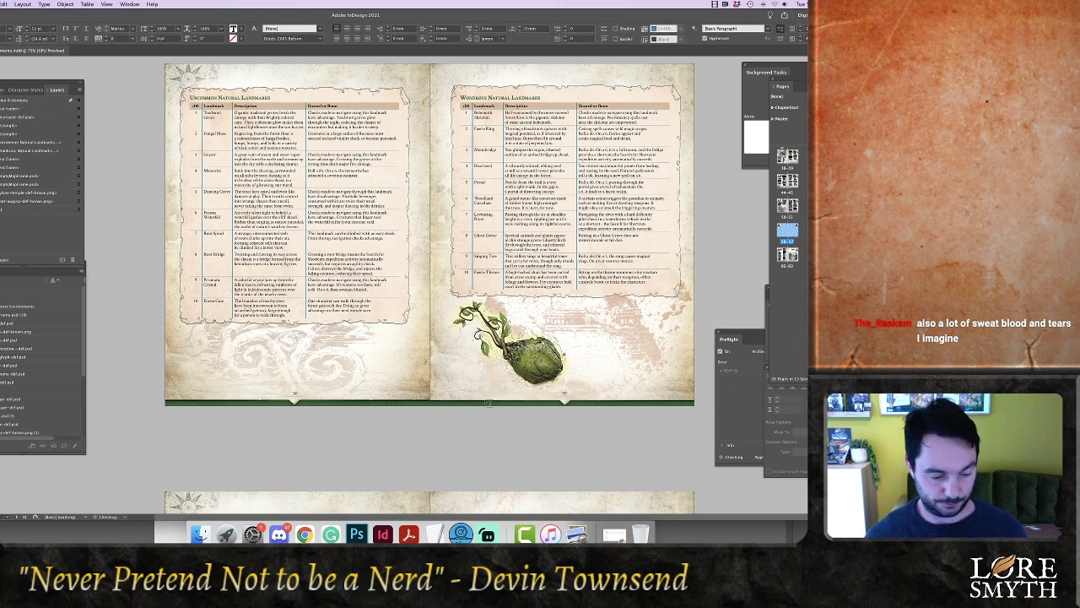
click(490, 395)
click(477, 405)
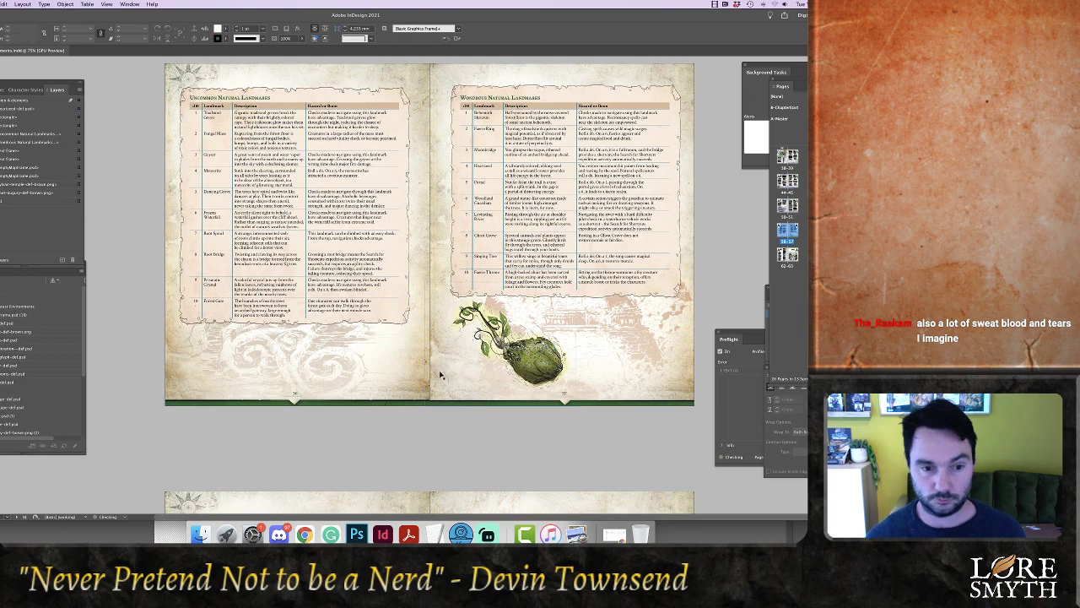
Open the original of the standing stones illustration beneath the Uncommon Landmarks table in Photoshop
scroll(433, 369, up, 2)
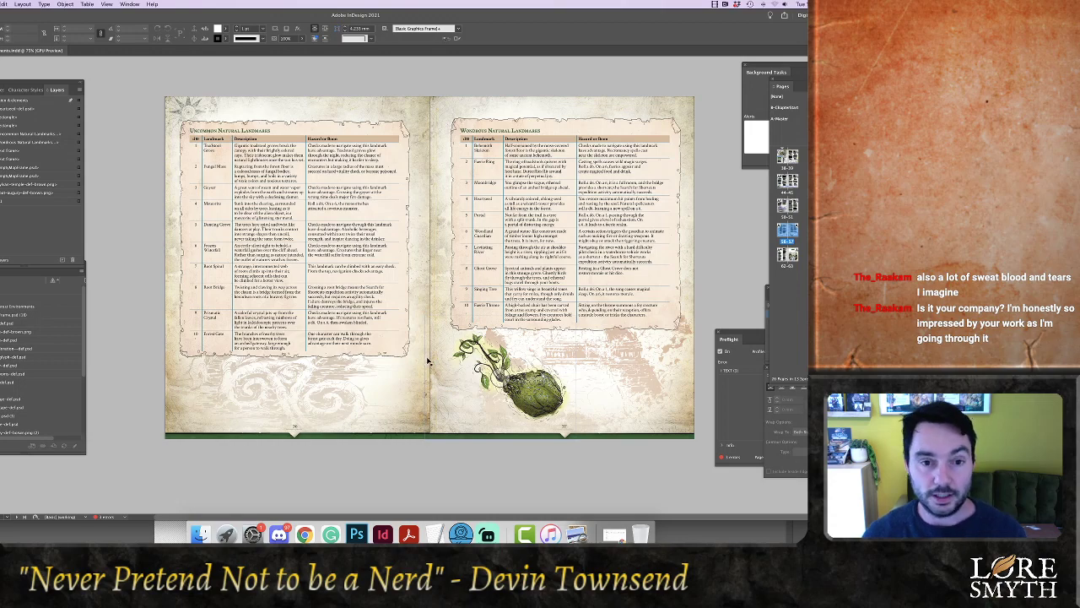
scroll(523, 361, up, 10)
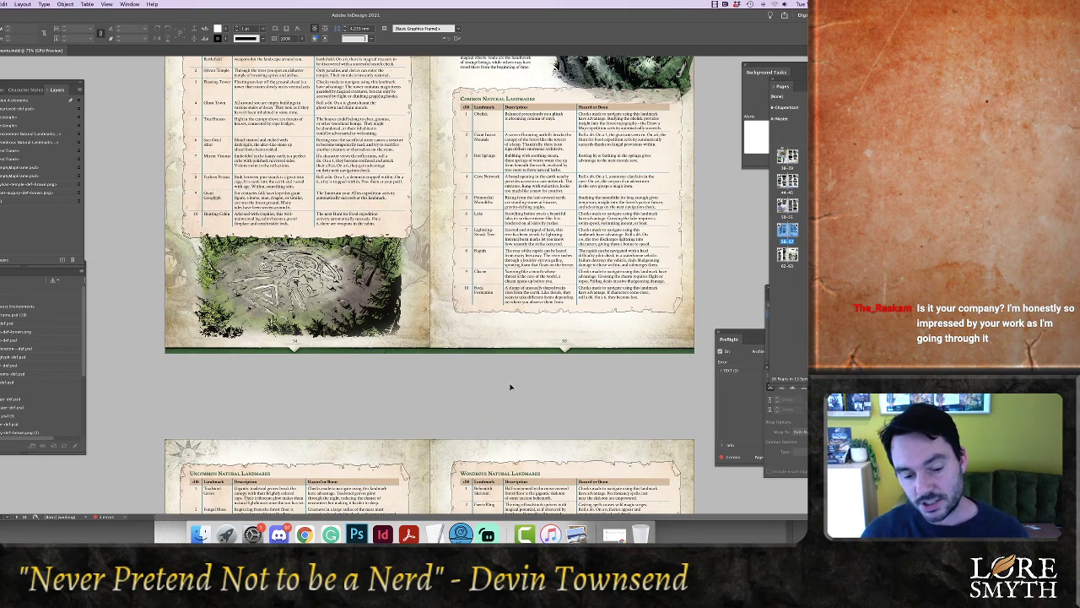
scroll(512, 384, up, 9)
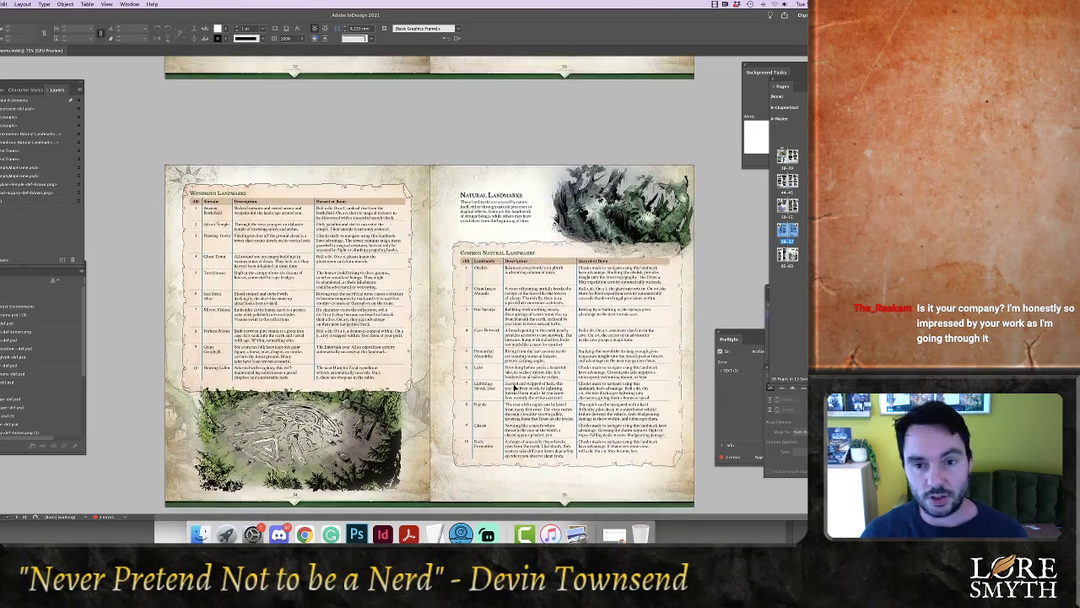
scroll(514, 386, up, 3)
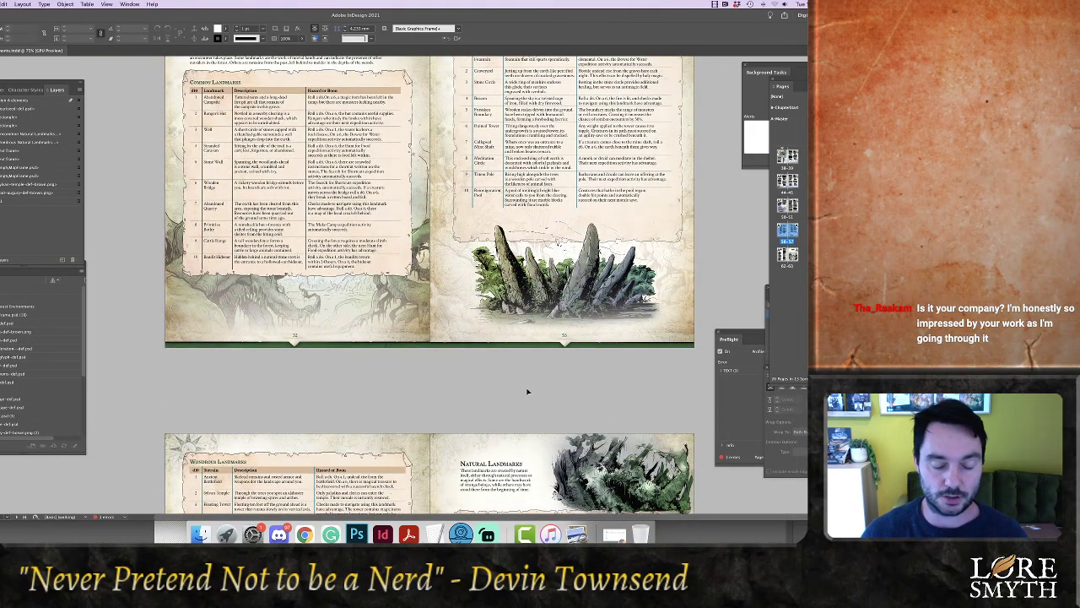
scroll(528, 391, up, 3)
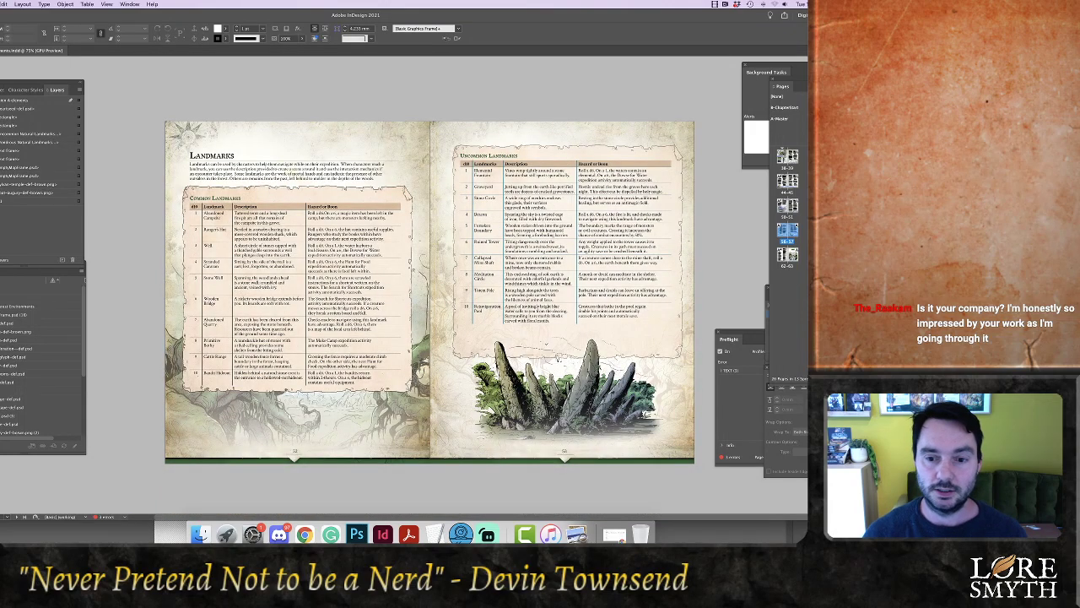
click(603, 384)
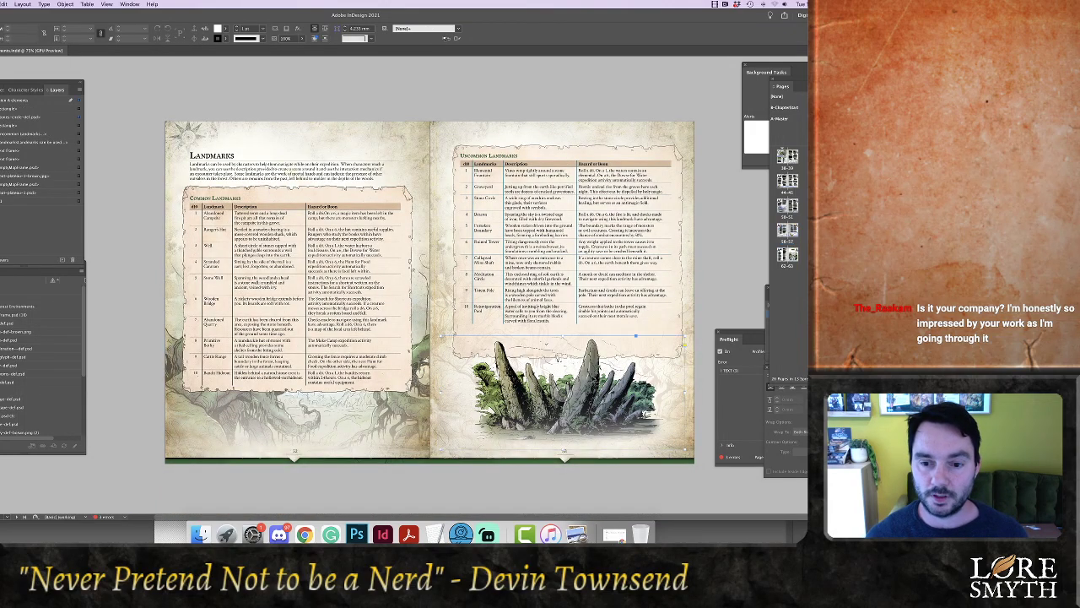
right_click(30, 425)
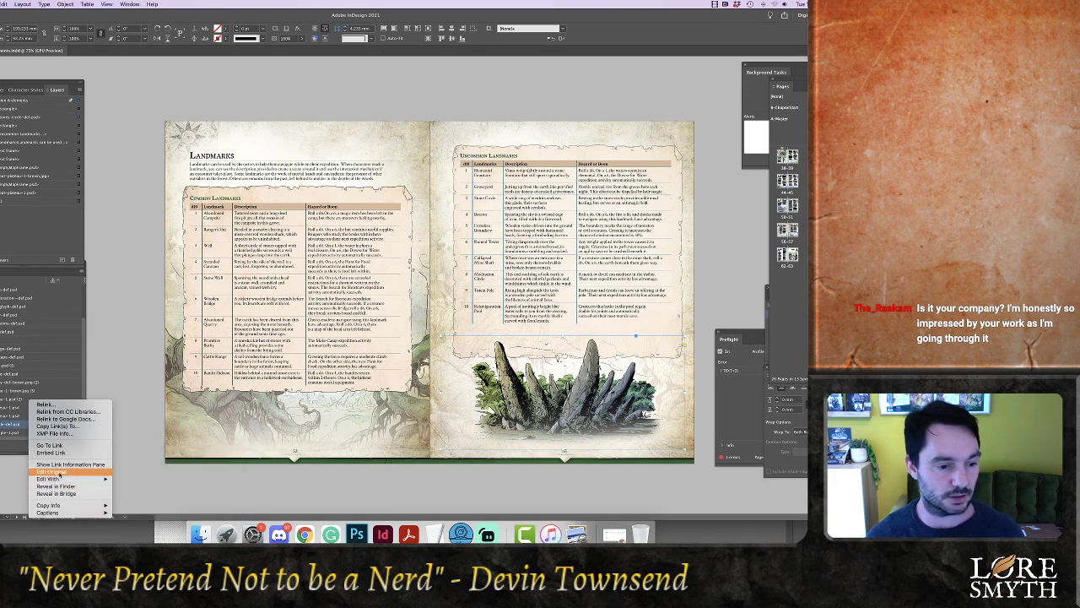
click(57, 472)
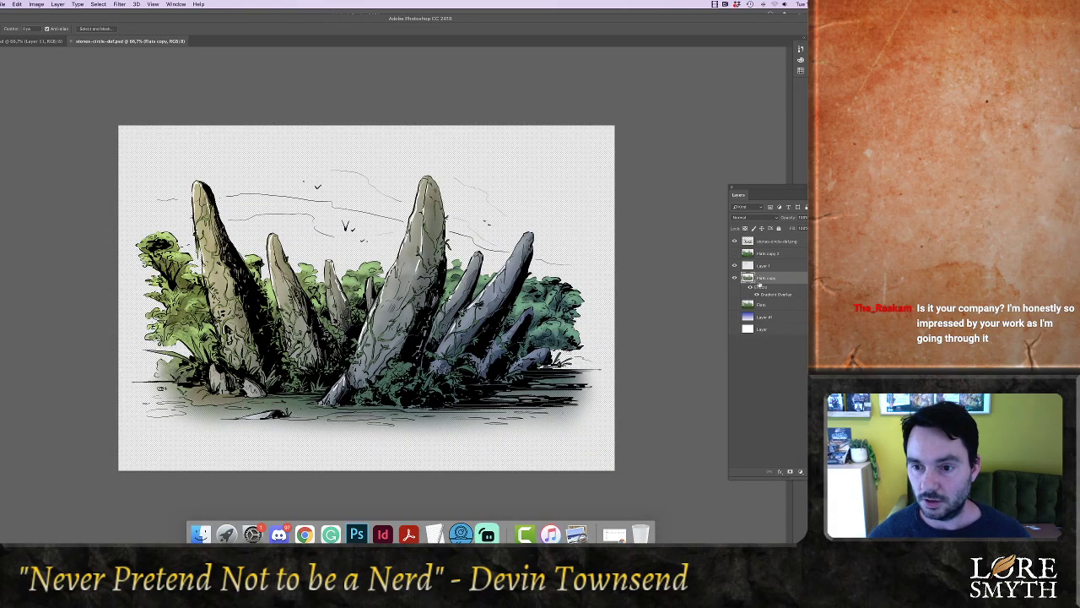
Lighten the standing stones on the Flats copy layer with strokes of the Dodge tool
key(o)
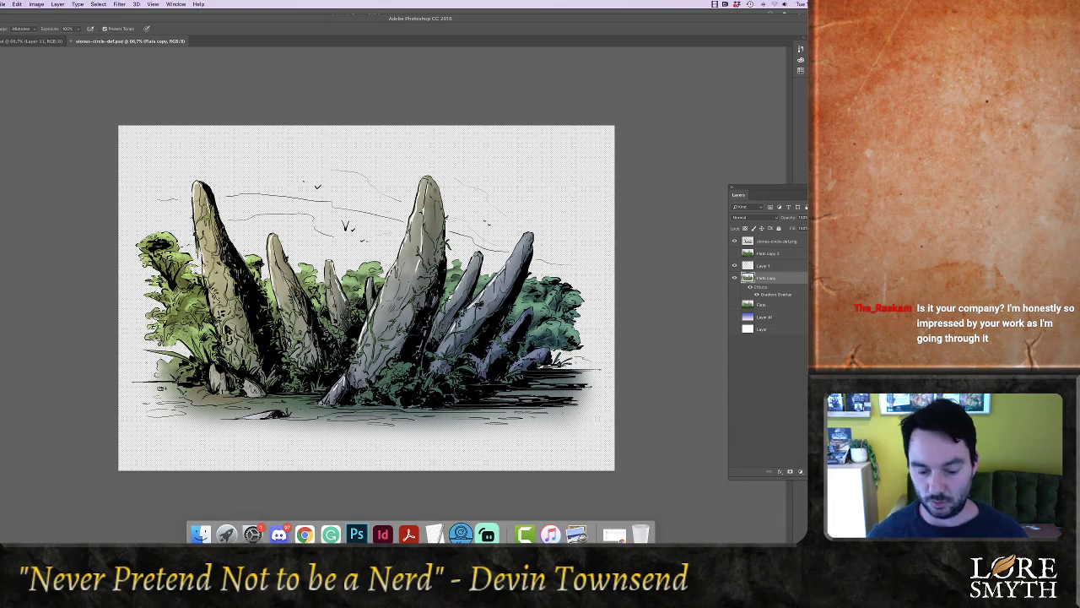
drag(421, 240, 386, 314)
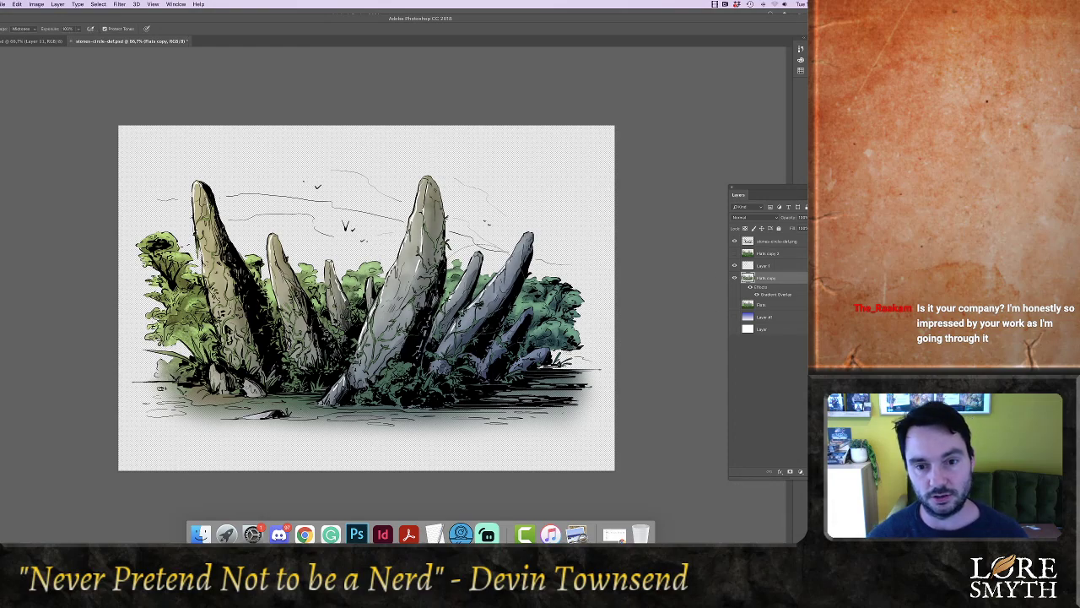
drag(514, 265, 478, 312)
mouse_move(478, 263)
mouse_down()
mouse_move(457, 308)
mouse_move(509, 342)
mouse_up()
drag(423, 252, 383, 347)
drag(397, 308, 389, 351)
drag(419, 220, 438, 238)
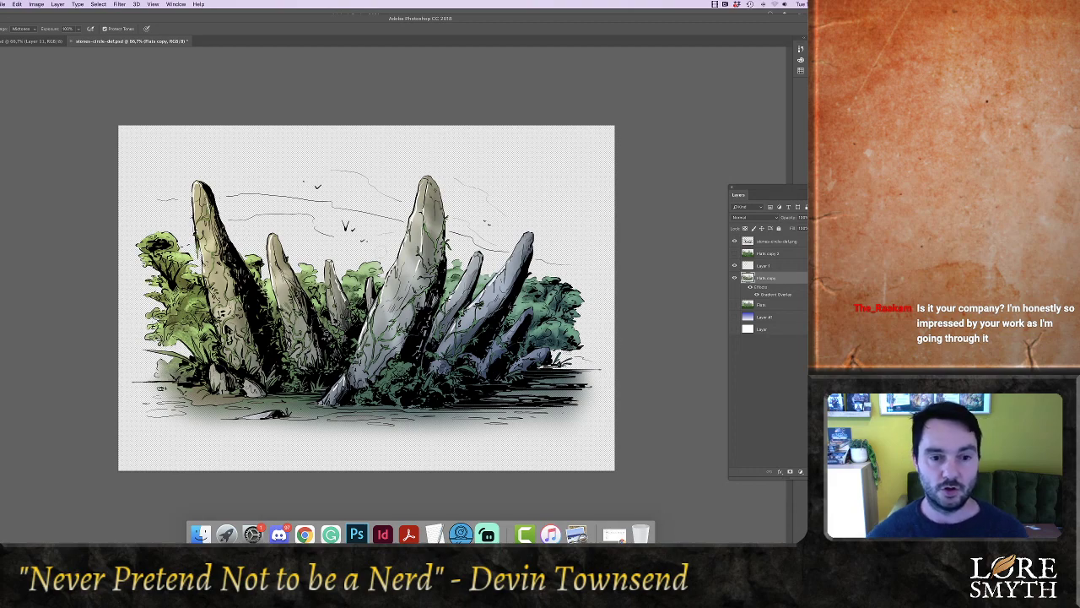
Save and close stones-circle-def.psd, close the remaining moon bridge illustration, and return to InDesign
key(super+s)
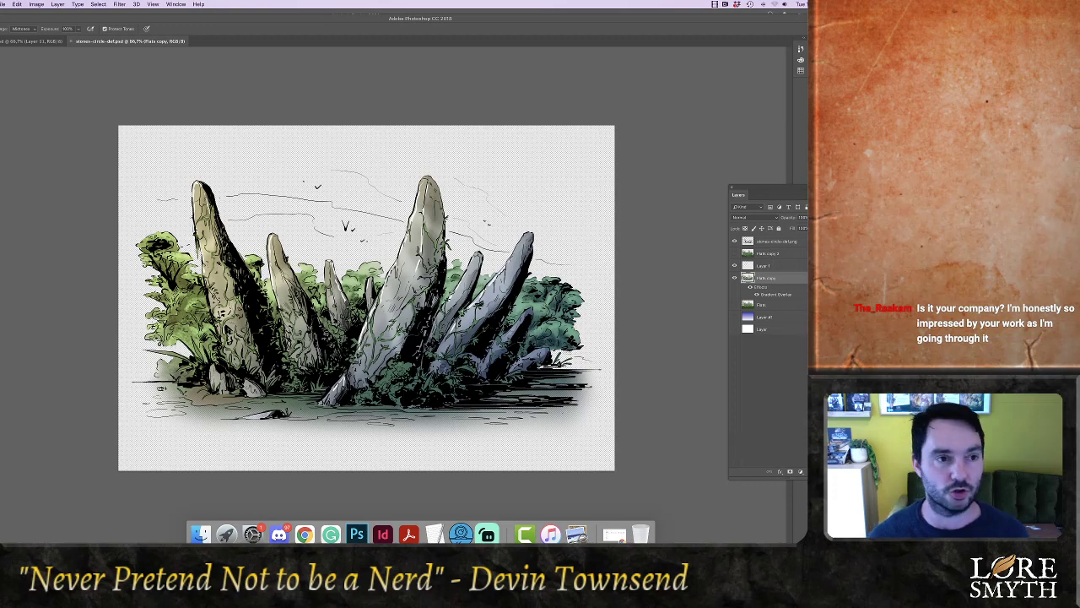
key(super+w)
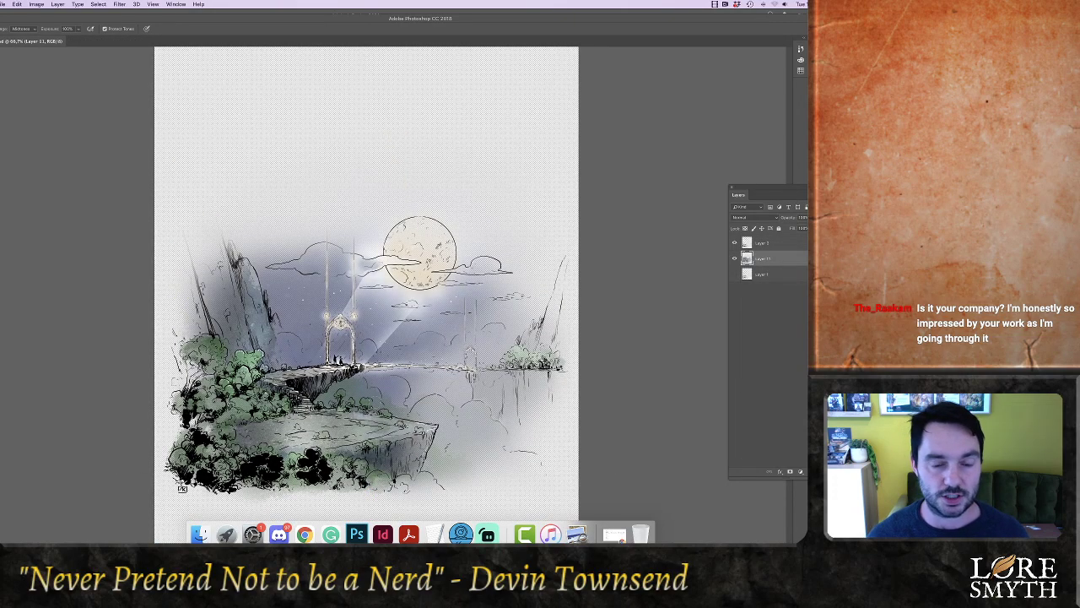
key(super+w)
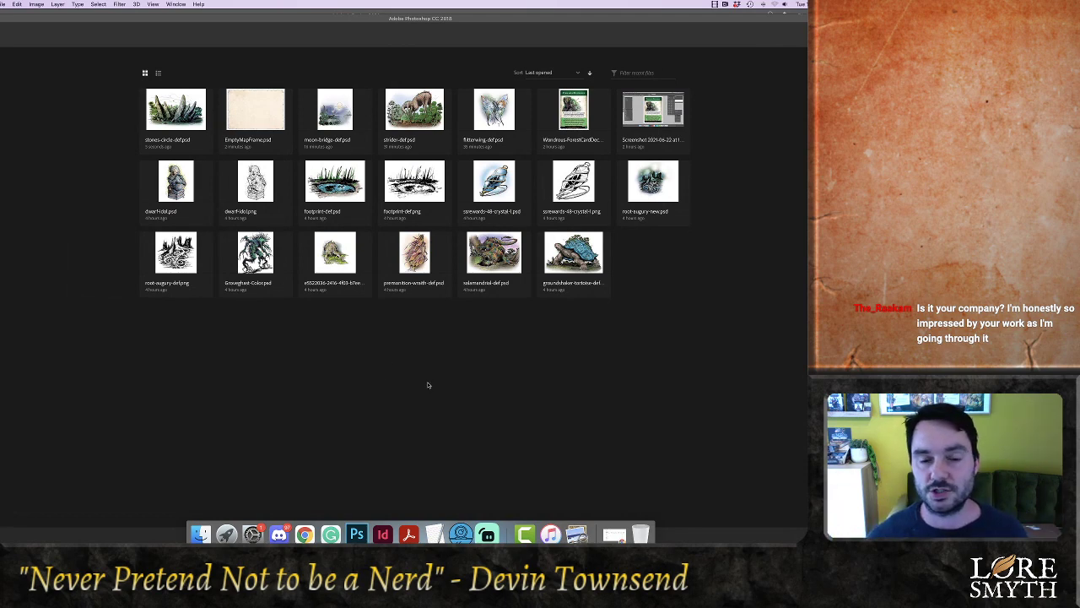
click(382, 534)
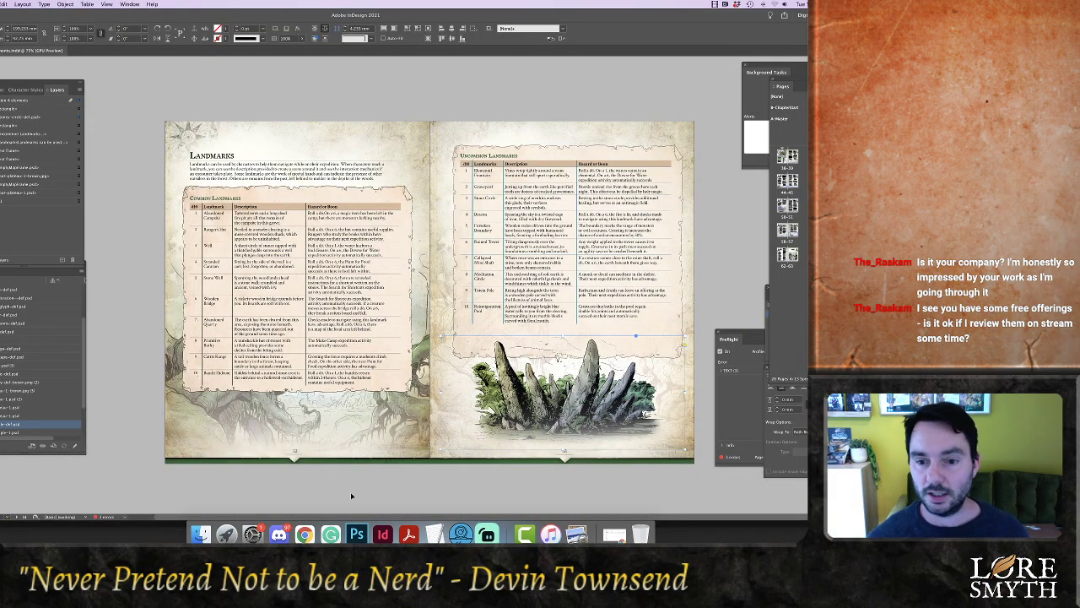
Examine the lightened standing stones beneath the Uncommon Landmarks table
click(709, 317)
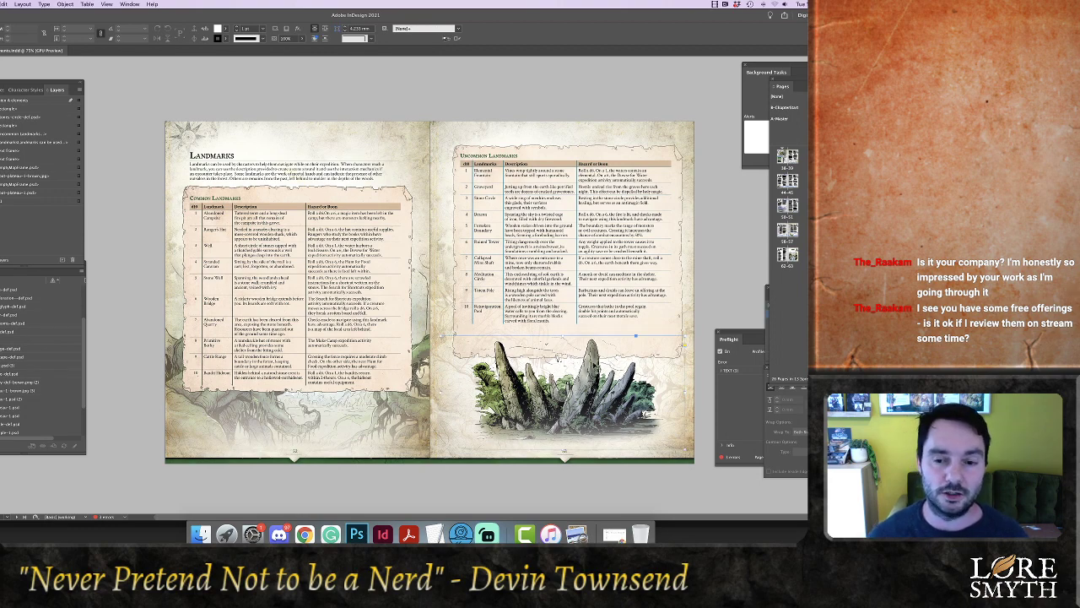
click(595, 371)
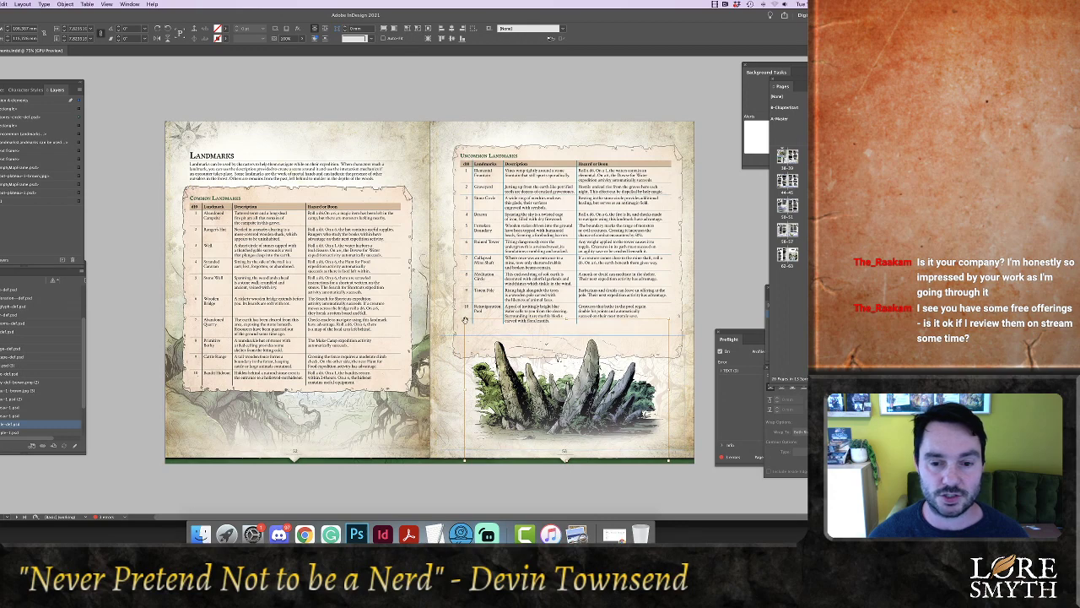
click(680, 311)
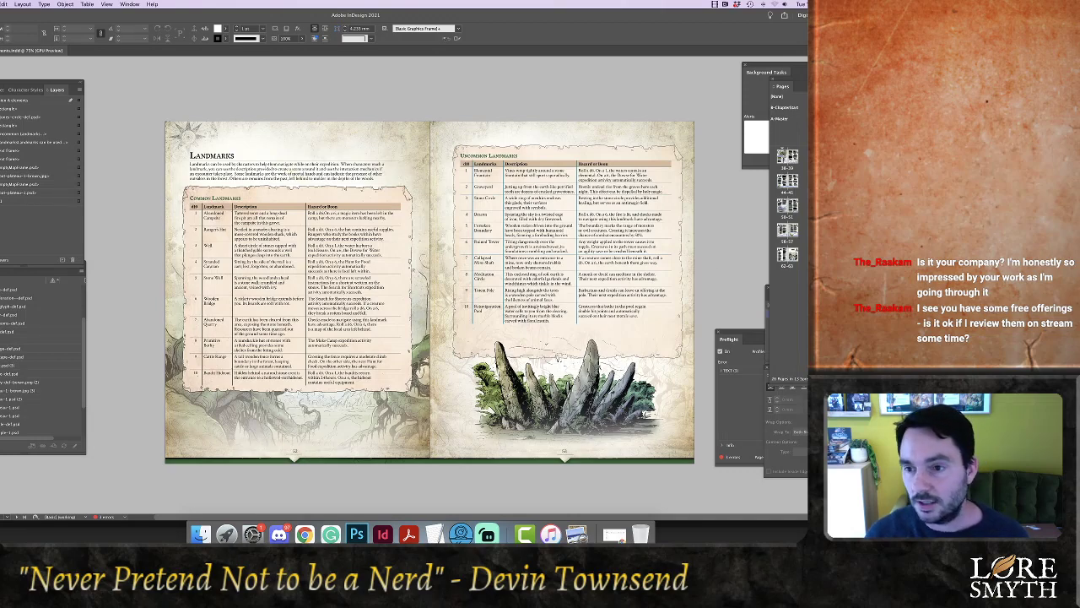
Go to the Wondrous and Natural Landmarks spread, select the geoglyph illustration and look for its file among the linked images
double_click(794, 218)
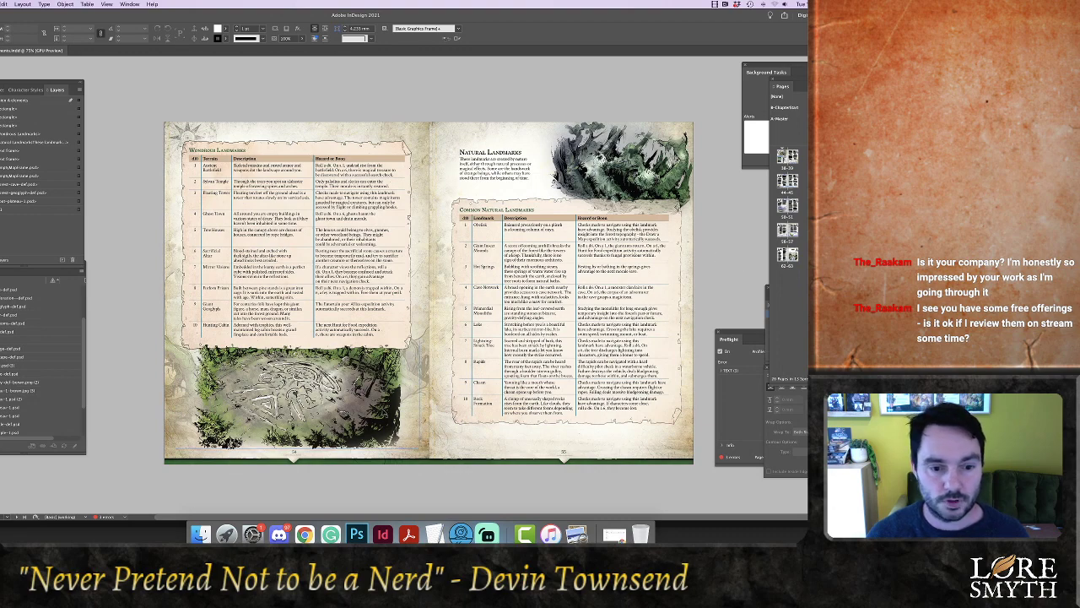
click(343, 410)
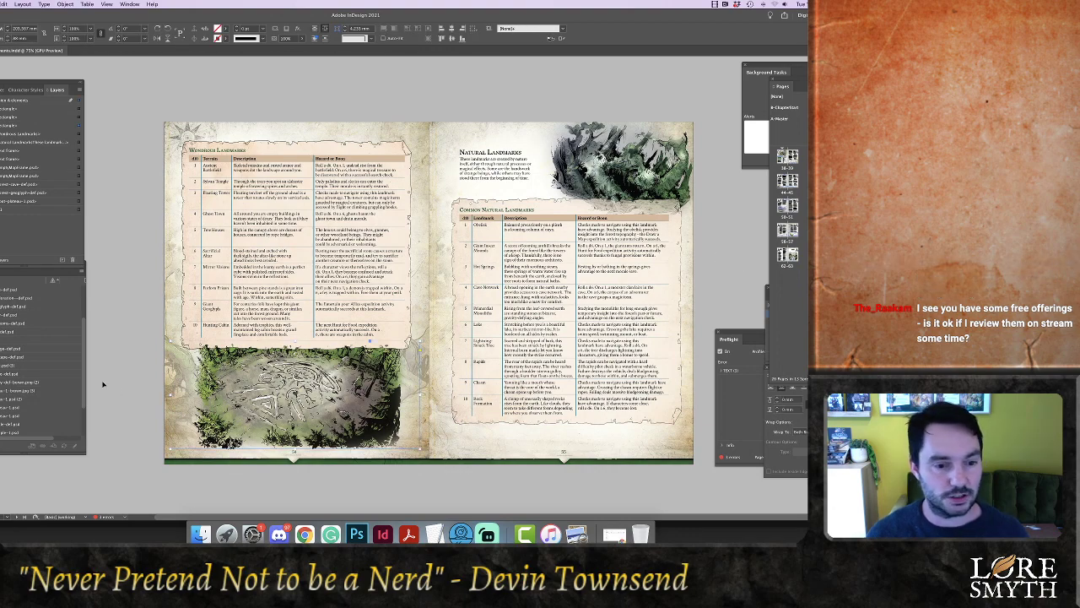
scroll(47, 352, down, 2)
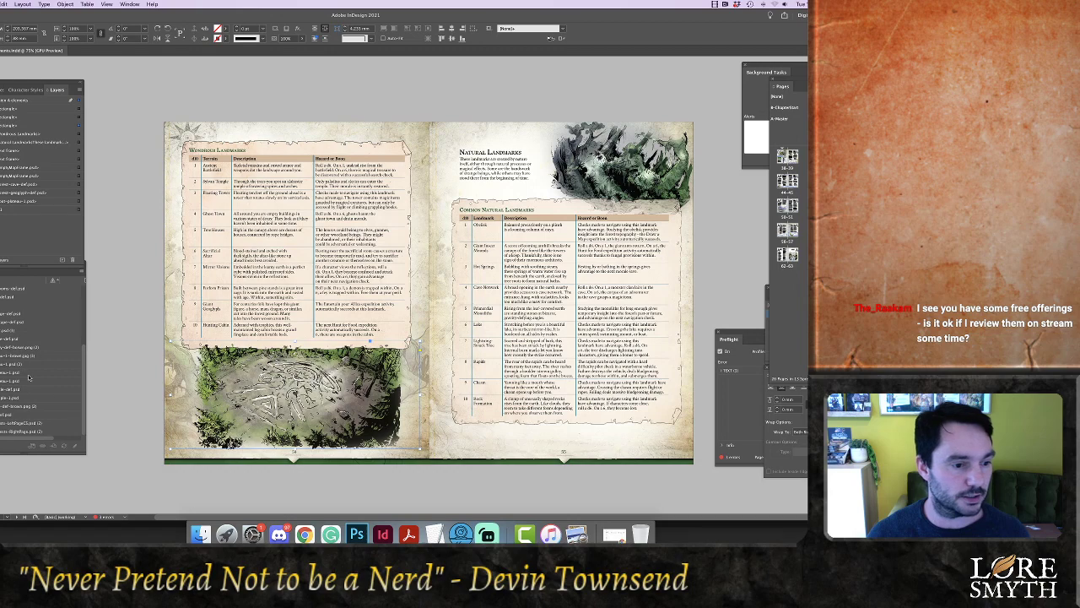
scroll(29, 377, down, 2)
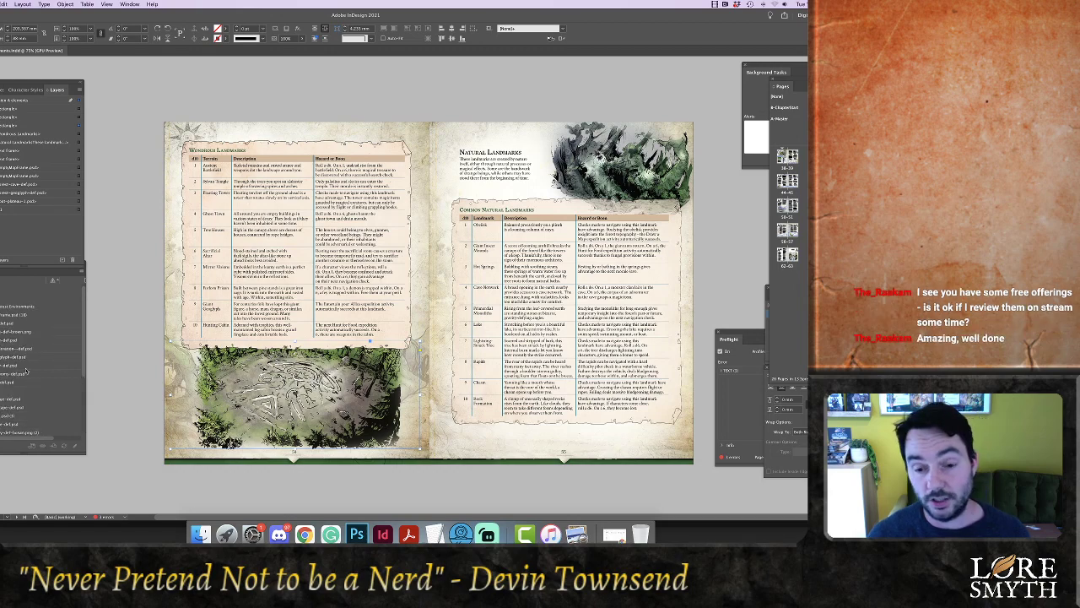
drag(83, 360, 87, 437)
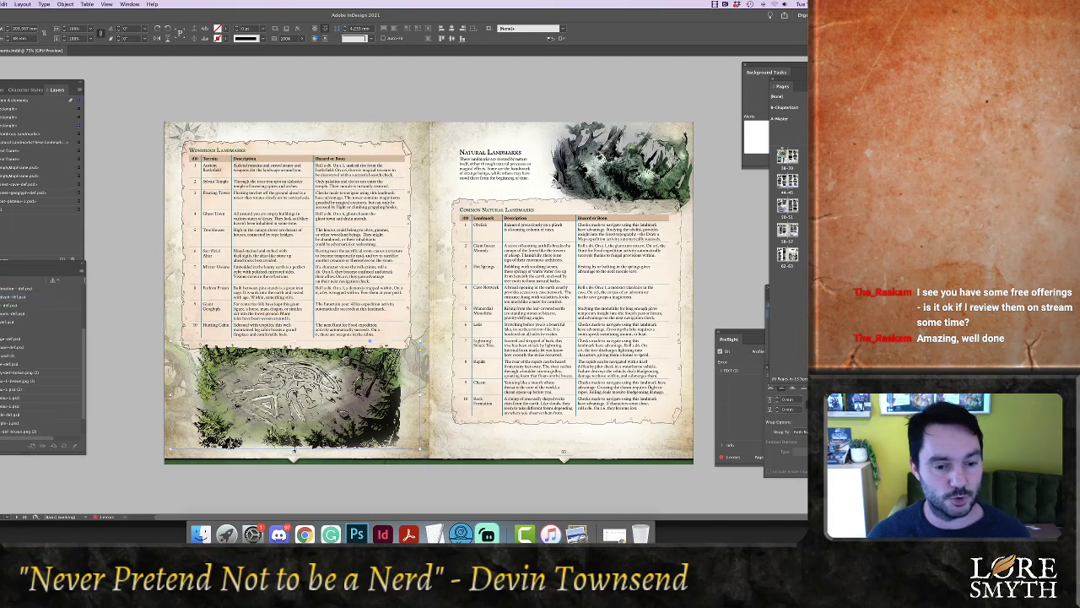
Extend the bottom edge of the geoglyph illustration's frame slightly down to the page's green border, and check its linked PSD file
drag(296, 449, 294, 457)
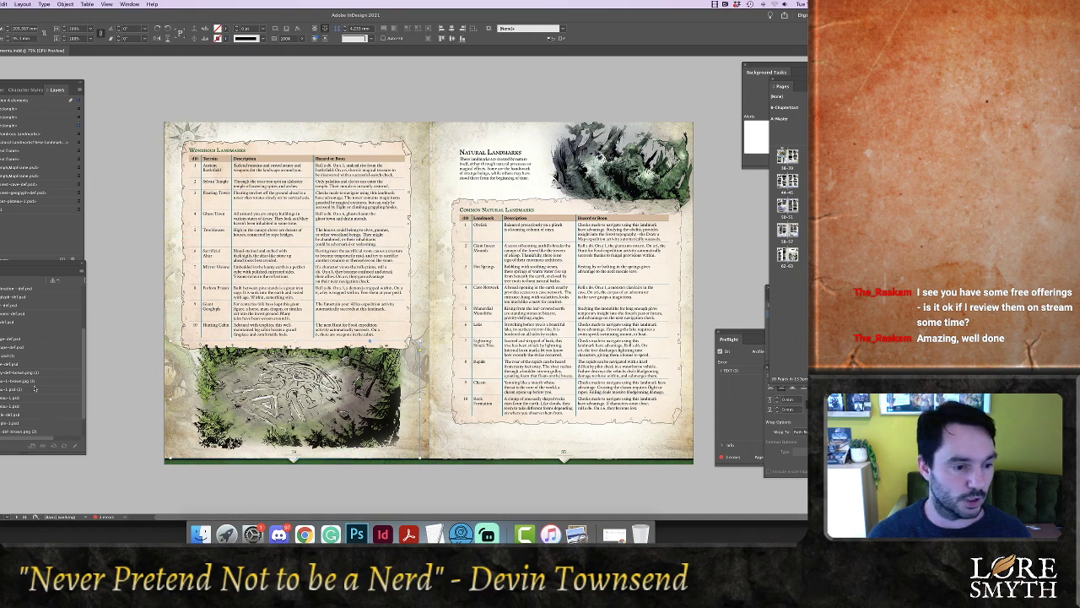
scroll(35, 395, down, 3)
scroll(35, 395, up, 5)
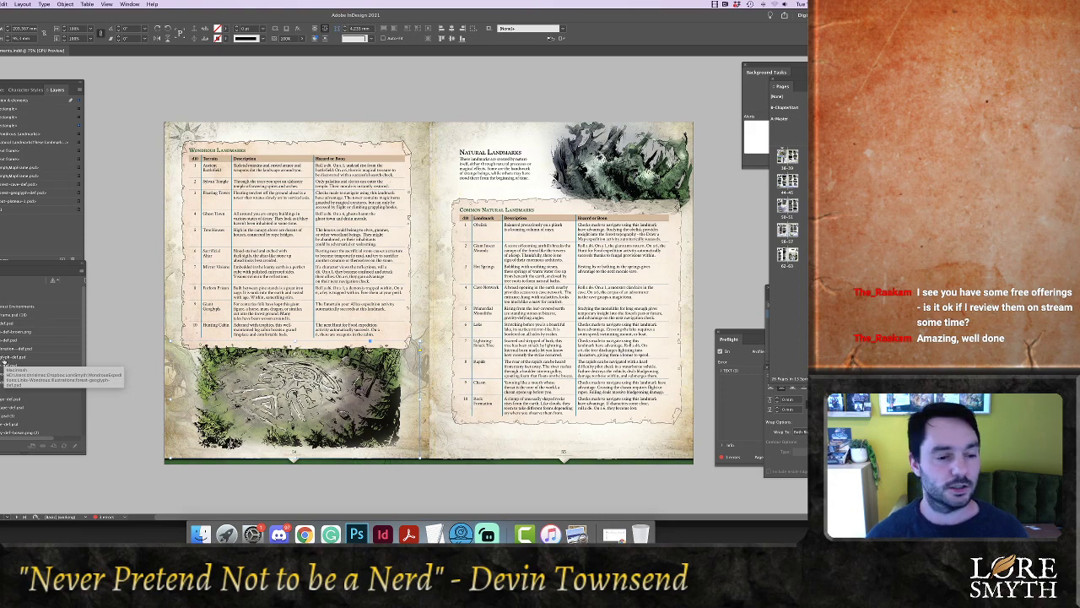
click(132, 389)
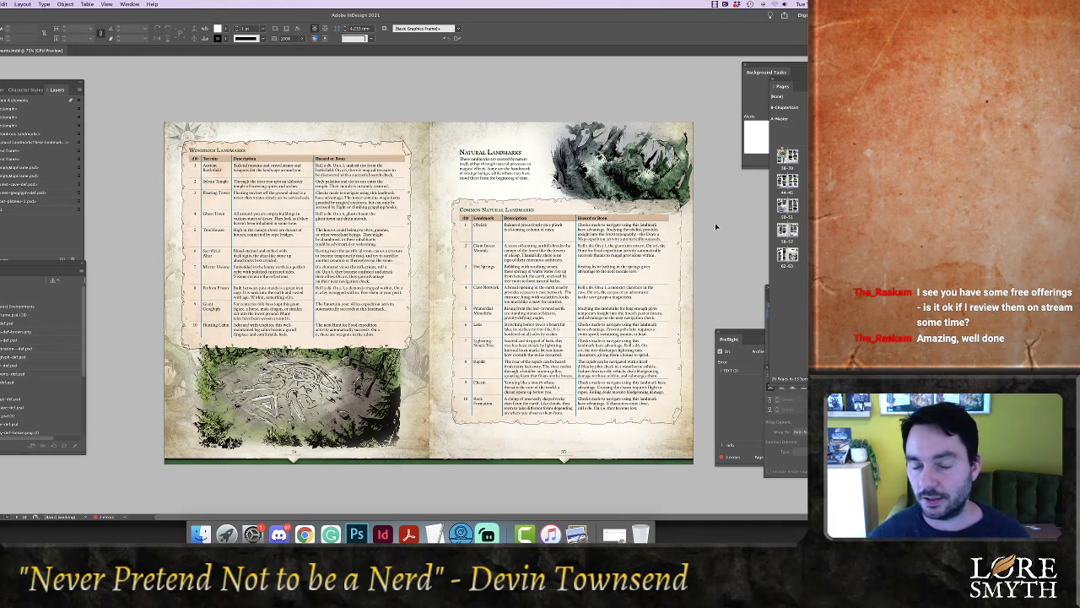
Look through the spreads from Natural Landmarks to the Atmosphere pages
scroll(716, 226, down, 5)
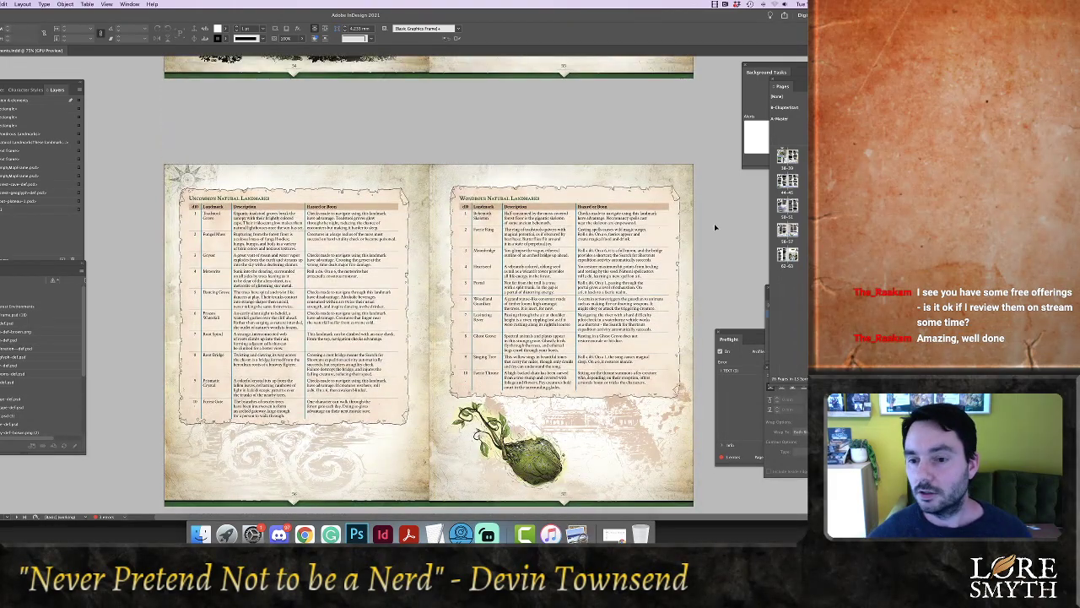
scroll(715, 226, down, 5)
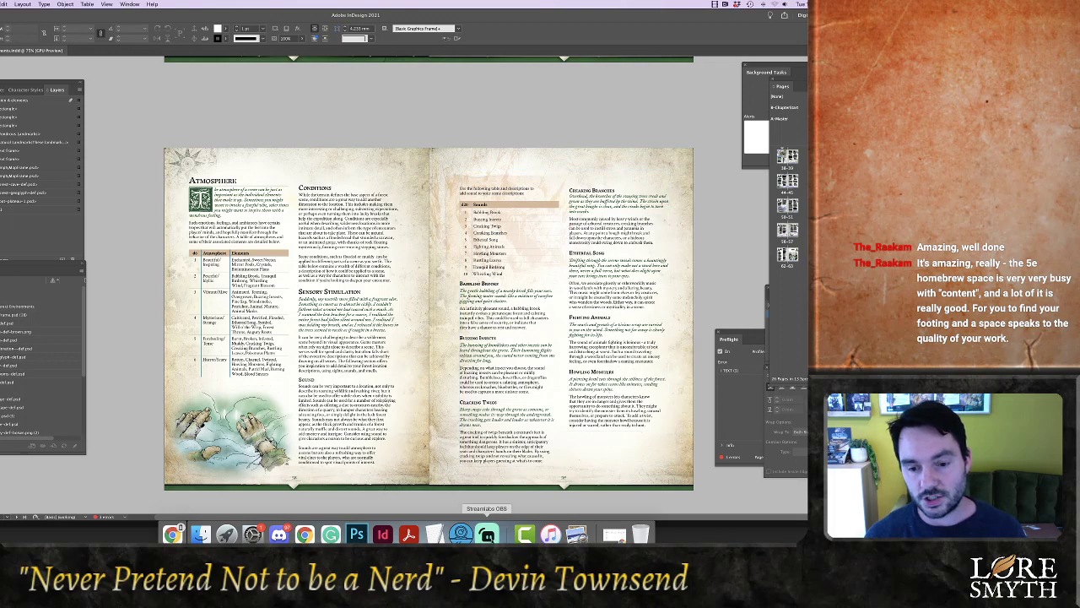
Get the address tinyurl.com/lorediscord in Chrome, post it as a link in the Streamlabs OBS stream chat, and return to the browser
click(487, 535)
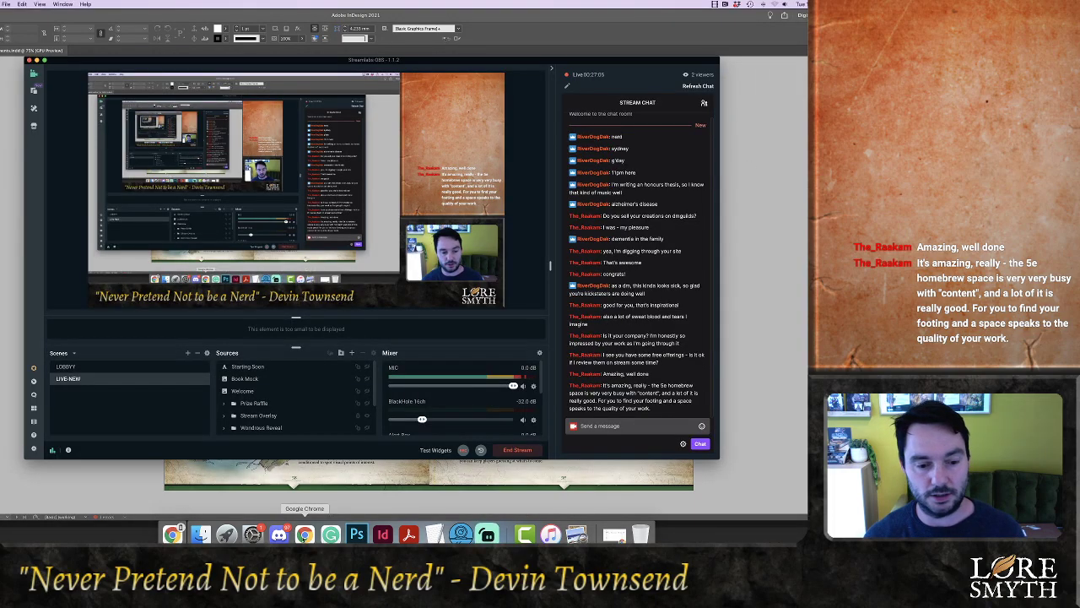
click(305, 535)
click(703, 19)
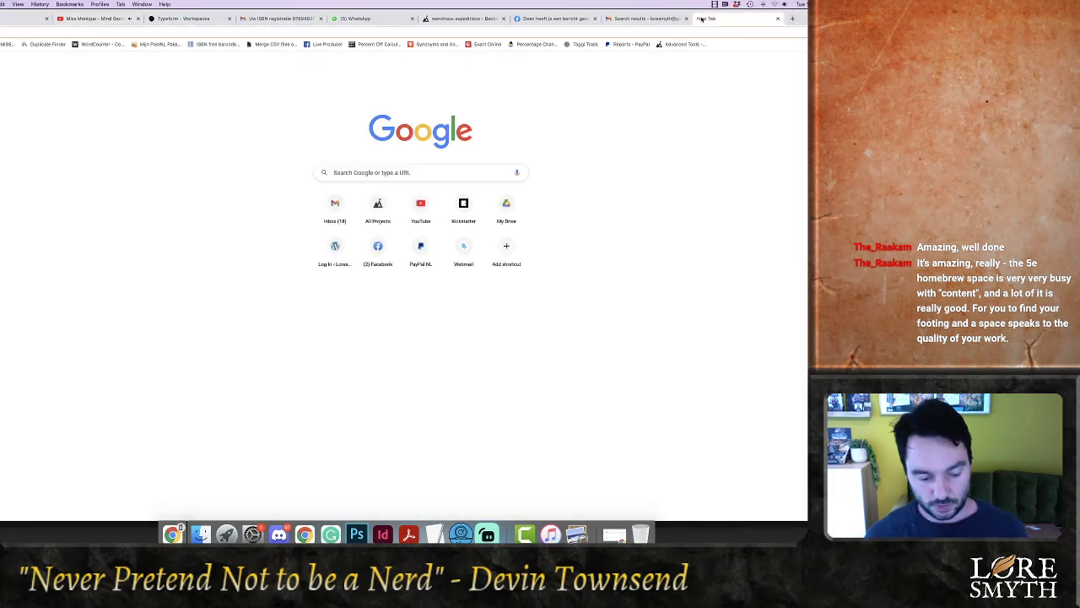
text(tiny)
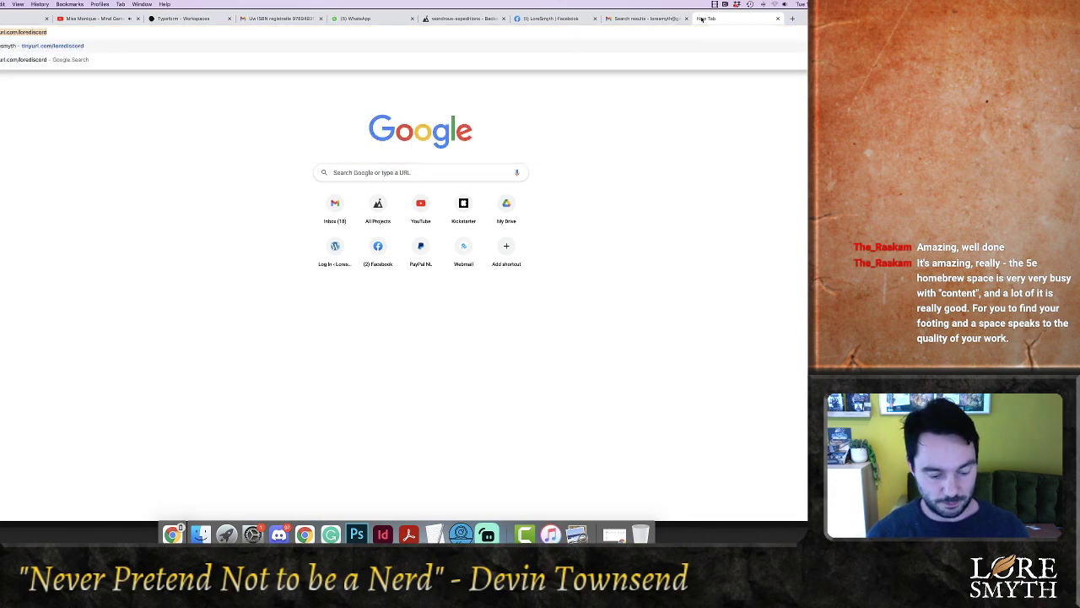
click(461, 534)
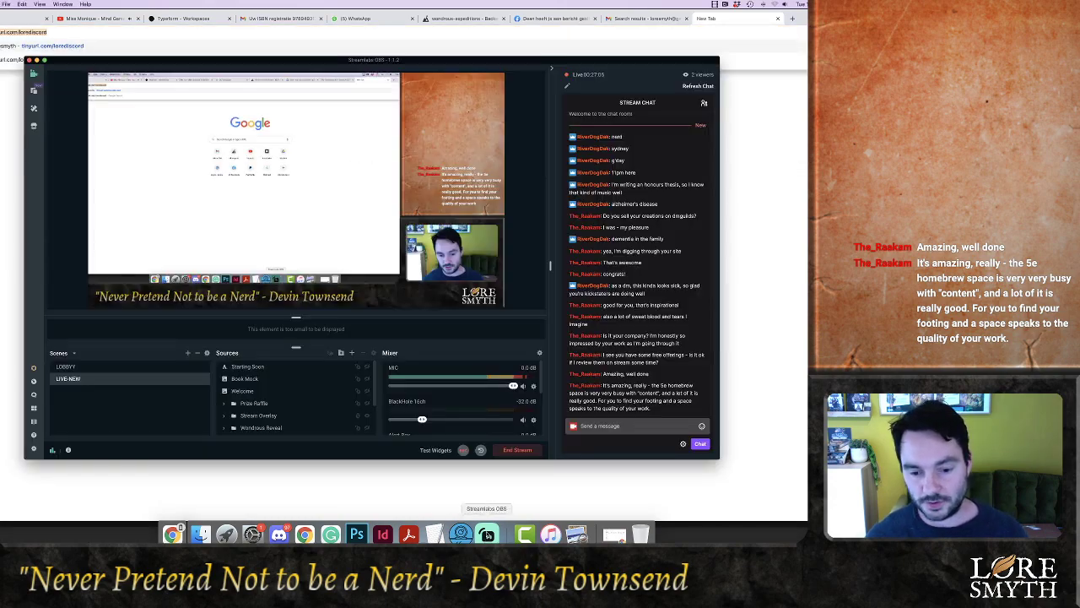
click(595, 426)
text(https://tinyurl.com/lorediscord)
key(Return)
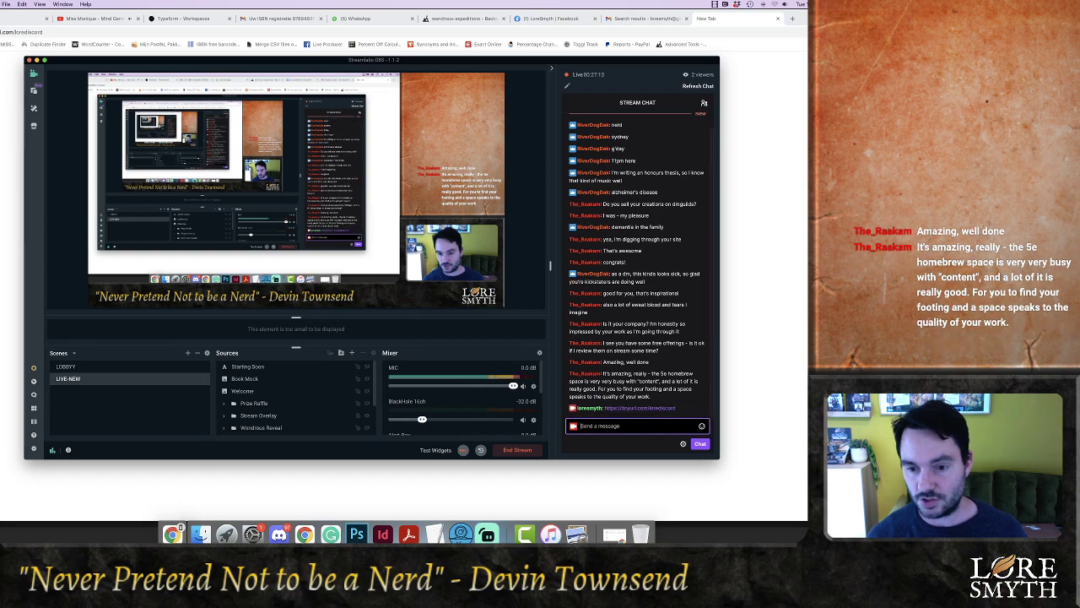
click(789, 256)
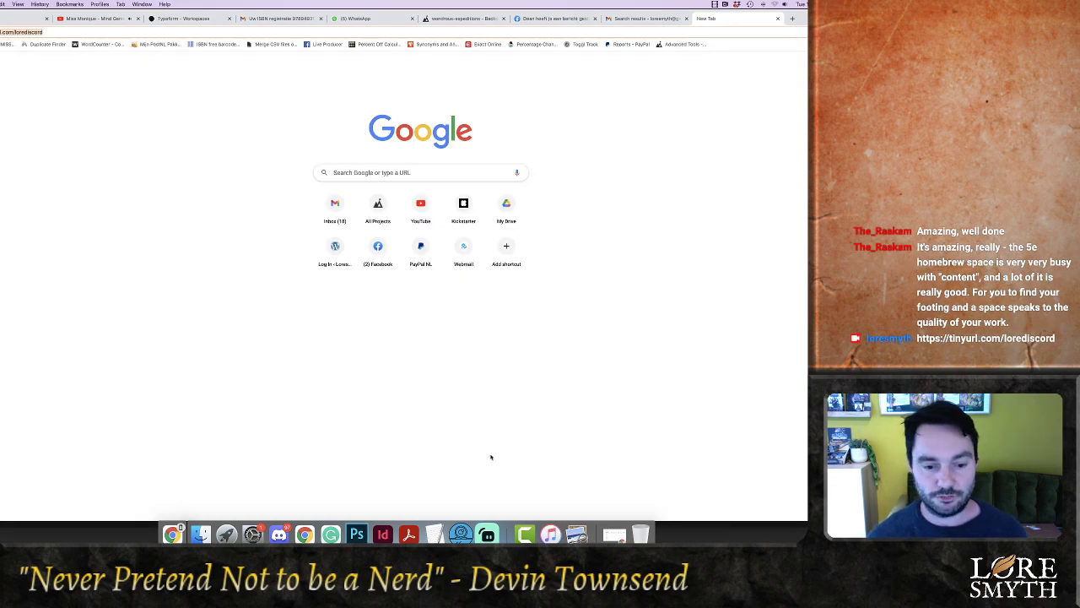
Switch back to InDesign and review the spreads from Atmosphere through Smells to Forest Discoveries
click(356, 534)
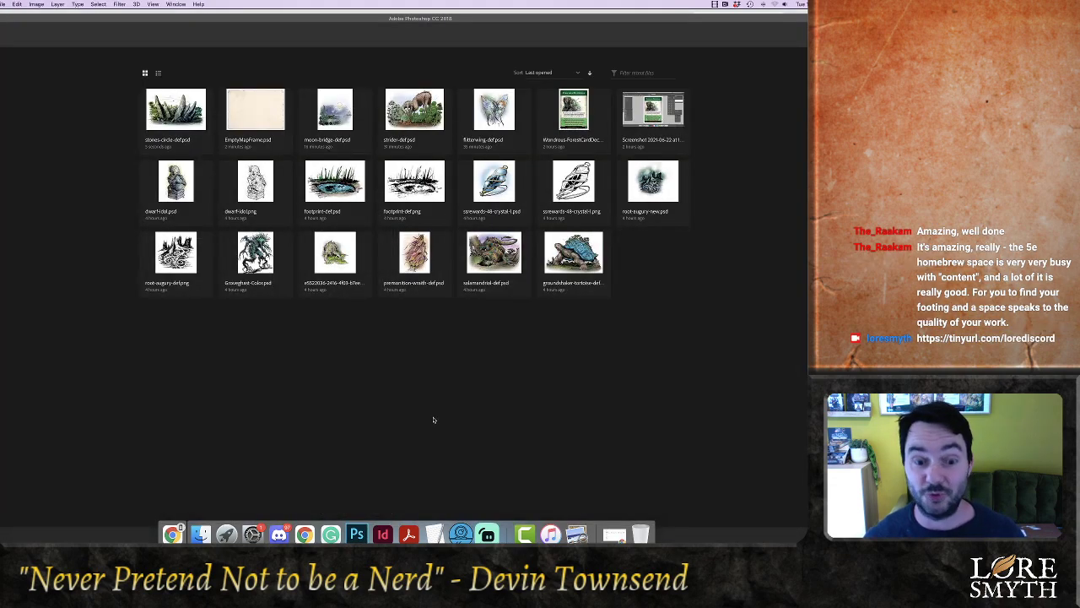
click(384, 532)
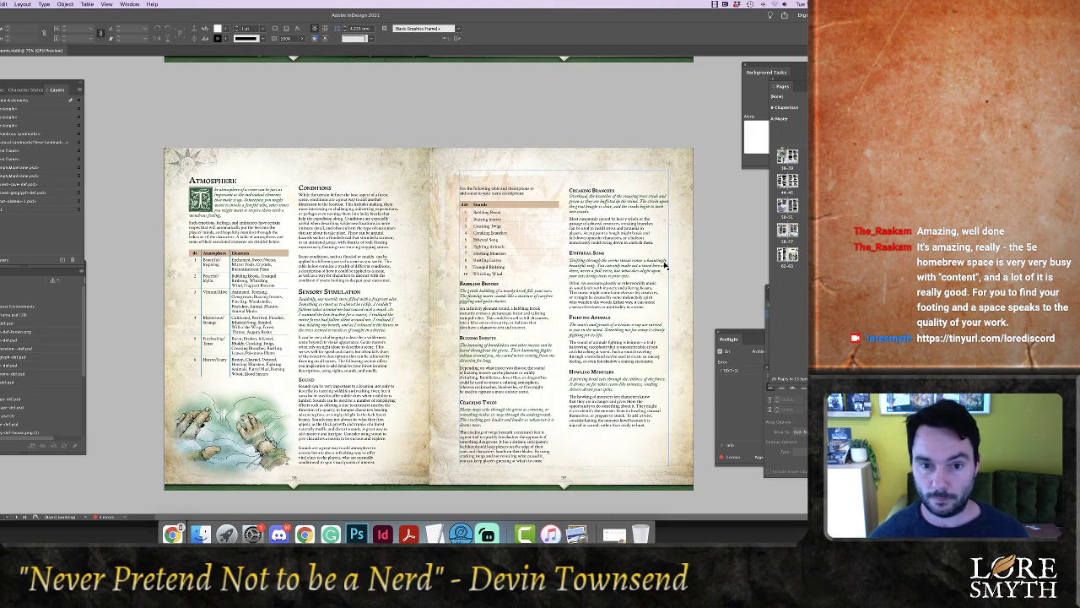
scroll(724, 257, down, 5)
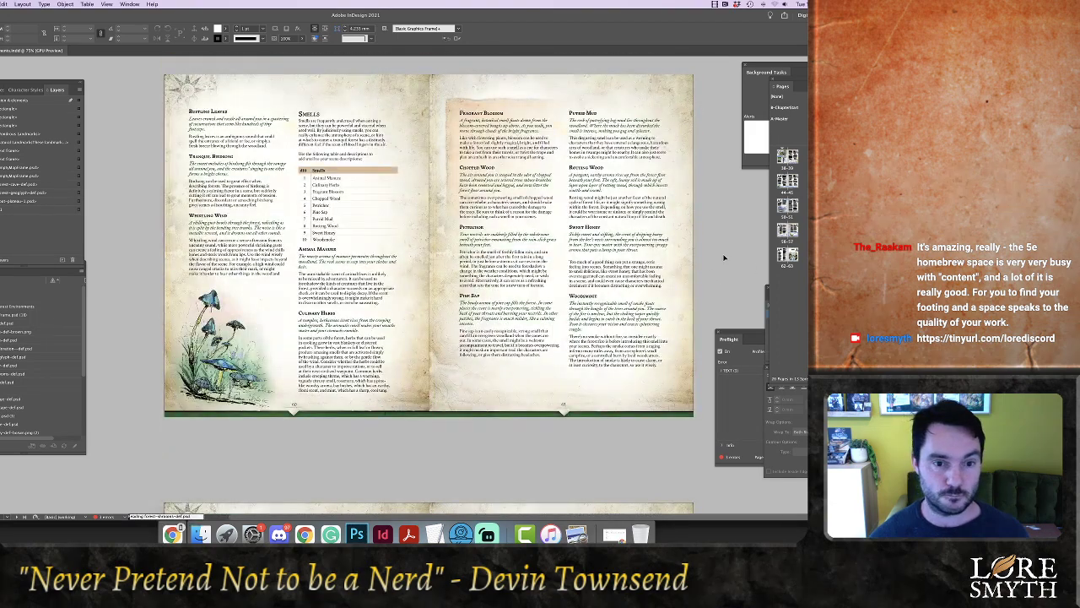
scroll(723, 258, down, 5)
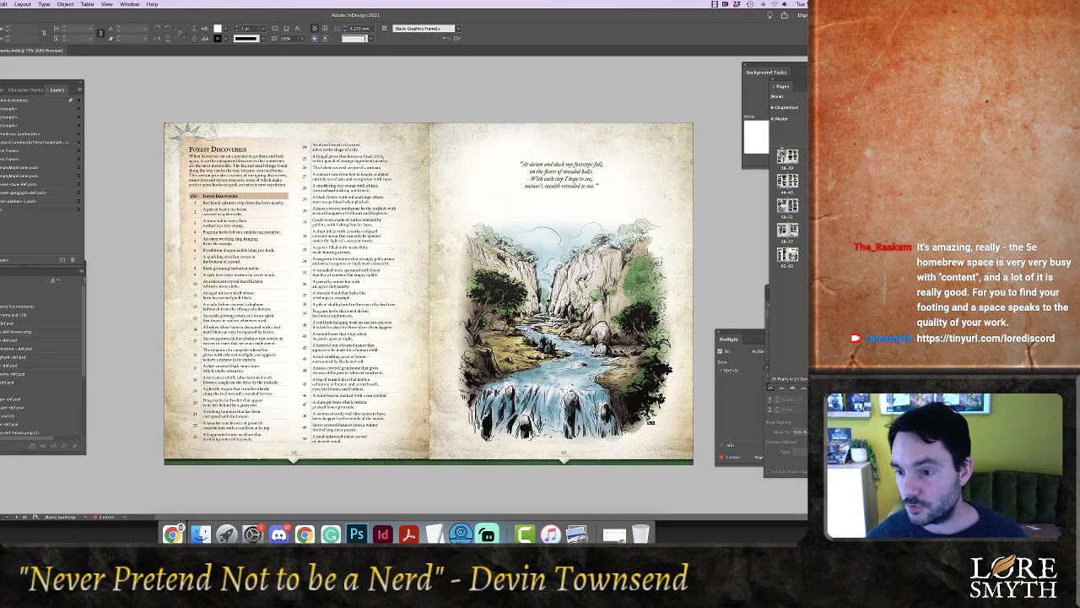
Close the forest environments document and open WEF-ForestExpeditionsChapter.indd from the book without updating its modified links
click(823, 412)
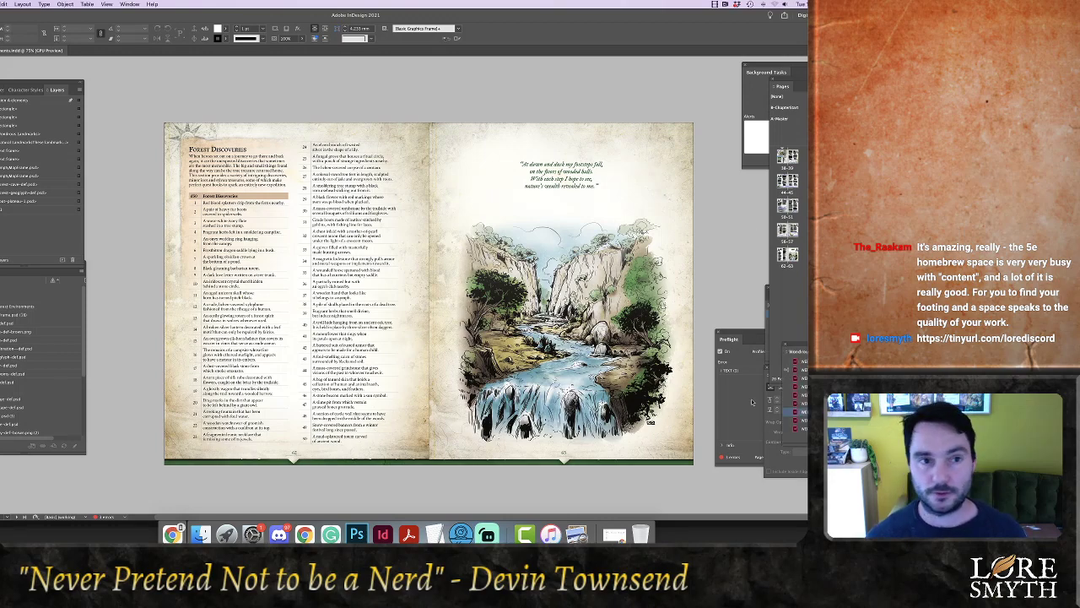
key(w)
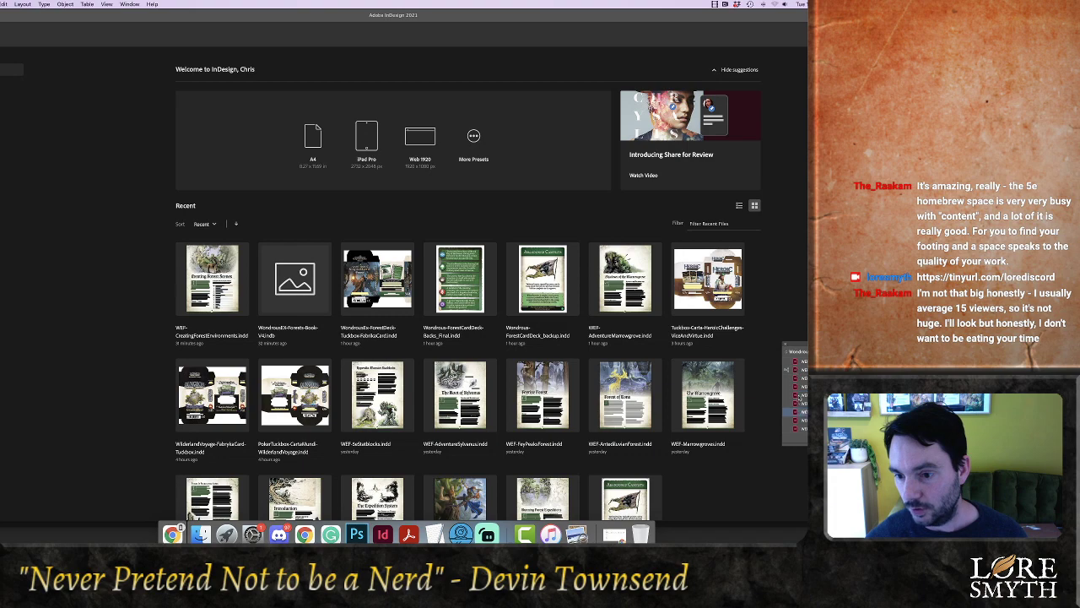
click(795, 396)
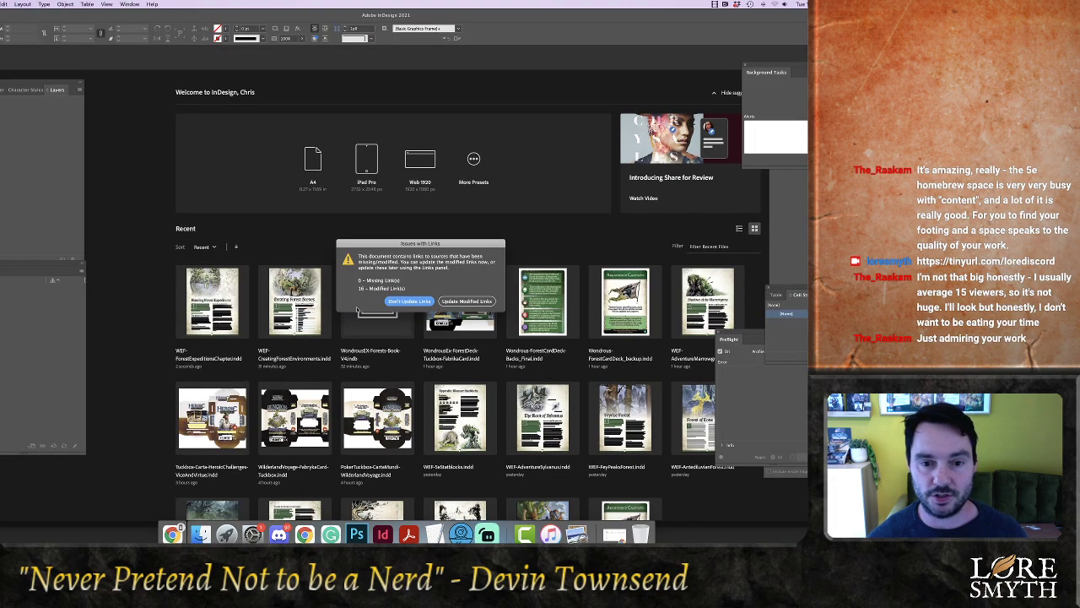
click(398, 303)
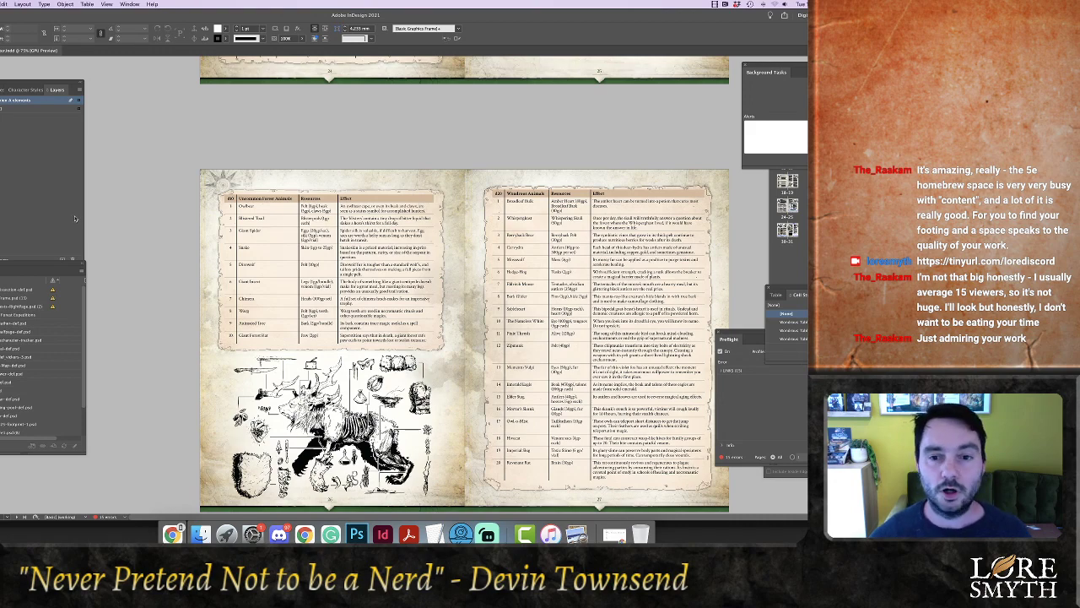
Update the three modified image links one by one, starting with the creature dissection illustration below the Uncommon Forest Animals table
scroll(150, 229, down, 1)
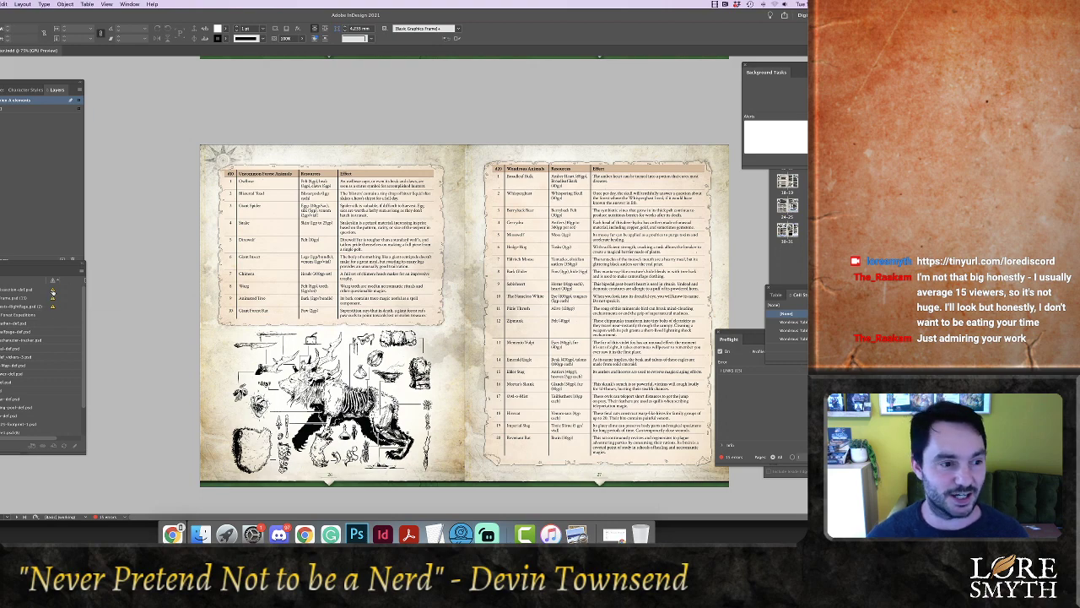
double_click(52, 291)
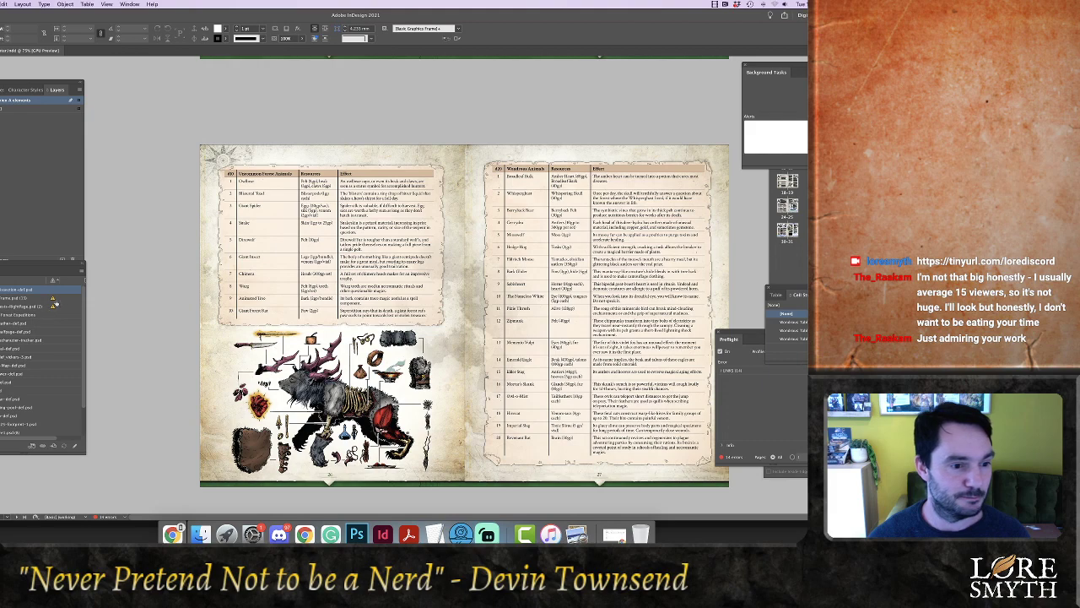
click(53, 300)
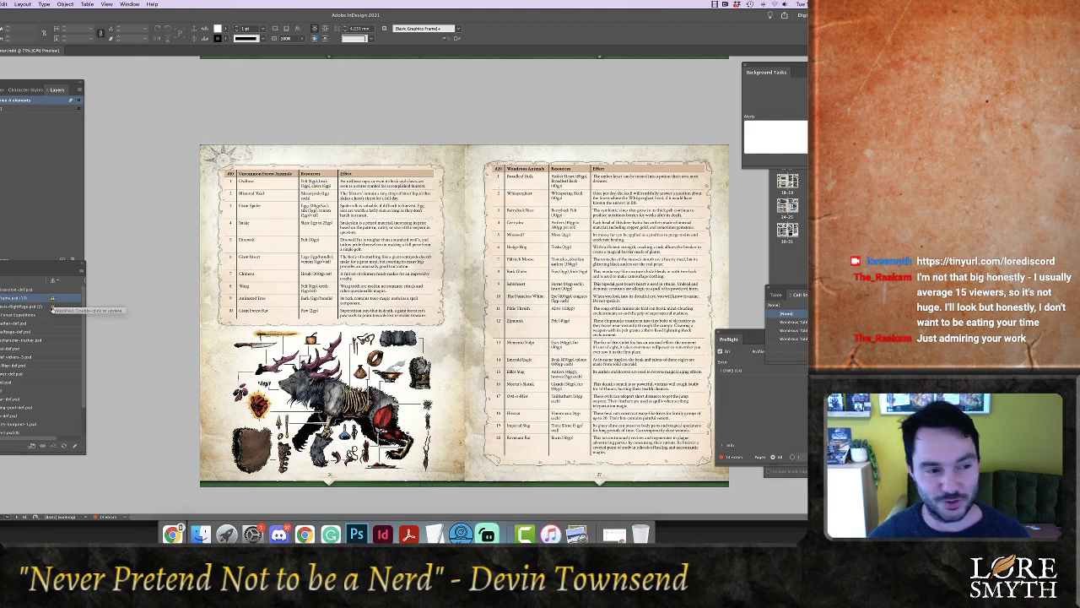
double_click(53, 308)
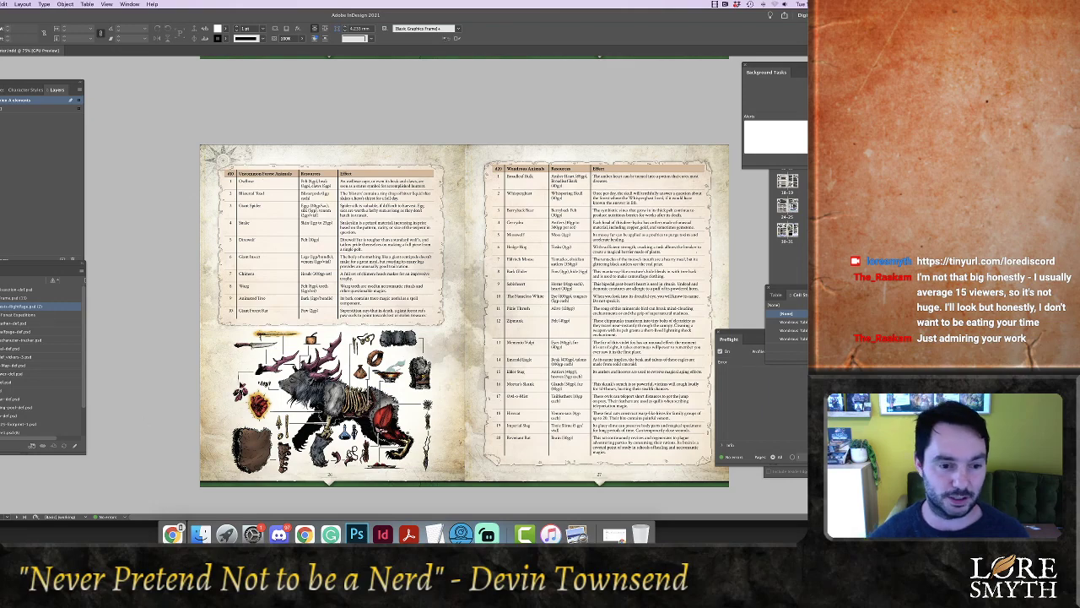
Open the linked dissection illustration in Photoshop and brighten the midtones of its Flats copy layer with Levels
click(224, 376)
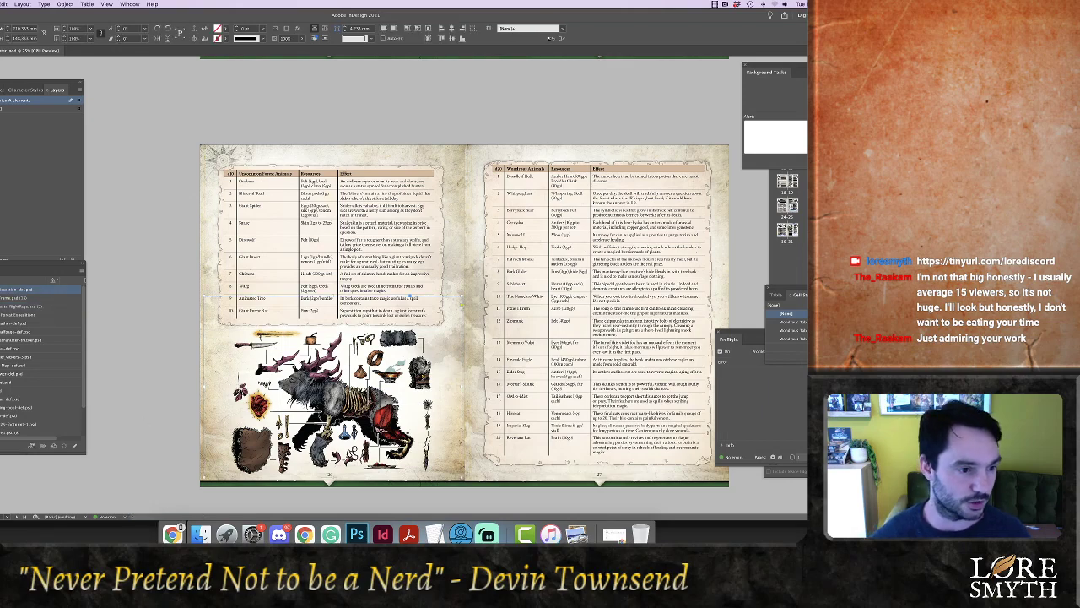
key(super+Tab)
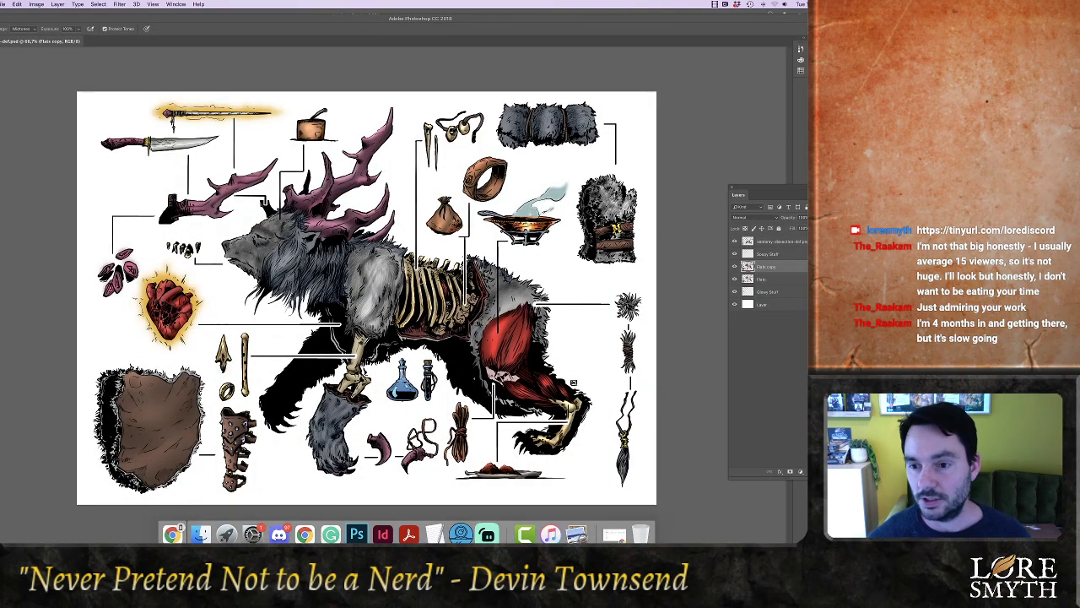
key(super+l)
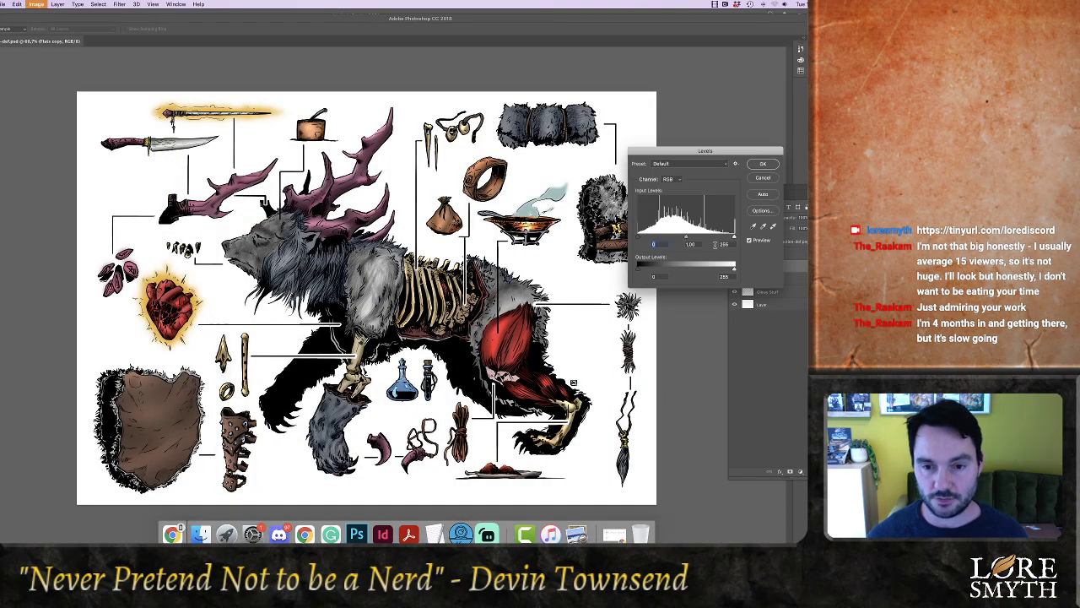
drag(687, 237, 672, 239)
click(761, 165)
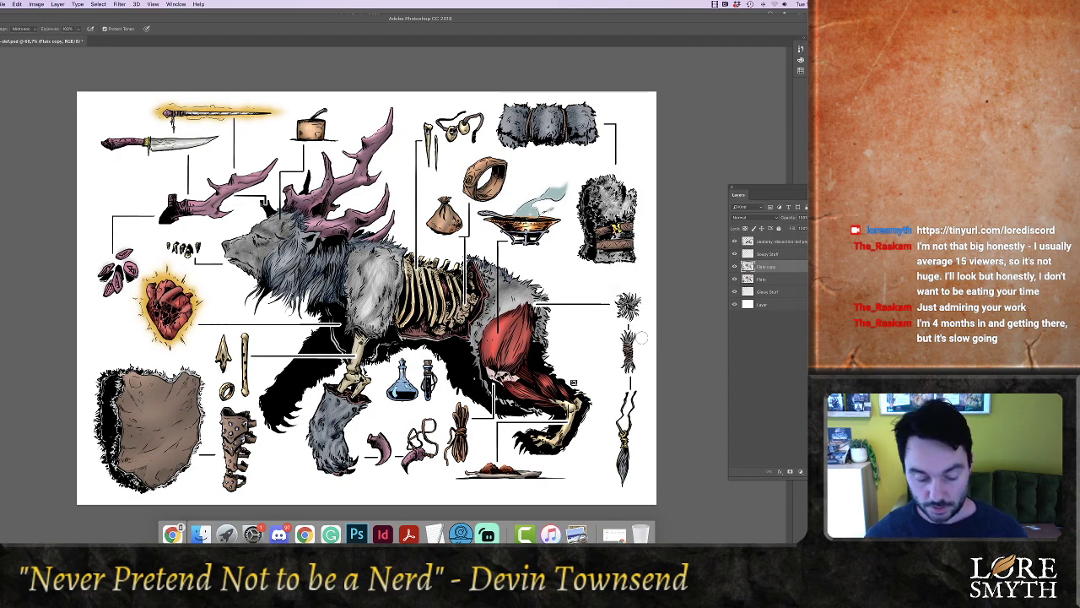
Colorize the Flats copy layer golden brown with Hue/Saturation and fade the effect until the original colours show through
key(l)
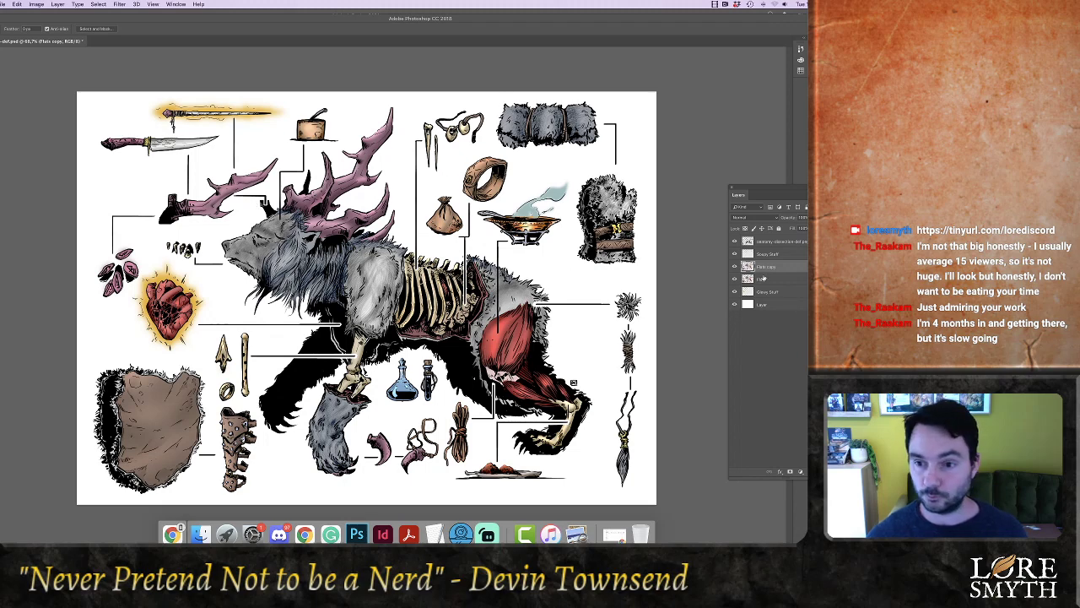
key(super+u)
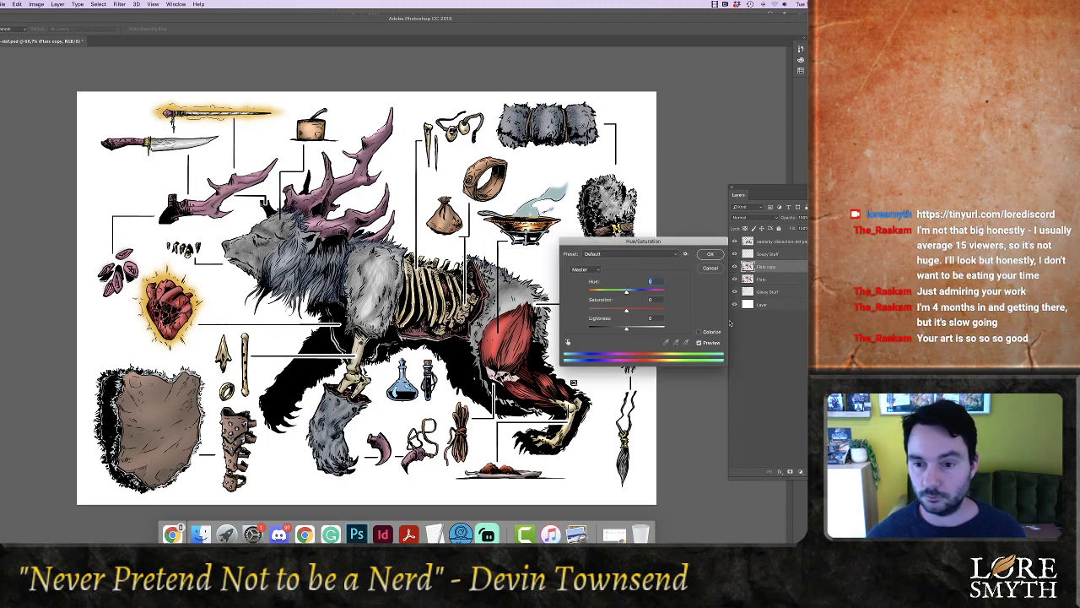
click(700, 332)
drag(590, 292, 617, 311)
click(699, 253)
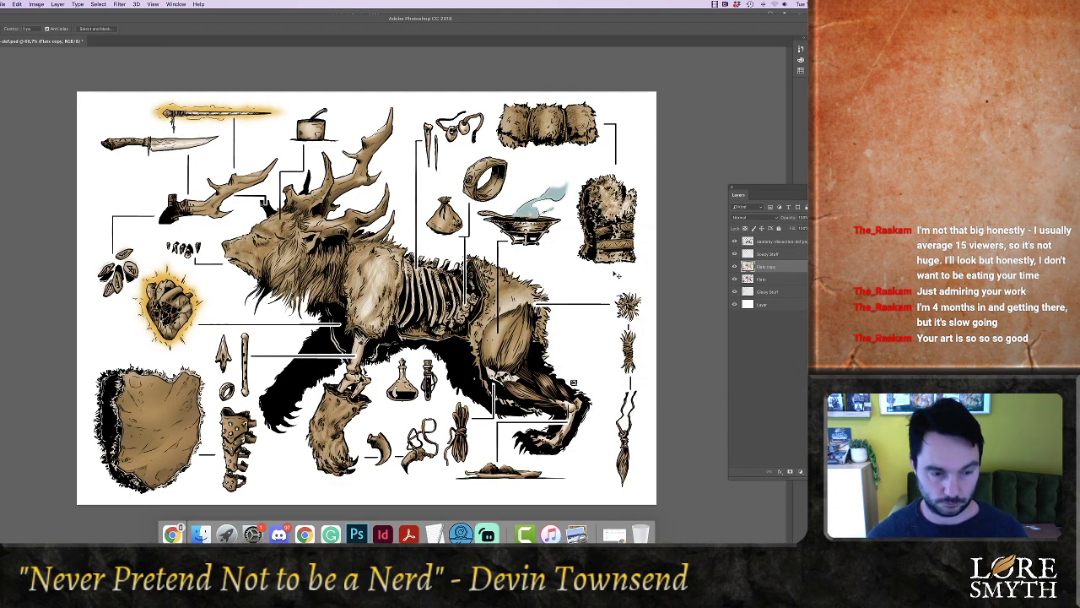
key(super+shift+f)
drag(590, 222, 561, 220)
click(619, 213)
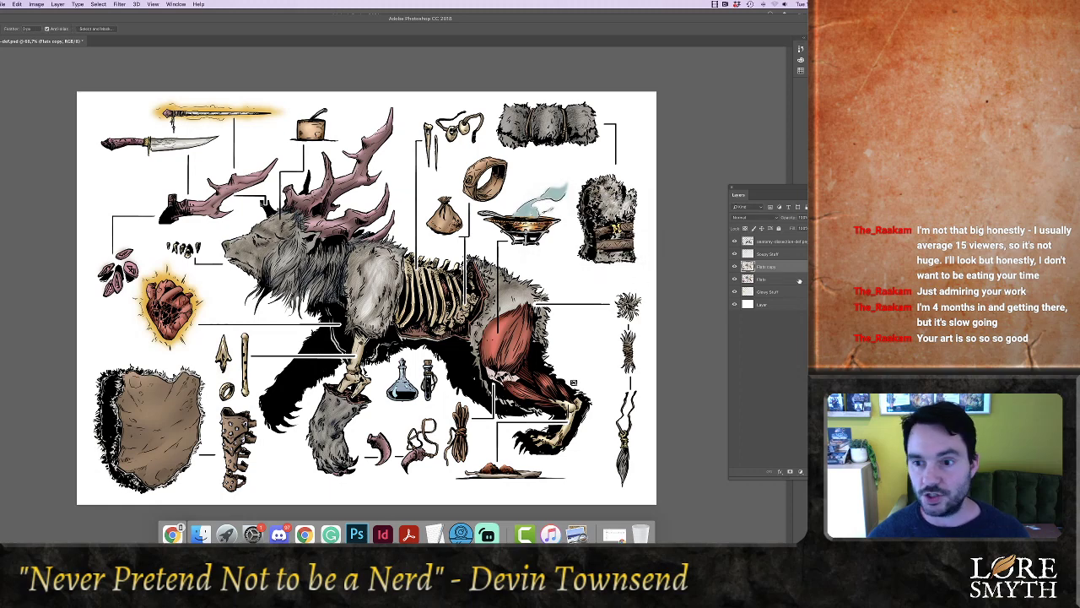
Add a new layer above Flats copy, choose a dark yellow-brown brush colour, and set the layer's blend mode to Color
key(super+shift+n)
key(Return)
key(b)
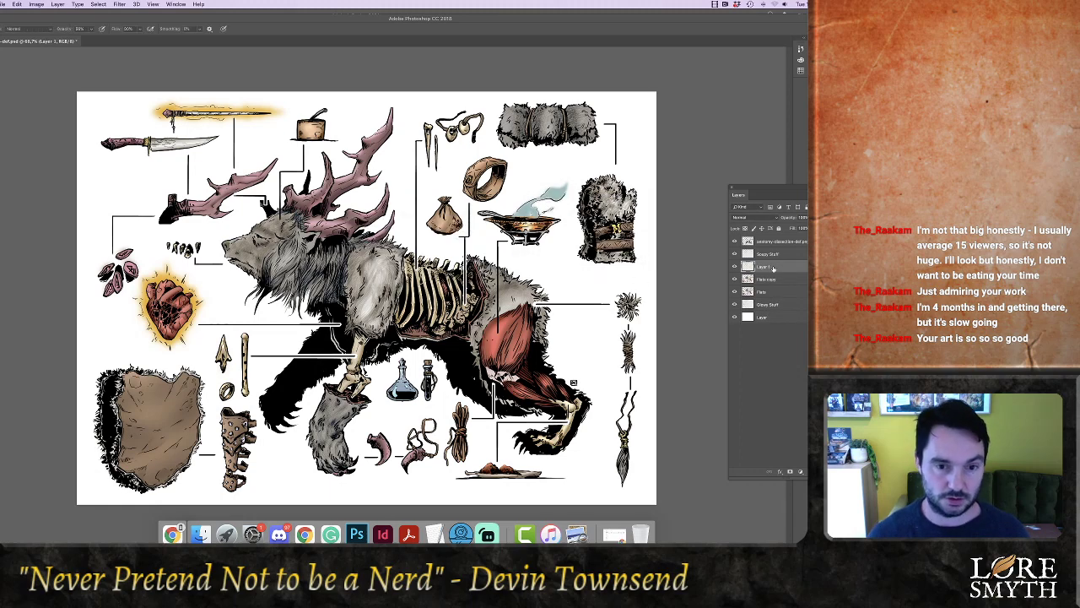
click(1, 296)
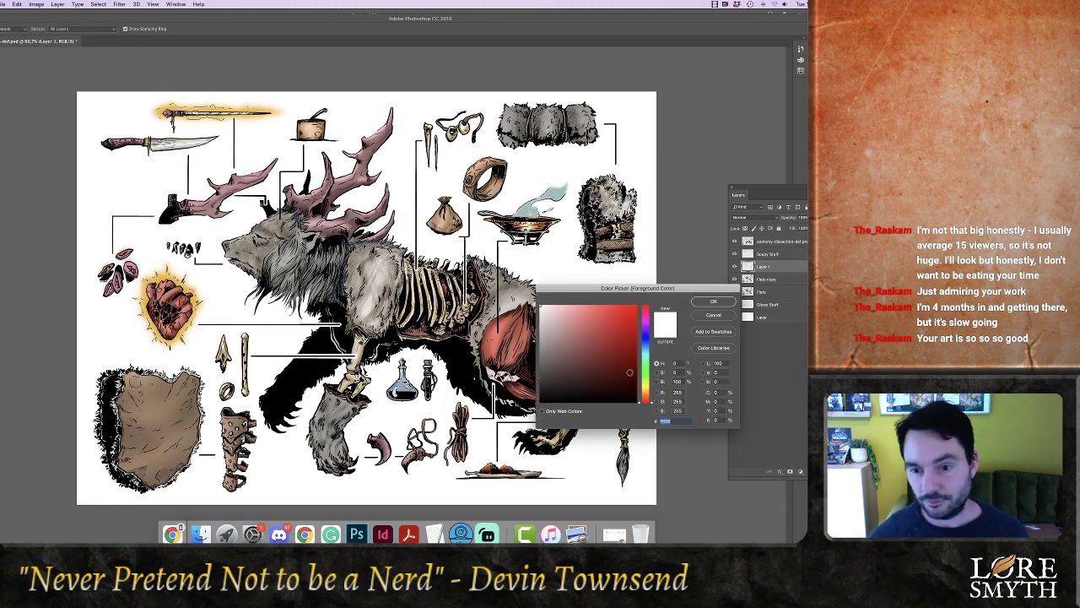
drag(646, 383, 646, 392)
click(600, 360)
click(714, 301)
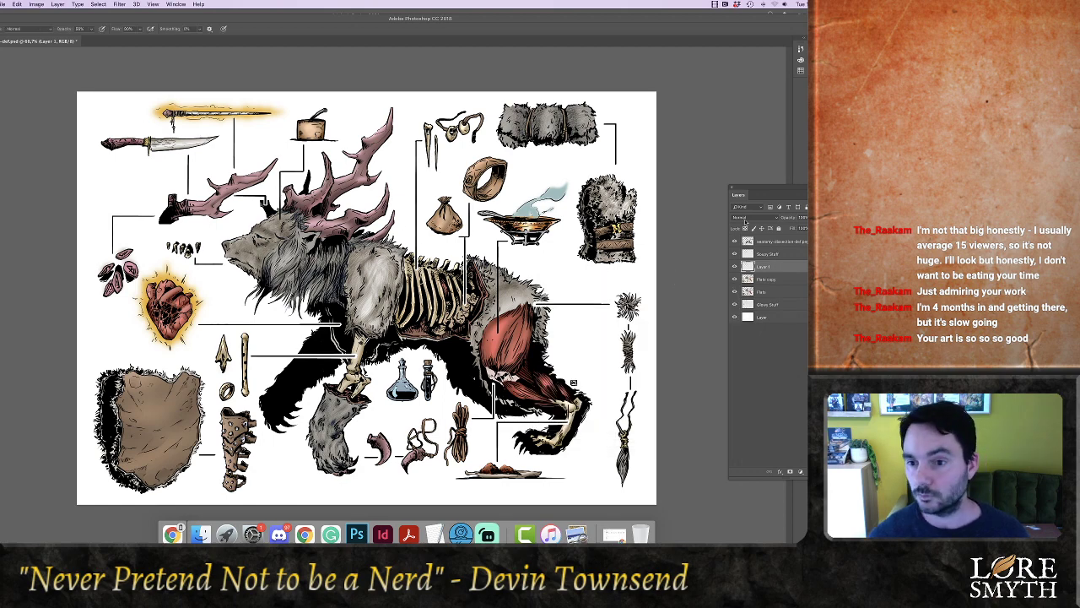
click(744, 219)
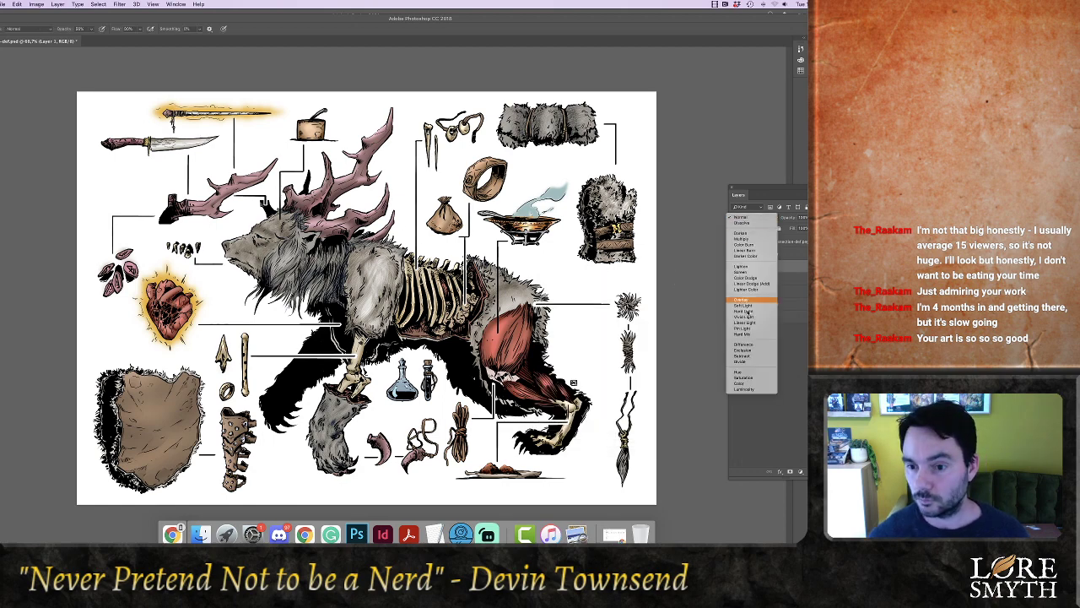
click(740, 382)
Paint a yellow-brown tint over the creature's fur and the fur items on Layer 1, and choose a paler brush colour for the tinting
drag(368, 267, 378, 285)
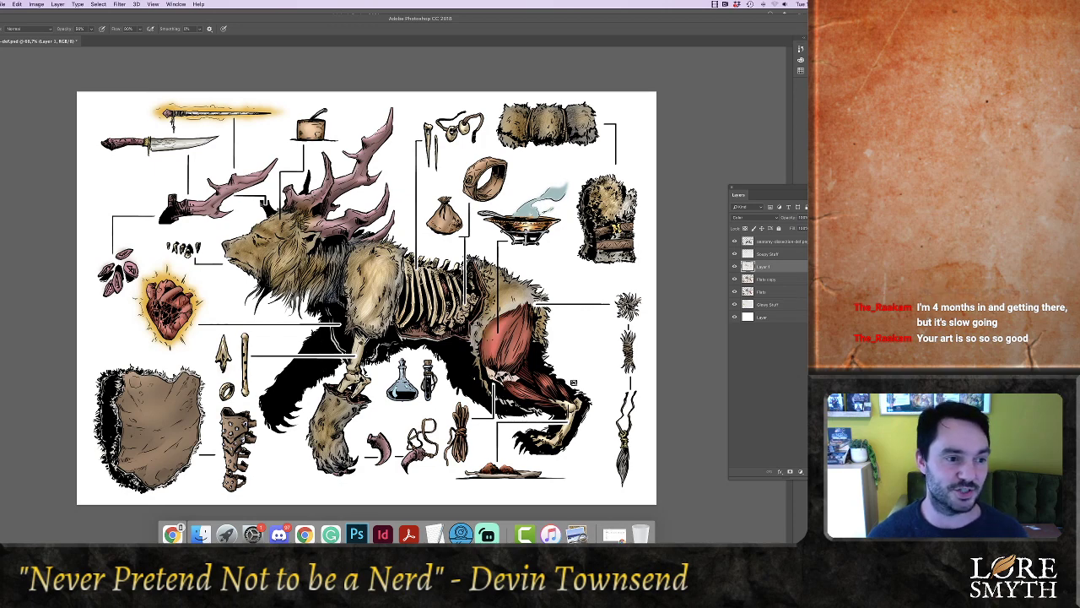
click(0, 312)
click(576, 316)
click(711, 303)
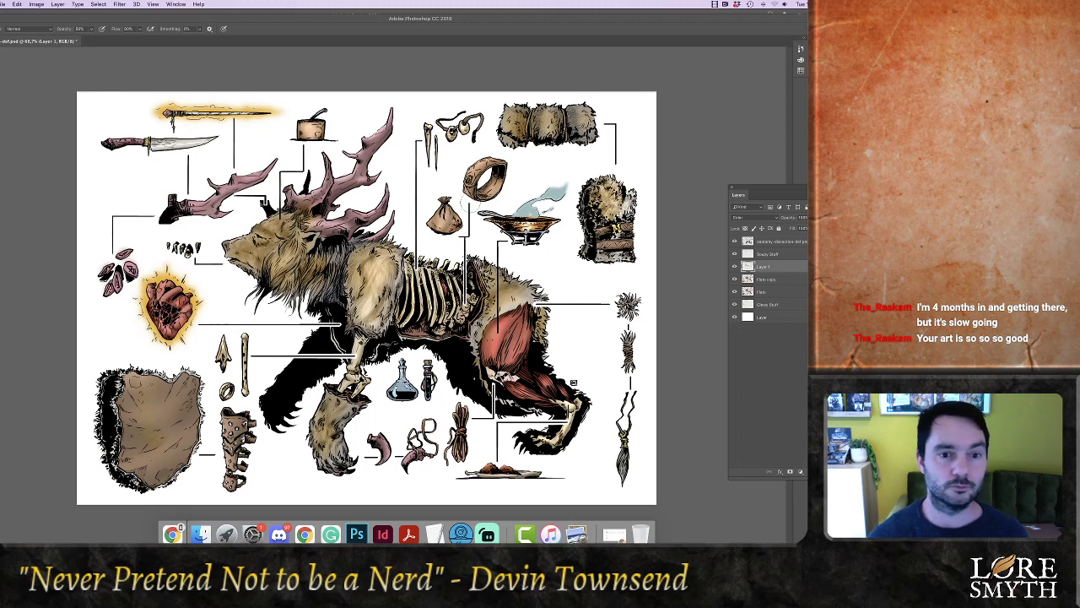
Merge the tint layer with Flats copy and dodge highlights into the fur on the creature's head and shoulder
shift+click(770, 280)
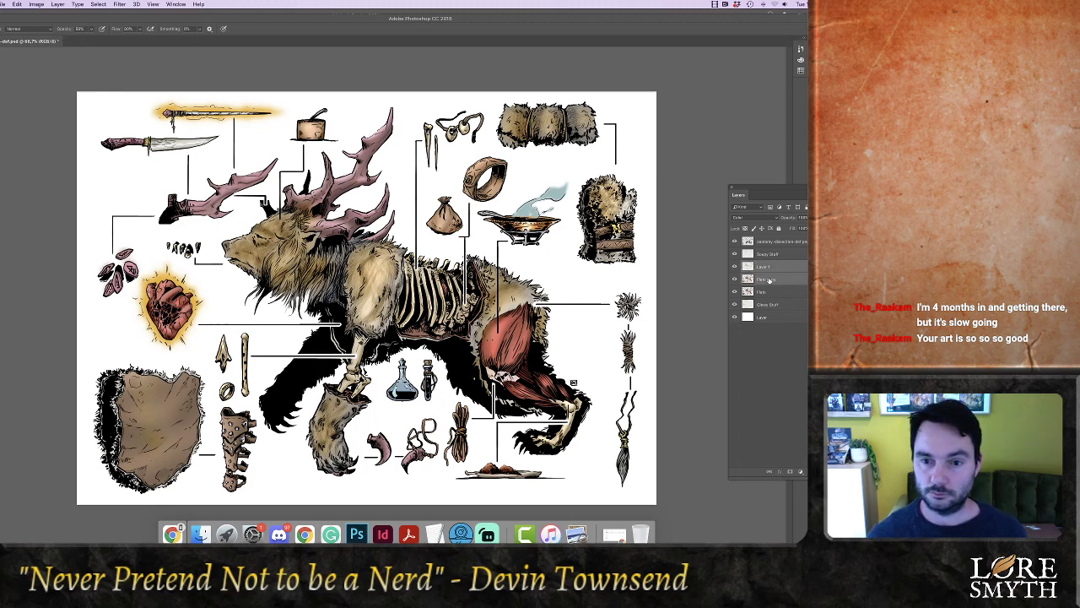
key(super+e)
key(o)
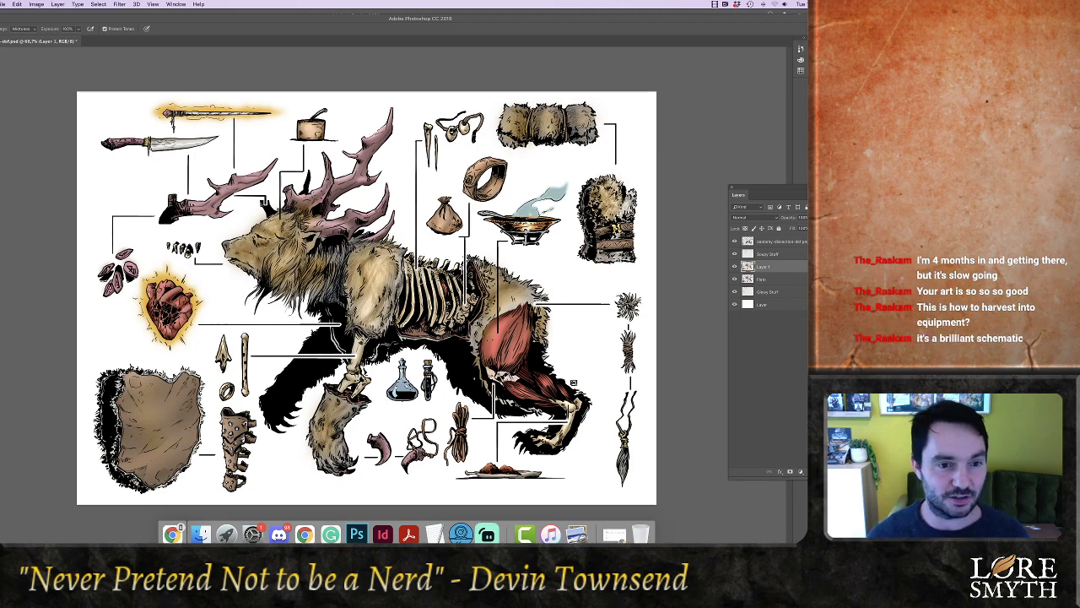
mouse_move(276, 223)
mouse_down()
mouse_move(241, 247)
mouse_move(261, 255)
mouse_up()
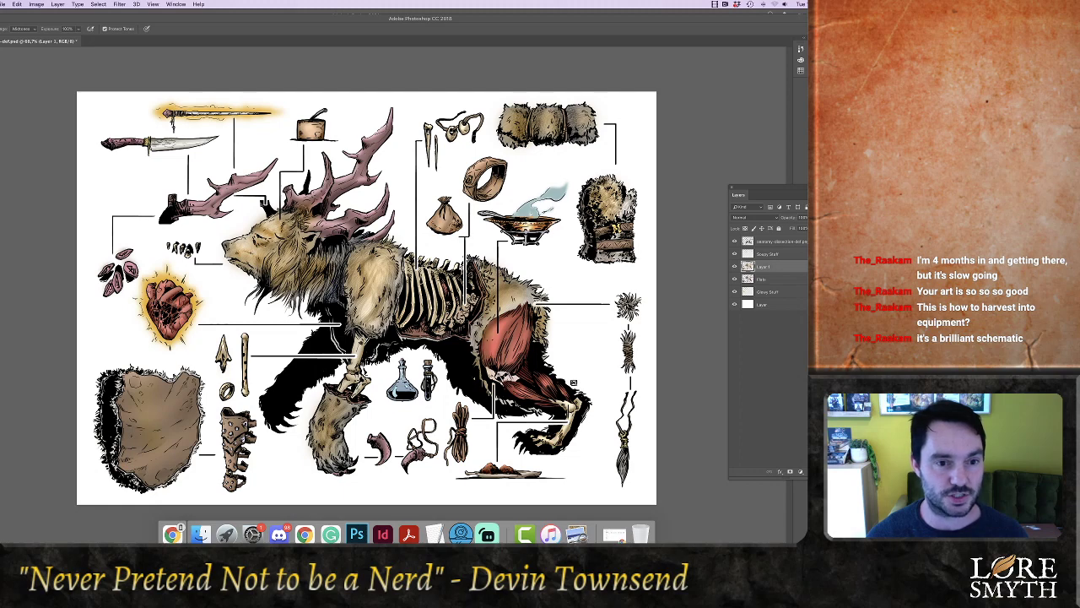
mouse_move(302, 216)
mouse_down()
mouse_move(307, 207)
mouse_move(305, 216)
mouse_up()
drag(368, 265, 370, 283)
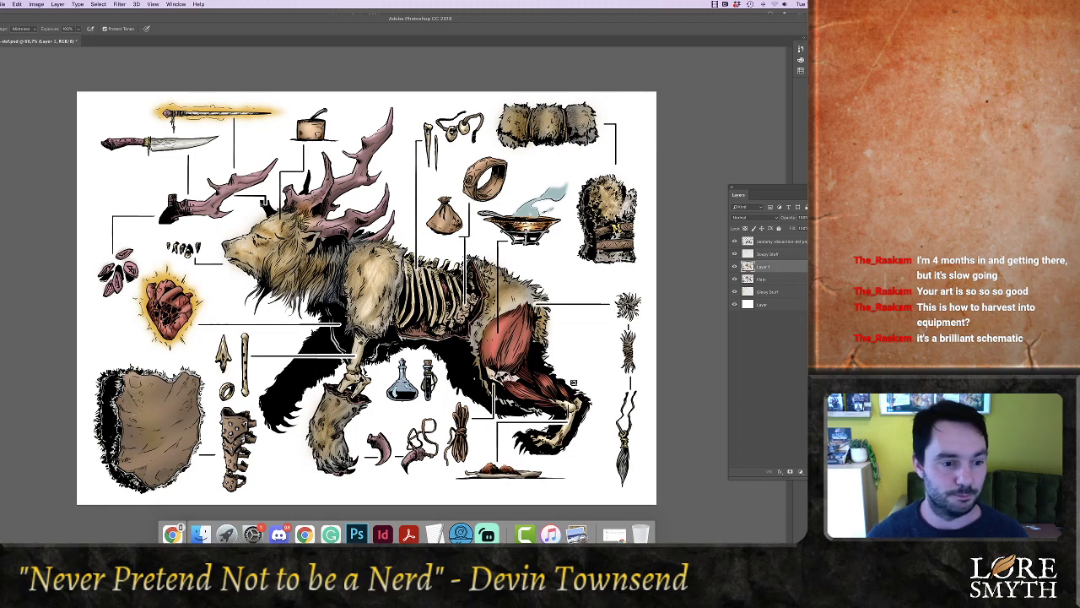
Dodge highlights into the stretched hide, the severed foreleg, the rolled fur bundle, and the mane and shoulder fur
mouse_move(143, 390)
mouse_down()
mouse_move(160, 427)
mouse_move(173, 422)
mouse_up()
drag(131, 467, 192, 425)
mouse_move(163, 387)
mouse_down()
mouse_move(170, 398)
mouse_move(144, 412)
mouse_move(130, 466)
mouse_up()
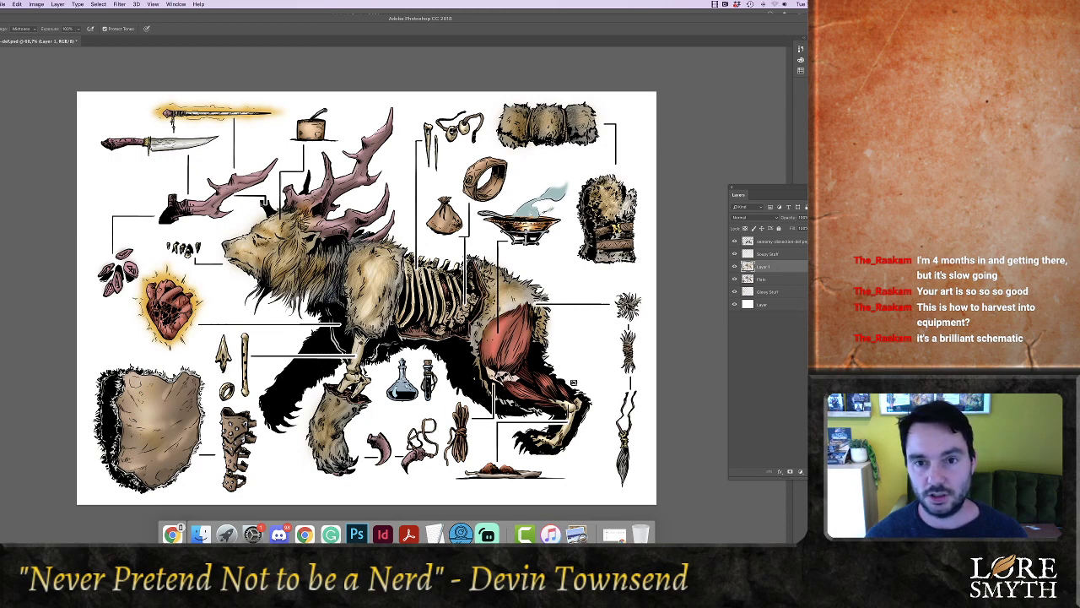
drag(327, 403, 323, 442)
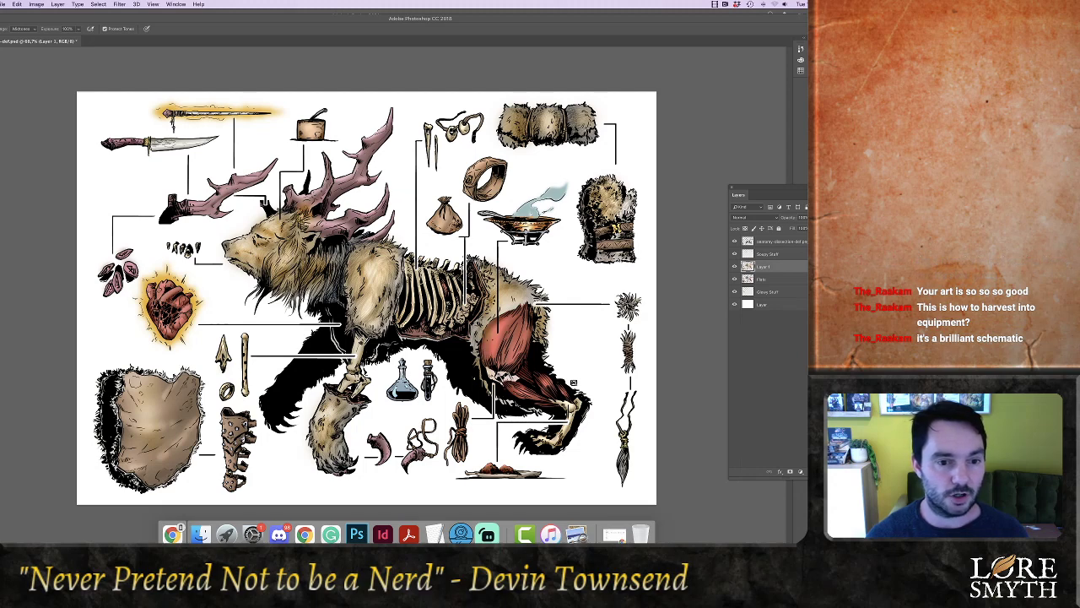
drag(283, 256, 276, 278)
drag(336, 246, 330, 291)
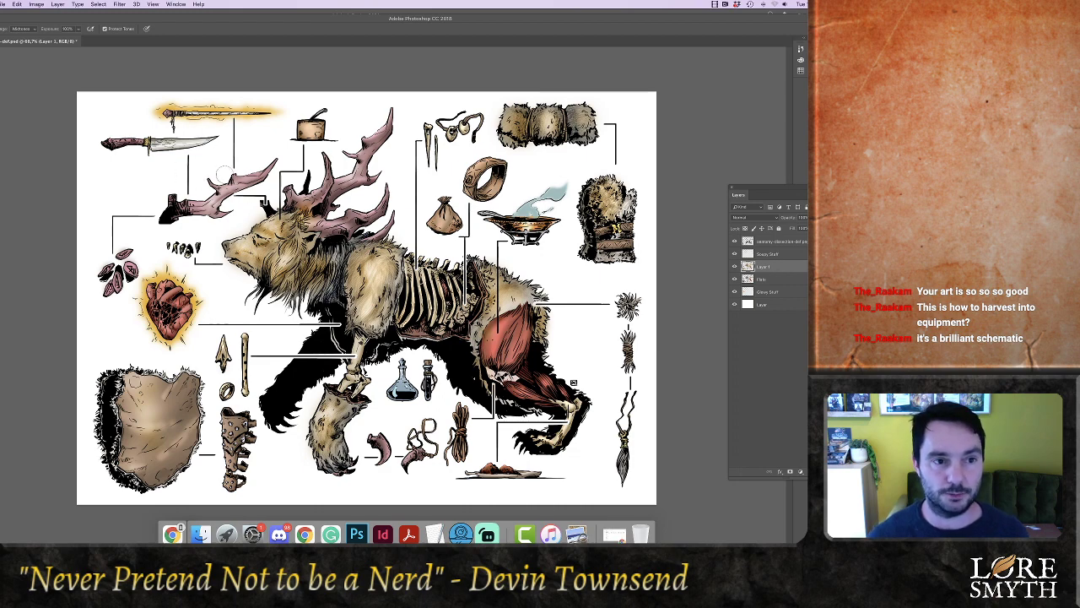
Apply a Pattern Overlay layer style with Overlay blending to Layer 1
click(780, 471)
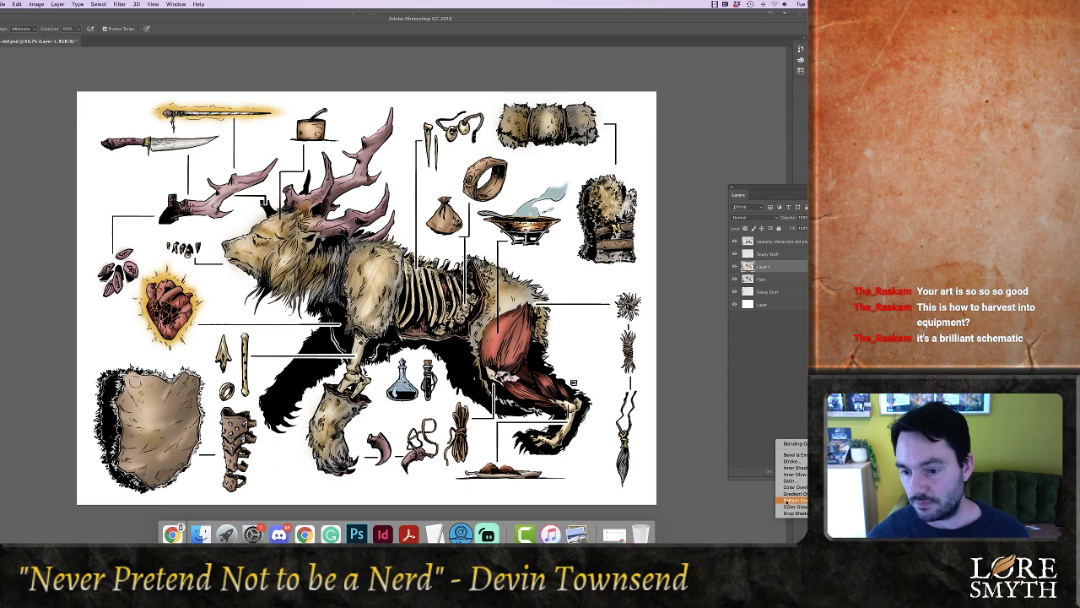
click(793, 500)
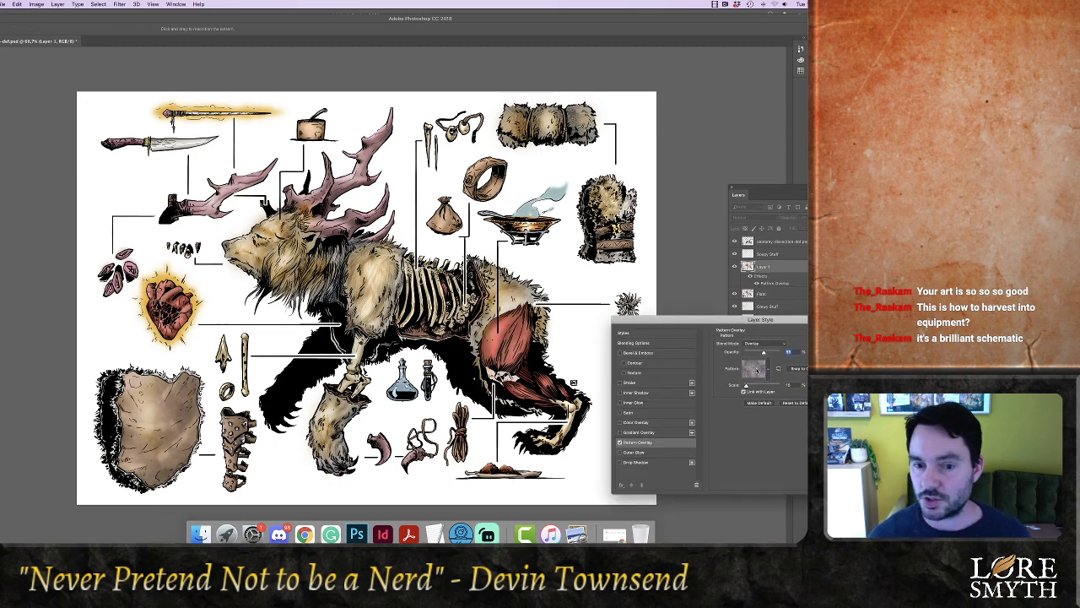
key(Return)
key(o)
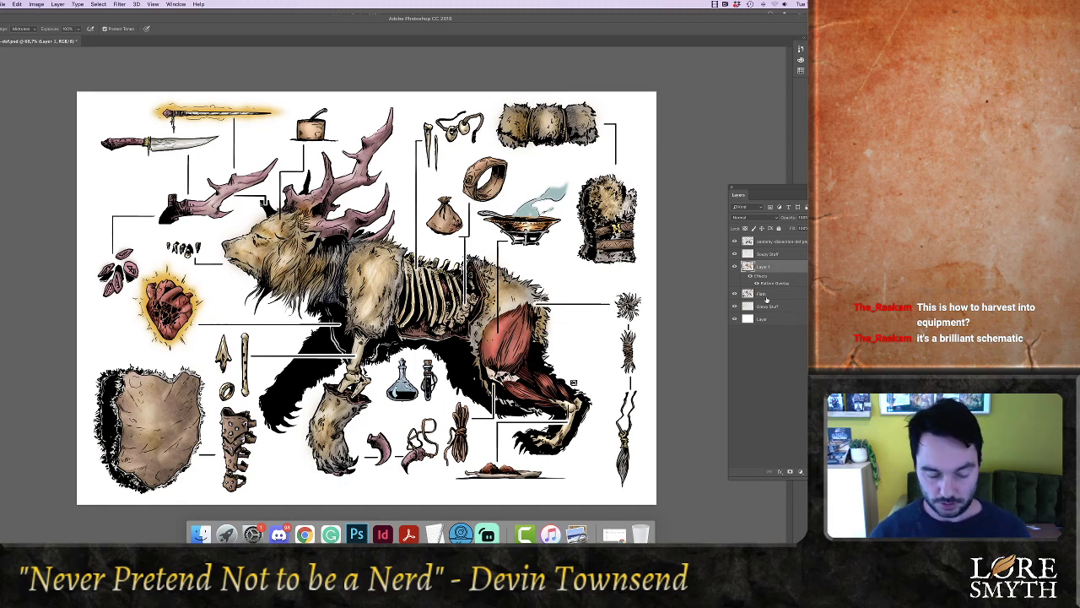
Create a new layer above Layer 1 and choose a medium blue brush colour
key(ctrl+shift+n)
key(Return)
key(super+plus)
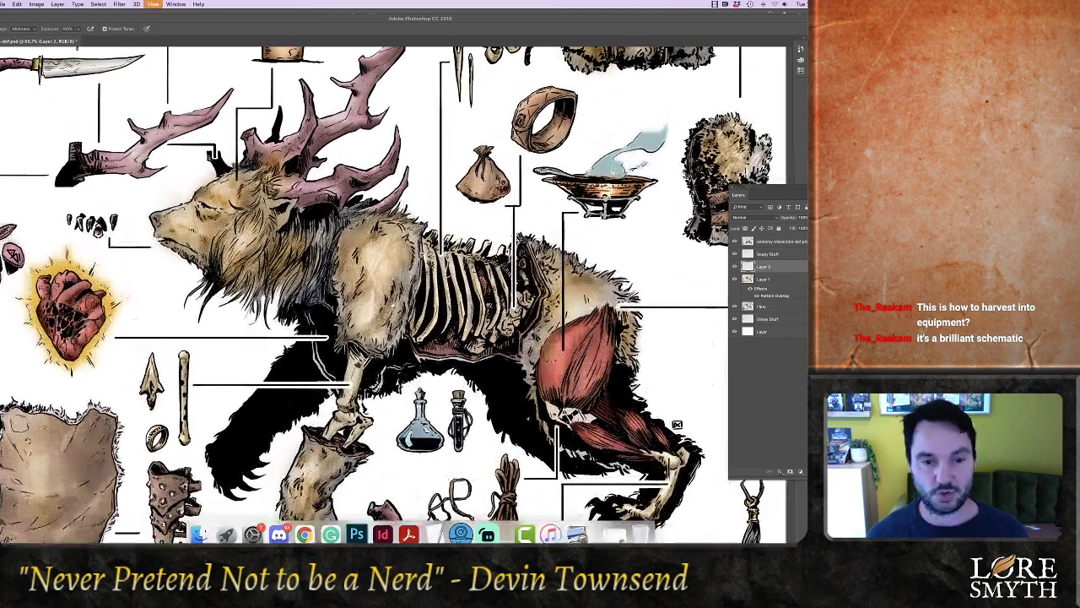
scroll(395, 294, down, 3)
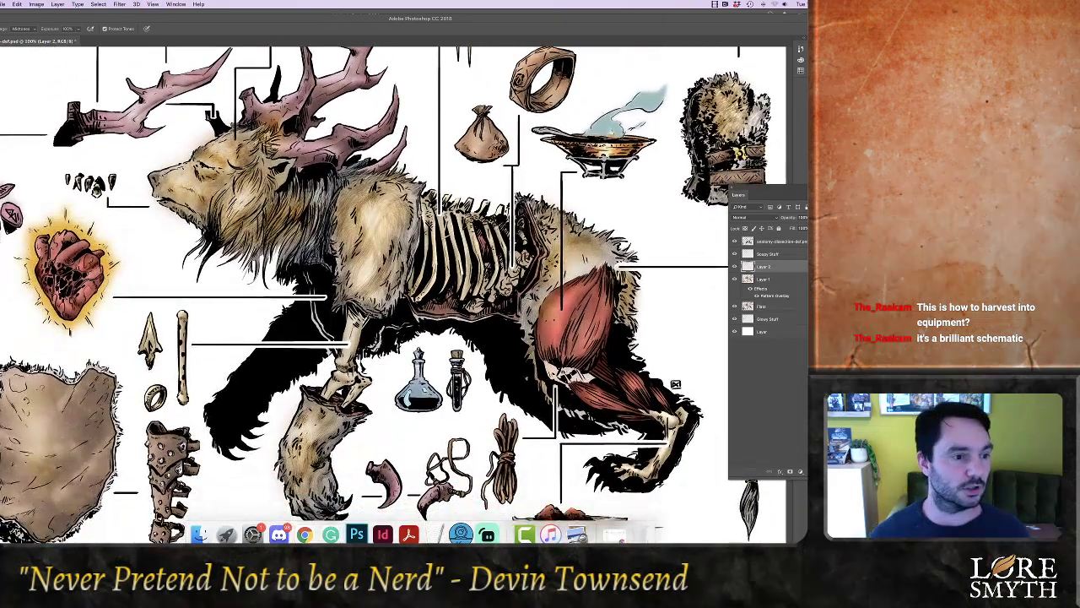
click(2, 312)
click(646, 340)
drag(647, 342, 648, 345)
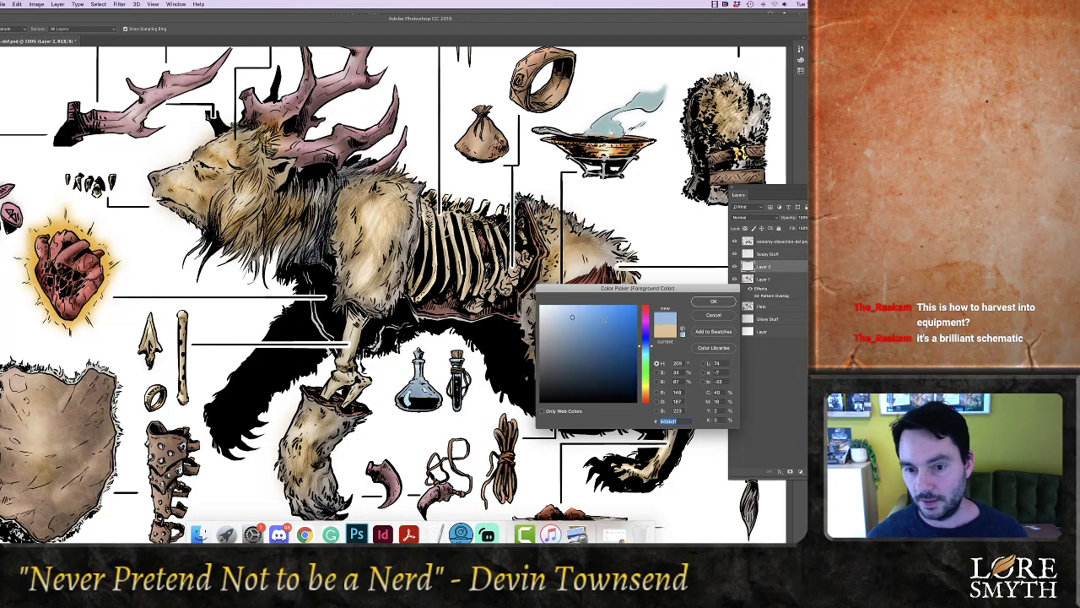
click(610, 318)
click(711, 301)
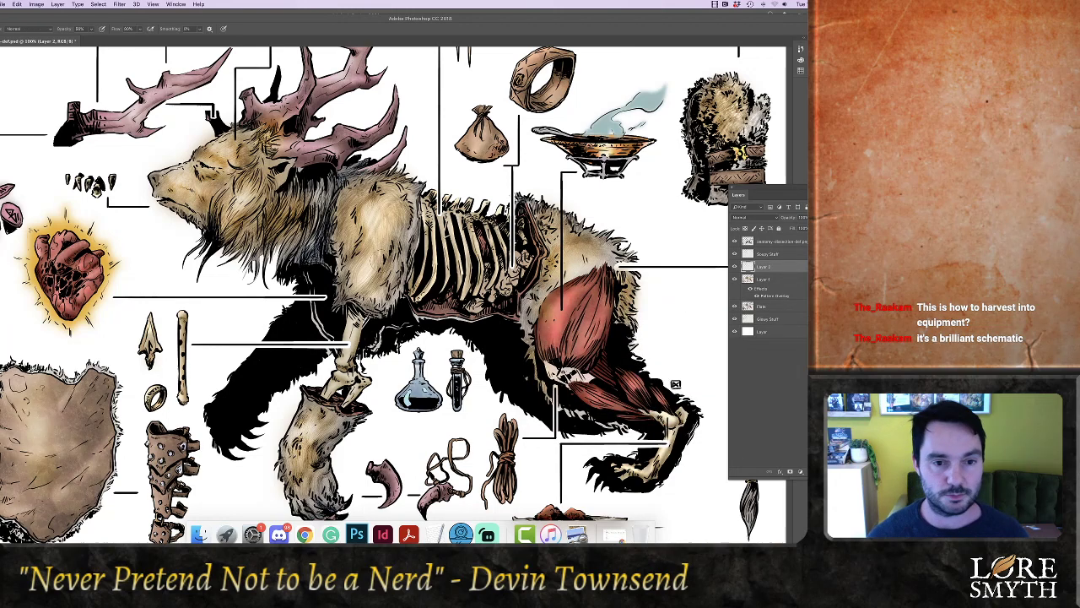
Choose a harder-edged brush preset and paint a blue stripe across the creature's shoulder on Layer 2
click(1, 29)
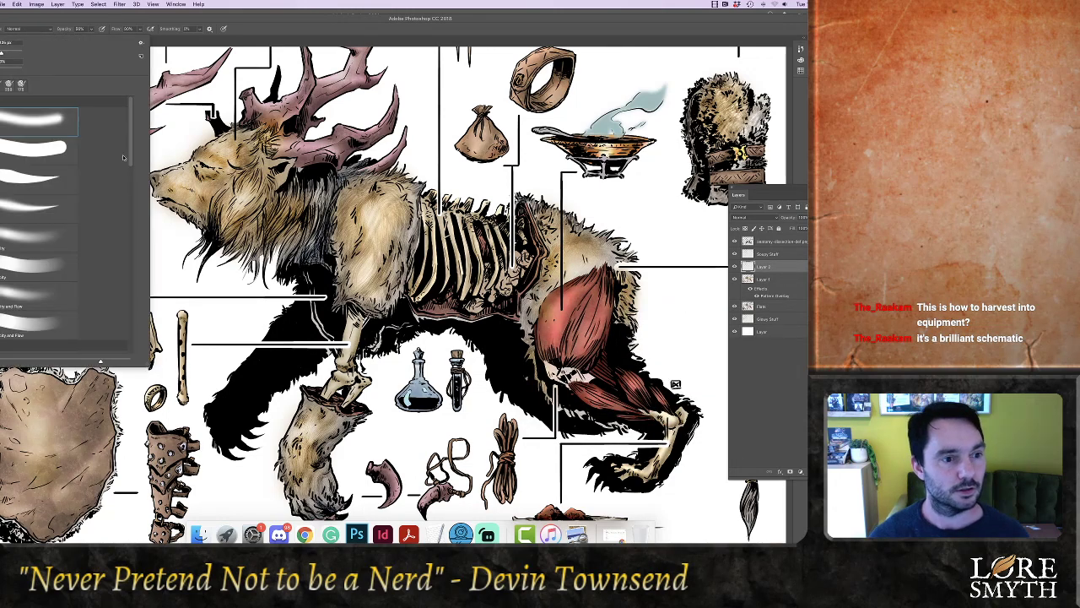
scroll(24, 184, down, 5)
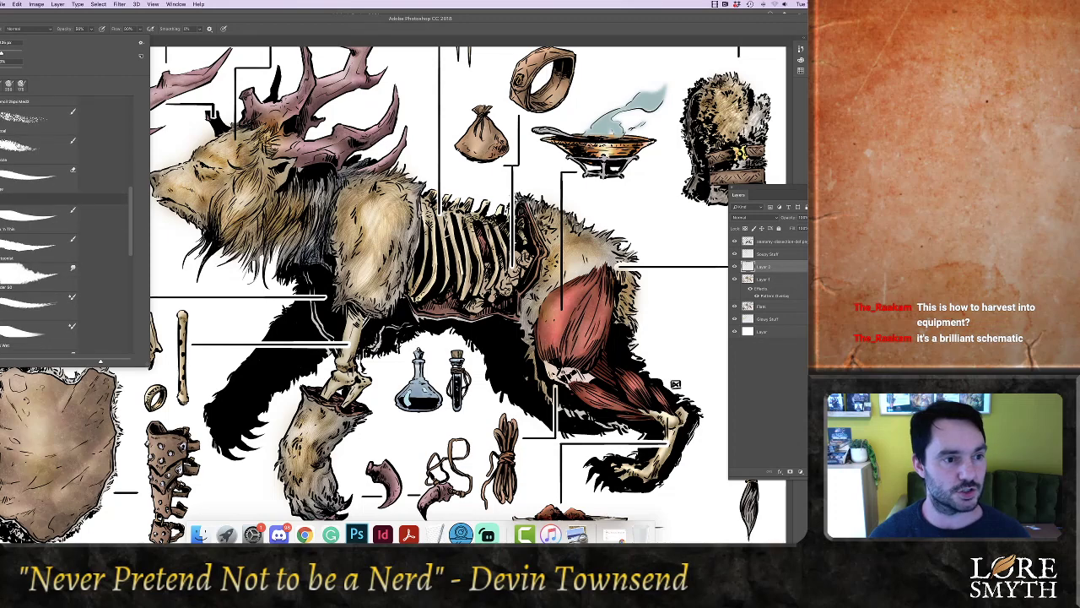
click(31, 150)
click(265, 31)
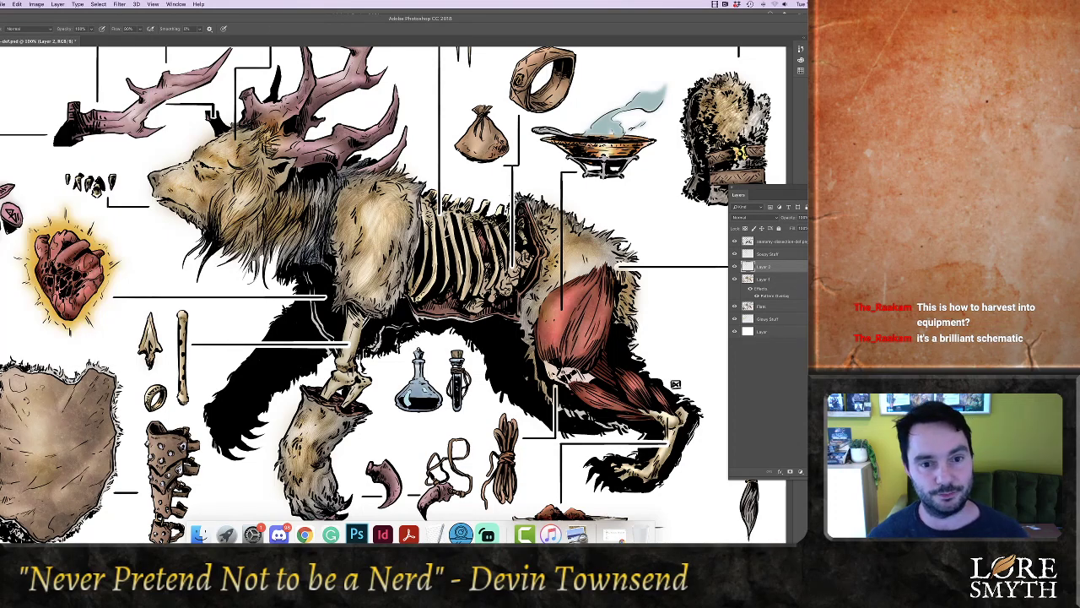
mouse_move(346, 205)
mouse_down()
mouse_move(411, 232)
mouse_move(345, 205)
mouse_up()
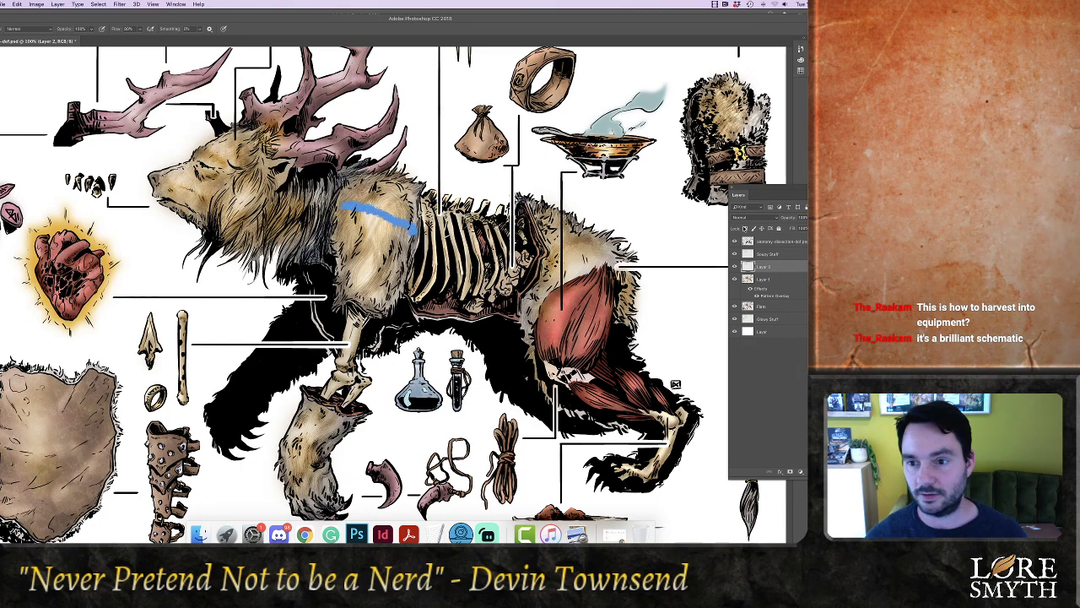
Try the Overlay blend mode on Layer 2, settle on Color, and lower the layer's opacity slightly
click(743, 217)
click(743, 303)
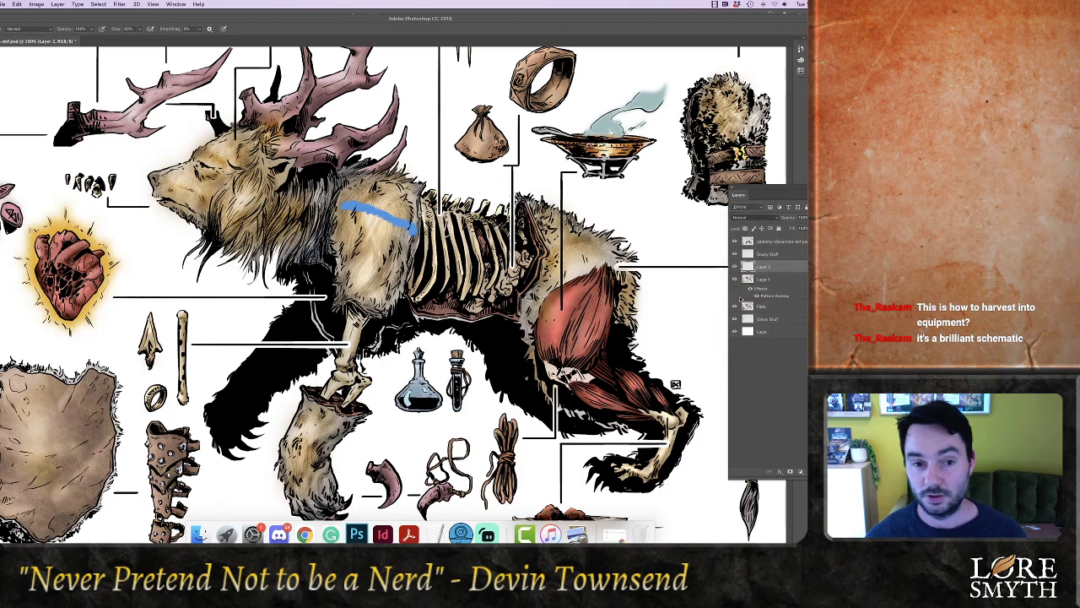
click(753, 219)
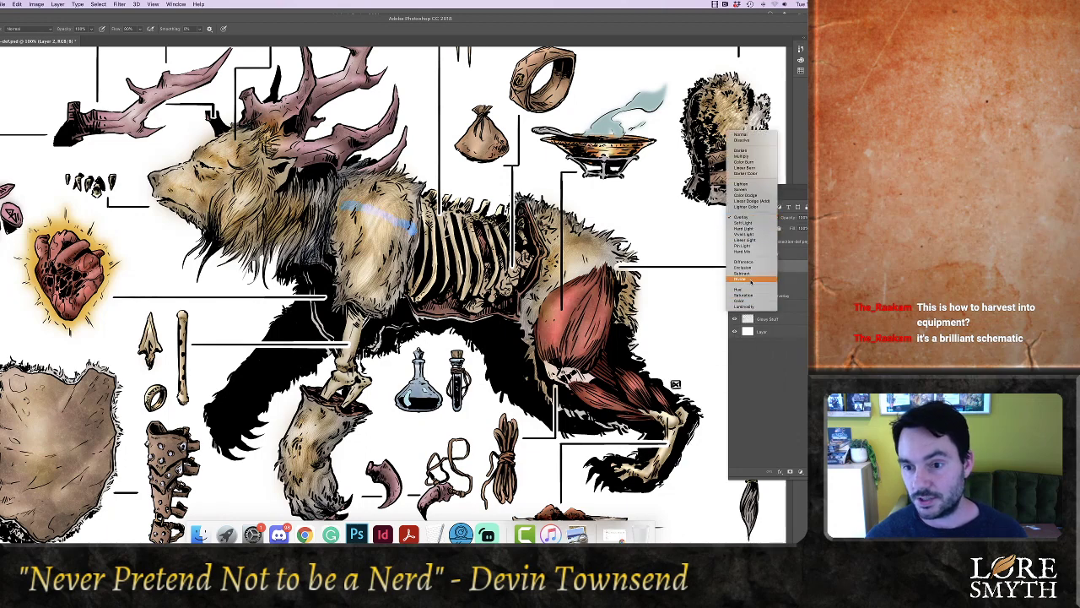
click(743, 300)
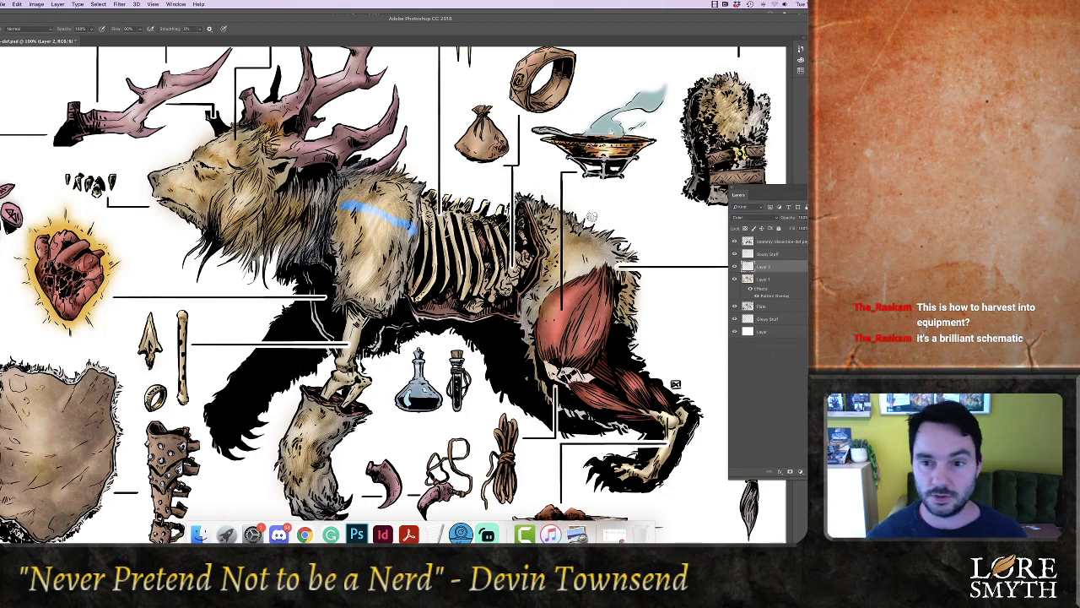
click(812, 218)
drag(814, 228, 805, 230)
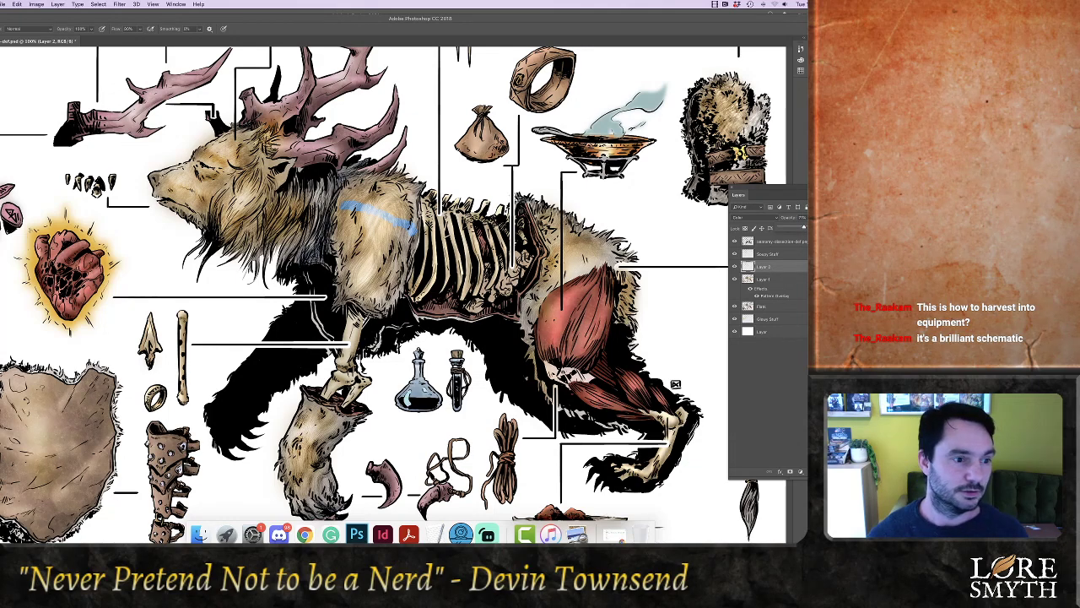
Pick a darker blue and paint stripes over the creature's shoulder, rump and severed foreleg, plus blue streaks in its mane
click(617, 332)
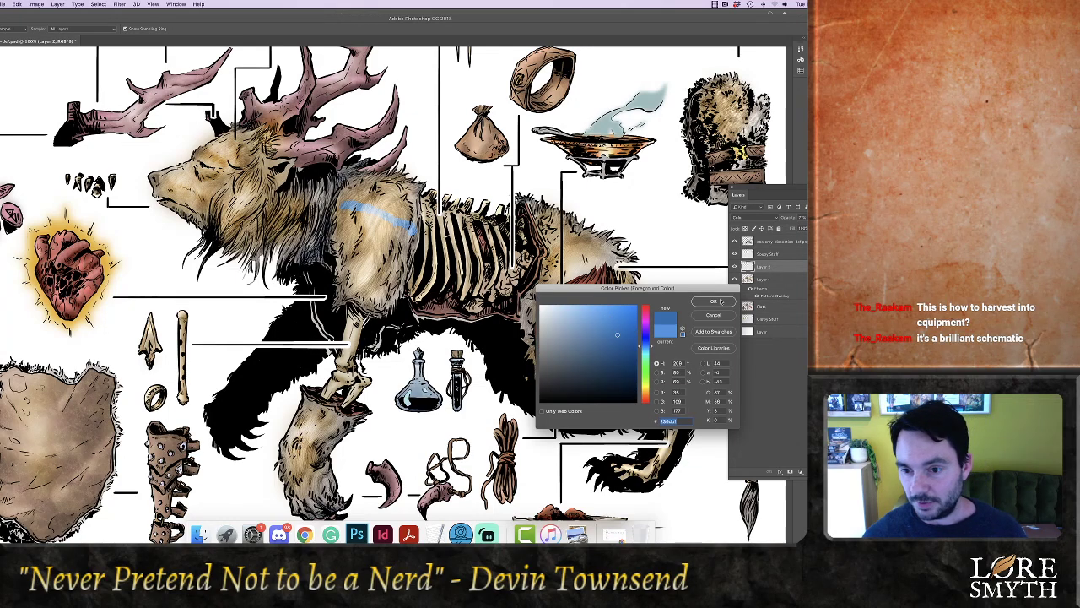
click(723, 302)
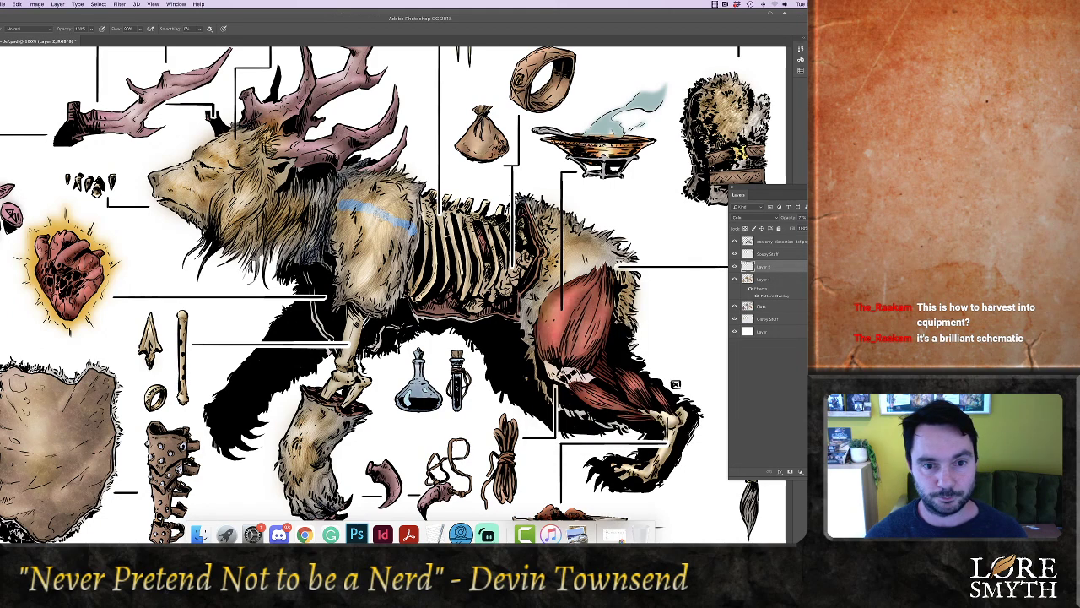
mouse_move(402, 259)
mouse_down()
mouse_move(348, 218)
mouse_move(352, 253)
mouse_move(379, 270)
mouse_up()
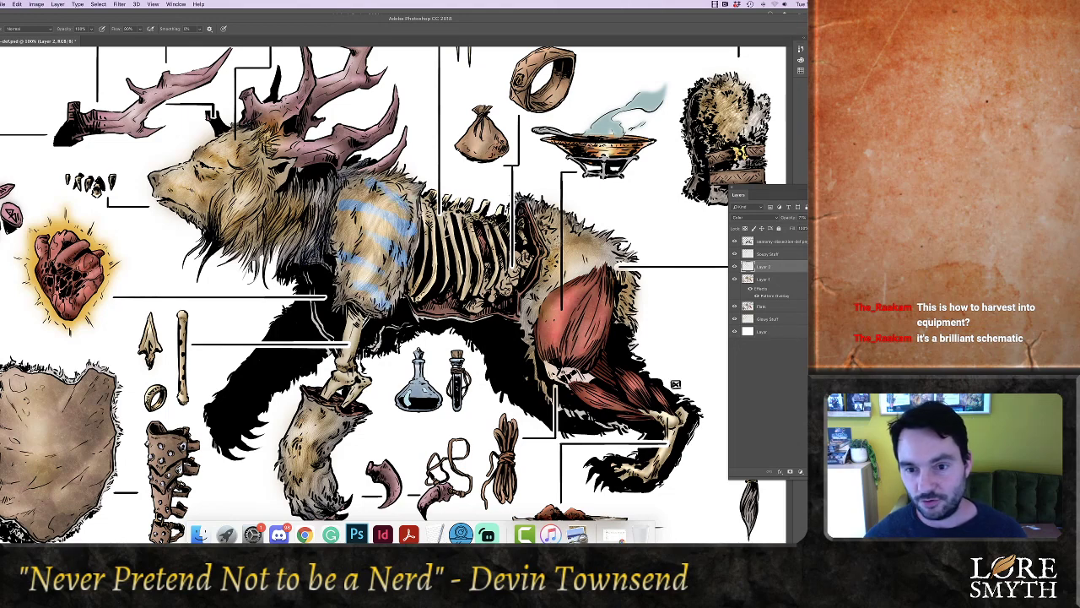
mouse_move(543, 231)
mouse_down()
mouse_move(580, 239)
mouse_move(587, 256)
mouse_up()
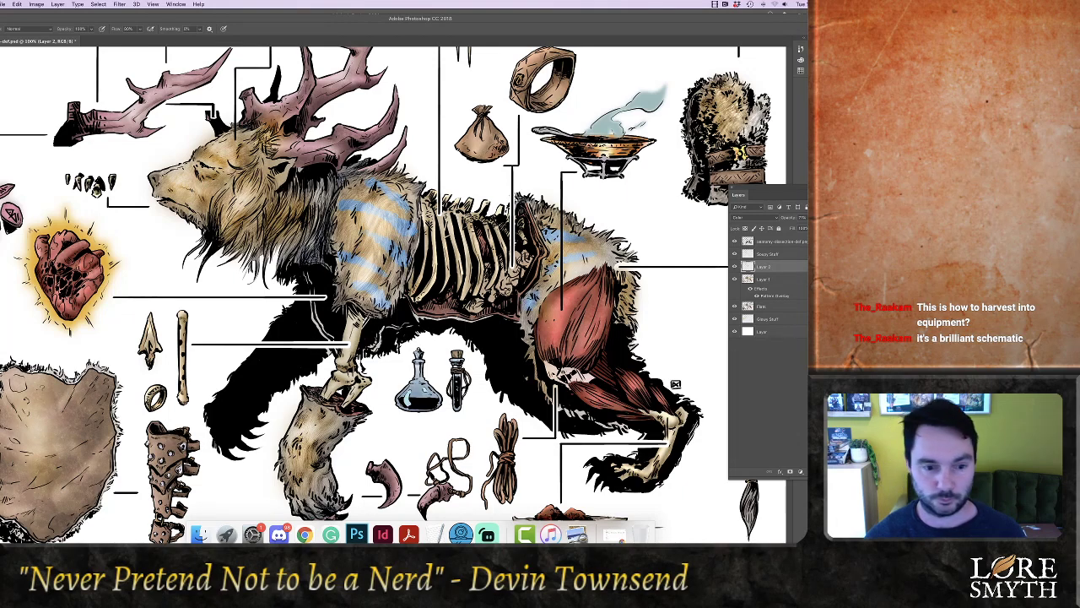
mouse_move(299, 419)
mouse_down()
mouse_move(319, 428)
mouse_move(293, 444)
mouse_move(314, 453)
mouse_move(289, 474)
mouse_move(321, 468)
mouse_up()
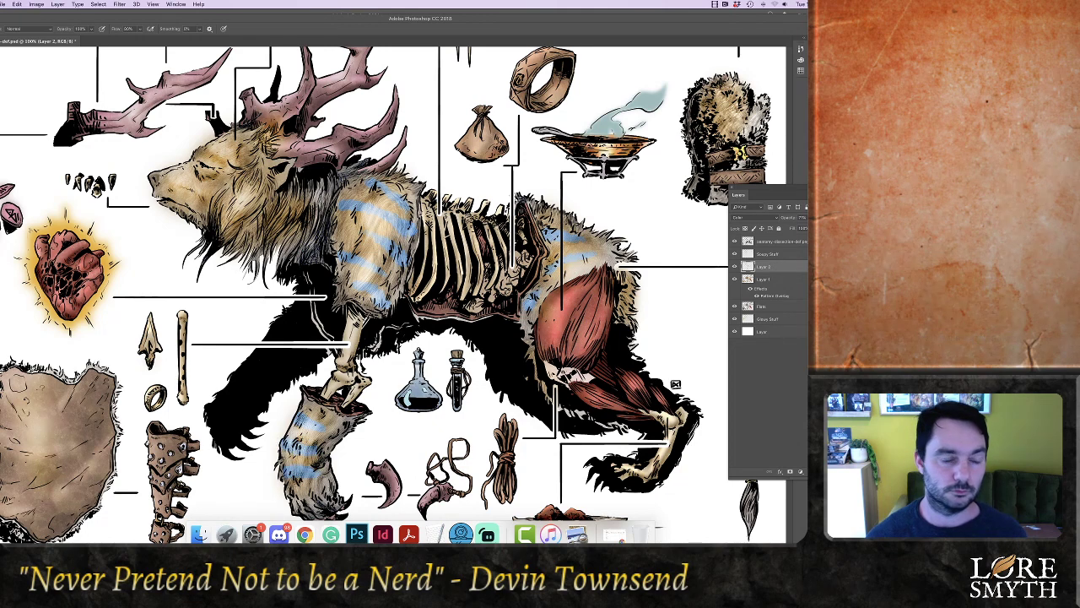
mouse_move(240, 187)
mouse_down()
mouse_move(216, 243)
mouse_move(258, 176)
mouse_move(228, 227)
mouse_move(235, 232)
mouse_up()
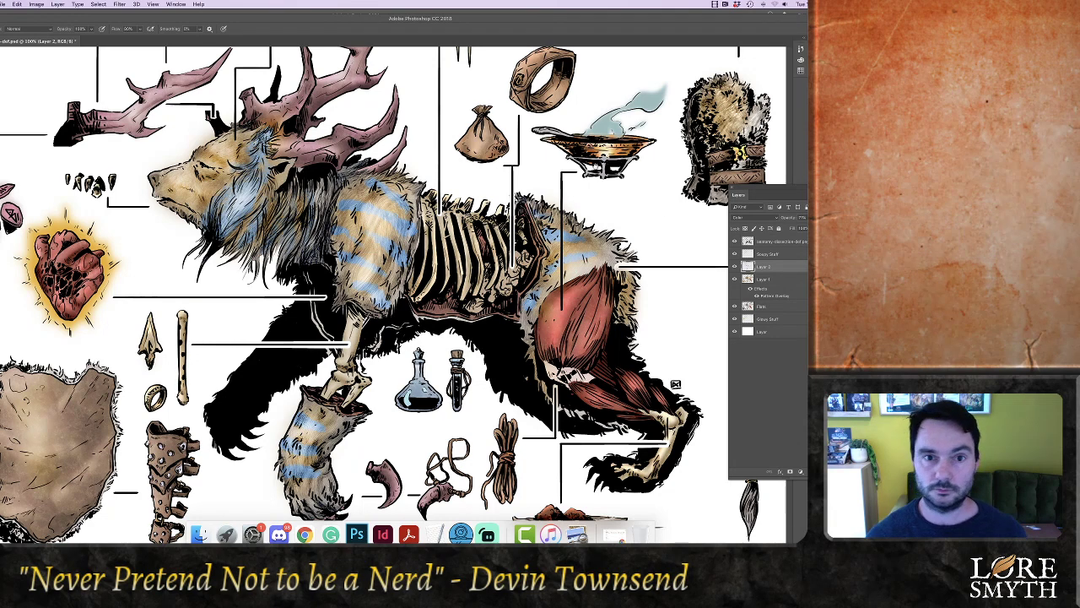
Paint matching blue markings on the rolled fur bundle and the fur glove
scroll(595, 167, up, 5)
drag(555, 174, 560, 144)
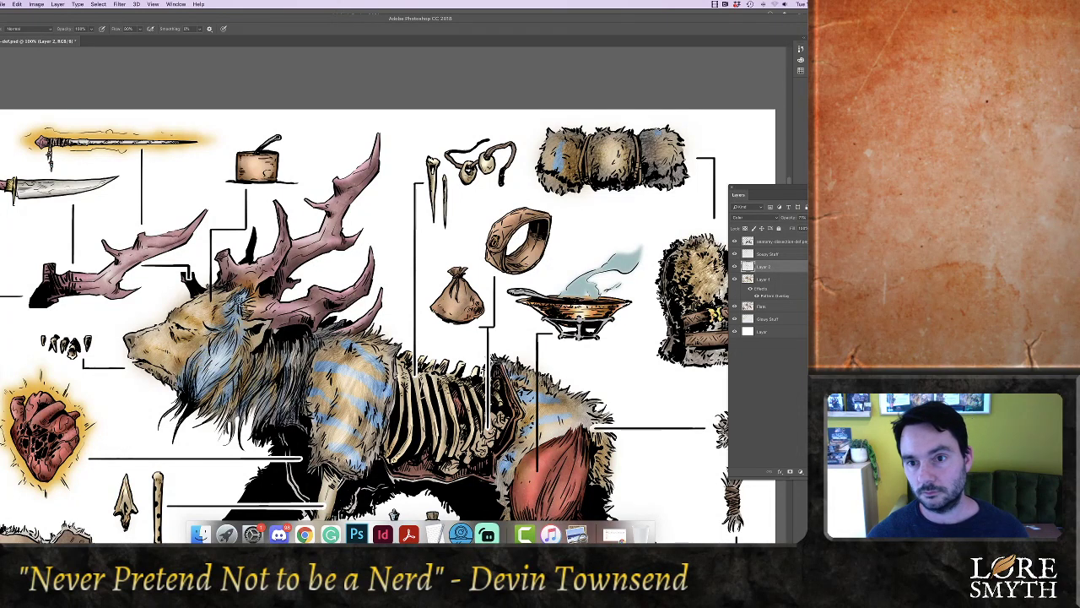
drag(610, 133, 611, 169)
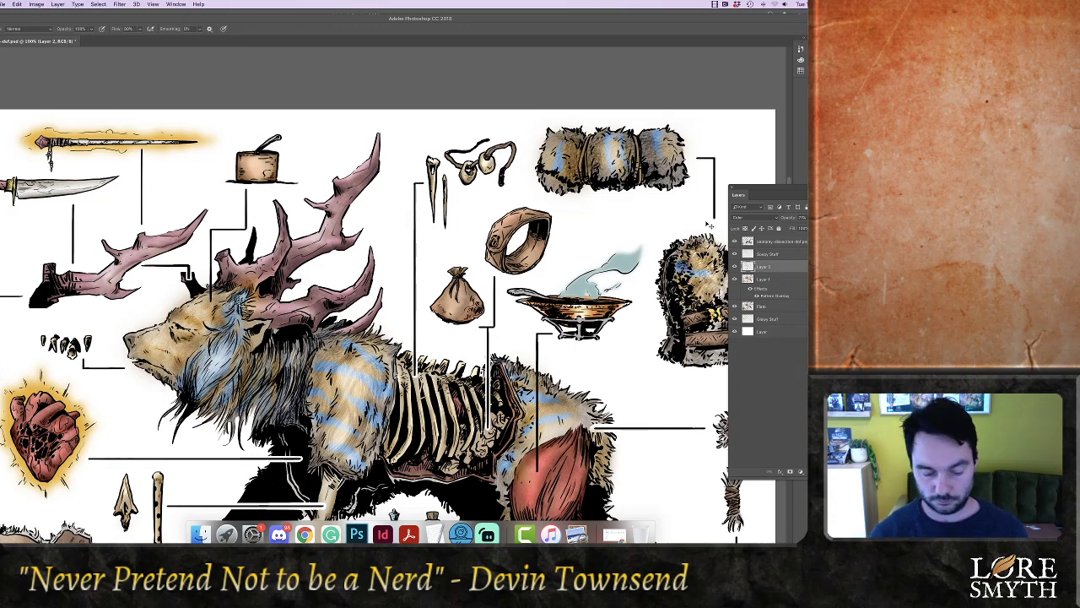
Shift the blue stripes on Layer 2 to turquoise with a Hue/Saturation adjustment, comparing the result with the original before applying
key(super+minus)
key(super+minus)
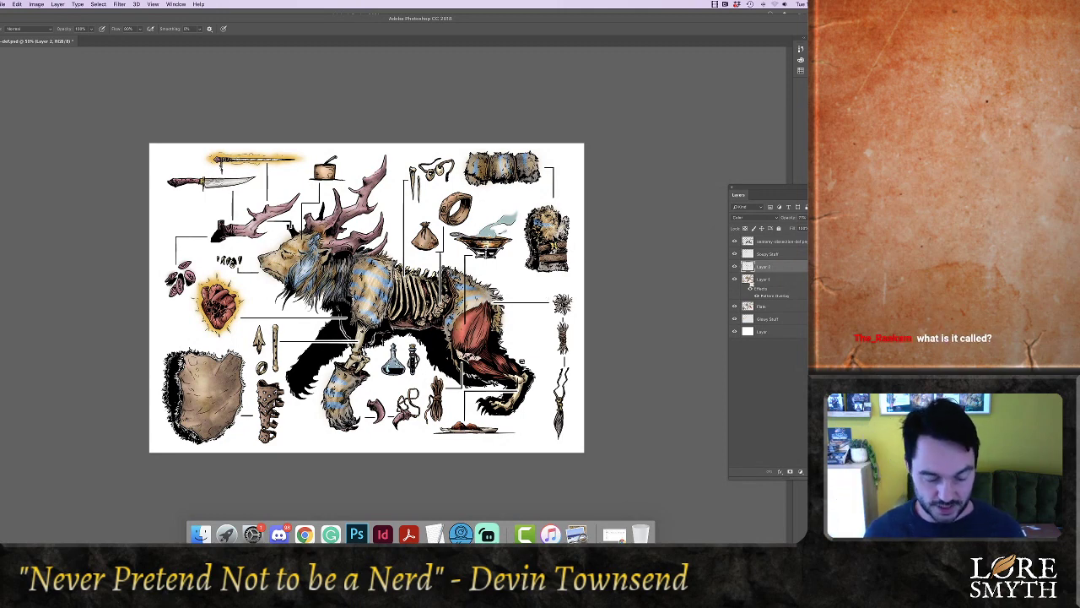
key(super+u)
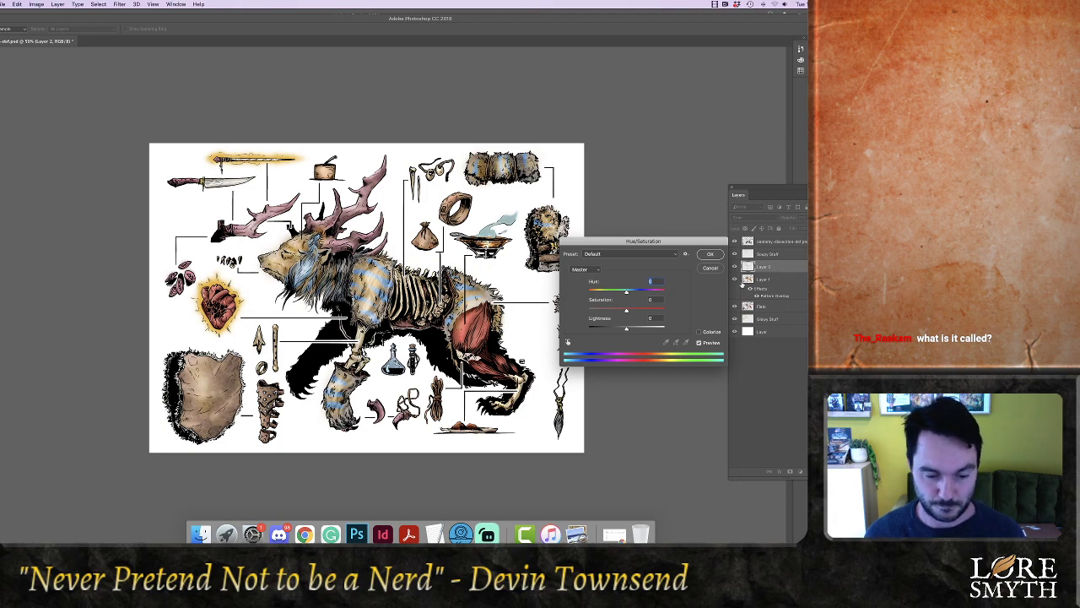
key(super+equal)
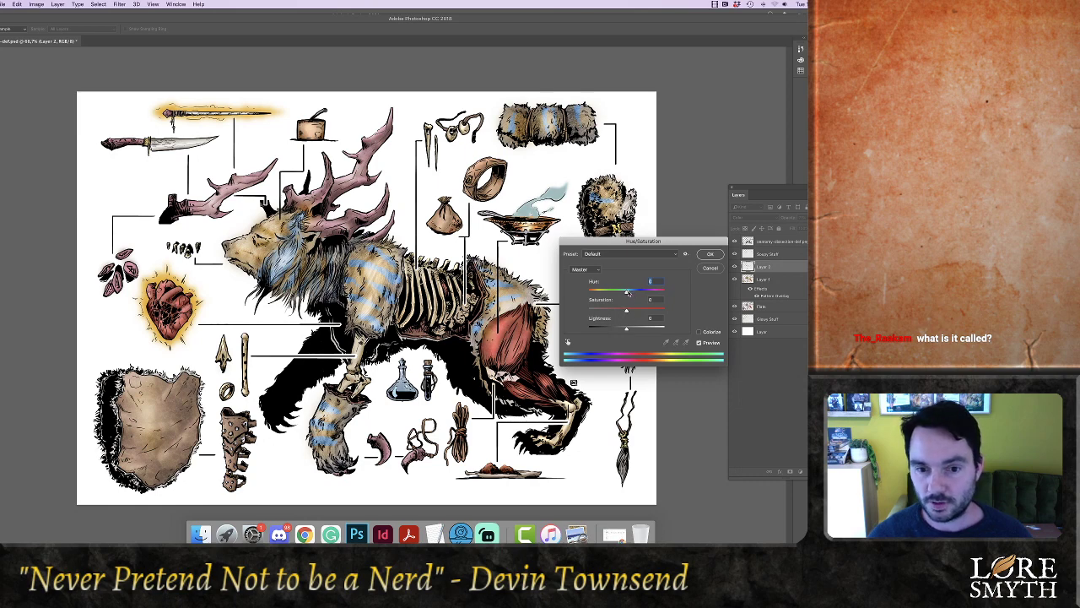
drag(627, 292, 615, 292)
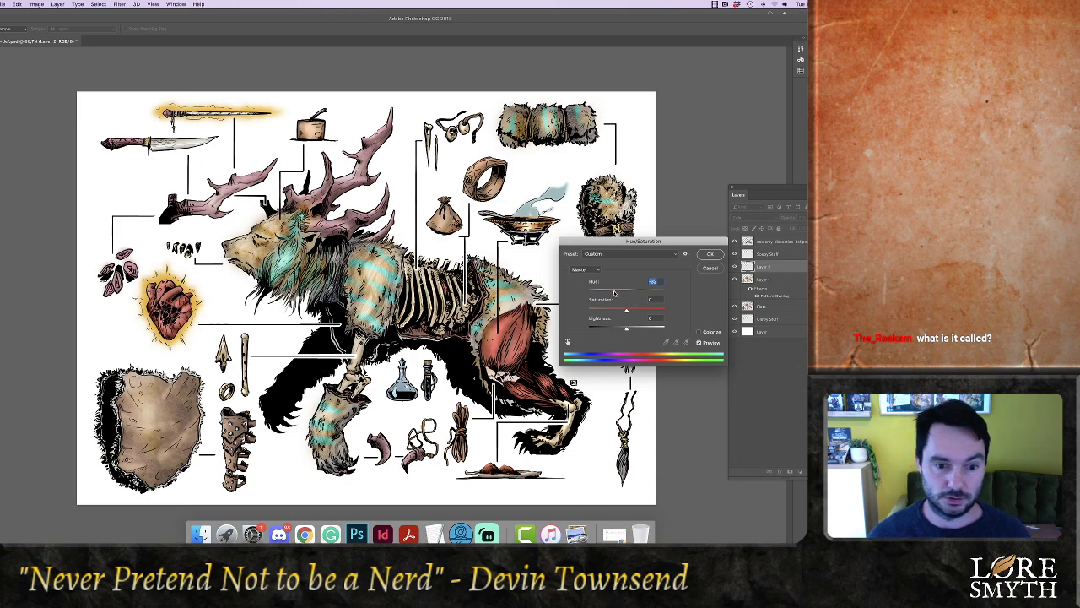
drag(614, 292, 652, 293)
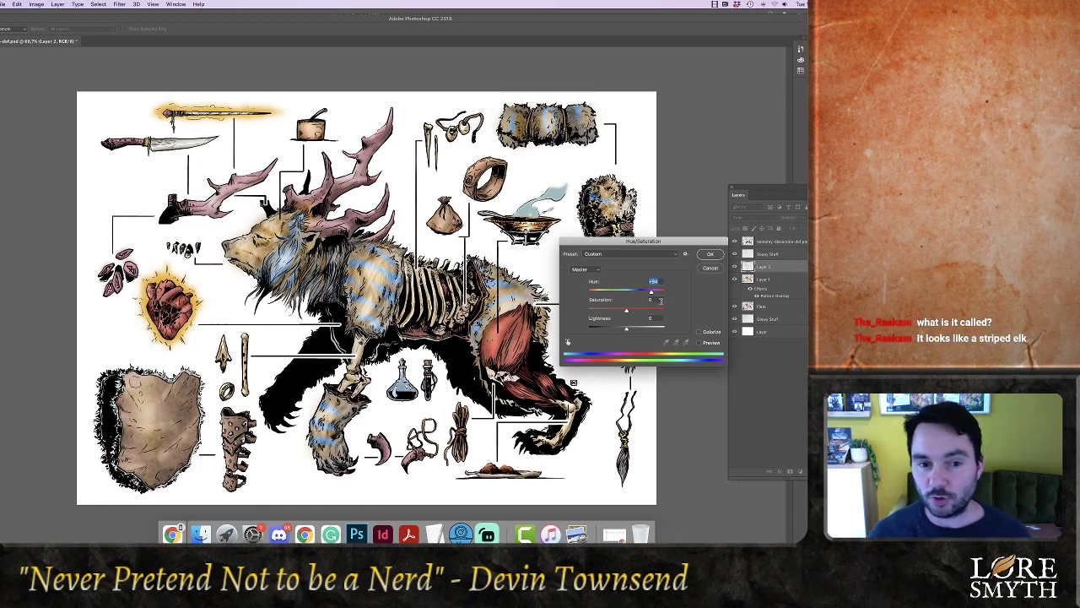
drag(649, 295, 610, 292)
click(699, 342)
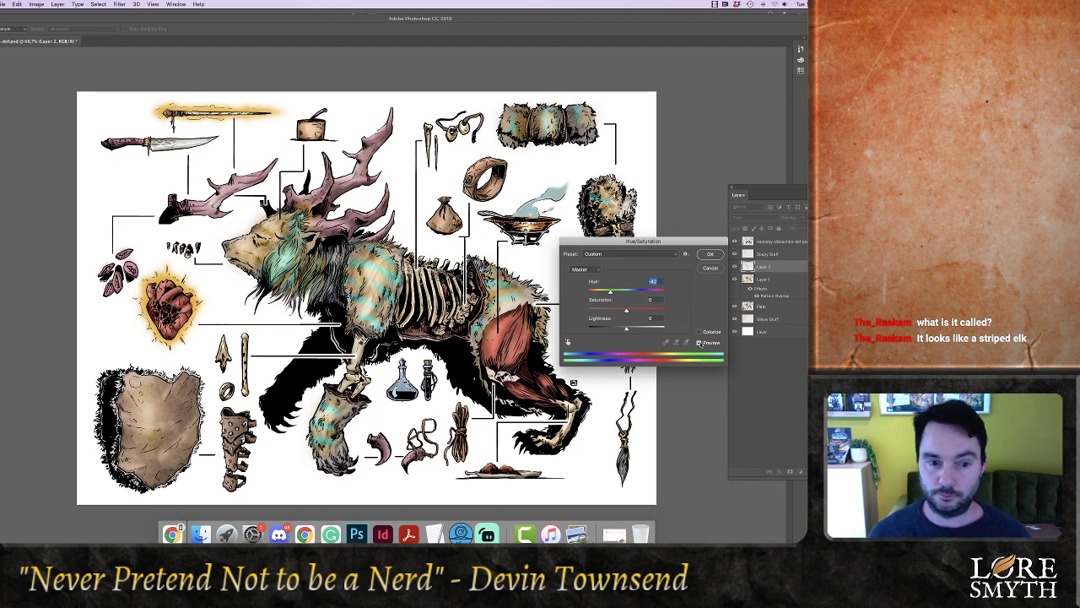
click(701, 343)
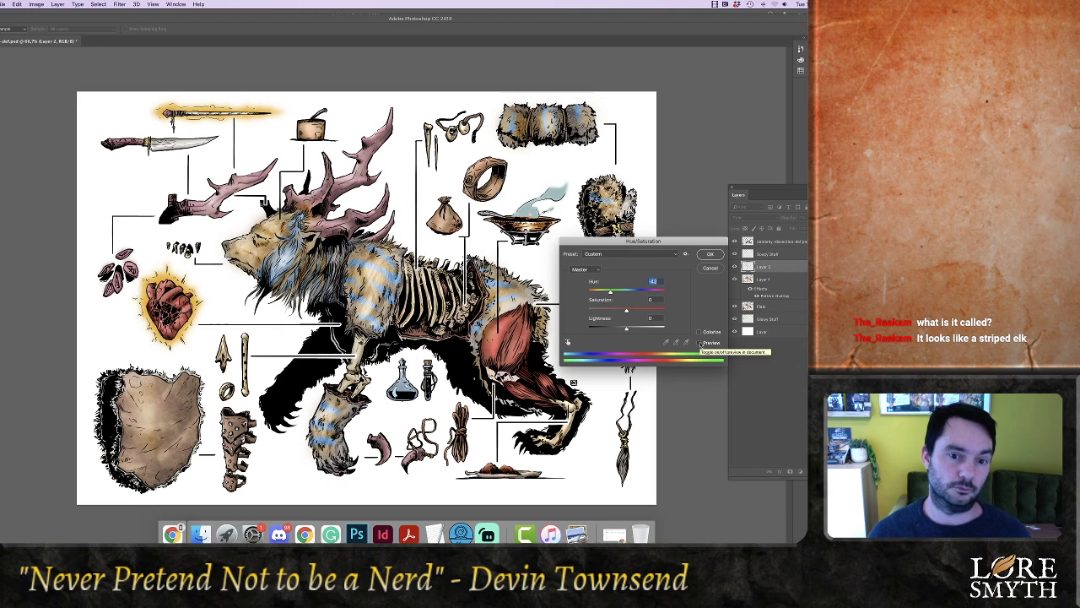
click(700, 343)
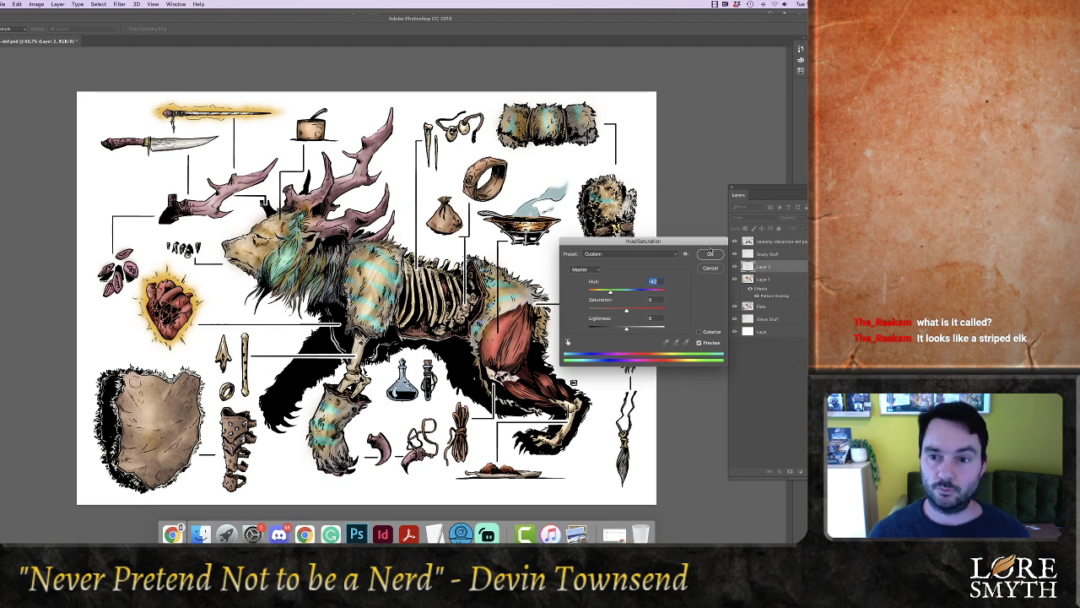
click(711, 255)
Add a new empty layer directly above Layer 1
click(767, 279)
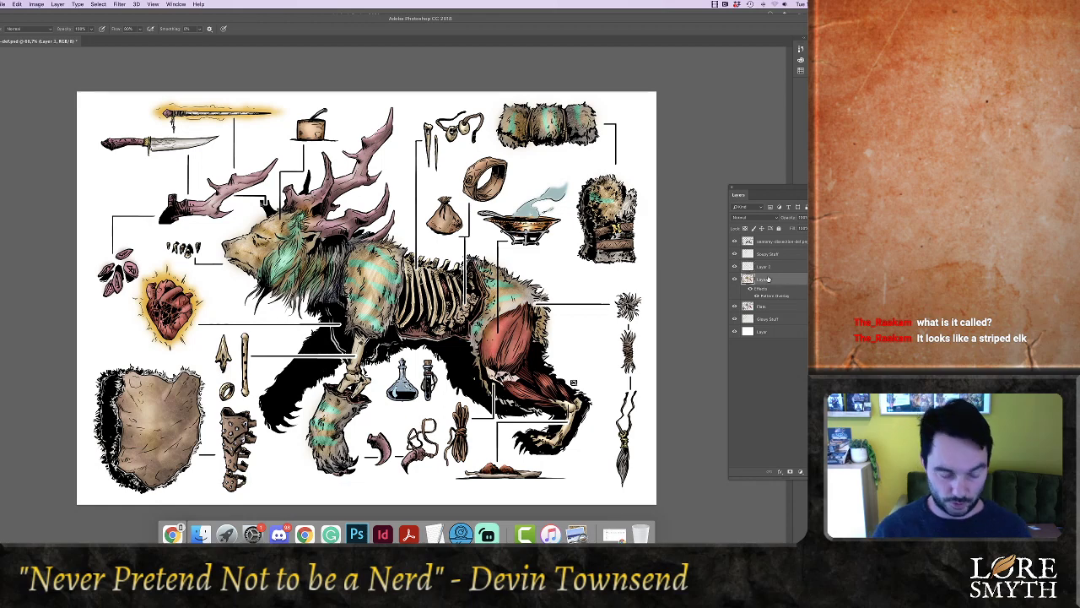
key(ctrl+shift+n)
key(Return)
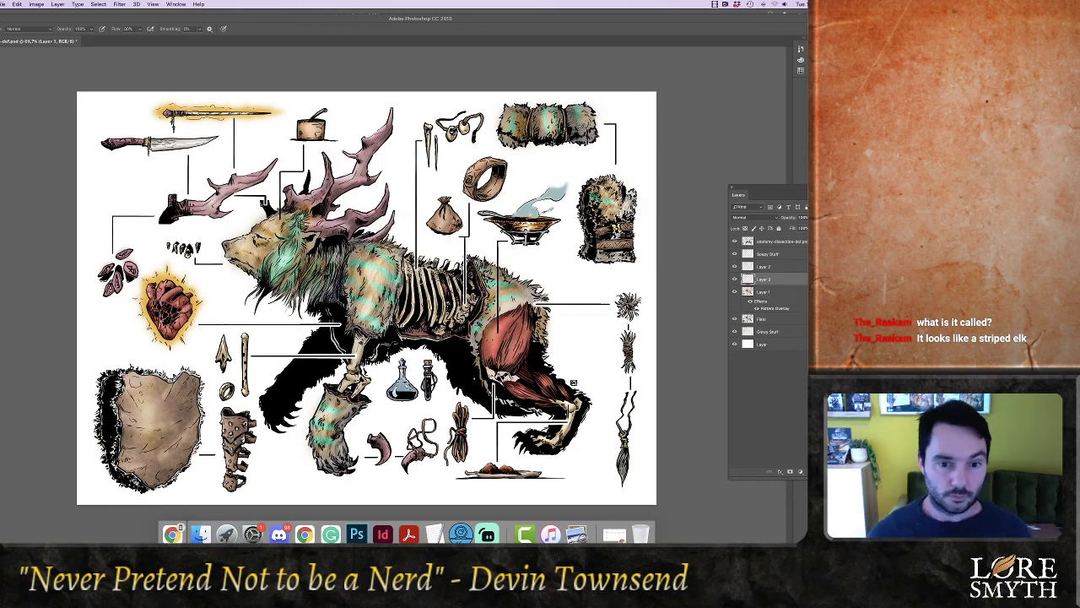
Choose a soft opacity-and-flow brush and paint diffuse blue shading over the creature's mane and body, the fur bundle, the fur glove and the stretched hide
click(1, 29)
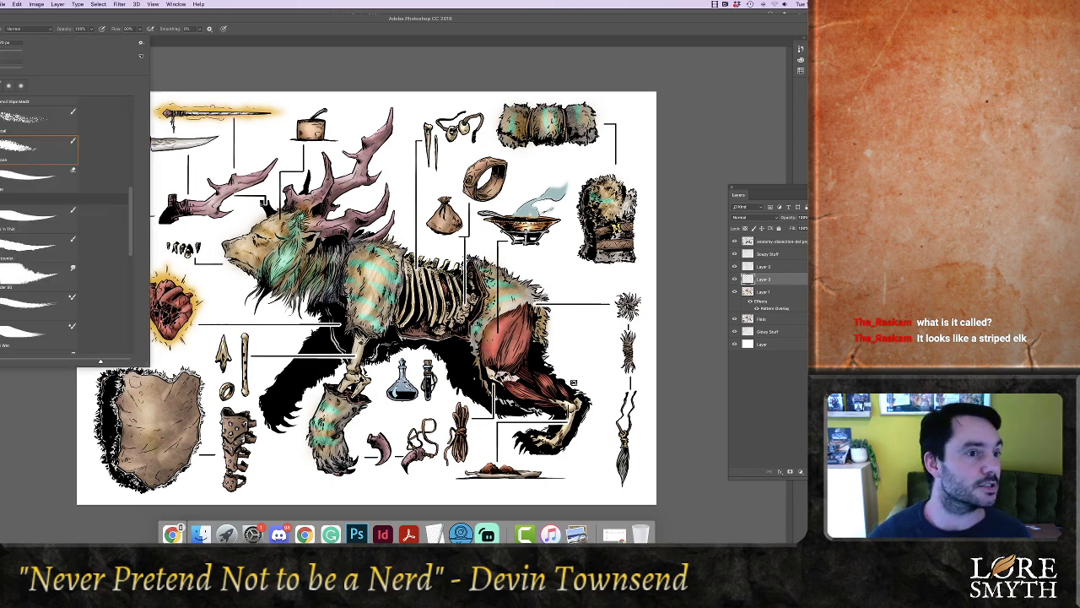
scroll(119, 199, up, 5)
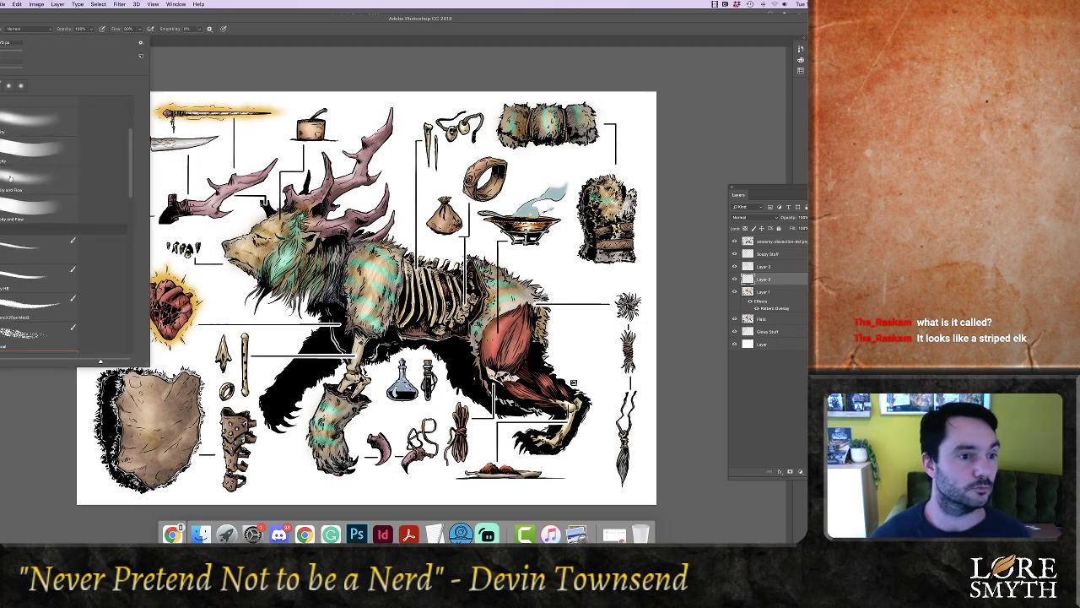
click(61, 181)
click(252, 25)
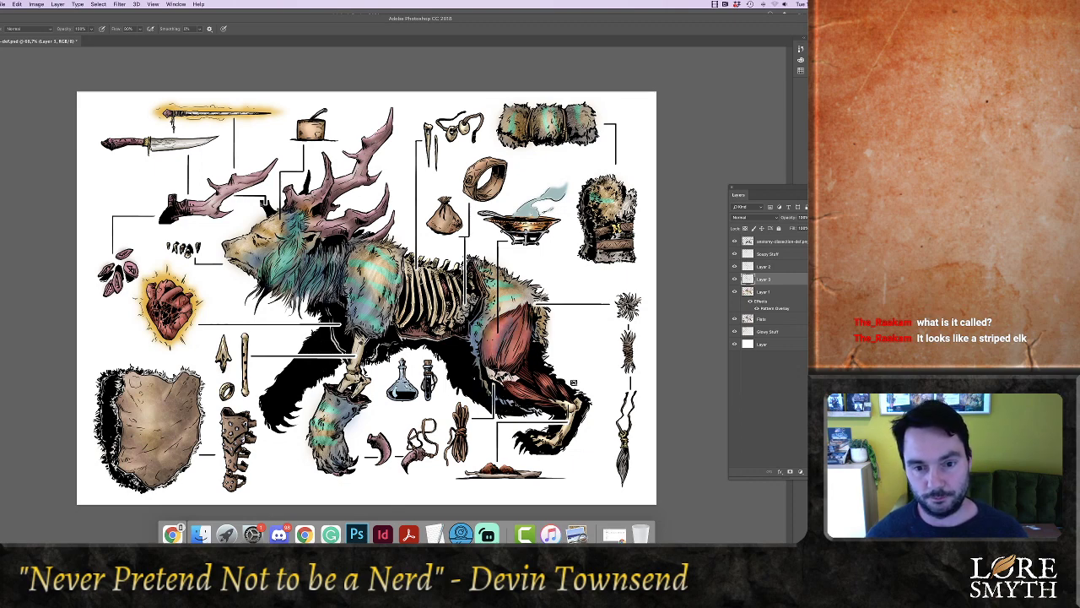
drag(628, 205, 619, 211)
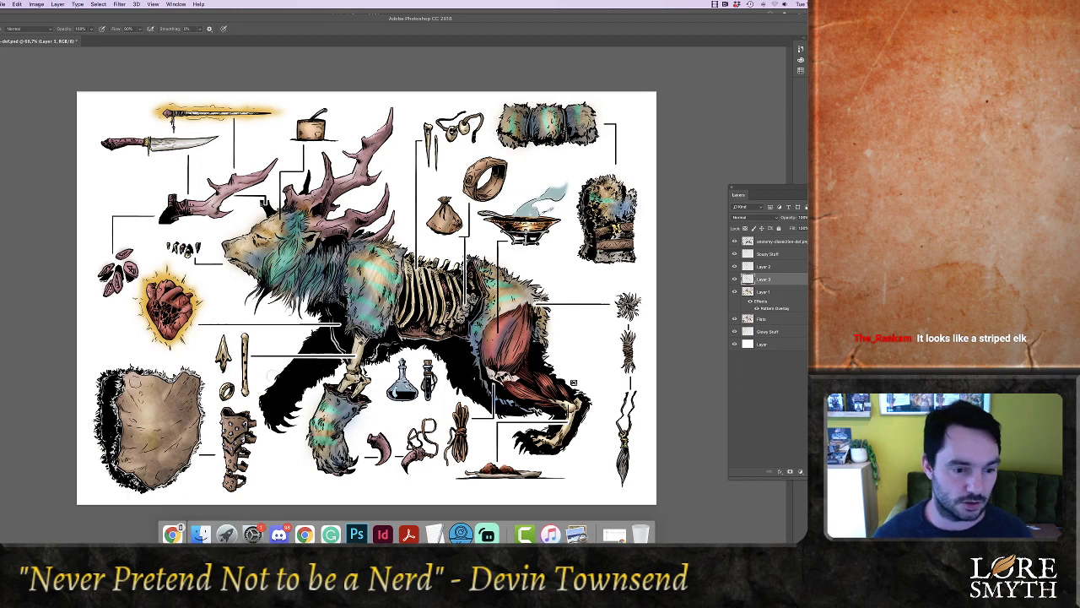
drag(122, 403, 152, 416)
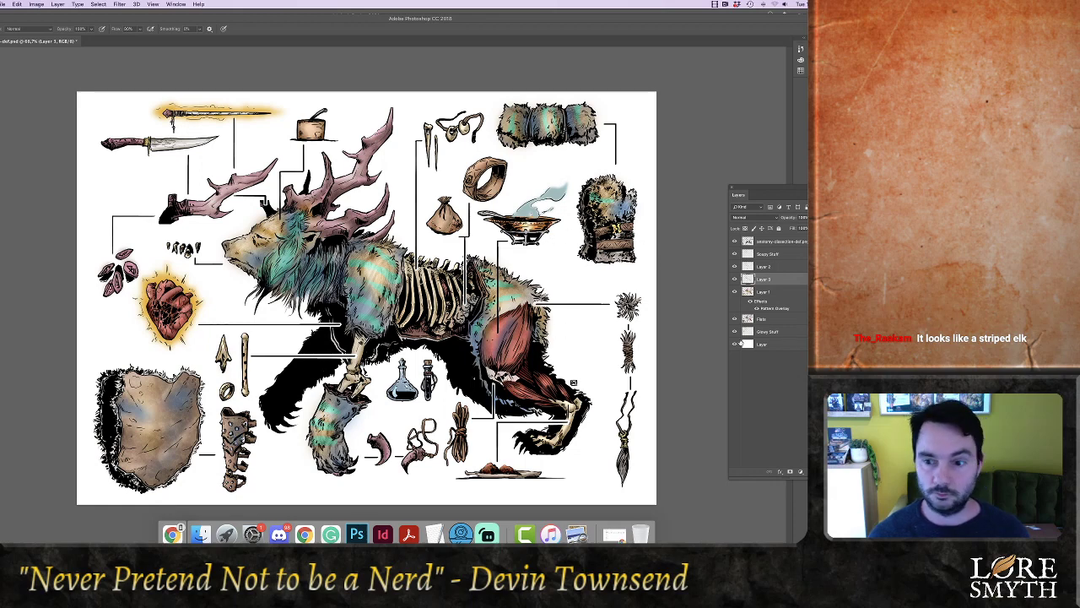
Hide the white background layer at the bottom of the stack and save the document
click(734, 343)
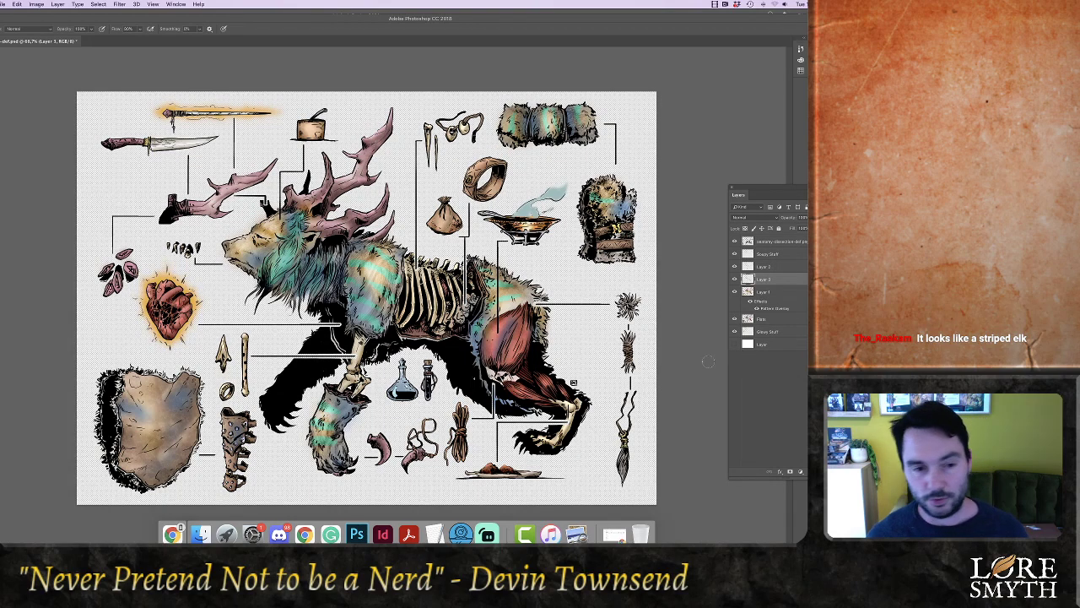
key(super+s)
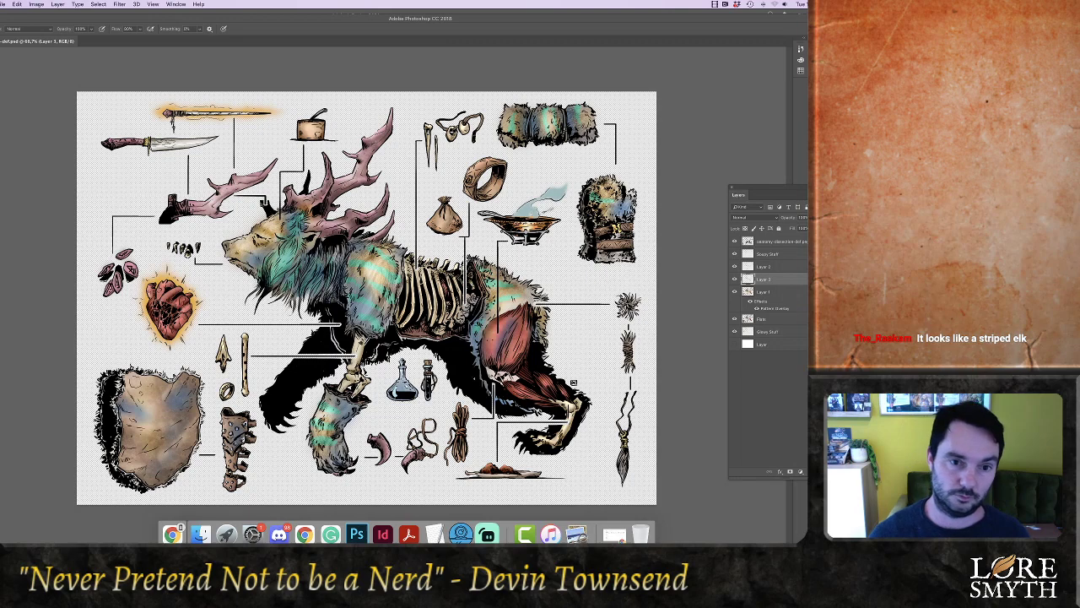
Paint soft blue spots along the creature's antlers and the severed antler
click(341, 184)
click(360, 167)
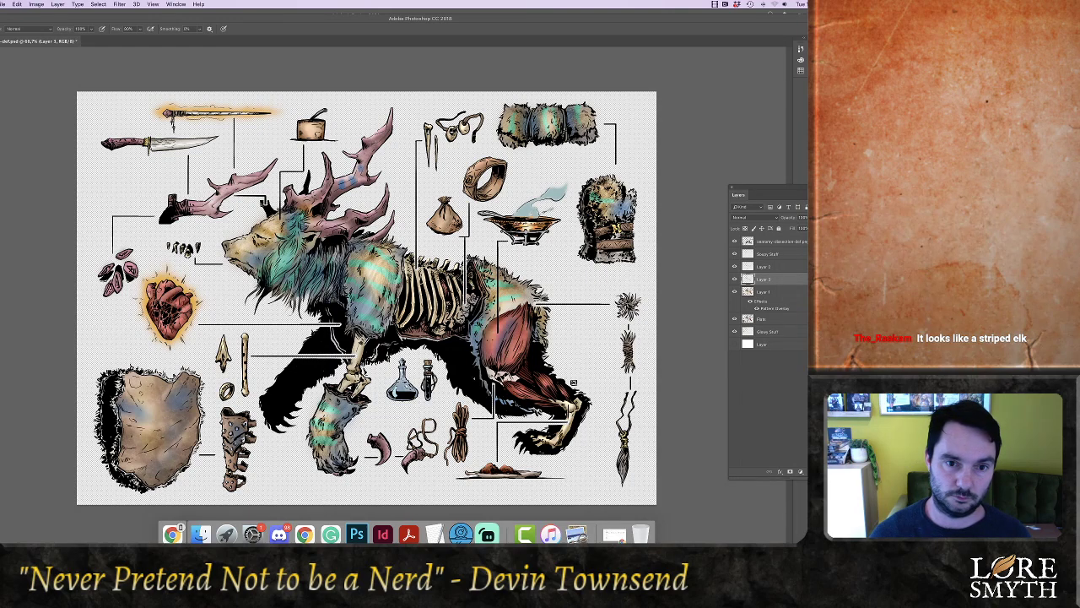
mouse_move(309, 193)
mouse_down()
mouse_move(336, 228)
mouse_move(349, 226)
mouse_up()
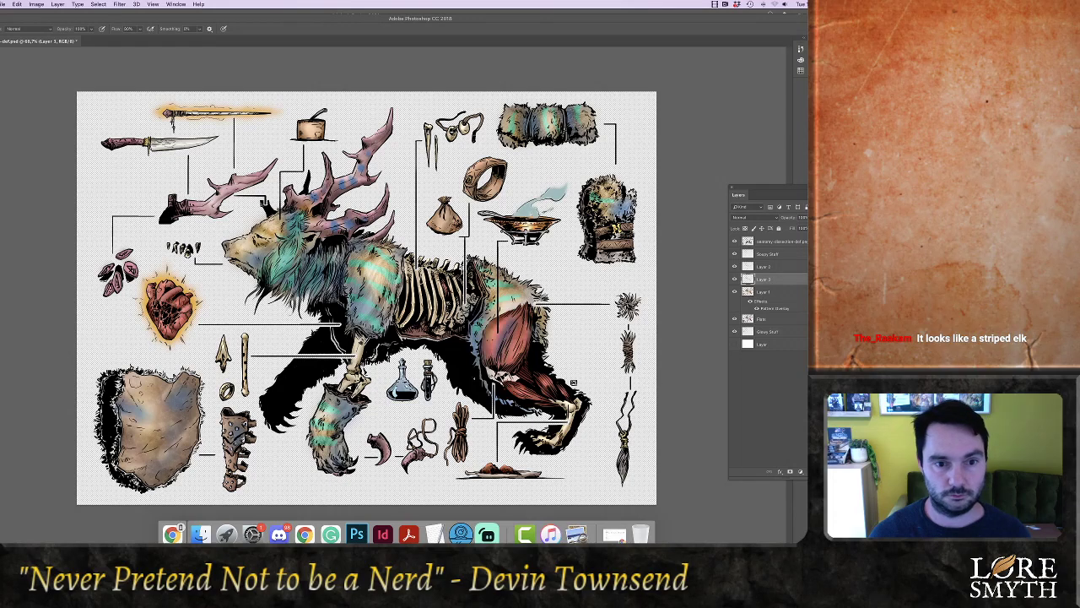
drag(199, 207, 215, 204)
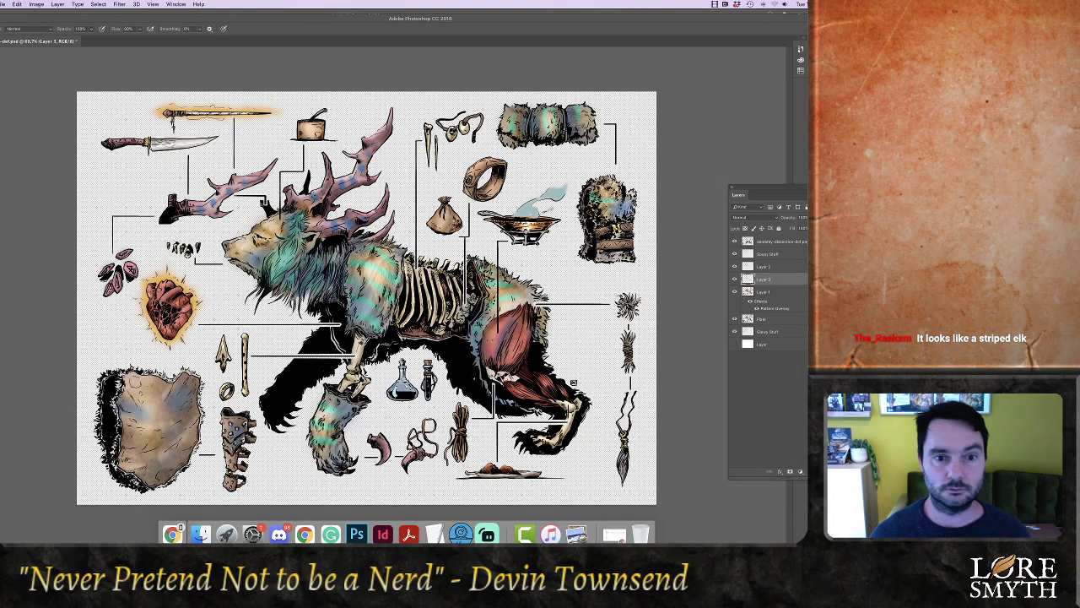
Add a new layer directly beneath the top line-art layer and choose a harder, tapered brush preset for highlights
key(super+shift+n)
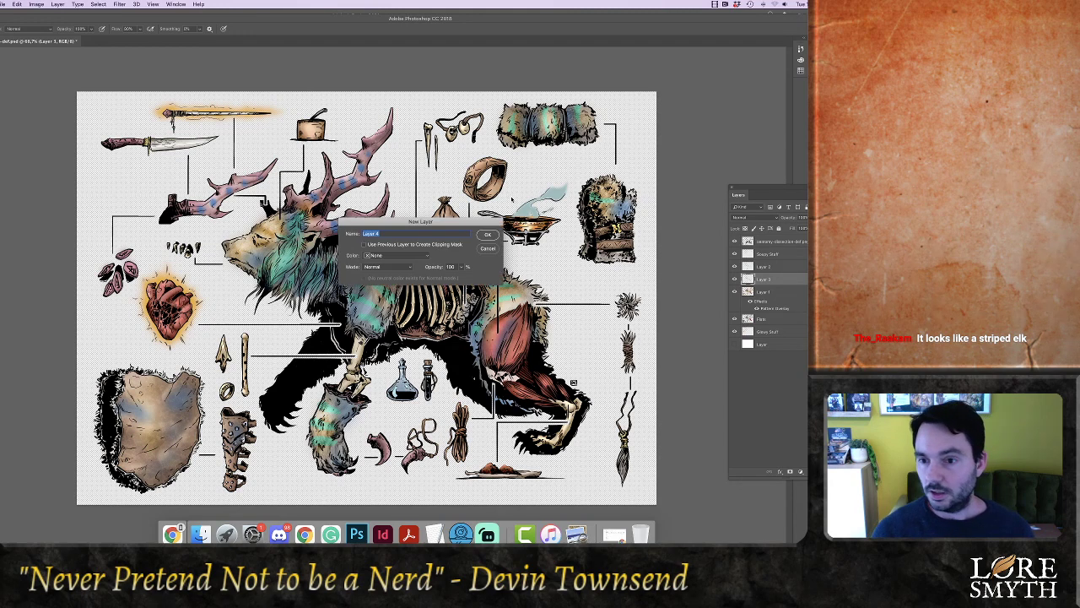
key(Return)
drag(764, 279, 788, 240)
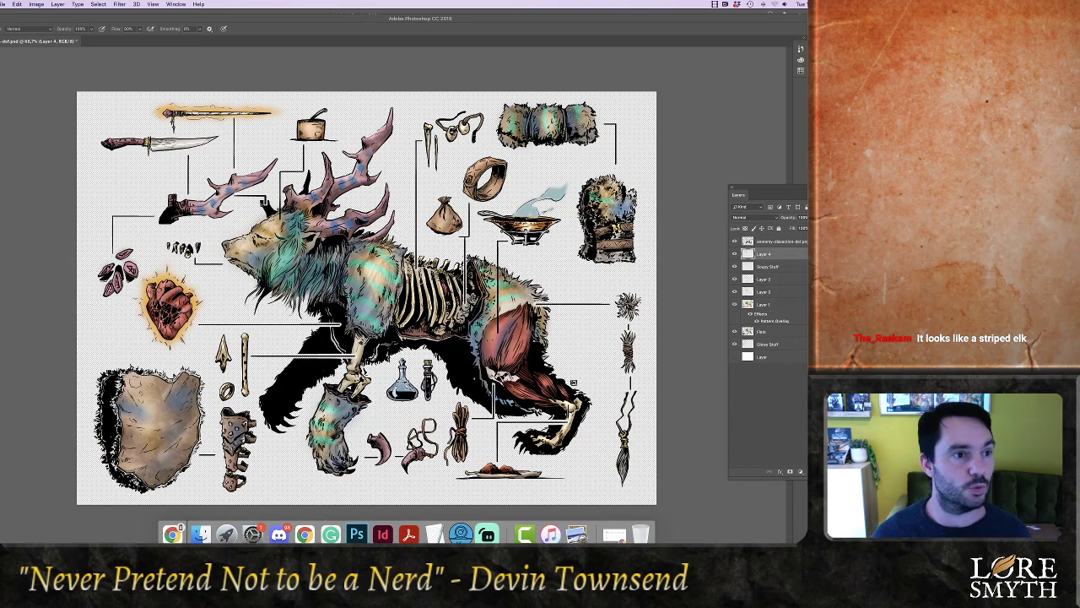
click(2, 28)
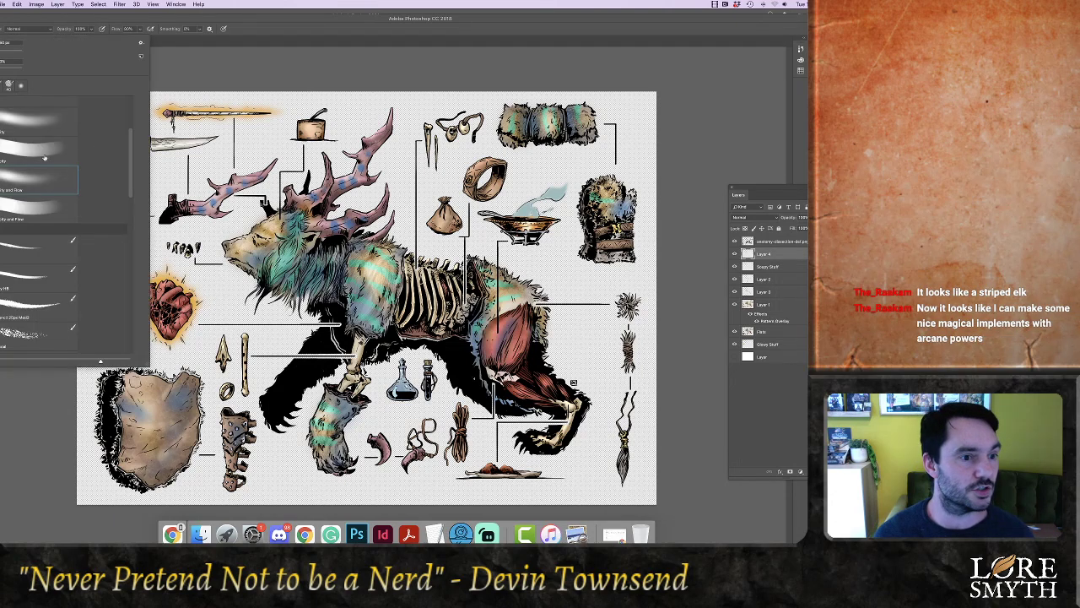
drag(132, 143, 130, 101)
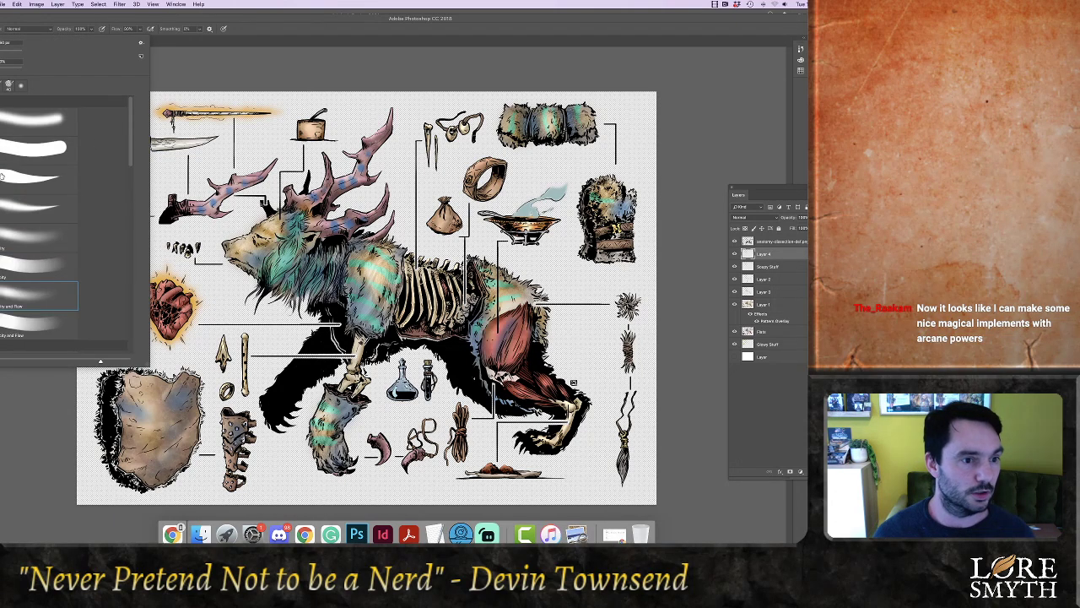
key(Escape)
Paint crisp white highlights along the creature's eye, muzzle, brow and broken antler stub on Layer 4
key(super+equal)
key(super+equal)
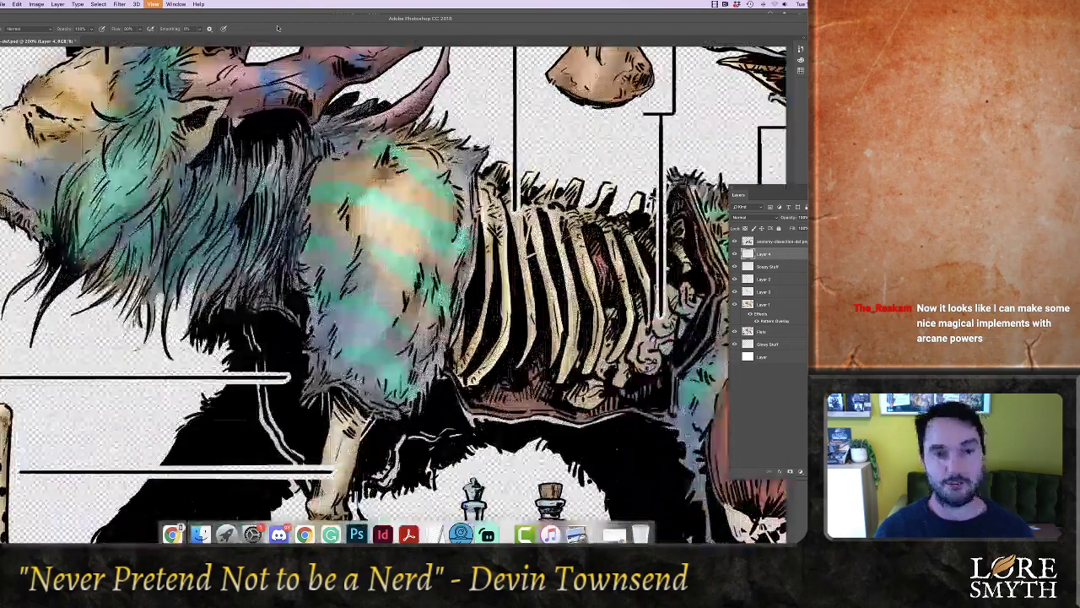
drag(262, 119, 382, 296)
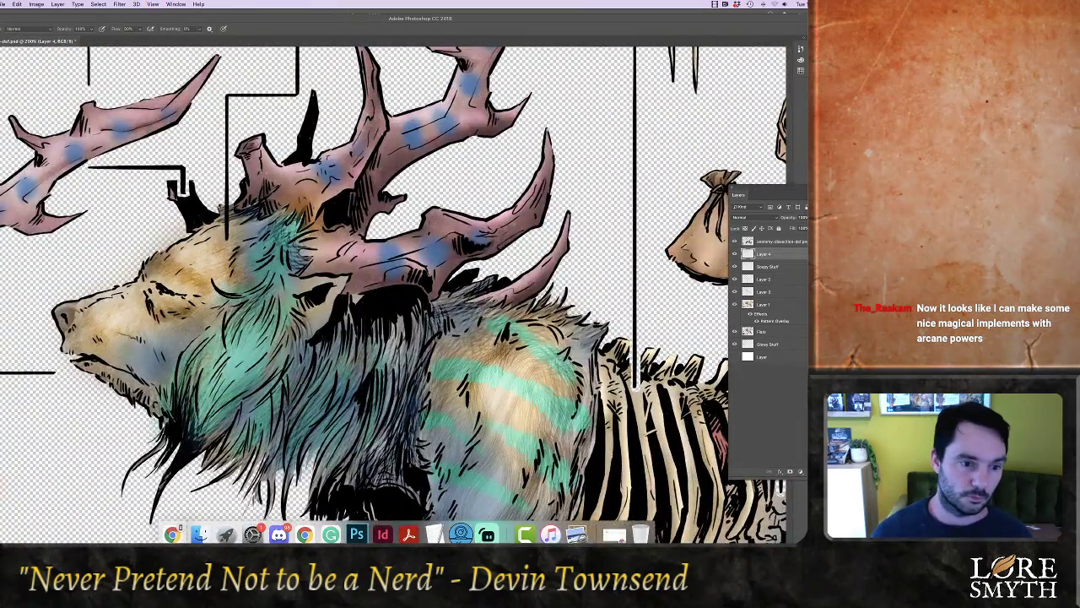
drag(153, 276, 178, 293)
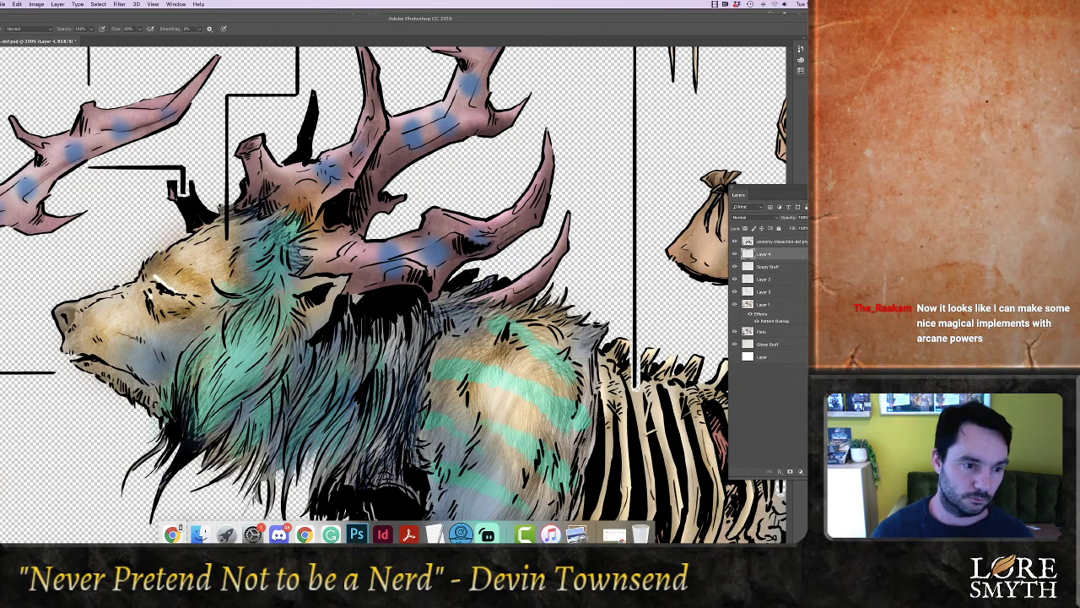
drag(55, 317, 174, 253)
mouse_move(247, 145)
mouse_down()
mouse_move(249, 196)
mouse_move(355, 137)
mouse_up()
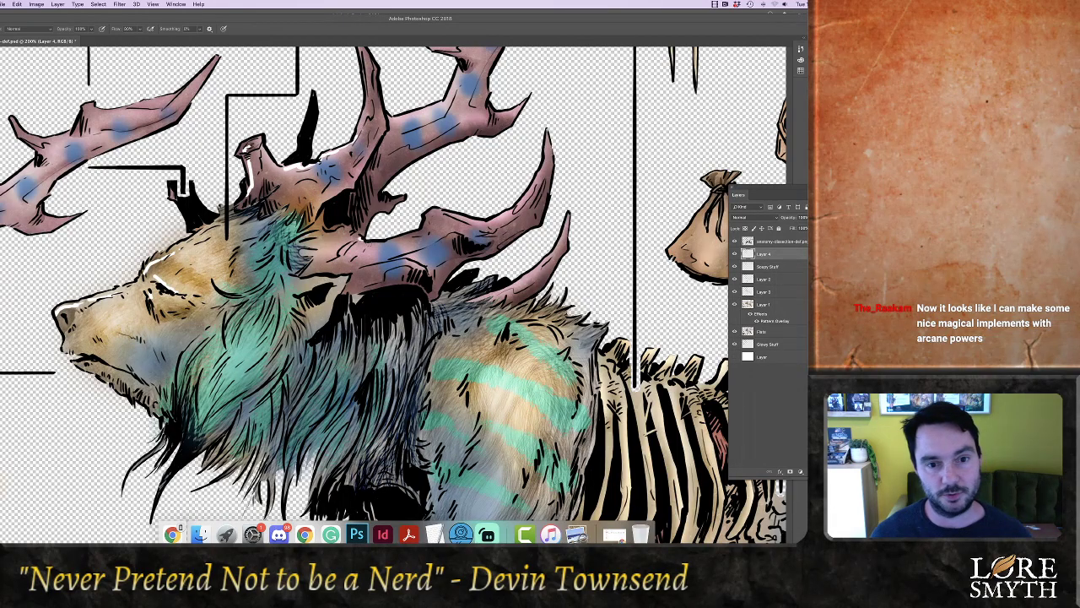
Add white edge highlights to the lower and upper antlers, the ear, the mane beside the cheek and the lower lip
mouse_move(367, 245)
mouse_down()
mouse_move(429, 231)
mouse_move(438, 211)
mouse_up()
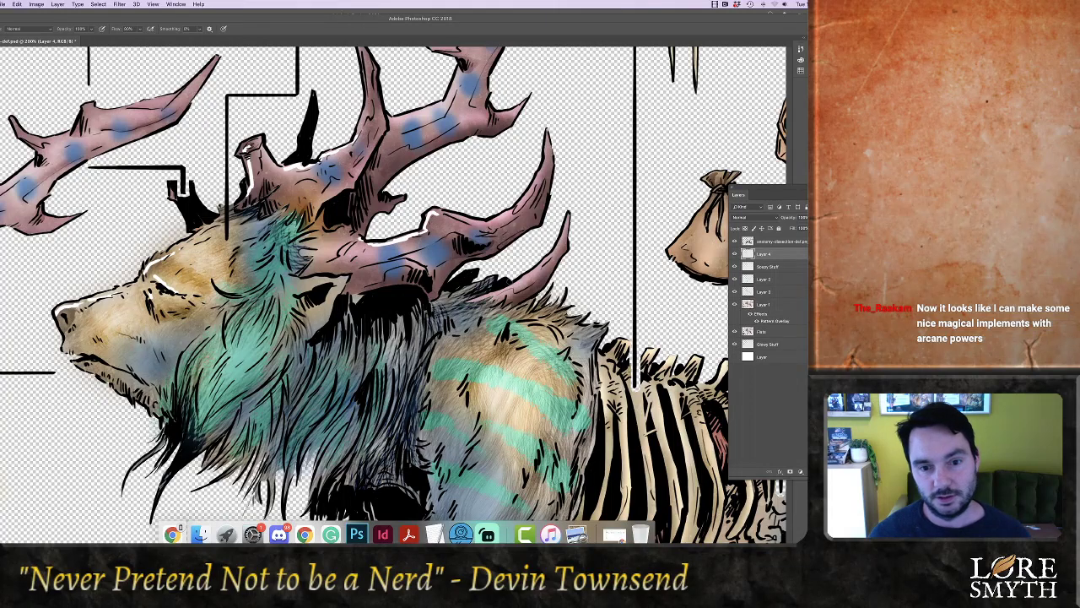
mouse_move(296, 279)
mouse_down()
mouse_move(341, 279)
mouse_move(334, 307)
mouse_up()
drag(195, 337, 177, 388)
drag(81, 363, 110, 365)
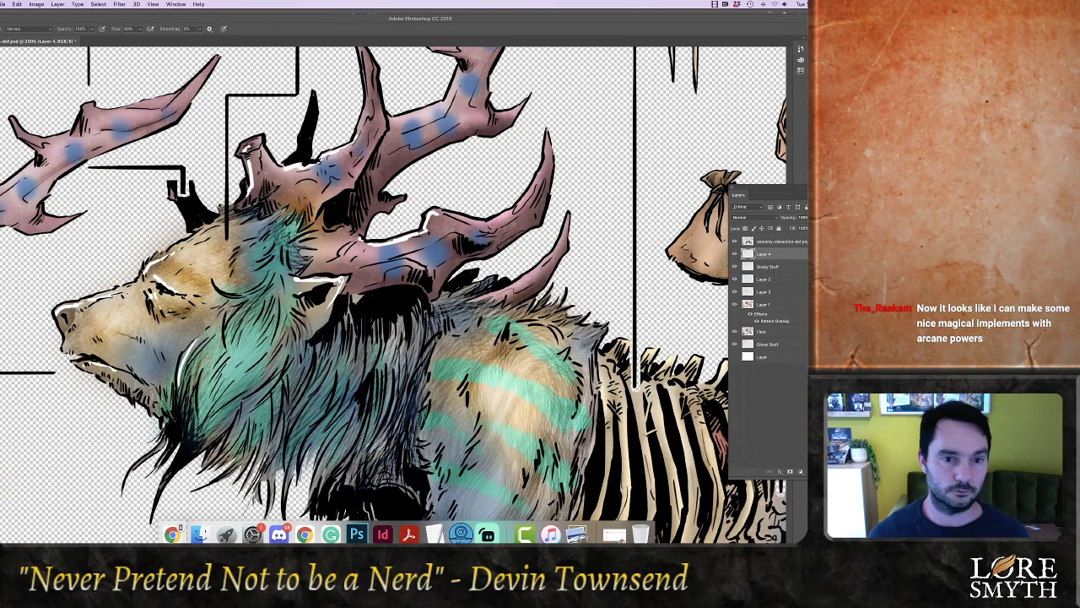
mouse_move(422, 194)
mouse_down()
mouse_move(390, 235)
mouse_move(341, 287)
mouse_up()
drag(316, 211, 354, 199)
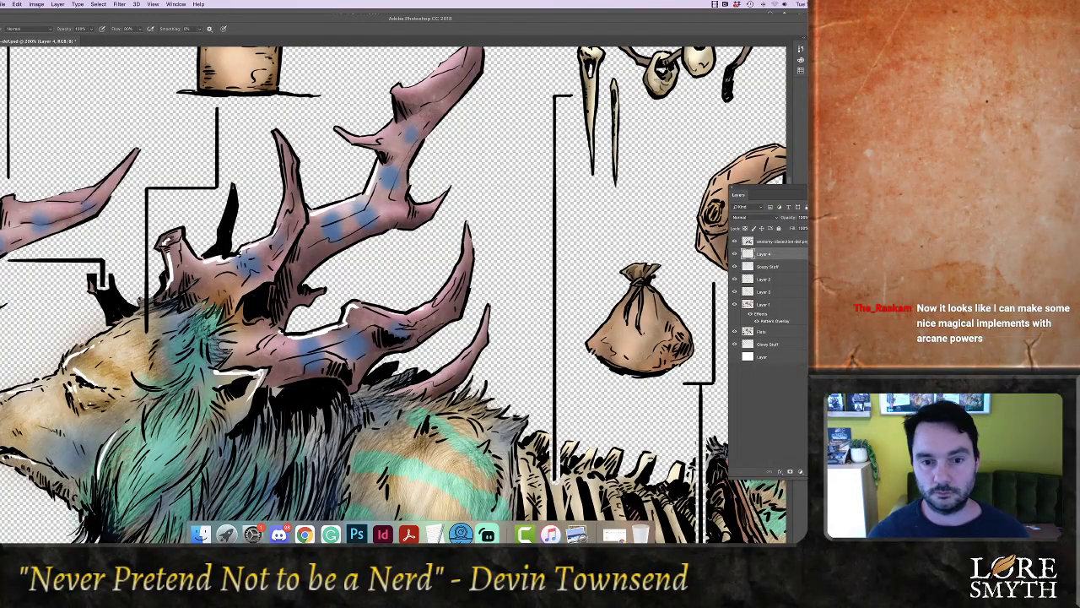
Paint white highlights on the drawstring pouch and on the carved ring's outer band and emblem
scroll(439, 292, right, 5)
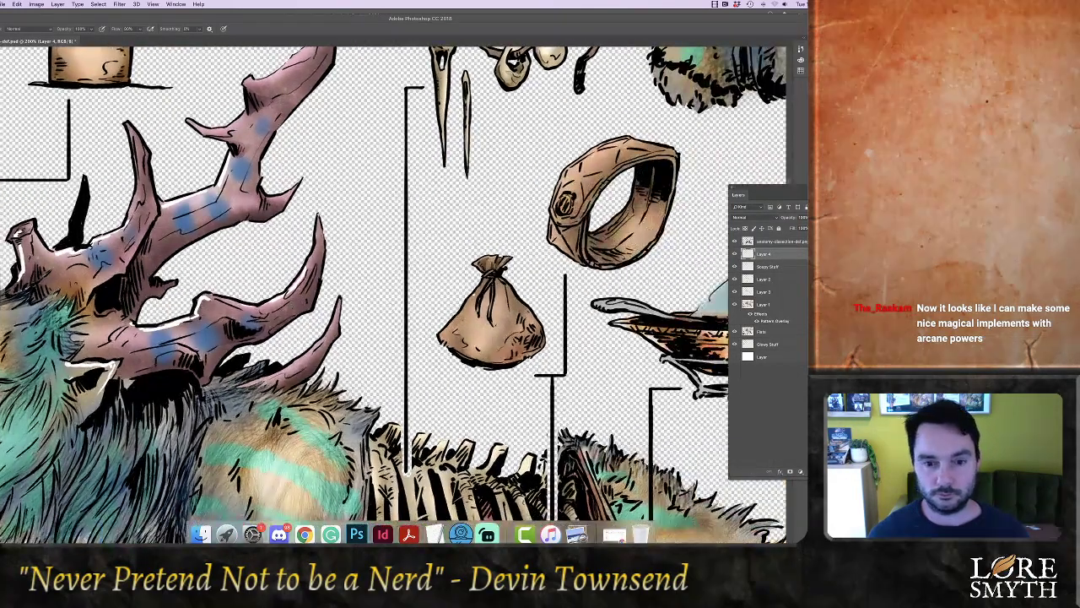
mouse_move(473, 296)
mouse_down()
mouse_move(447, 342)
mouse_move(470, 356)
mouse_up()
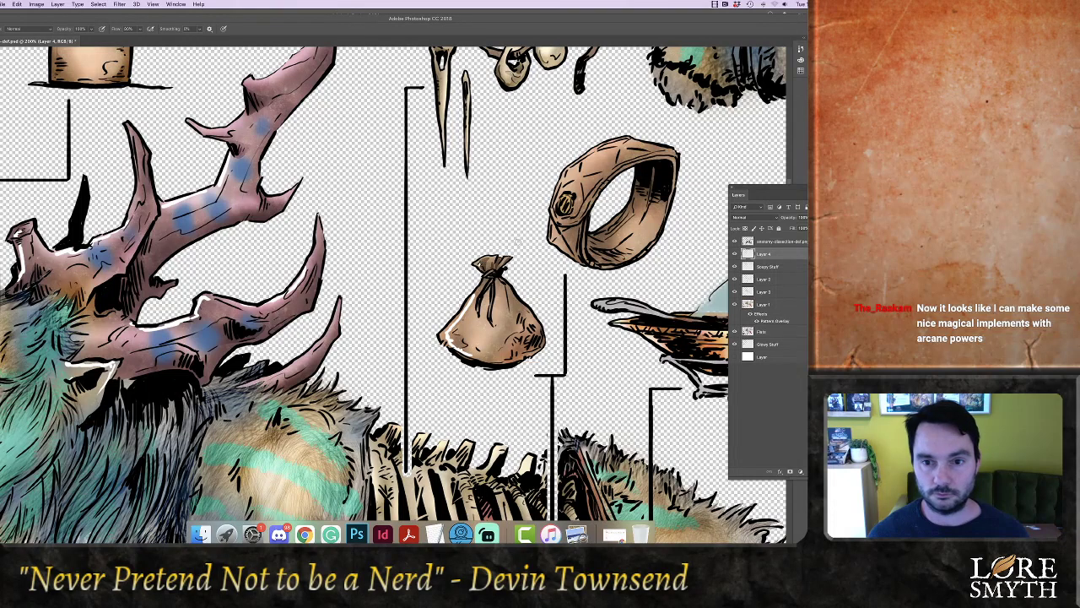
mouse_move(563, 206)
mouse_down()
mouse_move(572, 165)
mouse_move(598, 174)
mouse_move(633, 143)
mouse_up()
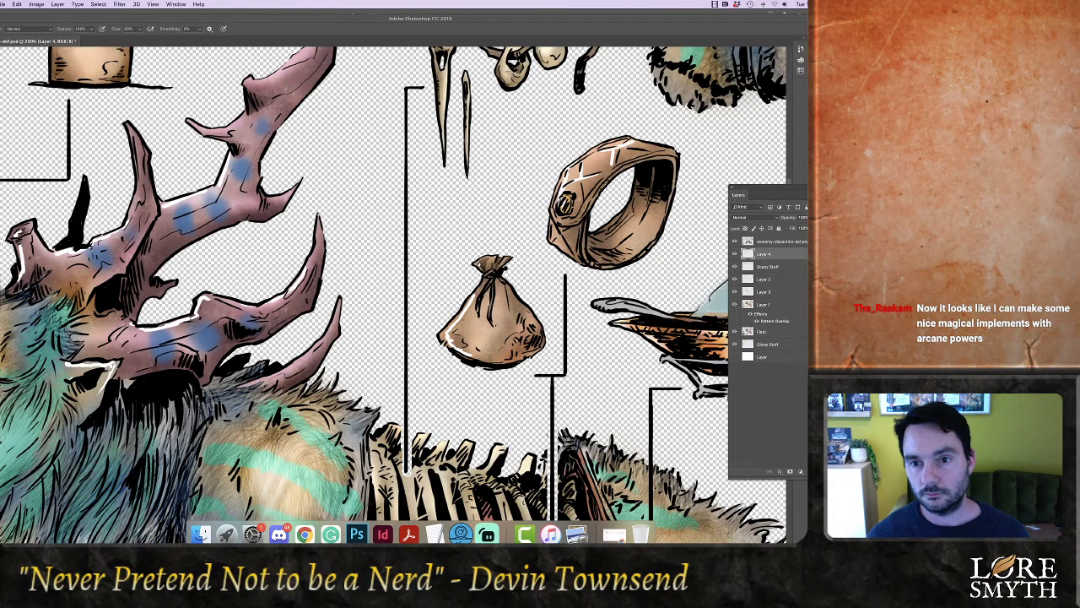
drag(553, 211, 579, 217)
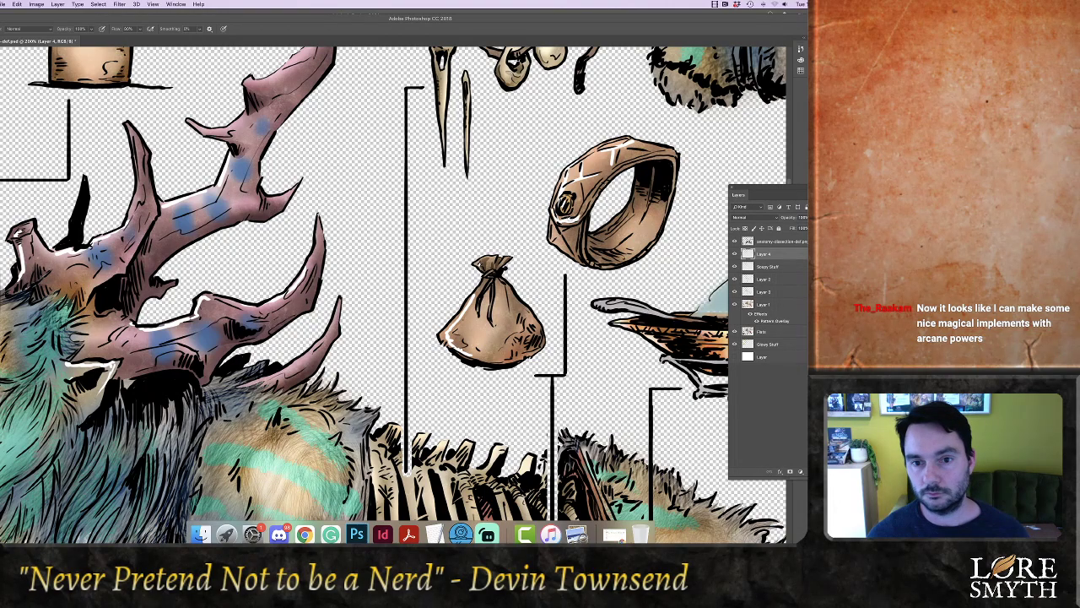
Paint white highlights along the exposed foreleg bone and its knobbly ankle joint above the severed paw
scroll(393, 295, down, 10)
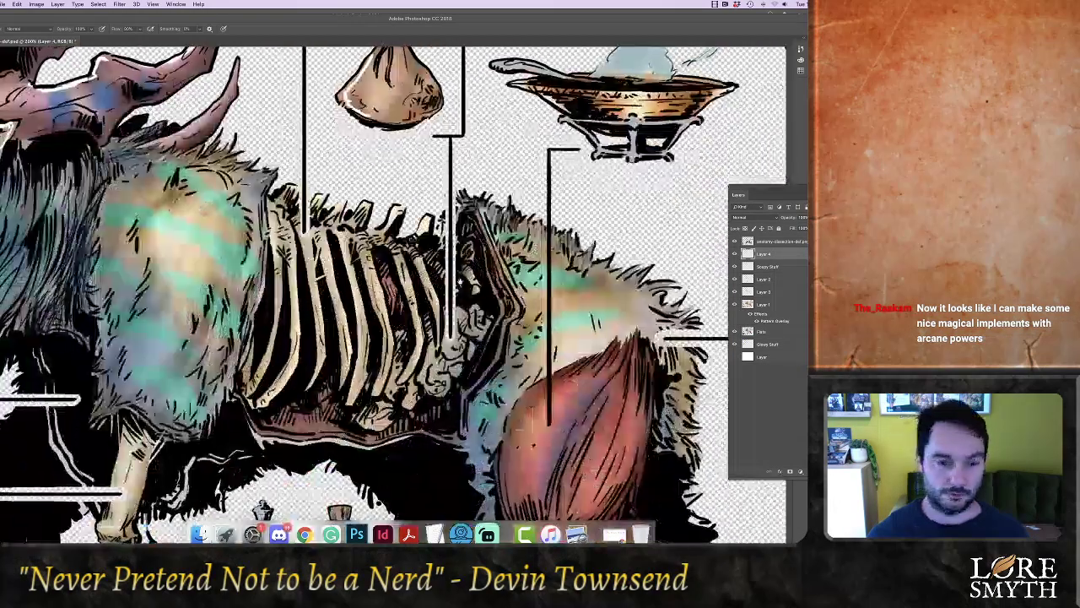
scroll(393, 295, down, 5)
scroll(393, 295, left, 5)
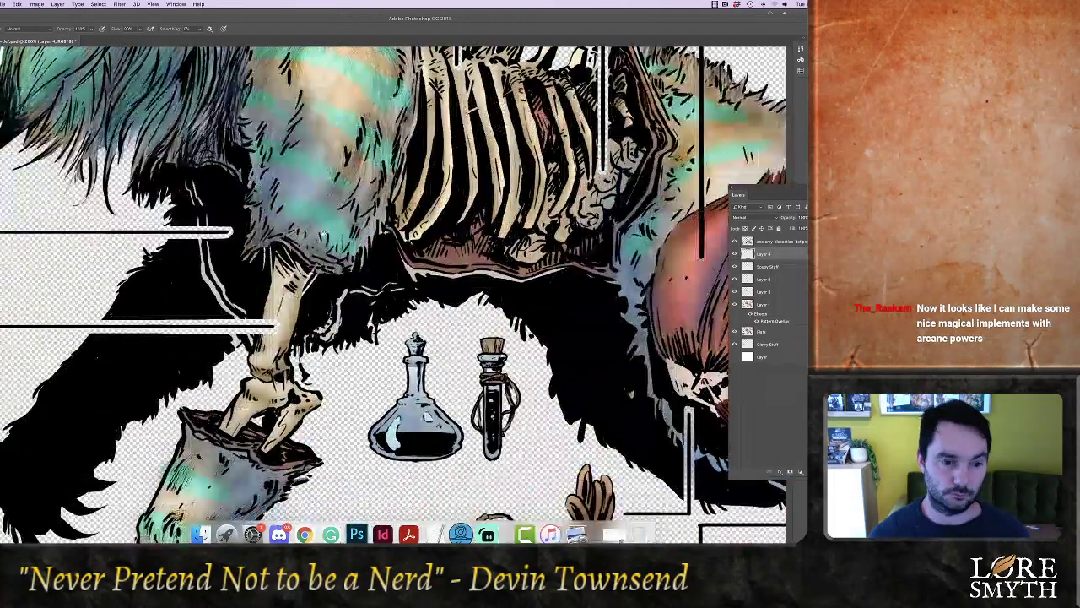
drag(278, 268, 255, 359)
drag(229, 420, 253, 381)
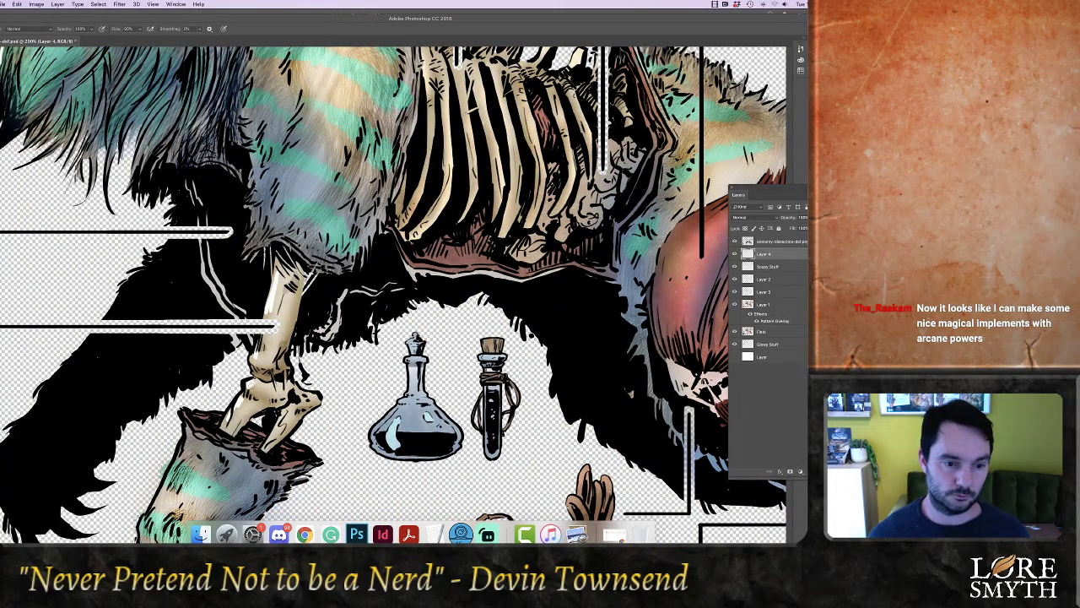
Add white glass highlights to the round flask and touch up the corked vial beside it
scroll(258, 436, down, 3)
scroll(258, 437, left, 1)
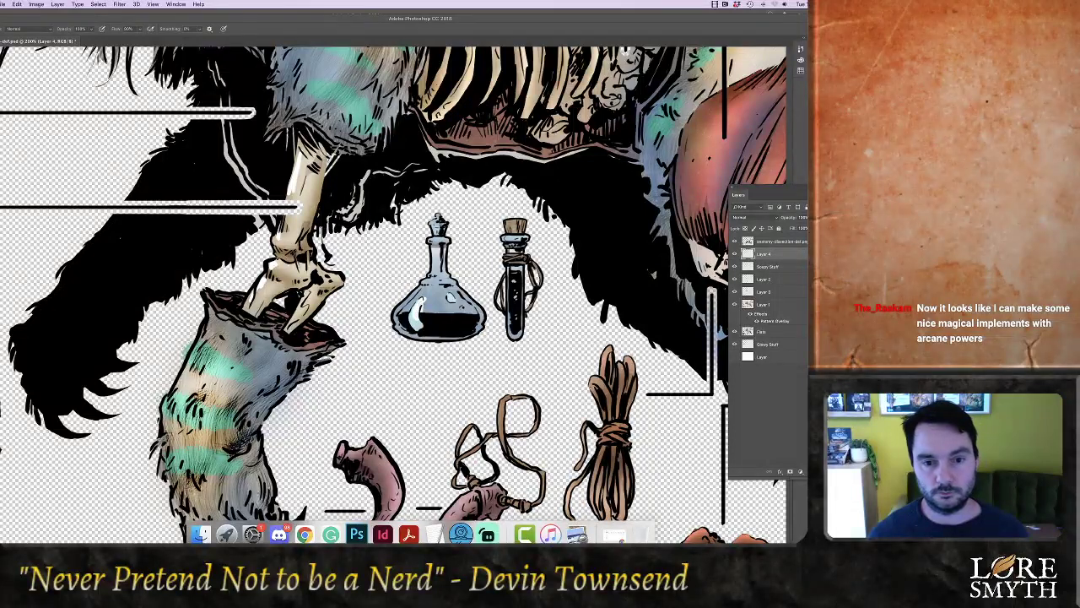
mouse_move(436, 248)
mouse_down()
mouse_move(434, 270)
mouse_move(397, 323)
mouse_up()
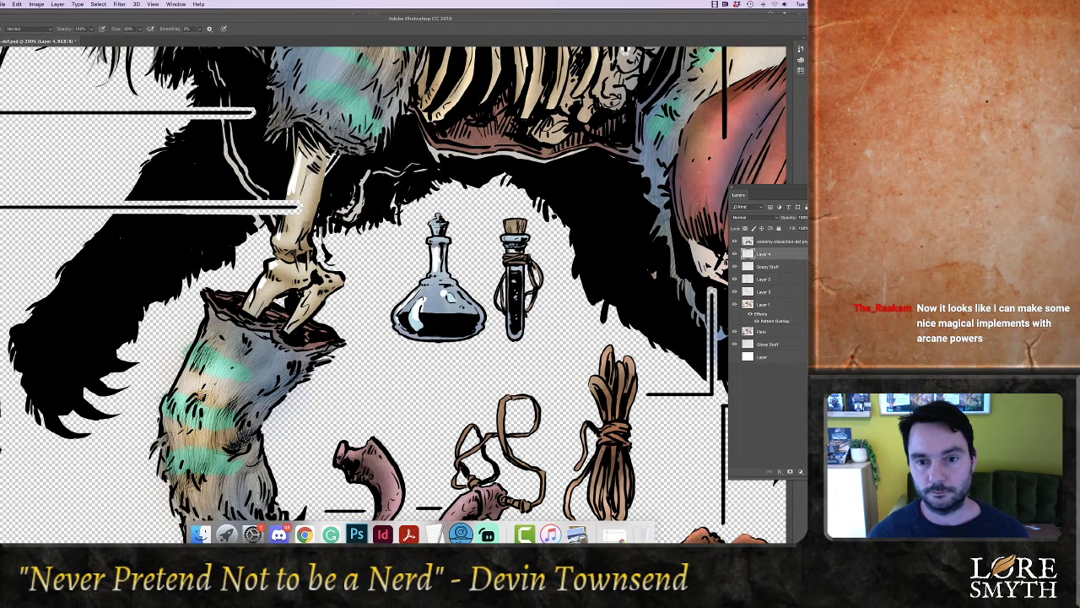
drag(507, 222, 508, 232)
Paint white highlights on the loose curved claw, the claw pendant and the pendant's looped cord
scroll(303, 368, down, 3)
scroll(302, 368, right, 2)
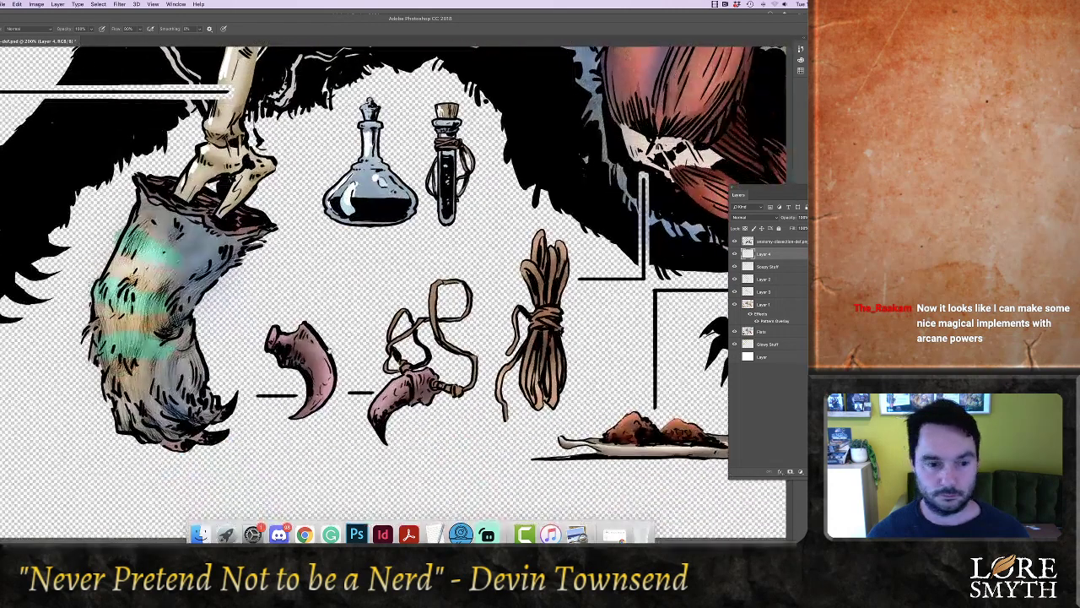
drag(306, 366, 314, 402)
drag(311, 333, 328, 387)
drag(273, 327, 275, 337)
drag(397, 383, 372, 421)
drag(433, 287, 434, 319)
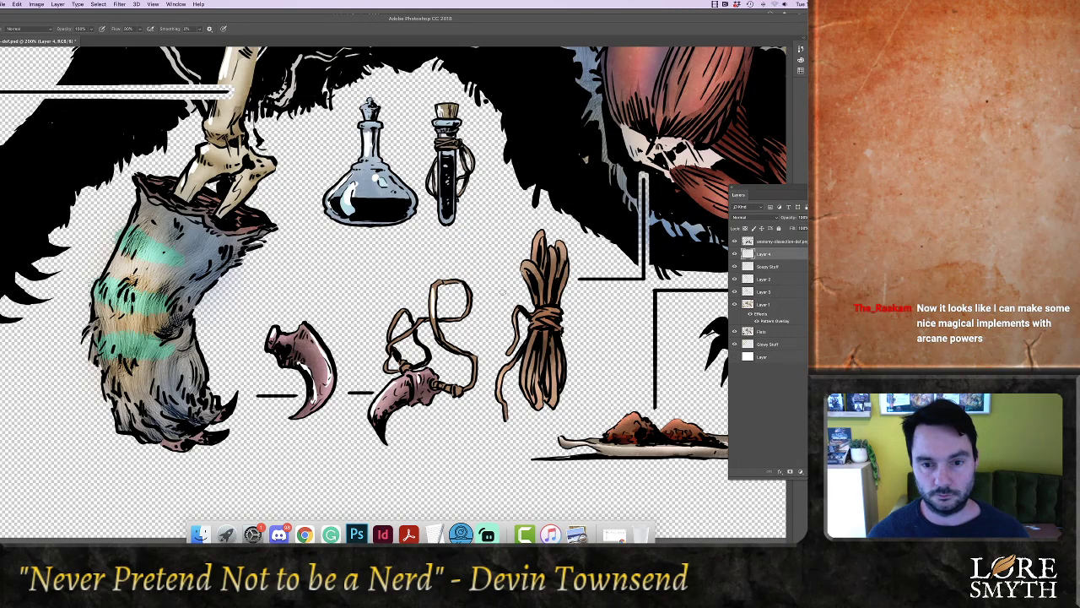
Add white highlights to the strands of the tied bundle and to the reddish mounds on the dish
mouse_move(537, 262)
mouse_down()
mouse_move(531, 285)
mouse_move(552, 289)
mouse_up()
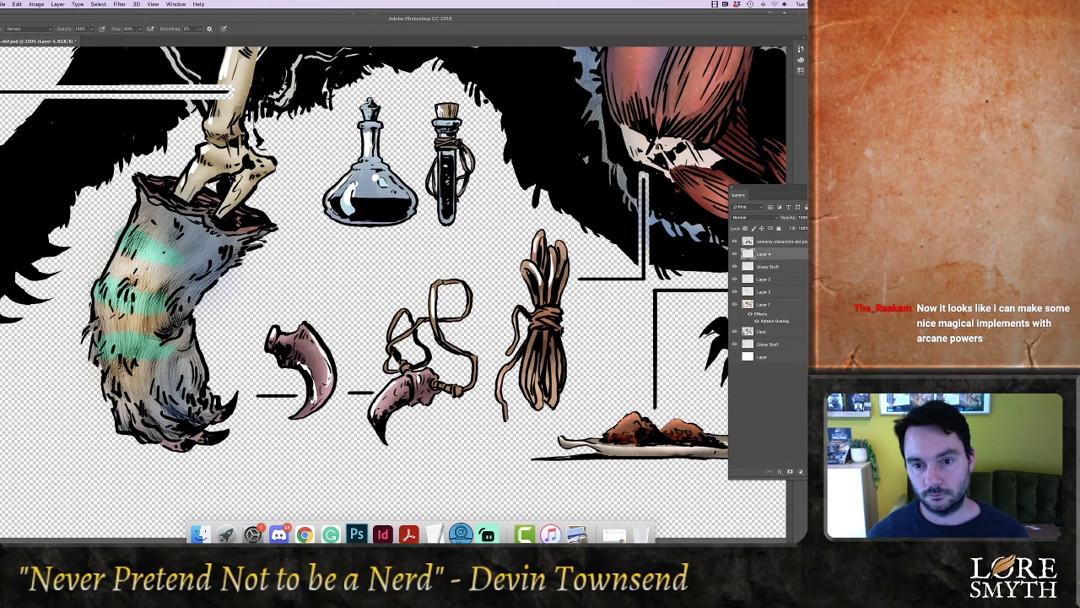
drag(563, 238, 563, 267)
drag(533, 334, 529, 358)
mouse_move(605, 385)
mouse_down()
mouse_move(504, 357)
mouse_move(443, 358)
mouse_up()
mouse_move(455, 402)
mouse_down()
mouse_move(439, 423)
mouse_move(469, 425)
mouse_up()
drag(578, 290, 581, 323)
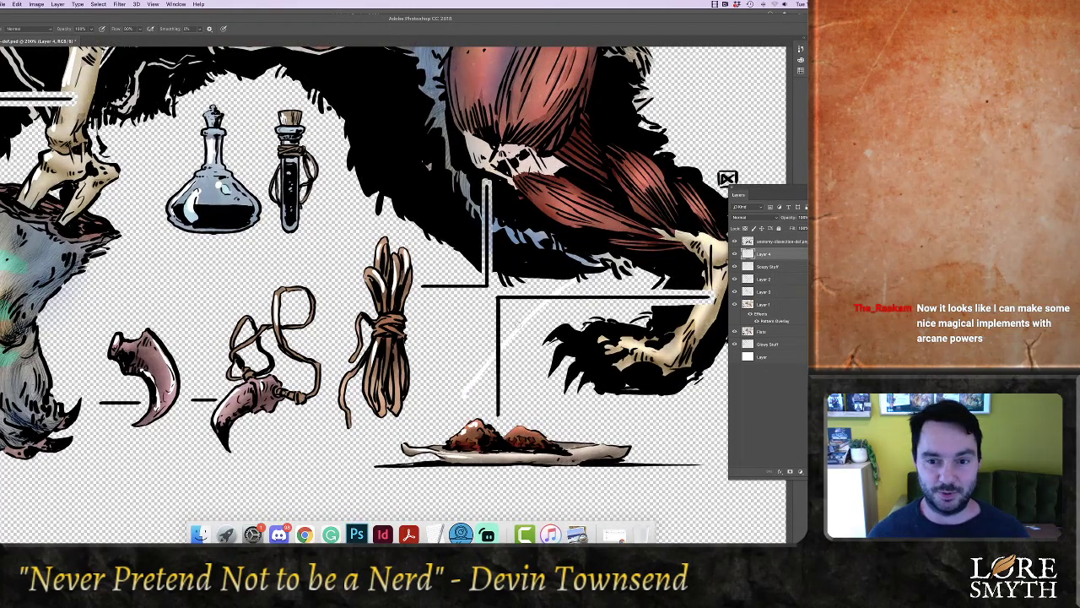
Paint a white edge highlight along the front of the thigh muscle and thin highlights down the exposed ribs
scroll(618, 196, up, 10)
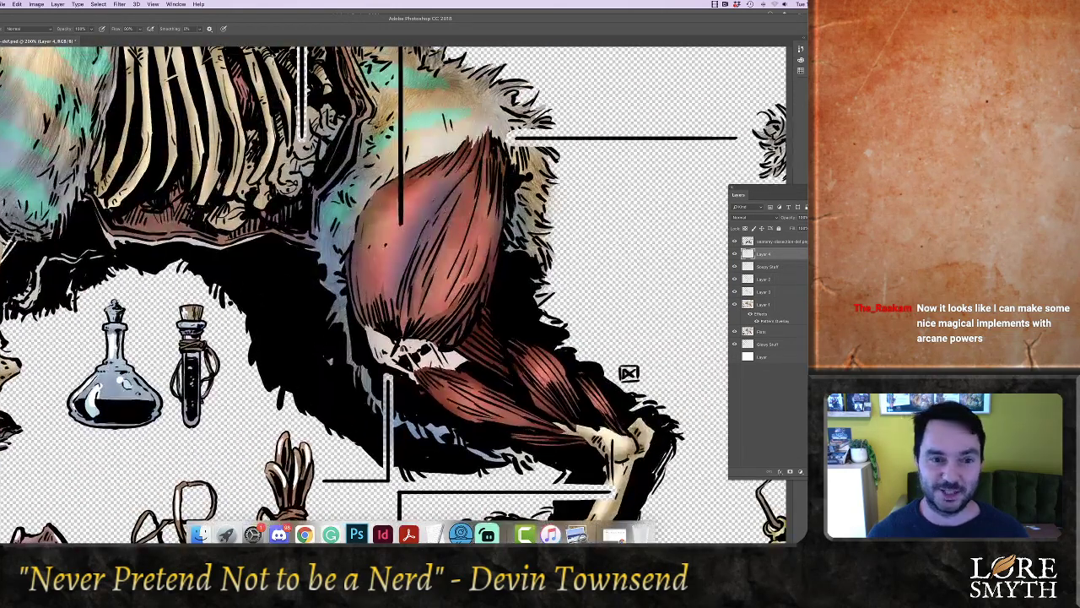
mouse_move(377, 197)
mouse_down()
mouse_move(353, 285)
mouse_move(368, 319)
mouse_up()
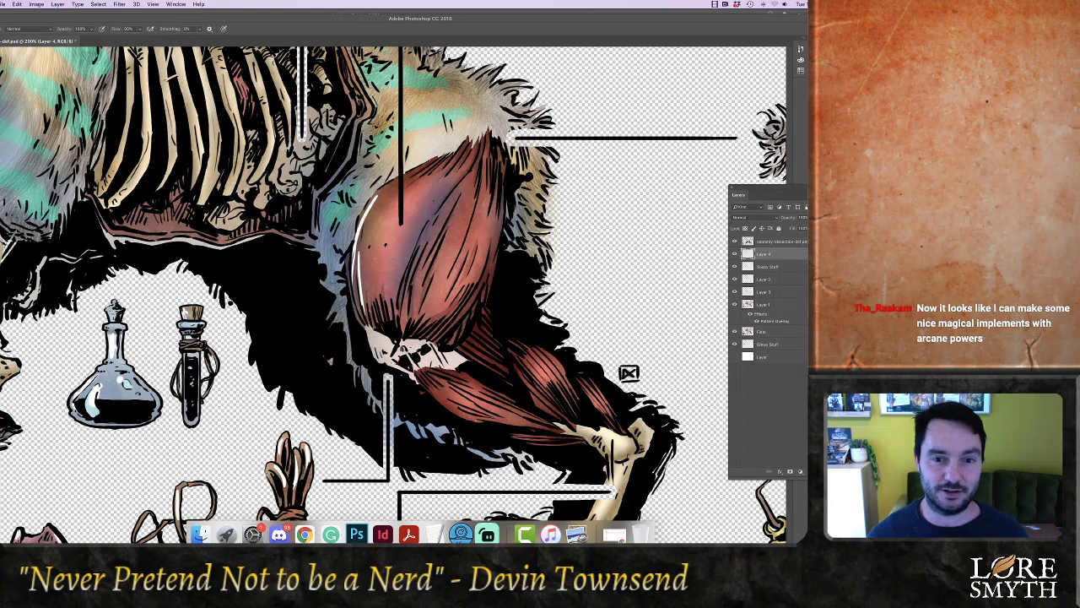
drag(421, 241, 557, 382)
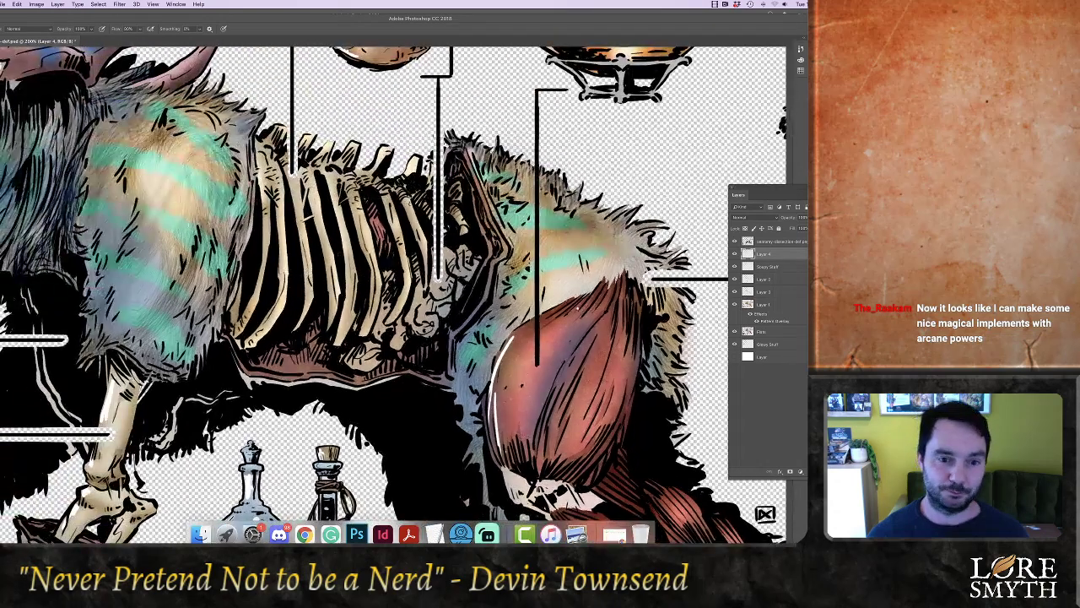
drag(345, 232, 346, 292)
mouse_move(316, 216)
mouse_down()
mouse_move(333, 283)
mouse_move(305, 251)
mouse_move(304, 273)
mouse_up()
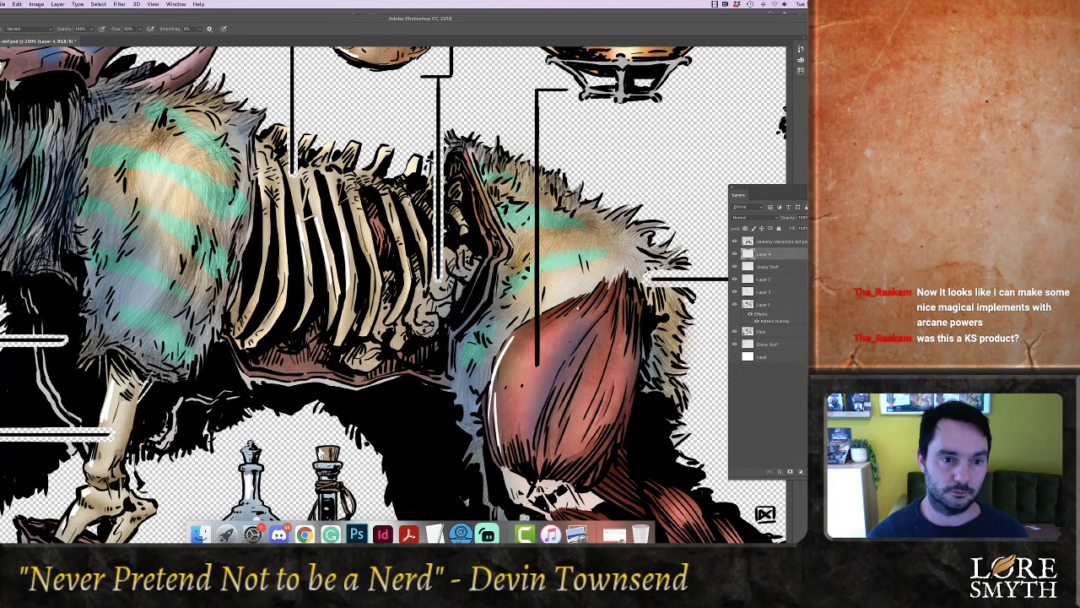
drag(257, 168, 264, 237)
drag(262, 187, 266, 257)
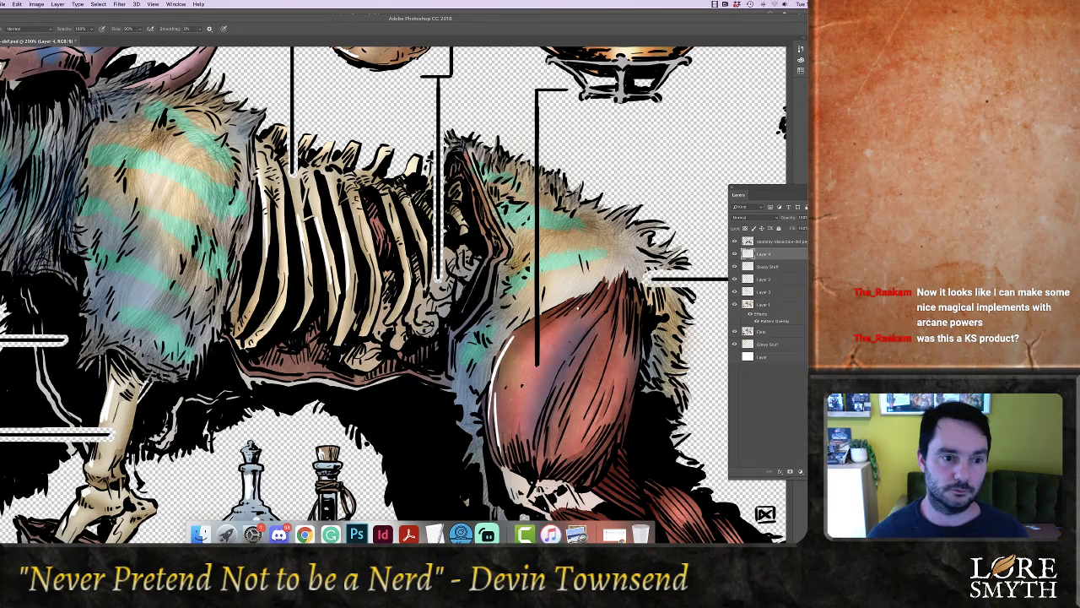
Add white highlights to the fur hem above the foreleg bone and the outer edge of the severed foreleg
drag(211, 321, 364, 277)
mouse_move(249, 295)
mouse_down()
mouse_move(238, 308)
mouse_move(301, 317)
mouse_up()
drag(256, 369, 253, 383)
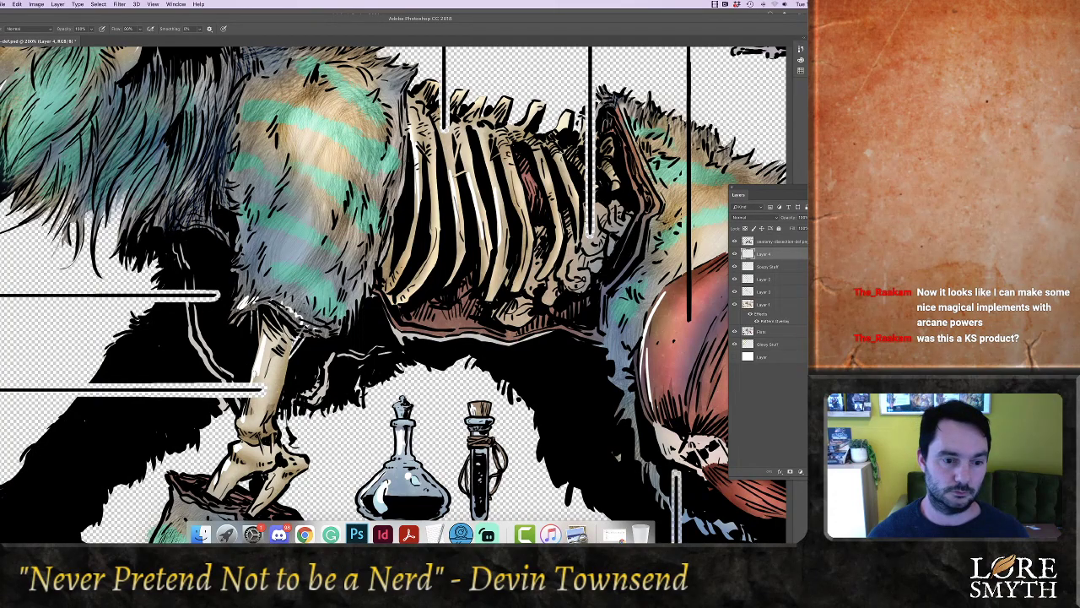
drag(277, 428, 273, 433)
drag(275, 430, 317, 311)
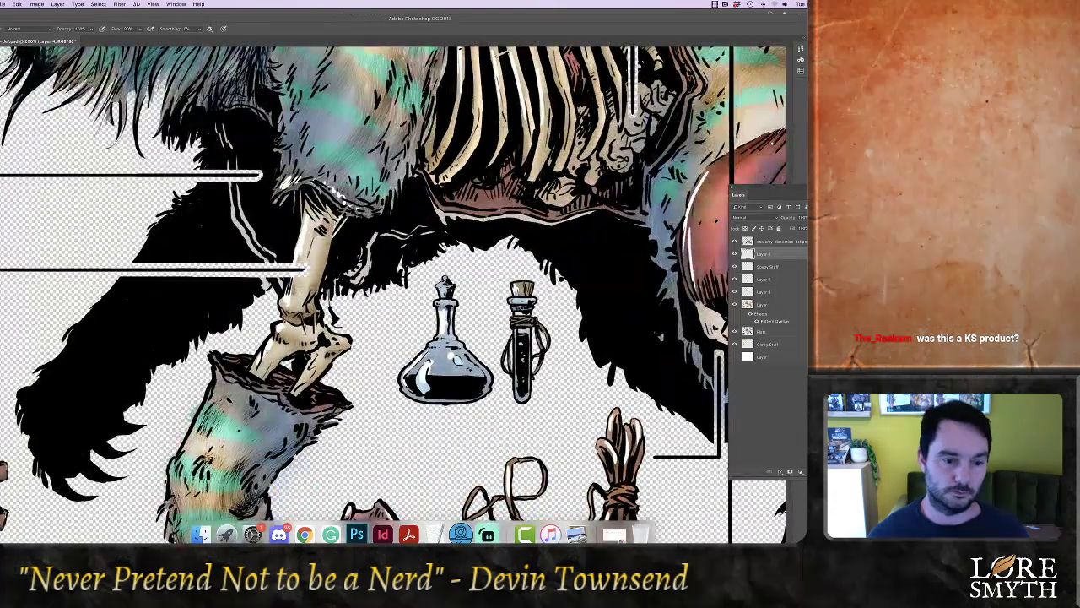
mouse_move(218, 415)
mouse_down()
mouse_move(273, 266)
mouse_move(228, 353)
mouse_move(241, 413)
mouse_up()
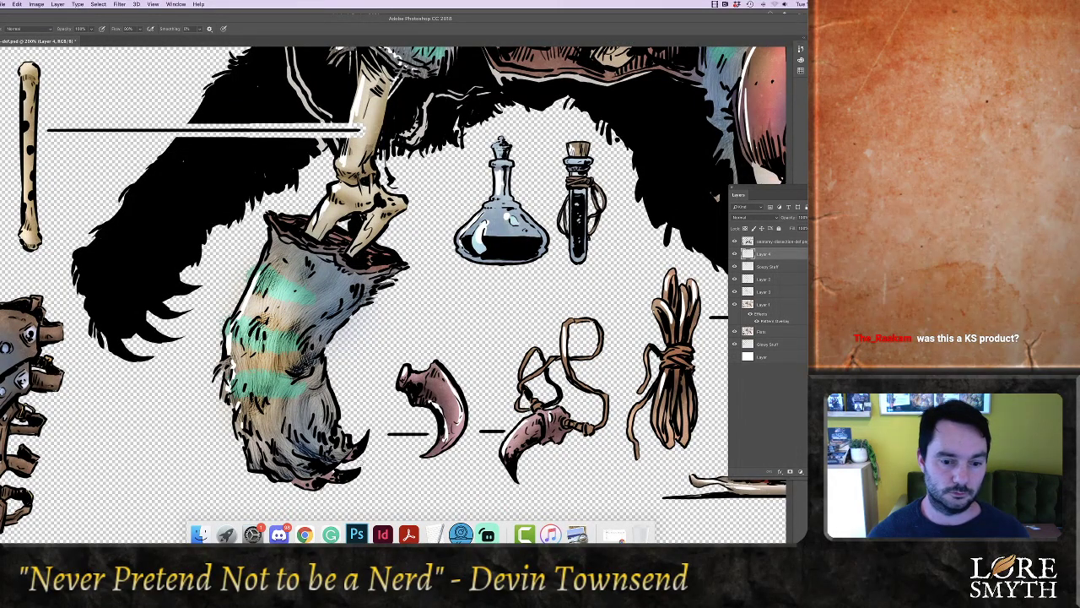
Add a new layer above the line-art layer and paint white highlights around the severed paw's claws
click(776, 241)
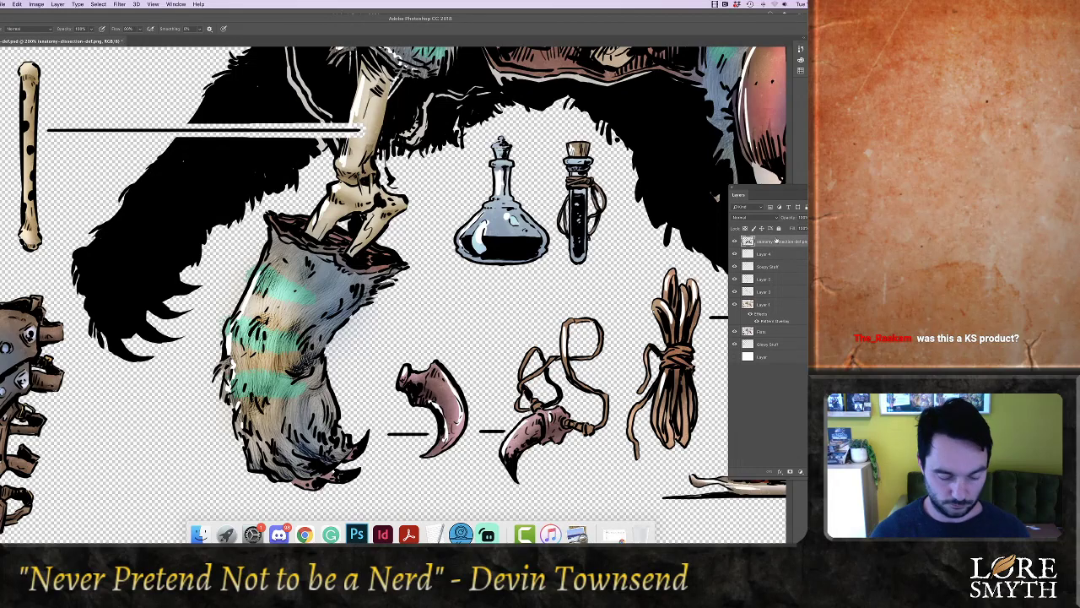
key(shift+super+n)
key(Return)
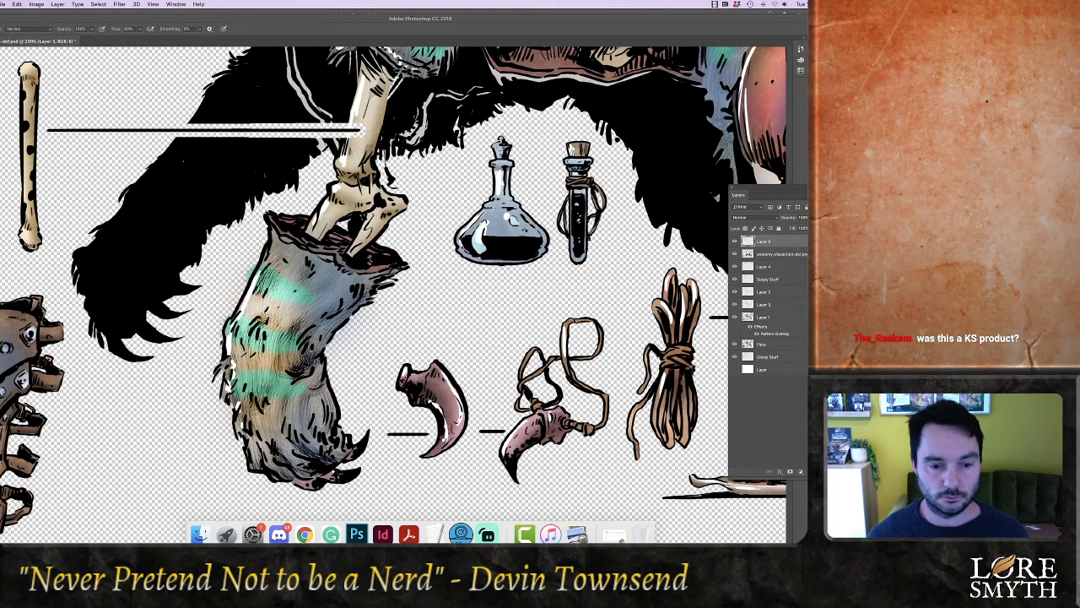
mouse_move(331, 475)
mouse_down()
mouse_move(355, 469)
mouse_move(353, 454)
mouse_up()
Paint white highlights along the studded leather armour's upper rim and side edge
drag(157, 401, 386, 308)
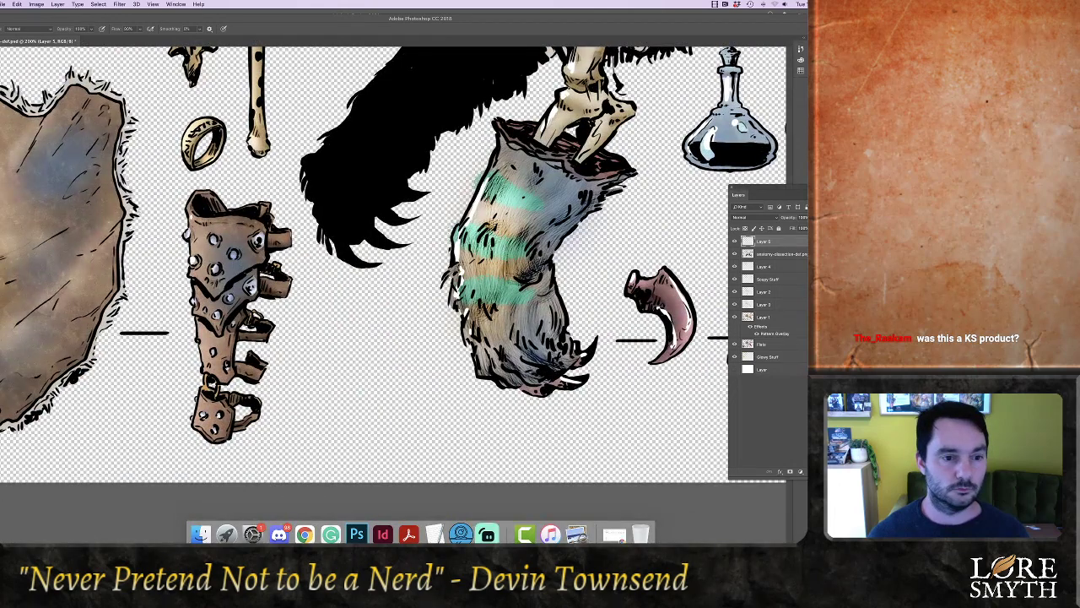
mouse_move(193, 233)
mouse_down()
mouse_move(221, 215)
mouse_move(258, 221)
mouse_move(264, 241)
mouse_up()
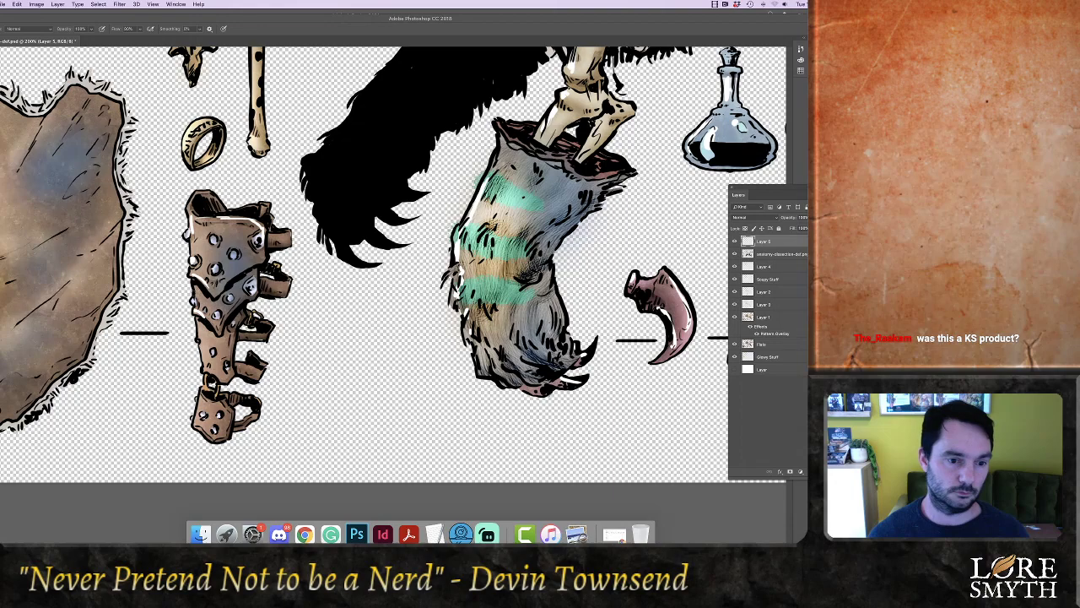
drag(195, 317, 200, 330)
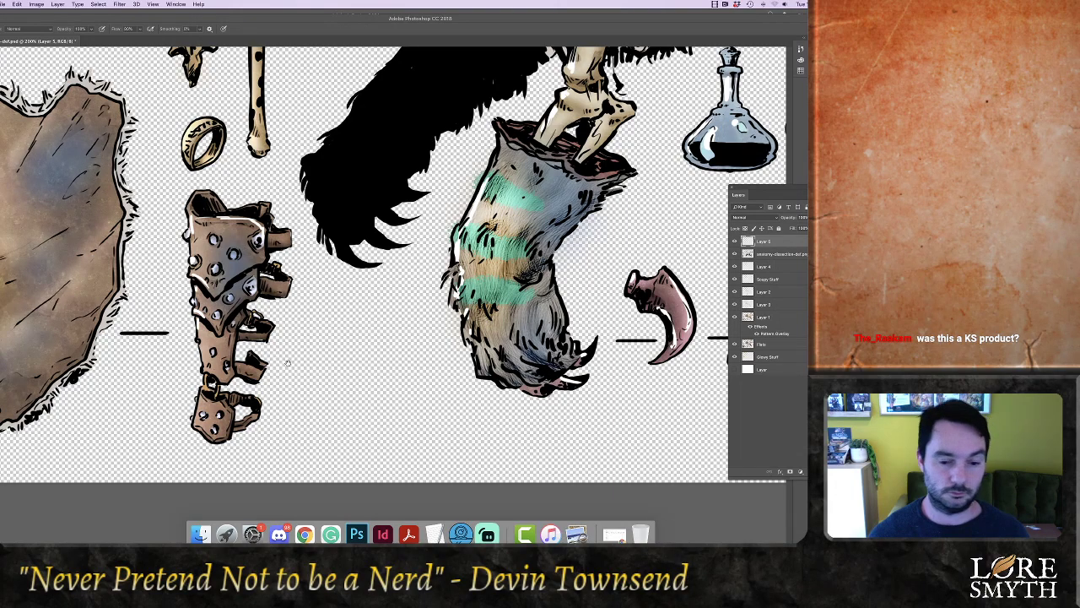
Paint white edge highlights along the hide's upper and side borders, its lower corner and the patch outline
drag(288, 363, 407, 322)
drag(290, 301, 376, 379)
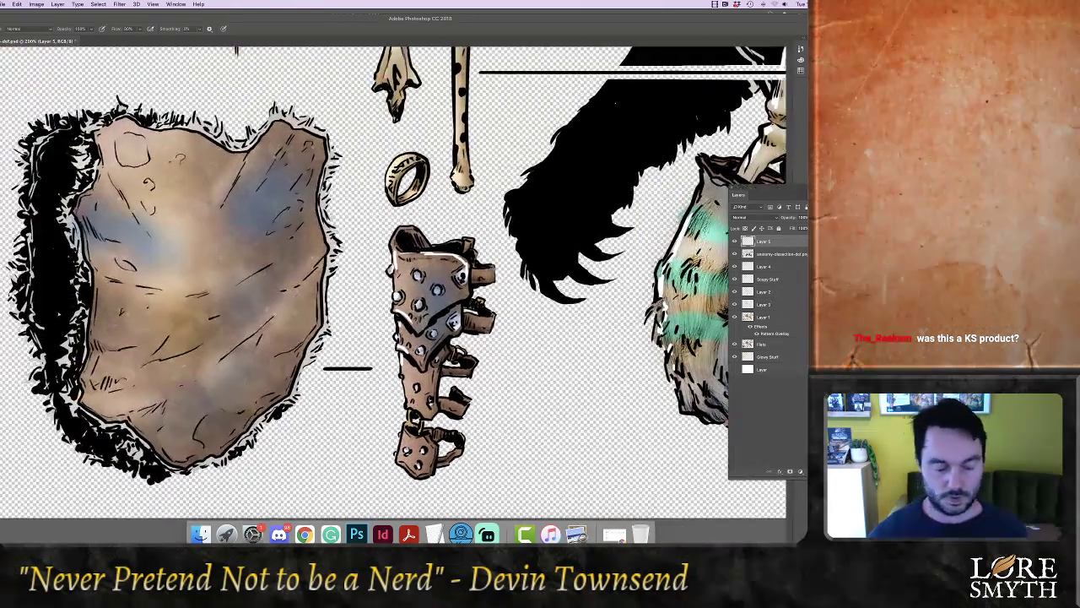
mouse_move(100, 133)
mouse_down()
mouse_move(144, 120)
mouse_move(194, 135)
mouse_up()
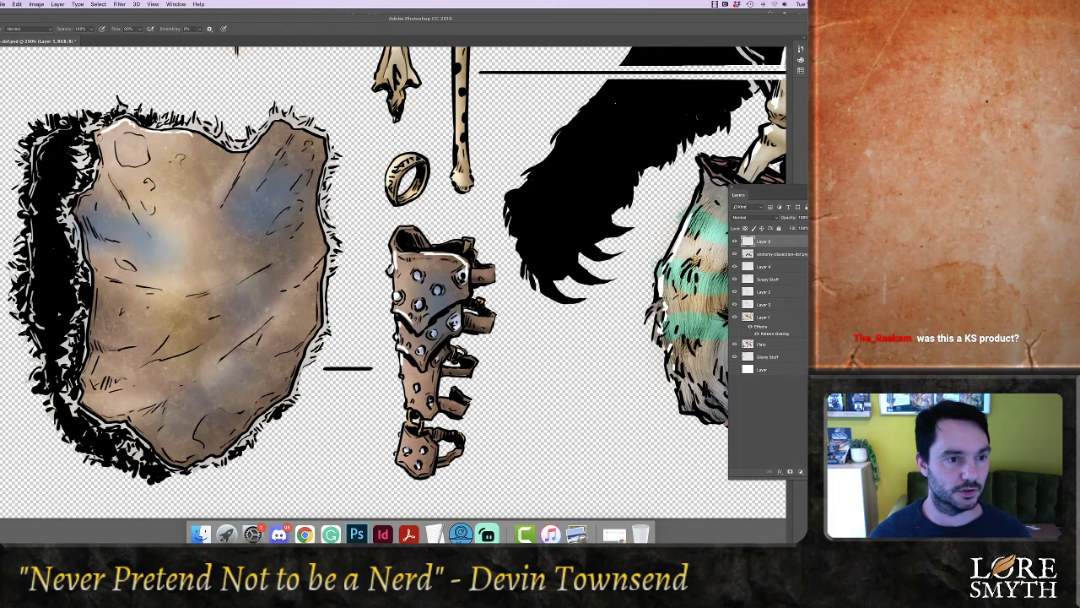
mouse_move(101, 135)
mouse_down()
mouse_move(101, 176)
mouse_move(79, 224)
mouse_up()
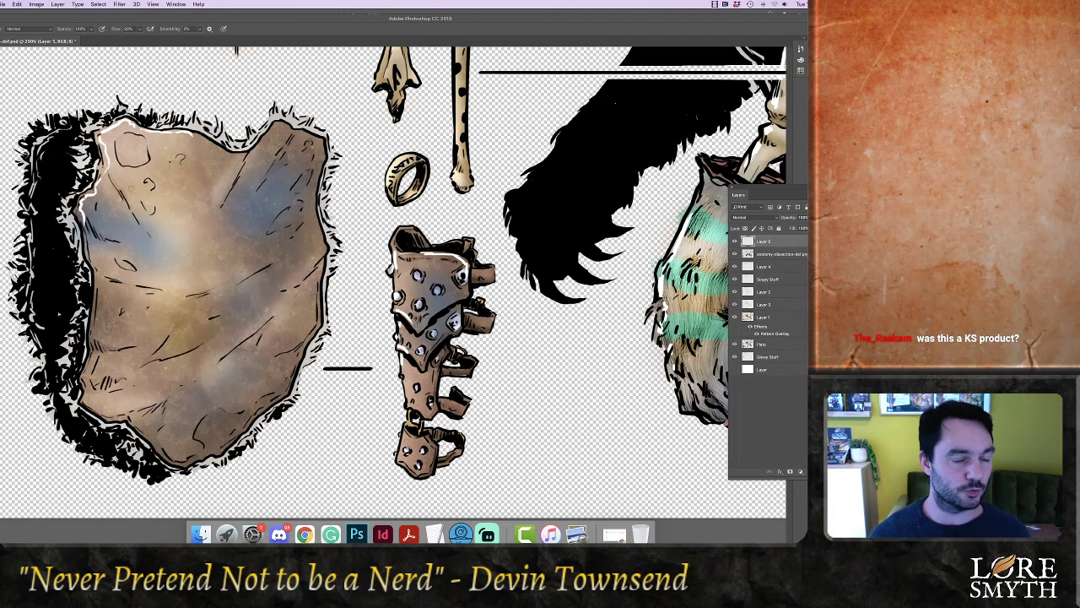
drag(123, 138, 118, 157)
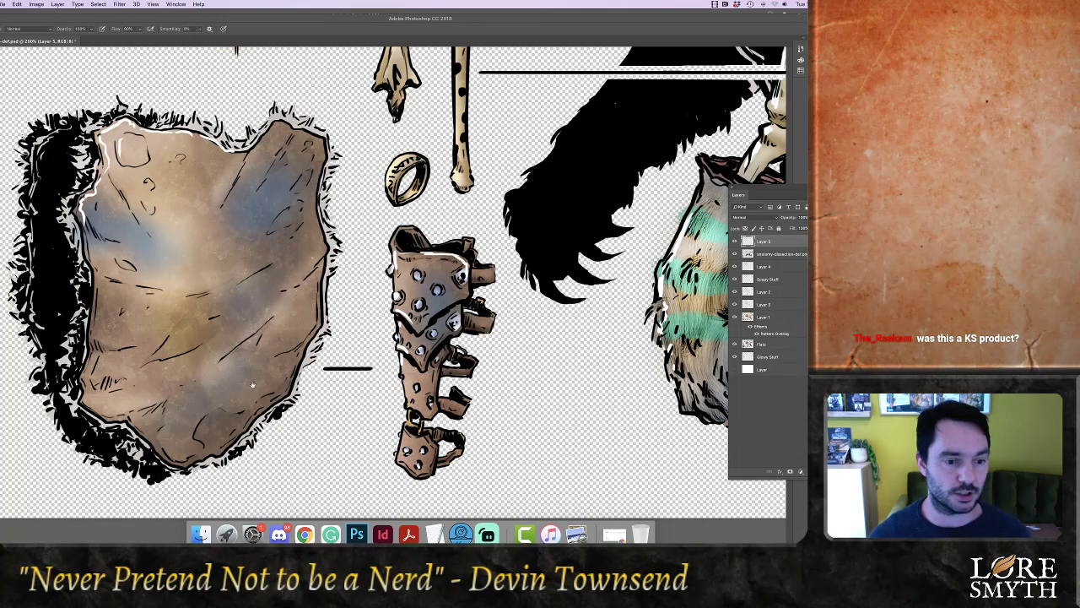
drag(252, 384, 330, 296)
drag(160, 308, 209, 331)
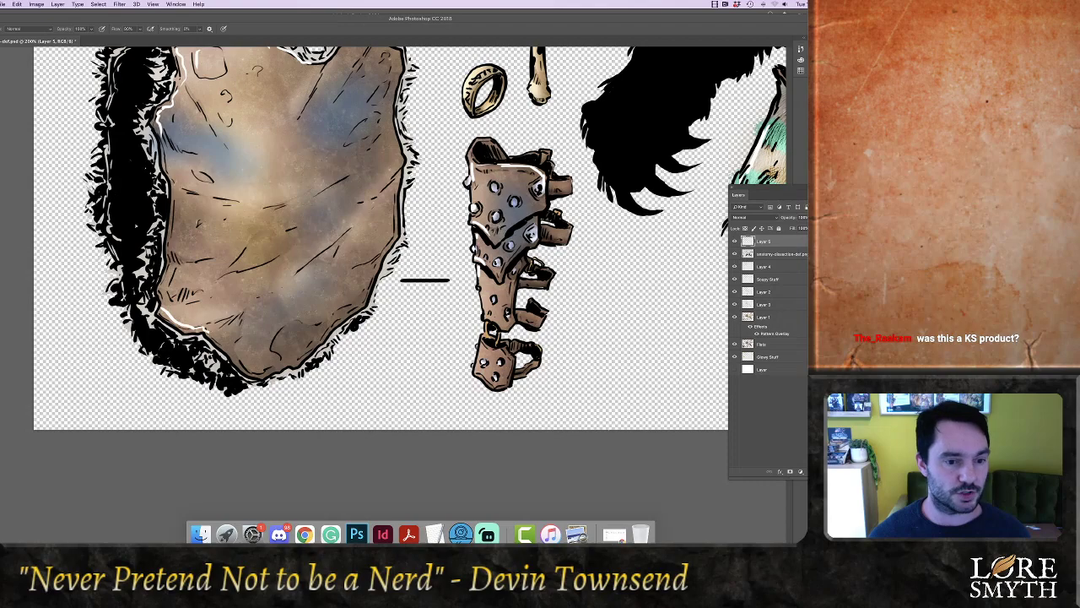
Paint white highlights on the glowing heart's vessels, side bulge and lower tip, undoing a misplaced stroke
scroll(394, 294, up, 5)
scroll(394, 293, right, 2)
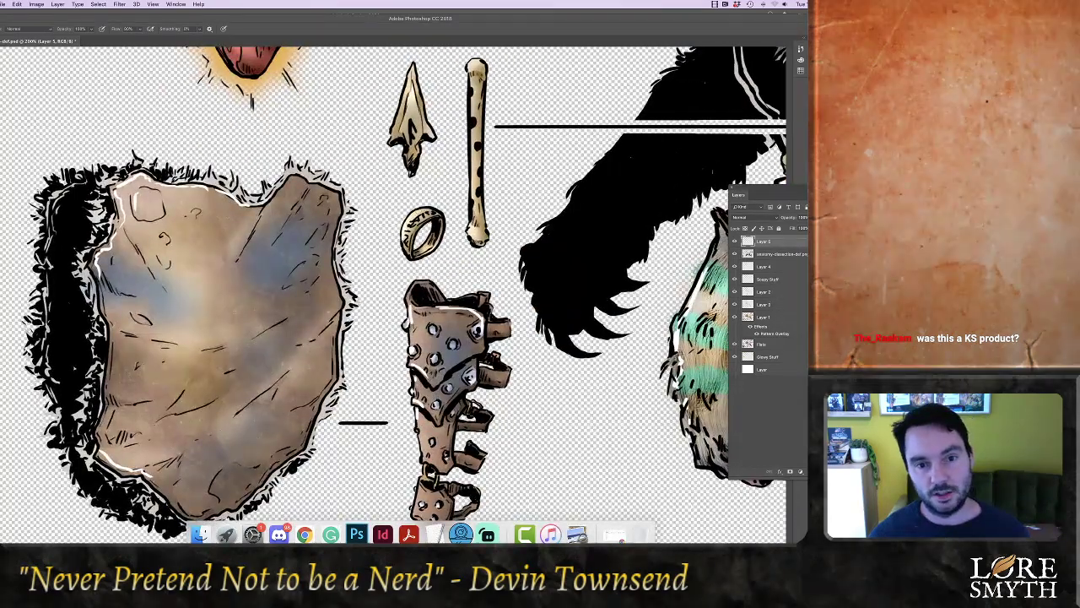
scroll(393, 294, up, 5)
scroll(394, 294, right, 2)
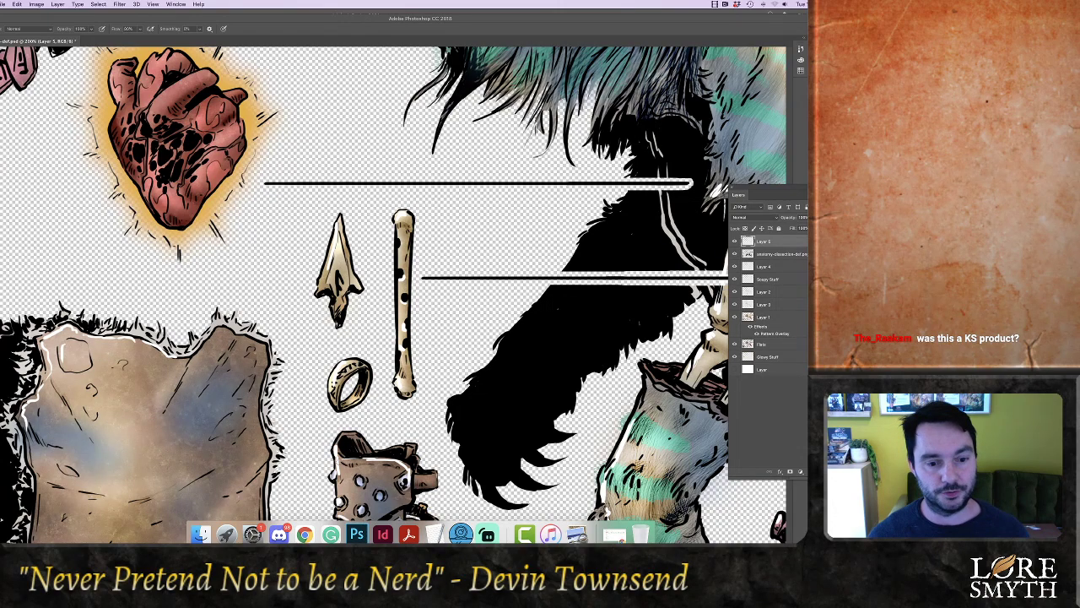
scroll(443, 365, up, 5)
scroll(443, 366, left, 3)
mouse_move(251, 289)
mouse_down()
mouse_move(287, 265)
mouse_move(247, 254)
mouse_move(208, 266)
mouse_move(208, 279)
mouse_up()
key(super+z)
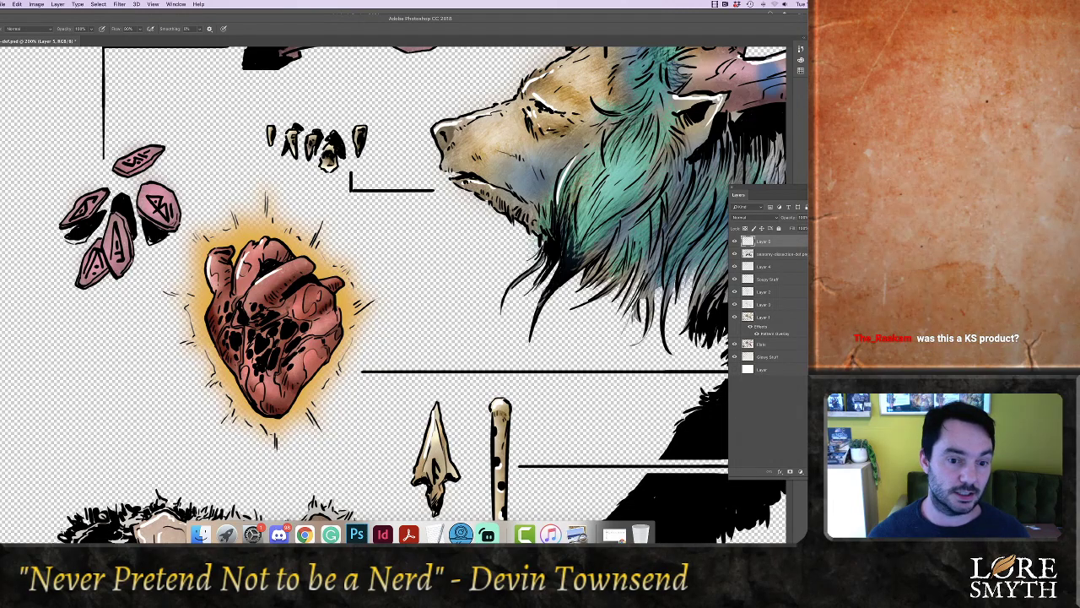
drag(322, 288, 335, 309)
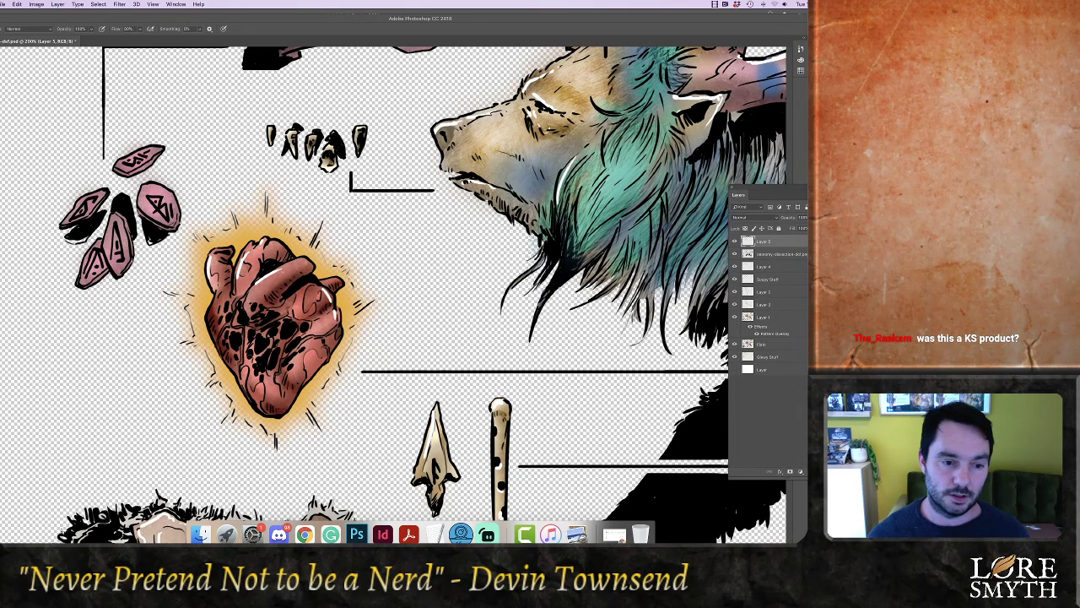
drag(261, 412, 295, 390)
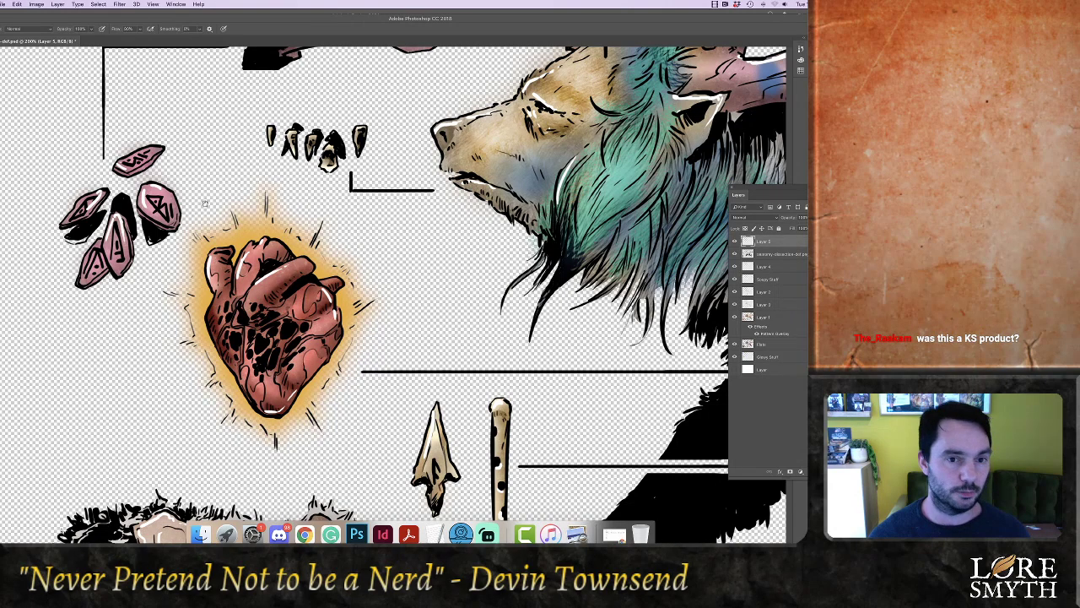
Paint white highlights along the upper edges of the severed antler and the antlers on the creature's head
drag(205, 203, 213, 261)
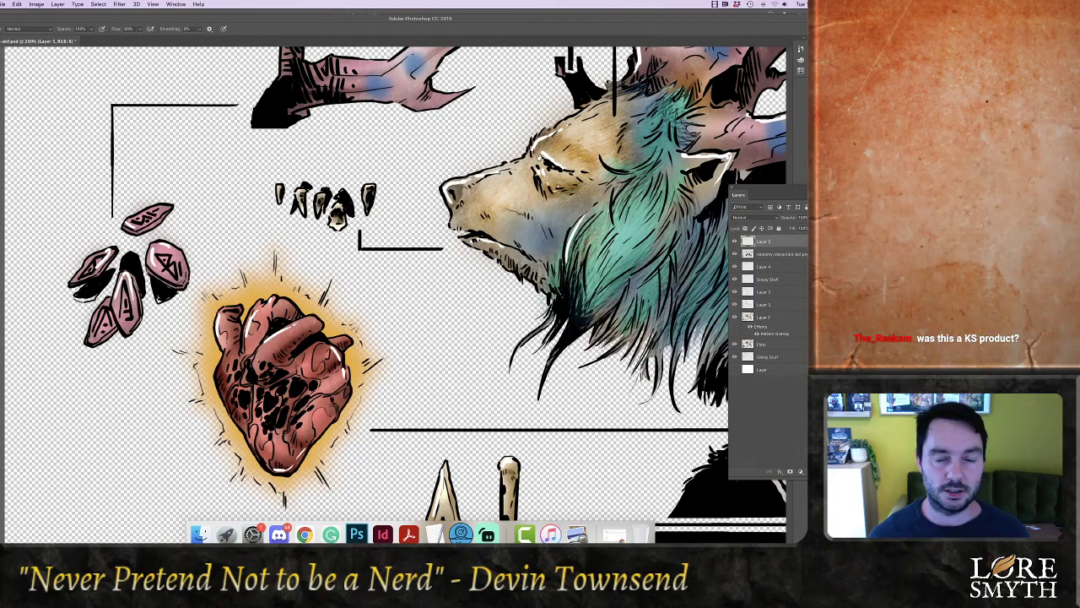
drag(540, 157, 511, 318)
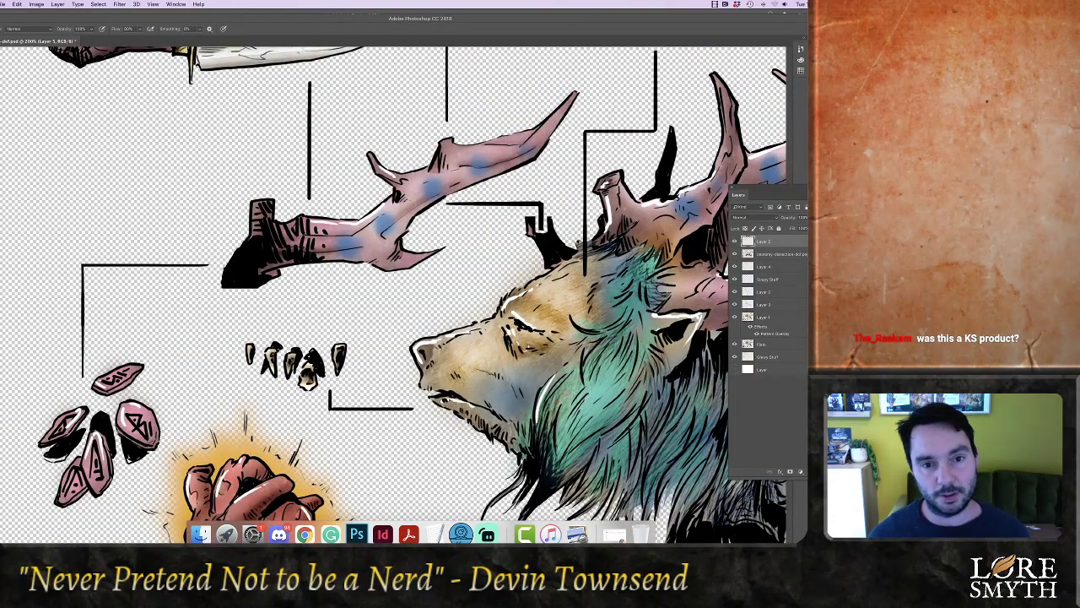
drag(445, 144, 512, 137)
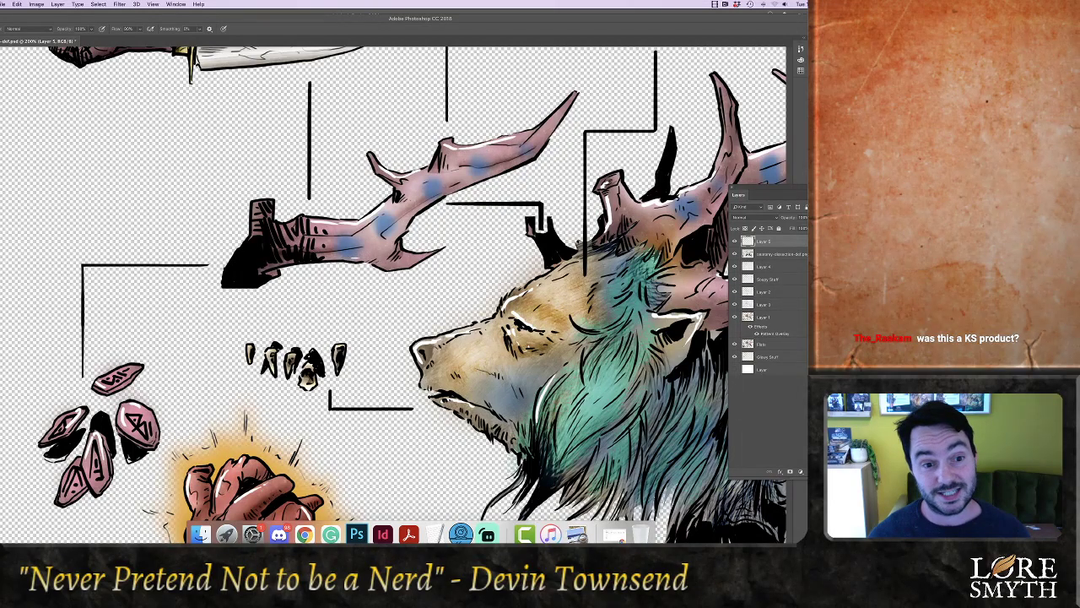
scroll(453, 347, right, 5)
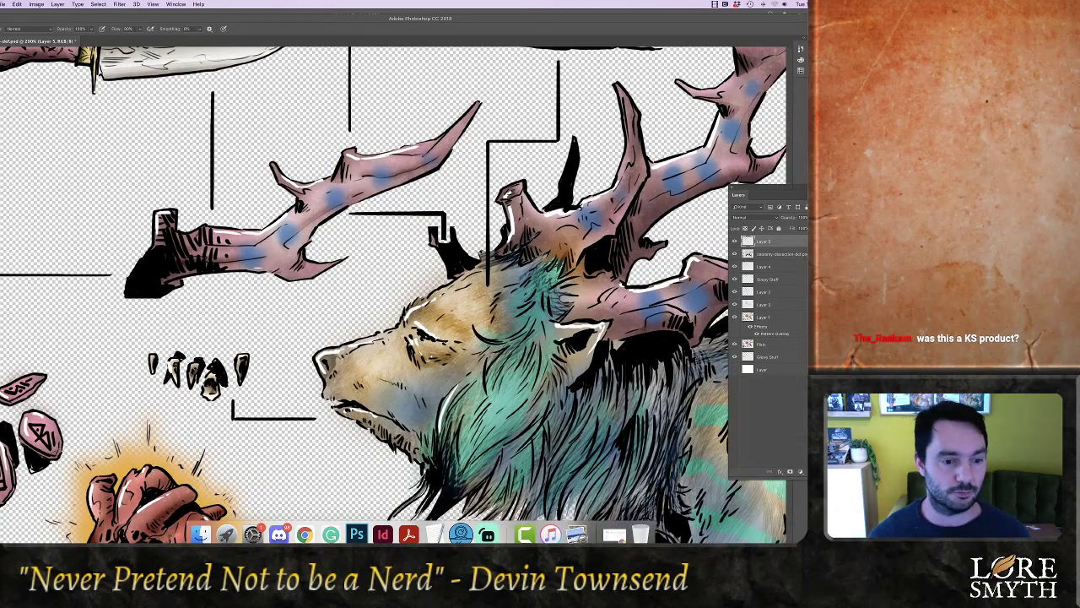
scroll(358, 338, right, 8)
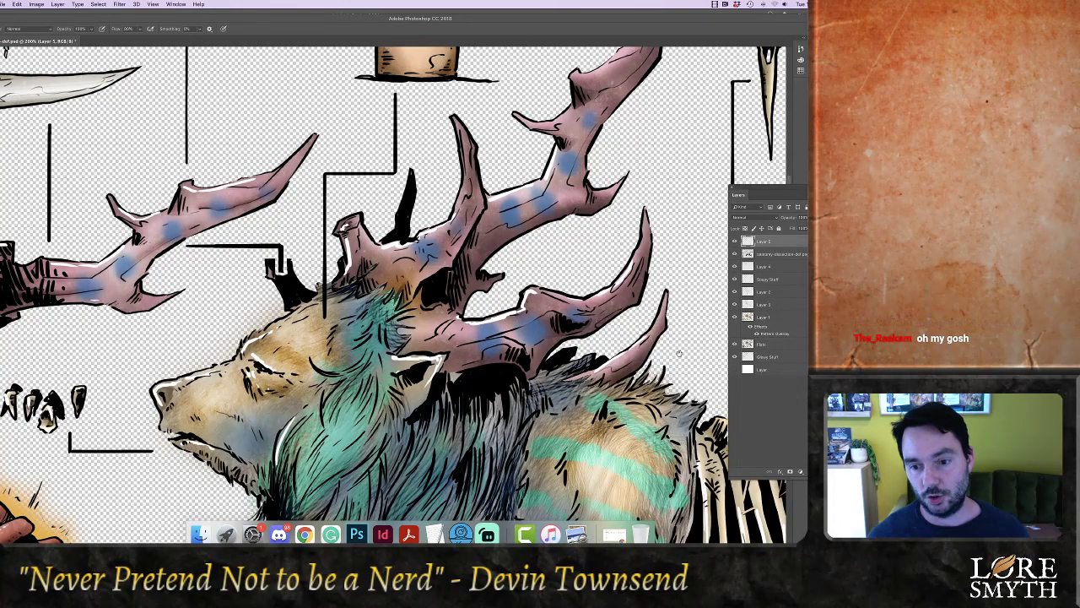
Paint white highlights on the rolled fur bundle's side edge and along its two binding straps
drag(675, 353, 490, 305)
drag(589, 139, 422, 276)
scroll(421, 275, up, 5)
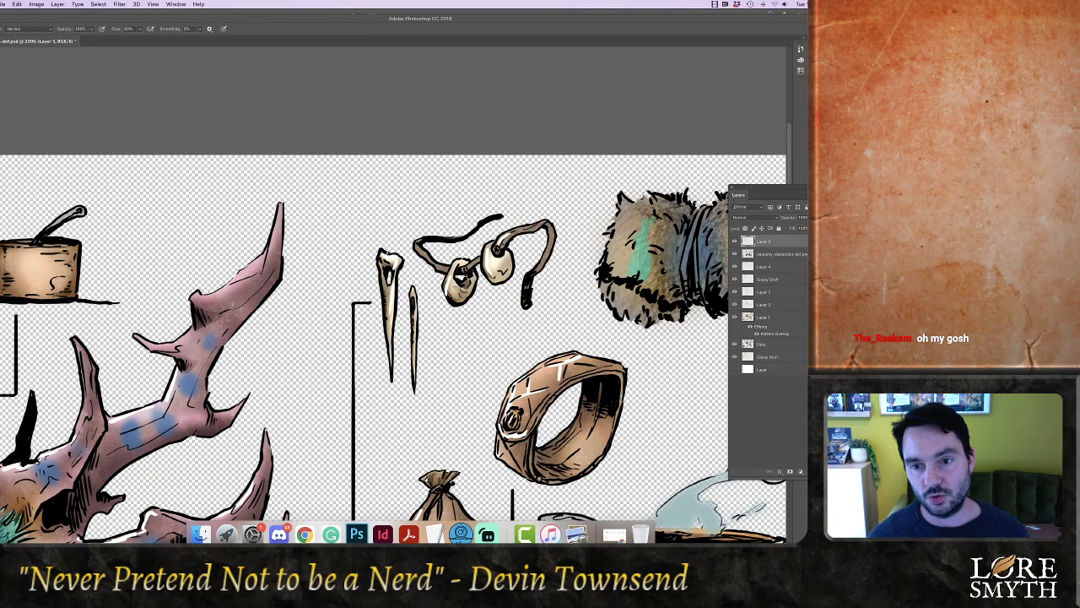
drag(610, 267, 631, 278)
drag(366, 320, 297, 332)
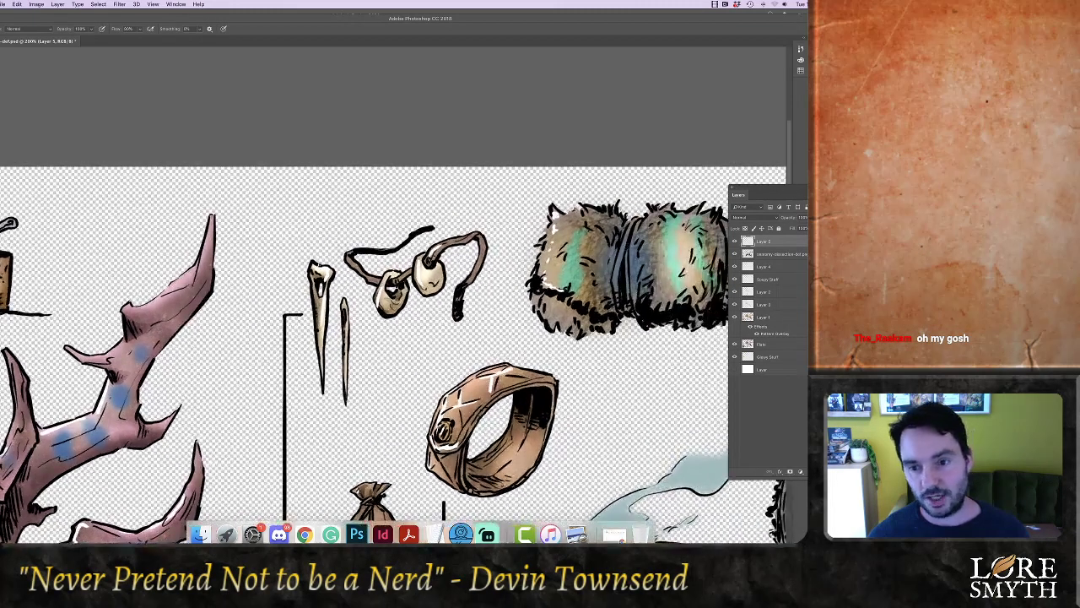
drag(626, 233, 614, 273)
drag(644, 316, 465, 332)
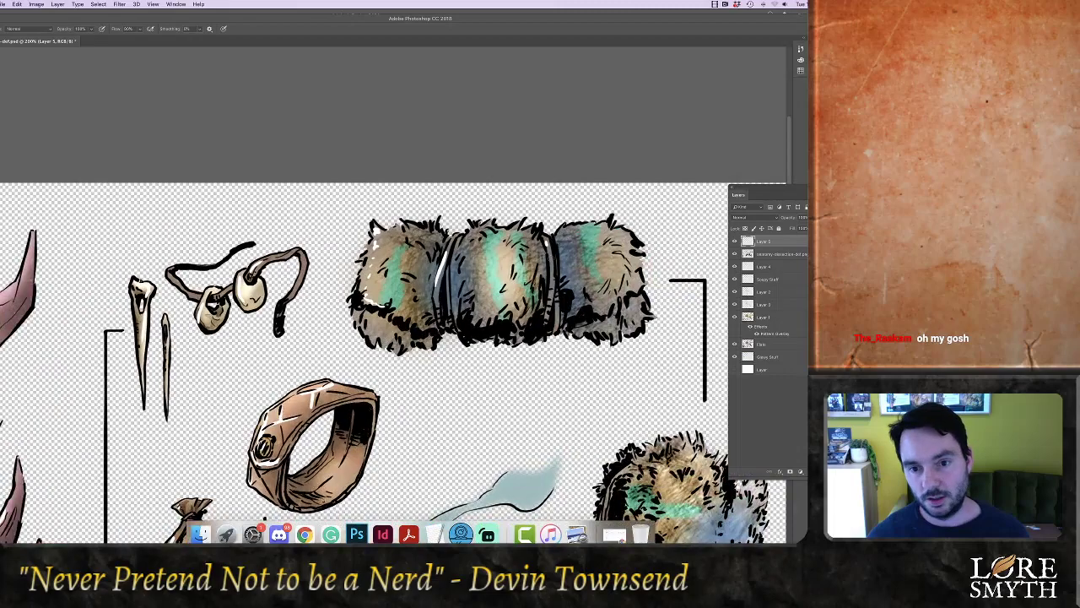
drag(547, 245, 555, 268)
Paint white highlights along the upper edges of the fur mitten's two leather straps
drag(585, 407, 426, 138)
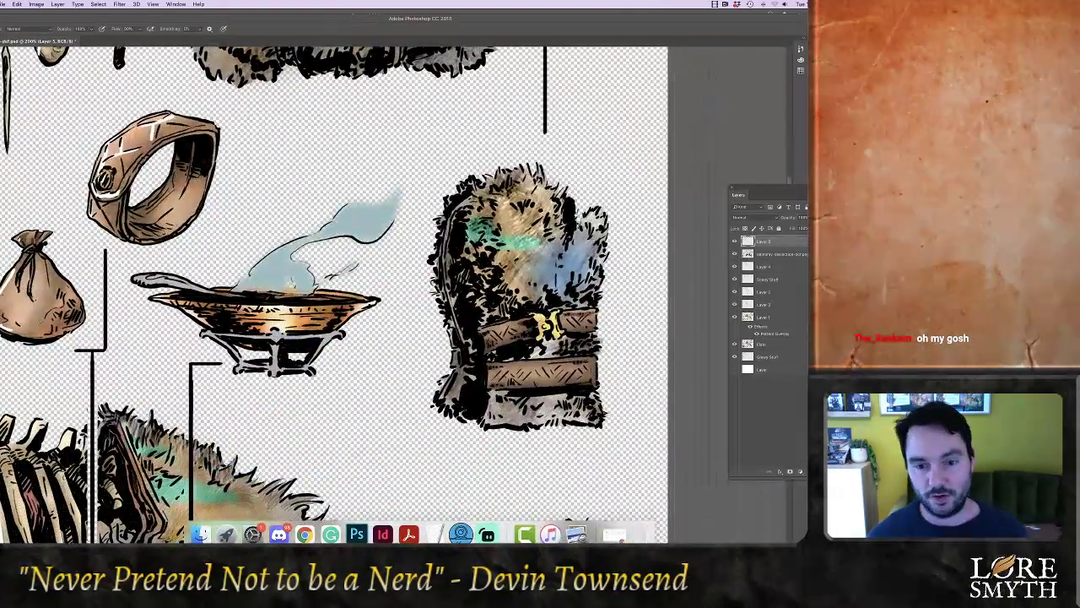
drag(492, 381, 541, 361)
drag(489, 331, 541, 321)
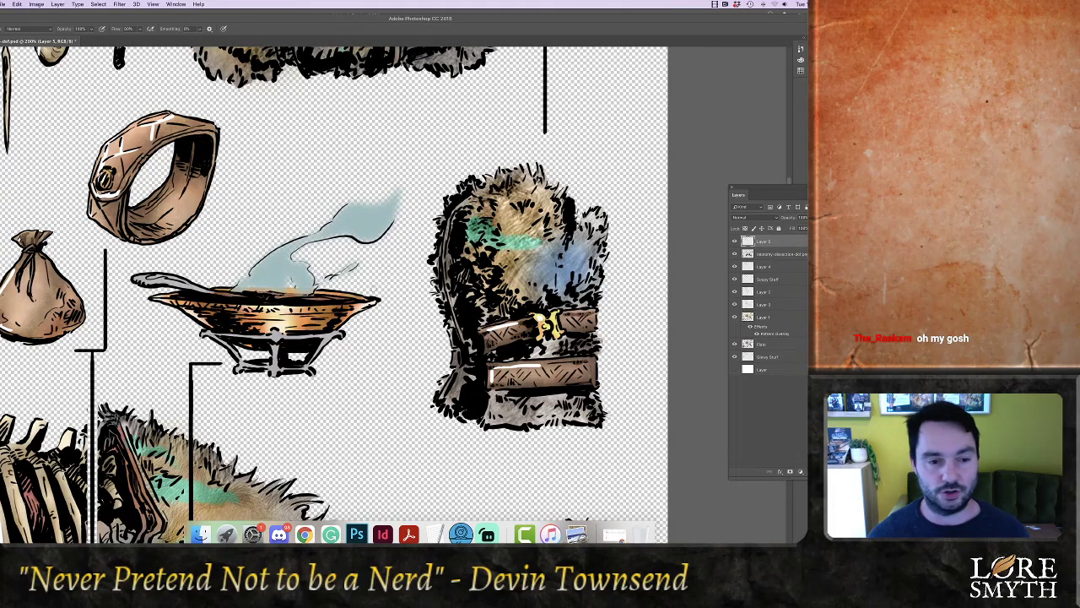
Paint white highlights on the steaming bowl's spoon handle, metal stand and side, and along the rising smoke
drag(143, 279, 185, 288)
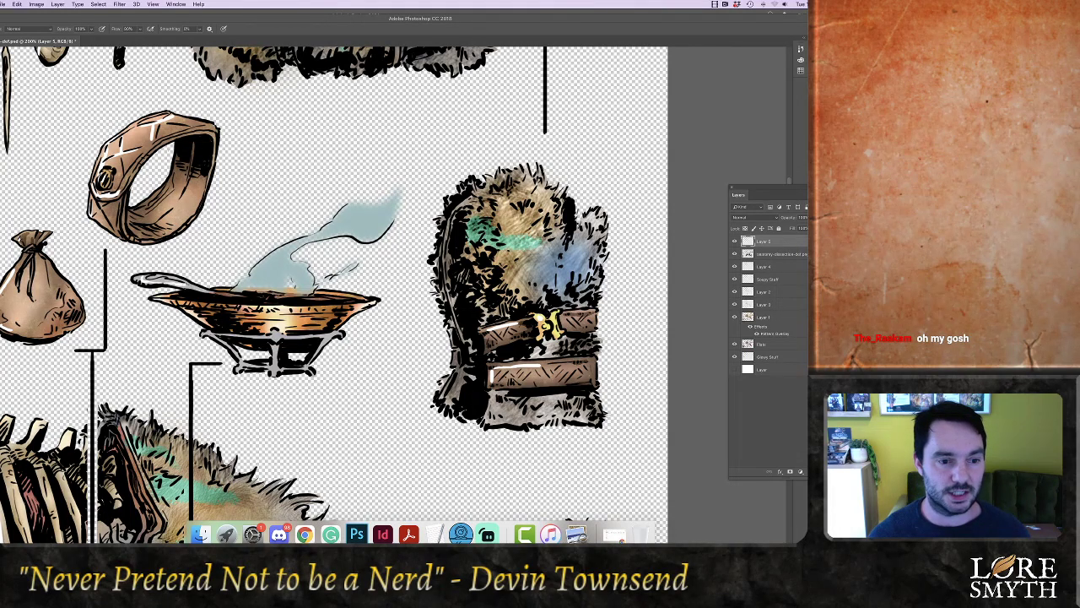
drag(205, 332, 273, 366)
drag(219, 339, 232, 352)
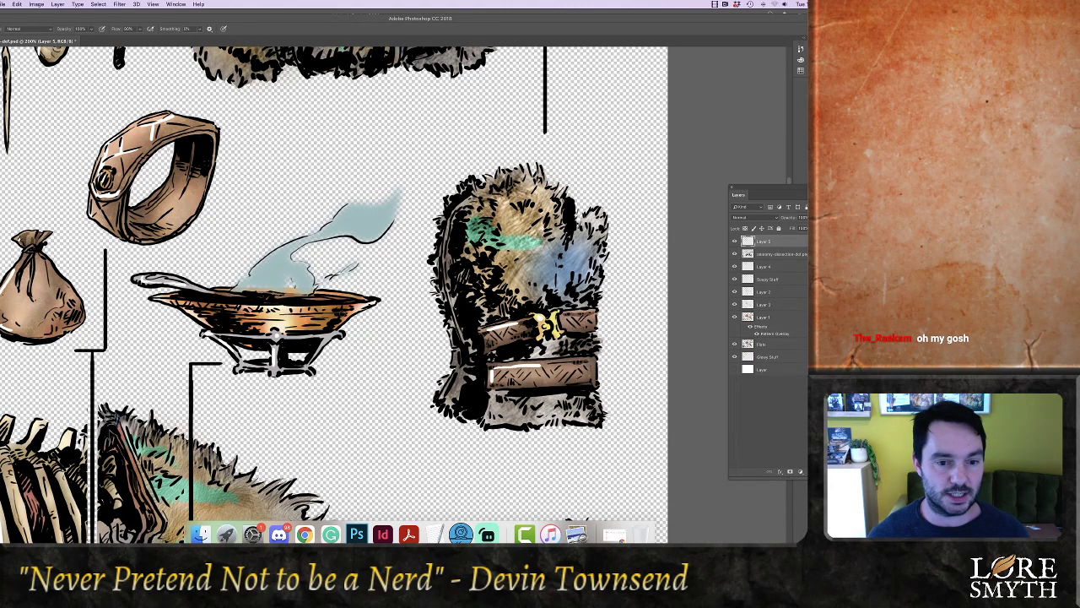
mouse_move(308, 309)
mouse_down()
mouse_move(321, 311)
mouse_move(313, 321)
mouse_up()
drag(243, 285, 302, 240)
drag(320, 234, 343, 216)
Paint white highlights on the wrapped binding of the tied hair tuft beside the creature's hindquarters
drag(176, 292, 283, 87)
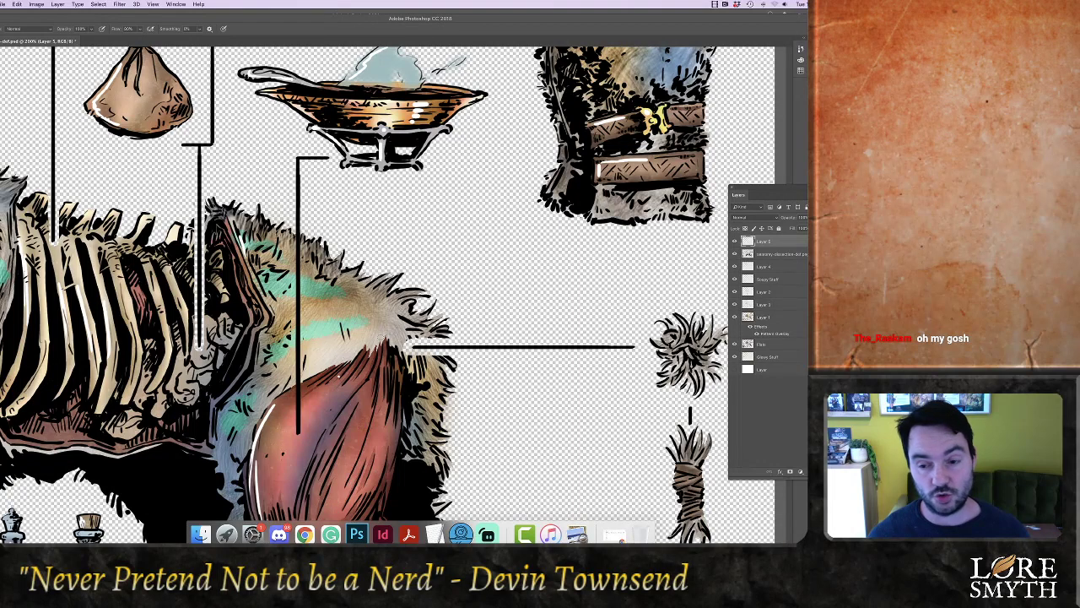
mouse_move(676, 466)
mouse_down()
mouse_move(691, 466)
mouse_move(690, 507)
mouse_up()
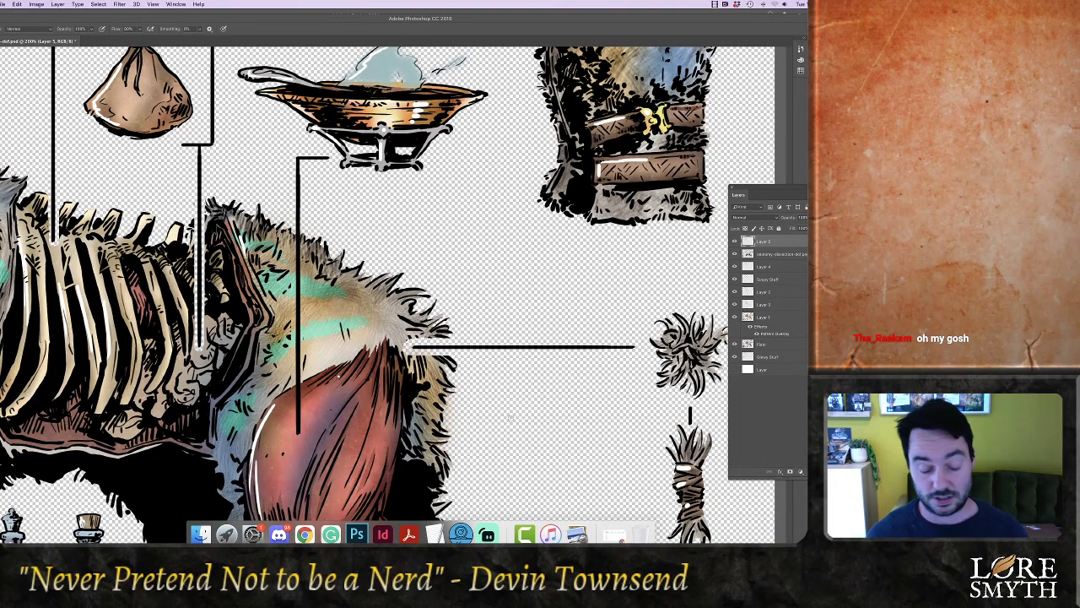
key(super+minus)
key(super+minus)
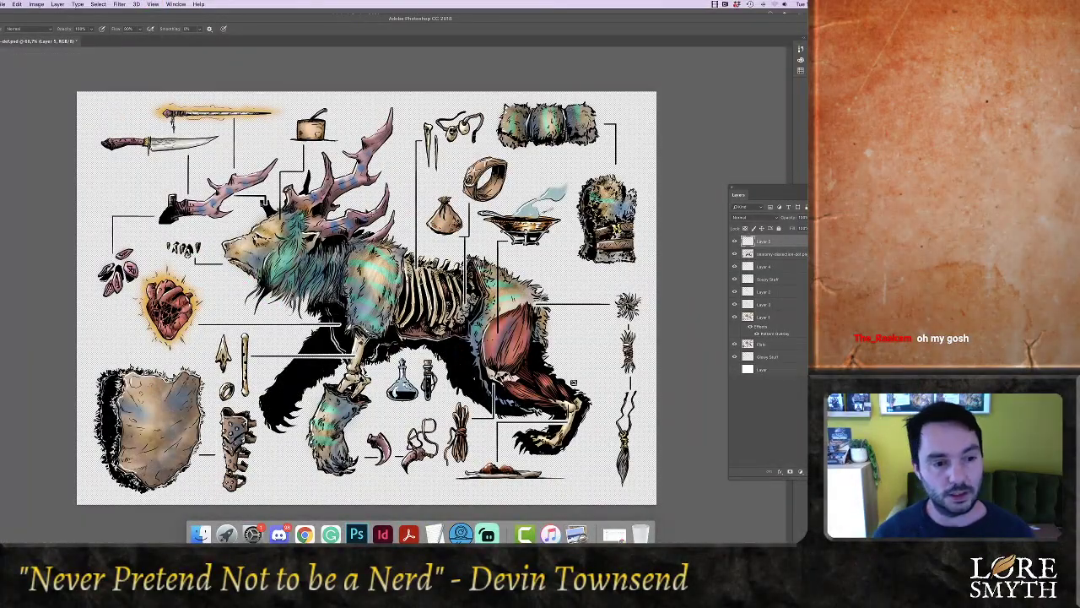
Paint white highlights on the glowing wand's pommel and along its shaft, undoing a misplaced stroke on the grip
key(super+plus)
scroll(365, 323, up, 1)
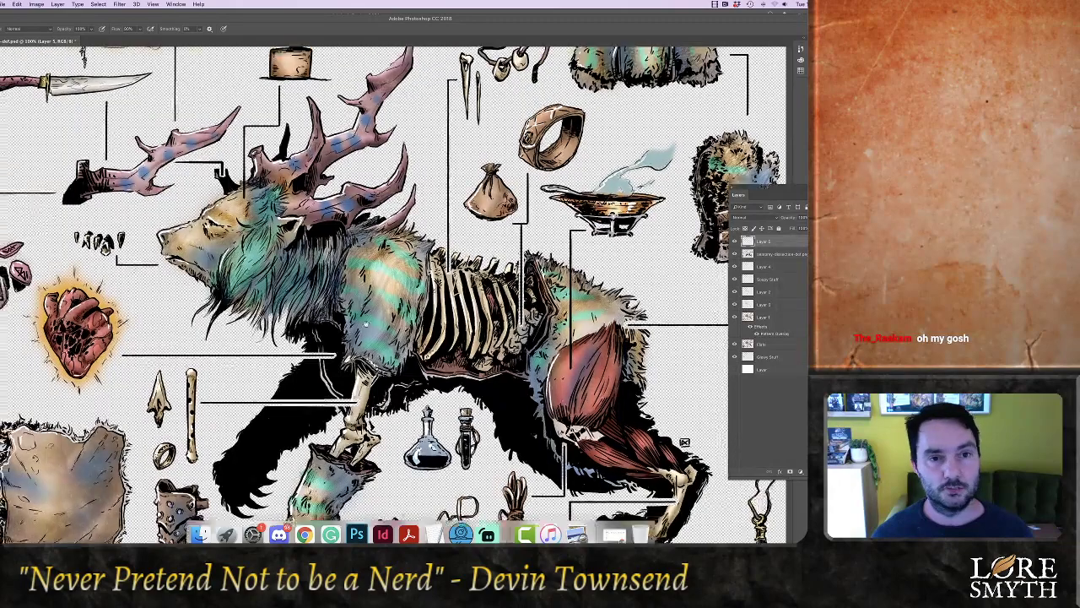
scroll(365, 323, up, 2)
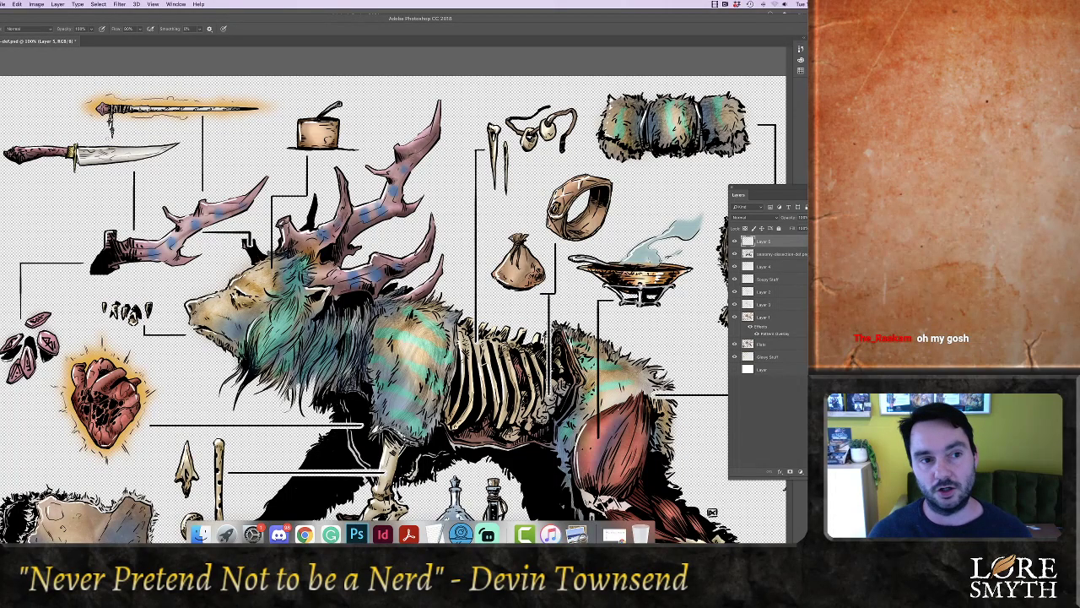
drag(161, 198, 569, 540)
key(super+minus)
key(super+plus)
key(super+plus)
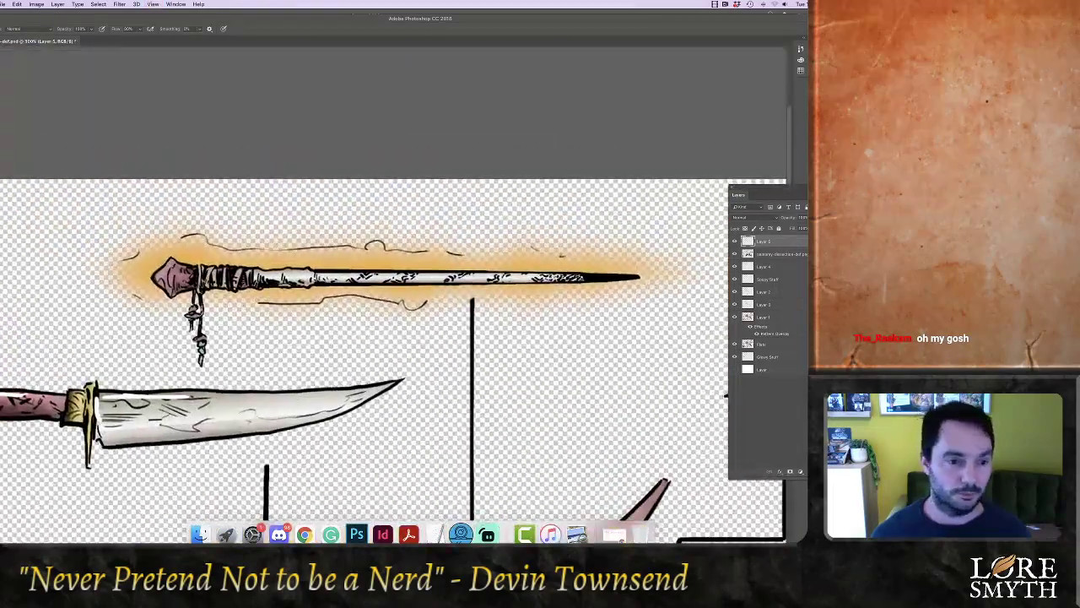
mouse_move(157, 276)
mouse_down()
mouse_move(169, 263)
mouse_move(182, 269)
mouse_up()
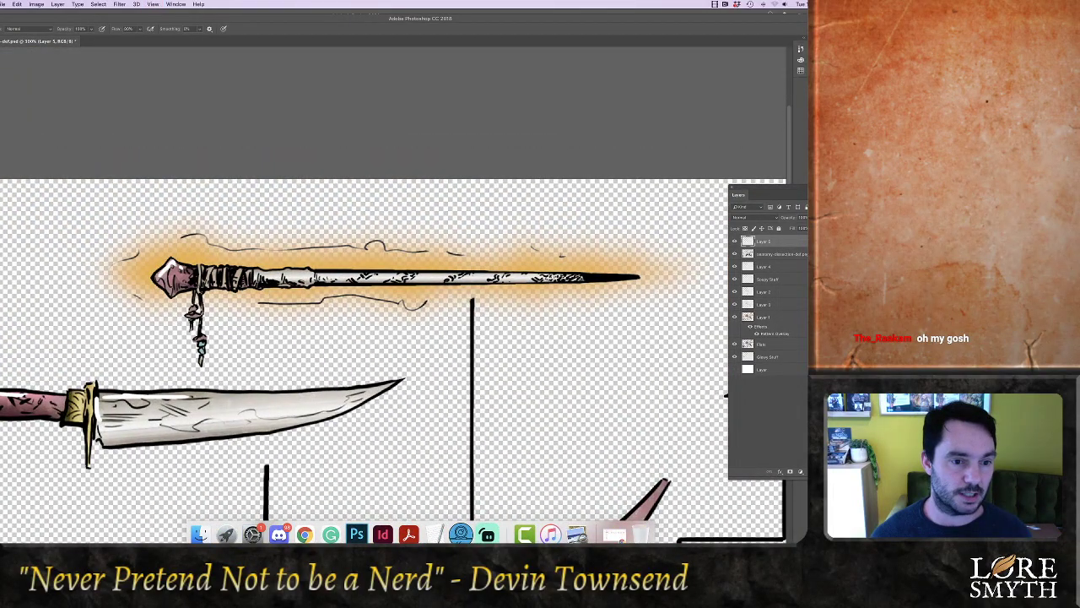
mouse_move(255, 270)
mouse_down()
mouse_move(310, 274)
mouse_move(211, 274)
mouse_move(241, 281)
mouse_up()
key(super+z)
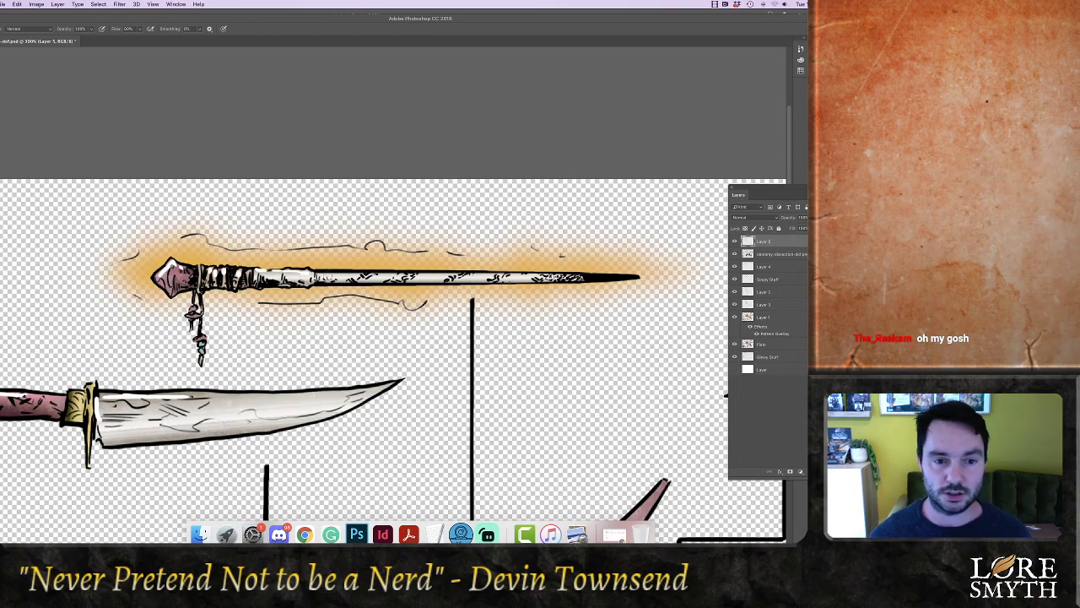
drag(327, 274, 493, 276)
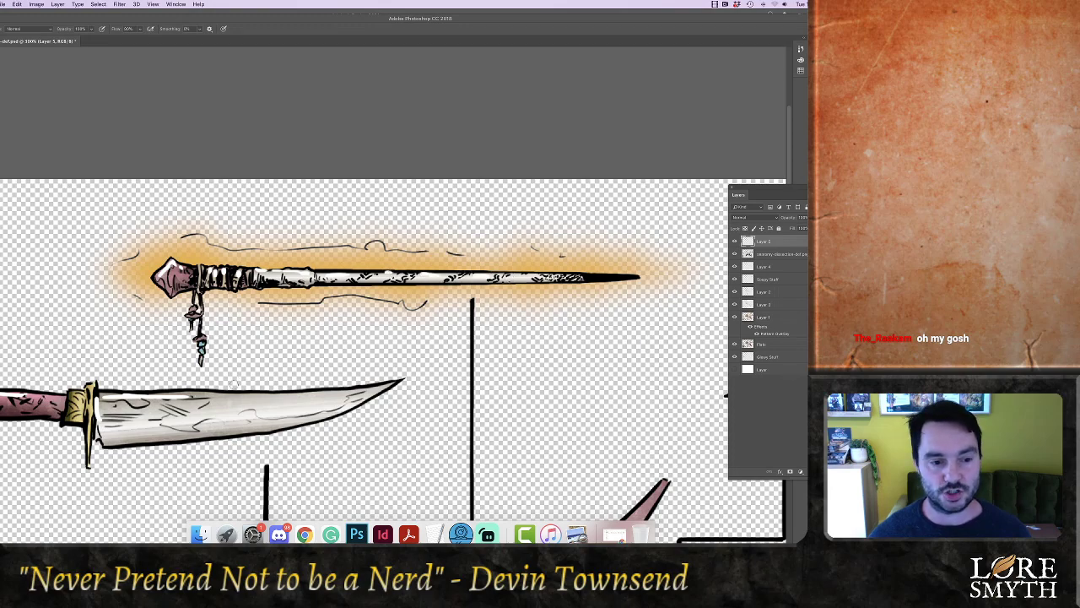
Paint a white highlight along the front edge of the creature's striped shoulder
key(super+minus)
key(super+minus)
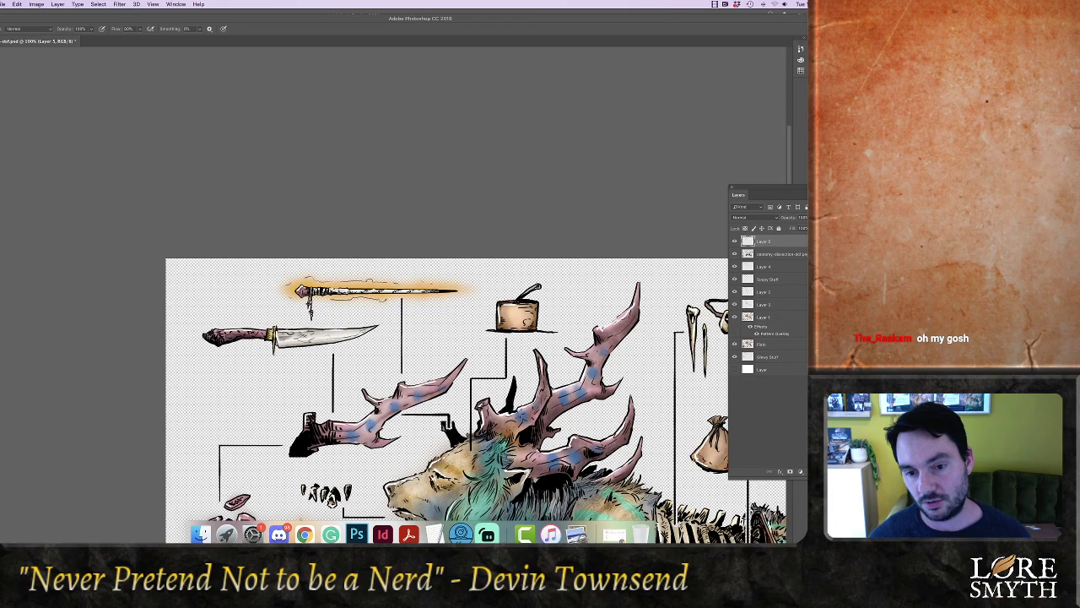
scroll(503, 444, down, 5)
scroll(503, 445, right, 4)
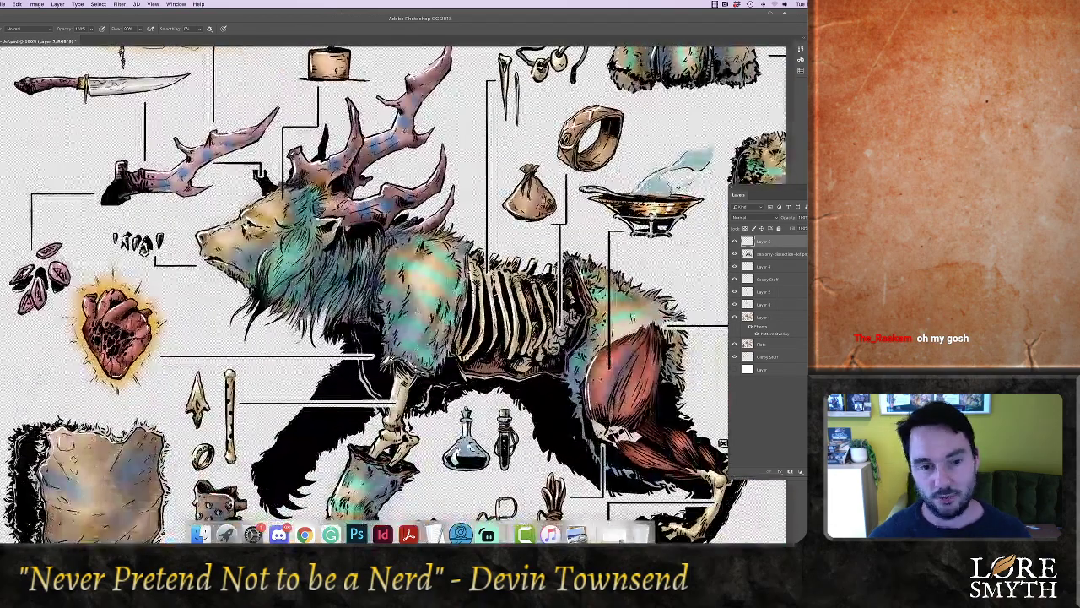
drag(389, 257, 385, 306)
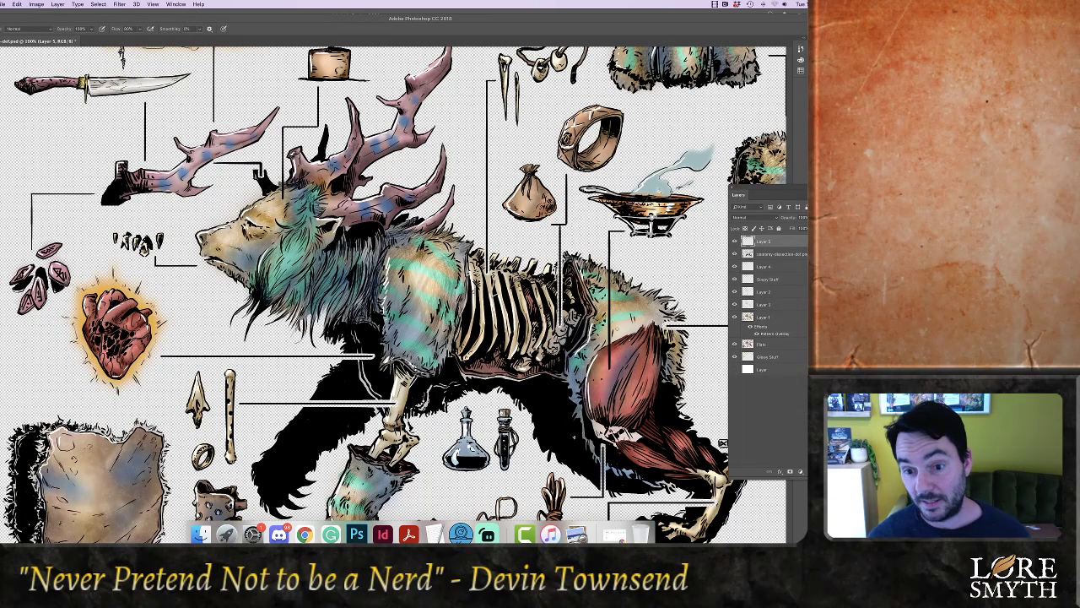
Examine the highlights on the hind leg, lower items and tassel, and across the whole illustration
drag(650, 401, 597, 336)
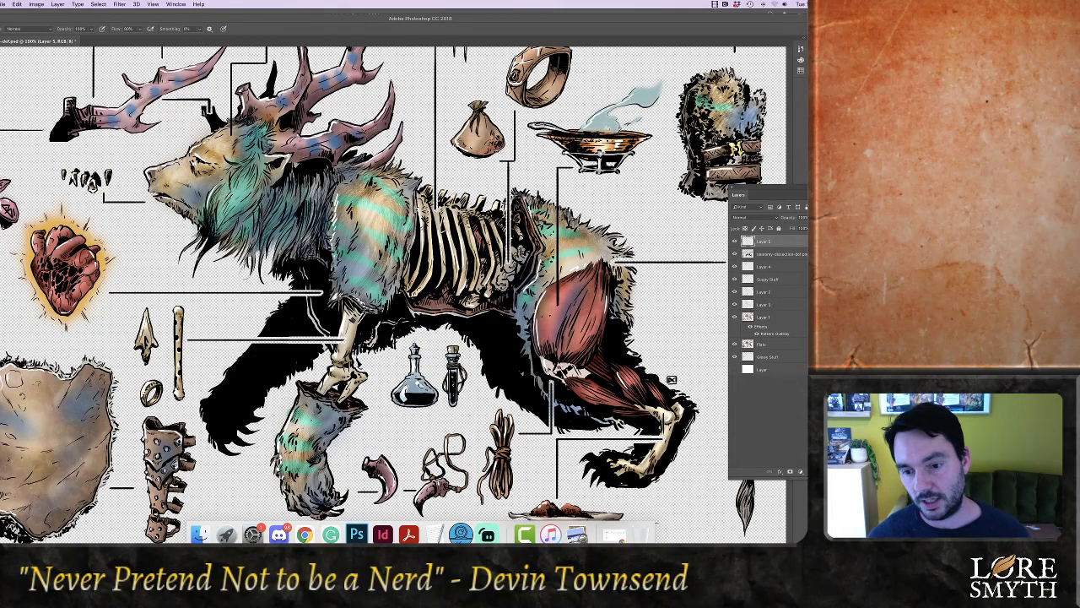
scroll(393, 270, down, 5)
scroll(393, 270, right, 5)
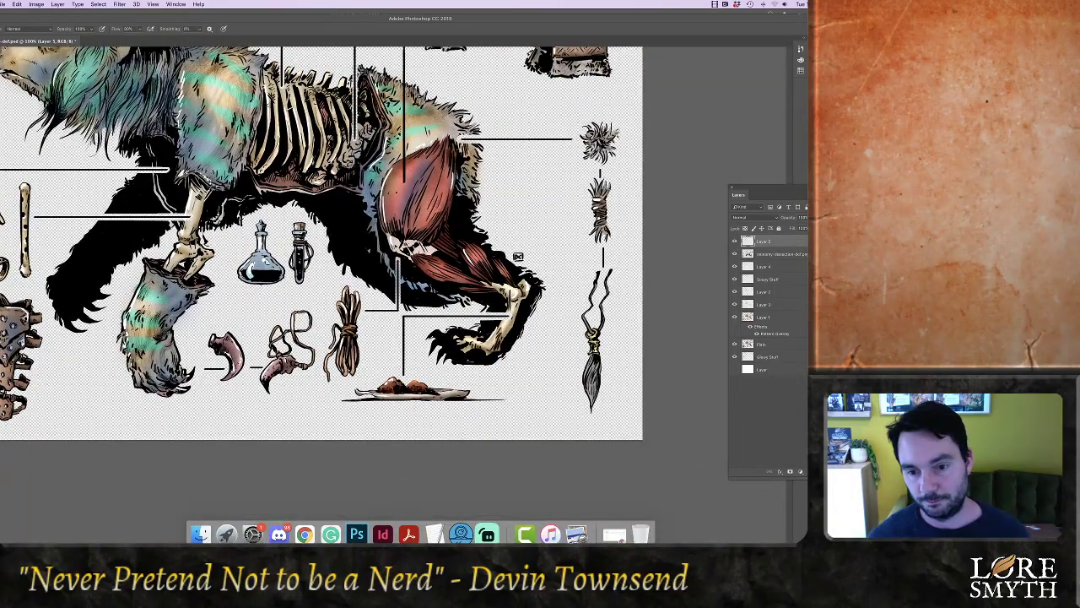
scroll(561, 352, up, 6)
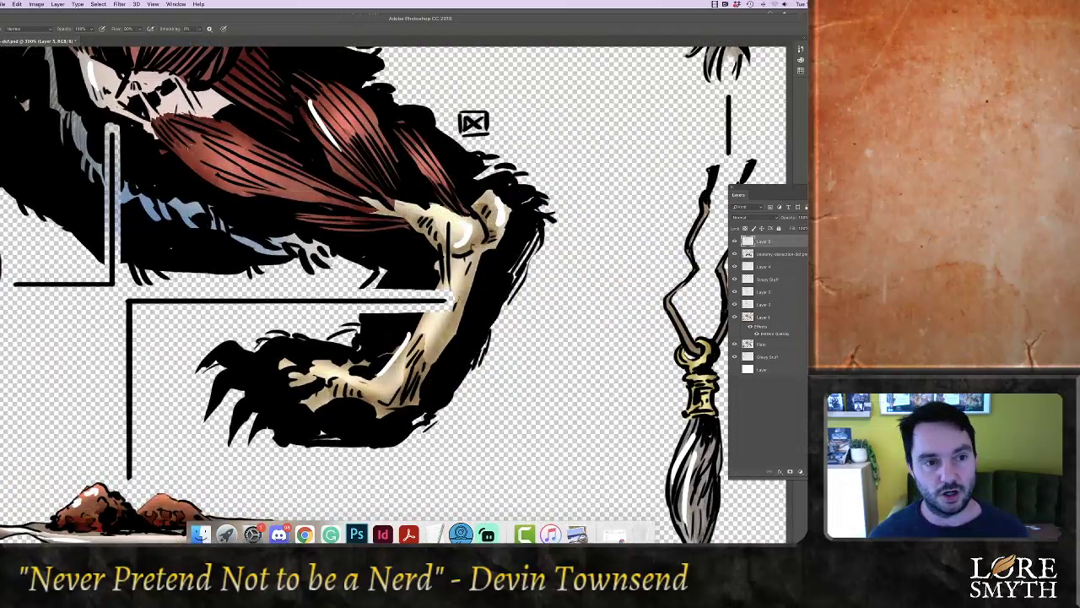
scroll(414, 335, right, 2)
scroll(414, 335, down, 1)
scroll(414, 335, right, 5)
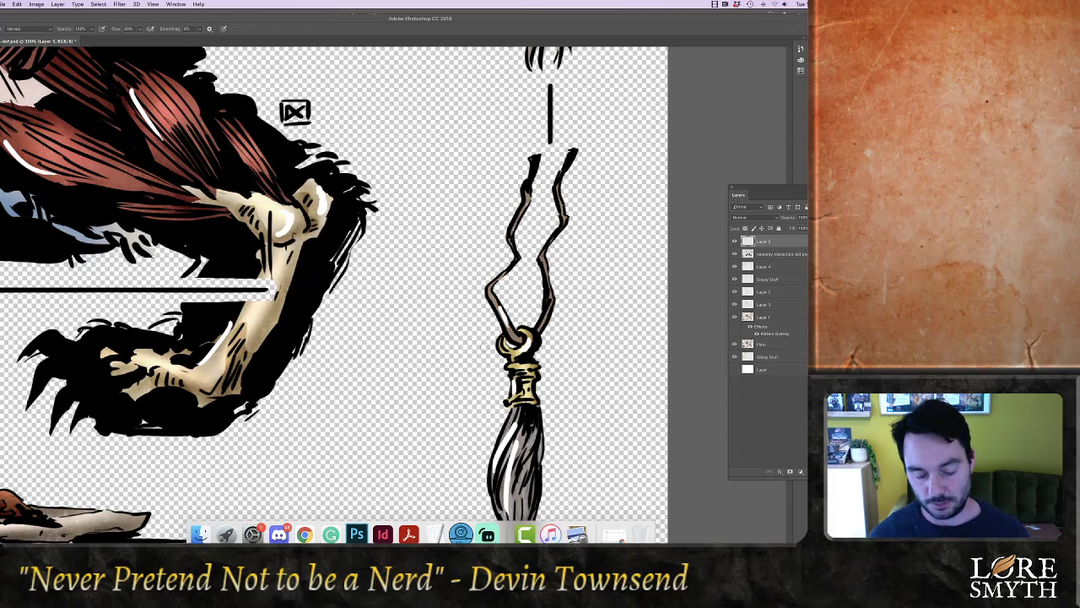
scroll(488, 351, down, 6)
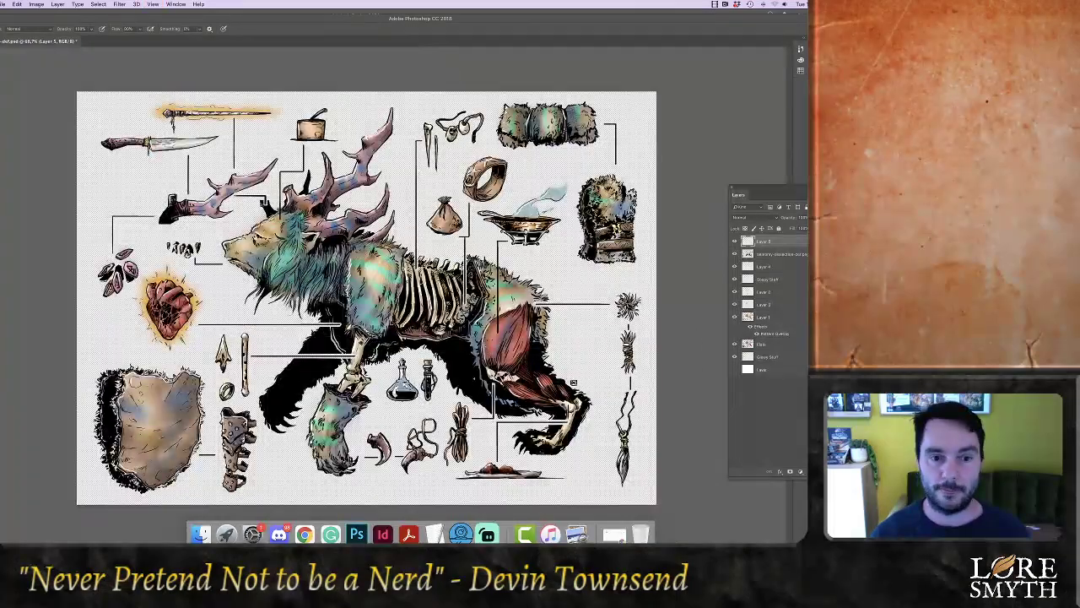
scroll(367, 297, down, 2)
Save the illustration and switch to InDesign to inspect its placement on page 26 up close
key(super+s)
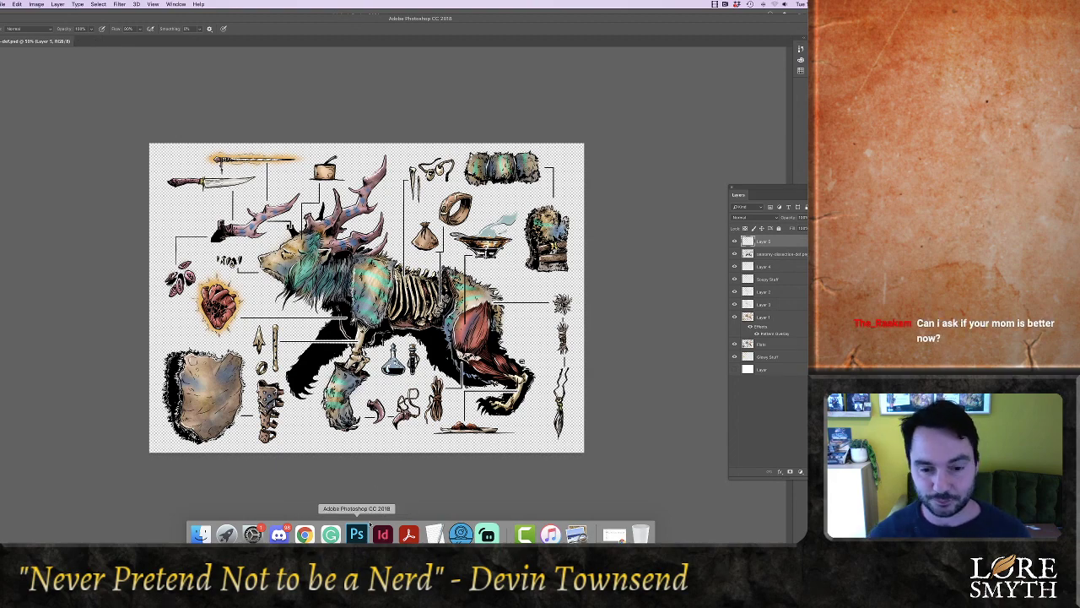
click(383, 534)
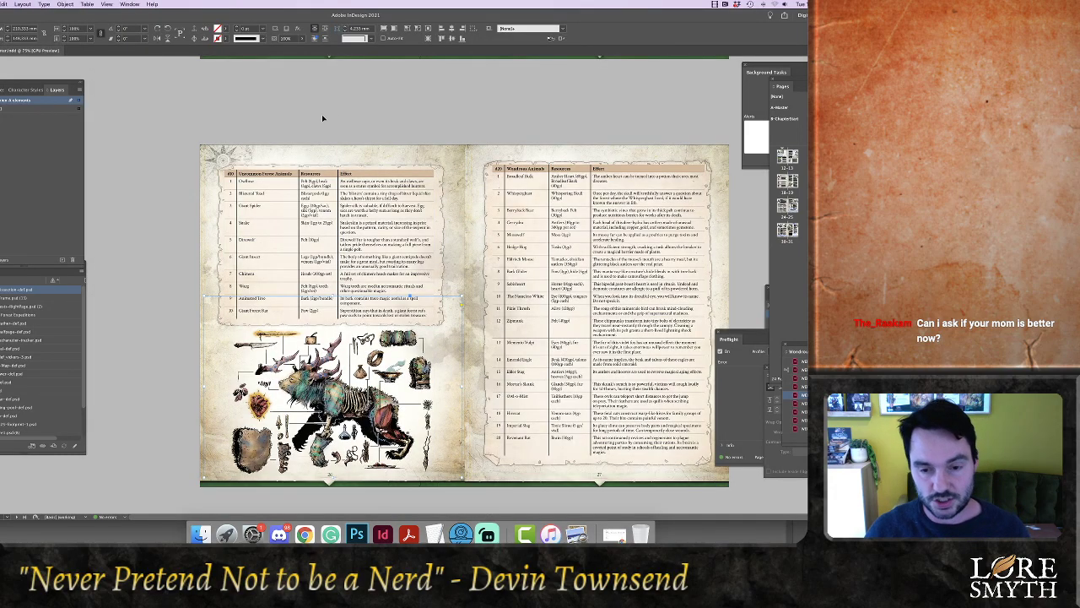
key(super+equal)
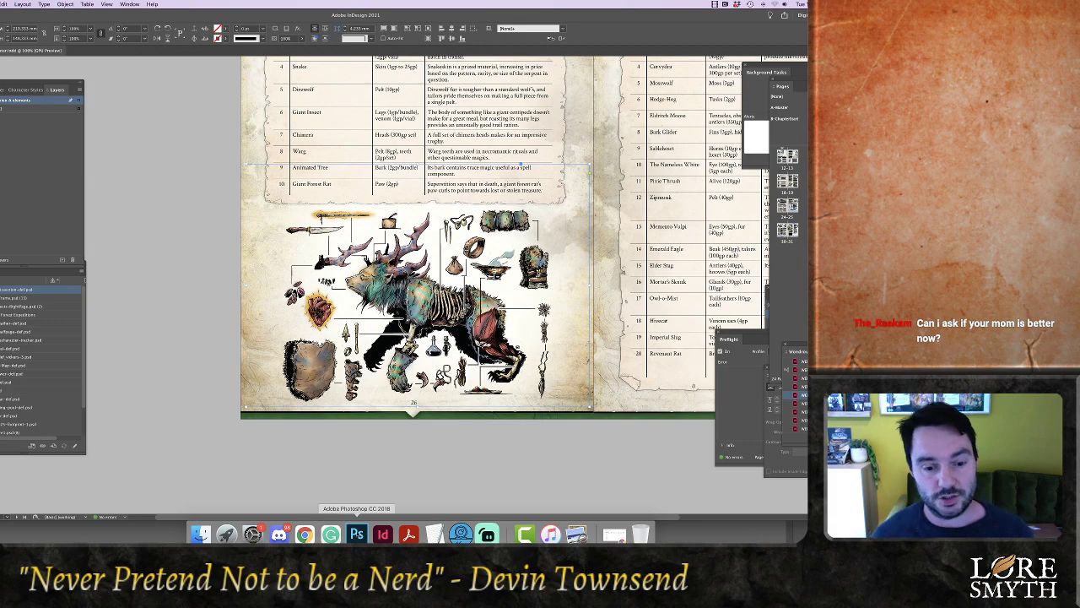
Switch back to Photoshop and brush over the creature's mane on Layer 1 with the Dodge tool
click(358, 535)
key(o)
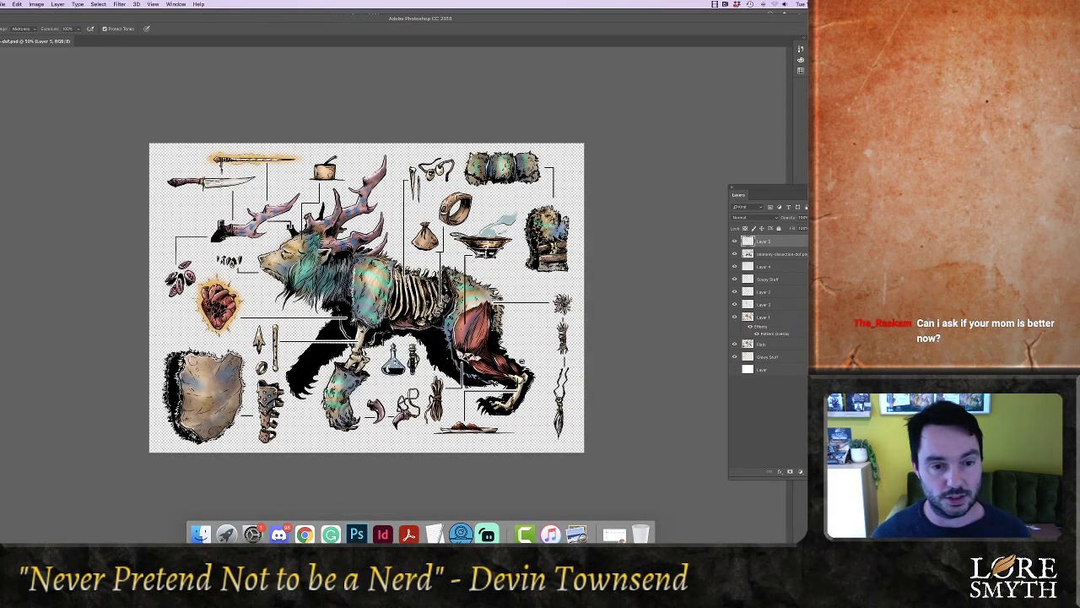
click(786, 318)
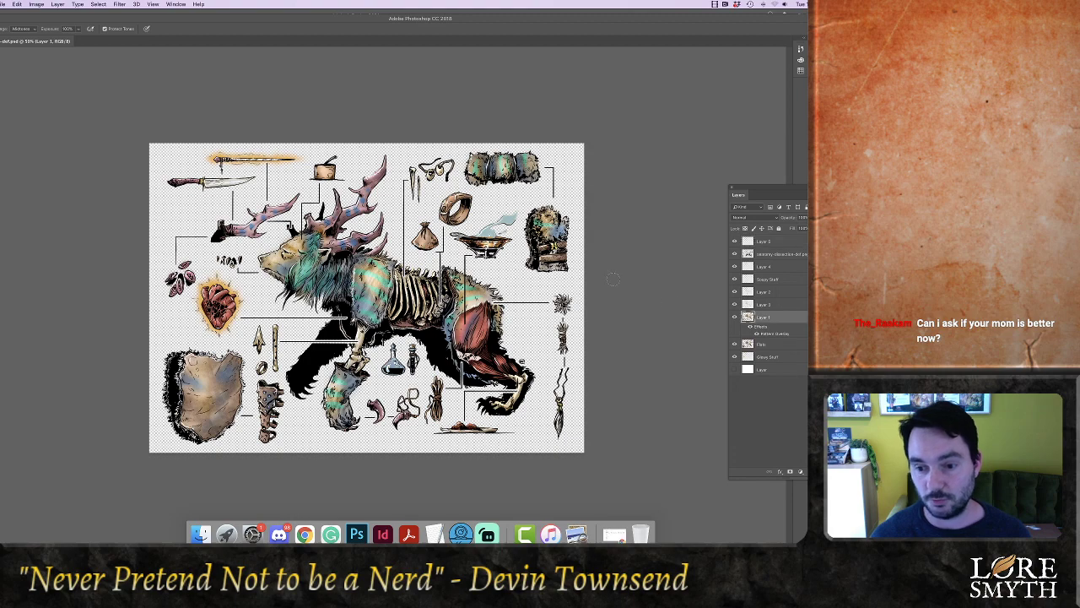
mouse_move(324, 250)
mouse_down()
mouse_move(309, 274)
mouse_move(314, 288)
mouse_move(324, 261)
mouse_move(331, 272)
mouse_move(307, 268)
mouse_move(306, 255)
mouse_up()
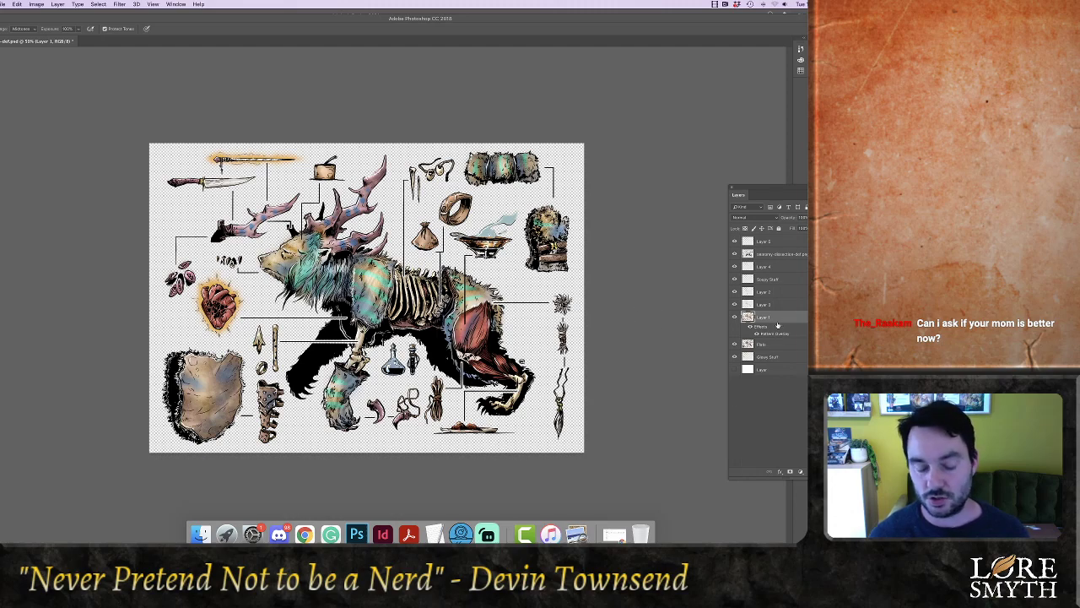
Brighten the creature's antlers and the severed antler beside its head with the Dodge tool
key(shift+o)
key(shift+o)
key(shift+o)
key(shift+o)
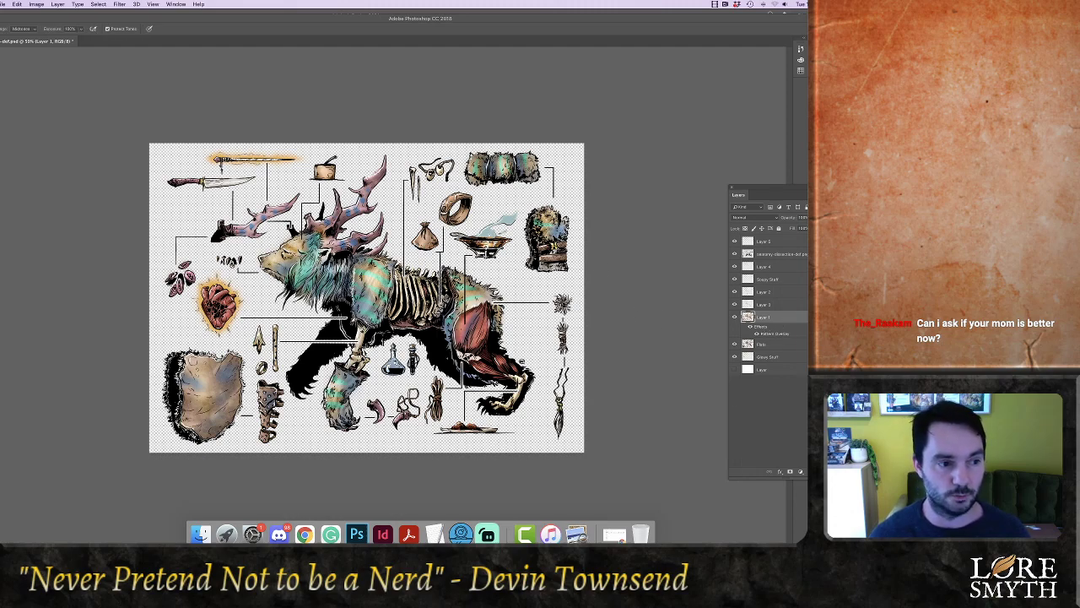
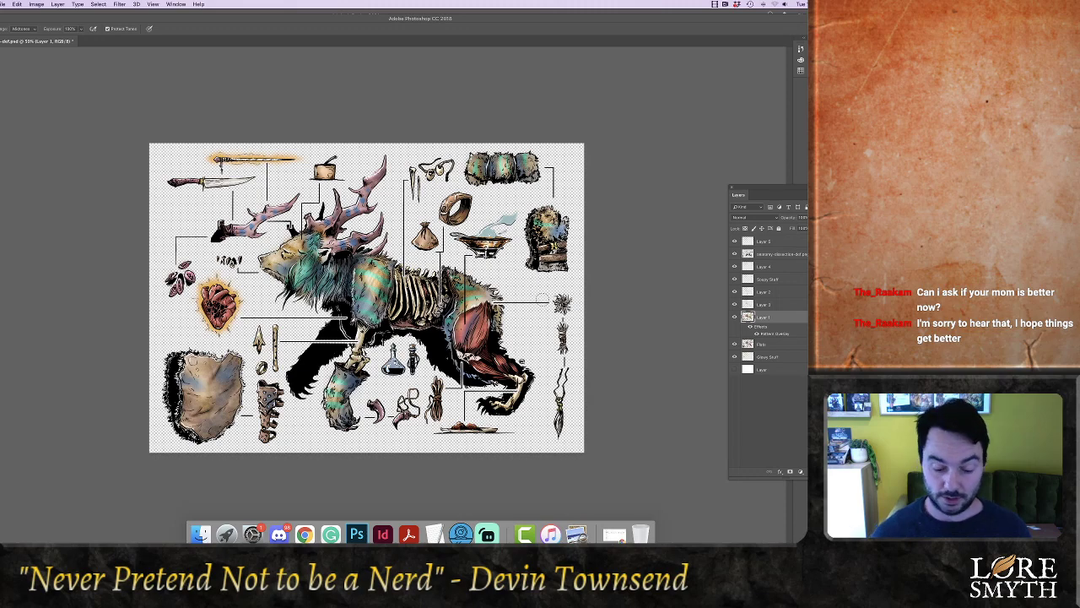
key(super+equal)
key(super+equal)
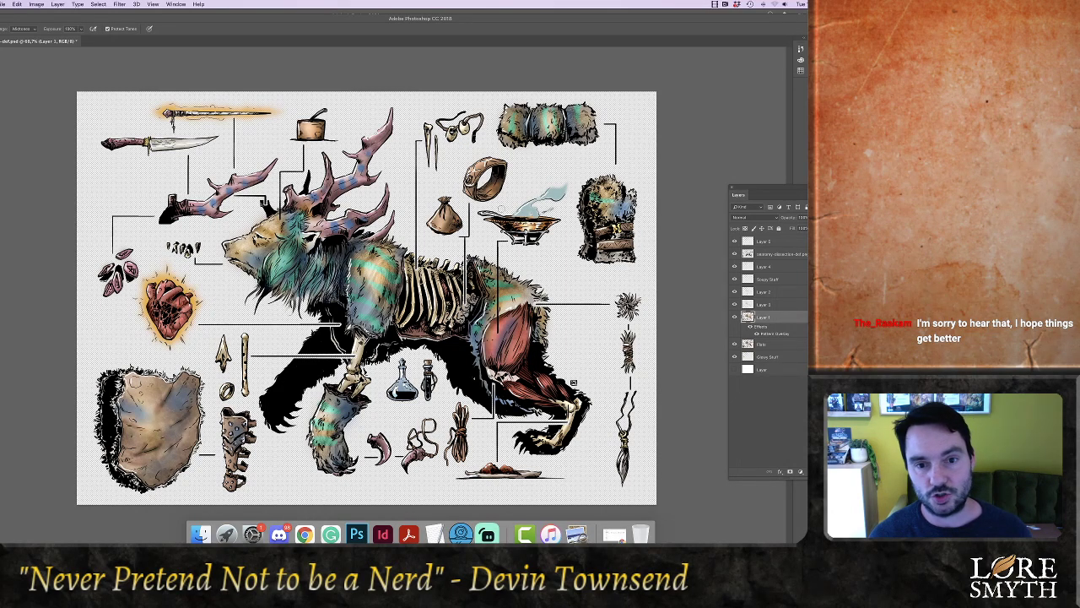
key(shift+o)
key(shift+o)
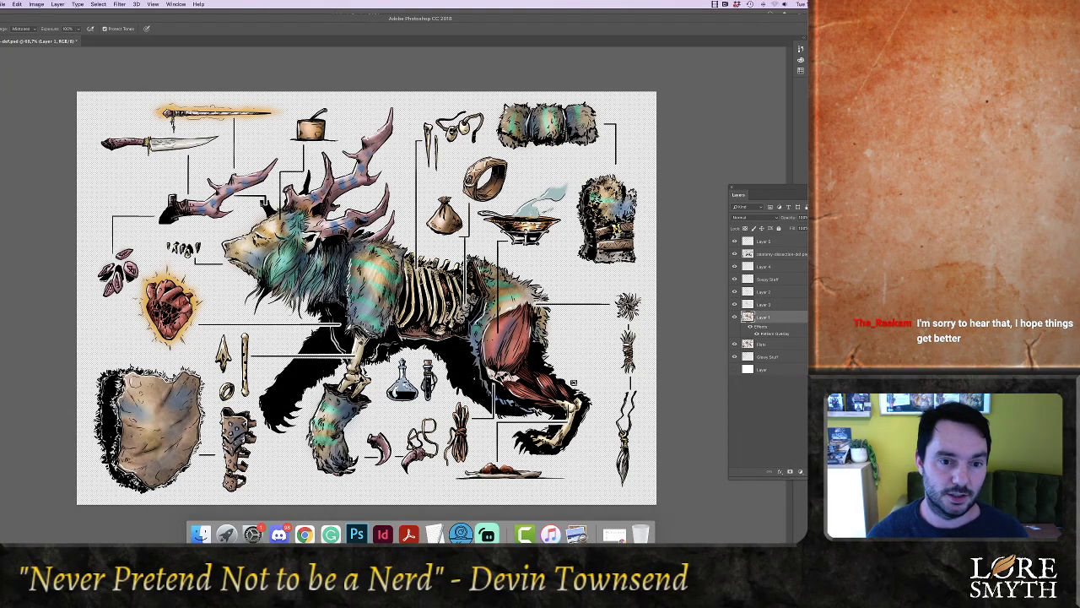
drag(324, 194, 370, 153)
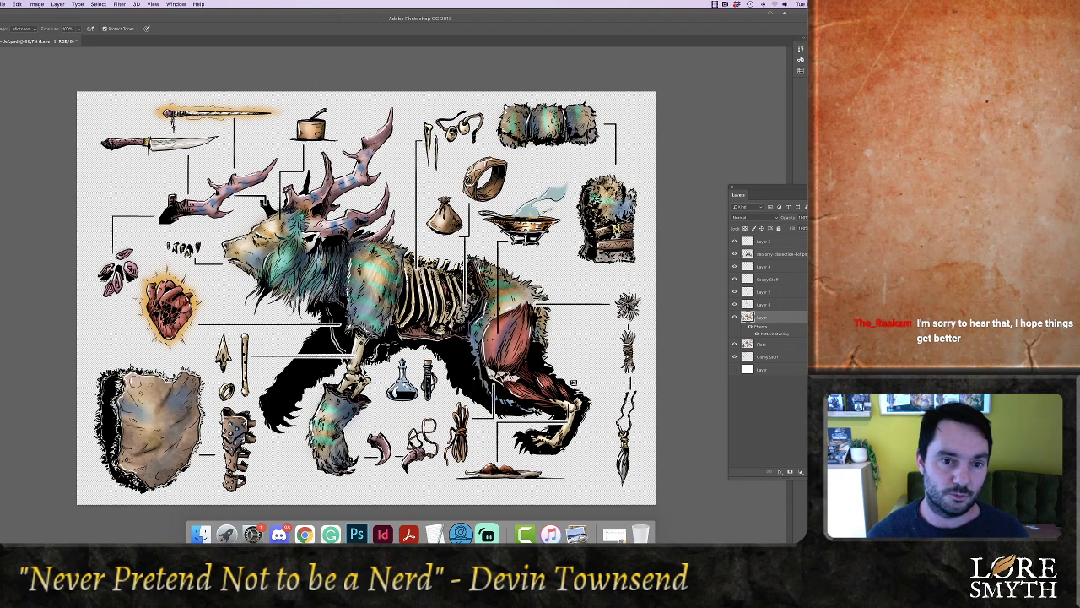
mouse_move(321, 203)
mouse_down()
mouse_move(330, 180)
mouse_move(309, 196)
mouse_up()
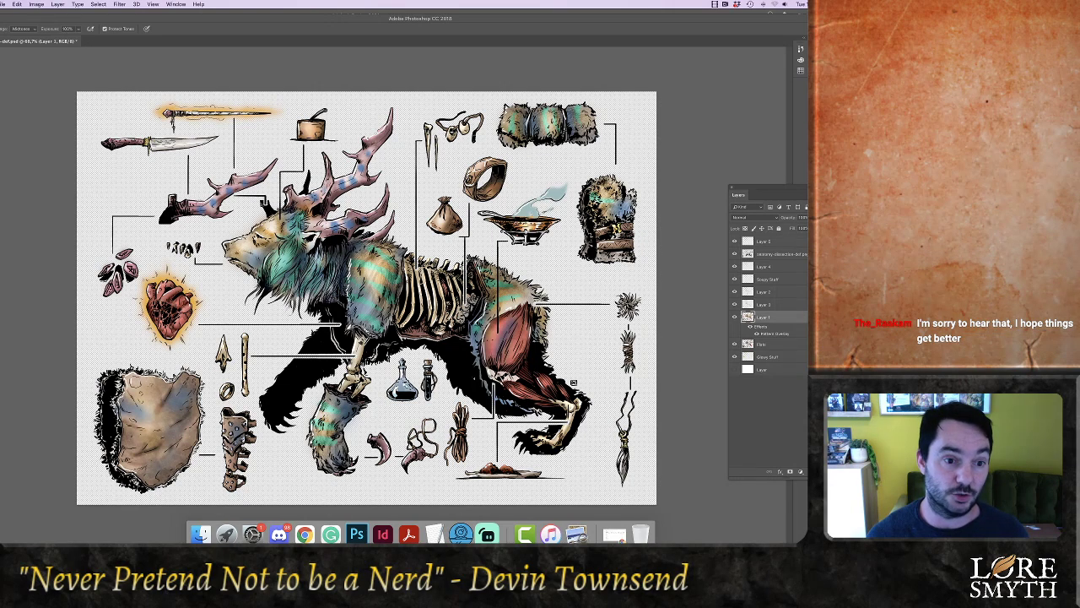
drag(202, 206, 258, 174)
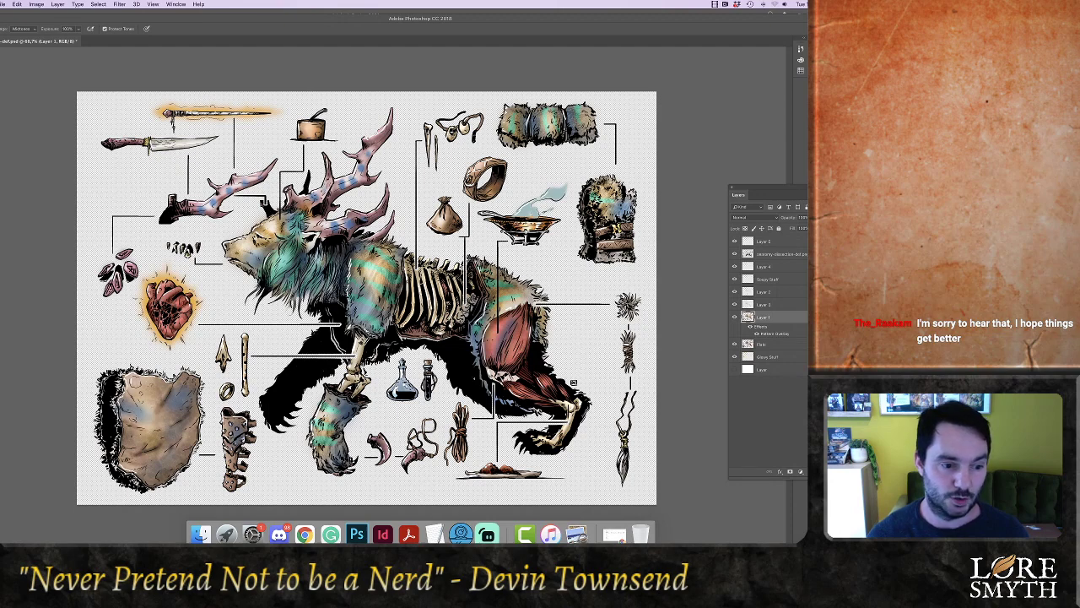
Dodge highlights onto the fur pelt, glowing heart, purple pods and the creature's striped front leg
mouse_move(132, 436)
mouse_down()
mouse_move(143, 401)
mouse_move(173, 406)
mouse_up()
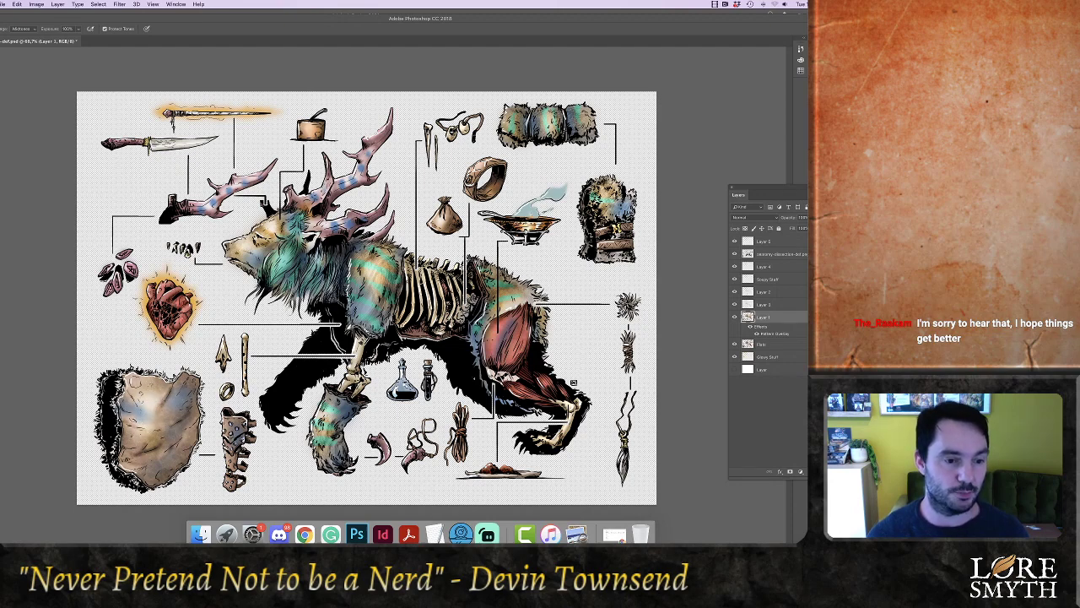
mouse_move(176, 289)
mouse_down()
mouse_move(172, 313)
mouse_move(184, 301)
mouse_up()
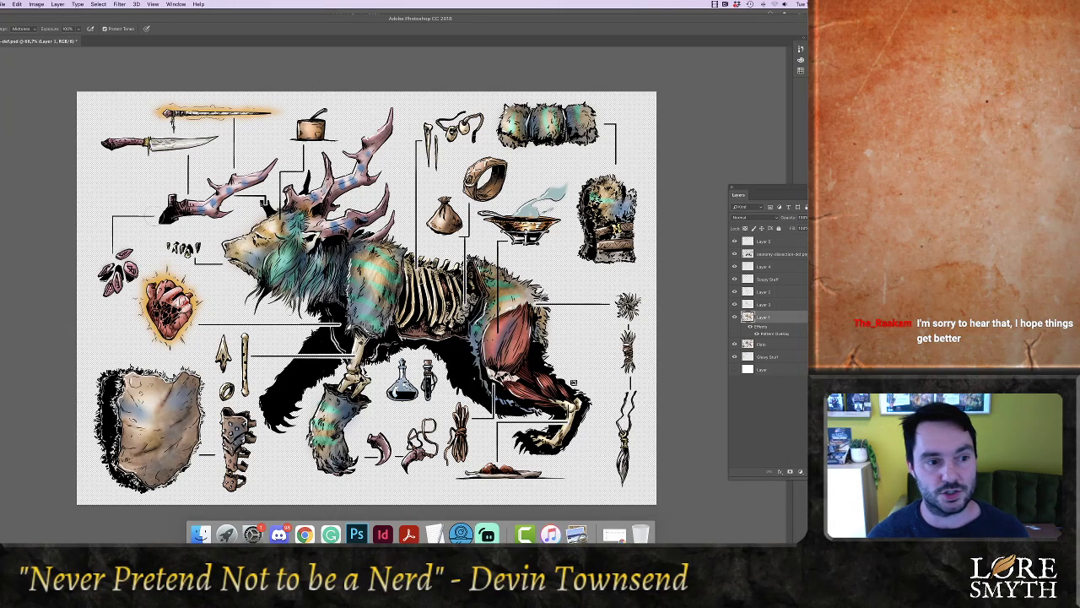
drag(112, 285, 129, 258)
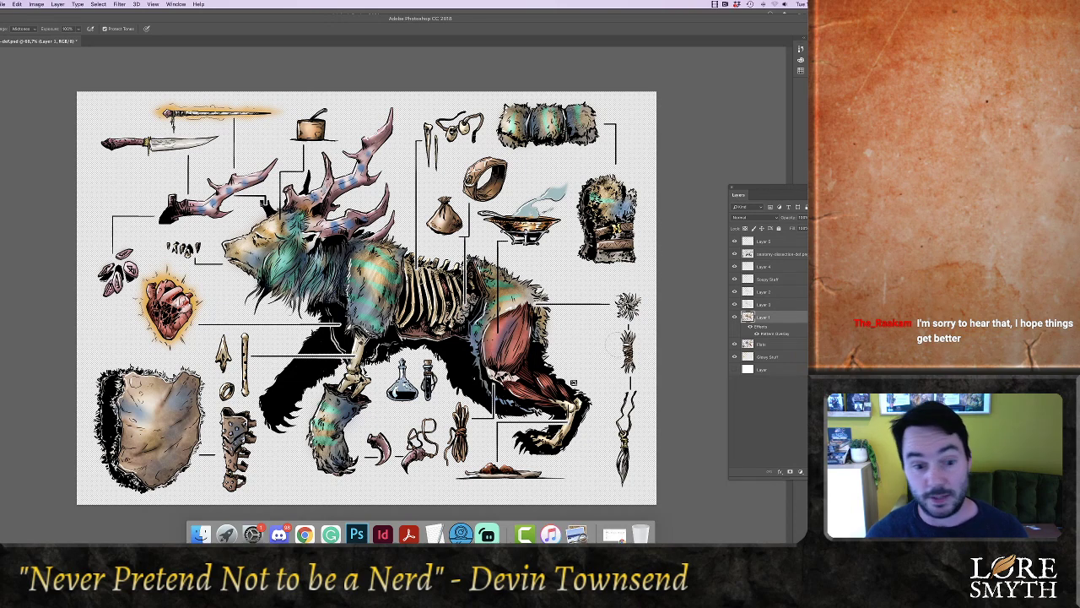
drag(329, 403, 326, 424)
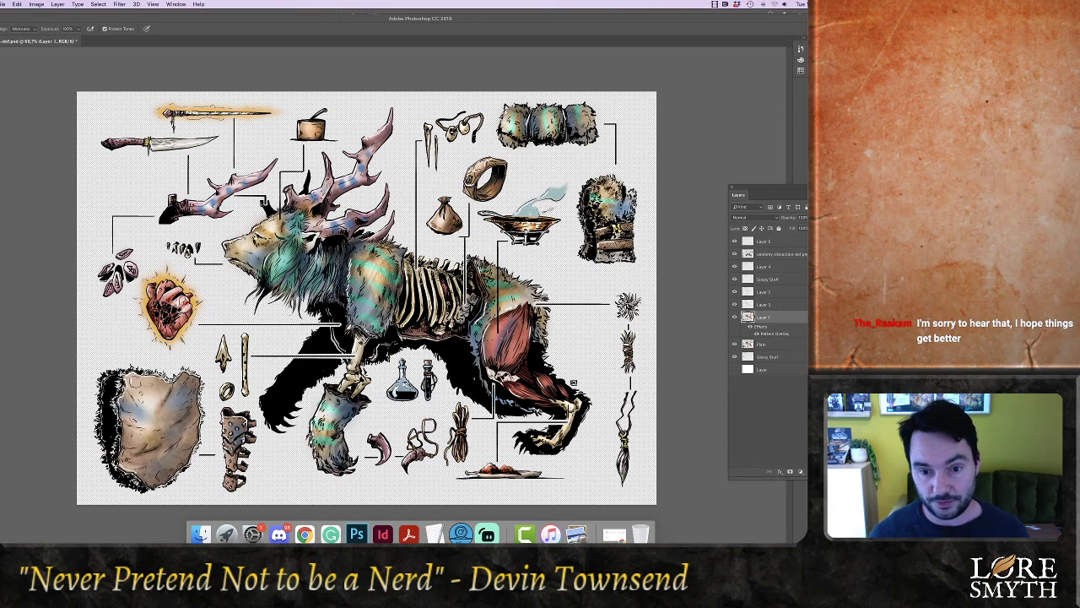
Save the retouched illustration and return to InDesign to view its refreshed placement on page 26
key(super+s)
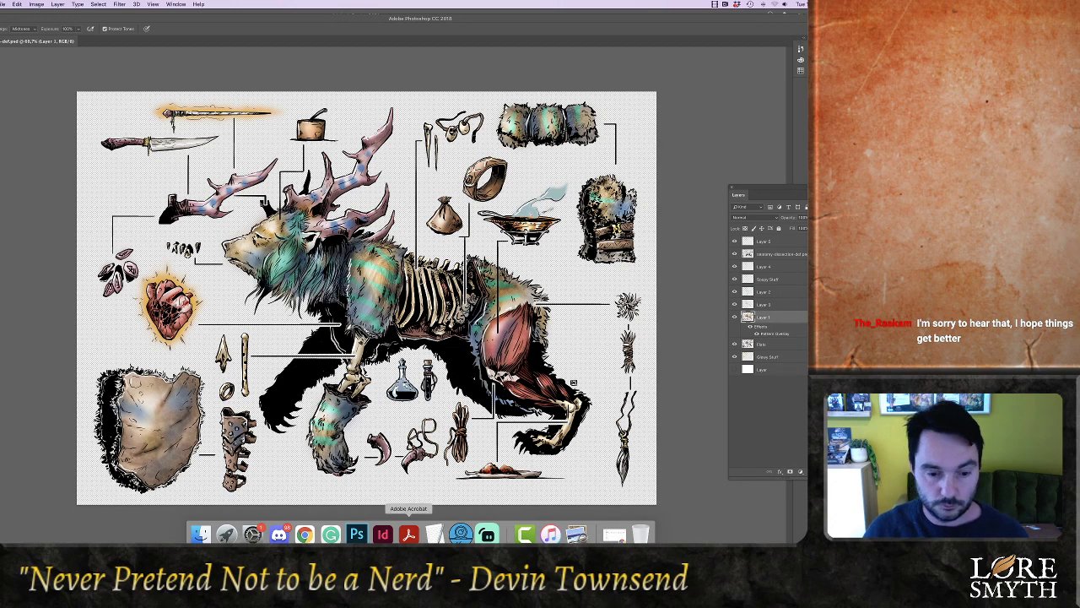
click(382, 534)
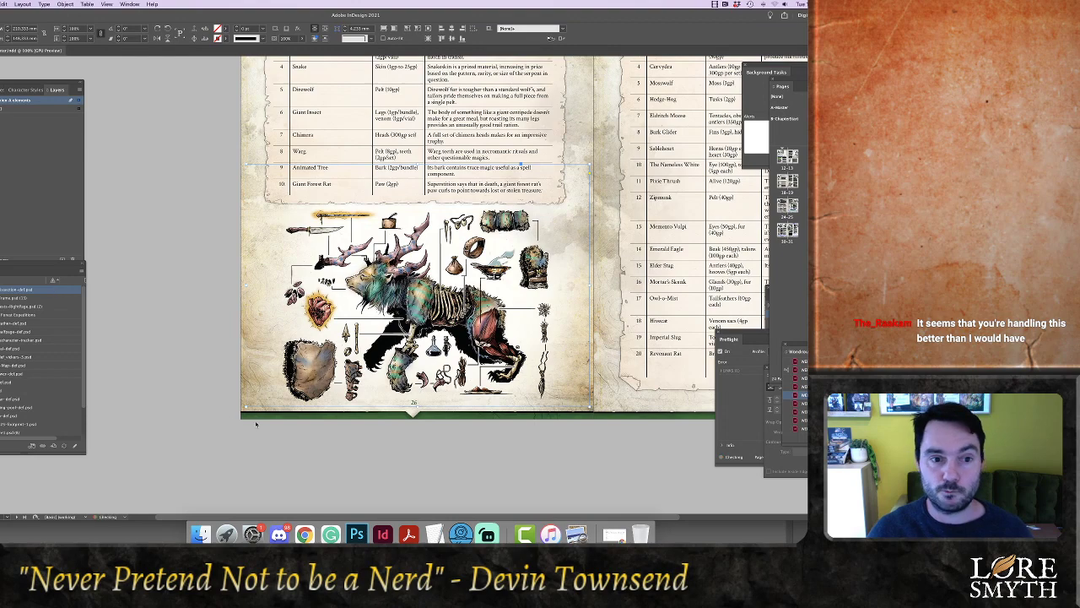
scroll(647, 475, up, 1)
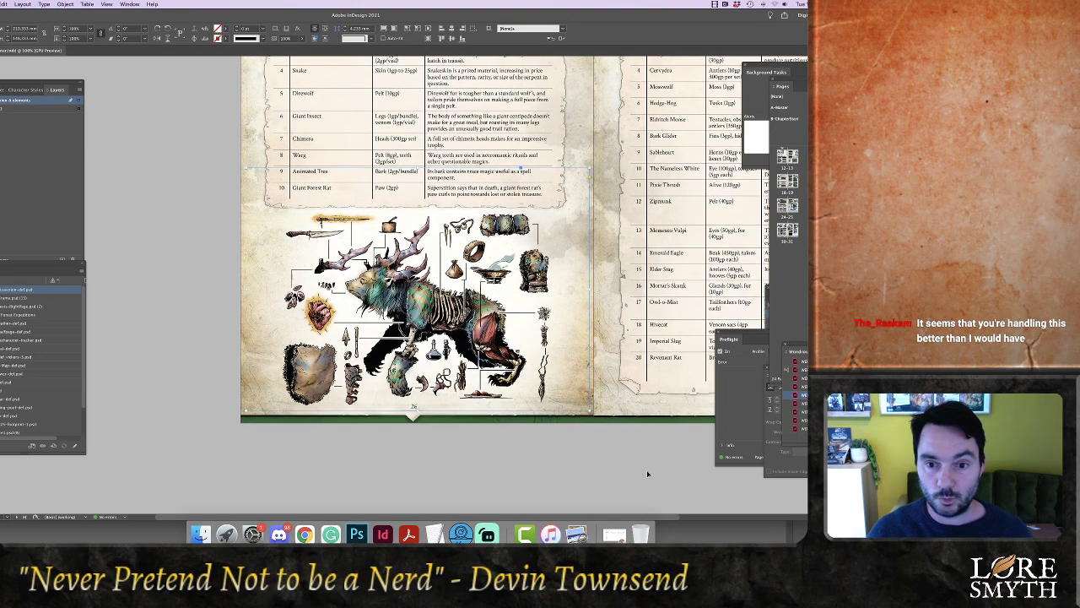
scroll(648, 473, up, 3)
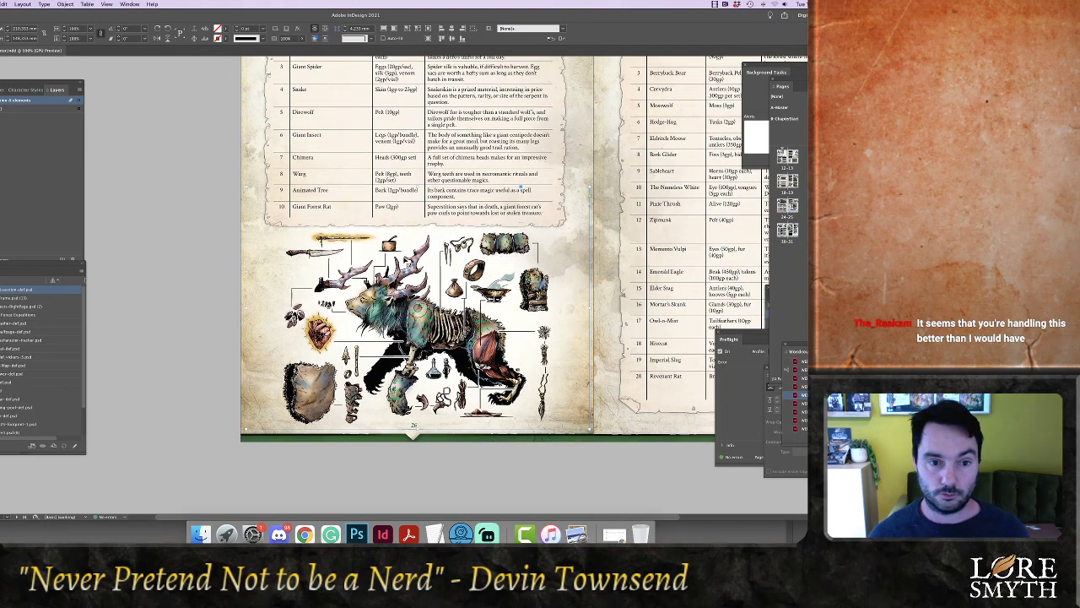
Nudge the dissection image left and down inside its frame on page 26
double_click(347, 322)
key(Left)
key(Left)
key(Left)
key(Left)
key(Left)
key(Left)
key(Left)
key(Left)
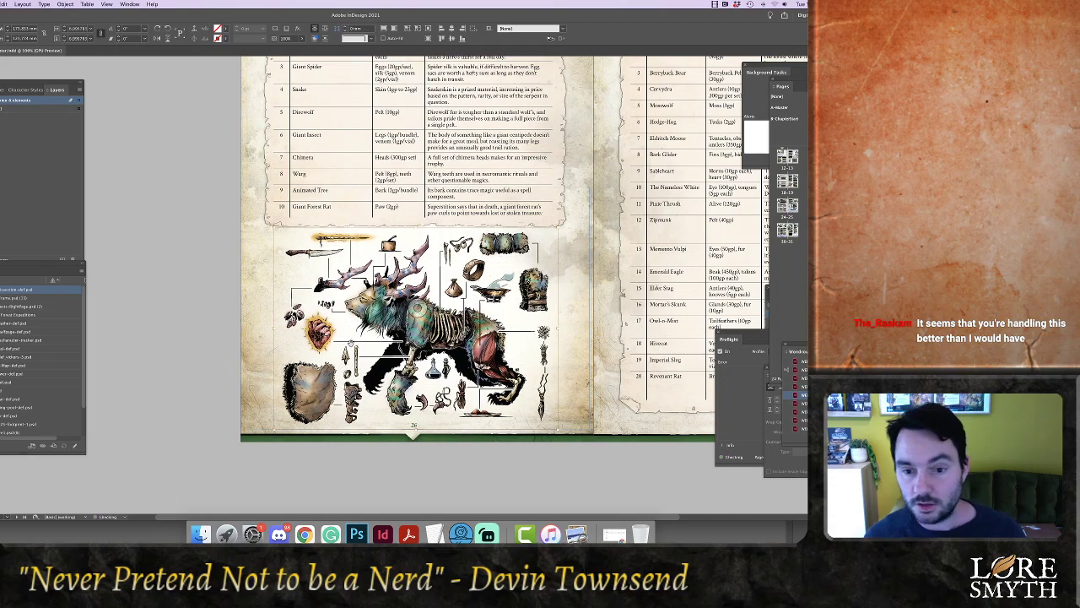
key(Down)
key(Down)
key(Down)
key(Down)
key(Down)
key(Down)
key(Down)
key(Down)
key(Down)
key(Down)
key(Down)
key(Down)
key(Down)
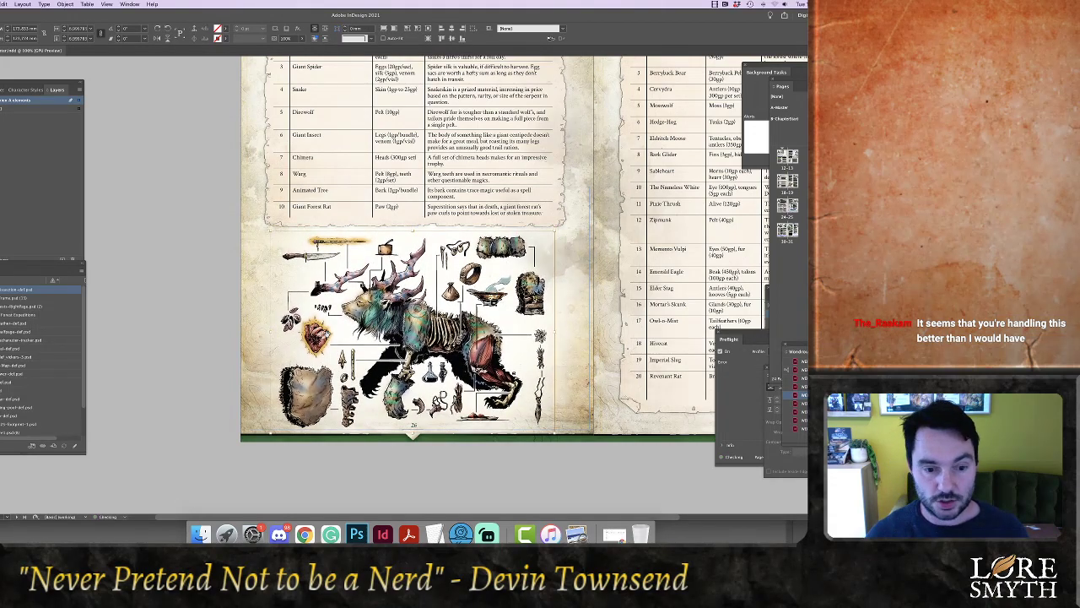
Enlarge the dissection image slightly from its upper-left corner, nudge it right and deselect it
drag(271, 233, 265, 229)
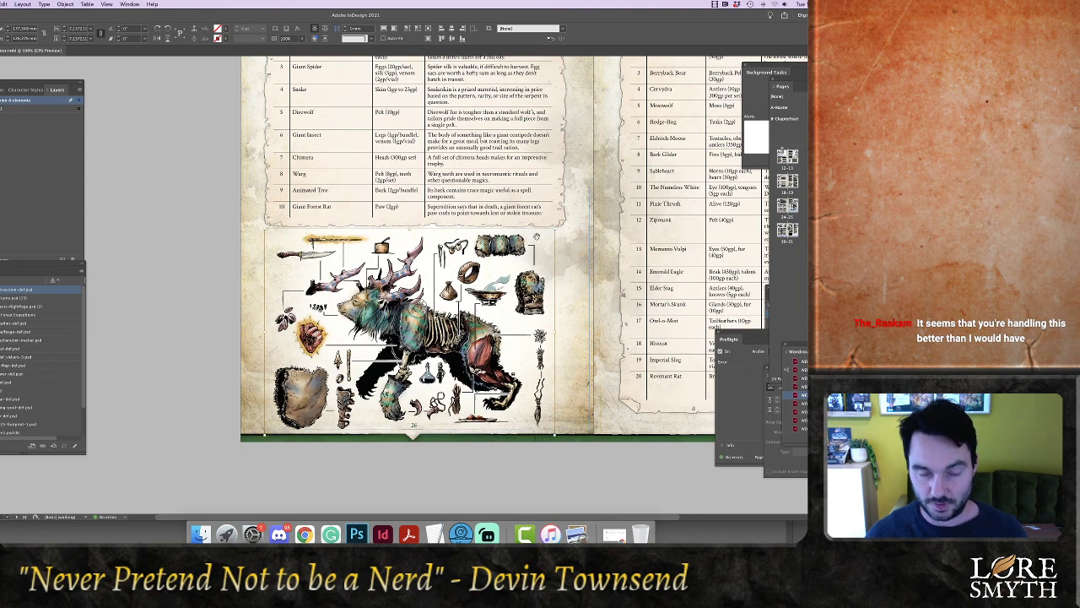
key(Right)
key(Right)
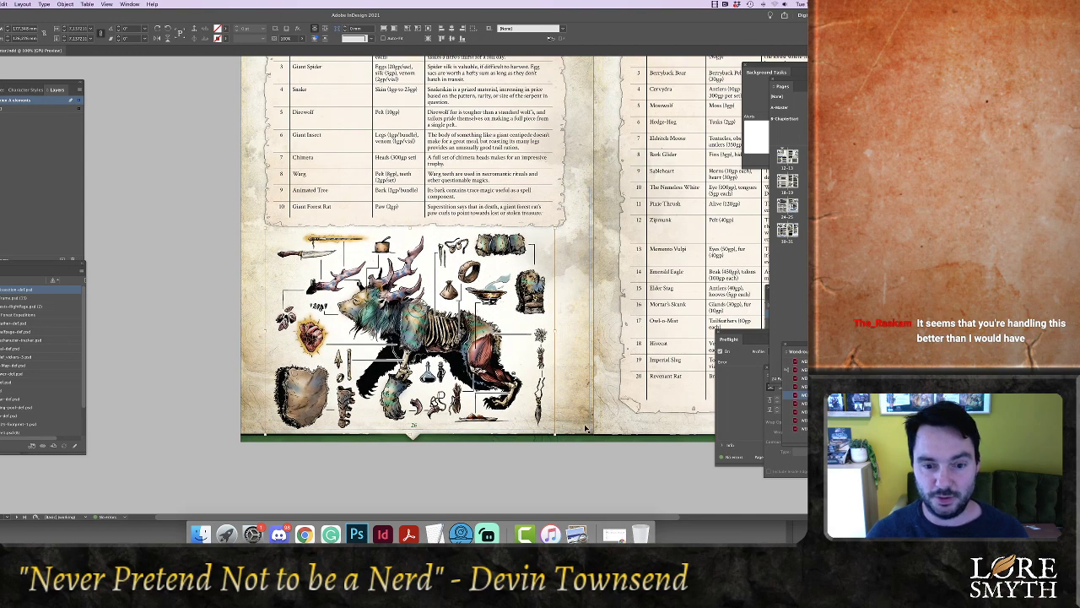
click(591, 472)
Check the parchment frame behind the Uncommon Forest Animals table and slightly lower the dissection illustration's opacity
scroll(579, 442, up, 5)
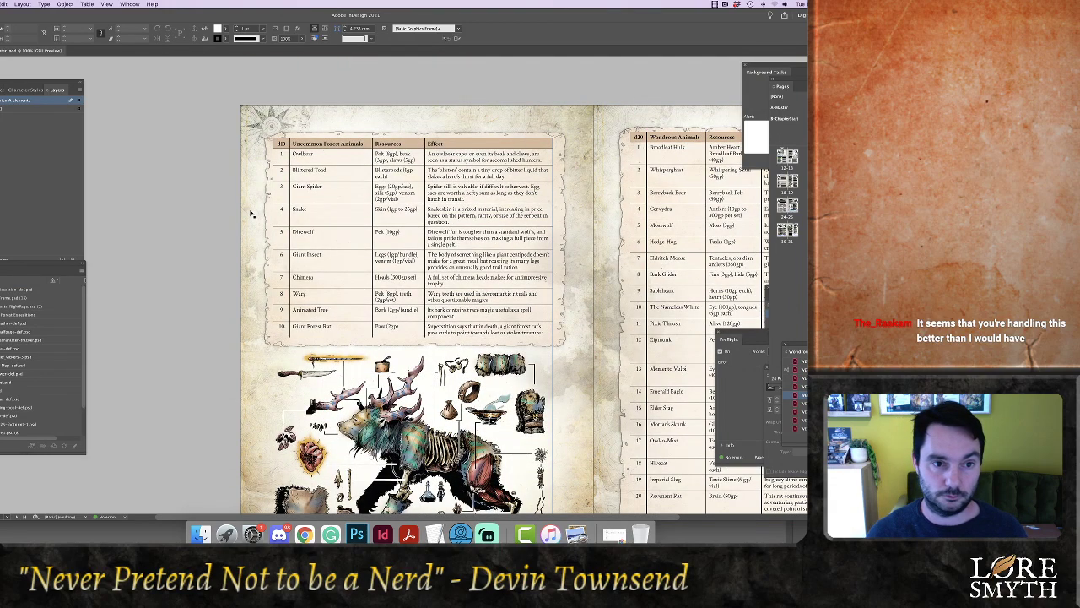
click(414, 312)
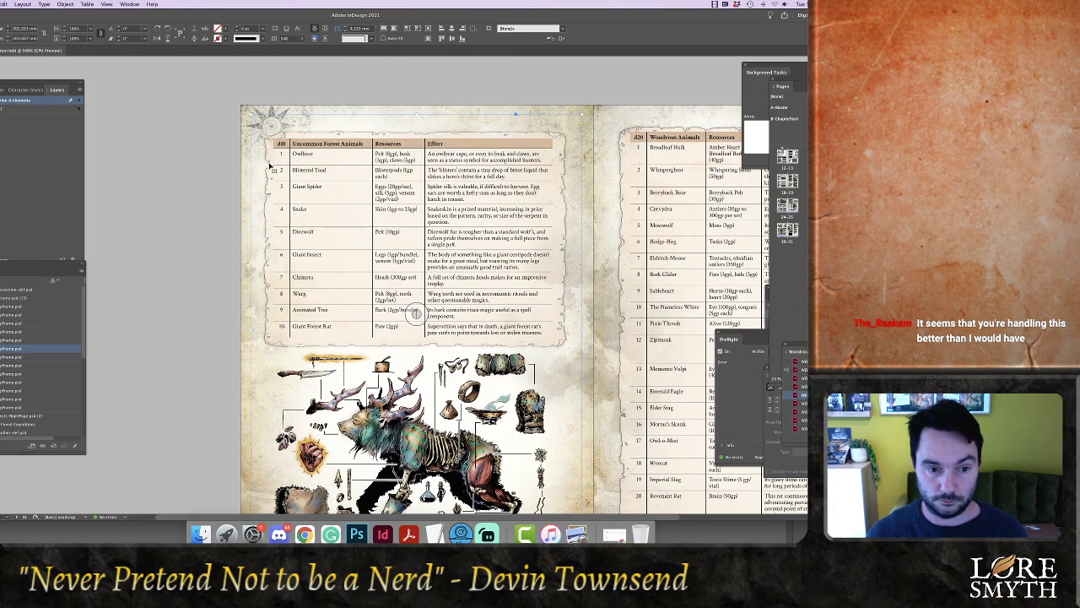
scroll(146, 234, down, 5)
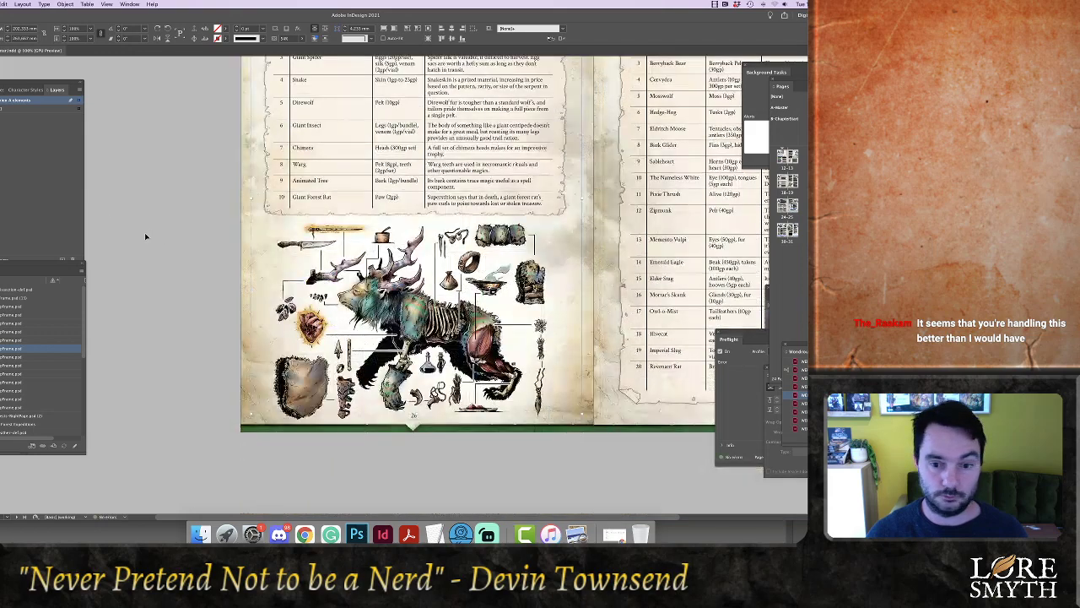
click(145, 237)
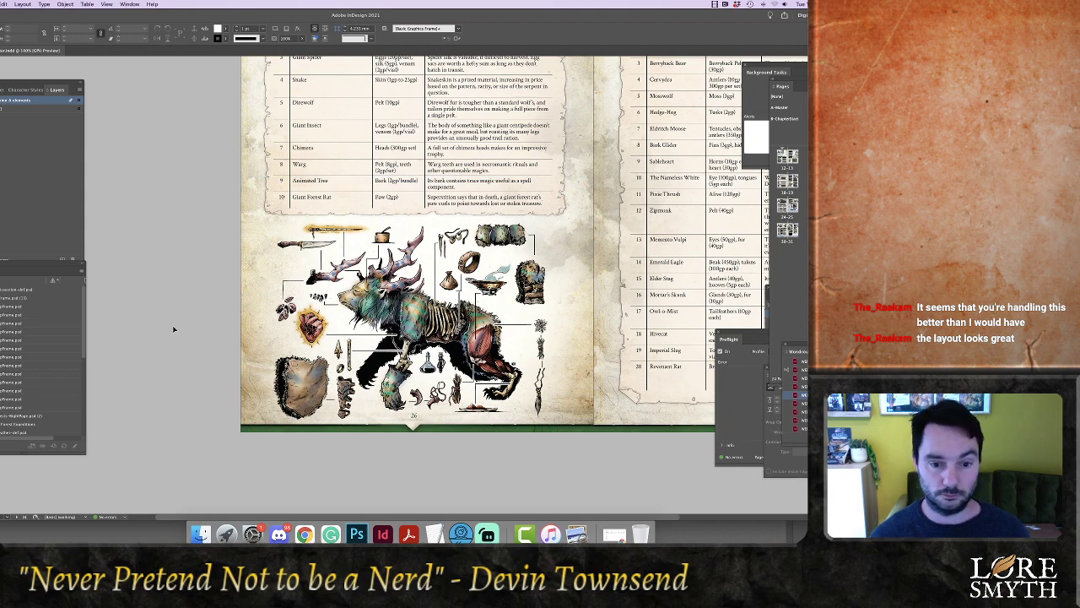
key(super+minus)
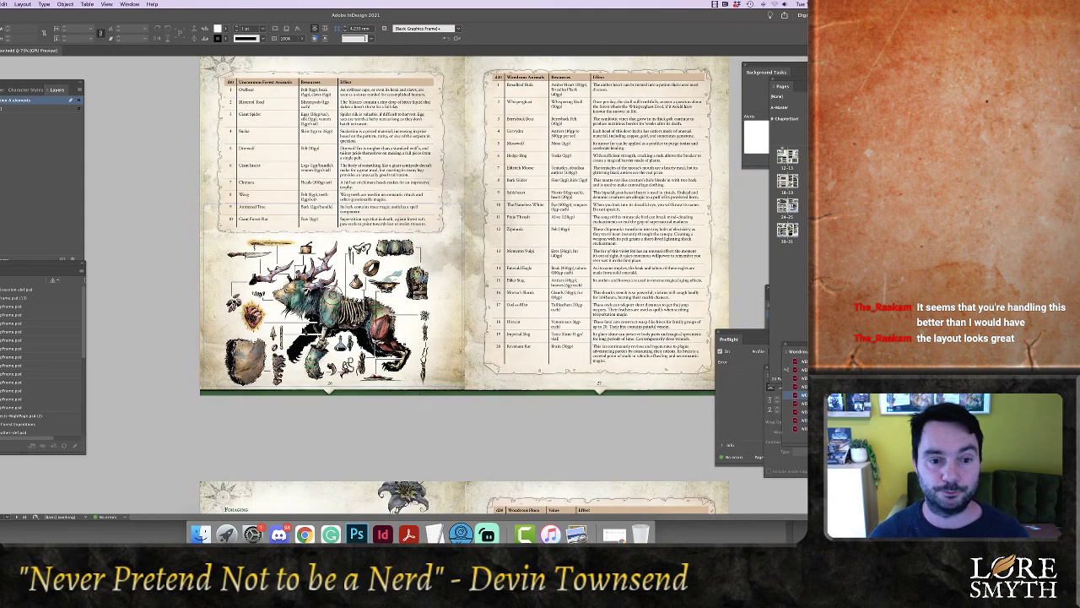
click(316, 295)
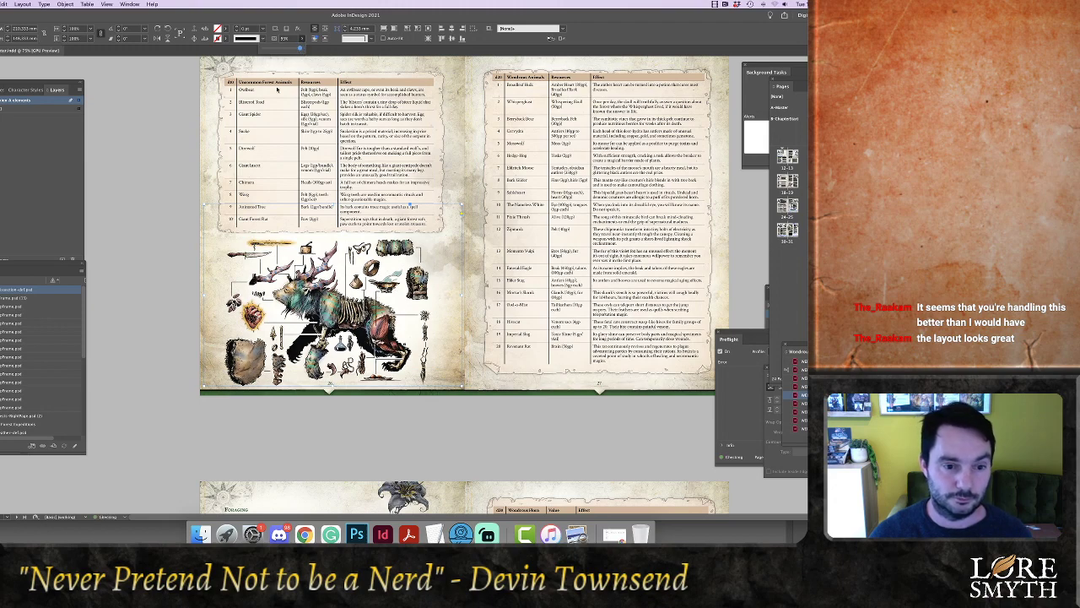
click(150, 267)
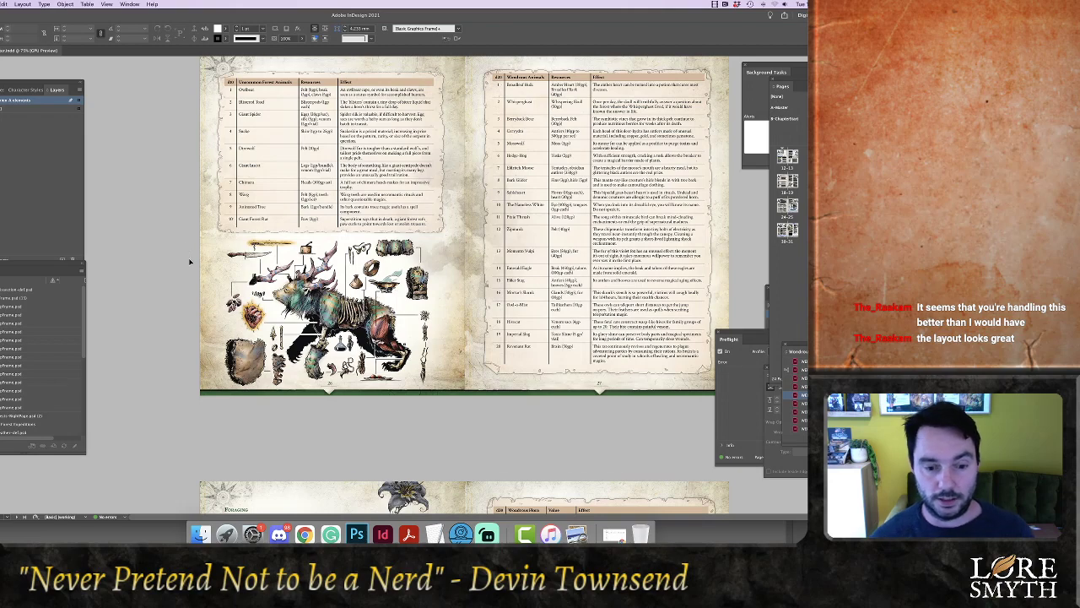
Open the original of the flower image on the Foraging page, foraging-def.psd, for editing in Photoshop
scroll(188, 253, down, 5)
scroll(191, 262, down, 2)
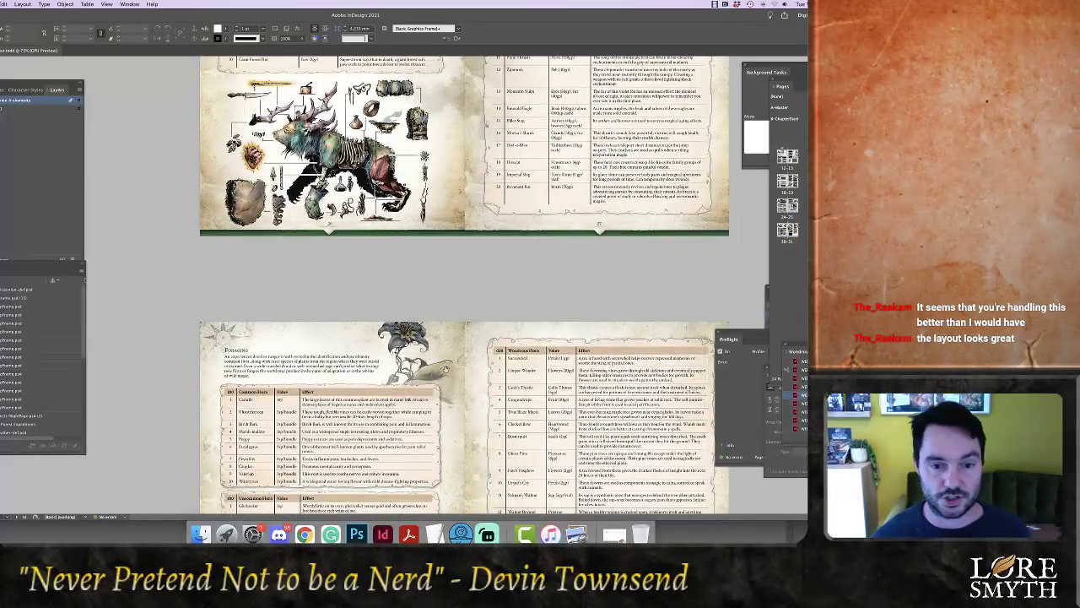
click(427, 346)
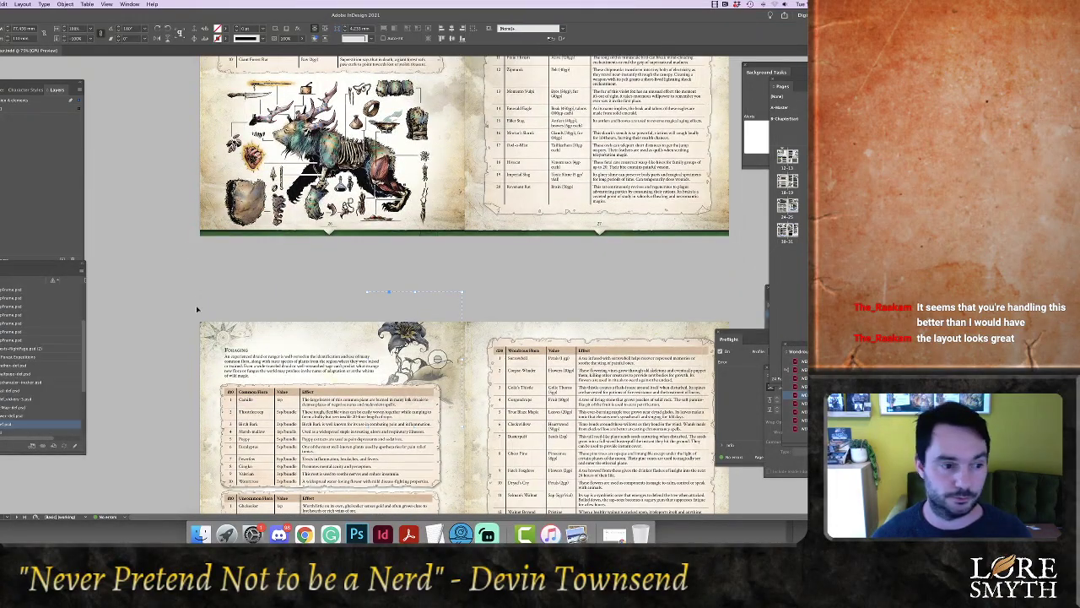
right_click(8, 424)
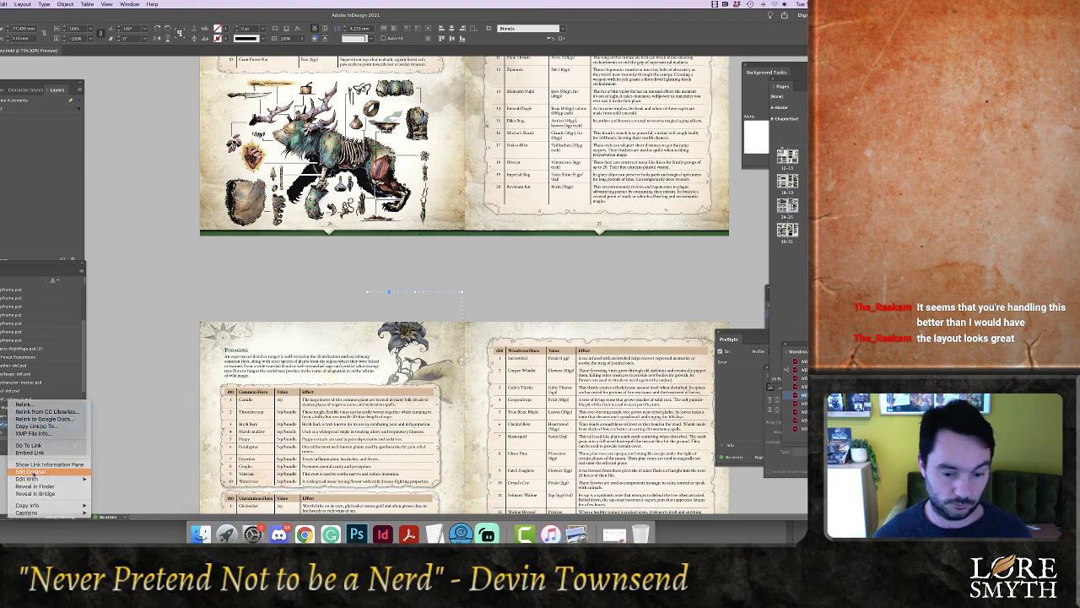
click(25, 471)
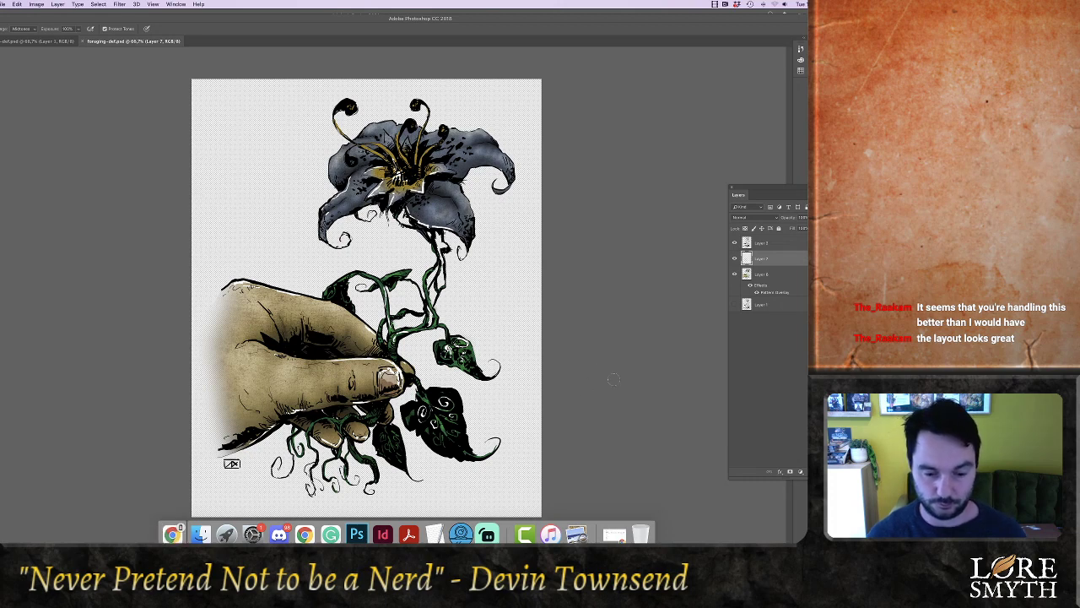
Select the colour layer with the pattern overlay and dodge the flower's blue-grey petals and yellow centre
click(763, 274)
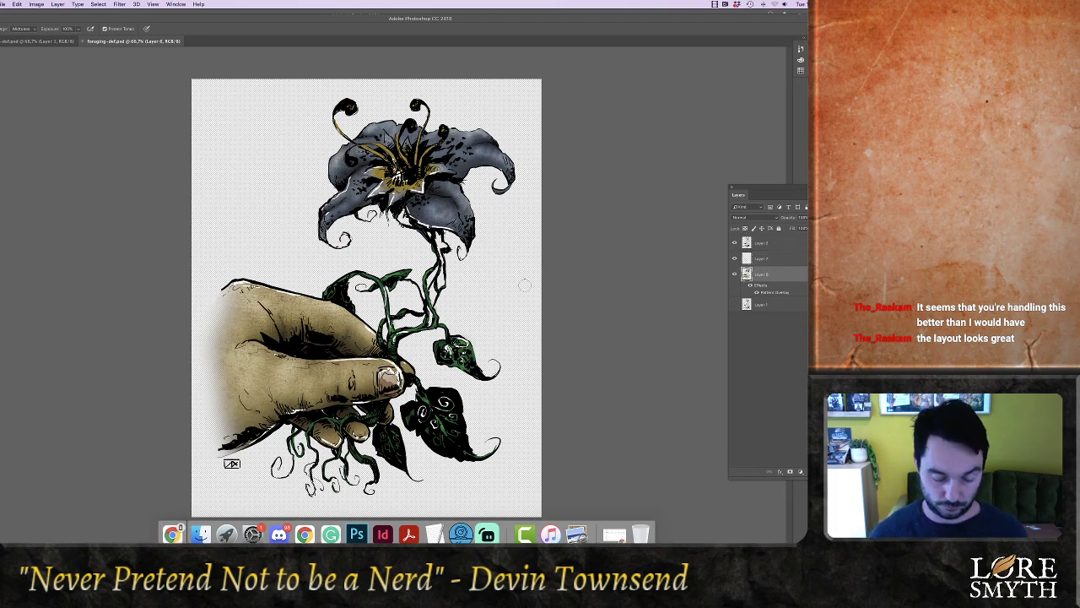
key(shift+o)
key(shift+o)
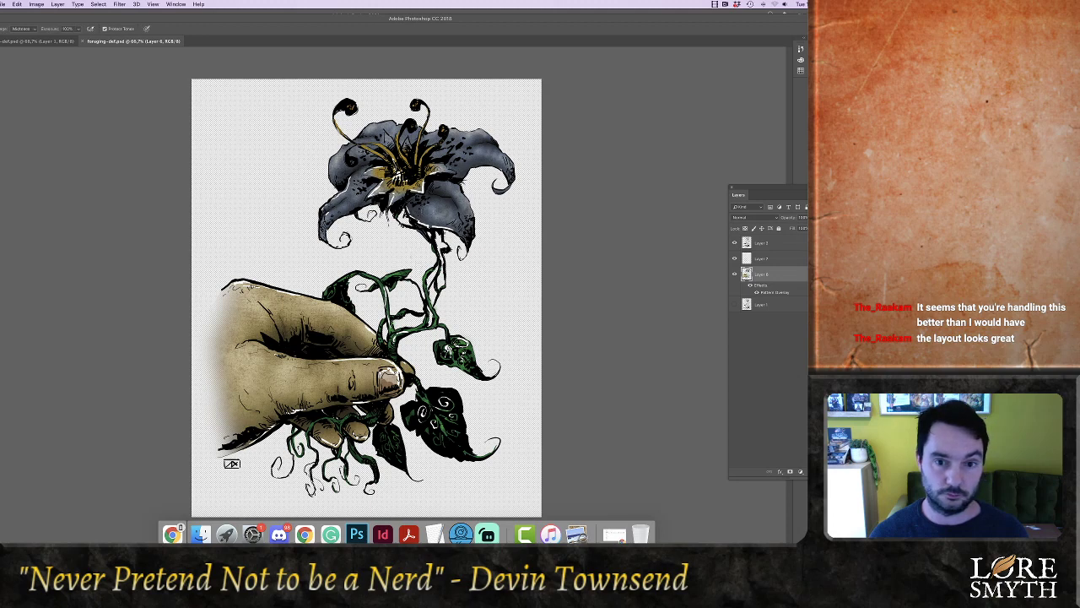
mouse_move(362, 187)
mouse_down()
mouse_move(353, 196)
mouse_move(386, 176)
mouse_move(350, 162)
mouse_move(385, 133)
mouse_move(384, 149)
mouse_up()
mouse_move(452, 146)
mouse_down()
mouse_move(447, 160)
mouse_move(461, 147)
mouse_move(490, 157)
mouse_move(469, 155)
mouse_up()
mouse_move(407, 177)
mouse_down()
mouse_move(403, 152)
mouse_move(405, 188)
mouse_move(379, 177)
mouse_move(402, 194)
mouse_up()
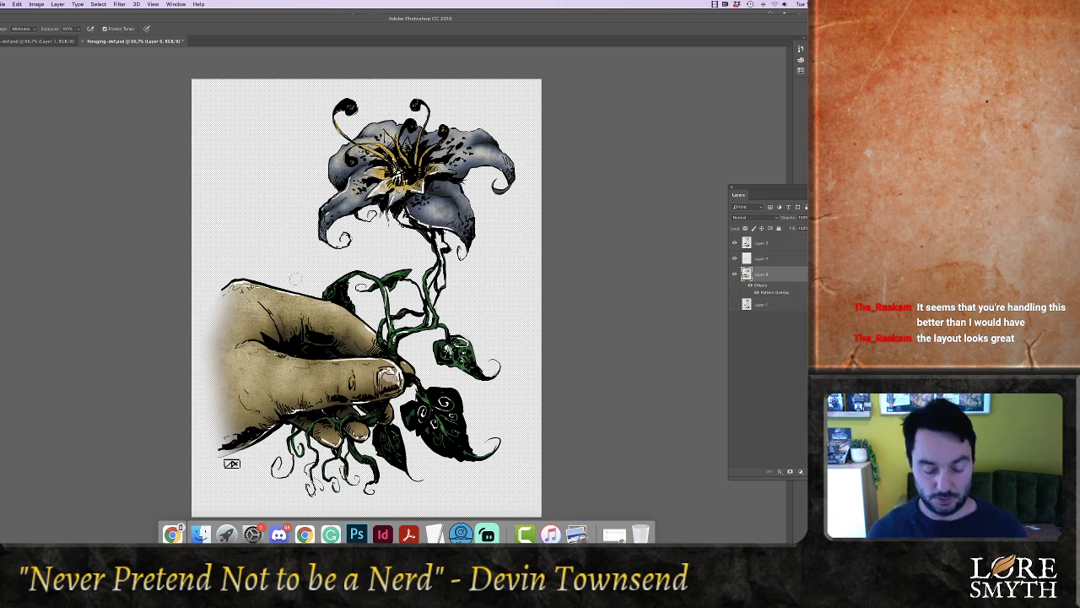
Dodge highlights onto the hand's back, thumb and fingers, the green leaves and the roots
mouse_move(283, 299)
mouse_down()
mouse_move(295, 303)
mouse_move(268, 305)
mouse_move(360, 331)
mouse_up()
mouse_move(341, 389)
mouse_down()
mouse_move(267, 386)
mouse_move(254, 408)
mouse_up()
drag(292, 327, 346, 329)
mouse_move(422, 427)
mouse_down()
mouse_move(444, 429)
mouse_move(444, 346)
mouse_up()
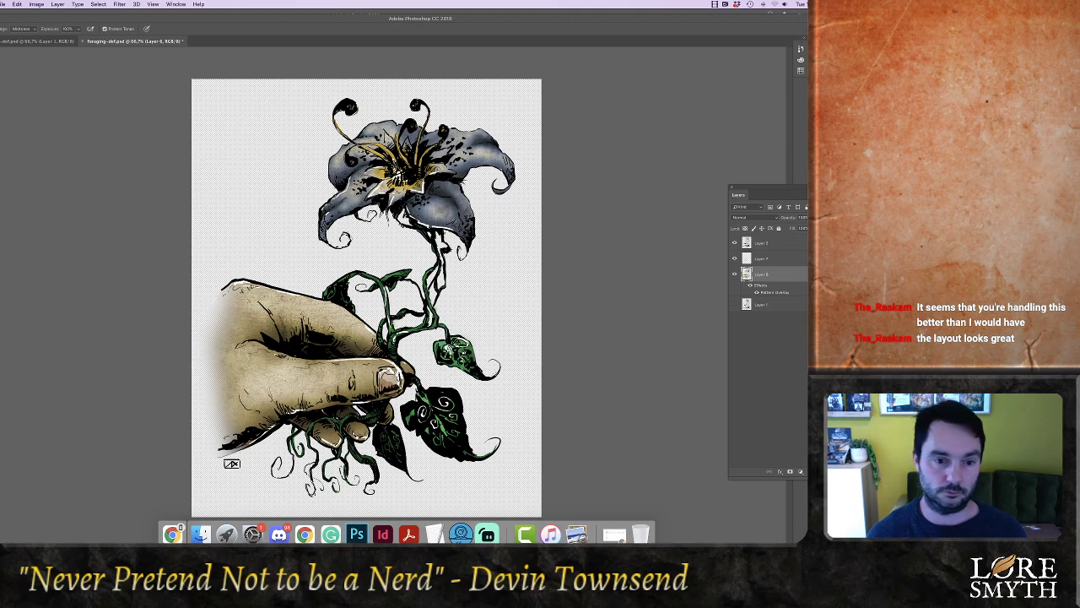
drag(359, 336, 260, 338)
mouse_move(299, 392)
mouse_down()
mouse_move(388, 380)
mouse_move(400, 393)
mouse_move(331, 430)
mouse_move(358, 431)
mouse_move(364, 454)
mouse_up()
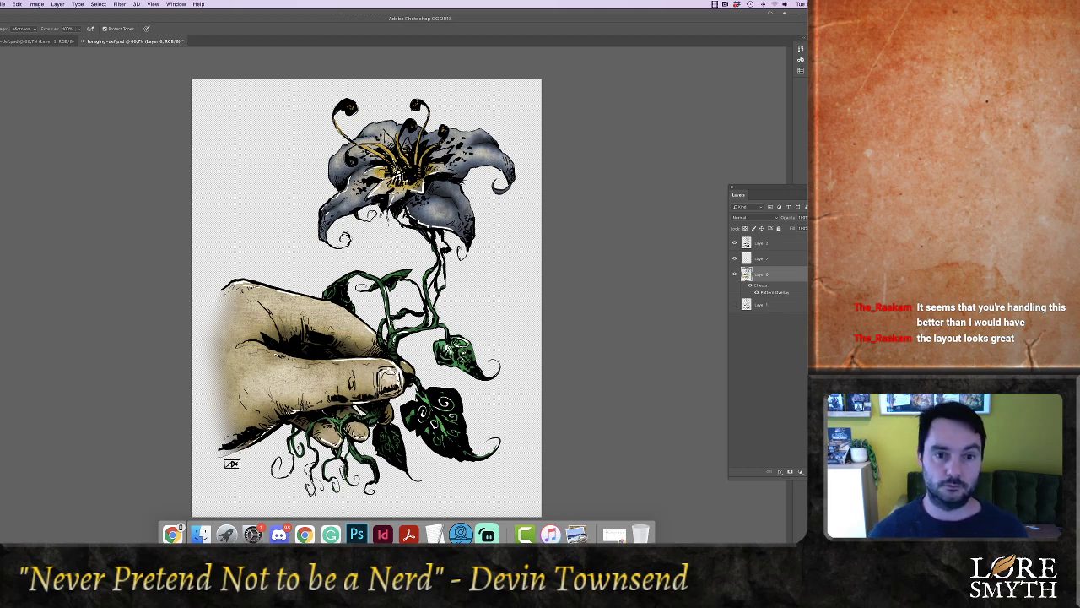
Dodge the flower's outer lower petals for brighter highlights and save foraging-def.psd
drag(363, 174, 345, 206)
mouse_move(454, 209)
mouse_down()
mouse_move(447, 201)
mouse_move(456, 220)
mouse_move(472, 208)
mouse_up()
key(super+s)
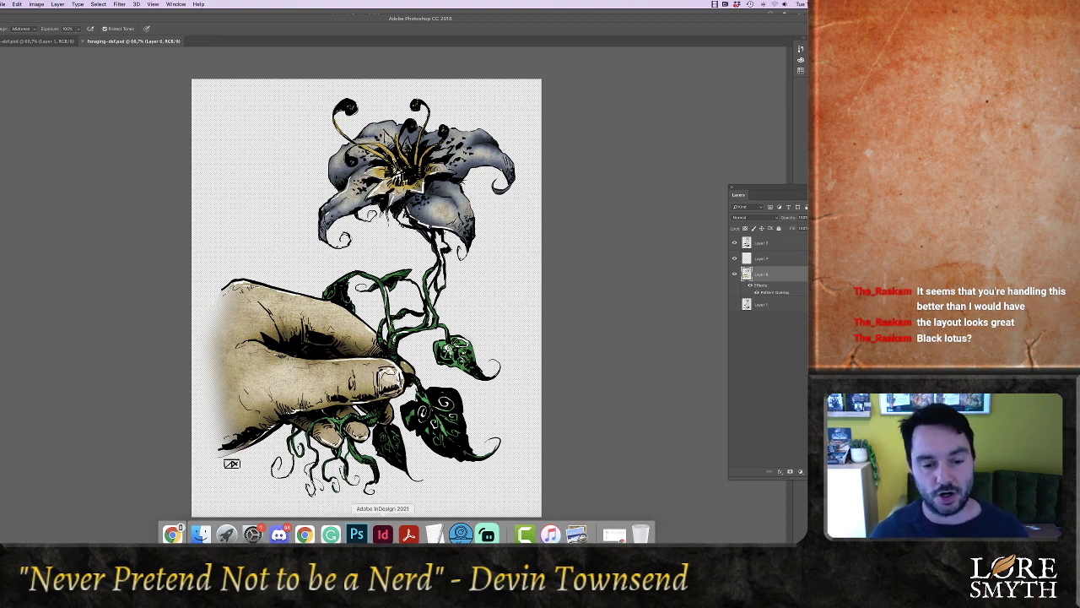
Return to the InDesign layout and slightly lower the archer illustration's opacity on the Defensive Survival Tactics page
click(383, 533)
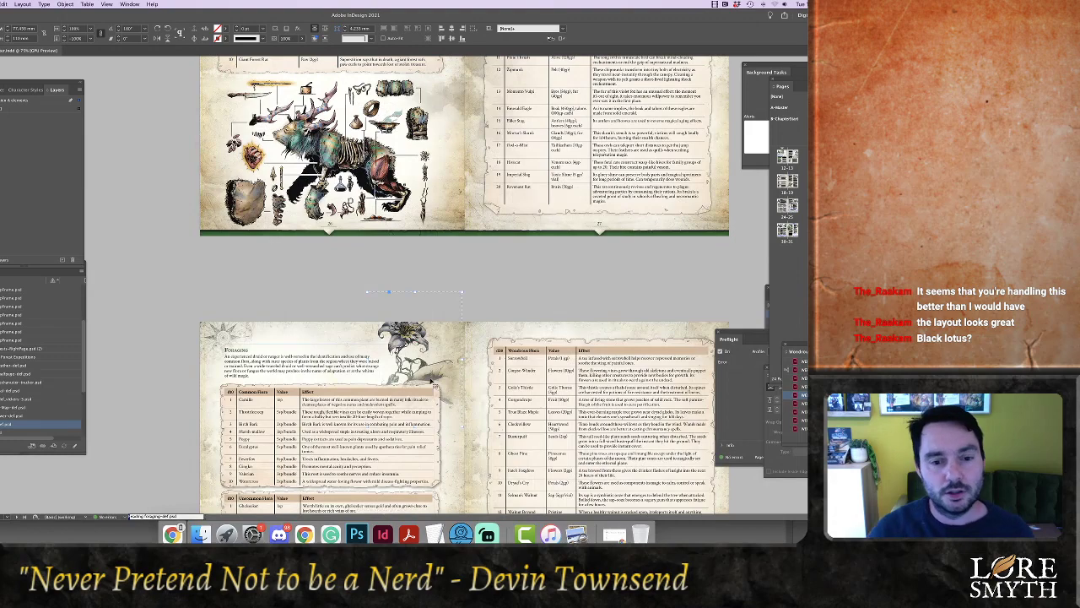
click(514, 299)
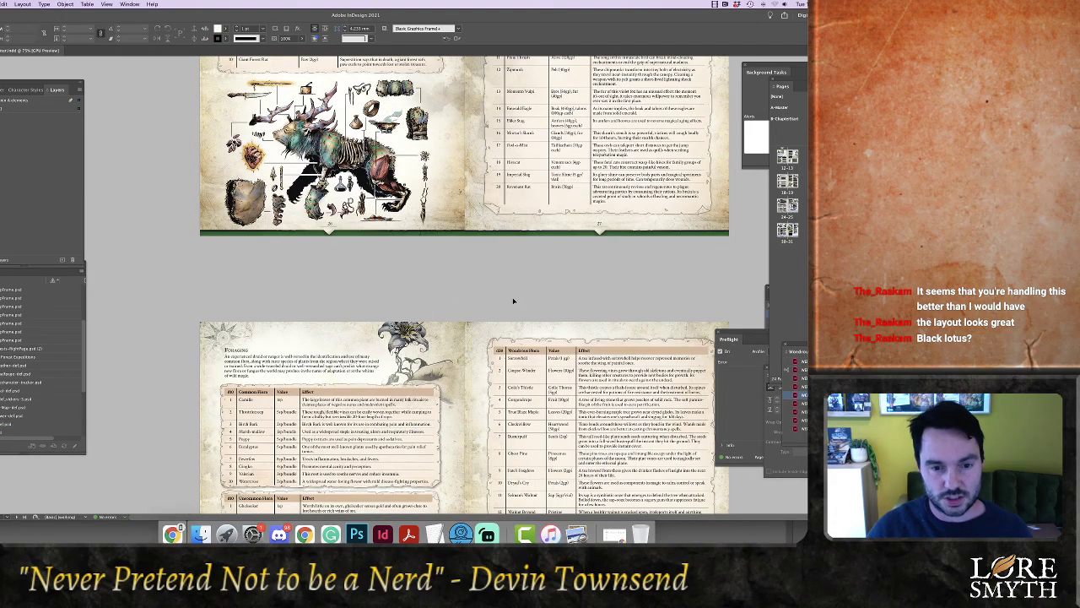
scroll(514, 300, down, 5)
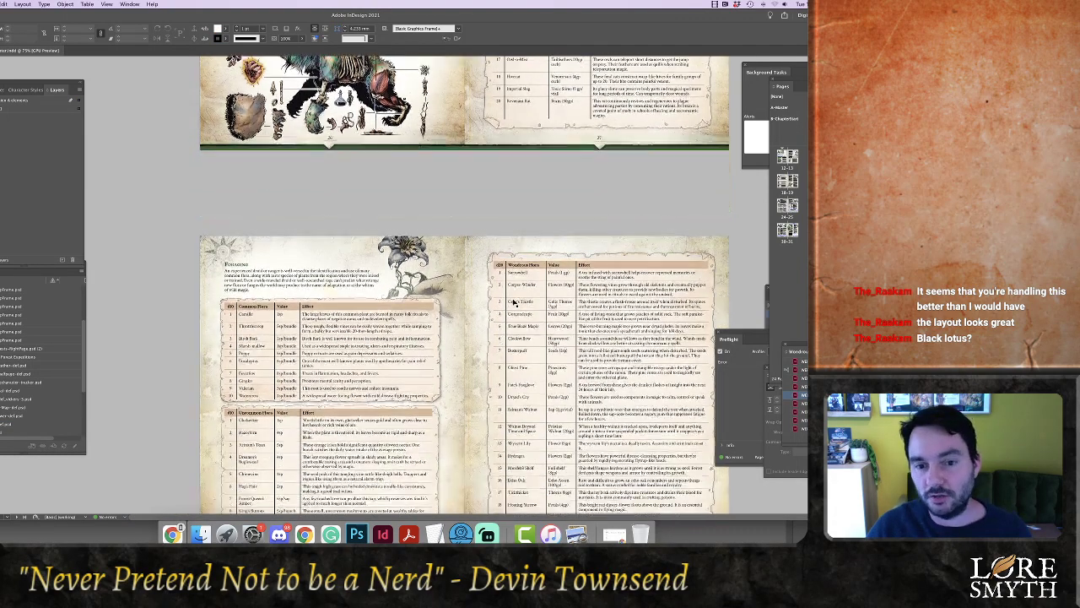
scroll(514, 302, down, 1)
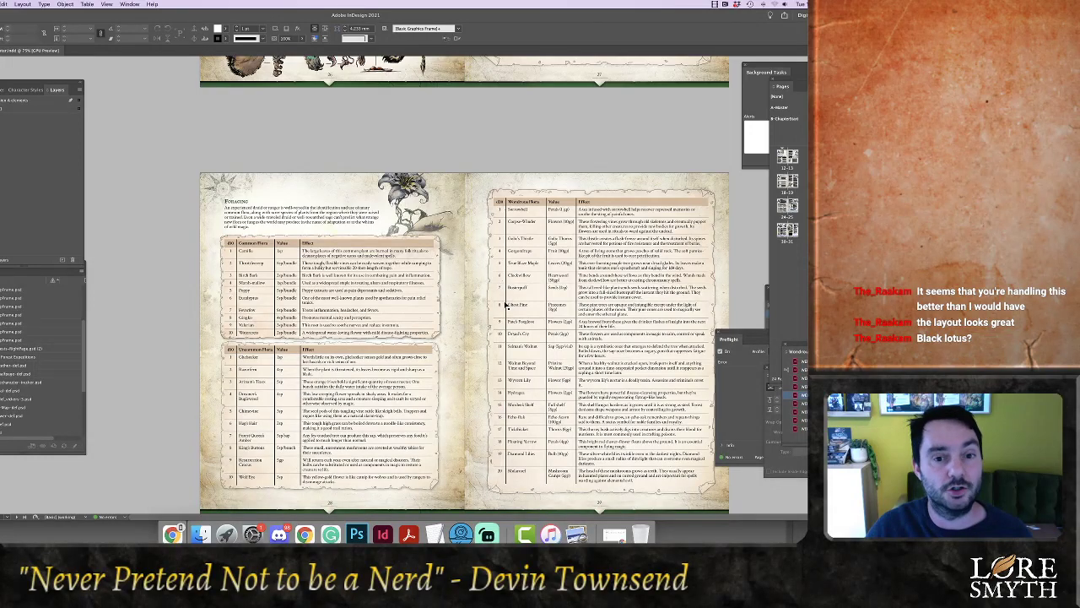
scroll(496, 314, down, 15)
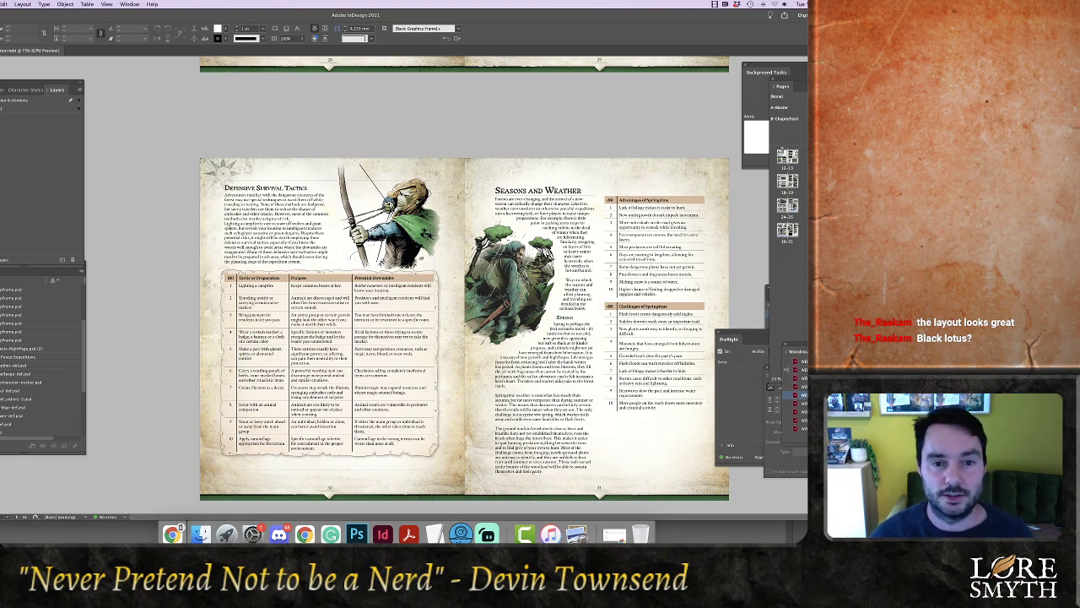
click(437, 175)
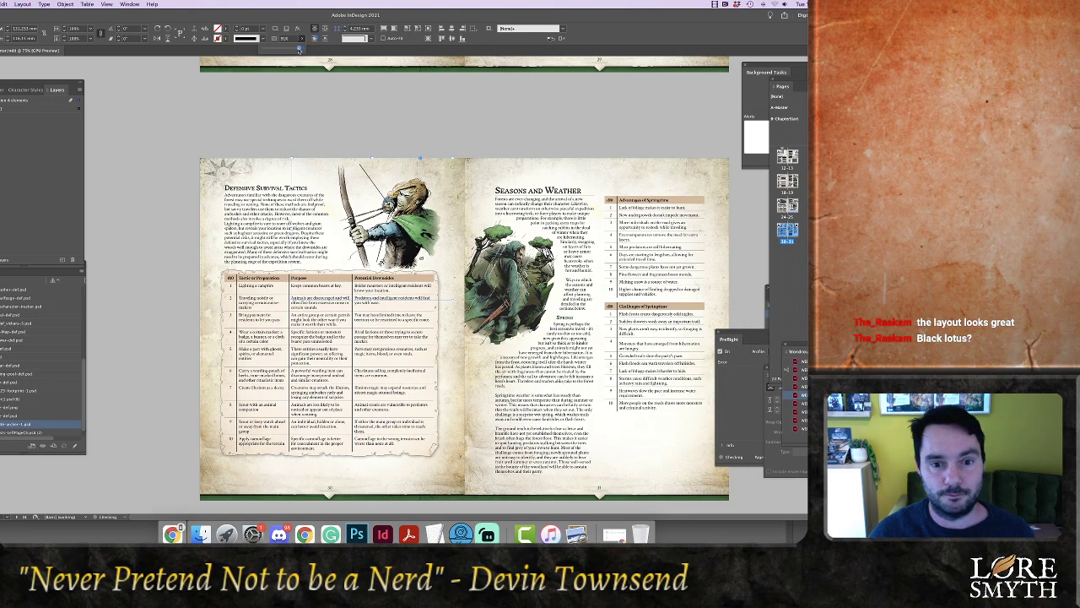
click(485, 190)
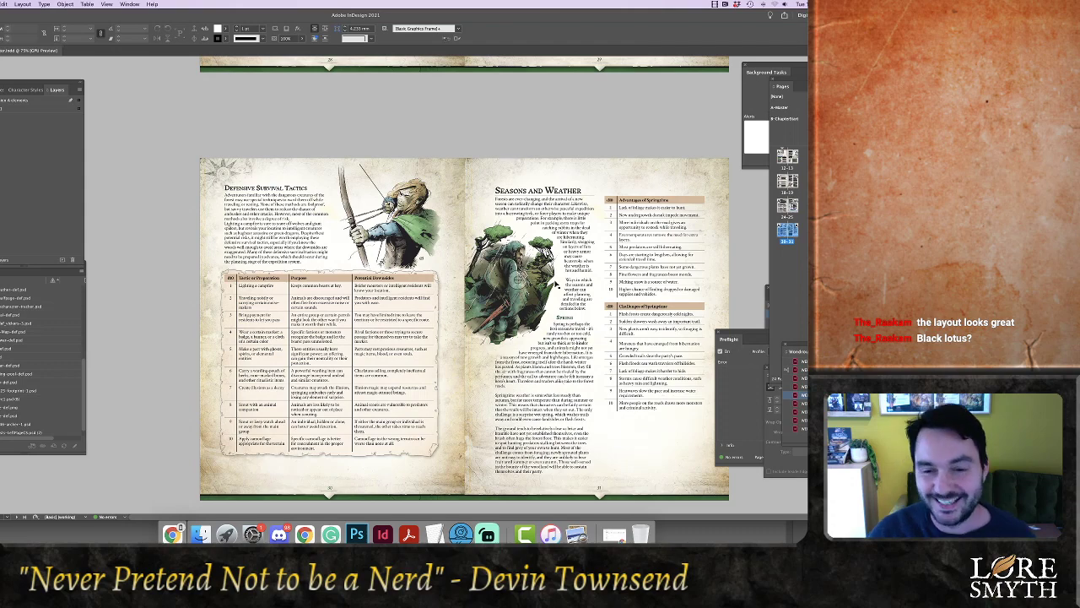
Nudge the italic quote above the gnarled tree illustration on the Expedition Arrival page slightly upward
scroll(569, 294, down, 10)
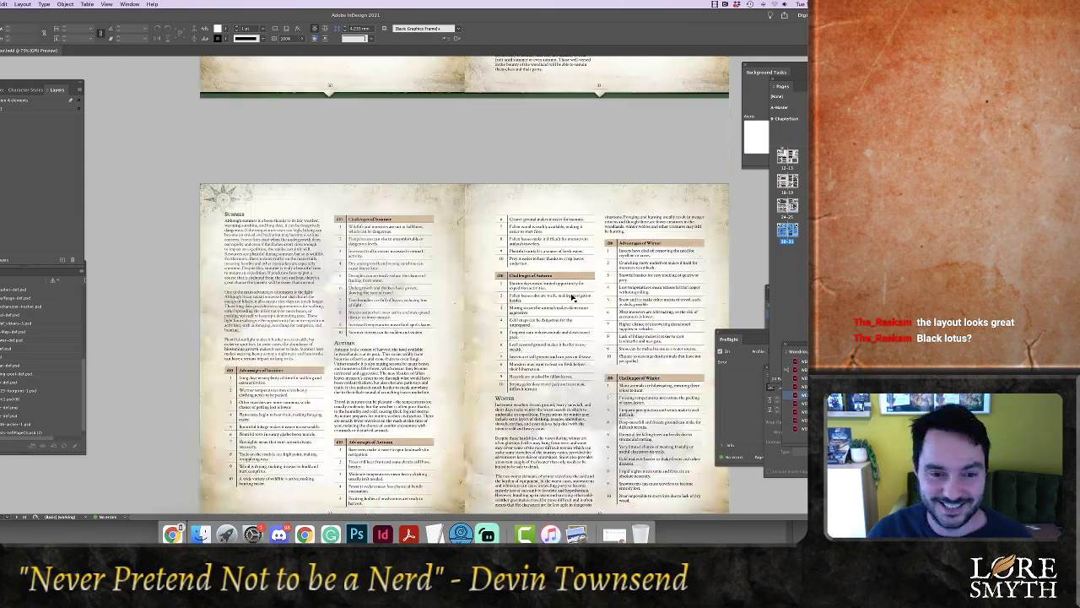
scroll(572, 297, down, 2)
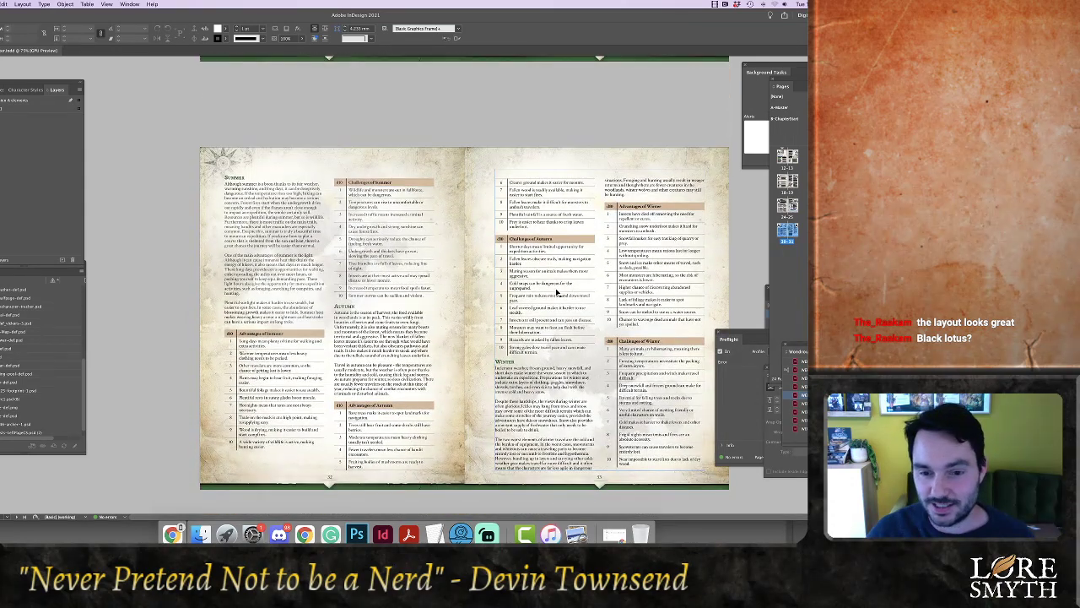
scroll(556, 293, down, 5)
scroll(557, 293, down, 5)
scroll(556, 293, down, 8)
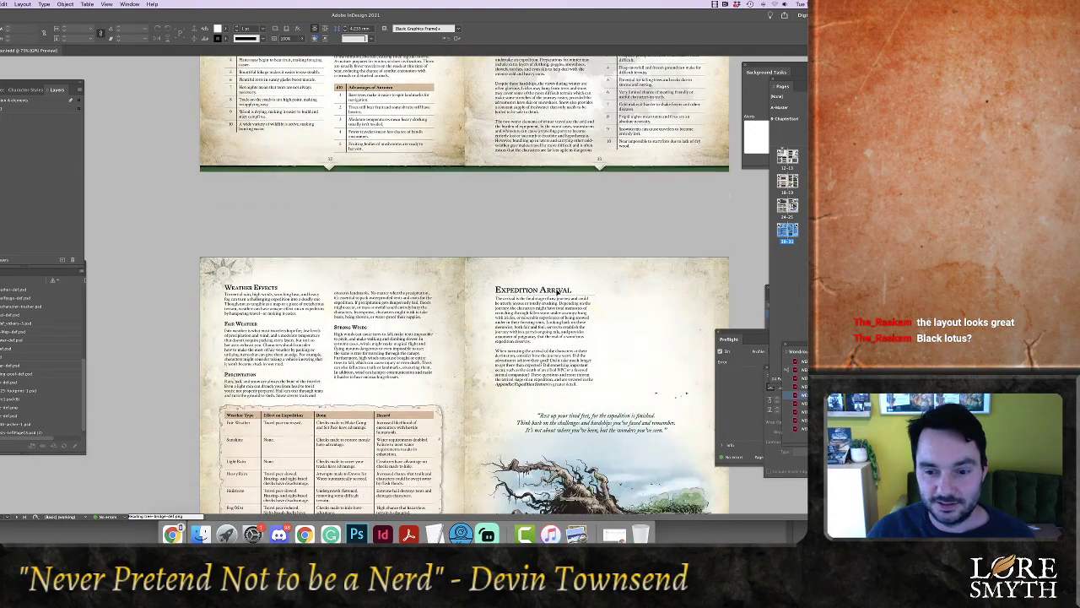
scroll(556, 293, down, 2)
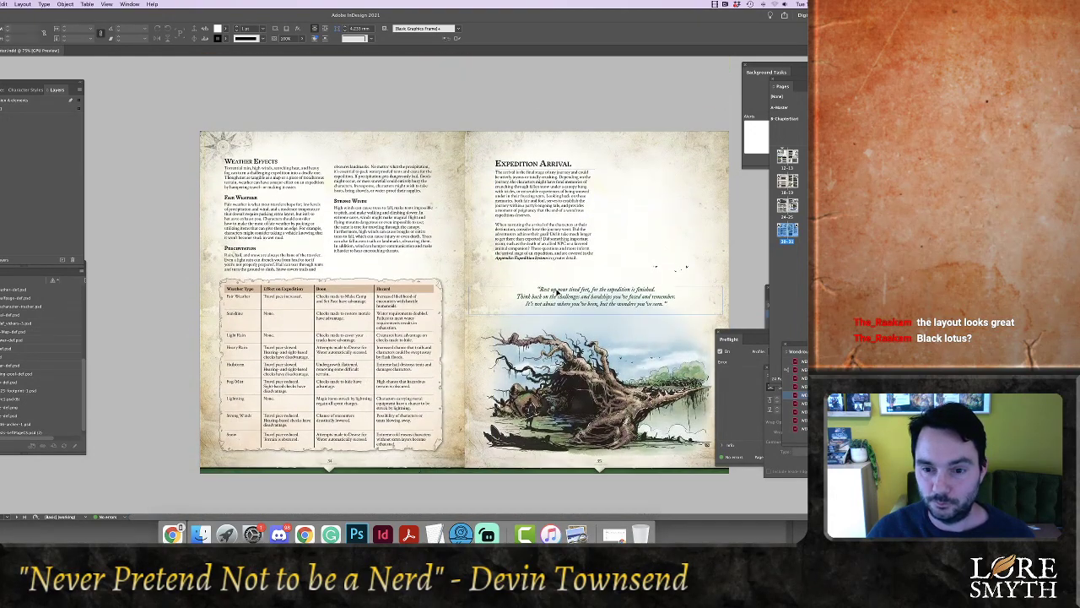
click(567, 296)
key(Up)
key(Up)
key(Up)
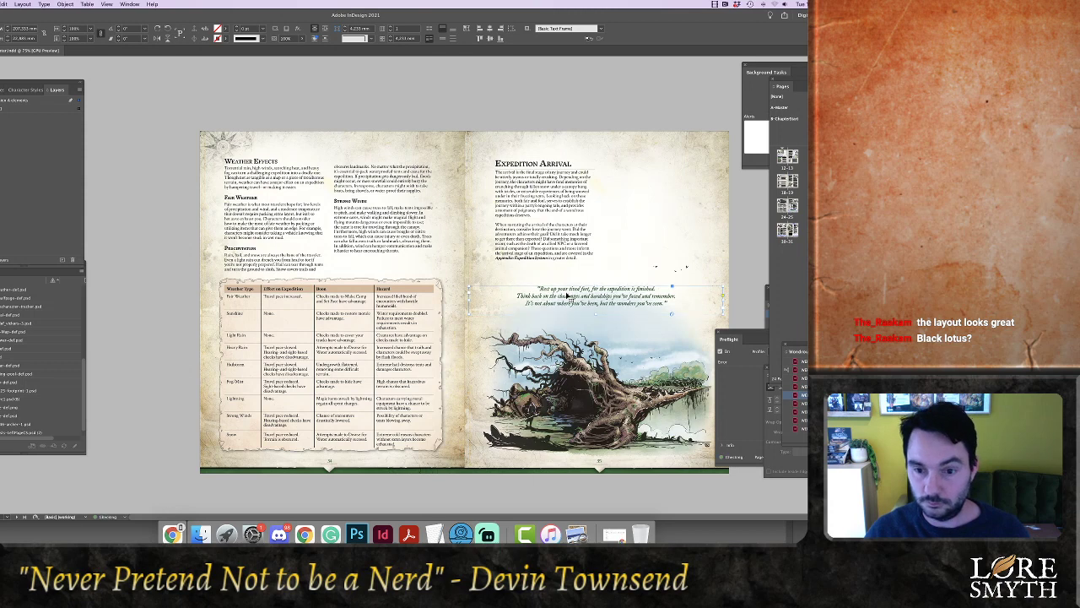
click(748, 289)
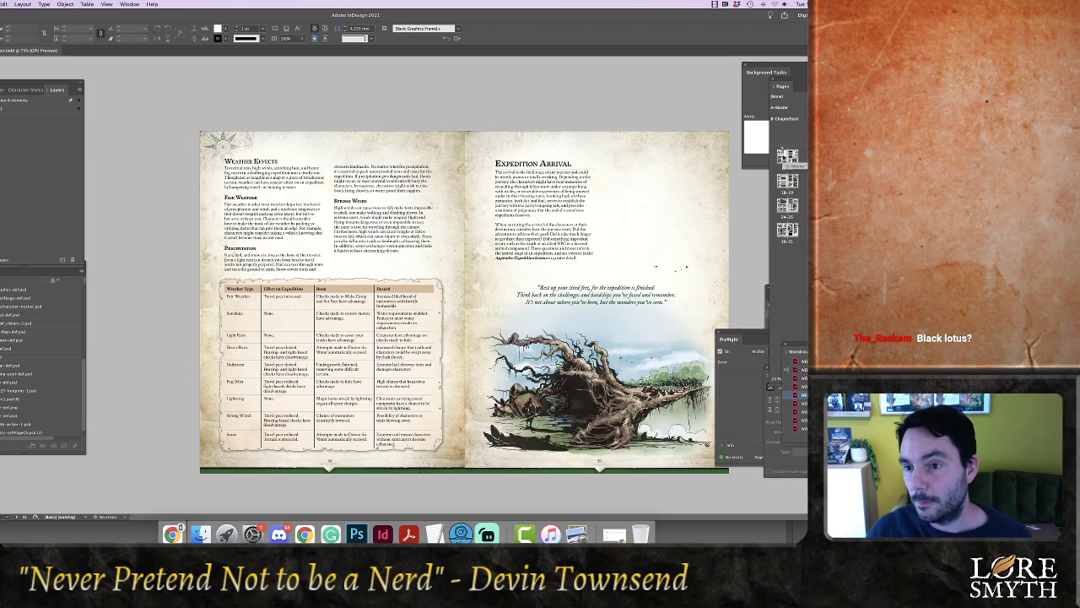
Review the Running Forest Expeditions chapter from pages 12–13 through to the Travel Methods & Pace spread
double_click(788, 168)
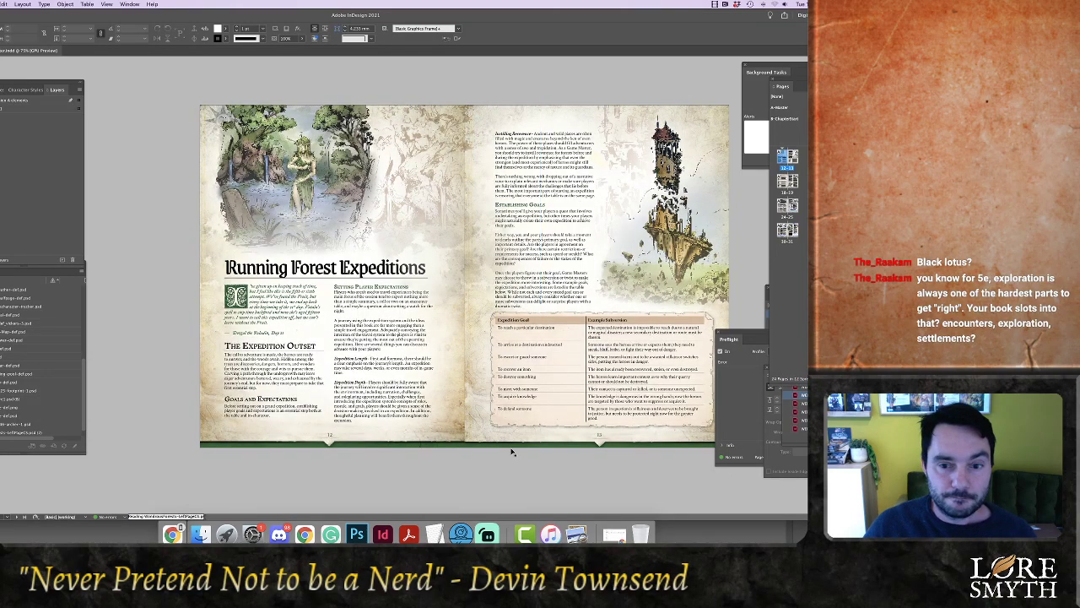
drag(584, 517, 606, 520)
scroll(606, 519, right, 1)
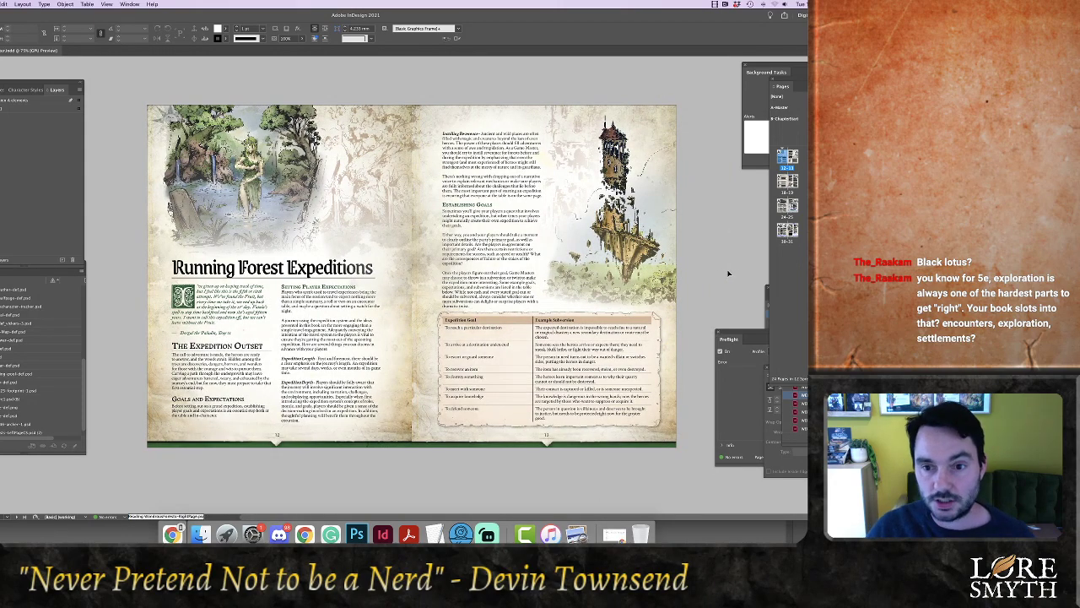
scroll(707, 264, down, 5)
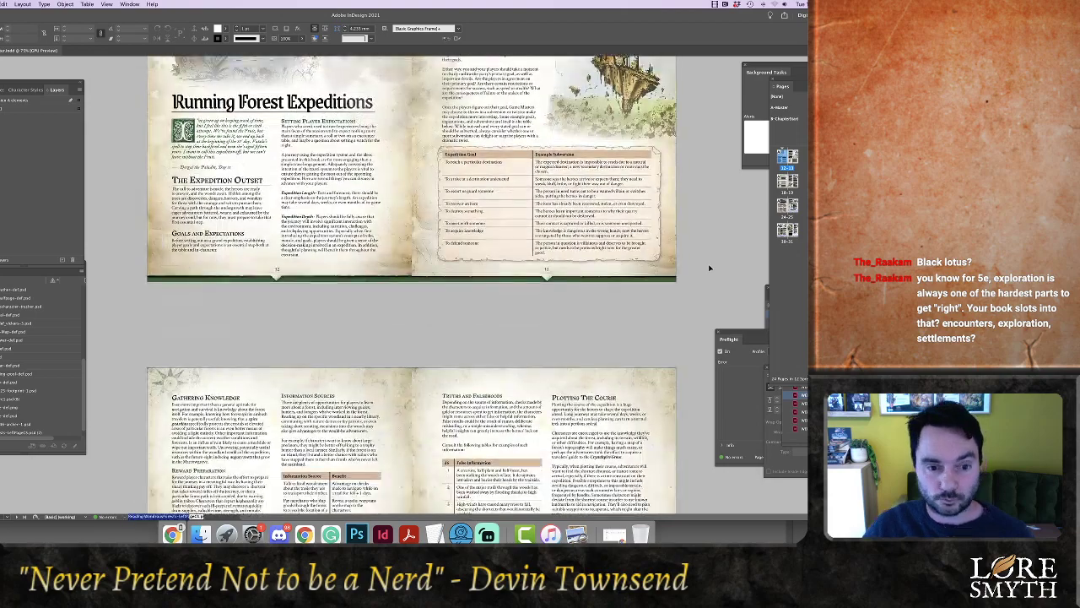
scroll(709, 268, down, 5)
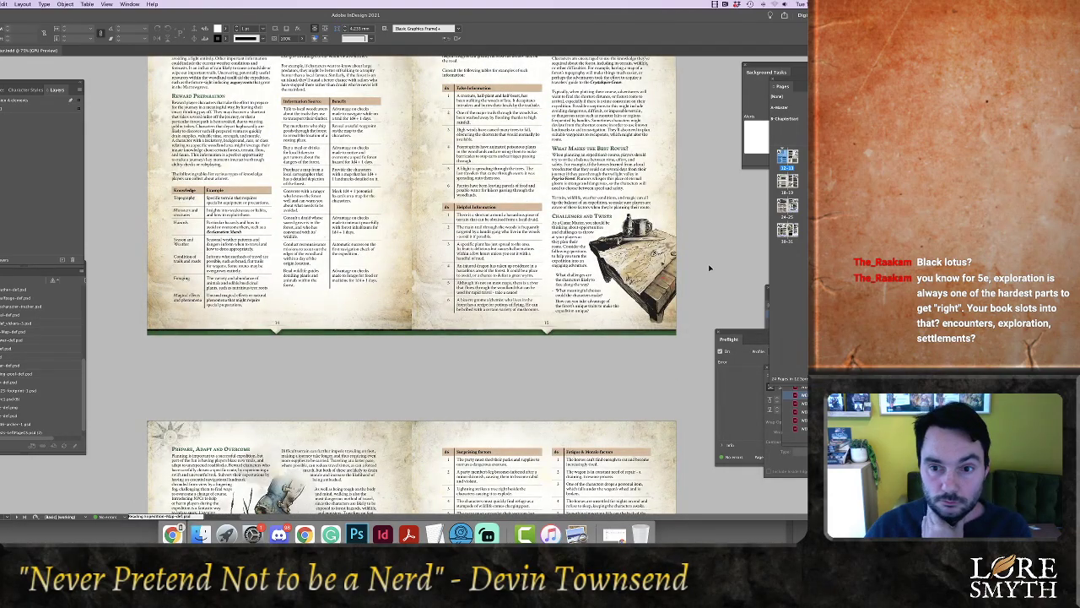
scroll(709, 268, down, 1)
scroll(709, 268, down, 2)
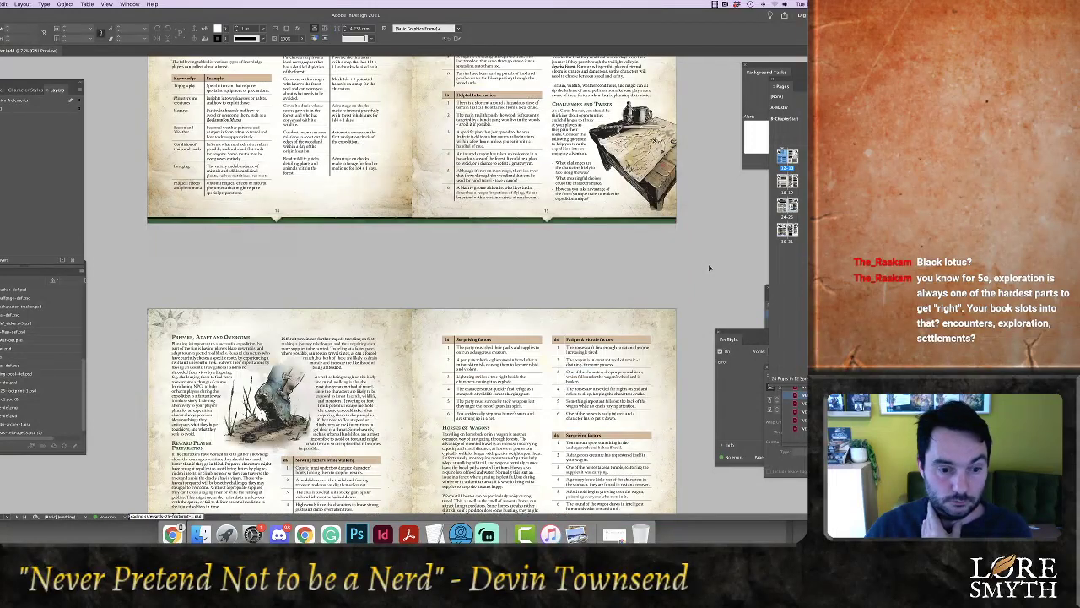
scroll(710, 268, down, 1)
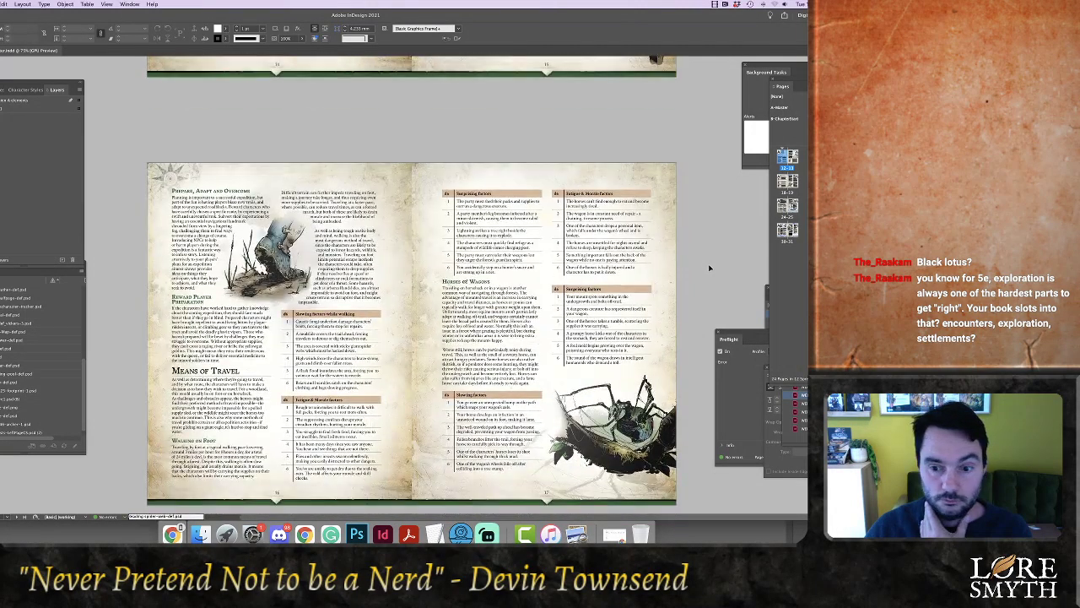
scroll(710, 268, down, 1)
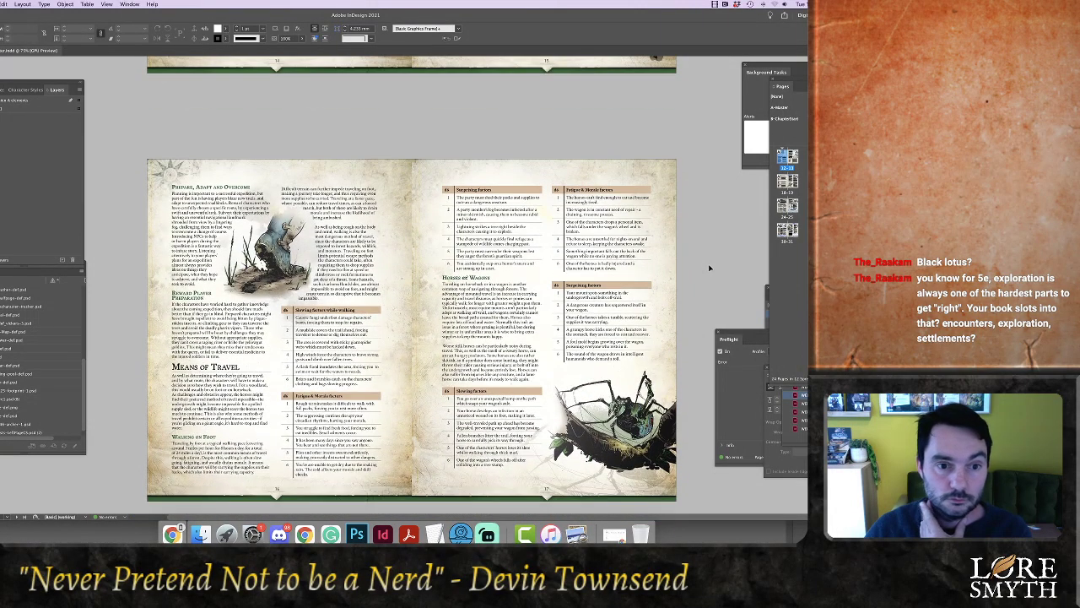
scroll(710, 268, down, 10)
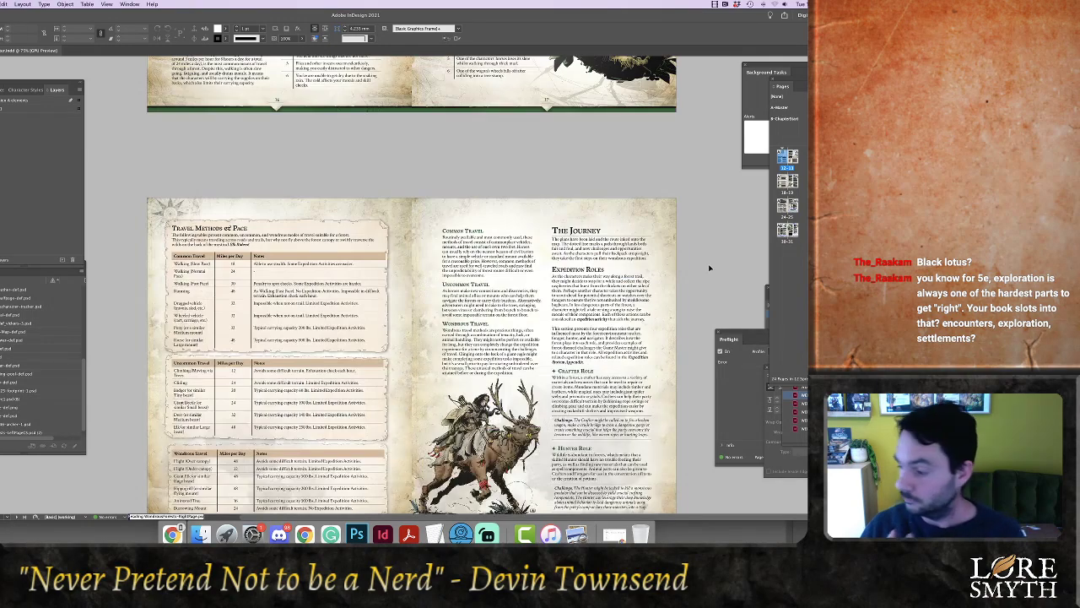
scroll(710, 268, down, 4)
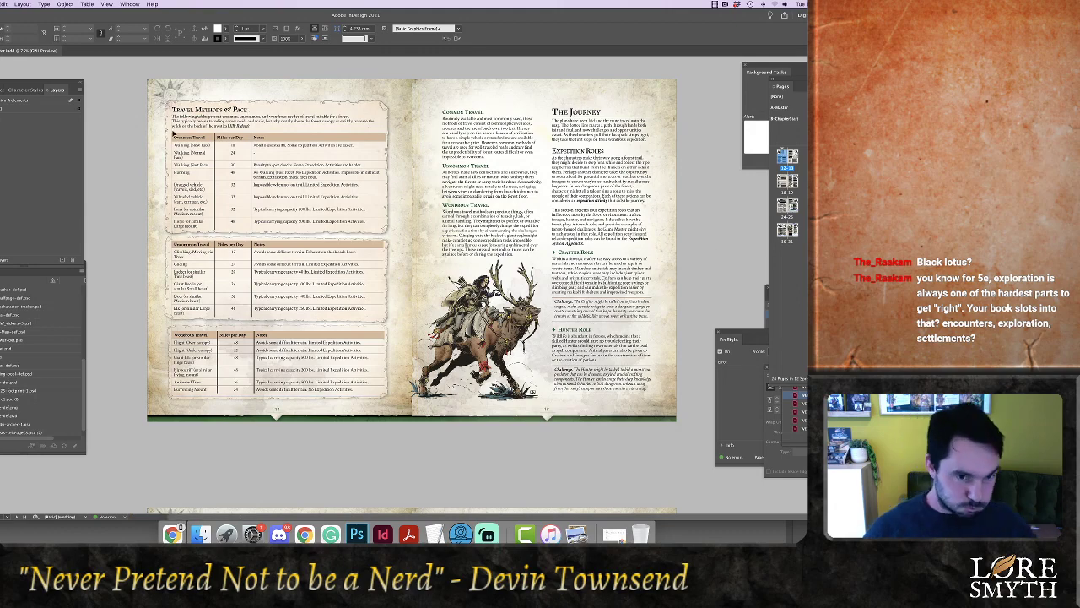
Add a text frame below the elk rider illustration on page 19 and enter the caption "Elk Rider"
double_click(239, 114)
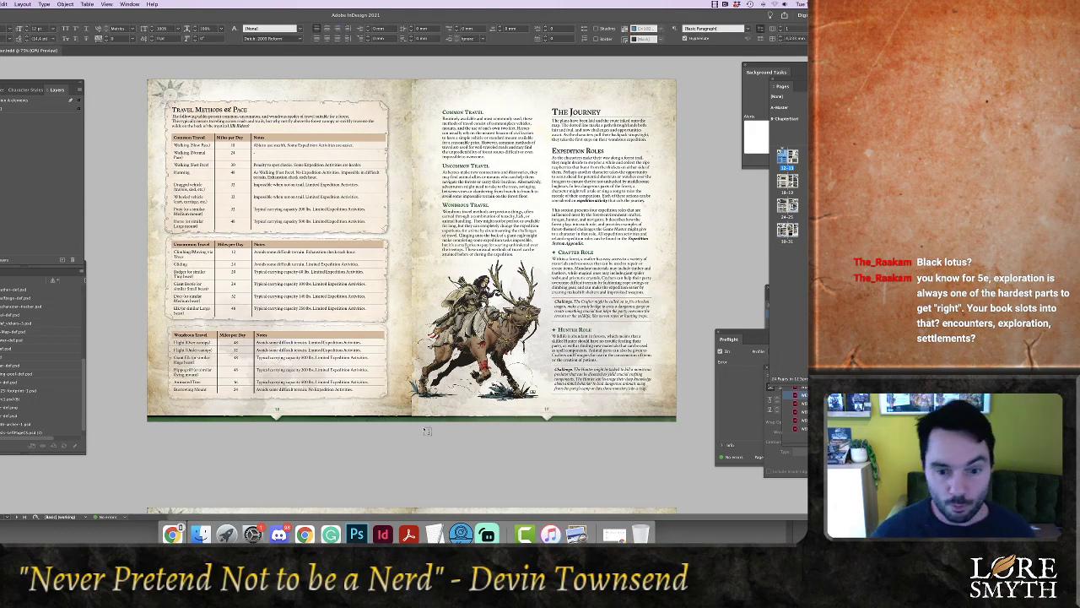
click(484, 417)
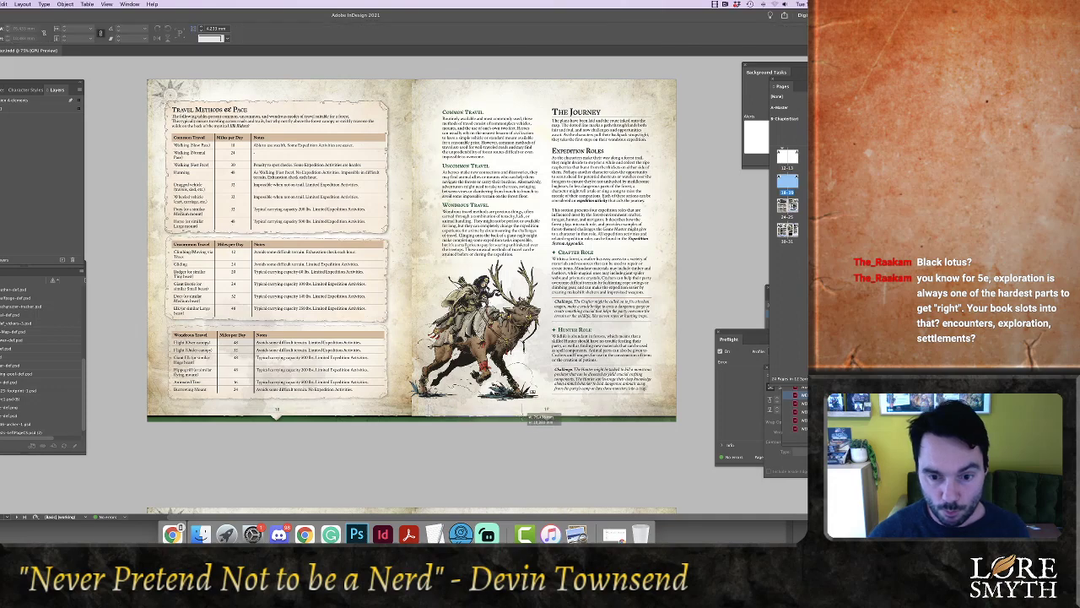
double_click(520, 411)
text(E)
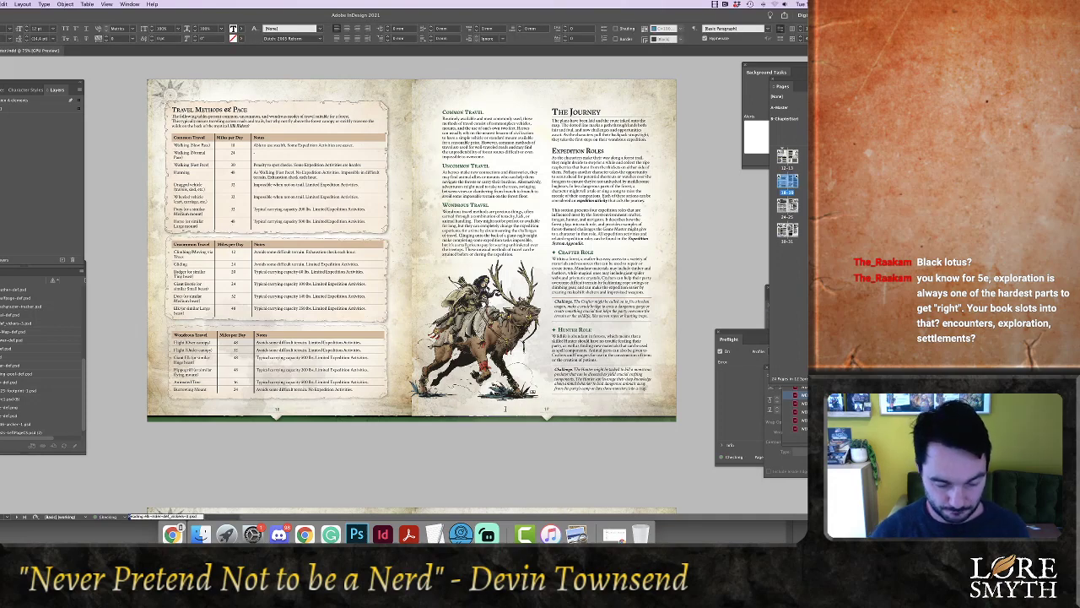
text(lk Rider)
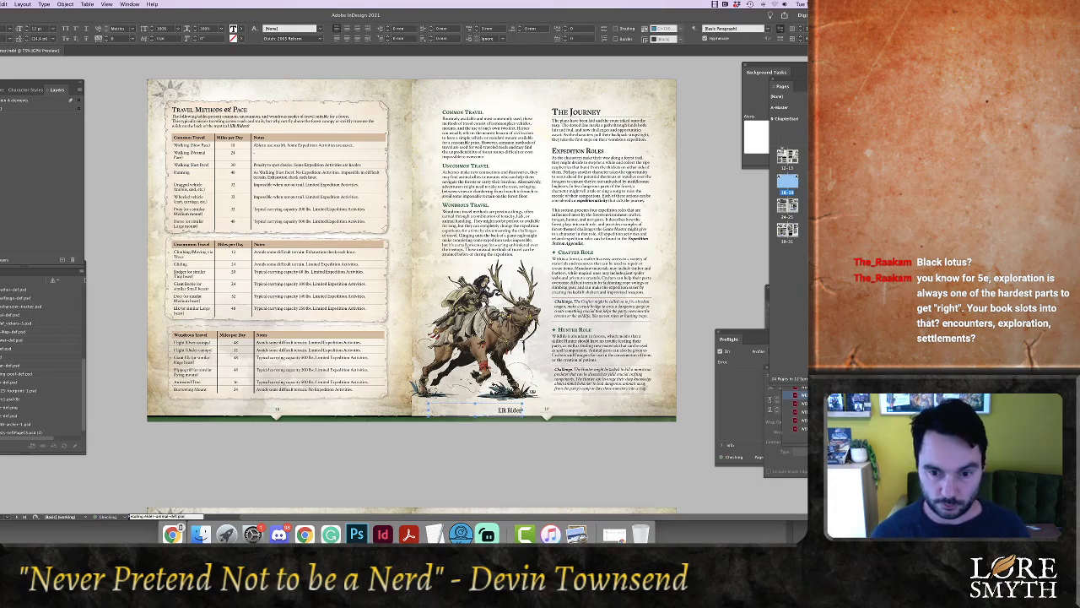
Apply the Caption paragraph style to the whole "Elk Rider" text
key(super+a)
click(2, 90)
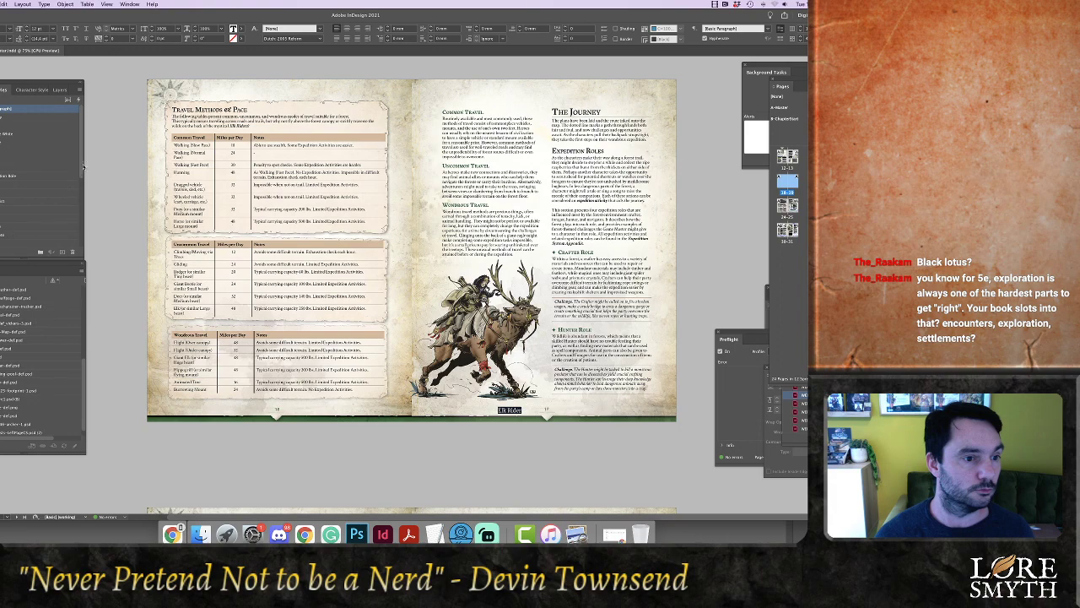
drag(83, 153, 87, 221)
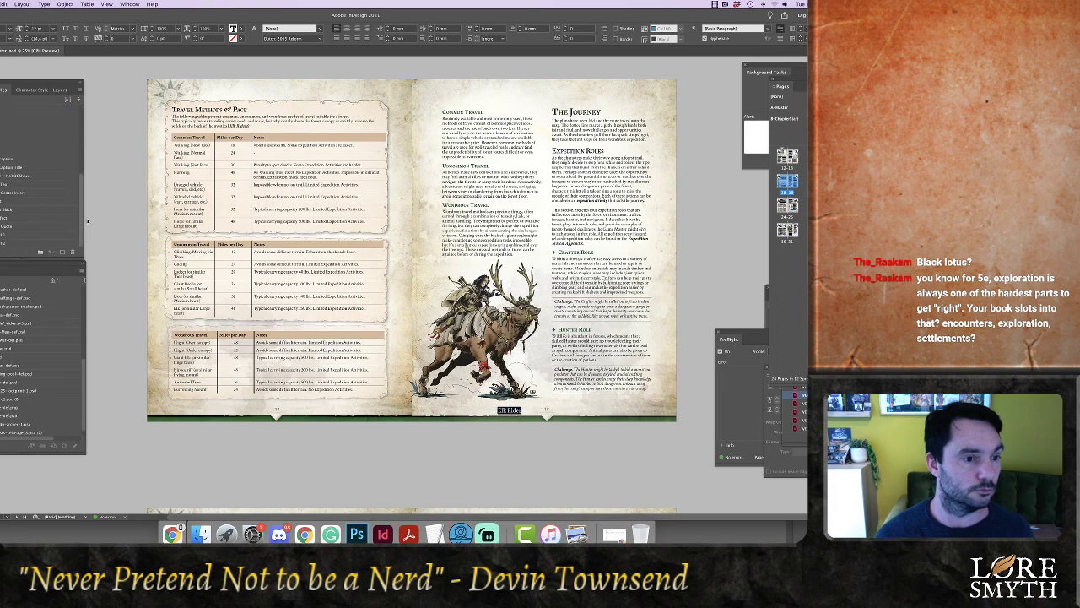
click(8, 159)
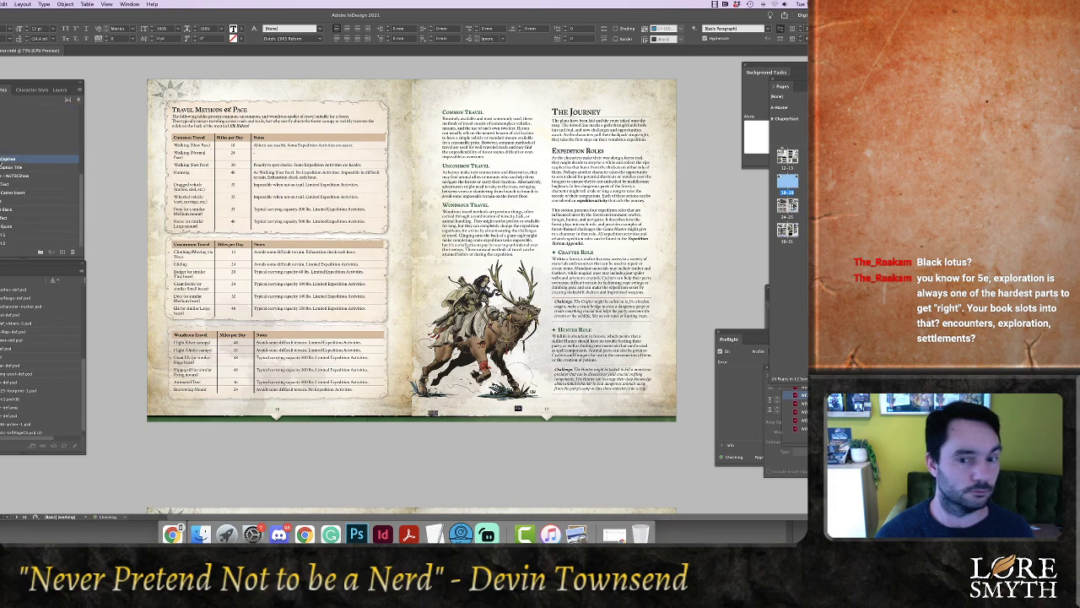
key(Escape)
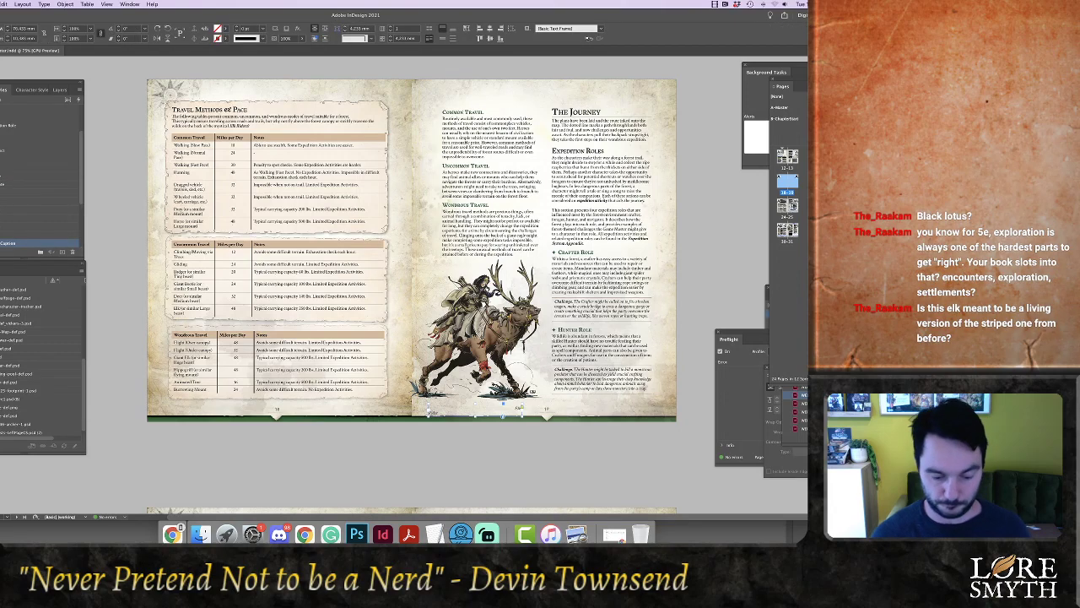
Widen the "Elk Rider" caption frame slightly and nudge it down toward the page's green bottom edge
key(super+equal)
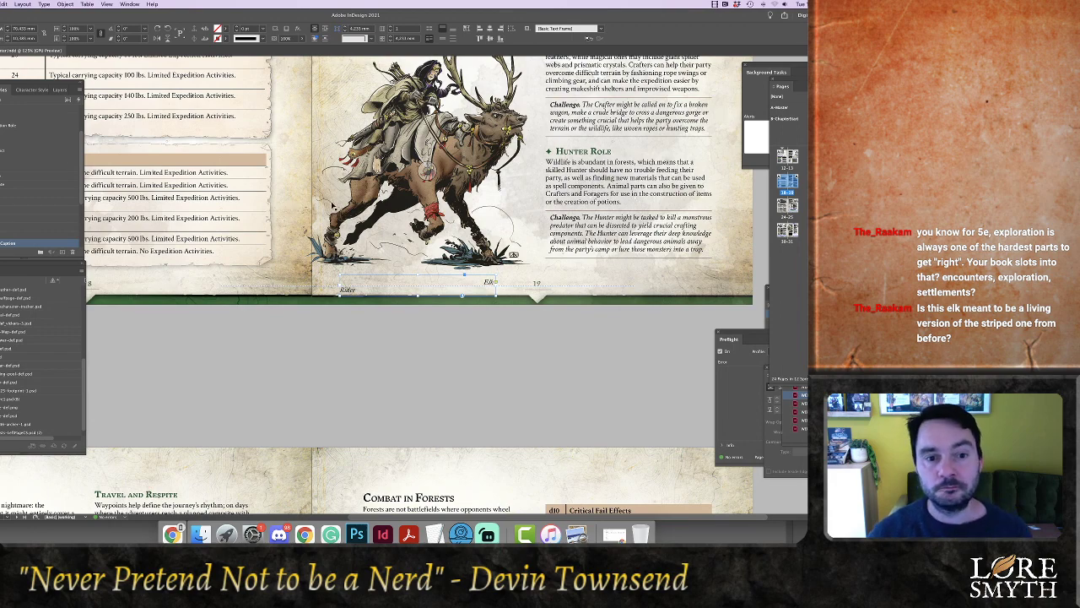
scroll(331, 205, down, 1)
scroll(332, 205, up, 2)
scroll(331, 205, up, 1)
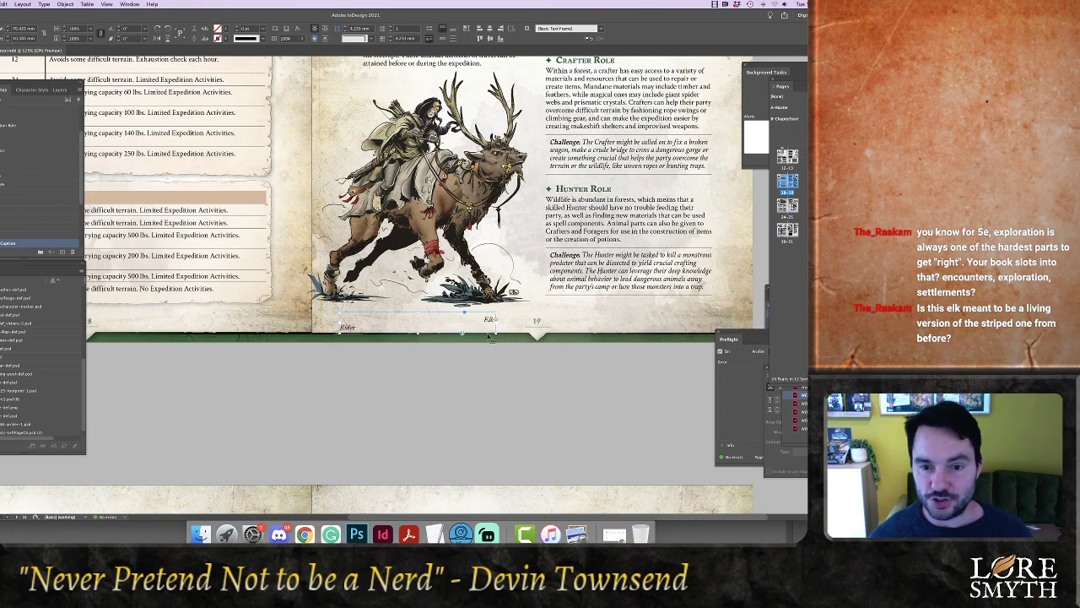
drag(496, 323, 507, 325)
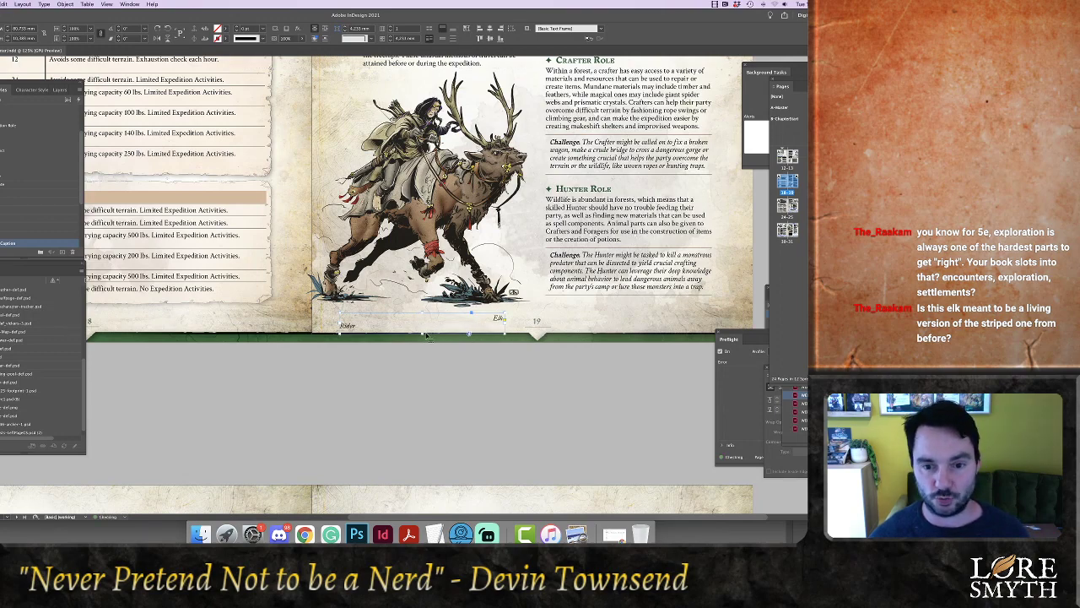
key(Down)
key(Down)
key(Down)
key(Down)
key(Down)
key(Down)
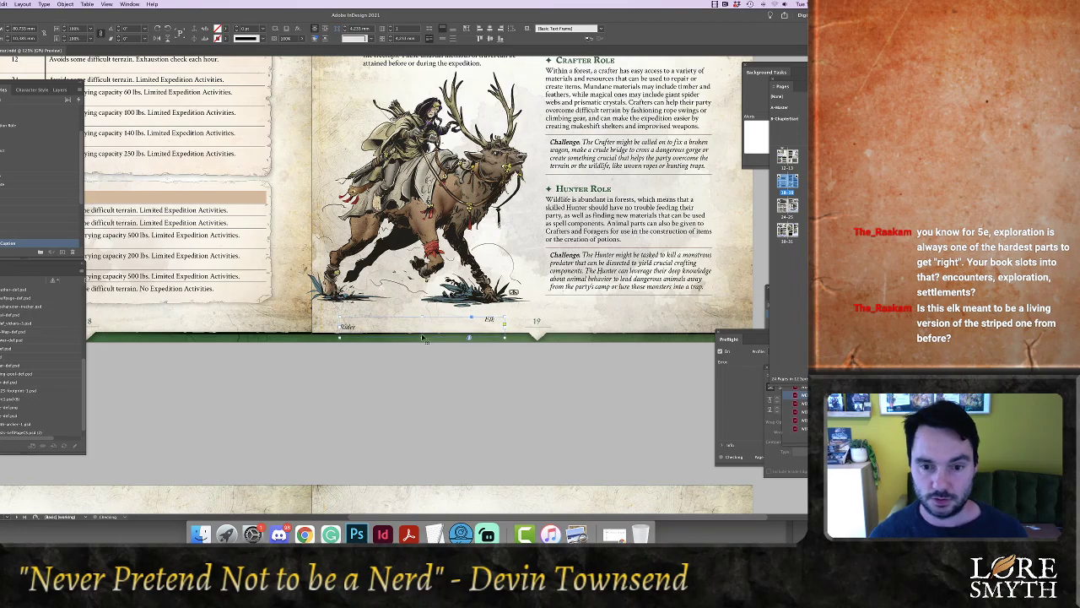
Nudge the elk rider caption frame down and add the figure label "fig. IXII:" before "Elk Rider"
key(Down)
key(Down)
key(Down)
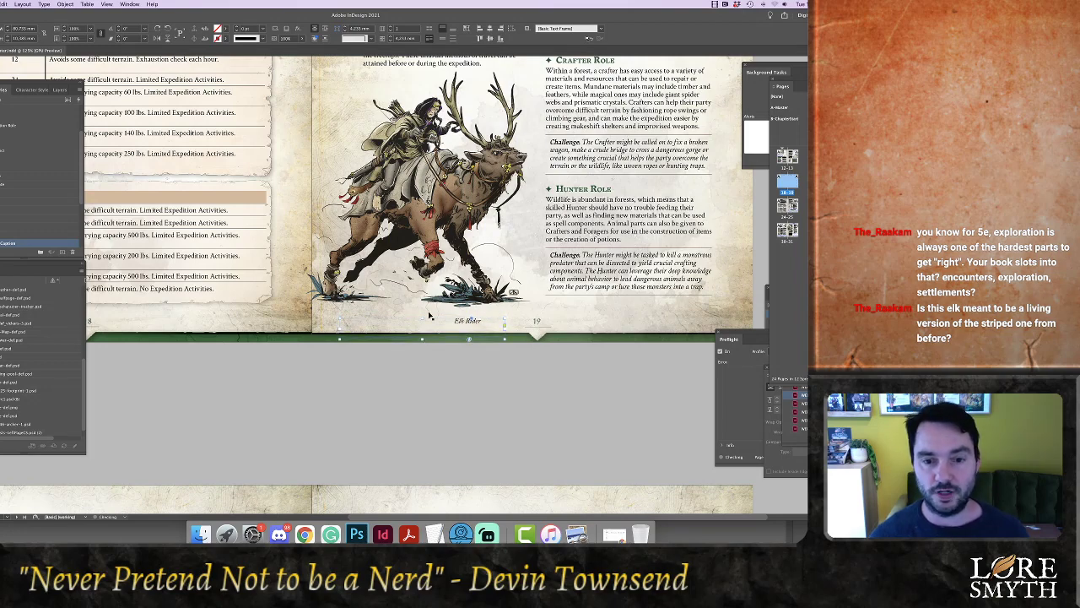
double_click(454, 324)
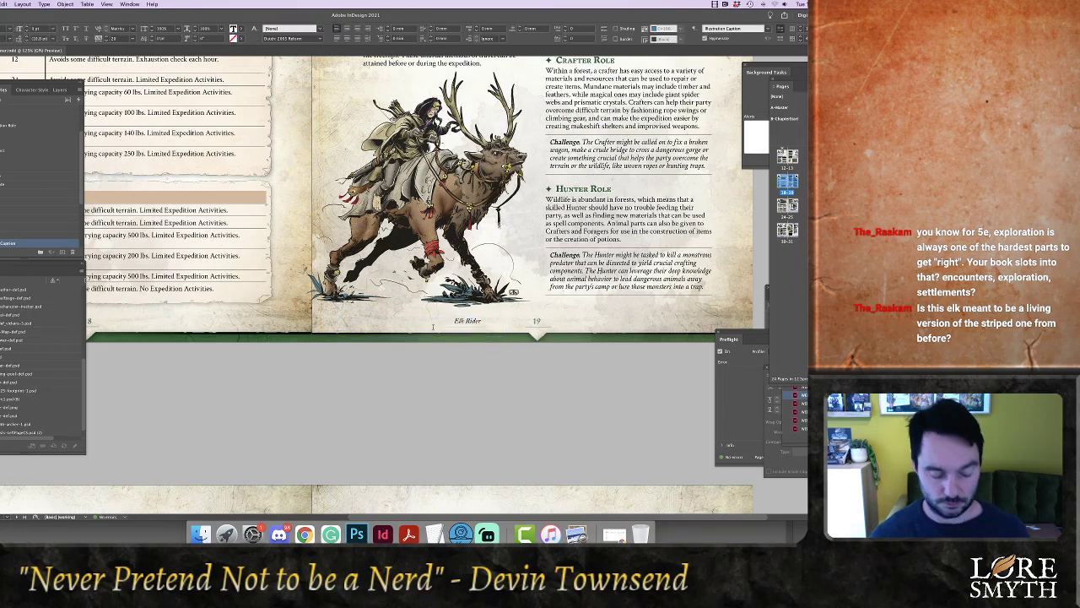
click(455, 320)
text(fig)
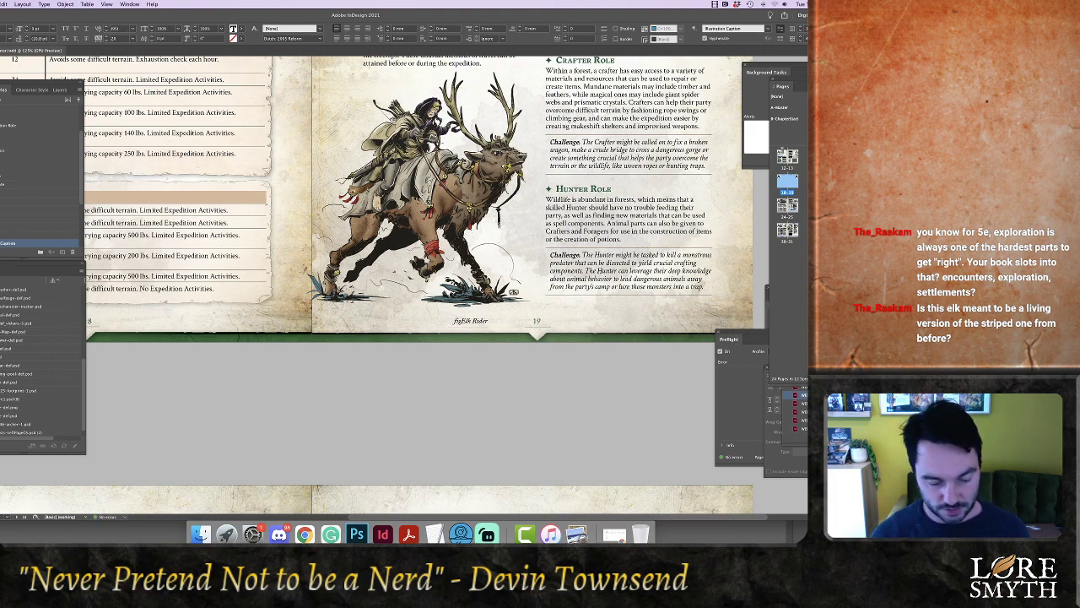
text(.)
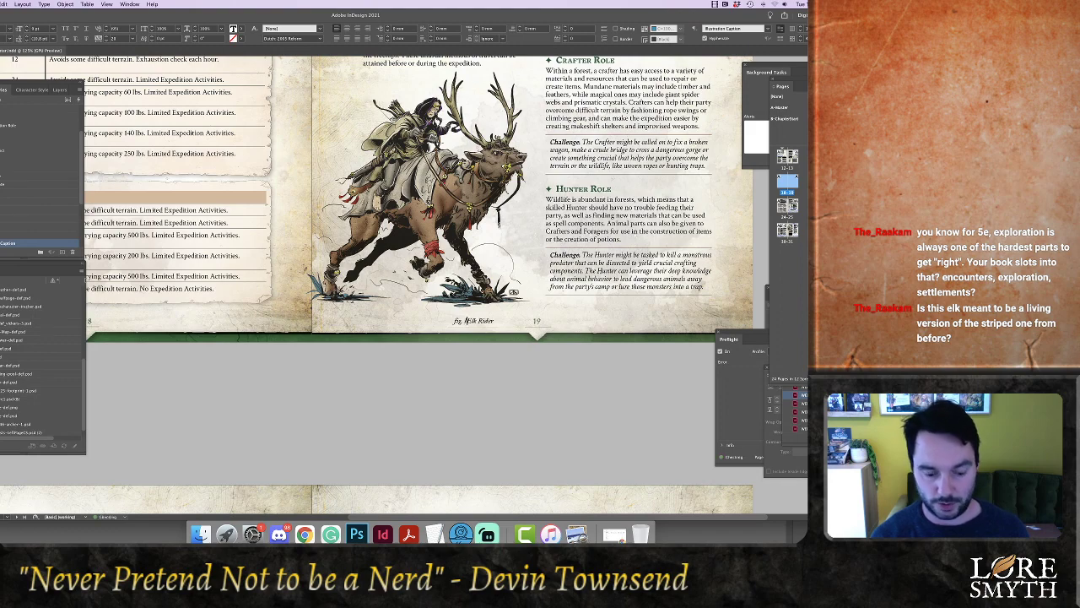
text(XII )
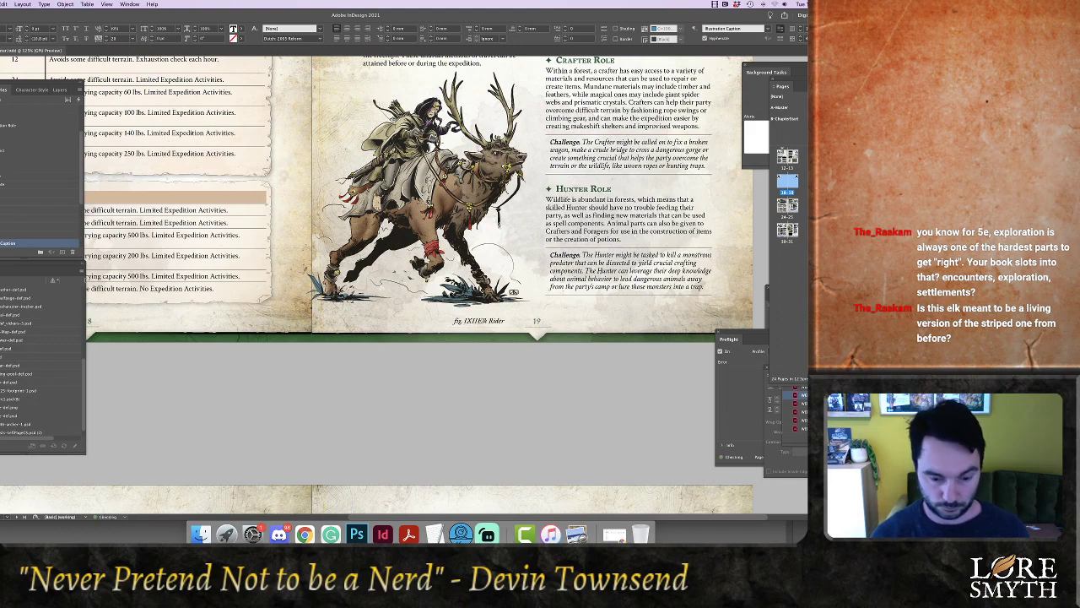
text(:)
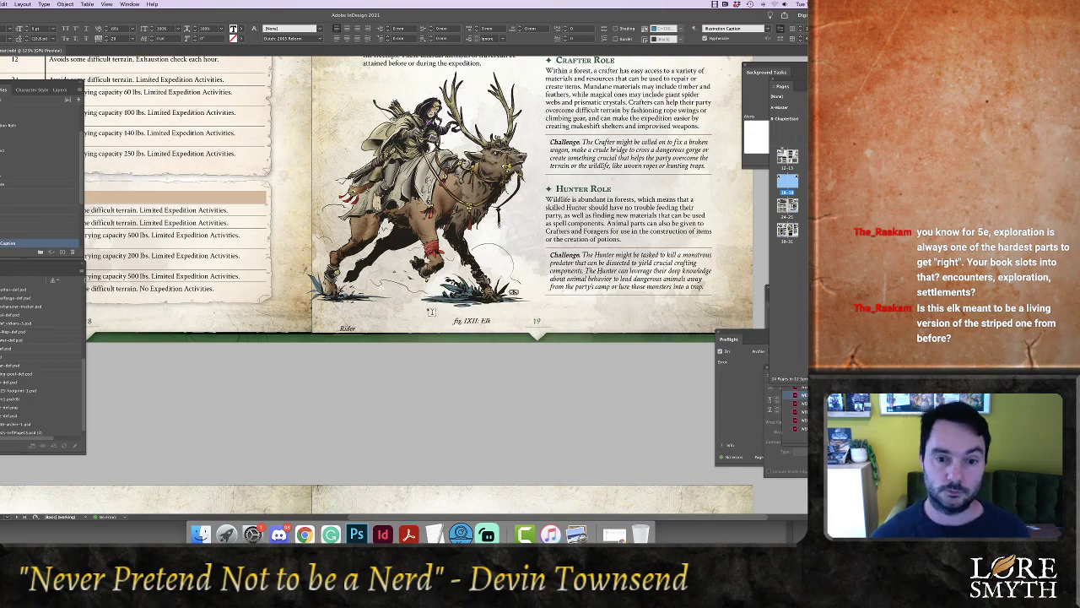
key(Escape)
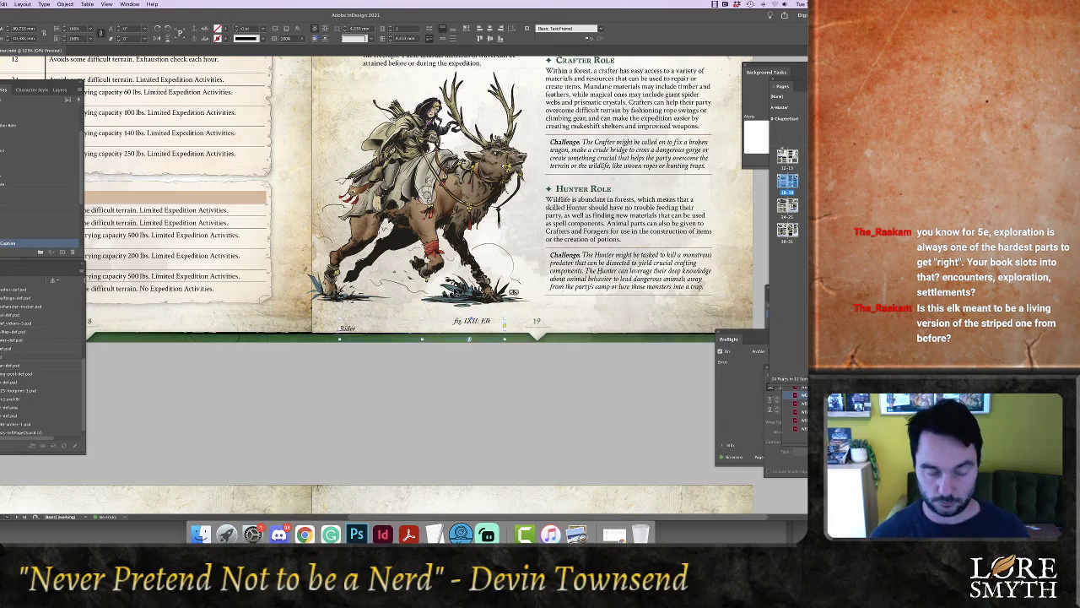
Undo the caption frame's resize and move the caption right so it sits centrally beneath the elk illustration
key(Down)
key(Down)
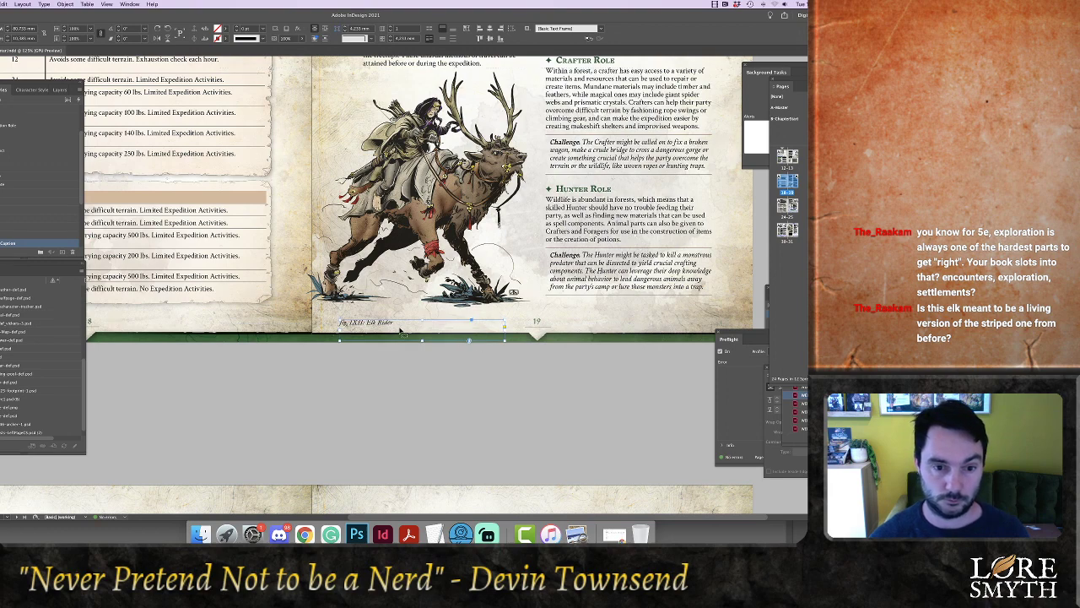
drag(504, 342, 510, 337)
click(470, 314)
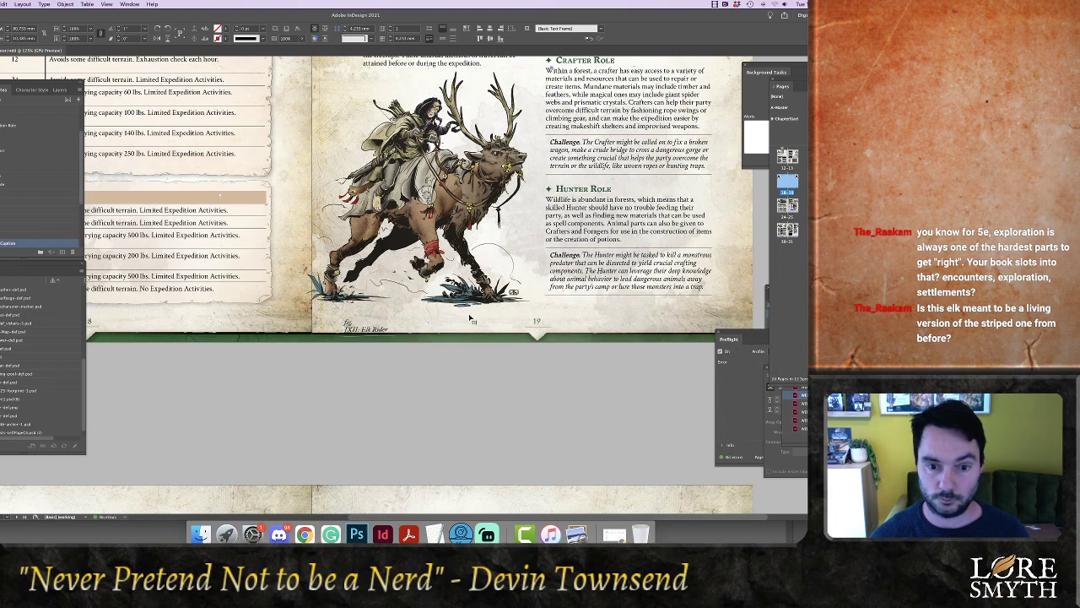
key(super+z)
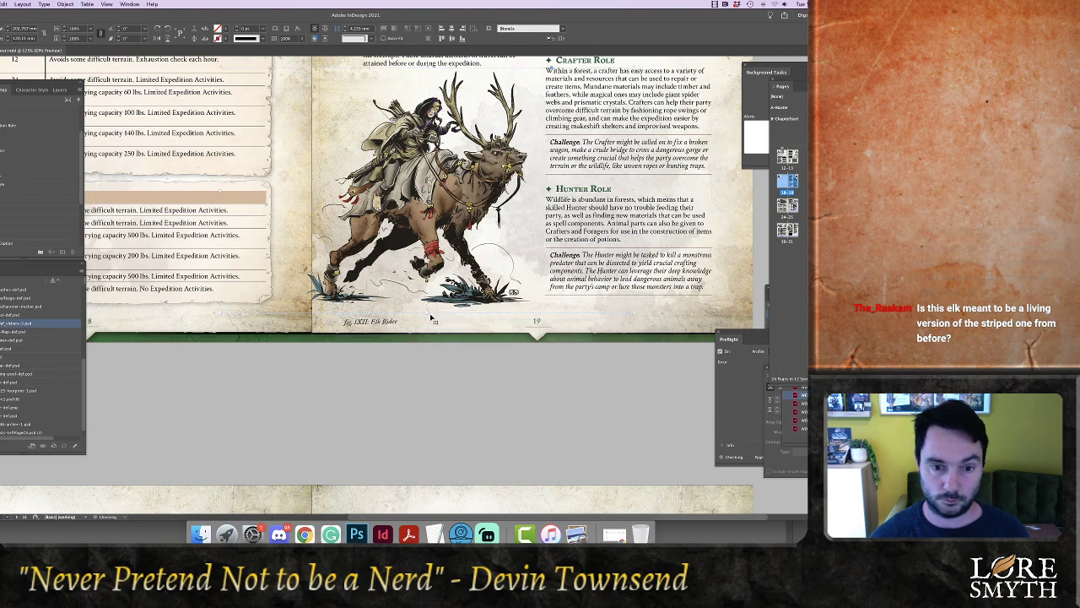
drag(390, 326, 462, 332)
key(Right)
key(Down)
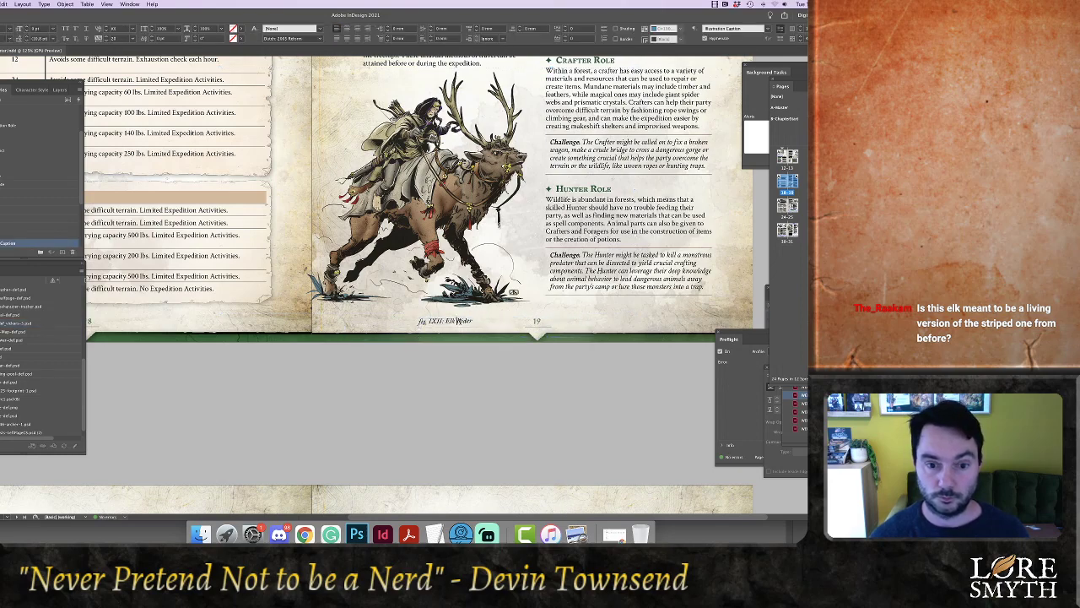
Rewrite the caption text after the figure label as "Elk riders helped me discover a shortcut."
double_click(463, 323)
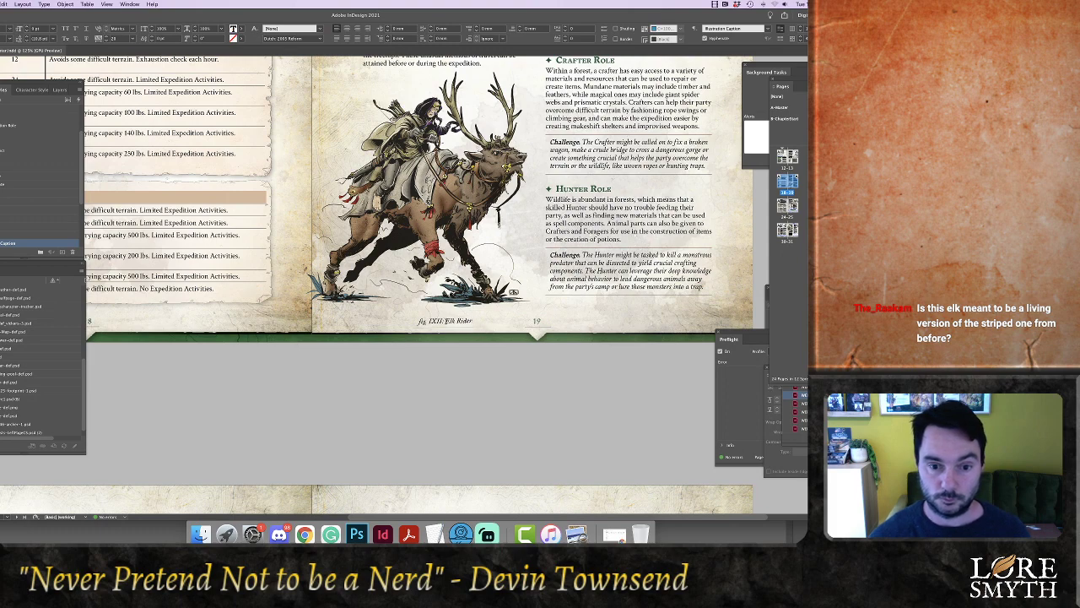
drag(445, 322, 476, 321)
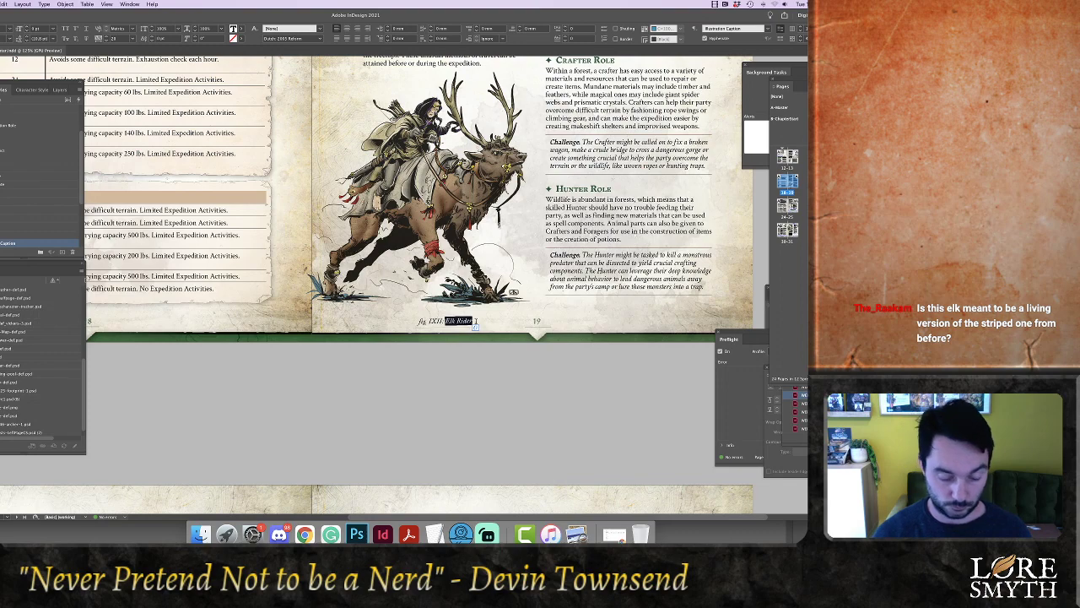
key(Right)
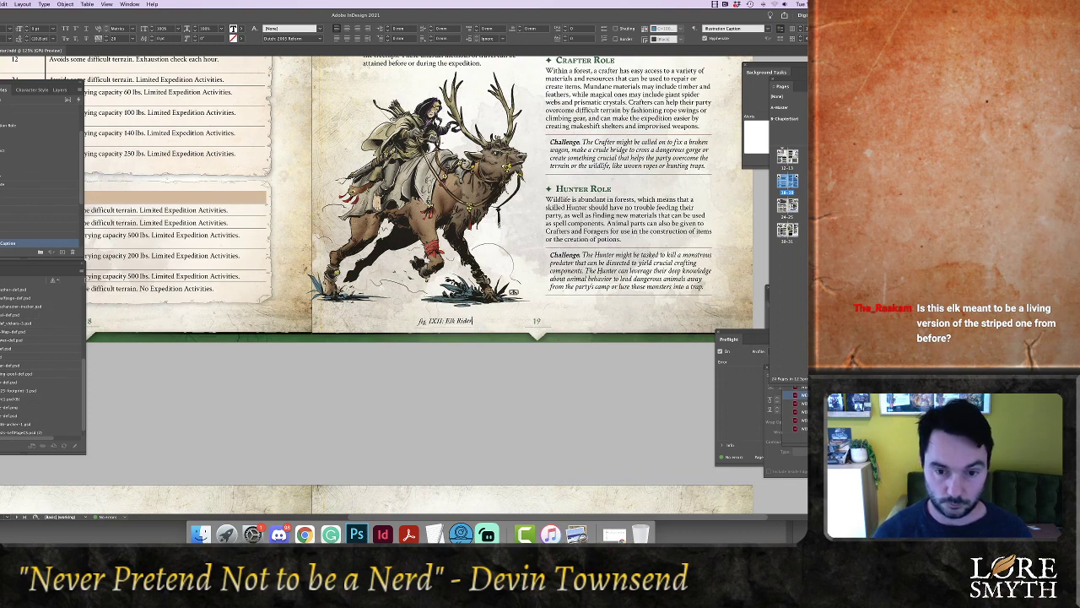
key(BackSpace)
key(BackSpace)
key(BackSpace)
key(BackSpace)
key(BackSpace)
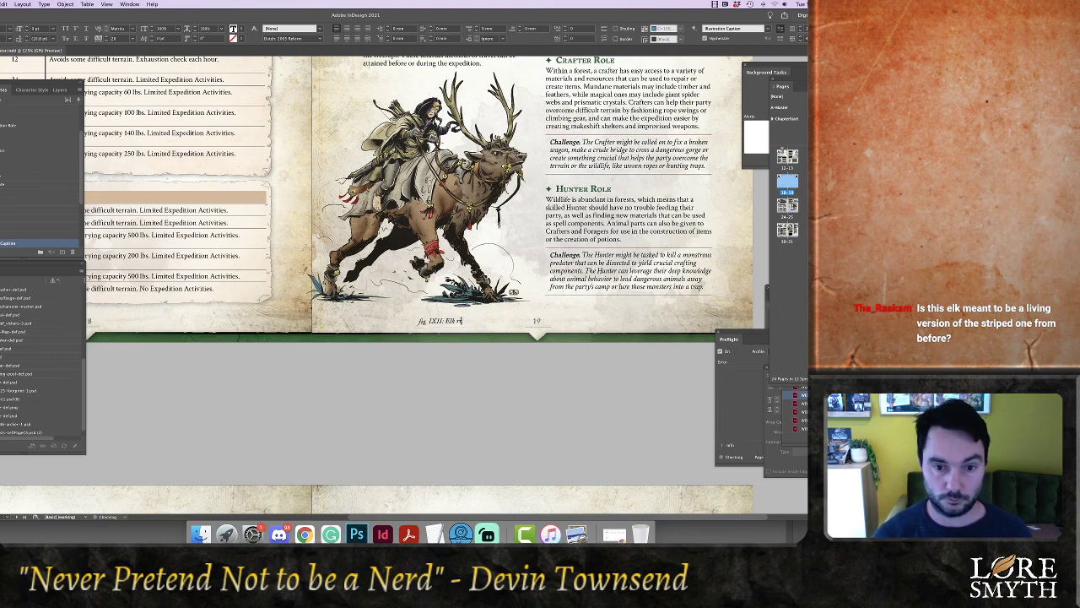
text(riders helped me discover a shortcut.)
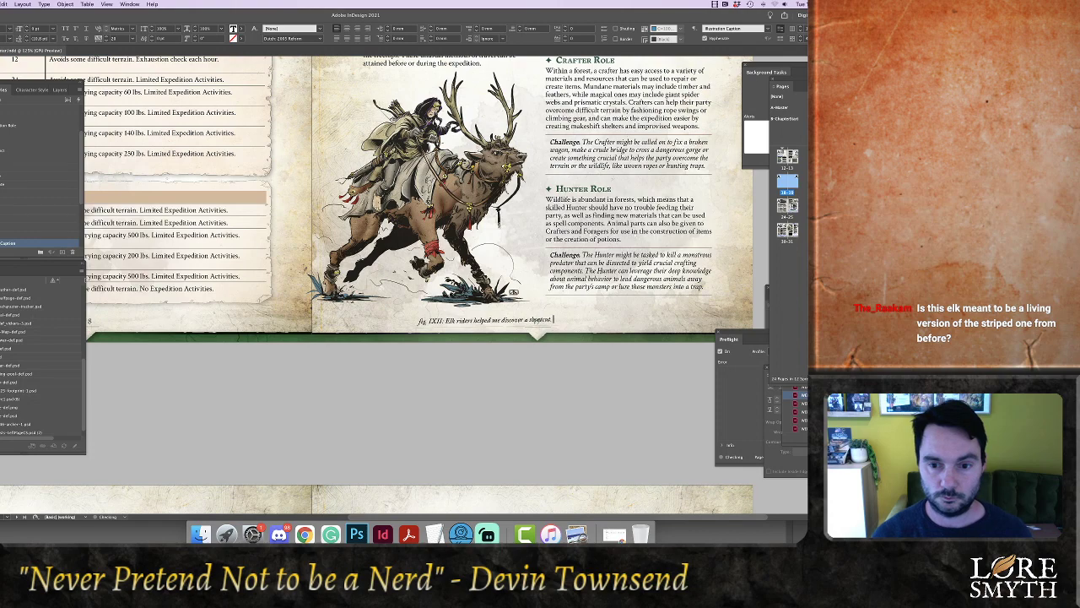
Replace the caption's ending after "Elk riders" with "steered me to safety."
drag(475, 321, 559, 321)
text(steer)
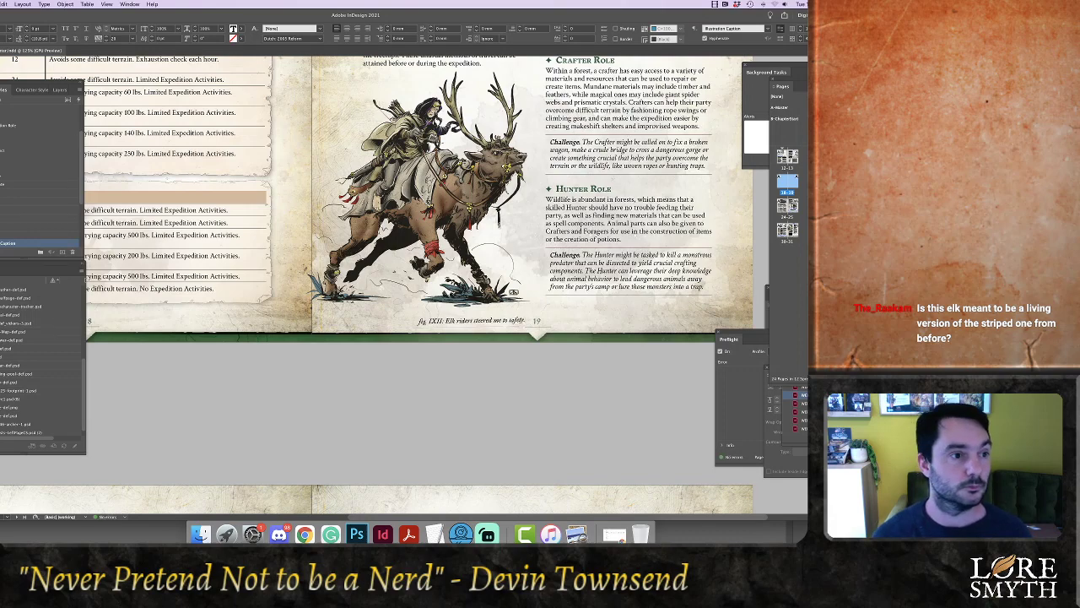
key(Escape)
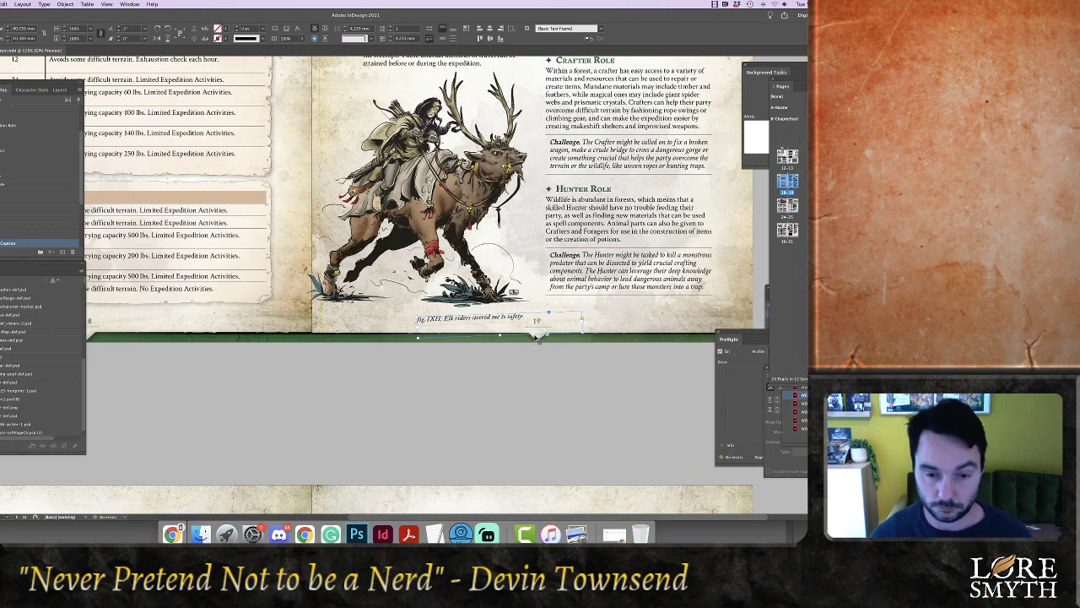
Nudge the caption frame left until its text clears the page number and sits beneath the elk's legs
key(Left)
key(Left)
key(Left)
key(Left)
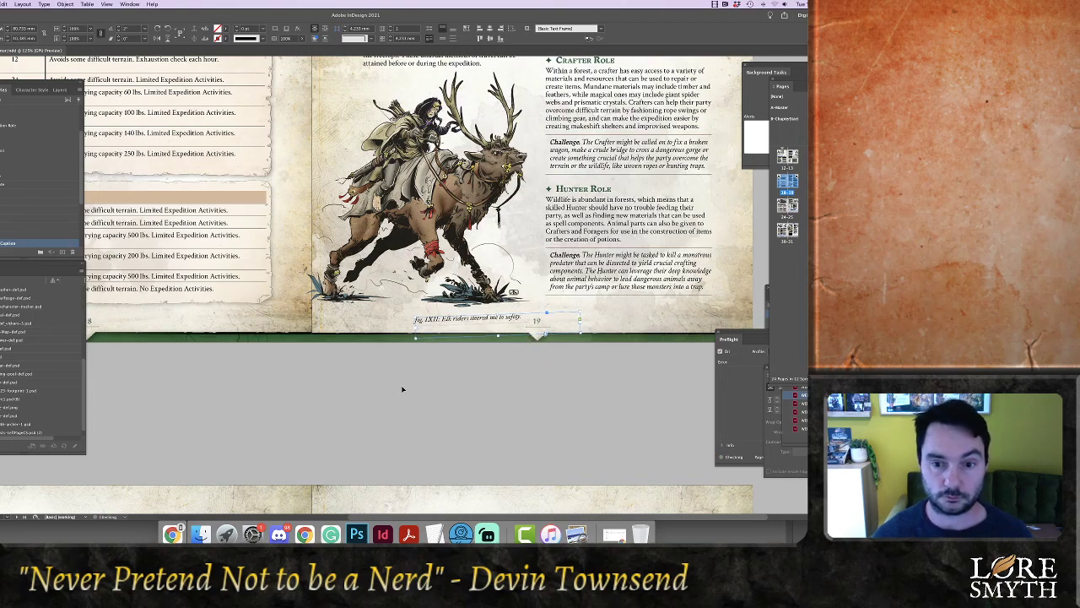
key(Left)
key(Left)
key(Left)
key(Left)
key(Left)
key(Left)
key(Left)
key(Left)
key(Left)
key(Left)
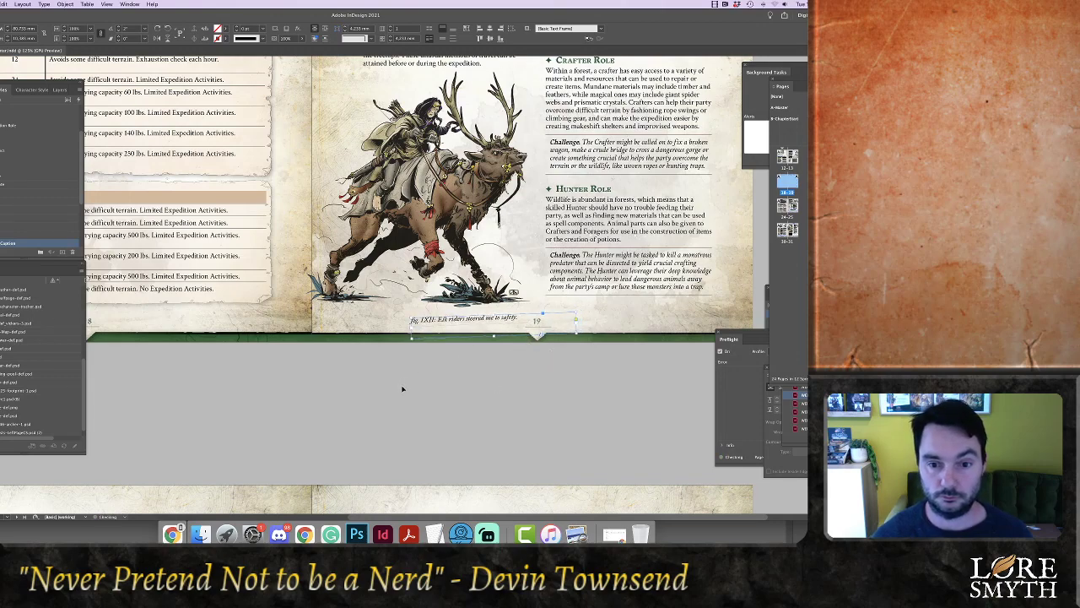
key(Left)
key(Left)
key(Left)
key(Left)
key(Left)
key(Left)
key(Left)
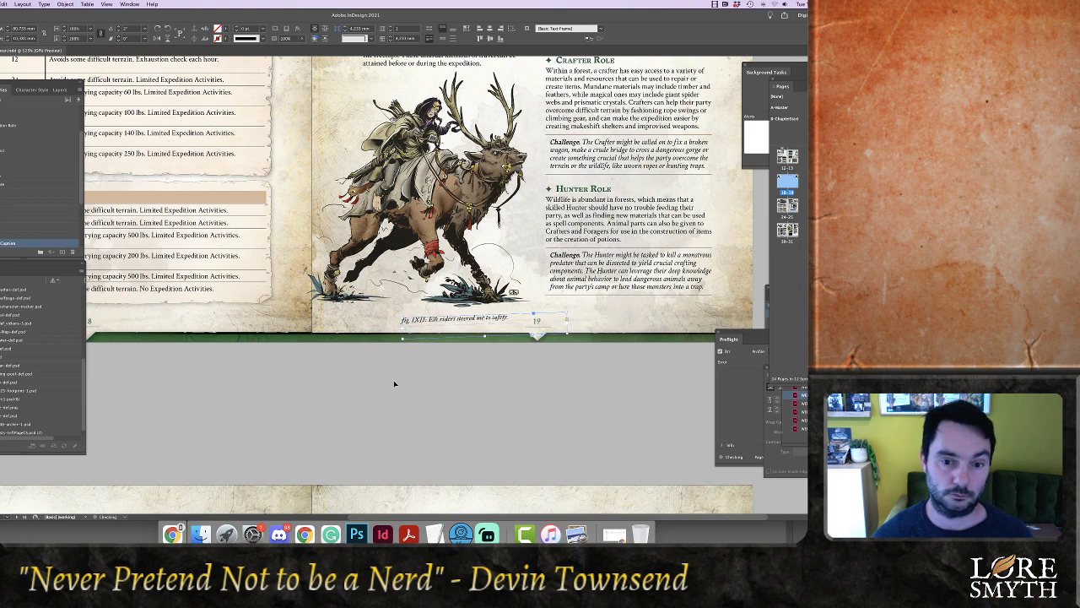
key(Left)
key(Left)
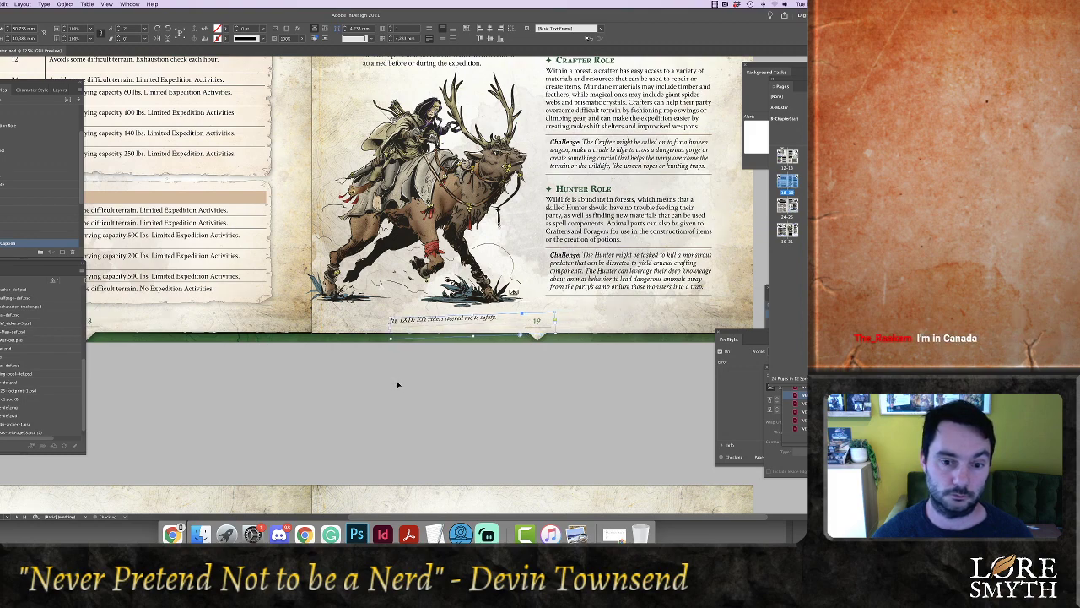
click(397, 381)
Change the start of the caption sentence from "Elk riders" to "The elk riders"
double_click(419, 320)
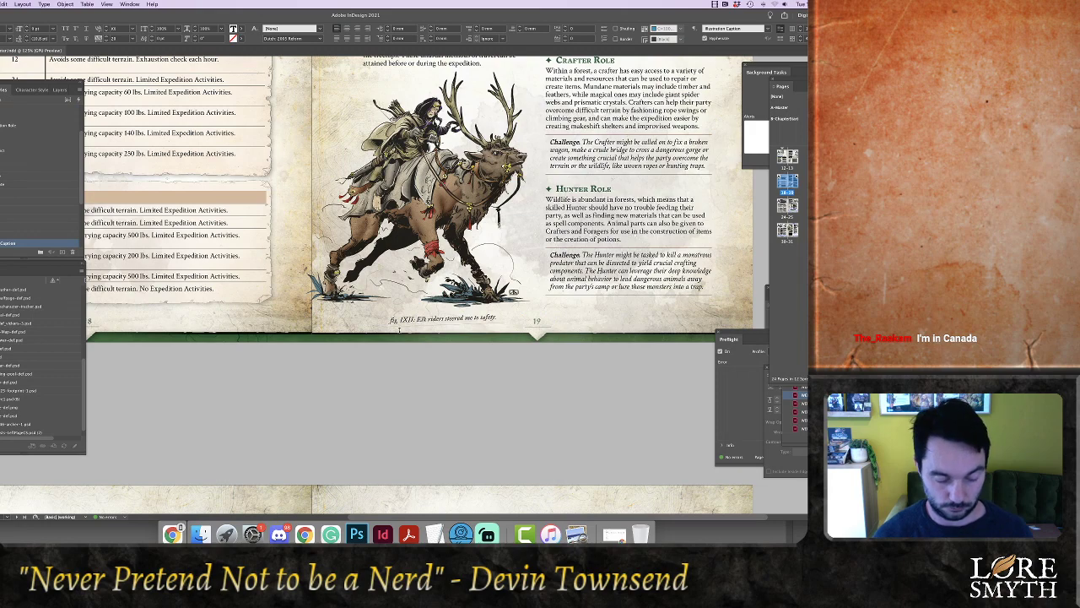
text(The)
key(shift+Right)
text(e)
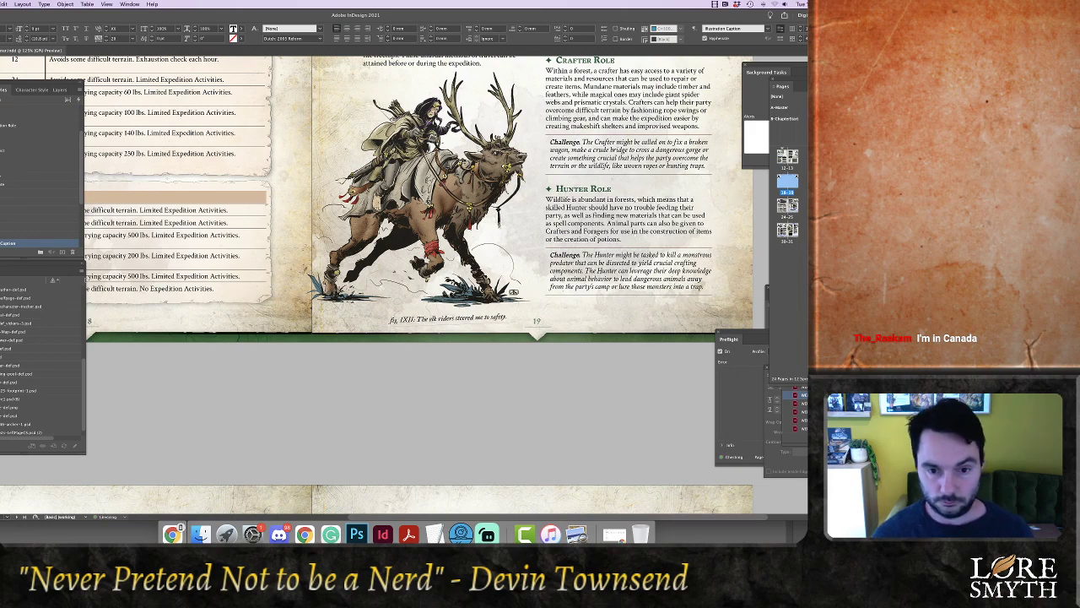
key(Escape)
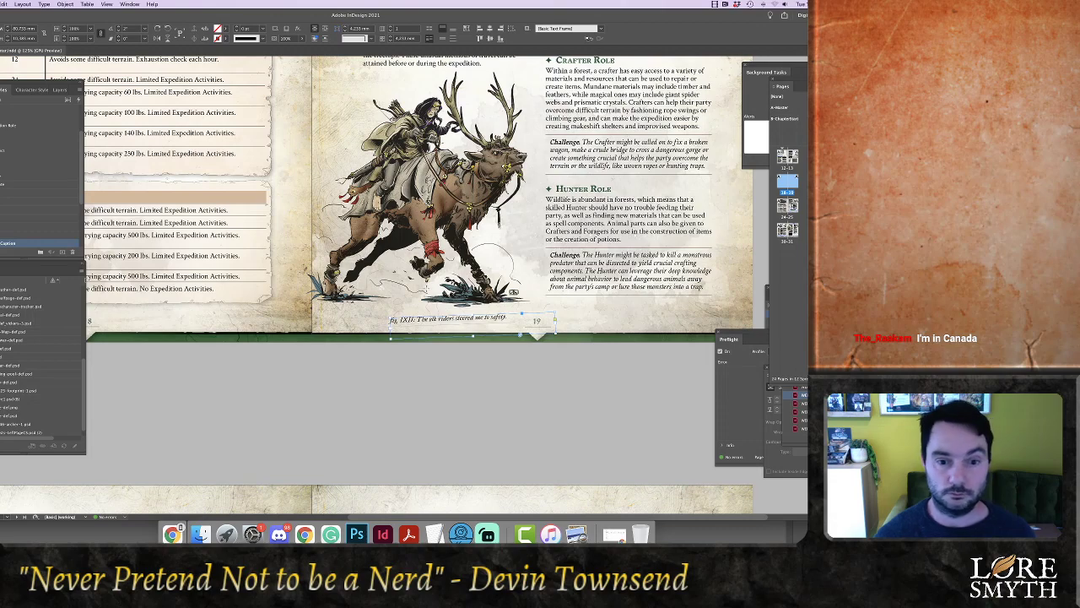
Draw a short diagonal pointer line from the caption's start up to the elk's hind leg with a 0.5 pt stroke
click(425, 310)
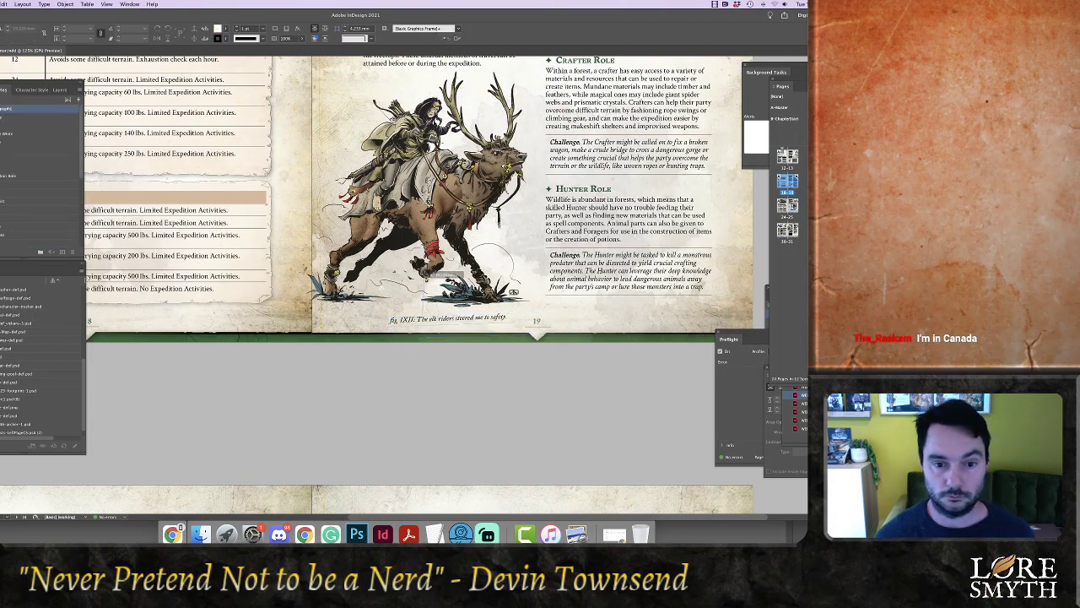
click(424, 272)
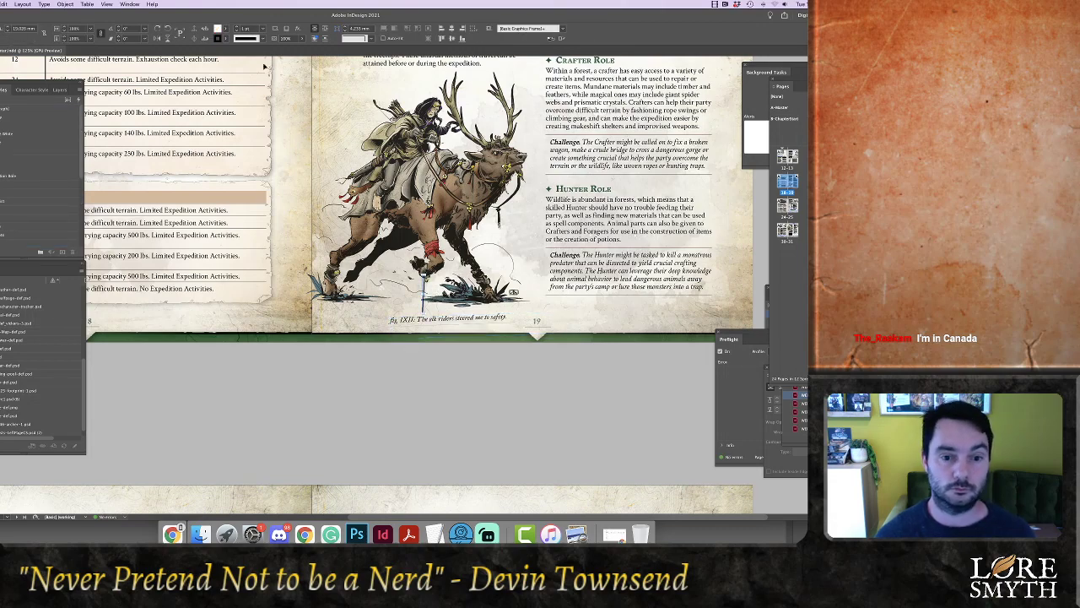
click(396, 318)
drag(384, 320, 353, 276)
click(260, 28)
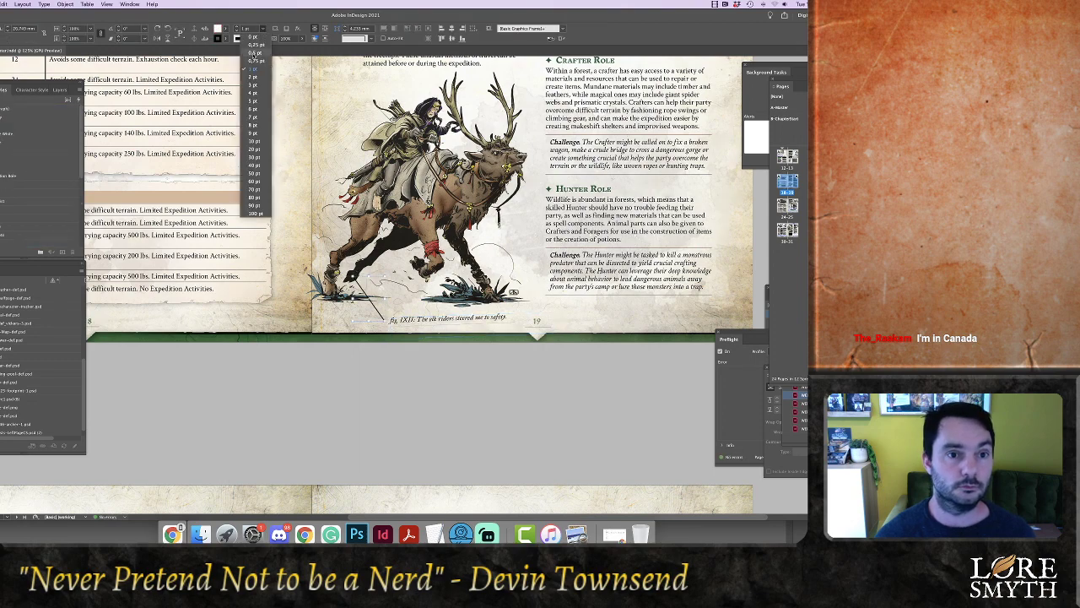
click(255, 53)
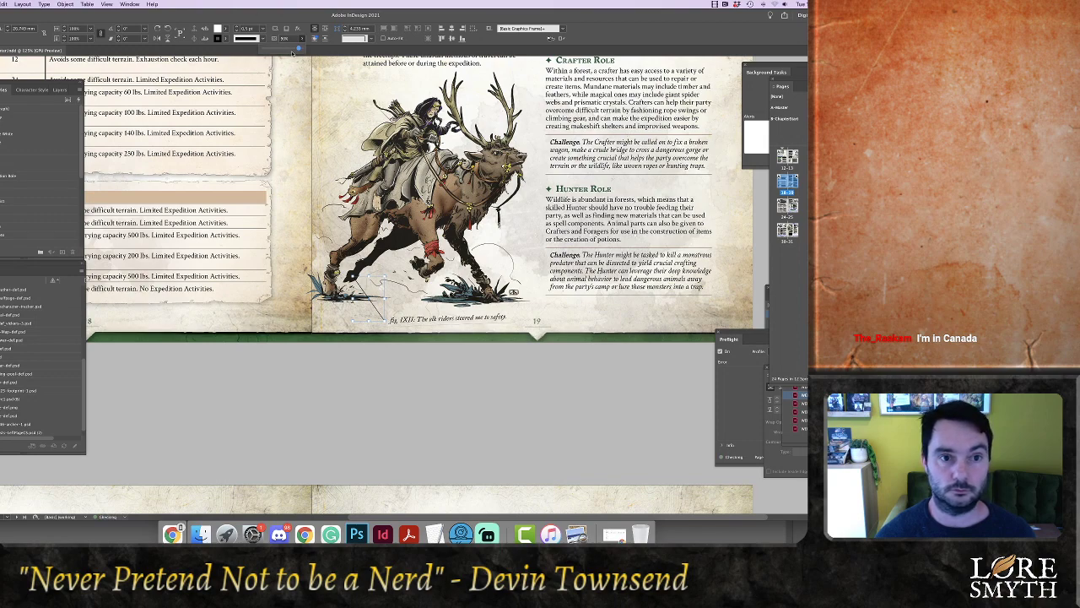
click(397, 415)
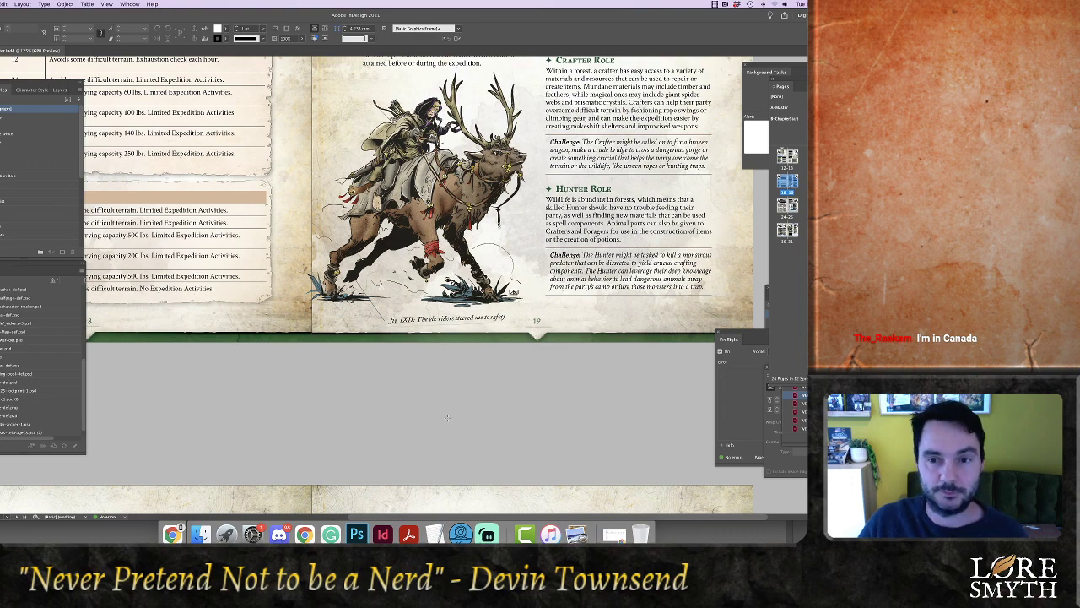
Review the captioned spread on pages 18–19 as a whole and continue to the Combat in Forests spread
key(super+minus)
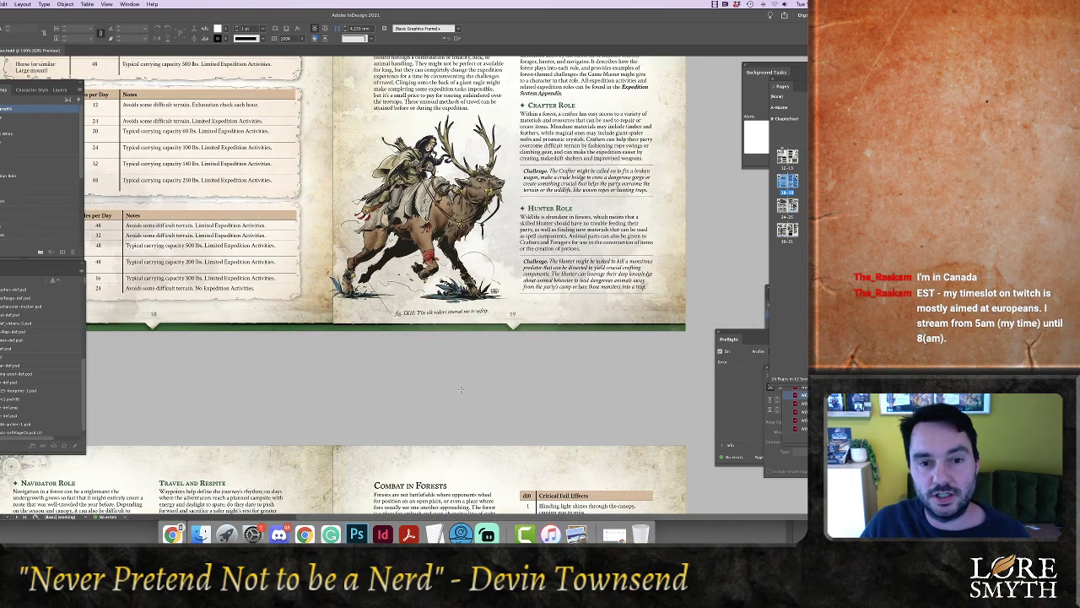
scroll(460, 388, up, 4)
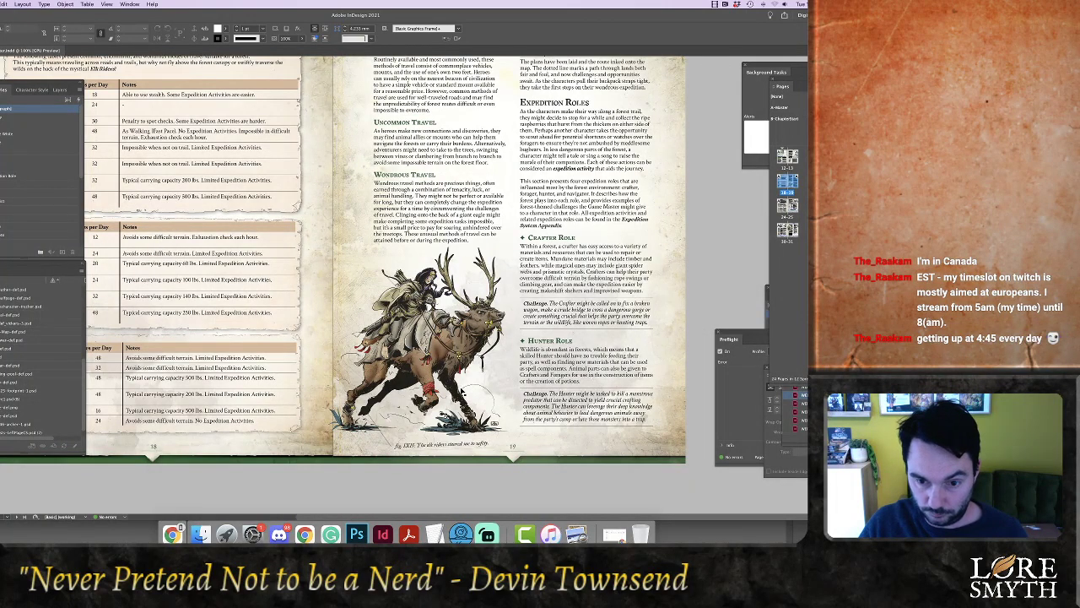
key(super+0)
scroll(494, 339, down, 1)
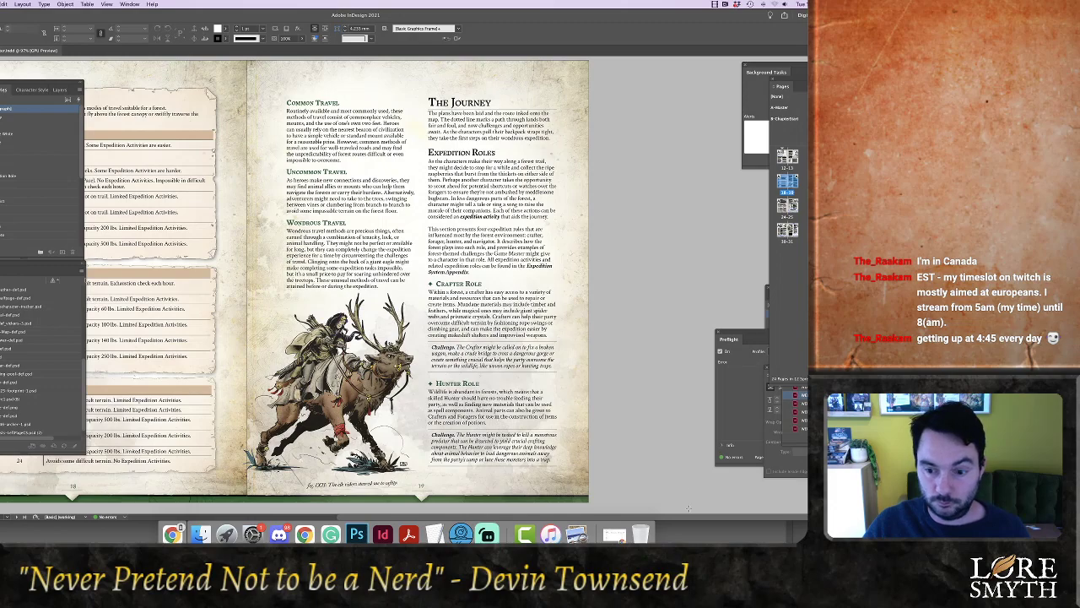
scroll(692, 521, left, 4)
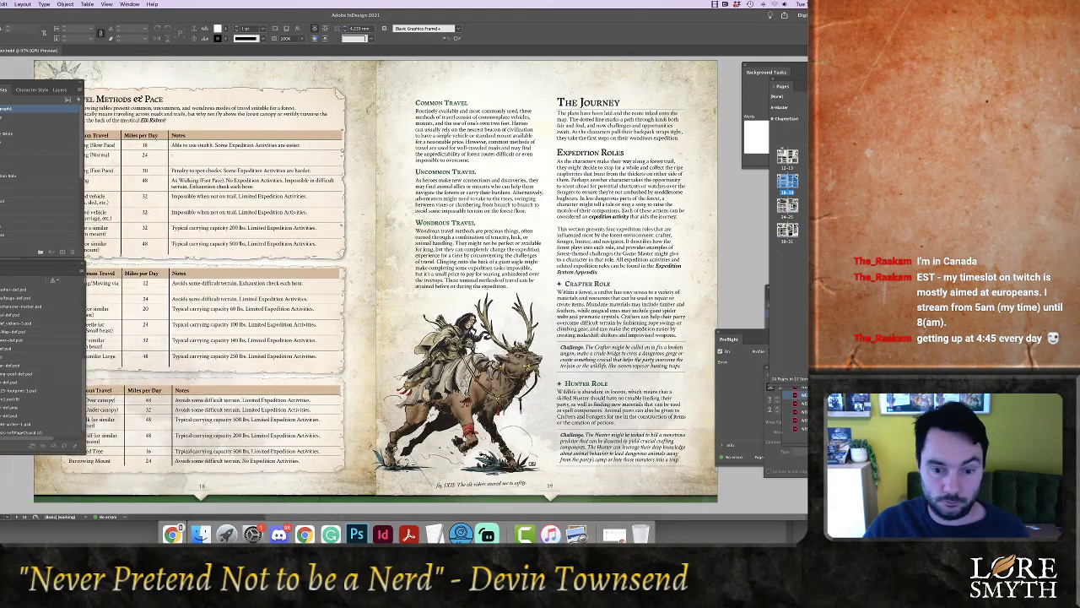
scroll(557, 369, down, 10)
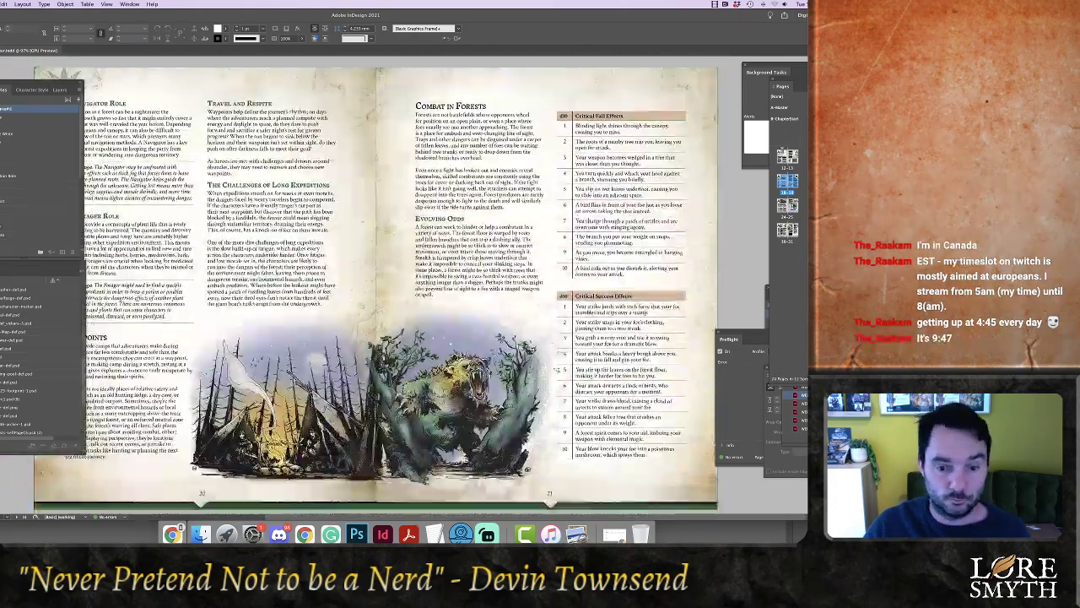
Draw a caption text frame beneath the Waypoints column on page 20, beside the page number
scroll(557, 369, down, 3)
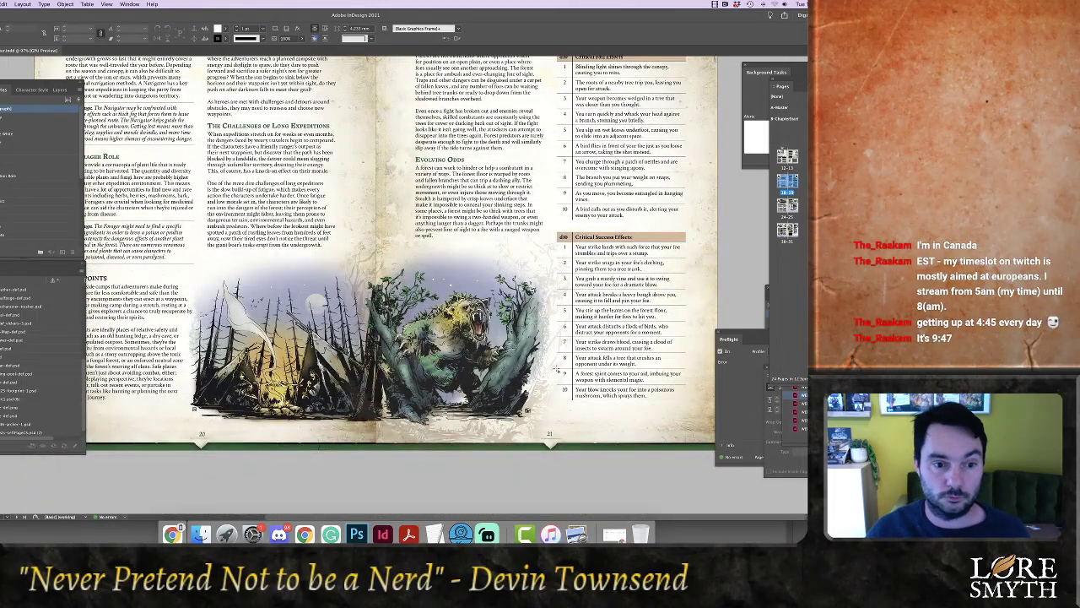
key(super+minus)
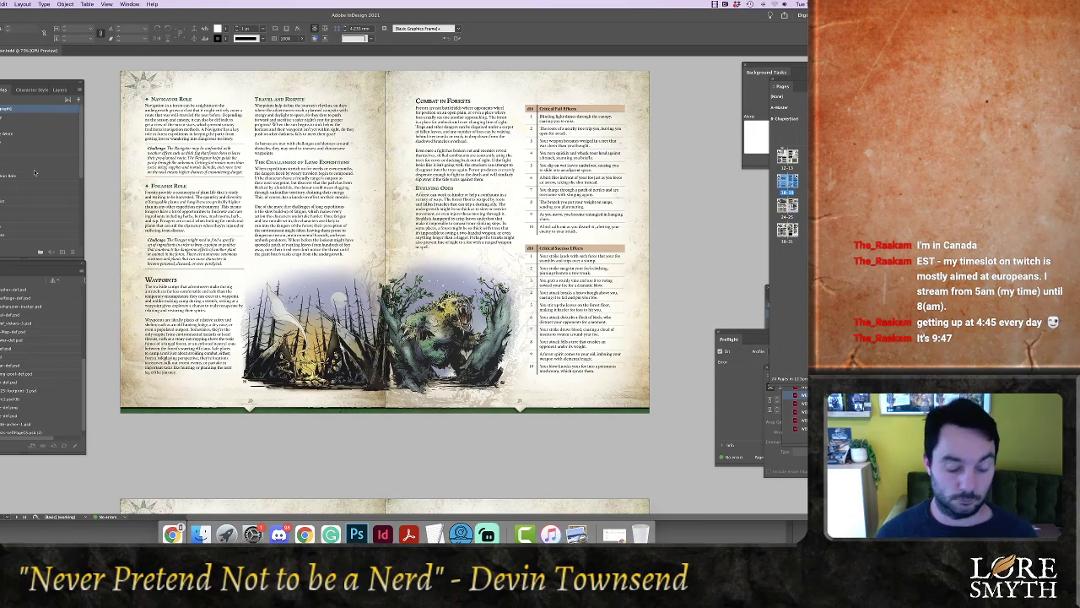
key(super+equal)
key(super+equal)
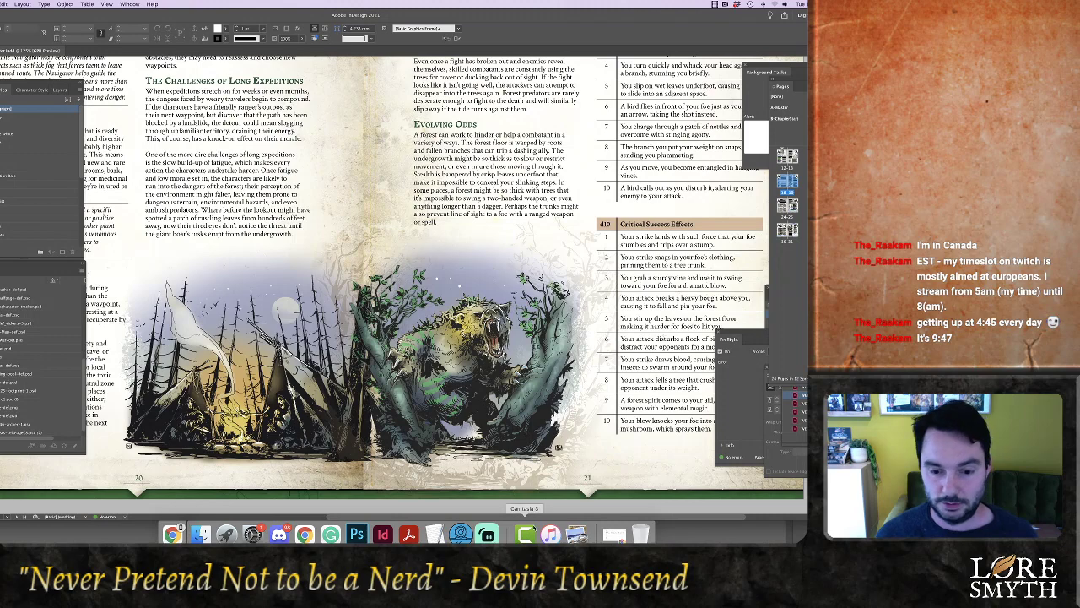
drag(534, 516, 436, 510)
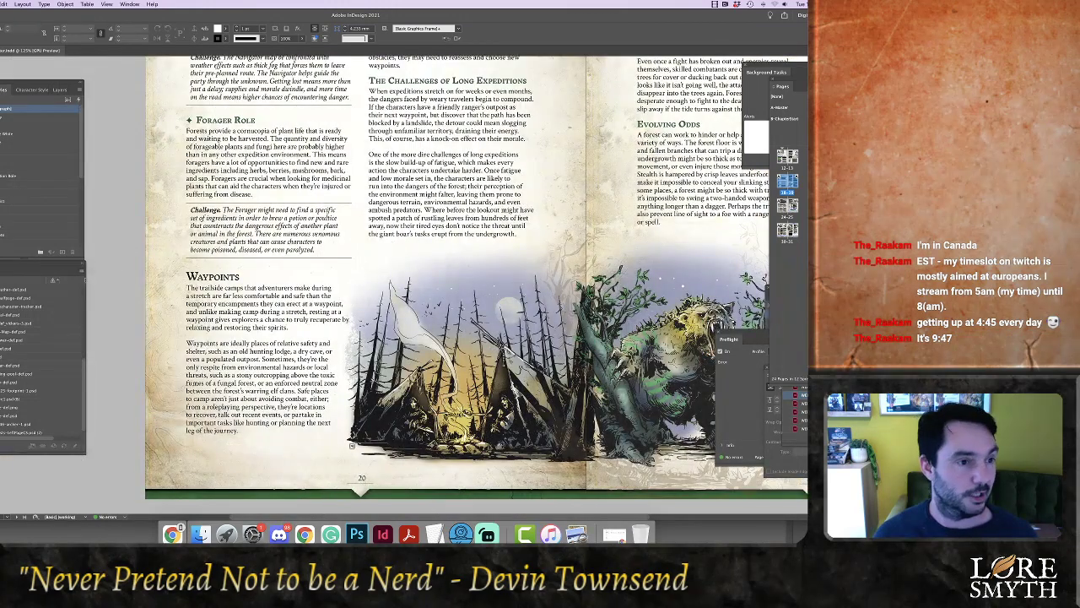
key(t)
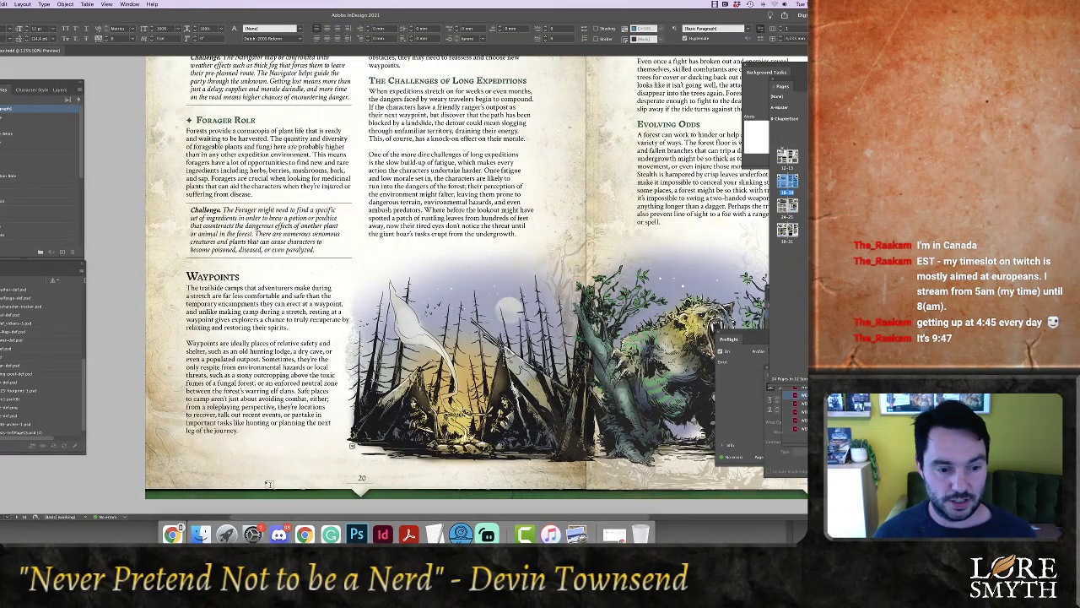
drag(215, 474, 344, 458)
Write the camp illustration's caption as "fig XXV: Camping on the roadside is more dangerous than"
text(dasd)
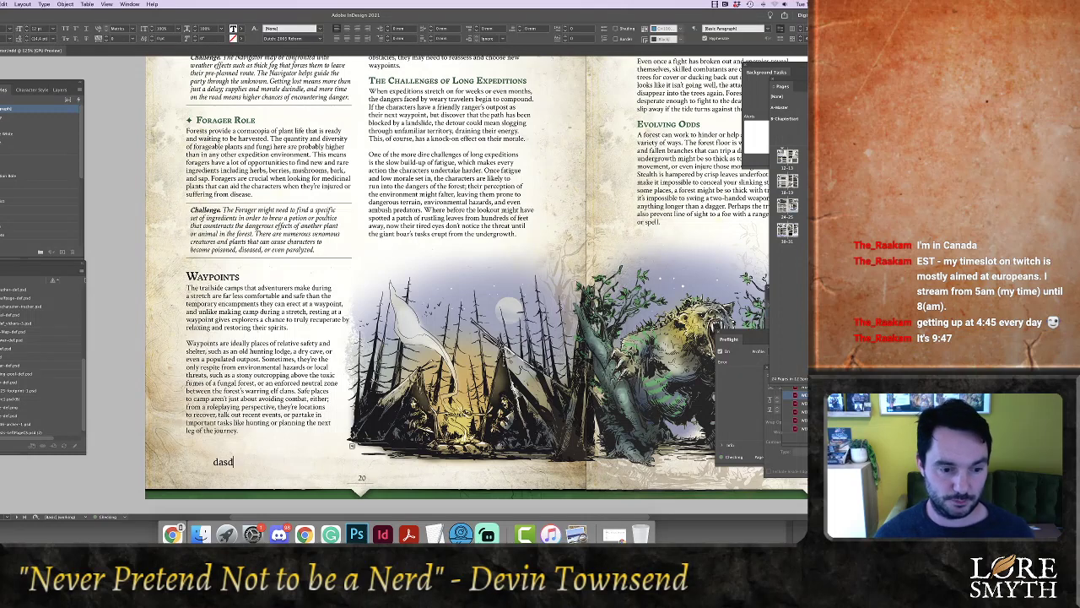
key(super+a)
text(fig)
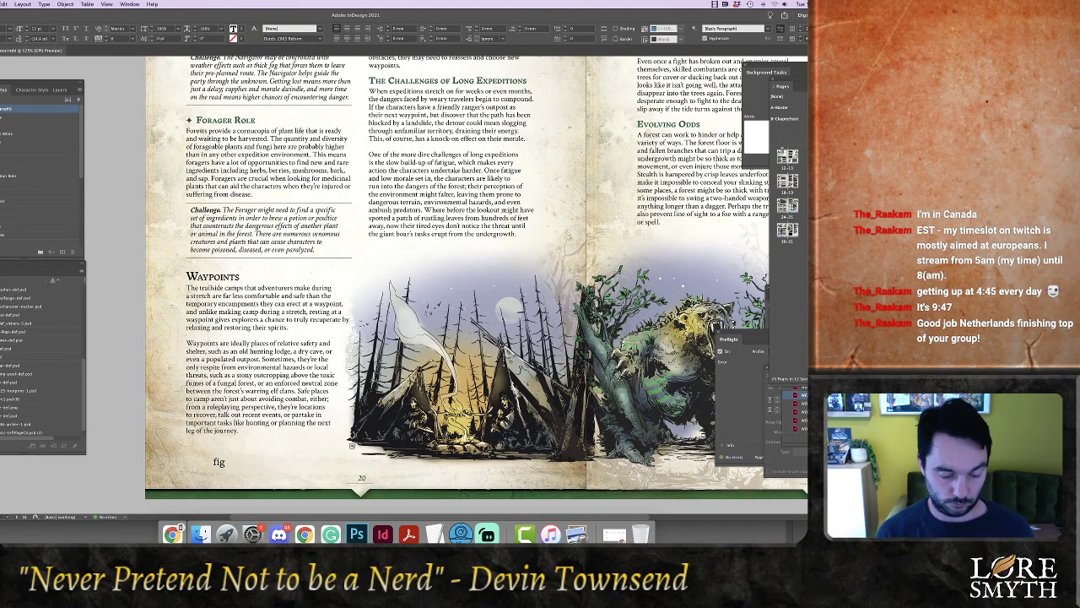
text( XX)
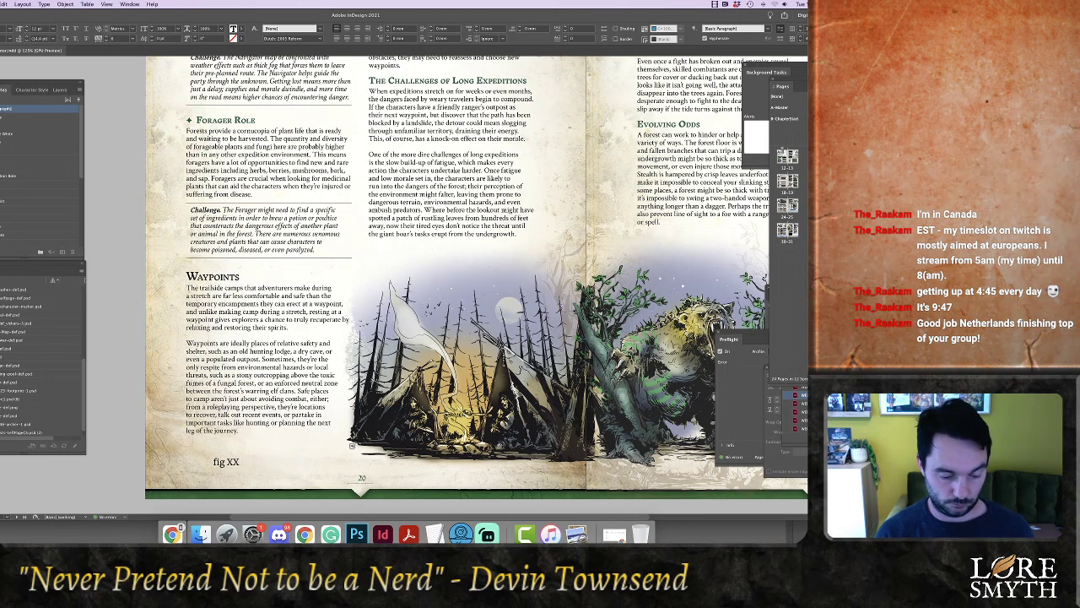
text(V)
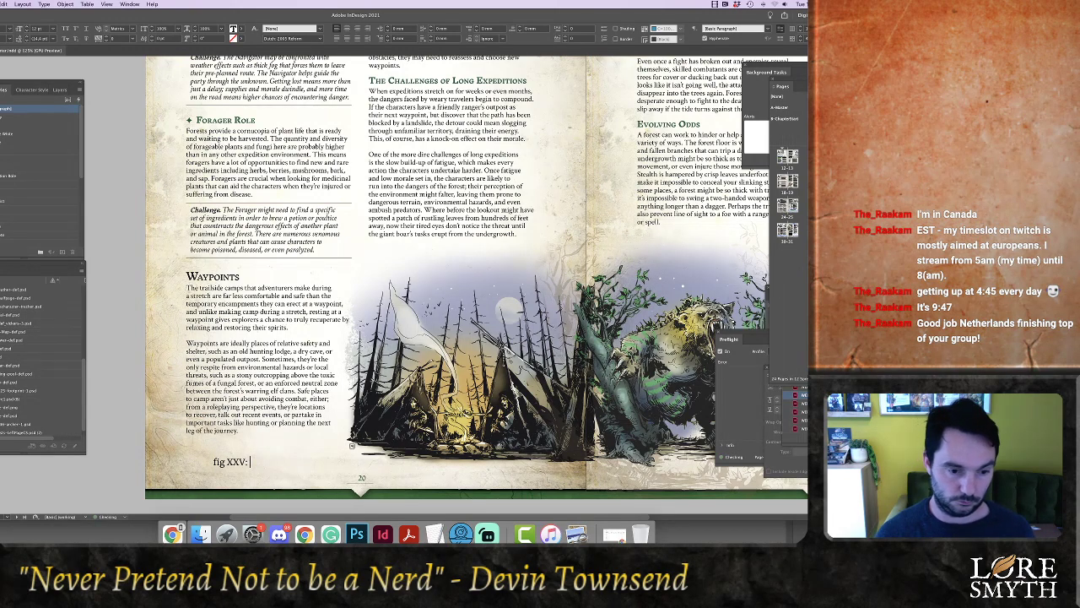
text(: Camping )
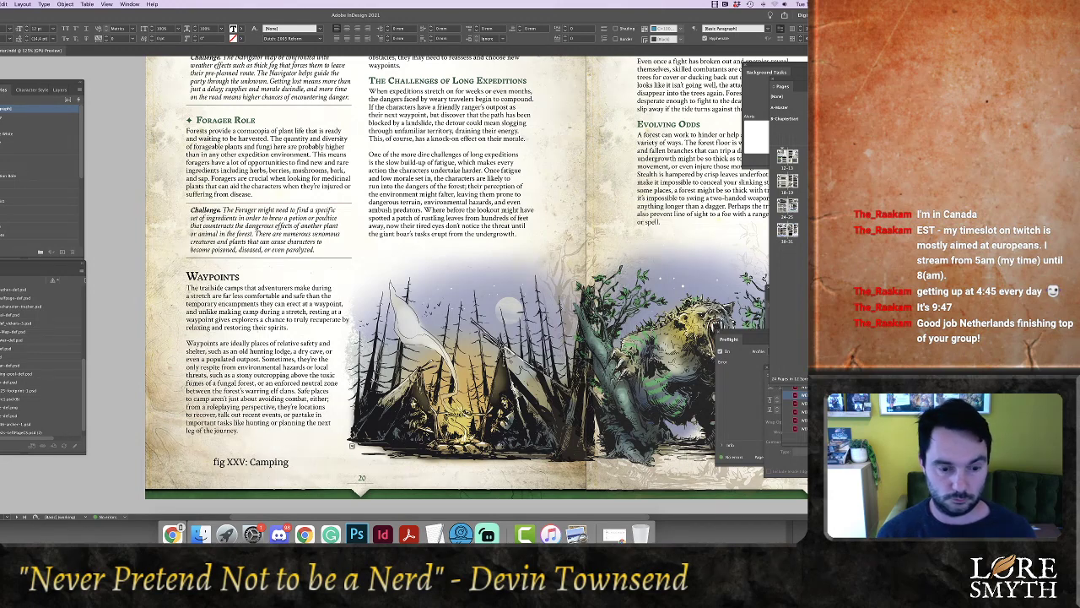
text(on the roadsi)
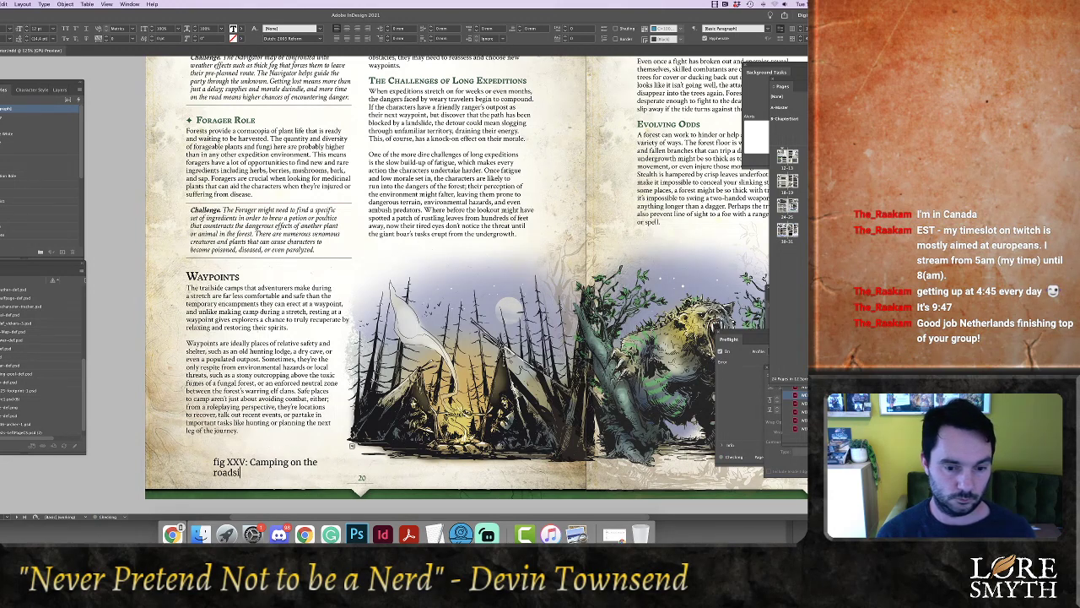
text(de is mor)
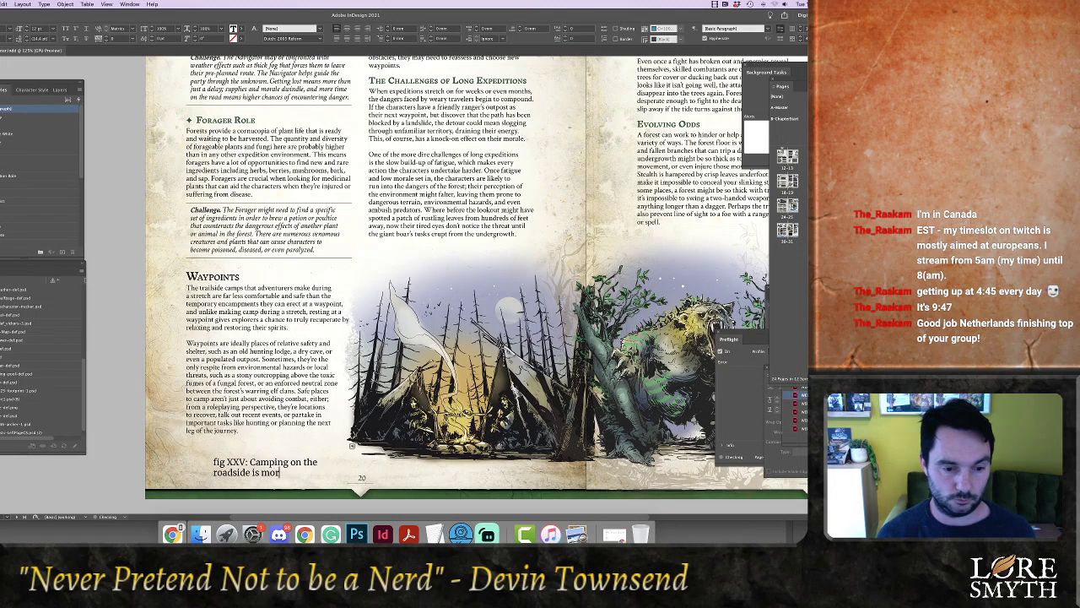
text(e dangerous)
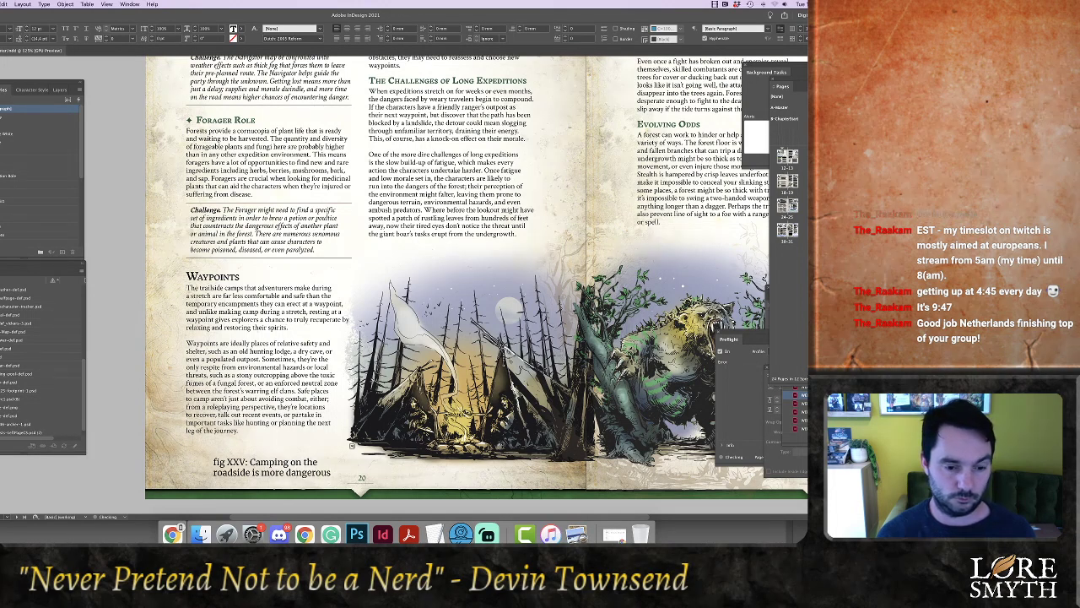
Apply the Illustration Caption paragraph style to the whole fig XXV caption
key(super+a)
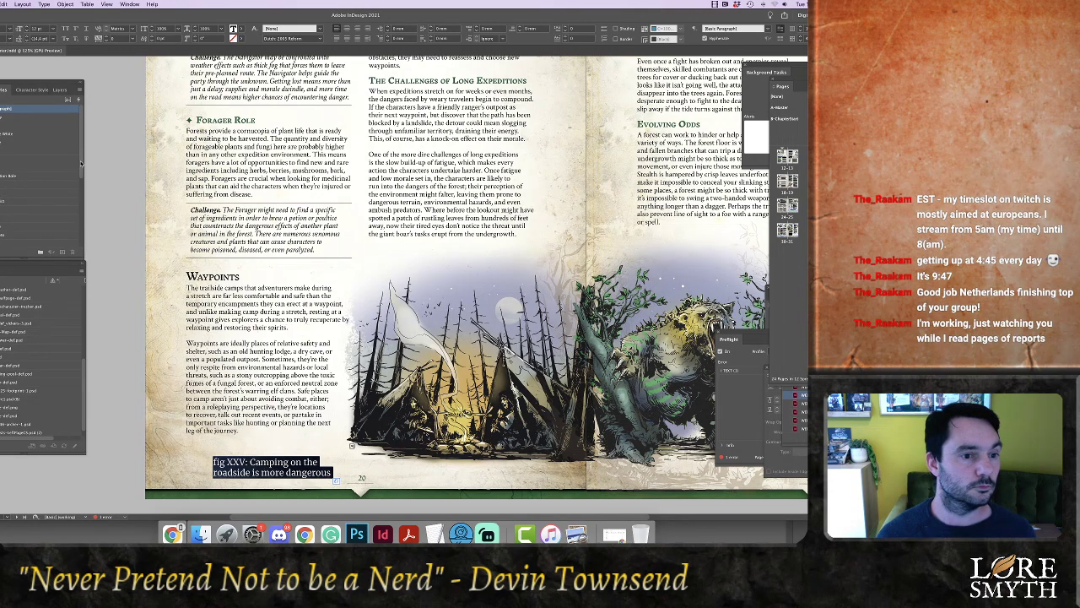
drag(82, 161, 87, 235)
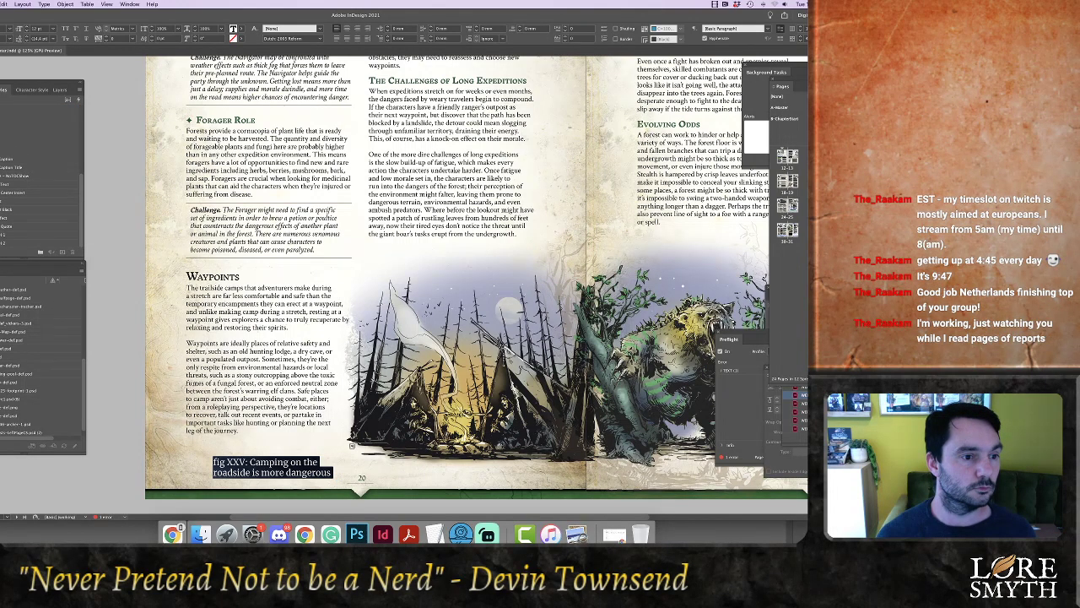
click(7, 159)
Reword the caption after "Camping on the roadside" to read "proved harder than at our marked waypoint."
click(271, 464)
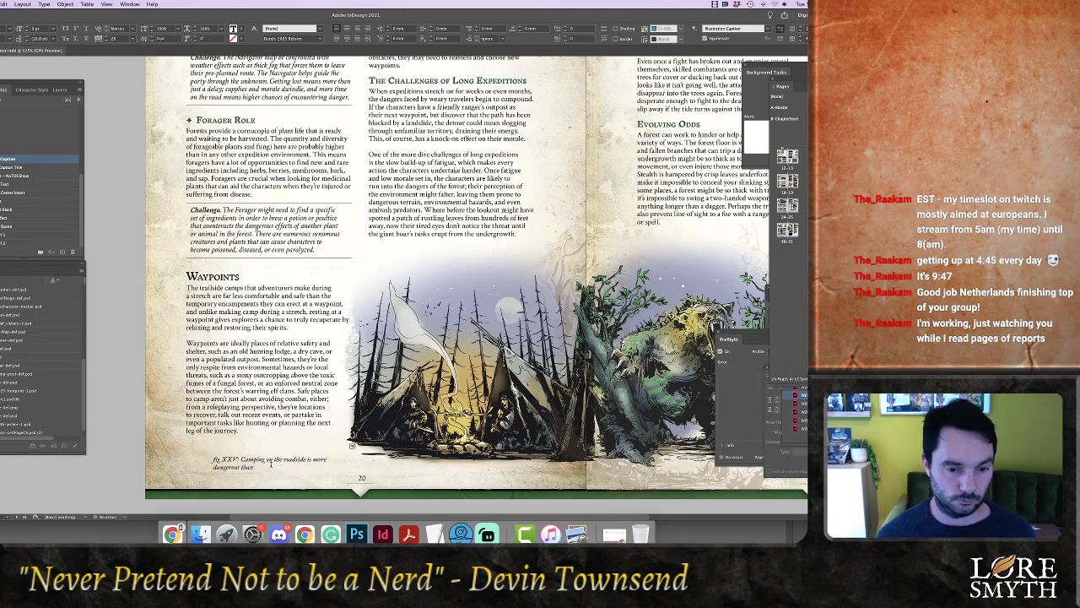
drag(307, 459, 334, 466)
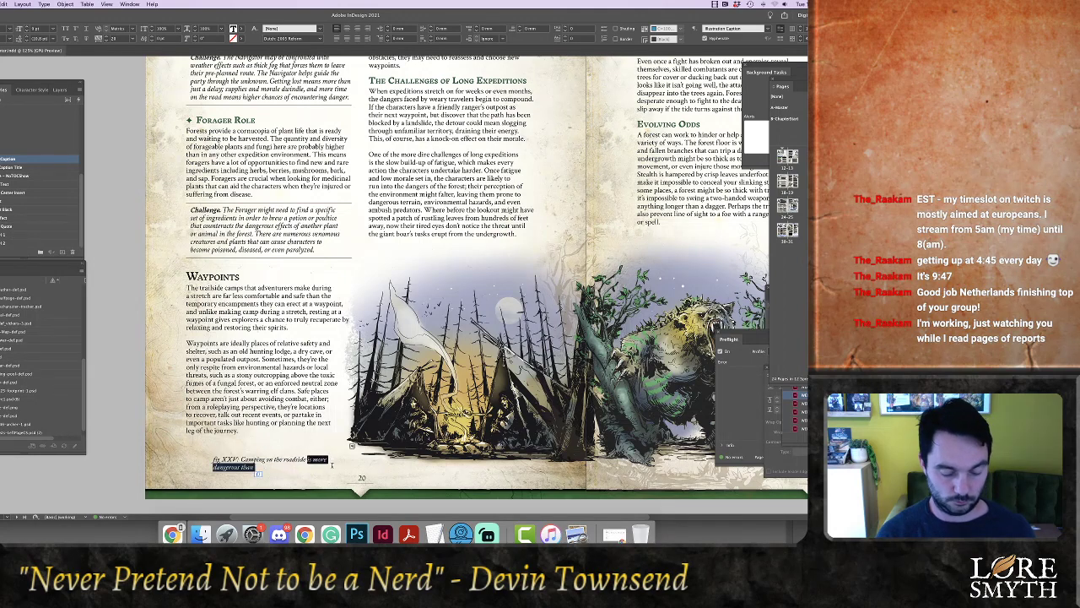
text(provved harder)
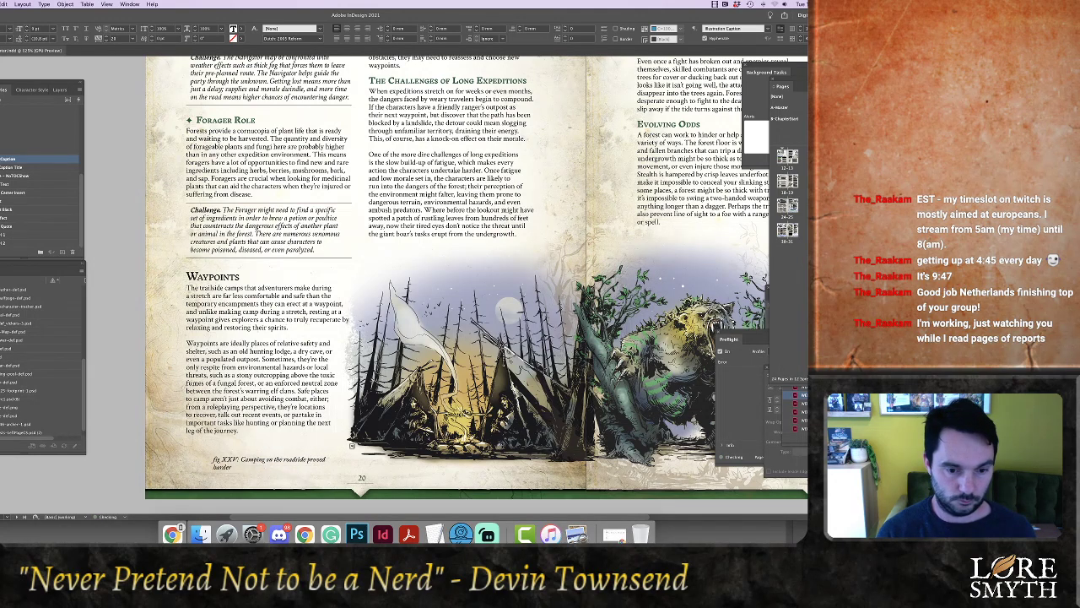
text( than at a wa)
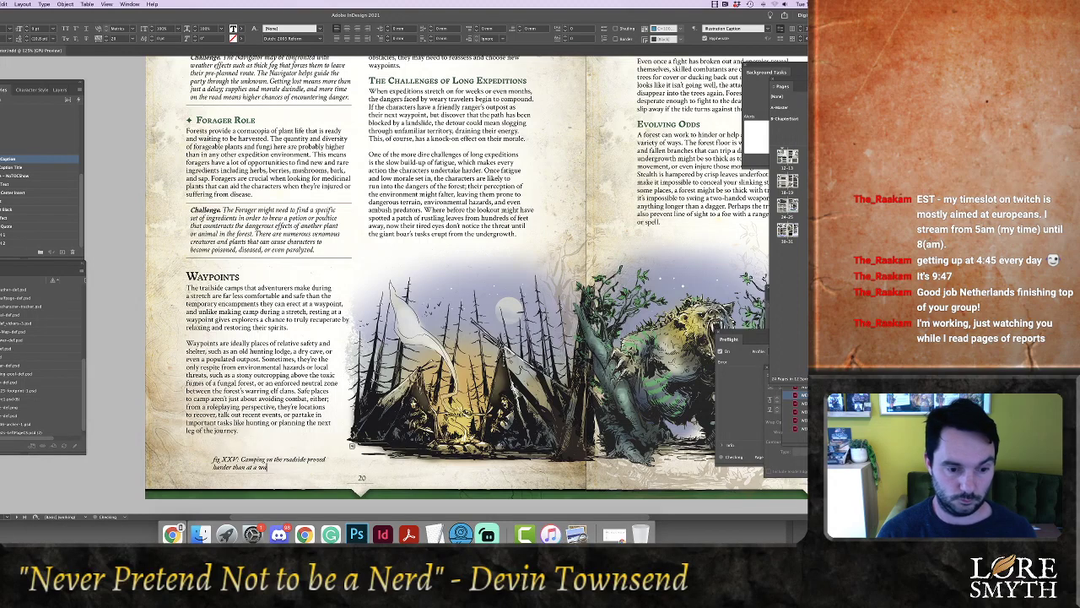
text(so)
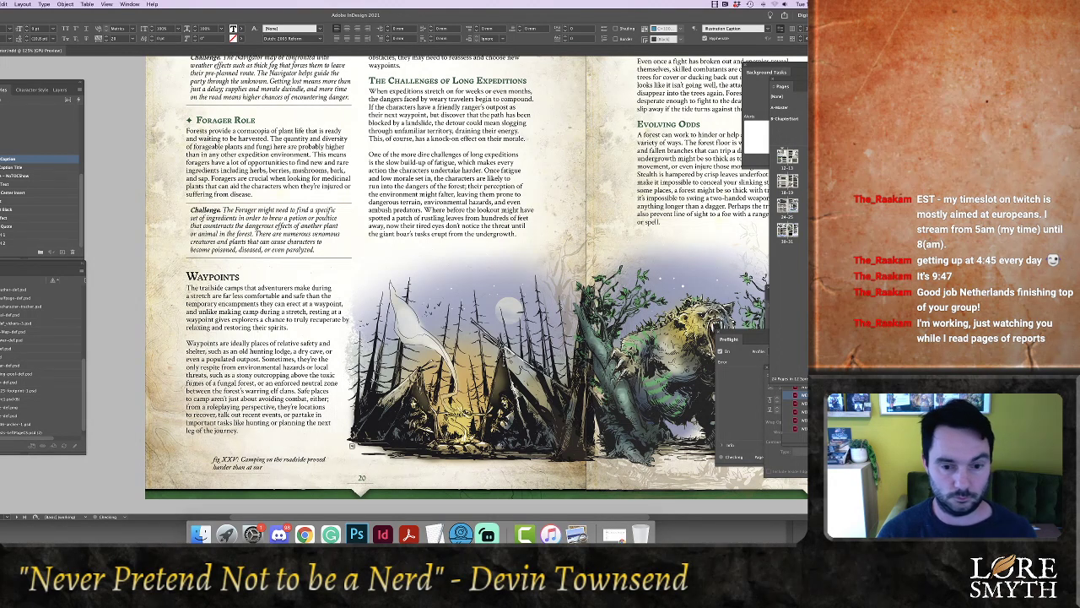
text(r marked wayp)
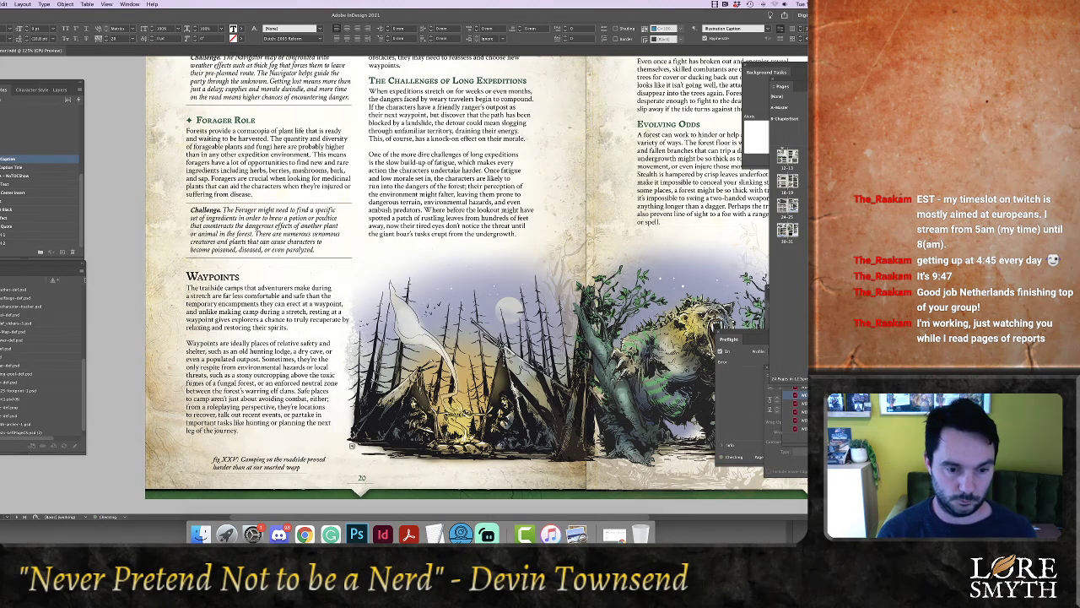
text(oint.)
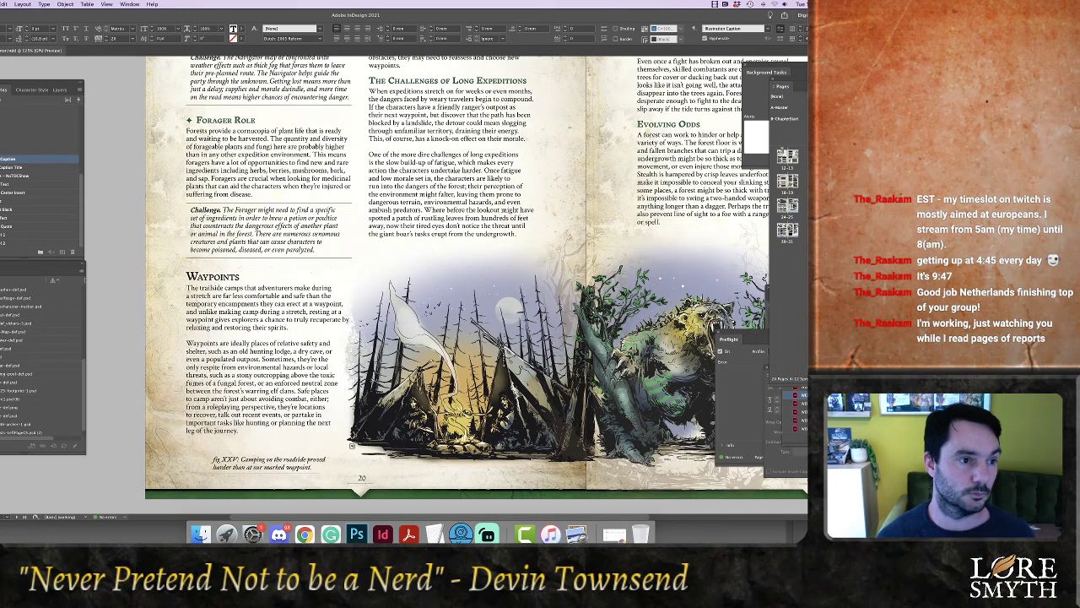
Tilt the fig XXV caption frame slightly anticlockwise and add a linear Gradient Feather effect to it
key(Escape)
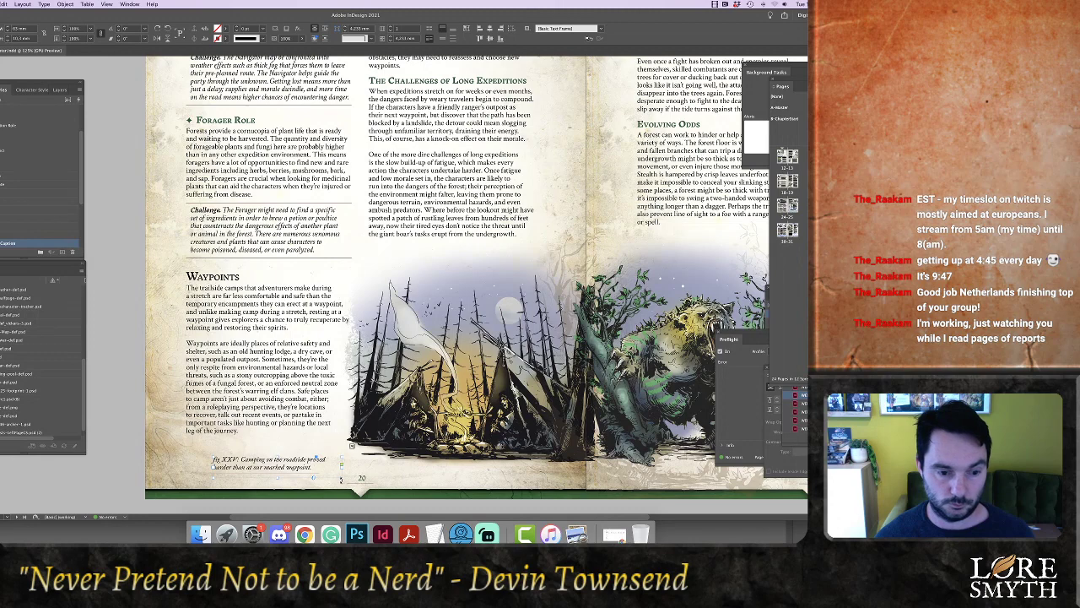
drag(341, 481, 341, 476)
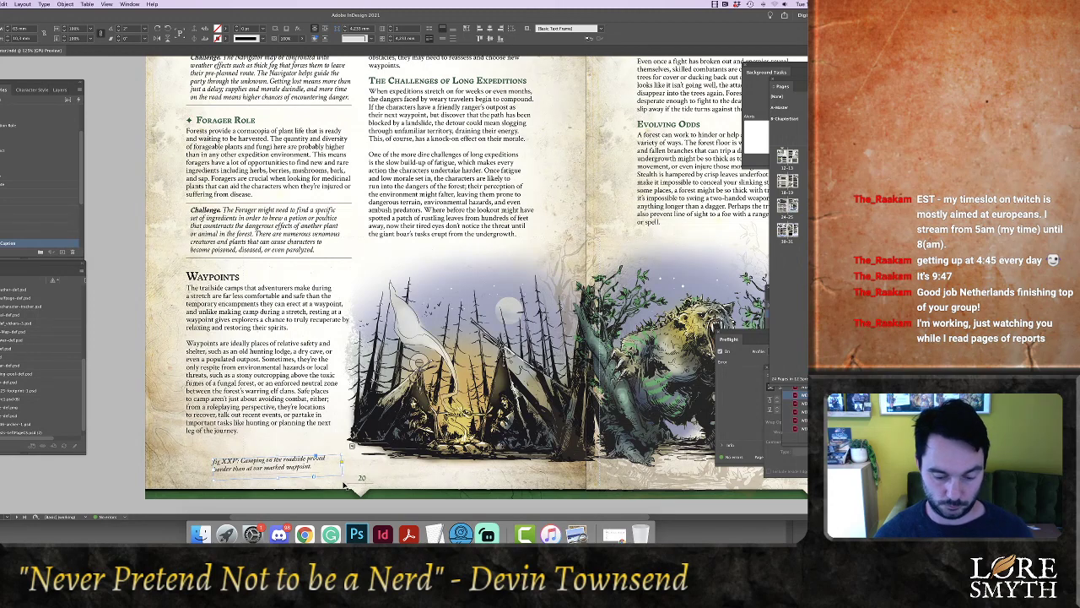
click(299, 37)
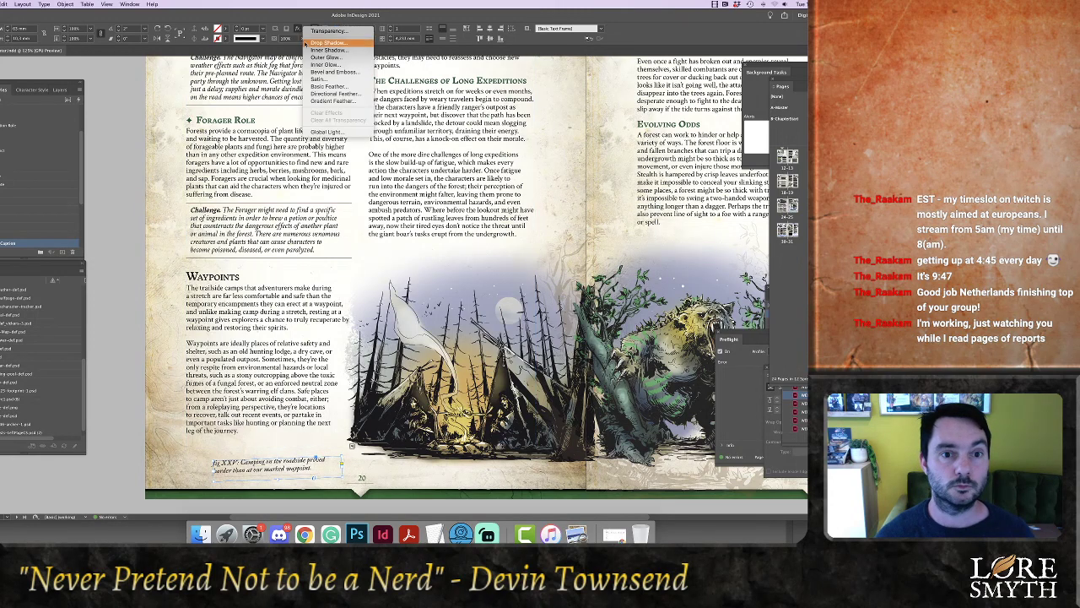
click(332, 101)
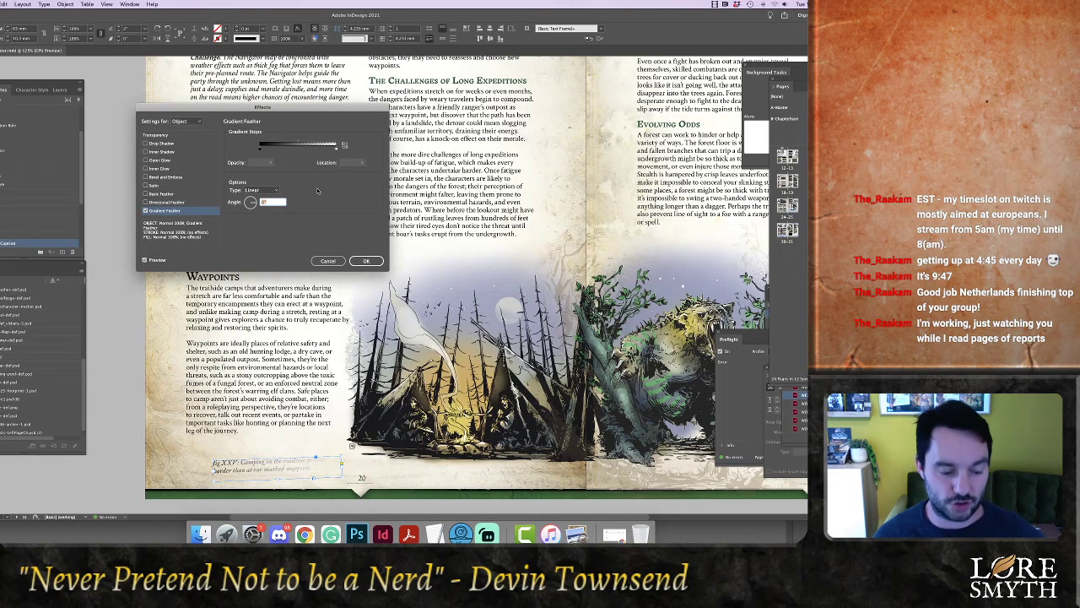
key(super+equal)
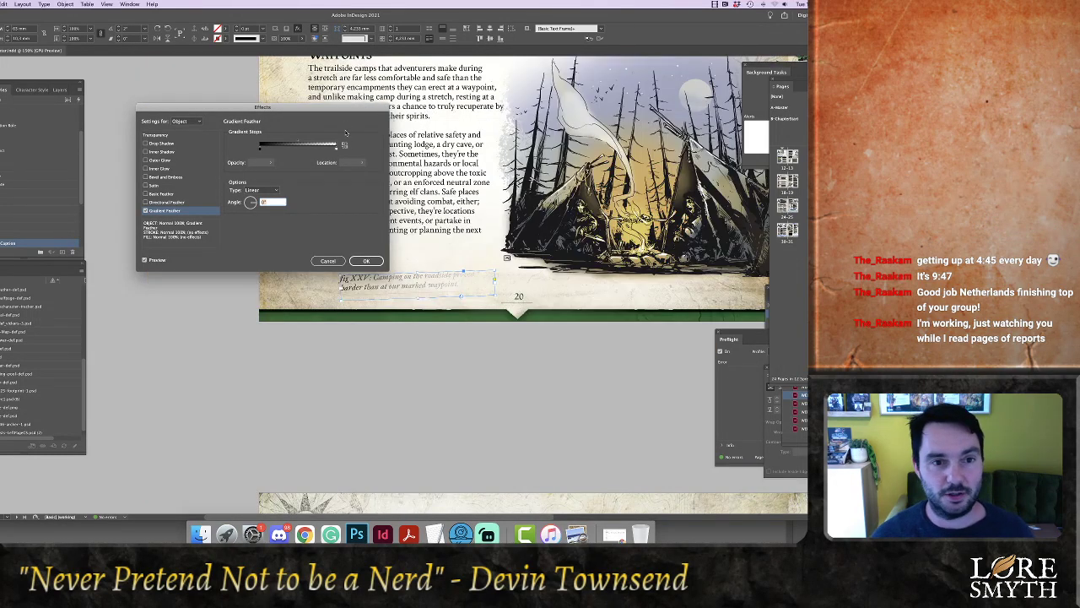
drag(341, 110, 290, 313)
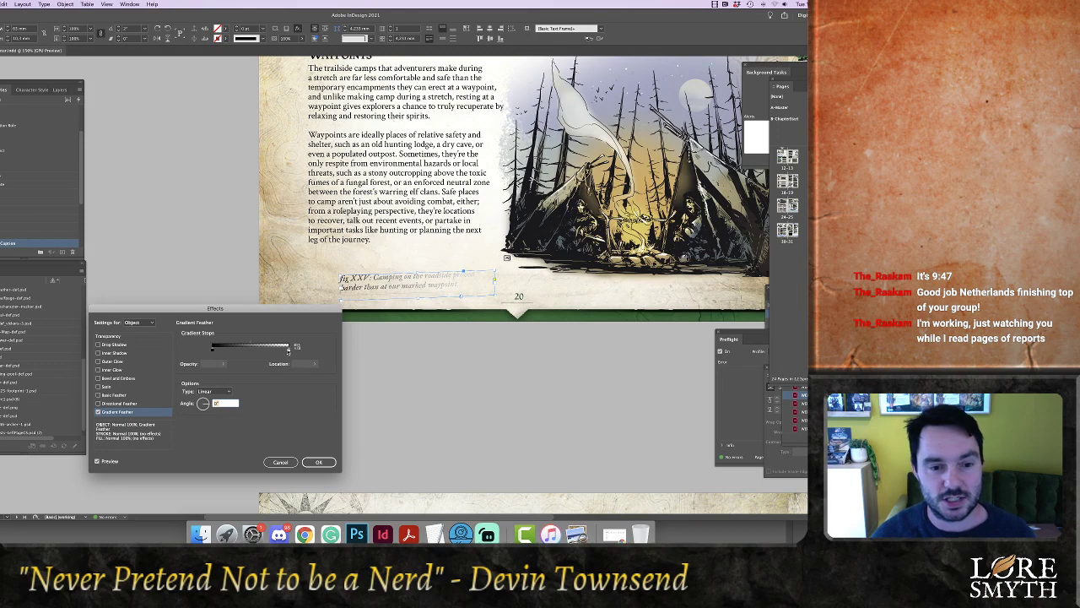
Set the feather's transparent stop to about 91%, its midpoint to about 87% and its angle to about 87°, and apply the effect
mouse_move(288, 351)
mouse_down()
mouse_move(273, 351)
mouse_move(289, 350)
mouse_up()
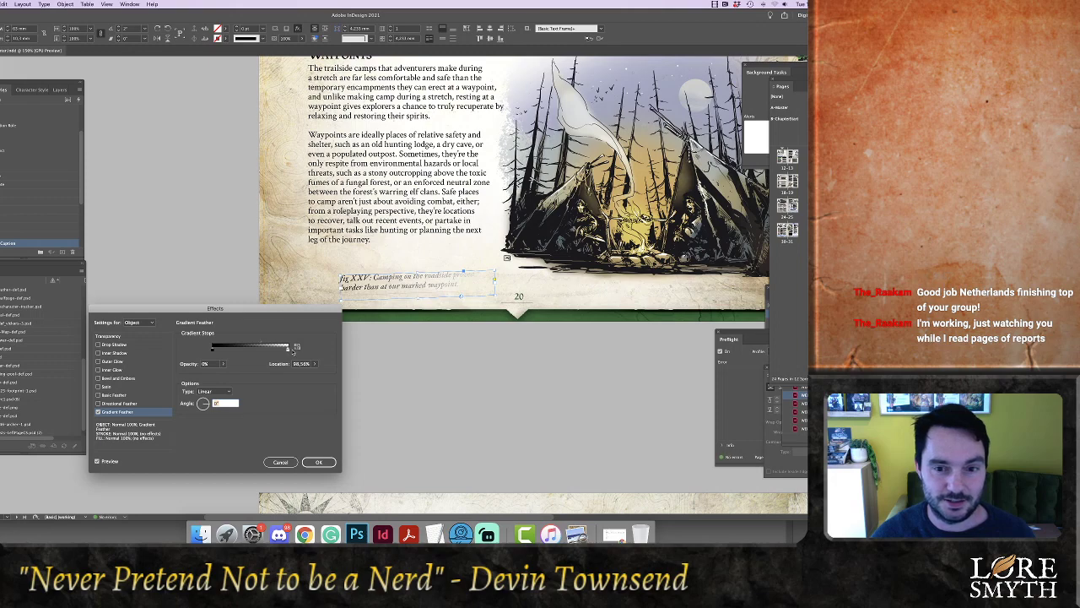
click(265, 345)
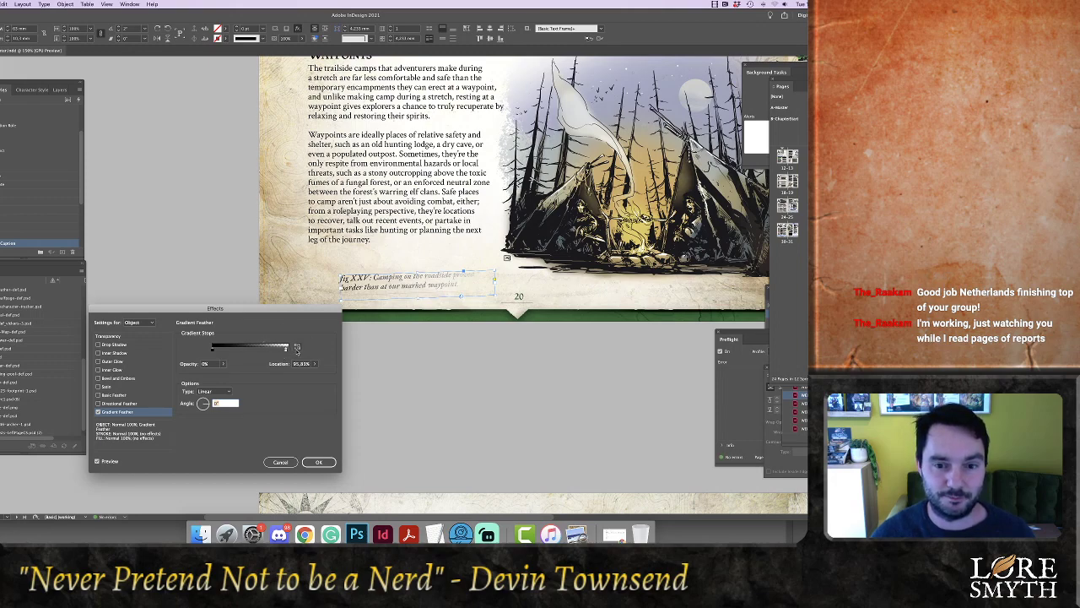
mouse_move(266, 342)
mouse_down()
mouse_move(223, 343)
mouse_move(279, 343)
mouse_up()
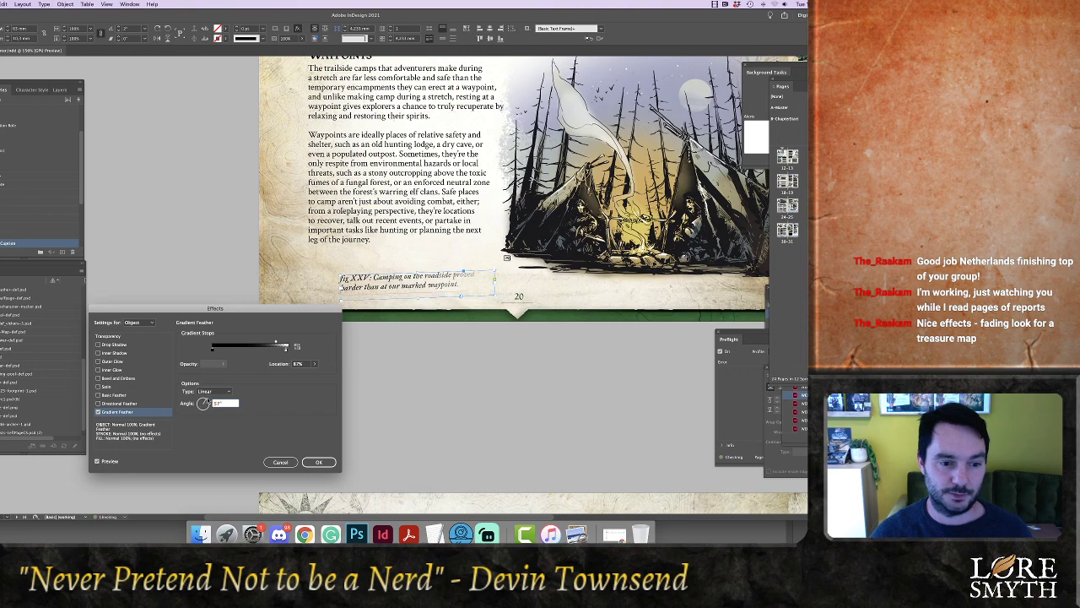
drag(202, 404, 199, 413)
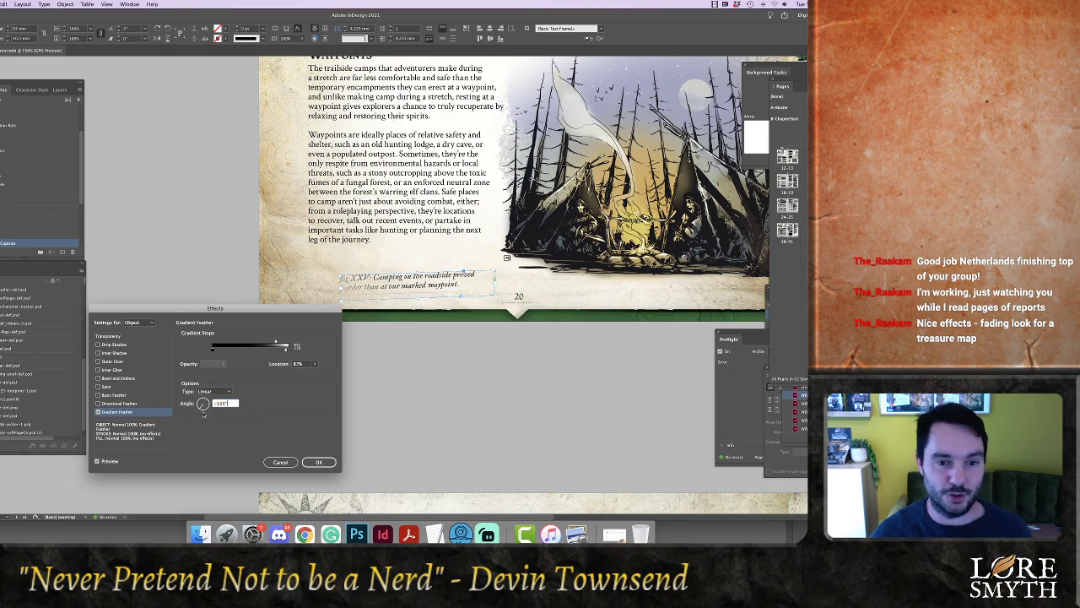
drag(203, 413, 205, 374)
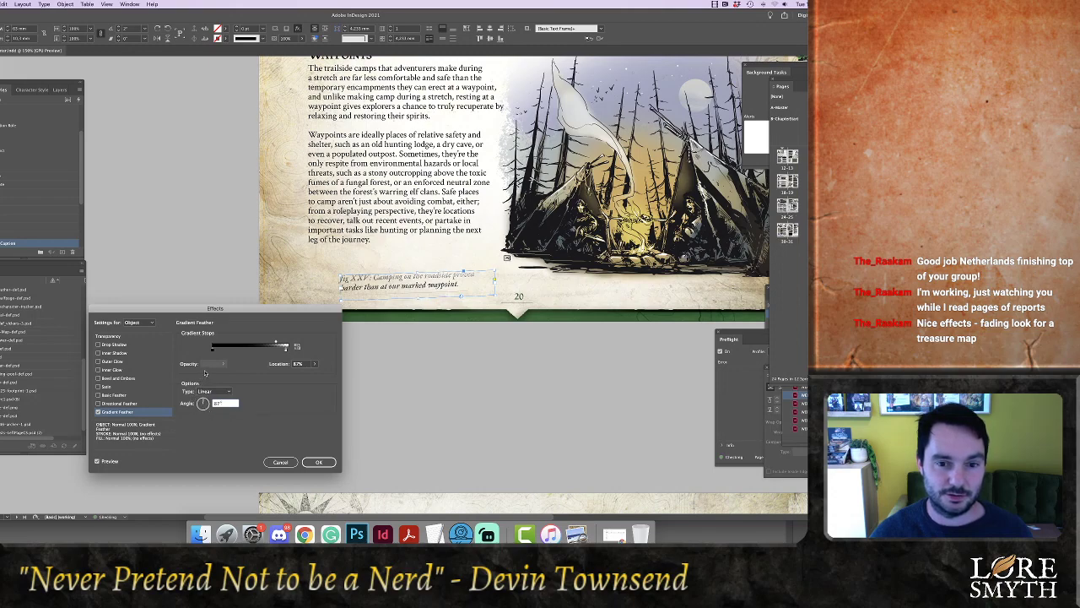
click(318, 460)
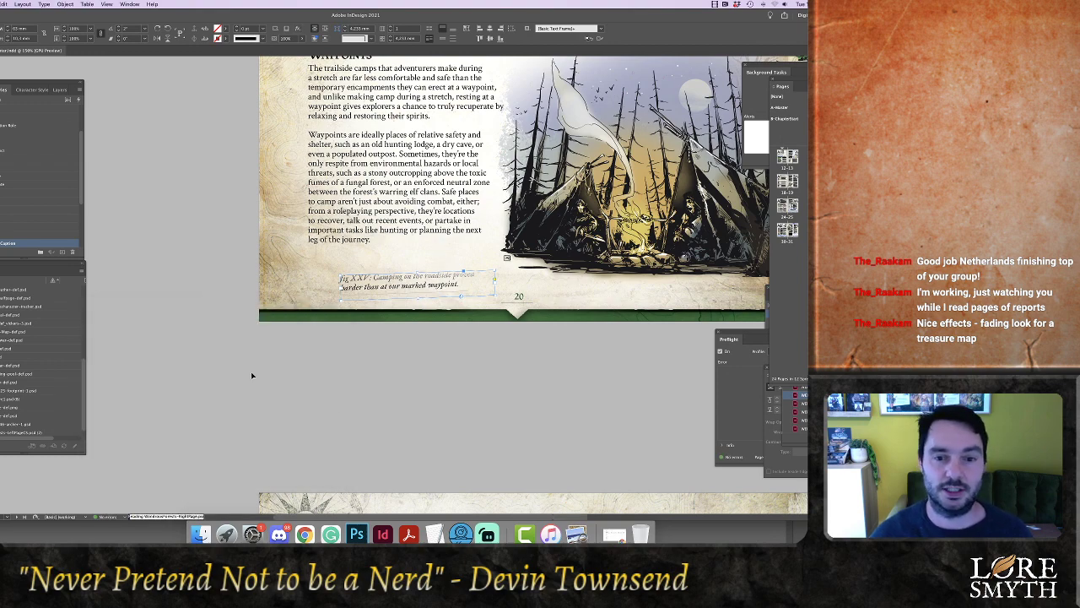
Recolour the whole fig XXV caption text with the R=67 G=67 B=67 swatch and set its frame's opacity to 90%
double_click(397, 278)
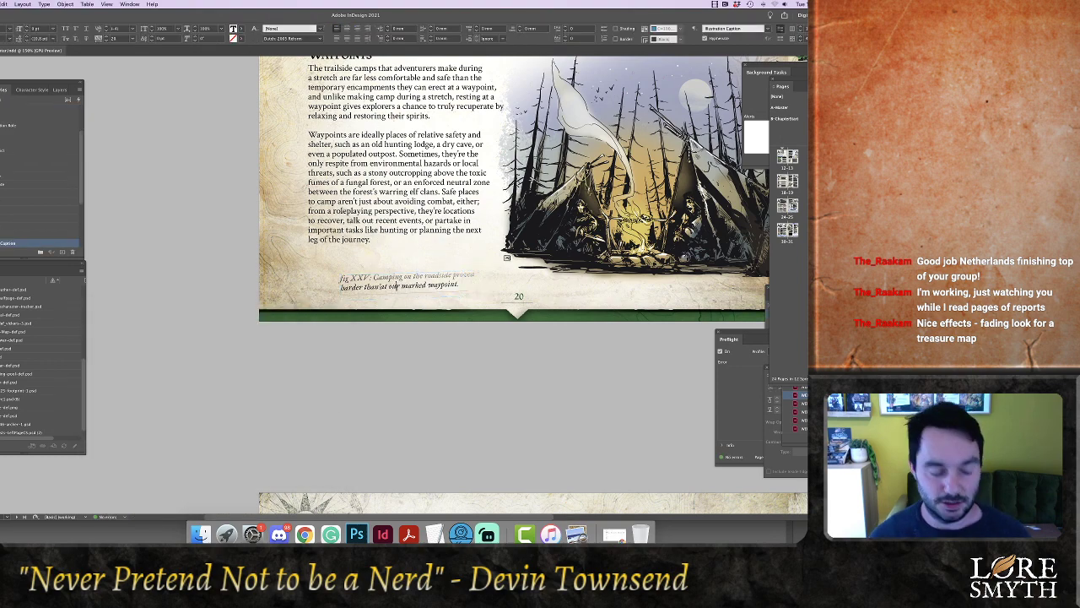
key(super+a)
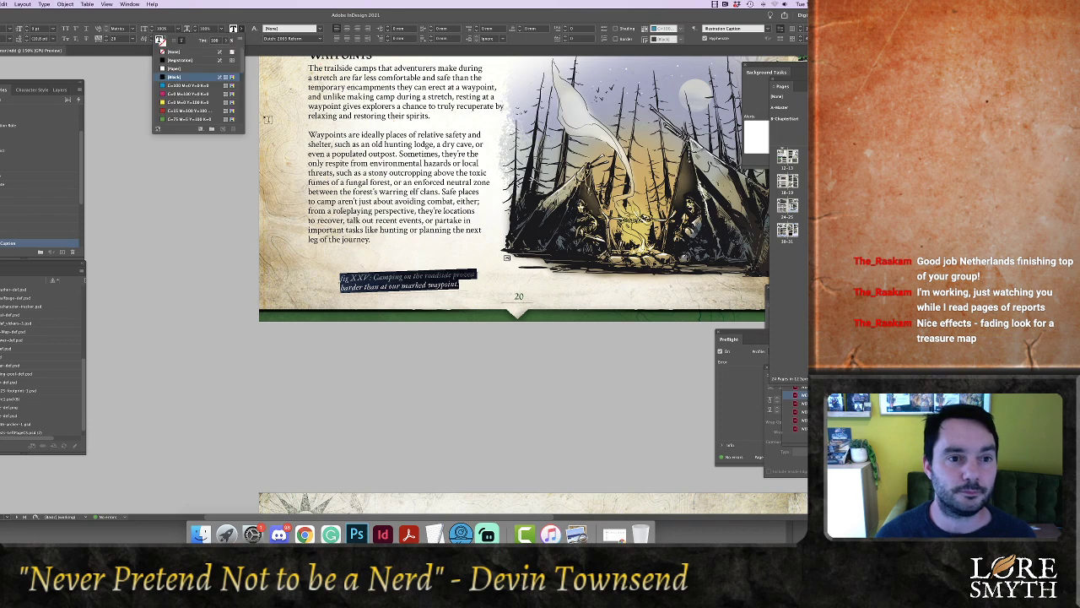
click(241, 29)
scroll(179, 96, down, 5)
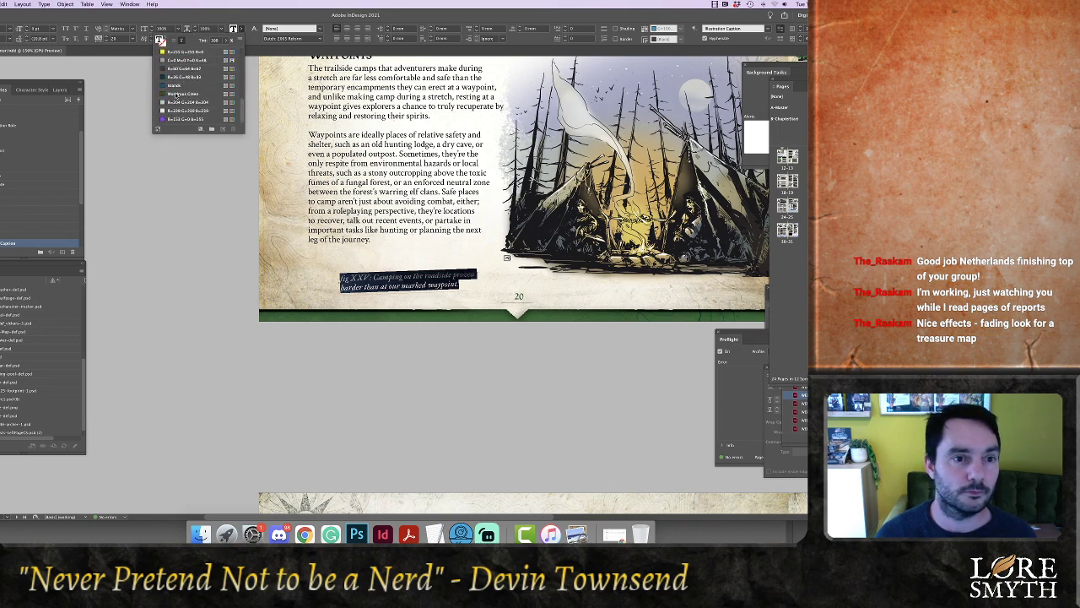
scroll(176, 95, up, 3)
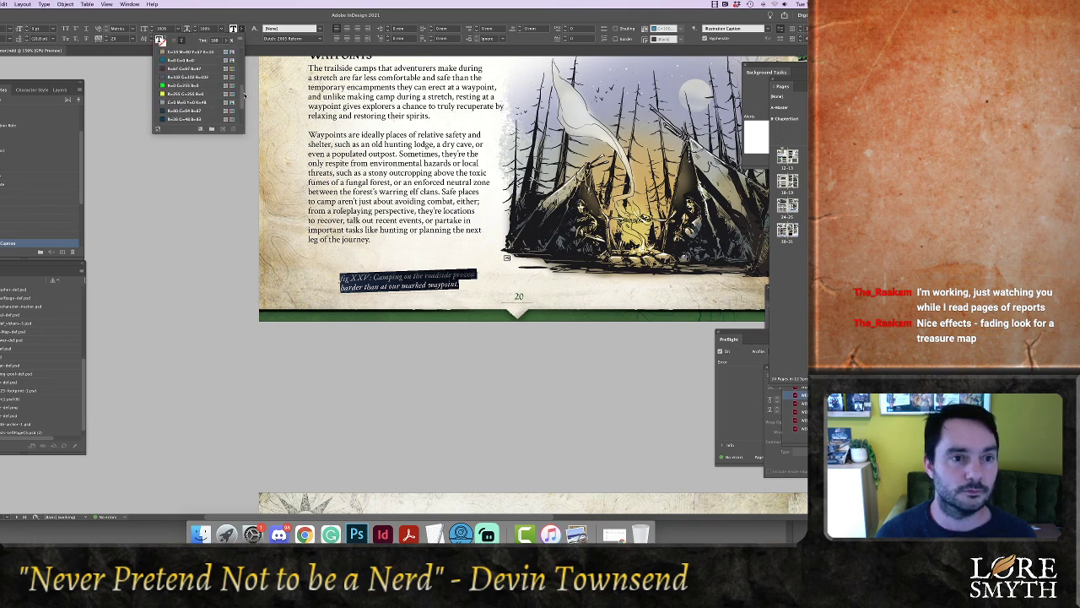
scroll(243, 95, down, 3)
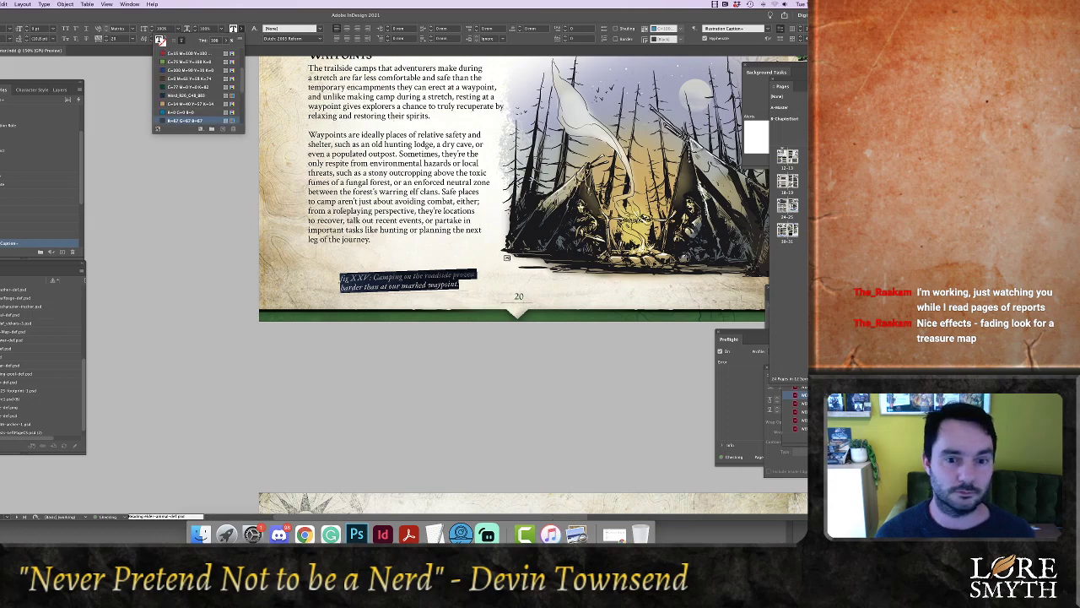
click(362, 388)
click(367, 287)
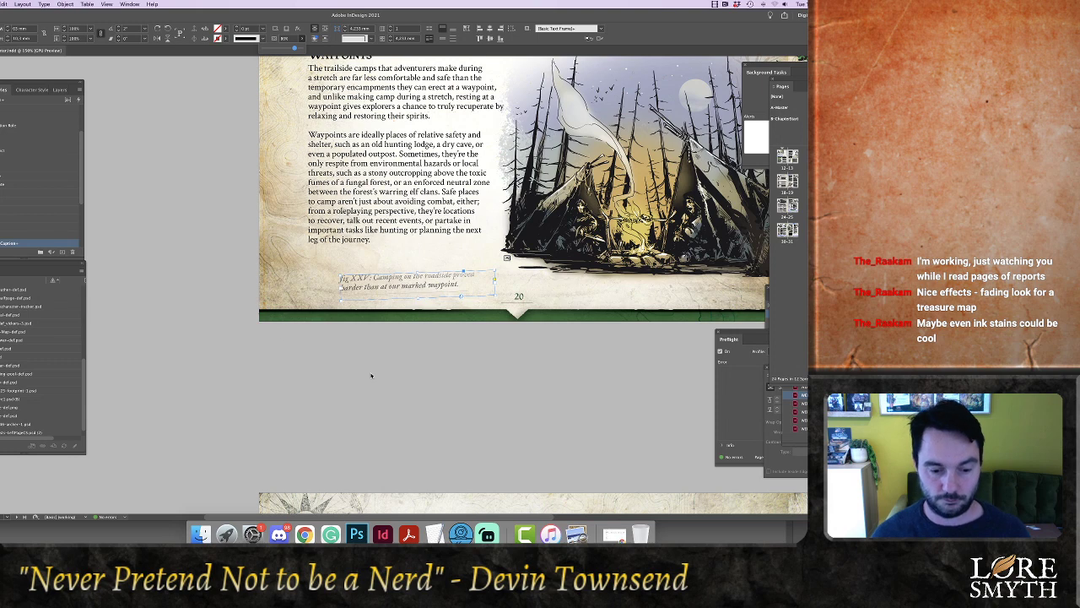
click(419, 363)
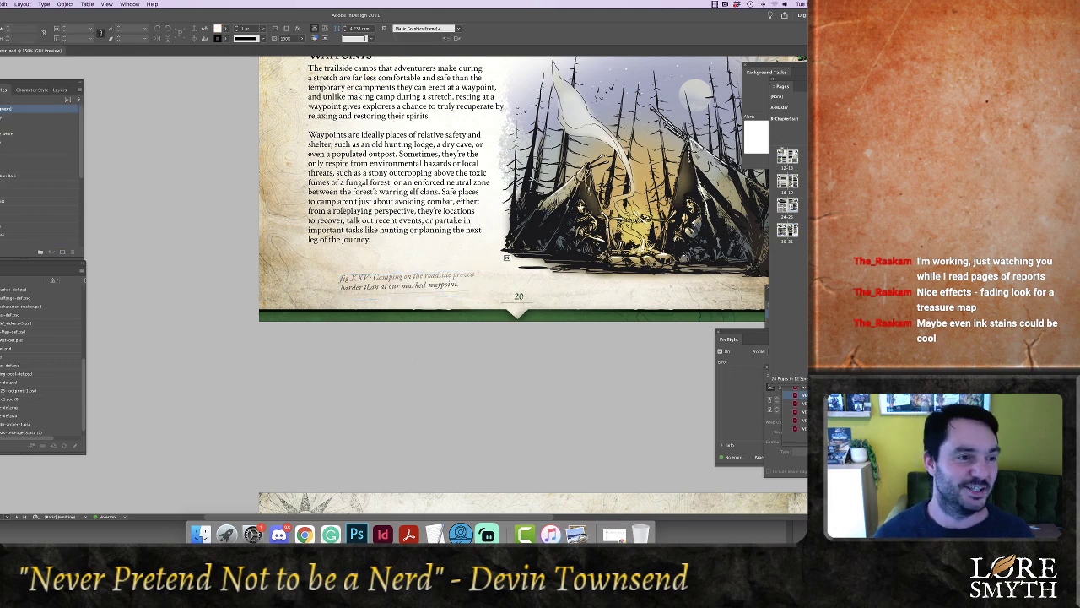
Draw a diagonal leader line from the end of the fig XXV caption up to the camp illustration, with a 0.5 pt stroke
drag(478, 283, 540, 255)
click(506, 257)
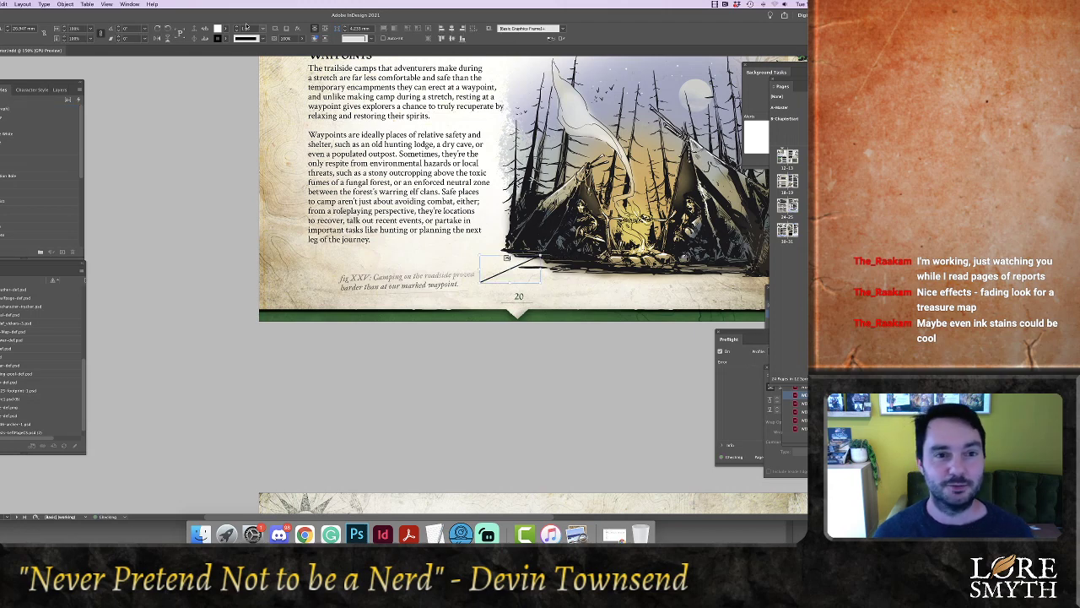
click(262, 29)
click(252, 53)
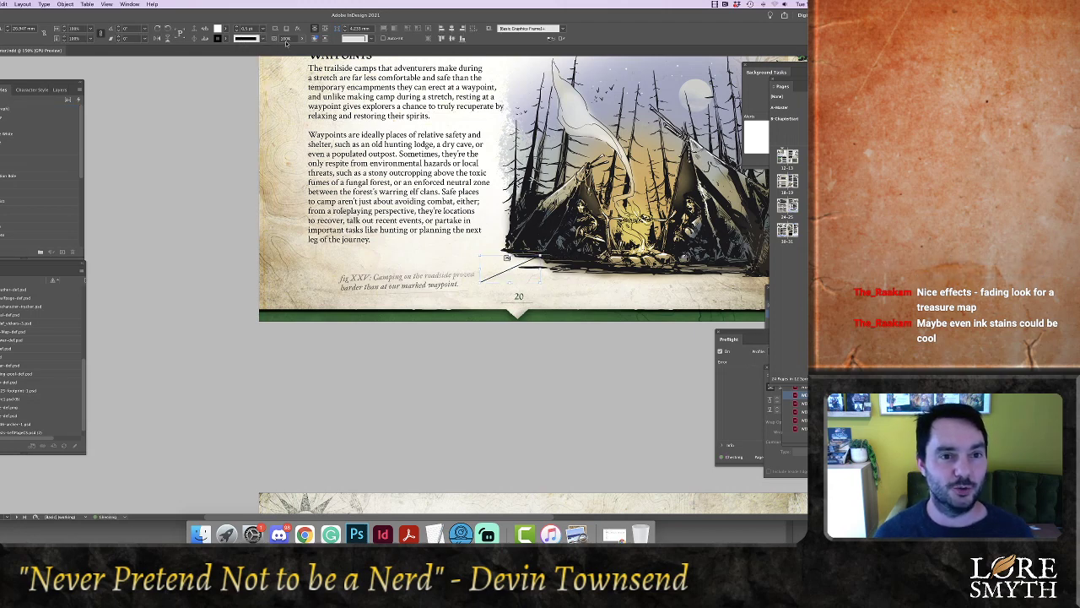
click(263, 38)
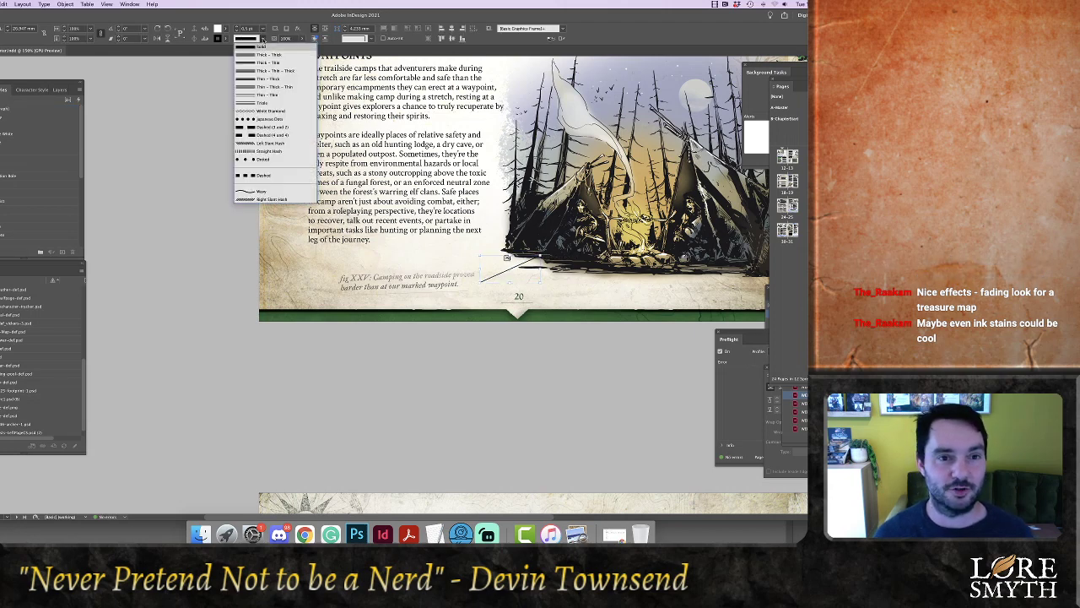
click(243, 20)
Recolour the leader line's stroke with a dark brown swatch and set its opacity to 50%
click(225, 39)
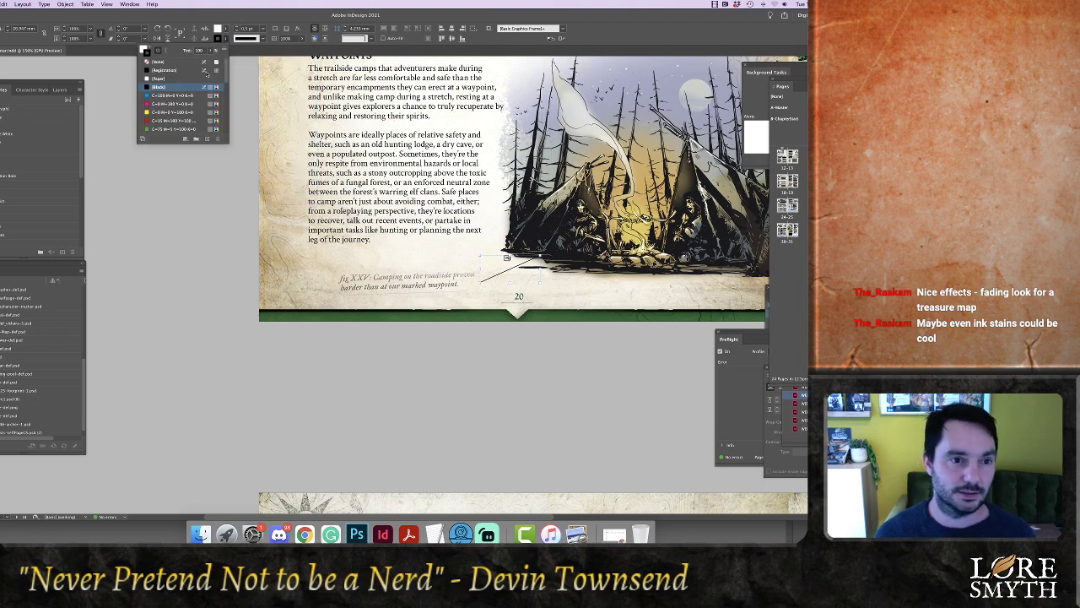
drag(226, 78, 227, 91)
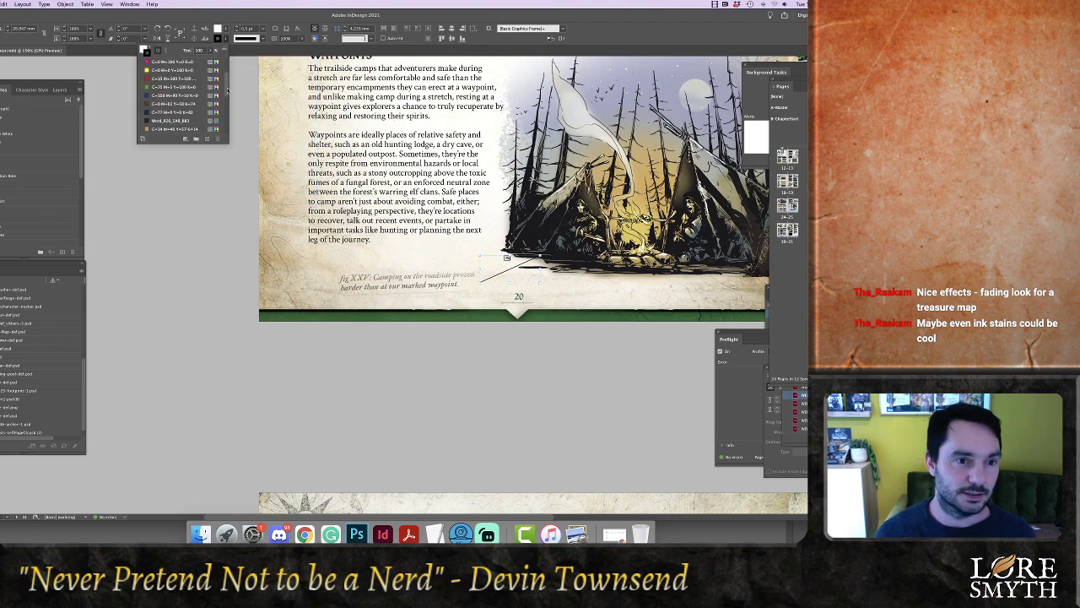
scroll(174, 103, down, 3)
click(174, 104)
click(302, 40)
click(302, 39)
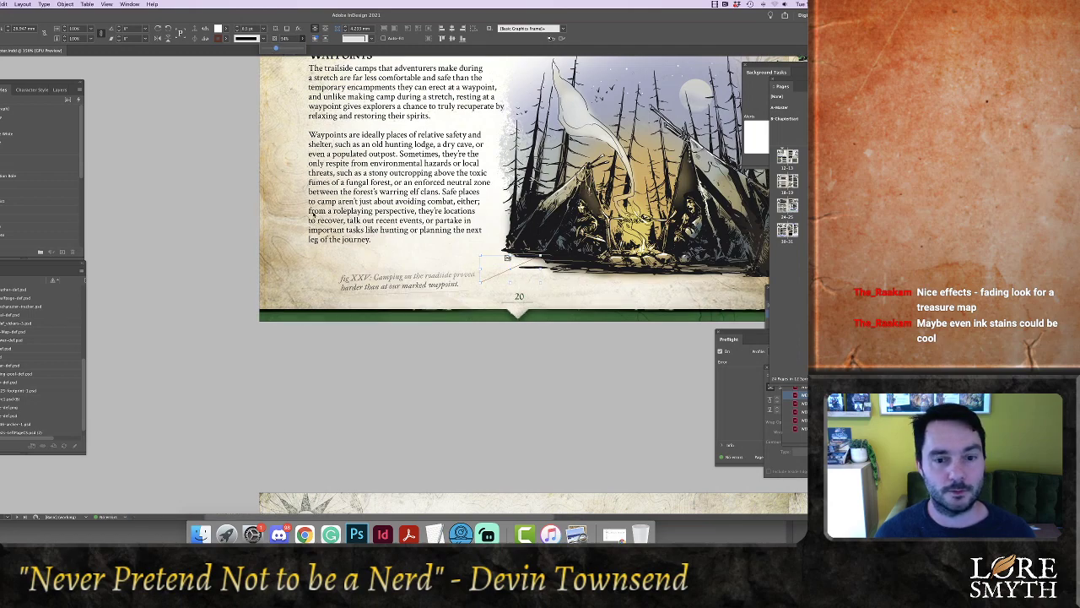
click(401, 378)
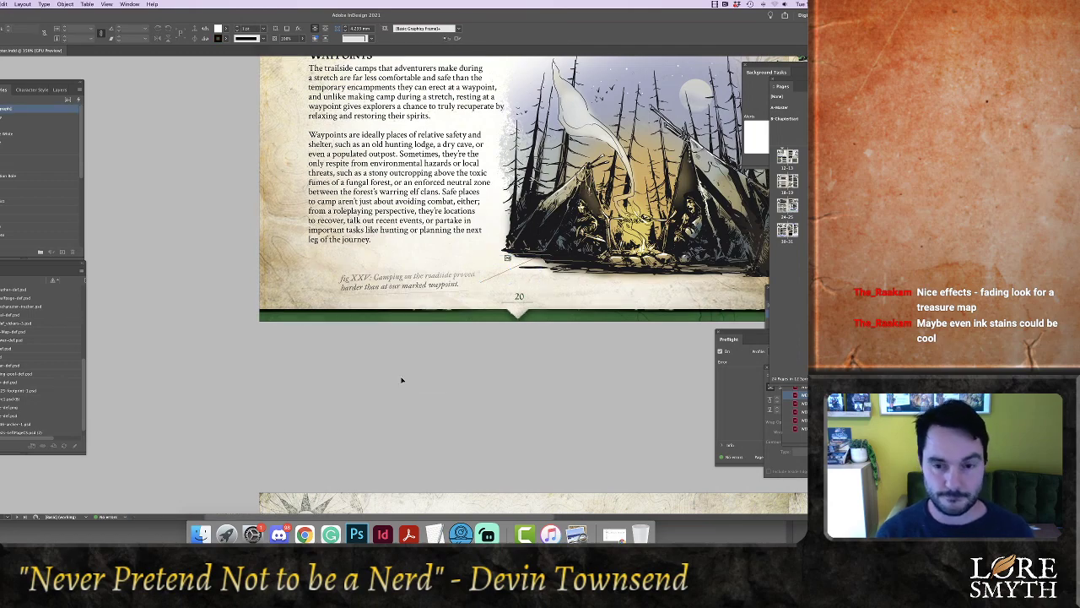
Review the captioned camp spread and the following spreads up to Roleplaying Opportunities and Survival, Foraging, Crafting
key(super+minus)
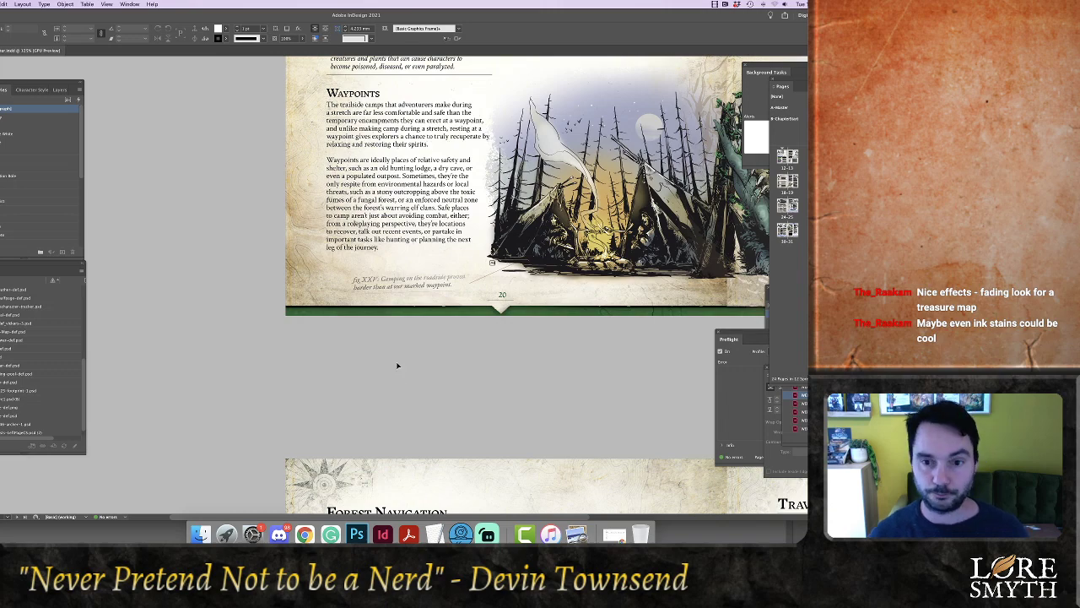
key(super+minus)
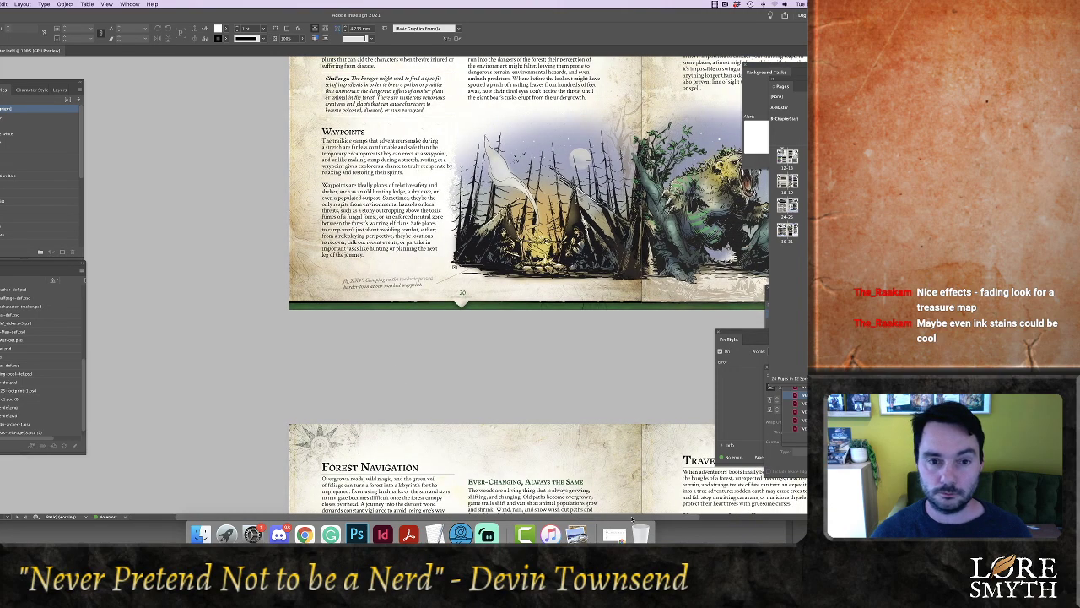
scroll(521, 323, right, 5)
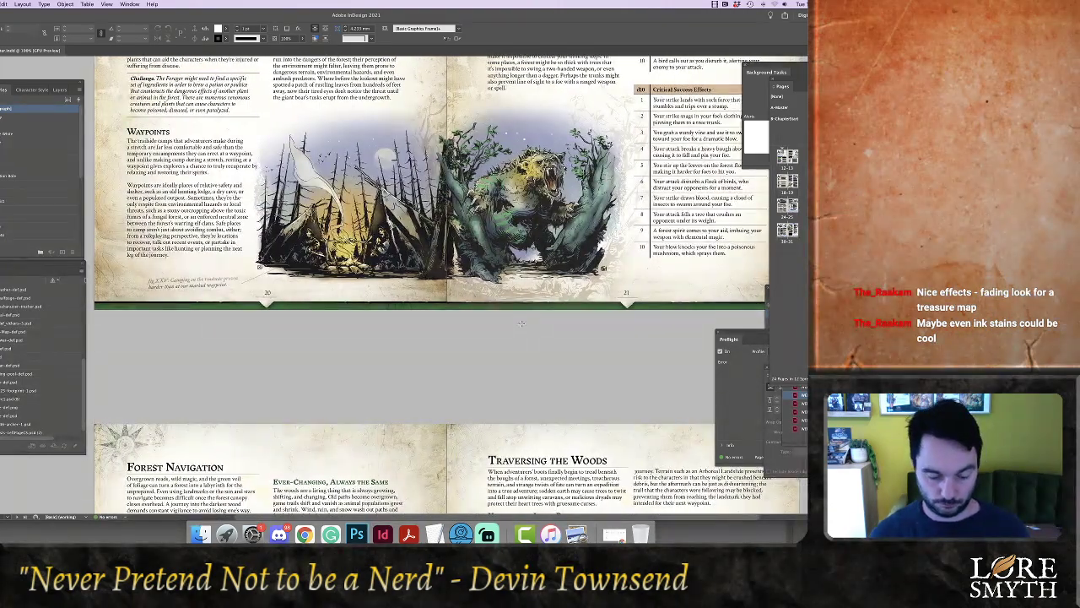
key(super+minus)
scroll(461, 313, down, 5)
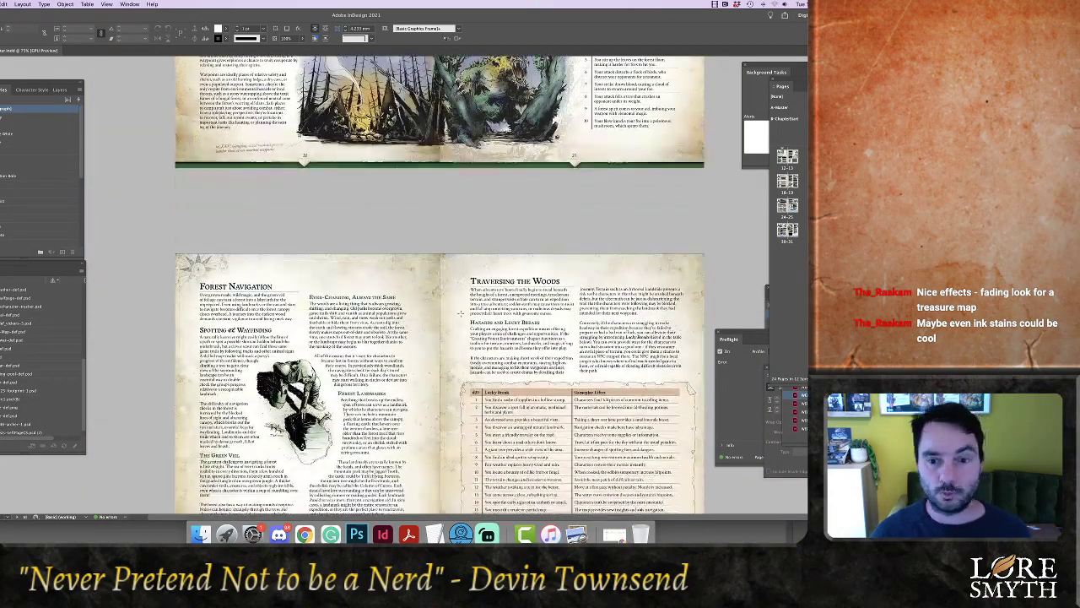
scroll(461, 313, down, 5)
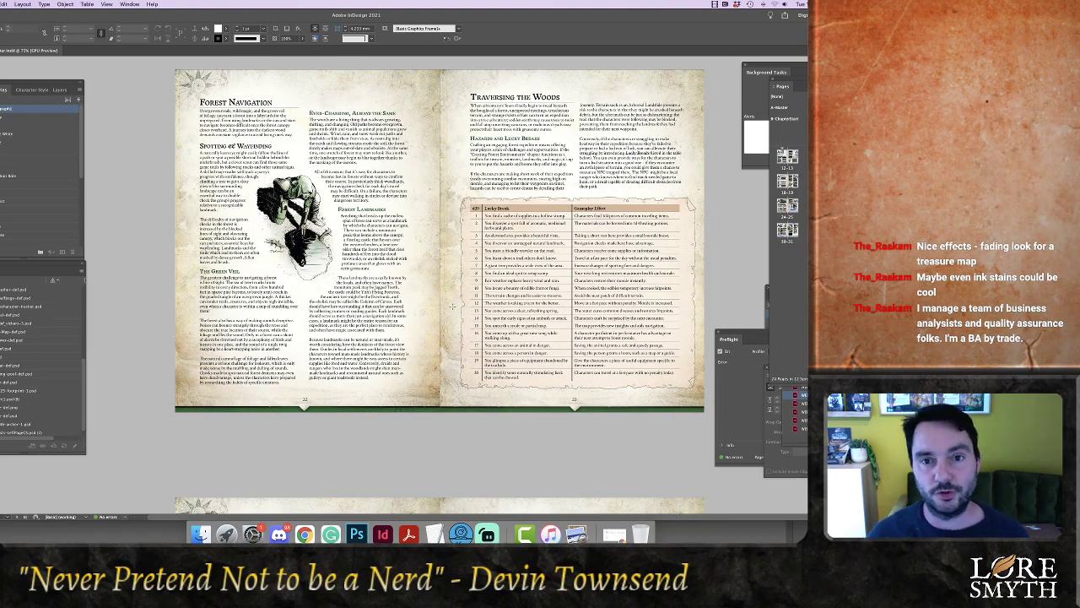
scroll(450, 290, down, 8)
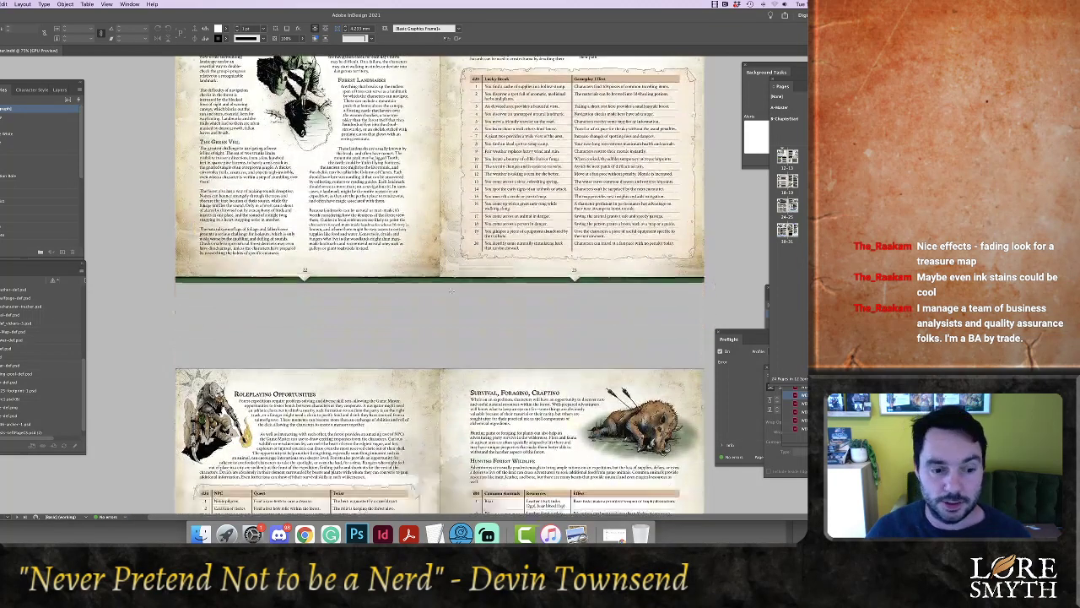
scroll(450, 291, down, 2)
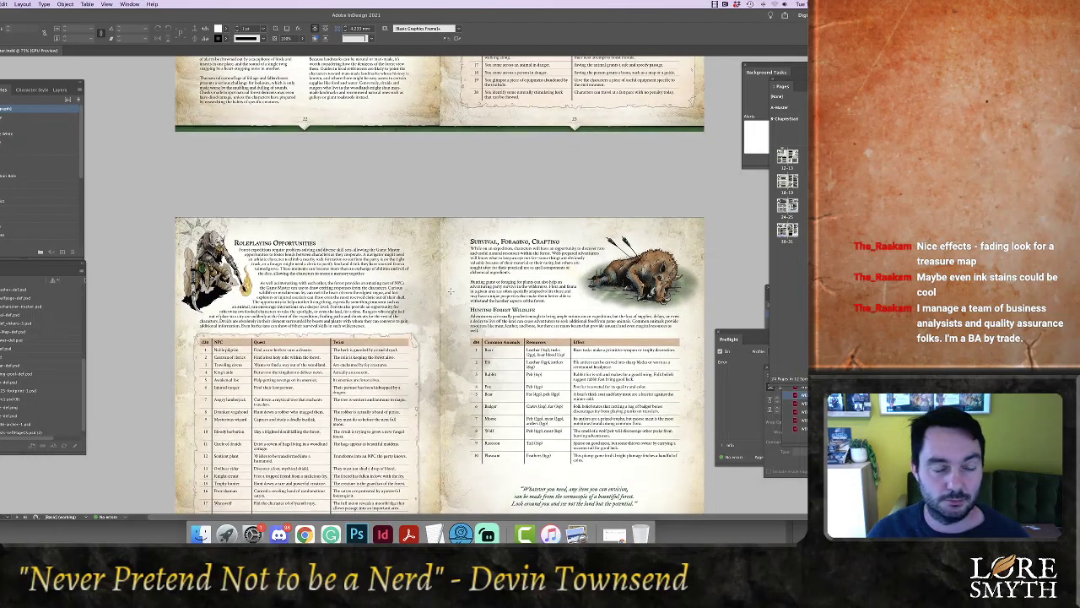
scroll(442, 283, down, 4)
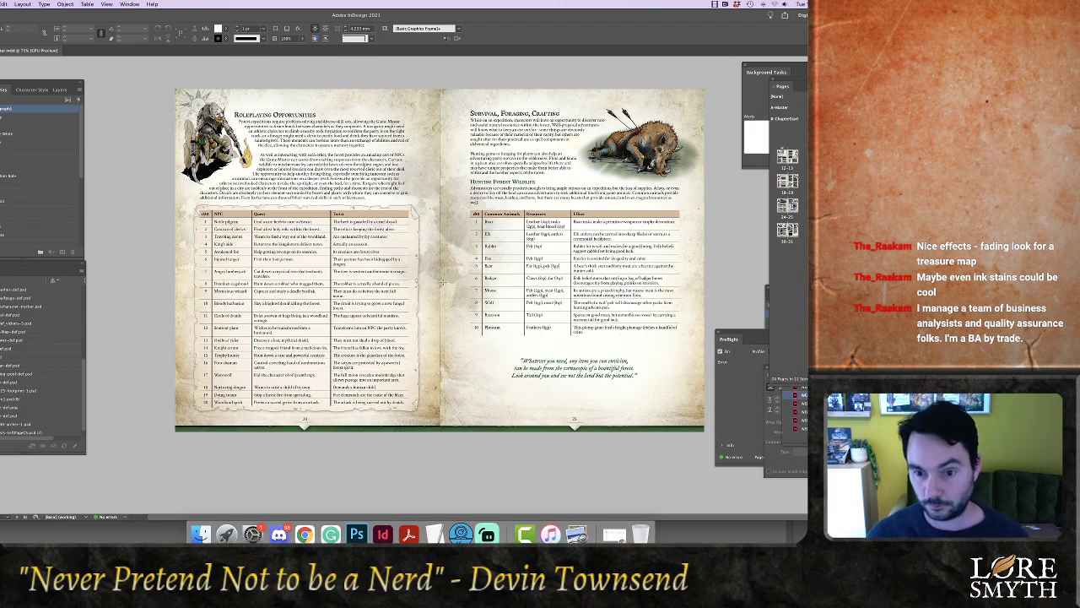
Switch to Photoshop and close the foraging-def.psd flower artwork, leaving the antlered beast illustration open
click(357, 531)
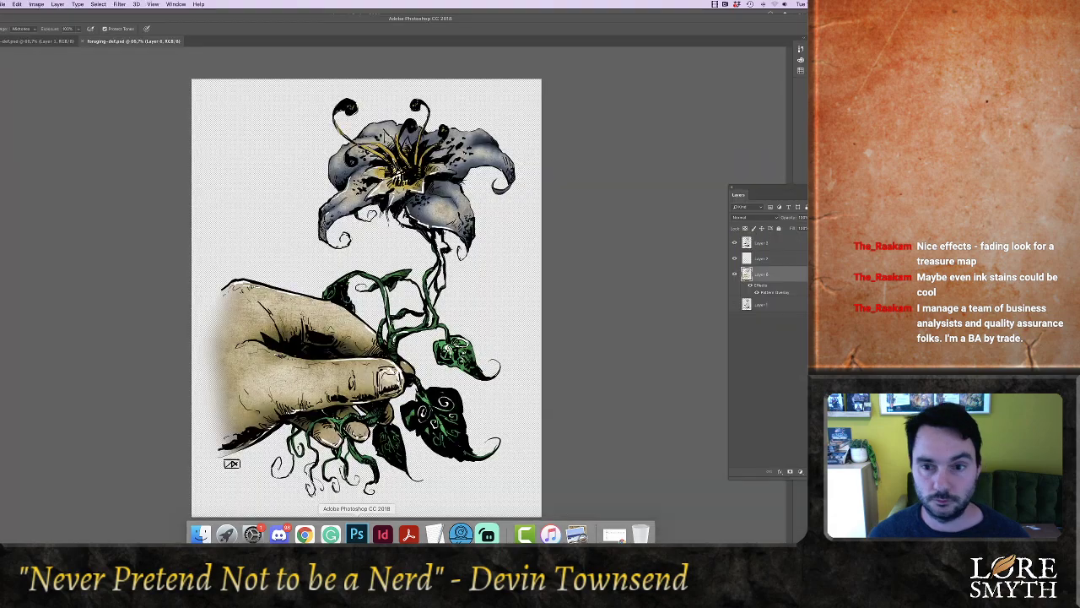
key(super+w)
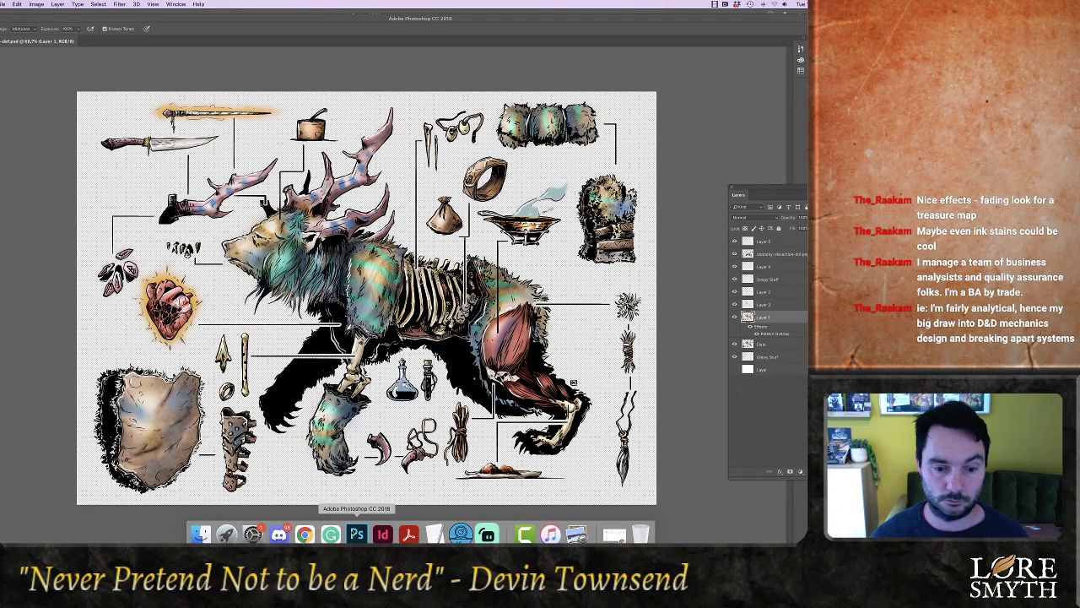
click(382, 534)
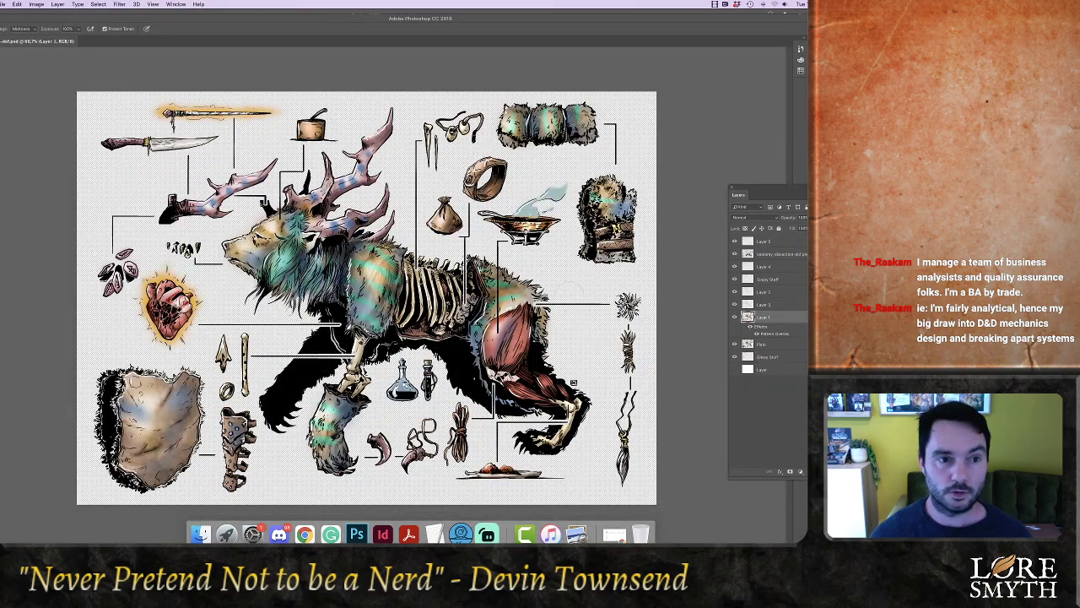
Merge all the beast illustration's layers from Layer 5 down to Glowy Stuff into one layer
click(777, 243)
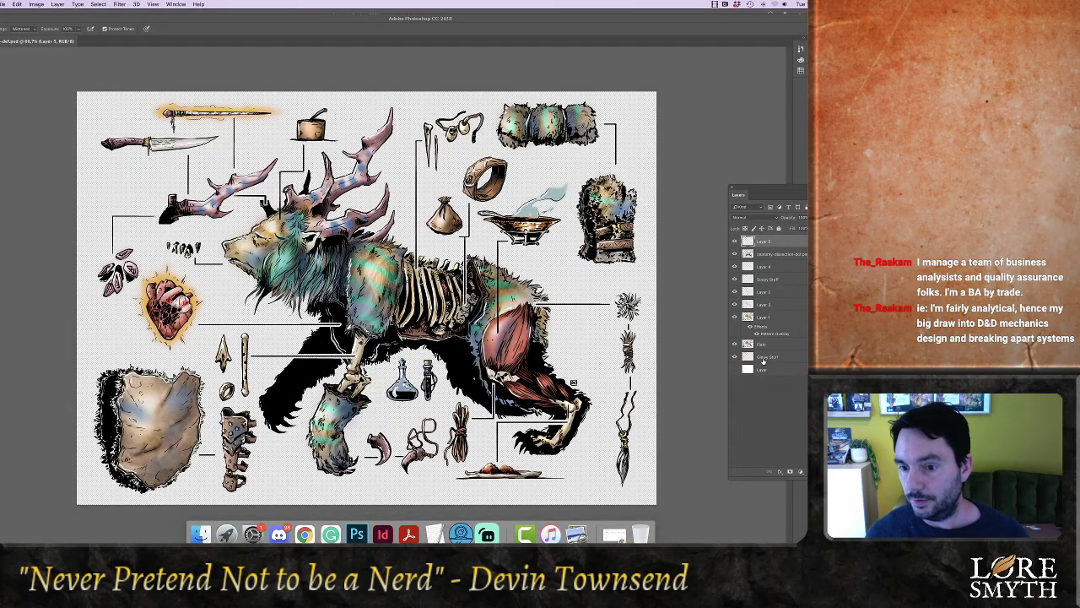
shift+click(764, 360)
key(super+e)
Lasso loosely around the knife in the beast illustration's upper left corner and copy it
key(l)
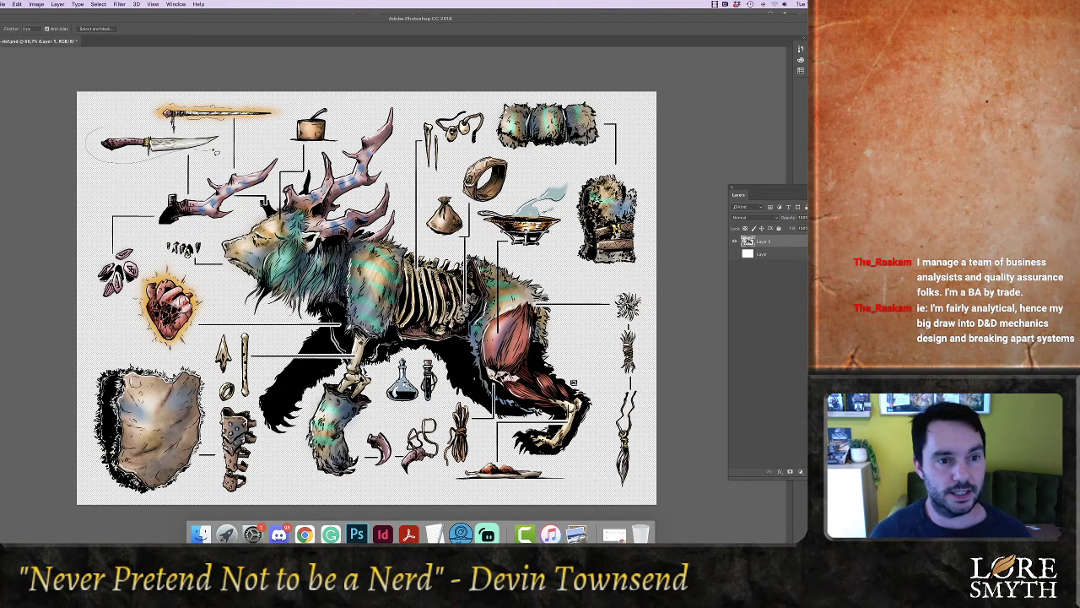
mouse_move(120, 131)
mouse_down()
mouse_move(135, 164)
mouse_move(223, 145)
mouse_move(223, 124)
mouse_move(124, 129)
mouse_up()
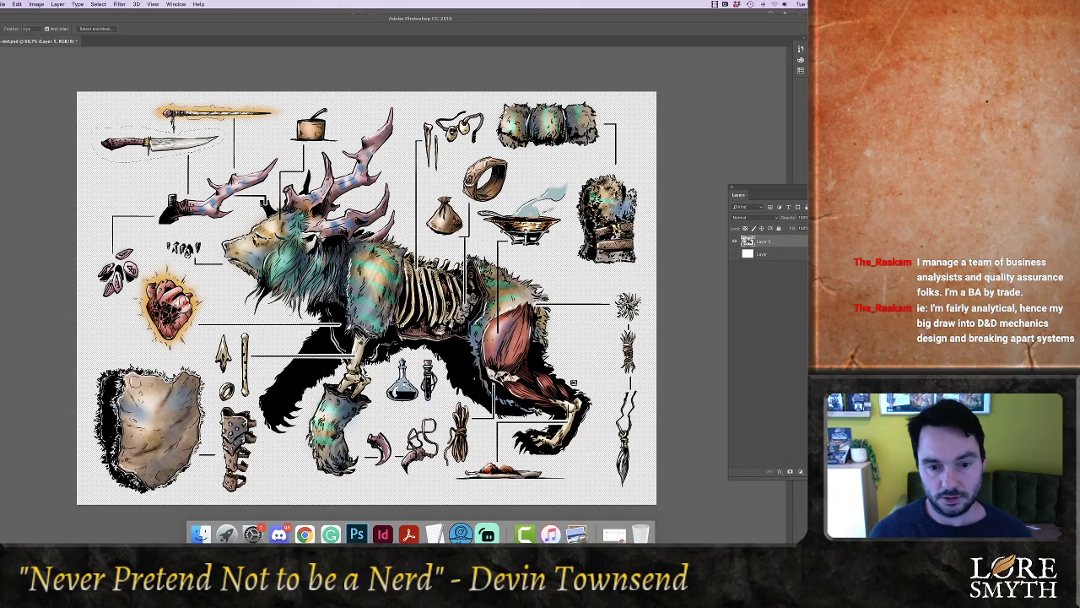
key(super+c)
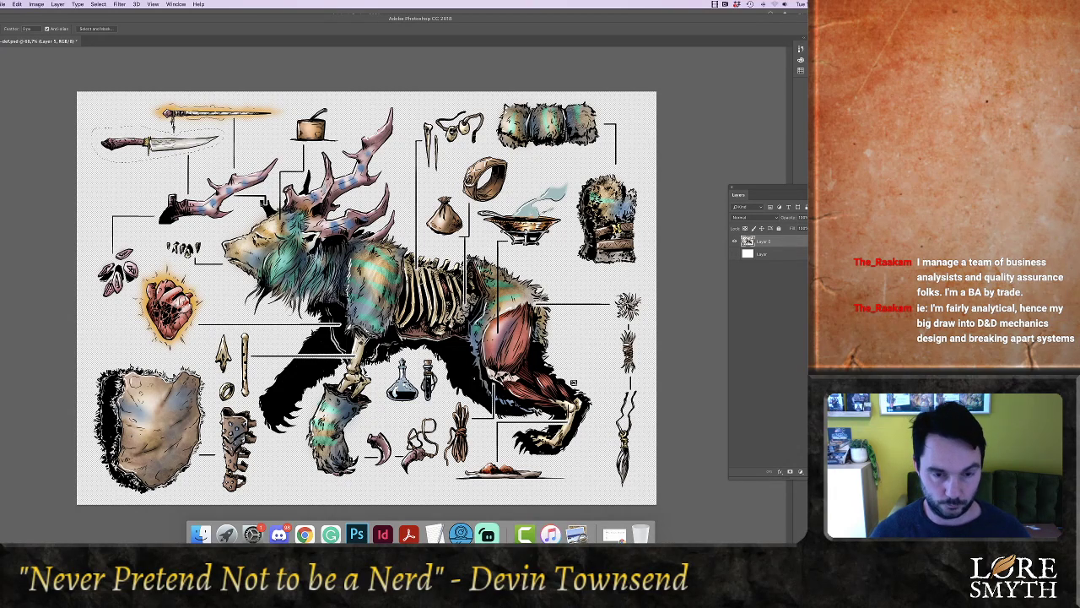
Create a new white document 2000 pixels wide and 500 pixels high
key(super+n)
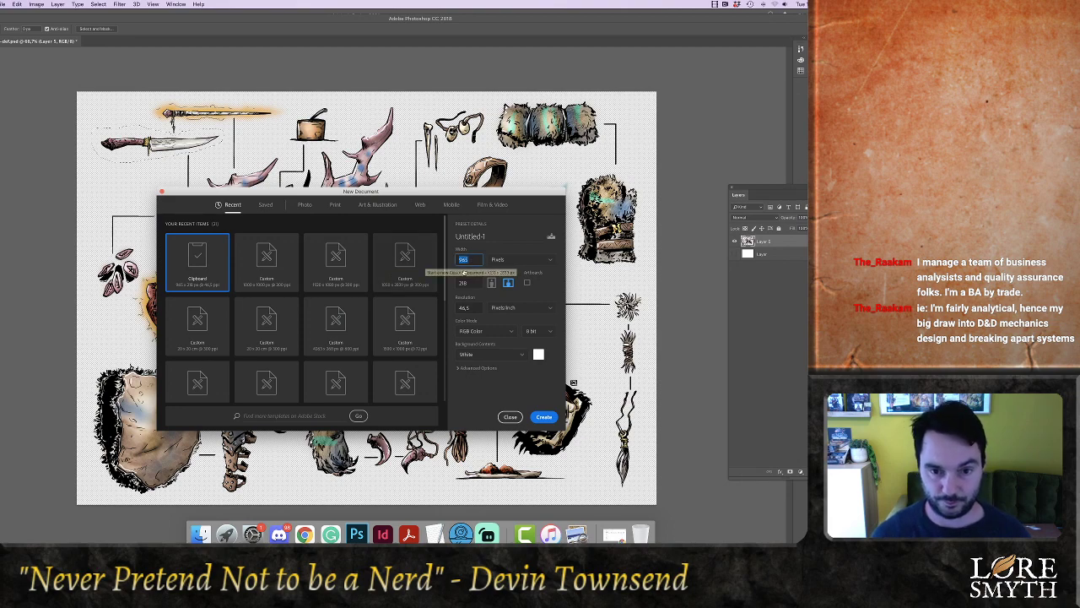
text(1080)
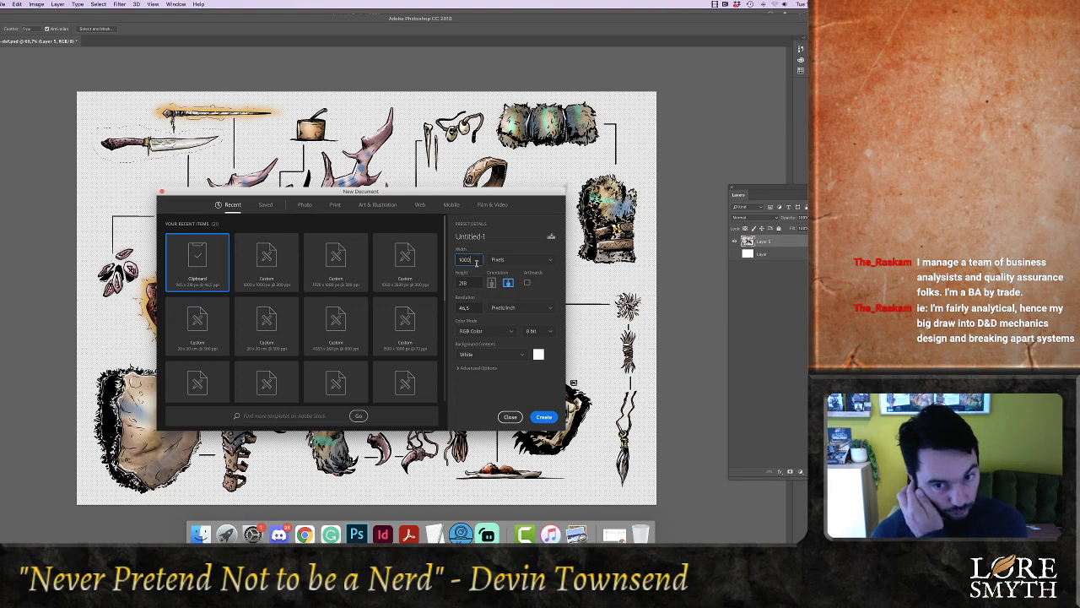
drag(477, 264, 429, 261)
text(2000)
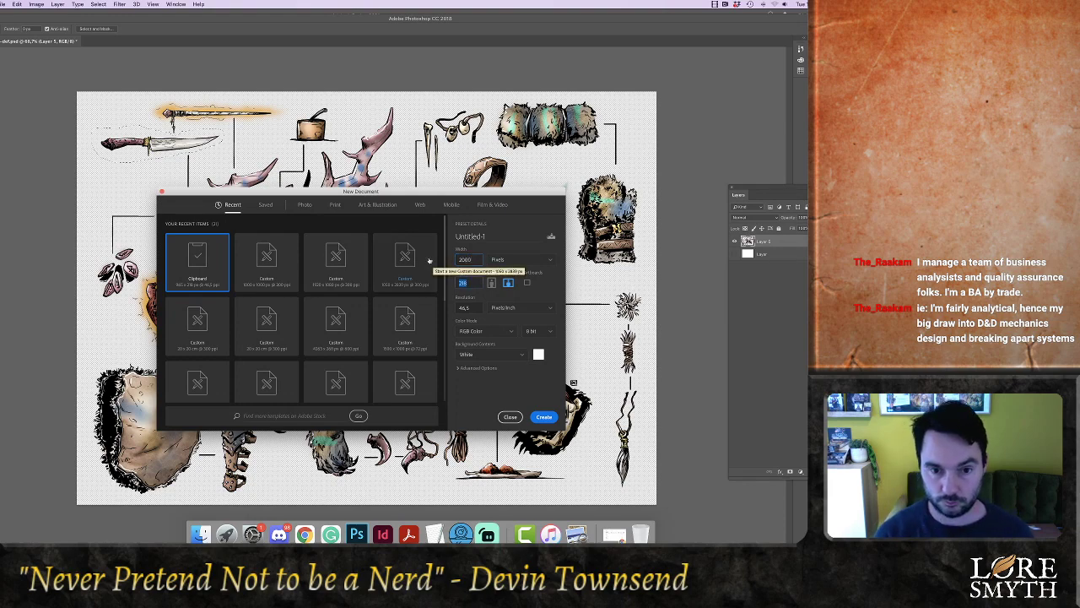
key(Tab)
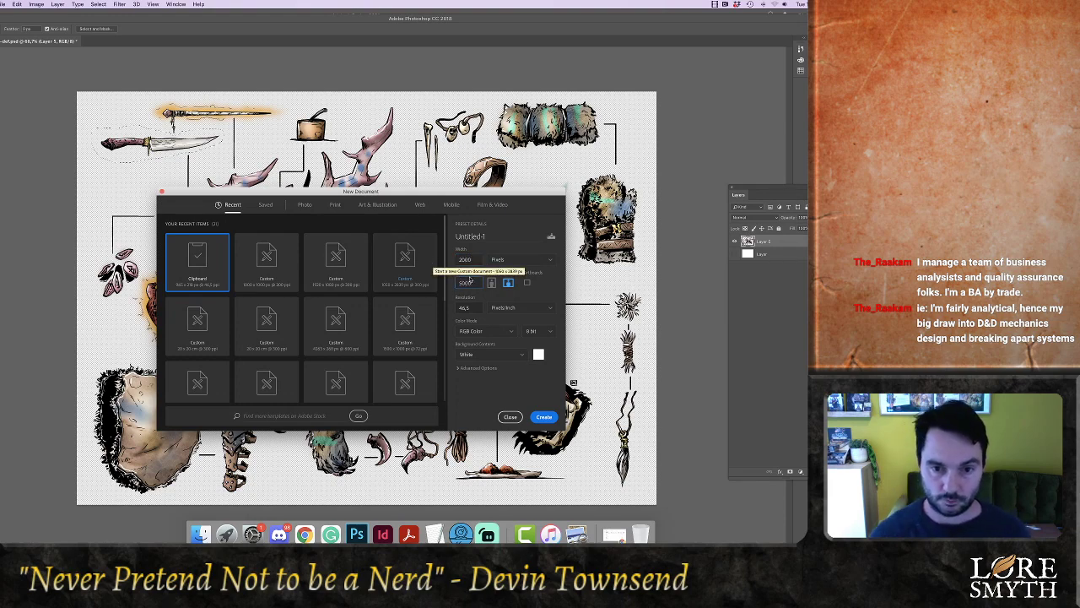
click(543, 417)
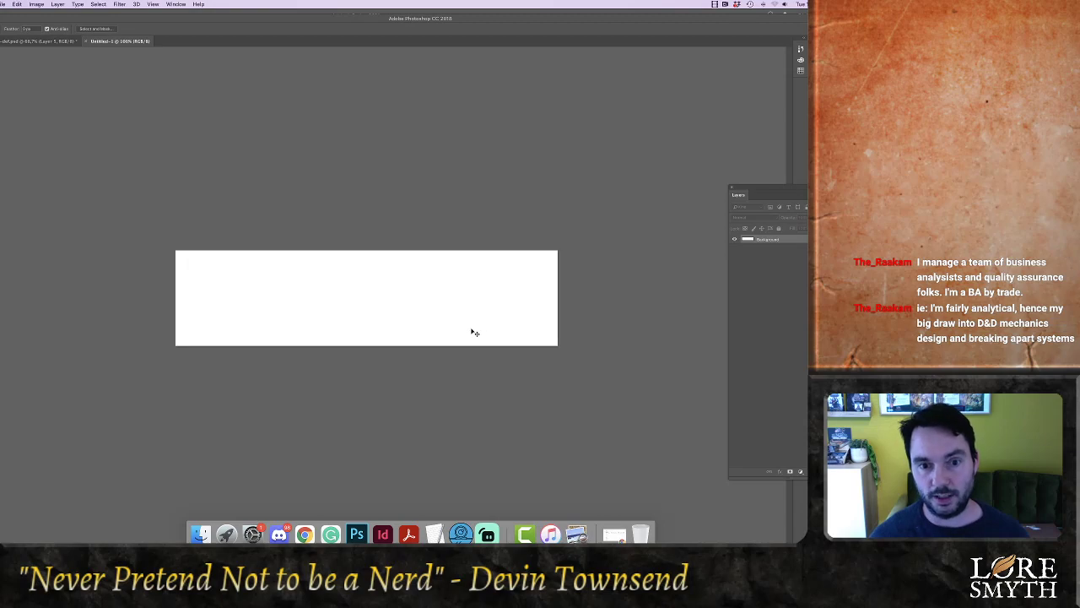
Paste the copied knife into the new document and place it near the canvas's left side
key(ctrl+v)
key(ctrl+t)
drag(460, 278, 295, 298)
key(Return)
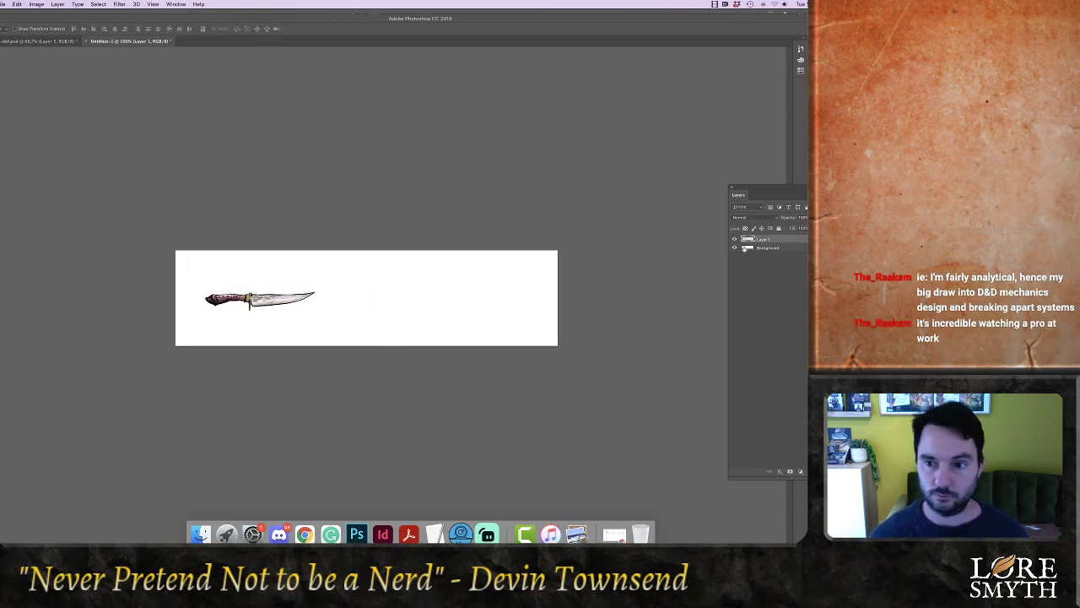
Hide the new document's white background, and lasso the claw pendant and rope bundle below the beast to copy them
click(735, 247)
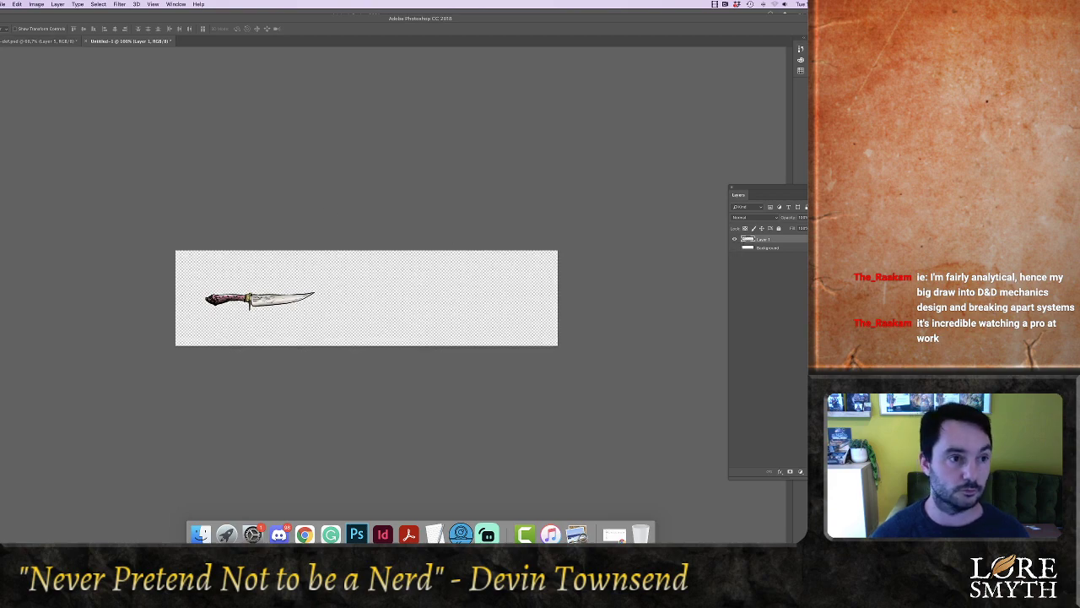
click(38, 40)
key(l)
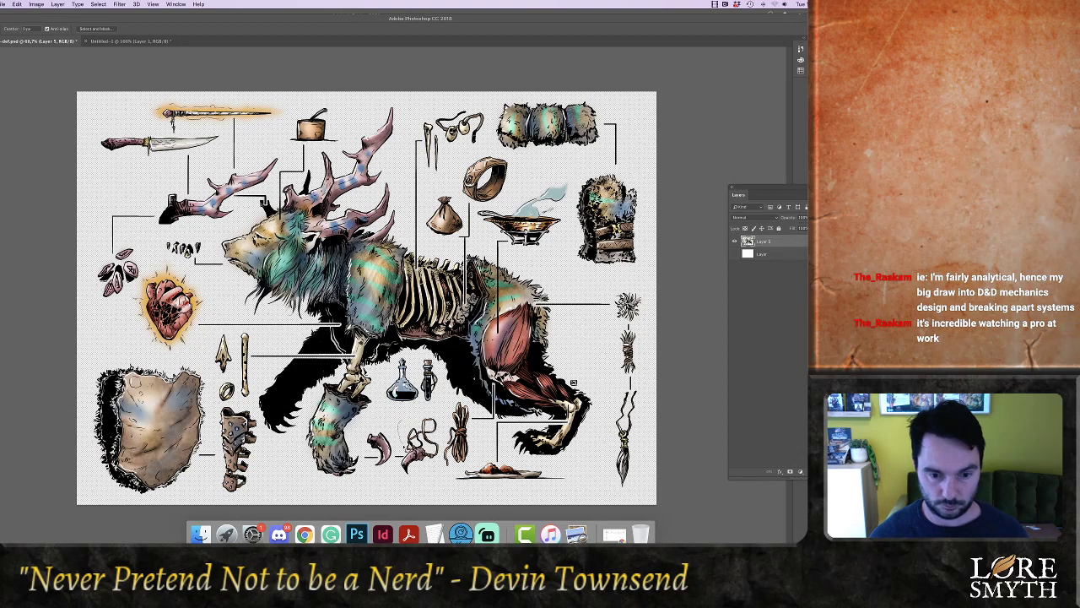
mouse_move(400, 460)
mouse_down()
mouse_move(426, 477)
mouse_move(471, 465)
mouse_move(477, 419)
mouse_move(466, 403)
mouse_move(420, 412)
mouse_move(396, 375)
mouse_up()
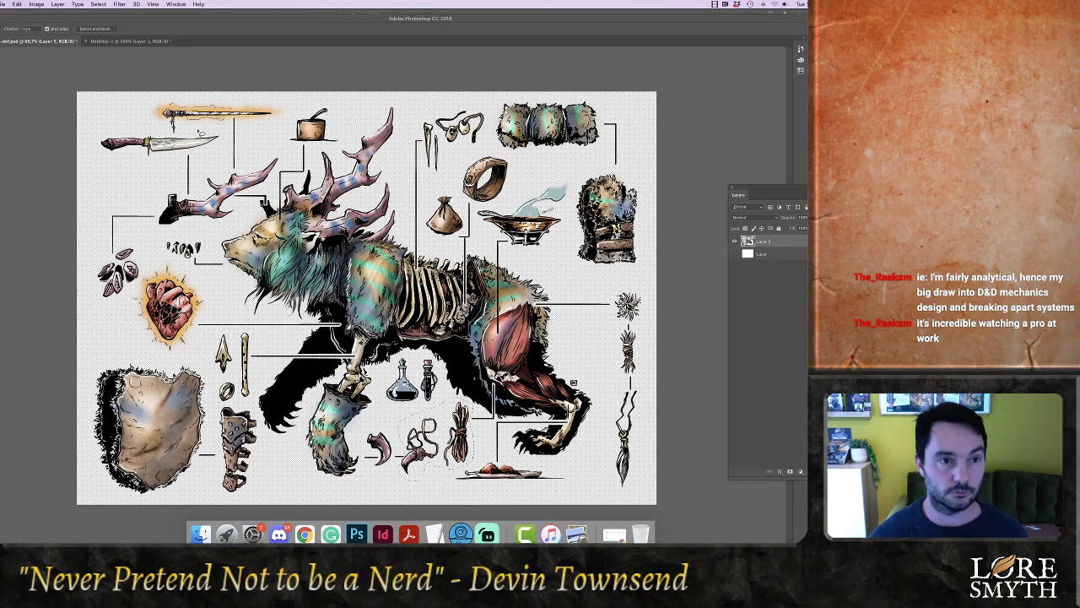
key(ctrl+c)
Paste the claw pendant and rope bundle to the right of the knife and scale them down to fit within the canvas height
click(128, 41)
key(ctrl+v)
key(v)
drag(373, 309, 370, 302)
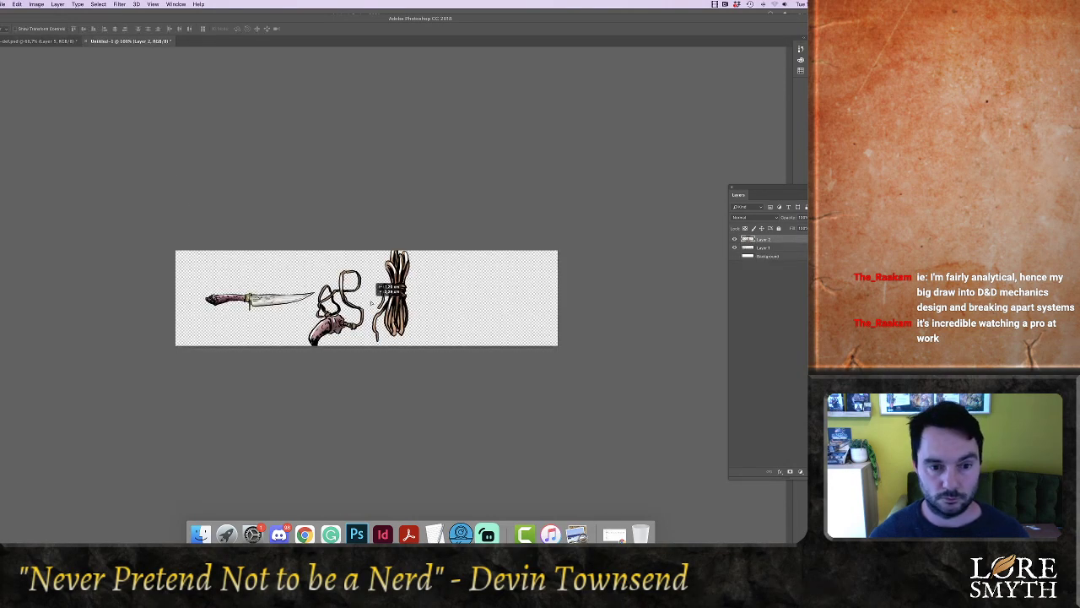
key(super+t)
drag(418, 244, 409, 266)
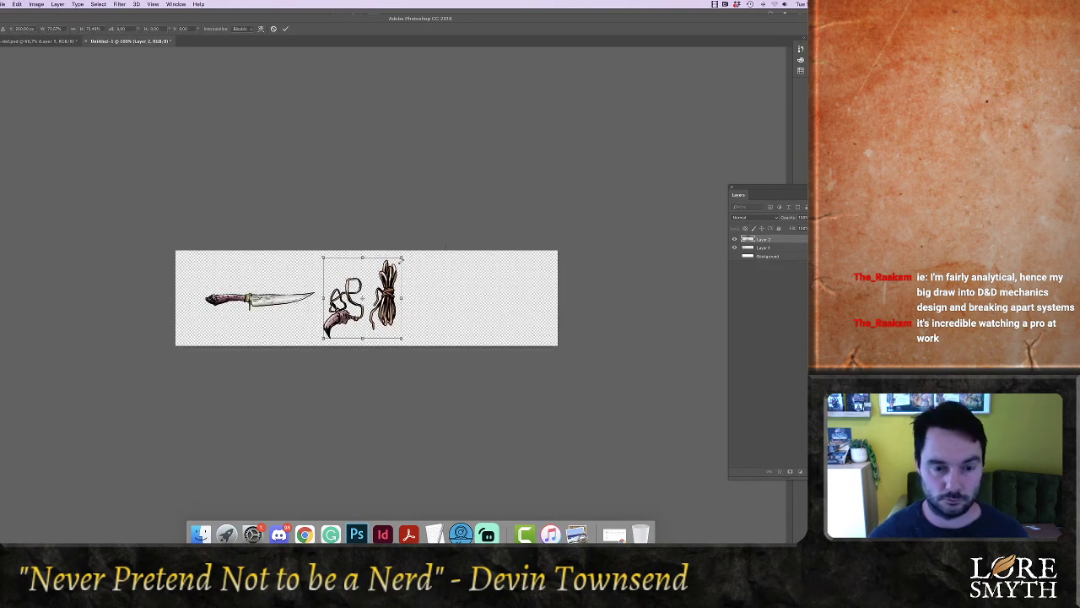
key(Return)
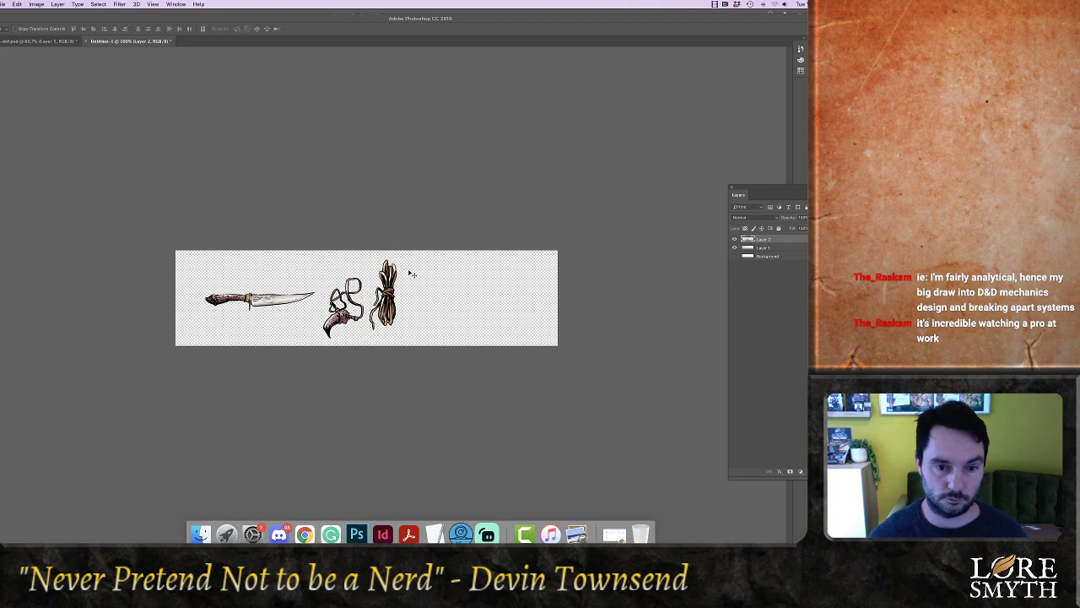
Lasso around the eyeball necklace near the upper middle of the beast illustration and copy it
click(38, 41)
key(l)
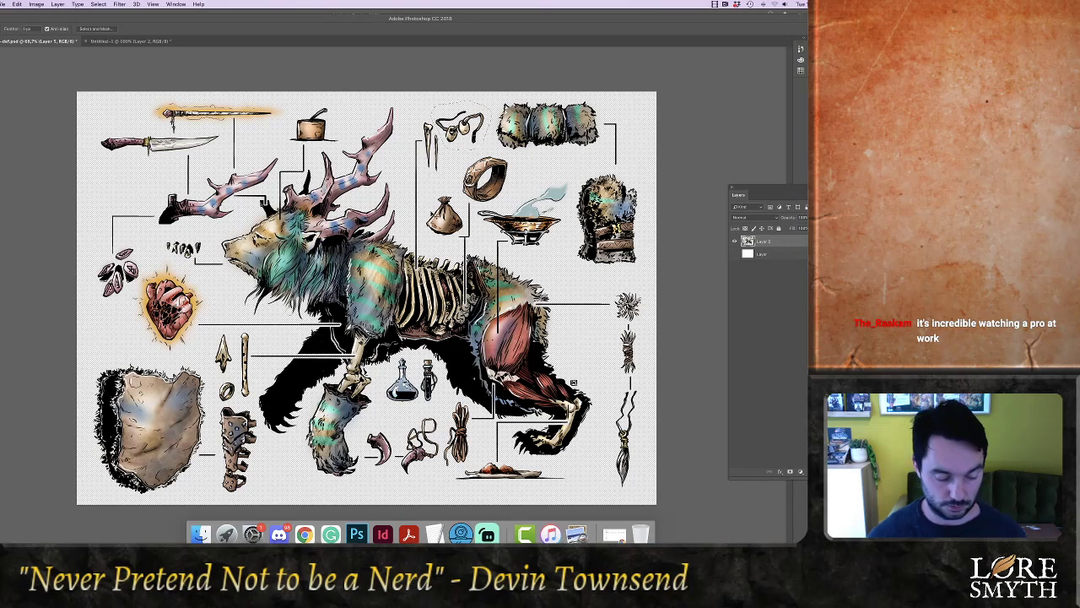
key(super+c)
Paste the eyeball necklace into the knife document and fit it to the right of the rope bundle with Free Transform
click(109, 41)
key(super+v)
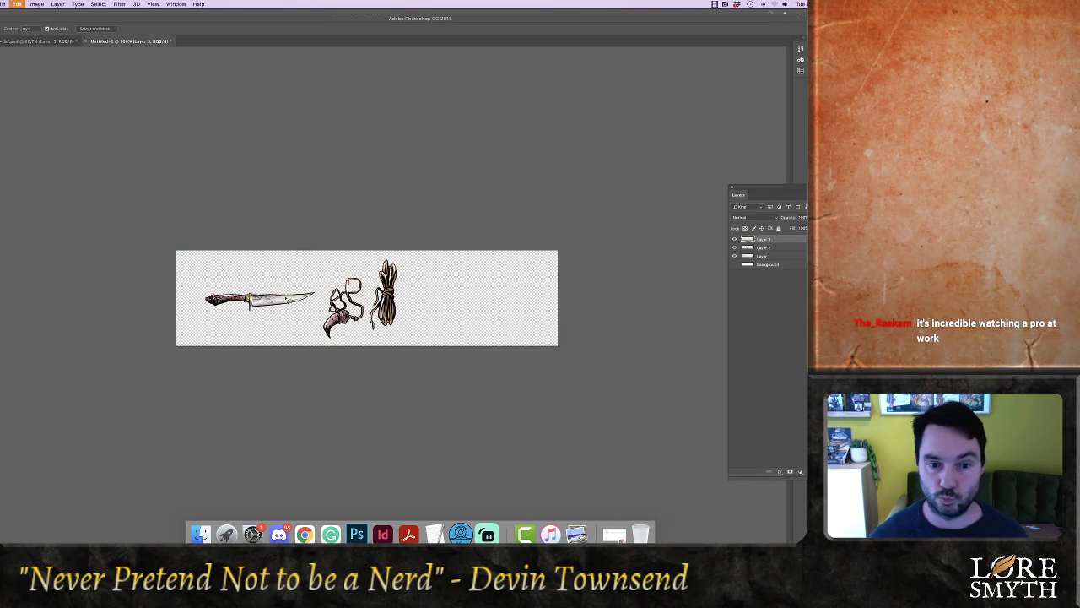
key(v)
drag(387, 306, 479, 284)
key(super+t)
key(Return)
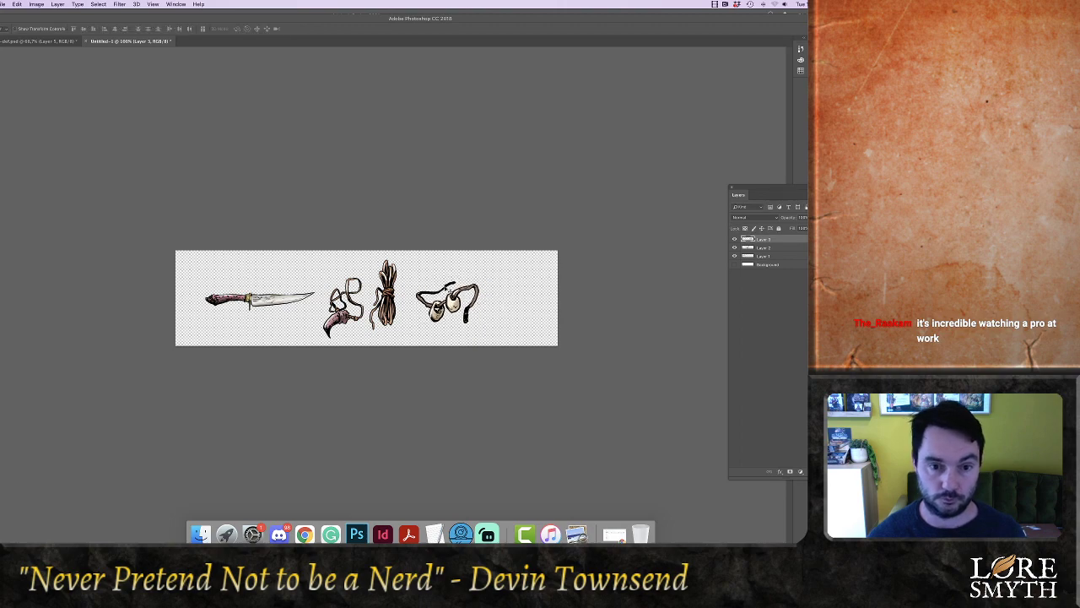
Copy the arrowhead, bone shaft and ring from the creature illustration into the item strip, near the eye pendant
click(43, 40)
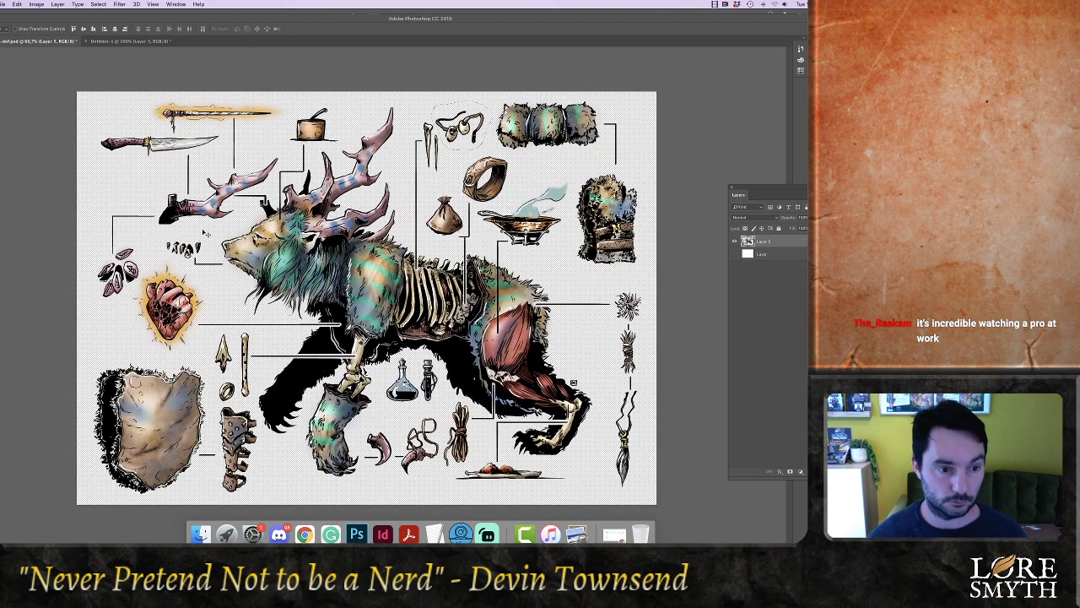
key(l)
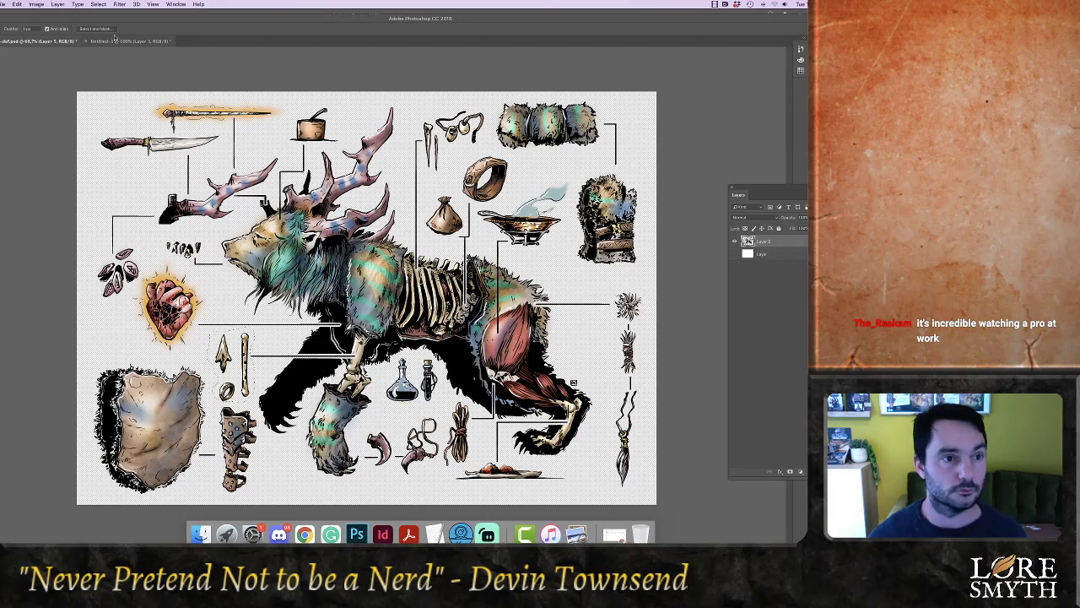
click(115, 39)
key(super+v)
key(v)
drag(386, 327, 483, 340)
Scale down the pasted arrowhead, bone shaft and ring to the strip's height and place them right of the eye pendant
key(super+t)
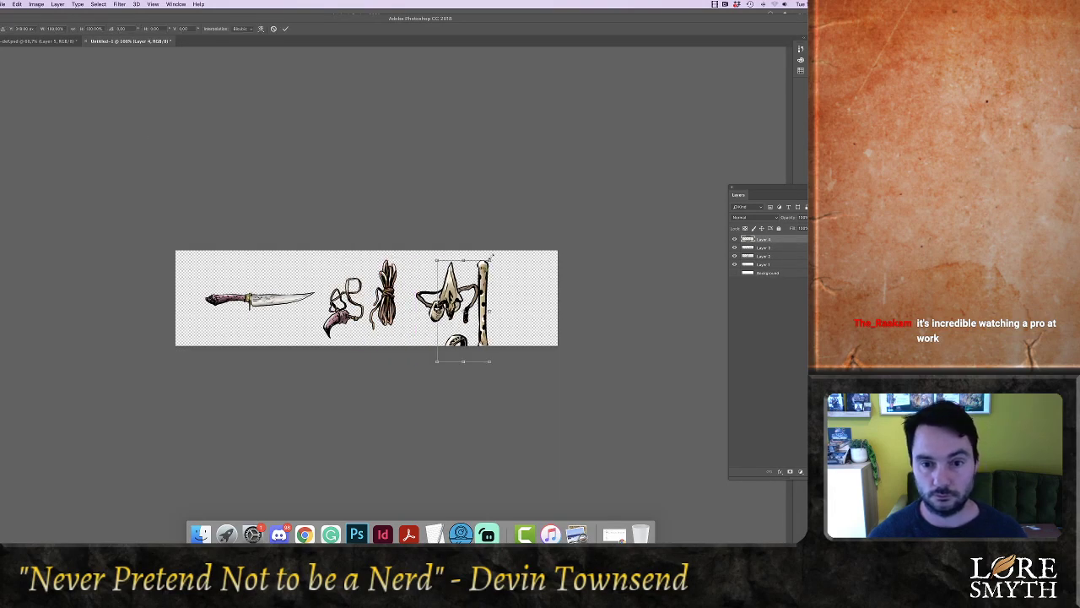
drag(491, 258, 530, 275)
key(Return)
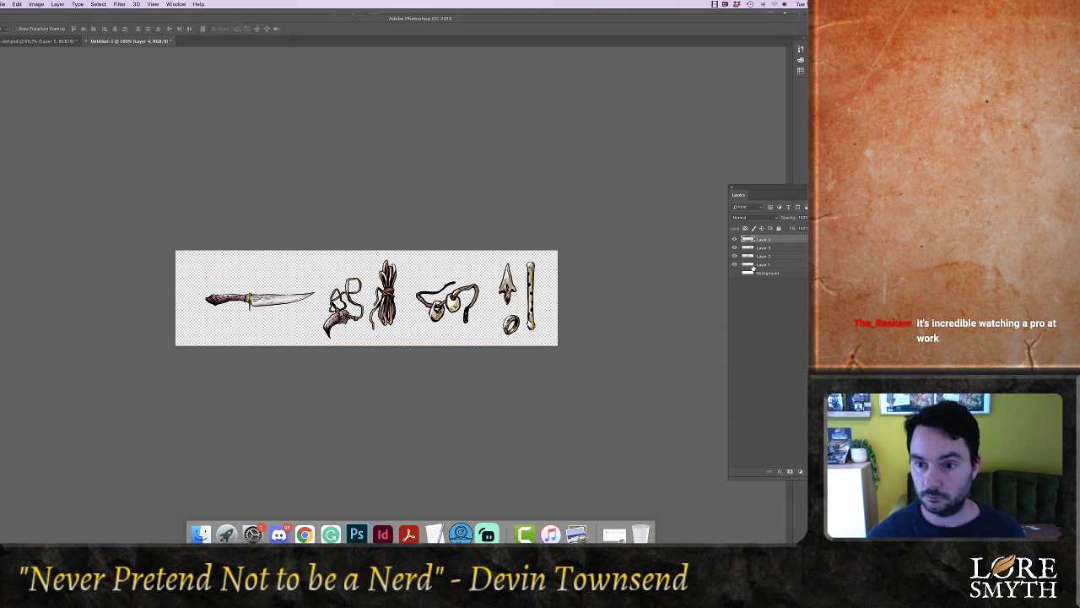
Rotate the knife upright with its blade pointing up and place it just left of the claw necklace
click(753, 267)
key(ctrl+t)
drag(325, 257, 191, 240)
drag(278, 242, 290, 265)
key(Return)
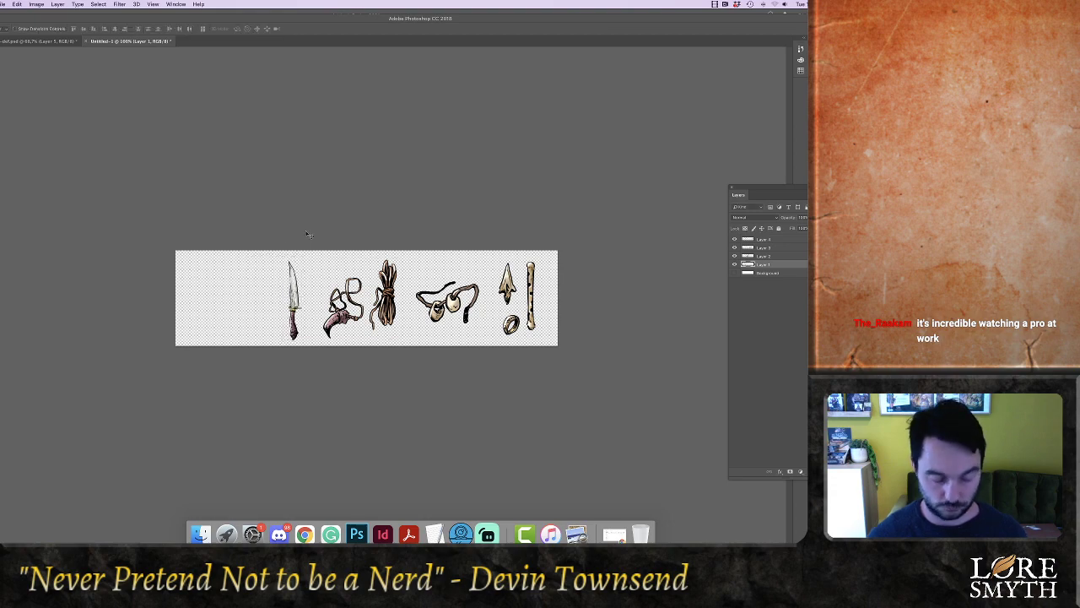
Copy the leather armband from the creature illustration into the item strip, left of the knife
click(26, 41)
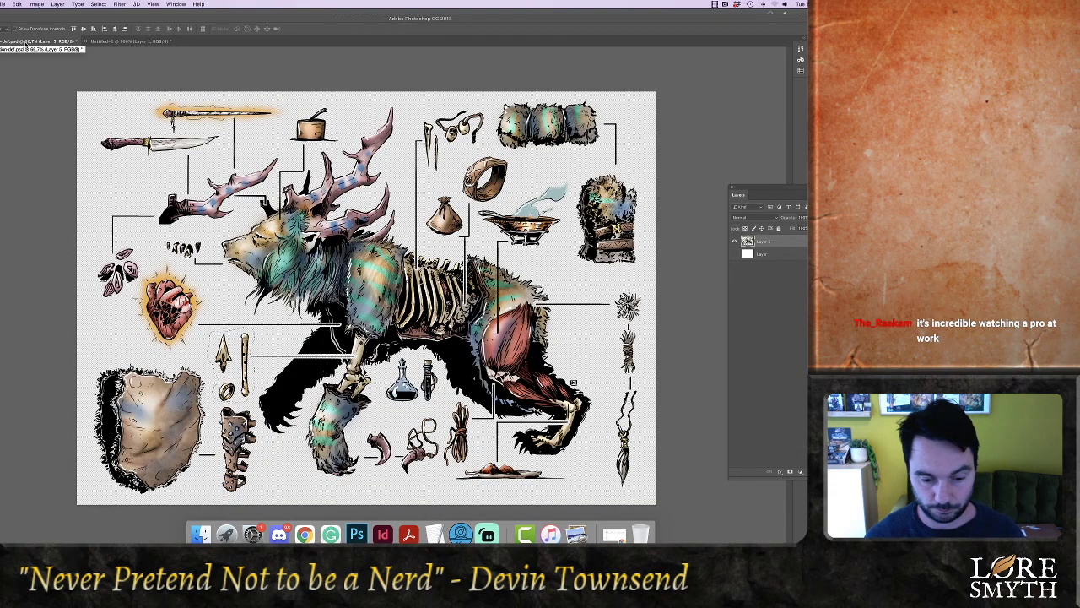
key(l)
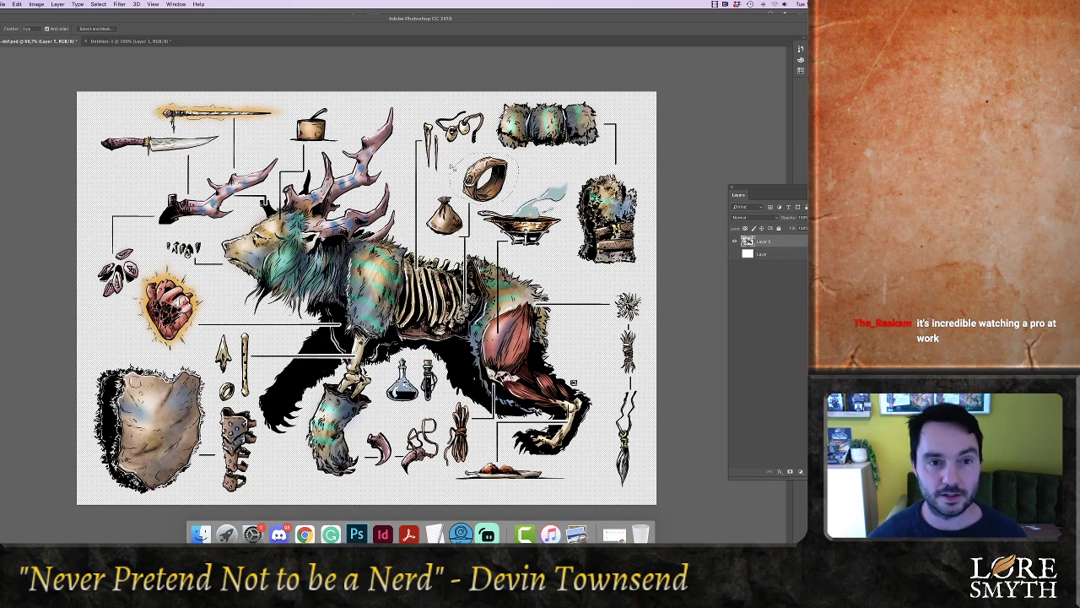
click(127, 41)
key(ctrl+v)
key(v)
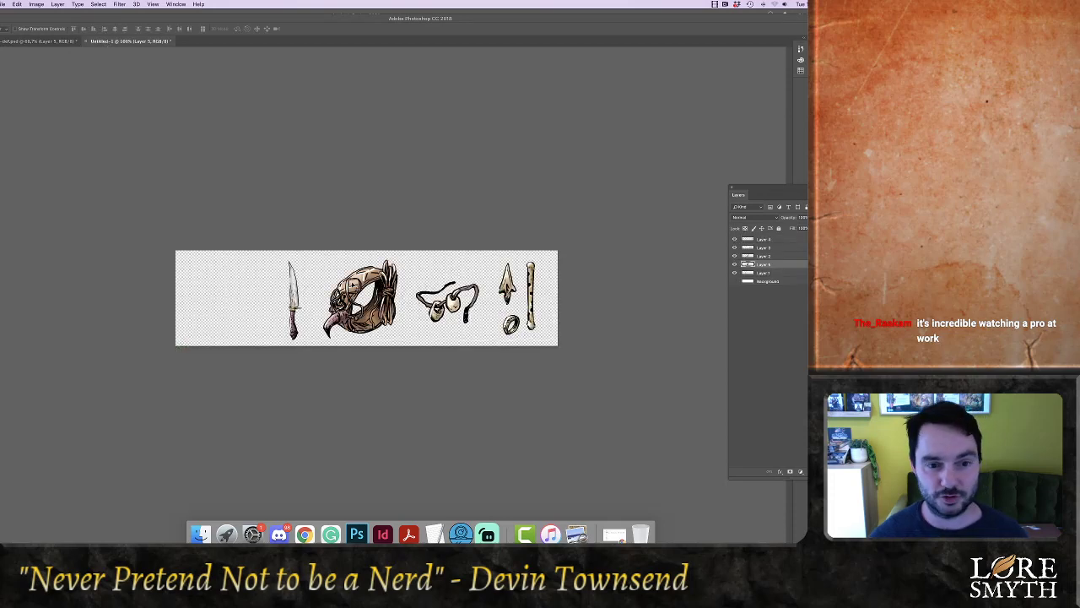
drag(349, 272, 255, 293)
key(ctrl+t)
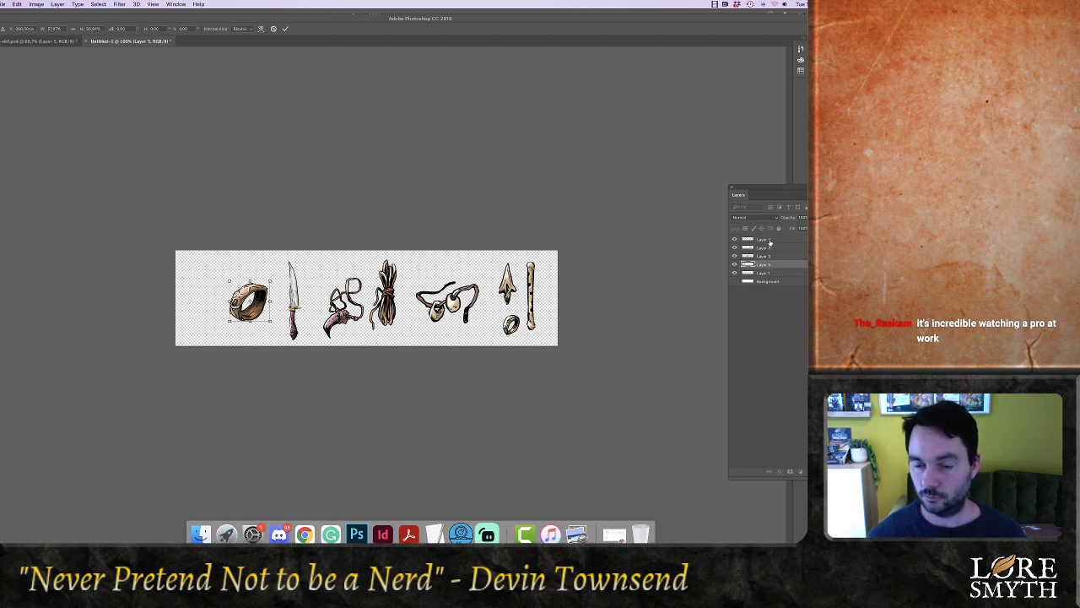
key(Escape)
click(775, 240)
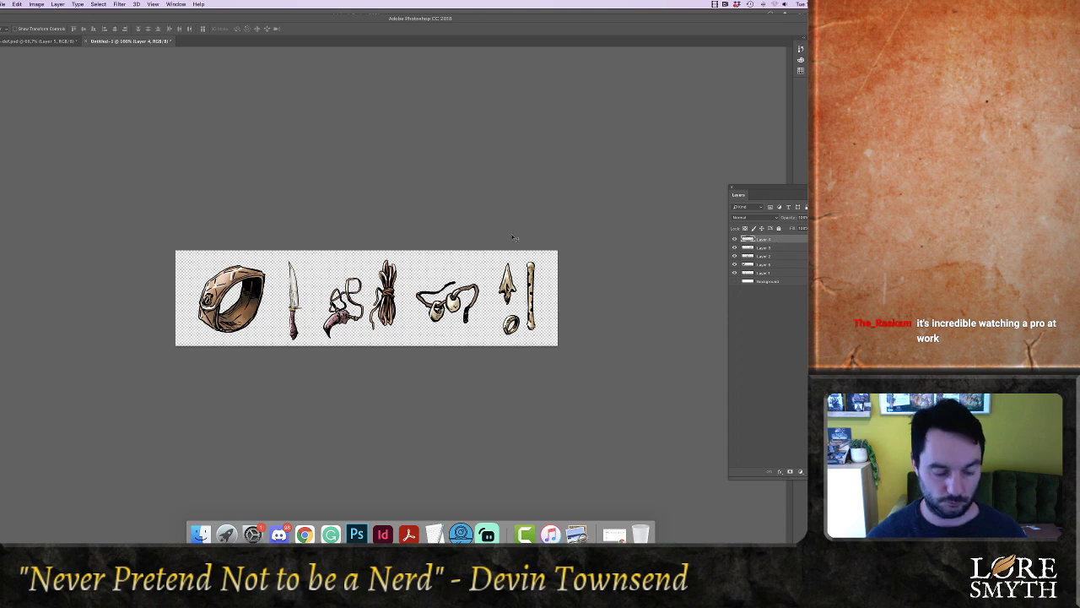
key(ctrl+t)
key(Escape)
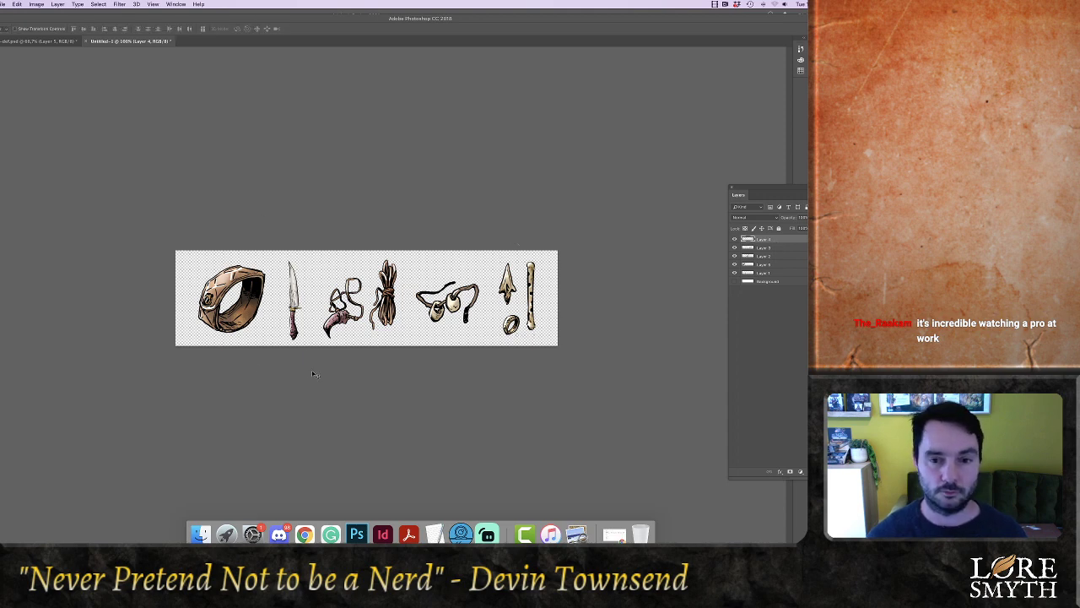
Scale down the leather armband to match the other items and keep it left of the knife
click(749, 267)
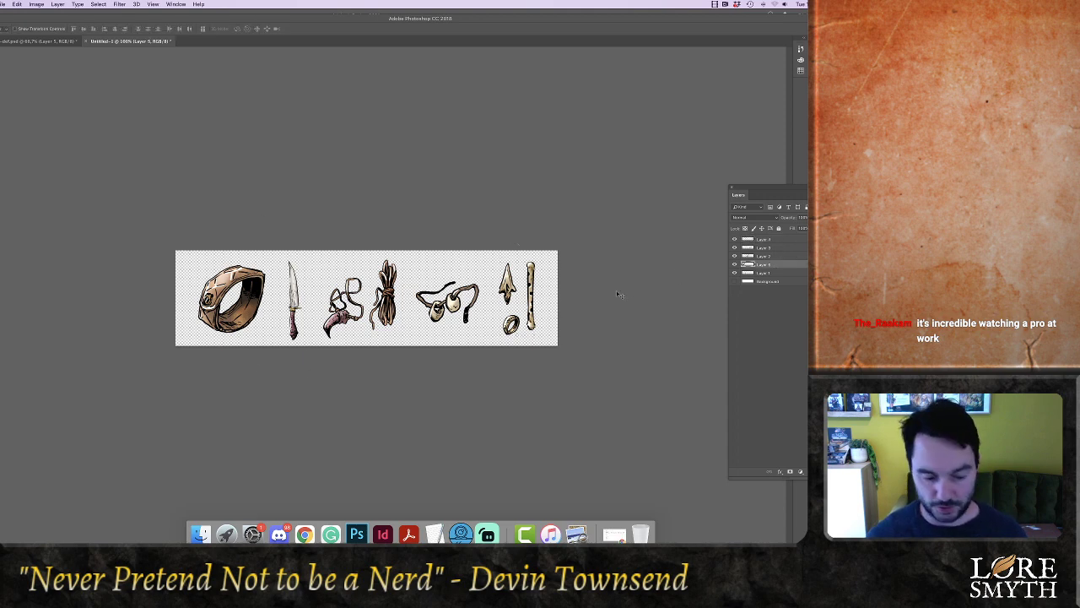
key(ctrl+t)
drag(269, 261, 254, 295)
key(Return)
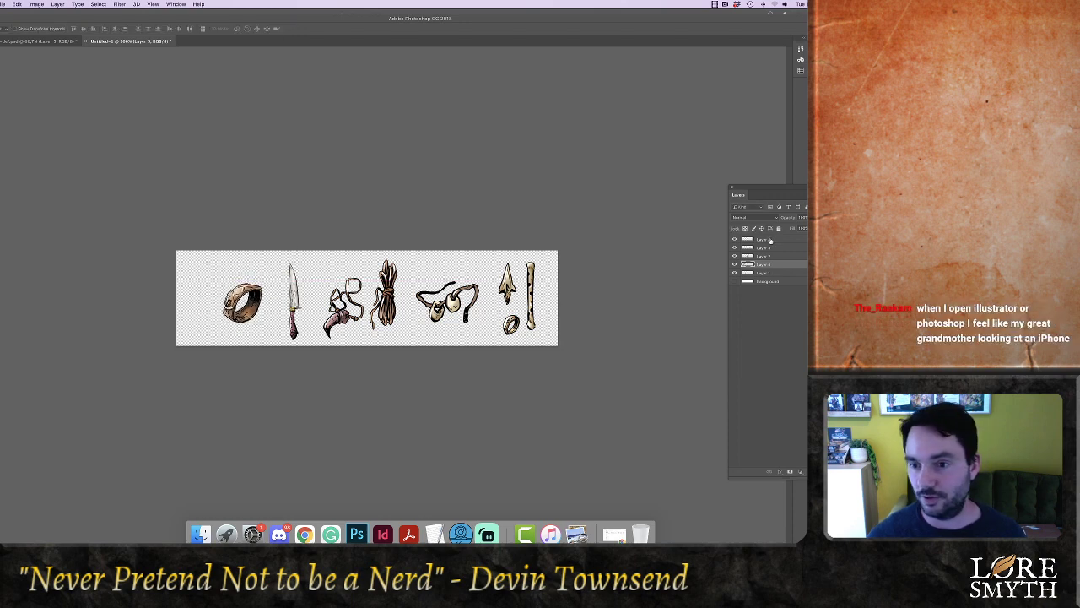
Merge all the item layers into one layer and shift the row slightly left to centre it on the canvas
click(771, 240)
shift+click(761, 275)
key(super+e)
drag(420, 310, 409, 310)
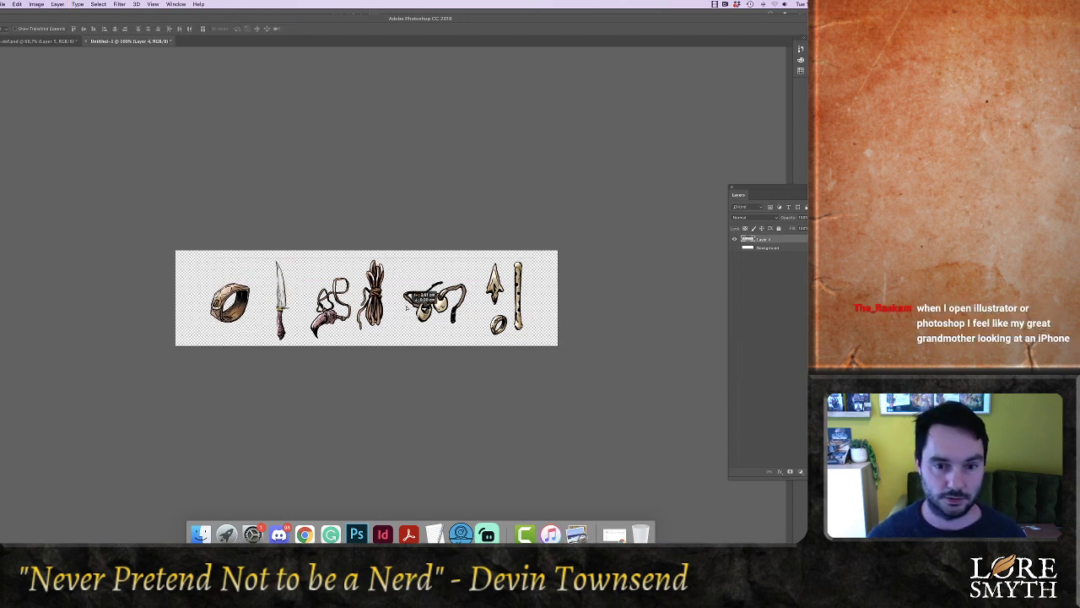
Add a Pattern Overlay effect to the merged item layer and lower the layer's opacity slightly
click(780, 472)
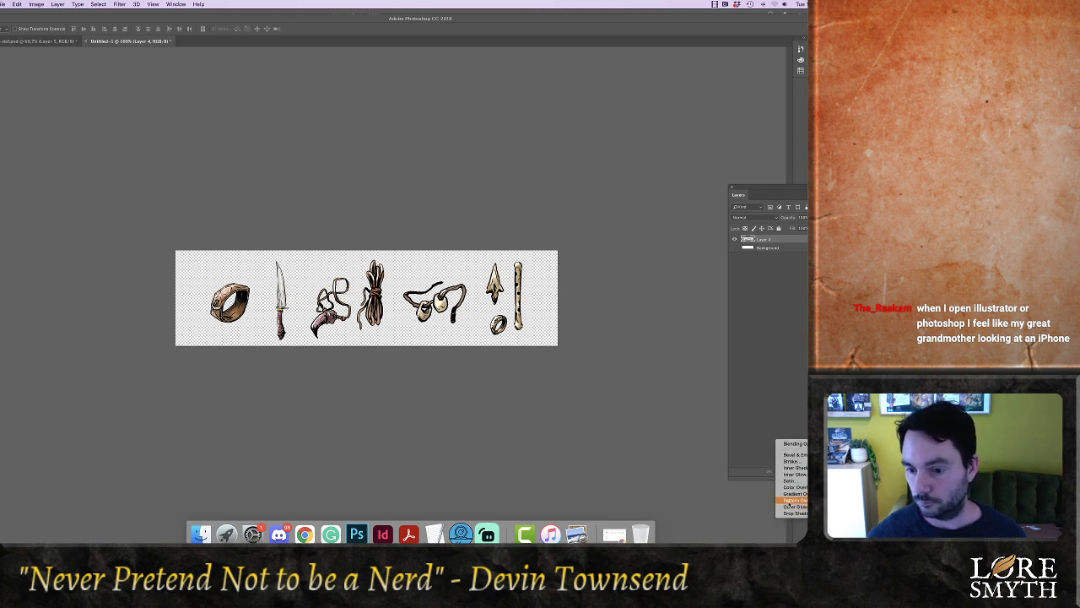
click(794, 500)
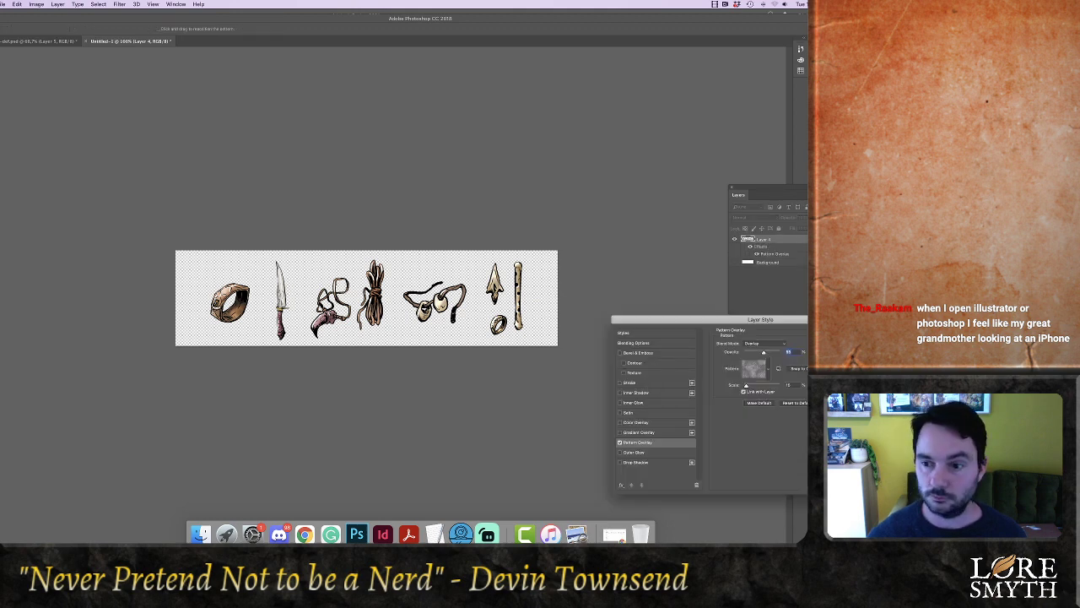
key(Return)
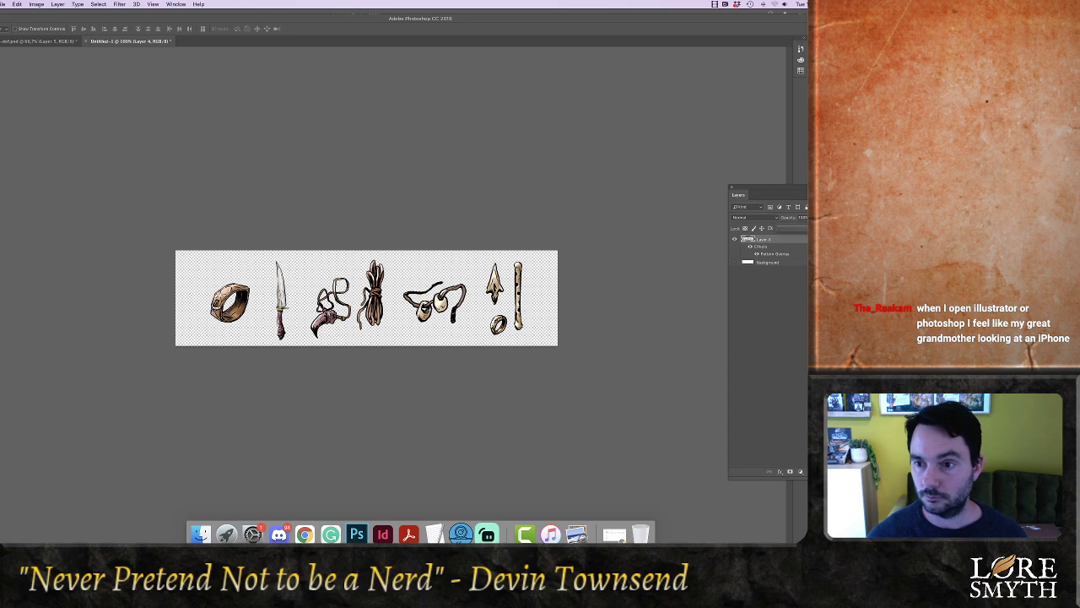
Save the document as CraftingMaterials.psd in the Illustrations folder with maximized compatibility
key(super+s)
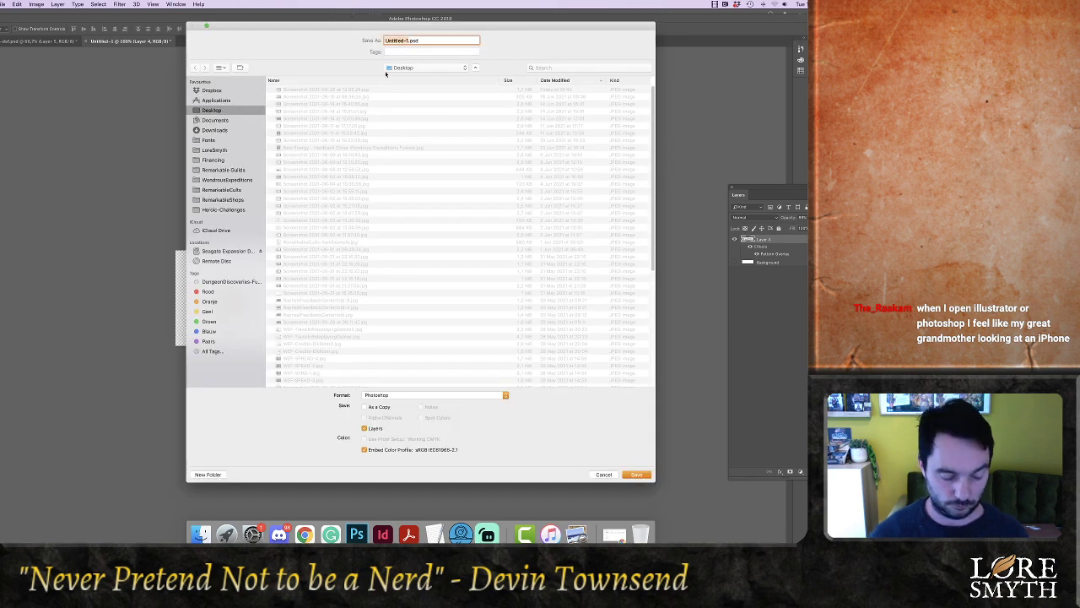
text(Cretrin)
key(BackSpace)
key(BackSpace)
key(BackSpace)
key(BackSpace)
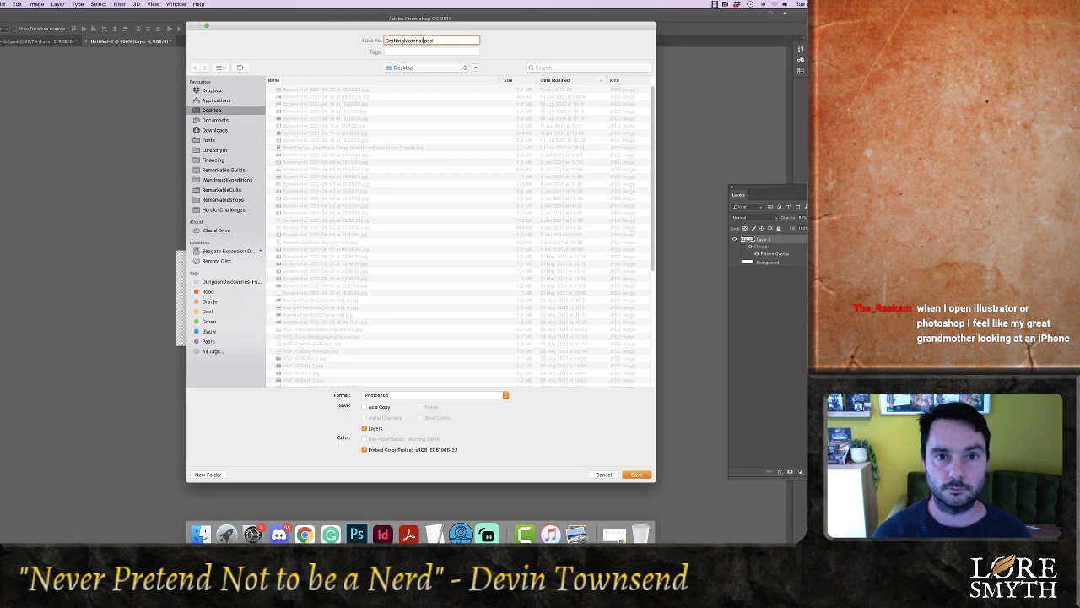
click(386, 70)
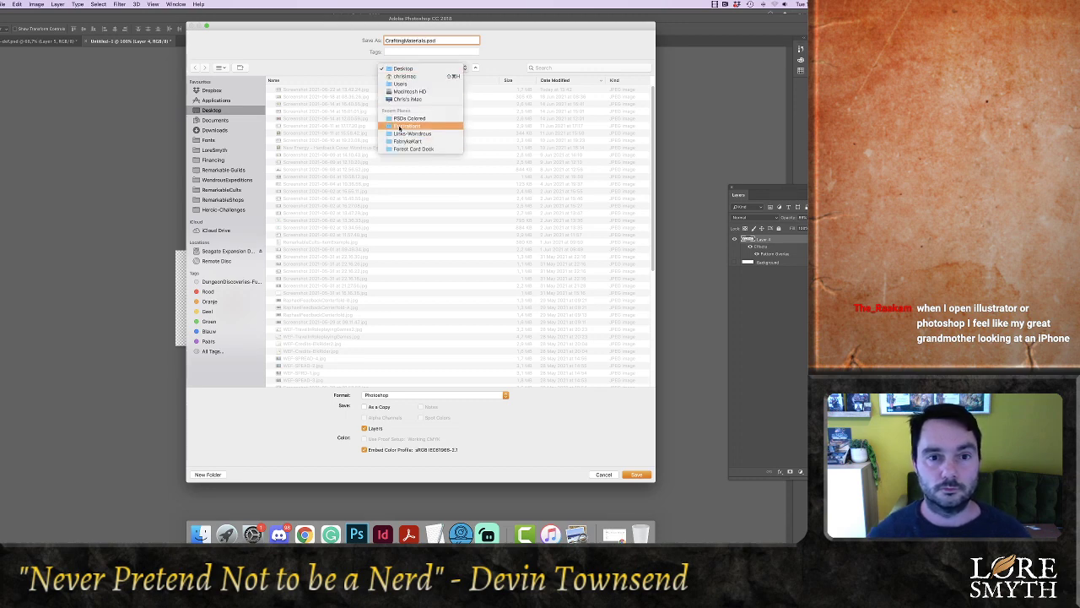
click(401, 129)
click(636, 475)
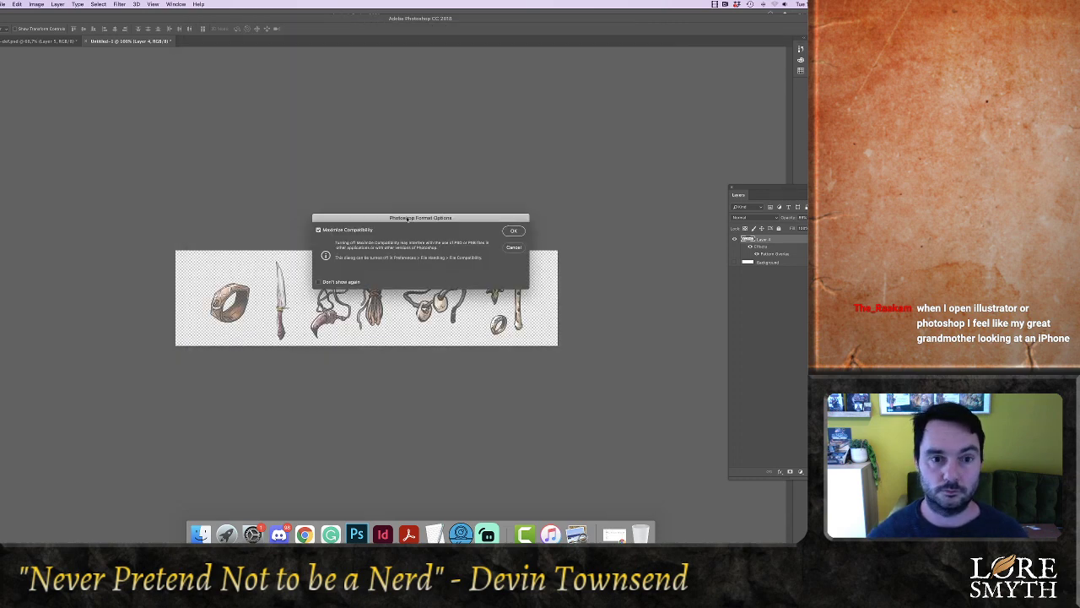
key(Return)
Convert the image to CMYK Color without merging the layers
click(37, 4)
mouse_move(48, 13)
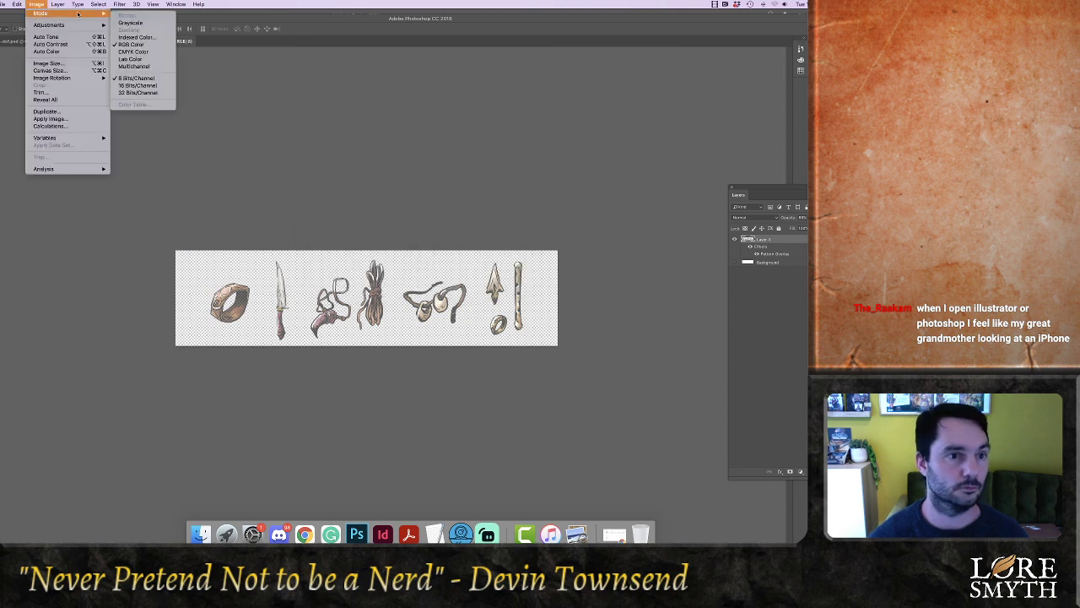
click(134, 56)
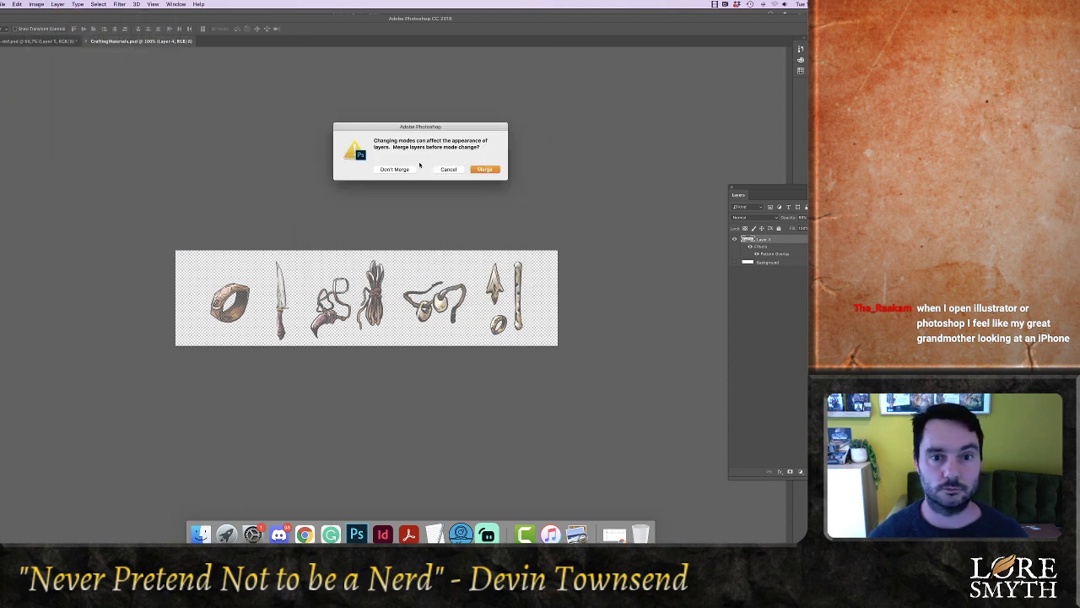
click(397, 169)
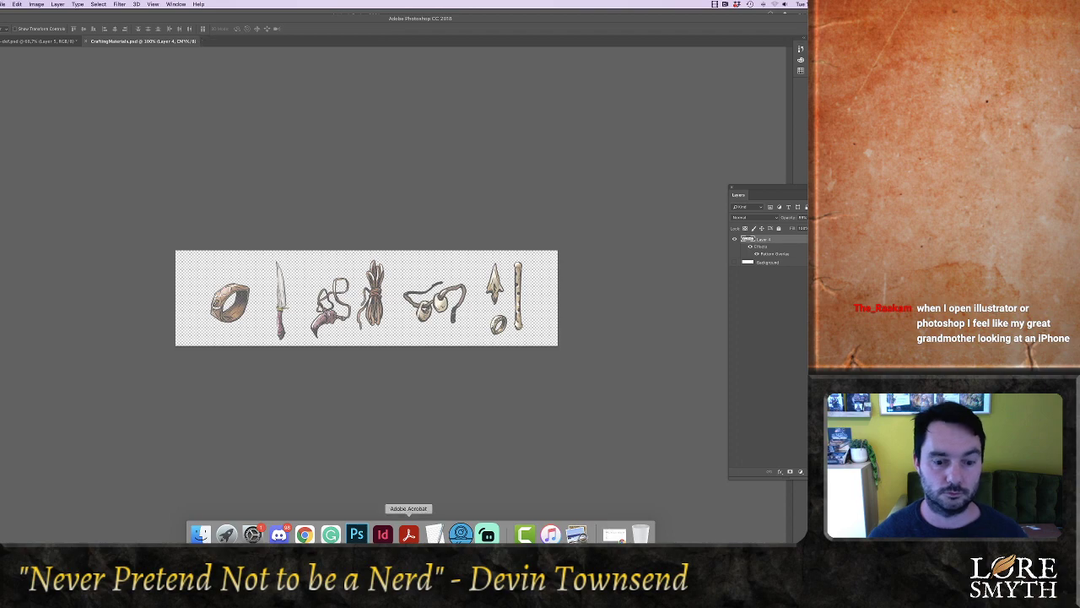
Switch to InDesign and place CraftingMaterials.psd from the Illustrations folder into the empty frame below the quote on page 25
click(382, 535)
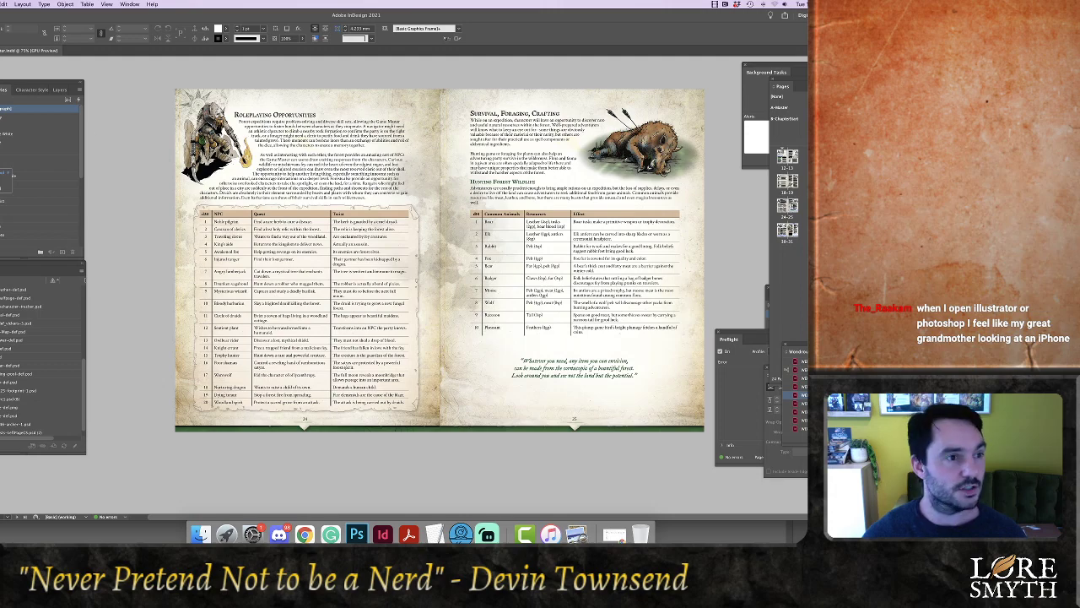
click(535, 392)
key(super+d)
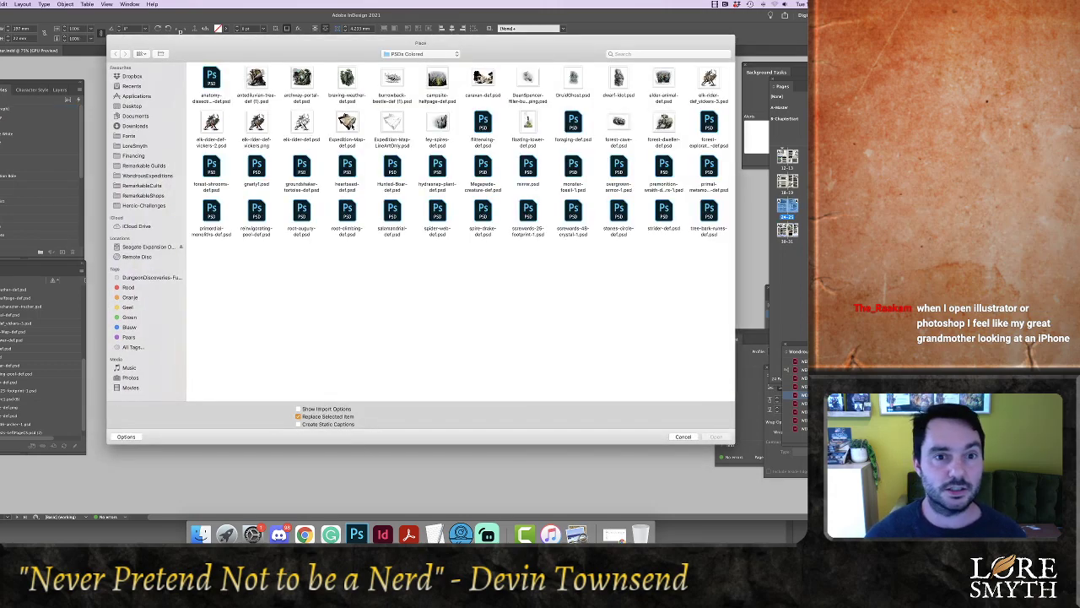
click(400, 54)
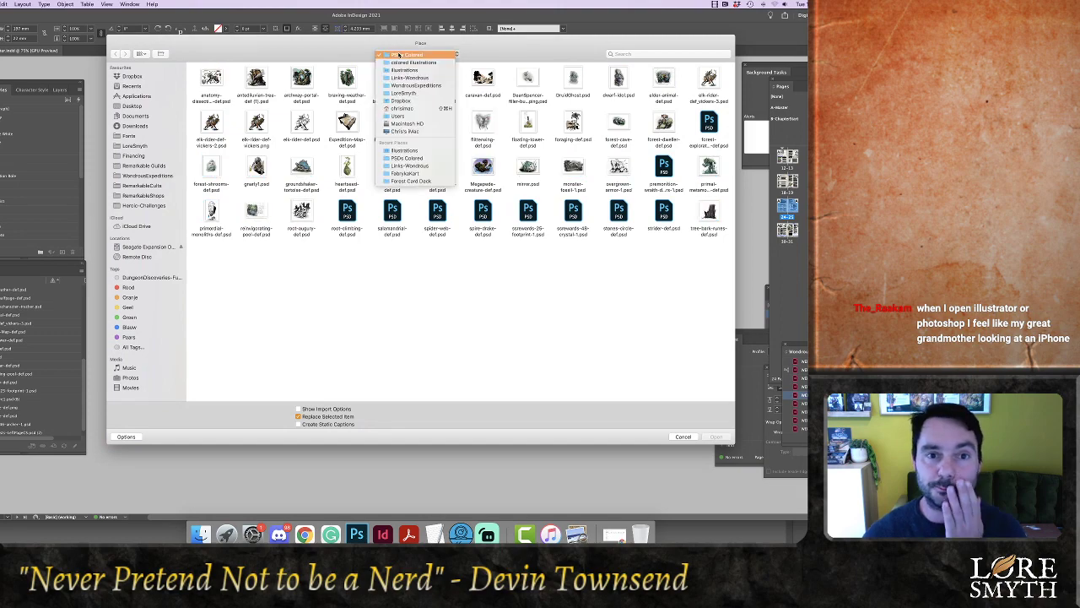
click(409, 150)
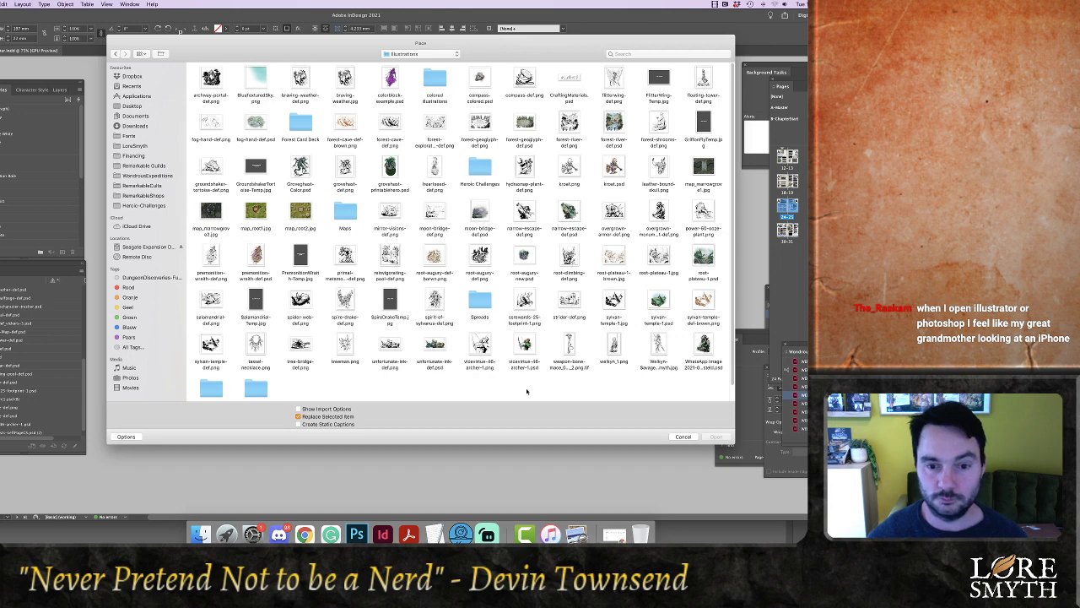
click(570, 84)
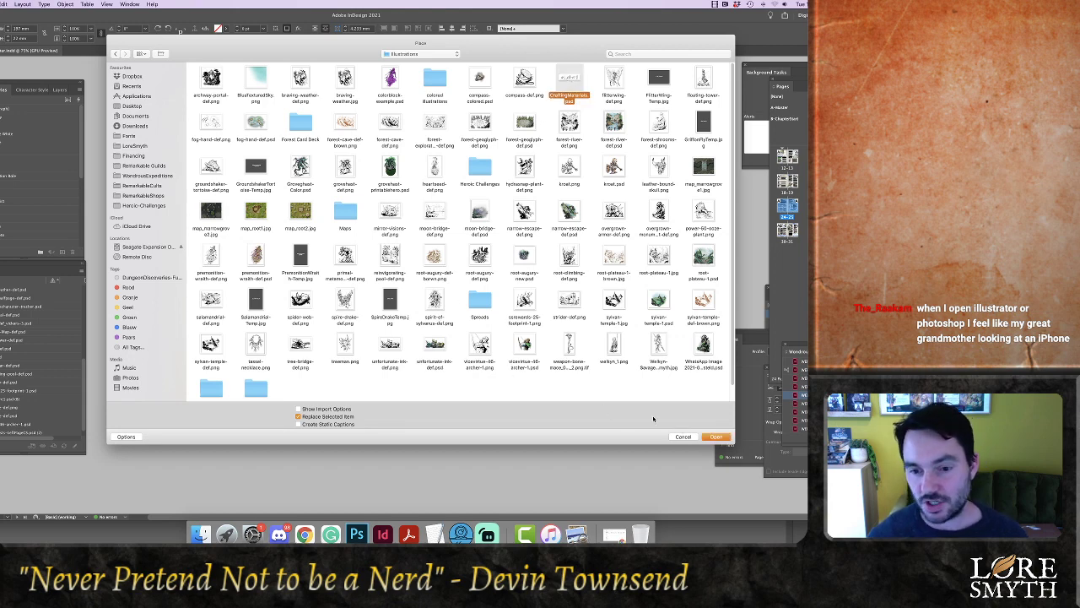
click(715, 437)
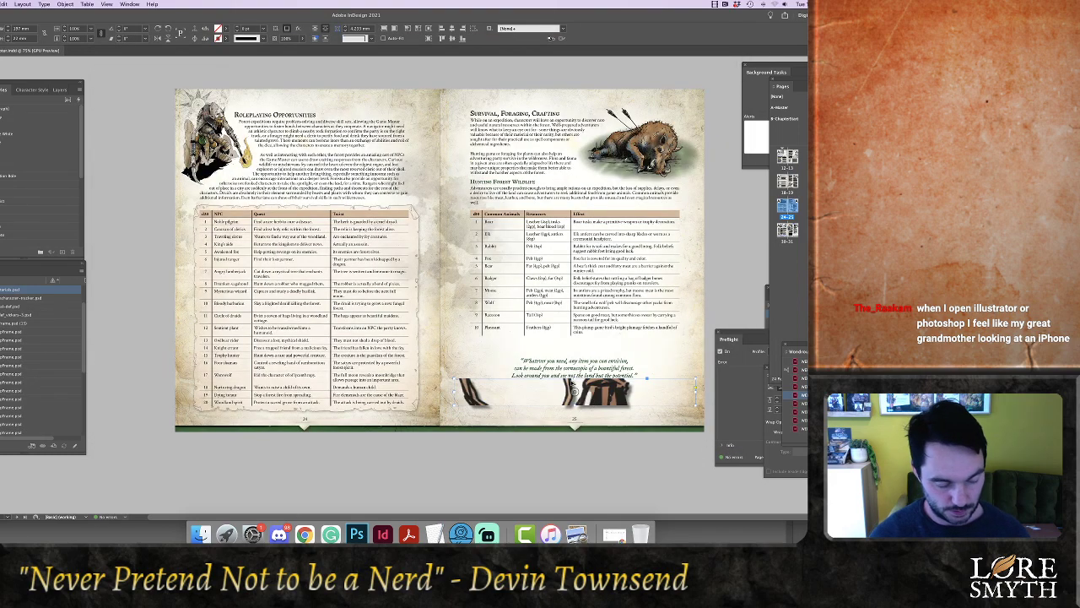
Fit the placed item row inside its frame and remove the frame's drop shadow
click(572, 387)
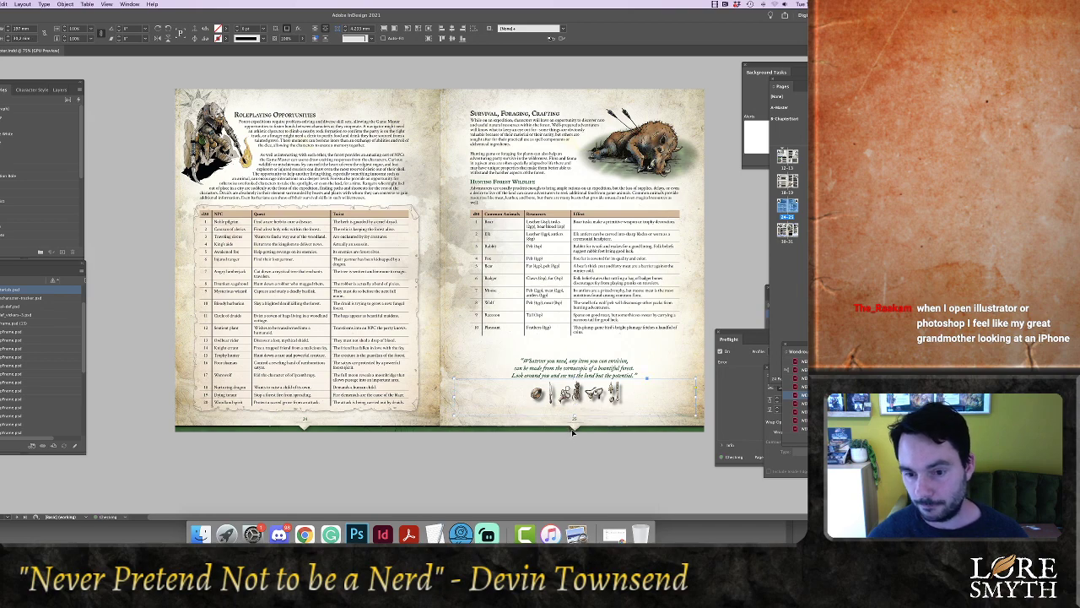
click(298, 30)
click(328, 42)
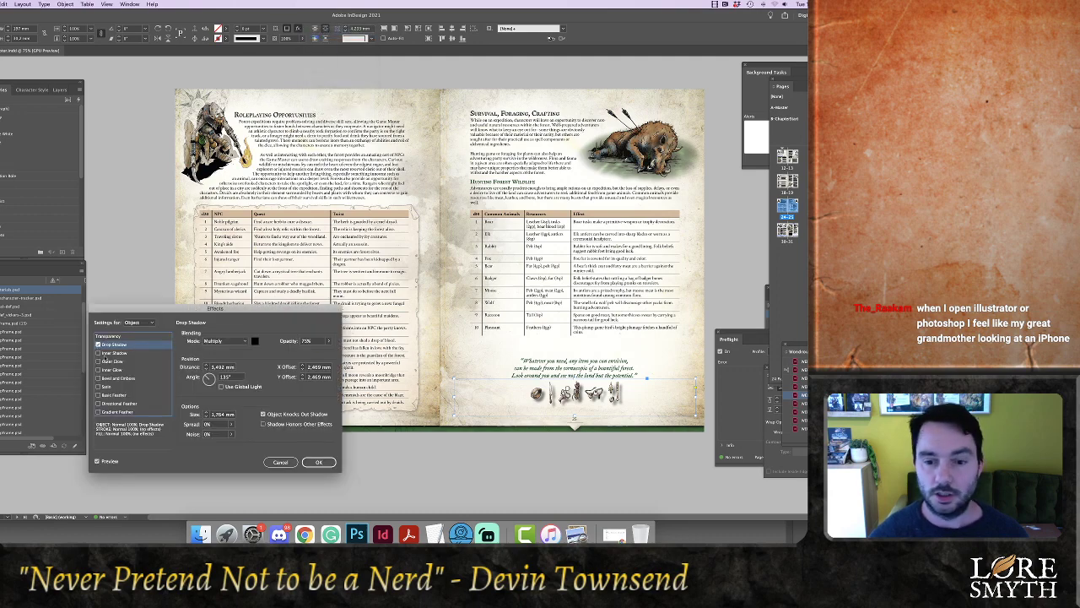
click(319, 461)
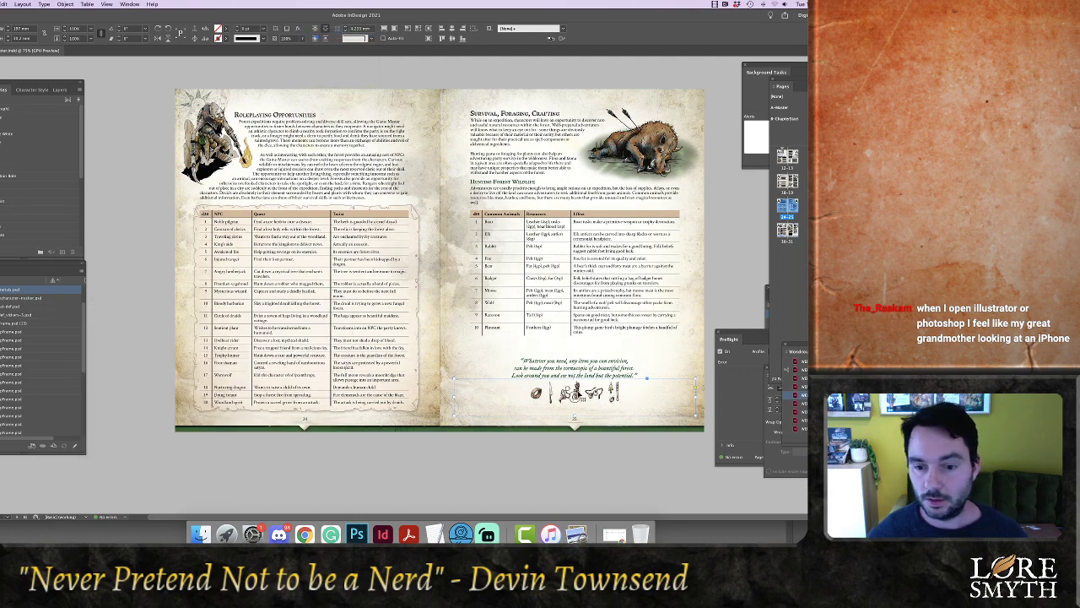
Enlarge the item row proportionally and centre it beneath the quote at the foot of page 25
click(522, 403)
drag(523, 405, 487, 414)
drag(629, 415, 620, 431)
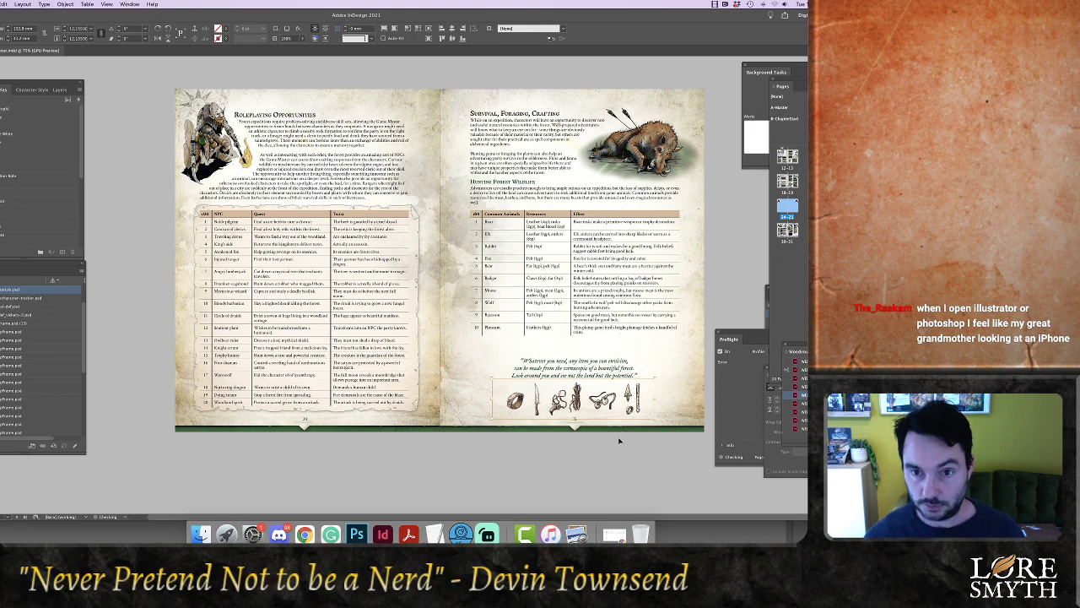
click(589, 382)
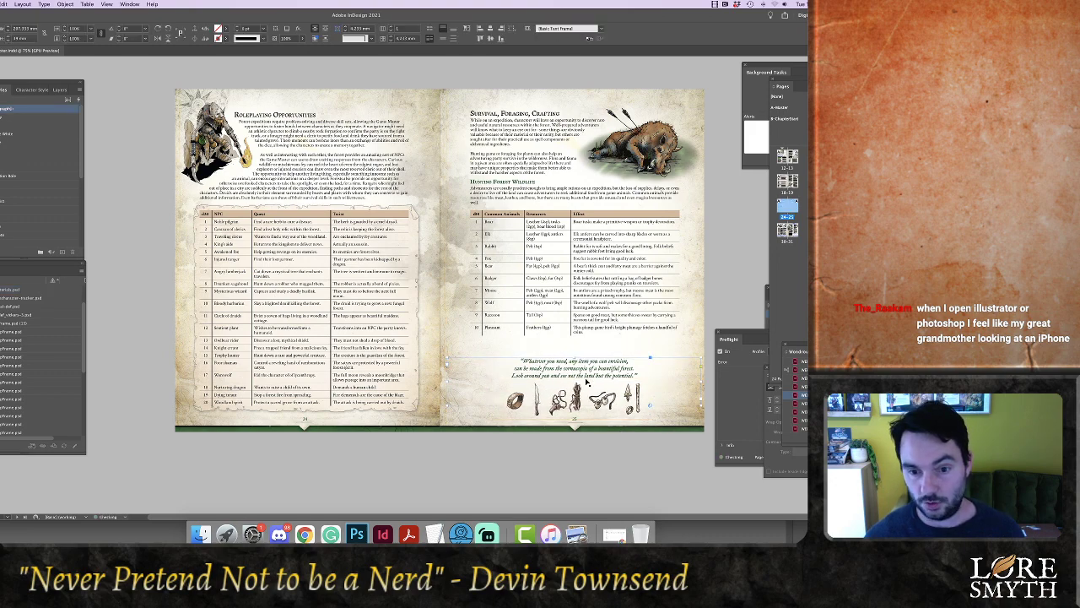
Nudge the quote's text frame slightly upward on page 25
key(Up)
key(Up)
key(Up)
key(Up)
Try to move the quote and the item row further up together, and undo the changes
click(602, 373)
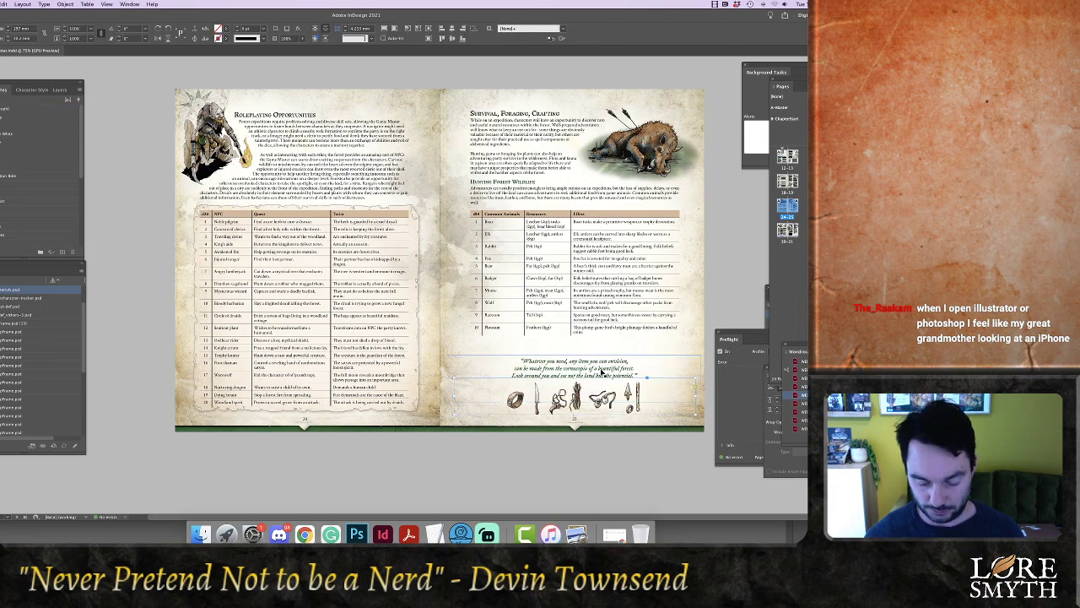
shift+click(603, 372)
key(shift+Up)
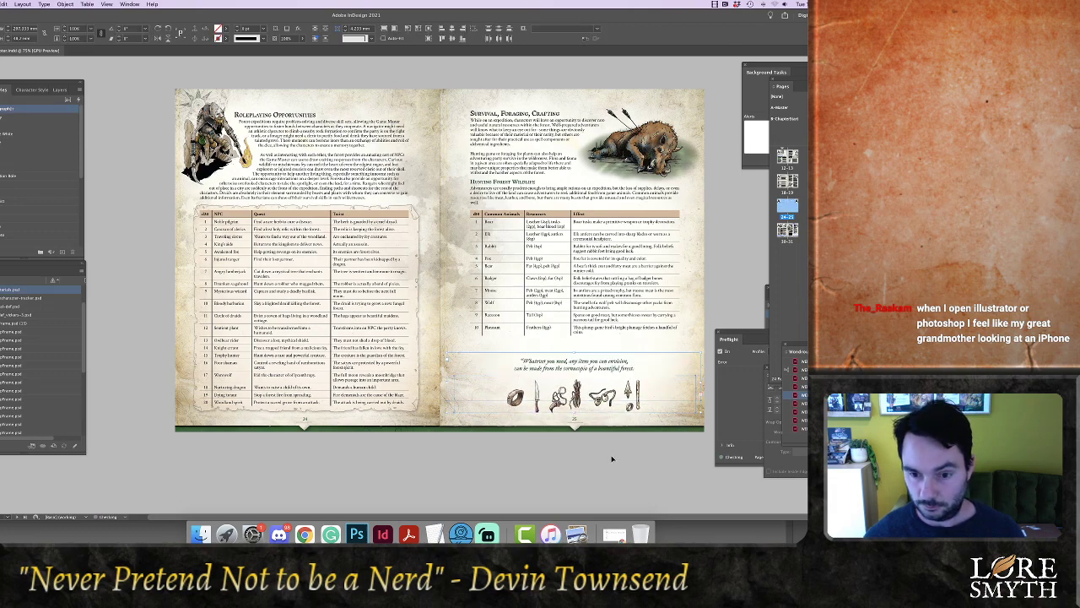
click(613, 460)
click(581, 392)
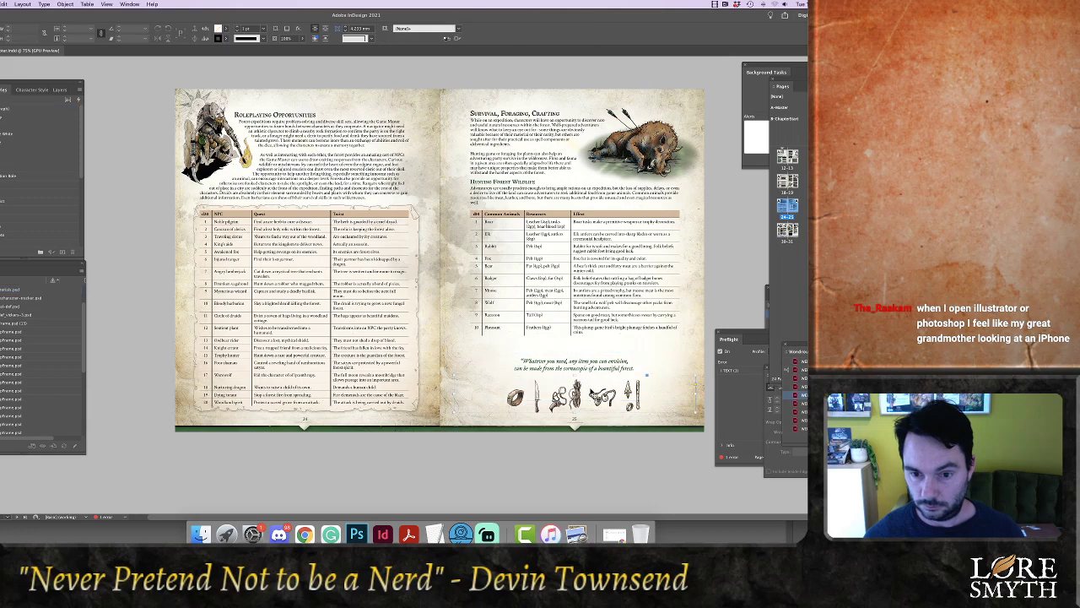
click(580, 384)
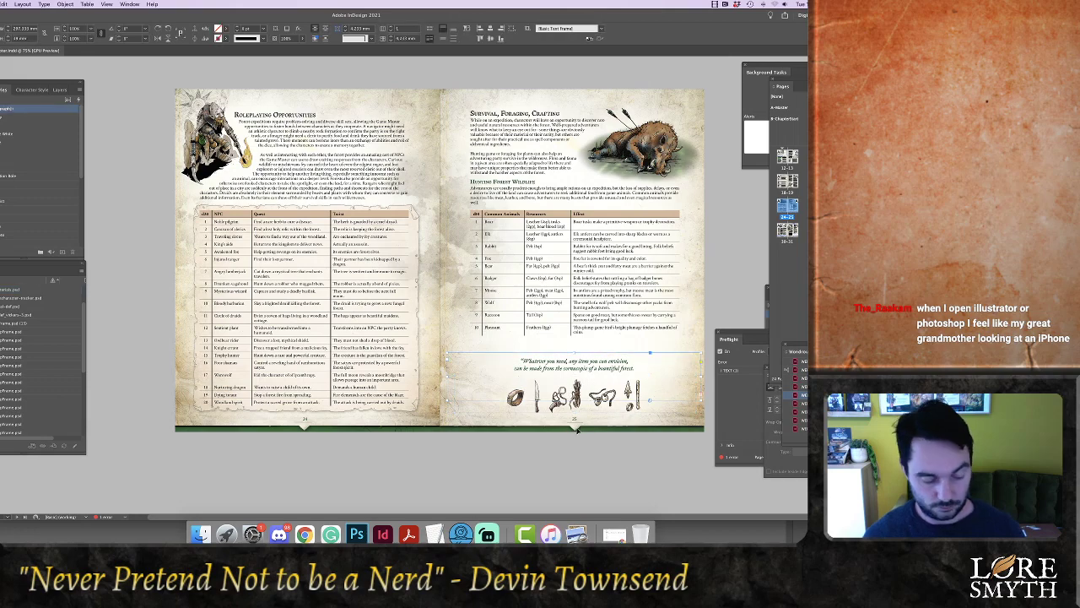
key(Delete)
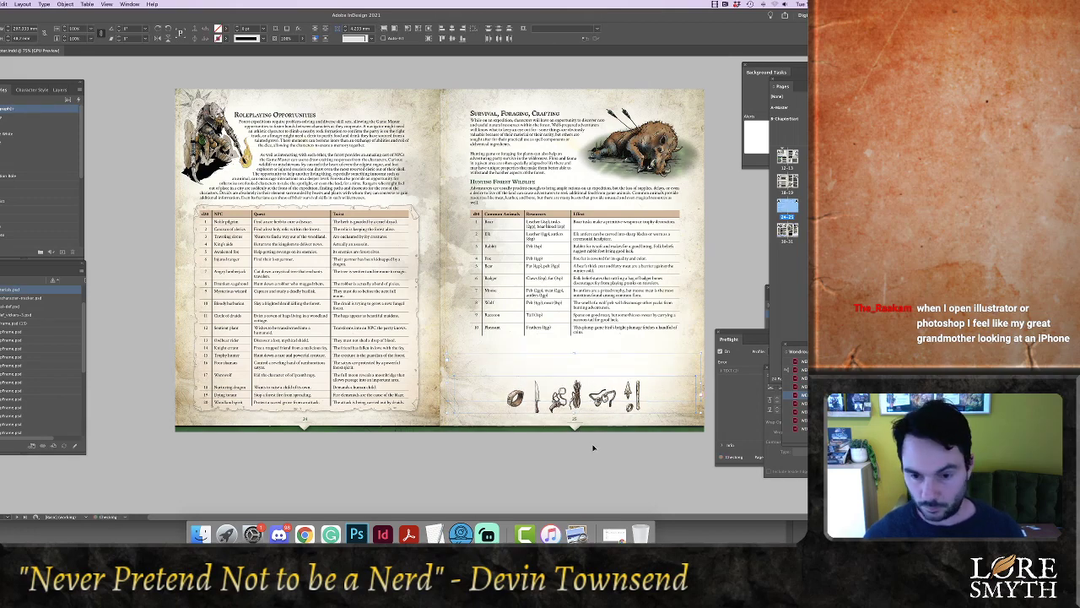
key(super+z)
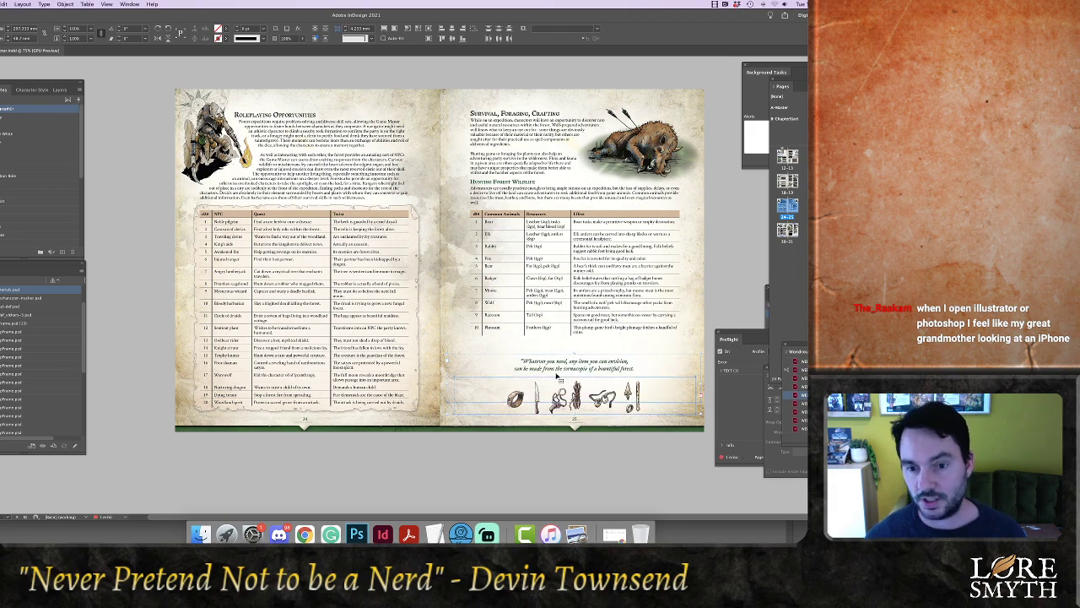
key(super+z)
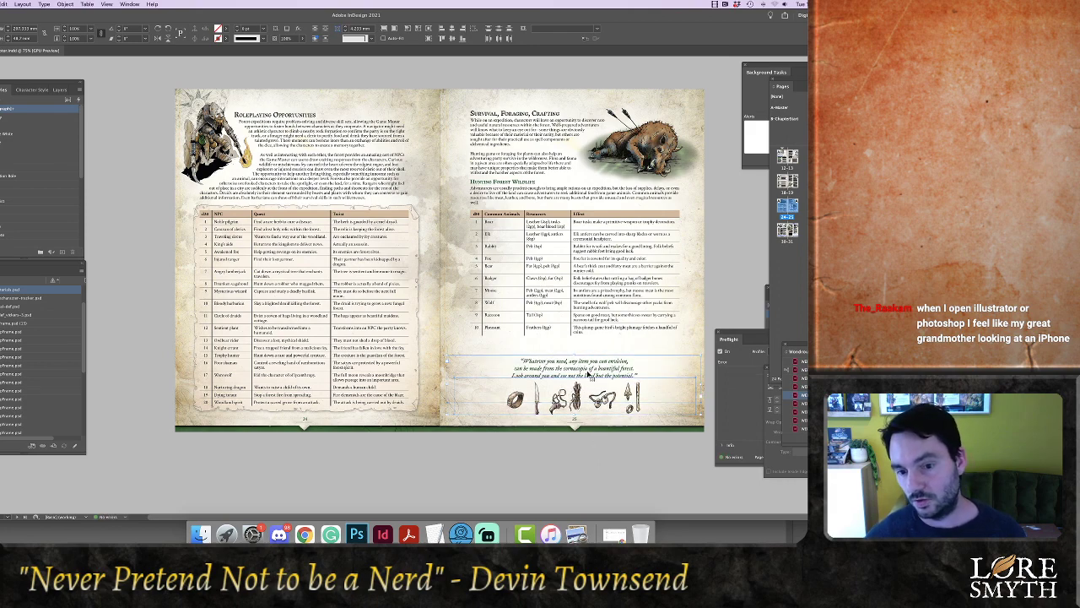
click(591, 380)
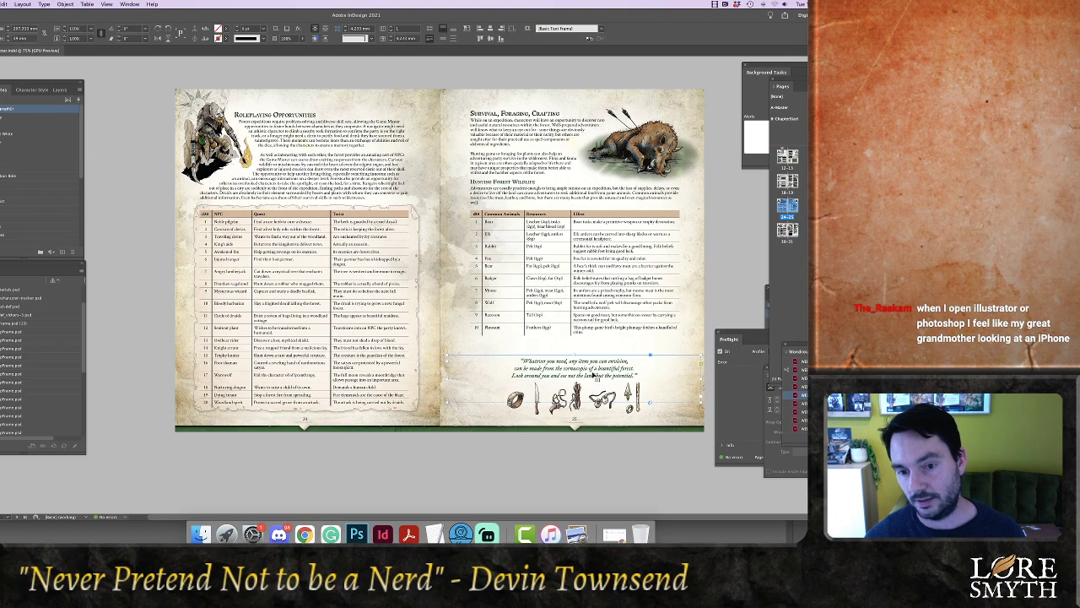
click(591, 412)
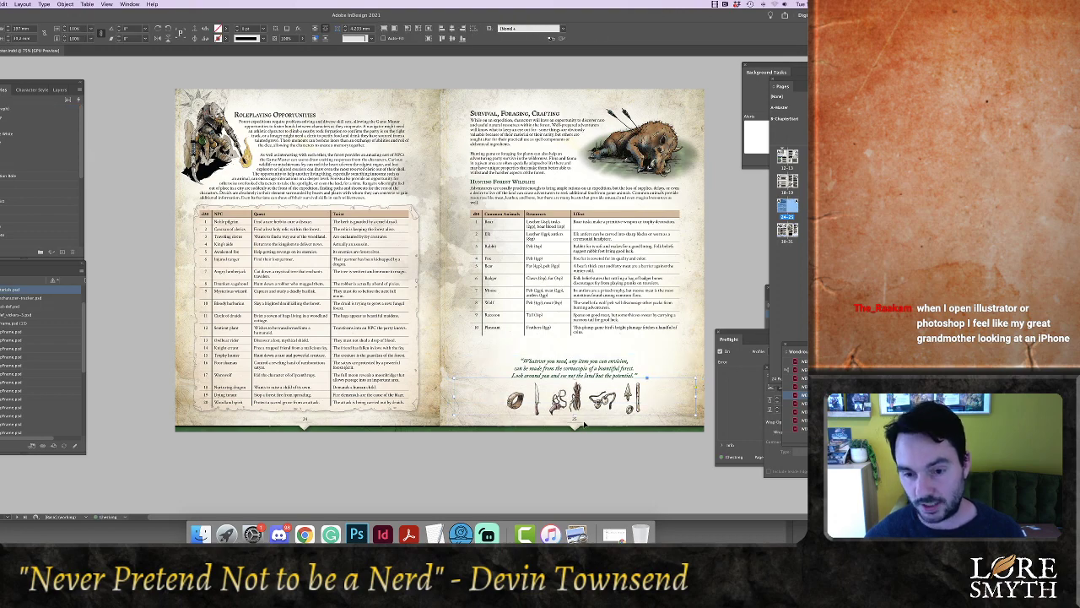
click(595, 451)
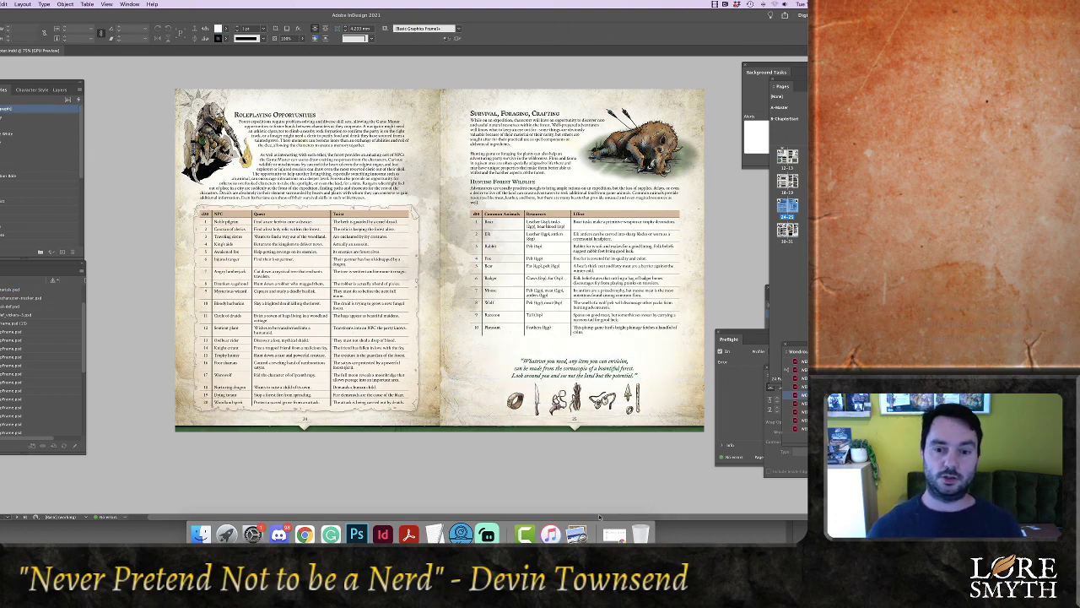
click(617, 410)
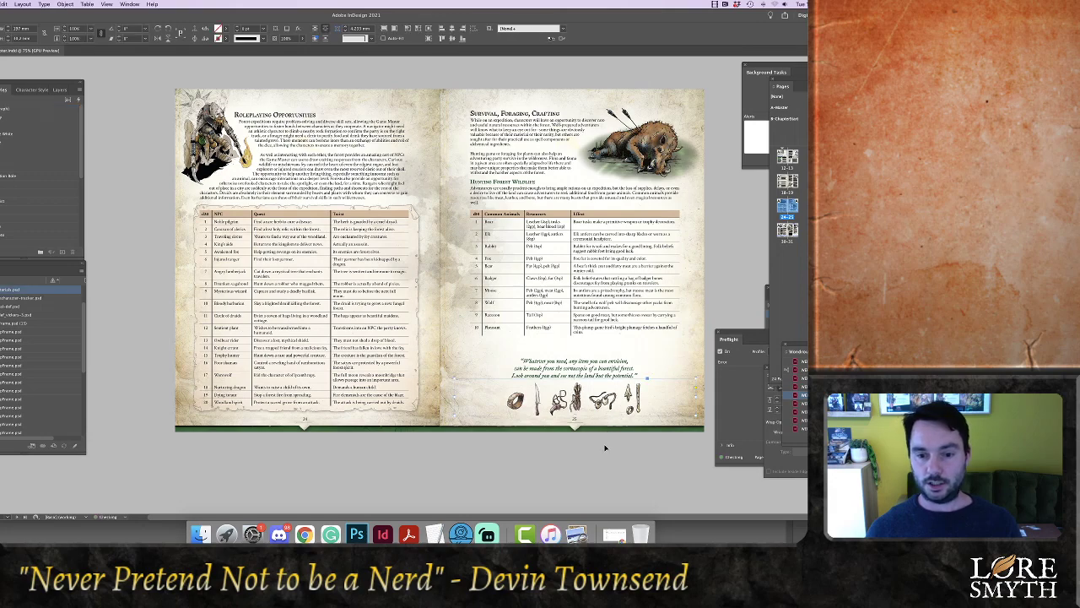
click(602, 455)
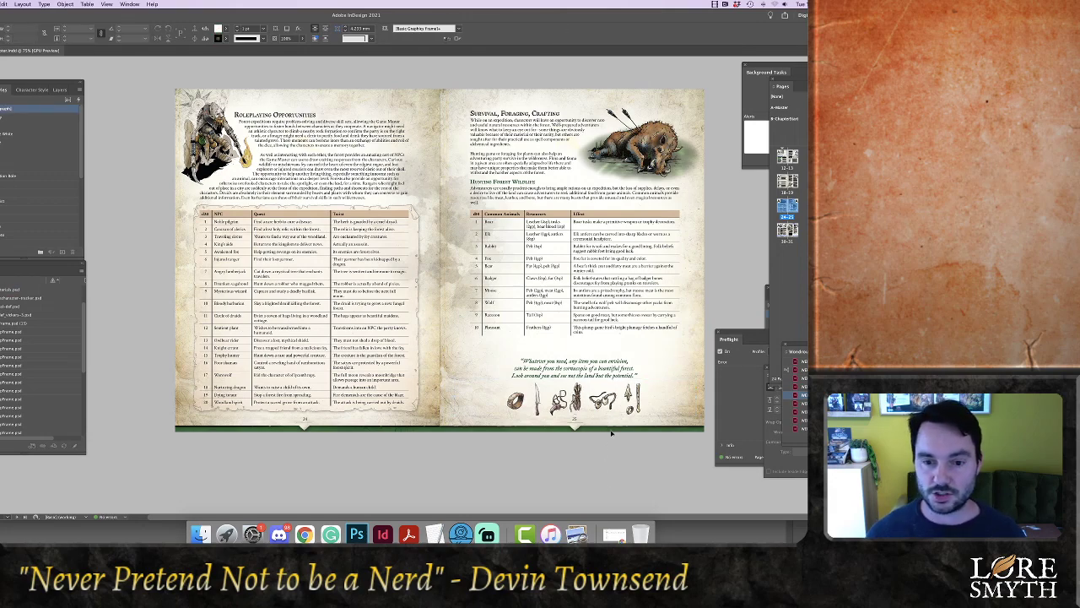
Shift the quote and the item row up together by three small nudges, keeping the quote's three lines visible
click(582, 357)
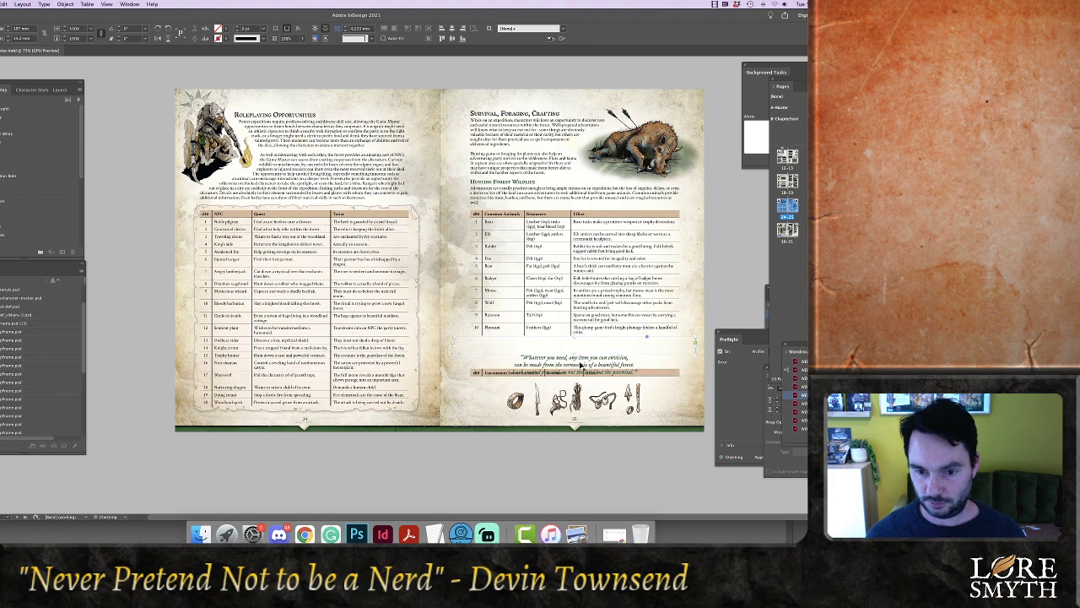
click(581, 365)
shift+click(577, 412)
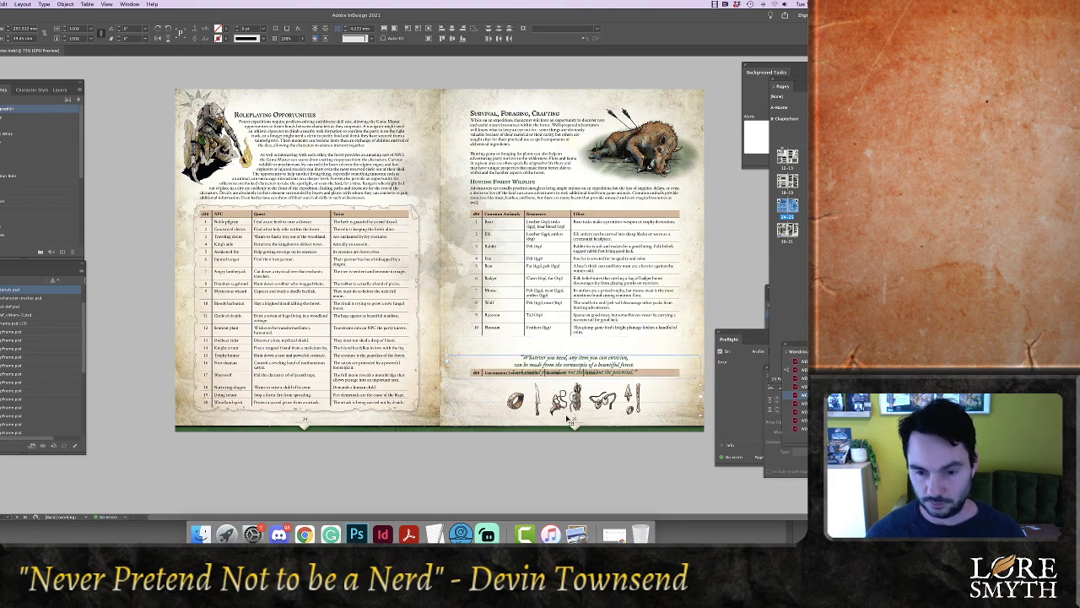
key(Up)
key(Up)
key(Up)
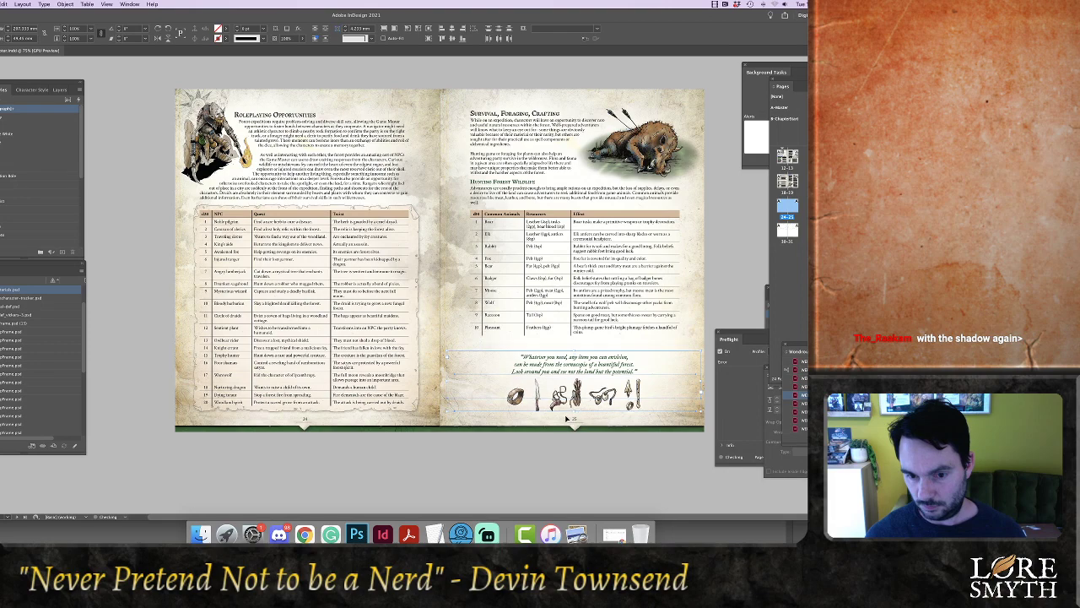
click(579, 456)
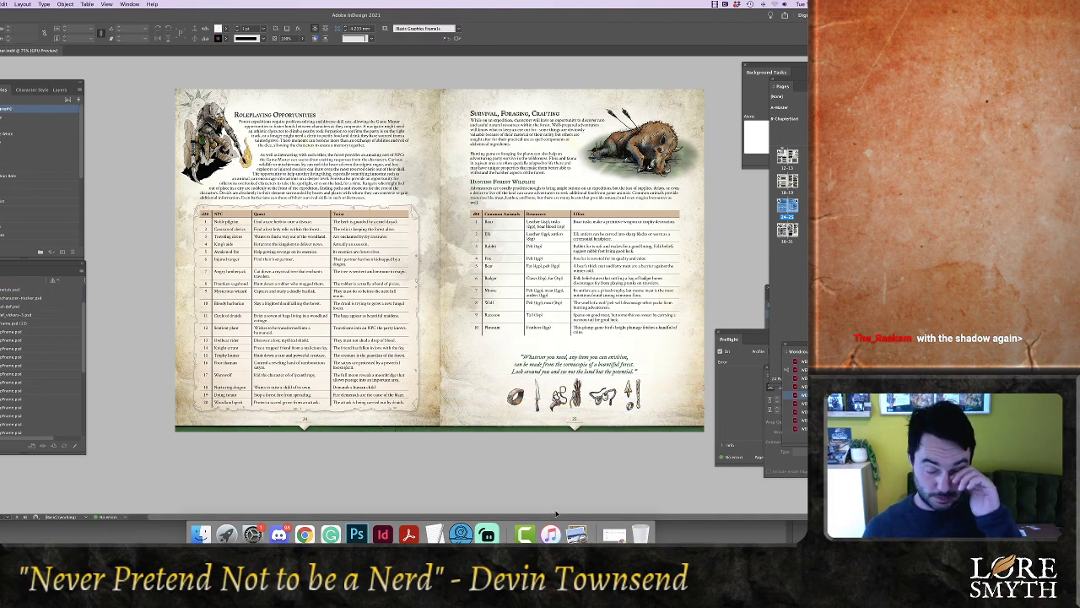
Draw a frame across the foot of page 25 and place the stain texture image from the Links-Wondrous folder in it
key(super+equal)
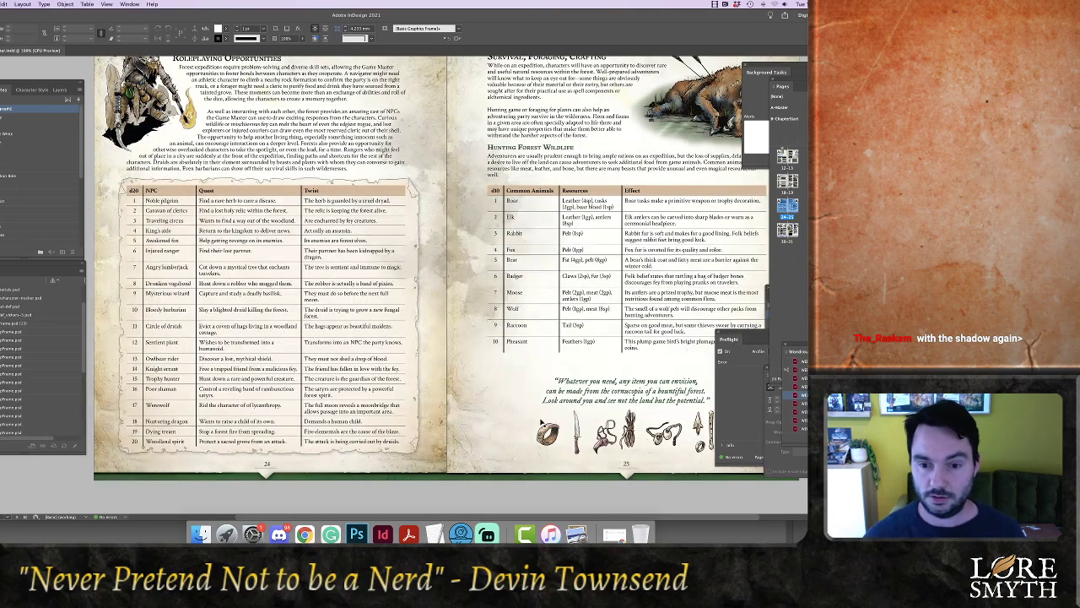
scroll(579, 519, right, 3)
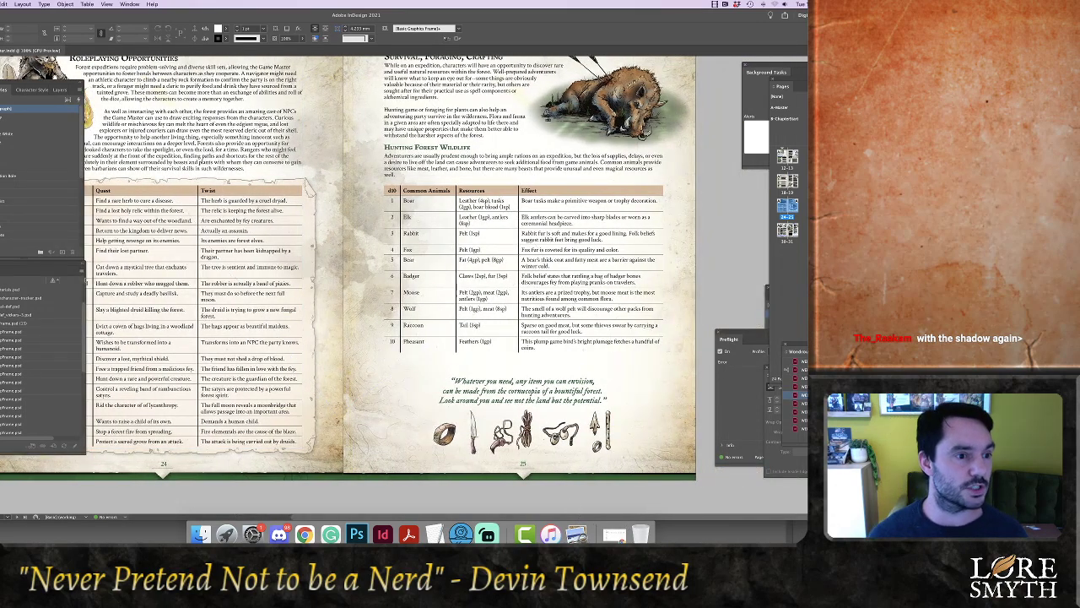
drag(345, 352, 698, 475)
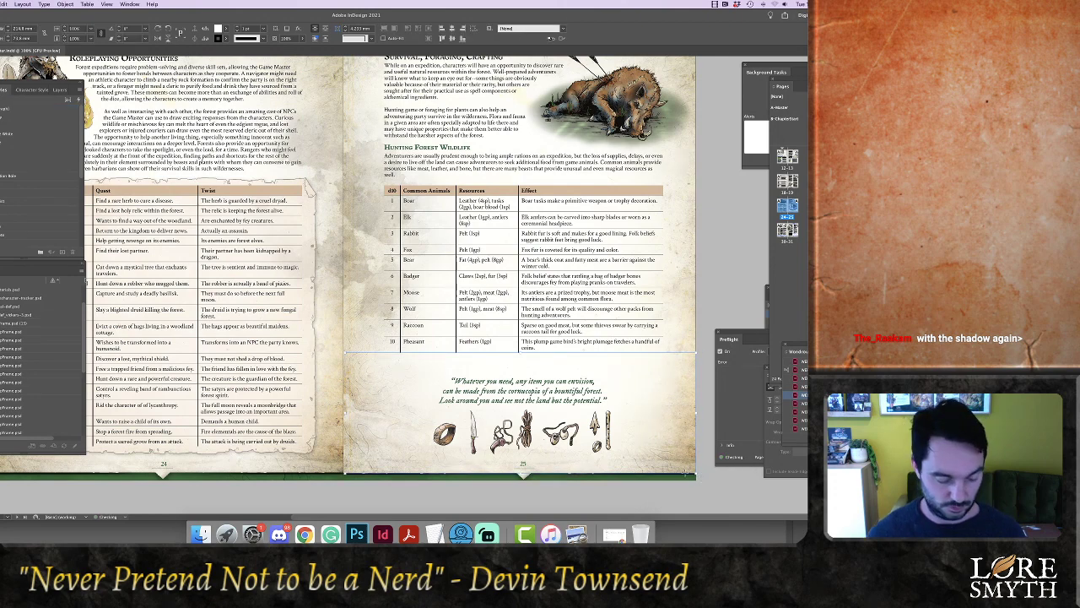
key(ctrl+d)
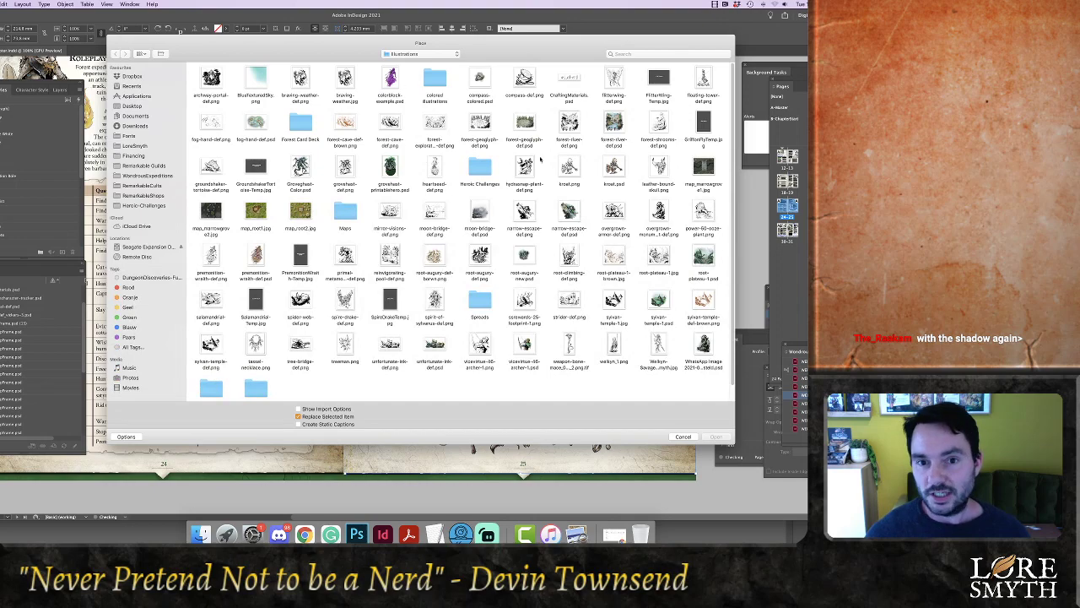
click(419, 55)
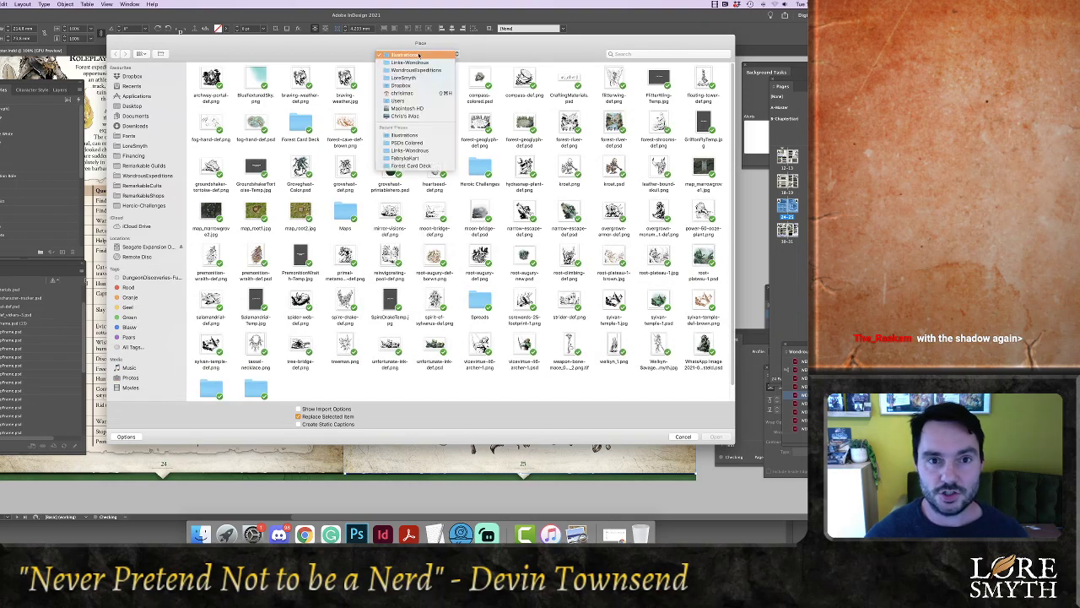
click(423, 63)
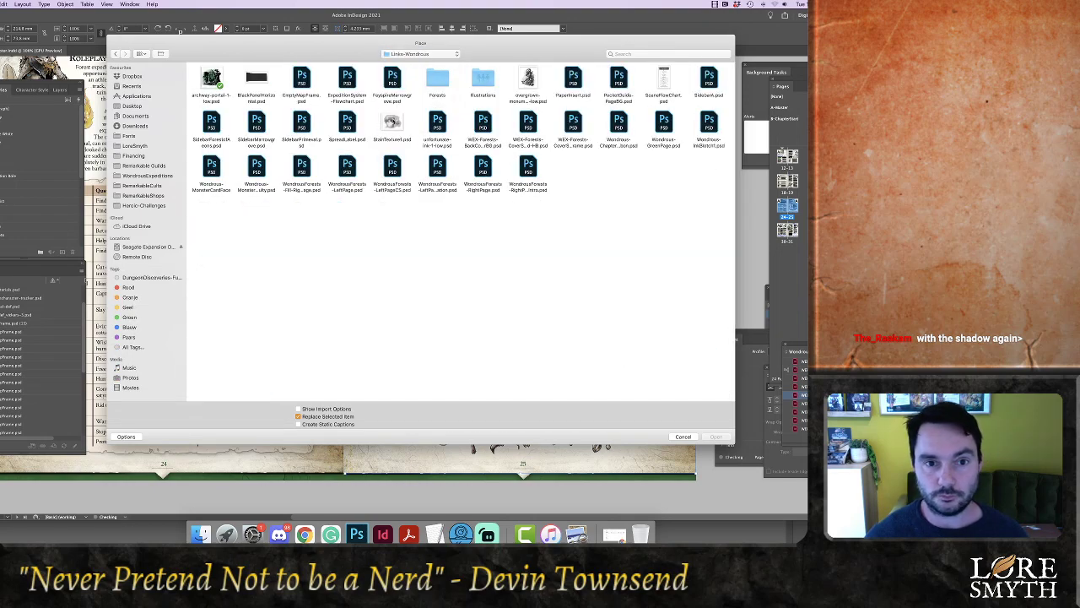
click(392, 123)
double_click(393, 123)
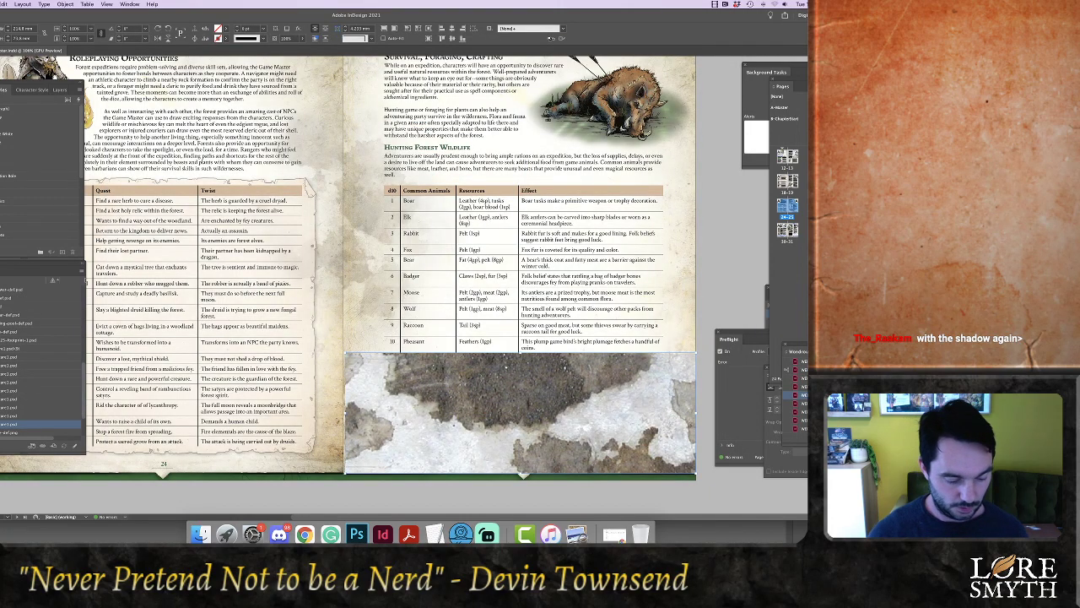
Fit the stain texture within its frame behind the quote and item row, and fade it to a very low opacity
key(super+z)
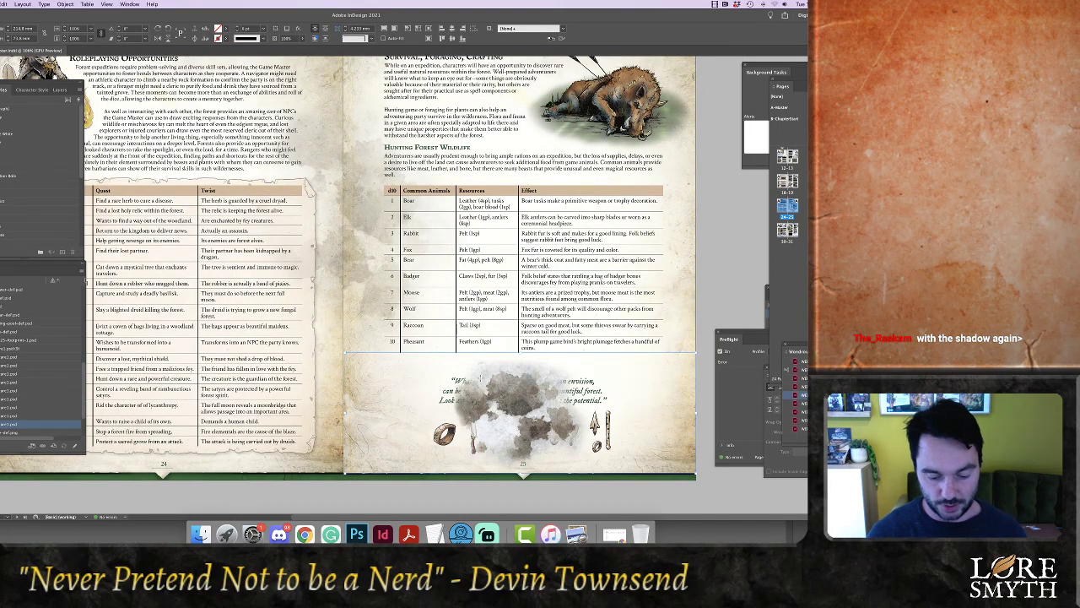
key(super+shift+[)
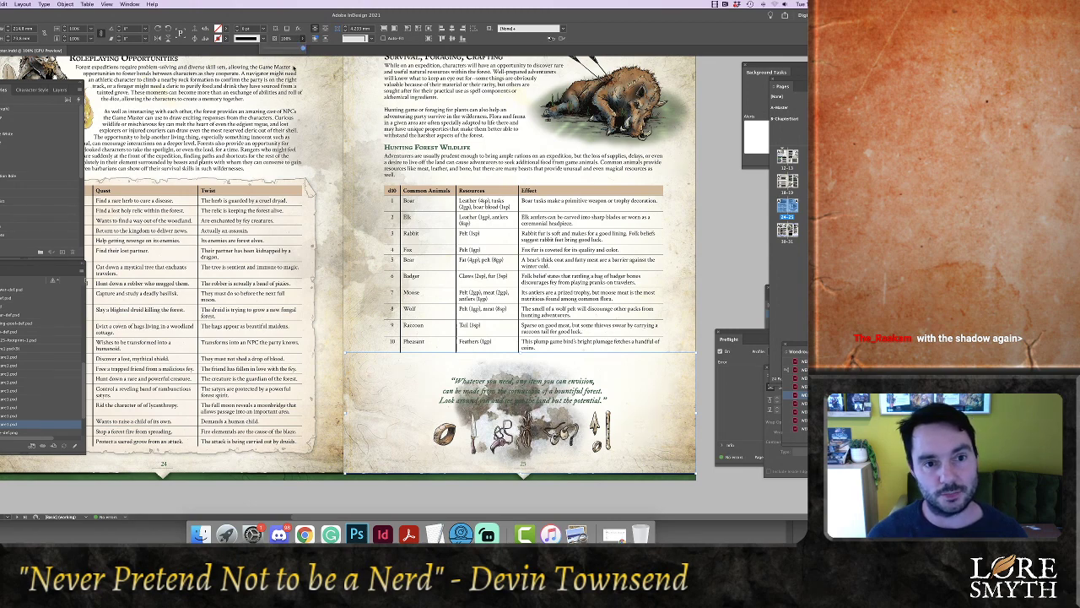
click(292, 51)
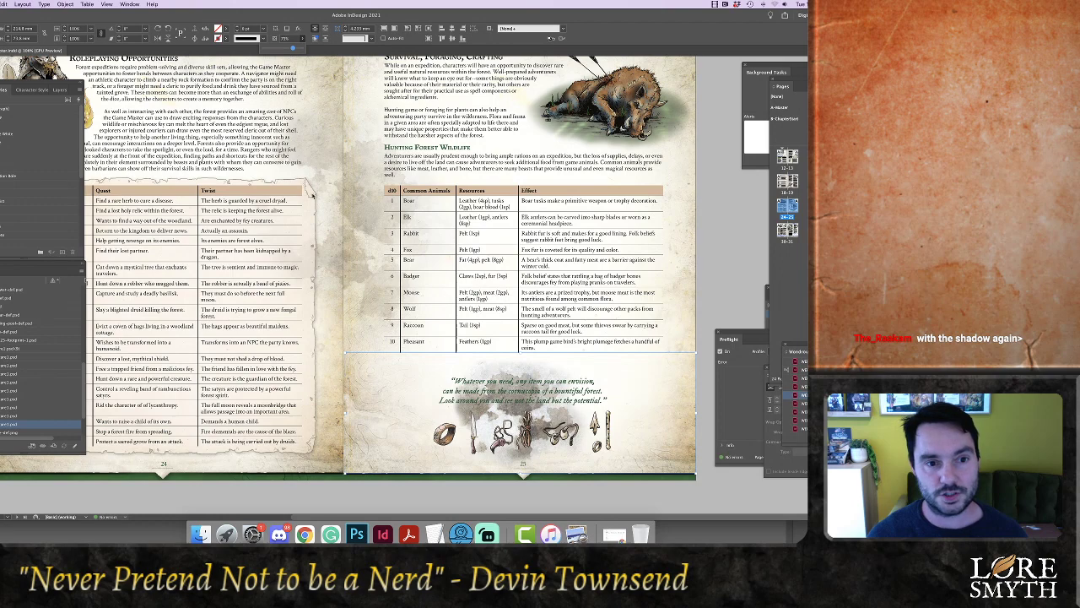
drag(292, 49, 267, 49)
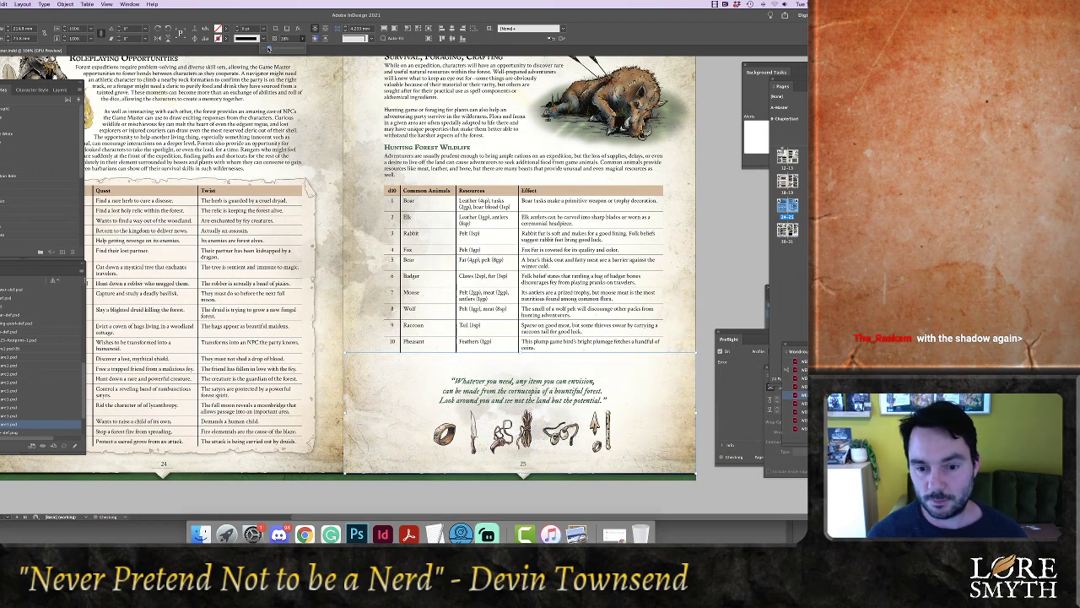
click(727, 282)
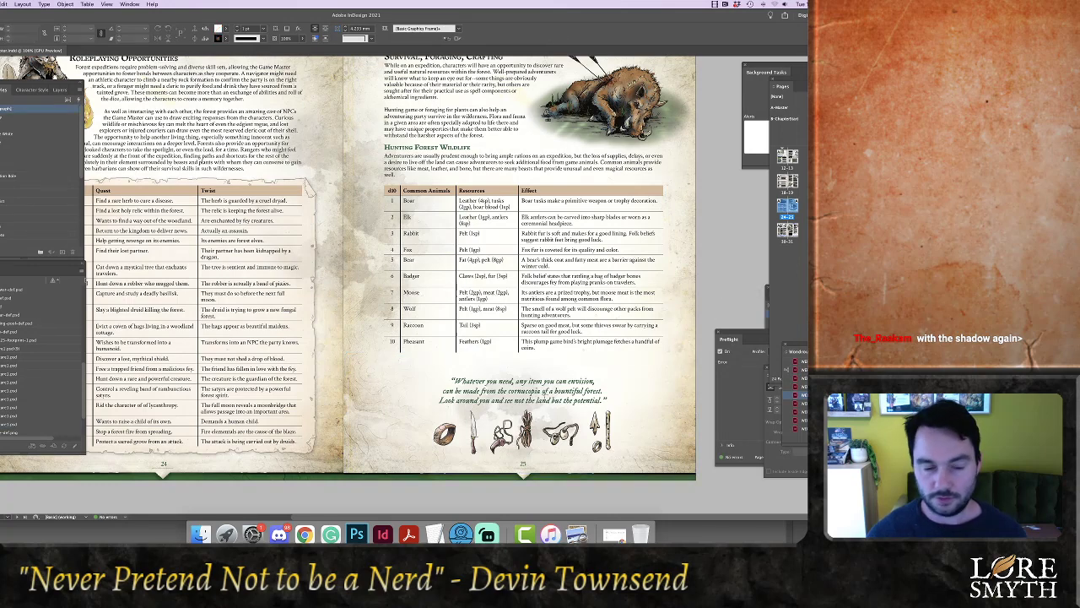
Reduce the opacity of the item row below the quote slightly
click(587, 434)
drag(524, 455, 523, 461)
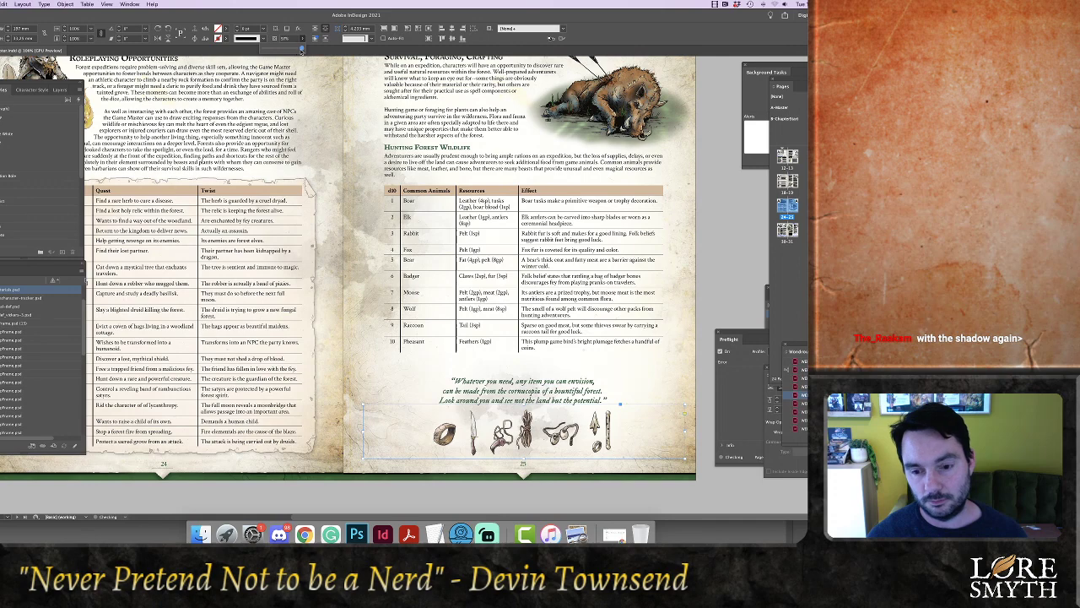
click(685, 326)
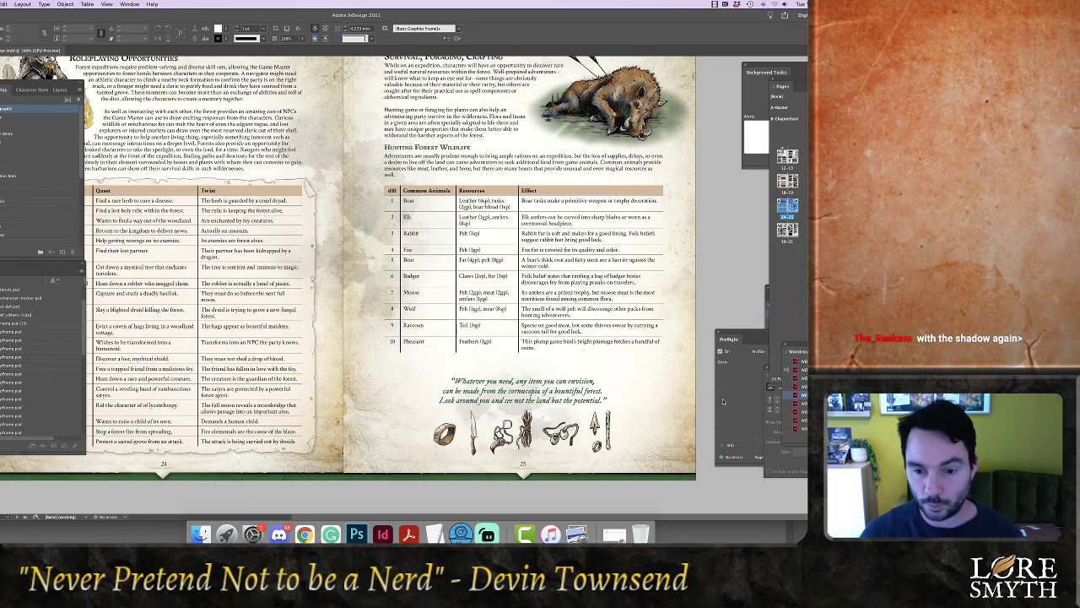
Review the finished spread and the animal tables and Foraging pages that follow it
key(super+minus)
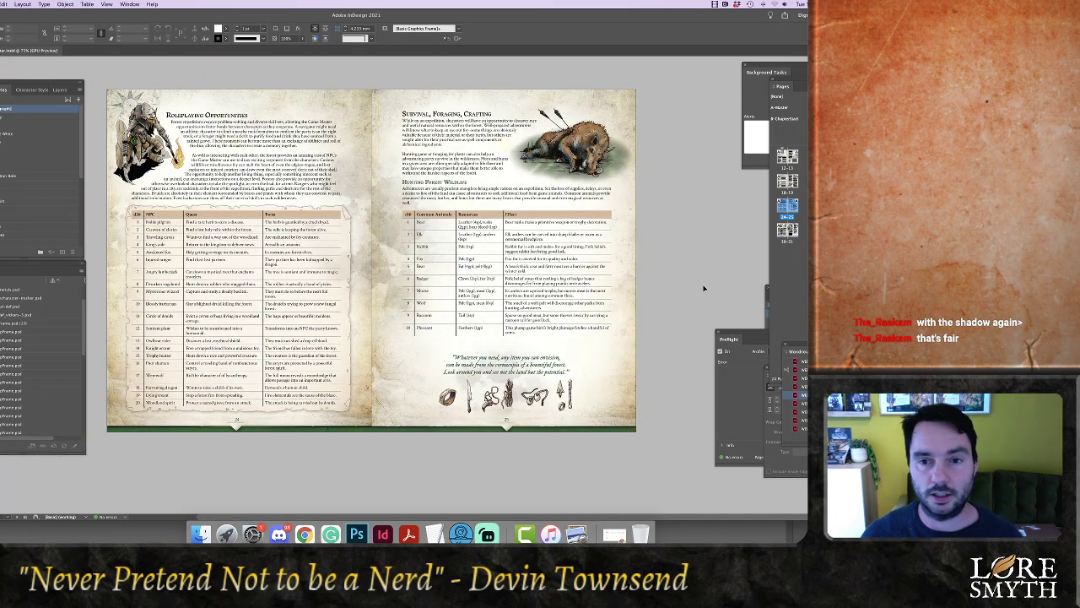
scroll(704, 279, down, 5)
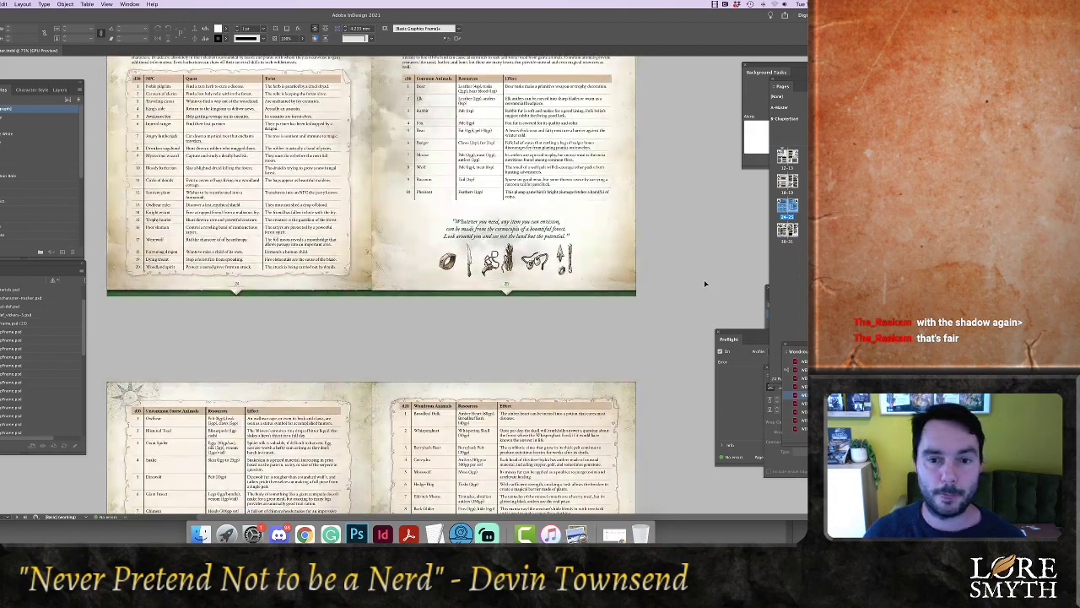
scroll(704, 279, down, 5)
scroll(704, 280, down, 1)
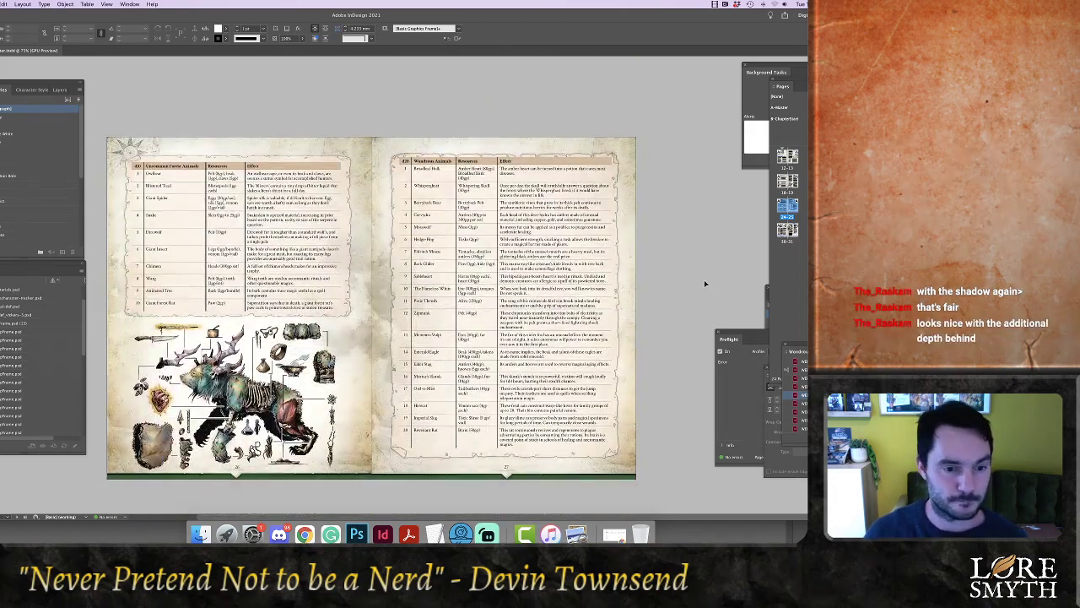
scroll(704, 283, down, 5)
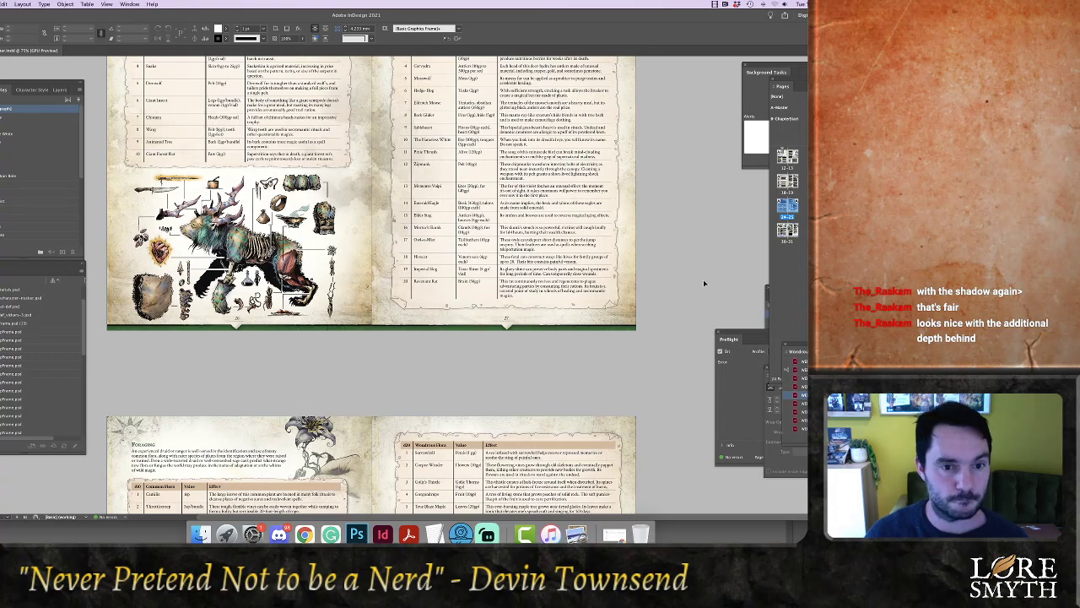
scroll(690, 259, down, 3)
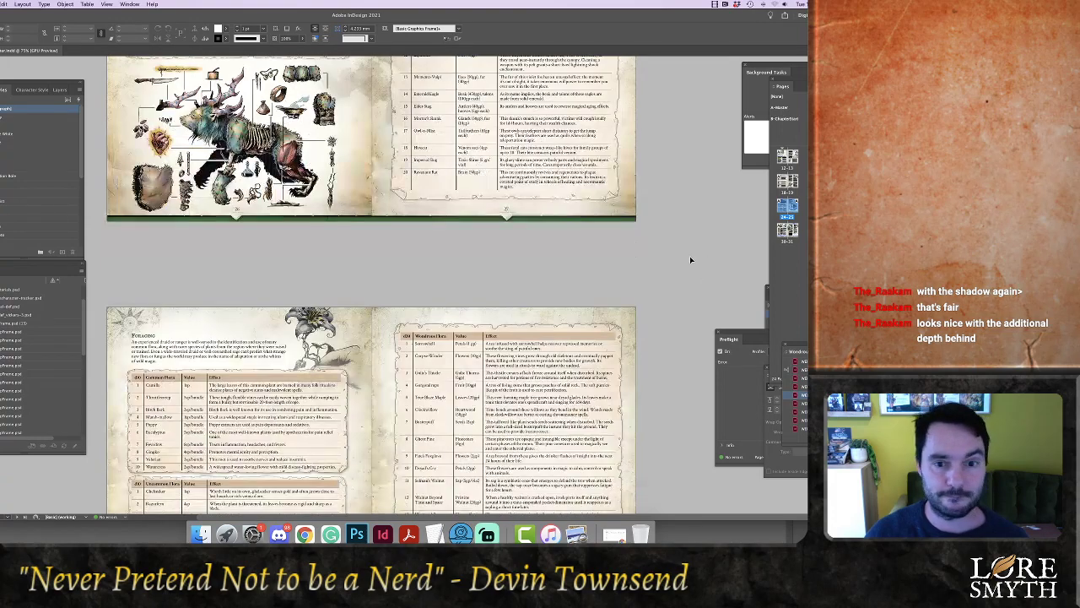
Examine the spreads from the Foraging tables through Defensive Survival Tactics and the seasons to Weather Effects and Expedition Arrival
scroll(689, 259, down, 7)
scroll(690, 260, down, 3)
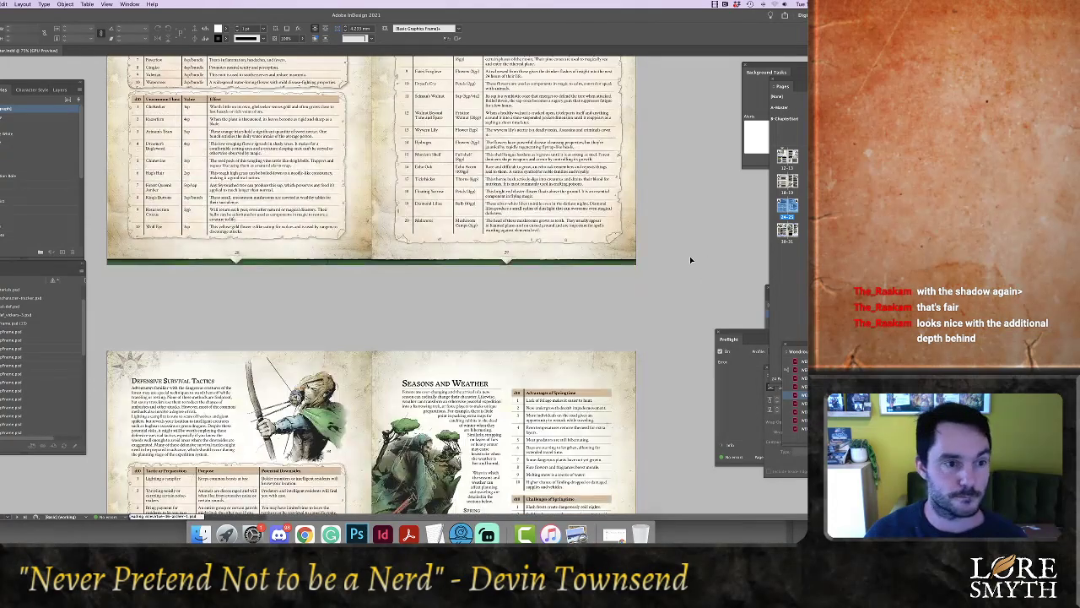
scroll(690, 259, up, 6)
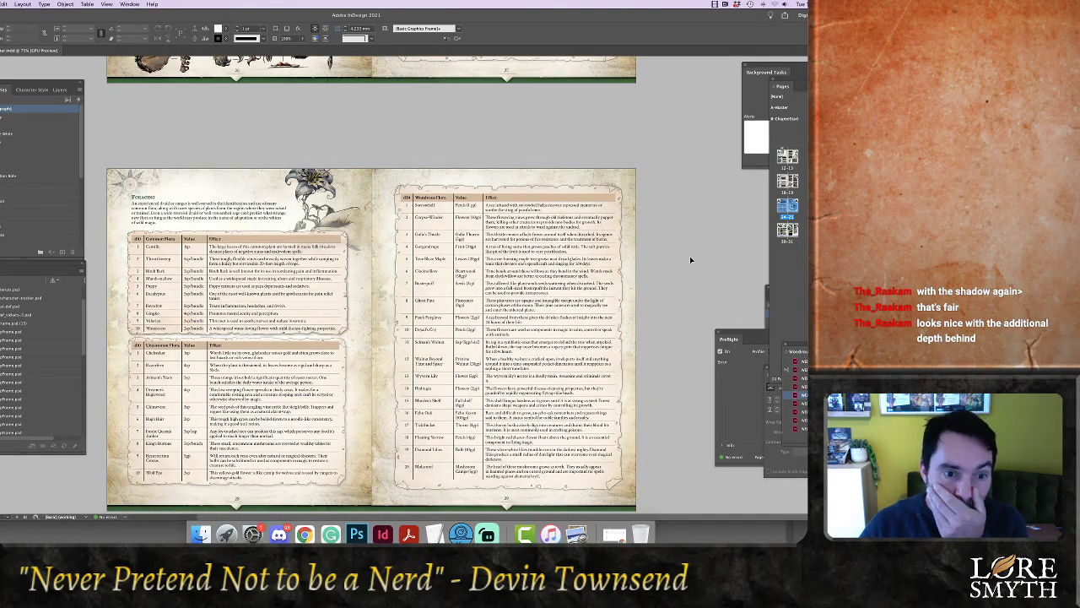
scroll(689, 259, down, 1)
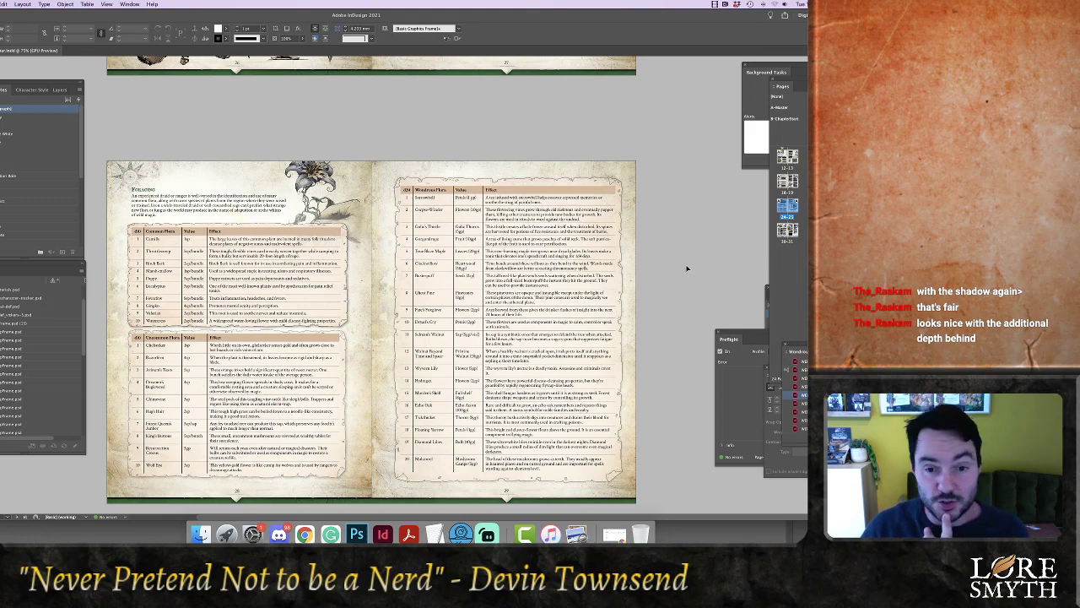
scroll(684, 269, down, 5)
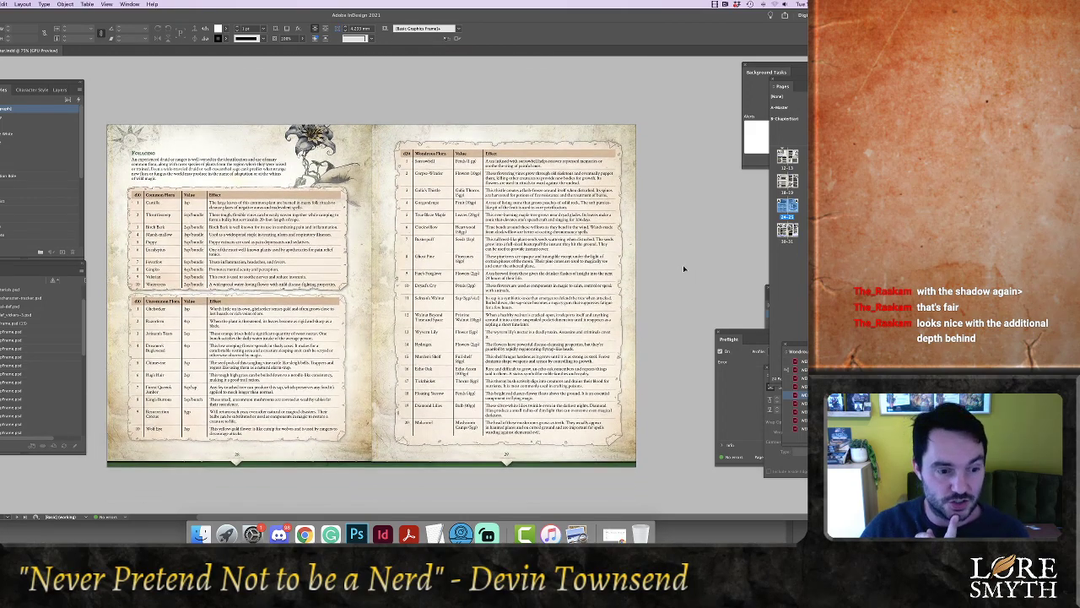
scroll(683, 269, down, 15)
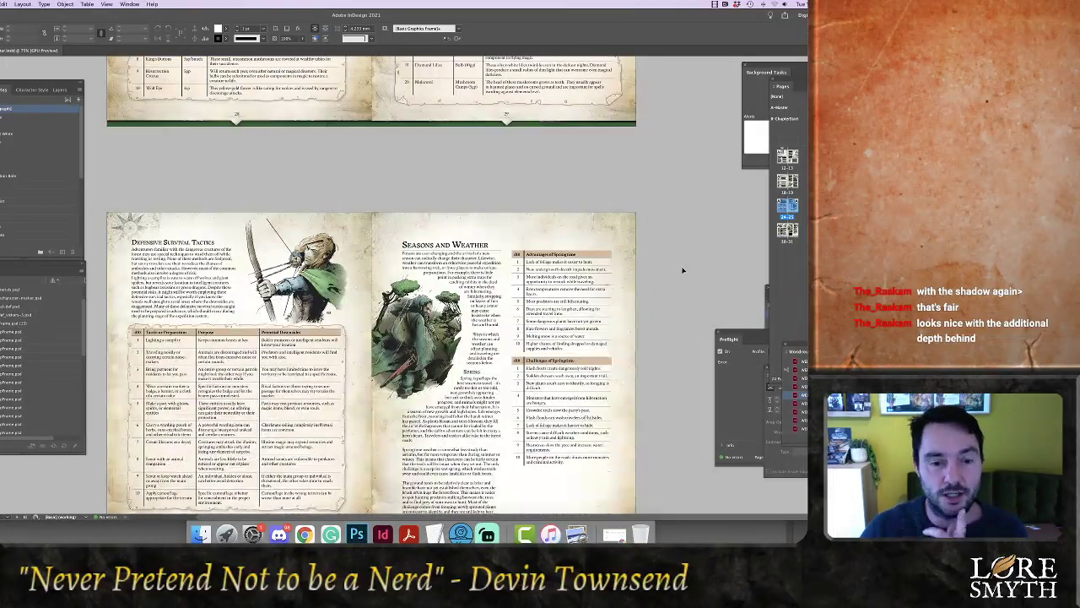
scroll(684, 269, down, 3)
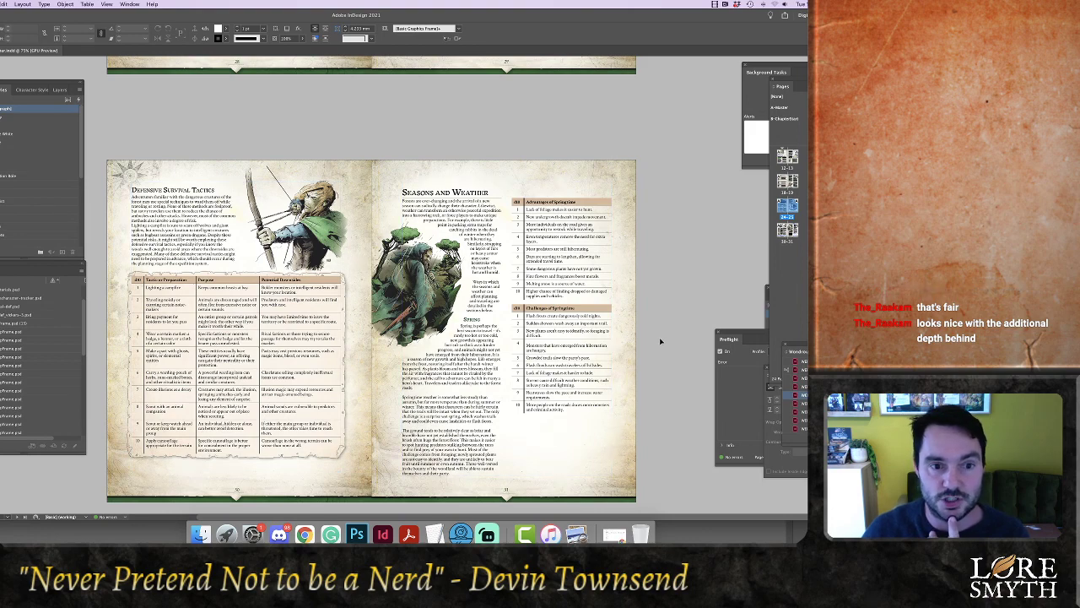
scroll(659, 337, down, 6)
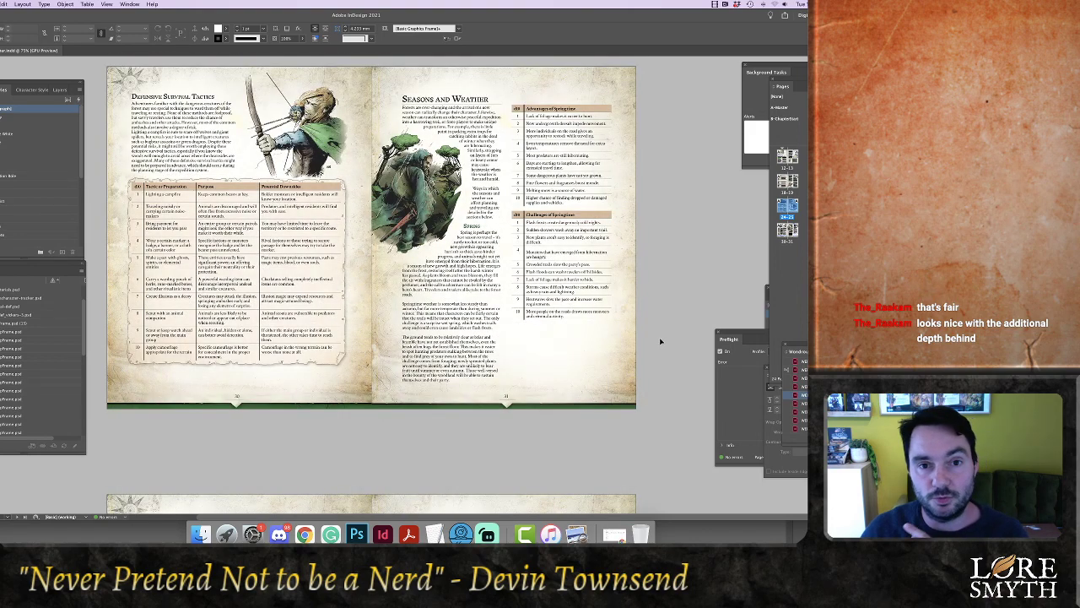
scroll(661, 341, down, 15)
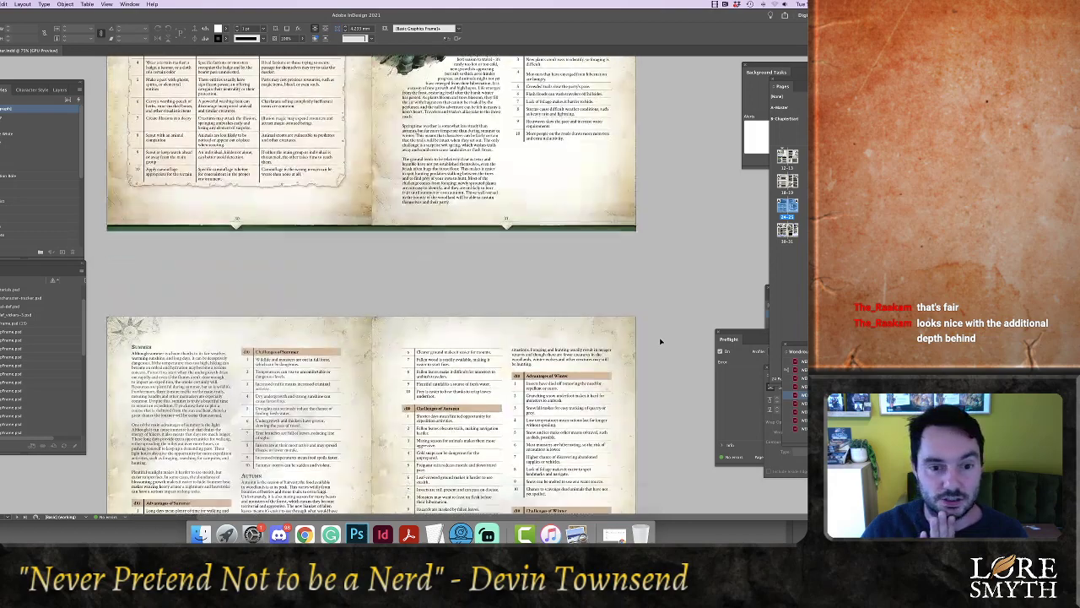
scroll(661, 341, down, 5)
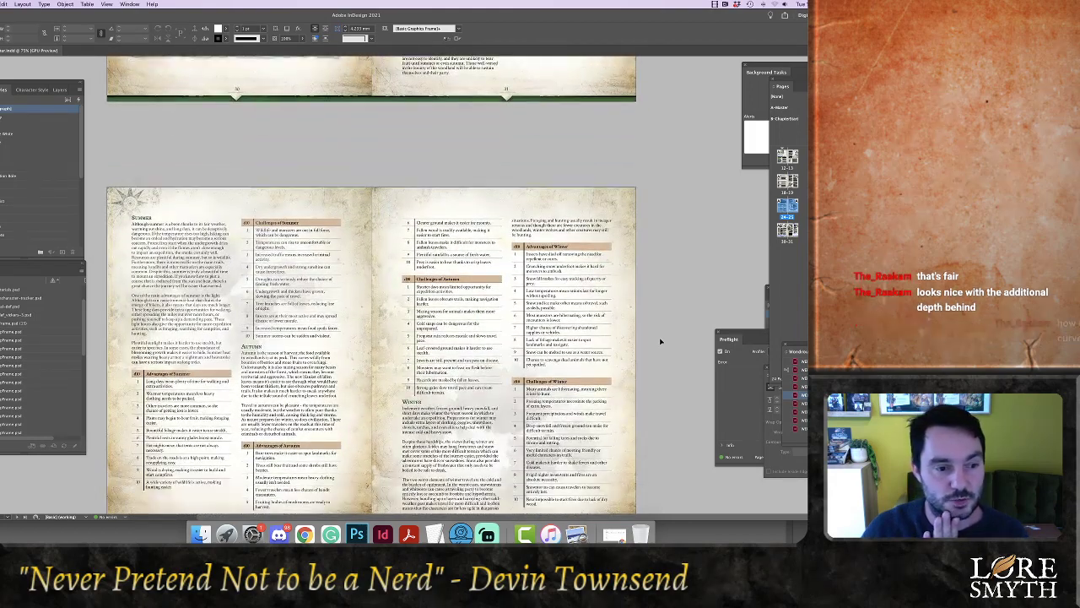
scroll(661, 341, down, 2)
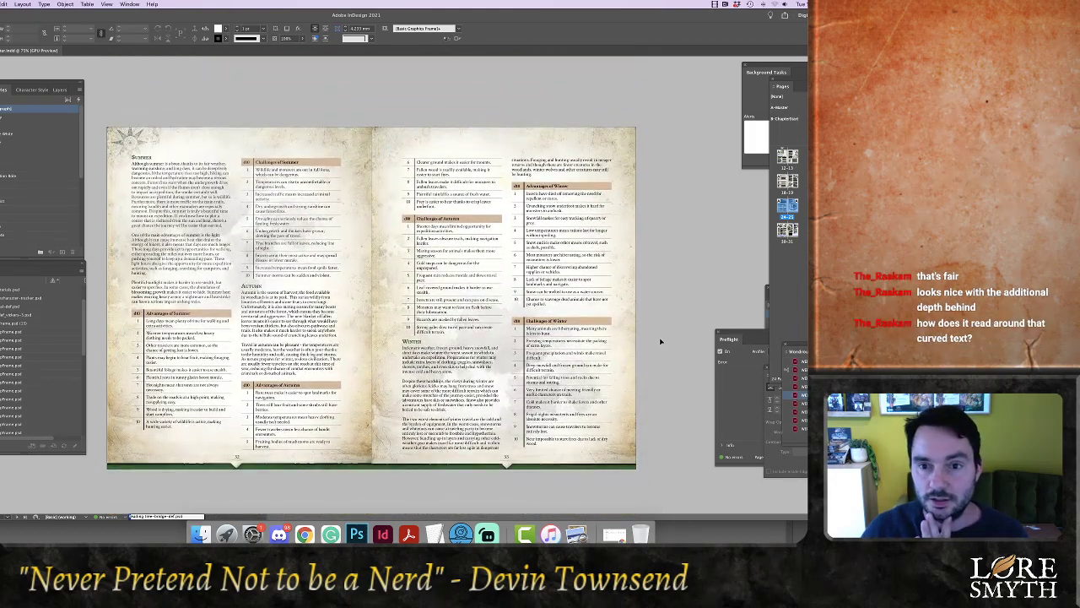
scroll(660, 341, down, 7)
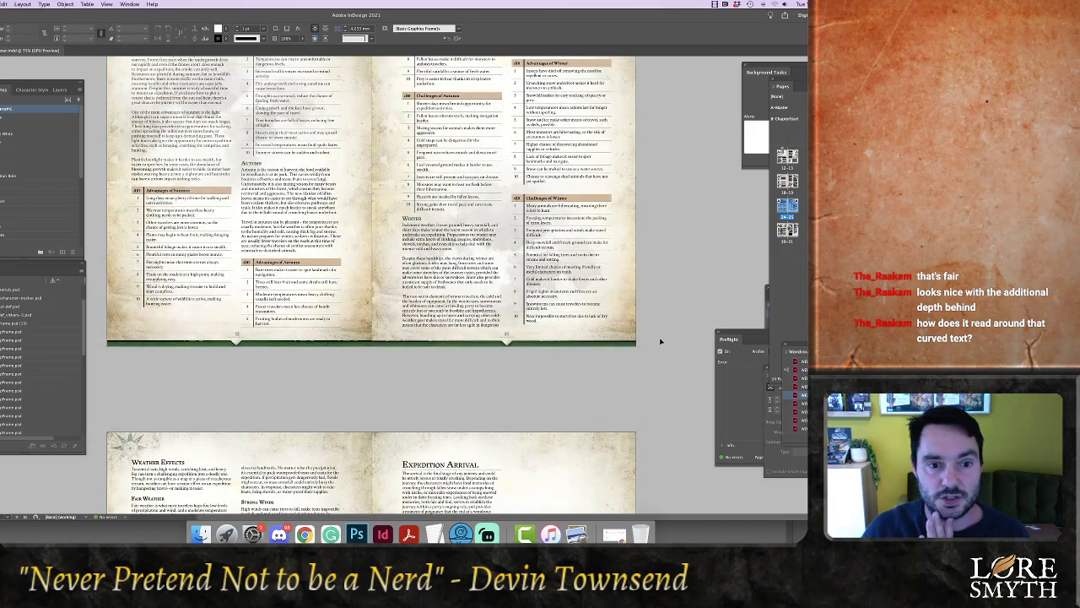
scroll(661, 341, down, 15)
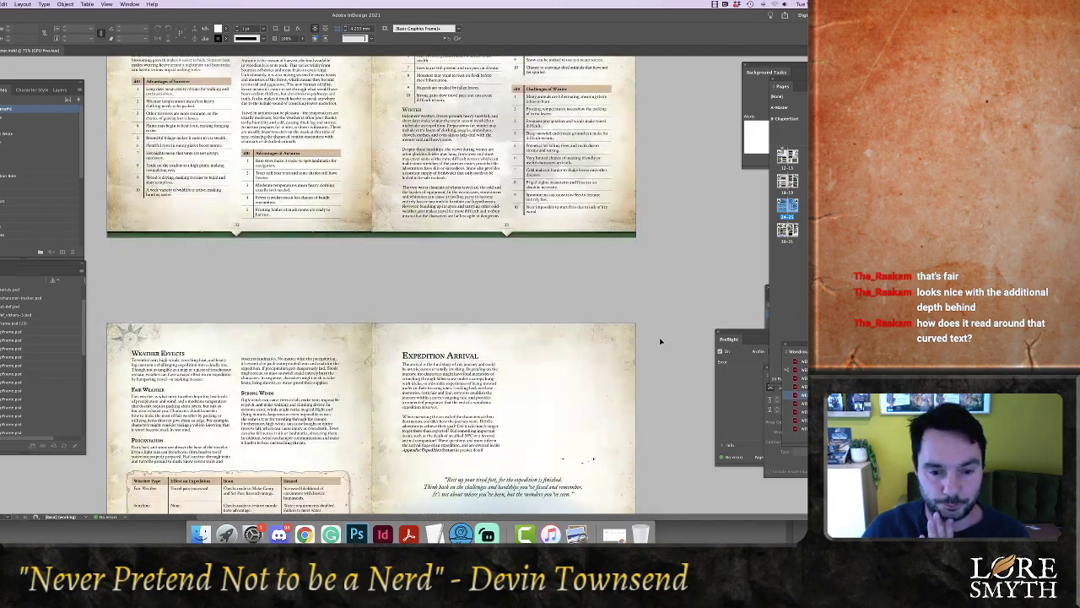
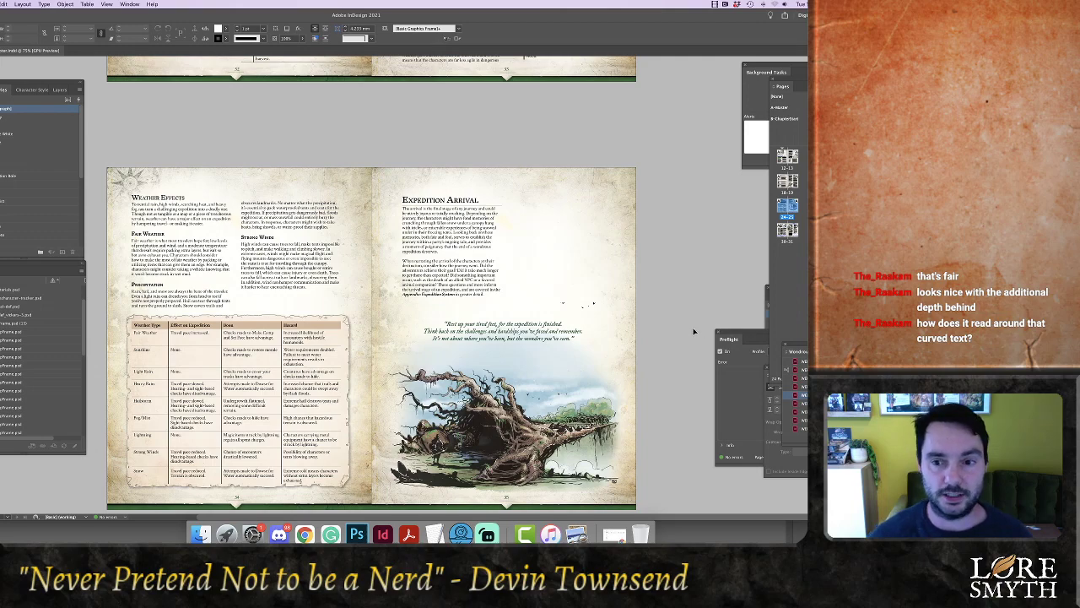
scroll(663, 345, down, 2)
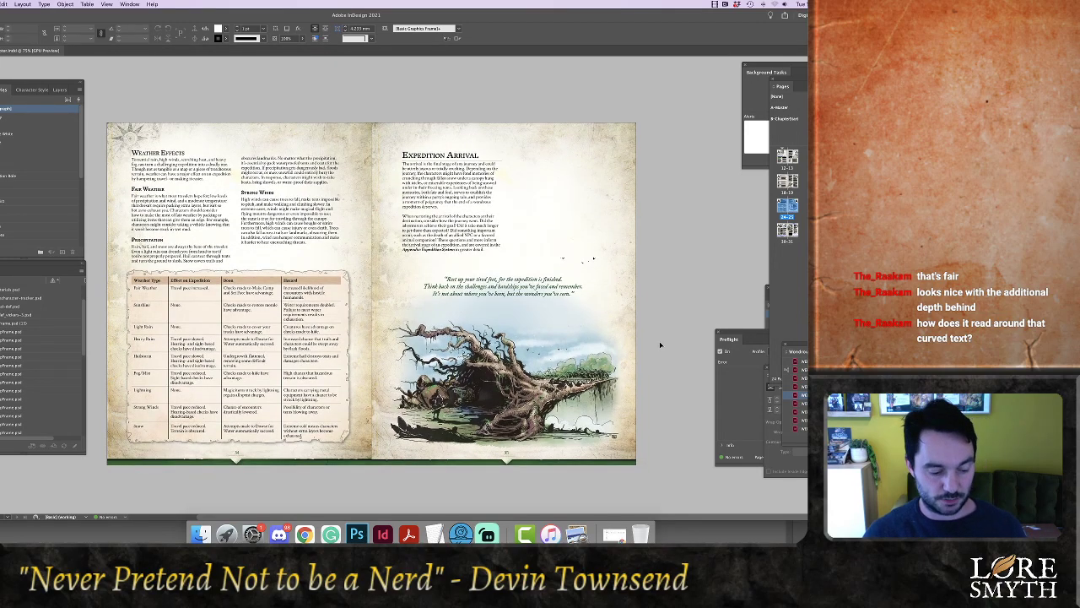
Move the cloaked figure illustration on the Seasons and Weather page down beside the last spring paragraph, against the spine
scroll(661, 344, up, 10)
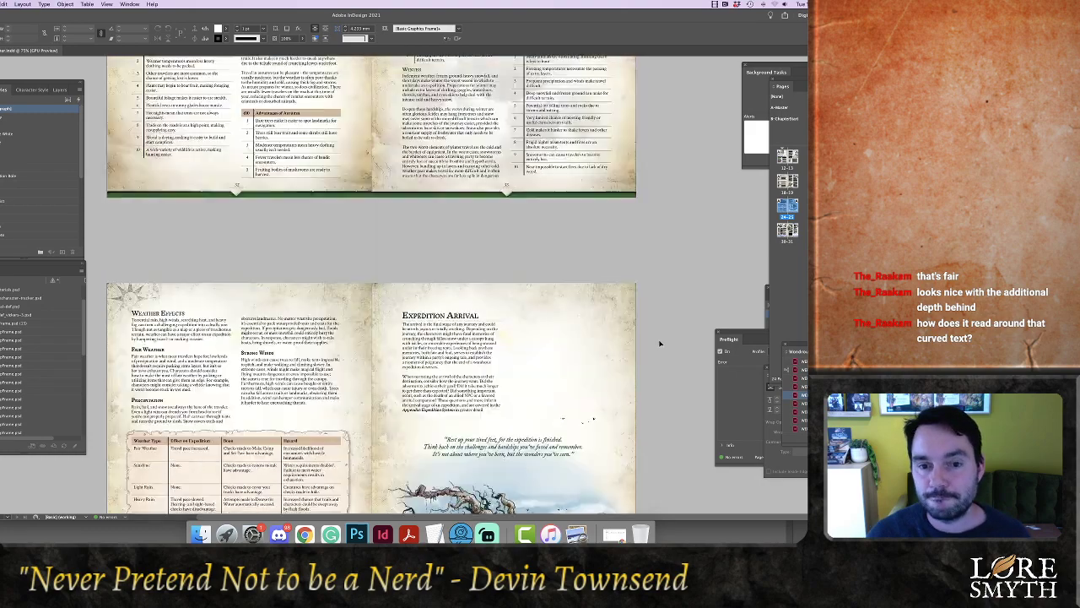
scroll(660, 342, up, 15)
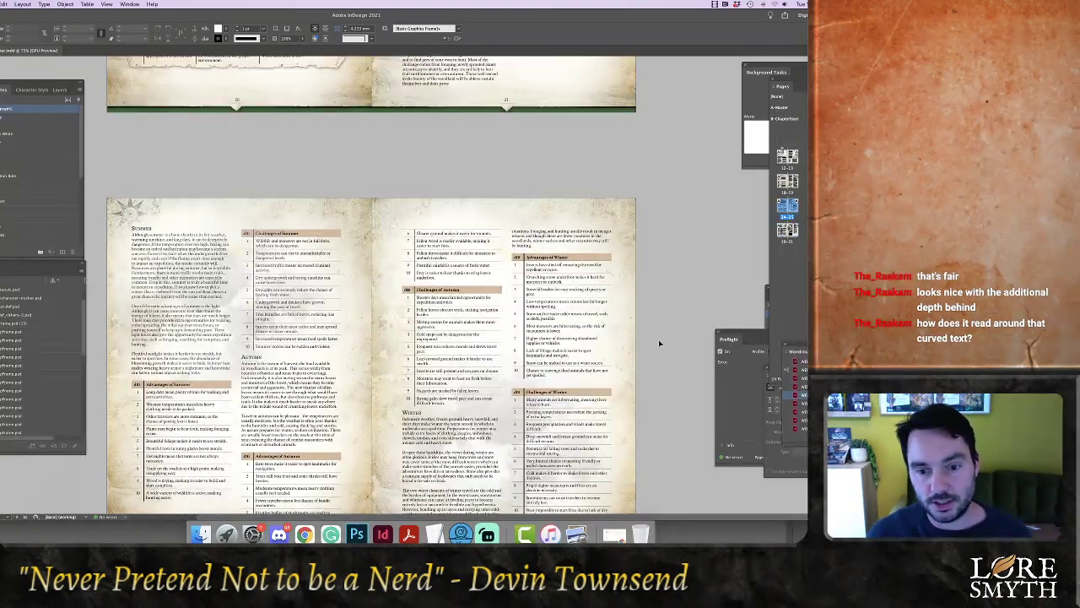
scroll(659, 343, up, 12)
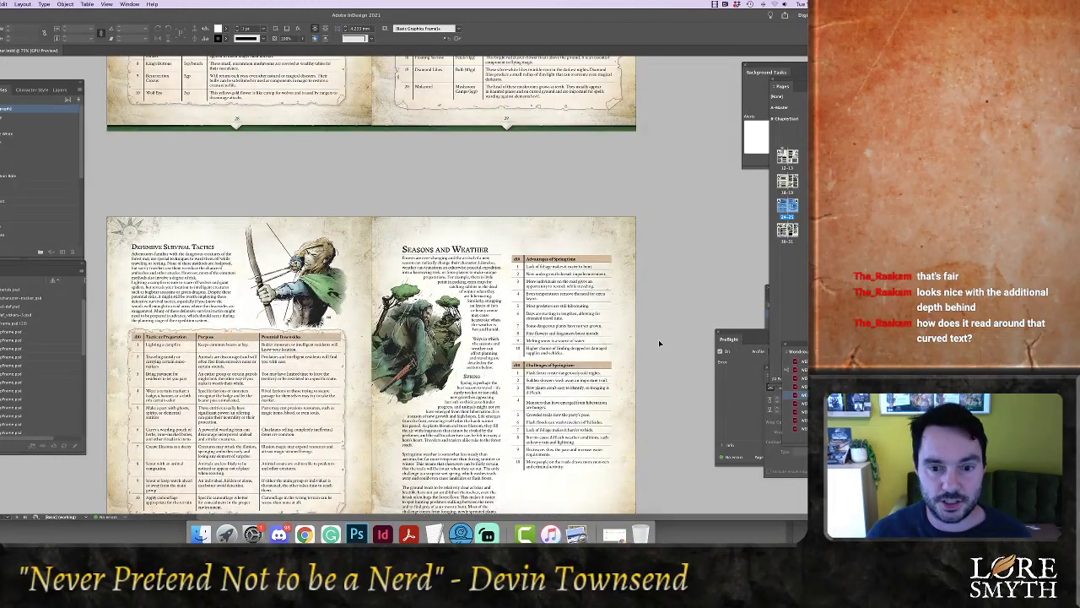
scroll(659, 343, down, 5)
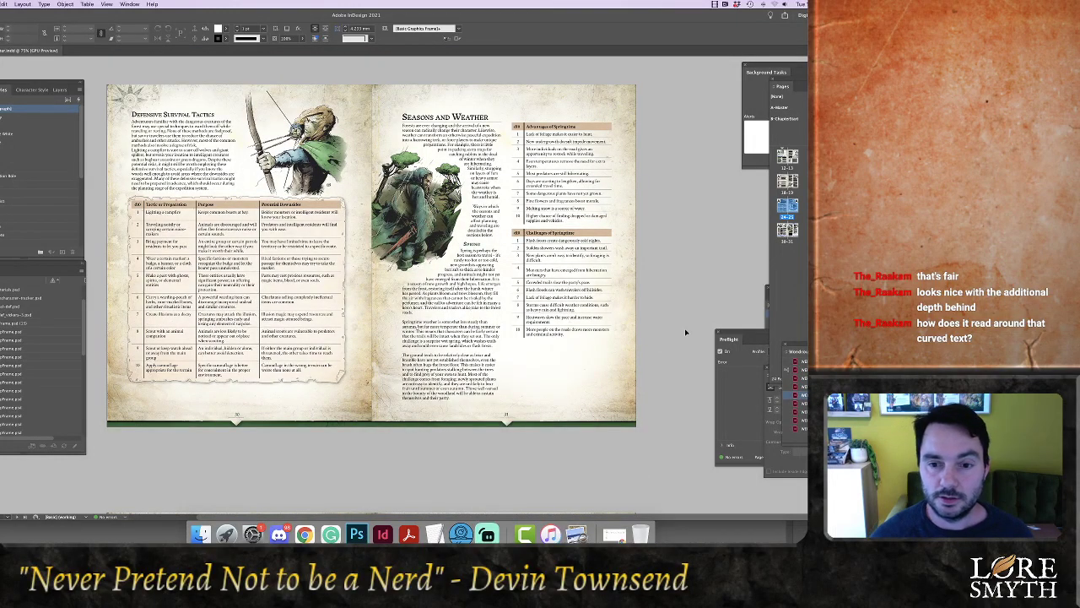
click(426, 205)
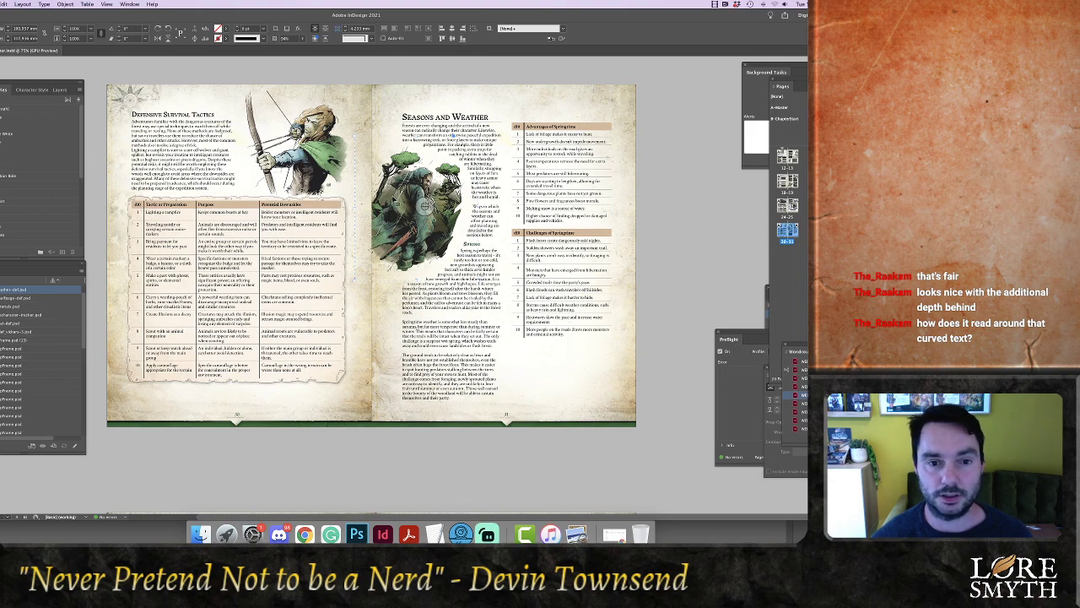
drag(390, 263, 385, 402)
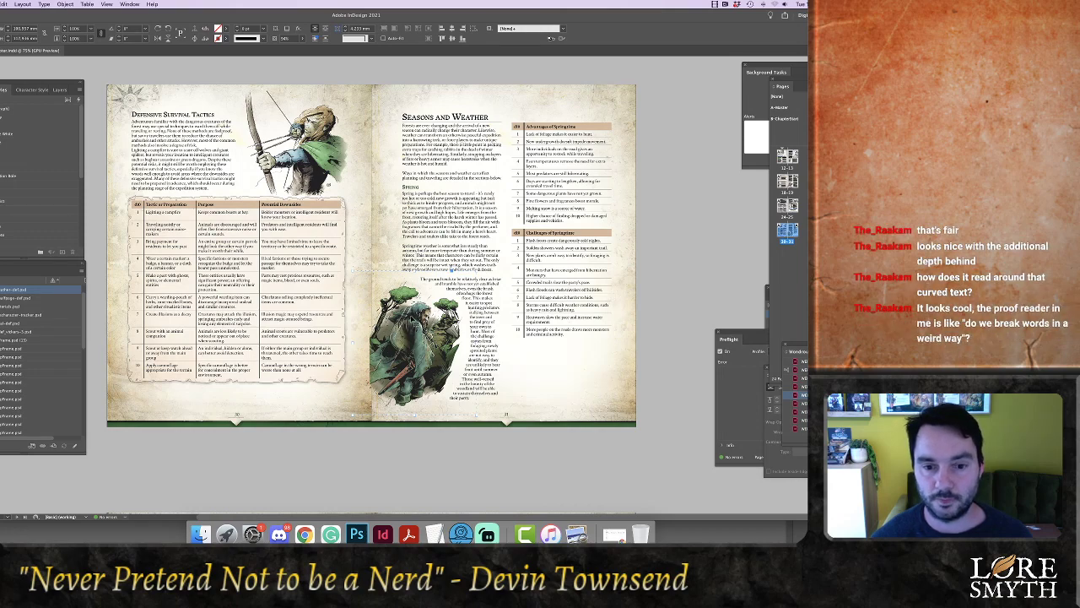
drag(414, 316, 411, 322)
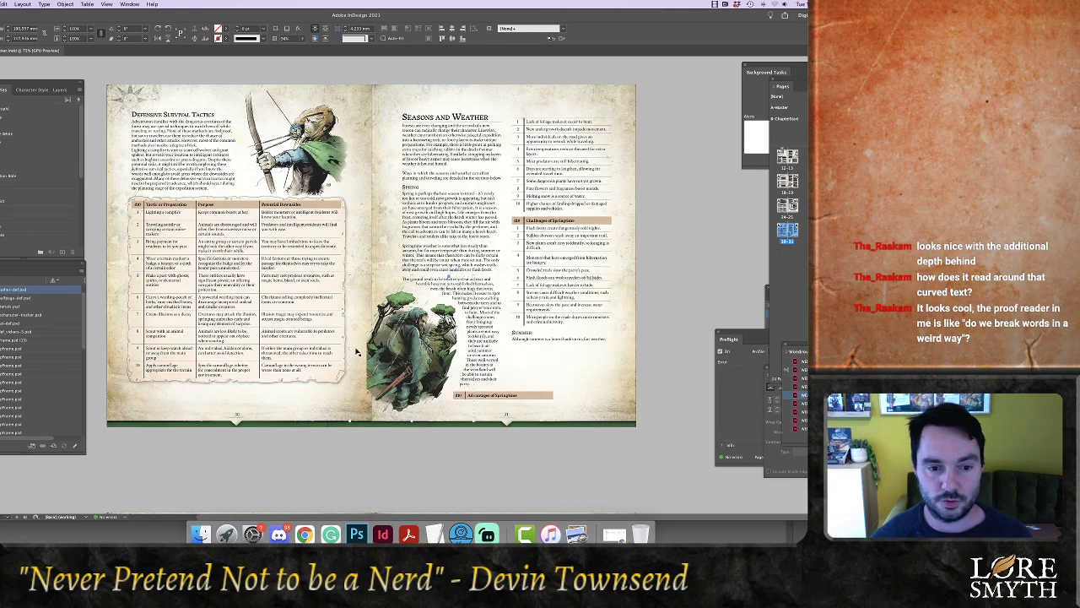
drag(351, 348, 371, 366)
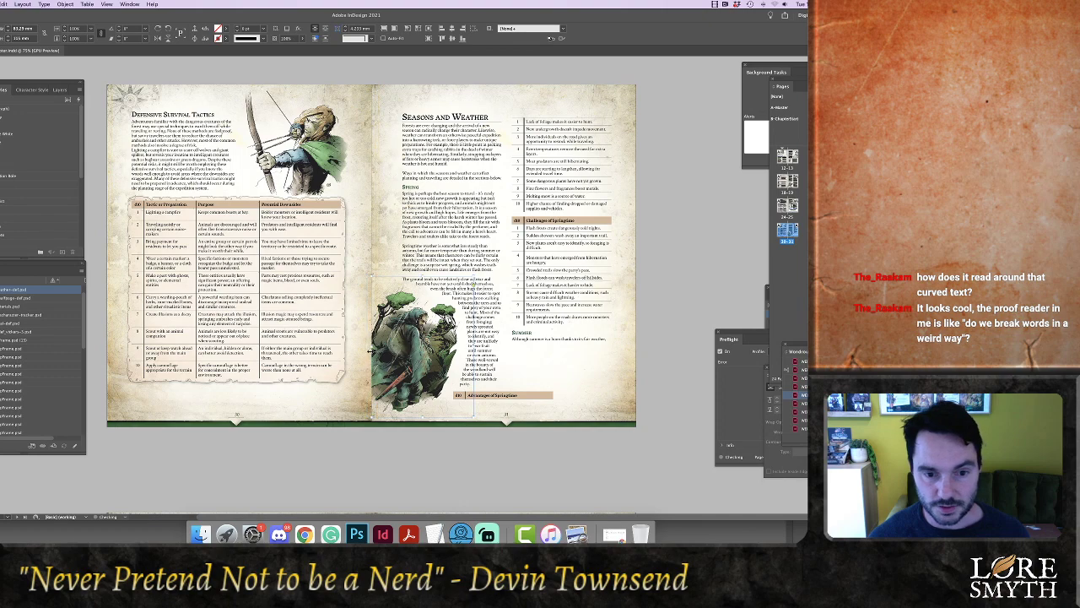
Push the Advantages of Springtime header into the second column and raise the empty frame below the tables to force the Summer heading off the page
double_click(484, 384)
key(Return)
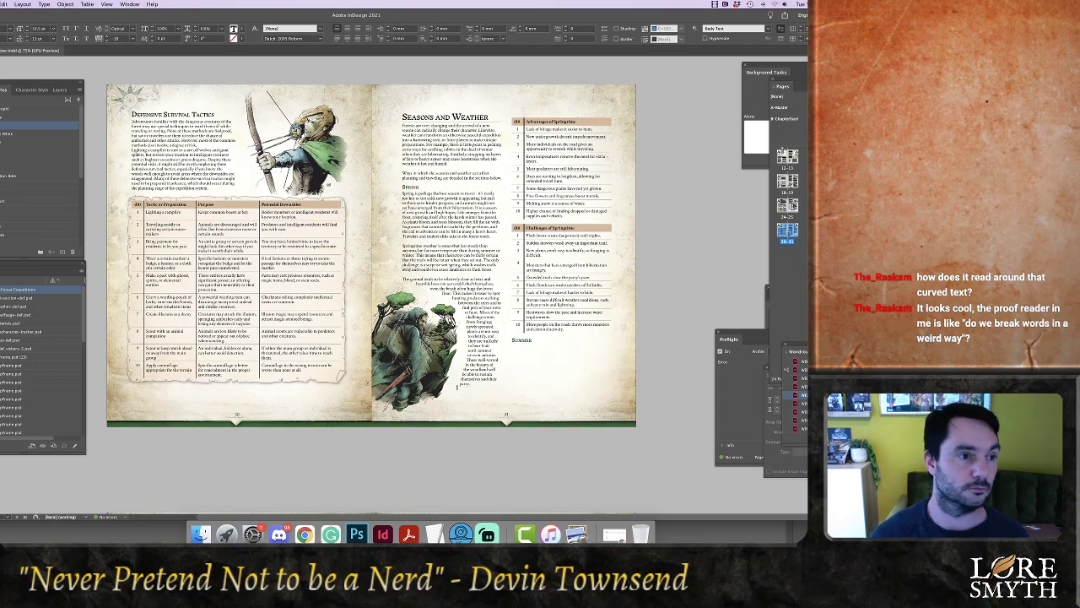
key(Escape)
click(553, 346)
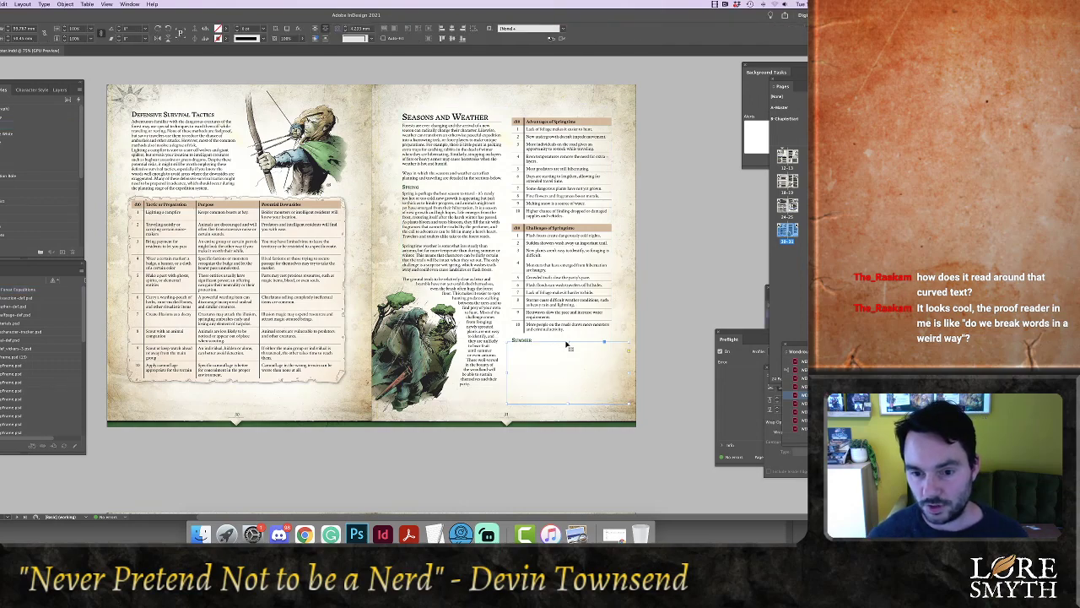
drag(568, 340, 568, 337)
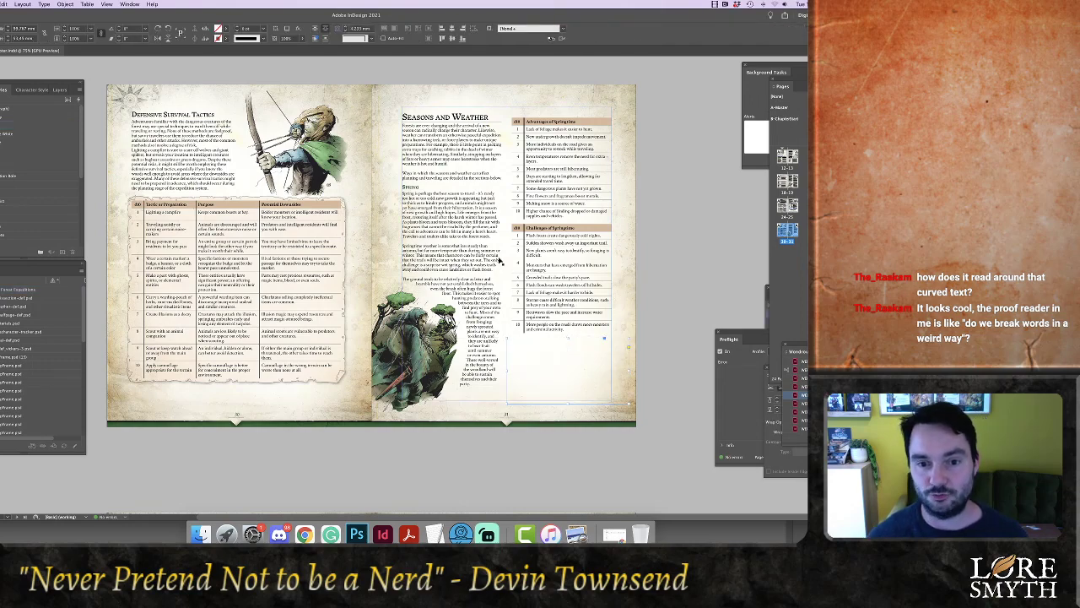
click(685, 258)
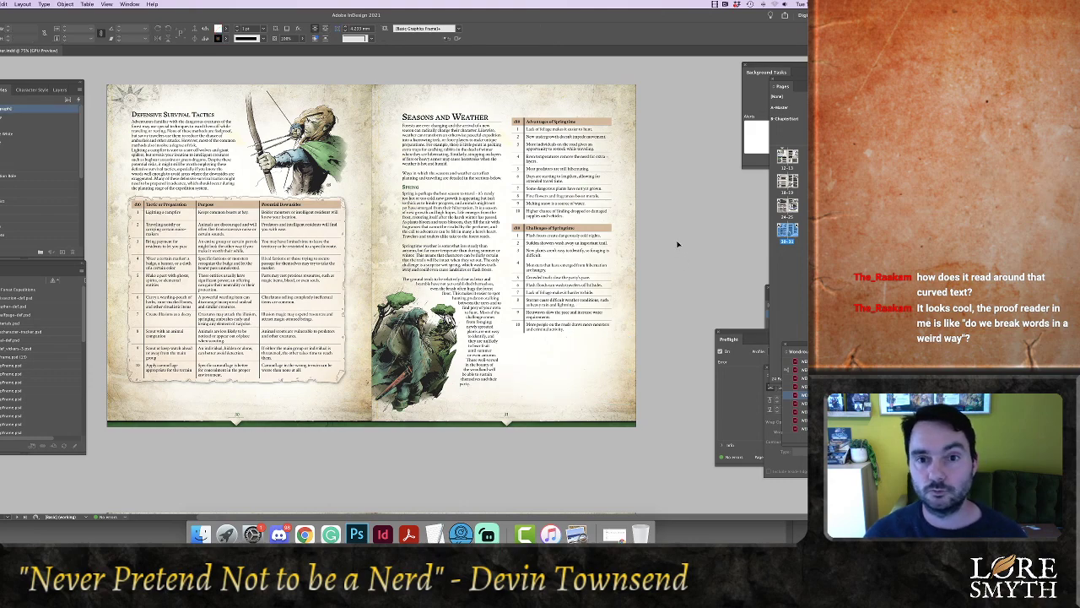
Open the linked tree illustration from the Expedition Arrival page, tree-bridge-def.psd, for editing in Photoshop
scroll(675, 242, down, 3)
scroll(677, 241, down, 7)
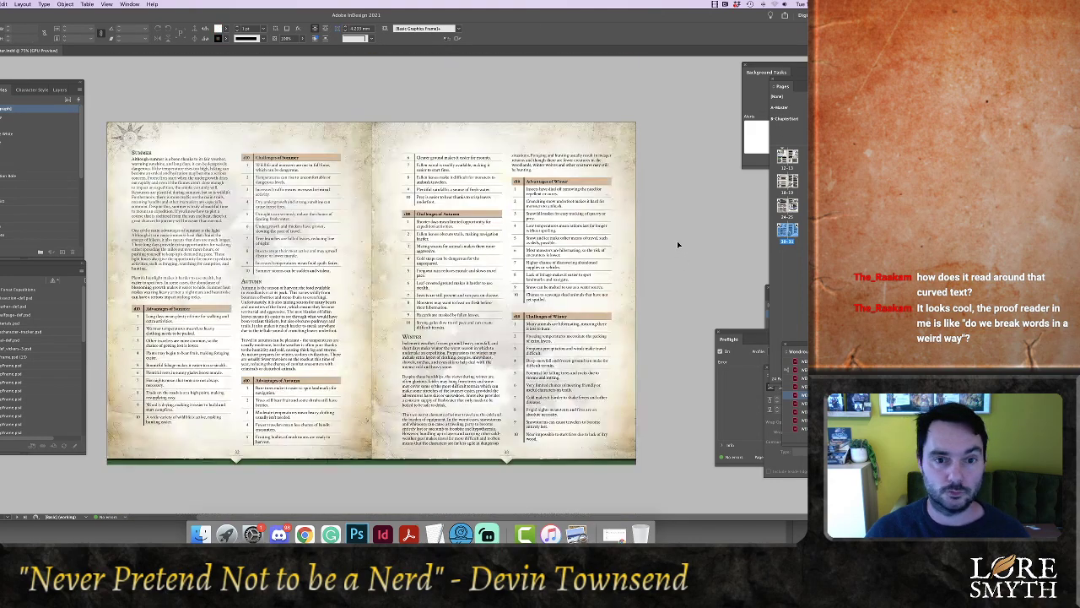
scroll(677, 241, down, 10)
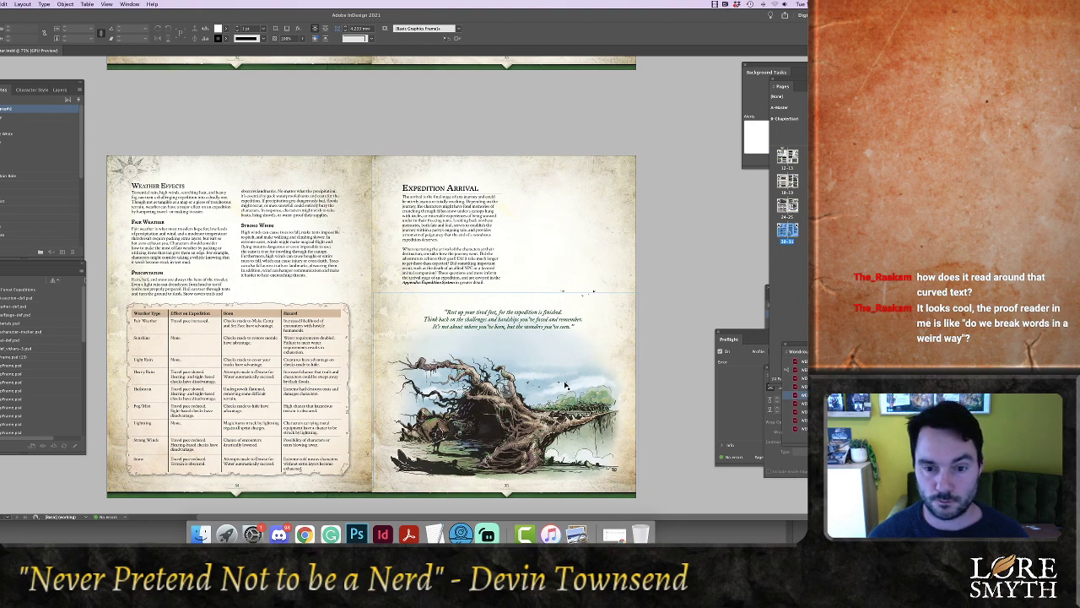
click(568, 386)
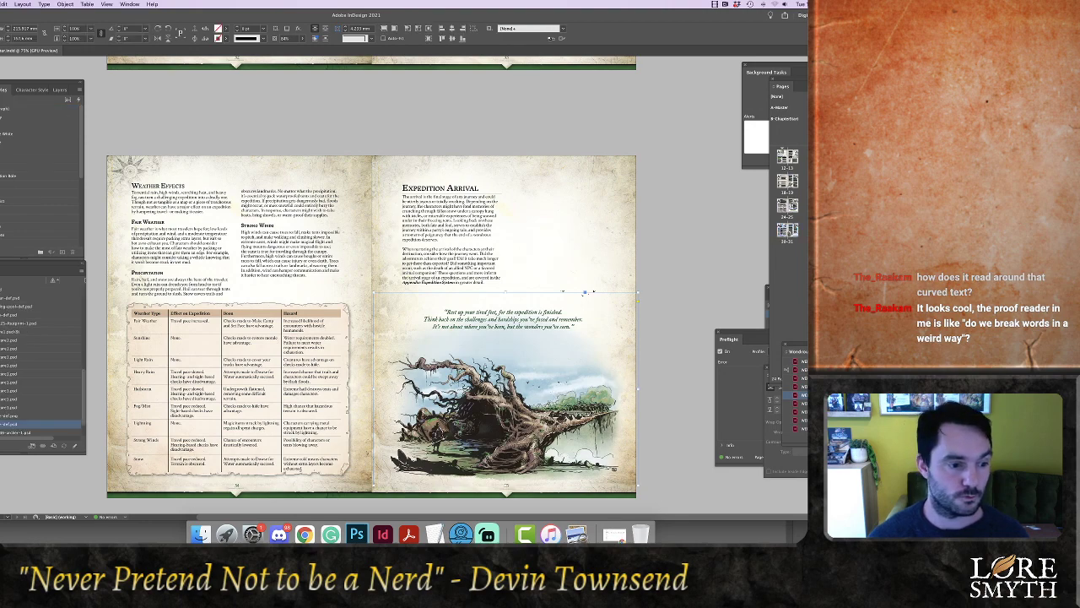
right_click(34, 424)
click(26, 471)
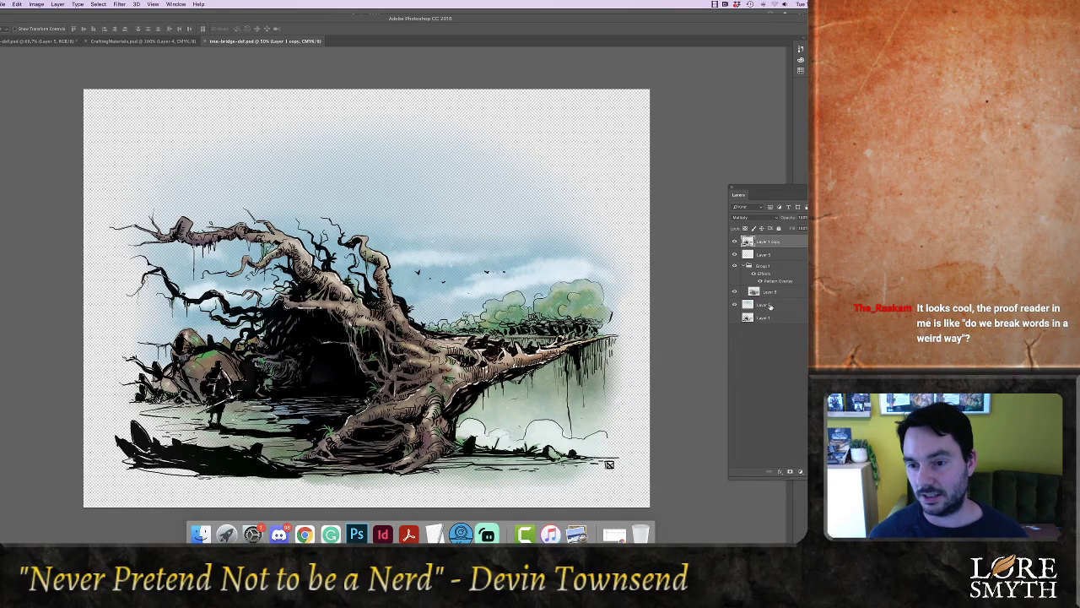
Fade the sky layer, brighten the tree trunk's colour layer with the Dodge tool, and save the illustration
click(770, 305)
key(o)
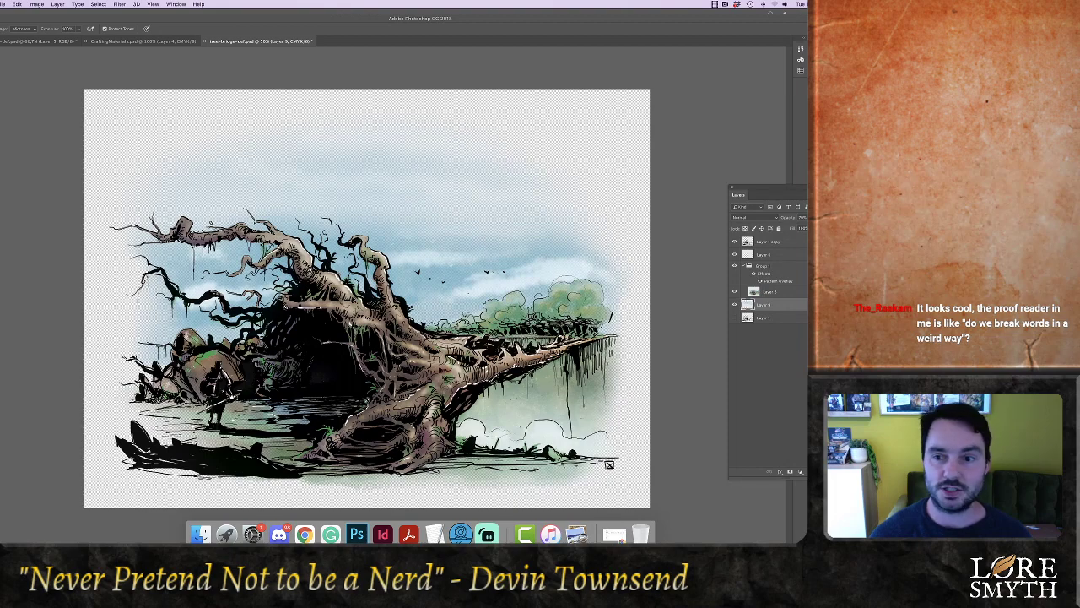
click(774, 290)
mouse_move(428, 363)
mouse_down()
mouse_move(336, 302)
mouse_move(344, 305)
mouse_up()
key(super+s)
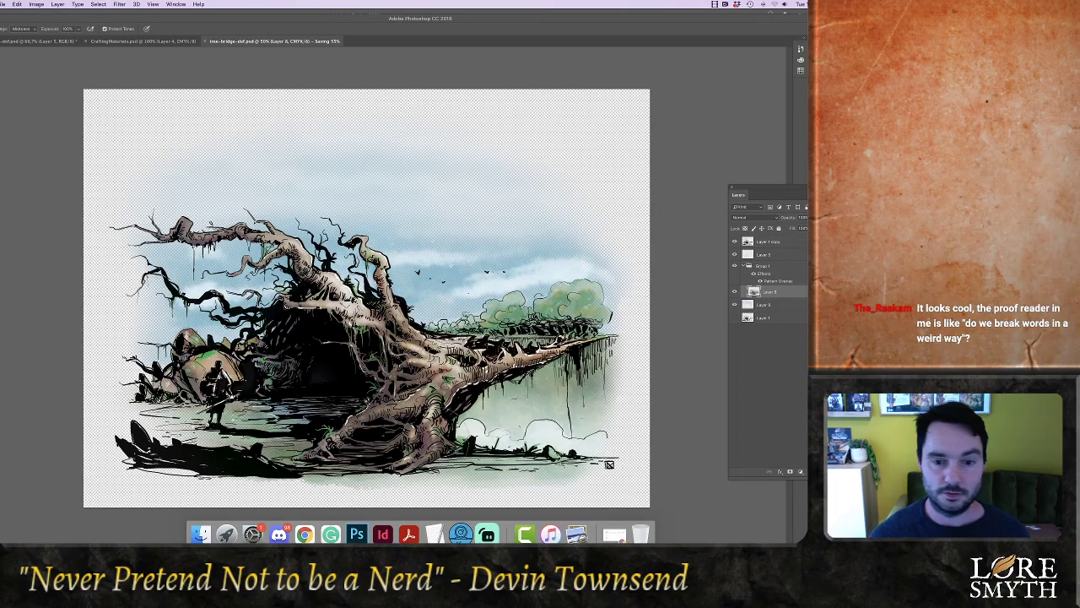
Switch back to InDesign and check the tree illustration and layout of the Expedition Arrival spread
click(383, 533)
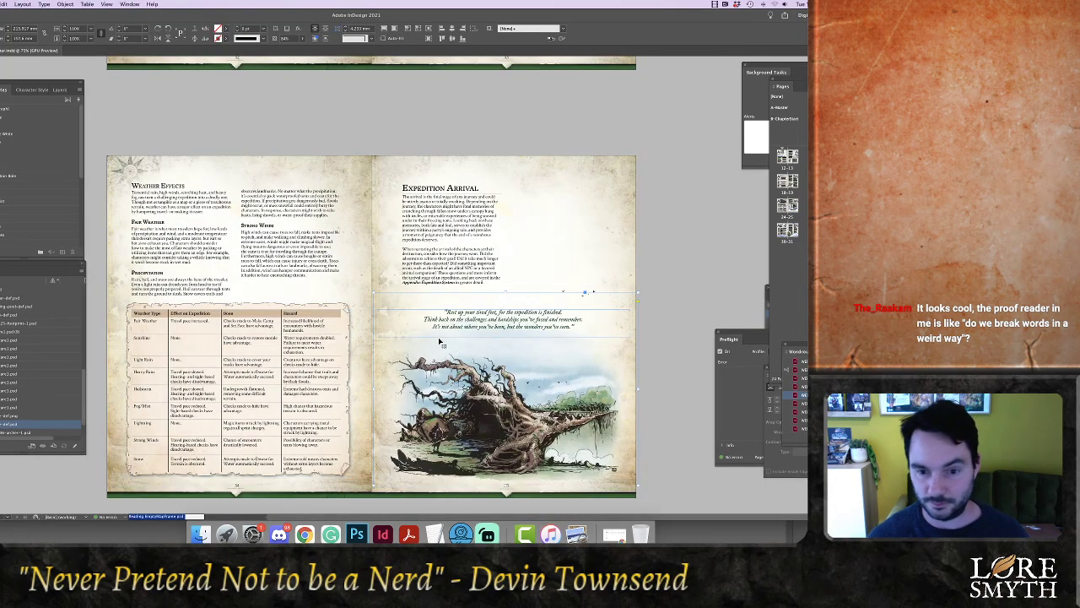
click(681, 366)
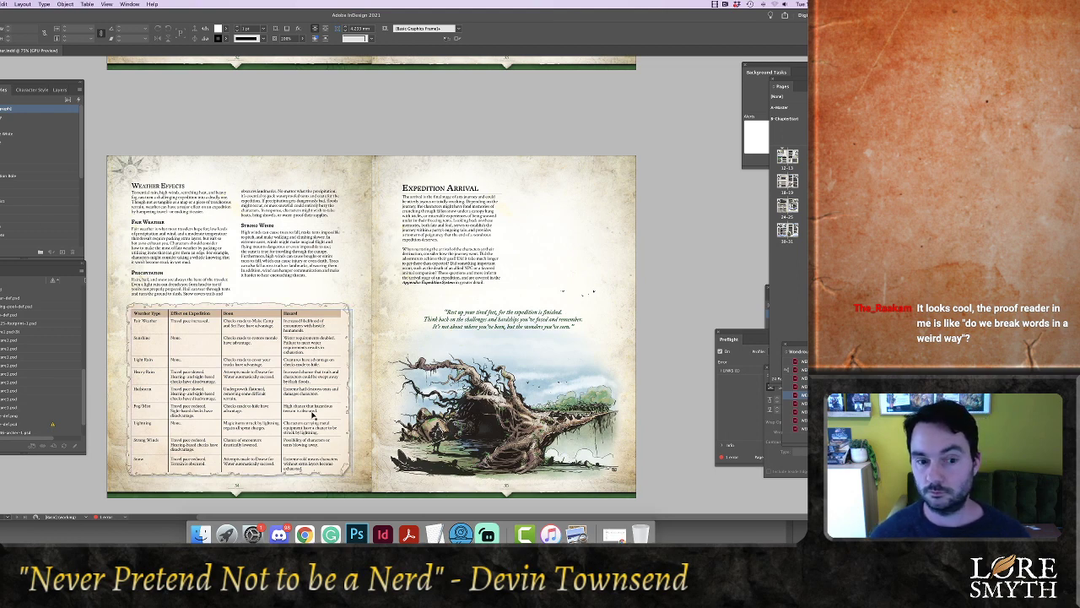
scroll(456, 305, up, 5)
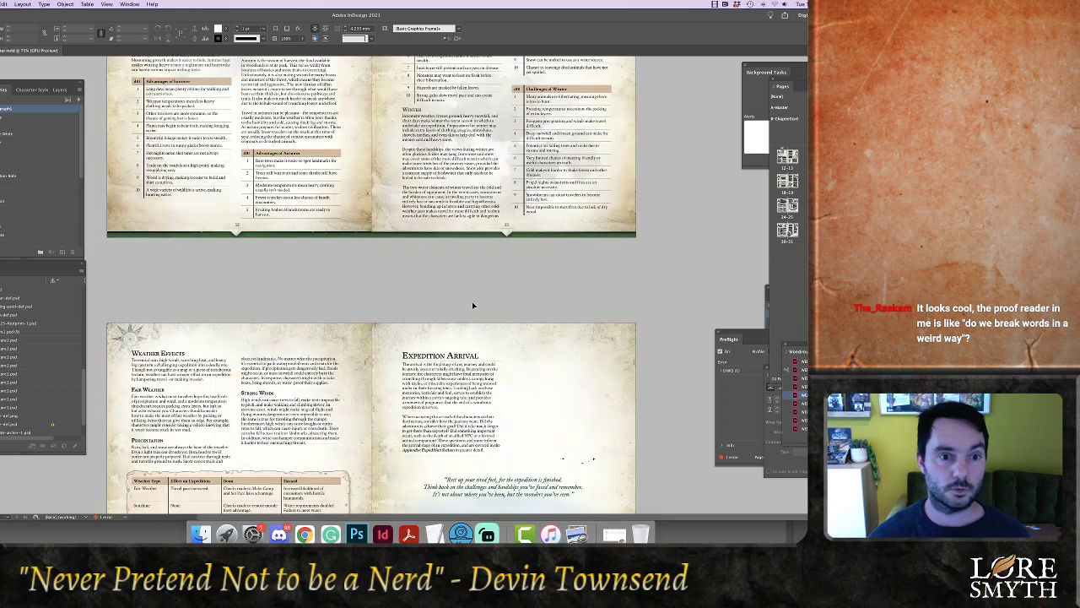
Draw a text frame beneath the hooded traveller artwork on the Seasons and Weather page and enter placeholder text
scroll(472, 310, up, 10)
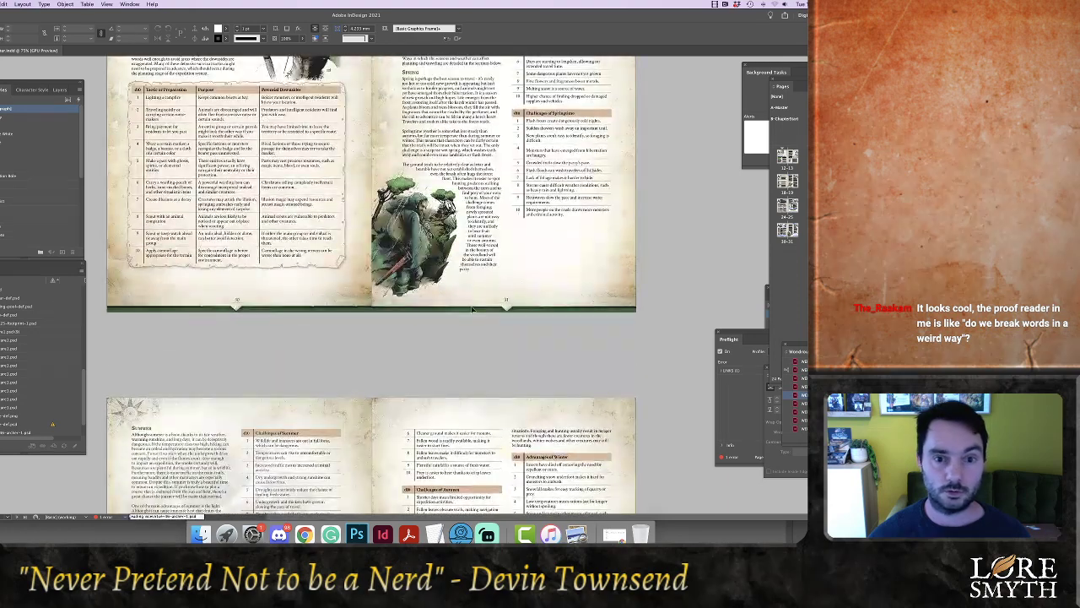
scroll(473, 310, up, 4)
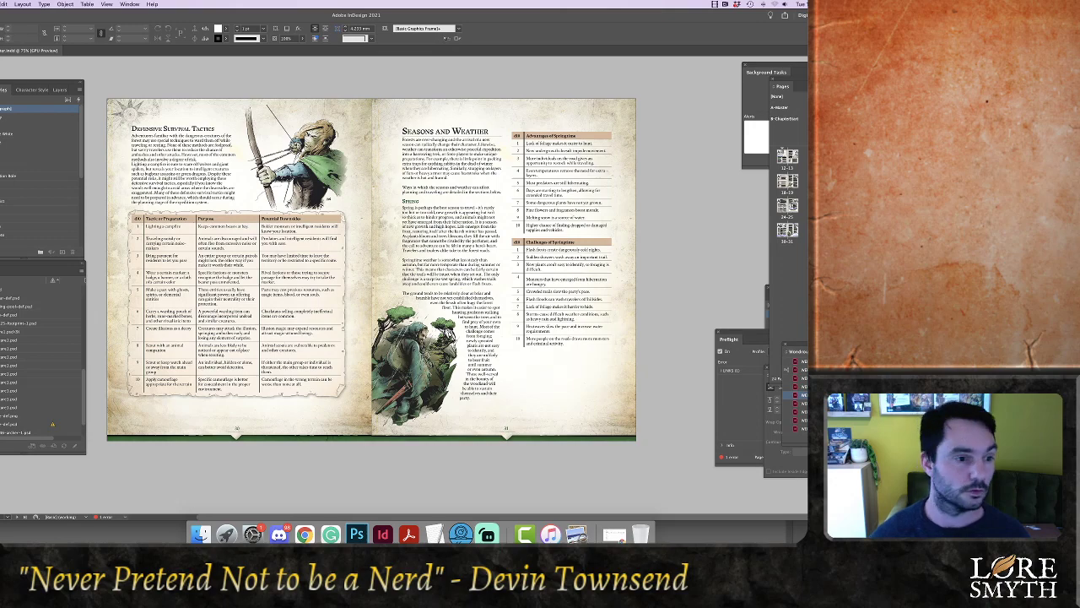
key(t)
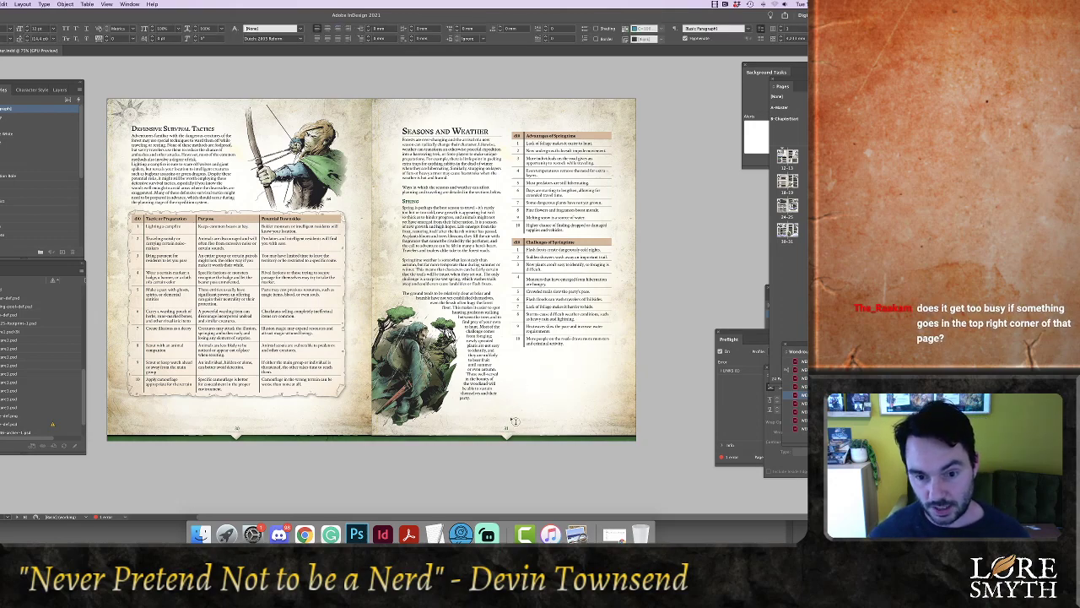
click(523, 422)
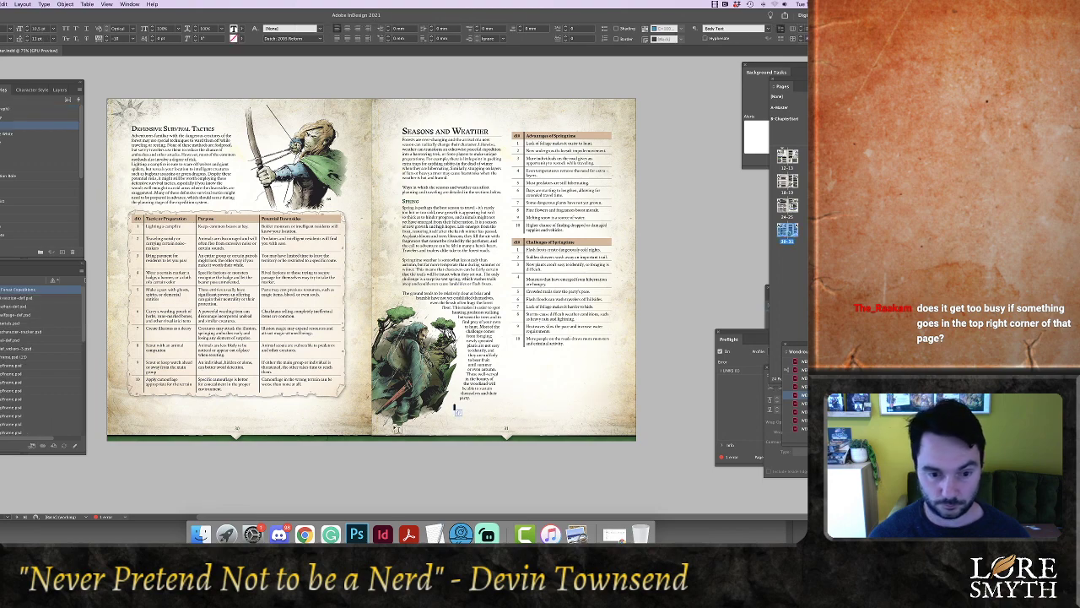
drag(387, 416, 466, 427)
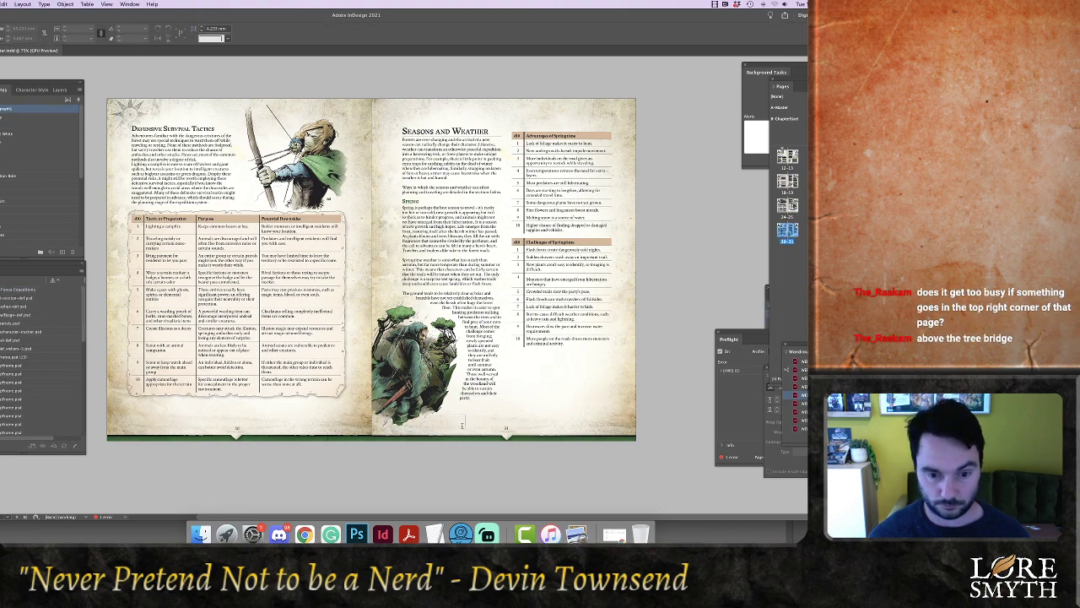
text(dadasdasdas)
Apply the Illustration Caption paragraph style to the placeholder text beneath the hooded traveller artwork
key(ctrl+a)
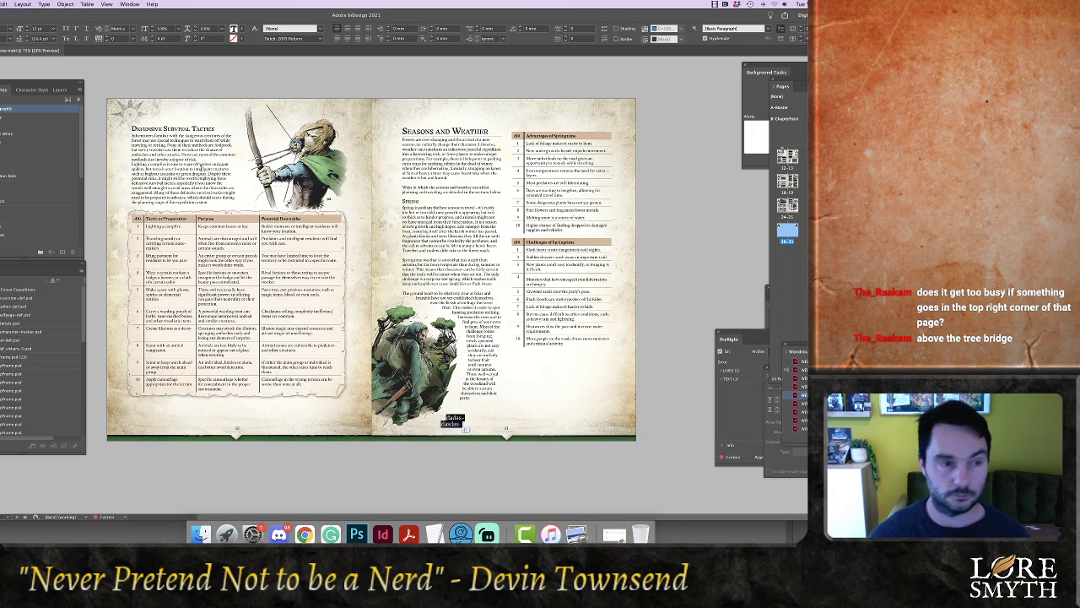
drag(80, 152, 88, 242)
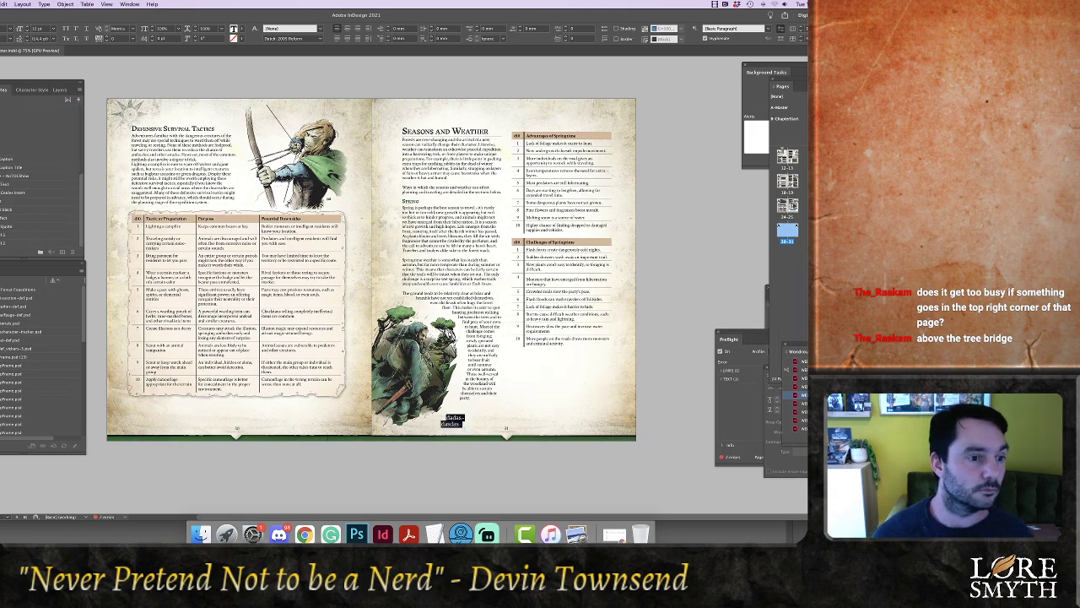
click(15, 159)
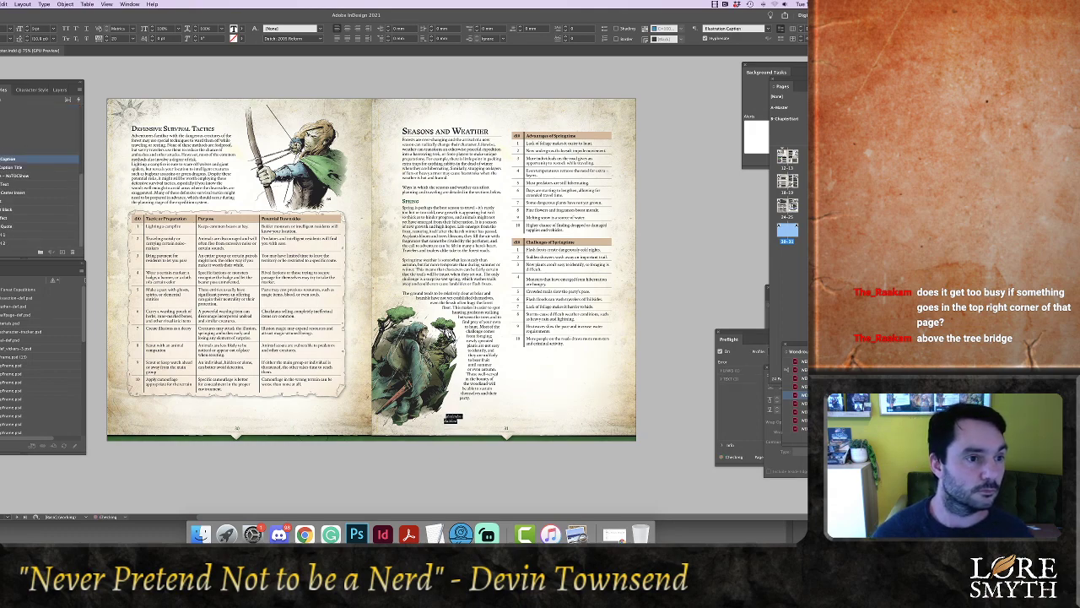
key(Escape)
key(super+equal)
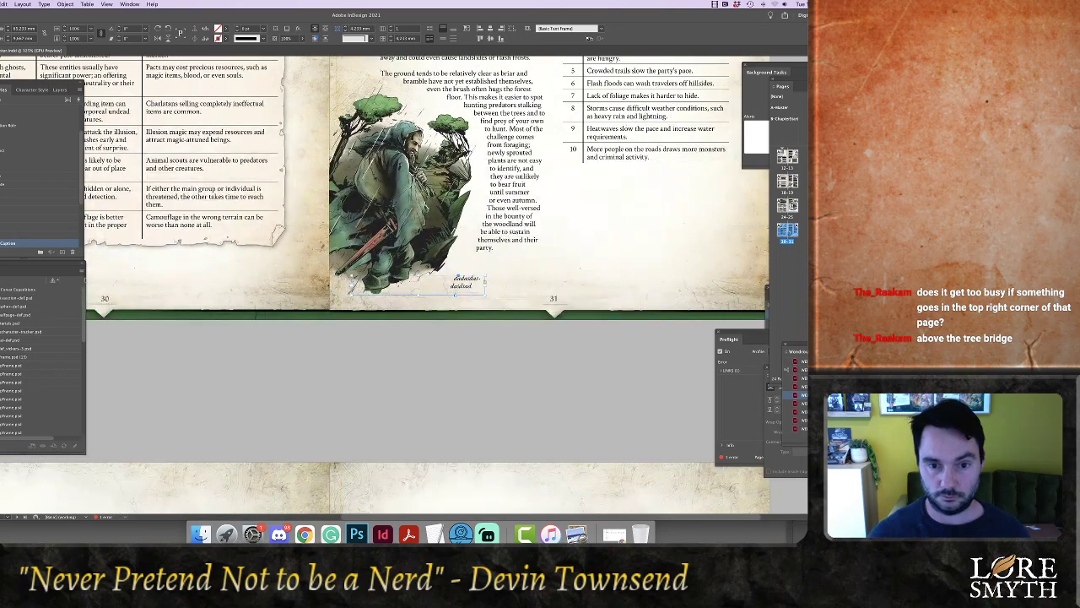
Reposition and widen the caption frame at the foot of the artwork so the placeholder fits on one line
click(351, 285)
key(super+z)
key(super+z)
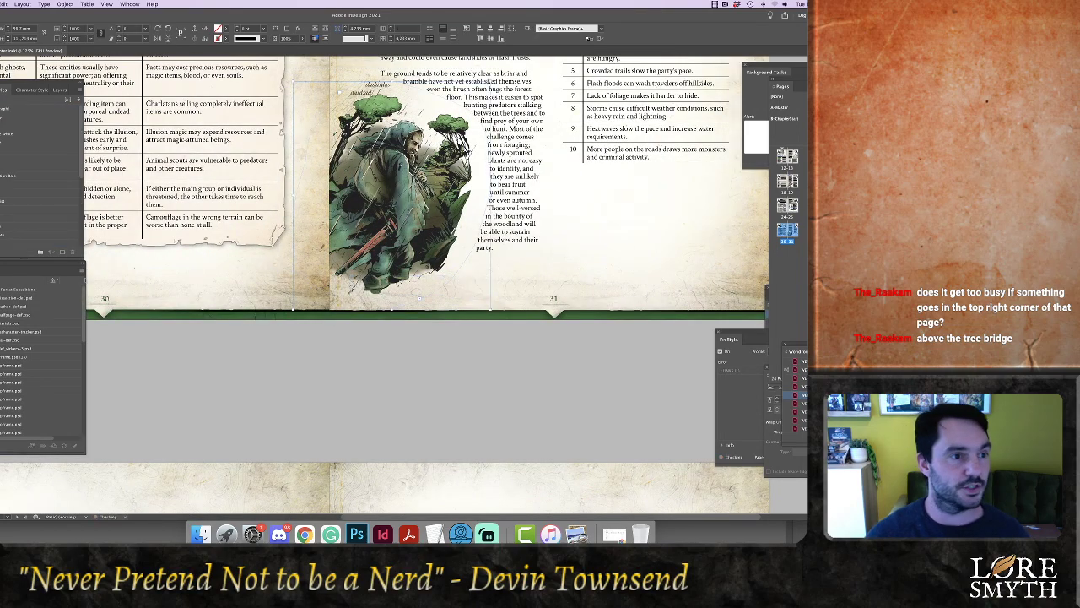
key(super+z)
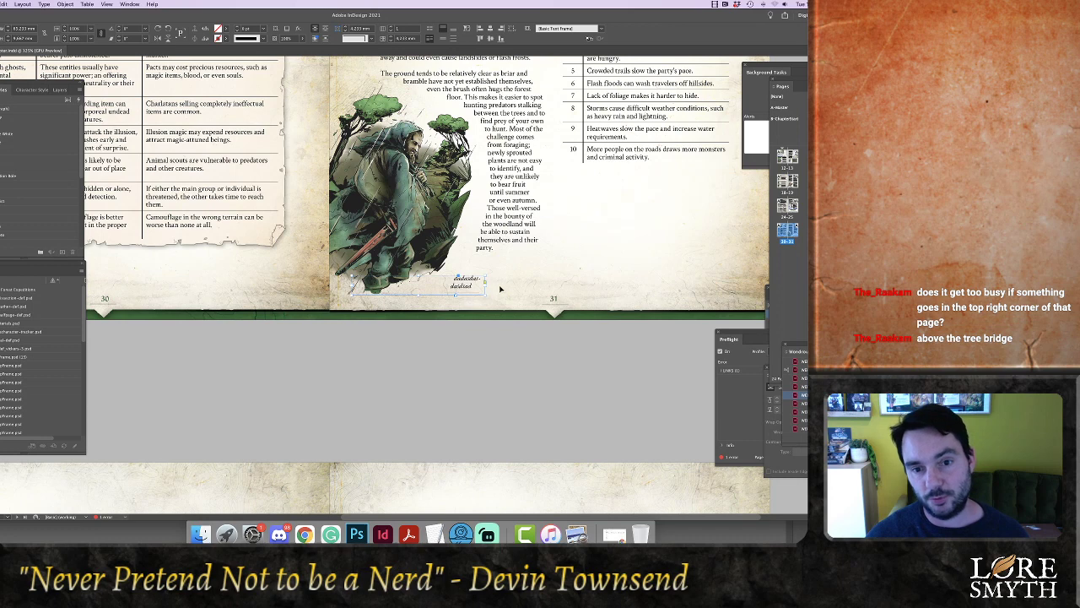
drag(489, 290, 494, 287)
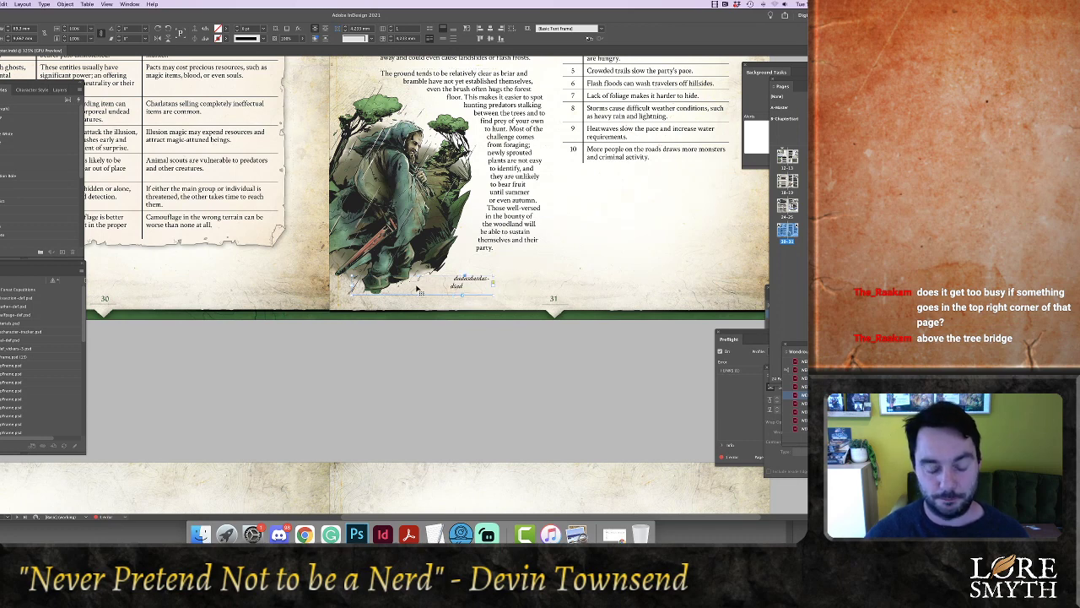
drag(431, 289, 500, 292)
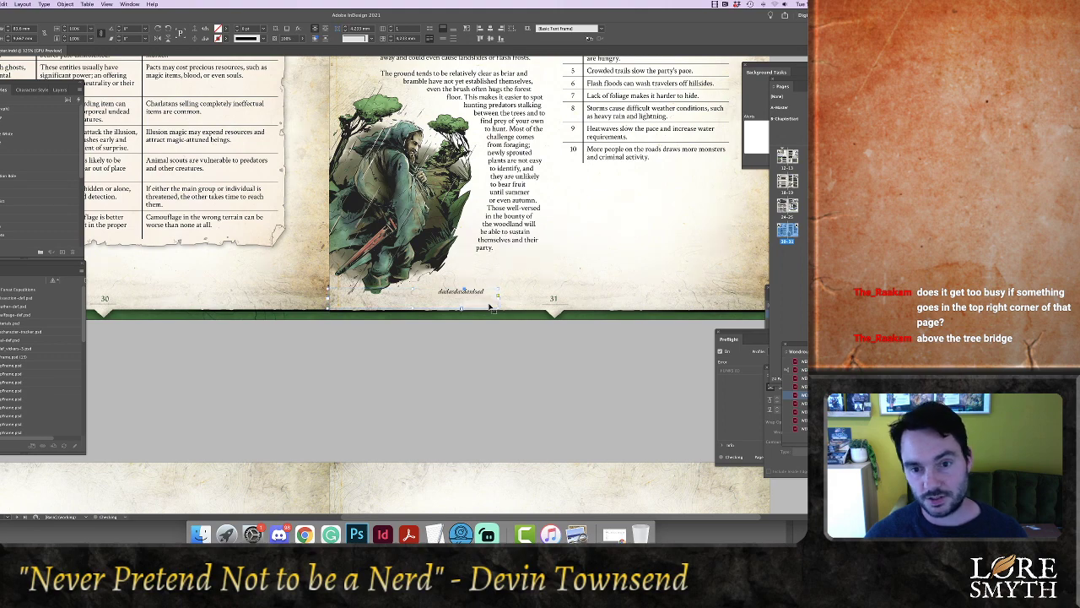
drag(464, 304, 461, 306)
Replace the placeholder text with the caption "fig IIc: Our capes got soaked by the heavy rain"
triple_click(449, 294)
key(BackSpace)
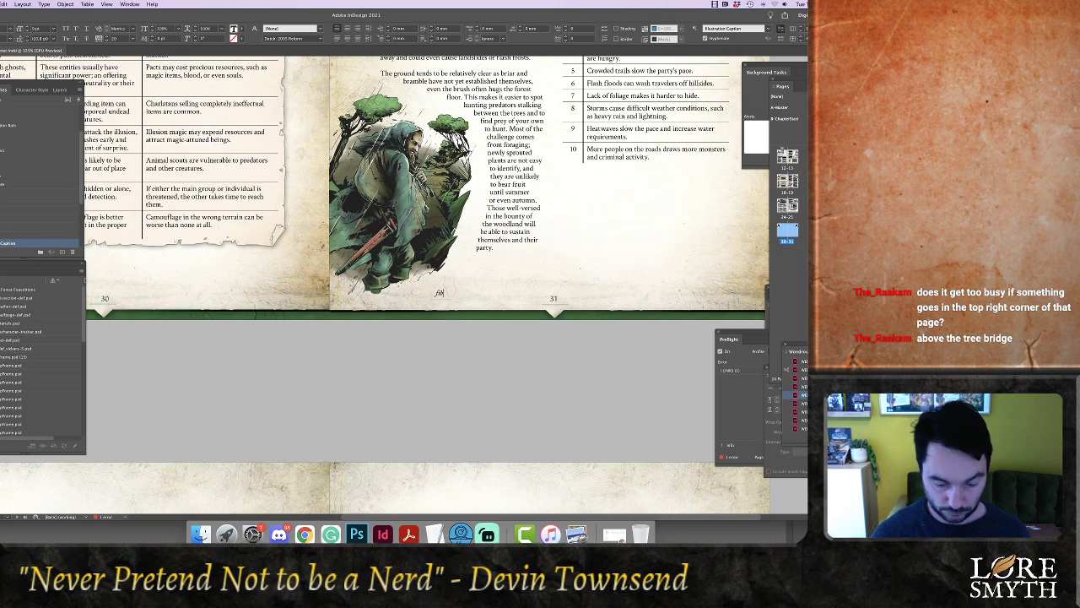
text(fib)
key(BackSpace)
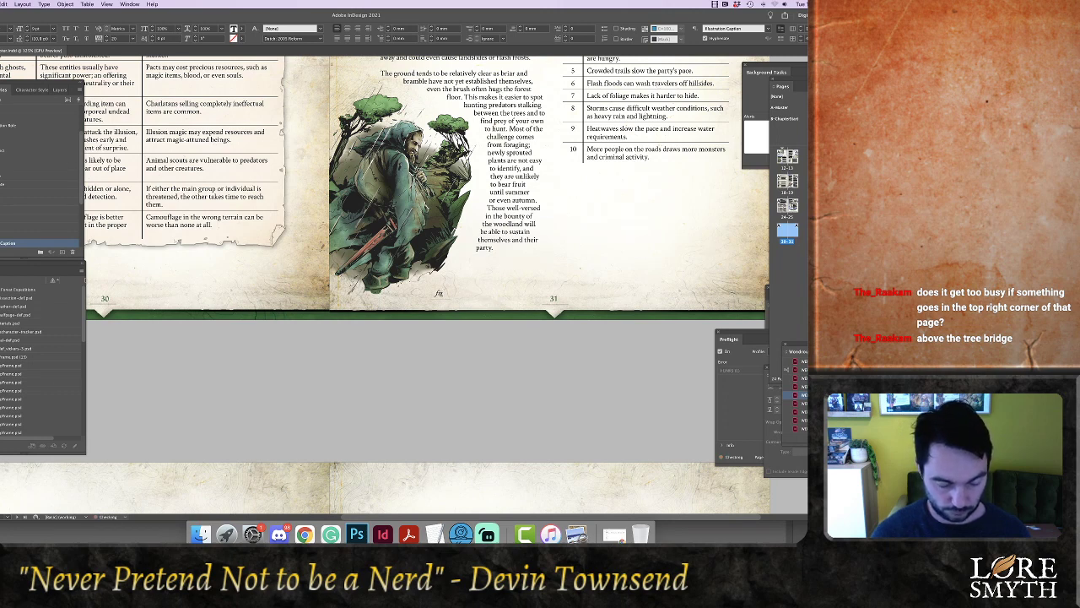
text(g IIc)
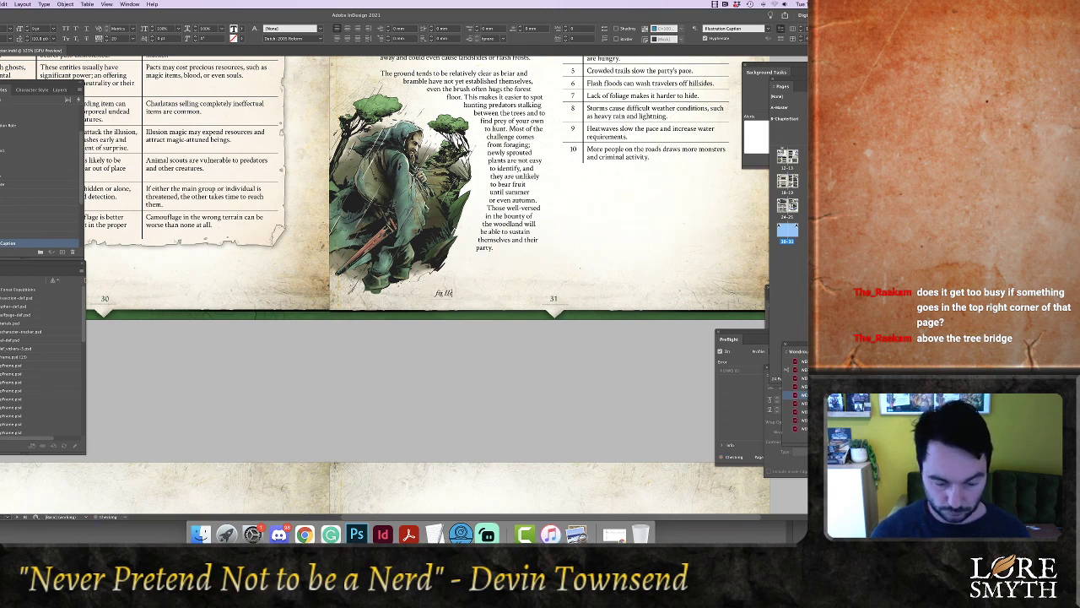
text(:)
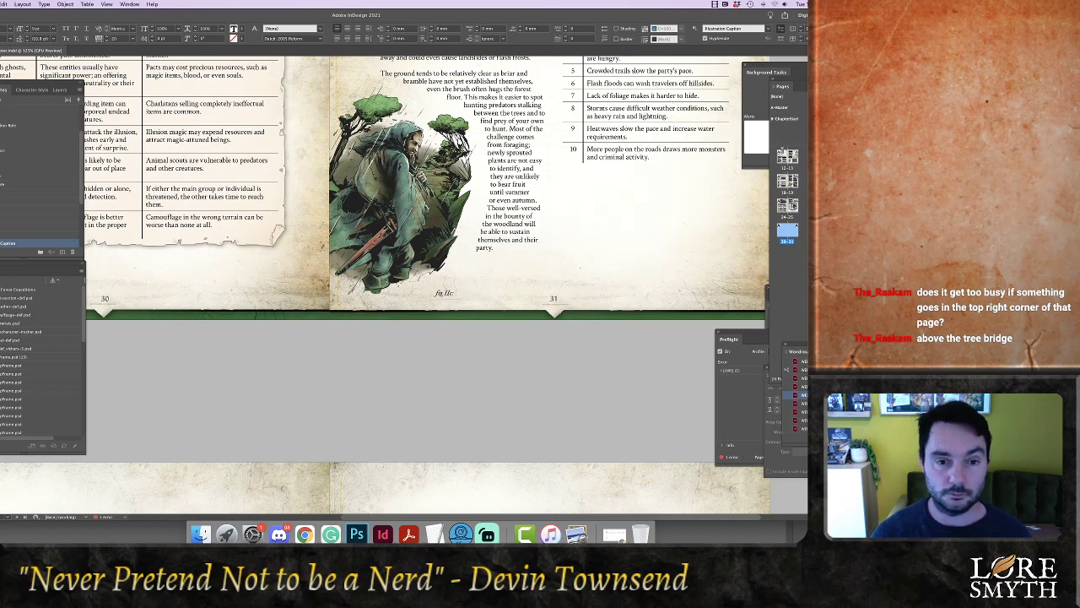
text(: Our capes got)
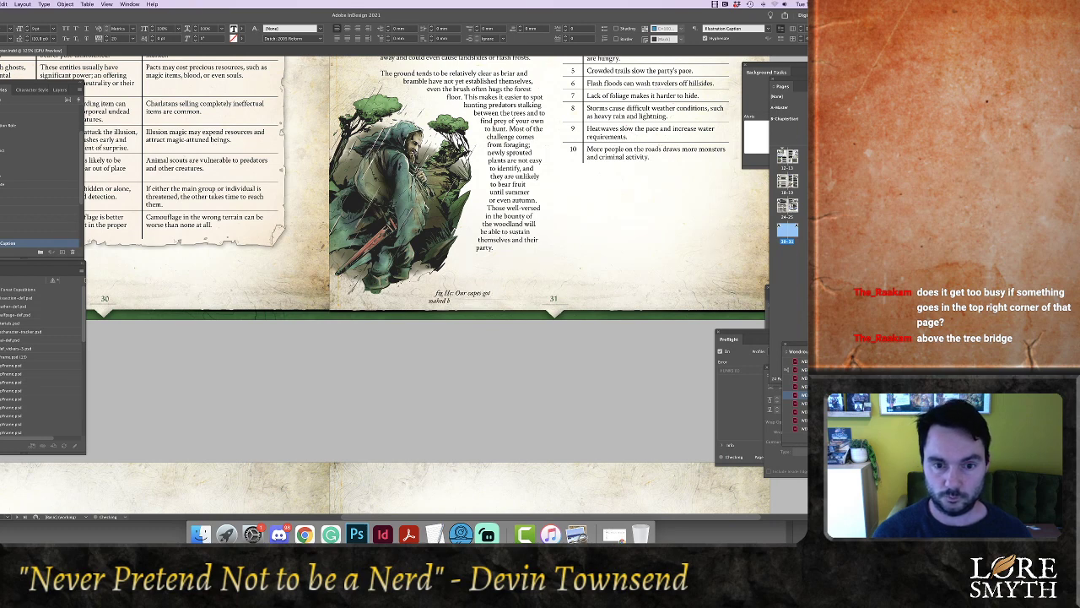
text(he beavy rain)
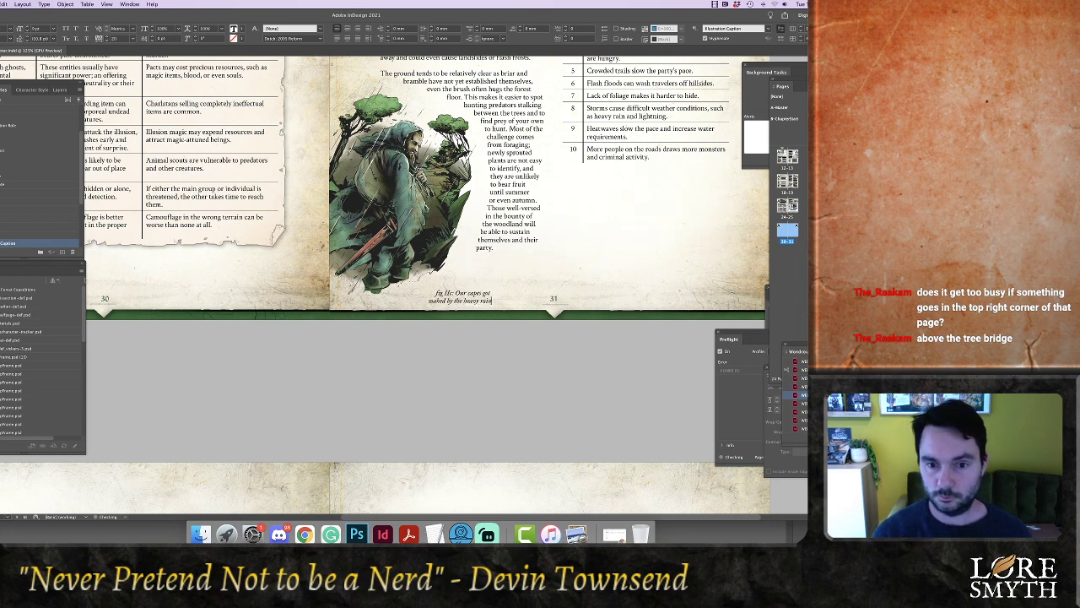
Reword the caption, adding "quickly" after "soaked" and ending it with "by the heavy rainfall."
key(BackSpace)
key(BackSpace)
key(BackSpace)
key(BackSpace)
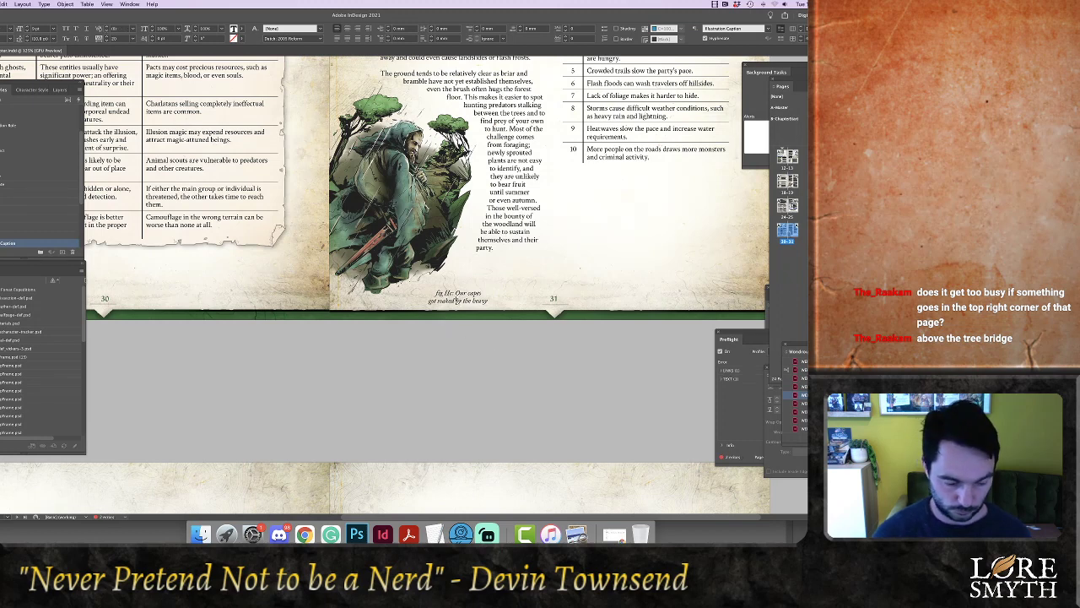
text(quickly)
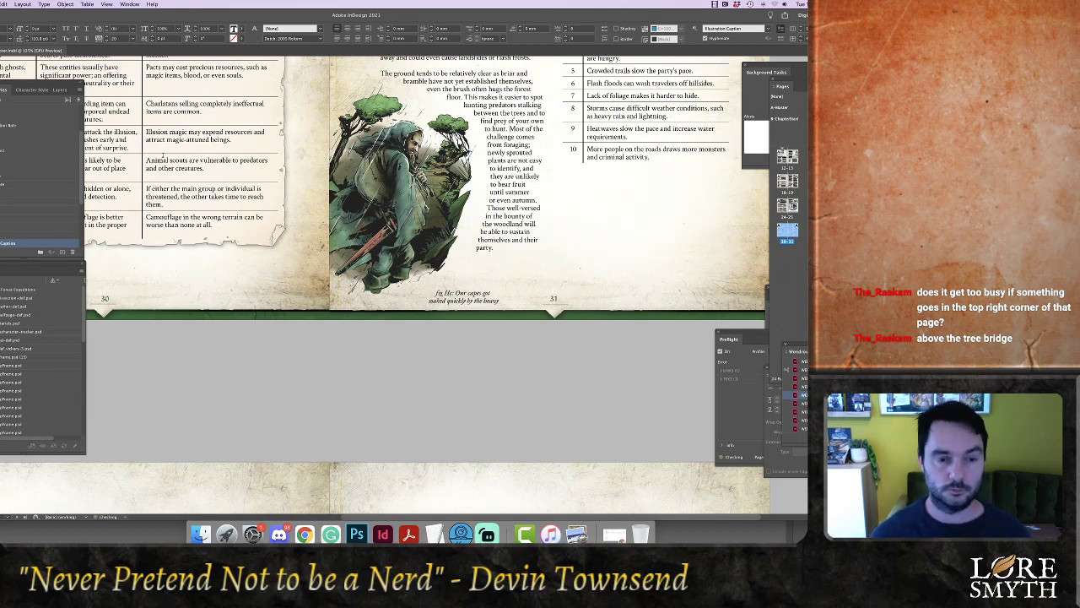
key(Escape)
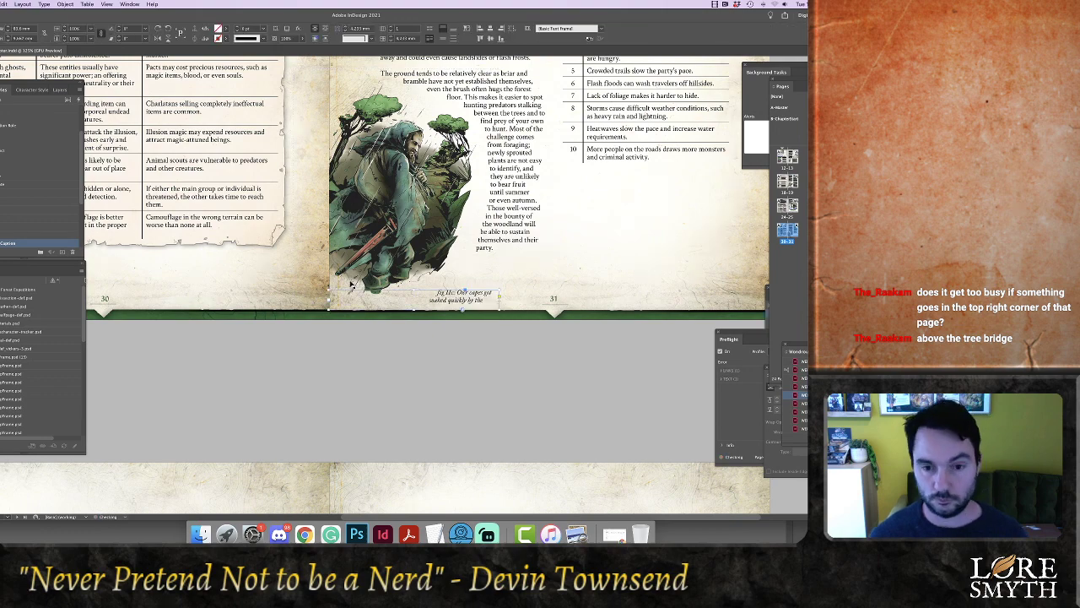
Nudge and resize the caption frame beside the traveller's feet so the full caption fits on two lines
key(Up)
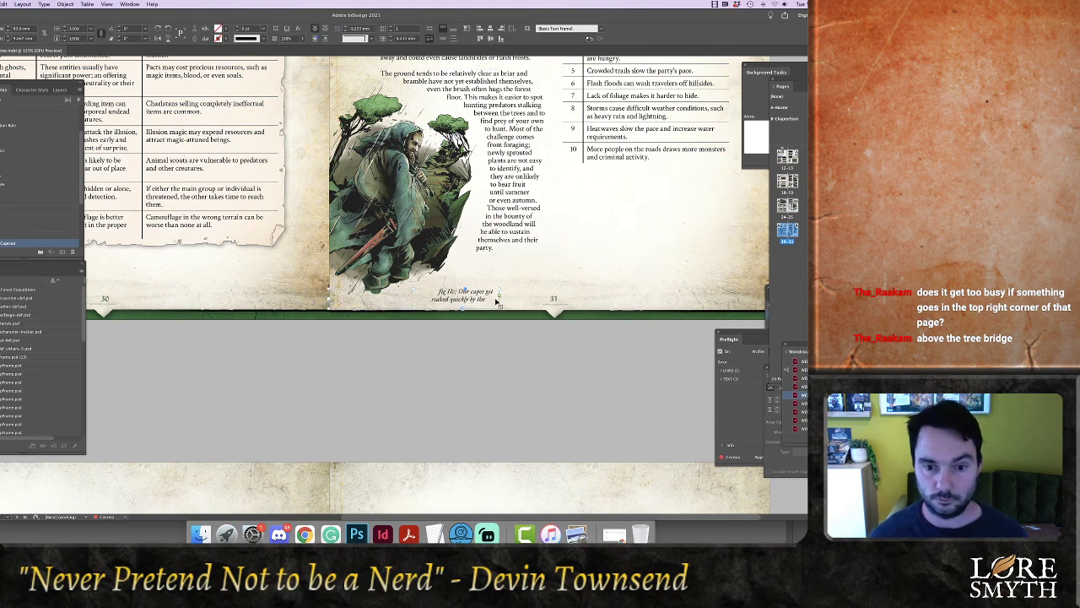
key(Delete)
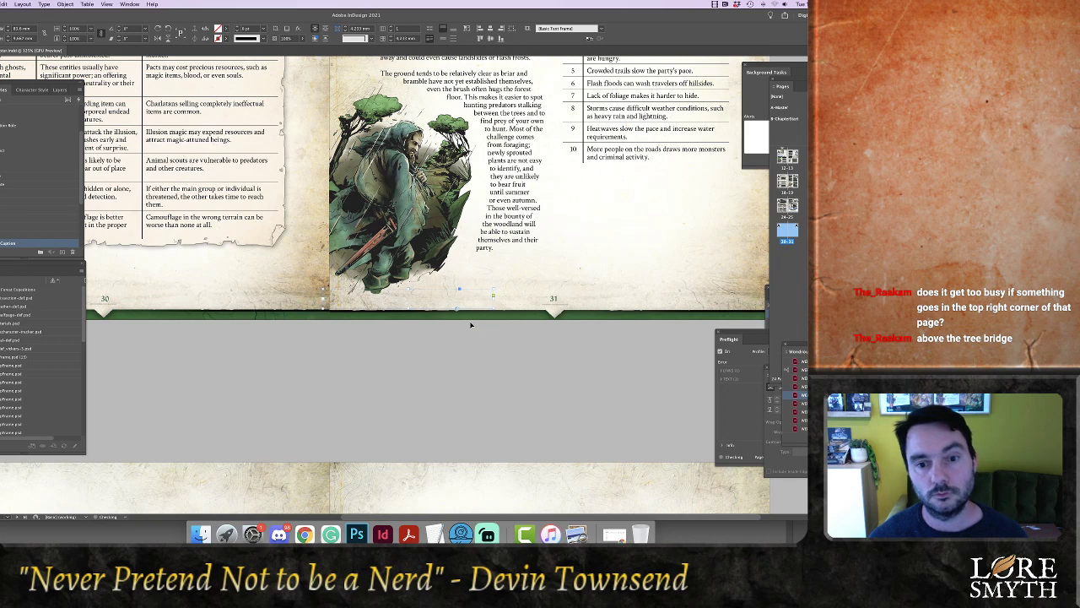
key(super+z)
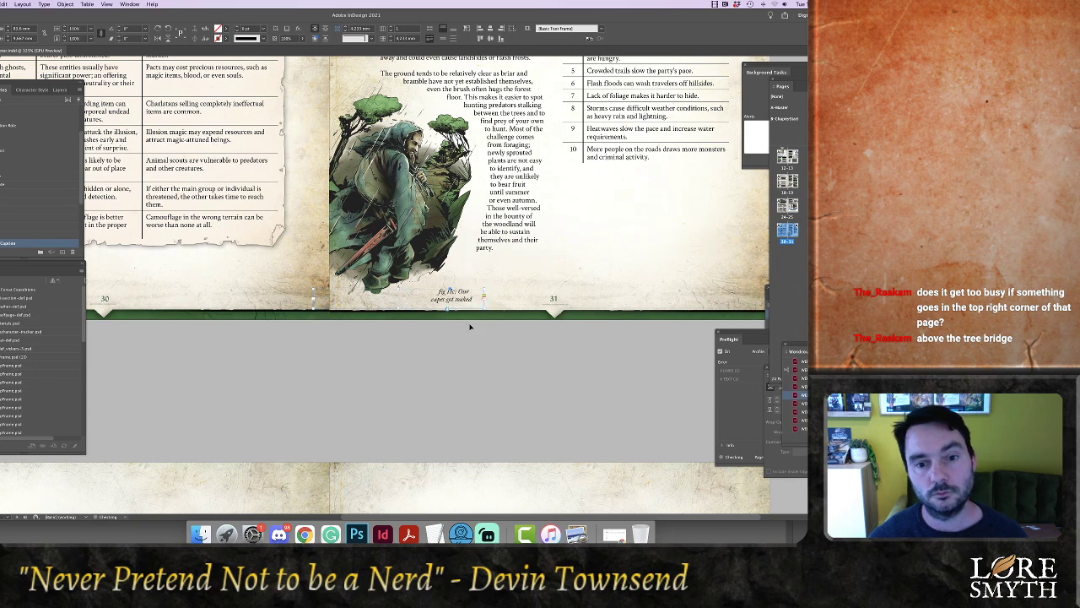
key(Left)
key(Left)
key(Left)
key(Left)
key(Left)
key(Left)
key(Left)
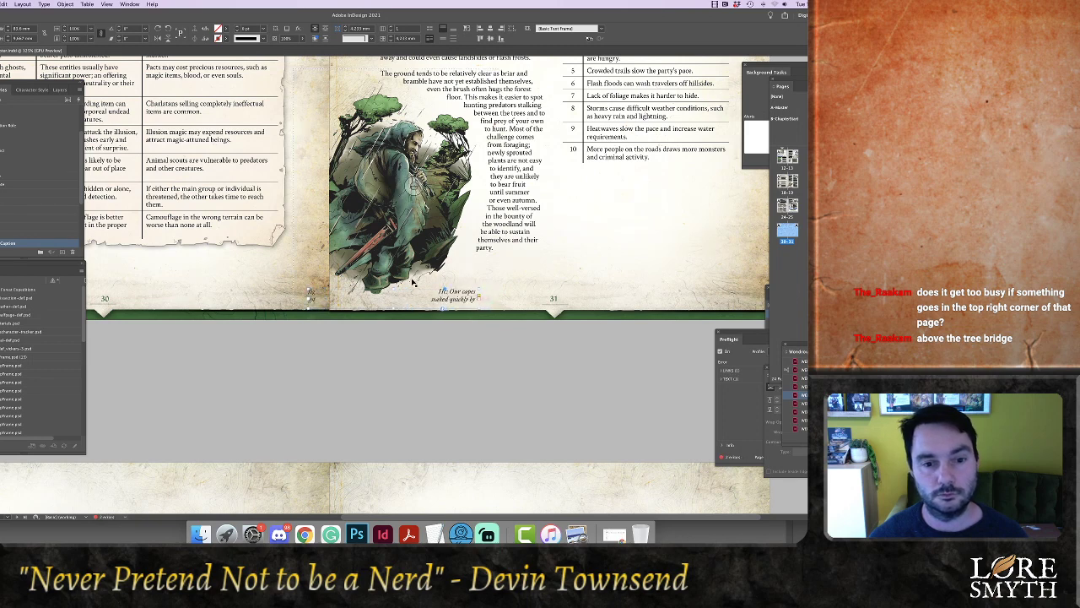
drag(445, 305, 496, 298)
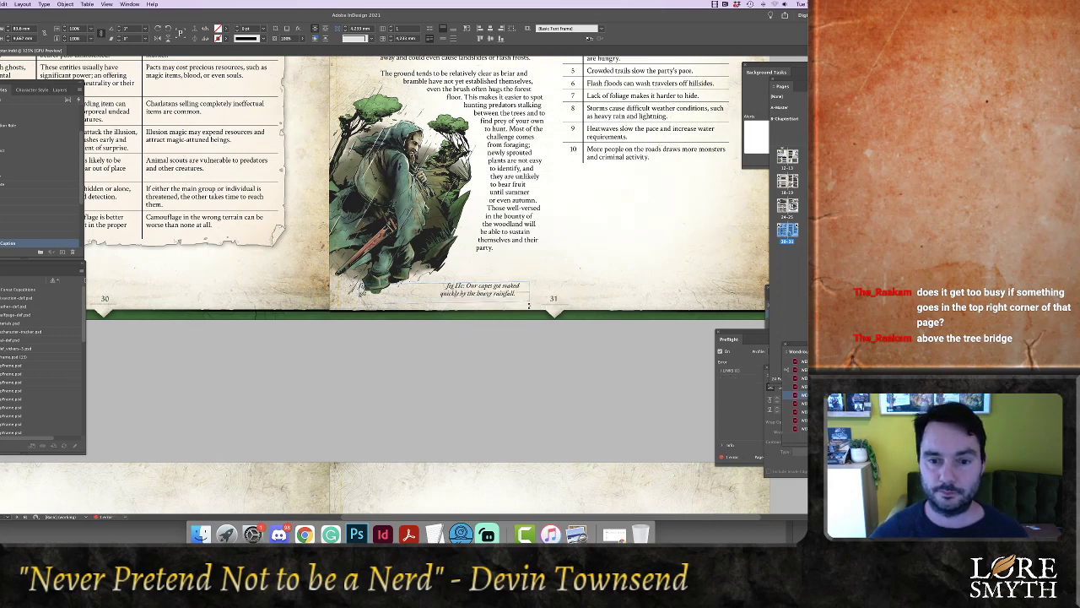
click(486, 332)
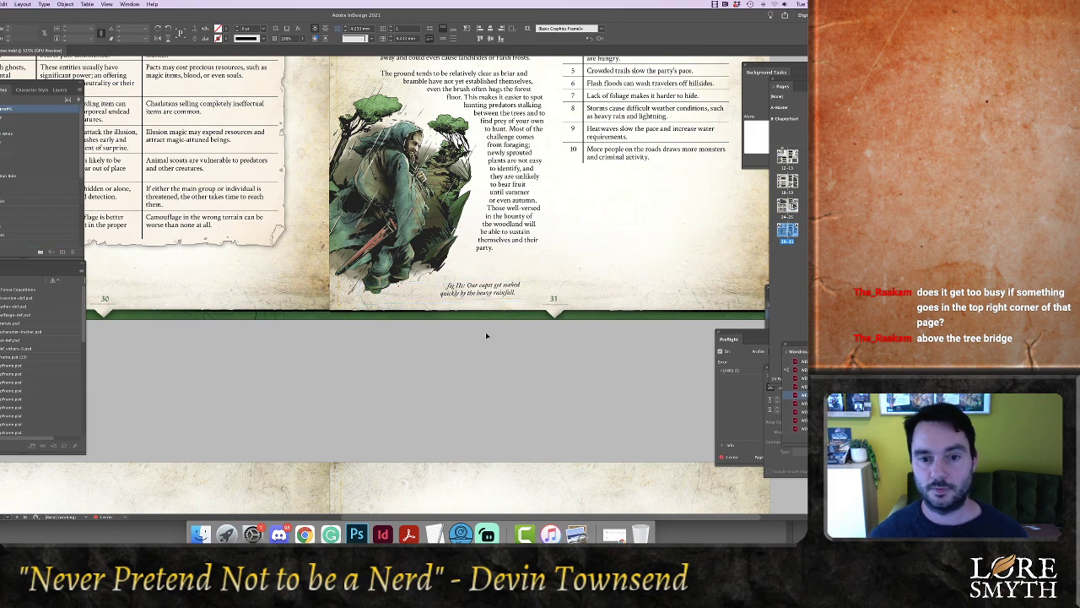
Apply a linear Gradient Feather to the caption frame, adjusting its gradient stops and turning the angle close to vertical
click(432, 297)
click(300, 30)
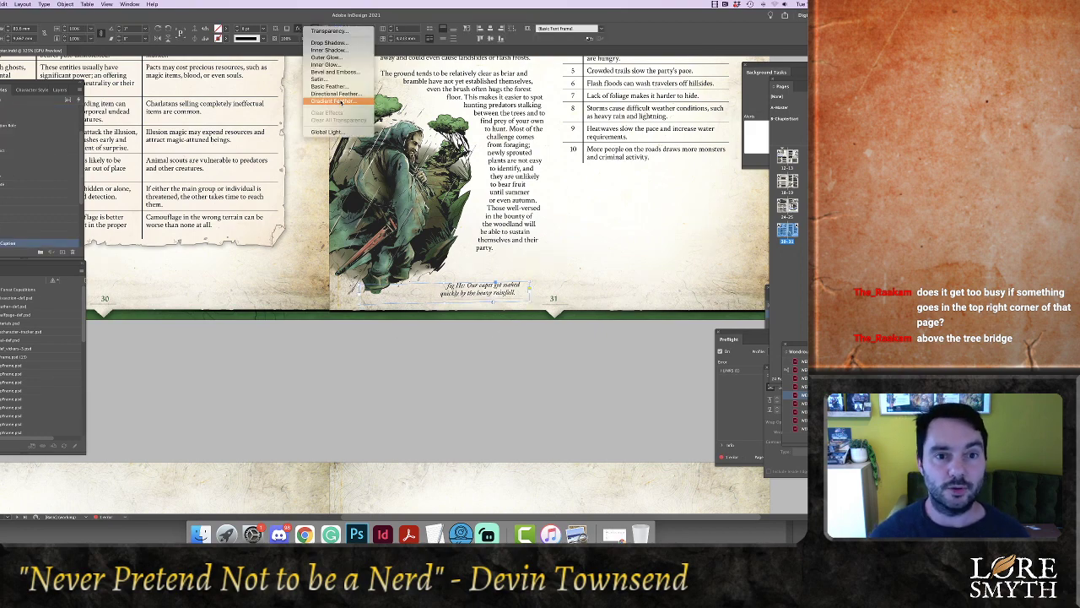
click(333, 101)
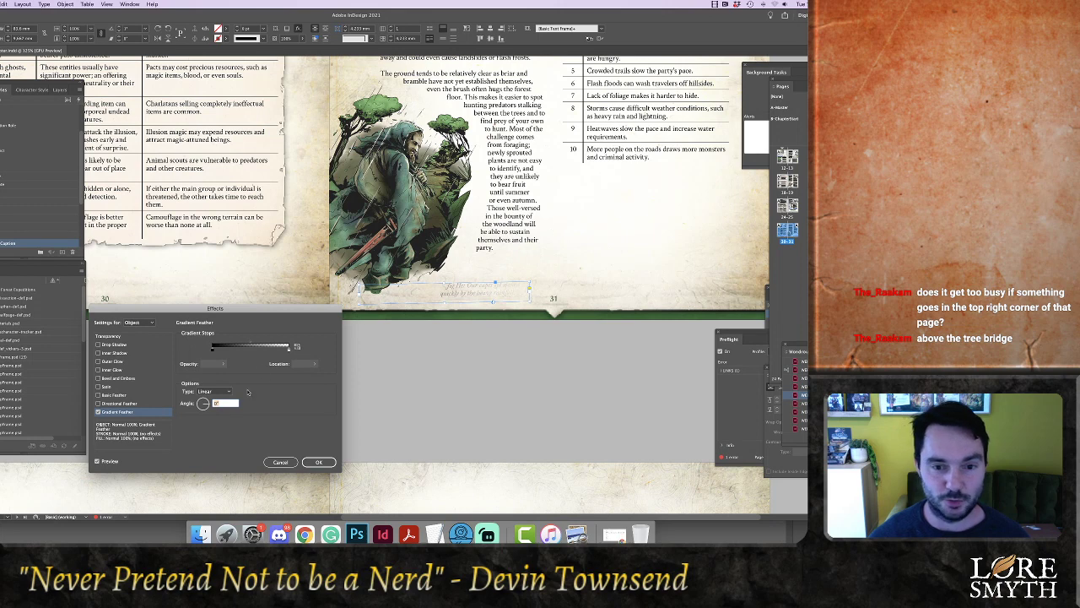
drag(251, 345, 258, 342)
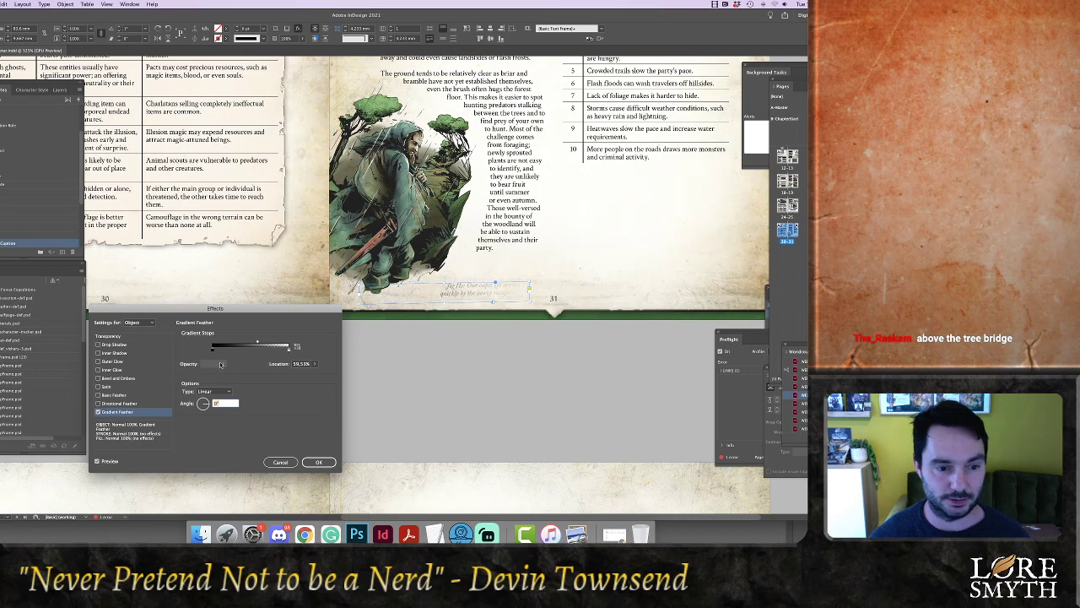
drag(289, 349, 259, 342)
drag(207, 404, 203, 413)
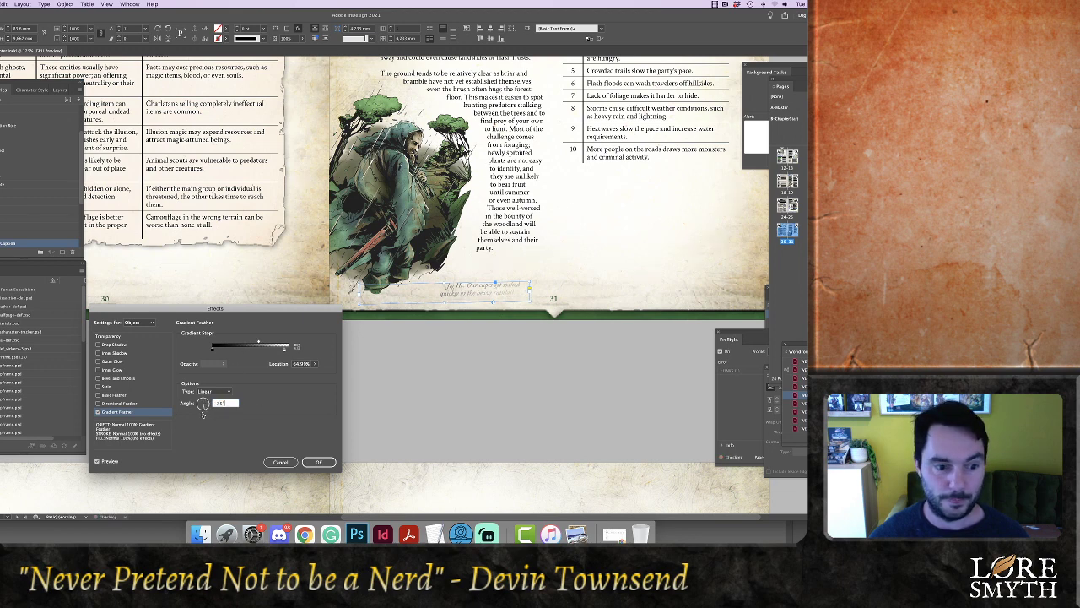
click(319, 461)
click(439, 395)
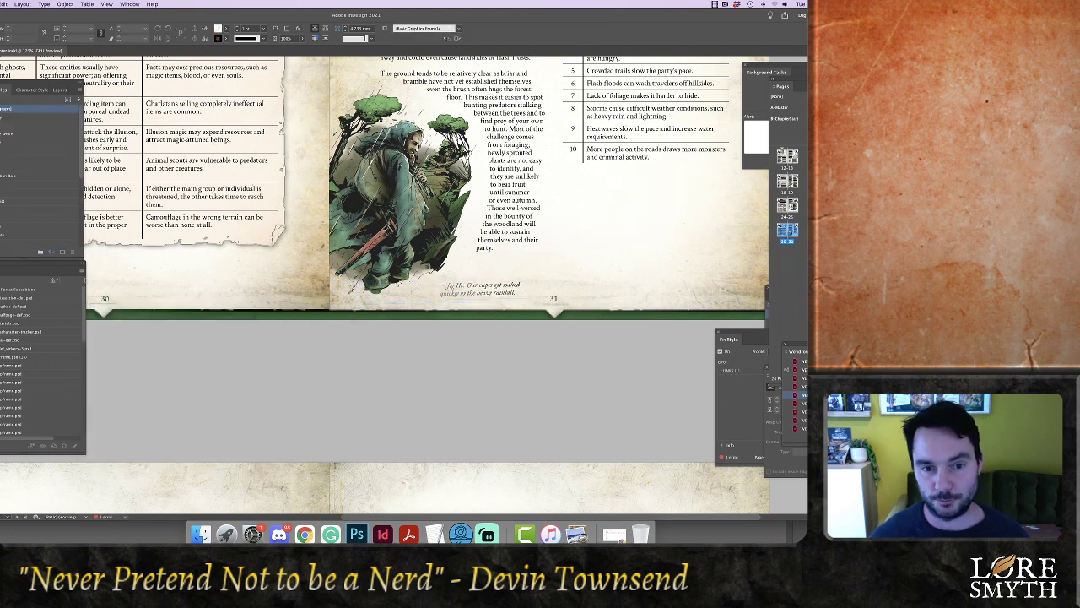
Draw a short pointer line from the traveller's feet to the caption, thin its stroke and reduce its opacity
drag(406, 272, 438, 289)
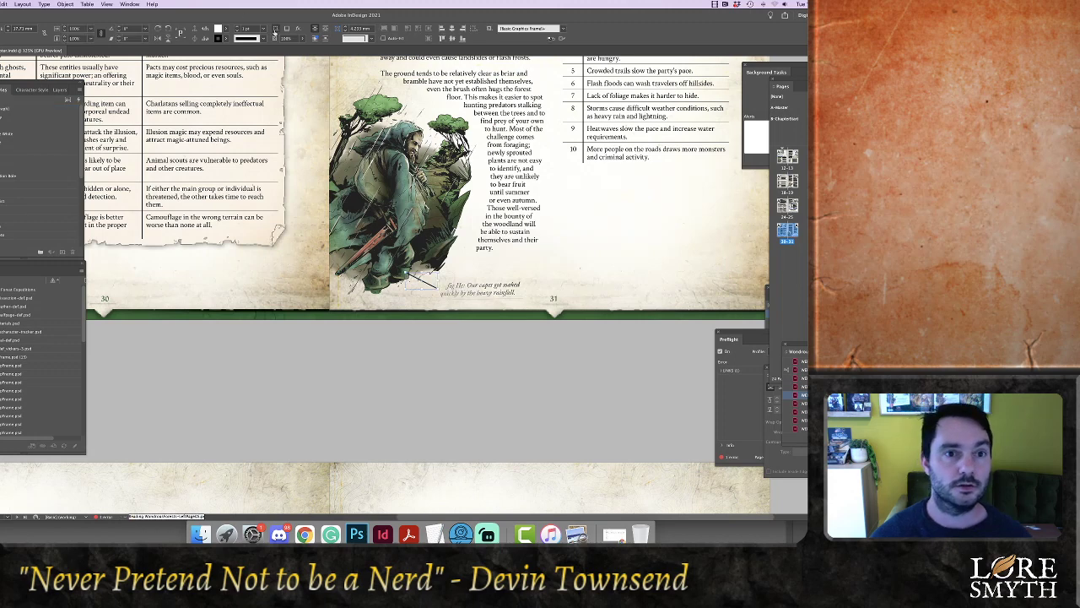
click(274, 31)
click(266, 47)
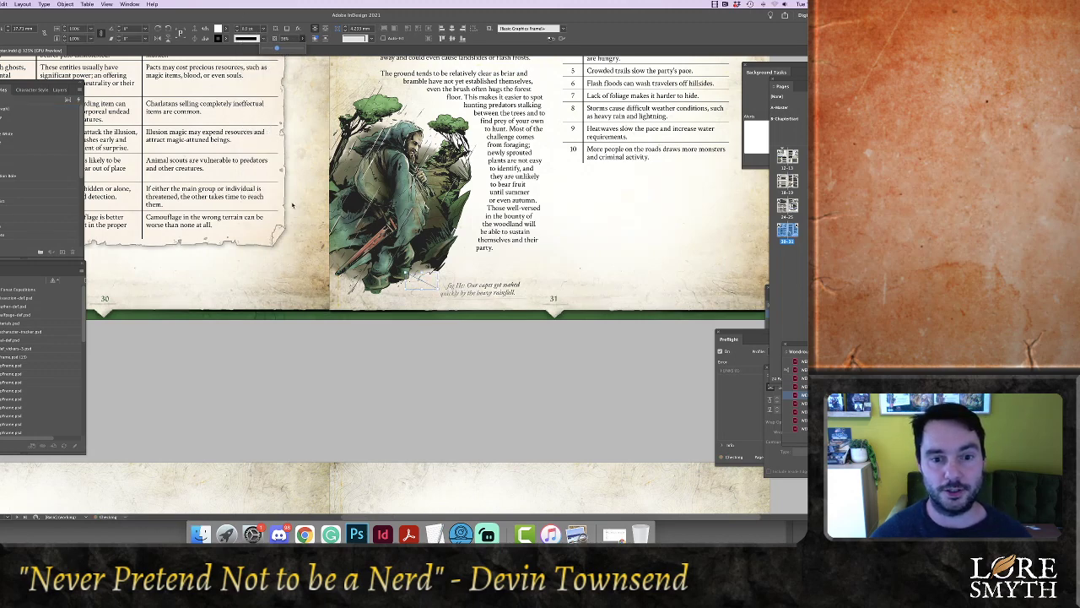
Look back through the spreads from the Seasons and Weather page to the flower illustration on the Foraging page
click(416, 379)
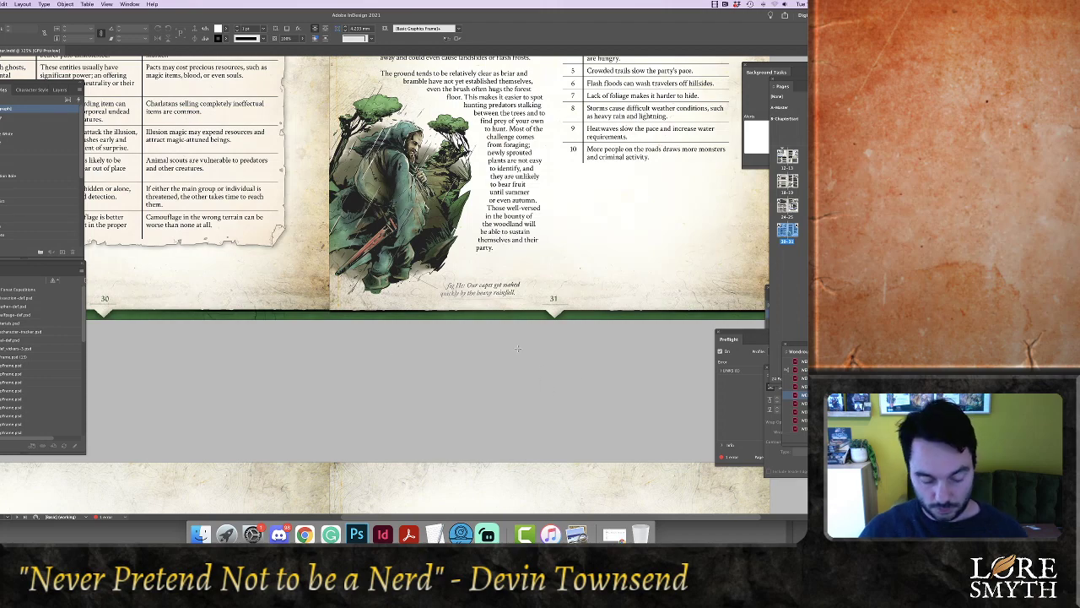
key(super+minus)
key(super+minus)
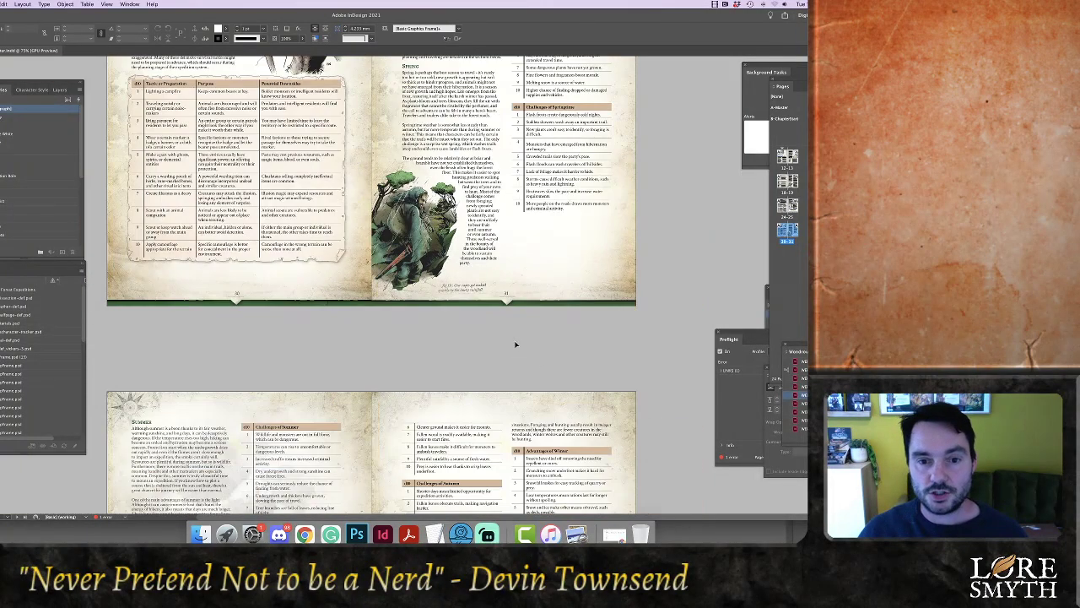
scroll(516, 341, down, 5)
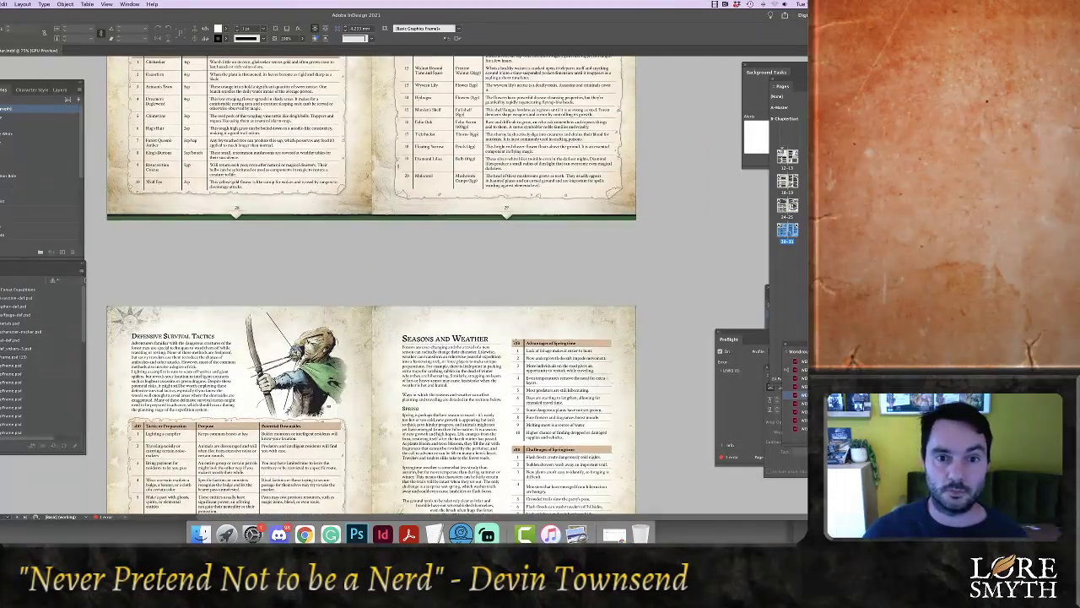
scroll(515, 341, up, 1)
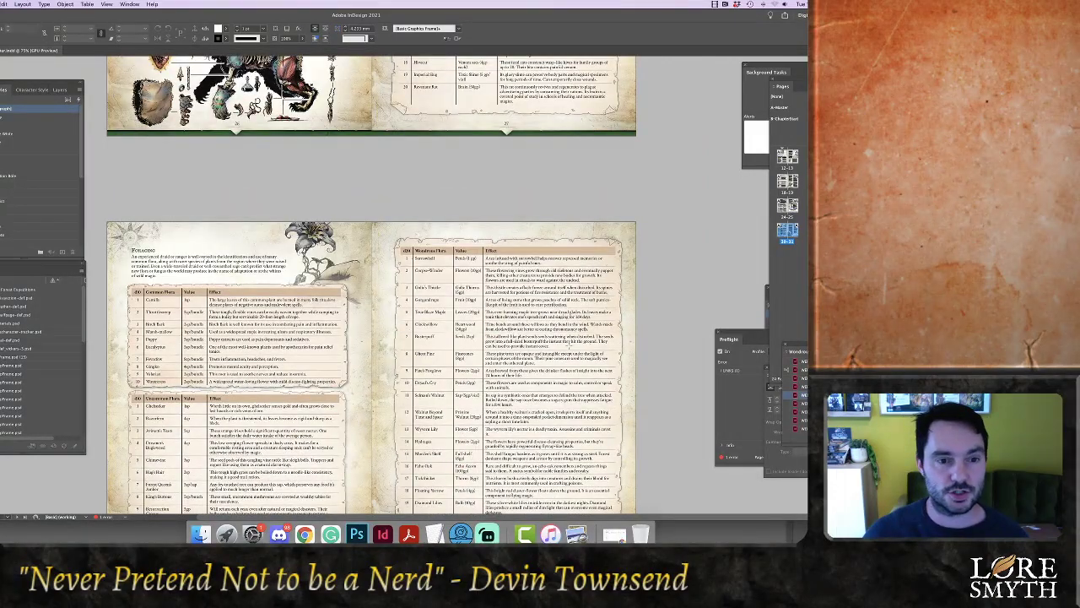
scroll(371, 285, up, 2)
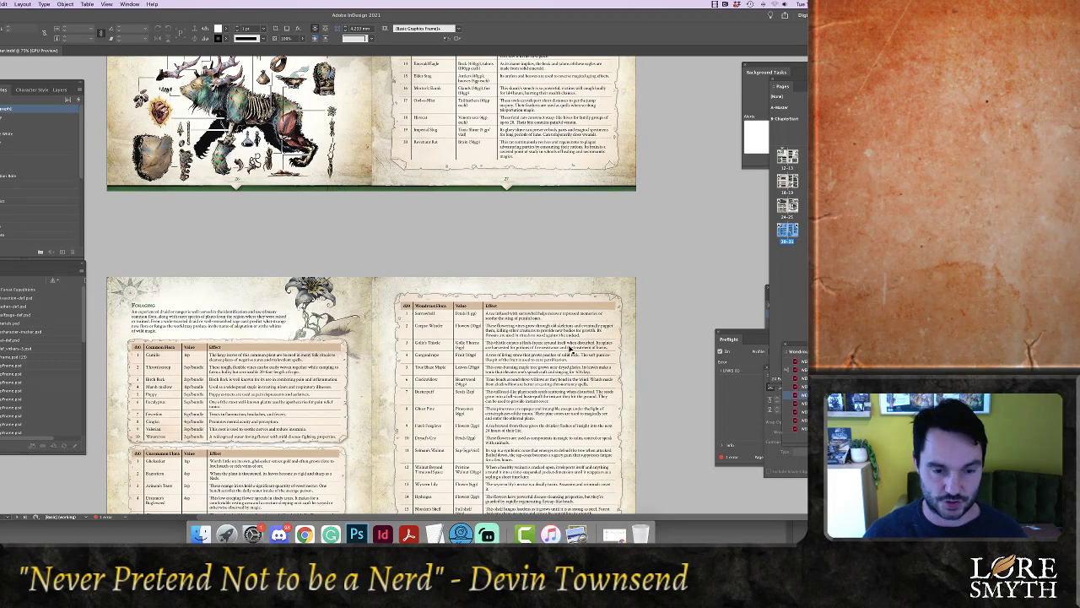
key(super+equal)
key(super+equal)
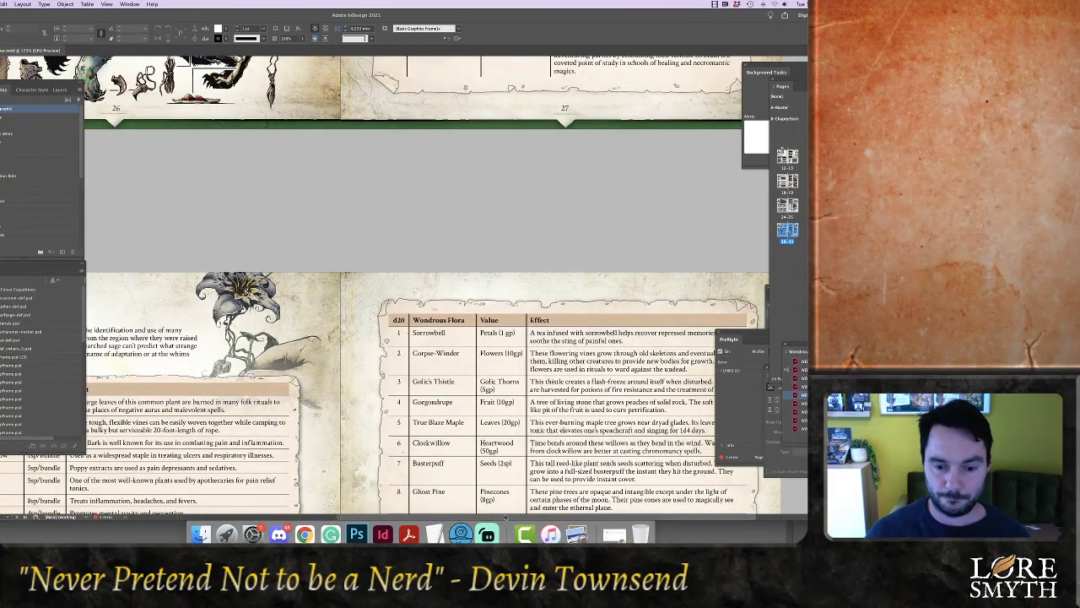
scroll(504, 516, left, 10)
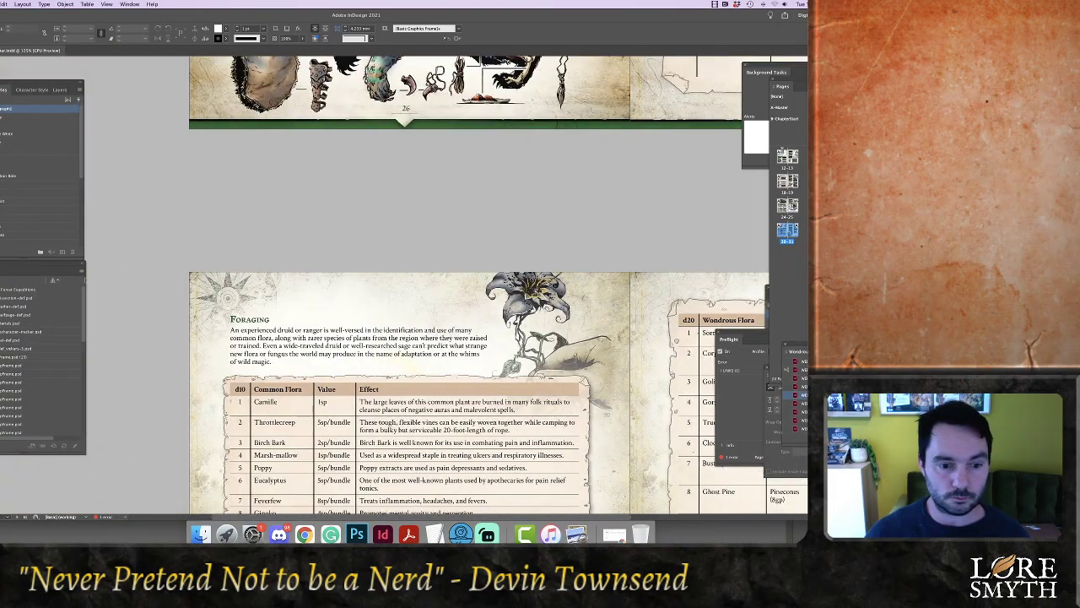
scroll(517, 357, down, 4)
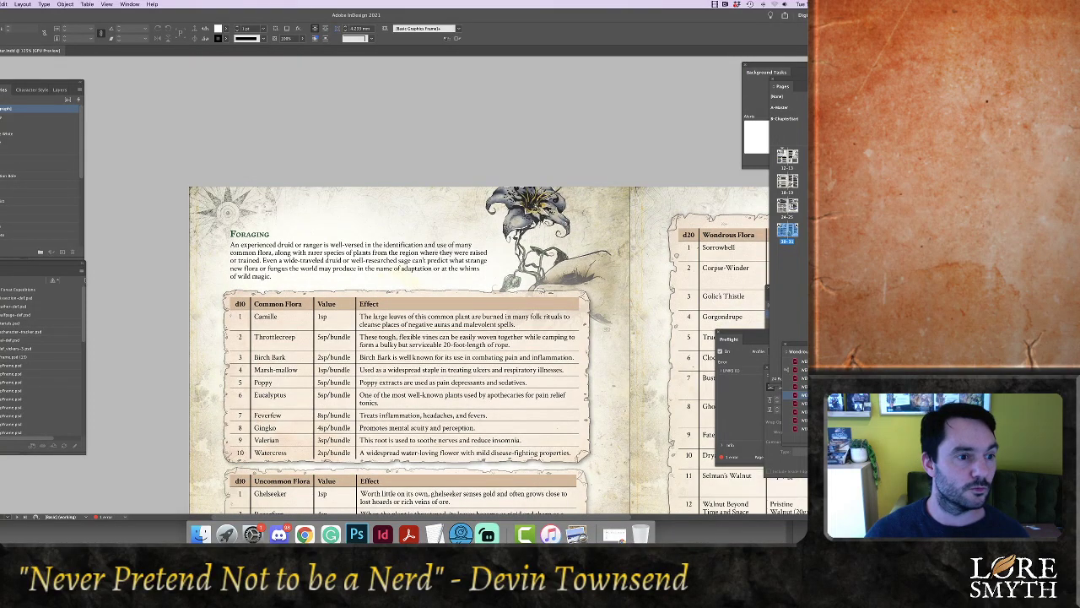
Add a small text frame beside the flower, above the Foraging introduction, containing "fig abc:"
key(t)
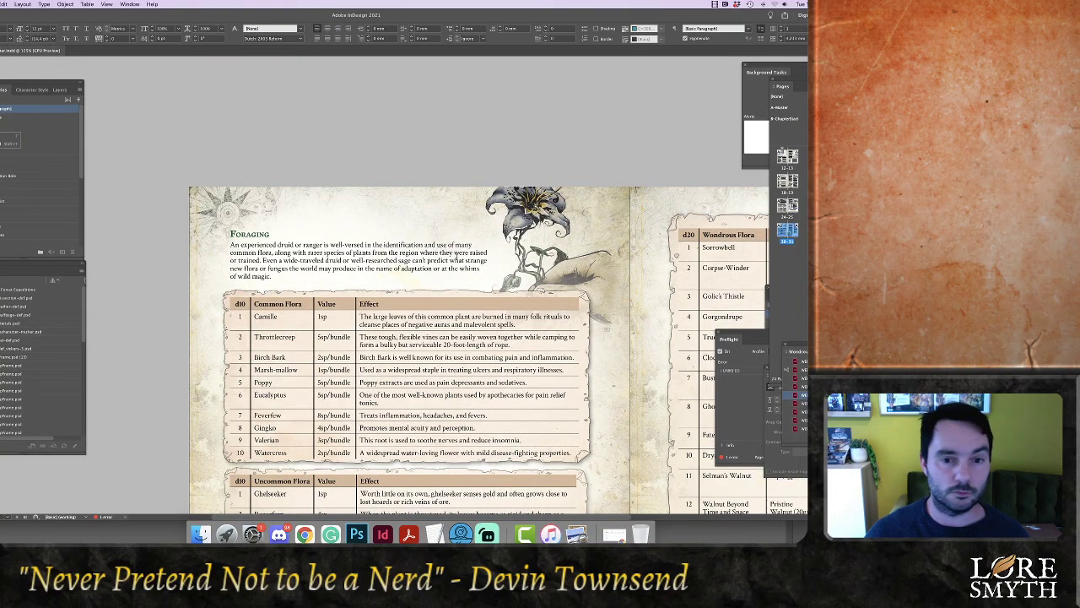
drag(355, 192, 465, 219)
text(fig)
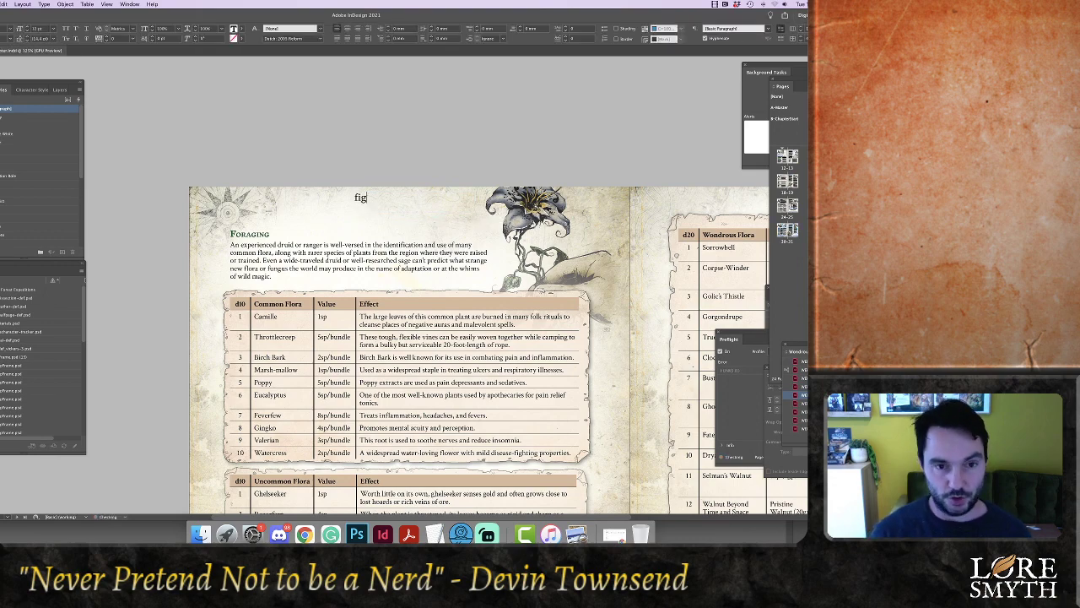
text( a)
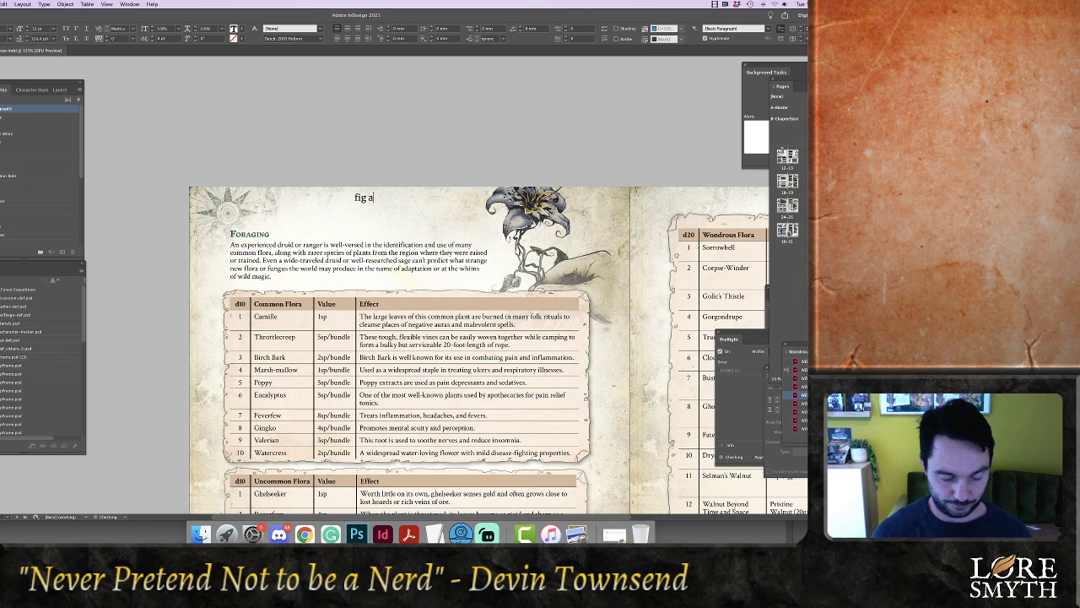
text(bc:)
Apply the Illustration Caption paragraph style to all of the new figure label's text
key(ctrl+a)
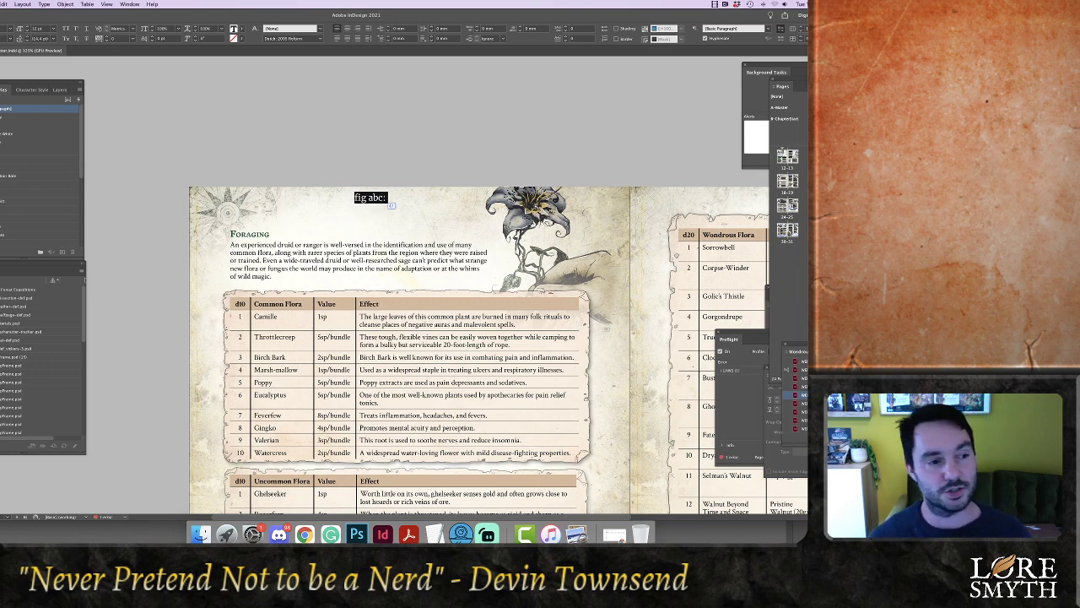
drag(82, 153, 90, 222)
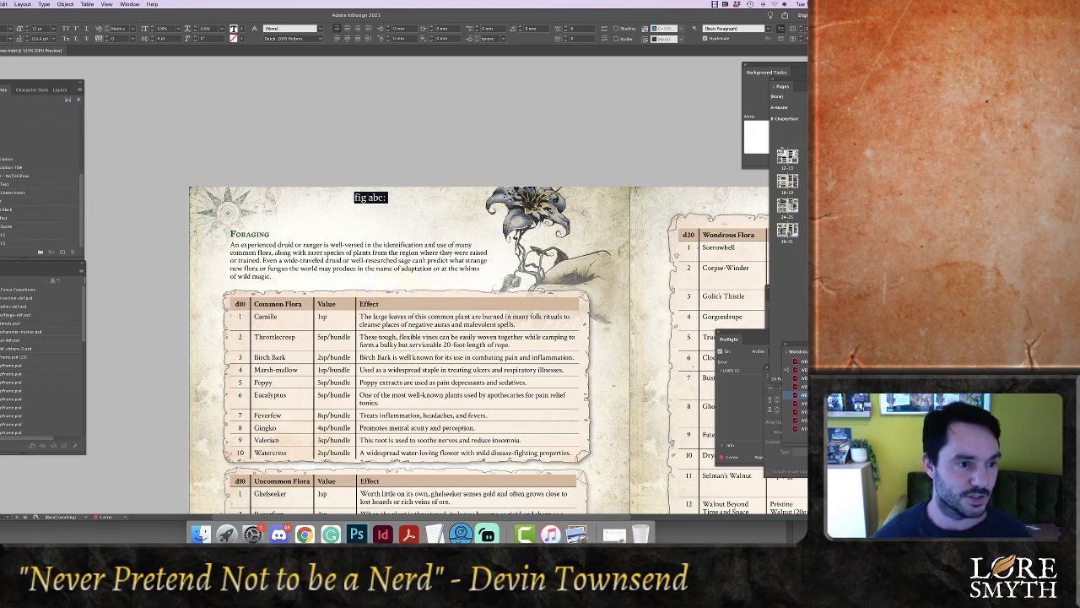
click(6, 159)
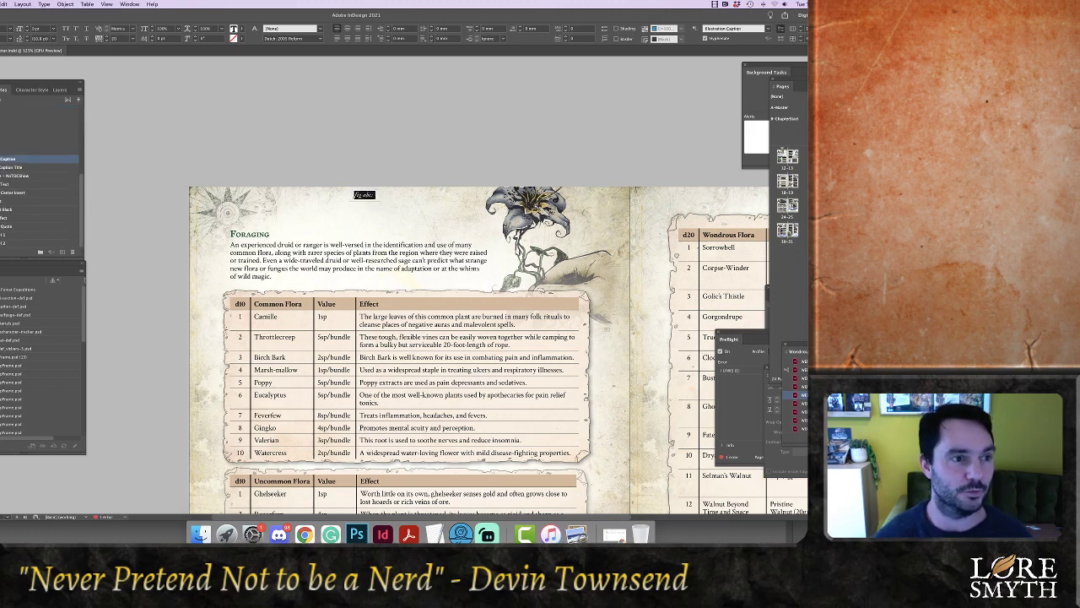
Nudge the caption frame slightly and change its label to "fig V:"
key(Escape)
drag(373, 199, 385, 205)
double_click(377, 203)
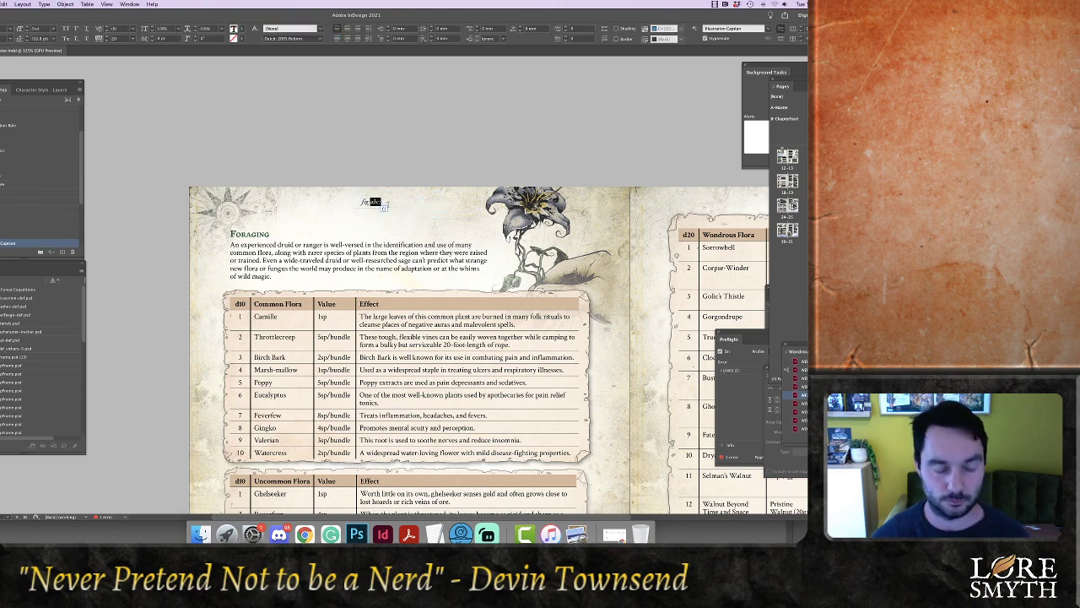
text(V)
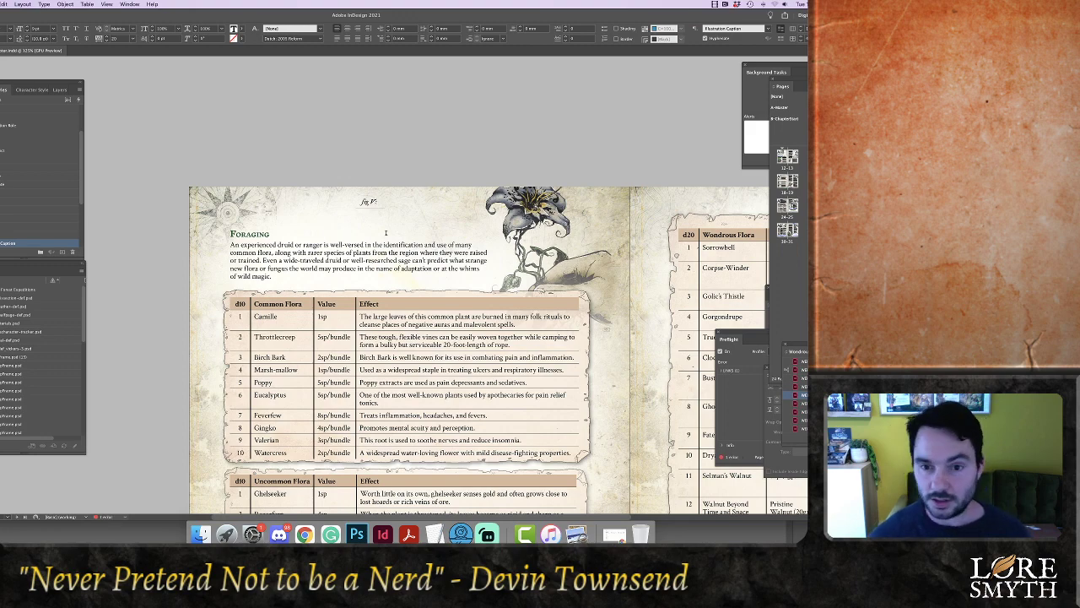
Examine the Wondrous Flora table's plant names and the Wyvern Lily entry's effect text for a match to the flower illustration
scroll(477, 319, down, 1)
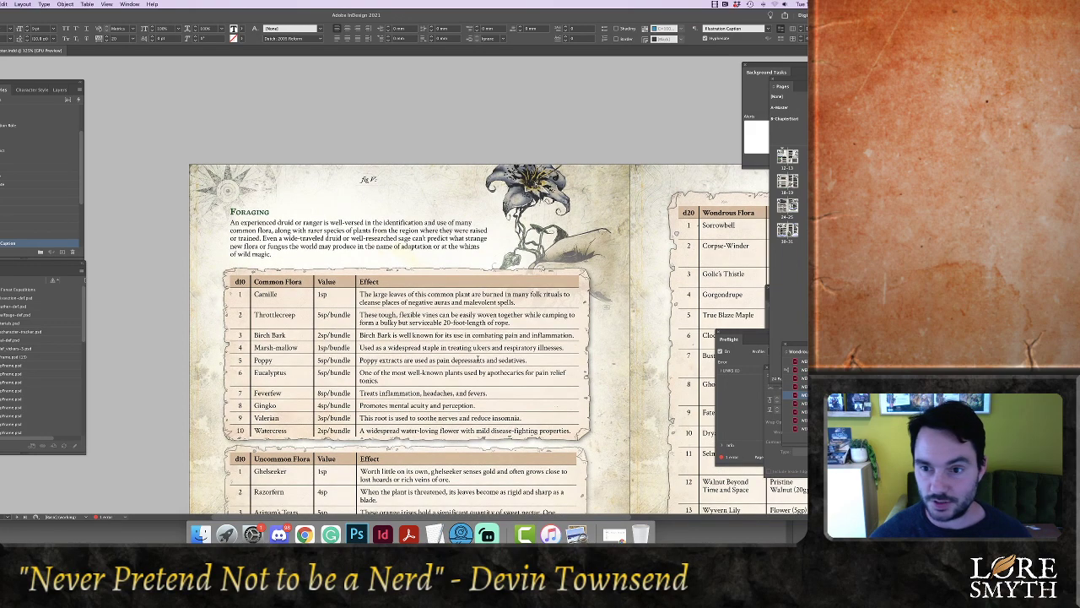
scroll(478, 359, down, 3)
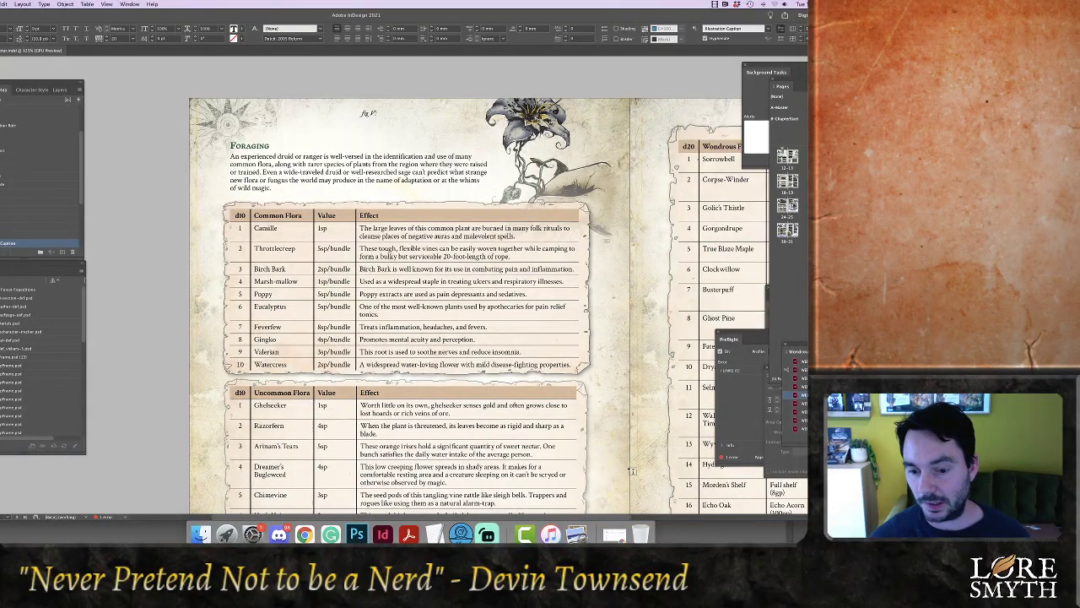
scroll(632, 471, right, 5)
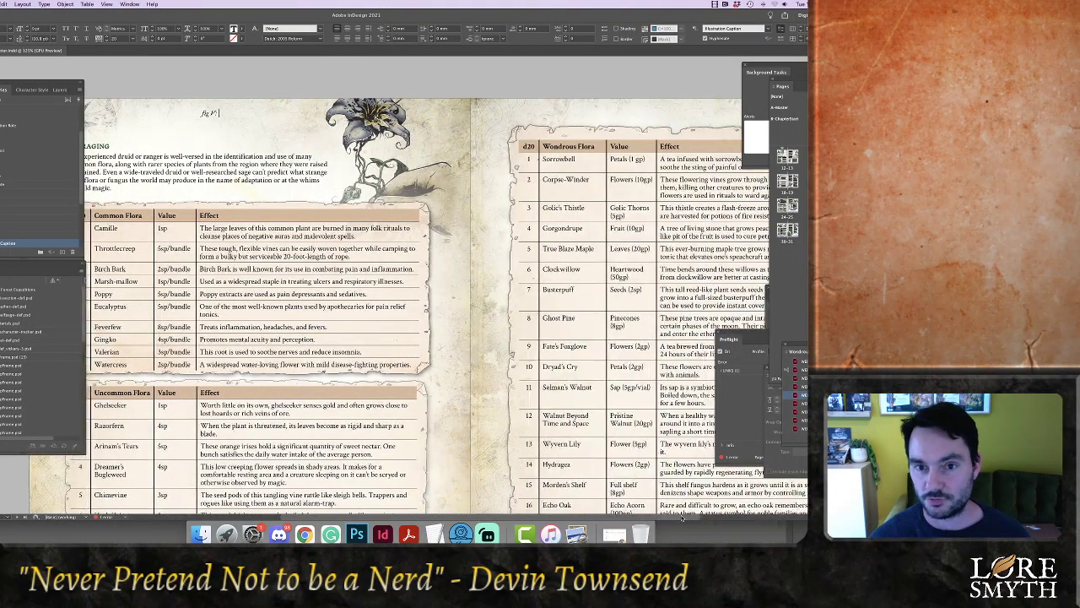
scroll(637, 402, left, 1)
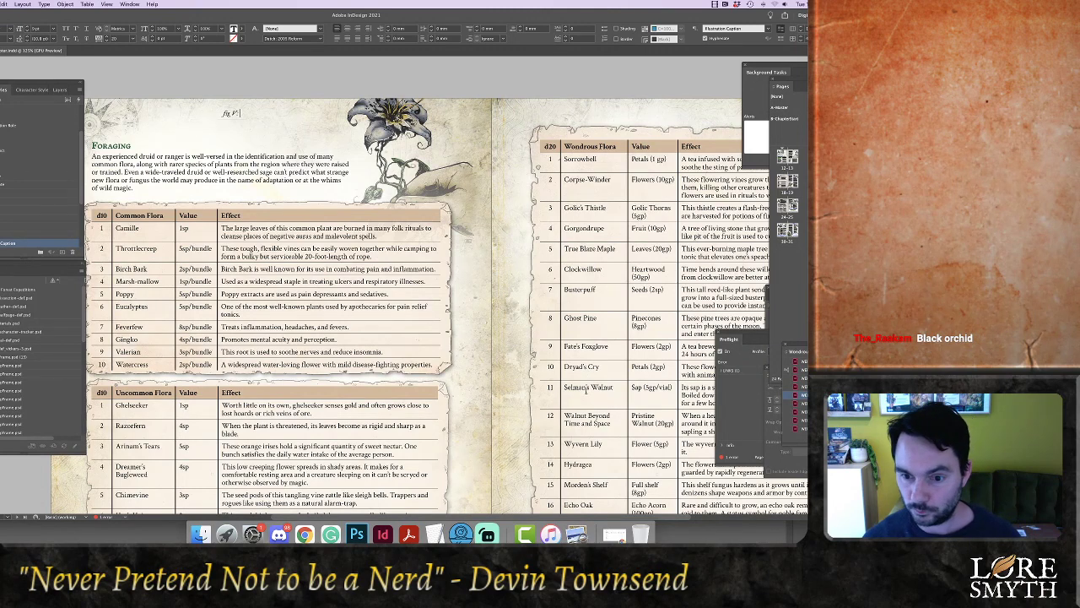
scroll(595, 473, right, 4)
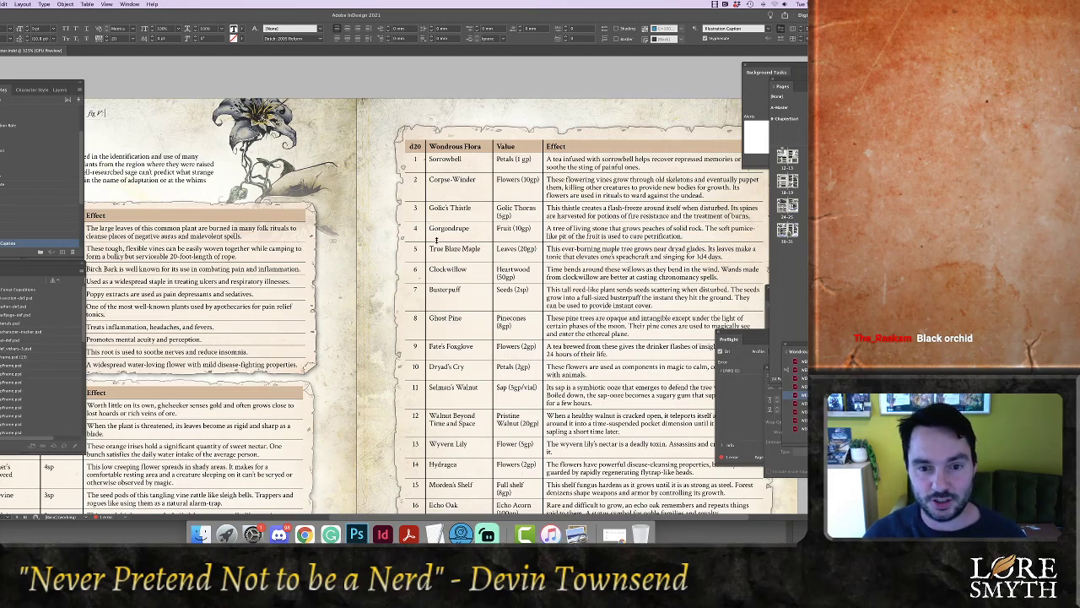
drag(443, 211, 461, 351)
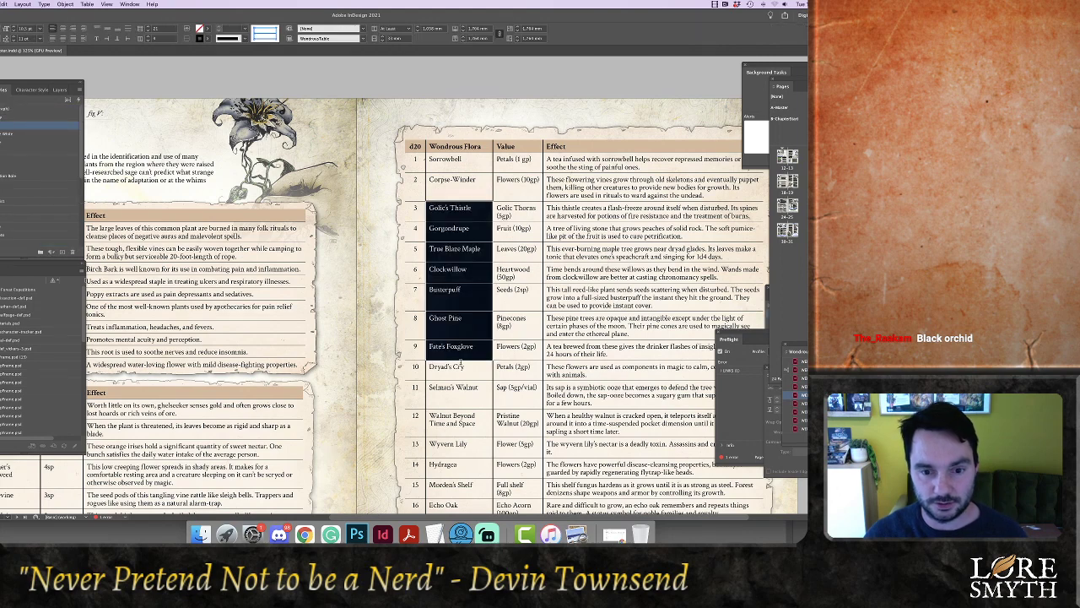
click(457, 350)
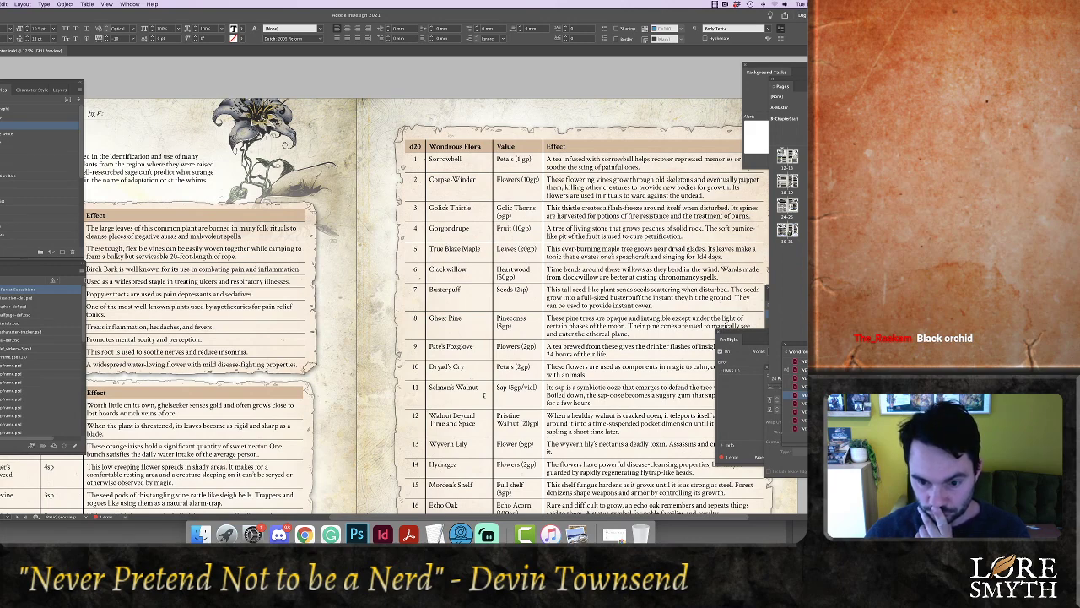
scroll(596, 520, right, 5)
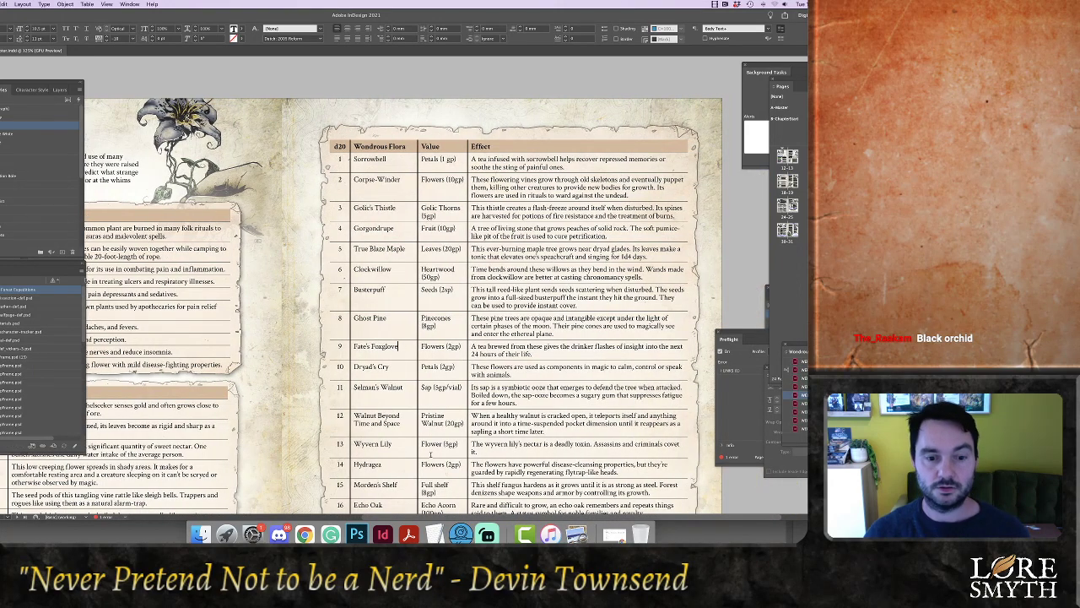
drag(353, 444, 396, 446)
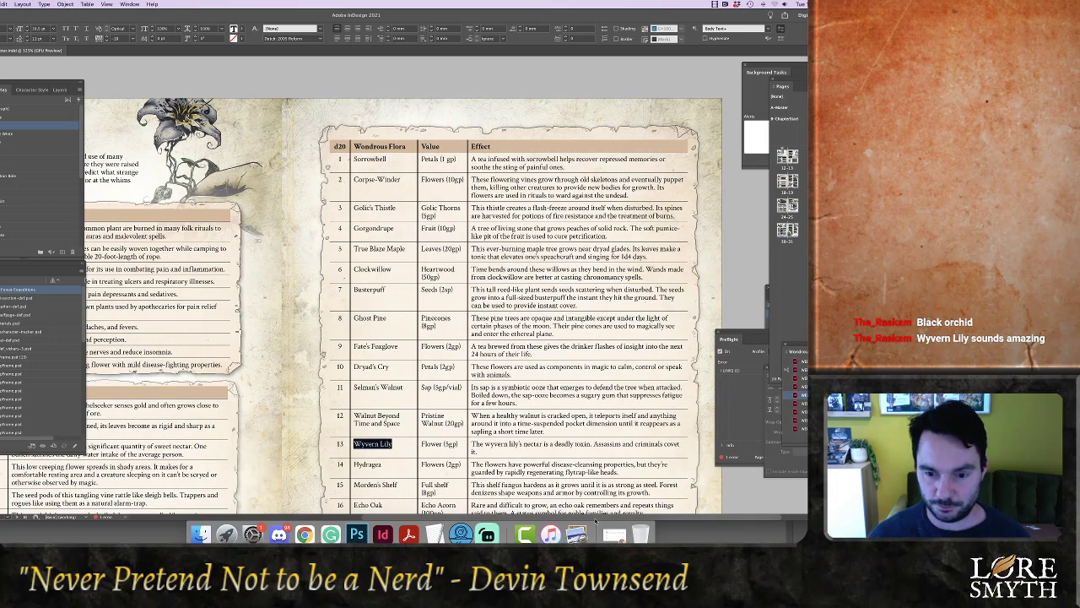
drag(595, 519, 591, 520)
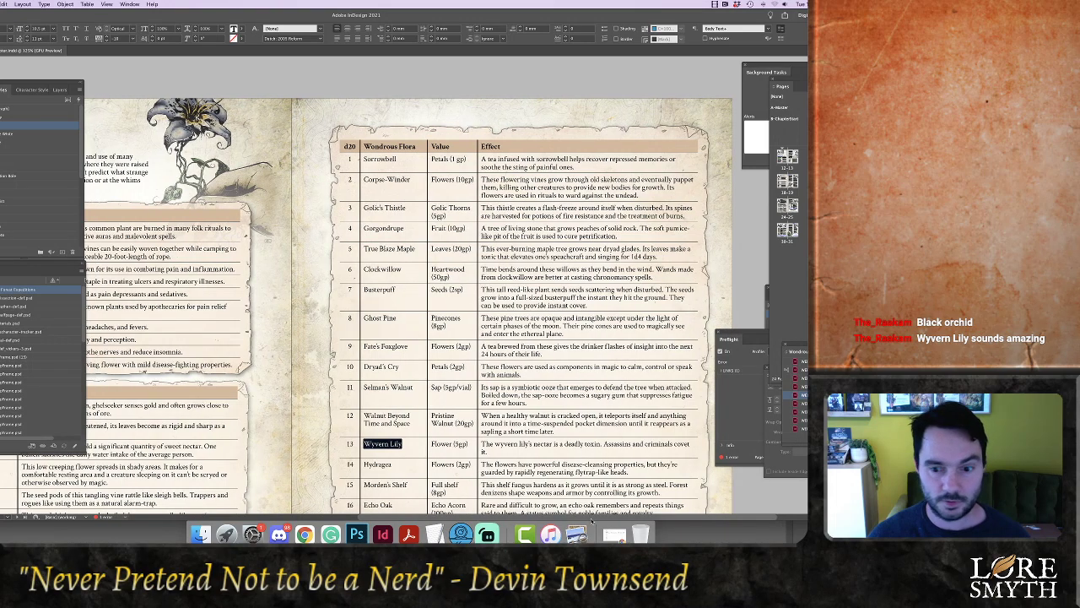
drag(534, 444, 576, 450)
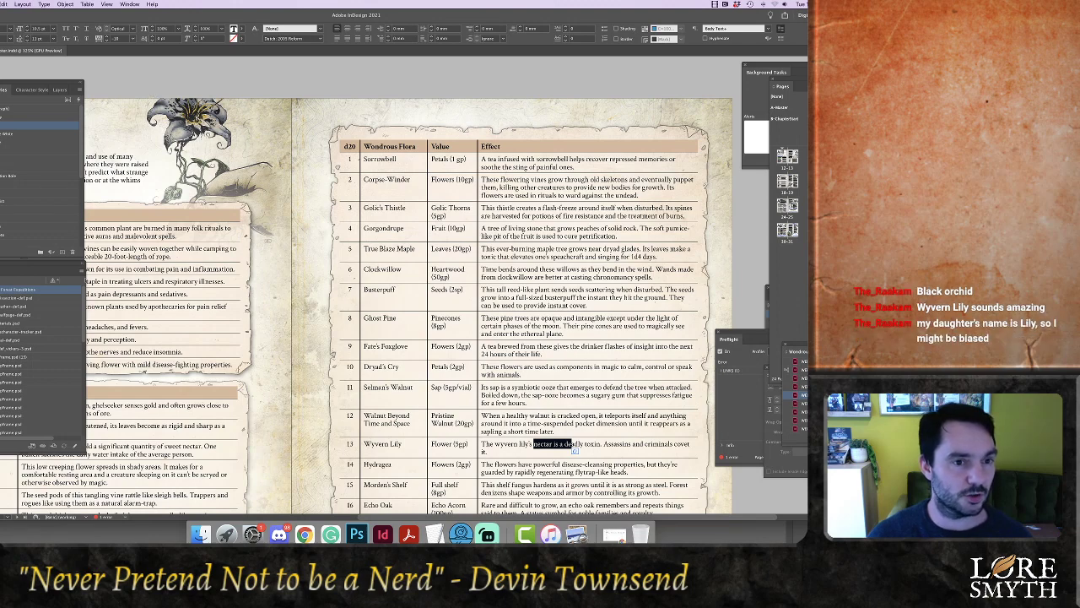
key(Escape)
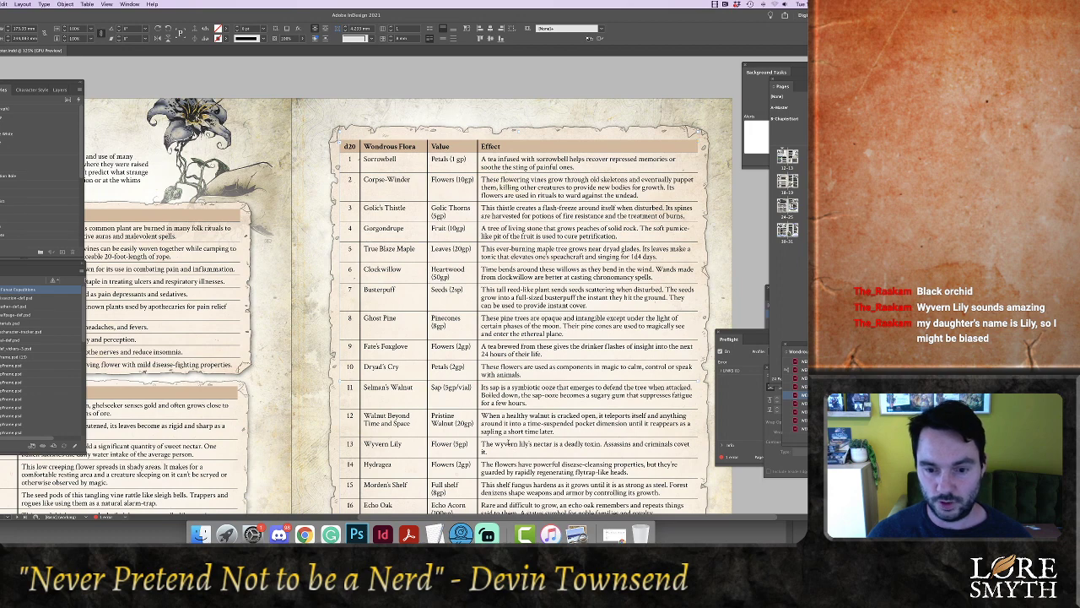
click(509, 443)
Inspect the flower illustration on the Foraging page at close range
scroll(519, 439, down, 2)
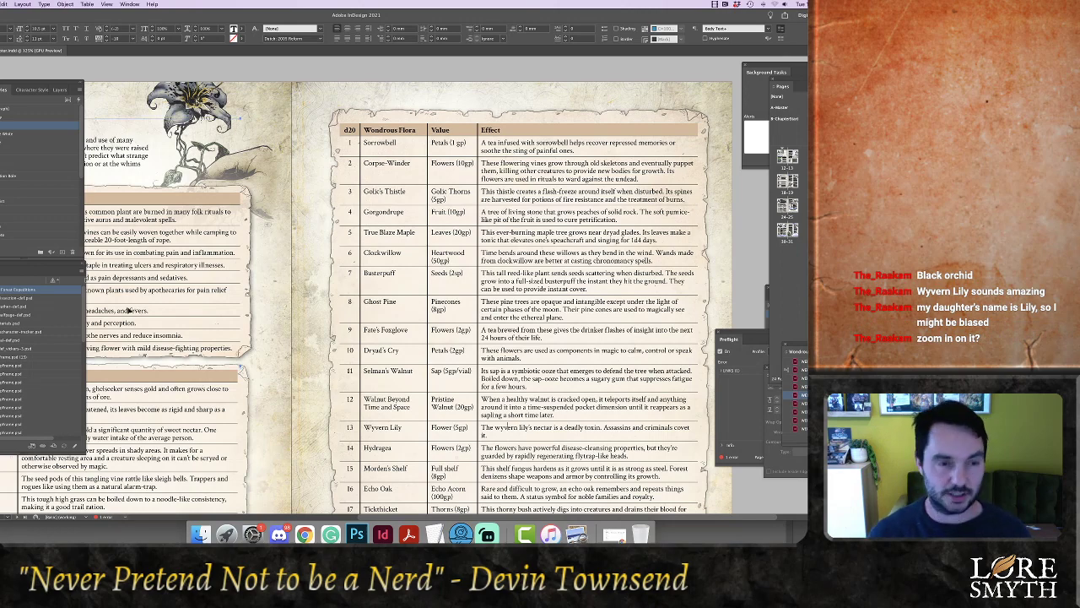
key(super+equal)
key(super+equal)
key(super+equal)
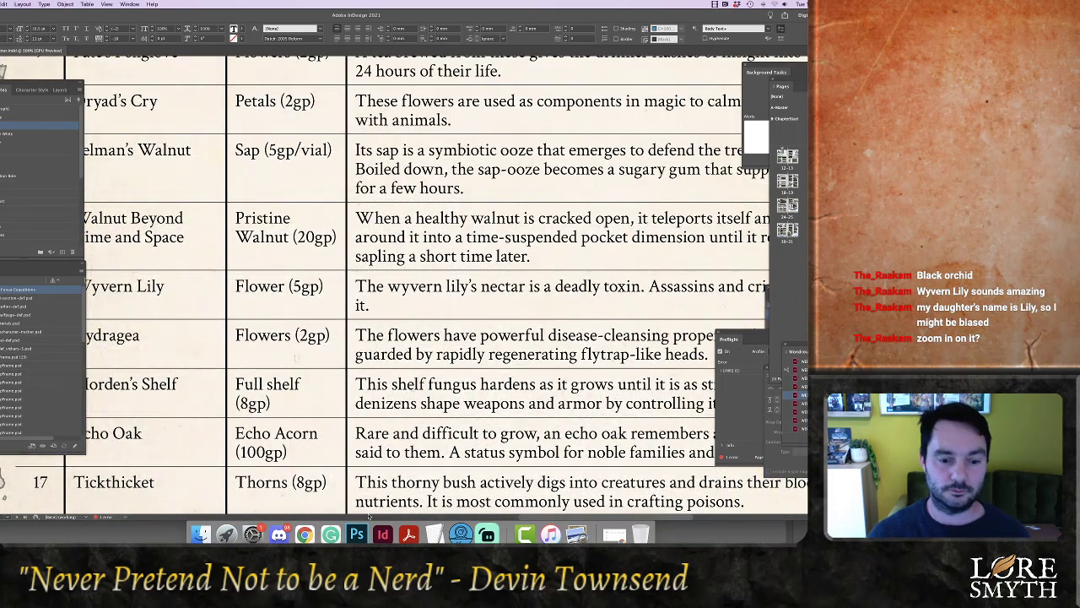
drag(553, 516, 437, 516)
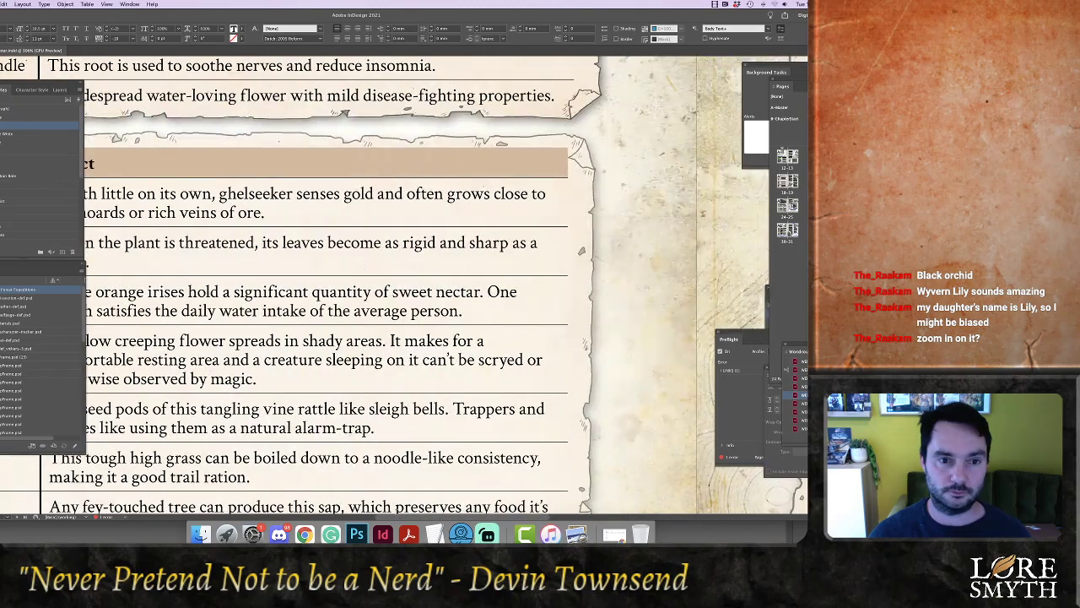
scroll(375, 324, up, 1)
scroll(375, 325, up, 10)
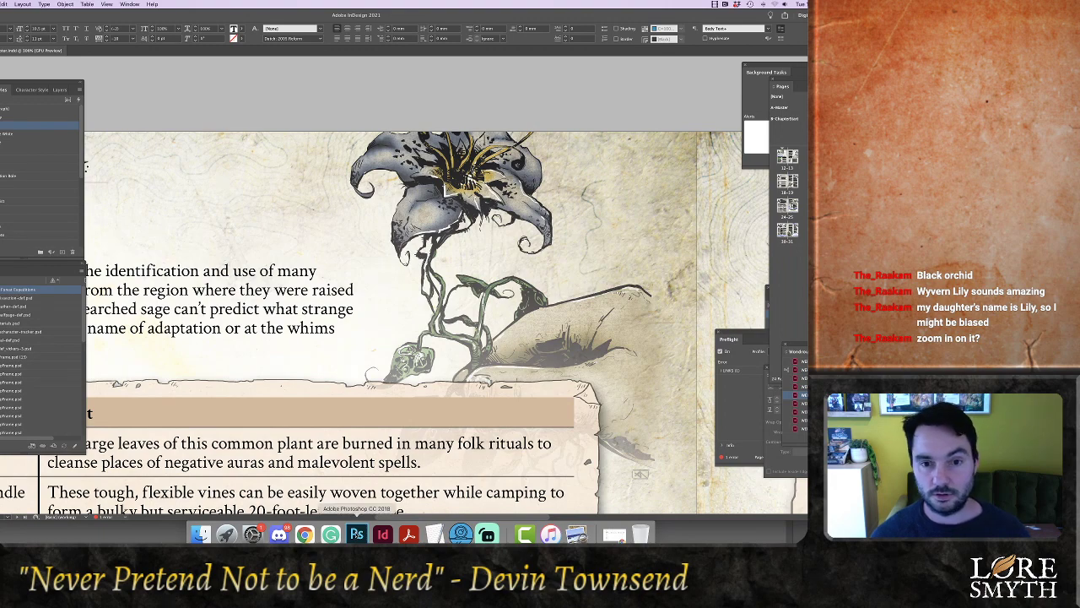
Switch to Photoshop, close the tree-bridge artwork document, and return to InDesign
click(355, 532)
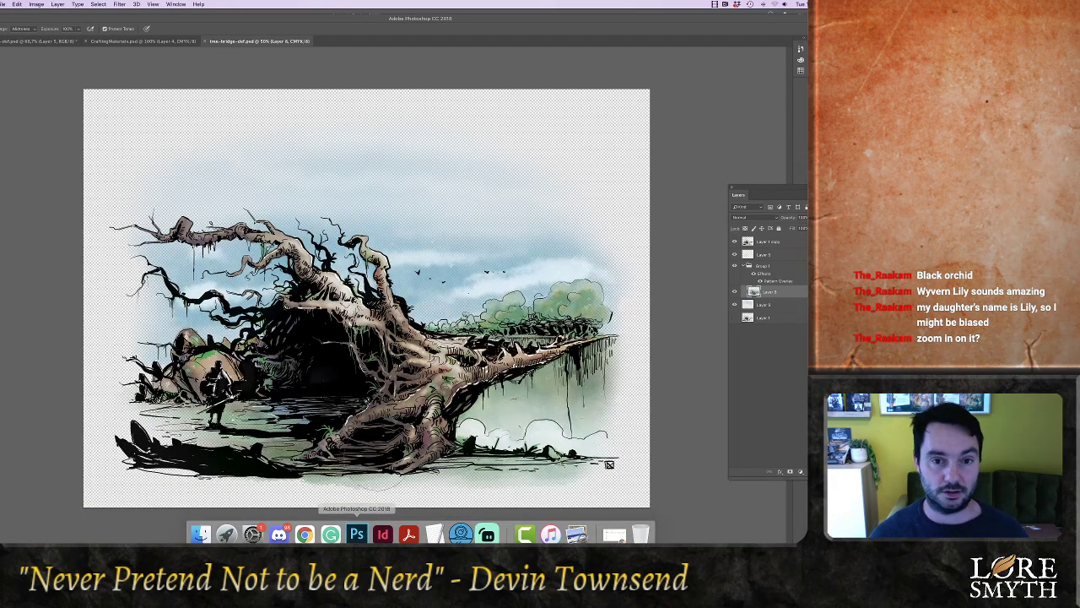
key(super+w)
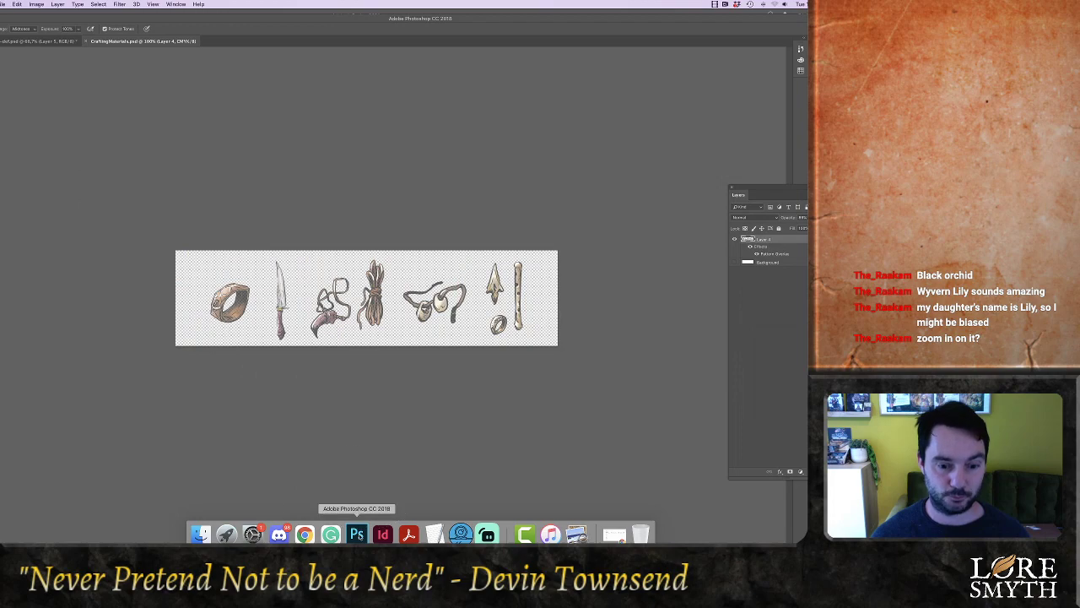
click(382, 534)
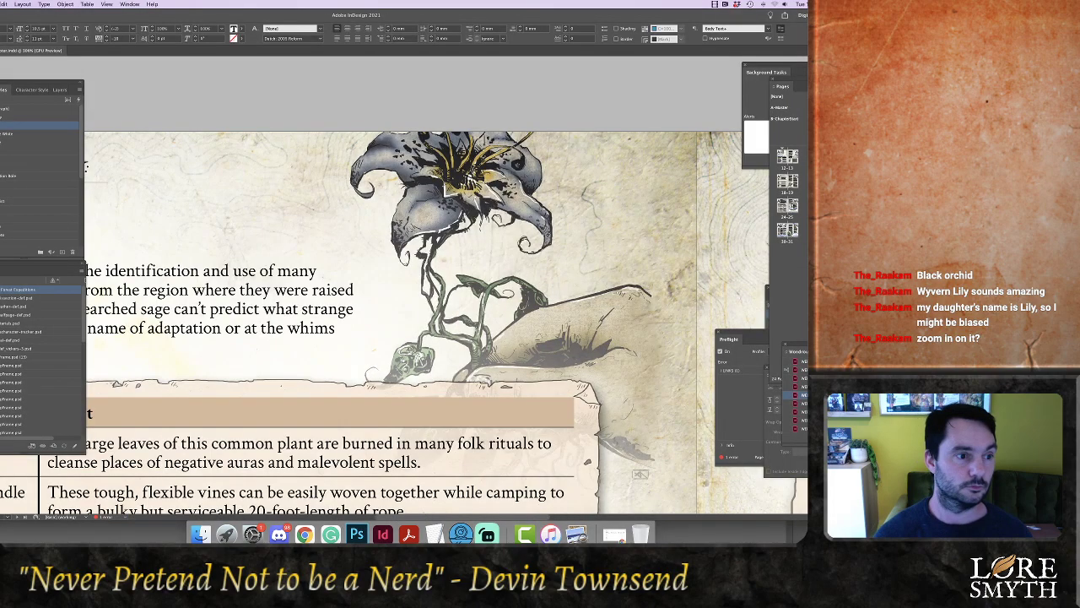
Open the Foraging page's linked flower illustration in Photoshop
key(Escape)
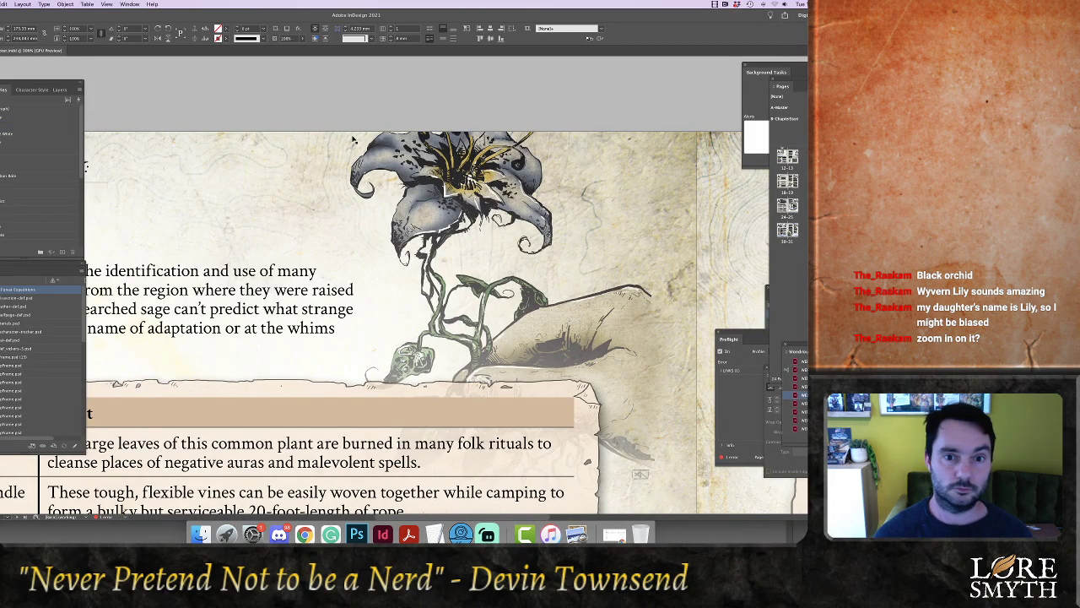
click(411, 174)
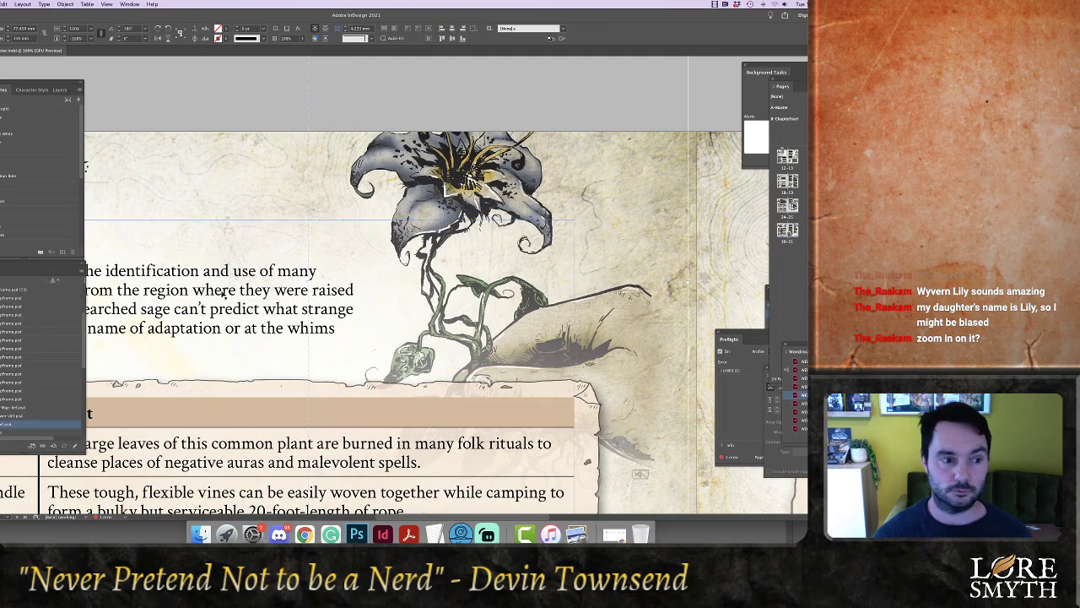
right_click(18, 425)
click(34, 469)
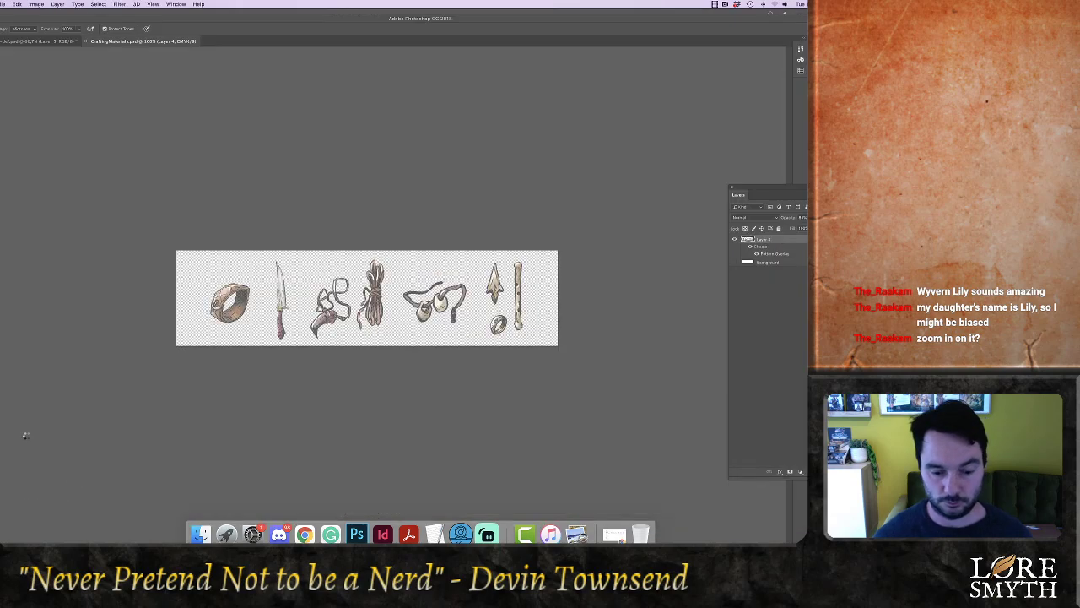
Sample a flower petal's color with the Eyedropper, examine its values in the Color Picker, and return to InDesign
key(i)
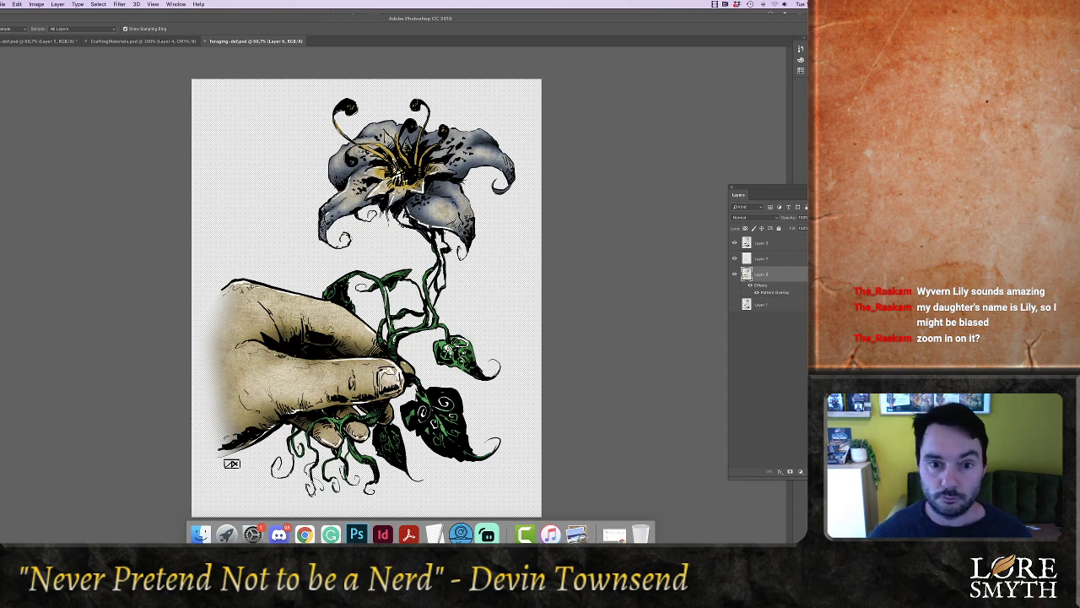
drag(425, 212, 422, 215)
click(2, 288)
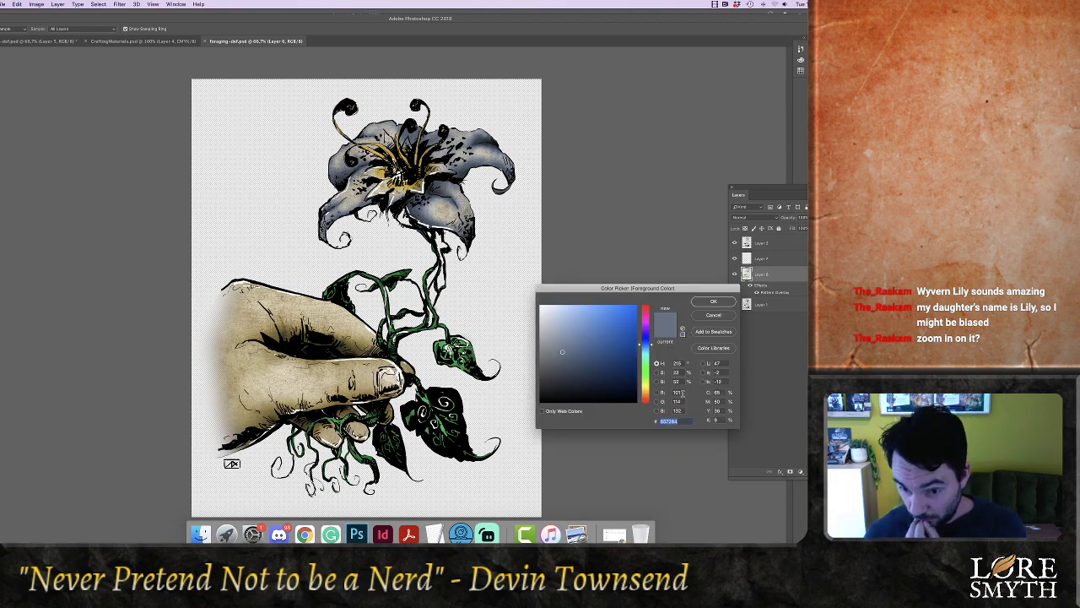
double_click(677, 393)
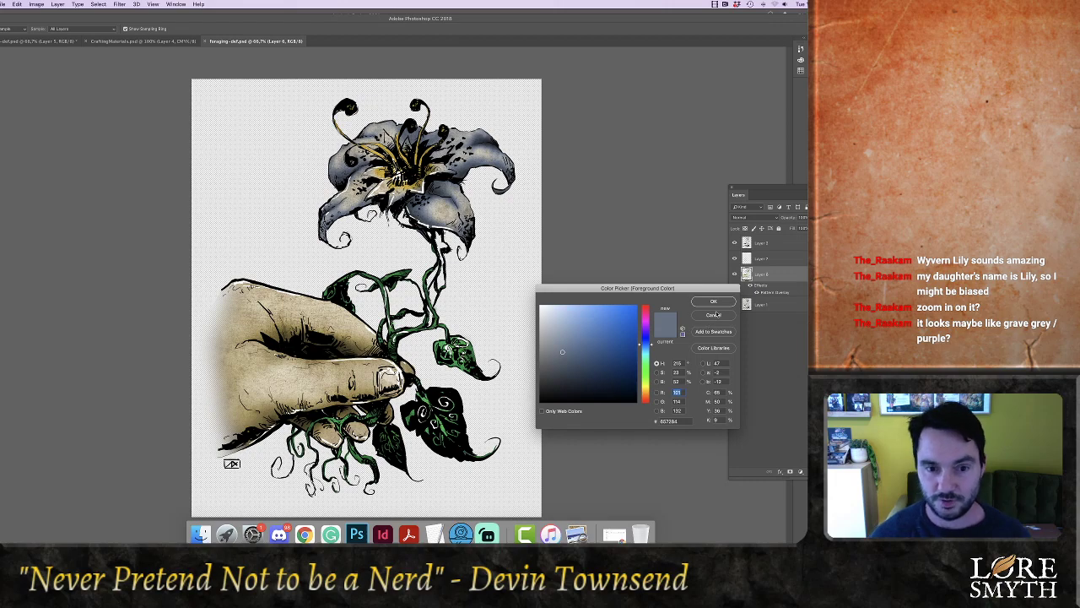
click(715, 315)
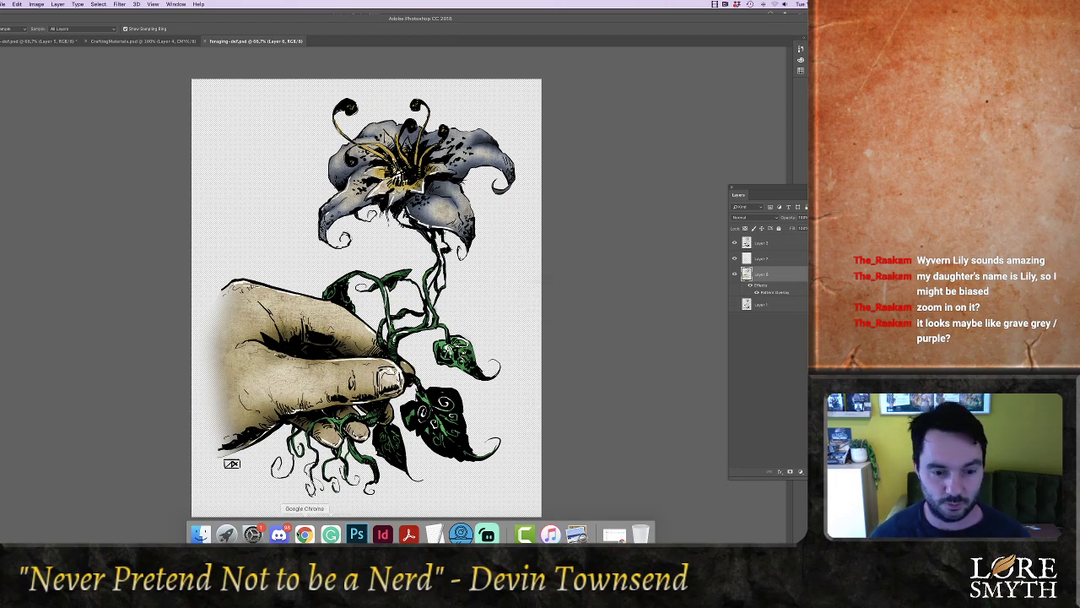
click(278, 535)
click(382, 535)
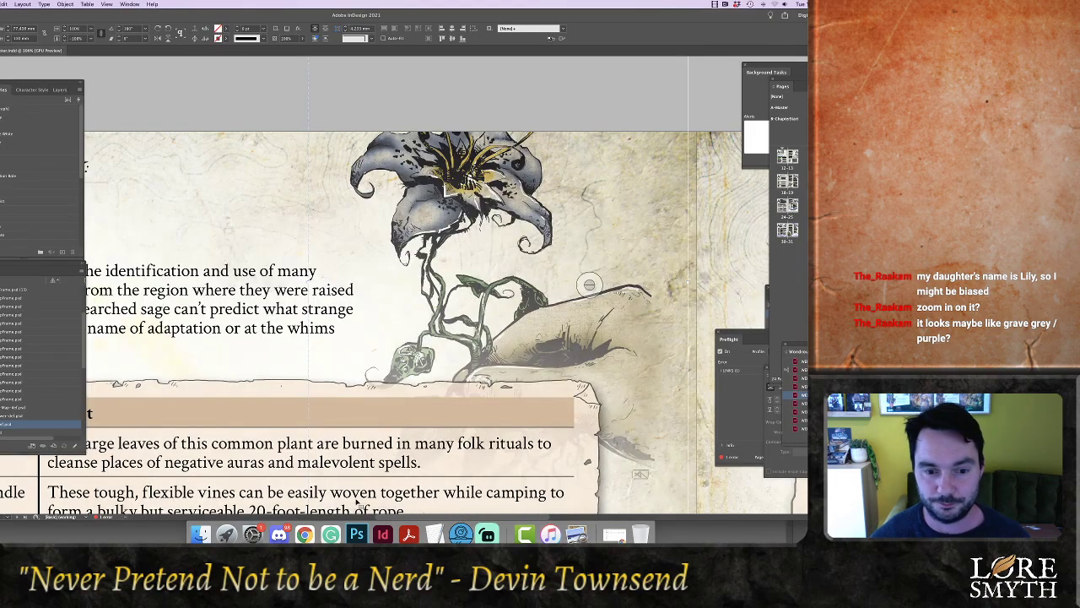
Append "The petals change color from a grave-gray to a hazy purple." to the Wyvern Lily's effect in the Wondrous Flora table
key(super+minus)
key(super+minus)
key(super+minus)
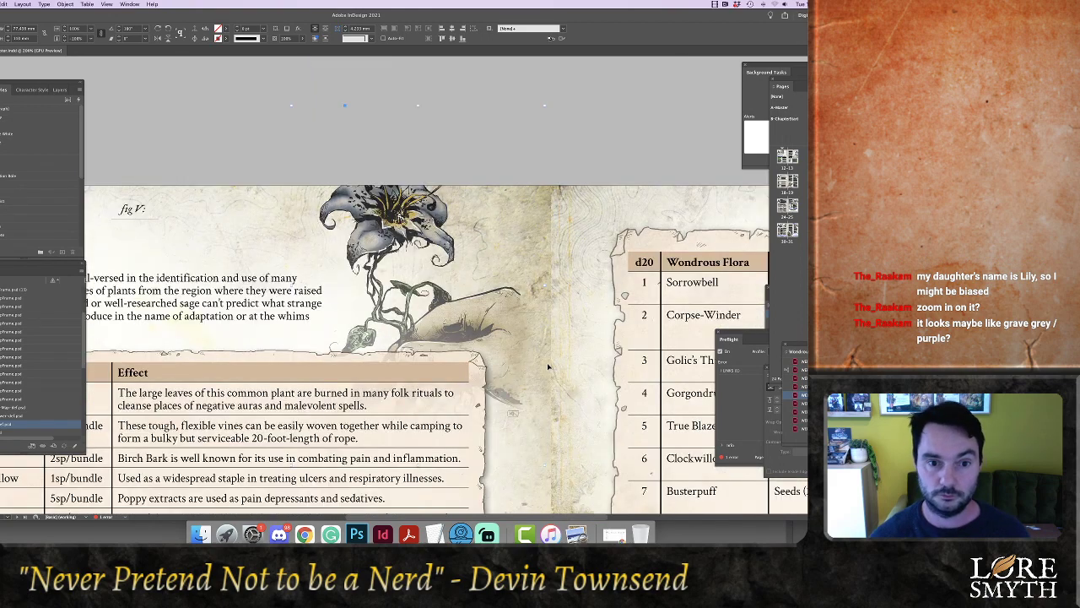
key(super+minus)
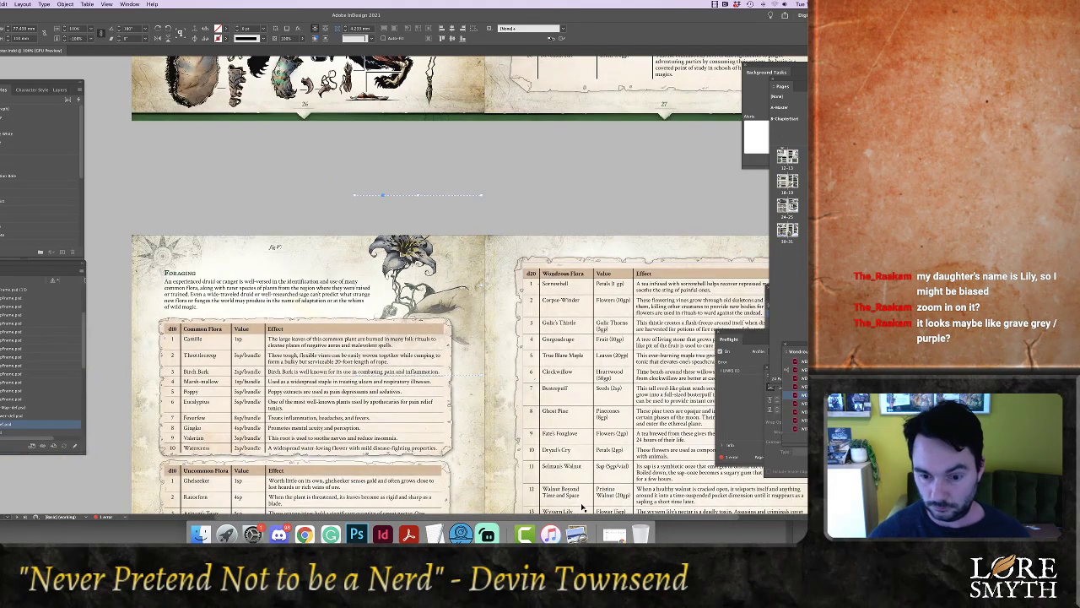
key(super+minus)
drag(639, 517, 640, 506)
scroll(607, 446, down, 2)
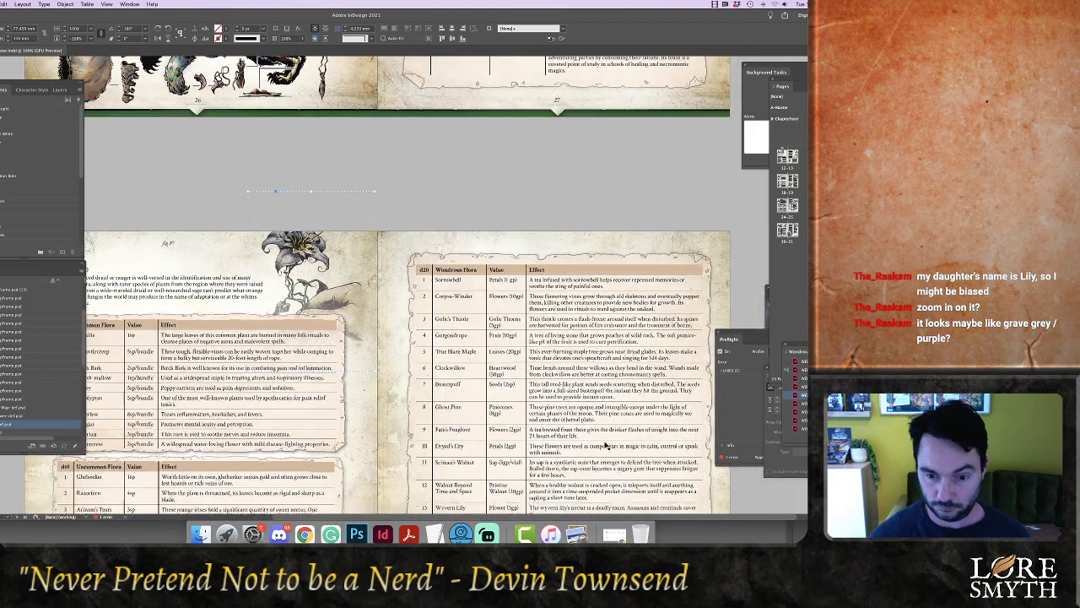
scroll(562, 444, down, 5)
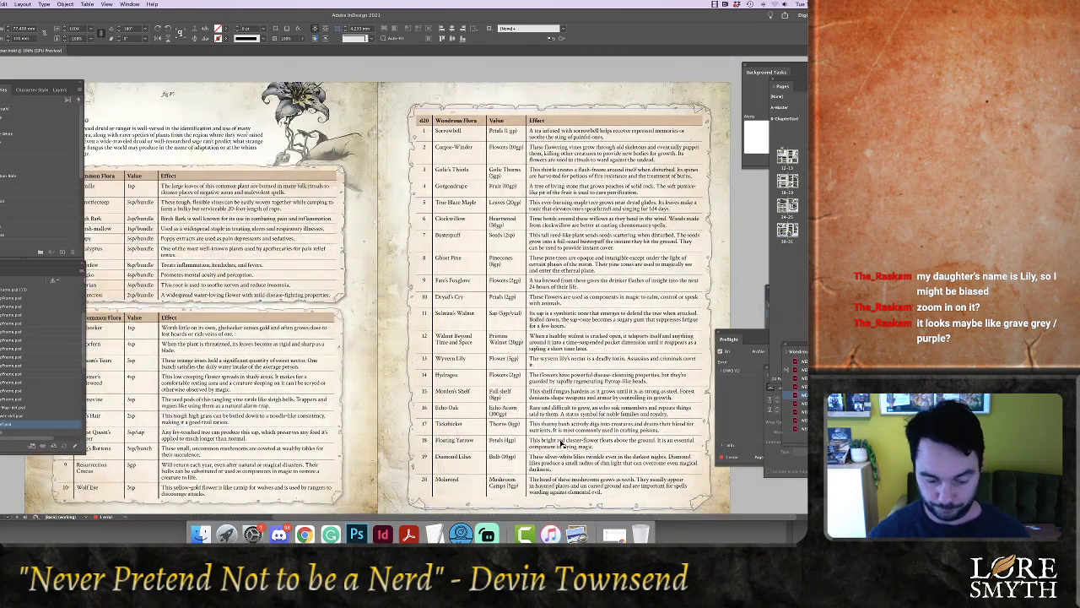
key(super+equal)
scroll(725, 517, right, 4)
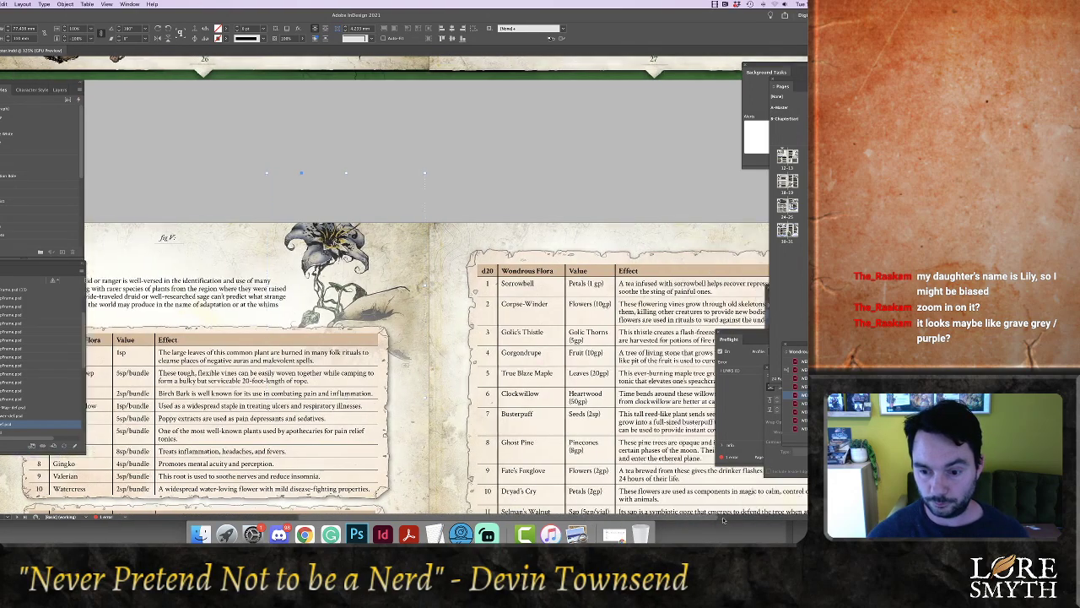
scroll(639, 446, down, 5)
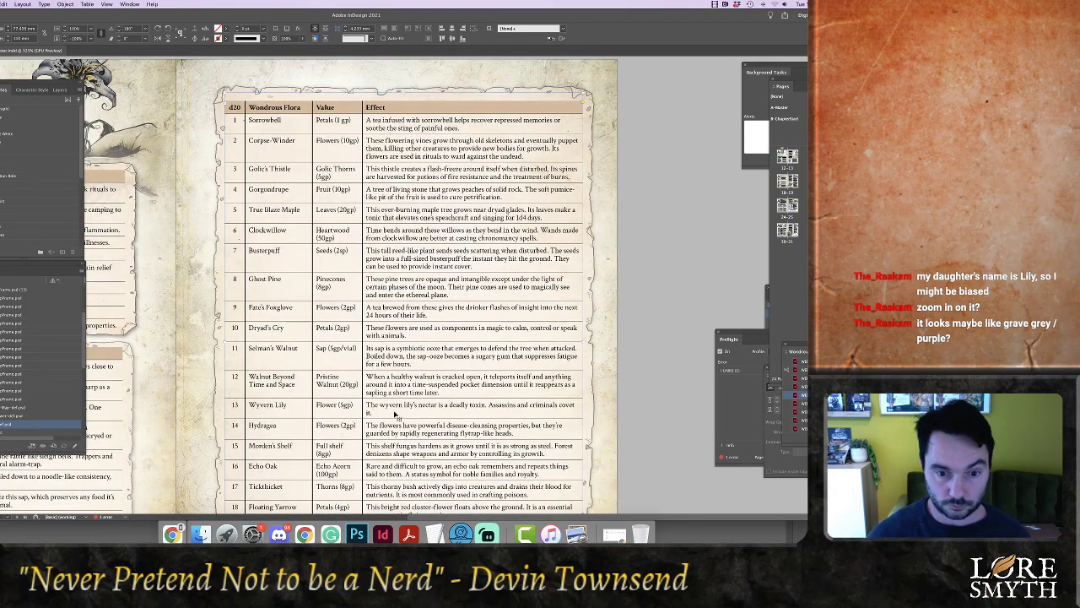
double_click(395, 412)
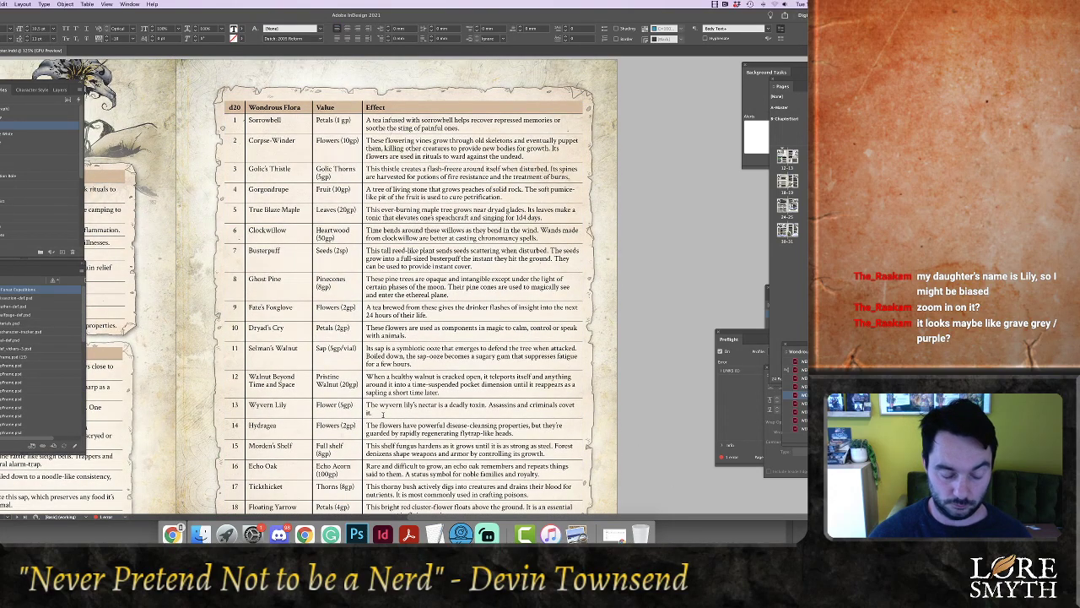
text(The petals)
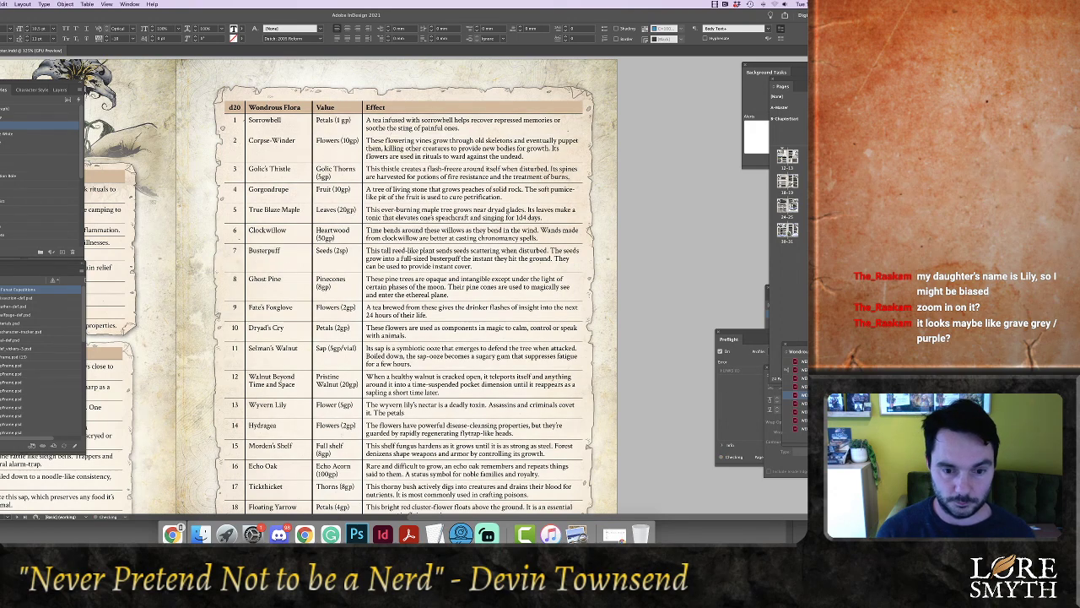
text( change color)
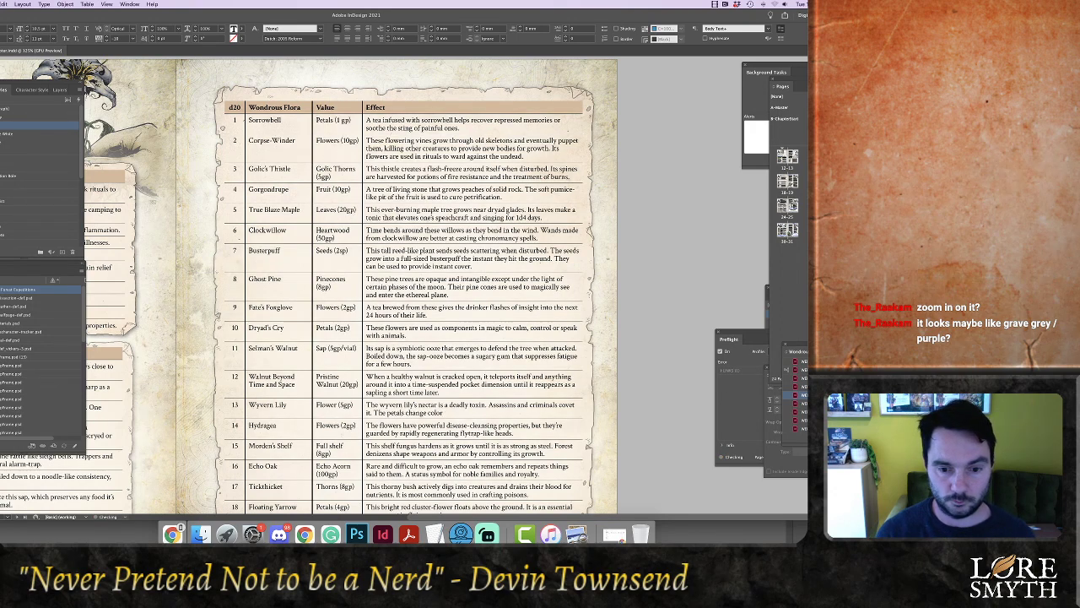
text( from a grave)
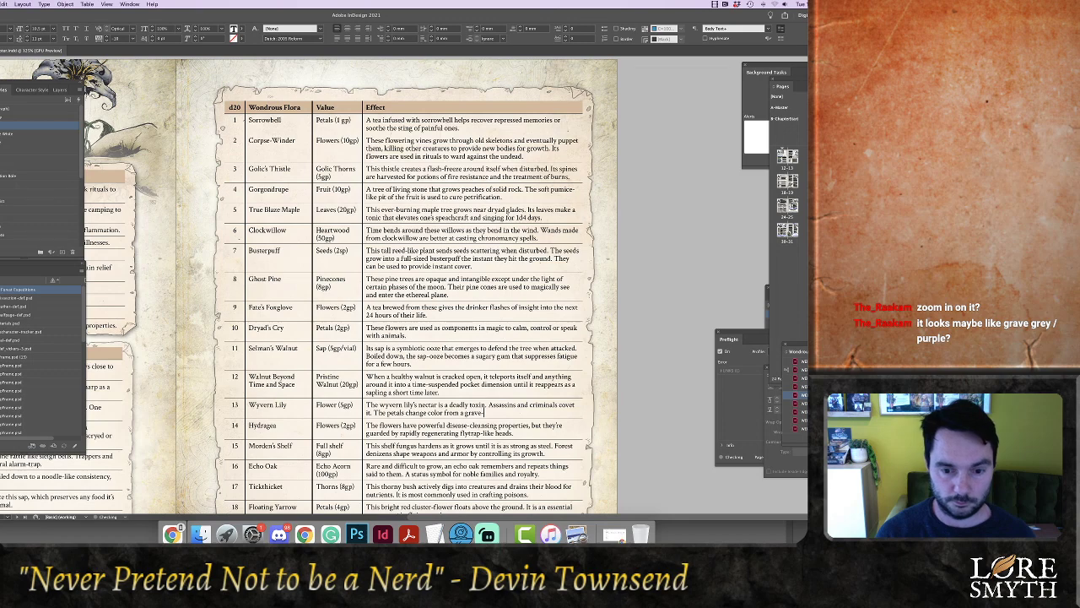
text(-gray to a )
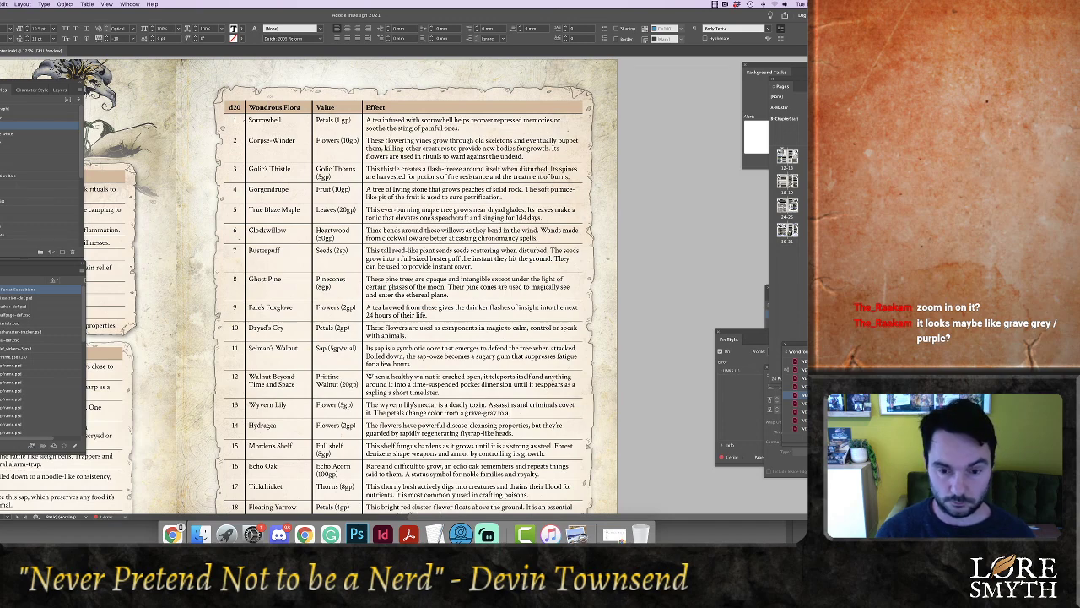
text(hazy)
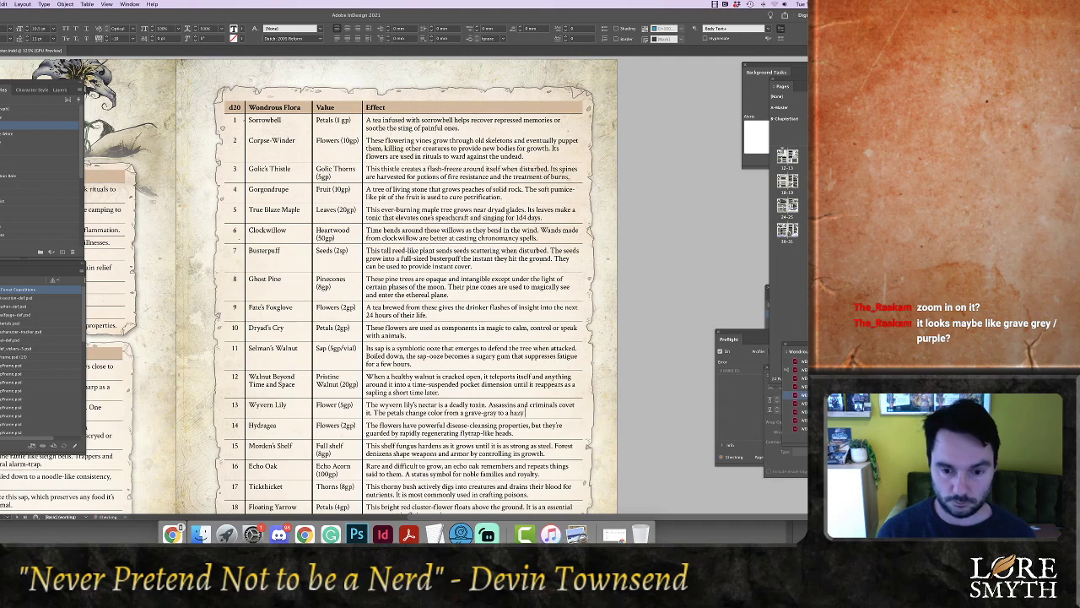
text( purple.)
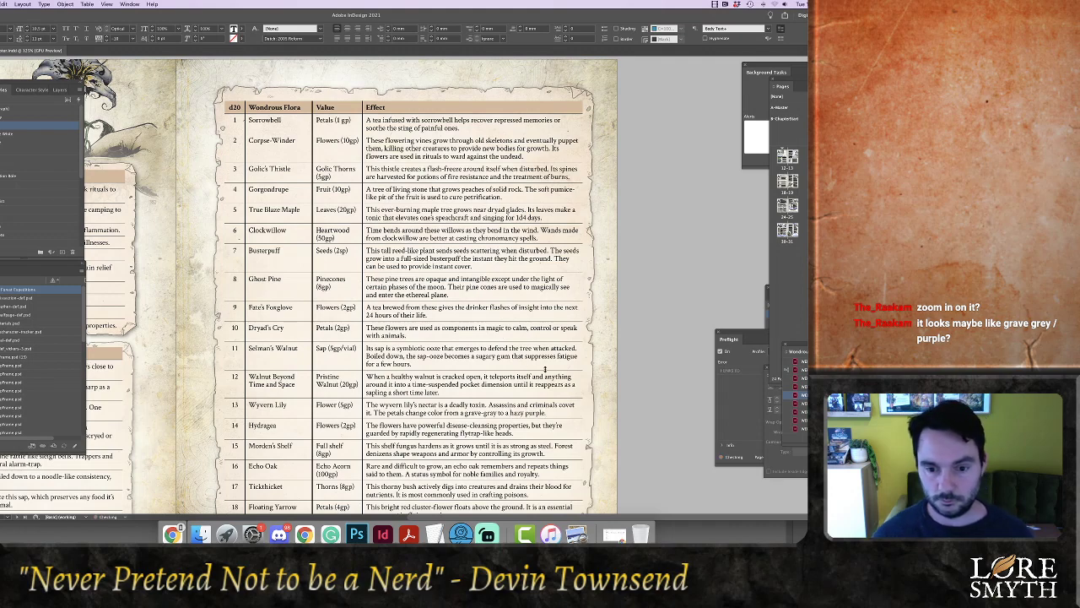
Look up synonyms for "sickly" on Thesaurus.com in Chrome, and replace "hazy" with "pallid" in InDesign's Wyvern Lily effect text
double_click(516, 412)
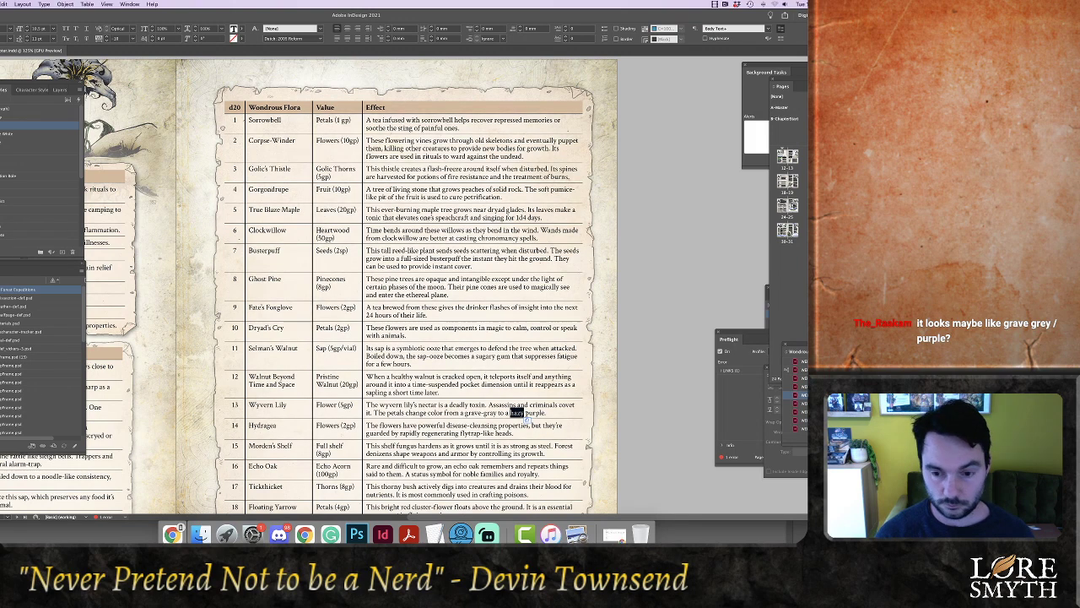
click(305, 534)
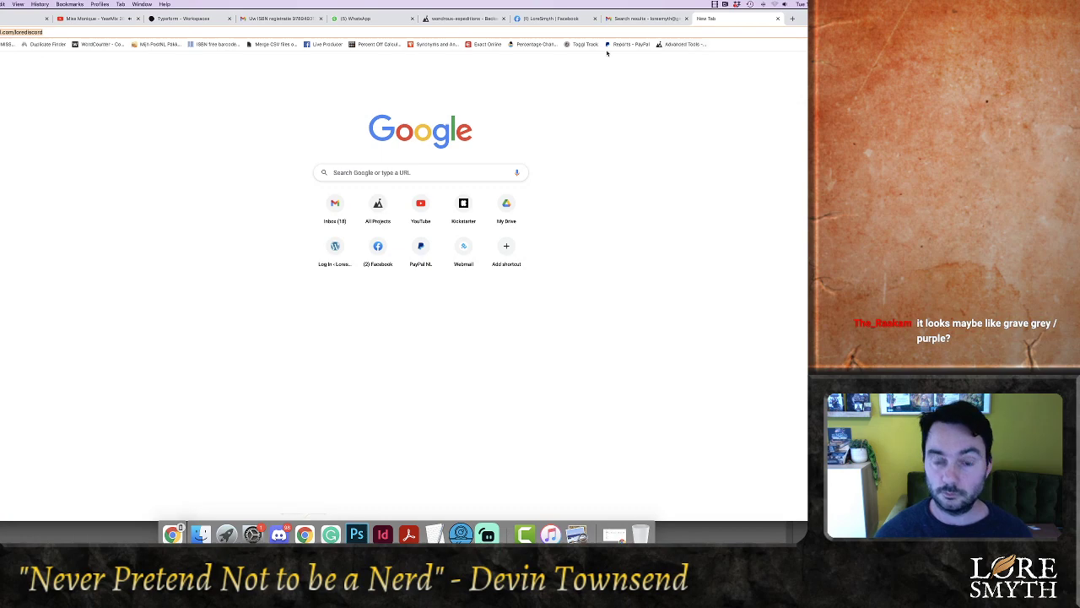
text(t)
key(Return)
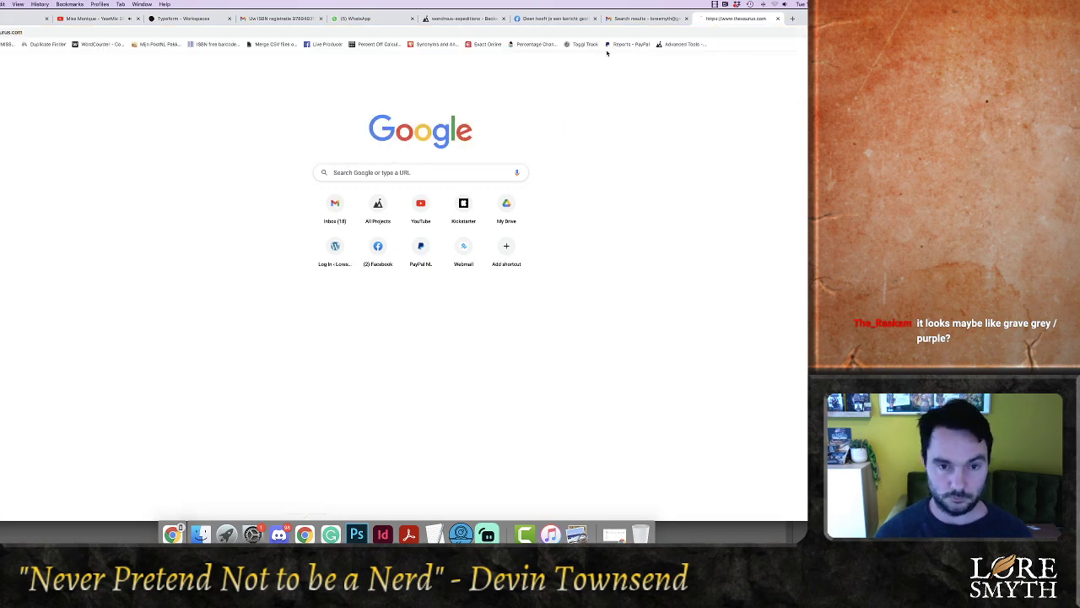
text(sickly)
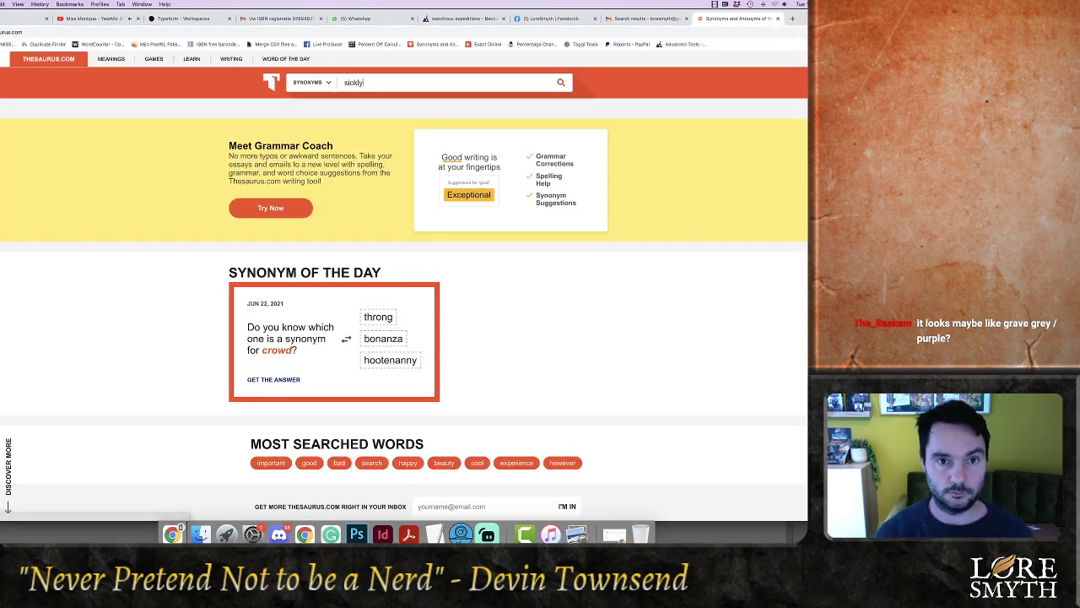
key(Return)
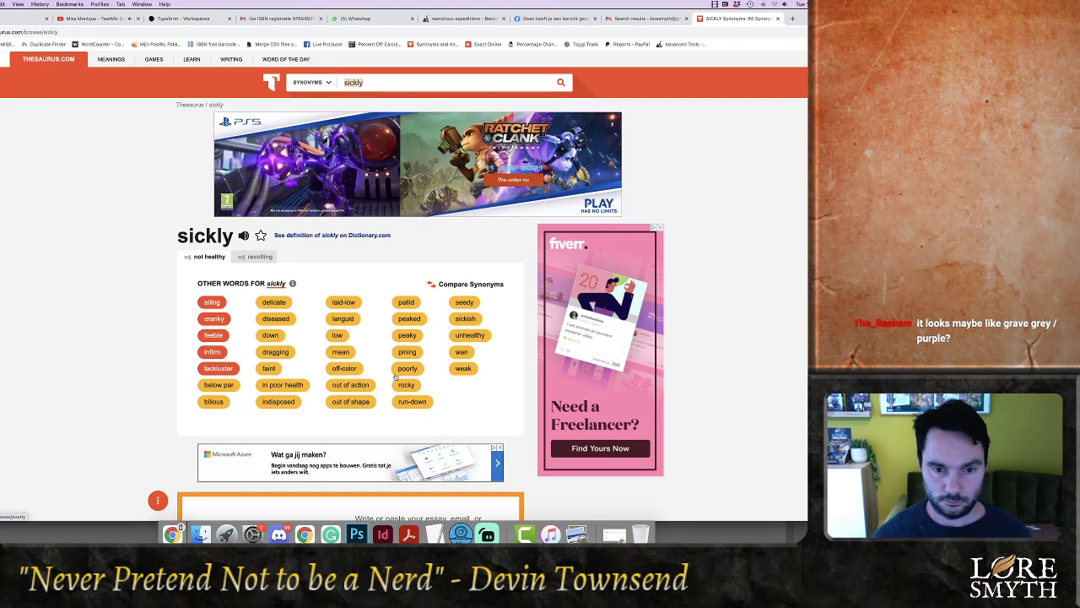
click(380, 535)
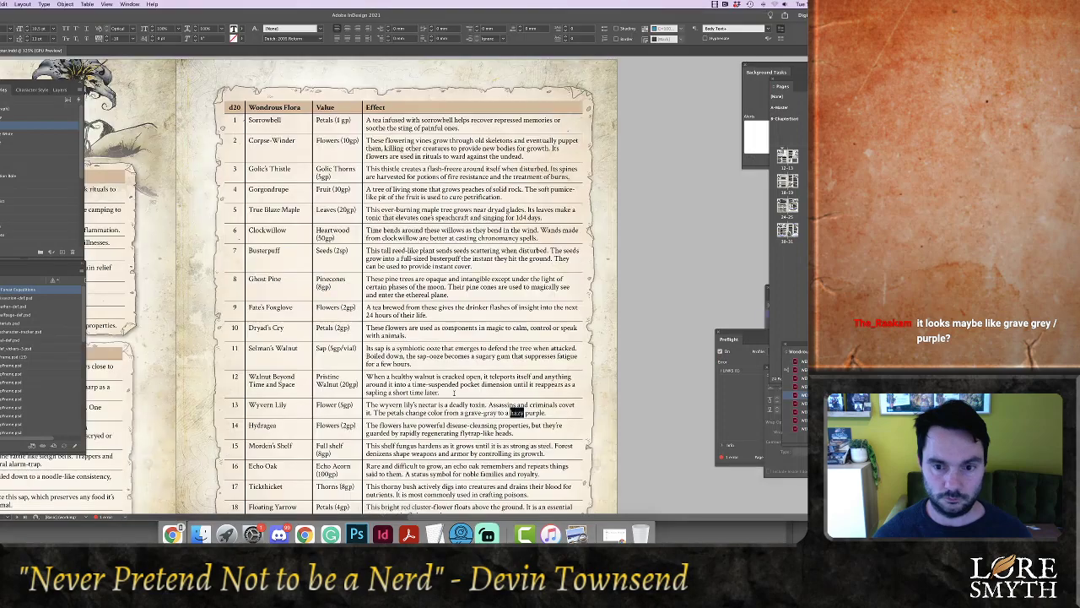
text(pallid)
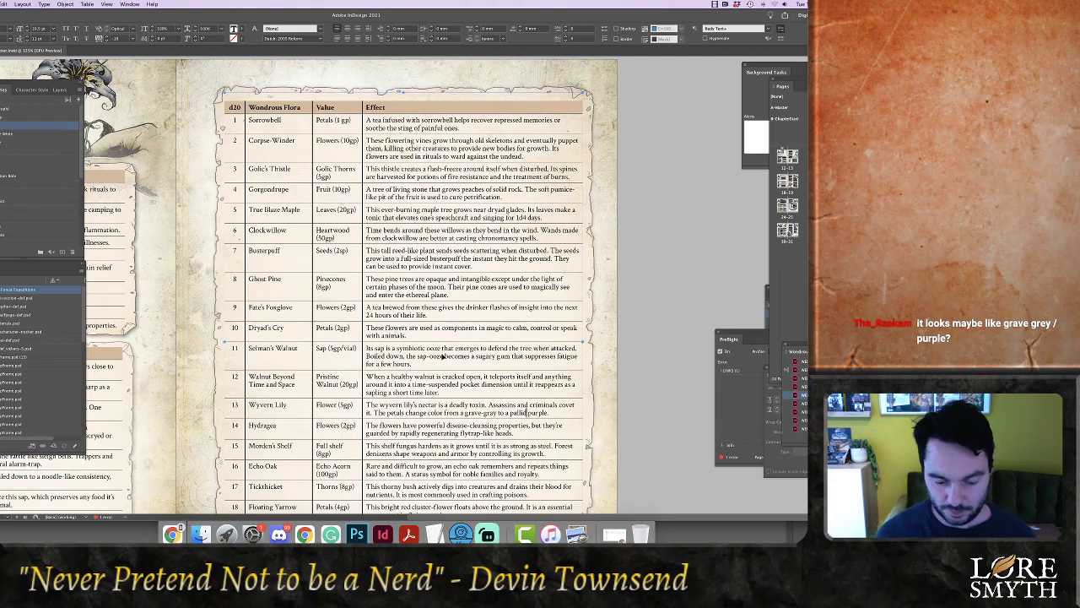
Review the Wondrous Flora table on page 29 and the layout of the preceding spread, pages 26 and 27
key(super+minus)
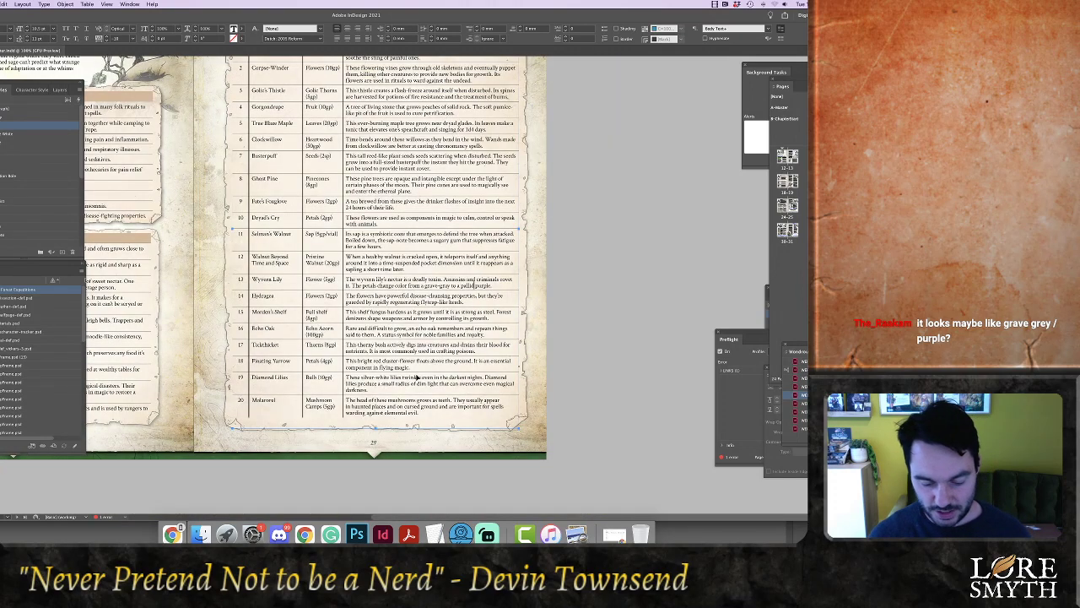
key(super+minus)
scroll(369, 305, up, 2)
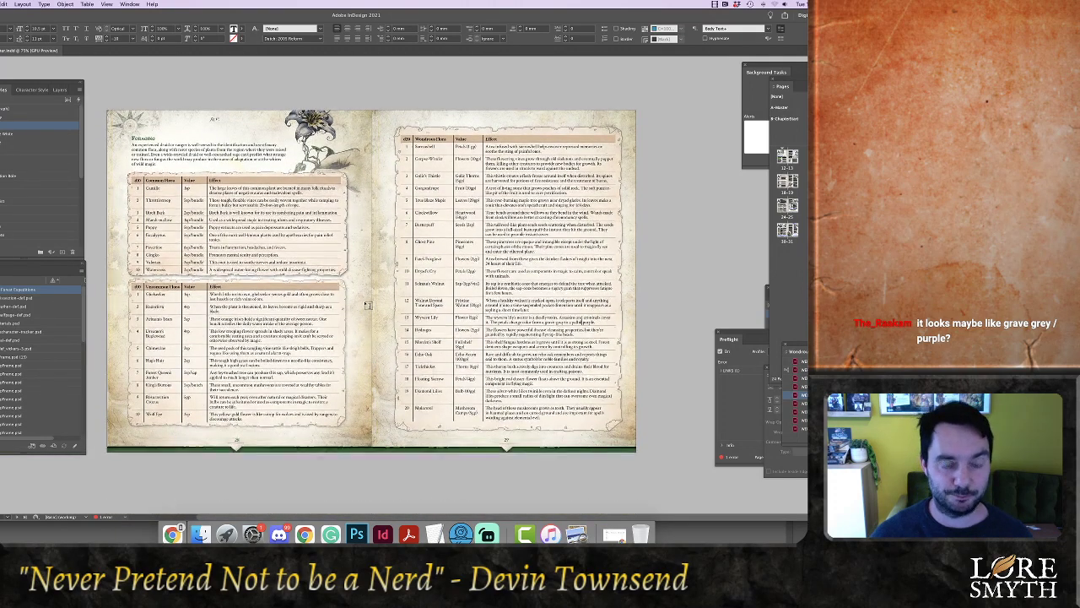
scroll(368, 305, up, 1)
key(super+equal)
key(super+equal)
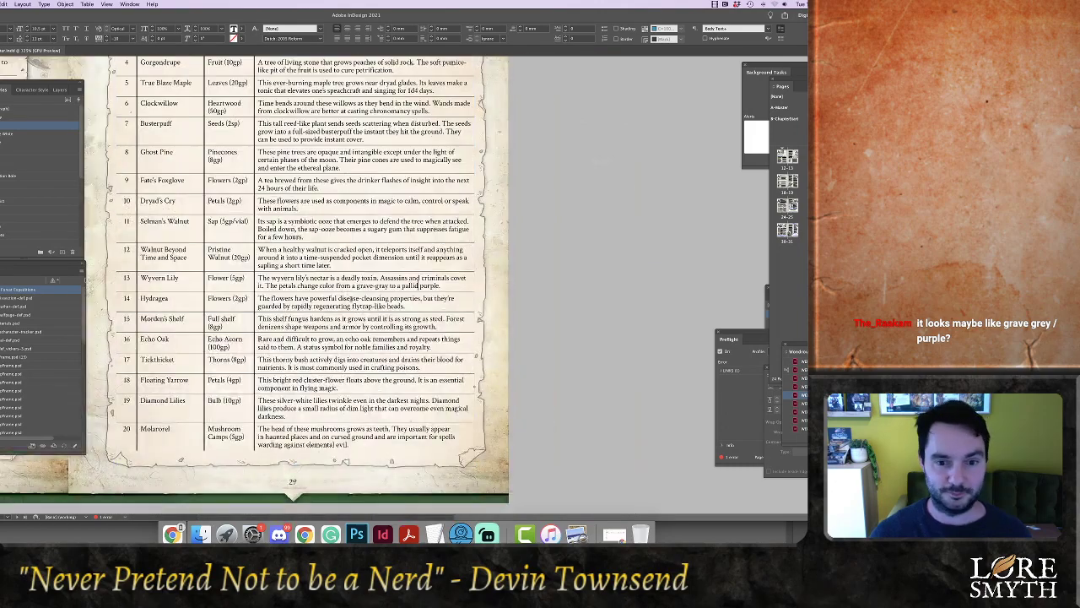
drag(525, 517, 346, 517)
scroll(309, 379, up, 10)
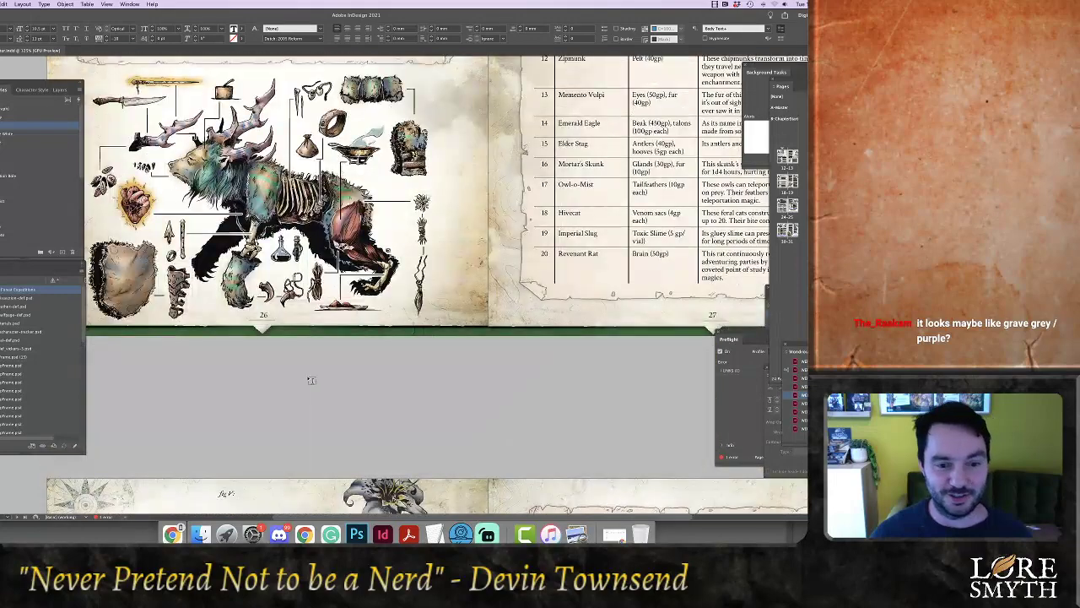
Complete the Foraging page's illustration caption as "fig V: The Wyvern Lily." and move it closer to the flower
scroll(320, 411, down, 6)
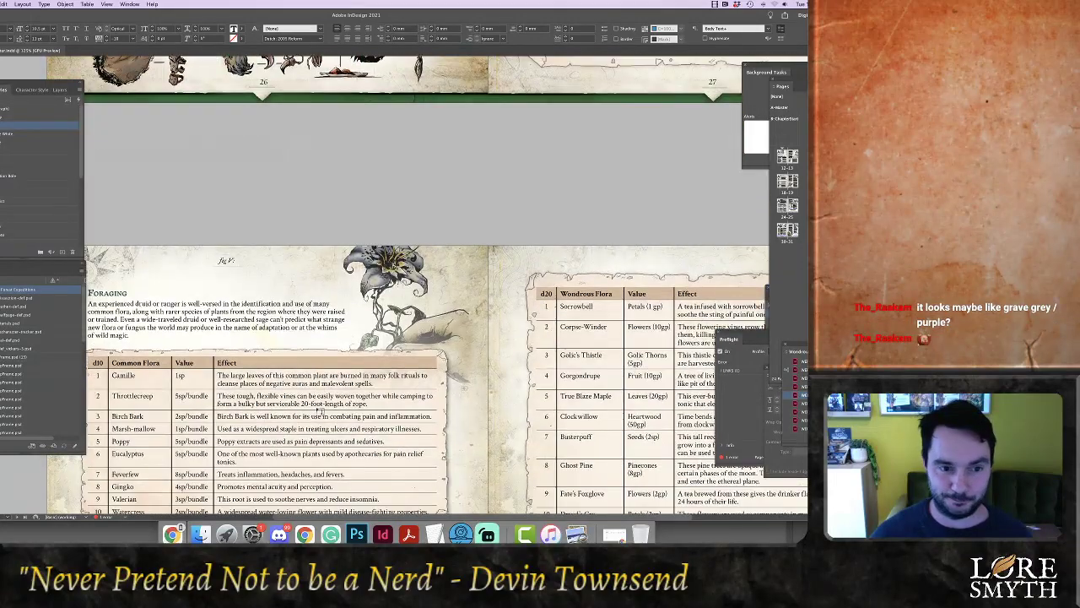
scroll(318, 408, down, 3)
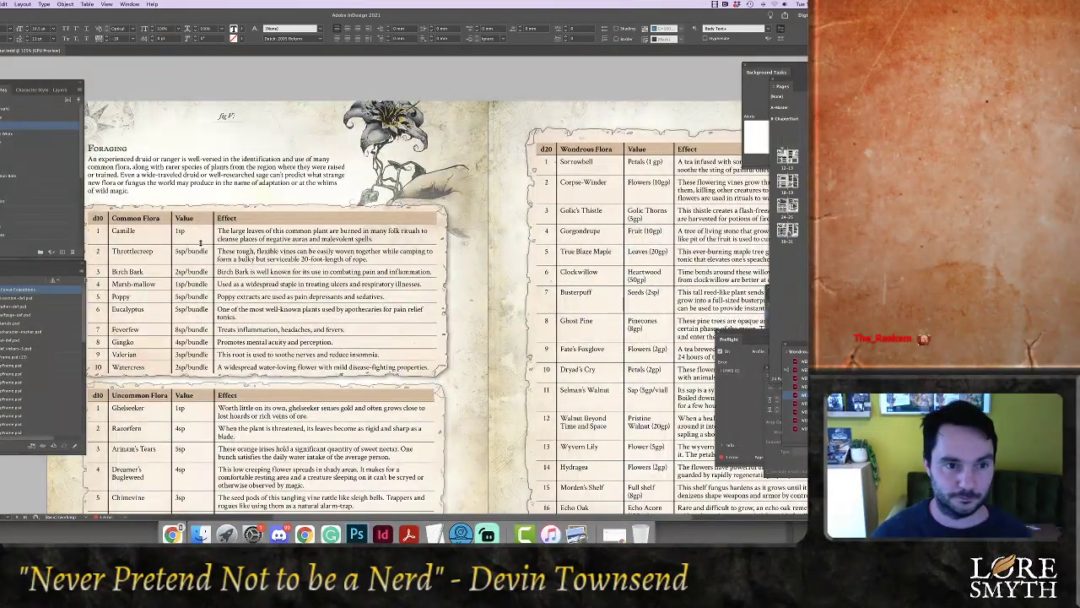
click(239, 123)
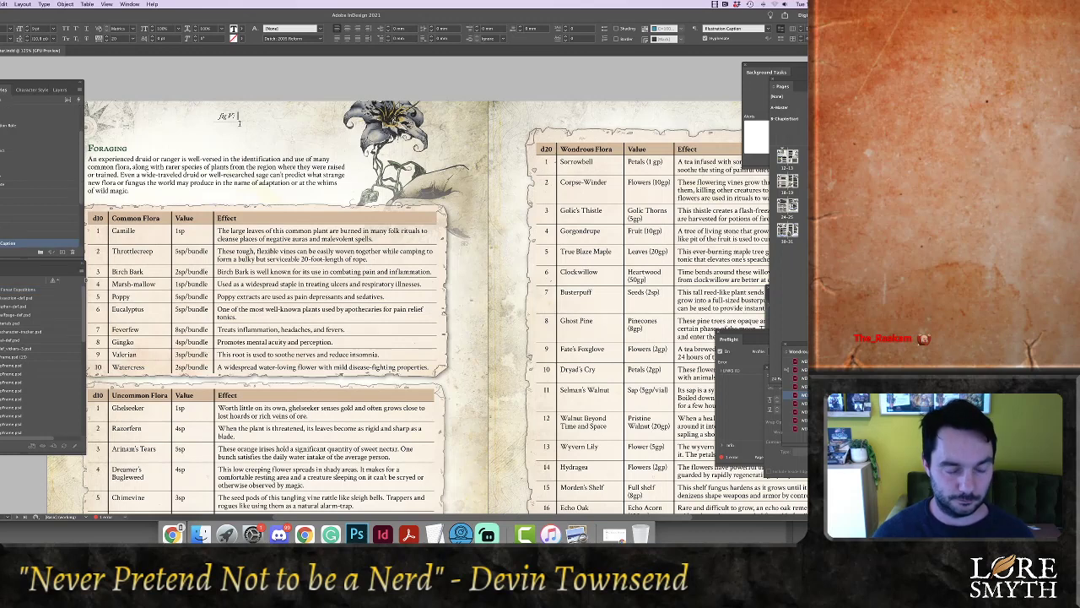
text(1)
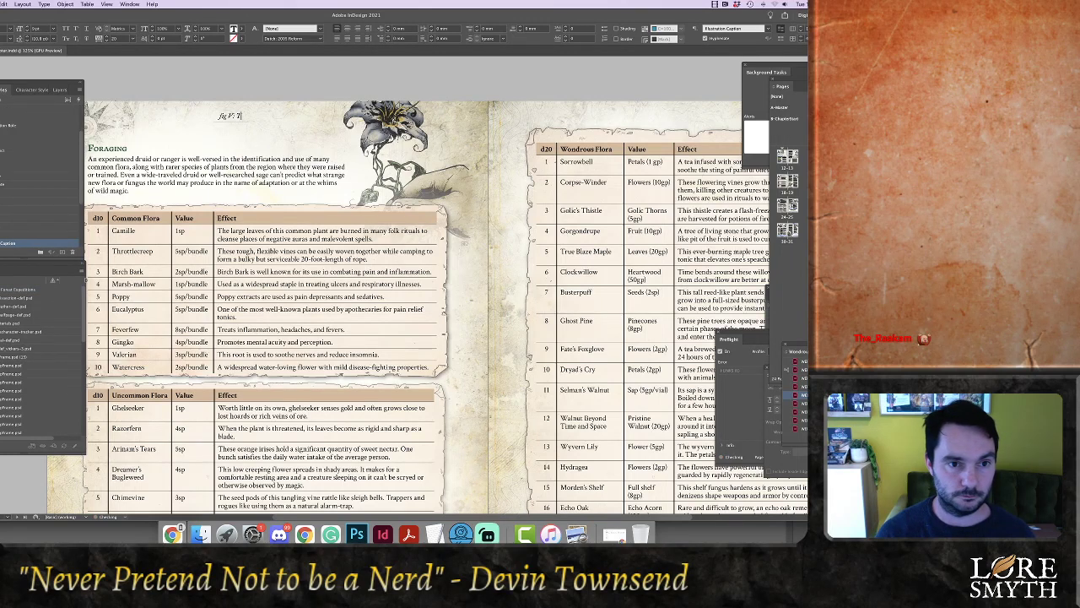
text( The Wis)
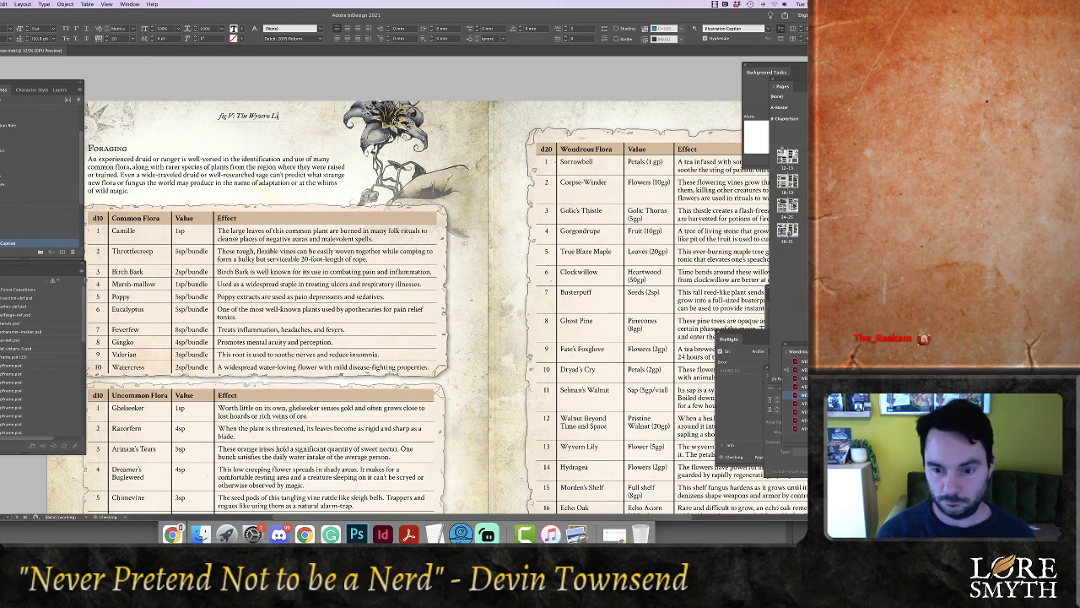
text(ern Lily.)
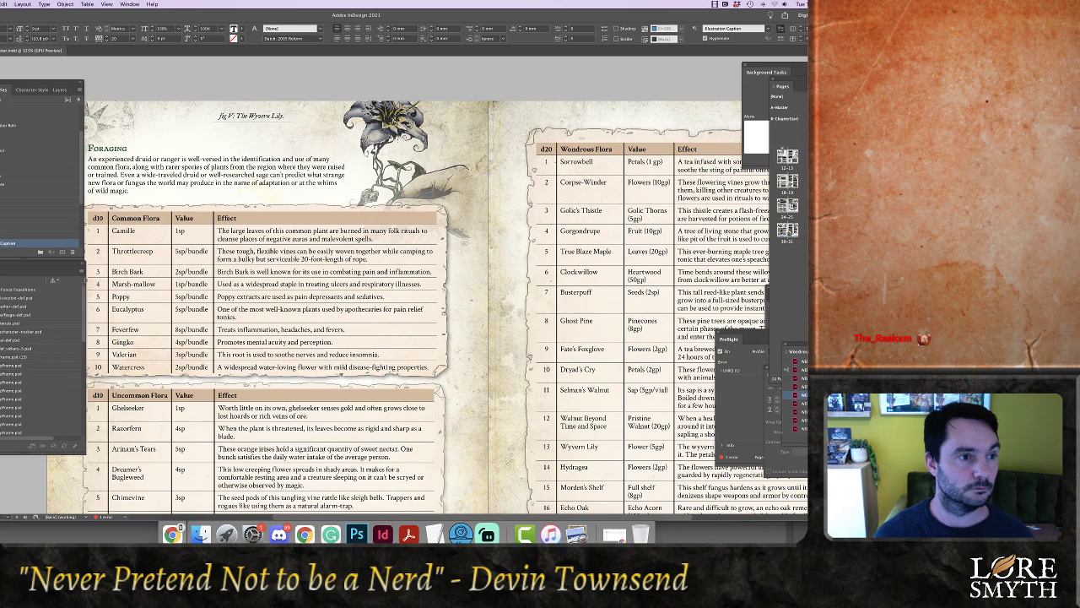
key(Escape)
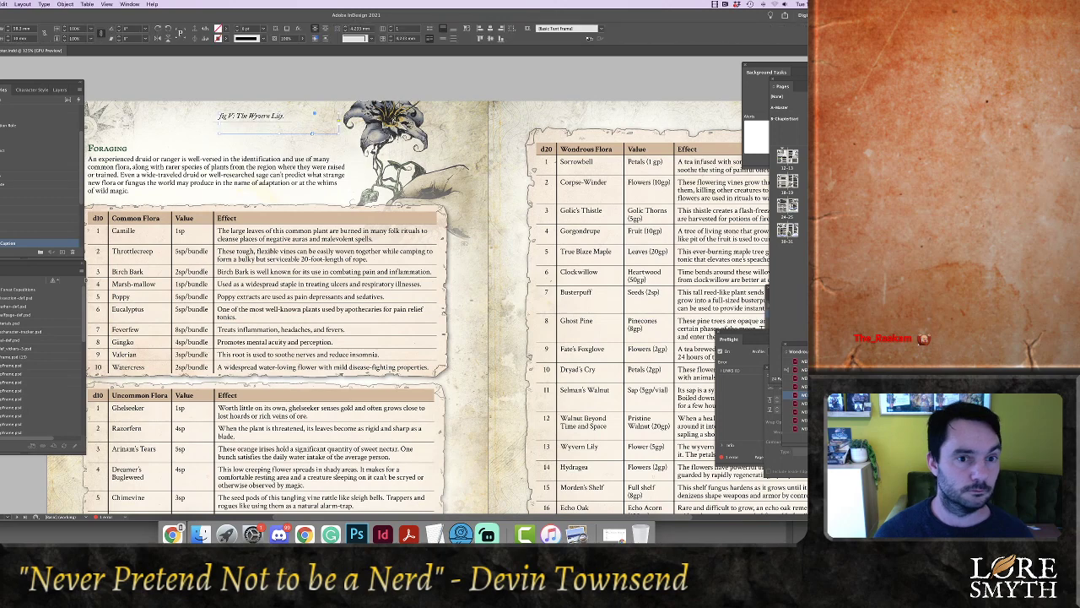
drag(238, 121, 264, 125)
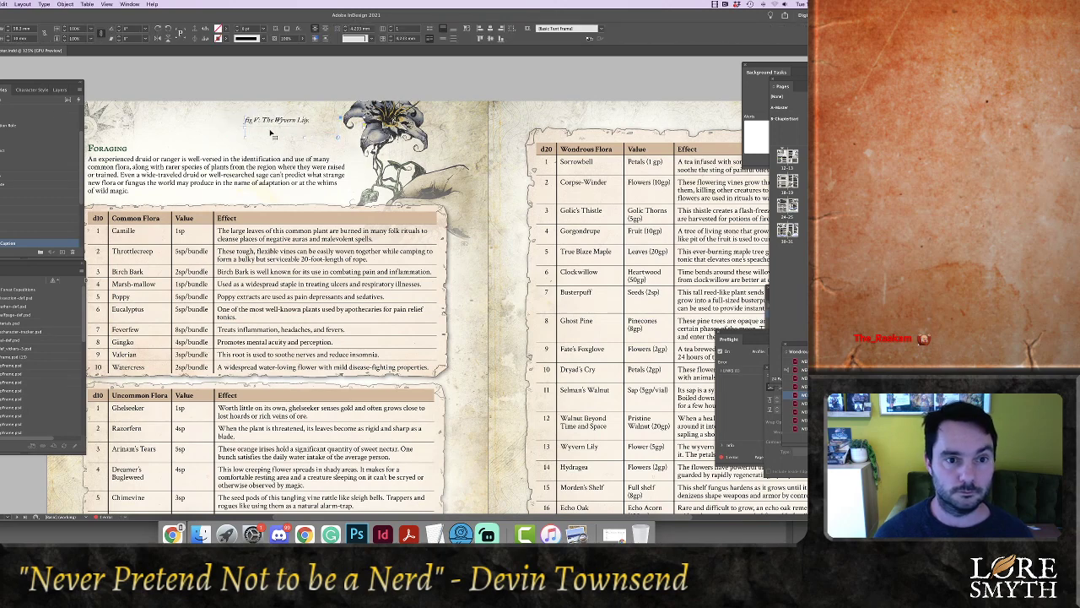
double_click(266, 123)
key(super+a)
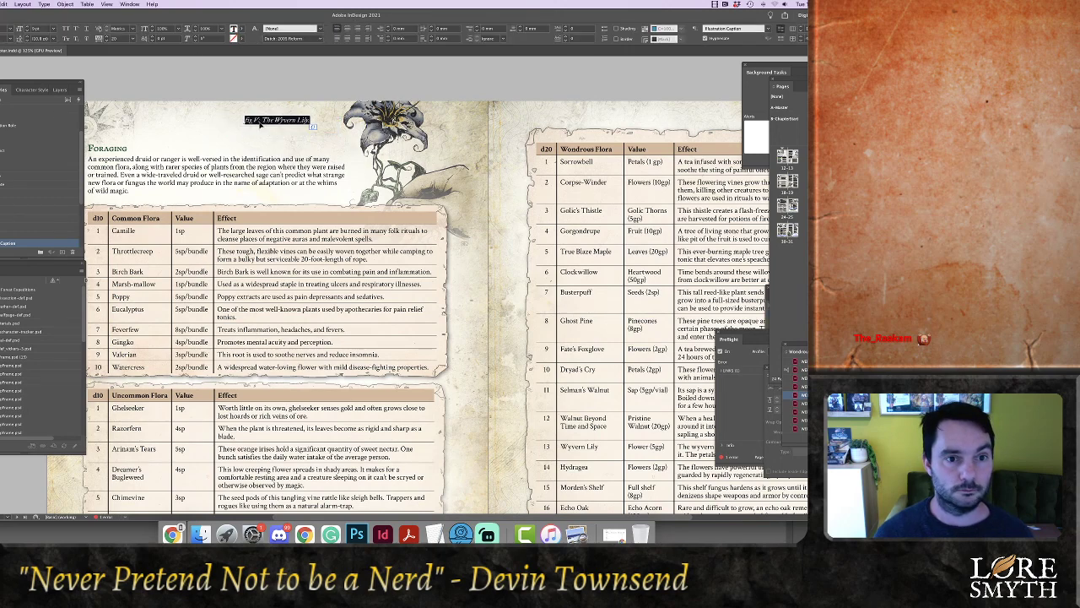
click(241, 30)
scroll(232, 85, down, 3)
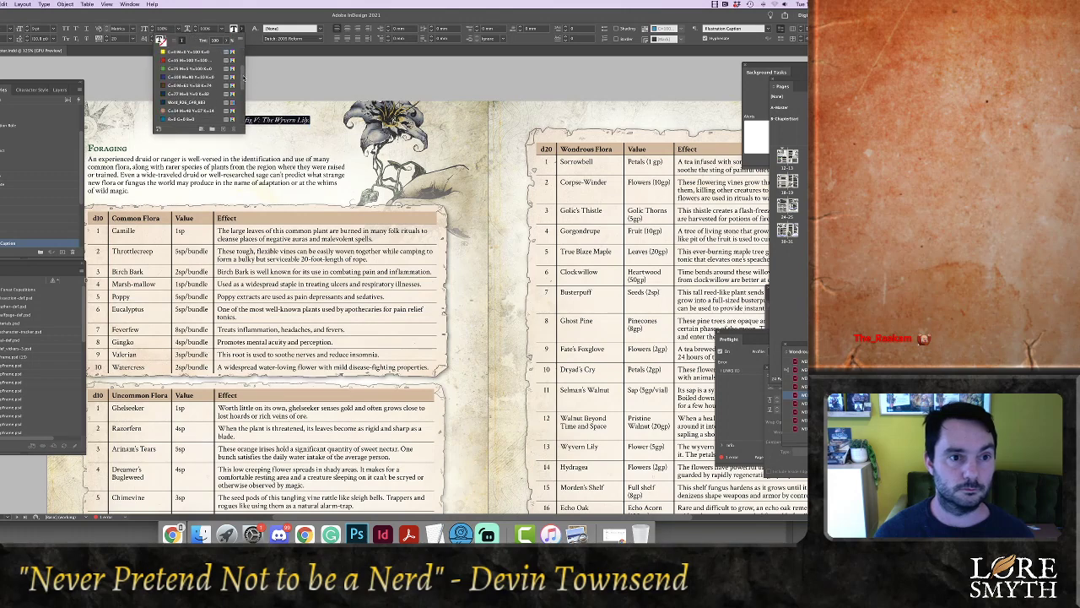
click(174, 119)
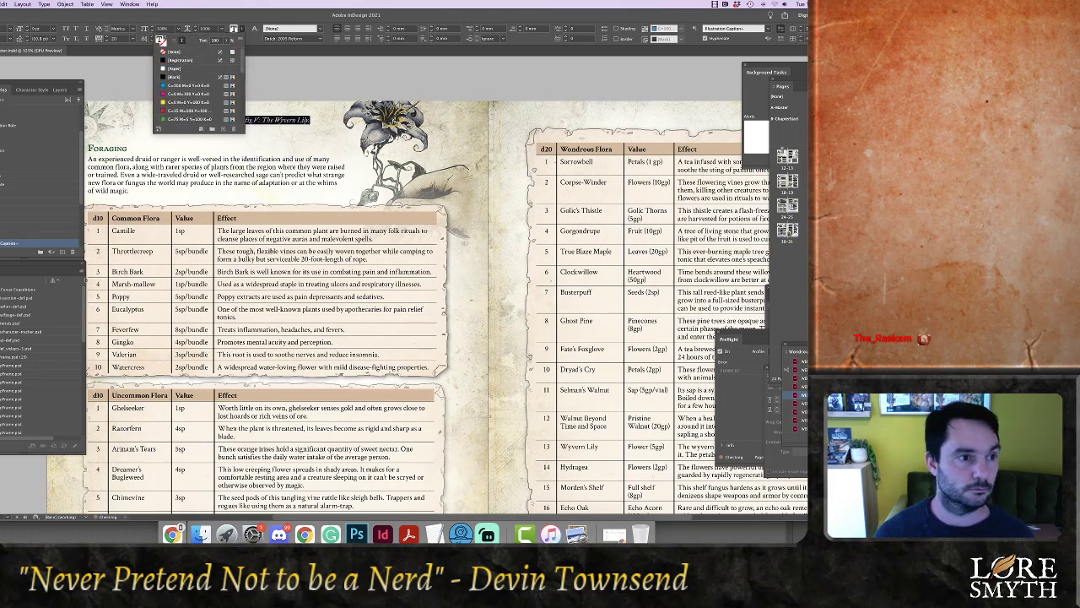
key(Escape)
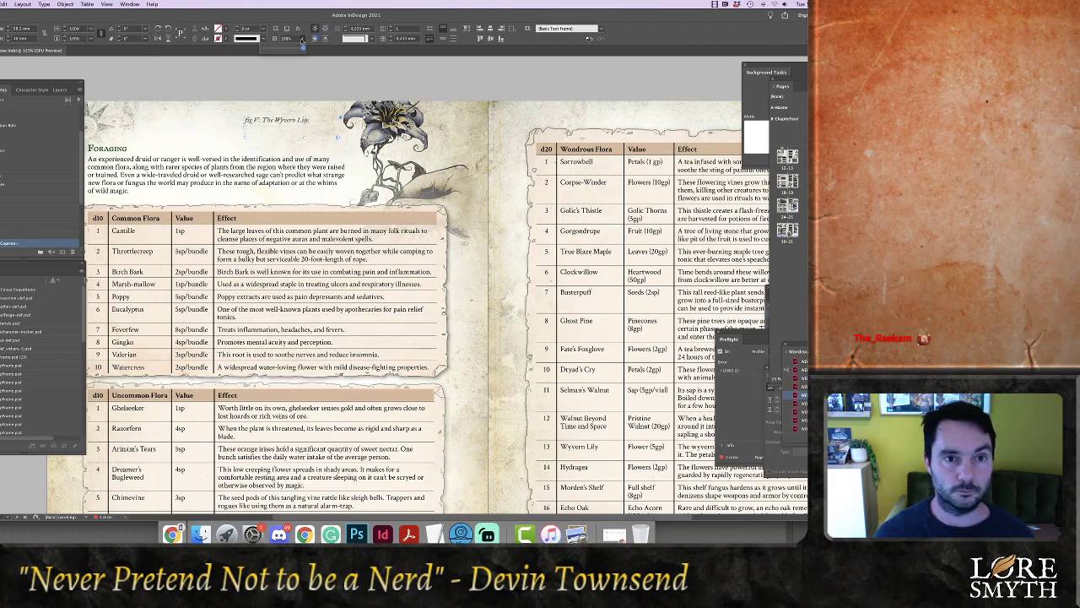
Reduce the Wyvern Lily caption's opacity and apply a linear Gradient Feather with a 0° angle to it
click(301, 32)
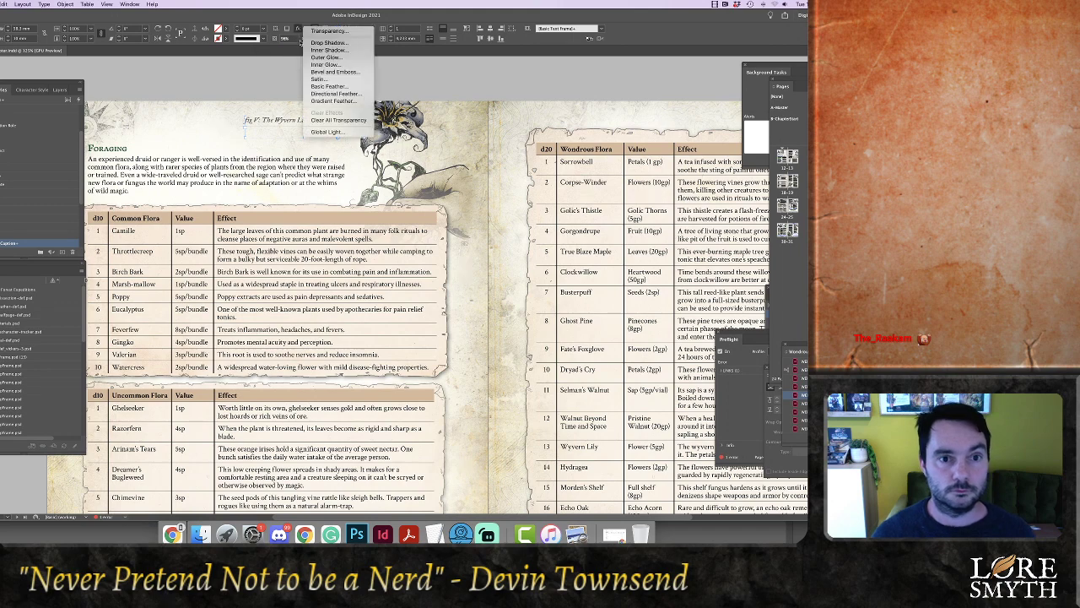
click(330, 101)
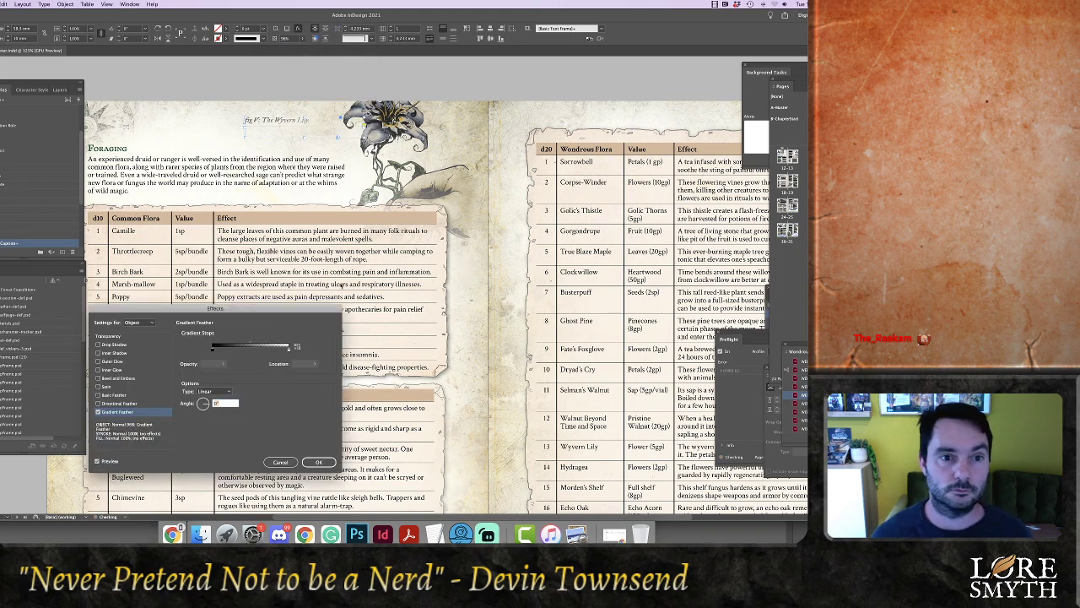
click(314, 462)
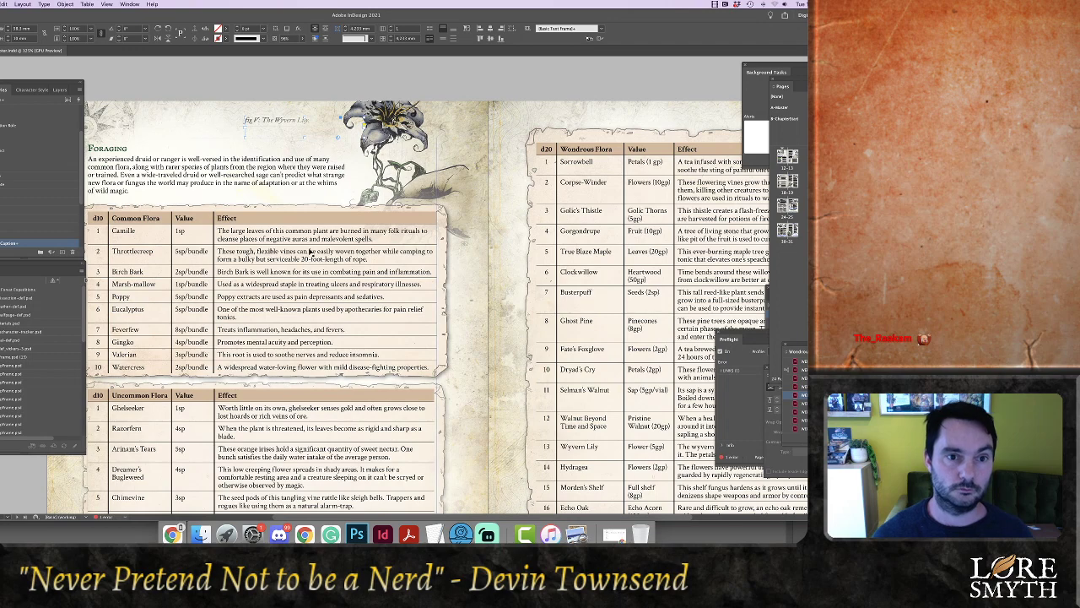
Draw a faint 0.25 pt leader line from the end of the Wyvern Lily caption to the flower illustration
click(316, 87)
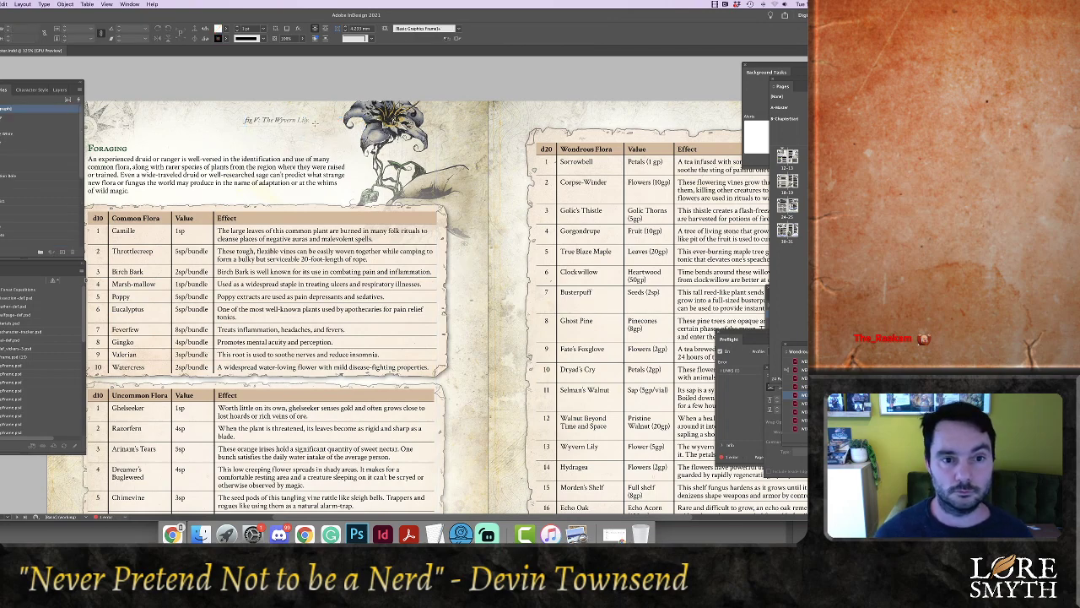
mouse_move(315, 123)
mouse_down()
mouse_move(413, 143)
mouse_move(375, 138)
mouse_up()
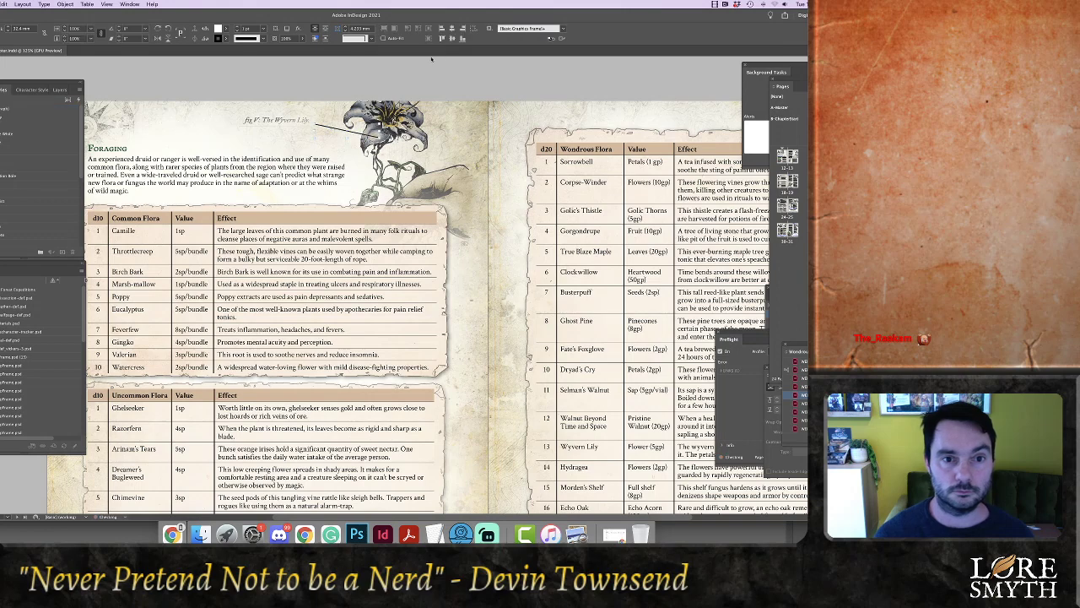
click(263, 28)
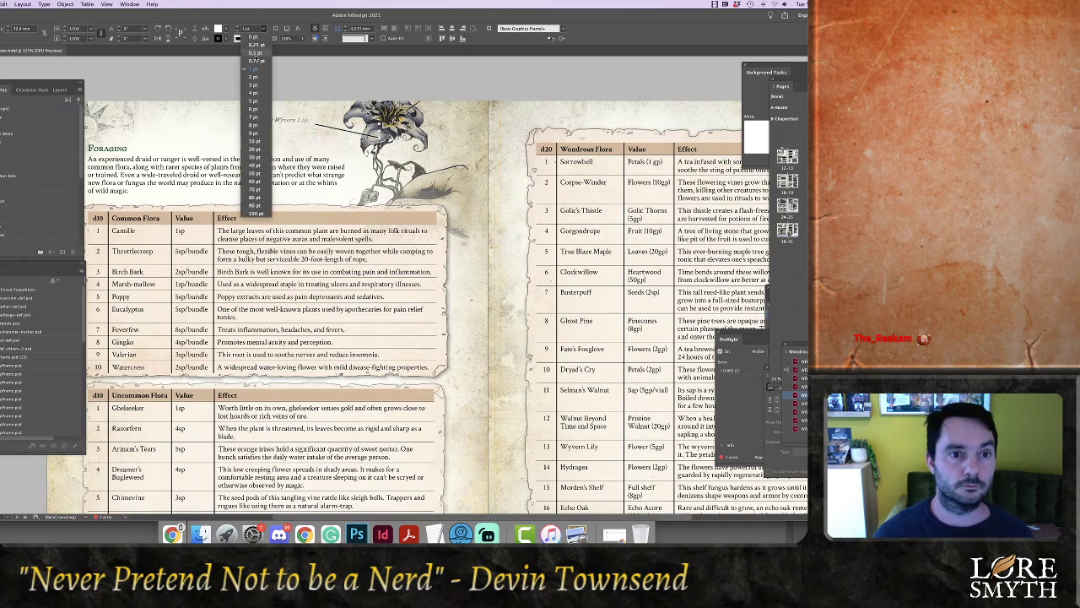
click(256, 50)
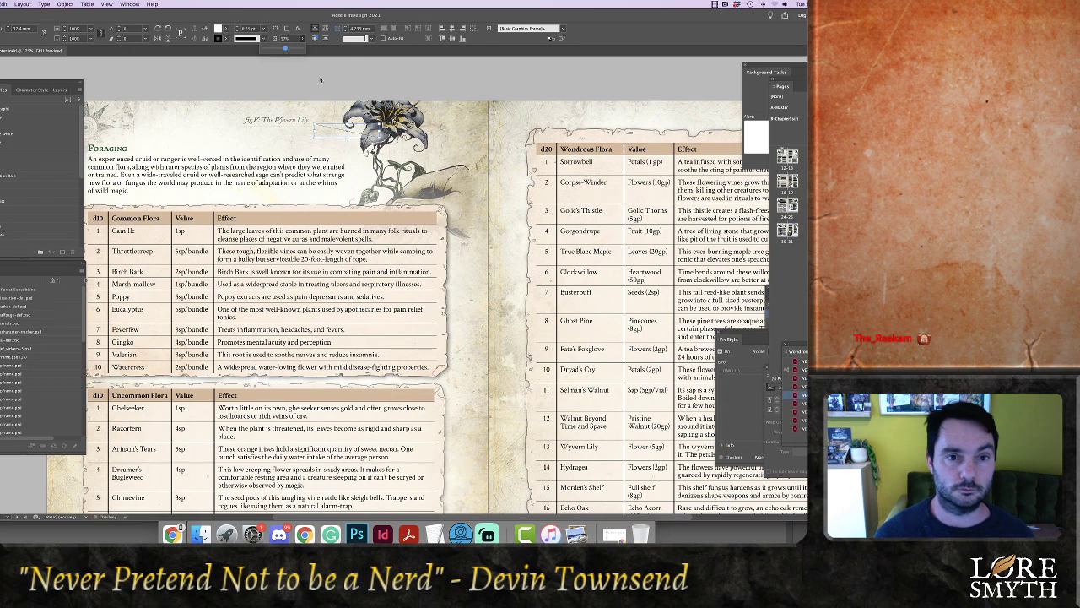
click(392, 121)
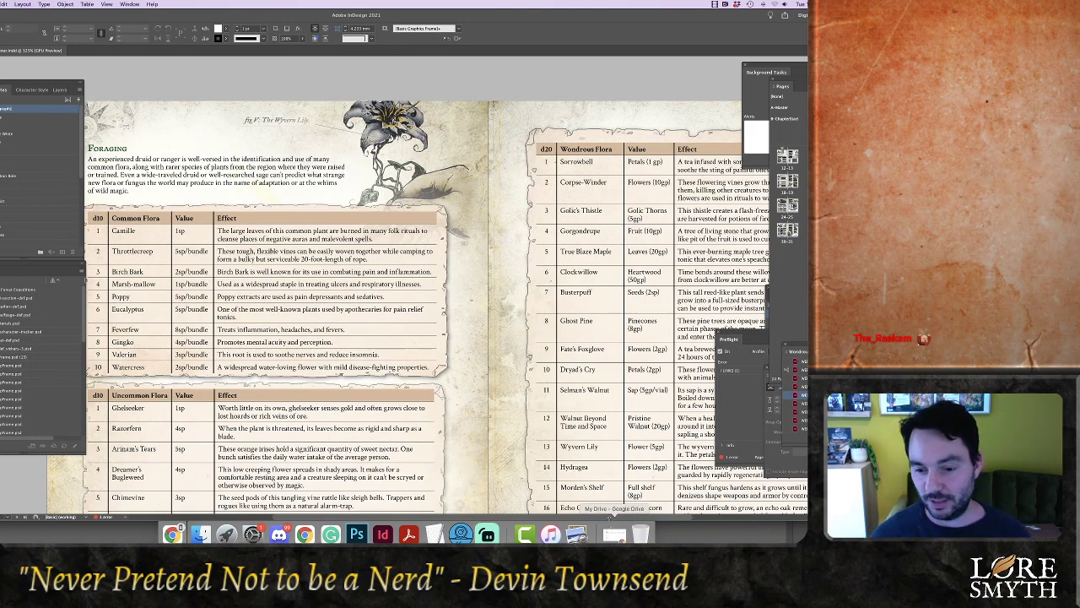
Draw a frame around the creature illustration on page 26 and place PaperInsert.psd in it
drag(614, 517, 675, 525)
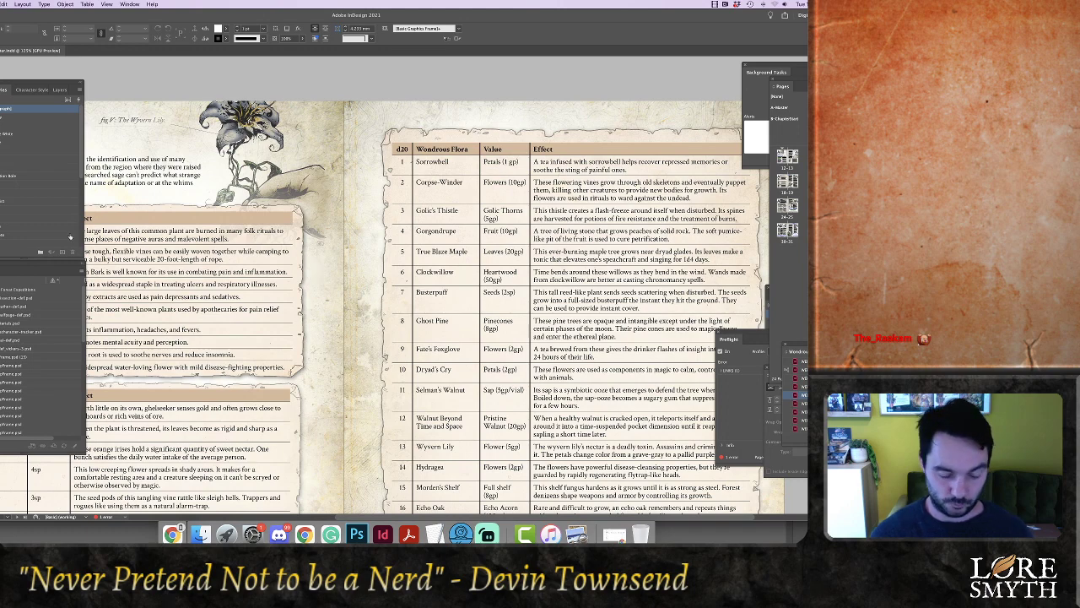
key(super+minus)
key(super+minus)
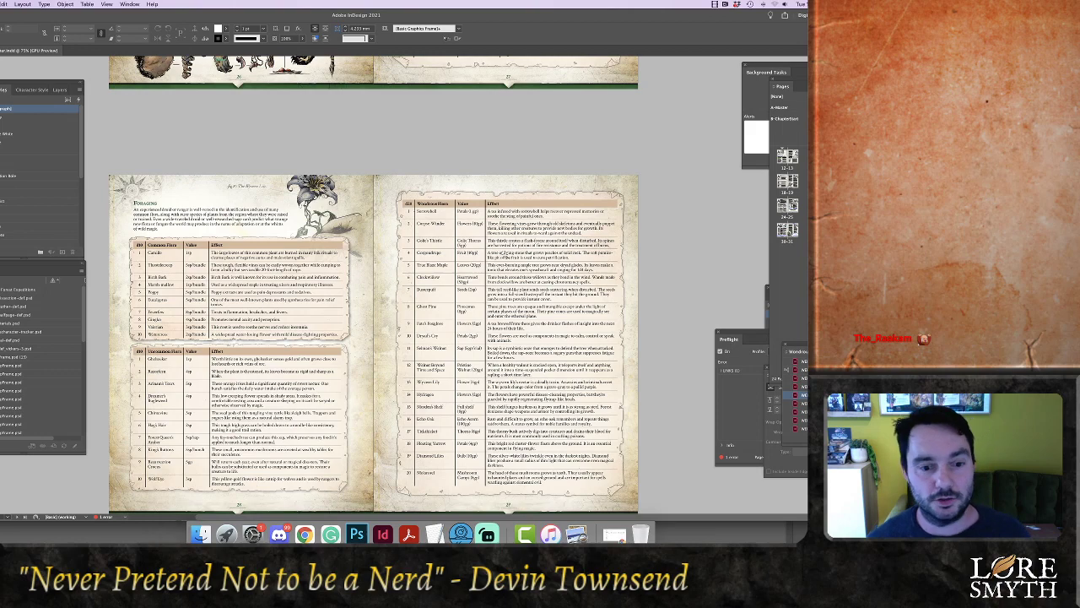
scroll(507, 260, up, 4)
scroll(506, 260, up, 1)
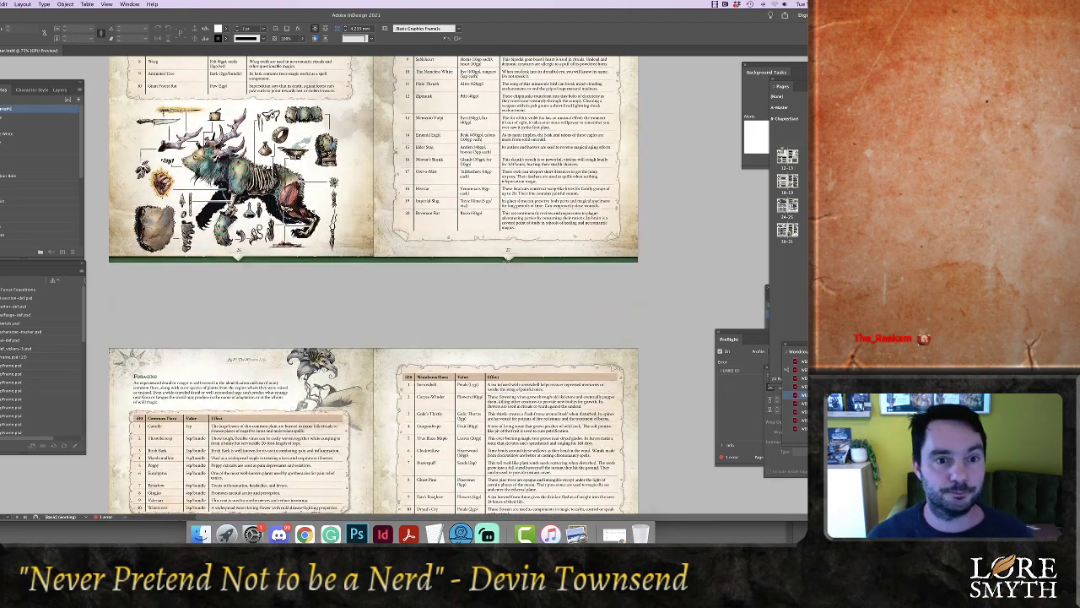
scroll(512, 263, up, 1)
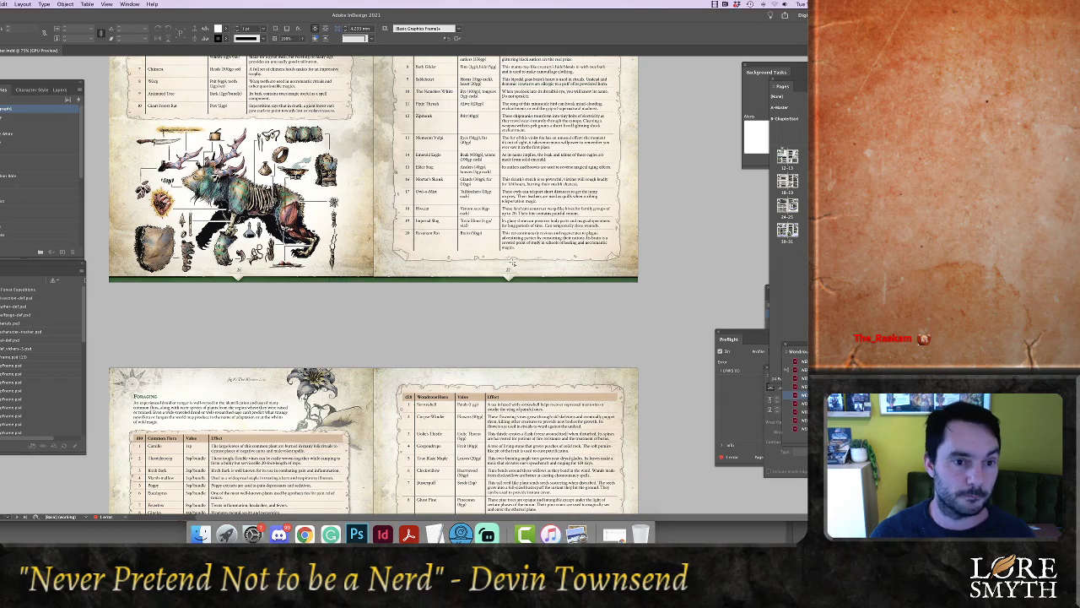
scroll(513, 263, up, 2)
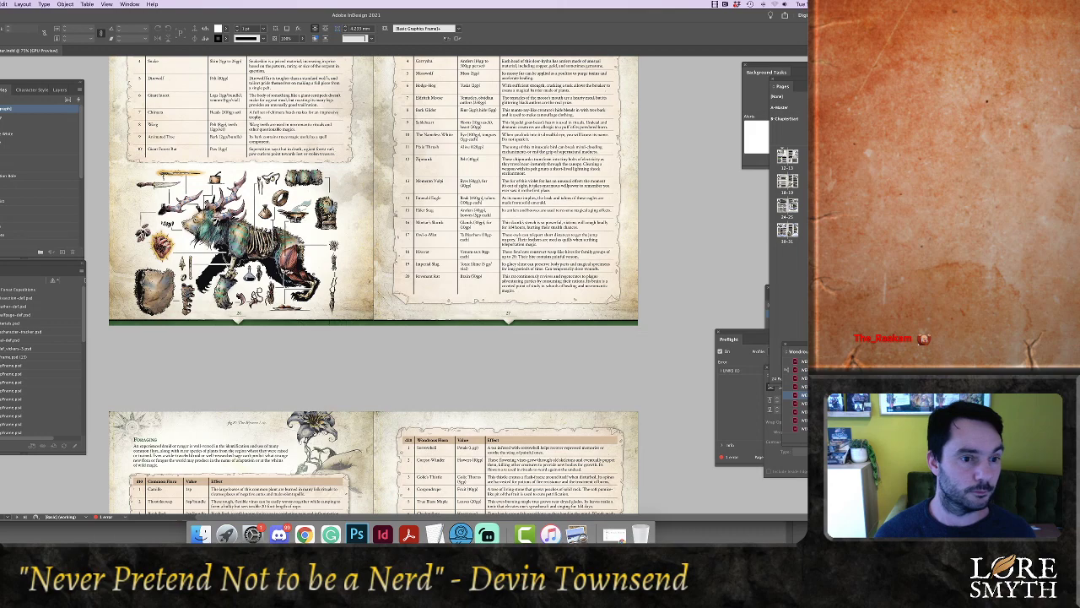
drag(118, 166, 366, 316)
key(super+d)
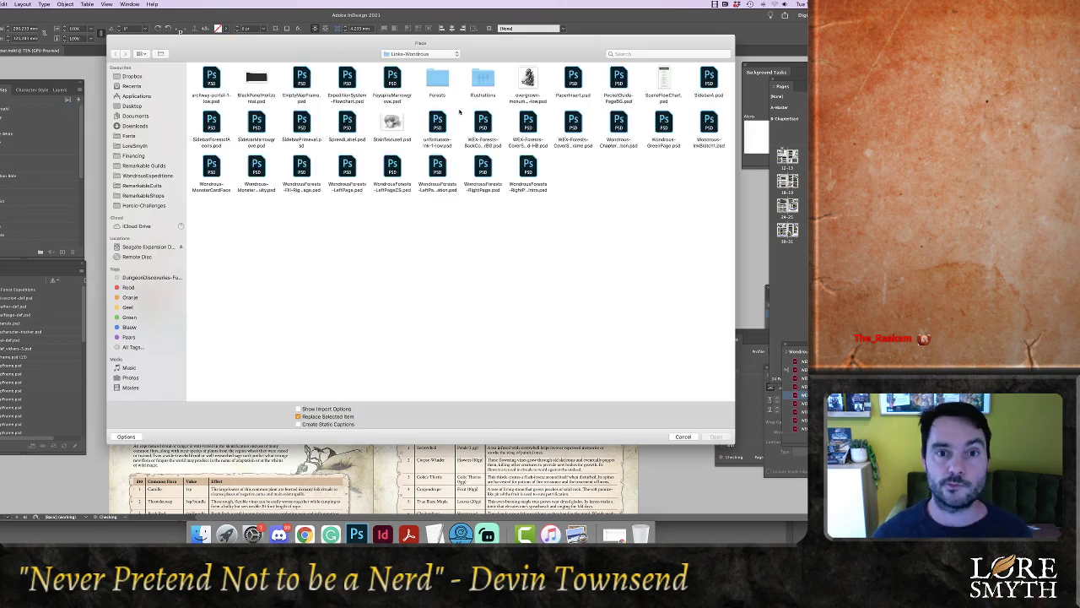
click(576, 78)
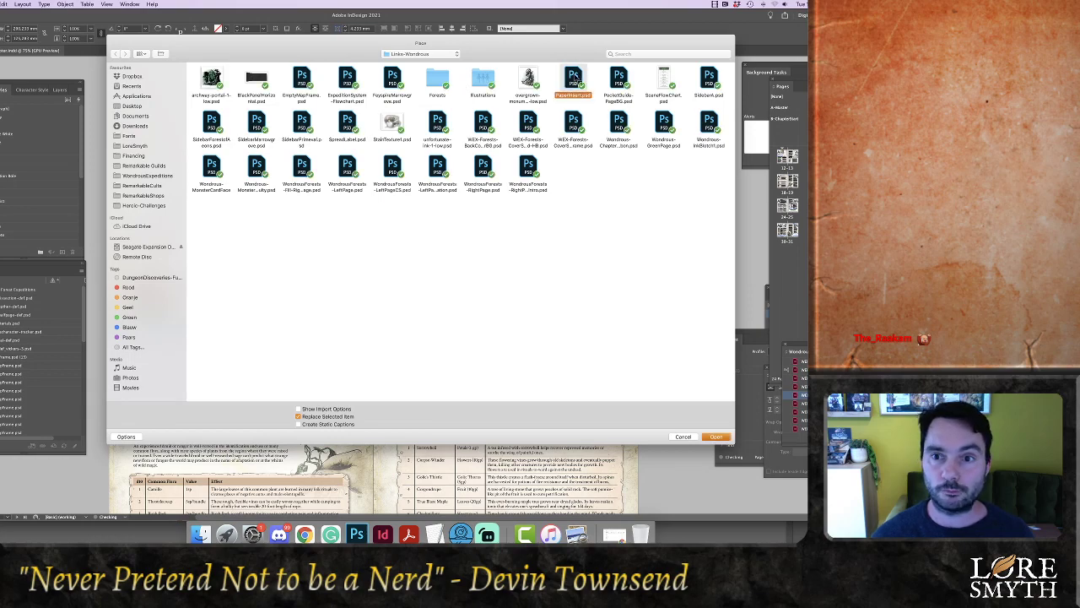
double_click(577, 77)
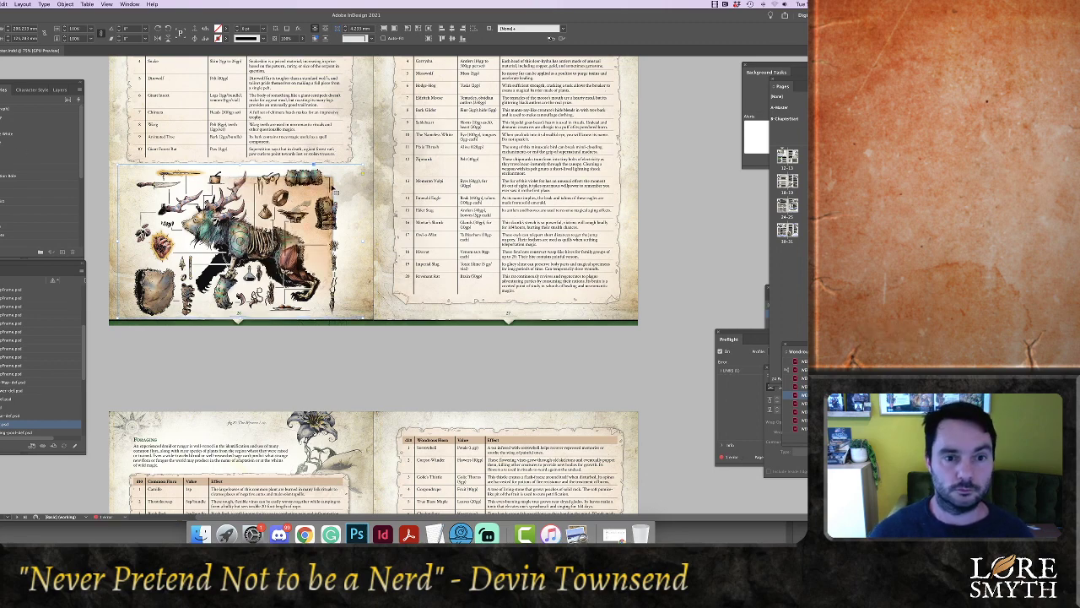
click(240, 242)
drag(333, 179, 369, 186)
key(super+z)
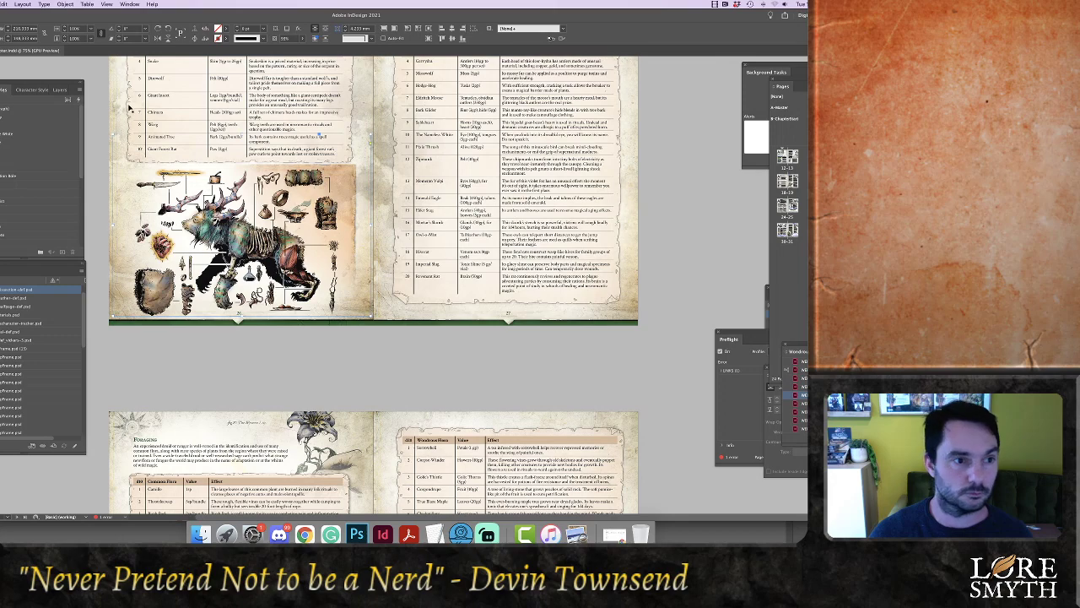
Select the paper background frame on page 26 in the layer list and extend its upper edge upward behind the table
click(53, 90)
click(0, 100)
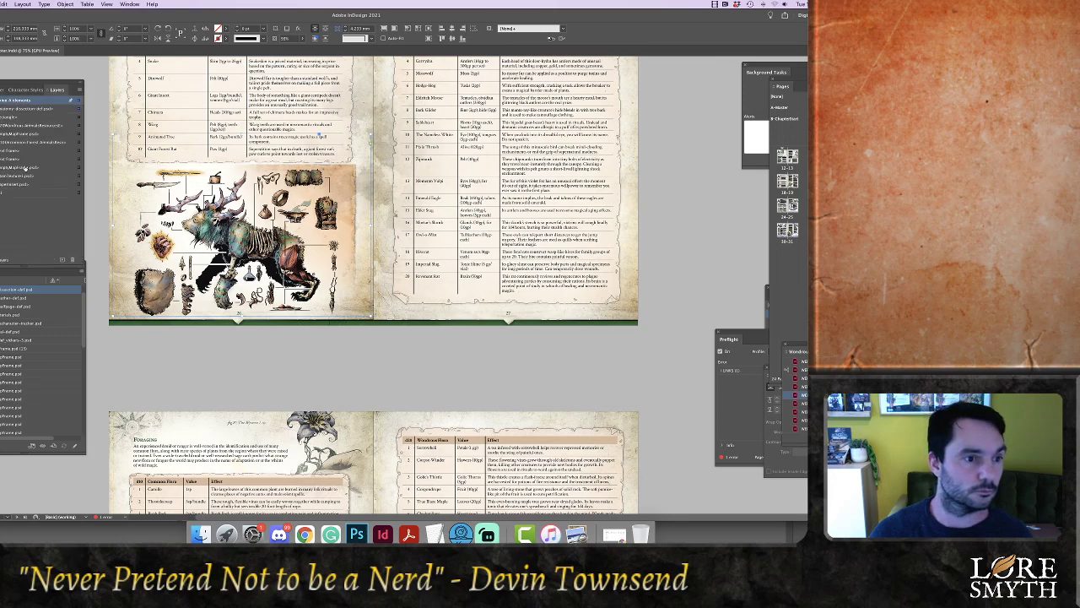
click(79, 185)
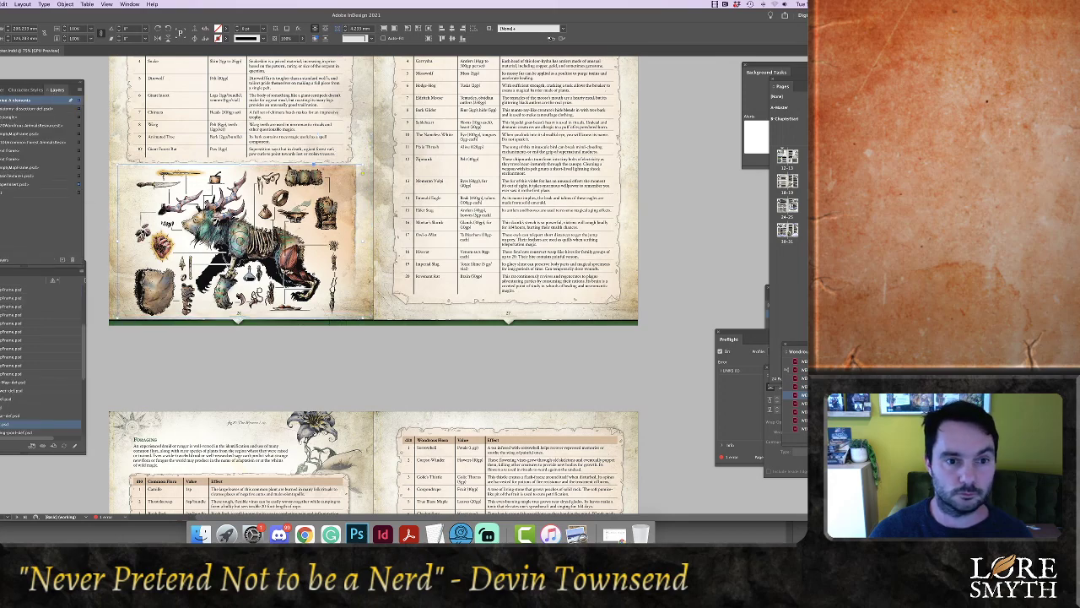
drag(241, 164, 241, 146)
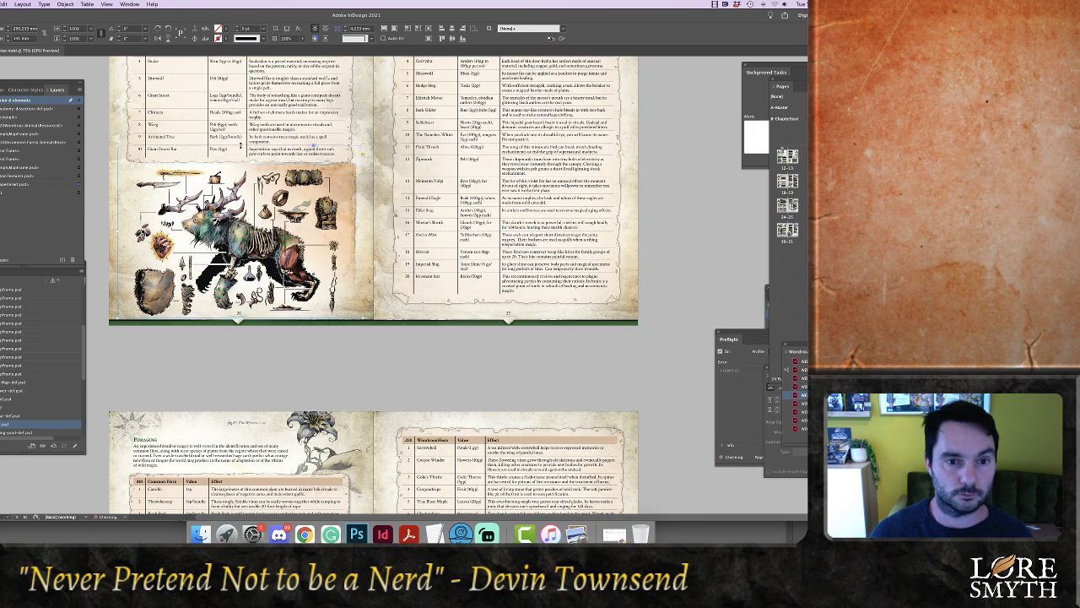
Nudge the placed paper image left and down inside its frame and lower its opacity
double_click(347, 180)
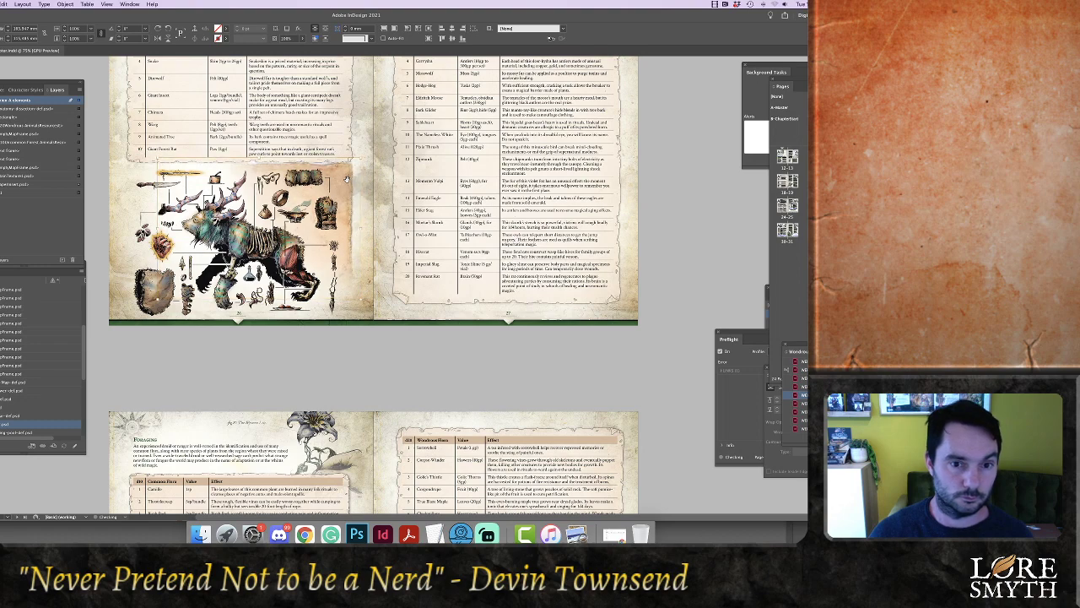
key(Left)
key(Left)
key(Down)
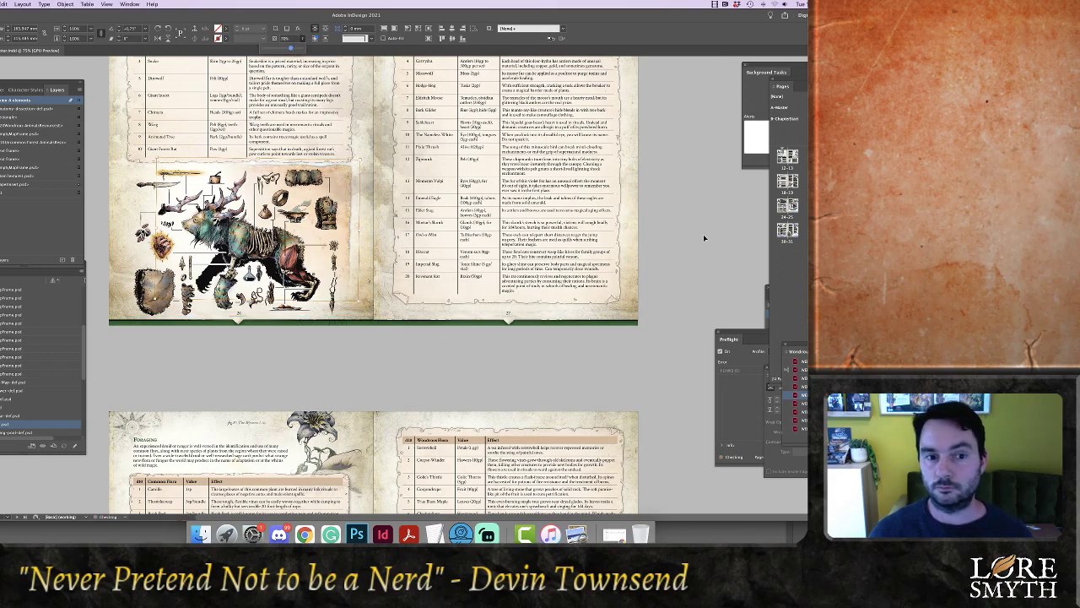
click(681, 237)
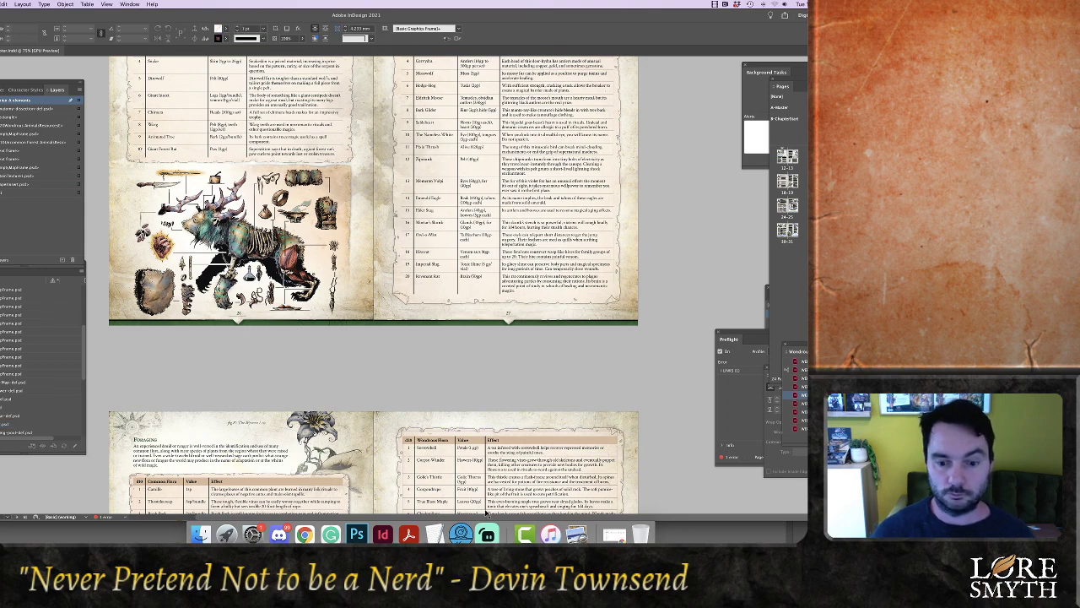
Duplicate page 26's paper background, rotate the copy roughly half a turn and move it over the creature illustration
scroll(397, 397, left, 3)
scroll(363, 350, up, 5)
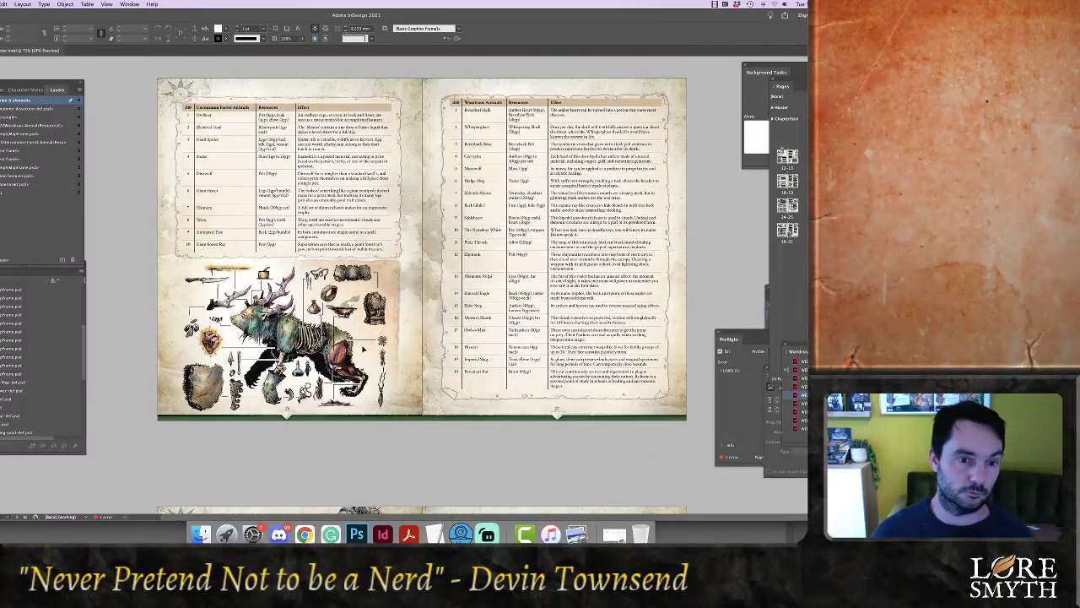
click(404, 273)
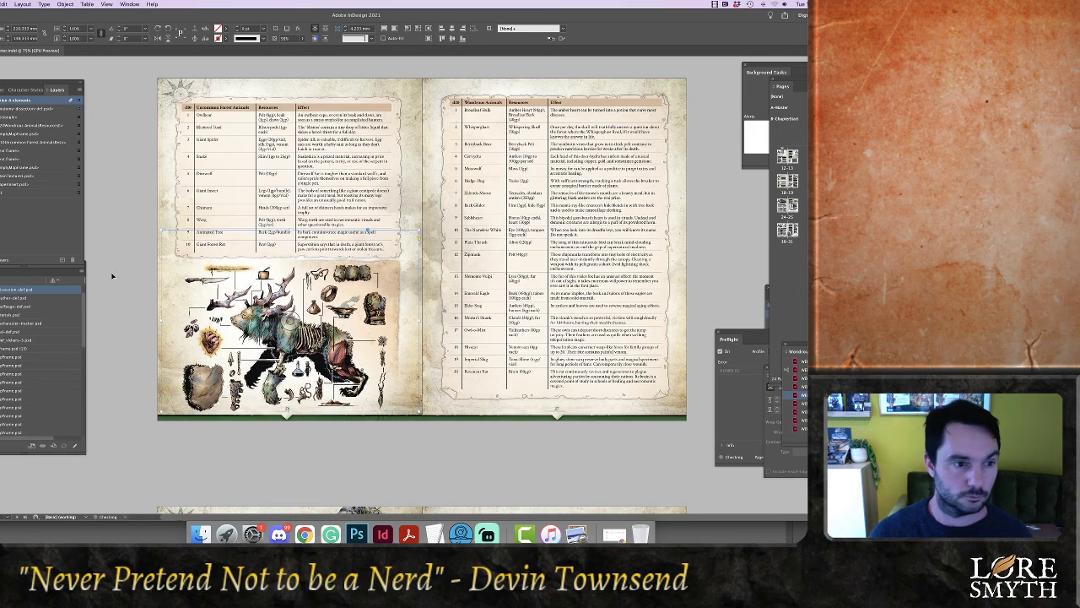
click(79, 187)
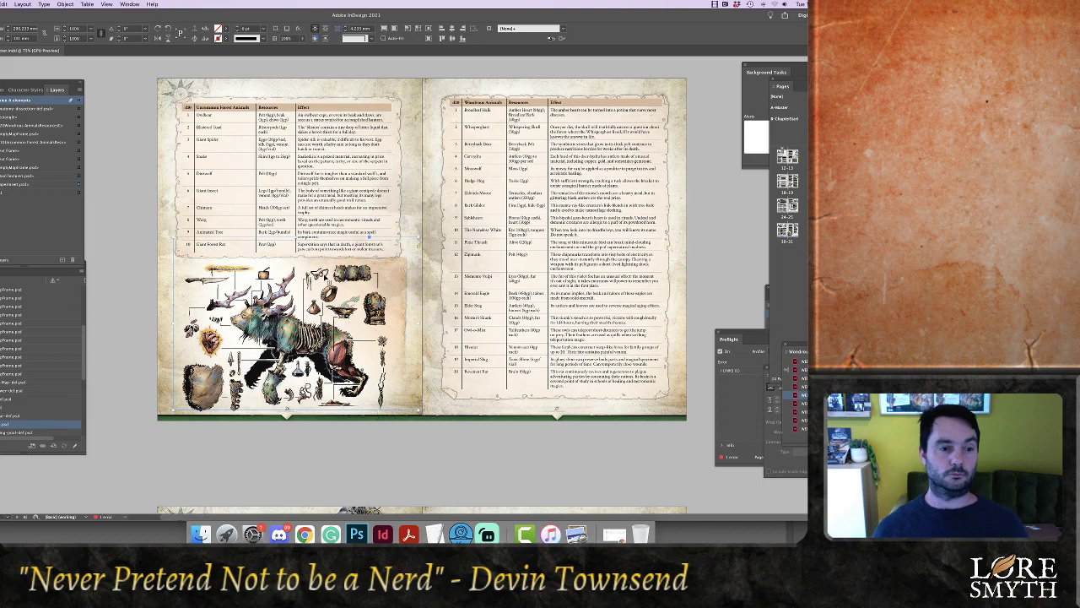
key(super+v)
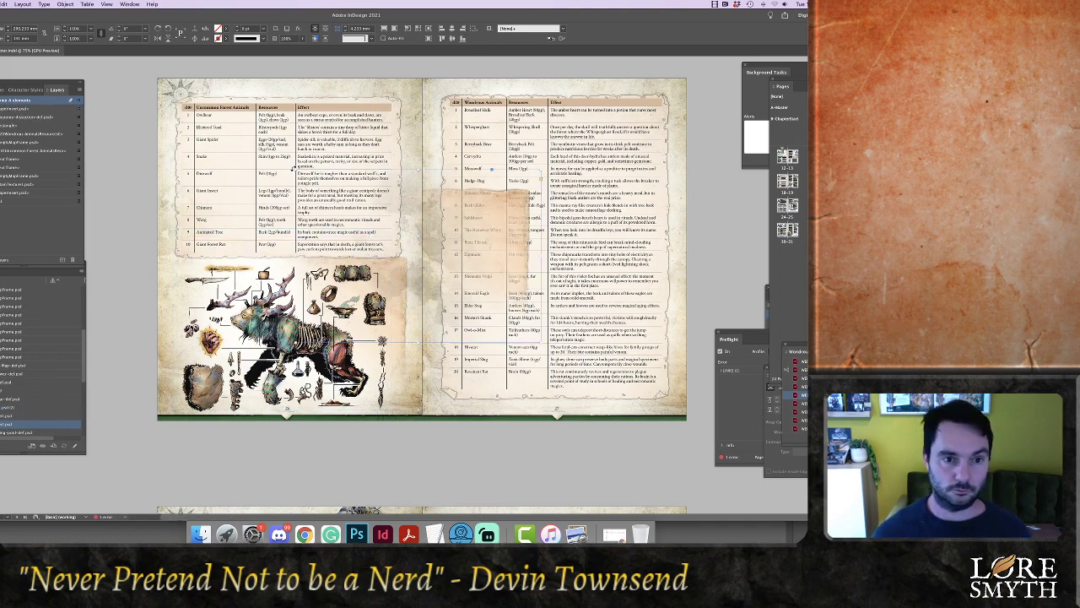
drag(498, 309, 497, 309)
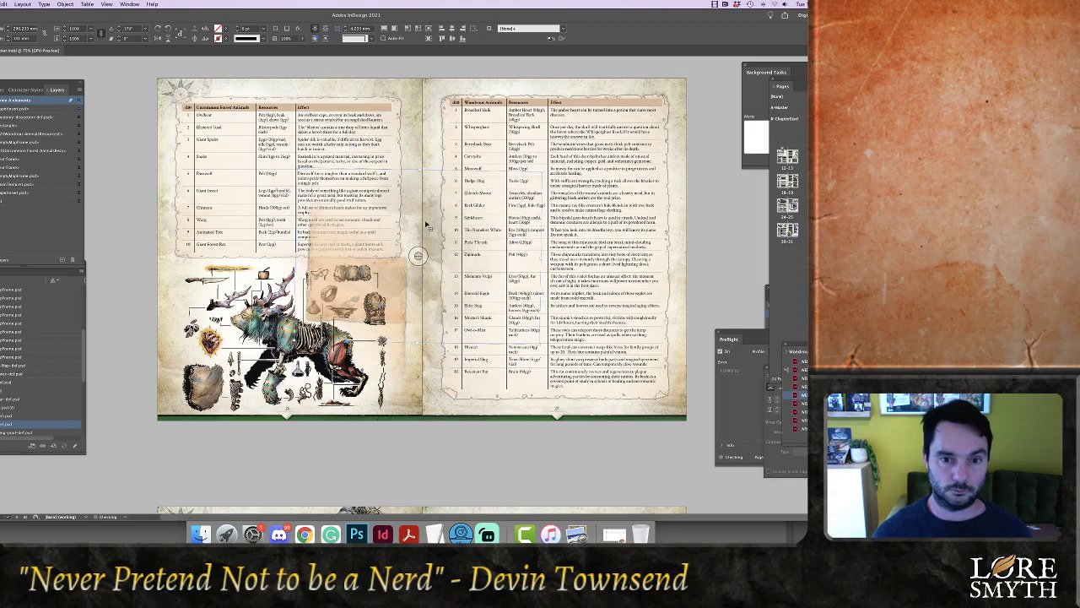
drag(431, 225, 300, 303)
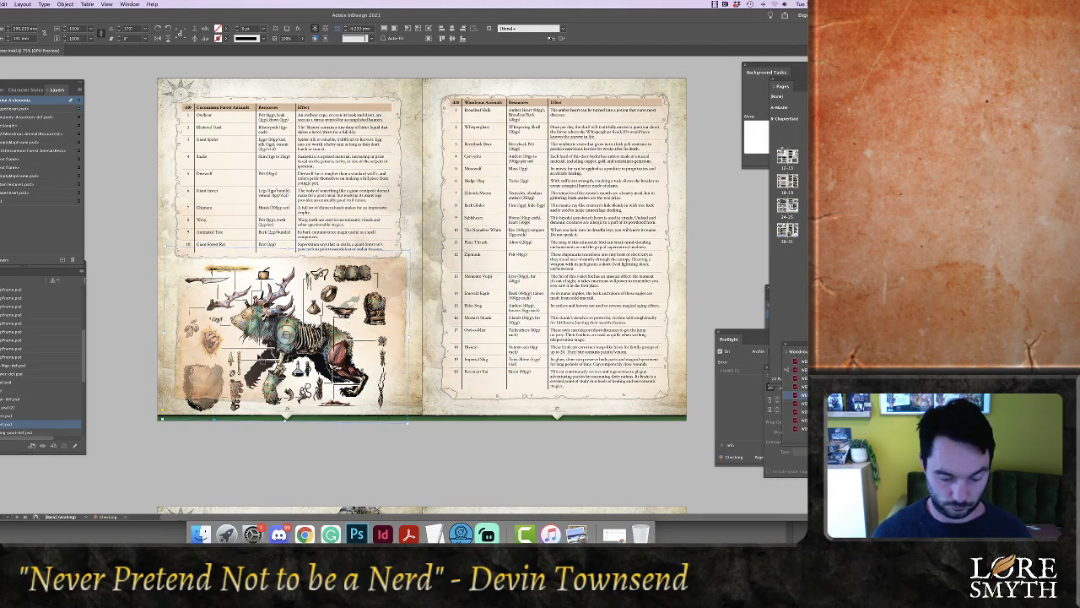
Send the duplicated paper behind the creature illustration and shift it slightly down and left
key(super+[)
key(super+[)
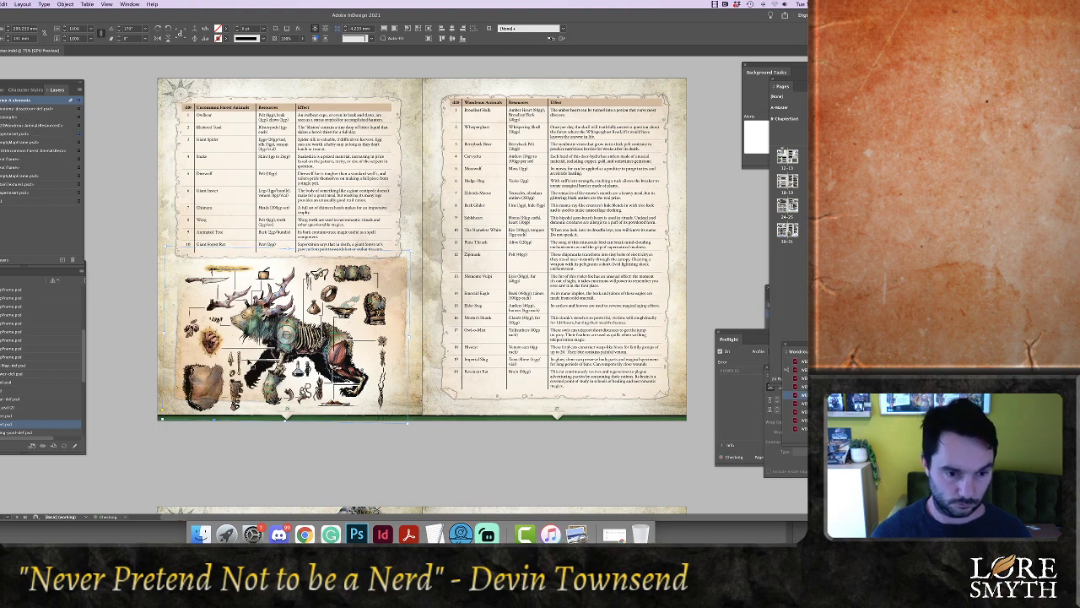
click(179, 361)
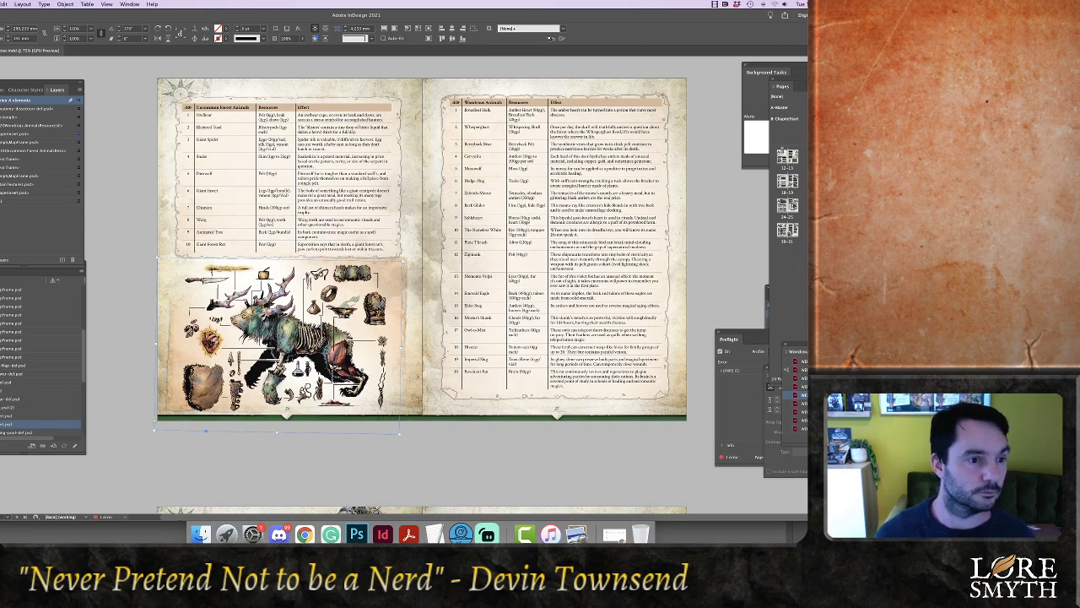
click(20, 133)
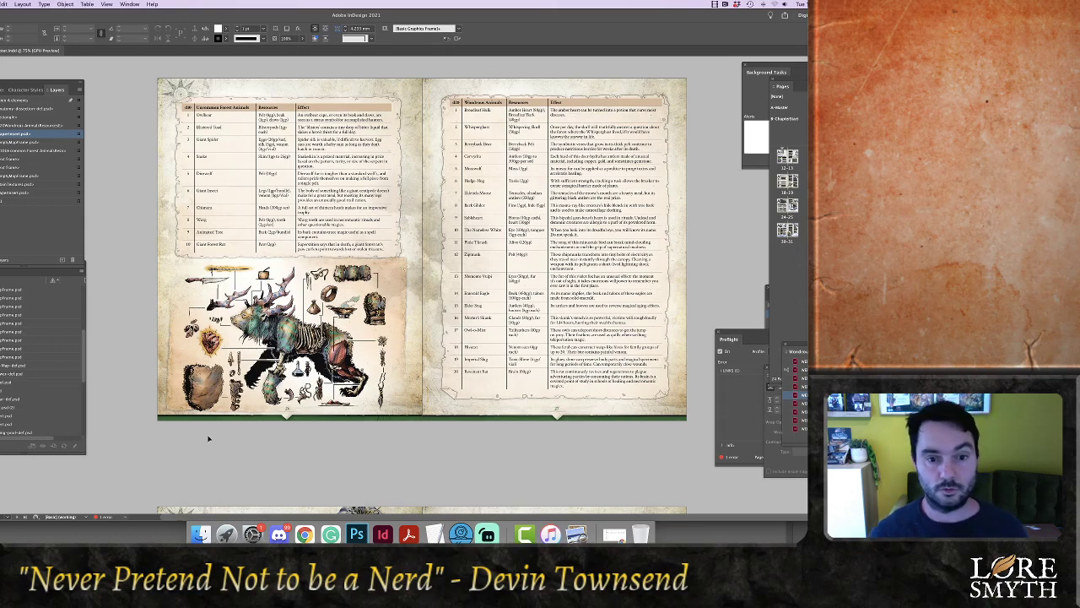
Review the chapter's remaining spreads from page 26 through to the Expedition Arrival page
scroll(405, 365, down, 3)
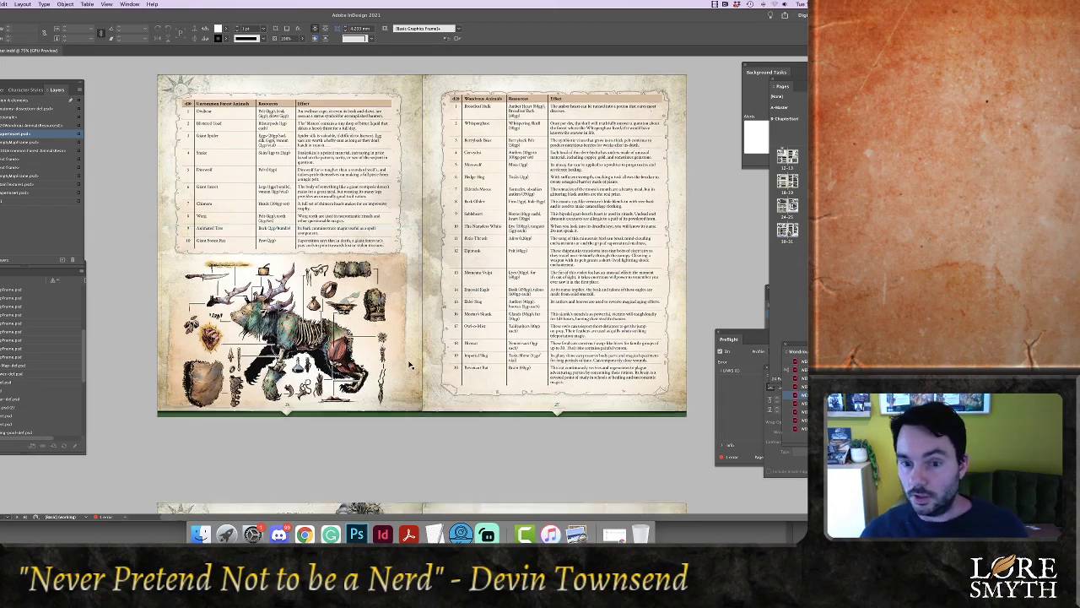
scroll(410, 364, down, 6)
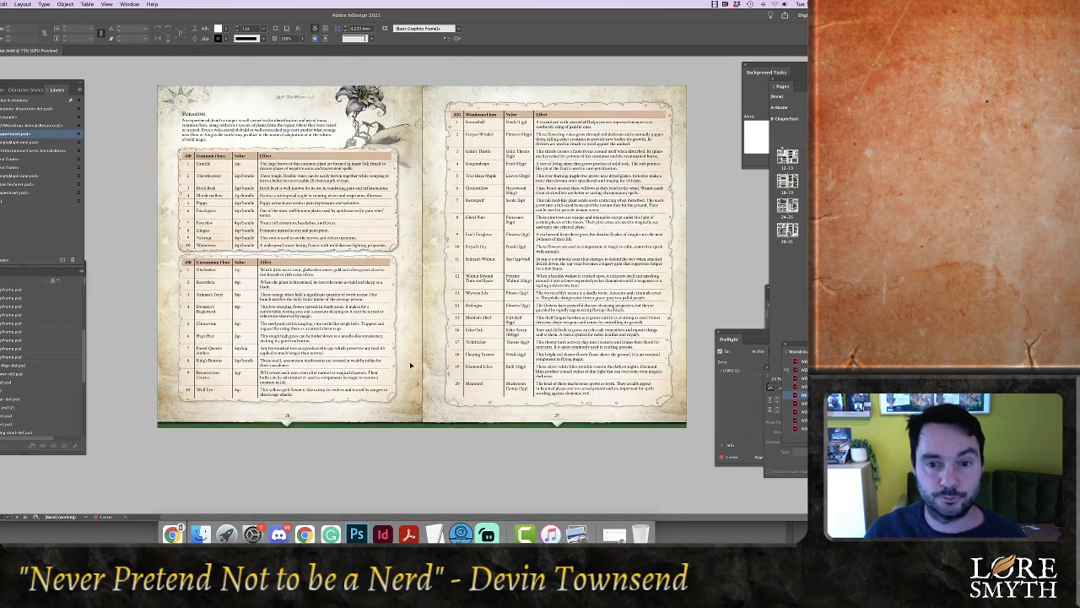
scroll(410, 364, down, 3)
scroll(410, 364, down, 7)
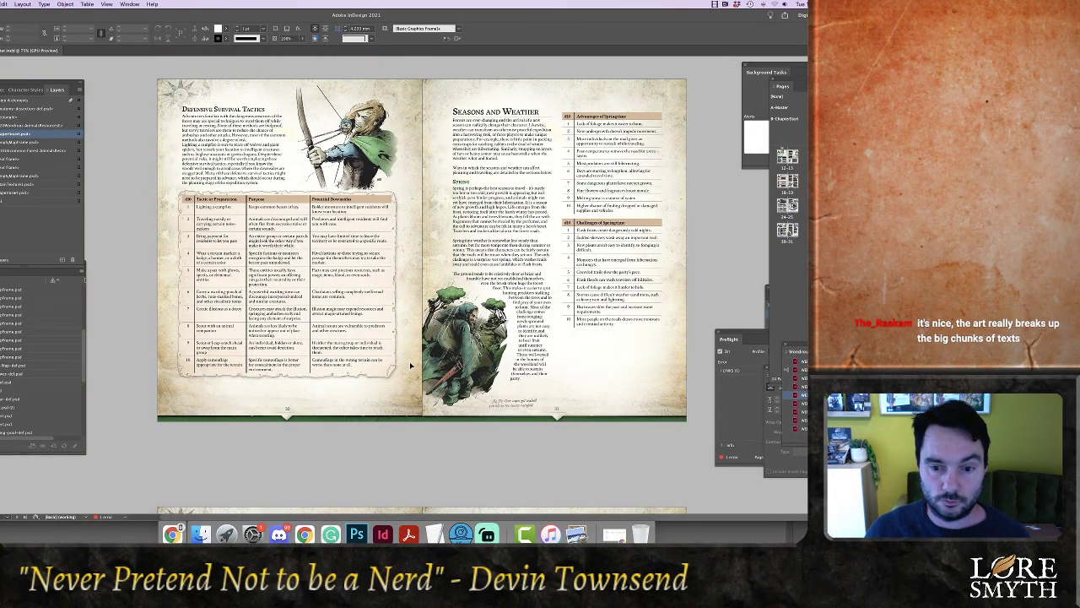
scroll(410, 364, down, 8)
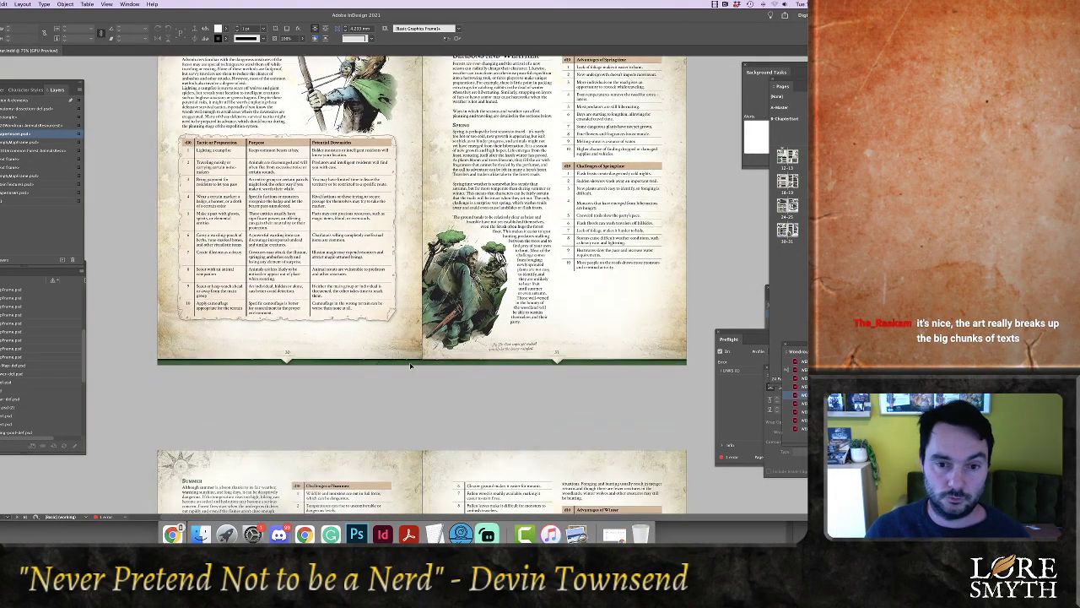
scroll(410, 365, down, 10)
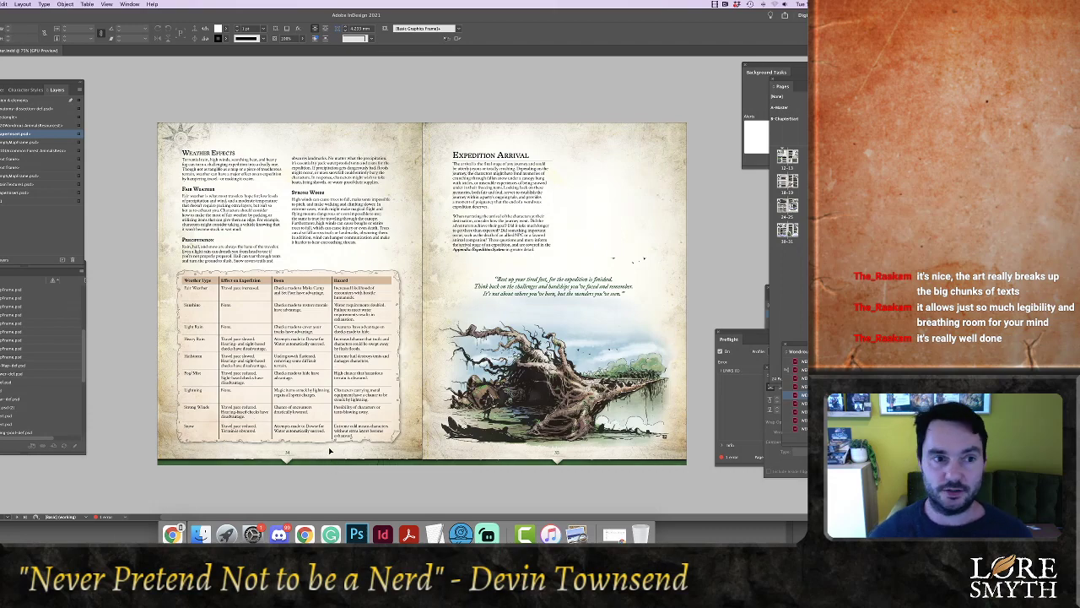
Switch to Chrome and bring up the YouTube music mix tab
click(304, 535)
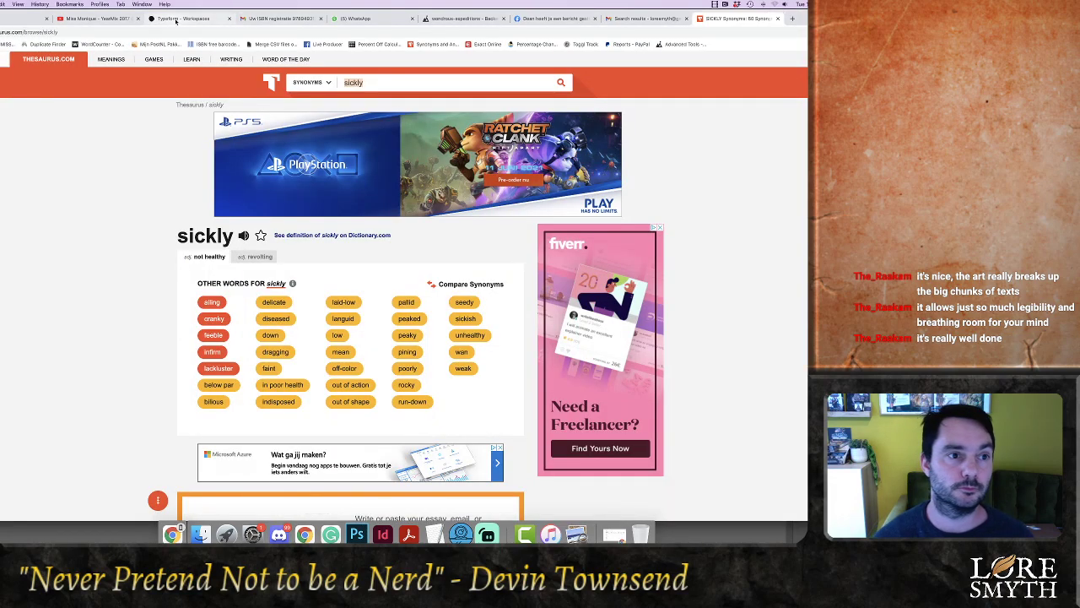
click(108, 21)
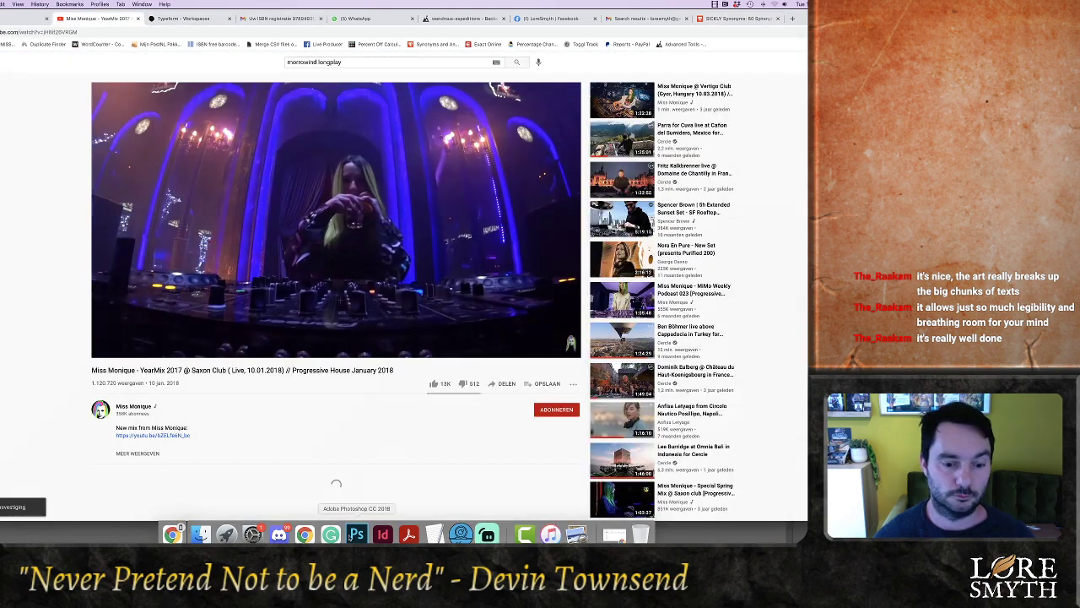
Switch to Photoshop and close the foraging, crafting materials and creature anatomy illustration files
click(356, 535)
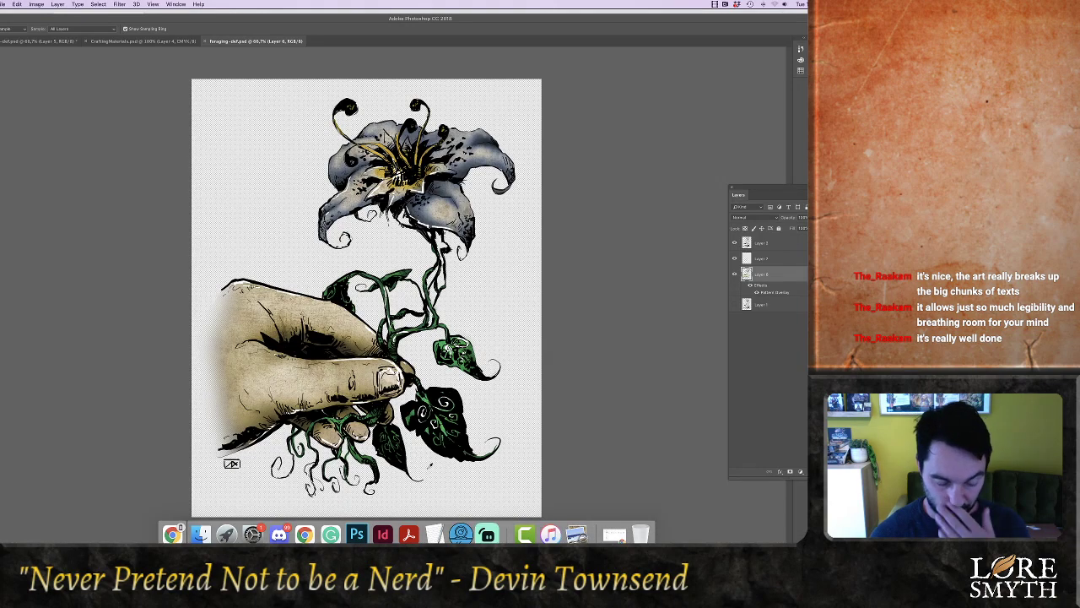
key(super+w)
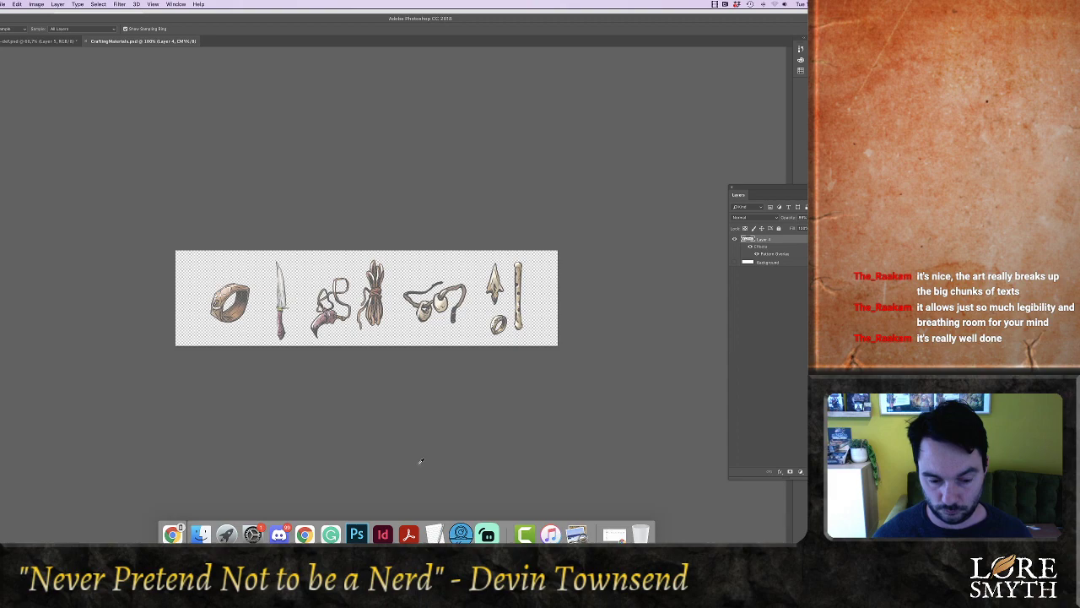
key(super+w)
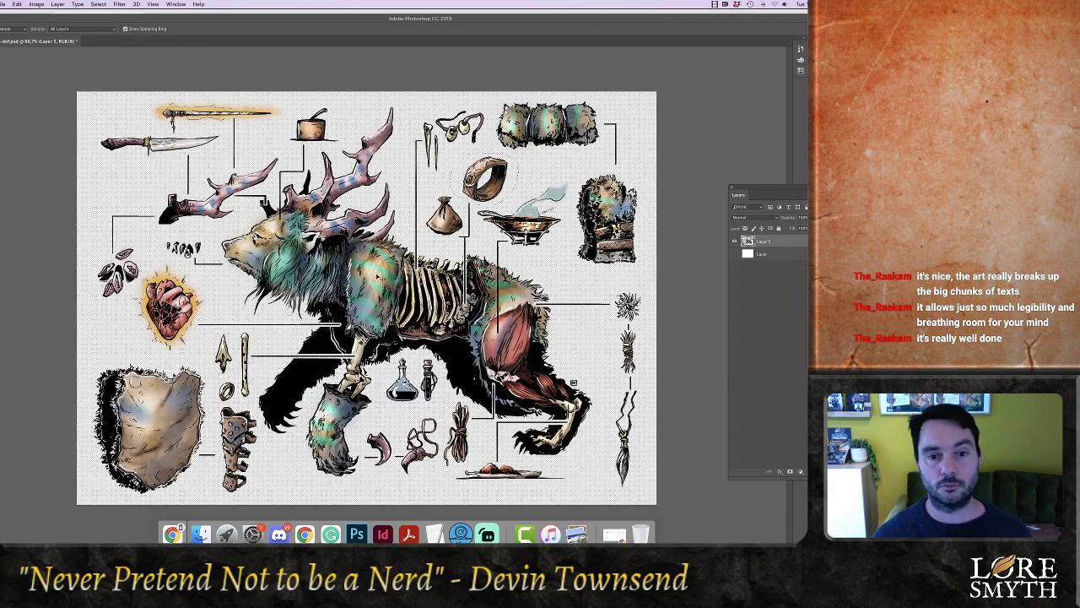
key(super+w)
click(394, 169)
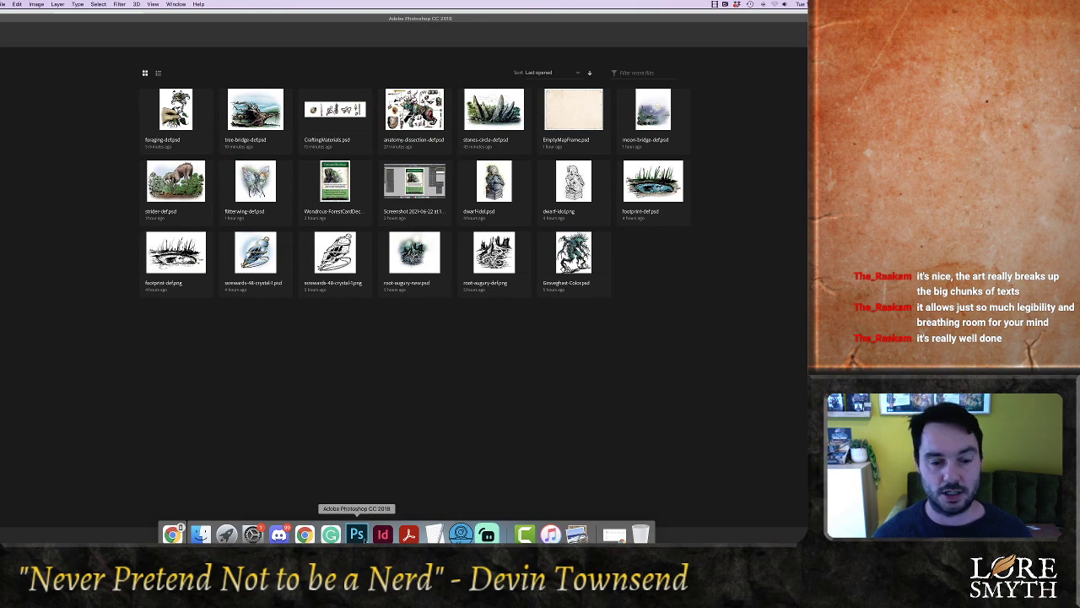
Switch to InDesign, close the expeditions chapter and open WEF-TravelInRoleplayingGames.indd without updating its modified link
click(383, 534)
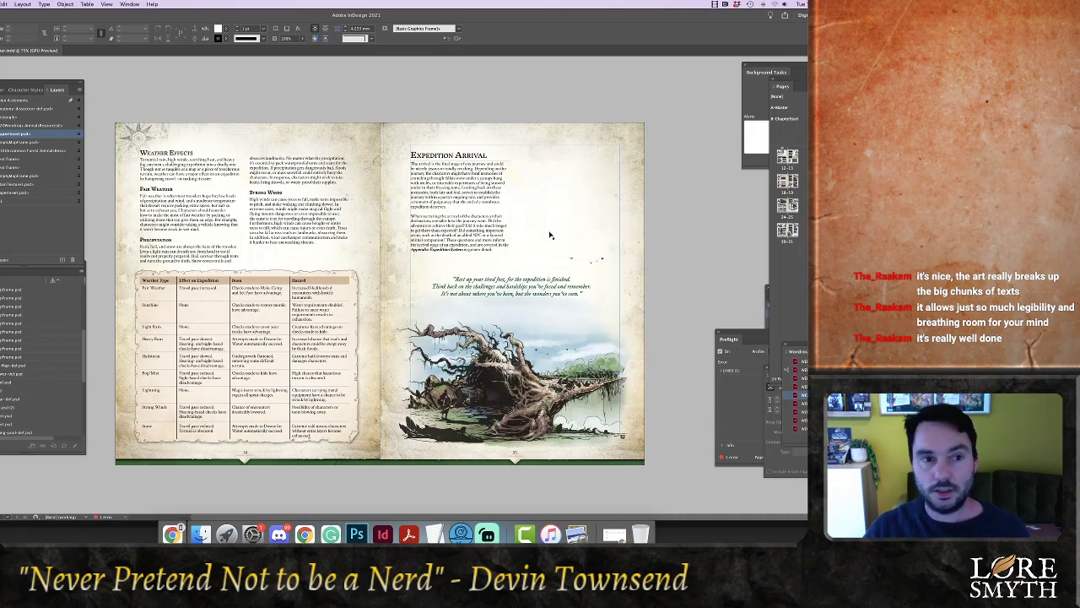
key(super+w)
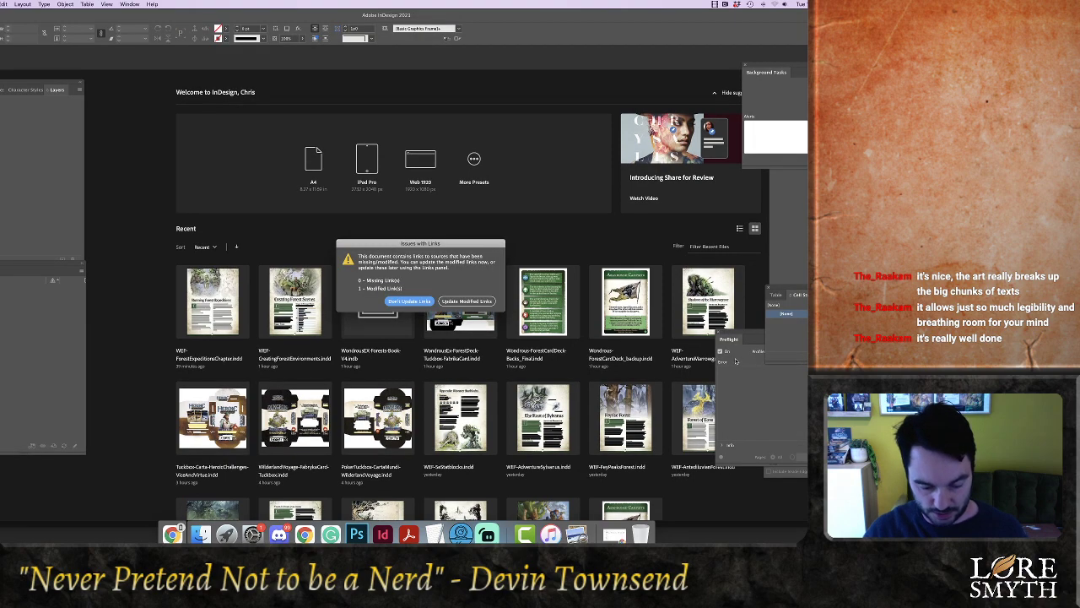
click(397, 300)
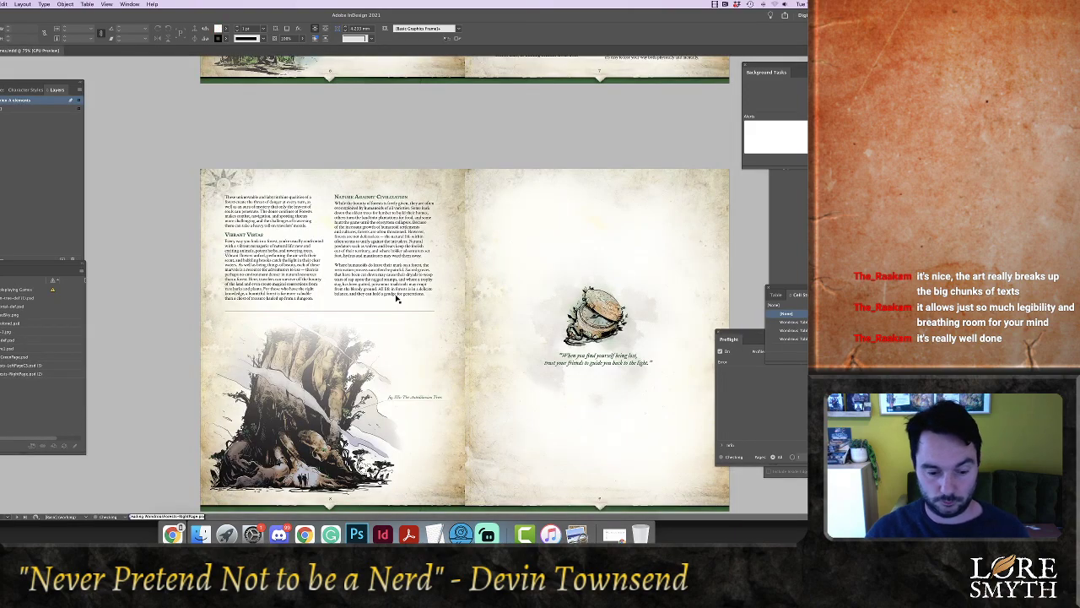
Review the Travel in Roleplaying Games chapter's spreads, including the Forest Beckons and compass illustration pages
scroll(409, 307, down, 2)
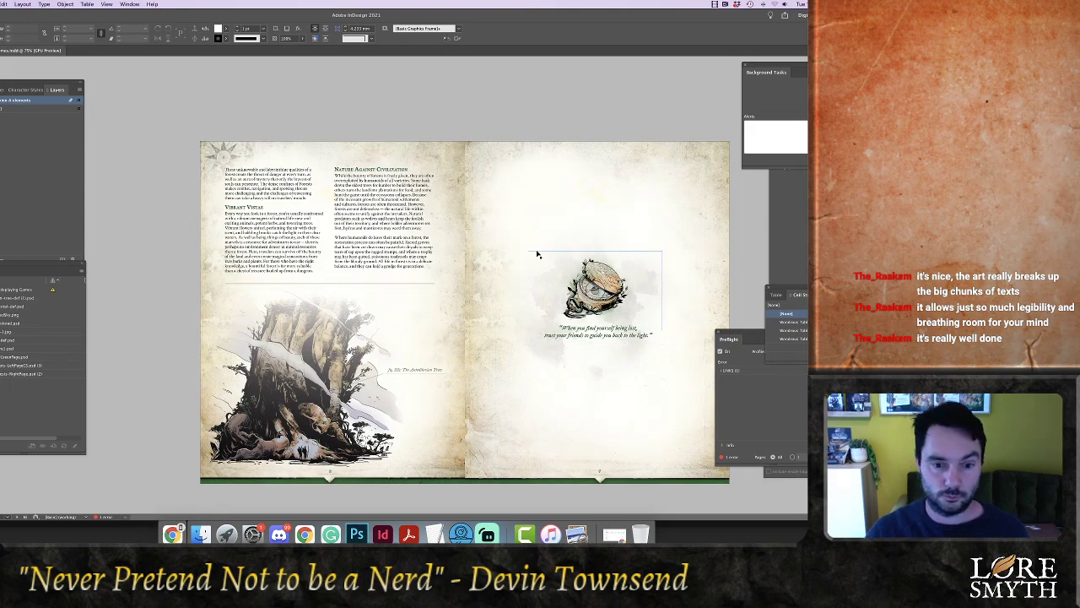
scroll(515, 240, up, 1)
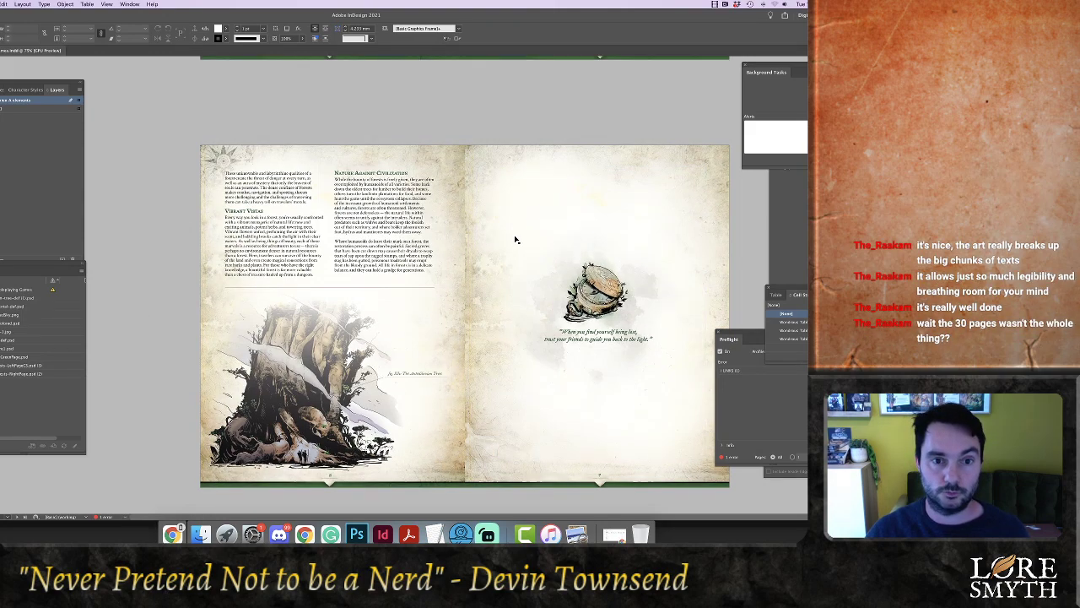
scroll(515, 239, up, 5)
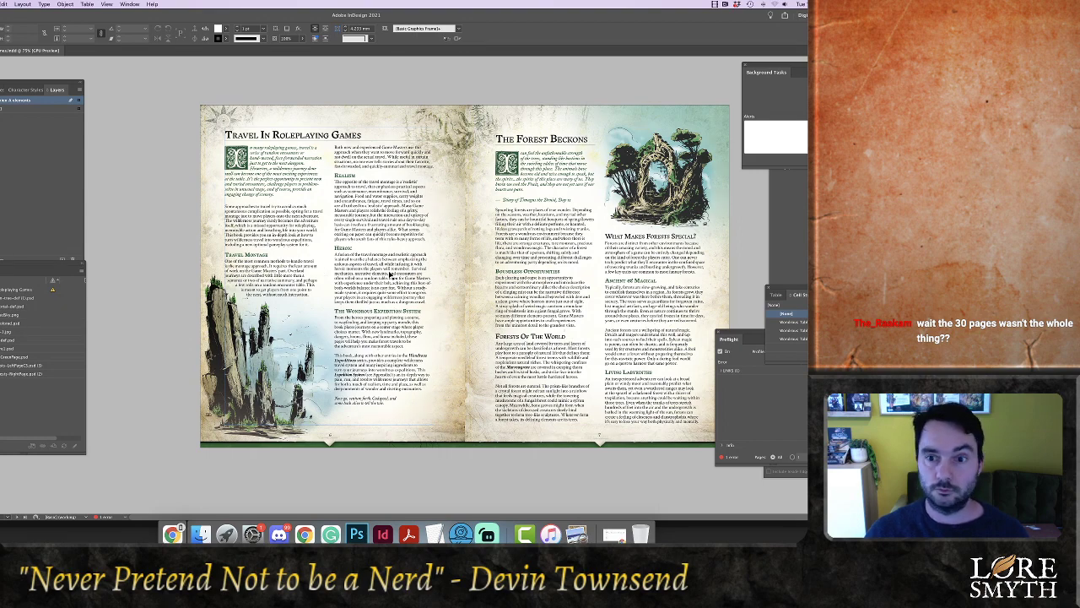
scroll(402, 273, down, 10)
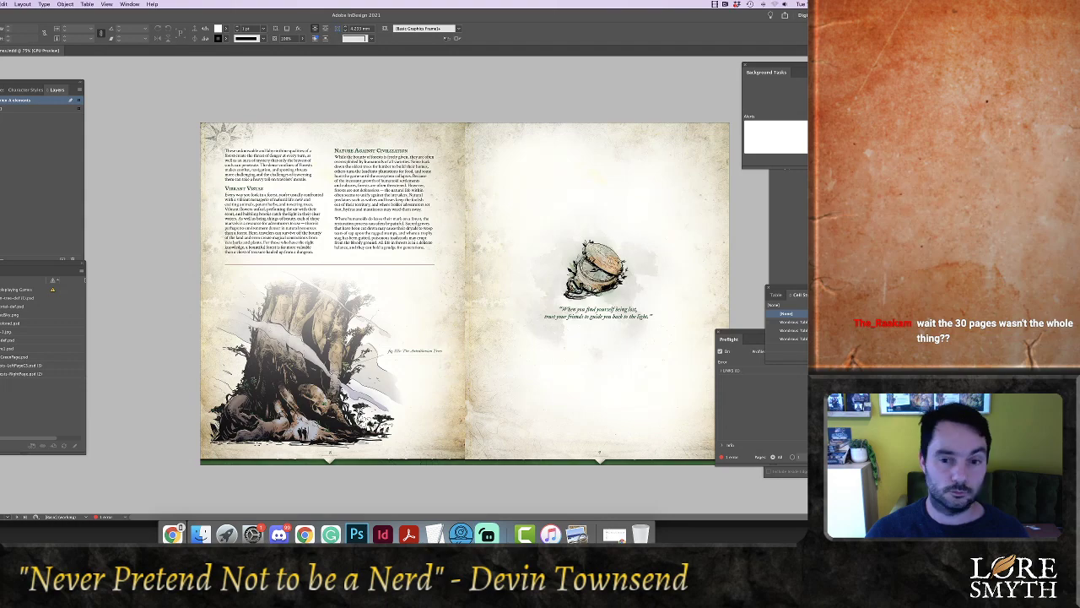
Close the Travel in Roleplaying Games chapter and open WEF-Introduction.indd without updating its modified links
key(super+w)
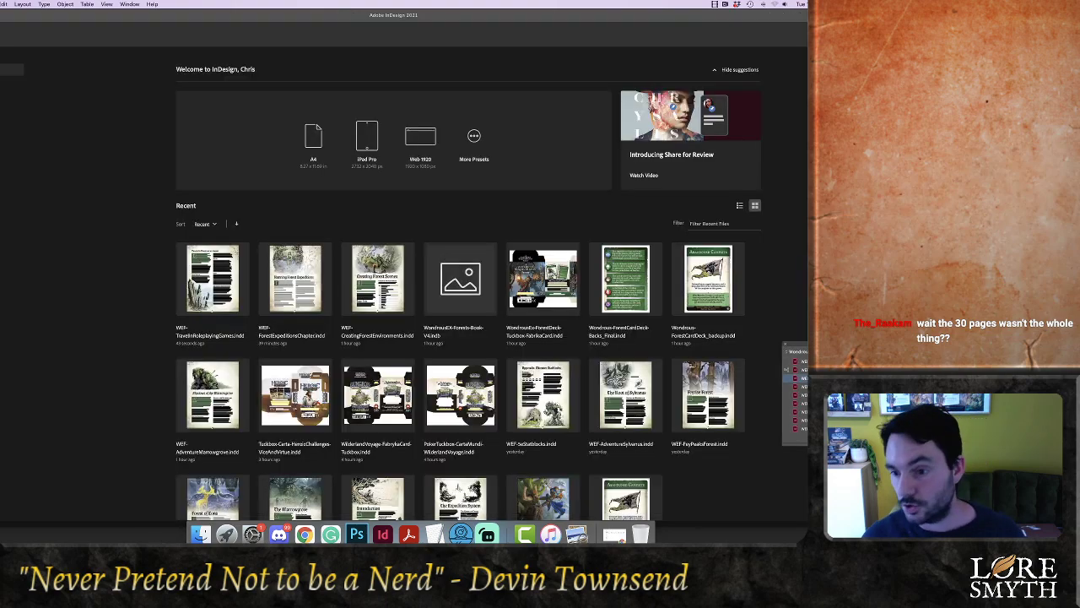
double_click(796, 373)
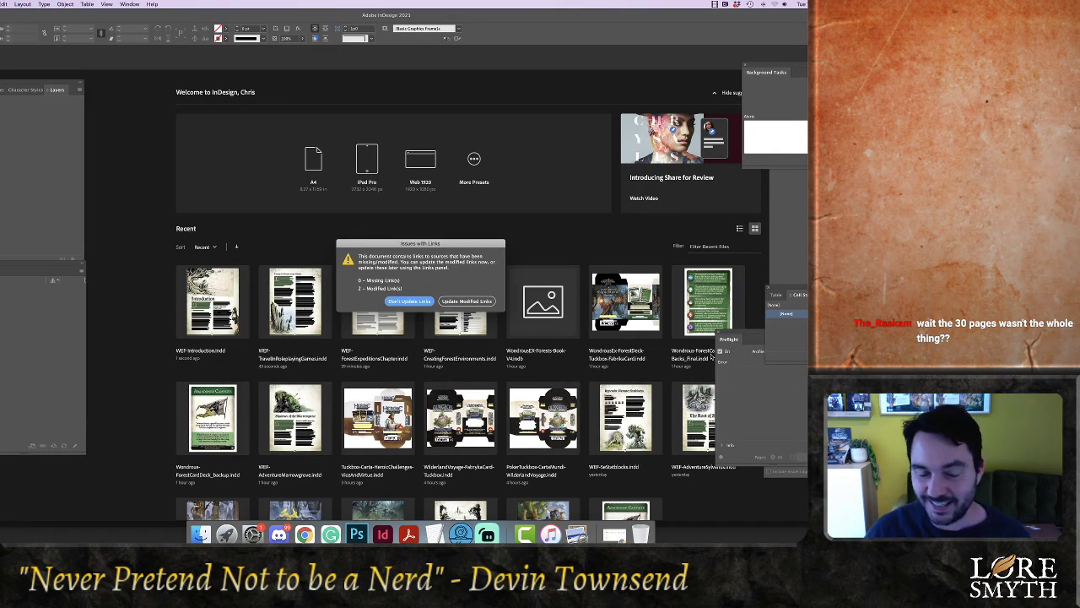
click(406, 302)
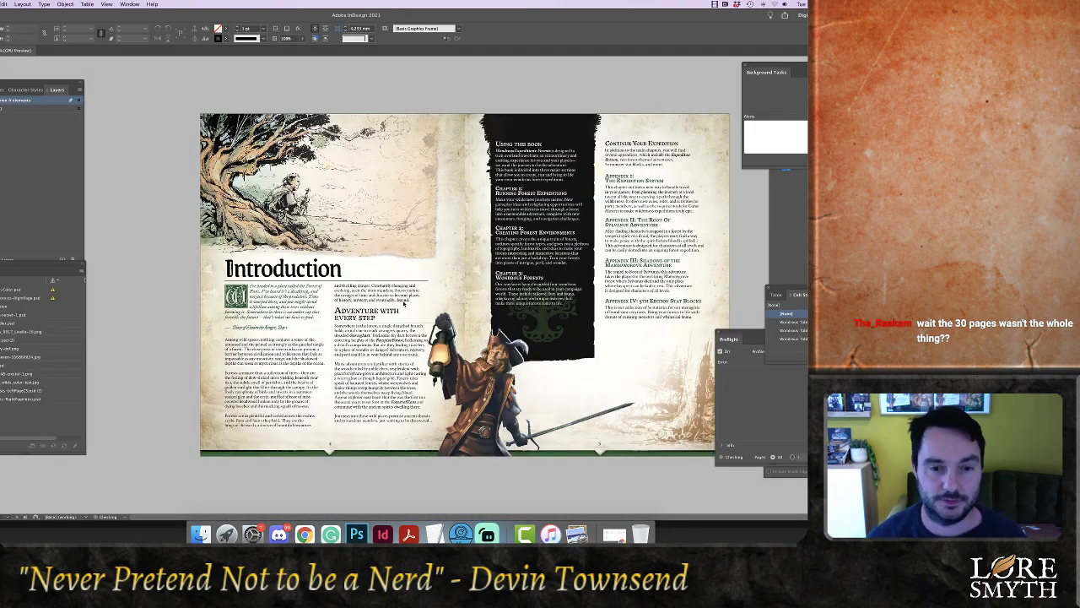
Open the Introduction chapter's linked WondrousForests right-page background file in Photoshop for editing
click(51, 299)
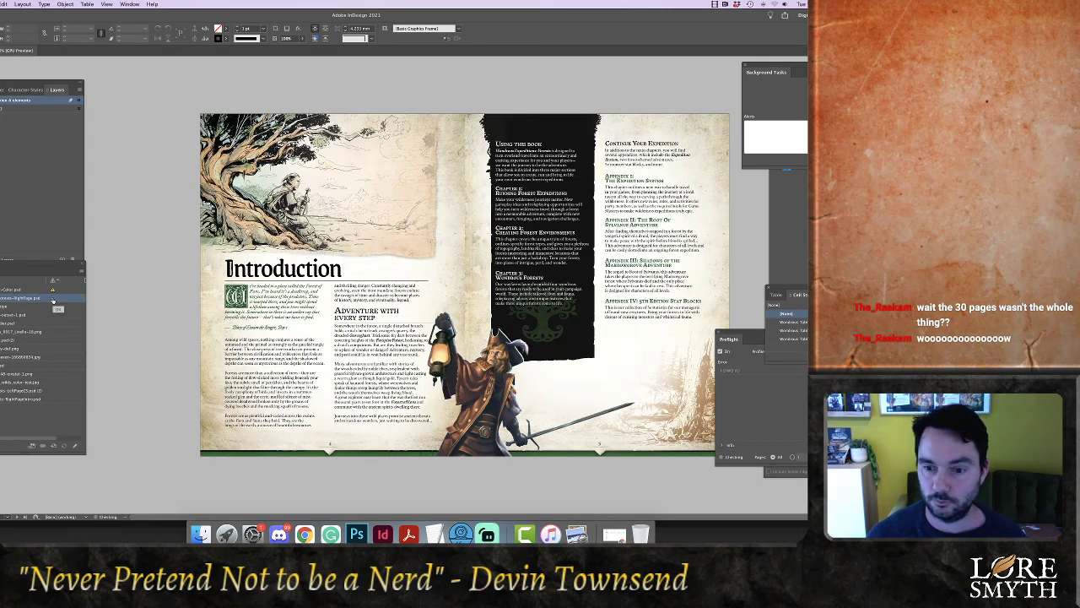
drag(415, 518, 453, 518)
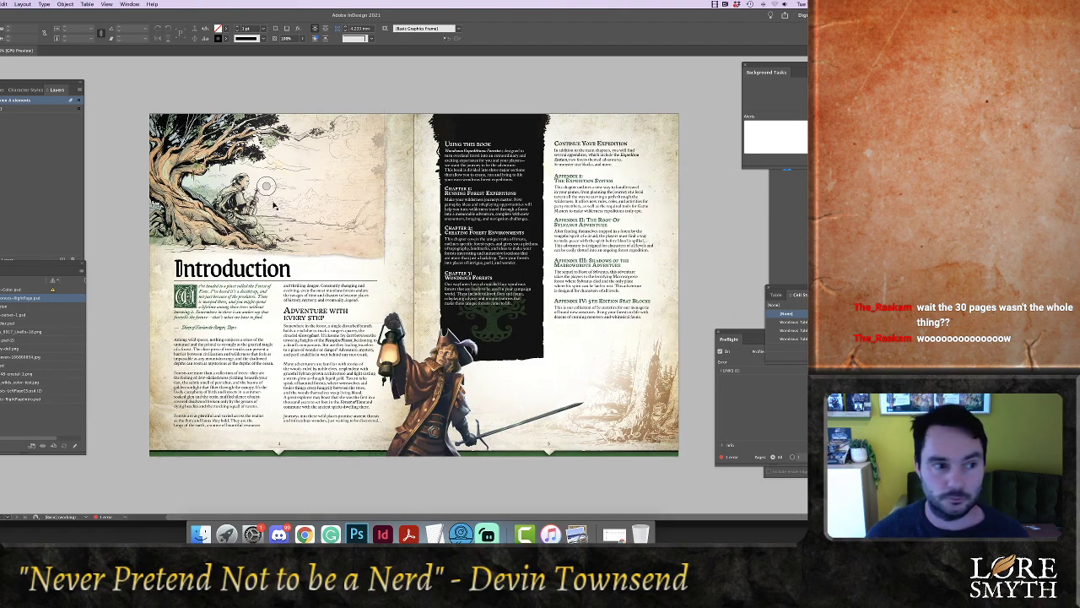
click(5, 99)
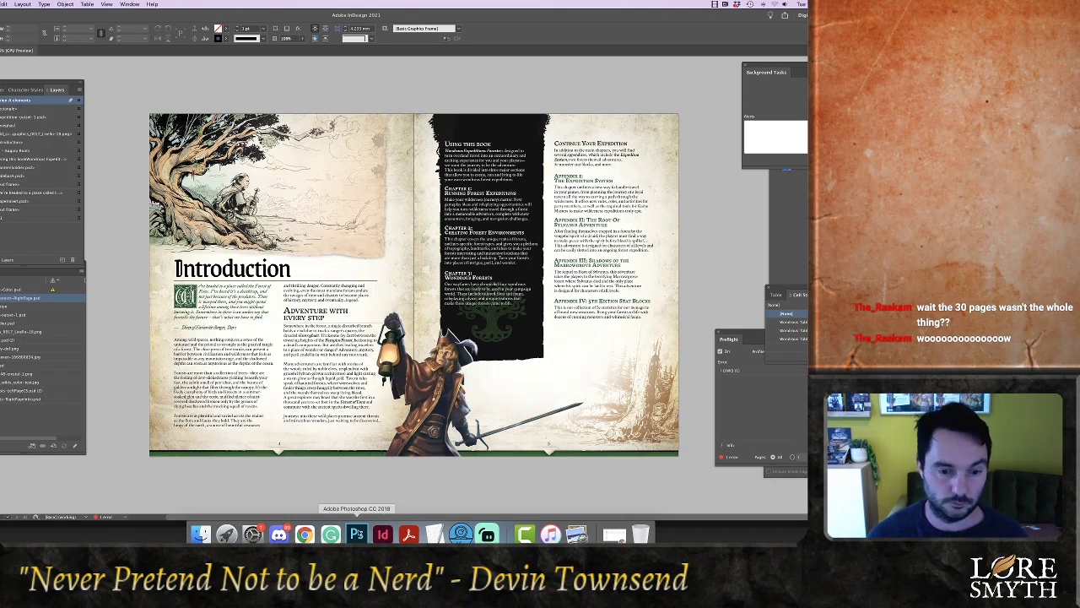
right_click(10, 298)
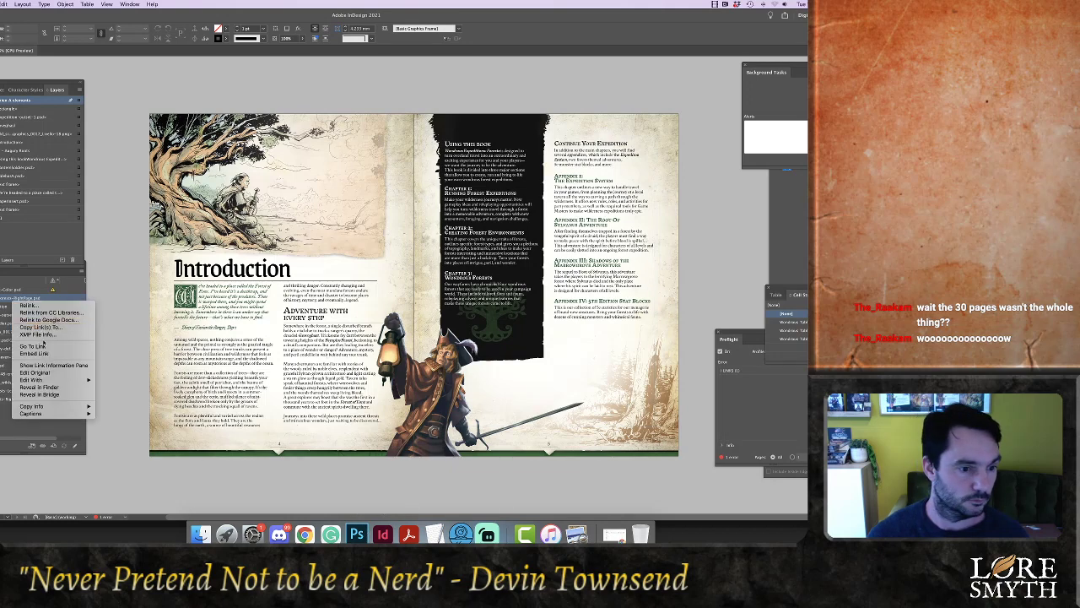
click(39, 372)
key(super+Tab)
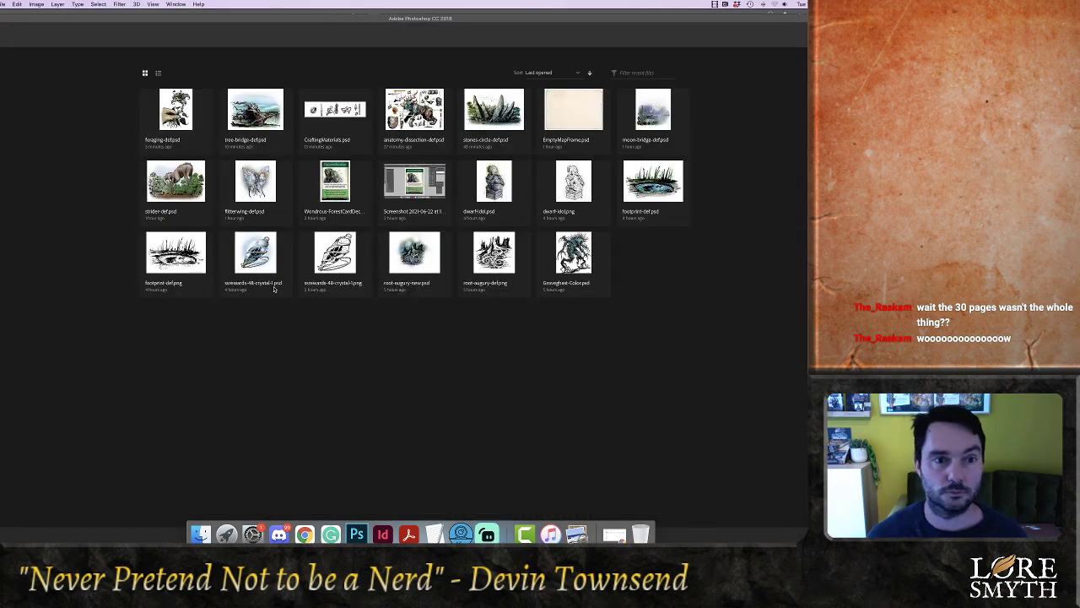
click(274, 288)
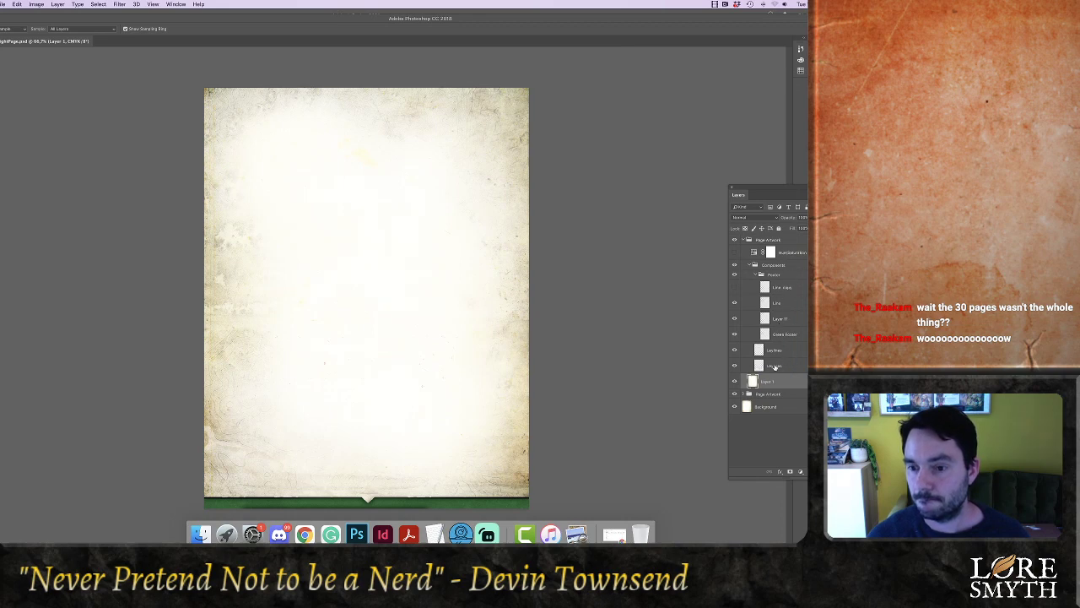
Examine the layers of the right-page background, including the lower Page Artwork group, and close the file without saving
click(743, 393)
scroll(765, 373, down, 8)
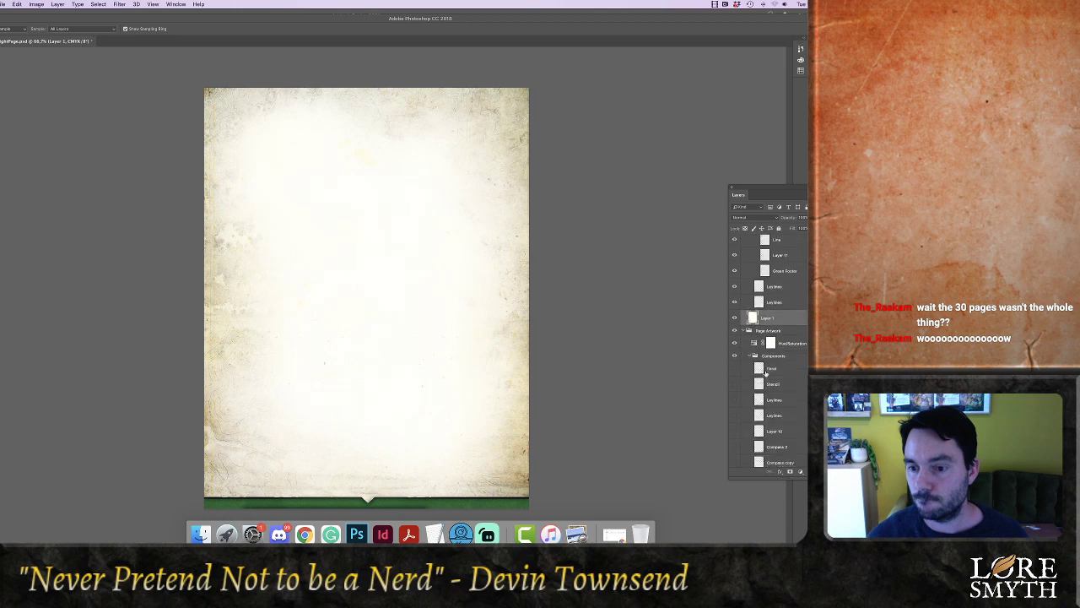
scroll(792, 403, down, 2)
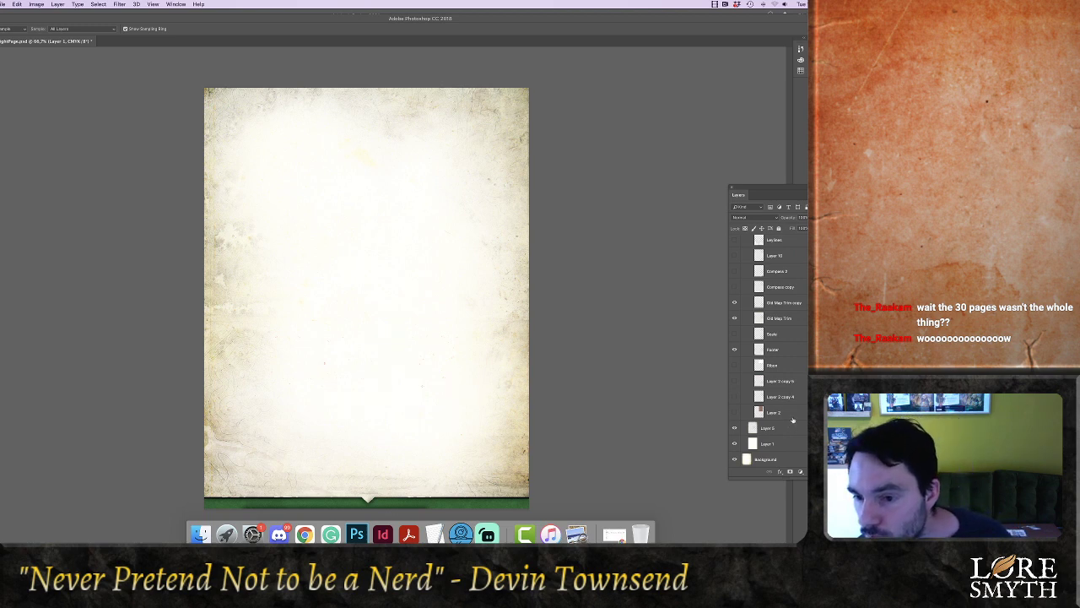
scroll(792, 422, up, 5)
scroll(792, 419, up, 3)
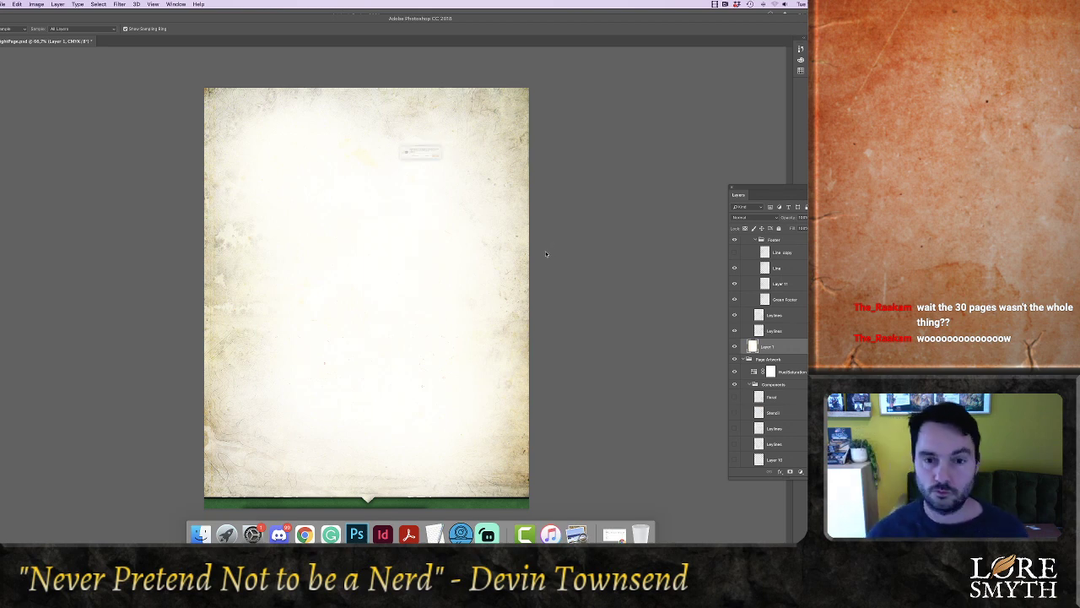
key(super+w)
click(397, 170)
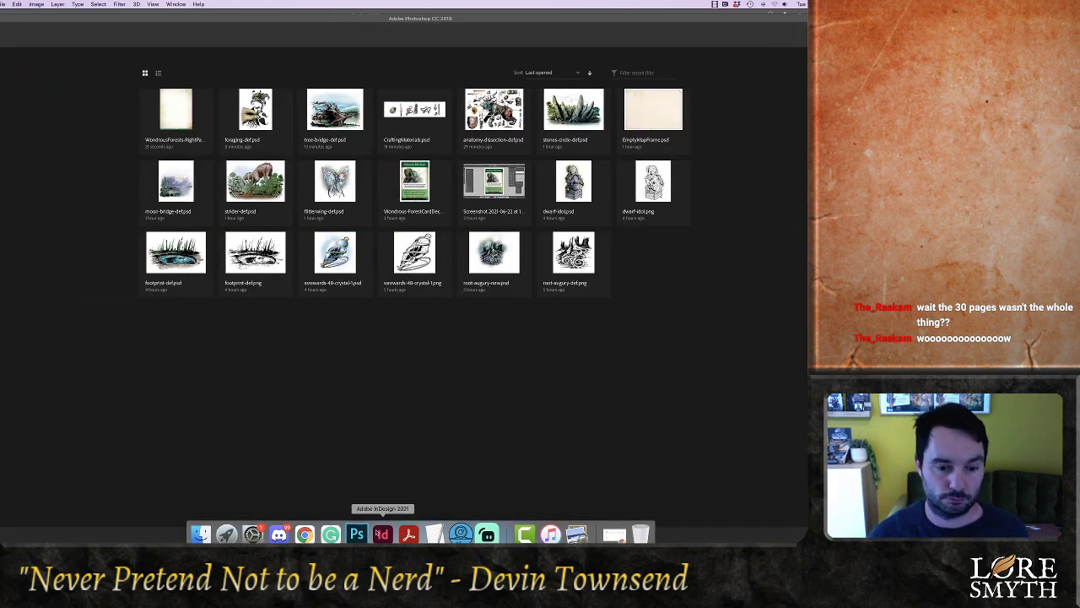
Open the linked RightPageIntro.psd from InDesign in Photoshop, reduce the opacity of its forest sketch layer, and save and close it
click(383, 533)
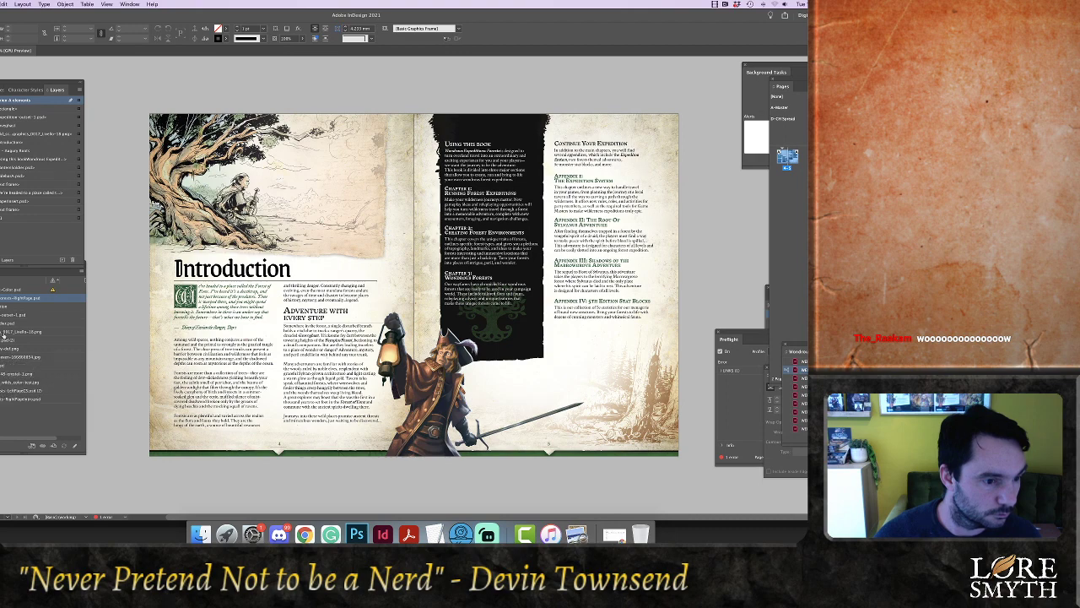
click(6, 392)
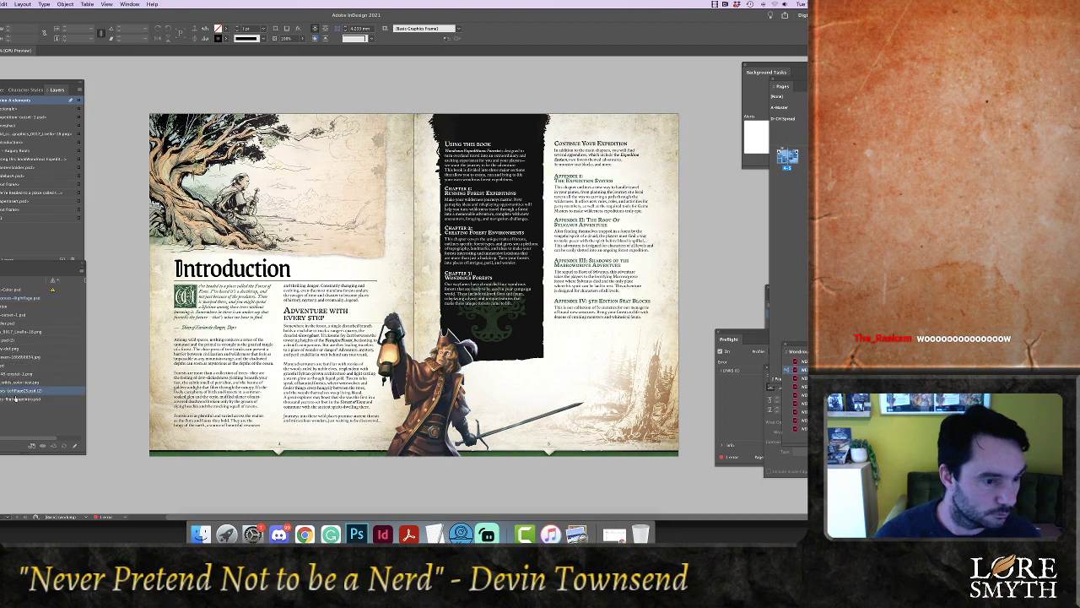
right_click(18, 402)
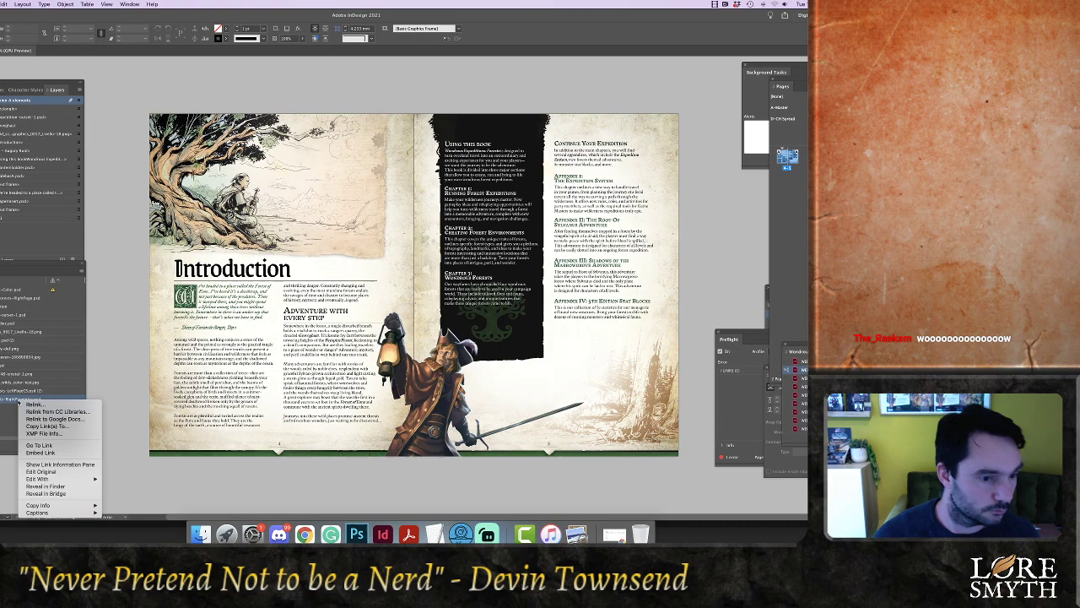
click(65, 472)
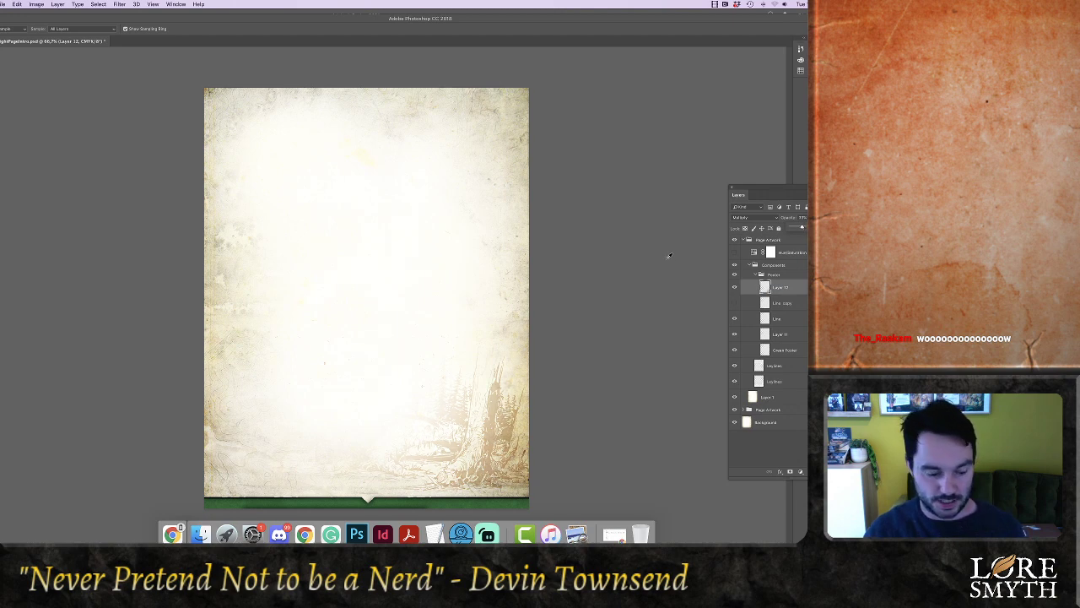
key(super+s)
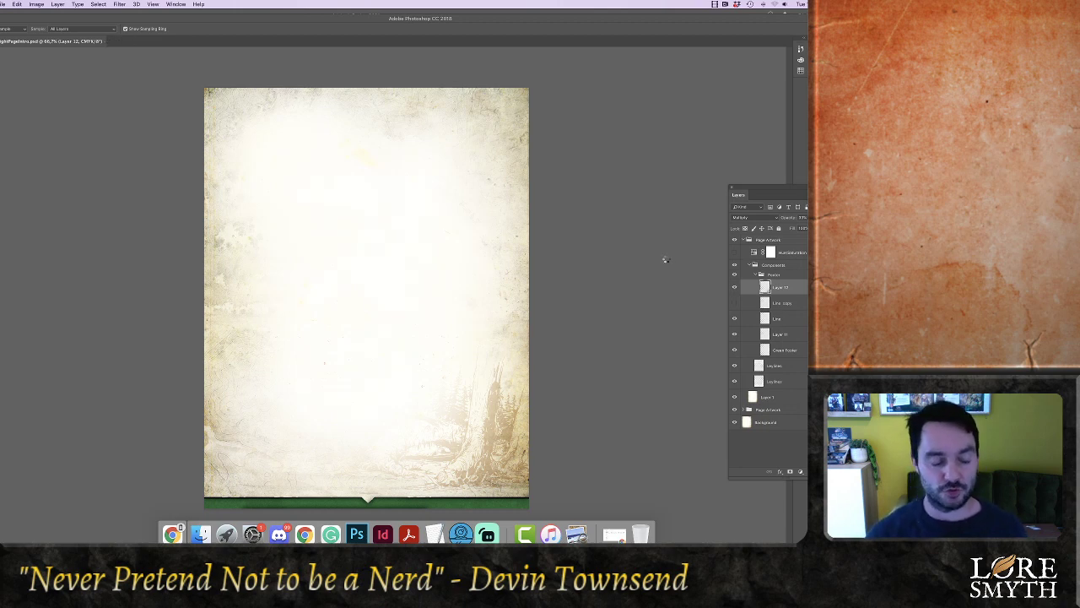
key(super+w)
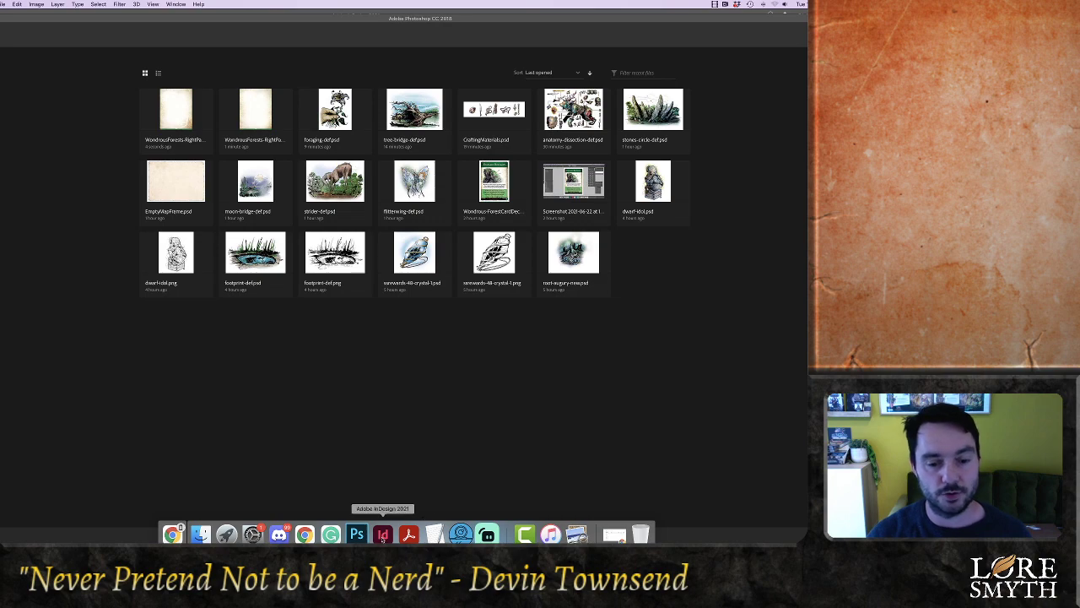
Switch to InDesign, update the remaining modified Color.psd link, and open the Introduction's linked tree illustration in Photoshop
click(384, 538)
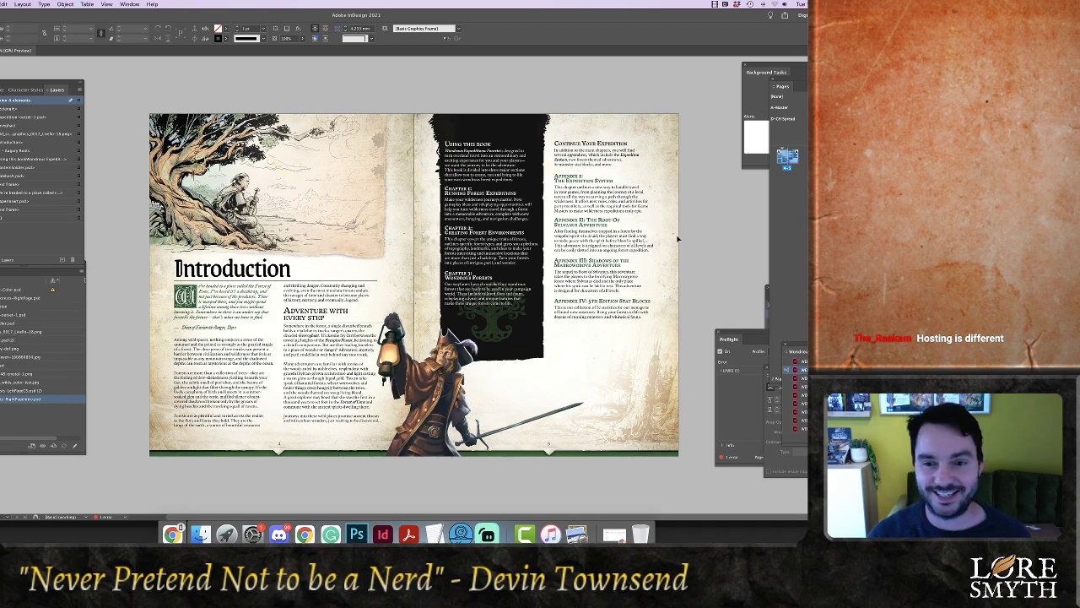
click(52, 291)
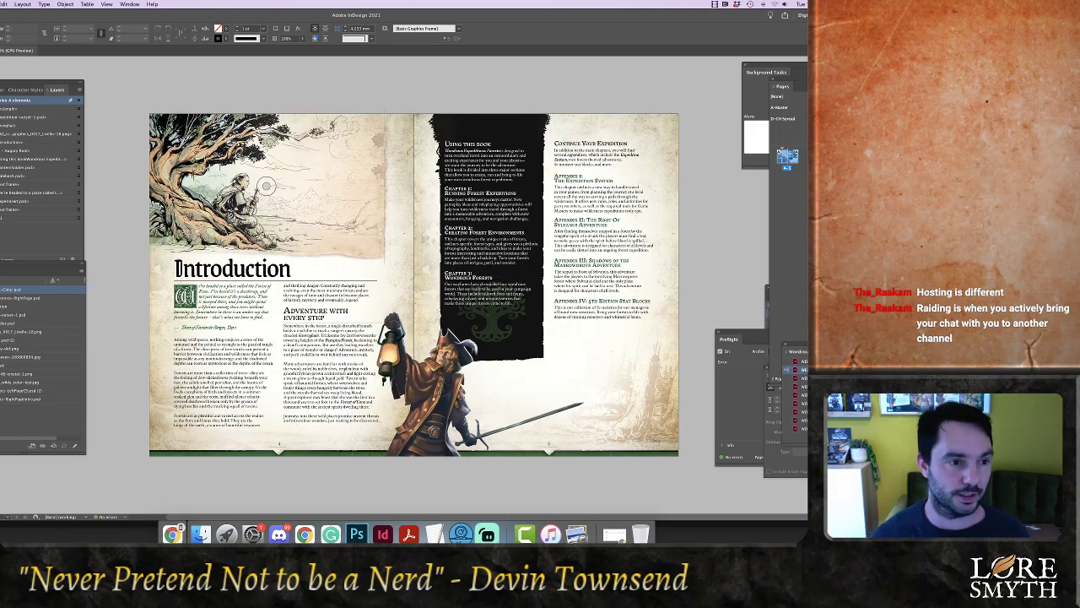
click(266, 185)
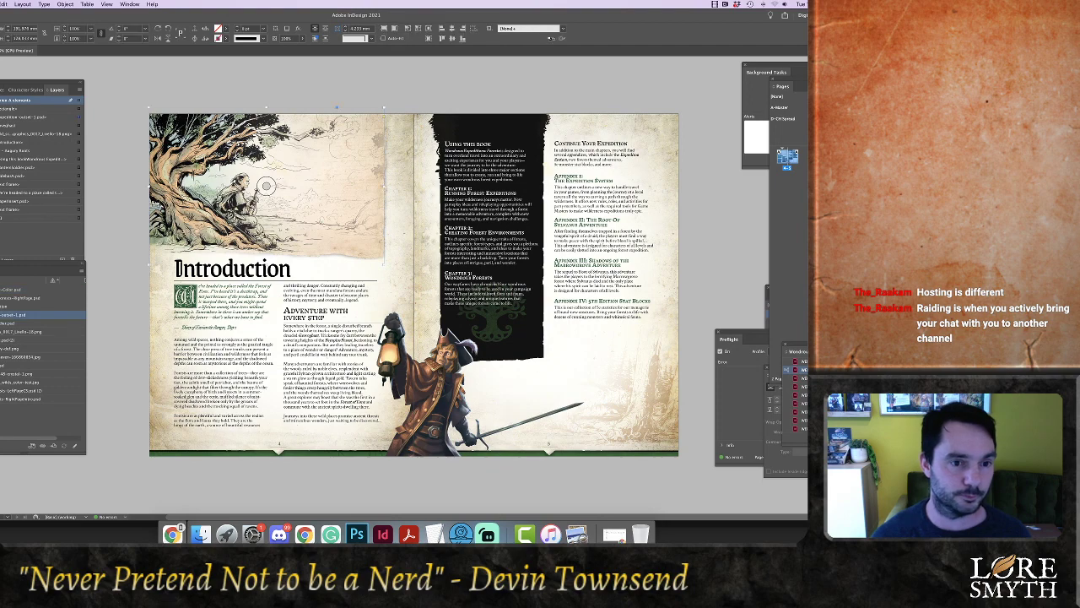
right_click(4, 316)
click(25, 388)
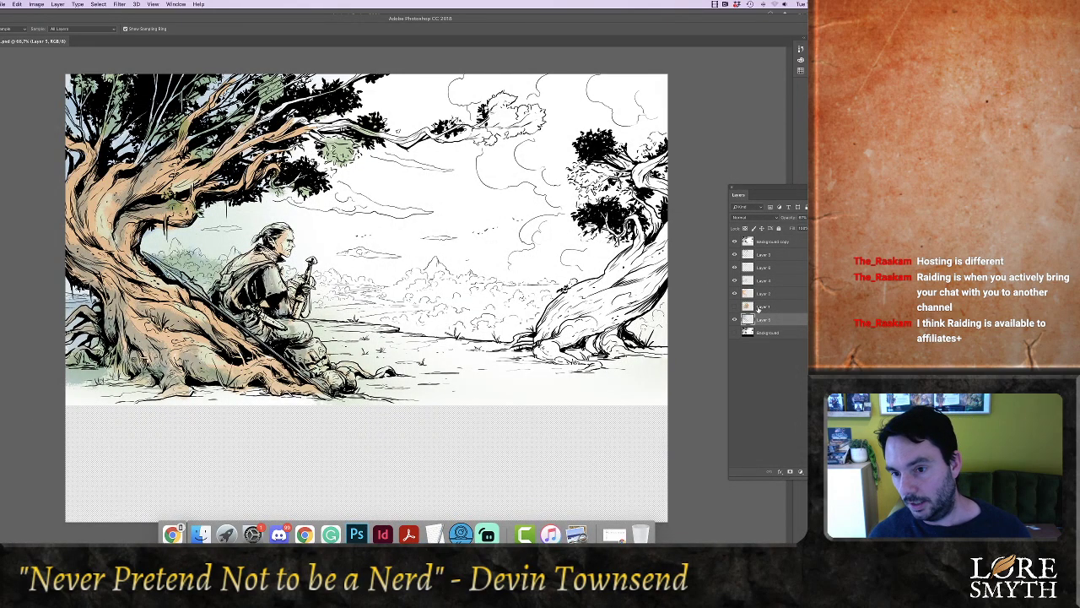
Remove the white sky area from the Background copy line-art layer using the Magic Wand
click(763, 243)
key(w)
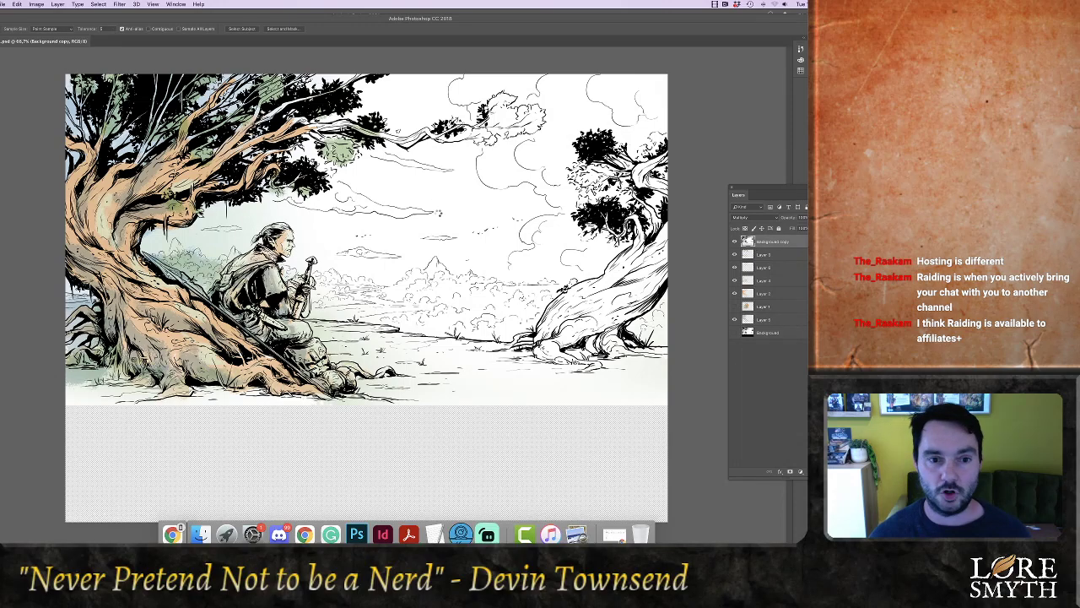
click(438, 213)
key(Delete)
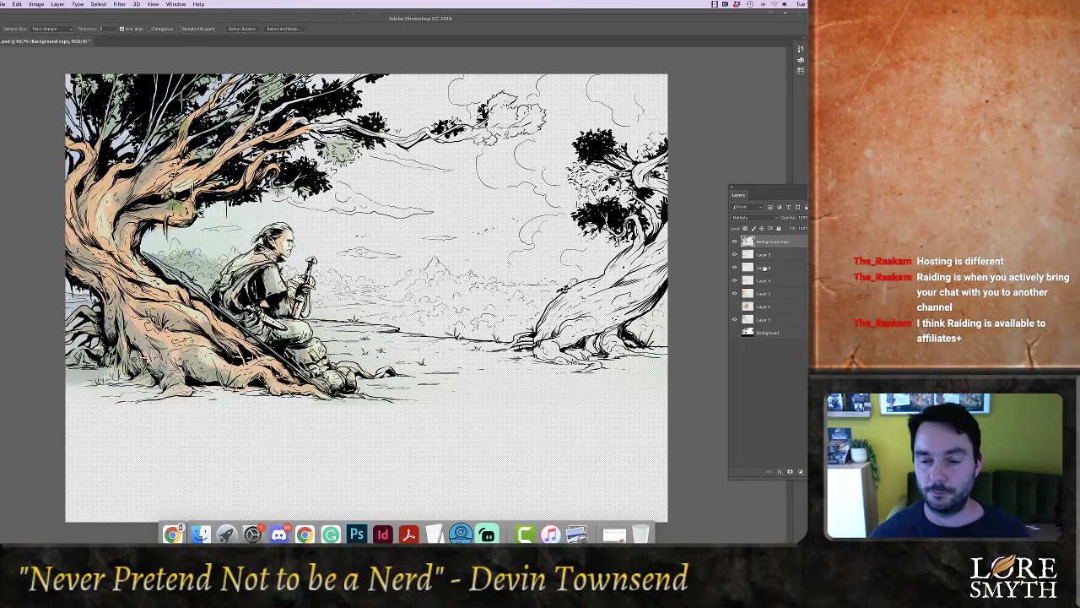
Check what Layer 4 contributes by toggling its visibility and add a new Normal layer at 100% opacity above it
click(759, 281)
click(735, 281)
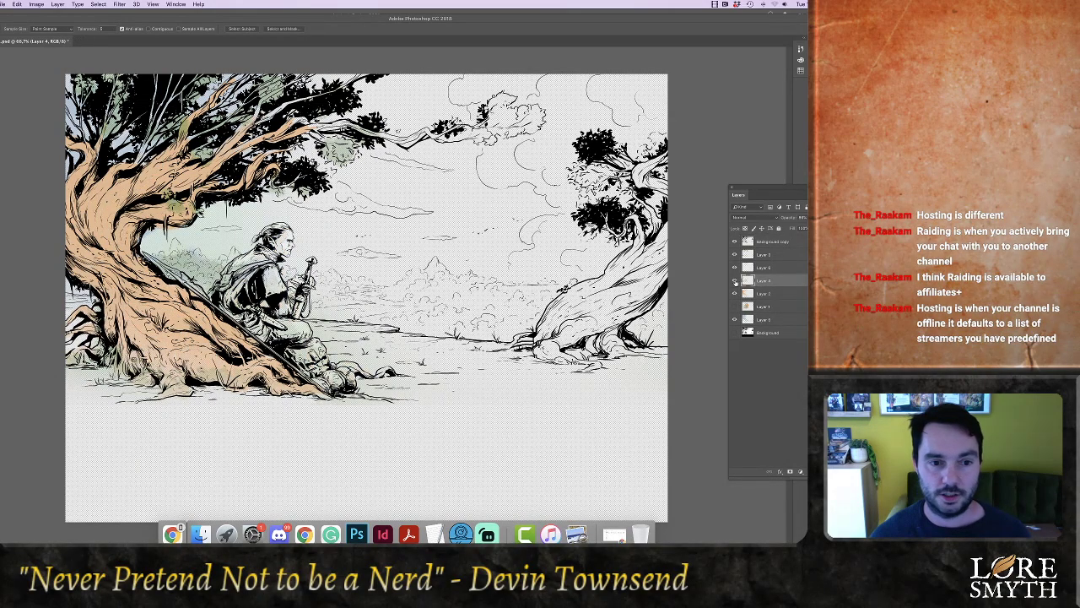
click(735, 281)
key(super+shift+n)
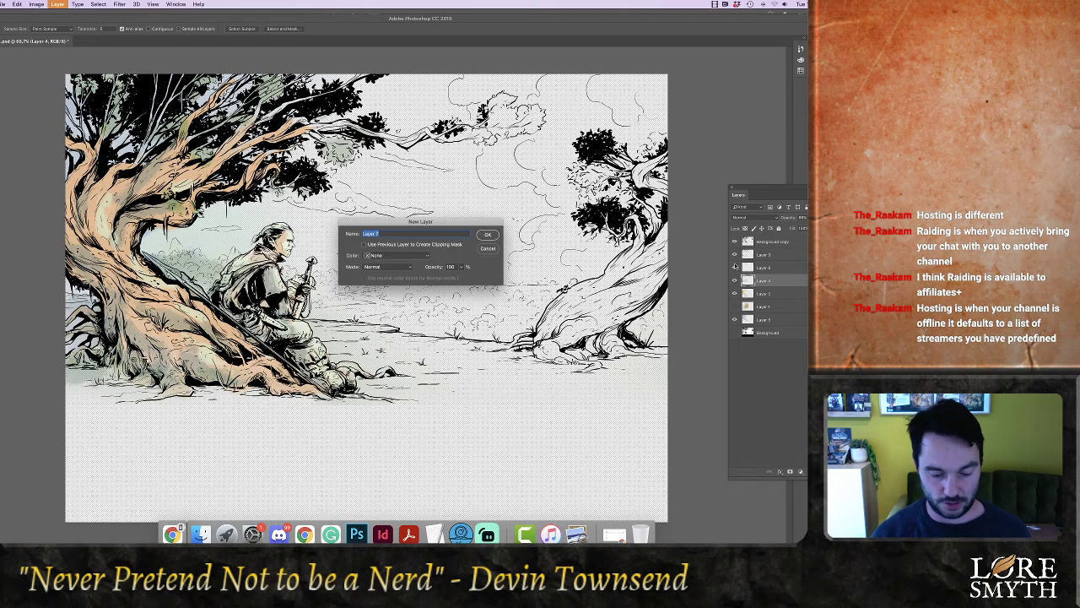
key(Return)
Set the brush's foreground colour to a medium green
key(b)
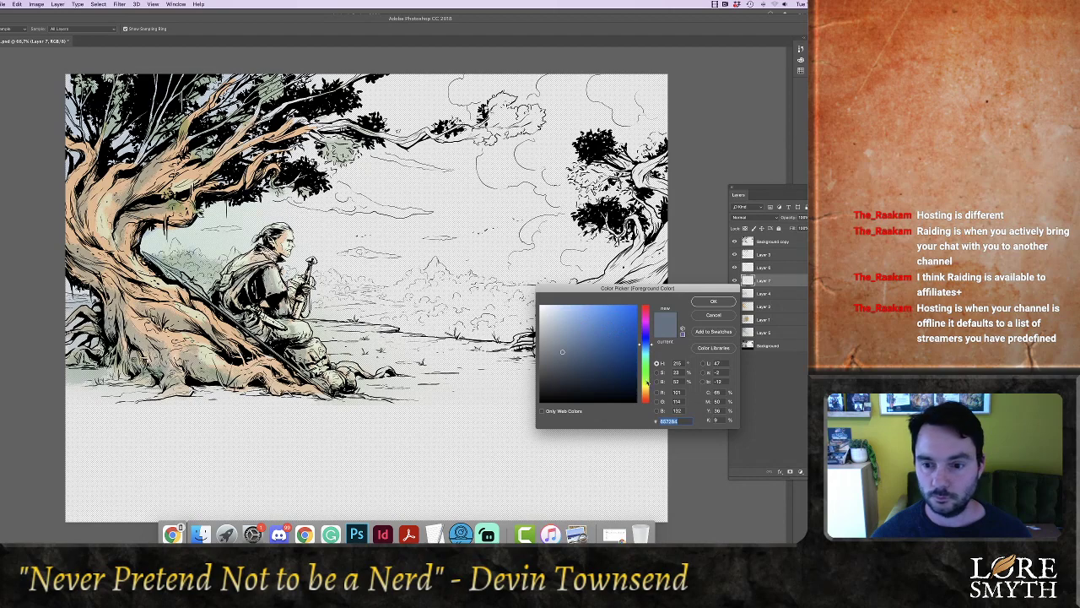
mouse_move(647, 382)
mouse_down()
mouse_move(646, 395)
mouse_move(645, 337)
mouse_move(645, 368)
mouse_up()
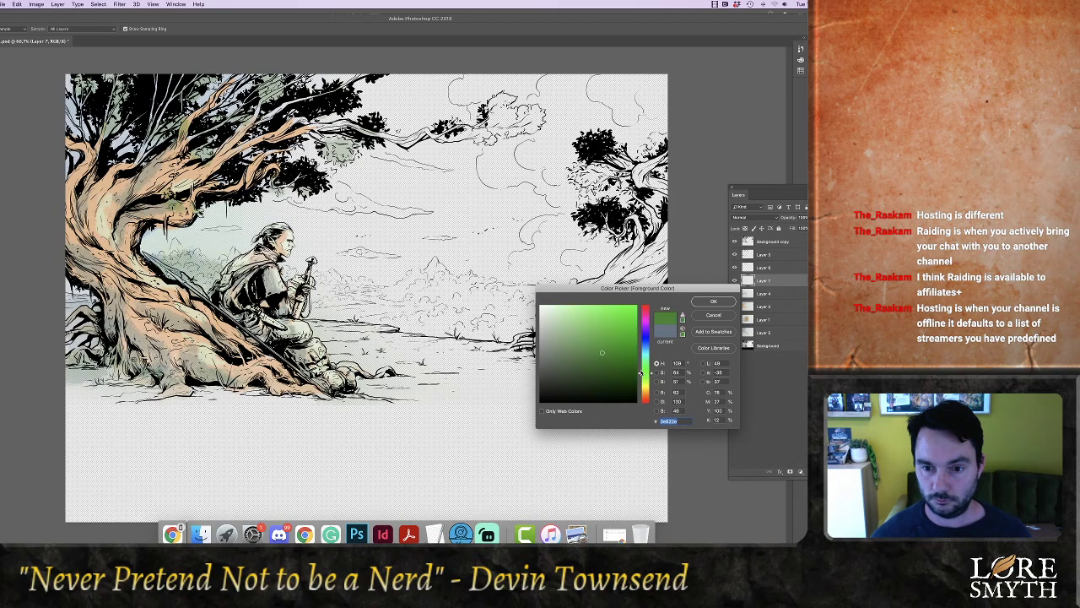
click(612, 356)
click(714, 303)
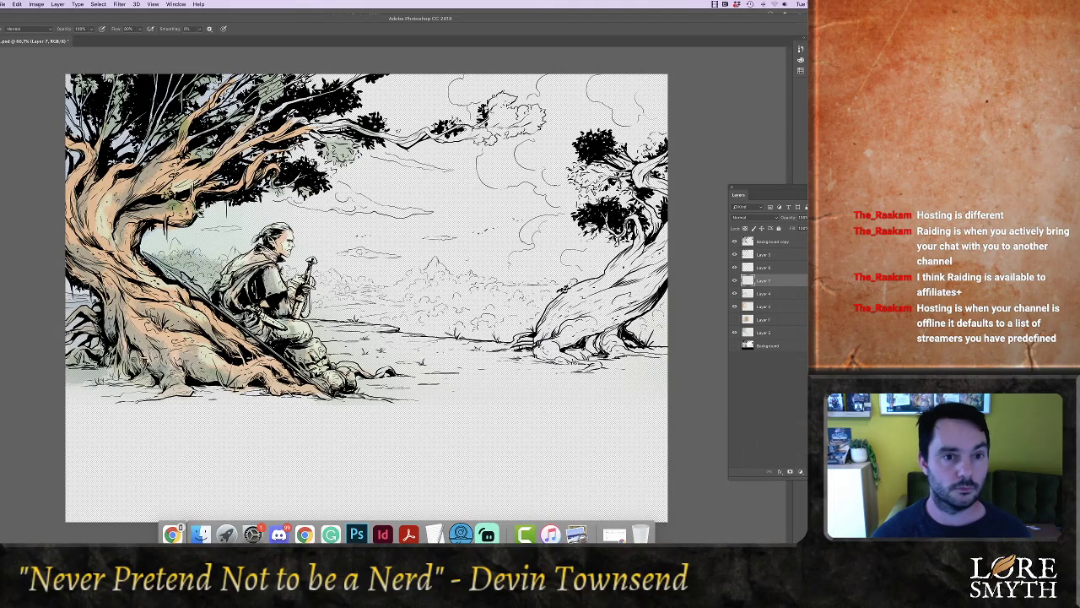
Choose a textured brush preset and lower the brush's opacity
click(1, 29)
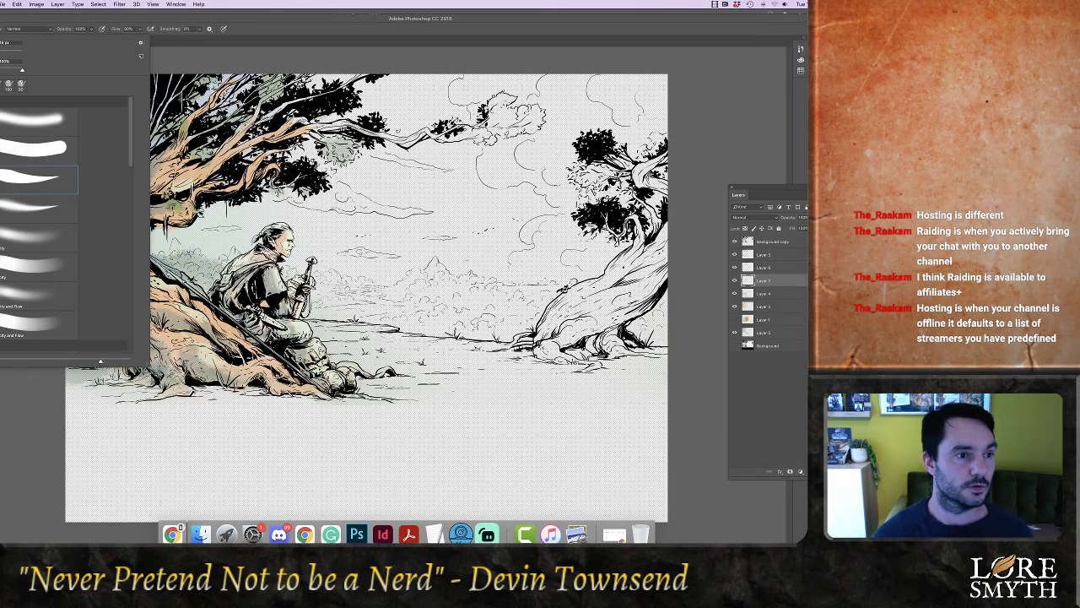
drag(131, 141, 130, 192)
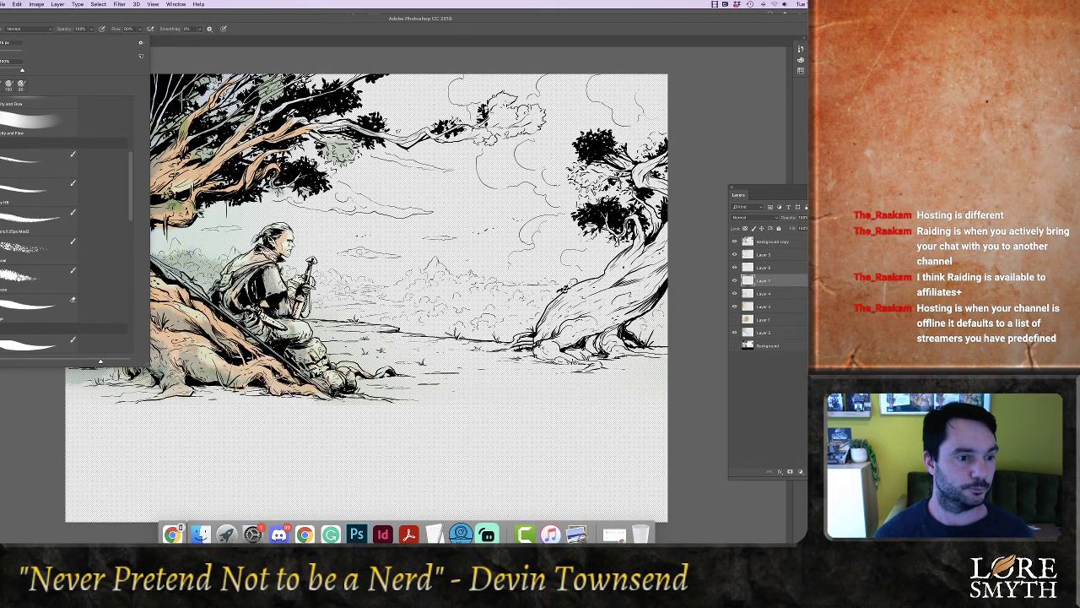
click(17, 278)
click(275, 18)
click(91, 30)
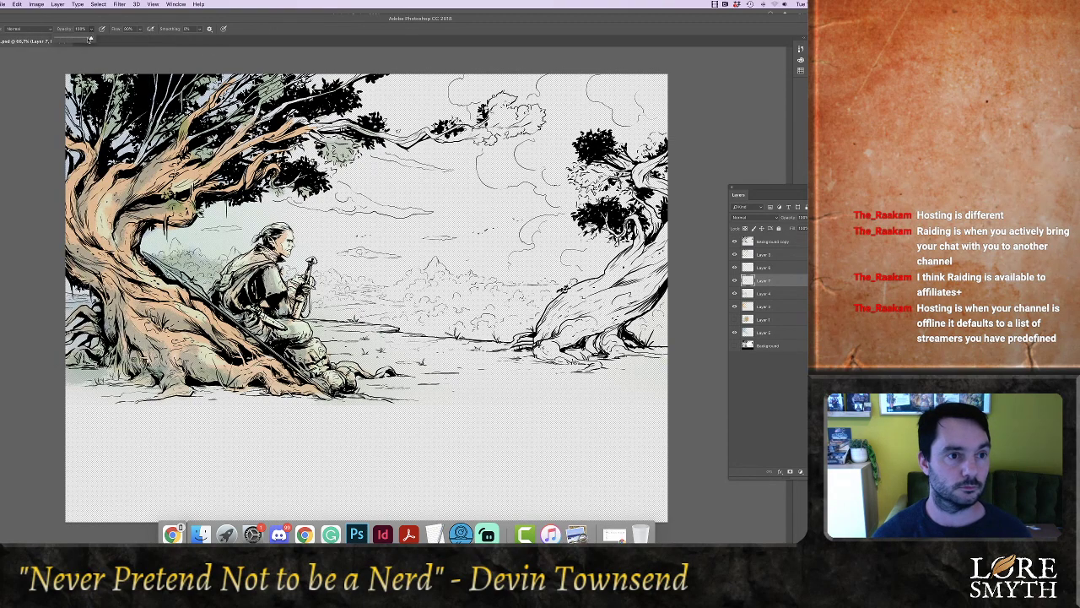
click(122, 18)
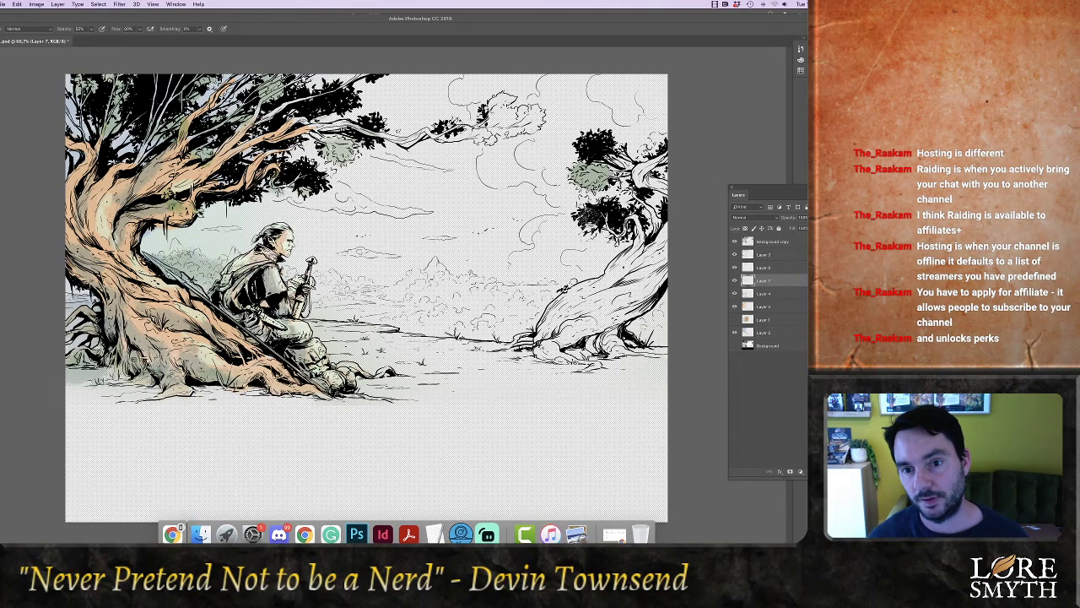
Paint green over the leaf clusters of the far-side tree and the end of the long overhanging branch
drag(654, 148, 655, 147)
mouse_move(492, 105)
mouse_down()
mouse_move(490, 121)
mouse_move(451, 126)
mouse_move(491, 120)
mouse_move(505, 102)
mouse_move(506, 118)
mouse_move(535, 118)
mouse_move(488, 137)
mouse_move(504, 126)
mouse_move(503, 103)
mouse_move(530, 116)
mouse_up()
drag(581, 165, 591, 176)
drag(648, 145, 655, 148)
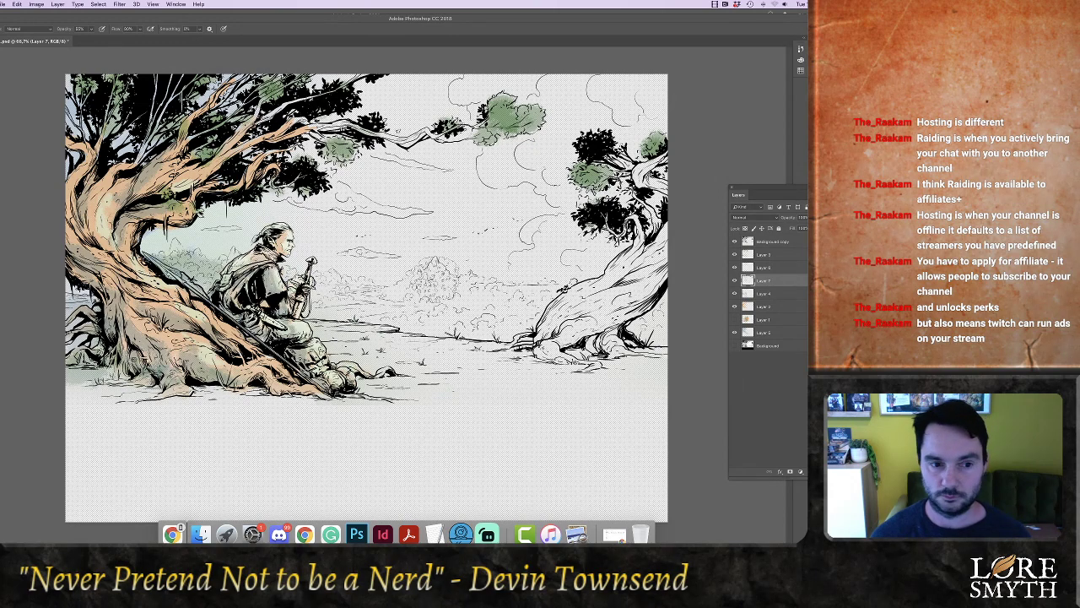
Paint green over the bushes behind the seated figure and the distant foliage, erasing the excess beside the distant peak
mouse_move(164, 253)
mouse_down()
mouse_move(215, 270)
mouse_move(232, 257)
mouse_up()
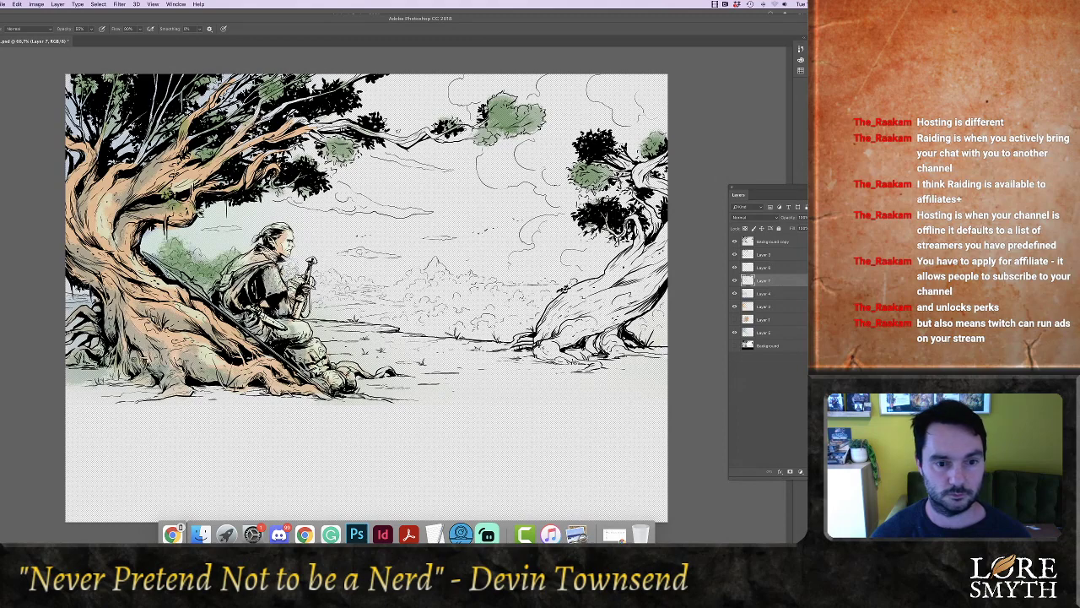
mouse_move(308, 283)
mouse_down()
mouse_move(393, 291)
mouse_move(428, 275)
mouse_move(456, 300)
mouse_up()
key(e)
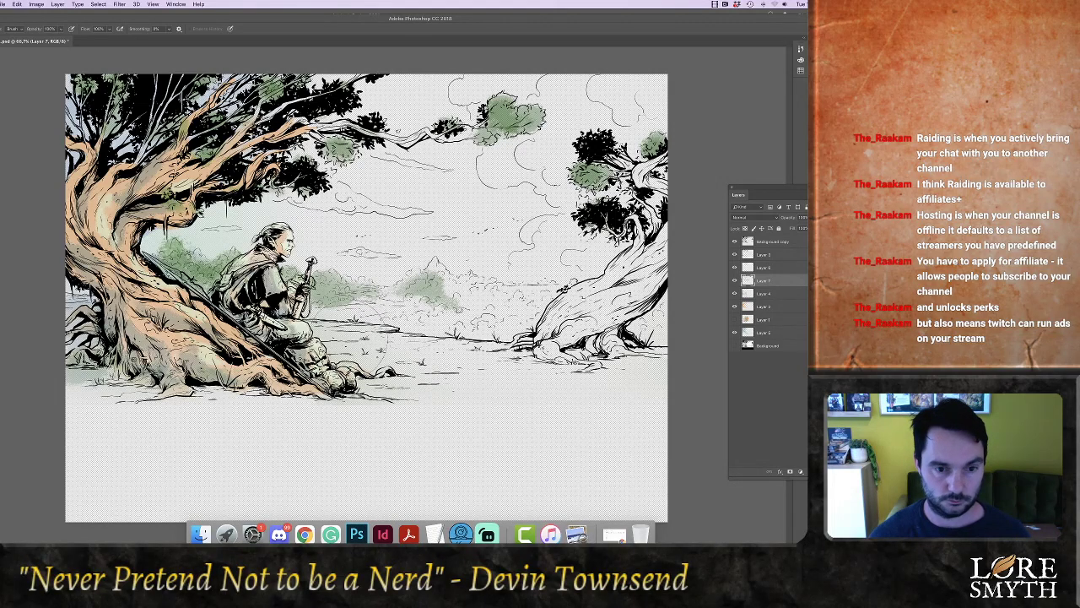
mouse_move(363, 329)
mouse_down()
mouse_move(430, 317)
mouse_move(443, 300)
mouse_move(476, 304)
mouse_move(460, 312)
mouse_up()
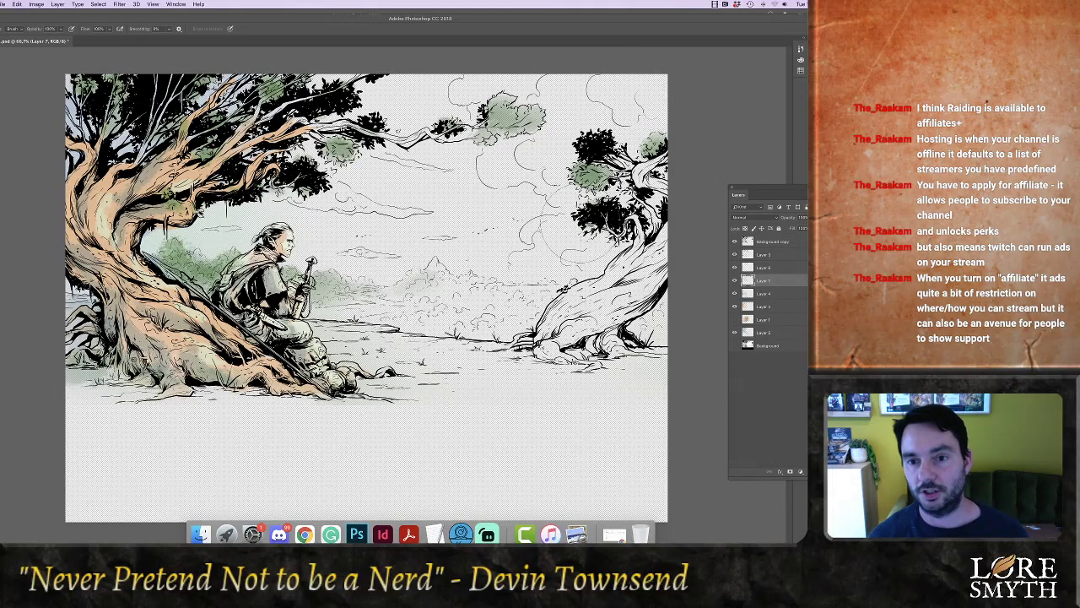
Set the brush's foreground colour to a muted blue and paint the seated figure's tunic
key(b)
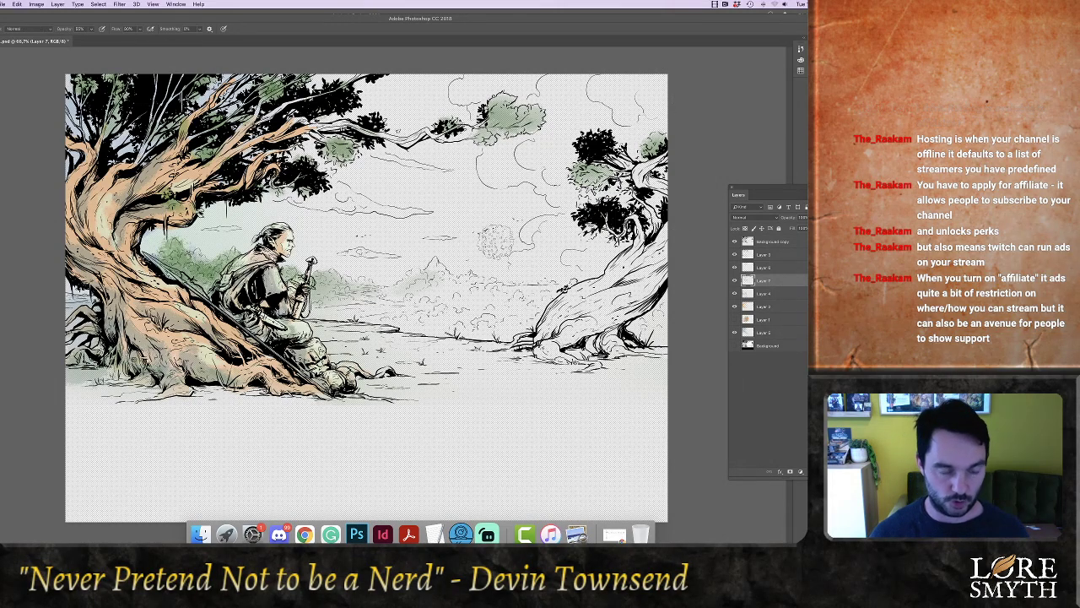
click(0, 270)
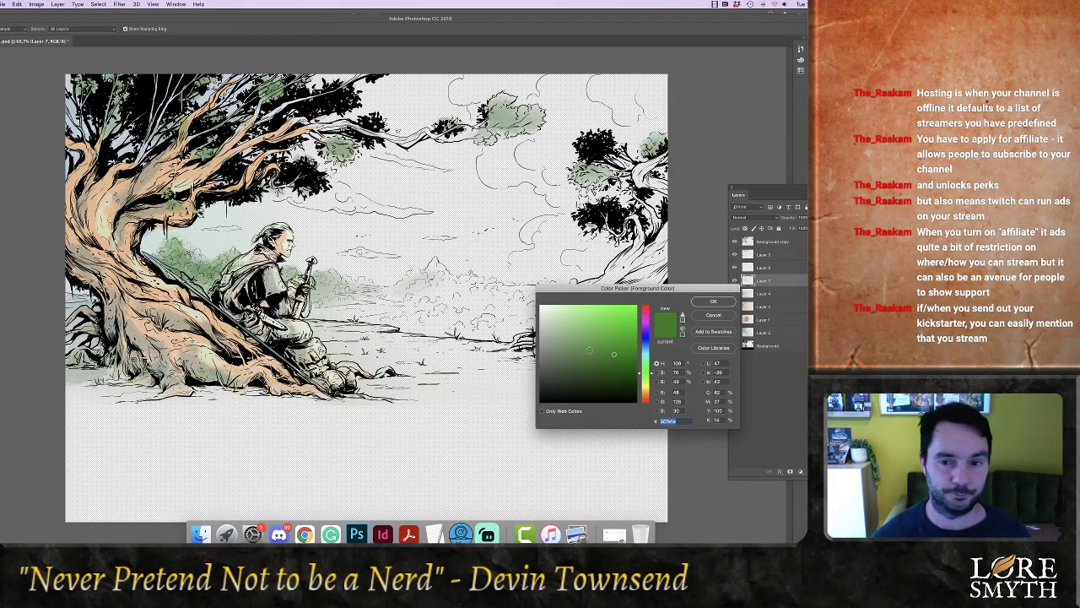
click(645, 348)
click(604, 334)
click(714, 301)
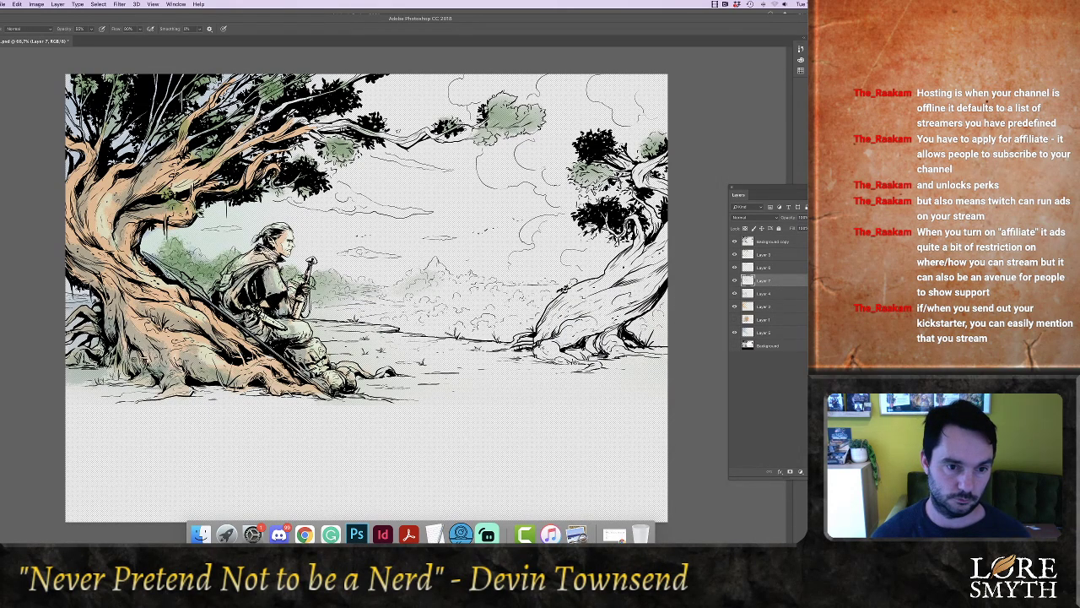
drag(250, 258, 232, 268)
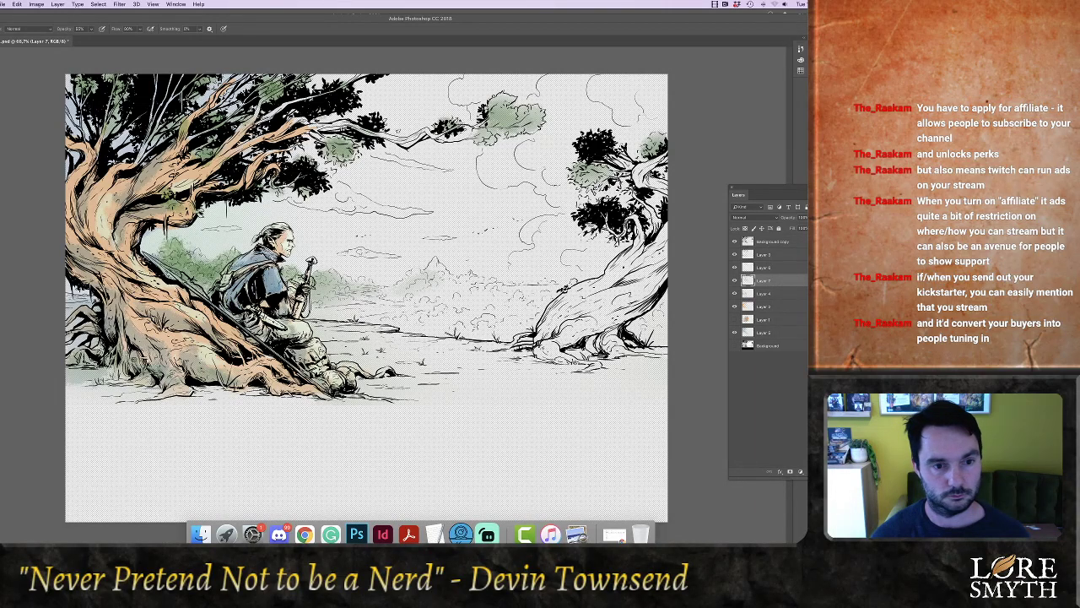
Set the foreground colour to a sandy tan and colour the figure's hair
click(1, 253)
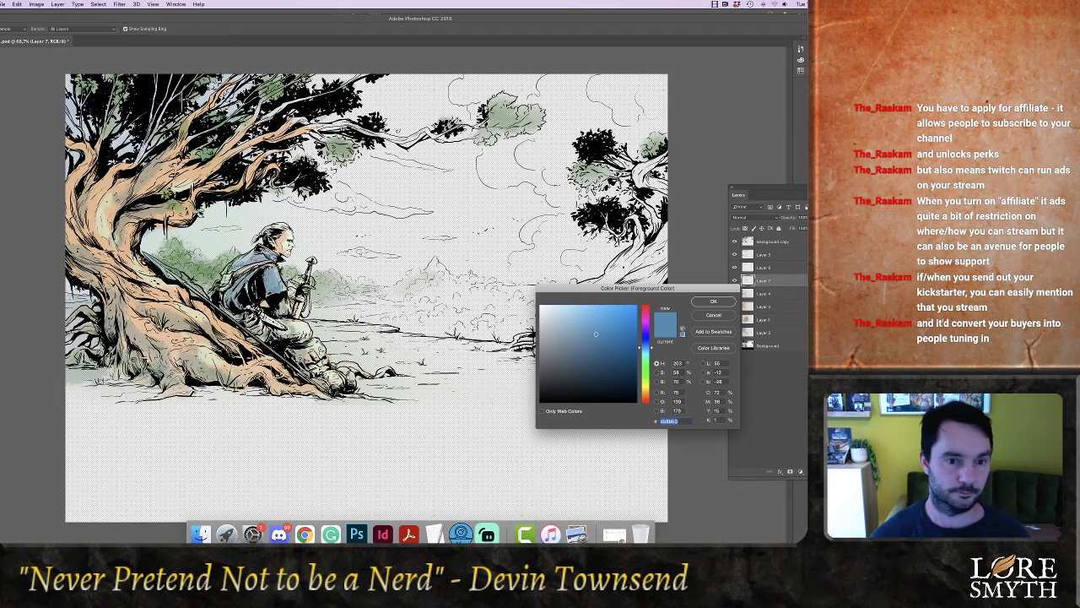
drag(649, 383, 648, 389)
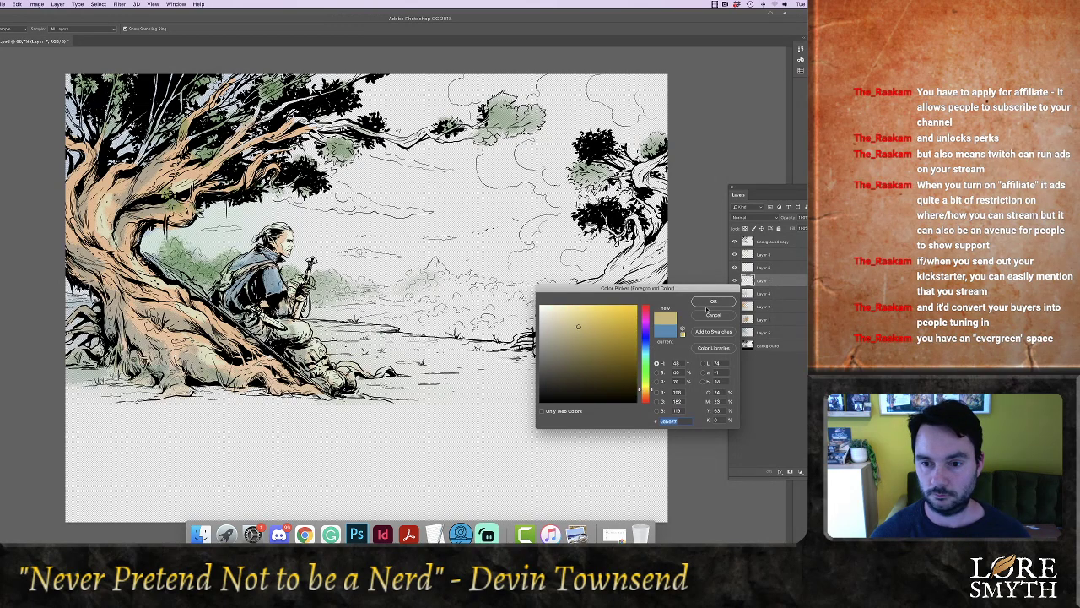
click(713, 301)
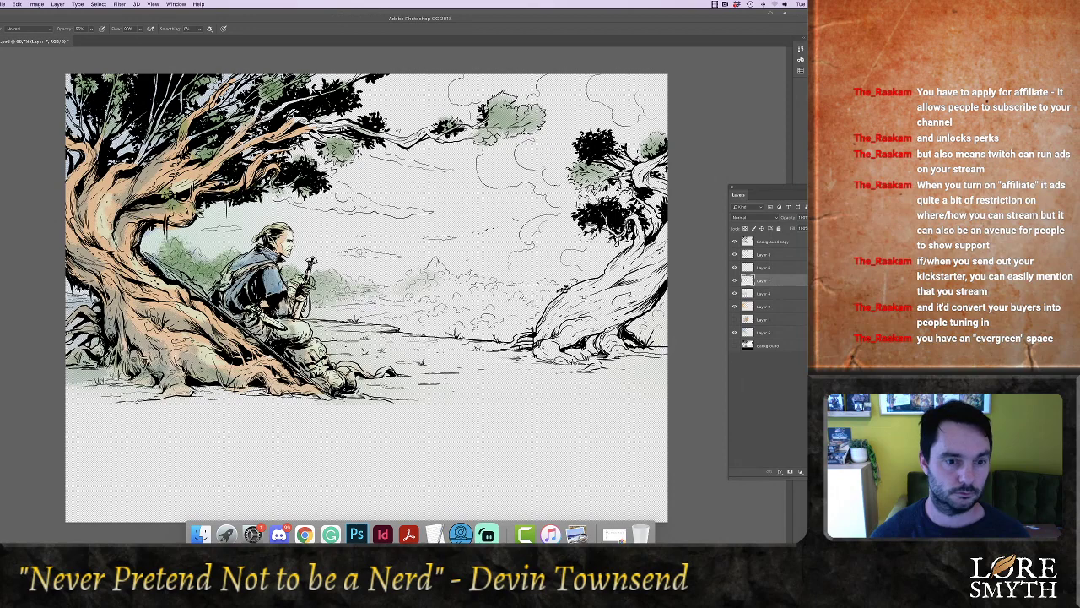
Darken the foreground colour to a greyish khaki and paint the figure's lower clothing and the area around his feet
key(F6)
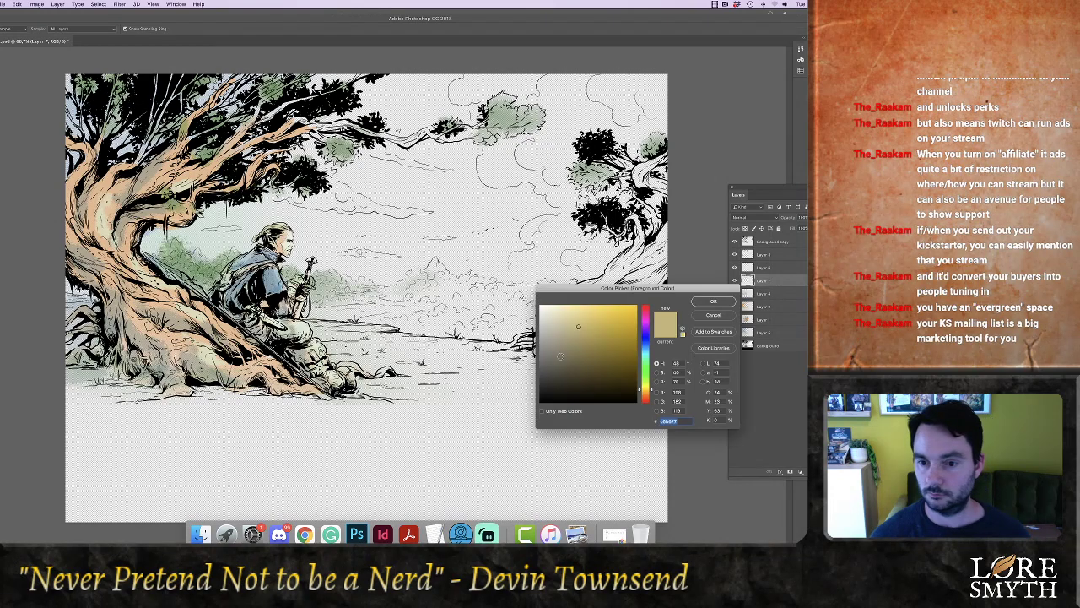
click(562, 357)
click(713, 301)
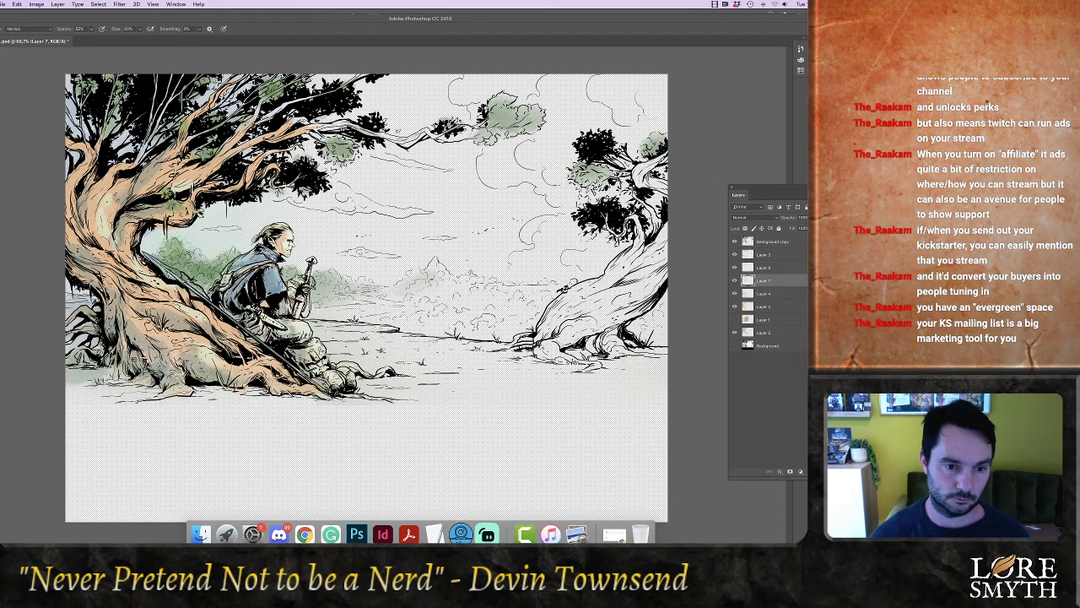
drag(252, 329, 259, 324)
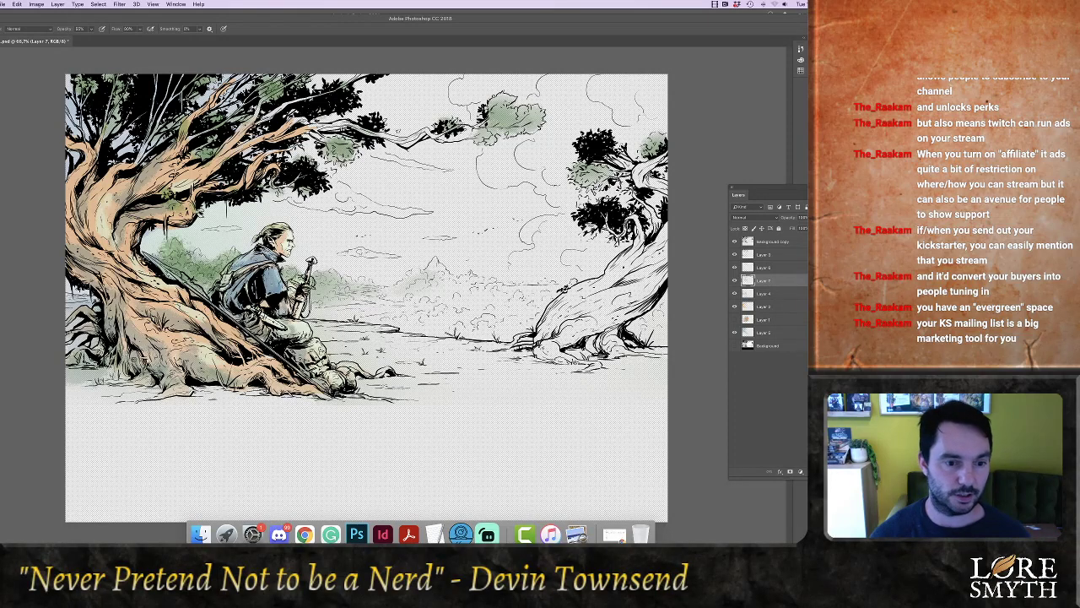
mouse_move(268, 320)
mouse_down()
mouse_move(310, 371)
mouse_move(321, 362)
mouse_move(313, 344)
mouse_move(327, 383)
mouse_up()
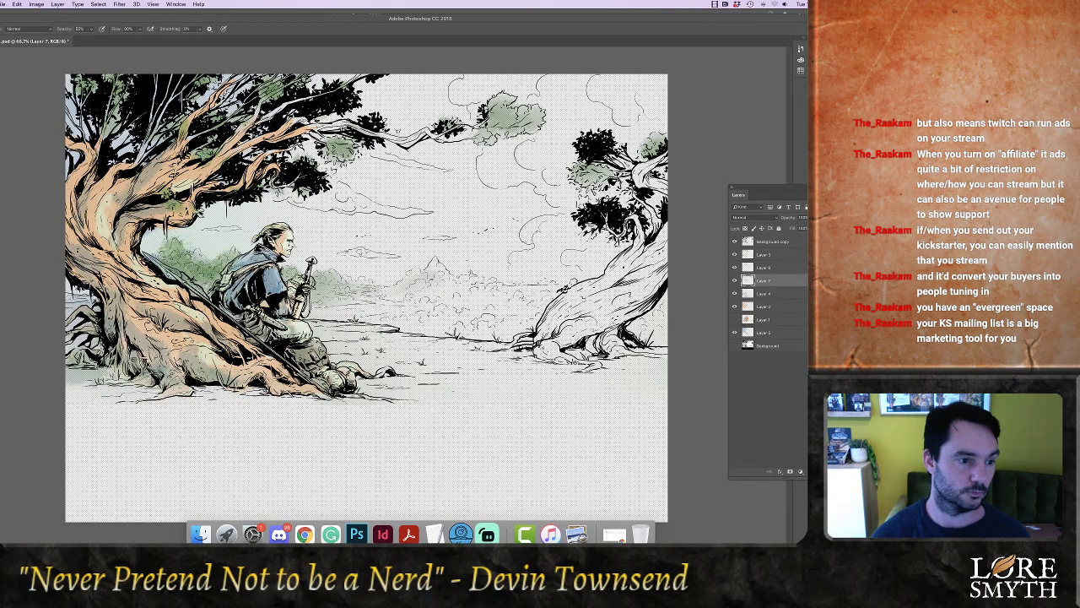
Set the brush's foreground colour to a pale warm grey
click(2, 277)
click(553, 326)
click(713, 301)
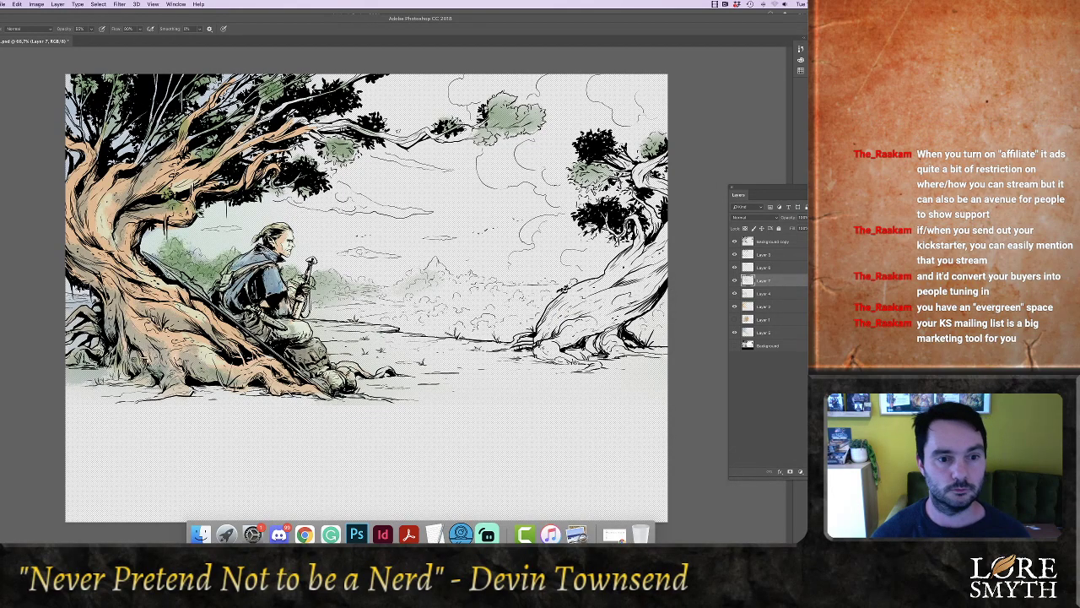
Set the foreground colour to an orange-brown and paint the bag on the figure's back
click(2, 277)
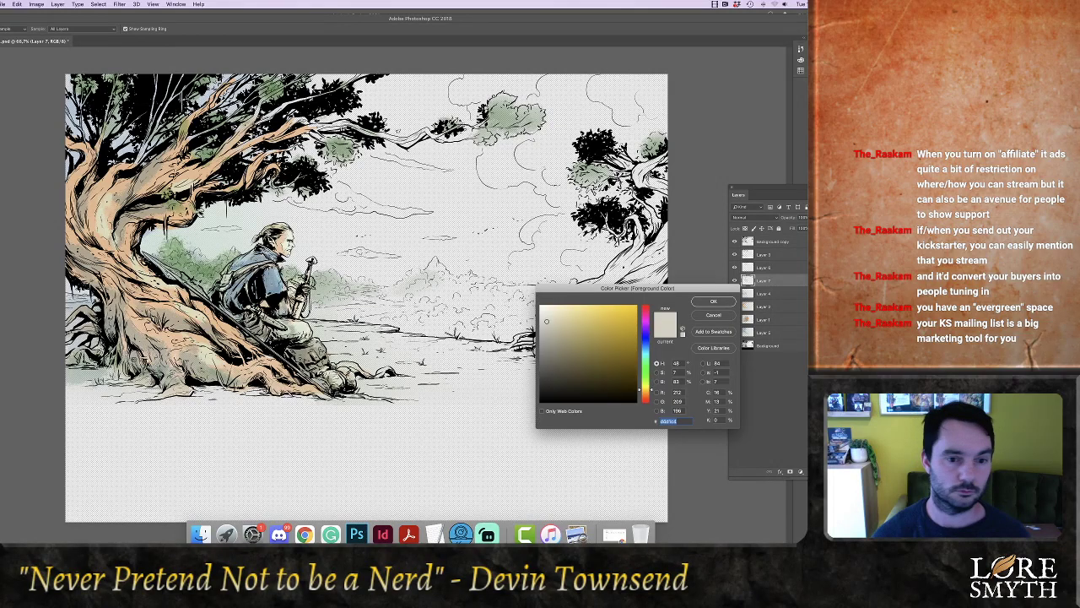
drag(646, 390, 647, 394)
click(607, 331)
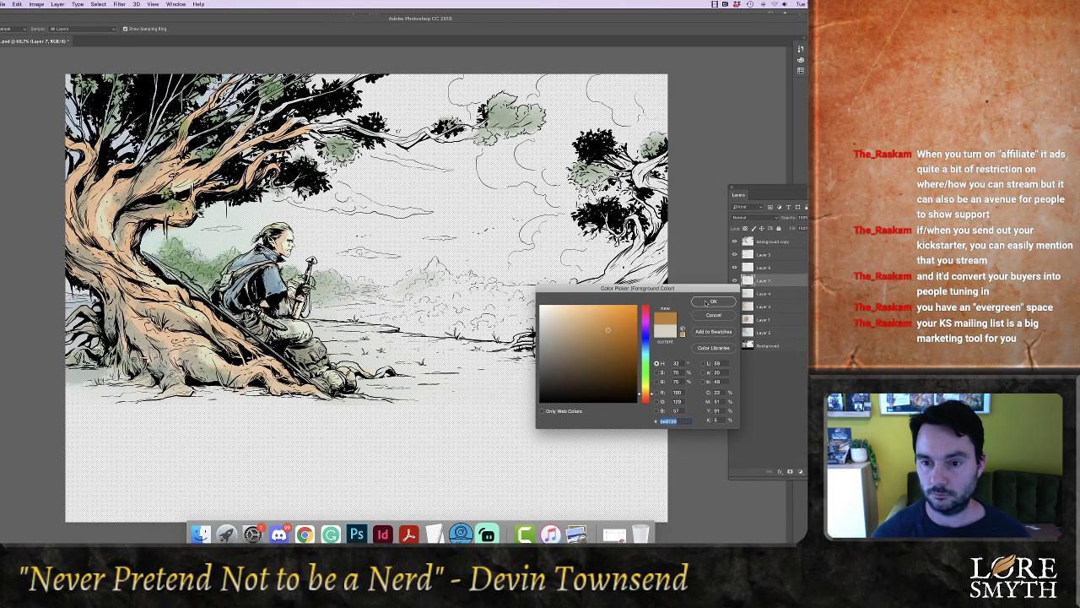
click(713, 301)
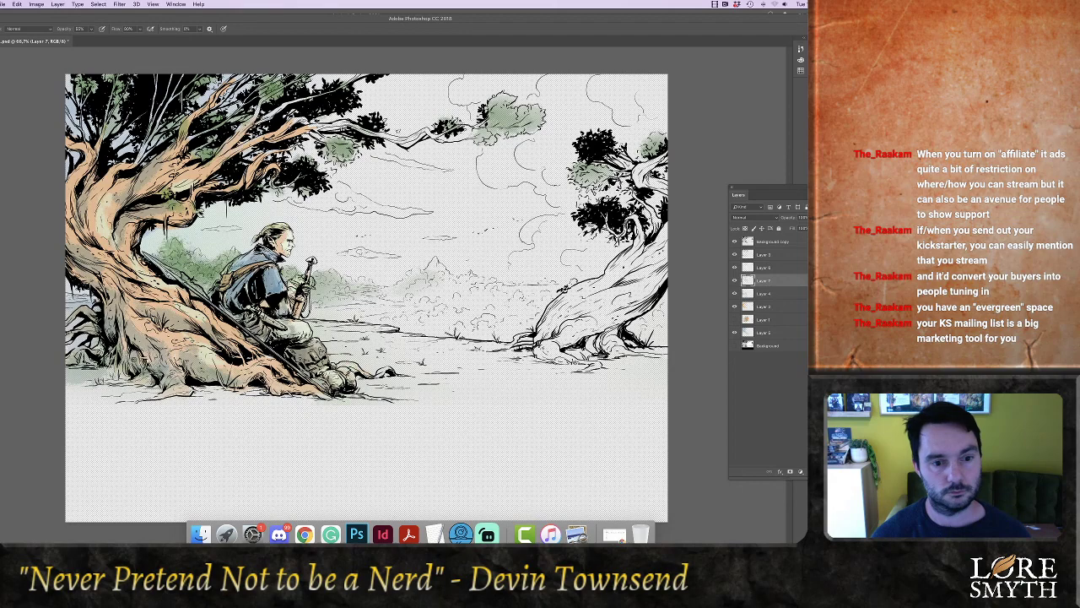
Set the foreground colour to an orange-red and paint the figure's bent knee and the rounded shape at his feet
key(n)
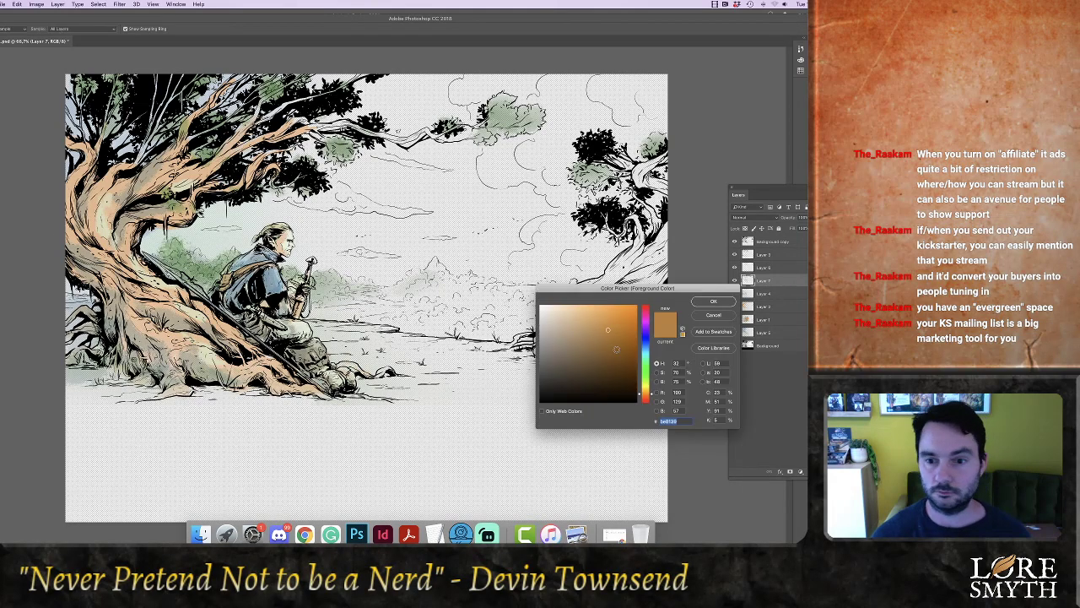
click(645, 396)
click(610, 331)
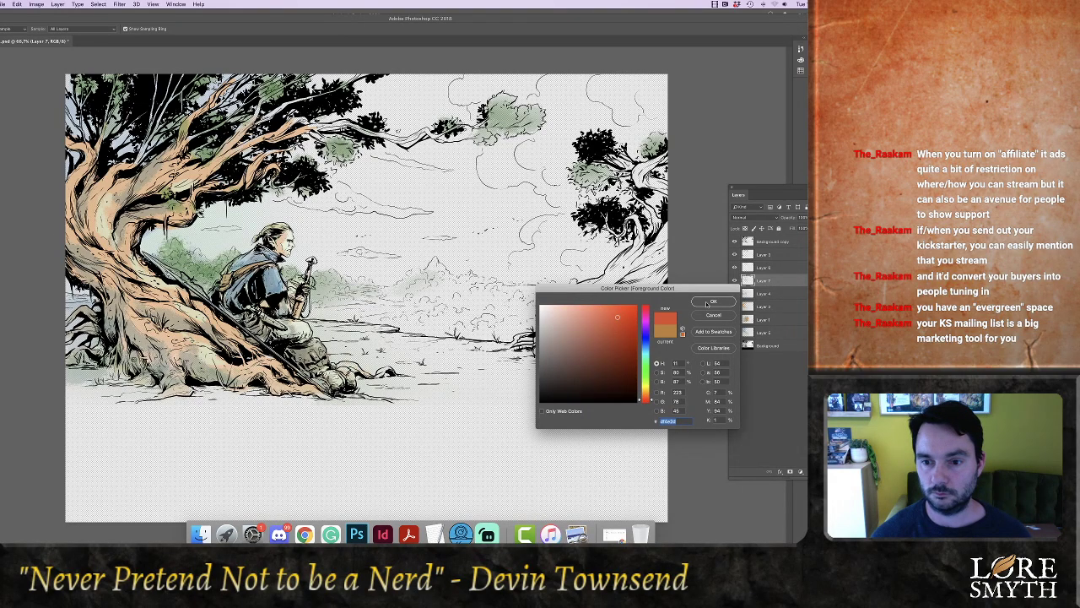
click(713, 302)
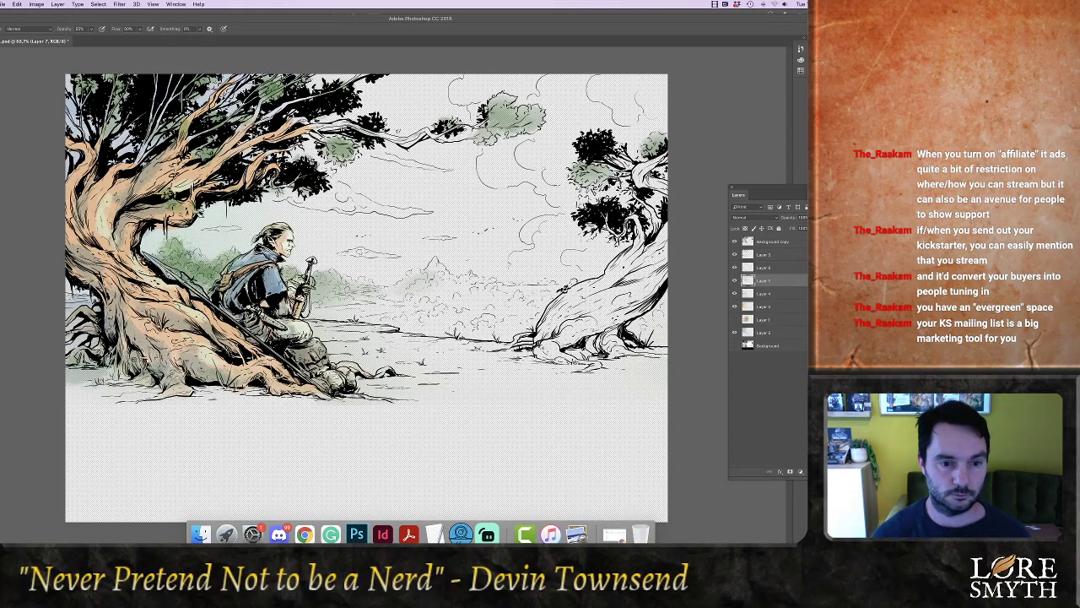
mouse_move(293, 329)
mouse_down()
mouse_move(282, 335)
mouse_move(302, 325)
mouse_move(307, 335)
mouse_up()
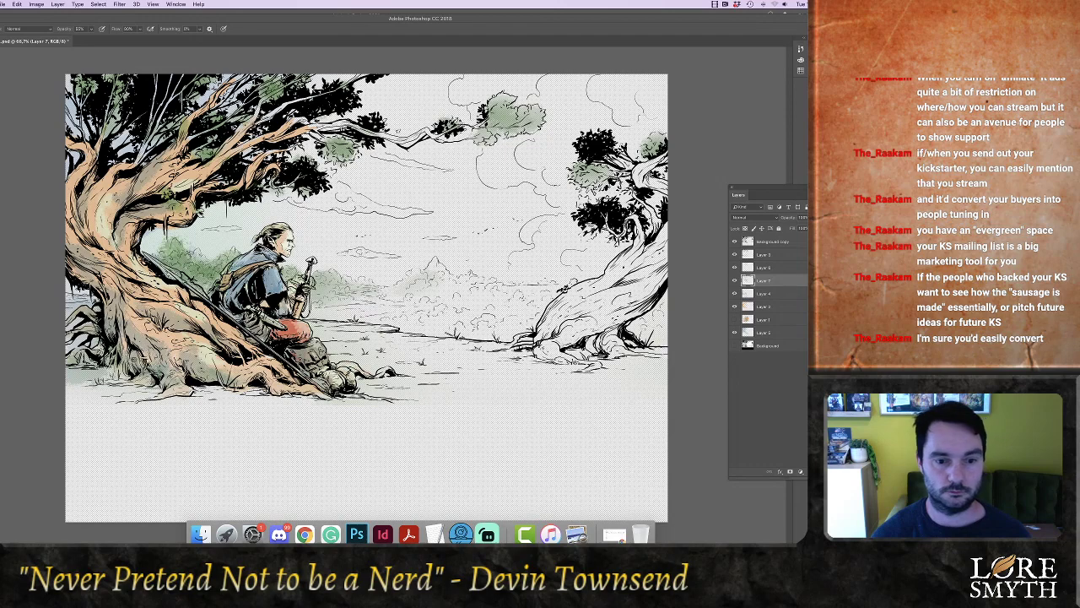
drag(334, 375, 339, 385)
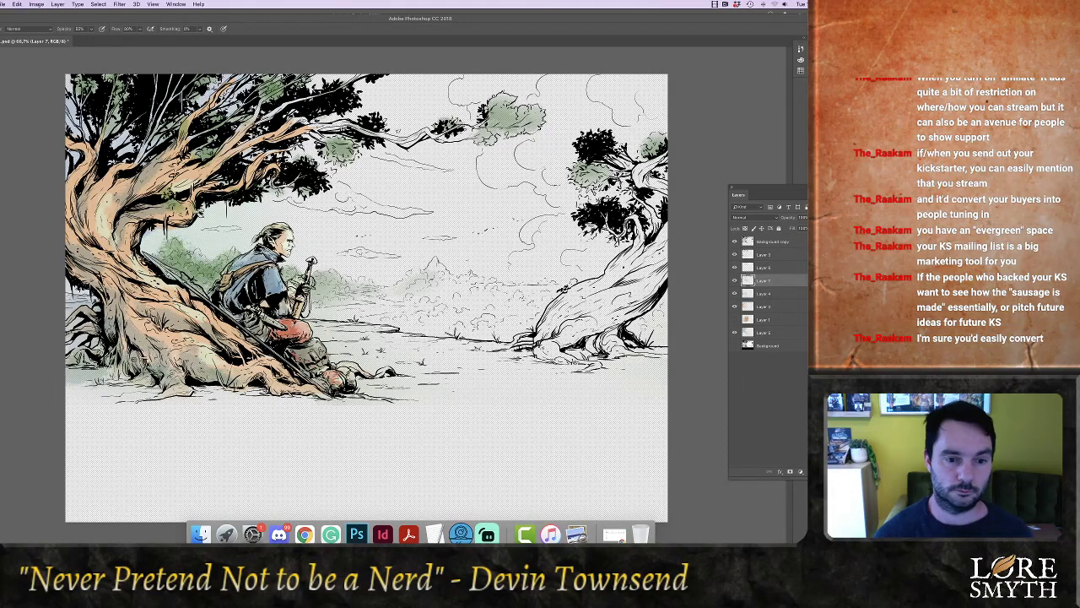
Sample the red from the figure's knee and switch to a softer brush preset
alt+click(290, 328)
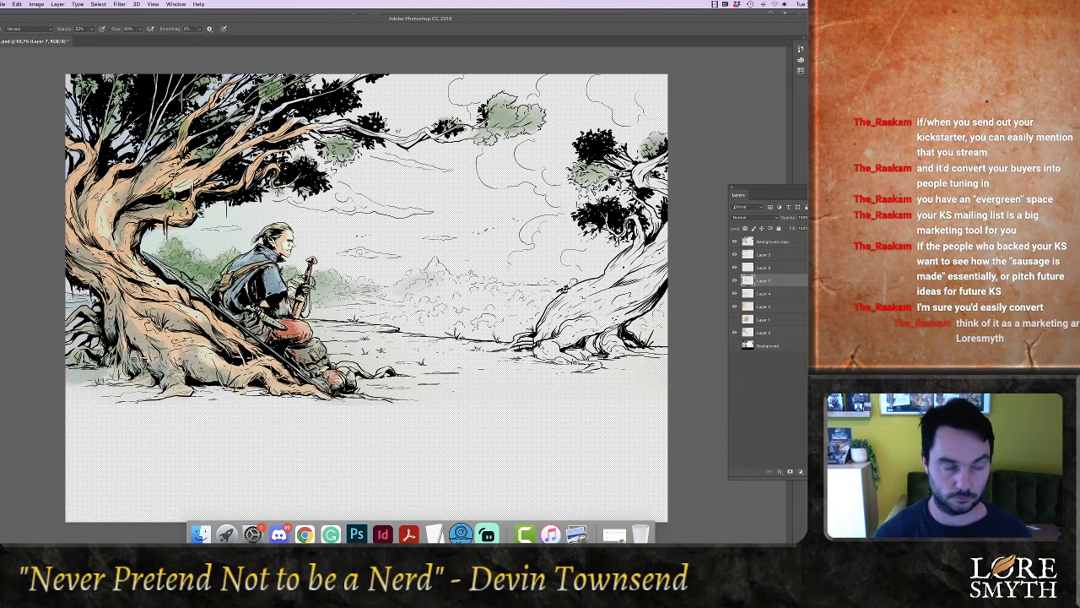
click(1, 28)
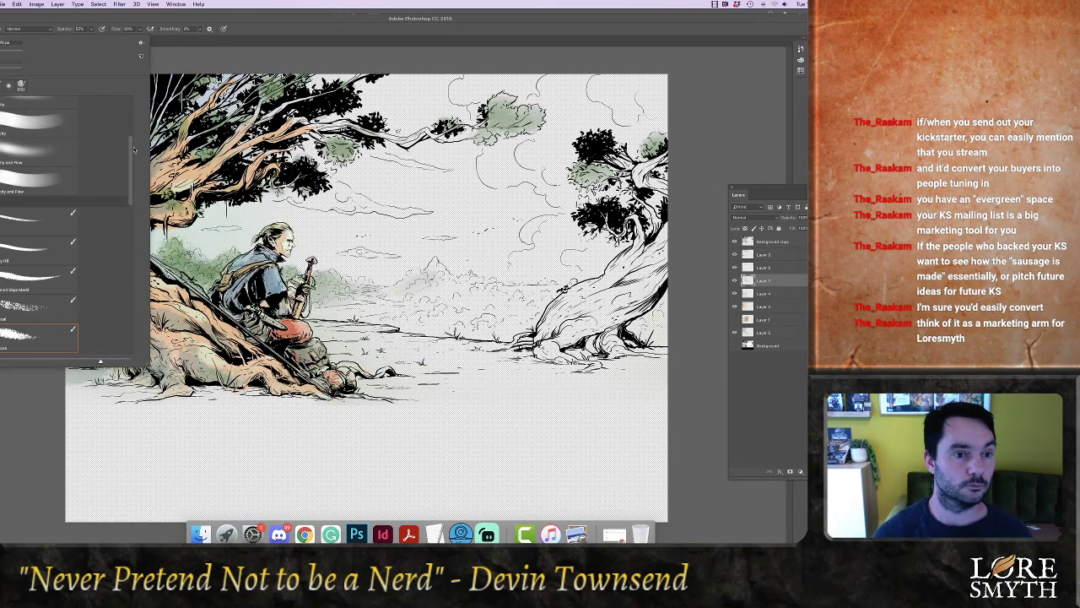
drag(134, 150, 135, 102)
click(38, 124)
click(286, 37)
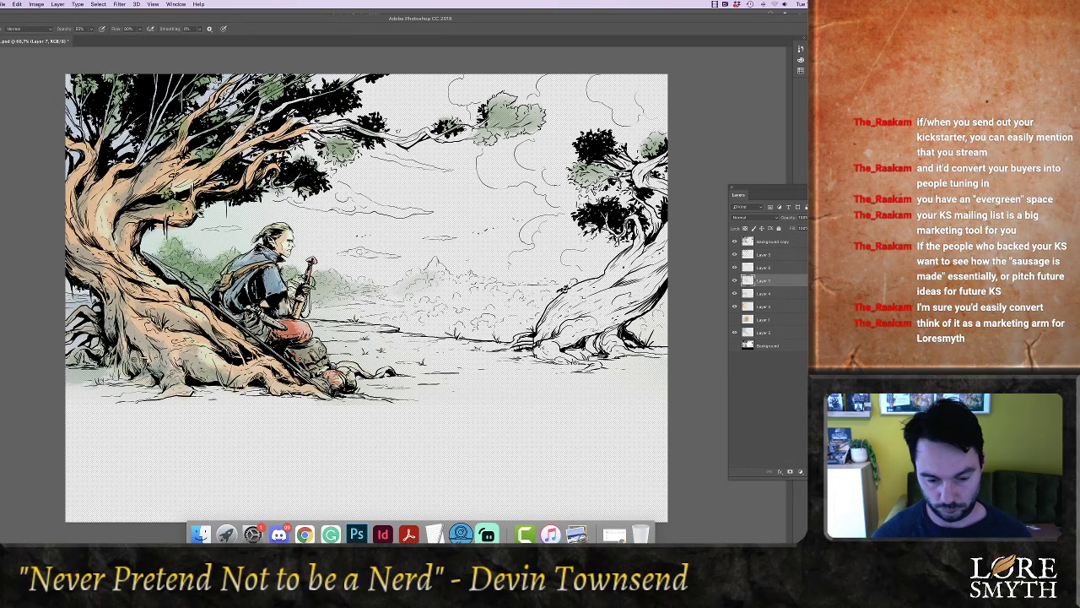
mouse_move(130, 289)
mouse_down()
mouse_move(152, 326)
mouse_move(183, 337)
mouse_move(211, 376)
mouse_move(275, 385)
mouse_up()
key(super+z)
key(super+z)
Paint the sampled red as shading over the large tree's roots, trunk and lower branches
mouse_move(167, 349)
mouse_down()
mouse_move(206, 379)
mouse_move(236, 384)
mouse_up()
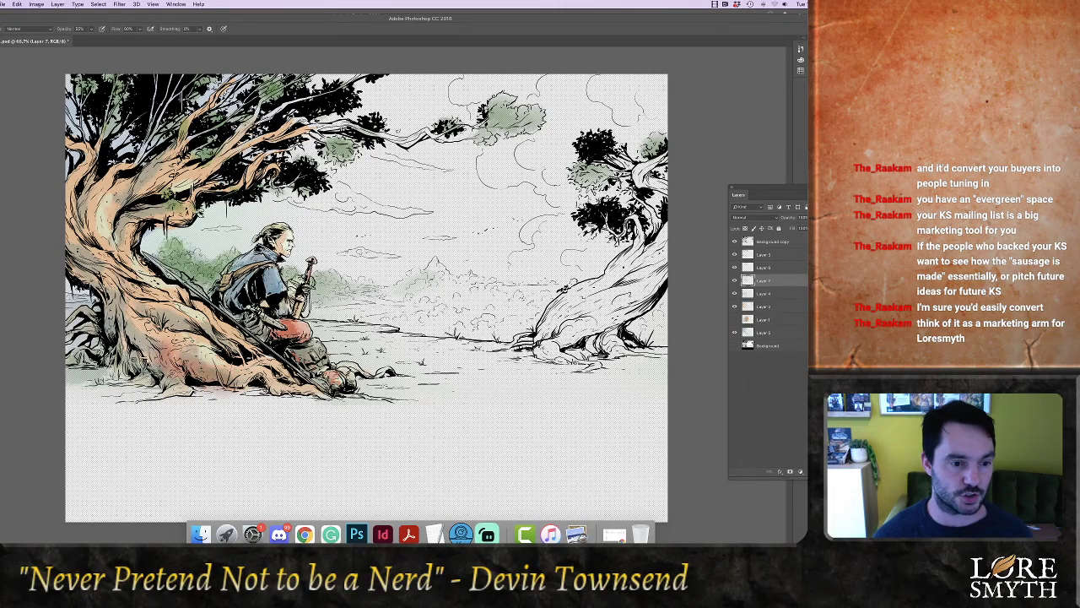
drag(110, 328, 142, 362)
mouse_move(106, 306)
mouse_down()
mouse_move(157, 366)
mouse_move(68, 224)
mouse_up()
drag(101, 263, 116, 285)
mouse_move(93, 236)
mouse_down()
mouse_move(84, 217)
mouse_move(133, 274)
mouse_up()
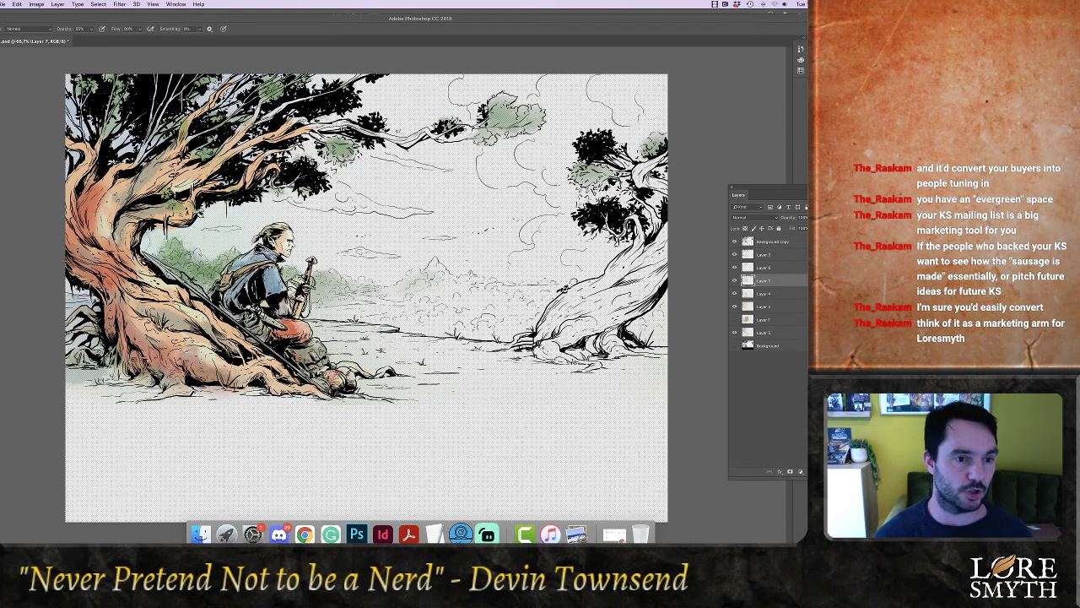
drag(144, 184, 169, 150)
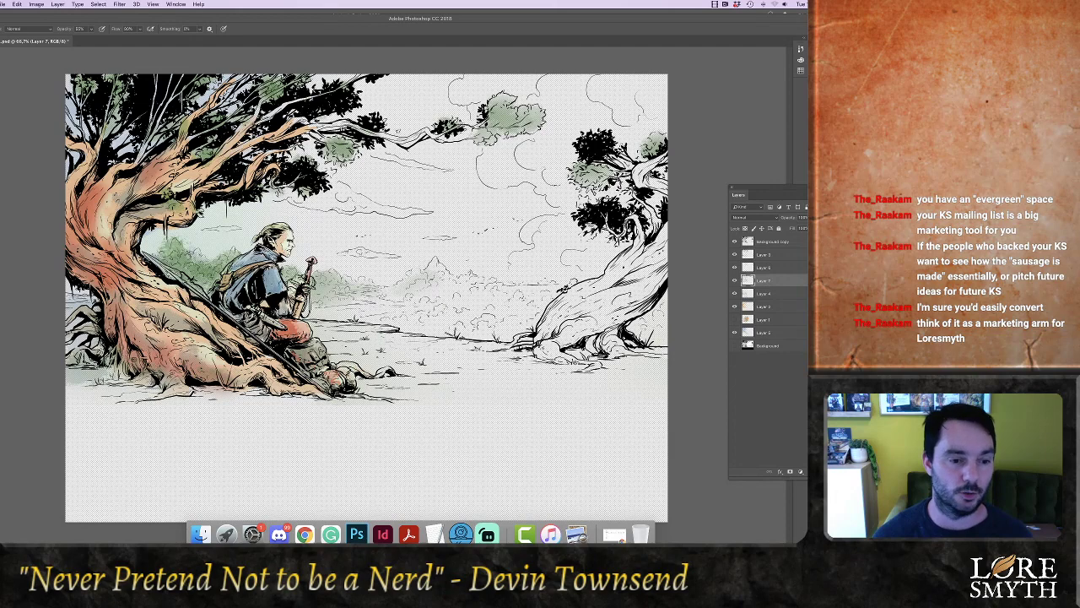
drag(193, 306, 242, 354)
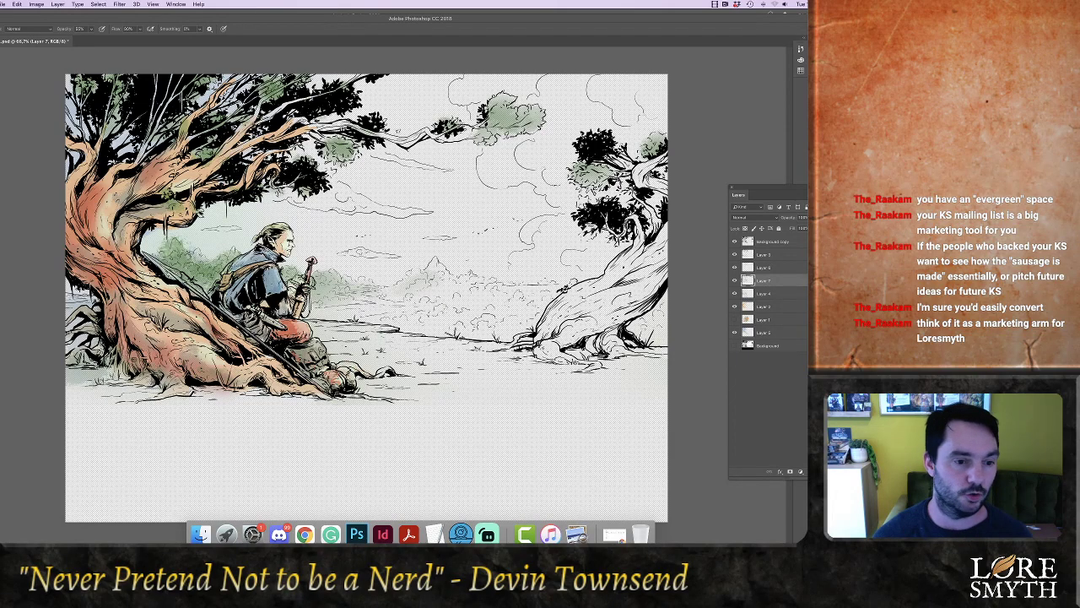
drag(151, 284, 158, 292)
drag(134, 197, 141, 192)
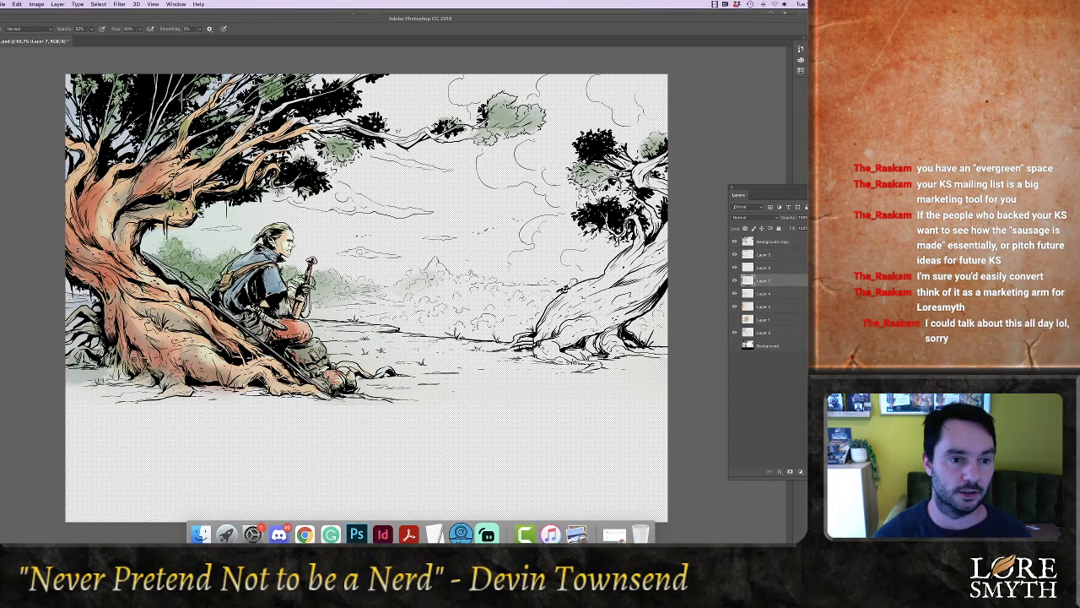
drag(202, 177, 214, 170)
mouse_move(152, 195)
mouse_down()
mouse_move(119, 212)
mouse_move(92, 166)
mouse_up()
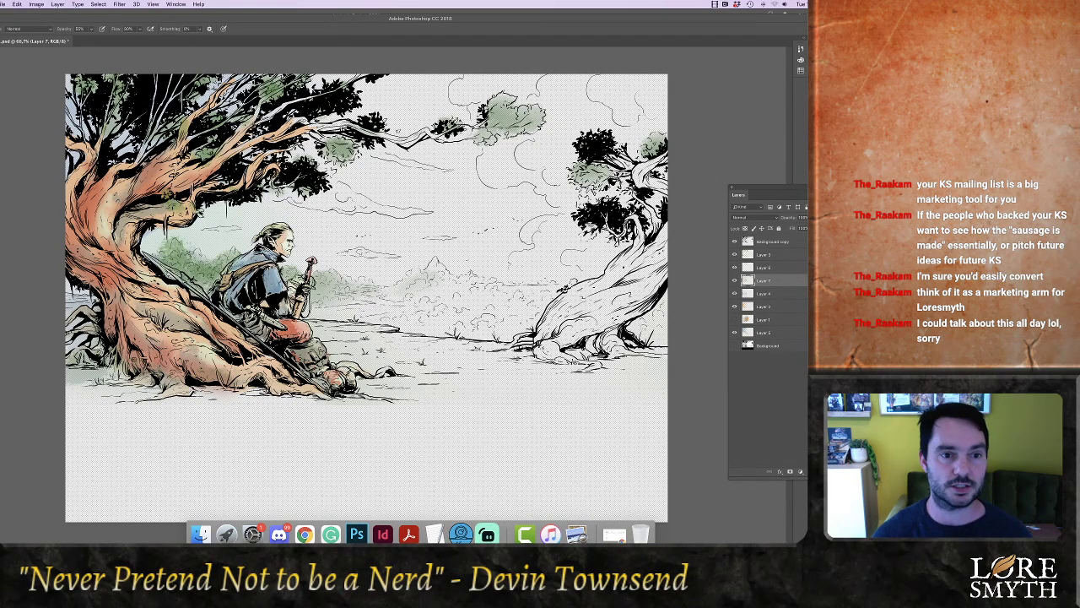
Set the foreground colour to a medium green and add a new layer with default settings directly above the current one
click(1, 258)
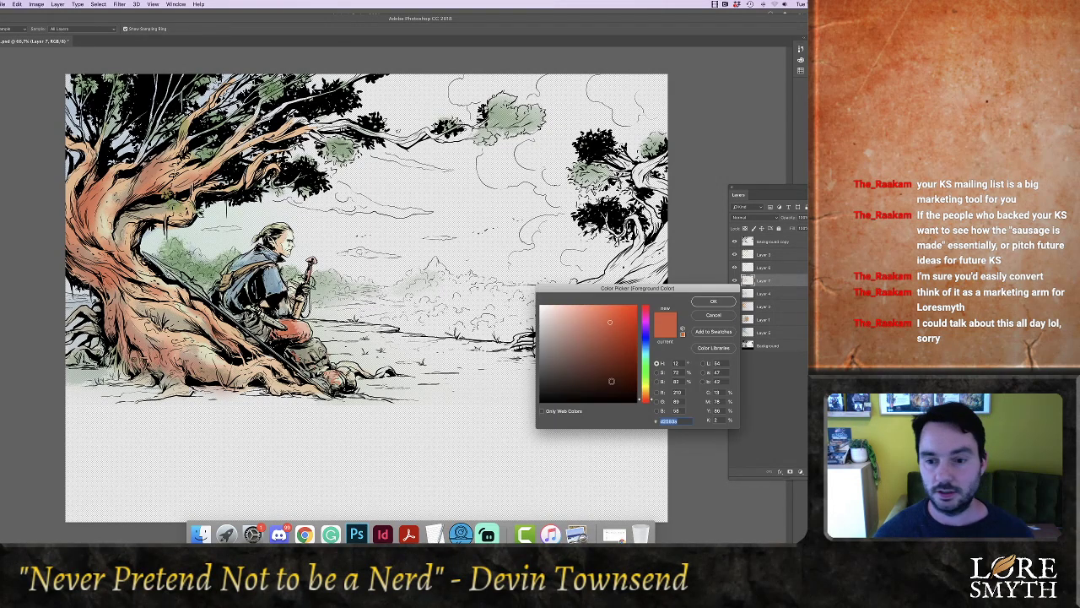
drag(646, 389, 650, 373)
click(612, 340)
click(709, 302)
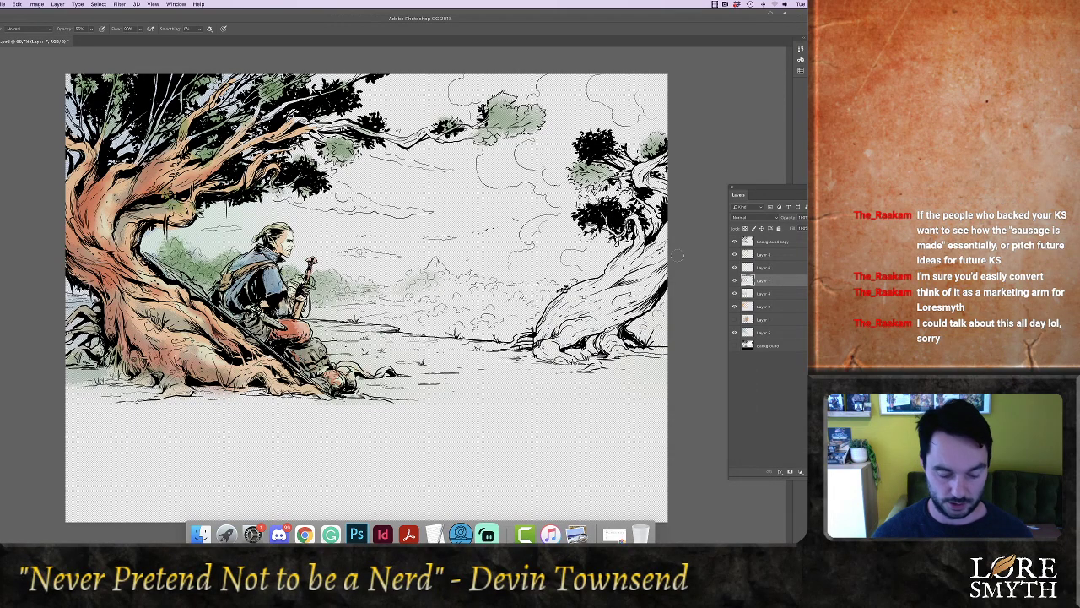
key(super+shift+n)
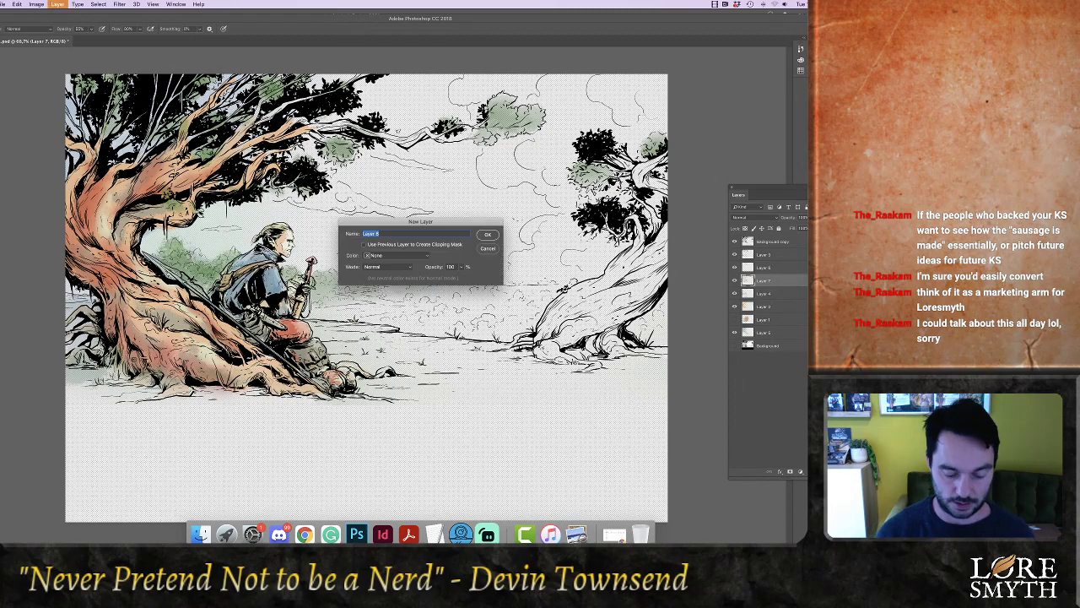
key(Return)
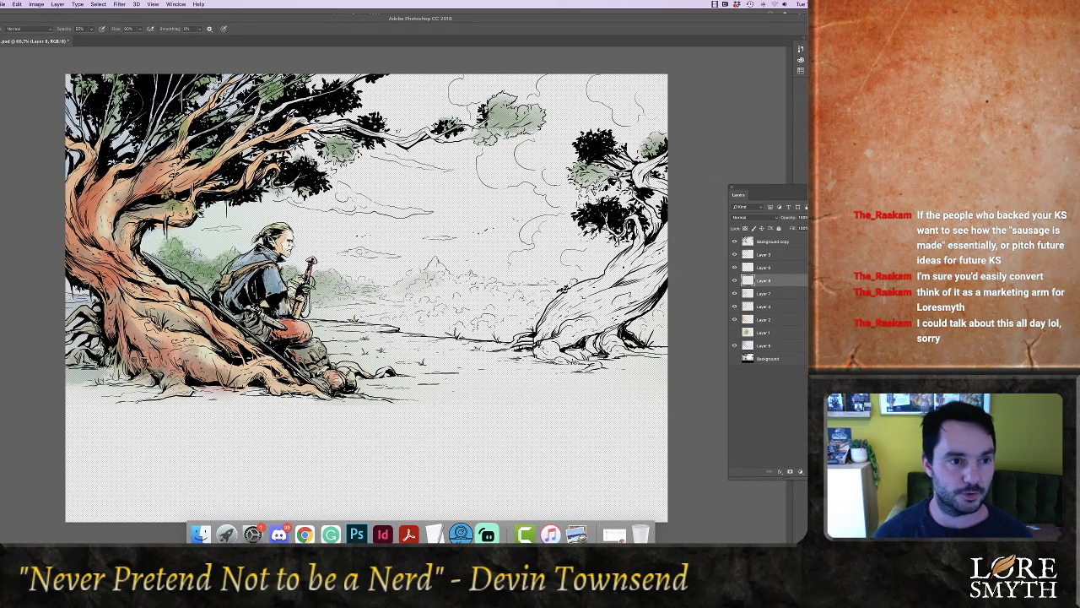
Paint green over the large tree's branches, foliage and roots, the floating leaf cluster, and the bushes and meadow behind the figure
mouse_move(119, 95)
mouse_down()
mouse_move(182, 80)
mouse_move(229, 86)
mouse_move(283, 118)
mouse_move(245, 142)
mouse_move(193, 140)
mouse_move(206, 152)
mouse_up()
drag(491, 115, 500, 115)
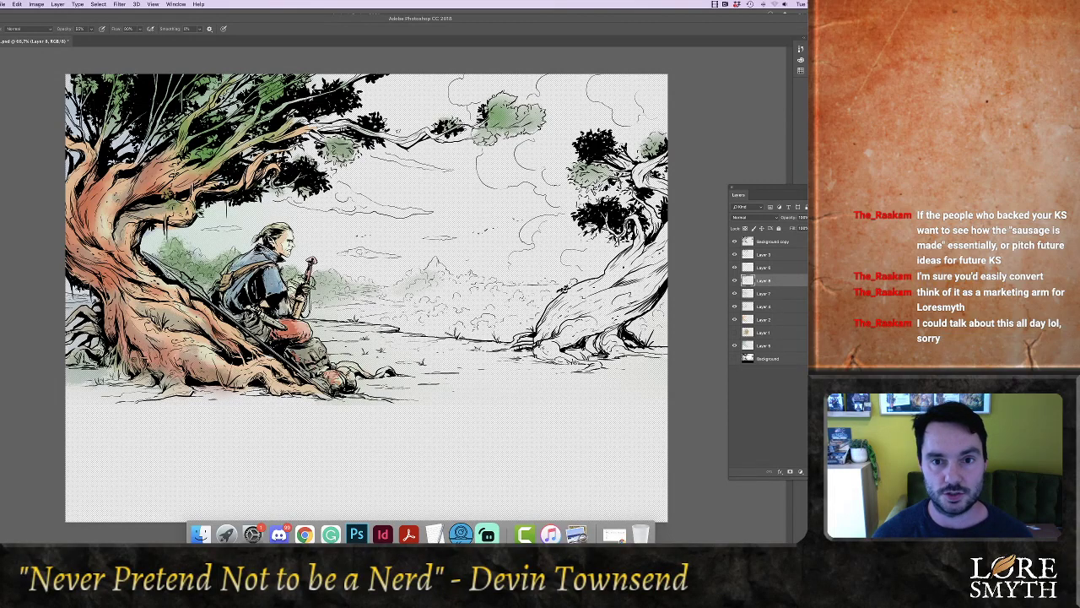
mouse_move(289, 172)
mouse_down()
mouse_move(296, 182)
mouse_move(240, 179)
mouse_move(215, 201)
mouse_up()
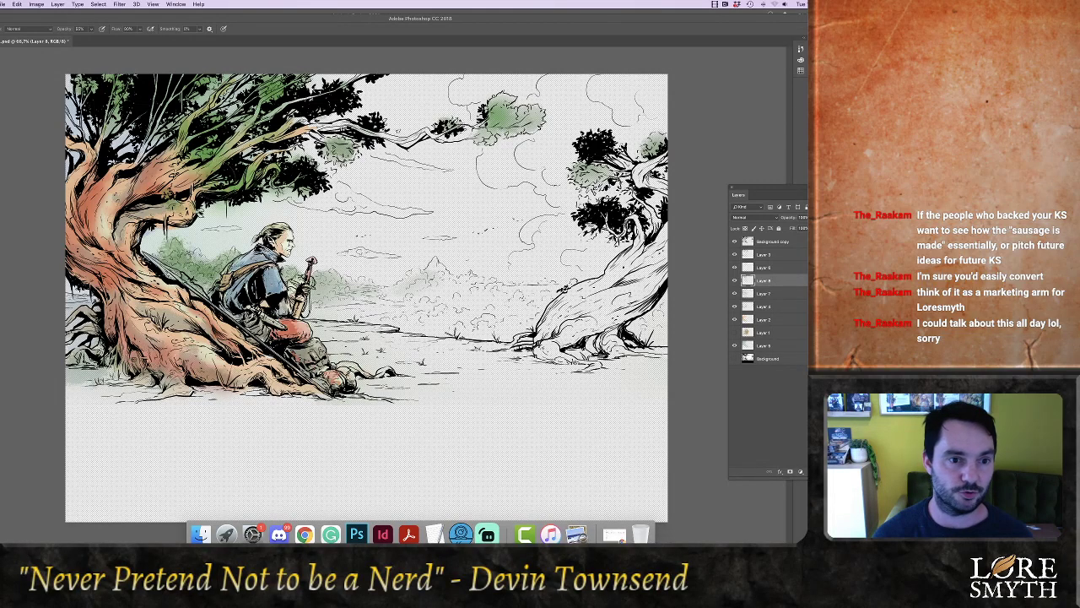
drag(144, 148, 141, 158)
drag(109, 120, 102, 135)
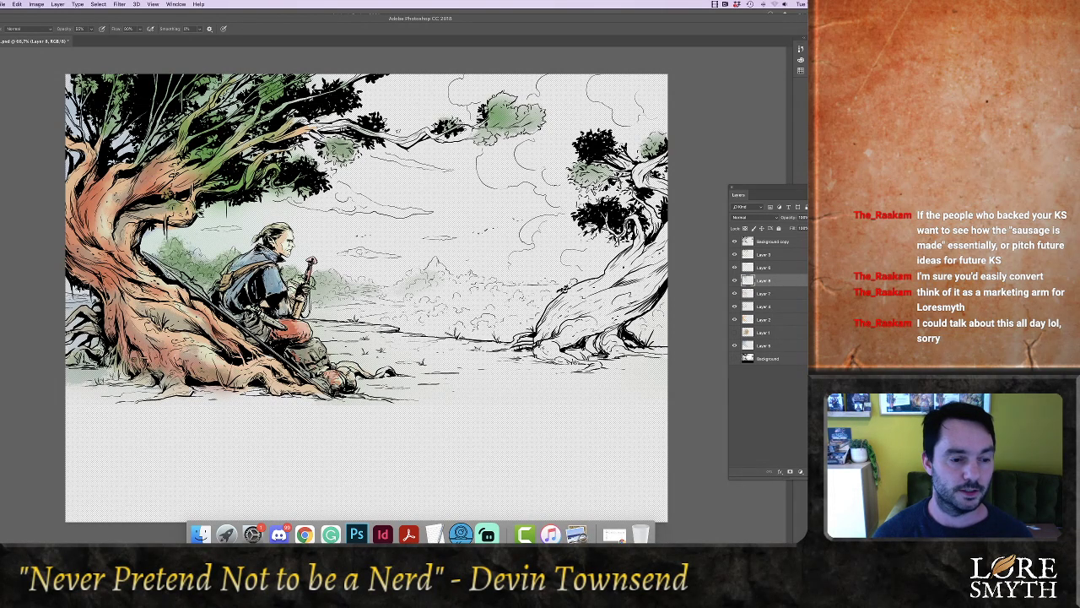
mouse_move(110, 341)
mouse_down()
mouse_move(117, 376)
mouse_move(135, 388)
mouse_move(160, 392)
mouse_move(225, 369)
mouse_move(272, 392)
mouse_move(331, 395)
mouse_up()
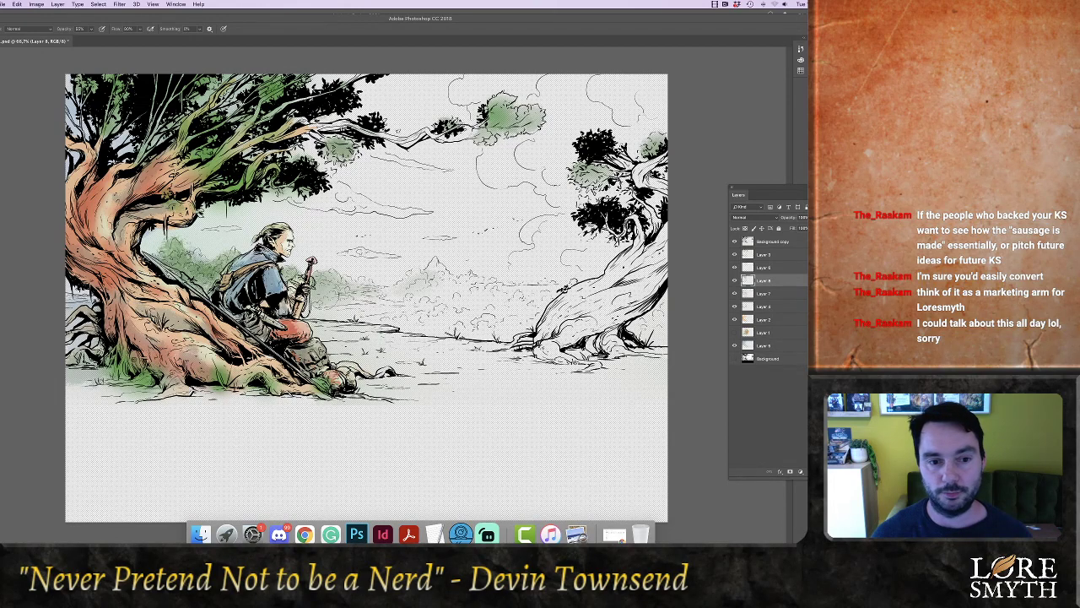
mouse_move(331, 297)
mouse_down()
mouse_move(362, 333)
mouse_move(460, 291)
mouse_move(447, 354)
mouse_move(498, 295)
mouse_move(532, 312)
mouse_move(427, 269)
mouse_move(456, 272)
mouse_up()
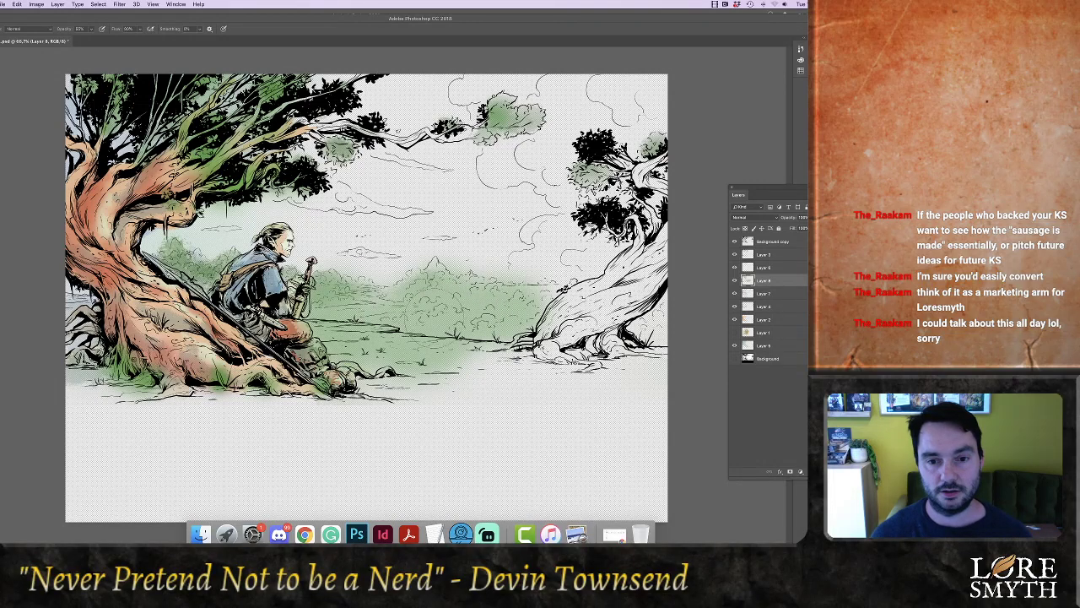
Erase the excess green wash from the meadow and distant landscape between the two trees, and save the illustration
key(l)
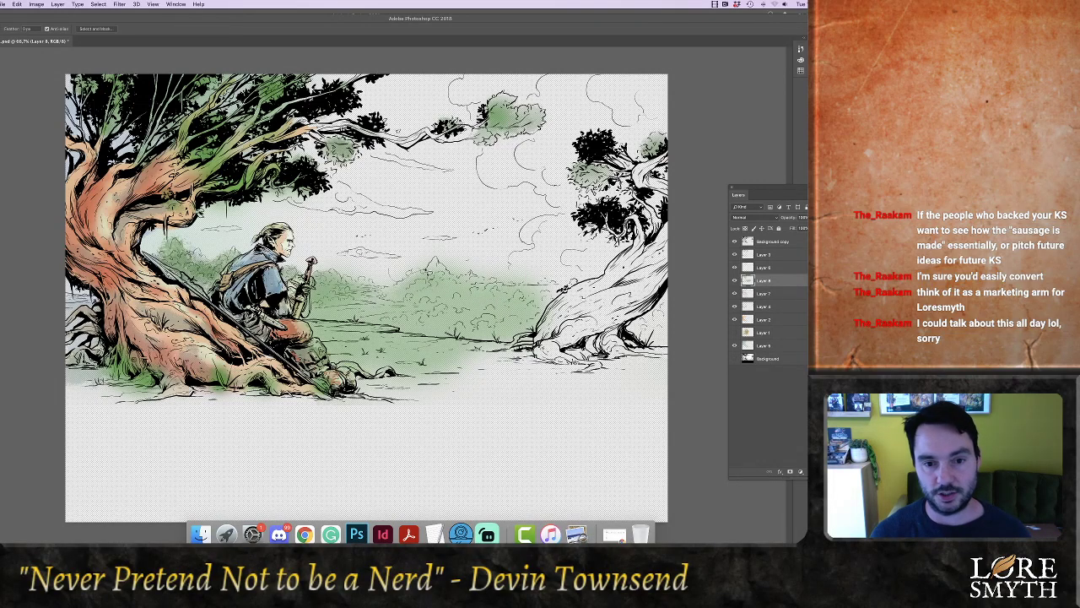
key(b)
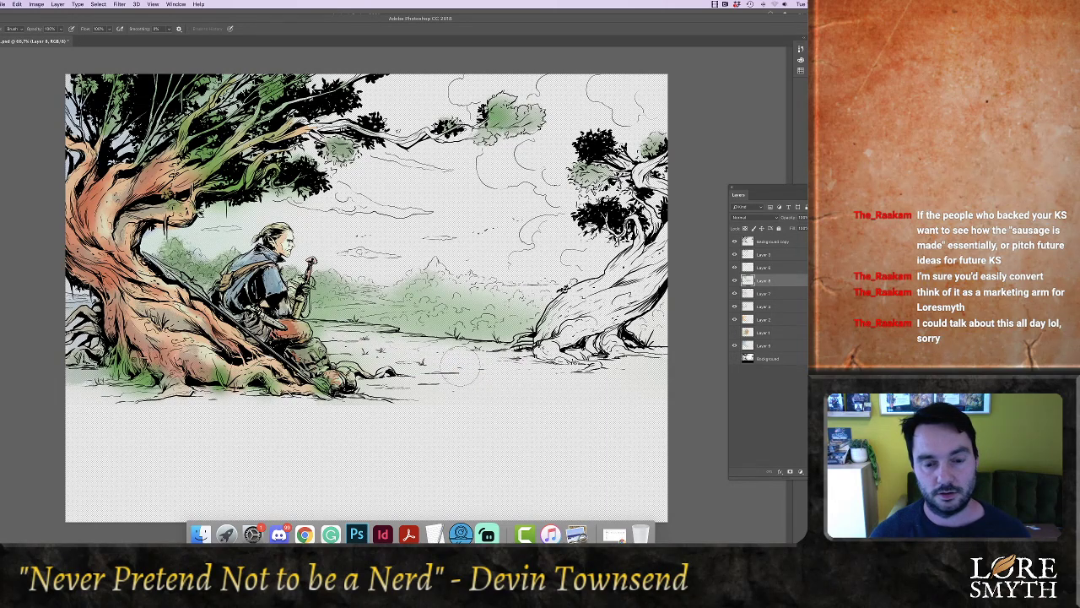
mouse_move(463, 378)
mouse_down()
mouse_move(497, 372)
mouse_move(453, 377)
mouse_move(460, 363)
mouse_move(430, 355)
mouse_move(398, 317)
mouse_move(390, 346)
mouse_up()
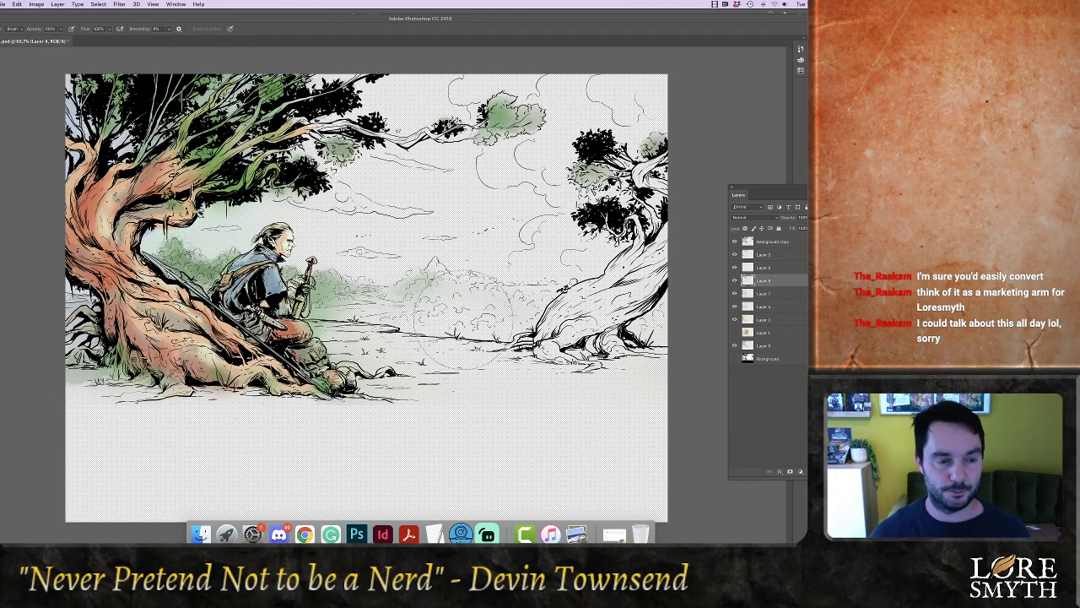
key(ctrl+s)
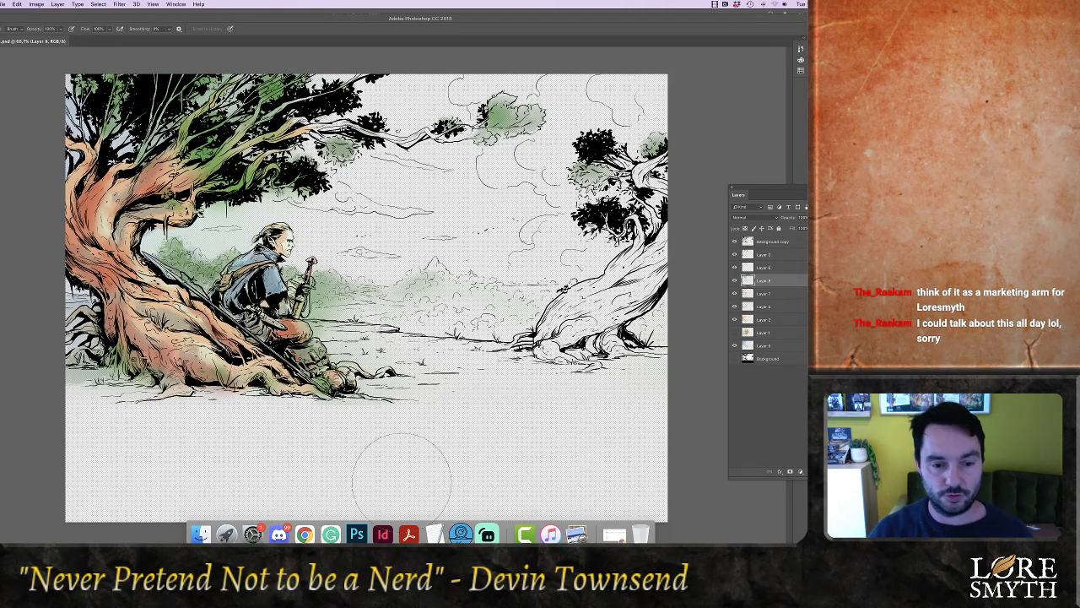
Switch to InDesign and examine how the tree-and-wanderer illustration sits on the Introduction spread
click(765, 320)
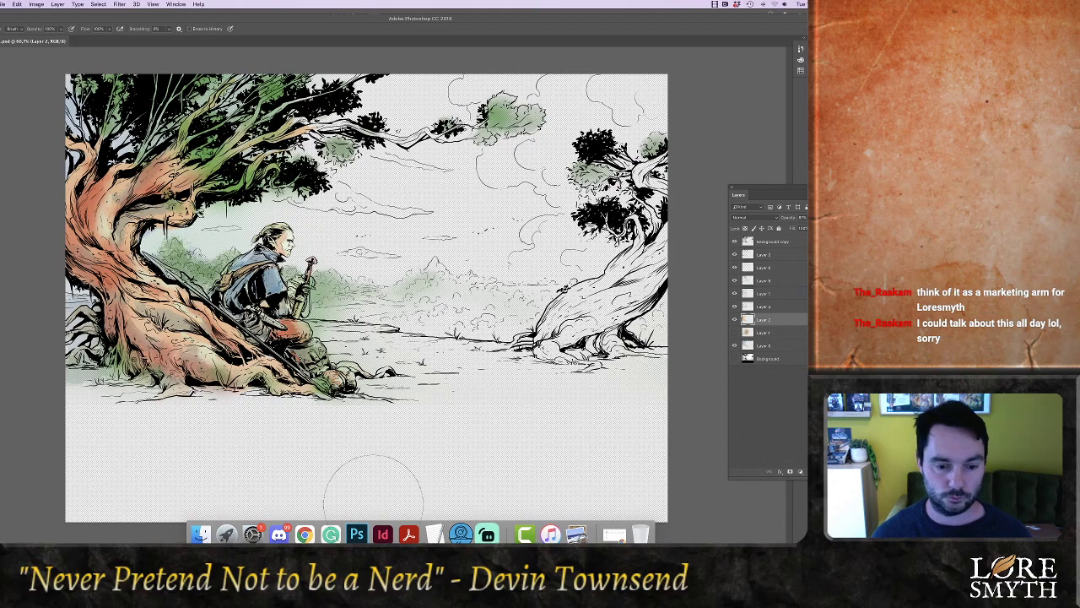
click(382, 535)
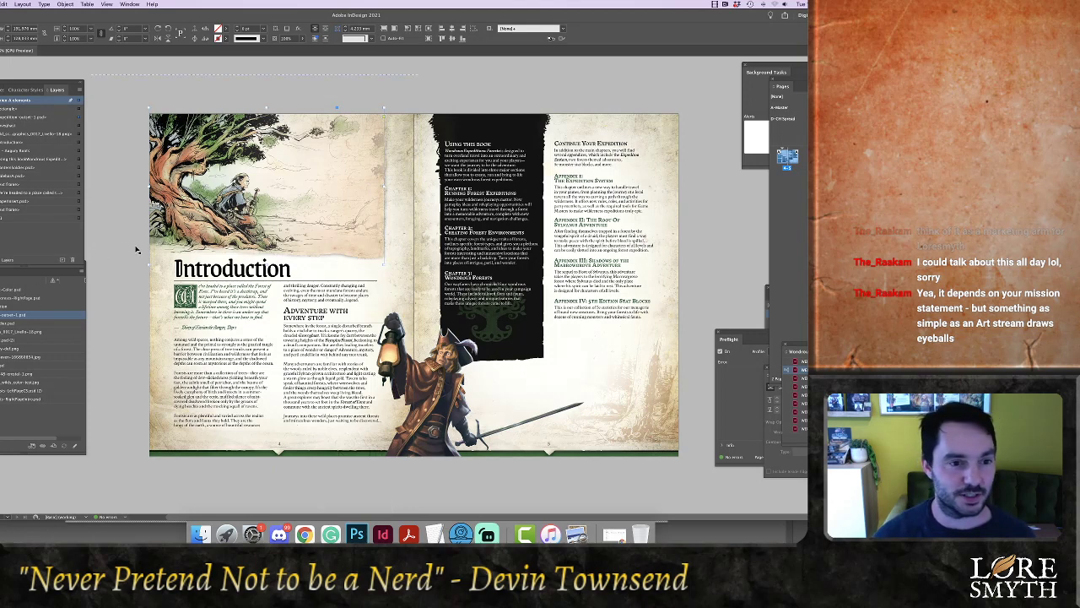
click(126, 286)
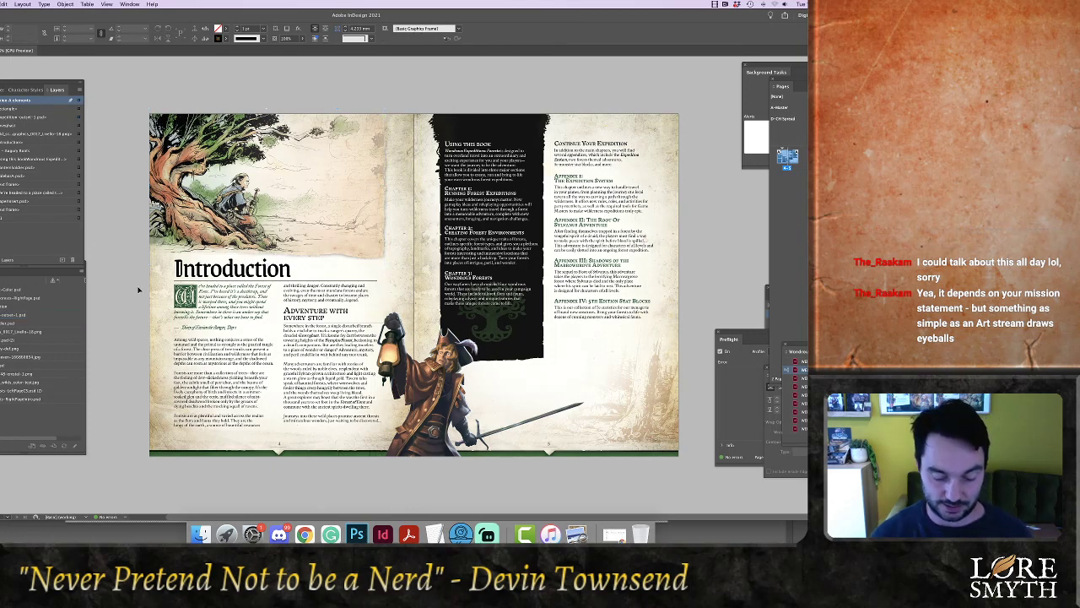
key(super+equal)
scroll(303, 260, up, 2)
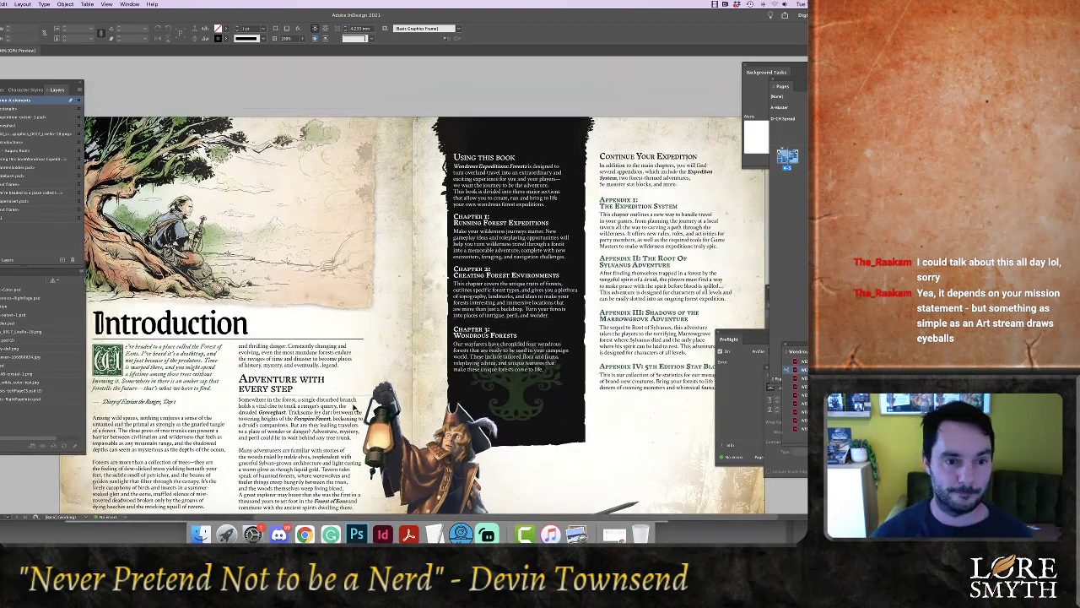
scroll(356, 506, left, 3)
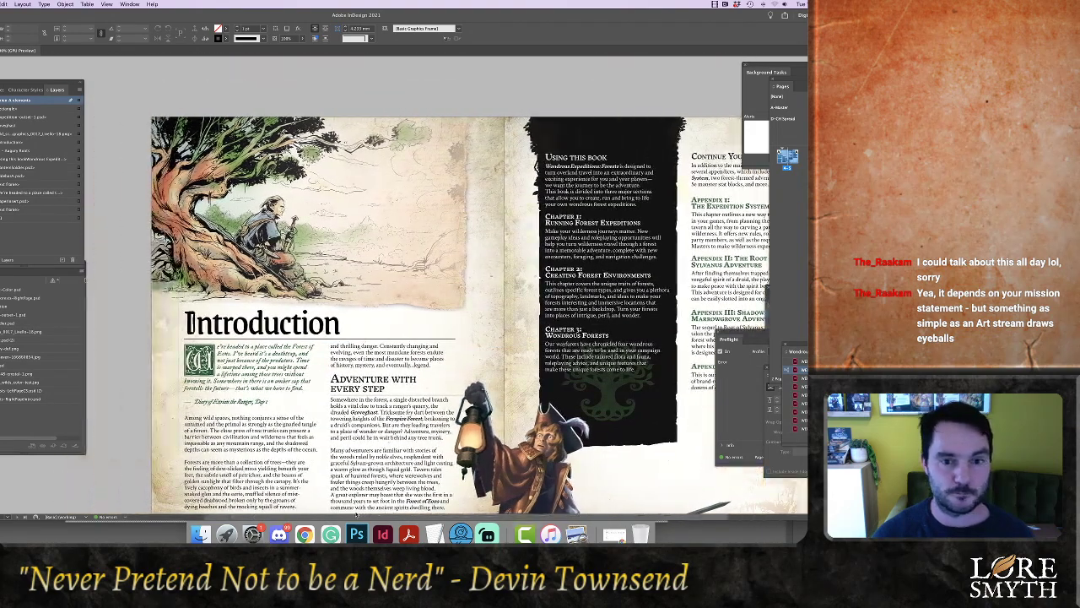
scroll(272, 408, down, 2)
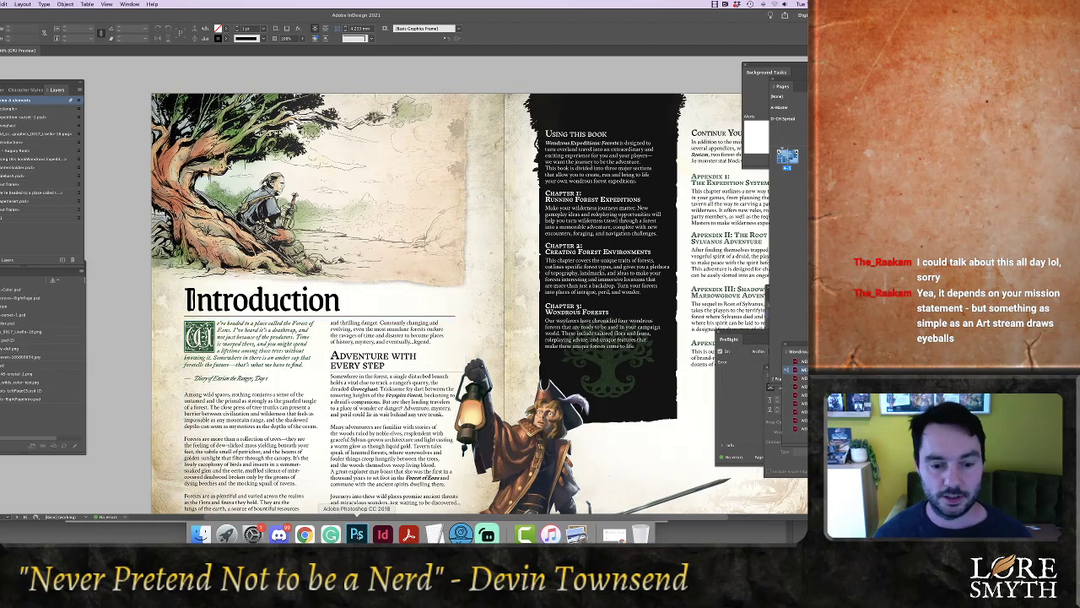
Switch back to Photoshop and add a new empty layer directly beneath the Background copy line art
click(356, 533)
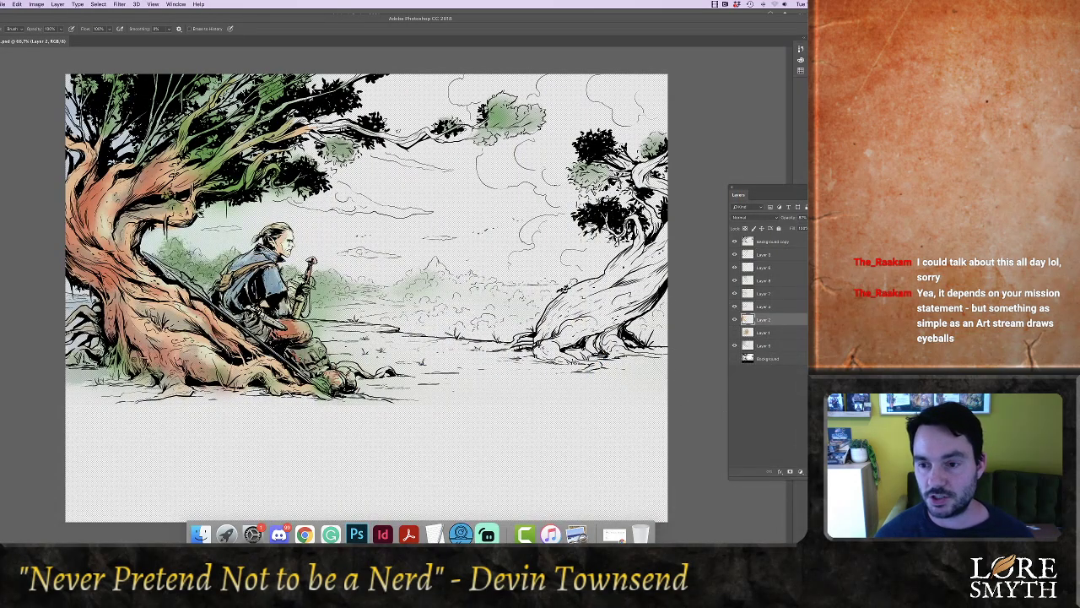
click(792, 255)
key(super+shift+n)
key(Return)
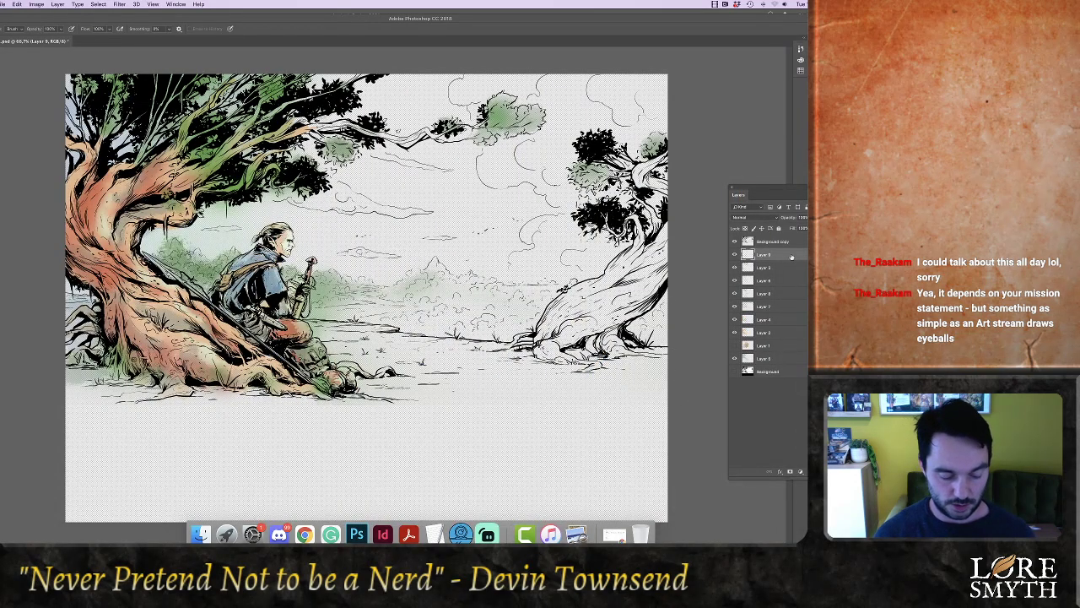
Choose the crisp tapered brush preset and set the brush opacity to 100%
key(b)
click(1, 29)
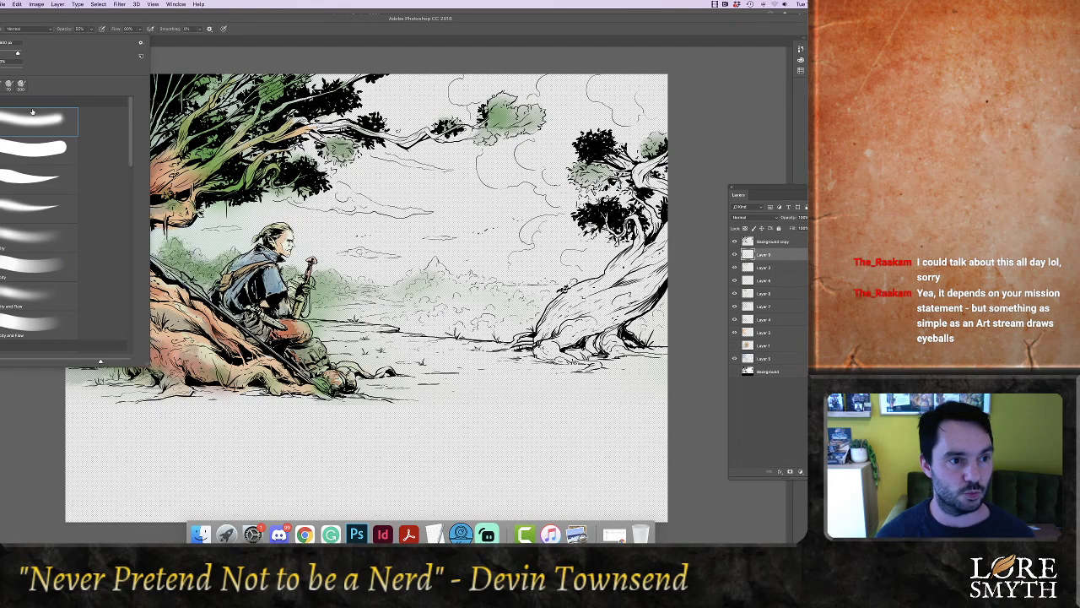
click(19, 177)
key(Return)
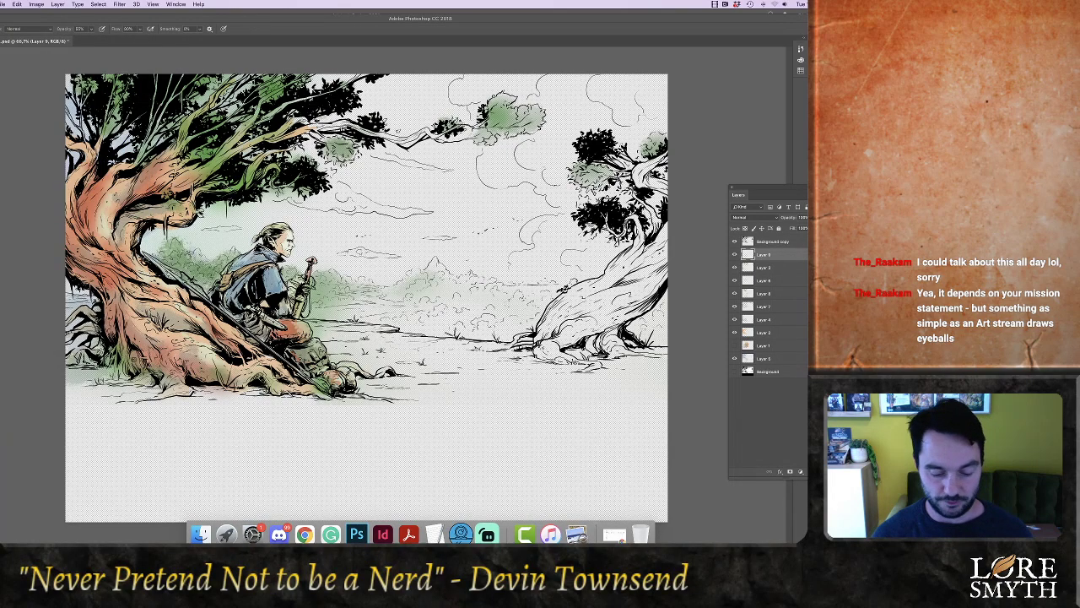
key(super+plus)
drag(530, 172, 607, 216)
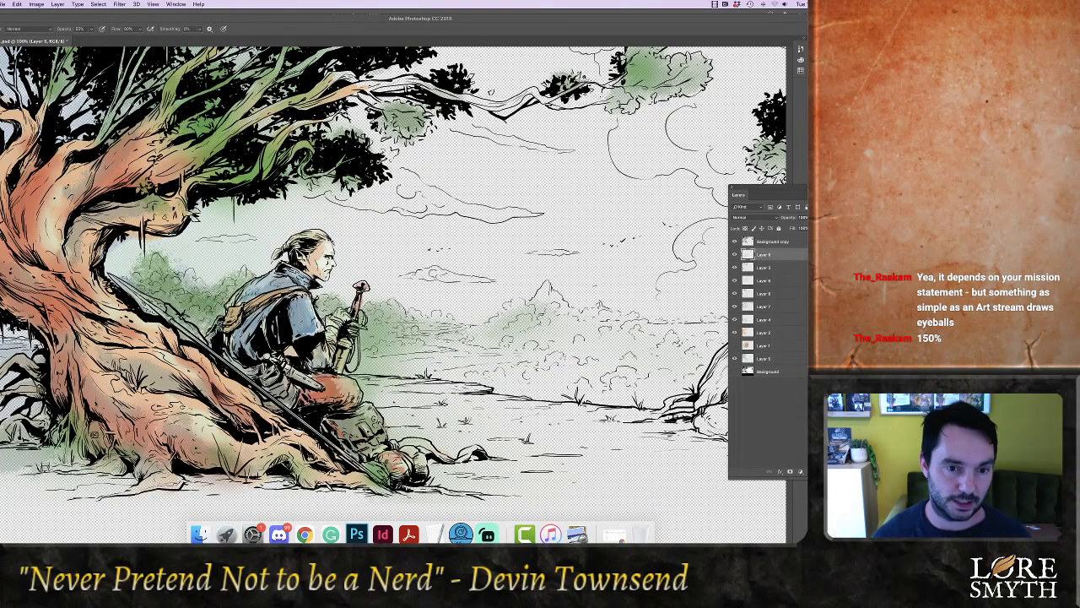
key(super+plus)
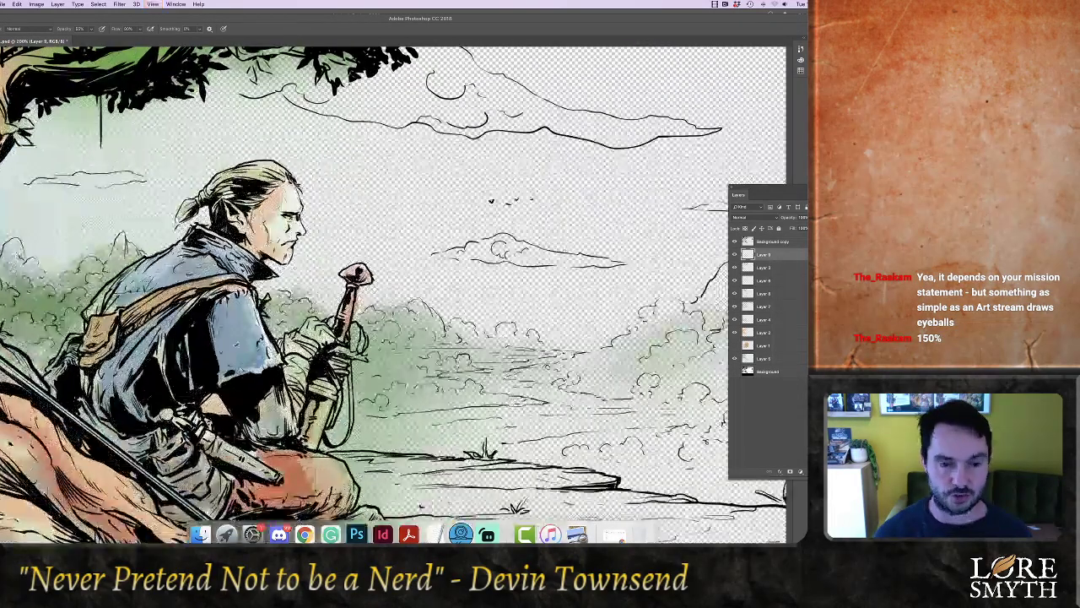
drag(422, 296, 524, 224)
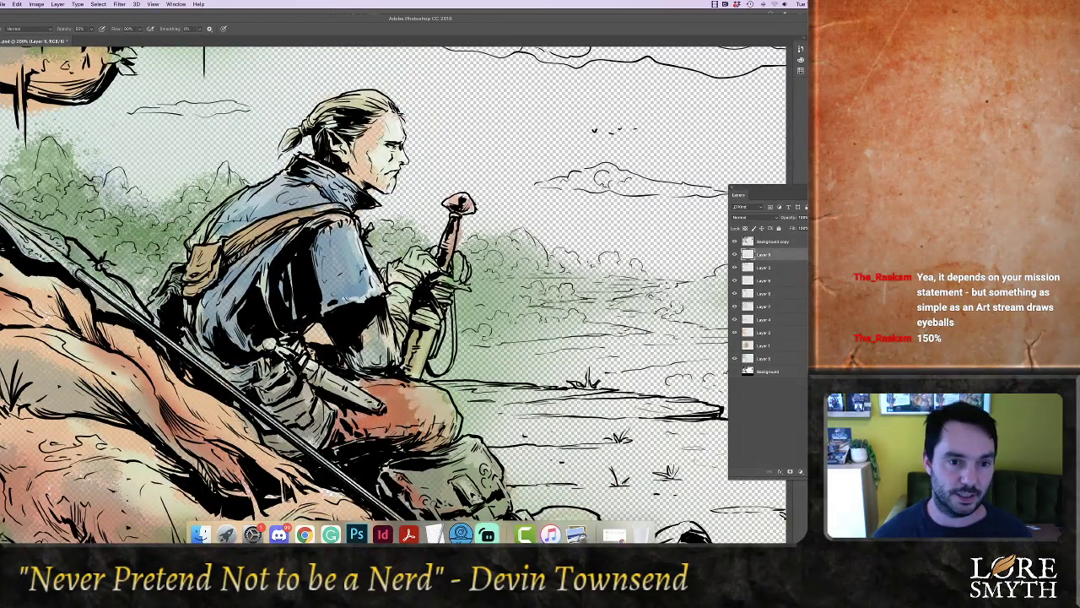
key(0)
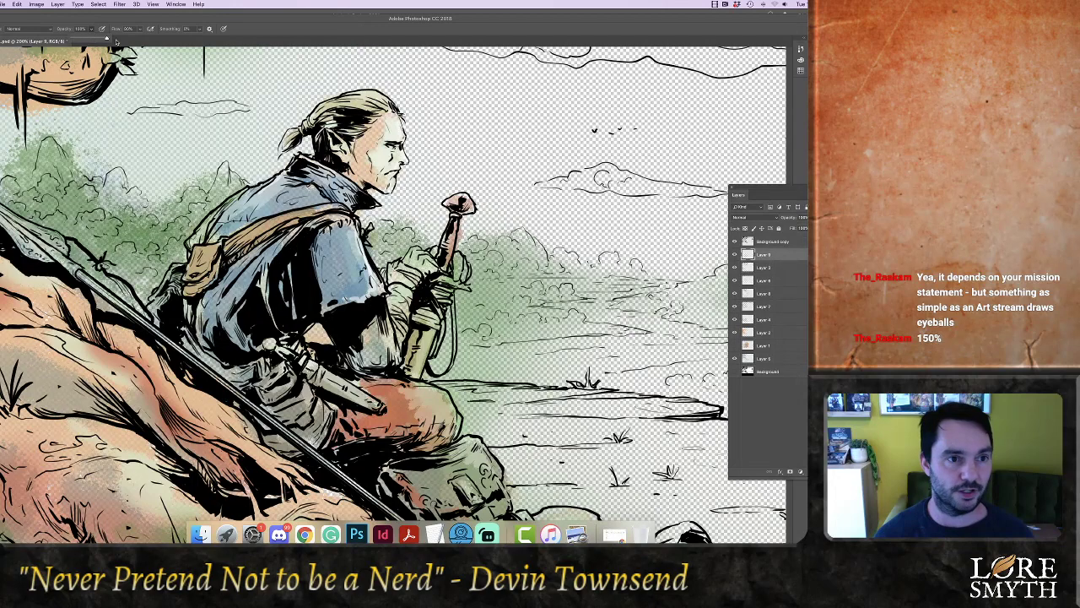
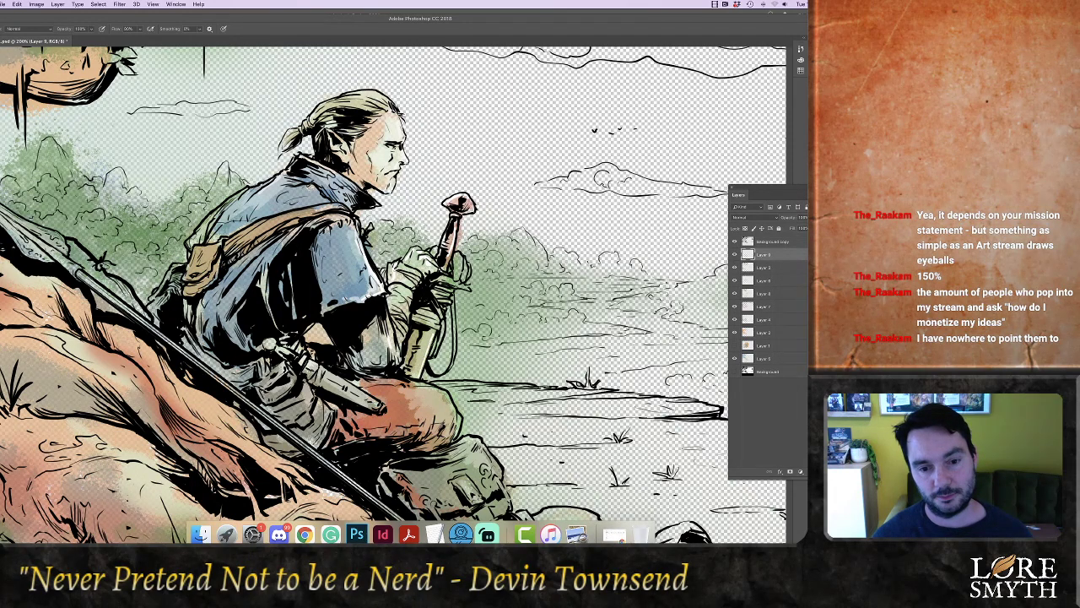
Paint white highlights on the seated figure's knee, the dagger at his hip and the folds of his clothing
drag(419, 382, 453, 430)
scroll(500, 419, down, 4)
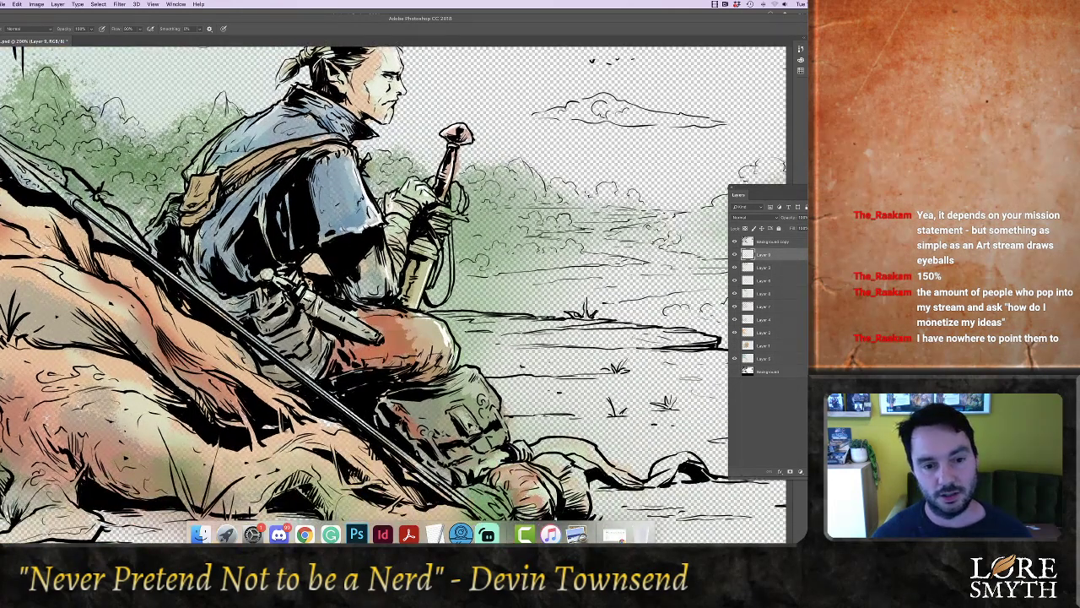
drag(325, 301, 370, 332)
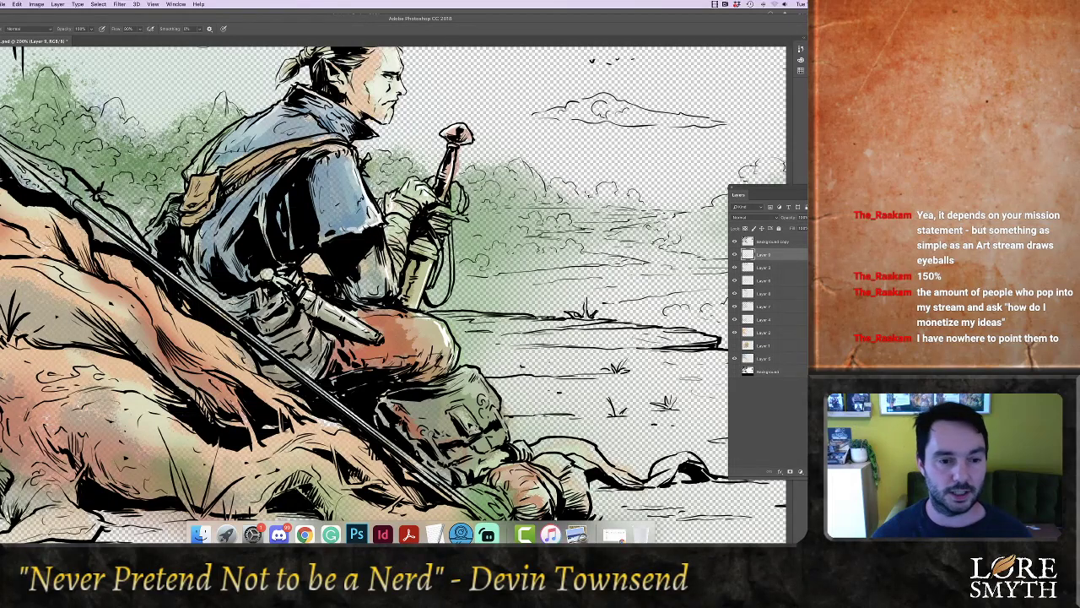
drag(303, 316, 308, 340)
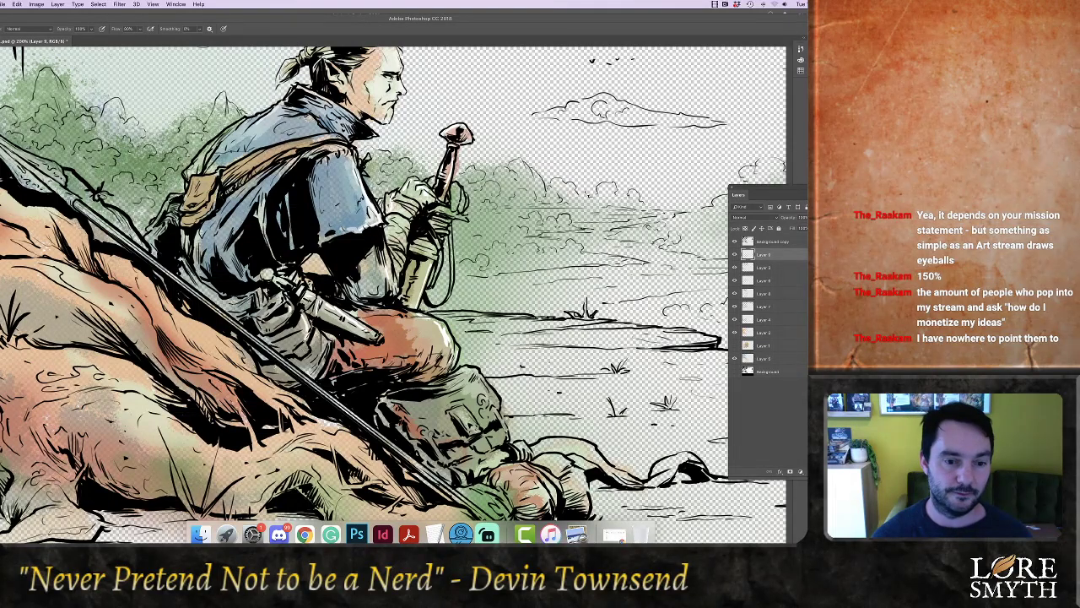
Paint white highlight strokes along the upper ridges of the tree roots behind the figure
mouse_move(184, 314)
mouse_down()
mouse_move(240, 349)
mouse_move(246, 368)
mouse_up()
drag(125, 261, 167, 302)
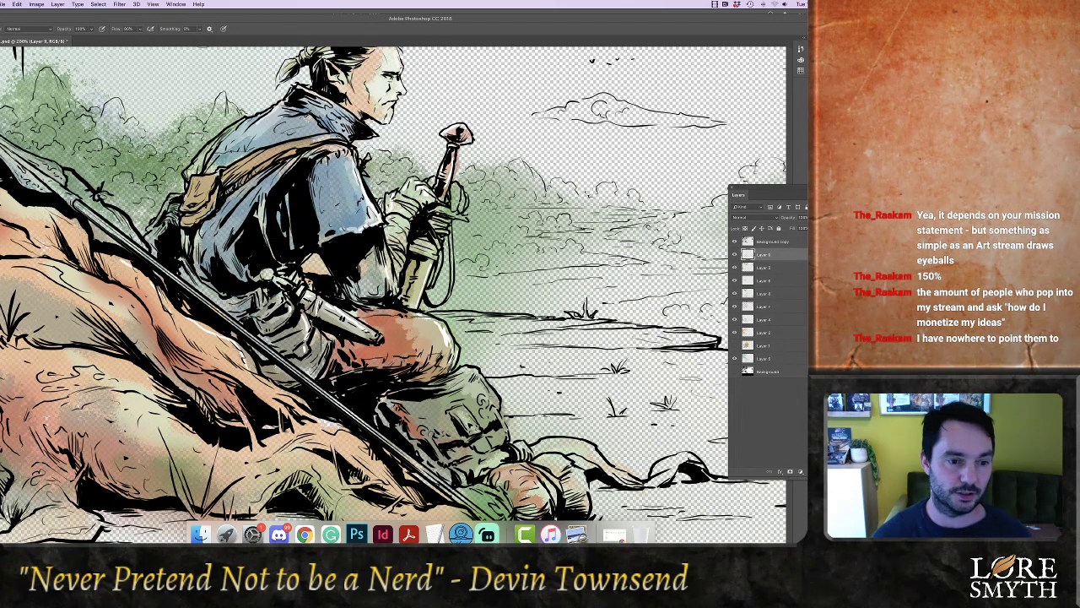
mouse_move(75, 270)
mouse_down()
mouse_move(124, 292)
mouse_move(150, 326)
mouse_up()
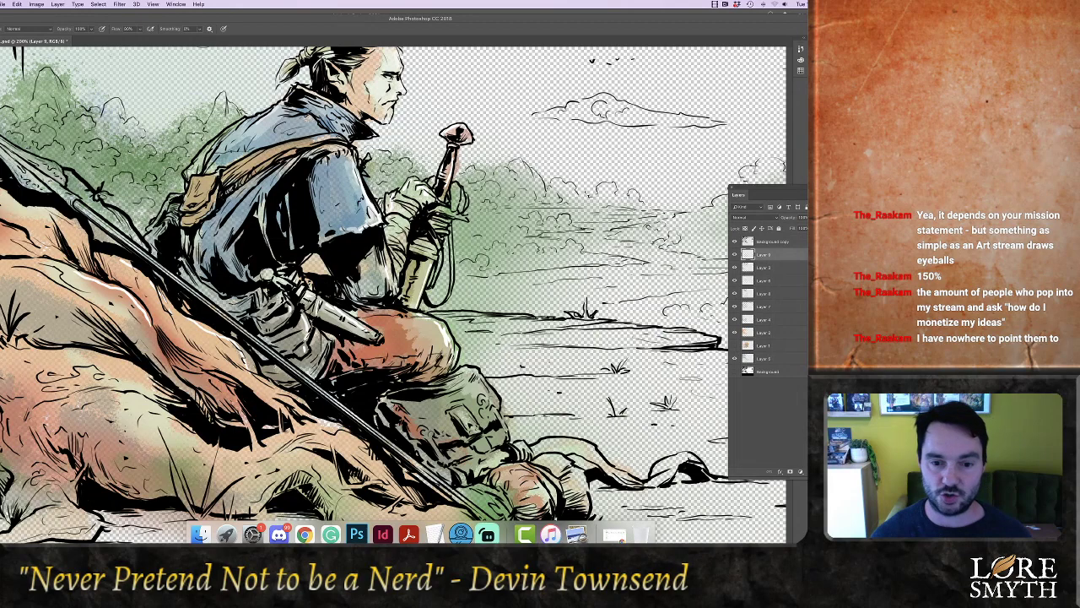
Add white highlights to the figure's lower leg gear, its pouch and the front of the knee
mouse_move(450, 378)
mouse_down()
mouse_move(469, 369)
mouse_move(497, 401)
mouse_up()
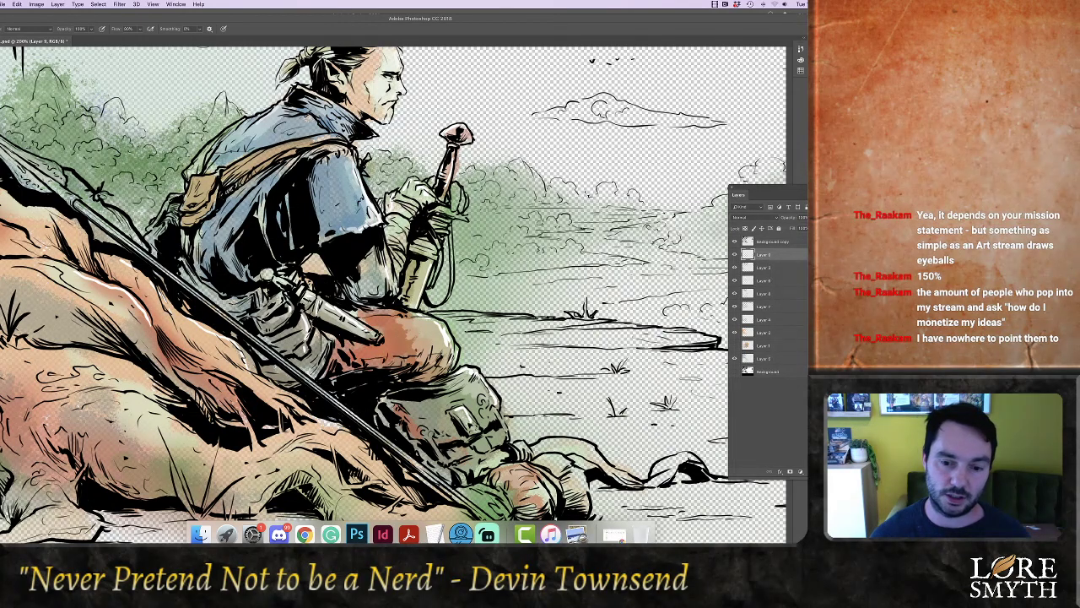
mouse_move(497, 408)
mouse_down()
mouse_move(502, 443)
mouse_move(485, 450)
mouse_up()
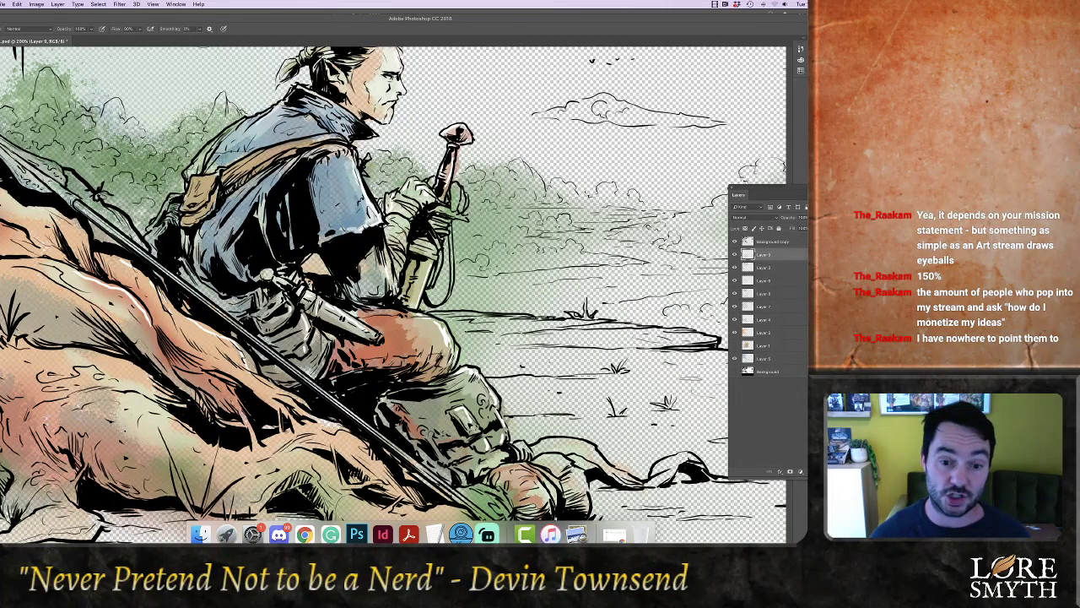
drag(424, 347, 424, 364)
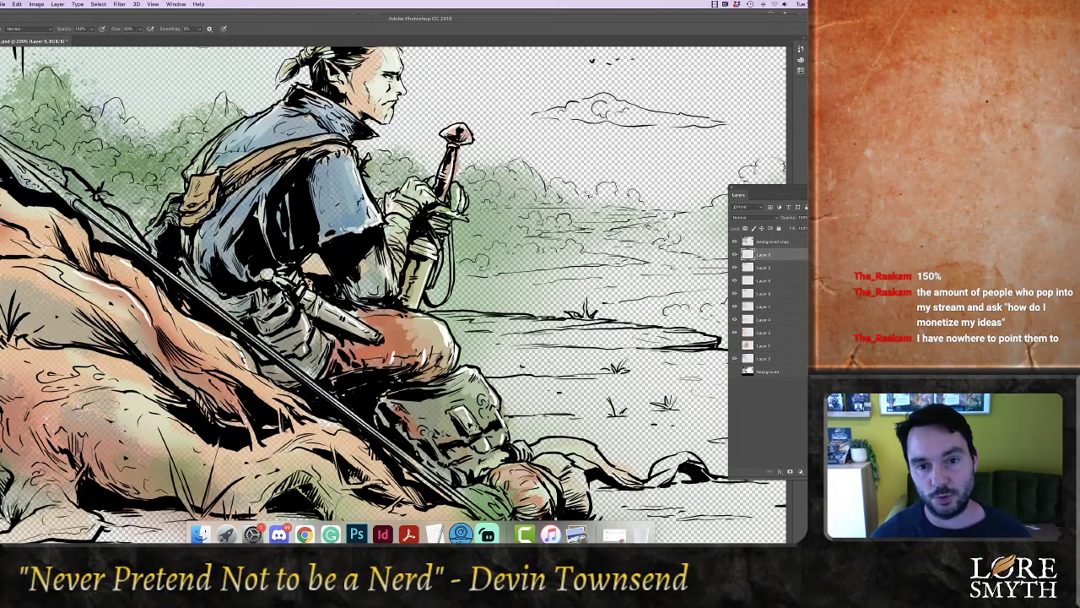
Paint white highlights on the large tree root and along the spearhead resting against the trunk
drag(394, 264, 427, 328)
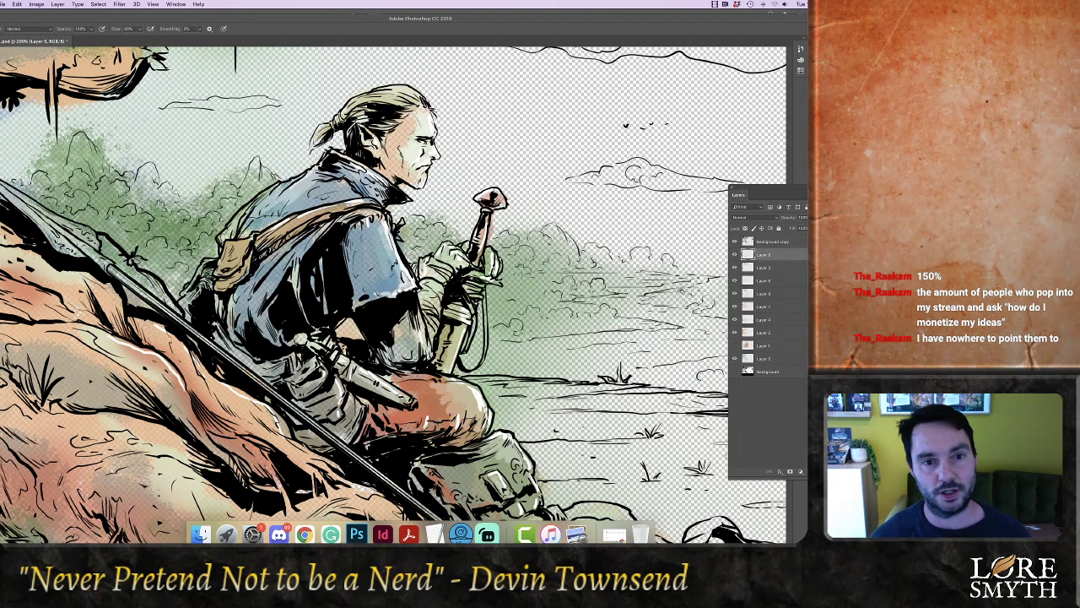
drag(369, 133, 498, 110)
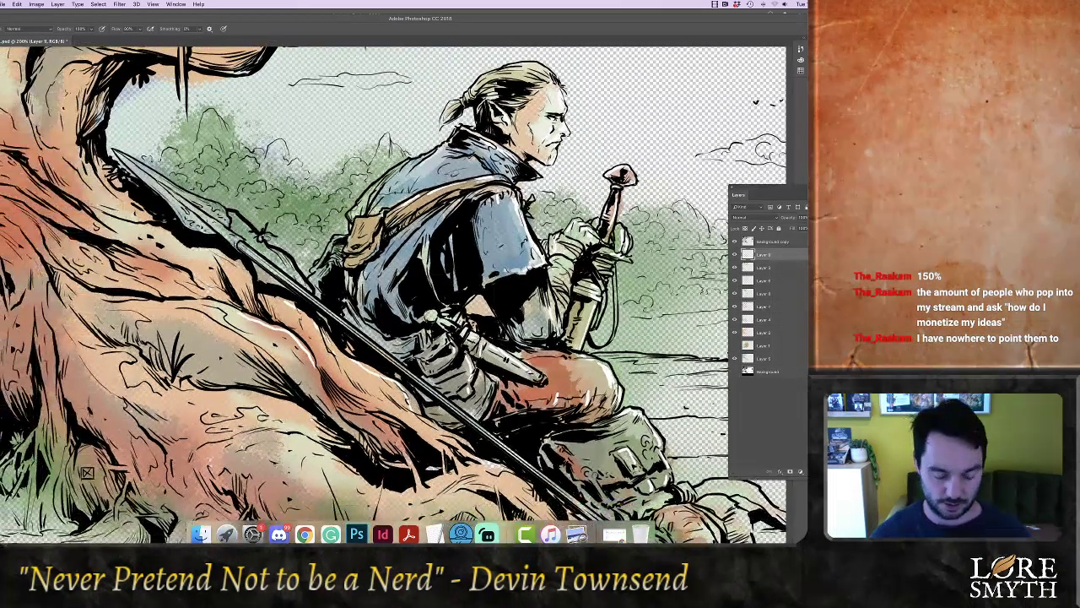
drag(87, 473, 21, 363)
mouse_move(177, 283)
mouse_down()
mouse_move(235, 302)
mouse_move(253, 328)
mouse_move(209, 289)
mouse_up()
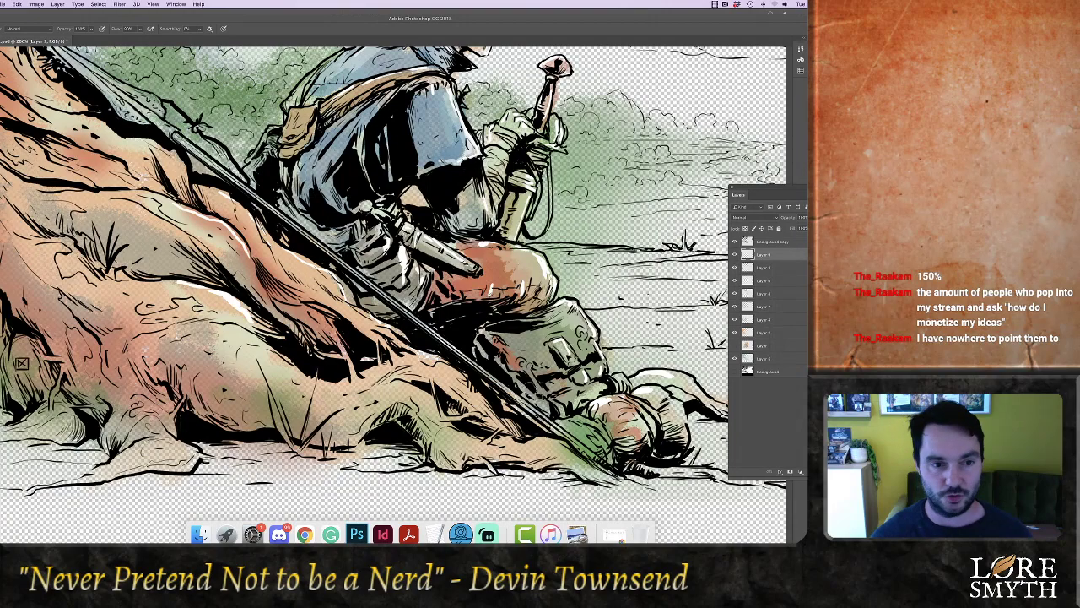
scroll(304, 283, up, 2)
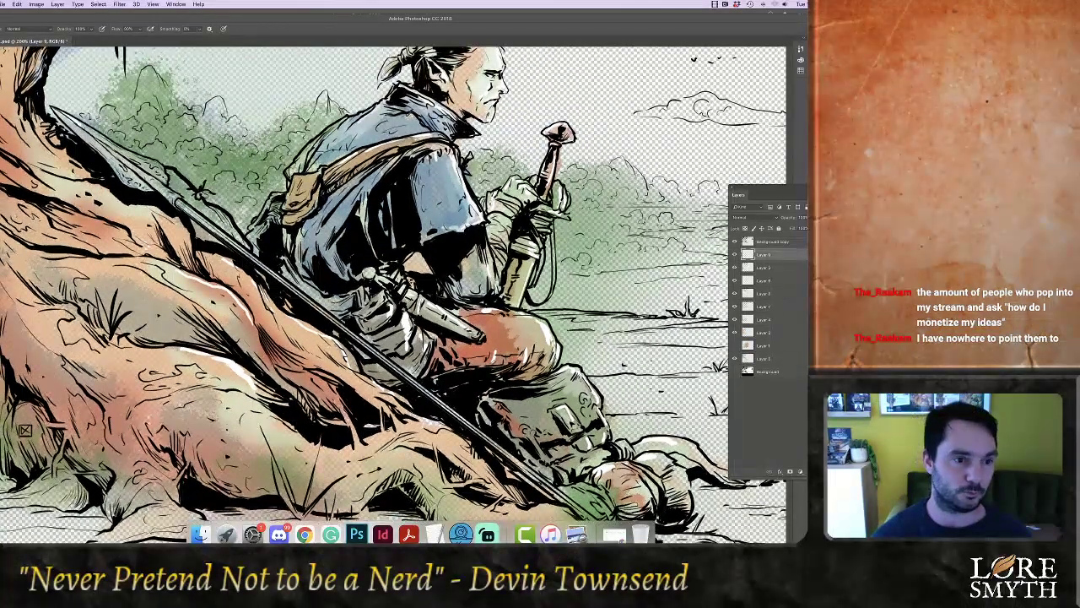
mouse_move(82, 124)
mouse_down()
mouse_move(164, 178)
mouse_move(146, 177)
mouse_move(174, 201)
mouse_up()
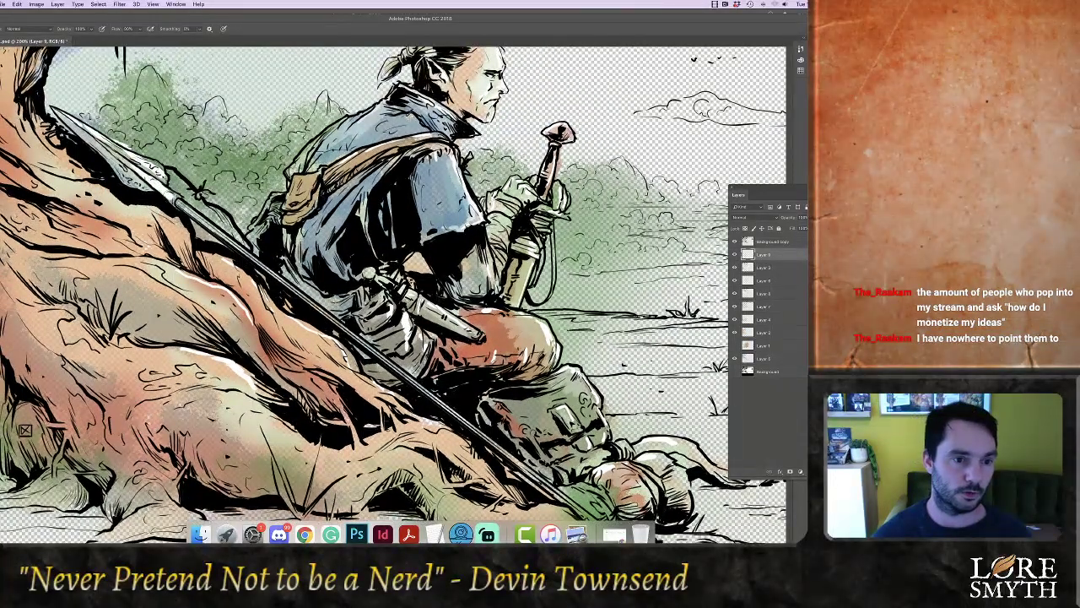
Paint white highlights on the stubby branch's underside, the trunk's curved hollow edge and the green branch above
scroll(392, 295, up, 5)
scroll(393, 295, left, 5)
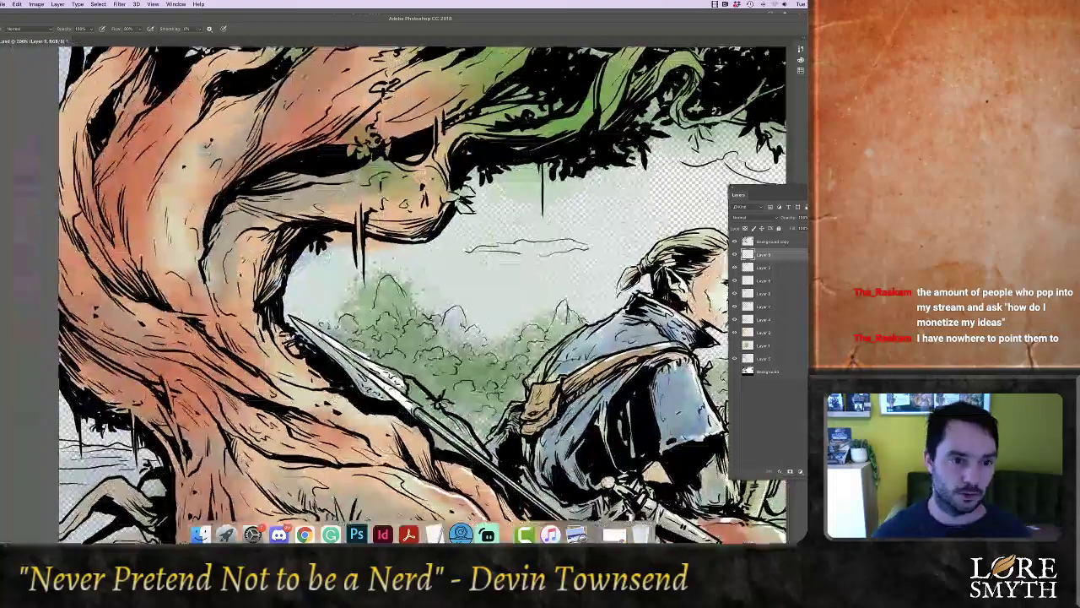
mouse_move(319, 203)
mouse_down()
mouse_move(406, 224)
mouse_move(435, 196)
mouse_up()
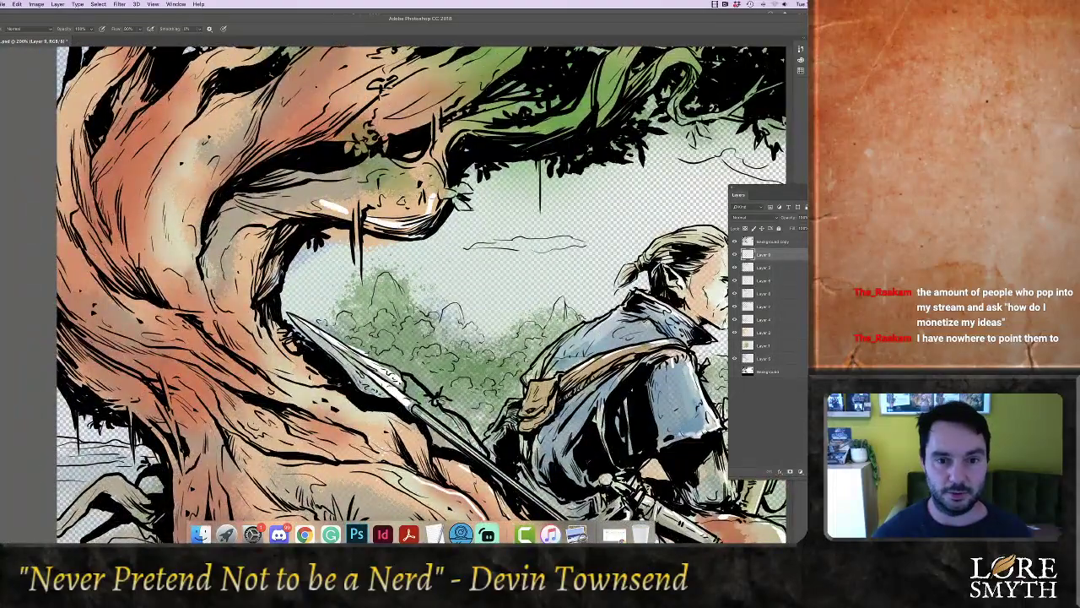
mouse_move(201, 228)
mouse_down()
mouse_move(218, 180)
mouse_move(303, 140)
mouse_up()
drag(598, 123, 614, 88)
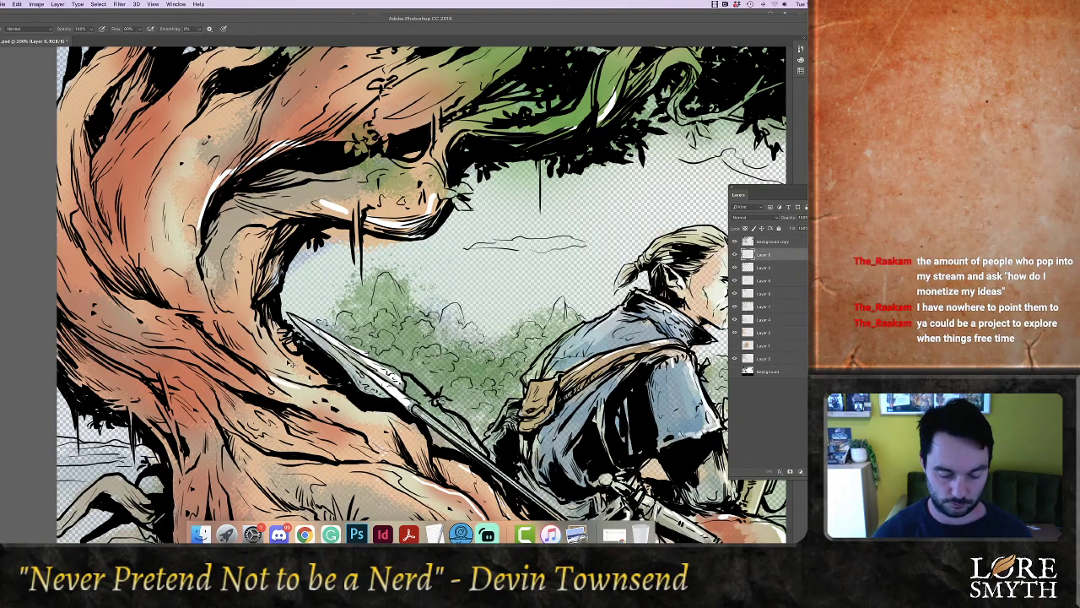
Review the highlights around the seated figure and across the whole illustration, and save the file
key(super+0)
key(super+plus)
key(super+plus)
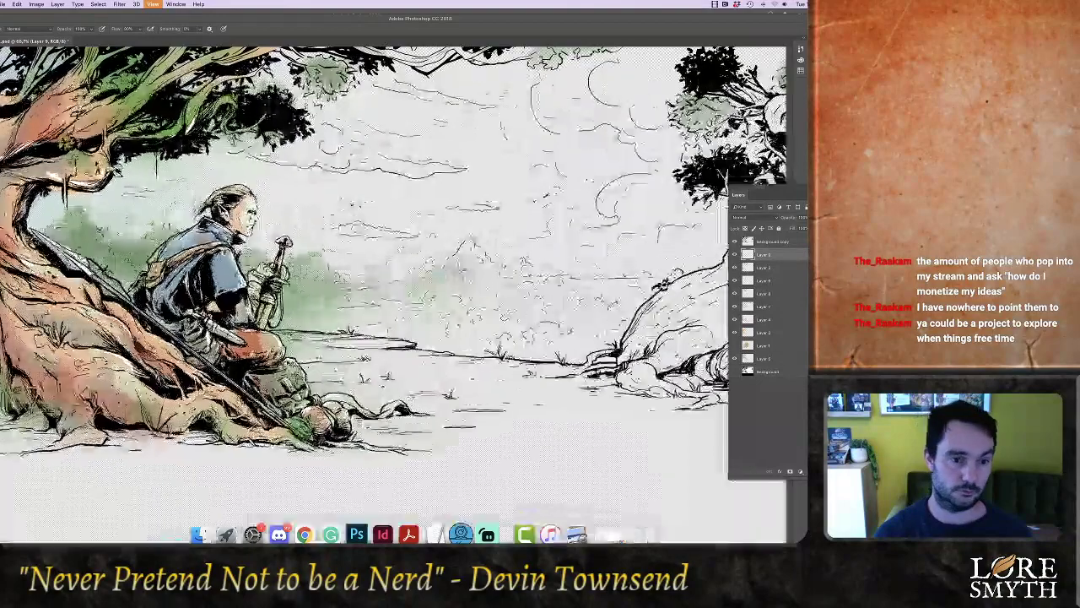
drag(338, 283, 392, 275)
drag(333, 305, 534, 268)
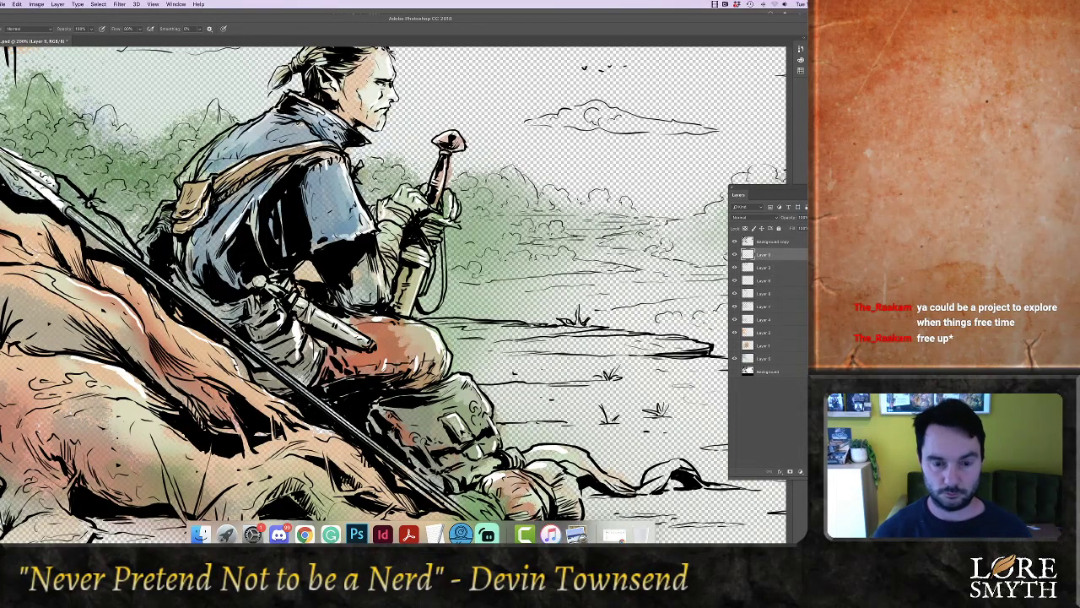
key(super+0)
key(super+s)
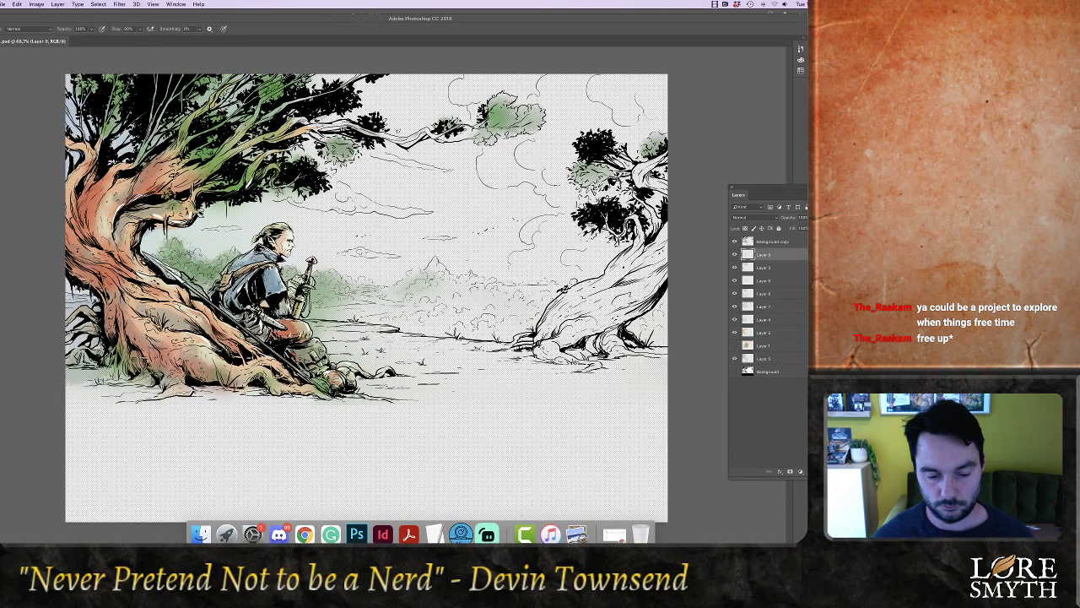
key(super+1)
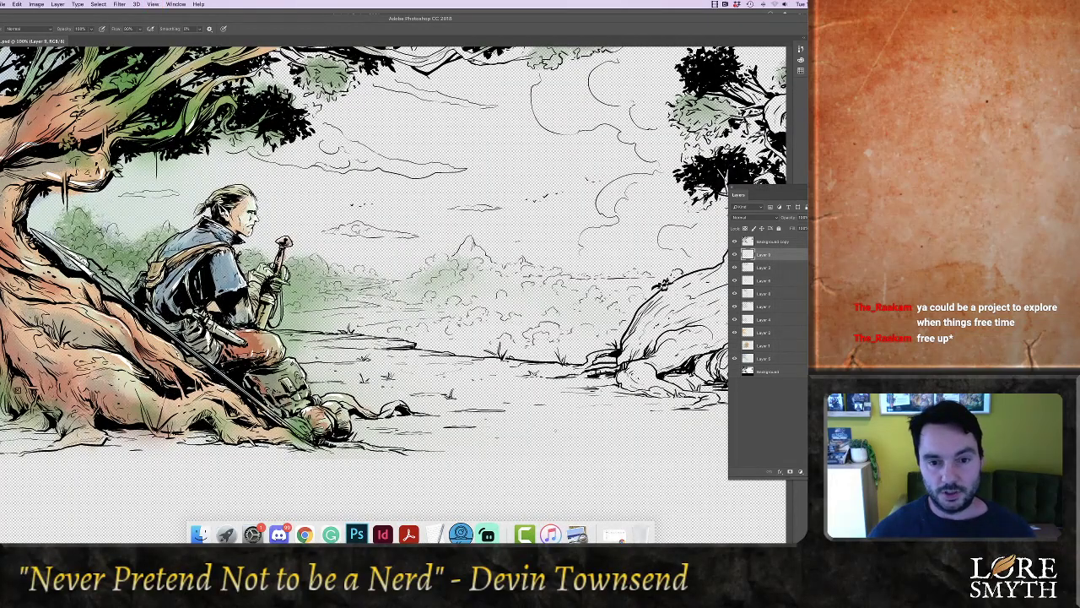
Save the highlighted illustration, switch to InDesign and update its modified link on the Introduction spread
key(super+minus)
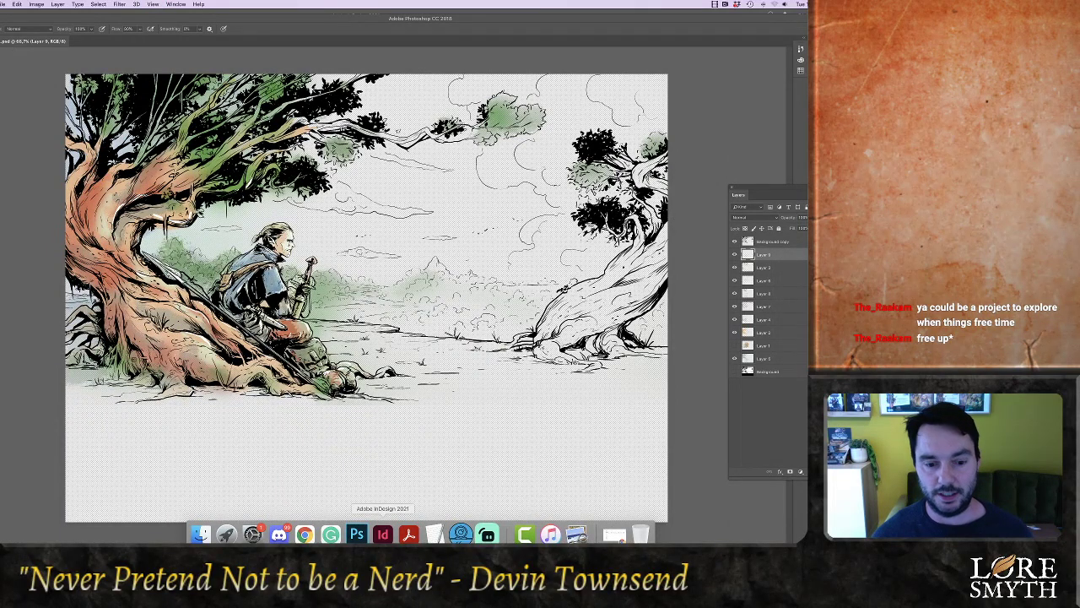
key(e)
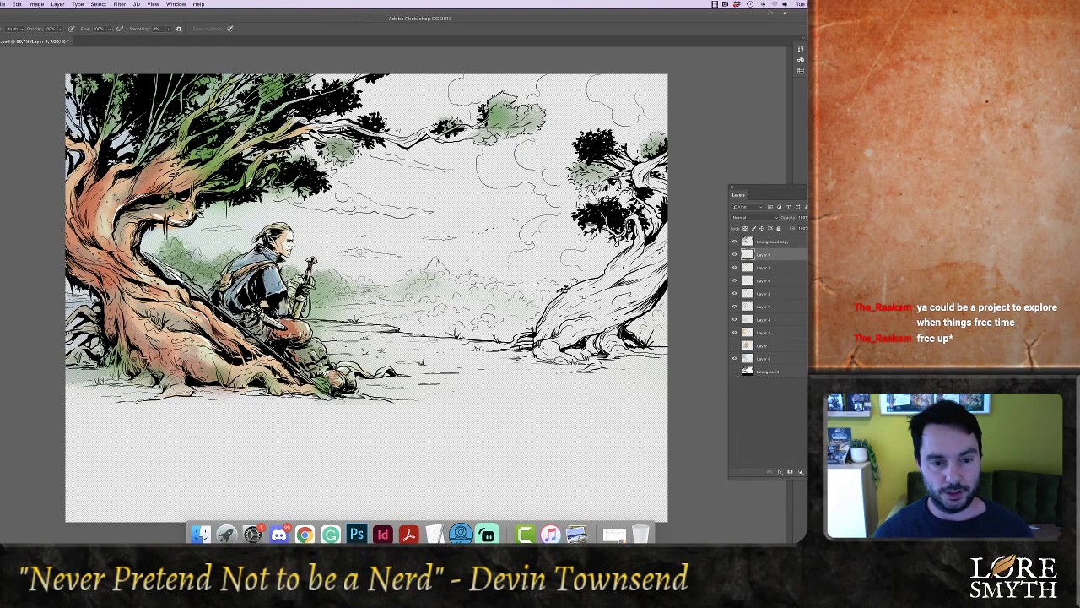
key(super+s)
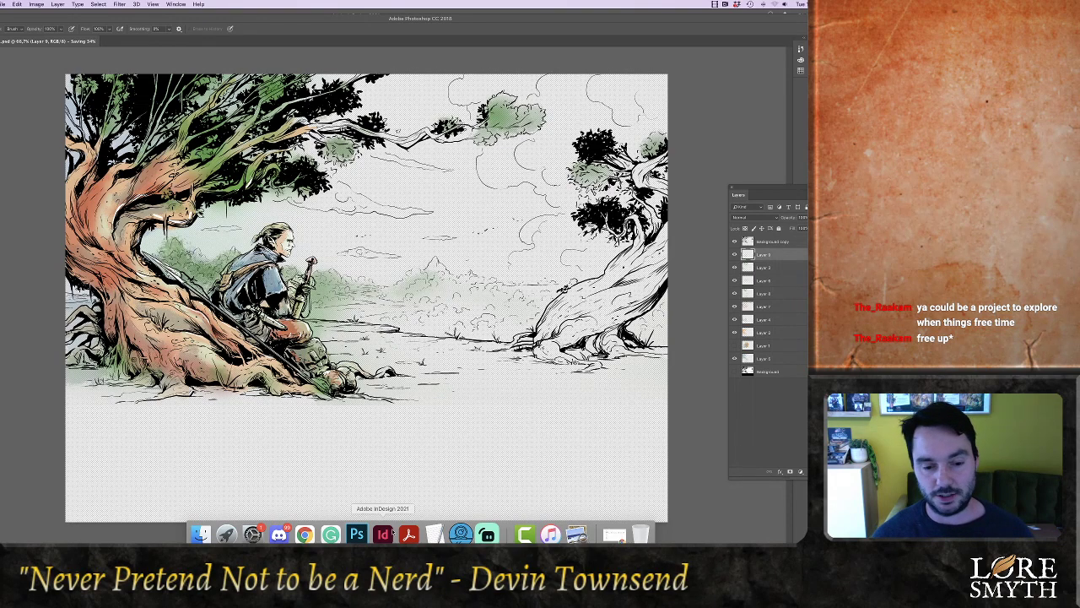
click(487, 532)
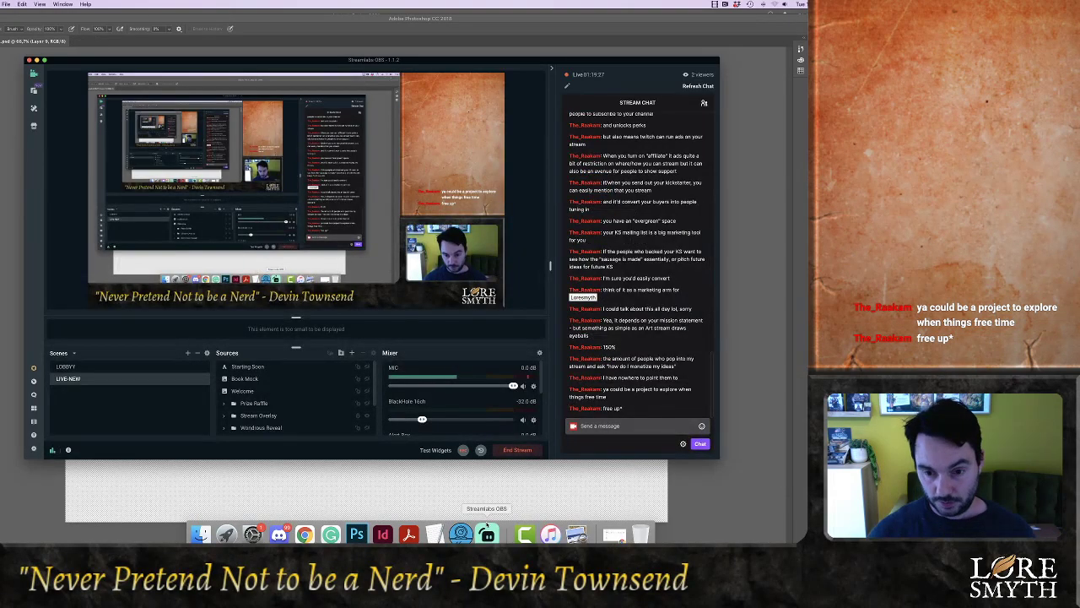
click(383, 536)
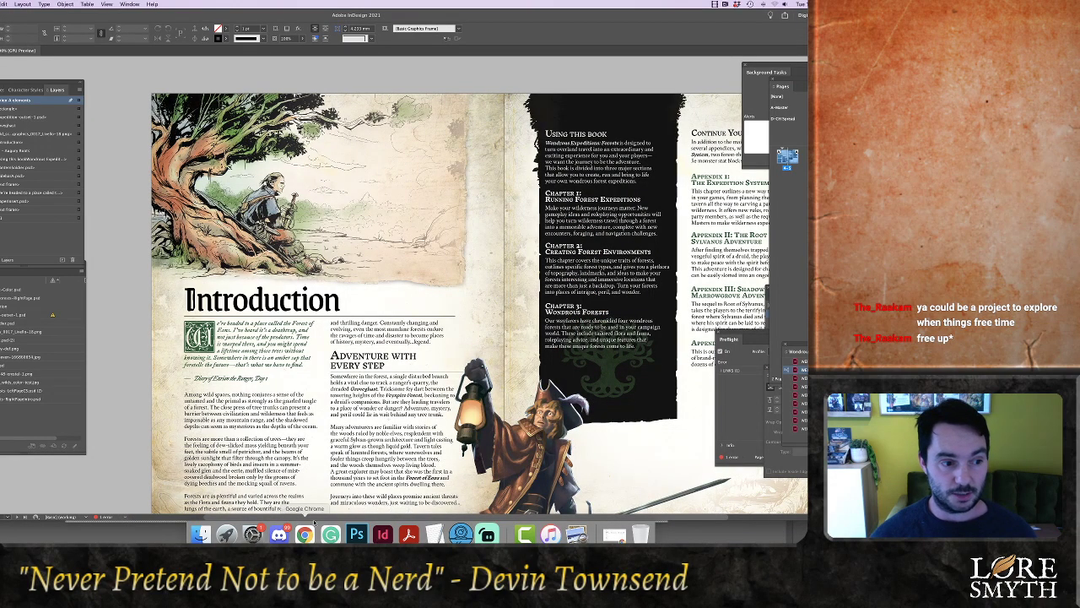
click(49, 315)
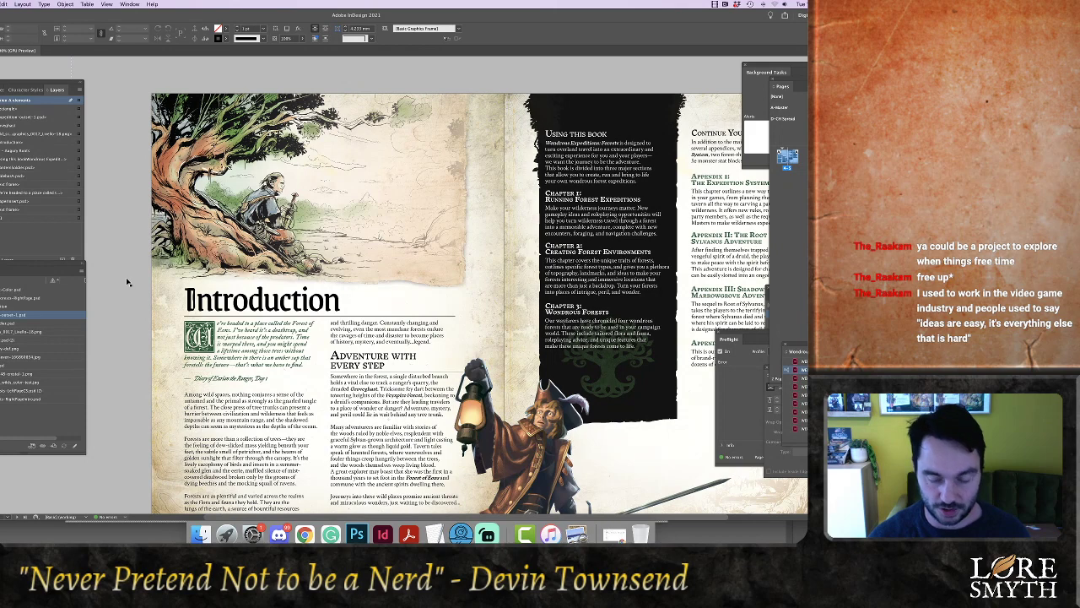
key(super+minus)
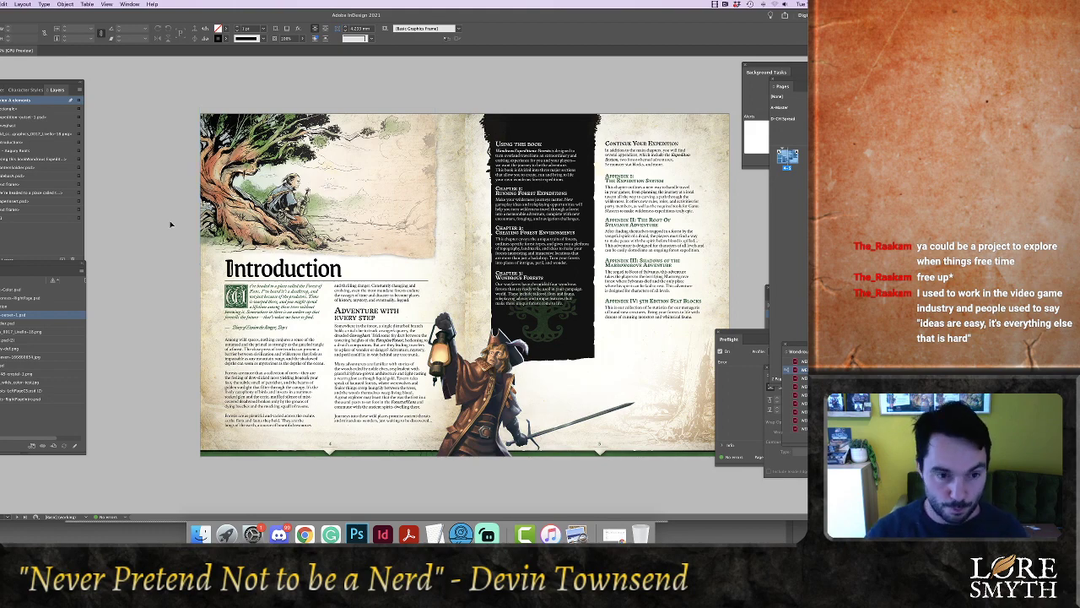
key(super+equal)
key(super+equal)
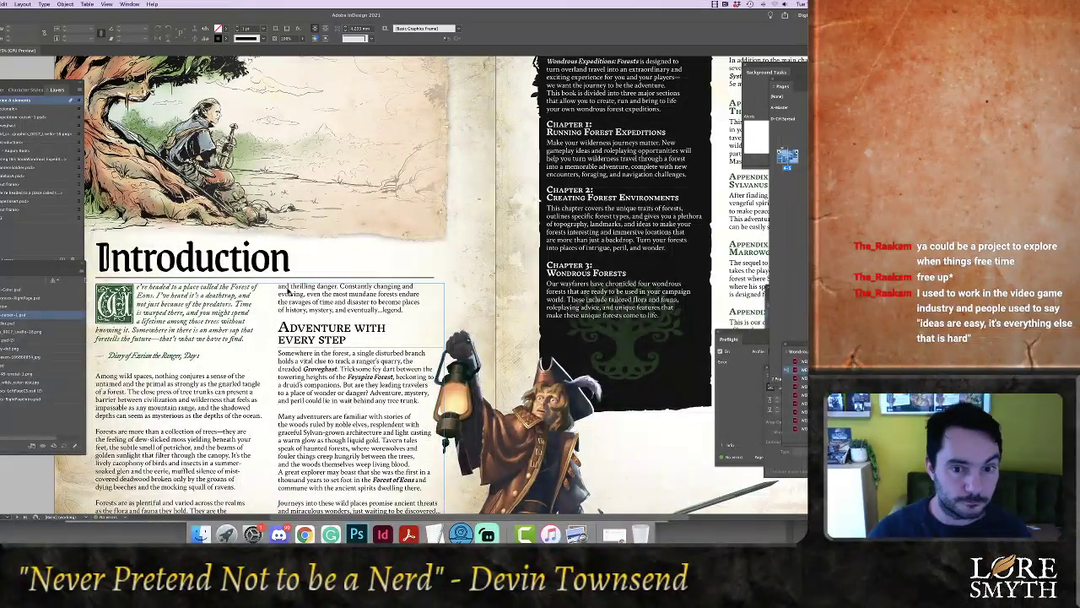
scroll(285, 296, up, 1)
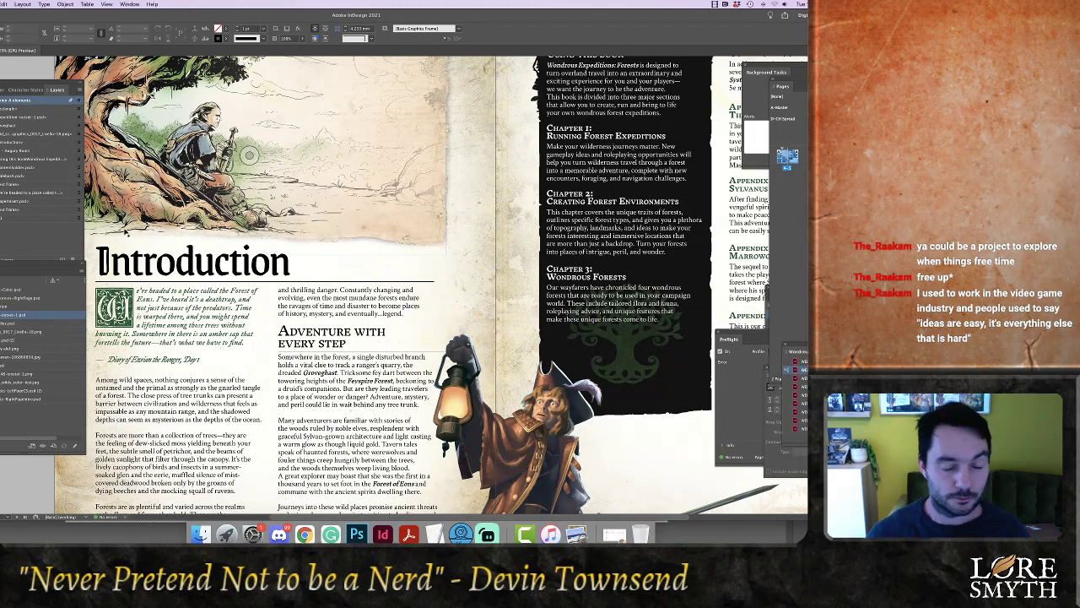
Switch to Photoshop and merge all the colour layers between the line-art copy and the Background into one layer
click(357, 534)
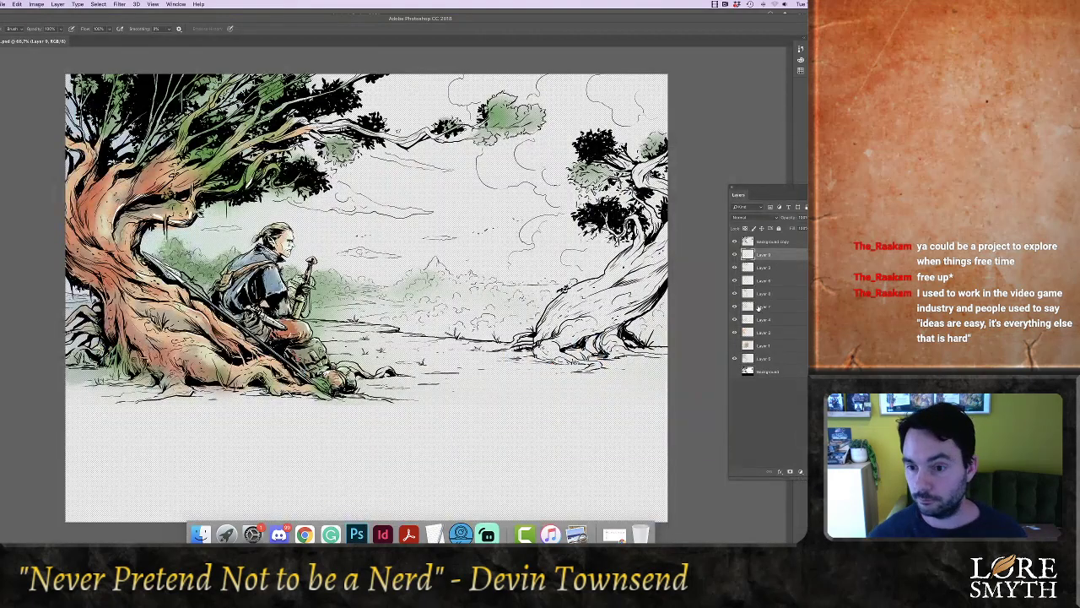
shift+click(764, 358)
key(super+e)
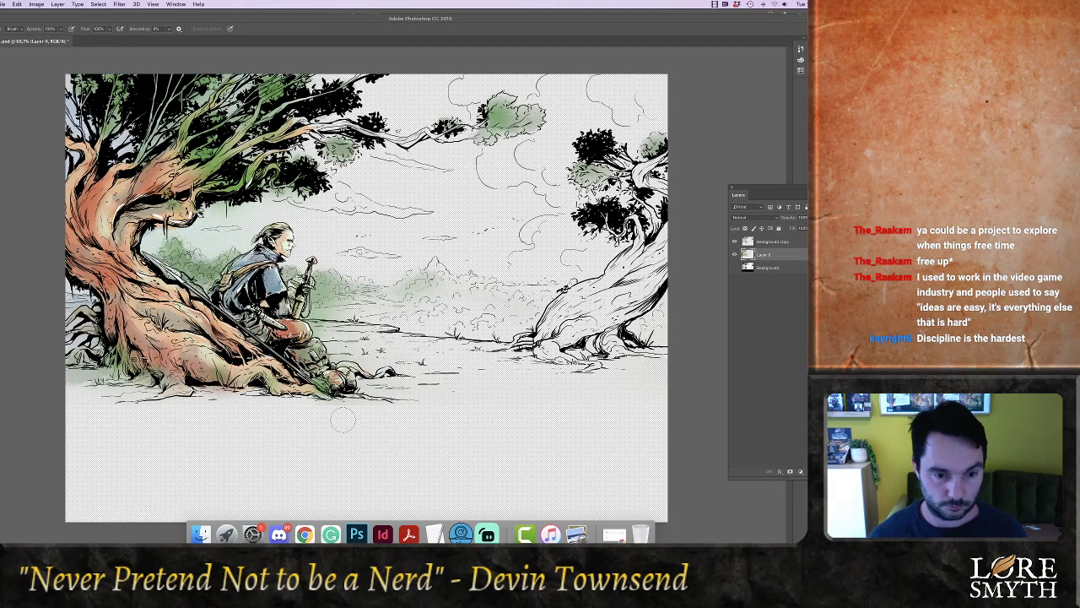
Enlarge the Eraser to soften the green colour in the distant background, and save the illustration
key(bracketright)
key(bracketright)
key(bracketright)
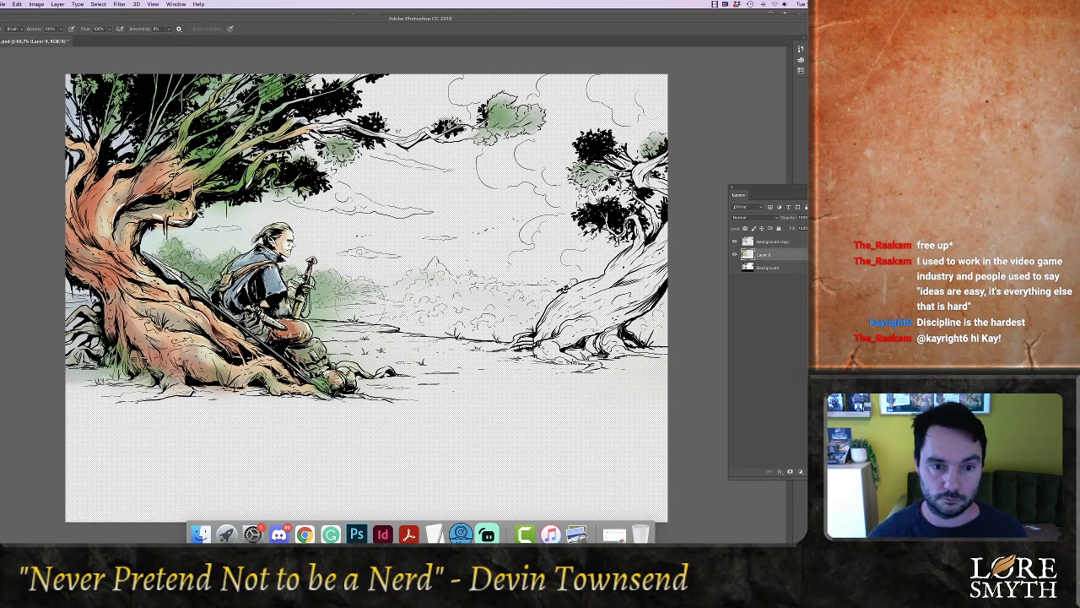
key(super+s)
Switch to InDesign and update the link of the merged tree-and-wanderer illustration on the Introduction spread
click(384, 534)
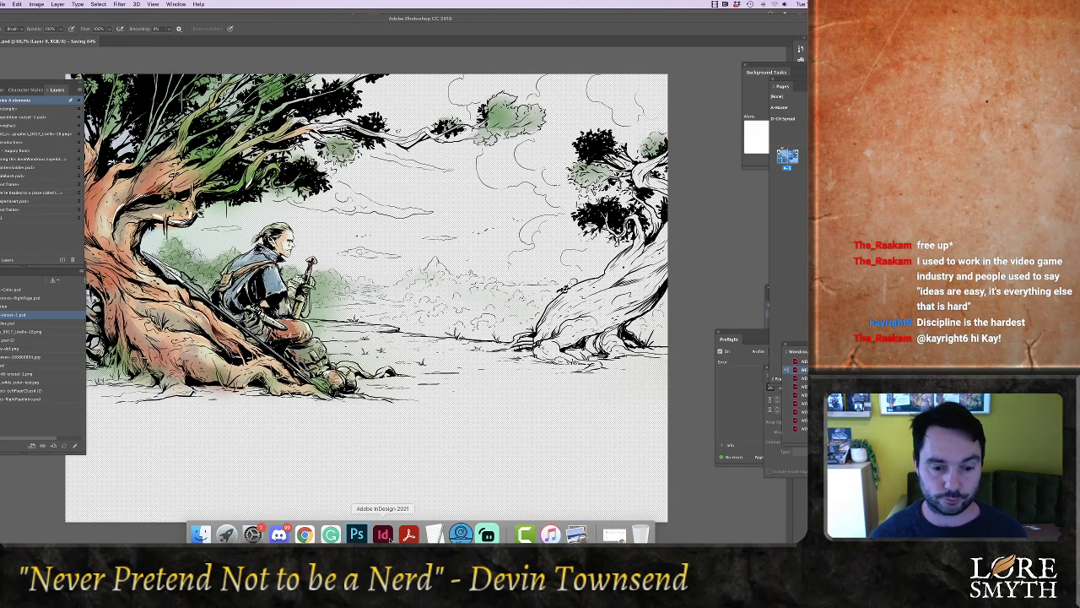
key(super+minus)
key(super+minus)
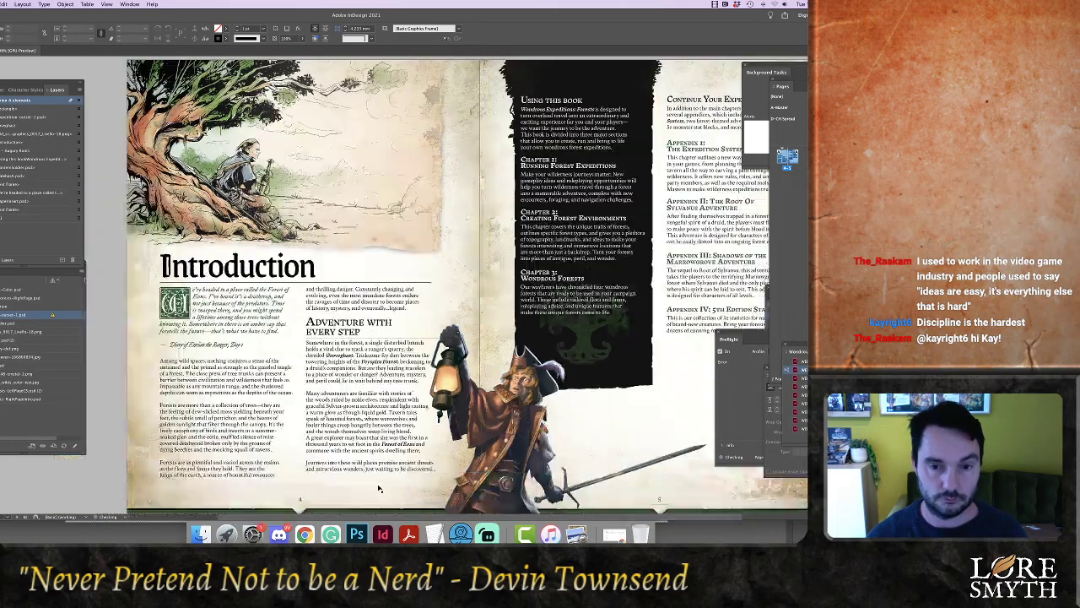
click(53, 316)
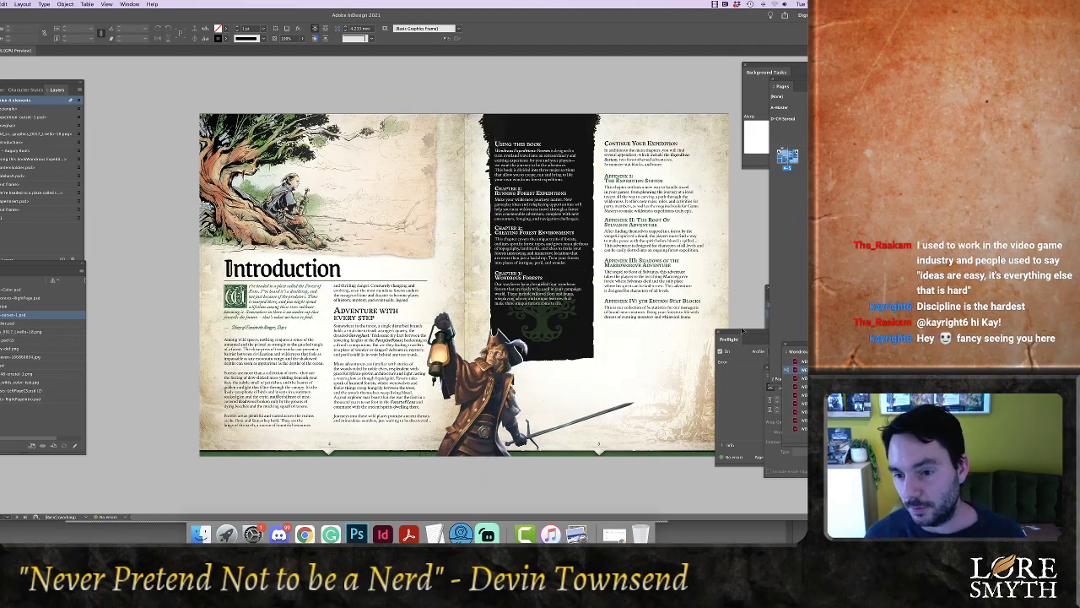
Move the Preflight panel aside and nudge the lantern-bearing pirate figure slightly to the right on the spread
drag(749, 336, 712, 361)
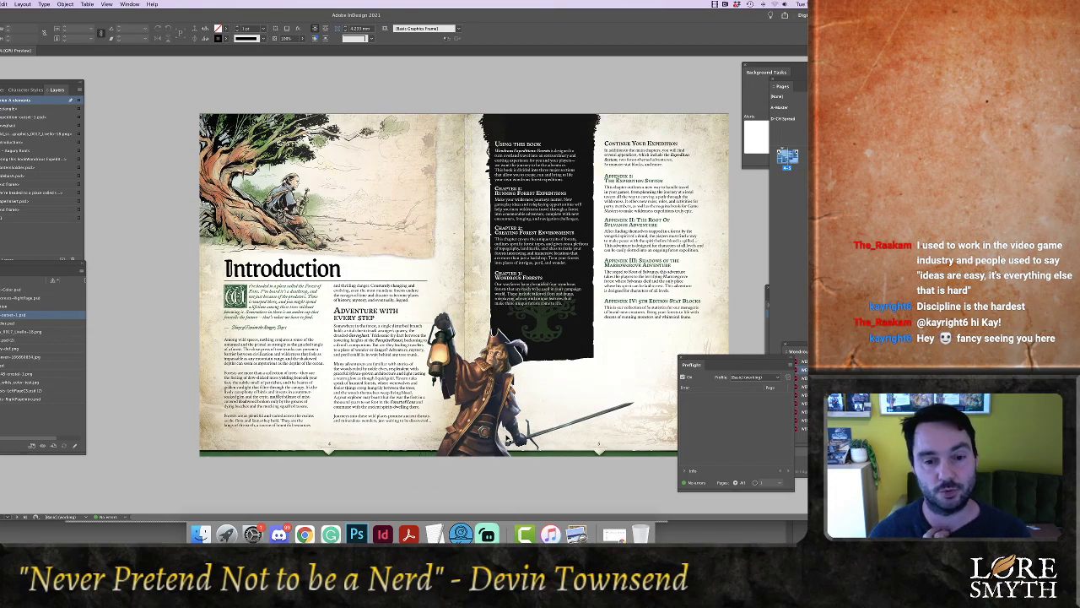
click(524, 377)
key(Right)
key(Right)
key(Right)
key(Right)
key(Right)
key(Right)
key(Right)
key(Right)
key(Right)
key(Right)
key(Right)
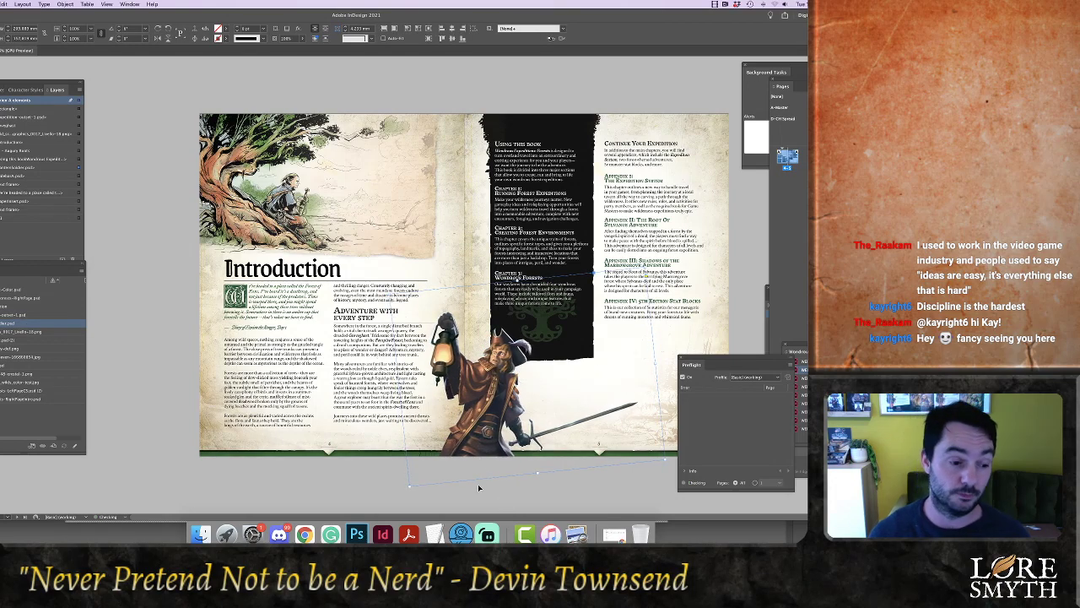
click(473, 471)
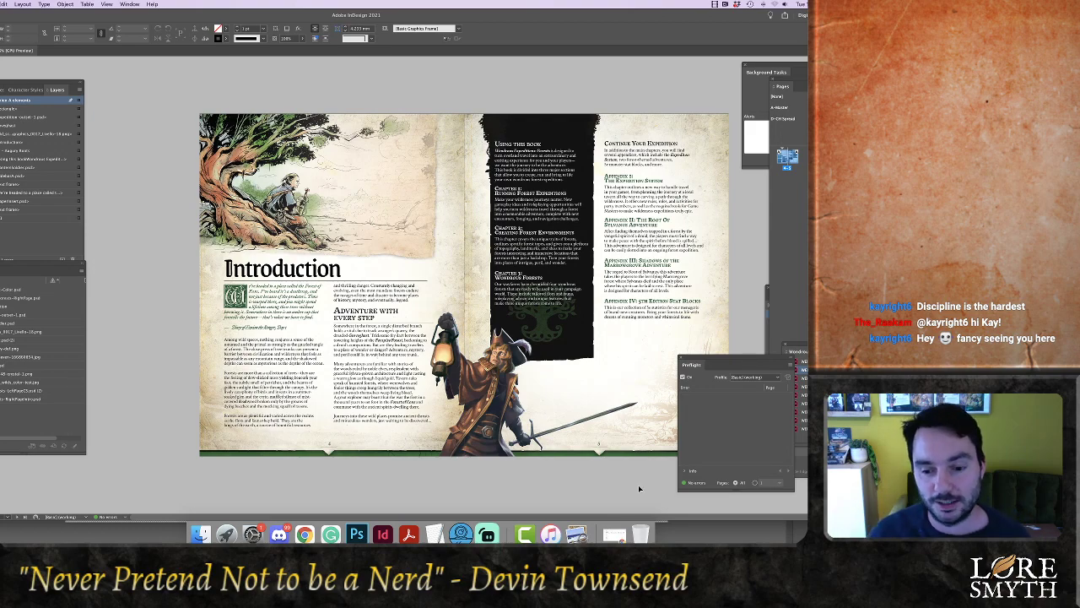
Close the Introduction document and open the book's title and credits page document without updating its modified links
scroll(647, 510, right, 3)
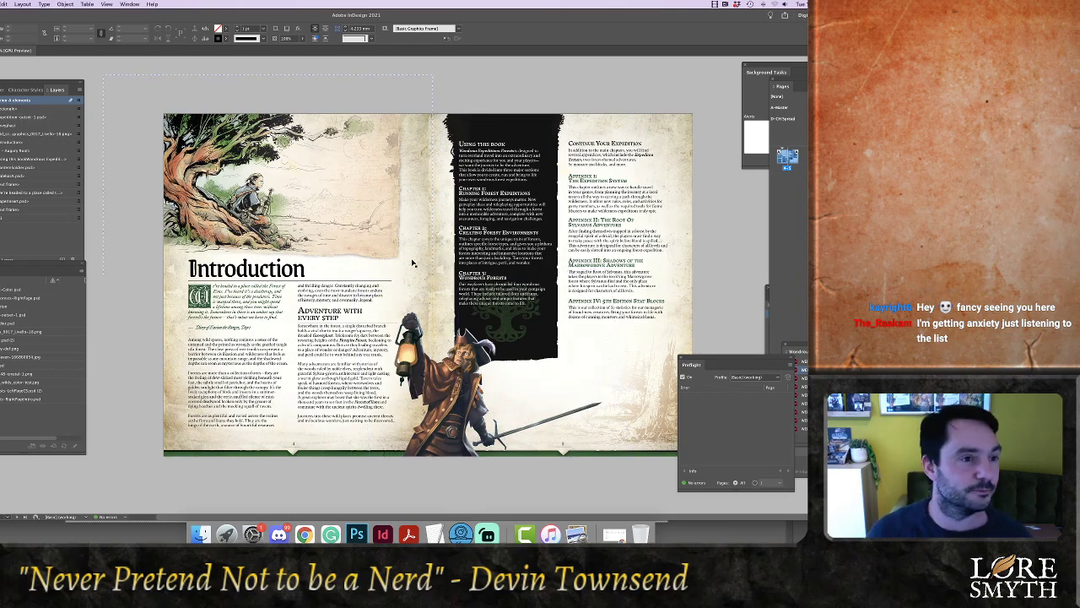
key(super+w)
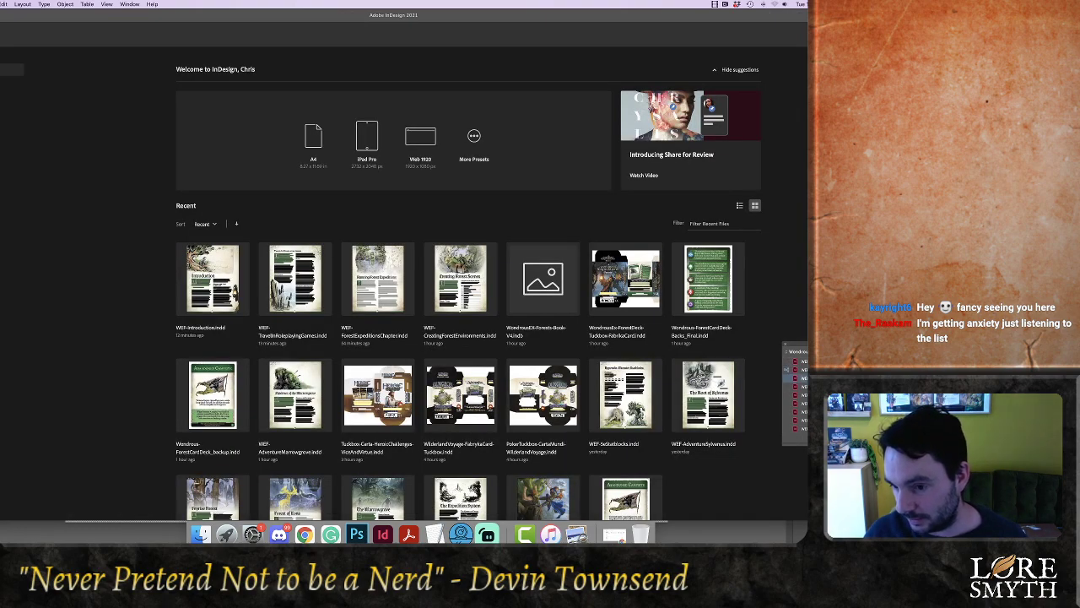
double_click(795, 363)
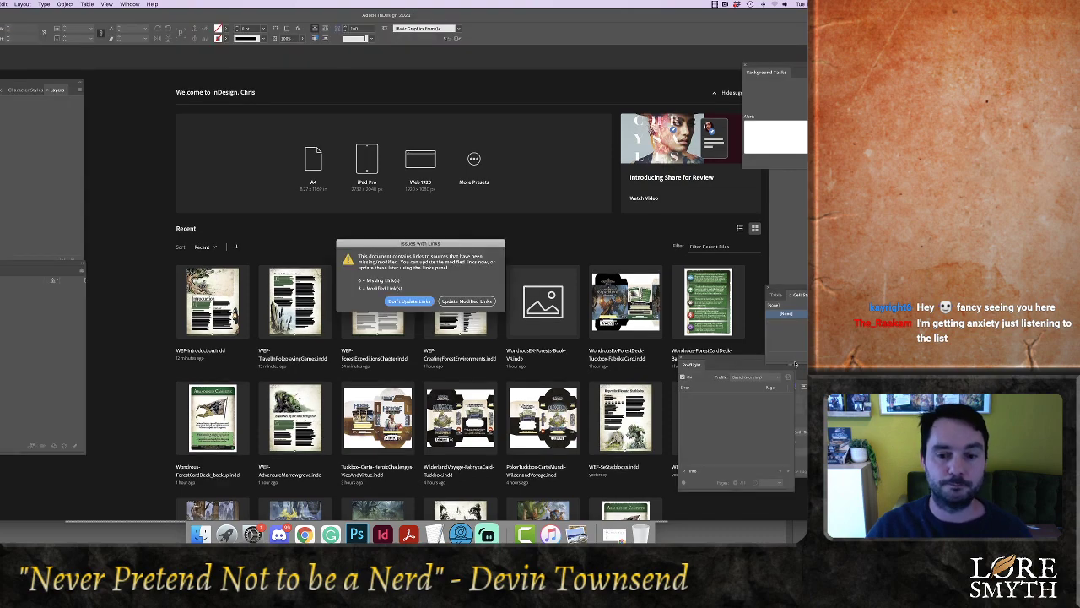
click(402, 301)
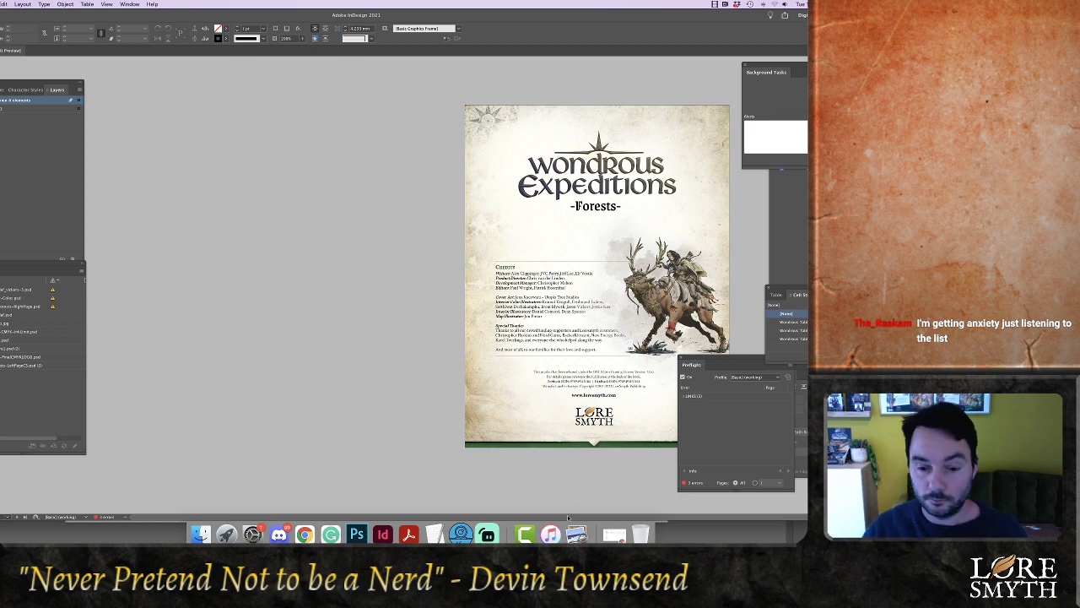
Update the three modified image links in the title and credits page document
scroll(608, 380, right, 3)
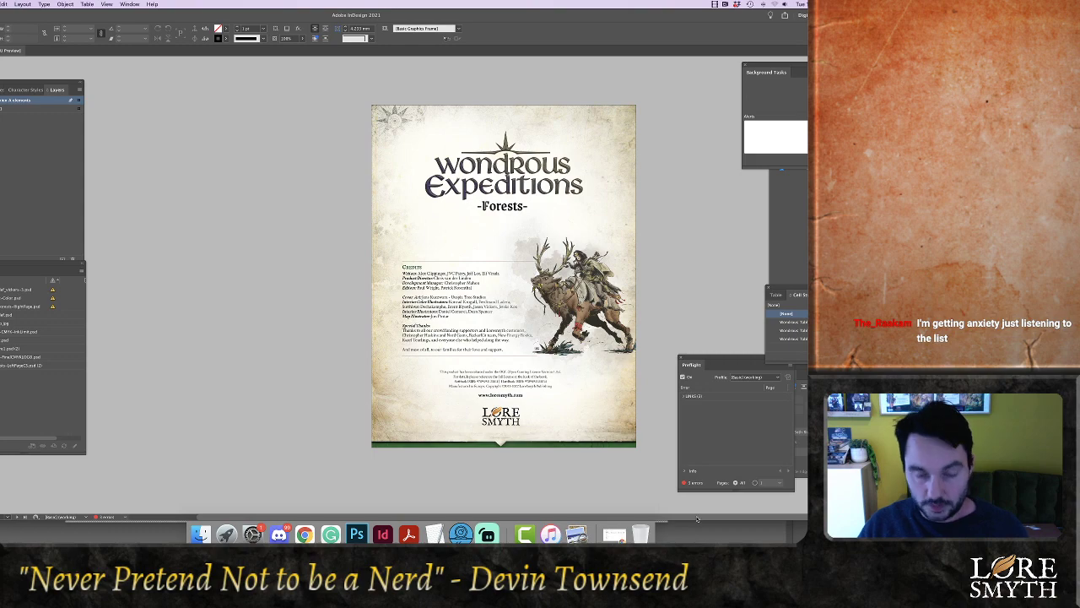
key(super+equal)
drag(639, 517, 695, 516)
scroll(694, 517, right, 2)
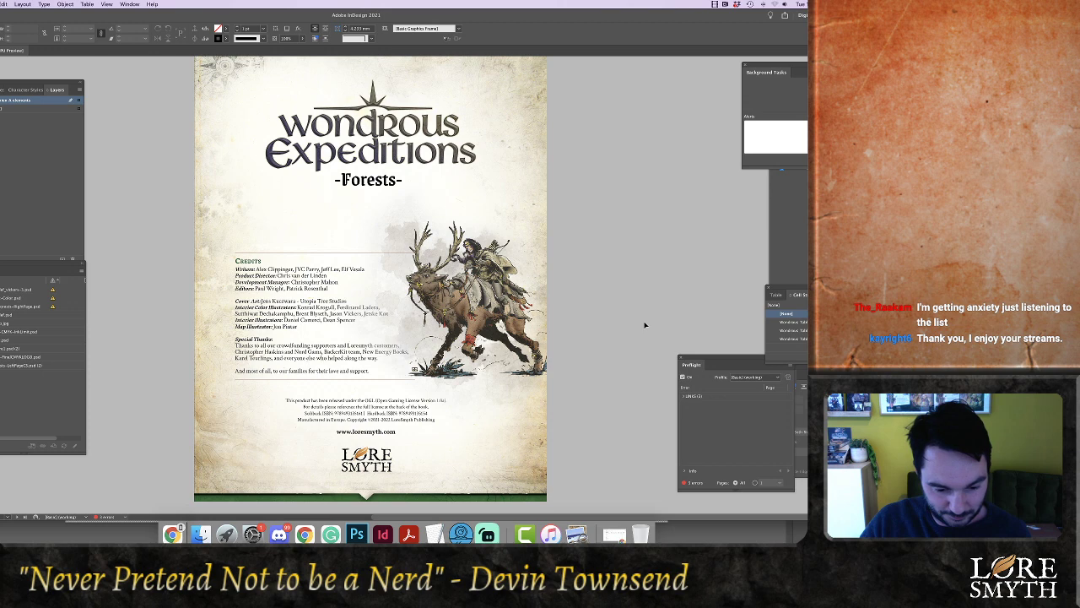
double_click(52, 308)
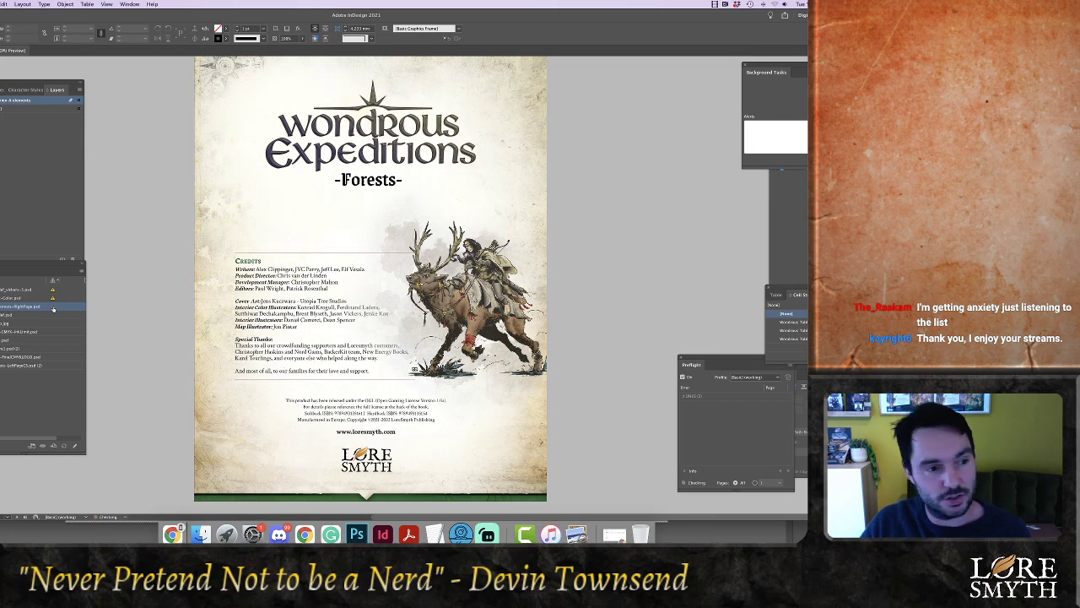
click(52, 297)
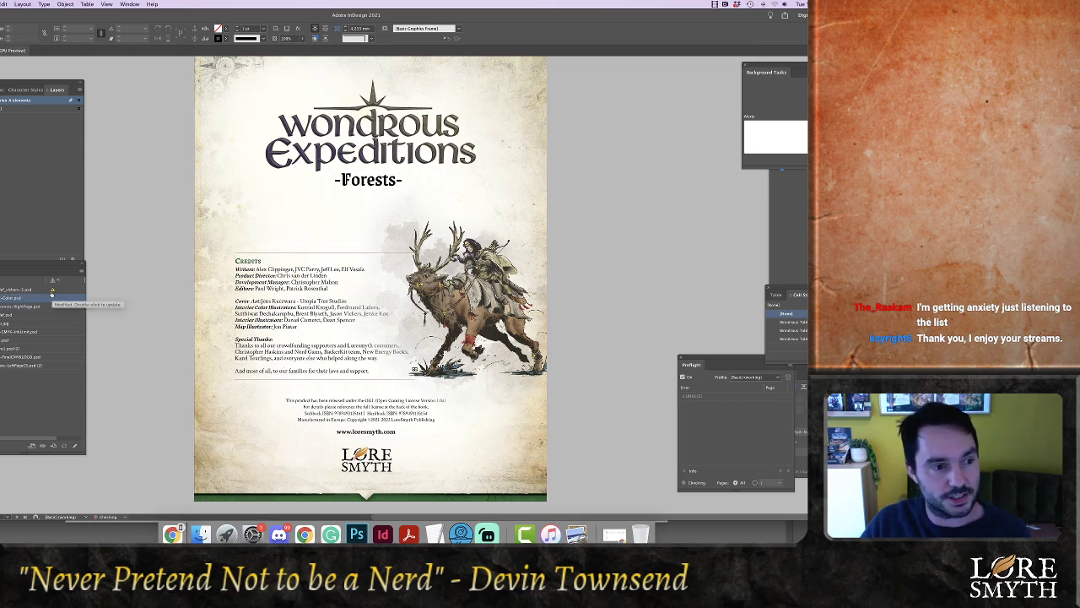
double_click(52, 296)
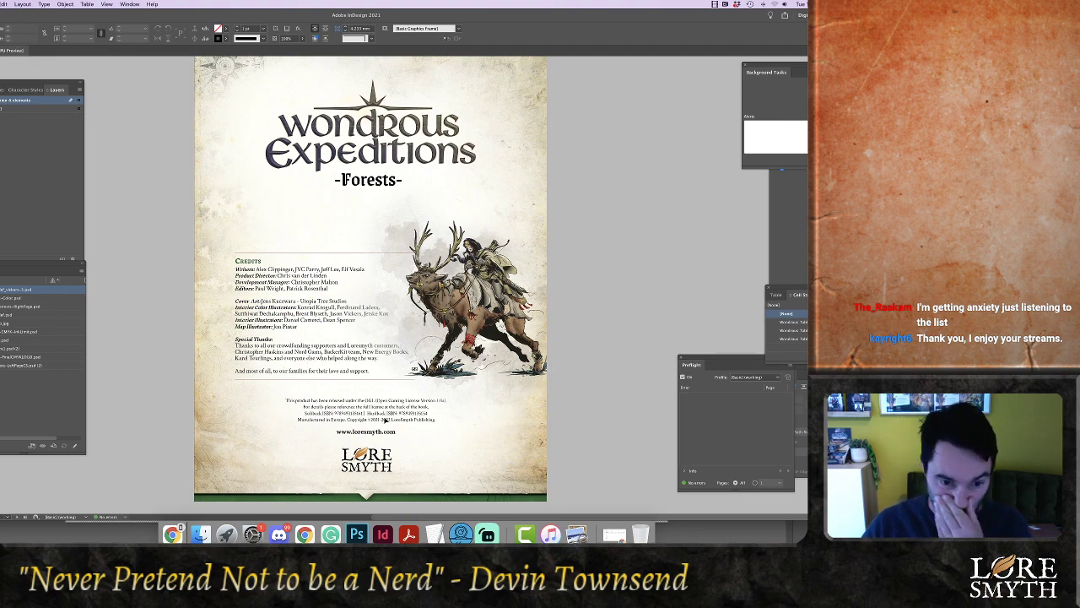
scroll(385, 420, up, 5)
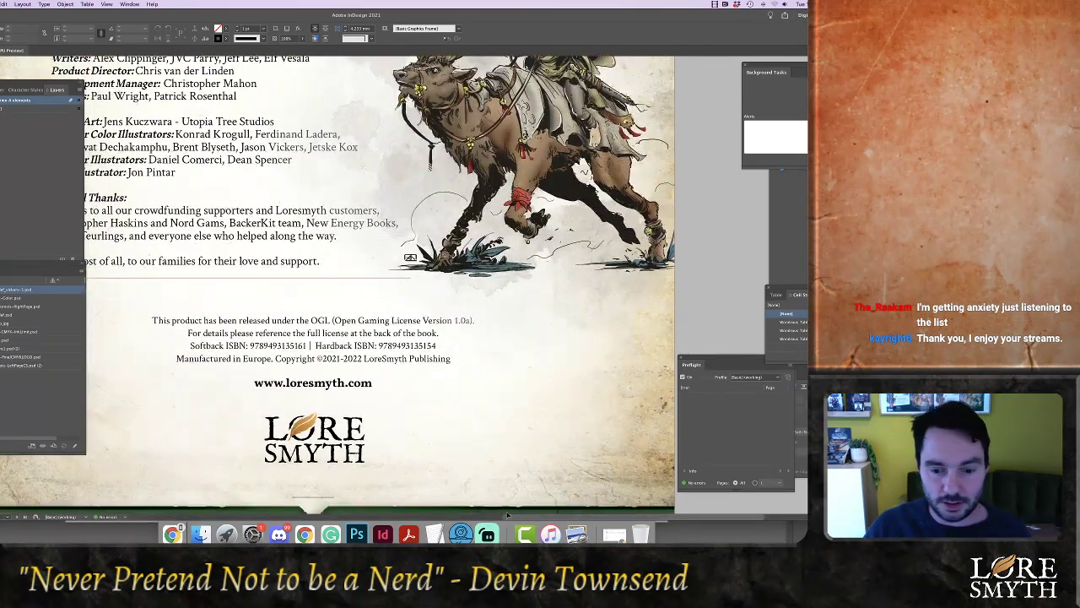
mouse_move(508, 517)
mouse_down()
mouse_move(474, 517)
mouse_move(487, 516)
mouse_up()
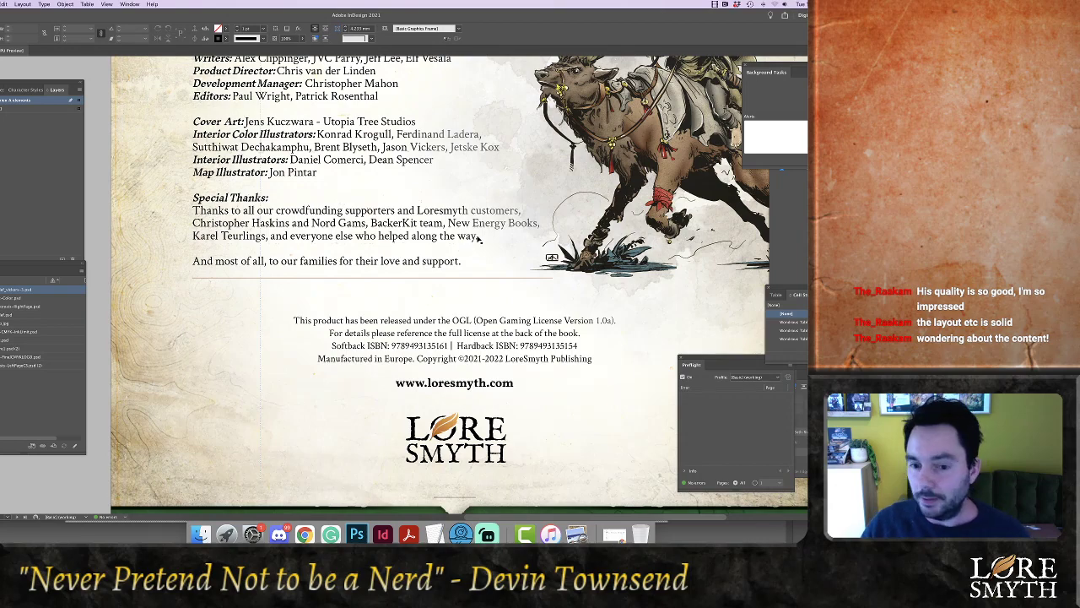
Switch to Chrome and open the Mijn ISBN login page at mijnisbn.nl in a new tab
click(305, 534)
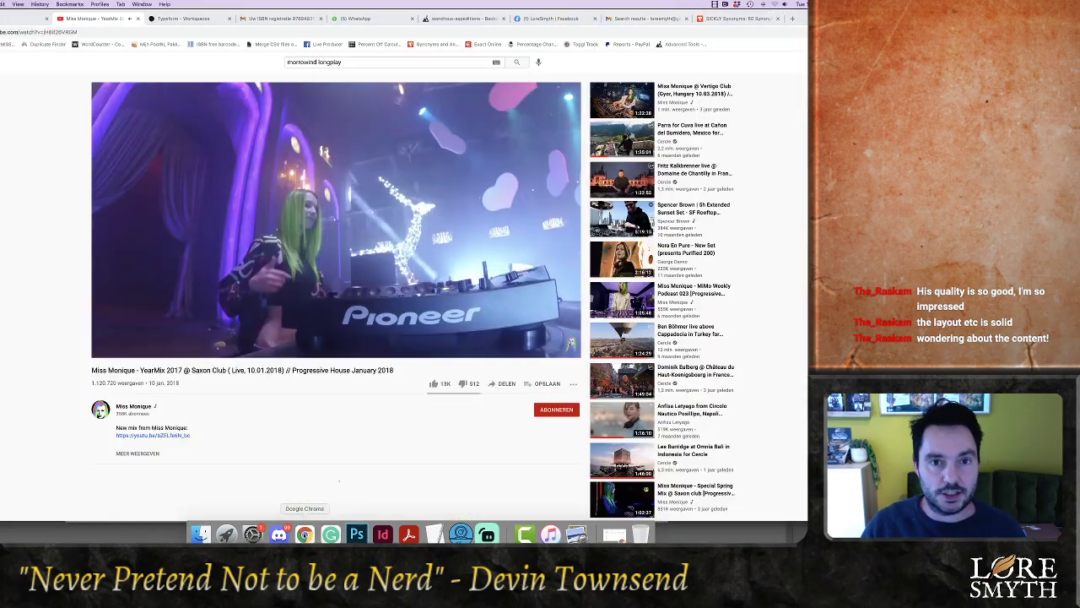
click(792, 17)
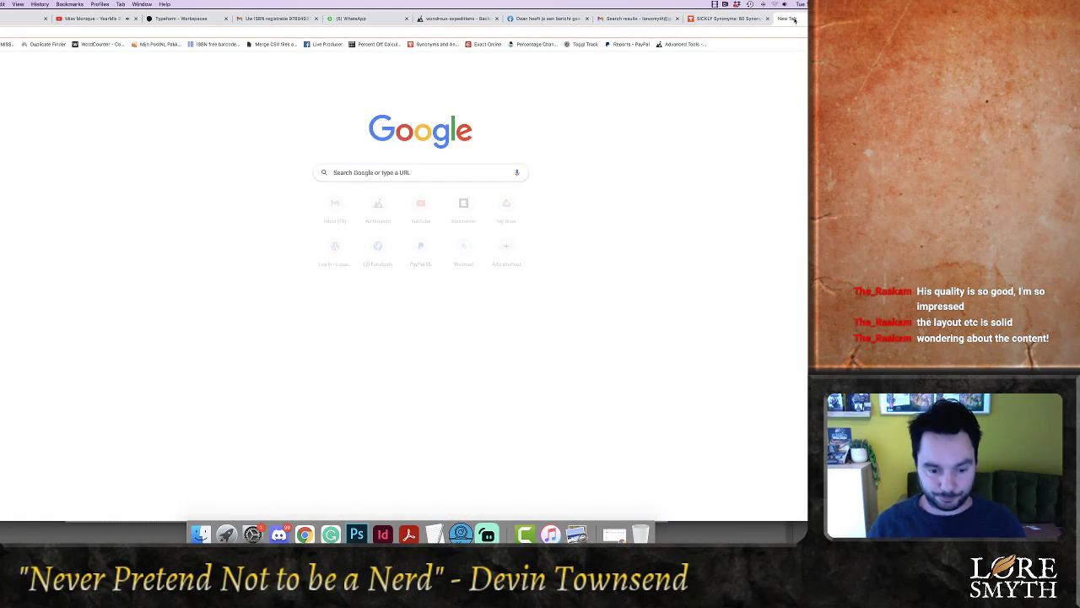
text(mijn)
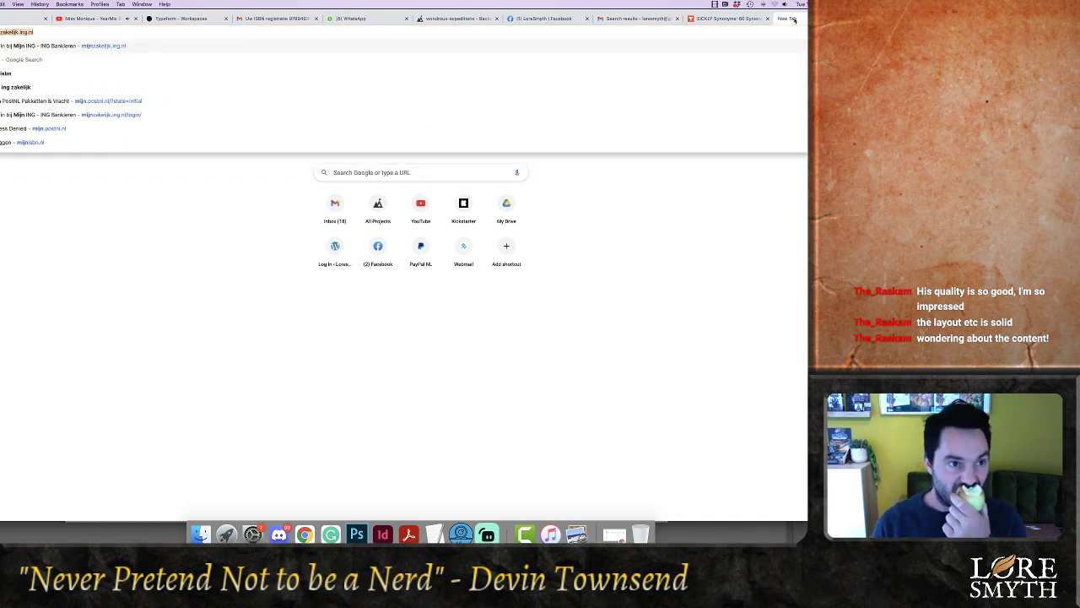
key(Down)
key(Down)
key(Down)
key(Down)
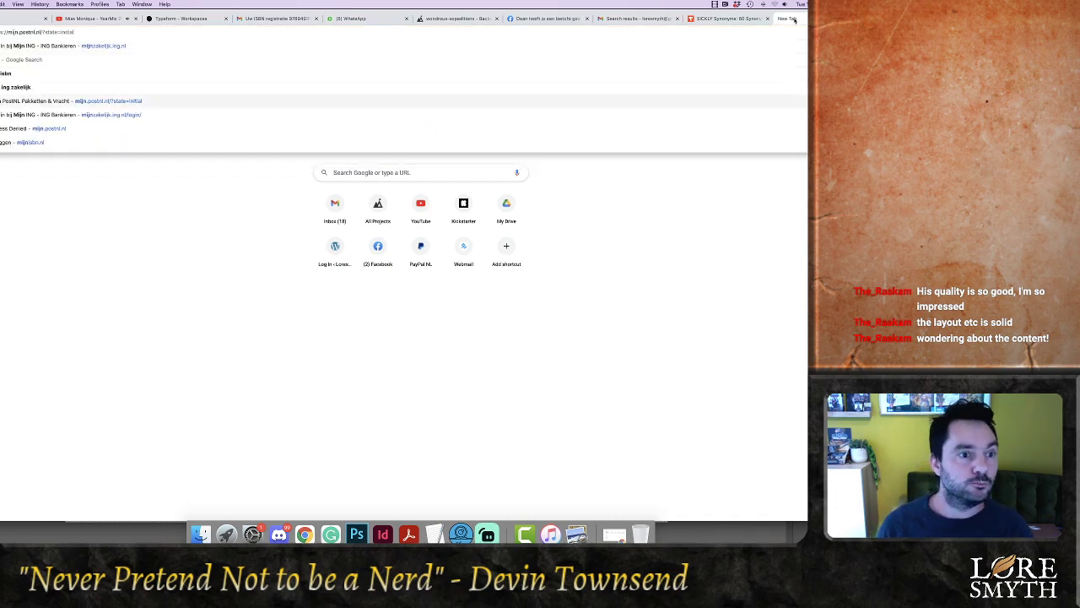
key(Down)
key(Down)
key(Down)
key(Up)
key(Down)
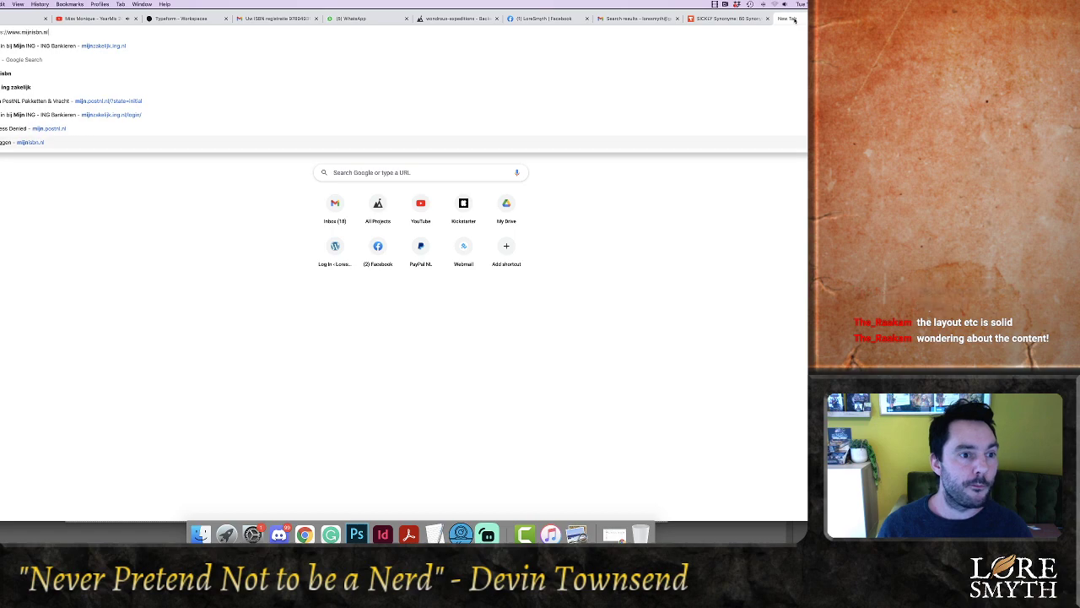
key(Return)
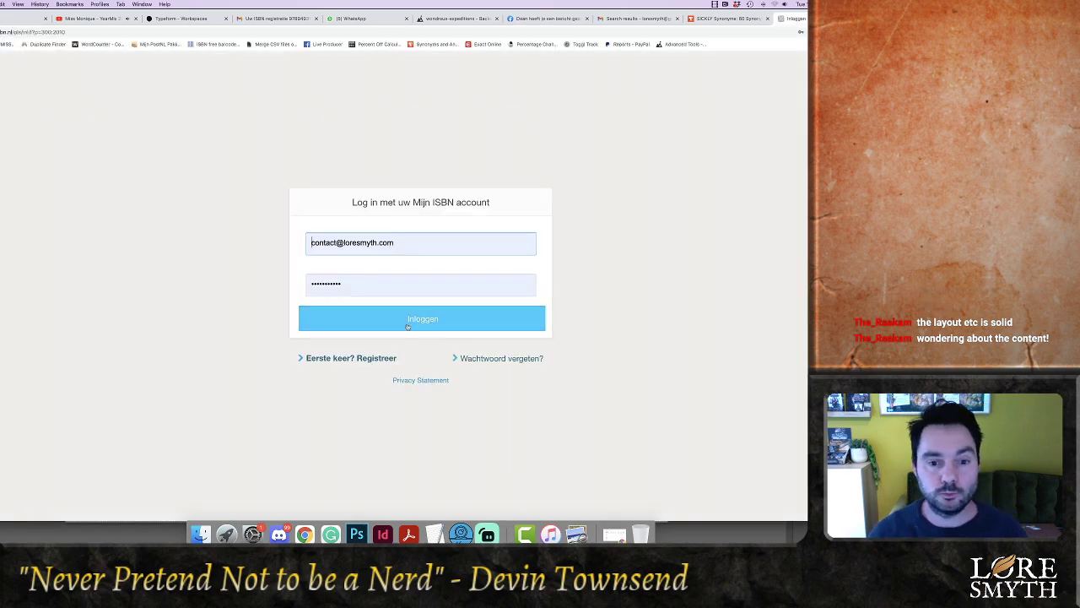
Log in to Mijn ISBN, open the paperback Wondrous Expeditions - Forests record, and check its ISBN against the credits page in InDesign
click(408, 324)
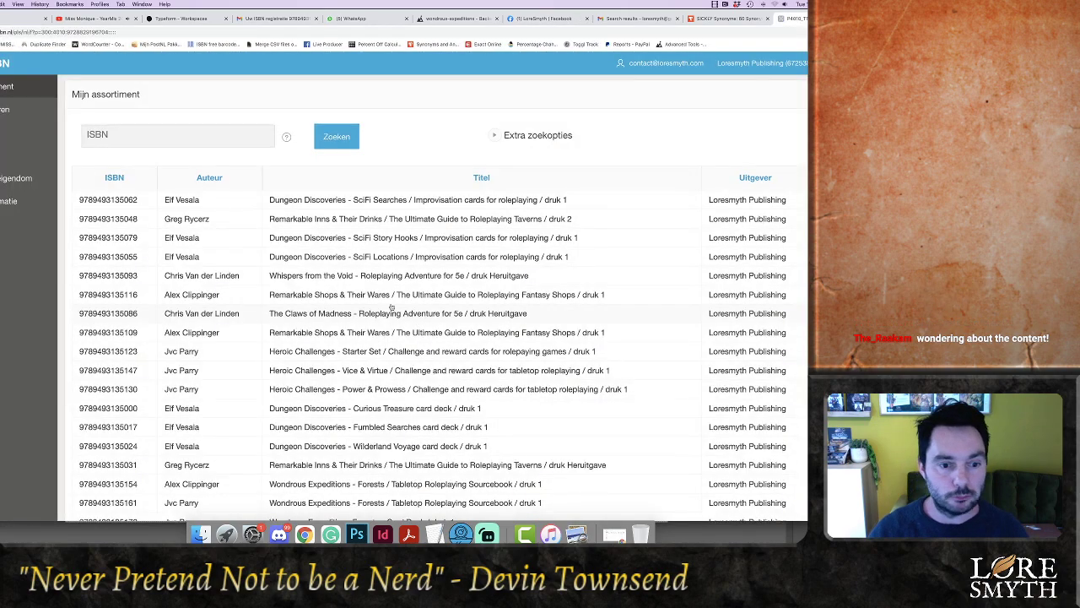
scroll(390, 308, down, 3)
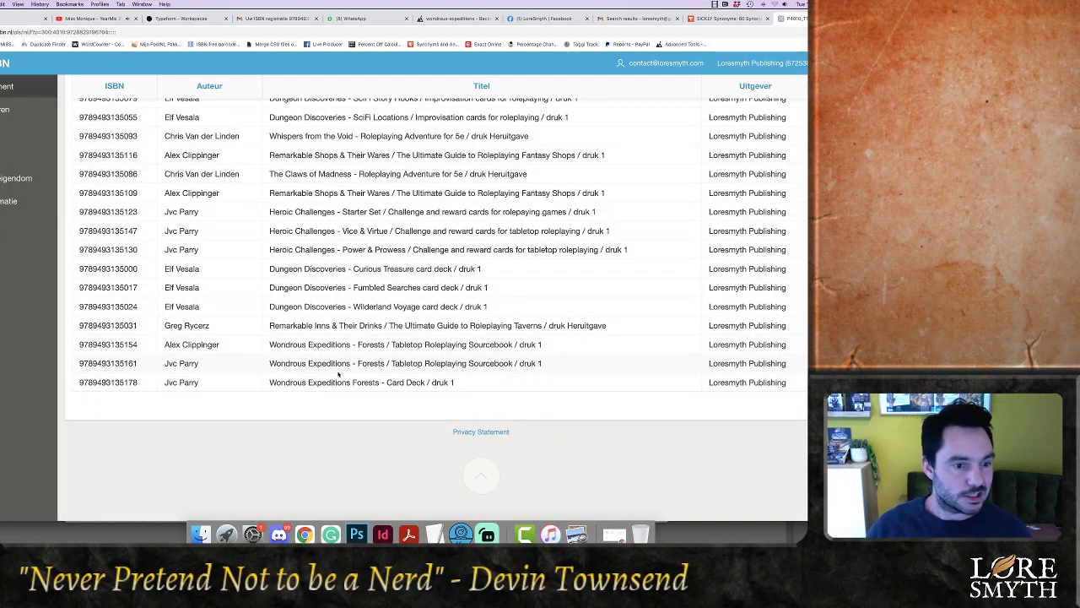
click(132, 363)
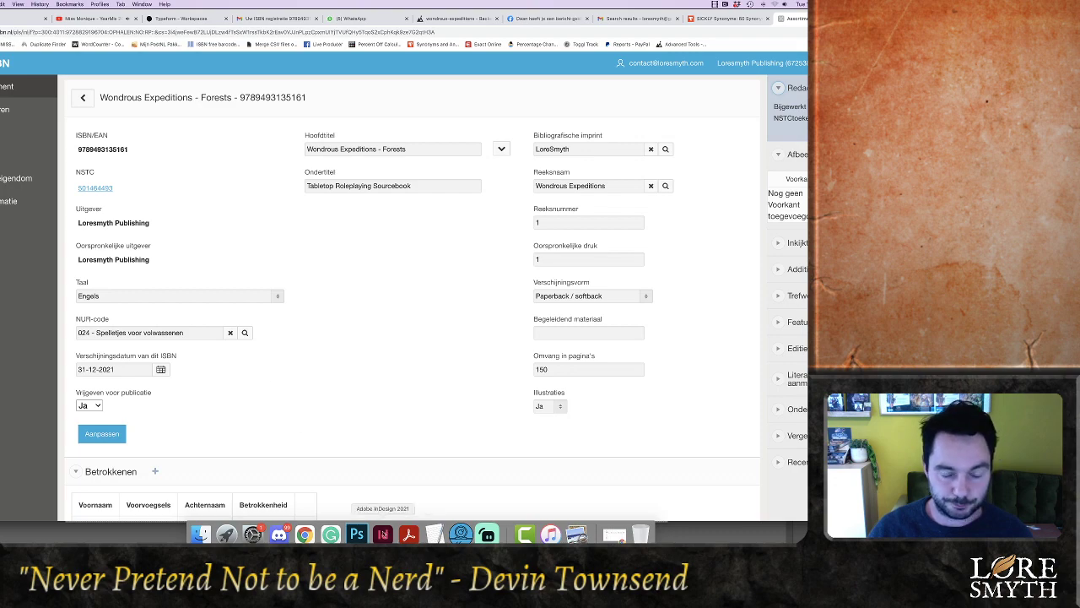
click(383, 535)
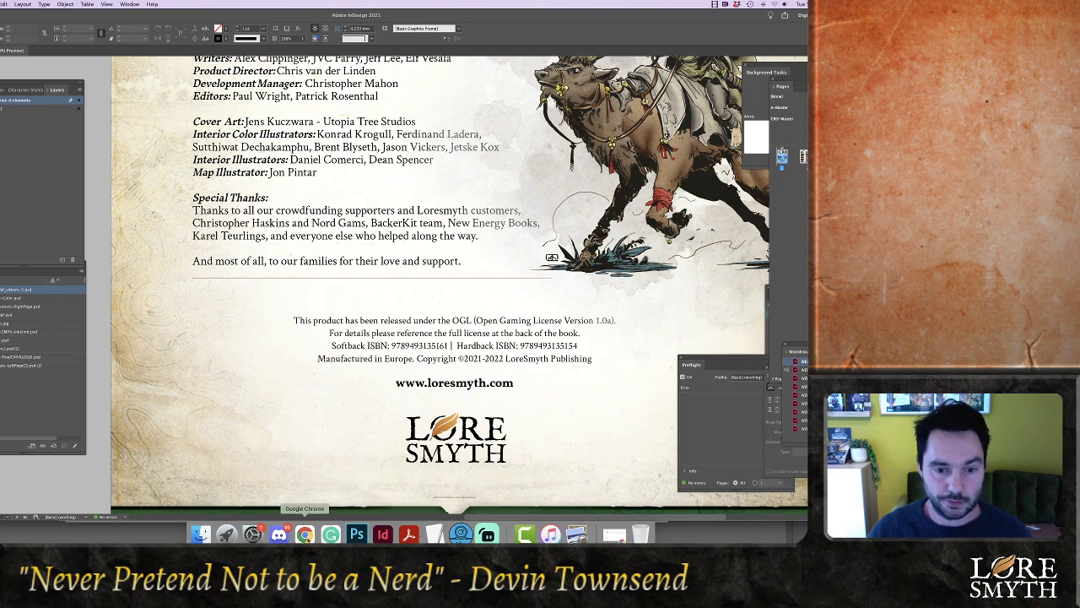
Switch back to Chrome, open the hardback Wondrous Expeditions - Forests record, and compare its ISBN with the InDesign credits page
click(304, 536)
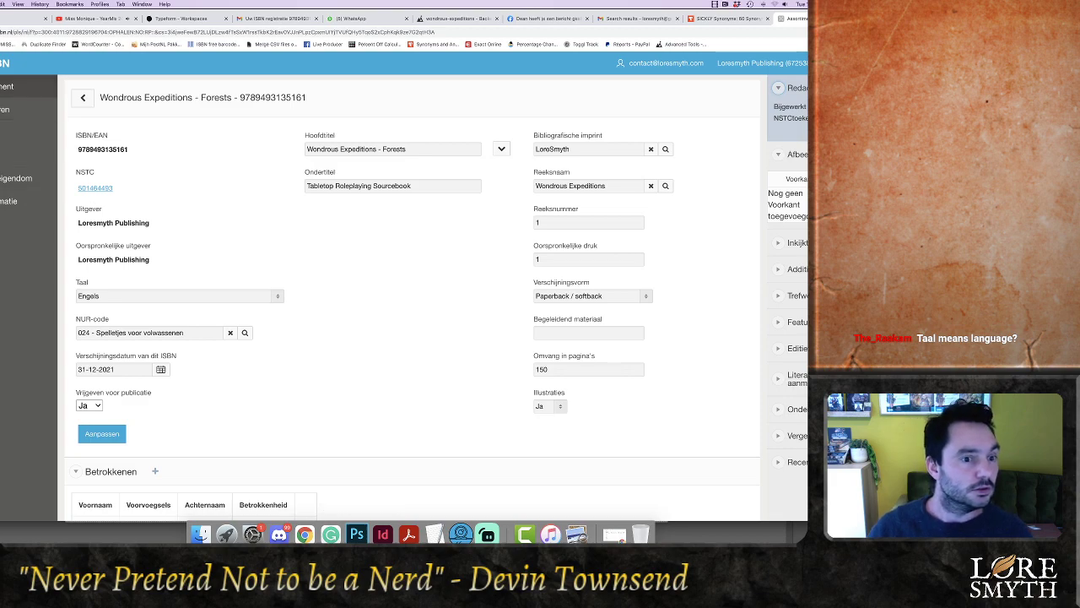
click(9, 110)
scroll(413, 338, down, 3)
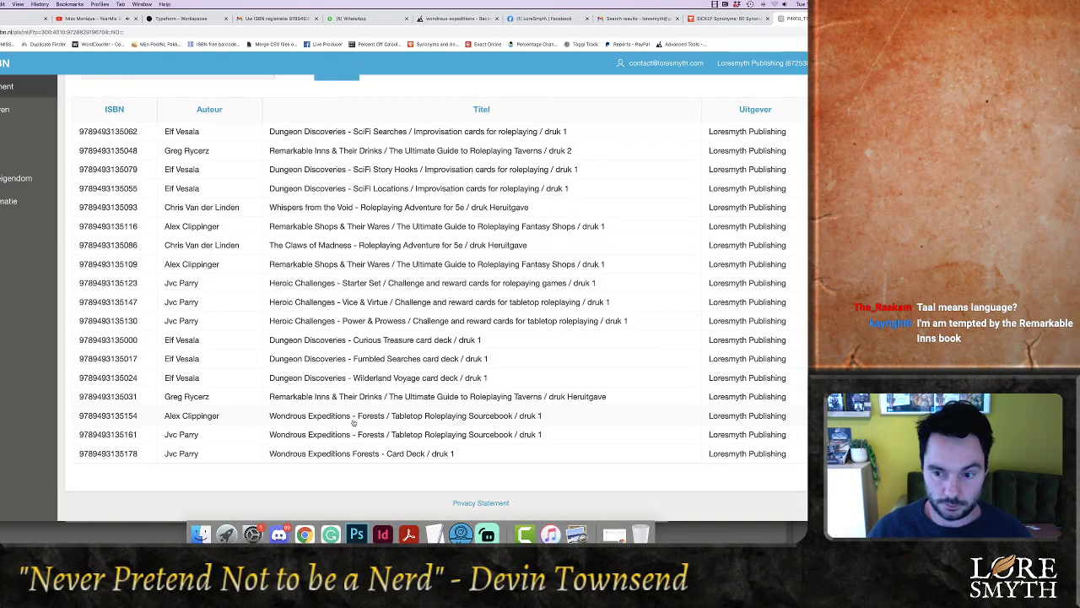
click(353, 422)
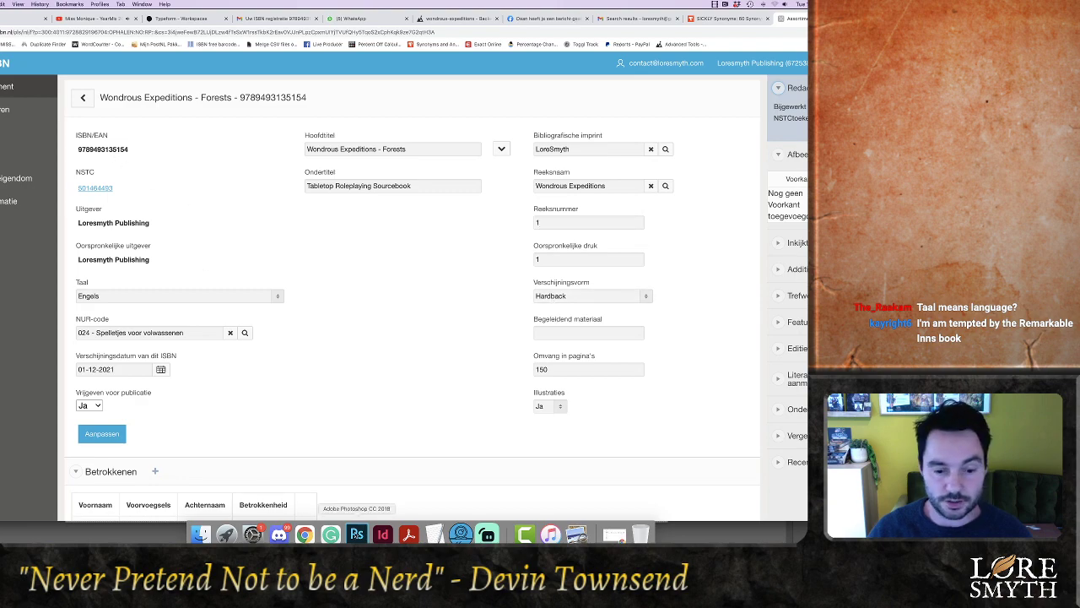
click(382, 533)
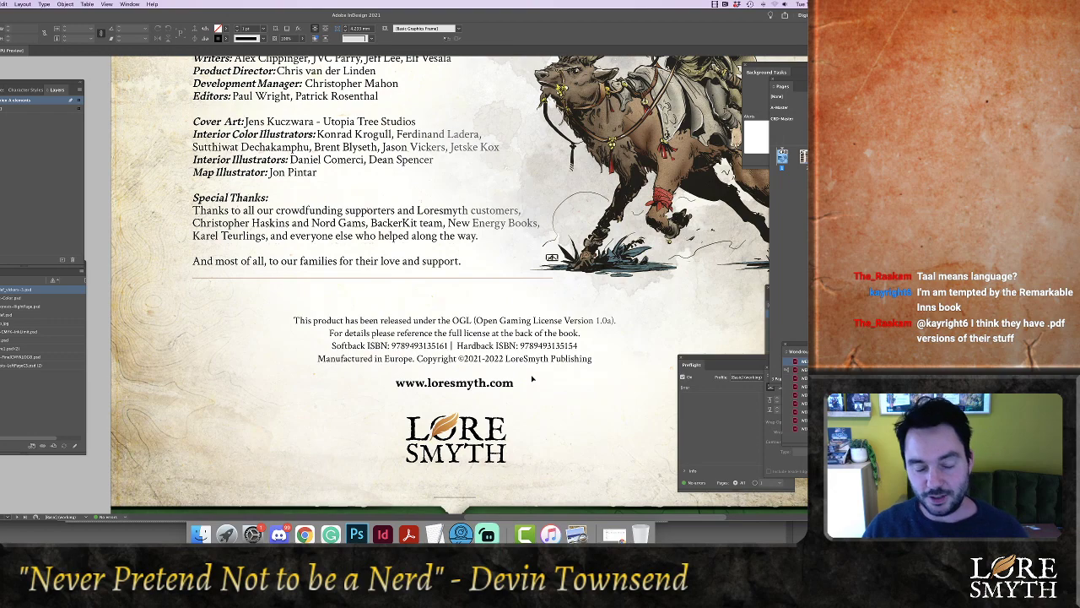
Examine the full title and credits page and the Table of Contents spread that follows it
key(super+0)
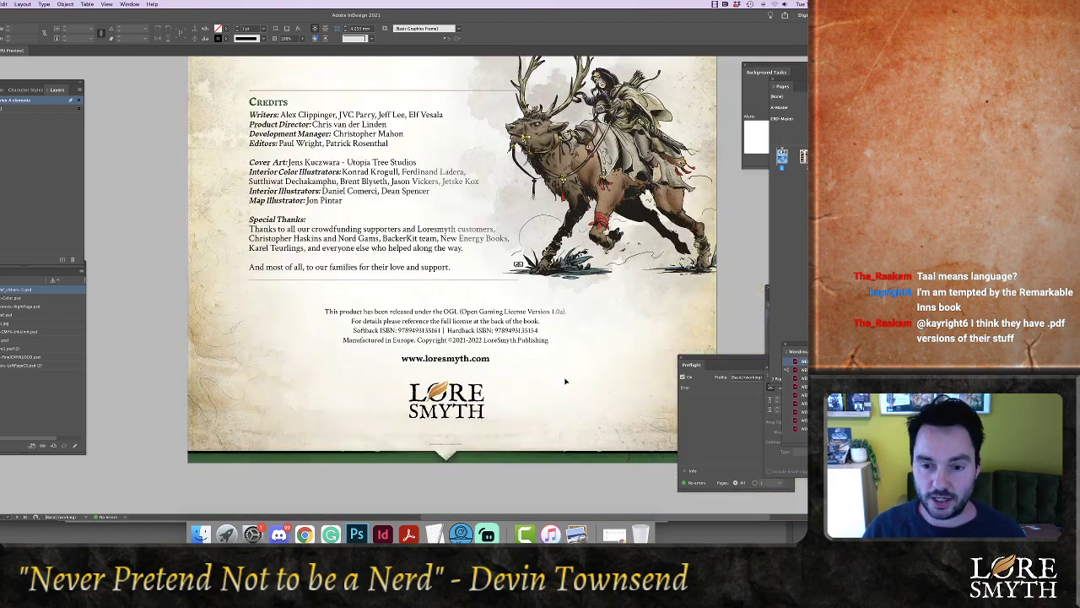
scroll(693, 332, up, 5)
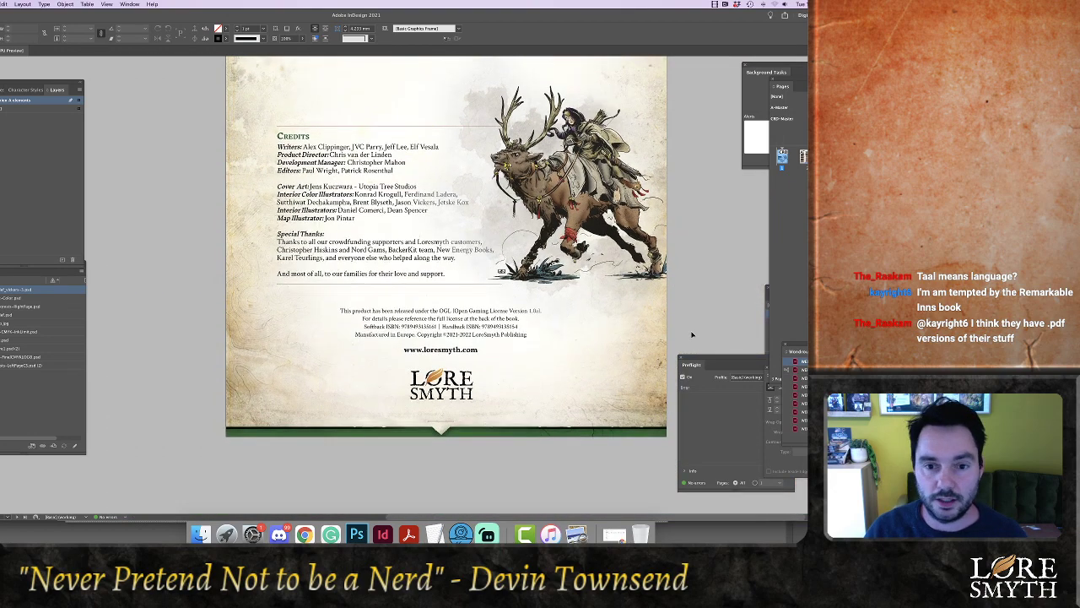
scroll(693, 331, down, 4)
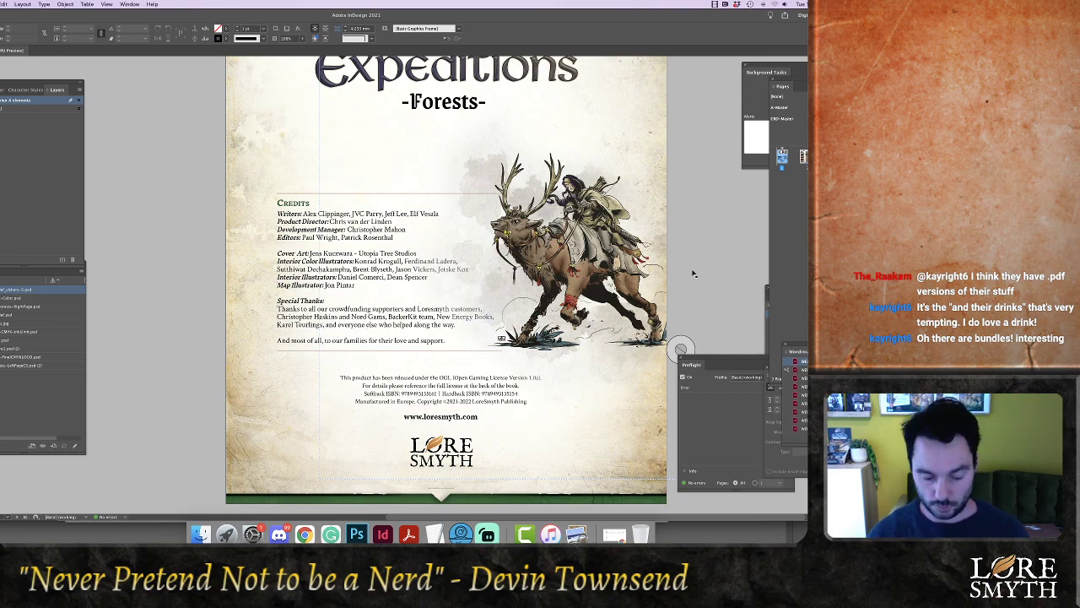
key(super+minus)
scroll(671, 260, up, 3)
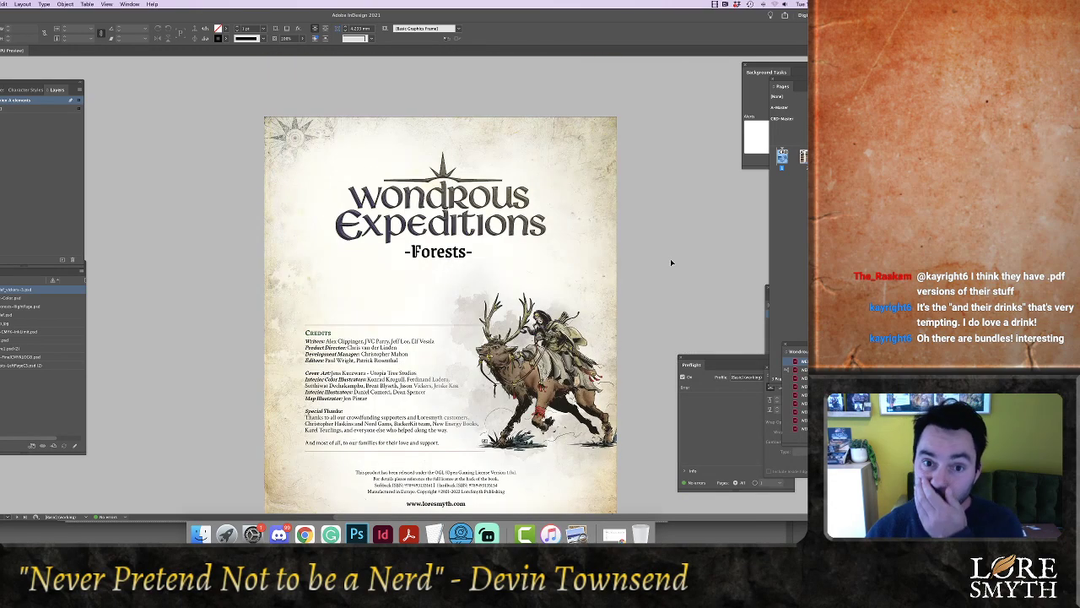
scroll(671, 259, down, 10)
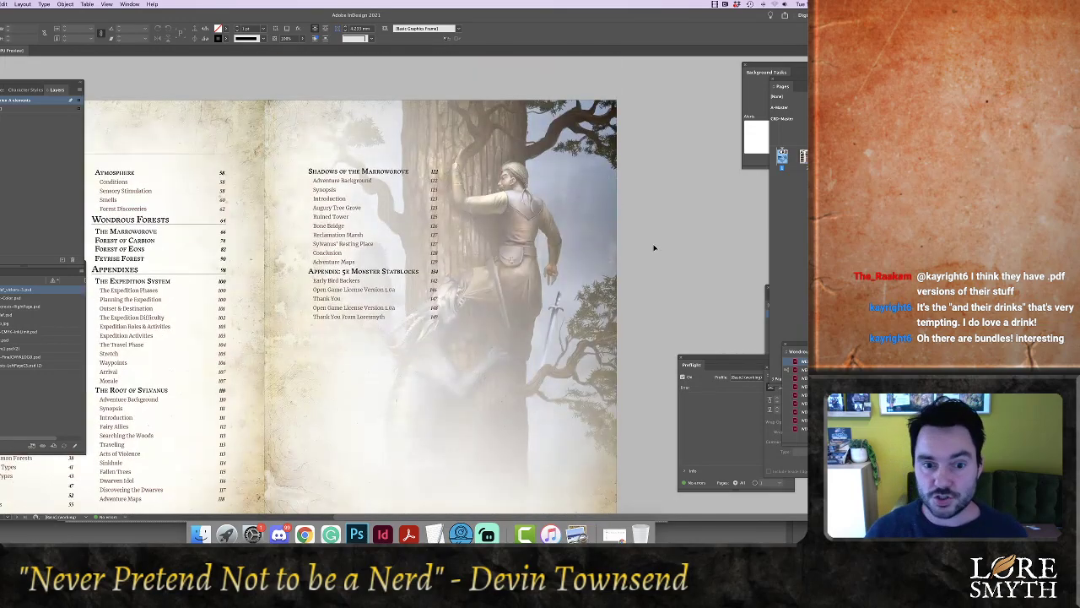
scroll(654, 247, down, 3)
key(super+minus)
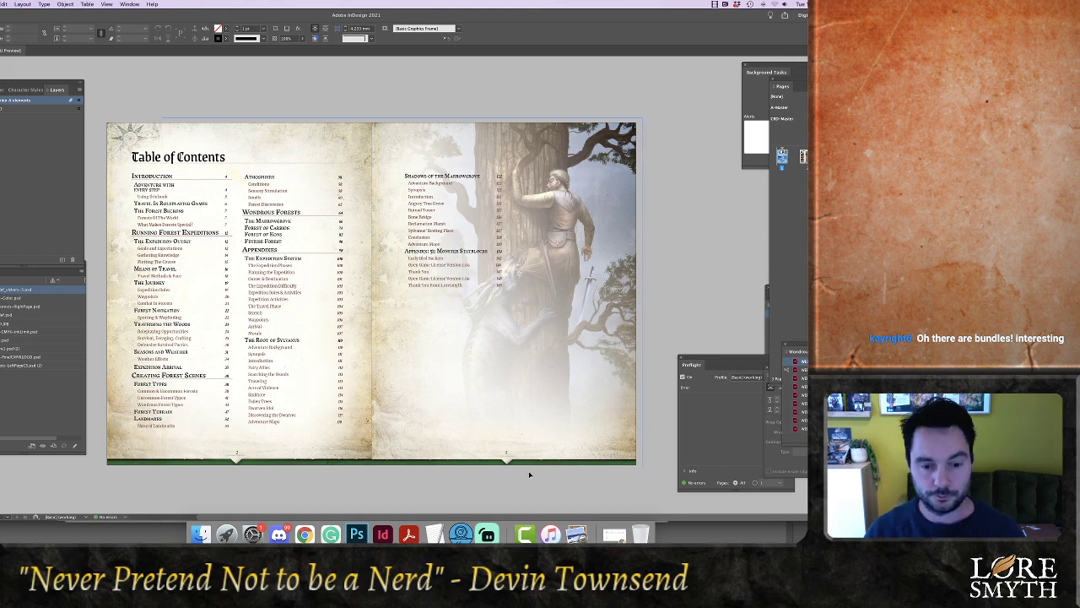
Switch to Streamlabs OBS, set the Window Capture source to the Photoshop window of expedition-outset-1.psd, and hide that source
click(487, 534)
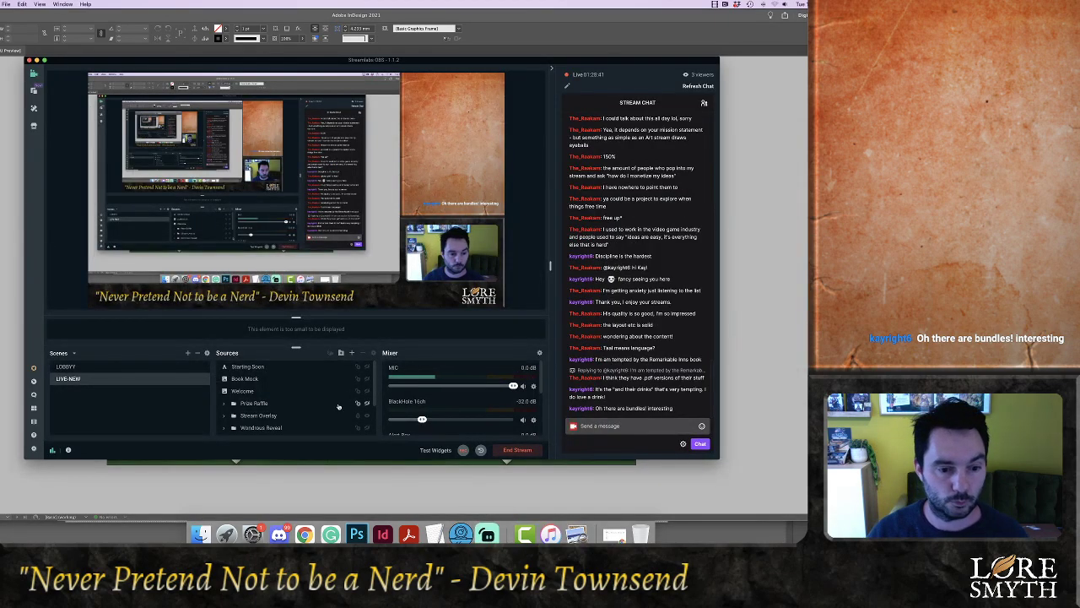
scroll(361, 412, down, 3)
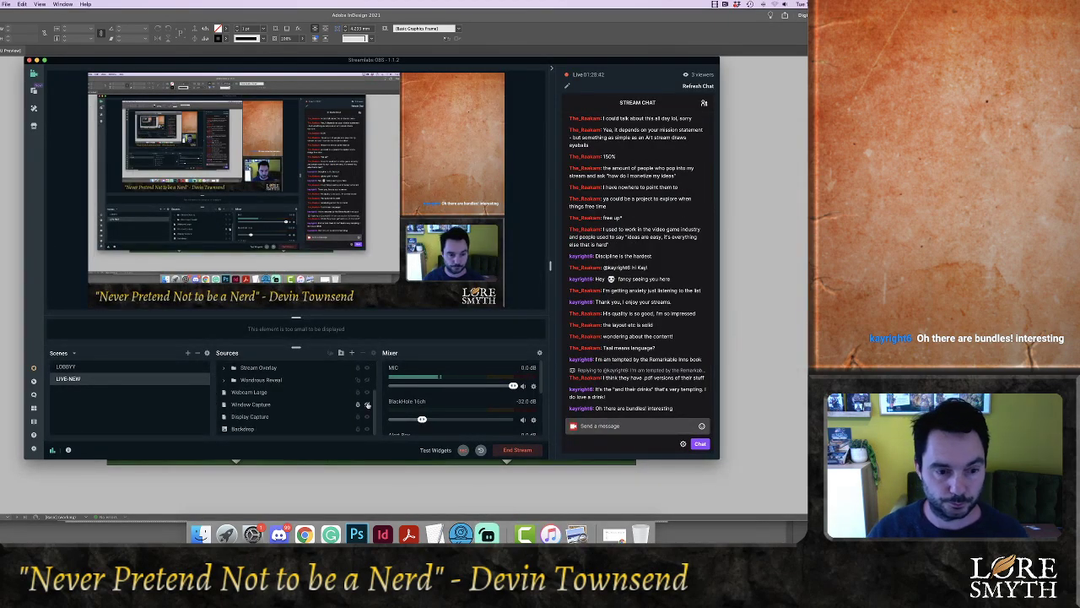
click(364, 406)
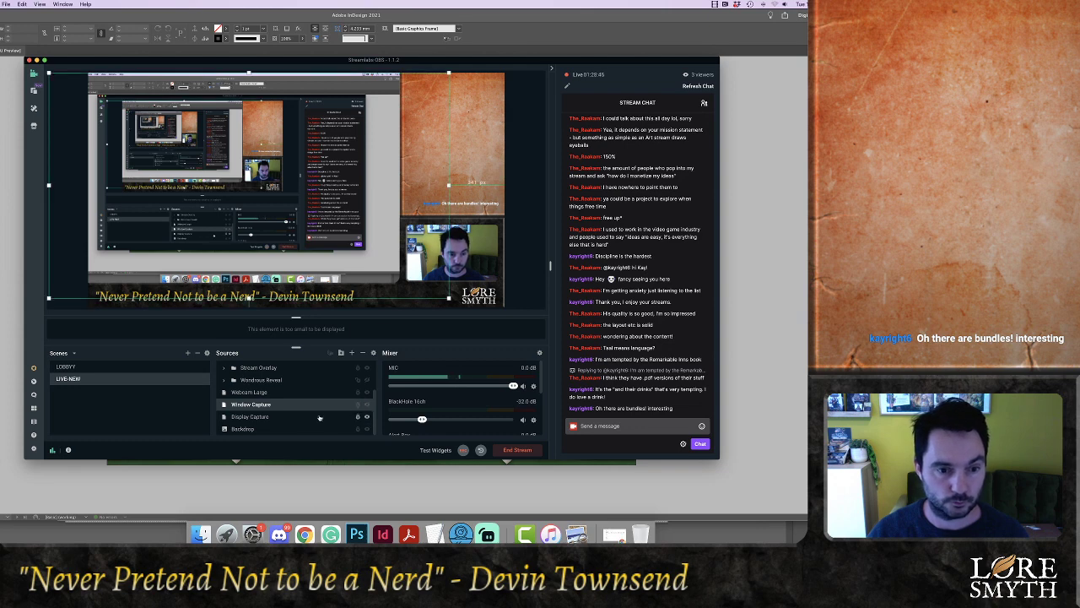
double_click(258, 406)
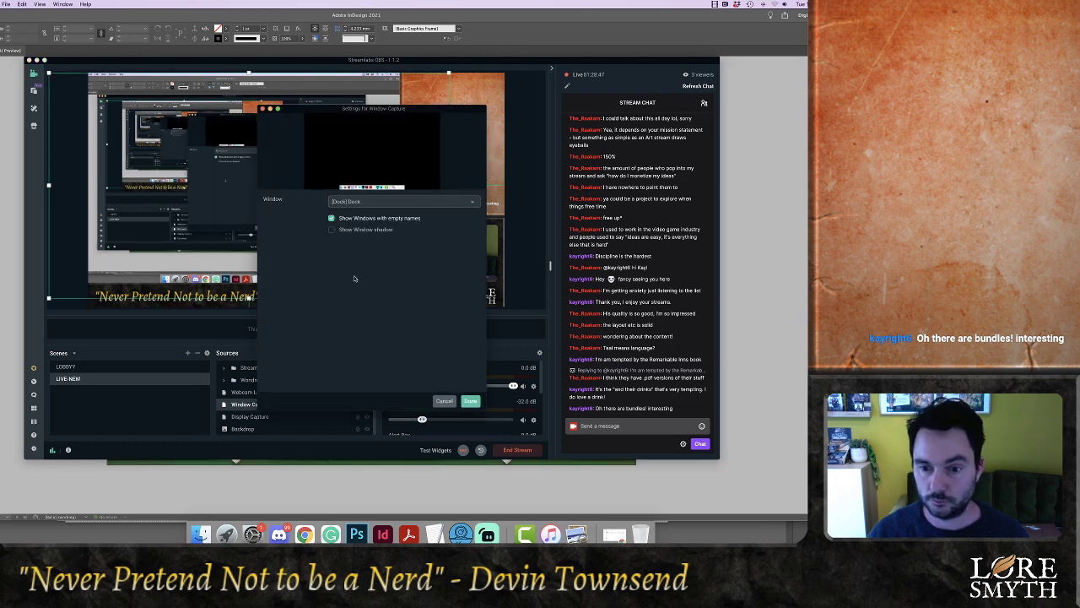
click(380, 201)
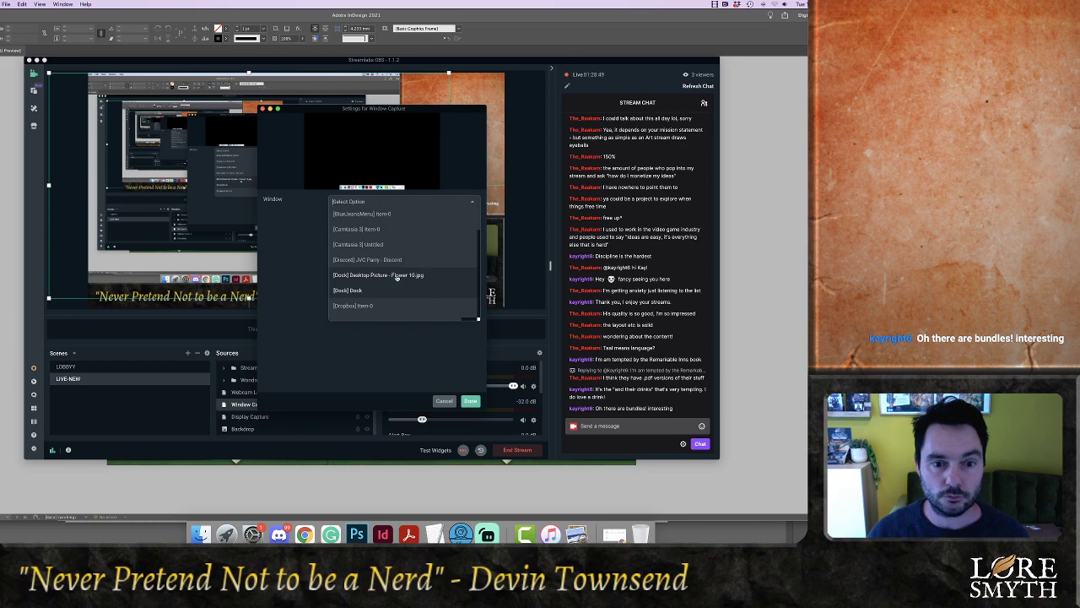
scroll(395, 278, down, 5)
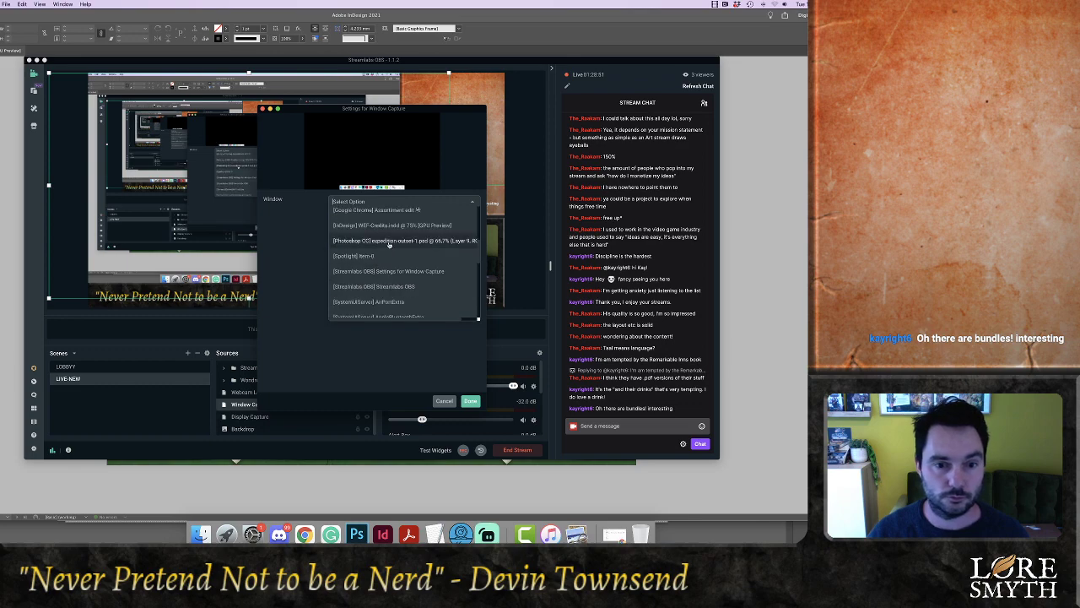
click(388, 243)
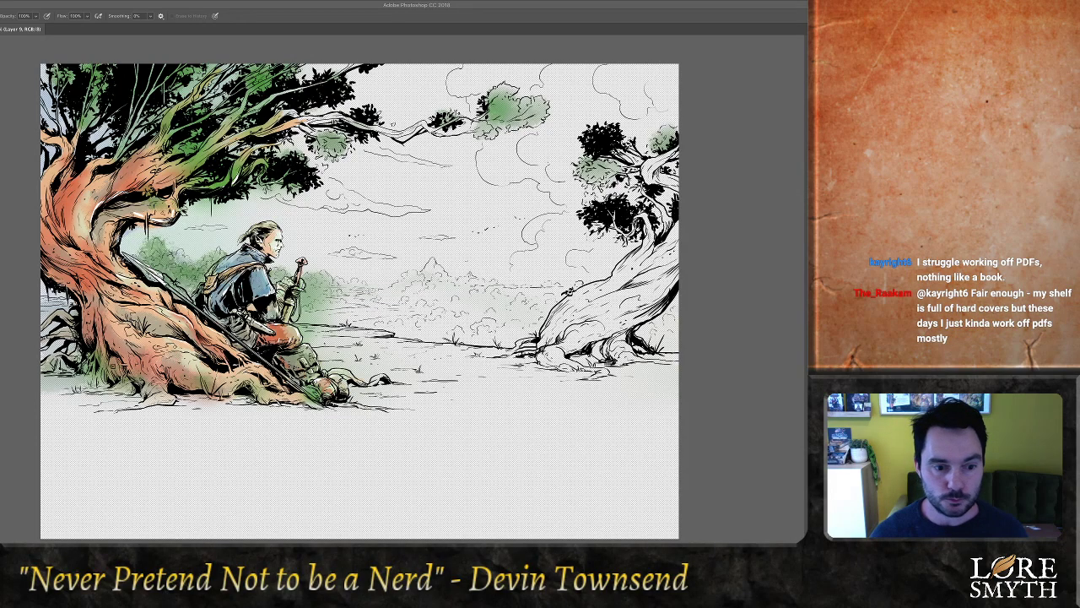
click(368, 403)
Switch to Photoshop, close the expedition-outset-1.psd illustration, and return to InDesign
click(358, 533)
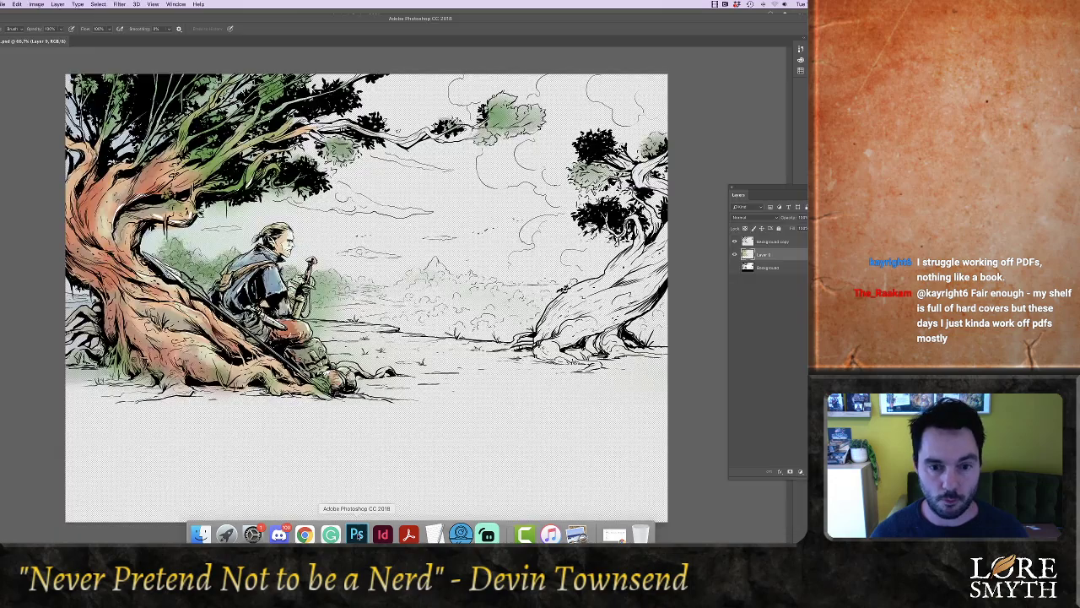
key(super+w)
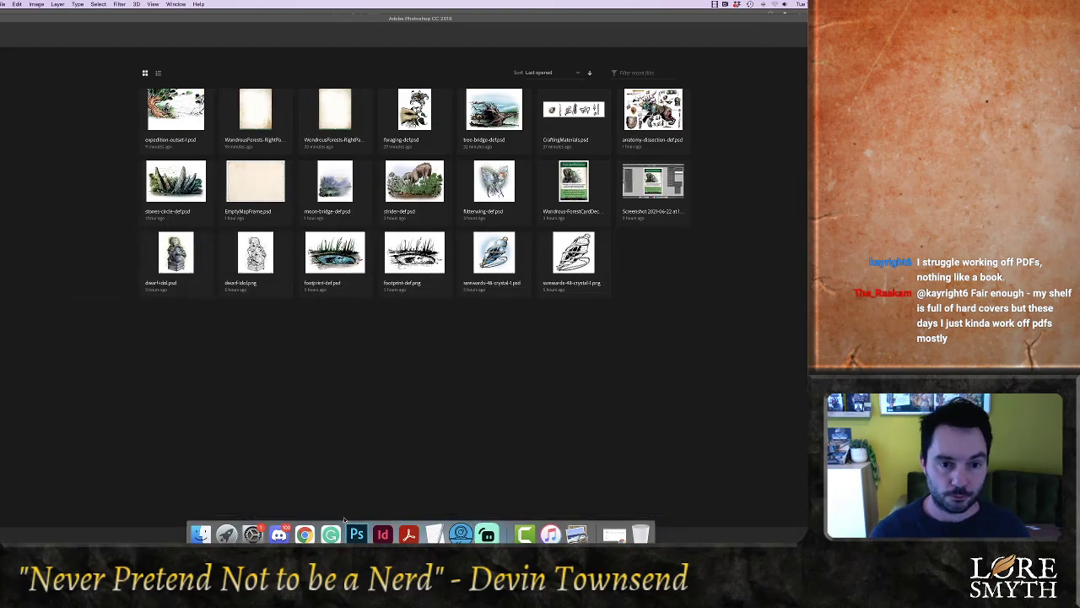
click(382, 533)
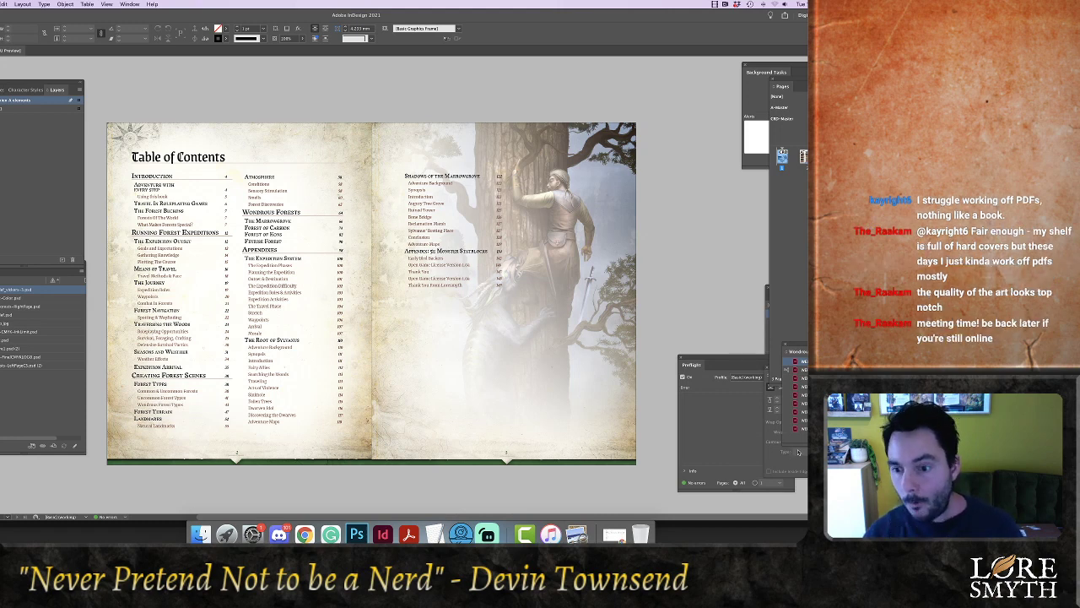
Open the Marrowgrove chapter document from the book without updating its modified links
click(769, 308)
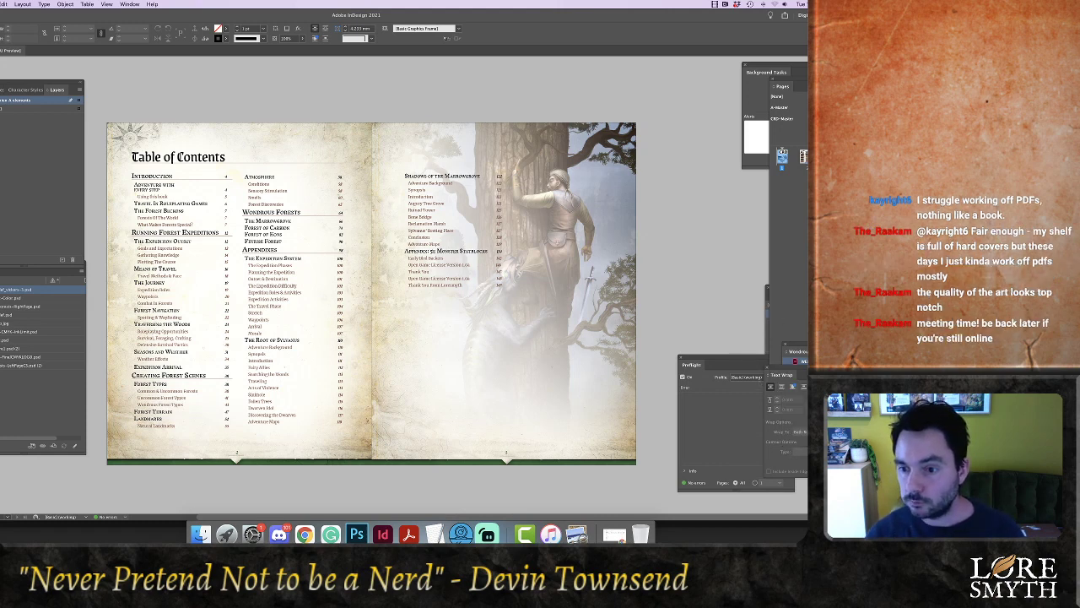
click(797, 352)
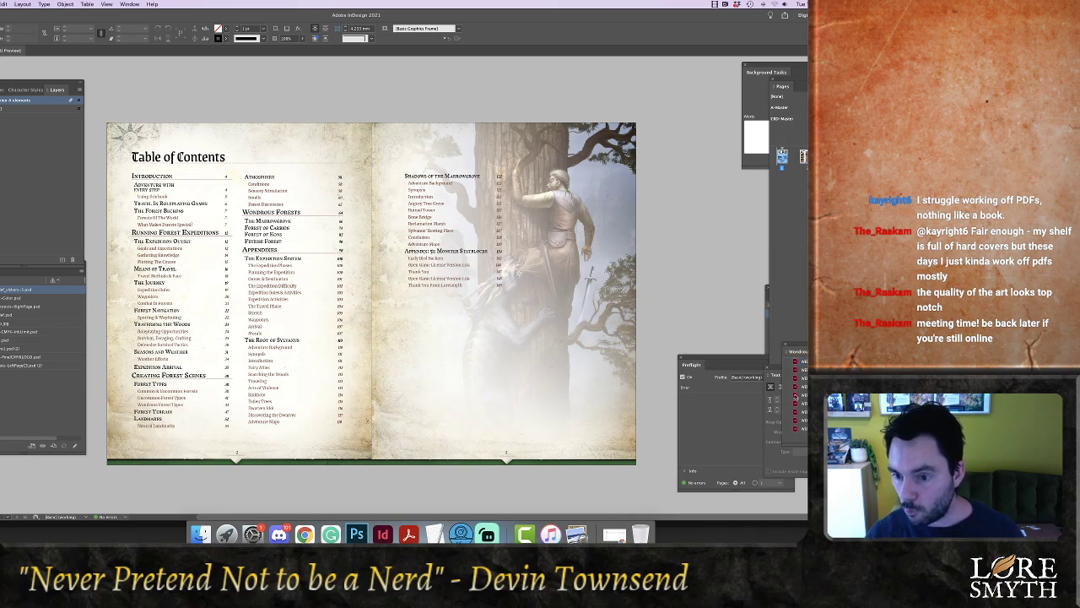
double_click(795, 430)
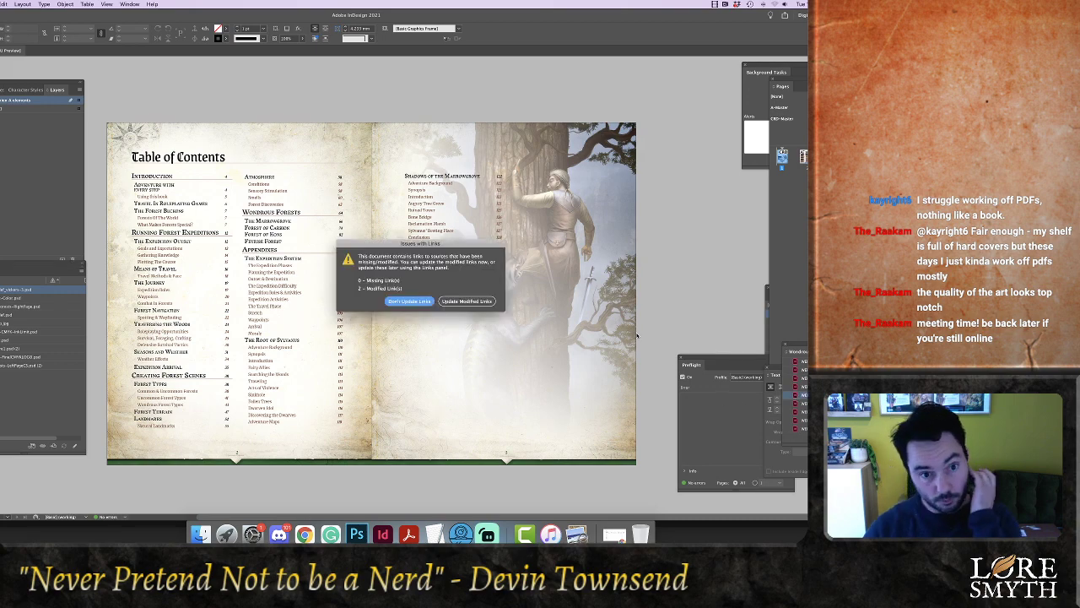
click(420, 302)
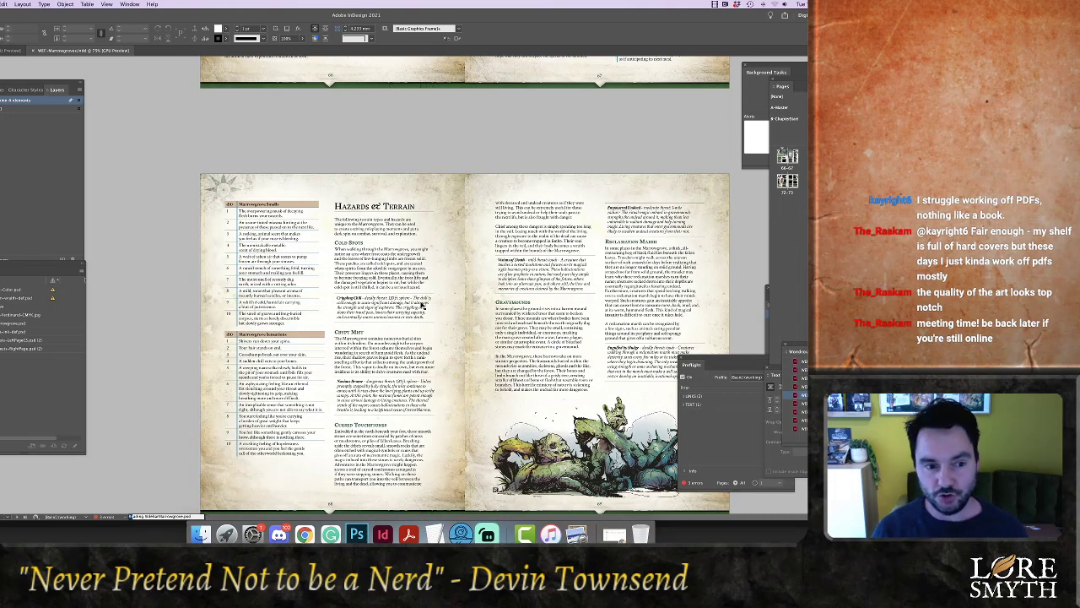
Update the modified image links in the Marrowgrove document
click(53, 300)
double_click(53, 292)
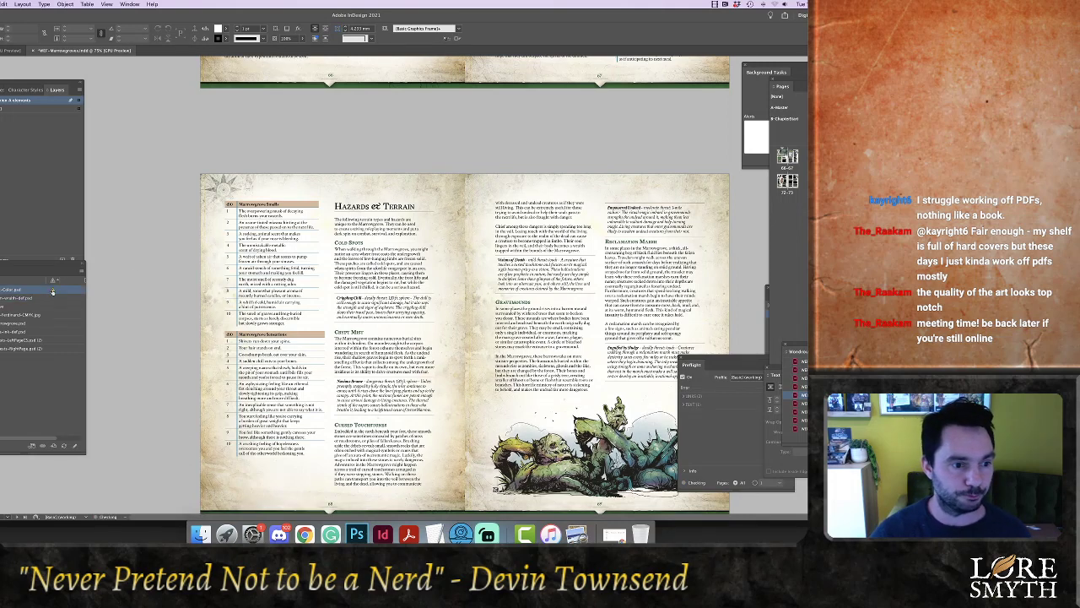
scroll(94, 317, down, 2)
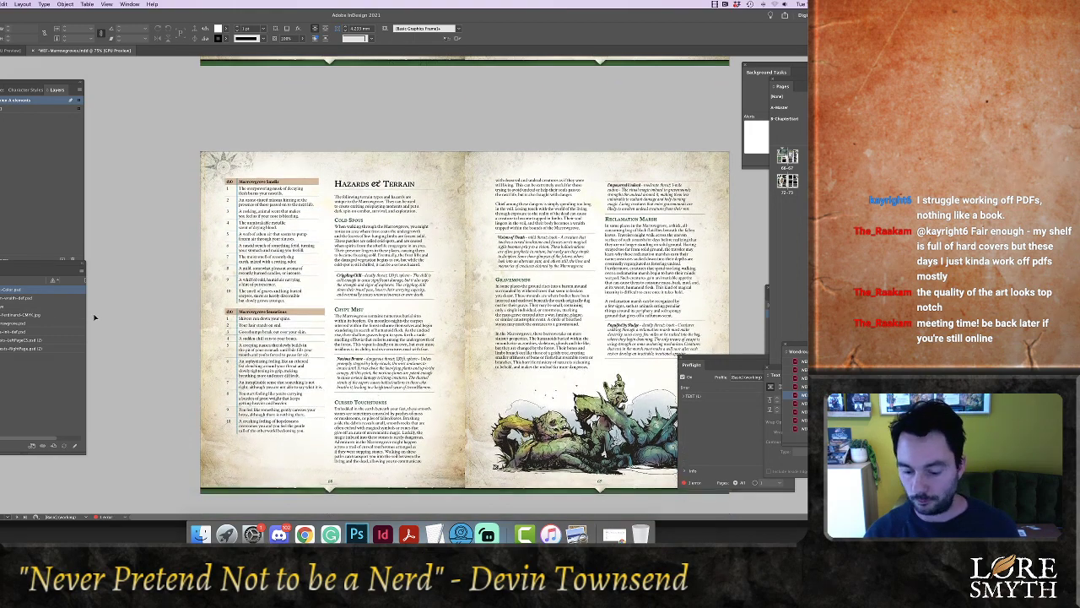
Review the illustrations across the Marrowgrove chapter's spreads, and save and close the document
scroll(157, 299, up, 10)
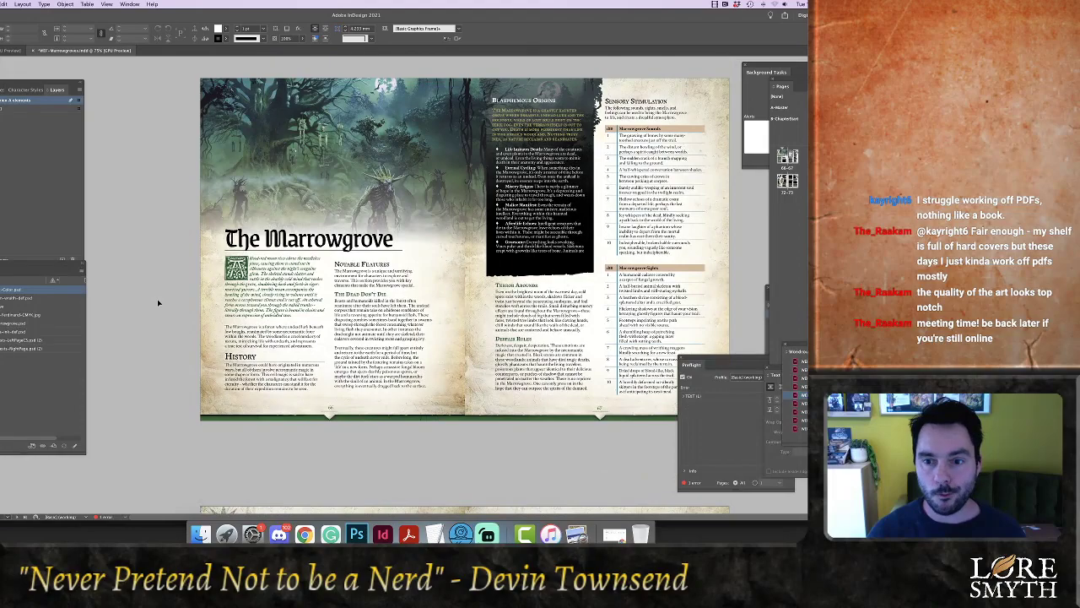
scroll(157, 298, down, 13)
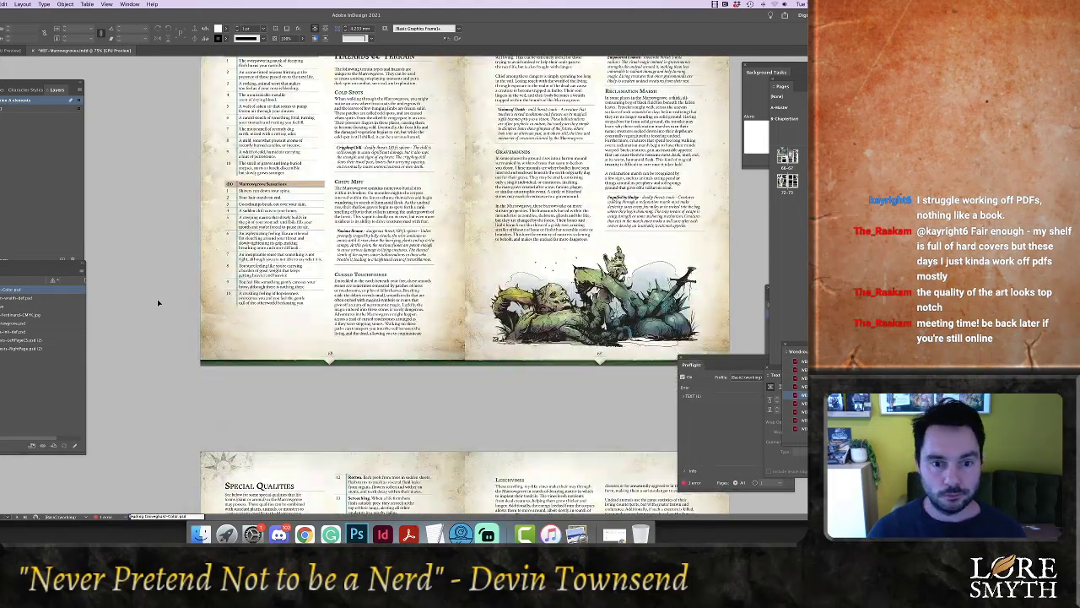
scroll(157, 299, down, 11)
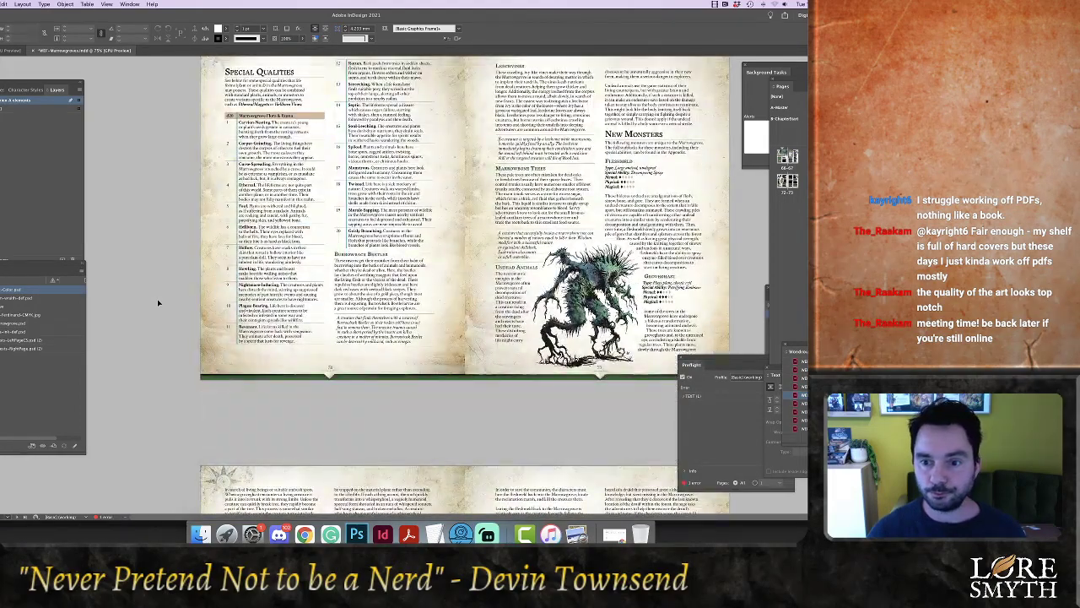
scroll(157, 299, down, 8)
scroll(157, 298, down, 2)
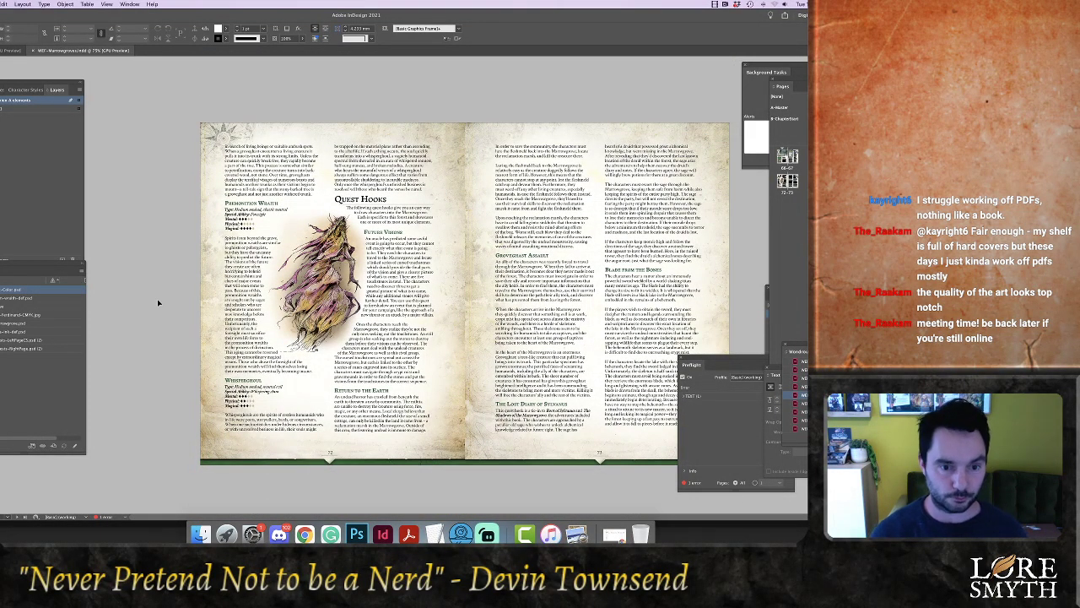
key(super+w)
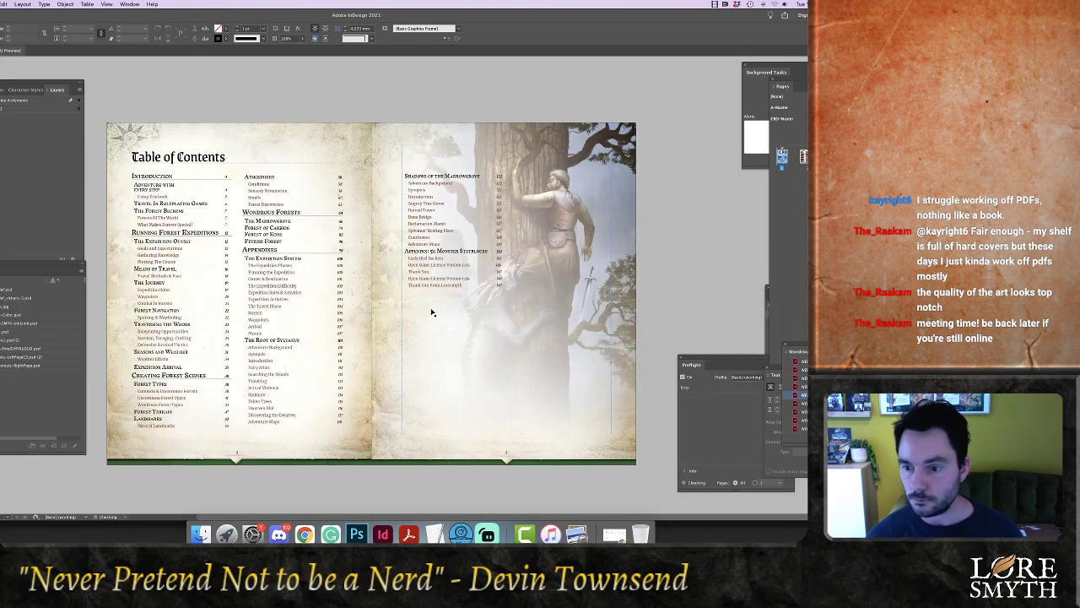
Open the Forest of Carbion chapter document from the book without updating its links, and update its two modified image links
click(796, 404)
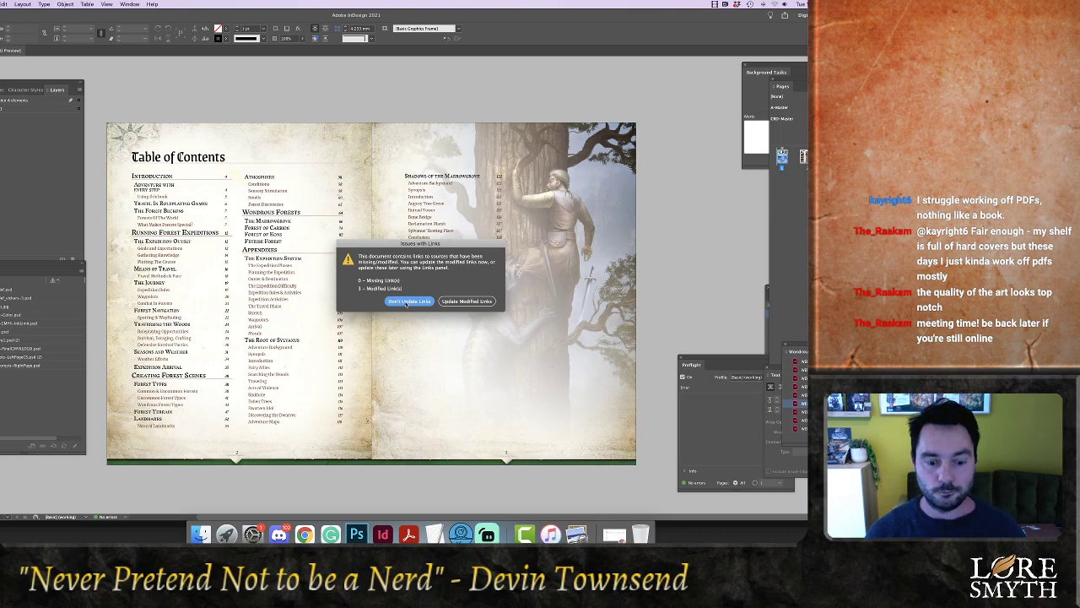
click(408, 301)
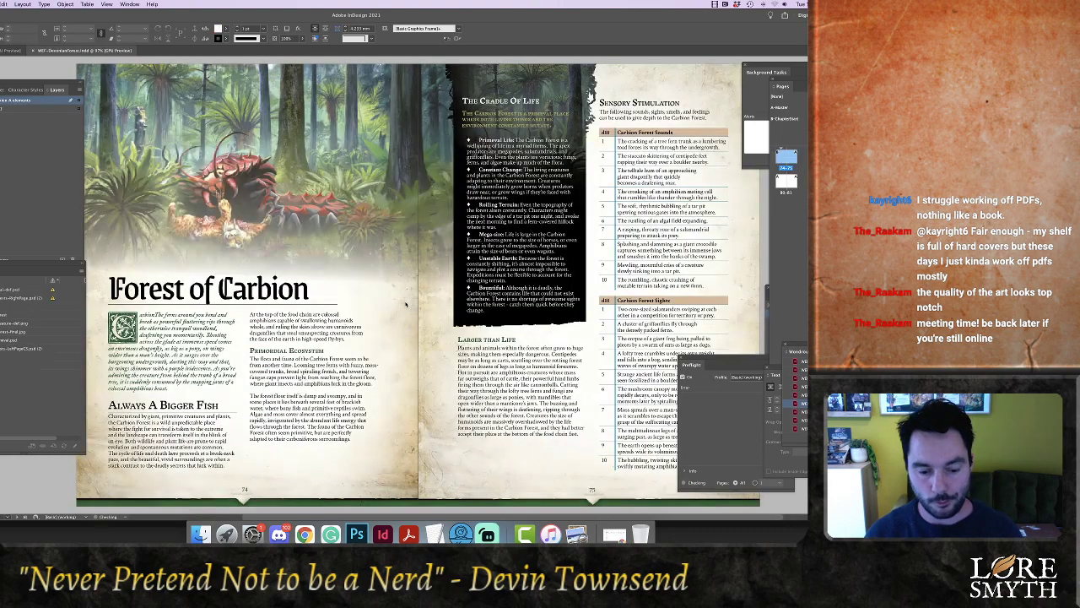
click(52, 291)
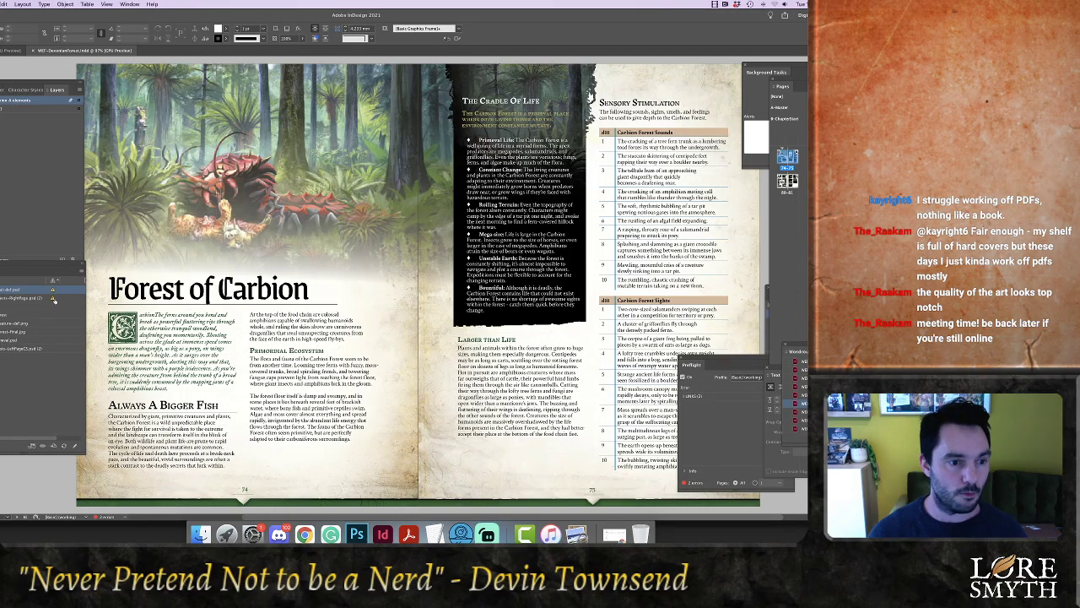
click(53, 299)
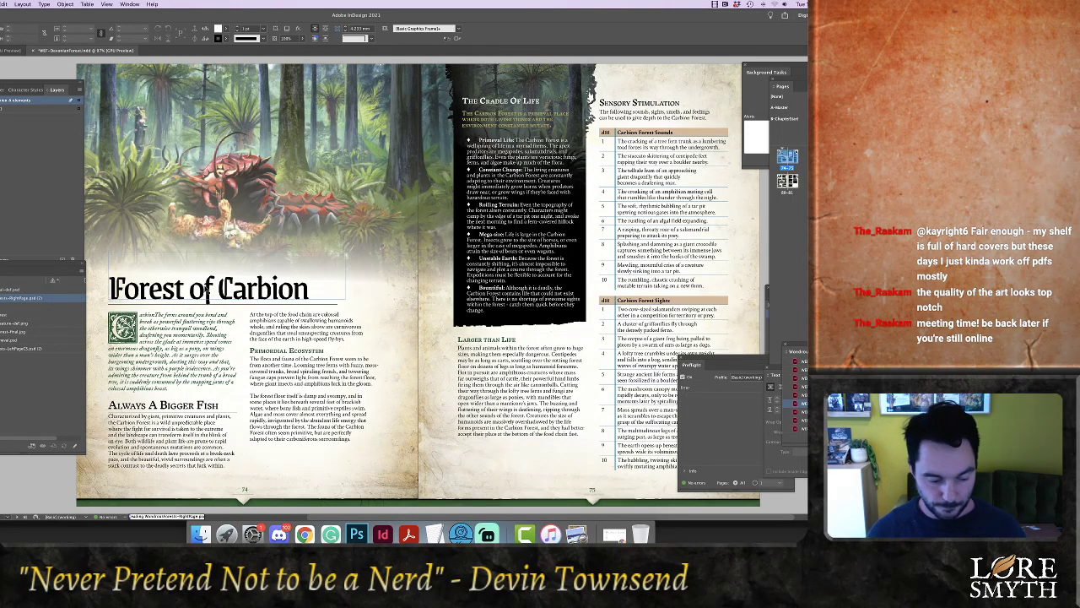
Relink the black-and-white creature drawing on the Megapedes page to Megapede-creature-def.psd in the PSDs Colored folder
key(super+minus)
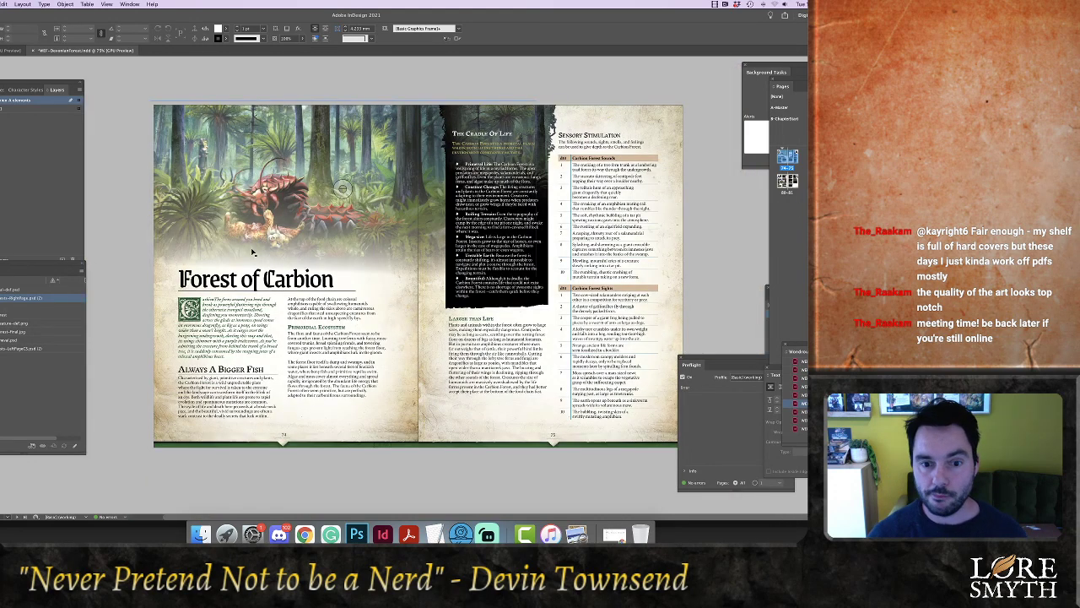
scroll(358, 369, down, 5)
scroll(358, 369, down, 5)
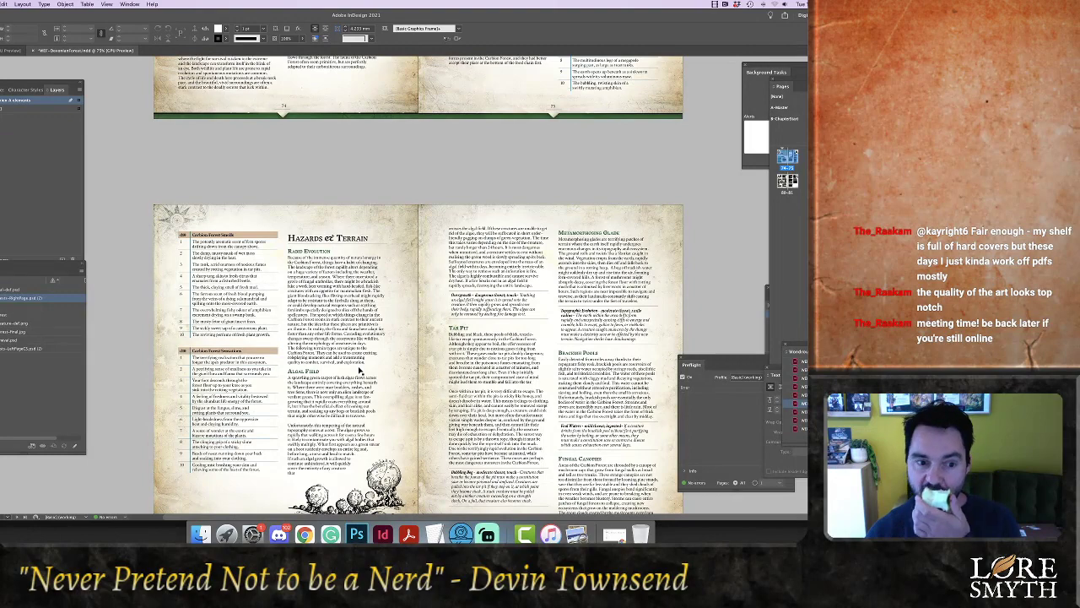
scroll(358, 370, down, 3)
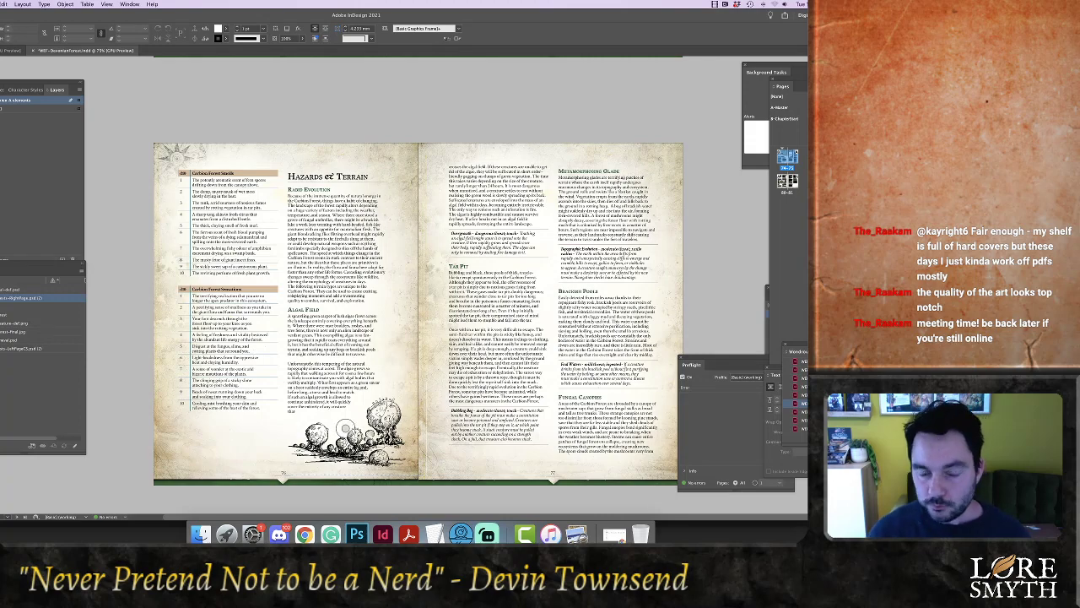
scroll(365, 448, down, 10)
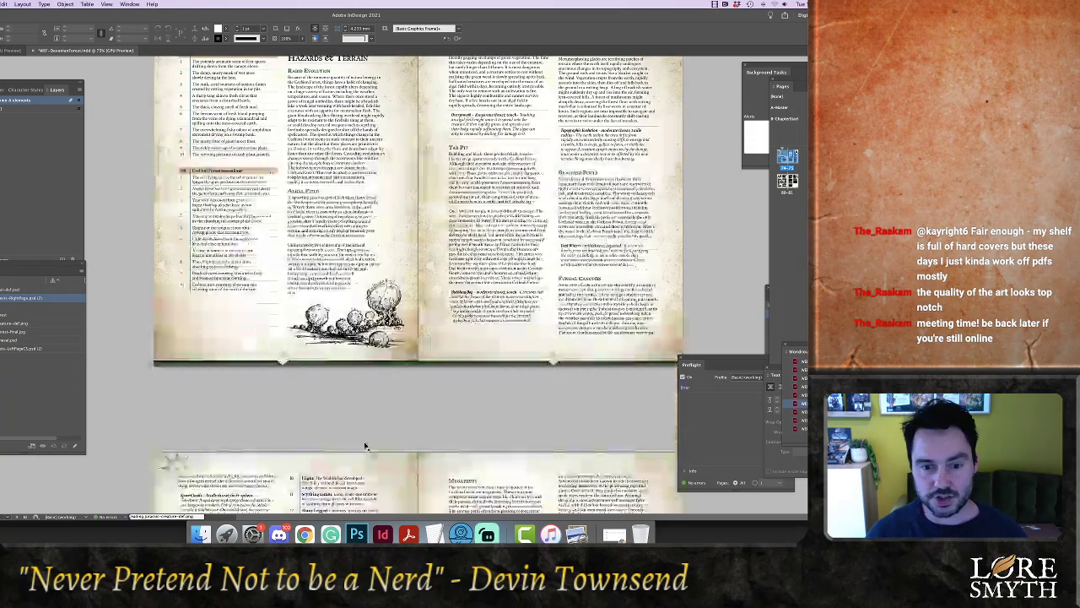
scroll(365, 448, down, 2)
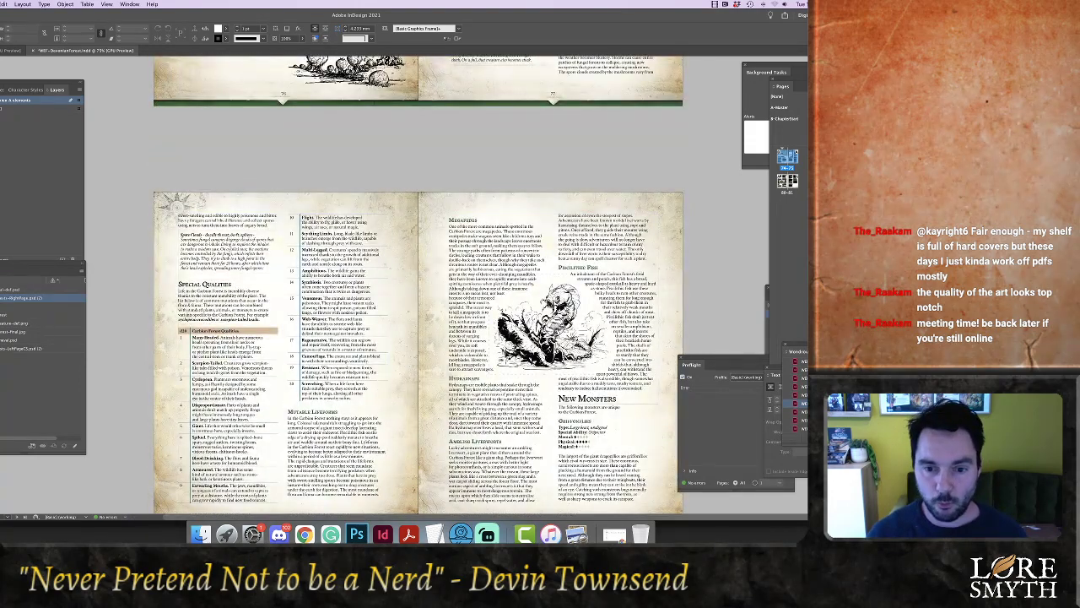
right_click(1, 326)
click(3, 330)
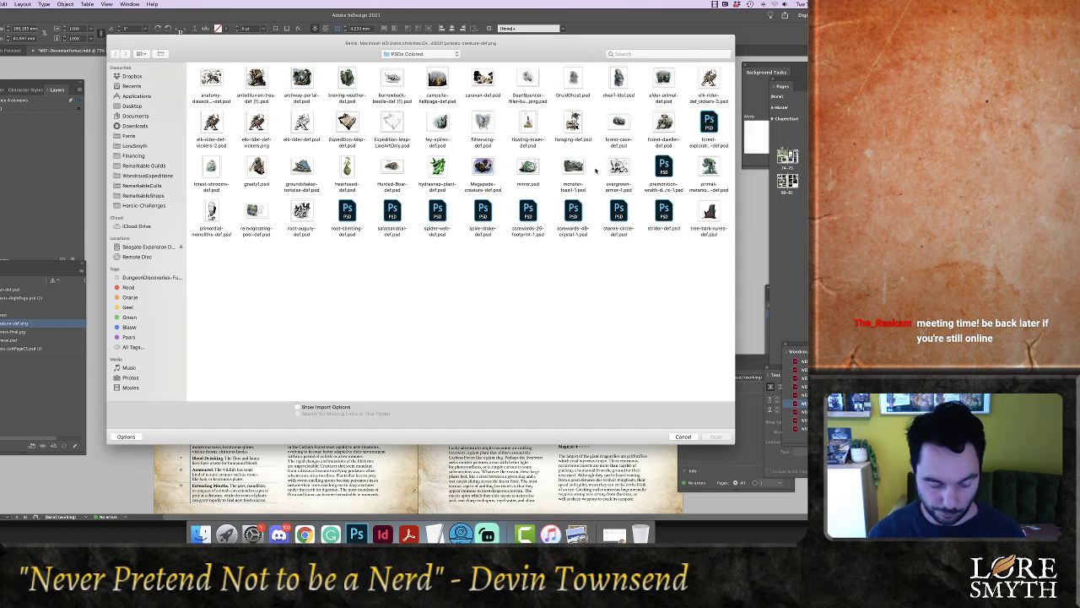
key(m)
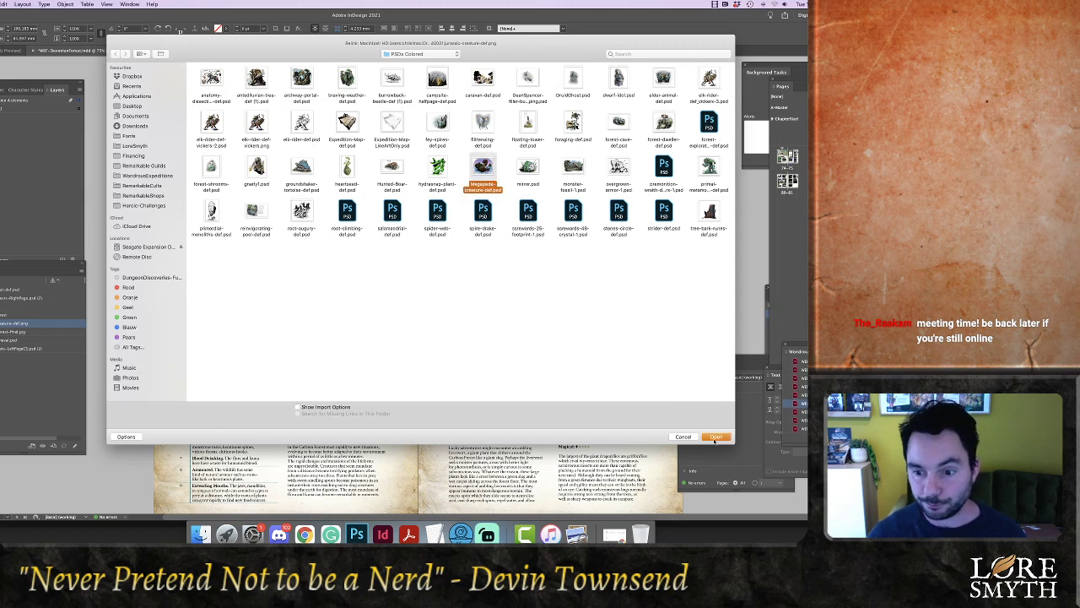
click(715, 437)
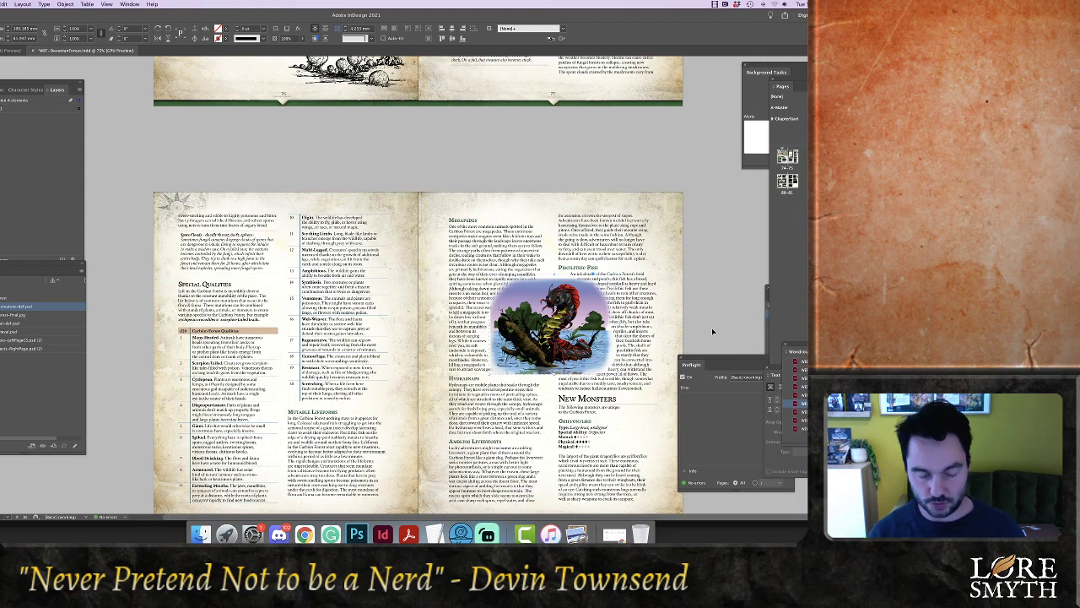
Inspect the relinked megapede illustration up close and open its original file in Photoshop for editing
key(super+equal)
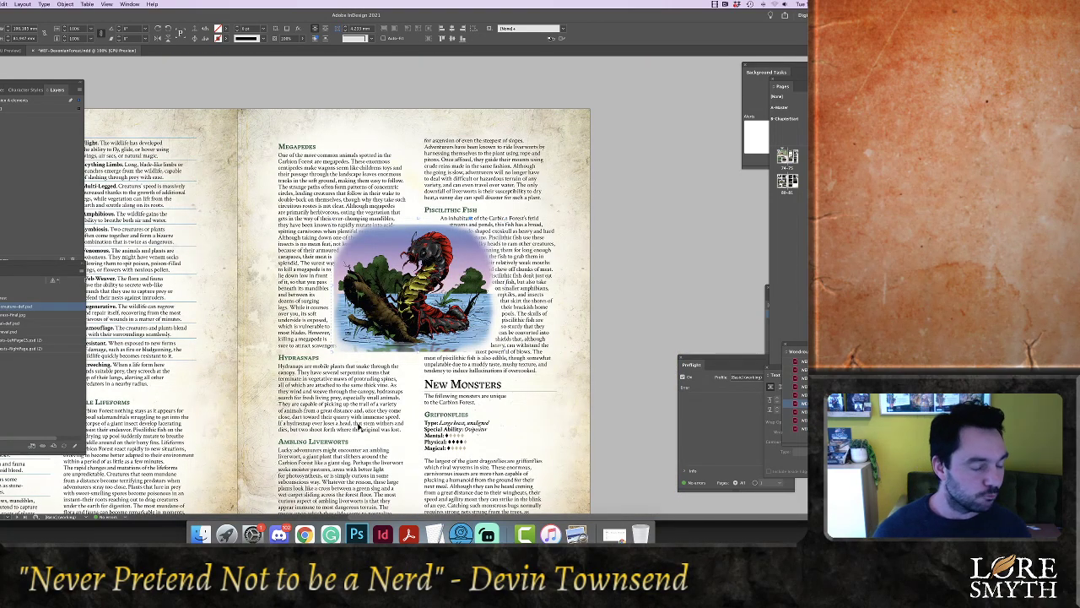
right_click(58, 312)
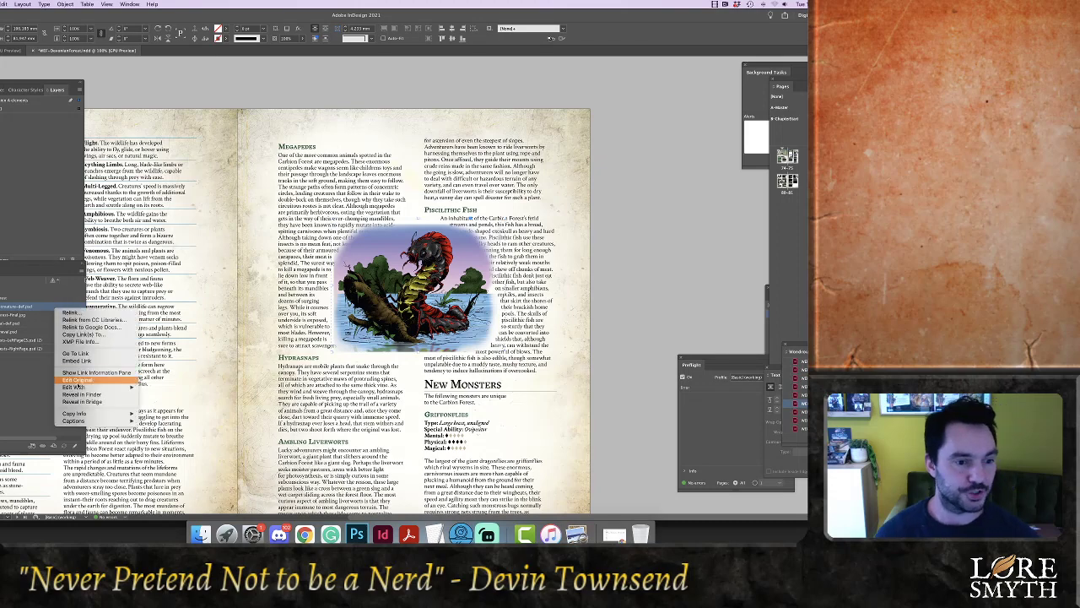
click(79, 380)
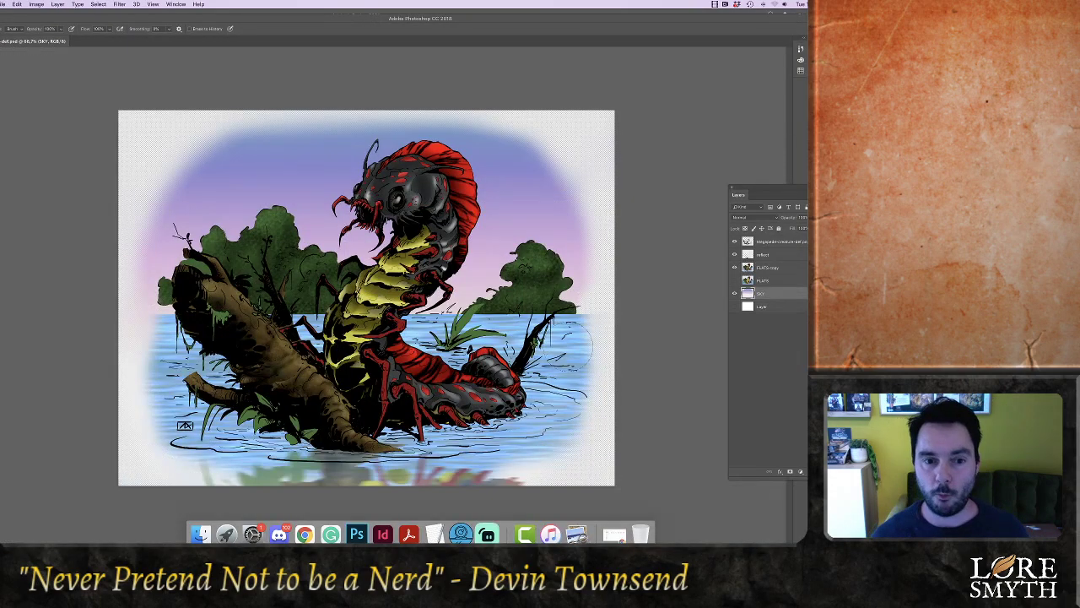
Desaturate the SKY layer with a Hue/Saturation adjustment, setting Saturation to about -43
key(super+u)
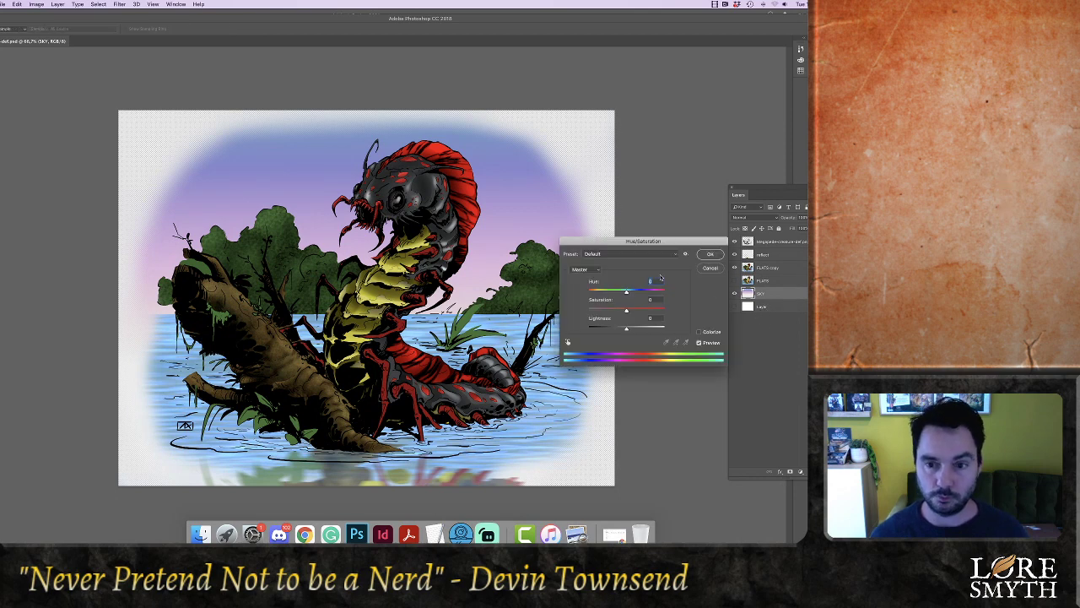
drag(626, 310, 611, 311)
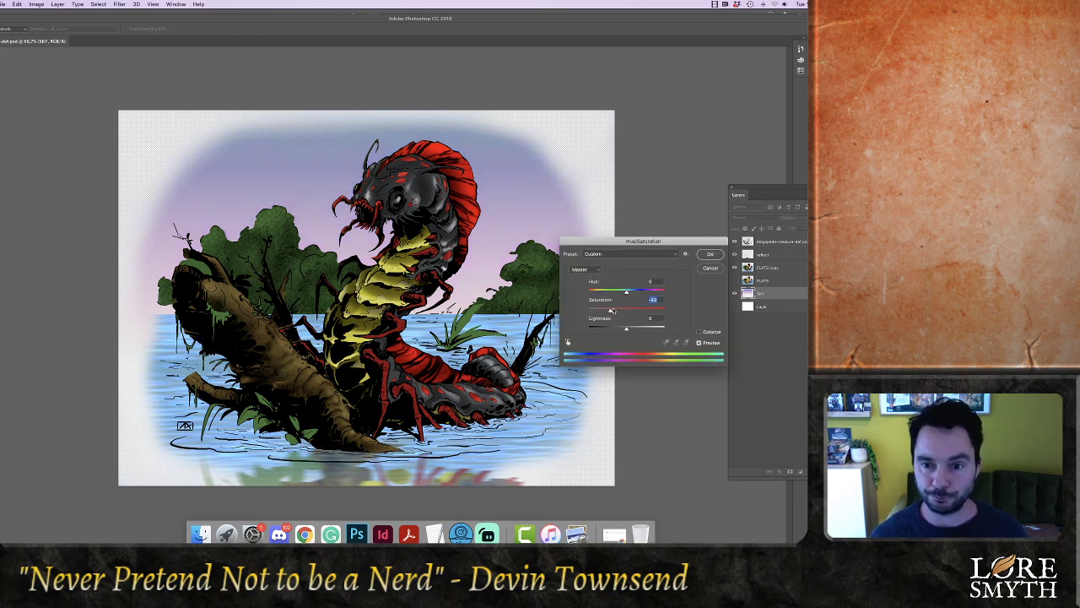
click(709, 255)
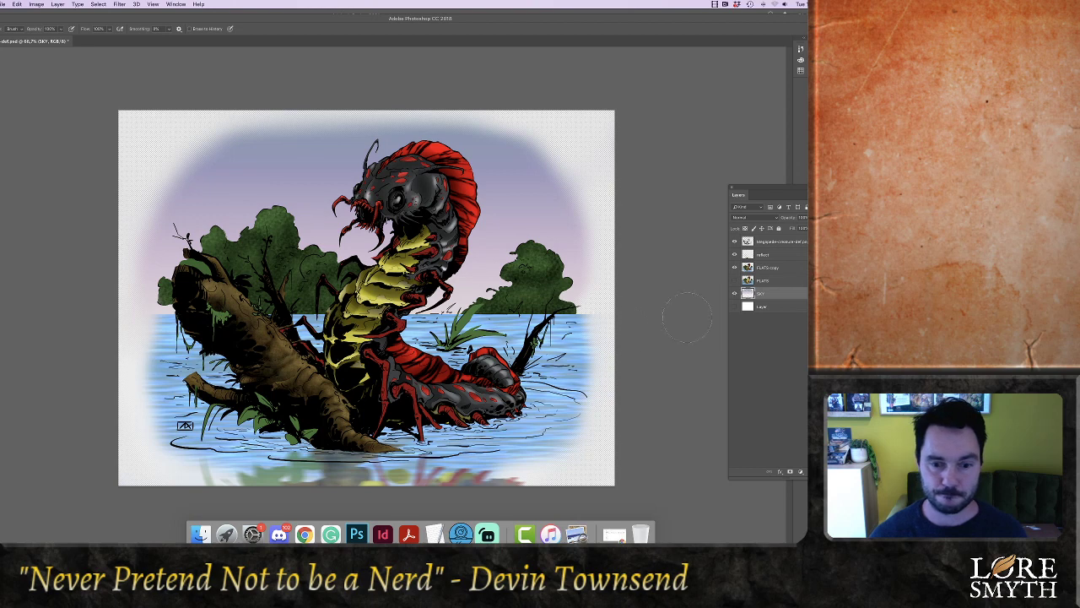
Brighten the FLATS copy layer with a Levels adjustment, raising the midtone input level to about 1.8
click(763, 269)
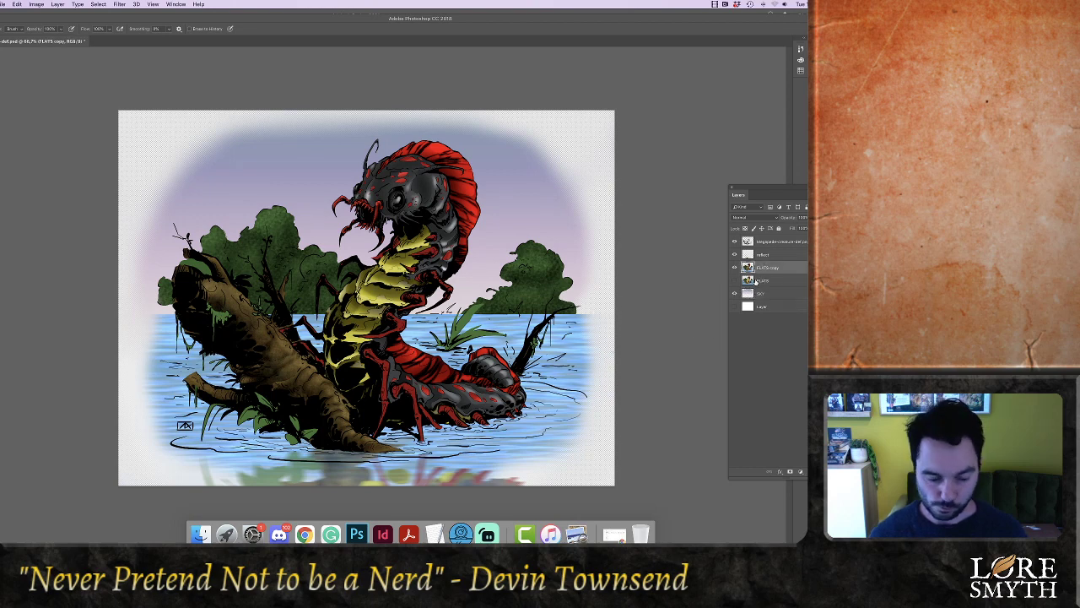
key(super+l)
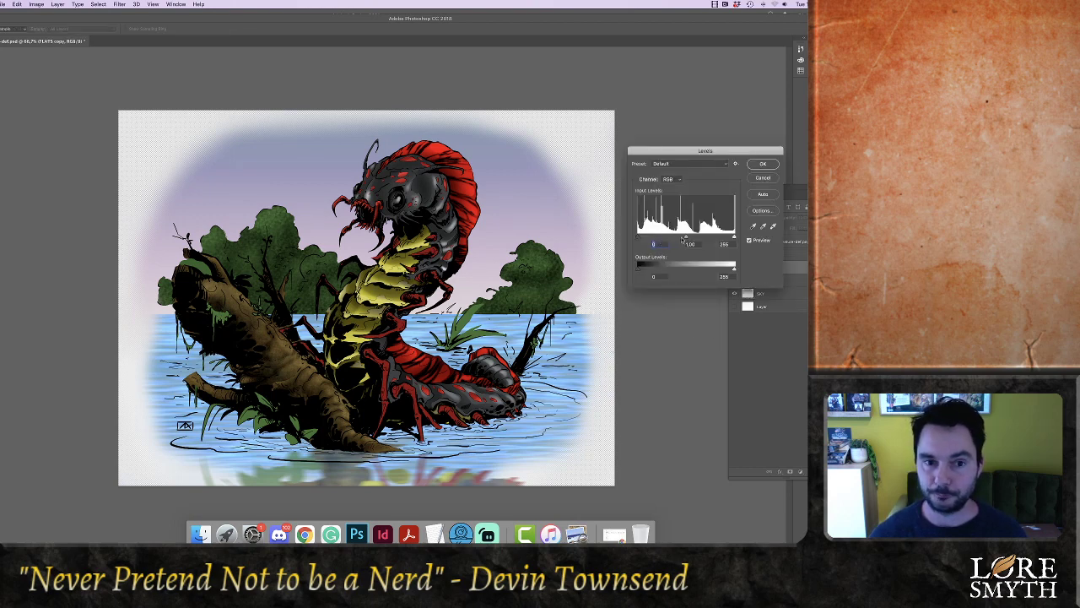
drag(684, 238, 665, 241)
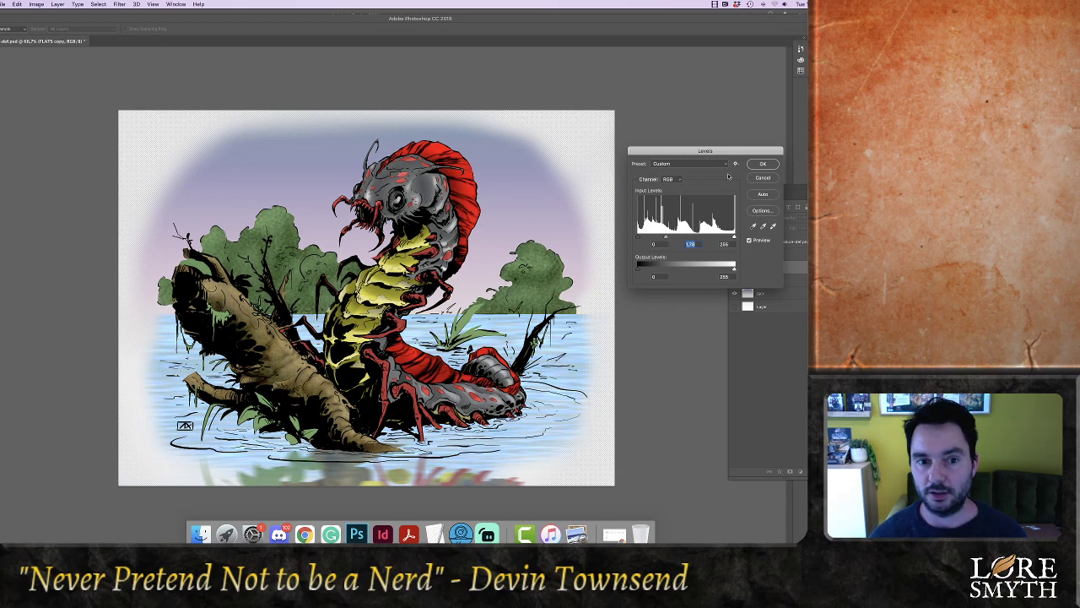
click(761, 163)
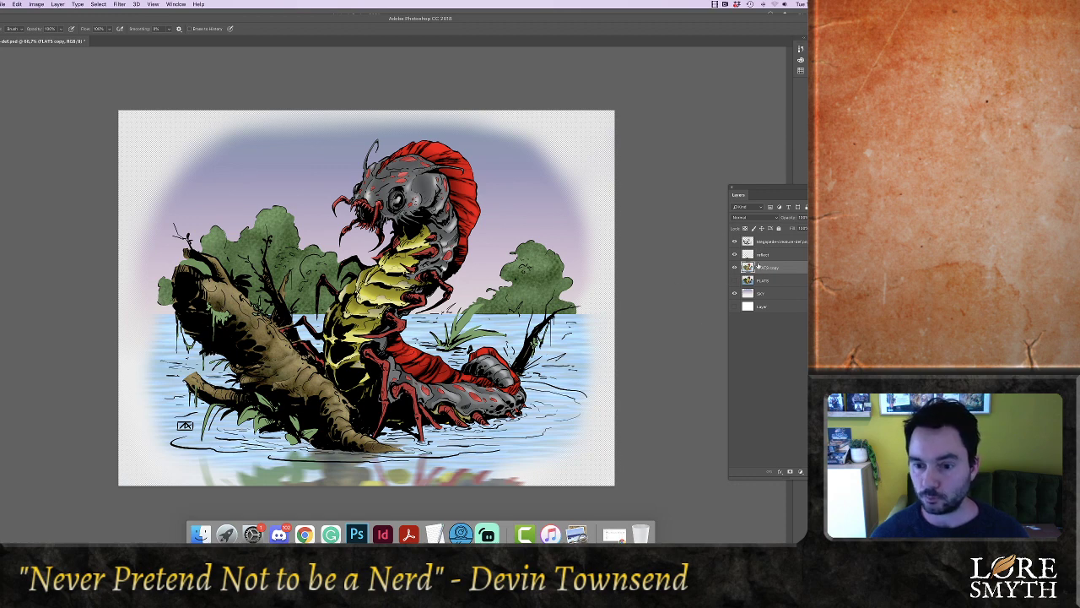
Lighten areas of the megapede's head, belly and lower body and the tree trunk on FLATS copy with the Dodge tool
key(o)
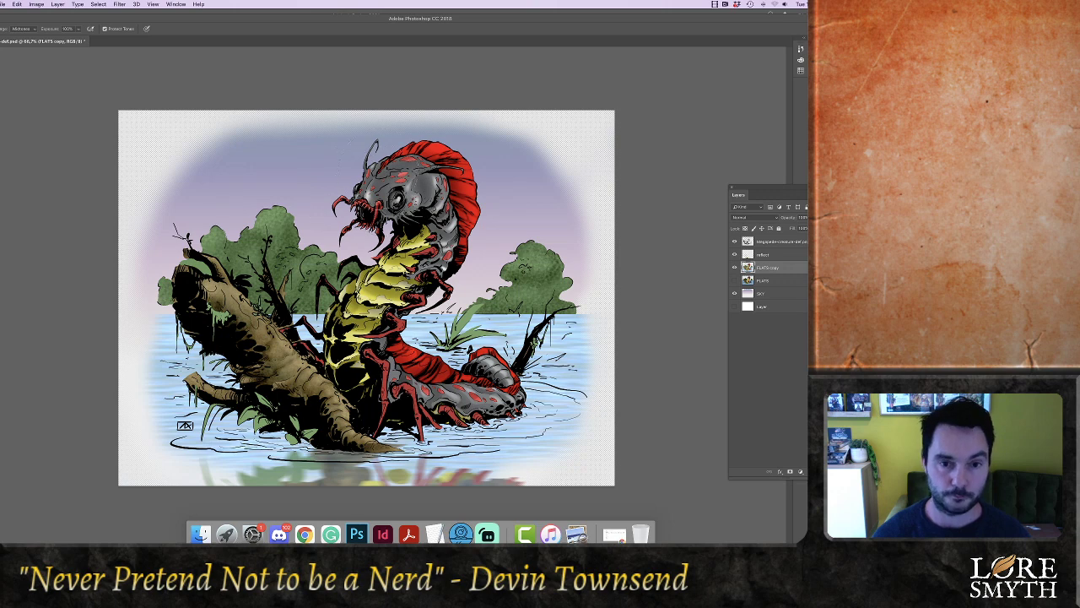
mouse_move(399, 170)
mouse_down()
mouse_move(382, 189)
mouse_move(388, 203)
mouse_move(391, 186)
mouse_move(362, 192)
mouse_up()
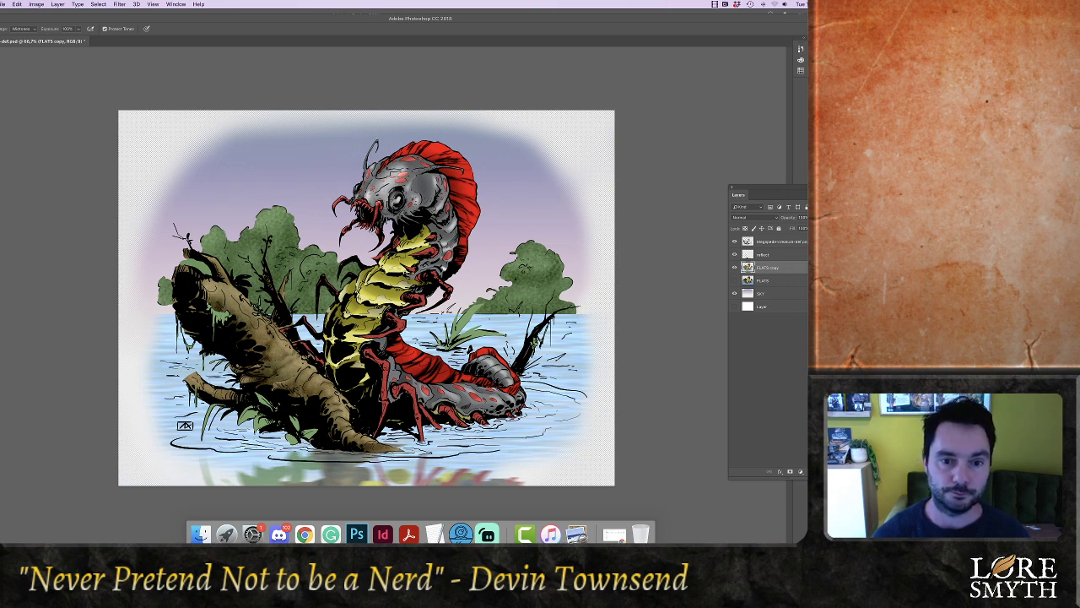
drag(366, 276, 360, 294)
mouse_move(394, 368)
mouse_down()
mouse_move(419, 407)
mouse_move(375, 393)
mouse_move(491, 401)
mouse_up()
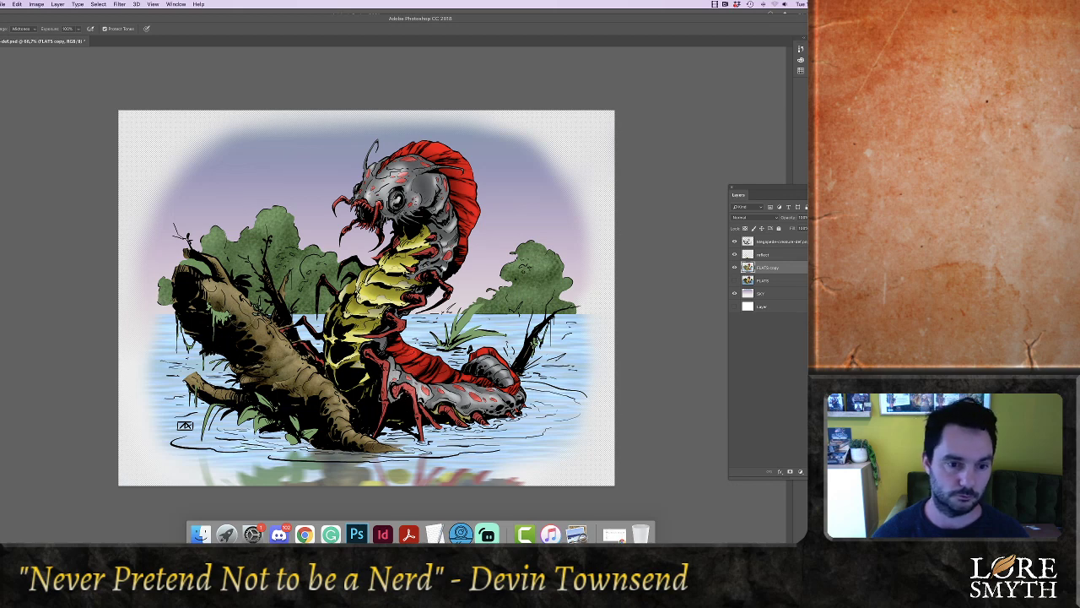
drag(239, 311, 320, 401)
drag(269, 343, 288, 362)
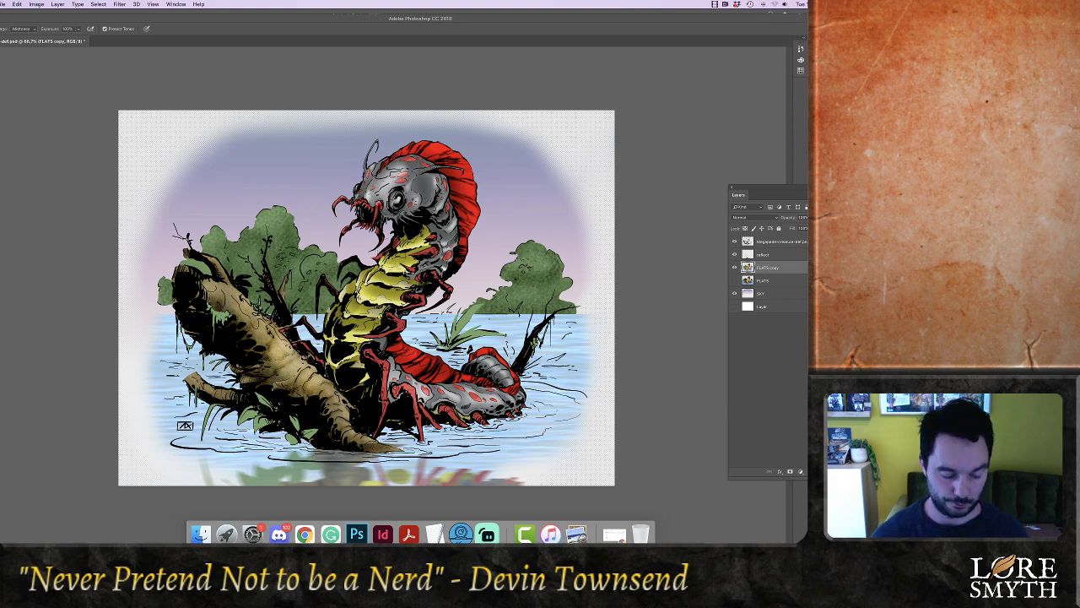
Extend the canvas beyond the megapede artwork at the upper-left and lower-right corners with the Crop tool
key(c)
drag(120, 112, 95, 92)
key(super+minus)
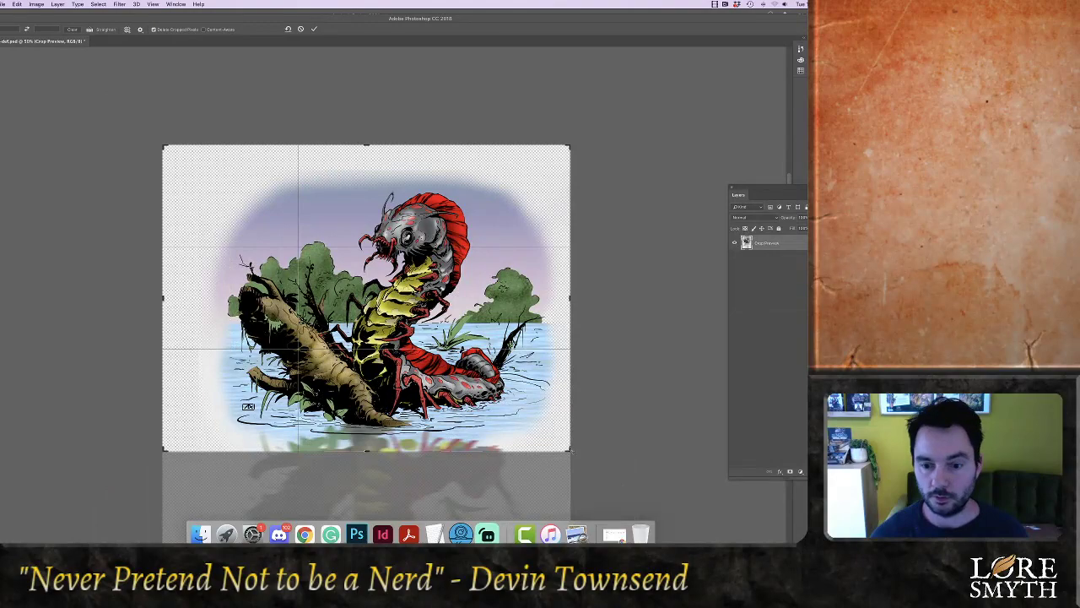
drag(572, 451, 607, 465)
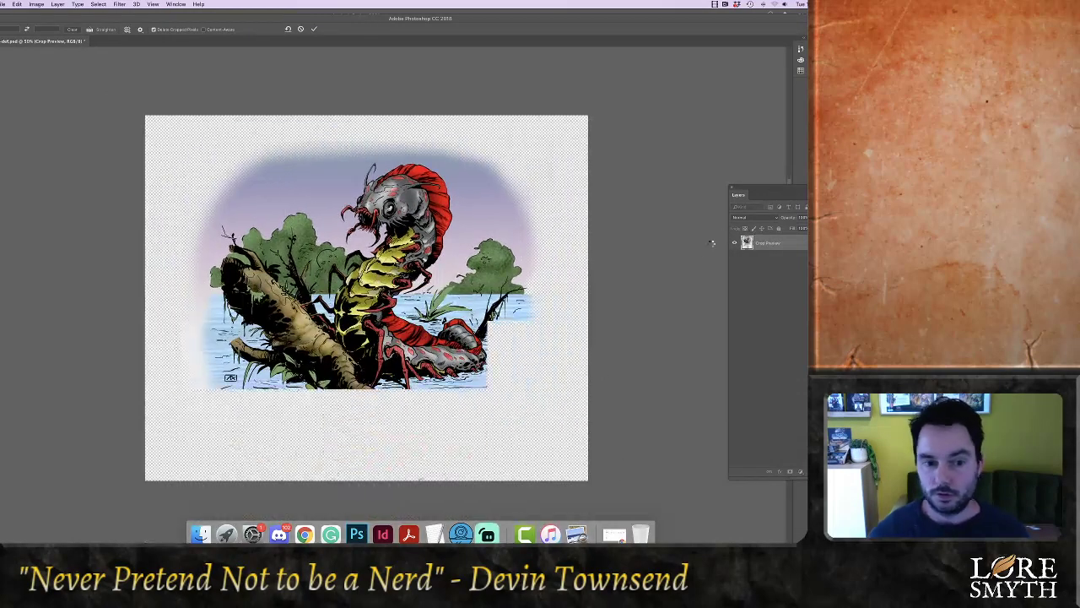
key(Return)
Soften the outer edges of the sky vignette on the SKY layer with a large brush
click(770, 256)
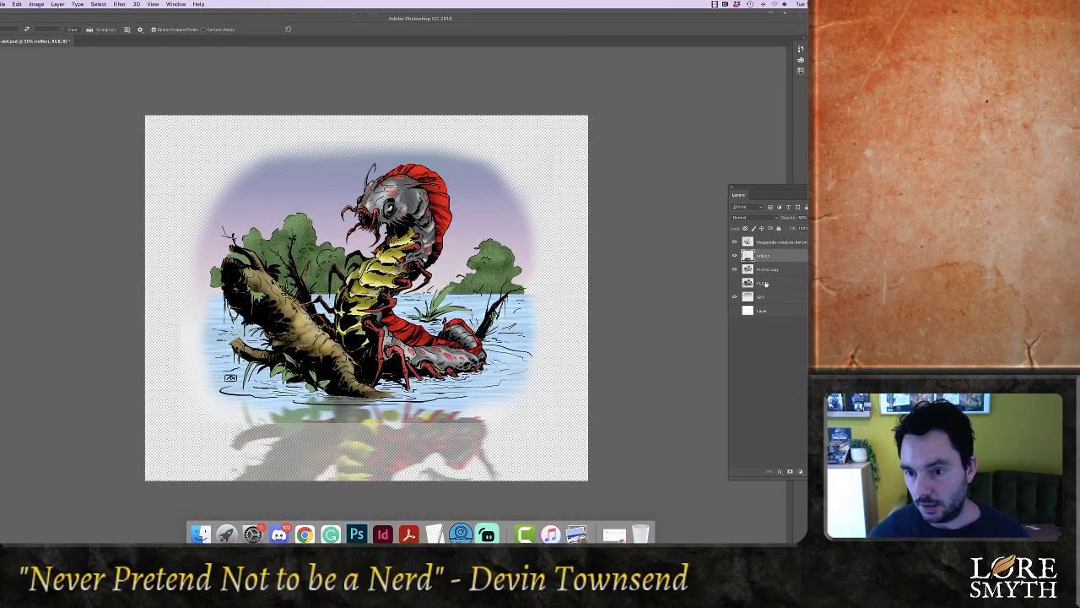
shift+click(769, 297)
click(768, 297)
key(b)
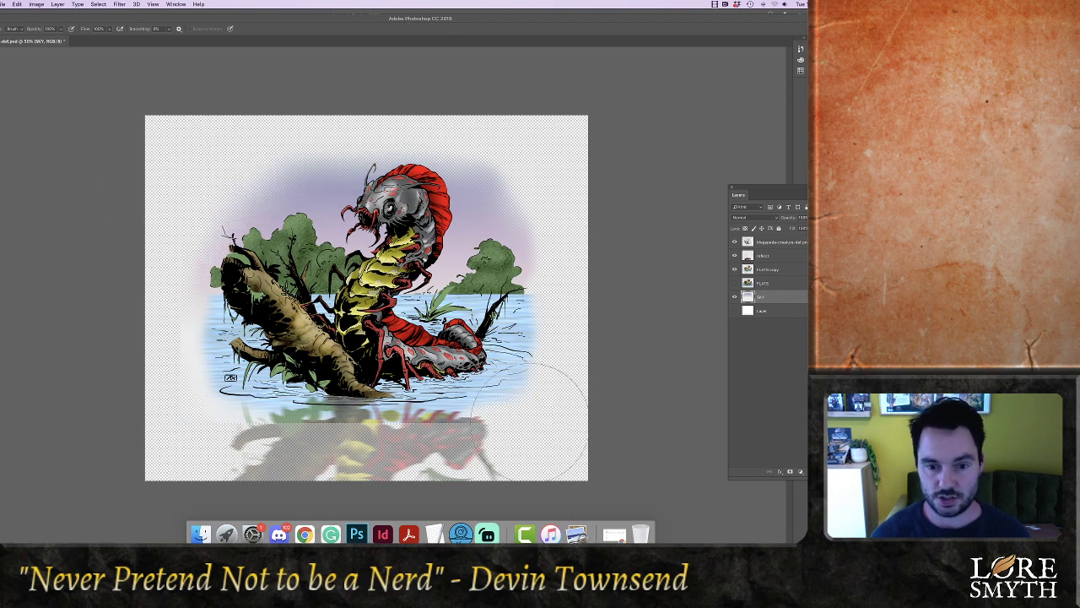
Reduce the opacity of the SKY layer
click(774, 284)
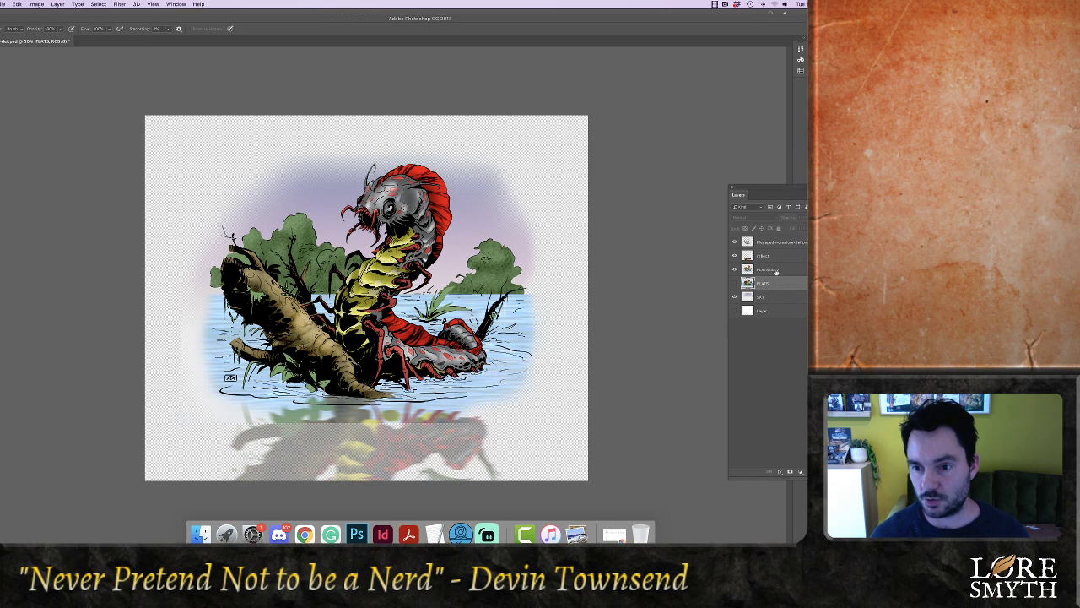
click(776, 271)
super+click(746, 296)
click(760, 299)
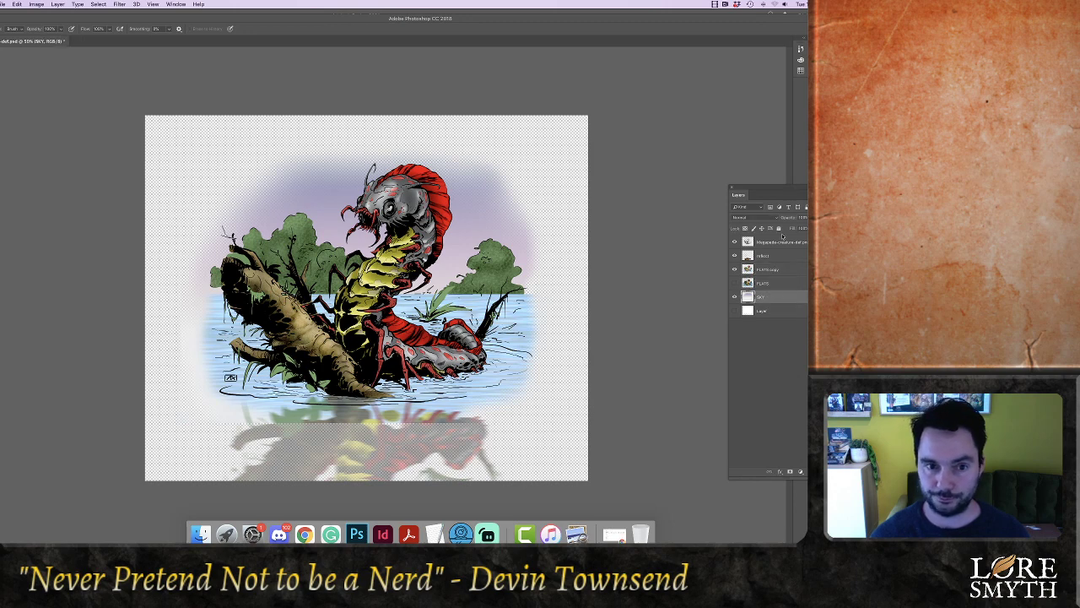
click(812, 218)
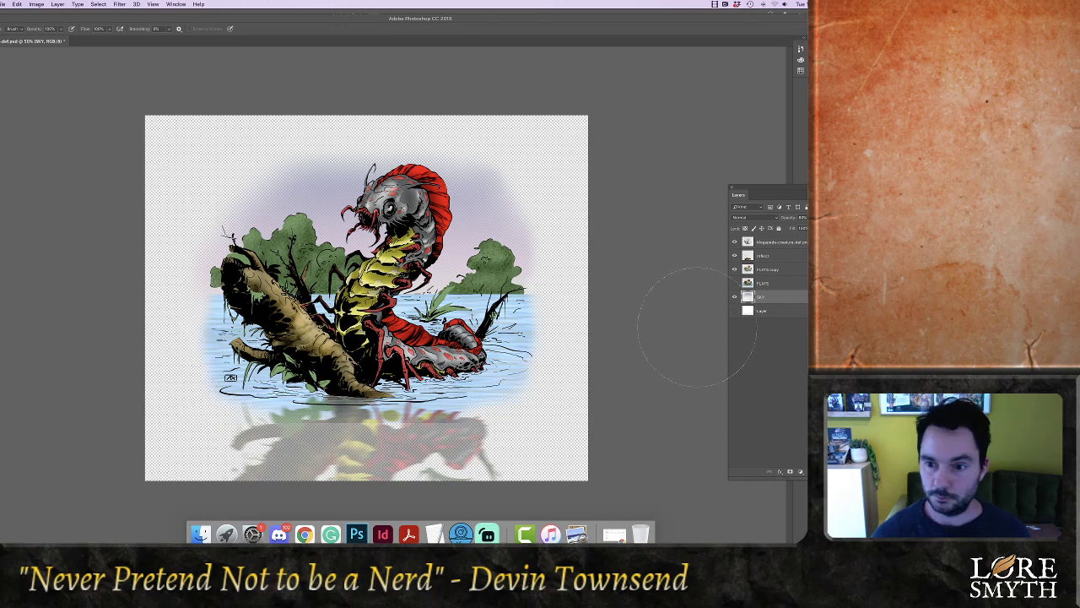
Try merging the reflect layer down into FLATS copy, and undo the merge
click(759, 270)
click(763, 257)
key(super+e)
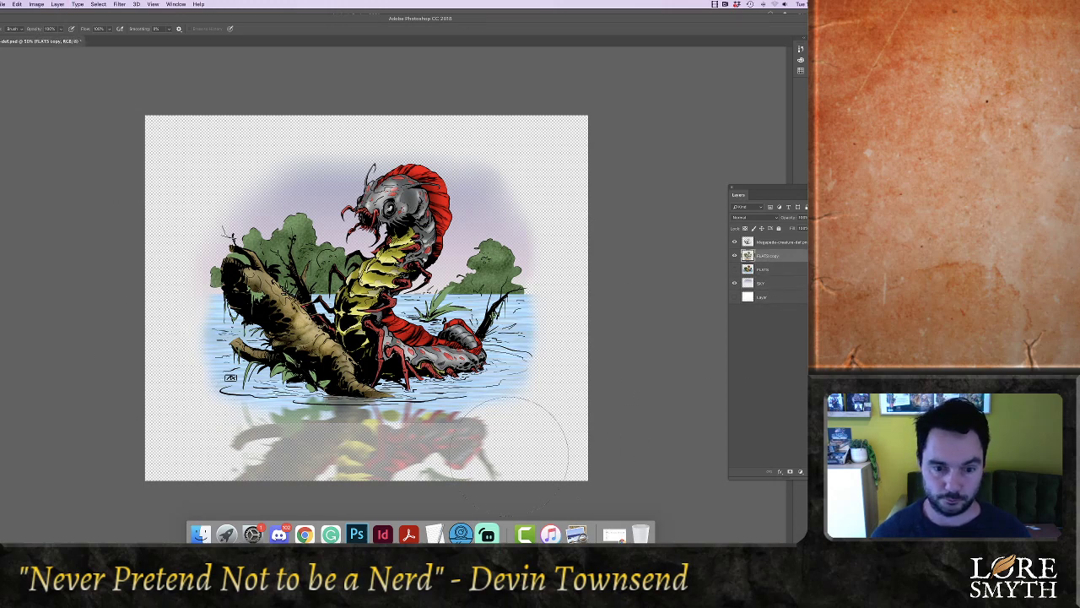
key(super+z)
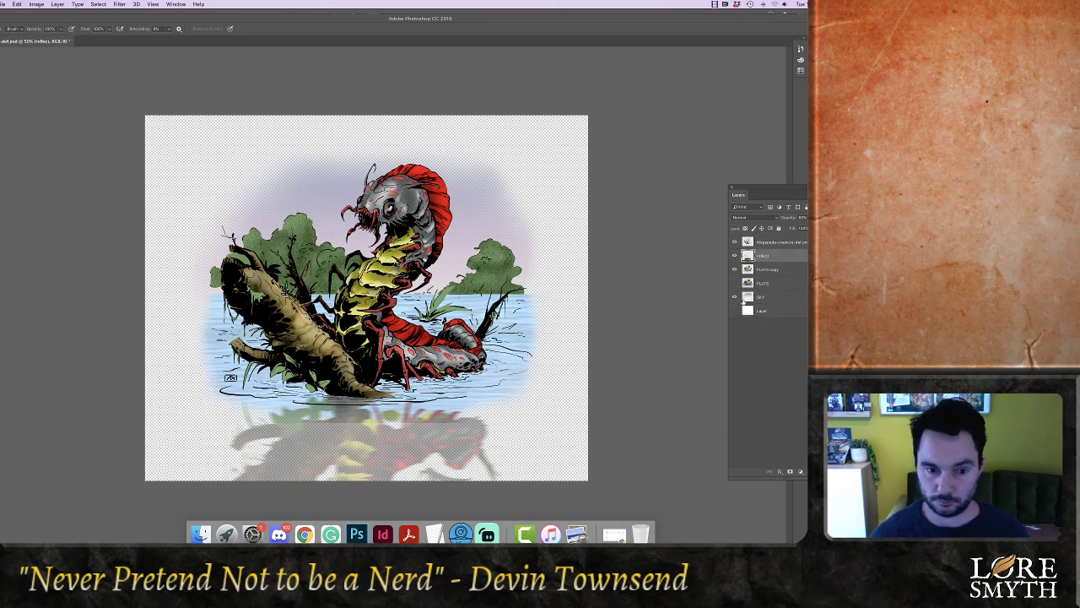
Merge the reflect layer down into FLATS copy and fade out the lower part of the reflection with a large soft eraser
click(766, 270)
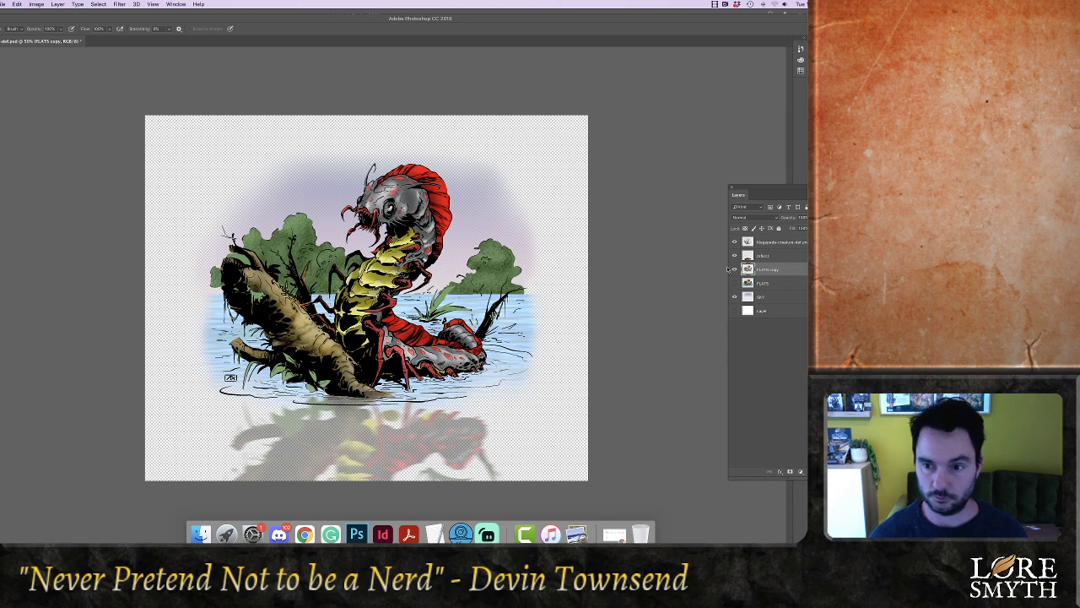
click(770, 258)
key(super+e)
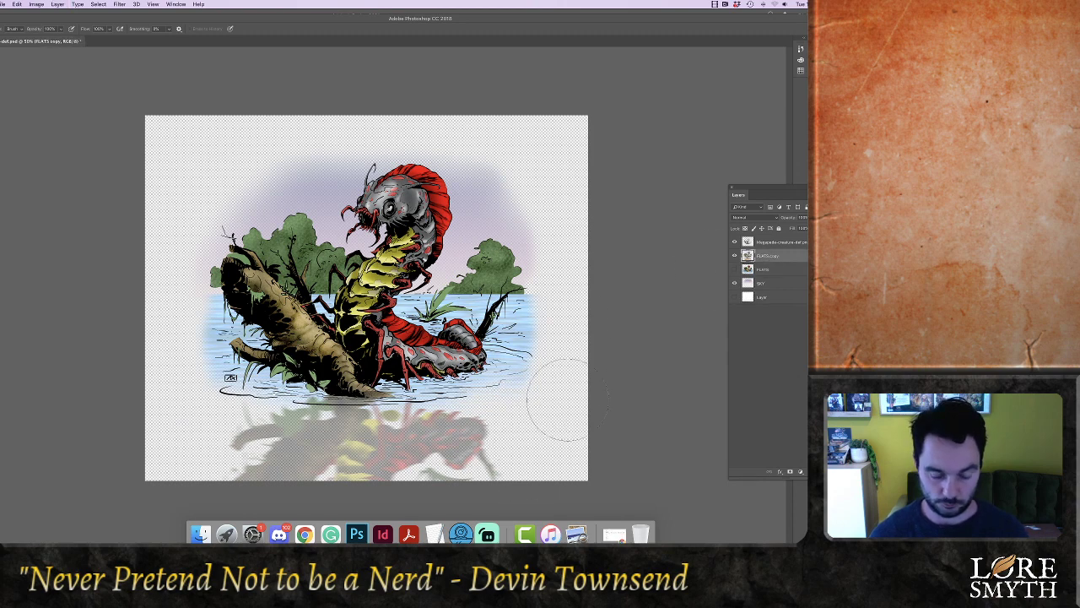
mouse_move(555, 464)
mouse_down()
mouse_move(202, 464)
mouse_move(346, 491)
mouse_move(422, 456)
mouse_move(436, 483)
mouse_move(516, 469)
mouse_up()
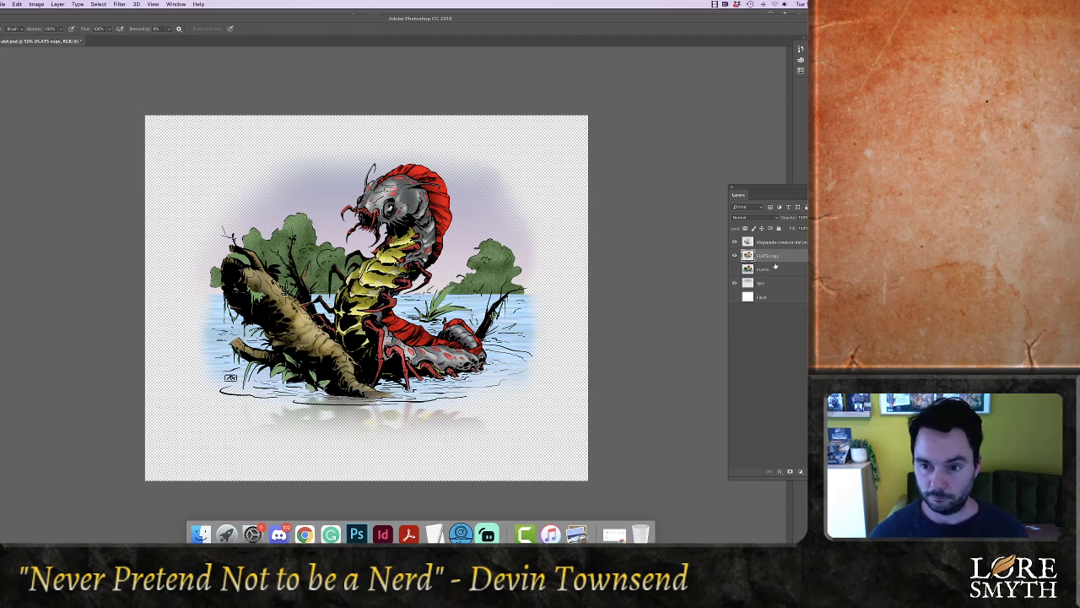
Slightly reduce the saturation of the FLATS copy layer with a Hue/Saturation adjustment
key(ctrl+u)
drag(626, 310, 622, 311)
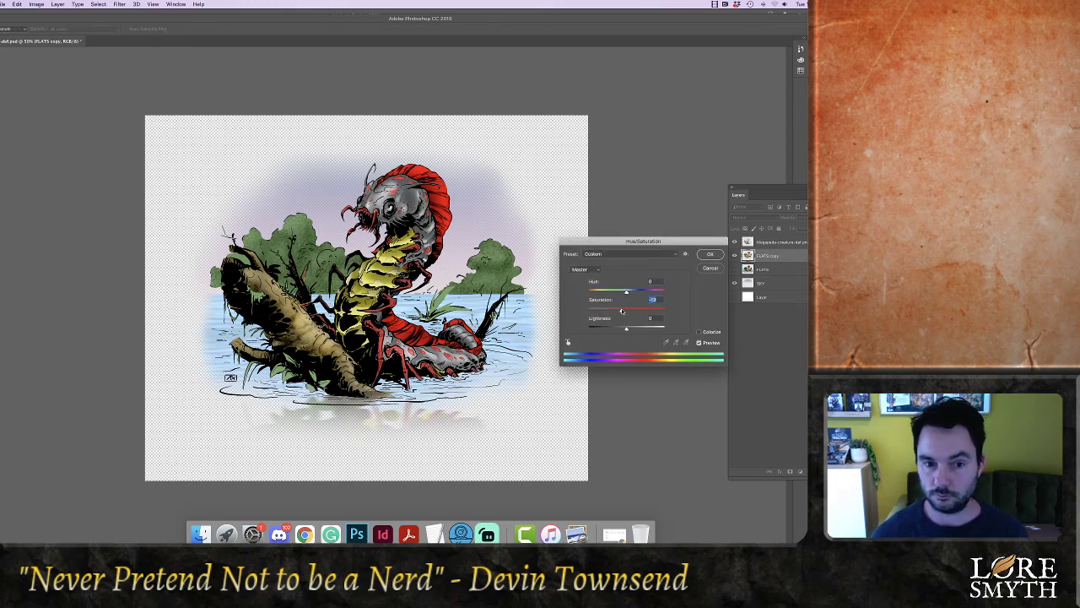
click(709, 254)
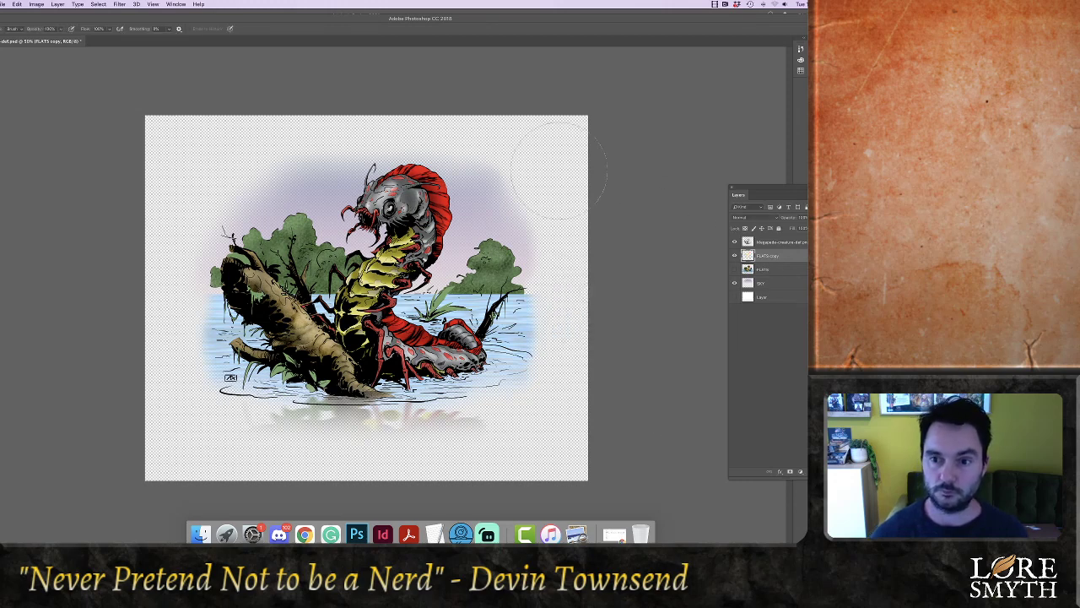
Convert the megapede image to CMYK color mode while keeping its layers separate
click(37, 4)
mouse_move(67, 25)
click(132, 56)
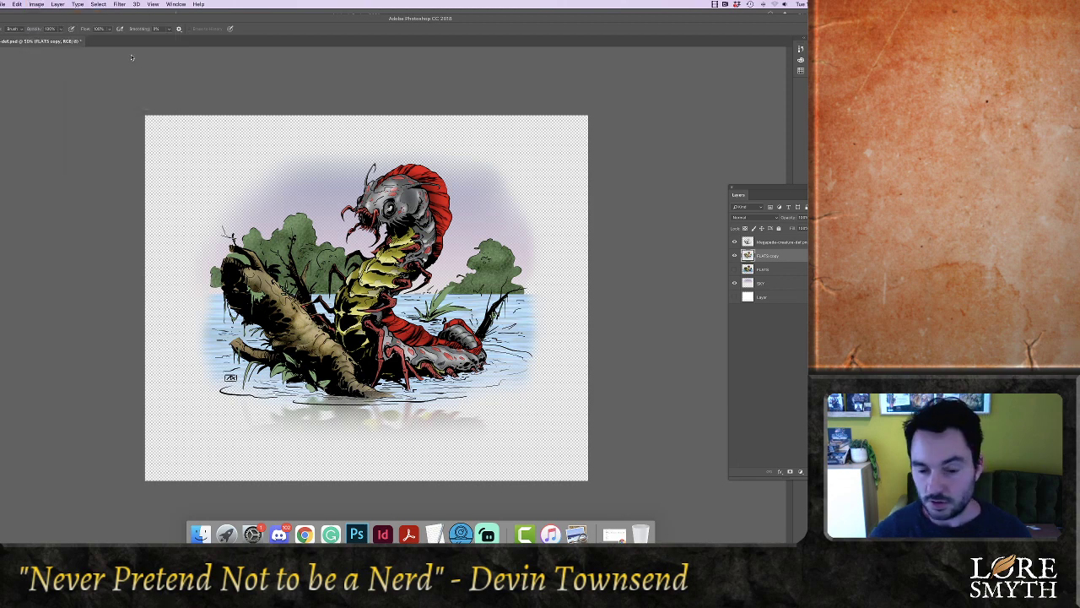
click(409, 170)
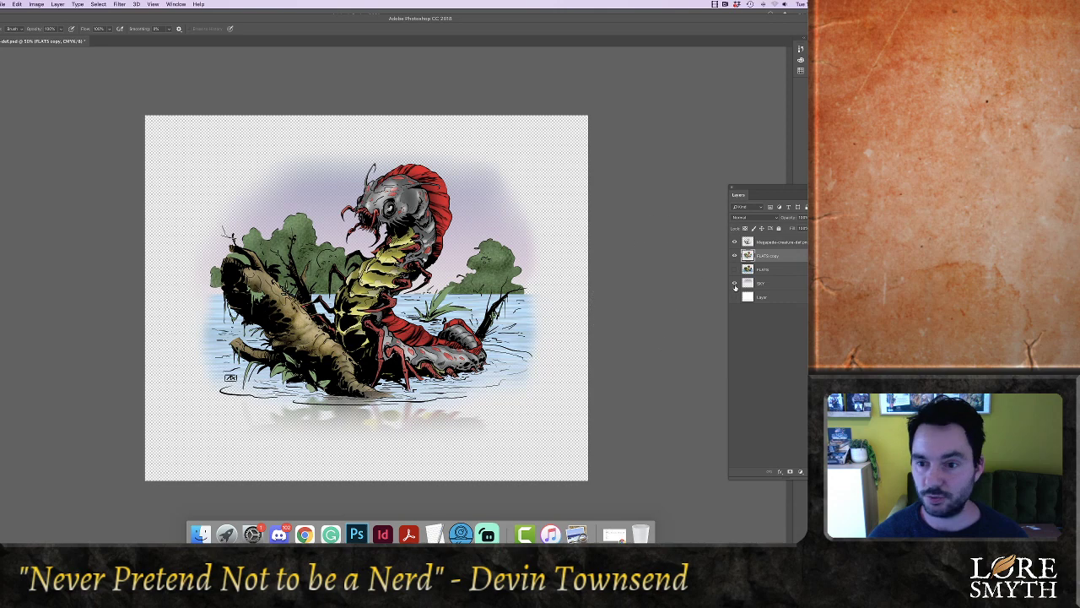
Add a Pattern Overlay effect with Overlay blend mode to the FLATS copy layer and save the file
click(780, 471)
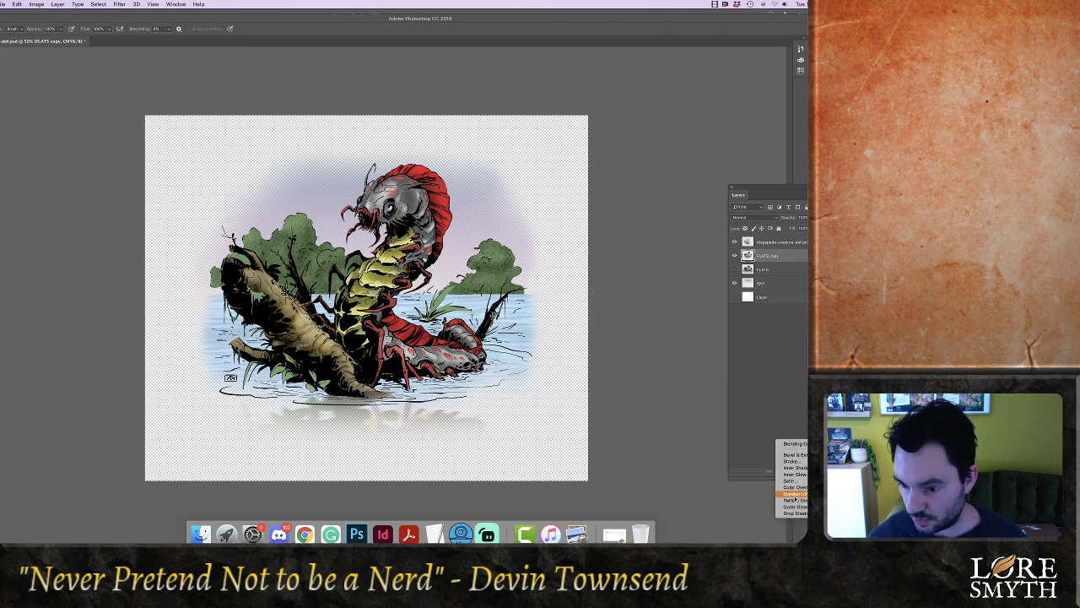
click(793, 500)
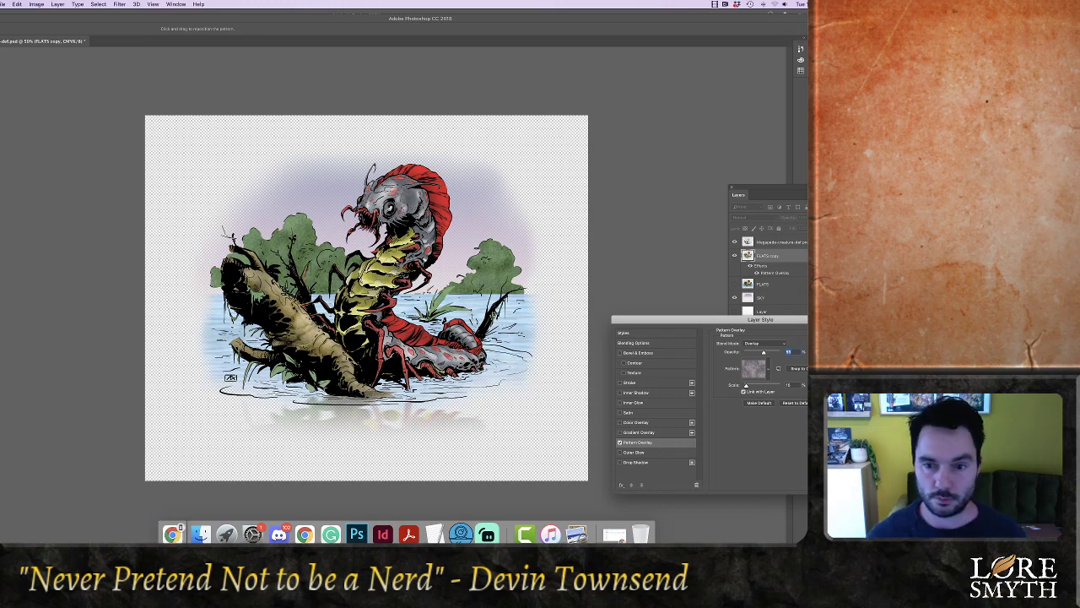
key(Return)
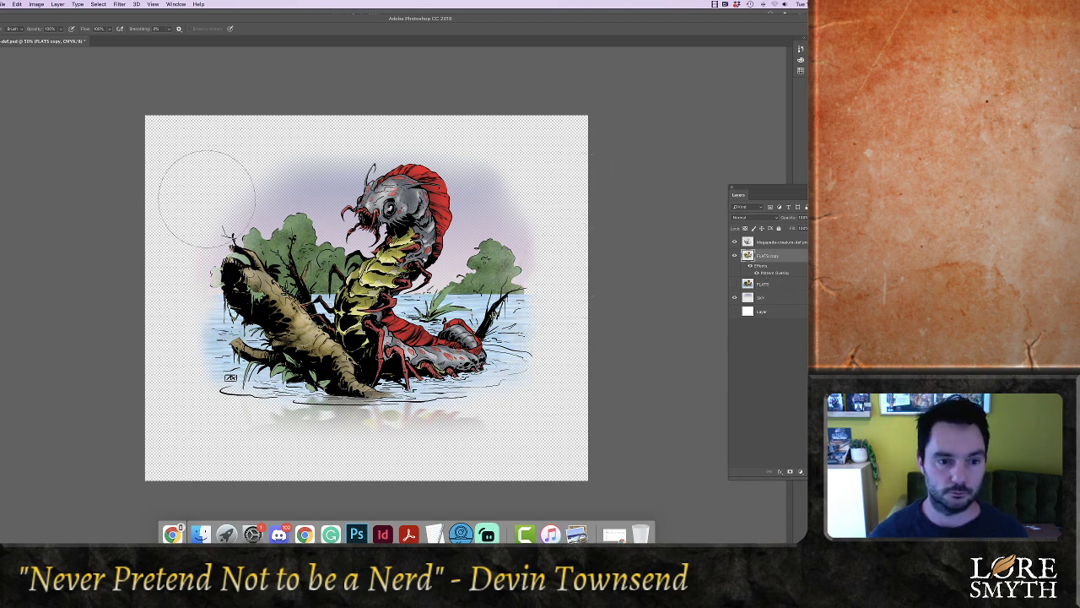
key(super+s)
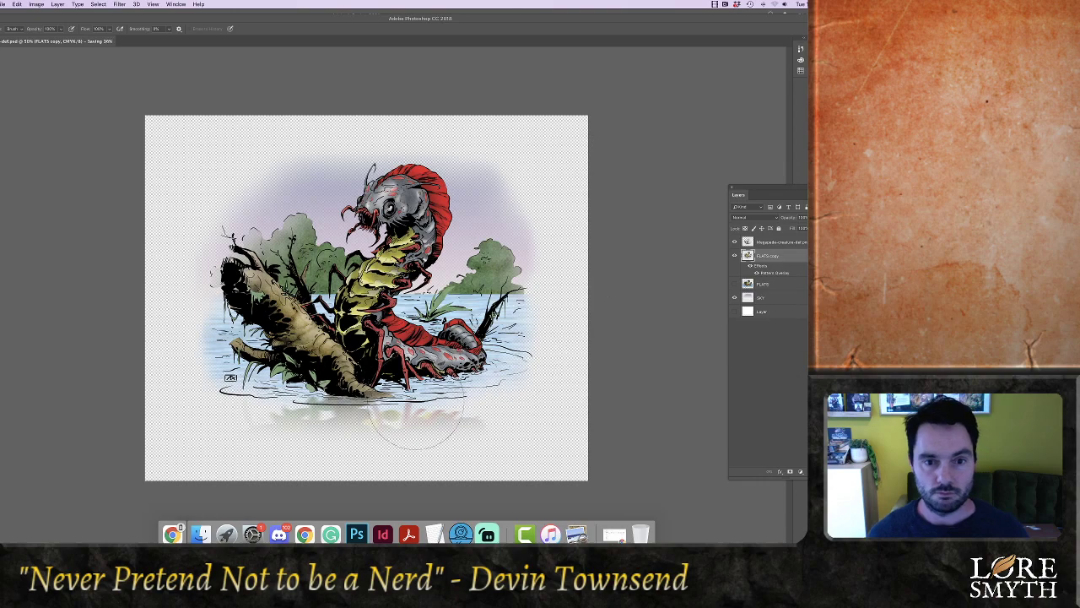
Create a new layer above FLATS copy and ready the Brush tool for painting highlights on it
key(super+shift+n)
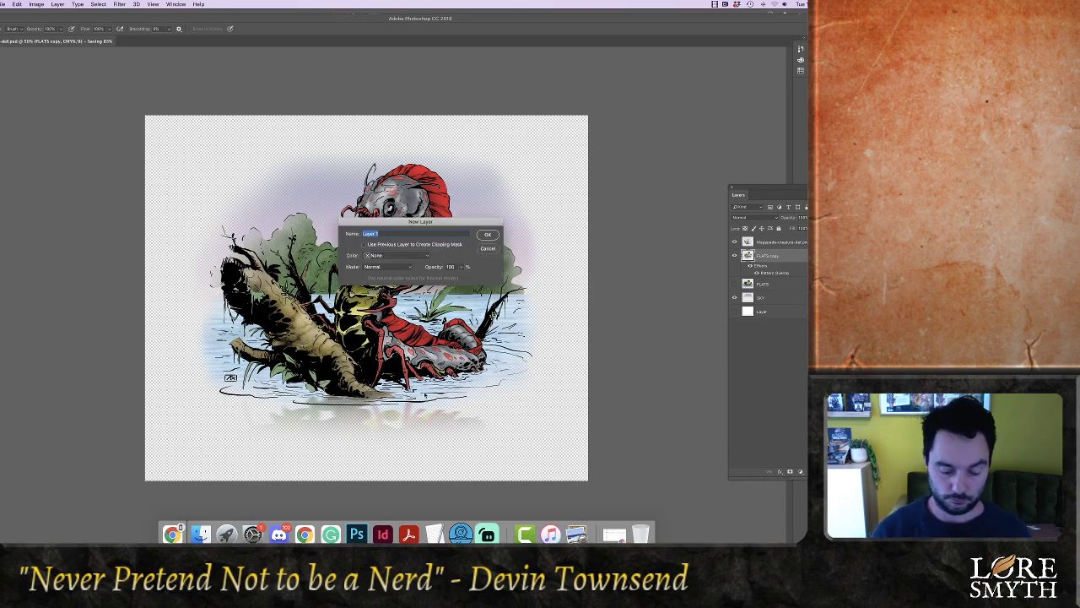
key(Return)
key(super+1)
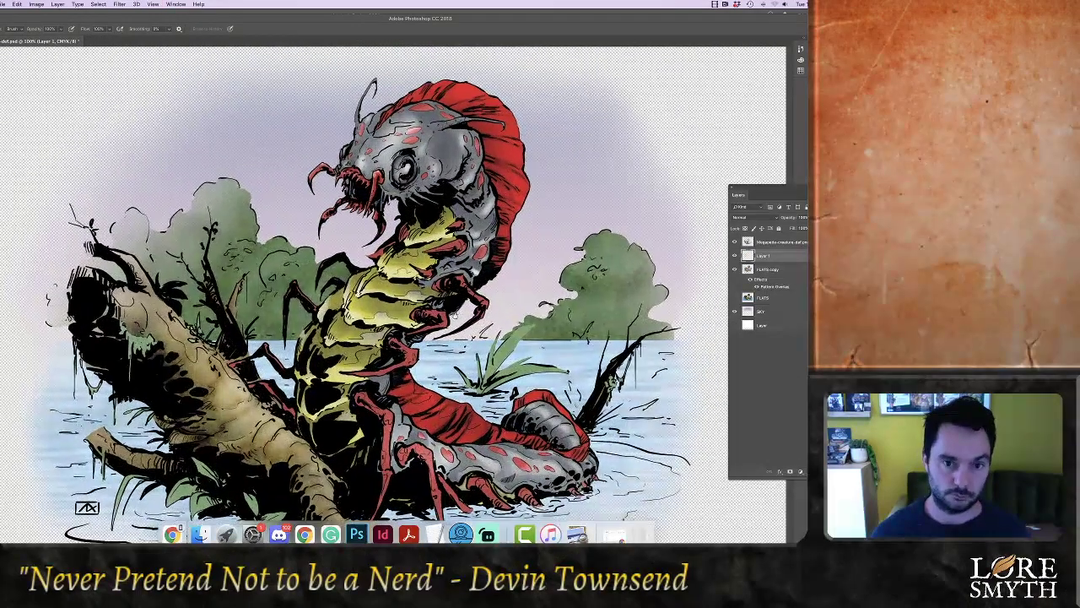
drag(454, 315, 444, 347)
key(b)
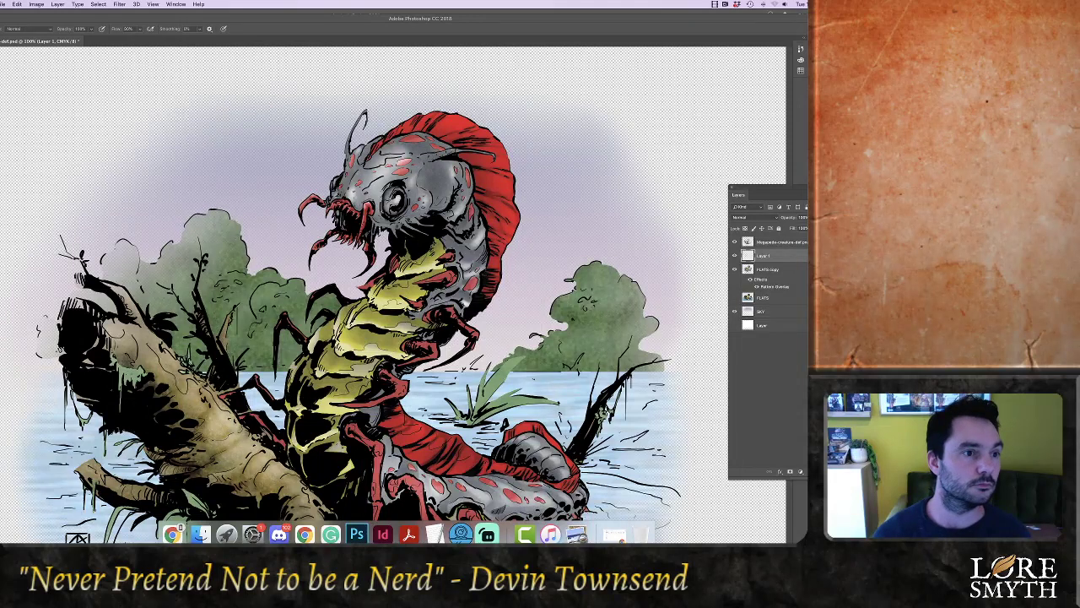
click(0, 29)
click(264, 22)
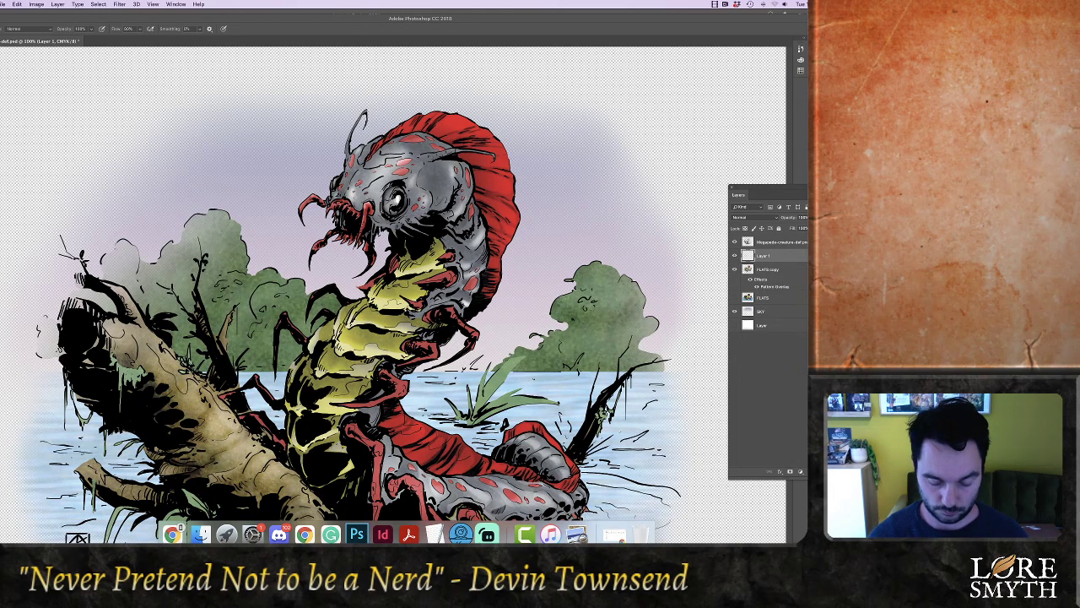
Paint white highlights on the megapede's upper mandibles and the tip of its snout
key(super+plus)
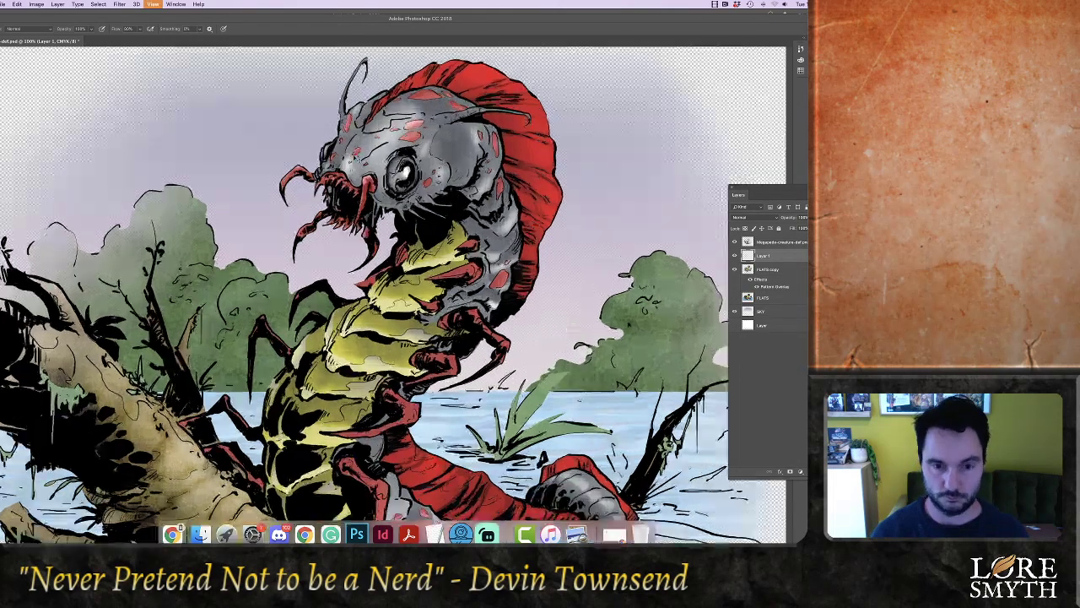
drag(358, 276, 316, 389)
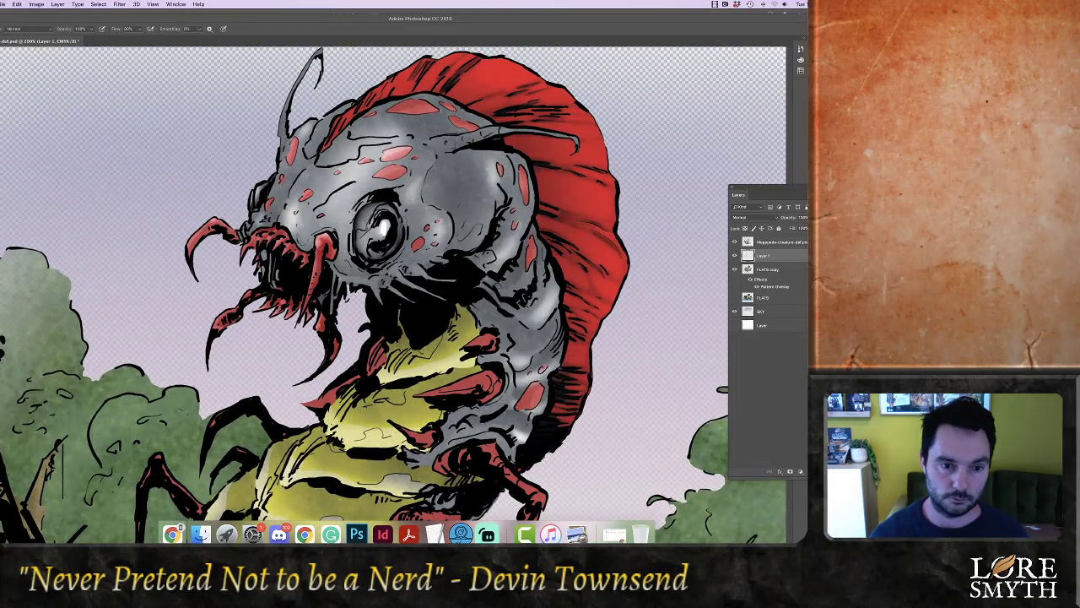
drag(319, 246, 302, 293)
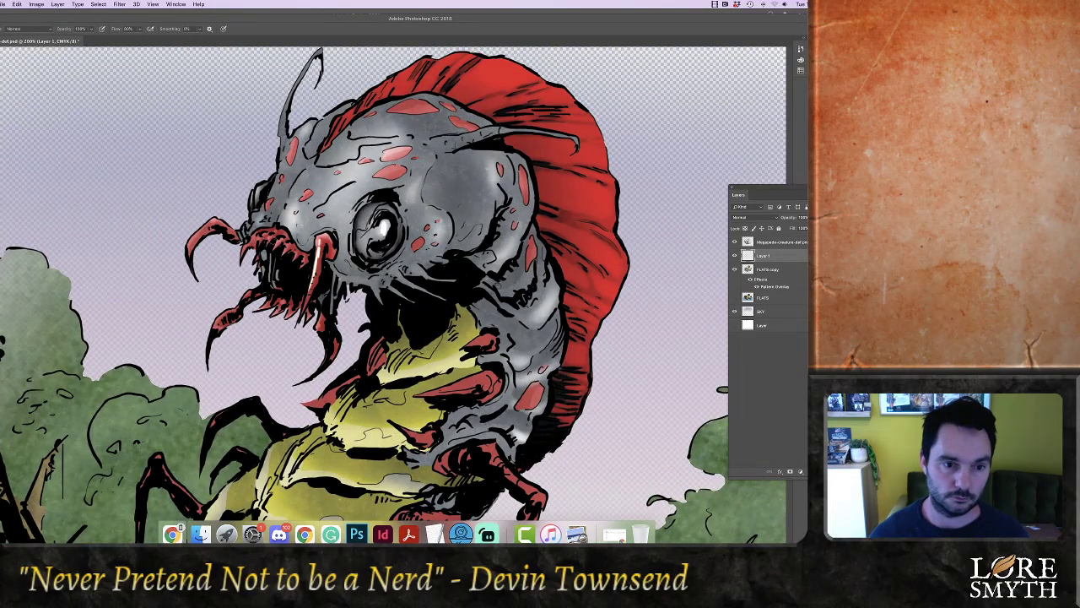
drag(202, 229, 191, 246)
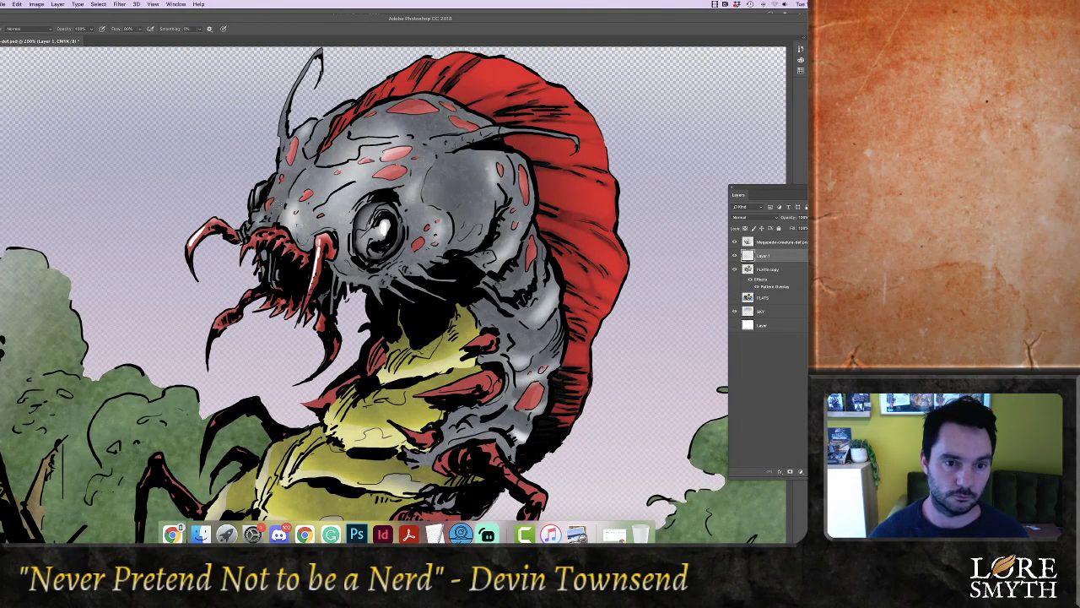
drag(283, 215, 284, 225)
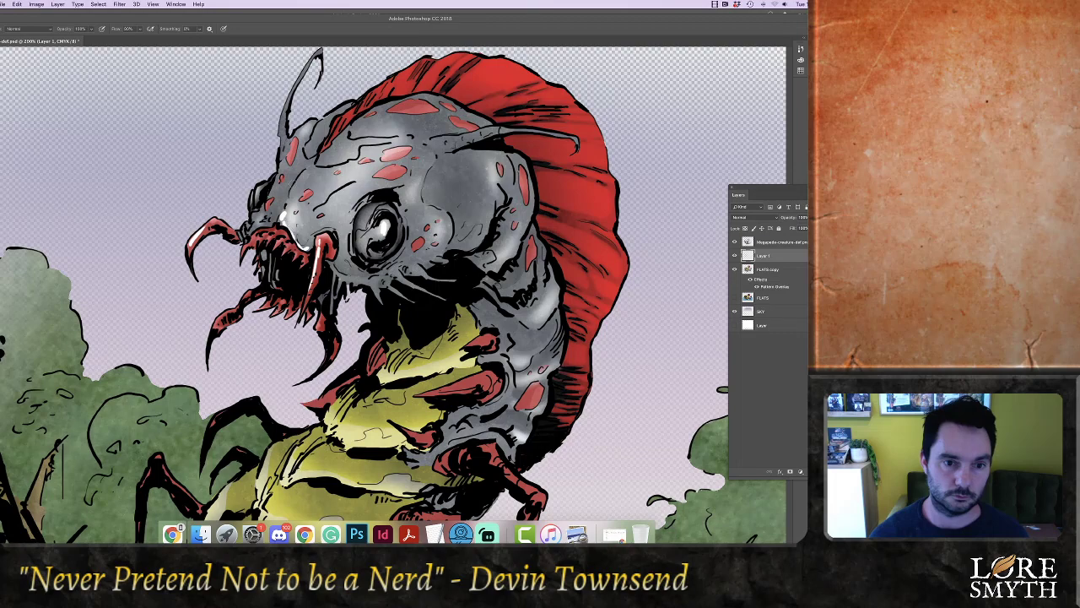
Paint white highlights along the brow, the top of the forehead, the antenna base and the eye
drag(301, 176, 291, 202)
drag(319, 162, 404, 101)
drag(284, 152, 287, 119)
drag(366, 210, 359, 227)
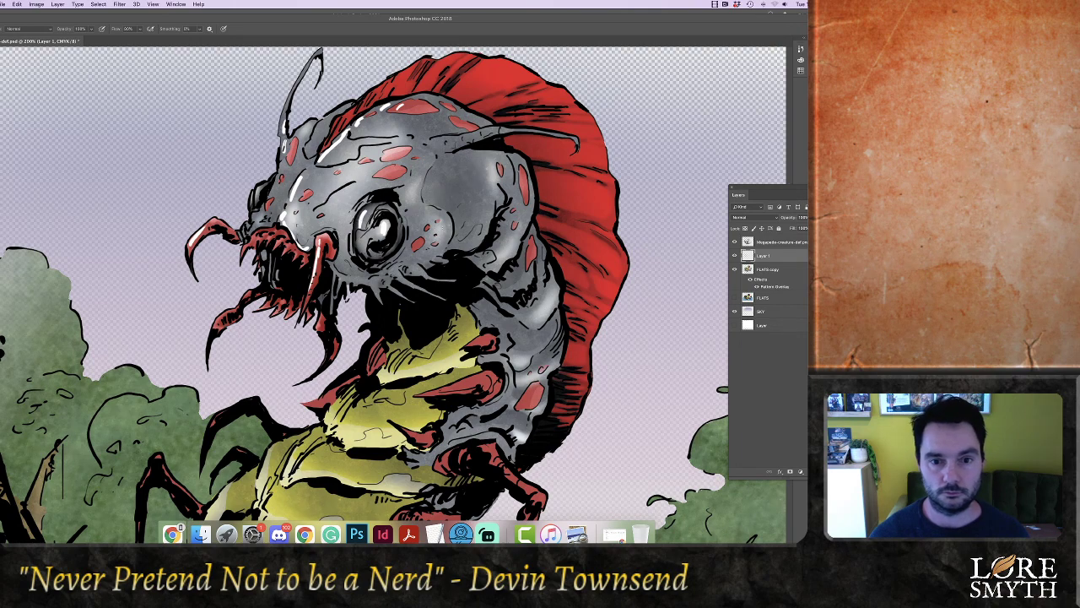
Add white highlights to the cheek bulge, the lower rim of the eye, the jaw and the back of the head
drag(443, 213, 446, 240)
drag(445, 218, 435, 212)
drag(377, 256, 394, 241)
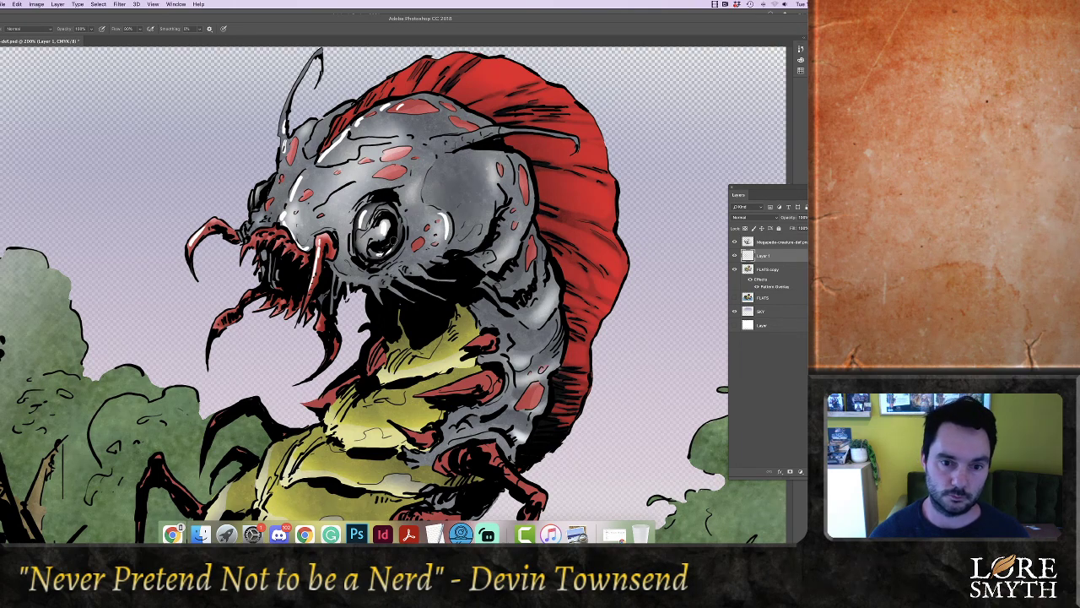
mouse_move(372, 283)
mouse_down()
mouse_move(380, 292)
mouse_move(351, 281)
mouse_move(365, 283)
mouse_up()
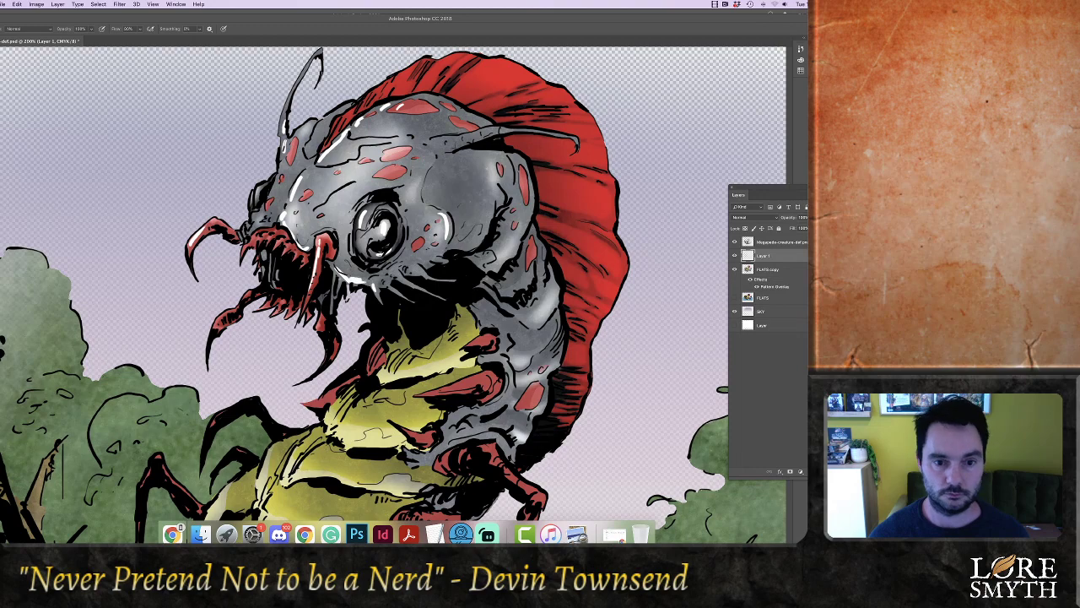
scroll(393, 295, down, 3)
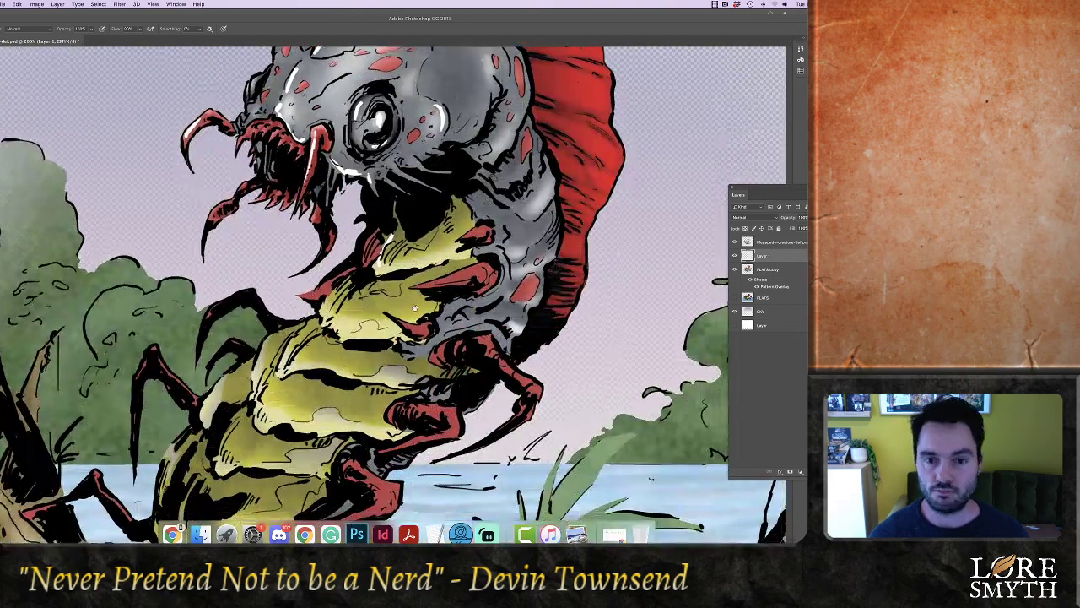
mouse_move(478, 143)
mouse_down()
mouse_move(466, 130)
mouse_move(484, 105)
mouse_move(498, 152)
mouse_move(515, 125)
mouse_up()
Paint white highlights along the red crest's outer edge and upper ridge, and on the side antenna
scroll(393, 296, up, 3)
scroll(393, 296, right, 3)
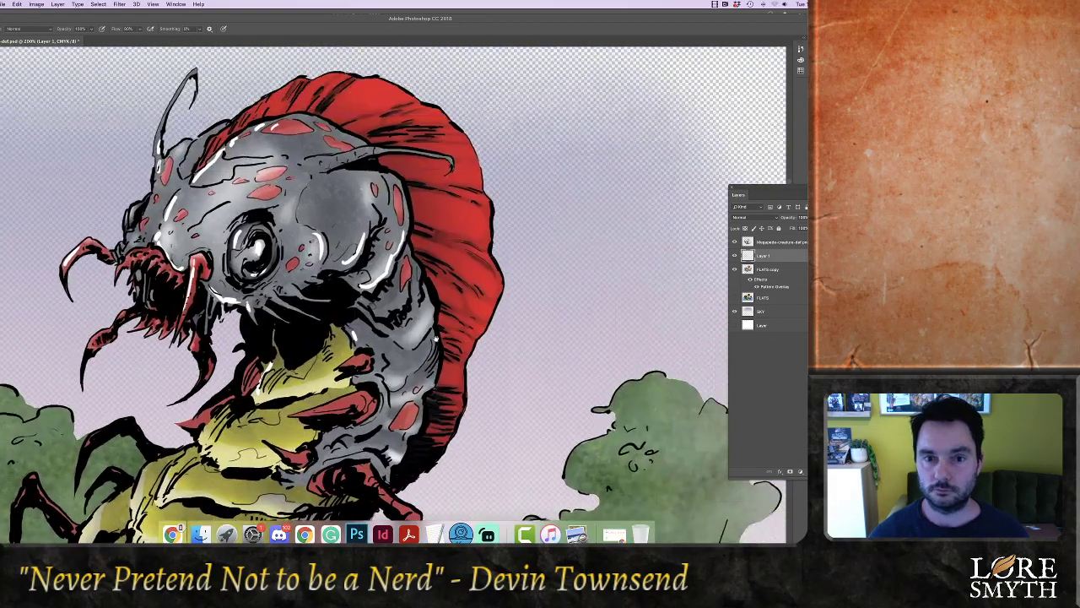
drag(484, 228, 498, 285)
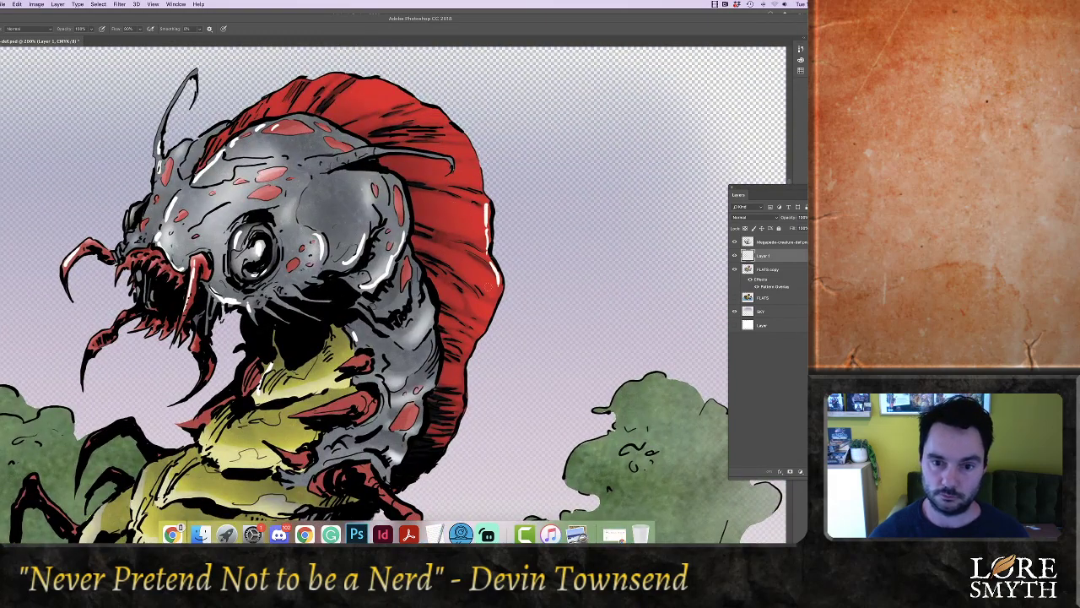
drag(360, 77, 412, 100)
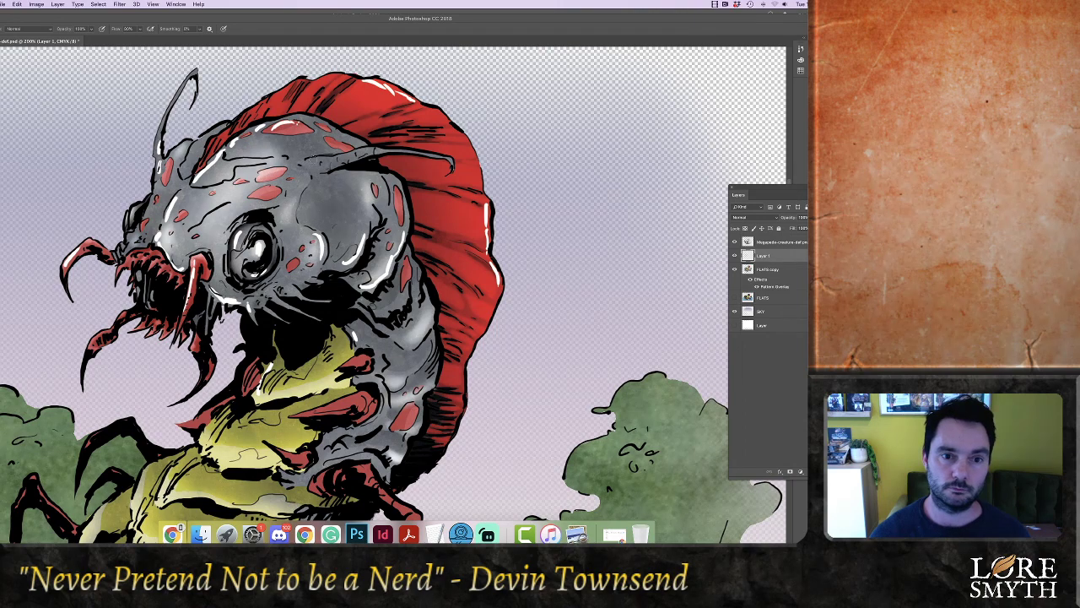
drag(313, 162, 379, 145)
Paint white highlights on the lower mandible and along the outer edges of the upper yellow belly segments
mouse_move(309, 307)
mouse_down()
mouse_move(491, 230)
mouse_move(494, 216)
mouse_up()
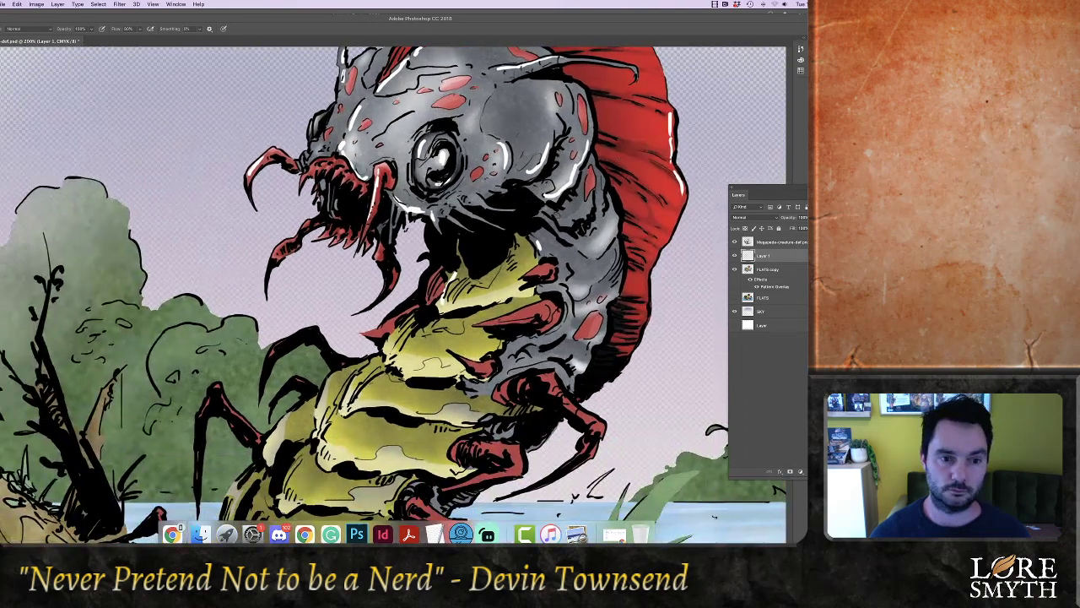
drag(288, 242, 278, 255)
drag(307, 322, 227, 241)
drag(322, 241, 314, 255)
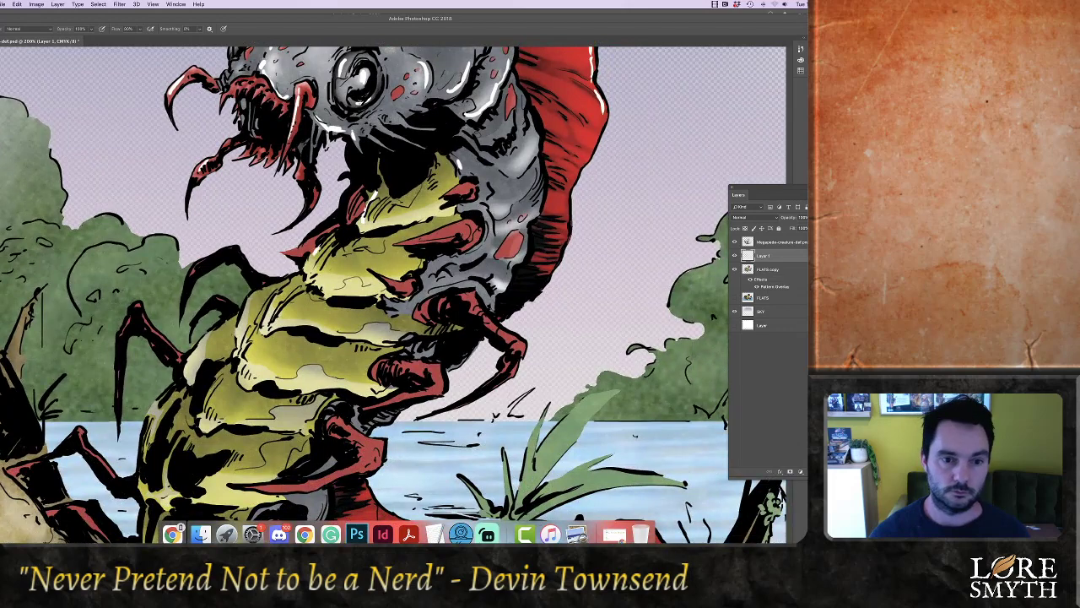
drag(250, 303, 246, 334)
drag(269, 287, 247, 305)
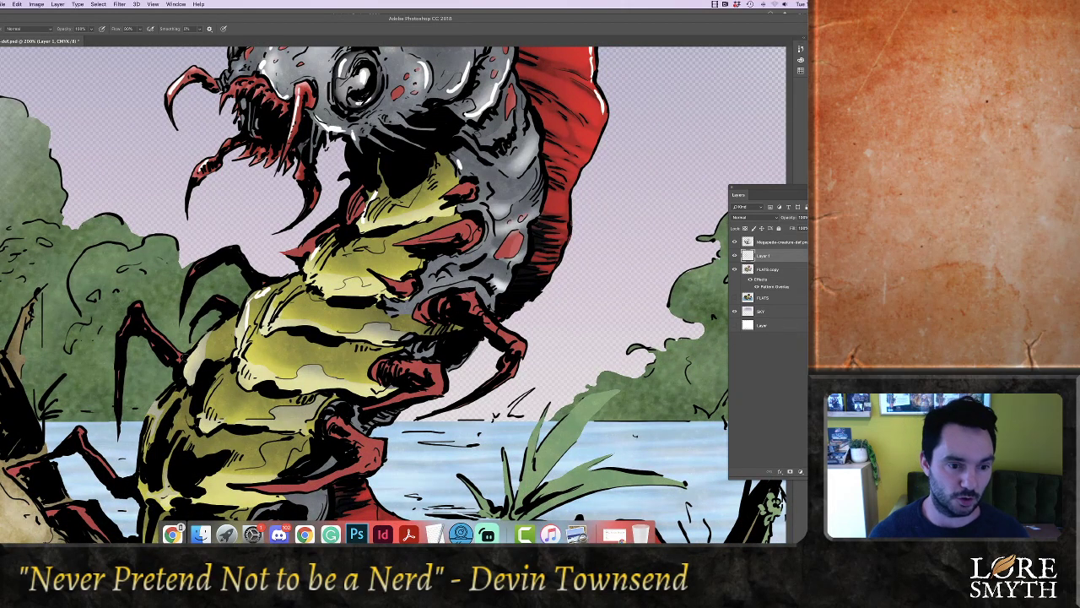
drag(211, 338, 188, 364)
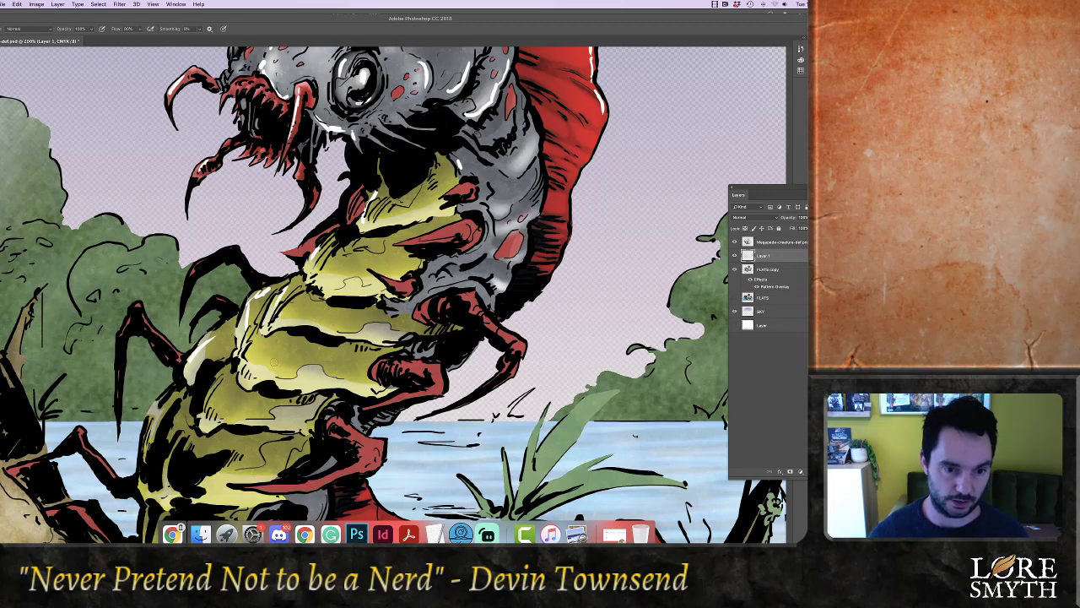
Paint white highlights on the outer edge of the yellow belly segment and along the megapede's red side legs
scroll(394, 294, down, 3)
drag(193, 317, 186, 334)
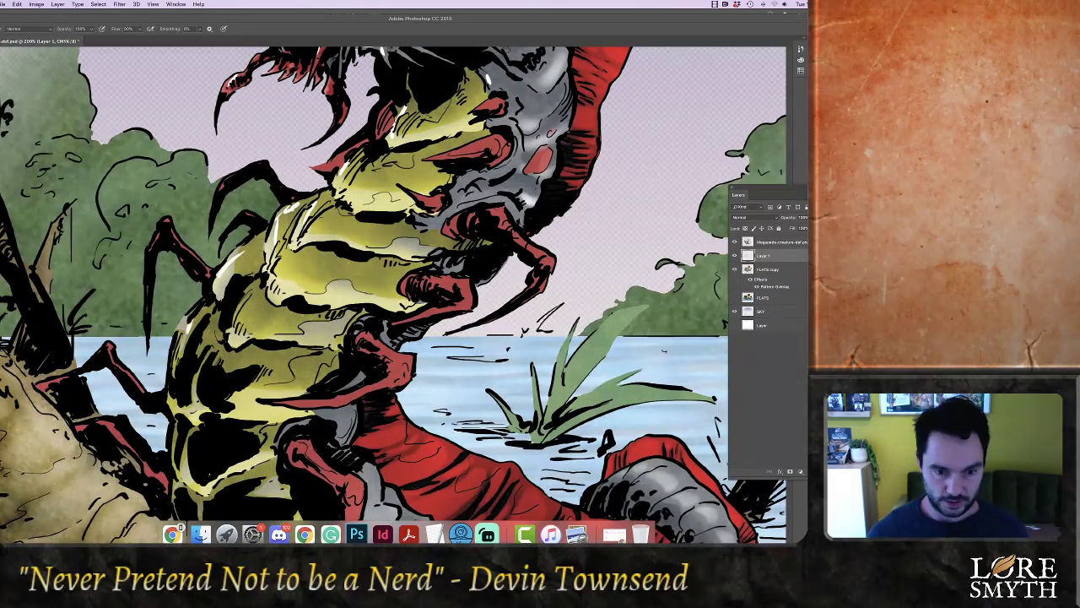
mouse_move(294, 402)
mouse_down()
mouse_move(349, 392)
mouse_move(390, 365)
mouse_up()
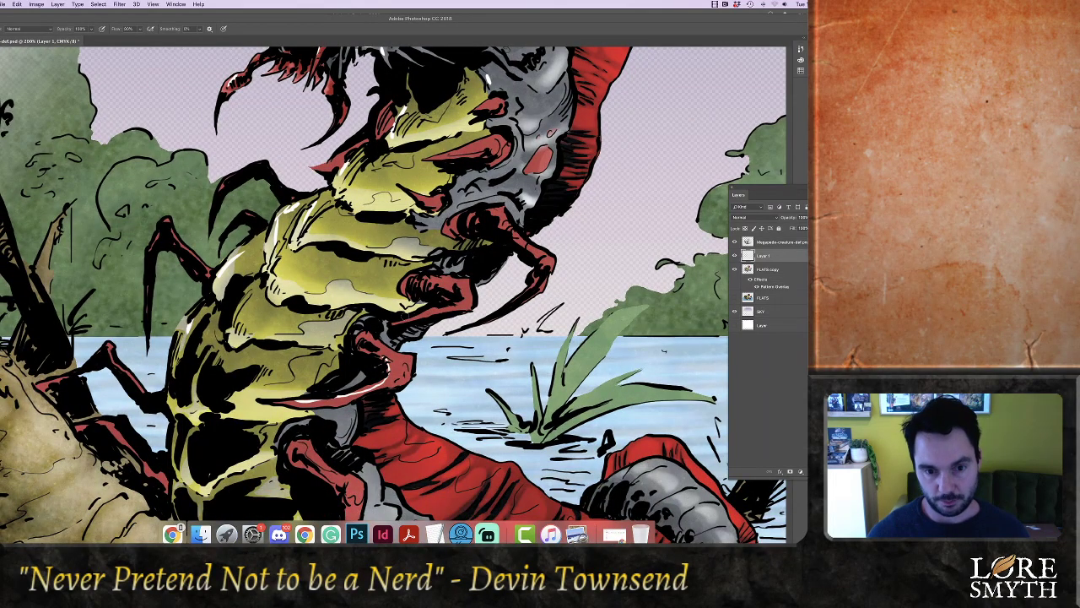
drag(426, 313, 457, 295)
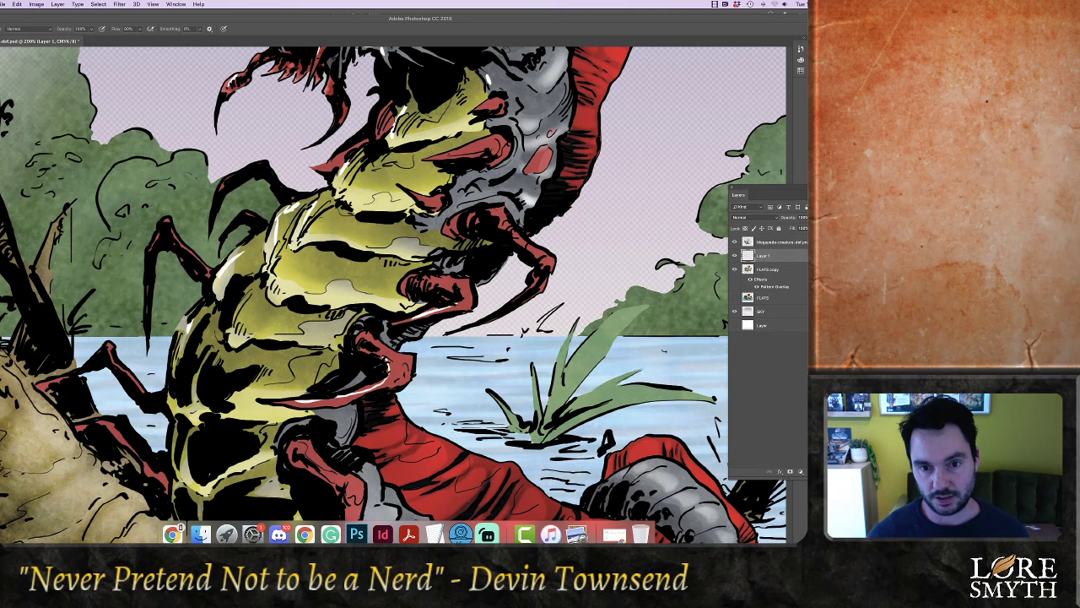
drag(507, 215, 550, 265)
Add white highlights along the ridges and outer edges of the megapede's lower yellow belly segments
drag(493, 357, 467, 277)
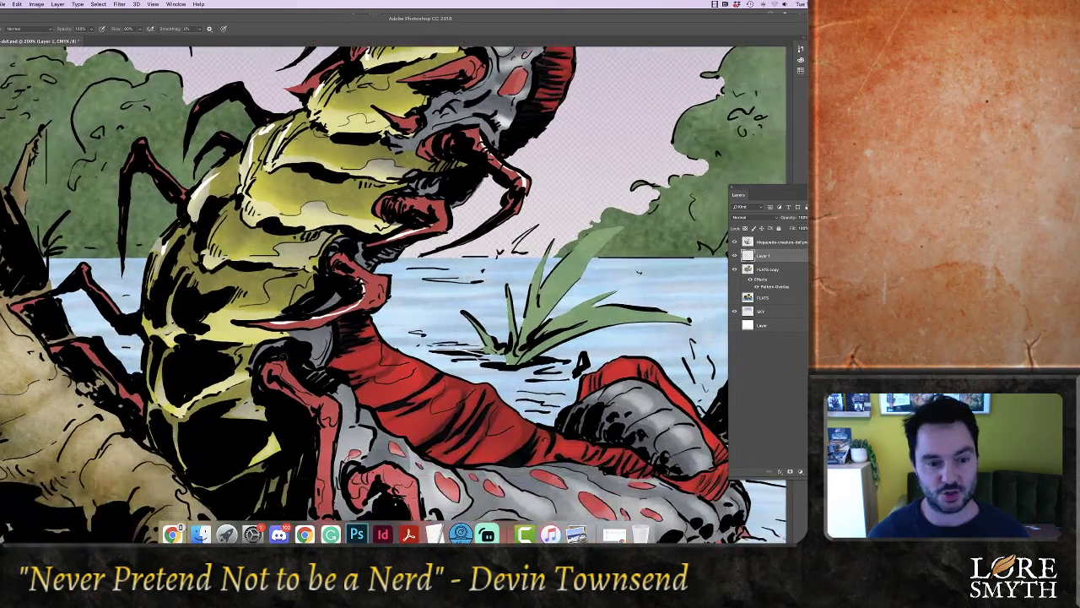
drag(174, 328, 227, 338)
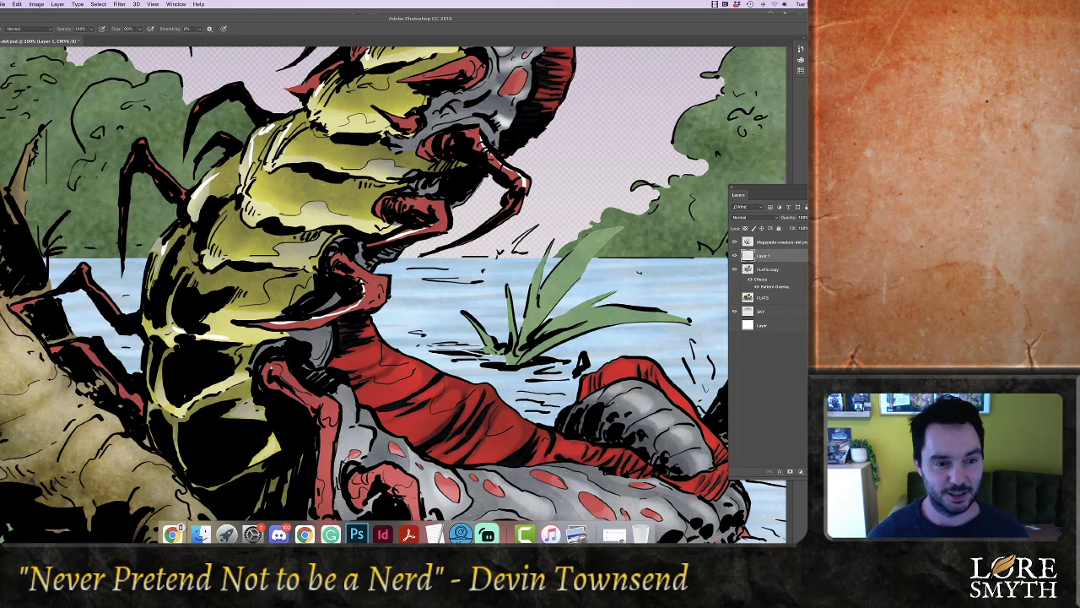
drag(204, 256, 284, 263)
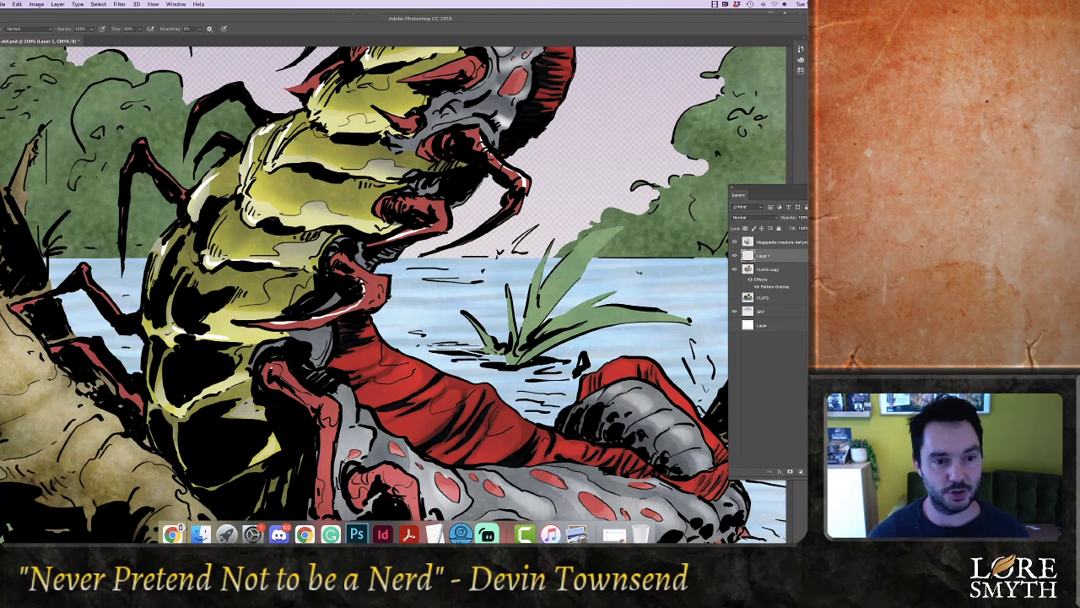
drag(193, 262, 167, 324)
Paint white highlights on the megapede's lower front legs and along the upper edge of the red tail crest
drag(281, 433, 236, 350)
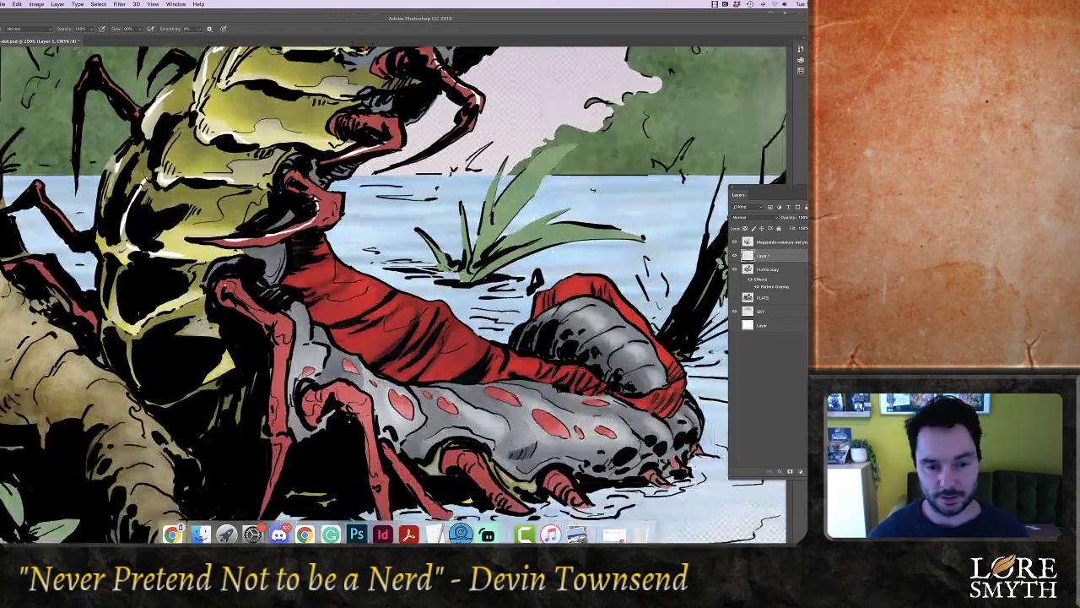
mouse_move(240, 291)
mouse_down()
mouse_move(282, 319)
mouse_move(290, 377)
mouse_move(367, 393)
mouse_move(370, 452)
mouse_up()
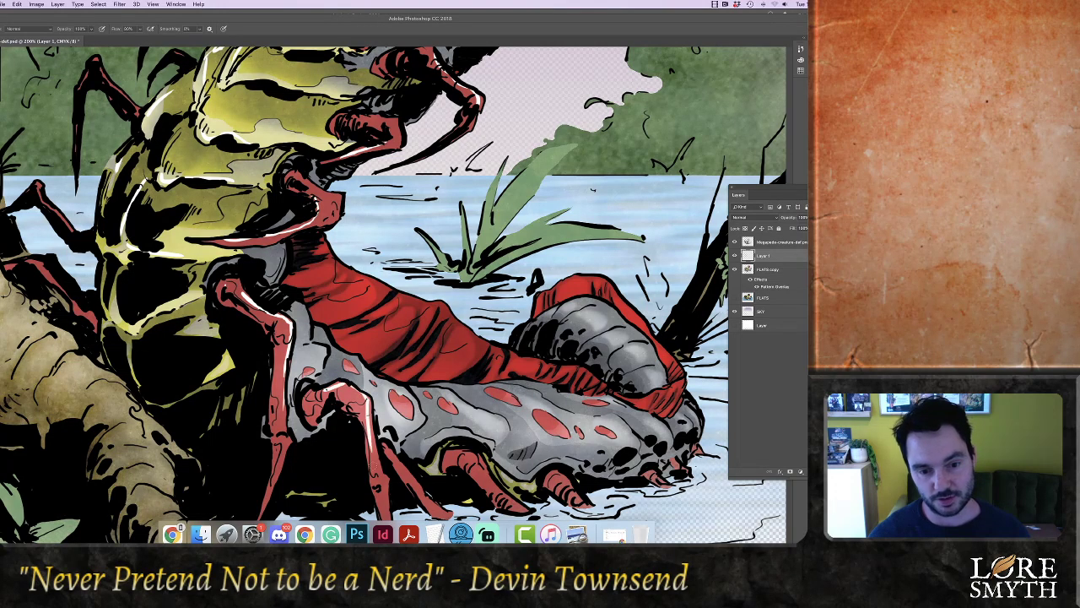
mouse_move(412, 294)
mouse_down()
mouse_move(442, 302)
mouse_move(477, 336)
mouse_up()
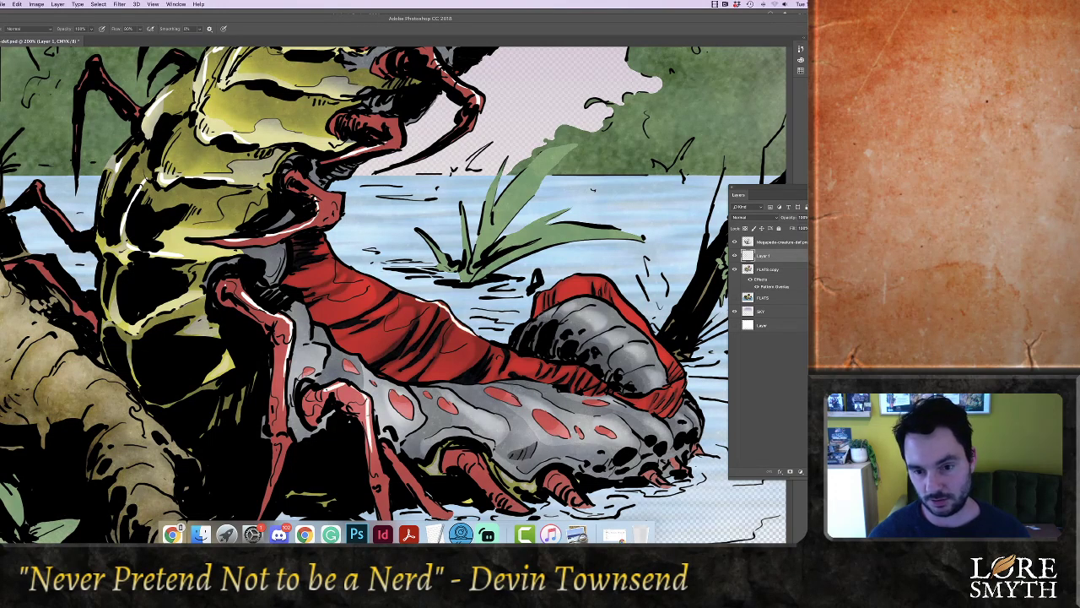
drag(542, 316, 577, 299)
drag(494, 346, 549, 366)
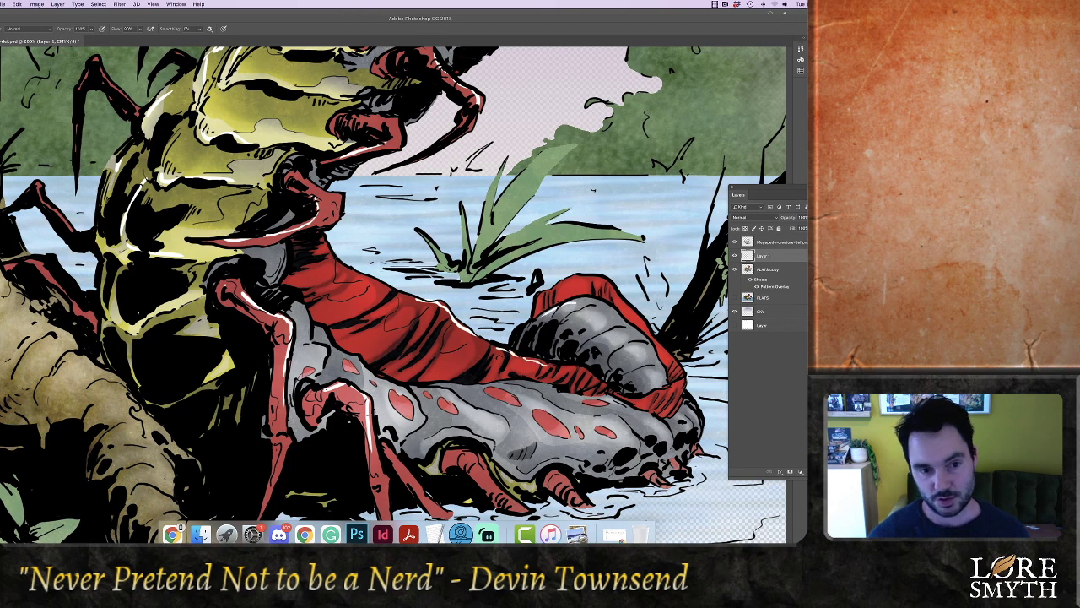
drag(363, 280, 412, 299)
mouse_move(589, 387)
mouse_down()
mouse_move(482, 351)
mouse_move(553, 358)
mouse_move(579, 343)
mouse_up()
drag(449, 253, 510, 254)
Paint white highlights along the log's upper edge and on the grey segments of the curled tail
mouse_move(172, 384)
mouse_down()
mouse_move(278, 296)
mouse_move(340, 318)
mouse_move(468, 407)
mouse_up()
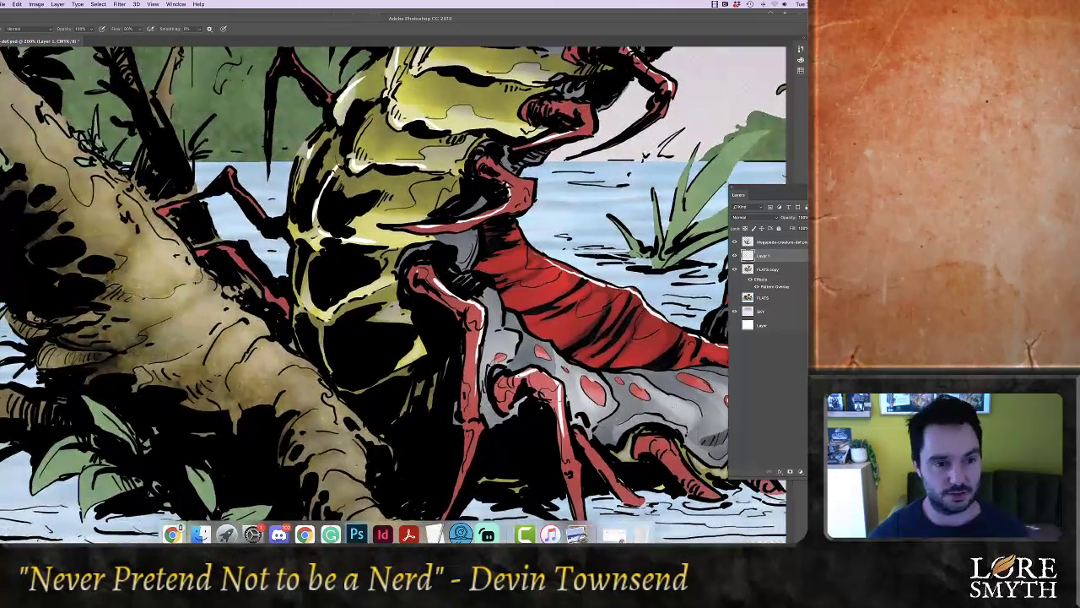
mouse_move(165, 228)
mouse_down()
mouse_move(226, 308)
mouse_move(308, 367)
mouse_move(323, 396)
mouse_up()
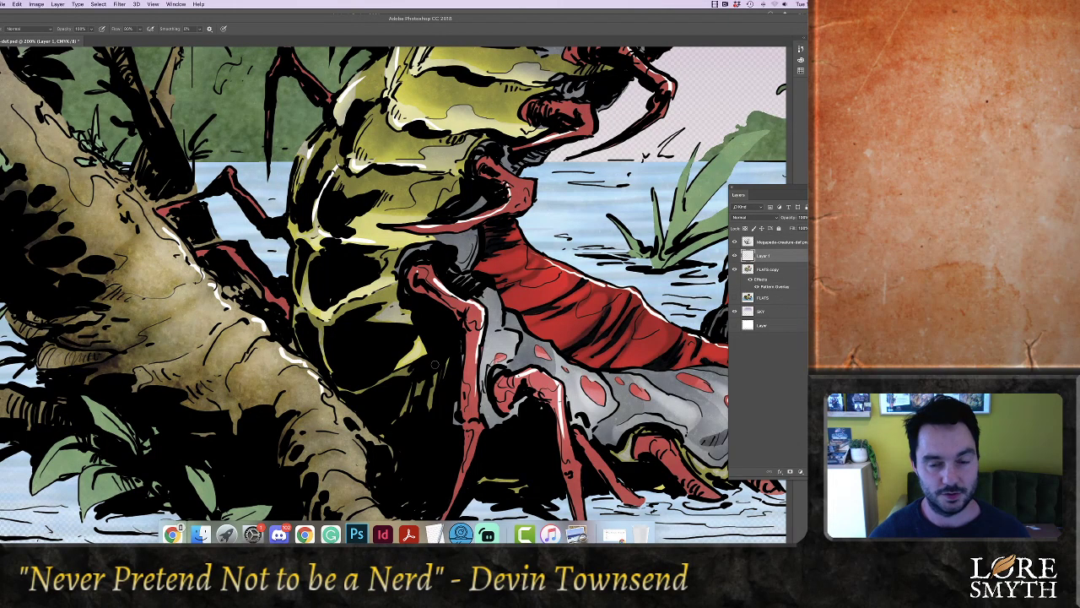
drag(525, 296, 386, 385)
scroll(385, 385, right, 2)
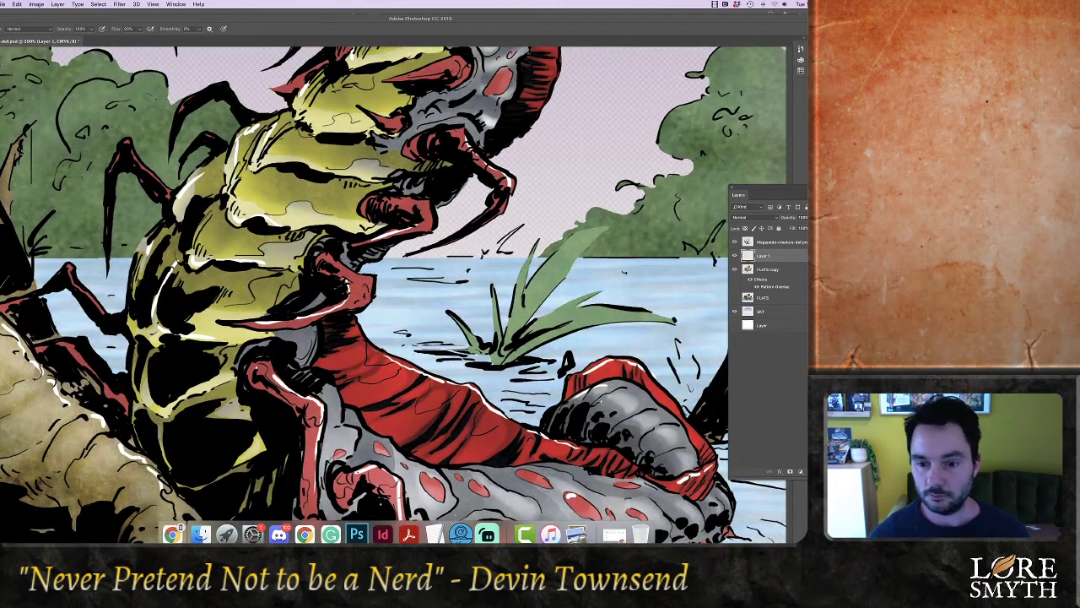
mouse_move(602, 402)
mouse_down()
mouse_move(615, 395)
mouse_move(665, 430)
mouse_up()
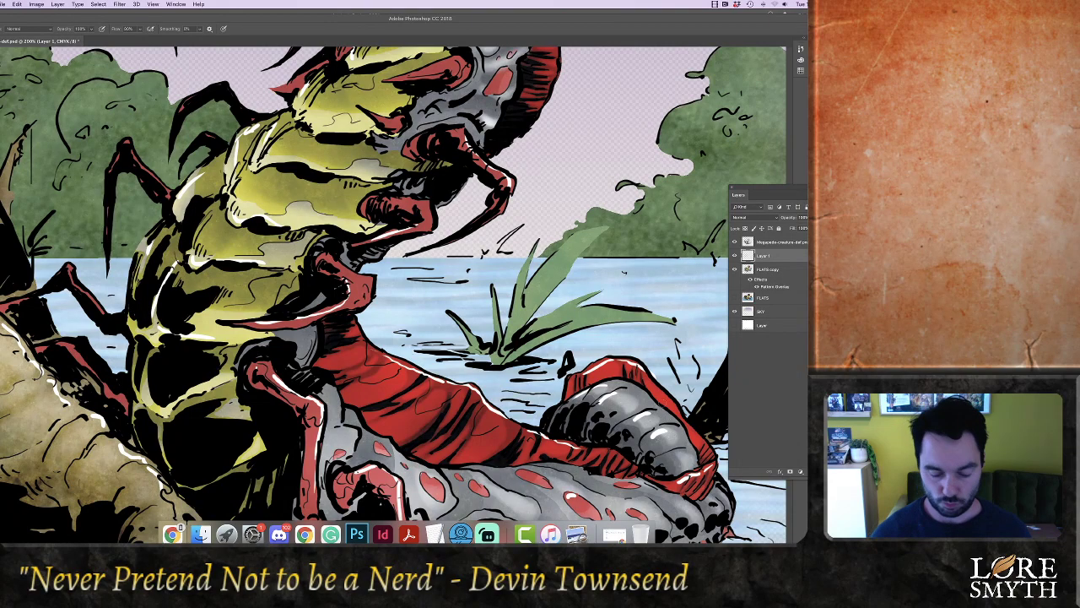
Fit the whole megapede illustration in view and save the PSD
key(super+minus)
key(super+minus)
key(super+minus)
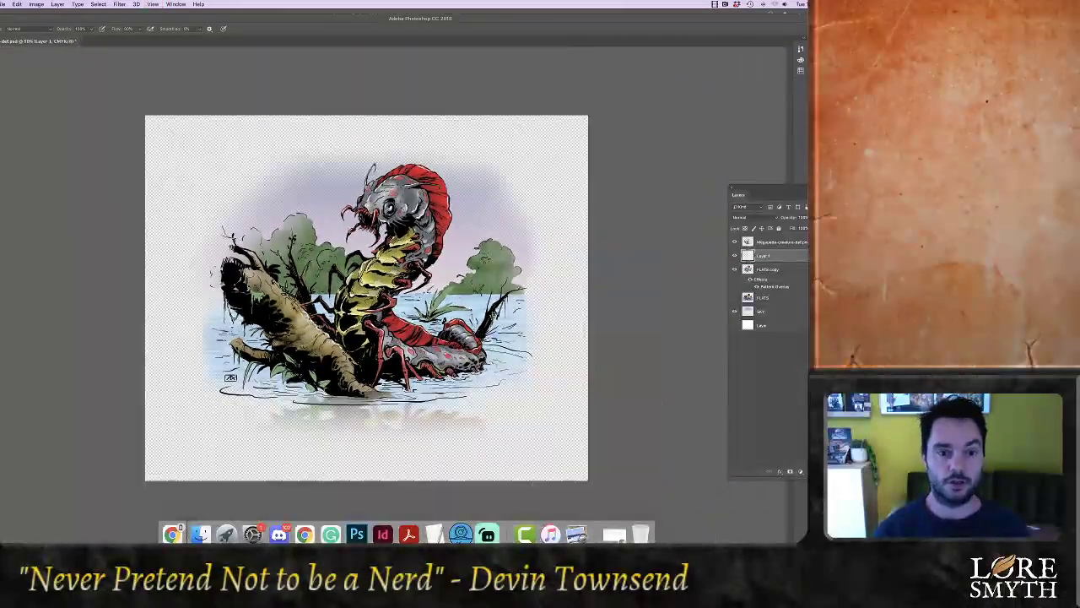
key(super+s)
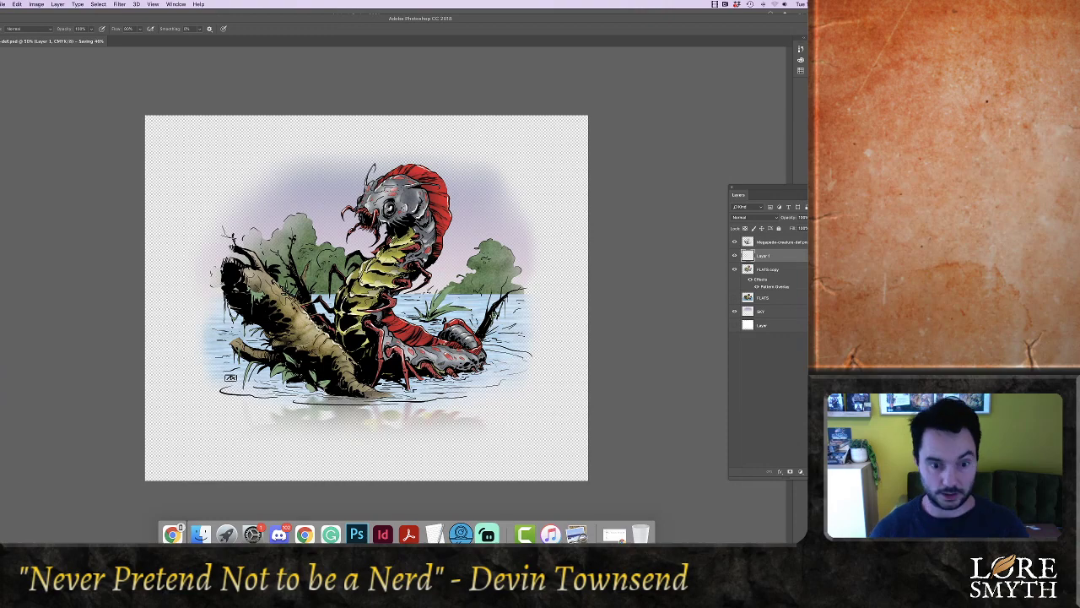
Switch to InDesign and enlarge the placed megapede artwork slightly toward its upper-left and lower-right corners
click(384, 534)
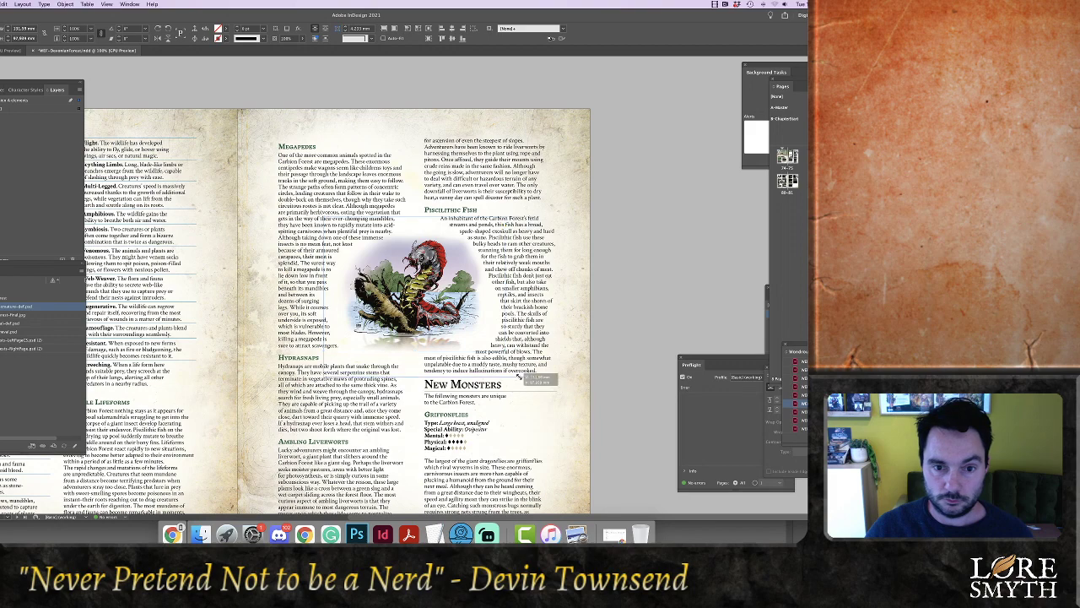
key(super+equal)
key(super+equal)
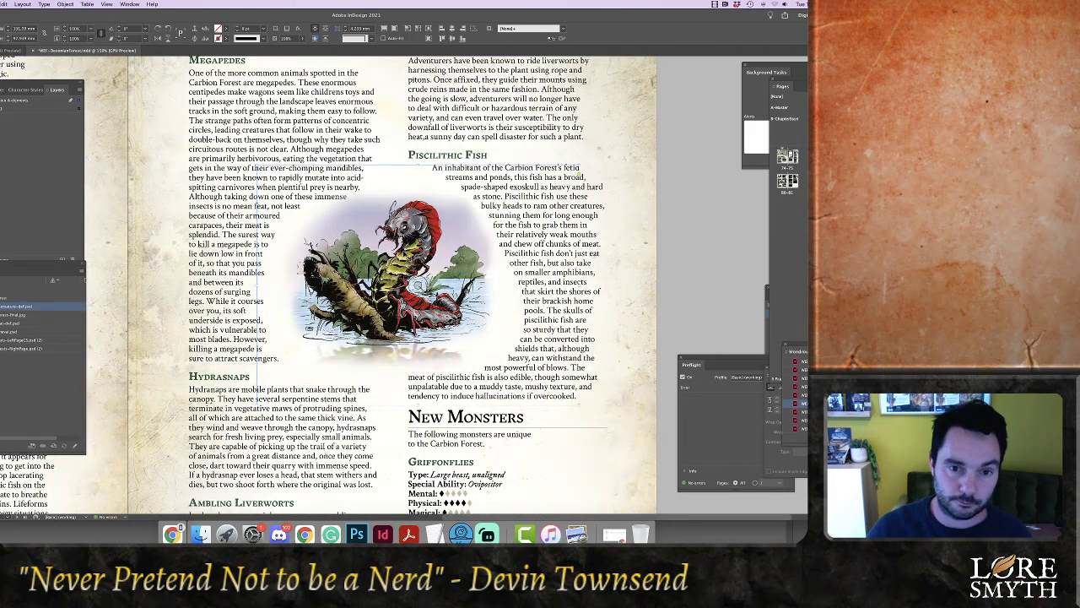
double_click(342, 221)
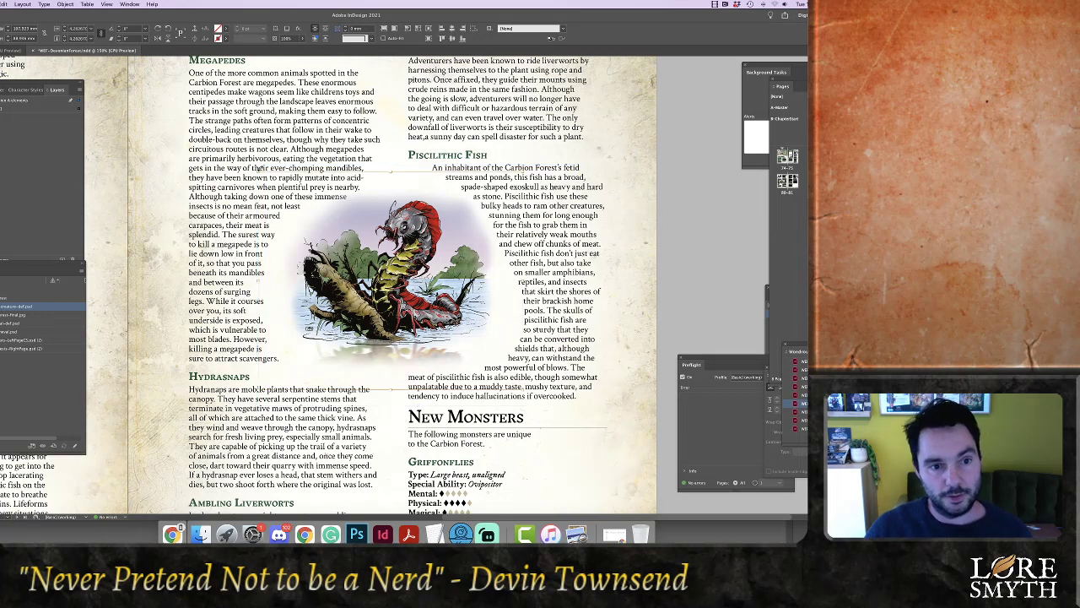
drag(259, 172, 249, 163)
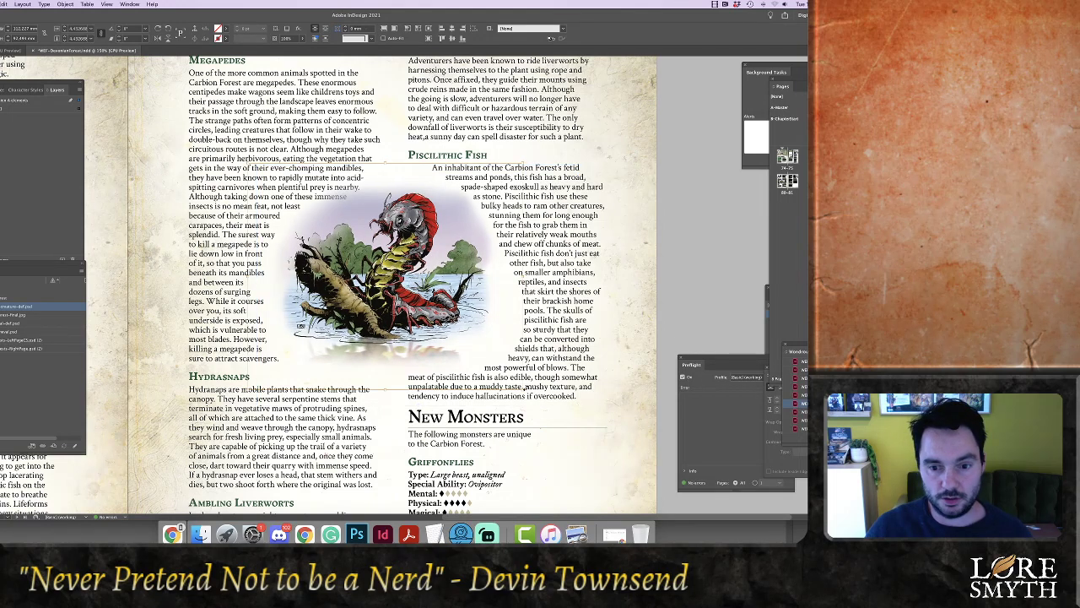
drag(523, 390, 533, 397)
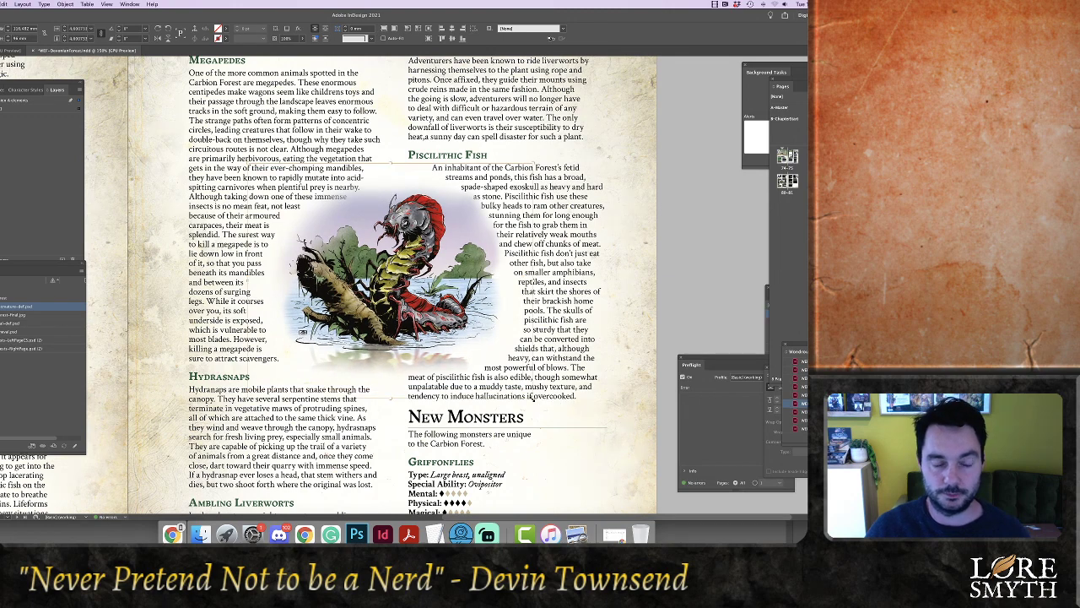
Nudge the megapede artwork down within the wrapped text
key(Down)
key(Down)
key(Down)
key(Down)
key(Down)
key(Down)
key(Down)
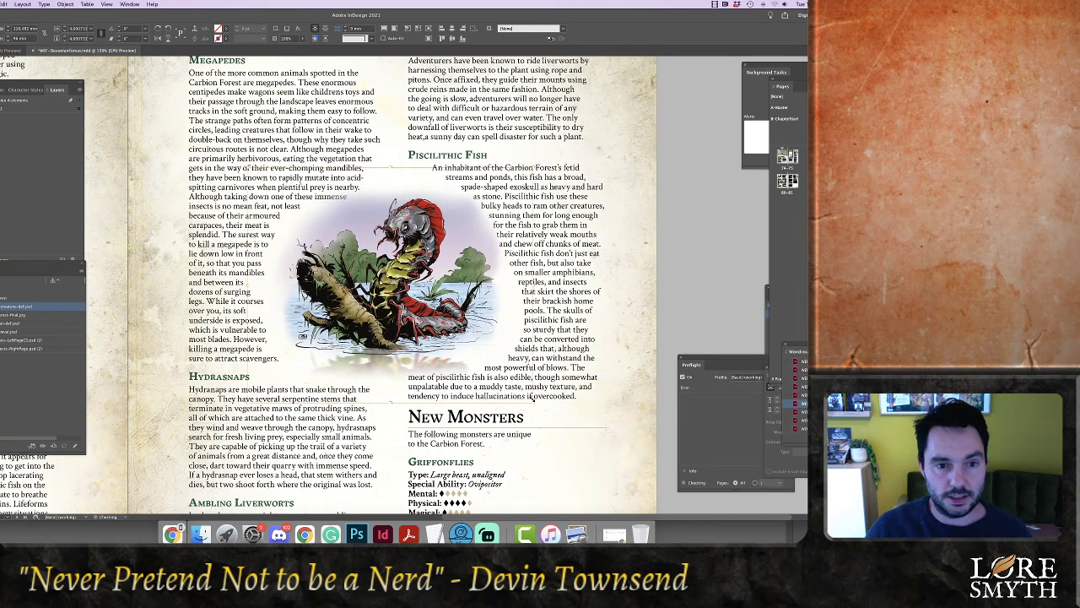
drag(532, 396, 533, 398)
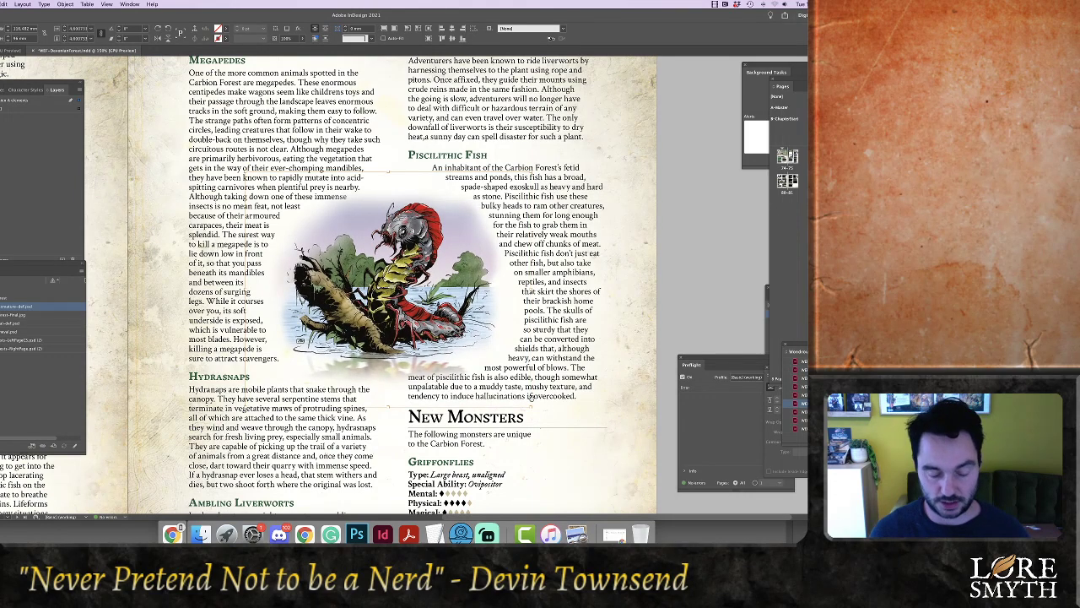
Review the megapede page layout and the Quest Hooks spread that follows it
key(super+minus)
key(super+minus)
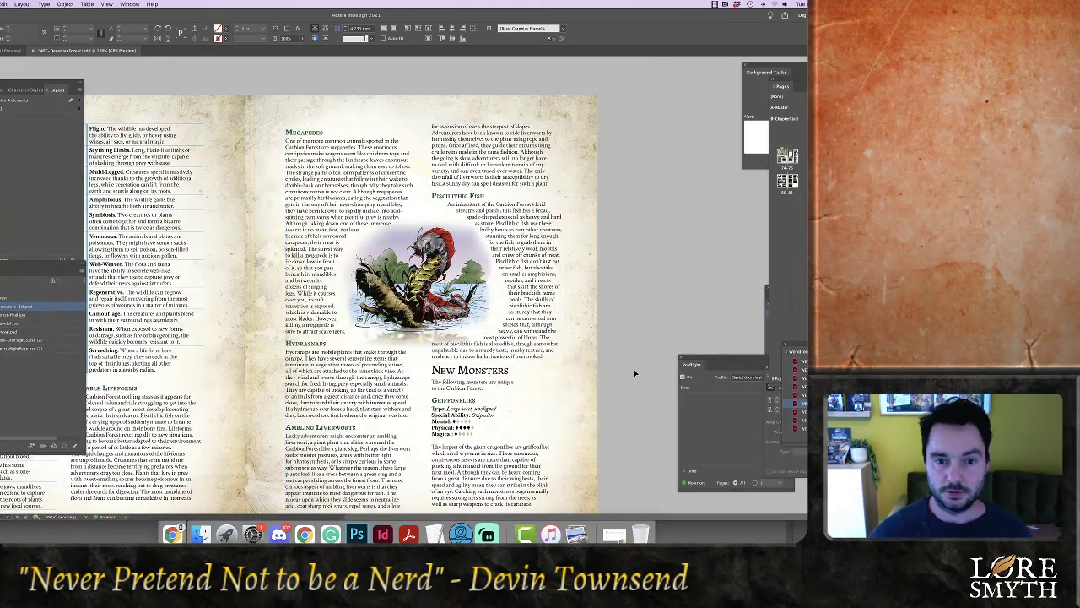
scroll(642, 368, down, 2)
scroll(648, 366, down, 15)
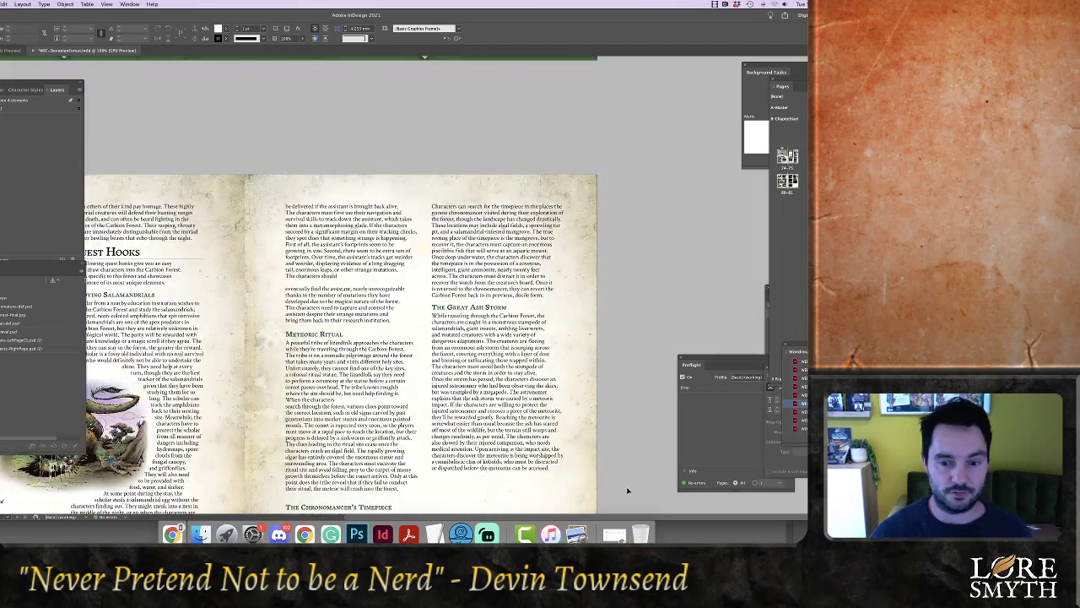
scroll(559, 512, left, 5)
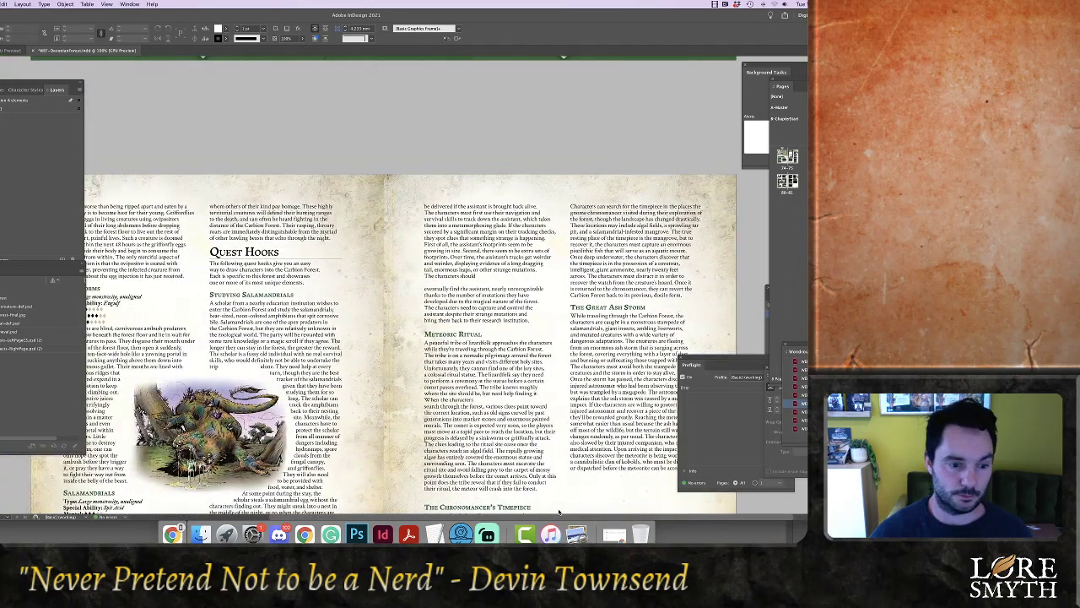
scroll(532, 339, left, 1)
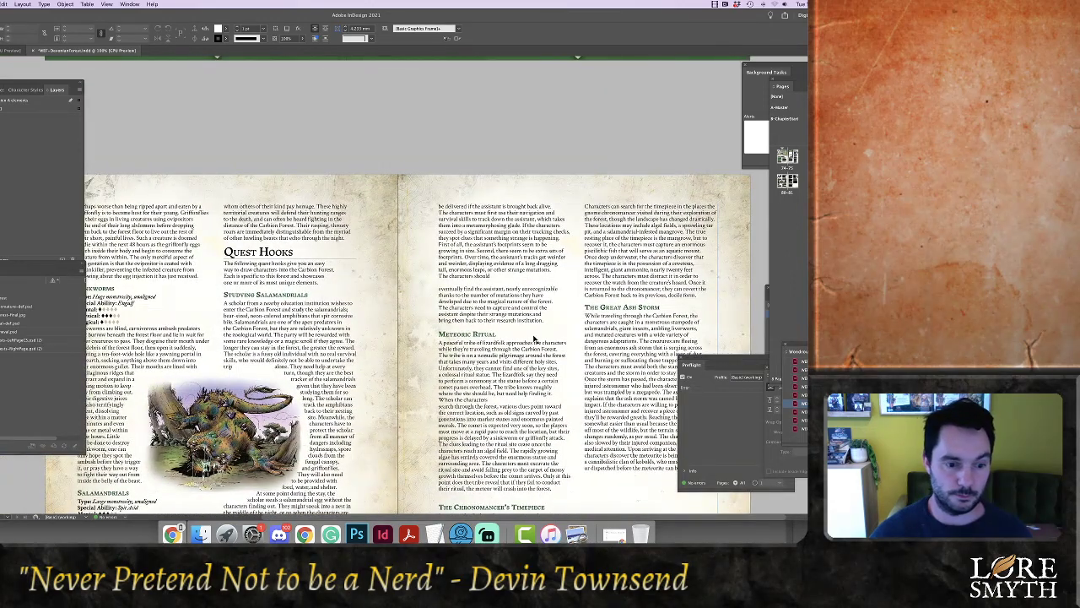
scroll(534, 337, up, 10)
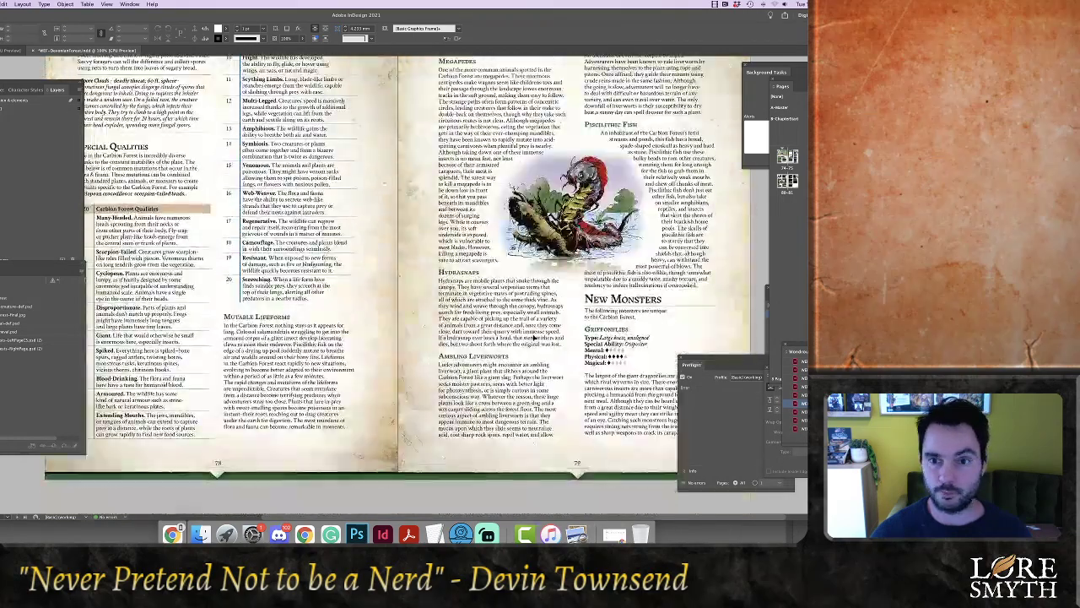
scroll(464, 481, right, 5)
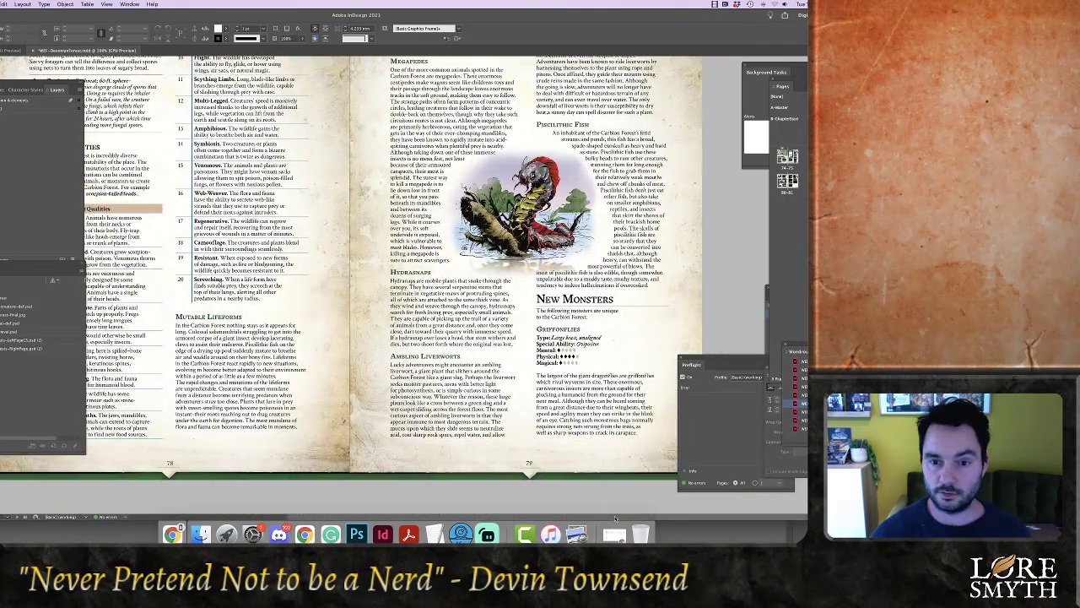
Switch to Photoshop and softly erase the upper edge of the sky on the SKY layer
click(357, 534)
click(767, 314)
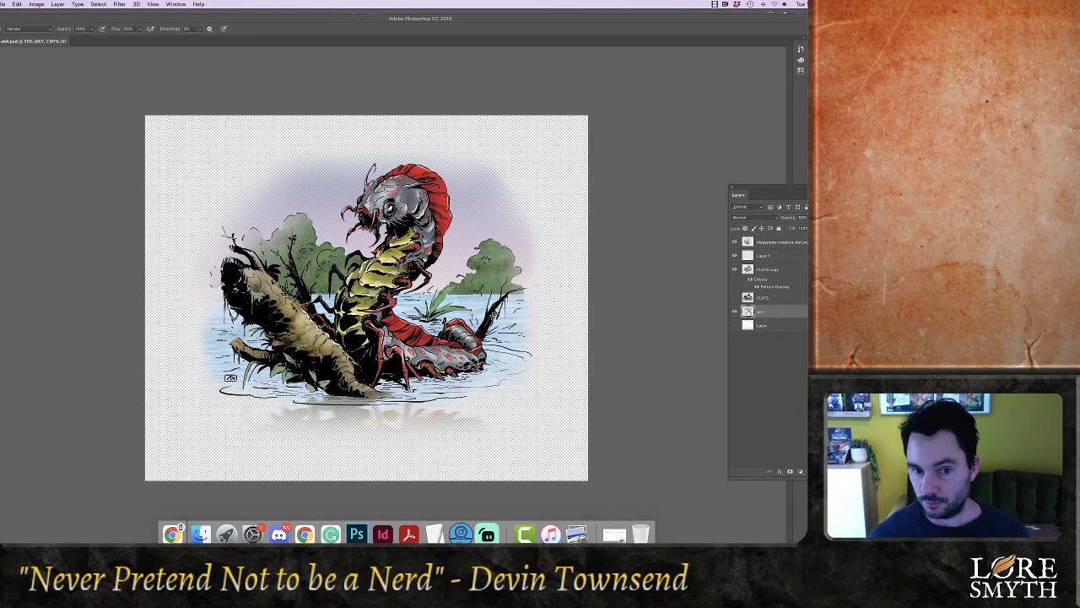
key(e)
mouse_move(498, 78)
mouse_down()
mouse_move(466, 109)
mouse_move(562, 247)
mouse_move(538, 155)
mouse_move(385, 104)
mouse_move(299, 122)
mouse_up()
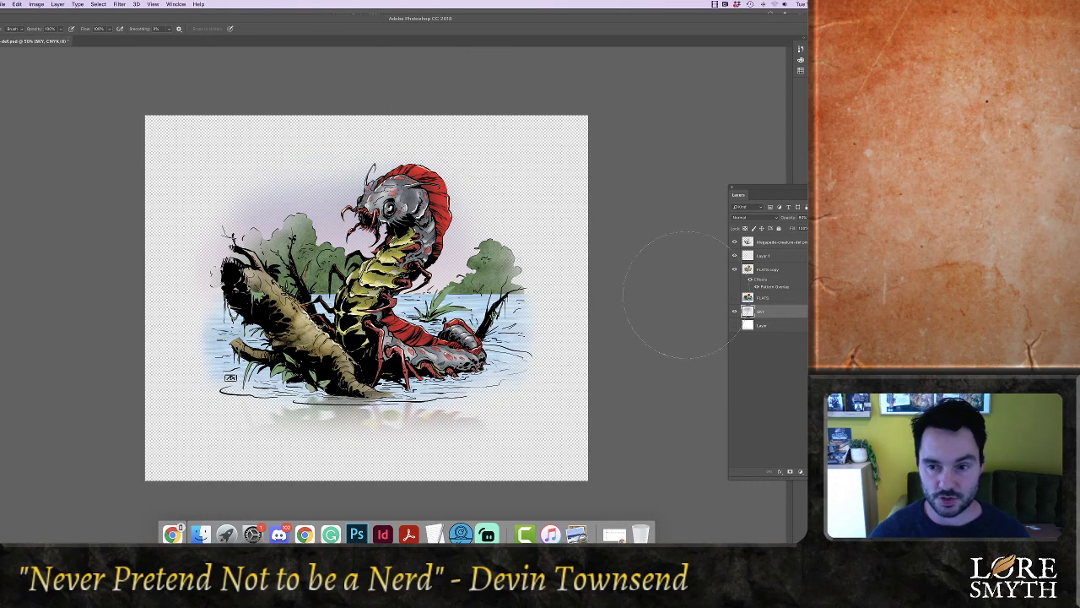
Add a green-to-blue gradient overlay in Color blend mode to the FLATS copy layer, rotate its angle and lower its opacity
click(760, 270)
click(780, 471)
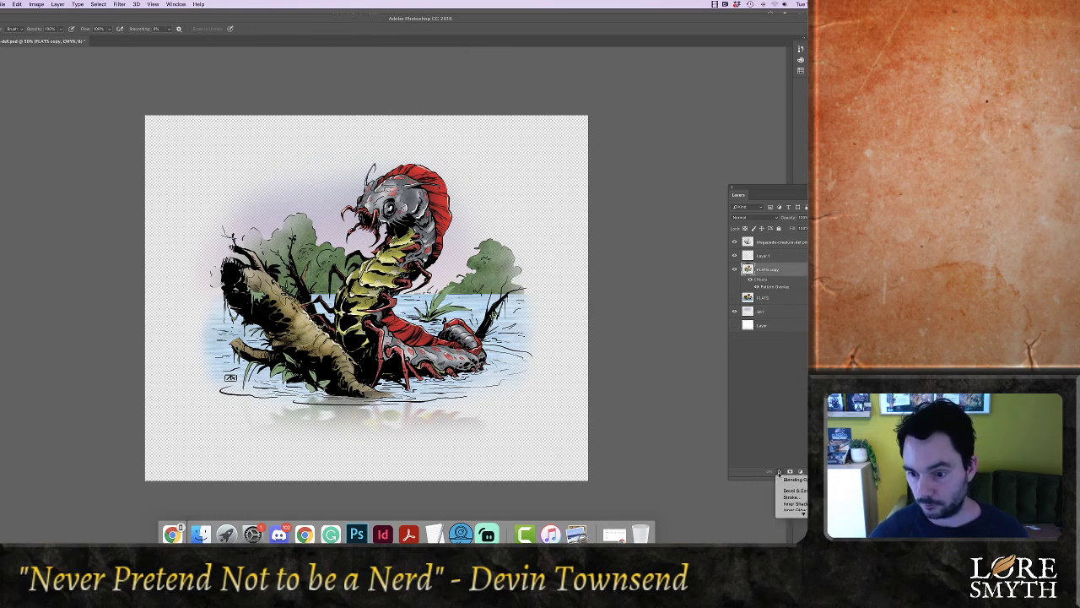
click(792, 493)
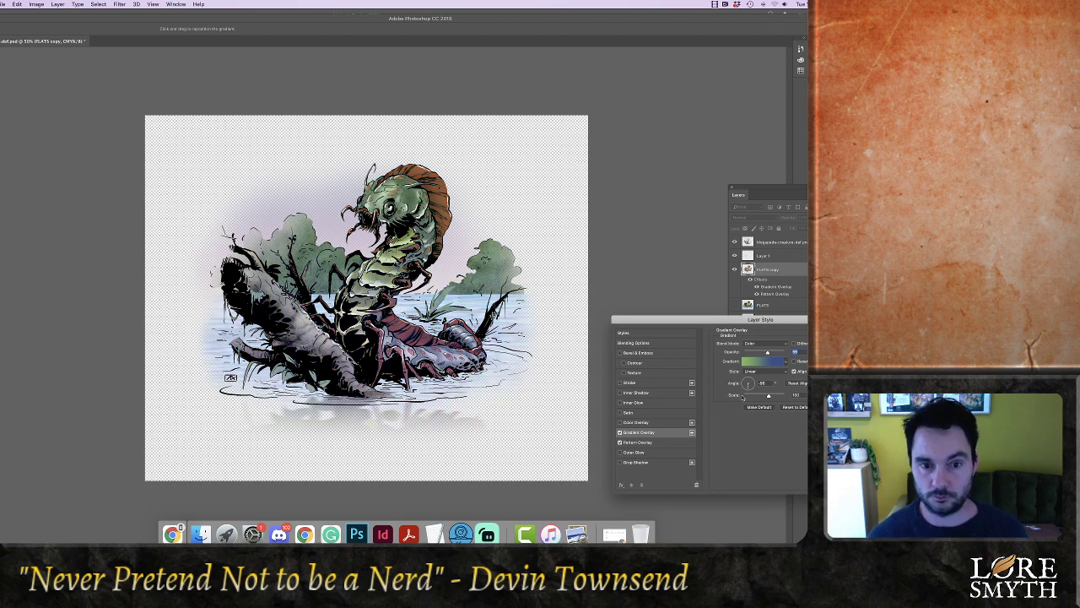
drag(748, 383, 752, 376)
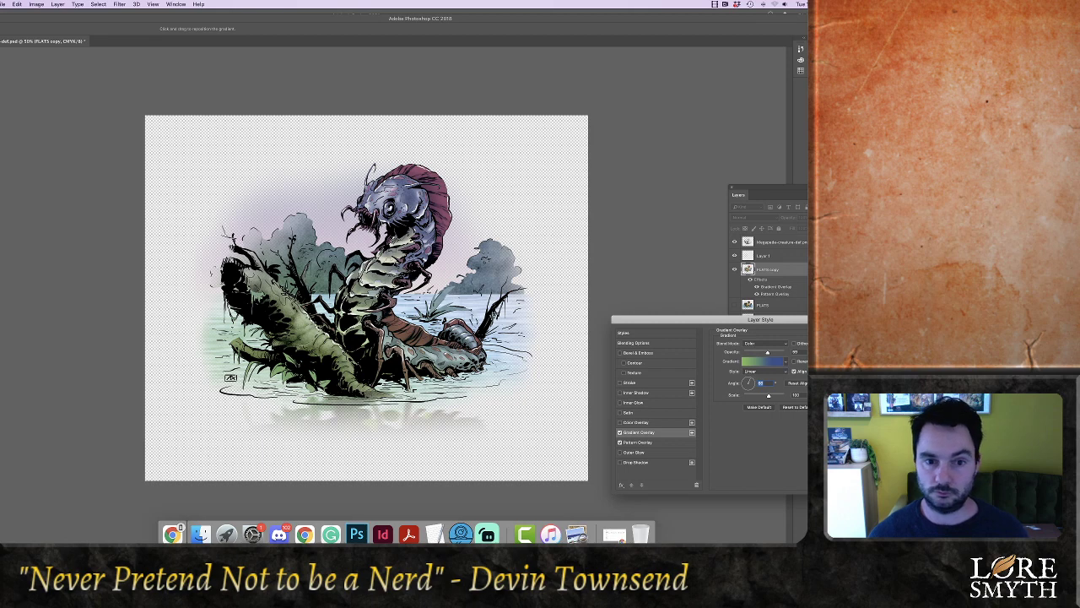
drag(769, 353, 746, 355)
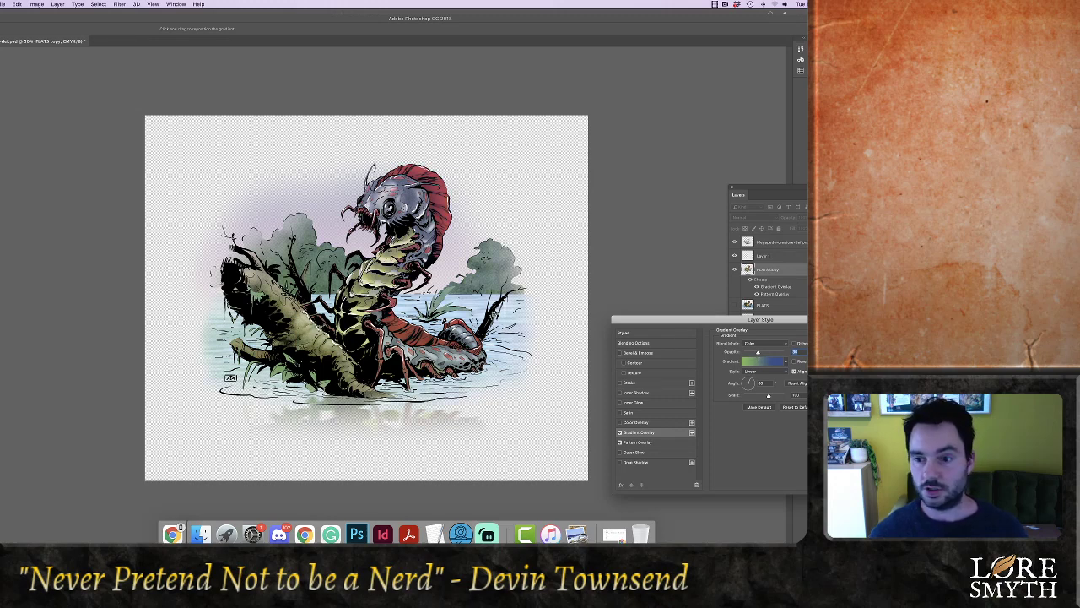
key(Return)
Save the megapede artwork, switch to InDesign and update its modified link
key(ctrl+s)
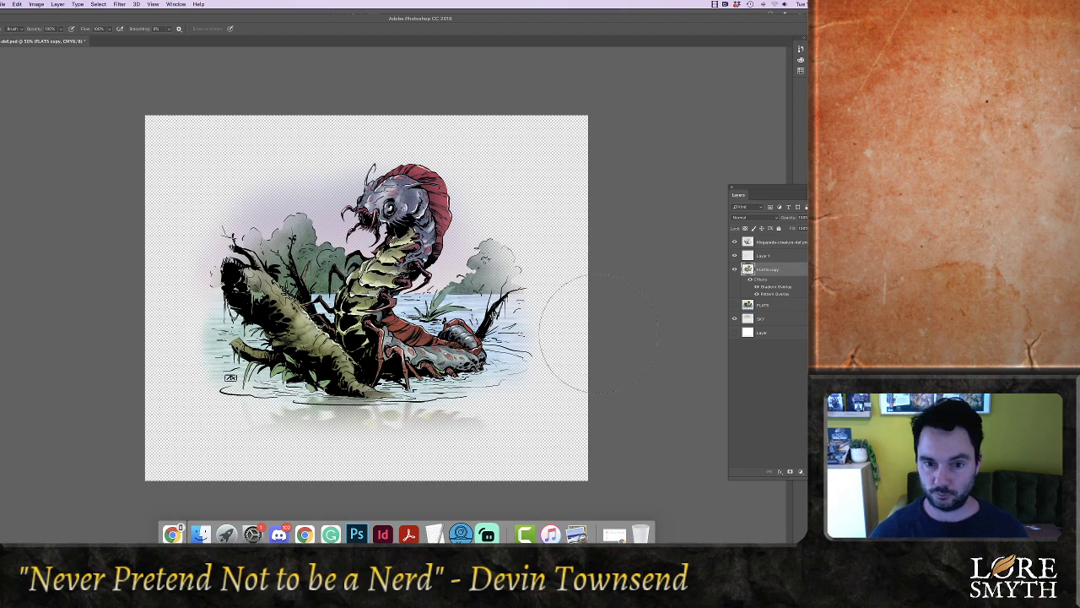
click(383, 534)
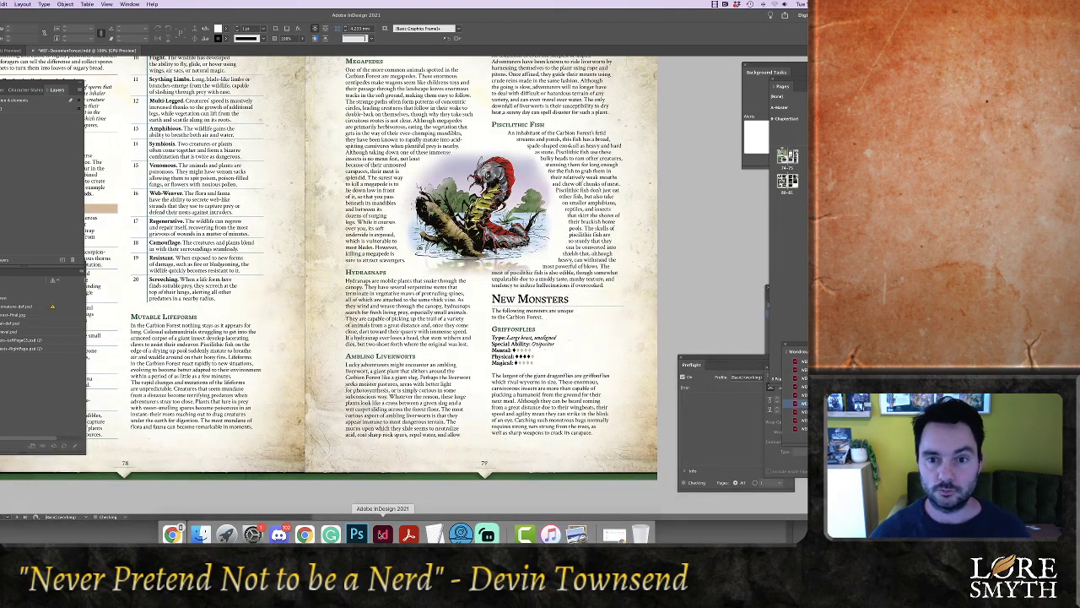
click(52, 307)
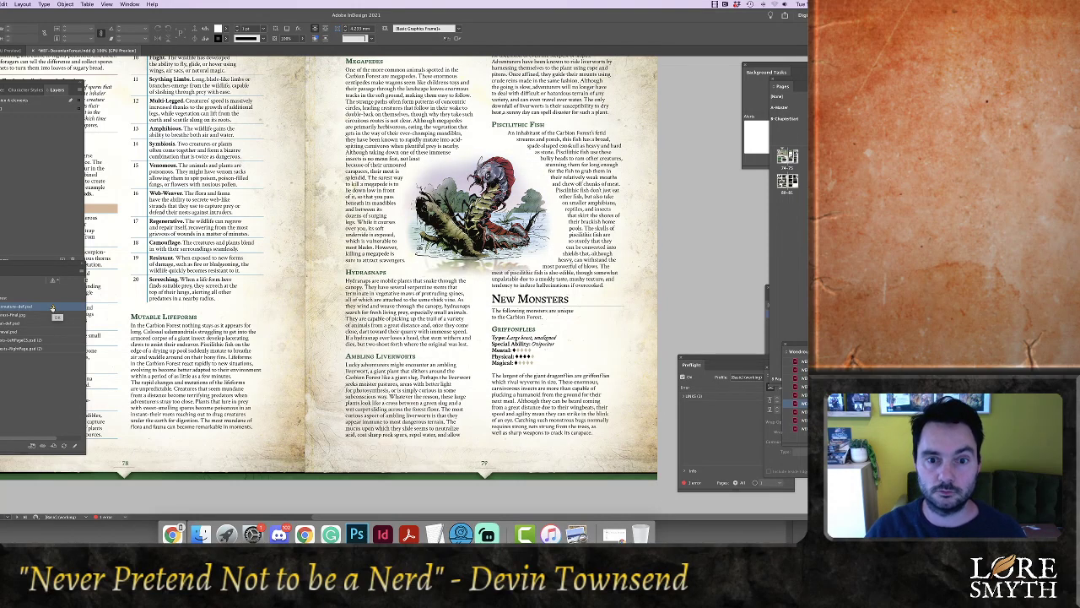
Switch to Photoshop, softly erase the water reflection below the megapede on the FLATS copy layer and fade the erasing
click(358, 528)
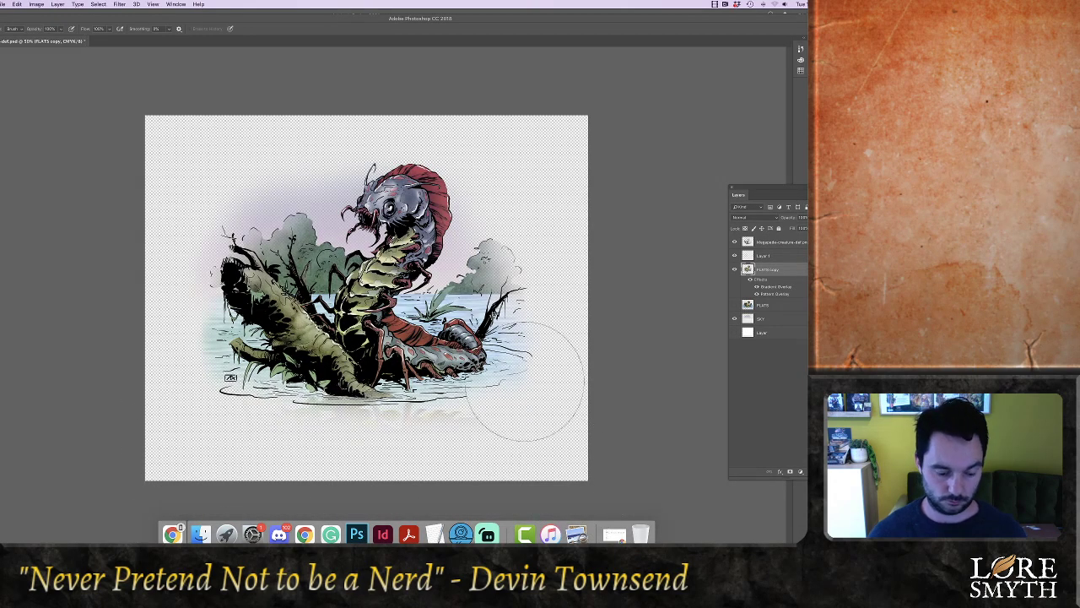
key(super+shift+f)
click(627, 210)
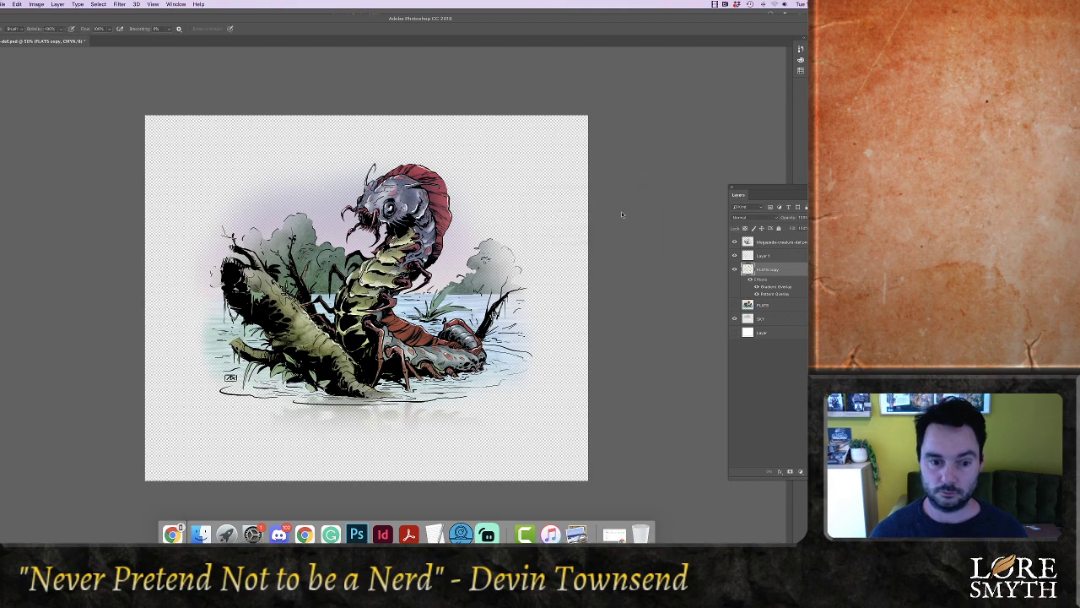
Save the softened reflection and refresh the megapede artwork link in InDesign
key(super+s)
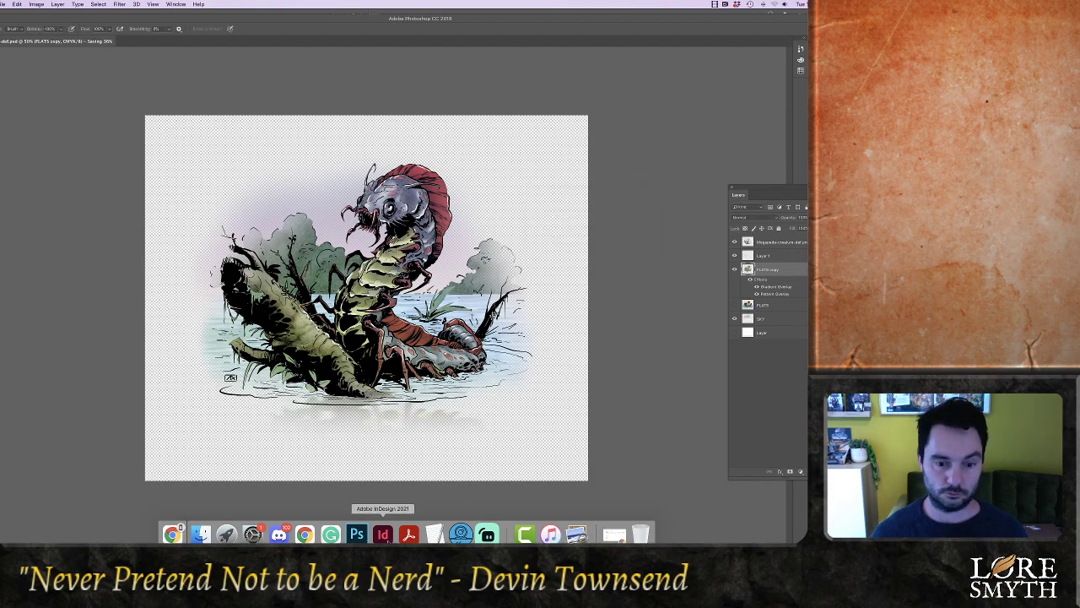
click(384, 535)
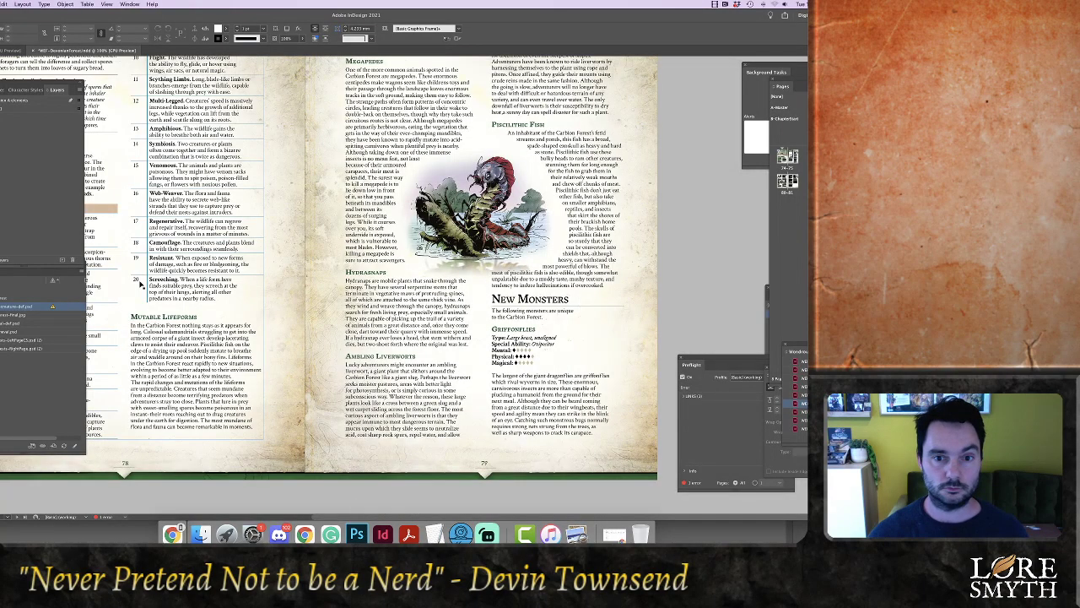
double_click(52, 308)
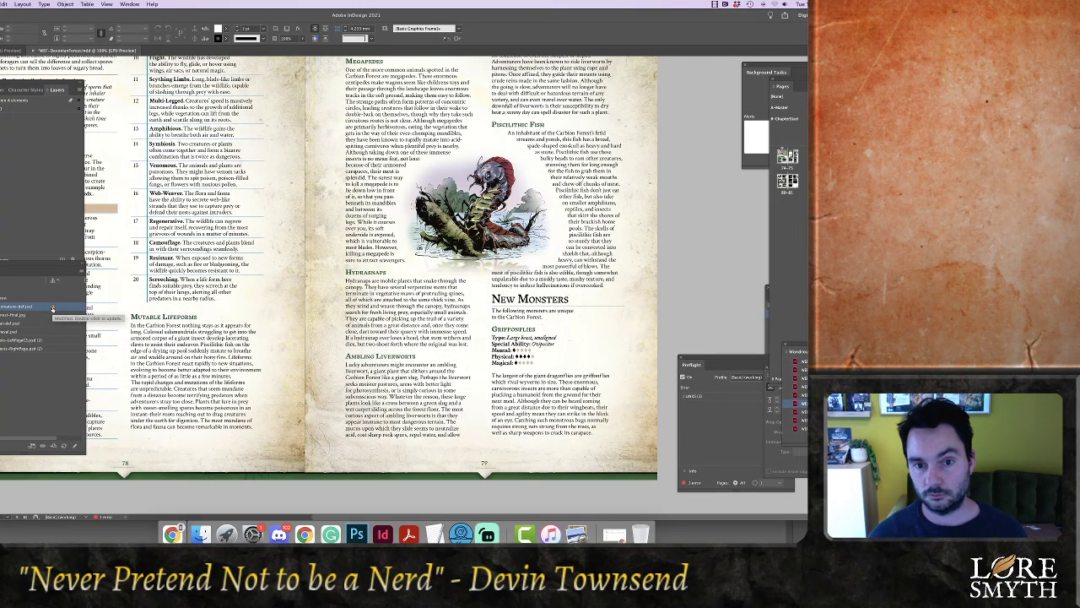
Switch to Photoshop and try a different gradient overlay angle and a slightly lower opacity on the FLATS copy layer
click(356, 534)
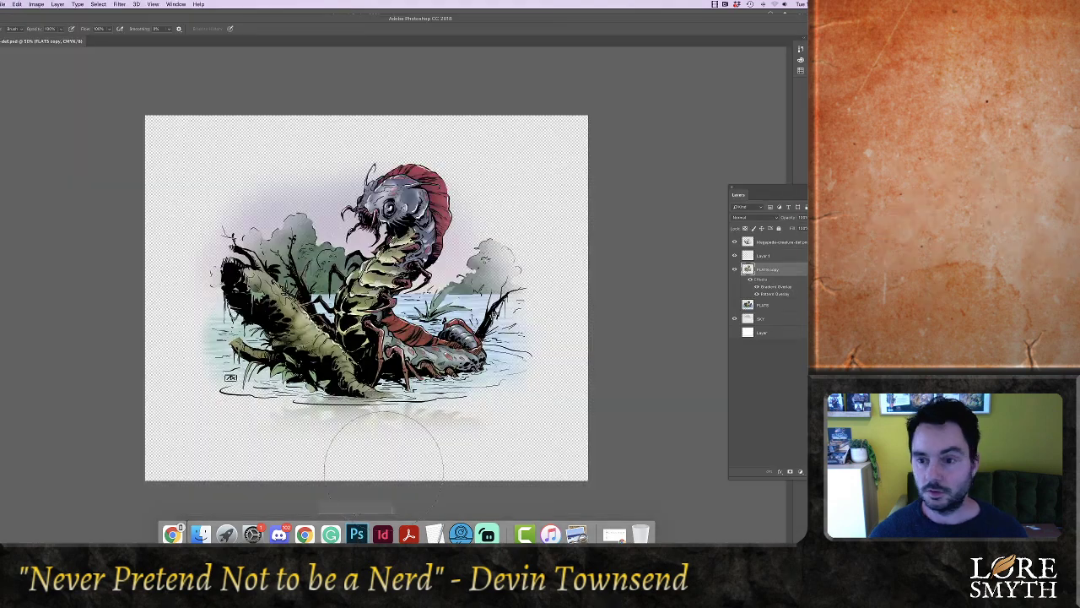
double_click(770, 287)
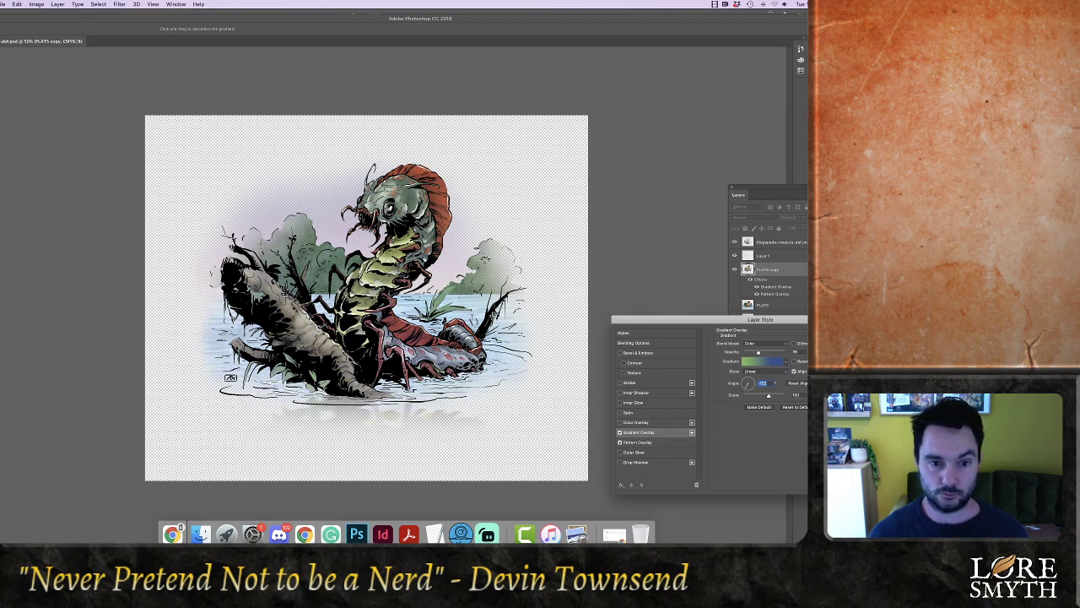
drag(758, 353, 743, 352)
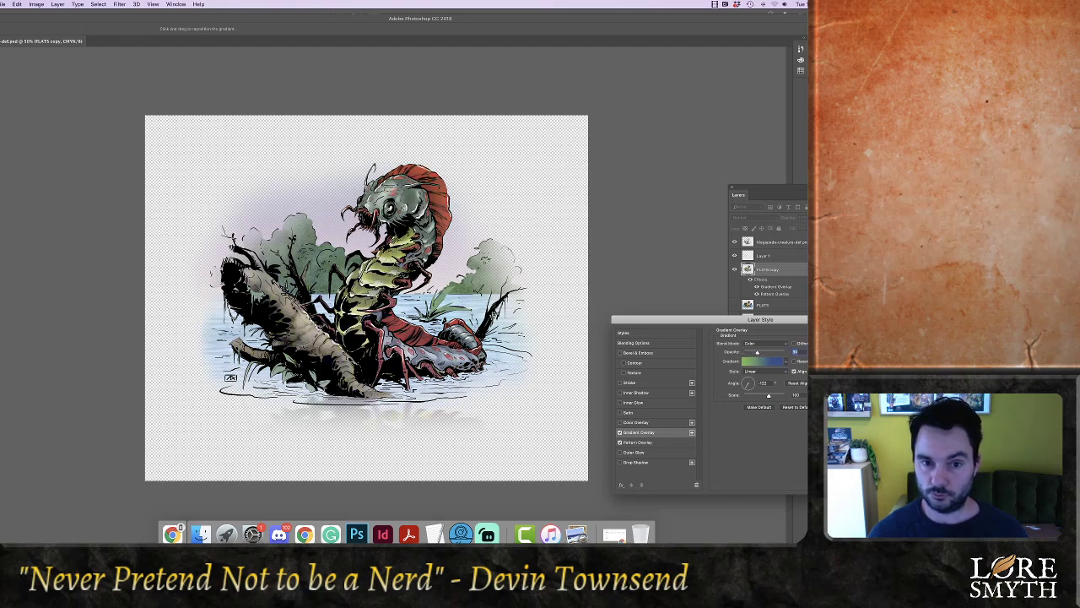
key(Return)
Save the changed gradient overlay, update the megapede link in InDesign and inspect the colors at 200%
key(super+s)
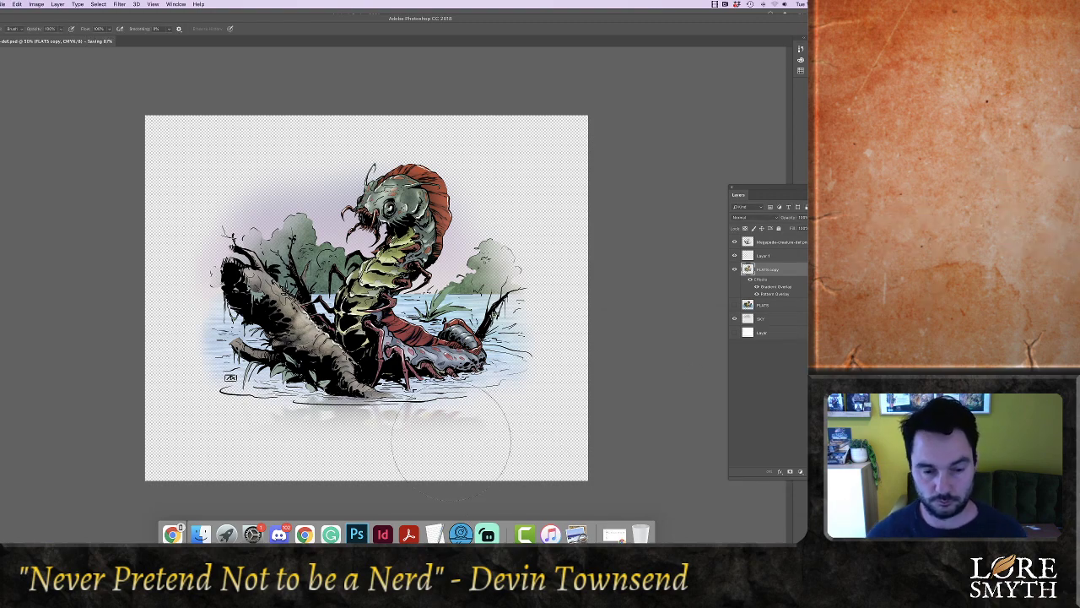
click(384, 535)
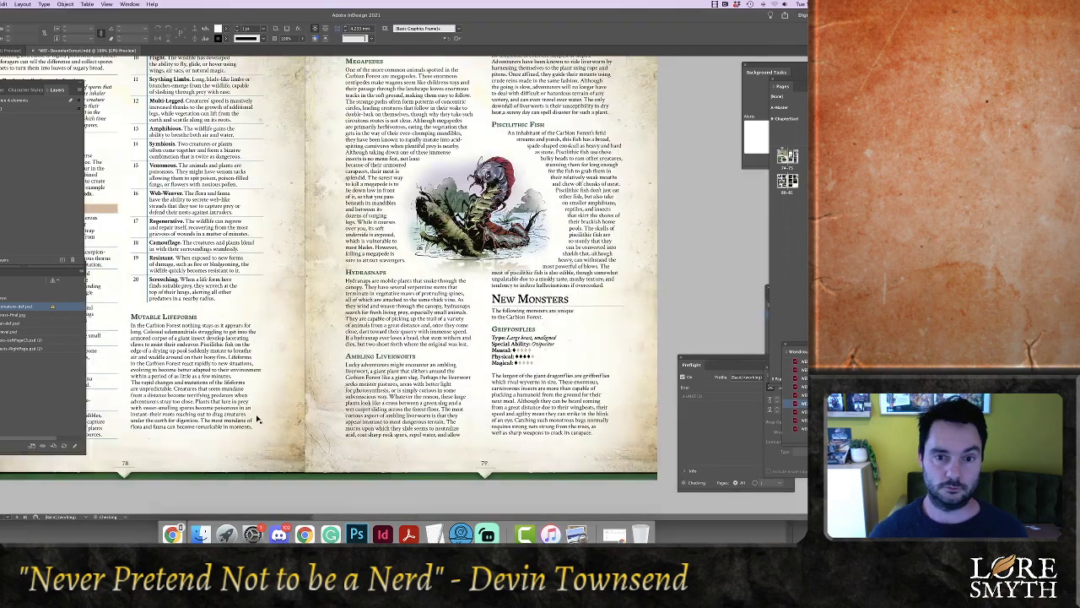
click(52, 306)
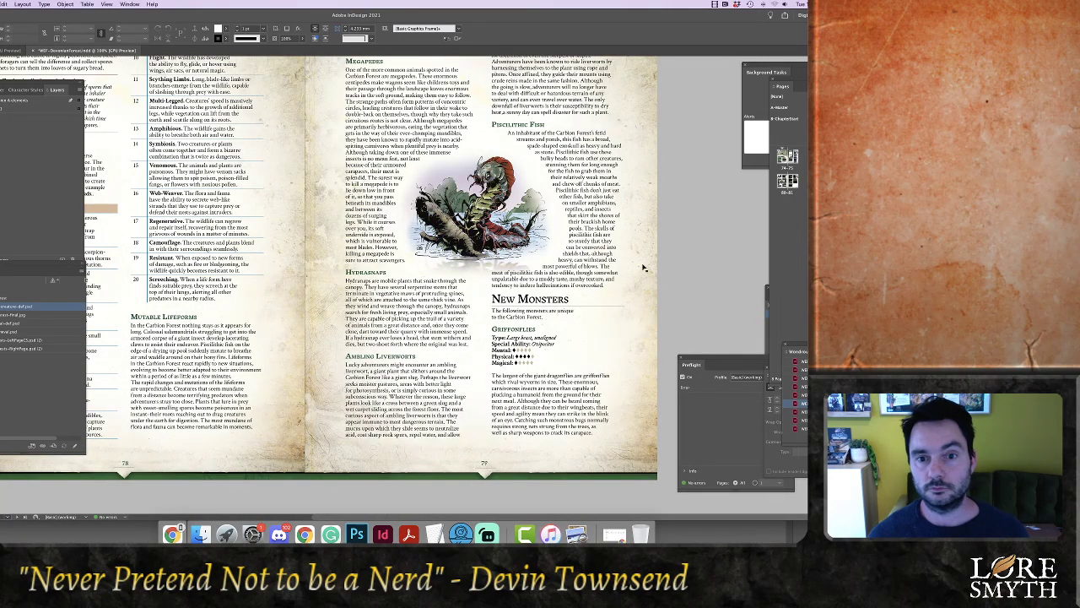
key(super+equal)
key(super+equal)
key(super+equal)
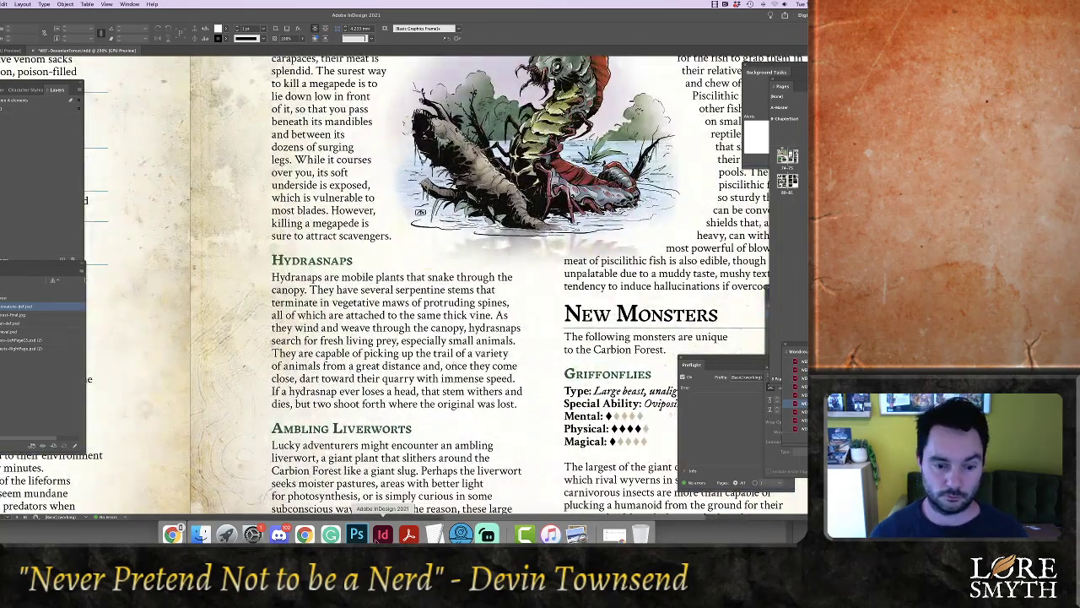
Switch to Photoshop and undo the last gradient overlay change
click(356, 533)
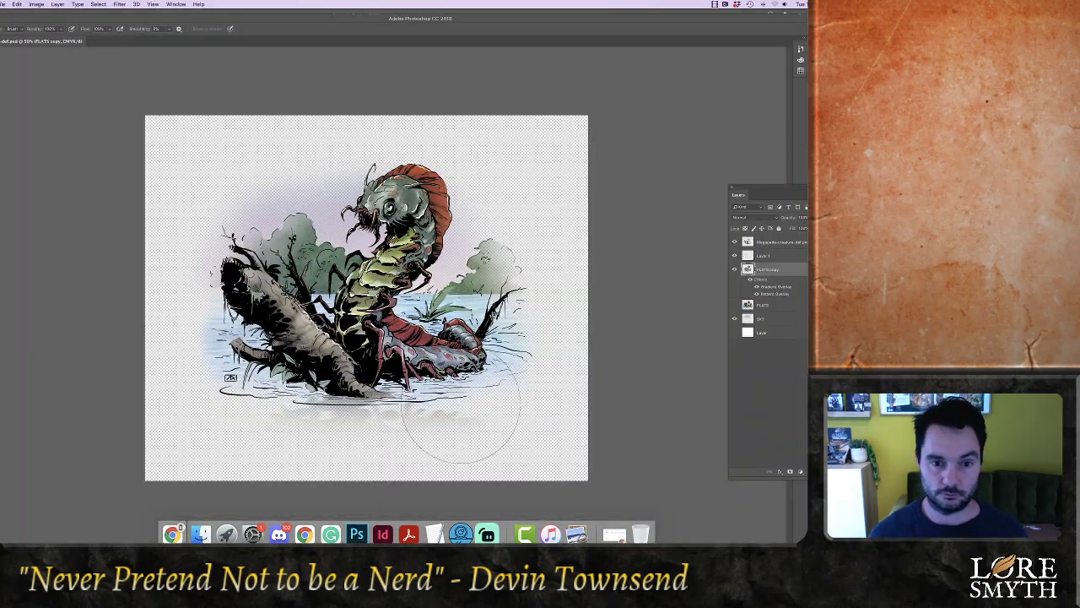
key(super+z)
Touch up the highlight in the megapede's eye with the Brush tool on Layer 1 and the Megapede-creature-def.png layer
key(super+equal)
key(super+equal)
key(super+equal)
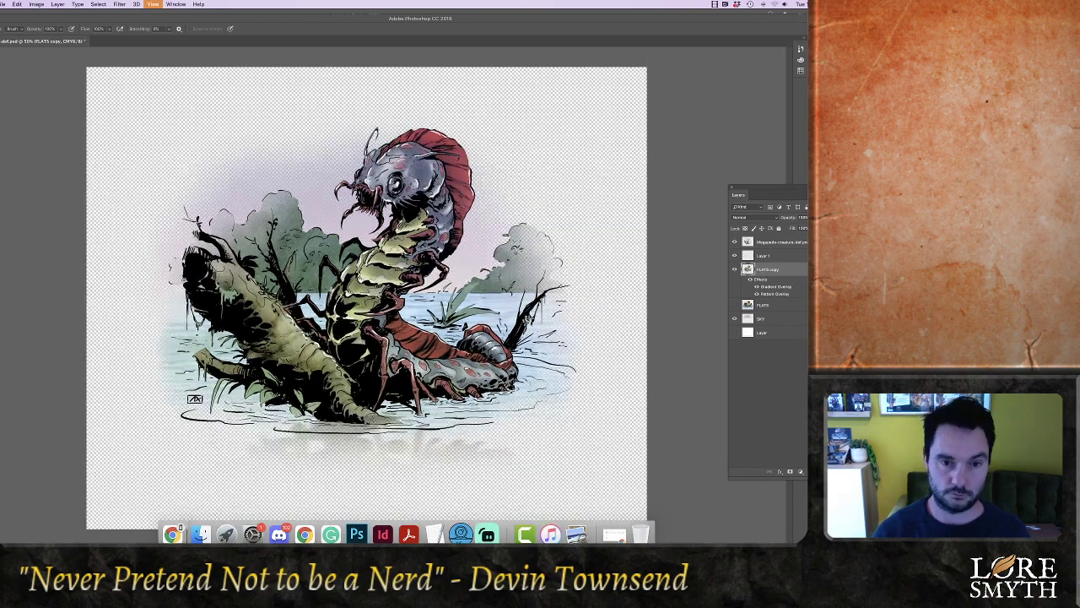
scroll(390, 250, up, 5)
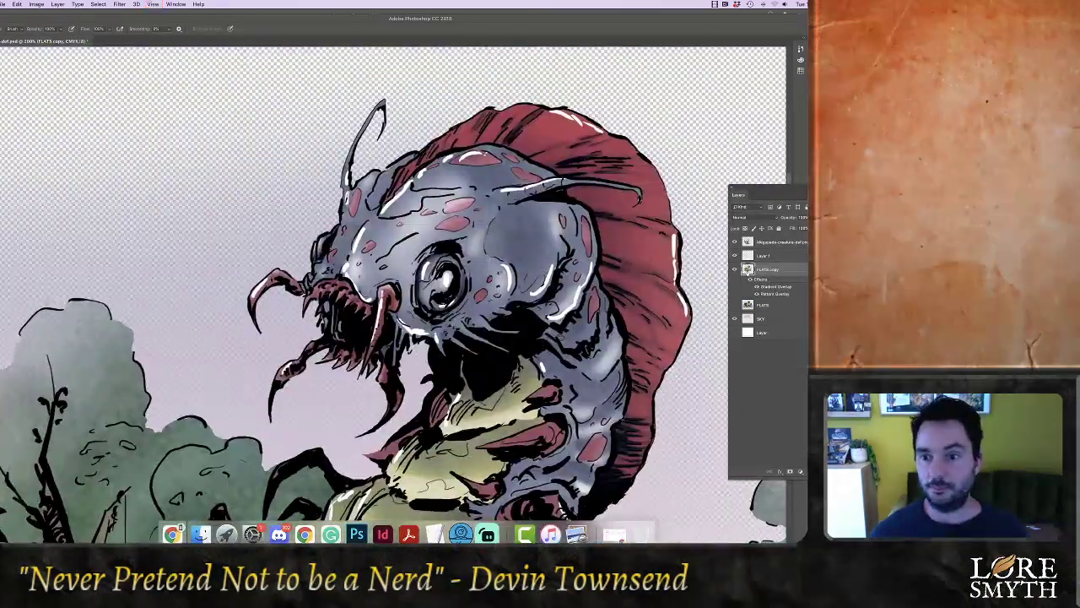
click(762, 255)
key(b)
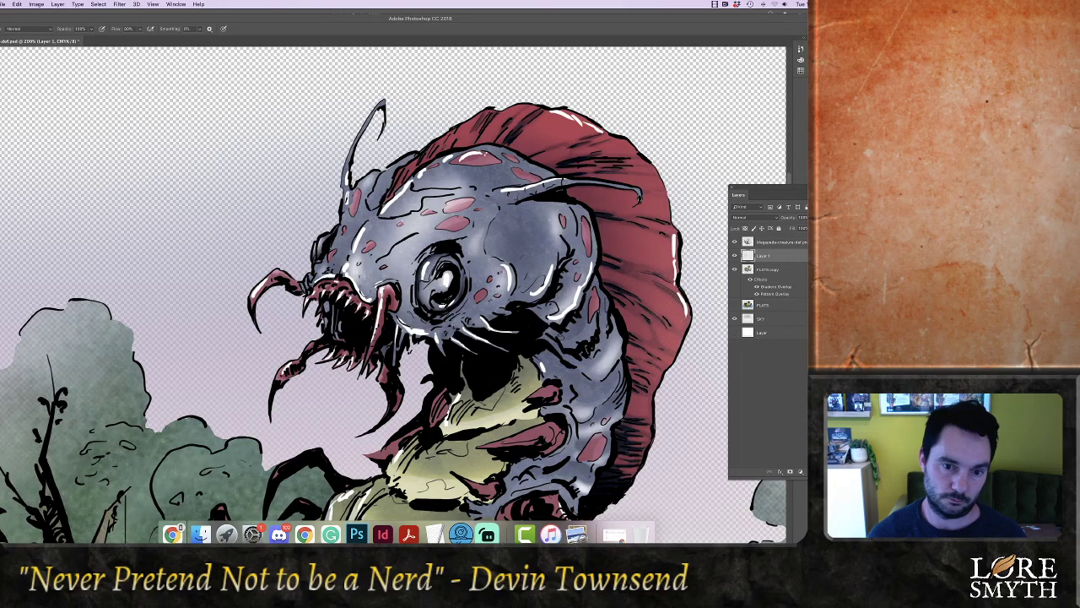
drag(448, 276, 446, 287)
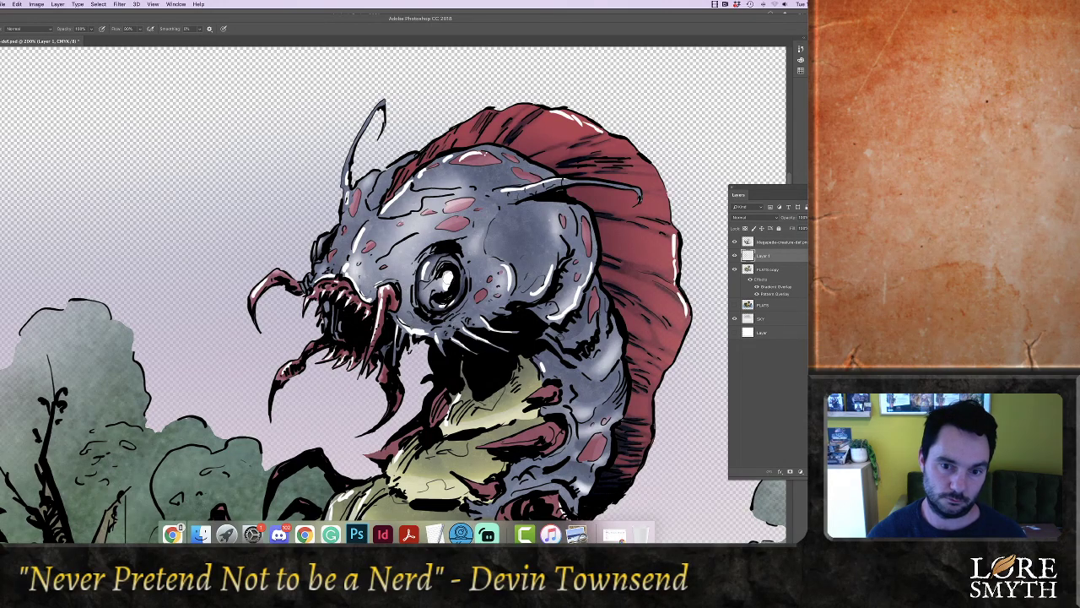
click(783, 244)
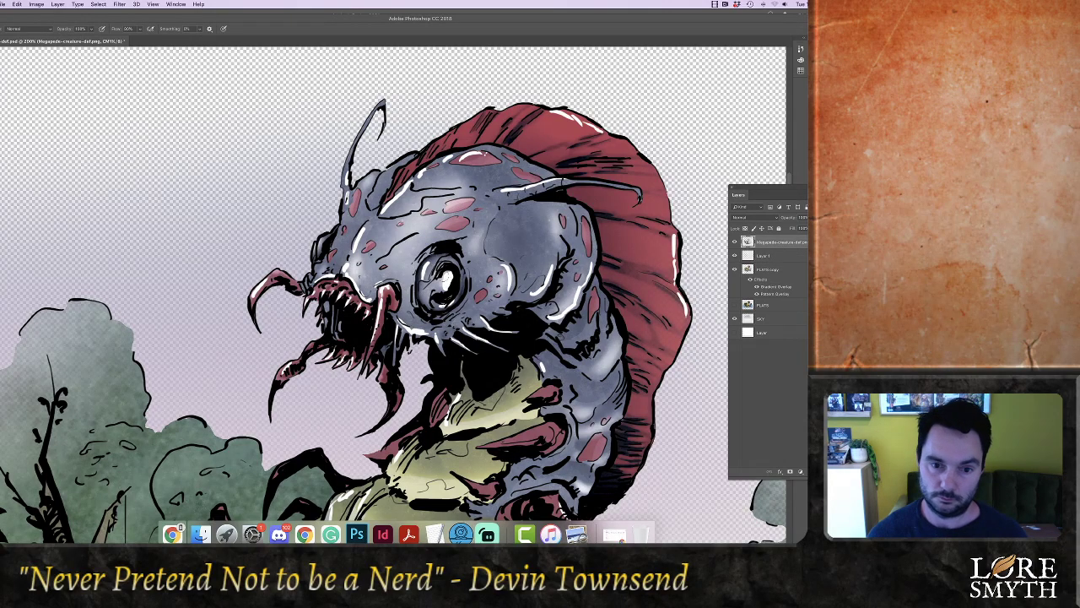
drag(445, 276, 450, 291)
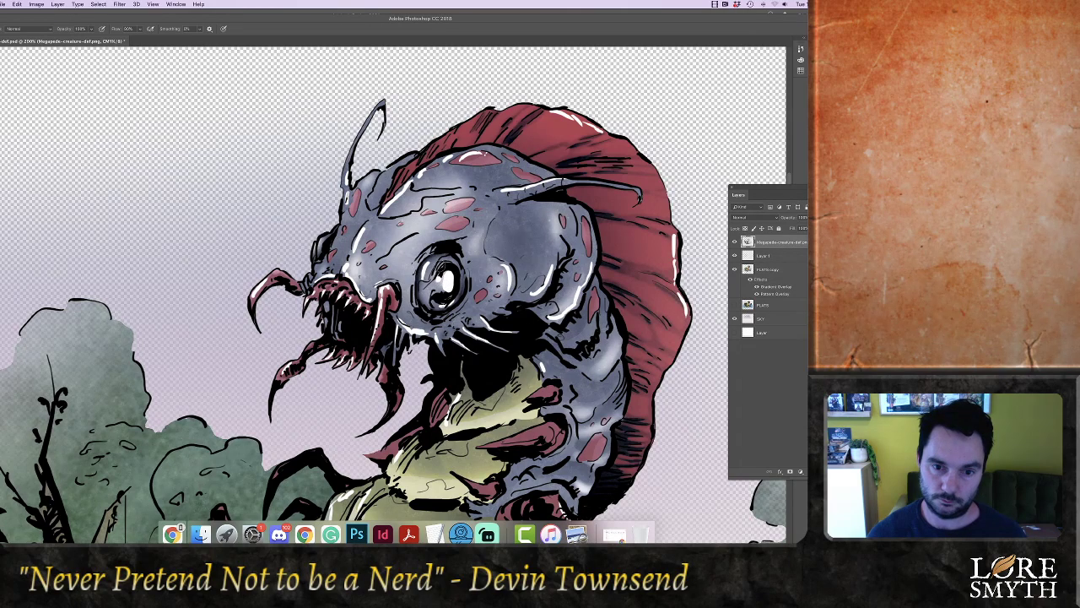
Save the retouched eye, switch to InDesign and update the megapede link on page 79
key(super+0)
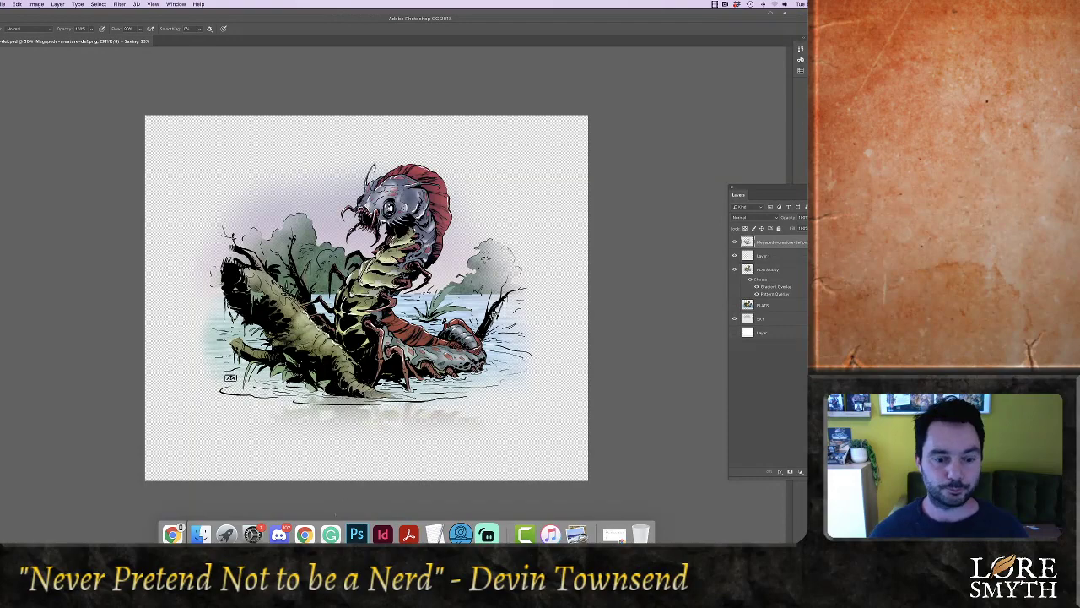
click(383, 534)
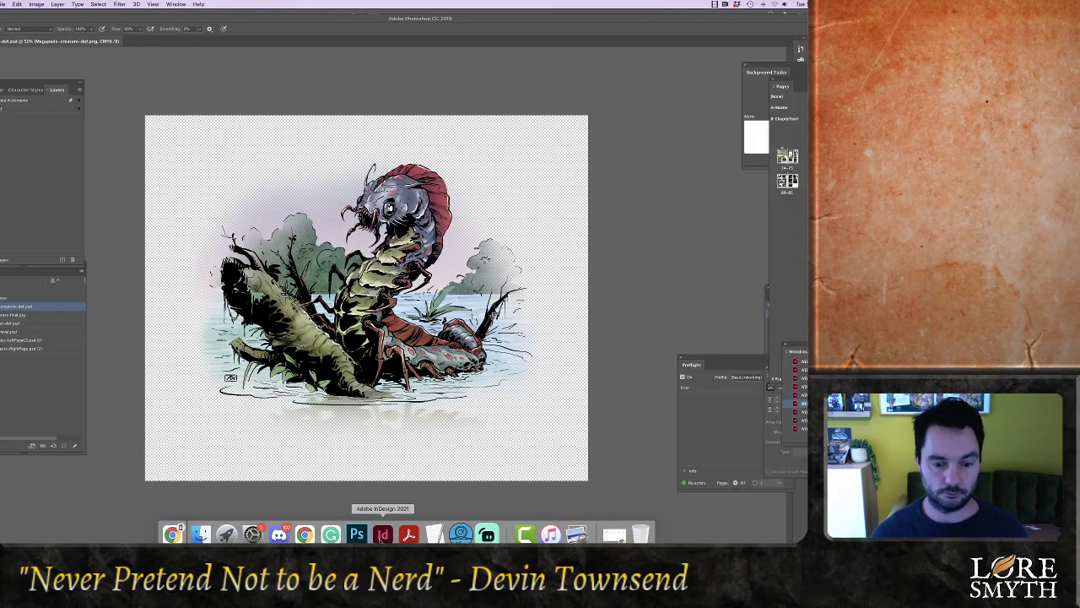
scroll(523, 354, up, 1)
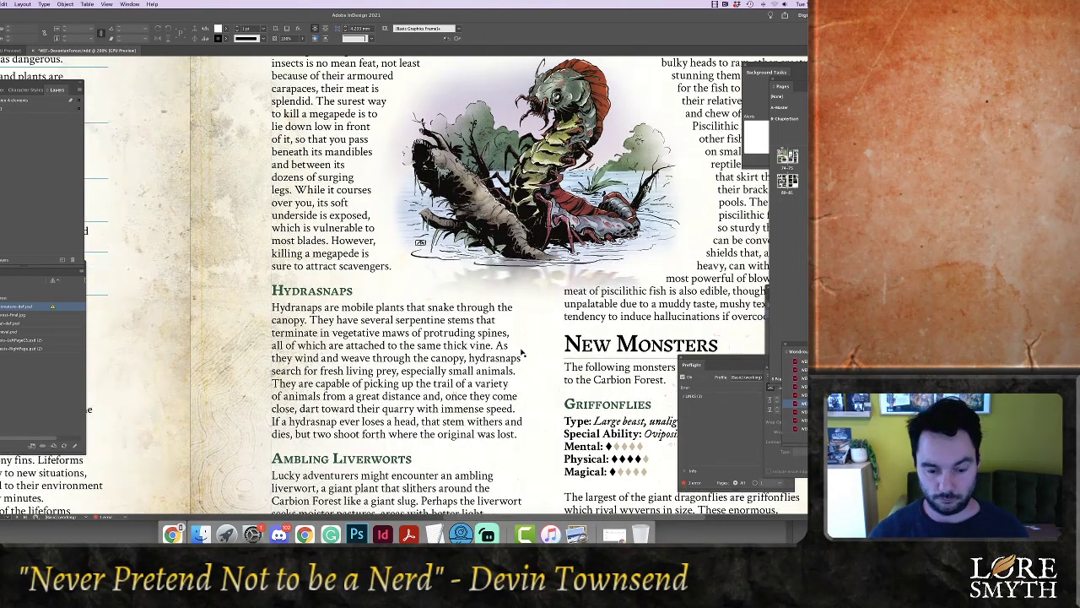
key(super+minus)
scroll(203, 211, up, 1)
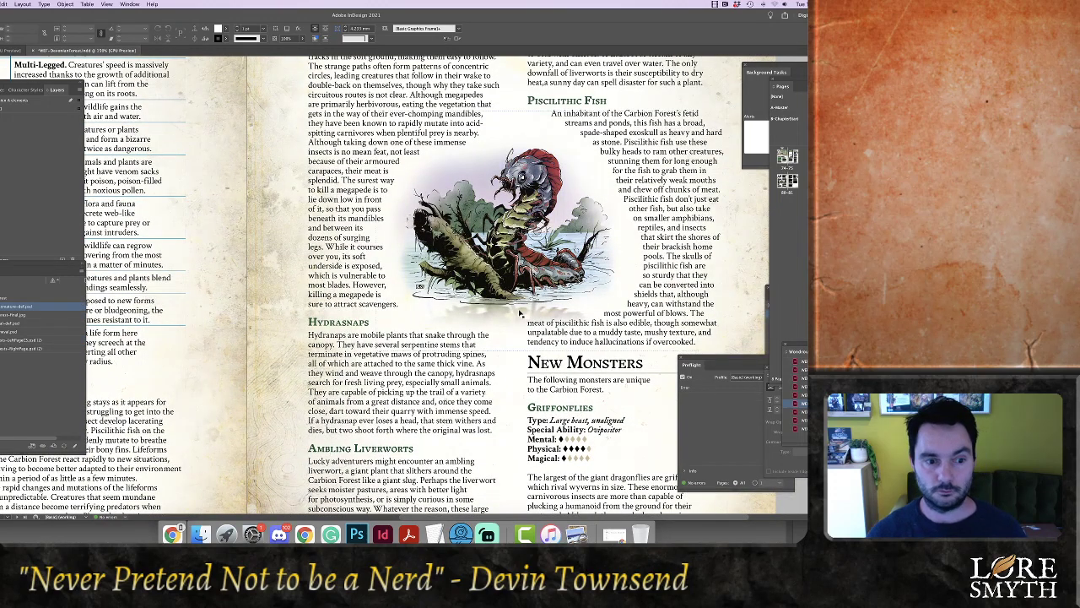
Go to the Algal Field illustration on page 76 and open its linked original image
key(super+minus)
scroll(513, 313, down, 3)
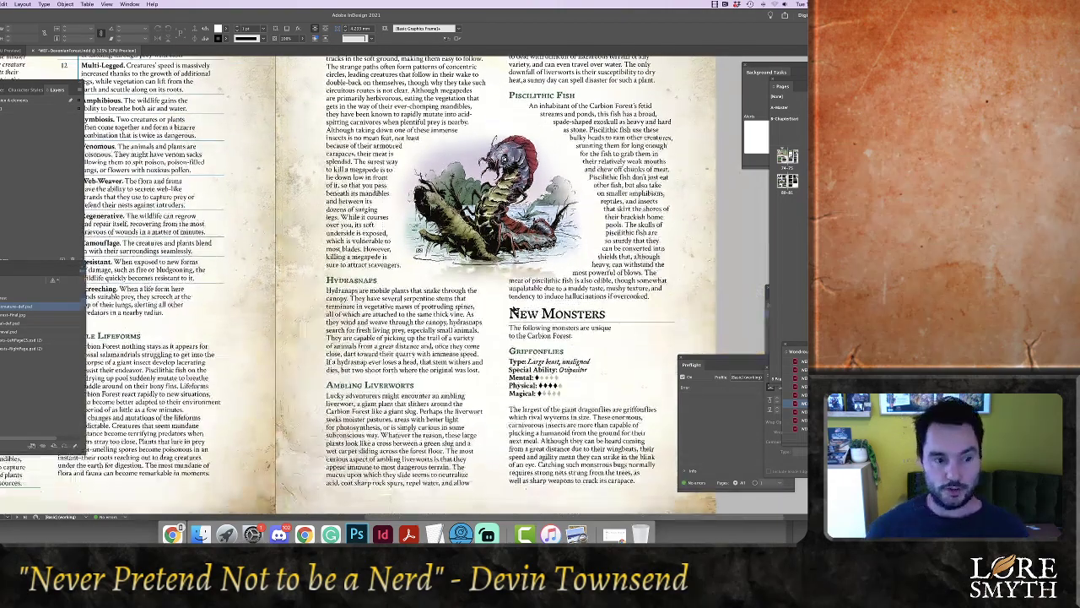
key(super+minus)
scroll(513, 310, up, 15)
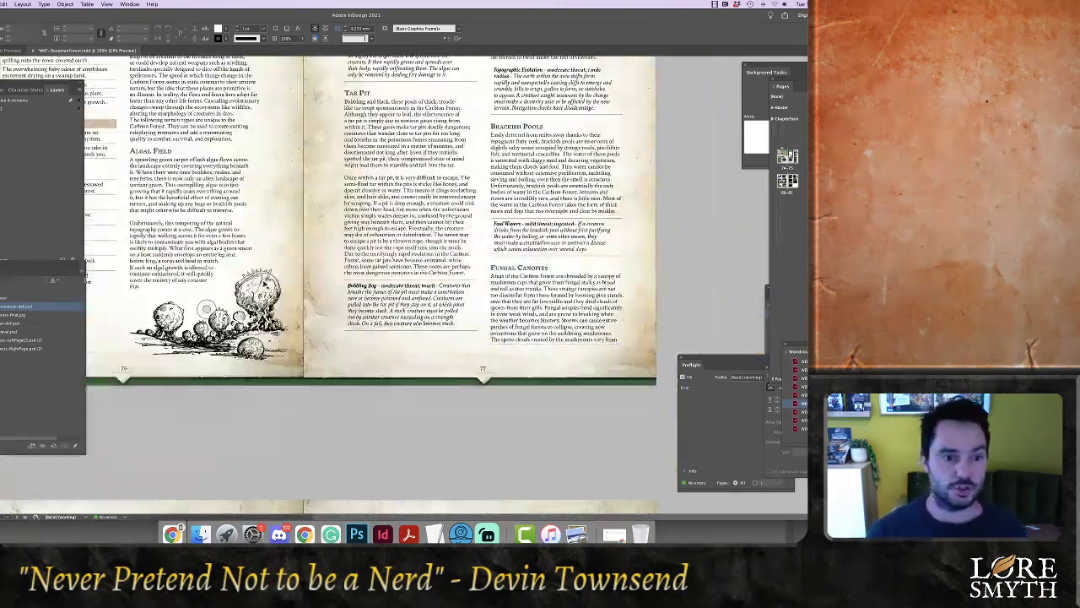
click(34, 296)
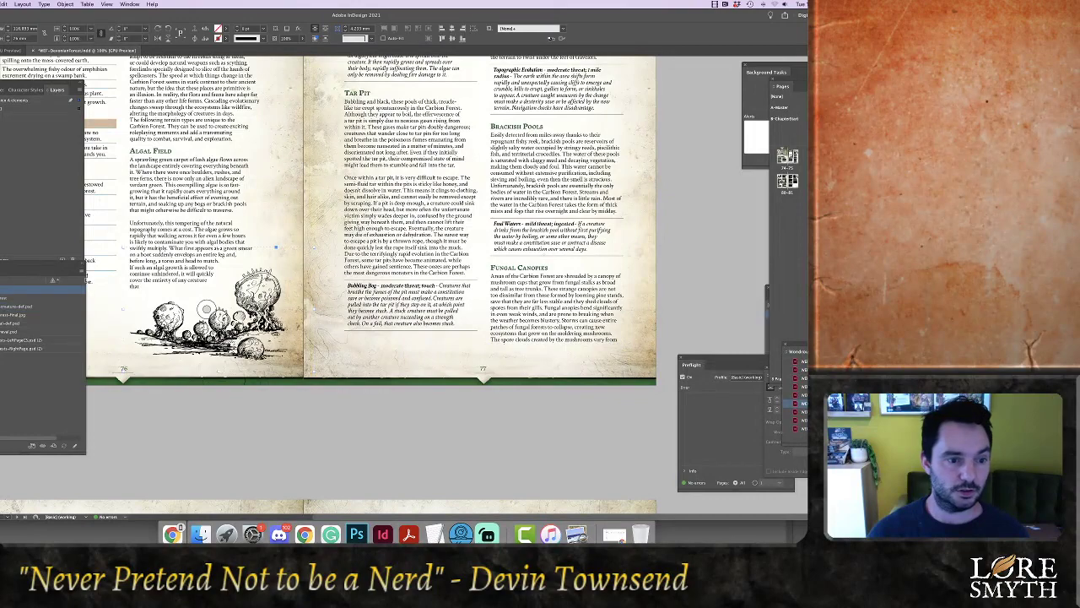
right_click(34, 296)
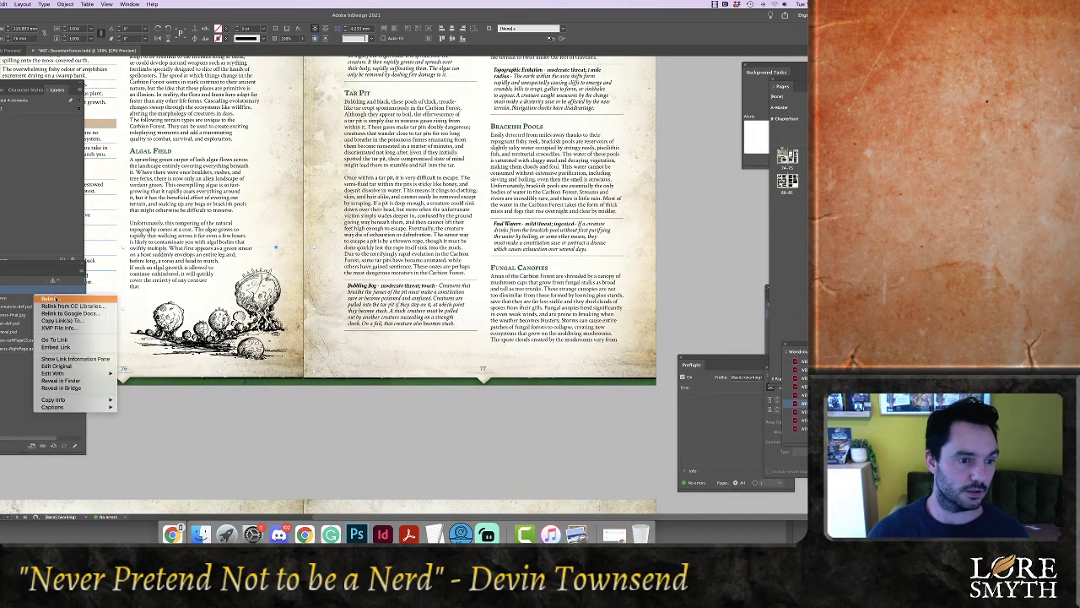
click(75, 366)
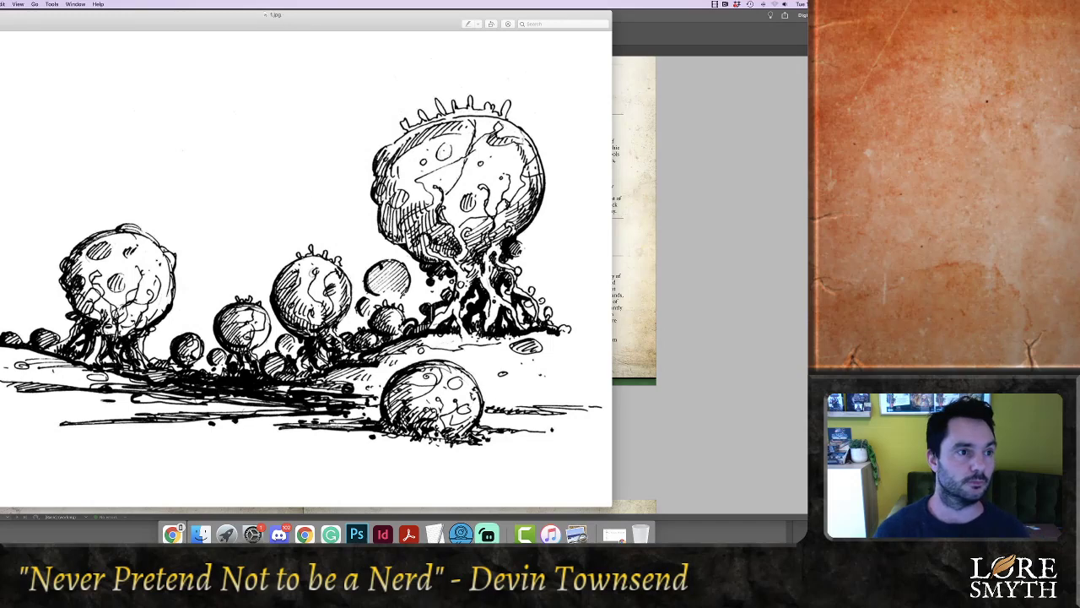
Close the image preview and open the linked Algal Field illustration for editing in Adobe Photoshop CC 2018
key(super+w)
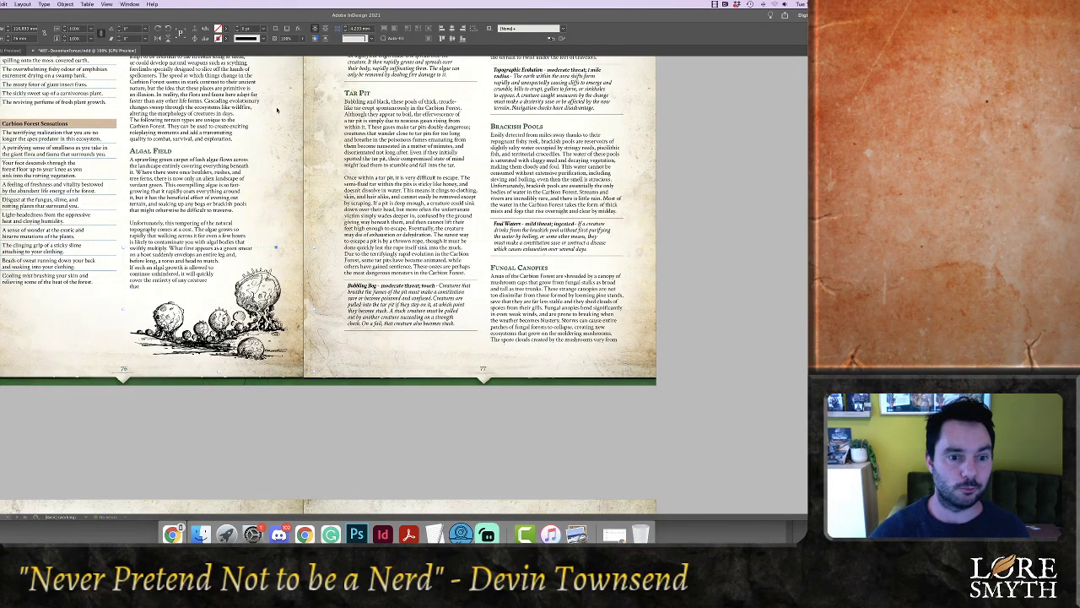
click(267, 281)
right_click(270, 278)
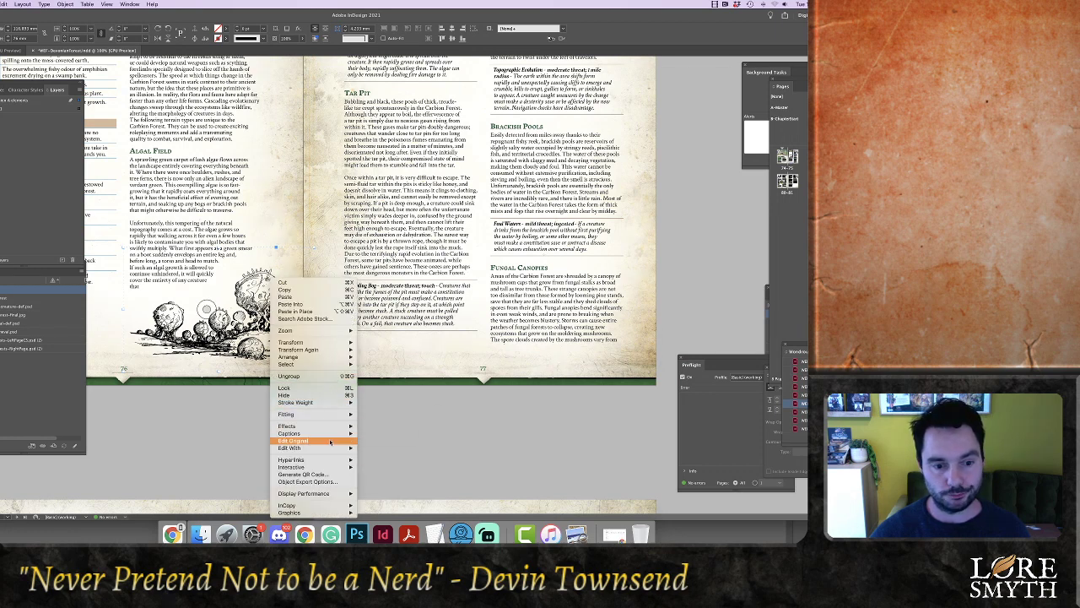
mouse_move(337, 447)
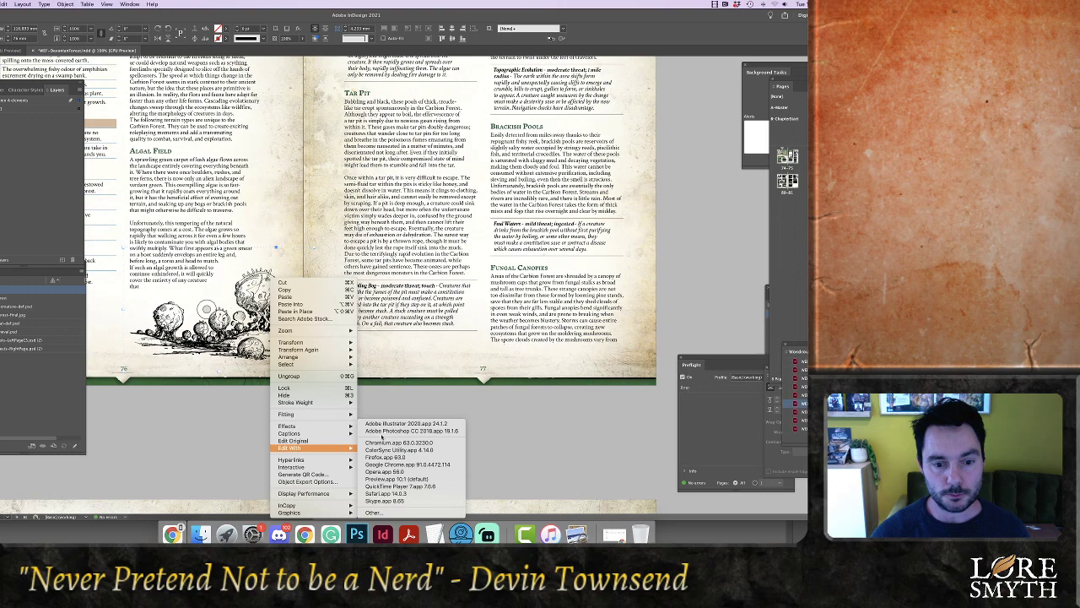
click(384, 431)
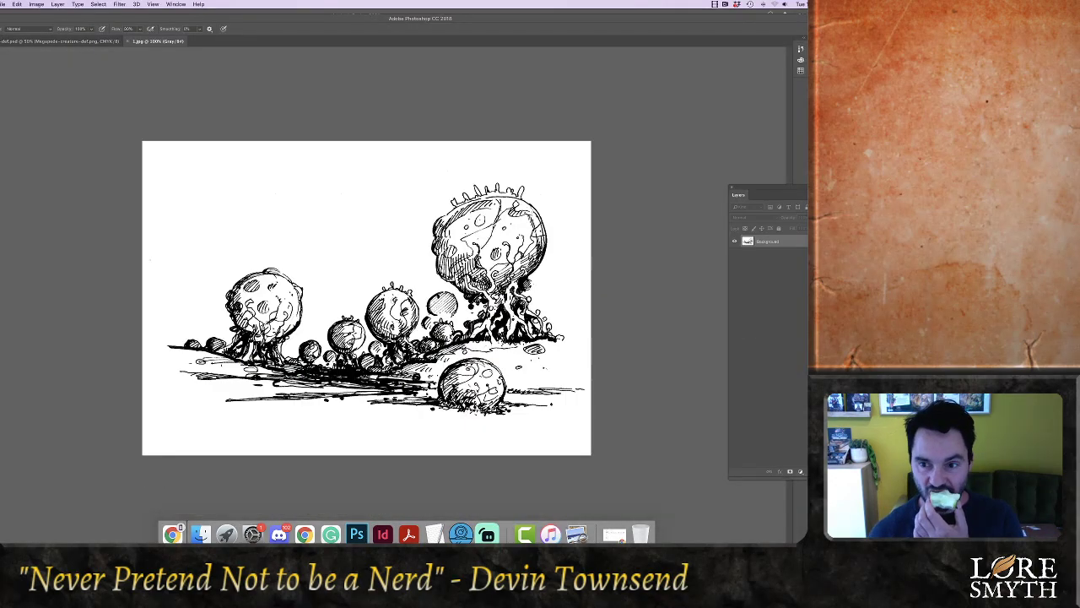
Duplicate the Background layer, set the copy's blend mode to Multiply, and hide the original Background layer
drag(792, 242, 790, 471)
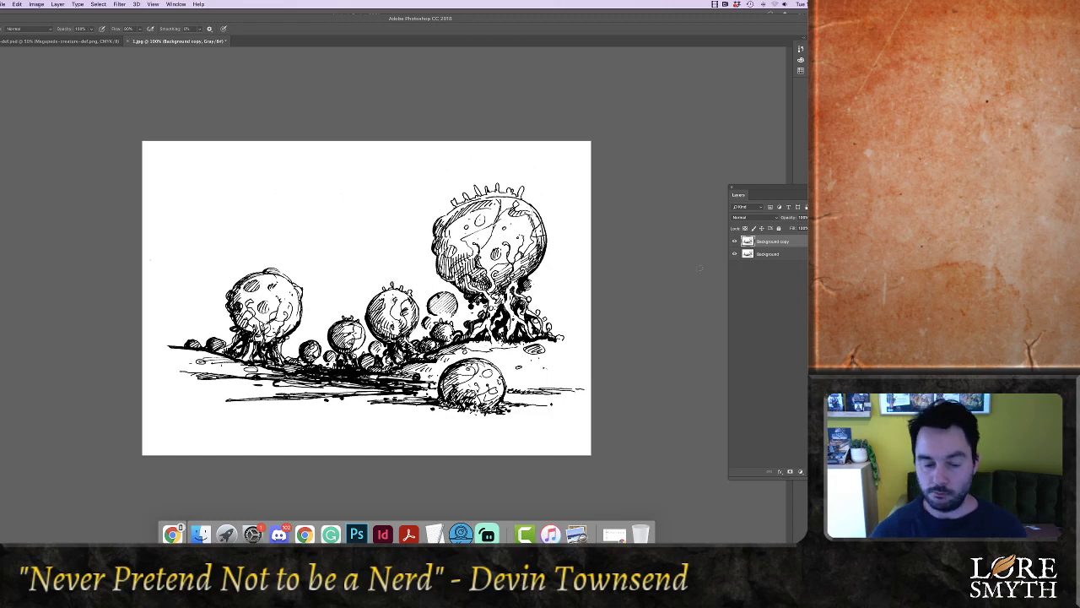
key(w)
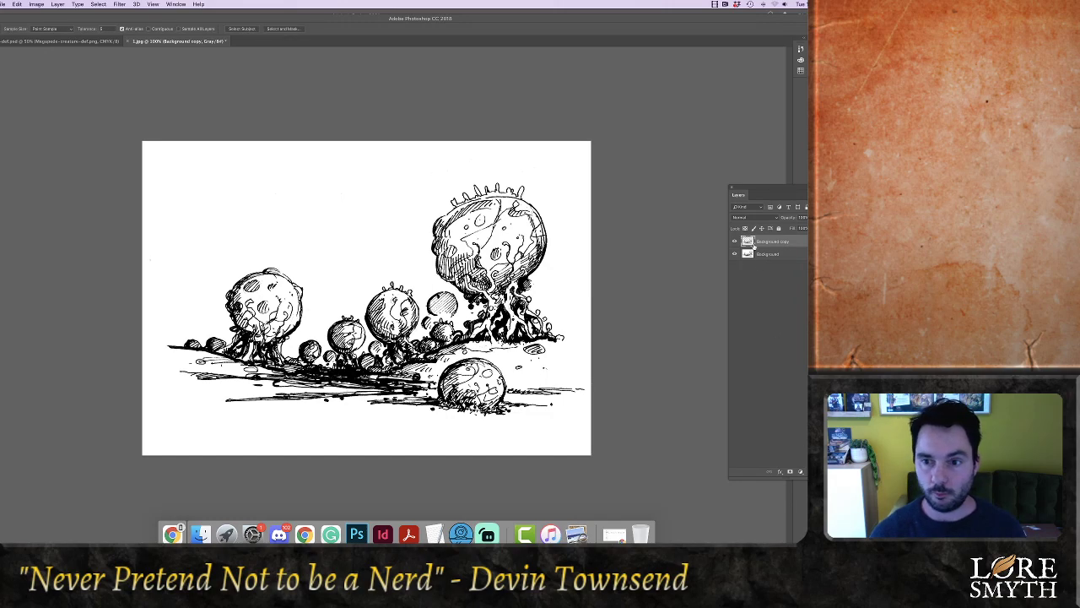
click(754, 217)
click(747, 237)
click(734, 254)
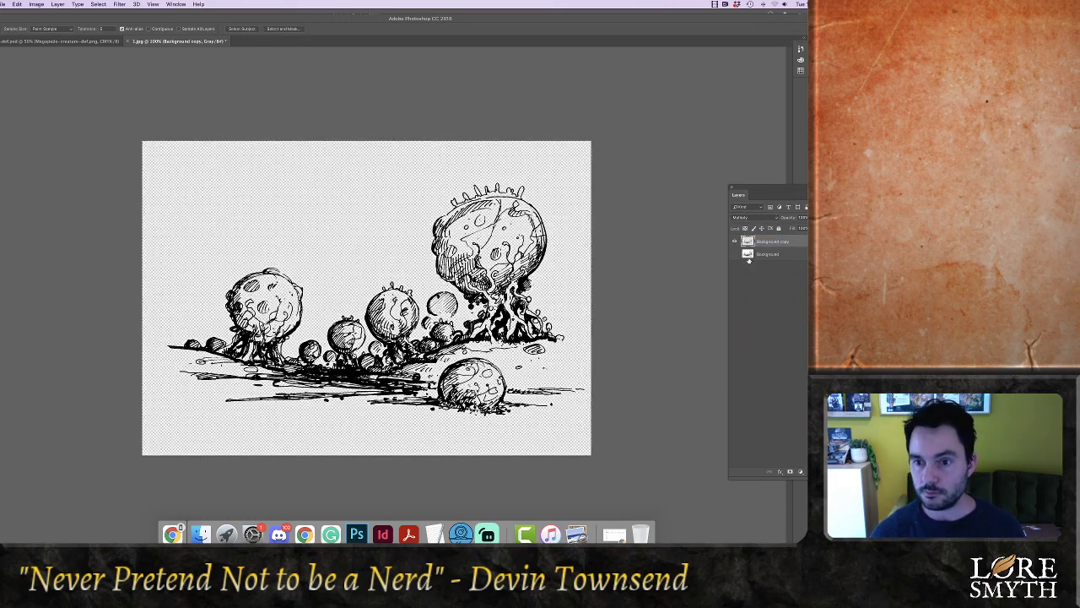
Add a new empty layer between the hidden Background layer and the Multiply line-art copy
click(759, 259)
key(super+shift+n)
key(Return)
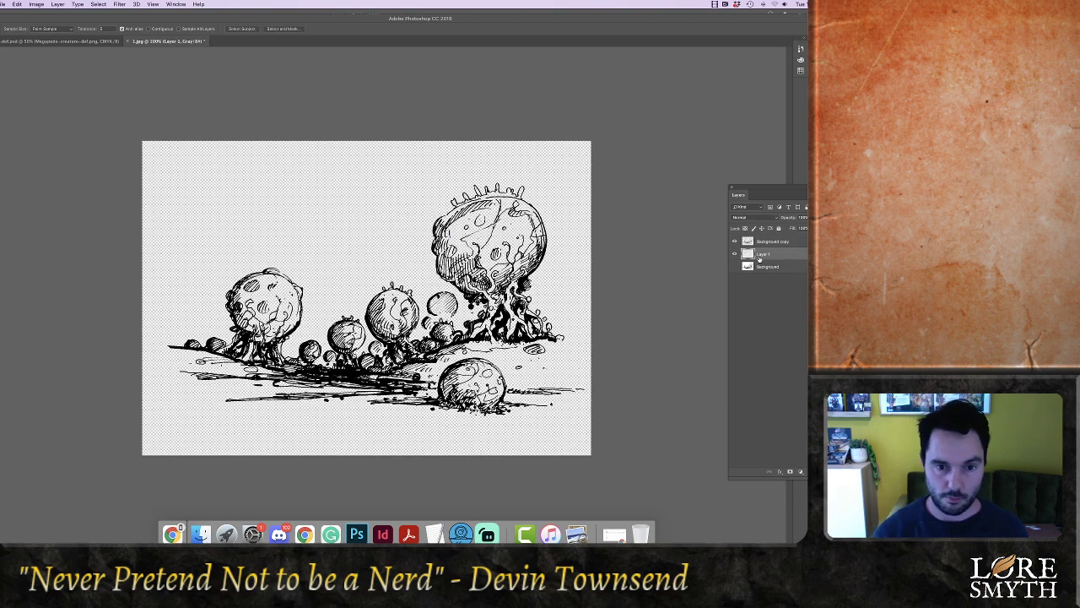
Choose a medium green as the foreground colour for the Brush tool
key(b)
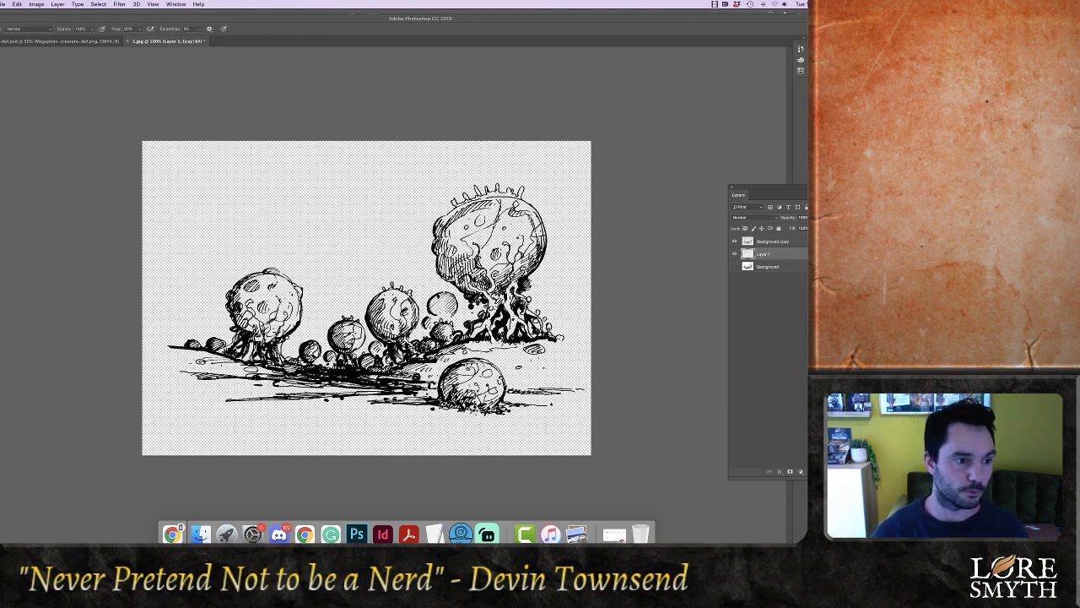
click(0, 279)
click(646, 391)
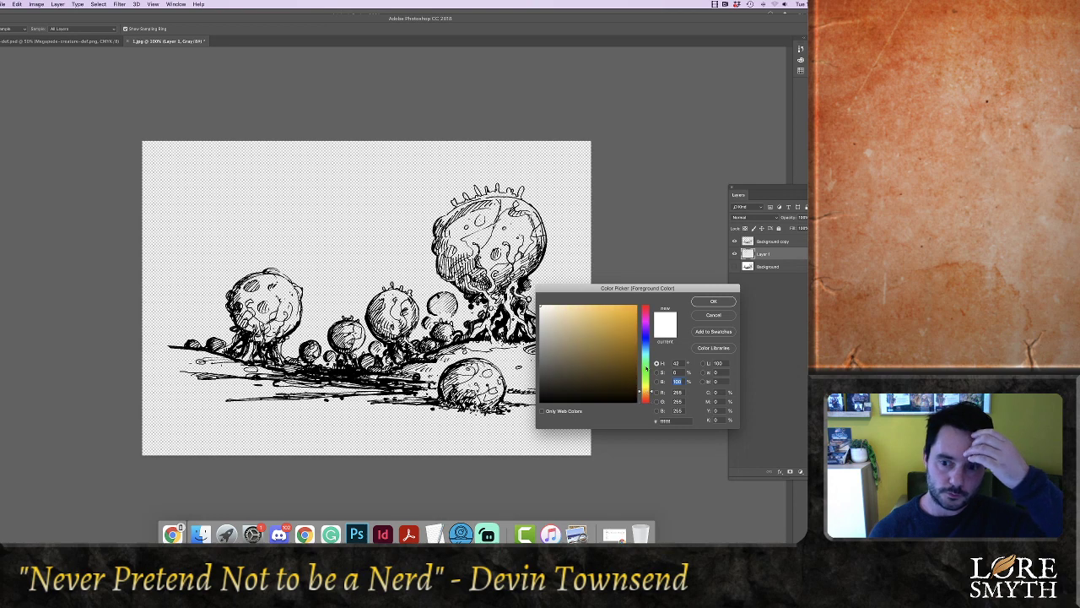
drag(646, 369, 646, 347)
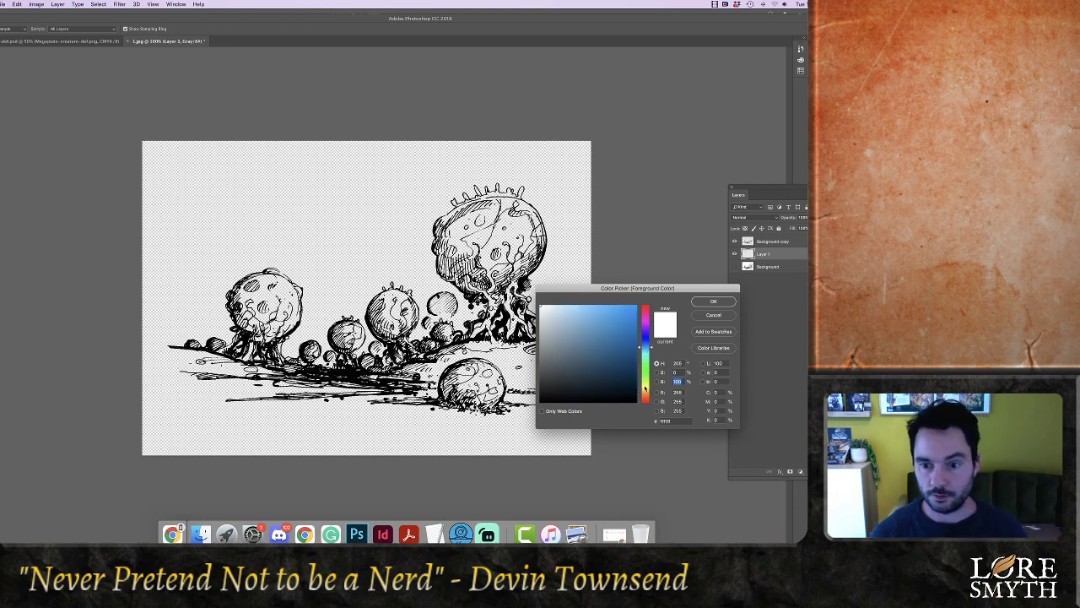
drag(645, 387, 646, 367)
click(623, 350)
click(713, 301)
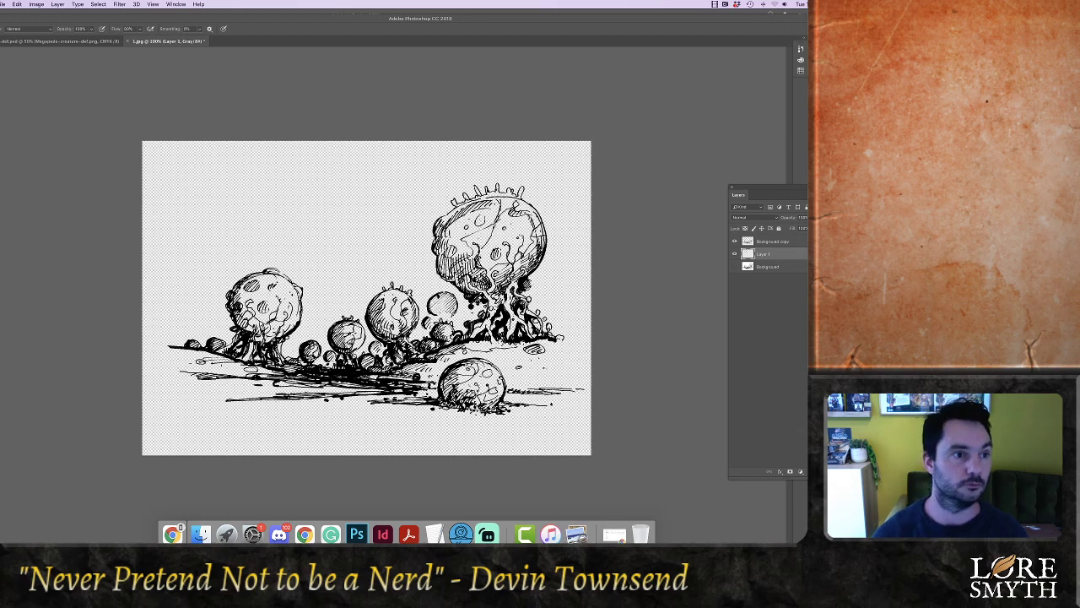
Select a rough-edged brush preset and paint a first stroke on the largest algae ball on Layer 1
click(1, 29)
drag(129, 121, 134, 181)
click(33, 253)
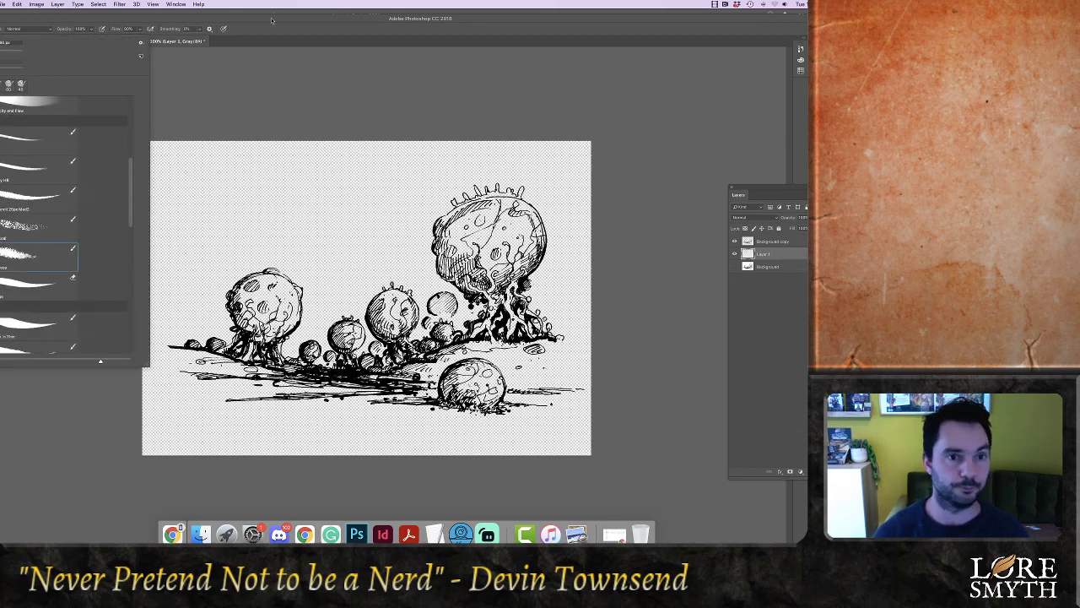
click(271, 27)
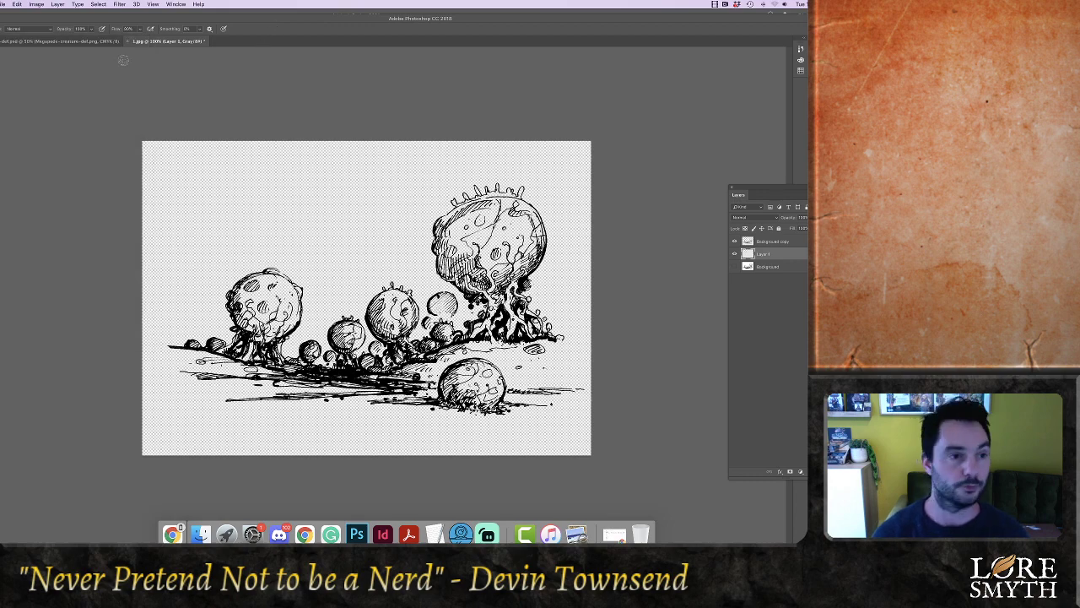
mouse_move(472, 236)
mouse_down()
mouse_move(494, 222)
mouse_move(460, 249)
mouse_move(479, 234)
mouse_up()
Convert the image from grayscale to CMYK Color without merging the layers
click(40, 6)
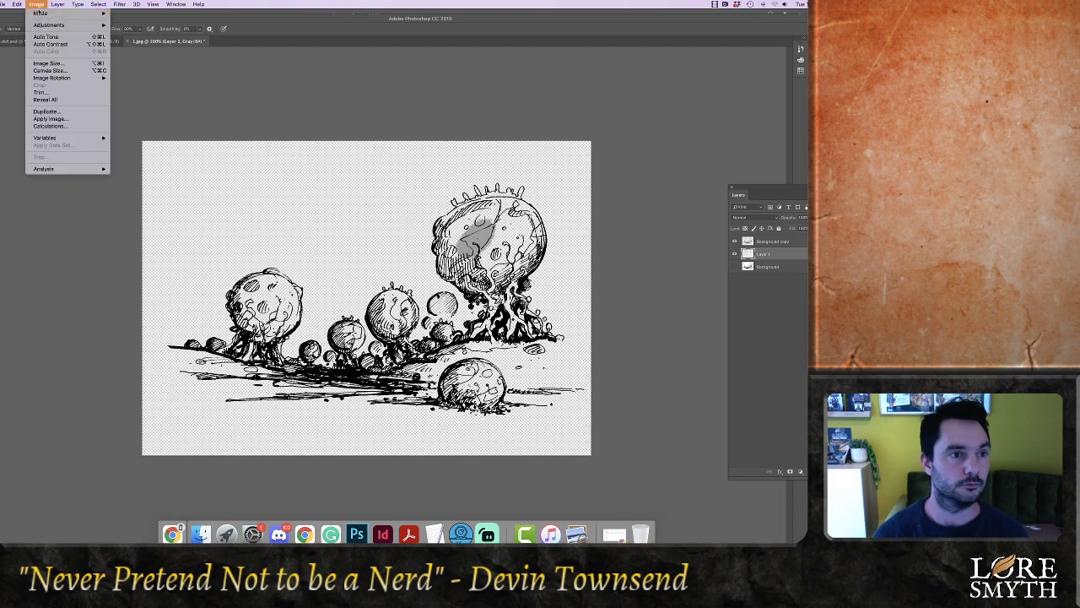
mouse_move(42, 14)
click(130, 51)
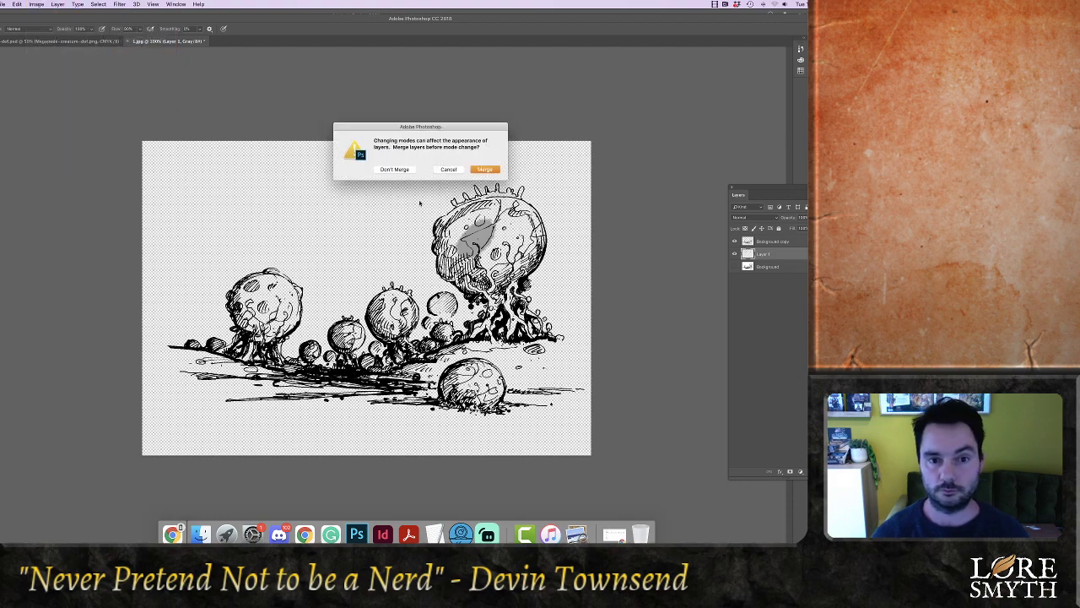
click(388, 171)
Paint all the algae balls and their roots green on Layer 1, beneath the line art
mouse_move(477, 225)
mouse_down()
mouse_move(441, 233)
mouse_move(456, 268)
mouse_move(498, 300)
mouse_move(488, 334)
mouse_move(515, 312)
mouse_move(532, 325)
mouse_move(498, 228)
mouse_move(458, 203)
mouse_move(515, 206)
mouse_move(537, 240)
mouse_move(532, 270)
mouse_up()
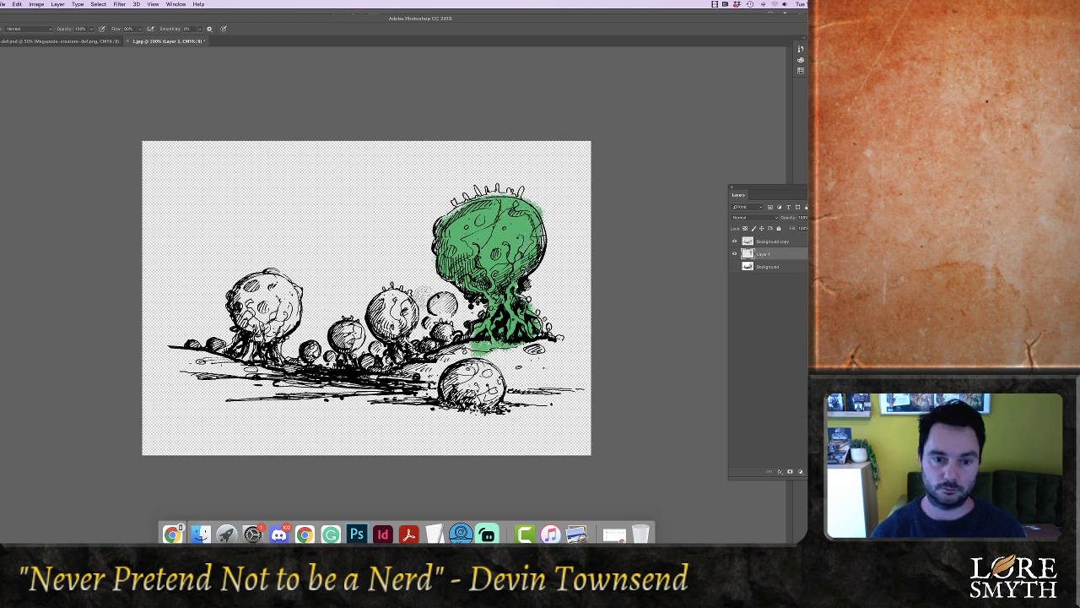
mouse_move(426, 298)
mouse_down()
mouse_move(442, 309)
mouse_move(442, 340)
mouse_up()
mouse_move(451, 391)
mouse_down()
mouse_move(463, 368)
mouse_move(489, 390)
mouse_move(482, 402)
mouse_move(488, 367)
mouse_move(456, 358)
mouse_move(396, 306)
mouse_move(407, 293)
mouse_move(390, 354)
mouse_move(442, 363)
mouse_move(347, 329)
mouse_move(375, 354)
mouse_move(371, 371)
mouse_move(262, 342)
mouse_move(232, 359)
mouse_move(253, 359)
mouse_move(270, 329)
mouse_move(253, 287)
mouse_move(287, 320)
mouse_up()
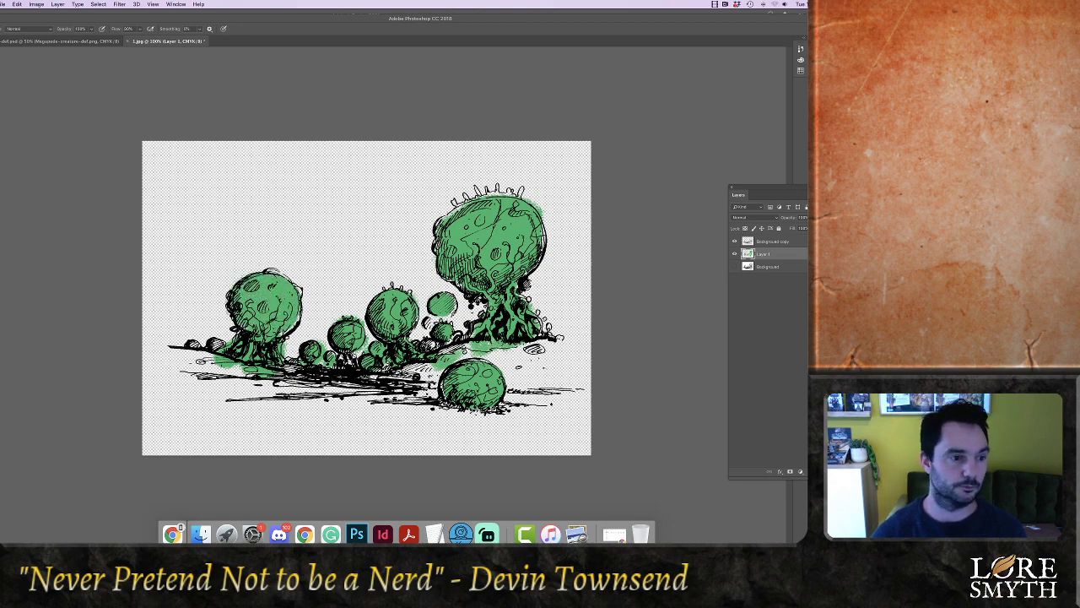
Choose a muted olive foreground colour and paint the ground across the whole scene on Layer 1
click(0, 273)
click(578, 359)
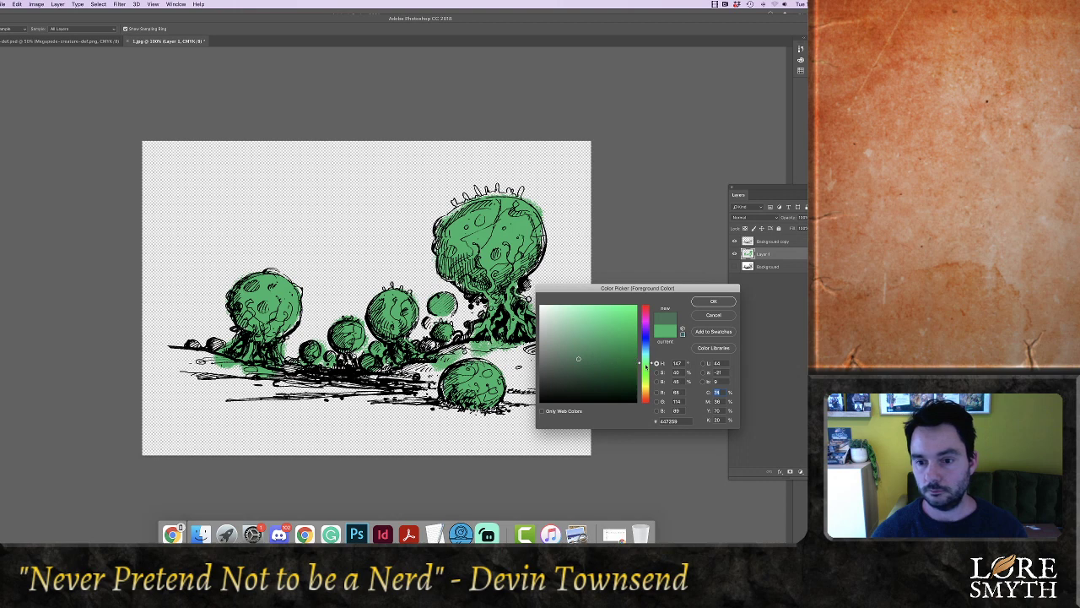
drag(647, 364, 625, 385)
click(719, 301)
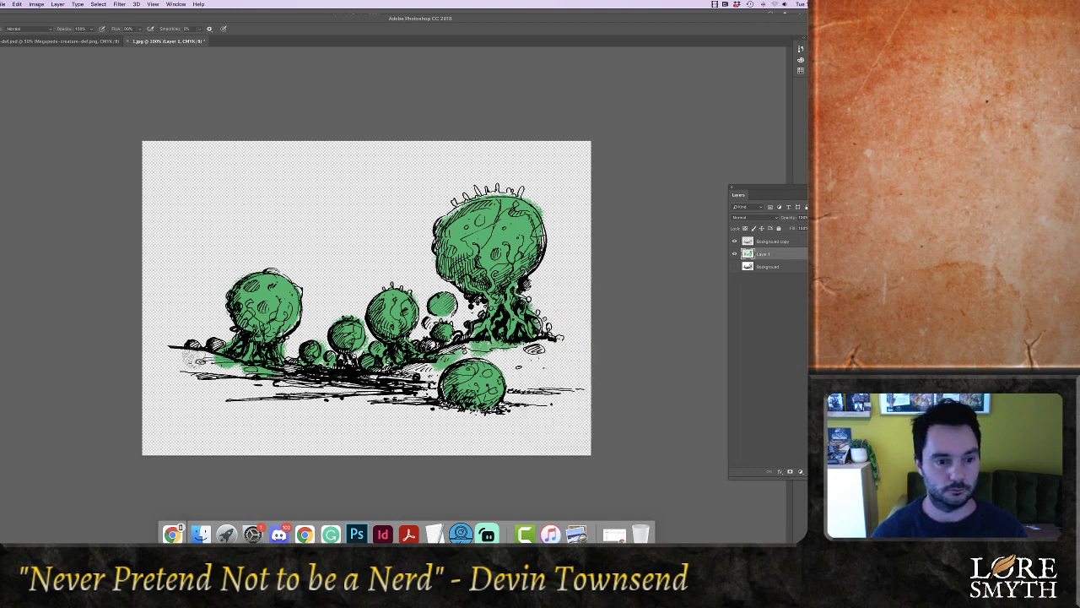
mouse_move(192, 356)
mouse_down()
mouse_move(218, 362)
mouse_move(195, 378)
mouse_move(299, 377)
mouse_move(270, 394)
mouse_move(447, 371)
mouse_move(434, 401)
mouse_move(477, 346)
mouse_move(540, 346)
mouse_move(513, 369)
mouse_move(547, 378)
mouse_move(557, 403)
mouse_move(576, 371)
mouse_up()
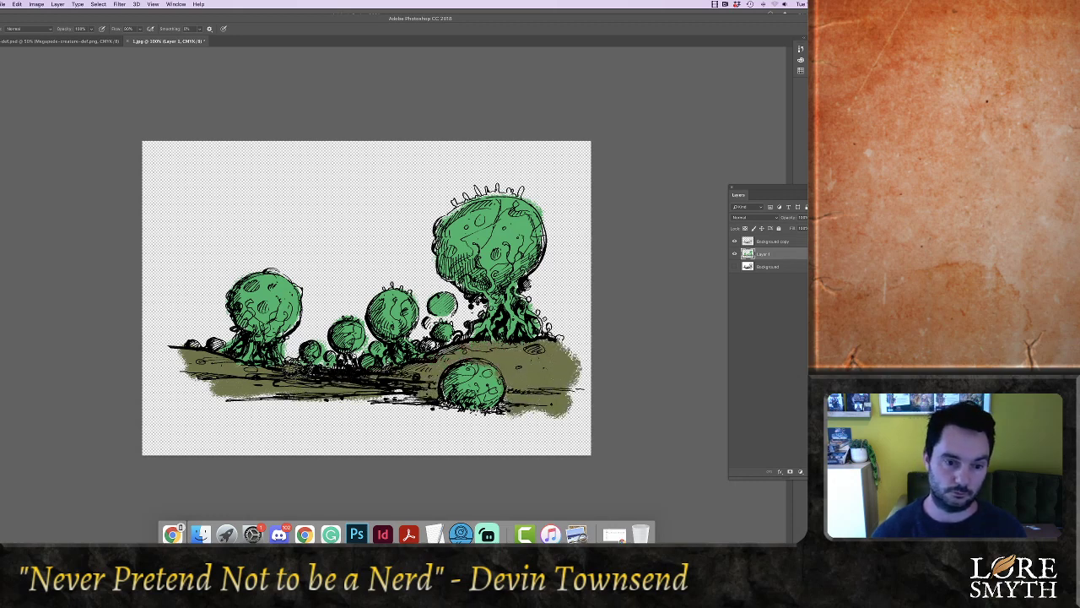
Add a new layer directly above the hidden Background layer and below the painted Layer 1
click(769, 266)
key(super+shift+n)
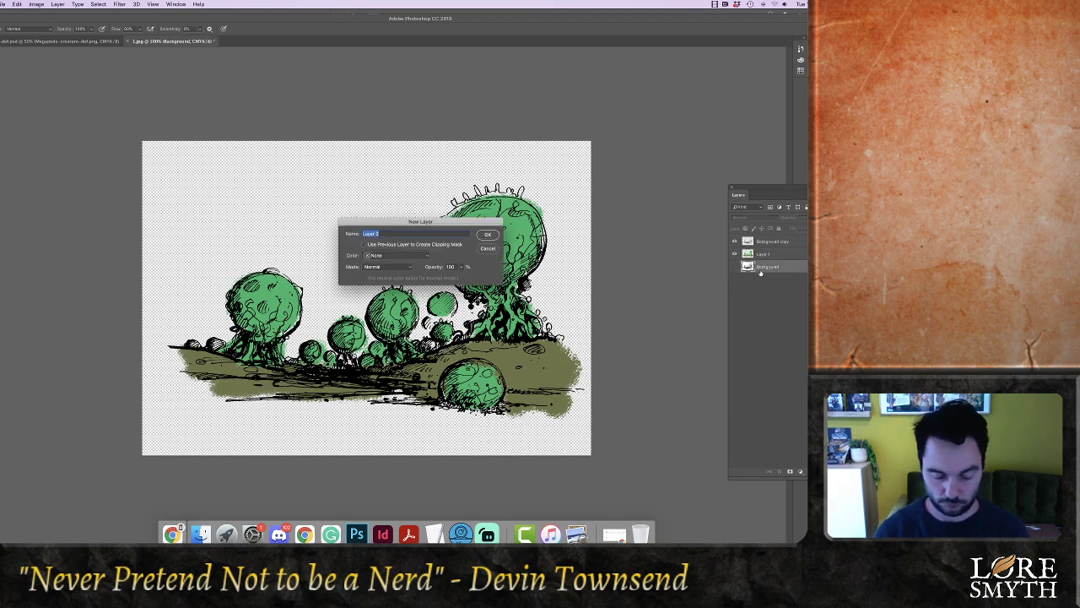
key(Return)
Reduce the brush opacity, enlarge the brush, and paint a faint olive haze behind the algae balls on Layer 2
click(92, 30)
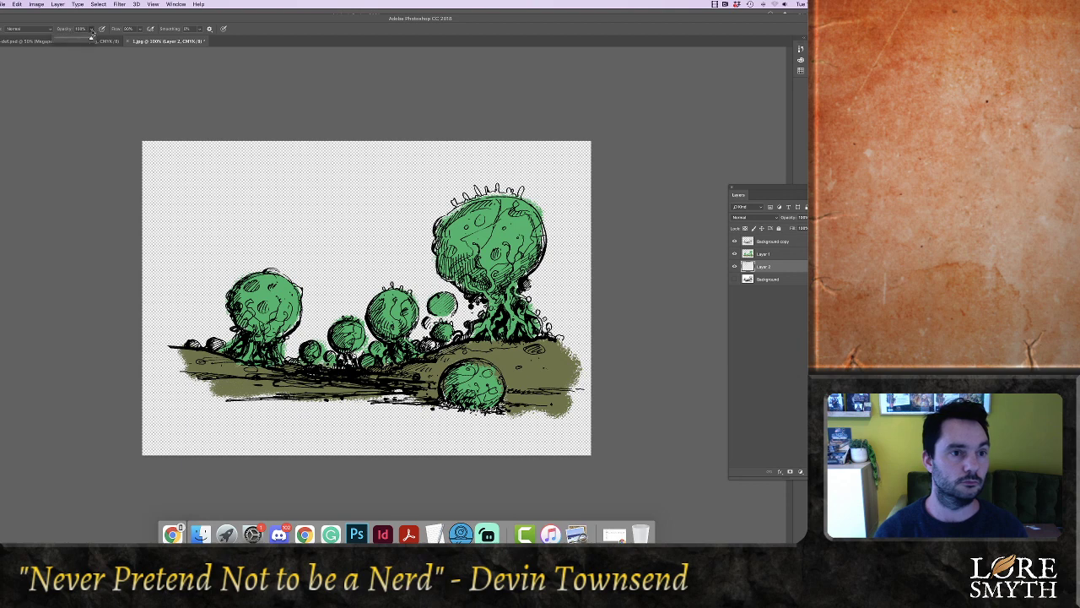
drag(91, 38, 70, 39)
click(269, 337)
key(bracketright)
key(bracketright)
key(bracketright)
key(bracketright)
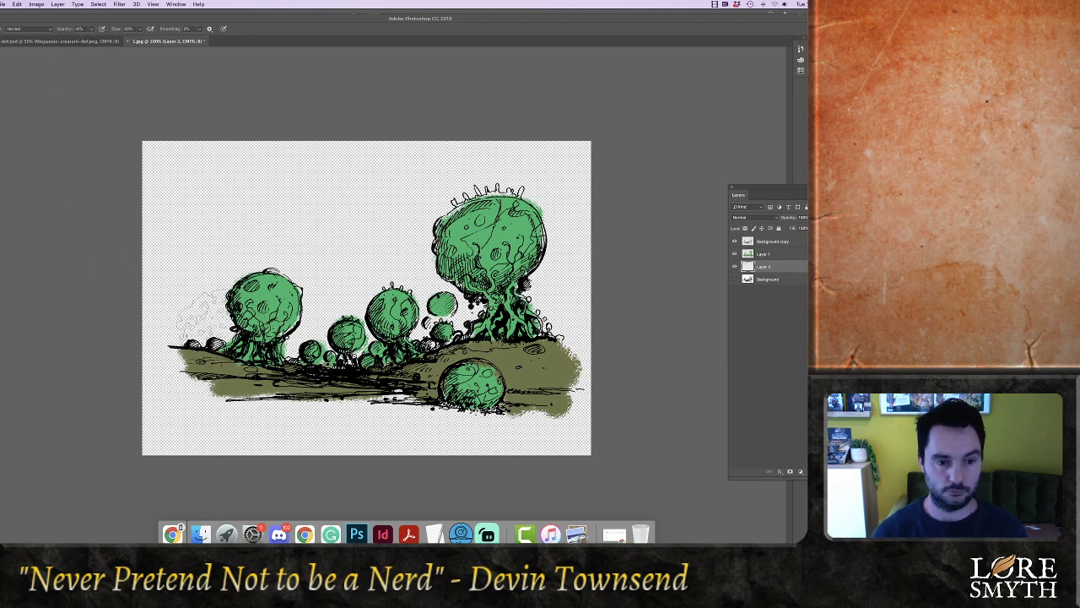
mouse_move(363, 346)
mouse_down()
mouse_move(392, 307)
mouse_move(443, 333)
mouse_move(525, 341)
mouse_up()
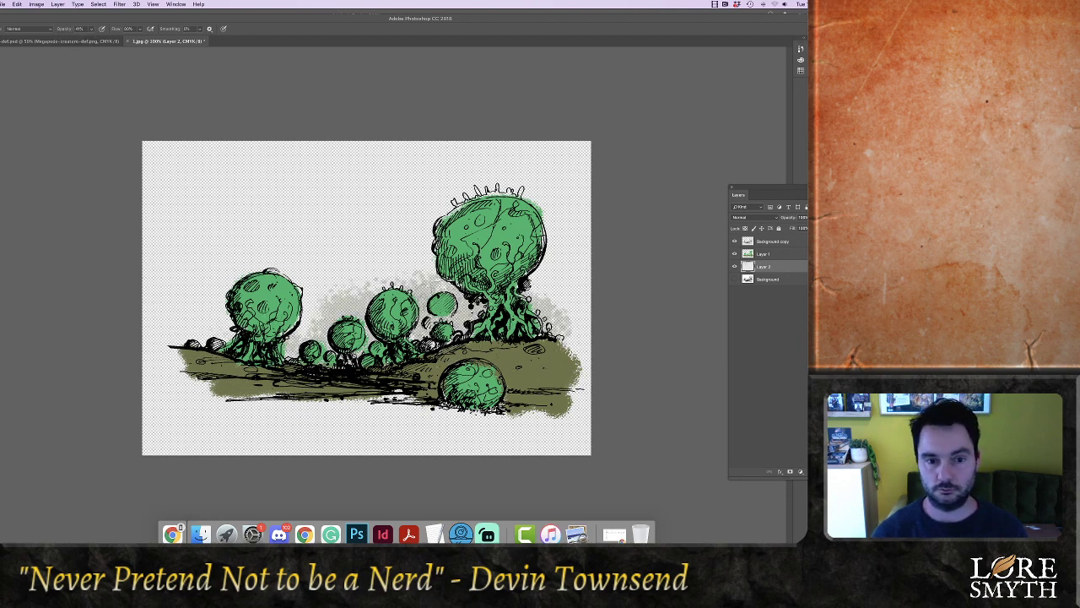
mouse_move(376, 295)
mouse_down()
mouse_move(388, 275)
mouse_move(370, 344)
mouse_move(339, 351)
mouse_up()
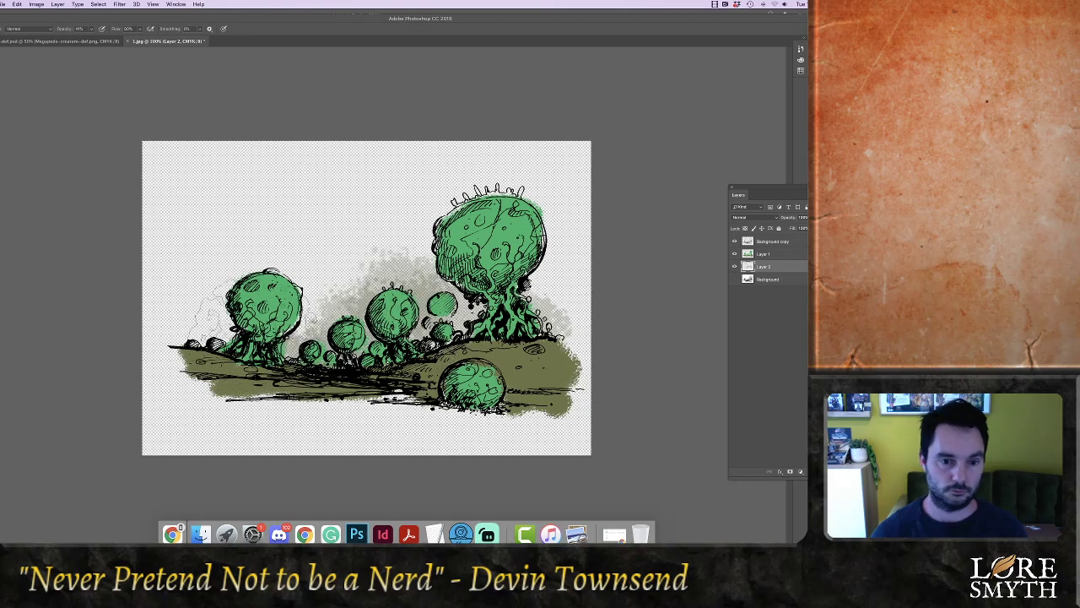
Shade the edges of the algae balls on Layer 1 with the Burn tool set to Highlights, and lighten their lit areas with the Dodge tool
click(761, 254)
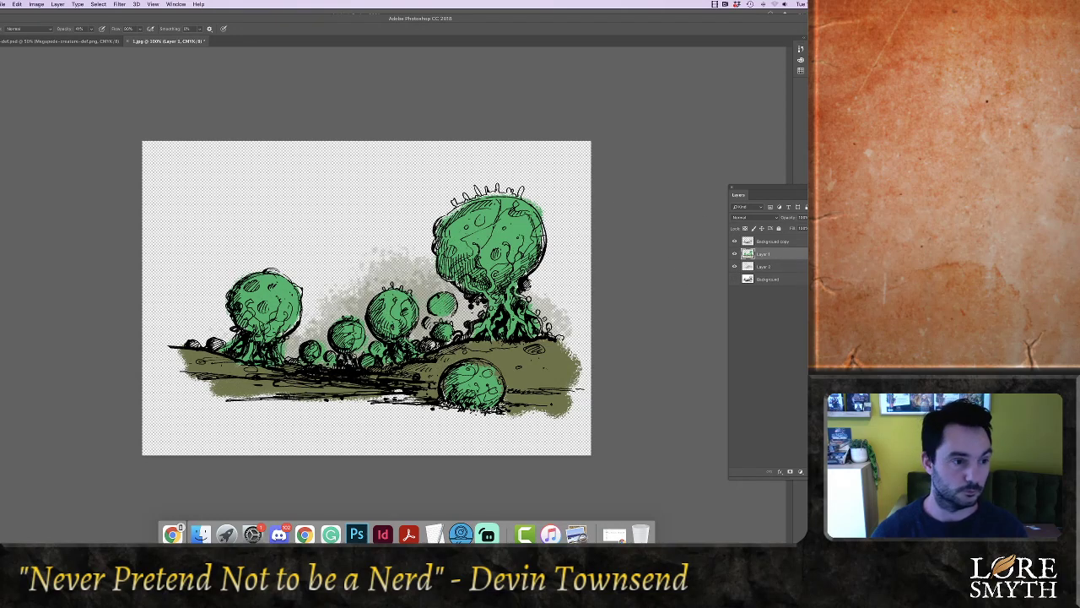
key(o)
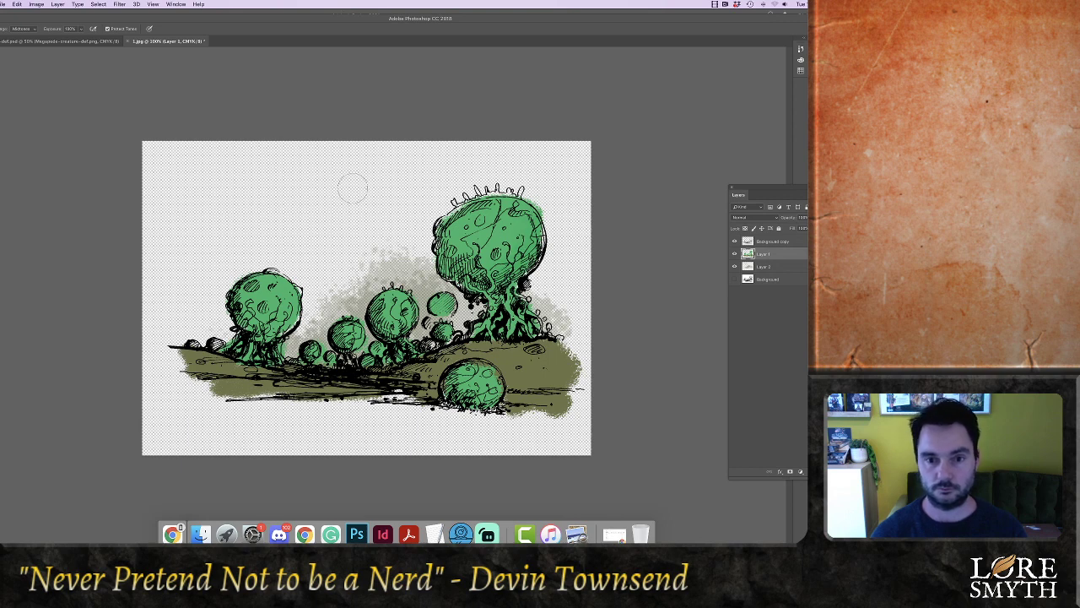
click(22, 30)
click(25, 39)
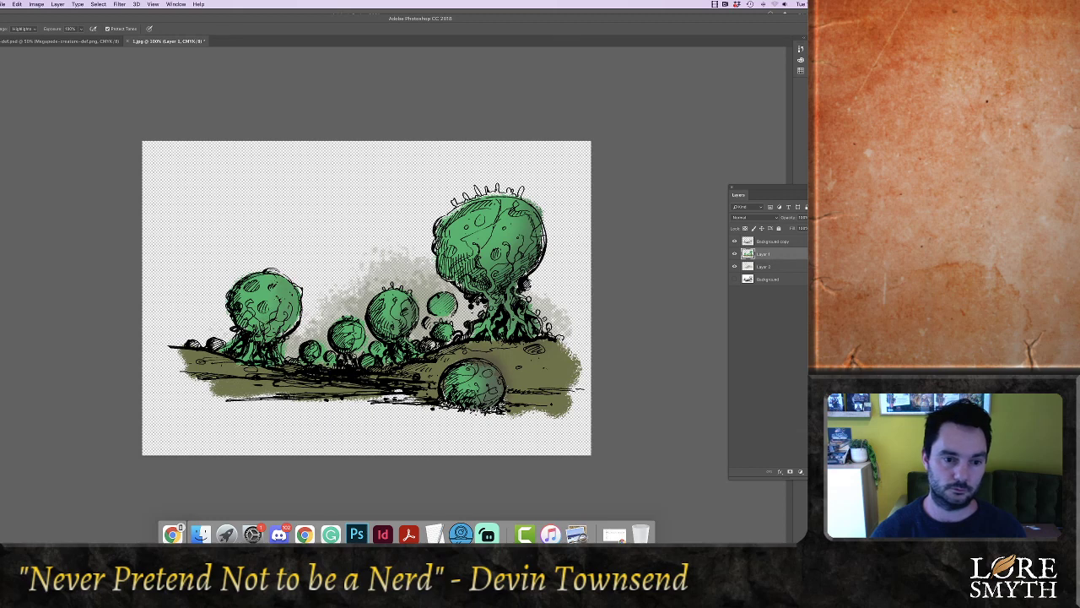
drag(294, 289, 275, 328)
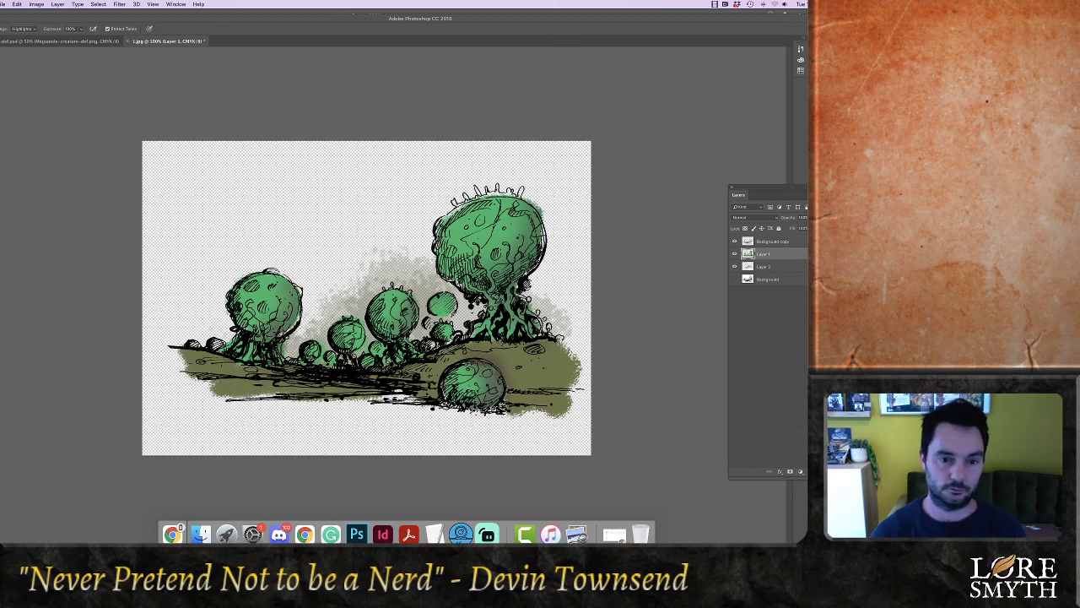
drag(355, 348, 360, 330)
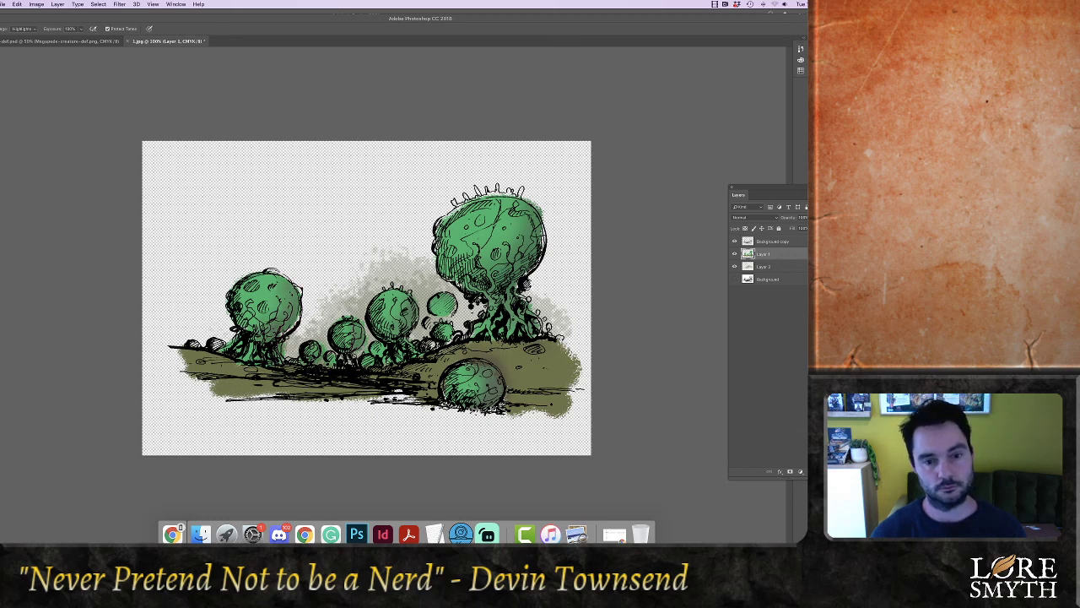
key(shift+o)
key(shift+o)
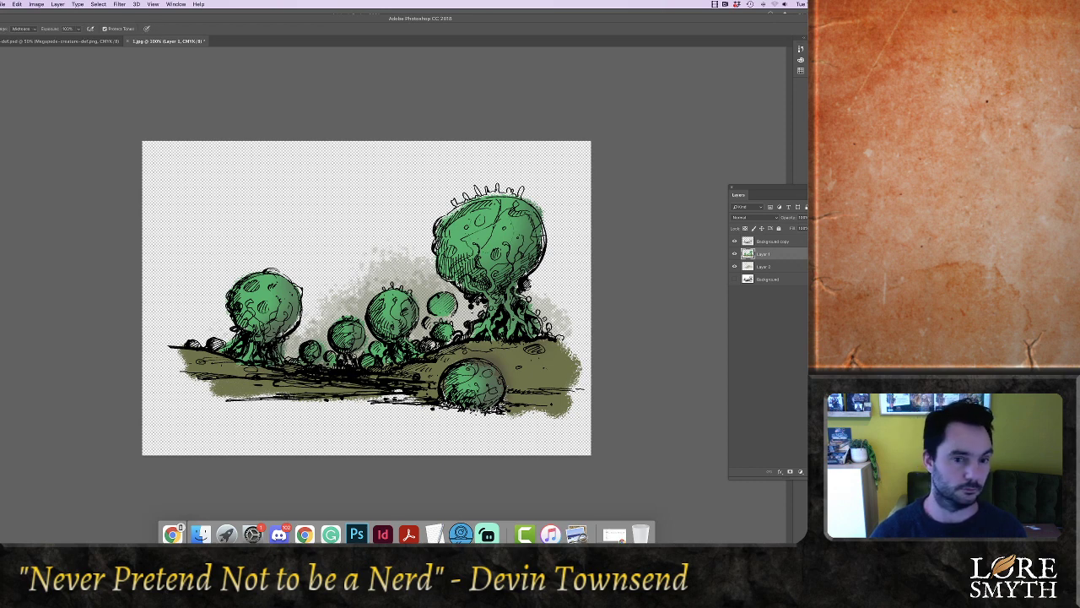
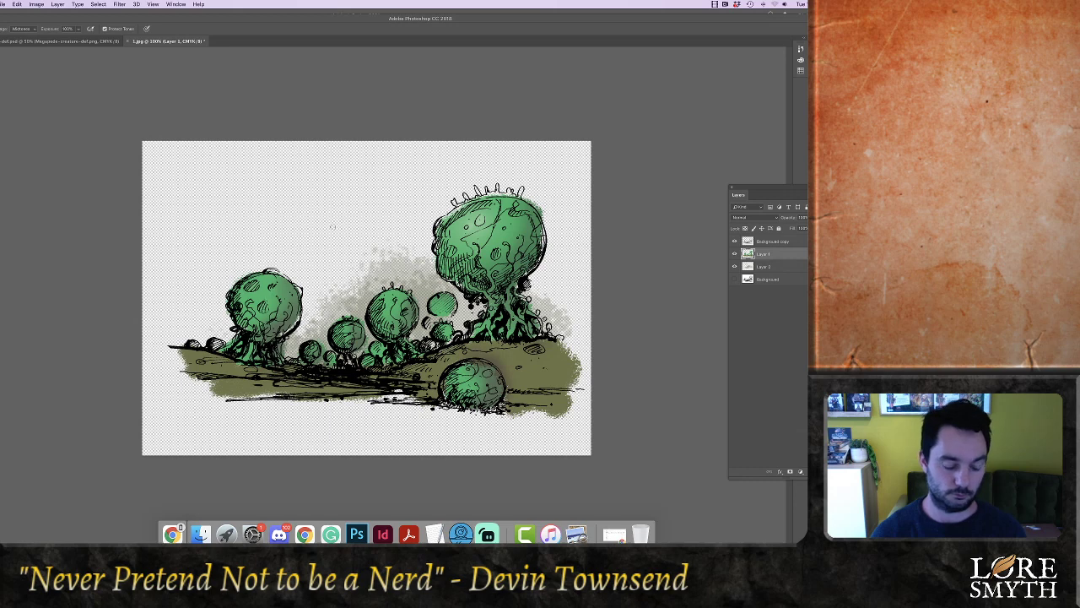
Choose a bright green foreground colour, raise the brush opacity, and paint brighter patches on the lit sides of the algae balls on Layer 1
key(b)
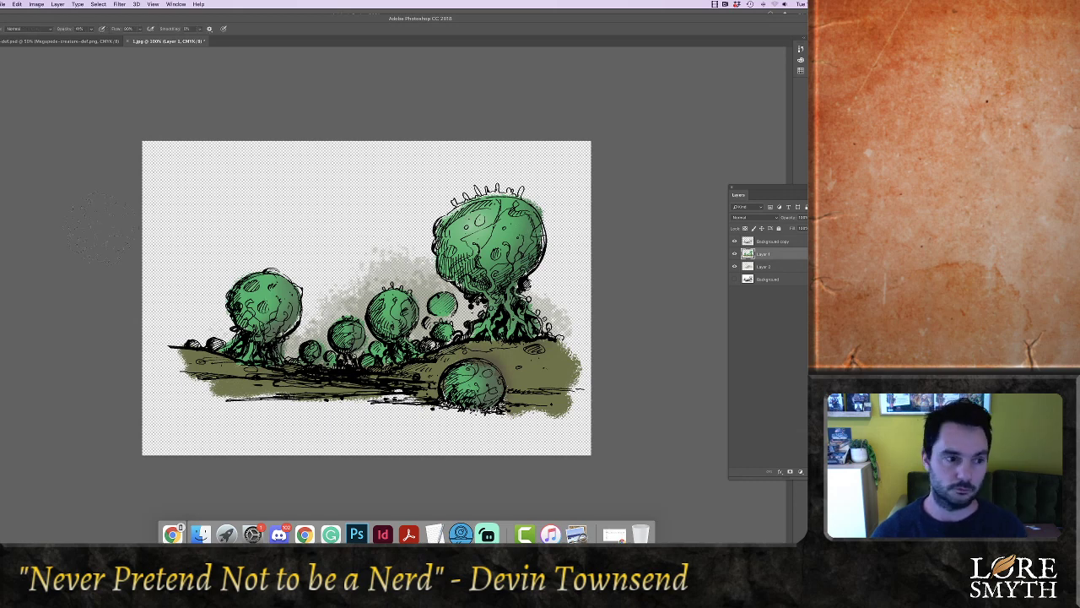
click(2, 296)
click(631, 312)
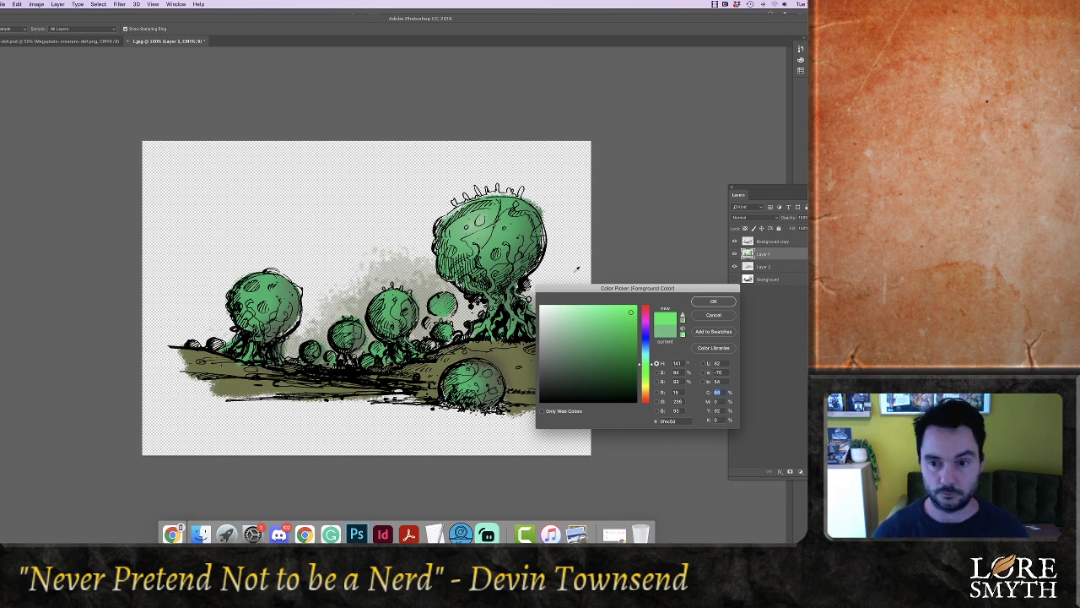
click(713, 301)
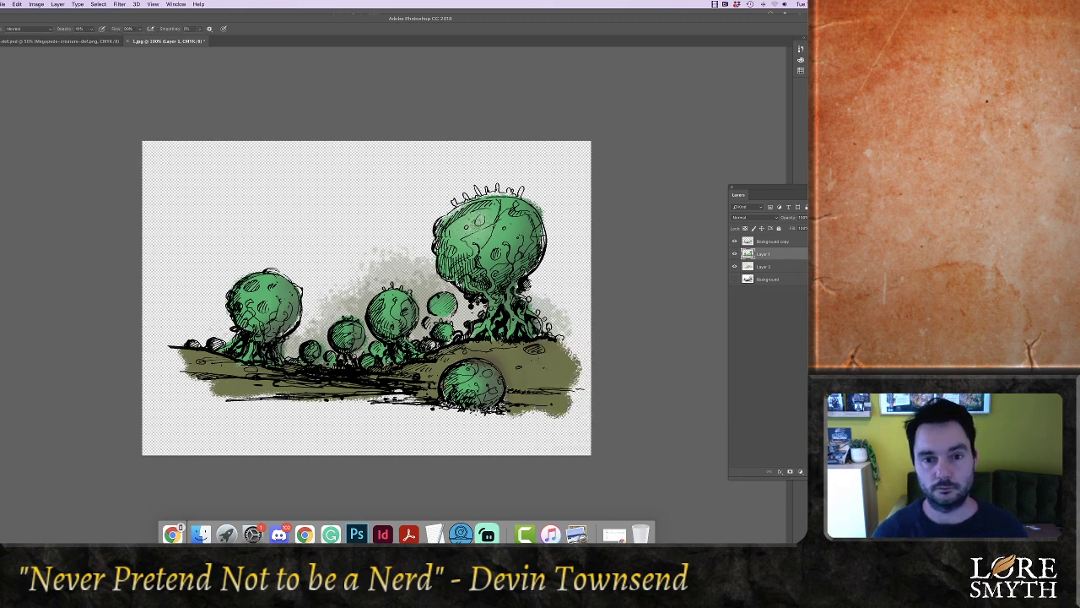
drag(90, 38, 109, 38)
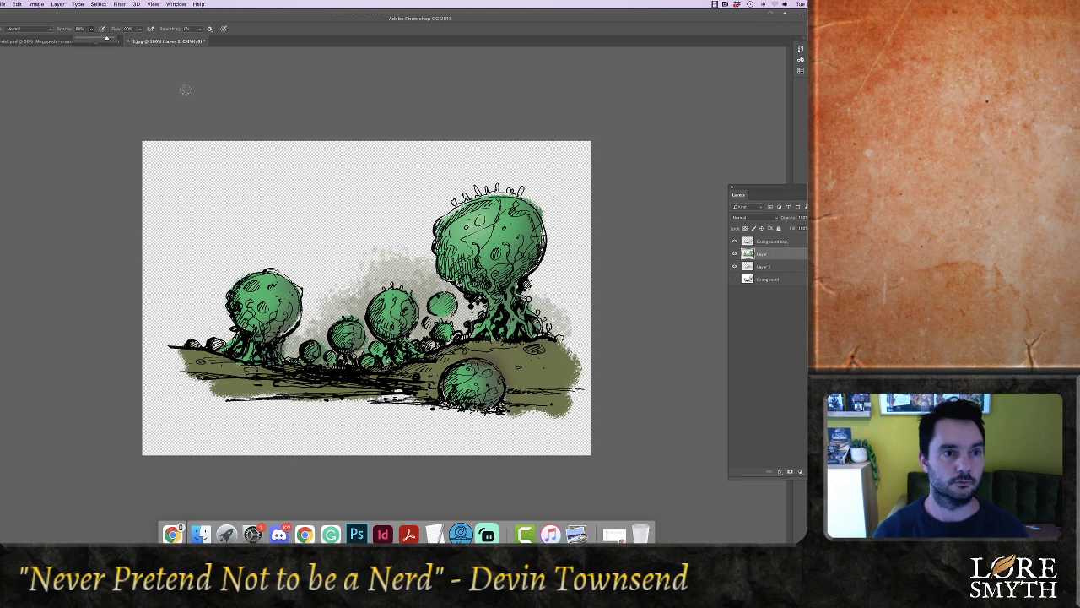
click(481, 220)
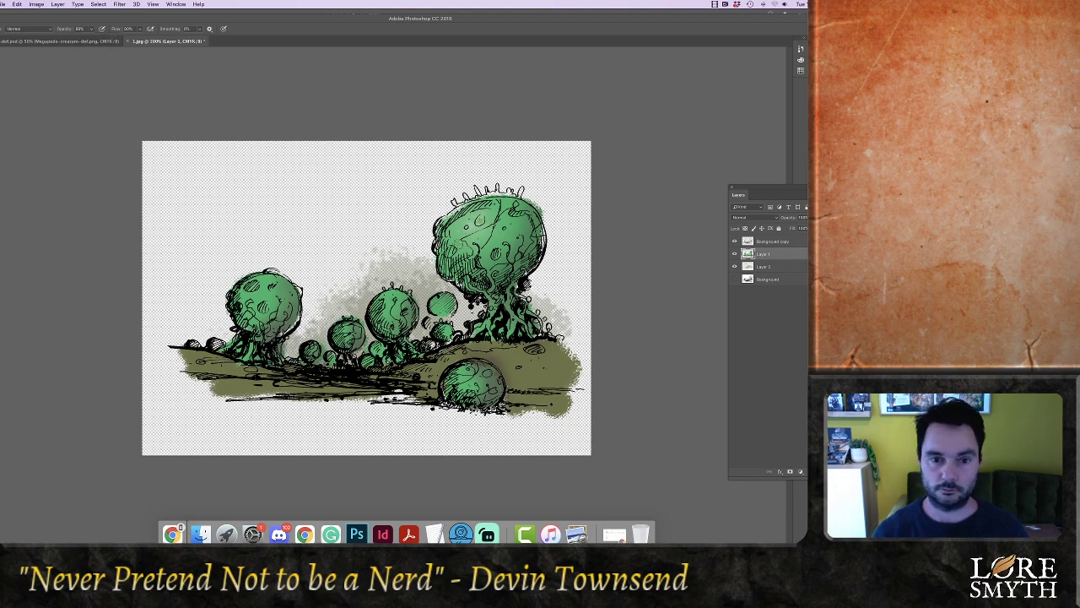
mouse_move(455, 232)
mouse_down()
mouse_move(481, 220)
mouse_move(457, 212)
mouse_move(478, 225)
mouse_up()
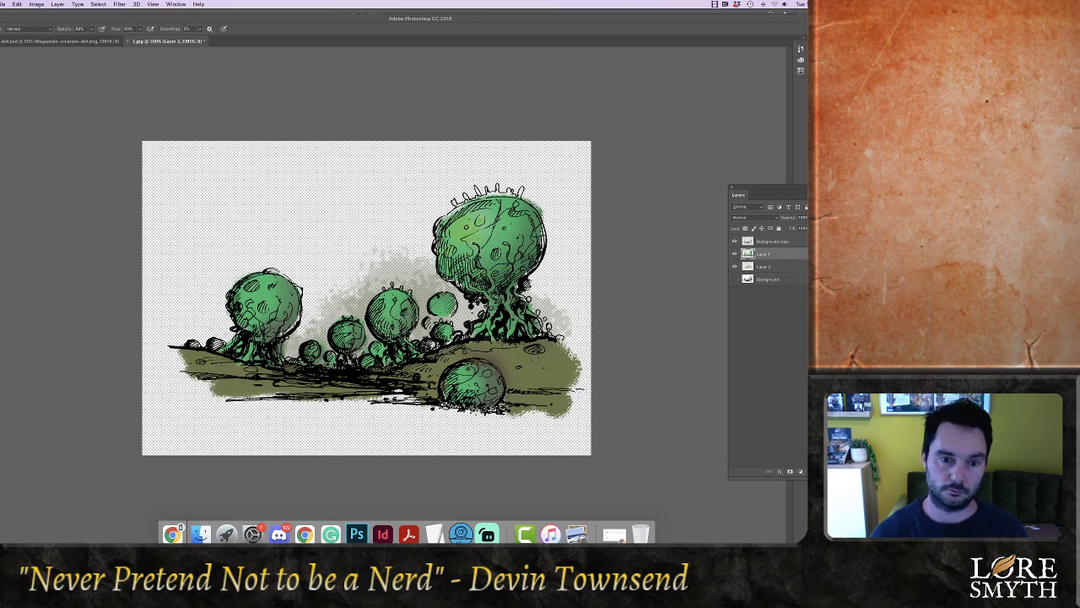
drag(373, 307, 380, 311)
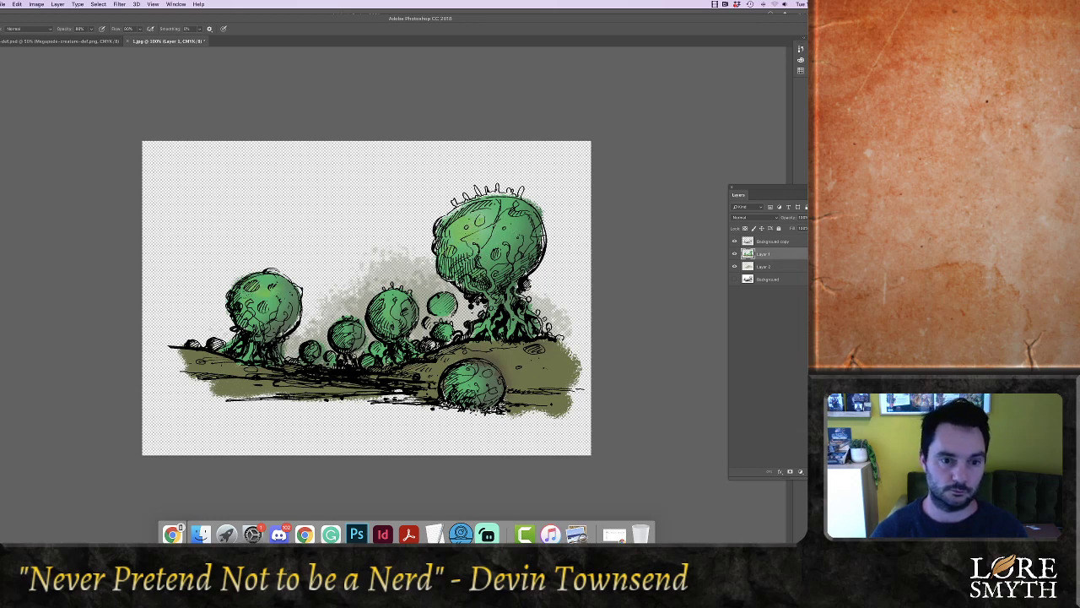
Choose a muted blue foreground colour, lower the brush opacity, and tint the shaded sides of the algae balls and the ground
click(2, 306)
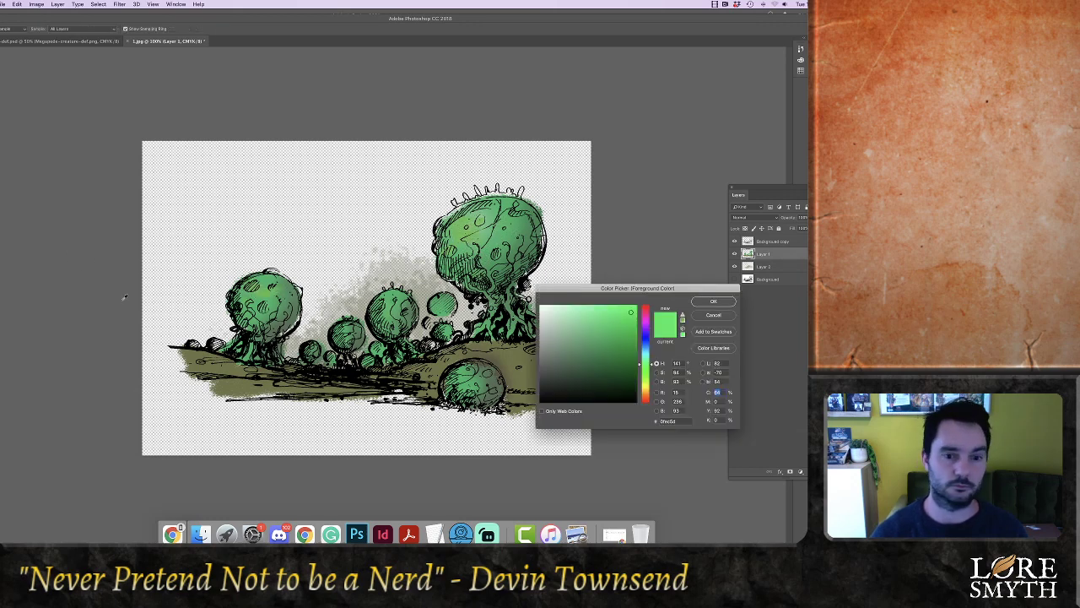
click(649, 342)
click(598, 332)
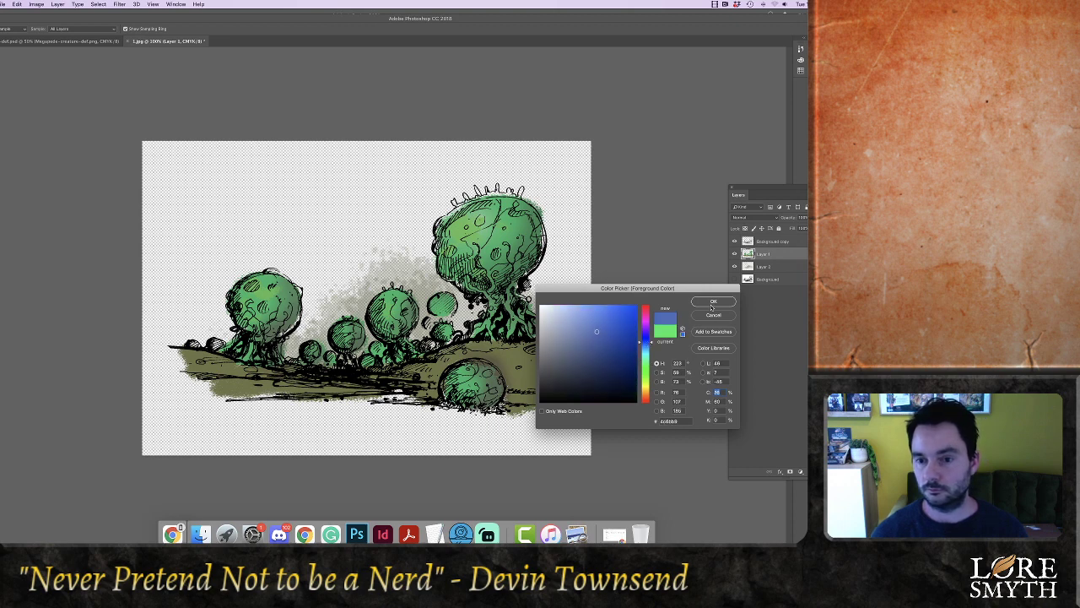
click(713, 302)
click(91, 29)
drag(88, 40, 69, 40)
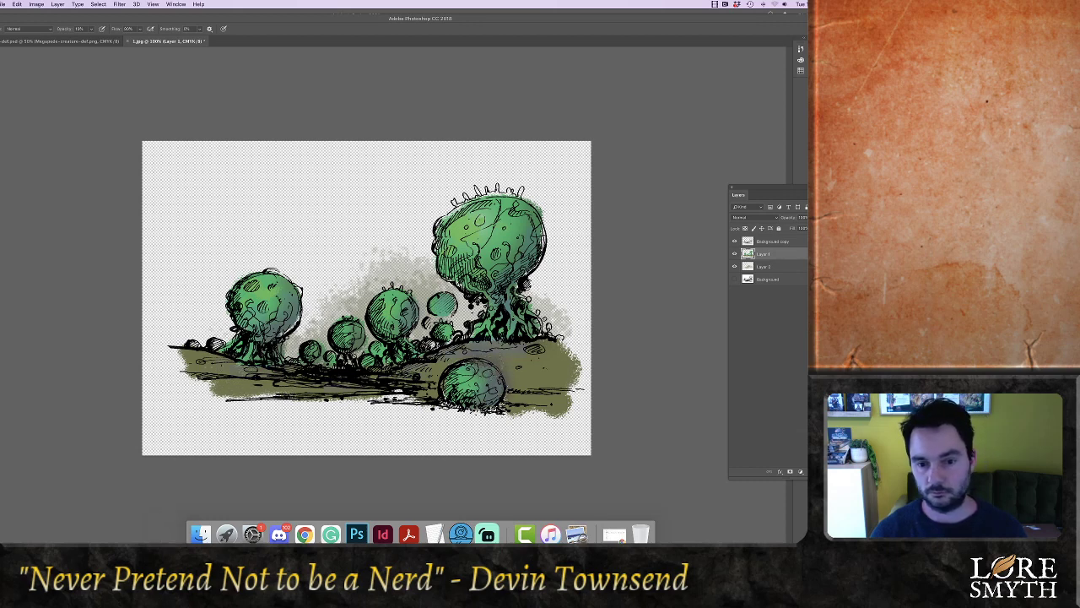
Merge Layer 1 down into Layer 2 and fade the outer edges of the ground with a large soft eraser
key(super+e)
key(b)
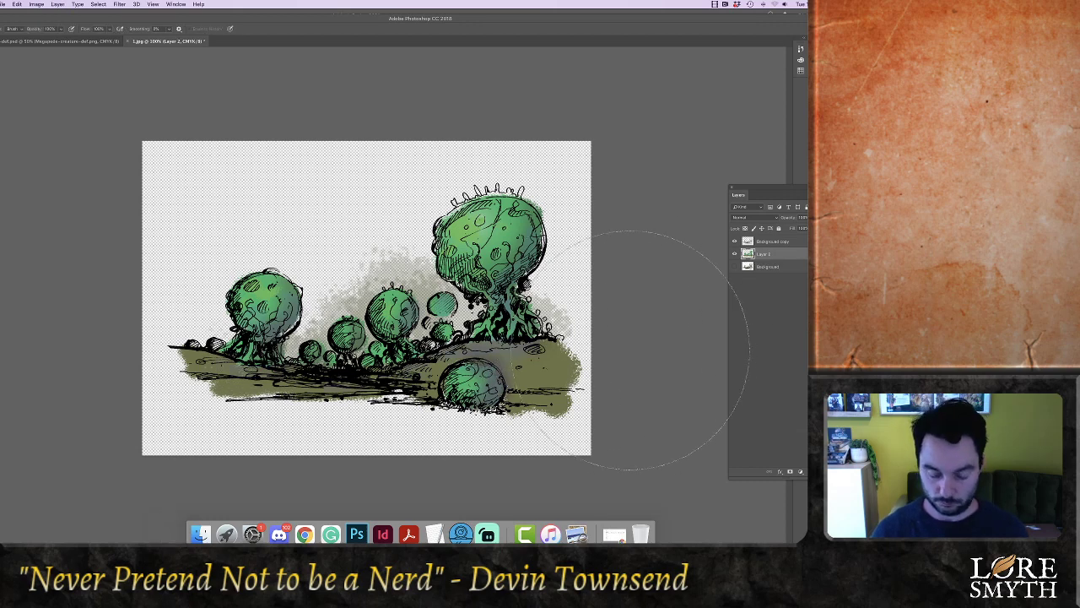
key(bracketleft)
mouse_move(629, 327)
mouse_down()
mouse_move(588, 442)
mouse_move(491, 457)
mouse_move(505, 461)
mouse_move(260, 445)
mouse_move(158, 392)
mouse_move(118, 390)
mouse_move(328, 471)
mouse_move(414, 473)
mouse_move(540, 467)
mouse_move(601, 430)
mouse_move(605, 400)
mouse_move(628, 380)
mouse_up()
key(bracketleft)
Add a new layer above the merged Layer 2 and set up a different brush preset with white at 100% opacity
key(super+shift+n)
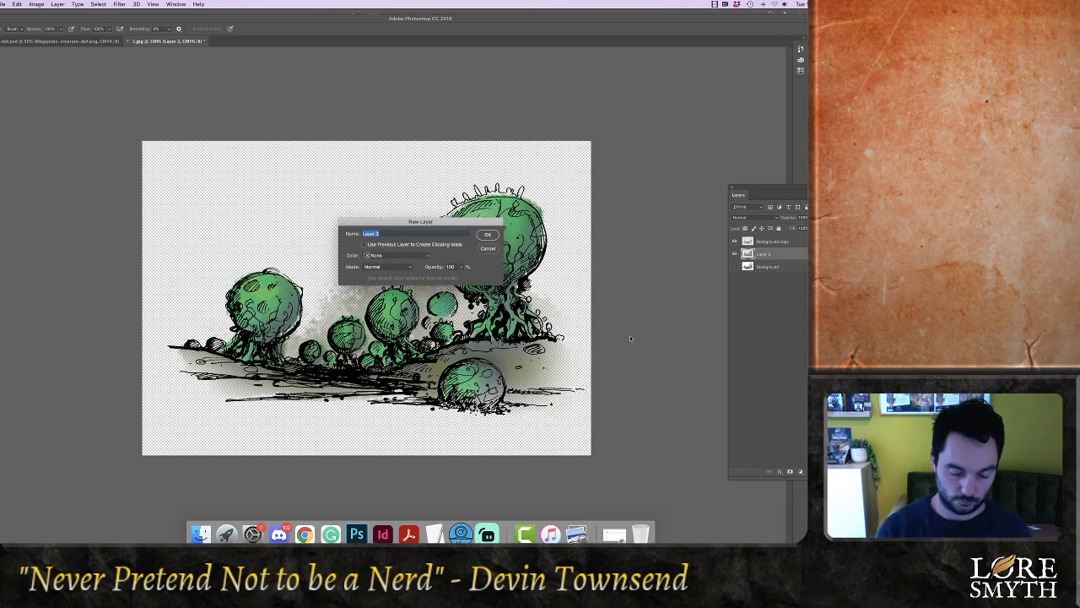
key(Return)
key(super+plus)
key(super+plus)
key(b)
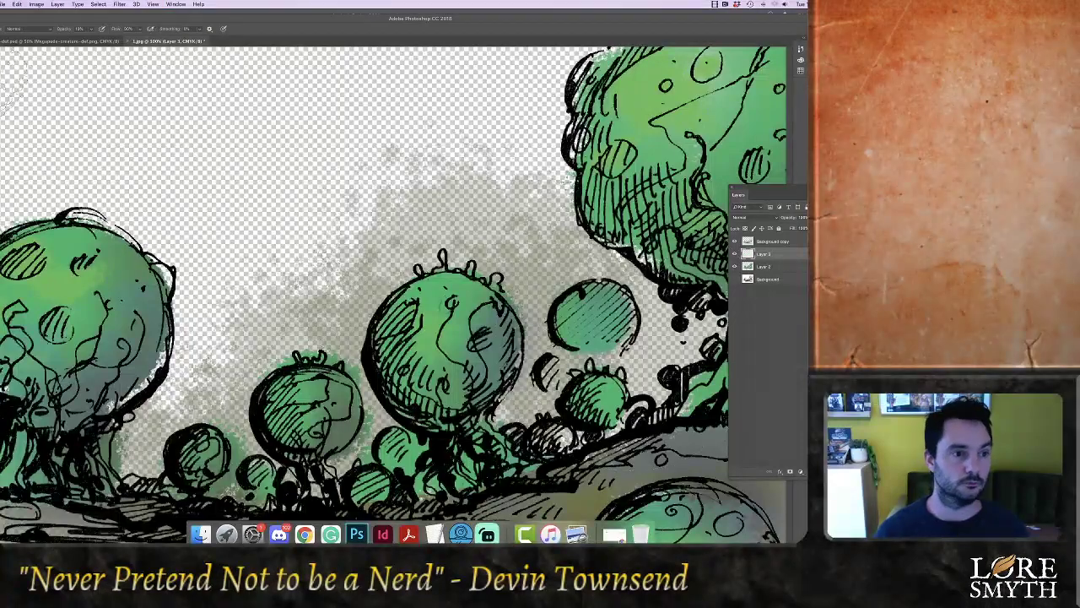
click(0, 28)
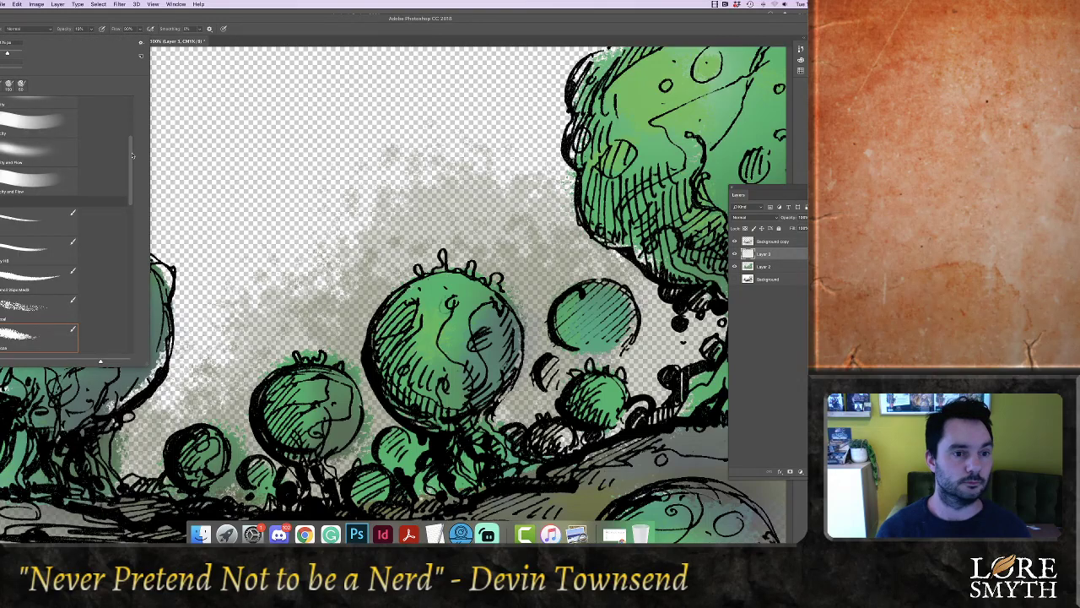
drag(133, 155, 133, 117)
click(10, 172)
click(179, 22)
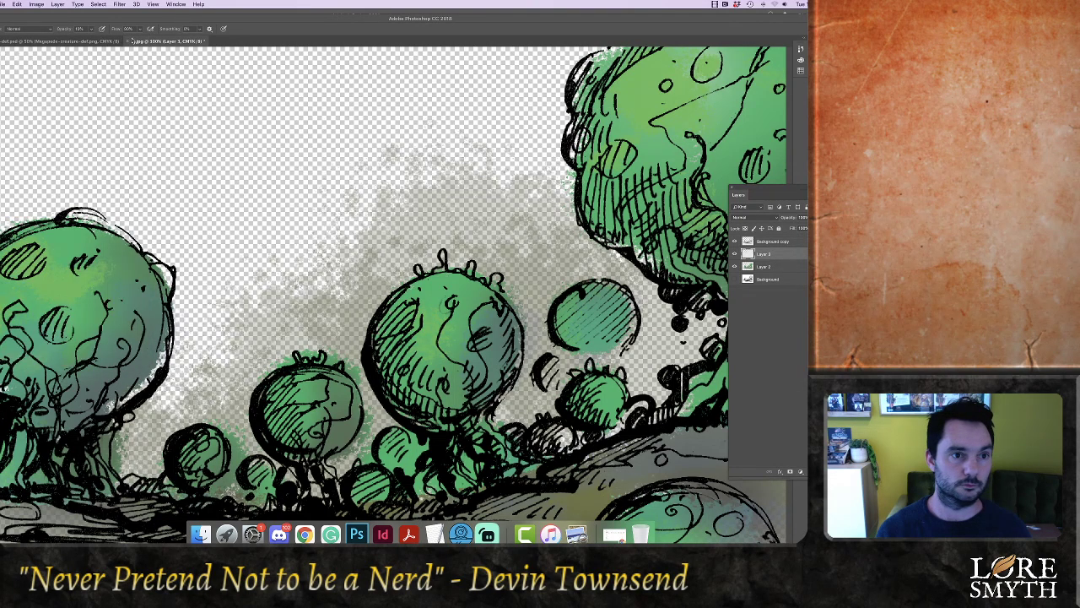
click(292, 228)
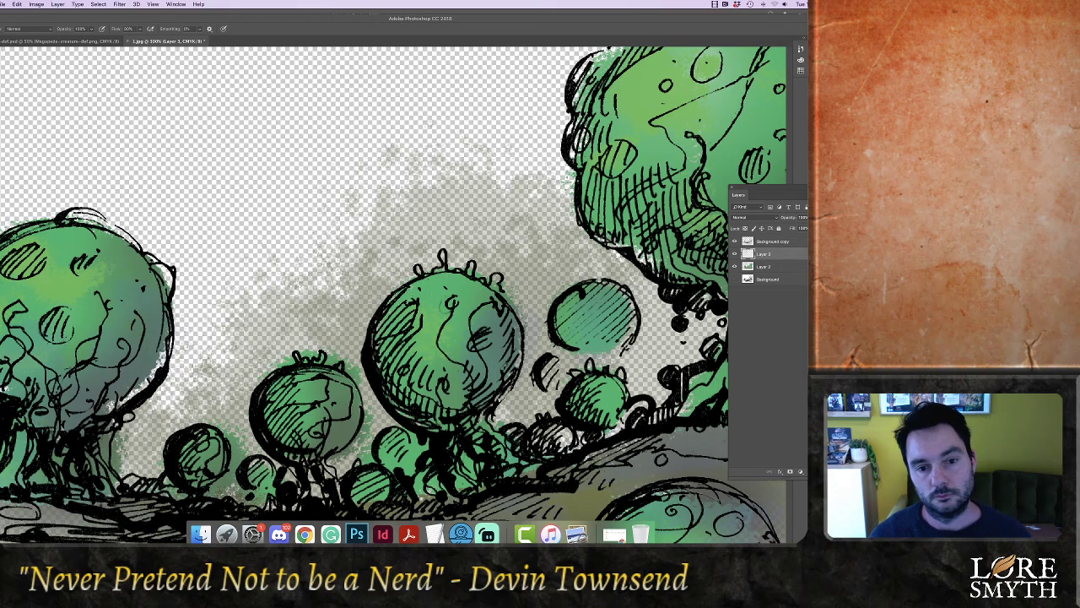
Add a new layer above the Background copy line art and paint white rim highlights and dots on the middle algae ball
click(781, 243)
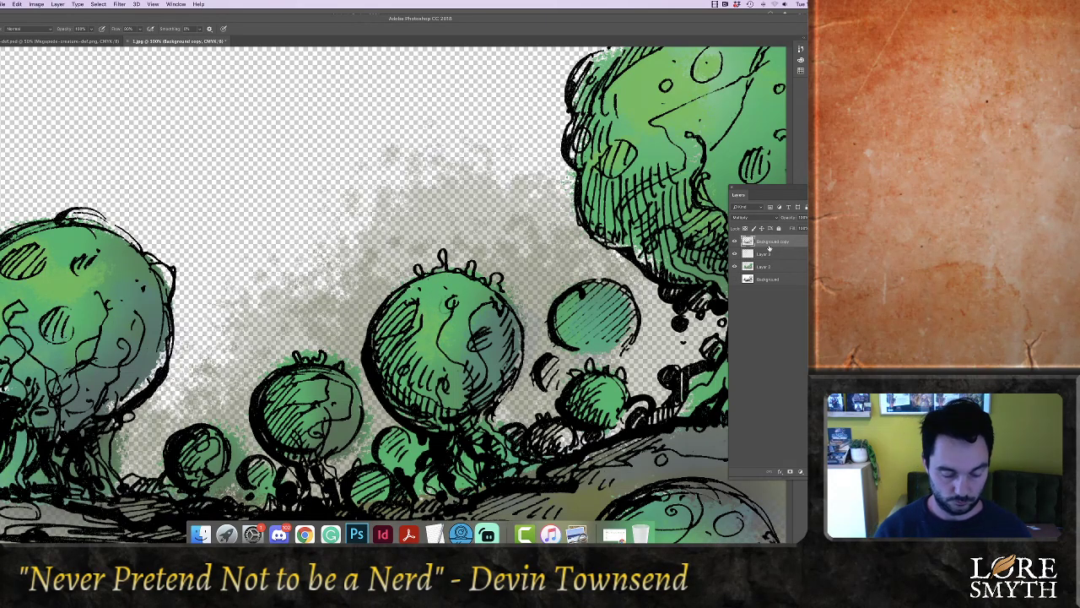
key(super+shift+n)
key(Return)
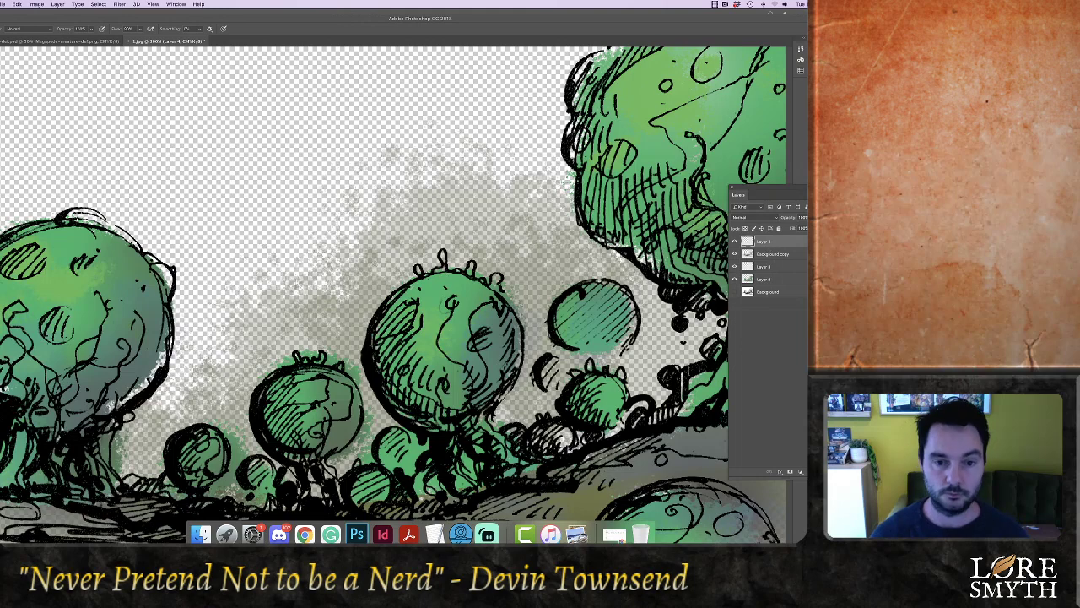
mouse_move(384, 317)
mouse_down()
mouse_move(408, 287)
mouse_move(445, 277)
mouse_up()
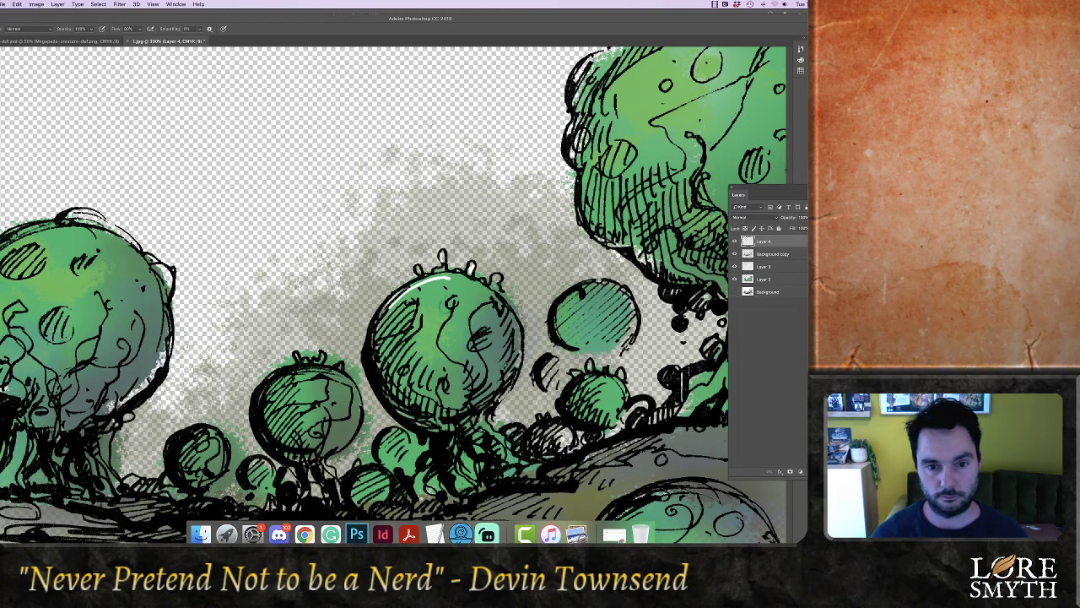
click(464, 289)
click(477, 295)
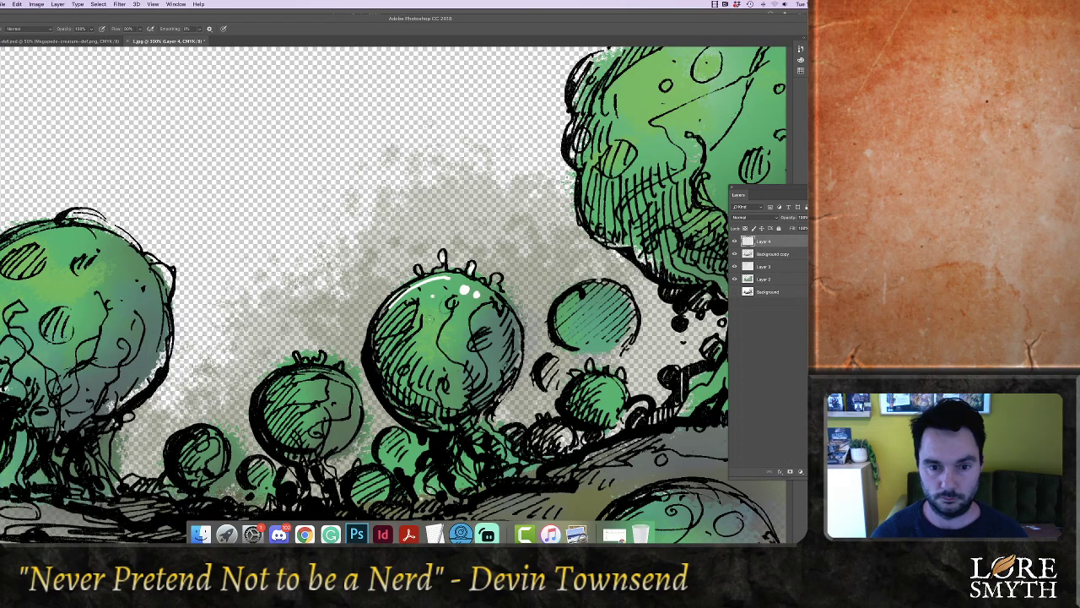
drag(439, 276, 463, 278)
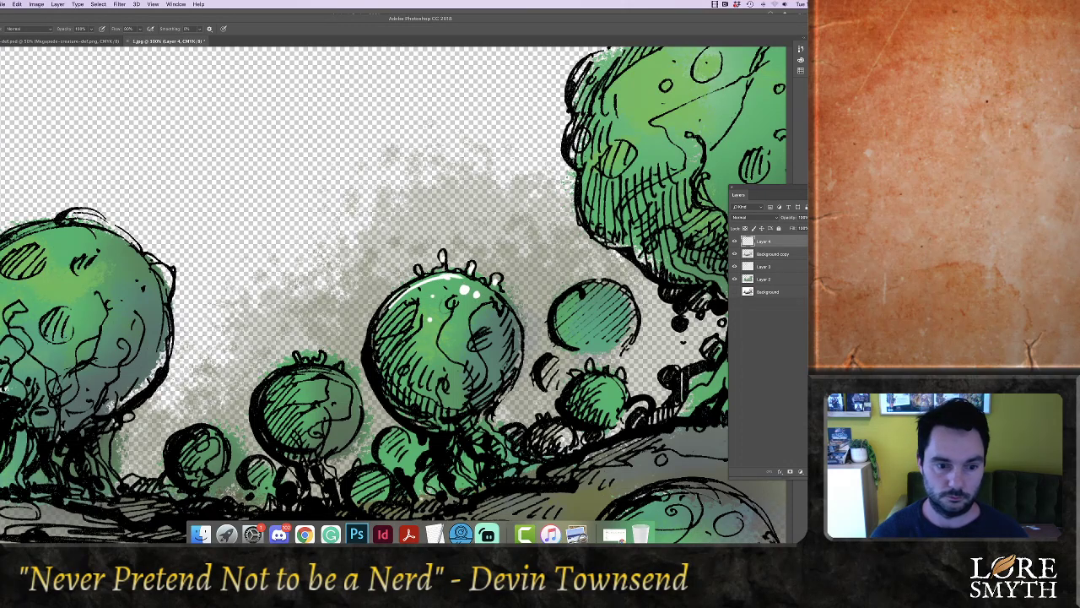
Paint white highlights along the top of the smaller algae ball and on the craters and rim of the leftmost large ball
mouse_move(265, 395)
mouse_down()
mouse_move(286, 376)
mouse_move(328, 369)
mouse_up()
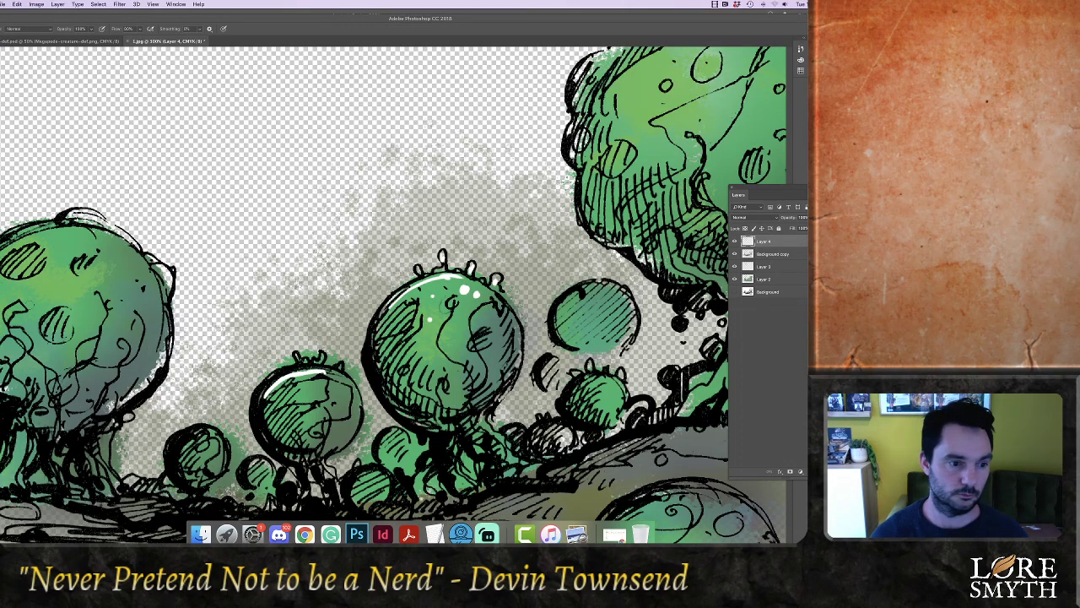
drag(43, 328, 62, 309)
mouse_move(12, 266)
mouse_down()
mouse_move(83, 212)
mouse_move(20, 235)
mouse_move(30, 233)
mouse_up()
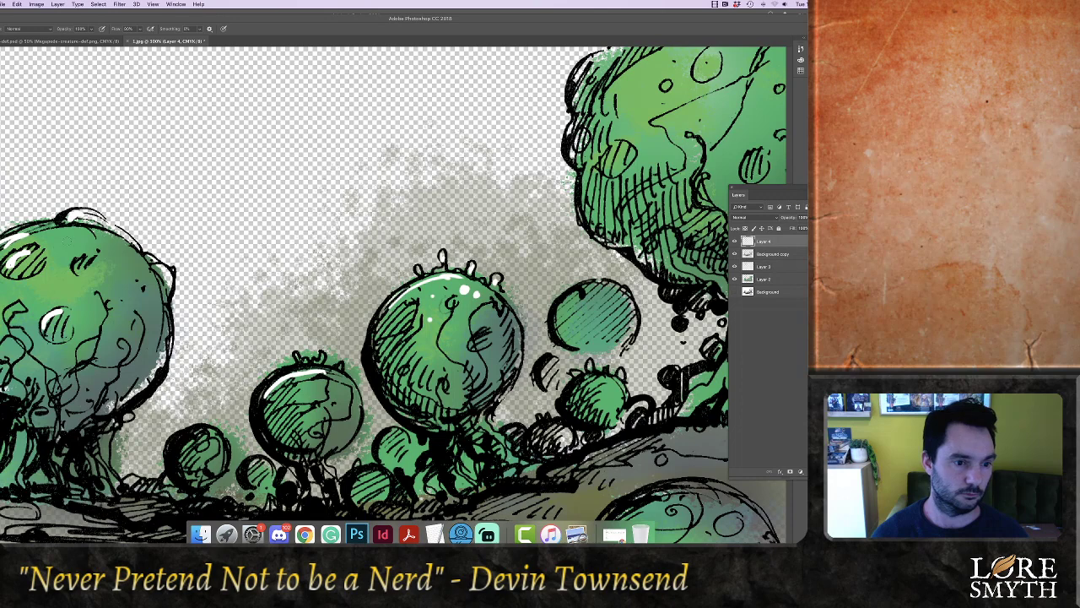
click(67, 243)
drag(127, 243, 142, 274)
Paint white highlight lines along the stalk and roots of the largest algae ball on Layer 4
drag(437, 352, 286, 285)
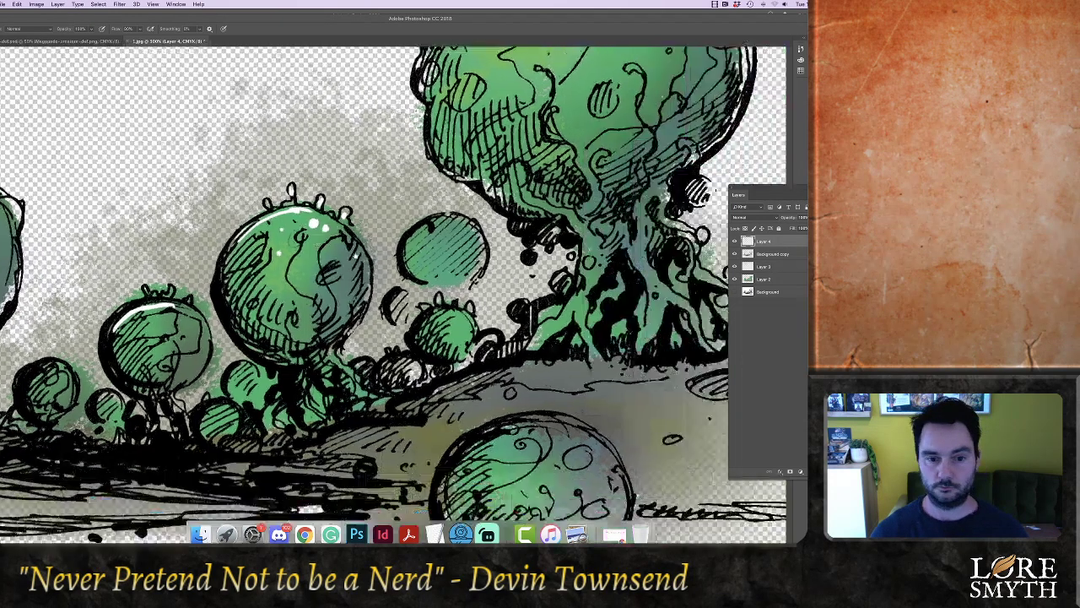
scroll(393, 296, right, 2)
scroll(393, 296, down, 1)
mouse_move(511, 338)
mouse_down()
mouse_move(544, 306)
mouse_move(571, 251)
mouse_up()
mouse_move(508, 182)
mouse_down()
mouse_move(543, 210)
mouse_move(564, 251)
mouse_move(614, 248)
mouse_up()
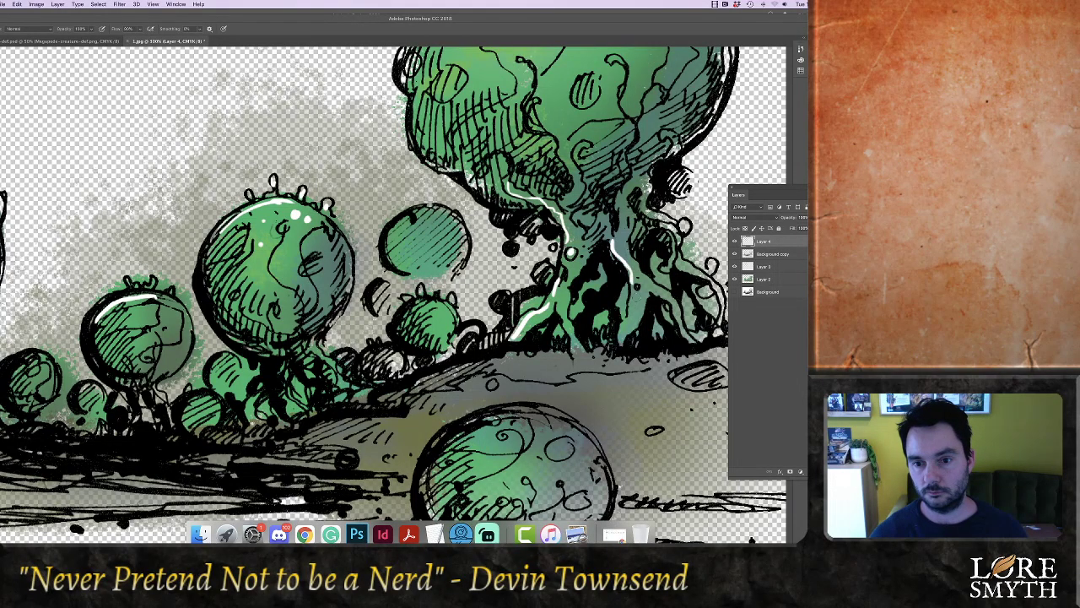
Paint white highlights in the craters, side bumps and upper-left rim of the largest algae ball
scroll(393, 295, up, 5)
scroll(393, 296, right, 2)
drag(385, 211, 371, 235)
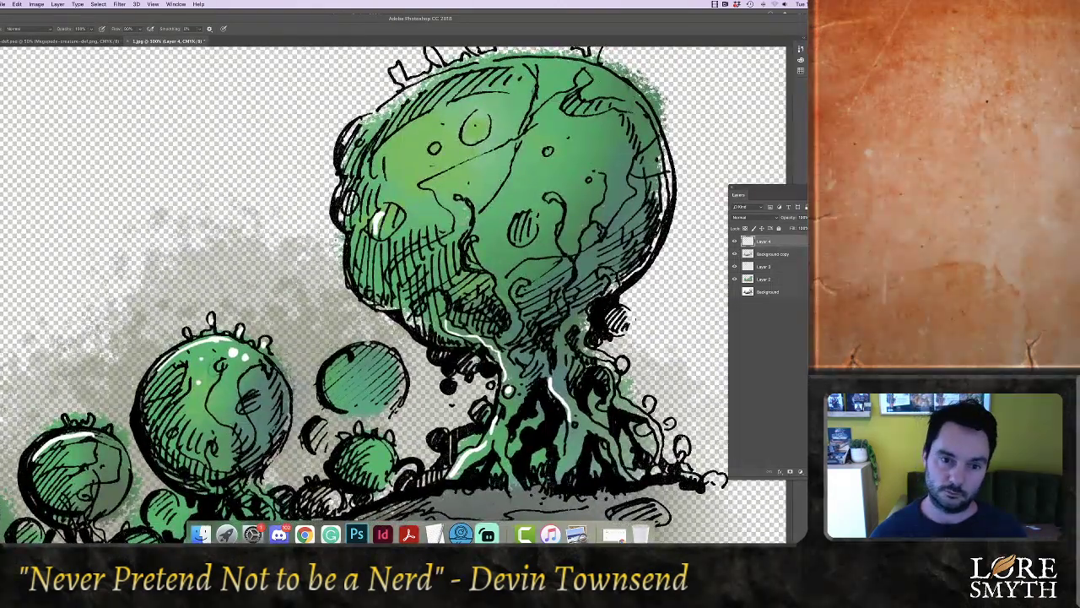
drag(466, 136, 475, 118)
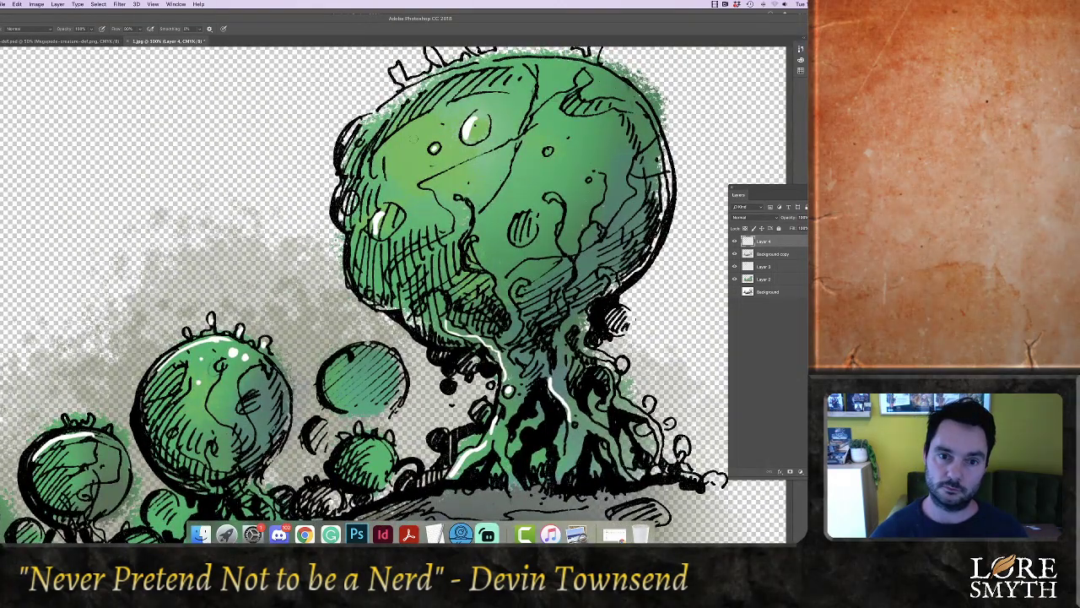
mouse_move(340, 162)
mouse_down()
mouse_move(353, 131)
mouse_move(345, 152)
mouse_up()
drag(382, 115, 477, 63)
Paint white highlights on the spikes and upper edge of the largest algae ball, and add a white dot on its surface
scroll(558, 128, up, 5)
scroll(557, 128, right, 3)
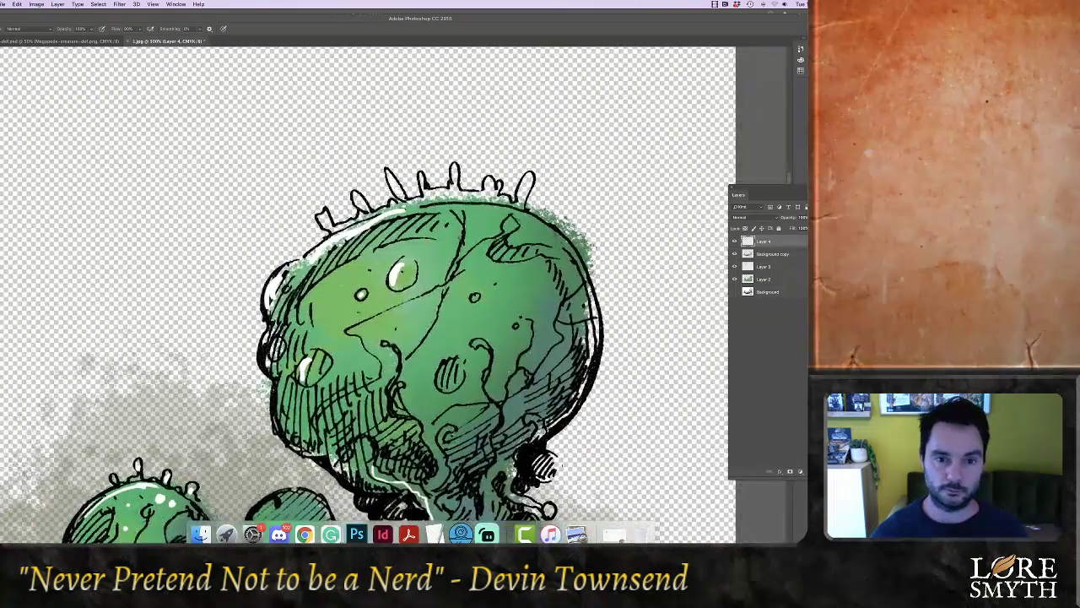
drag(324, 216, 331, 228)
mouse_move(455, 171)
mouse_down()
mouse_move(454, 188)
mouse_move(420, 184)
mouse_up()
drag(527, 181, 522, 198)
mouse_move(457, 211)
mouse_down()
mouse_move(507, 212)
mouse_move(532, 230)
mouse_up()
drag(443, 324, 443, 333)
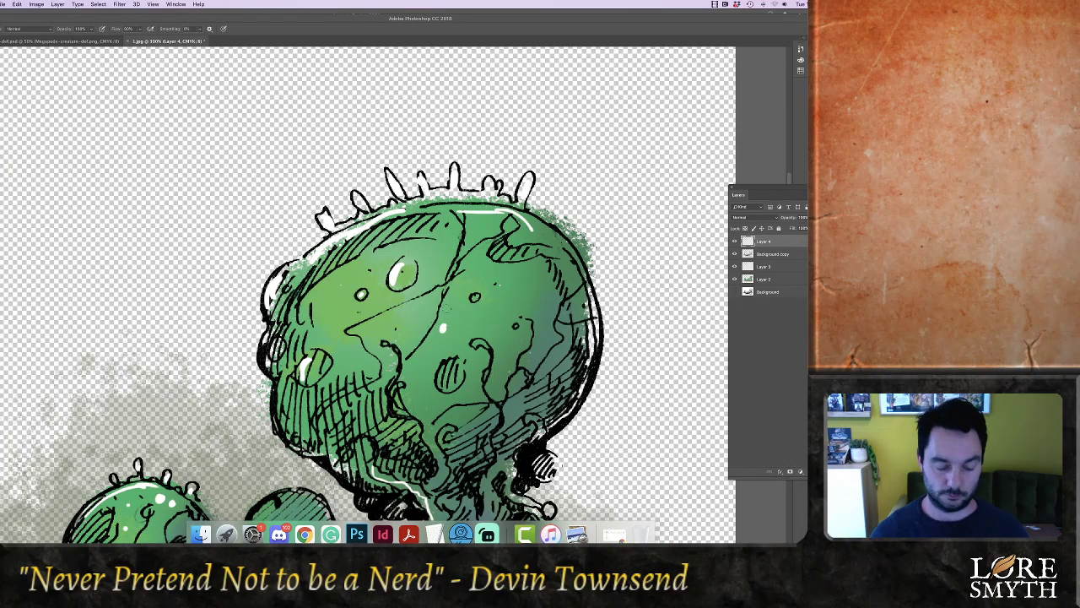
key(super+minus)
key(super+minus)
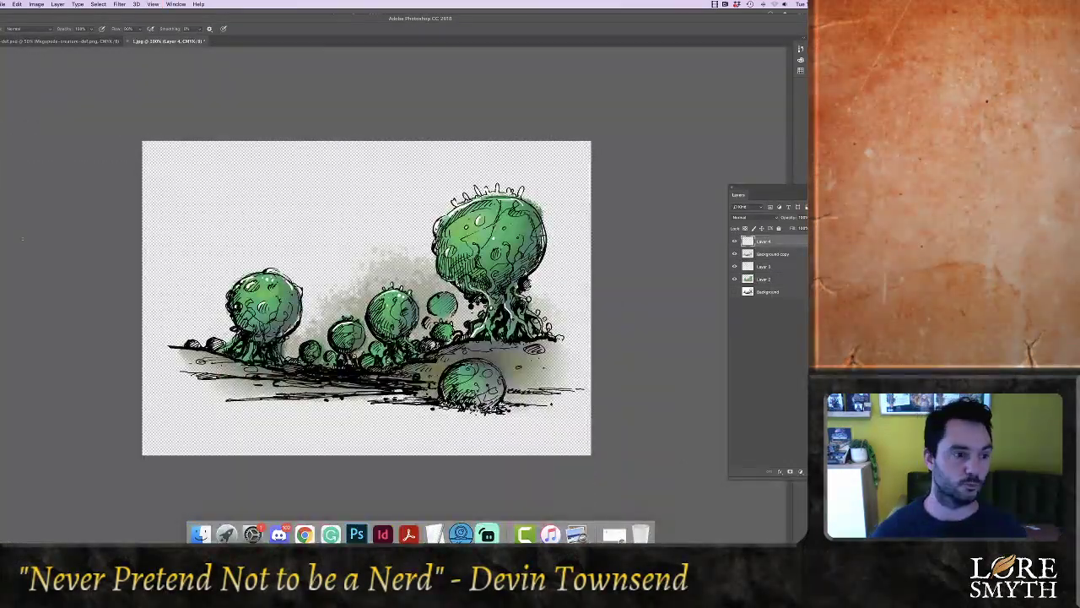
Choose a medium blue foreground colour and add a new layer above Layer 4
click(0, 253)
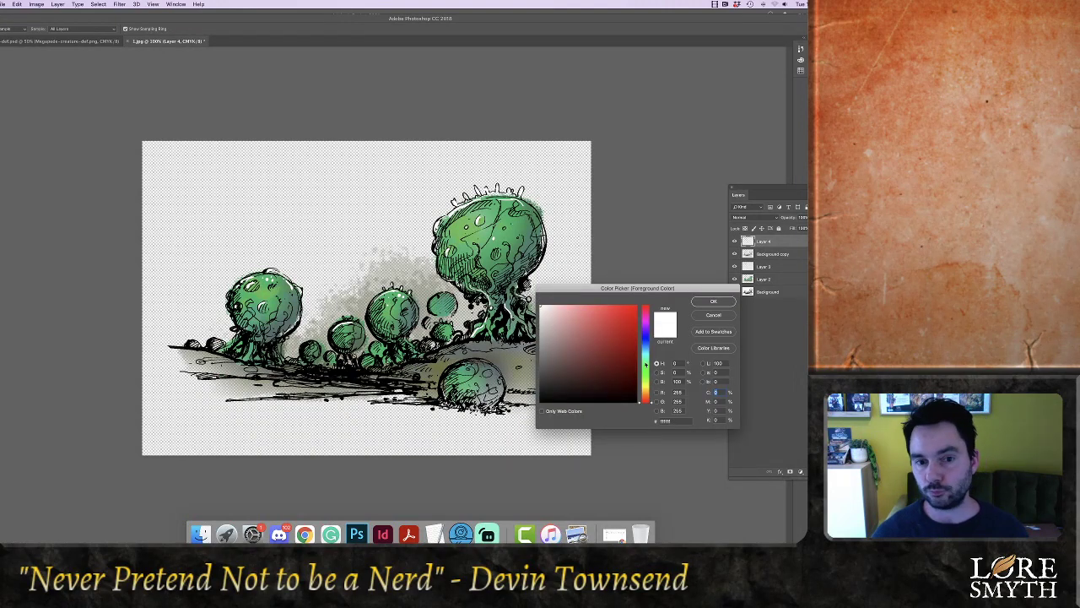
drag(648, 356, 648, 346)
click(617, 320)
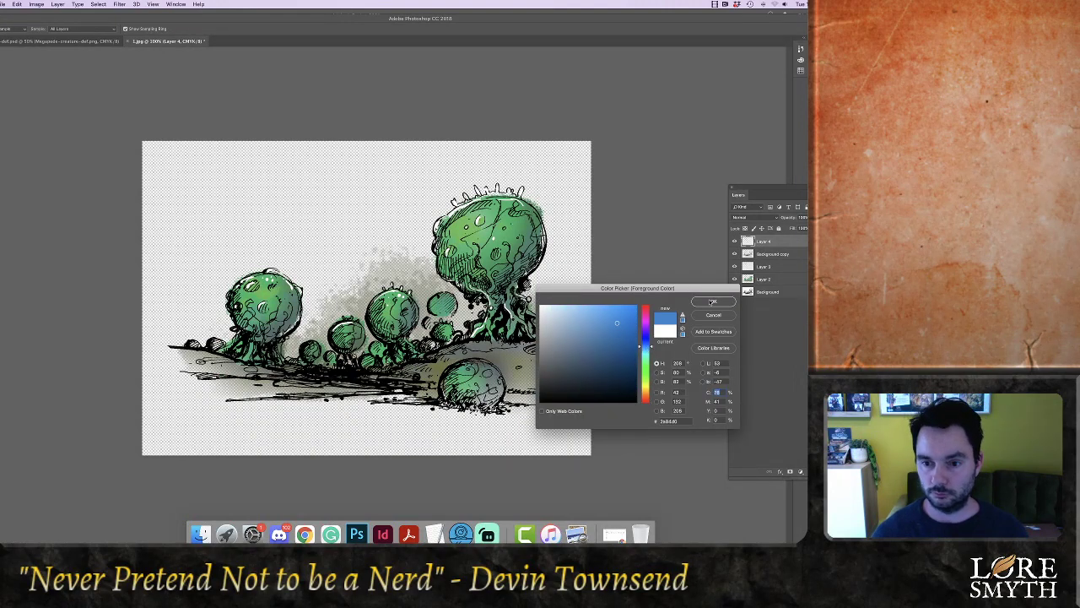
click(707, 301)
key(super+shift+n)
key(Return)
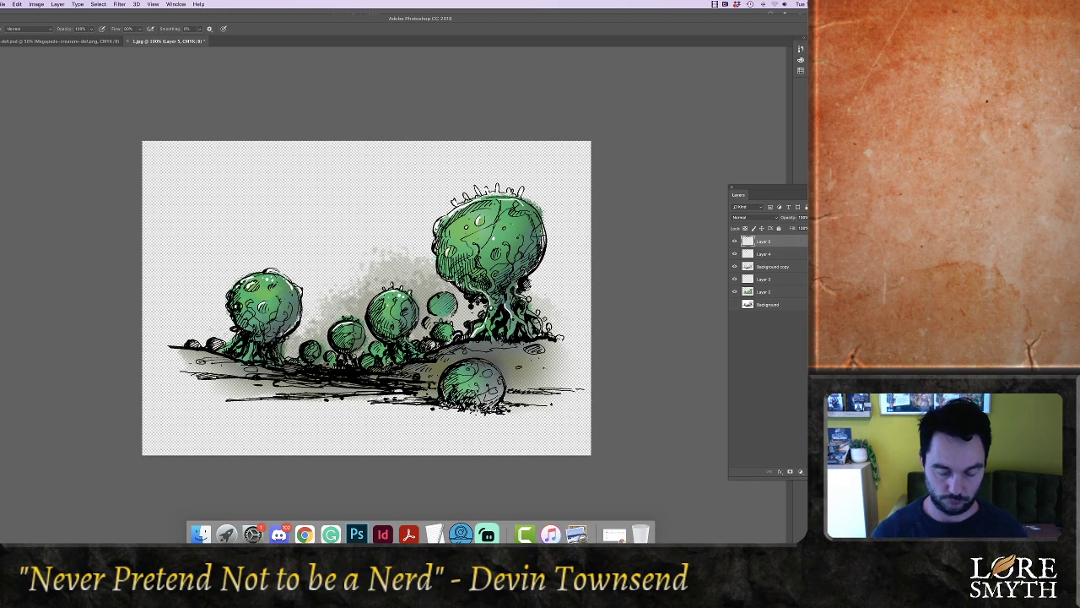
Paint blue spots on the largest algae ball on Layer 5 and lower that layer's opacity
mouse_move(461, 233)
mouse_down()
mouse_move(464, 243)
mouse_move(488, 234)
mouse_up()
click(814, 217)
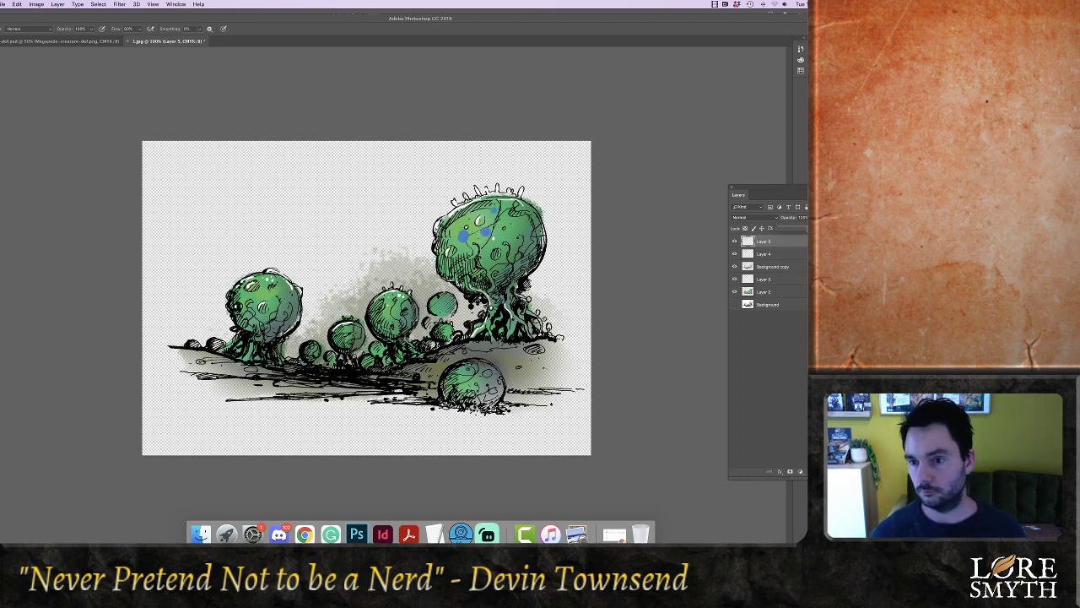
drag(821, 229, 800, 228)
click(664, 244)
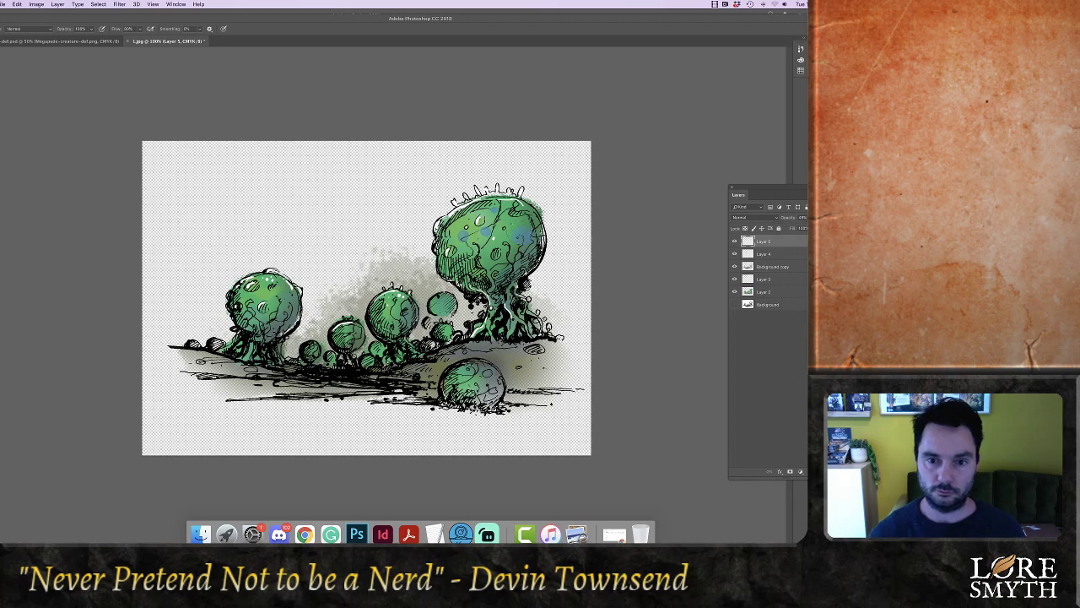
Paint blue spots on the largest algae ball, the mid-sized ball, the foreground ball and the small ball on Layer 5
drag(488, 215, 484, 223)
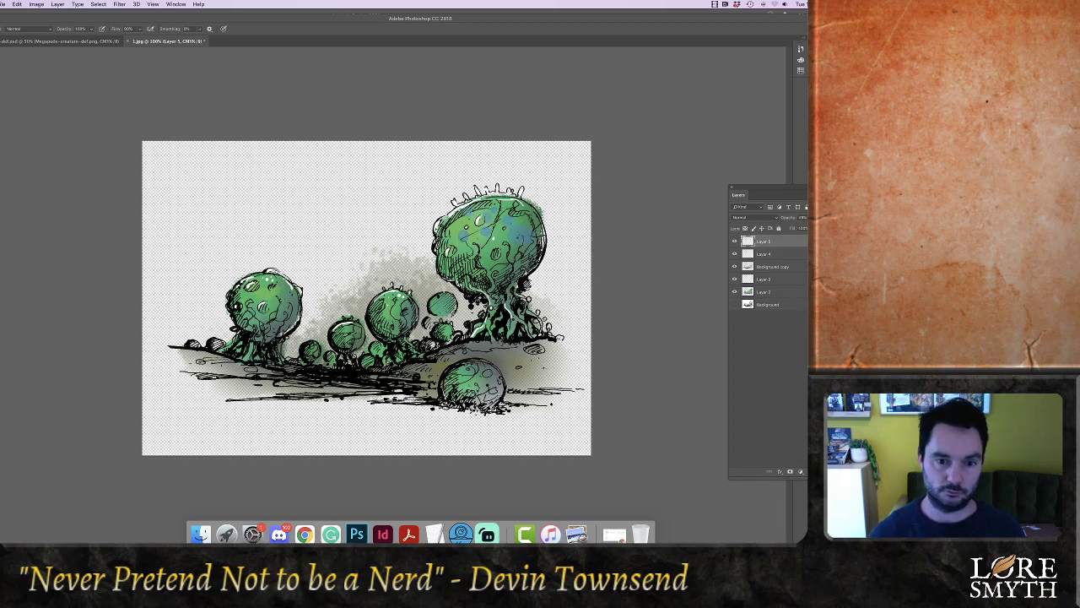
drag(388, 301, 385, 308)
drag(483, 385, 477, 394)
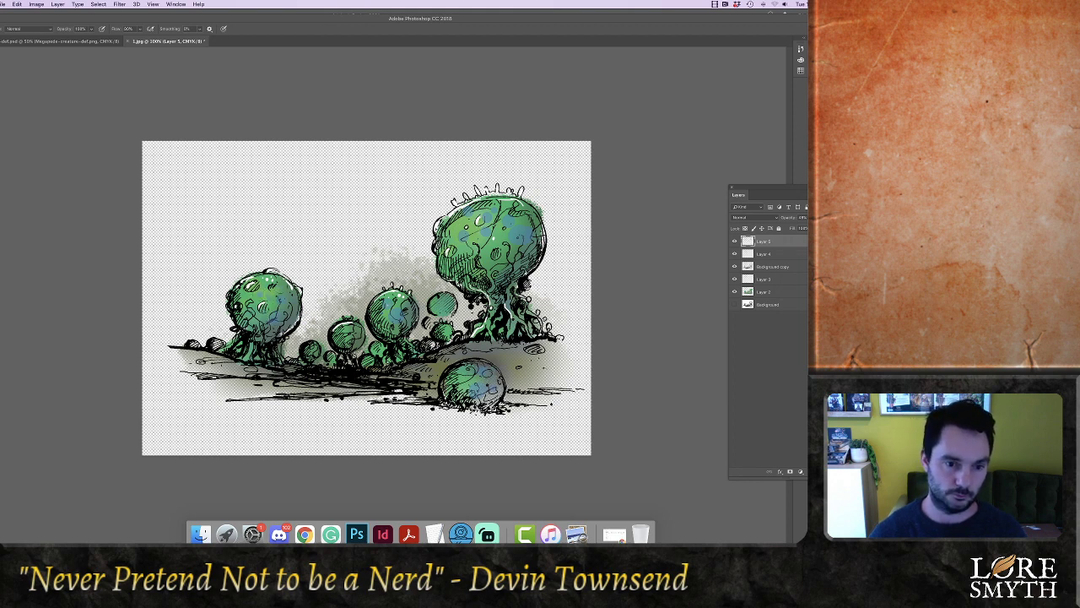
drag(352, 339, 347, 345)
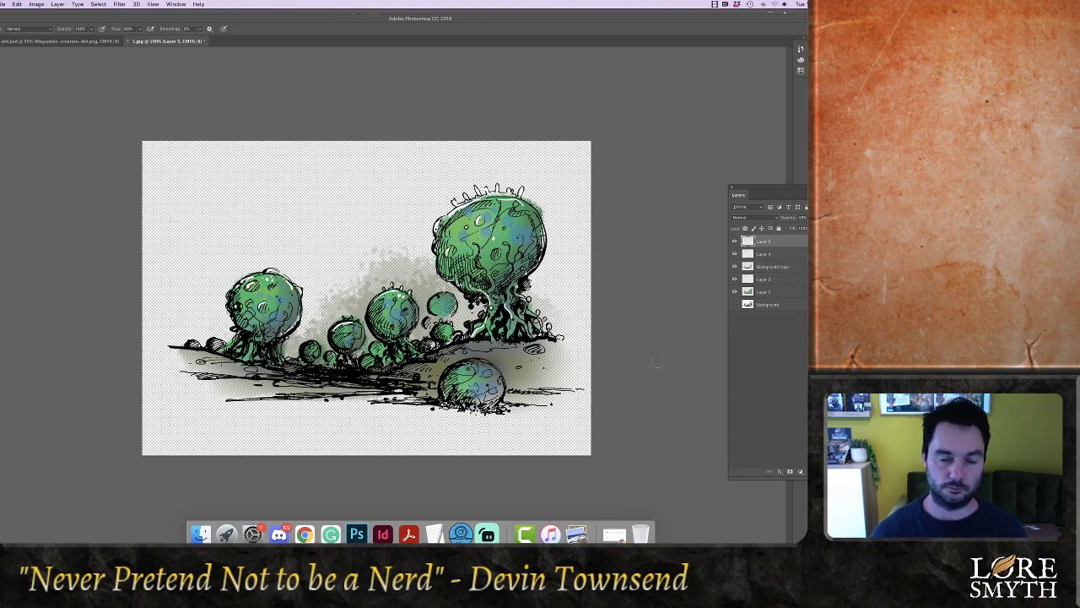
Save the coloured illustration as 1.psd in the PSDs Colored folder, keeping its layers
key(super+s)
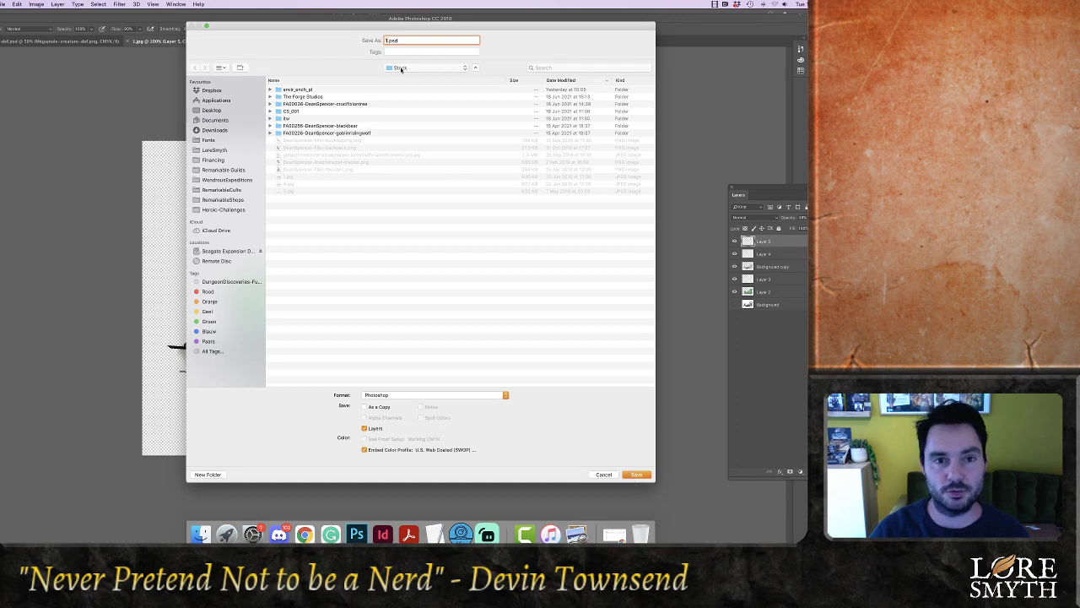
click(401, 69)
click(422, 173)
click(635, 475)
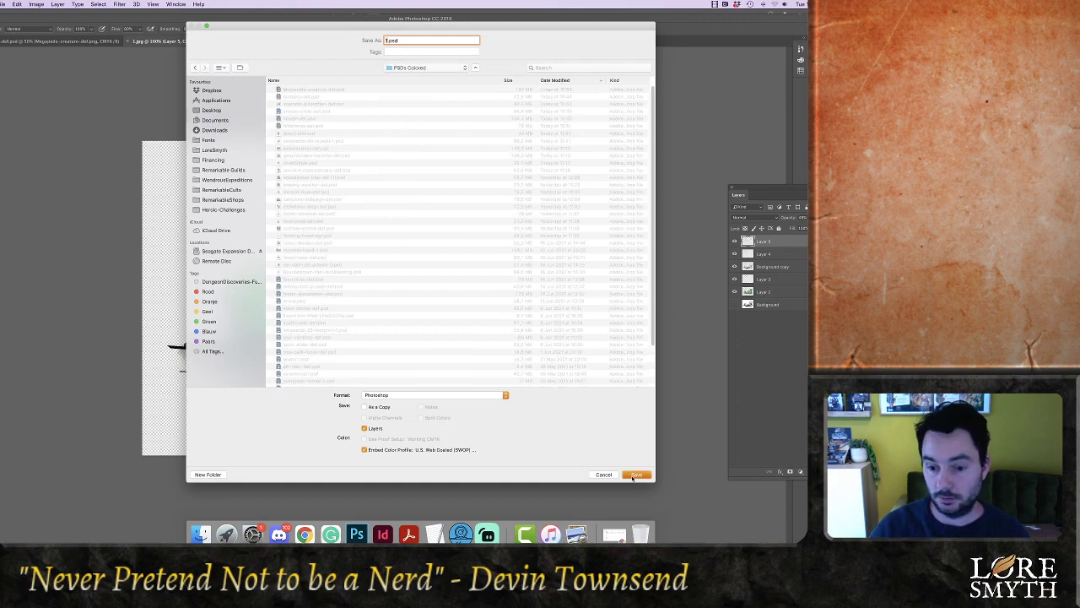
click(514, 232)
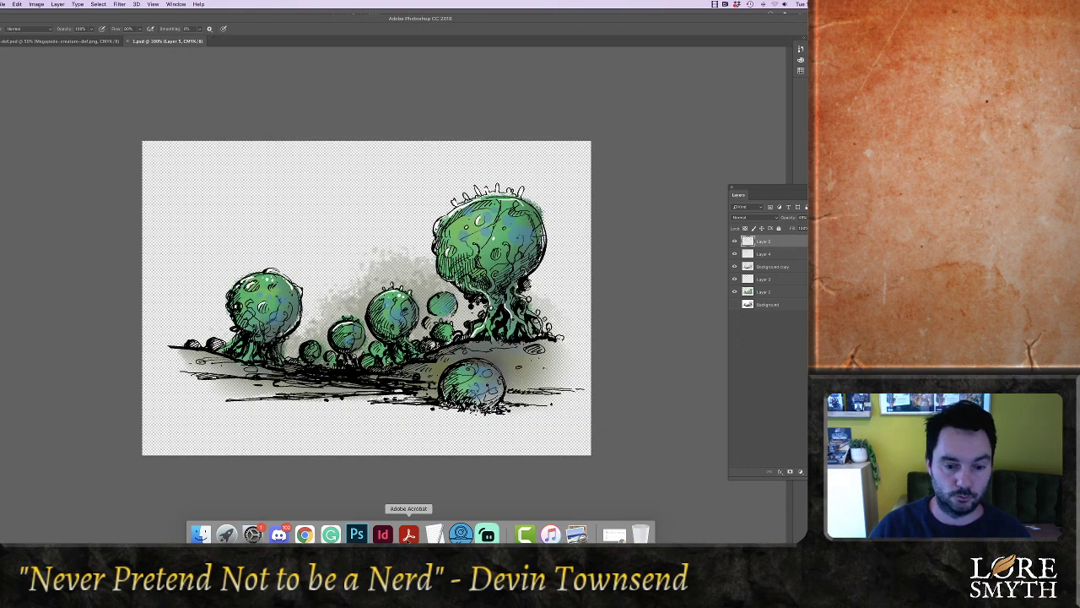
Switch to InDesign and relink the Algal Field illustration to 1.psd from the PSDs Colored folder
click(383, 534)
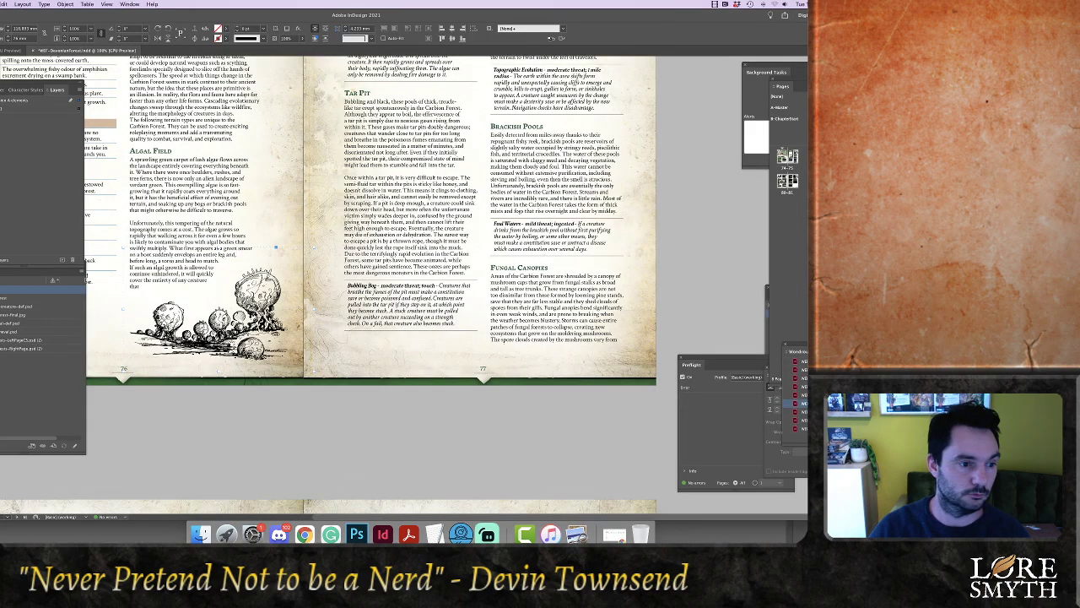
right_click(3, 290)
click(16, 298)
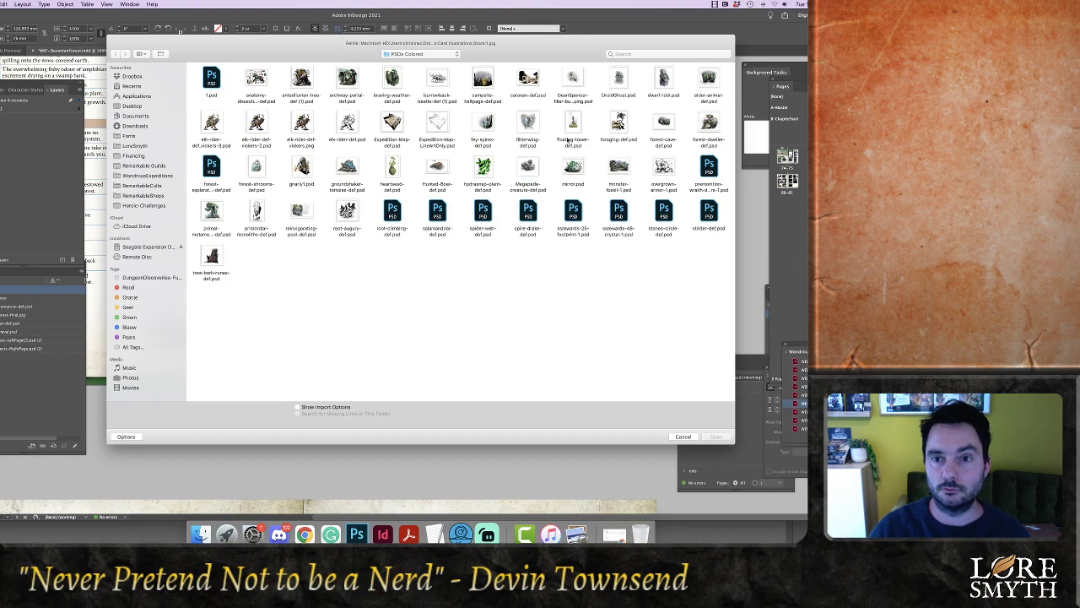
double_click(211, 78)
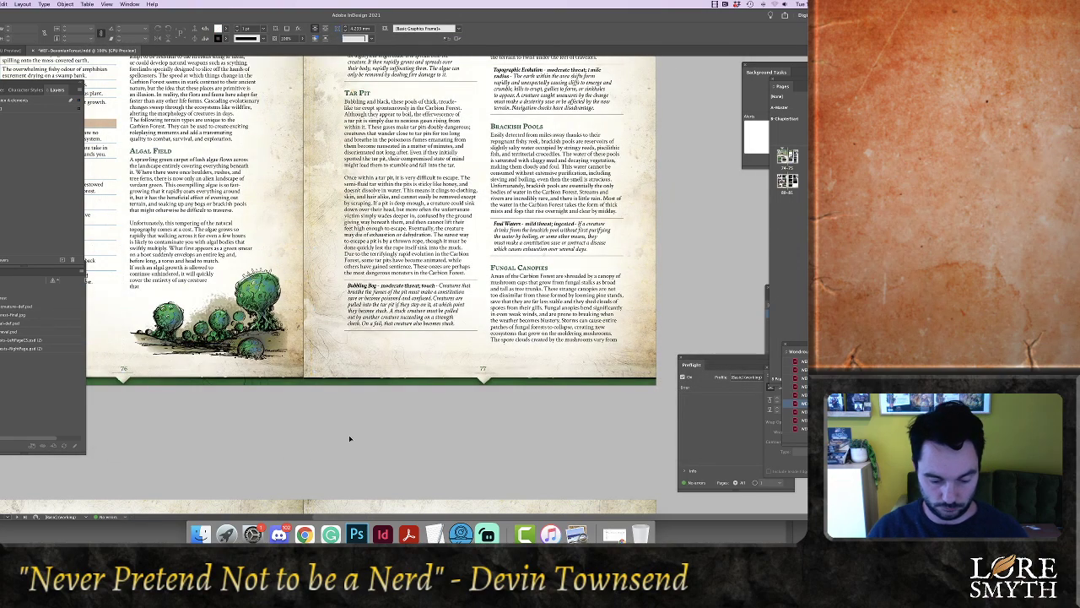
Widen the Algal Field illustration's frame by extending its right edge to the page gutter
key(super+minus)
scroll(360, 422, up, 5)
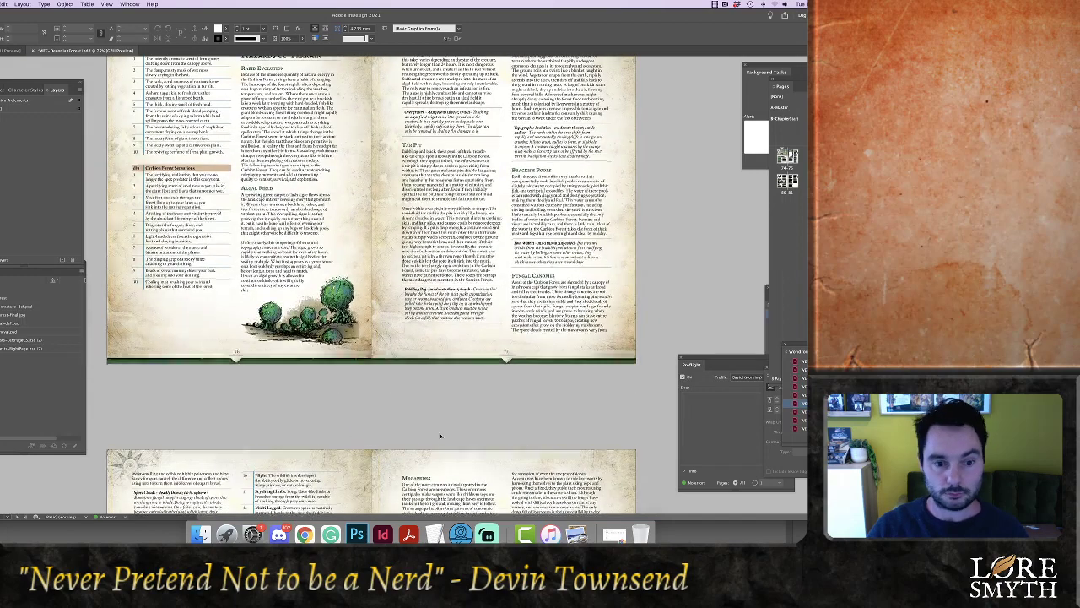
key(super+equal)
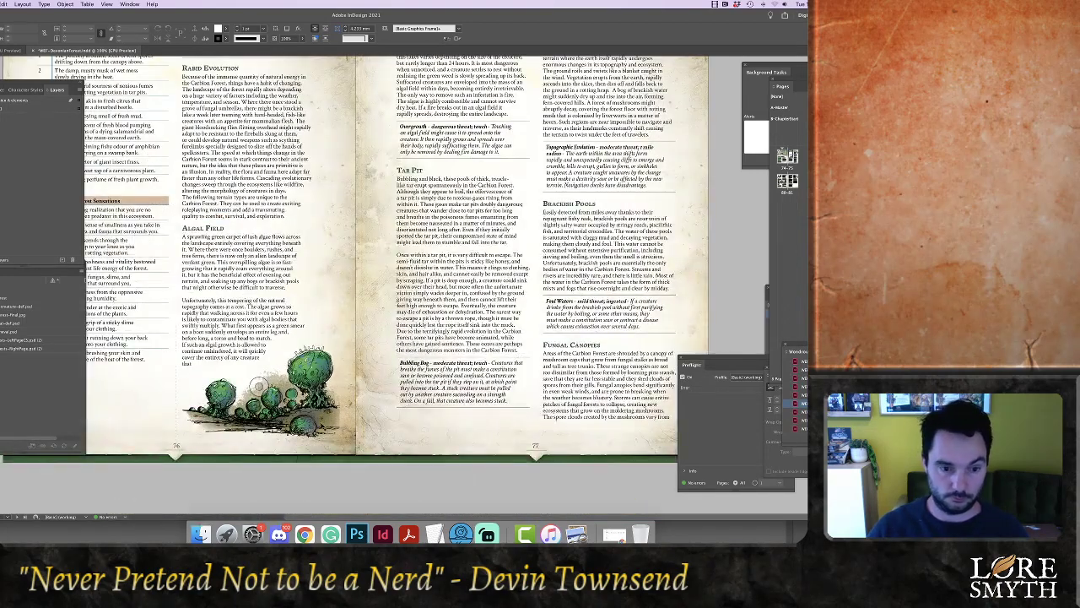
click(295, 400)
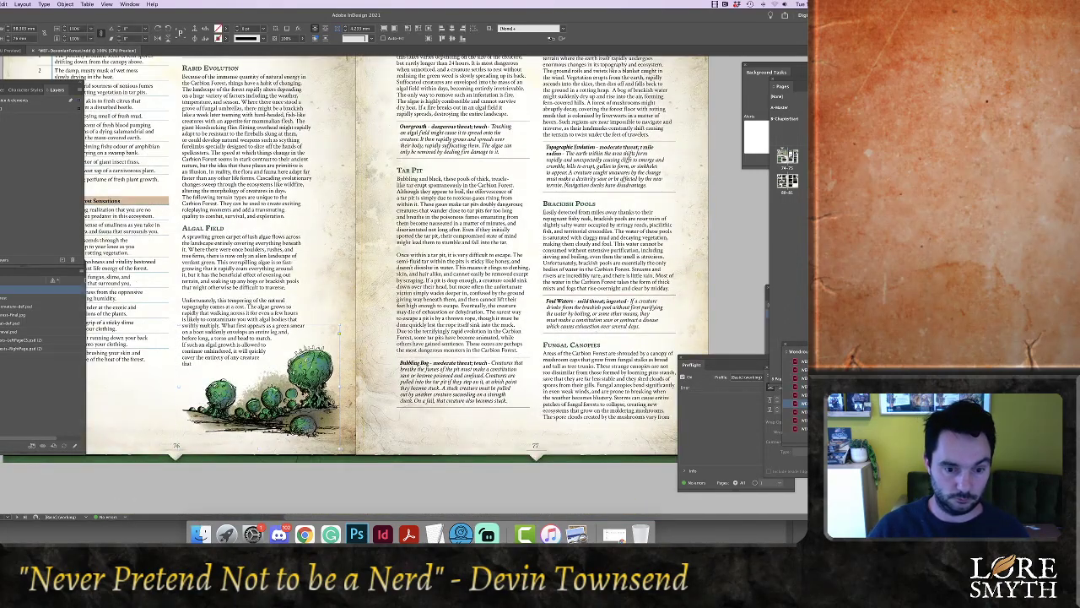
drag(342, 387, 355, 388)
click(391, 471)
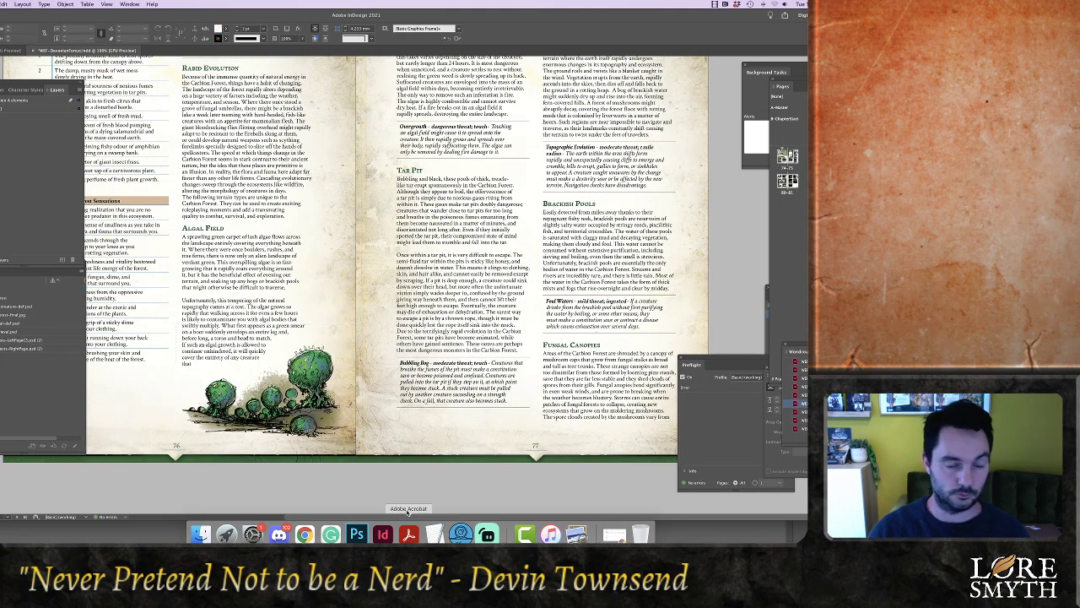
Switch to Photoshop and brighten Layer 2 of 1.psd with Levels, setting the midtone input to 1.20
click(357, 534)
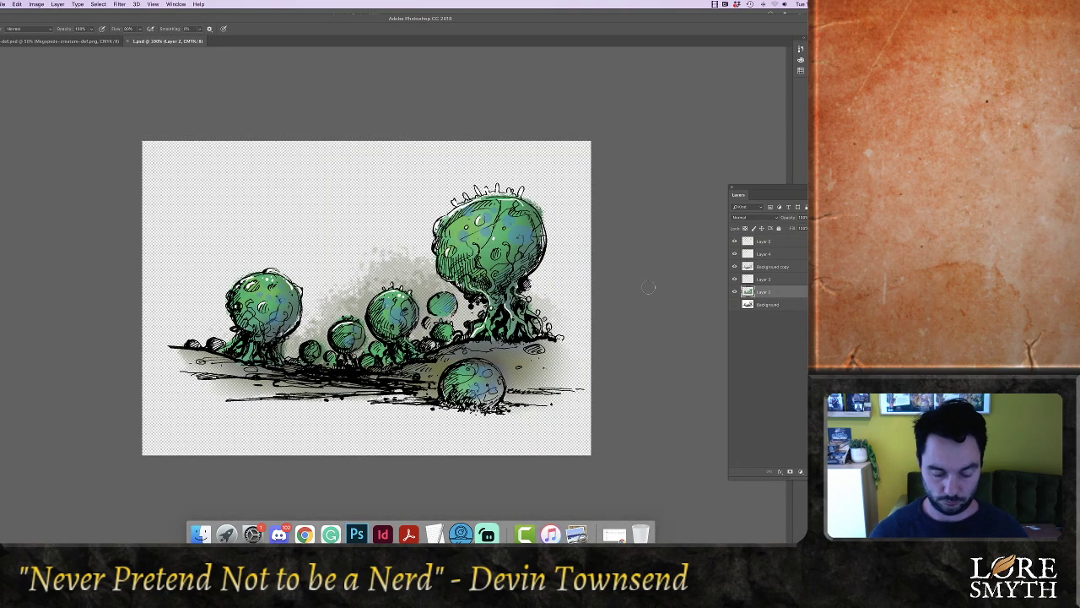
key(super+l)
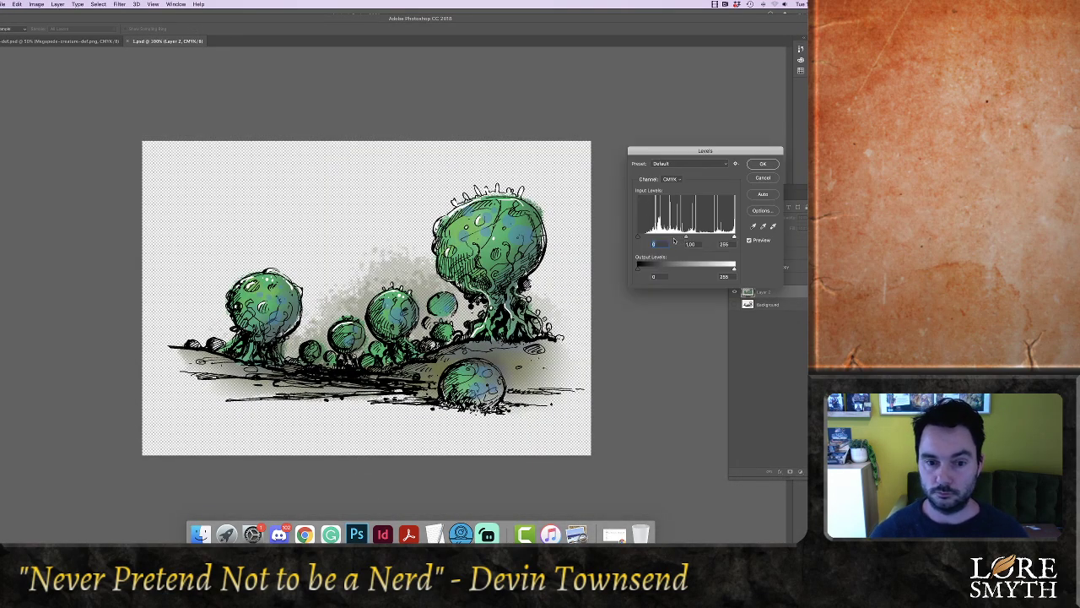
drag(684, 237, 681, 237)
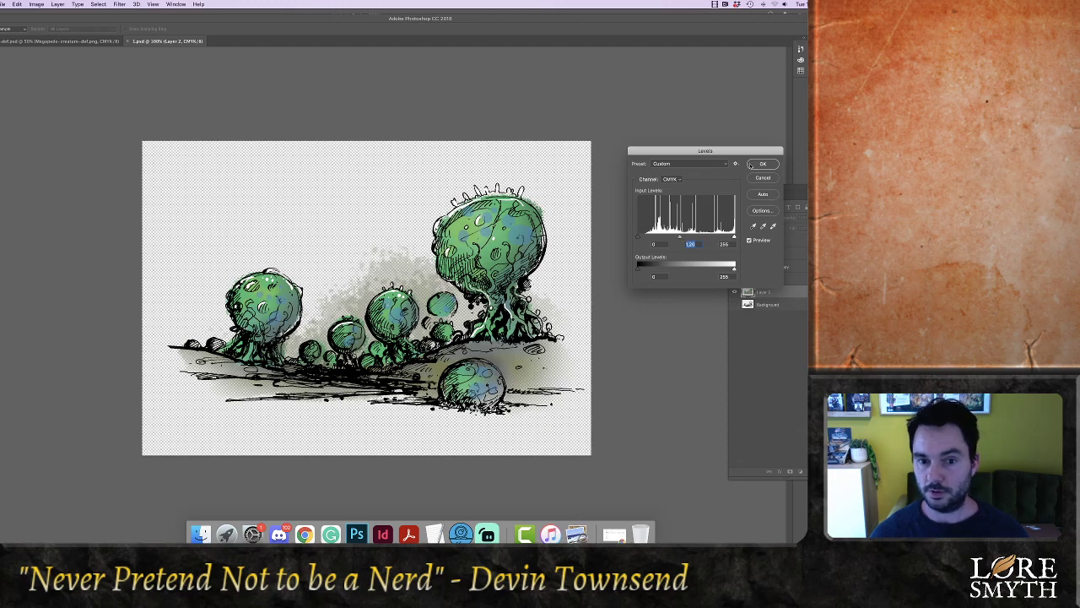
click(758, 164)
Dodge the midtones on the upper parts of the three largest standing algae balls on Layer 2, and save the illustration
key(o)
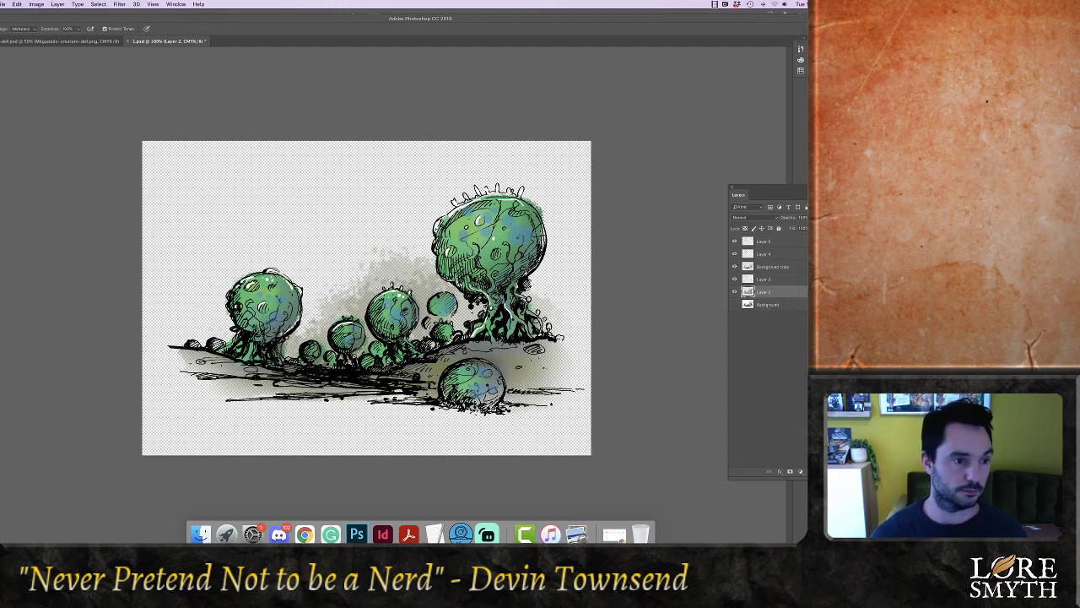
click(16, 32)
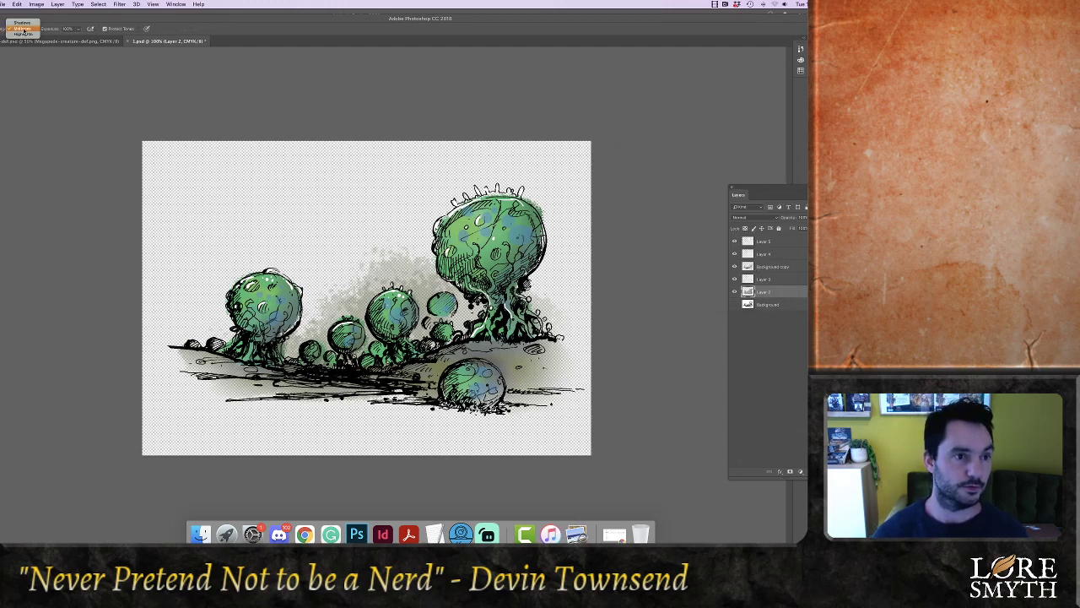
click(18, 29)
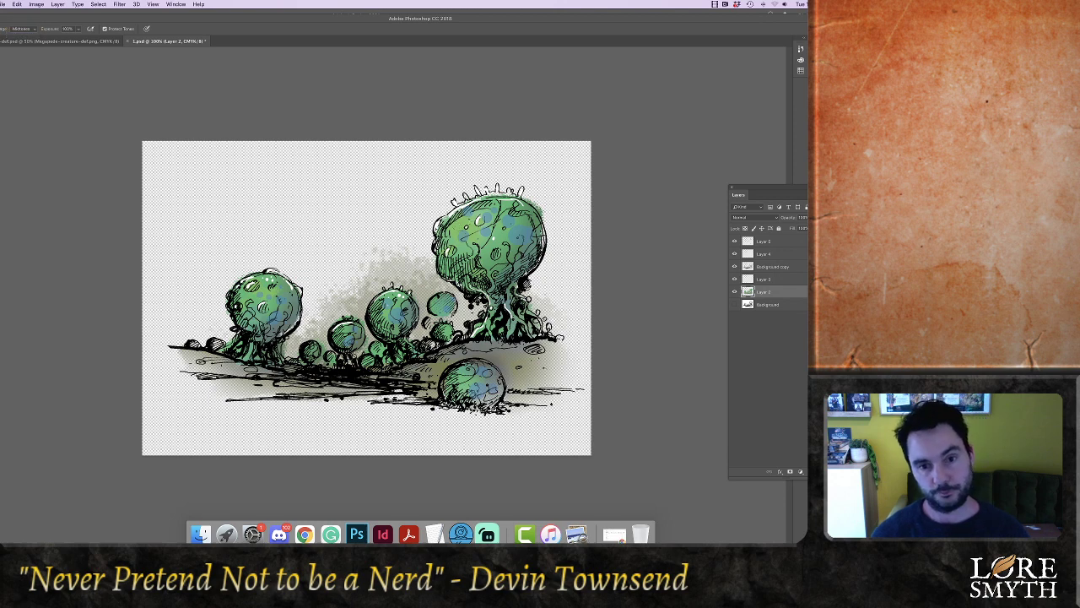
mouse_move(456, 221)
mouse_down()
mouse_move(458, 241)
mouse_move(471, 219)
mouse_up()
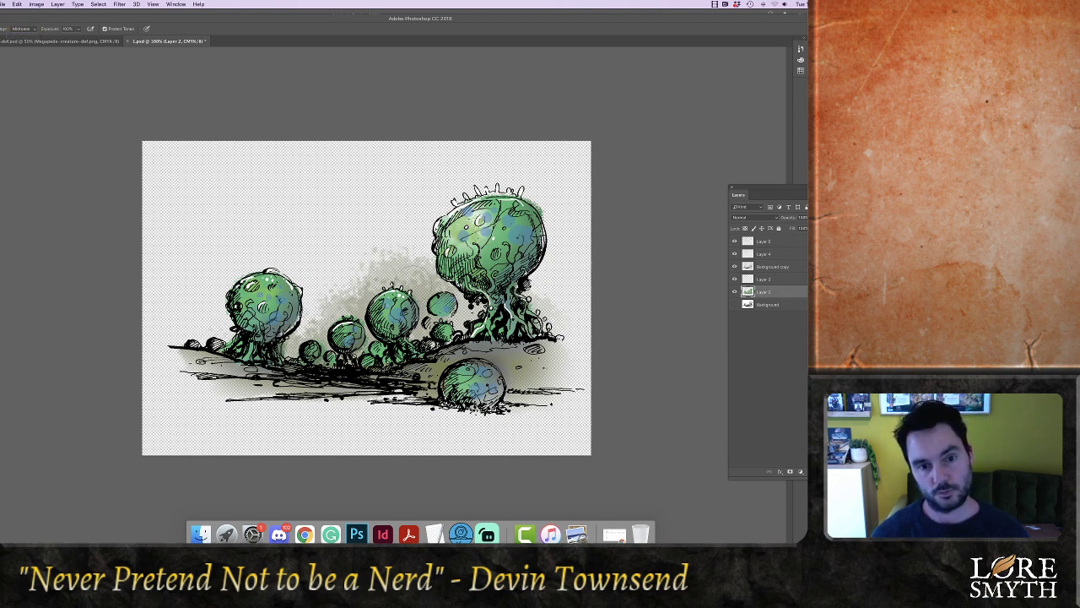
drag(378, 300, 391, 302)
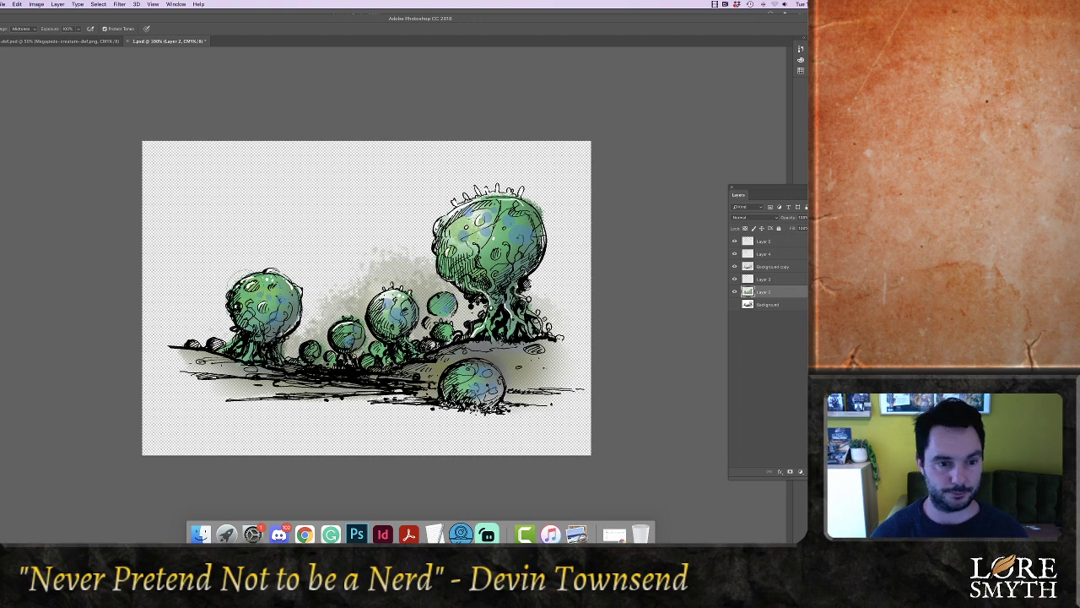
drag(256, 282, 267, 280)
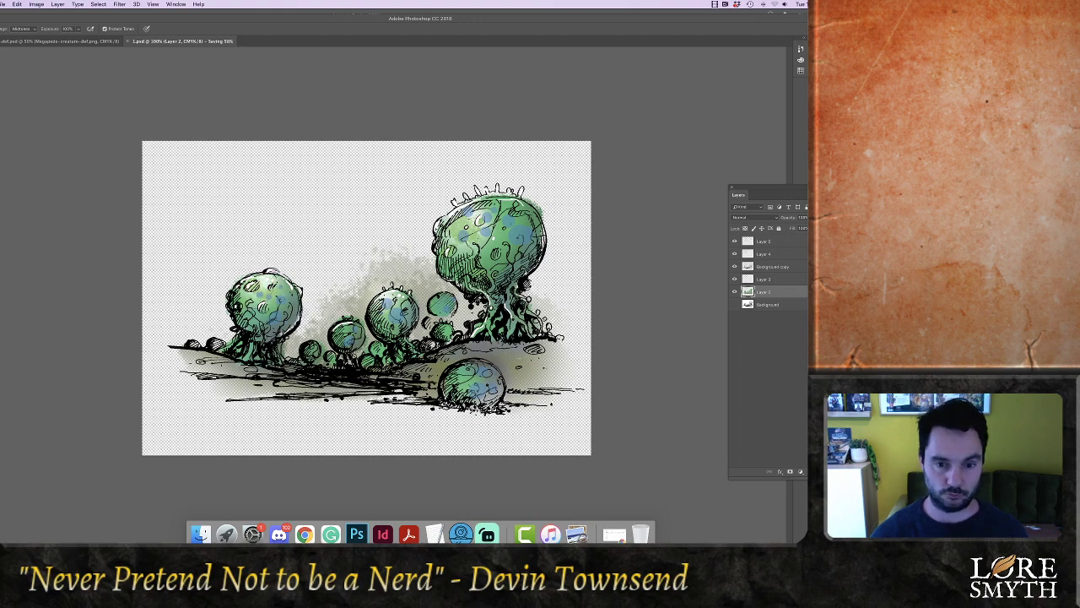
Switch to InDesign and update the modified link of the Algal Field illustration
click(382, 533)
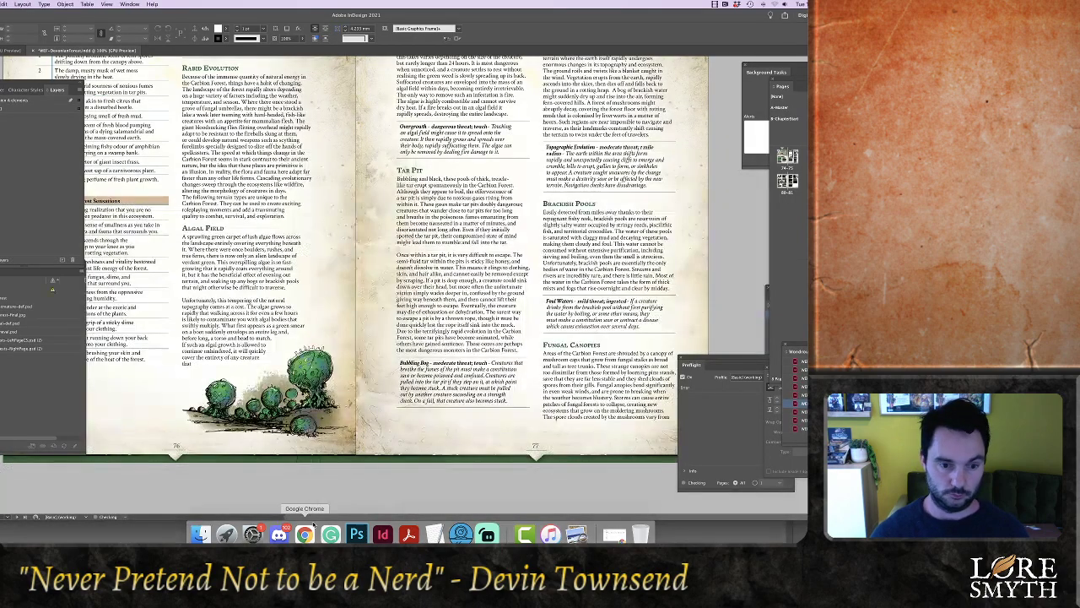
double_click(52, 290)
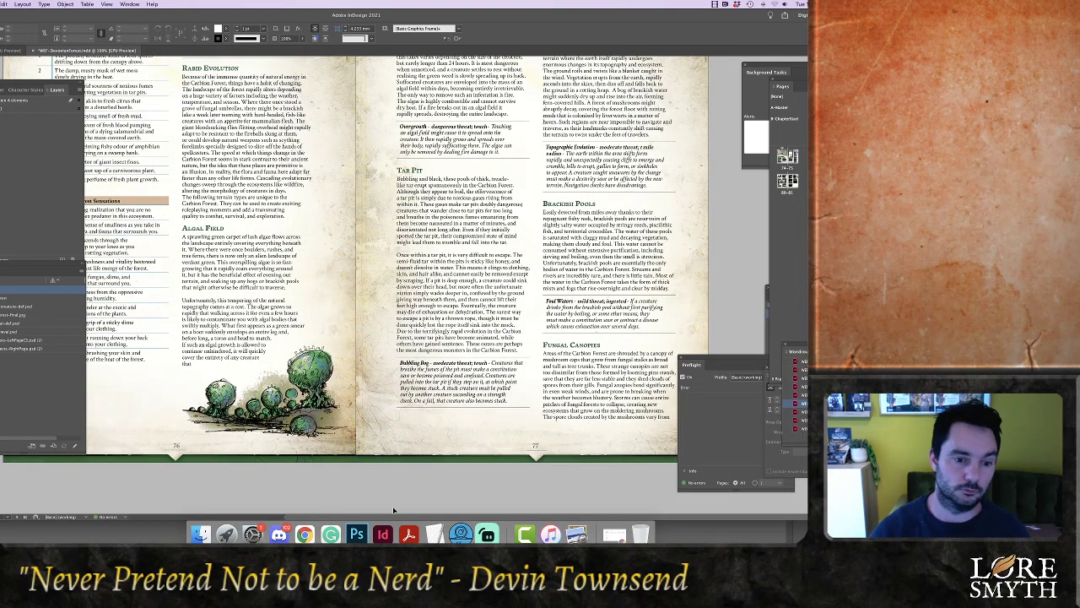
Return to Photoshop, save 1.psd, and close both it and the megapede creature illustration
click(356, 533)
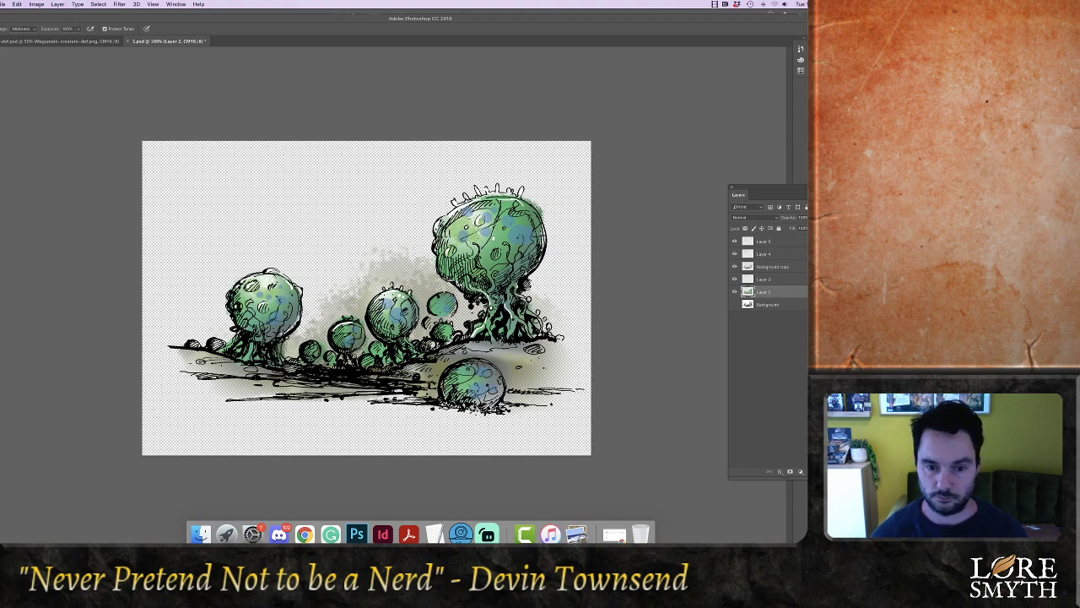
key(super+s)
key(super+w)
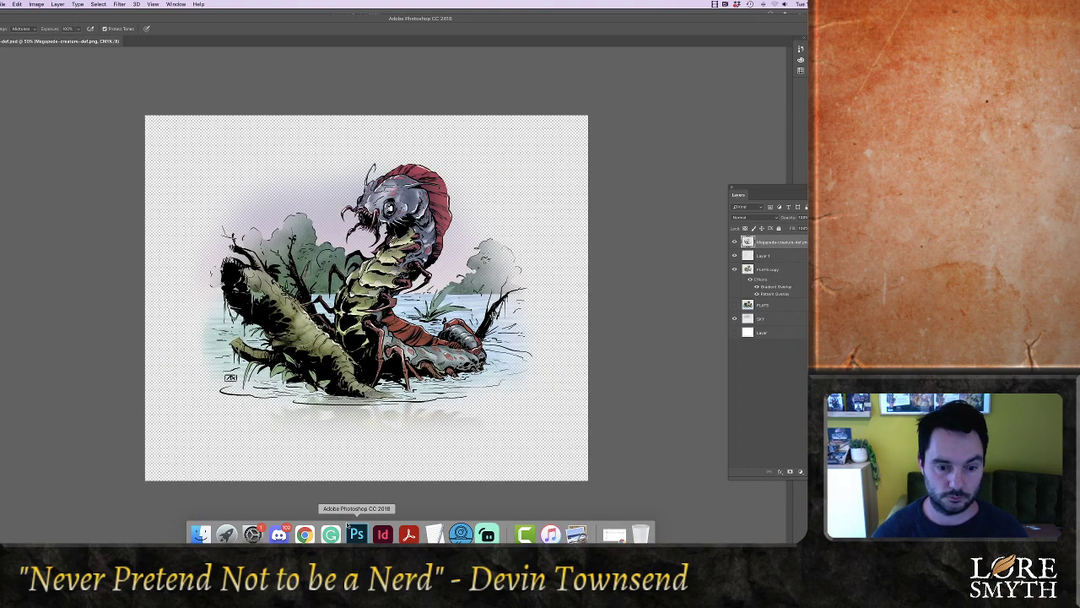
key(super+w)
Switch to InDesign and slightly enlarge the algae image inside its frame from the lower-left corner
click(383, 534)
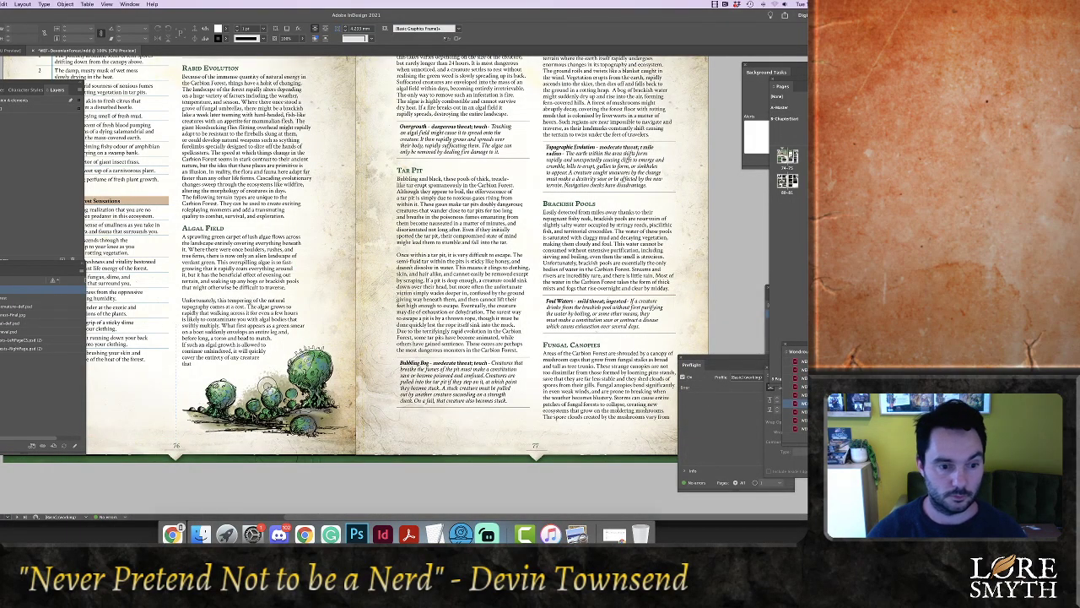
click(302, 415)
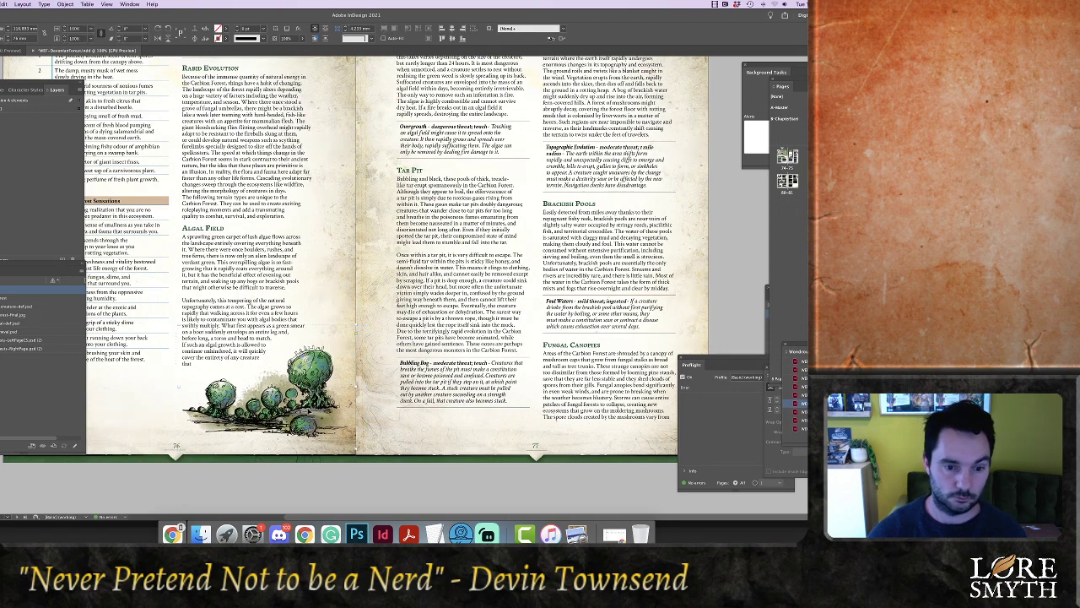
click(268, 387)
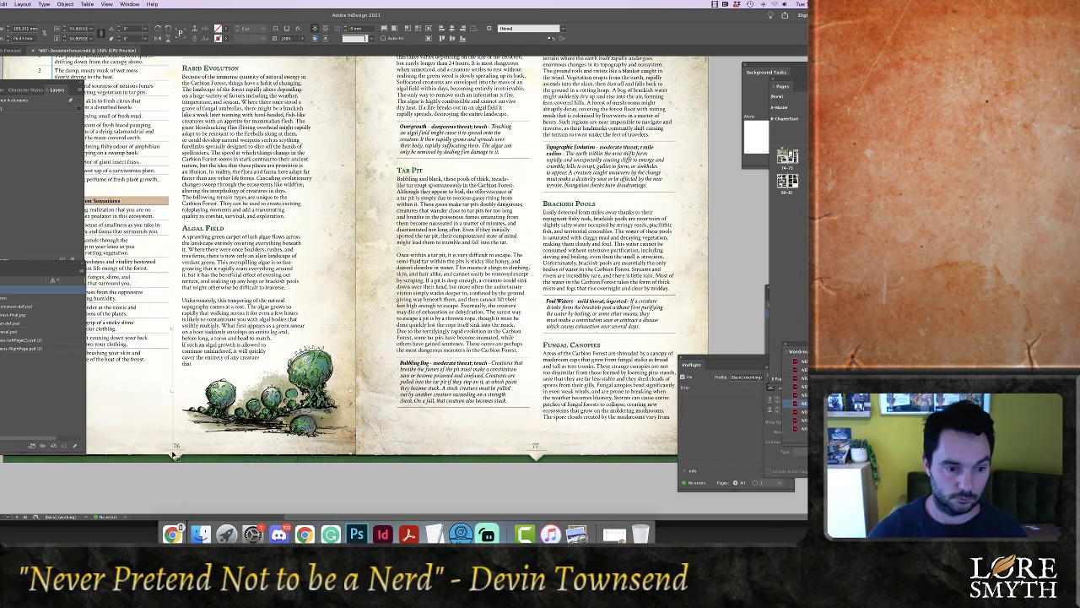
drag(174, 455, 170, 459)
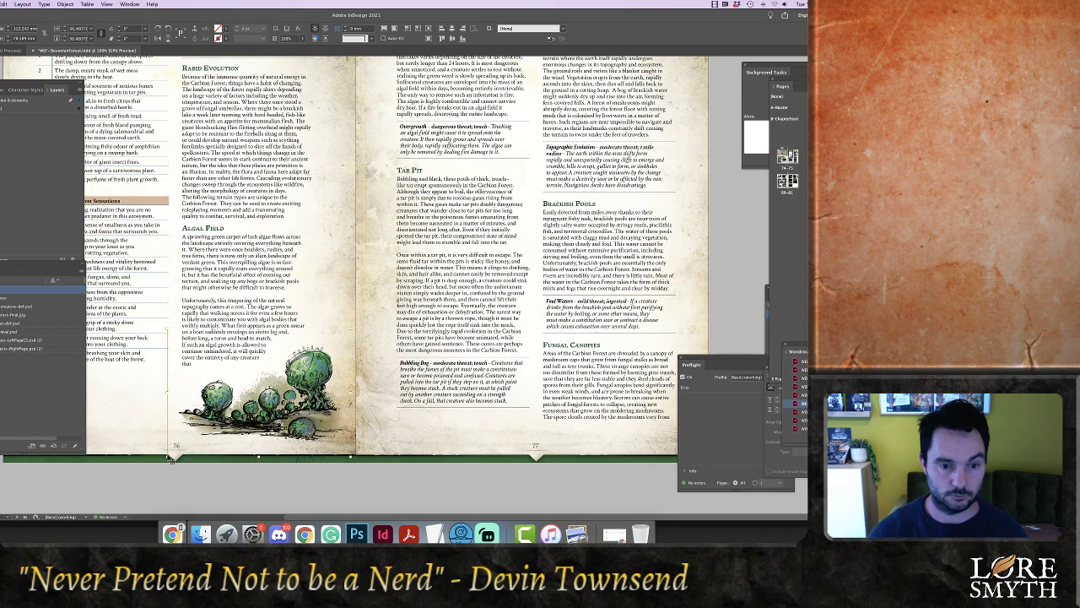
Nudge the algae image down inside its frame and enlarge it slightly from the upper-right corner
key(Down)
key(Down)
key(Down)
key(Down)
key(Down)
key(Down)
key(Down)
key(Down)
key(Down)
key(Down)
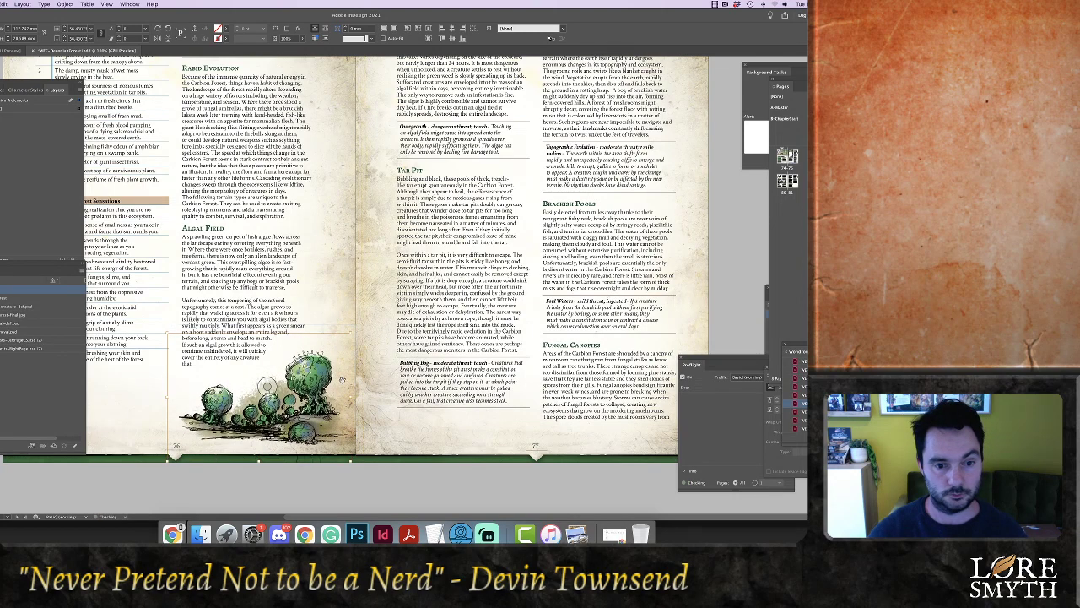
mouse_move(350, 336)
mouse_down()
mouse_move(396, 326)
mouse_move(354, 329)
mouse_up()
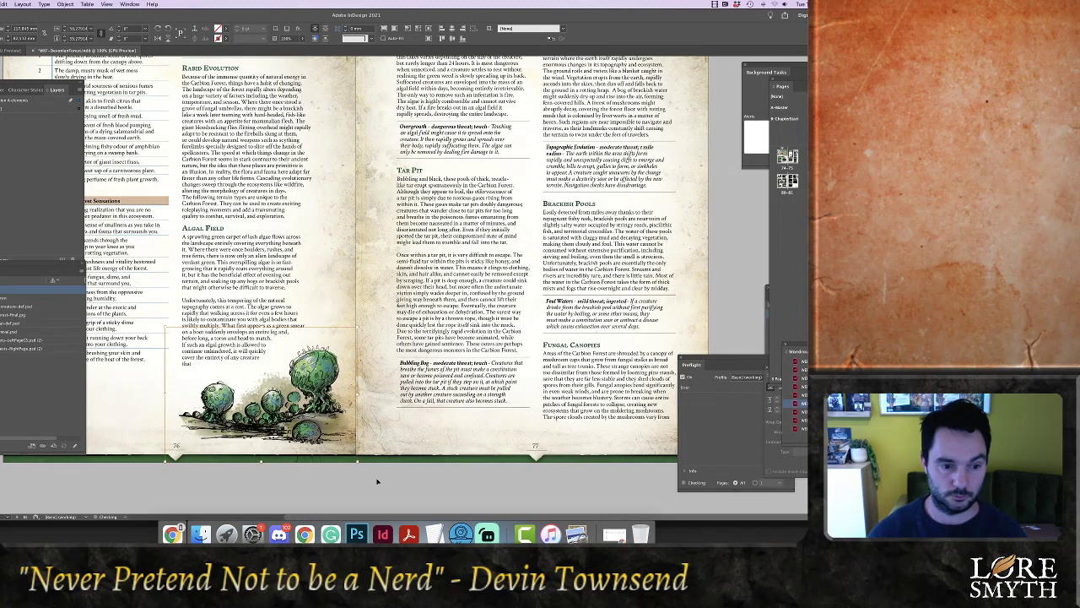
Extend the algae illustration frame's left edge slightly and fine-tune the frame's horizontal position beneath the Algal Field text
click(238, 417)
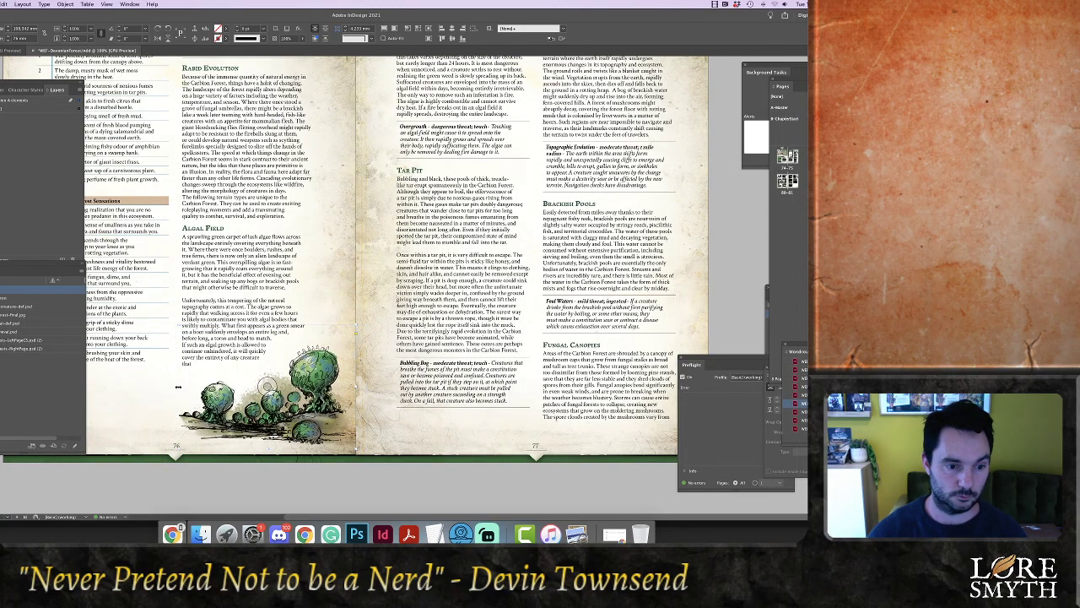
drag(175, 387, 174, 388)
key(Right)
key(Right)
key(Right)
key(Right)
key(Right)
key(Right)
key(Right)
key(Right)
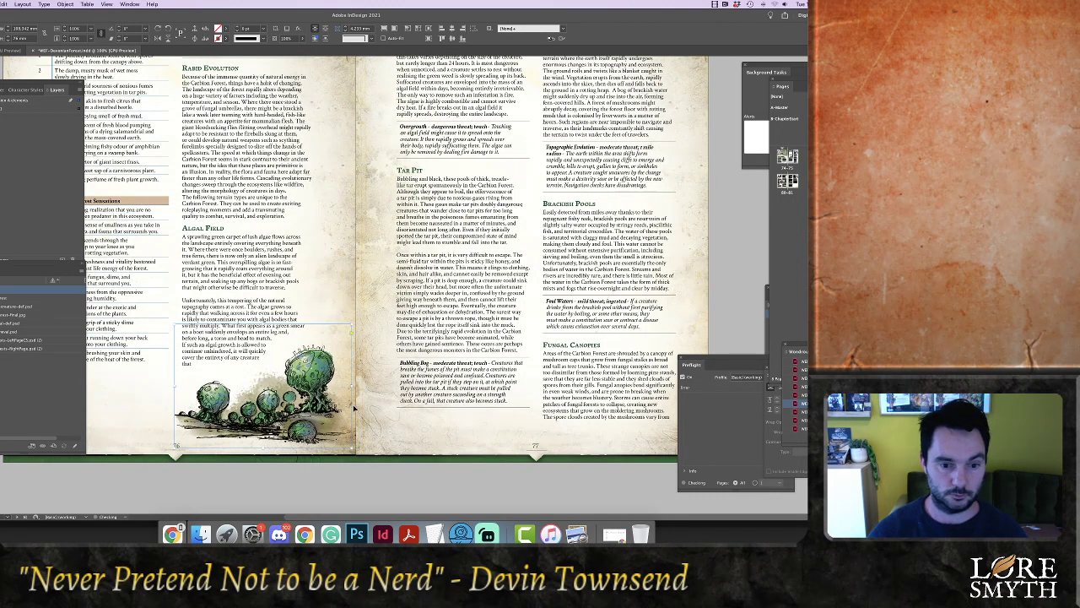
click(374, 484)
key(super+minus)
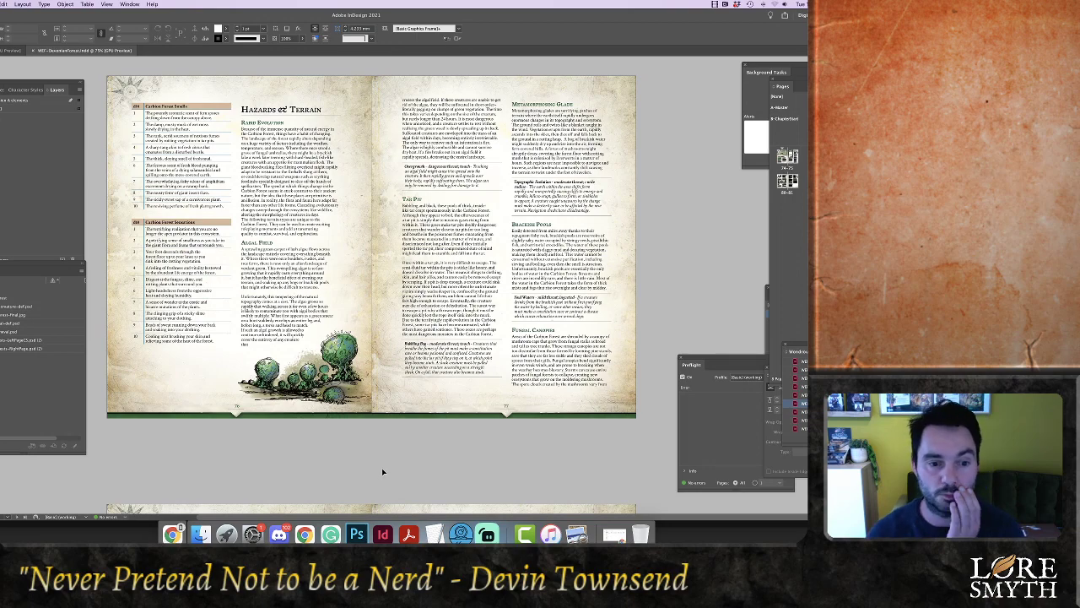
Review the Forest of Carbion spreads from page 74 to page 79, checking how the coloured illustrations sit in the layout
scroll(382, 468, up, 5)
scroll(381, 471, up, 7)
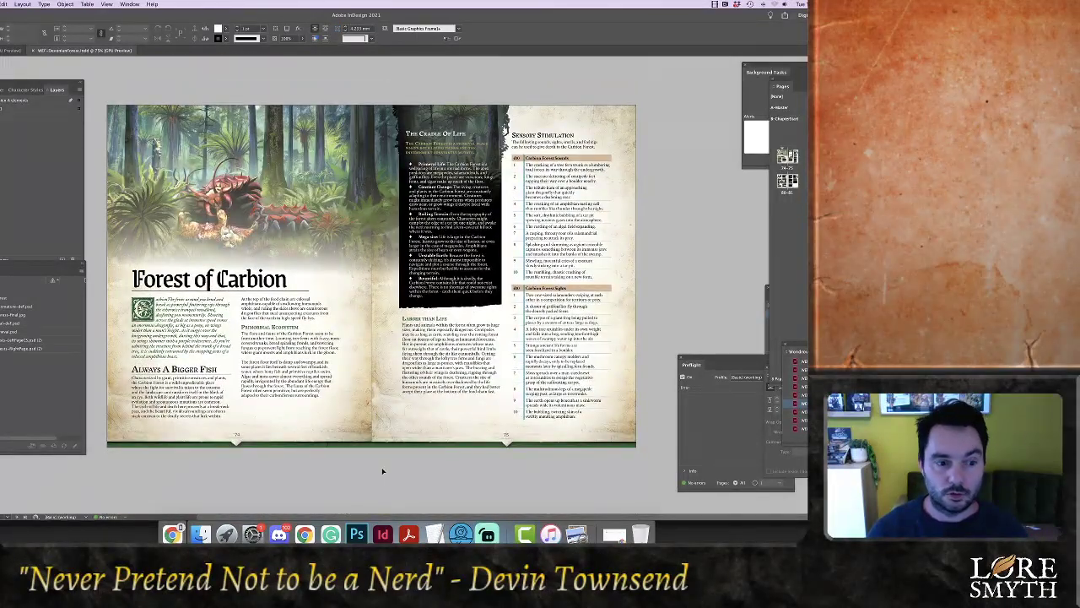
scroll(382, 471, down, 10)
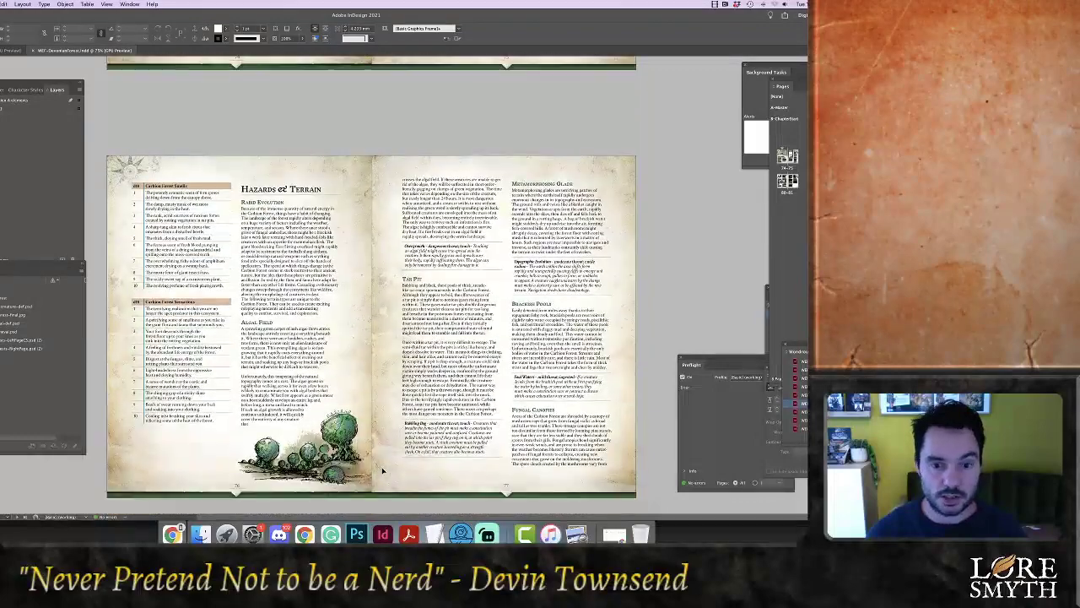
scroll(382, 471, down, 4)
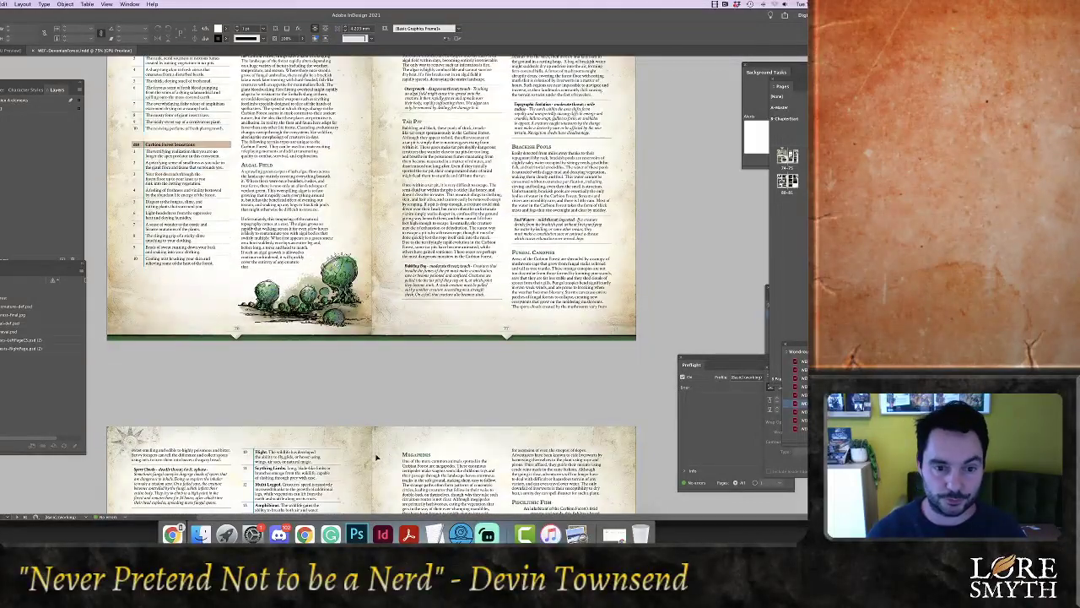
scroll(377, 458, down, 6)
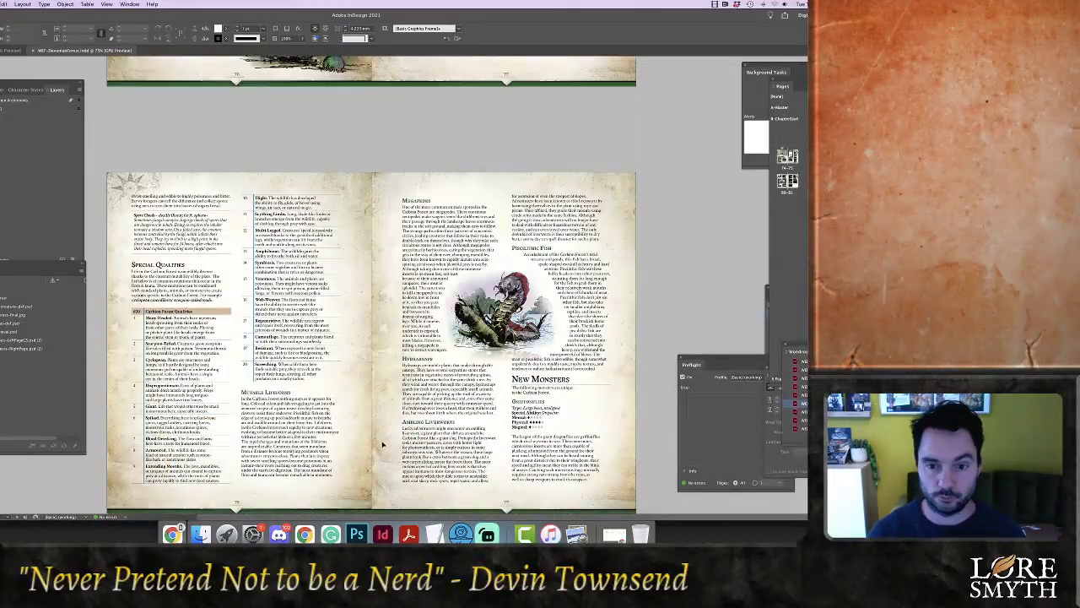
scroll(389, 449, down, 1)
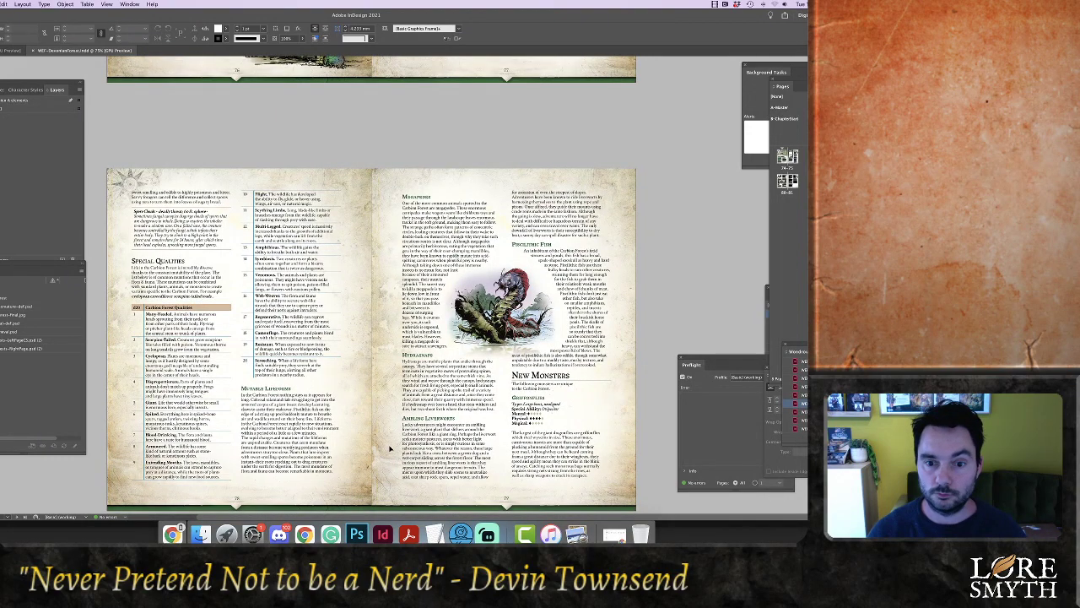
scroll(390, 448, down, 2)
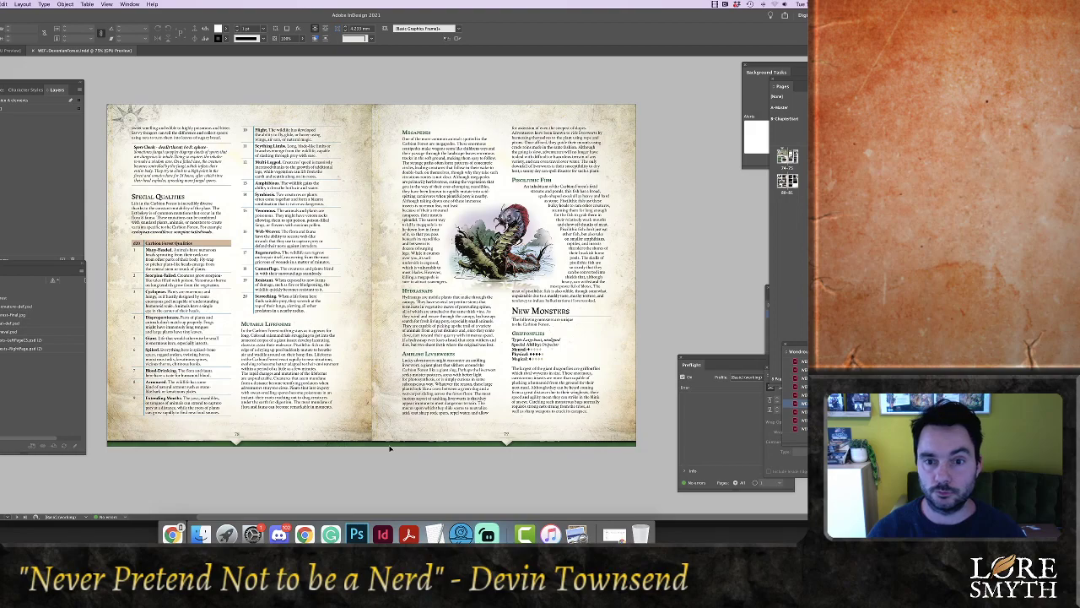
scroll(390, 448, down, 4)
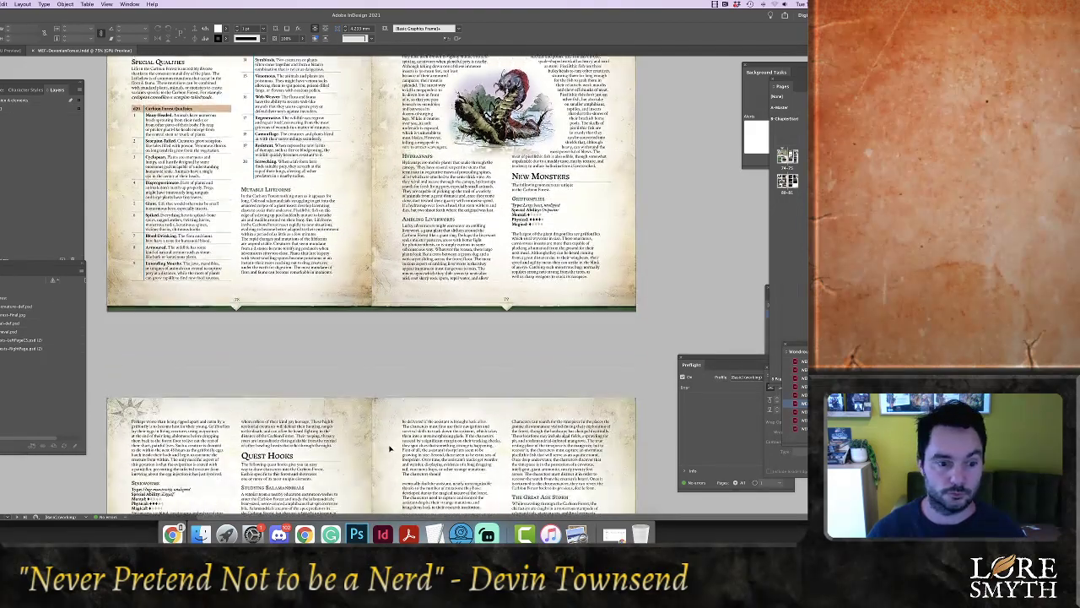
Select the link of the green creature illustration beside the Quest Hooks text on page 80
scroll(390, 448, down, 6)
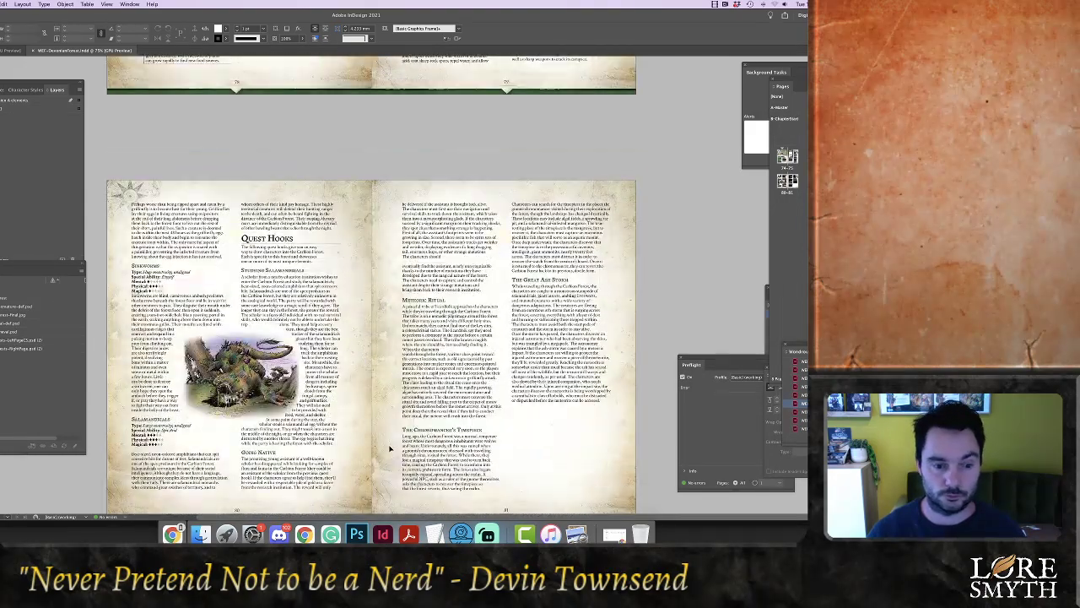
scroll(390, 448, down, 1)
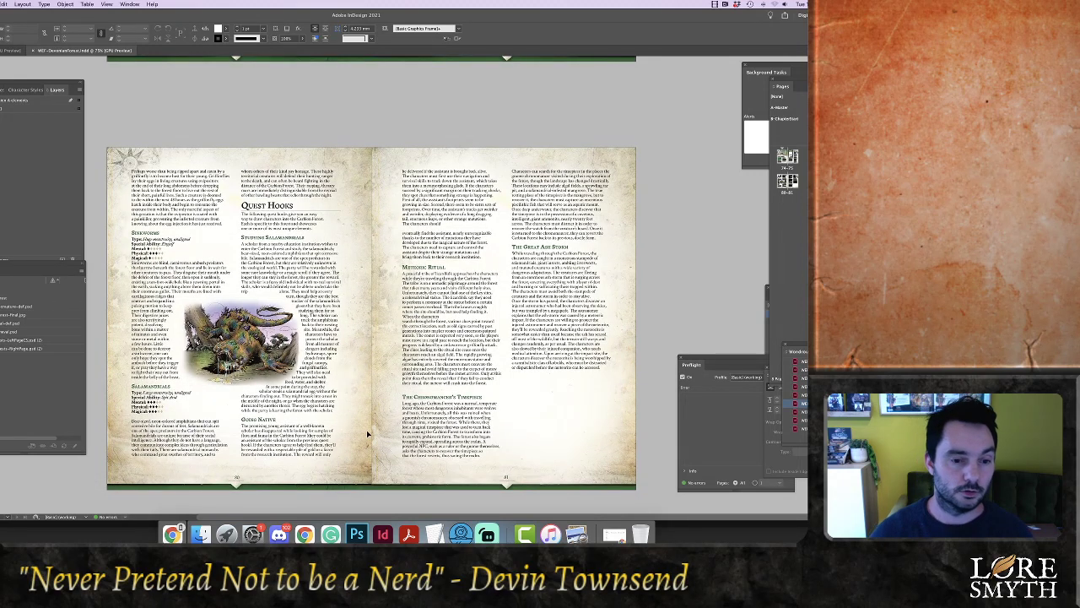
click(16, 326)
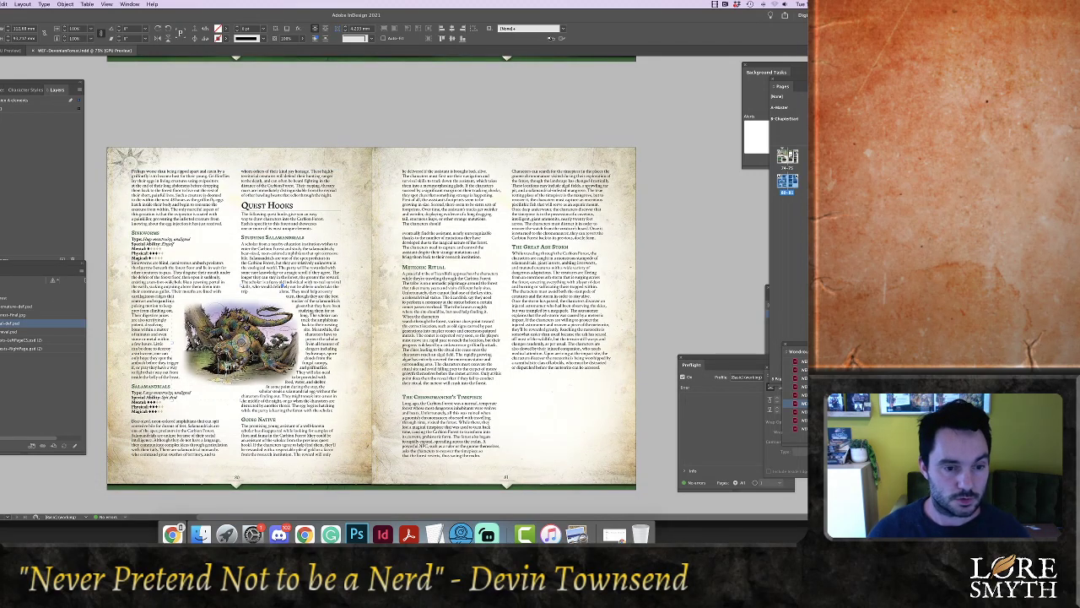
Open the original artwork of the linked salamandrial-def.psd in Photoshop and make its FLATS copy layer active
right_click(16, 330)
click(61, 406)
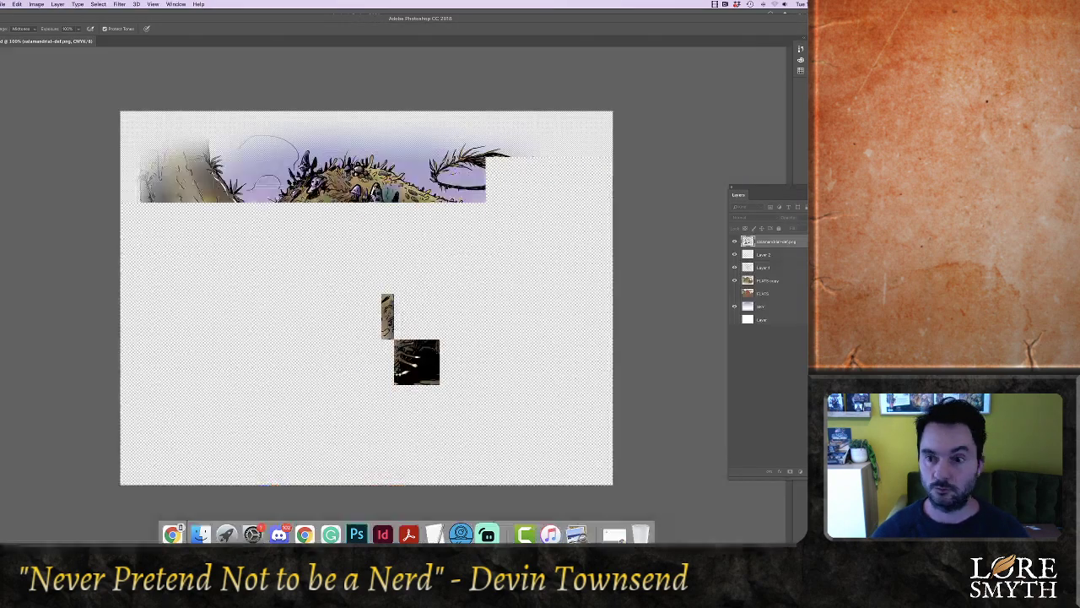
click(756, 283)
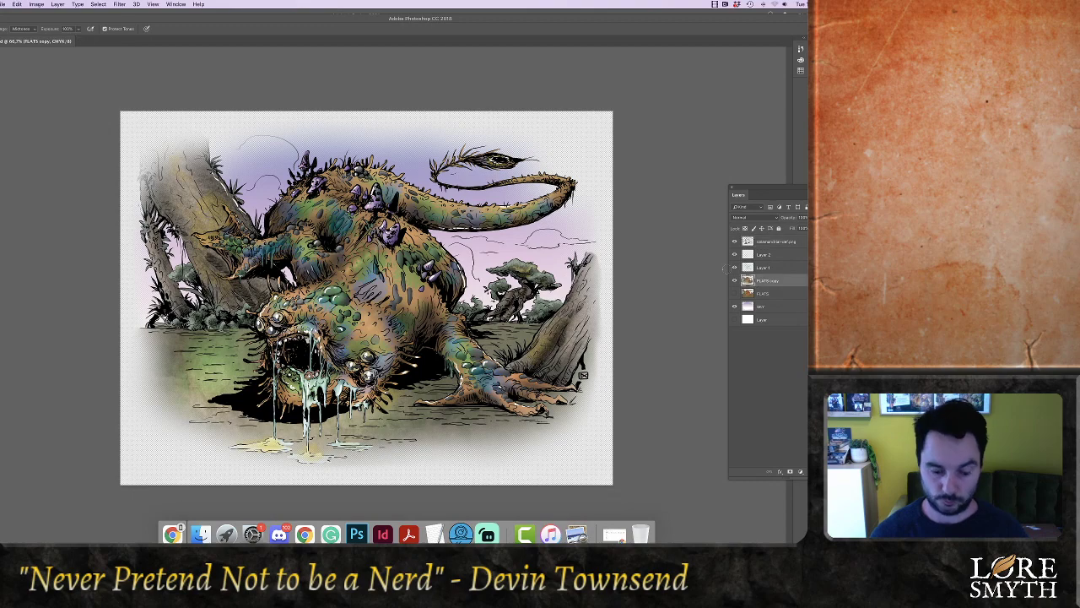
Lighten the creature's head, body, front limb and tail on the FLATS copy layer with Dodge tool strokes
key(shift+o)
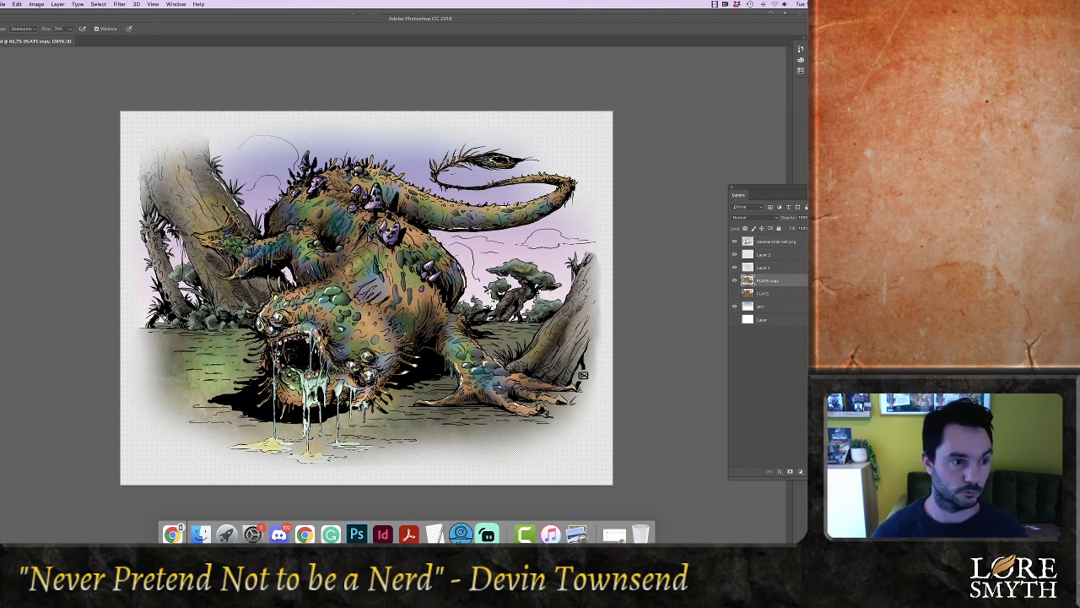
key(shift+o)
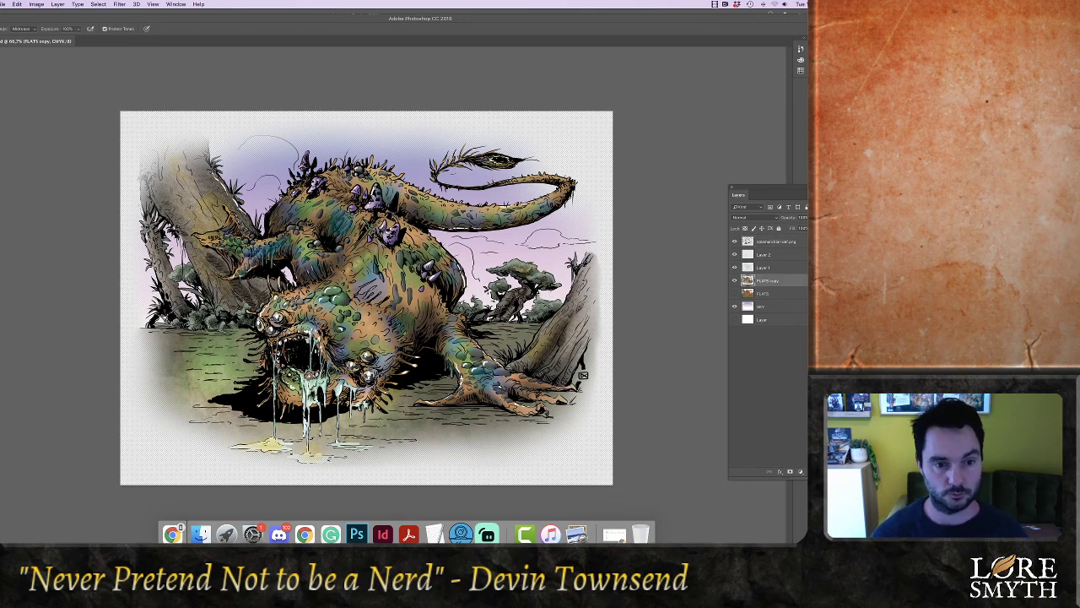
mouse_move(277, 295)
mouse_down()
mouse_move(328, 309)
mouse_move(366, 255)
mouse_move(363, 229)
mouse_move(324, 203)
mouse_move(377, 232)
mouse_move(362, 263)
mouse_move(324, 283)
mouse_move(312, 308)
mouse_up()
mouse_move(425, 291)
mouse_down()
mouse_move(474, 372)
mouse_move(445, 366)
mouse_up()
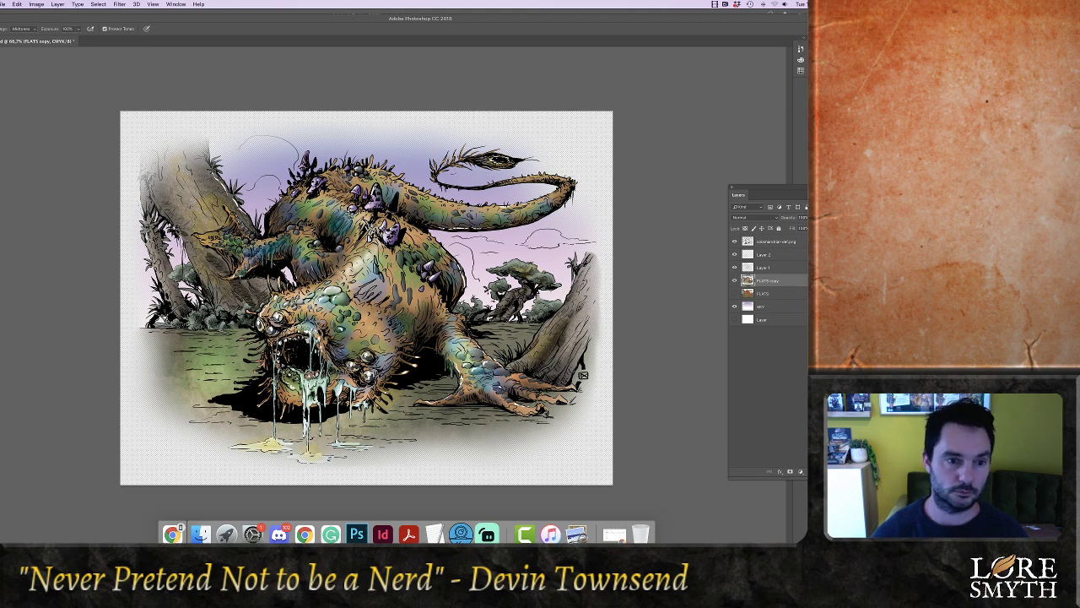
mouse_move(223, 237)
mouse_down()
mouse_move(253, 255)
mouse_move(299, 242)
mouse_move(245, 266)
mouse_move(203, 231)
mouse_move(226, 218)
mouse_up()
mouse_move(300, 208)
mouse_down()
mouse_move(340, 213)
mouse_move(328, 181)
mouse_move(296, 215)
mouse_move(380, 224)
mouse_move(371, 266)
mouse_move(346, 291)
mouse_move(308, 295)
mouse_move(325, 321)
mouse_move(299, 313)
mouse_move(366, 353)
mouse_move(357, 340)
mouse_move(382, 336)
mouse_up()
drag(404, 228, 420, 230)
mouse_move(397, 190)
mouse_down()
mouse_move(477, 216)
mouse_move(517, 213)
mouse_move(488, 214)
mouse_up()
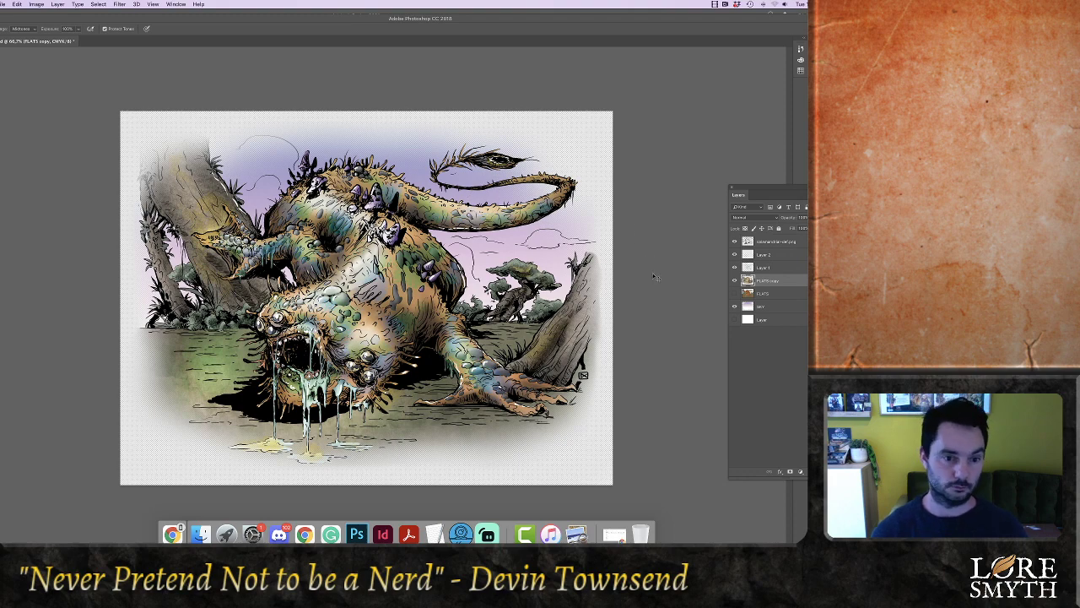
Save and close the brightened salamandrial artwork, and return to the page layout in InDesign
key(super+s)
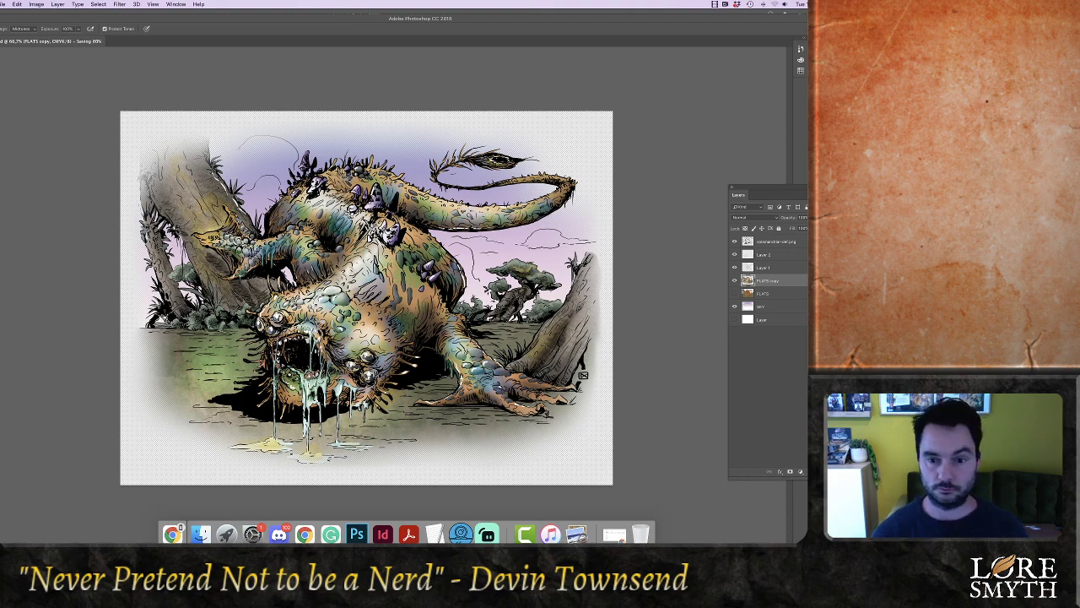
drag(564, 318, 543, 352)
key(super+w)
key(Return)
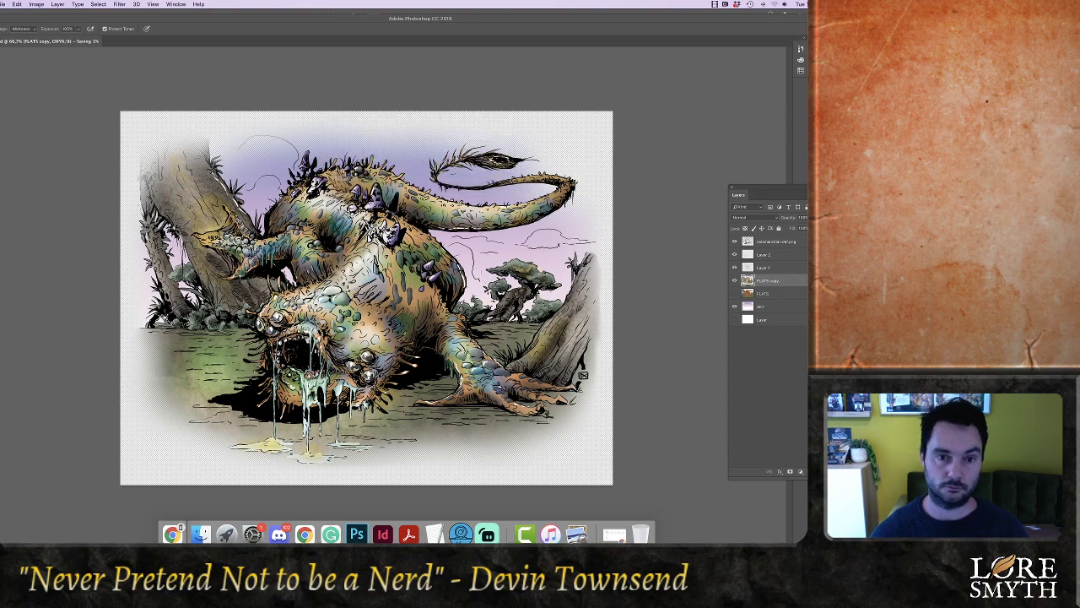
click(382, 533)
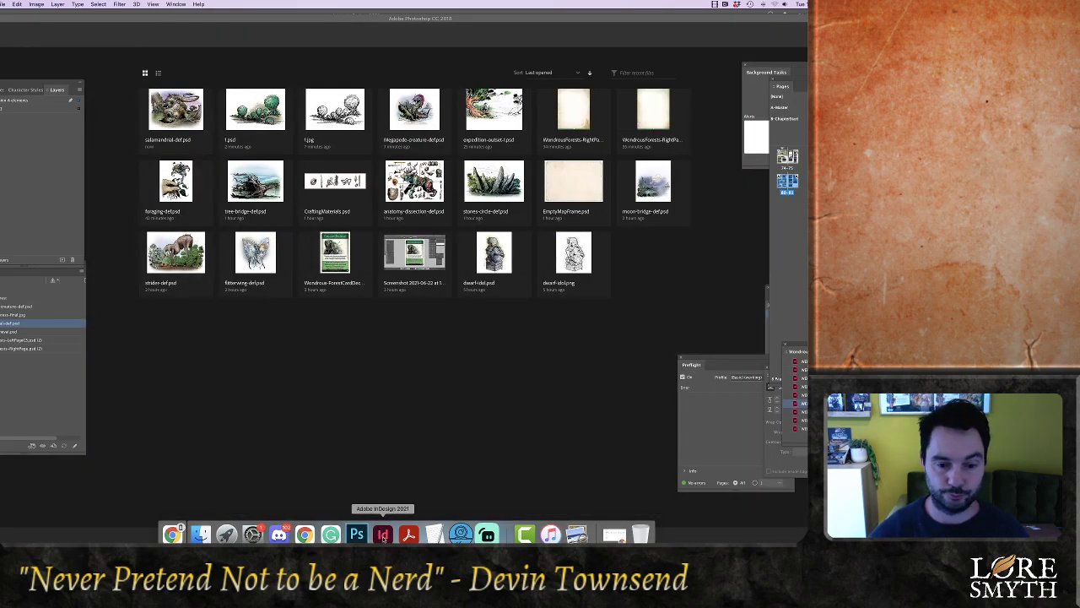
click(384, 537)
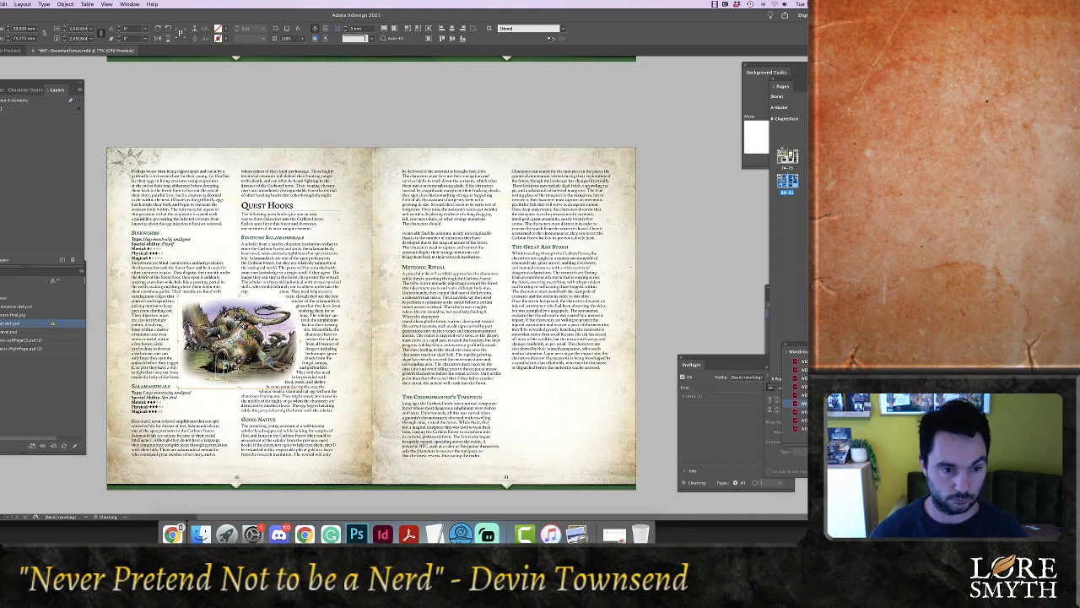
Apply a Gradient Feather effect of the Radial type to the placed salamandrial image on page 80
click(669, 332)
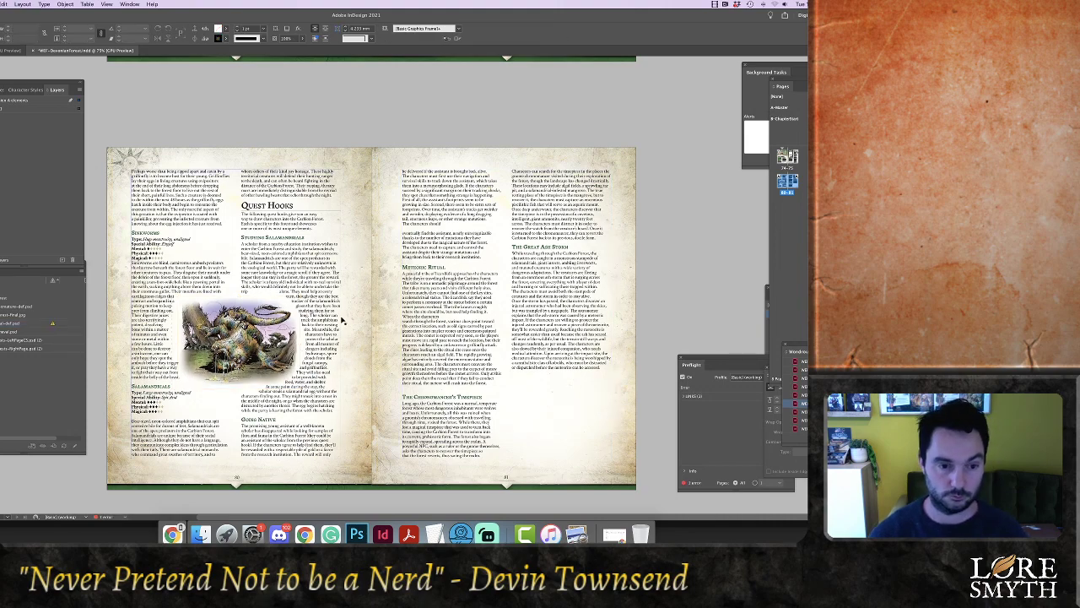
key(super+equal)
scroll(342, 321, down, 1)
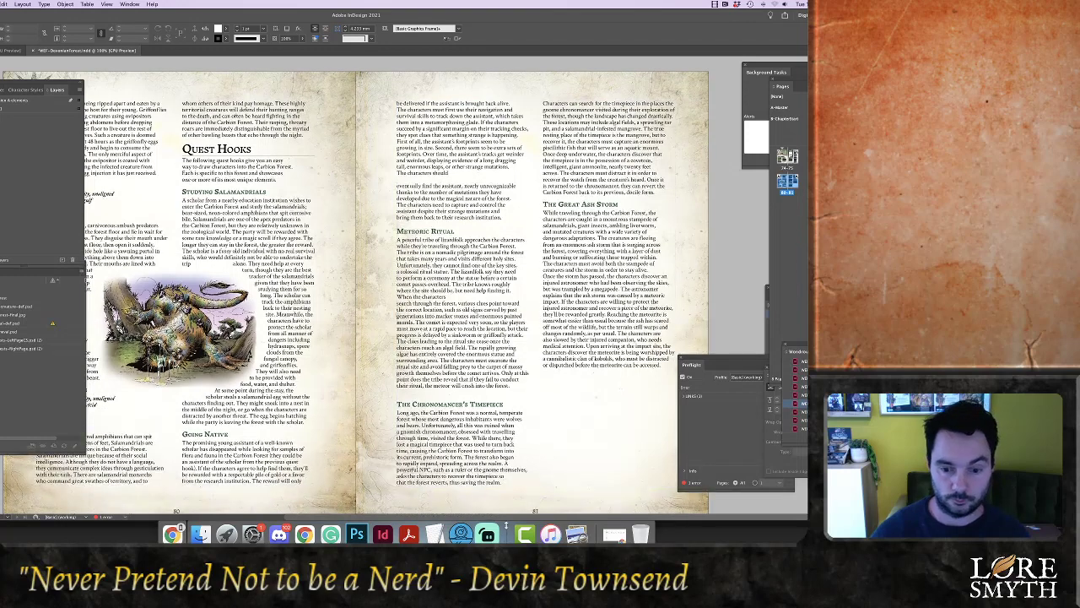
drag(506, 517, 454, 517)
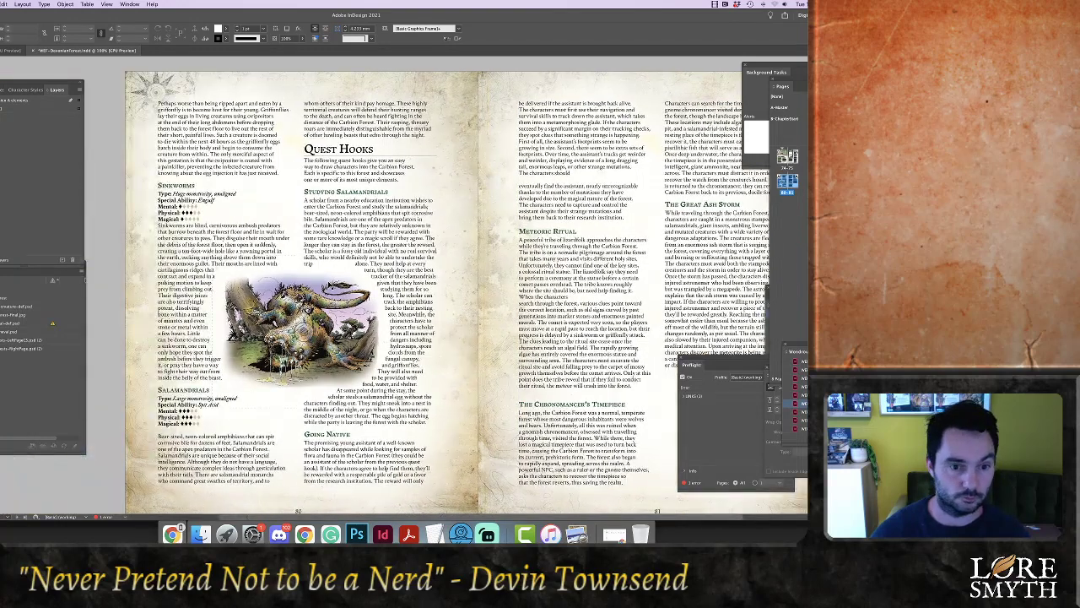
click(331, 288)
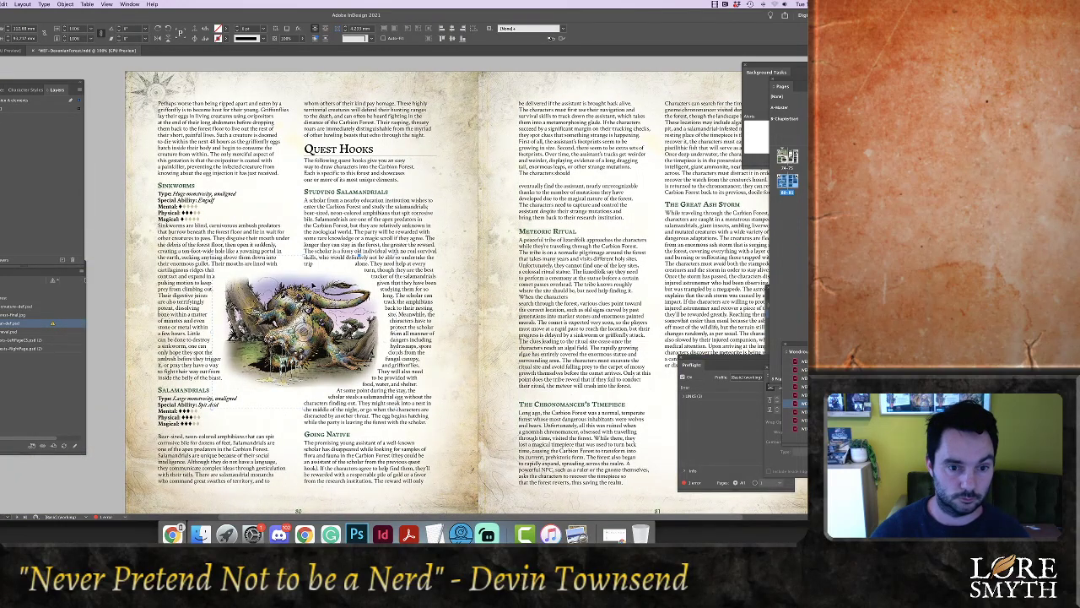
click(296, 29)
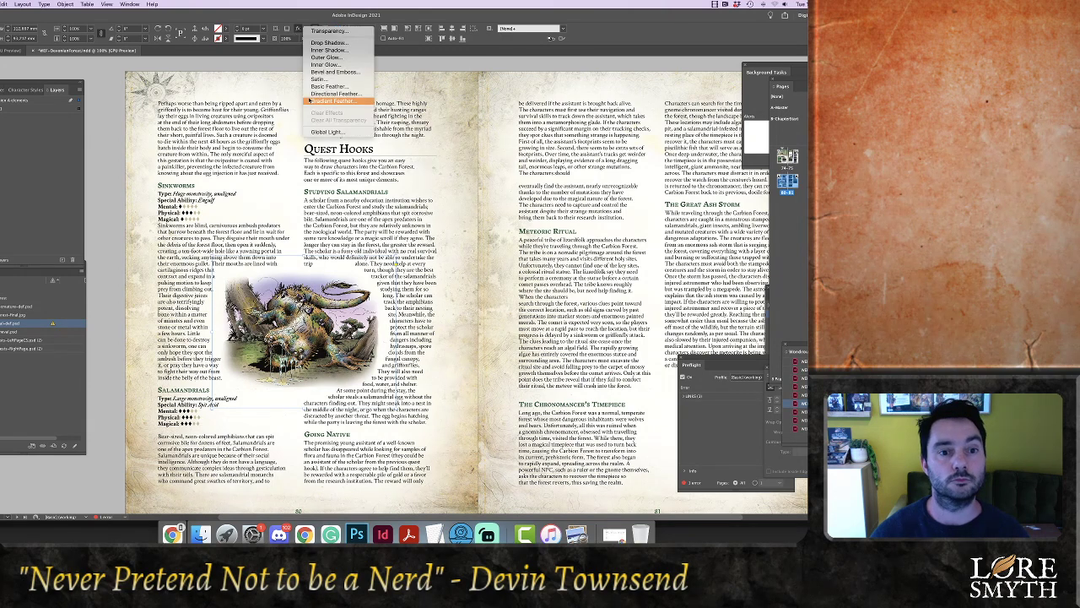
click(321, 102)
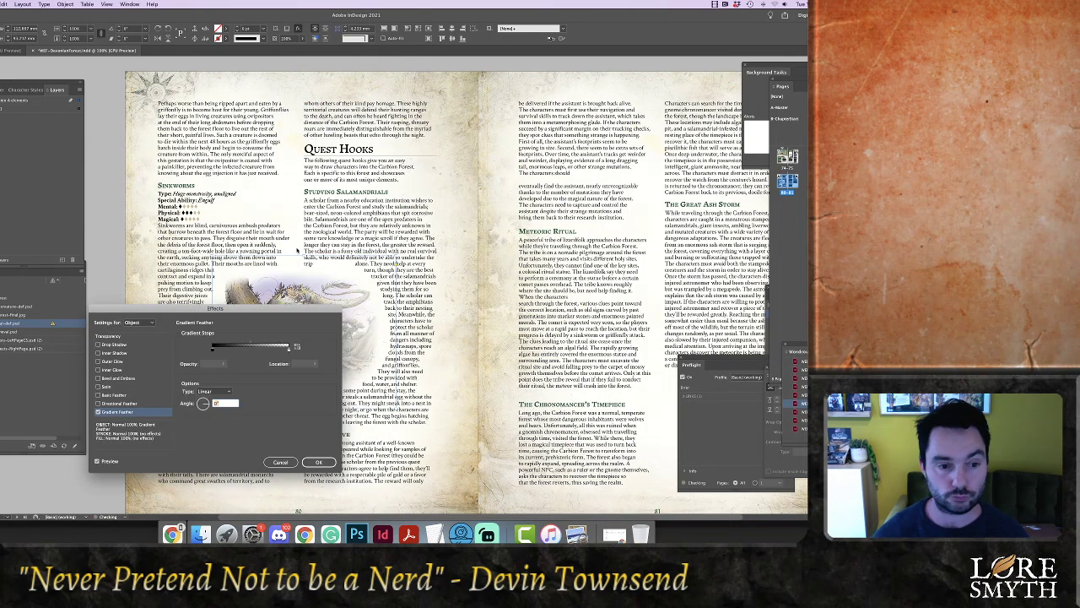
drag(293, 317, 563, 275)
click(483, 348)
click(478, 362)
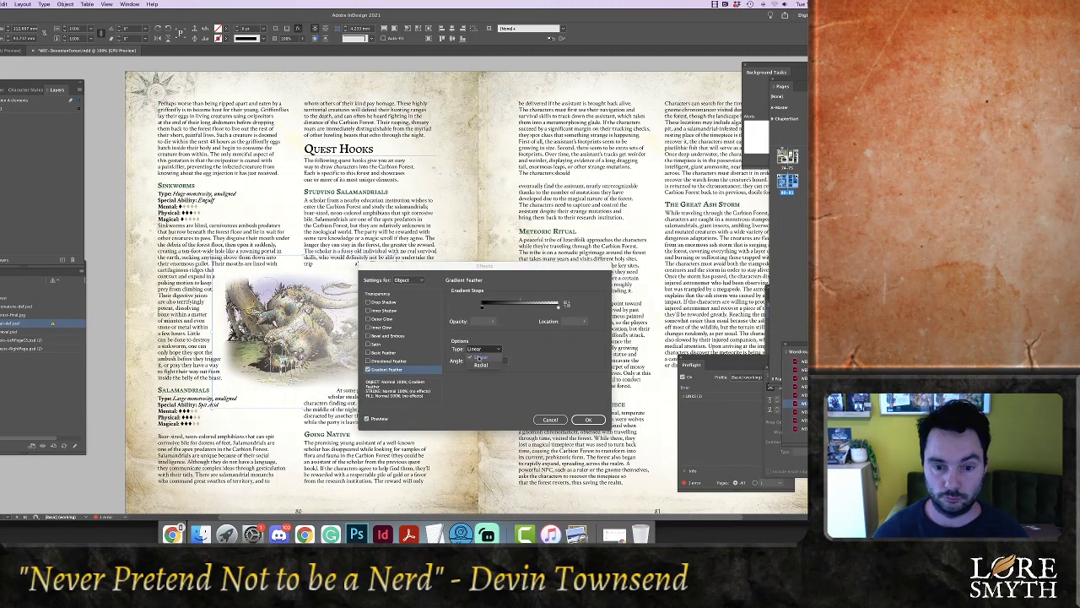
drag(466, 267, 553, 254)
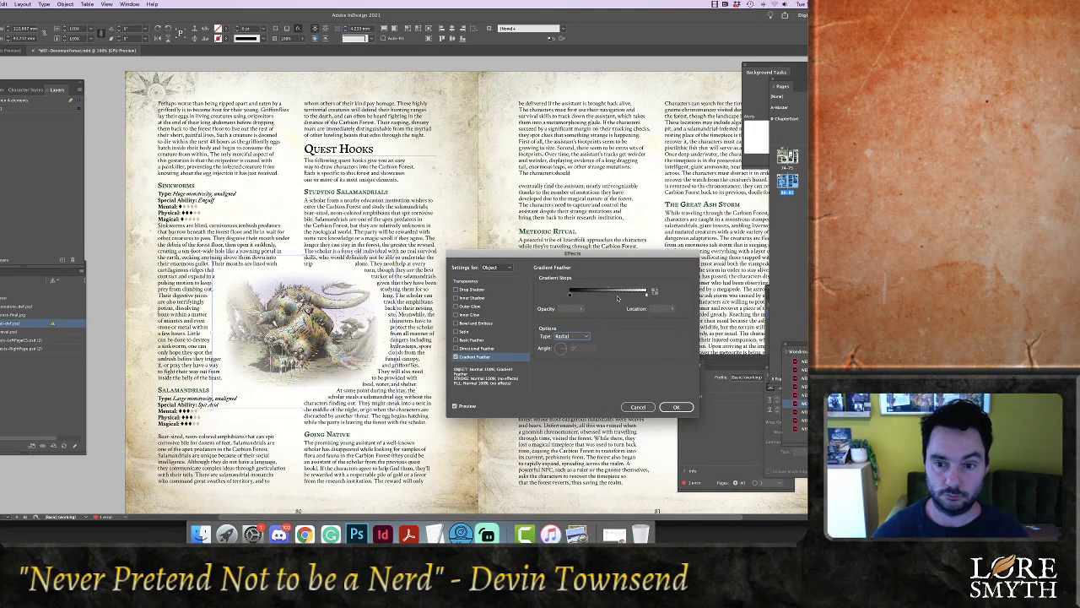
Shift the gradient feather's midpoint to a location of 75.83%, compare it using the preview, and accept the effect
mouse_move(609, 288)
mouse_down()
mouse_move(645, 294)
mouse_move(625, 290)
mouse_up()
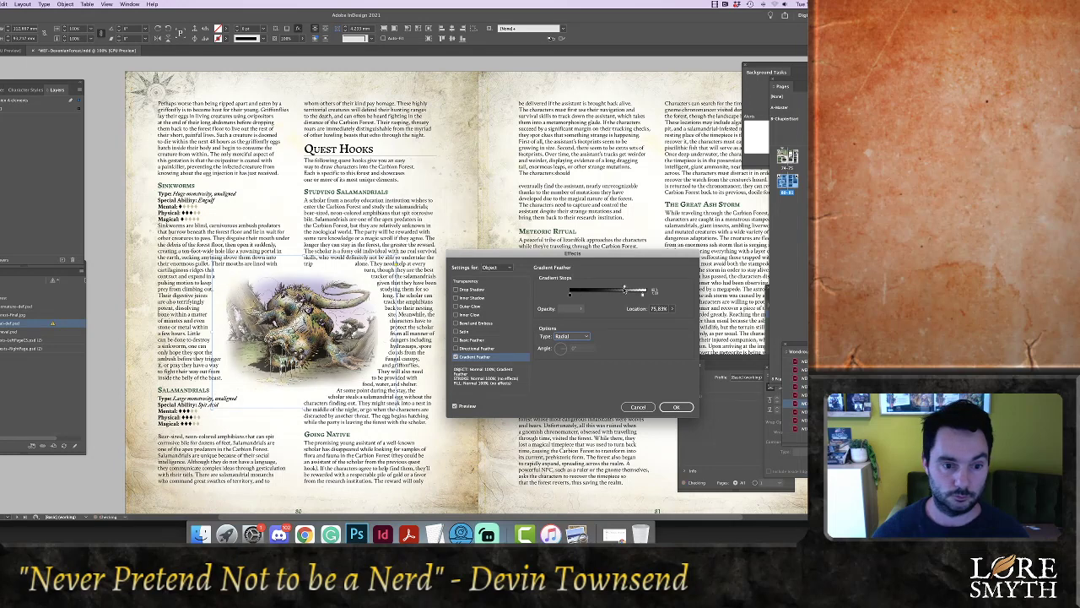
click(455, 406)
click(455, 405)
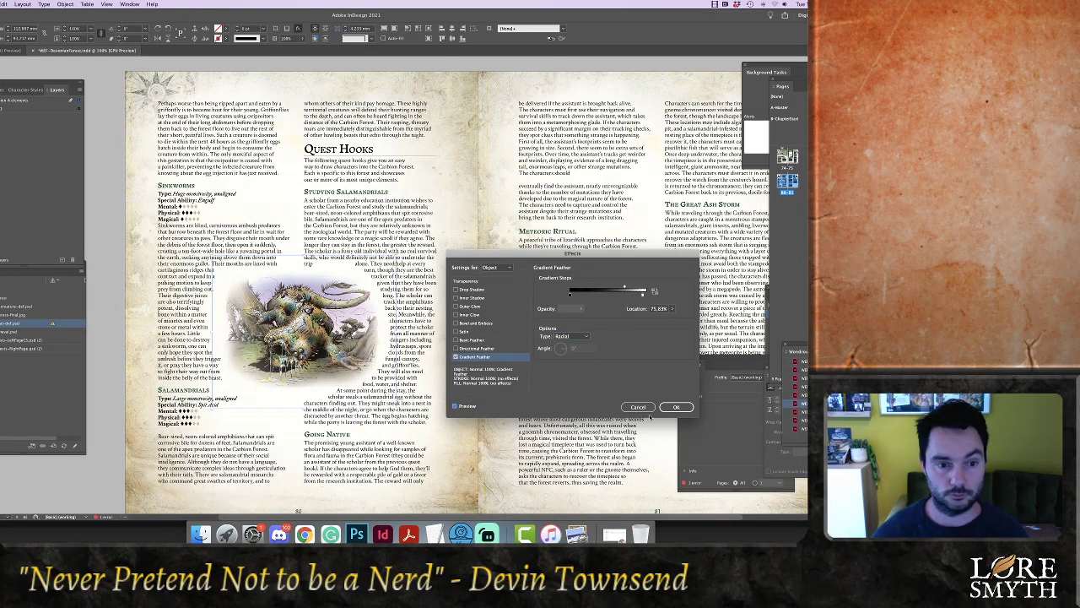
click(680, 407)
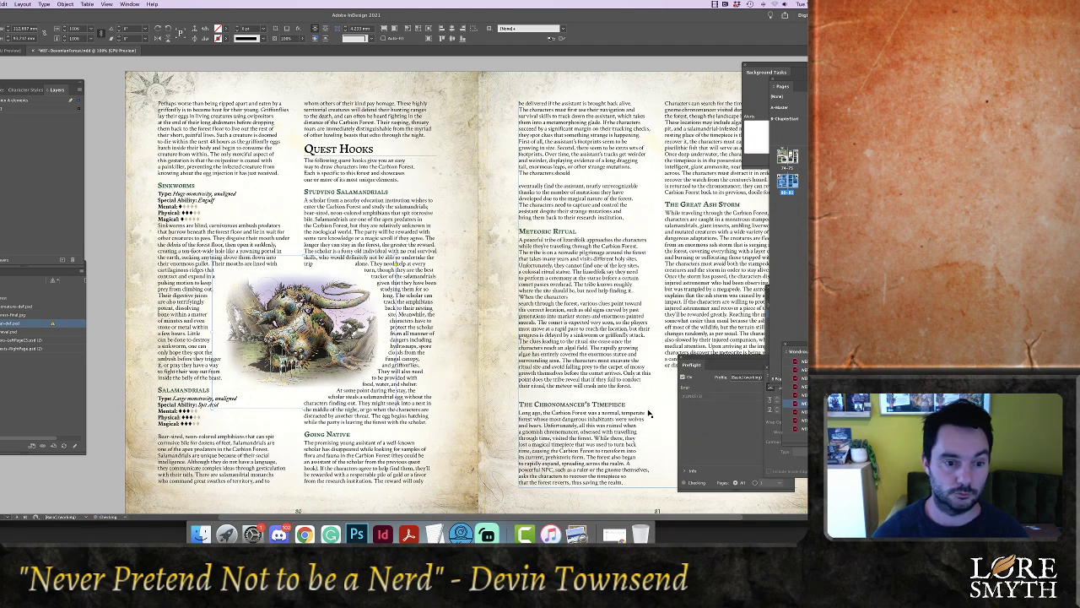
Compare the feathered image on the page with its original artwork in Photoshop, and return to InDesign
scroll(600, 64, up, 1)
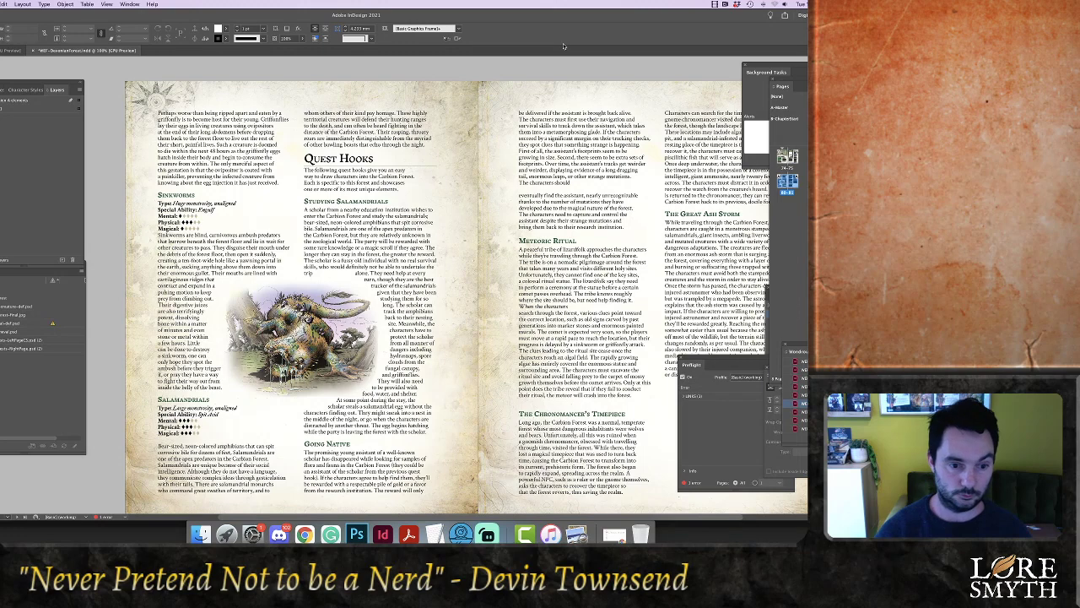
key(super+equal)
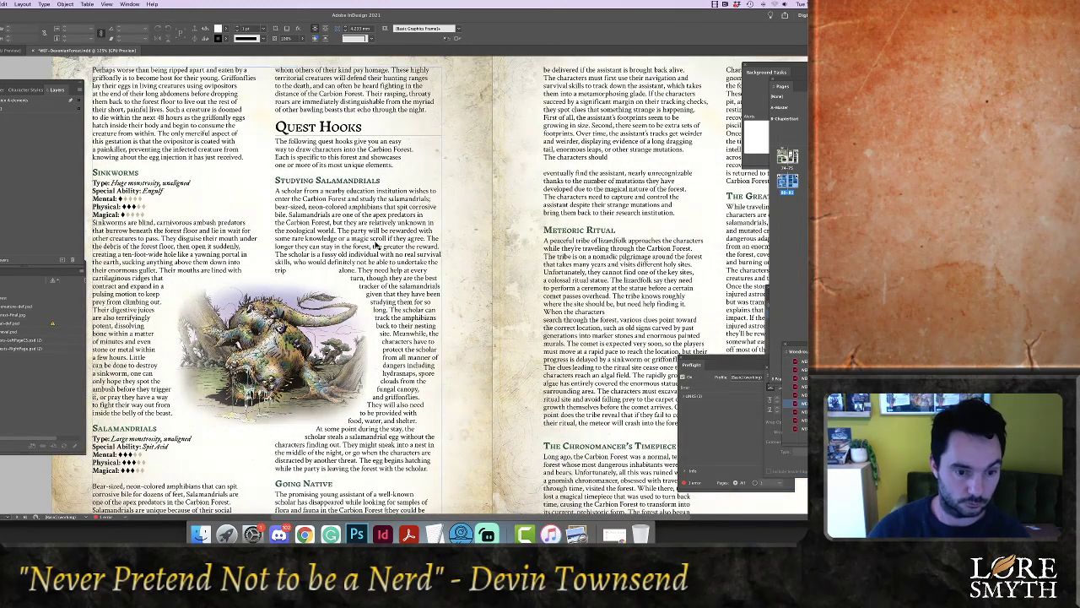
click(287, 392)
click(268, 411)
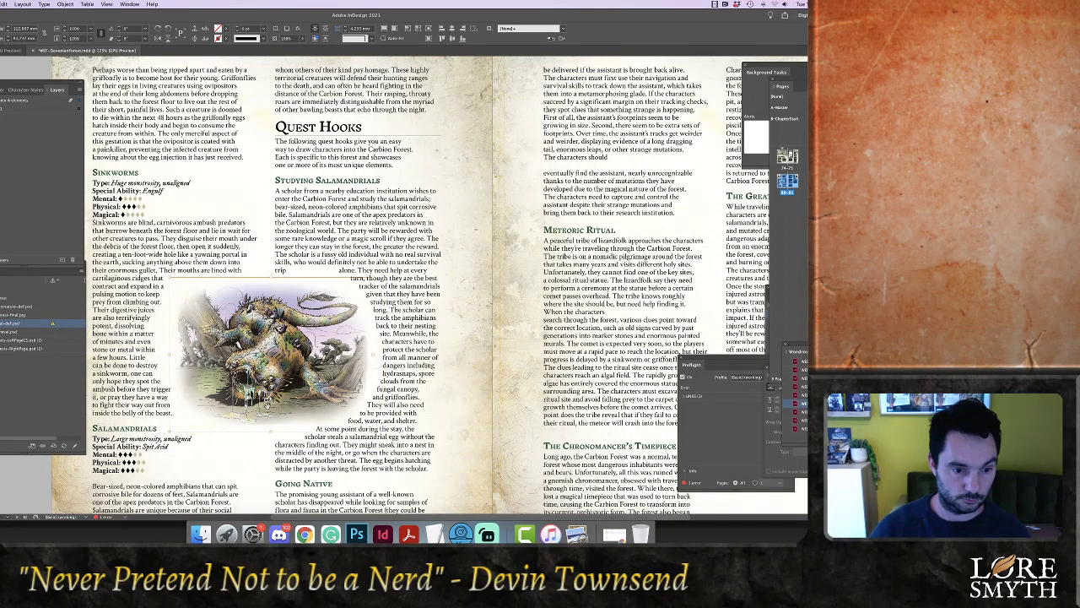
click(358, 534)
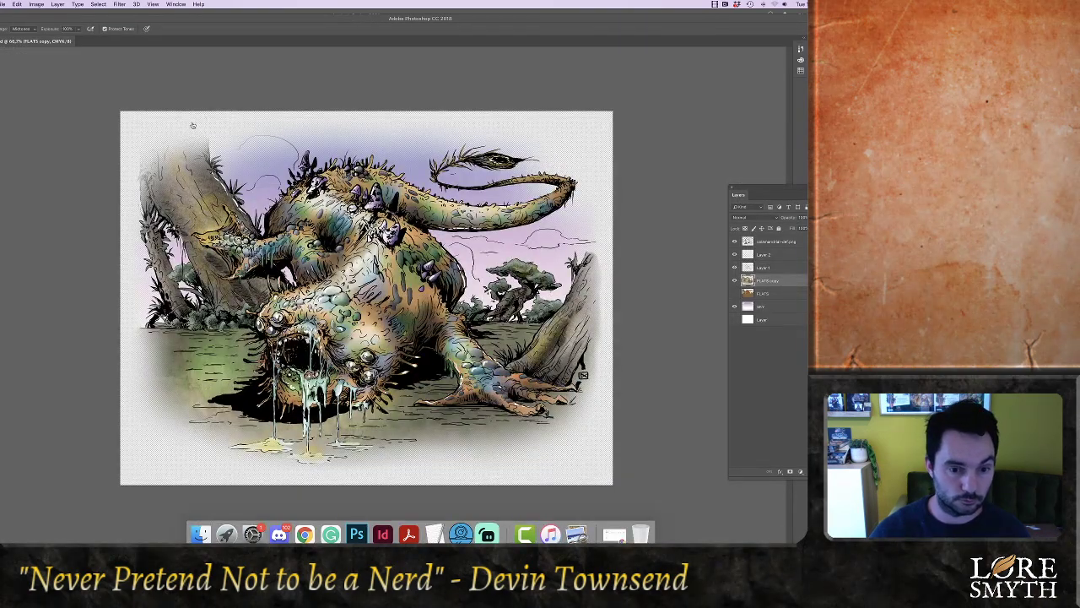
click(383, 533)
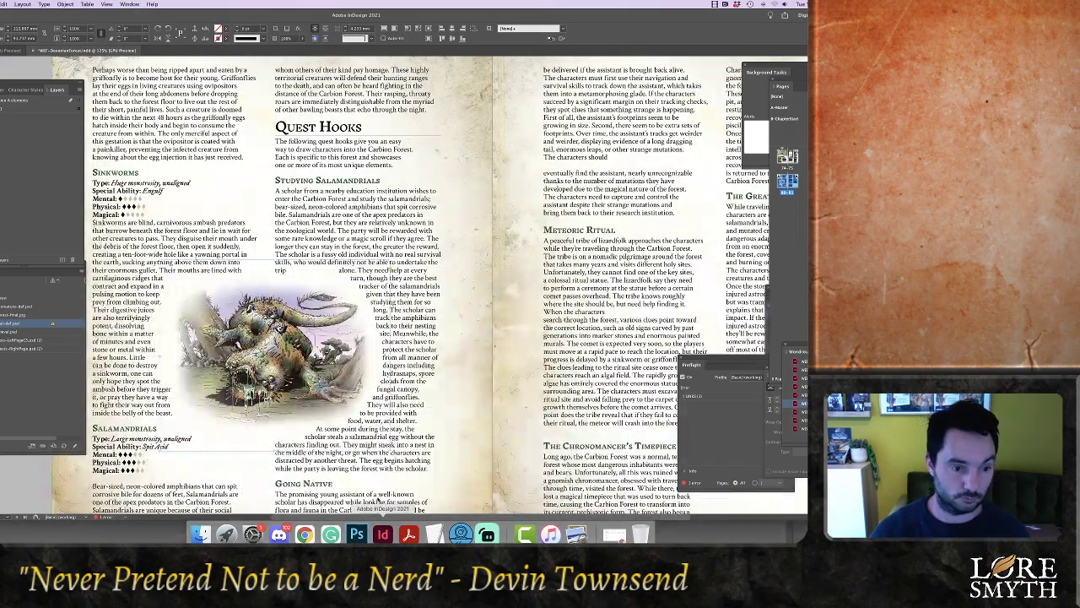
Examine the feathered edges of the salamandrial image up close and how it sits within the whole spread
key(super+equal)
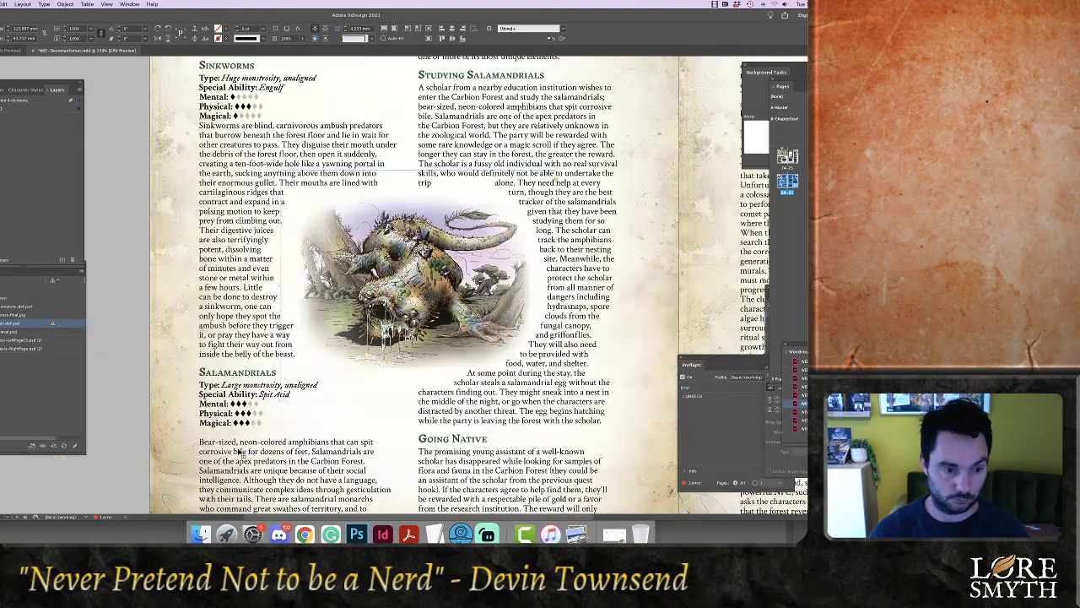
key(super+equal)
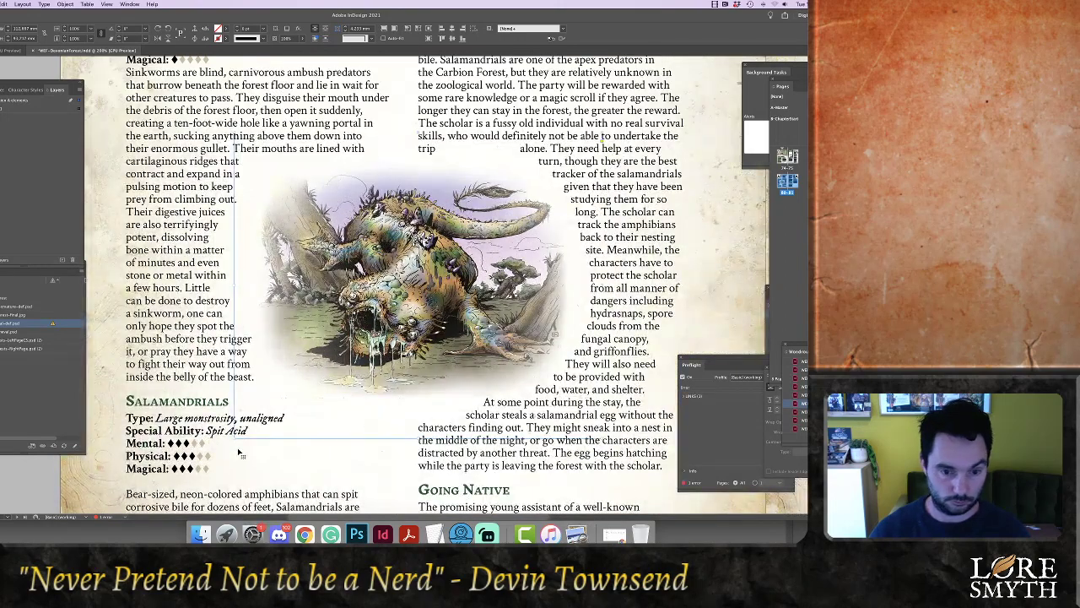
key(super+equal)
key(super+minus)
key(super+minus)
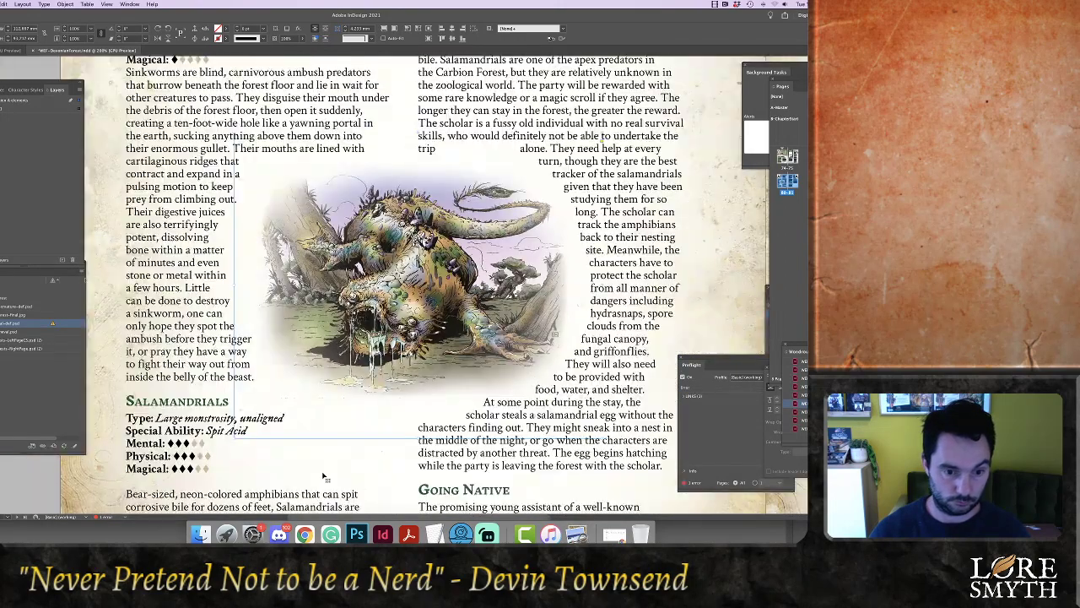
drag(420, 400, 424, 373)
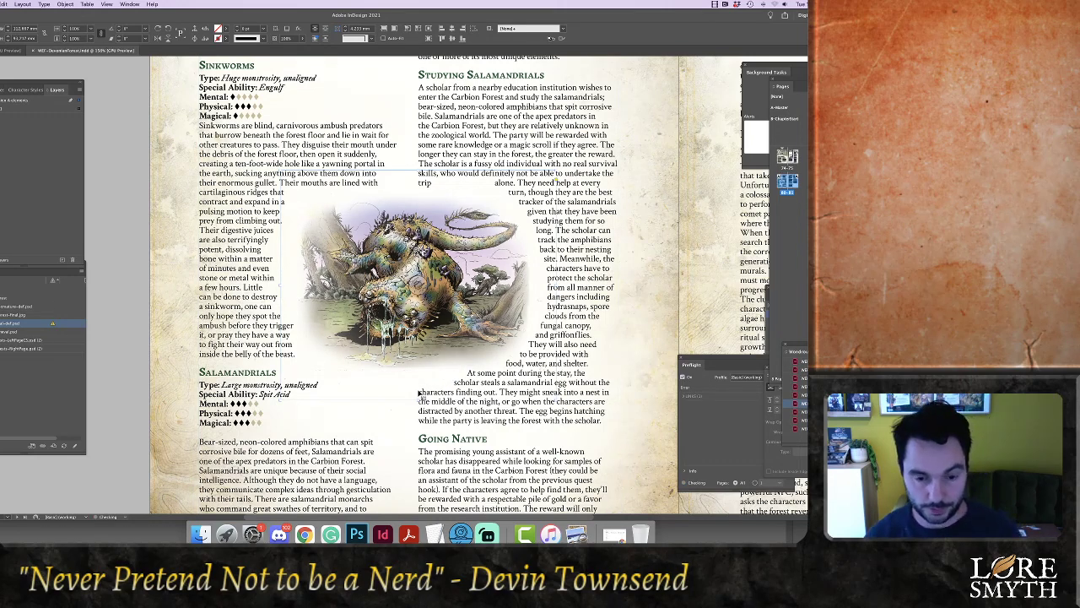
key(super+minus)
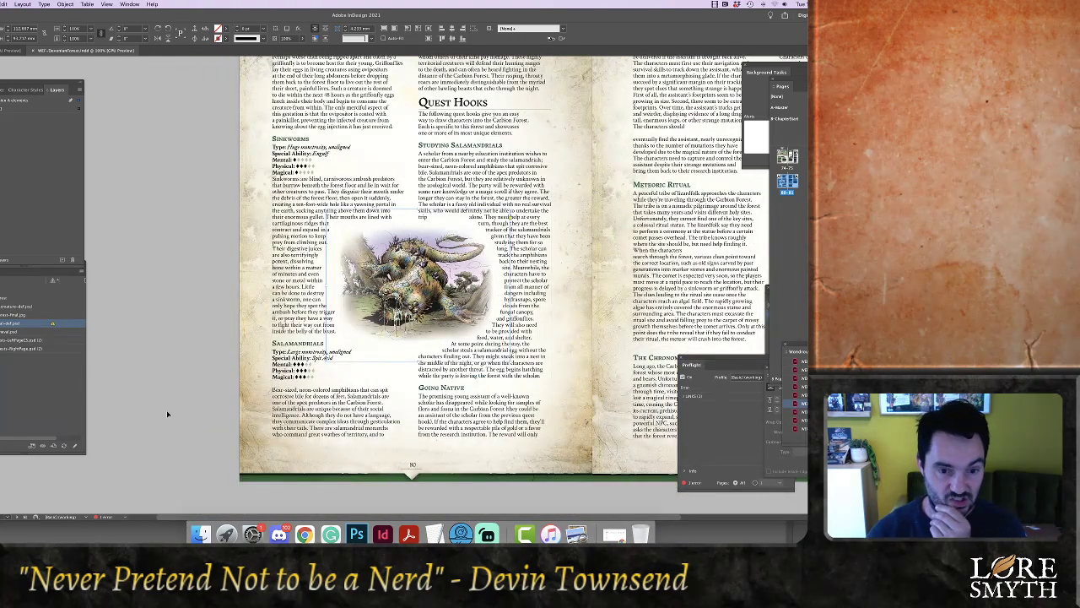
click(167, 414)
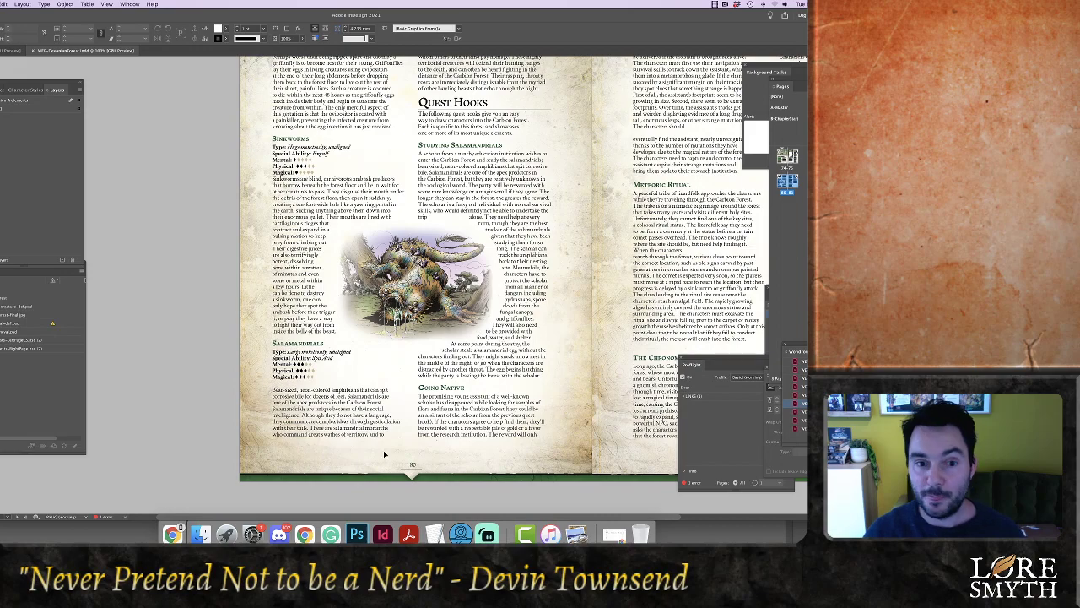
scroll(384, 454, right, 5)
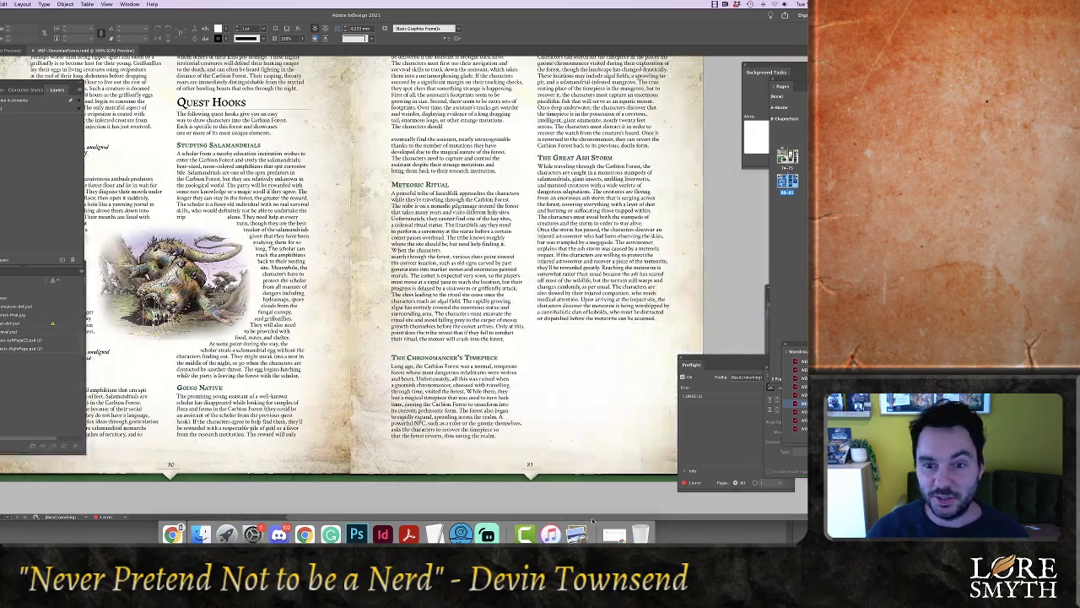
scroll(545, 458, left, 2)
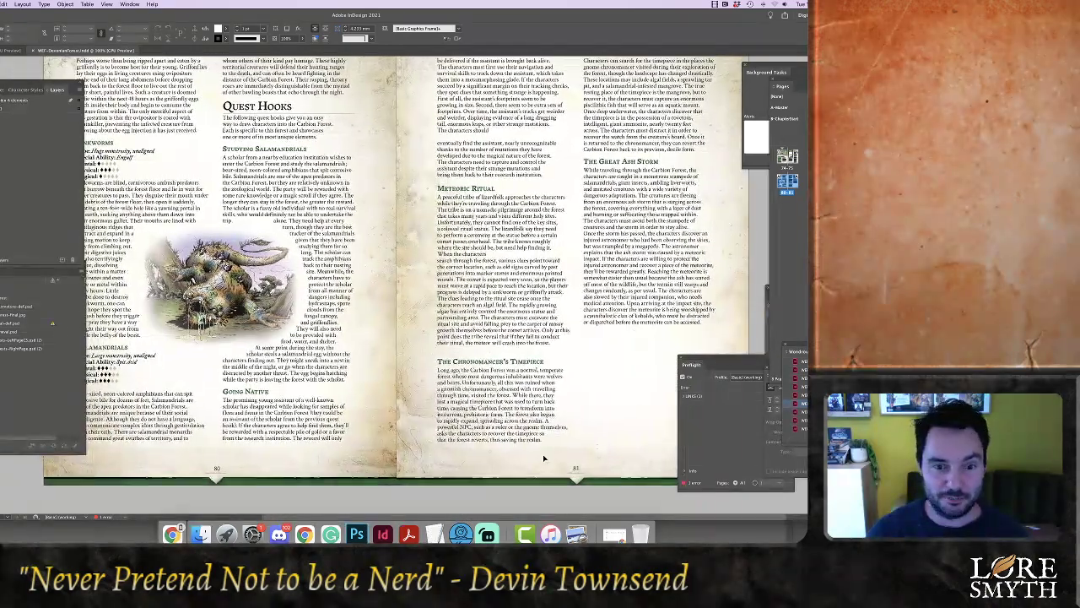
scroll(544, 458, up, 1)
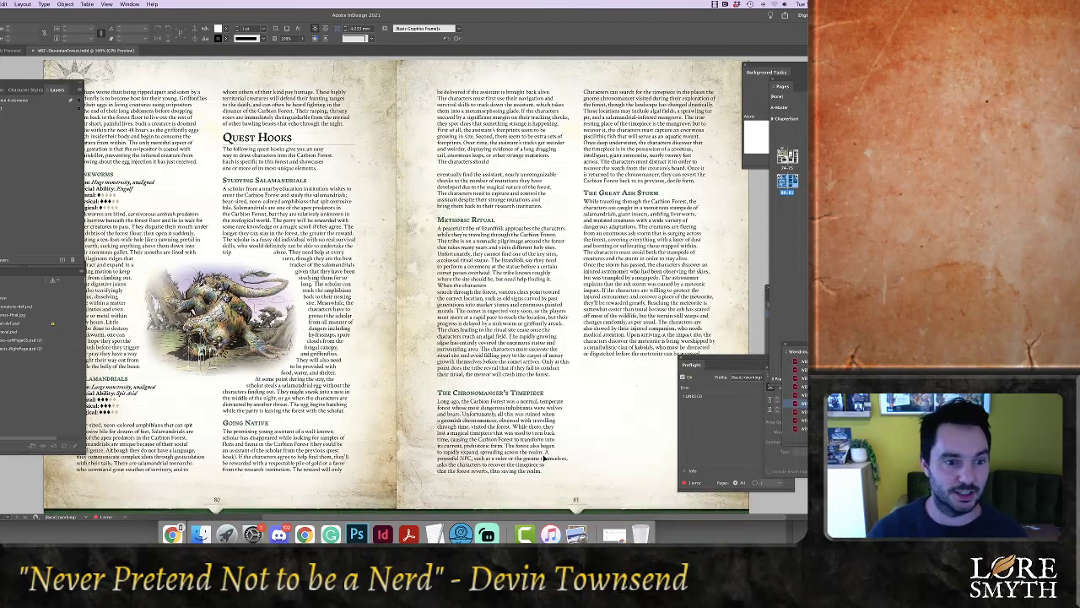
Update the modified link of the salamandrial artwork and close the open documents
click(52, 325)
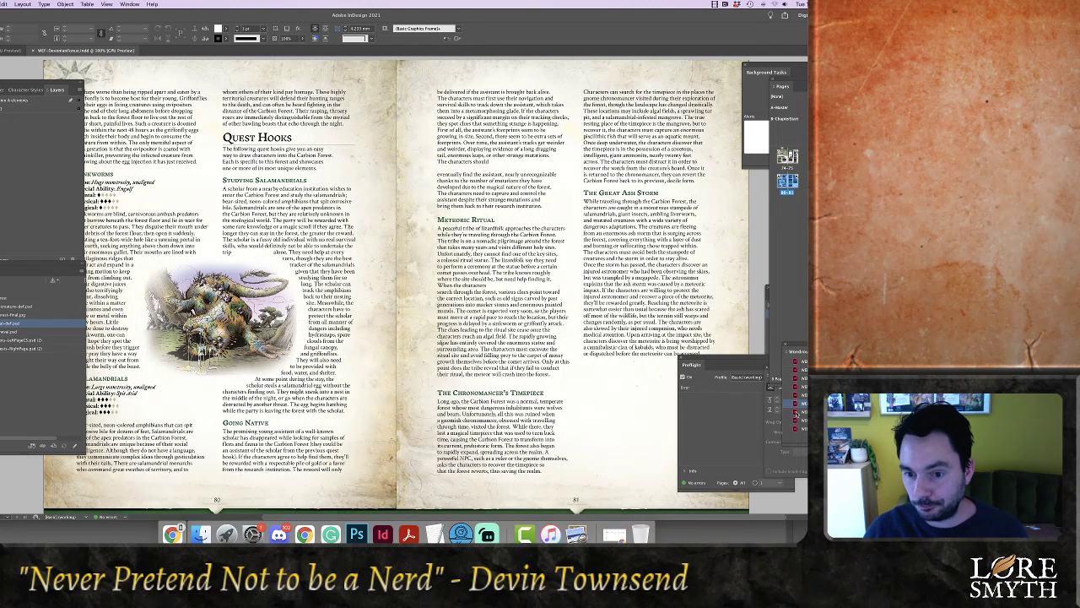
double_click(796, 414)
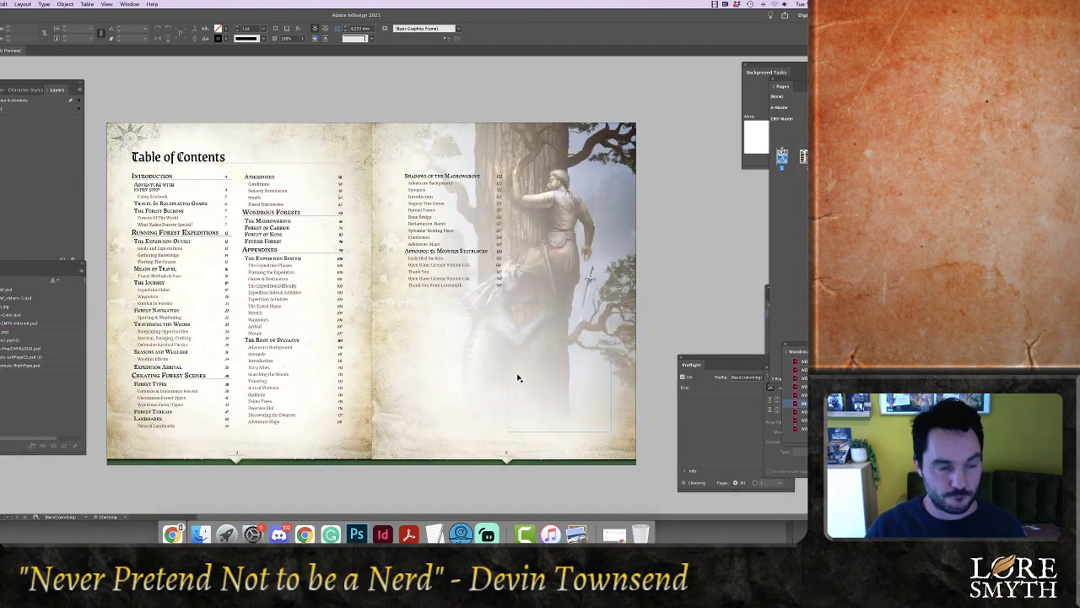
key(super+w)
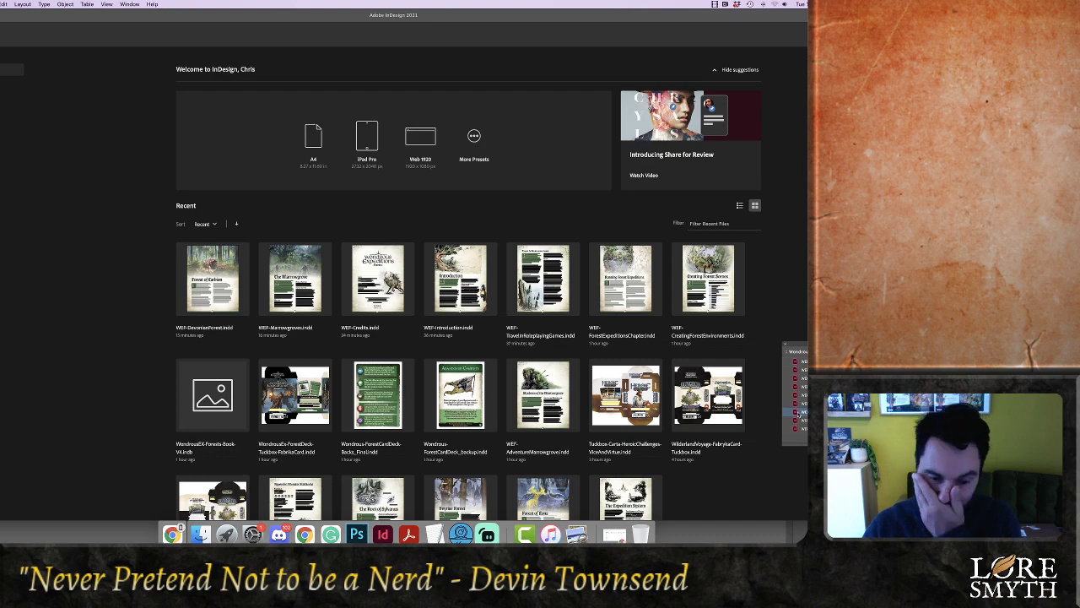
Open the Forest of Eons chapter from the book and go to its opening spread
click(797, 414)
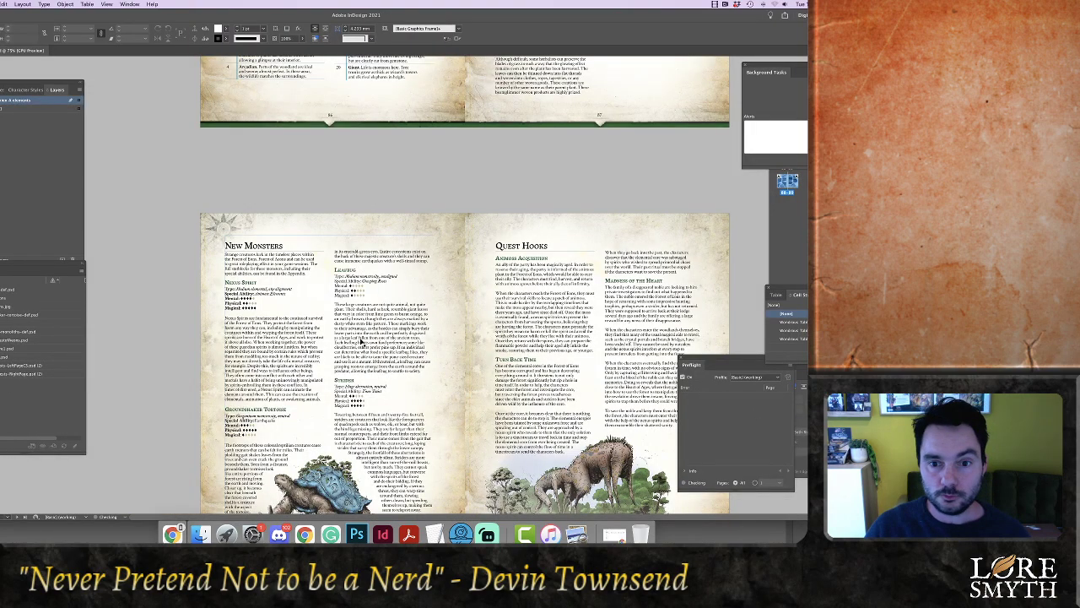
scroll(361, 341, up, 6)
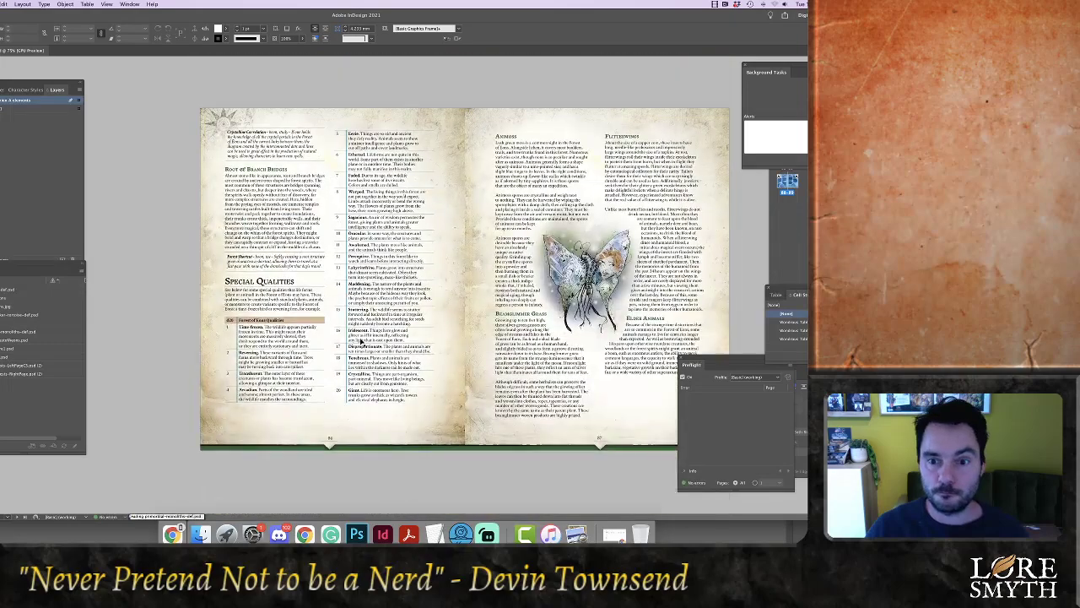
scroll(361, 341, up, 4)
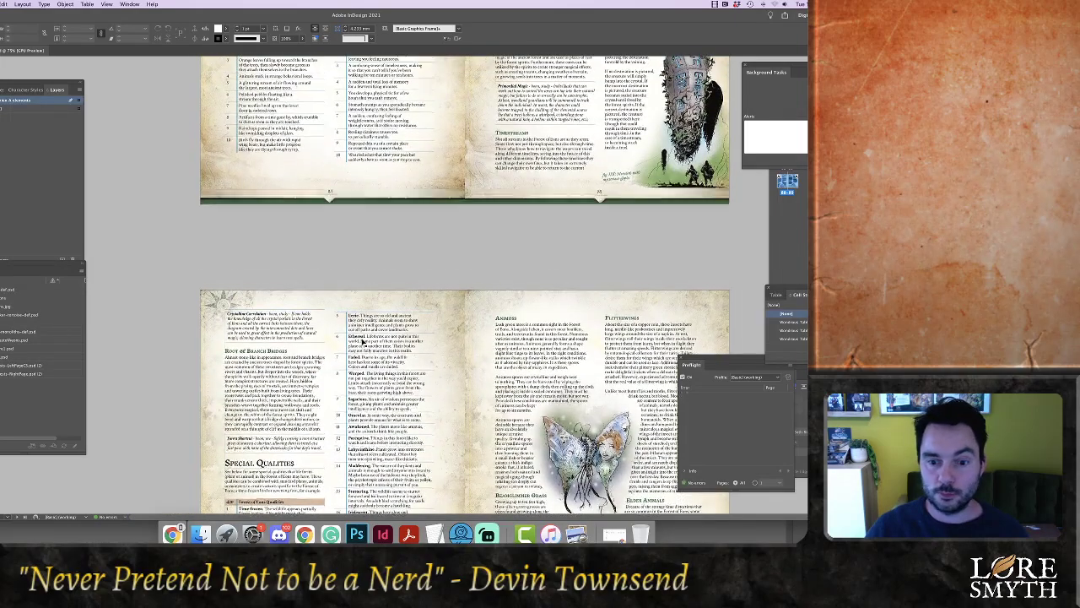
scroll(361, 341, up, 15)
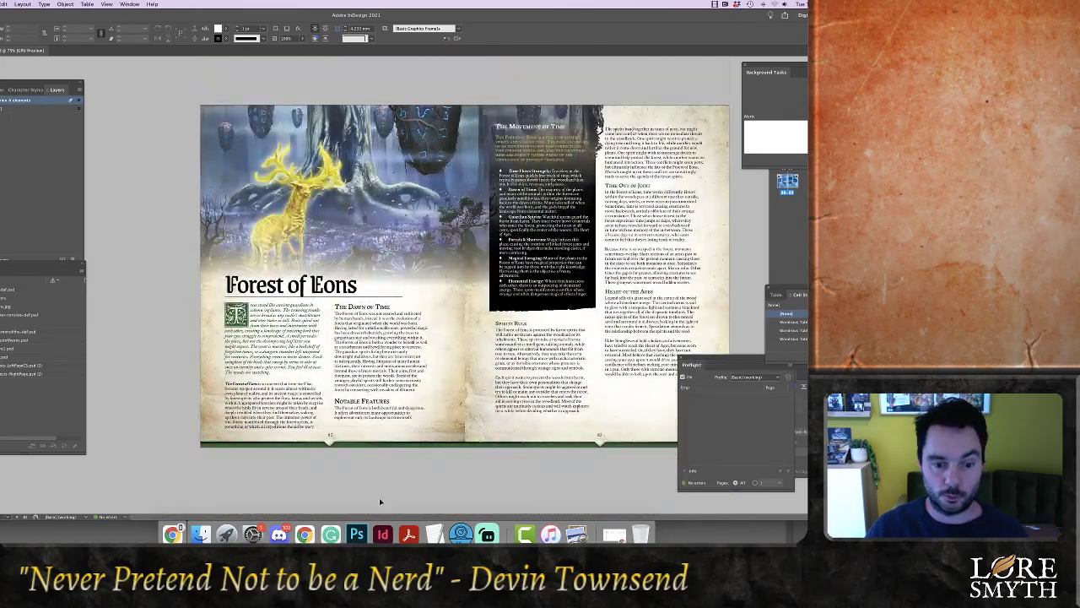
scroll(388, 517, right, 4)
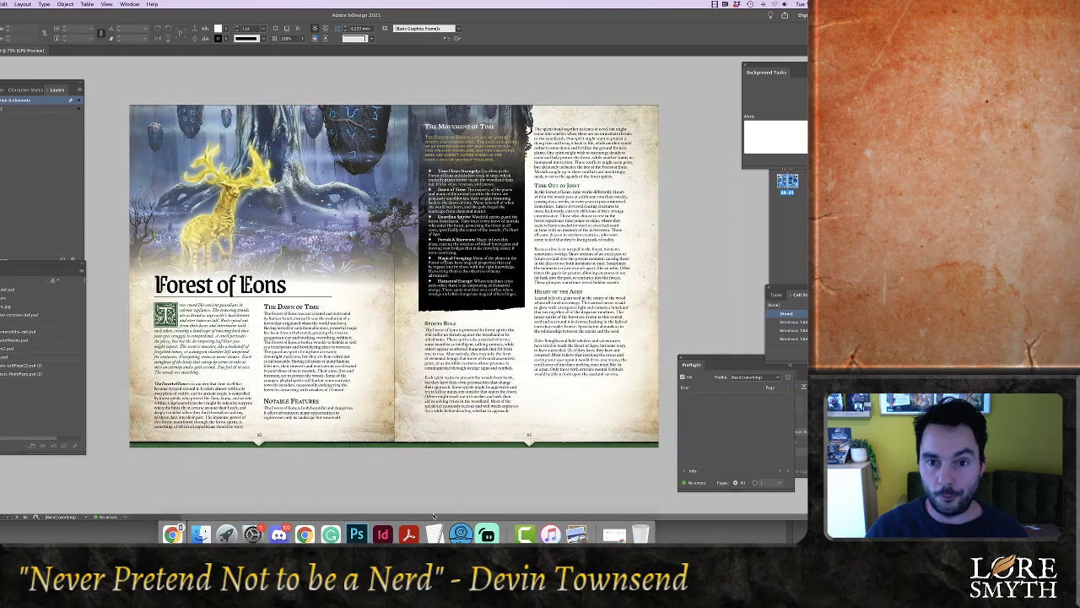
scroll(434, 516, left, 1)
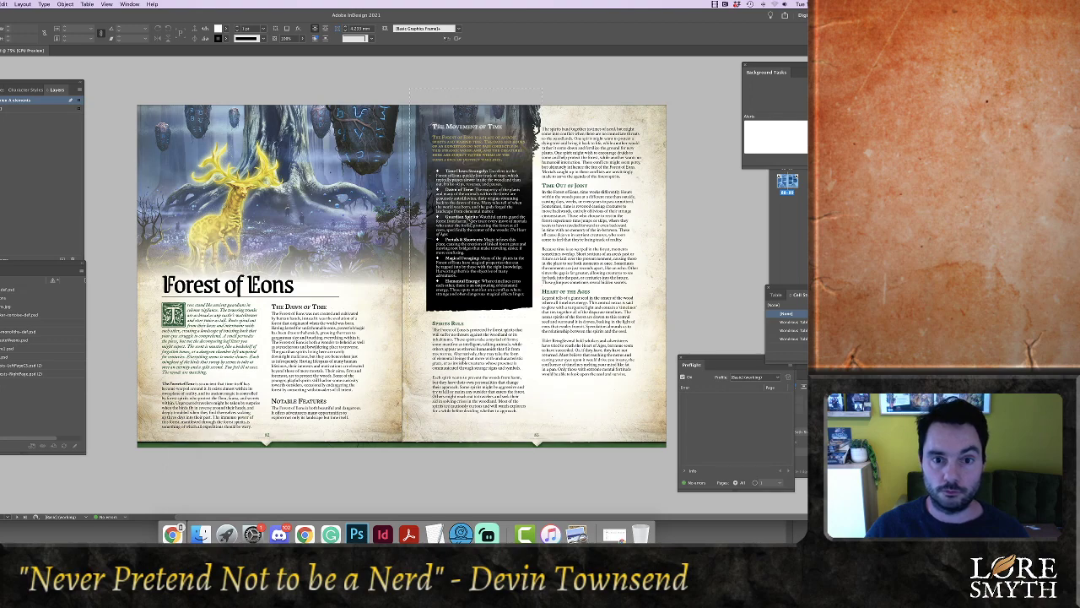
Recolour the introductory paragraph under The Movement of Time to light orange, RGB 255, 184, 103
click(470, 161)
double_click(499, 161)
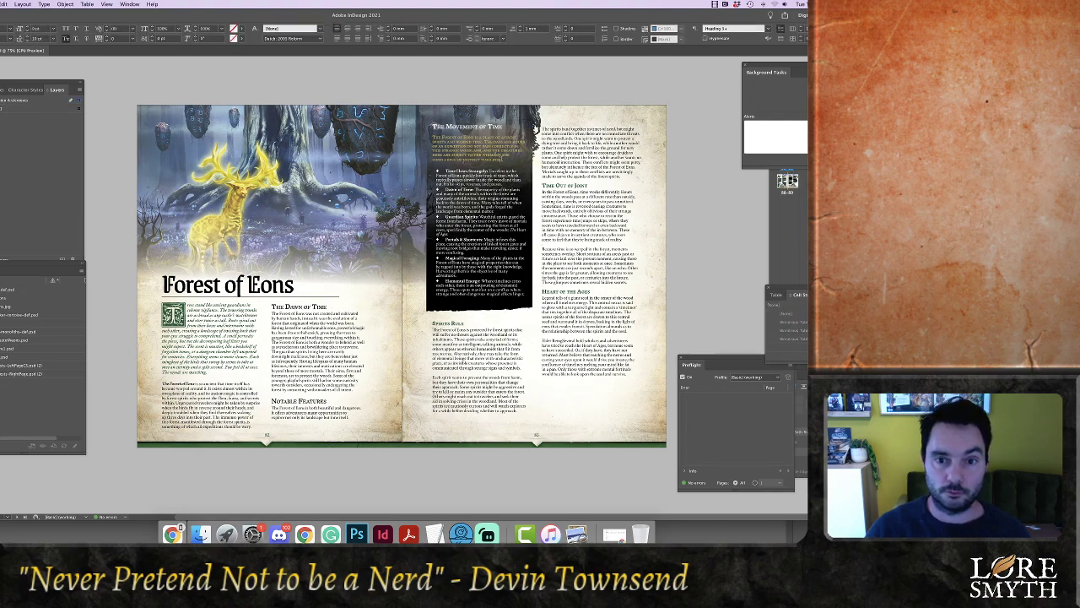
drag(499, 161, 432, 135)
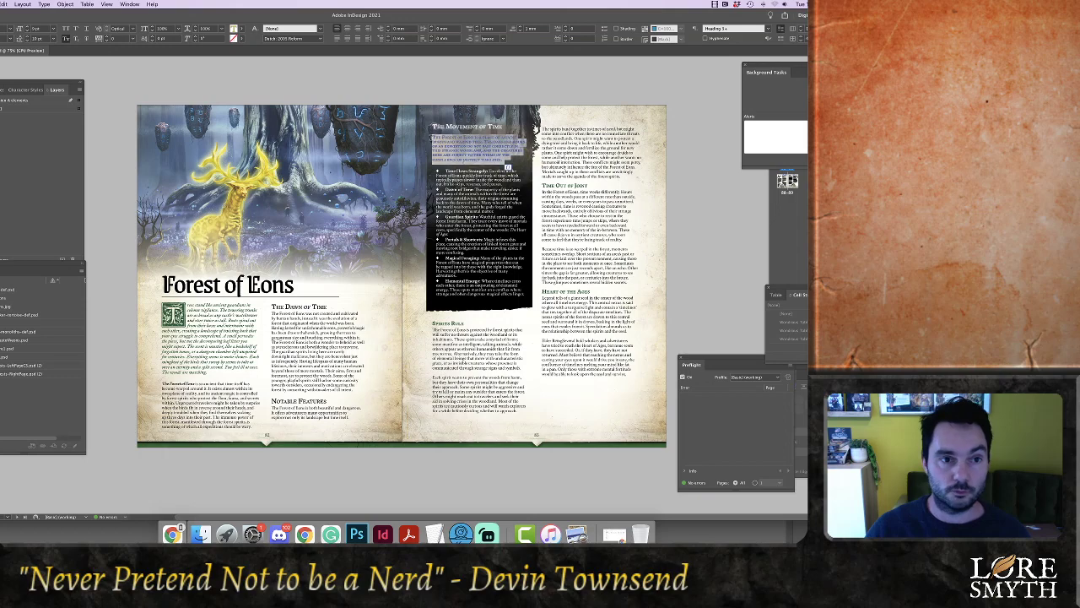
double_click(233, 31)
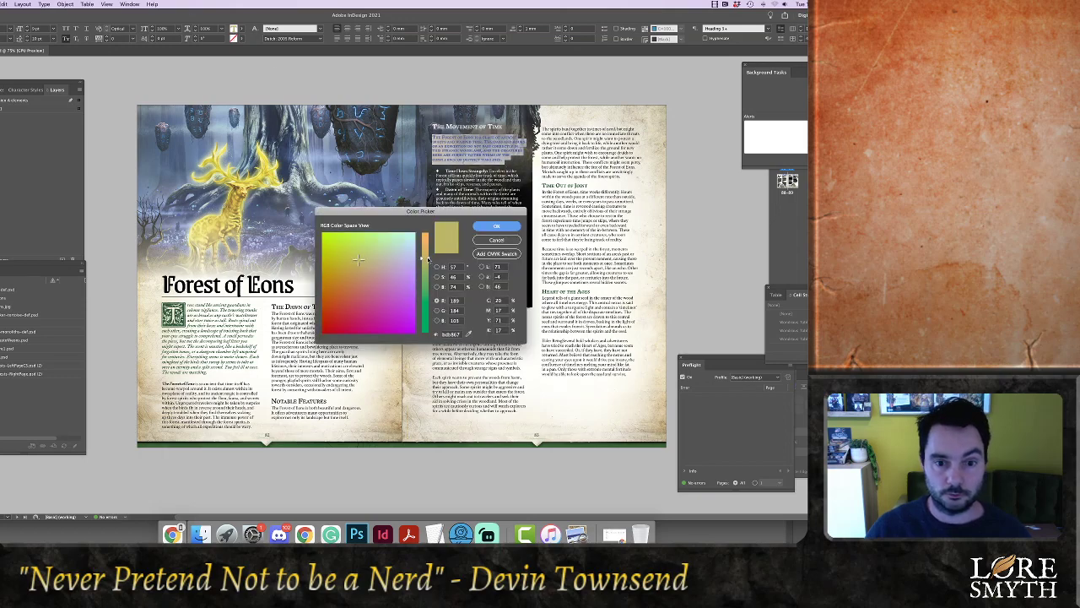
drag(428, 259, 427, 235)
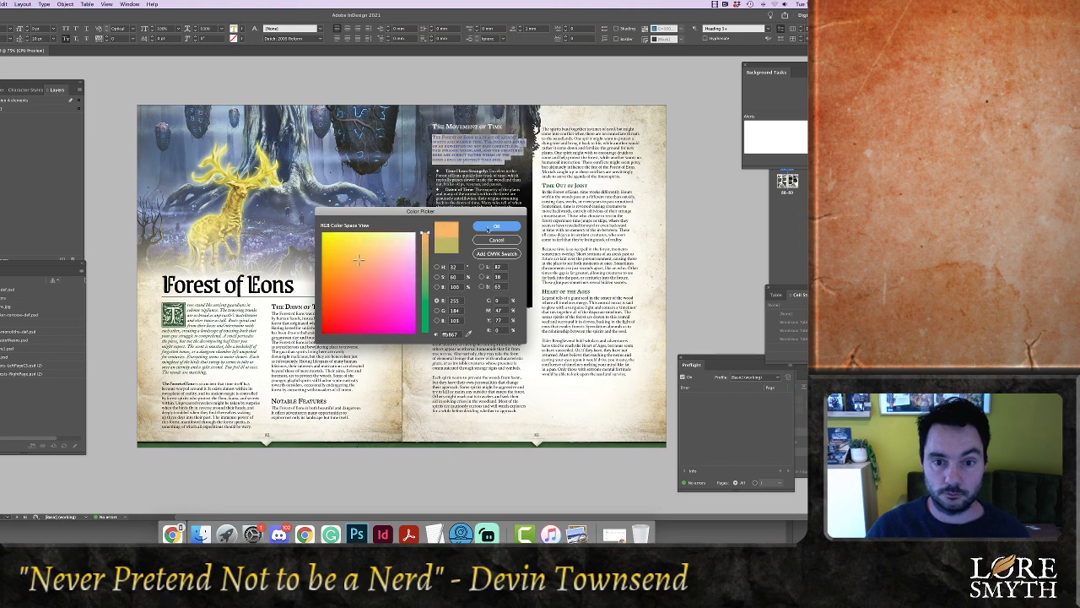
click(488, 228)
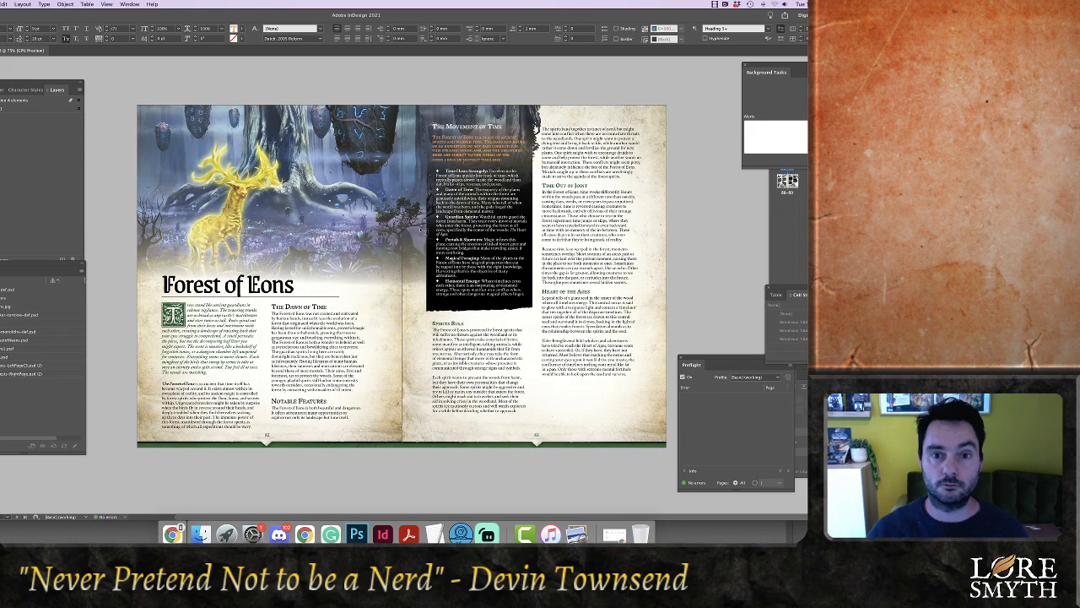
Check the remaining Forest of Eons spreads through the Quest Hooks page and close the chapter
scroll(420, 228, down, 2)
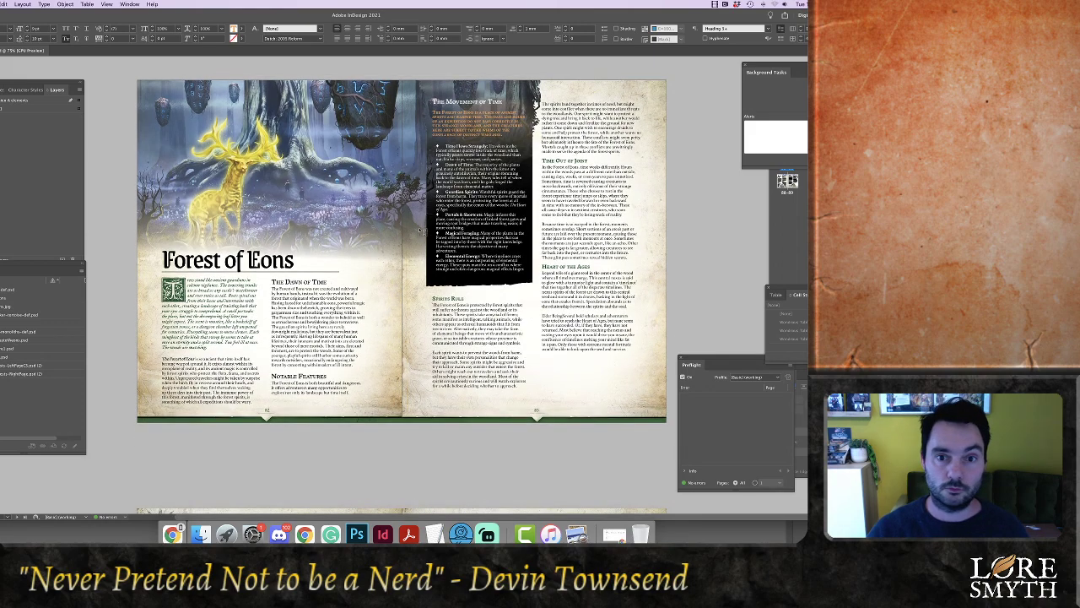
scroll(419, 230, down, 10)
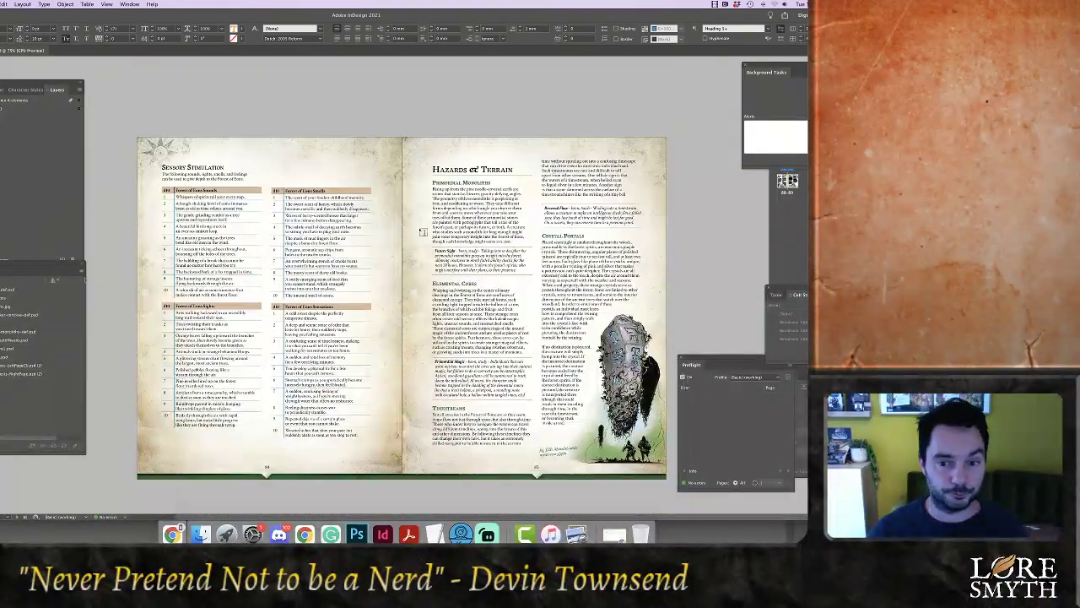
scroll(422, 231, down, 10)
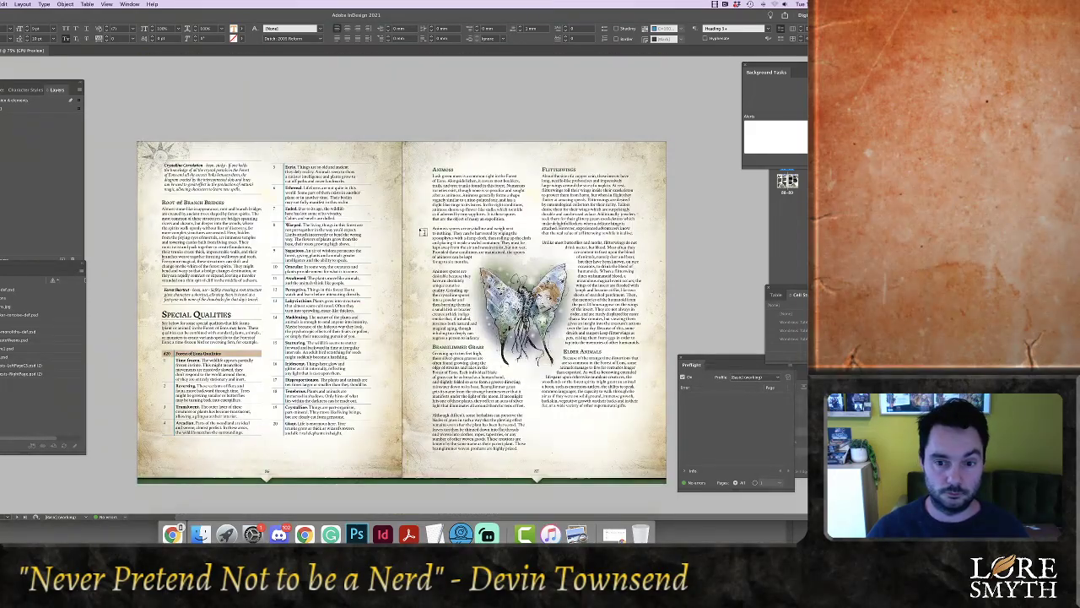
scroll(422, 231, down, 10)
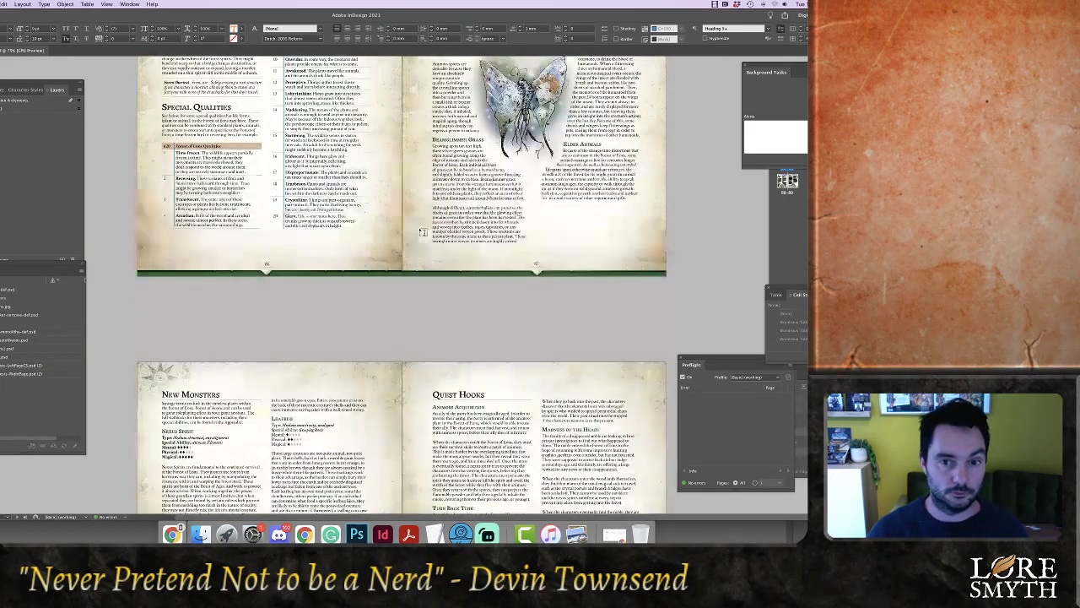
scroll(422, 231, down, 3)
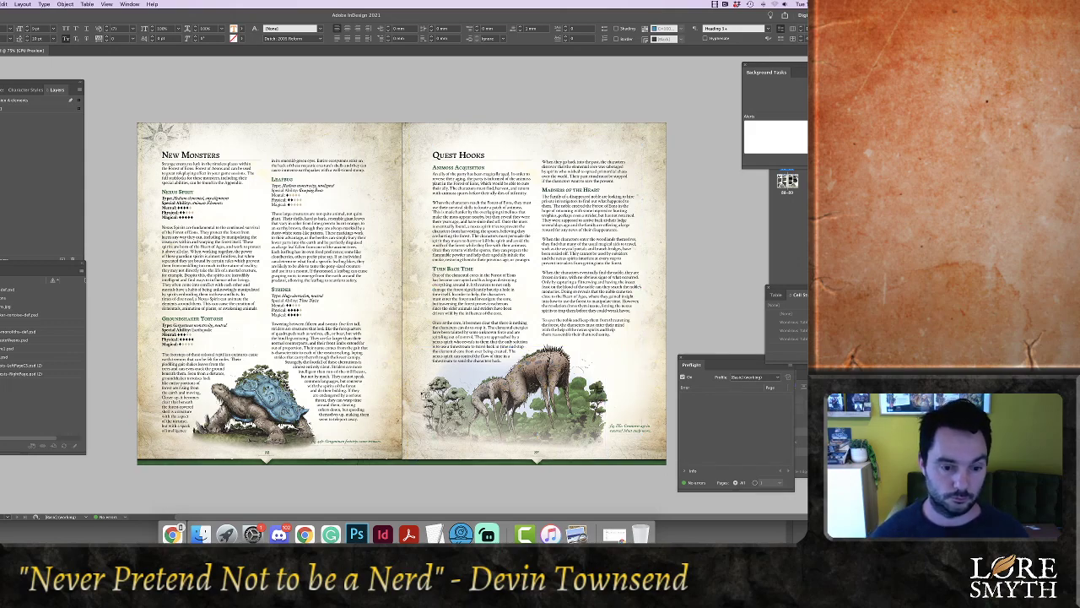
click(423, 395)
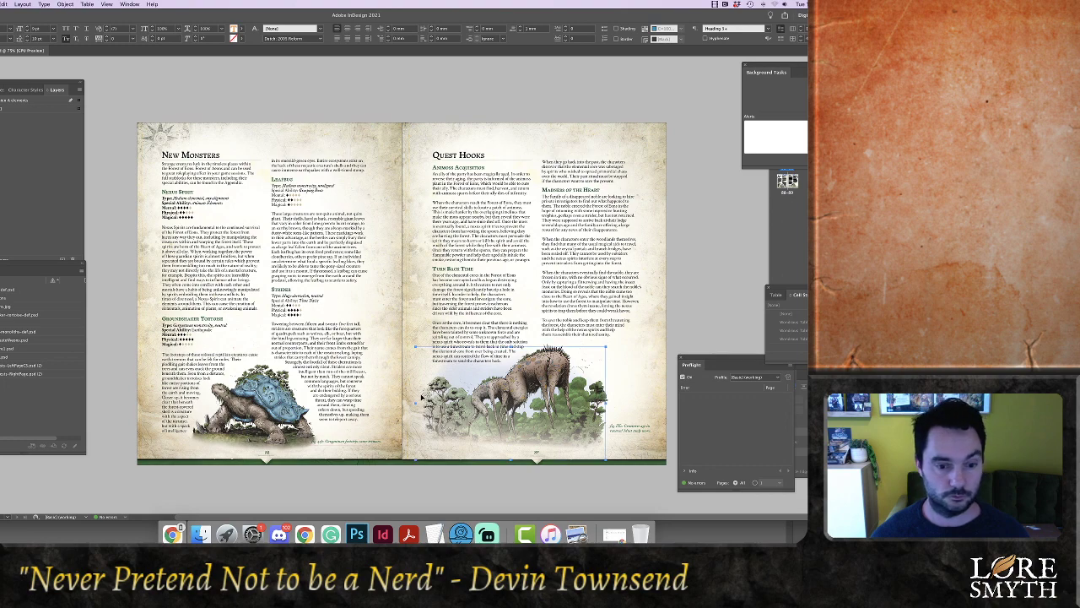
key(super+w)
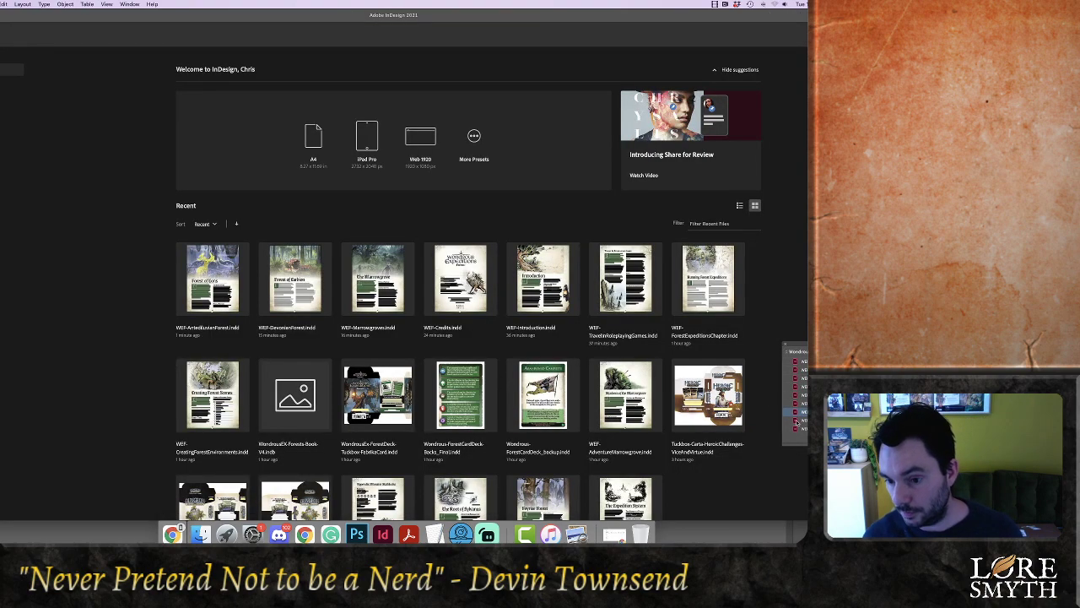
Open the Feyrise Forest chapter without updating links on opening, and update its modified image link within the document
double_click(796, 422)
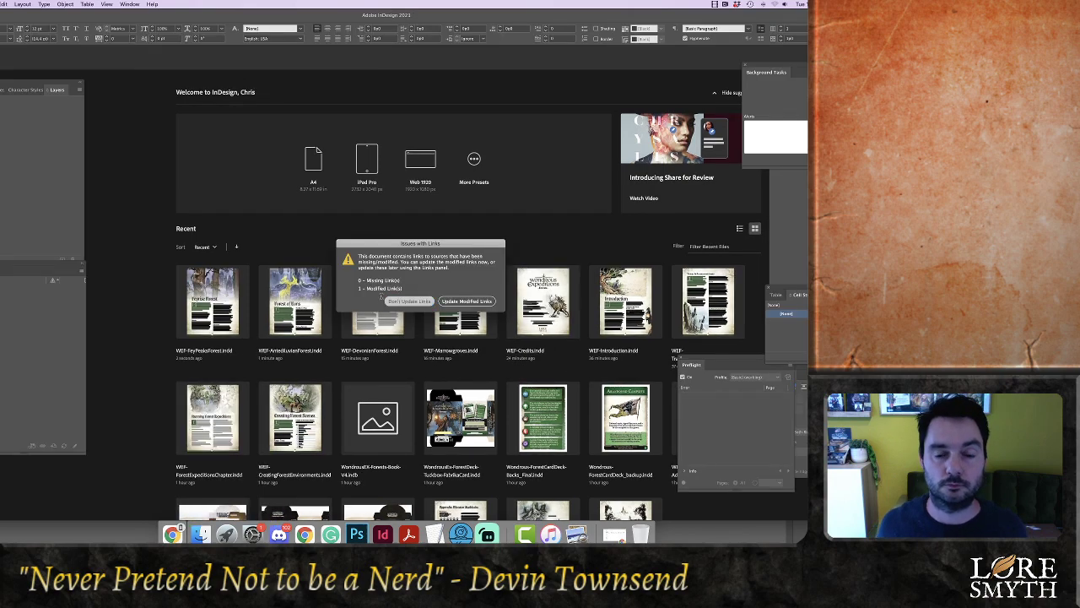
click(397, 301)
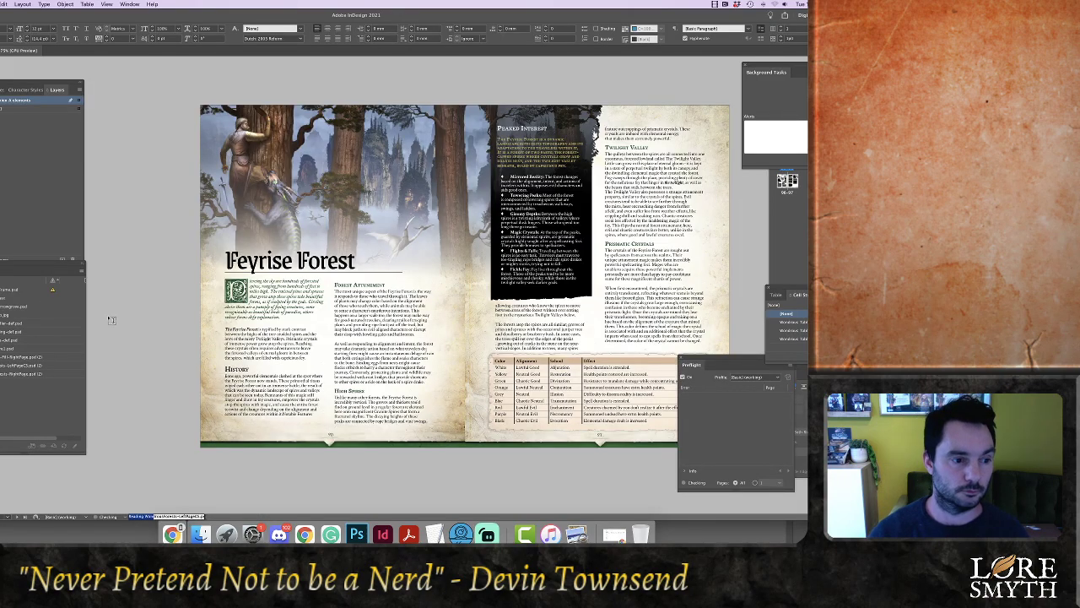
click(53, 291)
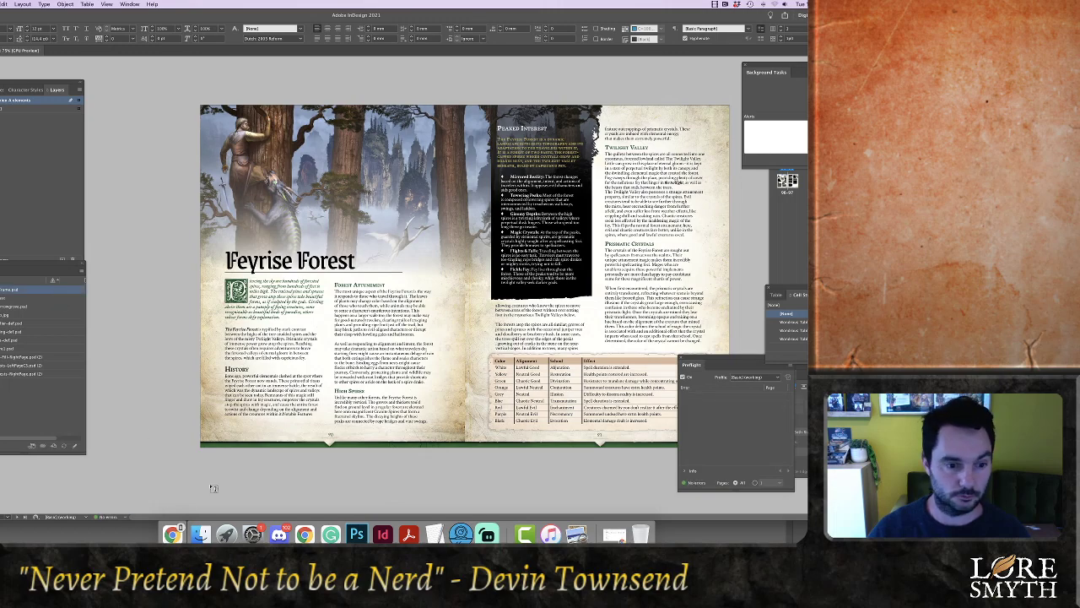
Open the original artwork of the root-climbing illustration on the Hazards & Terrain page for editing in Photoshop
scroll(218, 516, right, 5)
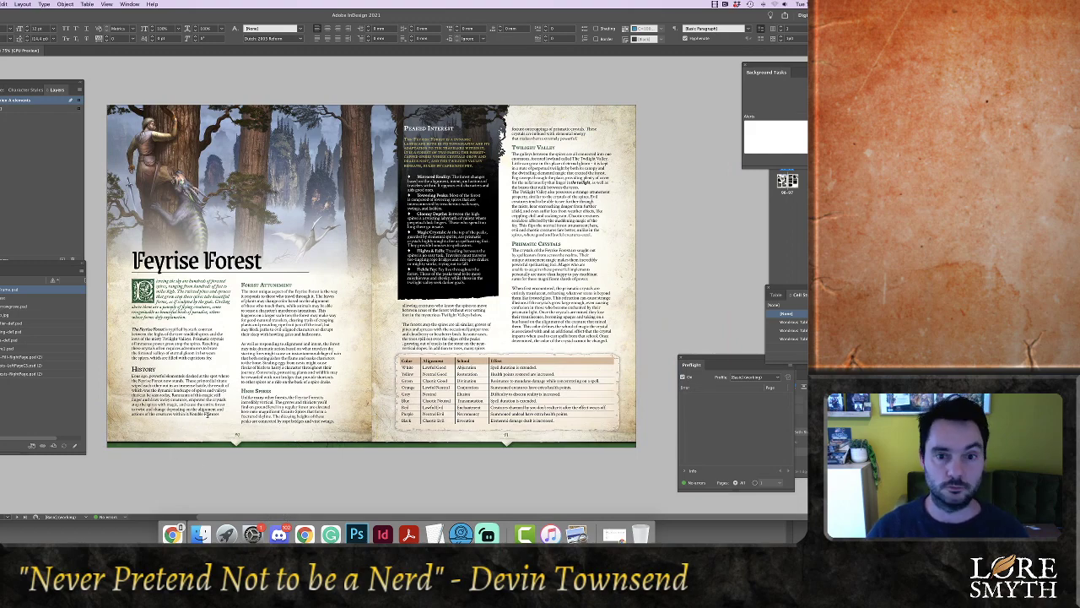
scroll(234, 411, down, 3)
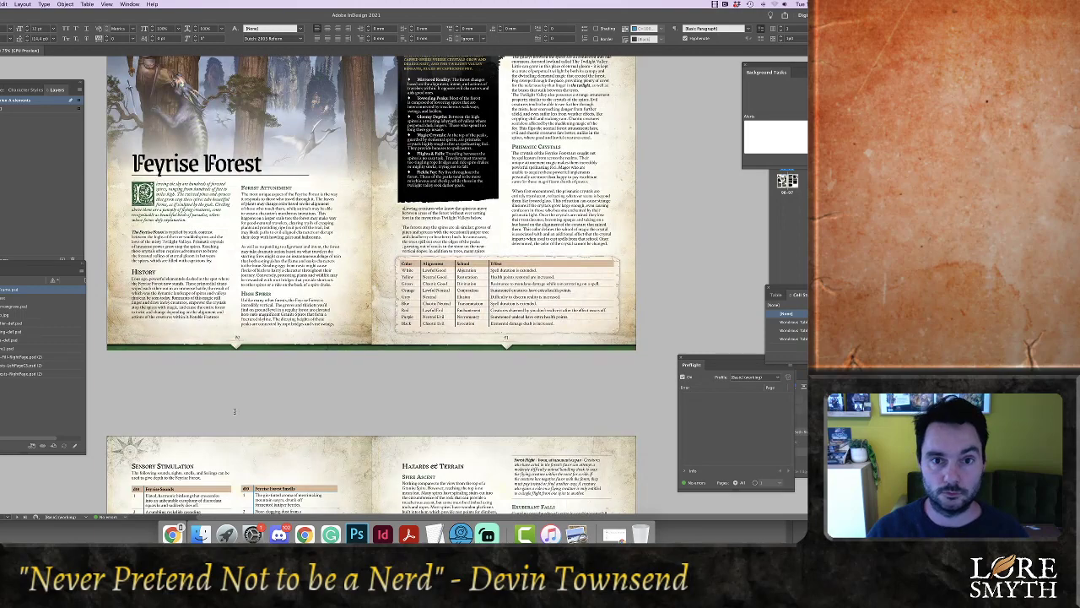
scroll(235, 411, up, 1)
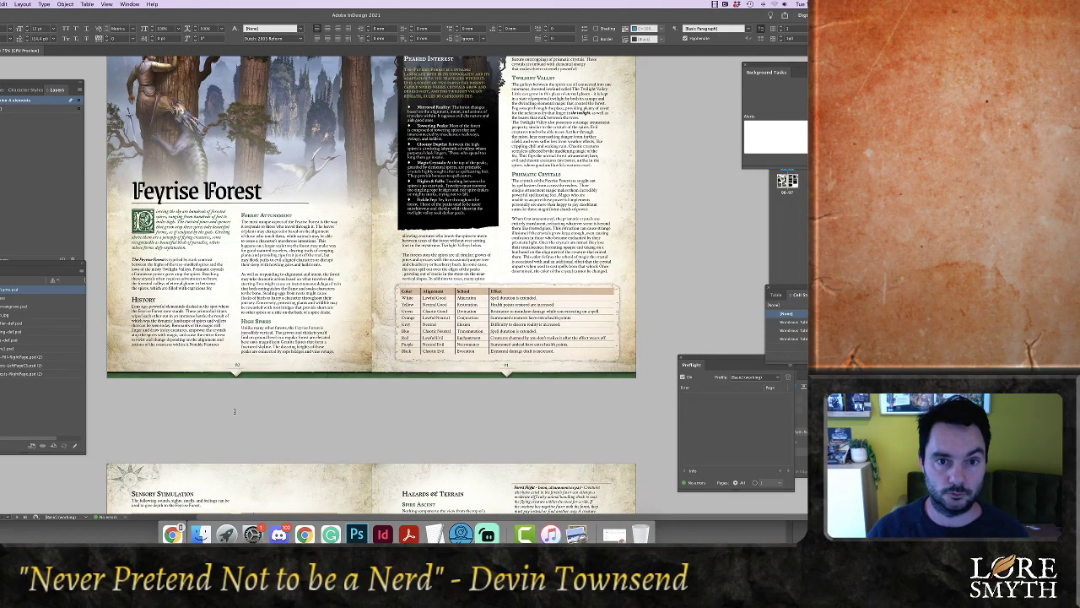
scroll(234, 411, down, 14)
scroll(235, 411, up, 1)
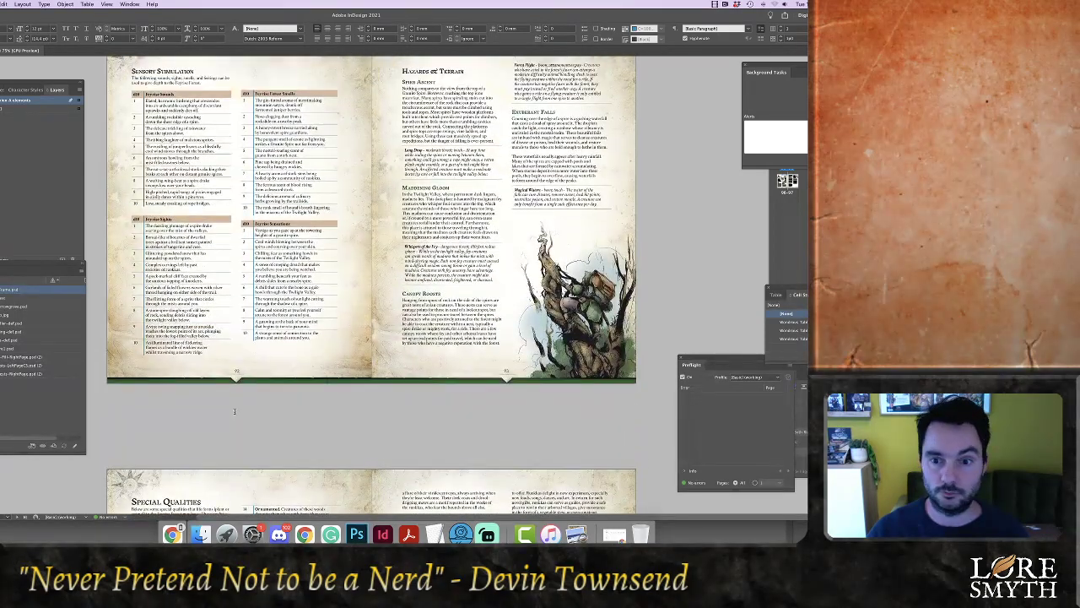
scroll(235, 411, up, 1)
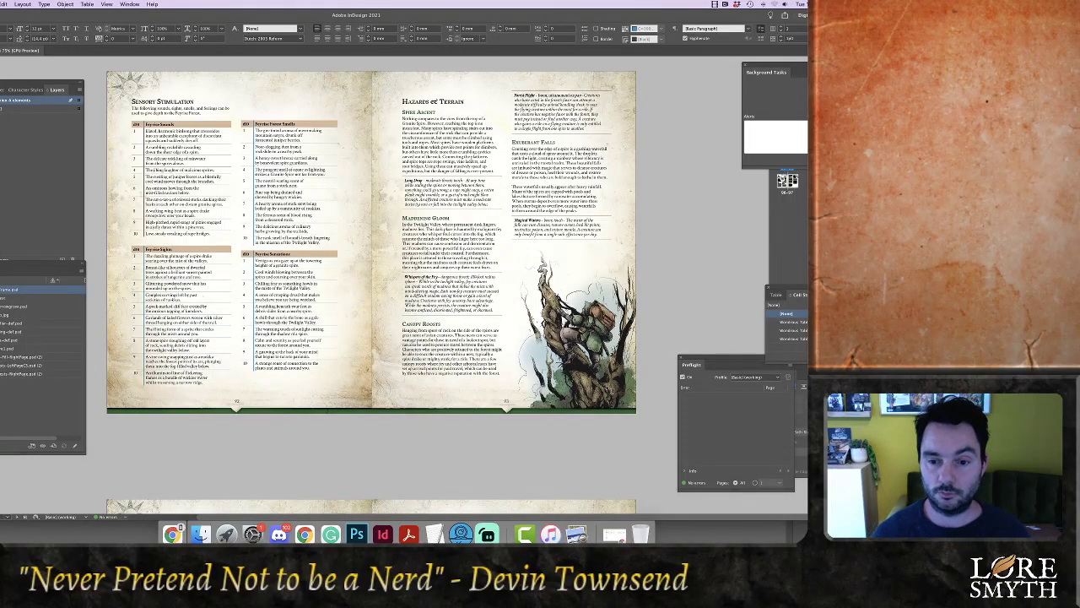
click(606, 377)
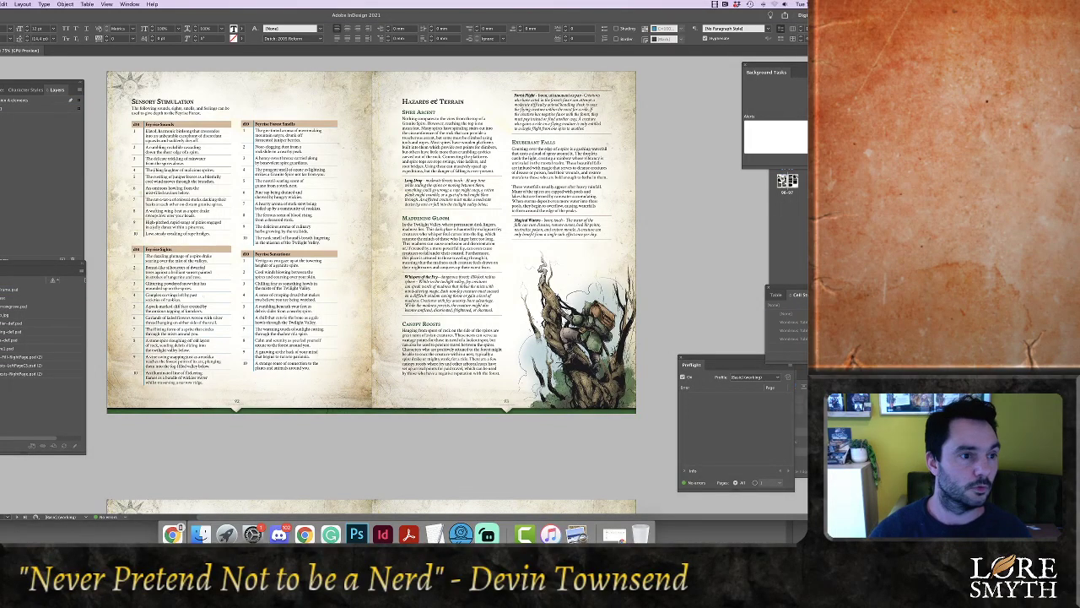
key(Escape)
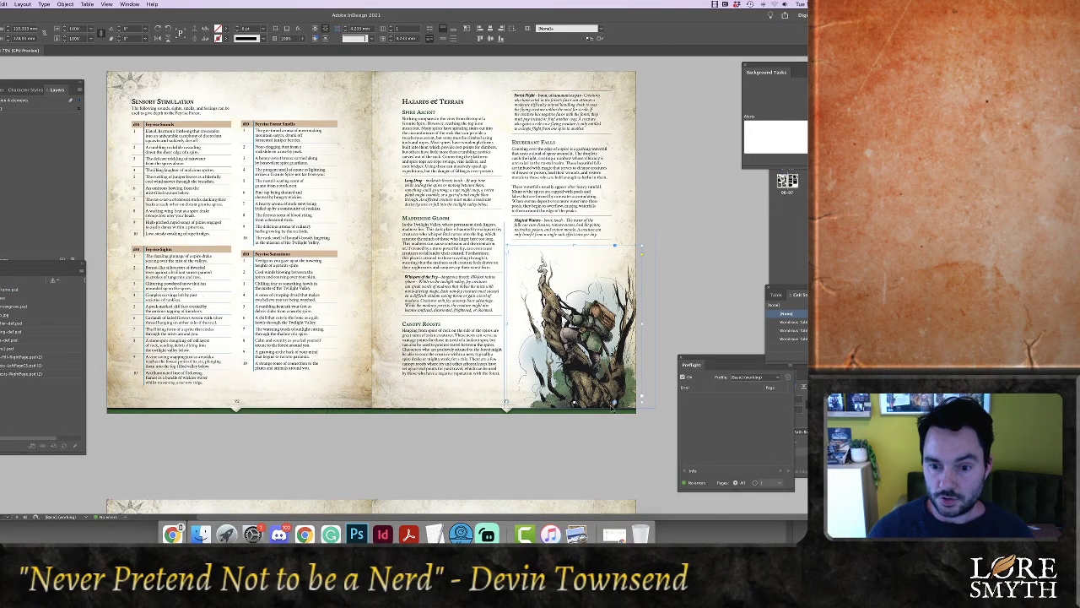
right_click(32, 332)
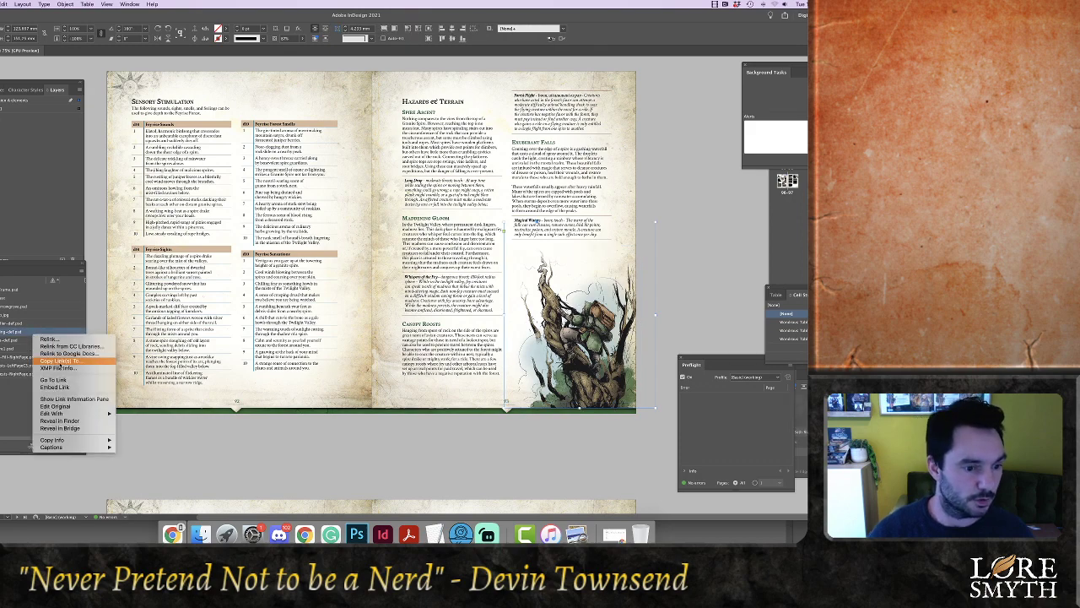
click(55, 406)
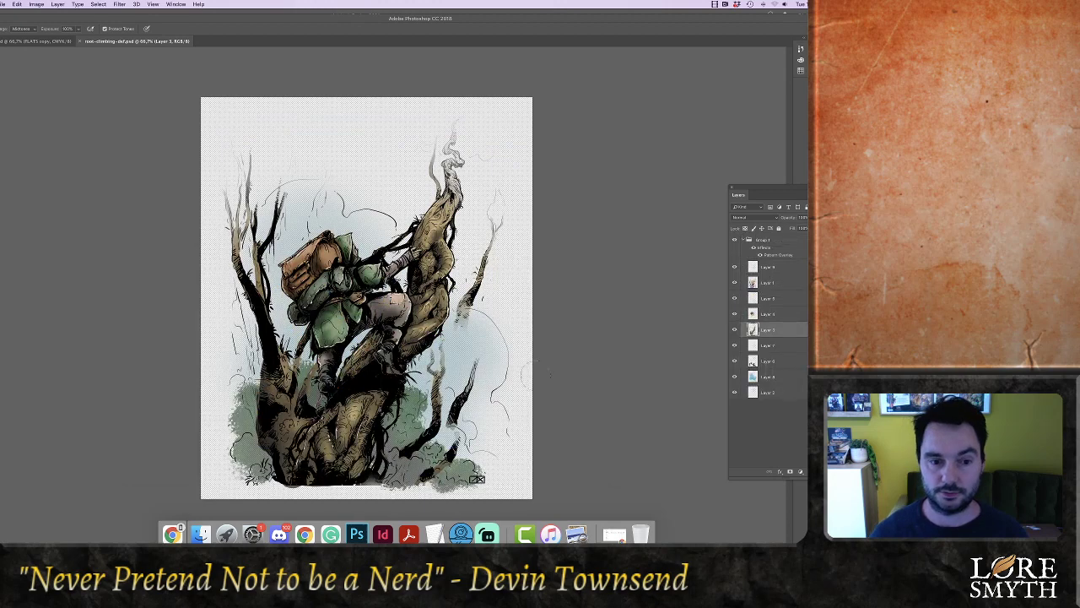
Brighten Layer 3 of the root-climbing artwork with a Levels adjustment by lowering the white input level
key(super+l)
drag(732, 238, 722, 238)
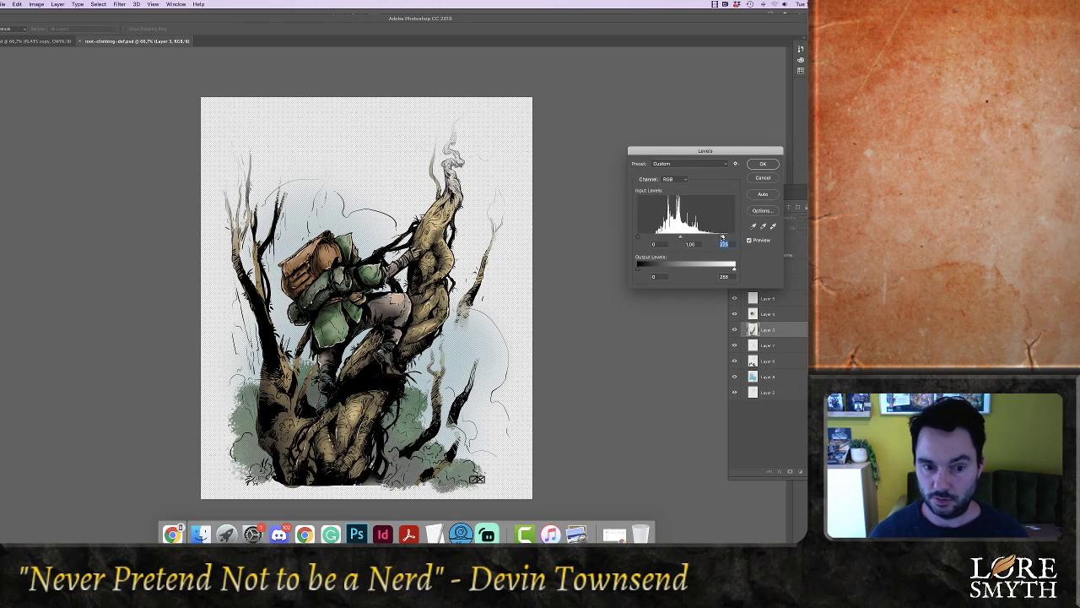
click(762, 163)
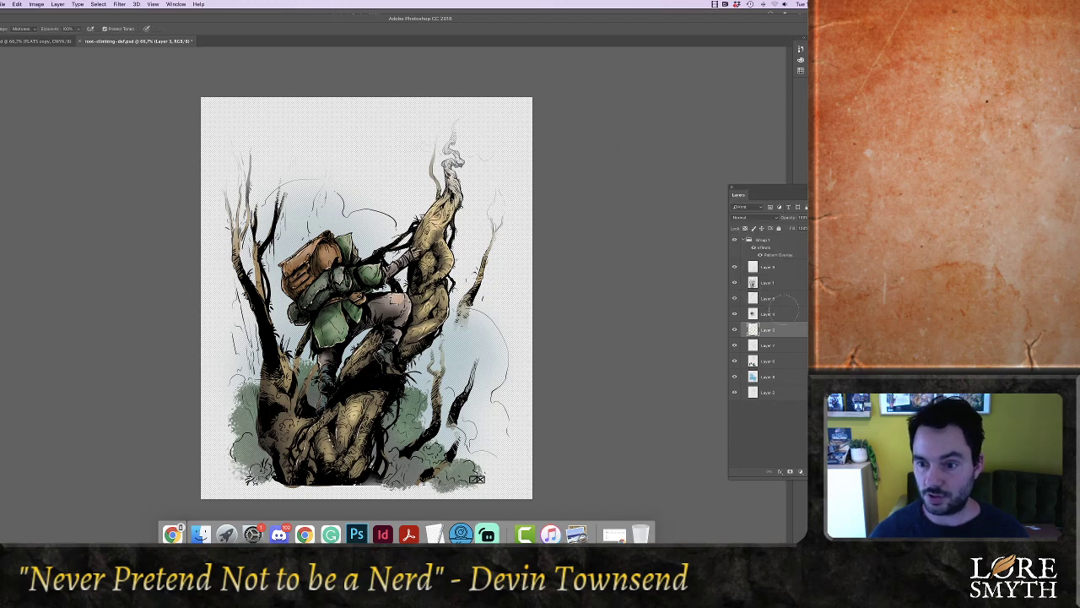
Try merging the colour layers between Layer 1 and Layer 2 and brightening them with Levels, and undo back to the separate layers
click(768, 298)
shift+click(768, 377)
key(super+e)
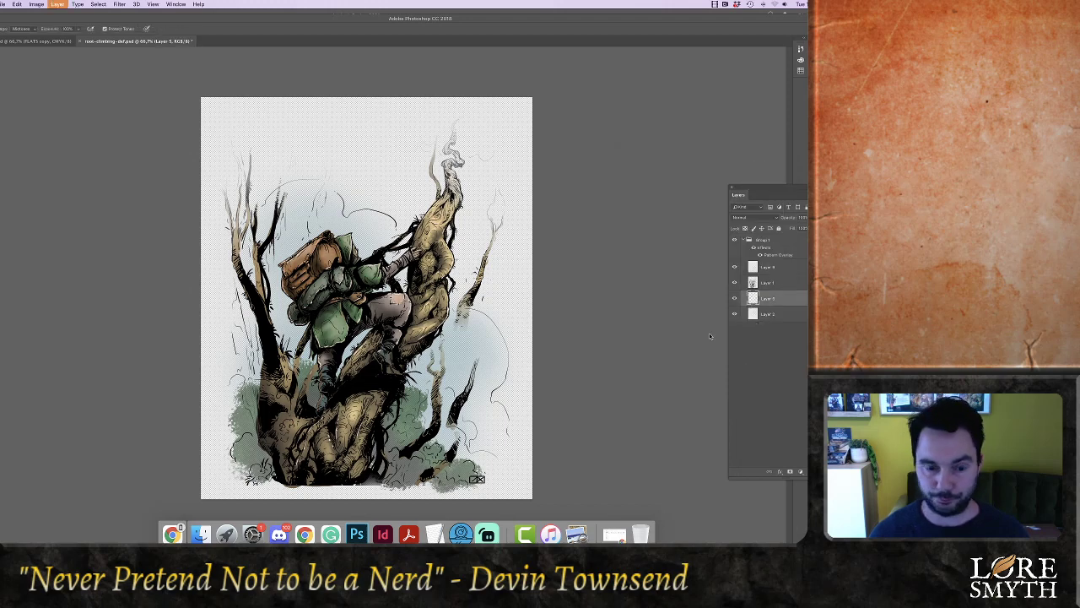
key(super+l)
drag(686, 236, 680, 237)
click(756, 166)
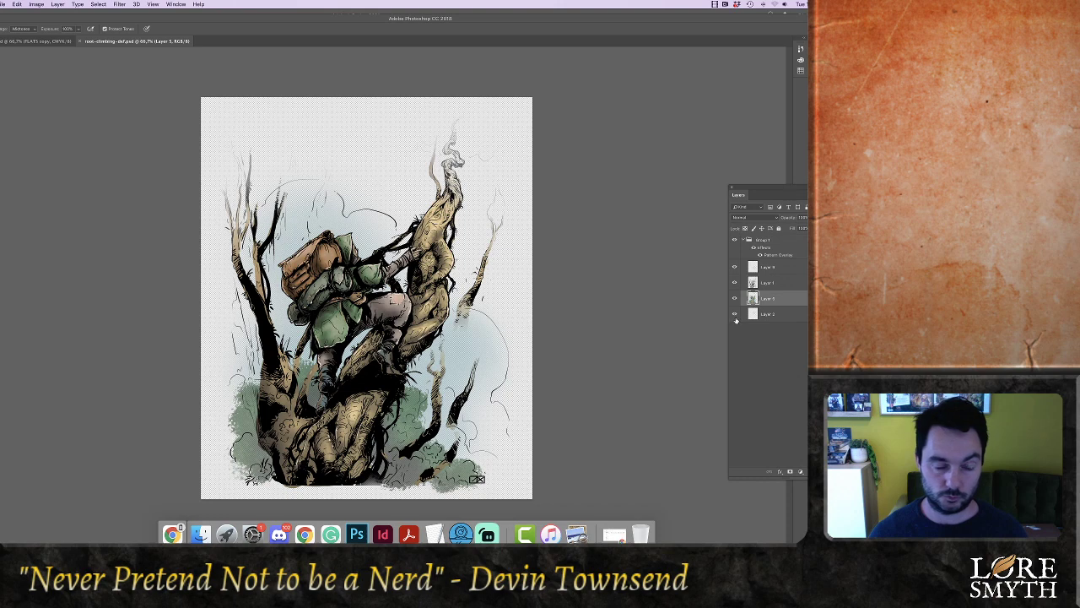
key(super+alt+z)
key(super+alt+z)
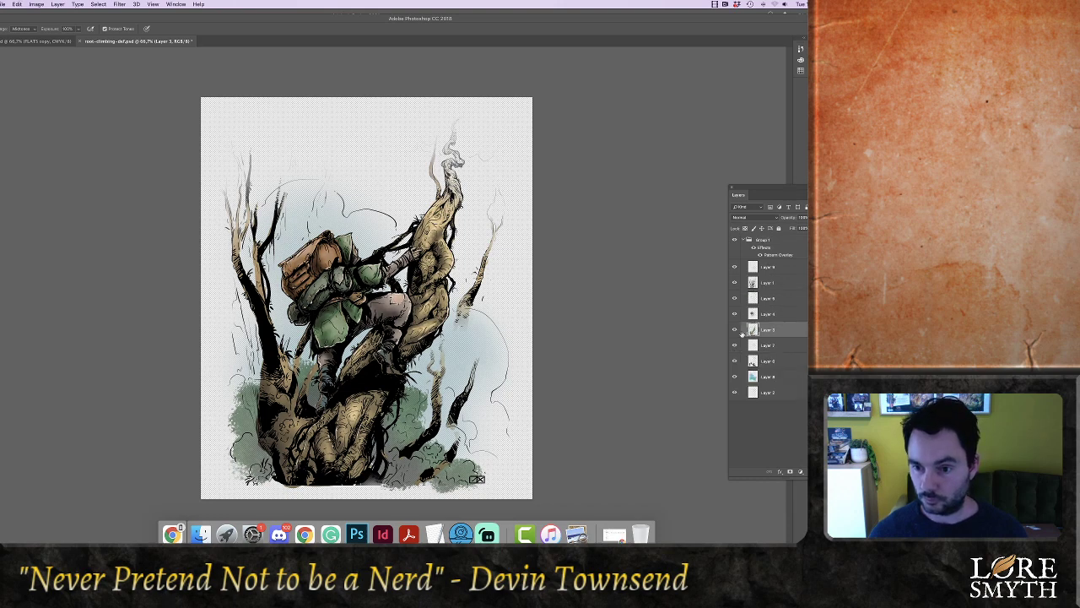
Add a green-to-blue Gradient Overlay in Color blend mode to Layer 3 of the root-climbing artwork and raise its opacity slightly
click(780, 471)
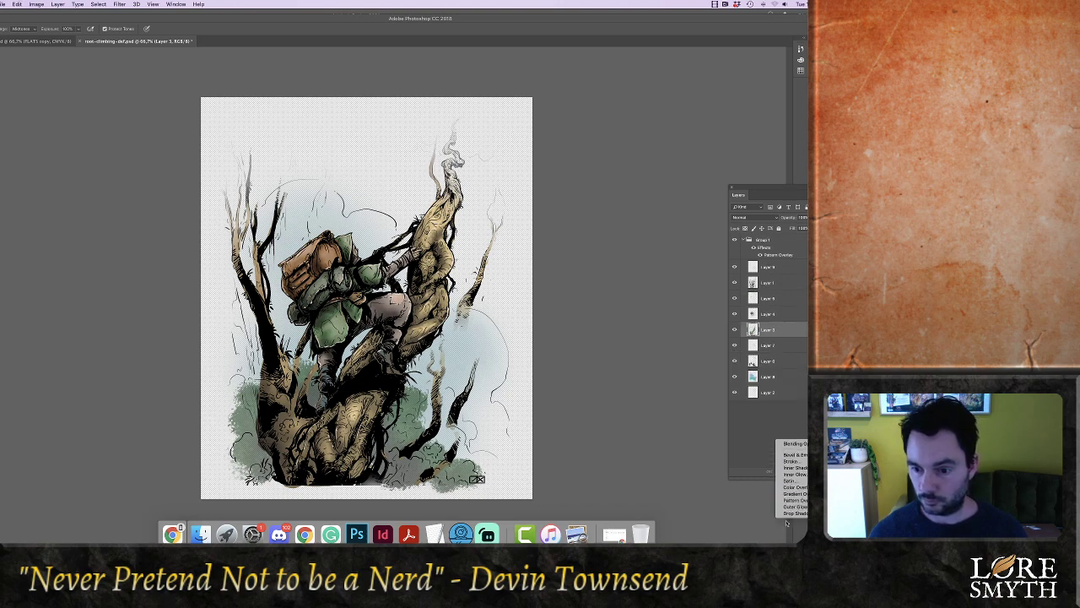
click(793, 494)
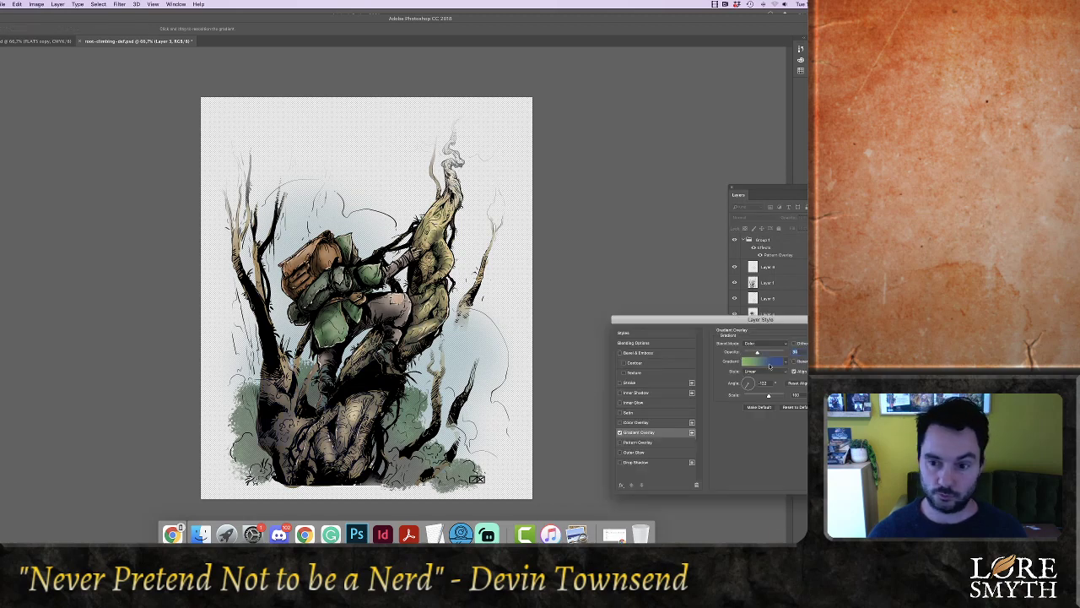
drag(758, 353, 766, 353)
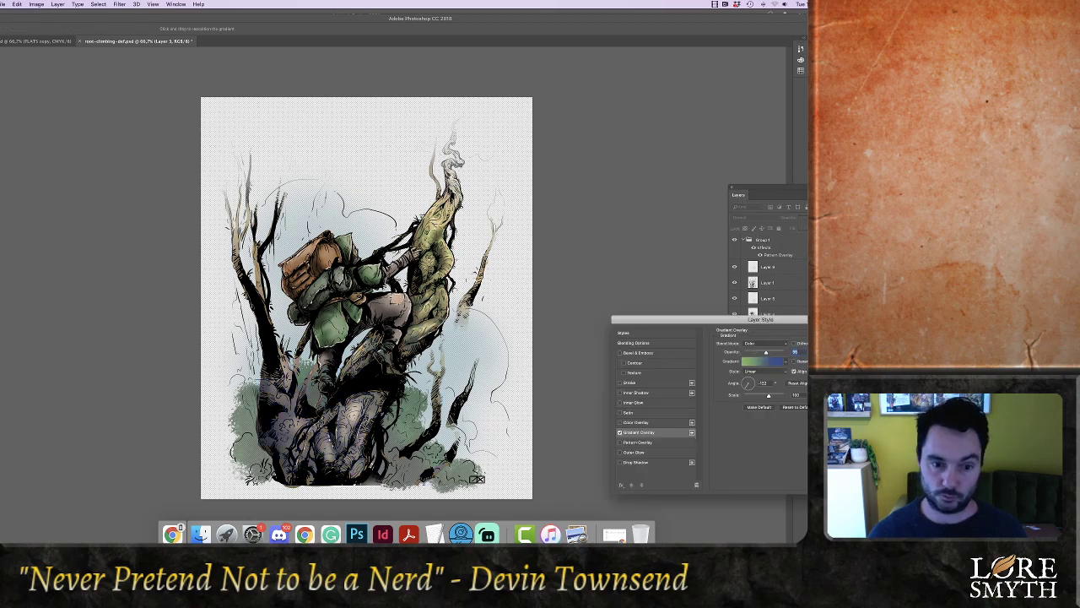
key(Return)
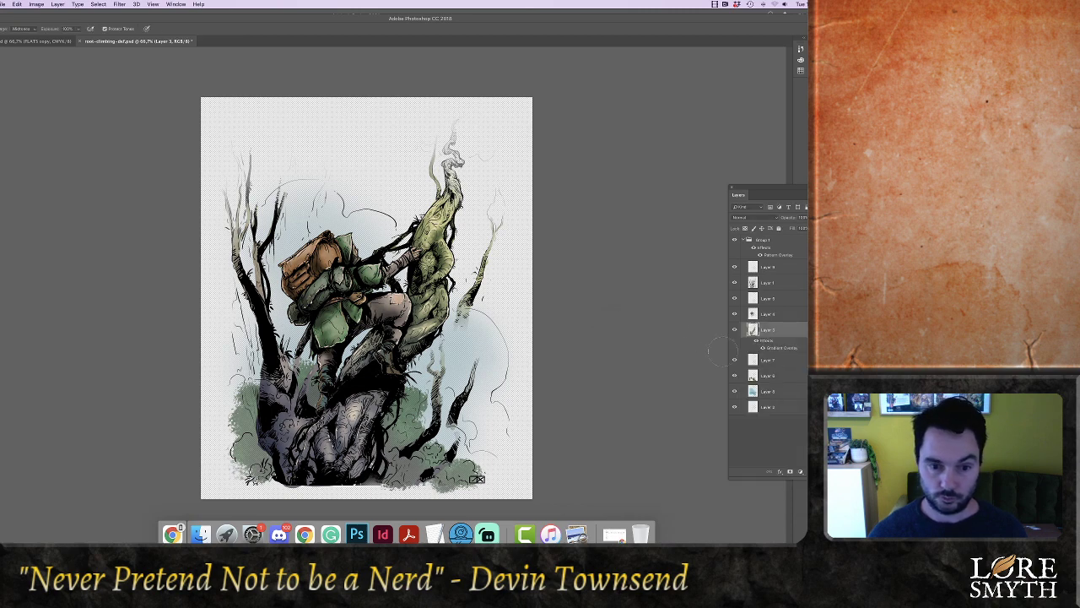
Merge the colour layers between Layer 1 and Layer 2, brighten the merged layer's midtones with Levels and save the root-climbing artwork
click(768, 299)
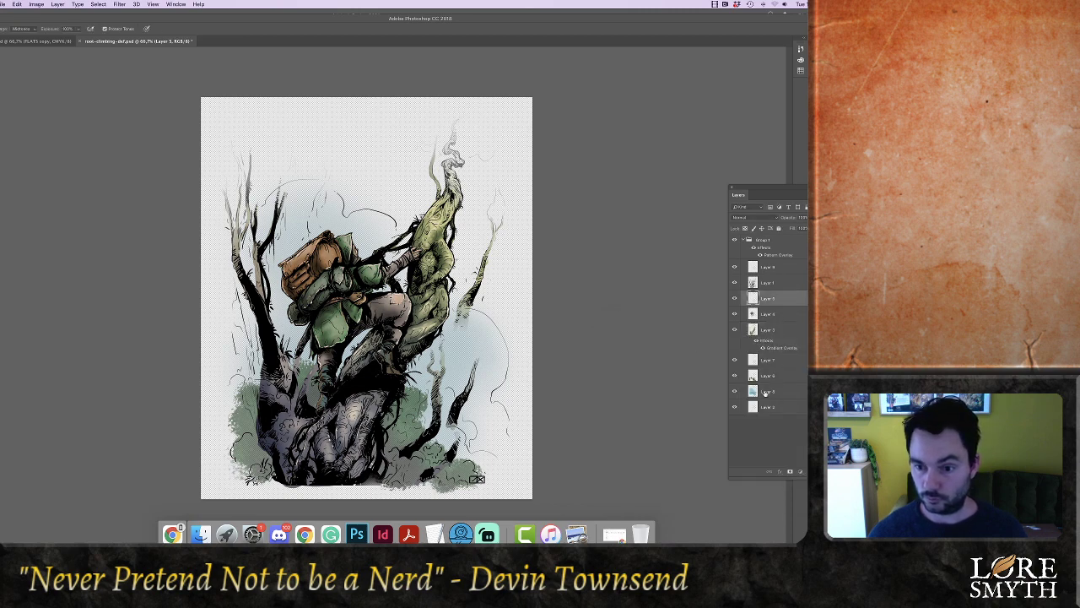
shift+click(767, 391)
key(super+e)
key(super+l)
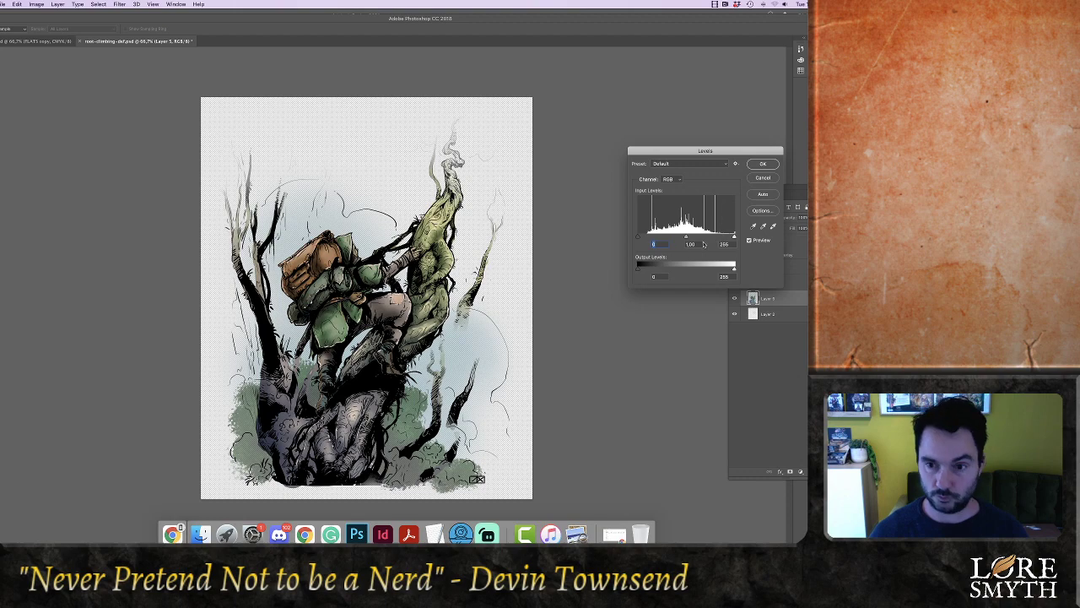
drag(688, 238, 683, 239)
click(756, 166)
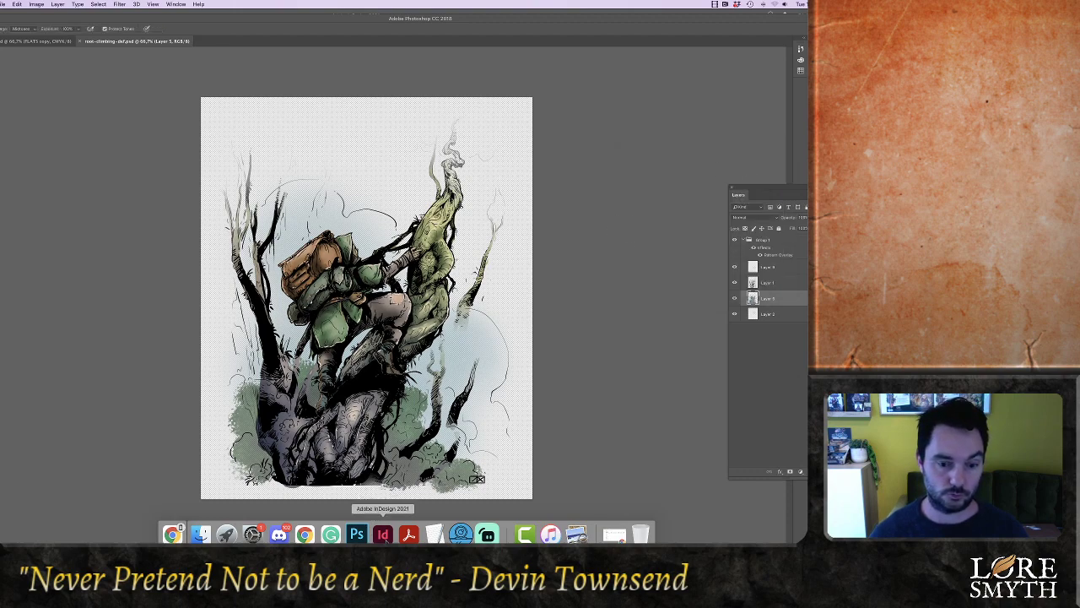
Switch to InDesign and open the original artwork of the forest-dweller illustration beside Crystalline Wildlife for editing in Photoshop
click(382, 535)
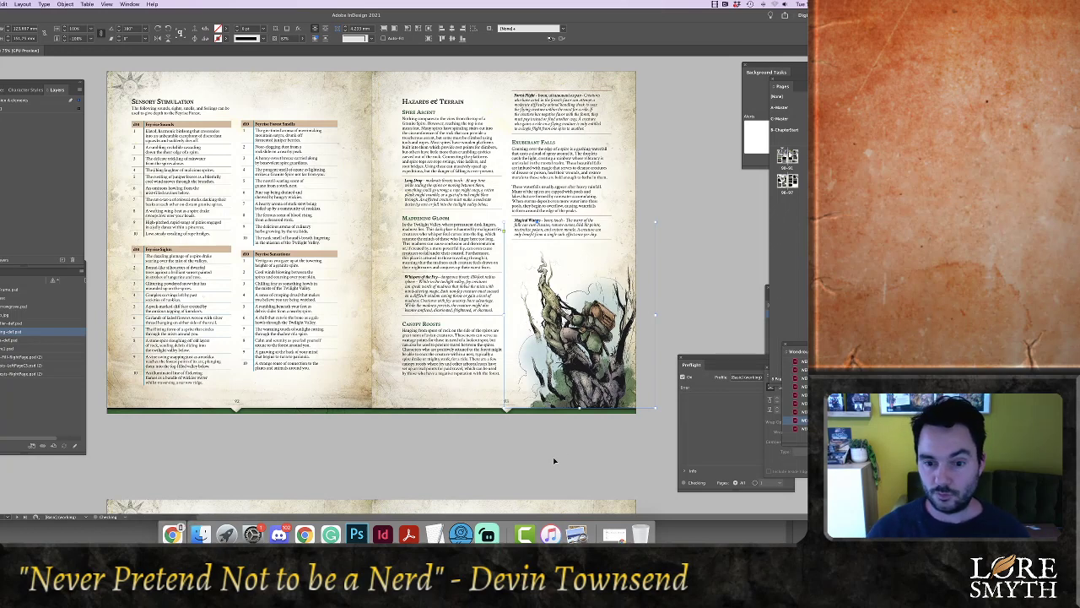
click(557, 456)
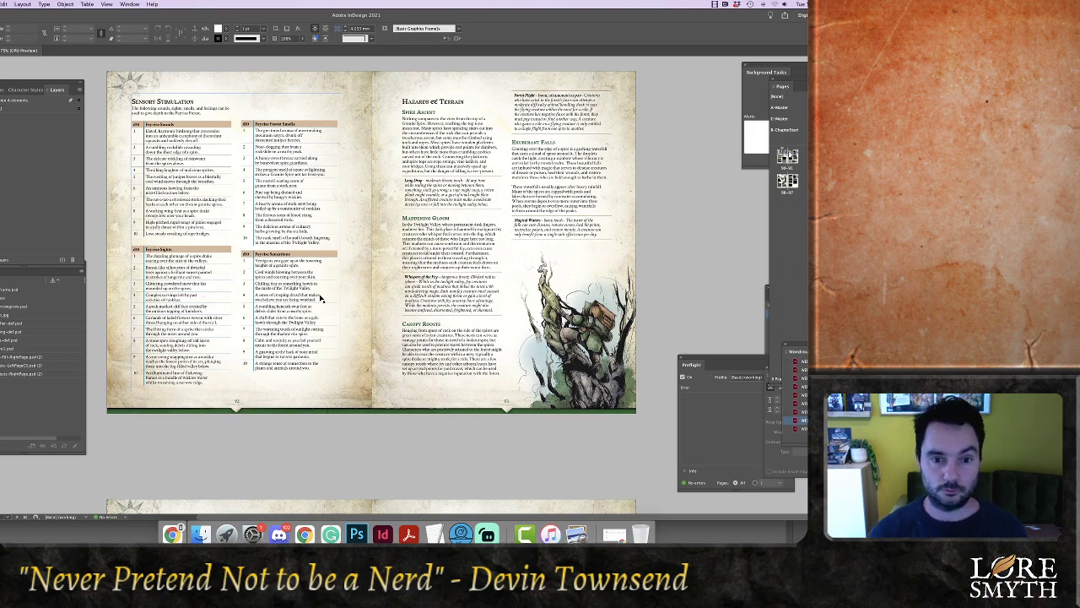
scroll(320, 298, down, 1)
scroll(320, 298, down, 10)
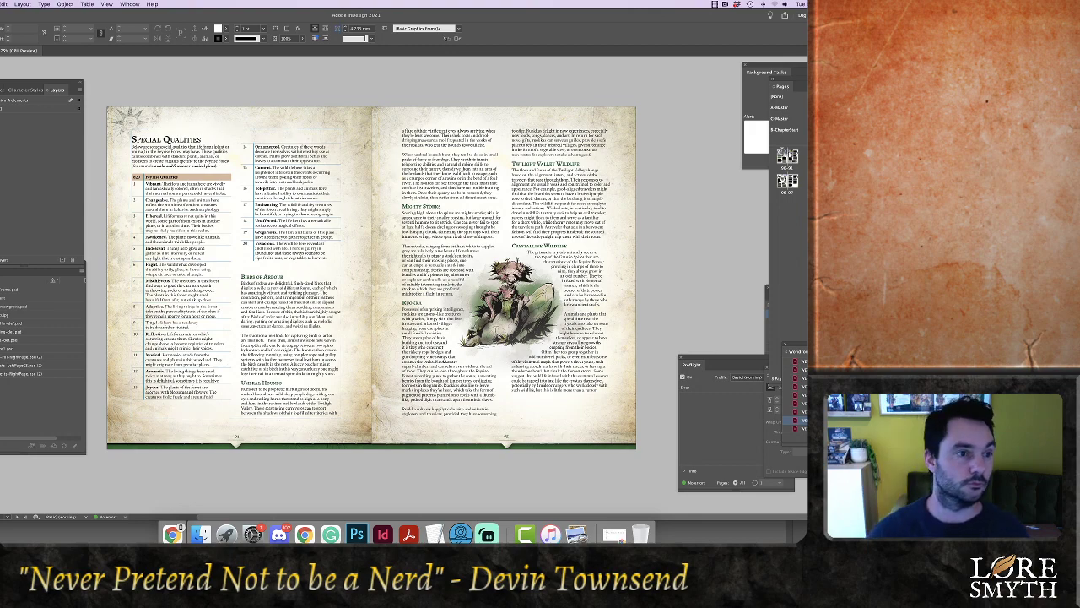
click(531, 319)
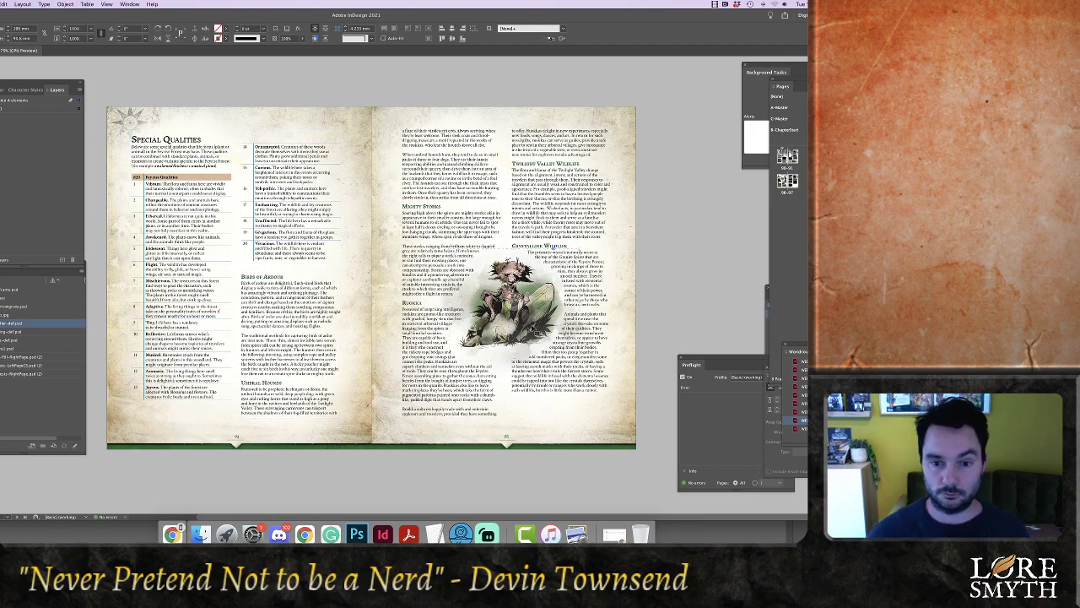
right_click(532, 328)
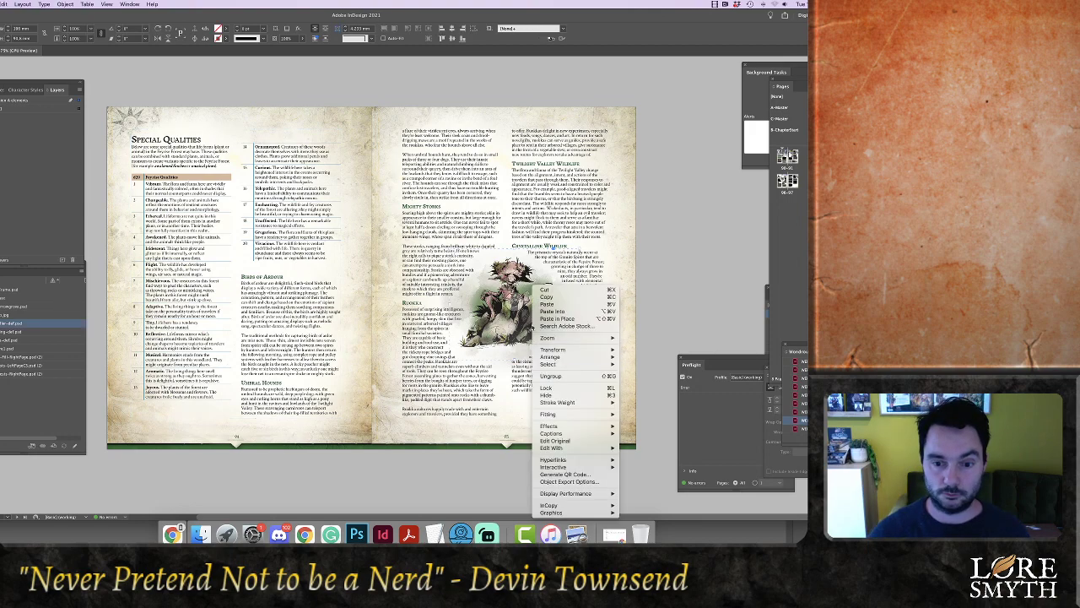
click(554, 440)
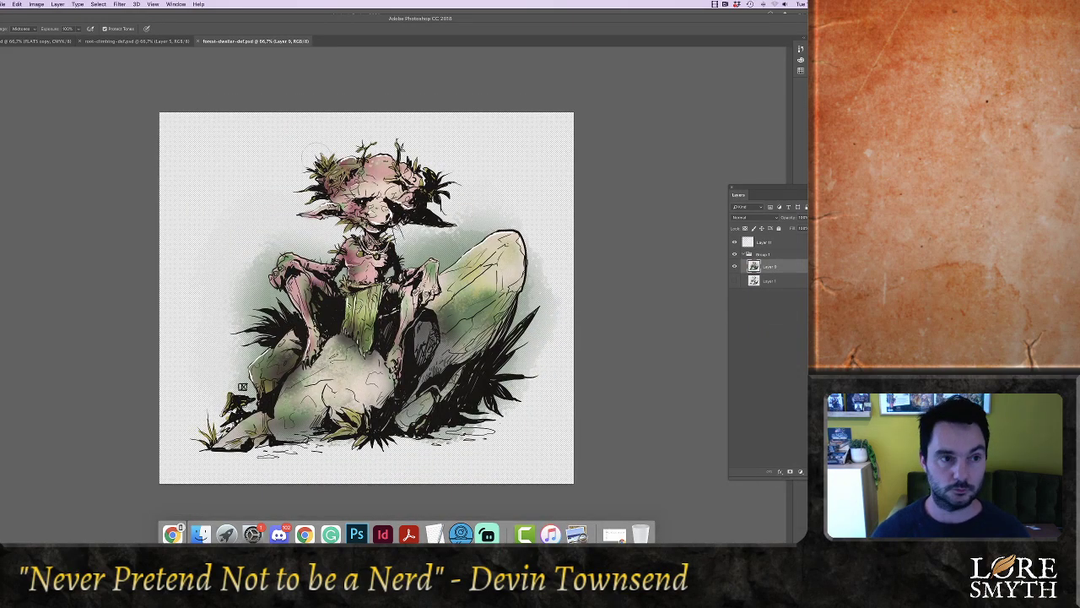
Convert the forest-dweller artwork to CMYK Color without merging its layers
click(36, 4)
mouse_move(48, 14)
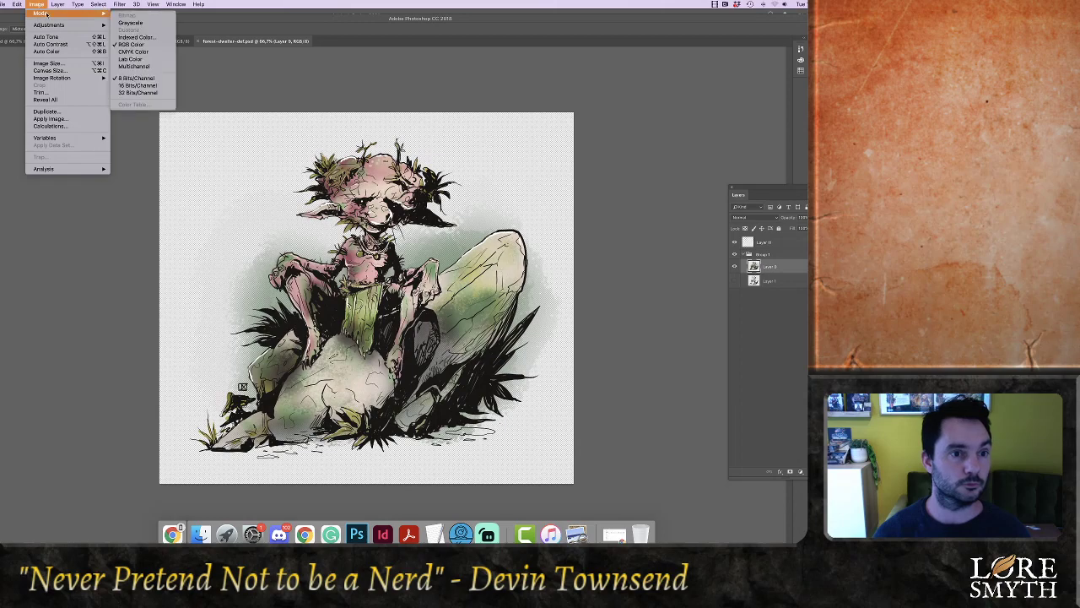
click(133, 52)
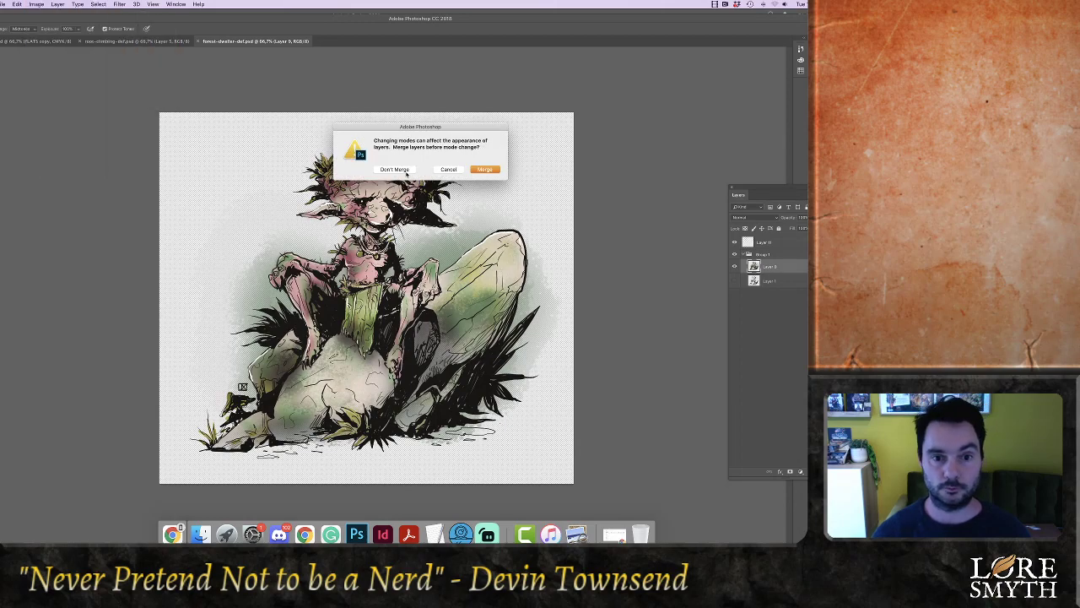
click(406, 169)
Brighten the forest-dweller layer with Levels by lightening the midtones and lowering the white input level, and save the file
key(super+l)
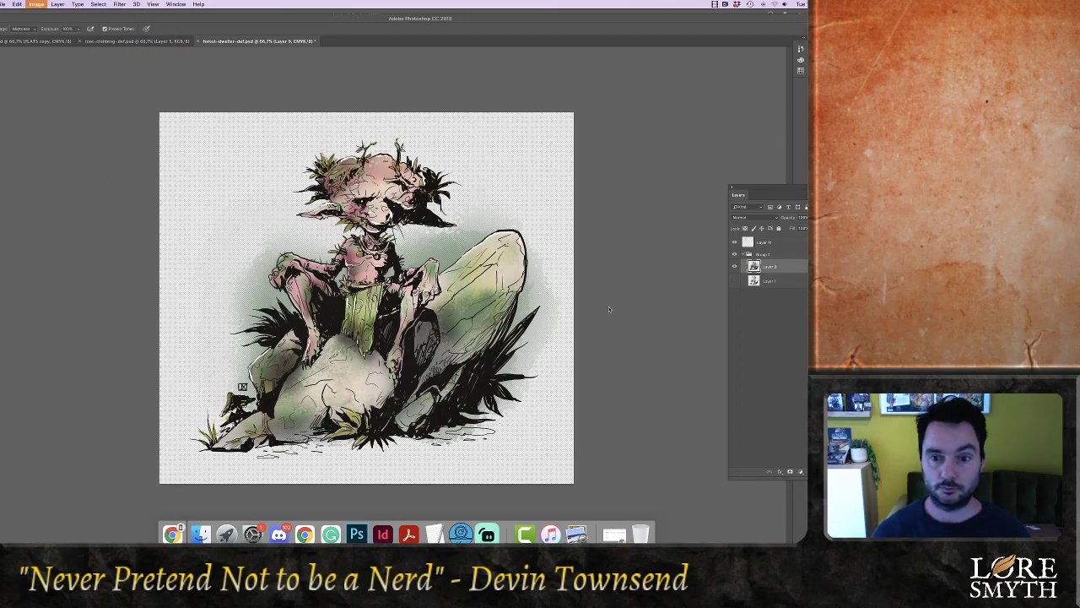
drag(685, 238, 728, 237)
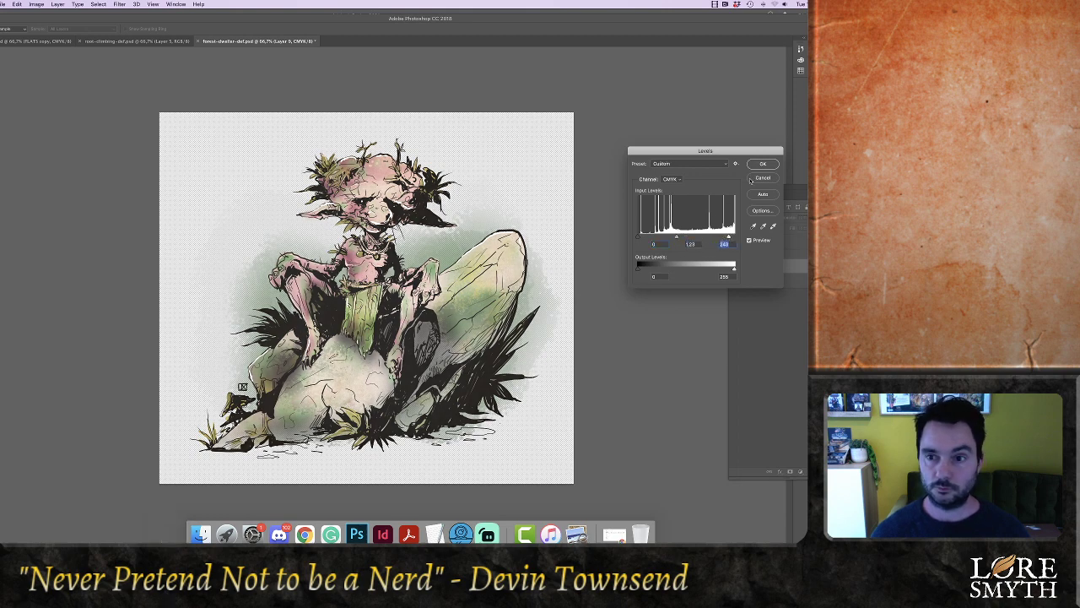
key(Return)
key(super+s)
Return to InDesign, update the modified forest-dweller link and check the illustration on the page
click(382, 534)
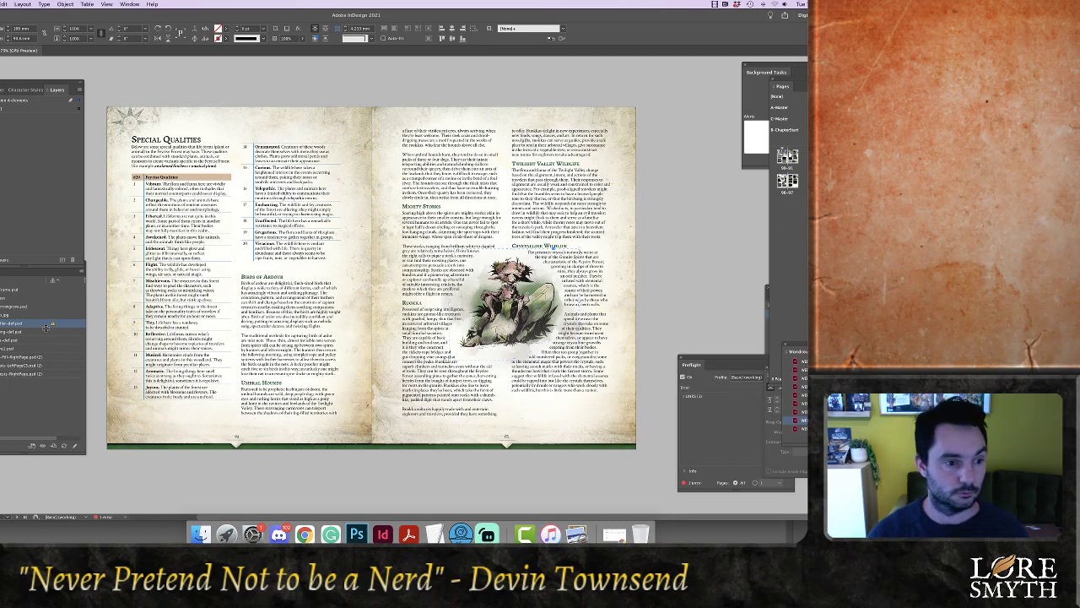
click(51, 325)
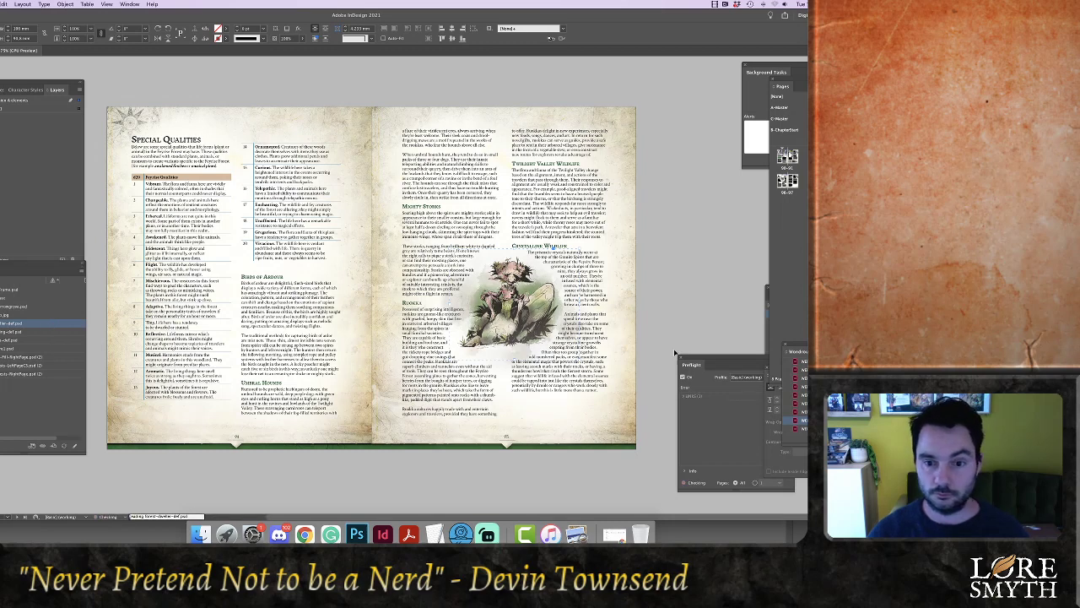
click(726, 321)
click(540, 321)
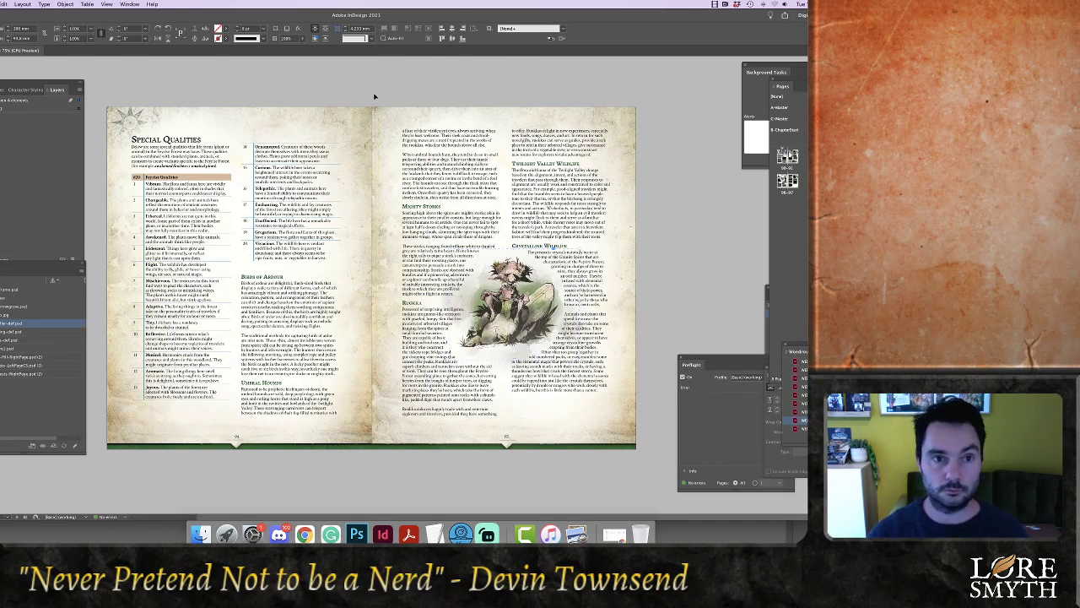
Back in Photoshop, deepen the forest-dweller layer's shadows with Levels by raising the black input level, and save the file
click(357, 534)
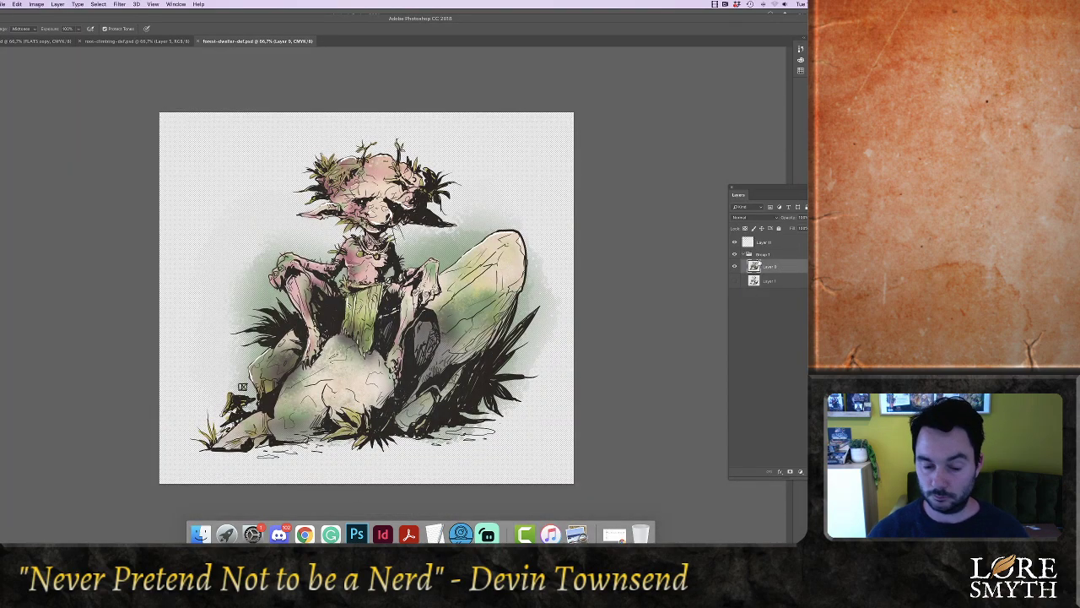
key(super+l)
drag(643, 237, 649, 238)
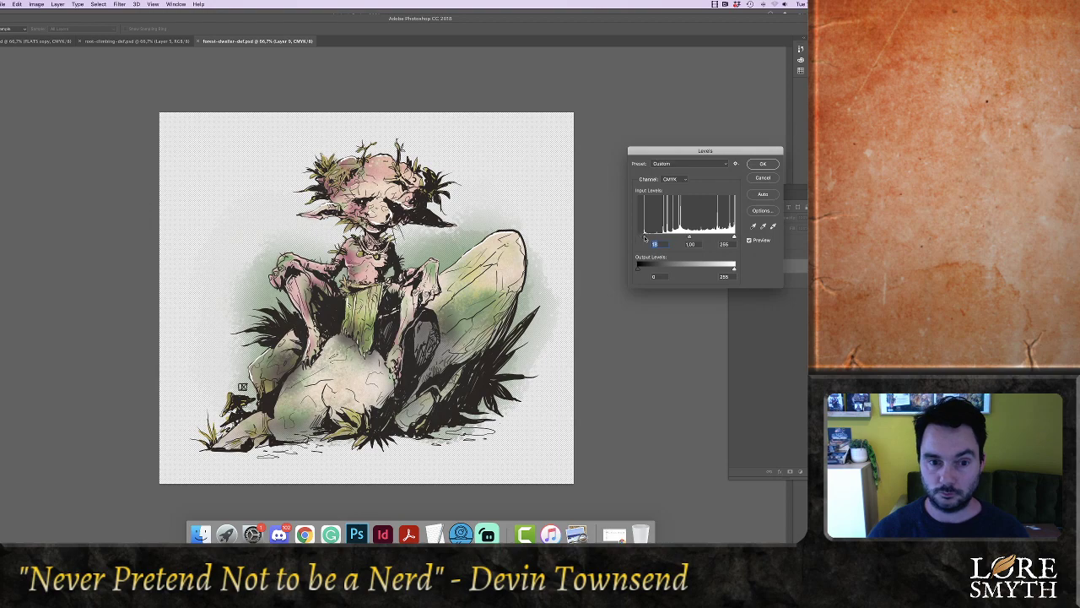
click(763, 164)
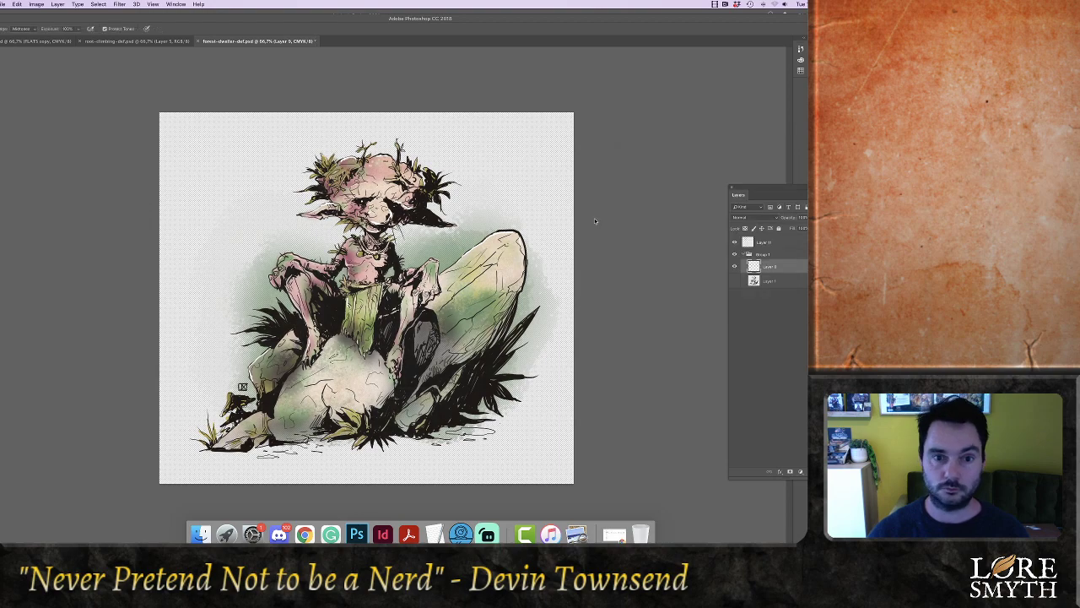
key(super+s)
Close the open artwork files in Photoshop and switch back to the Feyrise Forest chapter in InDesign
key(super+w)
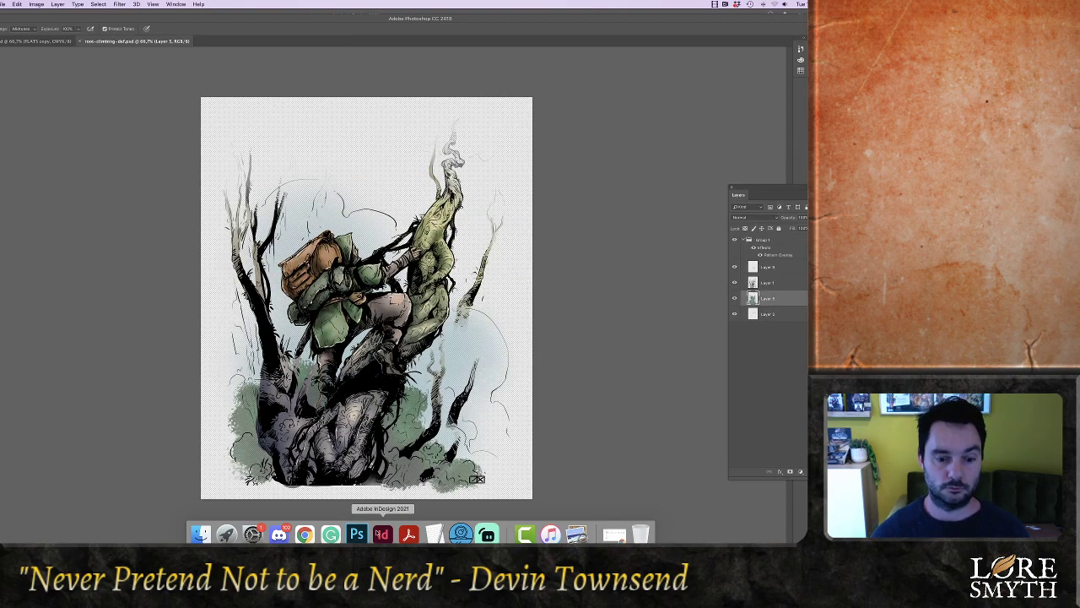
key(super+w)
key(super+w)
click(383, 532)
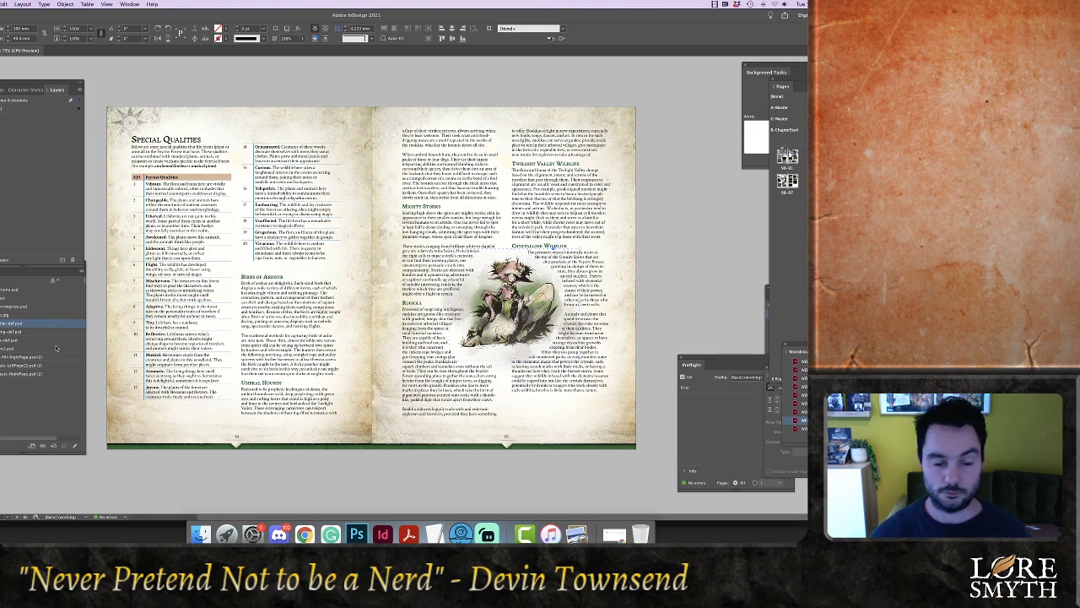
Raise the opacity of the winged dragon illustration on the New Monsters page
click(186, 467)
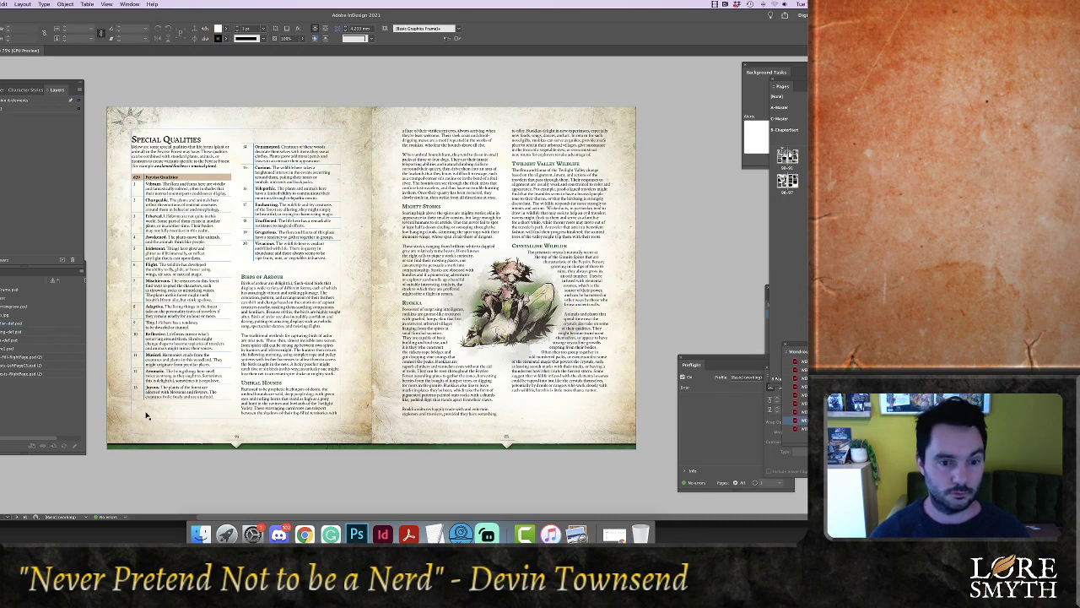
scroll(533, 347, down, 1)
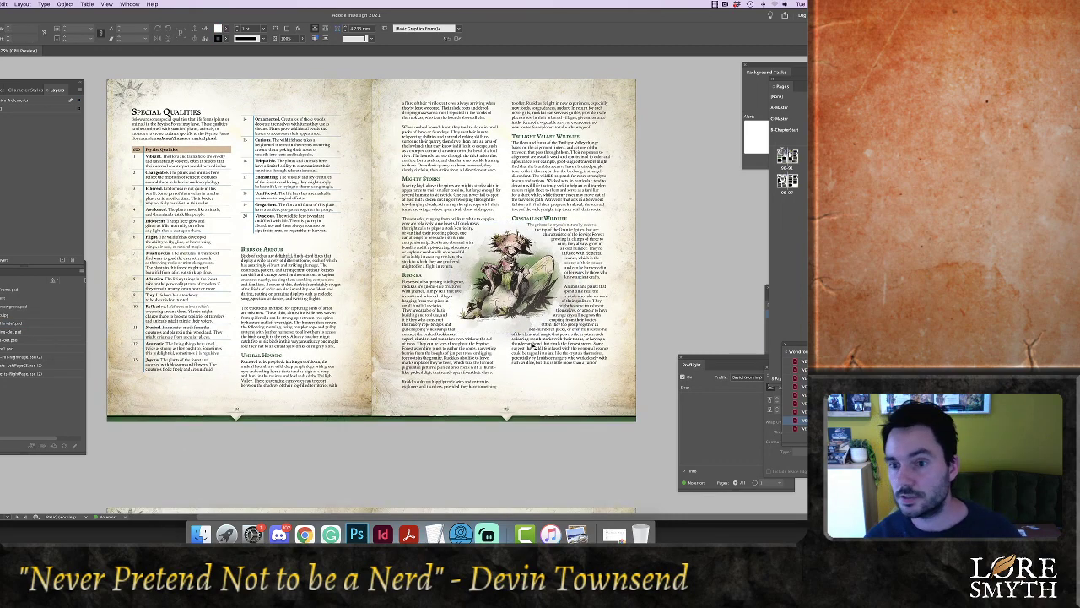
scroll(532, 348, down, 10)
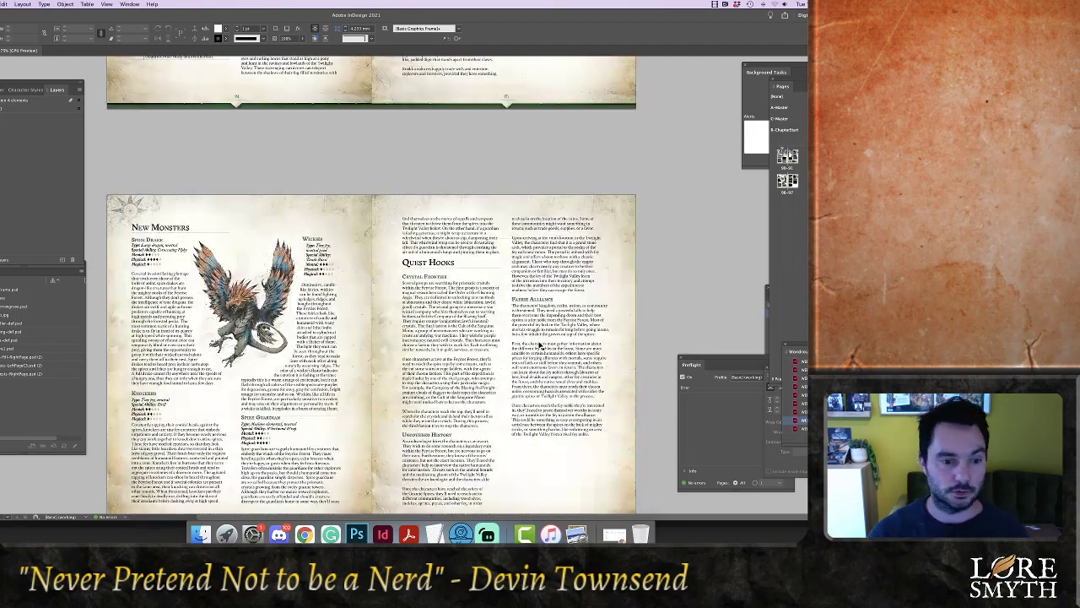
click(288, 289)
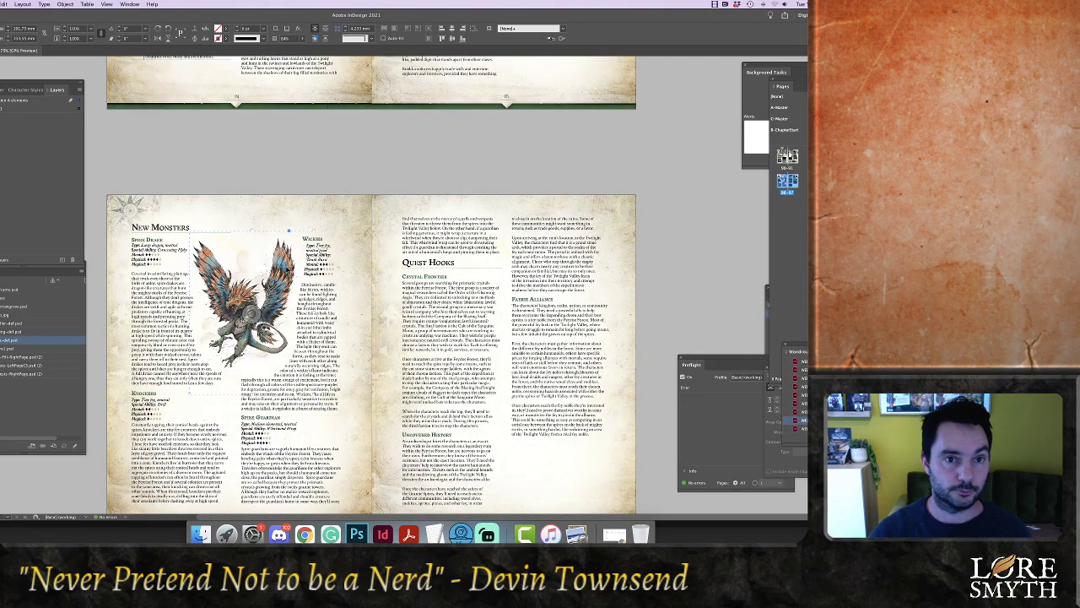
click(302, 39)
click(301, 48)
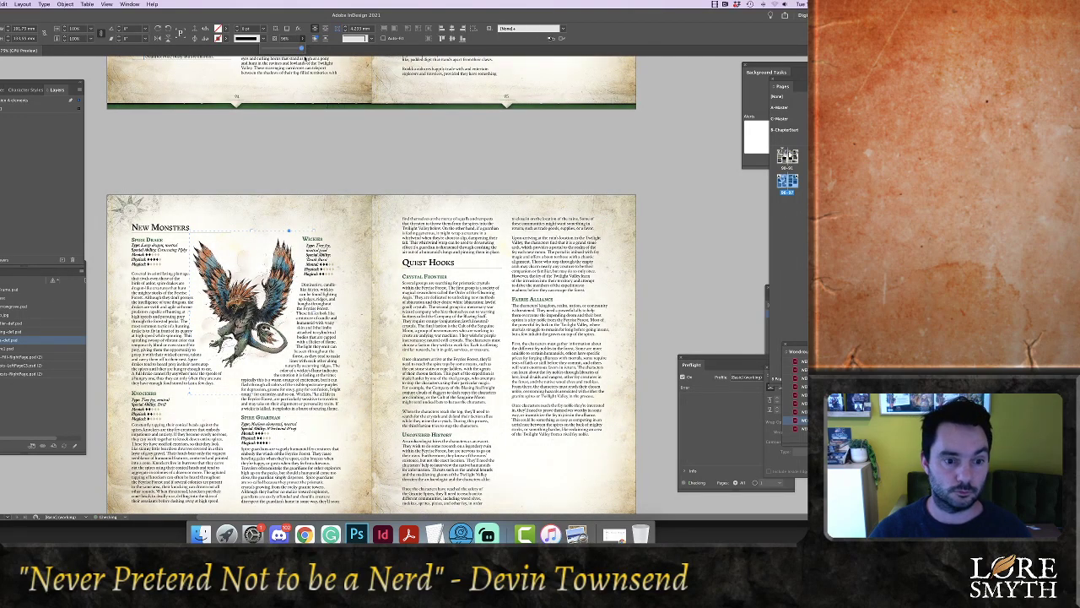
click(682, 296)
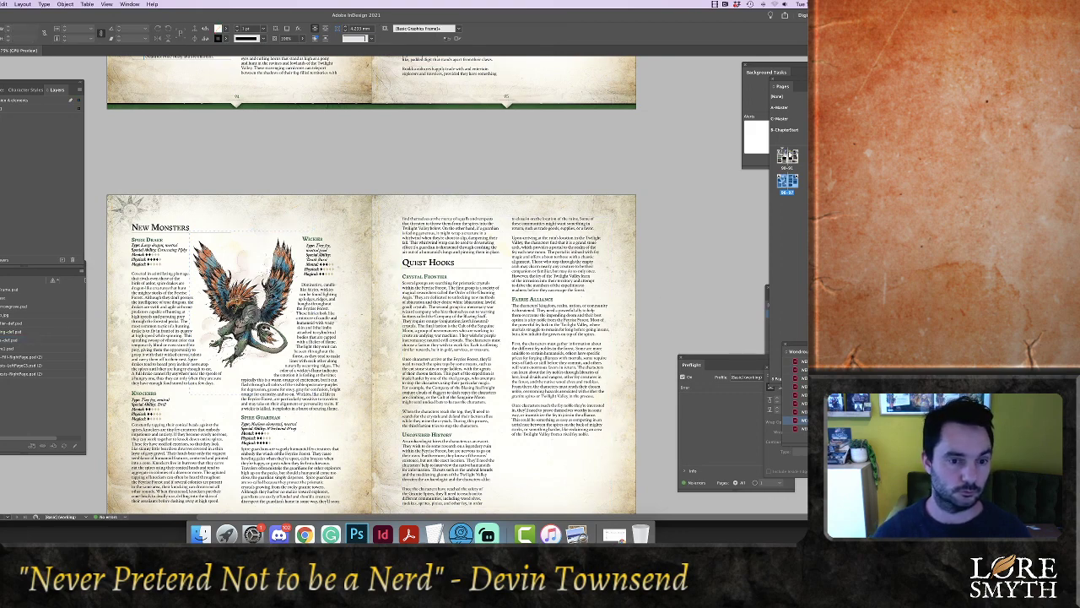
Open the winged dragon illustration's linked original in Photoshop and merge all the layers below the spire-drake-def.png layer into one
click(275, 297)
right_click(2, 345)
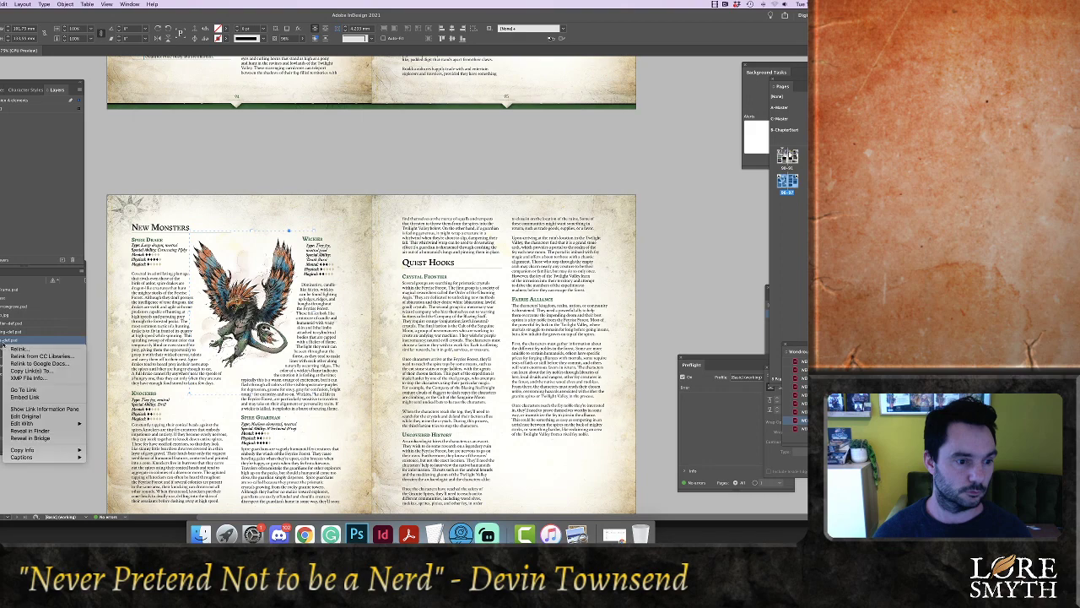
click(25, 415)
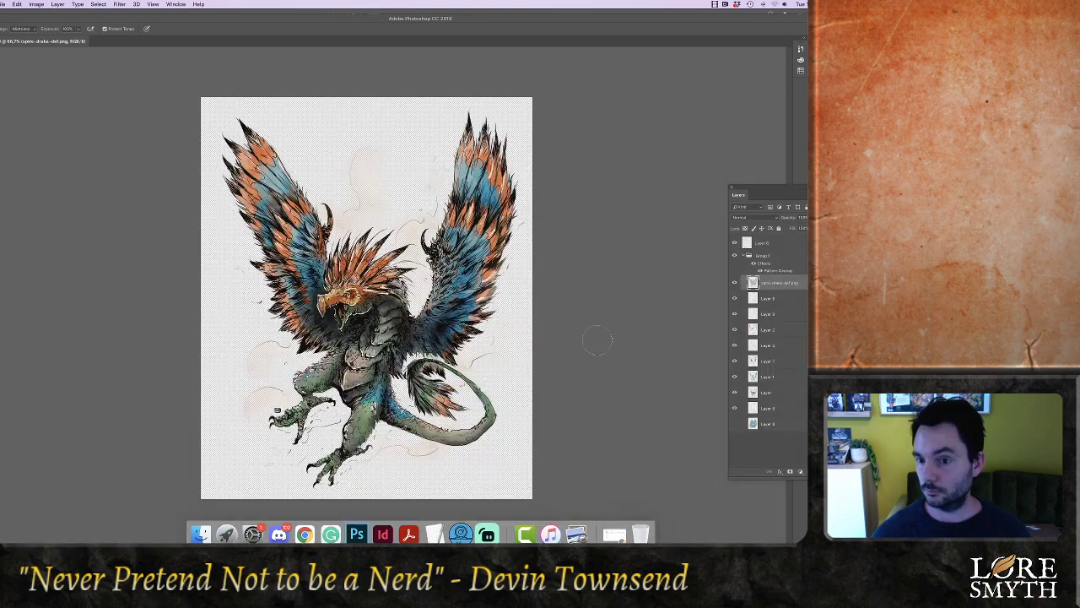
click(773, 299)
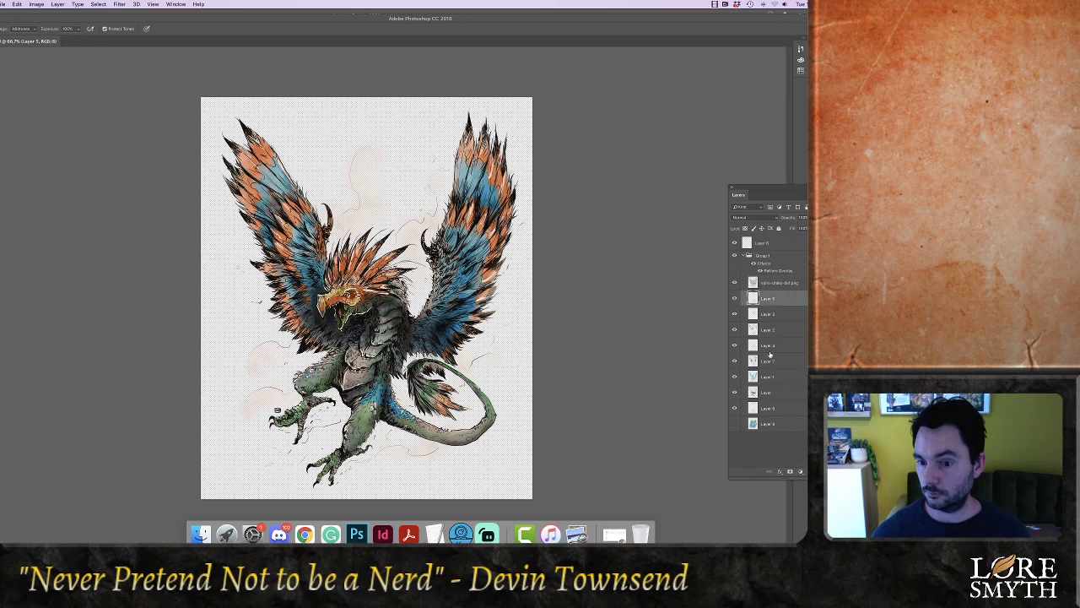
shift+click(766, 424)
key(super+e)
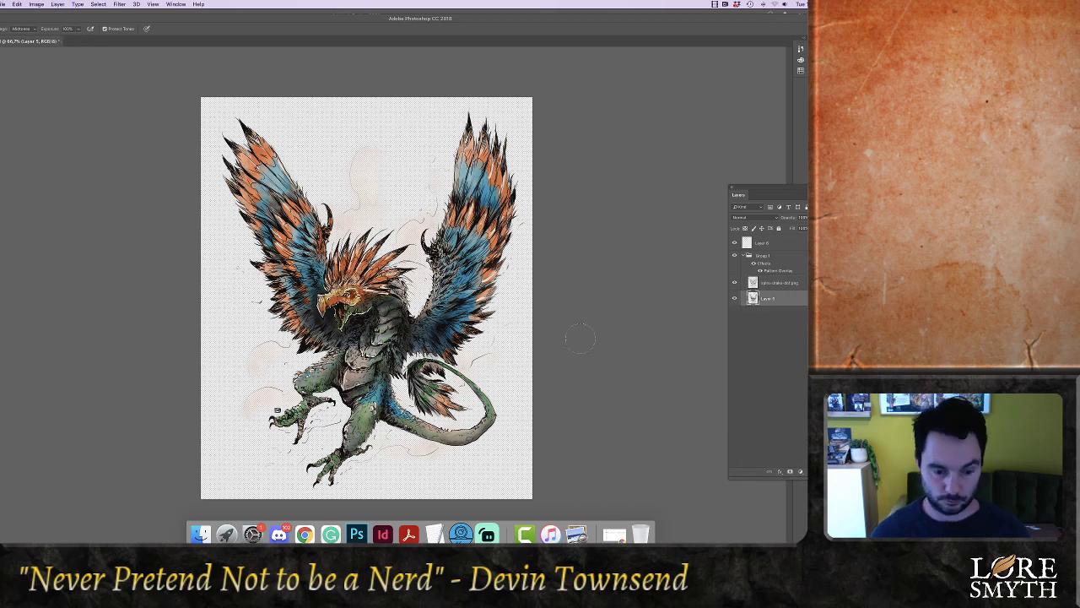
Brighten the merged dragon layer's midtones with Levels and convert the image to CMYK, keeping the layers separate
key(super+l)
mouse_move(686, 238)
mouse_down()
mouse_move(644, 239)
mouse_move(675, 238)
mouse_up()
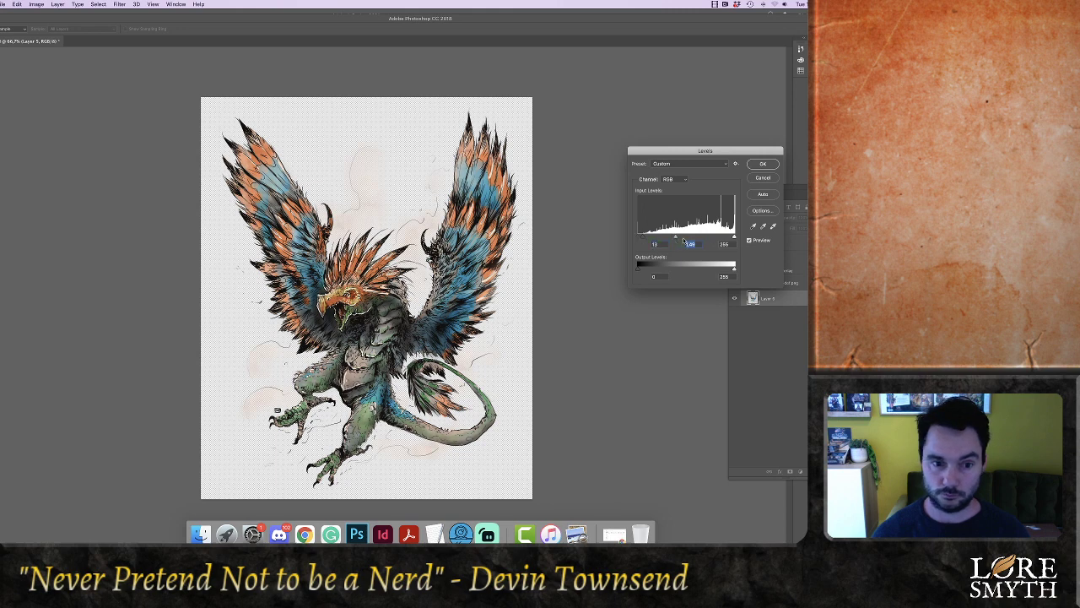
click(756, 167)
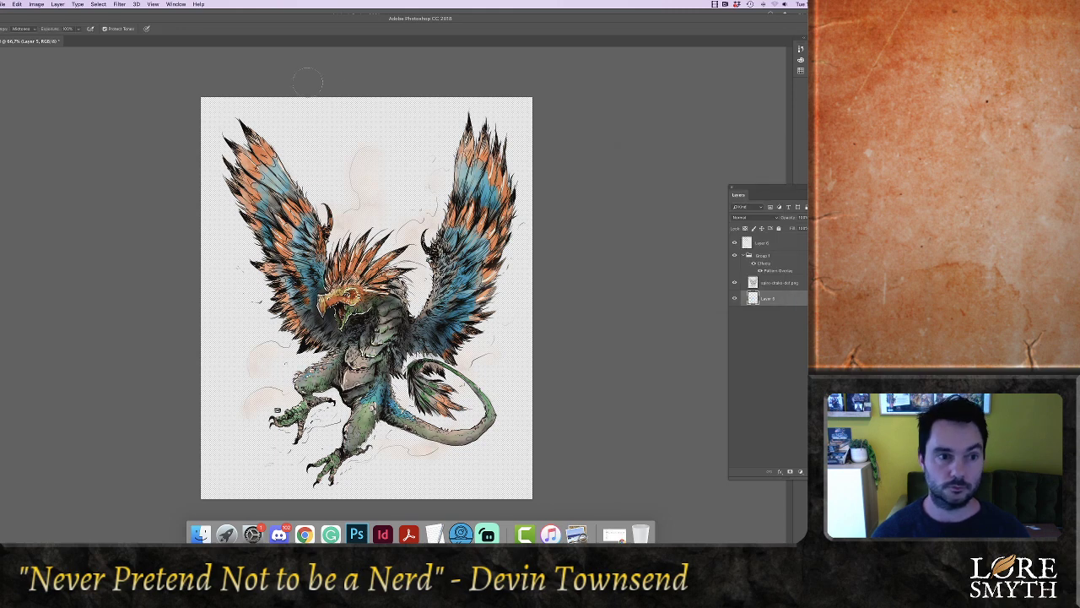
click(36, 5)
mouse_move(51, 14)
click(134, 52)
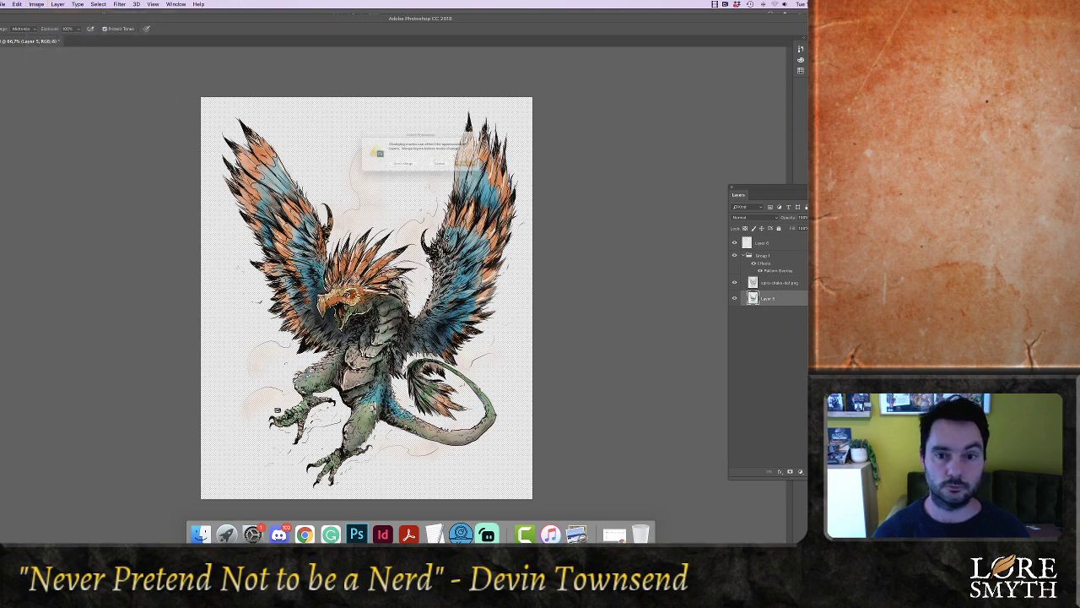
key(Return)
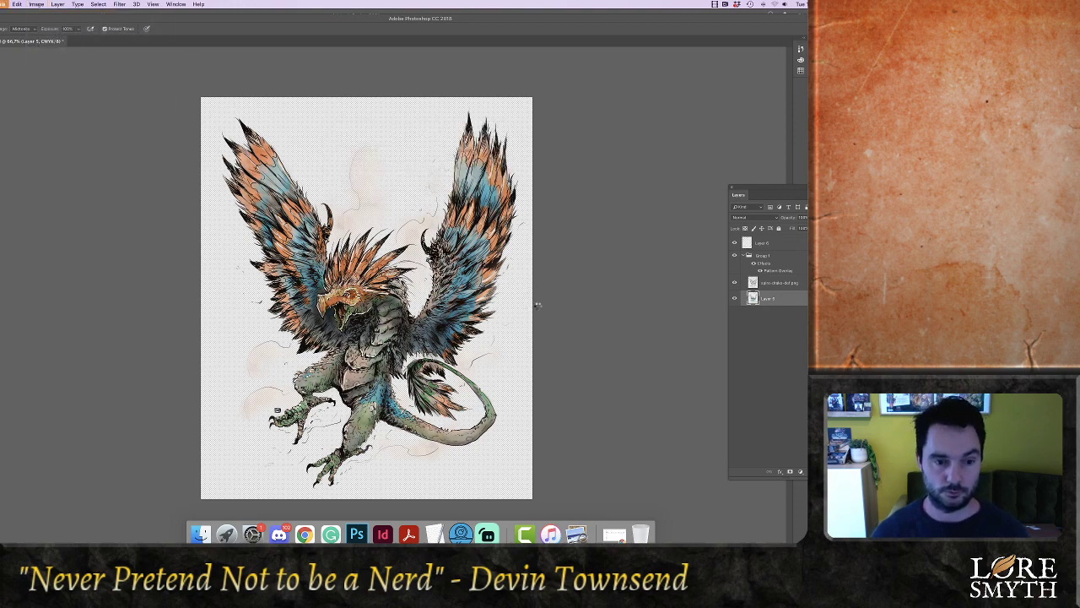
Switch back to InDesign, check the dragon on the New Monsters page and close the Feyrise Forest chapter
click(382, 534)
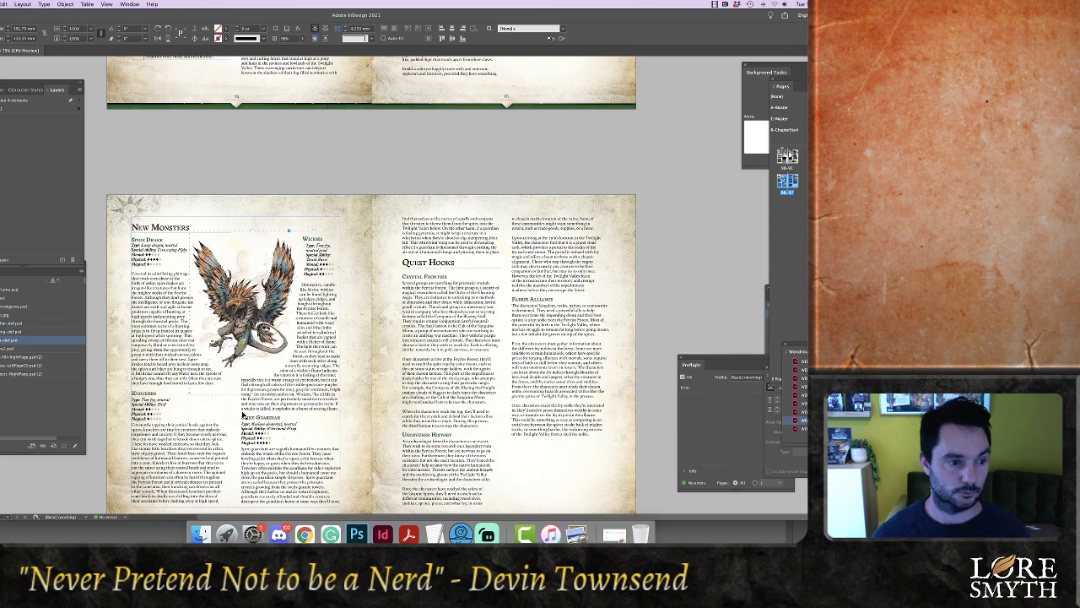
scroll(245, 313, down, 2)
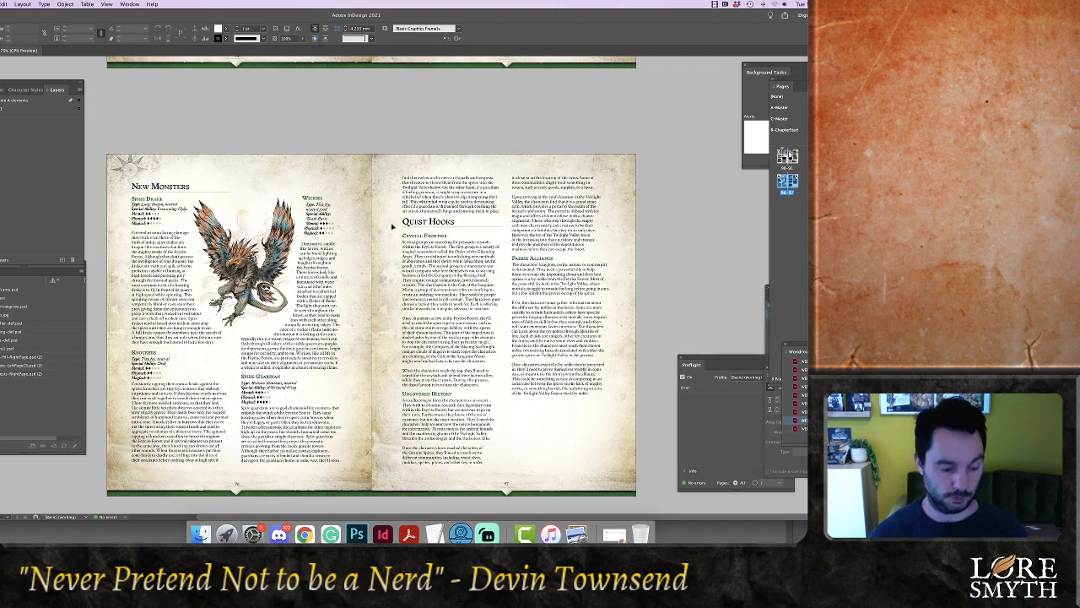
key(super+w)
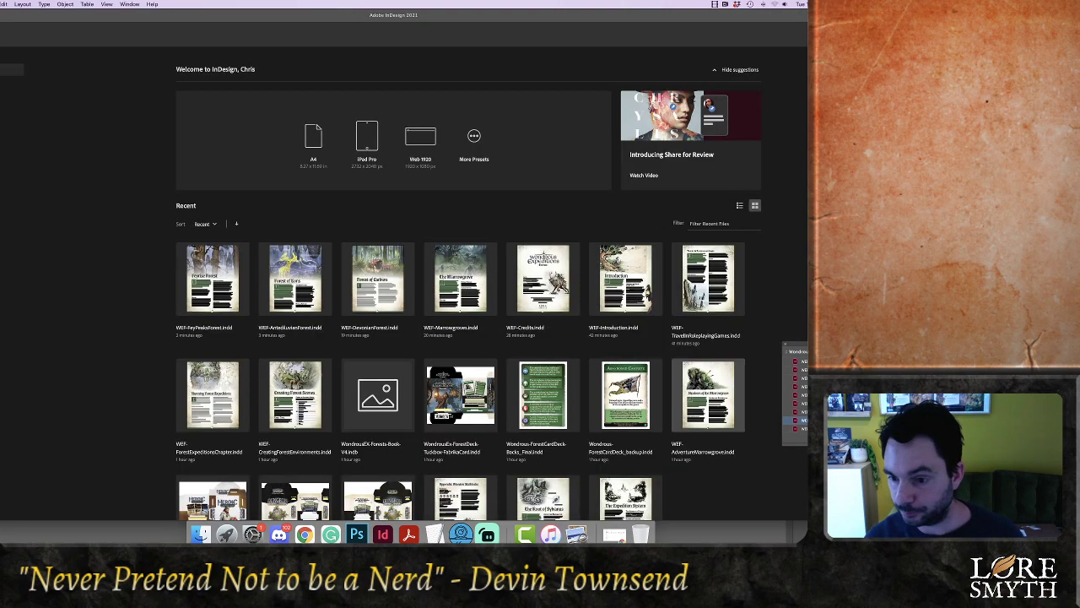
Open the Expedition System chapter from the book without updating links on opening, and update the modified right-page background link
click(802, 379)
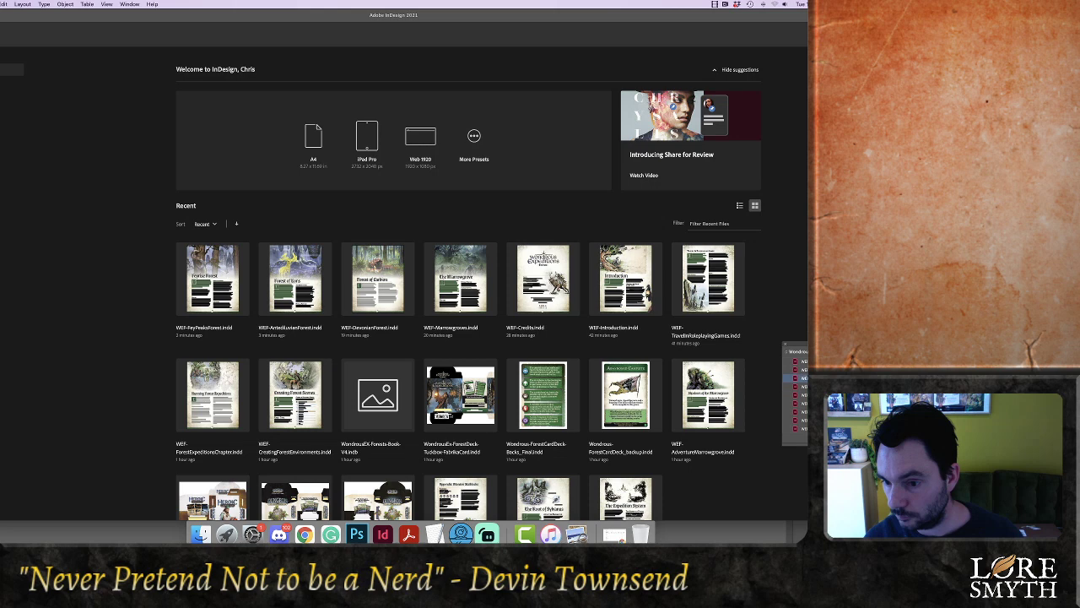
click(795, 395)
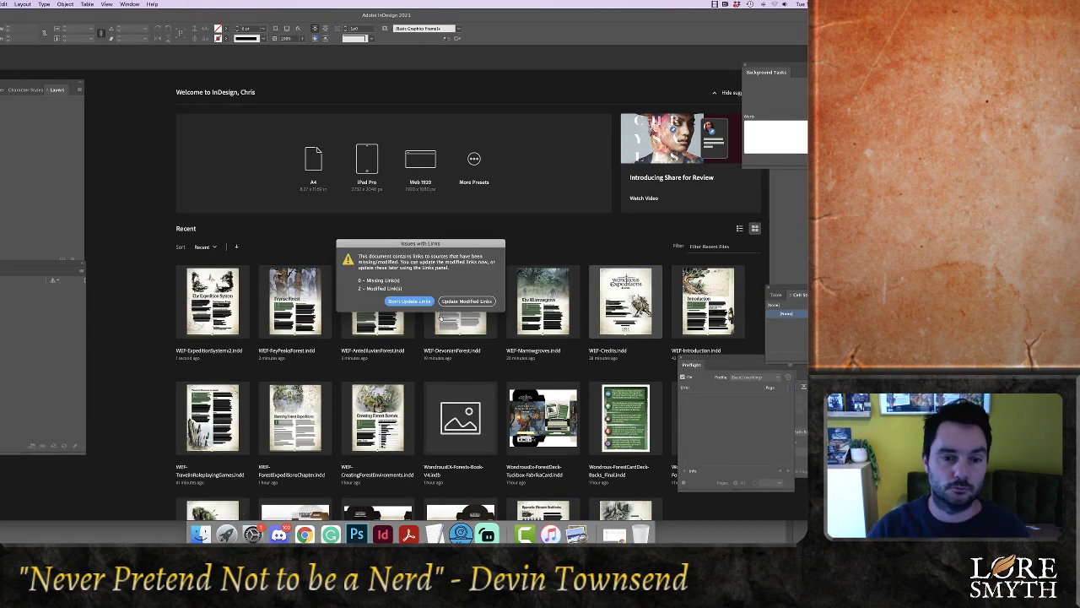
click(411, 301)
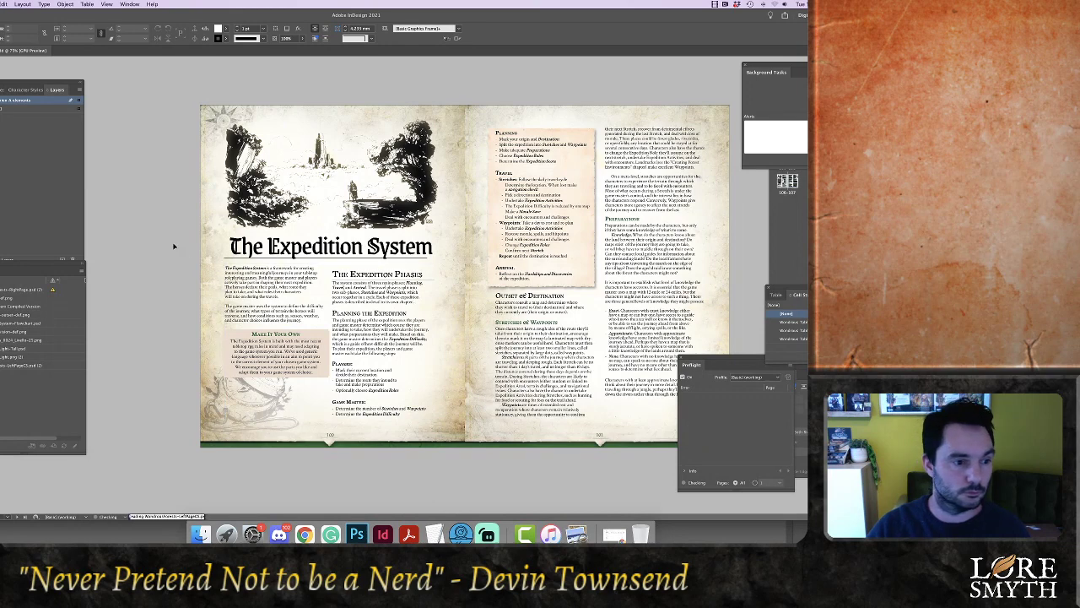
click(53, 291)
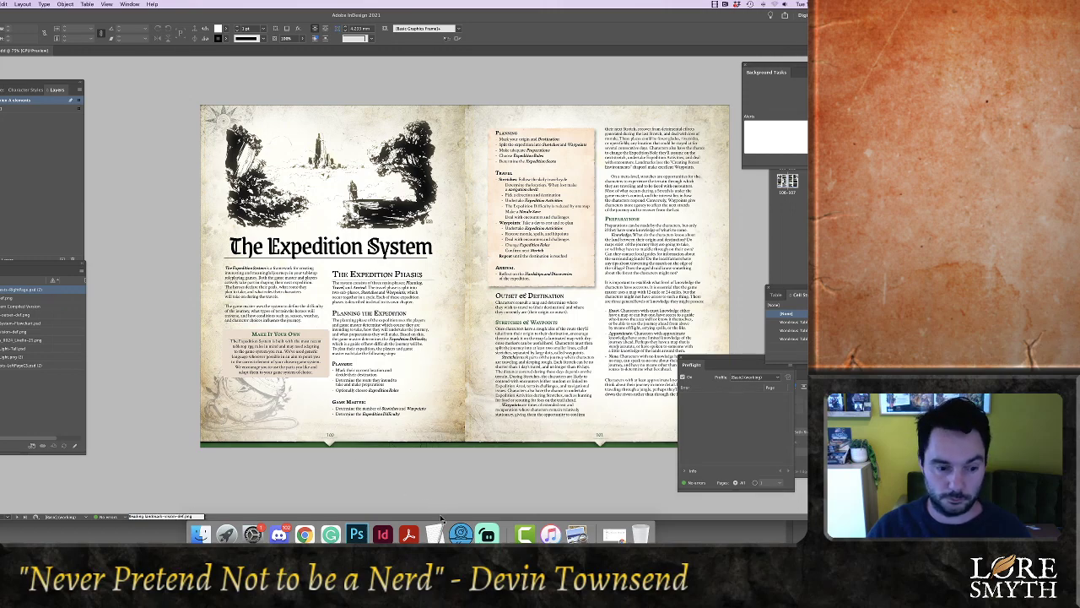
Select the parchment behind the Planning and Travel sidebar and open its linked original in Photoshop
drag(443, 516, 461, 517)
scroll(460, 517, right, 2)
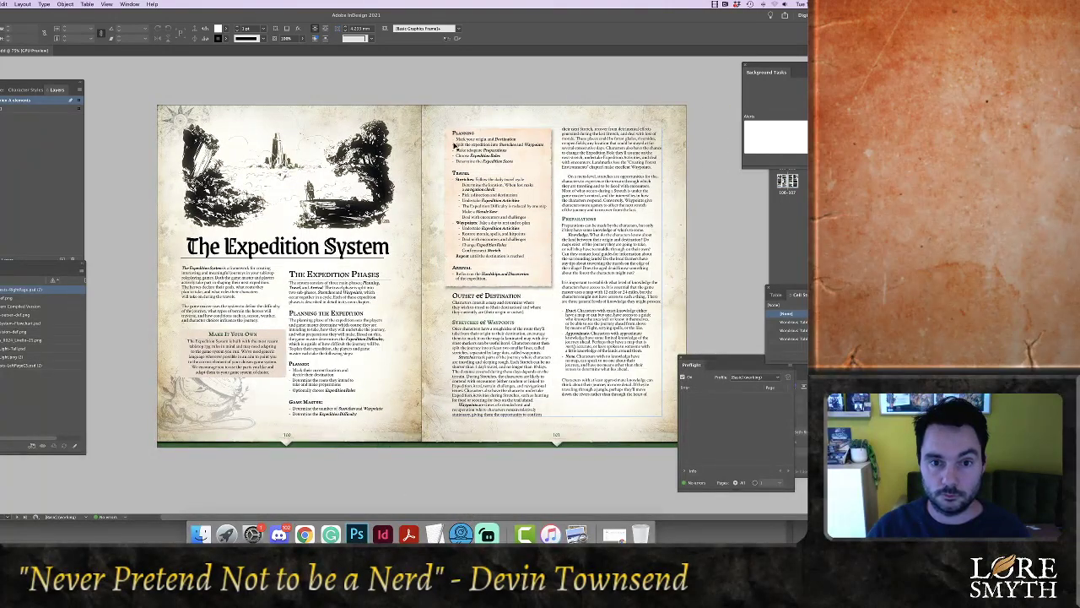
click(449, 144)
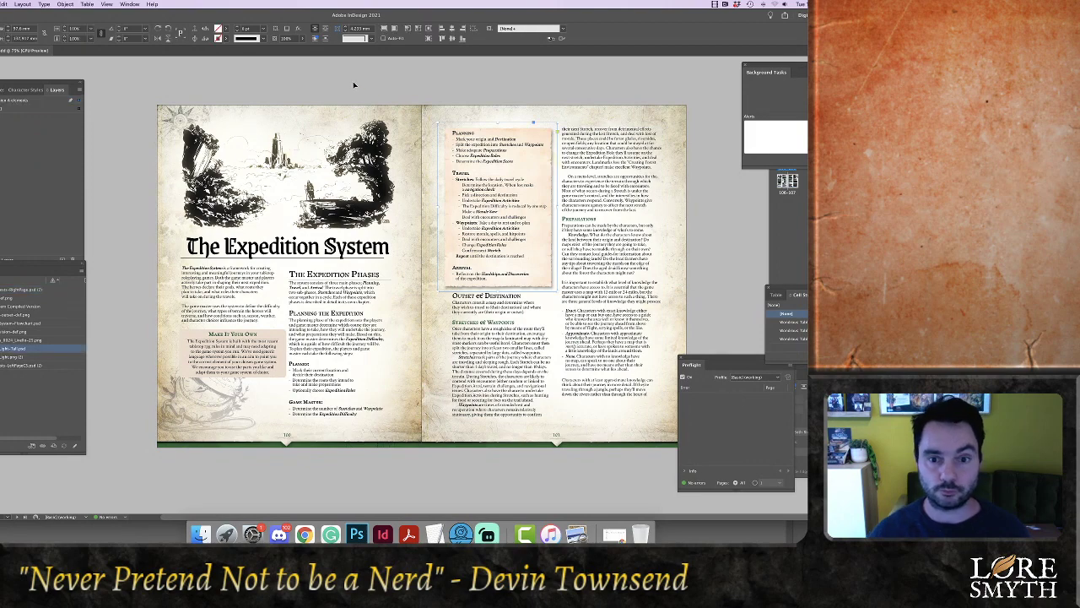
right_click(7, 351)
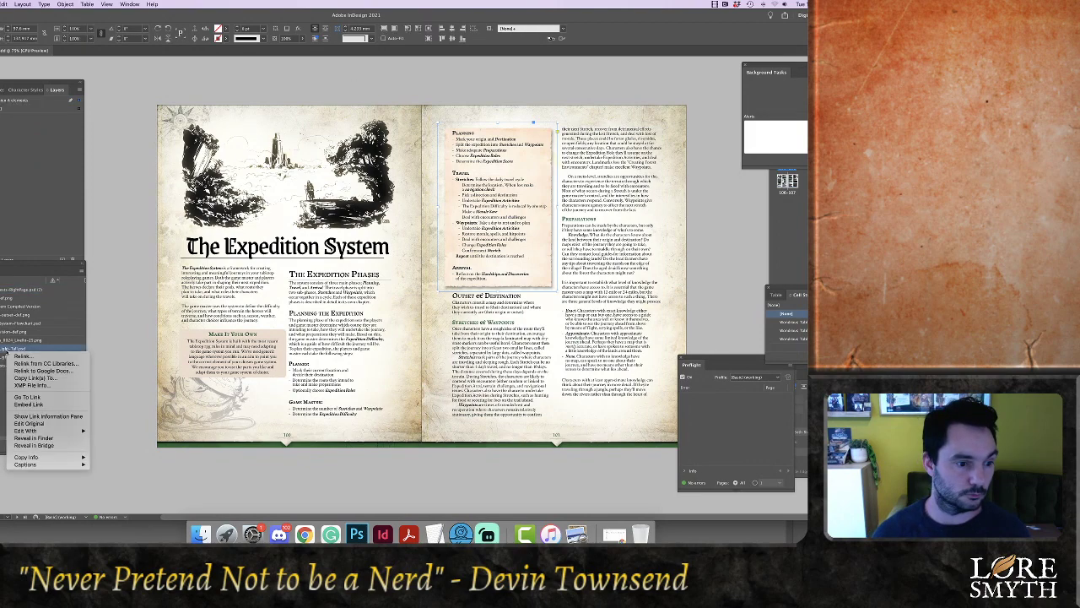
click(42, 424)
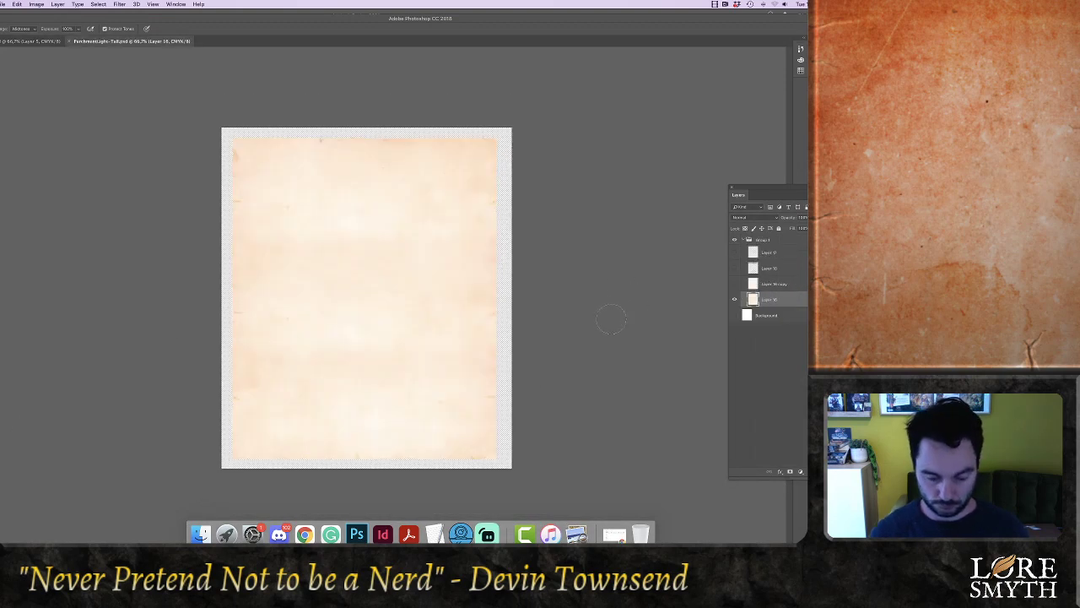
With a greatly enlarged Burn brush, darken the upper part of the parchment's Layer 16 and fade the stroke to a lower opacity
key(shift+o)
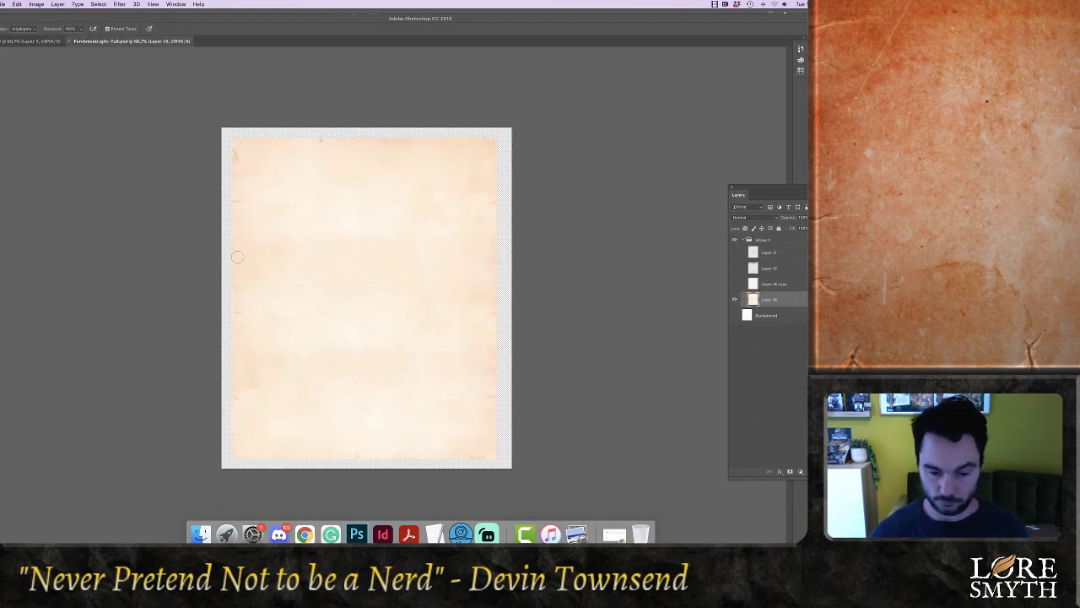
key(bracketright)
key(bracketright)
key(bracketright)
key(bracketright)
key(bracketright)
key(bracketright)
key(bracketright)
key(bracketright)
key(bracketright)
key(bracketright)
key(bracketright)
key(bracketright)
key(bracketright)
key(bracketright)
mouse_move(285, 113)
mouse_down()
mouse_move(222, 200)
mouse_move(414, 146)
mouse_move(502, 169)
mouse_move(525, 207)
mouse_up()
key(super+shift+f)
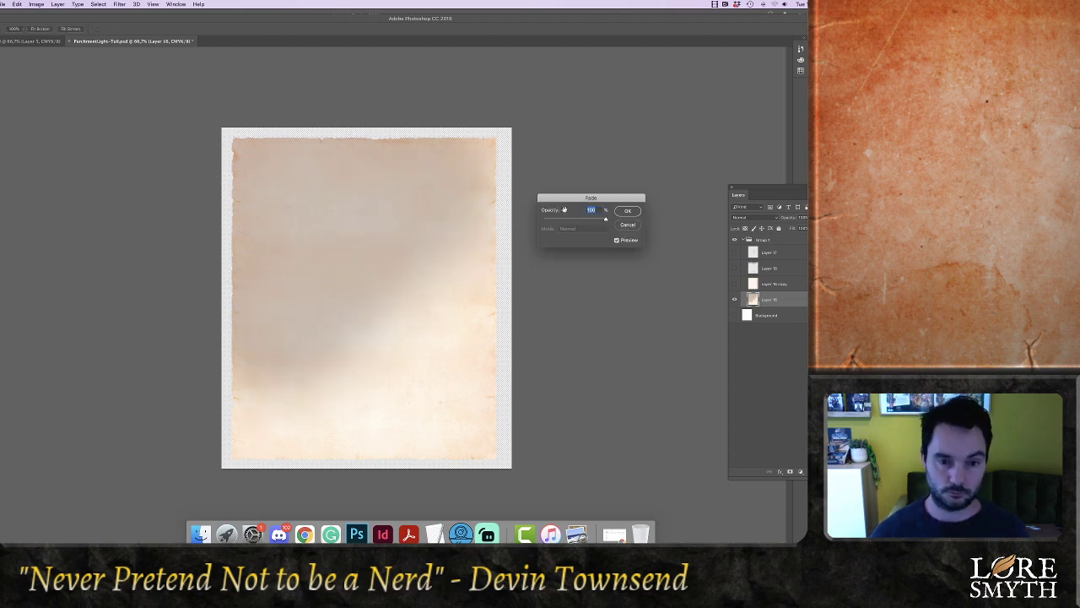
click(566, 220)
click(625, 211)
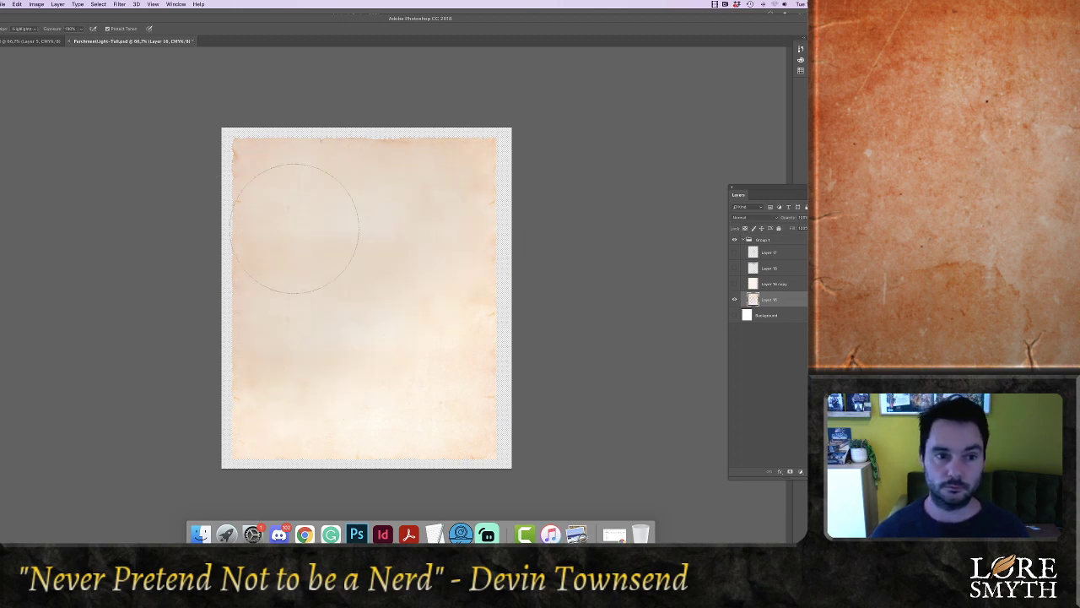
Burn across the parchment's top edge, fade that stroke to about half opacity, and save the file
mouse_move(192, 211)
mouse_down()
mouse_move(298, 109)
mouse_move(635, 210)
mouse_up()
key(super+shift+f)
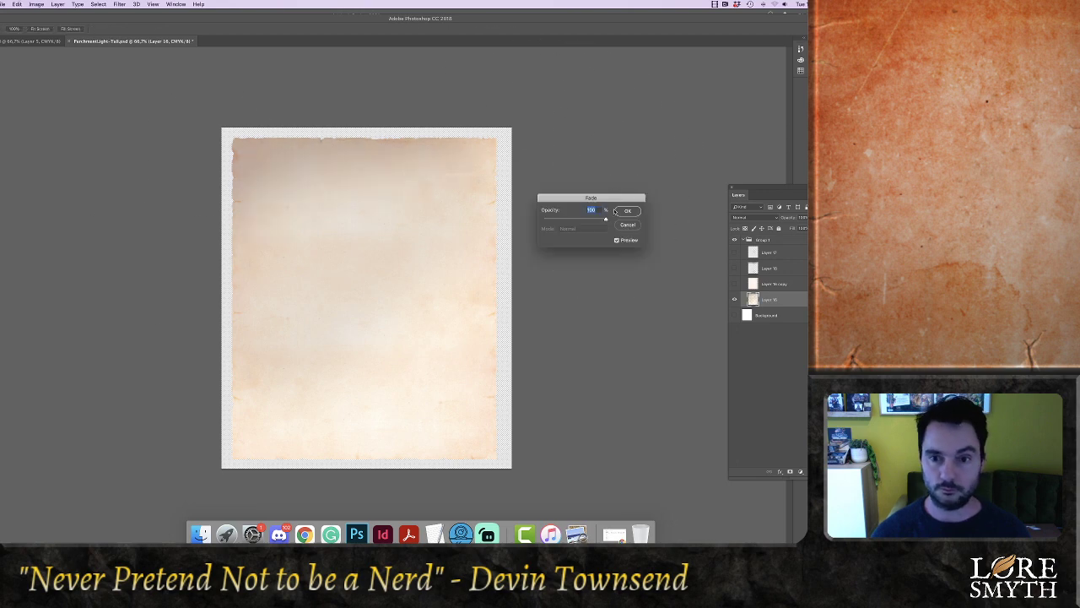
click(581, 219)
drag(581, 220, 573, 219)
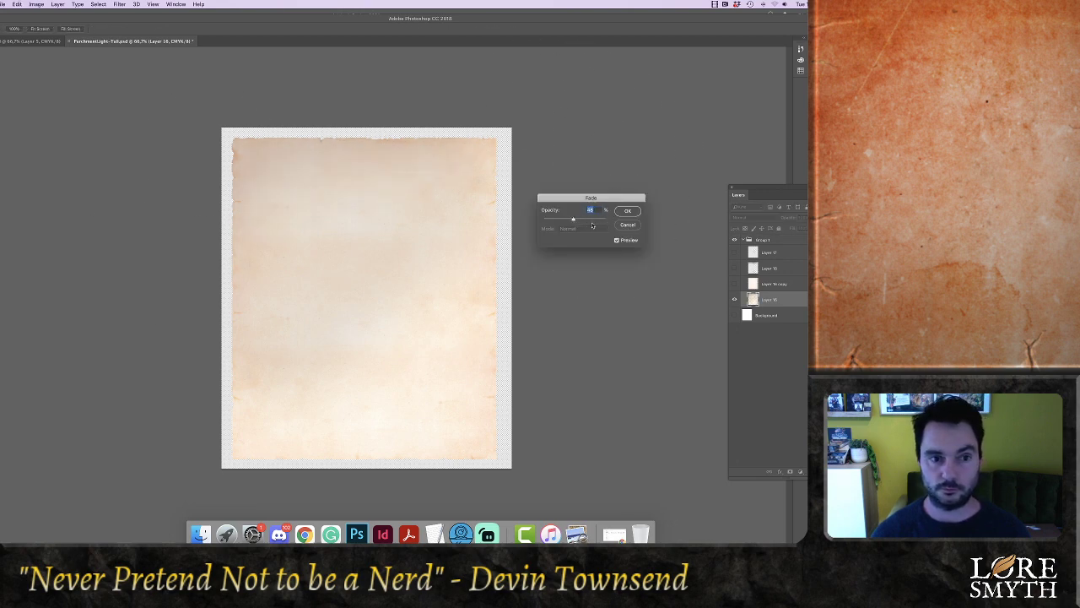
click(627, 211)
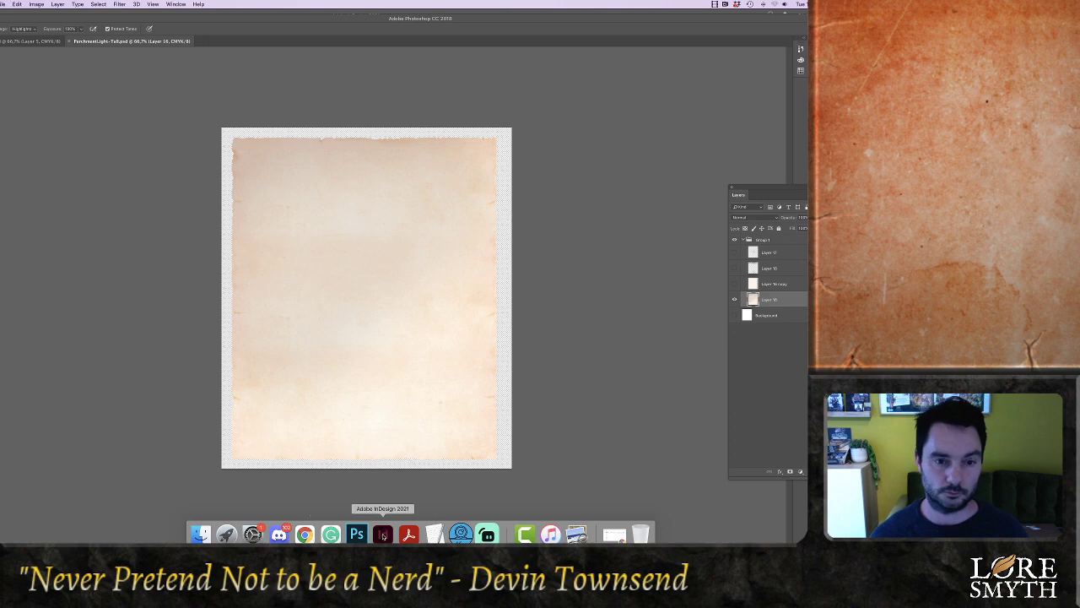
Switch back to InDesign and examine the parchment sidebars and tables on the Expedition System spreads
click(382, 534)
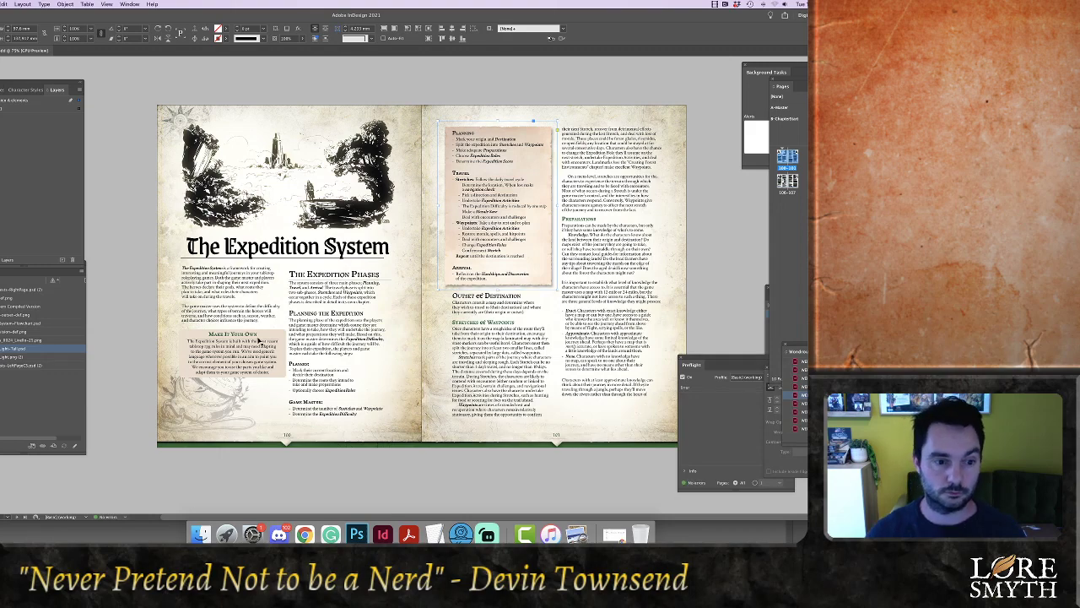
click(710, 283)
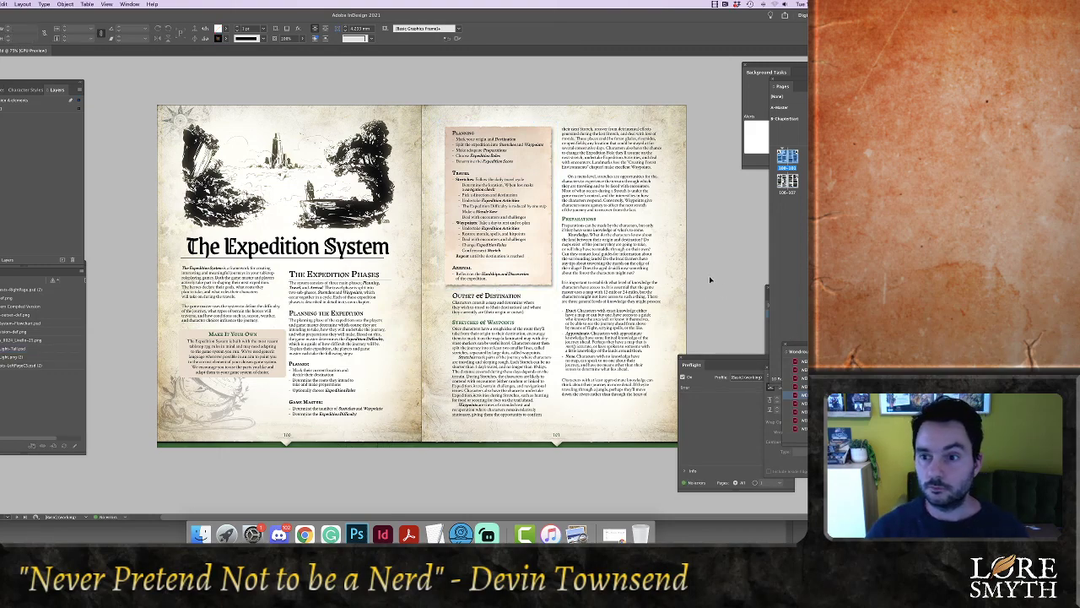
scroll(663, 291, down, 10)
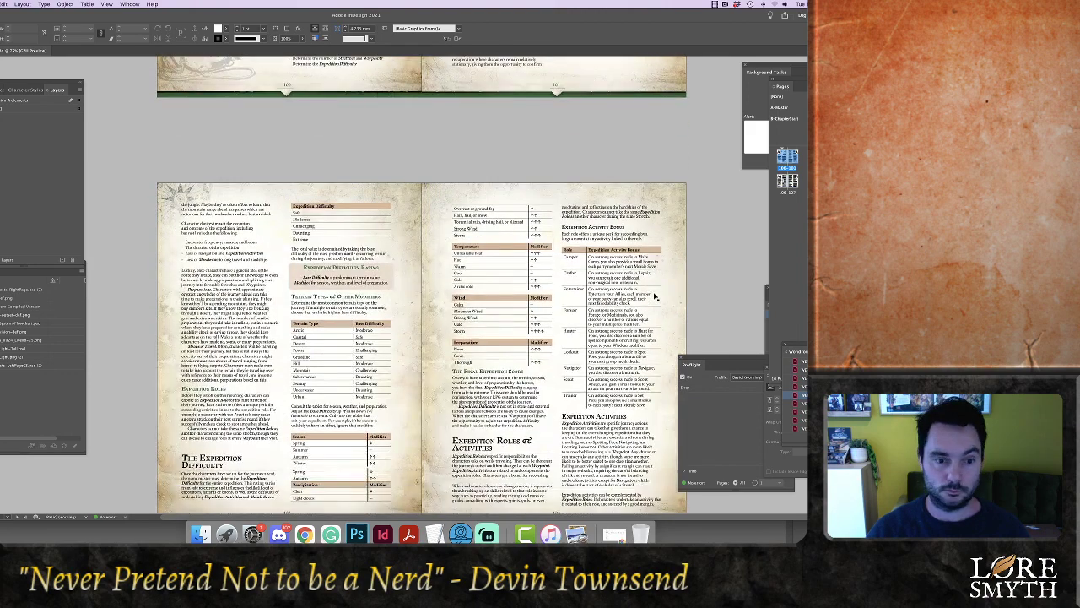
scroll(655, 295, down, 1)
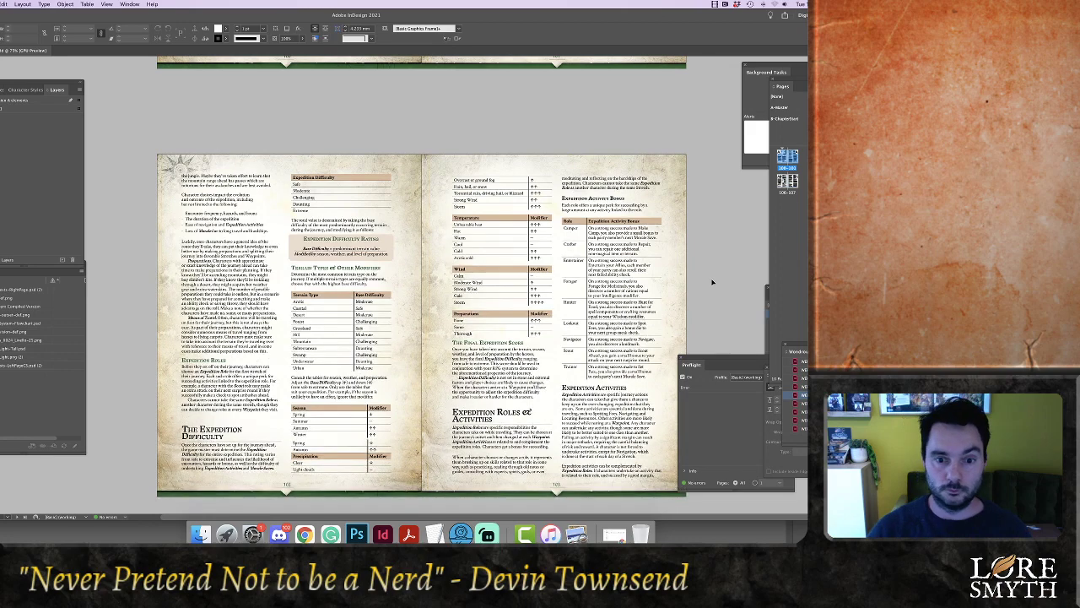
scroll(713, 282, down, 7)
scroll(714, 282, down, 5)
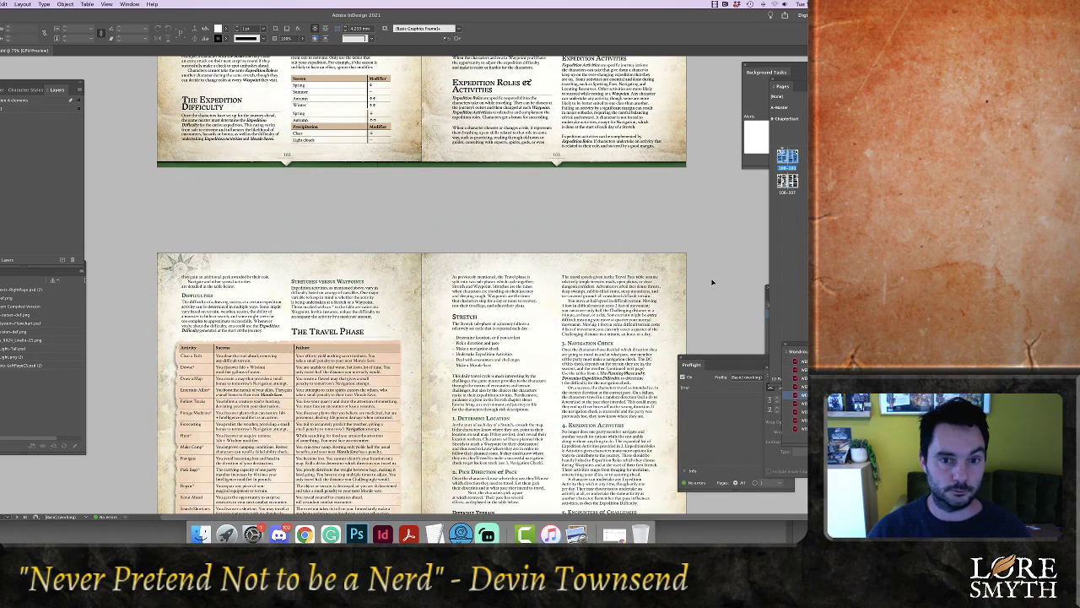
scroll(713, 282, down, 1)
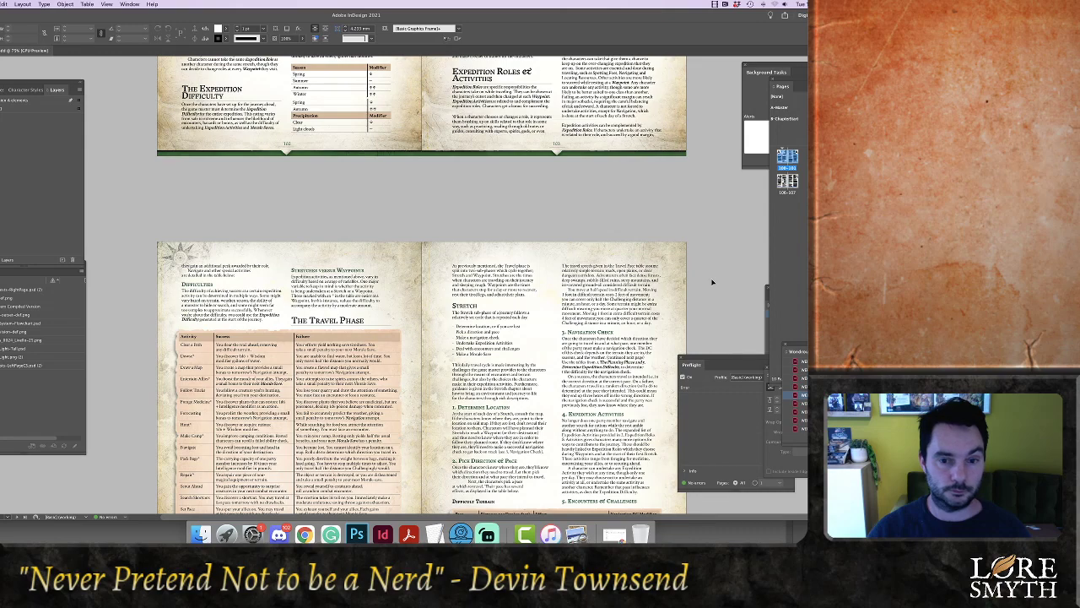
scroll(713, 282, down, 4)
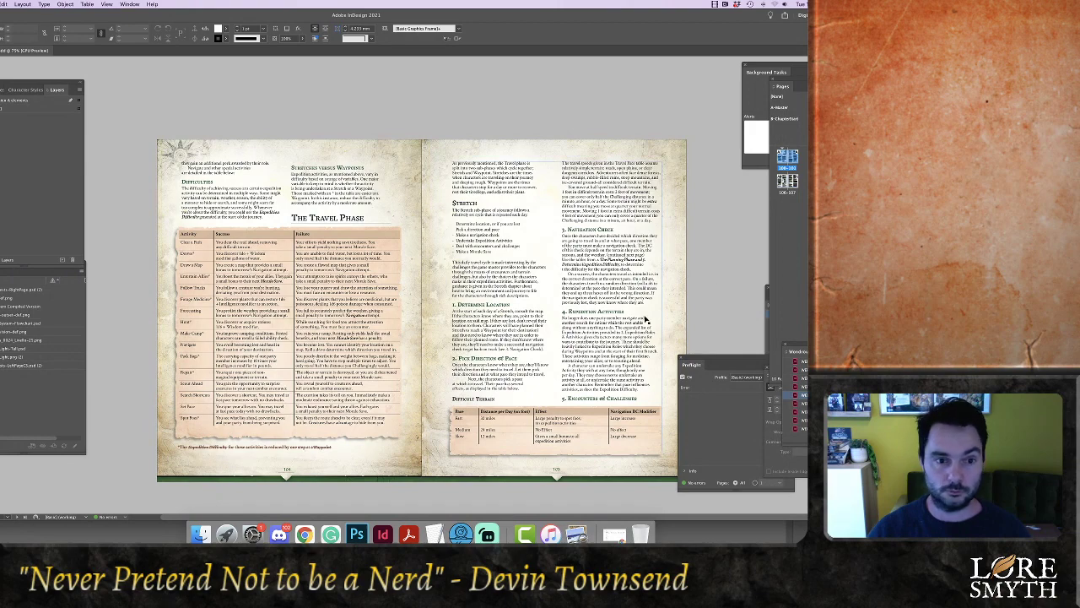
Delete the empty line above the heading The Expedition Difficulty in the body text
scroll(657, 316, up, 15)
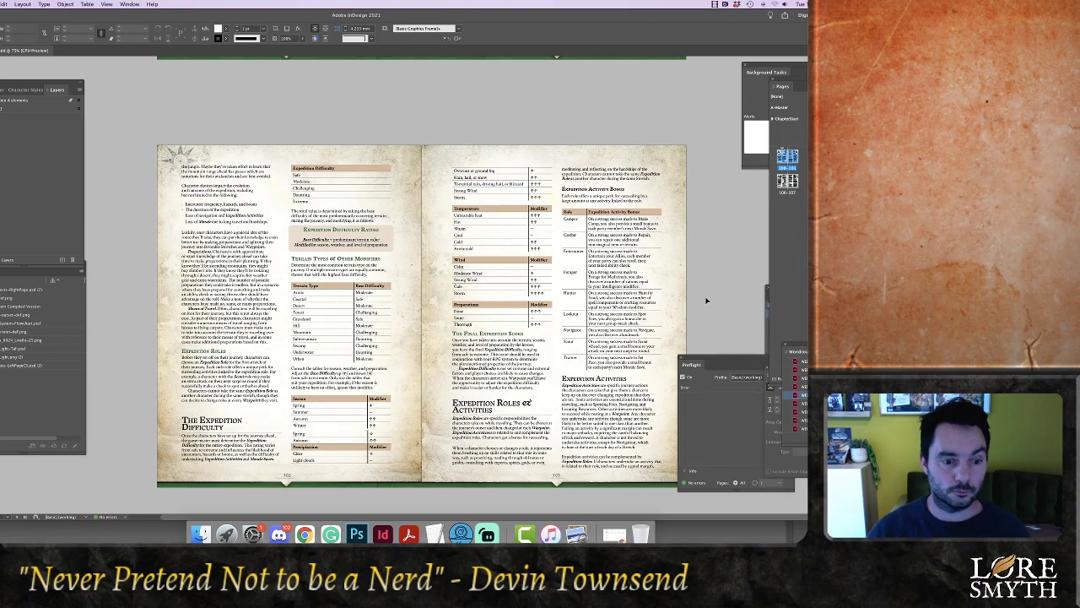
scroll(707, 299, down, 1)
double_click(200, 376)
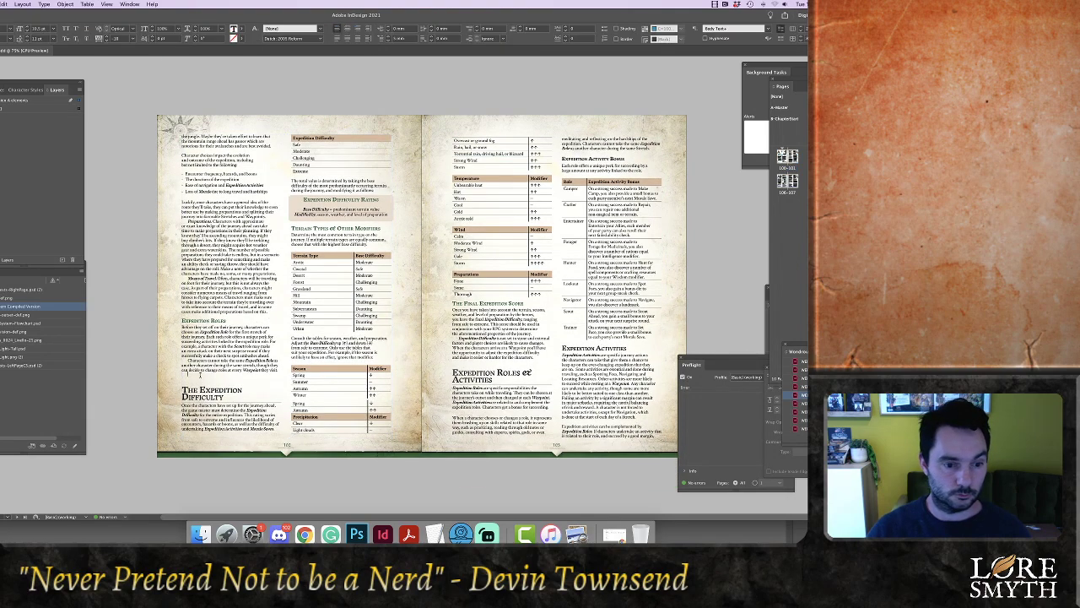
key(BackSpace)
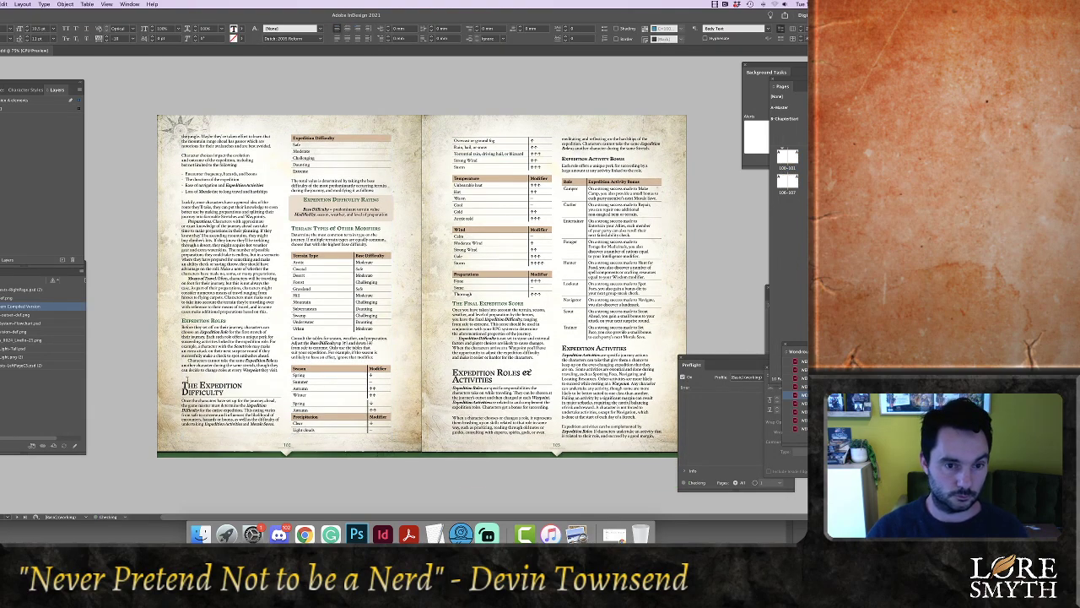
Place an empty frame over The Travel Phase heading and give it text wrap to push the heading onto the next page
scroll(308, 379, down, 4)
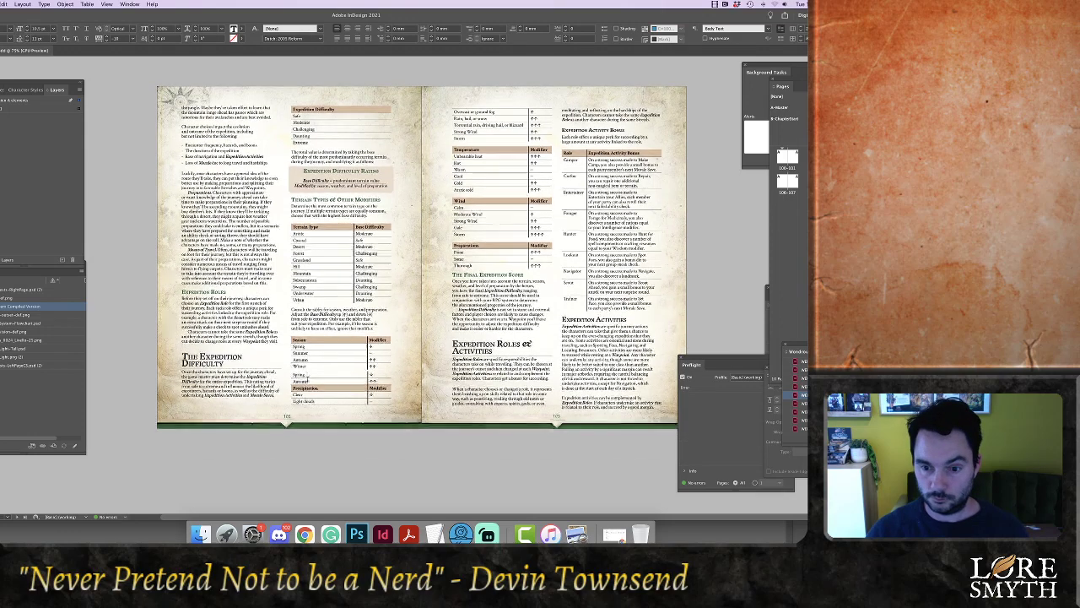
scroll(307, 379, down, 2)
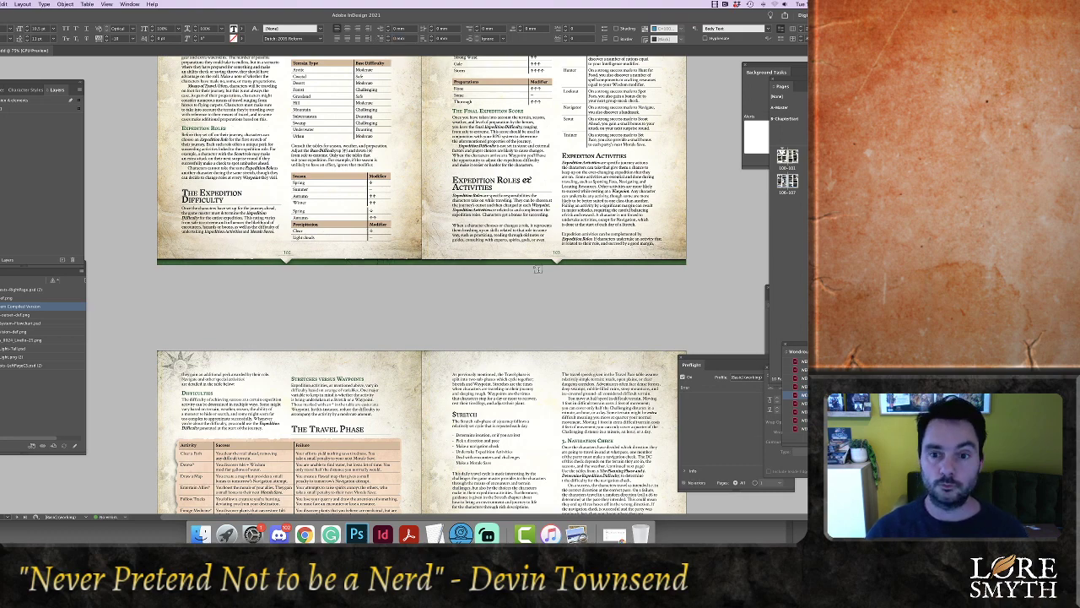
scroll(537, 275, down, 2)
scroll(537, 274, down, 1)
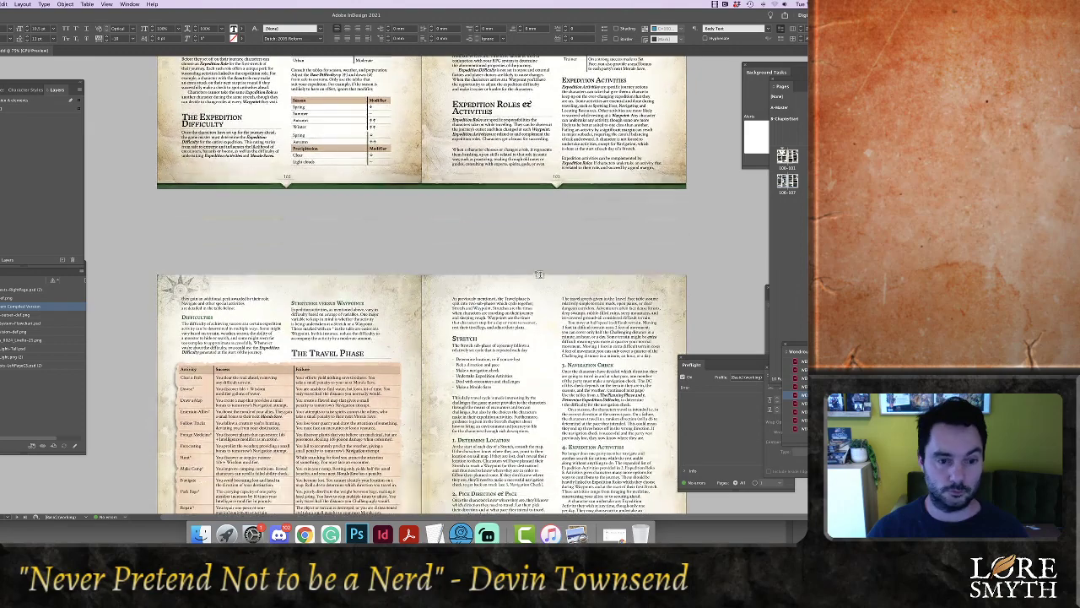
key(Escape)
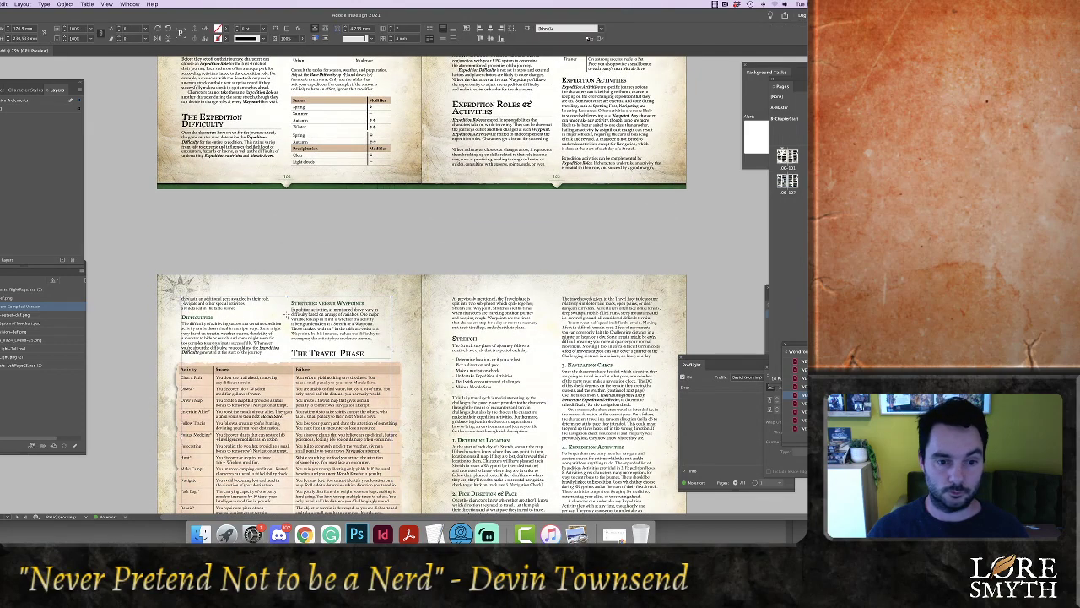
drag(292, 345, 406, 360)
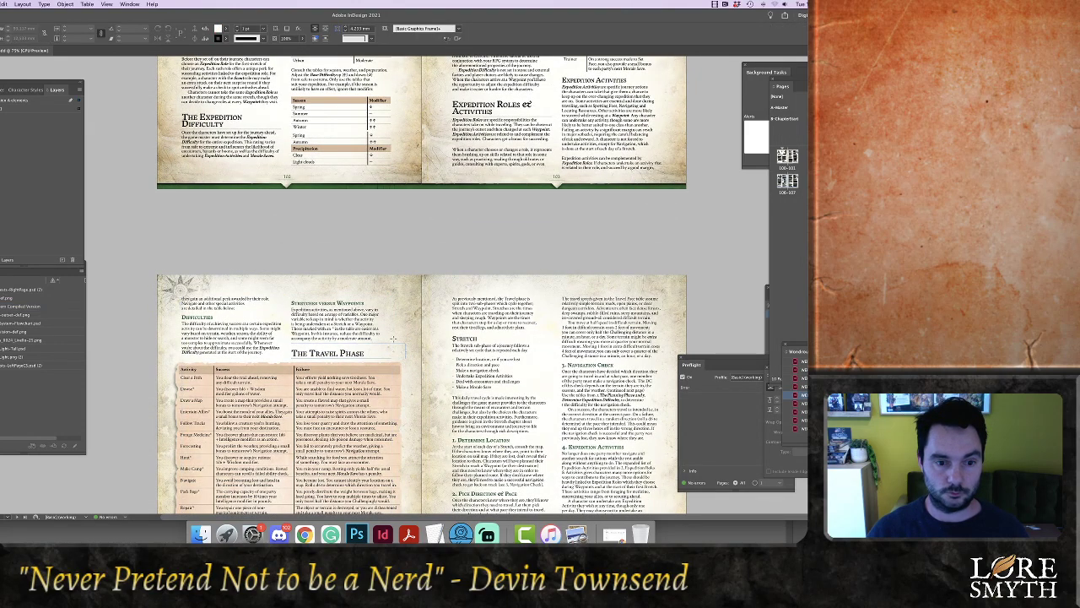
click(324, 38)
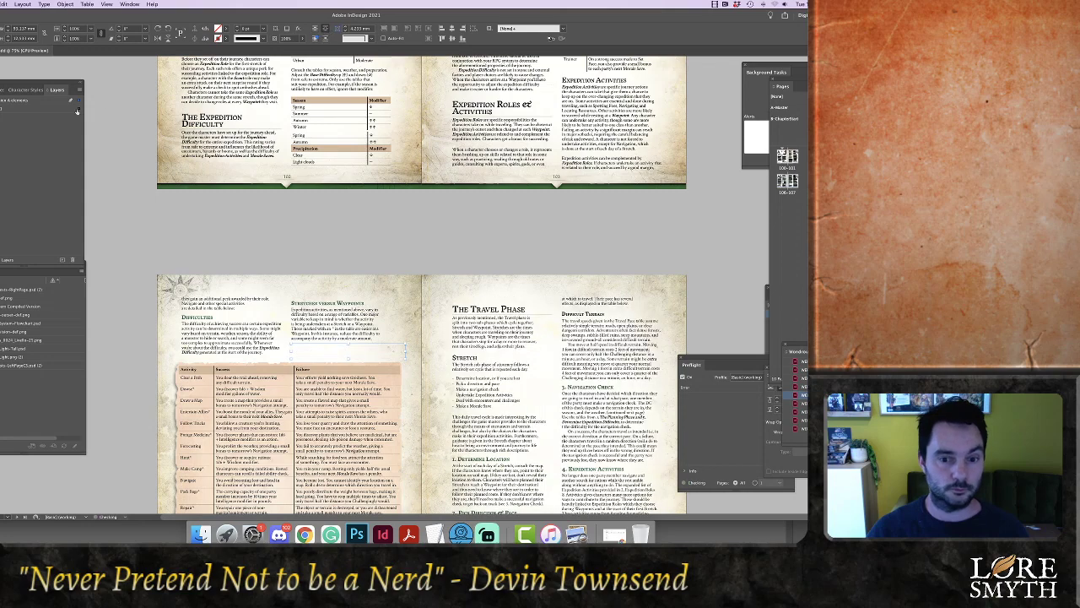
Nudge the parchment-backed travel pace table beneath The Travel Phase text slightly lower on its page
scroll(354, 237, down, 5)
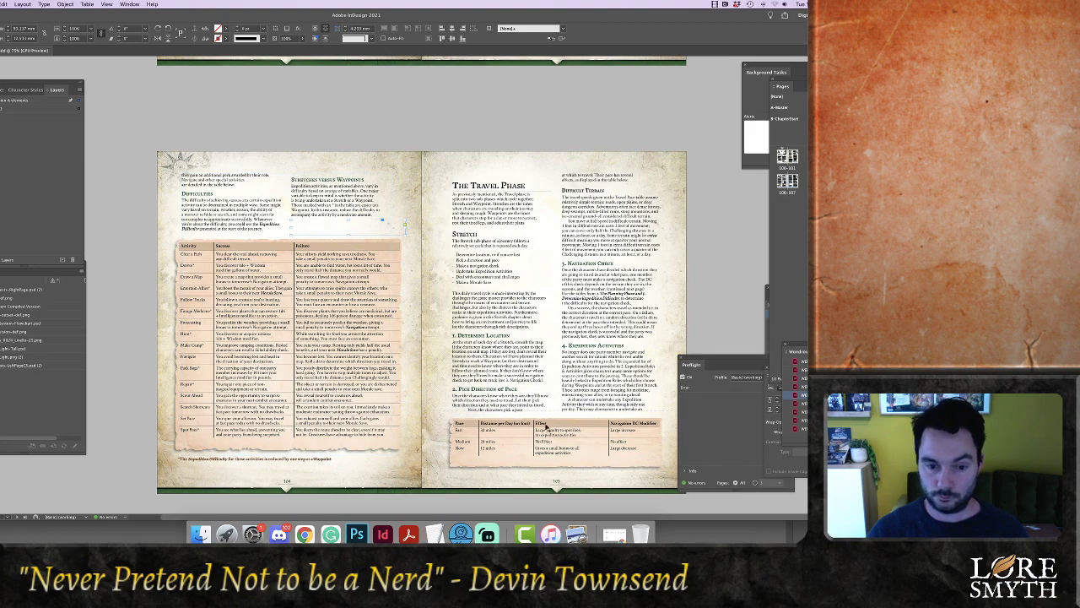
click(546, 427)
key(Down)
key(Down)
key(Down)
key(Down)
key(Down)
key(Down)
key(Down)
key(Down)
key(Down)
key(Down)
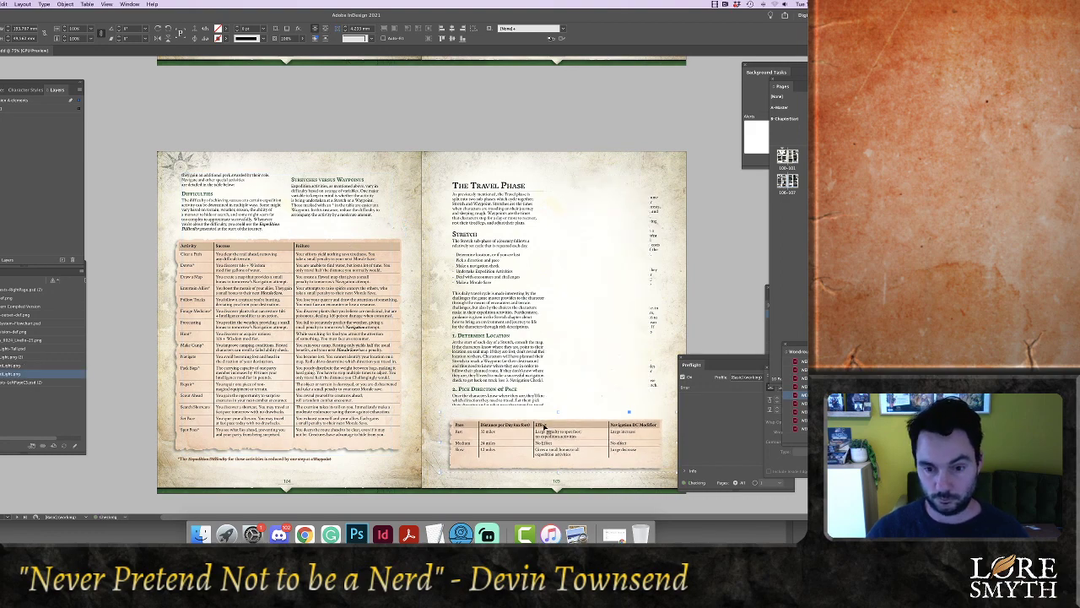
key(Down)
key(Down)
key(Down)
key(Down)
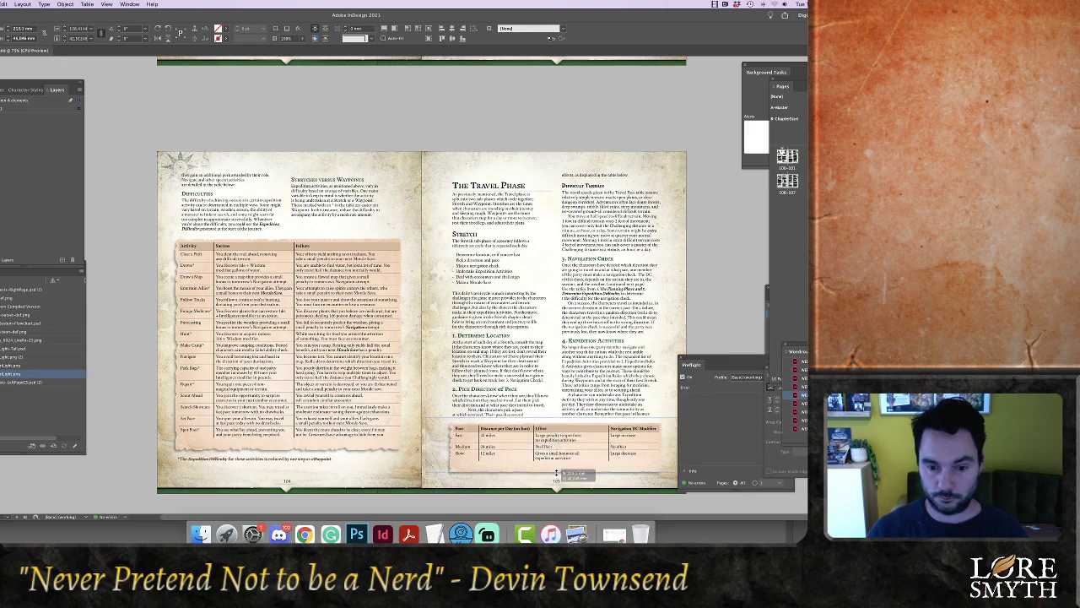
Raise the lower edge of the frame around the travel pace table slightly and reselect its parchment background
drag(557, 476, 557, 468)
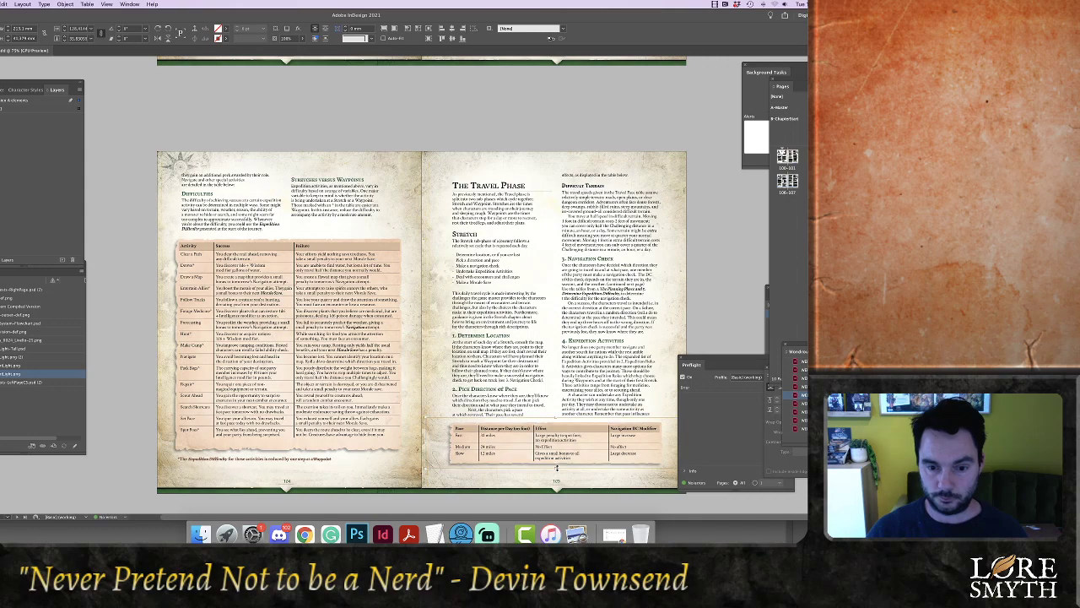
click(704, 342)
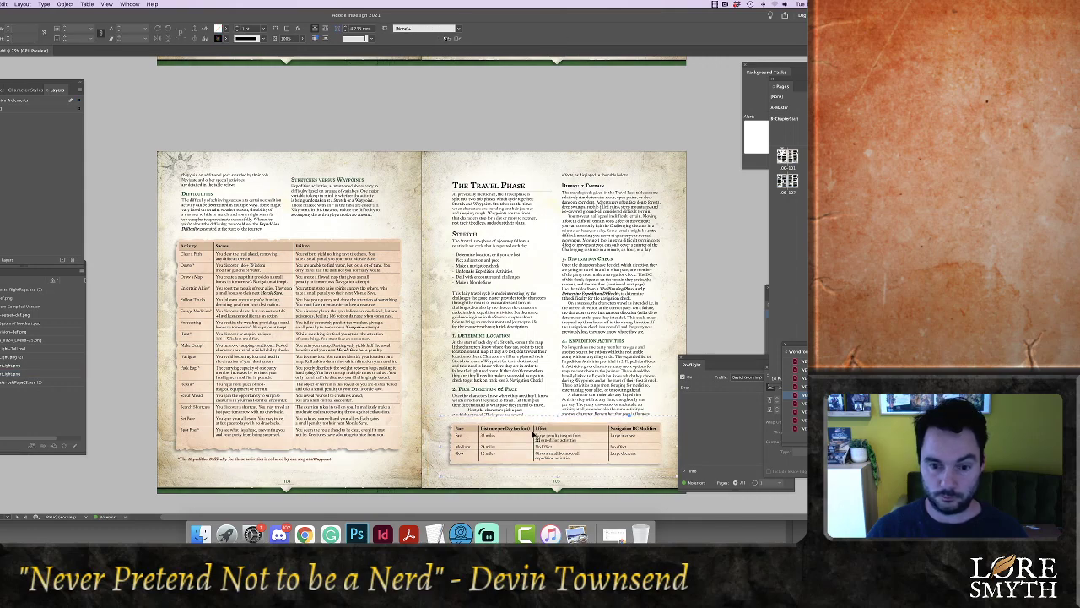
click(535, 434)
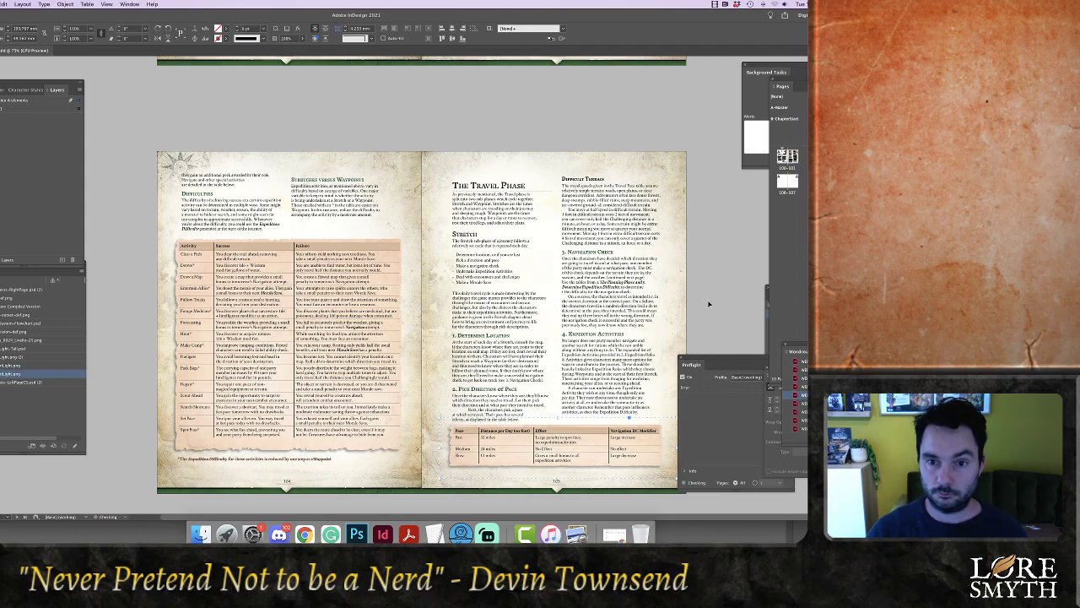
Extend the lower edge of the body text frame slightly on the page containing Encounters or Challenges and Morale Save
scroll(708, 302, down, 8)
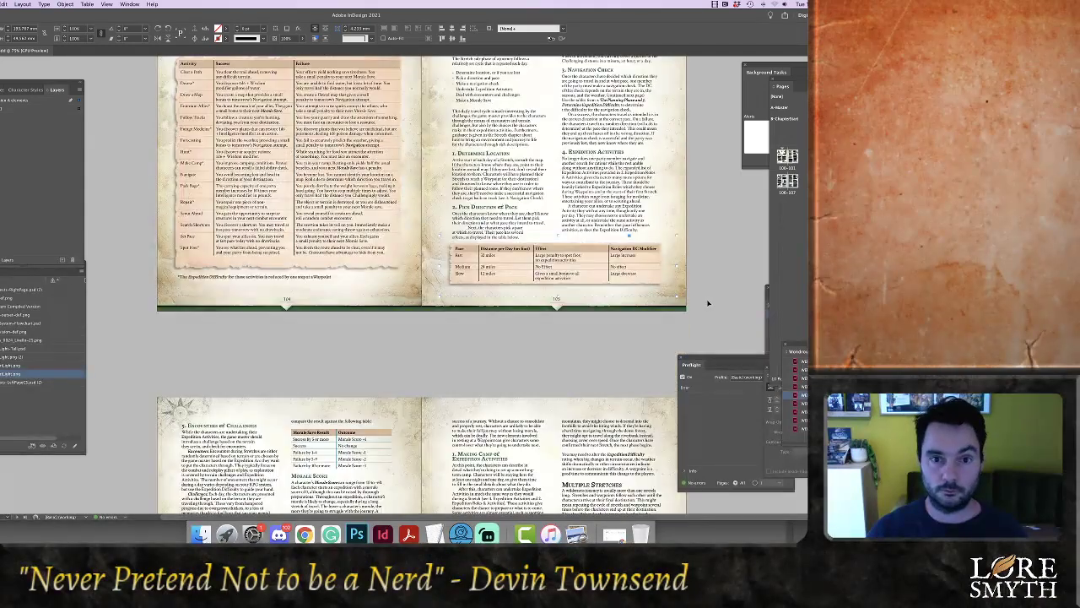
scroll(708, 302, down, 10)
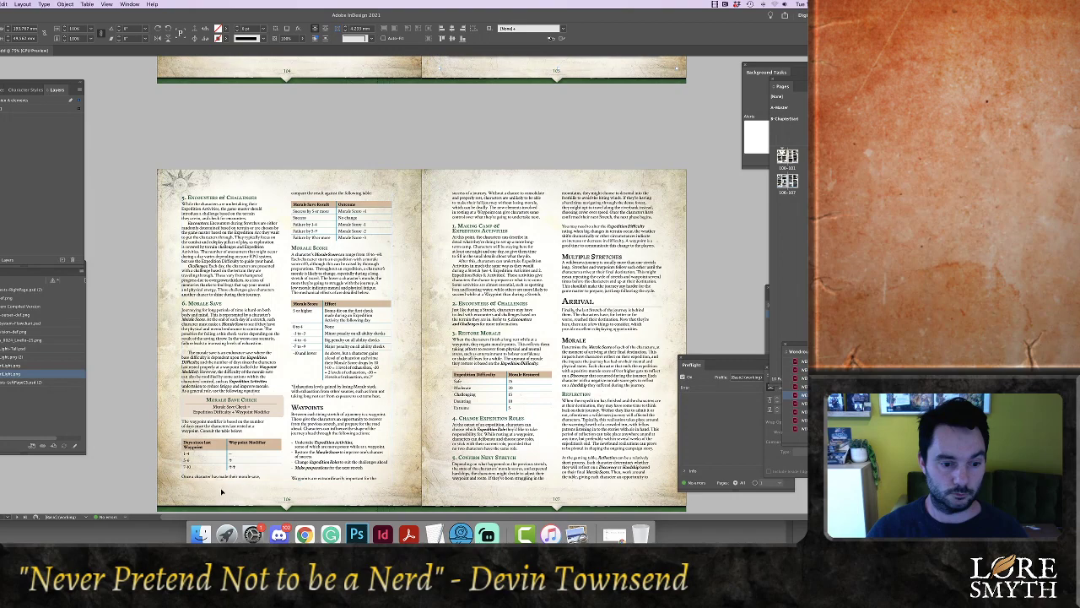
click(228, 477)
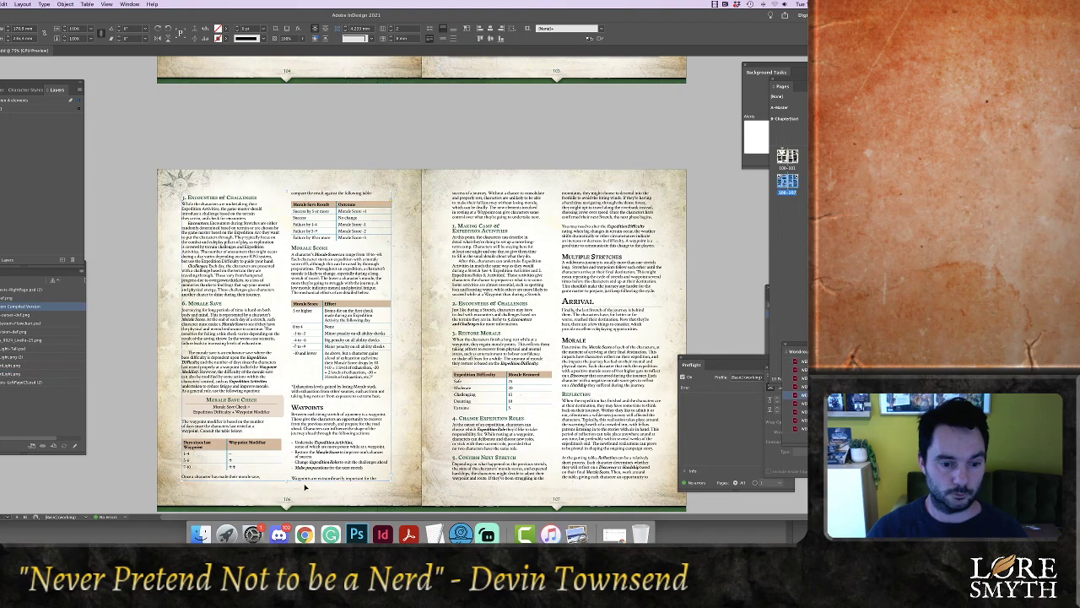
drag(287, 480, 286, 485)
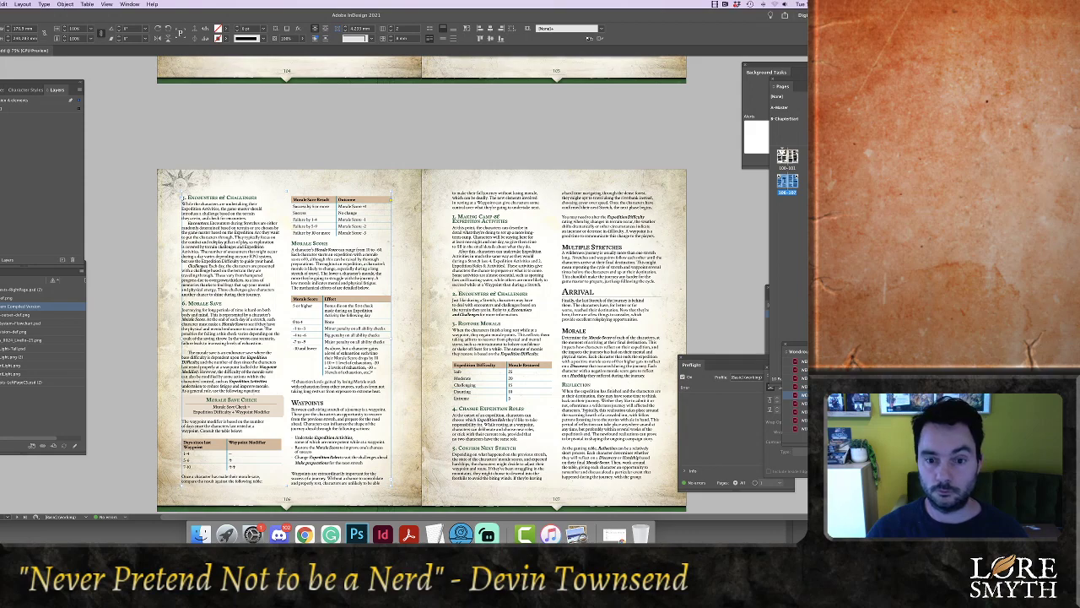
Remove the closing words "with the group" from the last Reflection paragraph and end it with a paragraph break
scroll(740, 325, down, 5)
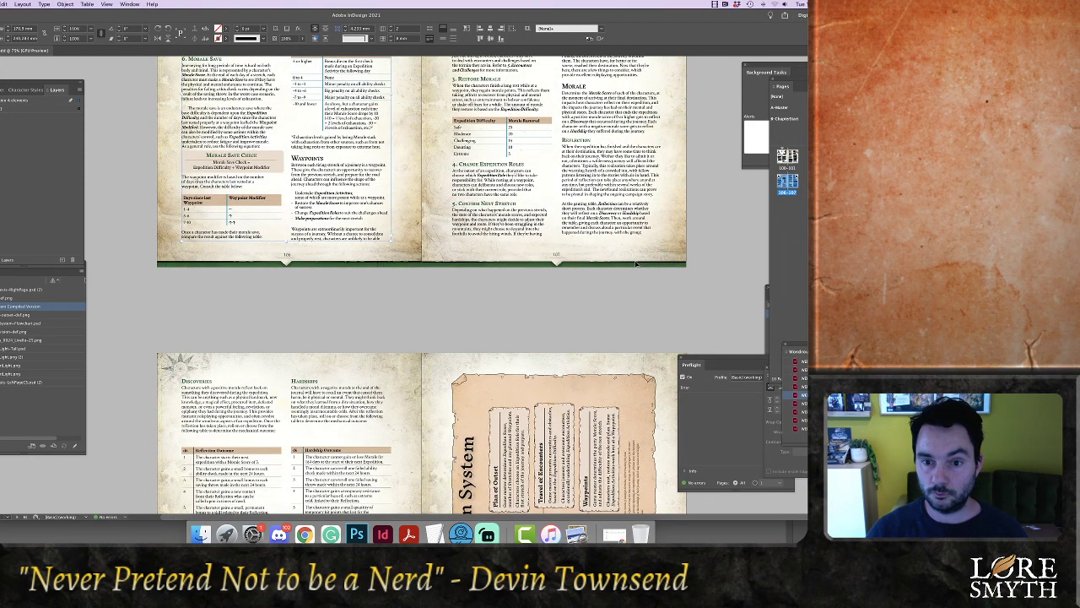
double_click(641, 235)
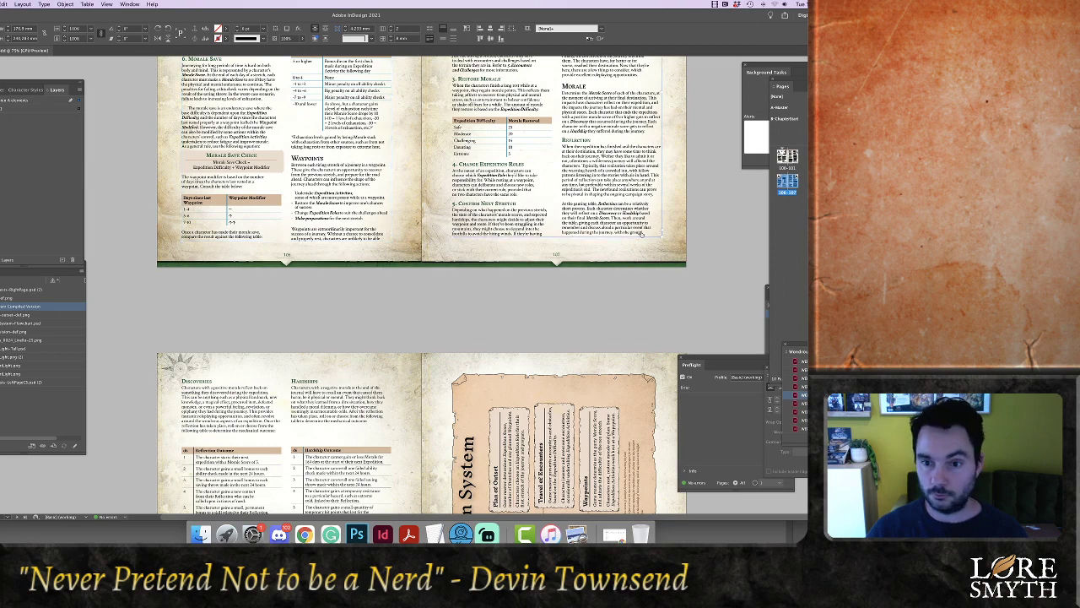
key(BackSpace)
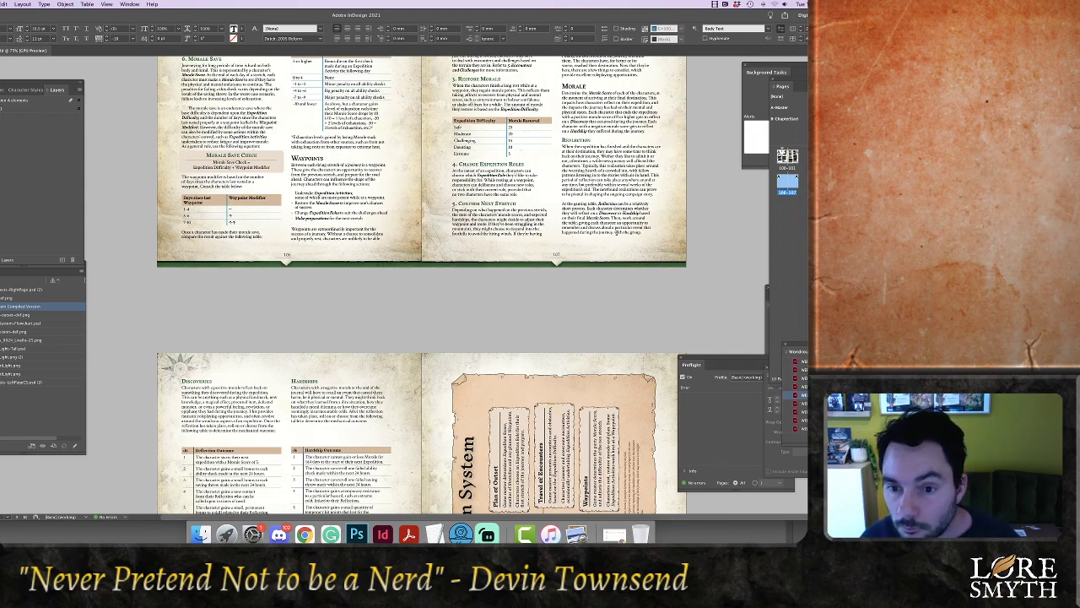
drag(614, 232, 645, 247)
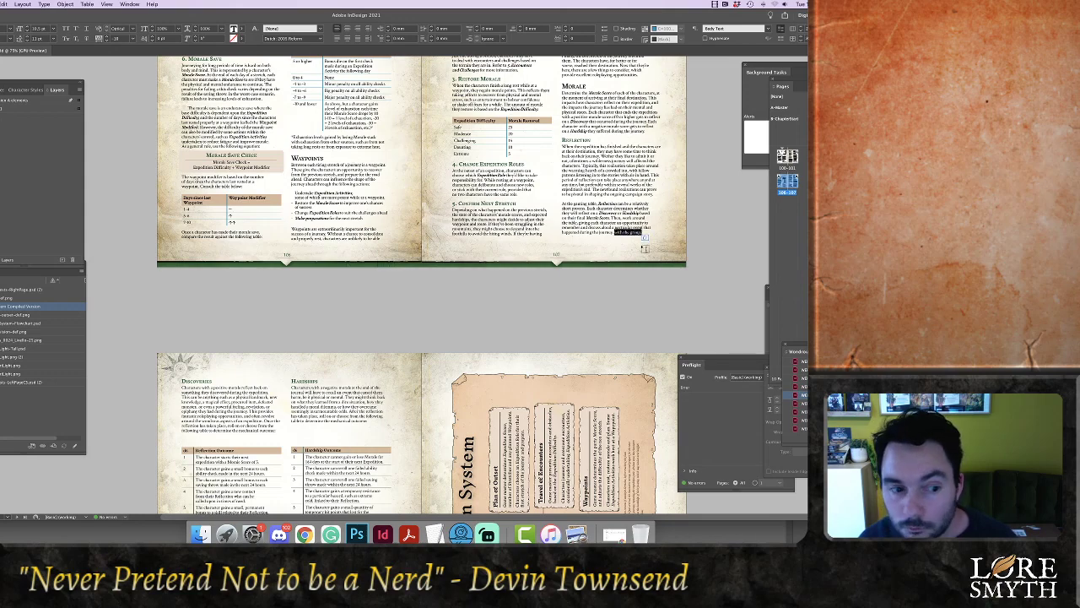
key(BackSpace)
key(Return)
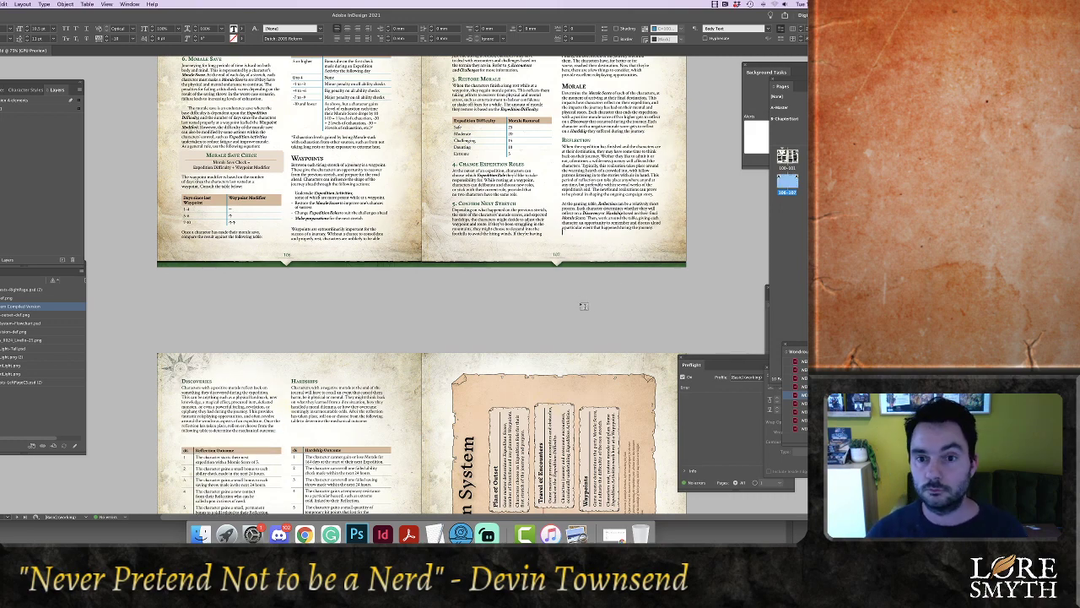
Select the Expedition System flowchart image on the following spread and check its opacity
scroll(589, 309, down, 1)
scroll(589, 309, down, 2)
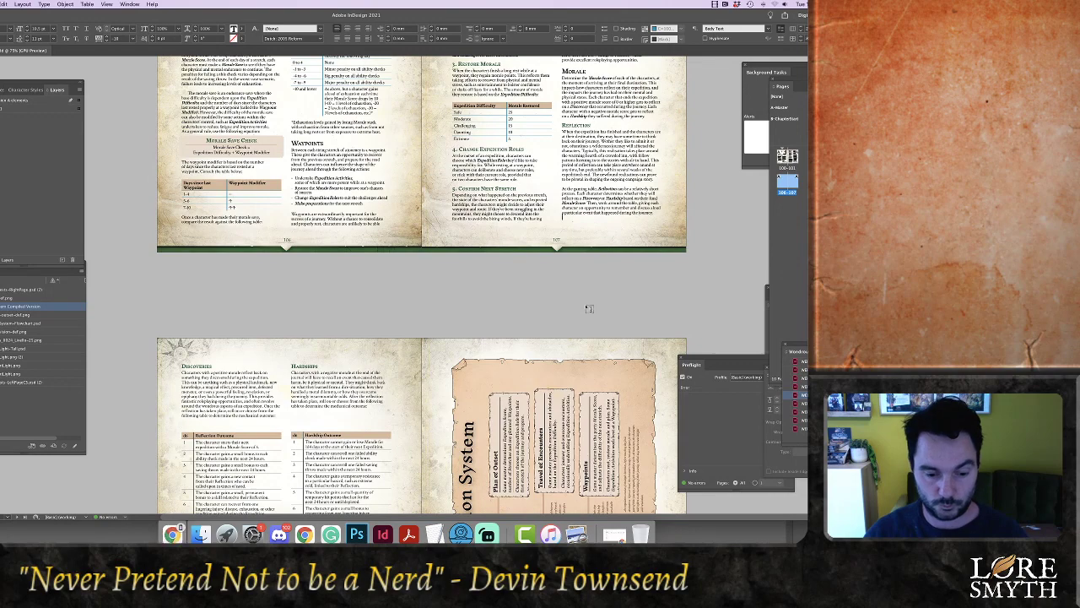
scroll(589, 309, down, 5)
scroll(589, 310, down, 4)
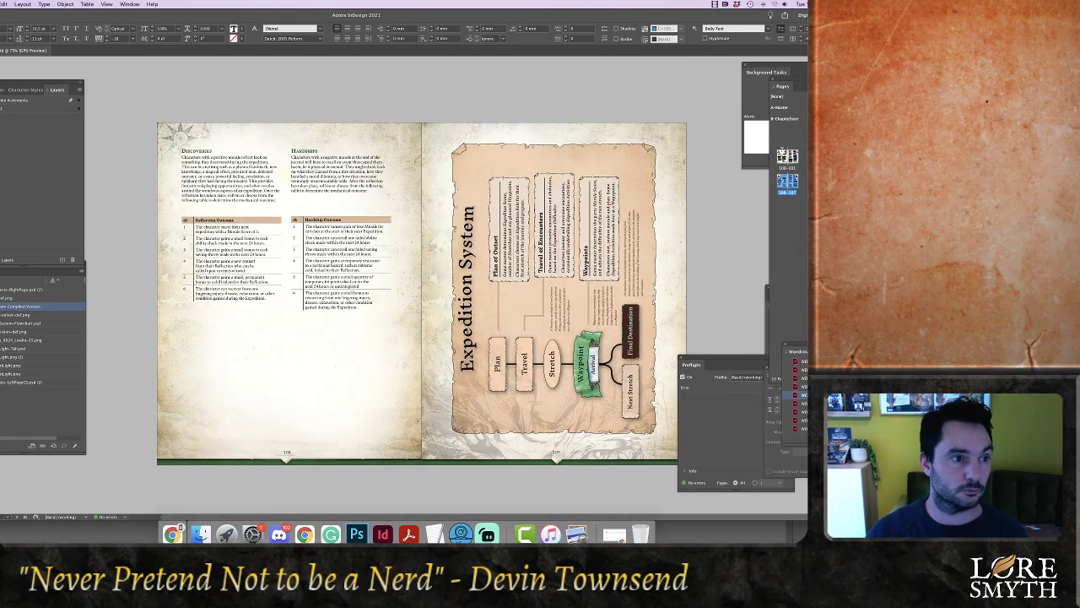
click(127, 119)
click(460, 158)
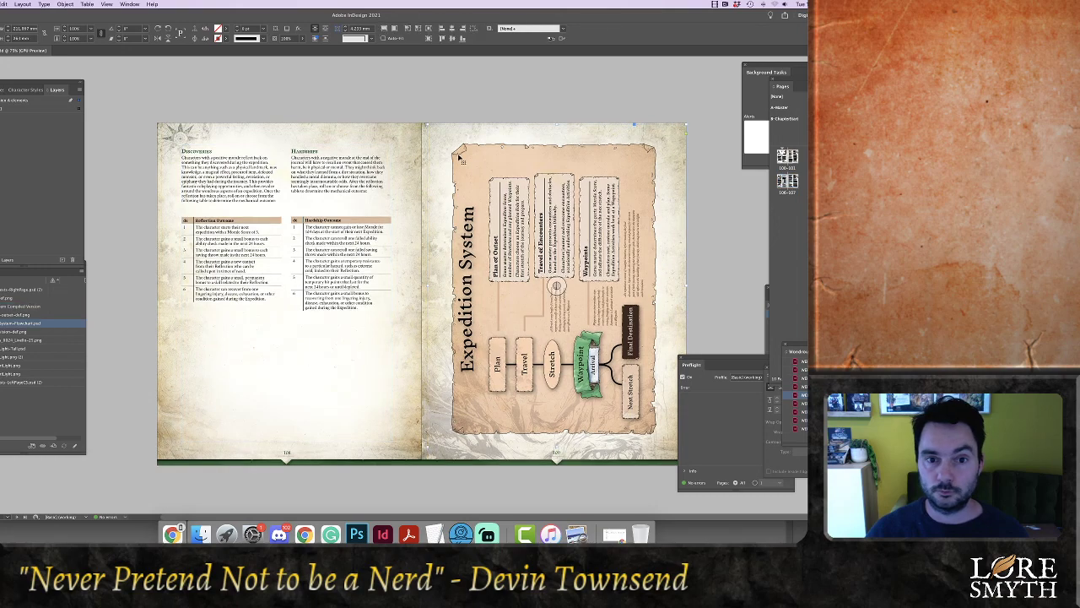
double_click(460, 158)
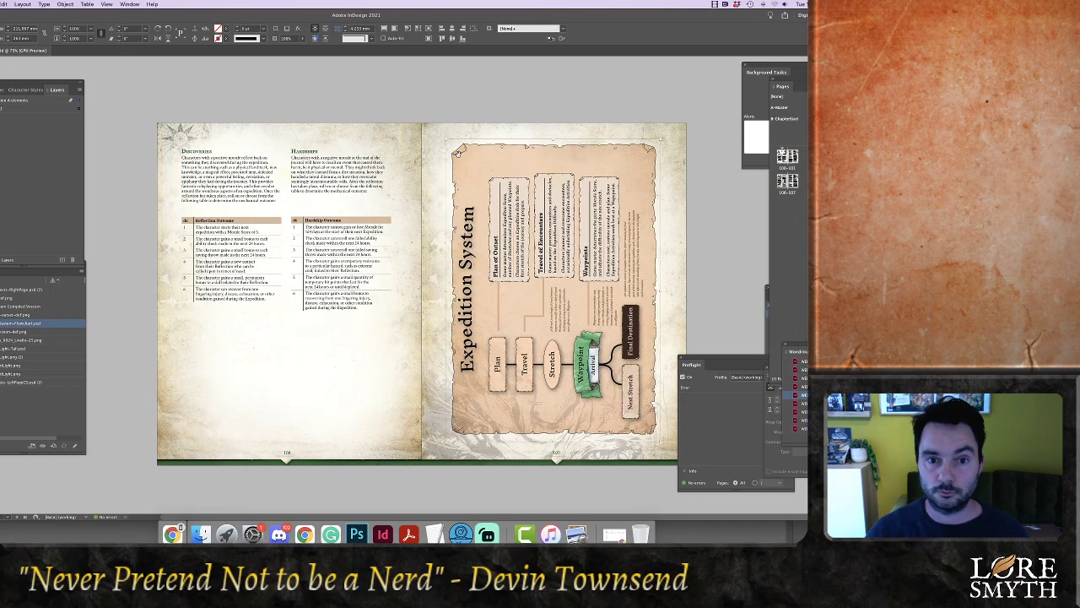
click(303, 39)
drag(303, 50, 340, 54)
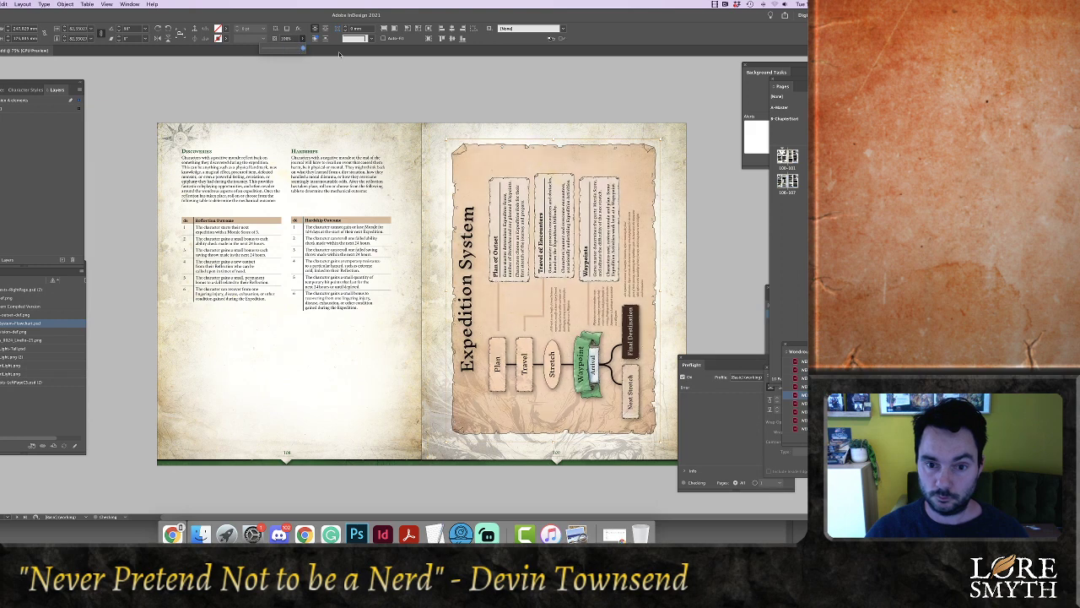
click(344, 85)
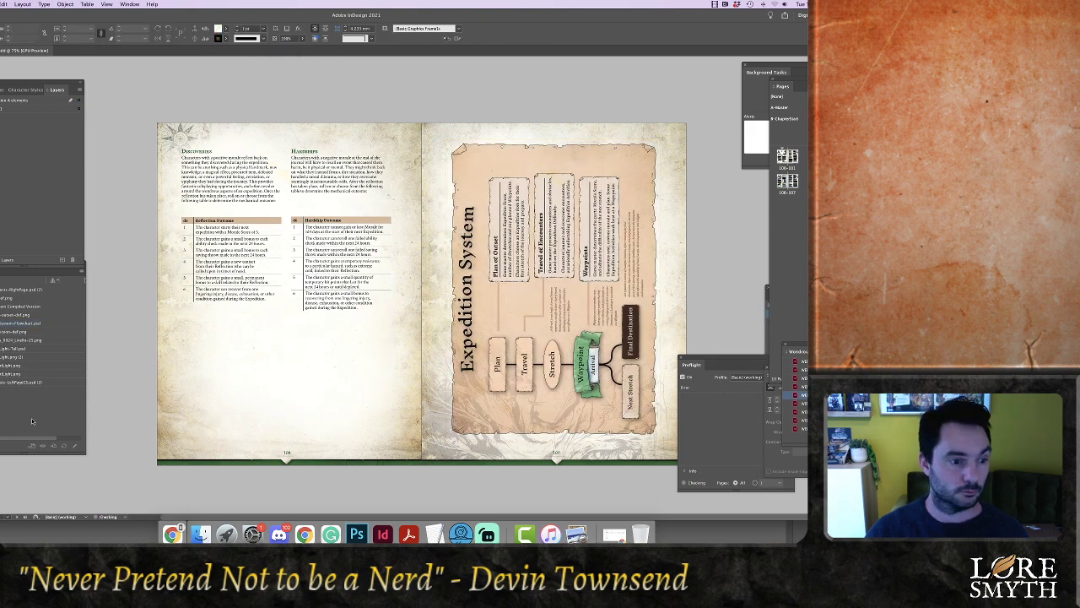
Open the flowchart's original file in Photoshop, lighten the Big Frame layer with a Levels white input of 205, and save
right_click(7, 323)
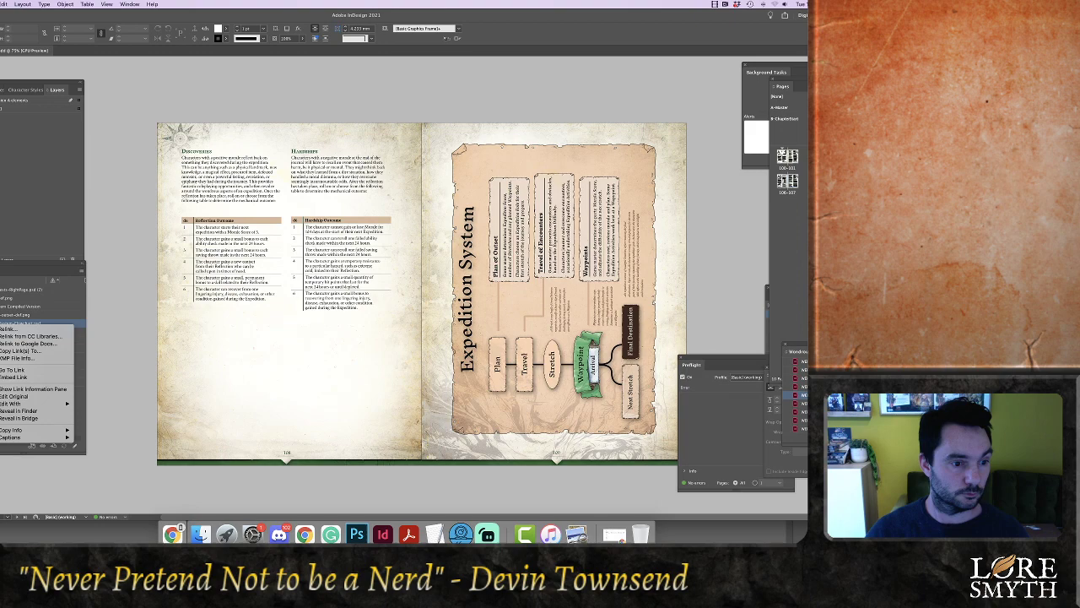
click(12, 395)
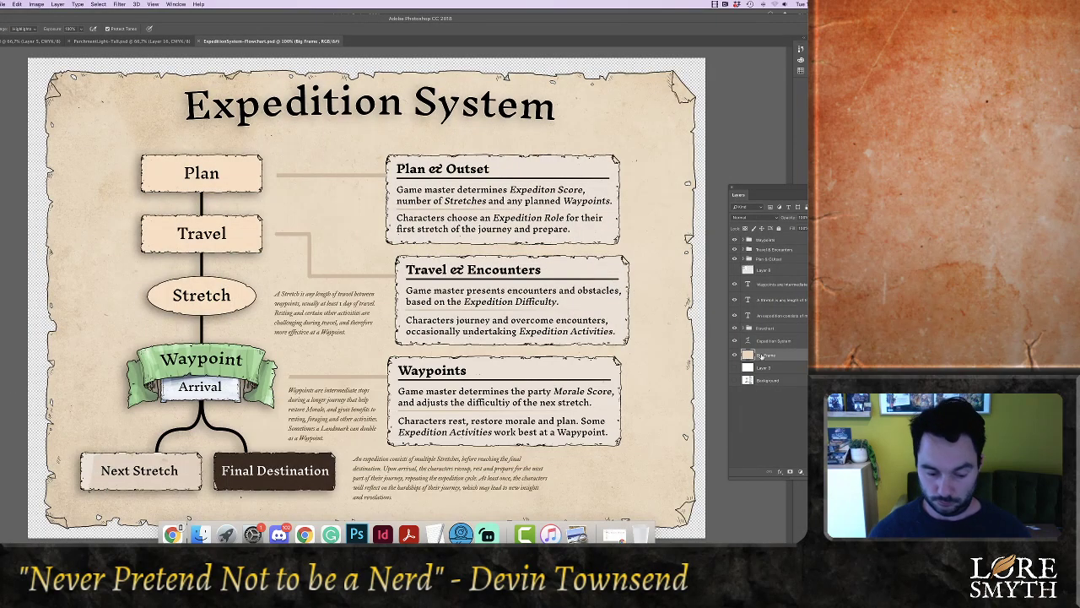
key(super+l)
drag(732, 238, 715, 237)
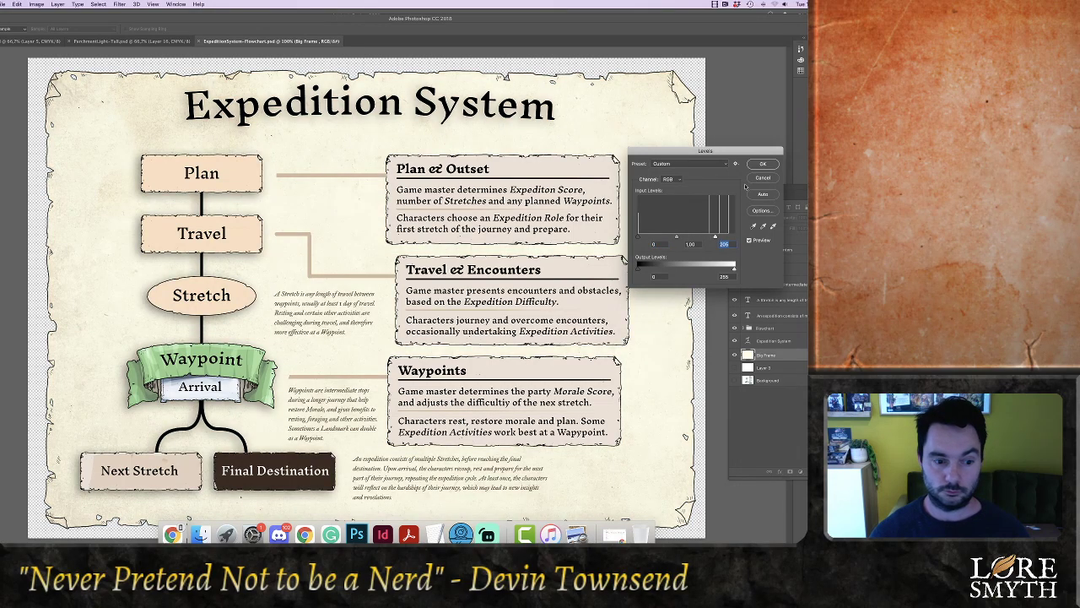
click(766, 163)
key(super+s)
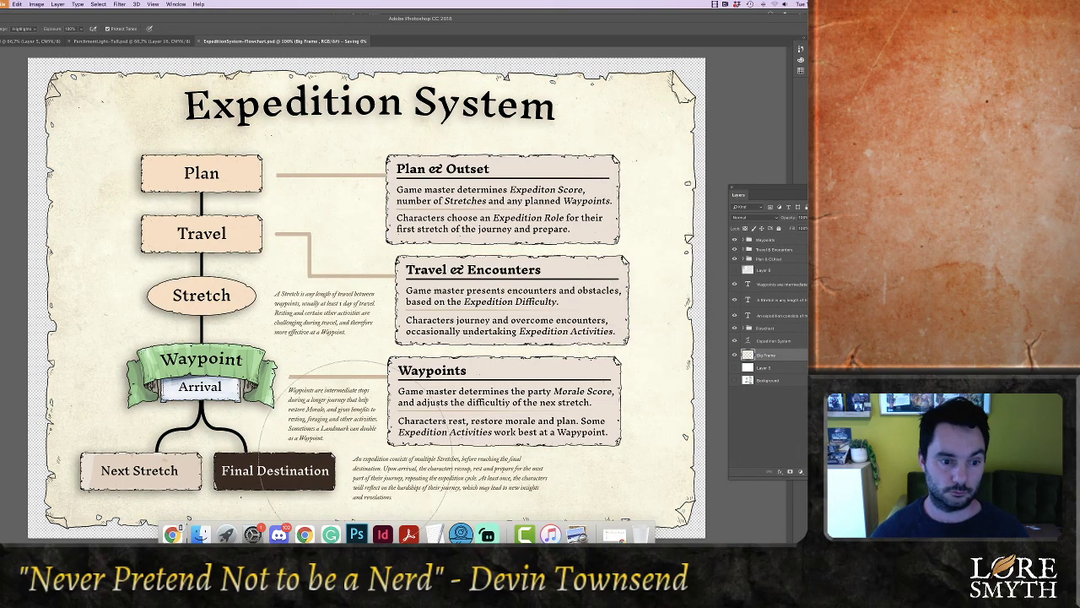
Switch back to InDesign and update the modified link of the Expedition System flowchart
click(385, 537)
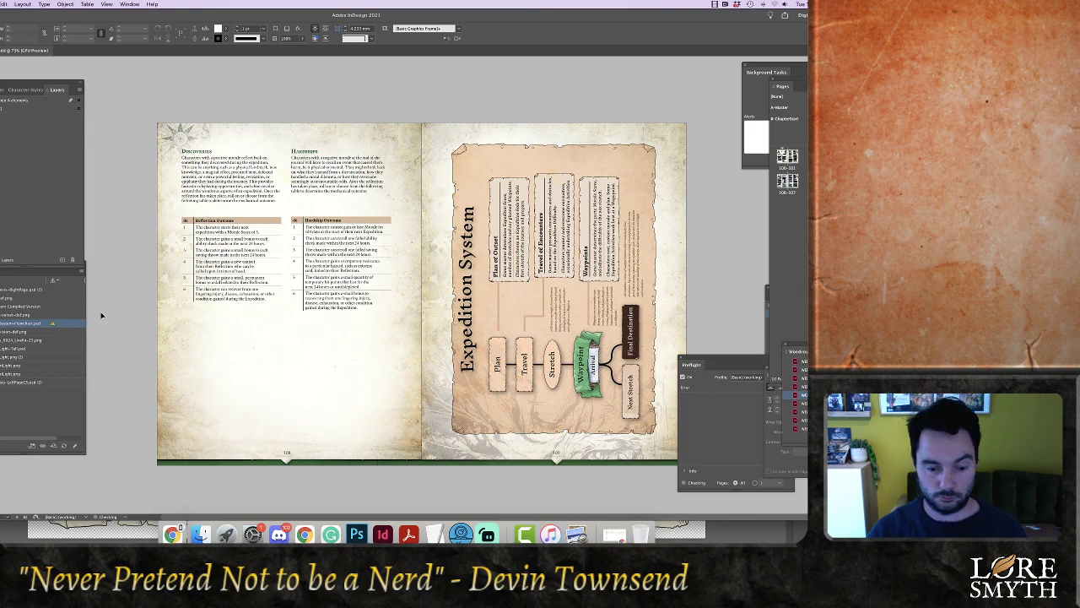
click(53, 325)
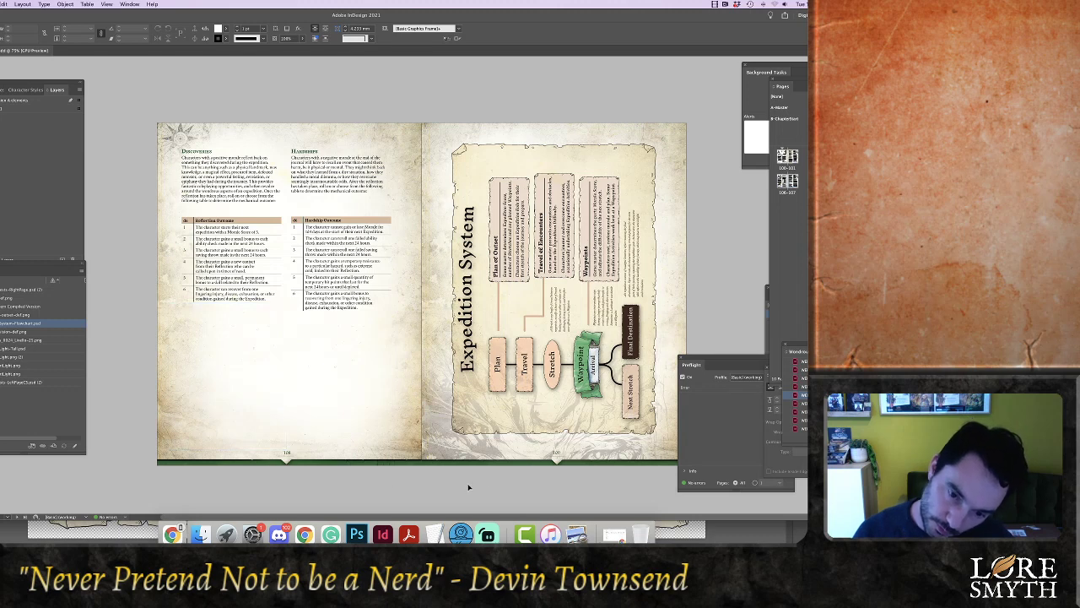
Change the Expedition System flowchart image's blending mode to Normal in its transparency effects
click(478, 459)
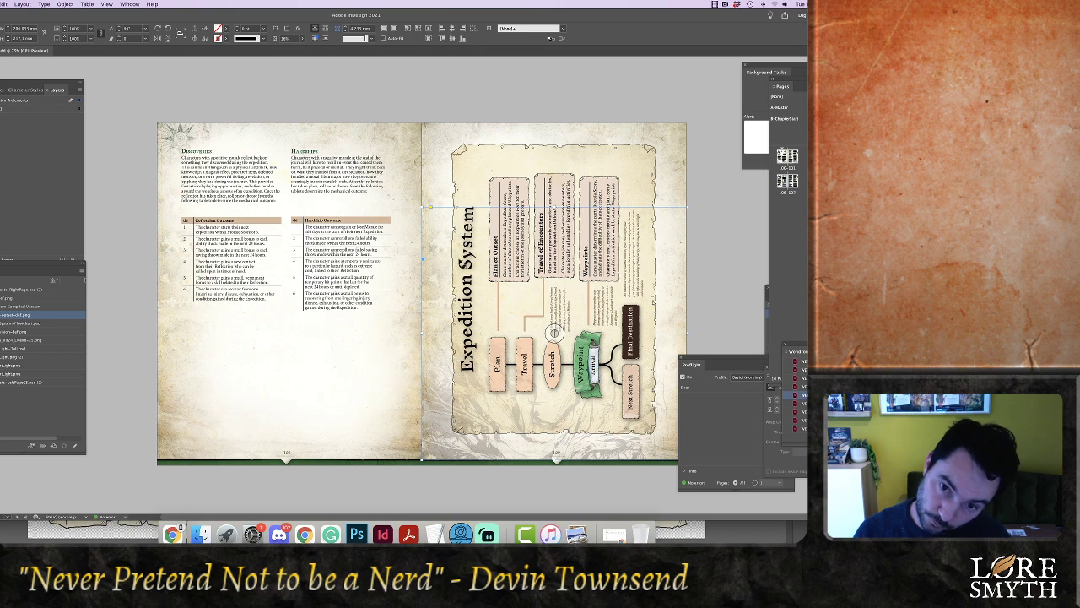
click(494, 165)
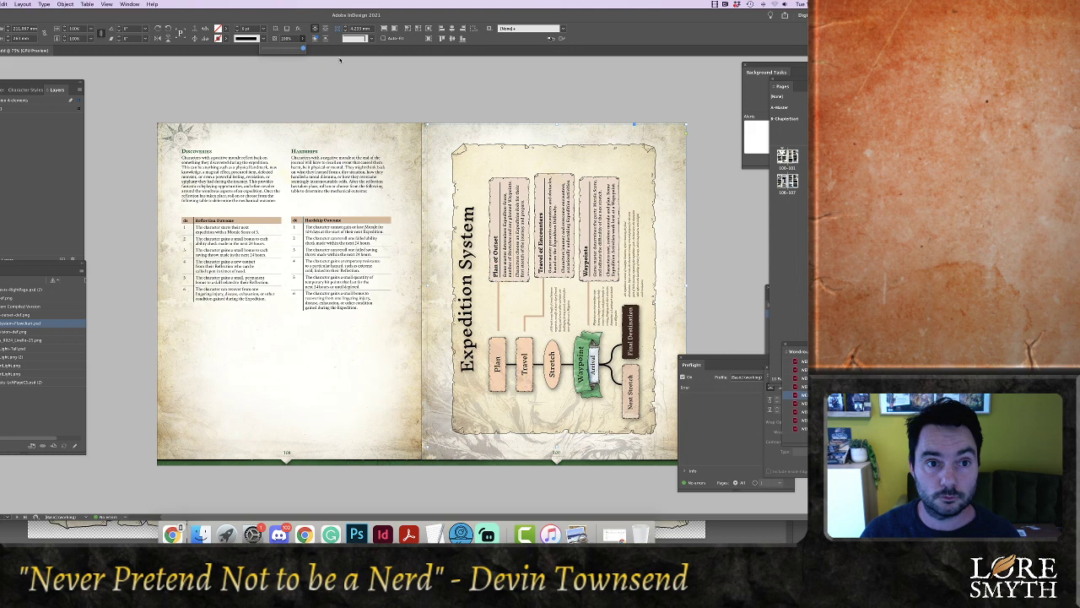
click(299, 29)
click(327, 31)
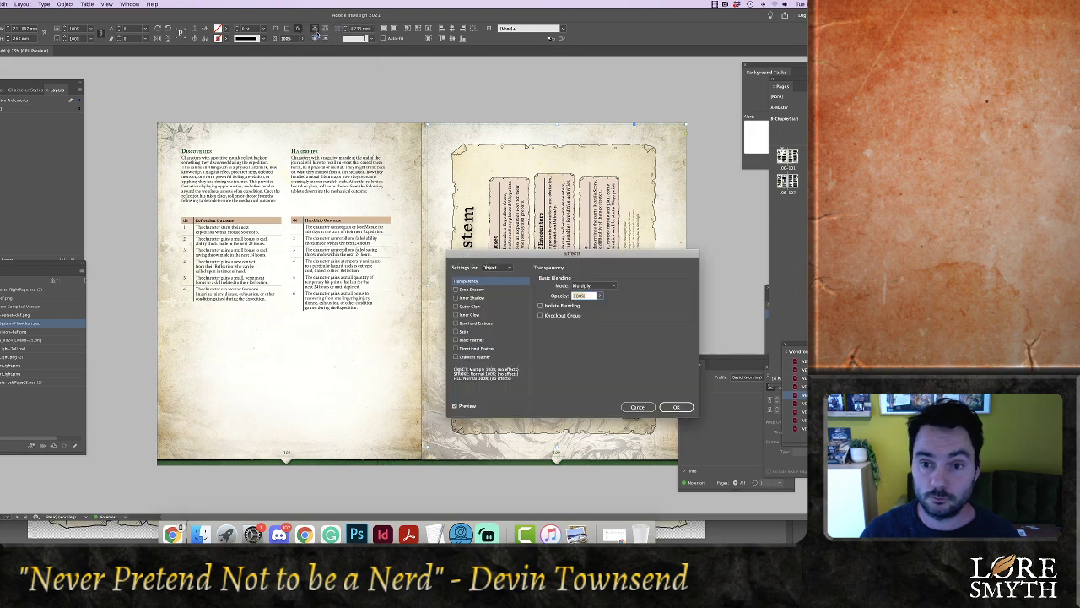
click(594, 285)
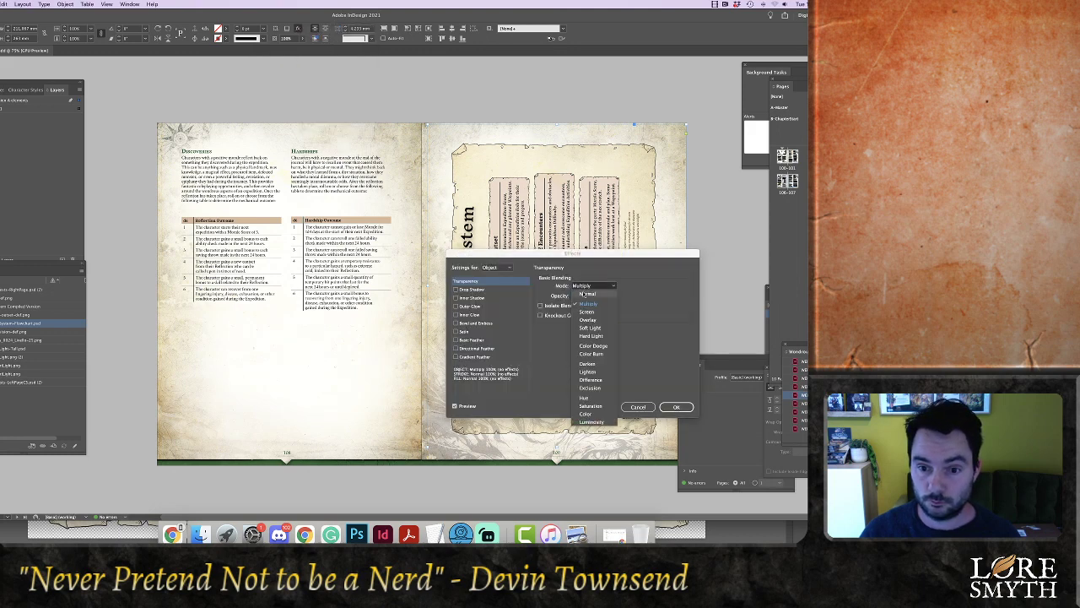
click(591, 279)
click(675, 407)
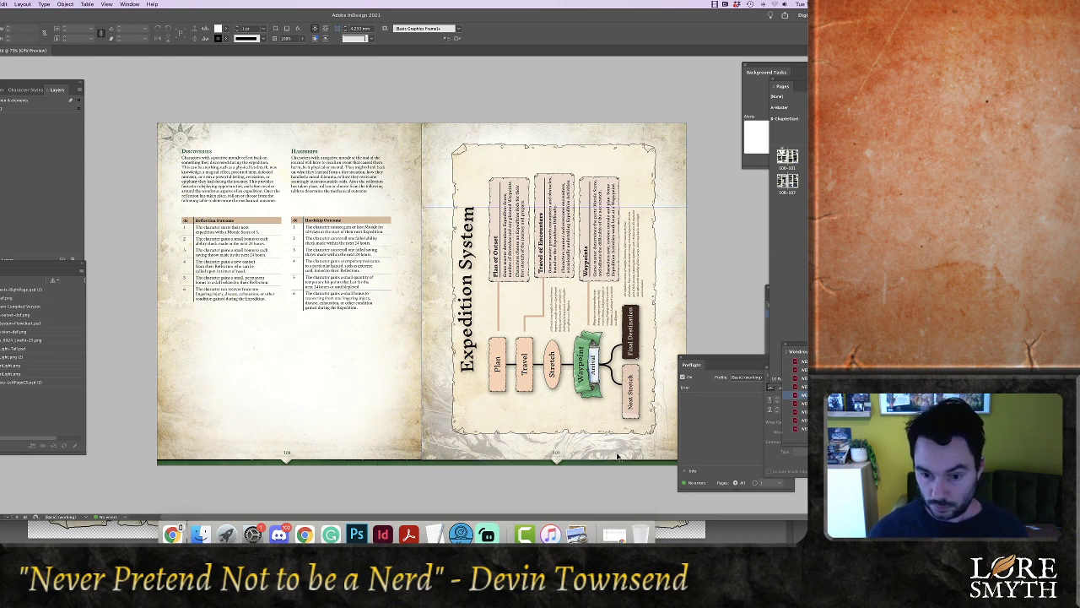
Adjust the Gradient Feather on the background illustration behind the flowchart to an angle of roughly -90° with the transparent stop at about 74%
click(458, 455)
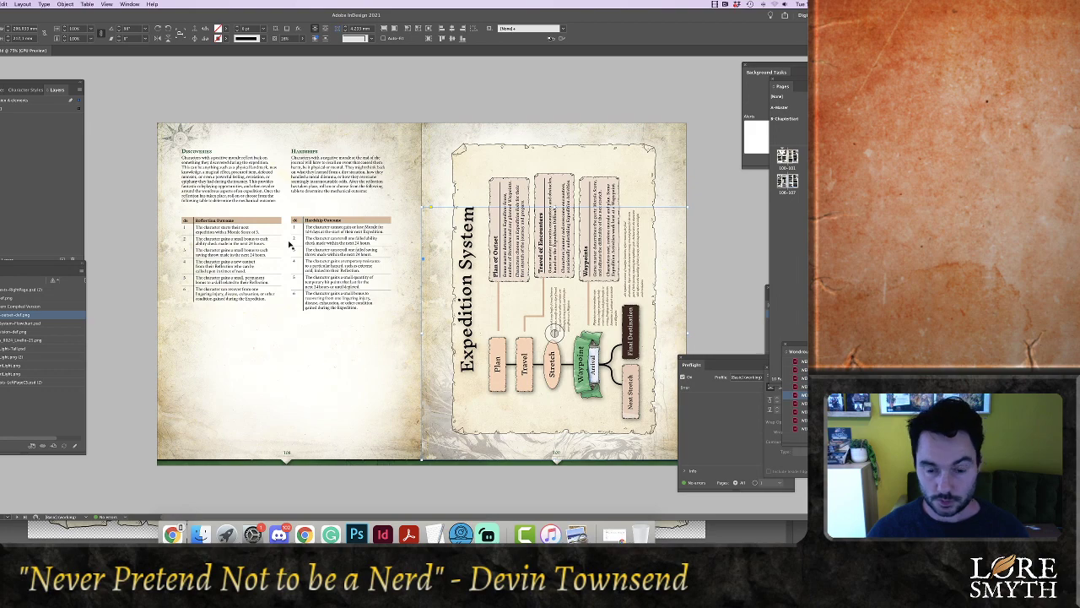
click(302, 38)
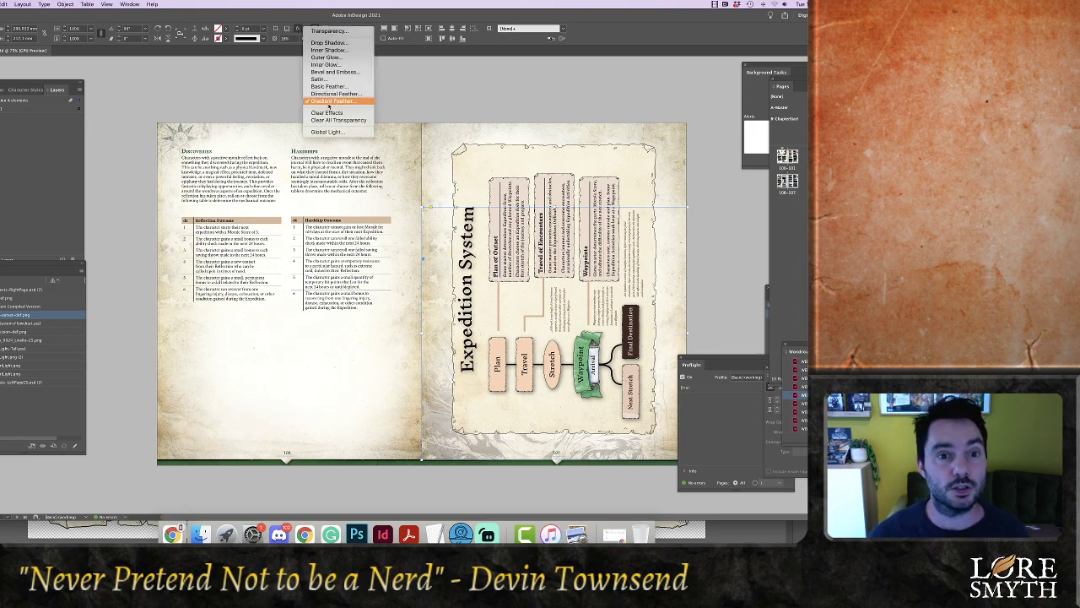
click(331, 101)
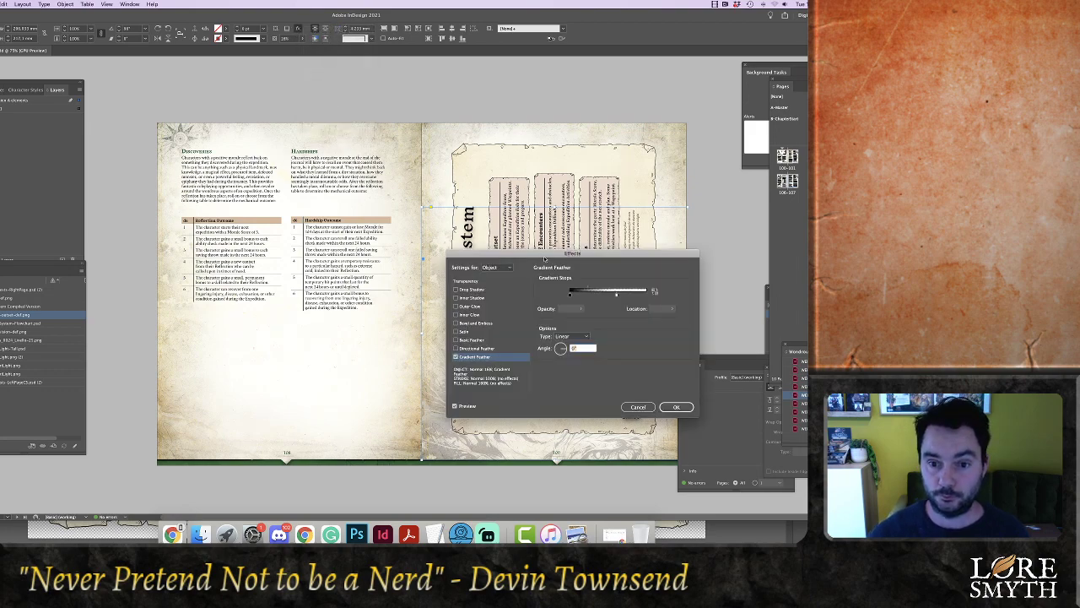
drag(544, 258, 320, 214)
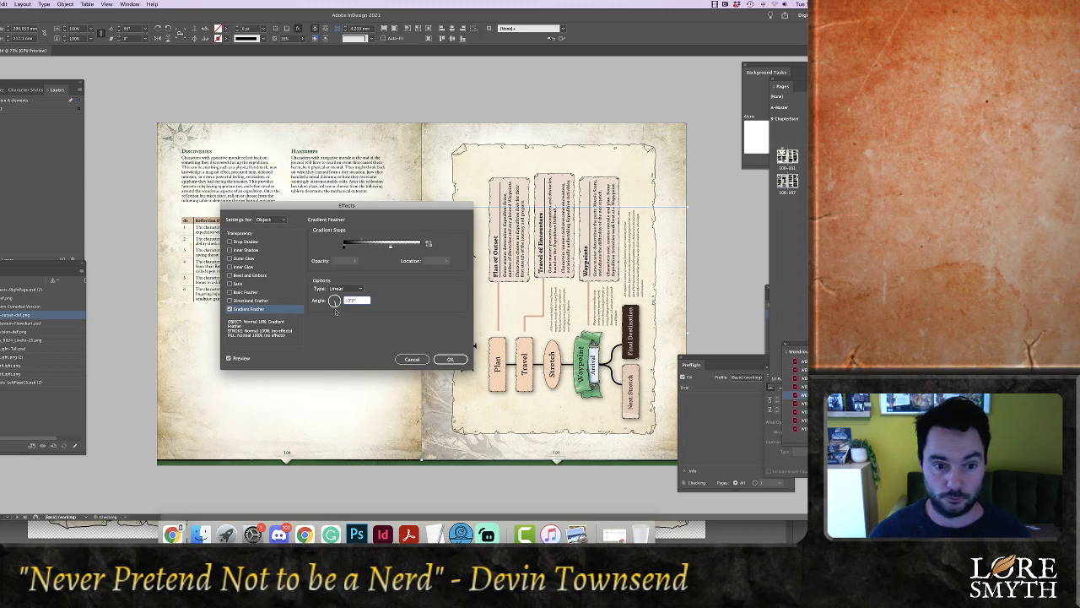
drag(335, 311, 334, 312)
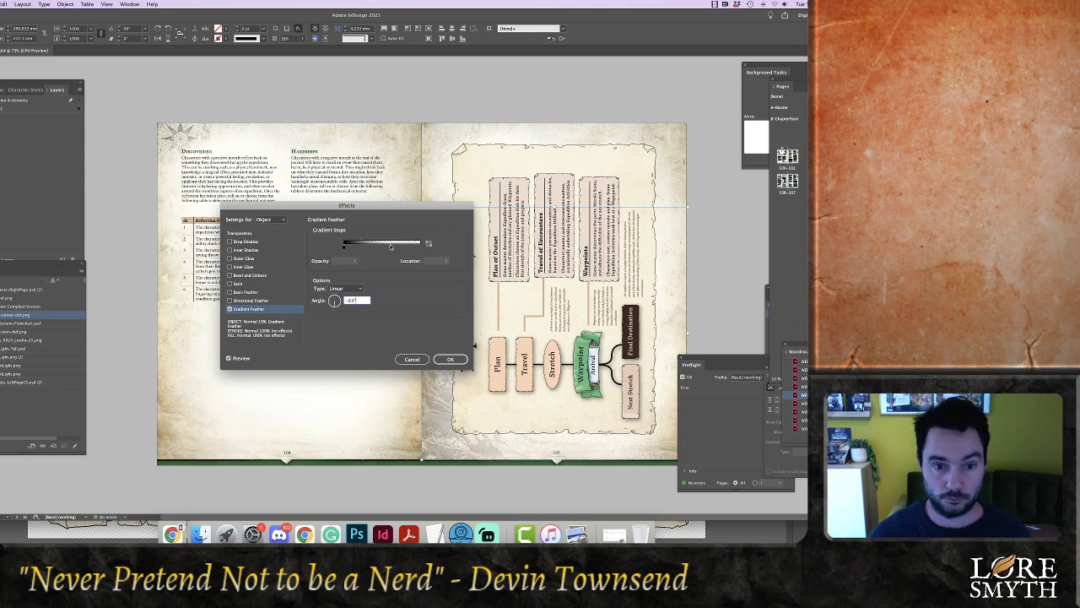
drag(364, 243, 404, 251)
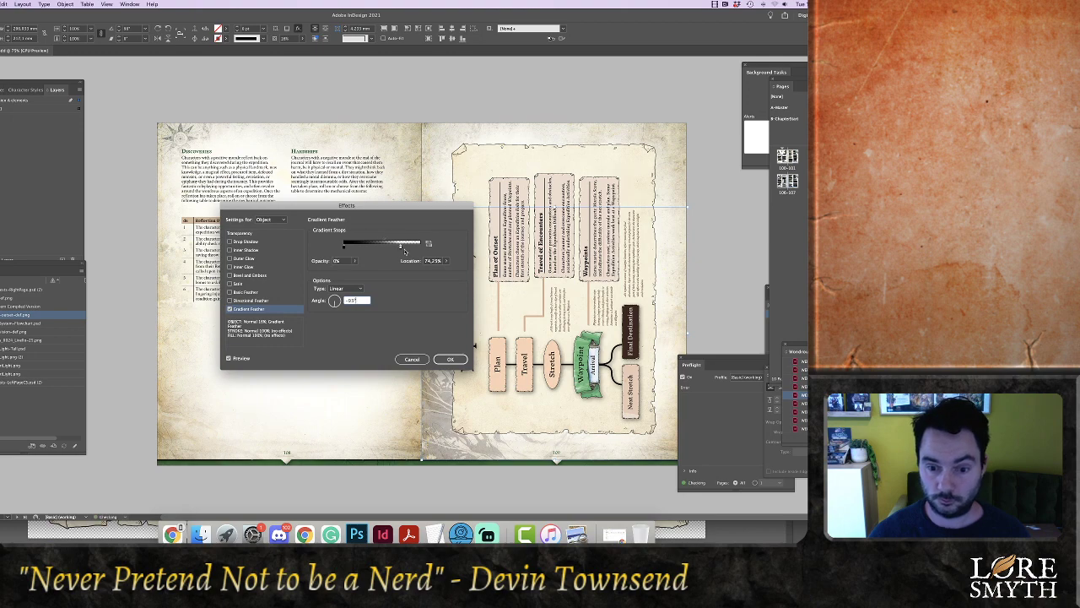
drag(408, 211, 306, 169)
click(345, 317)
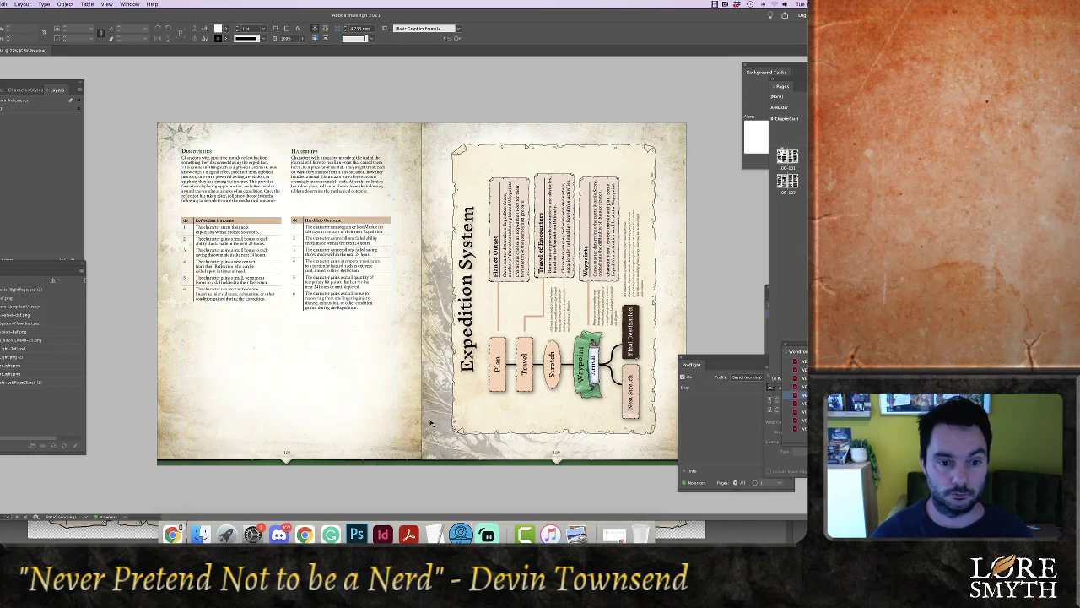
Draw a wide, shallow frame beneath the Discoveries and Hardships tables and place the divider ornament old_school_graphics_0024 PNG from the Heroic Challenges page ornaments in it
scroll(435, 421, down, 10)
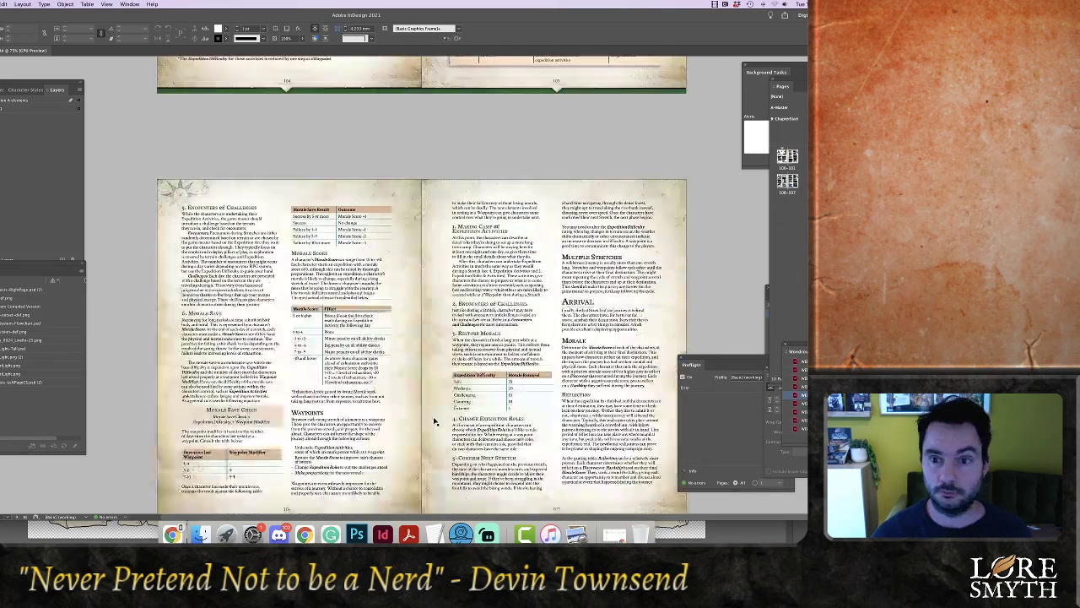
scroll(434, 417, up, 10)
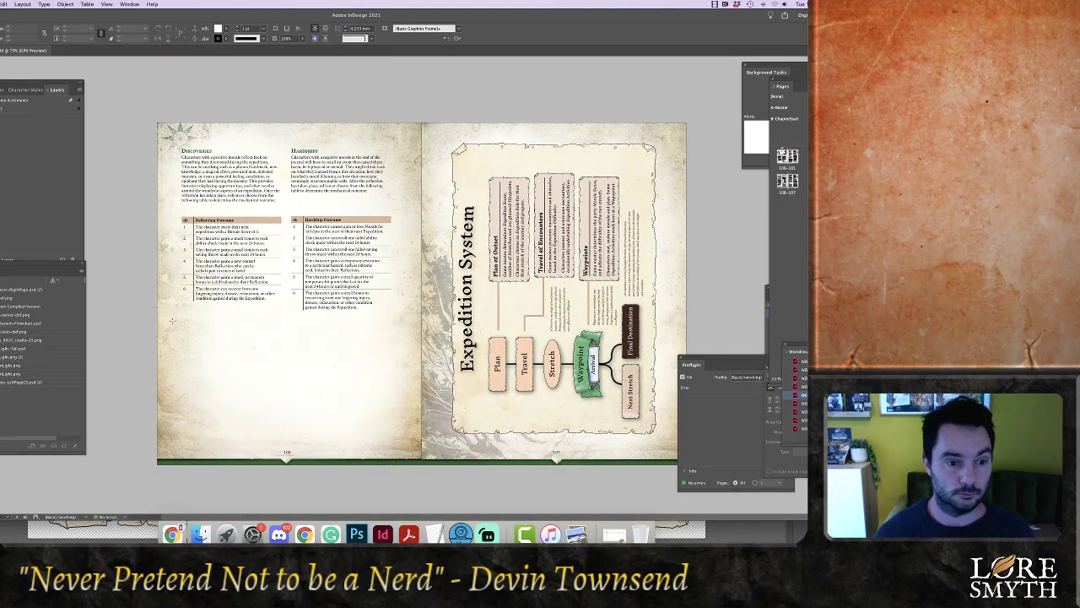
drag(172, 321, 403, 348)
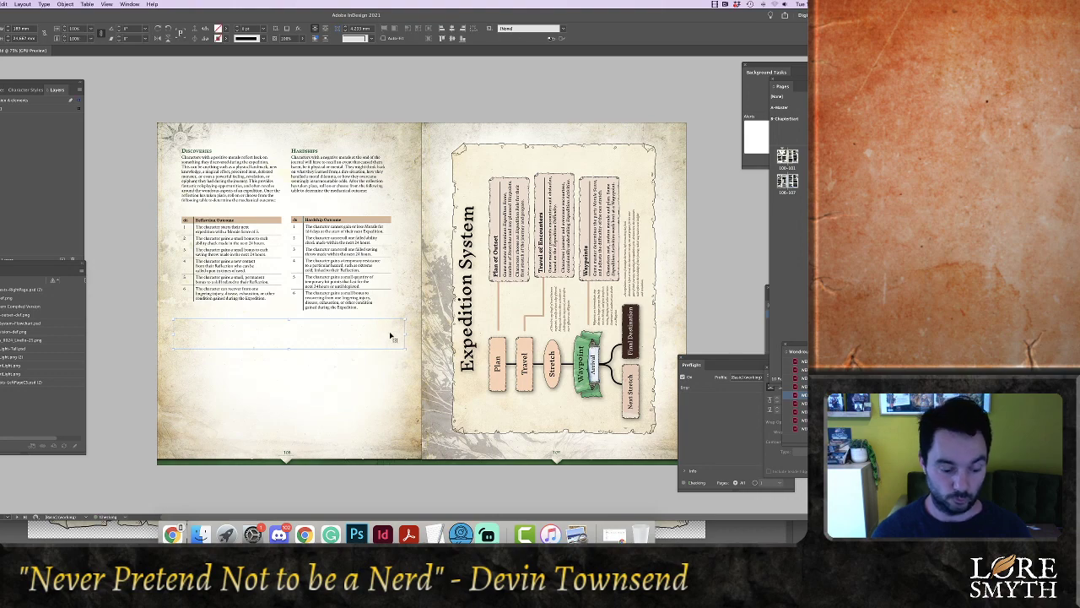
key(super+d)
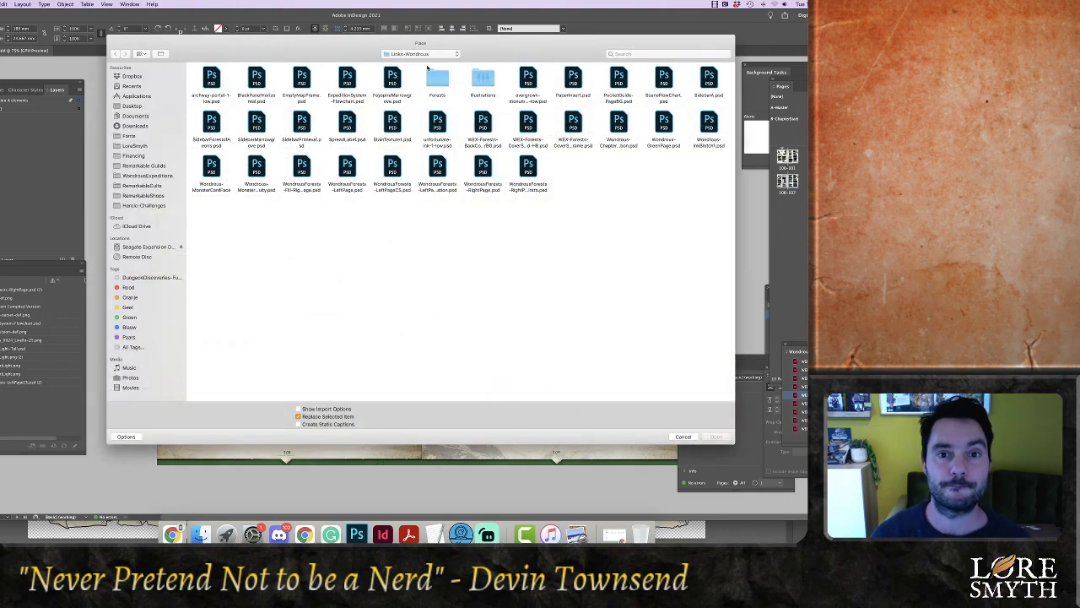
click(141, 205)
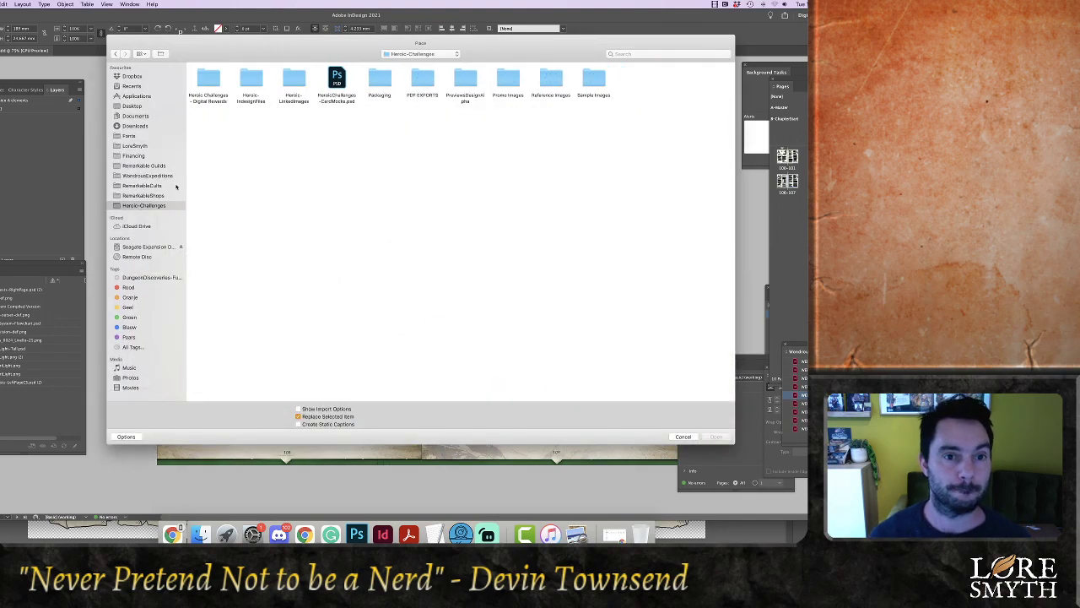
double_click(294, 84)
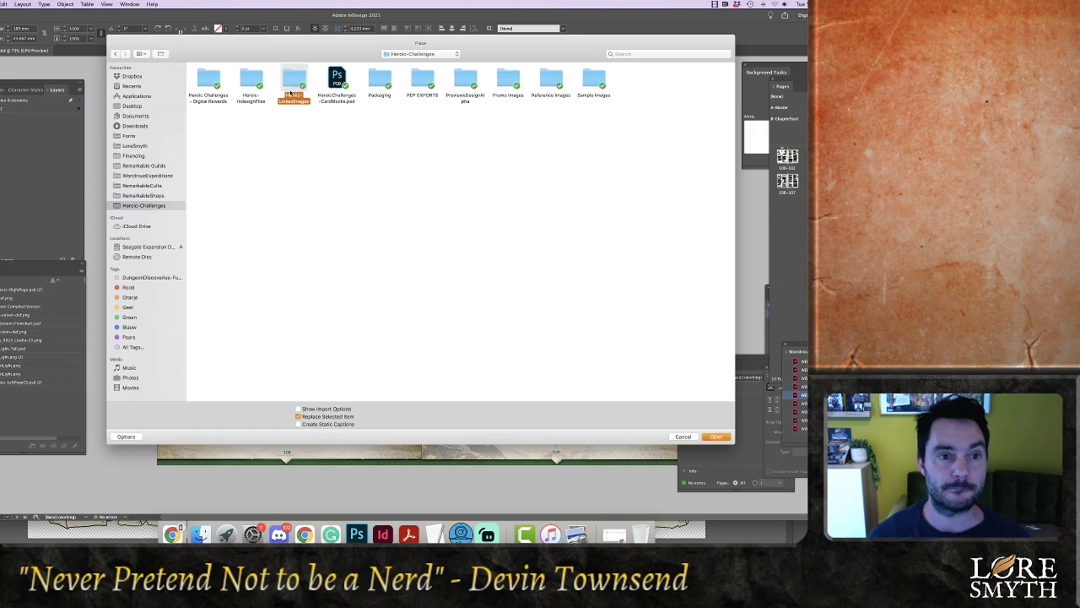
click(302, 126)
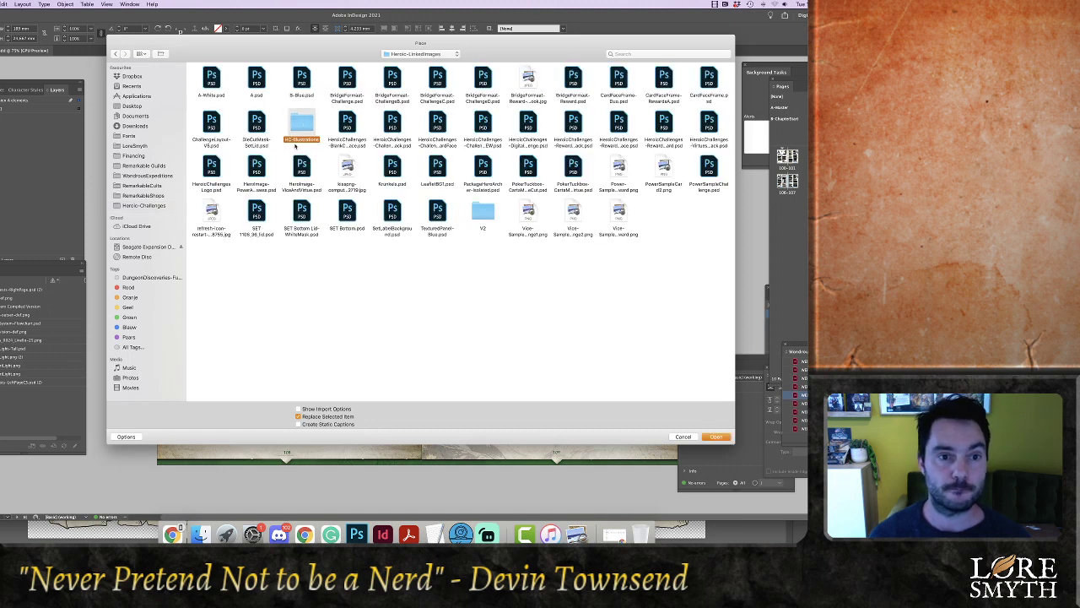
double_click(302, 127)
click(115, 54)
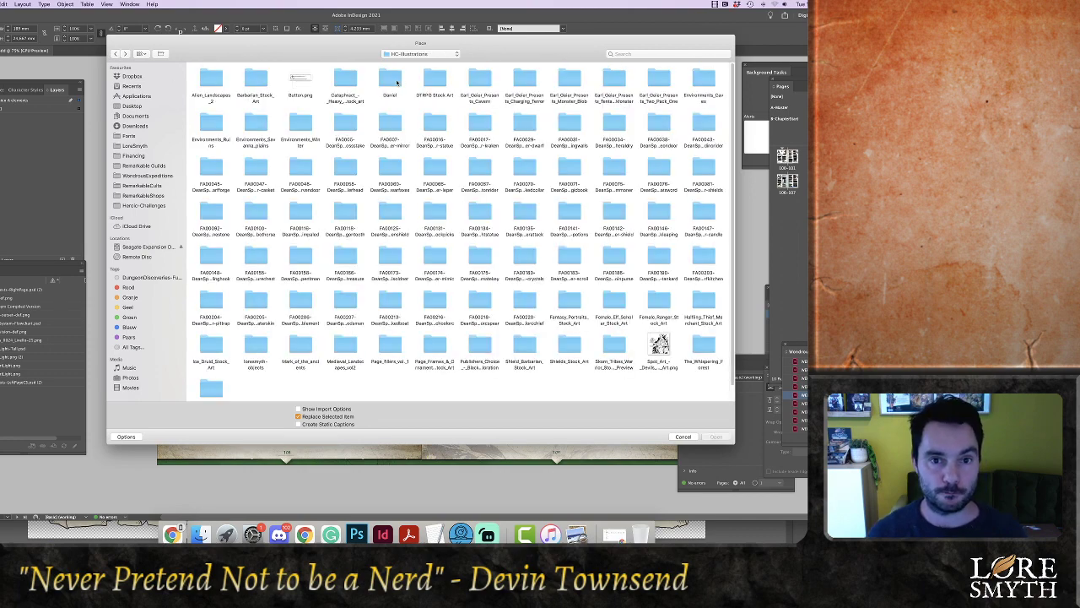
key(s)
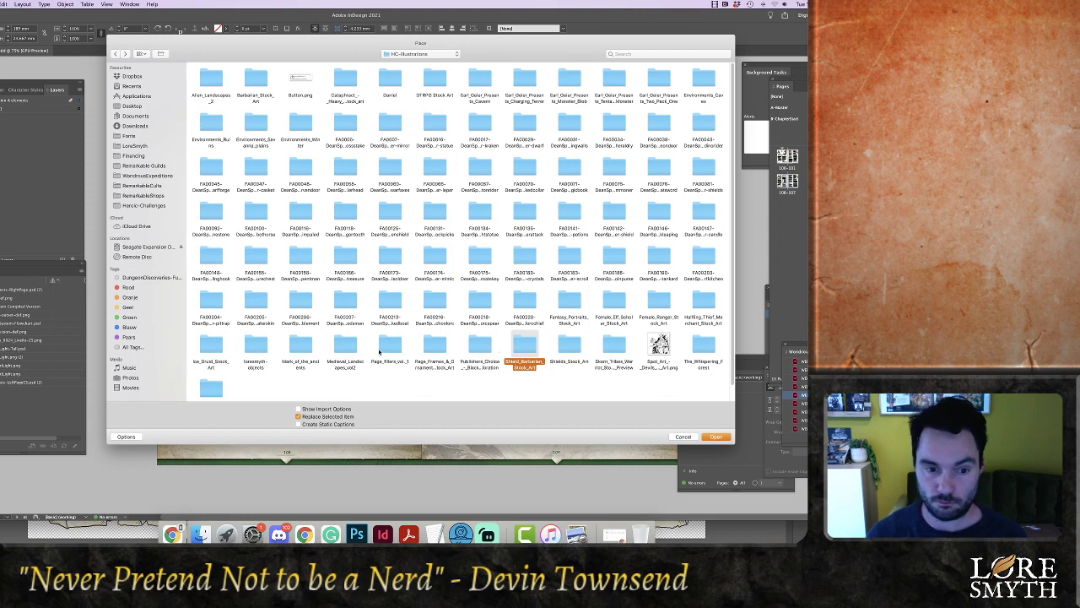
double_click(431, 345)
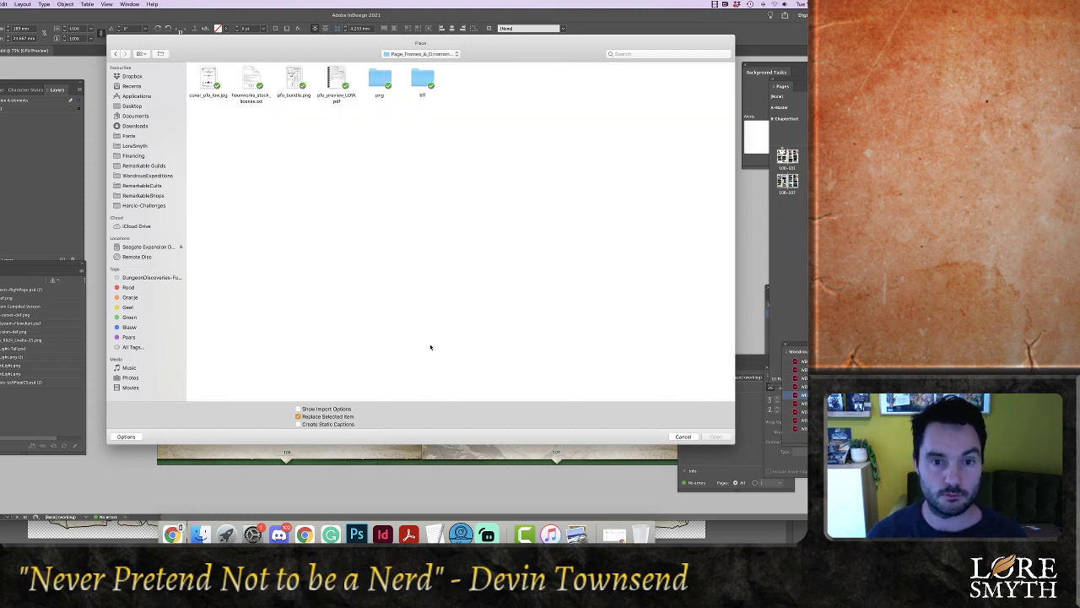
double_click(382, 77)
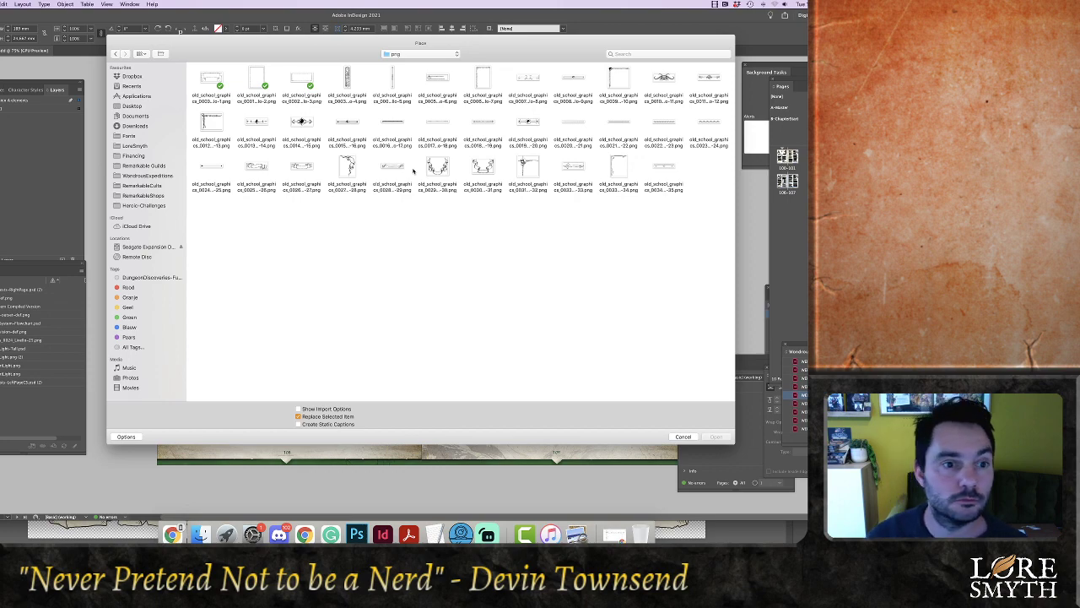
double_click(205, 167)
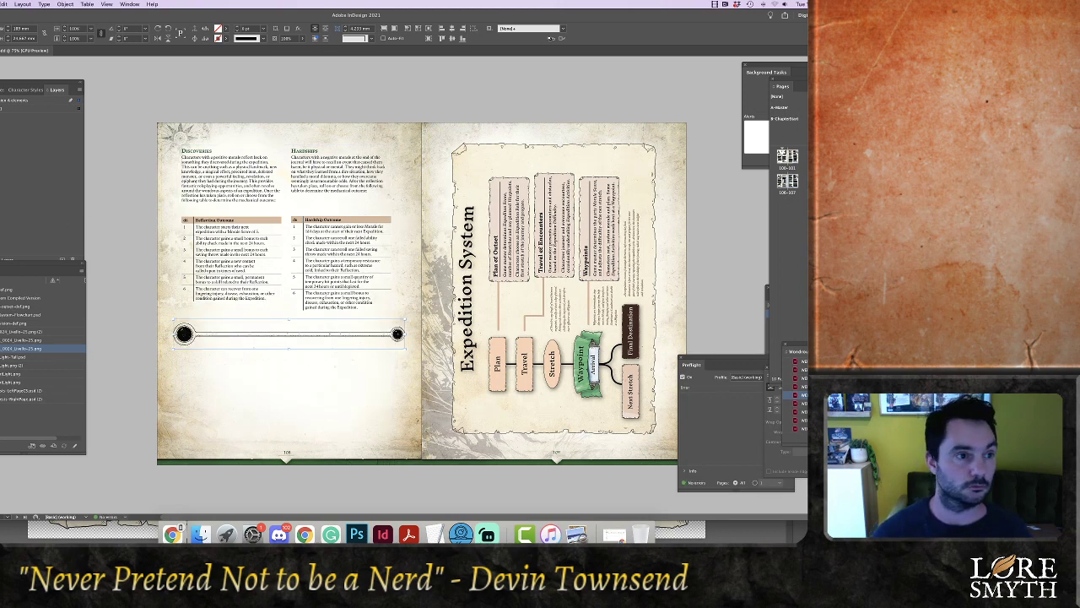
Try the divider ornament with Multiply blending and a reduced opacity, and delete it from the page
click(296, 35)
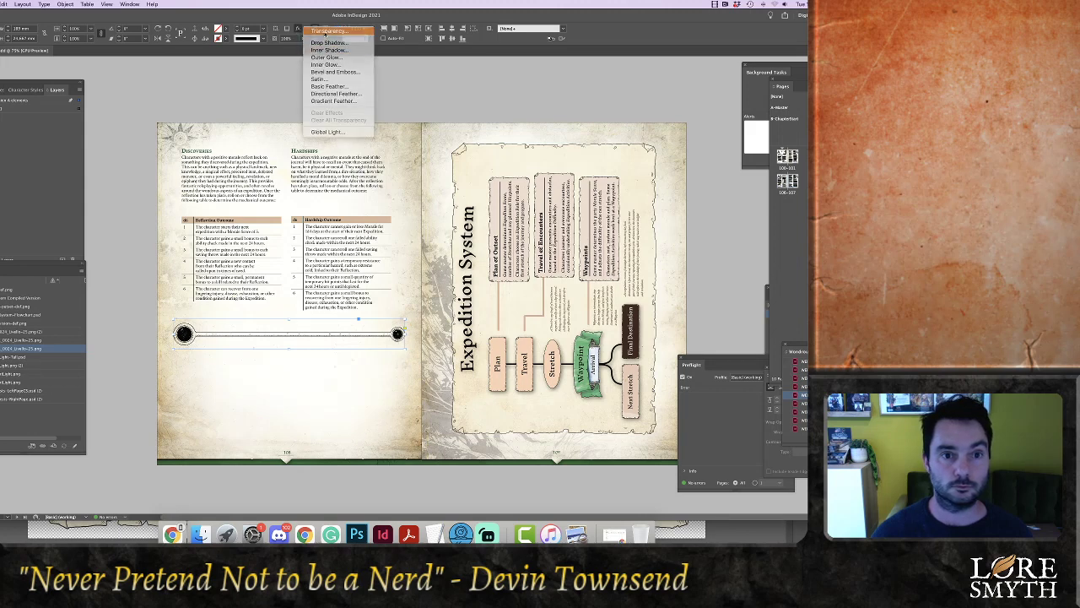
click(328, 30)
click(270, 195)
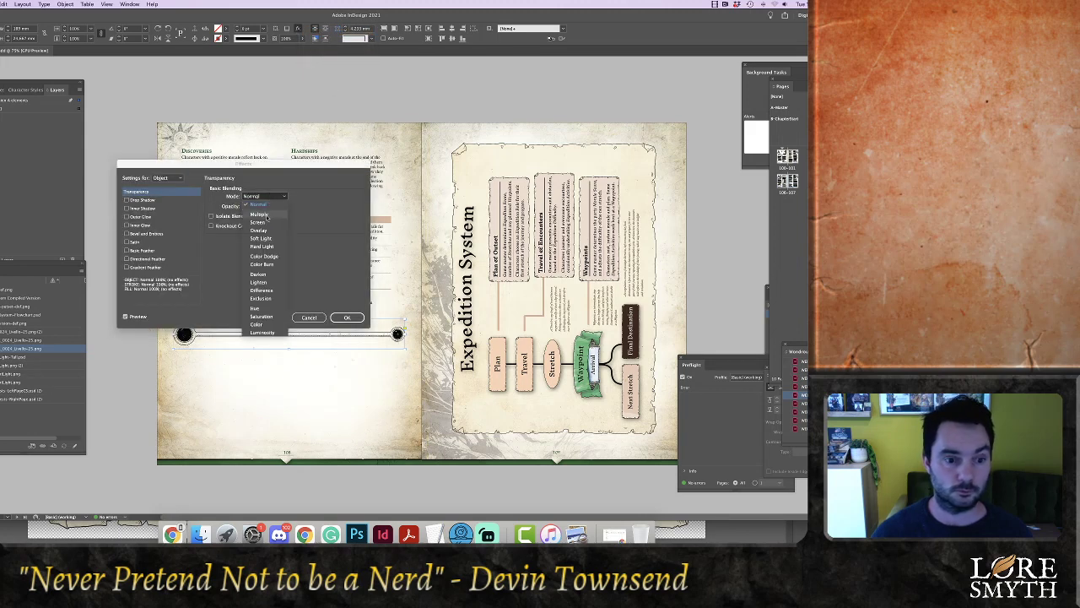
click(268, 215)
click(344, 318)
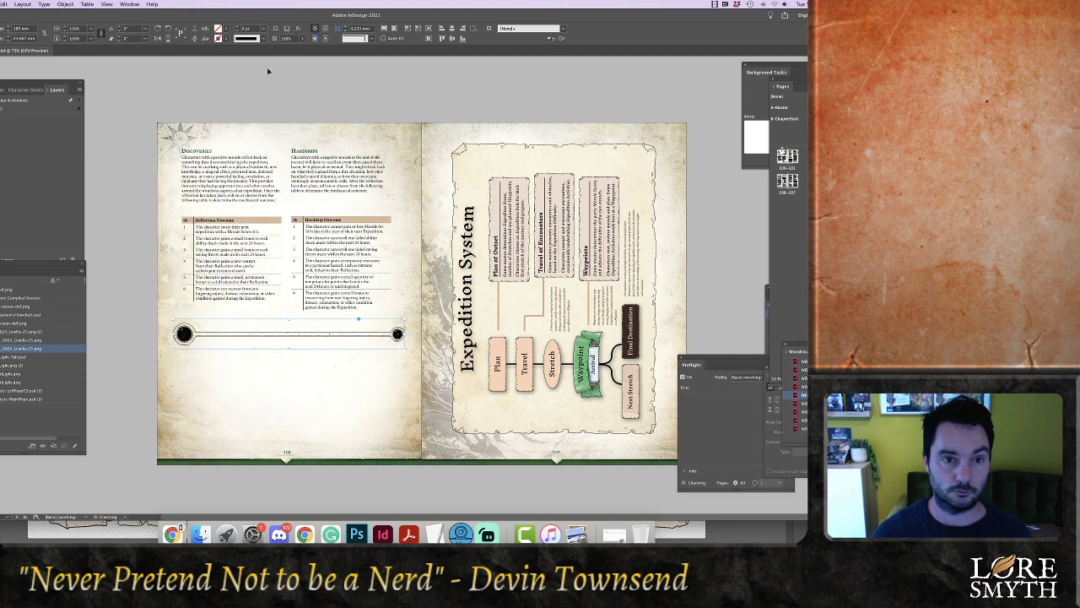
click(302, 40)
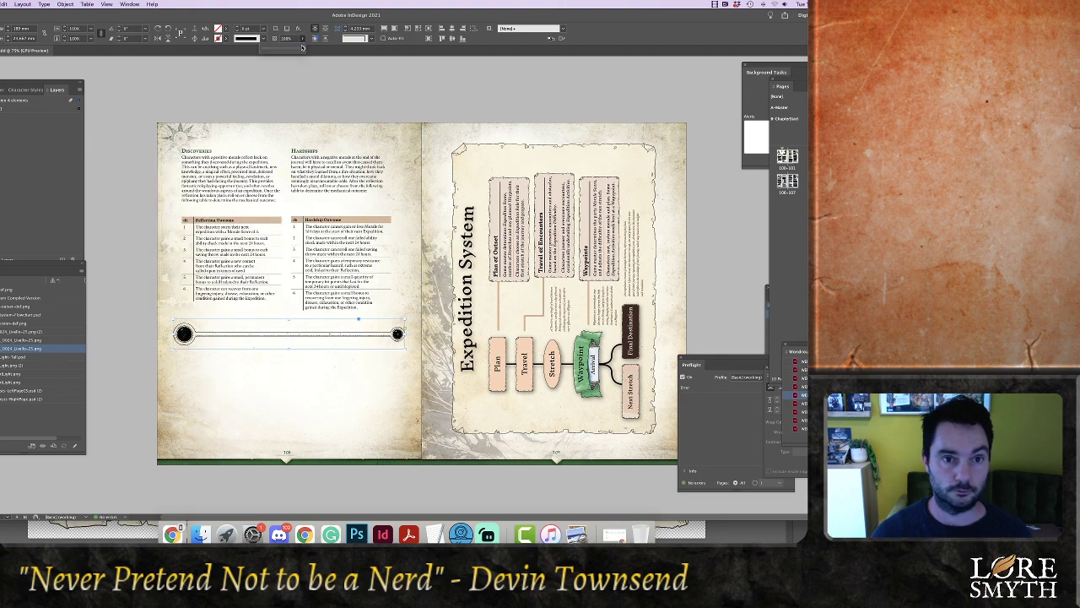
drag(302, 49, 273, 51)
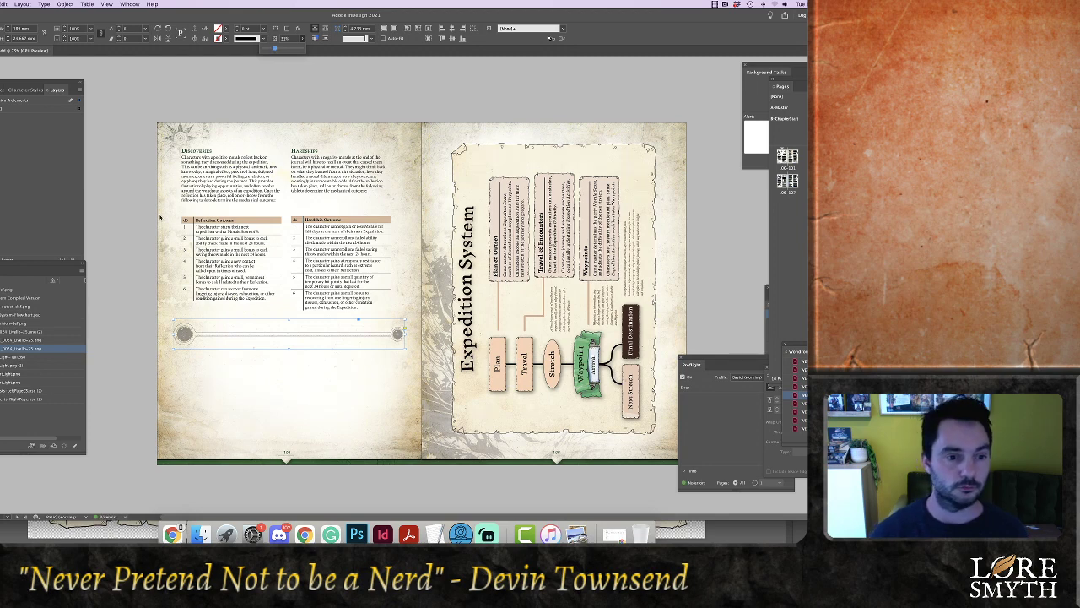
key(Delete)
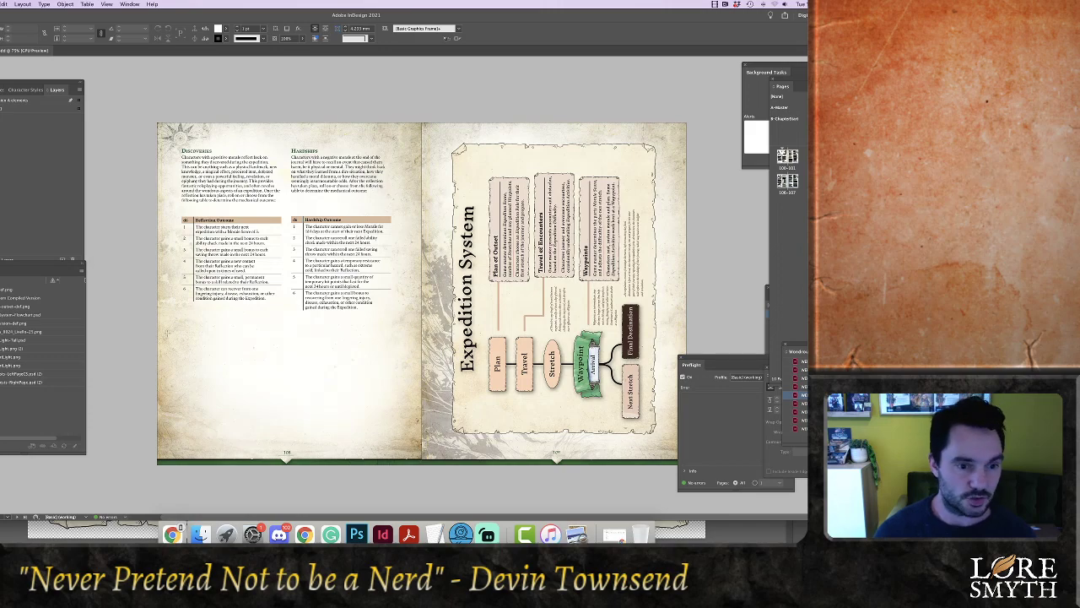
Draw a large frame beneath the Discoveries and Hardships tables and place kroat.psd from the Links-Wondrous Illustrations folder in it
mouse_move(162, 311)
mouse_down()
mouse_move(413, 451)
mouse_move(402, 451)
mouse_up()
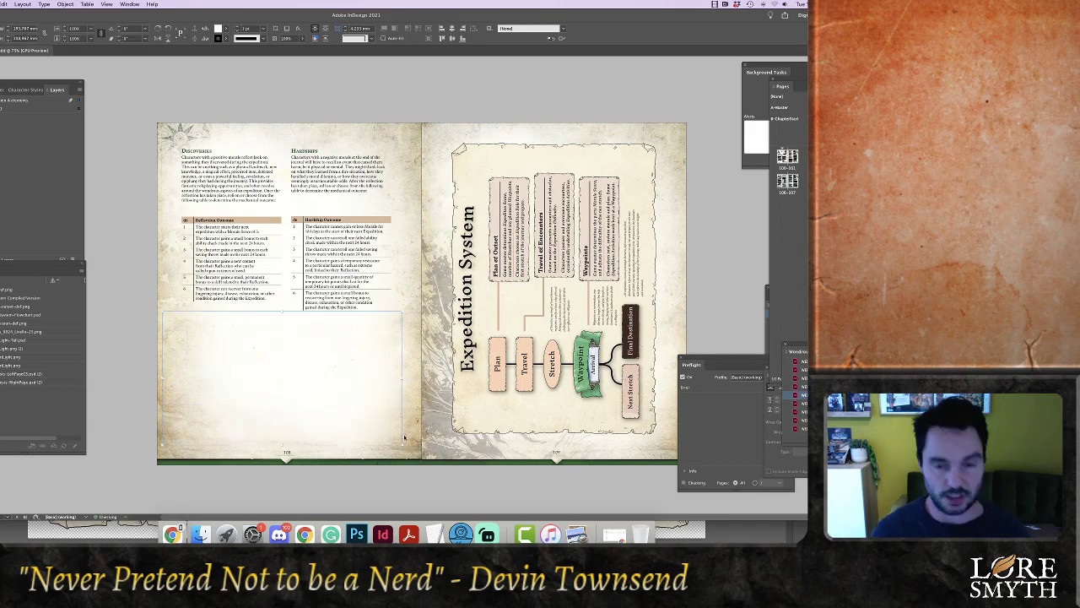
key(super+d)
click(397, 55)
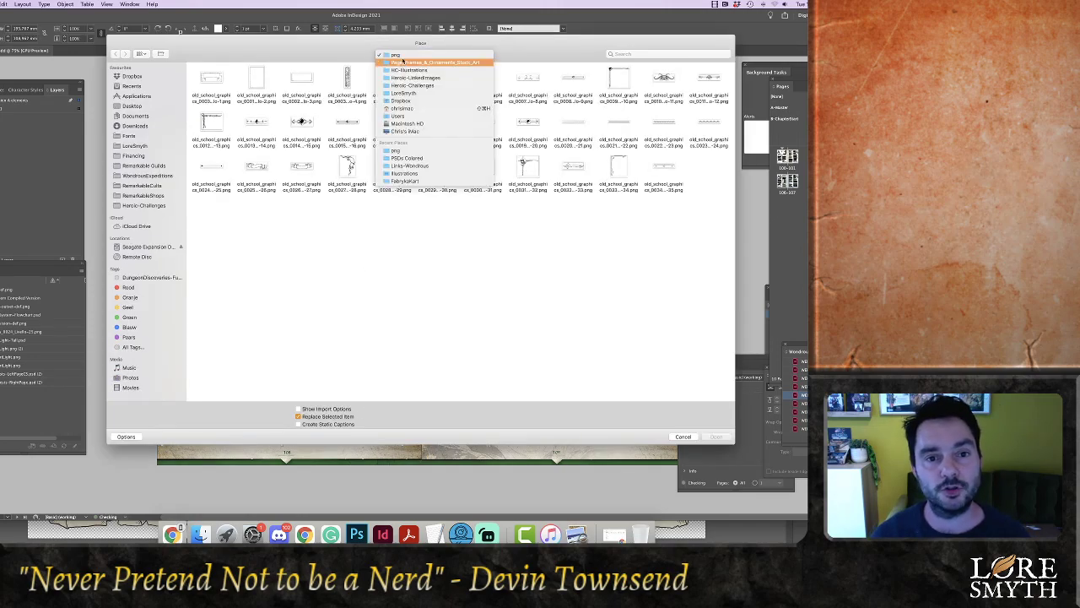
click(416, 166)
click(479, 82)
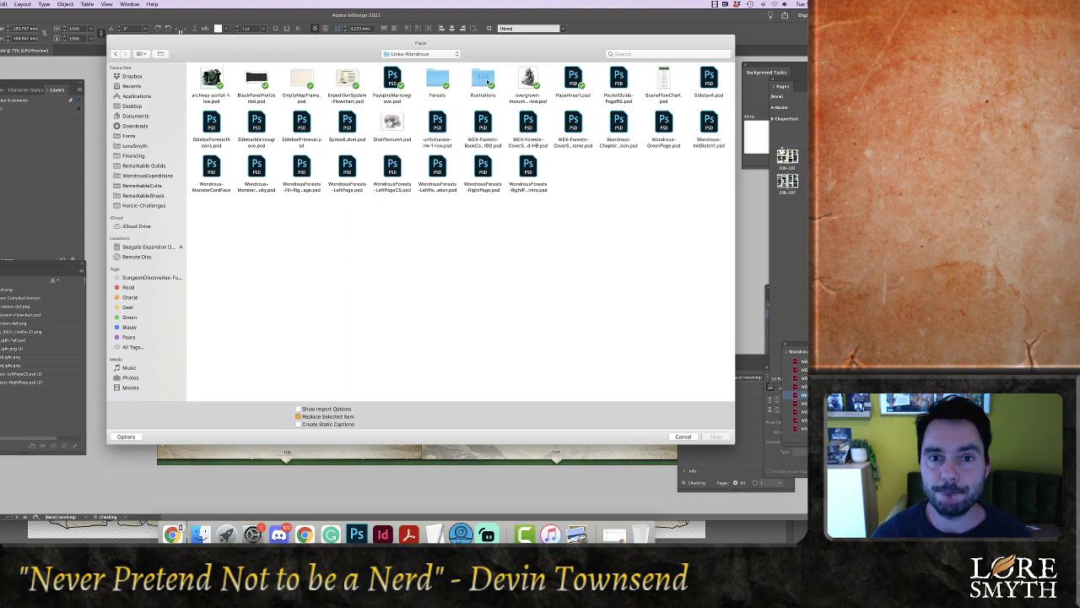
double_click(485, 80)
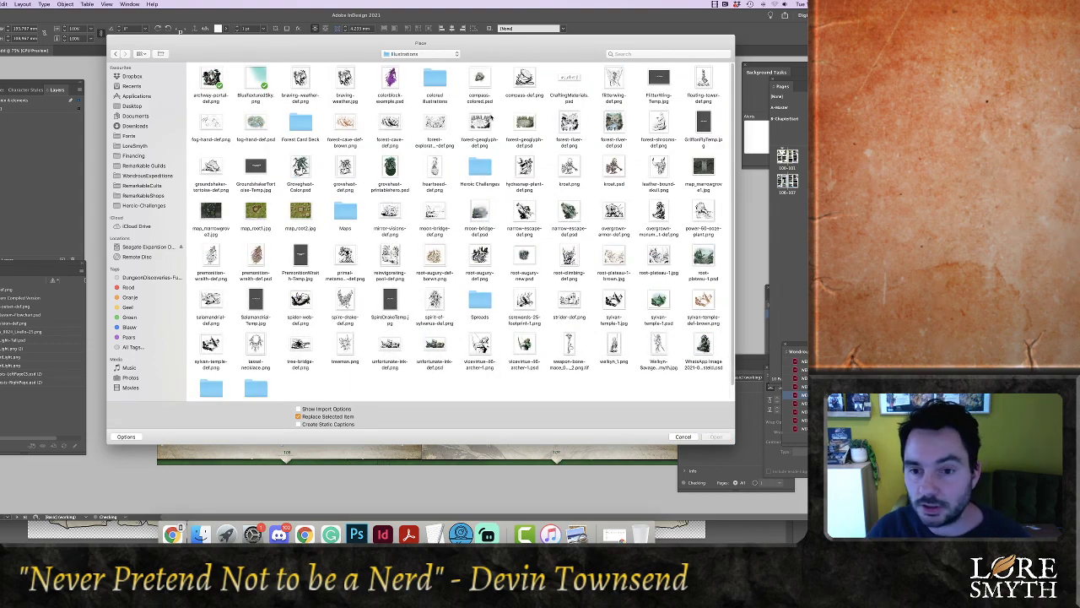
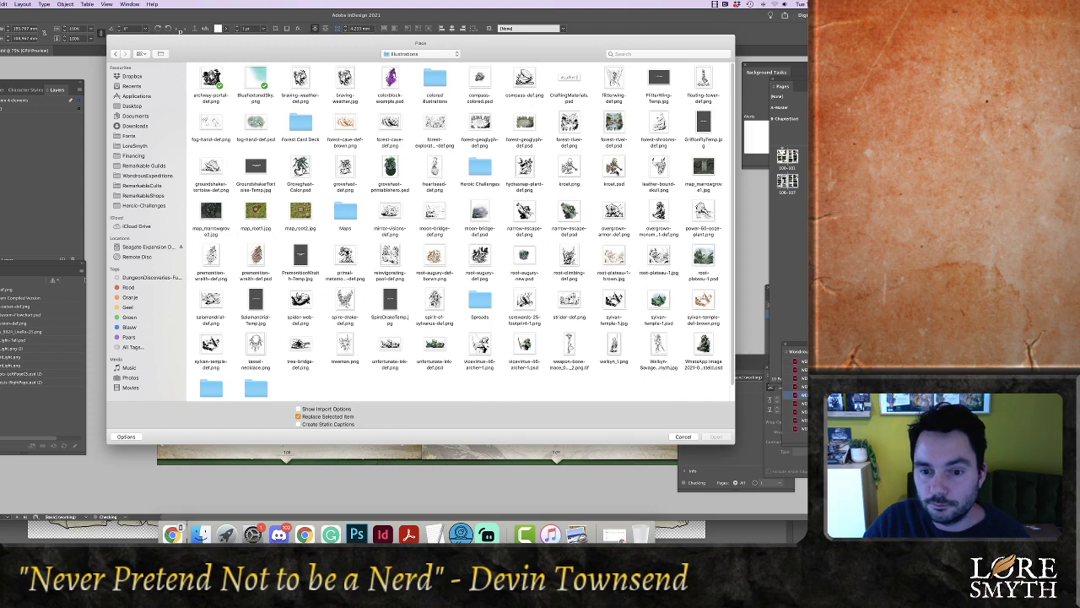
double_click(618, 170)
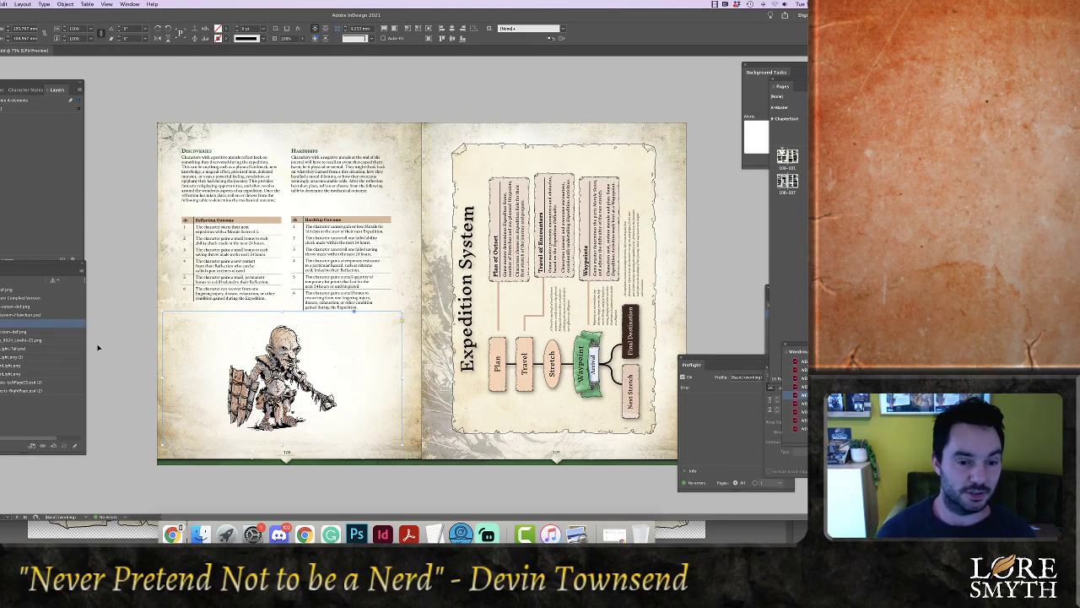
Shift the creature illustration toward the page's outer edge and scale the image to about 26% inside its frame
drag(269, 401, 209, 402)
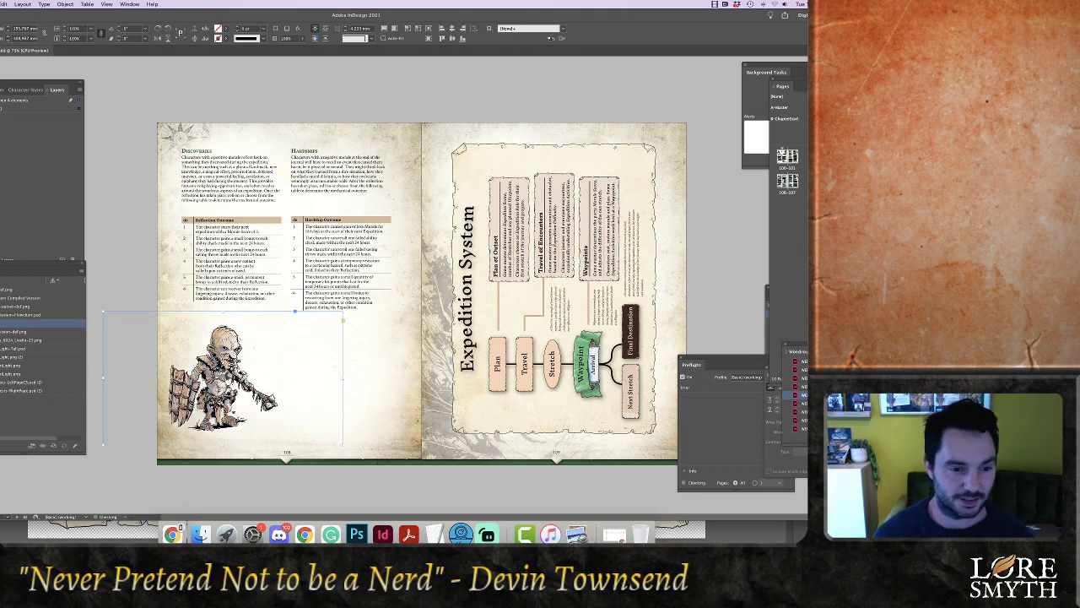
double_click(261, 342)
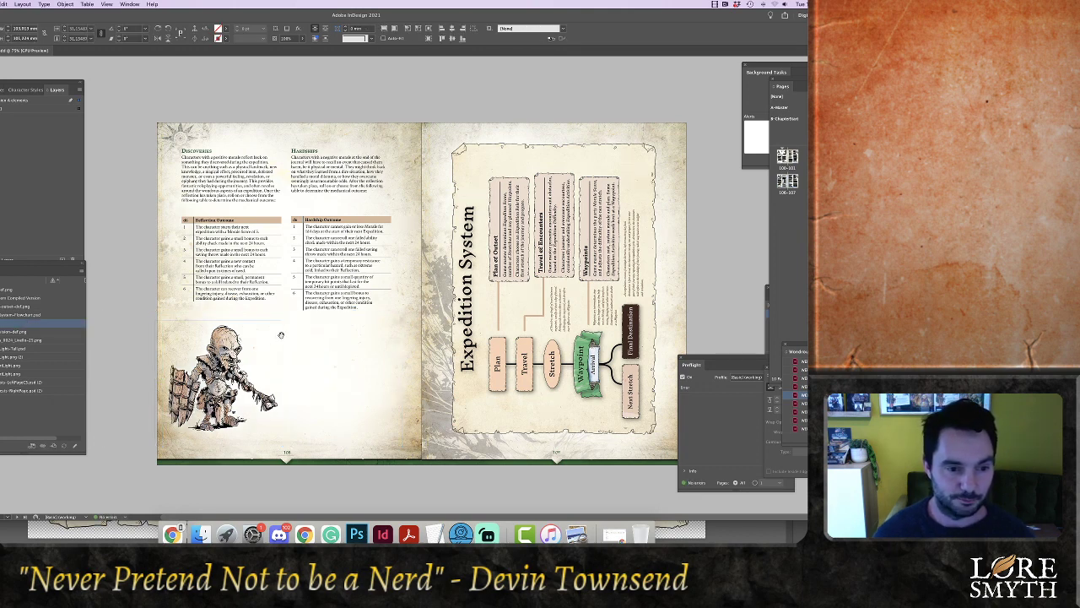
drag(281, 335, 223, 373)
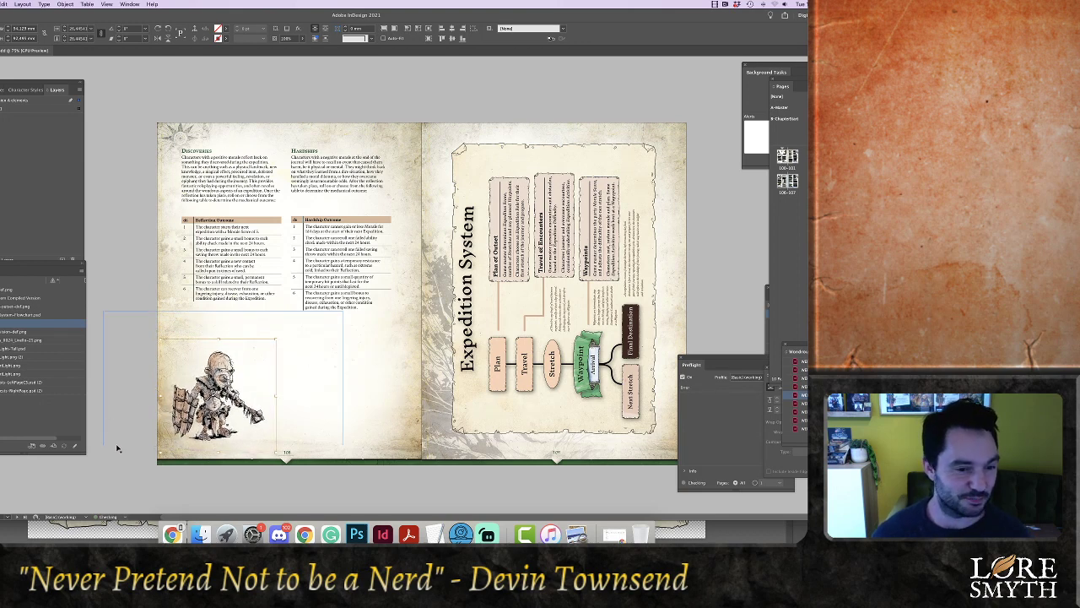
click(137, 482)
click(224, 419)
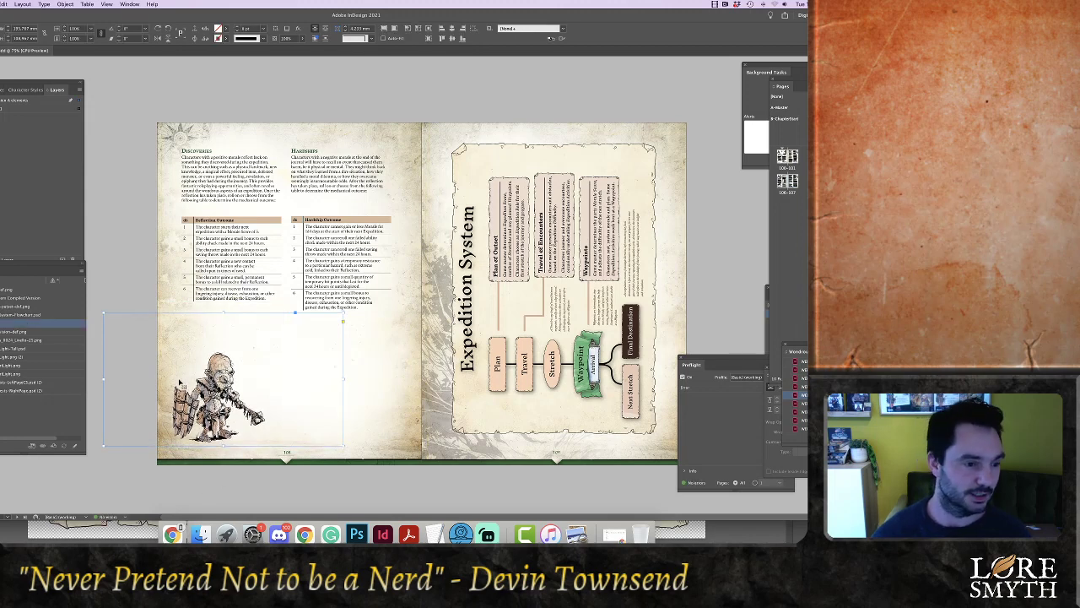
Open the creature illustration's original in Photoshop and add a new layer above Layer 4 with Color blending
right_click(27, 326)
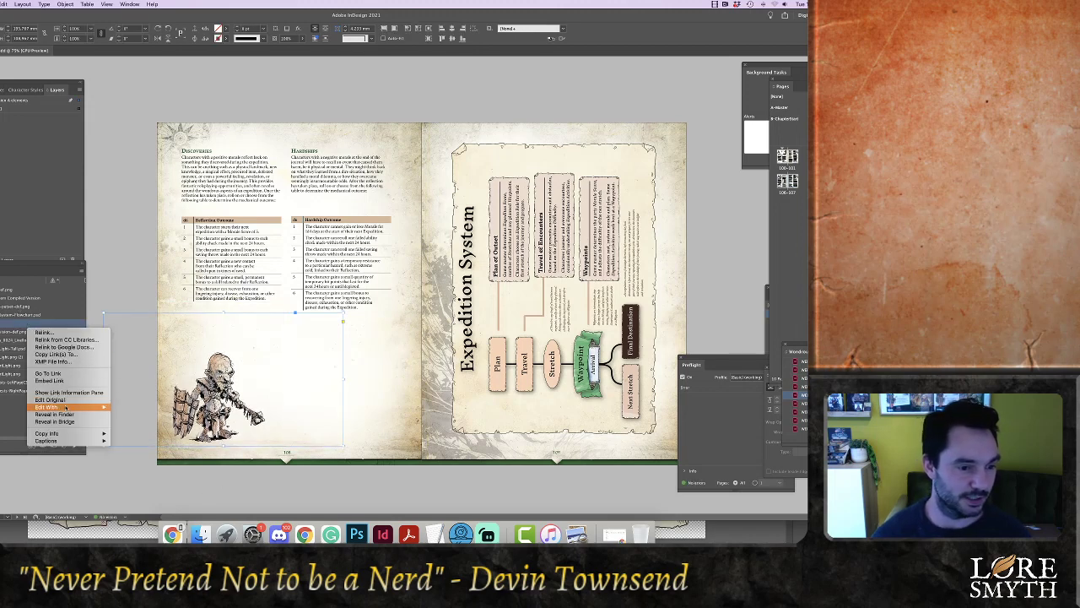
click(66, 402)
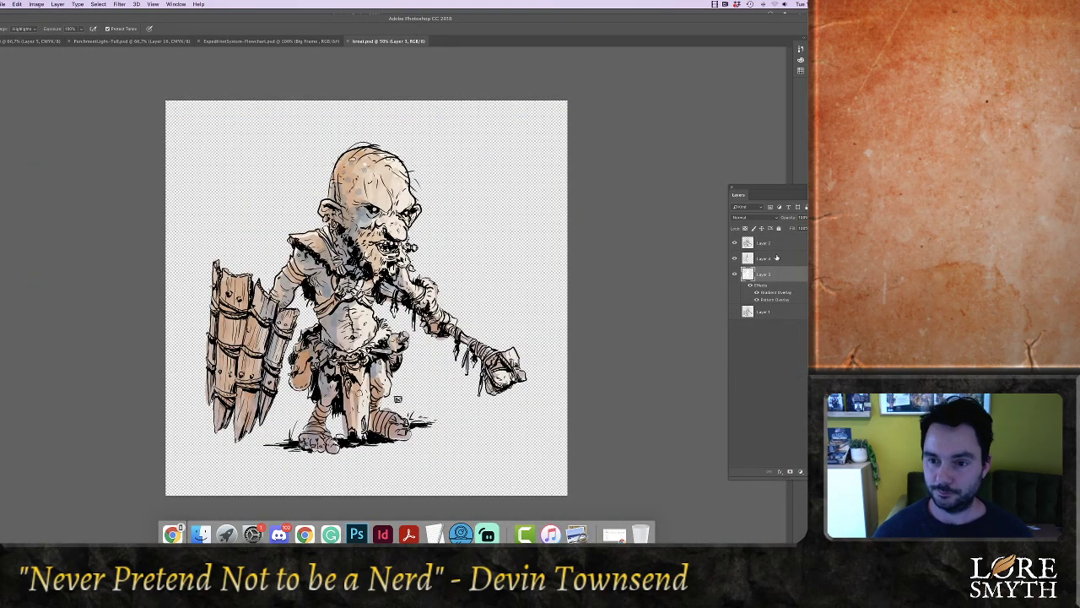
click(774, 258)
key(super+shift+n)
key(Return)
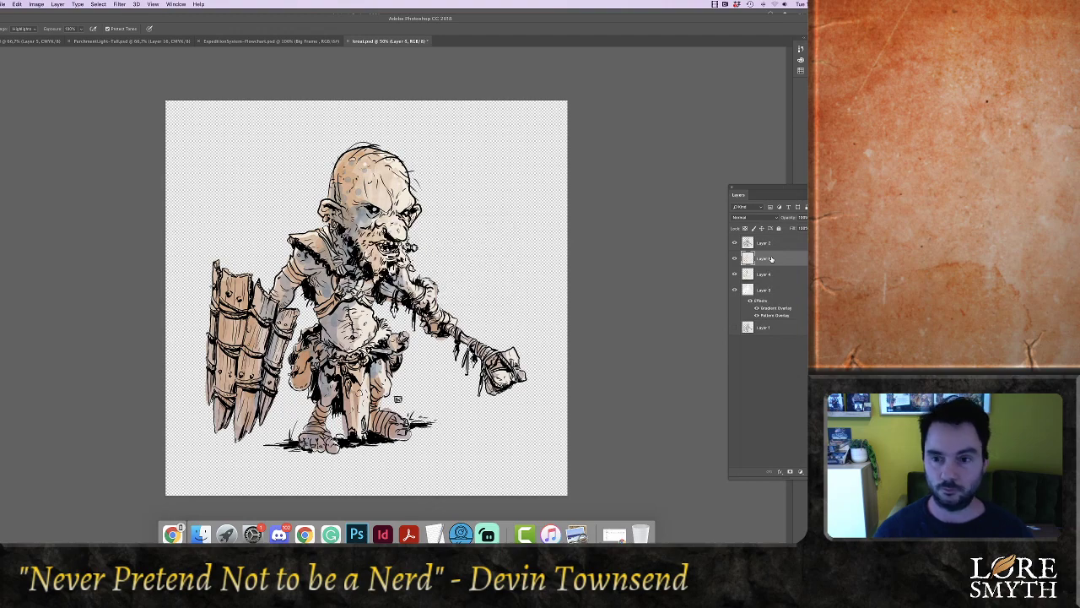
click(741, 217)
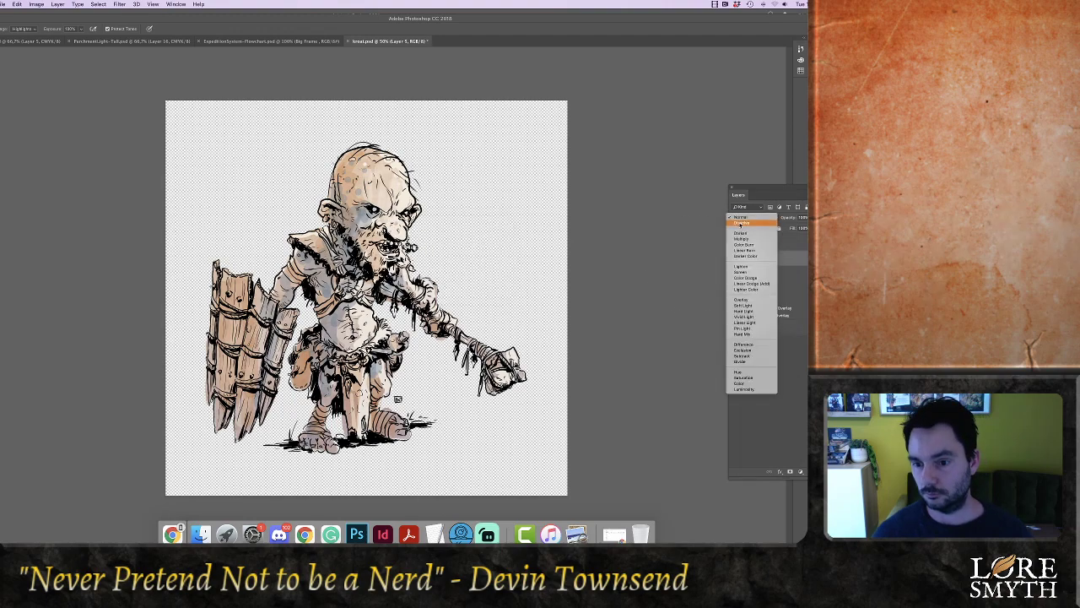
click(736, 384)
Dab muted blue #427198 onto the side of the creature's head with a soft round brush
key(b)
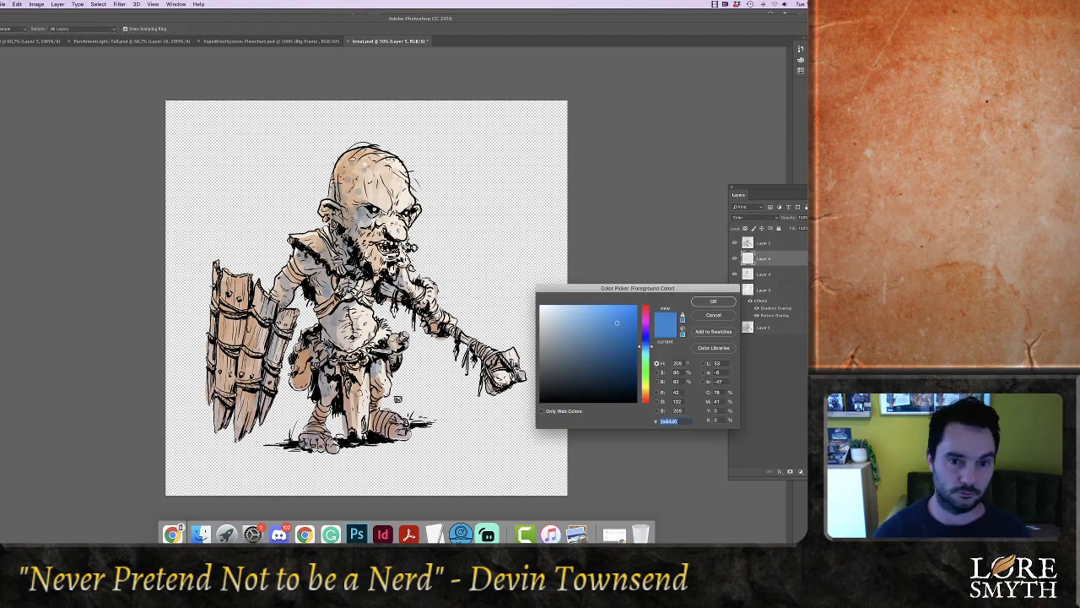
click(601, 342)
key(Return)
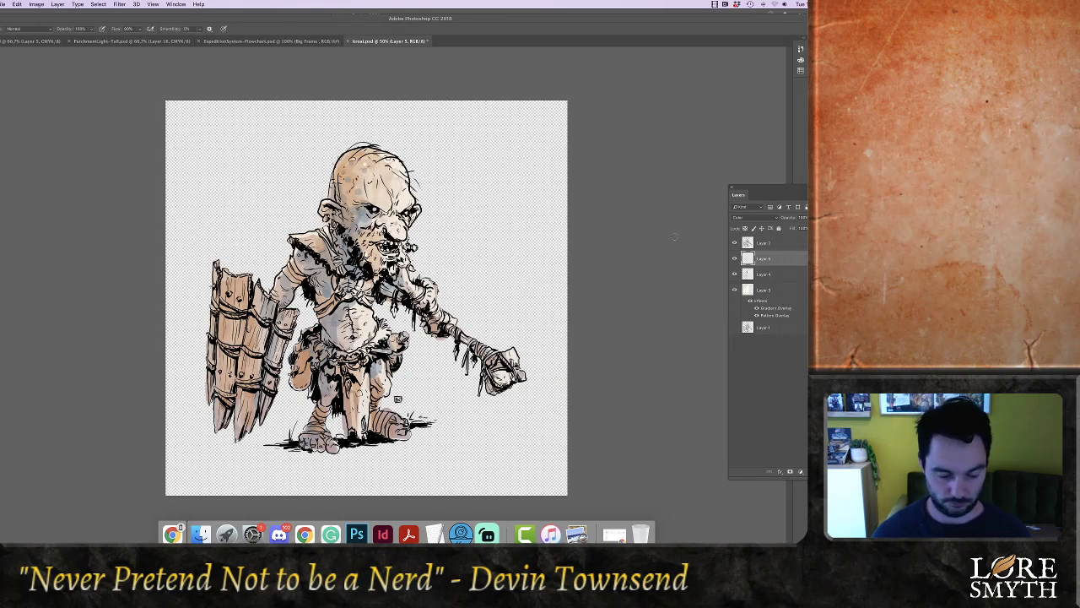
click(1, 28)
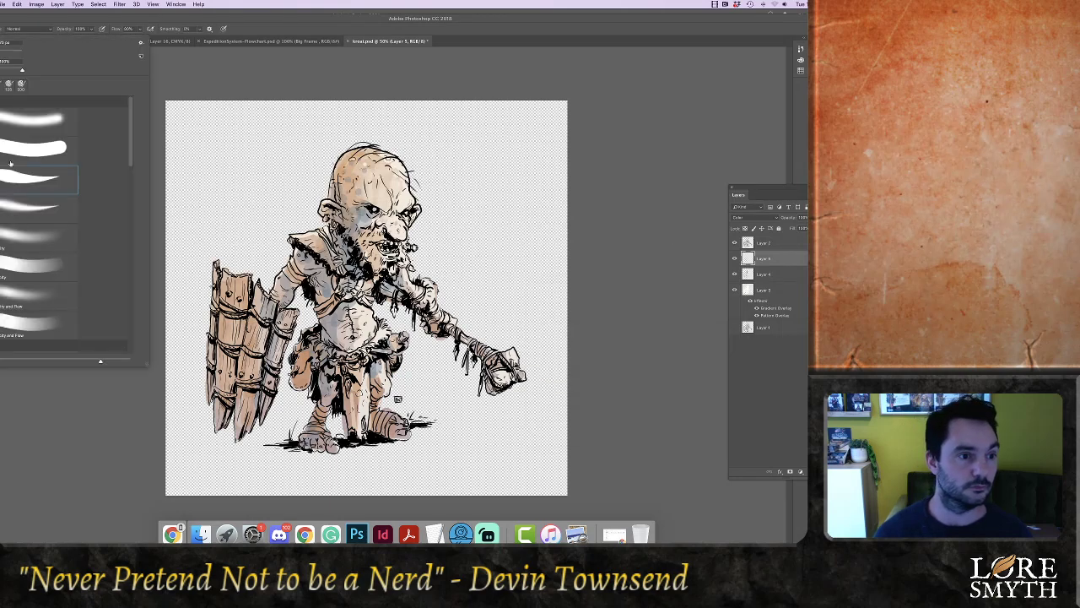
click(31, 120)
click(287, 23)
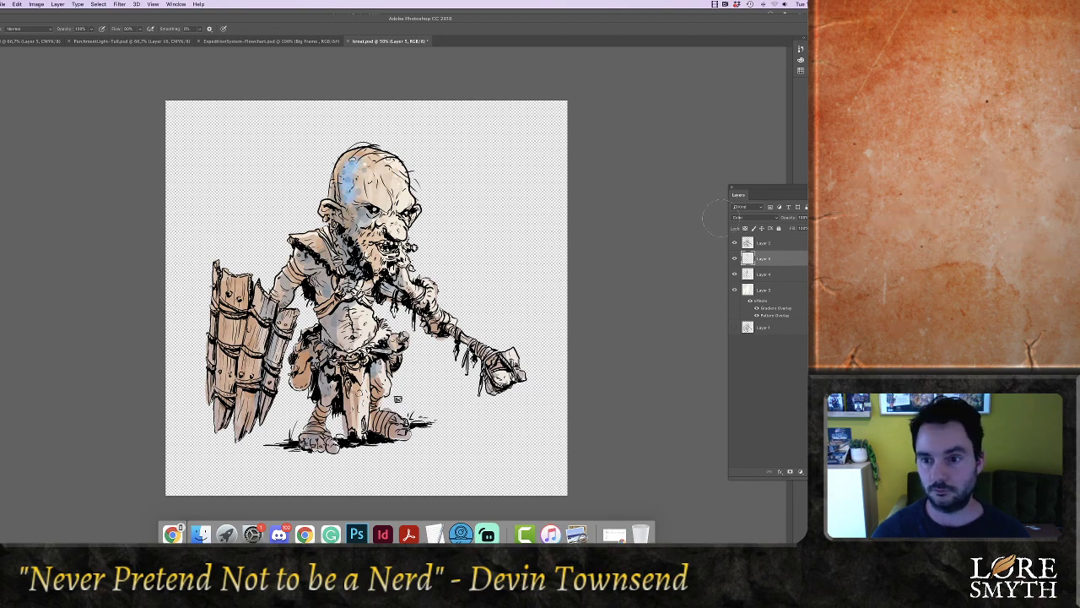
Try Multiply blending with a reduced opacity on the blue paint layer
click(754, 217)
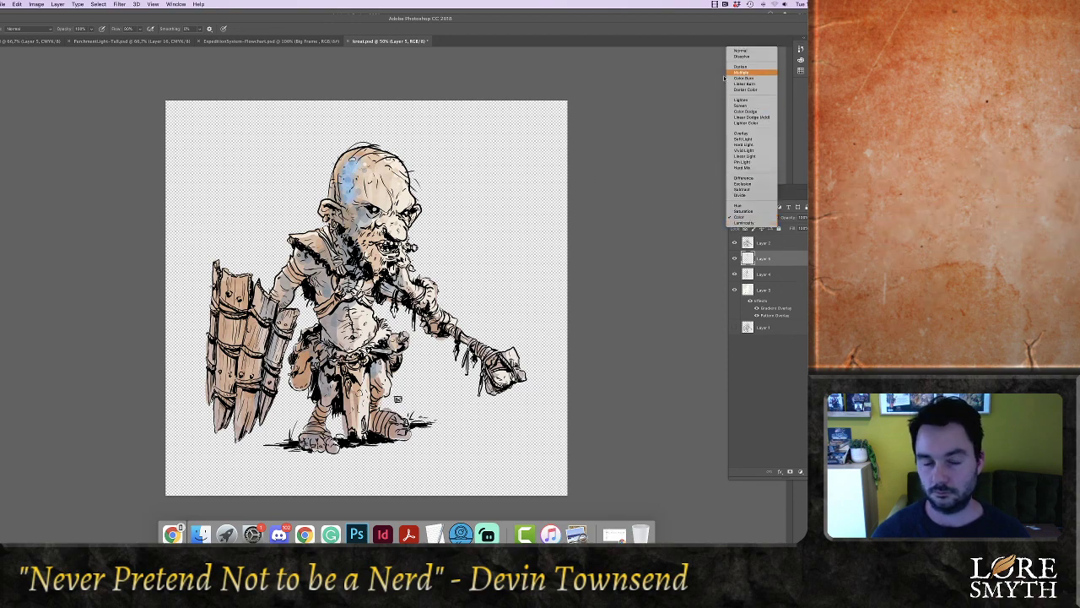
click(743, 73)
click(803, 216)
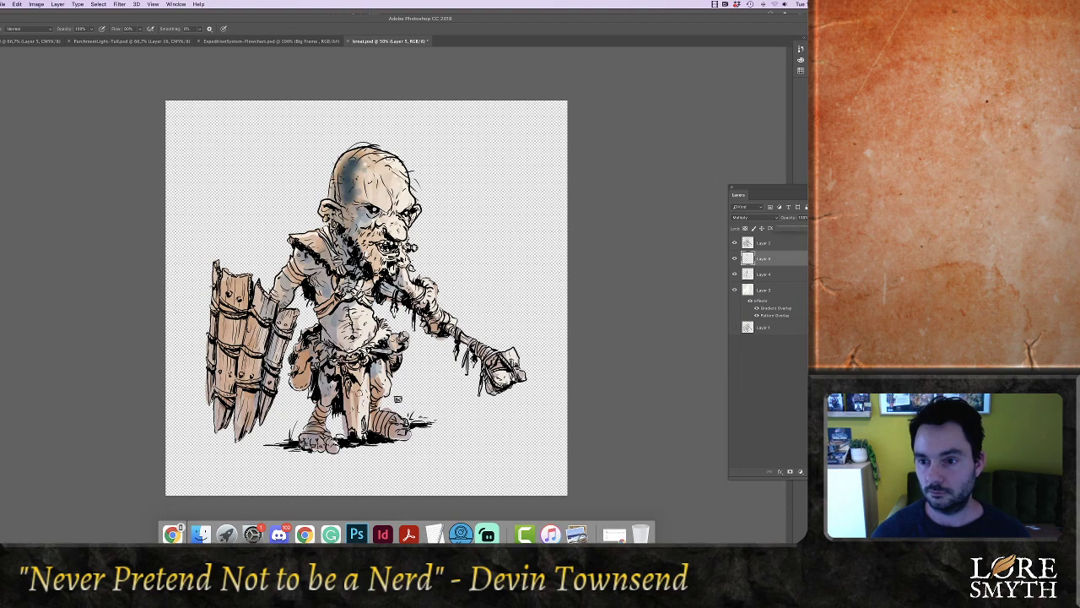
drag(802, 228, 787, 227)
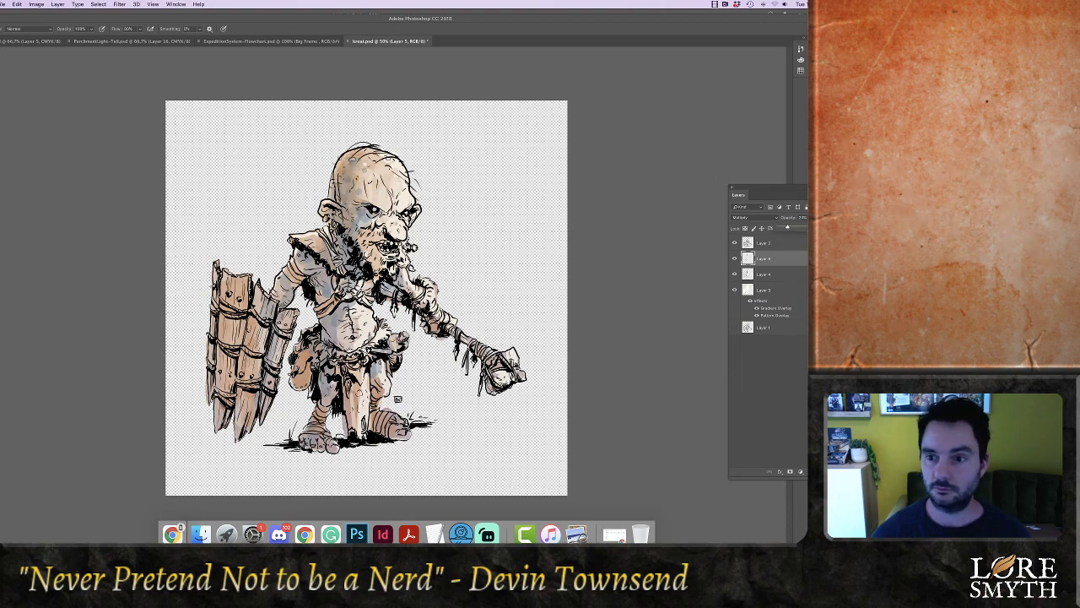
Set the blue paint layer to Overlay blending and brush blue shading over the creature's face, torso and legs
click(753, 217)
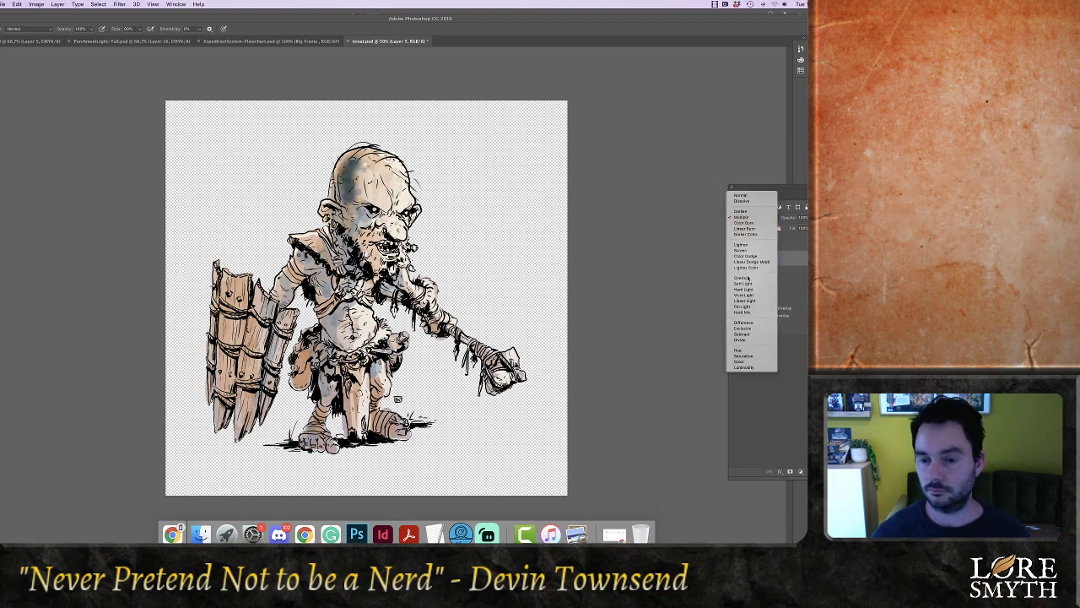
click(751, 281)
drag(352, 212, 360, 223)
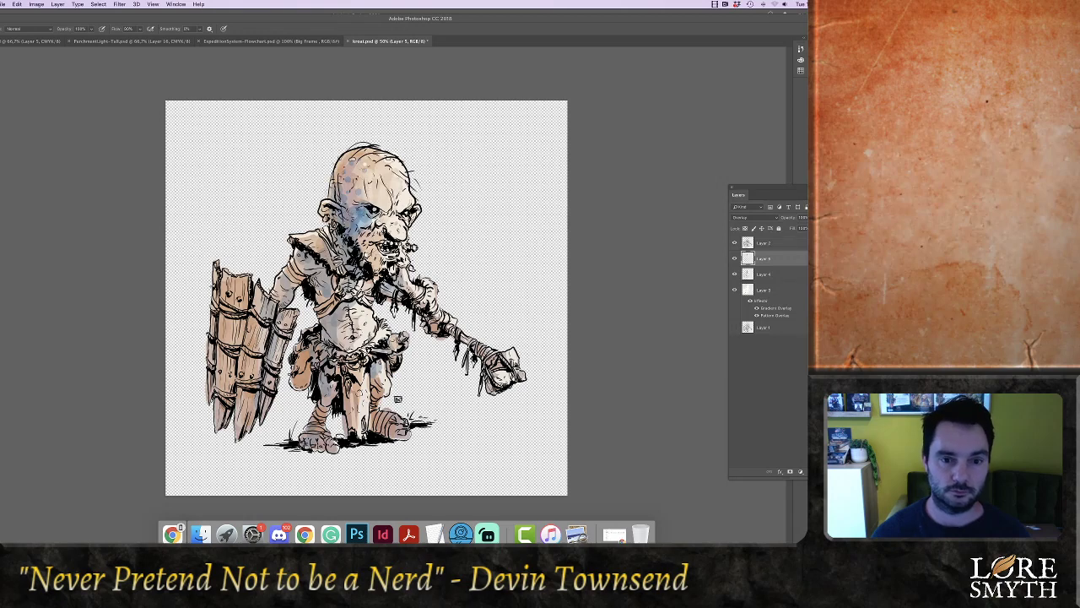
mouse_move(307, 257)
mouse_down()
mouse_move(329, 265)
mouse_move(322, 358)
mouse_move(335, 380)
mouse_up()
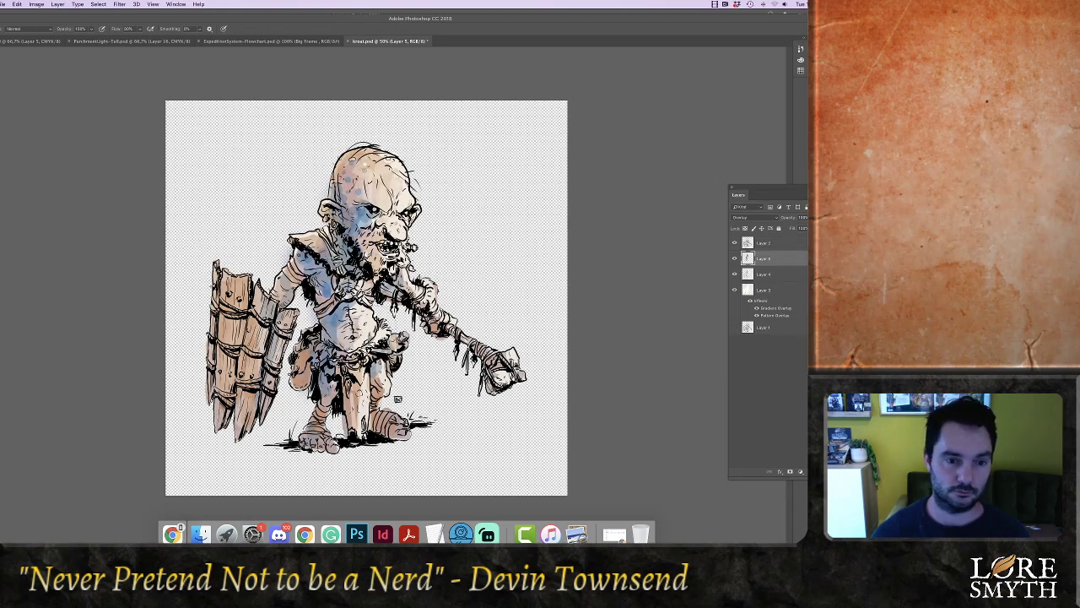
Add a new layer above Layer 4 and choose olive brown #5e5734 as the foreground colour
click(762, 275)
key(super+shift+n)
key(Return)
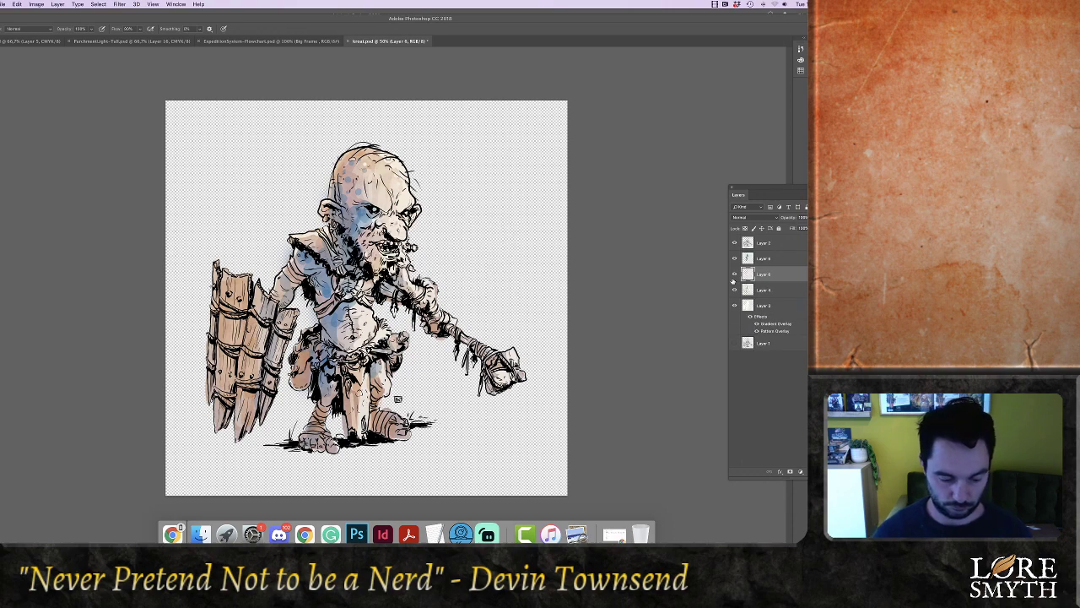
key(n)
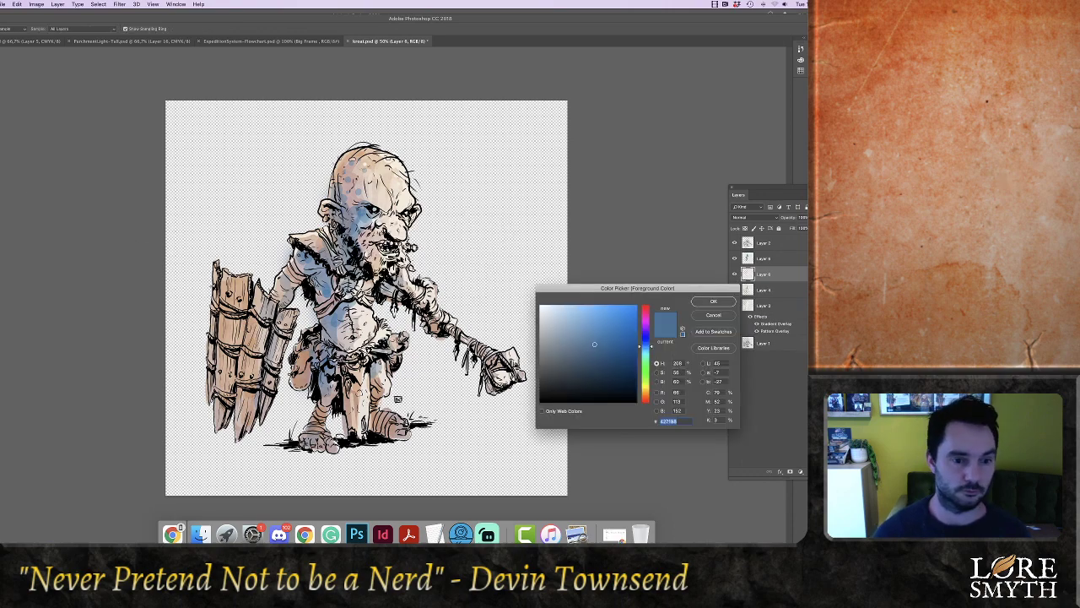
click(646, 389)
click(583, 365)
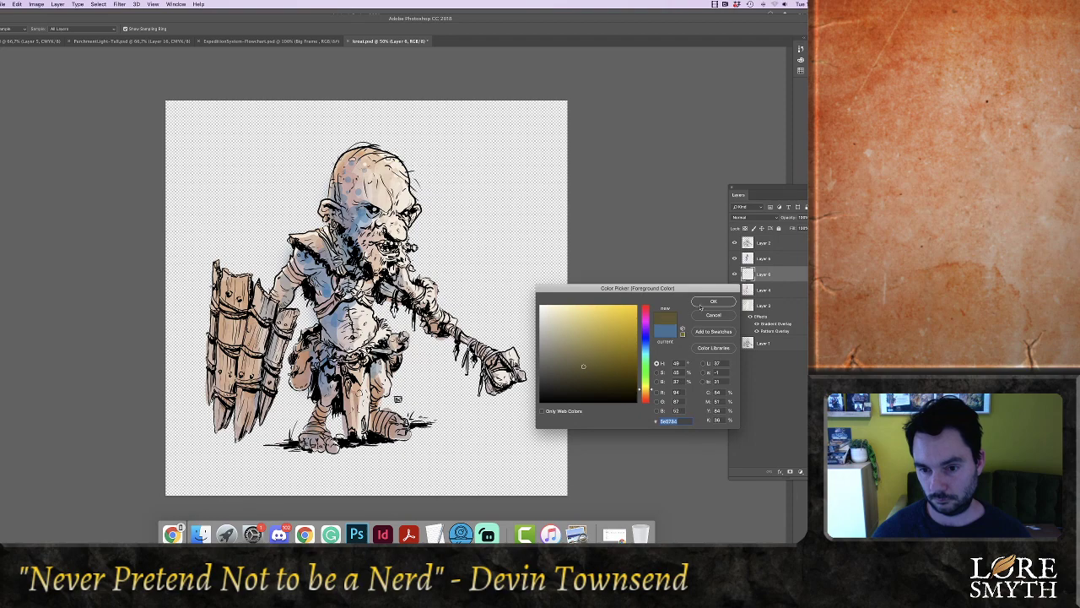
click(714, 301)
Paint the shield, waist pouches, loincloth and arm wrap olive brown, and lower that layer's opacity
drag(256, 309, 240, 386)
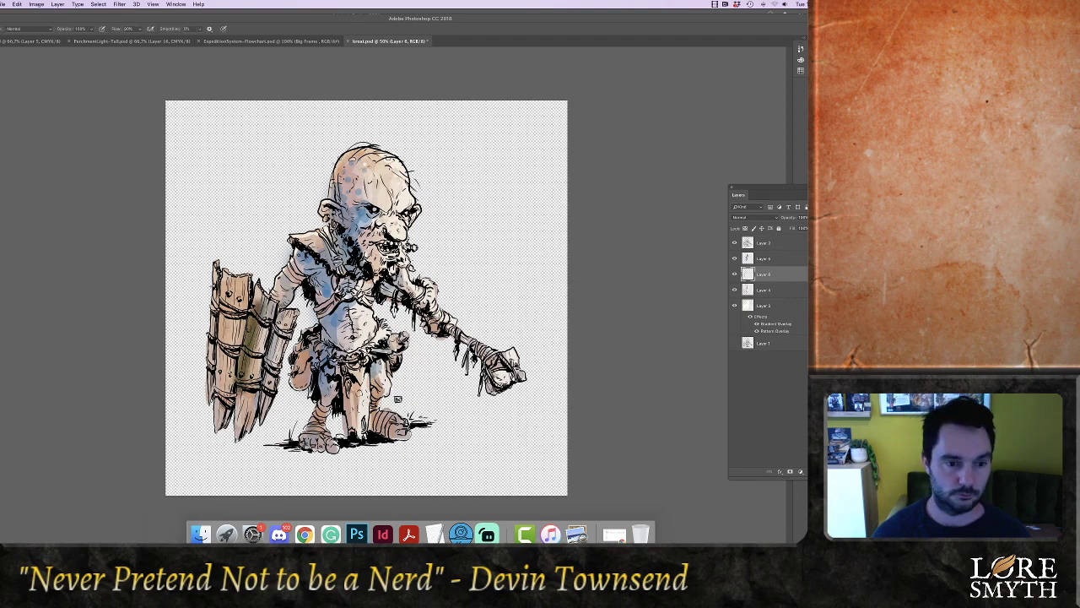
mouse_move(228, 287)
mouse_down()
mouse_move(269, 328)
mouse_move(254, 390)
mouse_move(227, 407)
mouse_move(252, 428)
mouse_up()
mouse_move(301, 352)
mouse_down()
mouse_move(298, 390)
mouse_move(328, 356)
mouse_move(359, 378)
mouse_move(380, 337)
mouse_move(392, 359)
mouse_up()
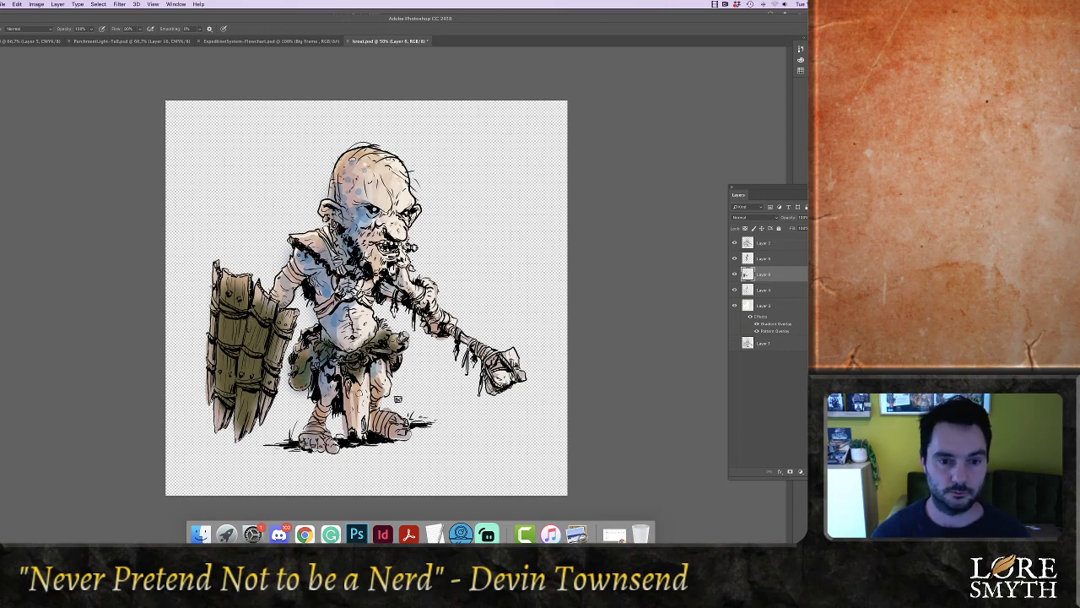
mouse_move(424, 296)
mouse_down()
mouse_move(434, 320)
mouse_move(433, 291)
mouse_move(420, 297)
mouse_up()
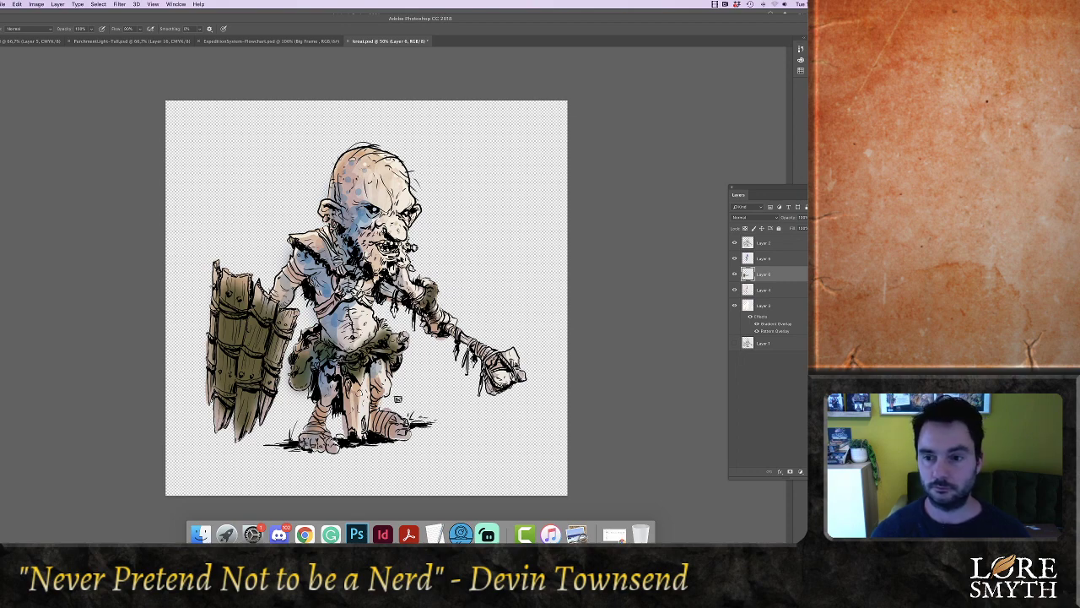
click(812, 218)
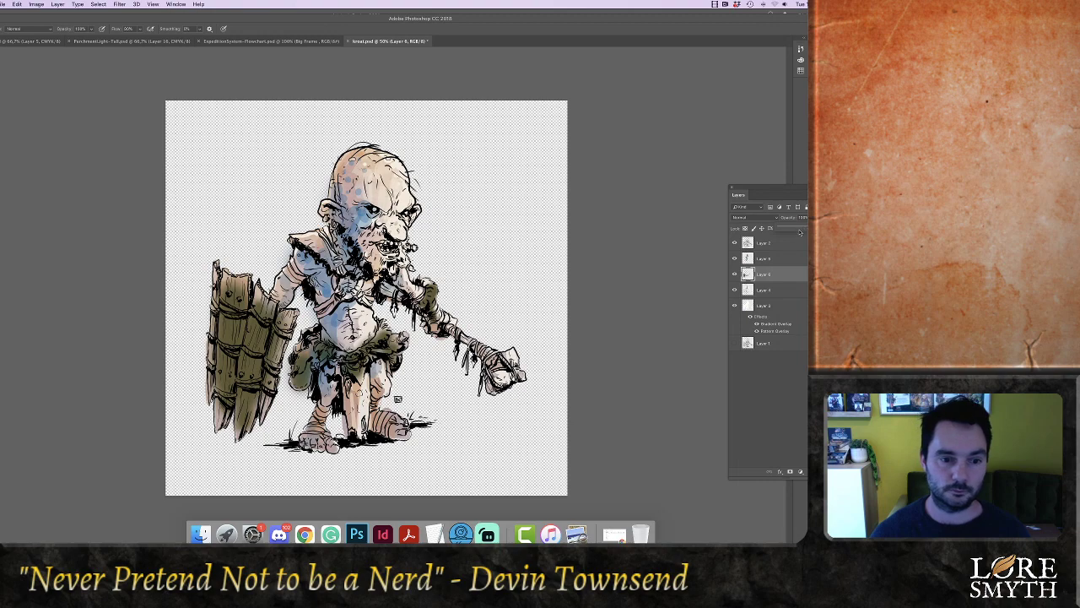
drag(805, 228, 779, 253)
Add a new layer directly above Layer 4 and set its blending mode to Color
click(765, 292)
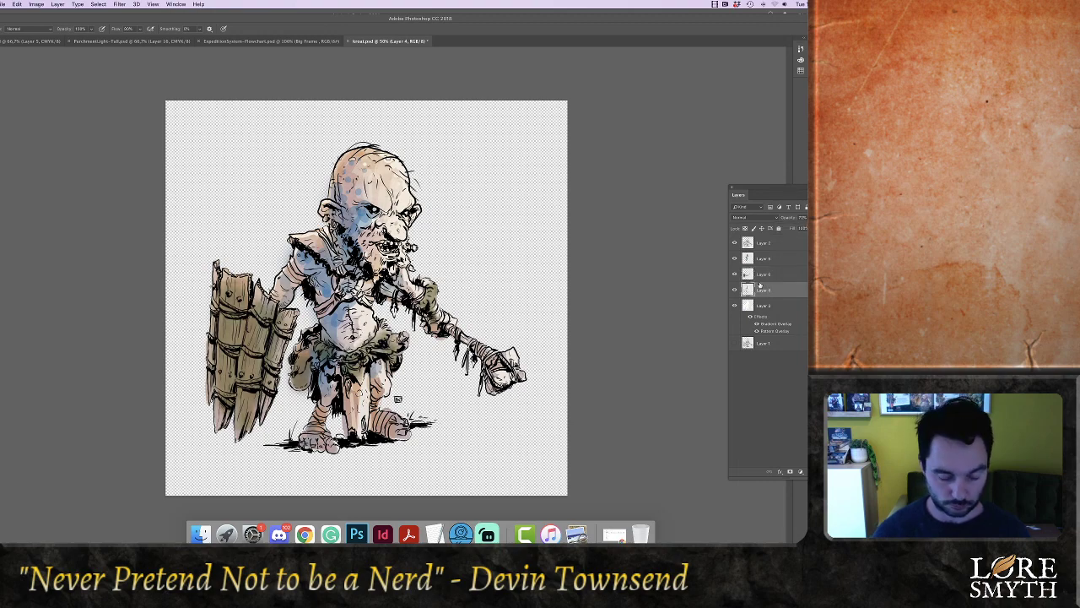
key(ctrl+shift+n)
key(Return)
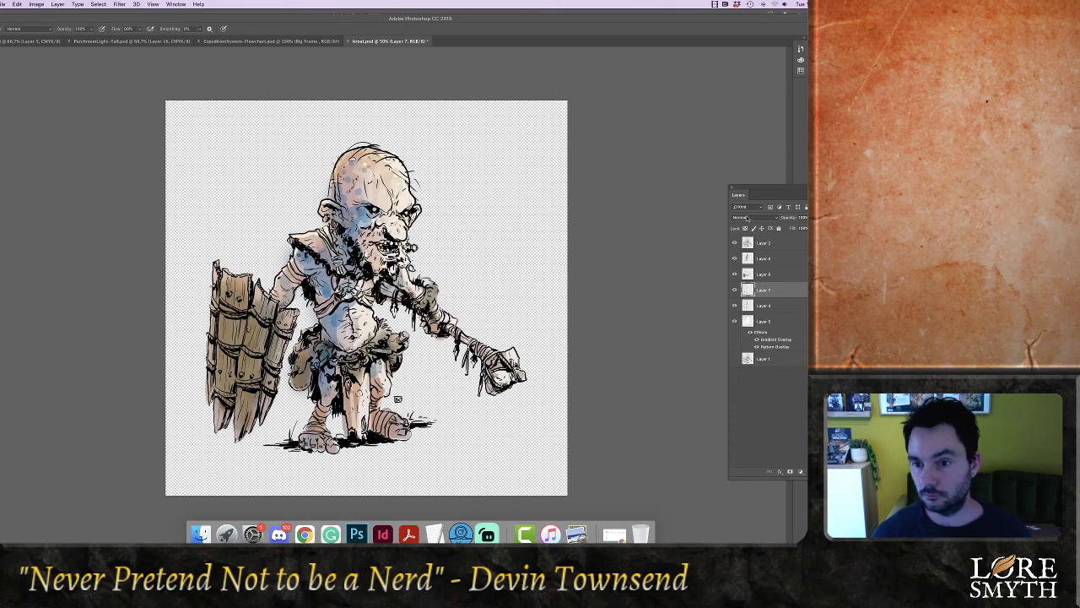
click(747, 218)
click(743, 384)
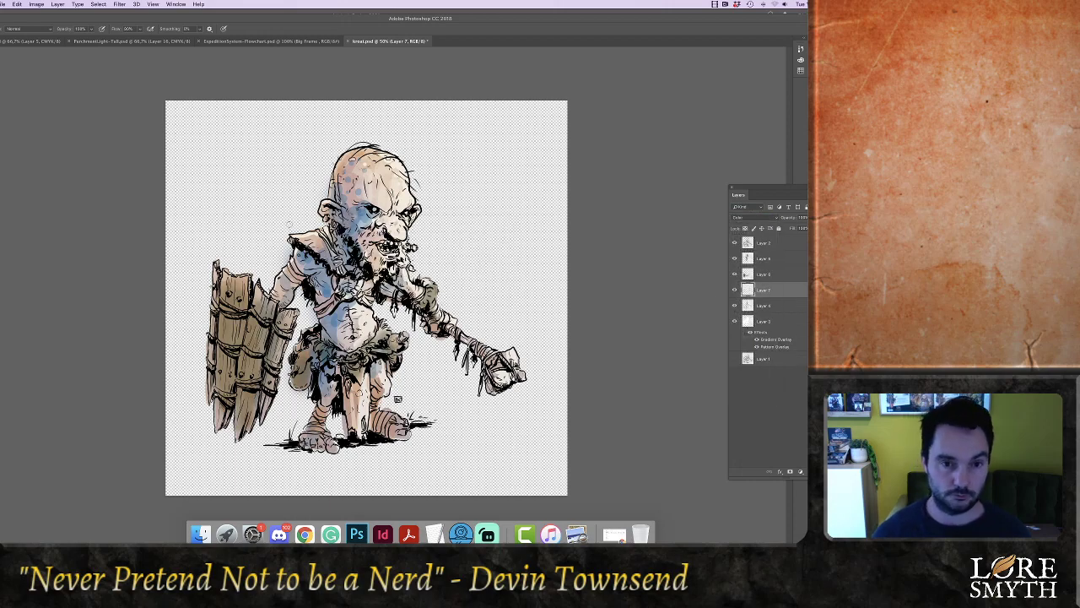
Try golden yellow as the foreground colour and paint the creature's beard and loincloth at 48% brush opacity
click(1, 337)
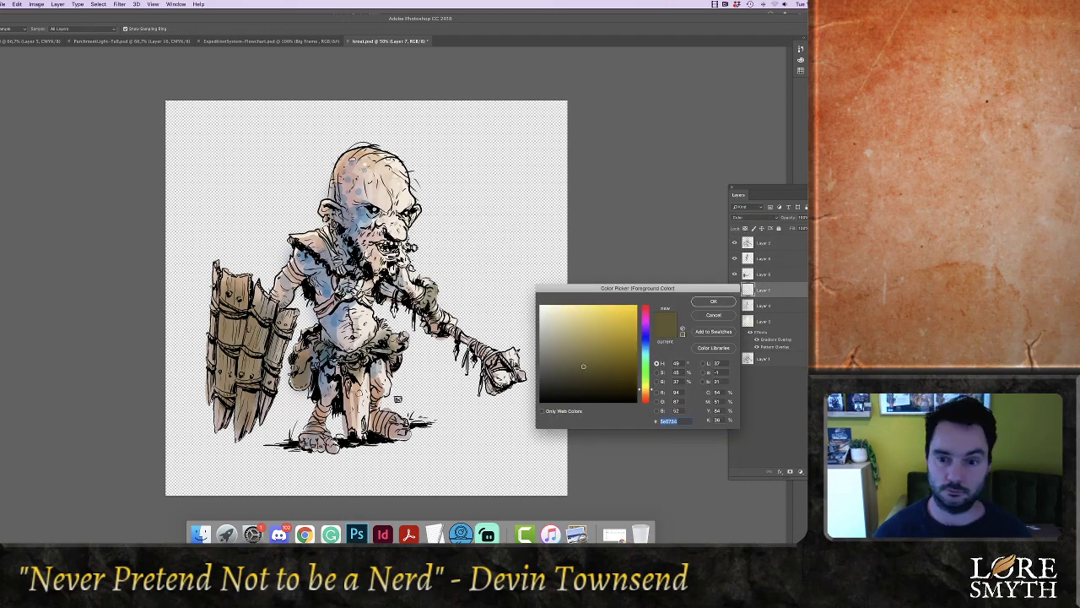
drag(646, 383, 646, 392)
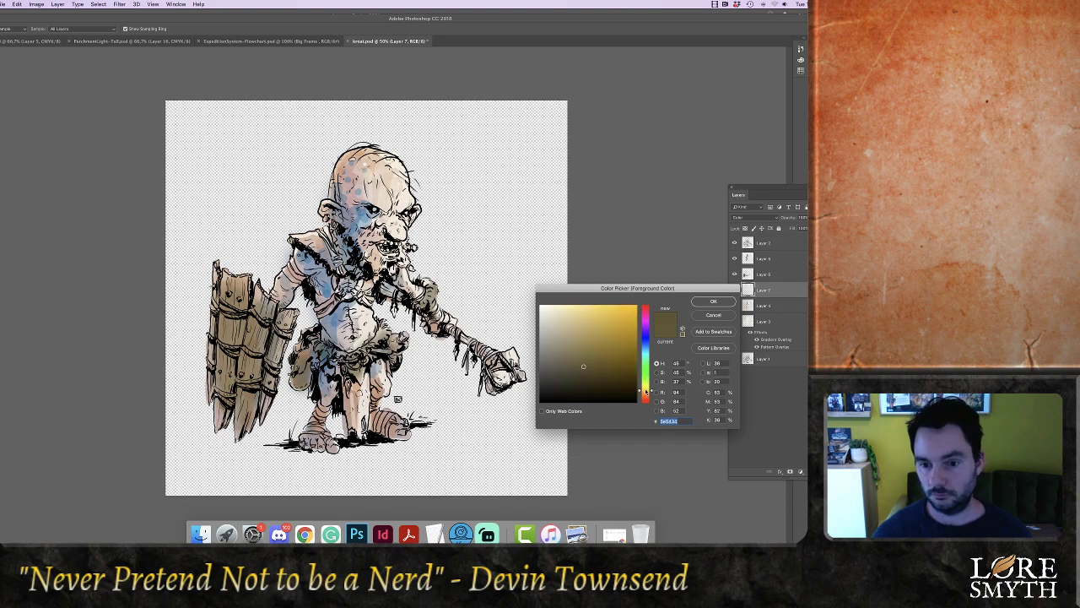
click(614, 312)
click(619, 323)
click(706, 302)
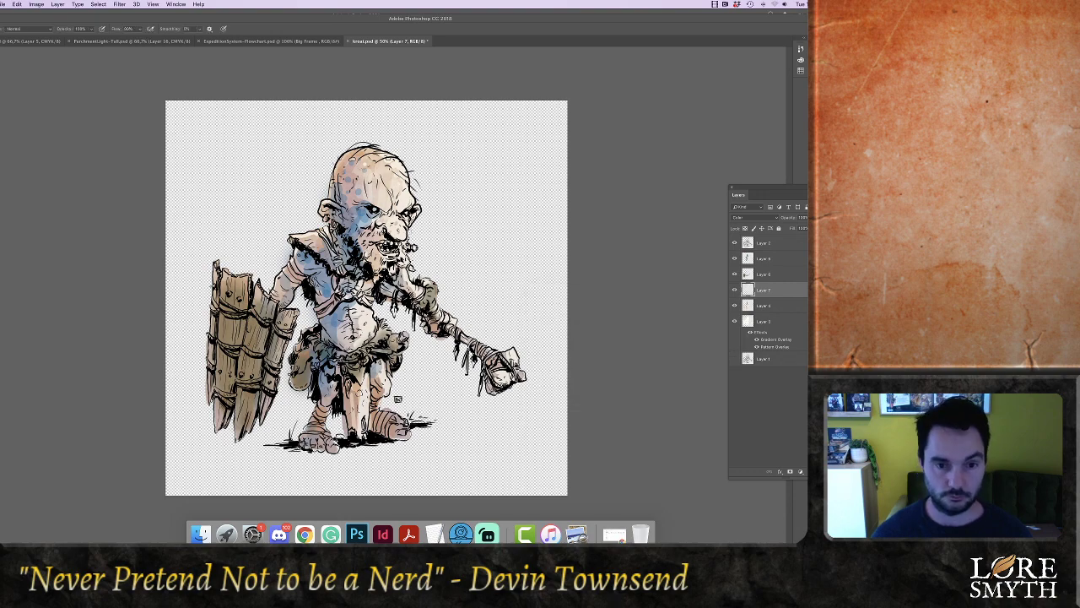
key(4)
key(8)
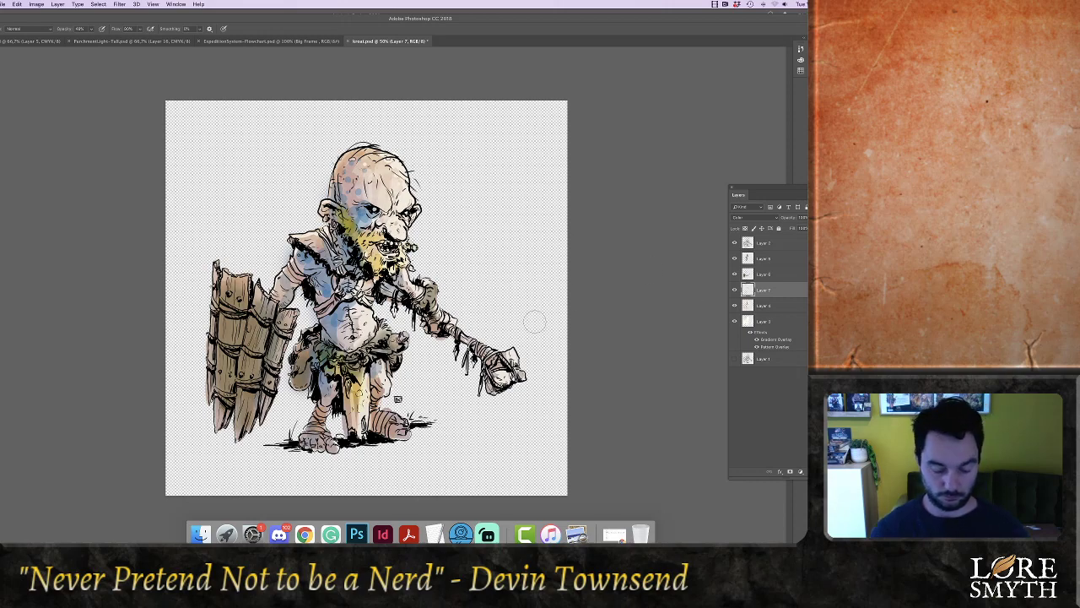
Try a colorized Hue/Saturation adjustment on the yellow paint, then undo both the adjustment and the yellow strokes
key(super+u)
drag(627, 287, 619, 331)
click(700, 332)
drag(595, 292, 623, 330)
click(601, 294)
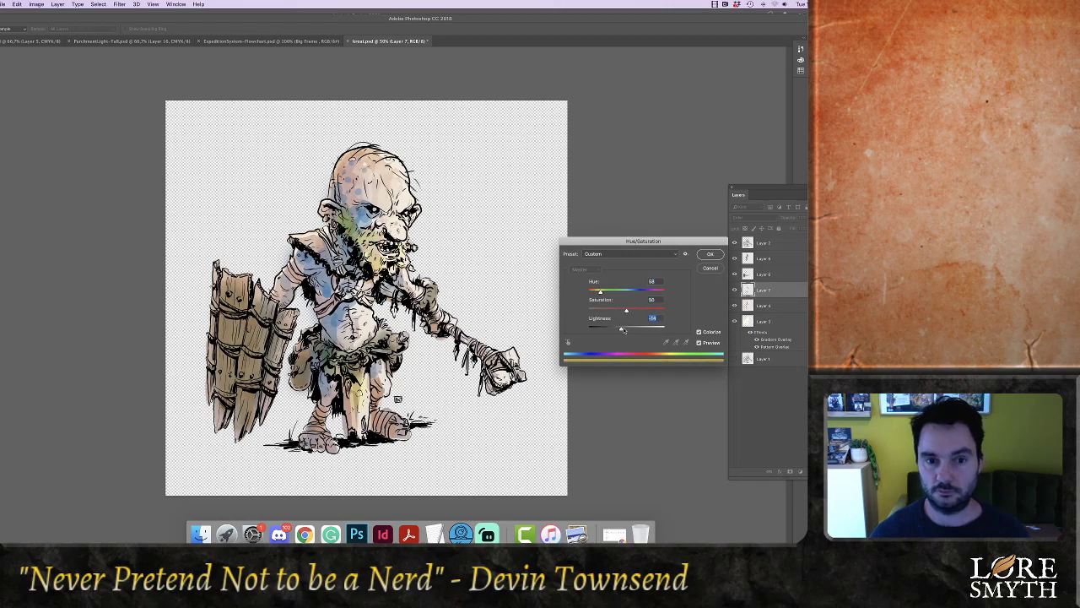
click(706, 255)
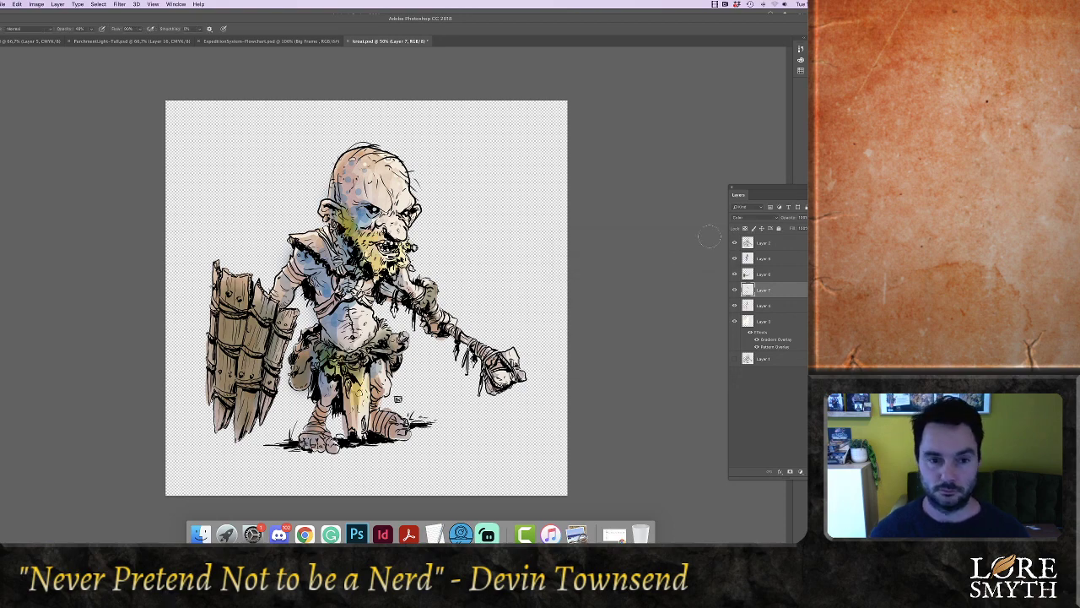
key(super+z)
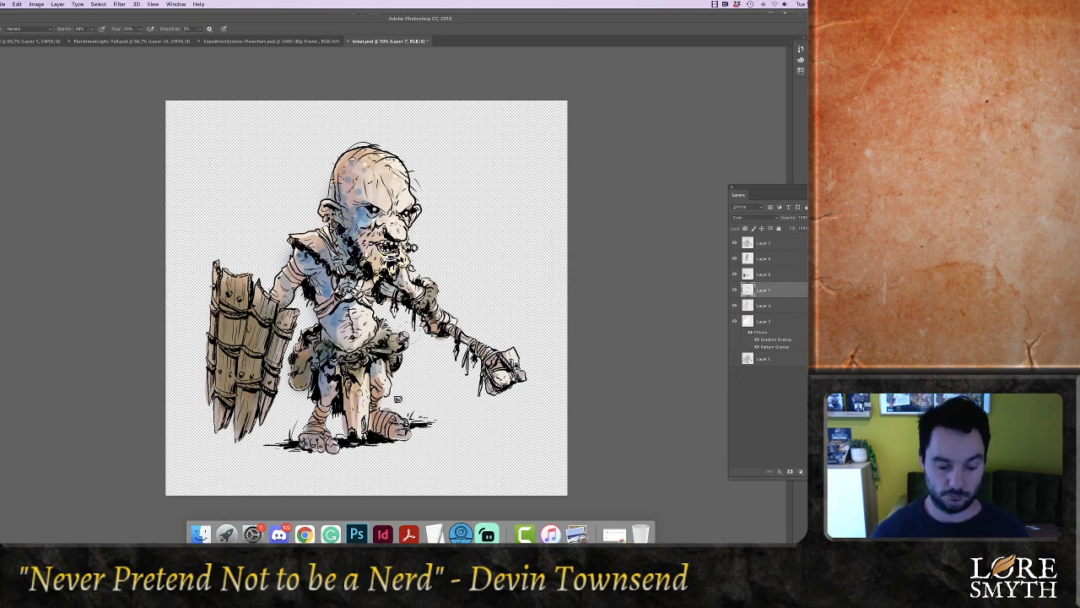
Save the creature illustration, switch to InDesign and update its modified link on page 108
key(super+minus)
key(super+minus)
key(super+minus)
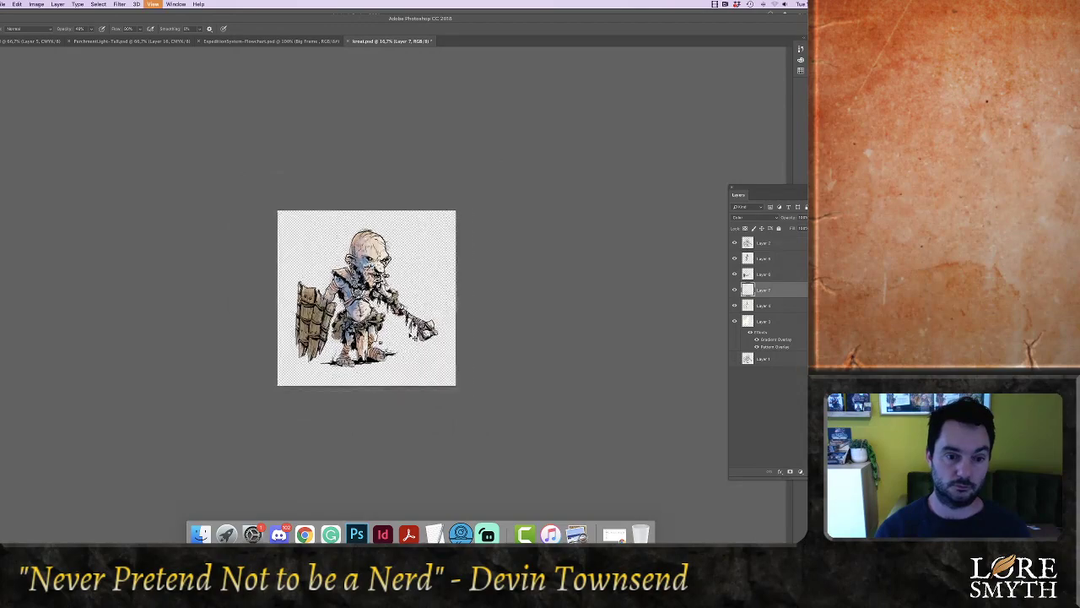
key(super+equal)
key(super+equal)
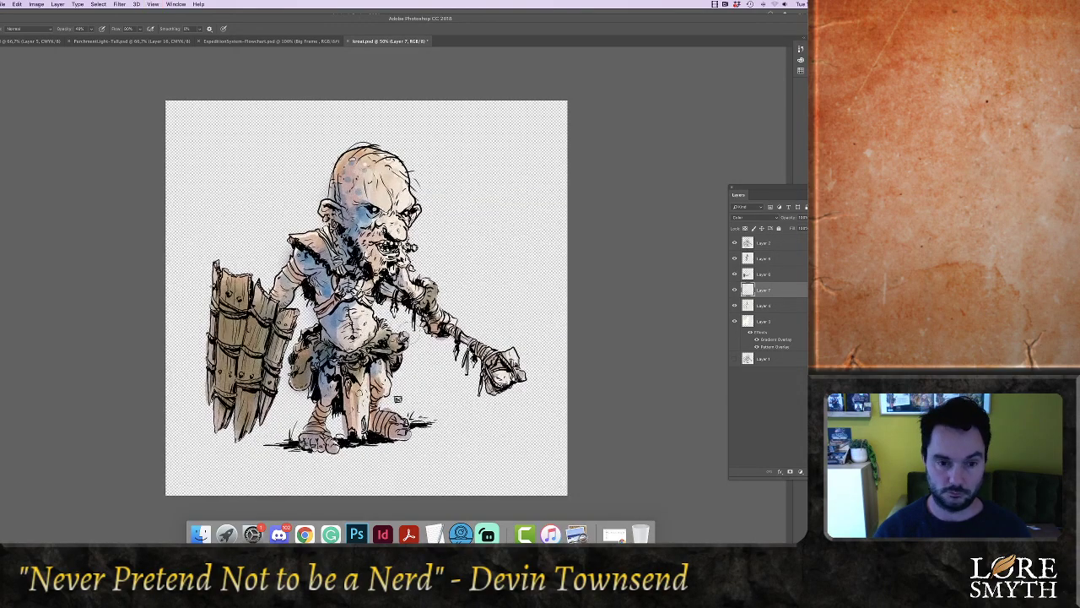
key(super+s)
click(374, 530)
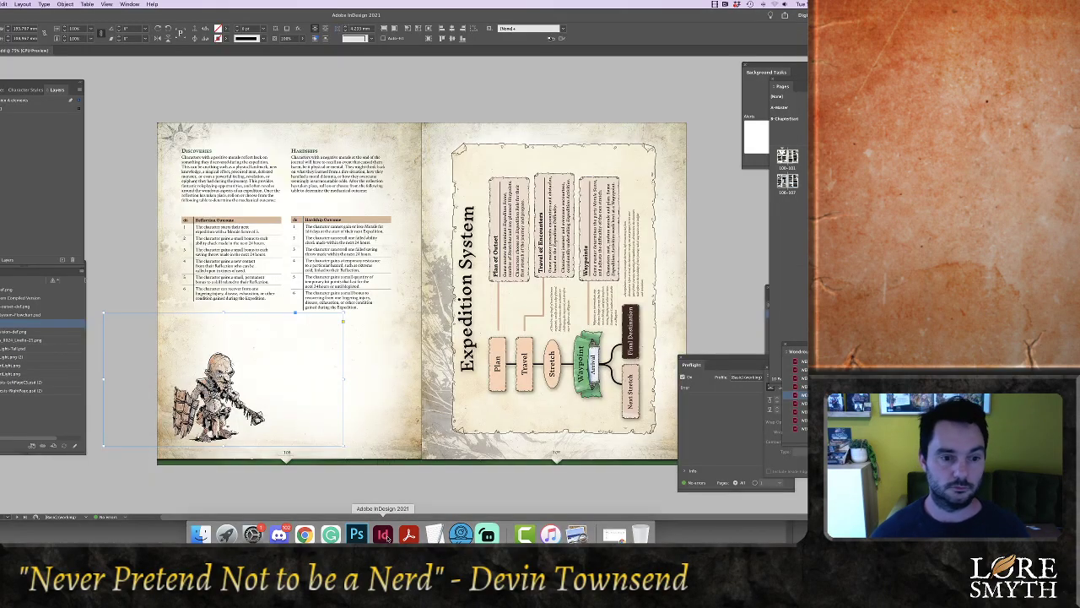
click(97, 387)
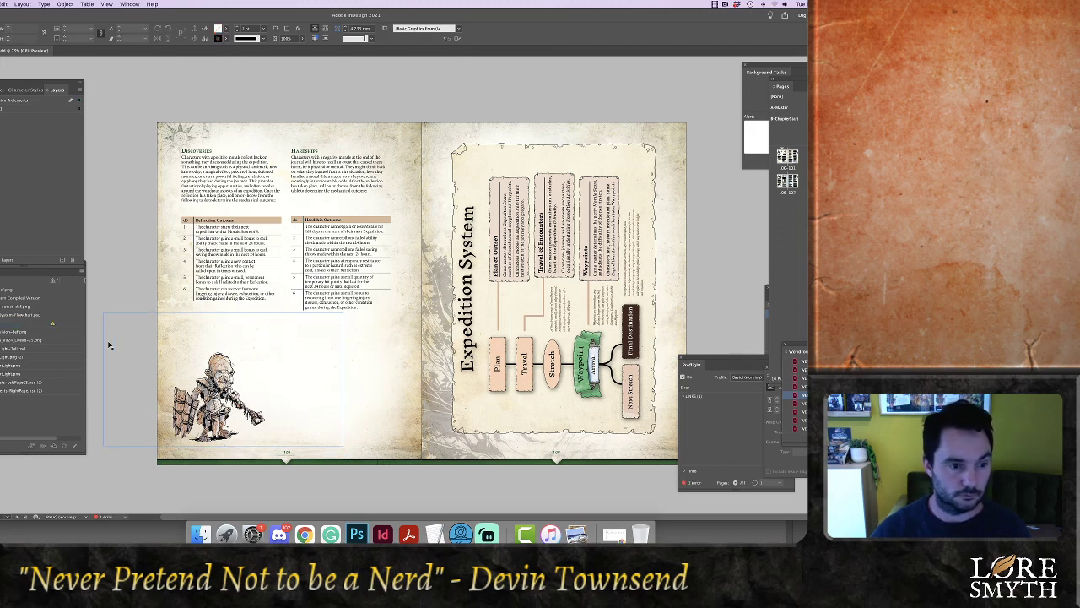
click(53, 324)
double_click(53, 324)
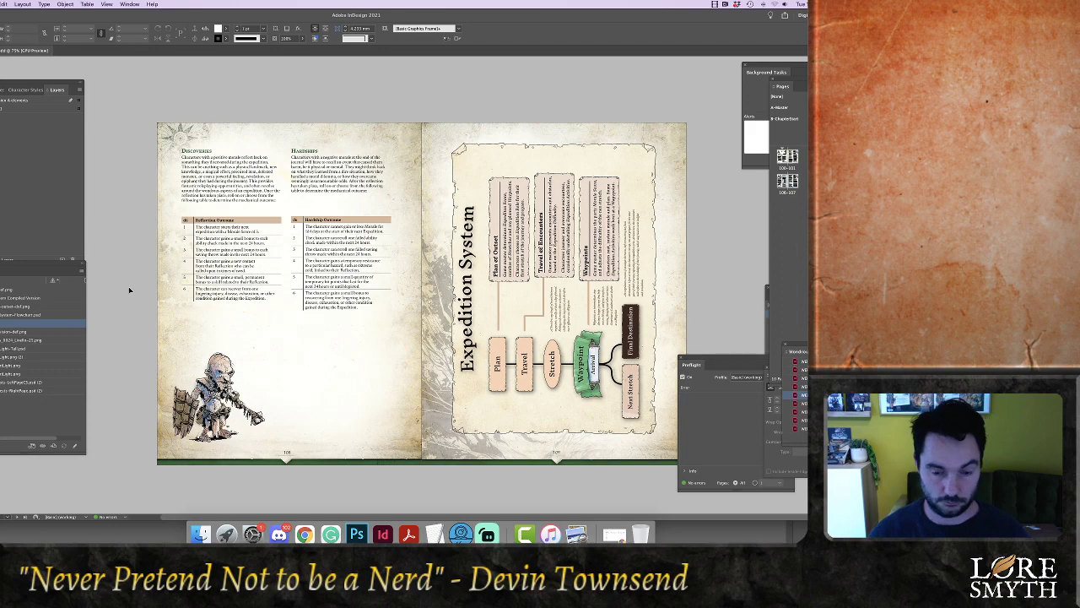
Return to Photoshop and extend the creature illustration's canvas beyond its left side and top with the Crop tool
key(super+equal)
key(super+equal)
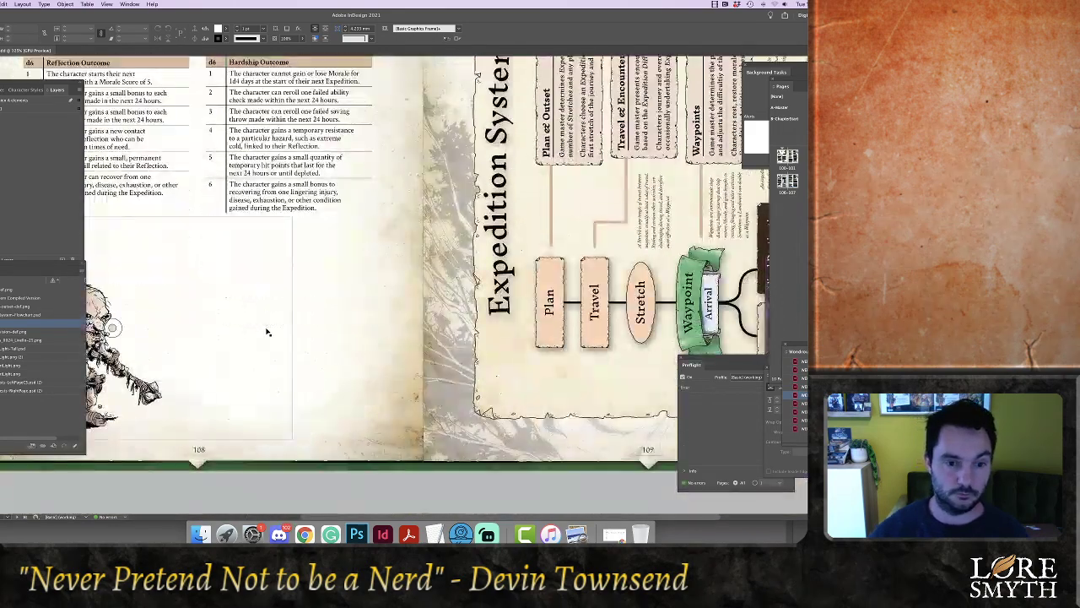
scroll(267, 332, down, 1)
drag(489, 516, 427, 511)
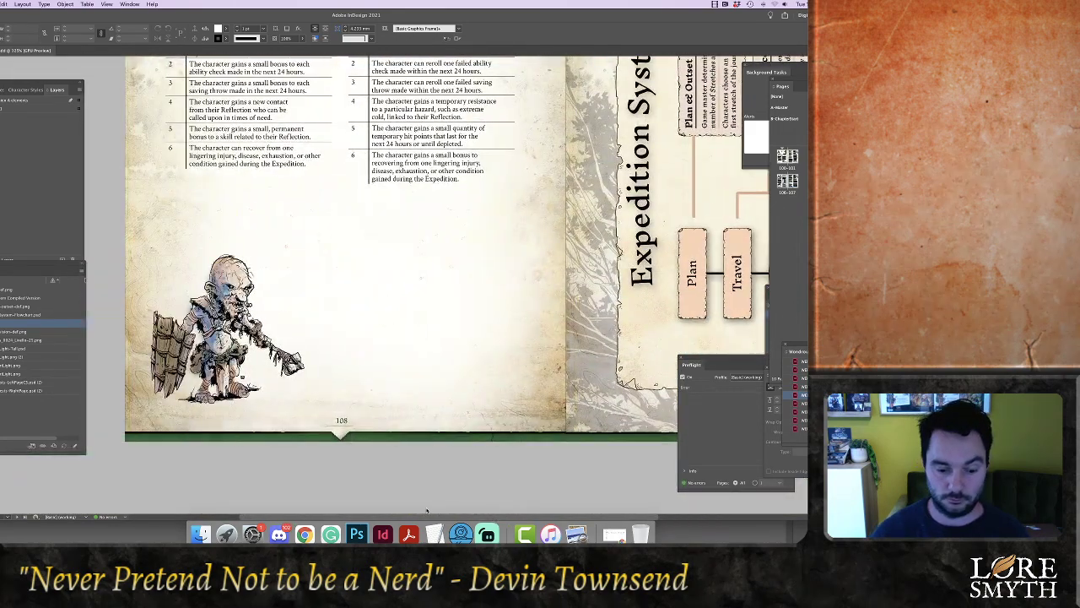
scroll(426, 511, left, 1)
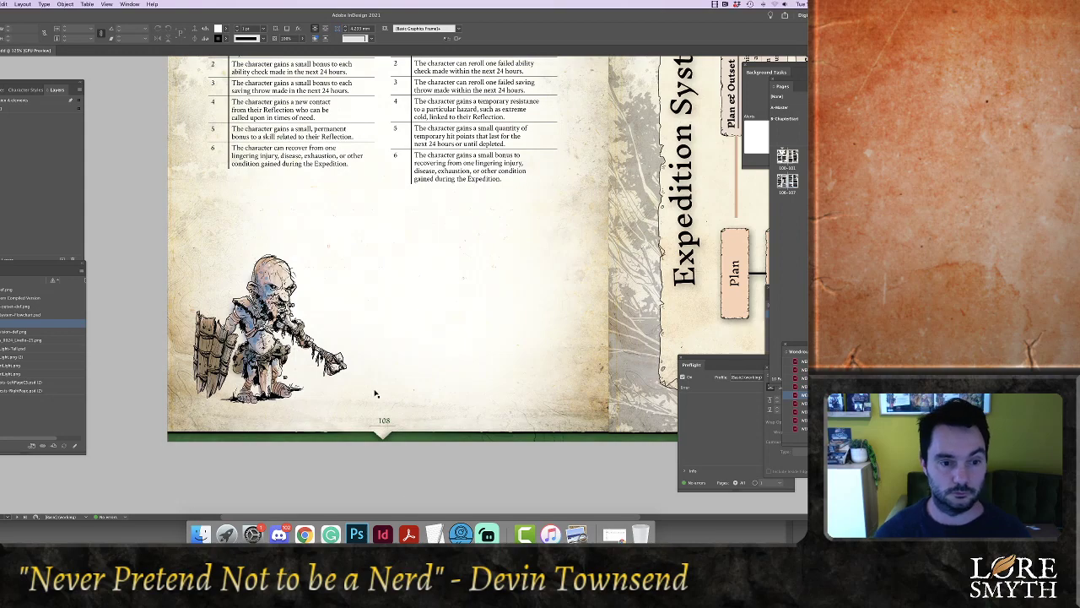
click(358, 536)
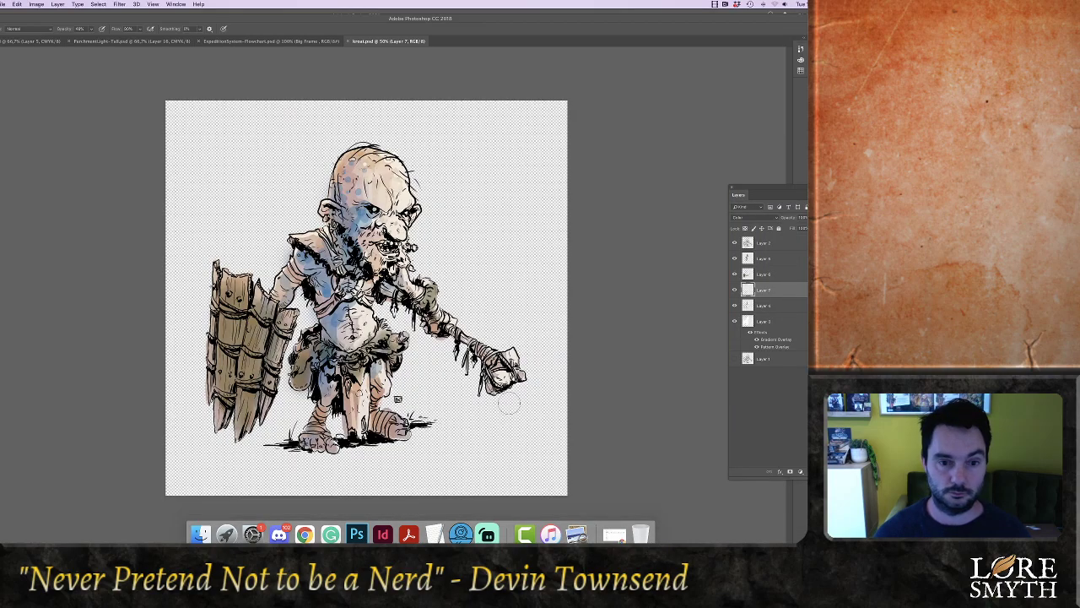
key(c)
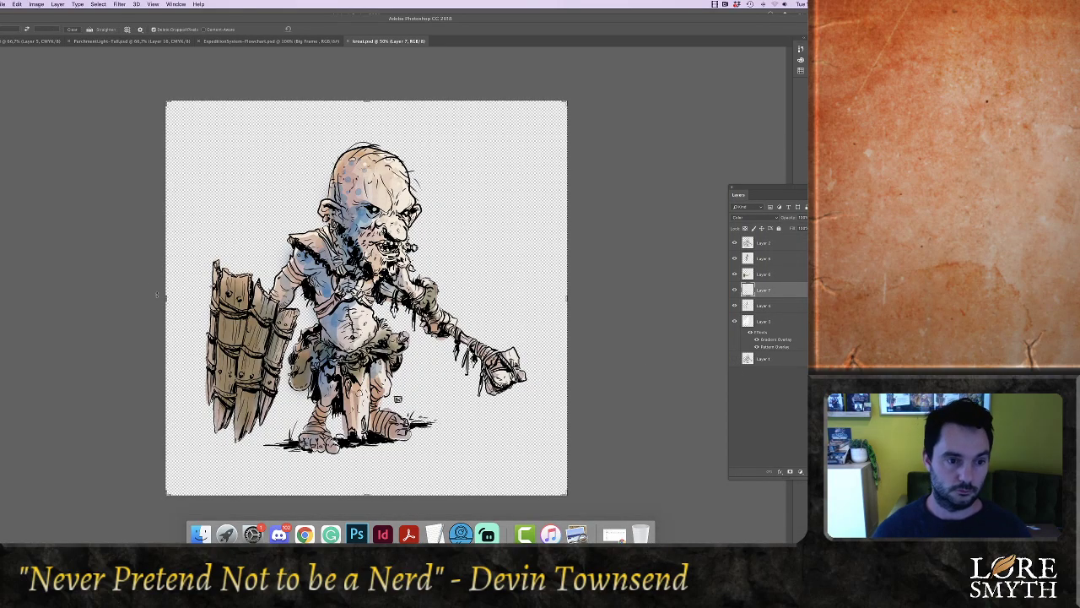
drag(165, 298, 122, 298)
drag(367, 101, 367, 85)
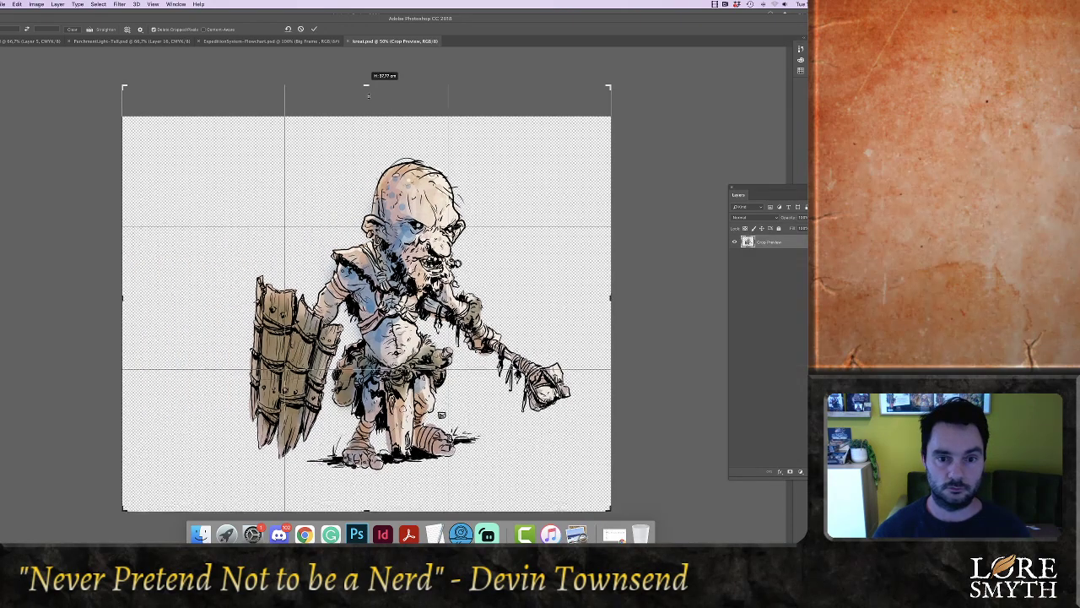
key(Return)
key(Return)
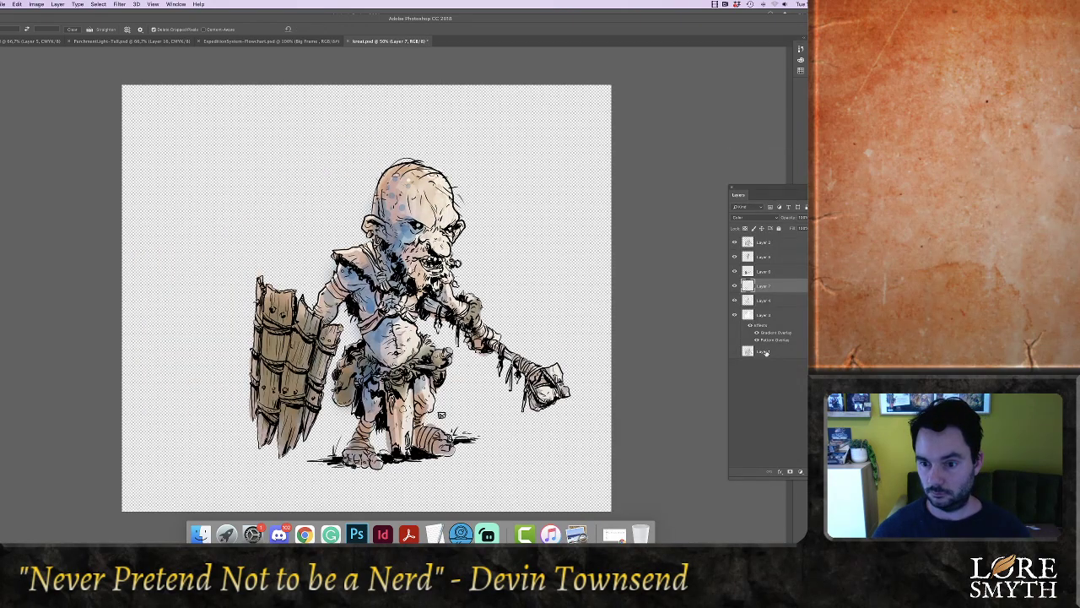
Add a new layer directly above Layer 1 and choose a medium green as the foreground colour
click(766, 353)
key(super+shift+n)
key(Return)
key(b)
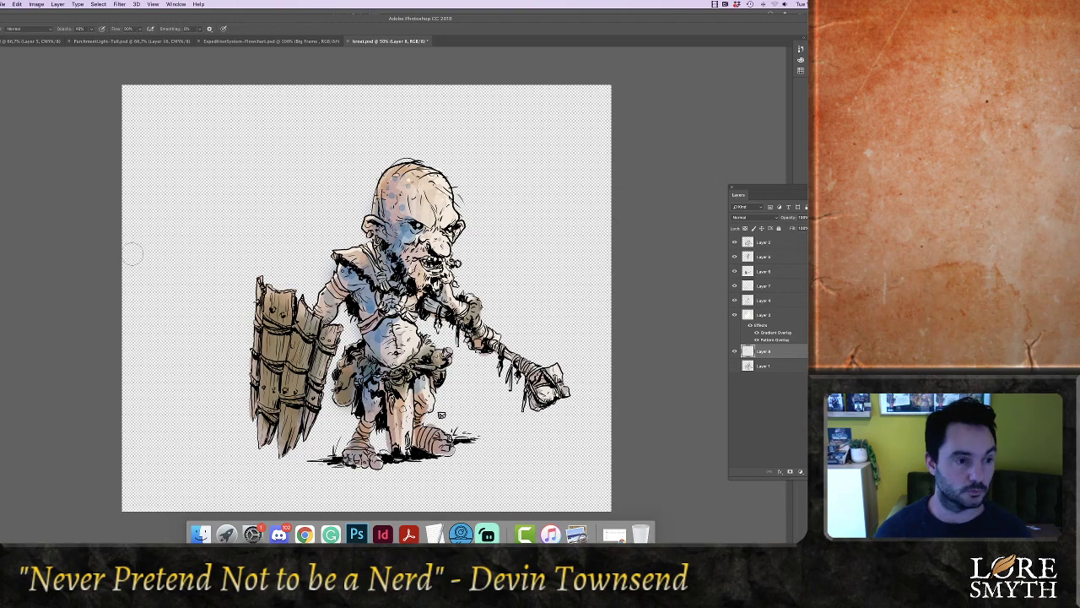
click(1, 292)
drag(647, 384, 647, 365)
click(608, 353)
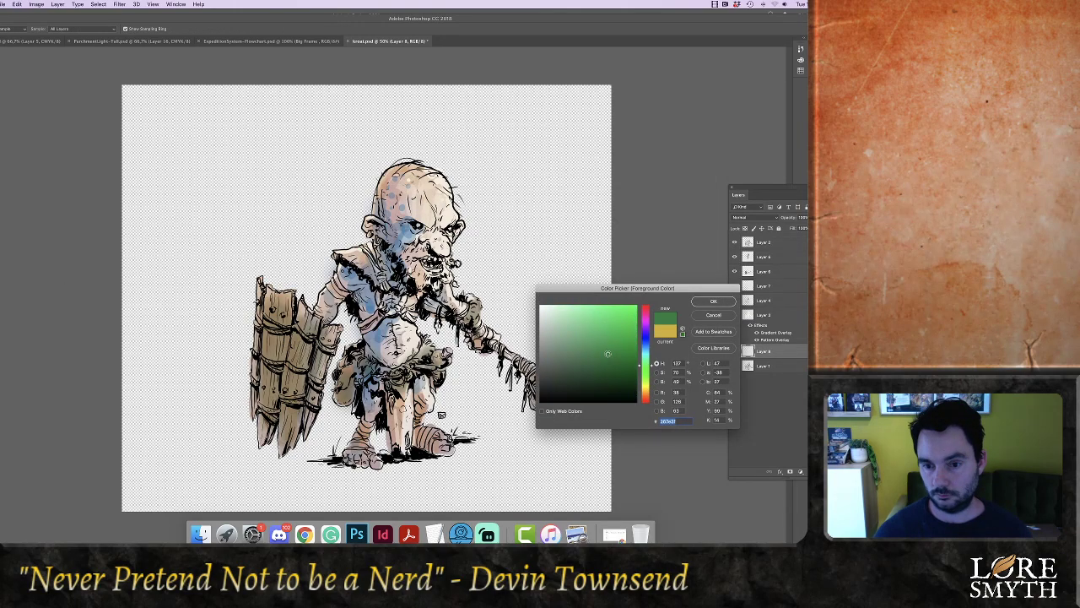
click(706, 302)
Choose a textured brush preset, lower its opacity and paint a green backdrop behind the creature and its shield
click(2, 29)
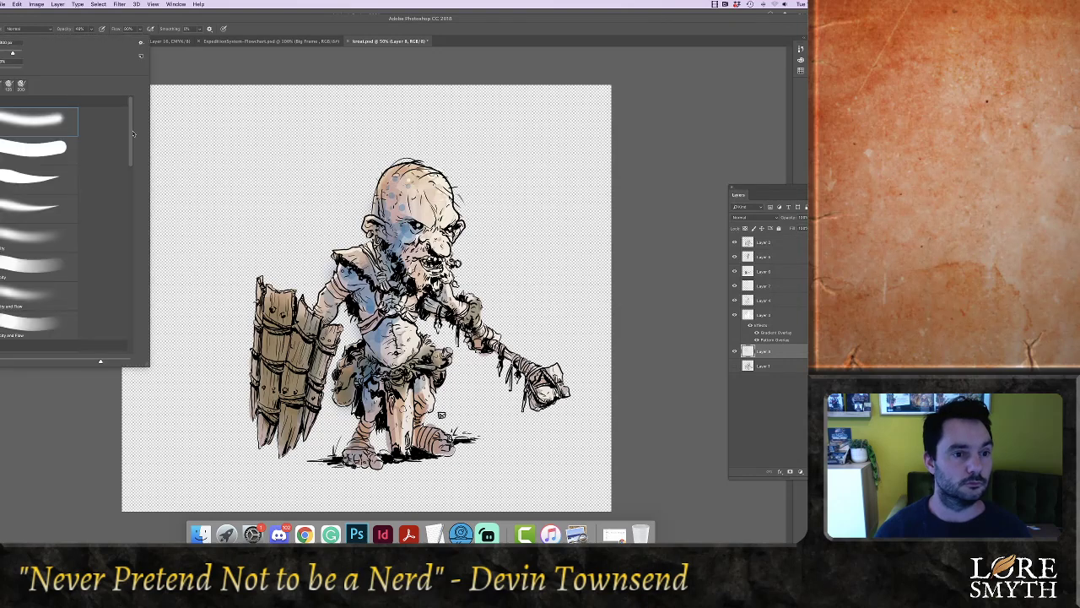
drag(132, 134, 132, 190)
click(52, 266)
click(218, 18)
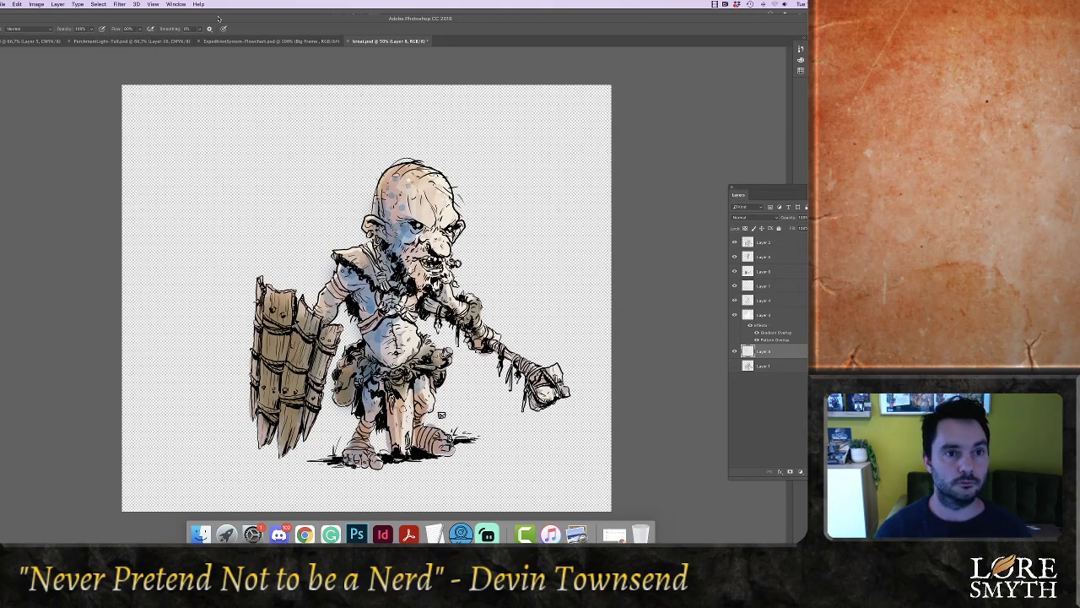
click(91, 30)
drag(90, 39, 74, 40)
click(80, 18)
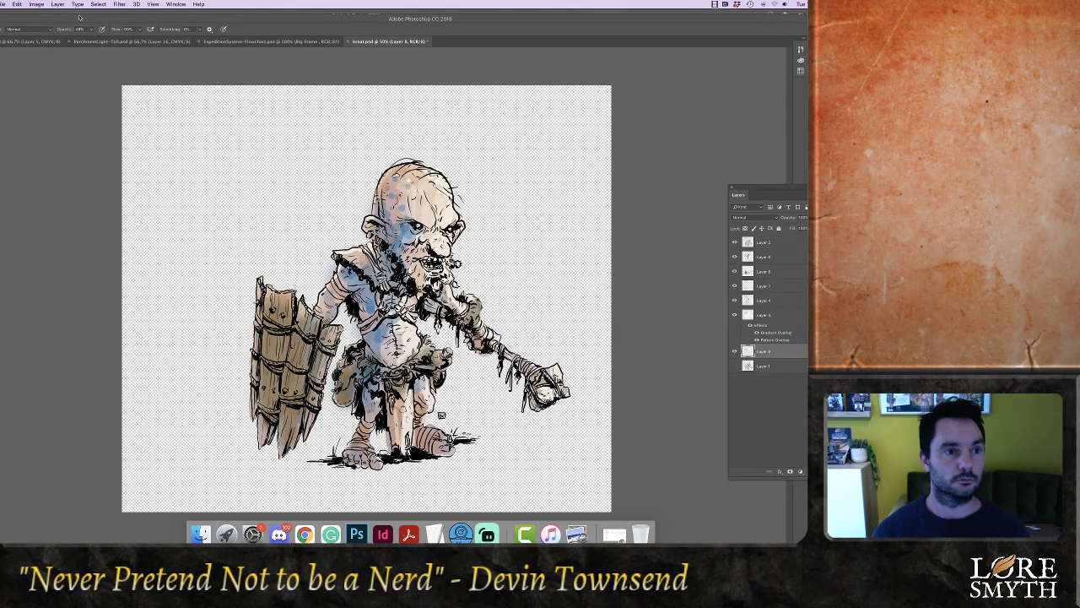
mouse_move(334, 415)
mouse_down()
mouse_move(341, 431)
mouse_move(348, 418)
mouse_move(314, 448)
mouse_move(330, 375)
mouse_move(291, 254)
mouse_move(338, 216)
mouse_move(232, 426)
mouse_move(278, 443)
mouse_move(472, 405)
mouse_move(476, 422)
mouse_move(460, 414)
mouse_move(334, 426)
mouse_move(228, 405)
mouse_move(338, 380)
mouse_move(344, 321)
mouse_move(317, 280)
mouse_move(214, 410)
mouse_move(309, 465)
mouse_move(446, 418)
mouse_move(460, 389)
mouse_move(439, 364)
mouse_up()
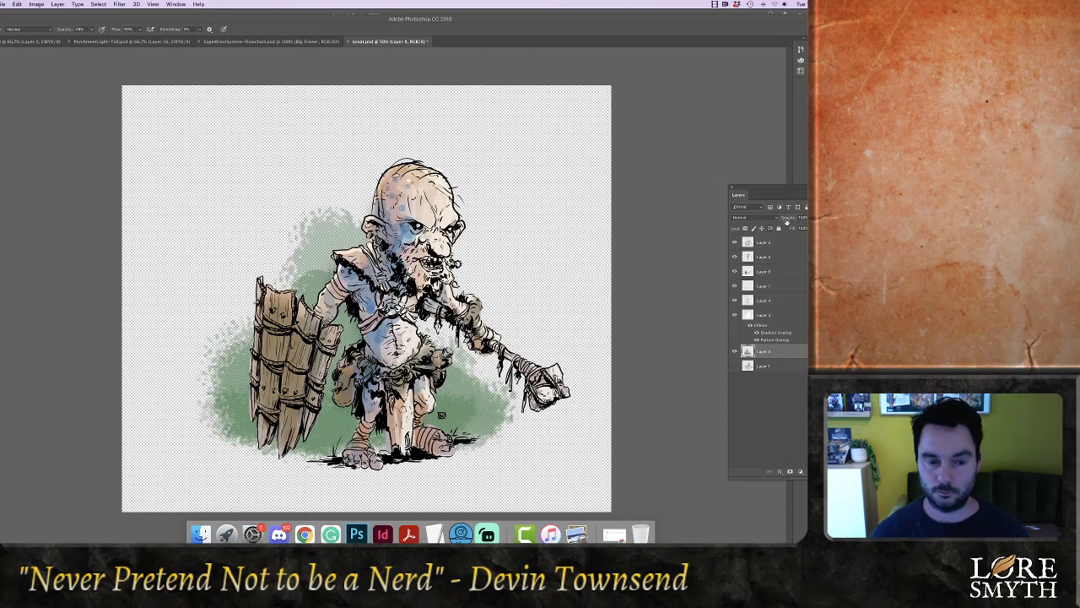
Erase the outer edges of the green backdrop around the creature with a large soft eraser
key(e)
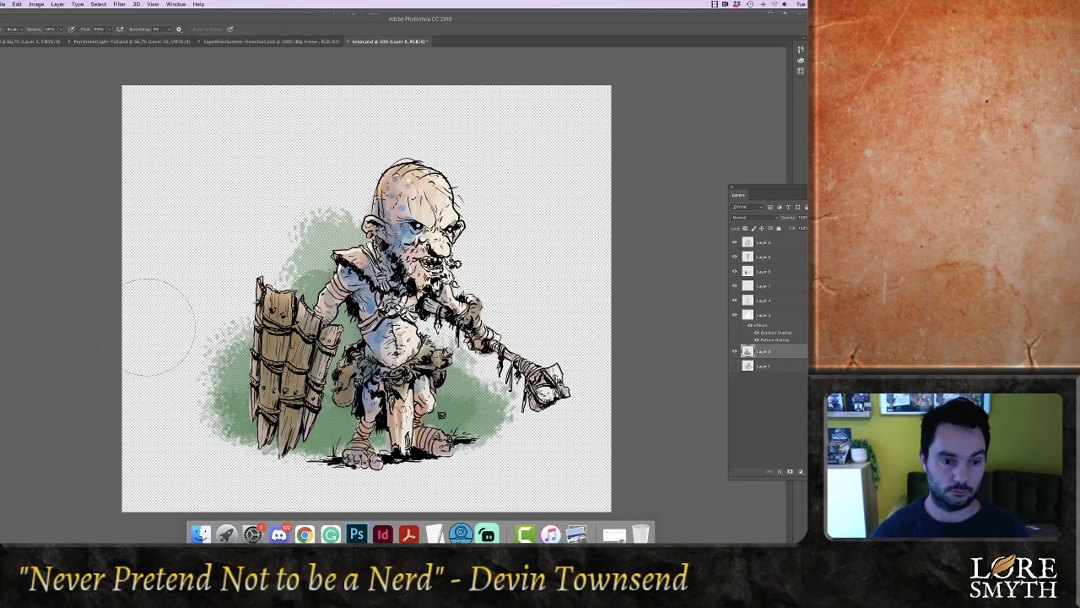
mouse_move(234, 241)
mouse_down()
mouse_move(345, 186)
mouse_move(359, 192)
mouse_up()
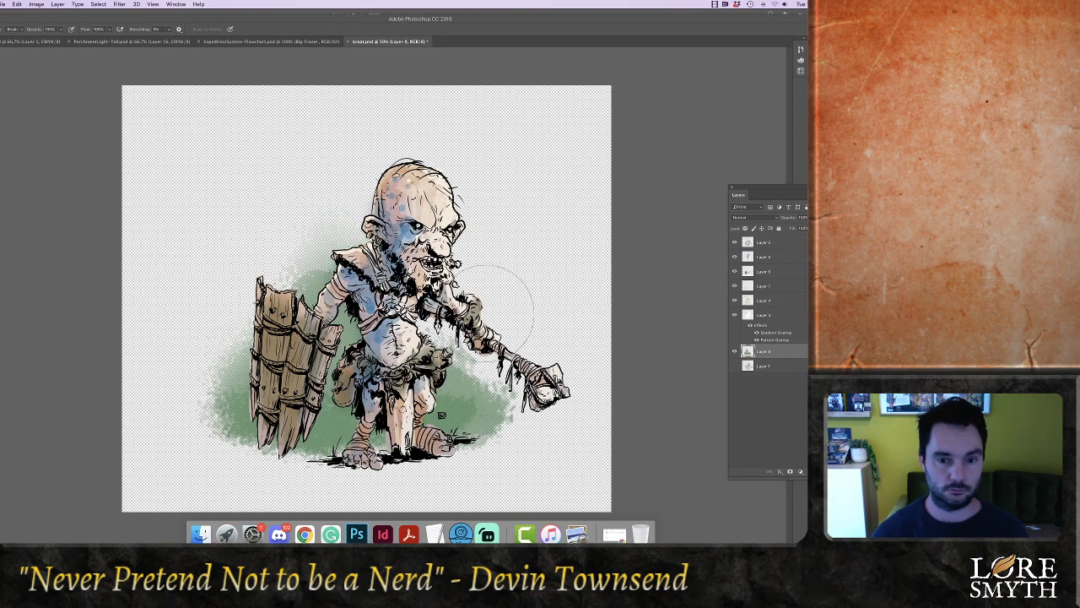
drag(489, 311, 557, 439)
key(])
drag(237, 461, 338, 477)
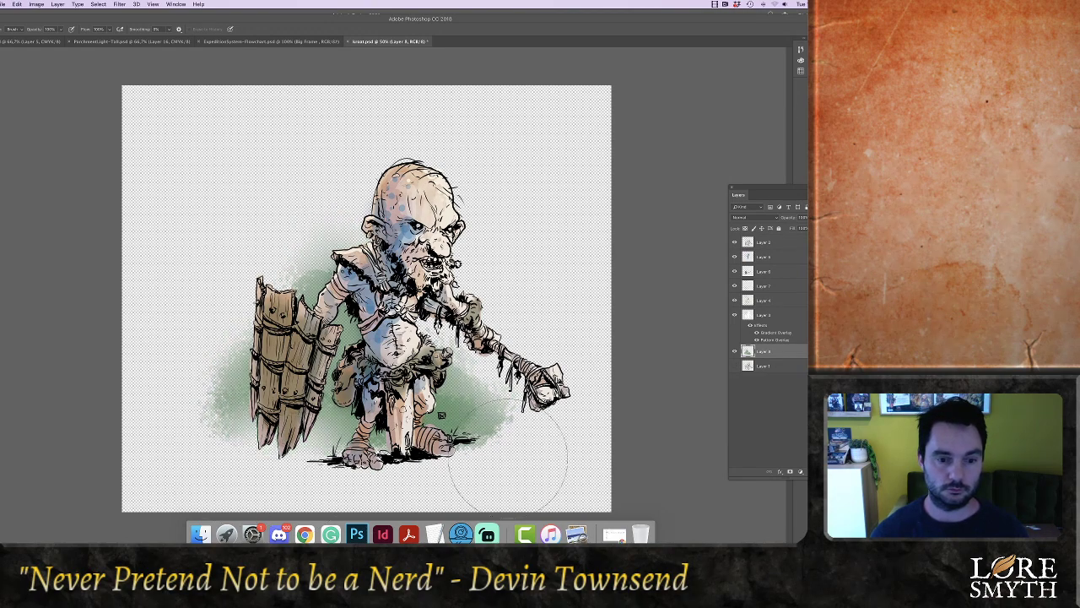
key(b)
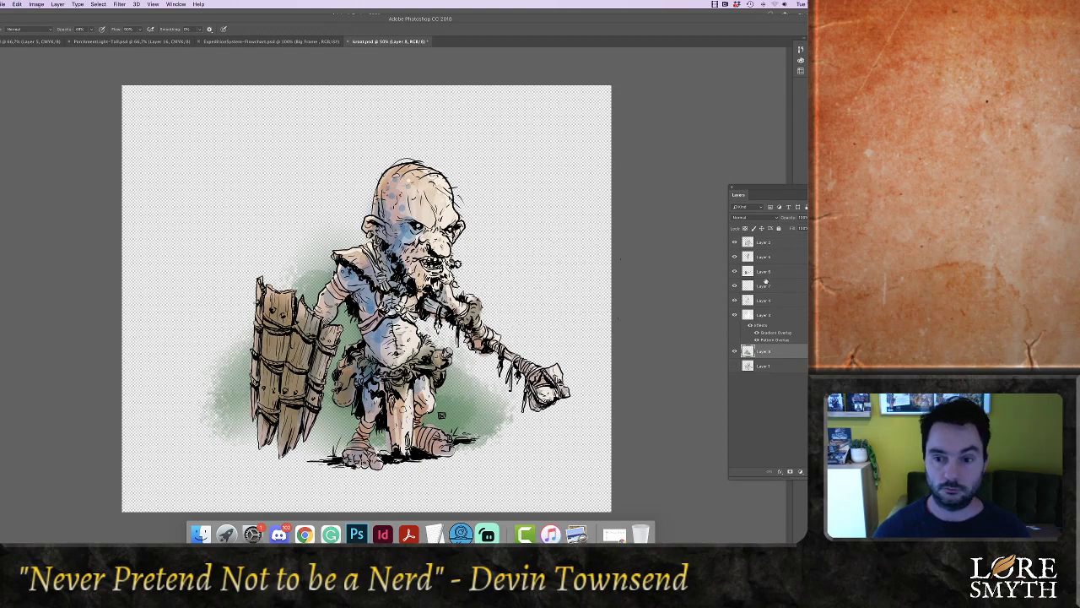
Lower the green backdrop layer's opacity, save the illustration and switch back to InDesign
click(815, 218)
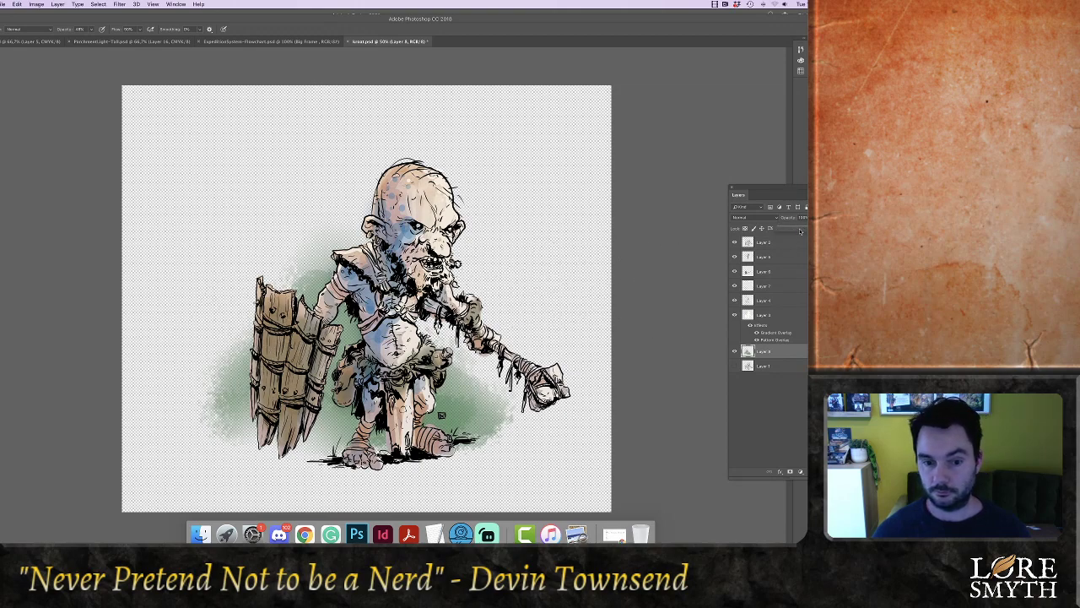
drag(797, 232, 790, 230)
key(super+s)
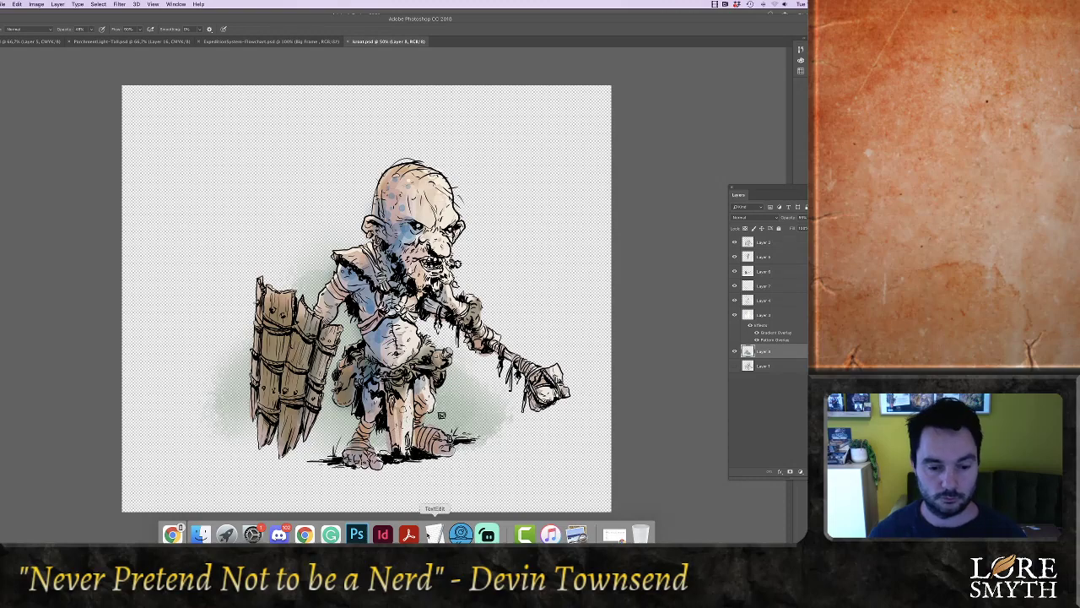
click(382, 534)
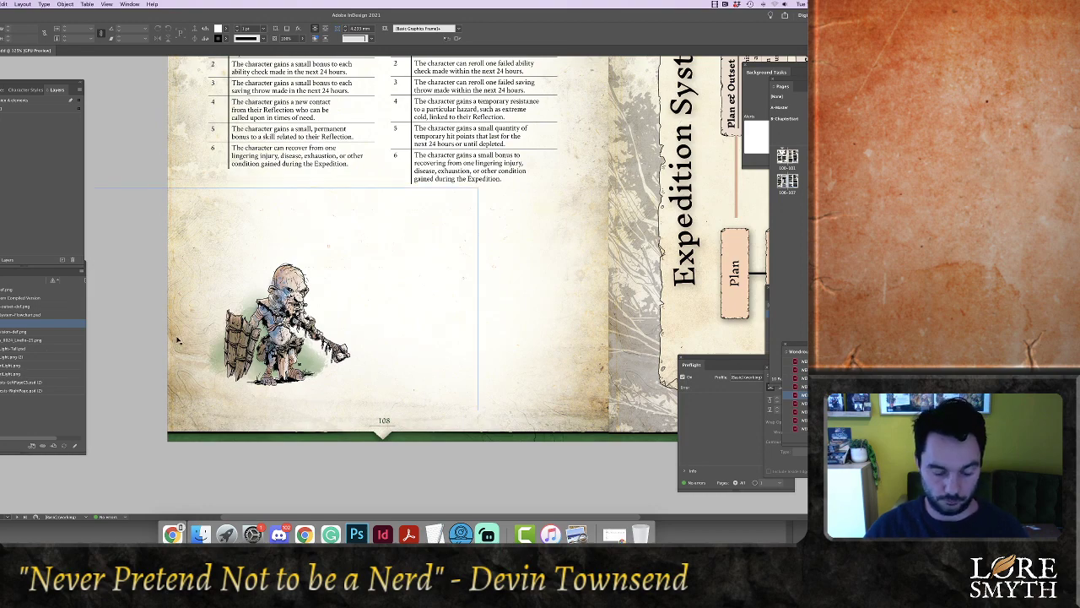
Enlarge the creature illustration slightly towards the lower outer corner of page 108 and extend its frame
key(super+minus)
click(311, 347)
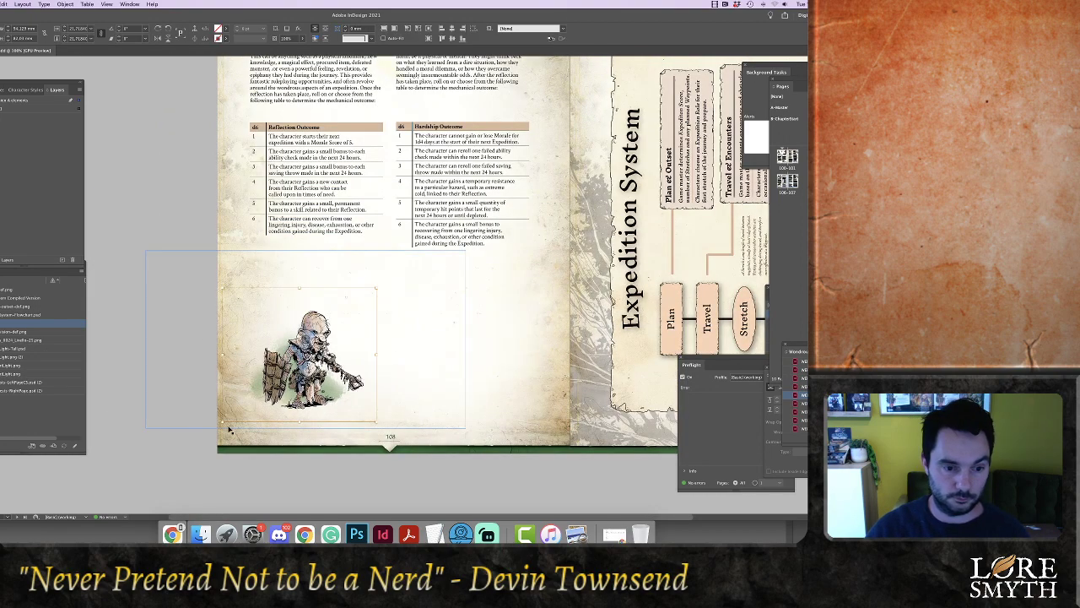
drag(228, 428, 207, 433)
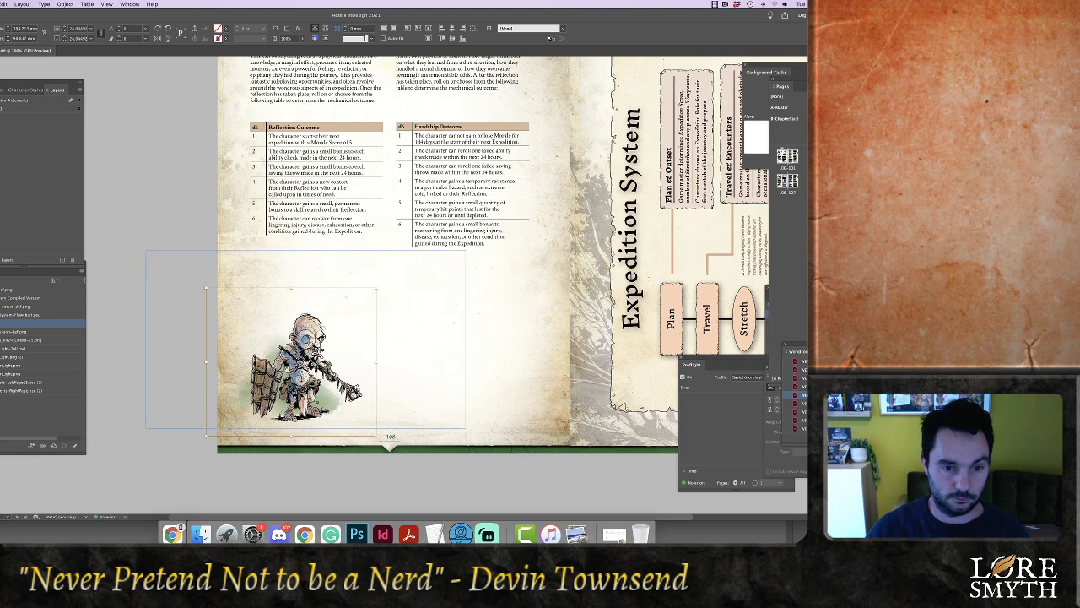
drag(206, 436, 199, 441)
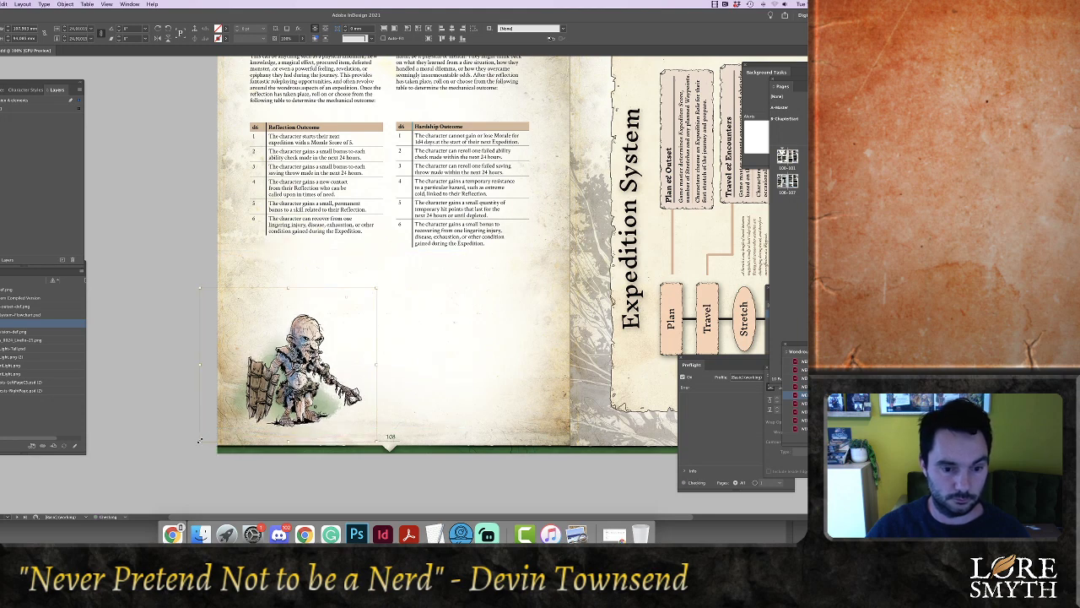
drag(372, 289, 380, 284)
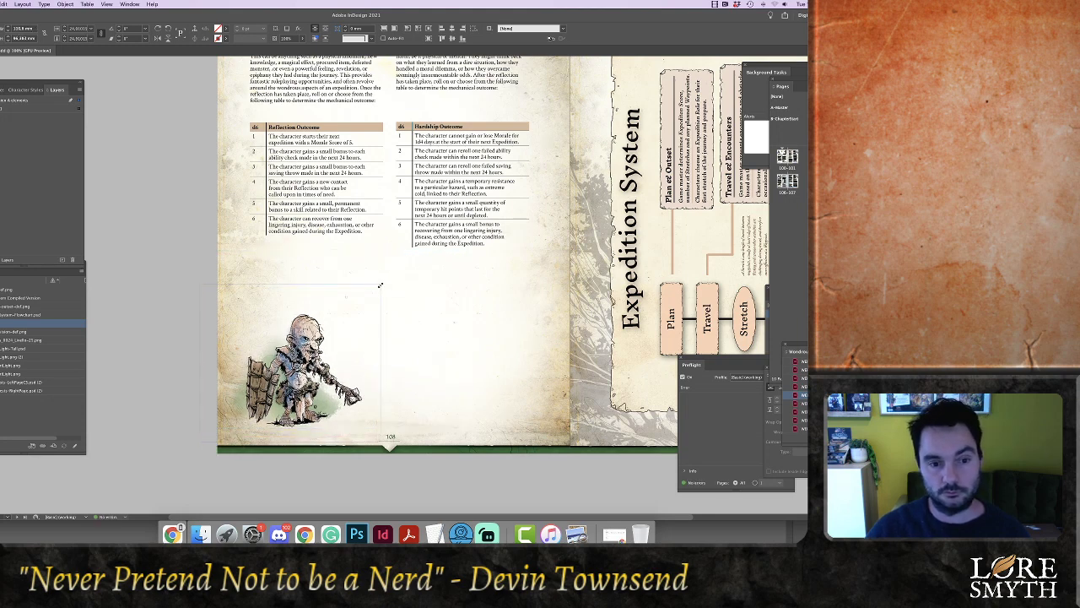
click(382, 482)
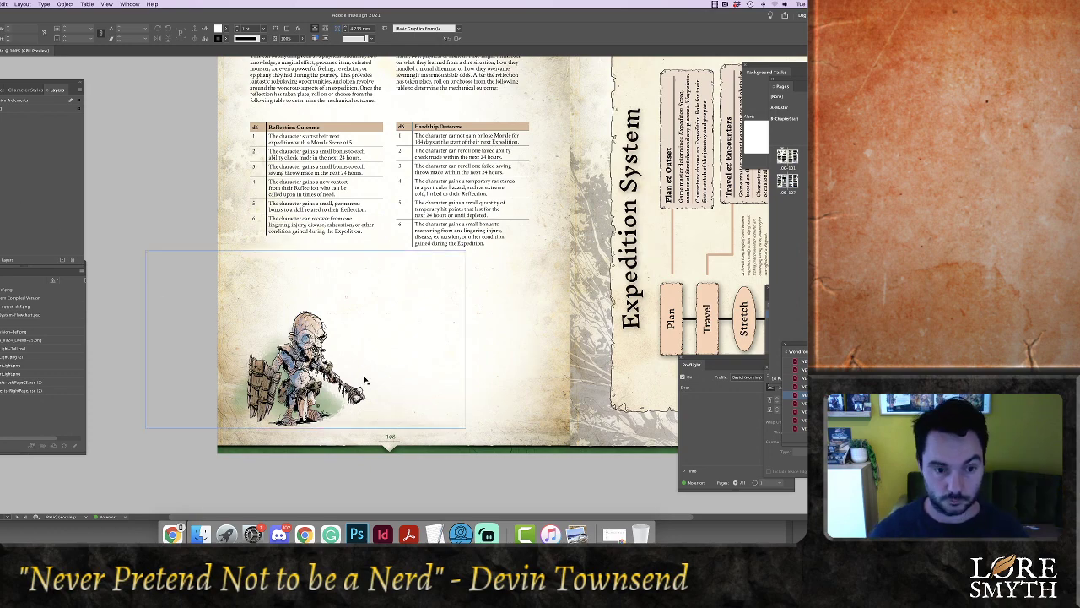
Switch to Photoshop, add a new layer to the creature illustration and move it directly beneath the topmost layer
click(357, 535)
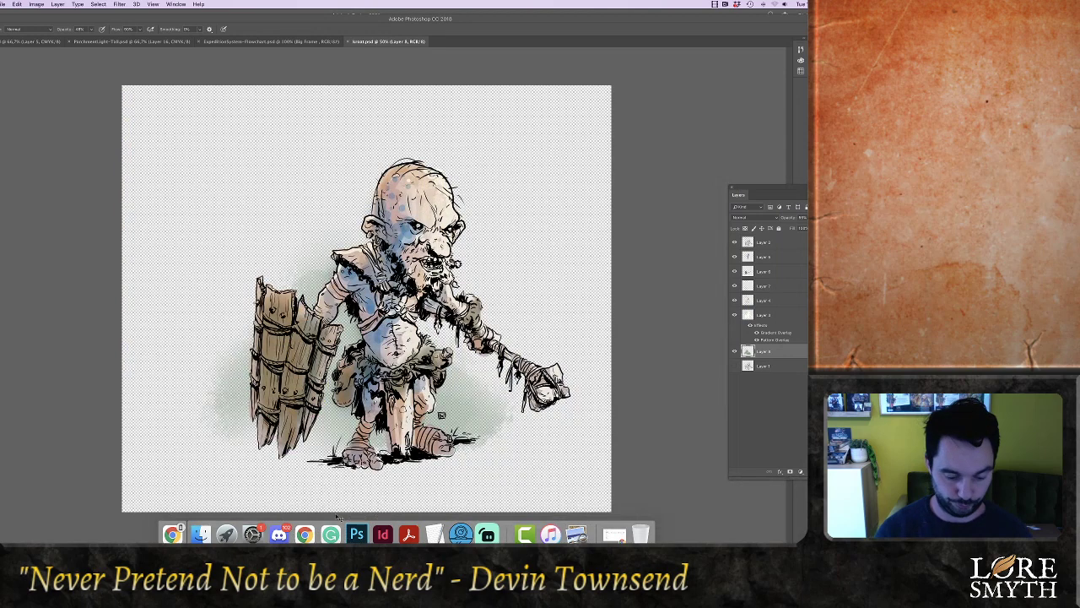
key(super+shift+n)
key(Return)
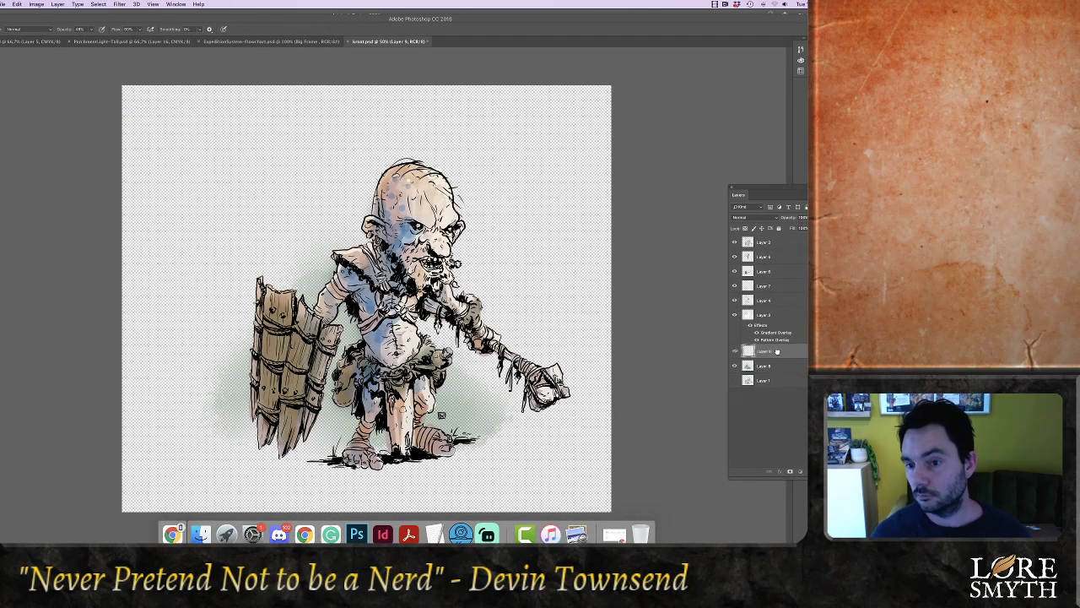
drag(764, 350, 776, 249)
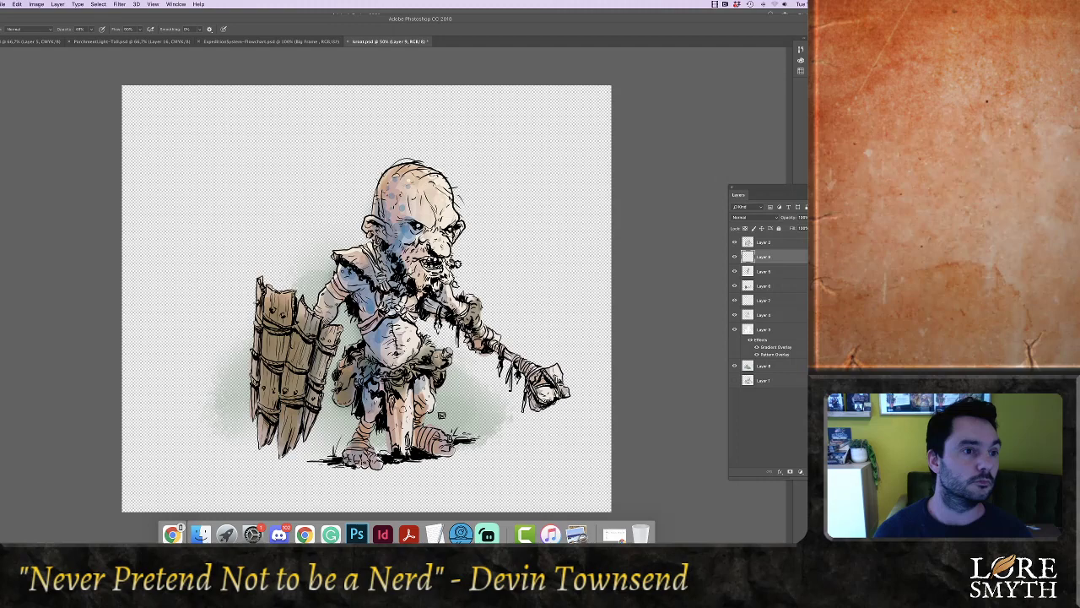
Choose a different brush preset for the highlights and raise the brush opacity to 100%
click(0, 29)
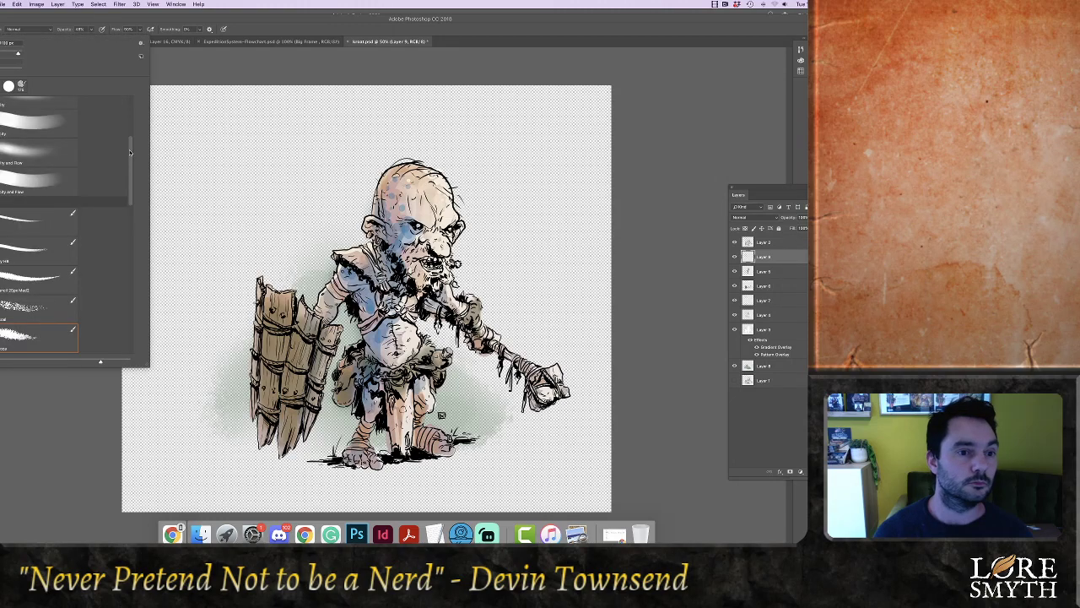
drag(130, 152, 130, 112)
click(38, 178)
click(224, 22)
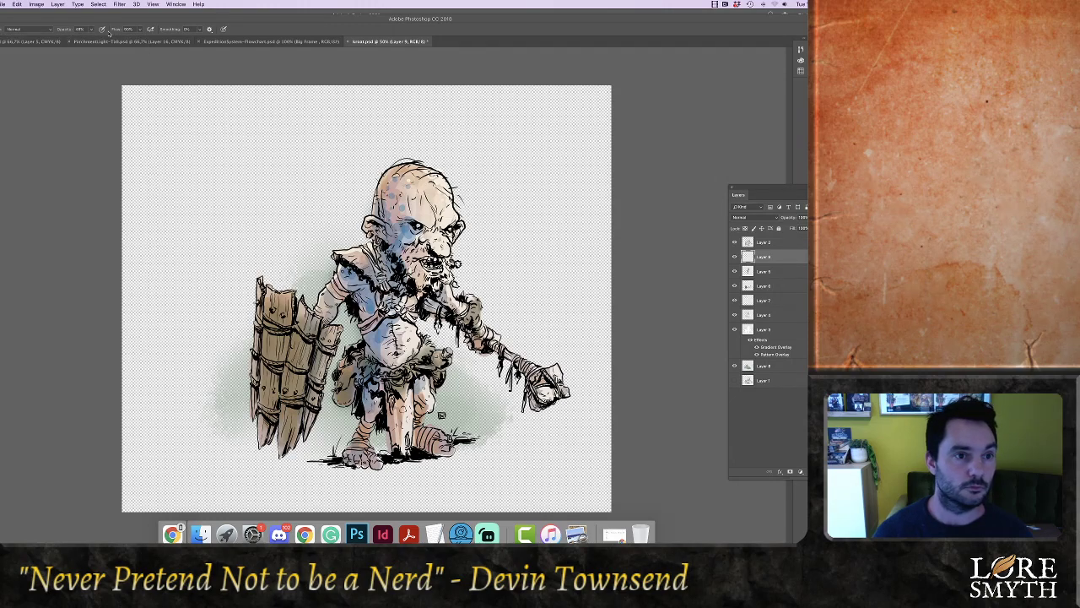
click(91, 30)
drag(91, 39, 124, 42)
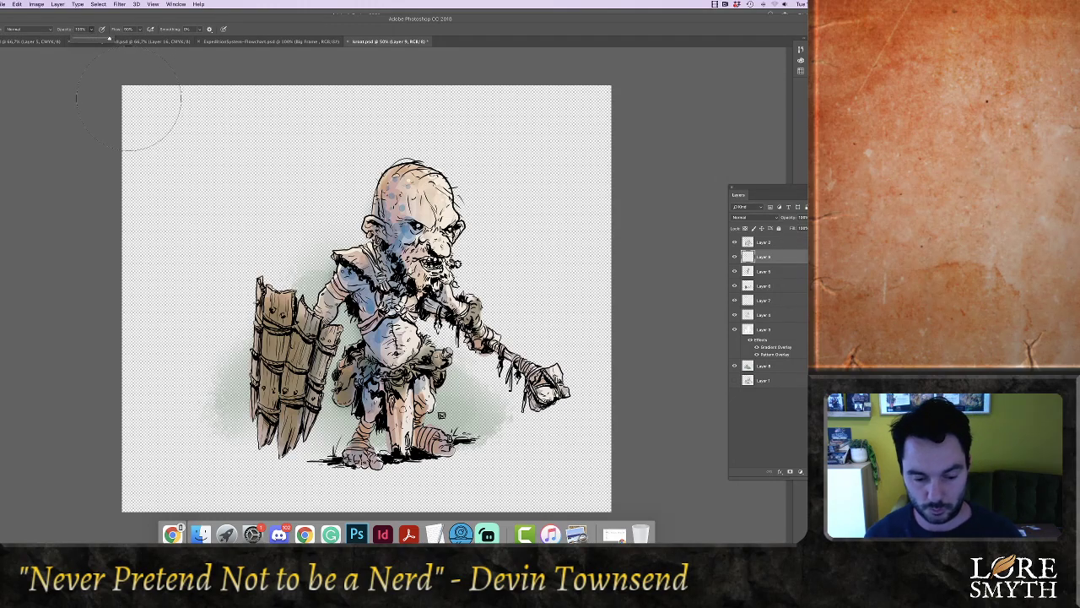
Paint white highlights on the creature's brow, nose and beard and along the planks of its shield
key(super+plus)
key(super+plus)
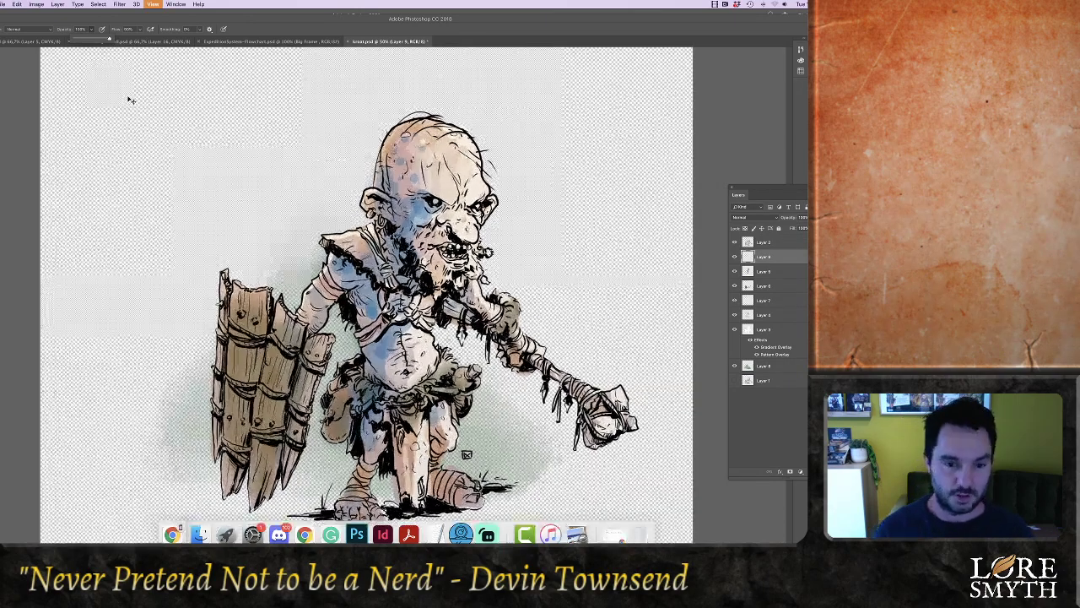
scroll(128, 101, down, 1)
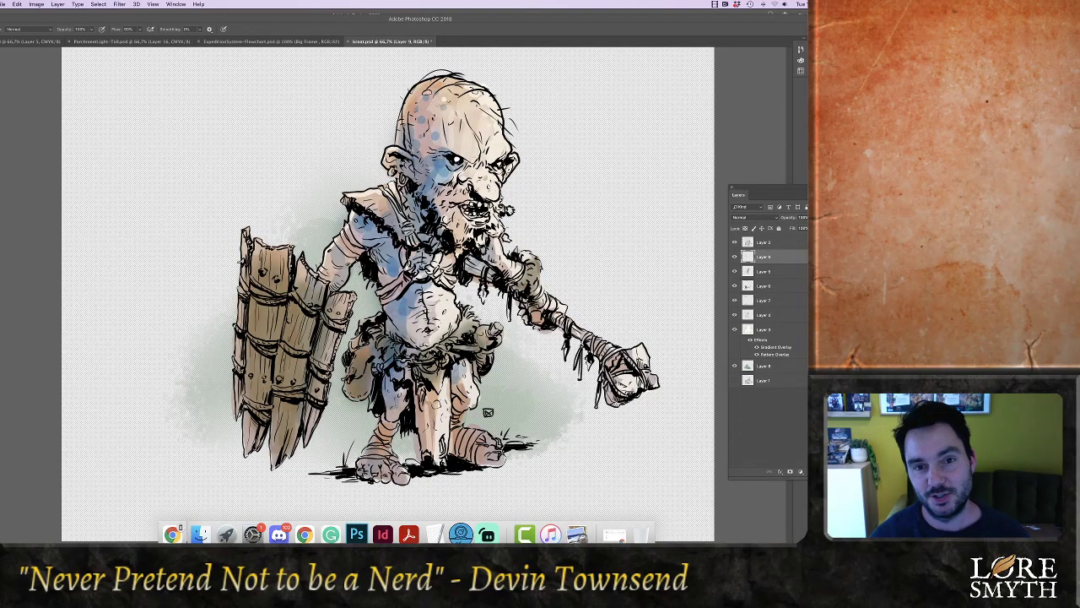
mouse_move(447, 148)
mouse_down()
mouse_move(477, 164)
mouse_move(496, 189)
mouse_move(482, 196)
mouse_up()
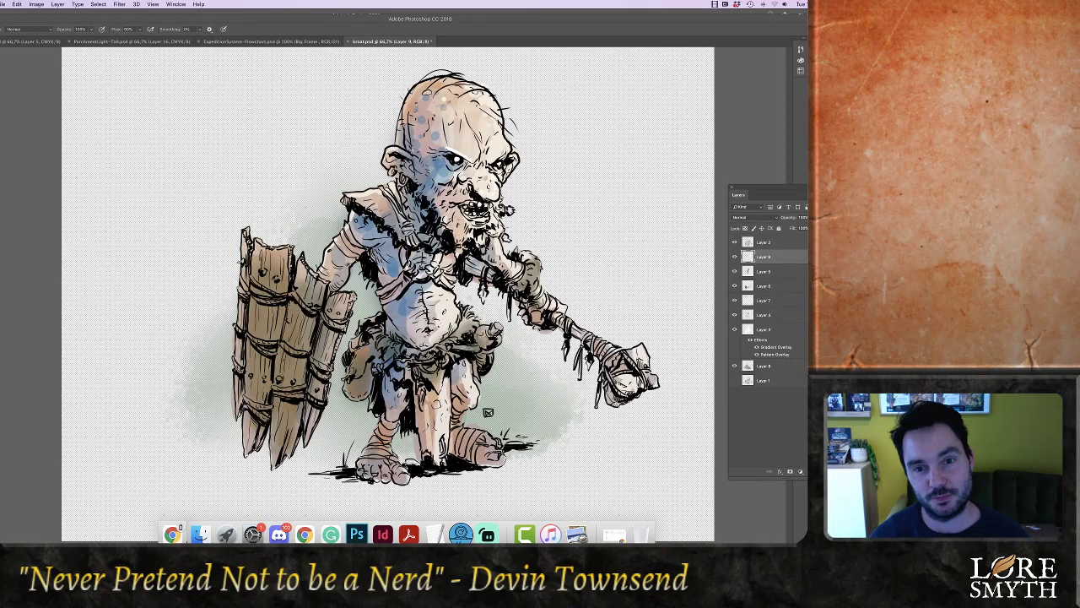
mouse_move(424, 212)
mouse_down()
mouse_move(430, 205)
mouse_move(439, 221)
mouse_up()
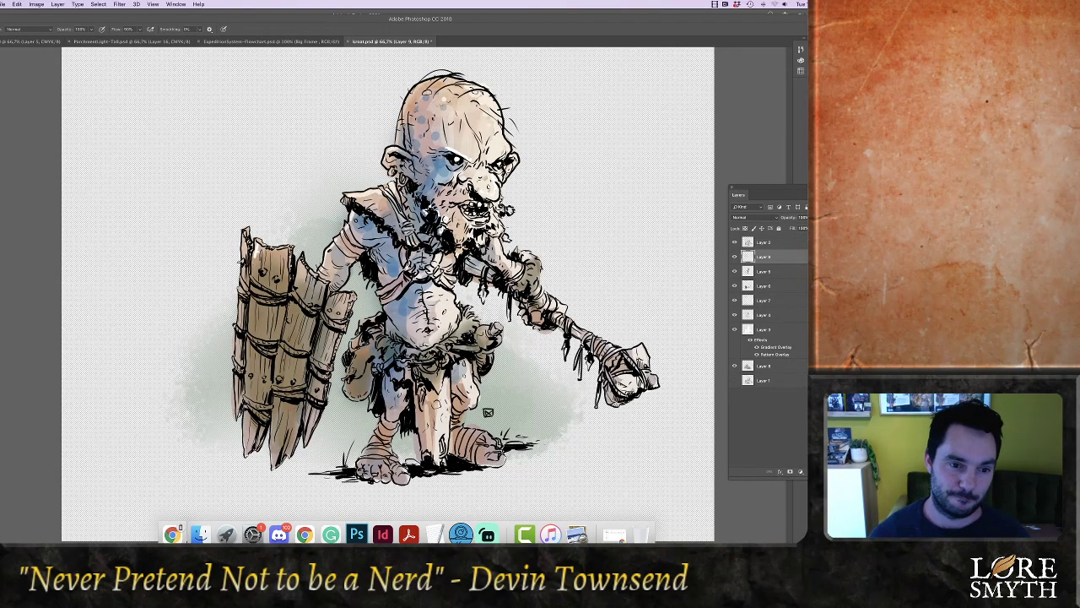
drag(251, 300, 245, 432)
drag(280, 351, 277, 385)
drag(288, 310, 285, 334)
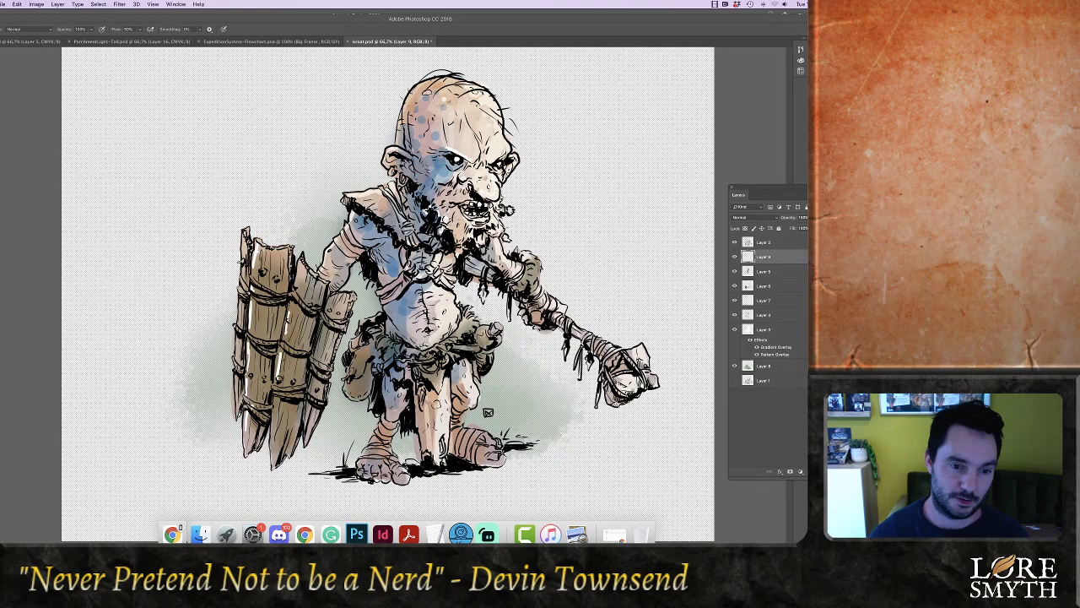
Paint white highlights on the creature's belt pouches, legs, chest strap and belly
mouse_move(355, 361)
mouse_down()
mouse_move(348, 397)
mouse_move(386, 403)
mouse_move(389, 420)
mouse_move(422, 439)
mouse_up()
mouse_move(415, 368)
mouse_down()
mouse_move(434, 390)
mouse_move(419, 399)
mouse_move(378, 346)
mouse_up()
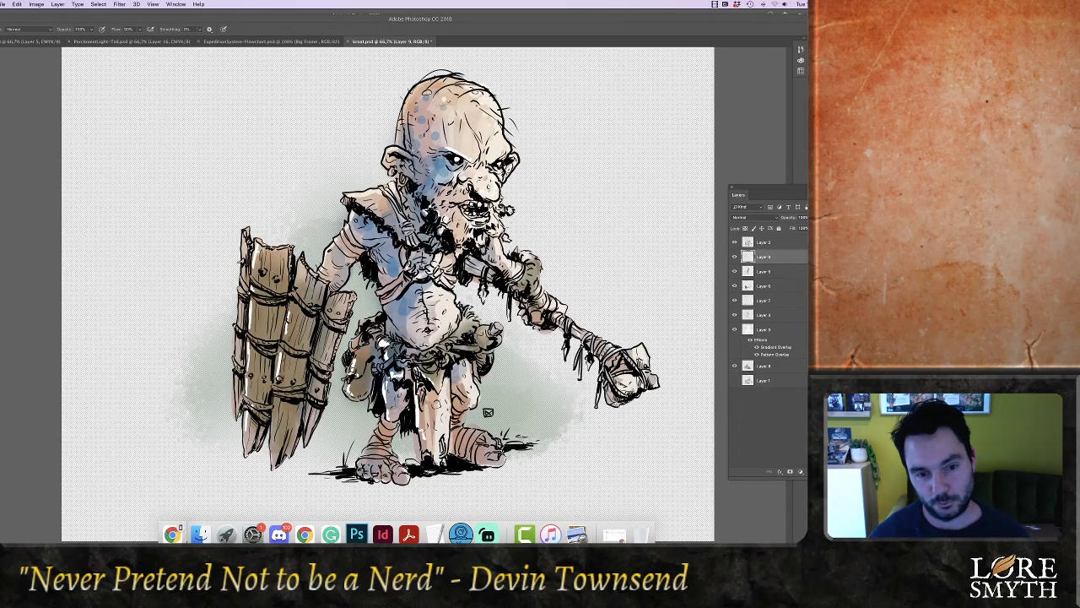
drag(394, 285, 382, 304)
drag(440, 302, 453, 327)
drag(451, 329, 433, 345)
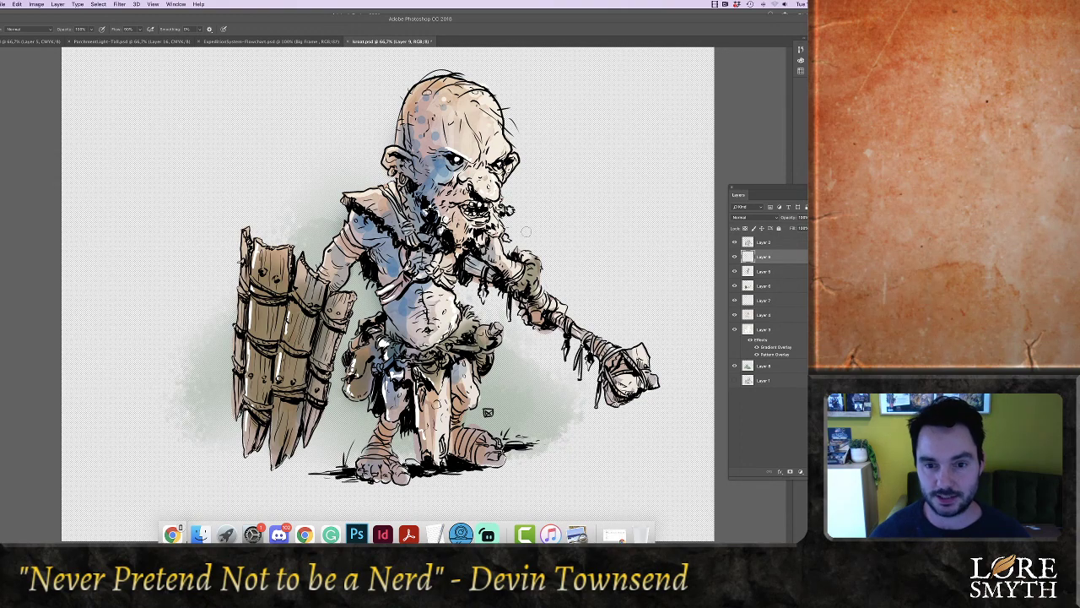
Paint white highlights along the creature's weapon arm and on the head of its club
drag(496, 242, 499, 258)
drag(501, 257, 519, 272)
drag(526, 271, 534, 264)
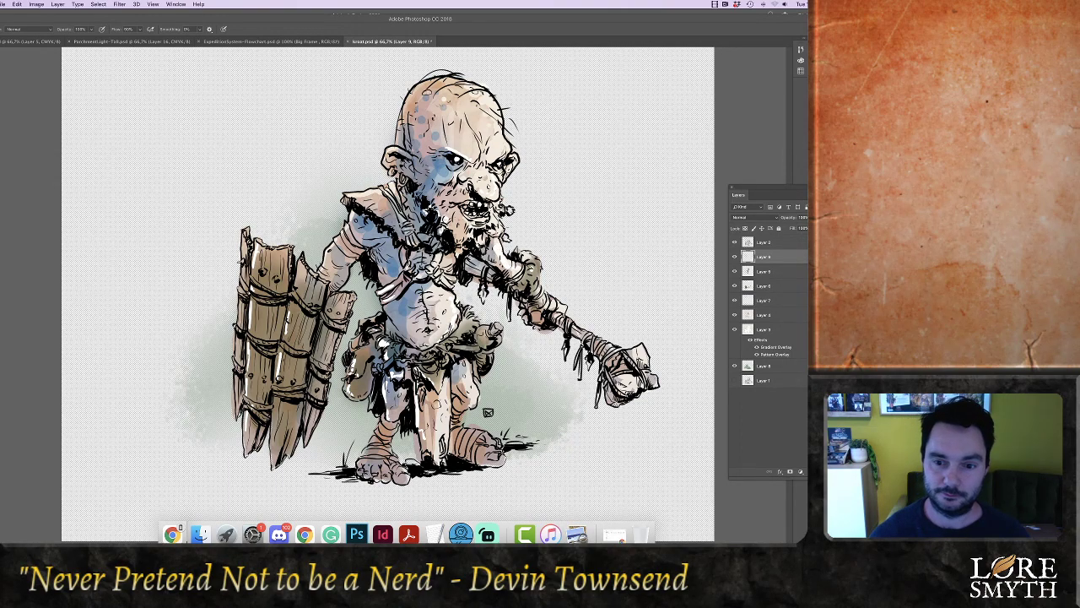
drag(630, 380, 633, 393)
drag(638, 381, 630, 393)
drag(641, 347, 646, 368)
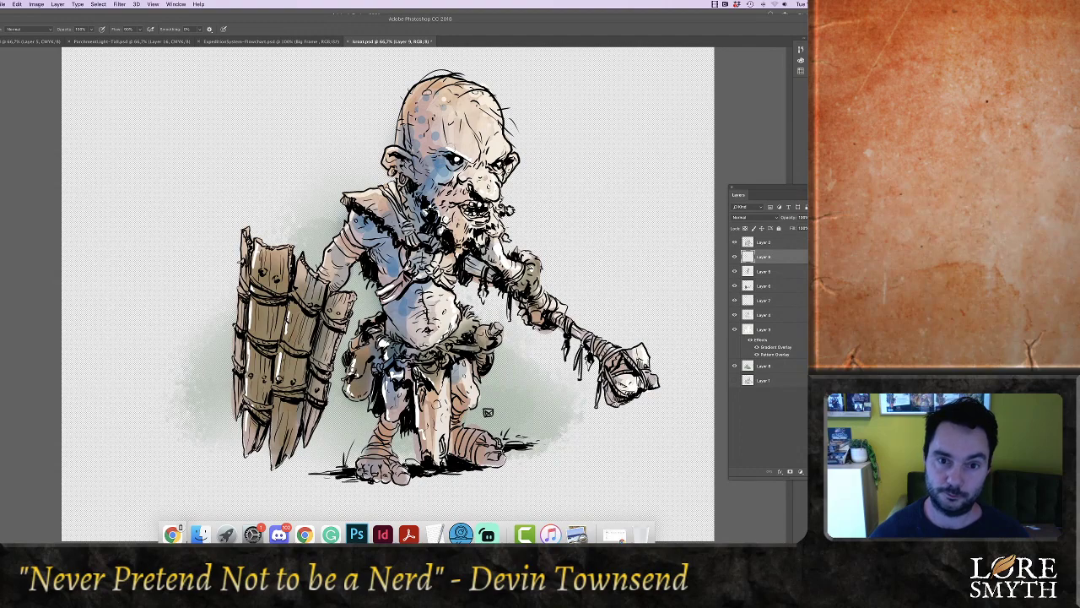
Add white highlights along both sides of the creature's bald head and on its ear, shoulder and shield arm
drag(488, 94, 505, 145)
mouse_move(504, 133)
mouse_down()
mouse_move(485, 161)
mouse_move(493, 181)
mouse_up()
drag(399, 140, 415, 89)
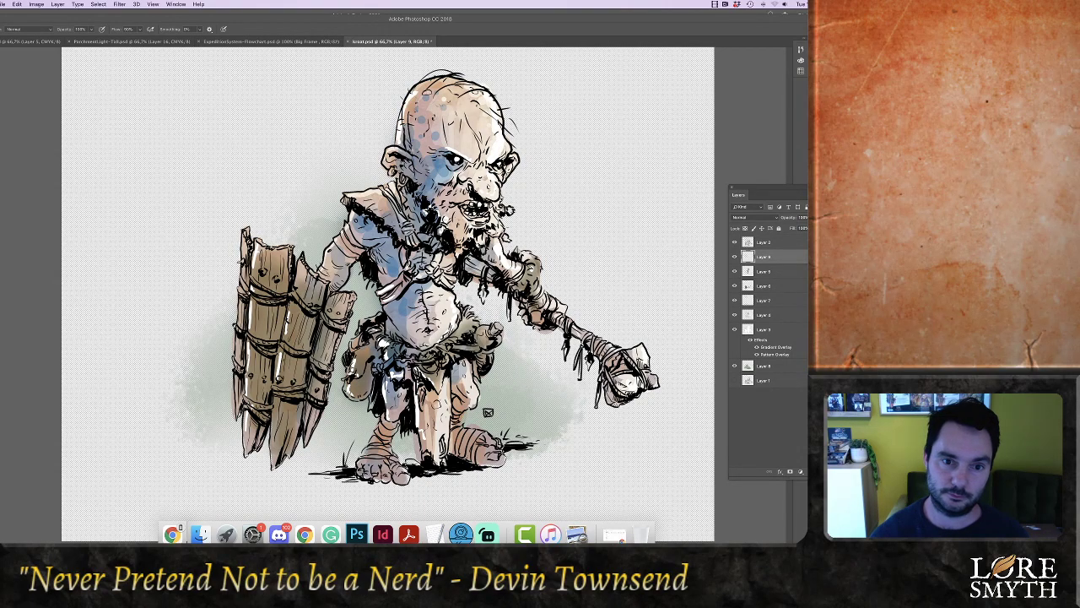
mouse_move(387, 150)
mouse_down()
mouse_move(405, 178)
mouse_move(351, 198)
mouse_move(383, 221)
mouse_up()
mouse_move(383, 217)
mouse_down()
mouse_move(393, 232)
mouse_move(326, 257)
mouse_up()
Paint small white highlights on the shield's upper edge and on its nail heads
drag(263, 245, 277, 251)
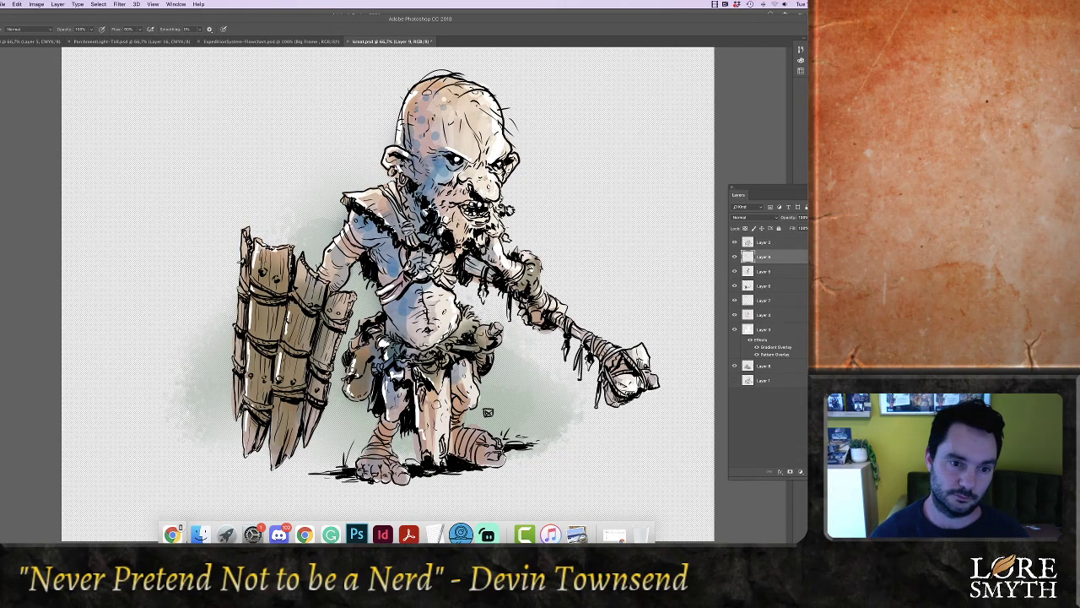
click(263, 271)
click(276, 277)
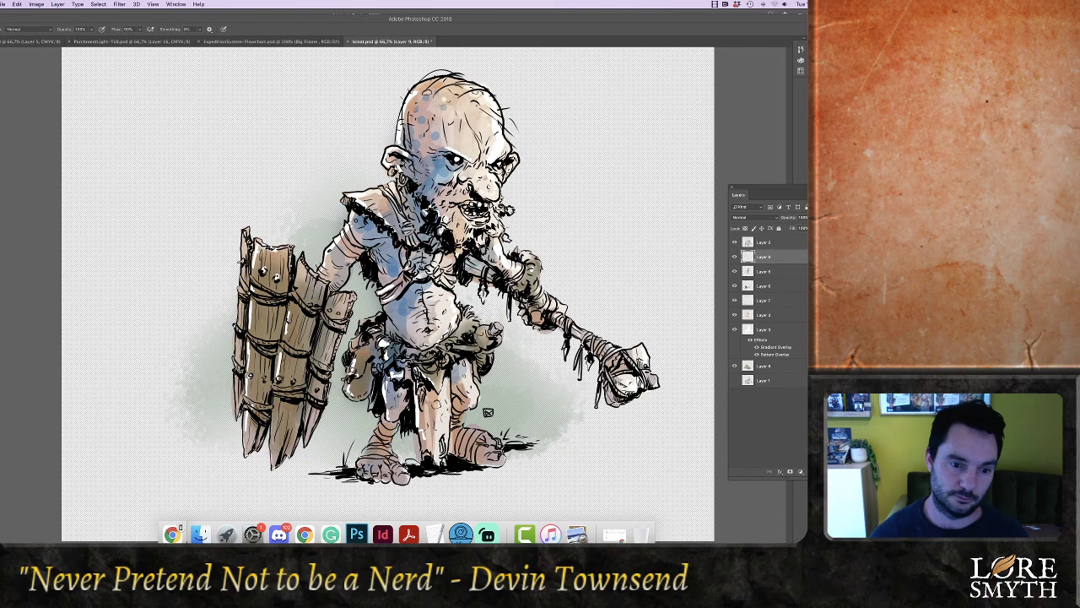
drag(276, 373, 283, 381)
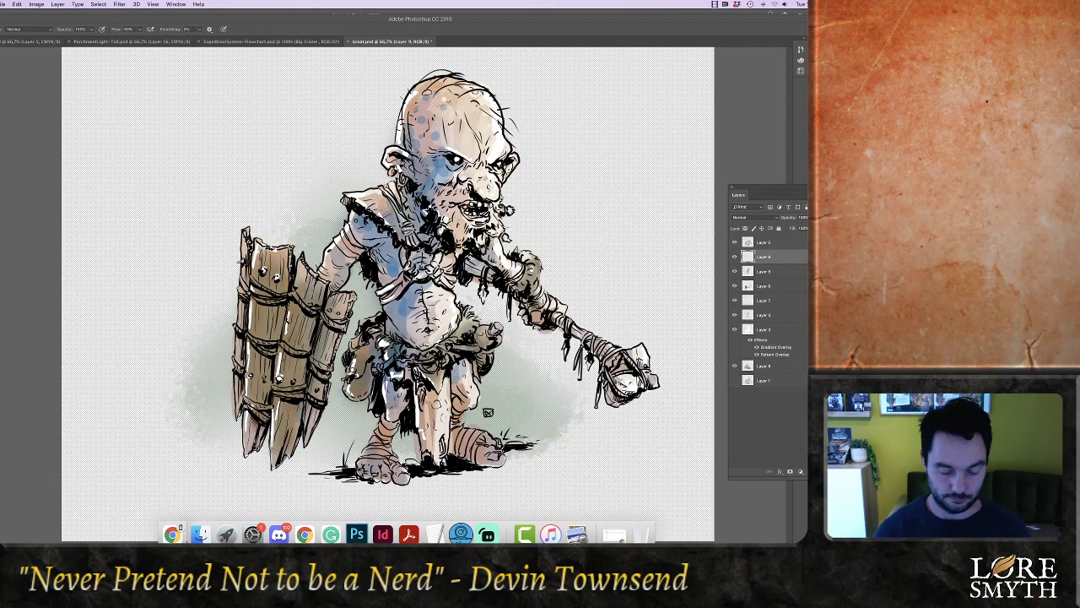
Save the illustration, switch to InDesign, update its link and check the highlighted creature on page 108
key(super+minus)
key(super+minus)
key(super+s)
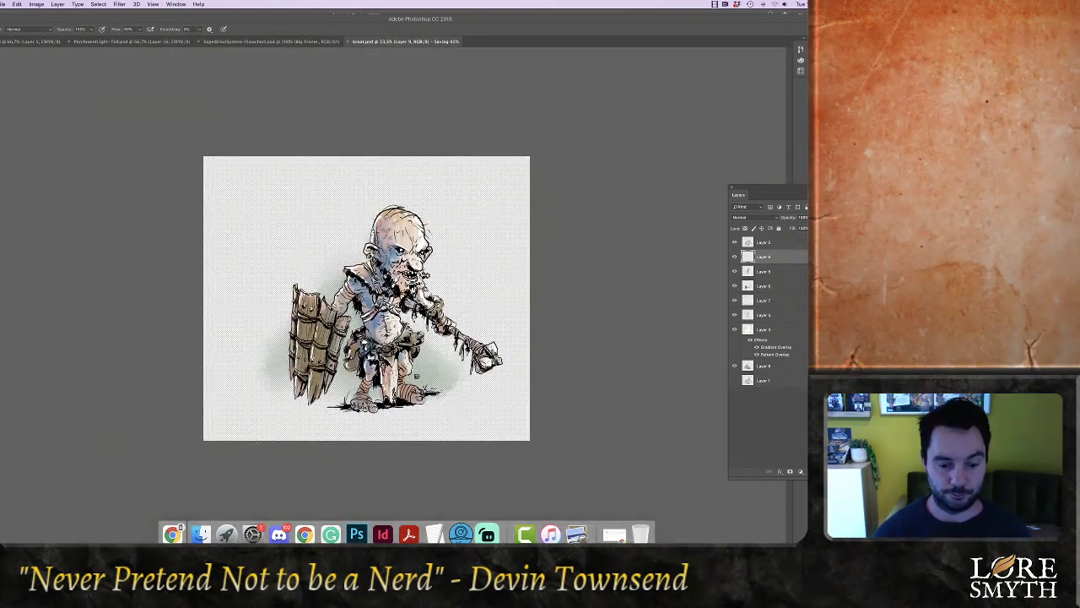
click(383, 534)
click(53, 324)
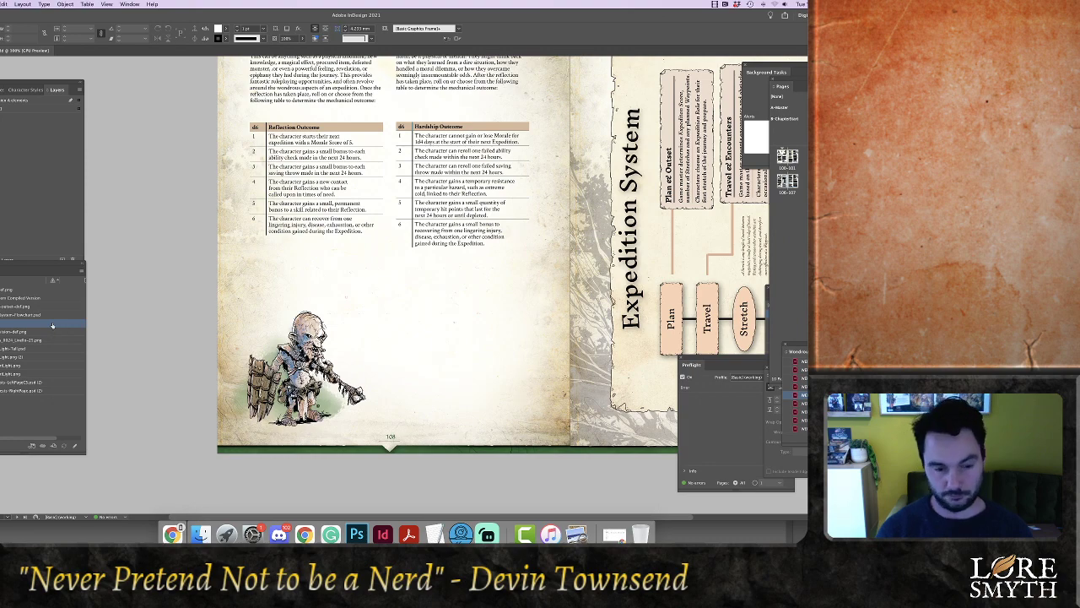
key(super+equal)
key(super+equal)
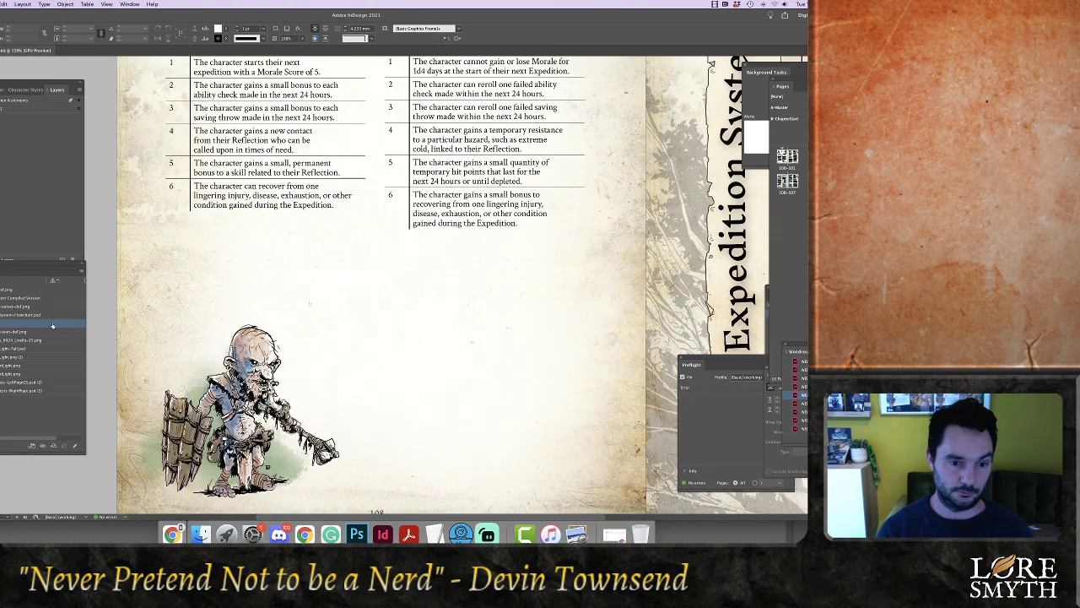
key(super+equal)
key(super+minus)
key(super+minus)
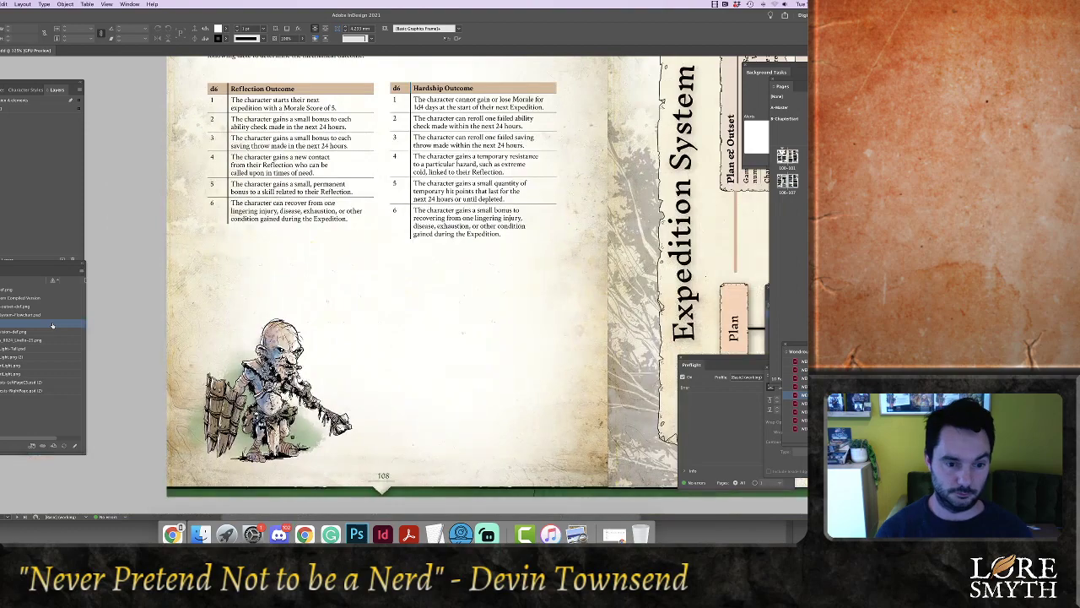
Switch to Photoshop and merge the five colour layers between the highlight layer and the green backdrop layer
click(356, 533)
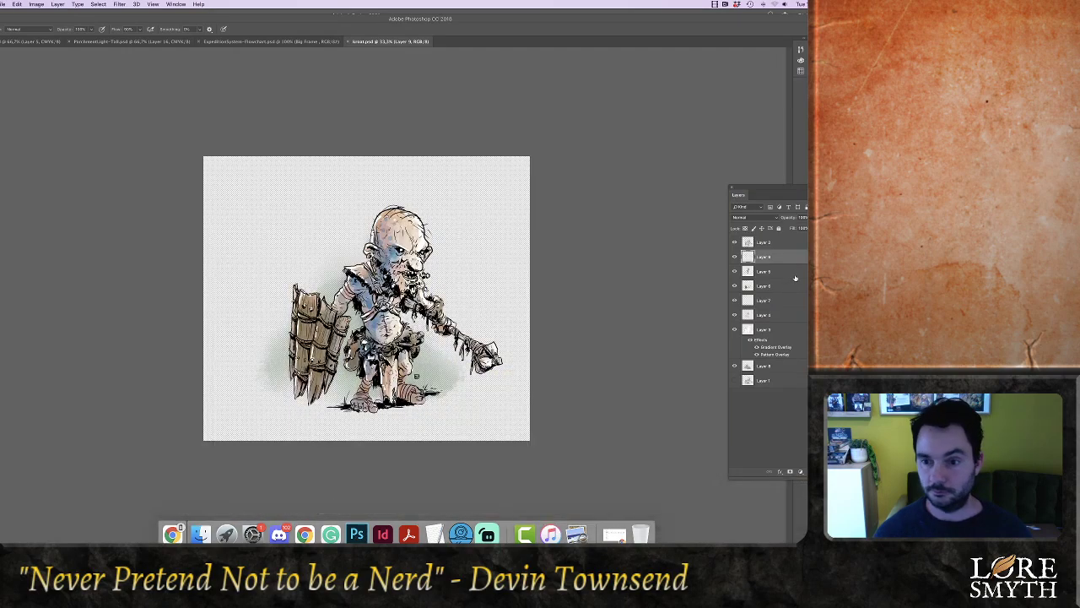
click(771, 273)
shift+click(764, 329)
key(super+e)
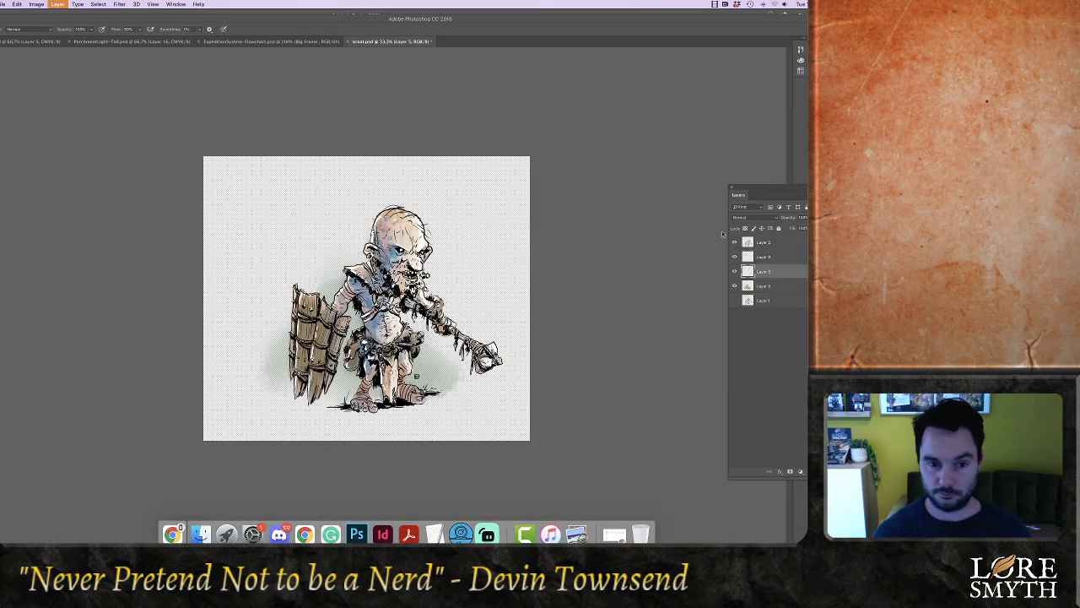
Darken the merged colours with the Burn tool, lighten the creature's face with the Dodge tool and save the illustration
key(o)
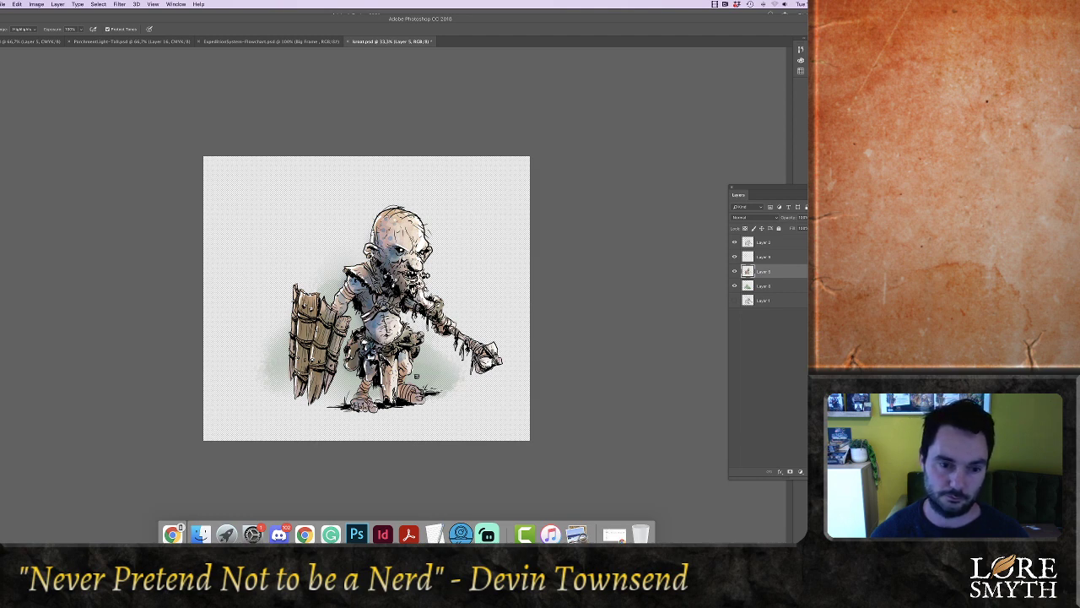
mouse_move(316, 310)
mouse_down()
mouse_move(309, 370)
mouse_move(311, 338)
mouse_up()
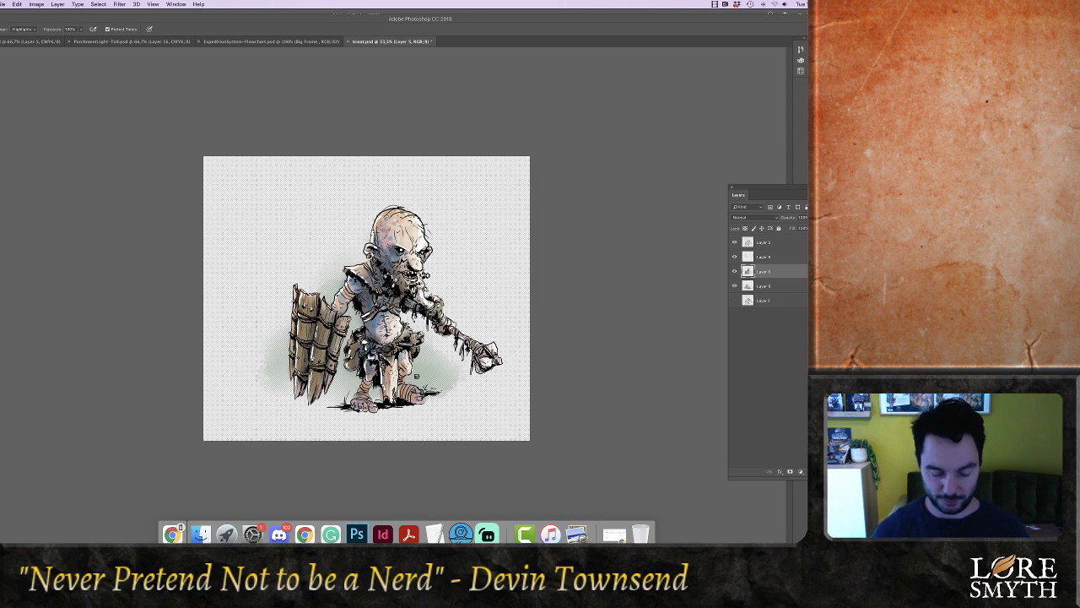
key(shift+o)
key(shift+o)
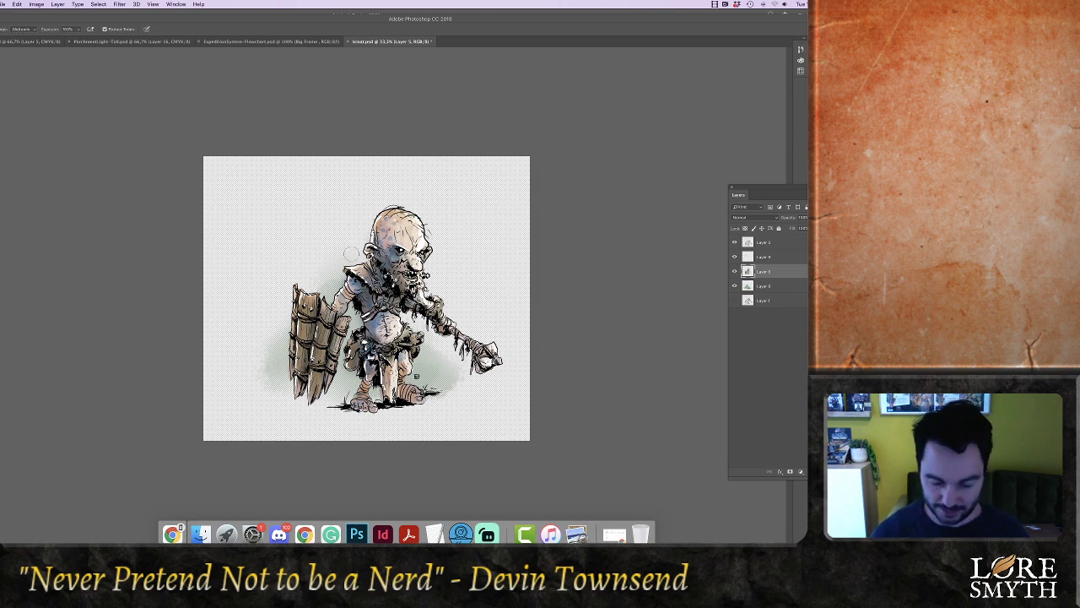
mouse_move(392, 250)
mouse_down()
mouse_move(406, 287)
mouse_move(383, 230)
mouse_up()
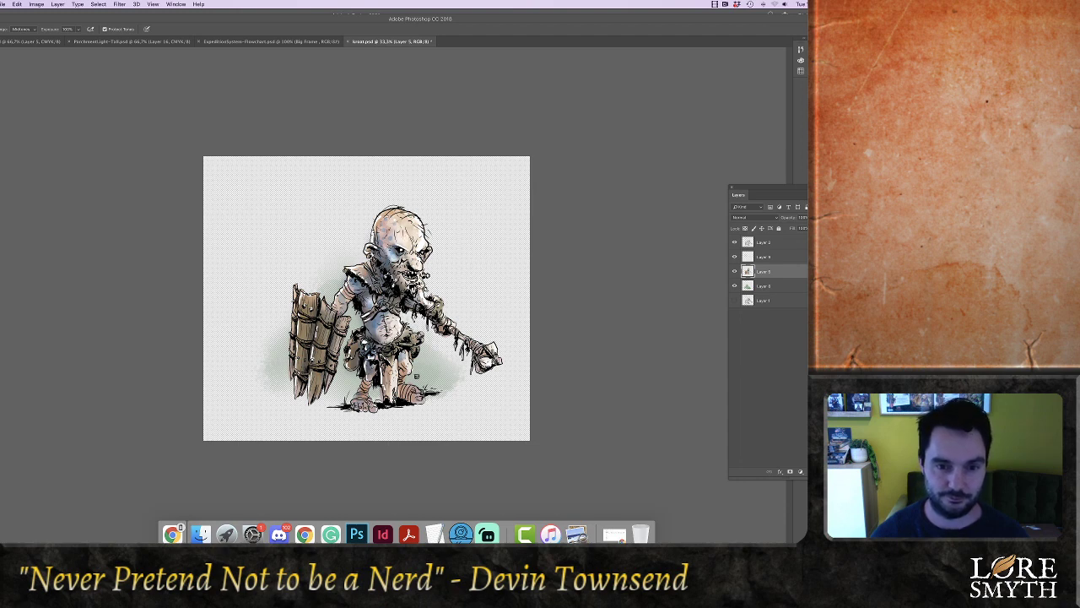
key(super+s)
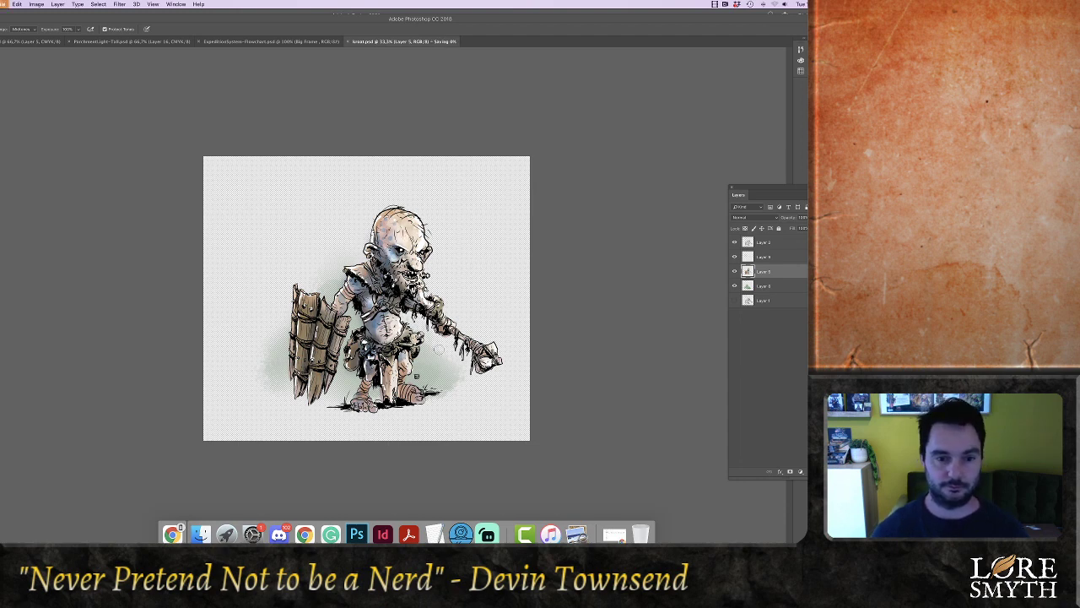
Activate the highlight layer for erasing, save the illustration, and switch to InDesign to update its link on page 108
click(774, 258)
key(e)
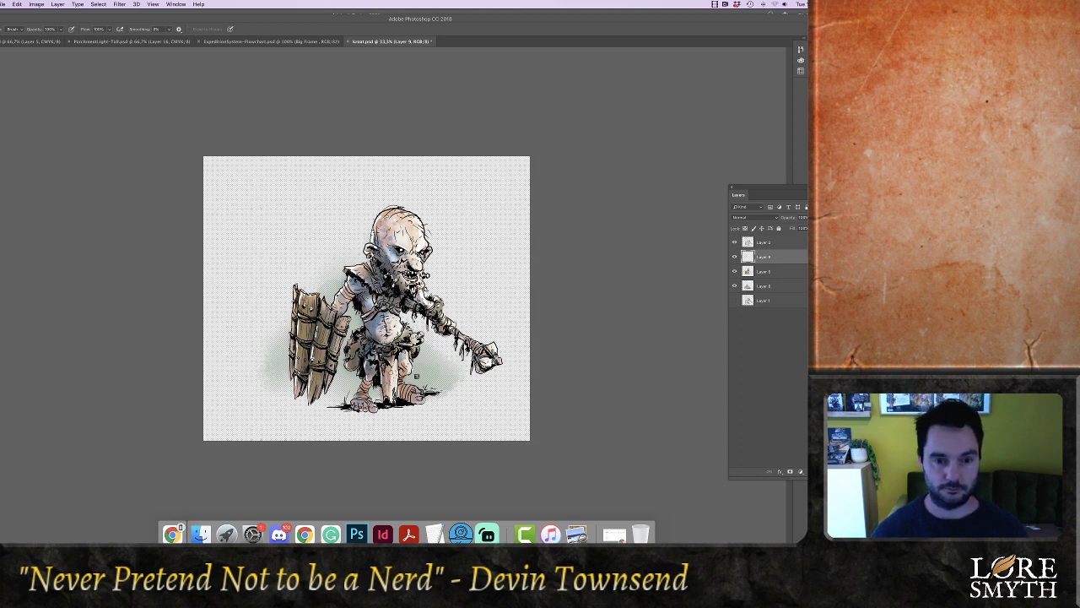
key(super+s)
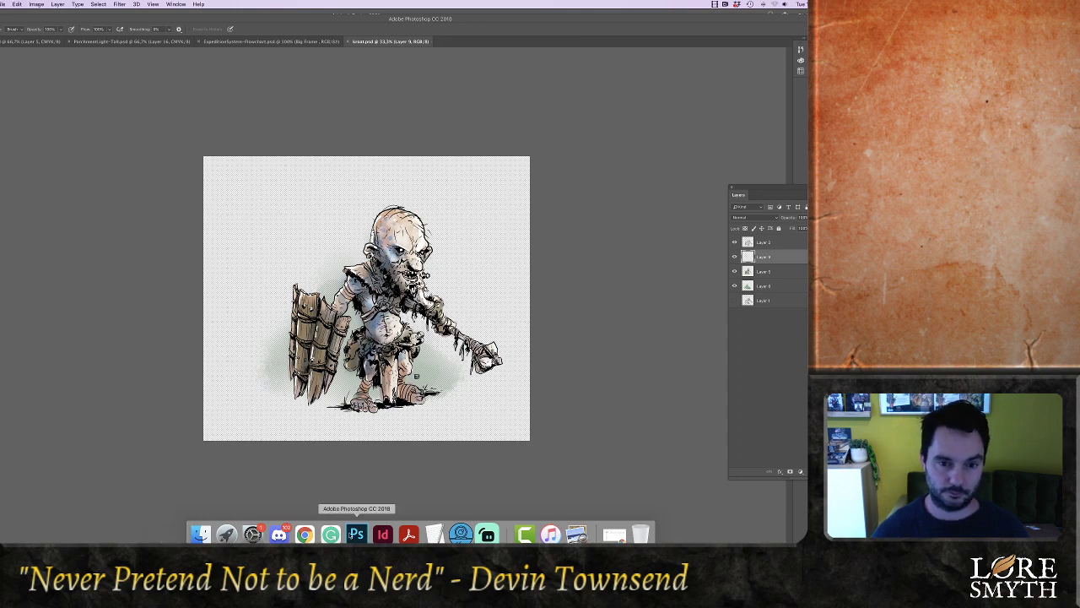
click(382, 533)
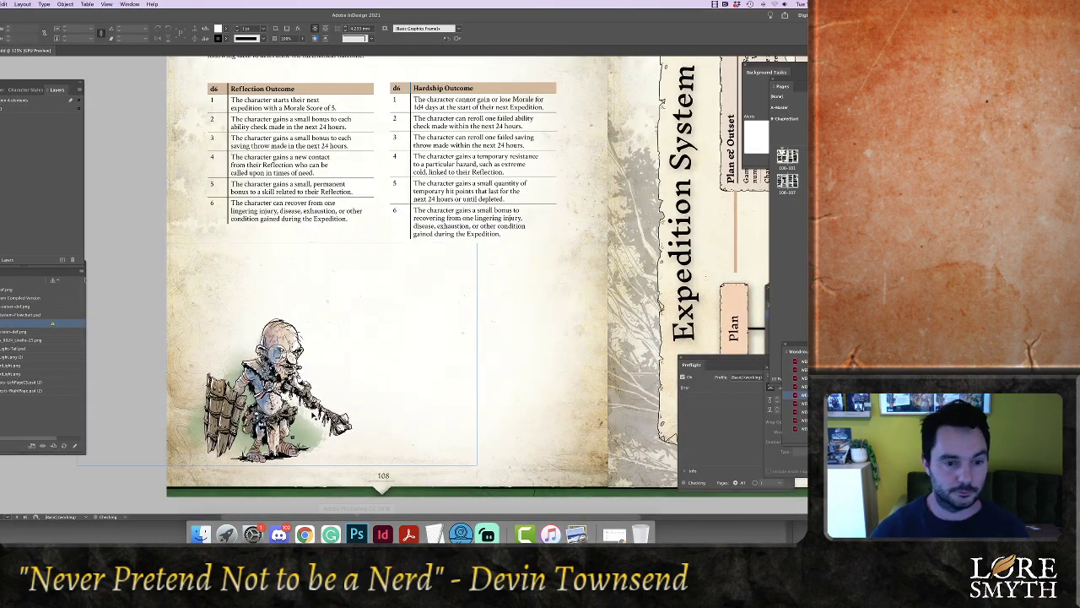
click(52, 325)
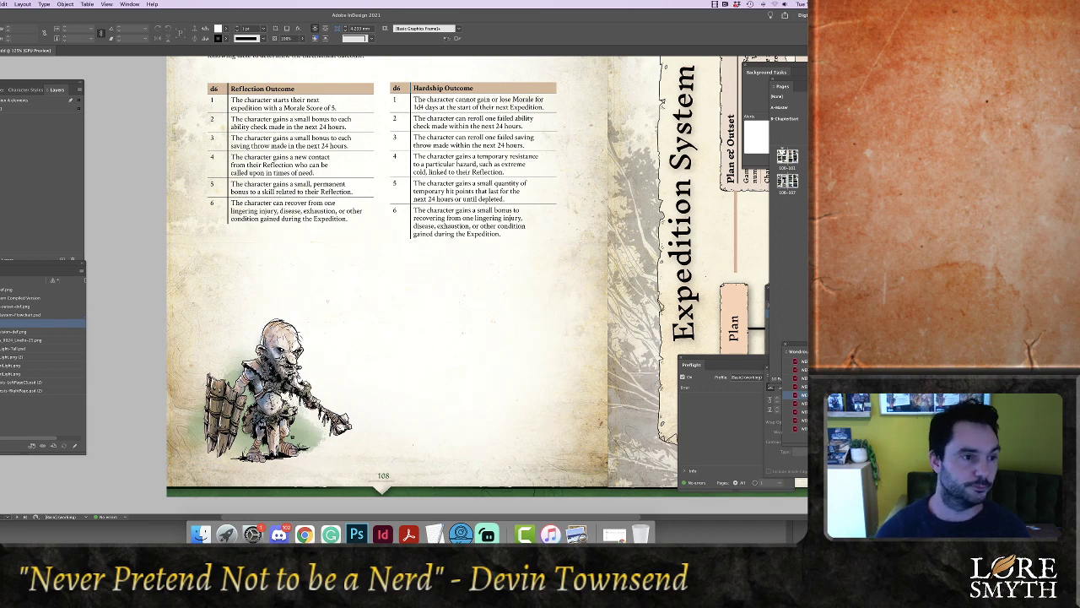
Add a text frame above the creature's club with the placeholder "asdasdasd" and apply the Illustration Caption paragraph style
key(t)
drag(311, 306, 460, 326)
text(asdasdasd)
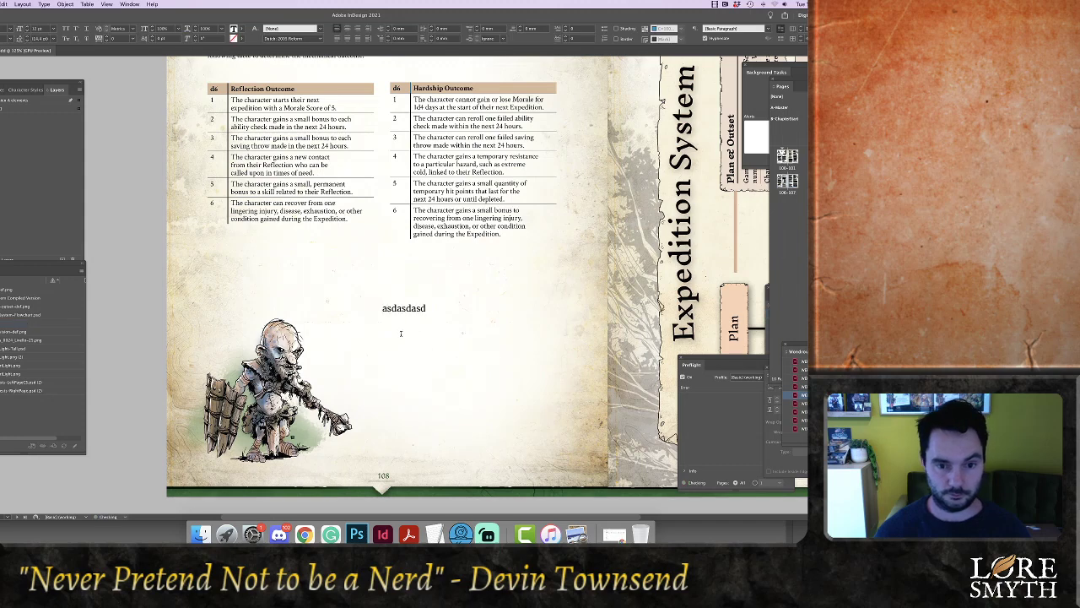
key(super+a)
click(3, 89)
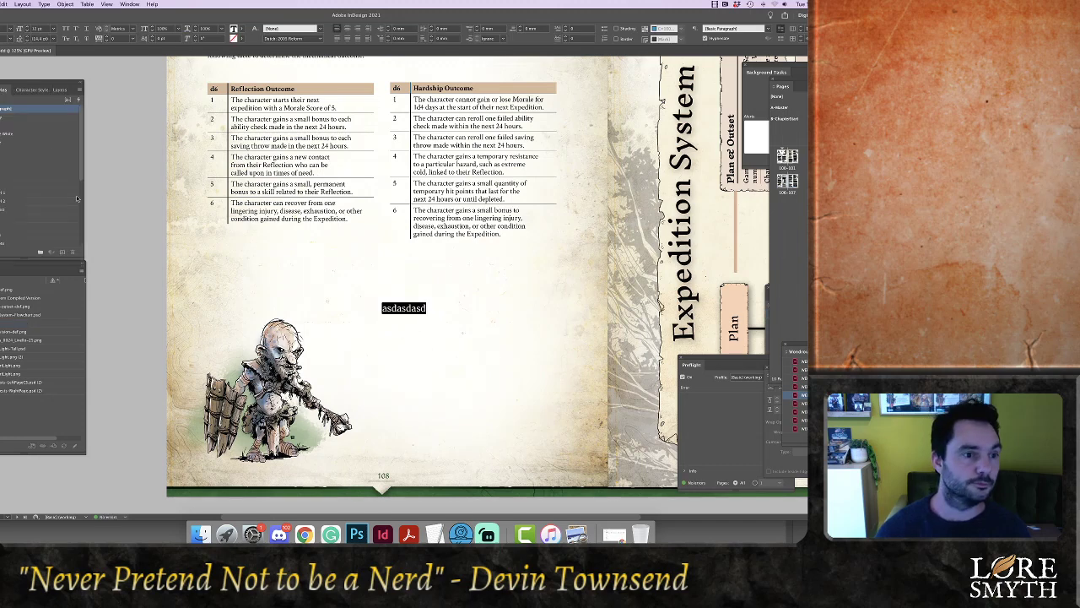
drag(82, 164, 83, 217)
scroll(11, 229, down, 3)
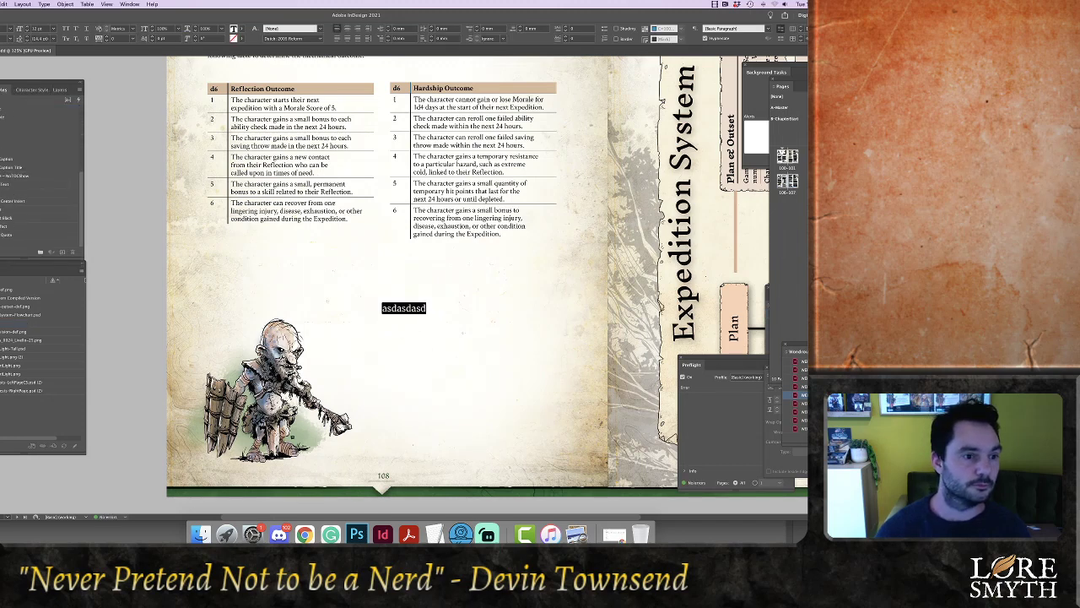
click(6, 167)
click(6, 158)
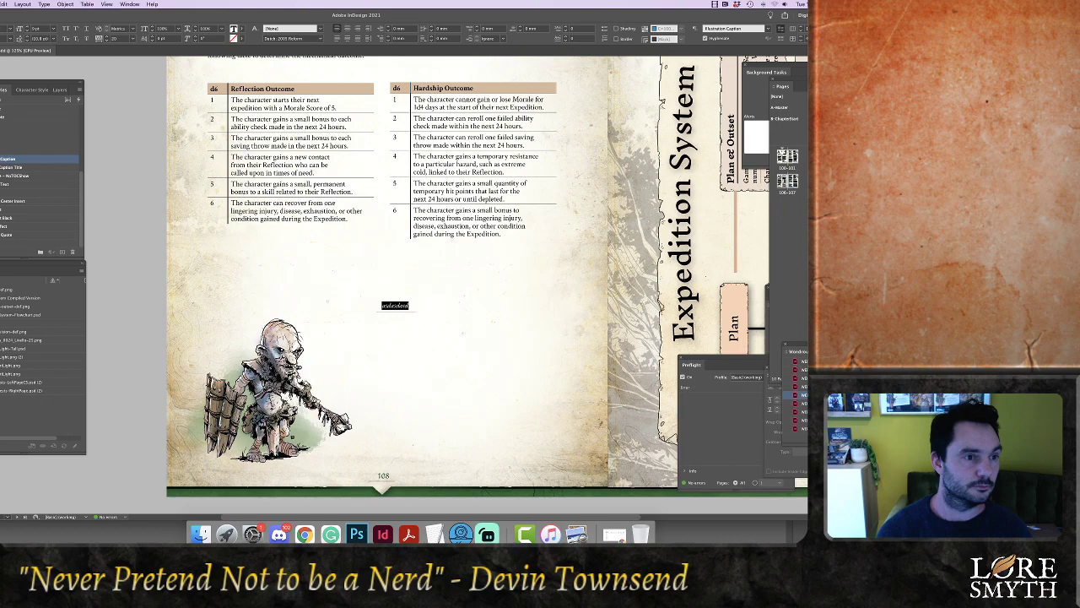
Replace the placeholder with the caption text "fig. 0013b - The creature didn't"
key(Escape)
double_click(392, 307)
key(super+a)
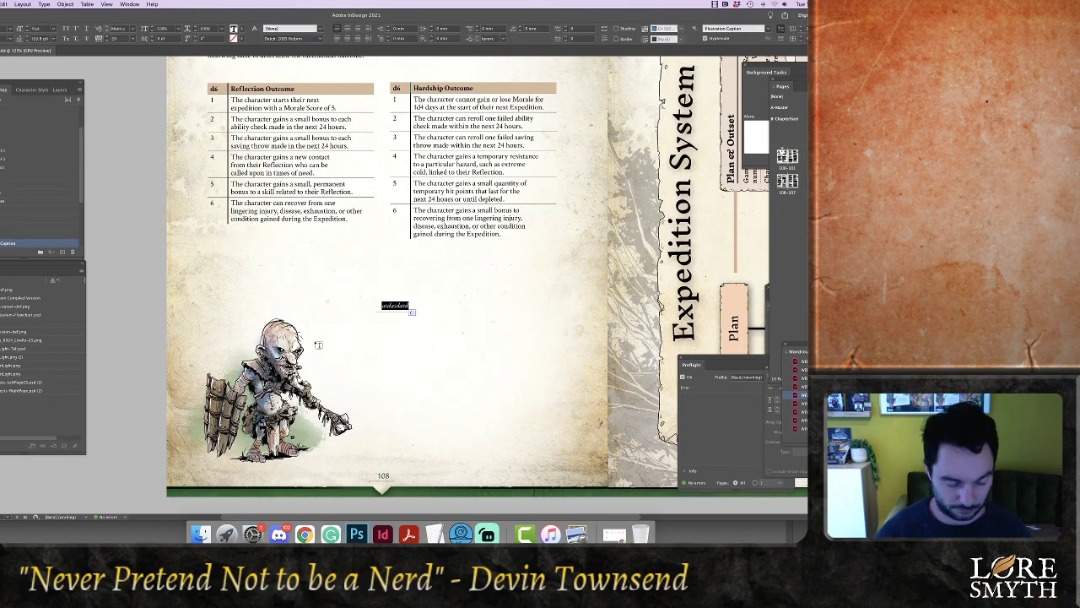
text(fis)
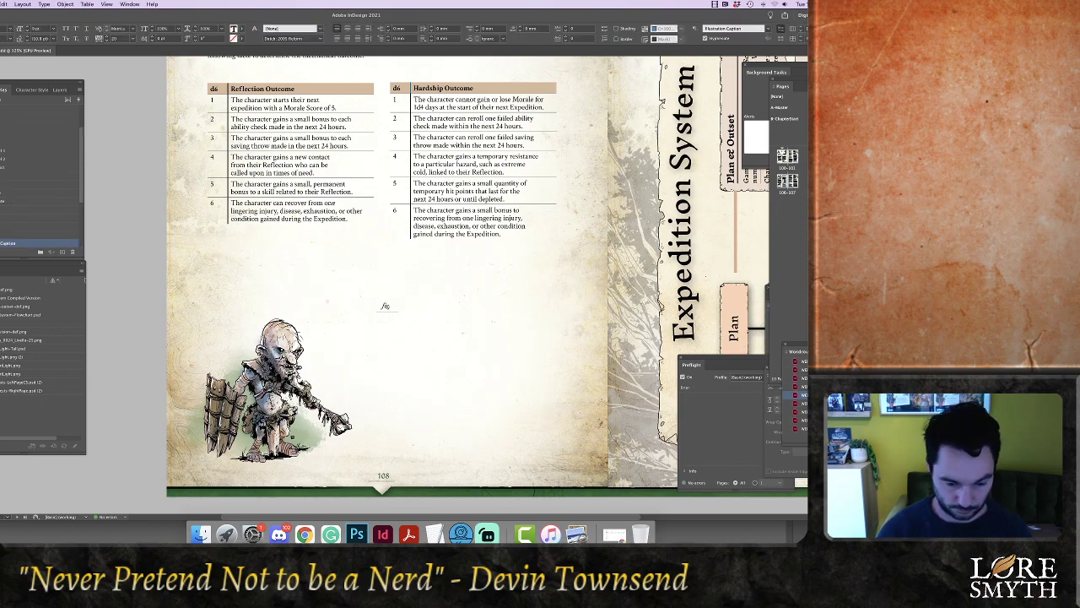
text( co)
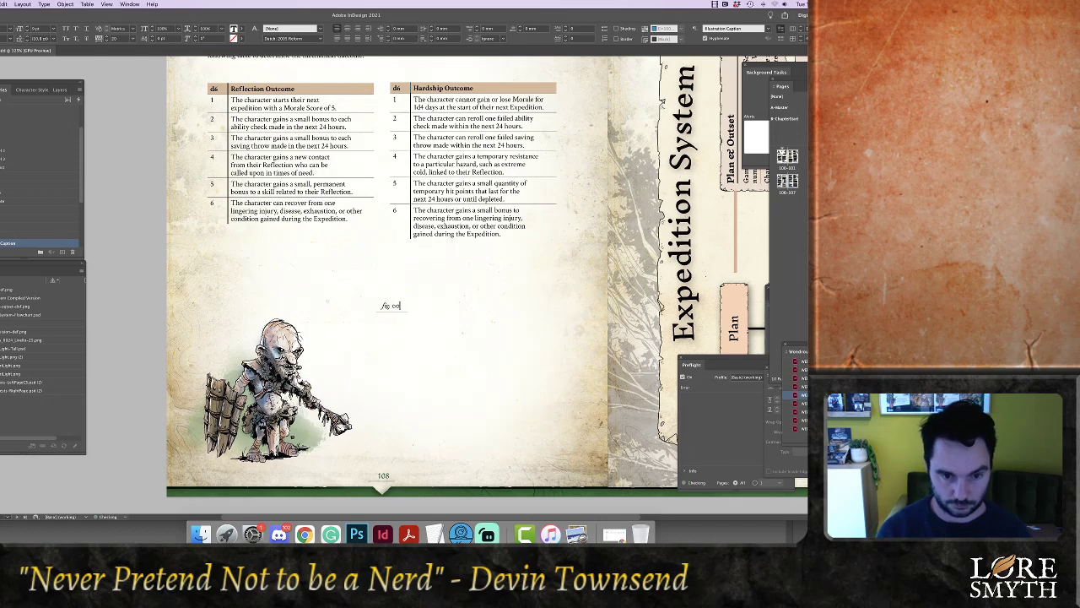
text(13b)
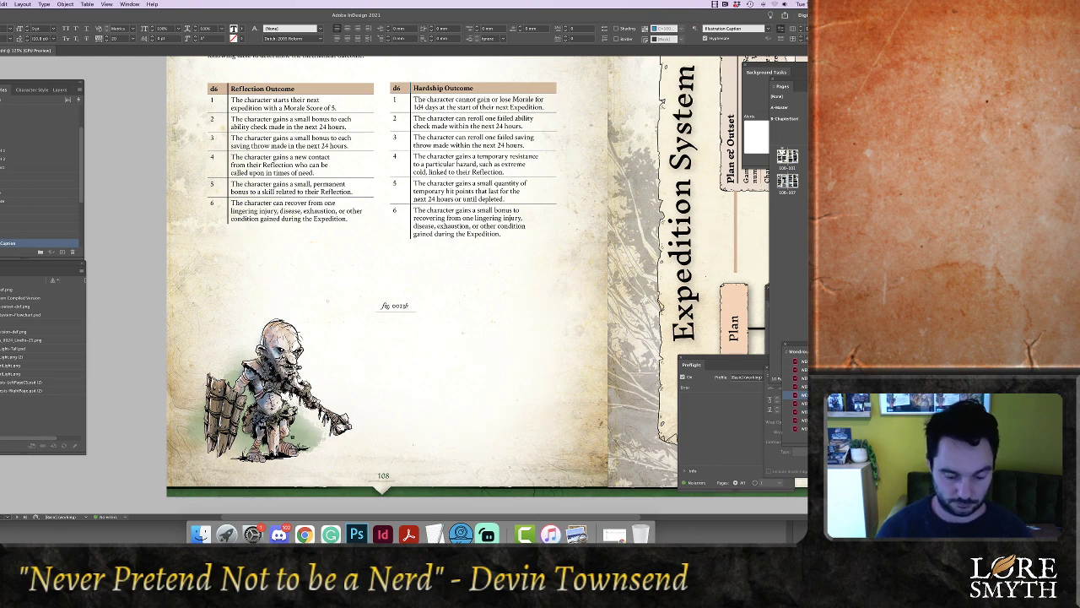
text( - )
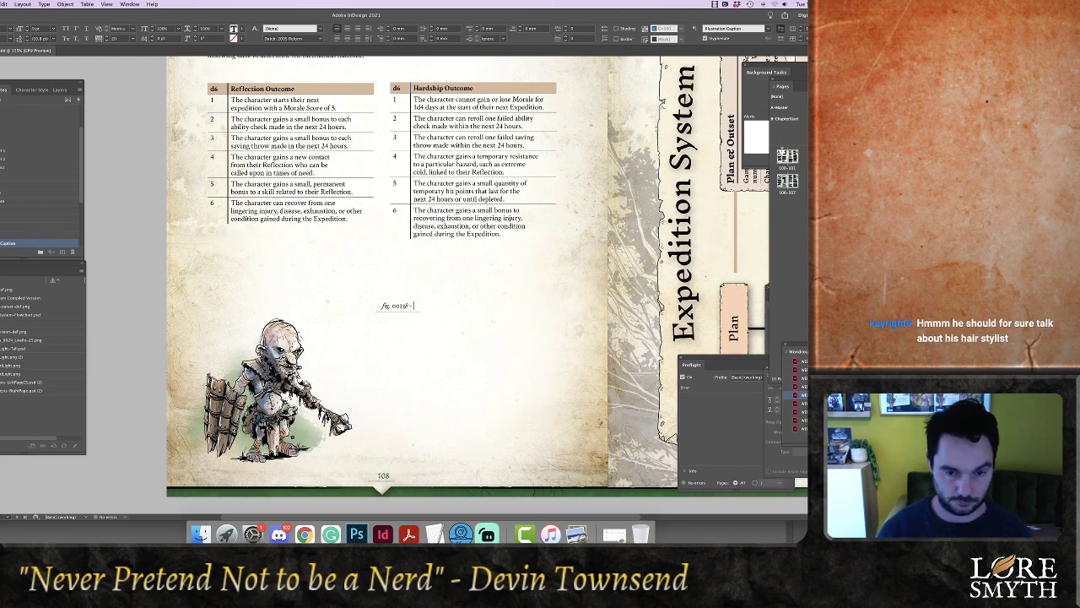
text(A)
key(BackSpace)
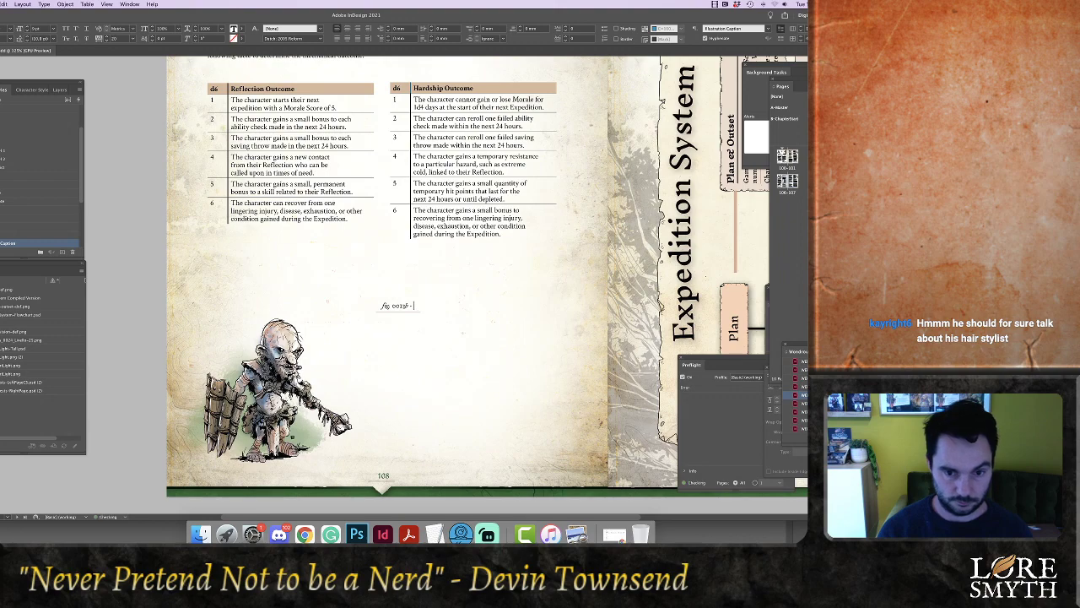
text(The cr)
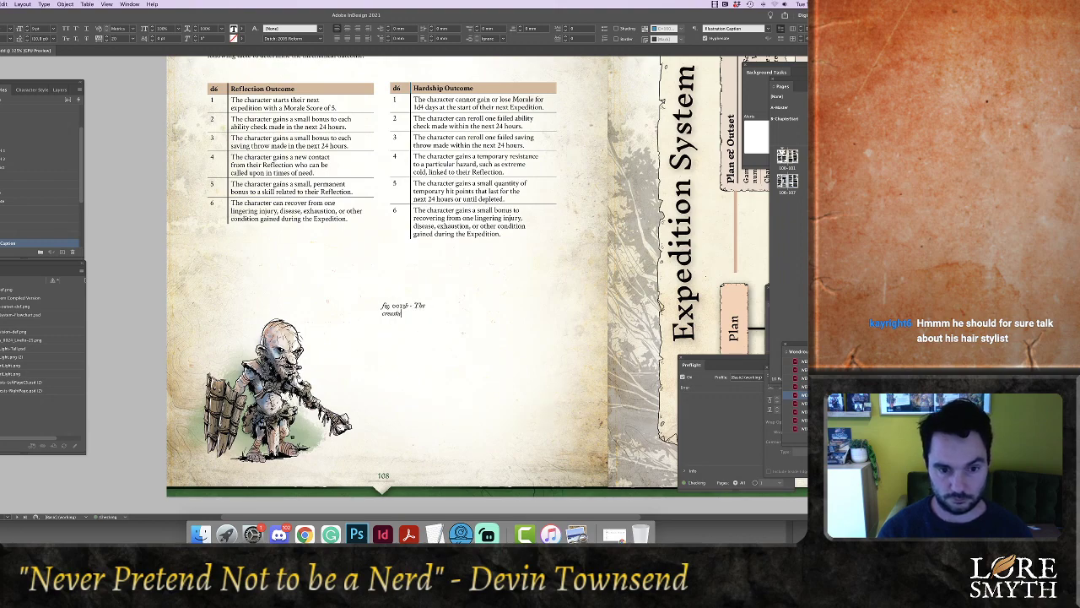
text(eature didn't)
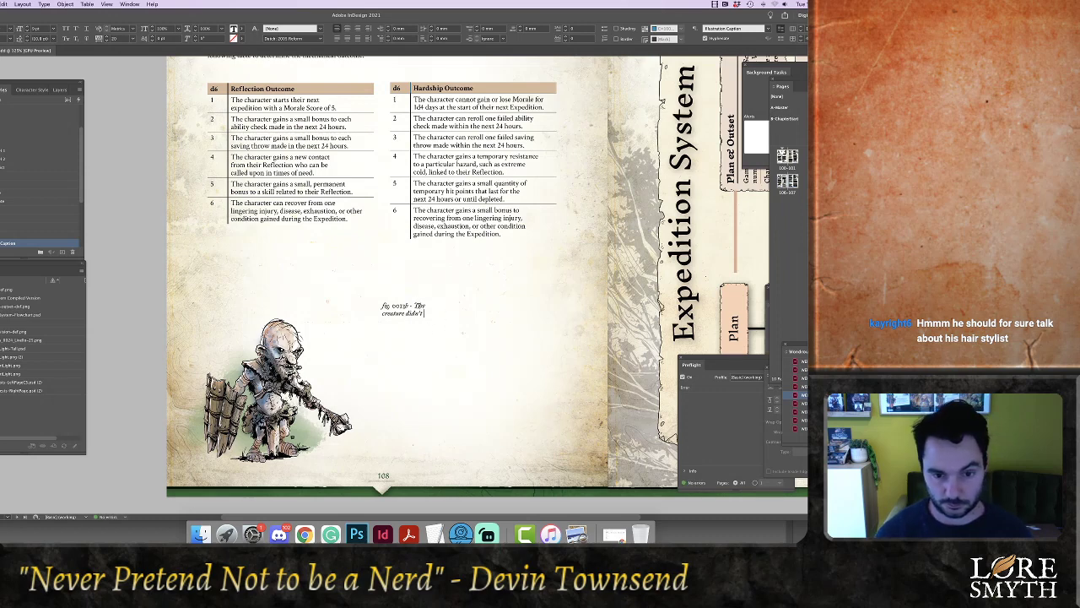
drag(414, 306, 427, 313)
click(426, 313)
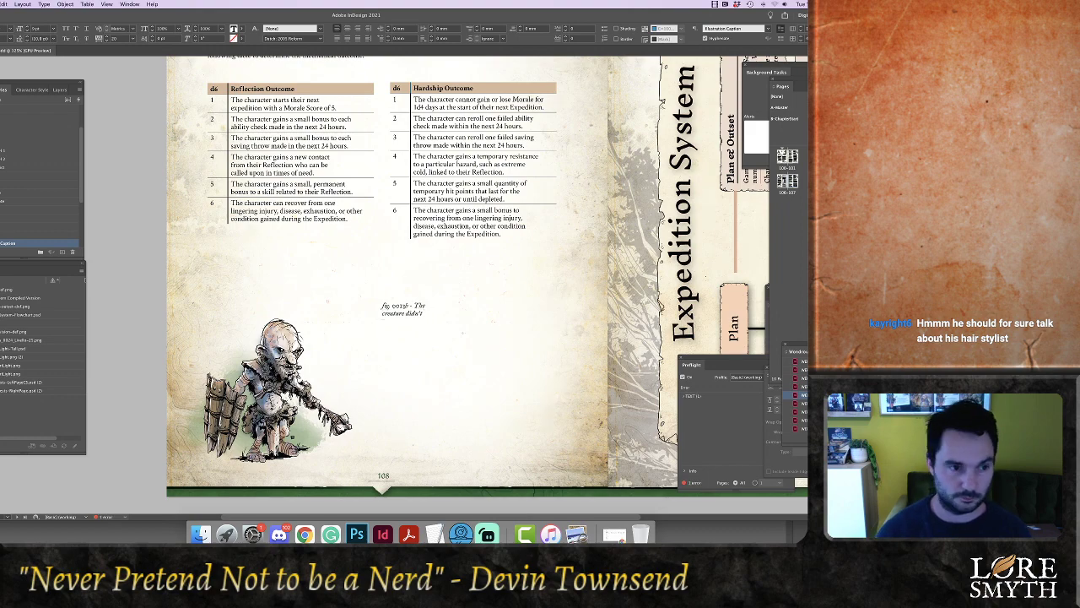
Position and widen the caption frame beside the creature's club, and narrow the illustration's frame so it clears the caption
key(Escape)
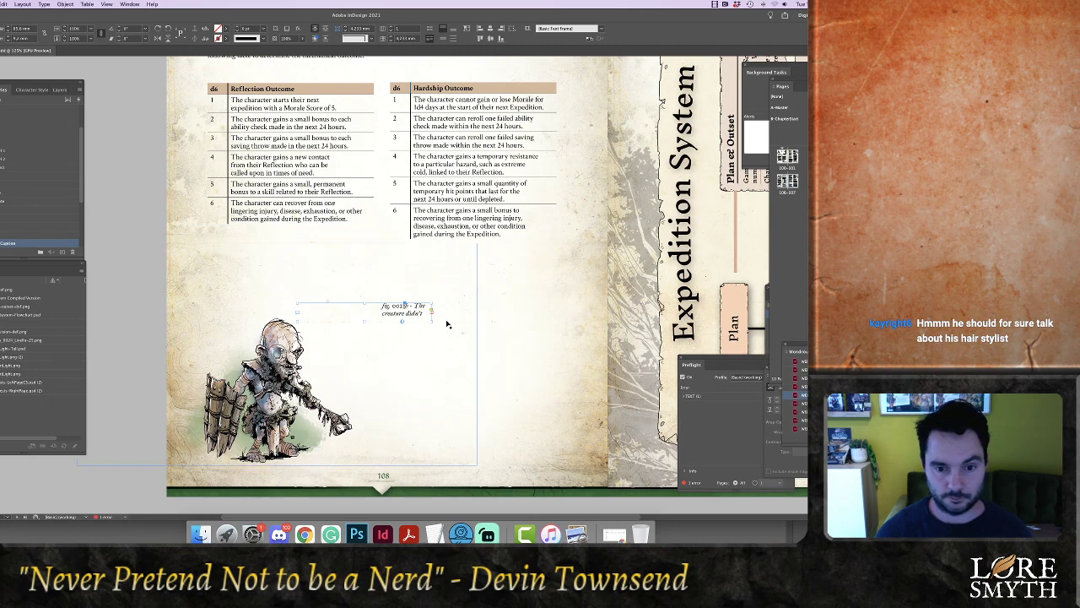
drag(432, 322, 444, 398)
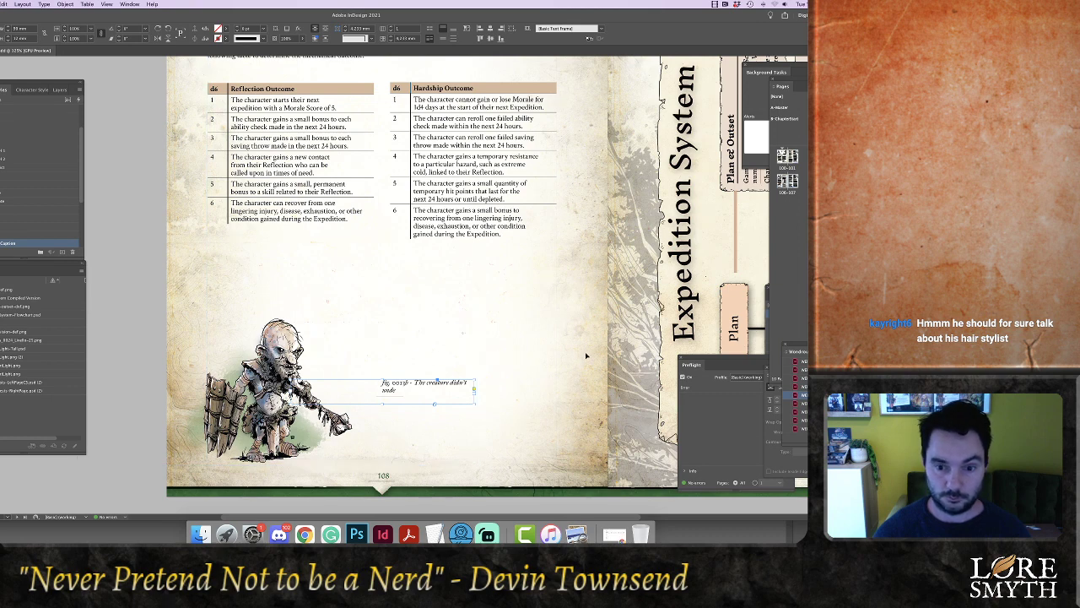
click(275, 352)
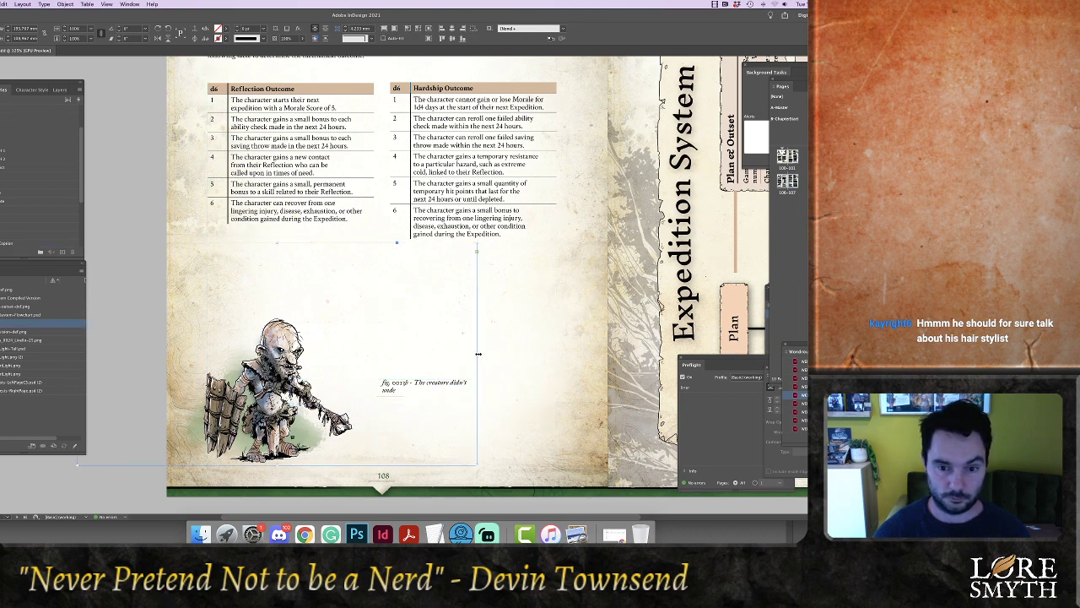
drag(478, 359, 372, 380)
click(385, 382)
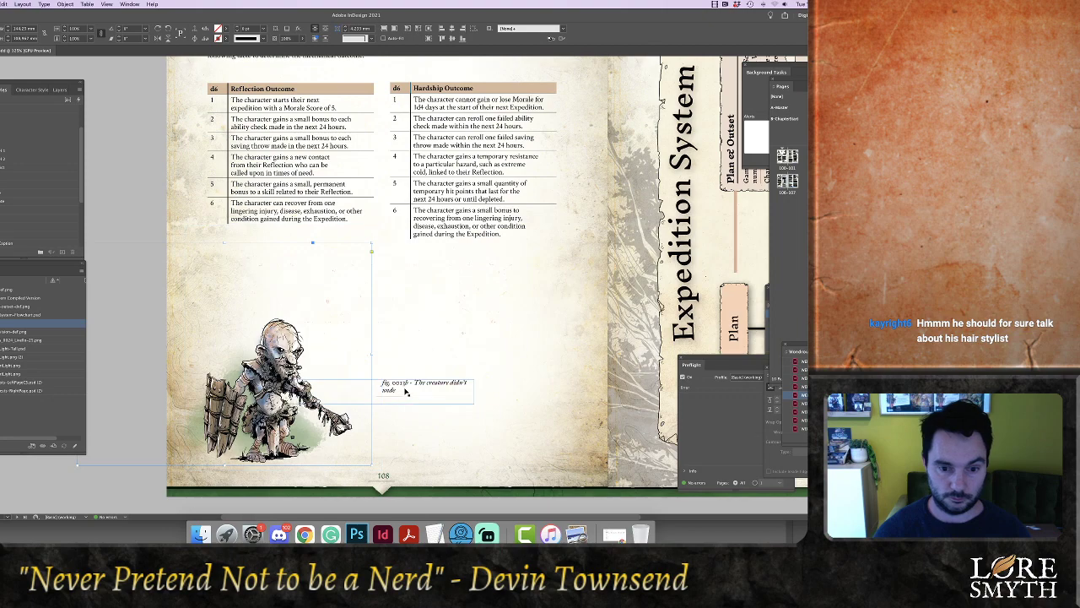
drag(476, 395, 493, 394)
Continue the caption sentence after "didn't" with "understand me"
double_click(454, 399)
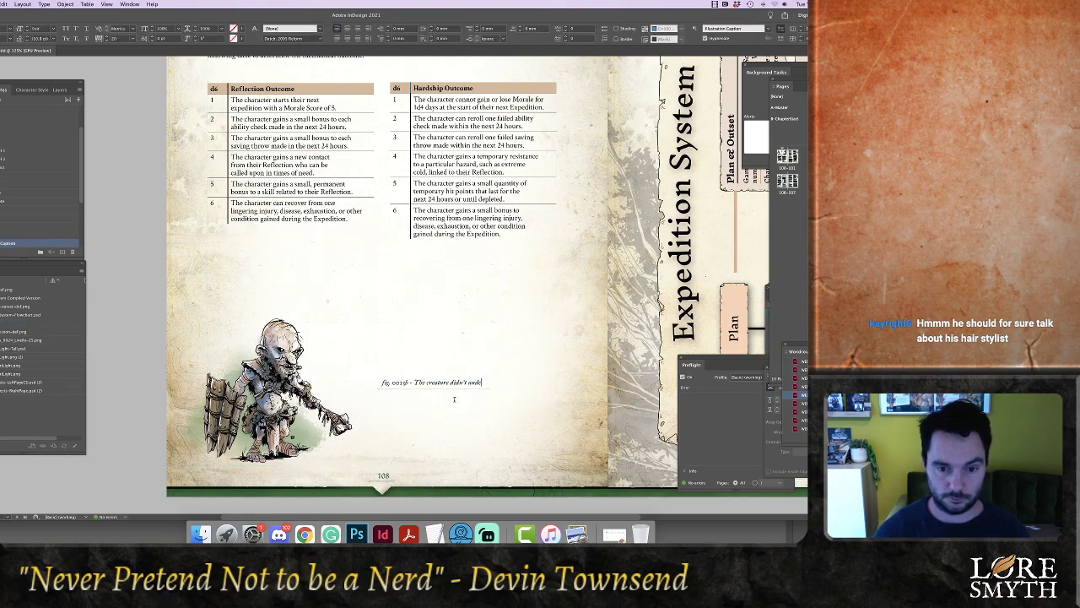
text(mo)
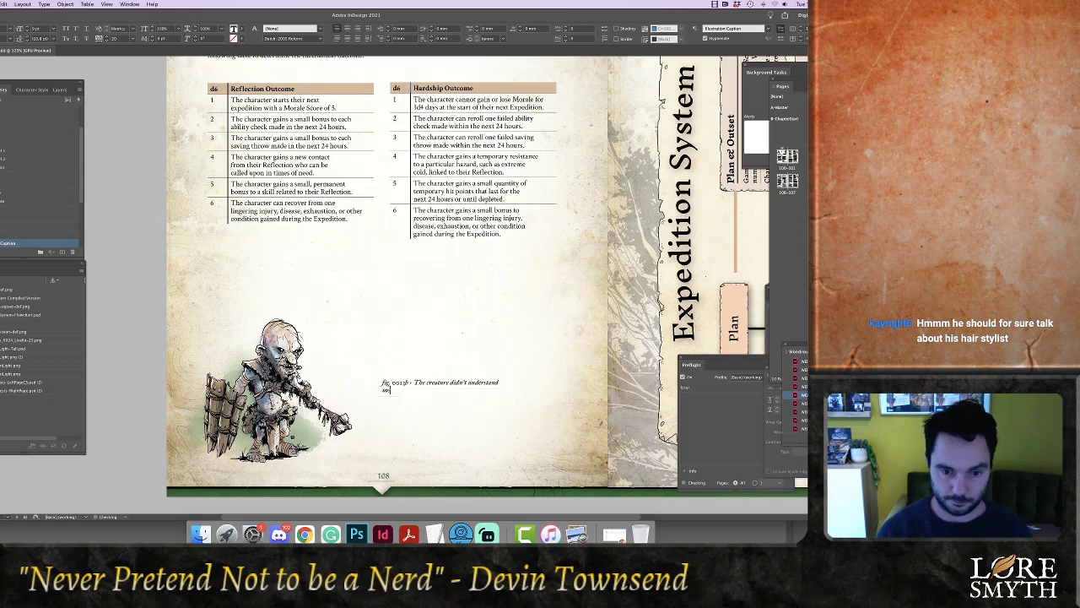
text(, an)
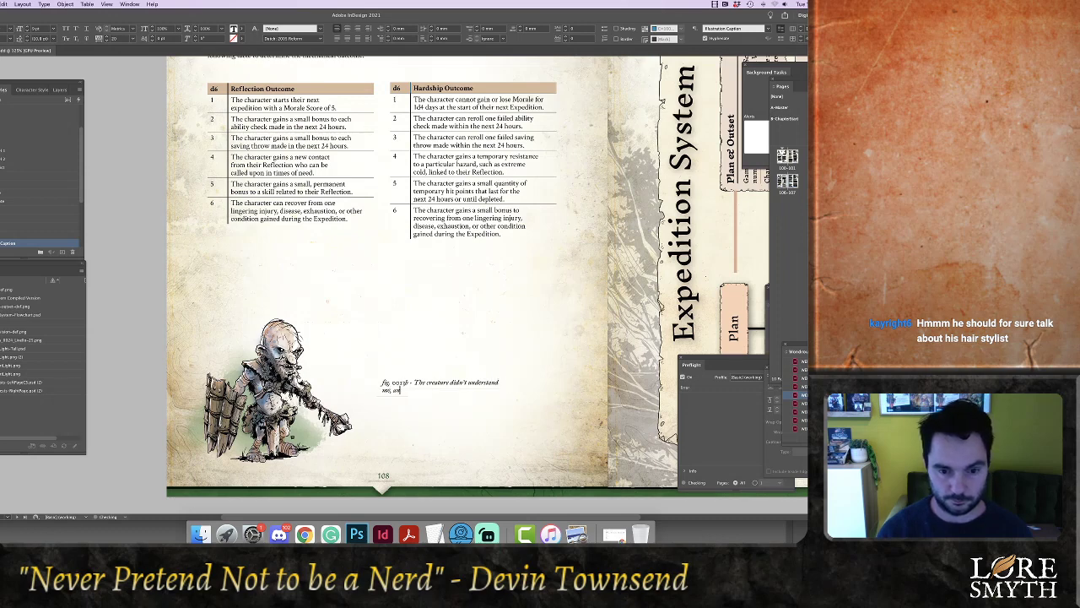
text(d I fr)
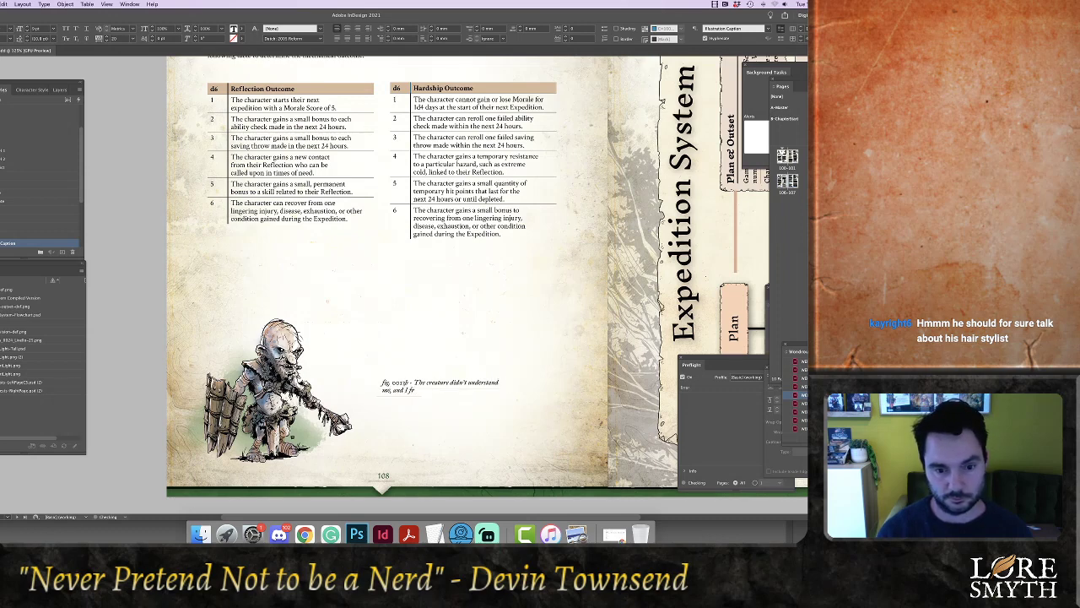
text(ankly didn)
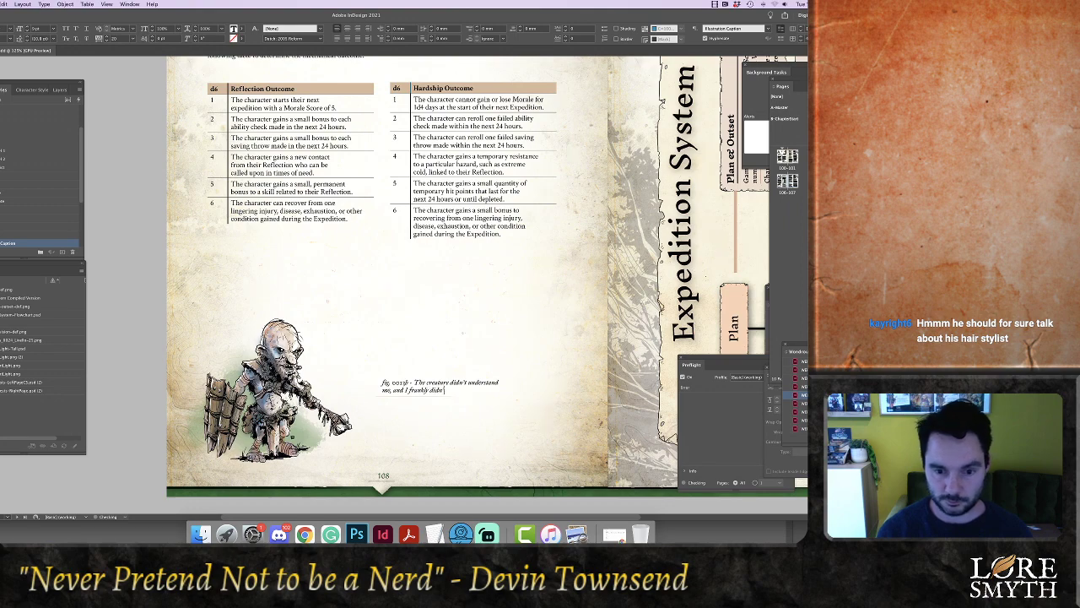
text('t un)
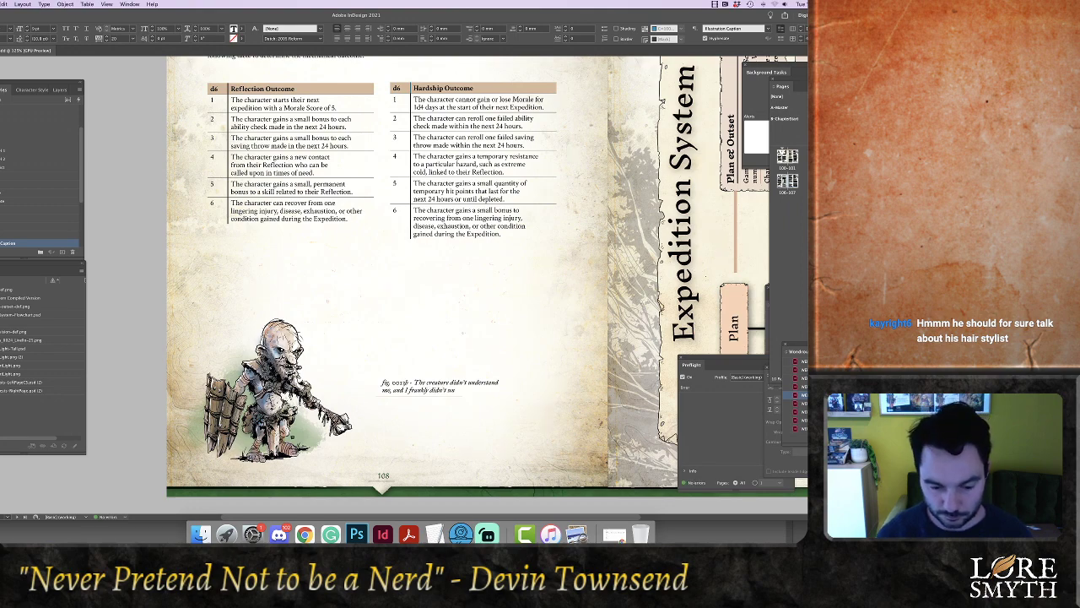
text(d)
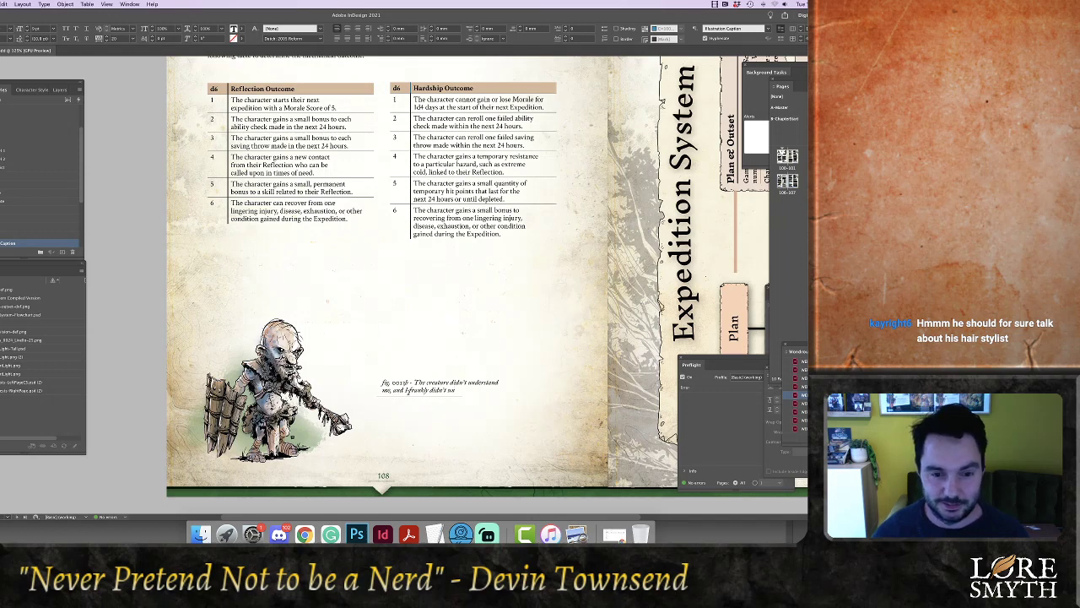
drag(392, 390, 462, 389)
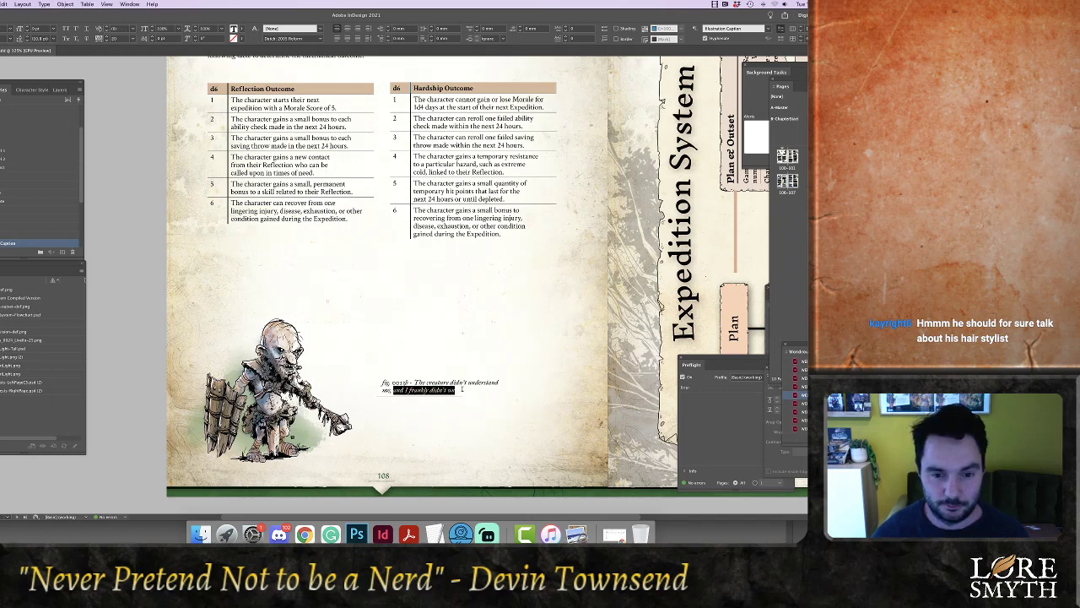
key(BackSpace)
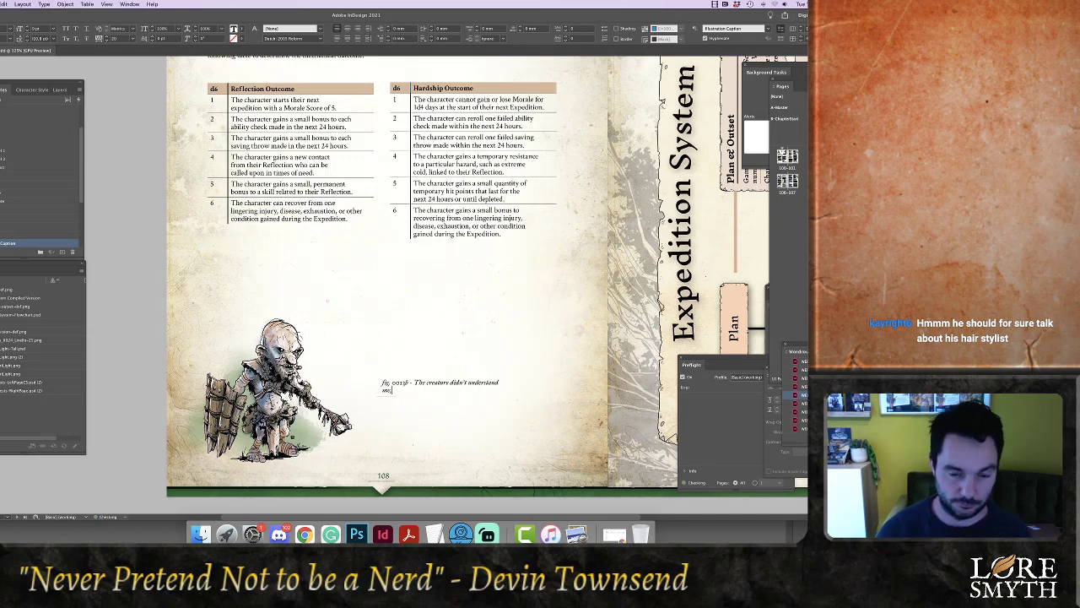
Finish the caption sentence after "understand me" with "unfortunately when I was asking for his bespoke hairstylist." and deselect the frame
text(un)
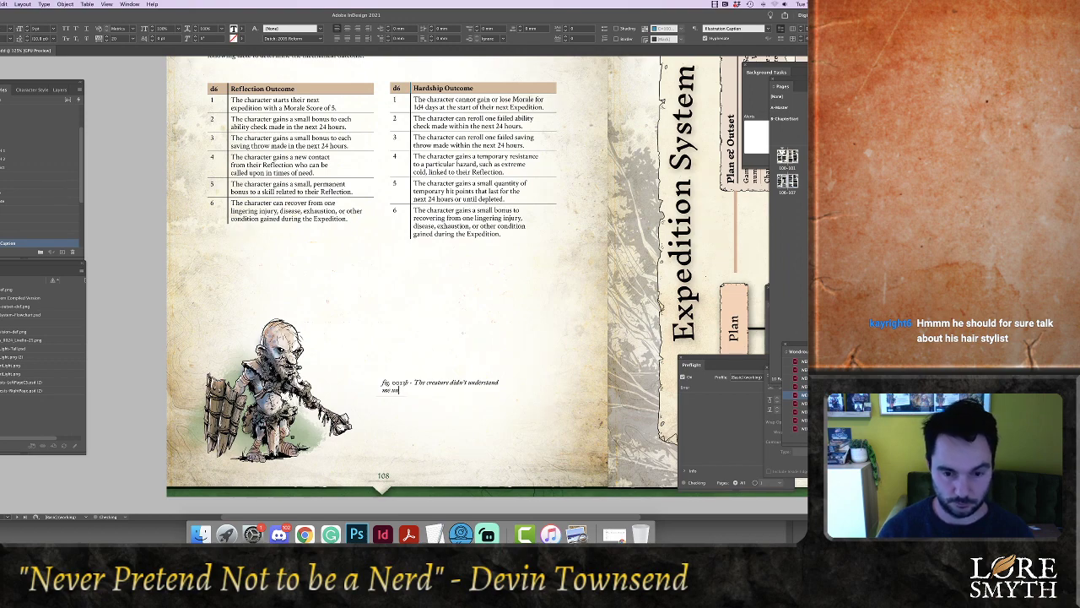
text(fortunately)
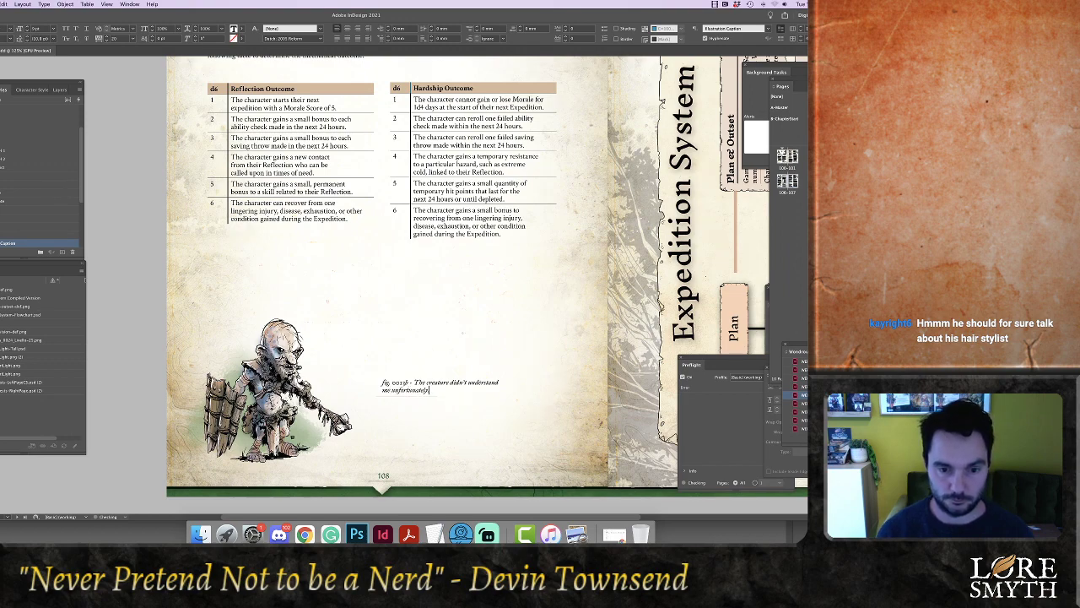
text( when I)
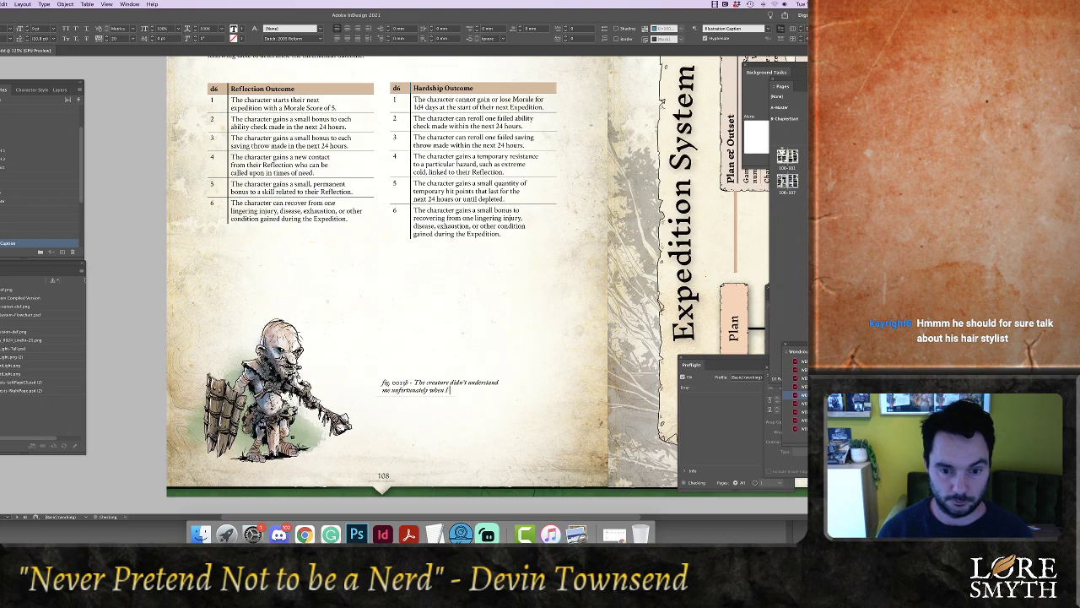
text( was asking for)
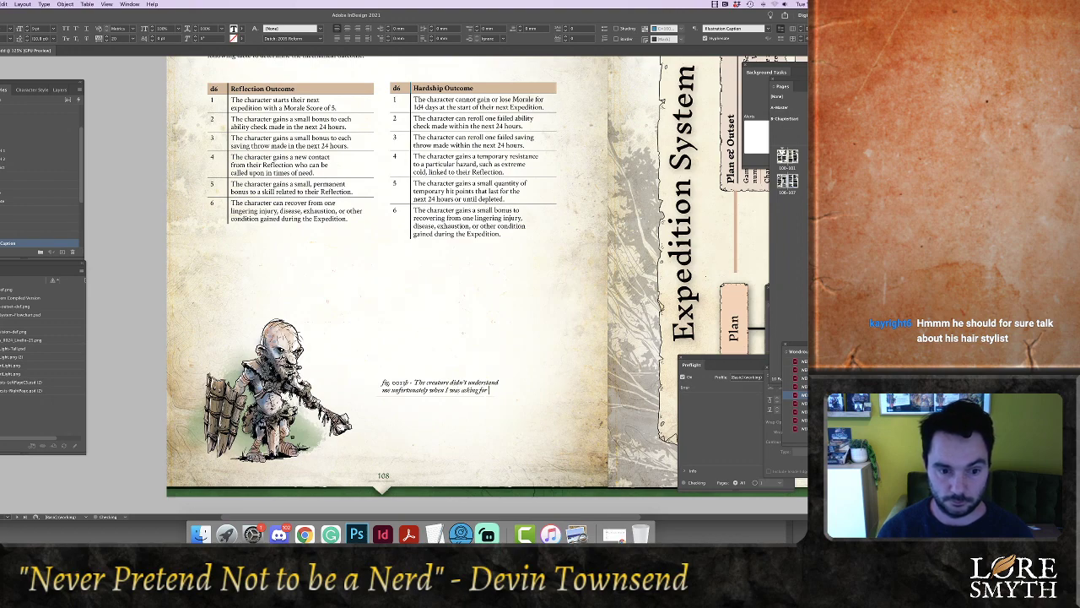
text( he)
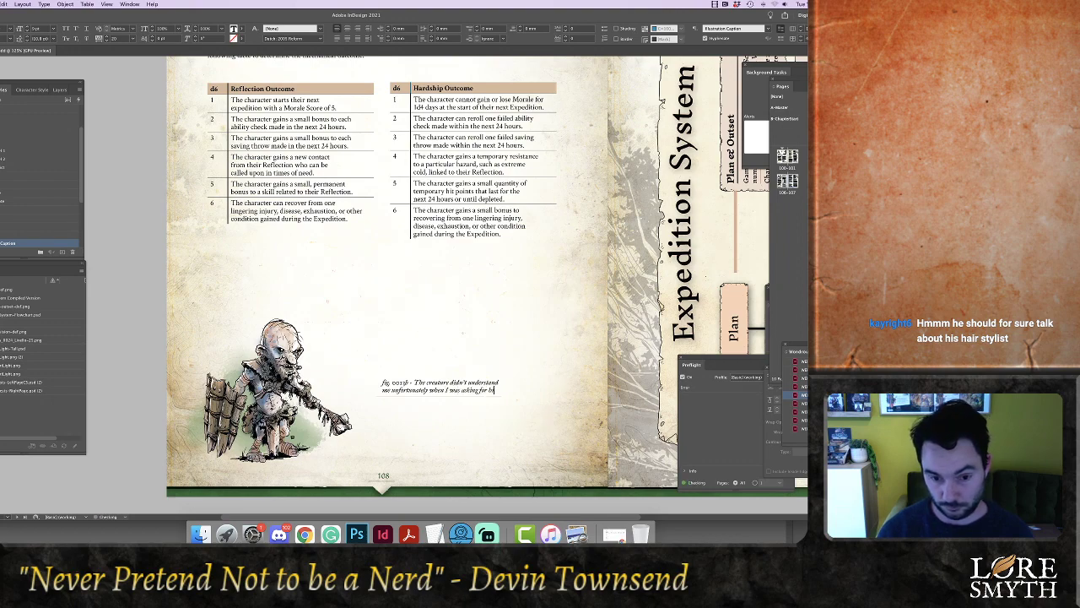
text( bespoke h)
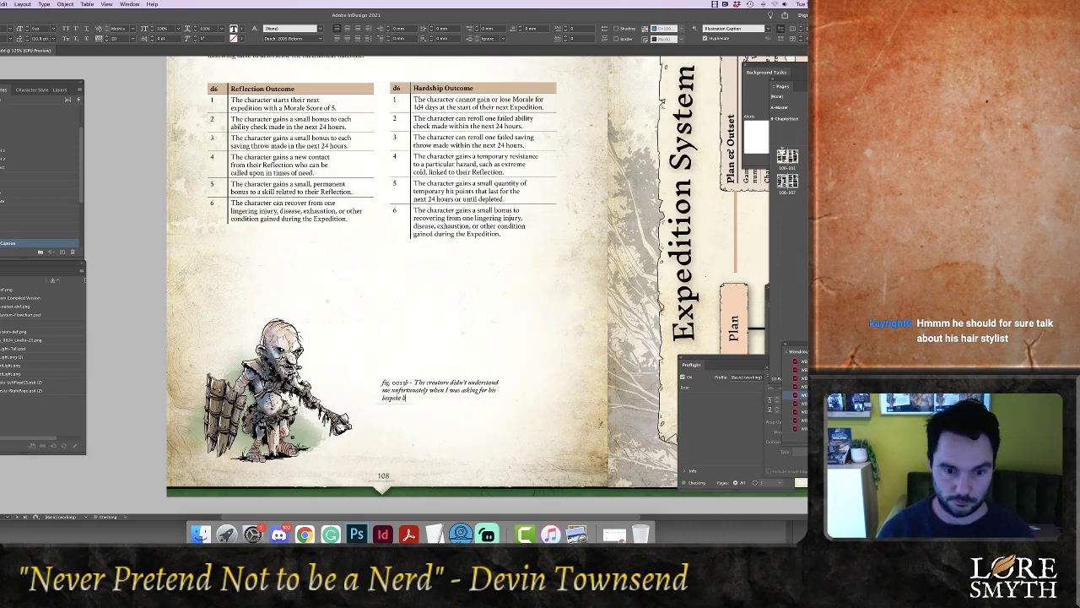
text(oke hairstyli)
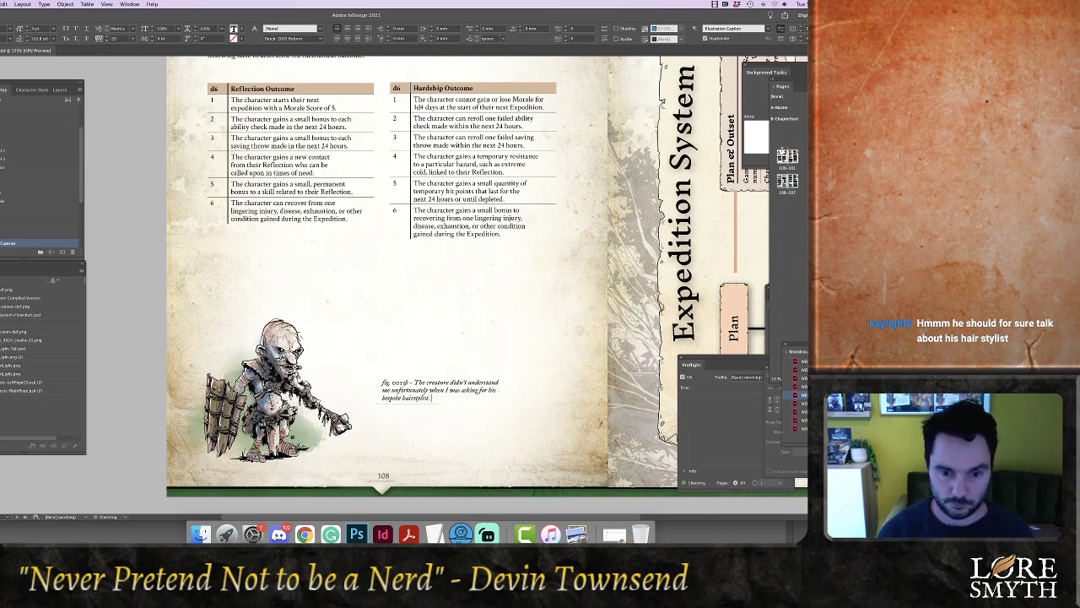
text(st.)
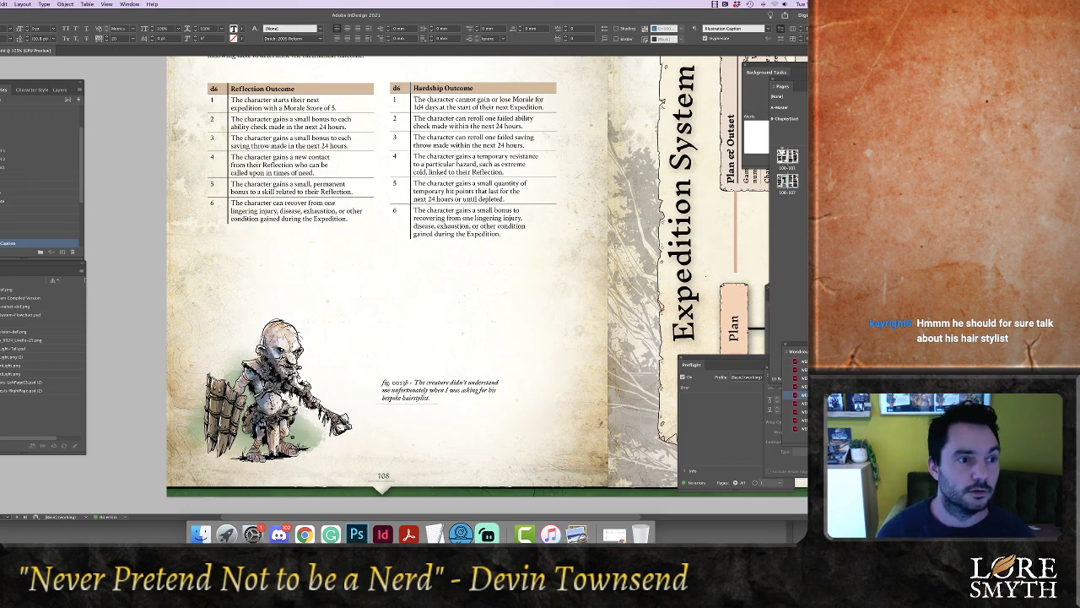
key(Escape)
key(super+equal)
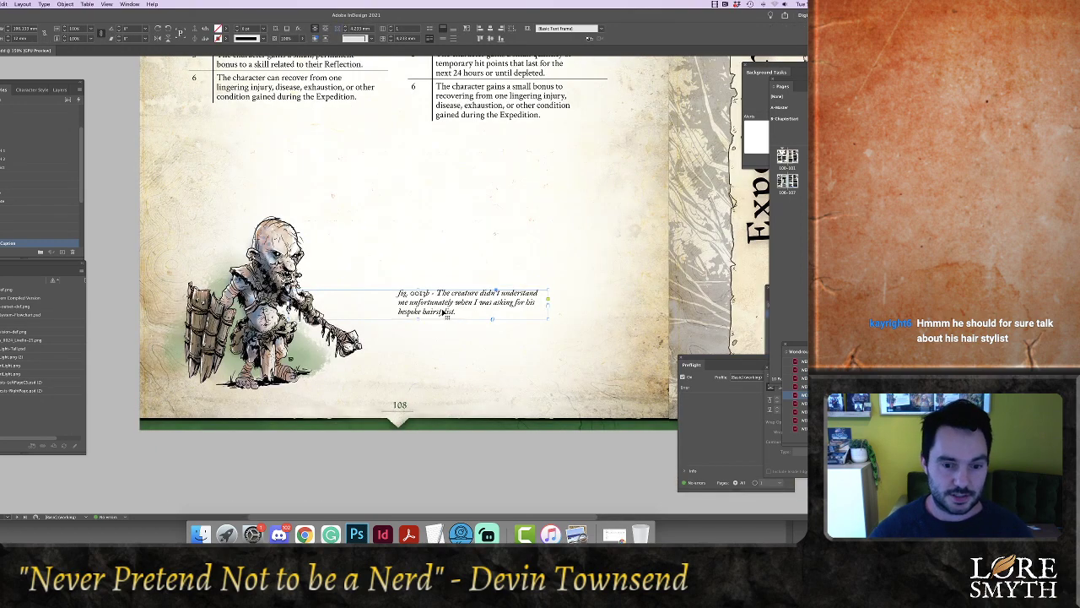
click(410, 452)
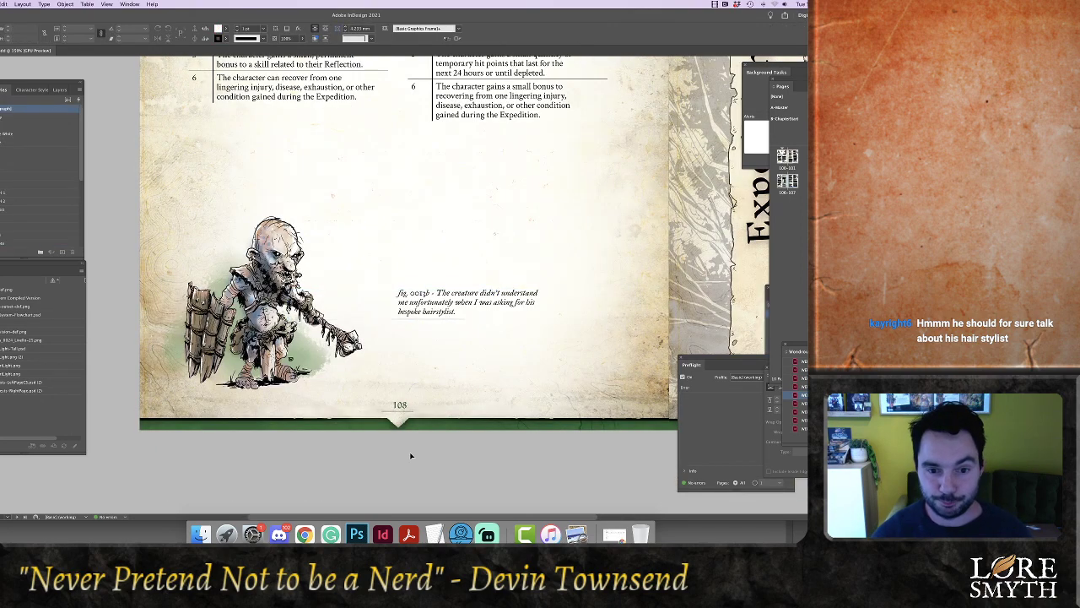
Replace the figure number at the start of the creature's caption with "journal entry - summer day twelve"
double_click(455, 300)
drag(433, 294, 386, 293)
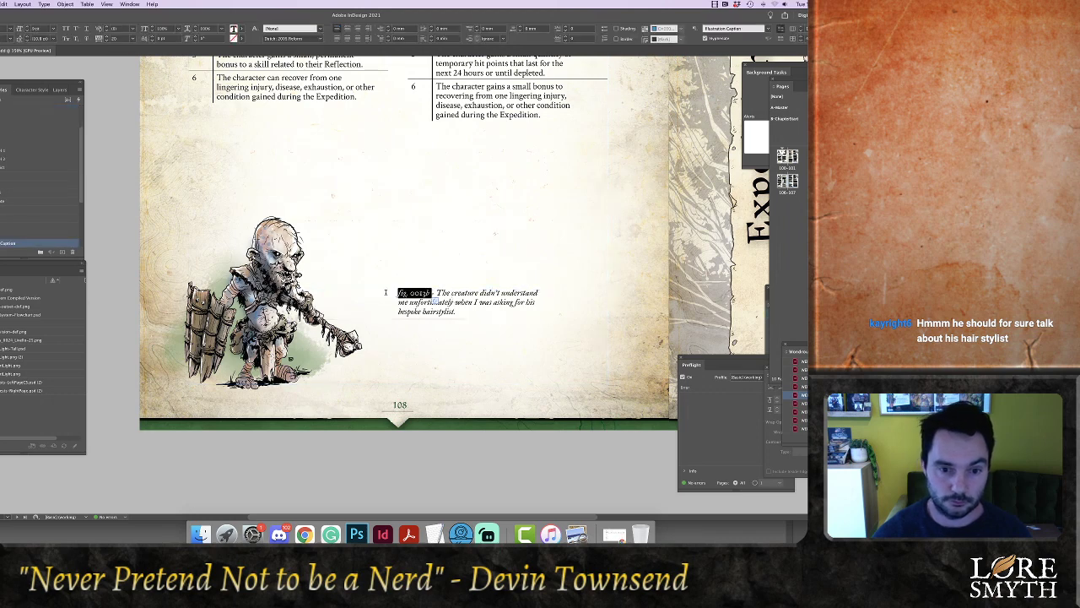
text(journal,)
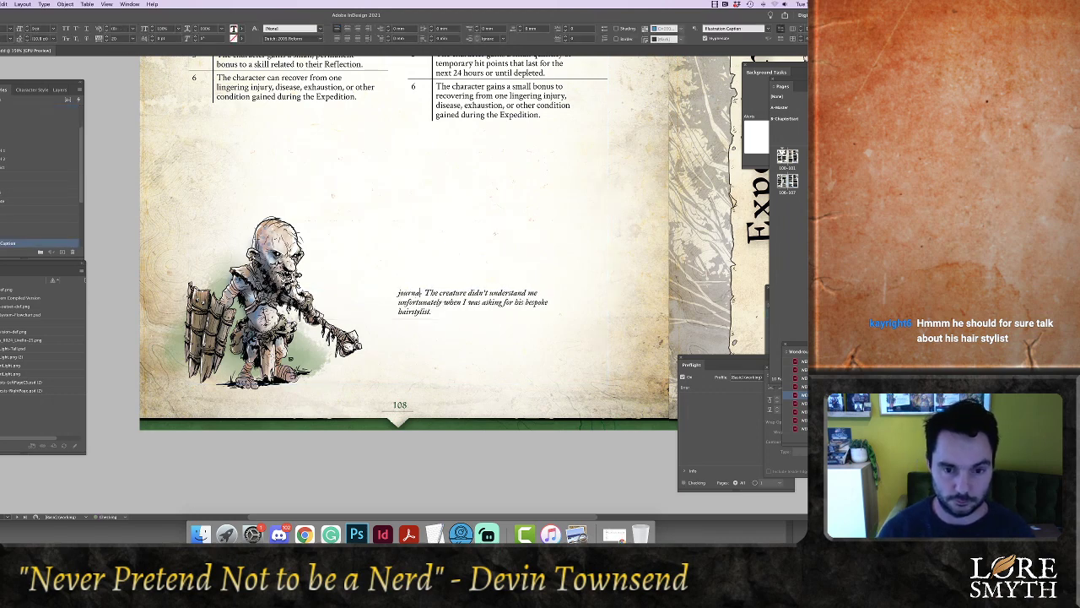
key(BackSpace)
key(BackSpace)
text(entry)
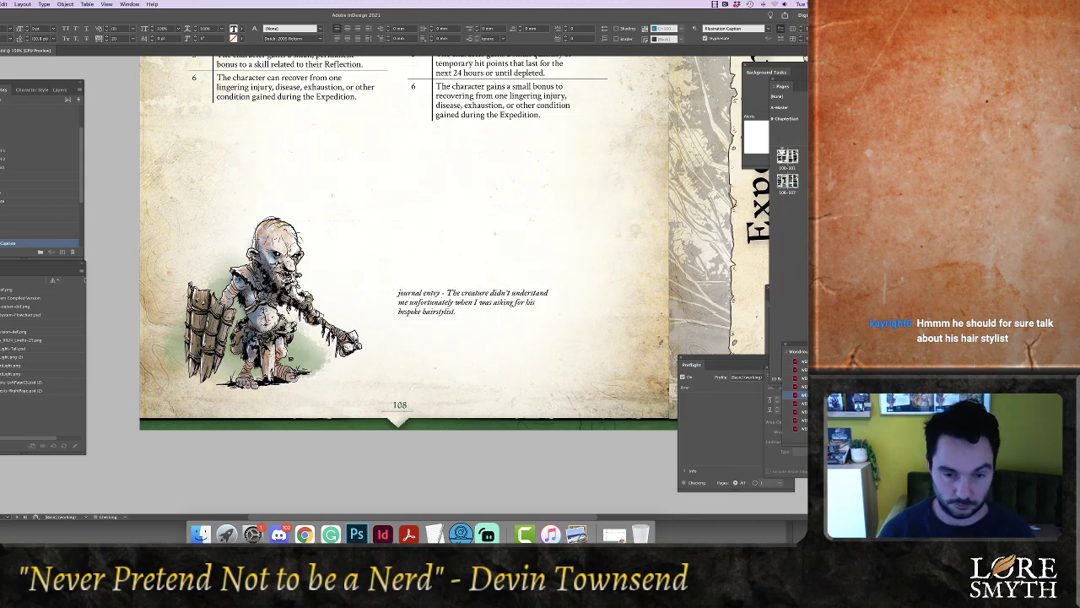
text( - s)
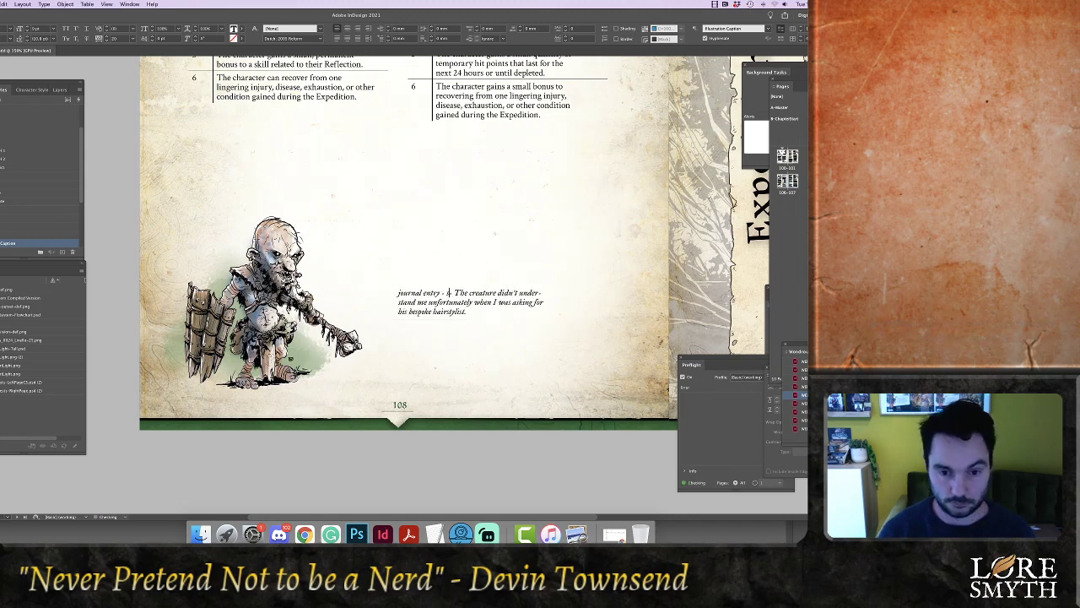
text(ummer day)
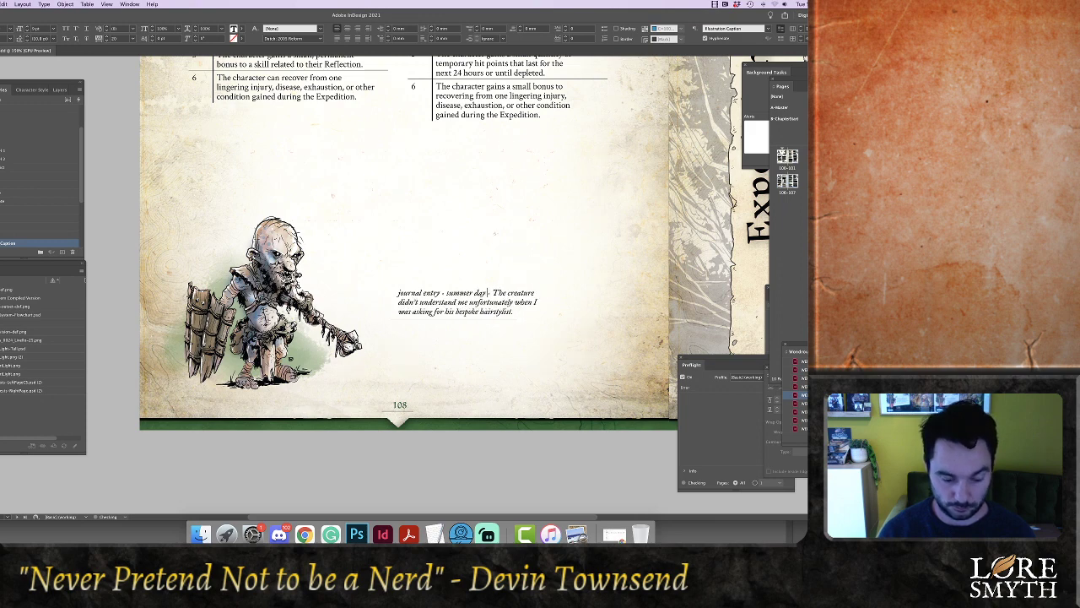
text( twelve)
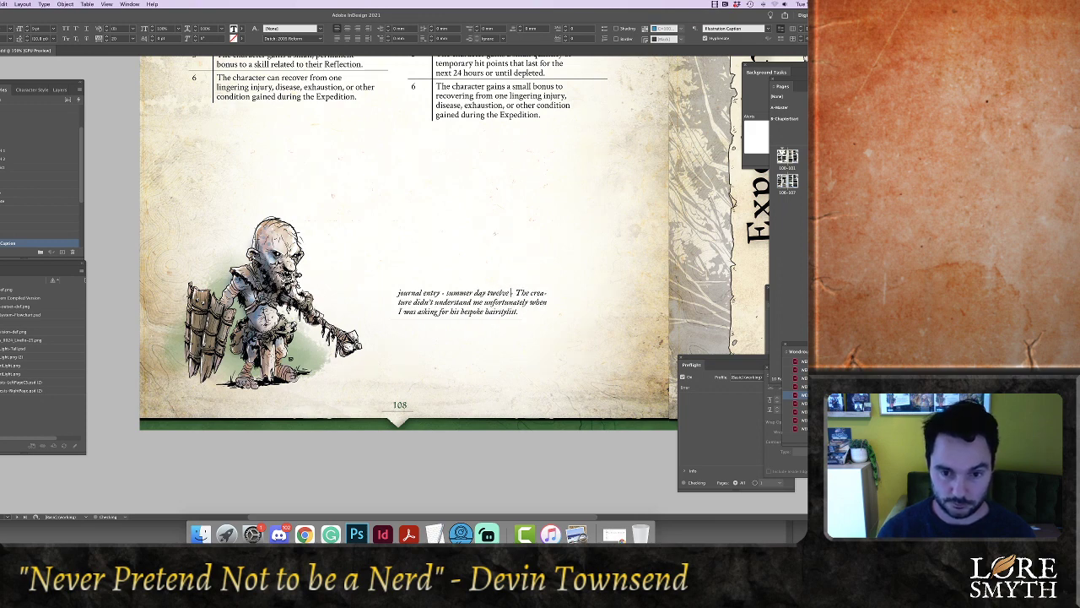
key(Escape)
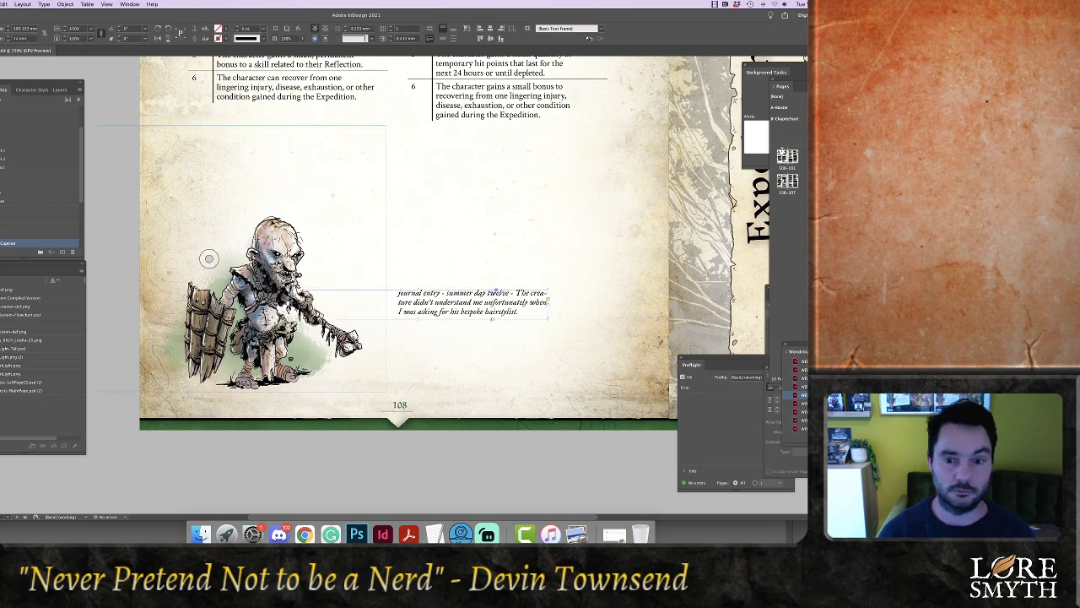
Widen the journal caption's text frame slightly and capitalise its first word to "Journal"
drag(571, 309, 581, 310)
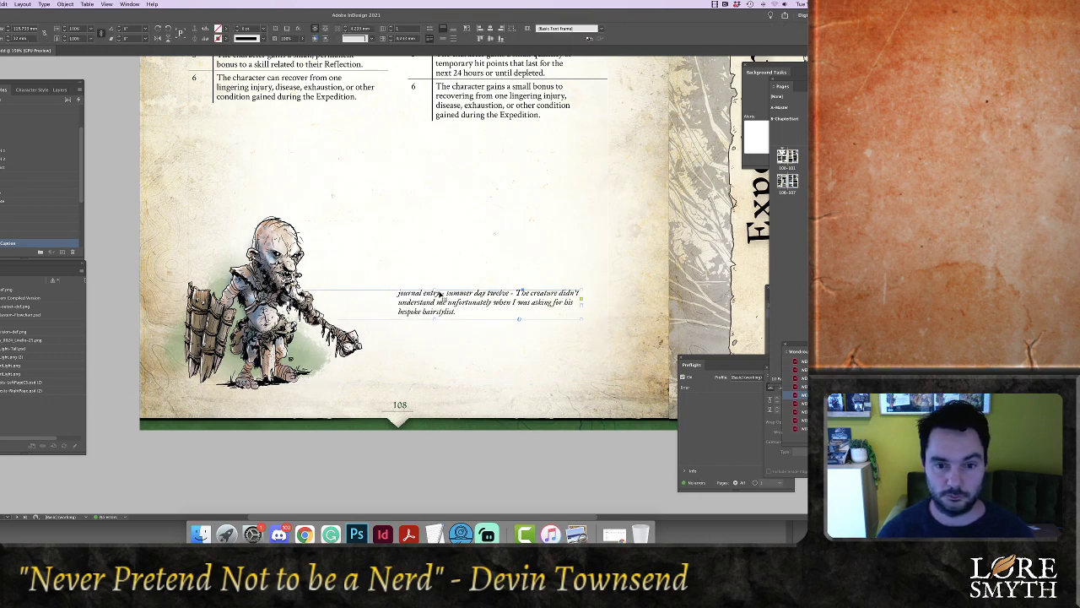
double_click(442, 297)
click(398, 293)
text(J)
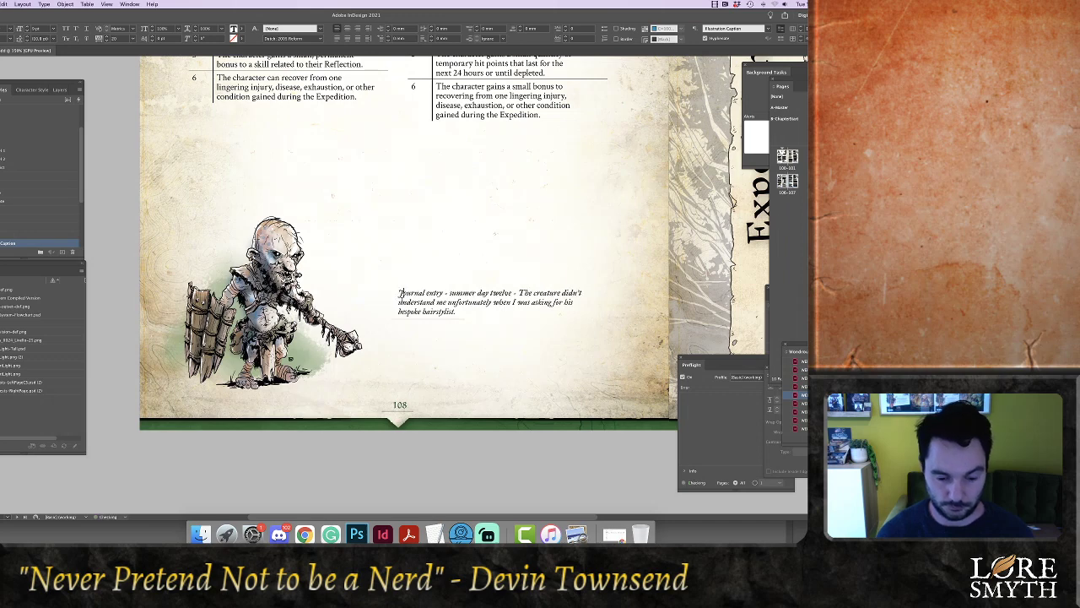
drag(515, 293, 398, 294)
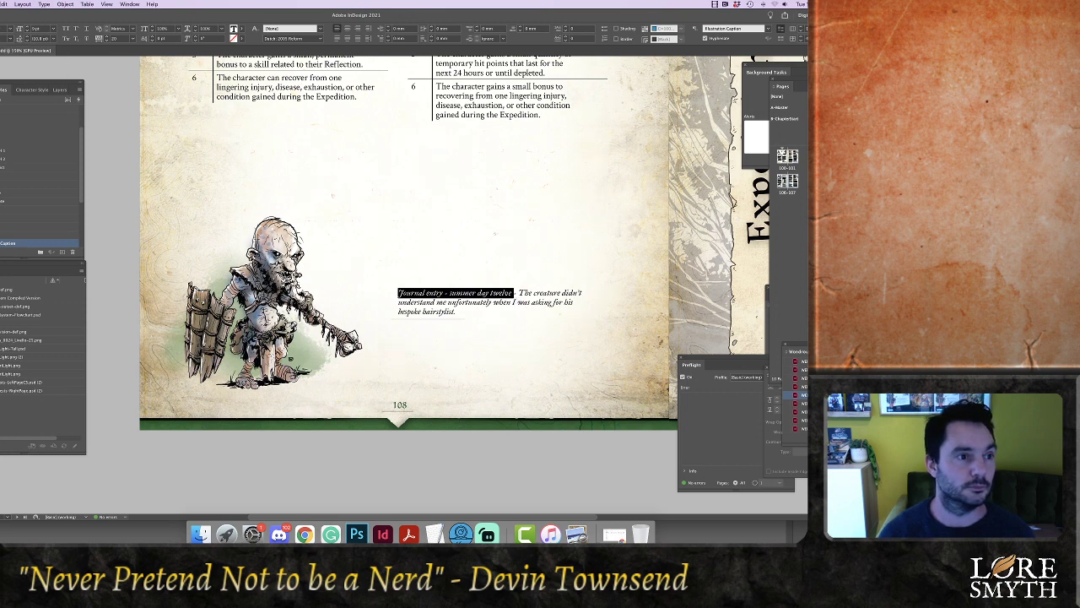
key(Escape)
click(360, 485)
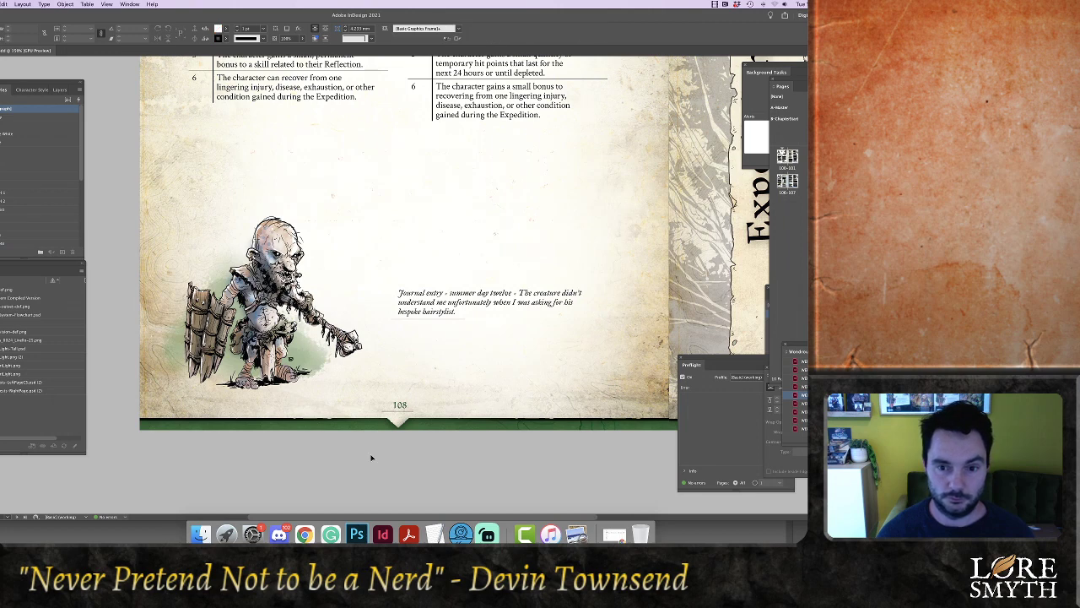
Reword "was asking for his" in the caption so it reads "asked about its bespoke hairstylist."
double_click(514, 306)
drag(517, 302, 550, 302)
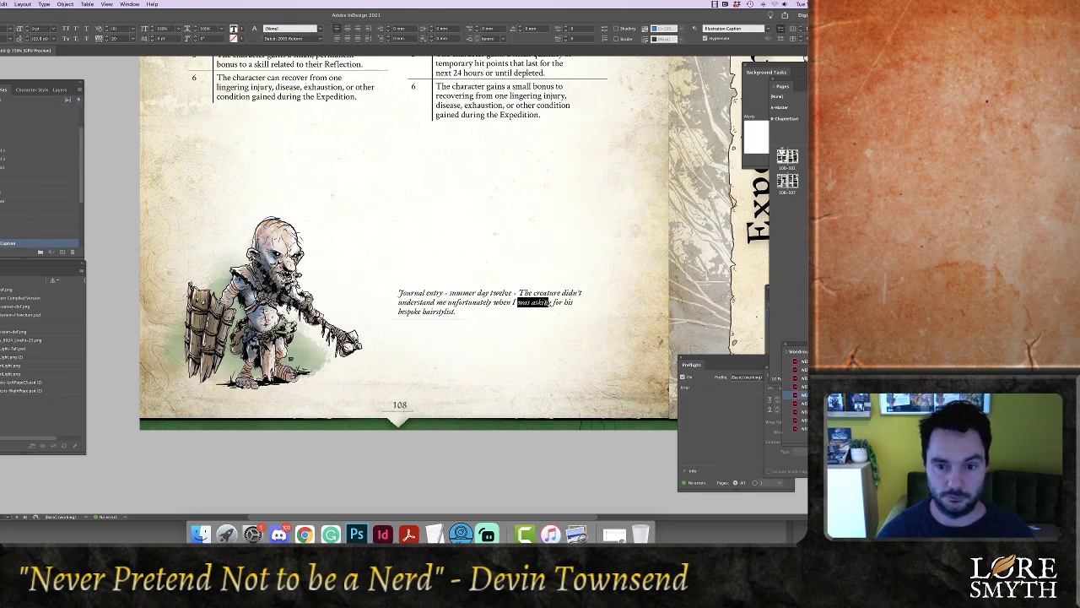
text(asked)
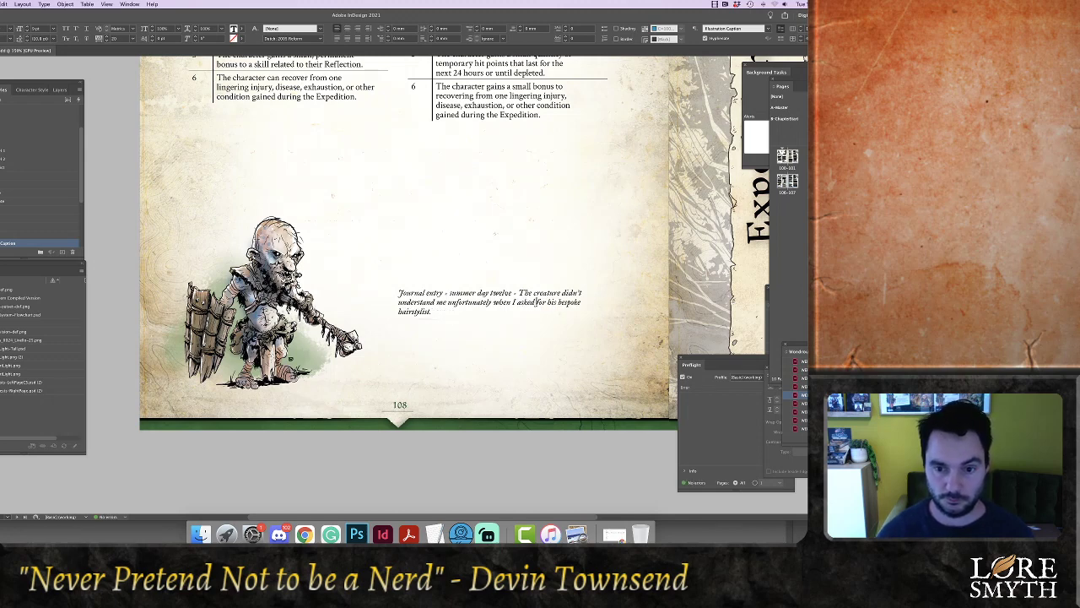
double_click(540, 301)
text(about )
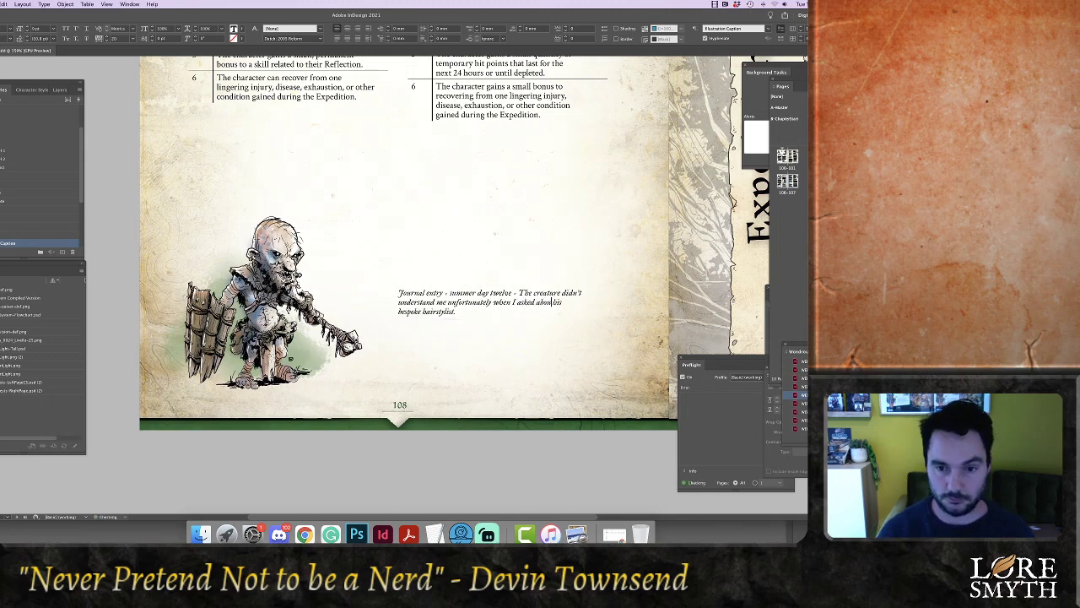
text(t)
key(Right)
key(shift+Right)
key(shift+Right)
key(shift+Right)
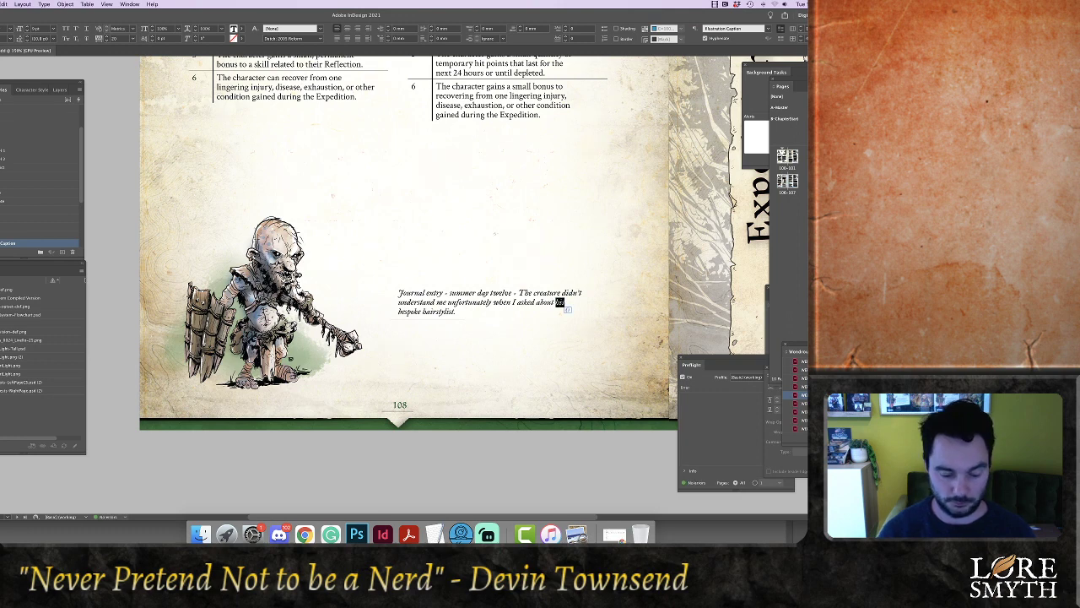
text(its bespoke hairstylist.)
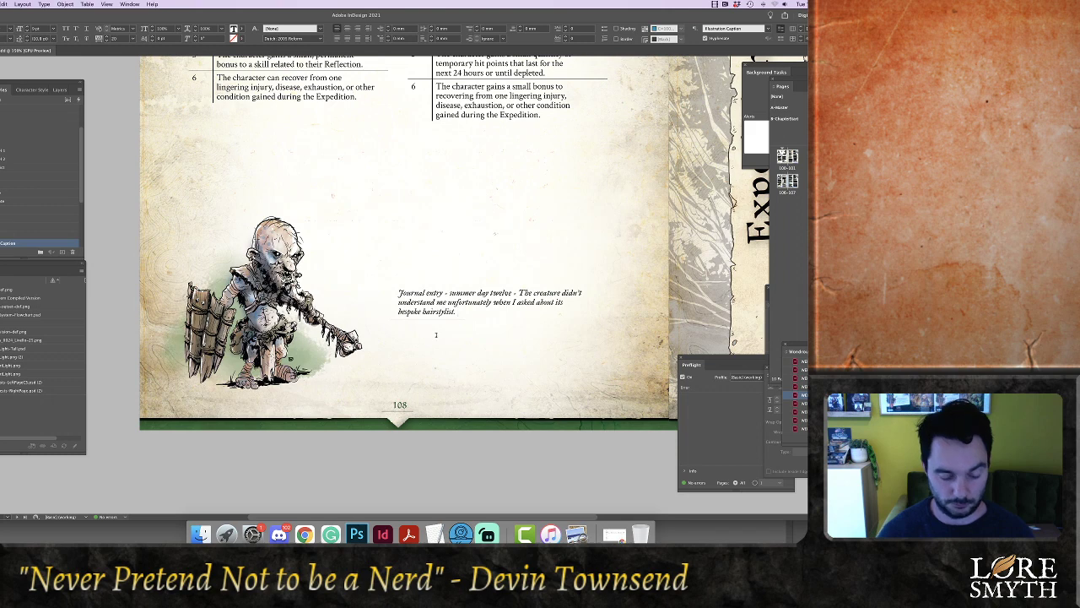
Add the closing sentence "I parted ways without ever knowing." to the caption
text( I parted wa)
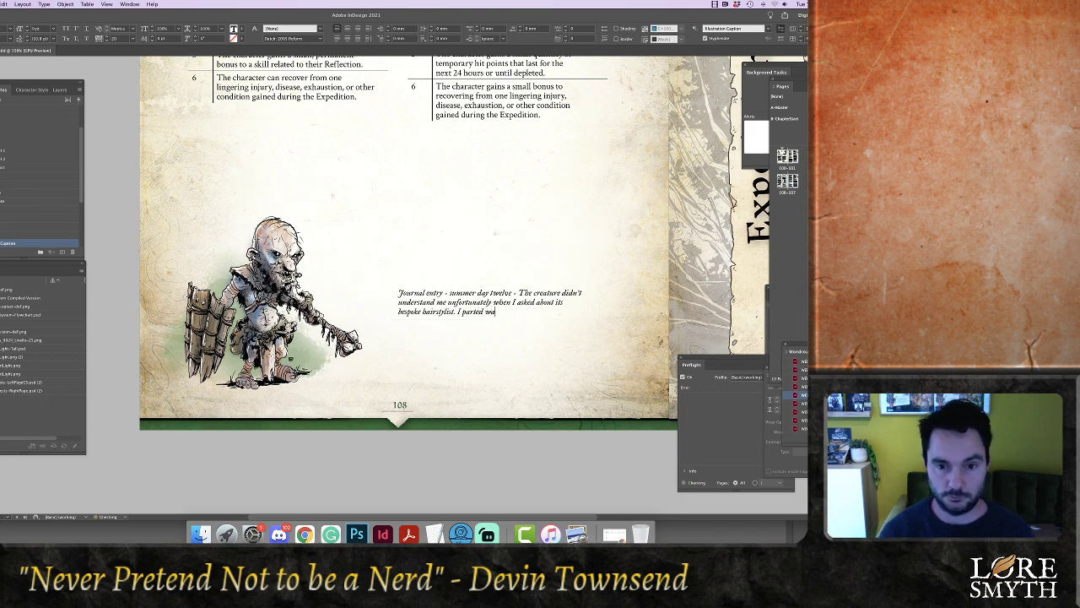
text(ys with)
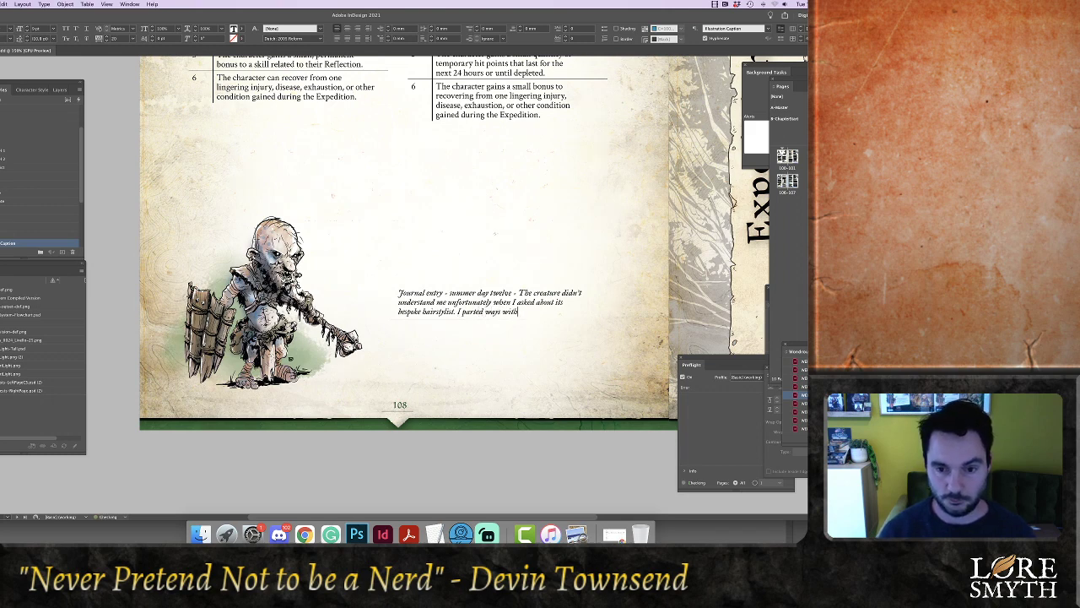
text(out ever knowing.)
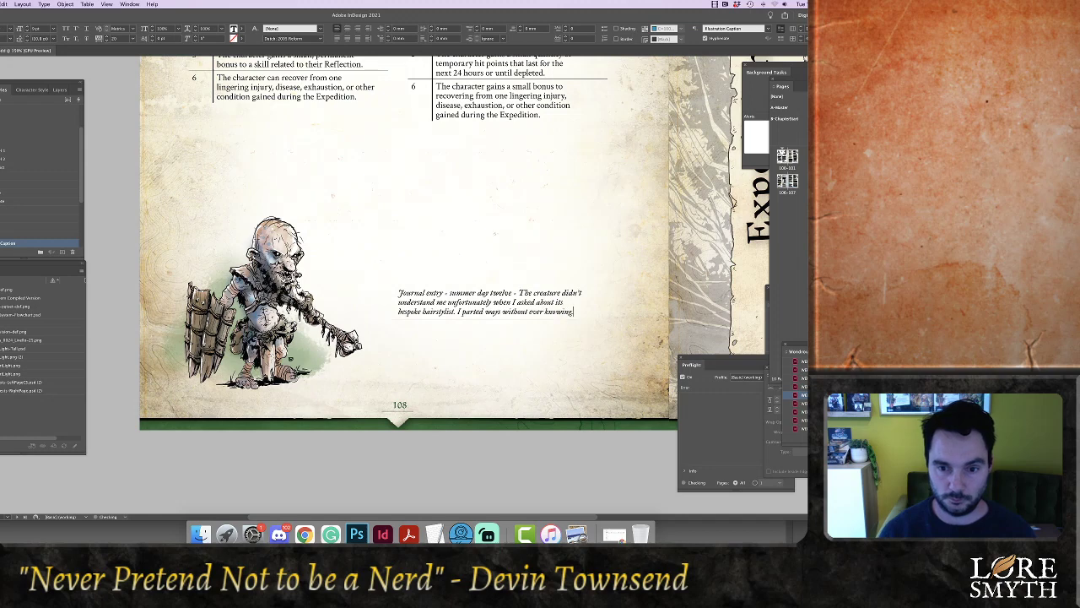
key(Escape)
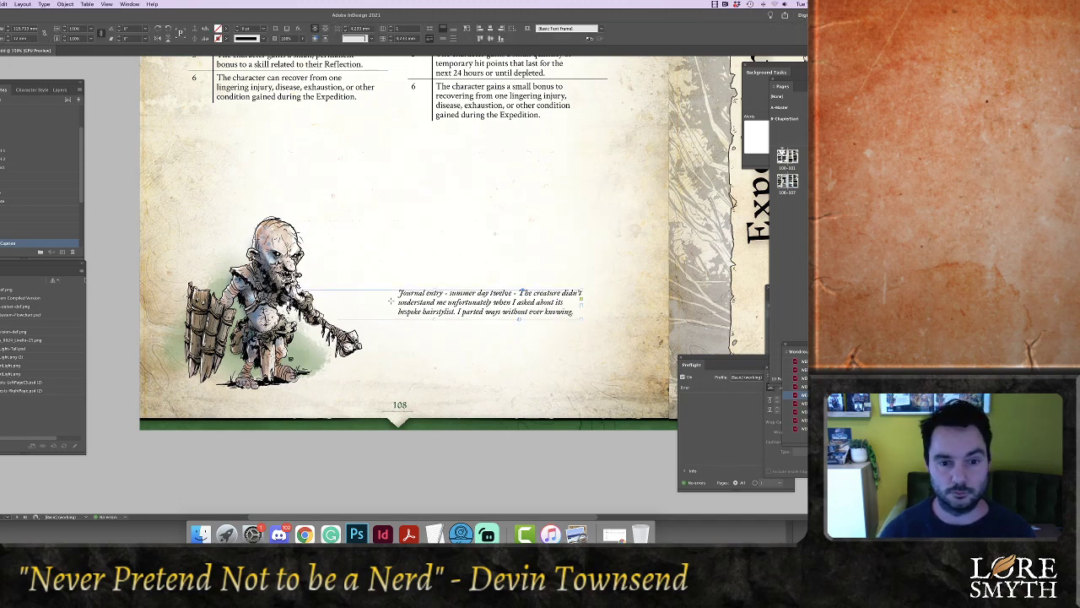
Draw a leader line from the caption to the creature's beard, with a thinner stroke and reduced opacity
mouse_move(391, 301)
mouse_down()
mouse_move(311, 275)
mouse_move(314, 298)
mouse_move(306, 289)
mouse_up()
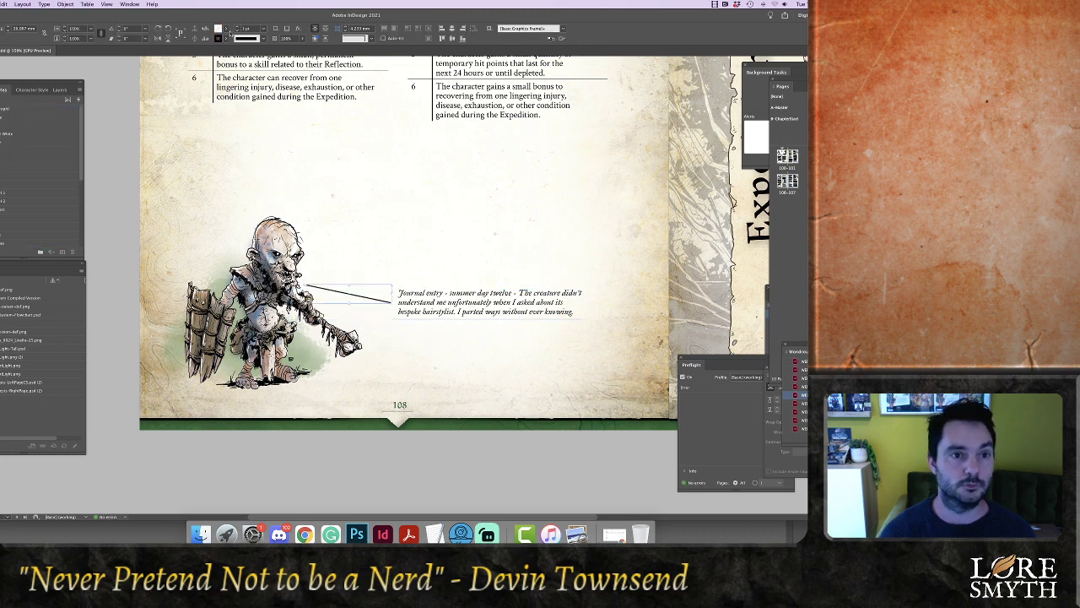
click(264, 30)
click(253, 52)
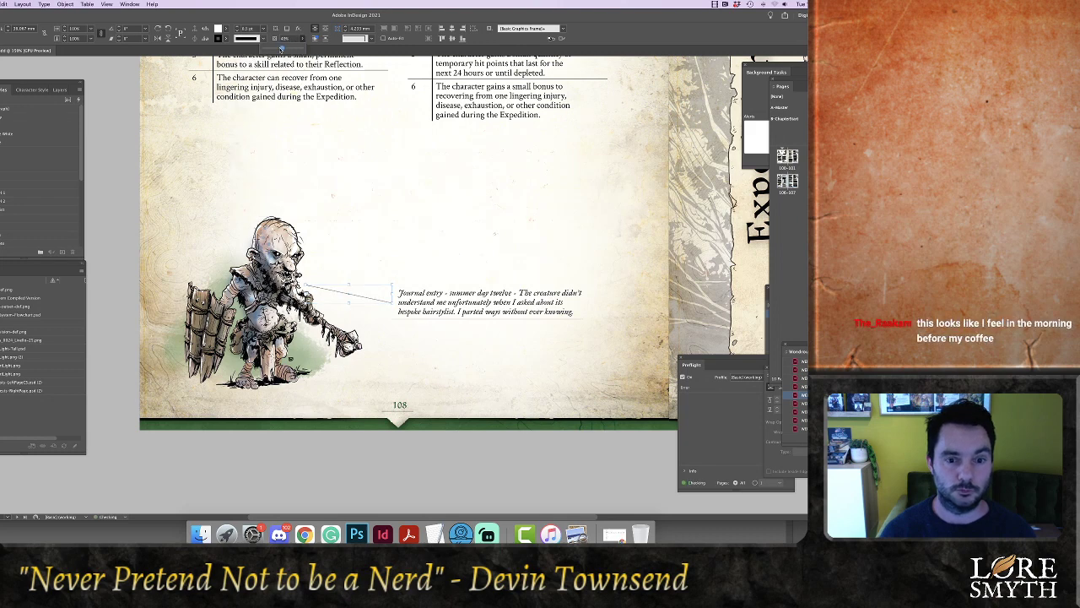
click(368, 452)
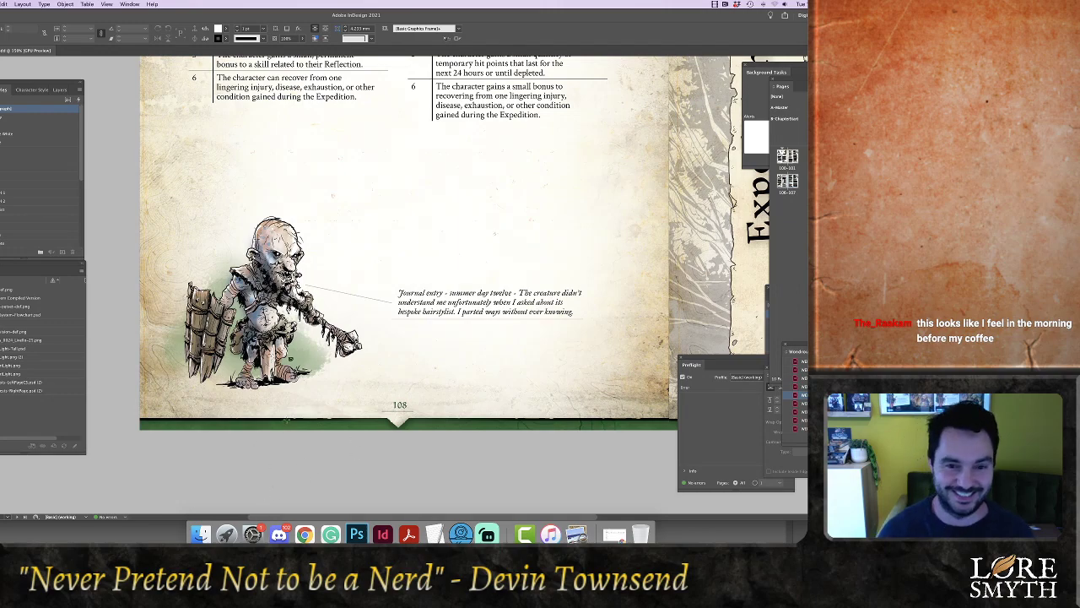
Copy the entire journal caption text beside the creature
key(super+equal)
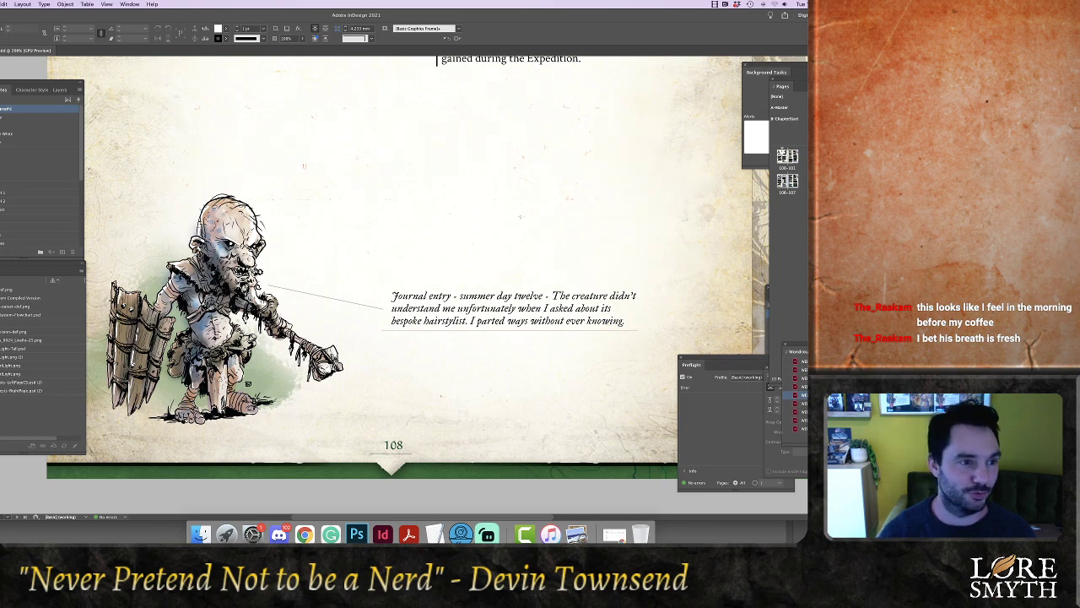
double_click(439, 327)
key(super+a)
key(super+c)
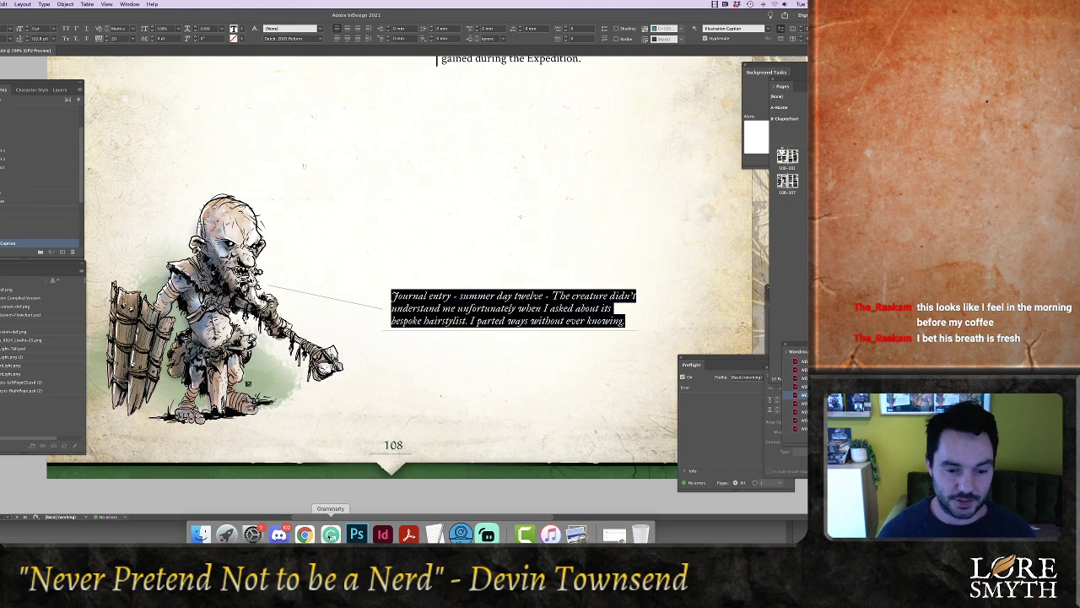
click(330, 534)
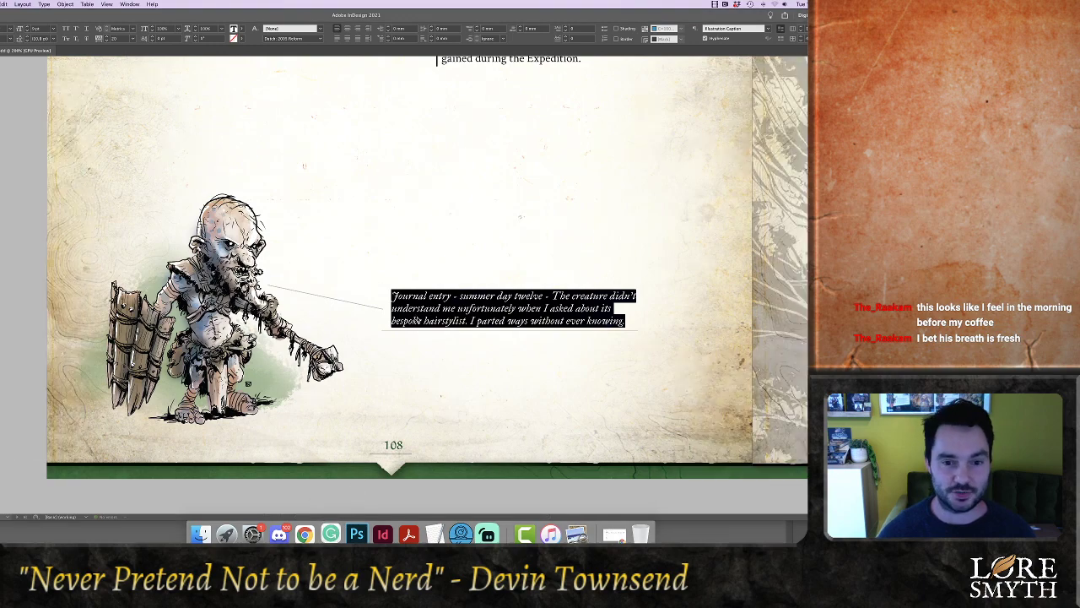
click(417, 323)
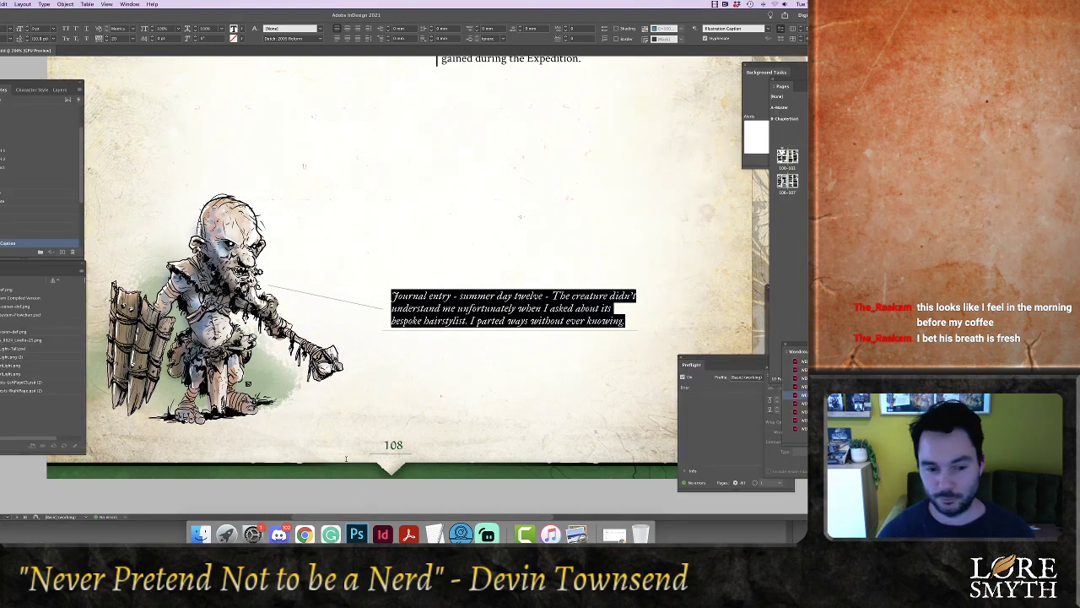
click(305, 534)
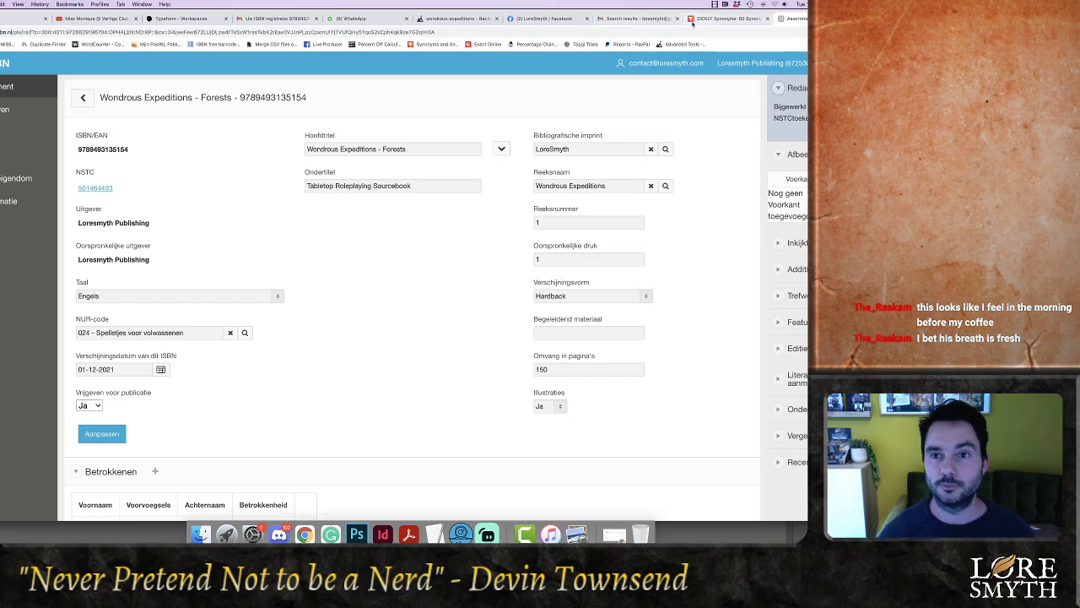
click(203, 18)
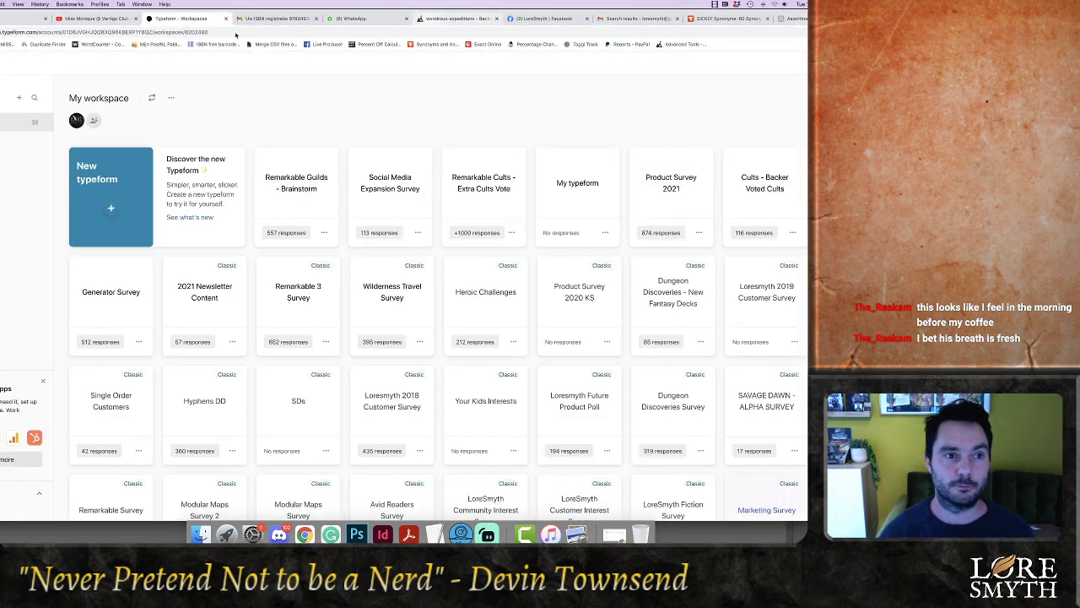
click(112, 20)
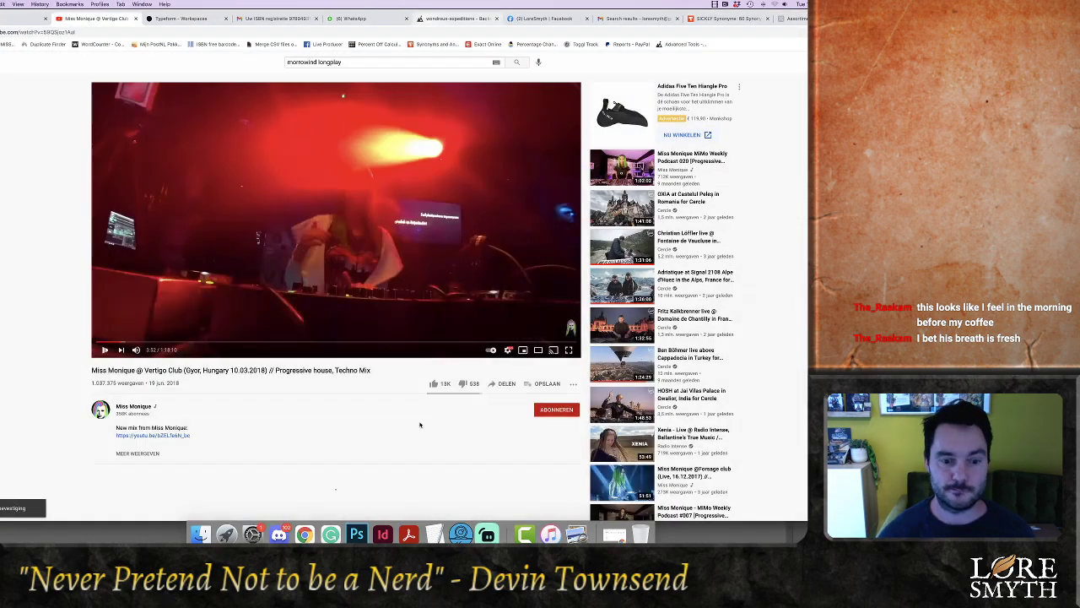
Switch to Photoshop, close the creature illustration and expedition flowchart documents, and return to InDesign with the caption deselected
click(356, 534)
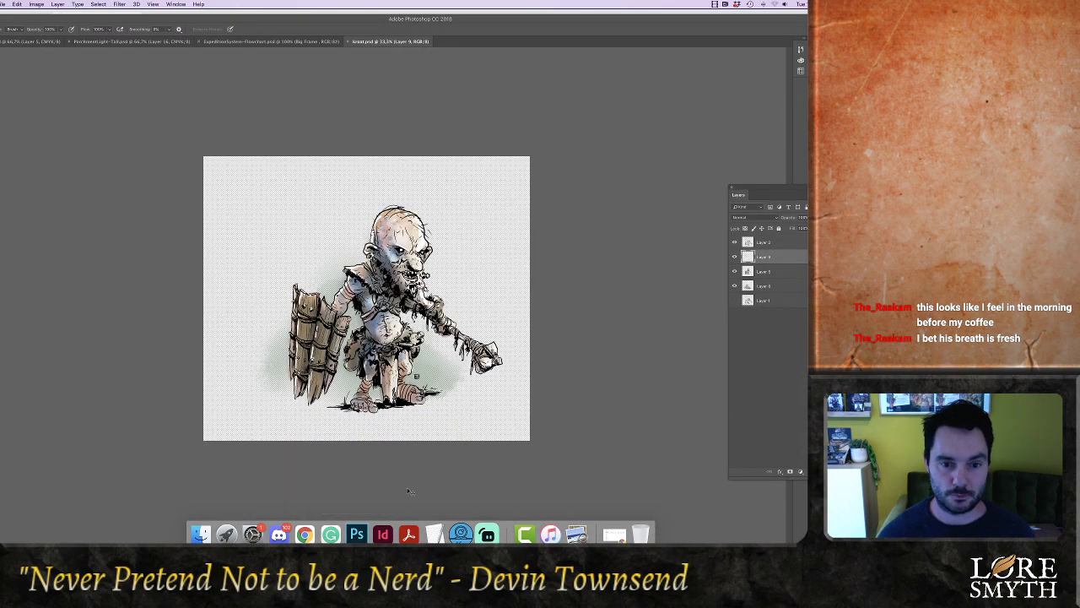
key(super+w)
key(super+w)
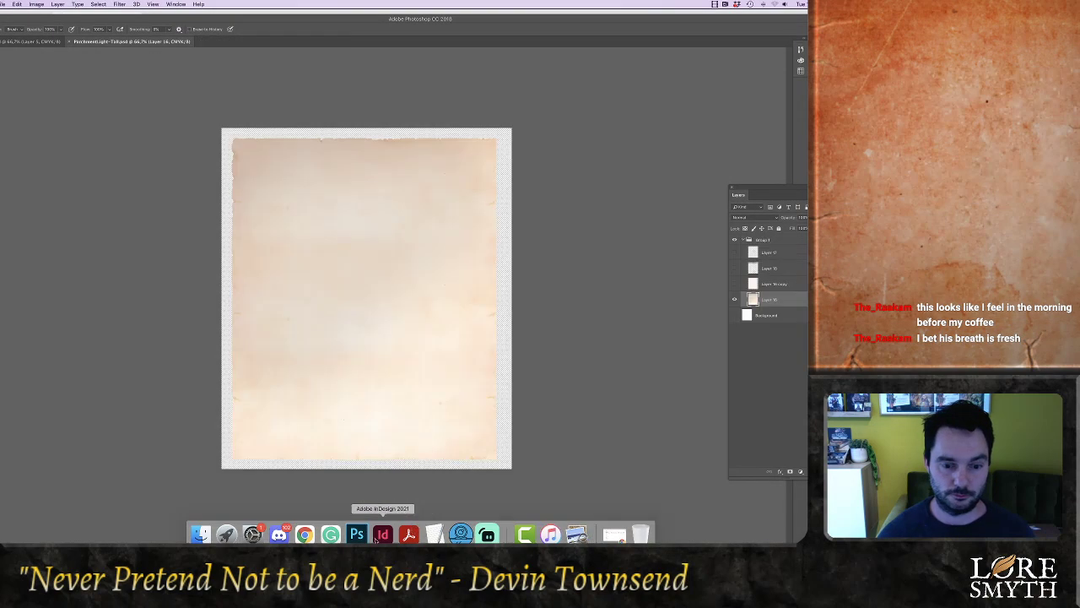
click(378, 538)
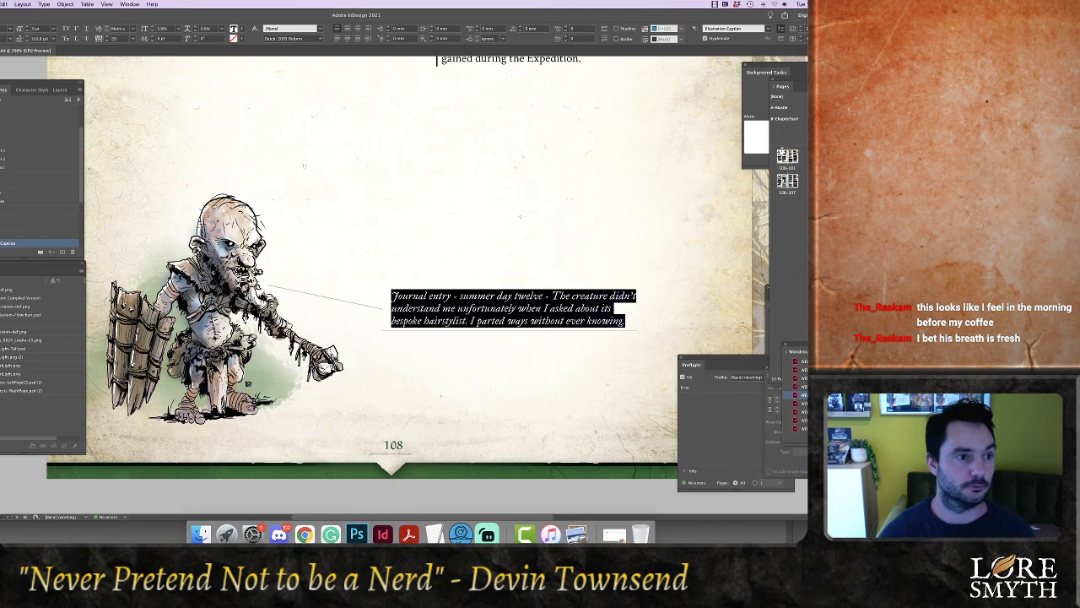
key(Escape)
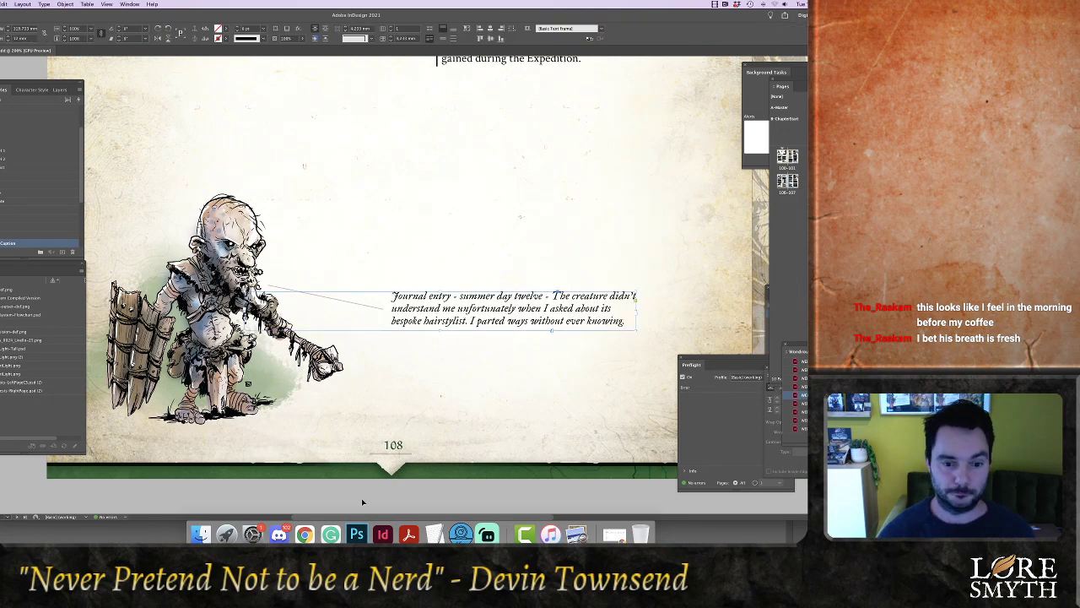
click(364, 503)
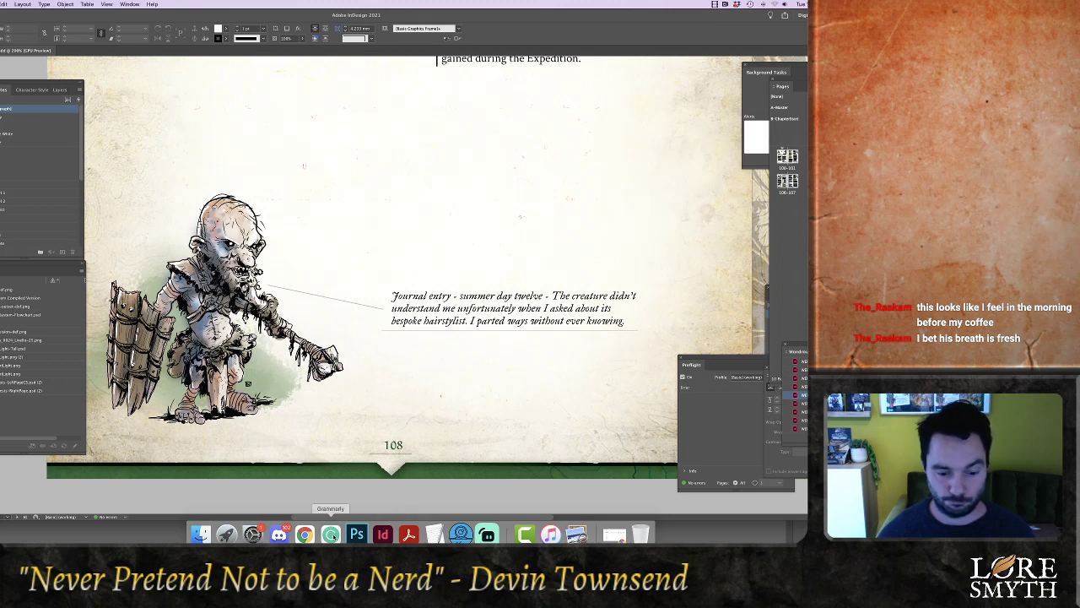
Switch to Grammarly, open the "Crossing a root bridge" document and replace its text with the copied caption
click(330, 533)
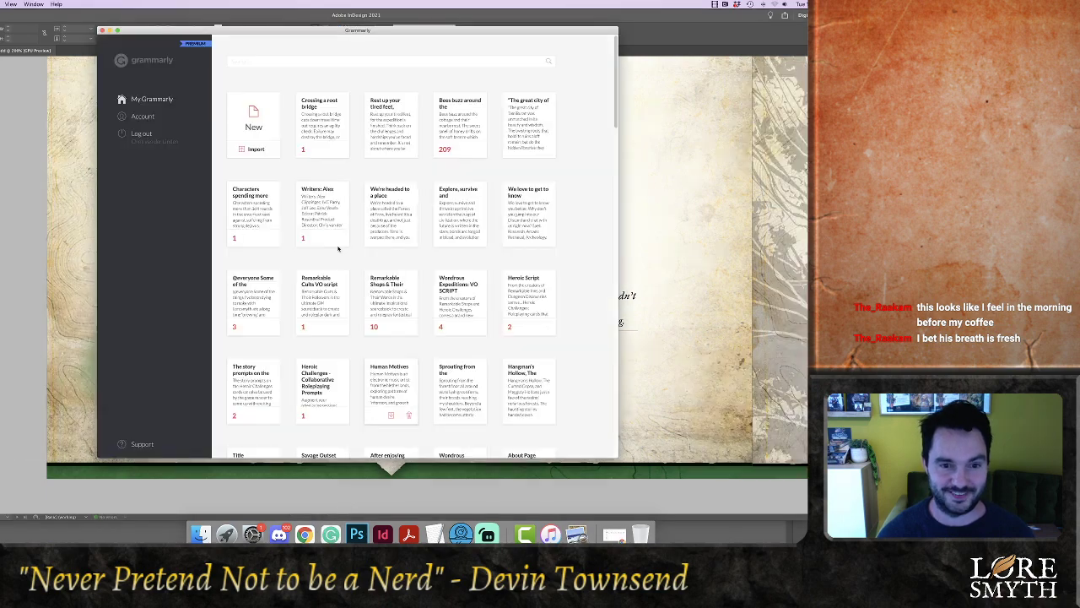
click(308, 123)
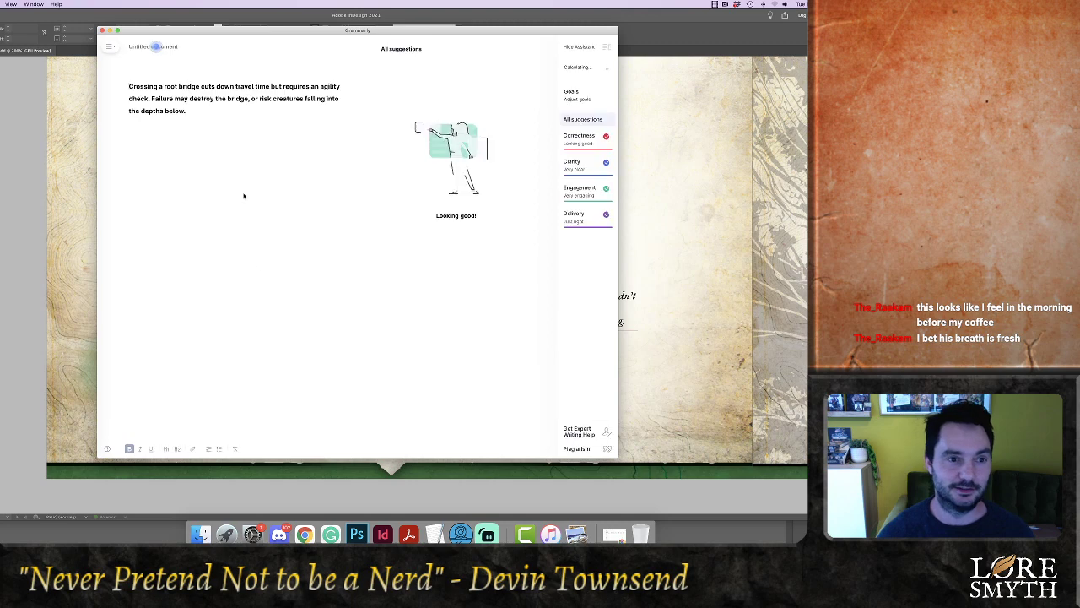
key(super+v)
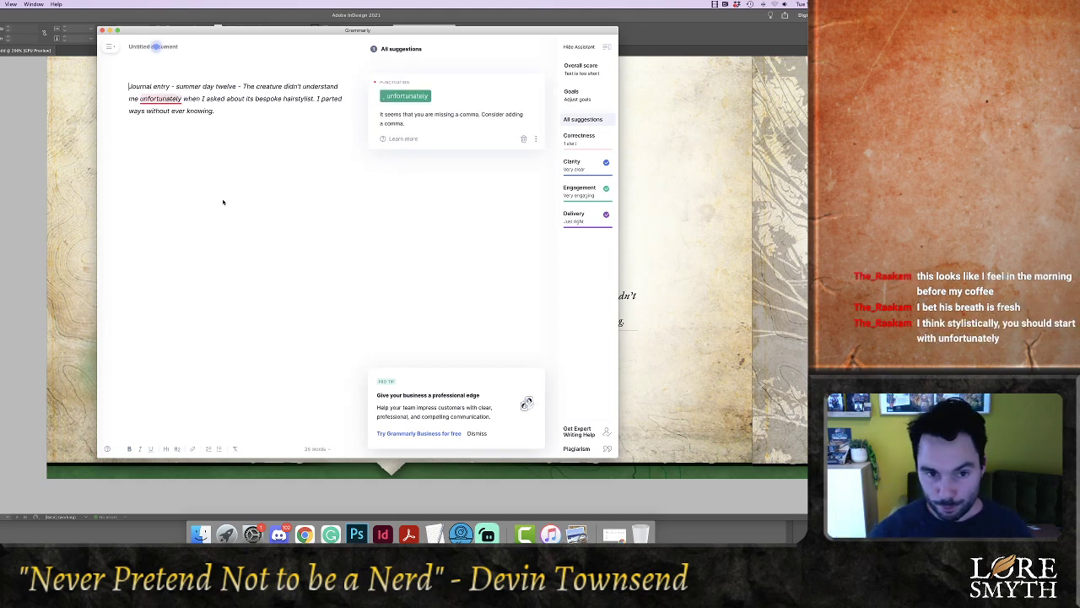
Start the caption's sentence with "Unfortunately, the creature didn't understand me" and delete the second "unfortunately"
double_click(249, 86)
text(Unfortunatel)
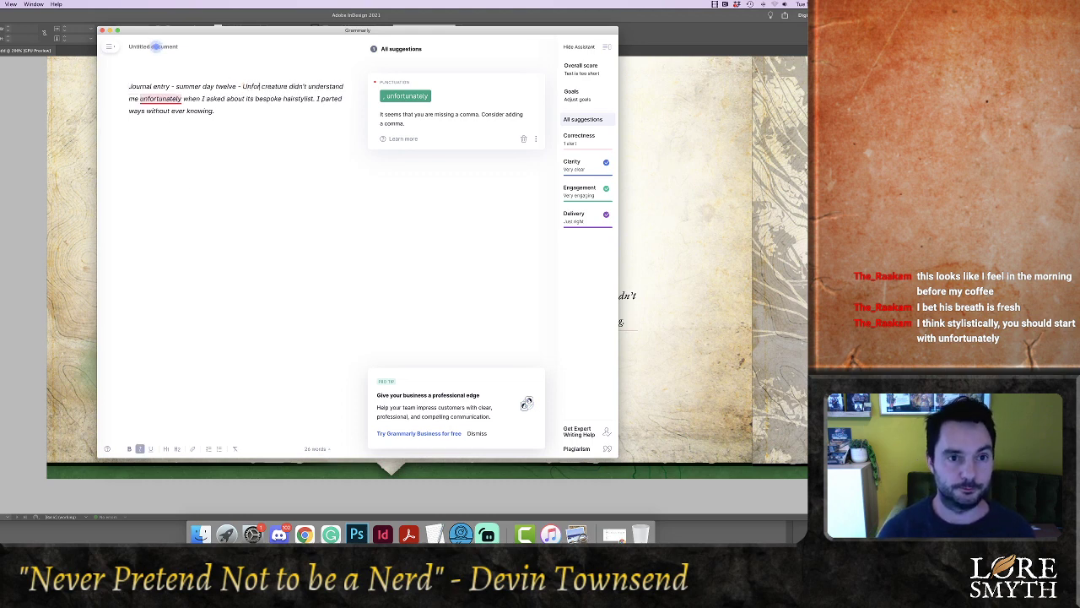
text(the)
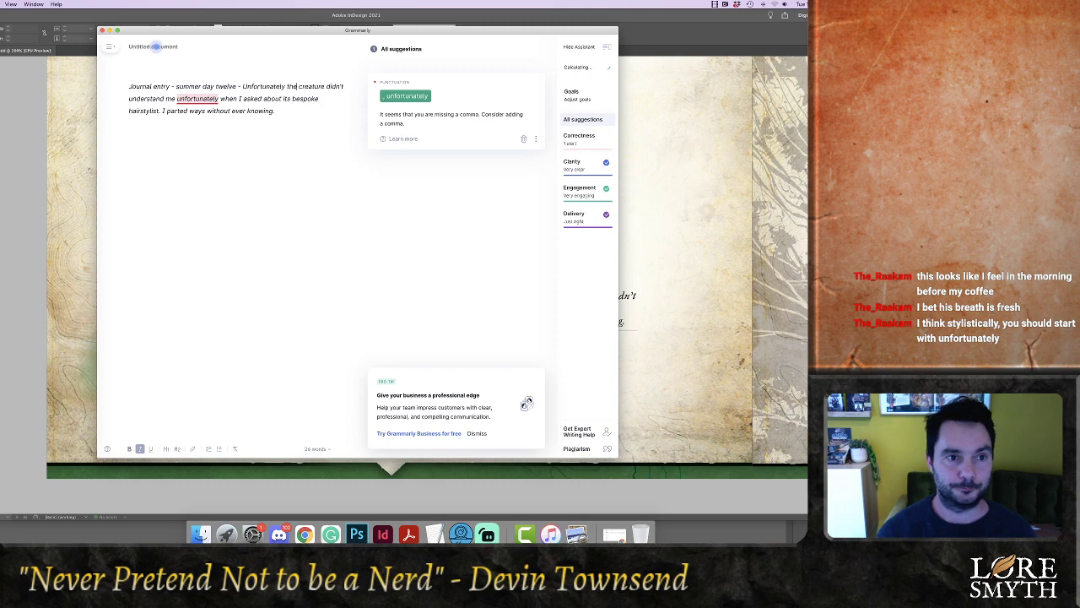
drag(213, 99, 220, 100)
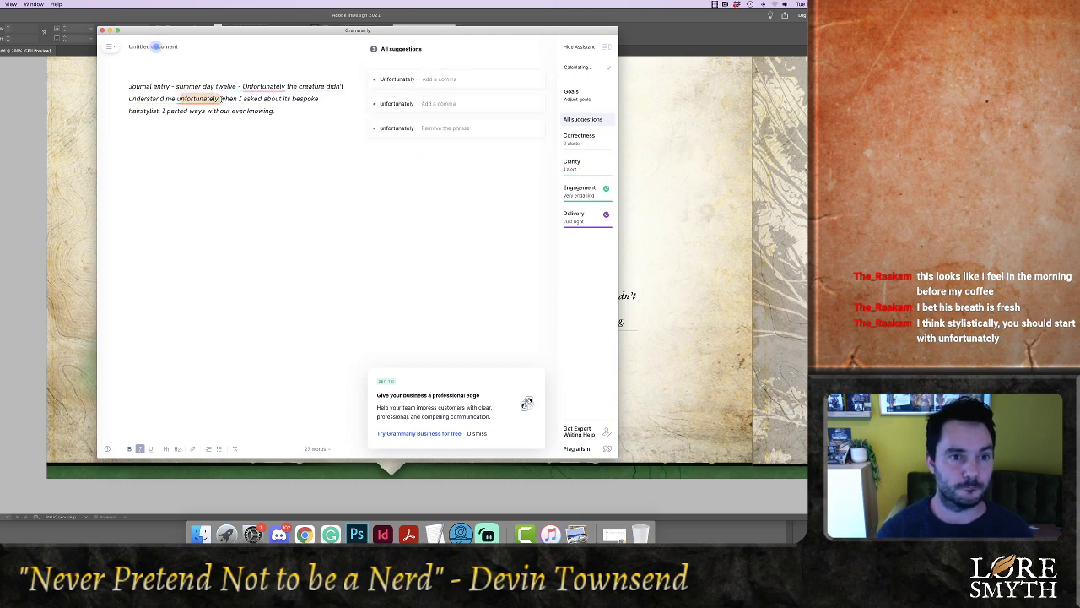
key(BackSpace)
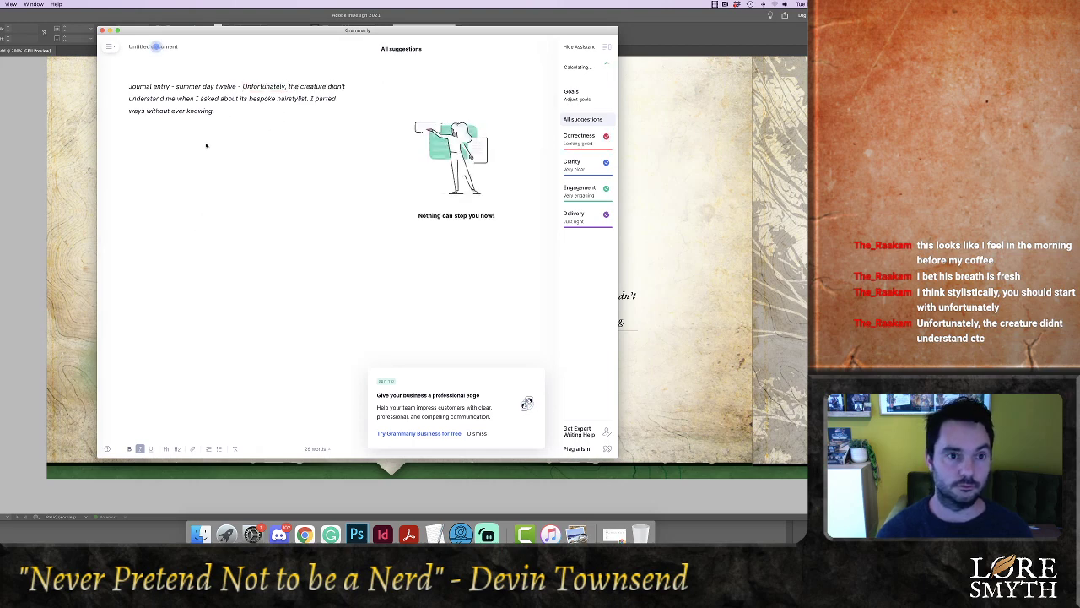
Copy the revised caption sentence from Grammarly and use it in InDesign to replace the sentence after "Journal entry - summer day twelve -"
drag(216, 112, 244, 87)
key(super+c)
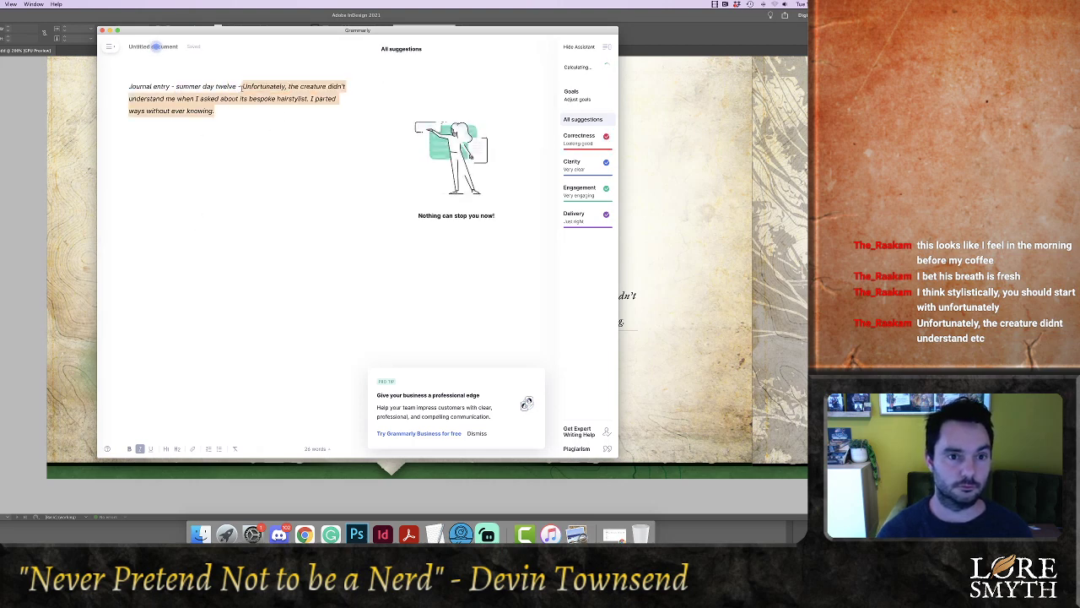
key(super+Tab)
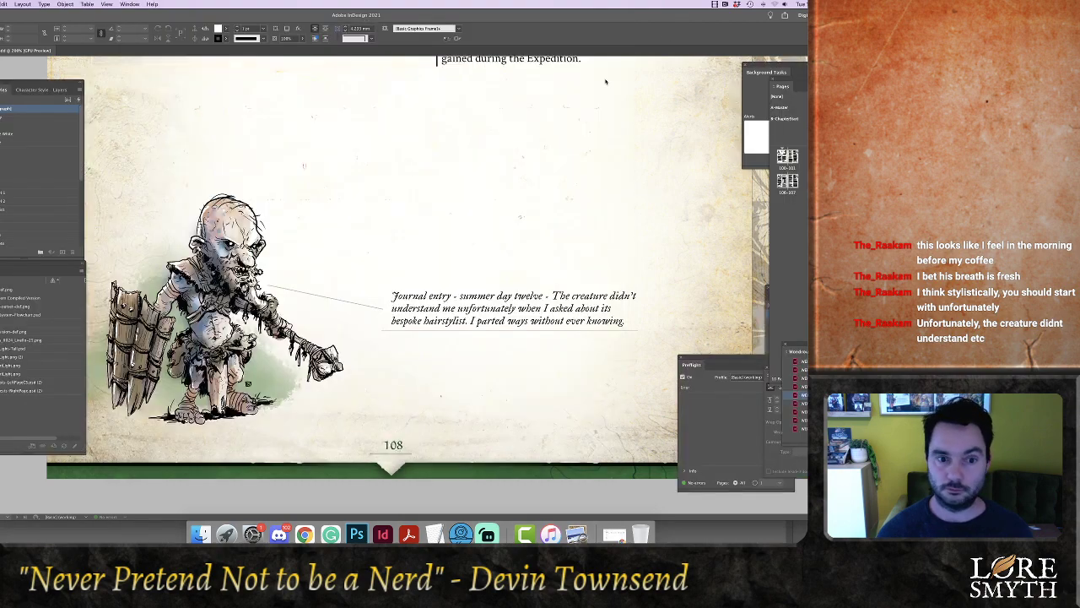
double_click(554, 298)
drag(553, 297, 626, 322)
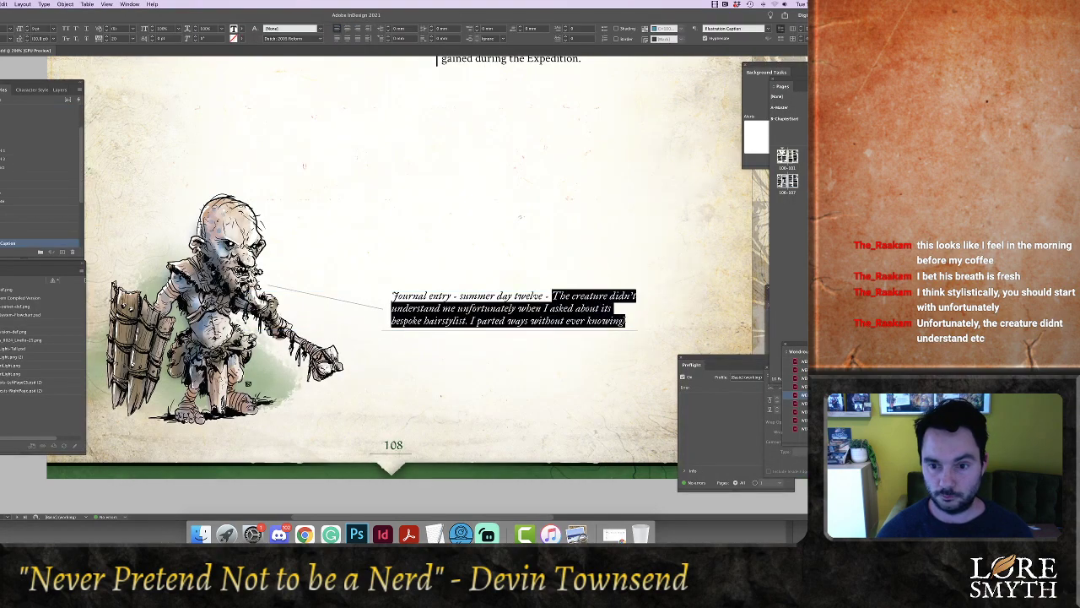
key(super+v)
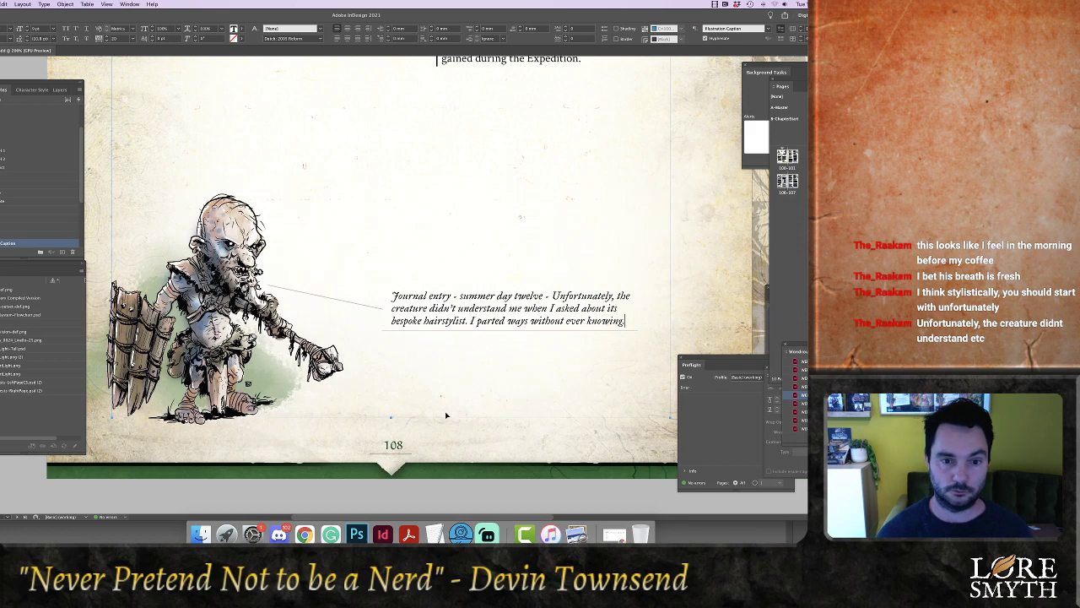
key(Escape)
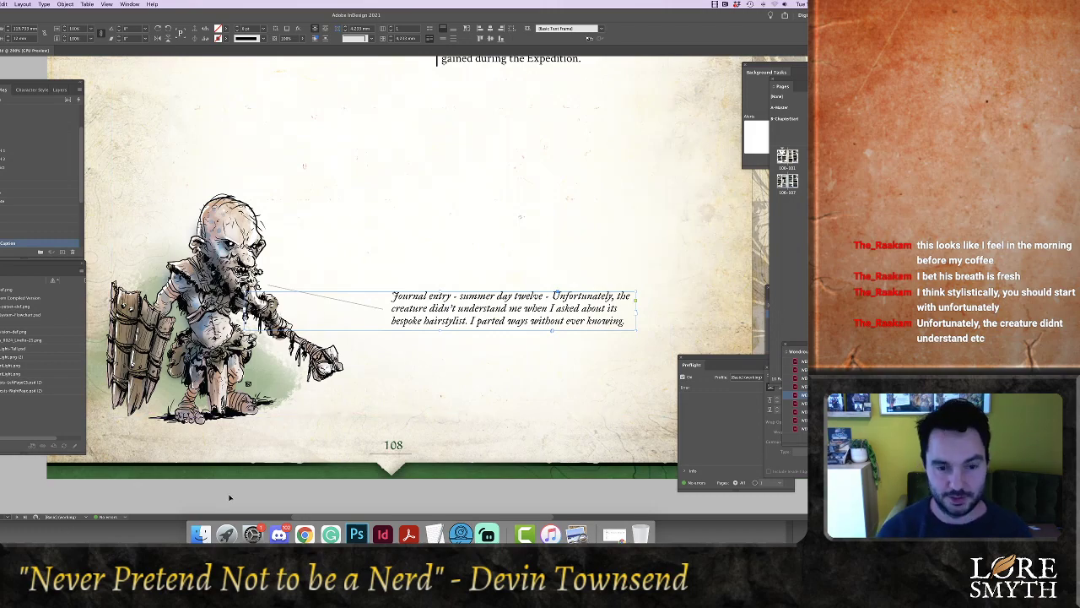
Narrow the caption's text frame on its left side and apply a linear Gradient Feather at about -108° with its midpoint near 70%
key(super+minus)
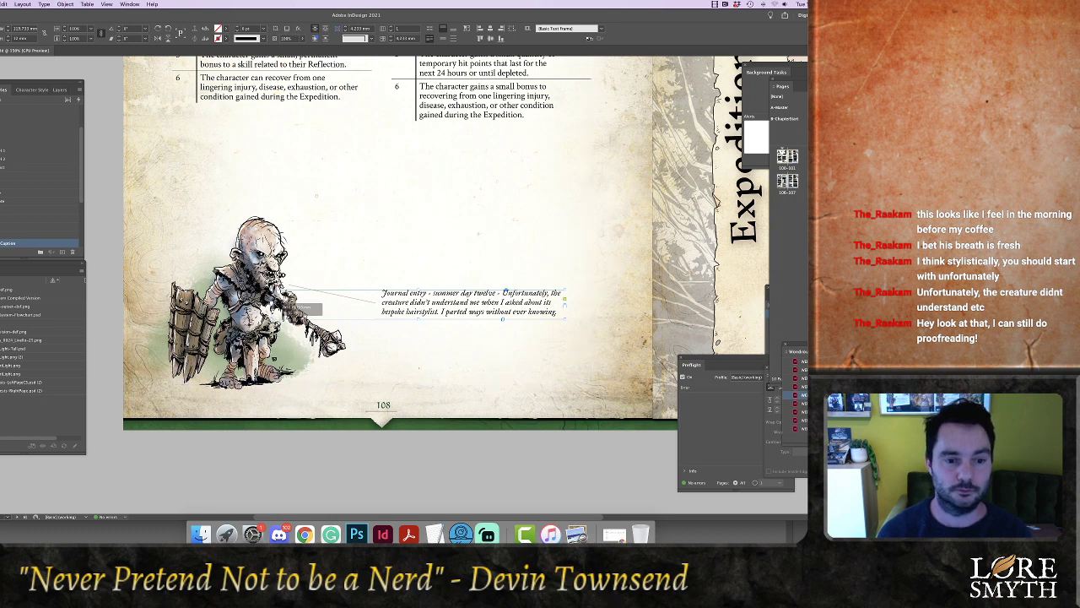
drag(273, 304, 320, 305)
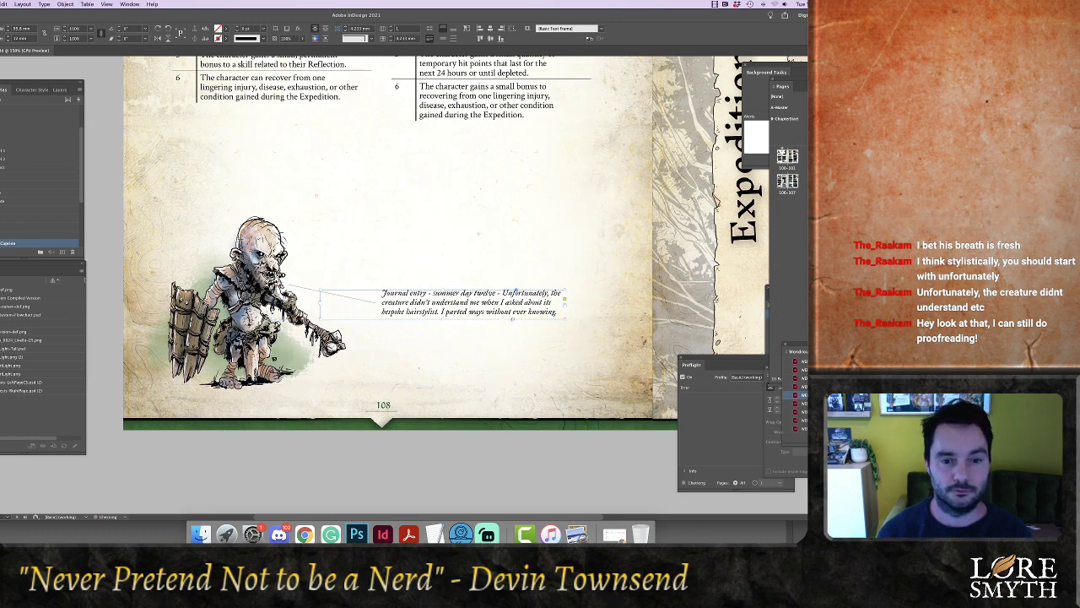
click(297, 32)
click(338, 98)
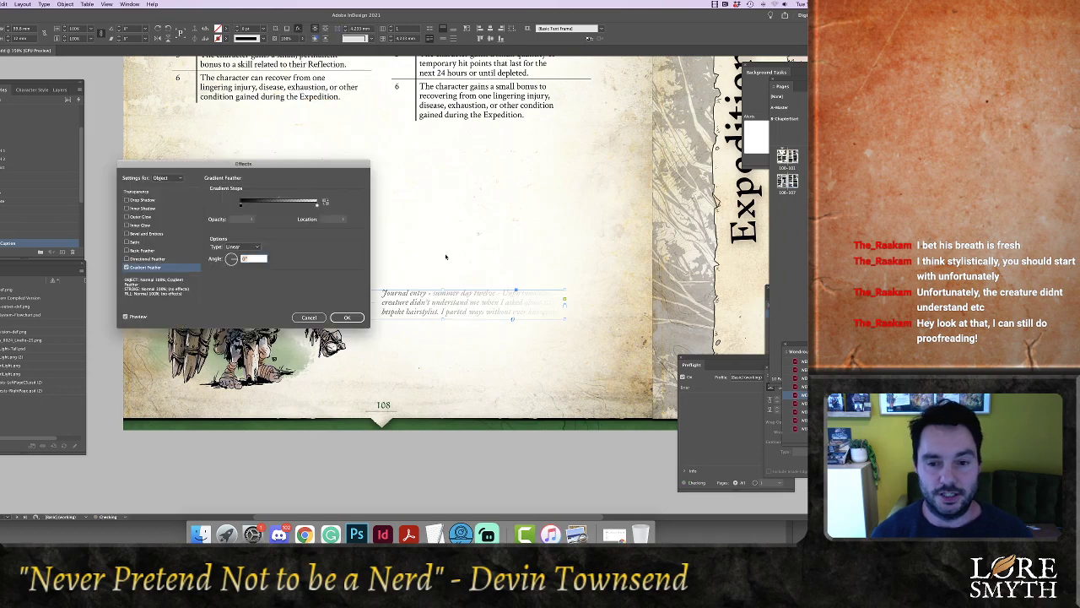
drag(243, 163, 228, 326)
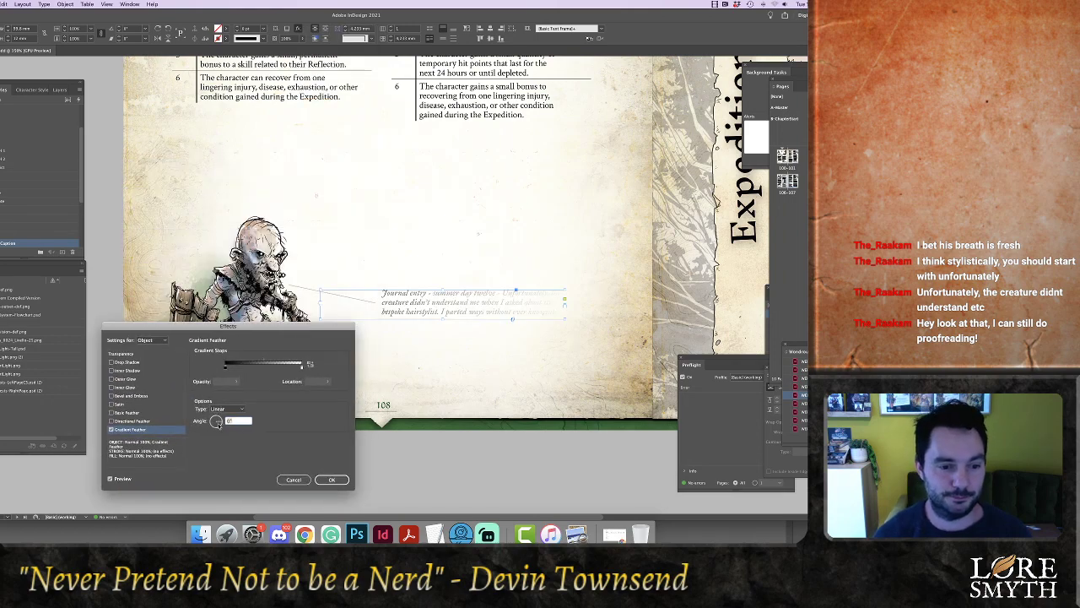
drag(219, 424, 219, 416)
drag(271, 326, 130, 143)
mouse_move(78, 239)
mouse_down()
mouse_move(65, 240)
mouse_move(73, 249)
mouse_up()
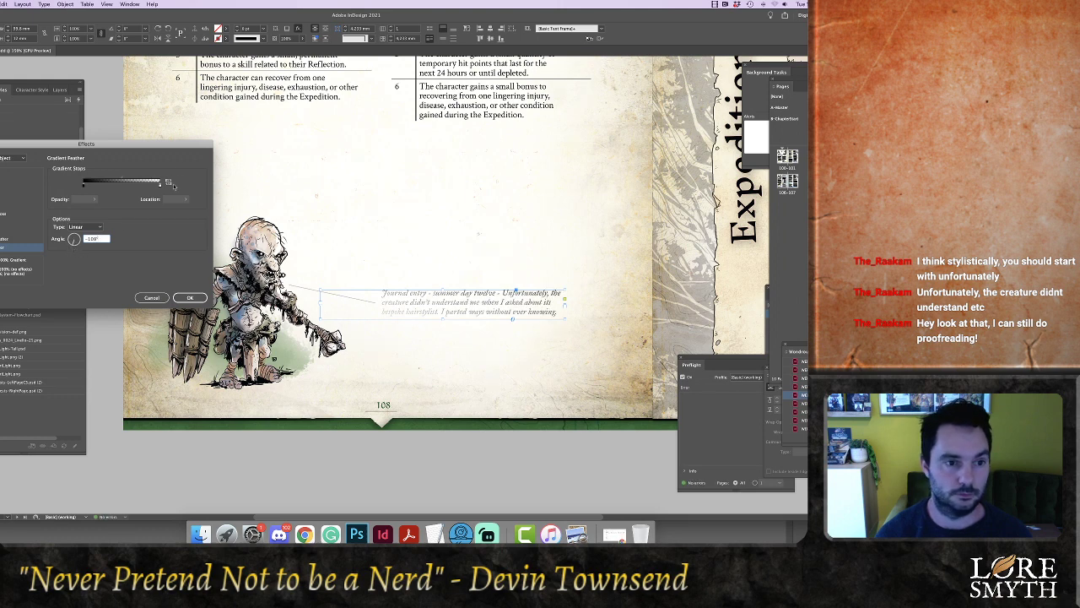
drag(121, 179, 140, 179)
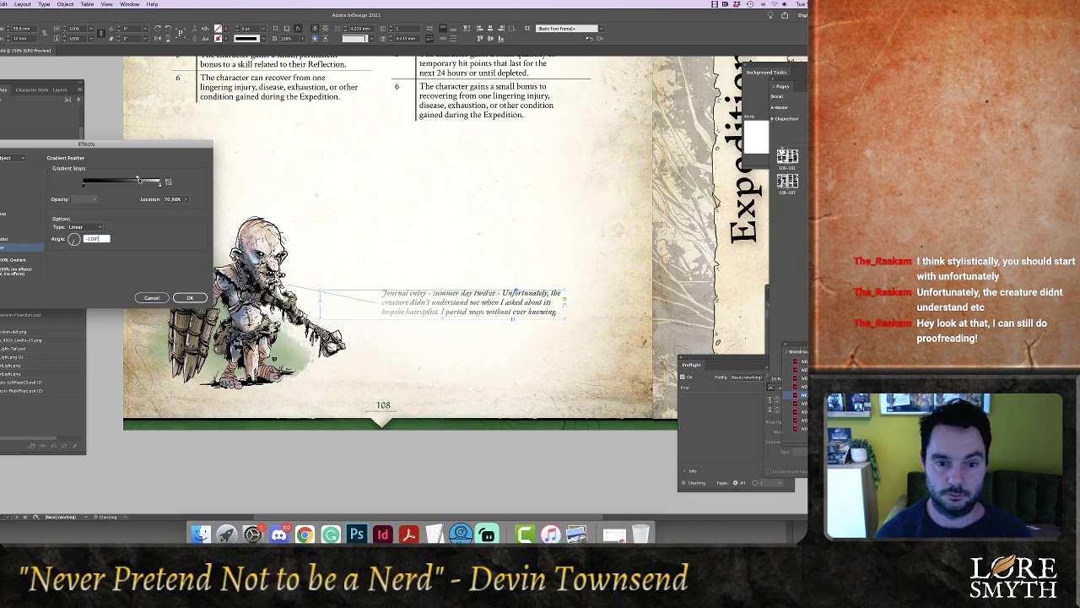
click(190, 297)
Recolour all the caption text with the dark reddish-brown CMYK swatch and lower the caption frame's opacity to about 60%
double_click(398, 311)
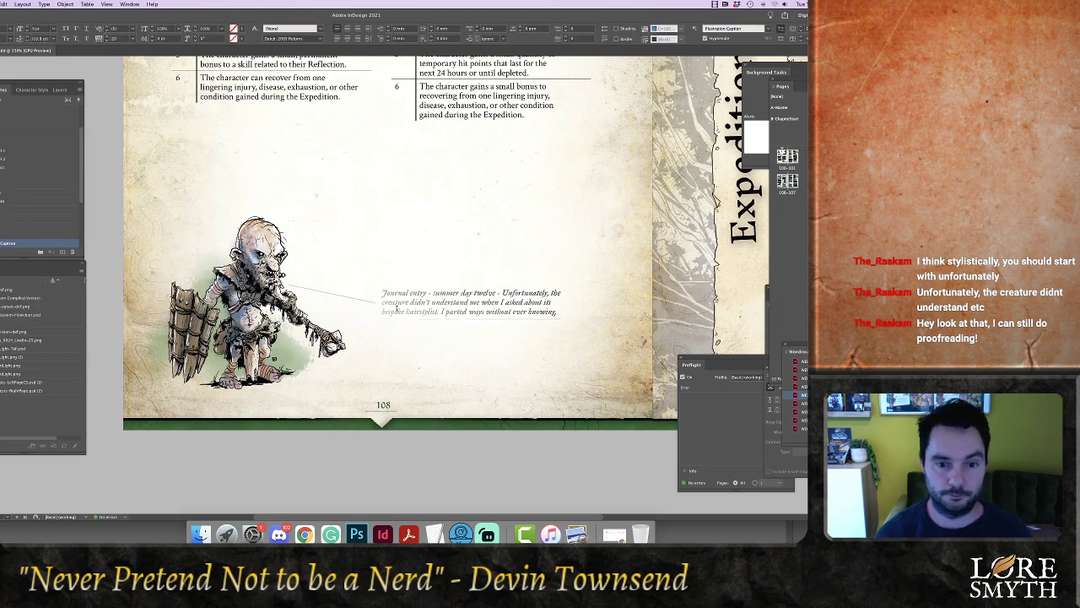
key(super+a)
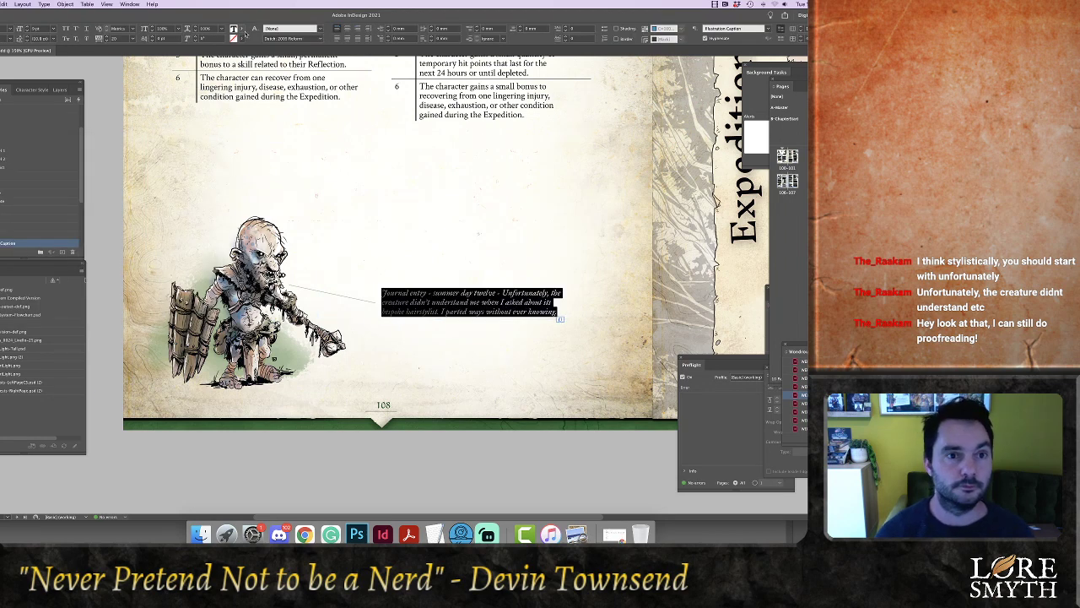
click(158, 40)
drag(243, 59, 242, 83)
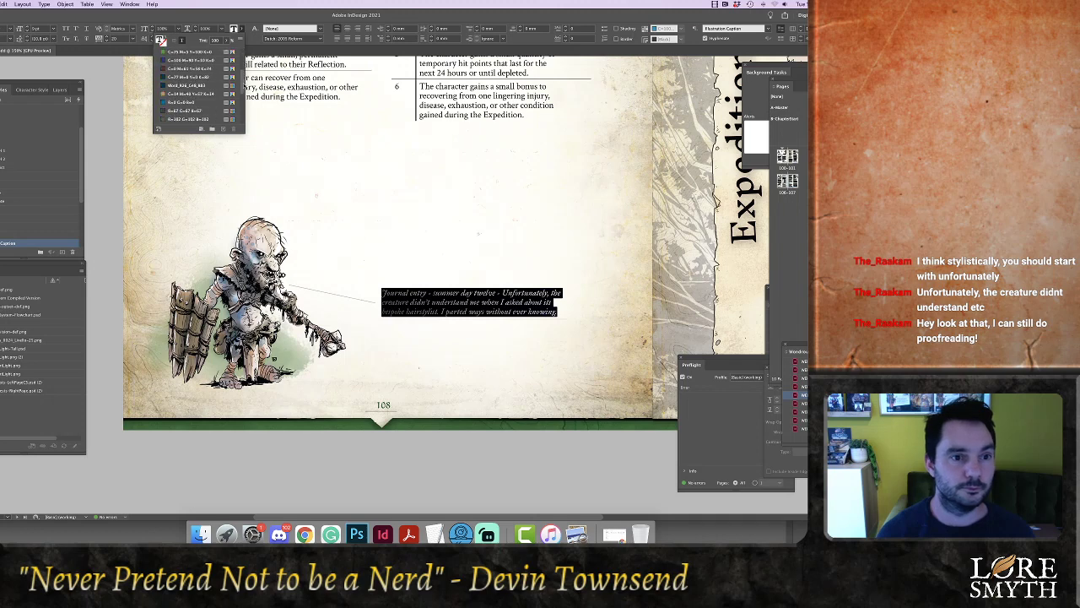
scroll(177, 71, up, 3)
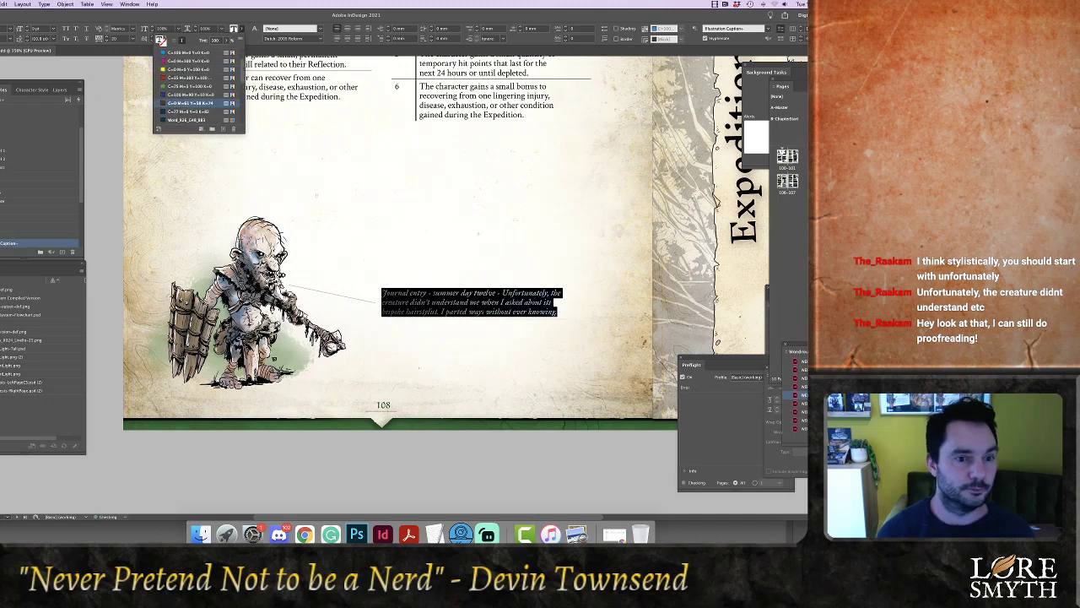
click(191, 103)
click(344, 443)
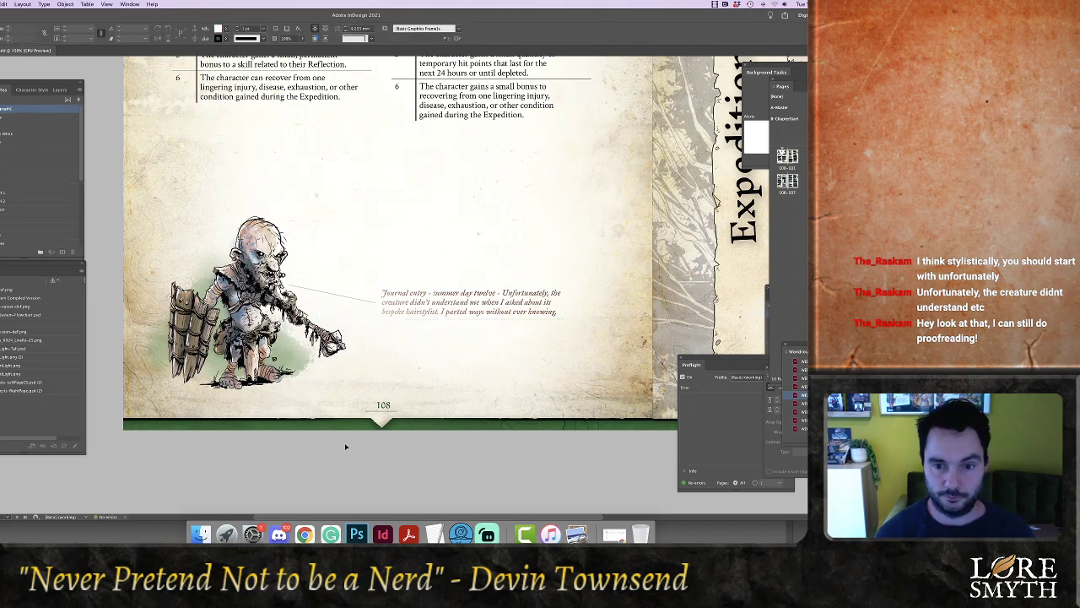
click(508, 316)
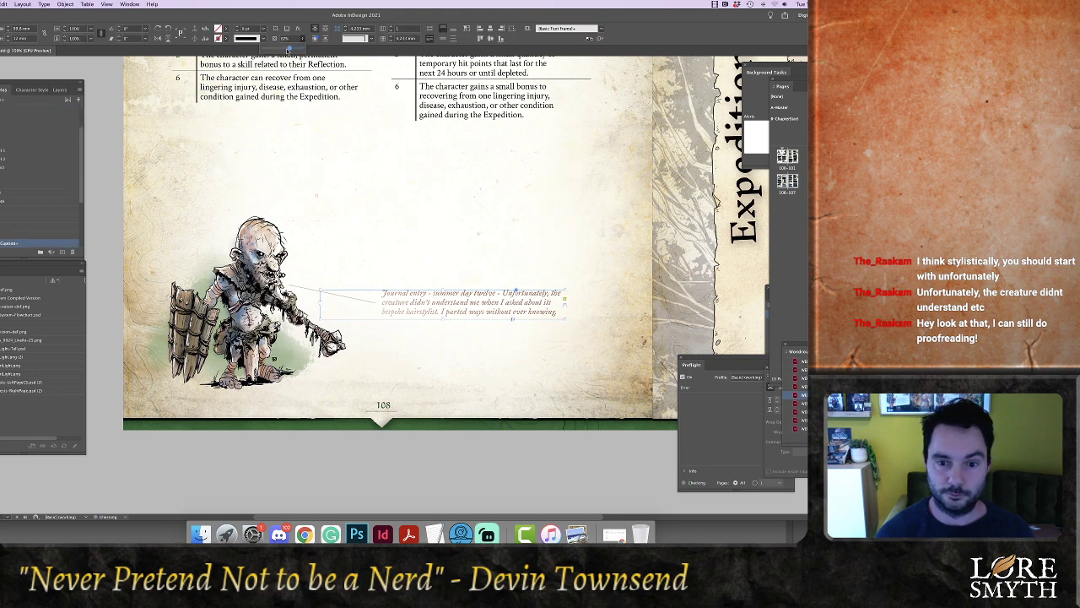
click(352, 442)
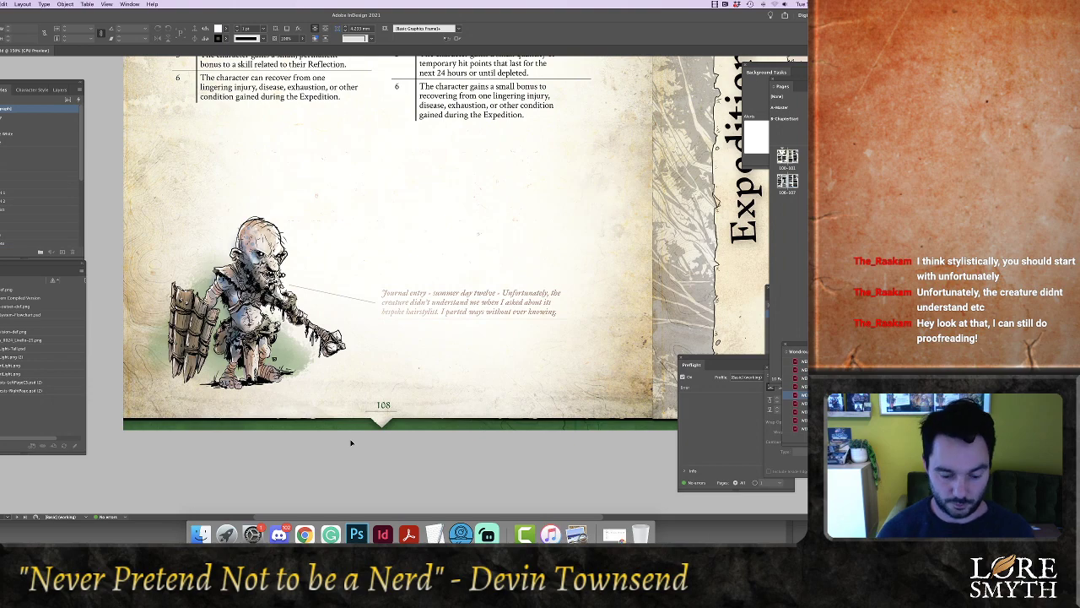
Draw an empty rectangular image frame around the caption beside the creature on page 108
key(super+minus)
key(super+minus)
key(super+minus)
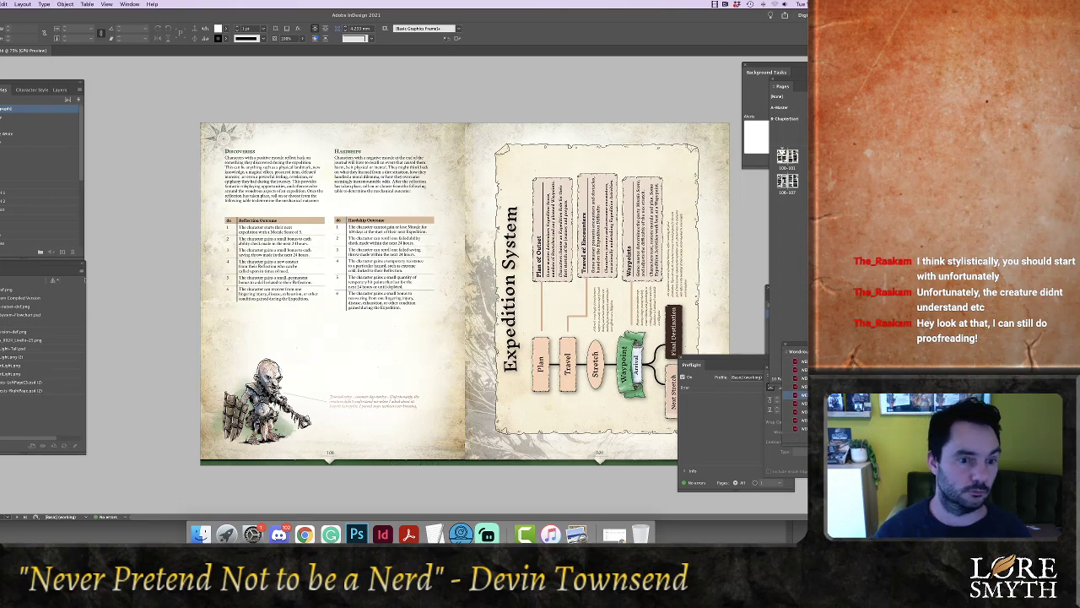
key(f)
drag(309, 330, 316, 348)
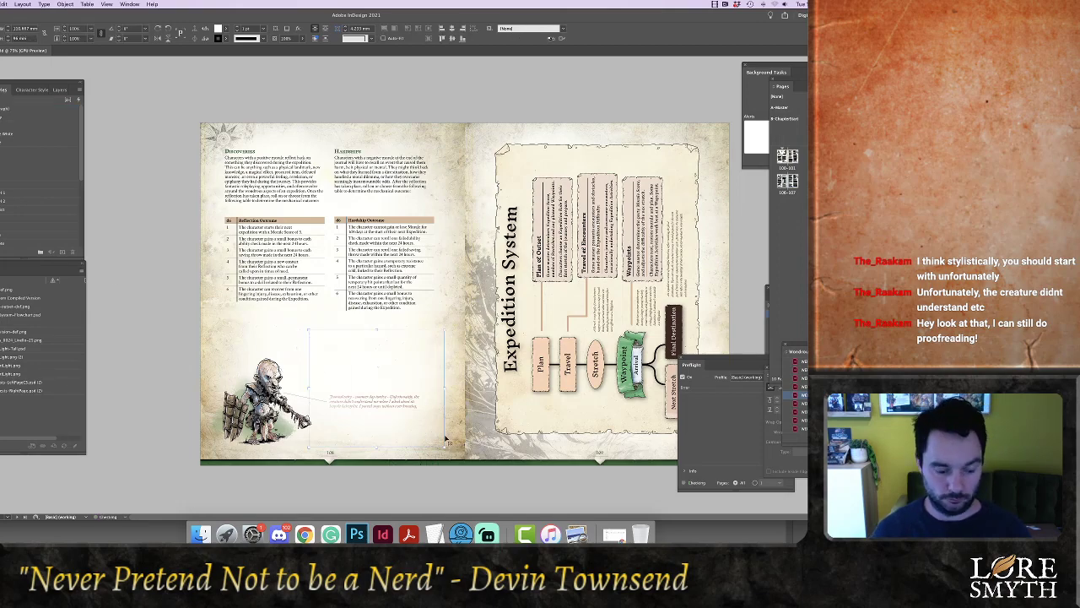
Browse the Illustrations and Links-Wondrous folders, the latter as a list, for an image to place in the new frame
key(super+d)
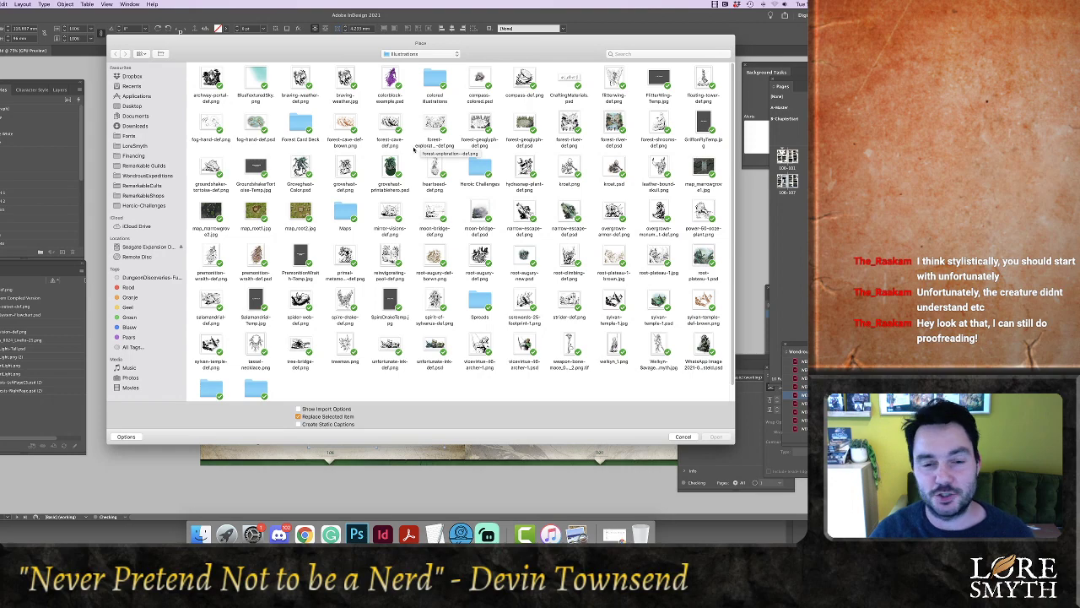
scroll(416, 237, down, 2)
scroll(395, 271, up, 2)
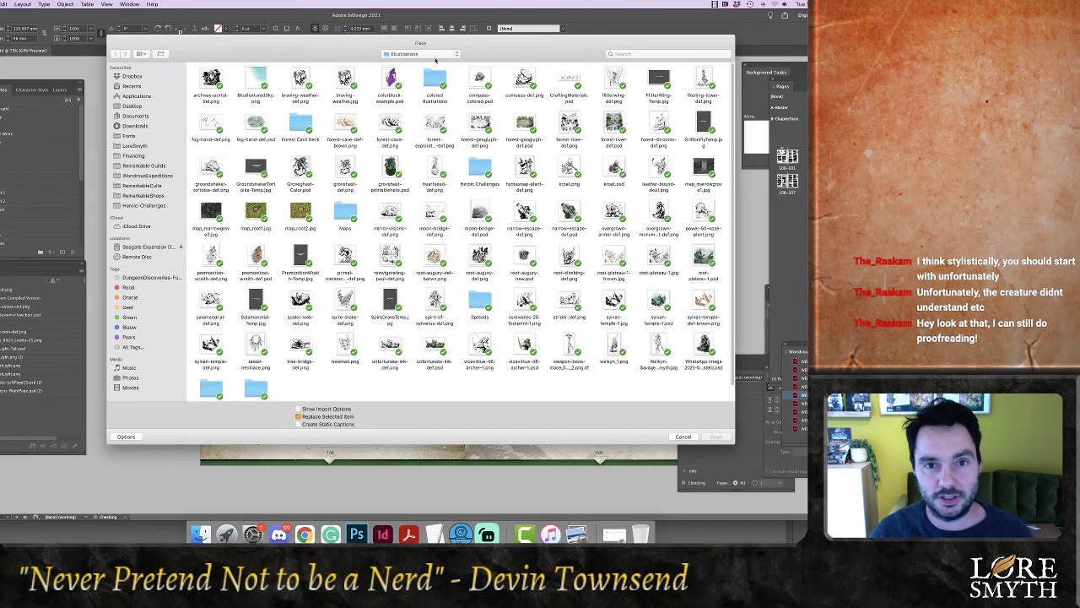
click(435, 55)
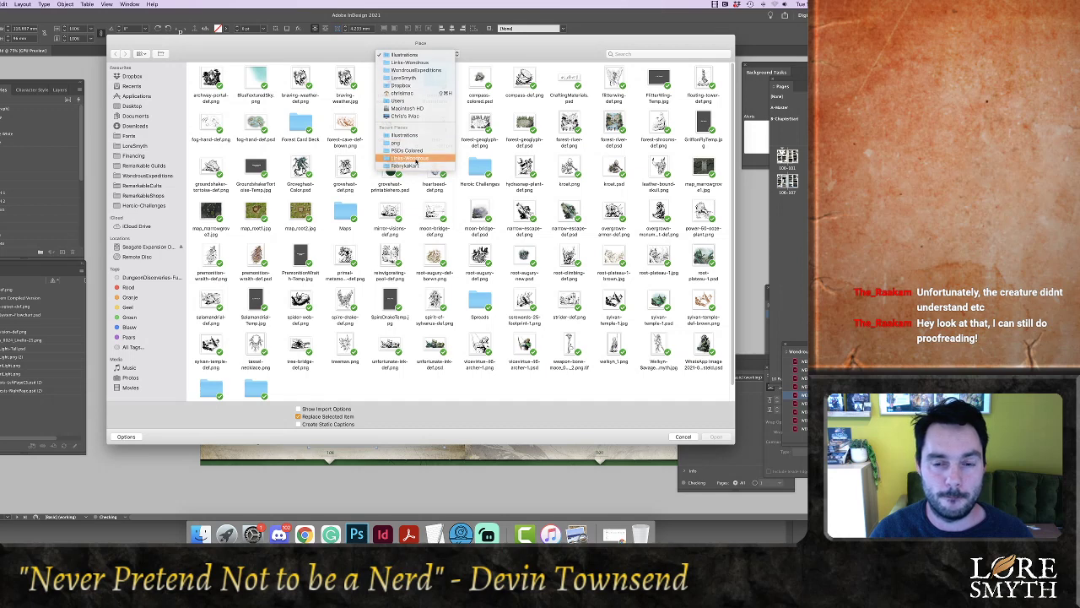
click(411, 158)
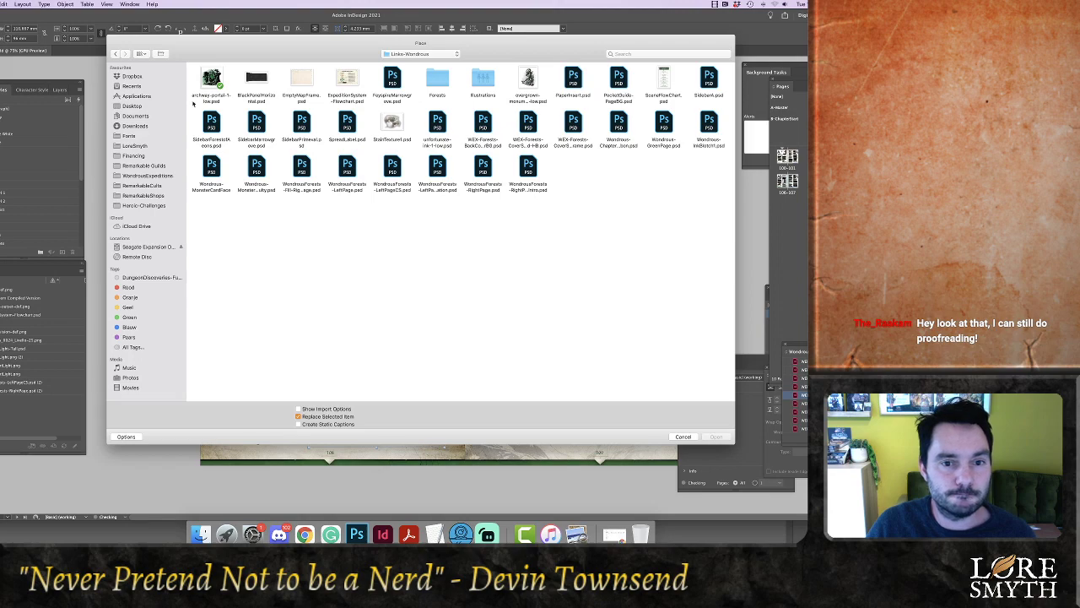
click(146, 56)
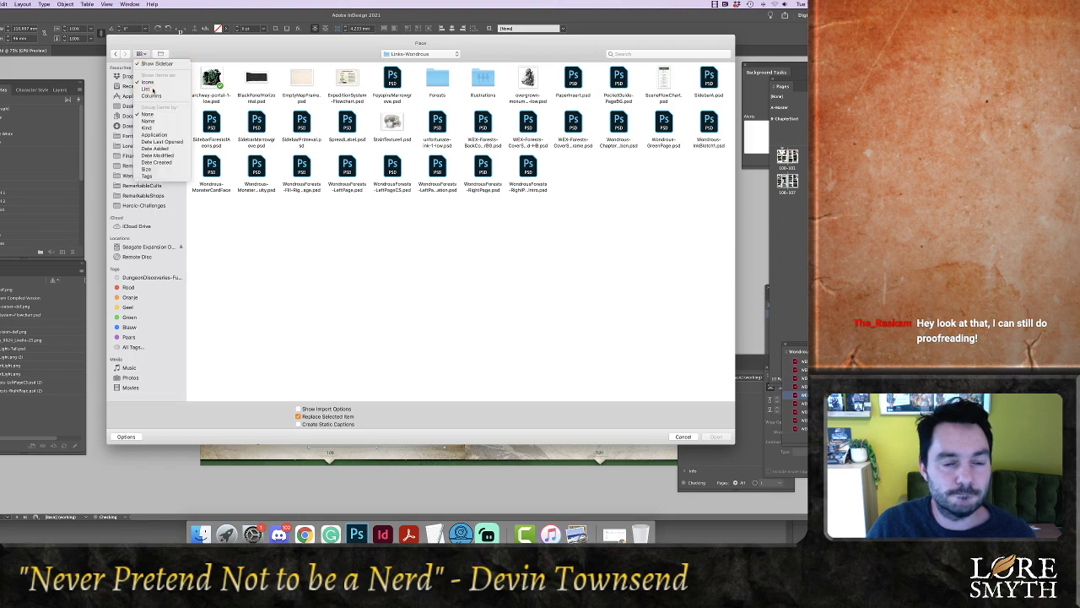
click(148, 89)
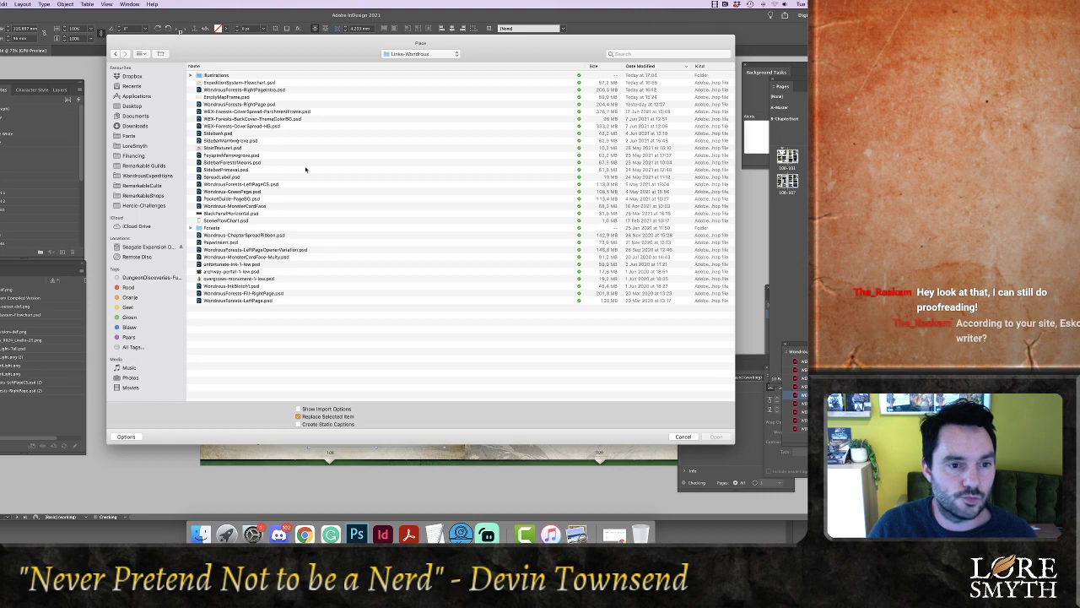
click(682, 436)
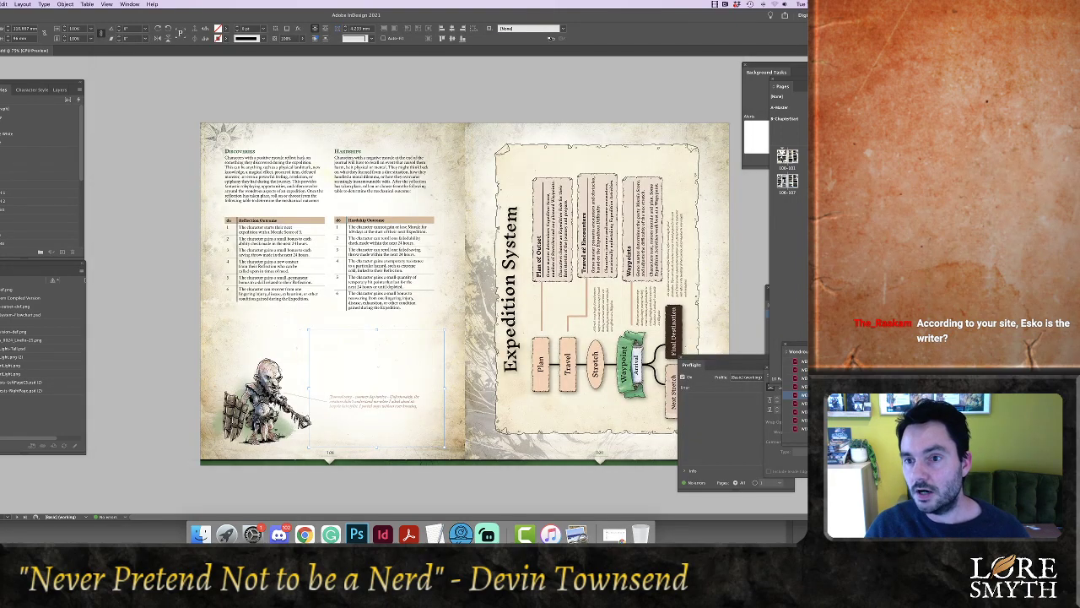
Review the Expedition System chapter's spreads from its opening illustration on page 100 through the flowchart on page 109
double_click(783, 160)
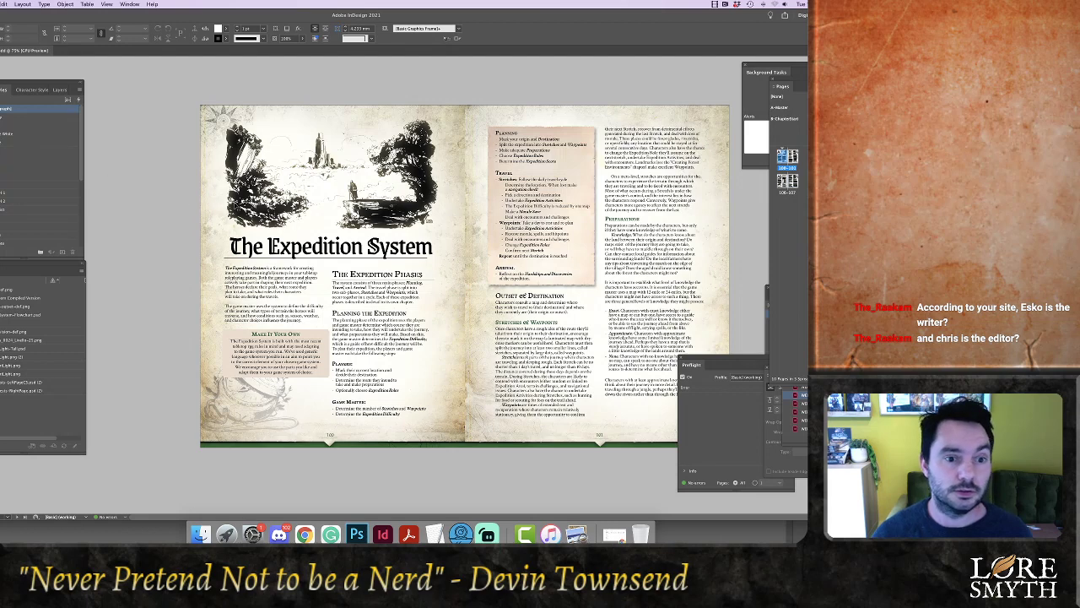
double_click(332, 172)
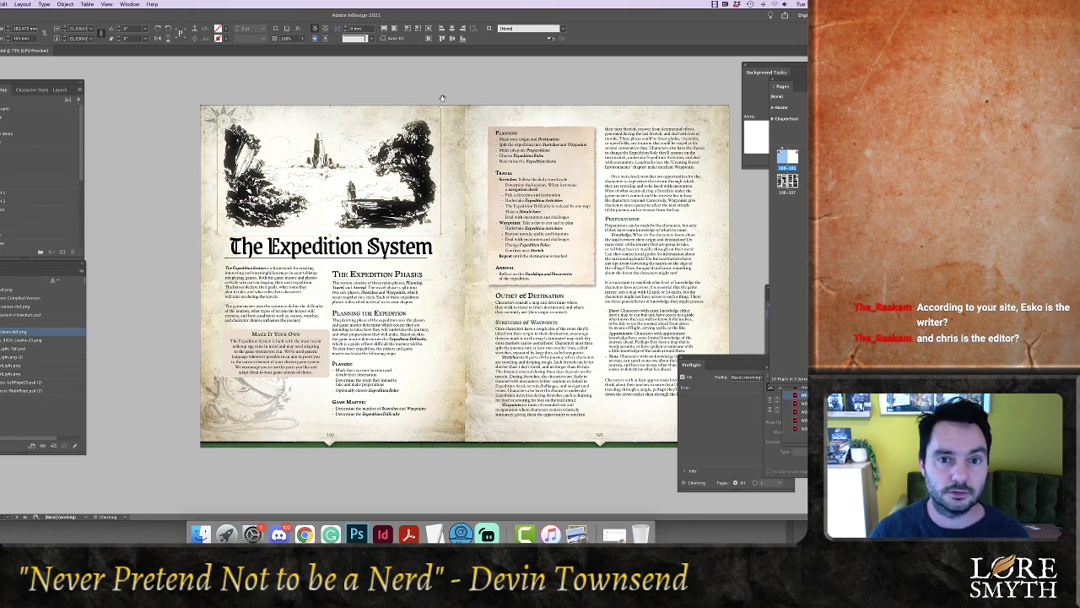
click(428, 128)
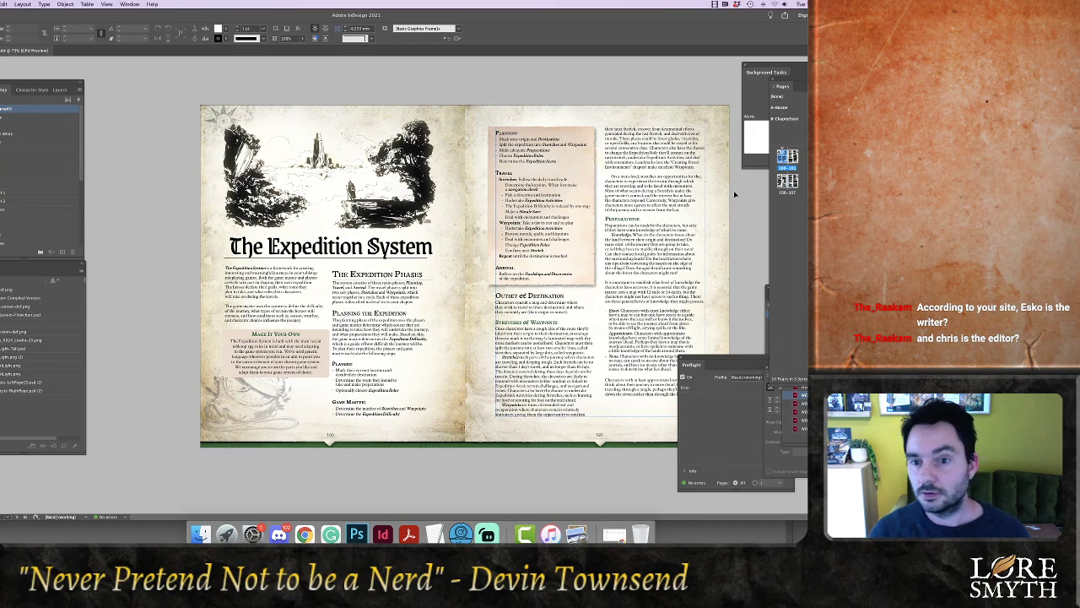
scroll(690, 187, down, 2)
scroll(690, 187, down, 5)
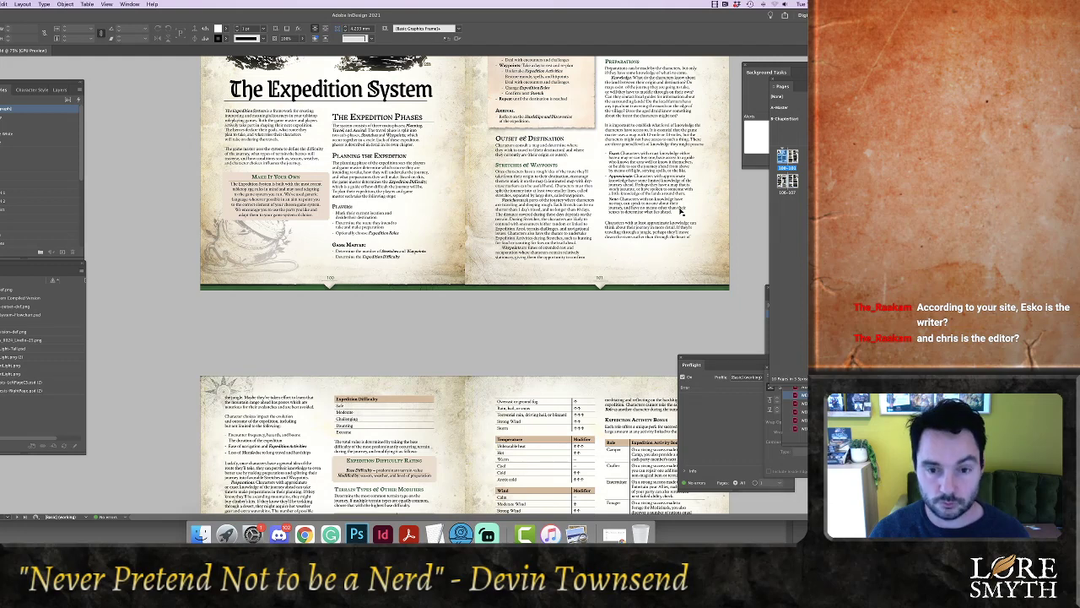
scroll(696, 230, down, 10)
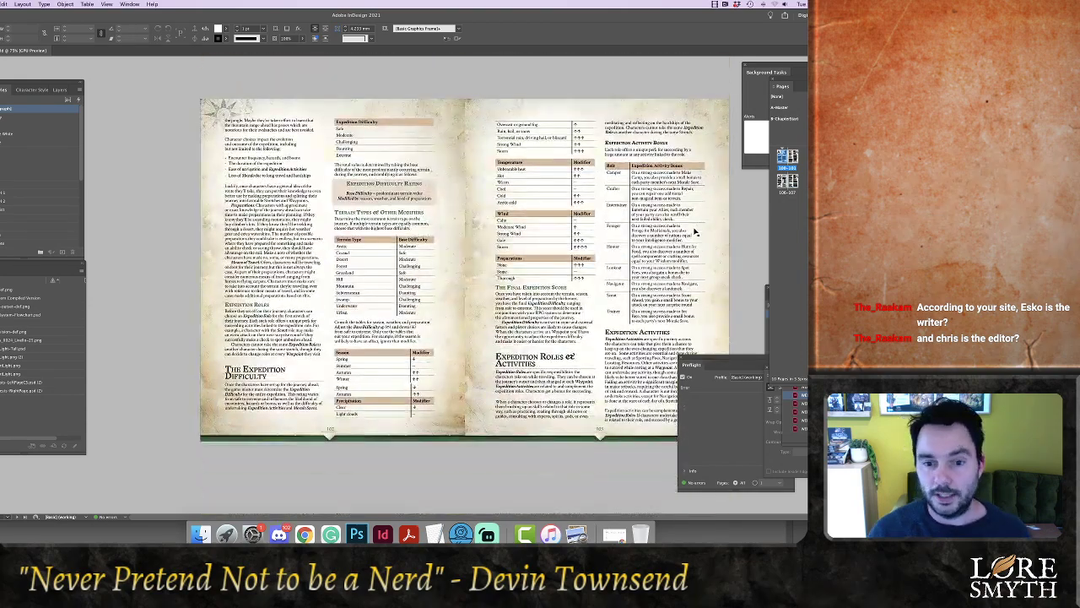
scroll(701, 282, down, 5)
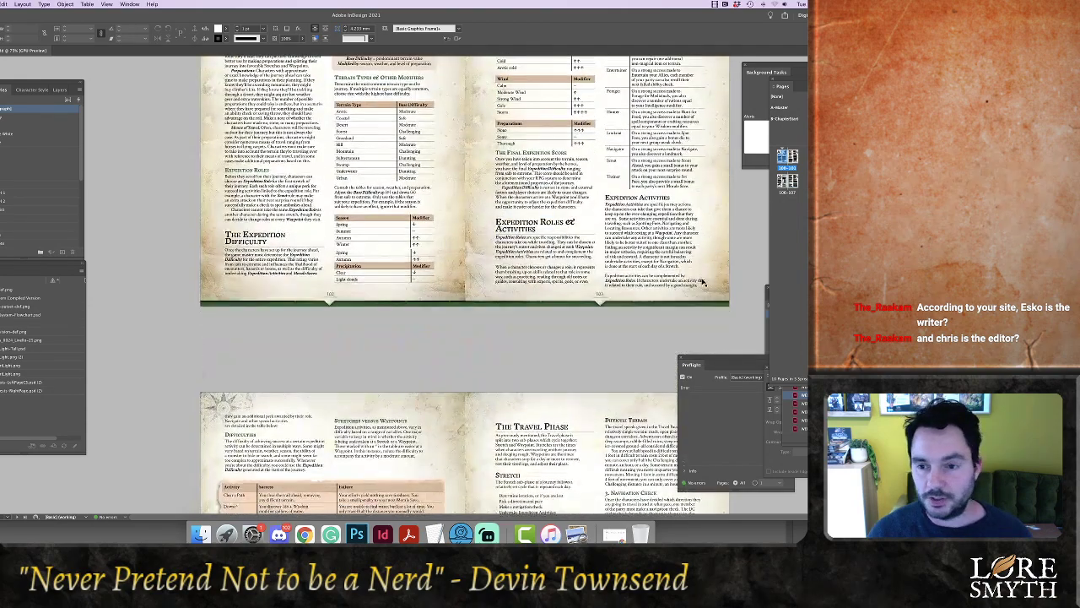
scroll(688, 284, down, 1)
scroll(650, 297, down, 7)
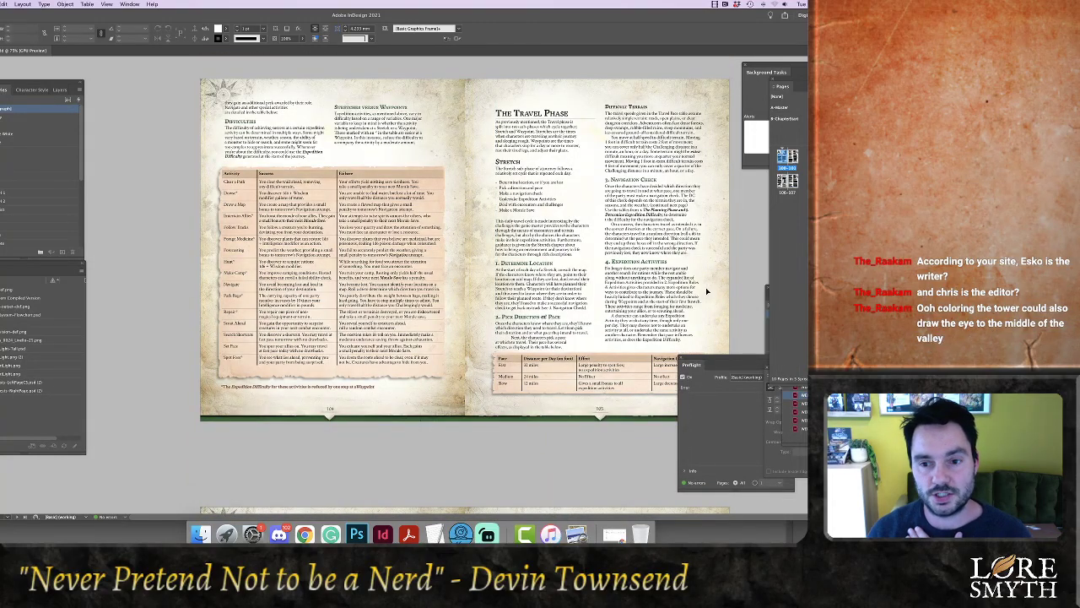
scroll(746, 296, down, 5)
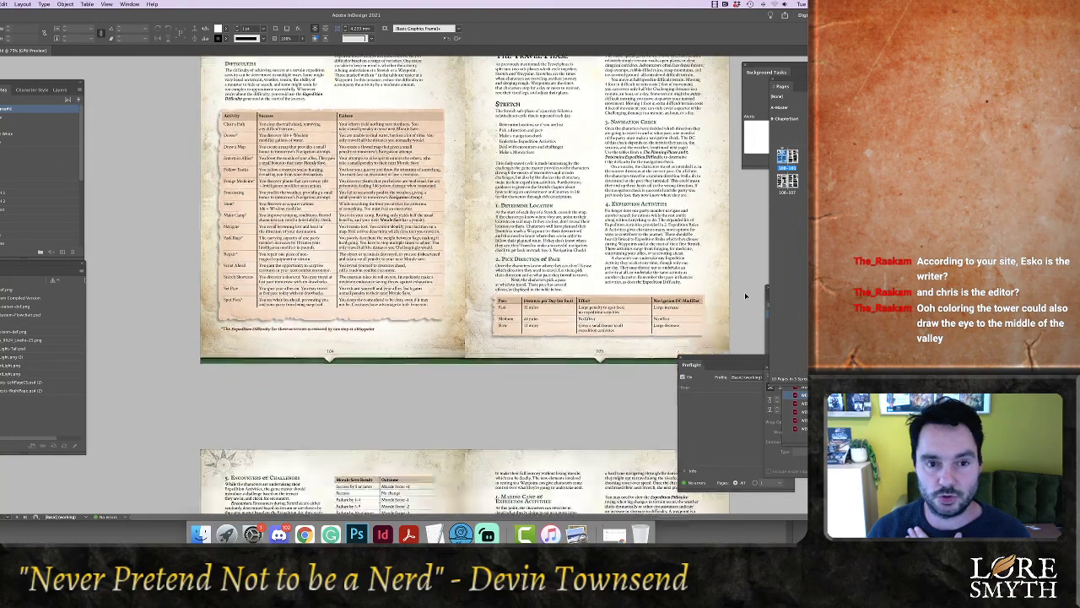
scroll(746, 296, down, 5)
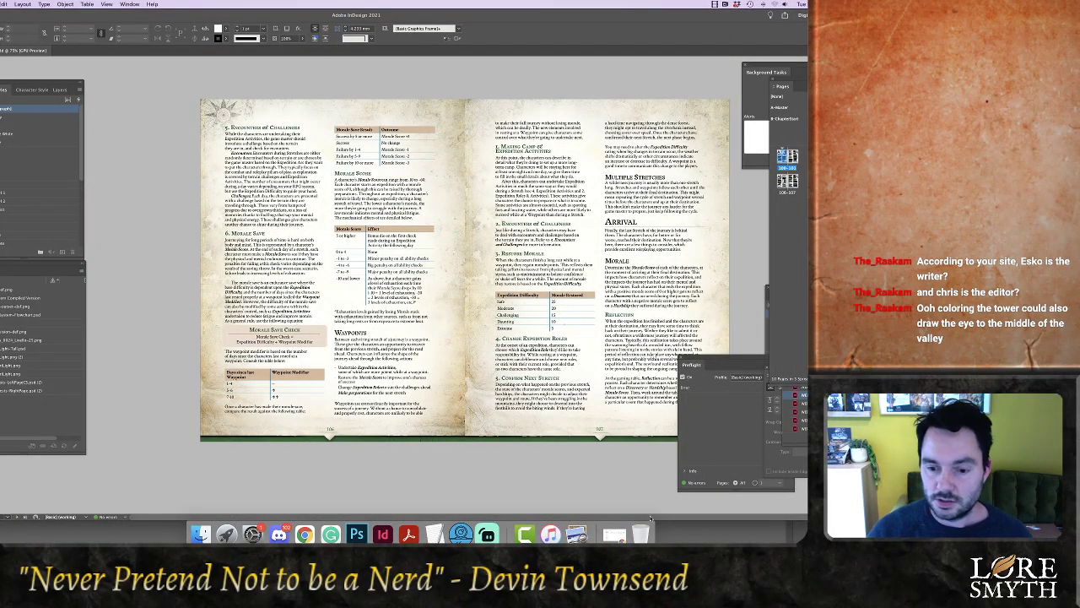
scroll(649, 505, right, 3)
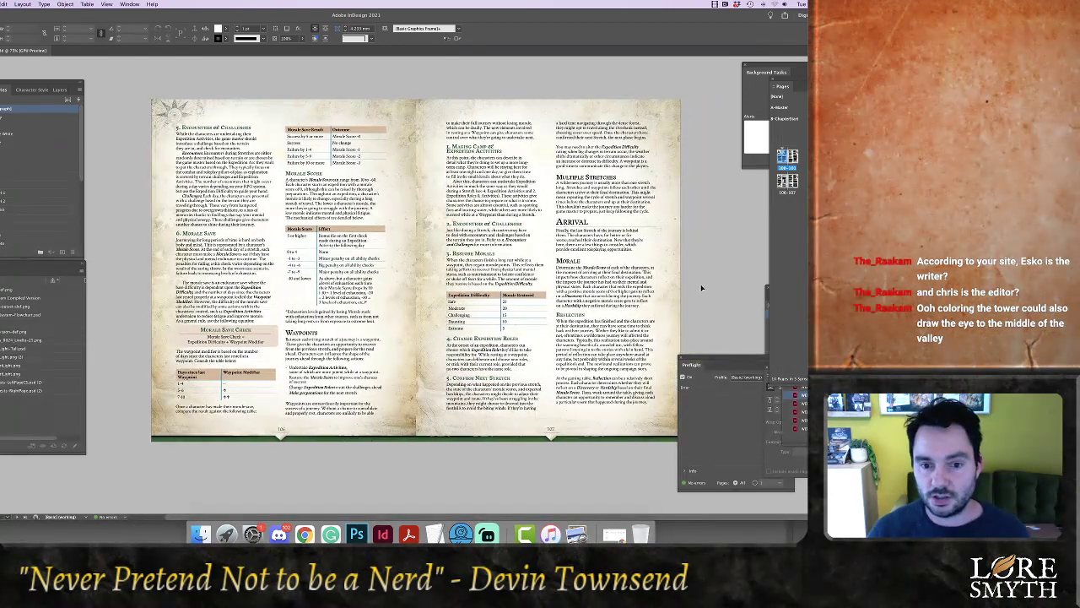
scroll(709, 285, down, 3)
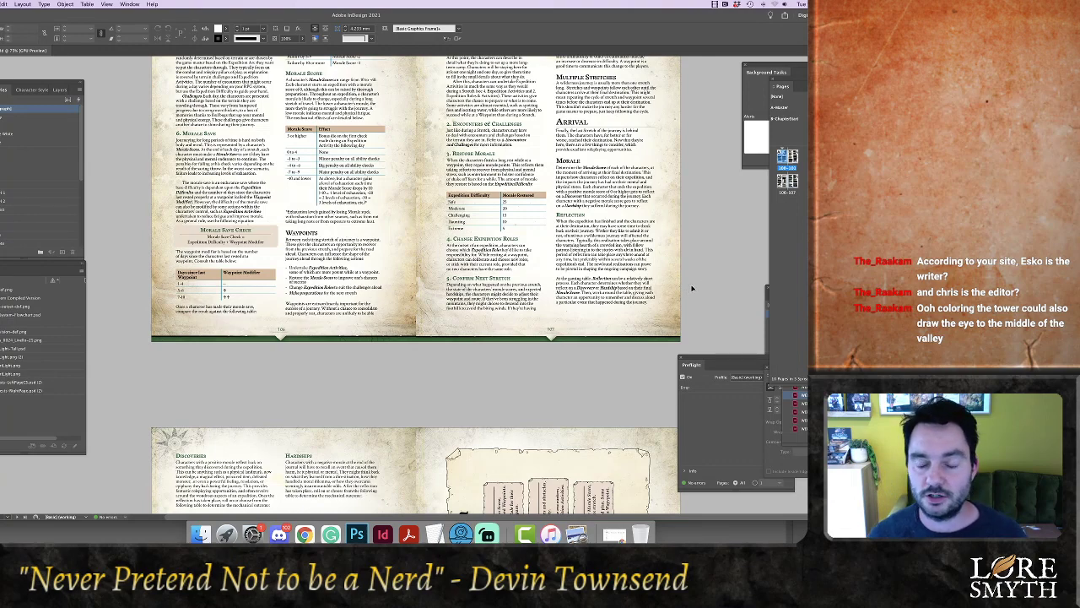
scroll(694, 289, down, 6)
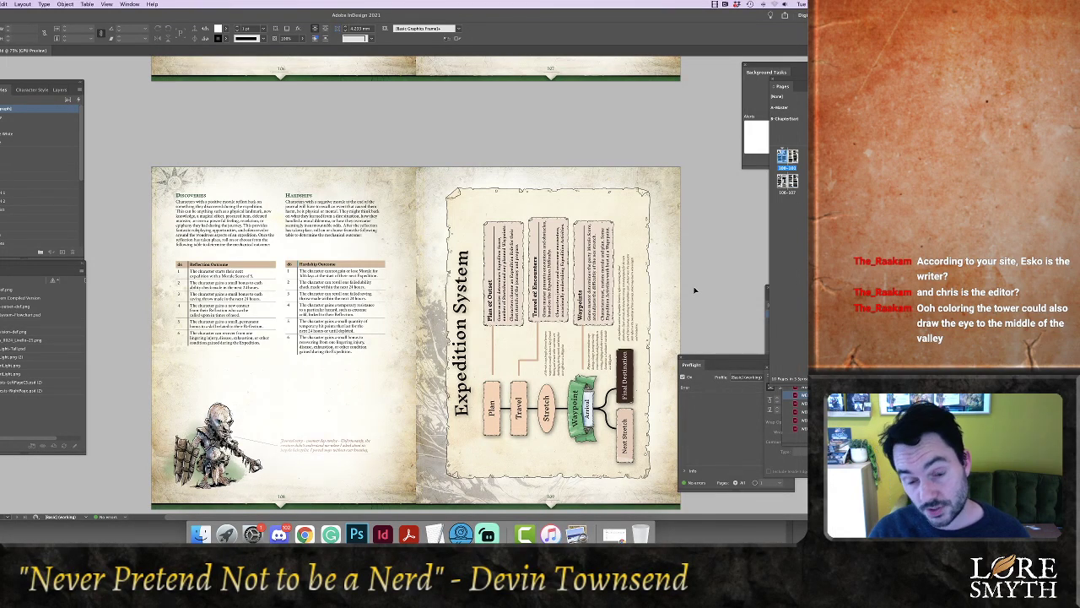
scroll(696, 275, down, 1)
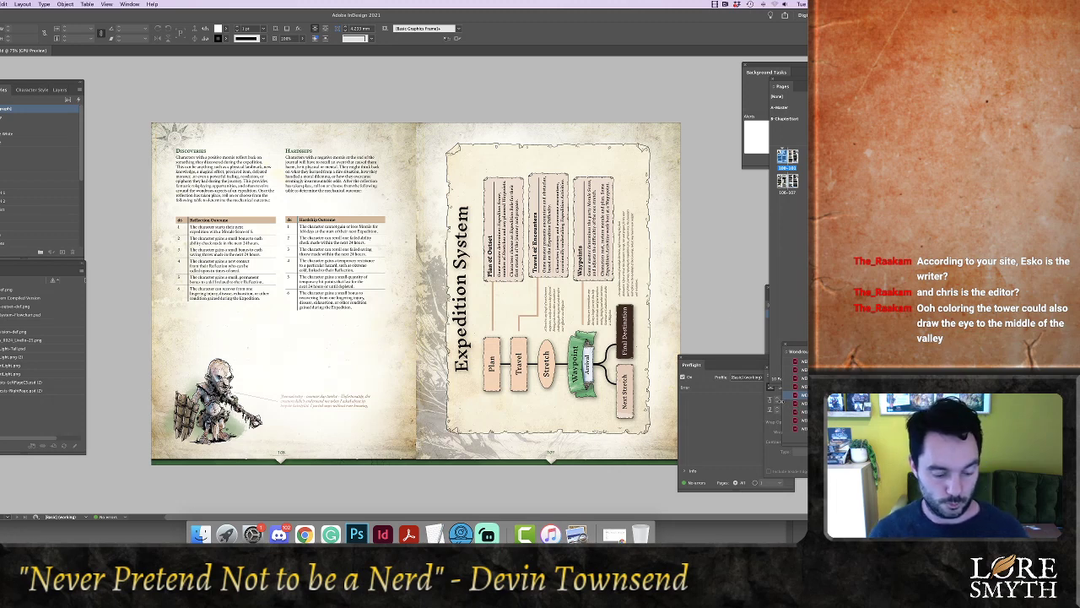
Close the Expedition System document and open WEF-AdventureSylvanus.indd without updating its modified links, showing the whole opening spread
key(super+w)
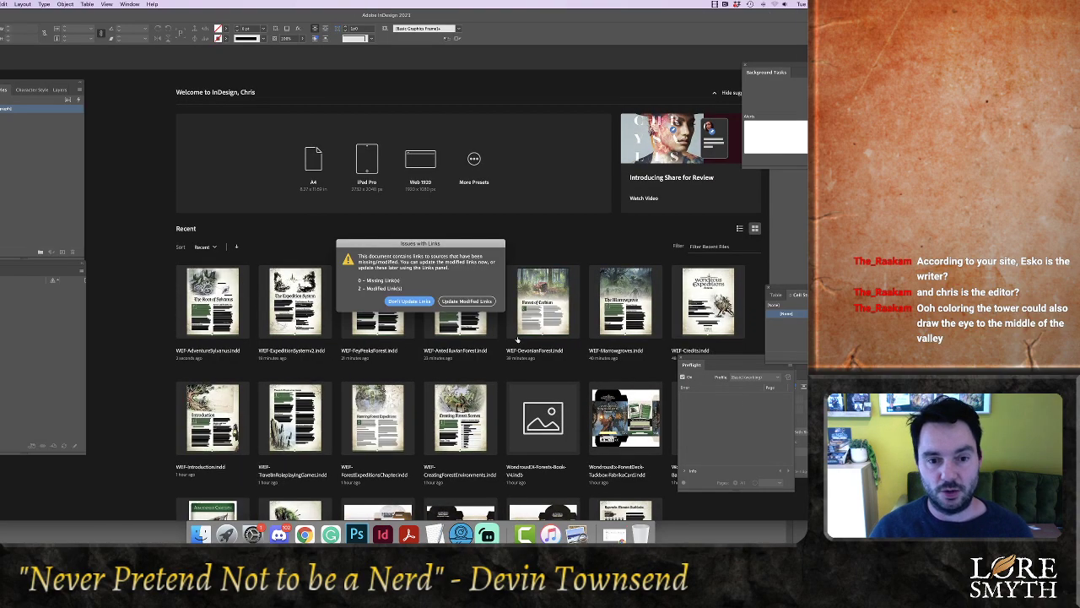
click(416, 303)
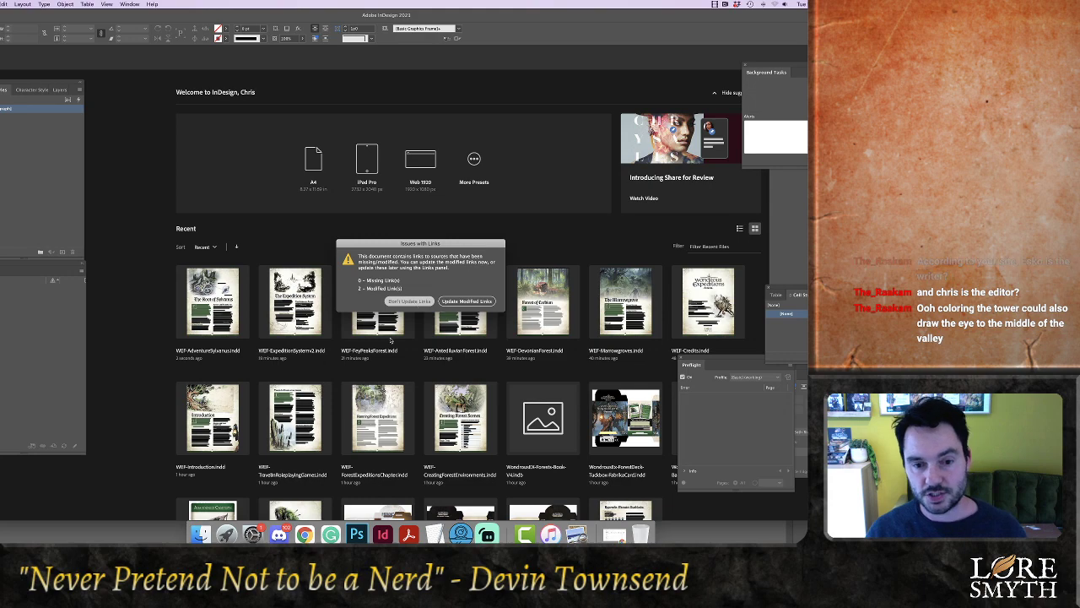
click(413, 301)
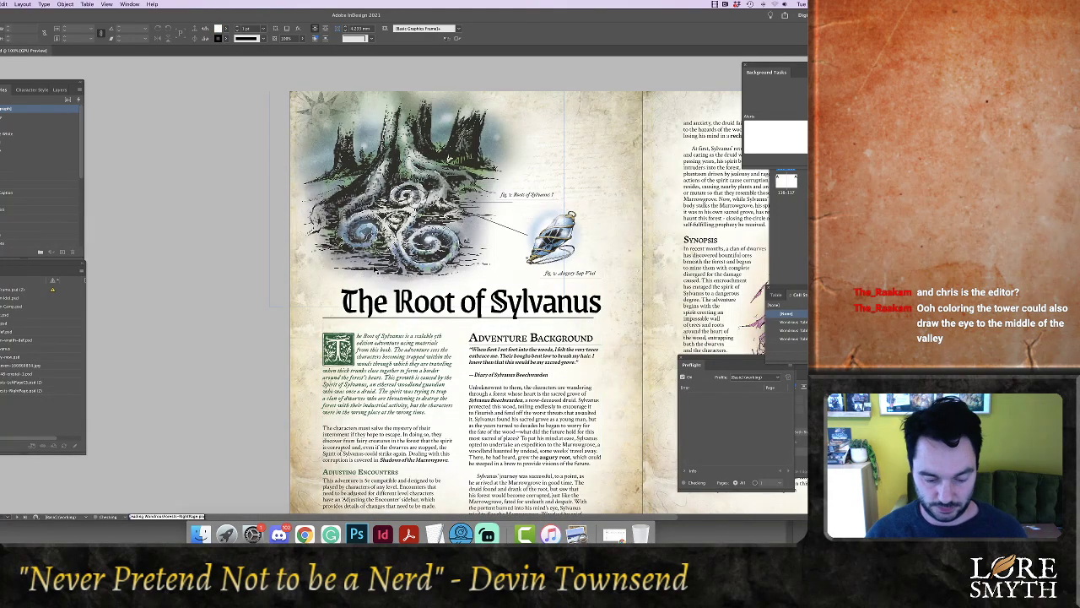
key(super+minus)
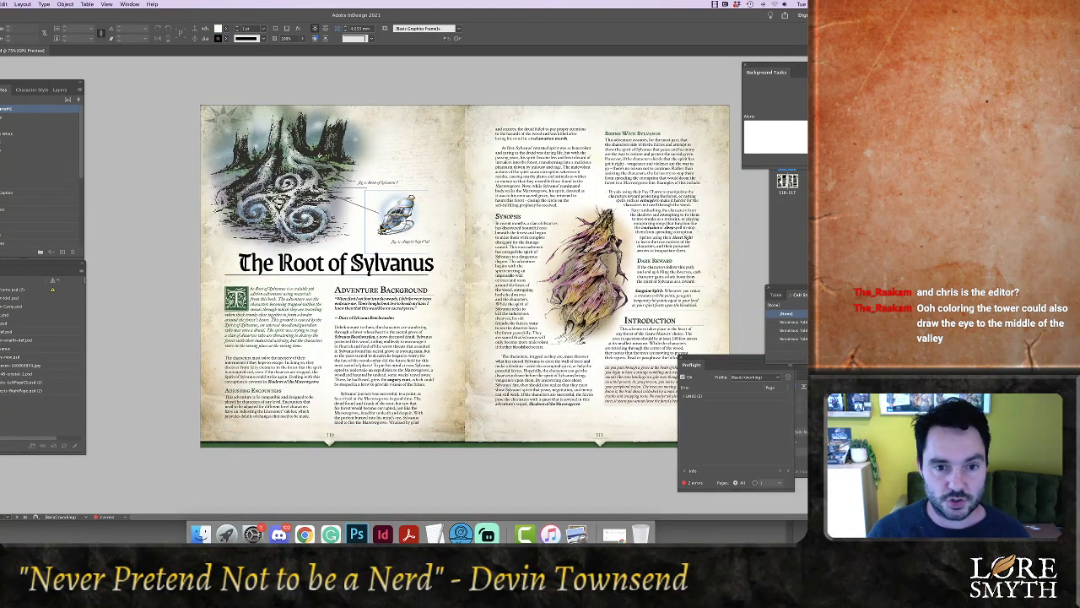
Adjust the opacity of the sap vial illustration on page 110 and update the document's modified image link
click(397, 219)
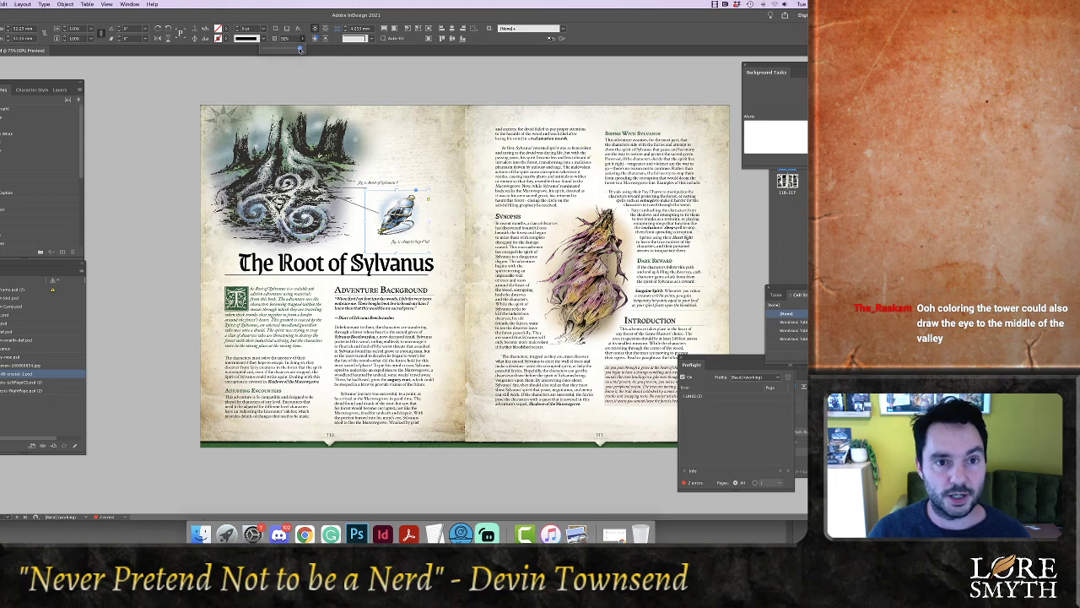
click(421, 88)
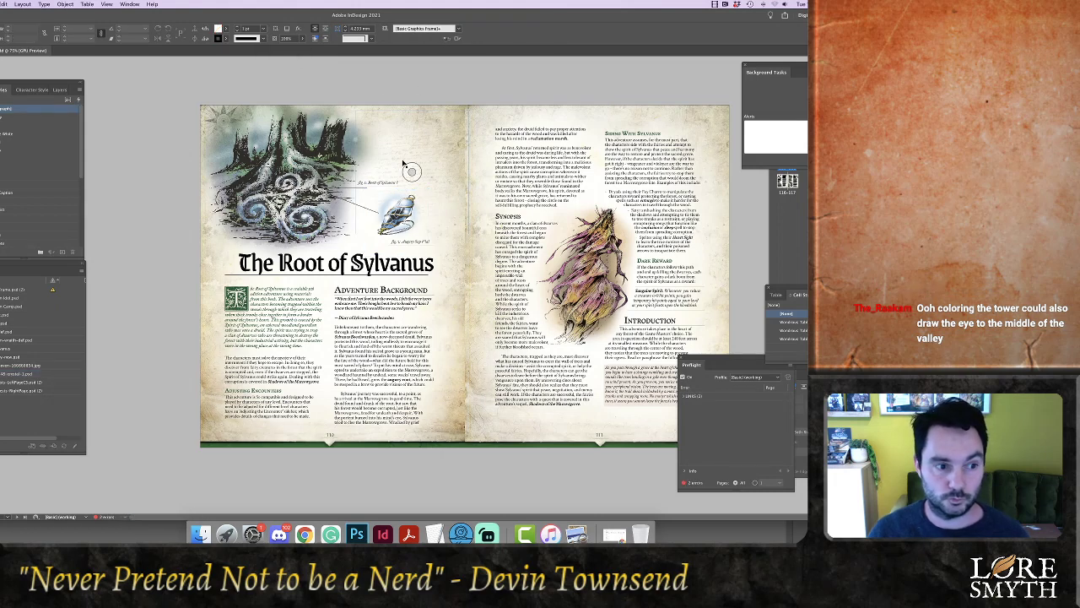
click(52, 290)
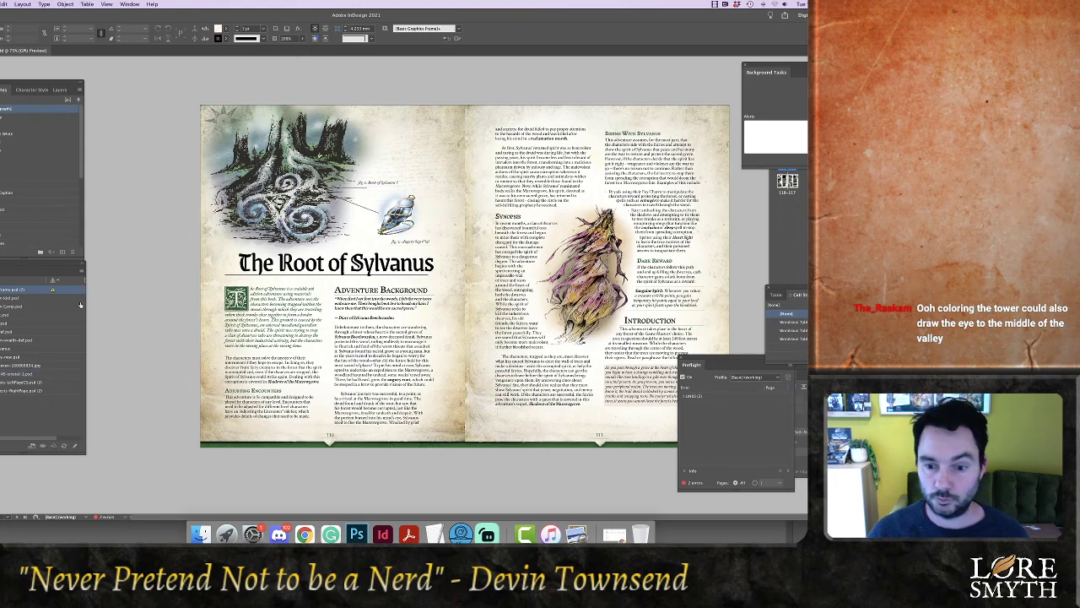
drag(707, 361, 734, 360)
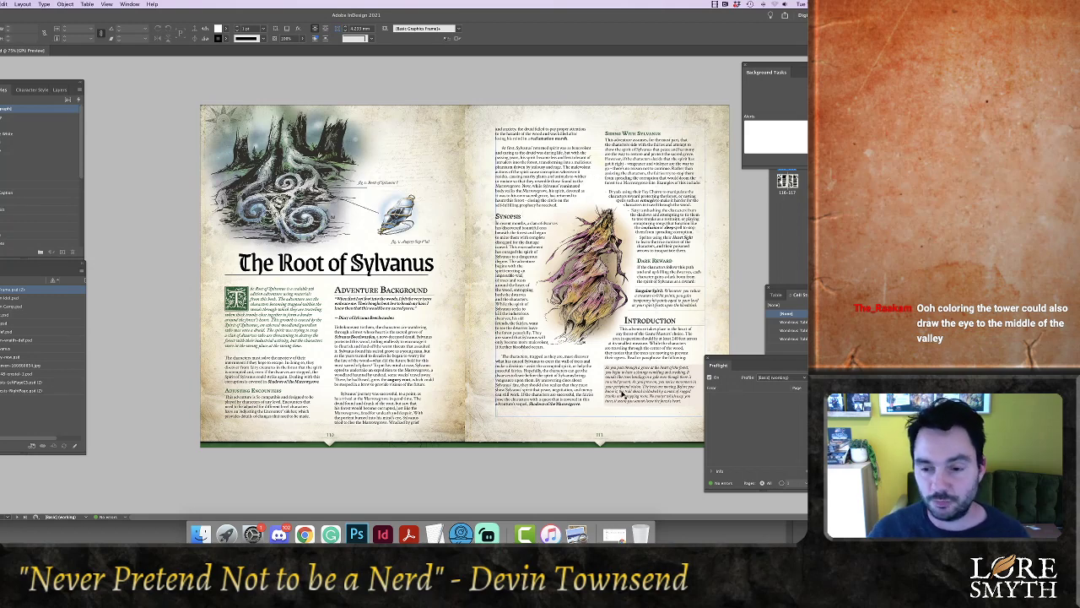
Apply a linear Gradient Feather at about 90° to the pond illustration on page 112, with its transparent end stop near 89%
scroll(622, 393, down, 10)
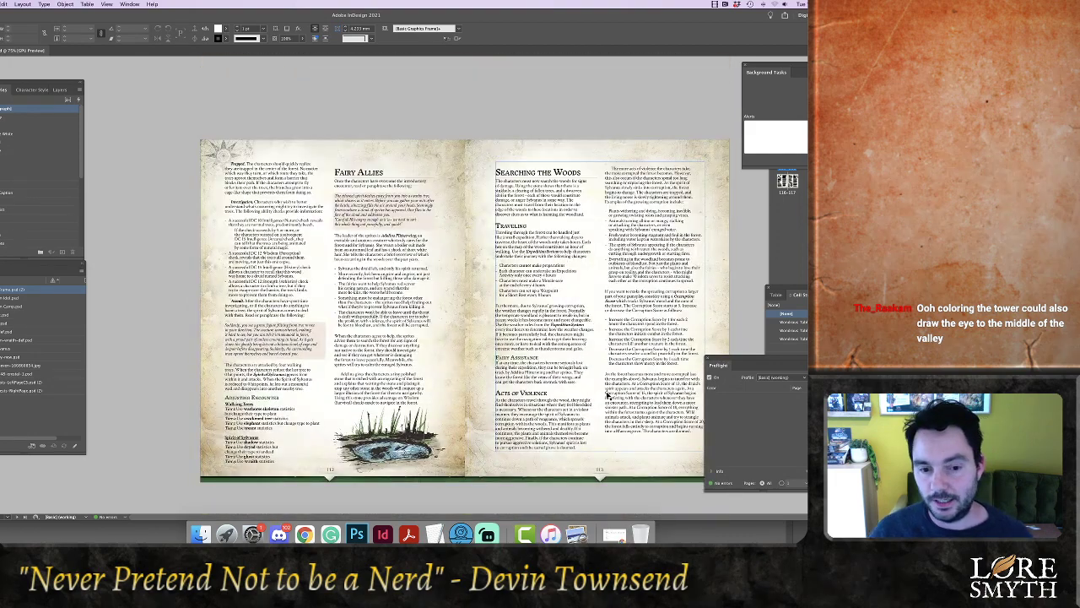
click(392, 439)
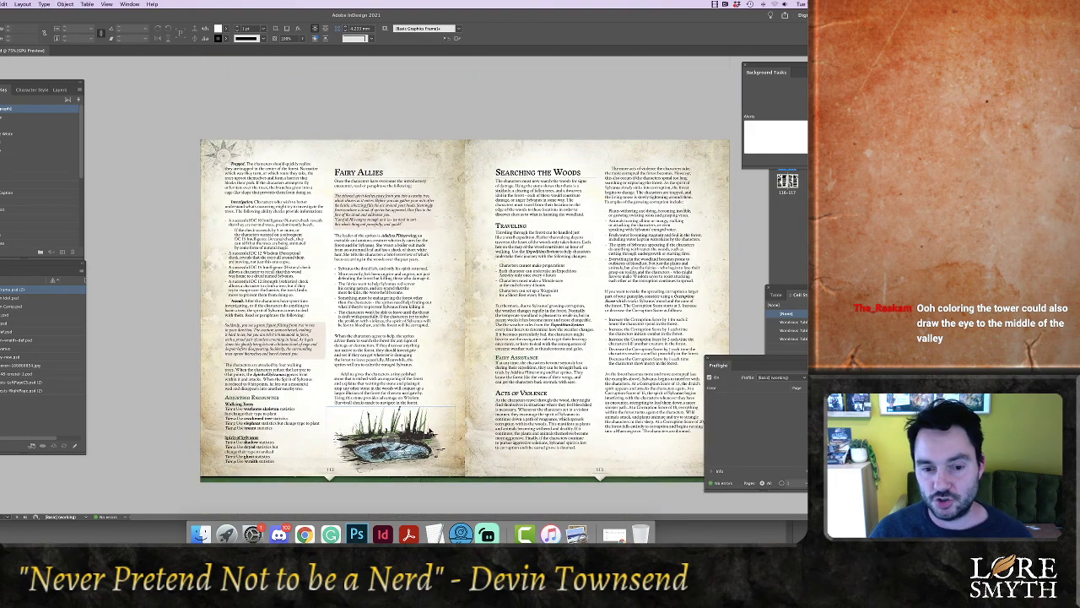
click(298, 31)
click(314, 100)
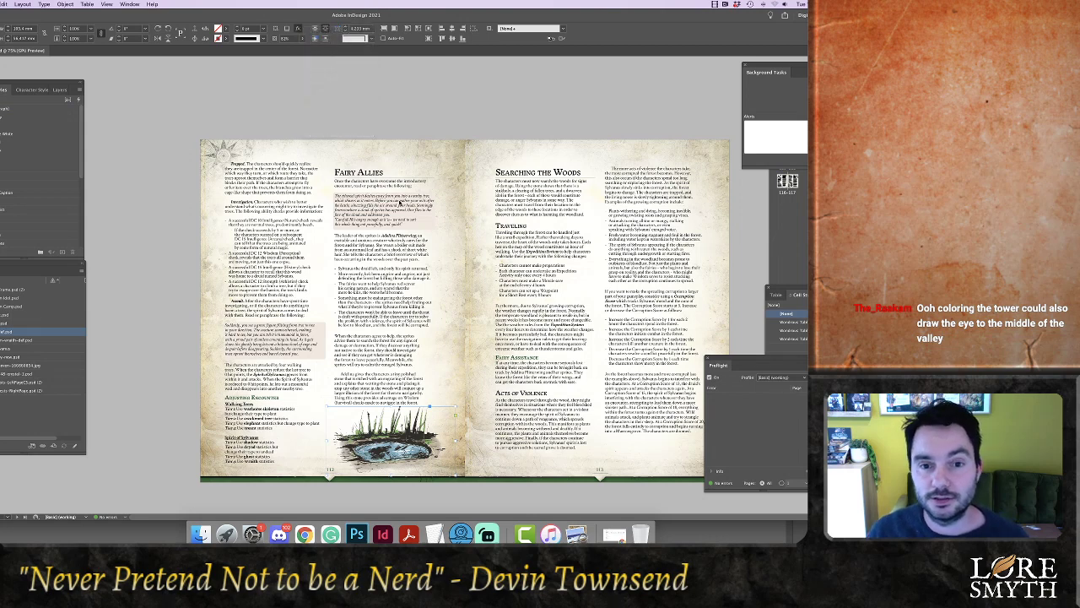
drag(75, 240, 74, 235)
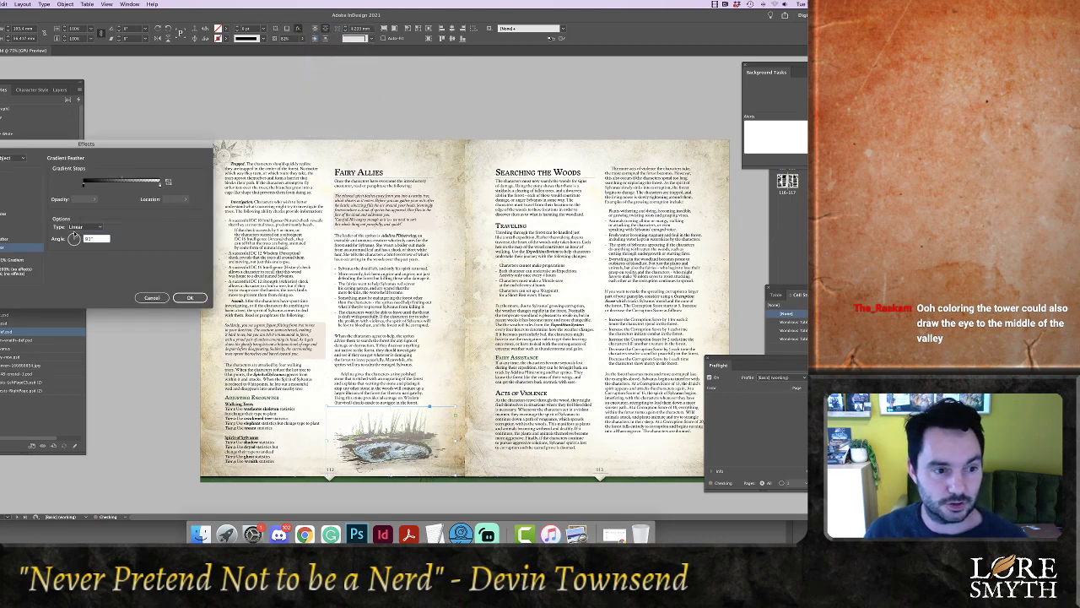
drag(123, 179, 157, 186)
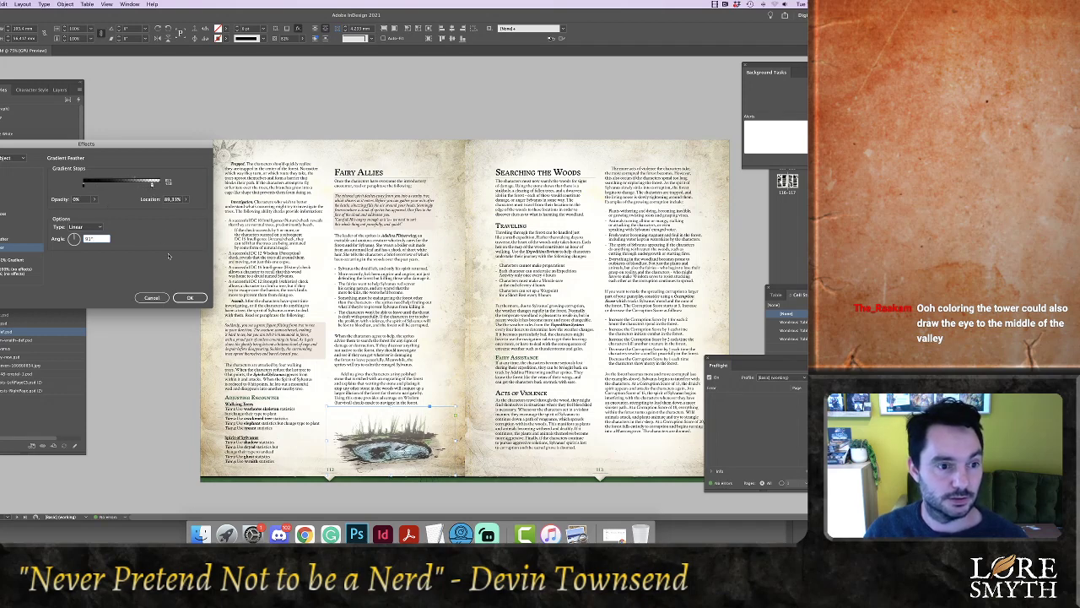
click(190, 298)
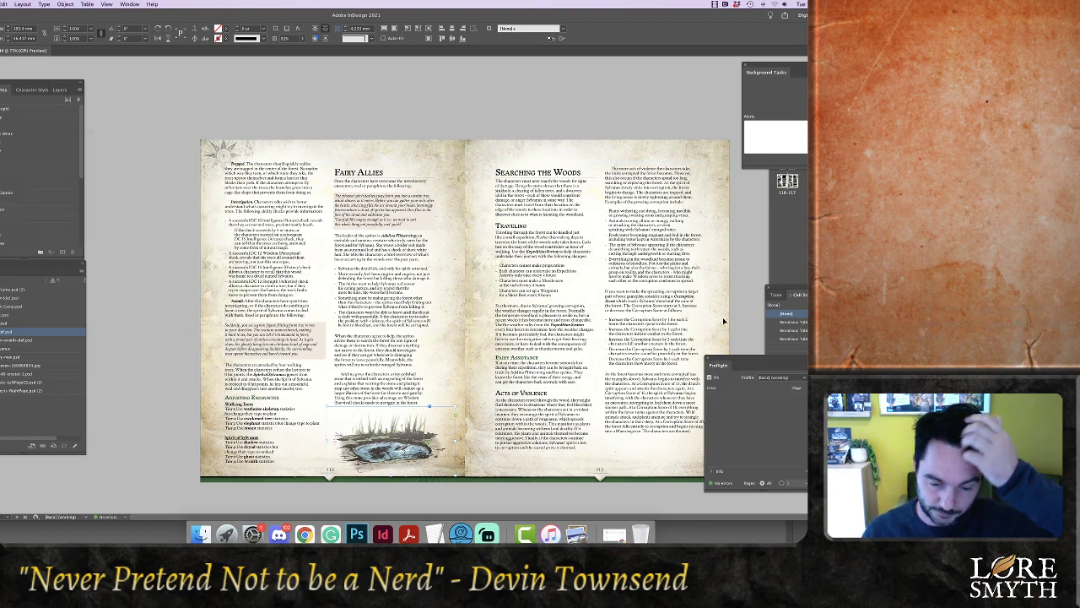
Review the remaining Root of Sylvanus spreads through to the battle maps on pages 120 and 121
scroll(730, 295, down, 10)
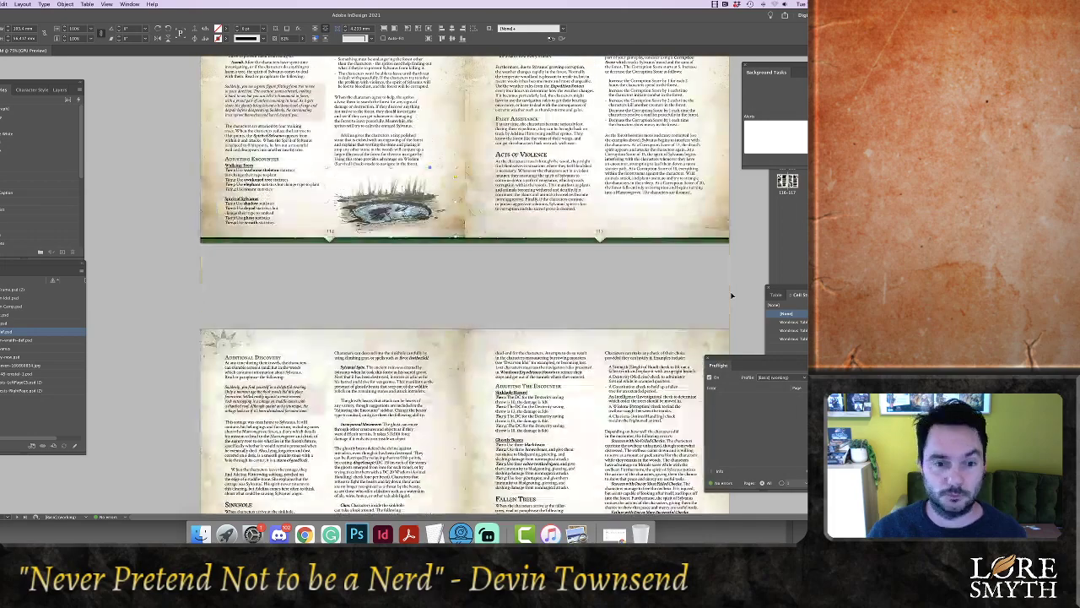
scroll(732, 296, down, 10)
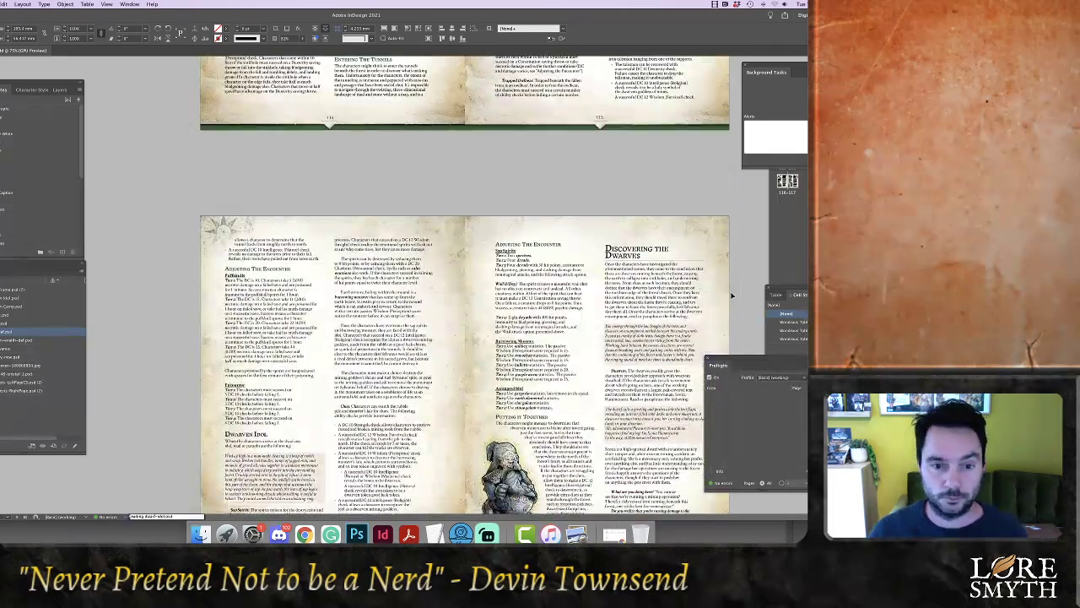
scroll(732, 295, down, 2)
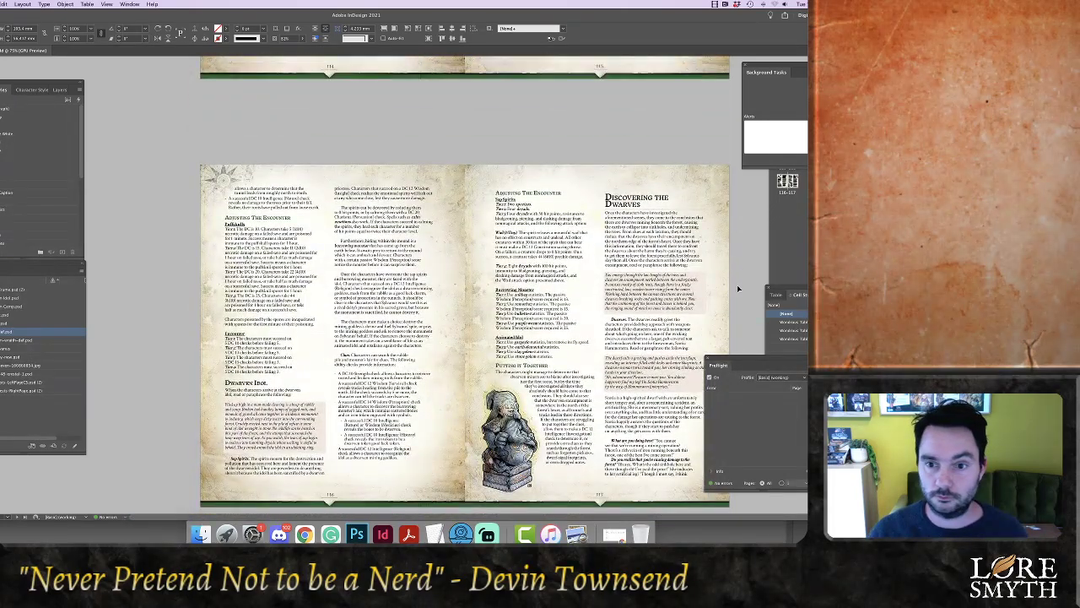
scroll(737, 285, down, 8)
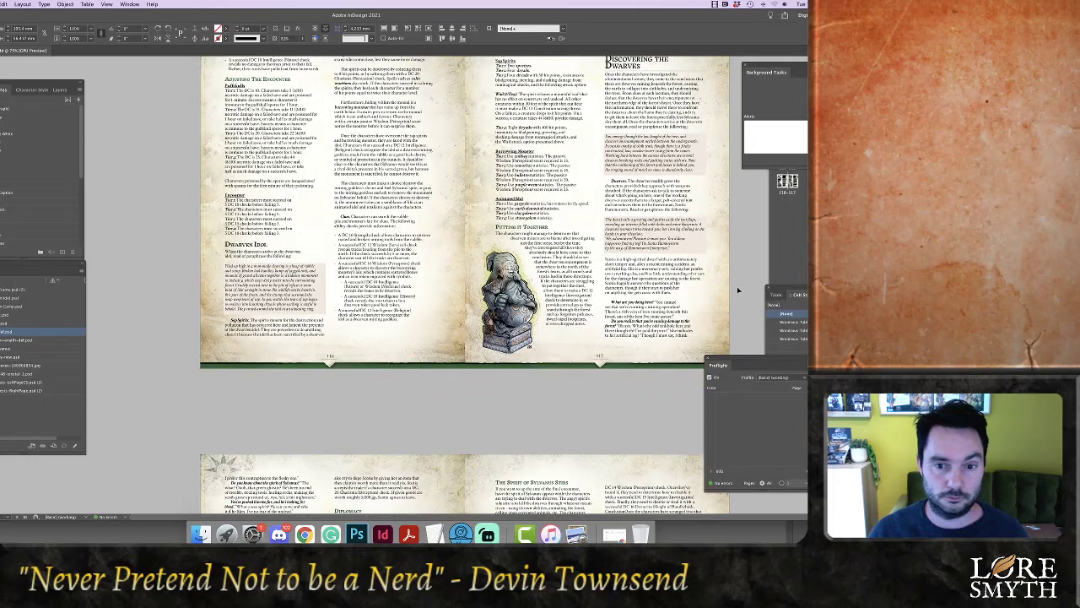
scroll(737, 287, down, 15)
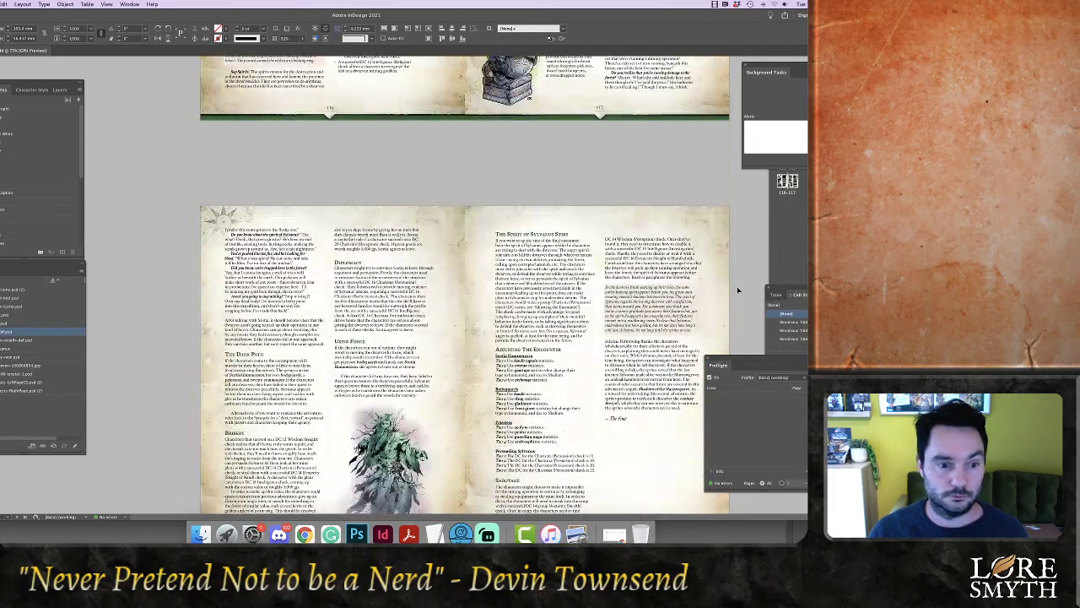
scroll(736, 286, down, 3)
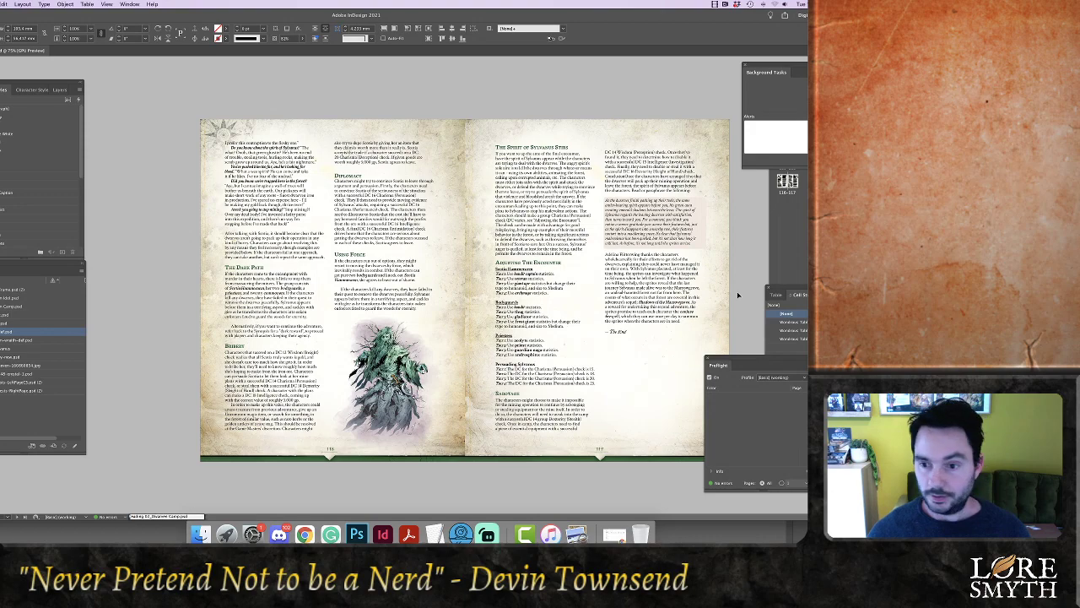
scroll(737, 295, down, 10)
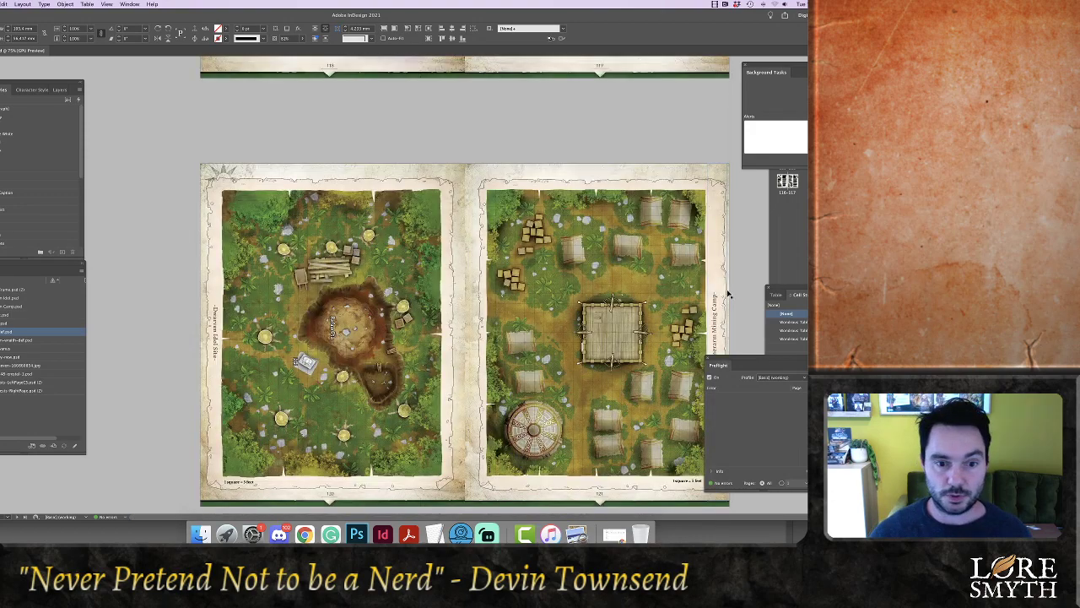
Close the Sylvanus adventure, open WEF-AdventureMarrowgrove.indd without updating links on opening, and update its modified image link individually
key(w)
key(super+w)
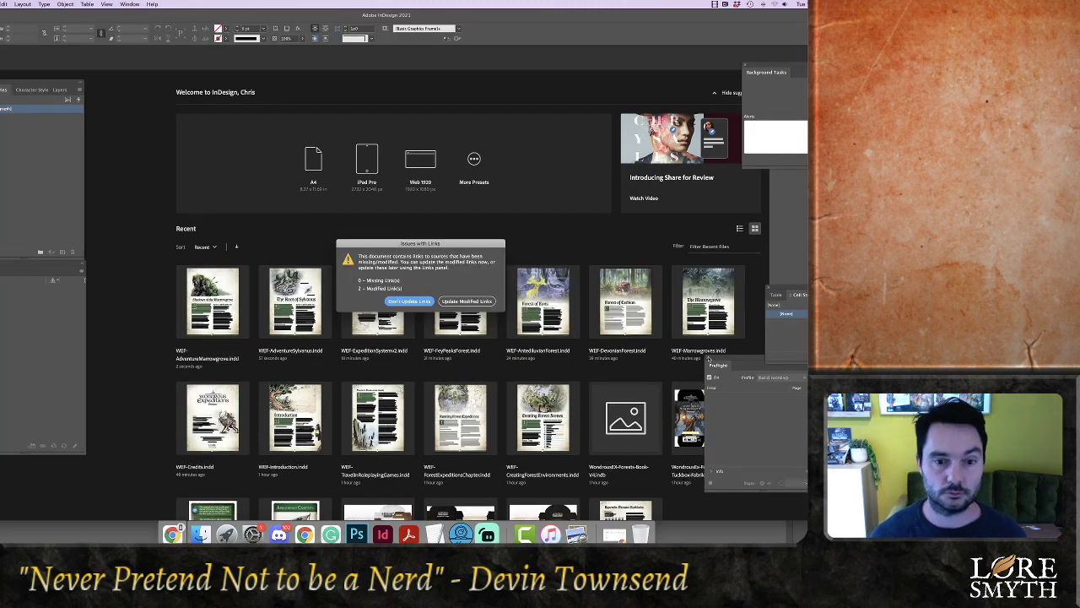
click(408, 301)
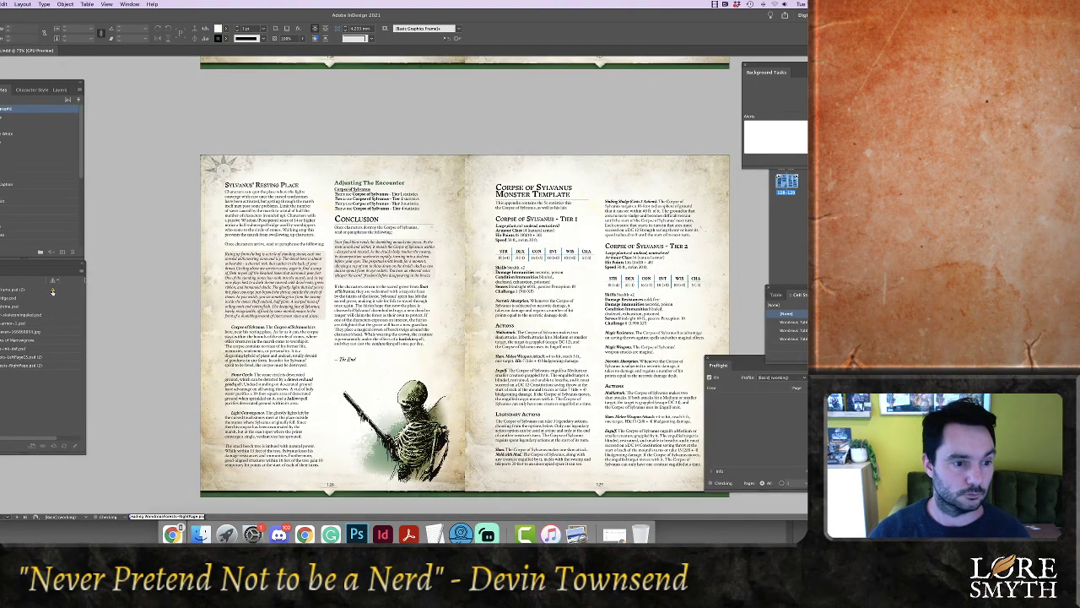
click(52, 290)
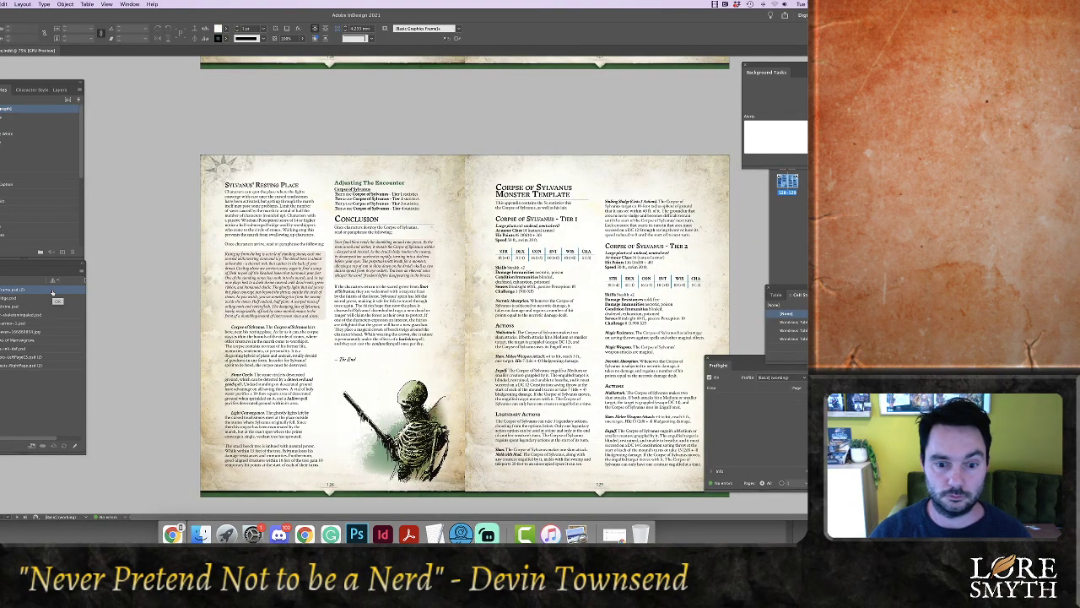
Review the Shadows of the Marrowgrove spreads from pages 130 and 131 back to the opening page, checking the title illustration
scroll(136, 349, down, 10)
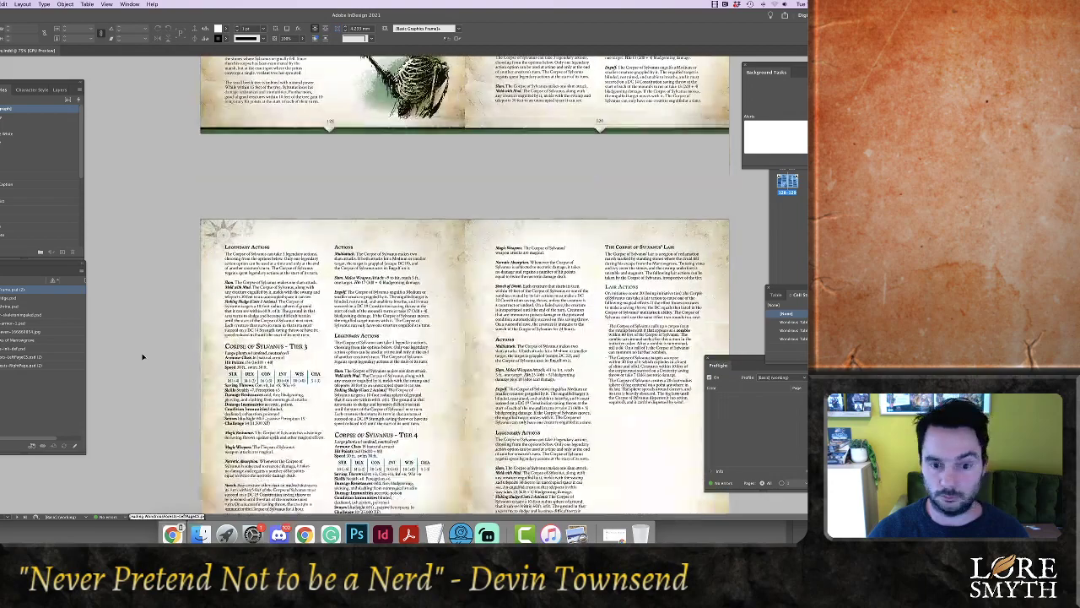
scroll(143, 356, down, 5)
scroll(143, 356, up, 5)
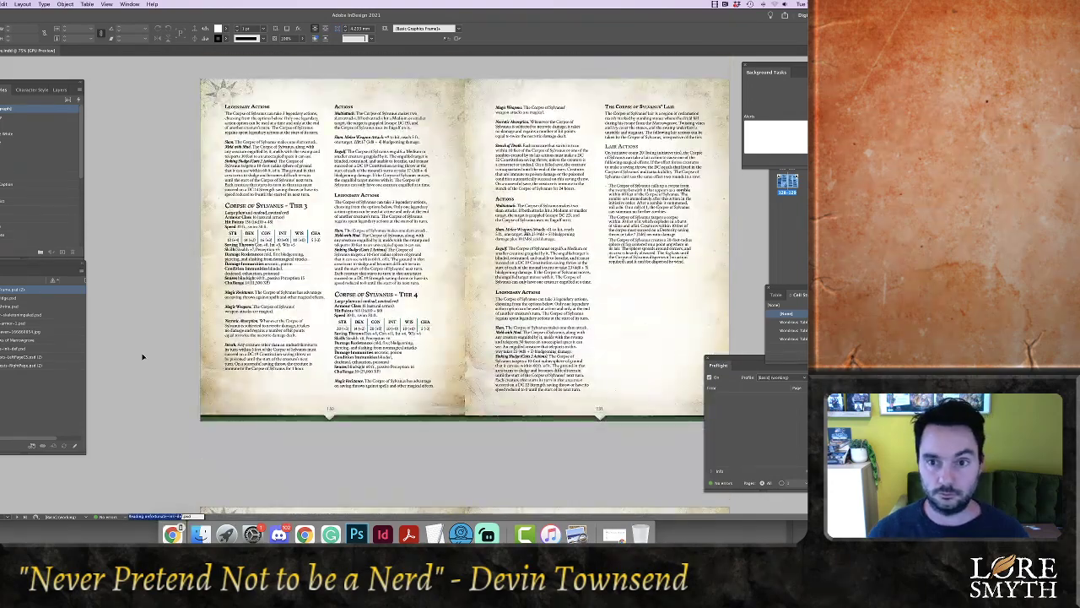
scroll(143, 356, up, 2)
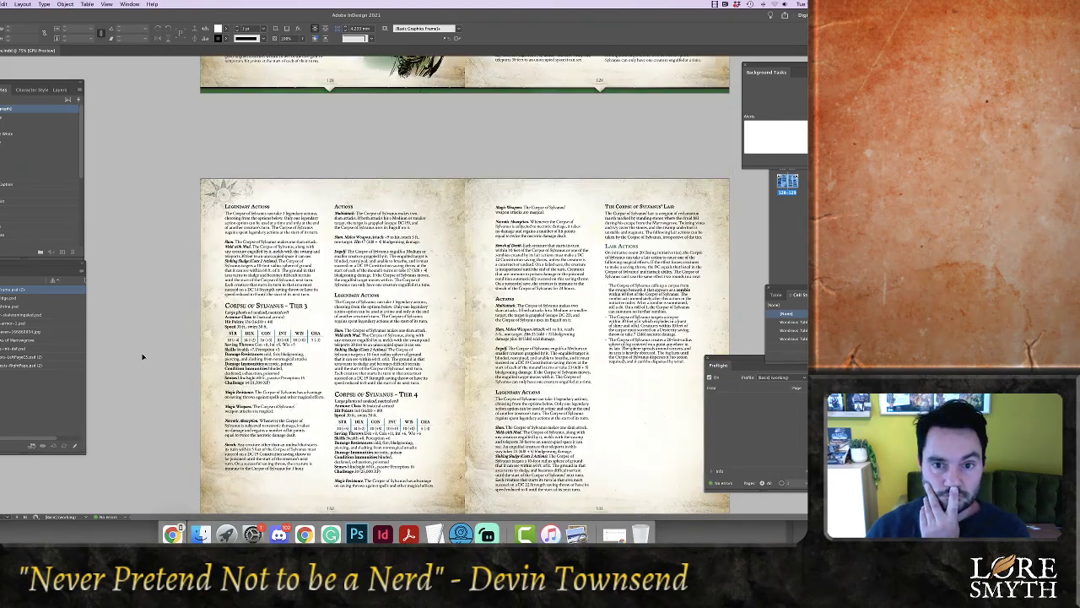
scroll(143, 356, up, 7)
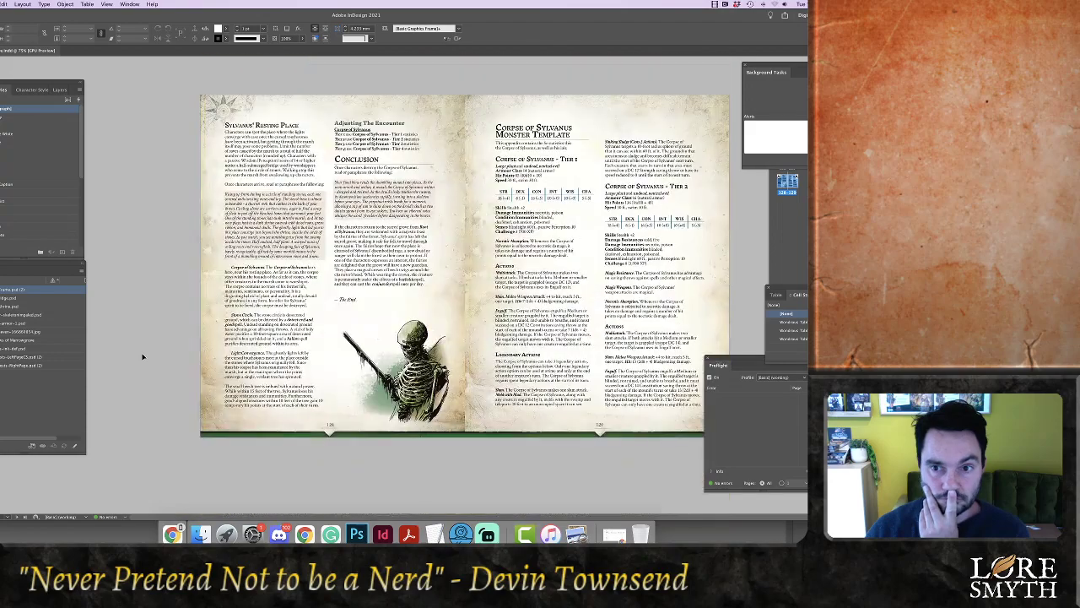
scroll(143, 356, up, 8)
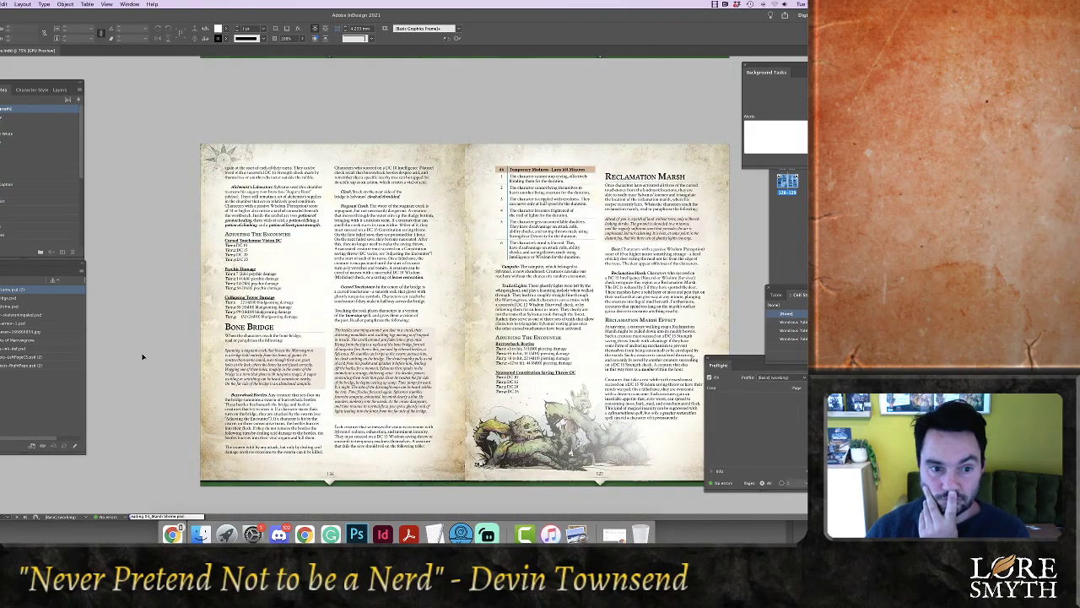
scroll(143, 356, up, 8)
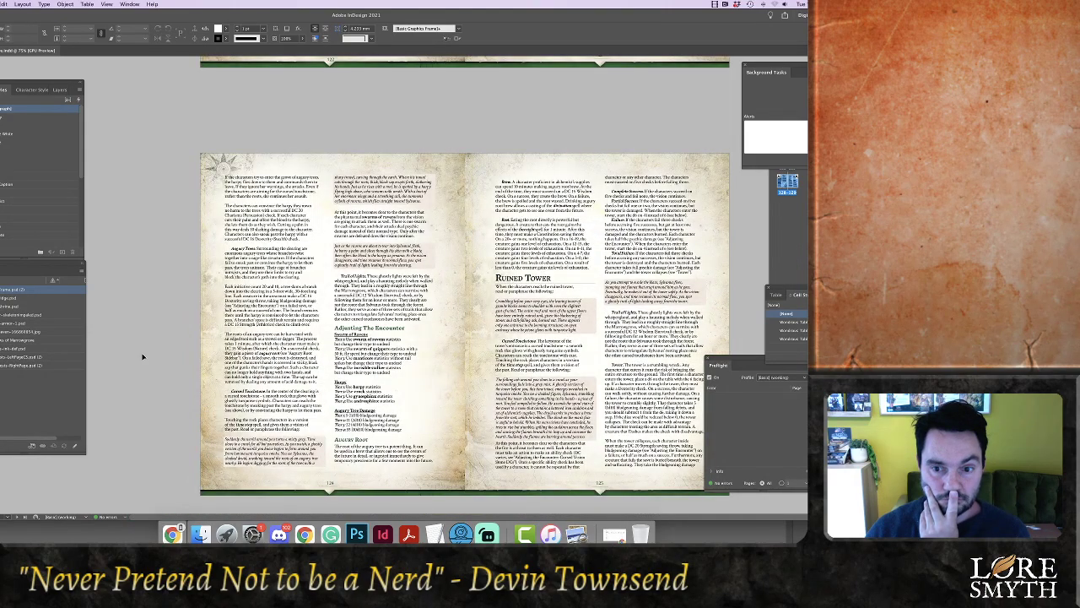
scroll(142, 356, up, 5)
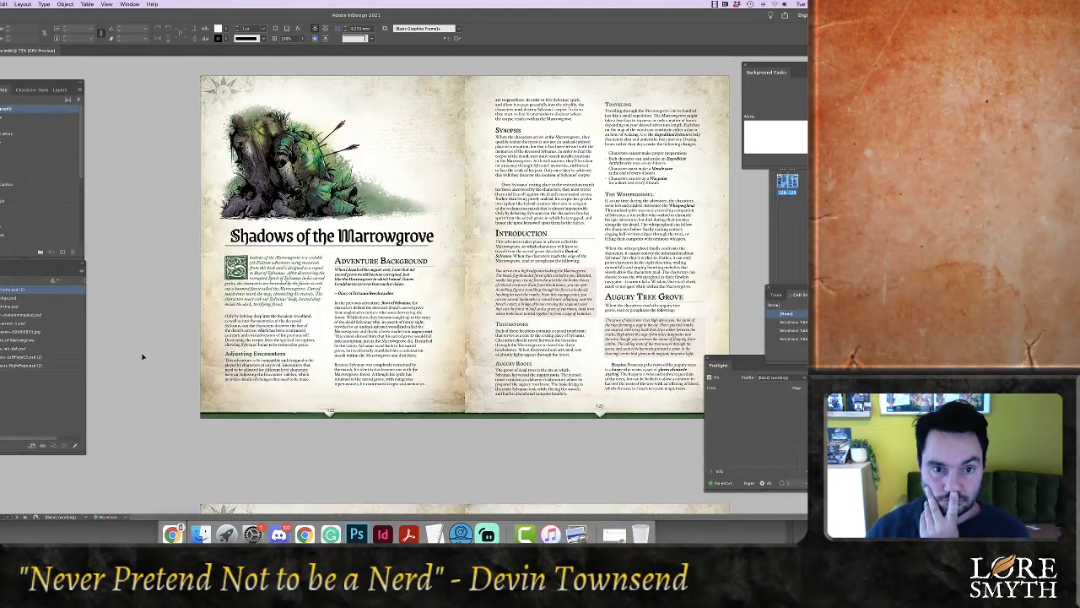
scroll(142, 356, up, 1)
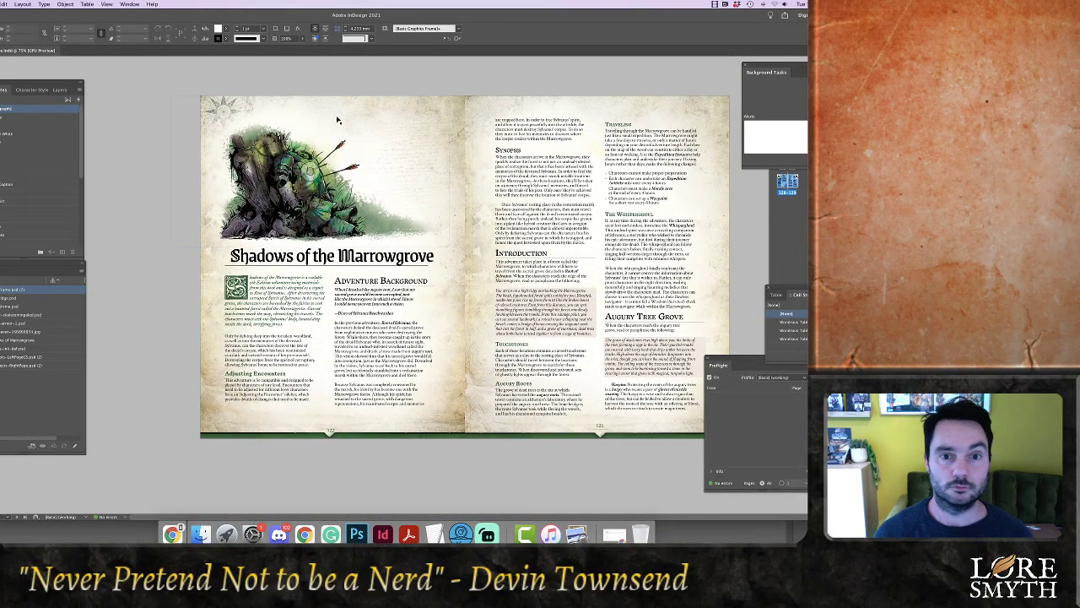
click(457, 148)
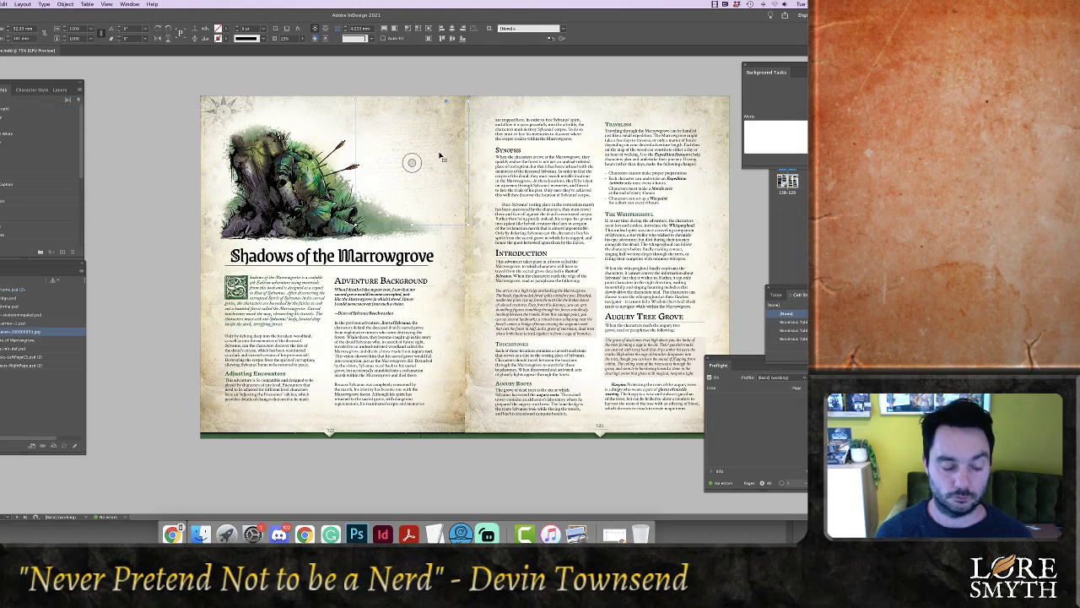
click(412, 162)
click(157, 243)
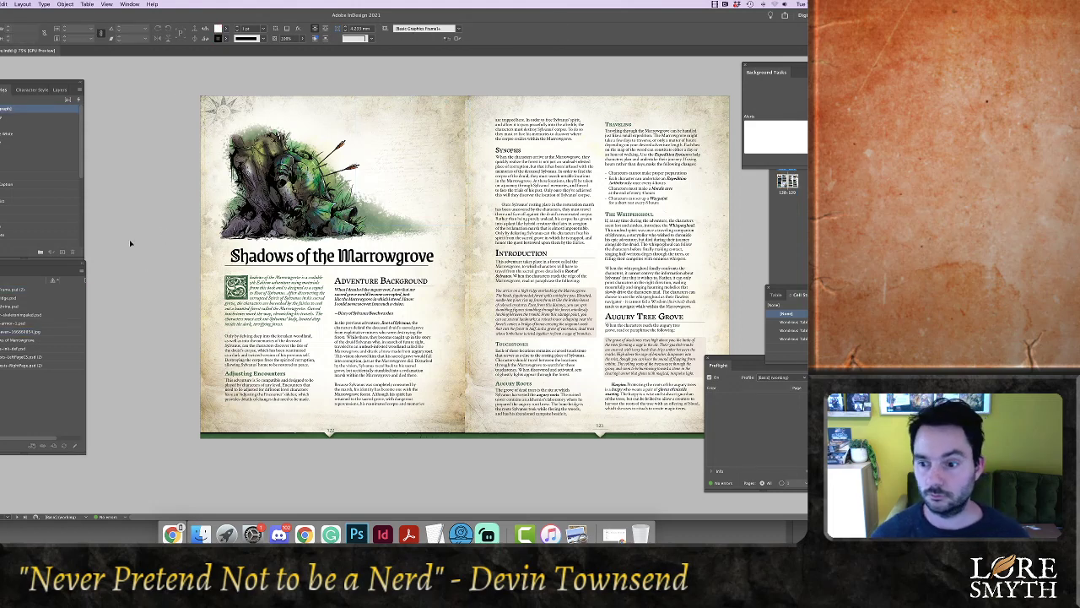
Close the Marrowgrove adventure, open the Monster Statblocks appendix without updating links on opening, and update its three modified image links individually
key(super+w)
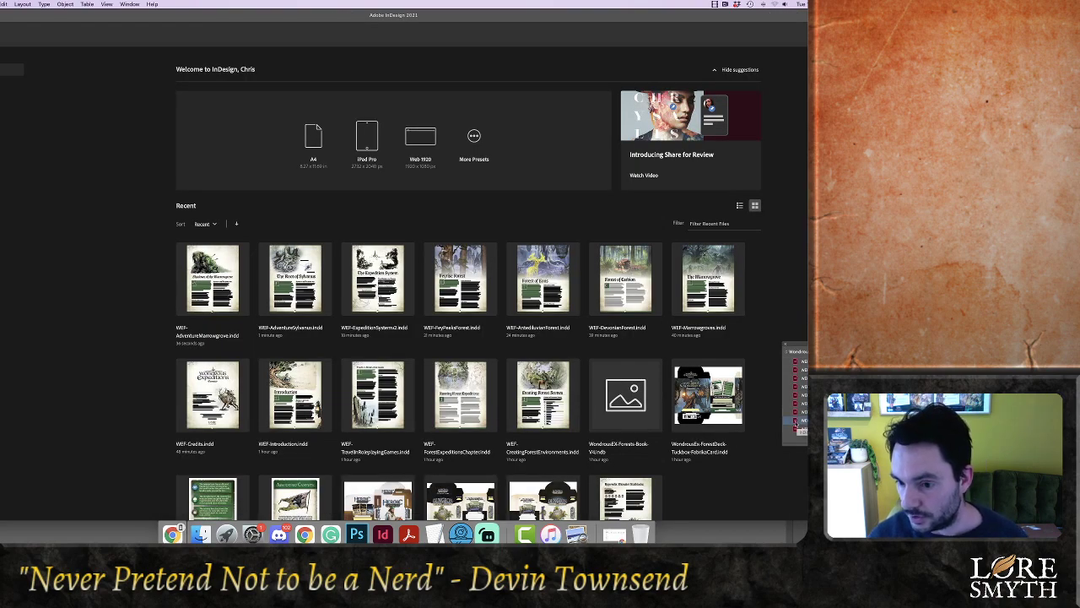
click(799, 428)
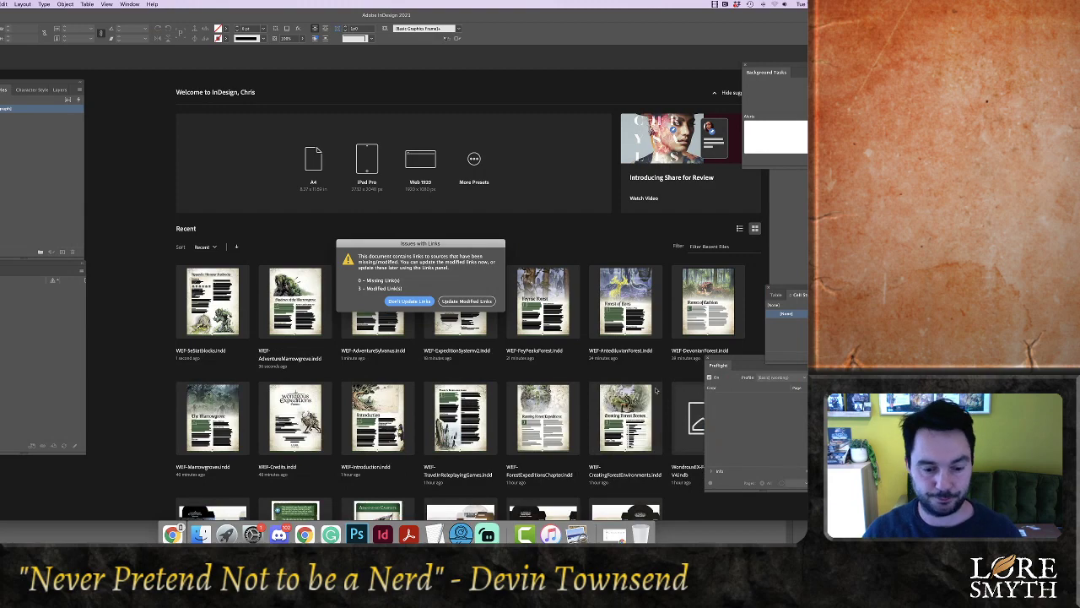
click(420, 303)
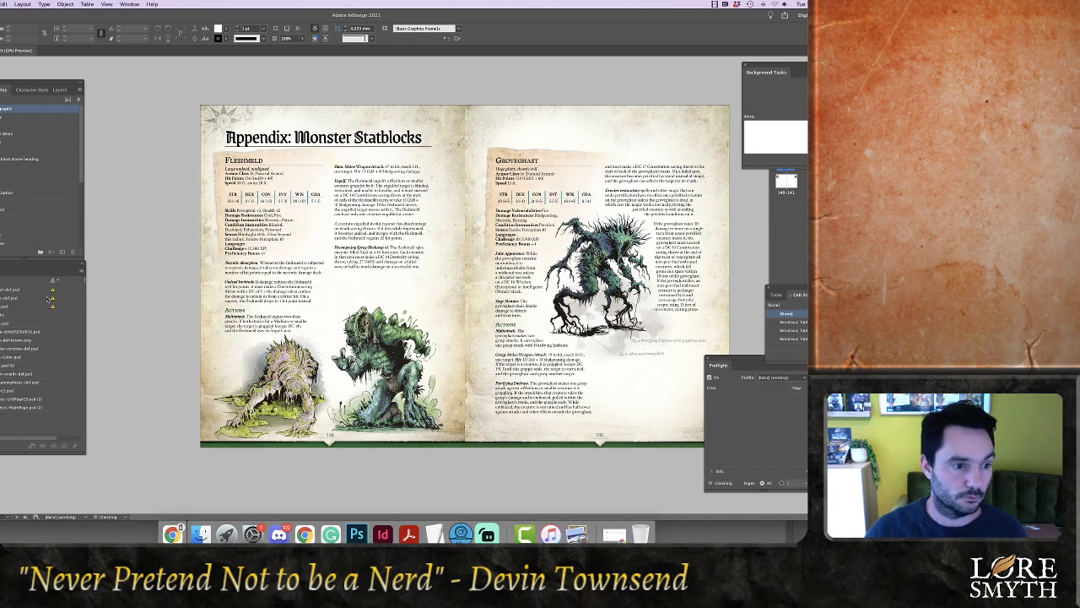
click(51, 290)
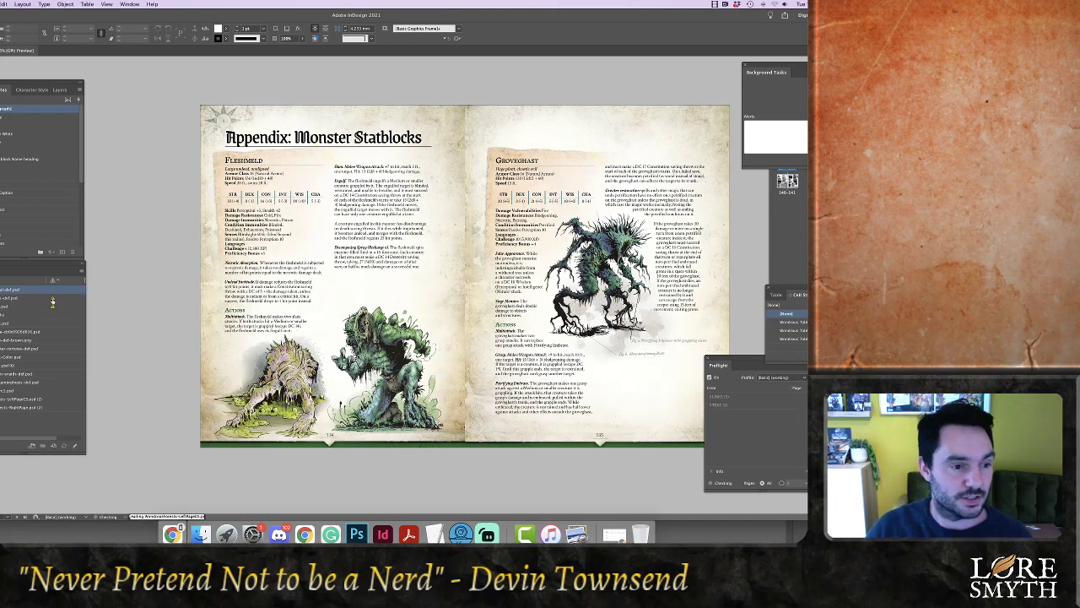
click(52, 300)
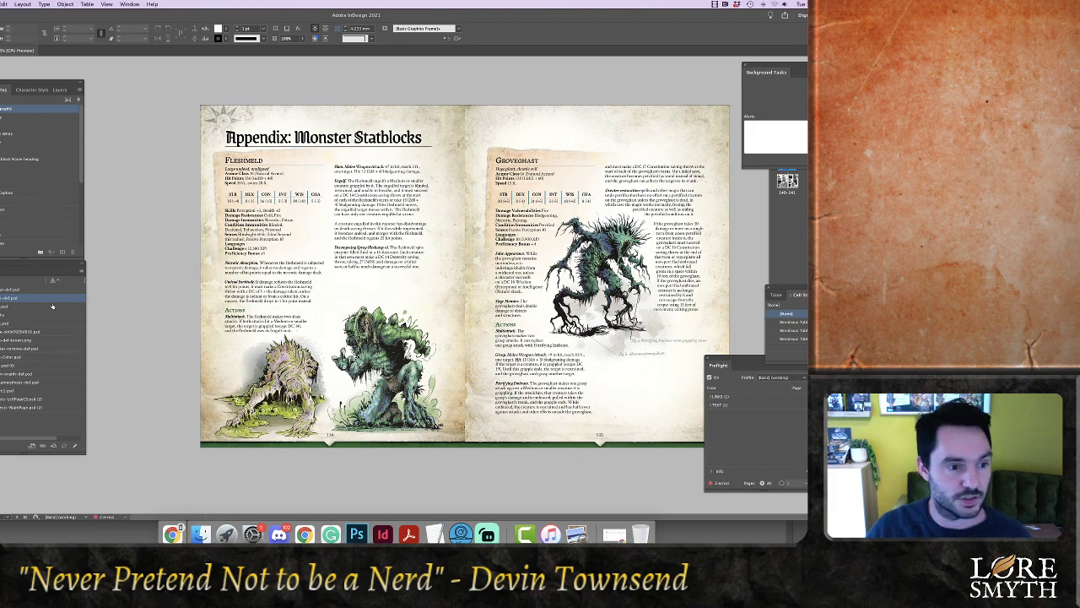
click(53, 308)
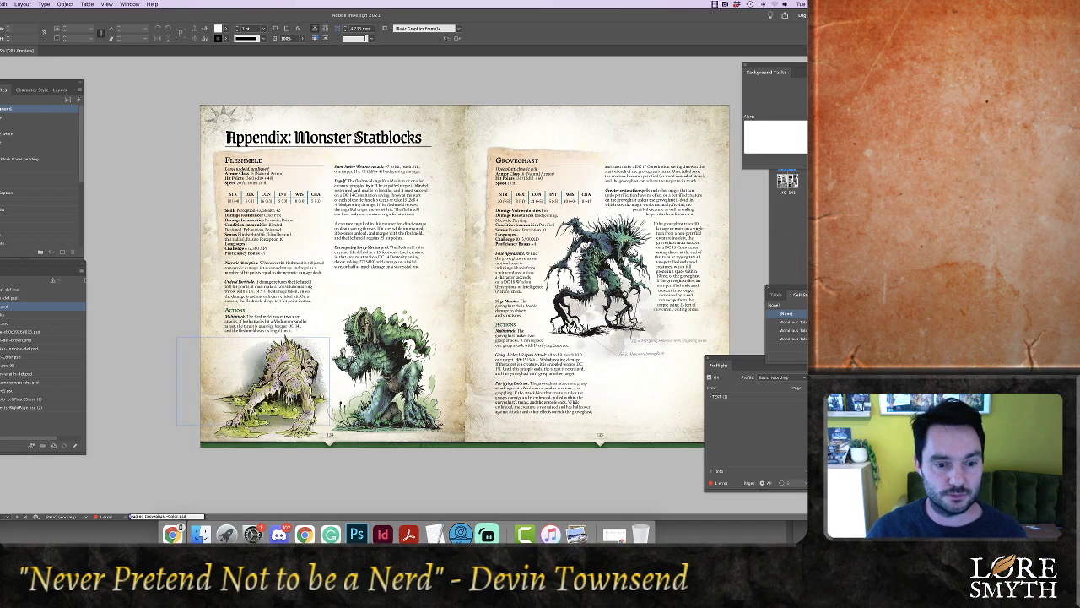
Add a linear Gradient Feather to the pale creature illustration beneath the Fleshmeld text on page 134, moving its transparent end stop to about 78%
click(311, 353)
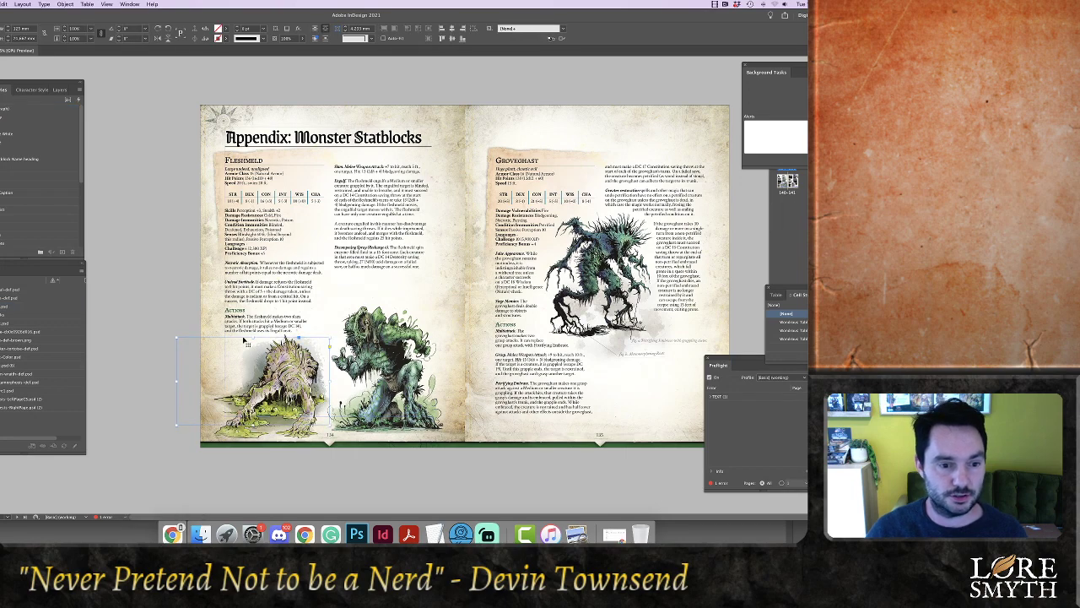
click(214, 337)
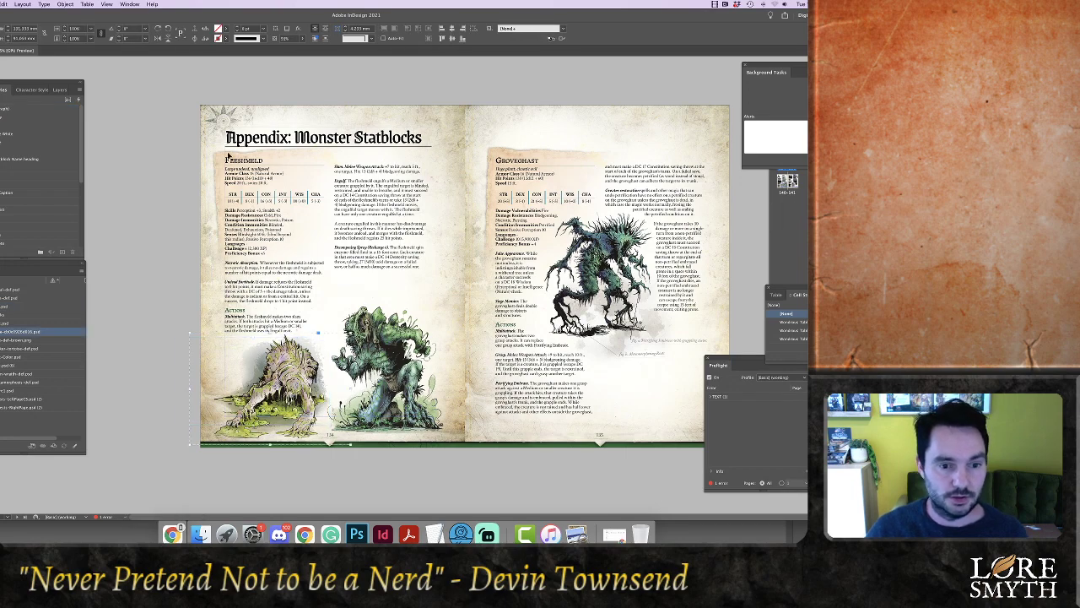
click(299, 30)
click(325, 101)
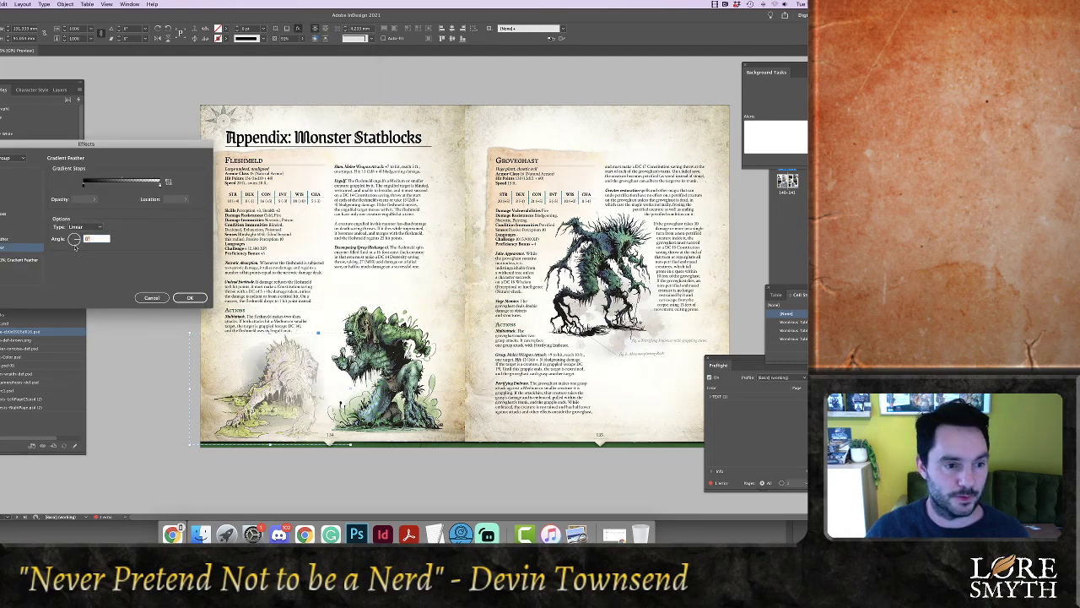
click(75, 247)
click(77, 244)
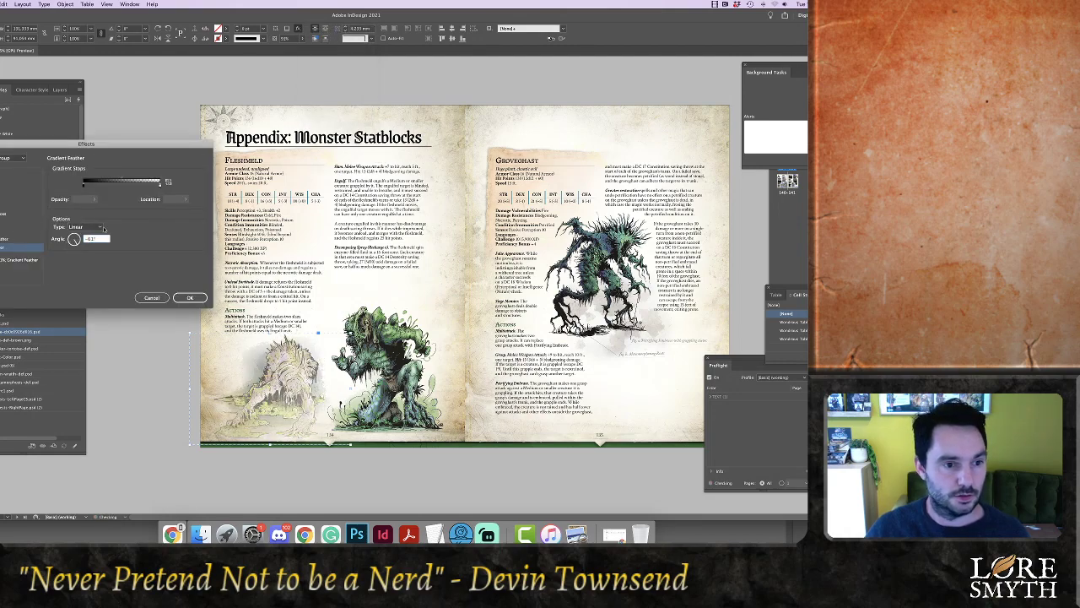
mouse_move(160, 185)
mouse_down()
mouse_move(125, 181)
mouse_move(143, 185)
mouse_up()
Set the Fleshmeld illustration's feather angle to about -100°, fine-tune the gradient's fade and apply the effect
click(74, 244)
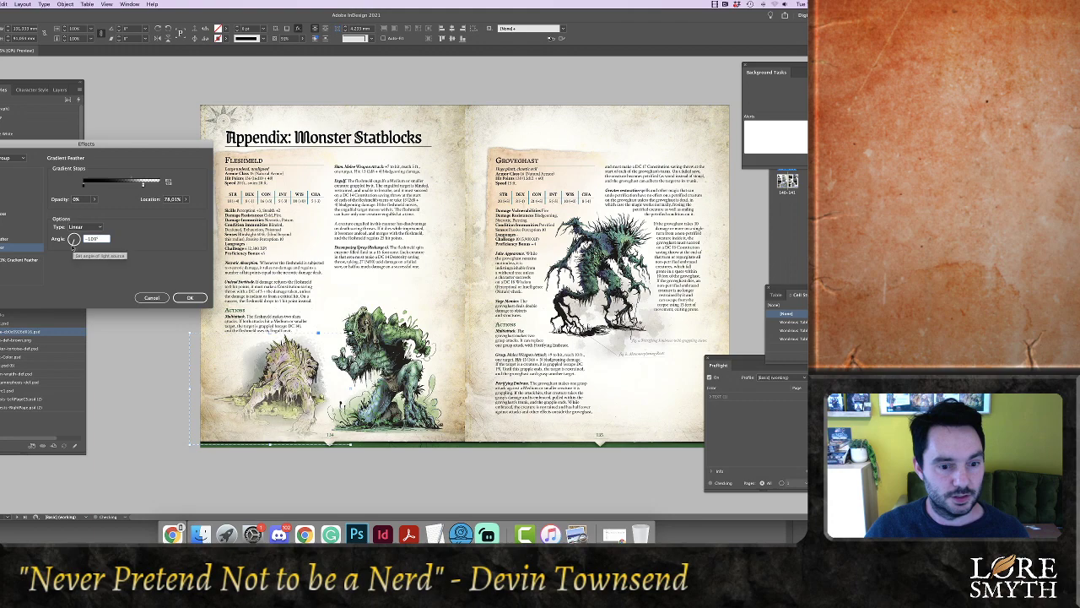
click(69, 247)
drag(69, 248, 74, 246)
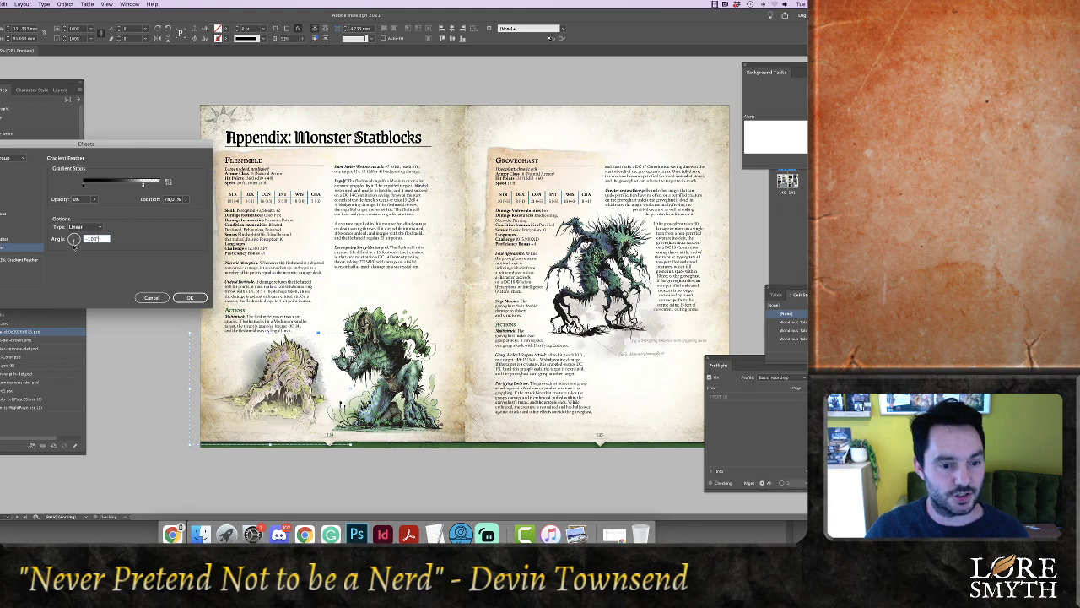
drag(128, 186, 152, 184)
click(190, 297)
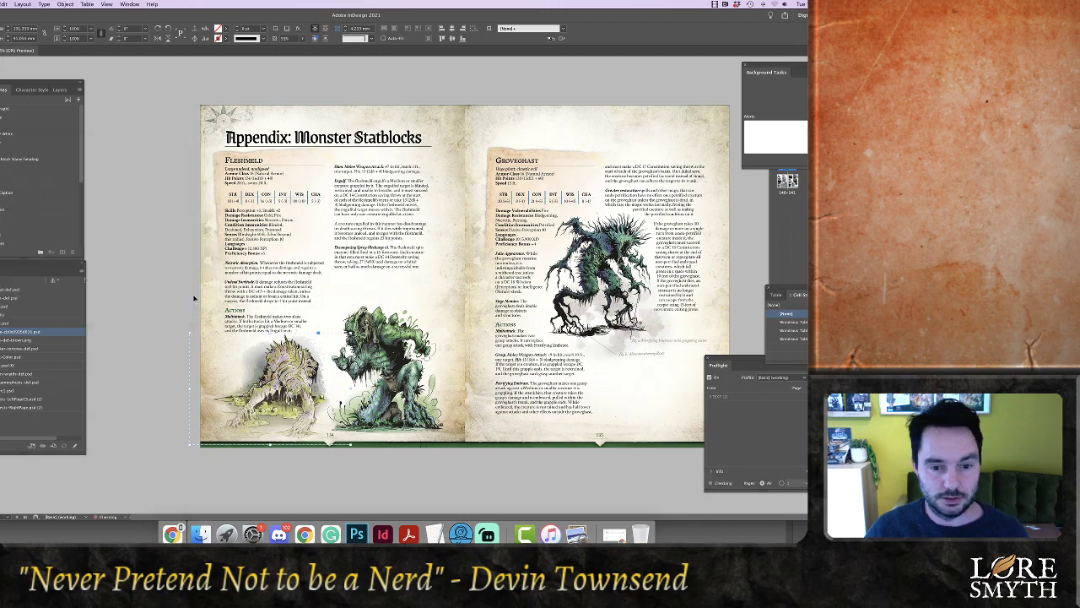
click(343, 472)
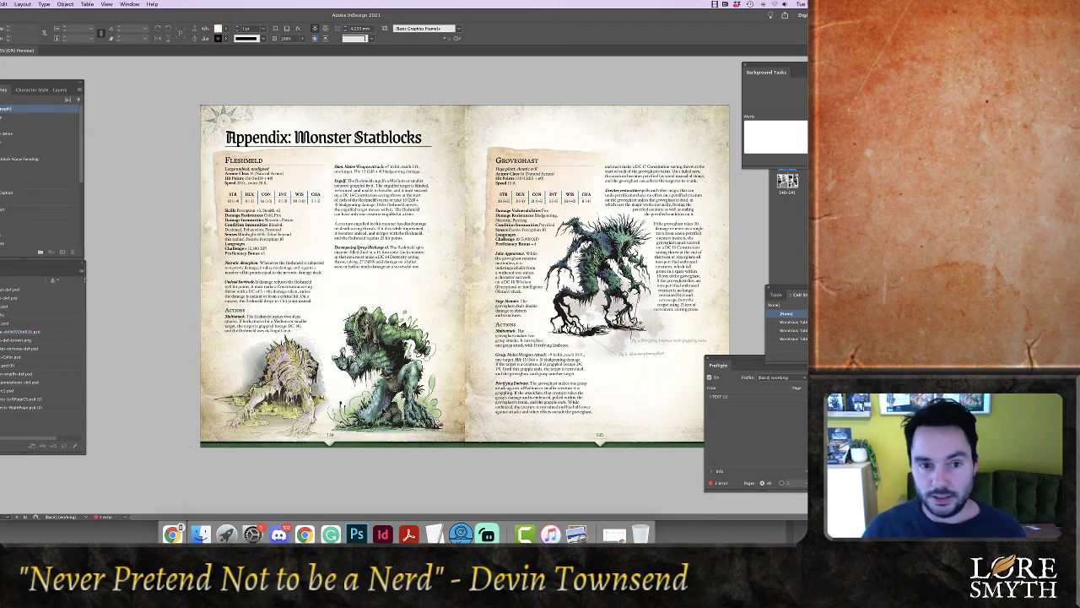
Add a radial Gradient Feather to the Salamandrial illustration on page 139
scroll(343, 472, down, 3)
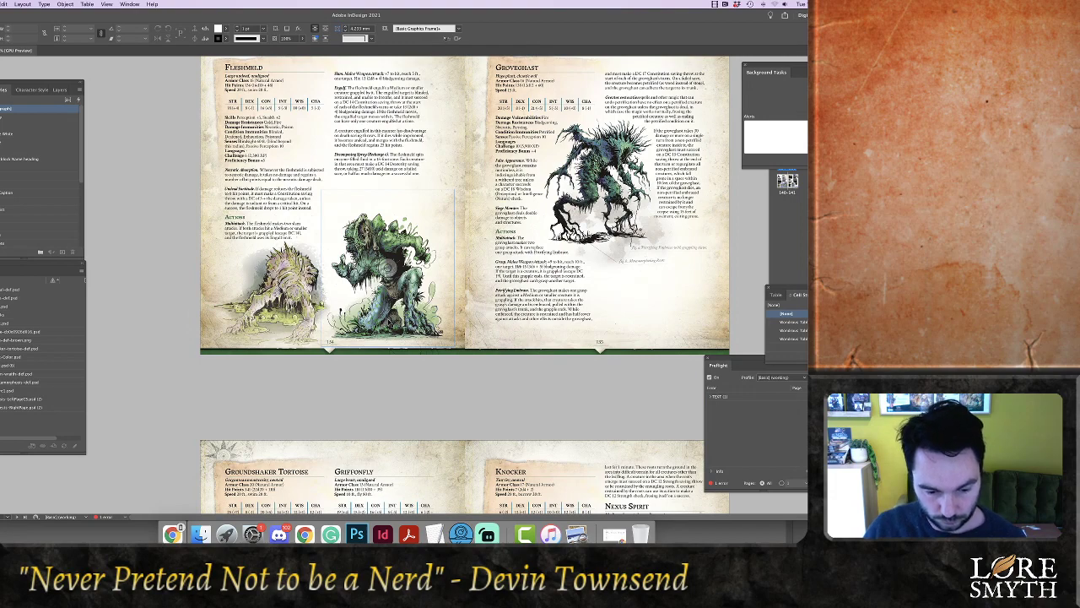
scroll(416, 338, down, 1)
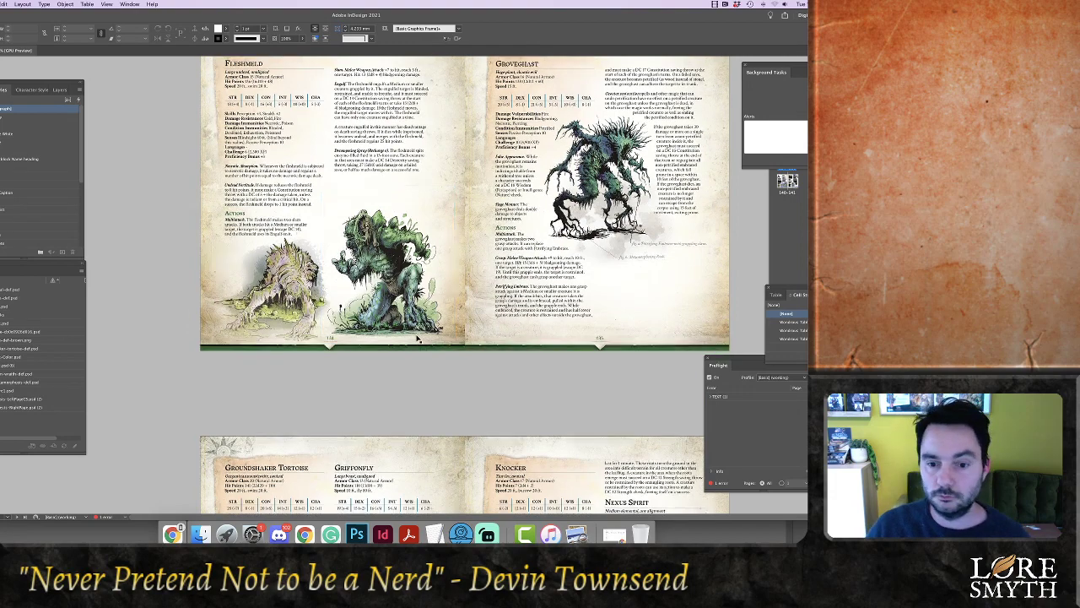
scroll(416, 337, down, 15)
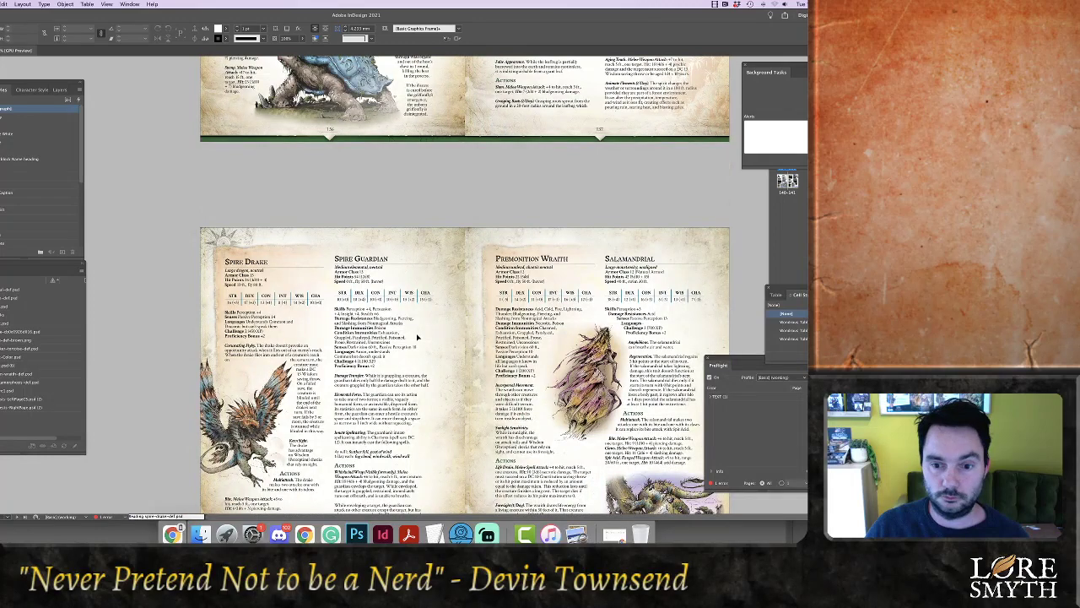
scroll(416, 338, down, 2)
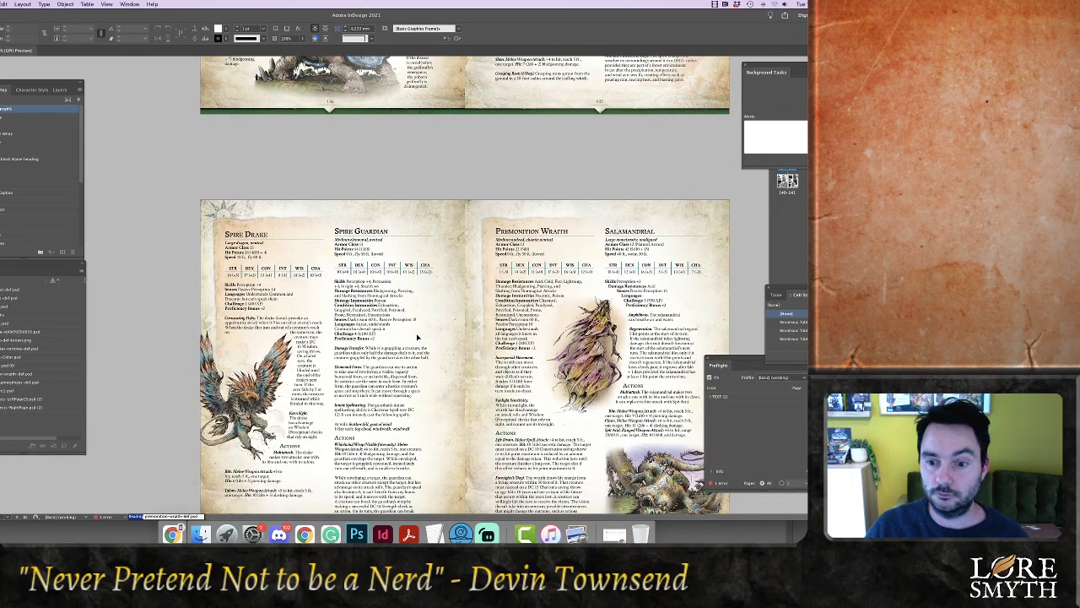
scroll(416, 337, down, 7)
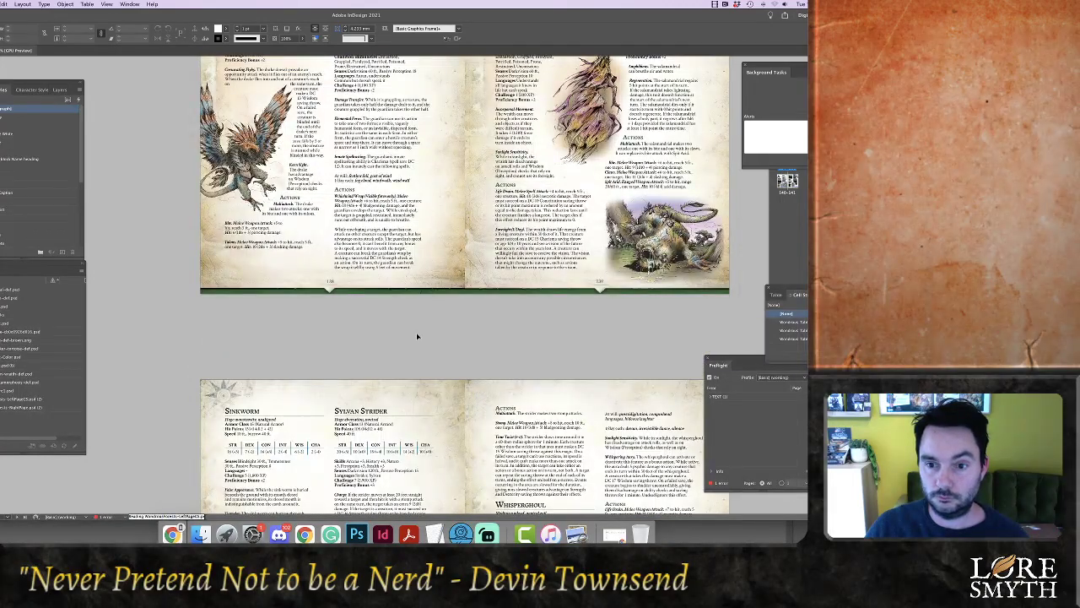
click(708, 239)
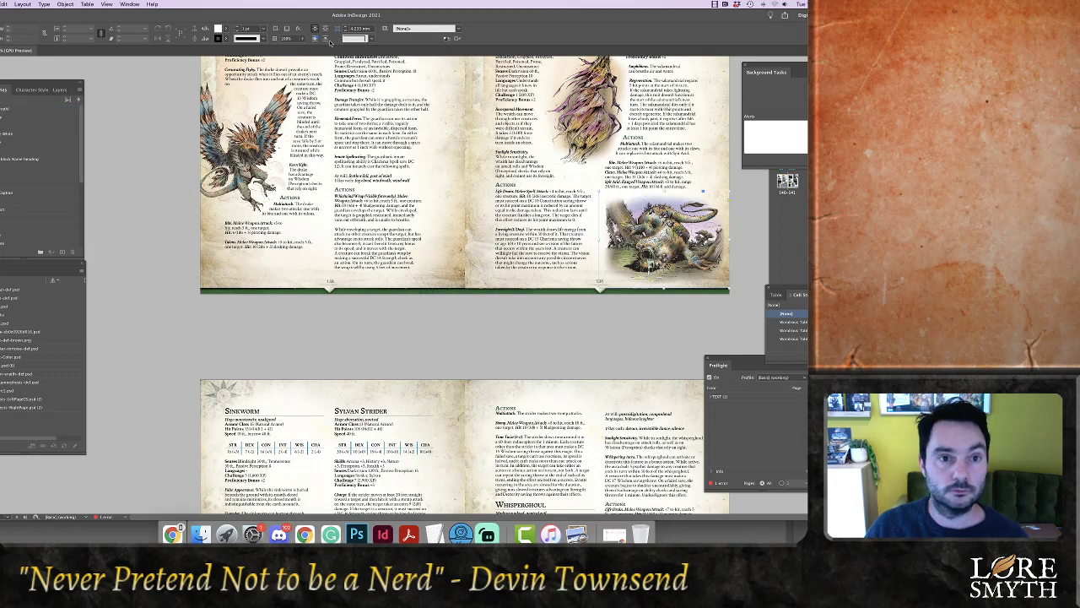
click(327, 38)
click(321, 101)
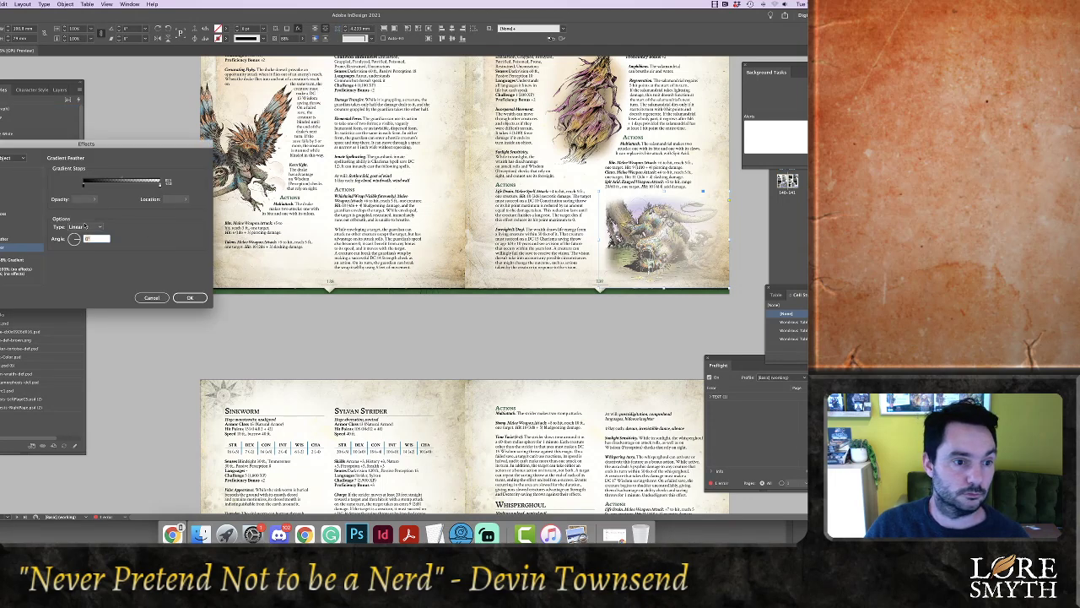
click(79, 227)
click(86, 237)
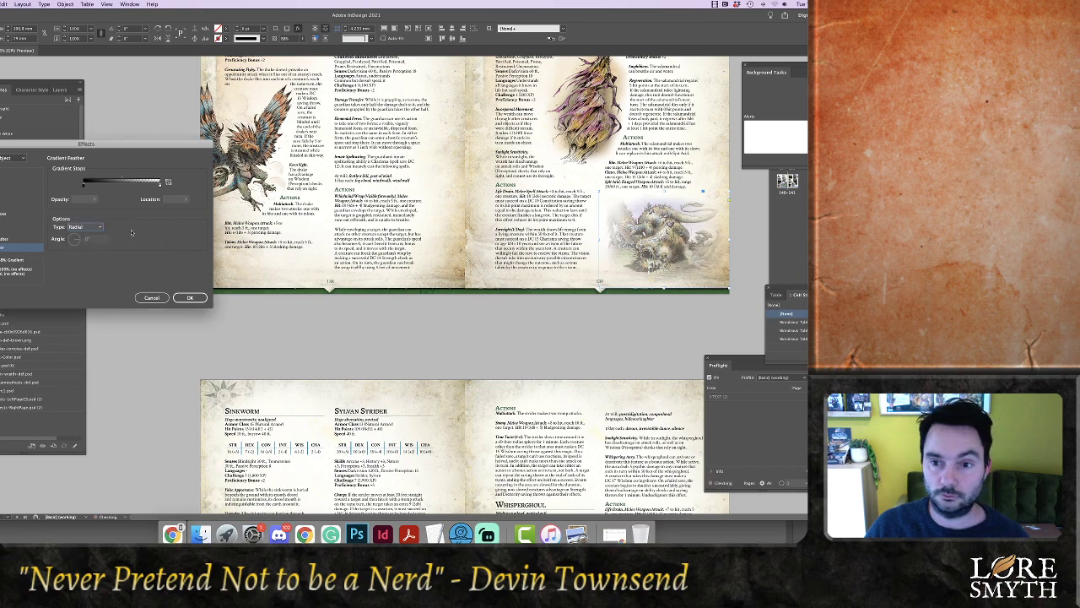
Shift the Salamandrial feather's midpoint outward, set its transparent end stop to about 92% and apply the effect
click(159, 185)
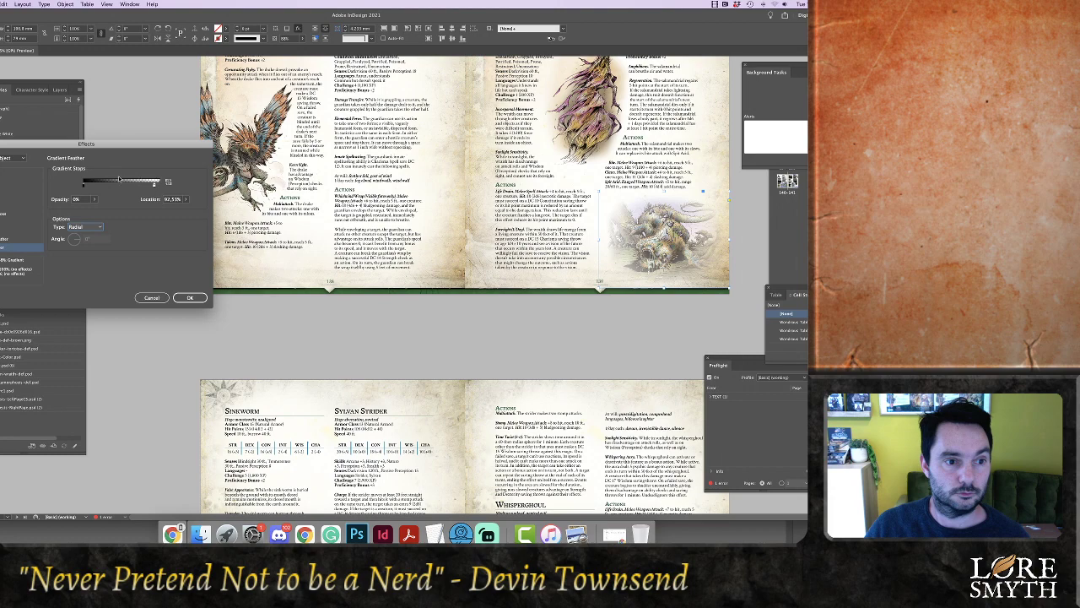
drag(119, 179, 145, 181)
click(117, 178)
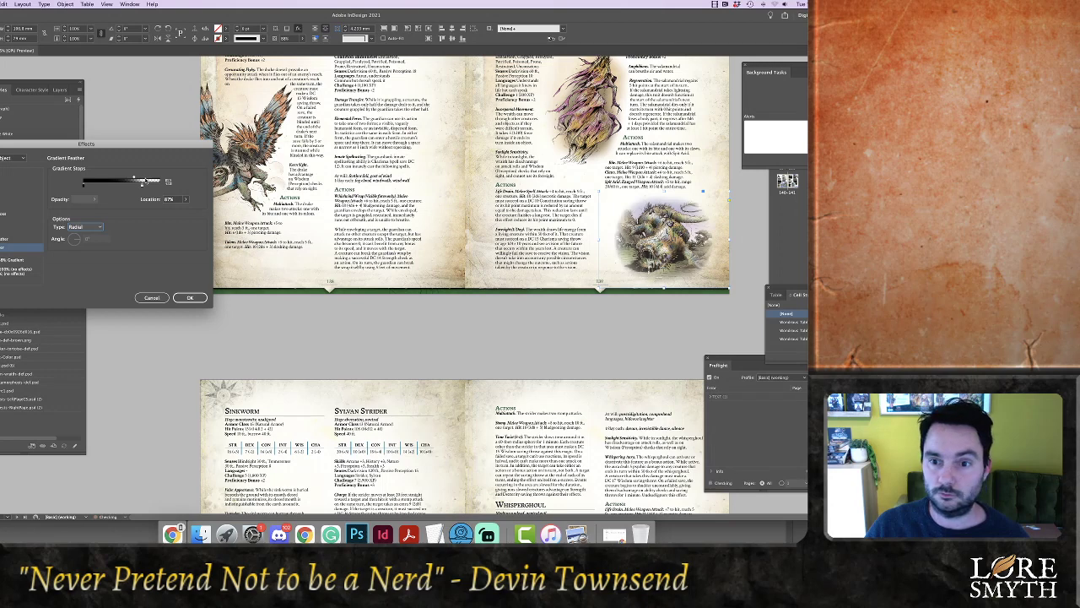
drag(143, 187, 154, 187)
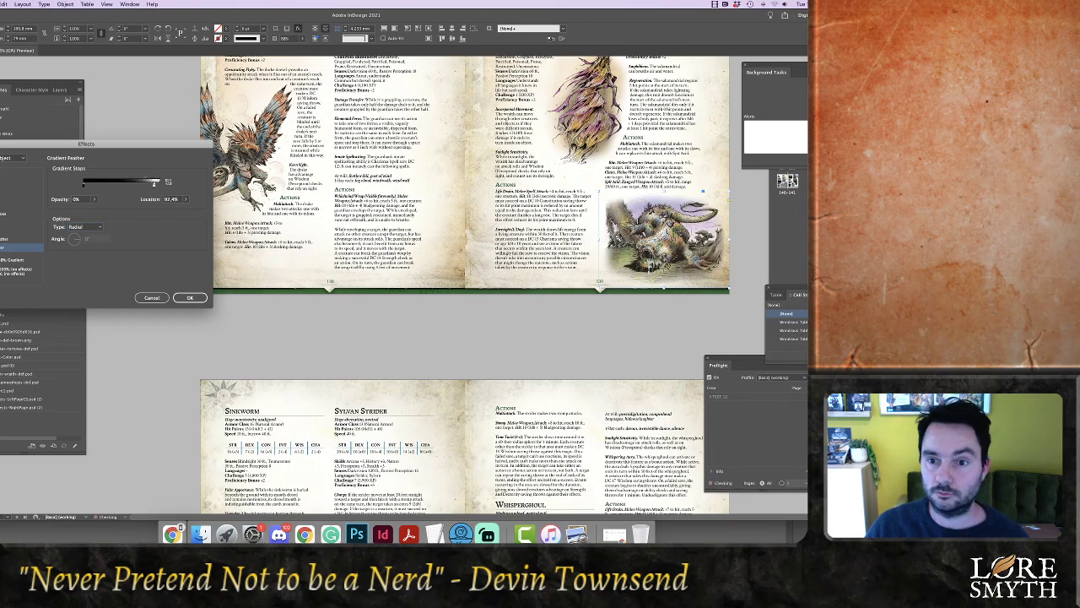
click(190, 299)
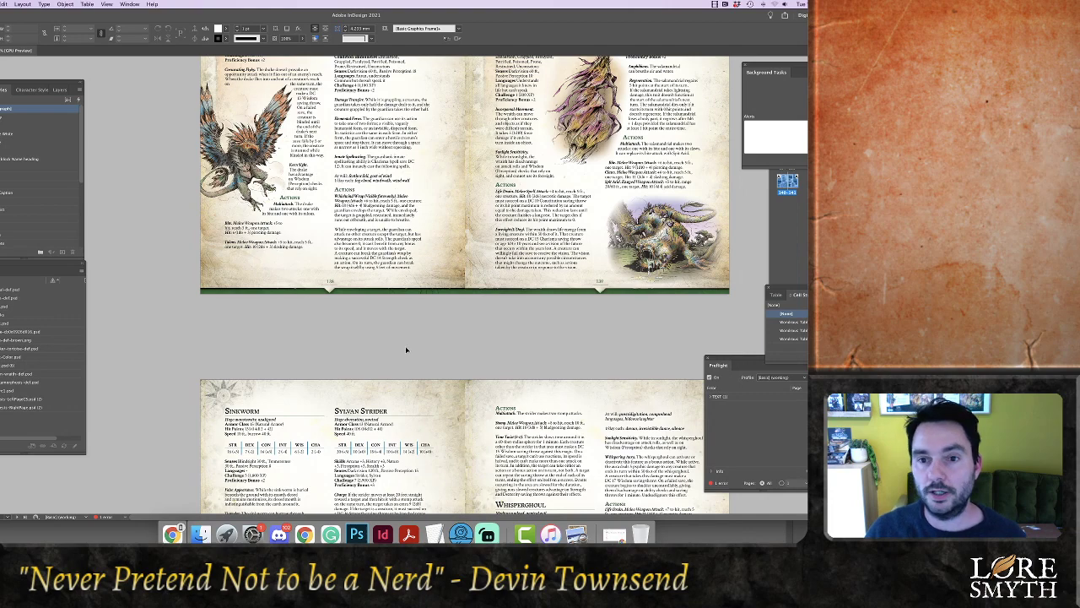
Examine the Whisperghoul spread on pages 140–141 and open the WEF-AdventureSylvanus chapter to look at its version of the illustration
scroll(406, 349, down, 10)
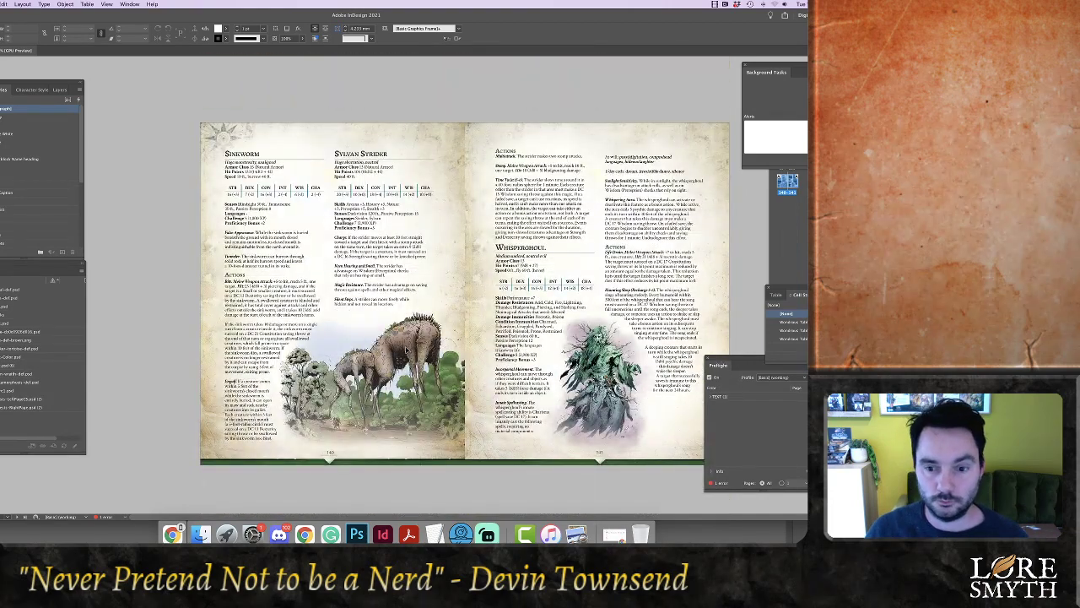
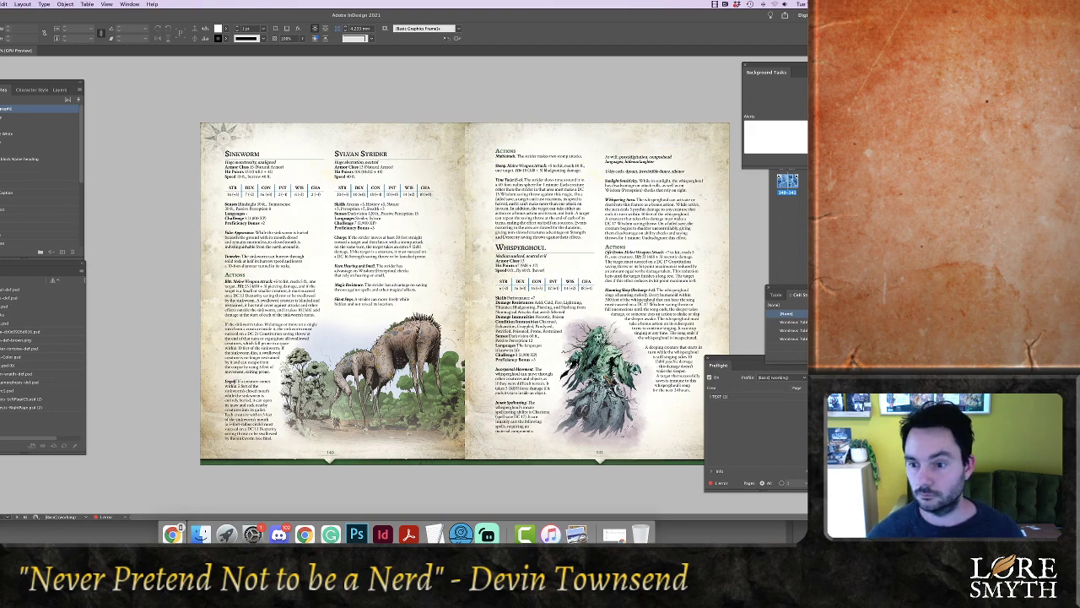
click(823, 420)
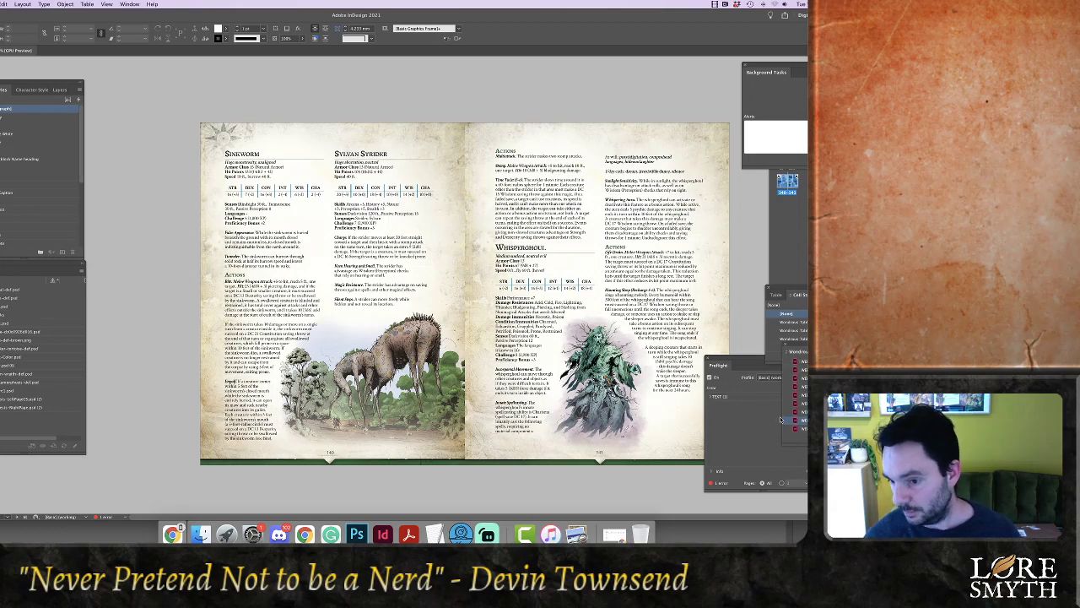
click(795, 405)
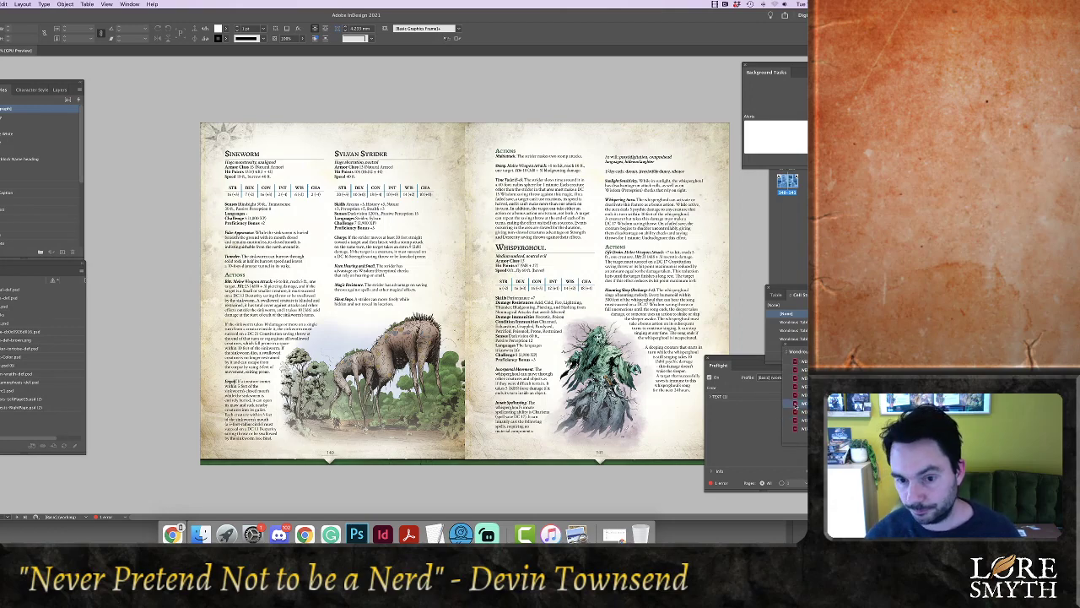
double_click(795, 405)
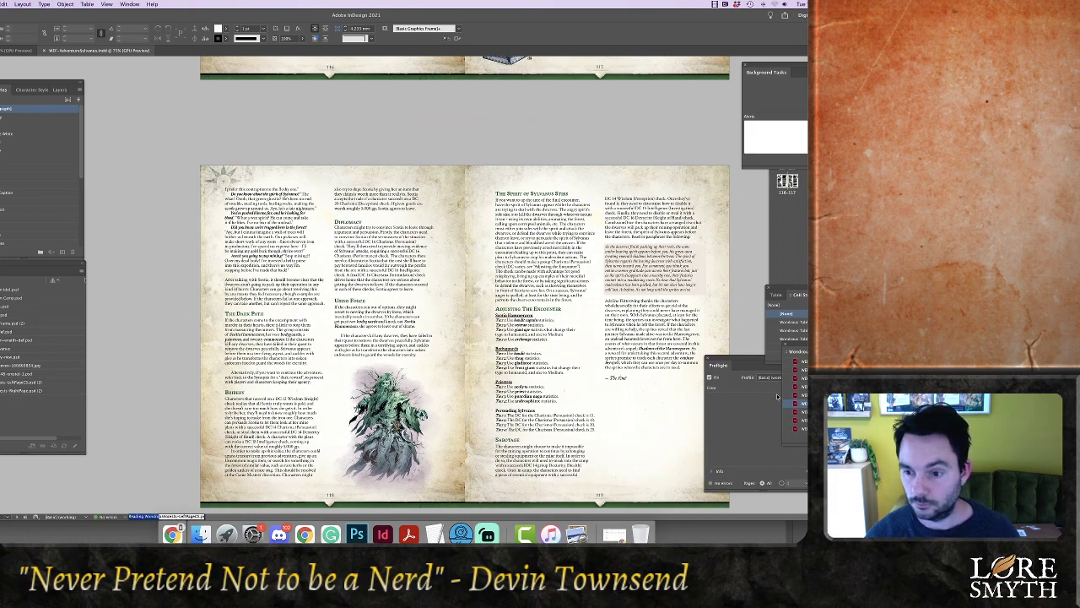
Open the Shadows of the Marrowgrove adventure, look through its spreads up to pages 128–129 and close it again
click(793, 414)
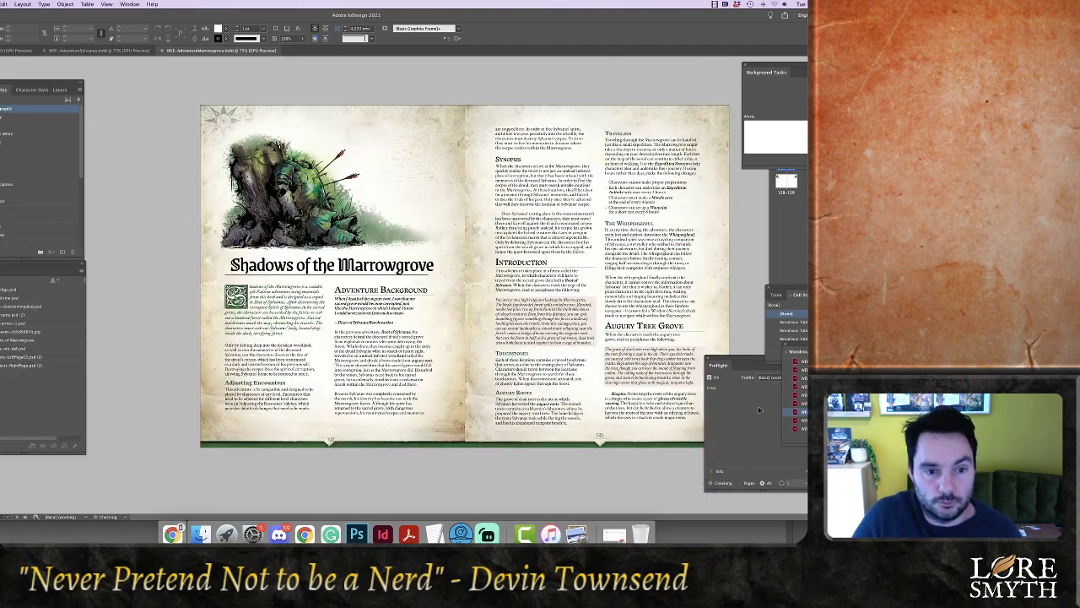
scroll(580, 369, down, 3)
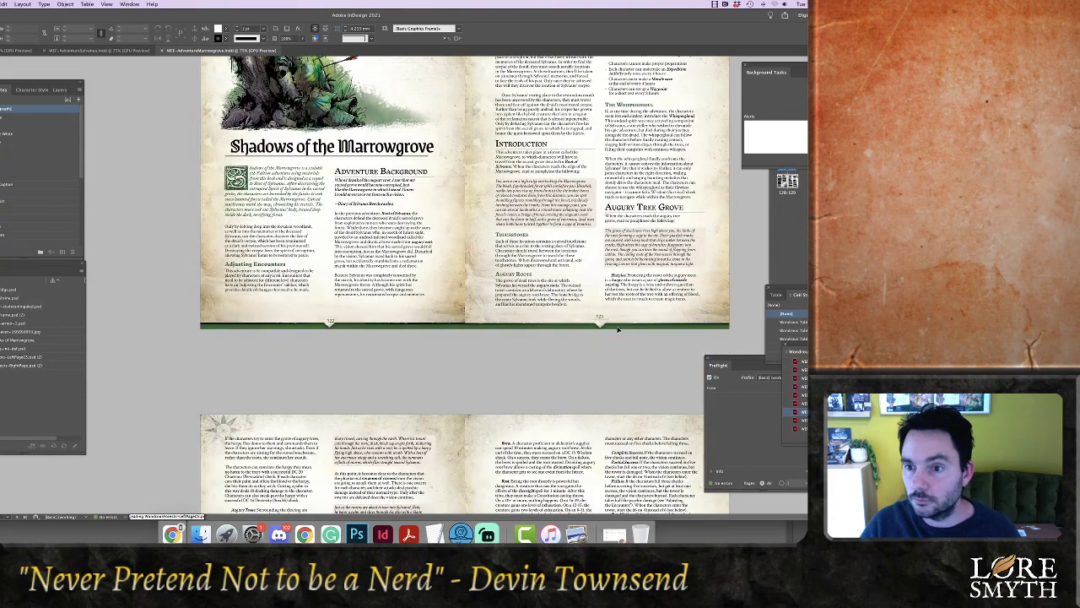
scroll(580, 368, down, 10)
scroll(618, 330, down, 10)
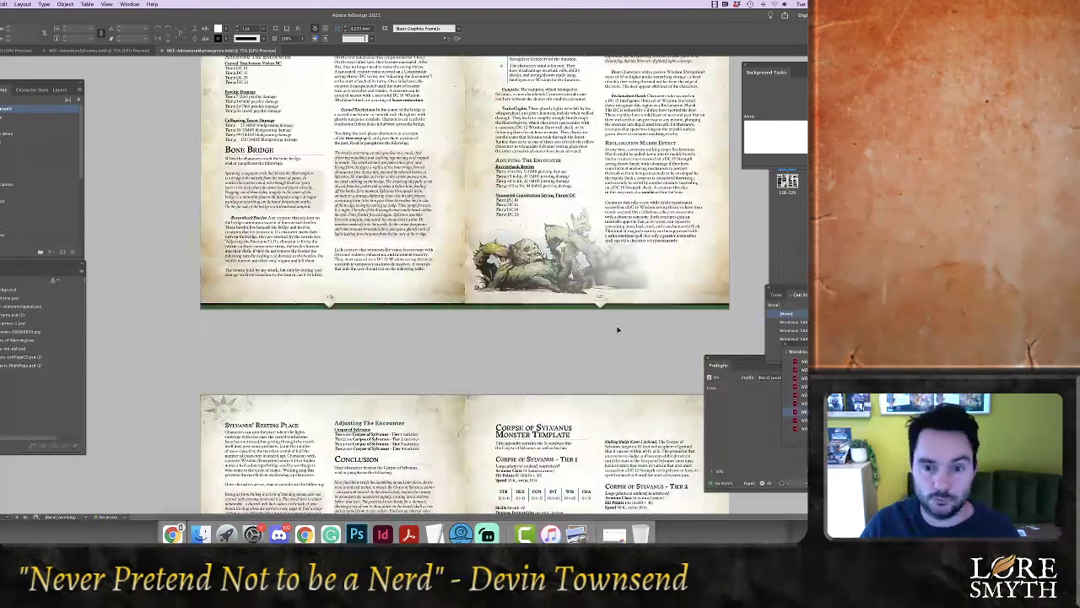
scroll(618, 330, up, 3)
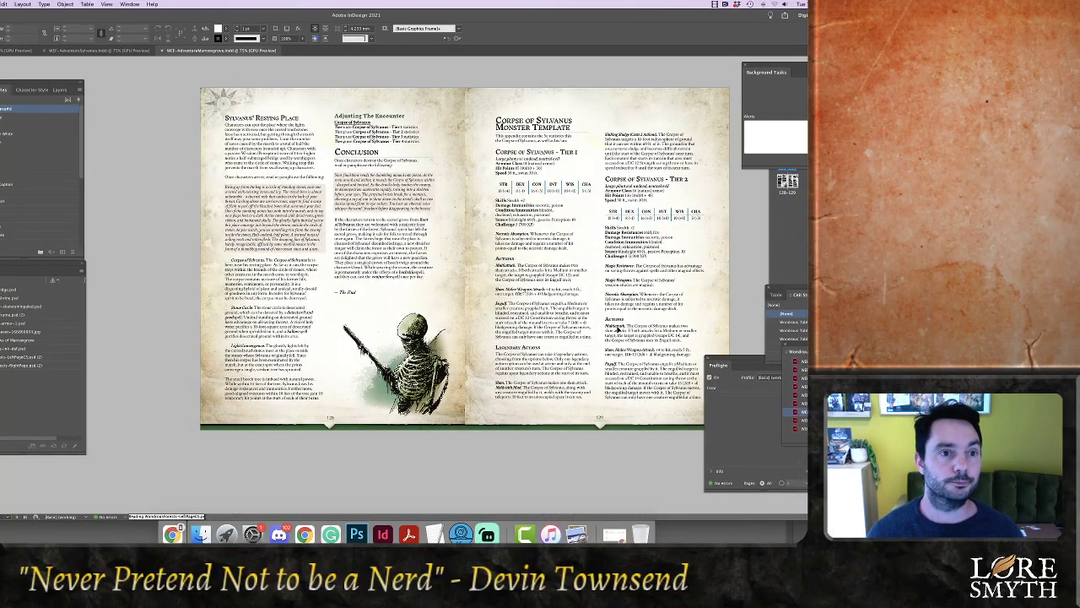
scroll(617, 326, up, 15)
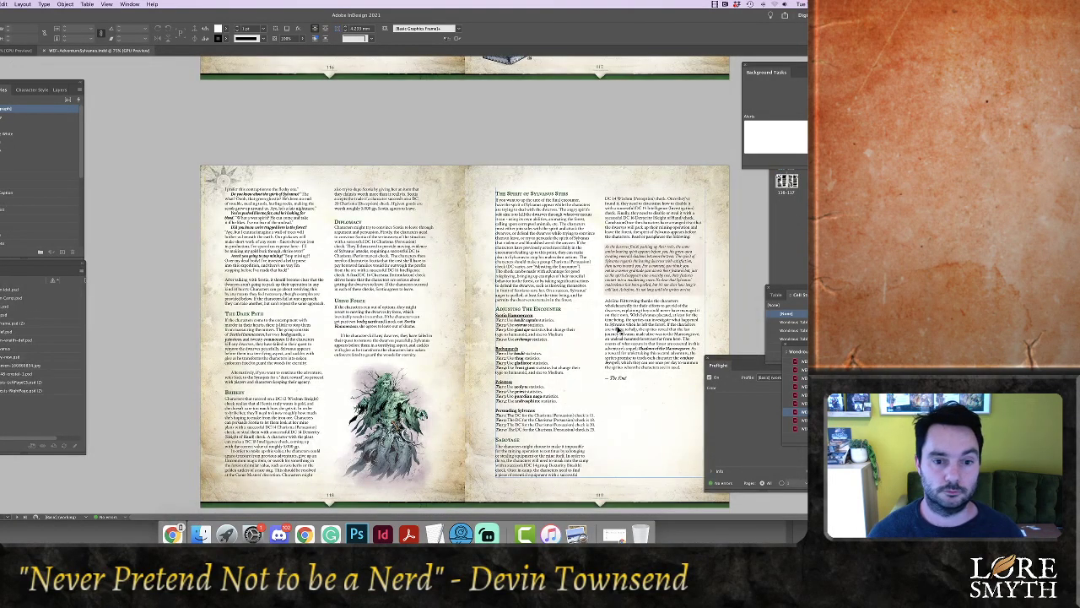
Return from the Sylvanus adventure to the Monster Statblocks appendix, inspect the Sylvan Strider and Whisperghoul illustrations up close and close the appendix
scroll(617, 326, down, 20)
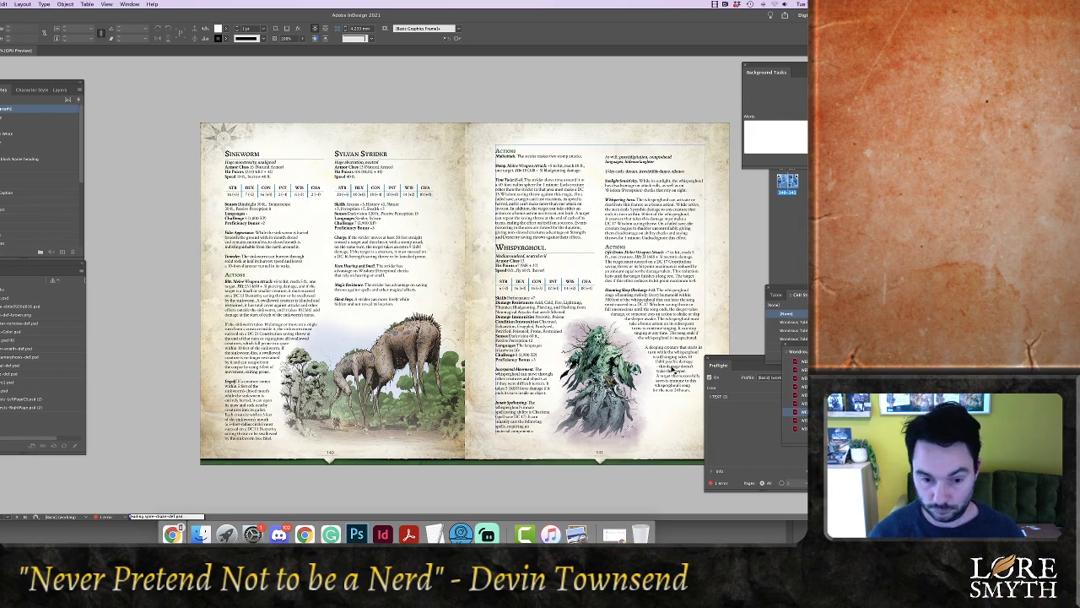
key(super+equal)
scroll(663, 371, down, 3)
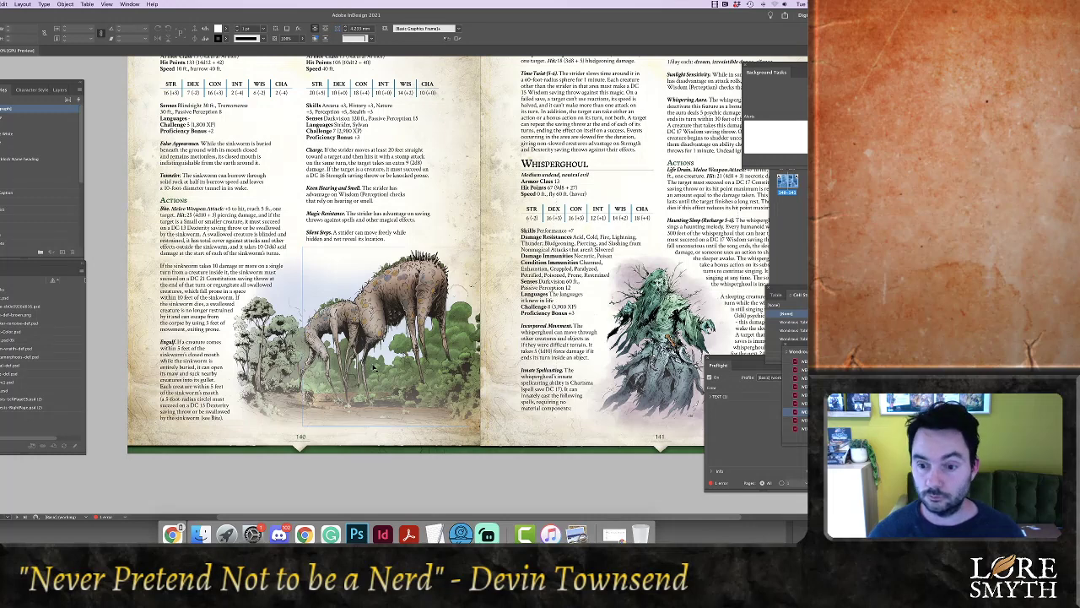
key(super+w)
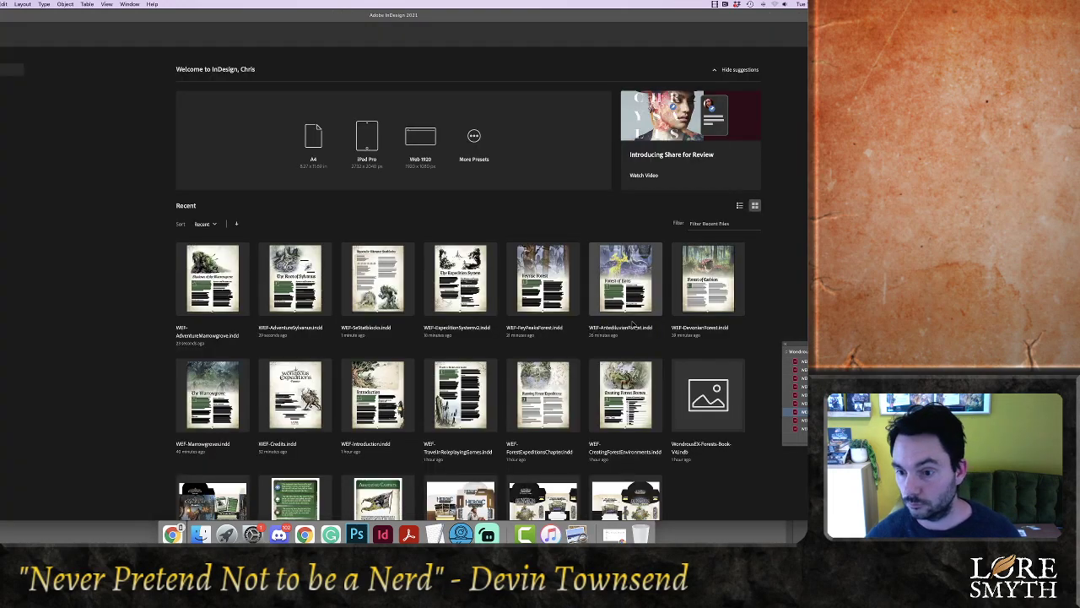
Open WEF-OGL.indd without updating its modified links and reduce the opacity of the parchment texture behind the Open Game License heading on page 146
double_click(795, 430)
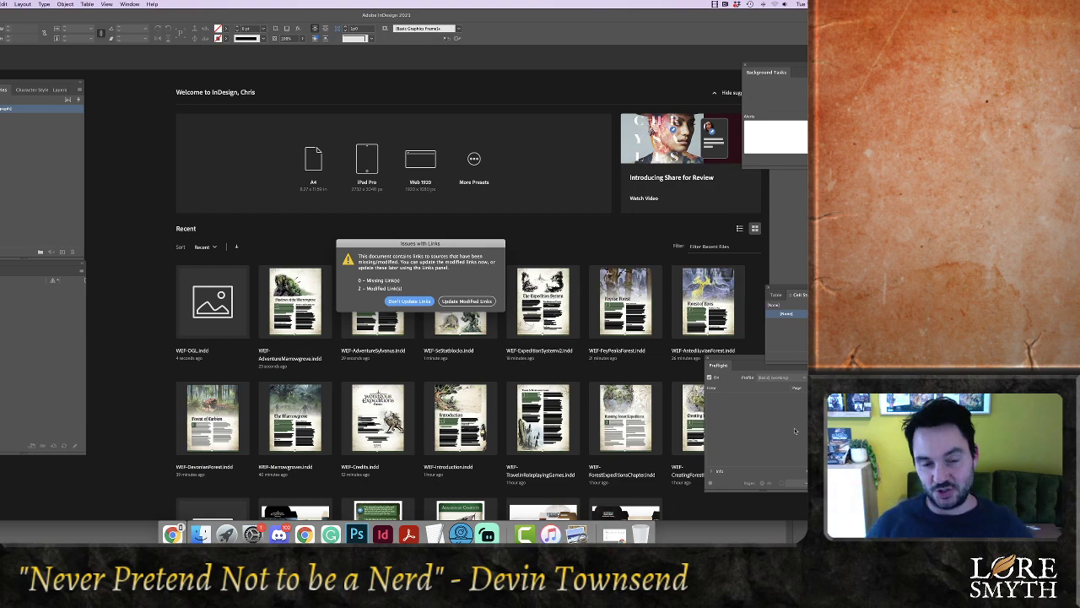
click(404, 302)
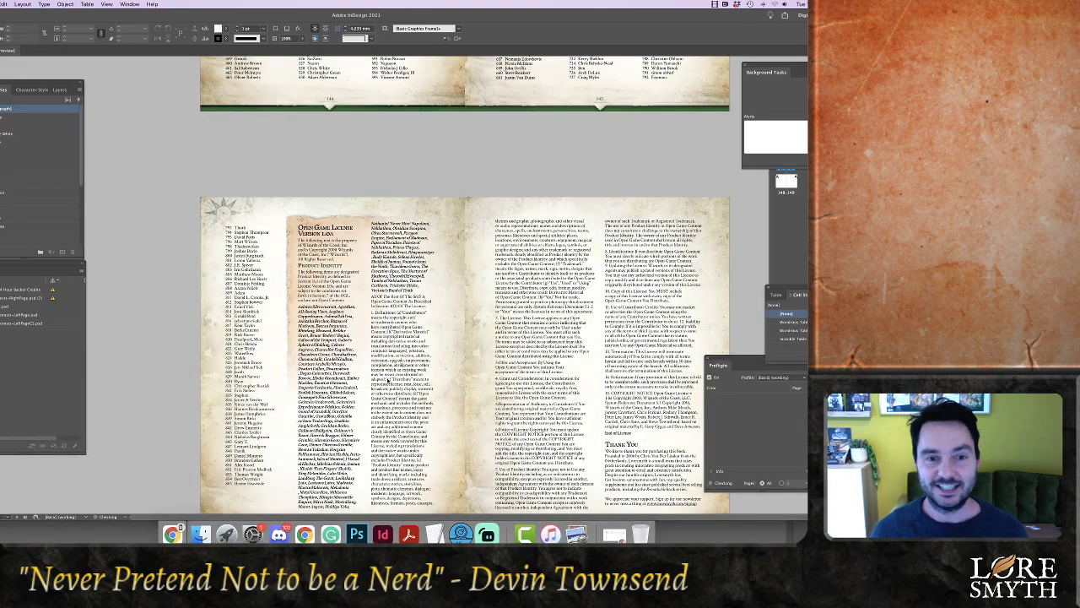
click(299, 216)
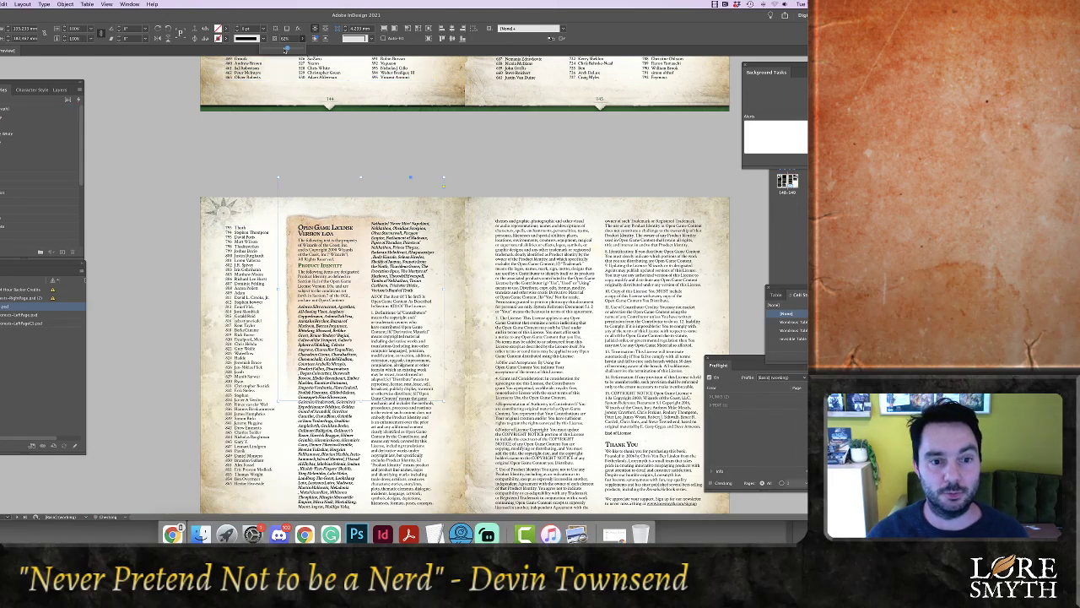
click(505, 163)
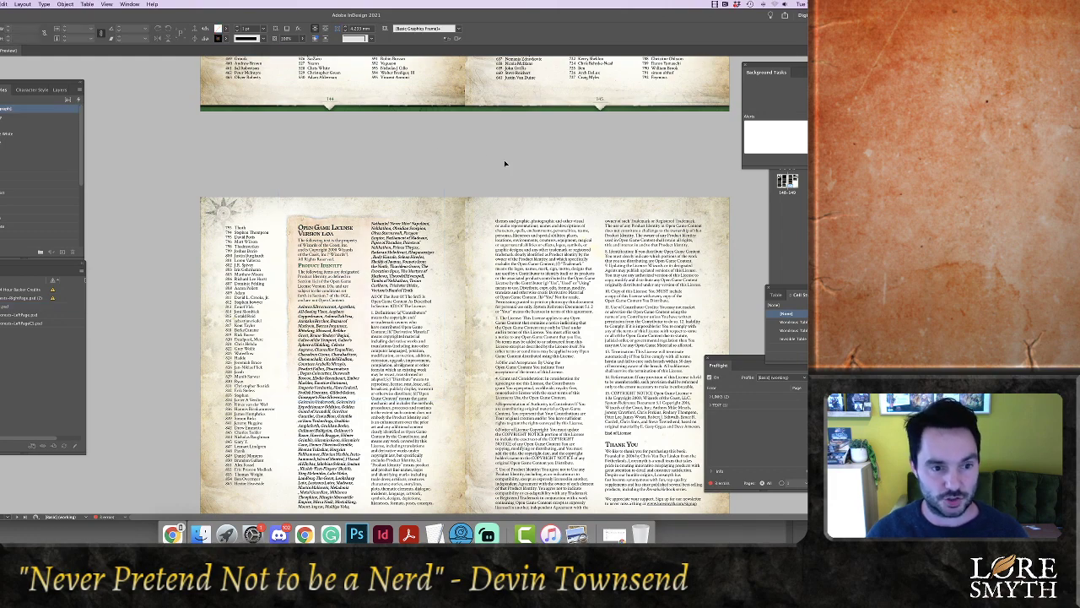
Compare the two closing spreads and delete the duplicate Open Game License spread, pages 148–149
scroll(545, 202, down, 10)
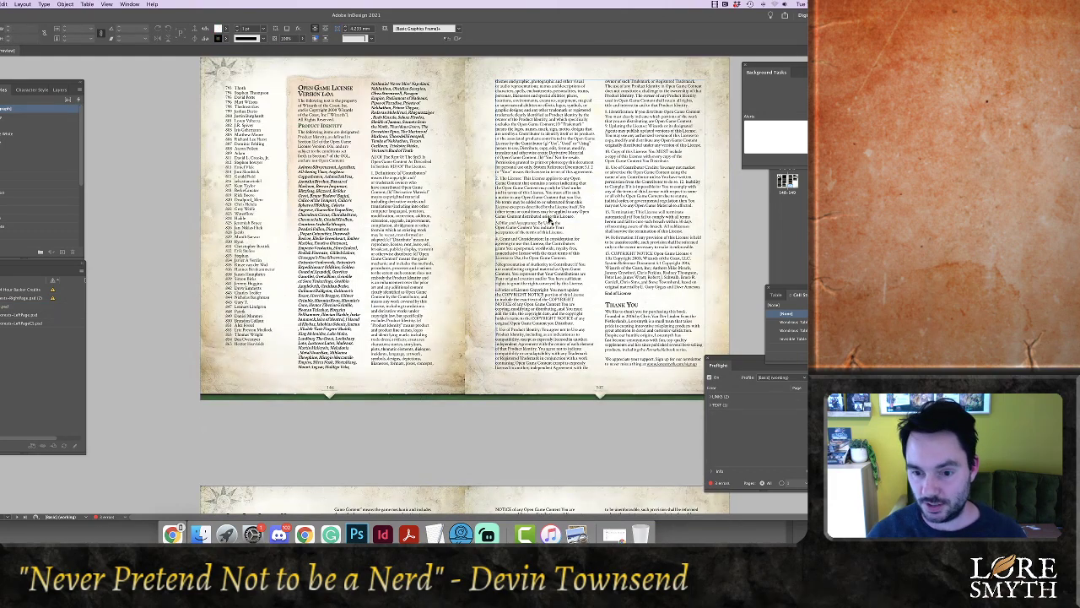
scroll(550, 220, up, 2)
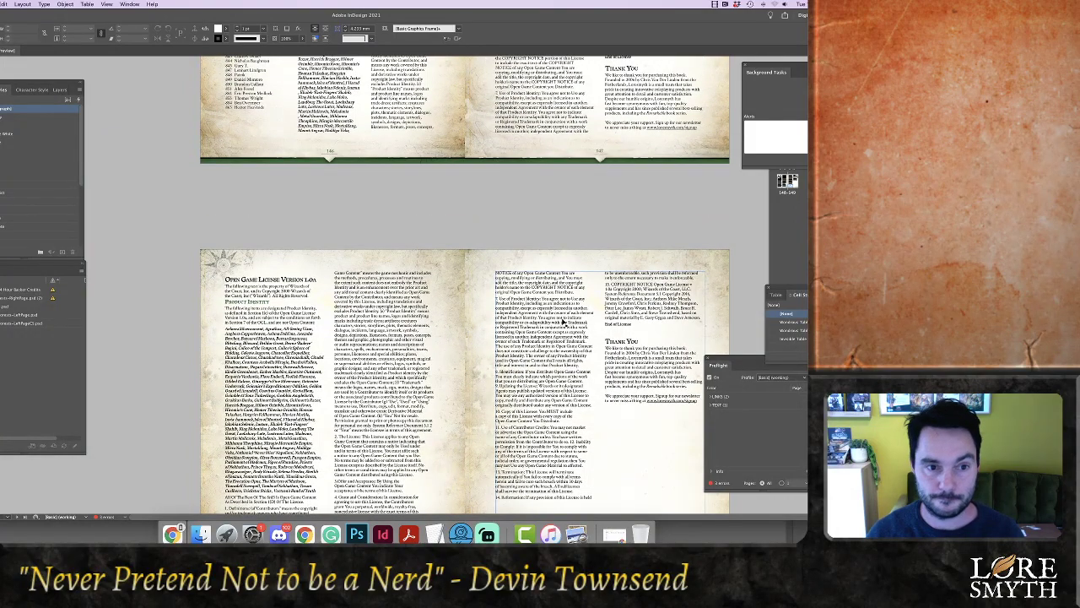
scroll(563, 322, up, 8)
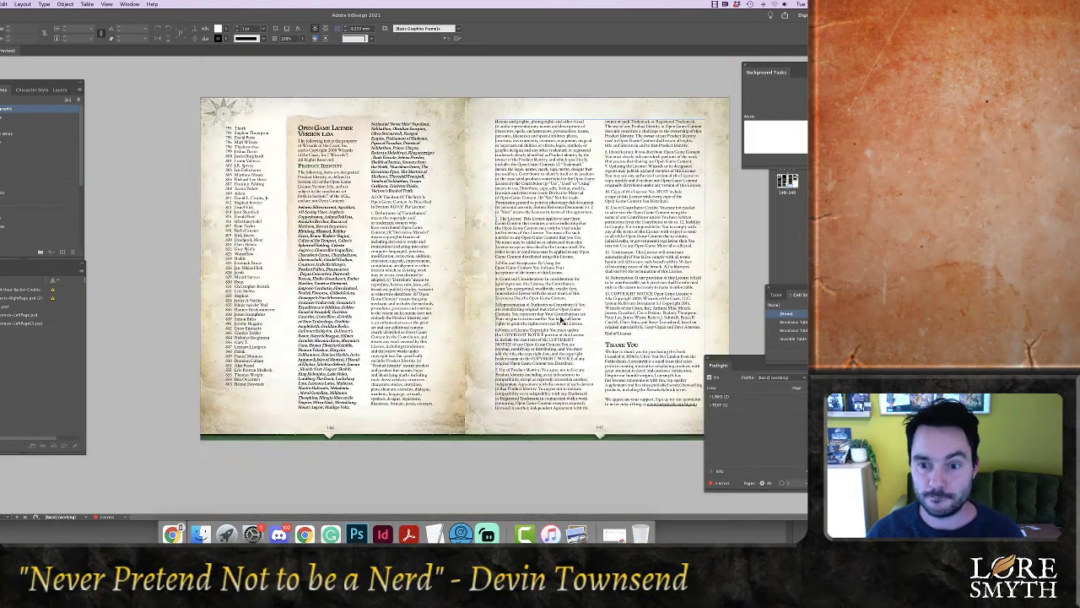
scroll(563, 322, down, 10)
scroll(562, 319, up, 6)
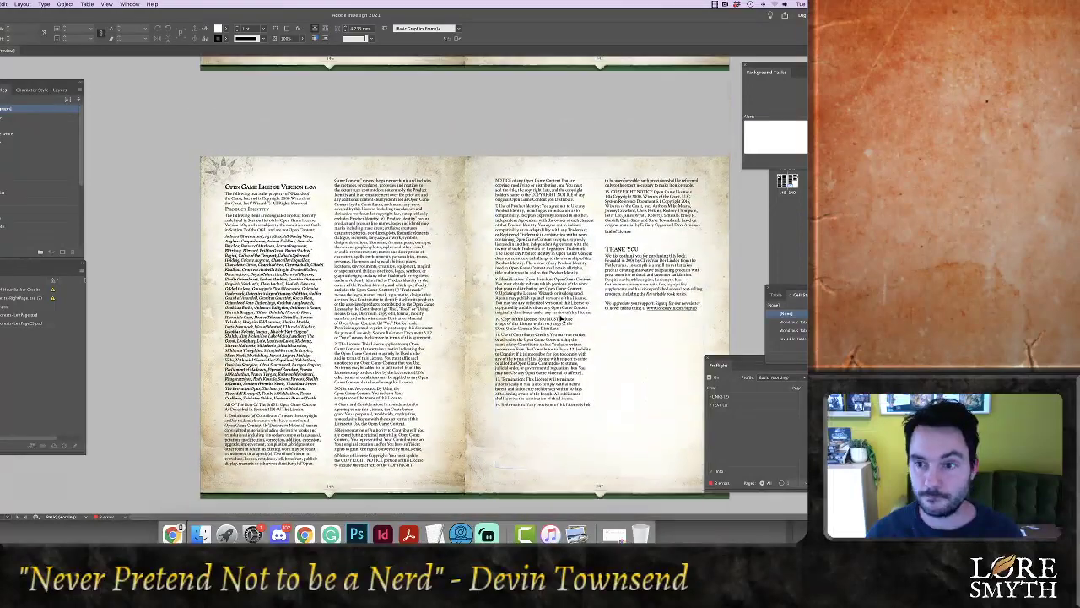
click(805, 233)
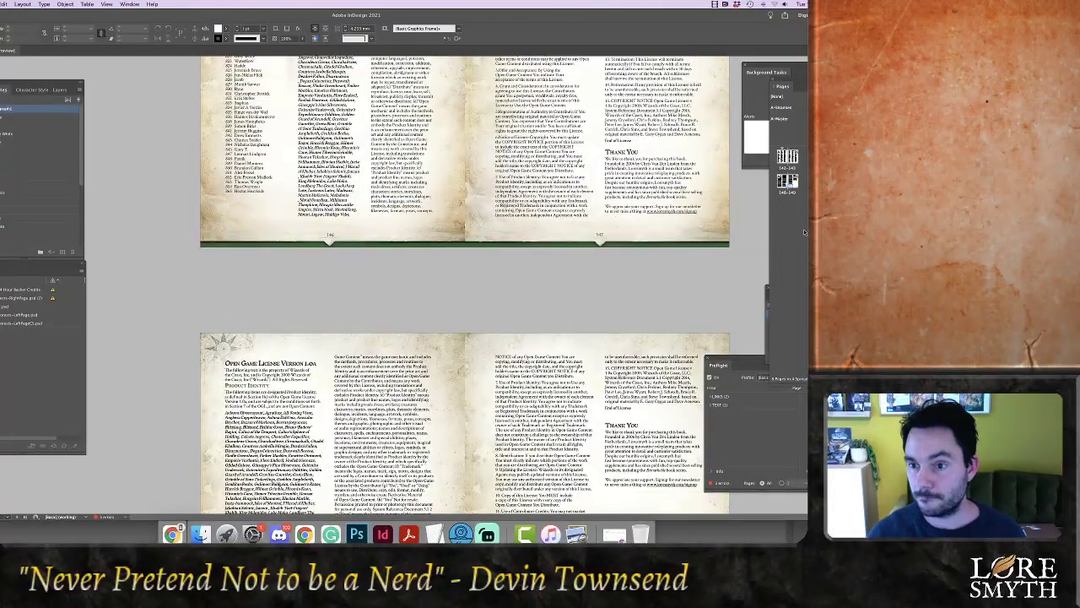
click(788, 181)
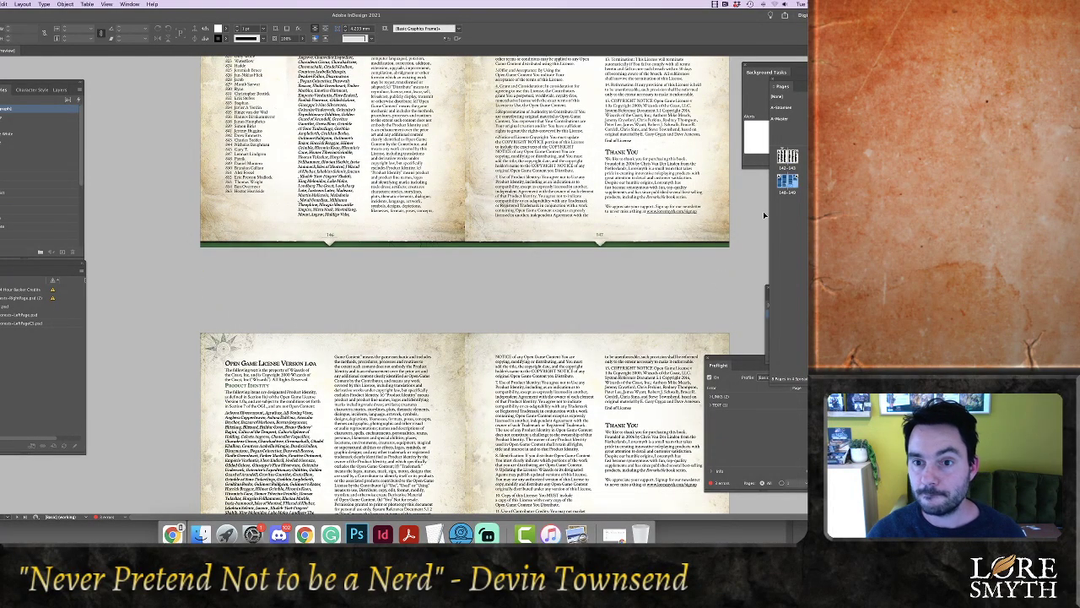
scroll(665, 281, down, 6)
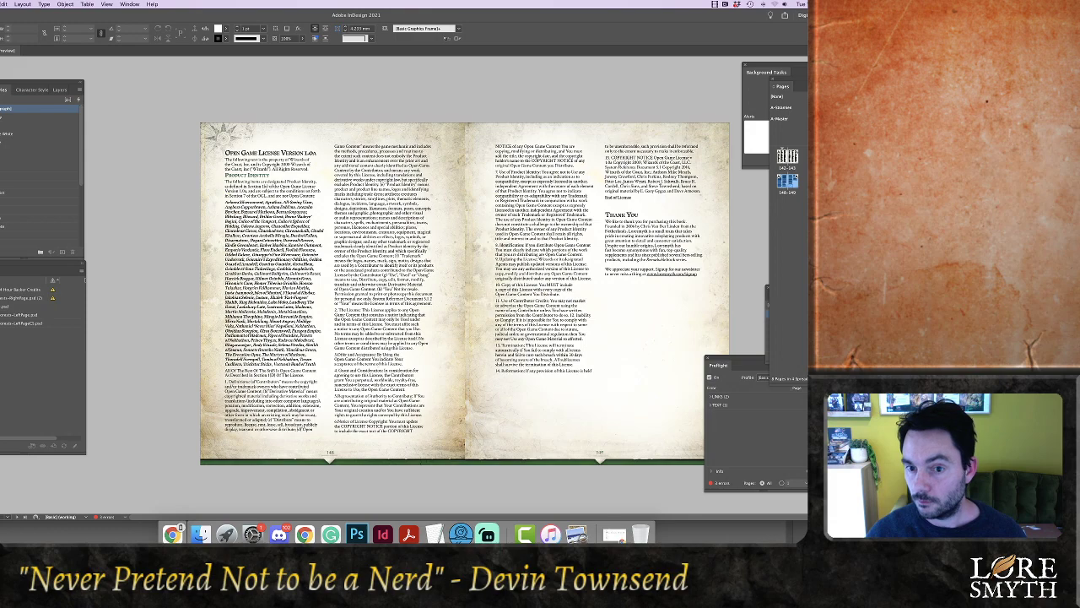
key(Delete)
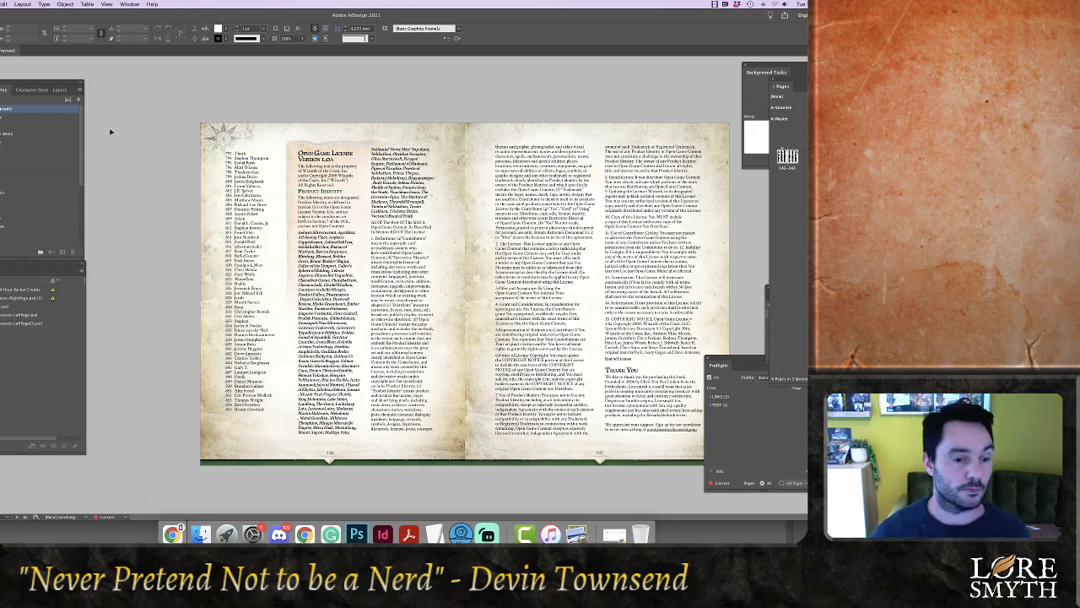
Switch to Streamlabs OBS, show the Window Capture source and bring up ParchmentLight-Tall.psd in Photoshop
click(488, 533)
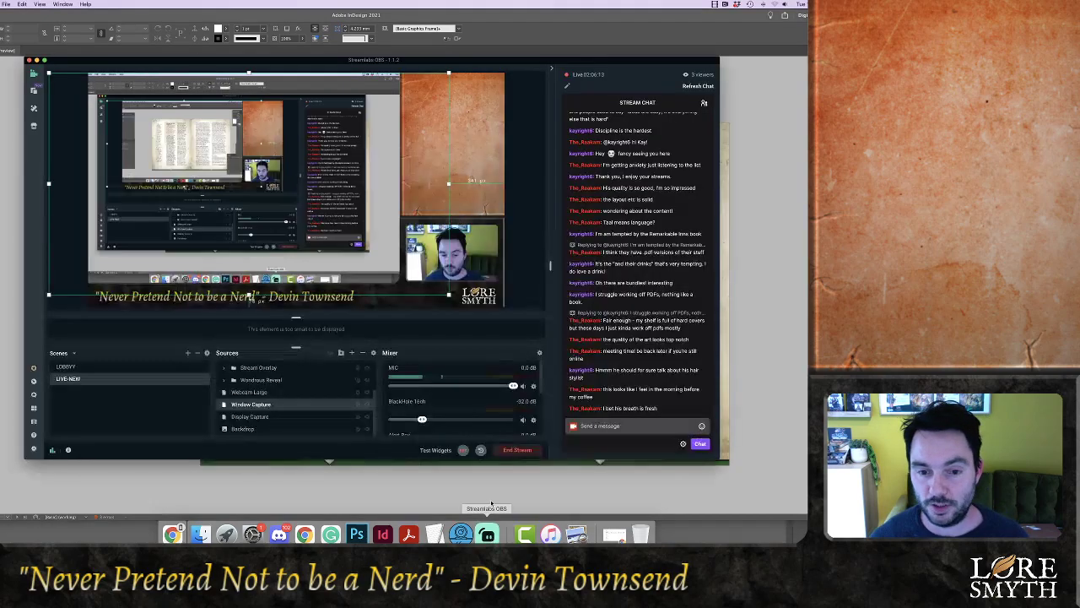
click(366, 404)
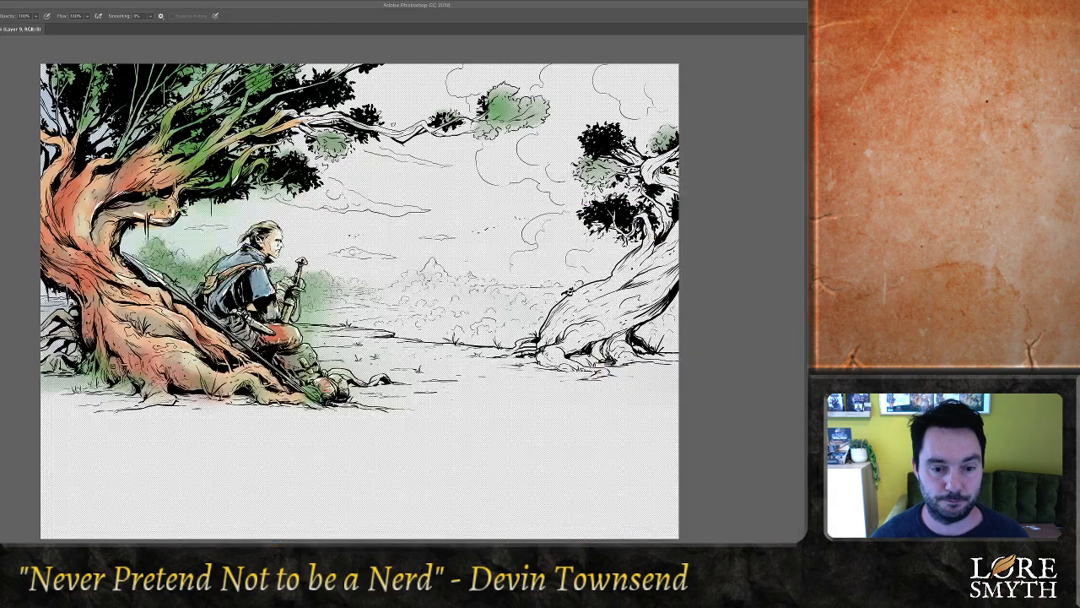
key(ctrl+Tab)
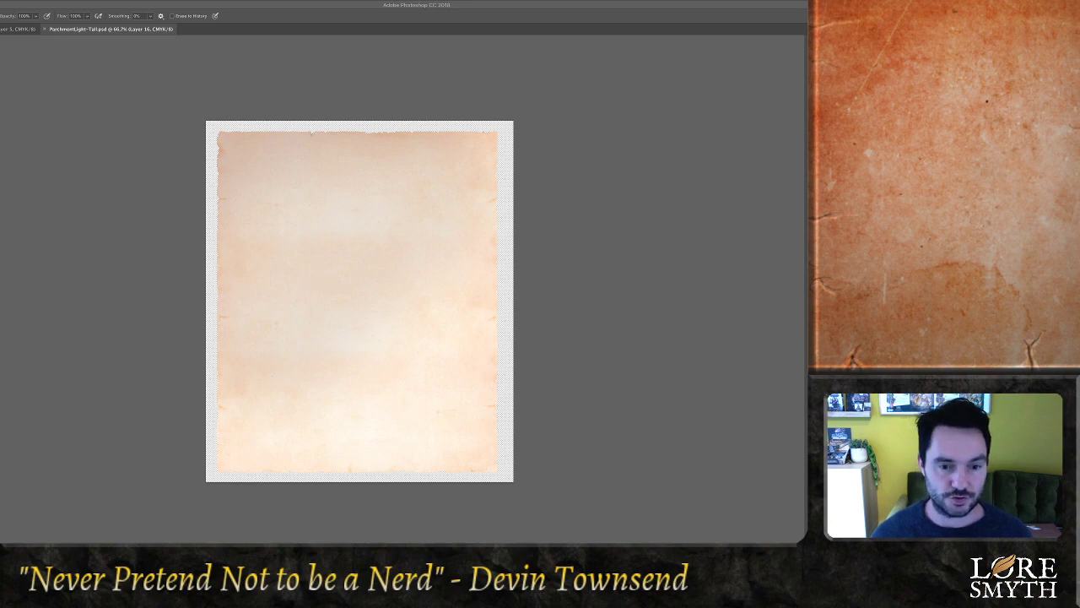
Hide the Window Capture source, return to InDesign and update the modified RightPage.psd and 24 Hour Backer Credits links
click(367, 404)
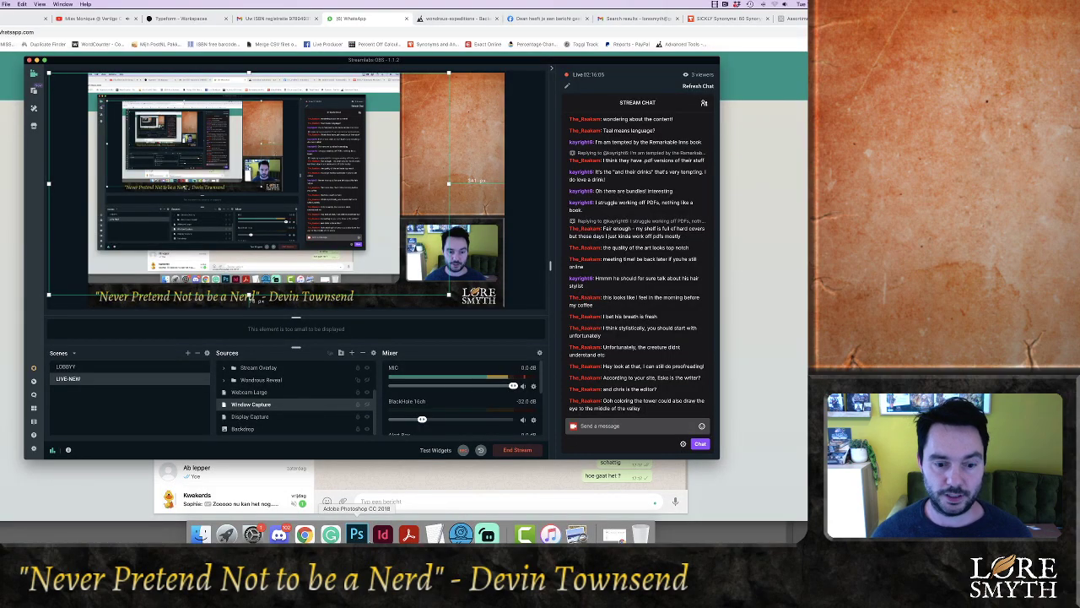
click(356, 534)
click(382, 533)
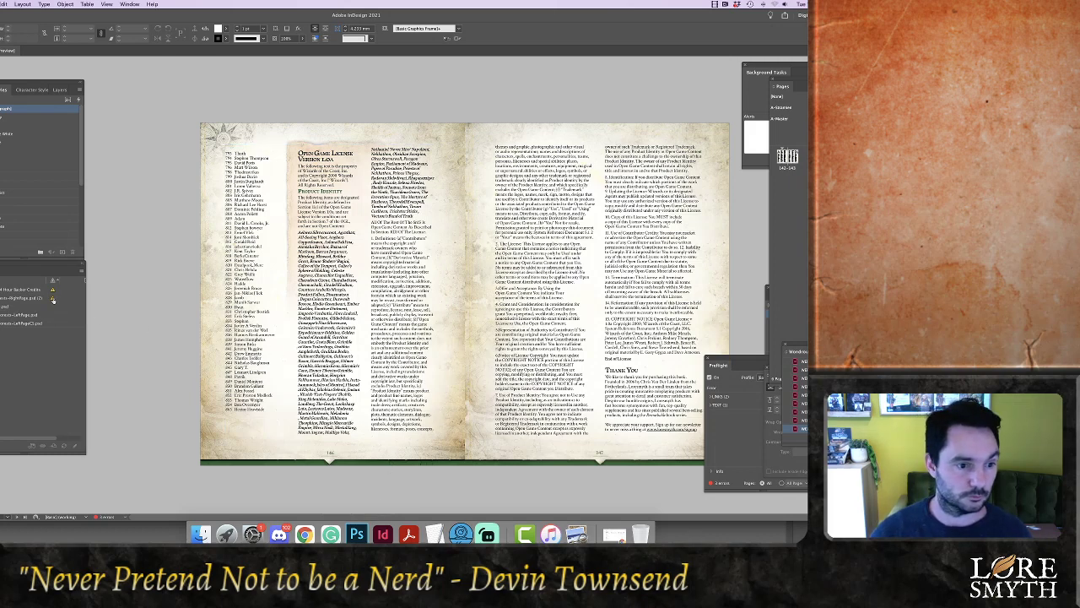
click(51, 298)
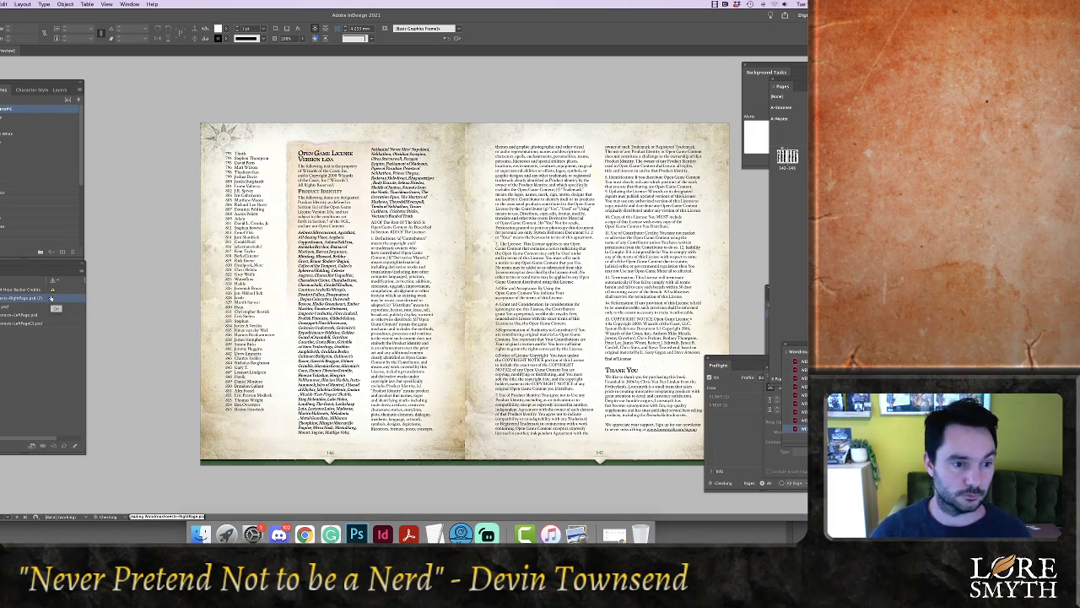
click(52, 290)
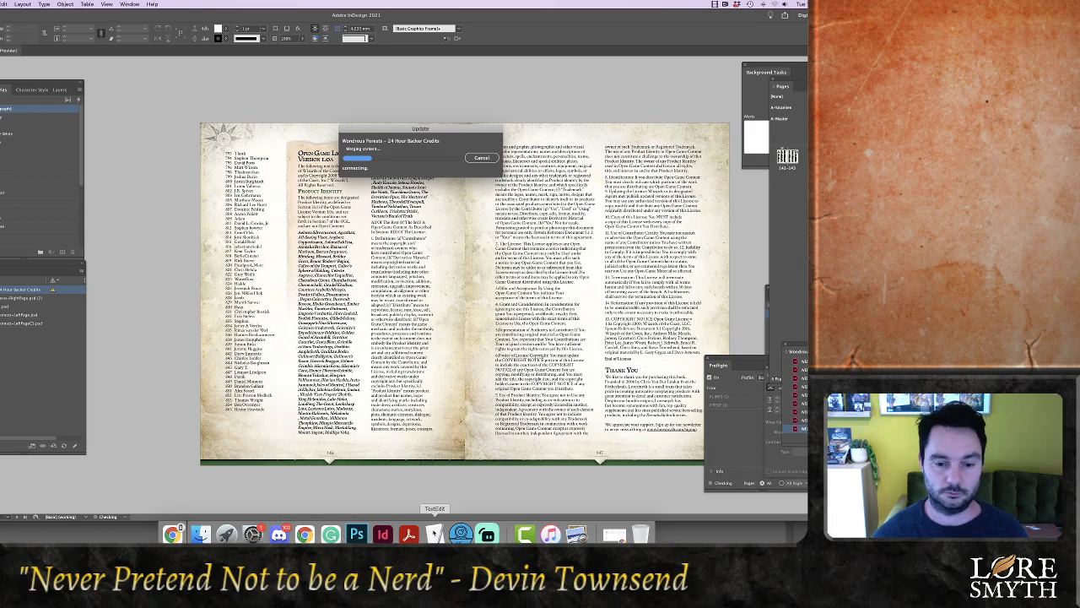
Show the Window Capture source in Streamlabs OBS again and position the landmark-vision-def.png line art slightly higher on its Photoshop canvas
click(488, 535)
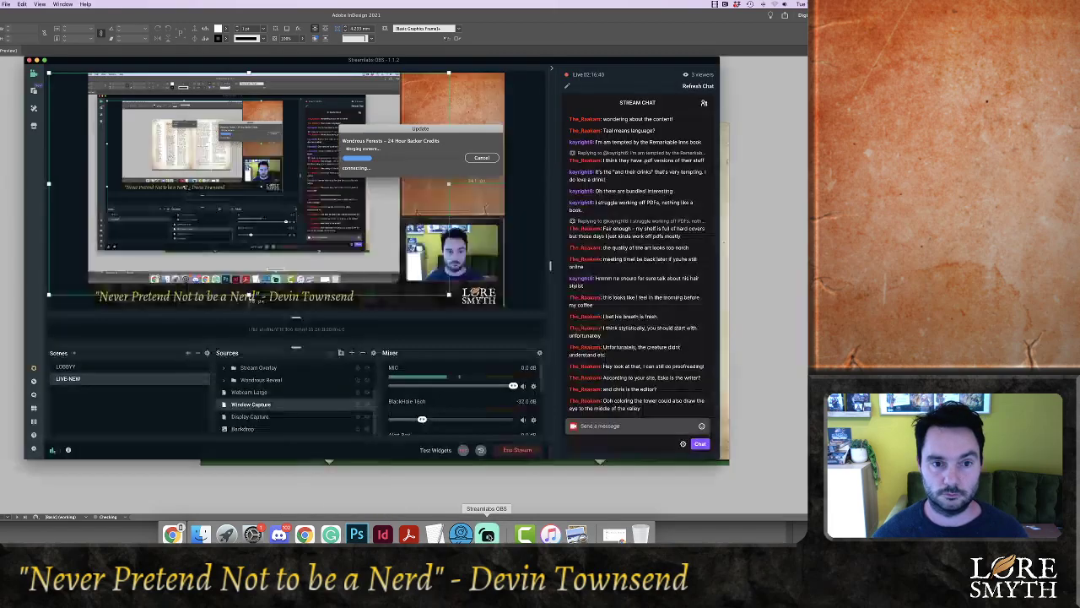
click(366, 405)
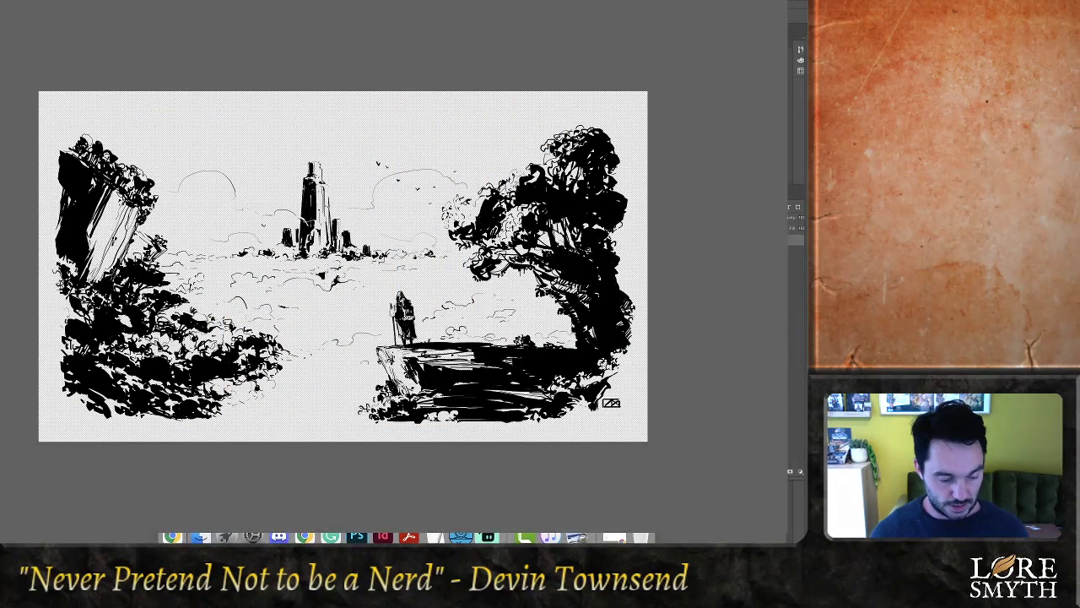
key(f)
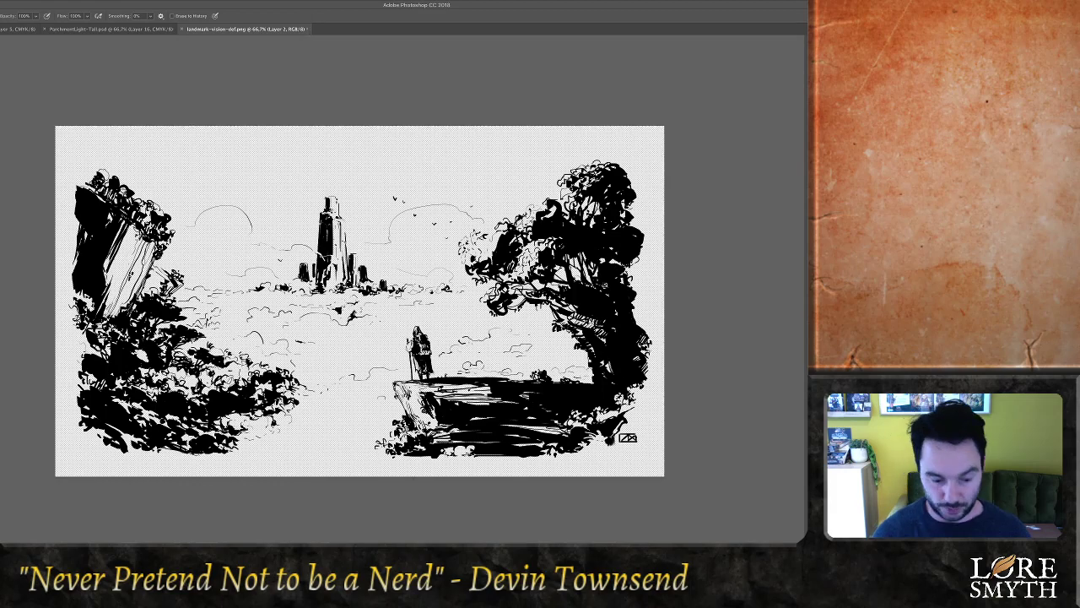
key(super+v)
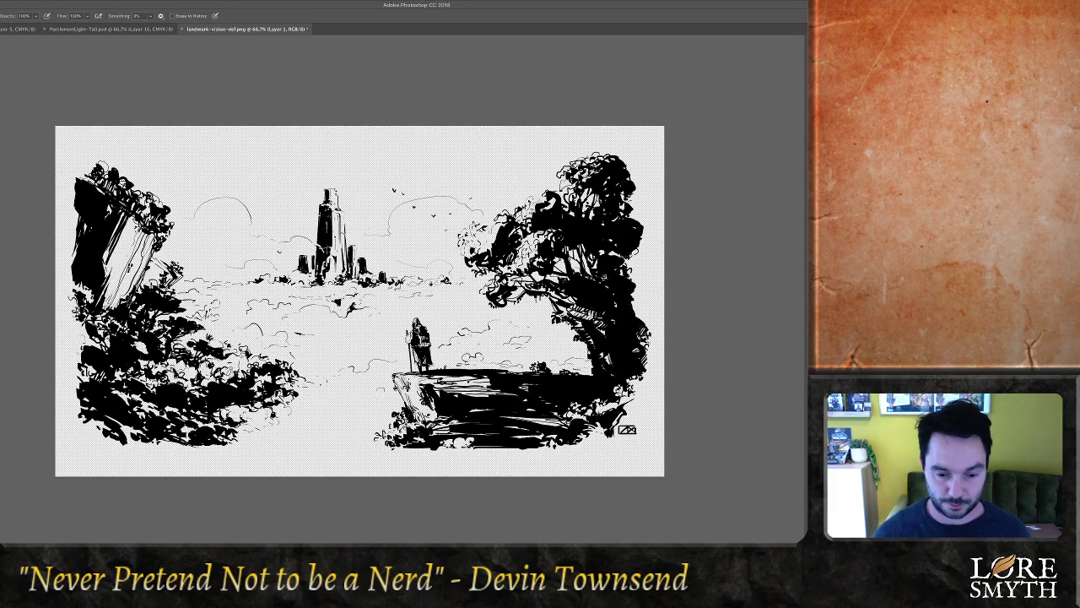
Set the brush opacity to 54% and paint green over the right tree's foliage and the bushes at both ends of the cliff
key(b)
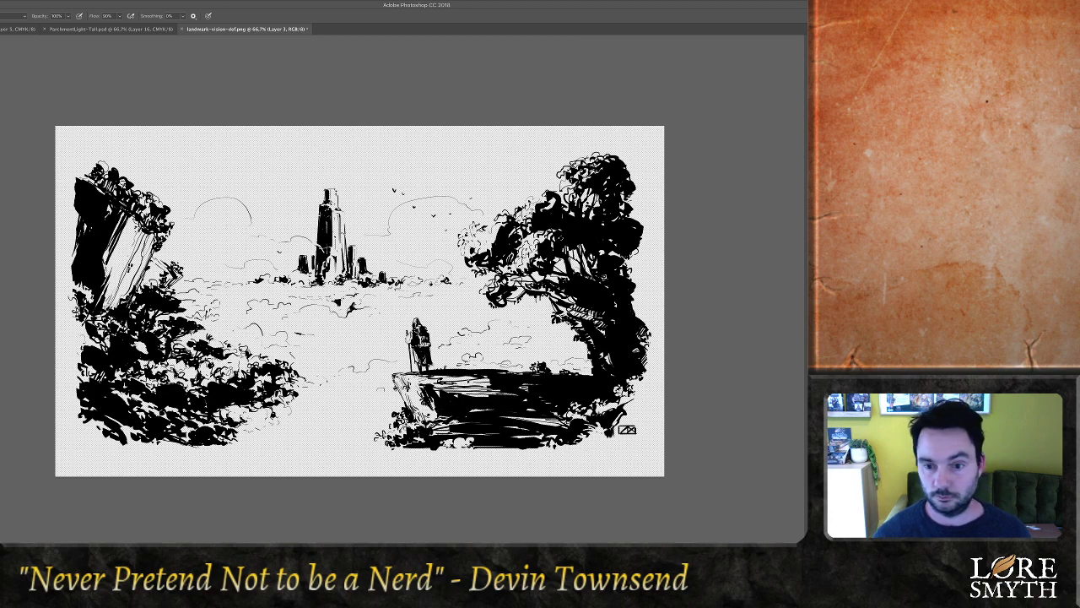
key(i)
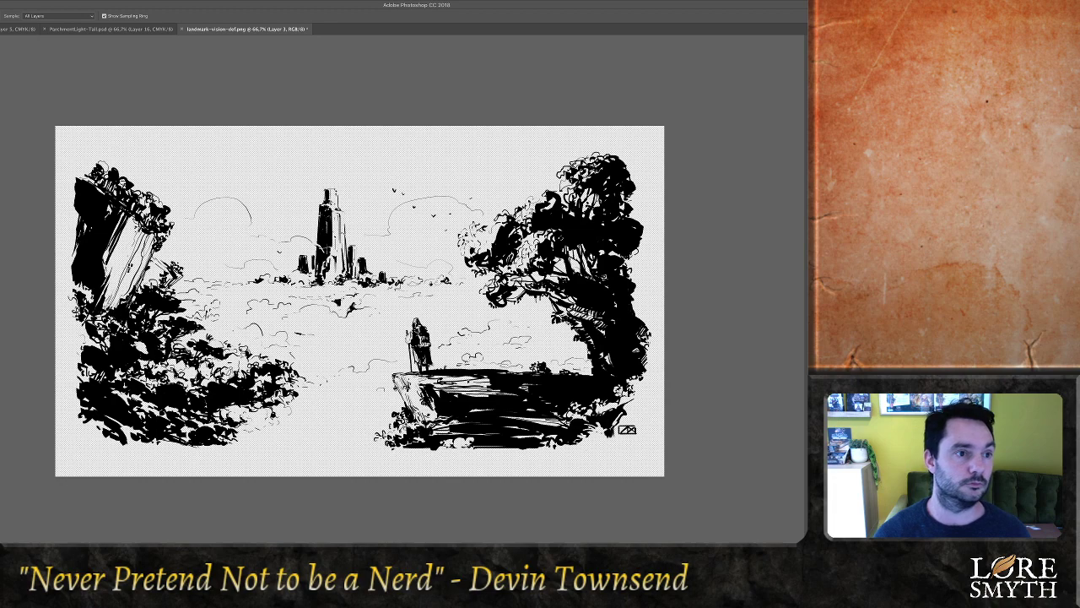
key(b)
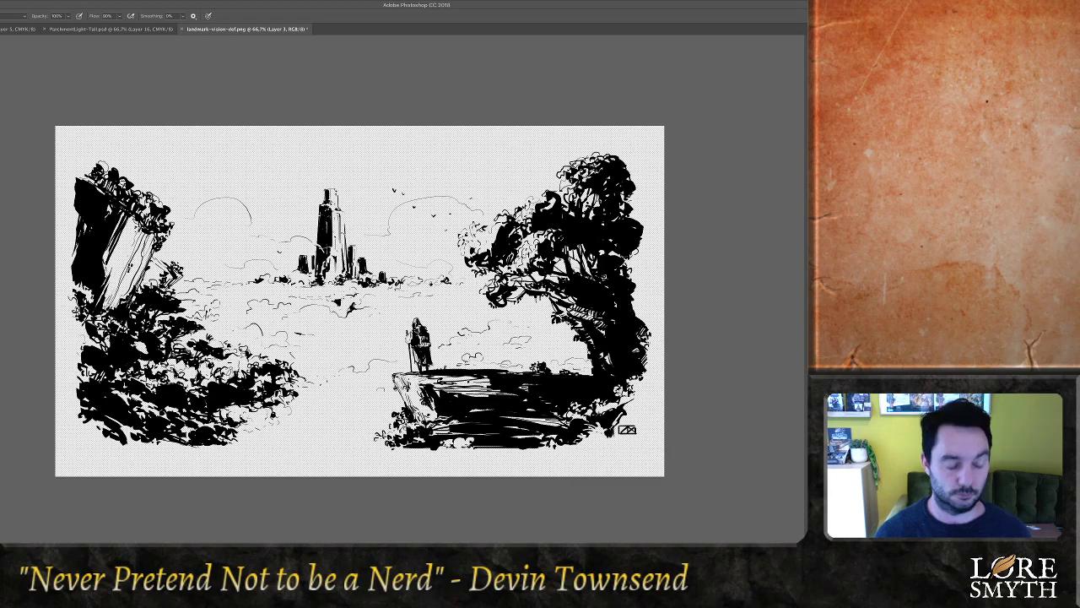
key(5)
key(4)
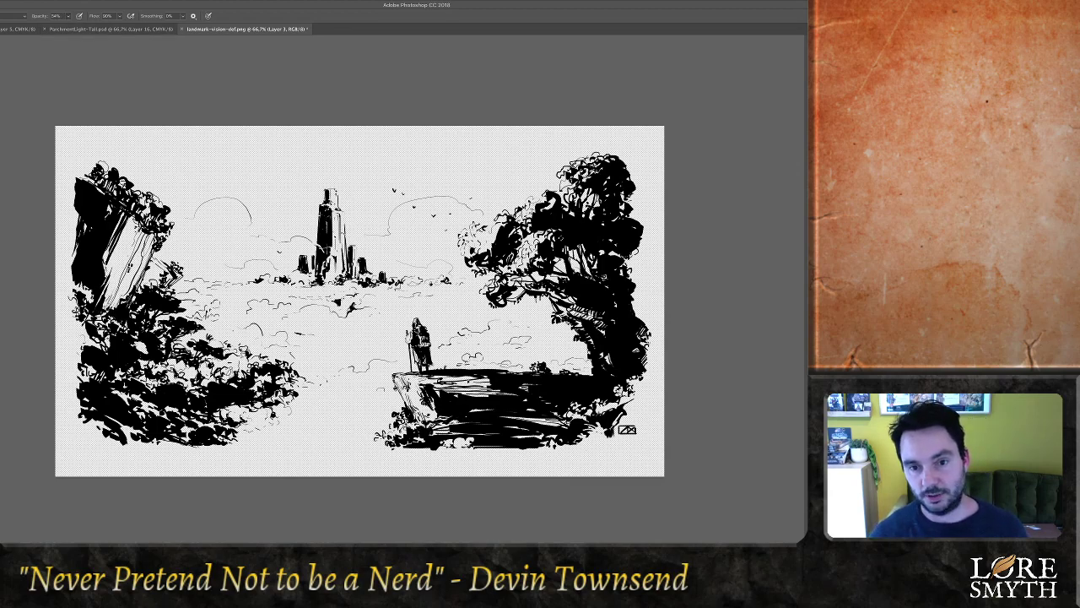
mouse_move(492, 230)
mouse_down()
mouse_move(479, 245)
mouse_move(517, 263)
mouse_move(525, 223)
mouse_move(503, 287)
mouse_move(486, 297)
mouse_move(513, 295)
mouse_move(464, 245)
mouse_move(542, 240)
mouse_move(528, 213)
mouse_move(594, 159)
mouse_move(567, 184)
mouse_move(591, 169)
mouse_move(562, 304)
mouse_move(585, 315)
mouse_move(607, 406)
mouse_move(641, 392)
mouse_move(583, 427)
mouse_move(616, 447)
mouse_move(645, 342)
mouse_move(606, 359)
mouse_up()
drag(603, 409, 539, 434)
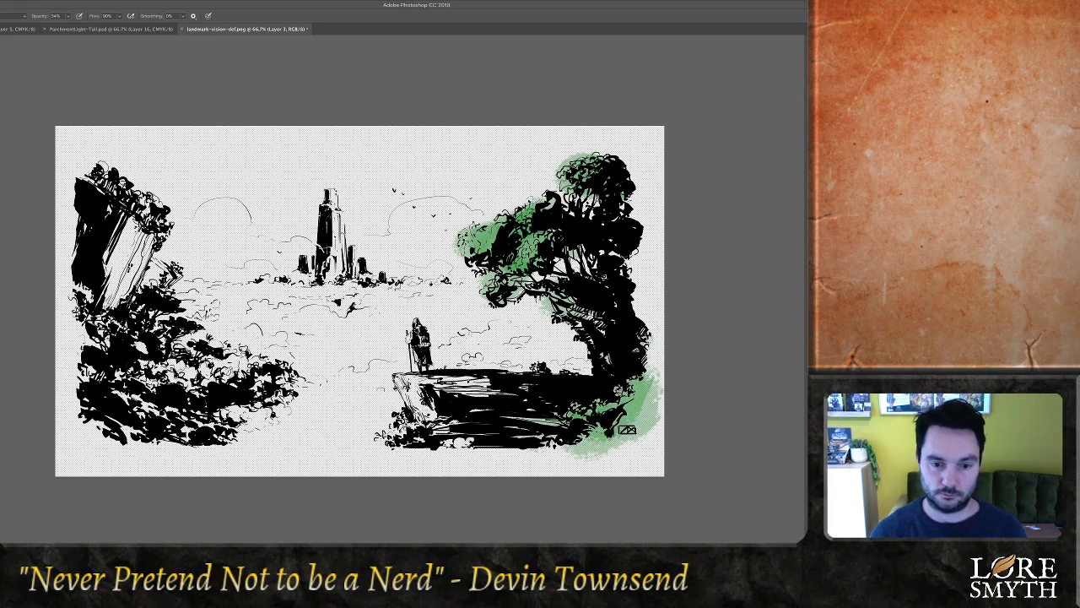
mouse_move(456, 422)
mouse_down()
mouse_move(384, 434)
mouse_move(378, 447)
mouse_move(443, 432)
mouse_move(469, 443)
mouse_up()
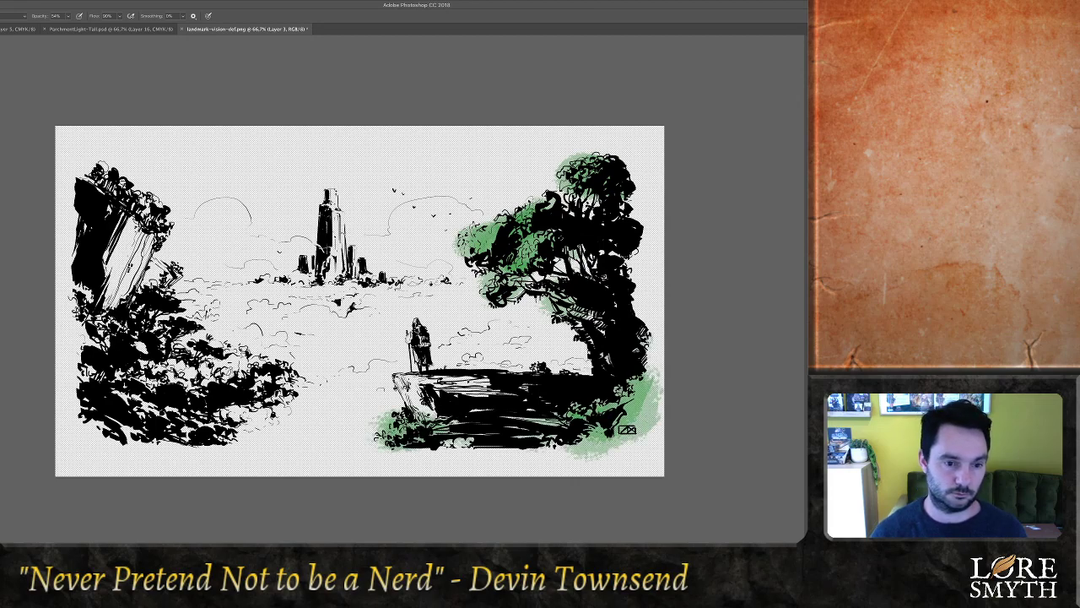
Paint green over the undergrowth on the left slope and the foliage crowning the rock above it
mouse_move(143, 363)
mouse_down()
mouse_move(173, 355)
mouse_move(194, 367)
mouse_move(224, 346)
mouse_move(253, 435)
mouse_move(287, 422)
mouse_up()
mouse_move(266, 376)
mouse_down()
mouse_move(285, 397)
mouse_move(203, 413)
mouse_move(101, 388)
mouse_move(110, 283)
mouse_move(232, 414)
mouse_move(249, 409)
mouse_move(93, 330)
mouse_up()
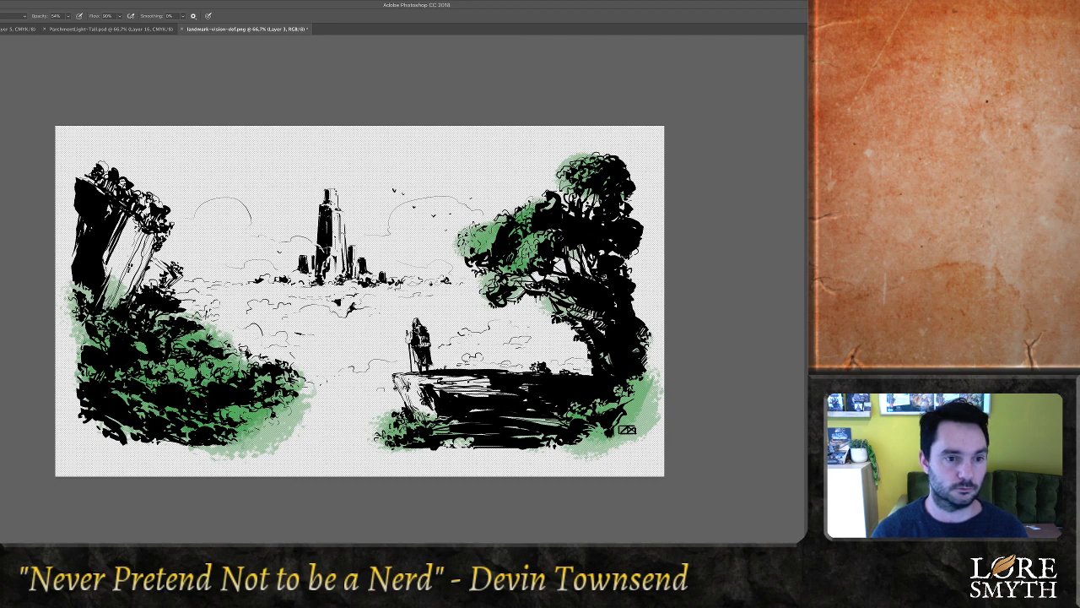
mouse_move(103, 172)
mouse_down()
mouse_move(137, 193)
mouse_move(164, 234)
mouse_move(102, 163)
mouse_up()
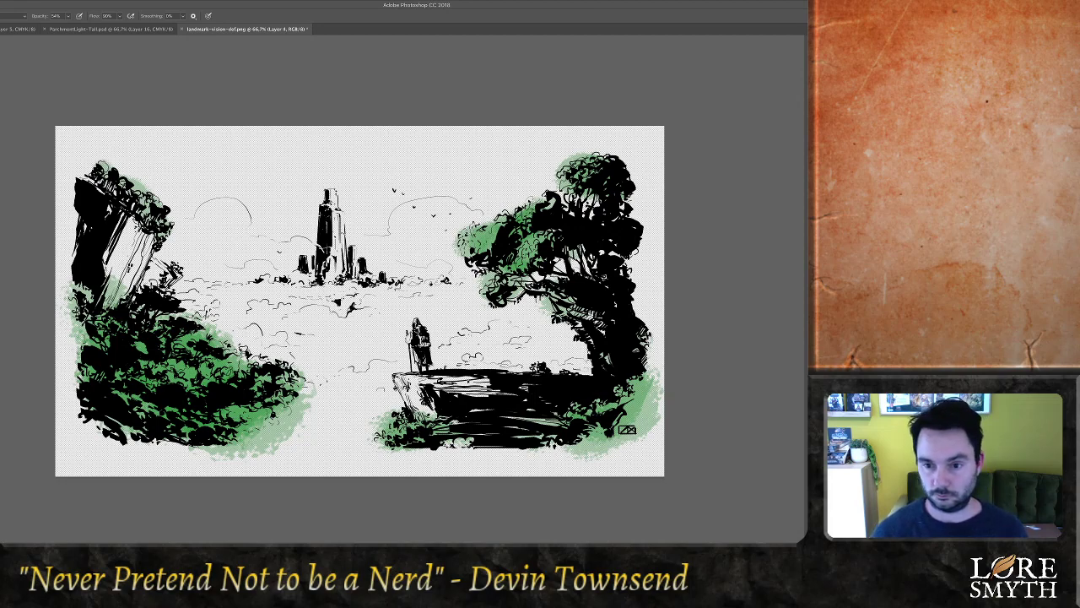
On a separate layer, cover the valley between the left slope and the right tree with a pale green wash
key(i)
key(b)
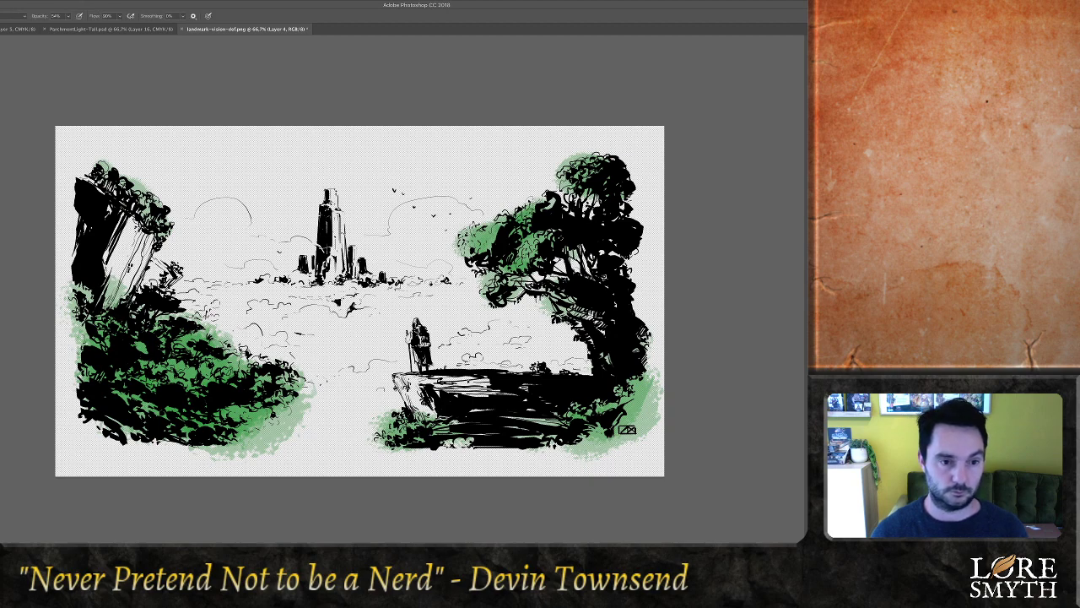
mouse_move(185, 288)
mouse_down()
mouse_move(218, 307)
mouse_move(309, 306)
mouse_move(325, 291)
mouse_move(317, 372)
mouse_up()
mouse_move(253, 396)
mouse_down()
mouse_move(380, 397)
mouse_move(422, 296)
mouse_move(439, 287)
mouse_move(582, 363)
mouse_move(473, 384)
mouse_move(540, 296)
mouse_up()
mouse_move(566, 333)
mouse_down()
mouse_move(478, 351)
mouse_move(506, 334)
mouse_move(579, 361)
mouse_up()
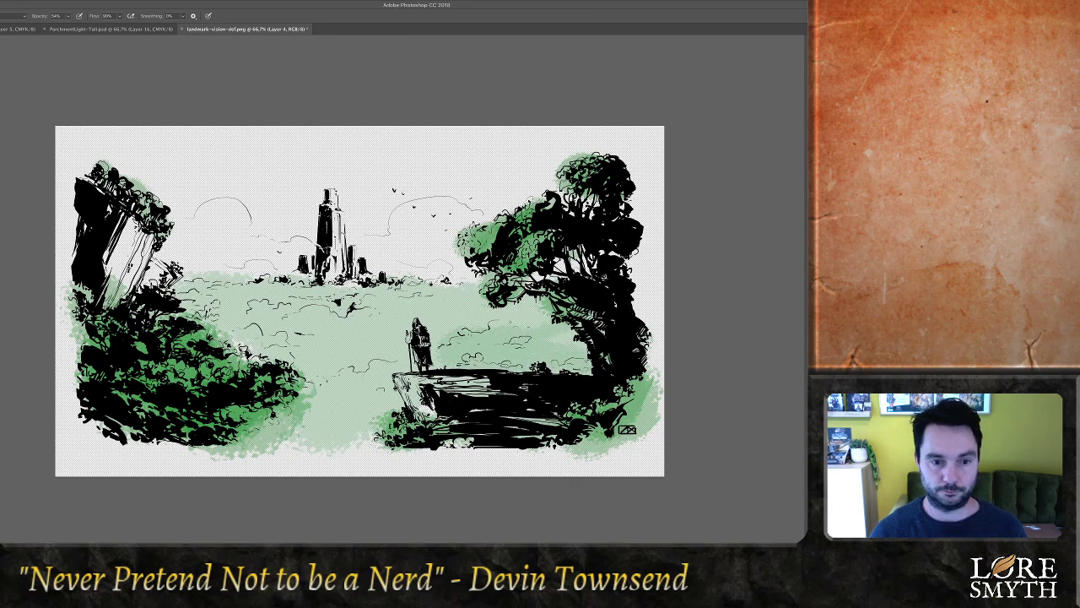
Build up deeper patches of the pale green across the valley's foreground, middle and far treetops
drag(386, 373, 287, 424)
drag(388, 424, 333, 443)
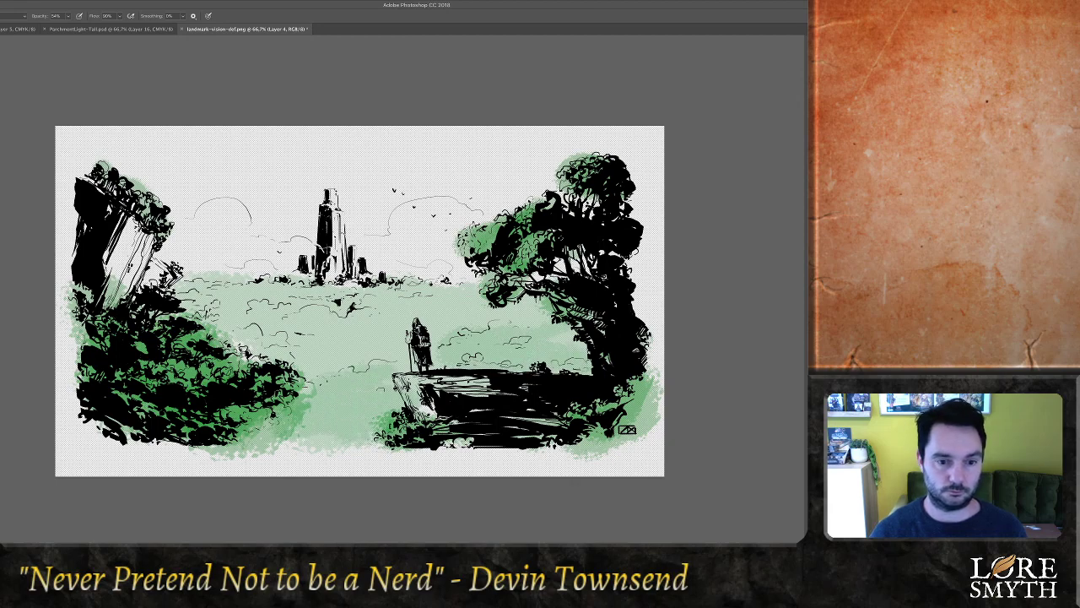
mouse_move(284, 342)
mouse_down()
mouse_move(311, 349)
mouse_move(309, 363)
mouse_move(217, 333)
mouse_up()
drag(296, 378, 341, 362)
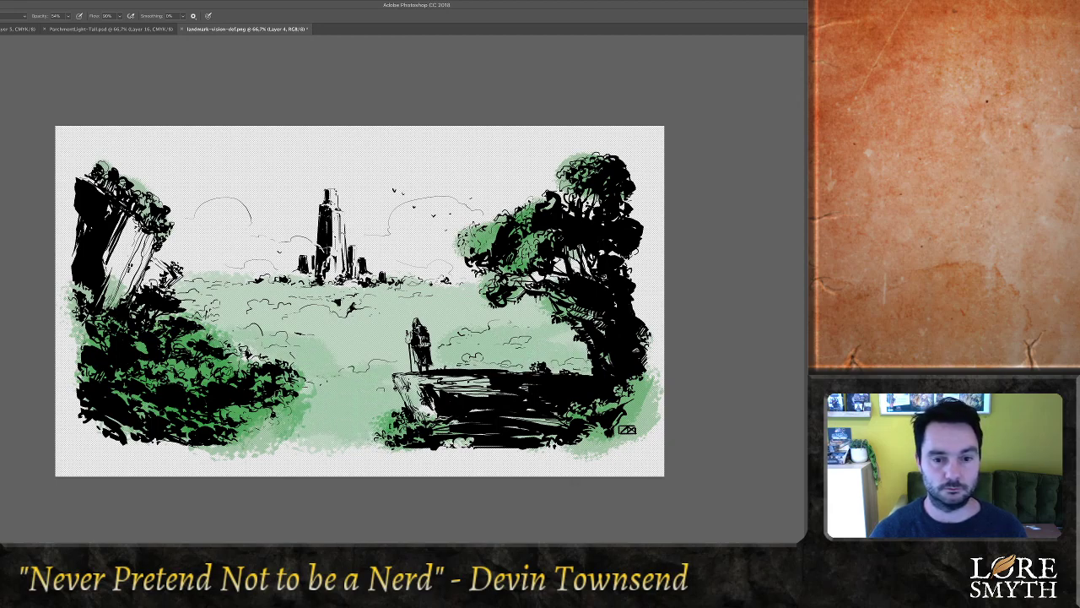
mouse_move(267, 310)
mouse_down()
mouse_move(399, 342)
mouse_move(485, 316)
mouse_up()
drag(226, 306, 165, 315)
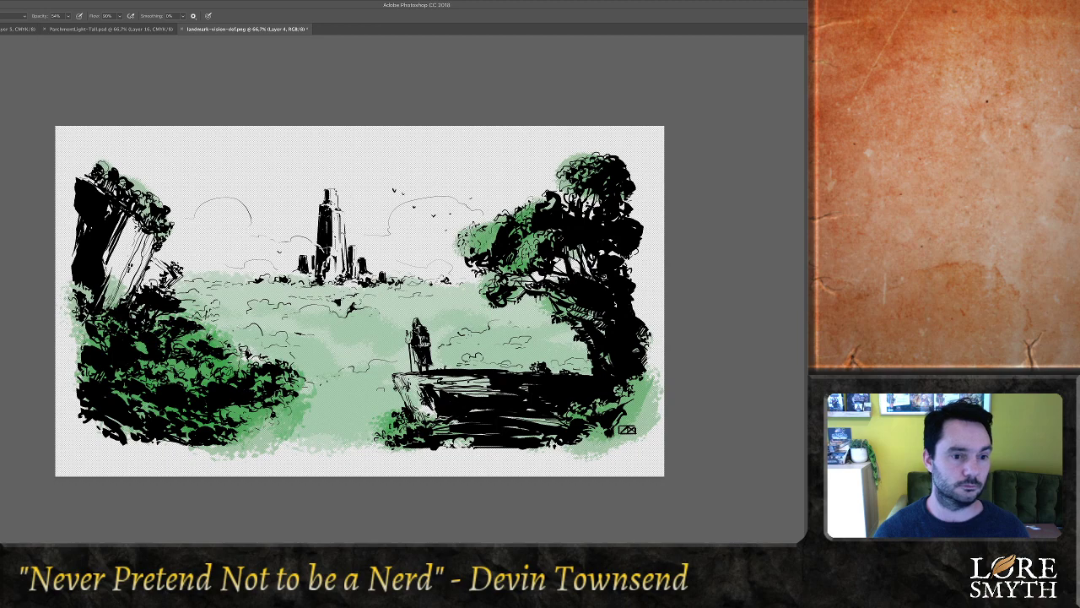
On another layer, paint grey over the bare face of the rock on the left
key(i)
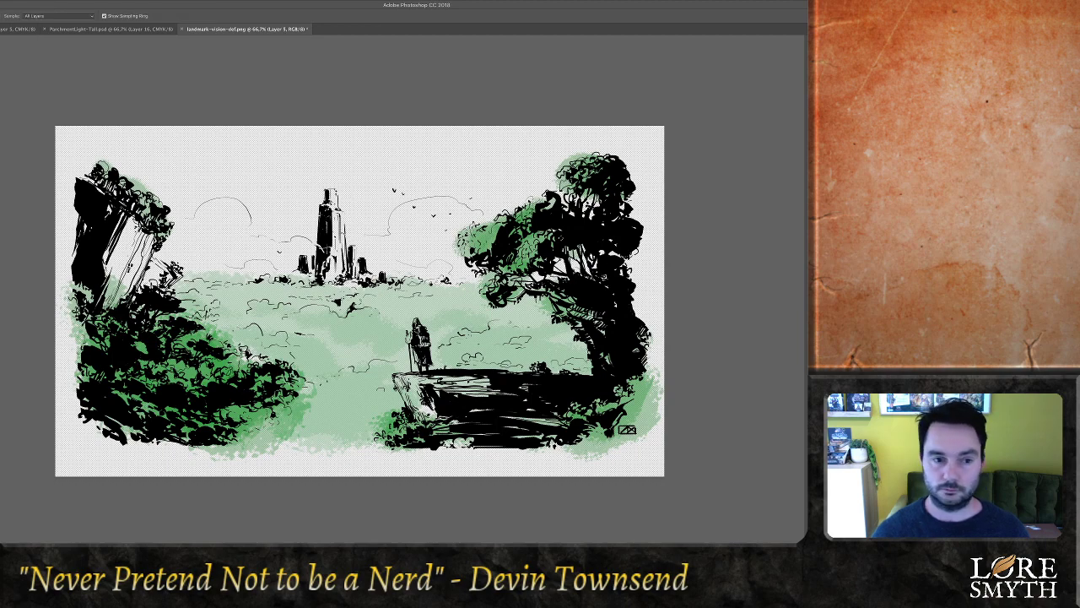
key(b)
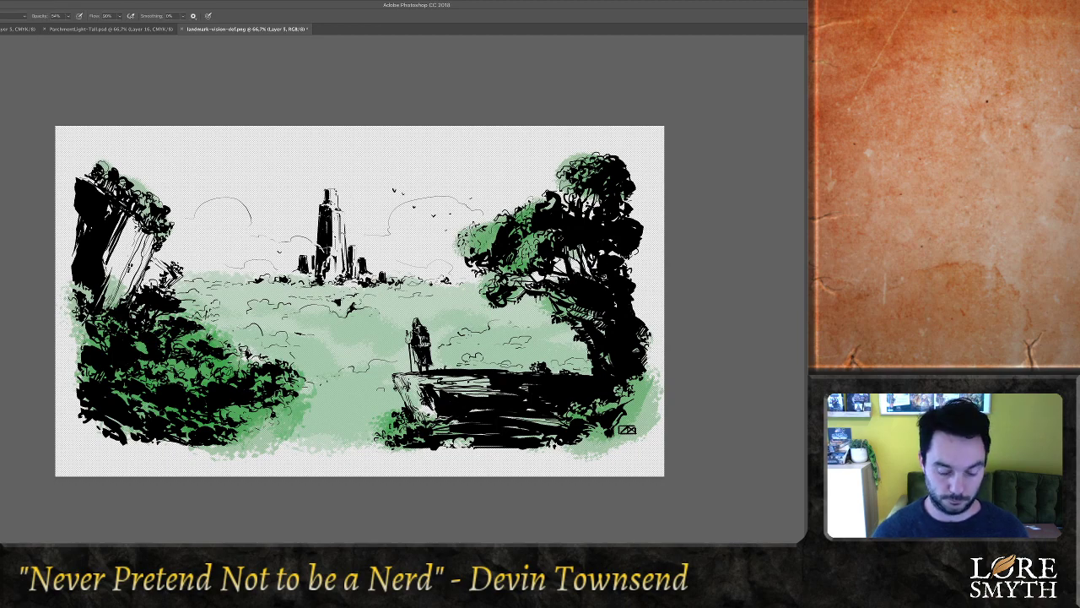
mouse_move(123, 235)
mouse_down()
mouse_move(108, 276)
mouse_move(130, 265)
mouse_up()
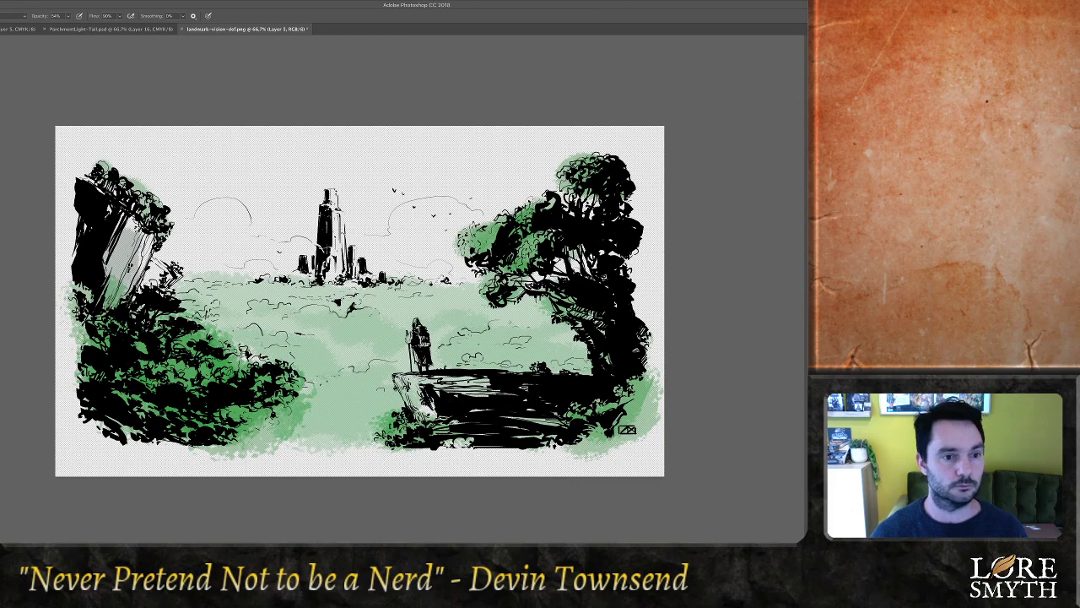
Deepen the grey over the left rock's bare face, its outer edge and its base
mouse_move(77, 208)
mouse_down()
mouse_move(74, 251)
mouse_move(71, 243)
mouse_move(106, 262)
mouse_up()
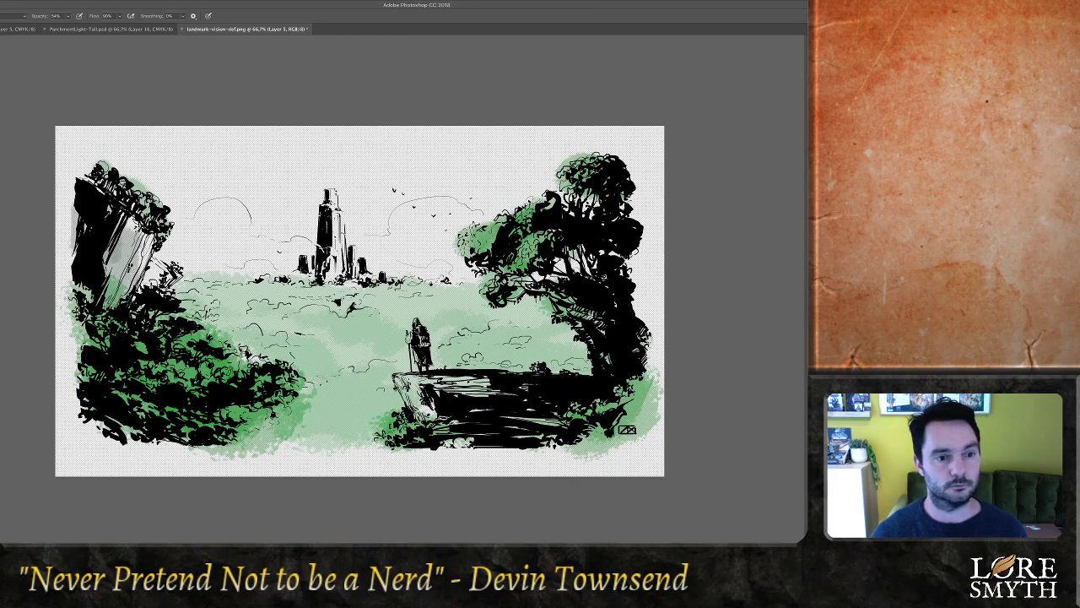
drag(142, 213, 106, 275)
mouse_move(132, 233)
mouse_down()
mouse_move(108, 305)
mouse_move(135, 274)
mouse_up()
mouse_move(138, 218)
mouse_down()
mouse_move(127, 231)
mouse_move(130, 290)
mouse_up()
drag(144, 306, 130, 317)
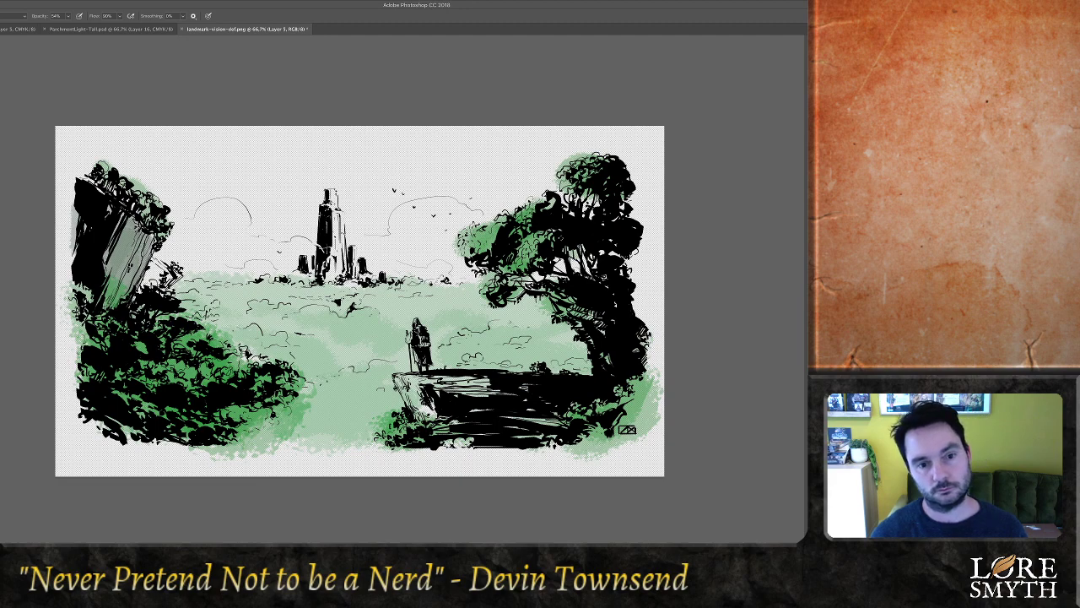
Paint grey over the distant tower's bare walls and the smaller ruins beside it
drag(333, 262, 333, 277)
drag(333, 208, 336, 272)
mouse_move(342, 221)
mouse_down()
mouse_move(342, 275)
mouse_move(326, 282)
mouse_up()
drag(314, 264, 314, 283)
drag(333, 191, 332, 208)
mouse_move(340, 230)
mouse_down()
mouse_move(341, 270)
mouse_move(351, 259)
mouse_up()
drag(353, 251, 357, 278)
drag(337, 258, 333, 276)
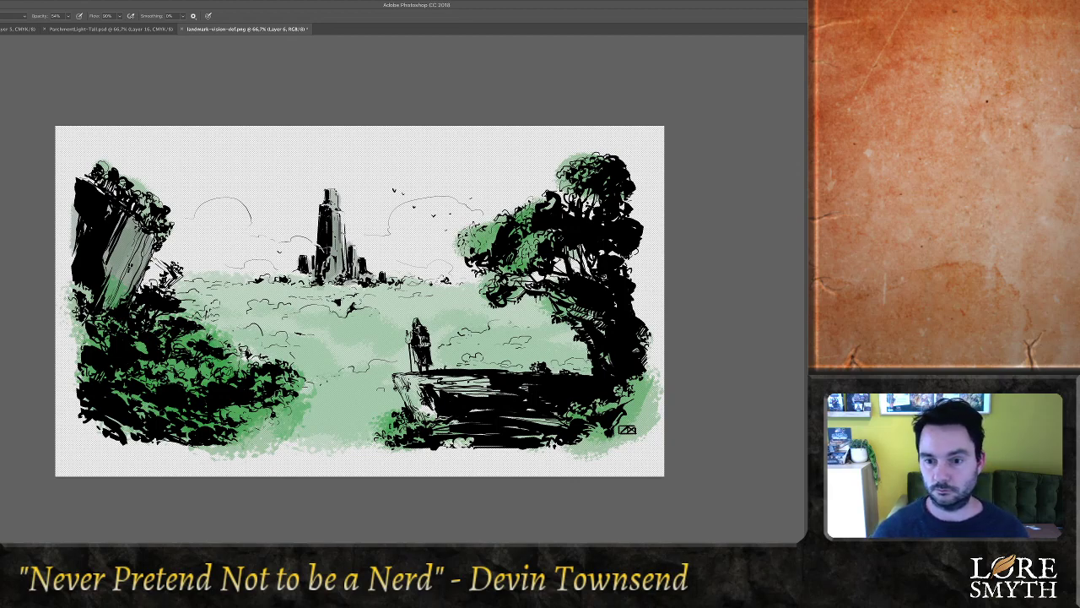
On a separate layer, paint a soft pale blue sky behind the tower, with lighter patches inside the outlined clouds
key(i)
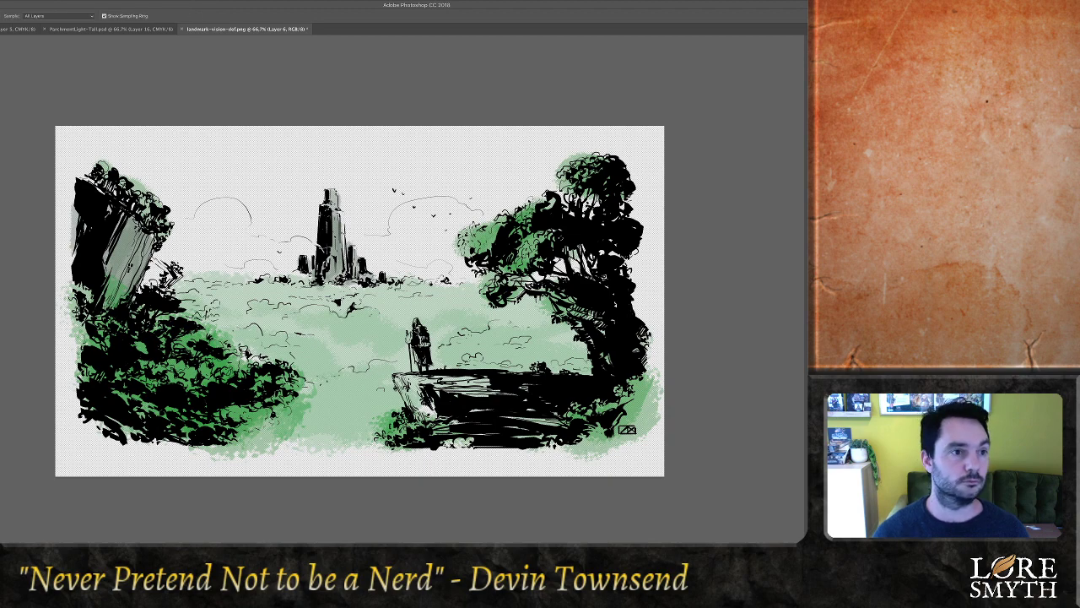
key(b)
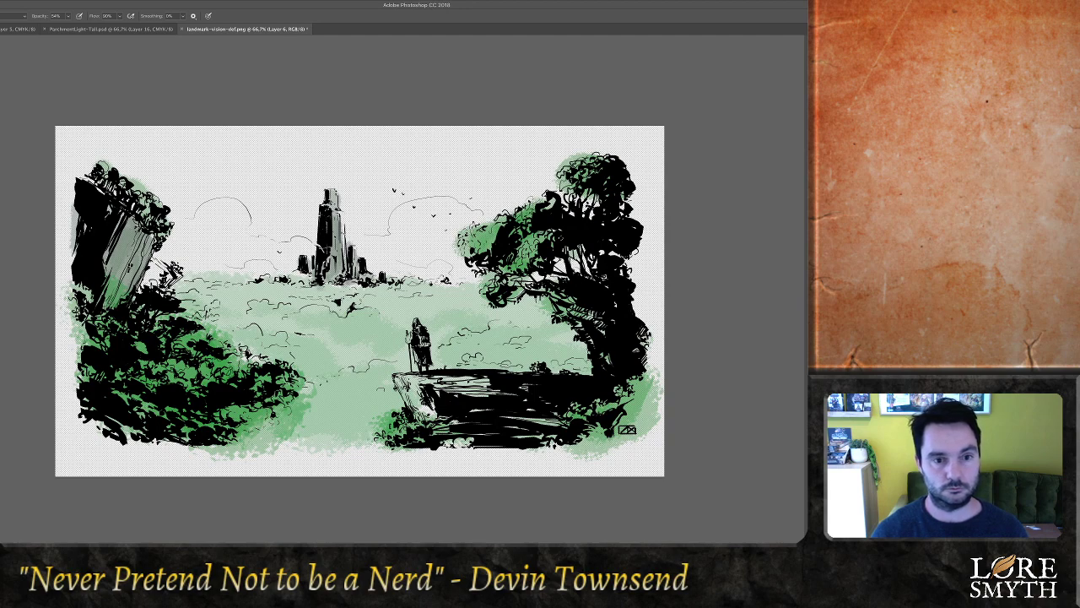
mouse_move(195, 232)
mouse_down()
mouse_move(473, 252)
mouse_move(190, 241)
mouse_up()
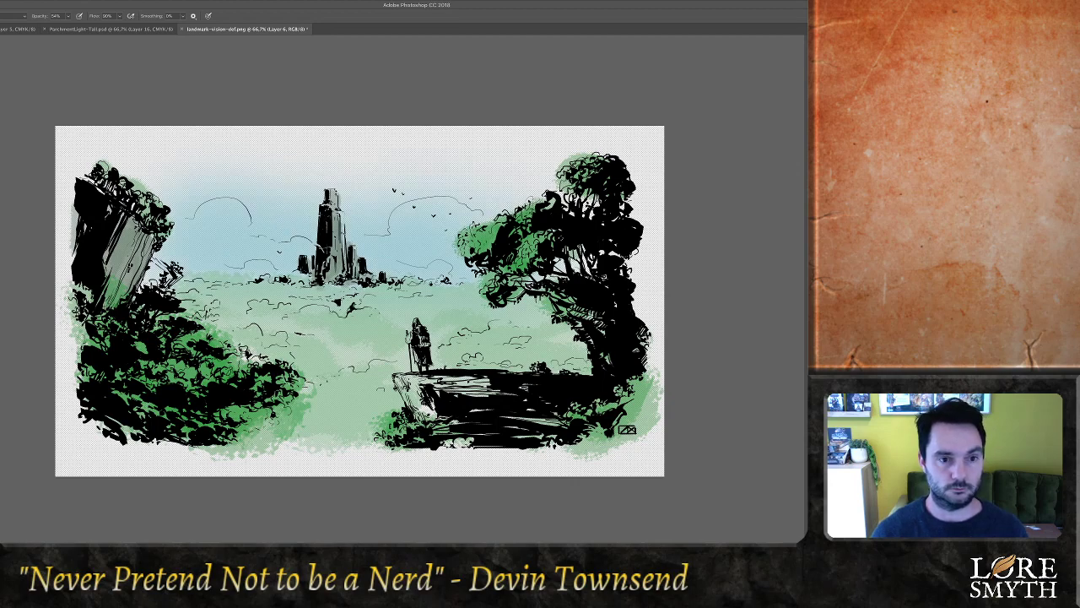
mouse_move(199, 222)
mouse_down()
mouse_move(302, 252)
mouse_move(199, 267)
mouse_up()
mouse_move(398, 237)
mouse_down()
mouse_move(464, 217)
mouse_move(438, 249)
mouse_up()
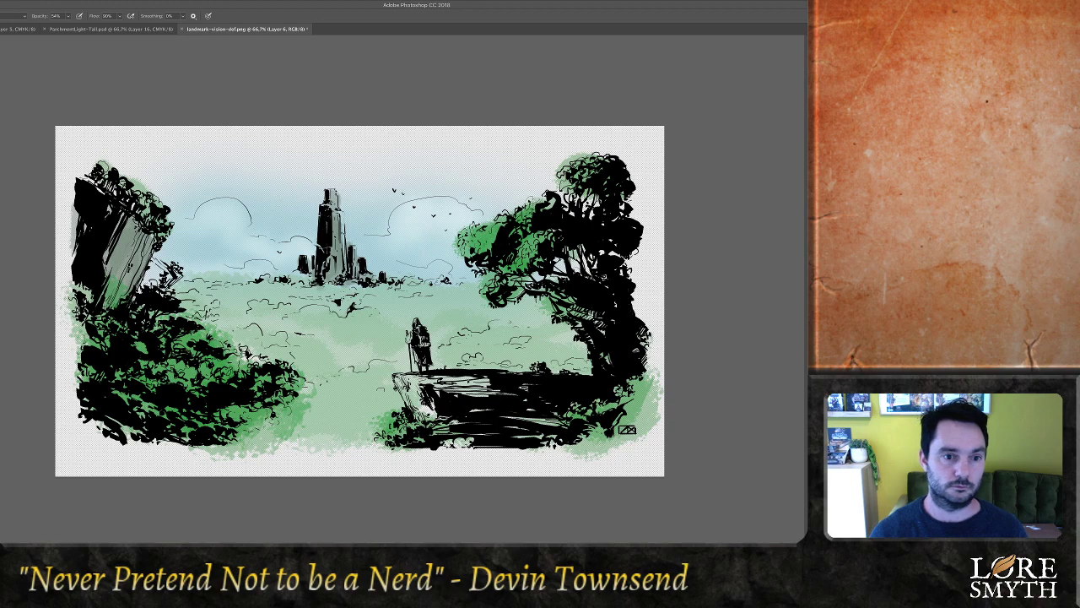
drag(351, 237, 362, 251)
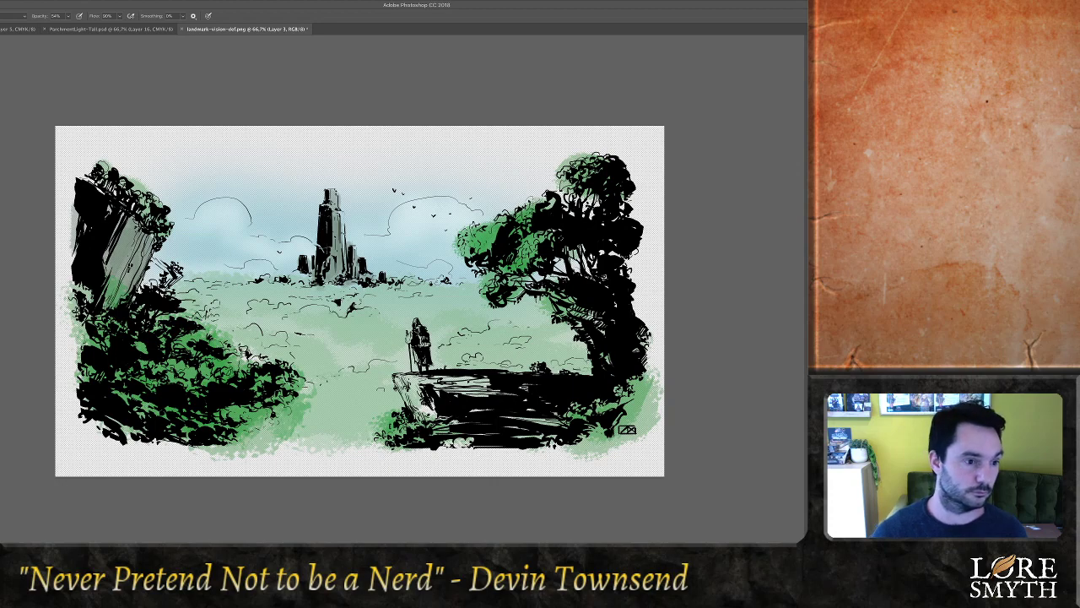
Shade the grey on the left rock and the lower edge of the left slope with the Burn tool
key(o)
key(shift+o)
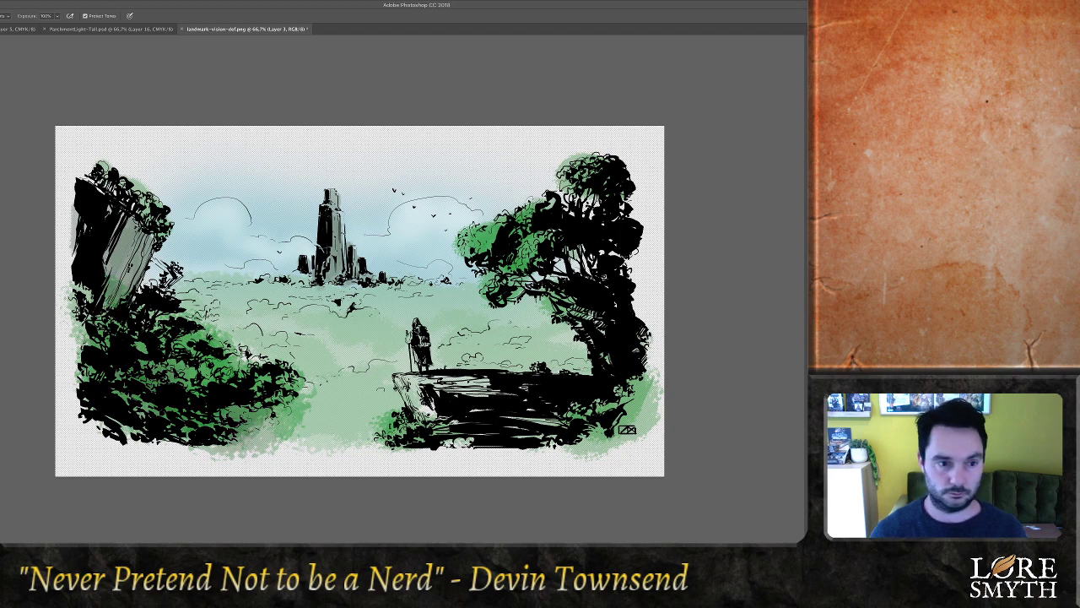
key(ctrl+e)
key(ctrl+z)
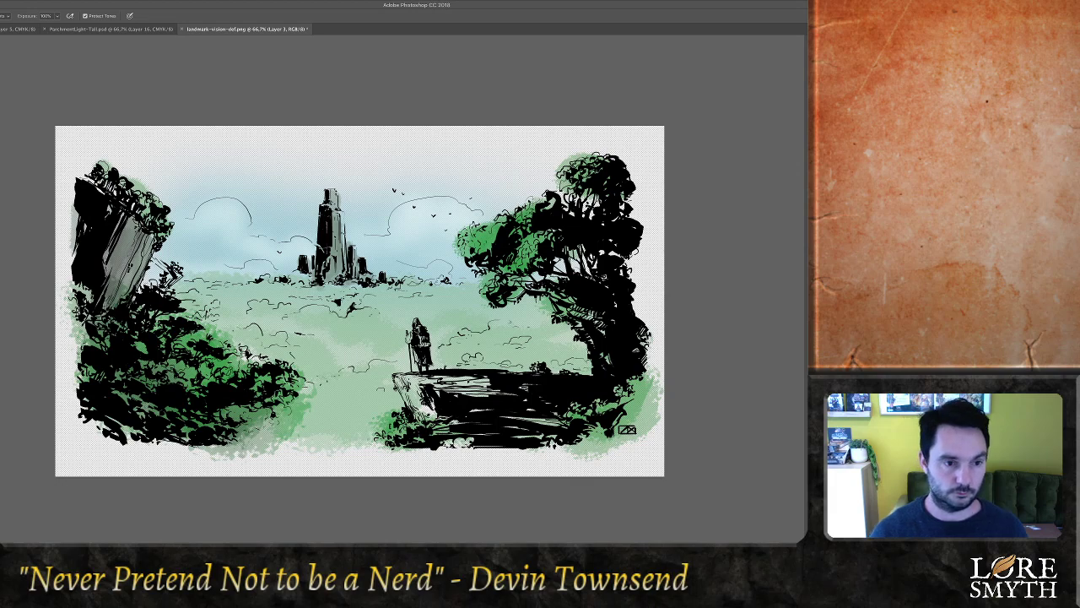
Paint grey over the front face of the rock ledge and the area beneath it
key(b)
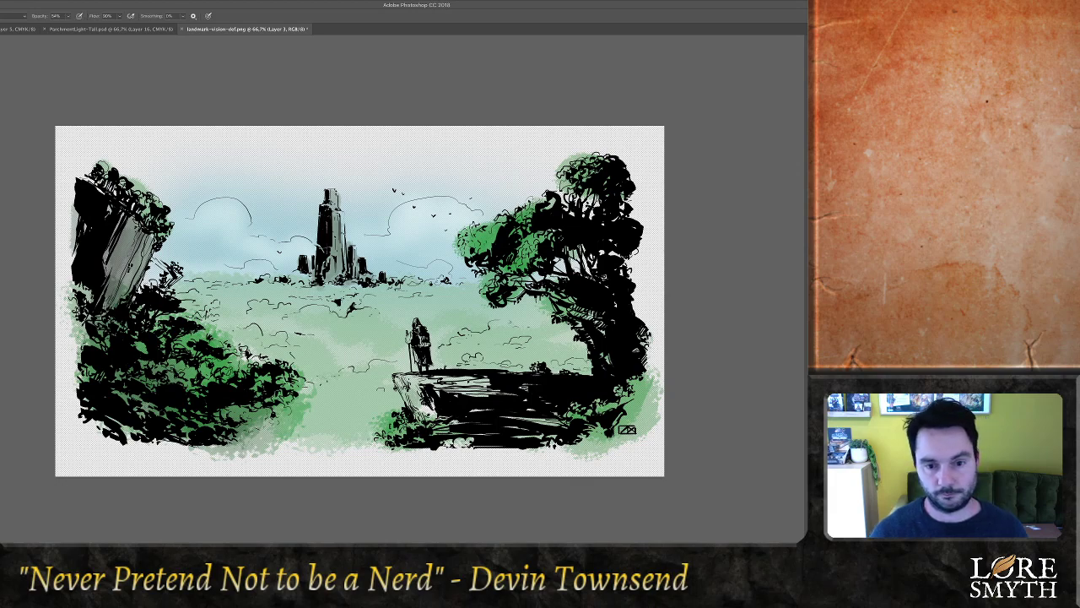
mouse_move(481, 388)
mouse_down()
mouse_move(447, 381)
mouse_move(439, 450)
mouse_move(482, 453)
mouse_up()
drag(444, 390, 416, 382)
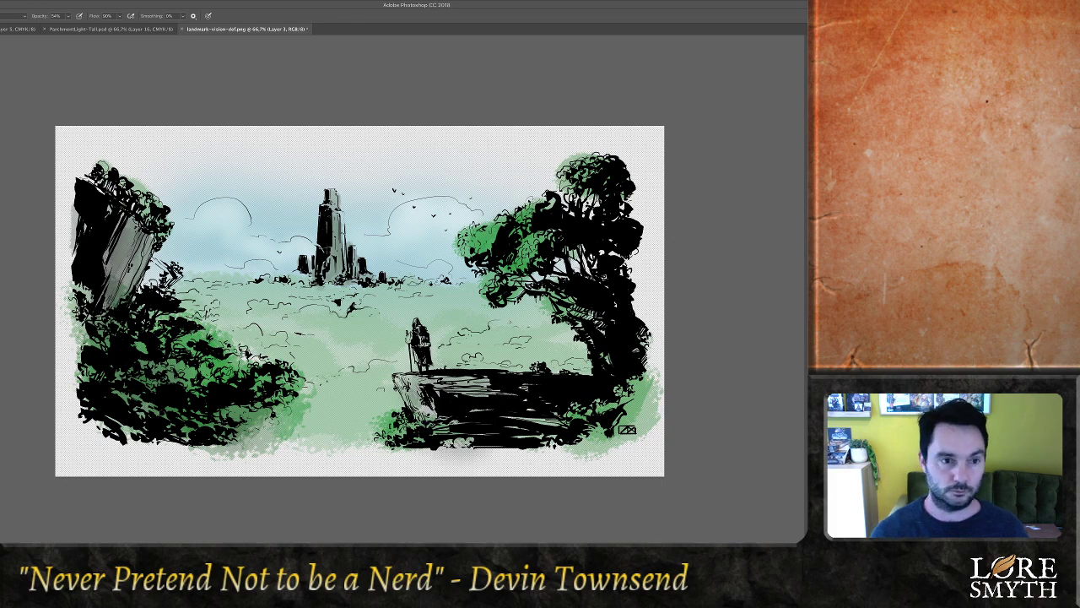
Colour the hooded traveller's sleeve, hood and lower cloak with a muted purple
key(super+plus)
key(super+plus)
drag(524, 363, 393, 282)
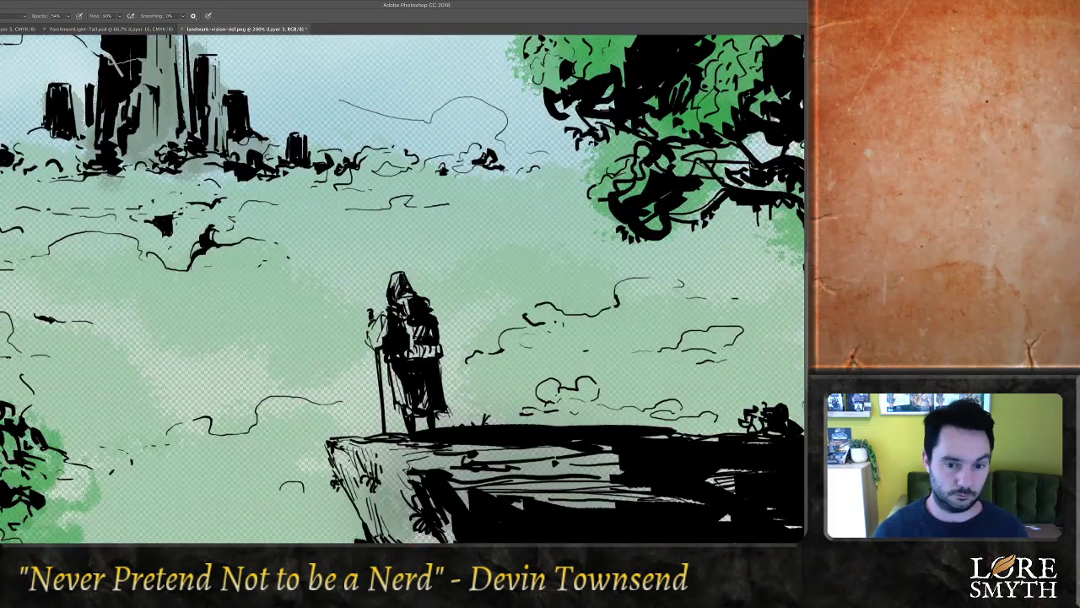
key(i)
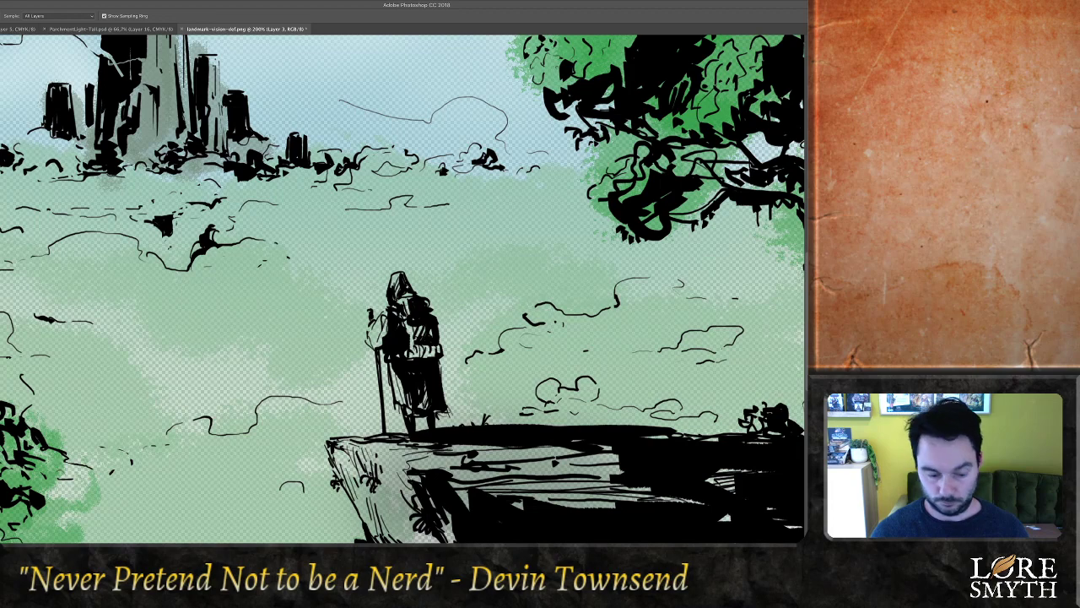
key(b)
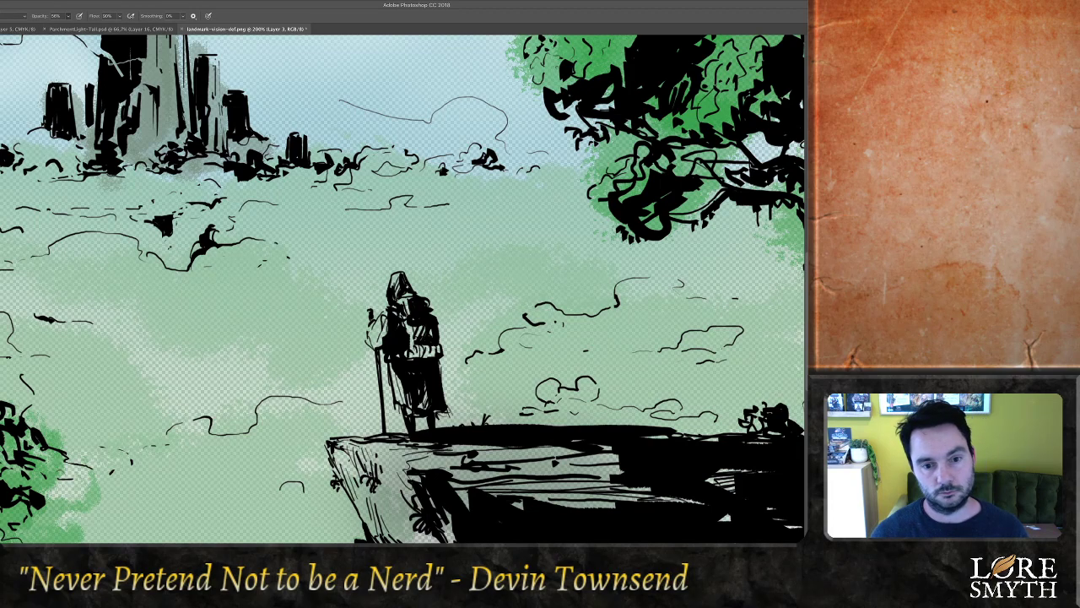
mouse_move(378, 319)
mouse_down()
mouse_move(372, 341)
mouse_move(384, 334)
mouse_move(385, 344)
mouse_up()
drag(385, 317, 387, 326)
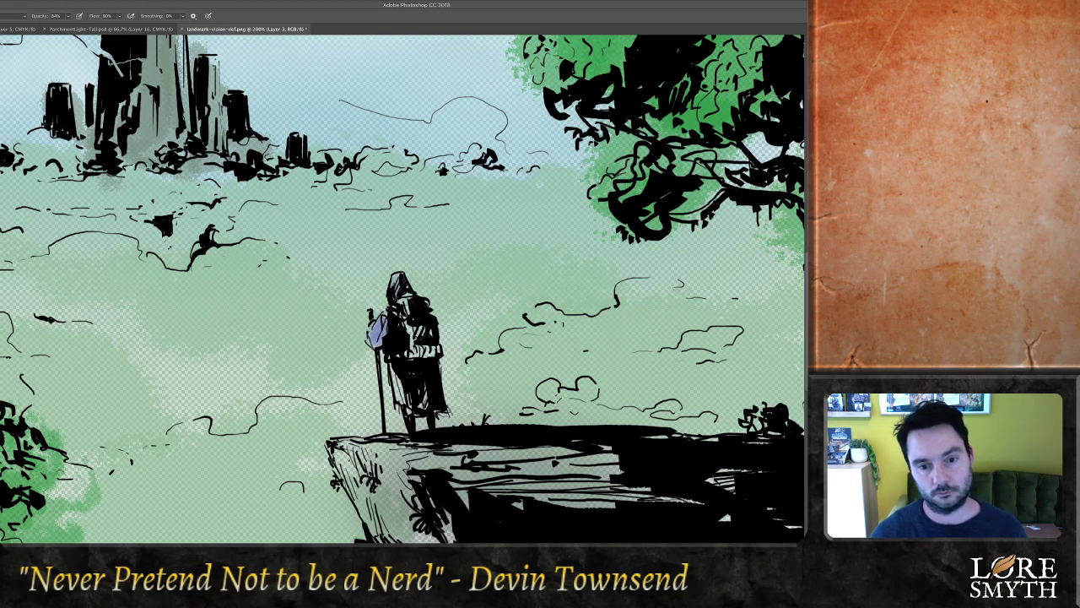
drag(395, 370, 408, 407)
drag(422, 387, 425, 408)
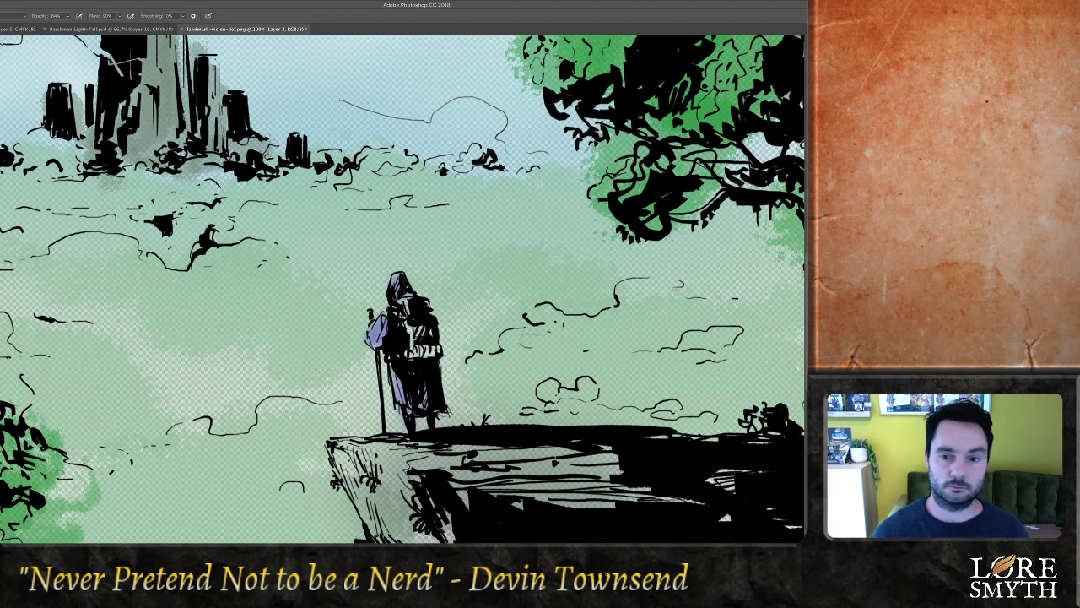
Colour the traveller's backpack with a sampled brown
key(i)
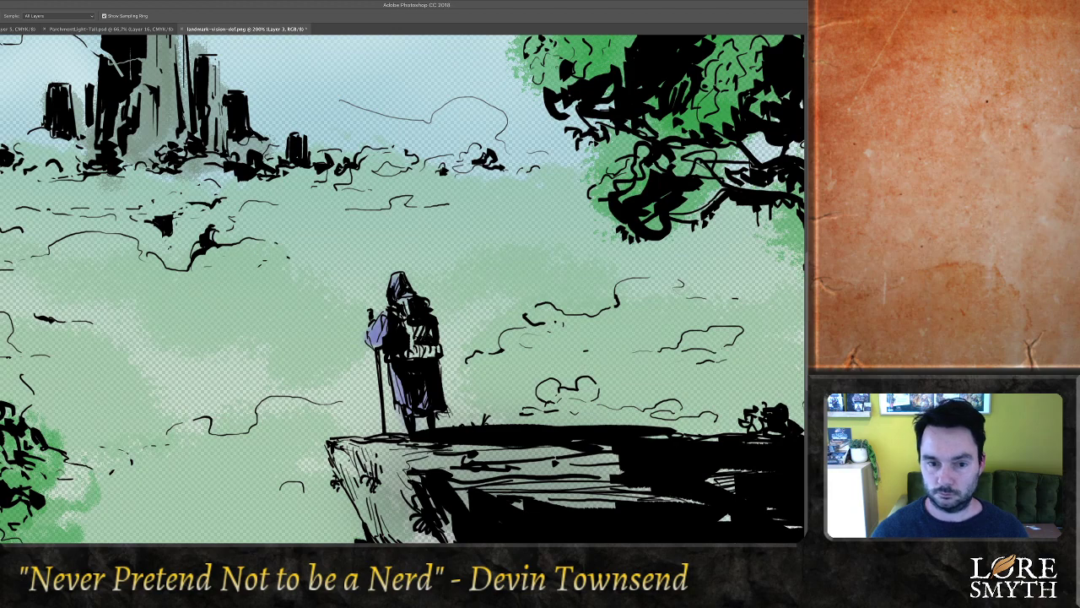
key(b)
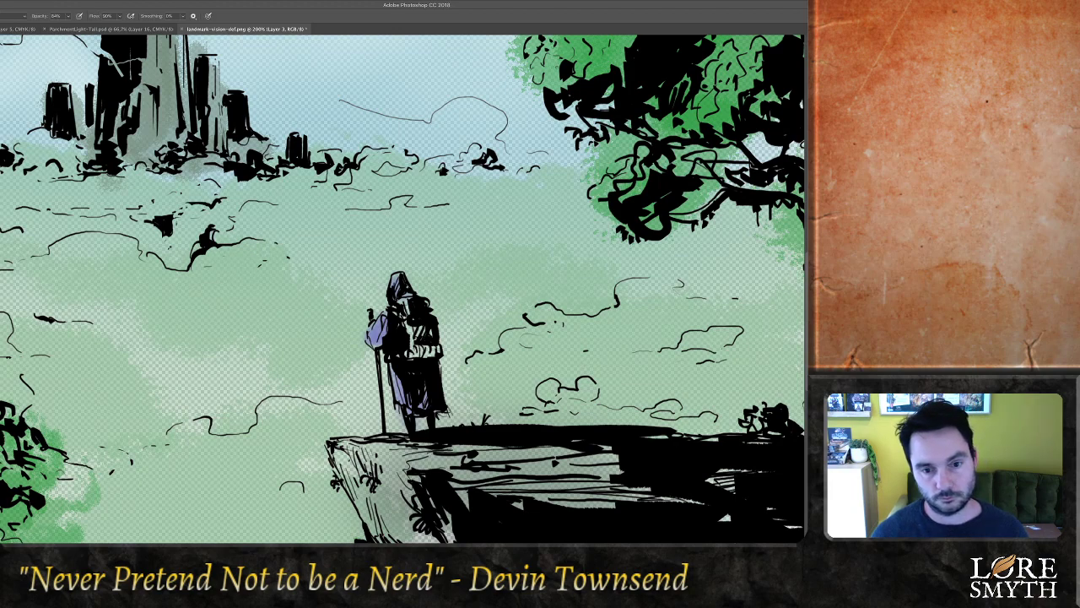
mouse_move(405, 318)
mouse_down()
mouse_move(413, 355)
mouse_move(434, 351)
mouse_move(410, 301)
mouse_up()
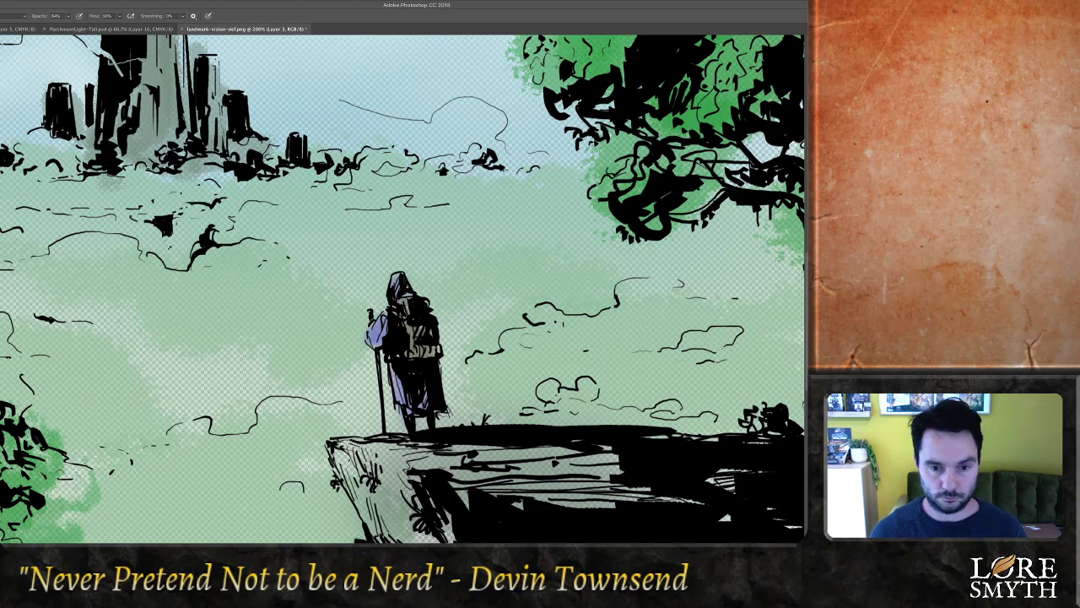
Paint the same brown over the ledge's front face and the right tree's trunk and lower branches
key(ctrl+minus)
key(ctrl+minus)
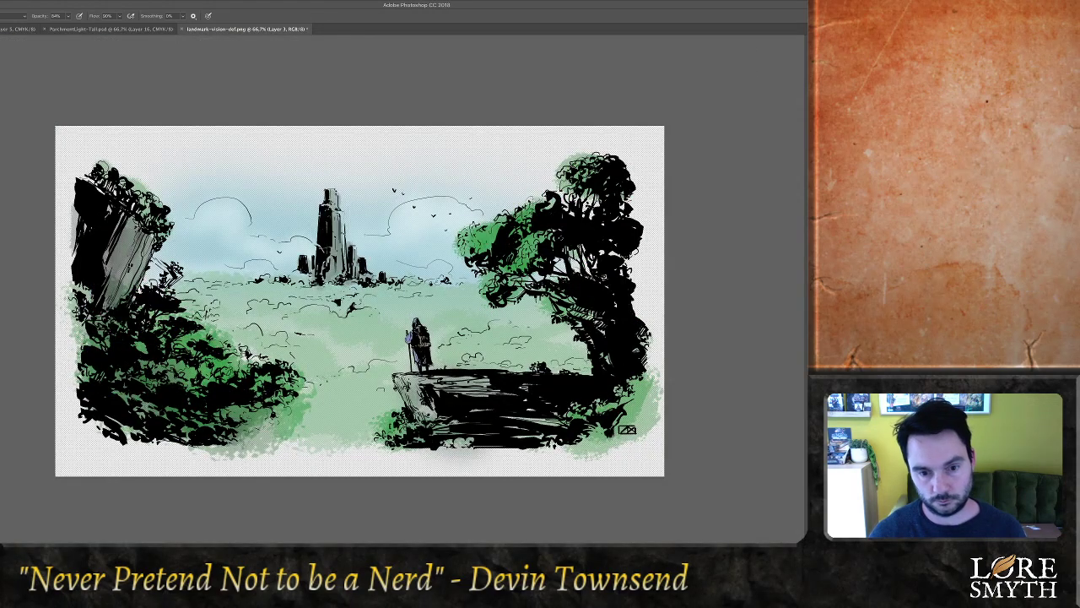
mouse_move(397, 378)
mouse_down()
mouse_move(422, 386)
mouse_move(411, 400)
mouse_move(432, 415)
mouse_up()
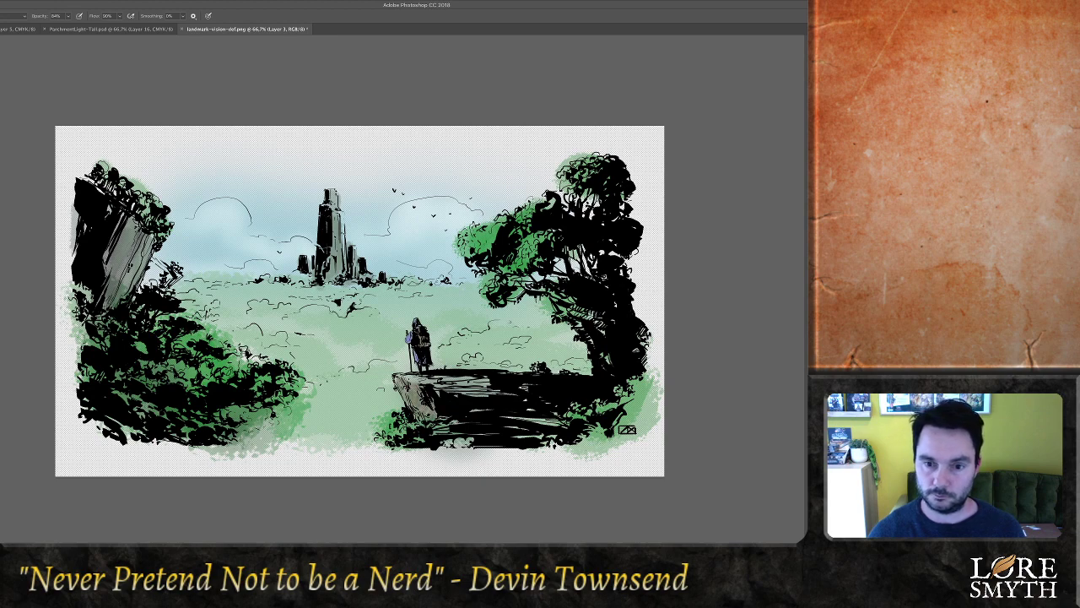
drag(590, 319, 525, 281)
mouse_move(586, 355)
mouse_down()
mouse_move(575, 316)
mouse_move(590, 366)
mouse_move(592, 317)
mouse_up()
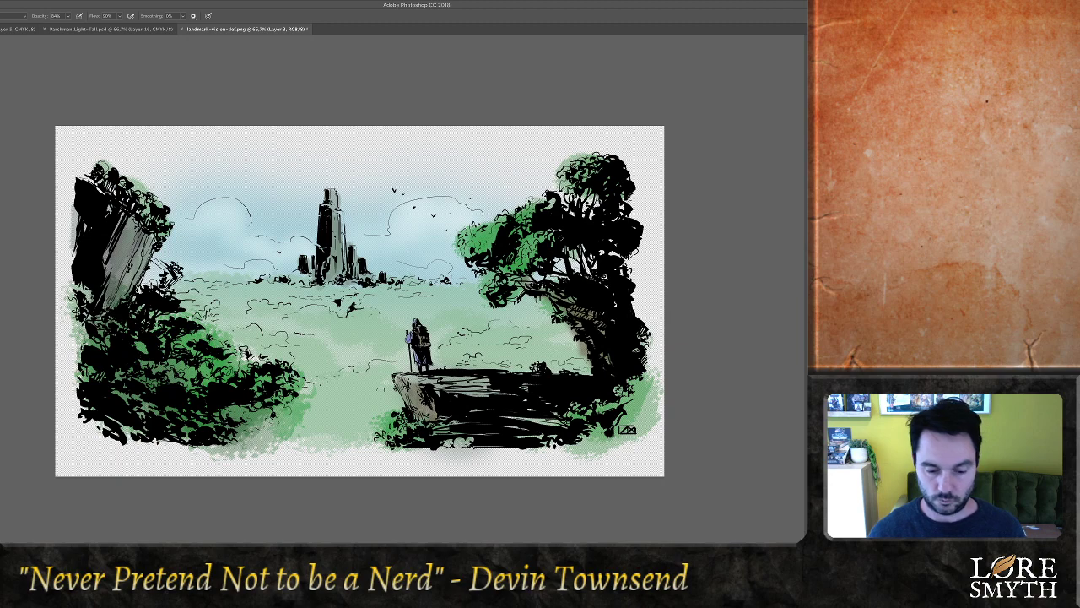
Try to erase the brown overspill beside the right tree's trunk
key(e)
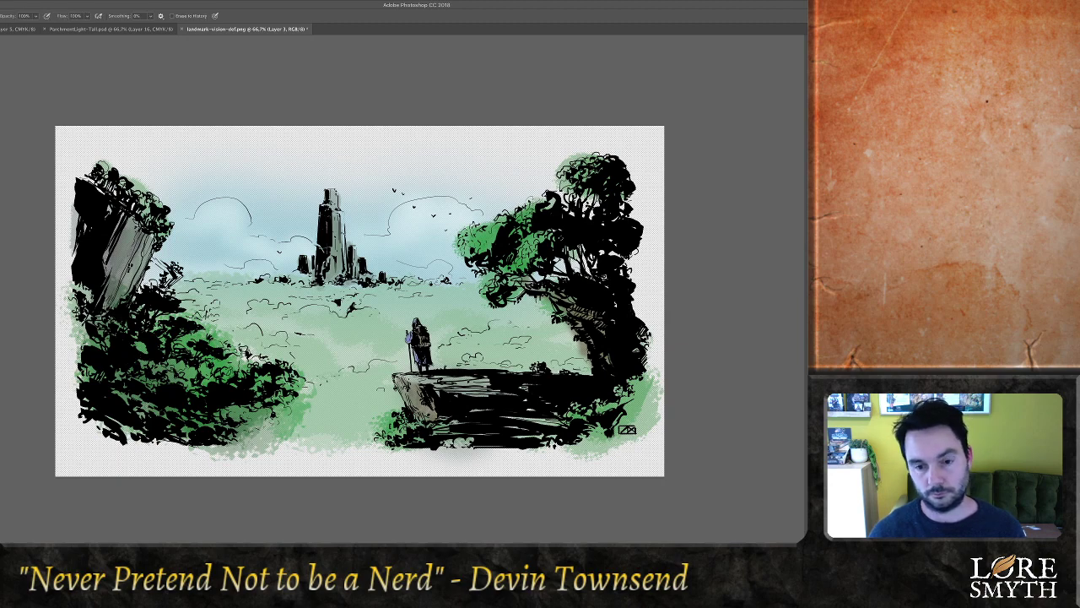
drag(577, 324, 581, 364)
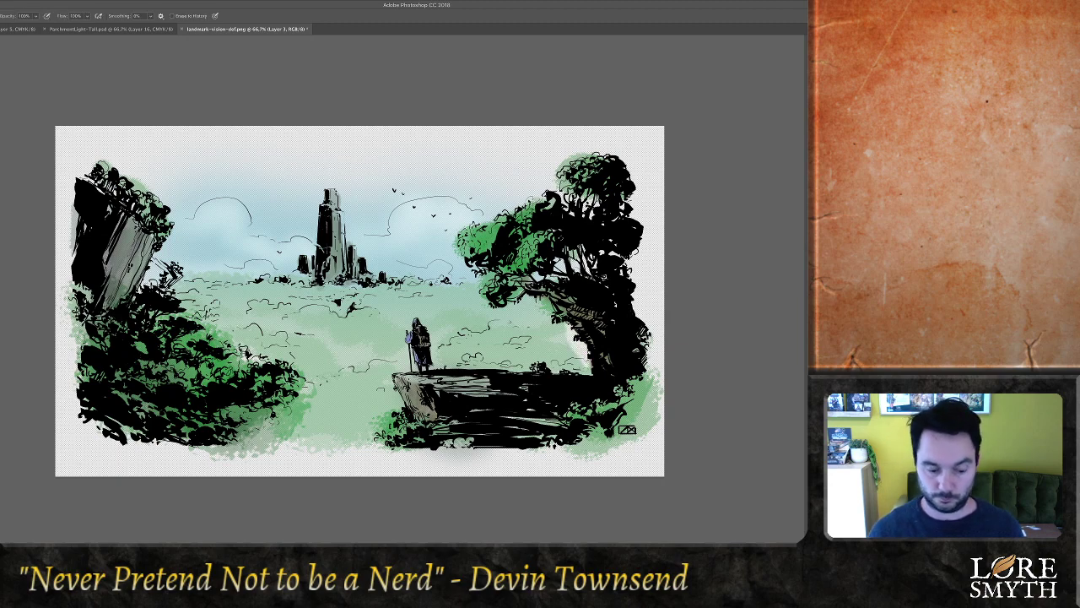
key(ctrl+z)
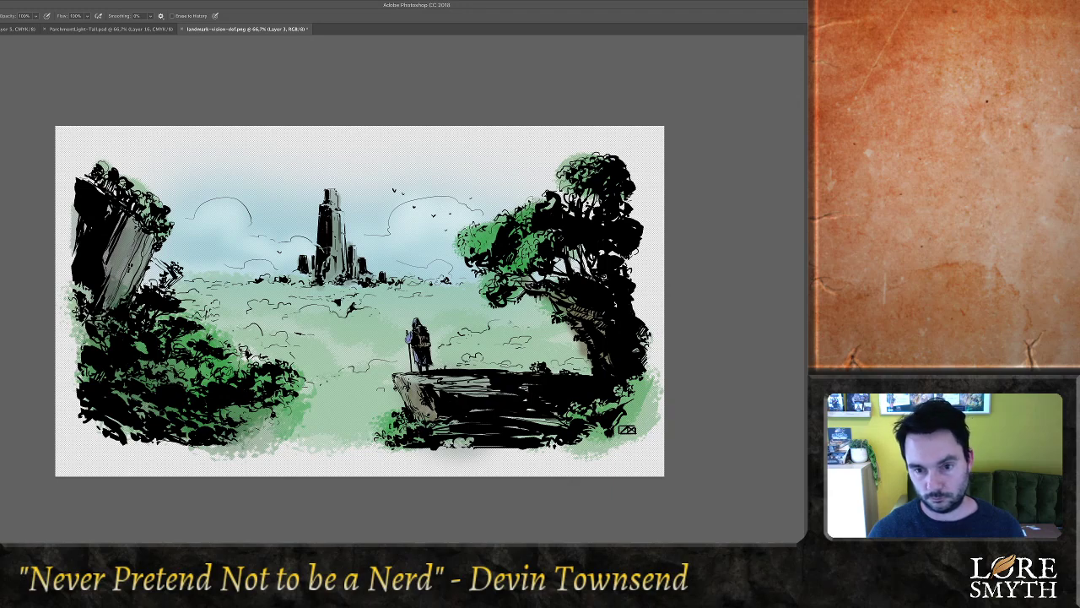
Paint a muted blue over the ledge's shadowed rock side and the undergrowth at the right tree's foot
key(b)
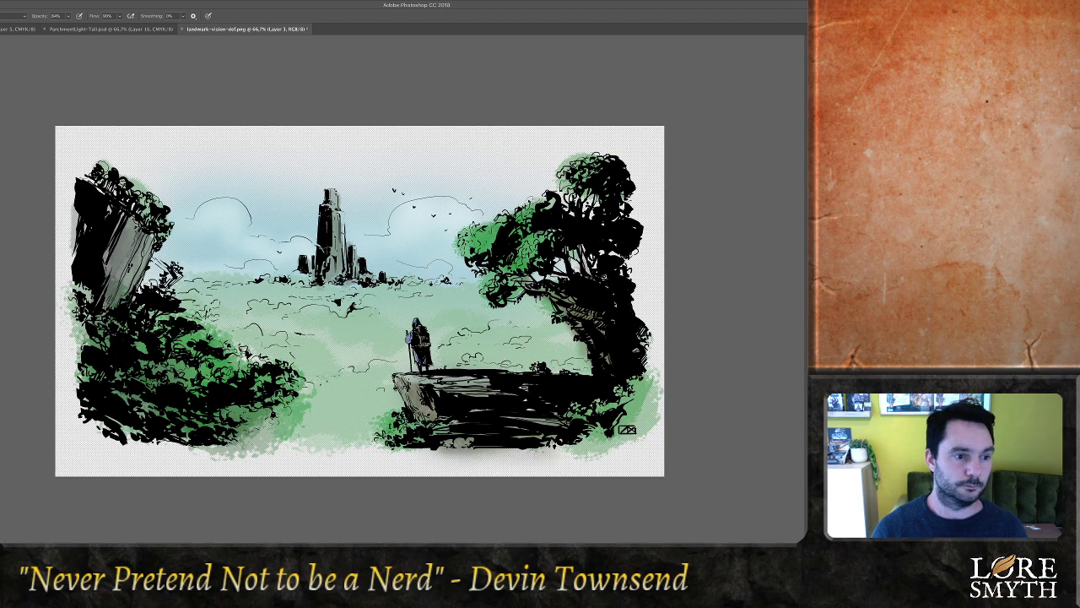
key(i)
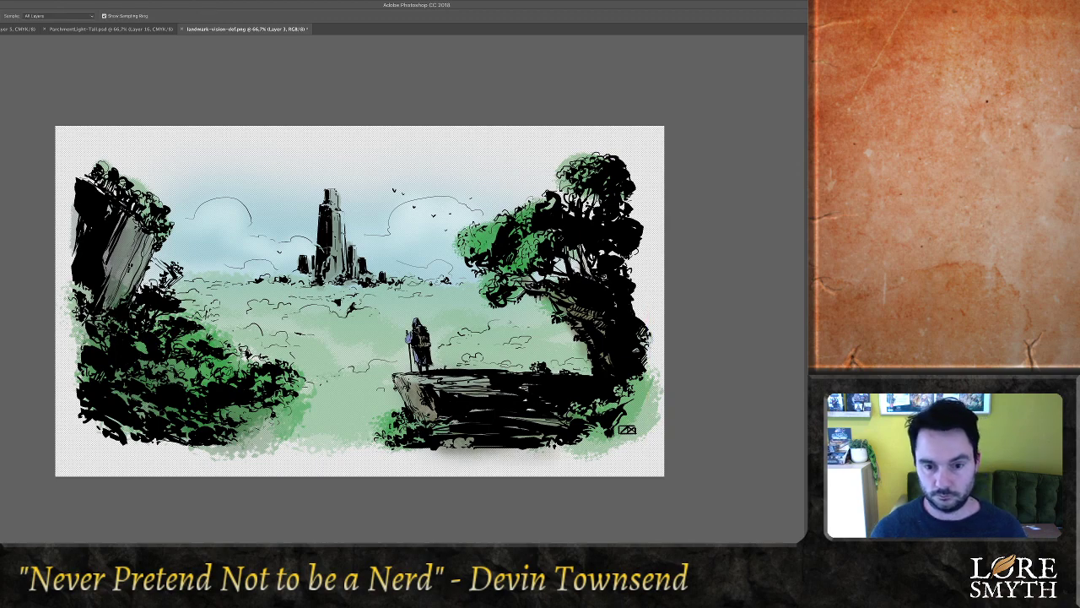
key(b)
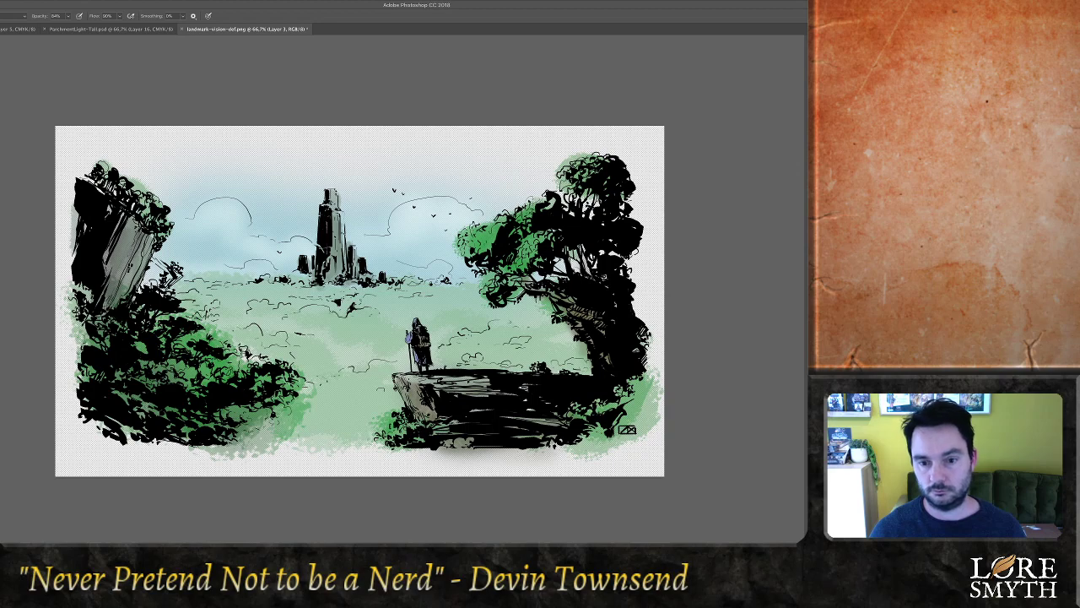
mouse_move(557, 423)
mouse_down()
mouse_move(508, 417)
mouse_move(450, 389)
mouse_up()
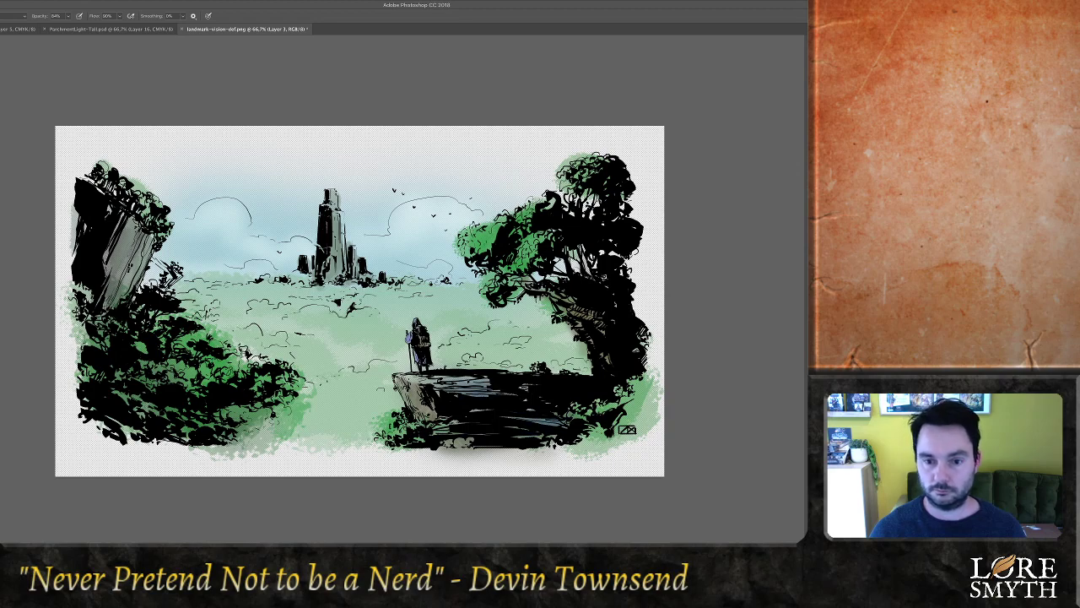
mouse_move(624, 388)
mouse_down()
mouse_move(560, 453)
mouse_move(549, 449)
mouse_up()
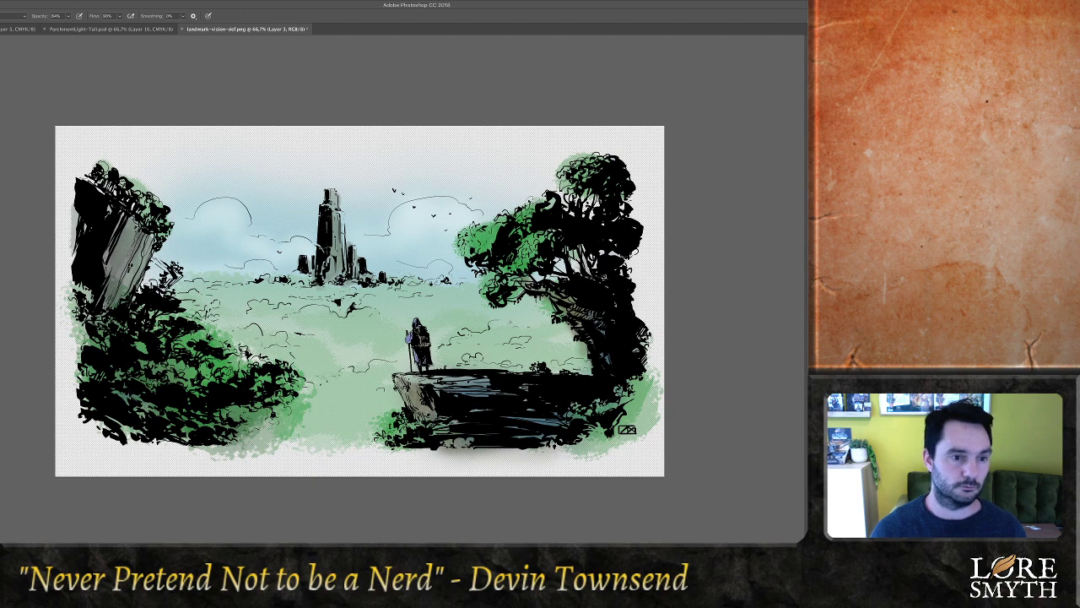
Glaze muted blue over the left rock's shaded face, outer edge and base
mouse_move(85, 336)
mouse_down()
mouse_move(102, 306)
mouse_move(76, 307)
mouse_up()
drag(120, 260, 106, 281)
drag(76, 211, 69, 253)
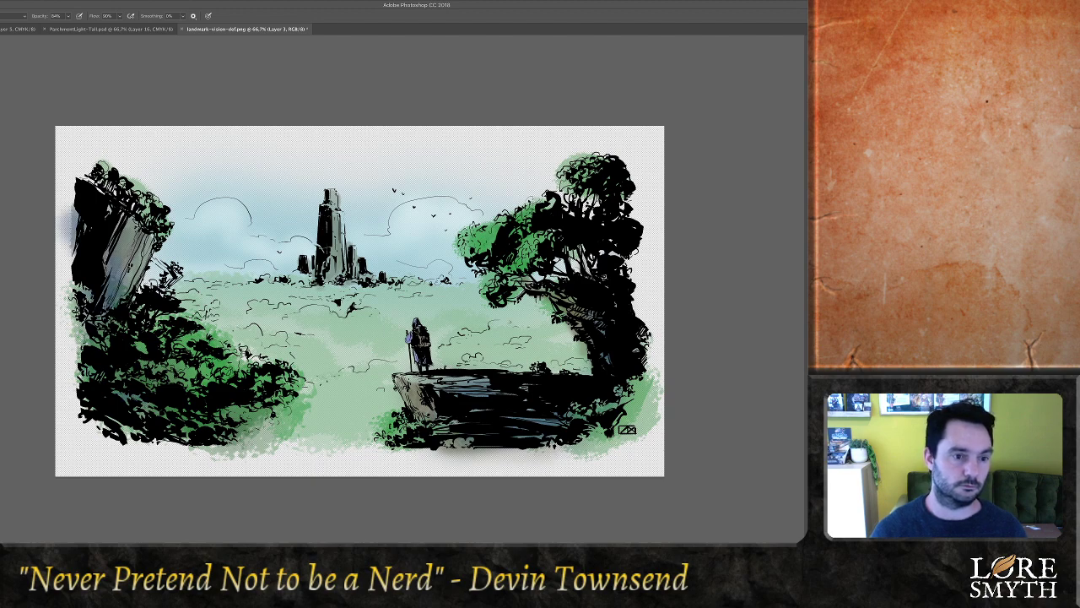
drag(109, 207, 82, 299)
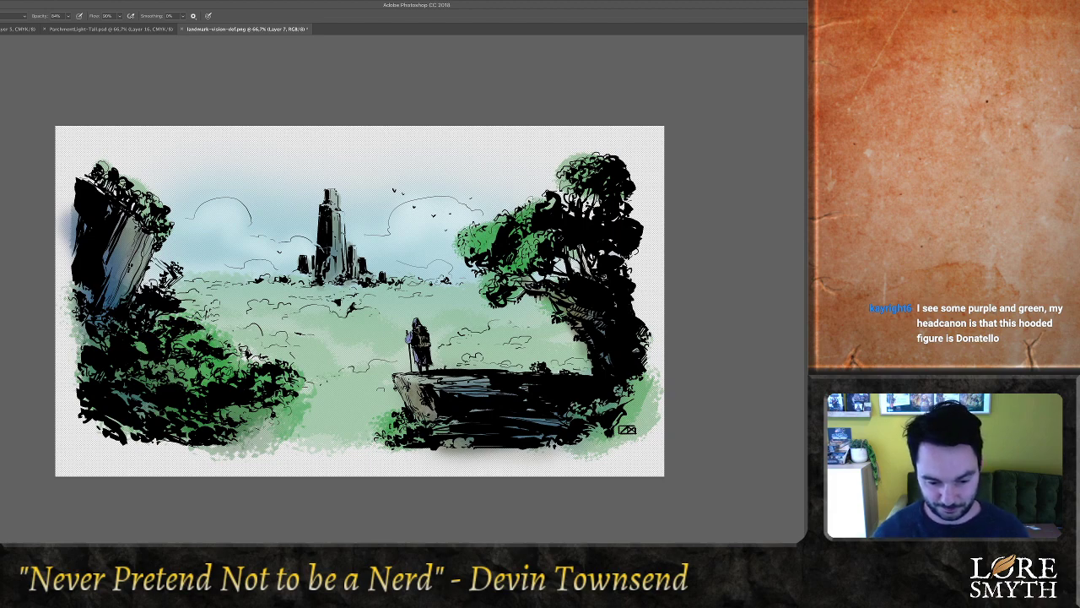
Paint white highlights at 100% brush opacity along the rock ledge's top edges and its outer edge below the hooded figure
key(super+plus)
drag(405, 290, 427, 292)
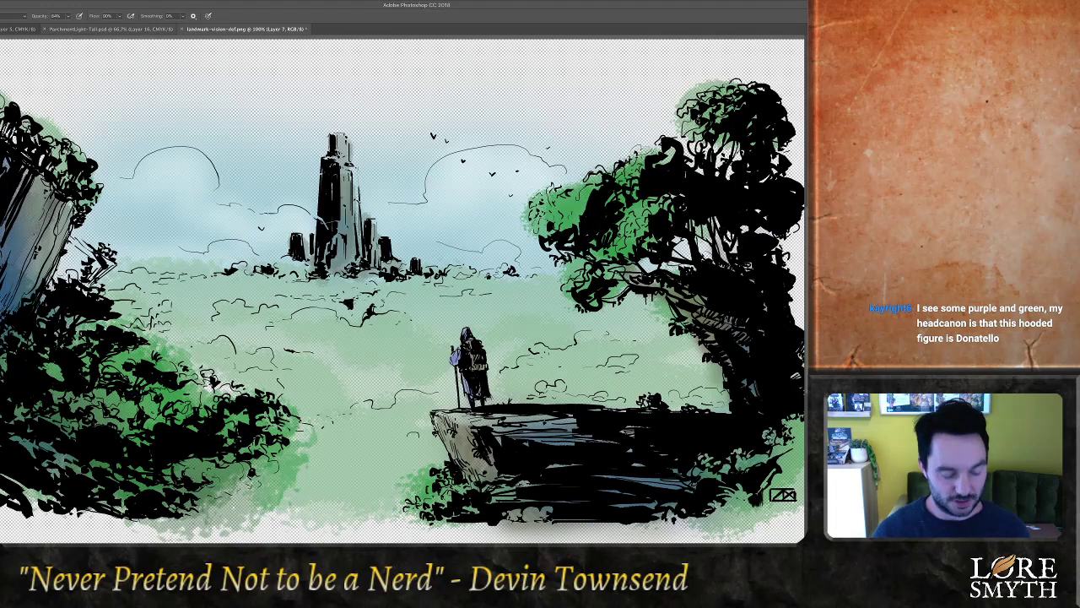
key(0)
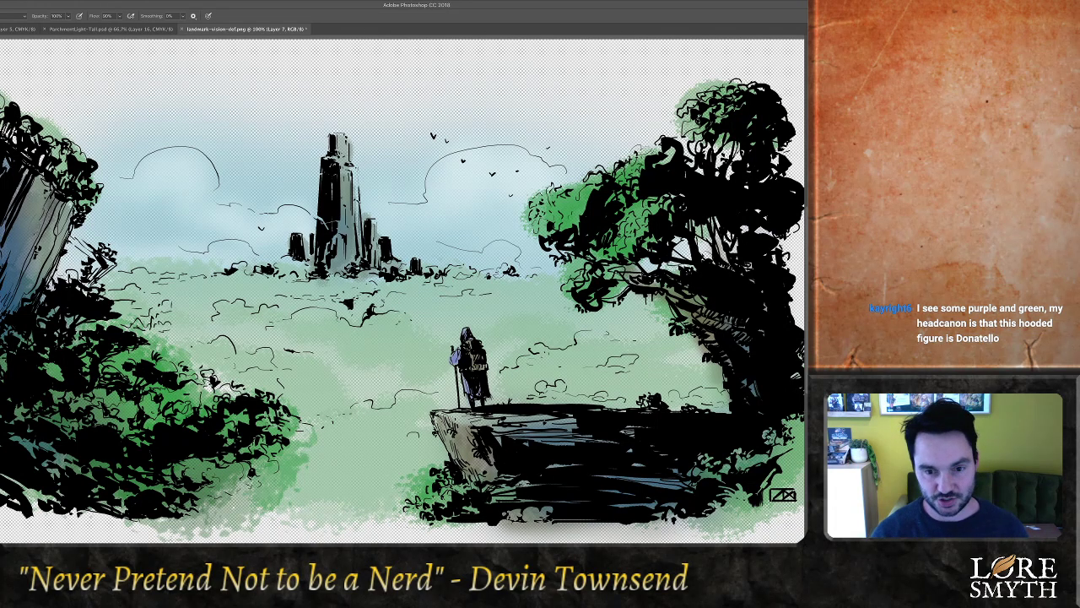
key(super+plus)
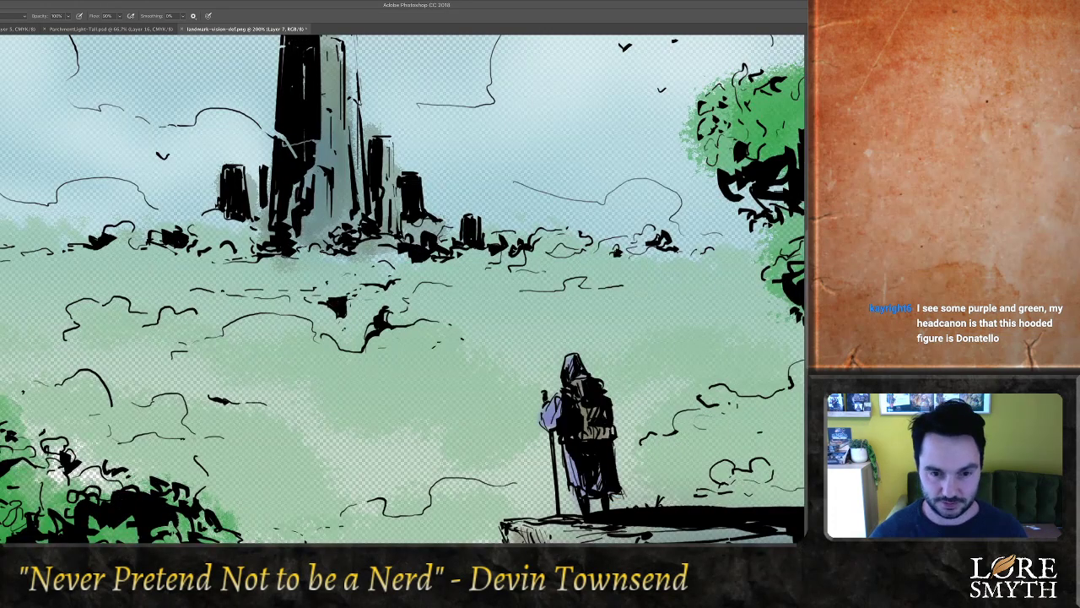
drag(423, 304, 260, 243)
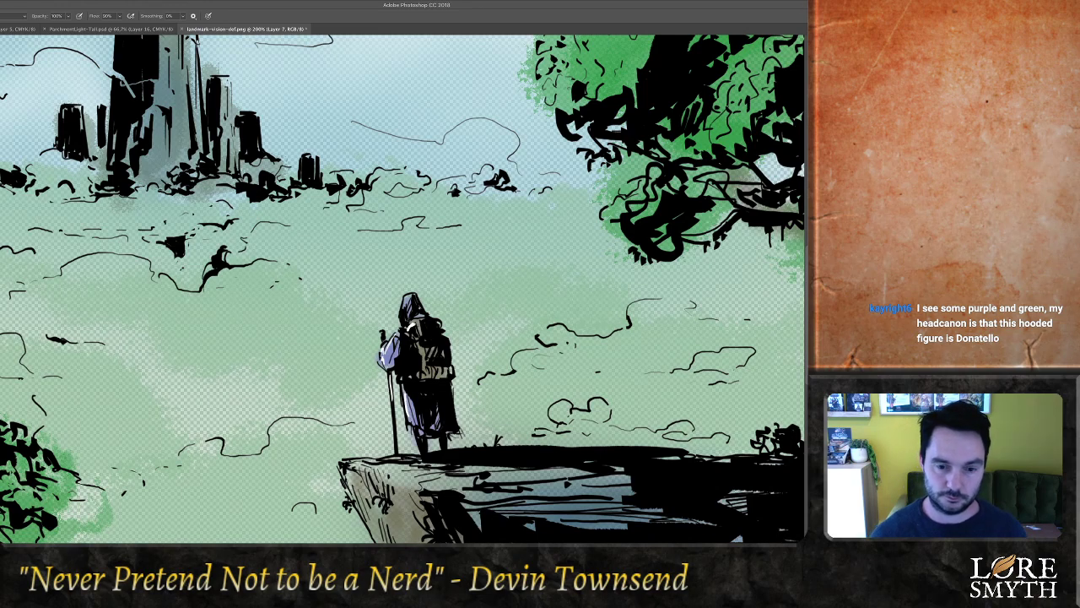
drag(406, 338, 391, 239)
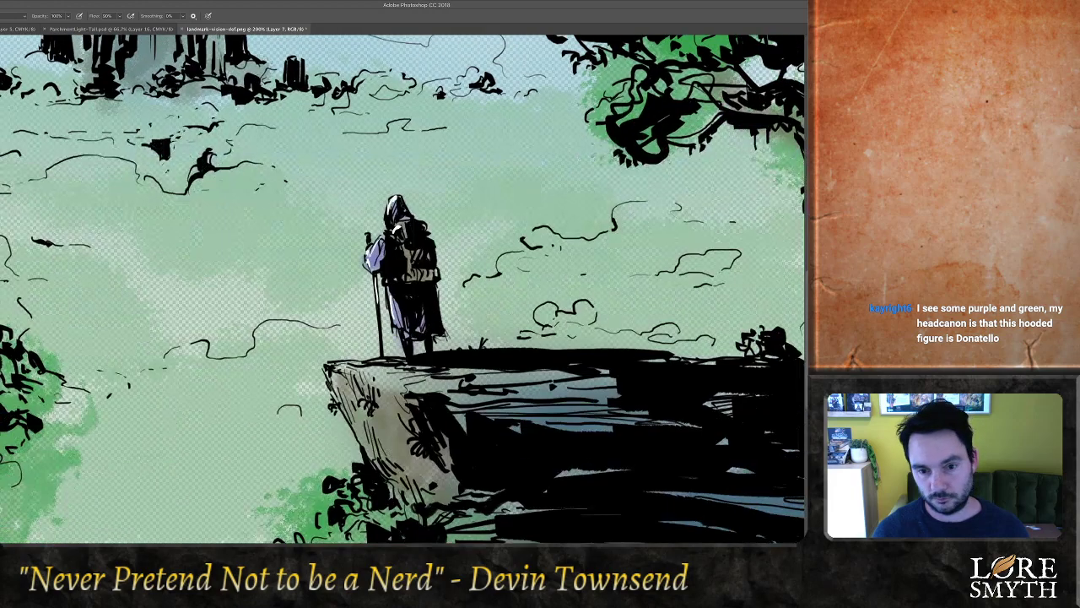
drag(395, 367, 505, 372)
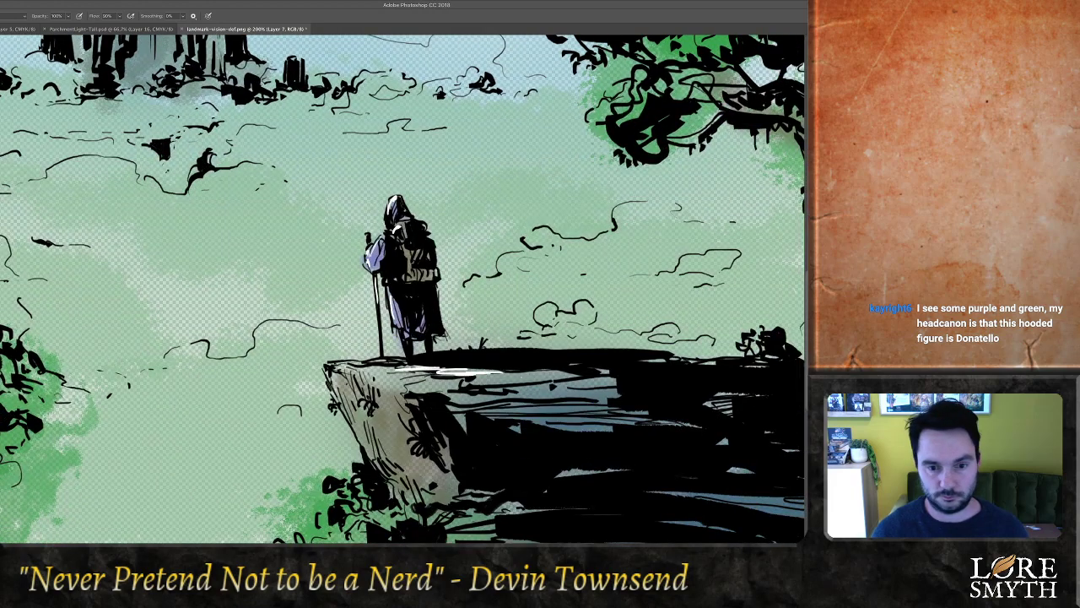
drag(345, 366, 481, 411)
drag(333, 375, 366, 450)
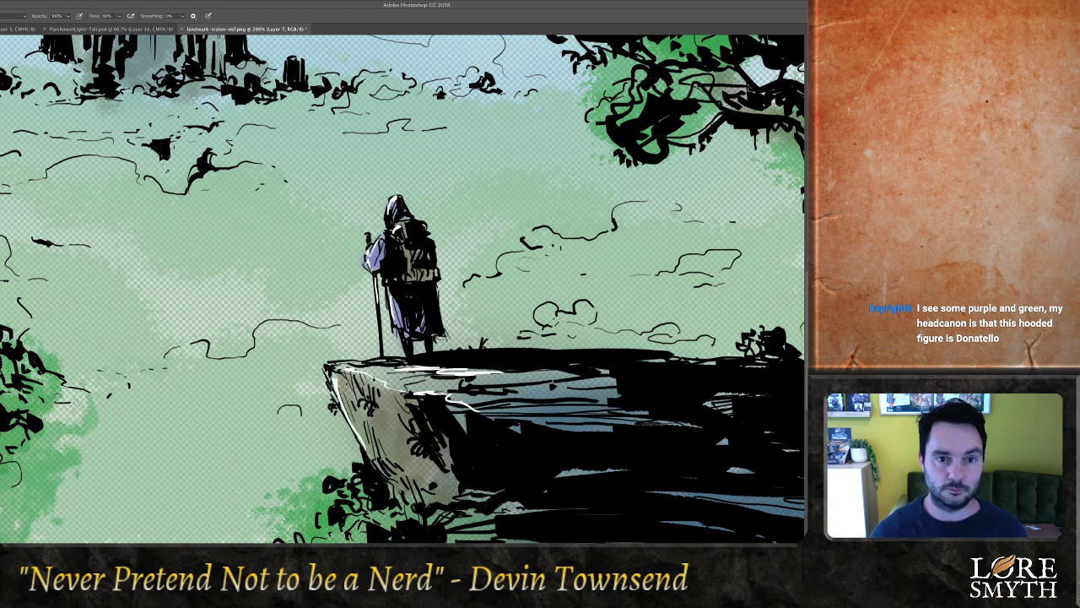
Add thin white highlights to the lit edges of the distant tower and the smaller pillar beside it
drag(405, 355, 330, 205)
mouse_move(330, 101)
mouse_down()
mouse_move(339, 270)
mouse_move(426, 314)
mouse_move(454, 534)
mouse_up()
mouse_move(184, 141)
mouse_down()
mouse_move(213, 148)
mouse_move(217, 239)
mouse_up()
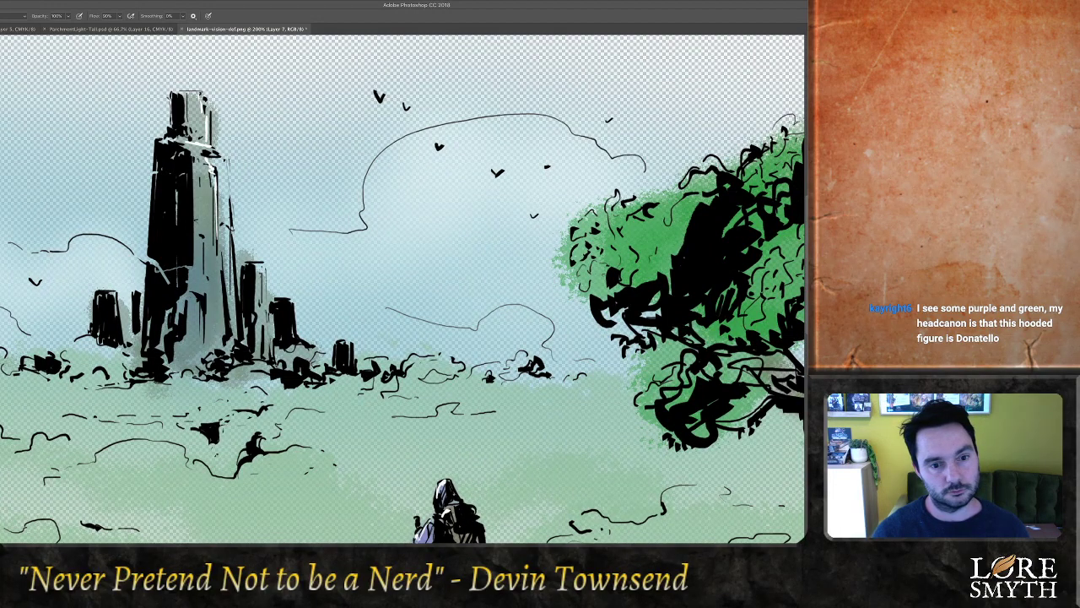
drag(259, 268, 267, 323)
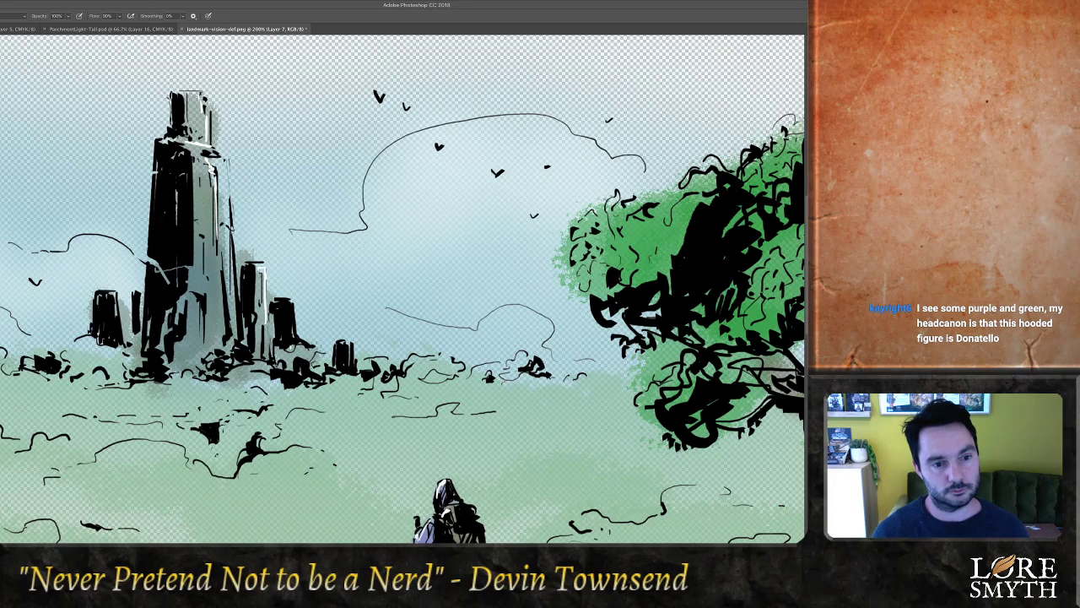
drag(192, 296, 198, 303)
drag(198, 306, 203, 325)
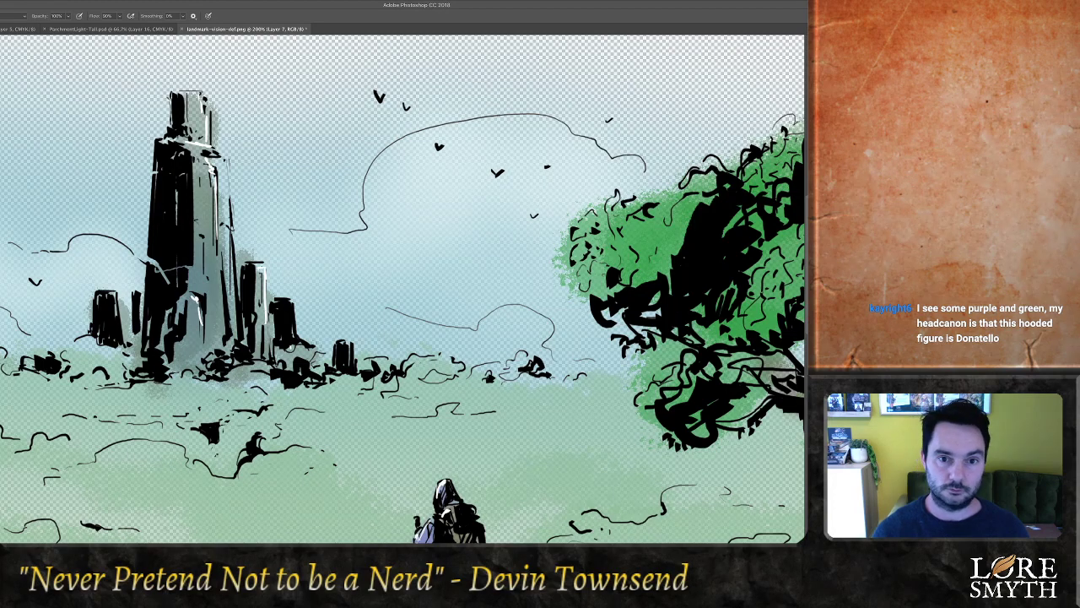
drag(221, 265, 223, 321)
Dot a few small white birds in the sky around the distant tower and the large cloud
drag(371, 219, 397, 372)
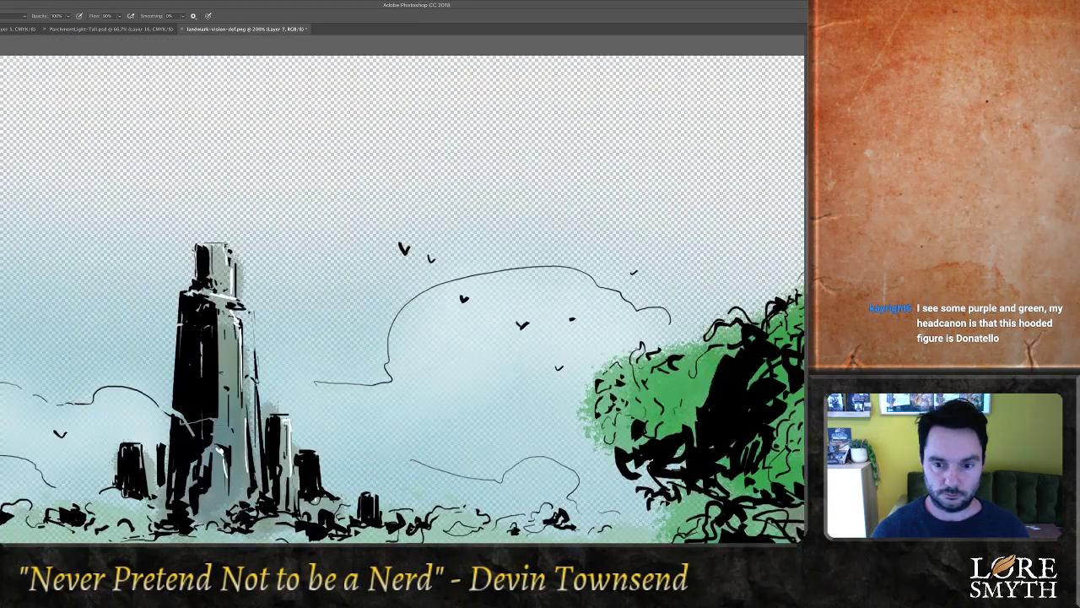
scroll(402, 289, down, 3)
scroll(403, 288, right, 3)
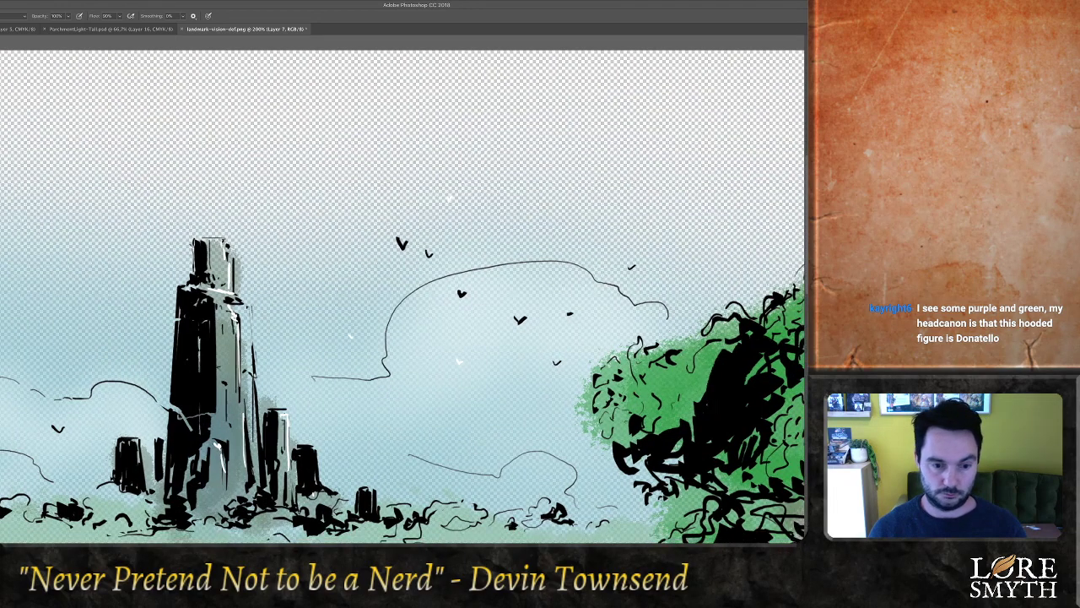
key(super+minus)
key(super+minus)
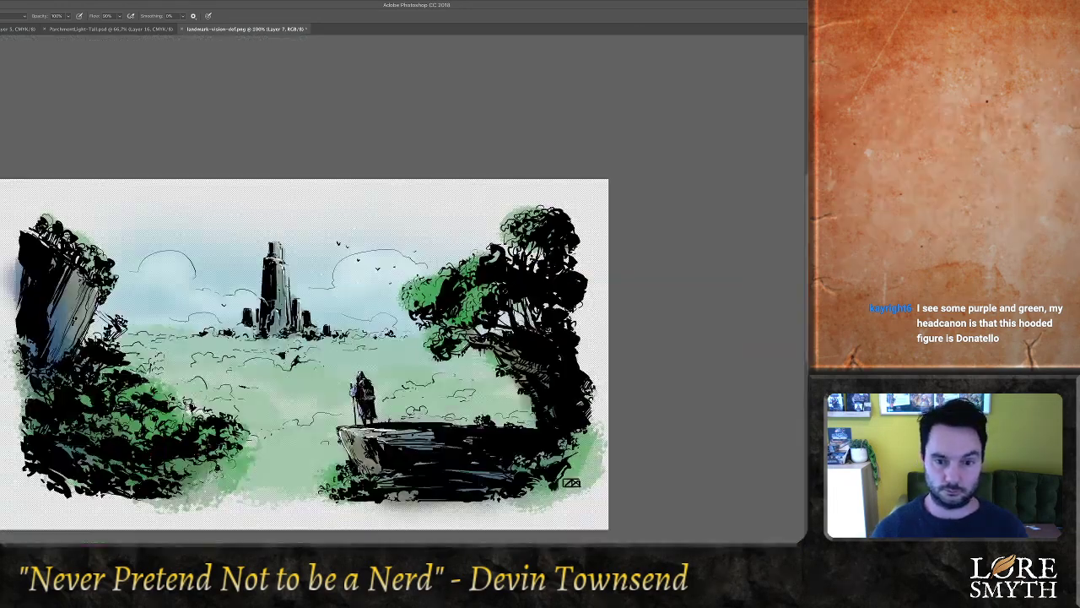
drag(370, 394, 425, 343)
scroll(358, 287, up, 4)
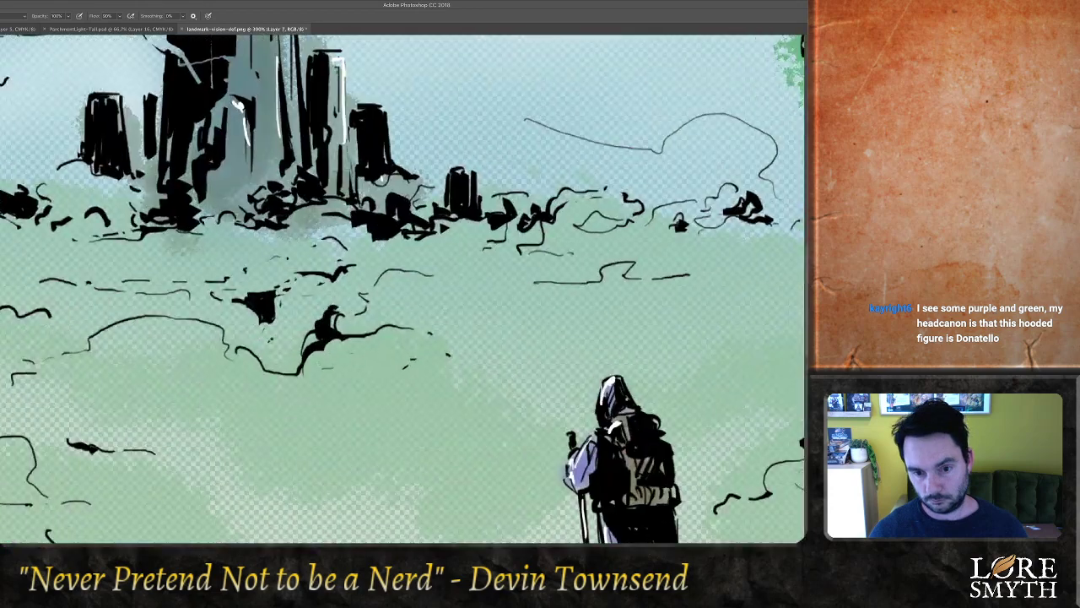
mouse_move(621, 426)
mouse_down()
mouse_move(503, 361)
mouse_move(509, 376)
mouse_move(507, 331)
mouse_up()
scroll(403, 289, down, 1)
key(super+minus)
key(super+minus)
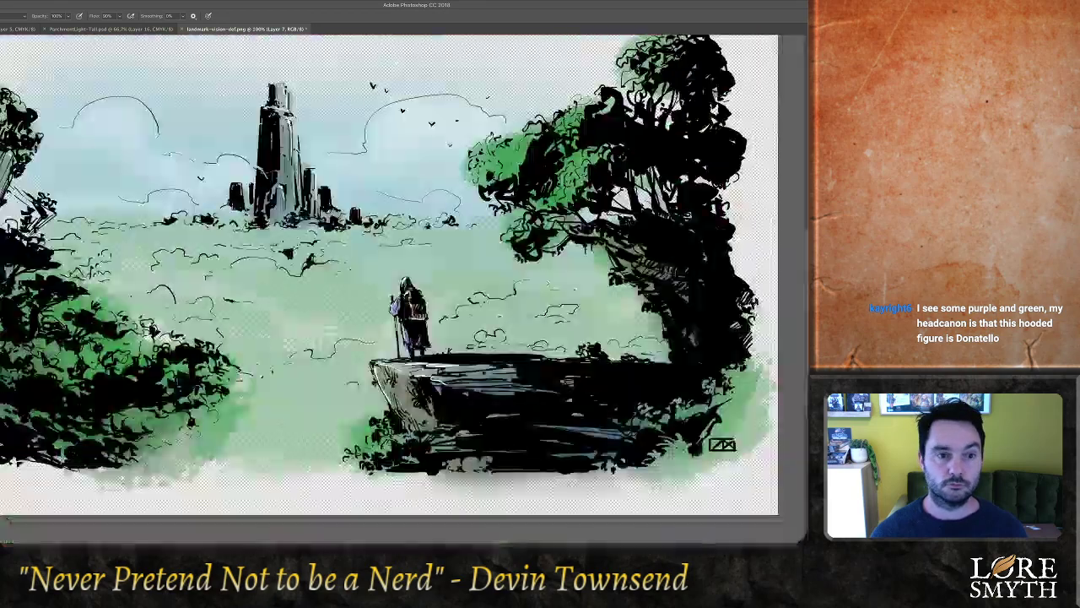
Dodge diagonal light streaks on Layer 3 across the pale green canopy and brighten the mist behind the hooded figure
drag(405, 279, 433, 320)
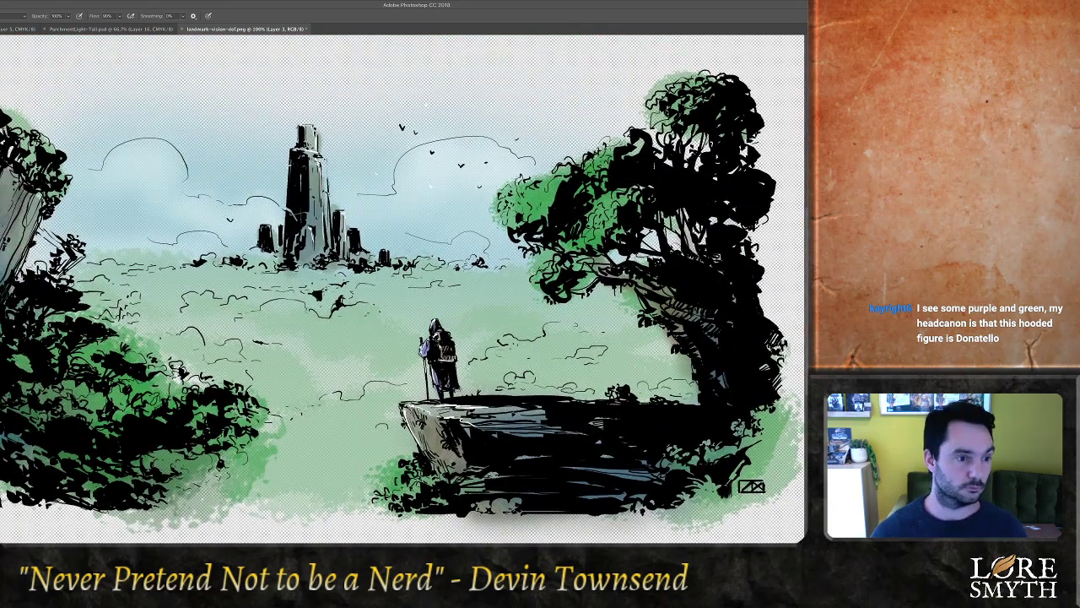
key(o)
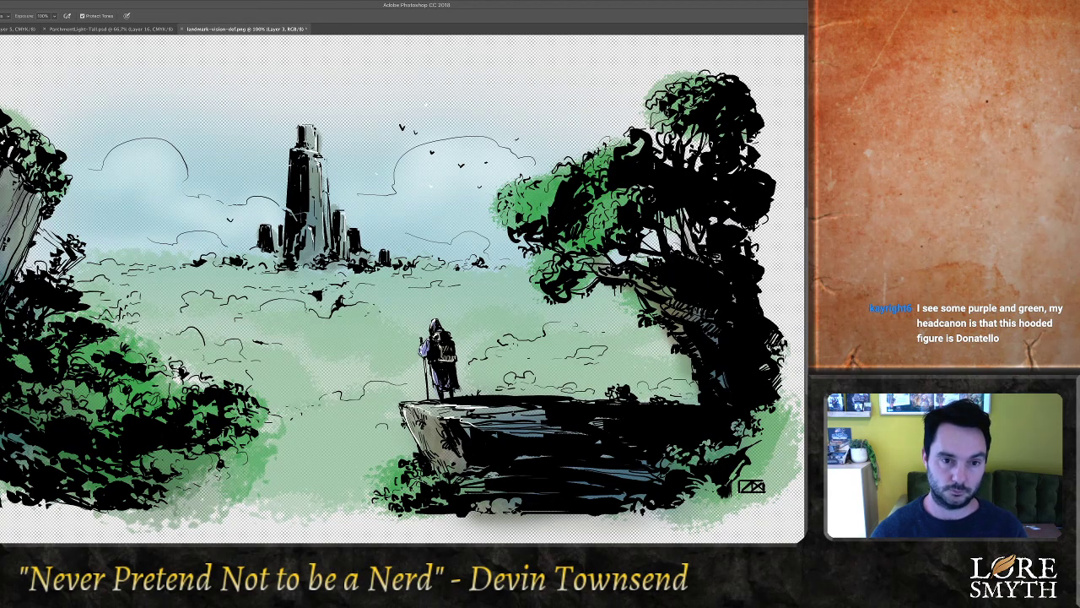
mouse_move(315, 172)
mouse_down()
mouse_move(310, 238)
mouse_move(272, 256)
mouse_up()
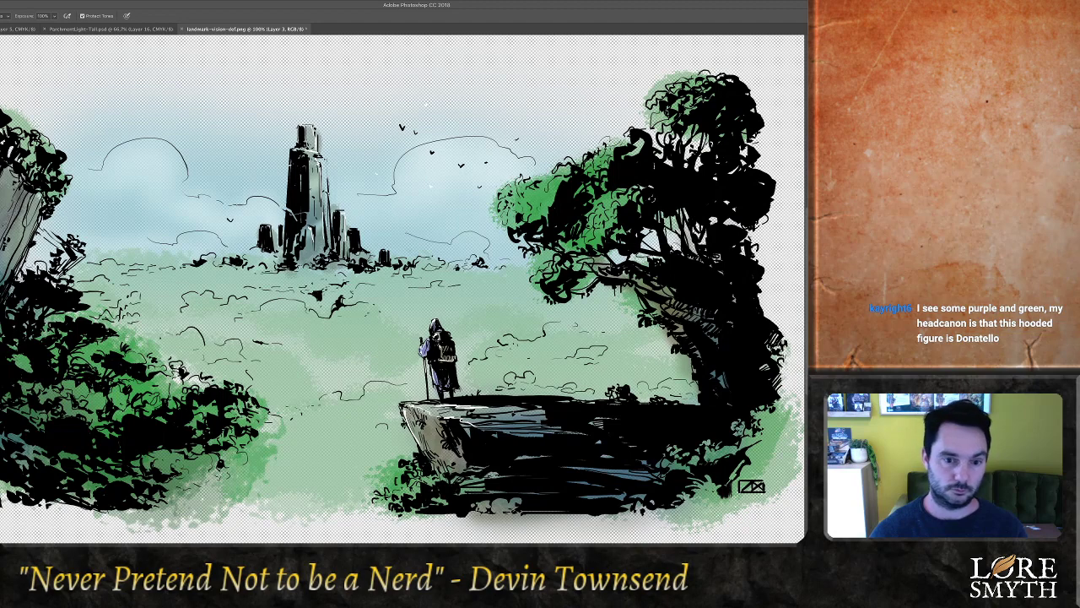
drag(463, 266, 199, 409)
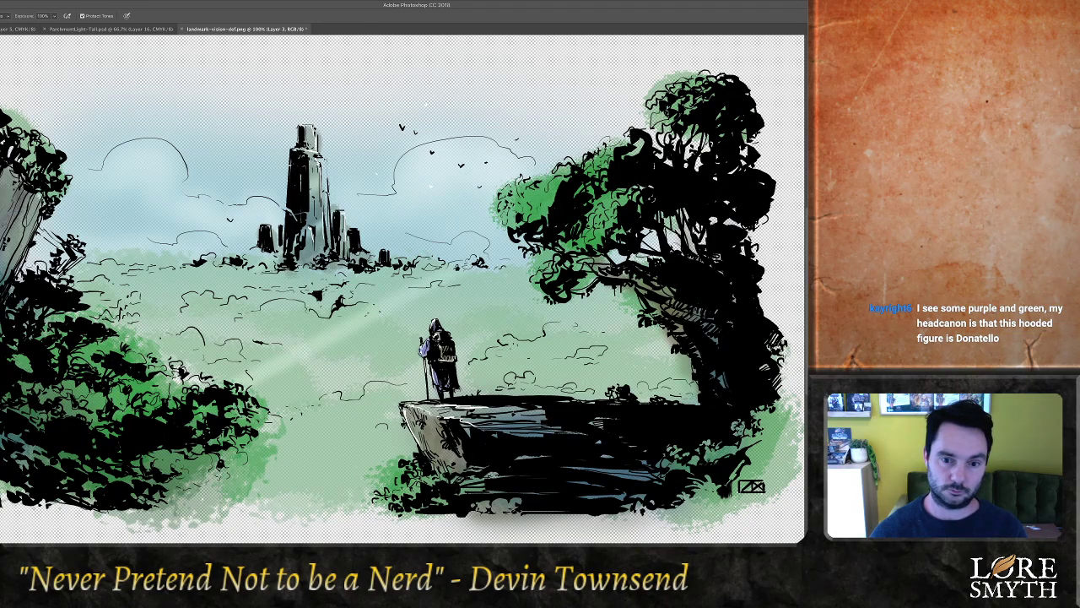
drag(407, 275, 124, 344)
drag(420, 263, 233, 354)
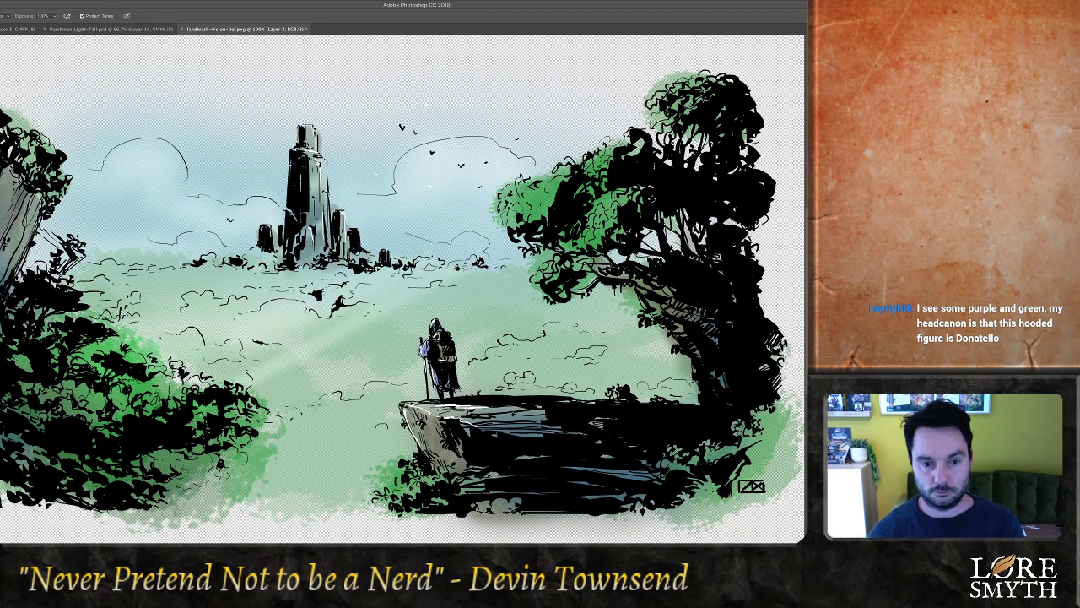
mouse_move(448, 354)
mouse_down()
mouse_move(498, 323)
mouse_move(534, 339)
mouse_up()
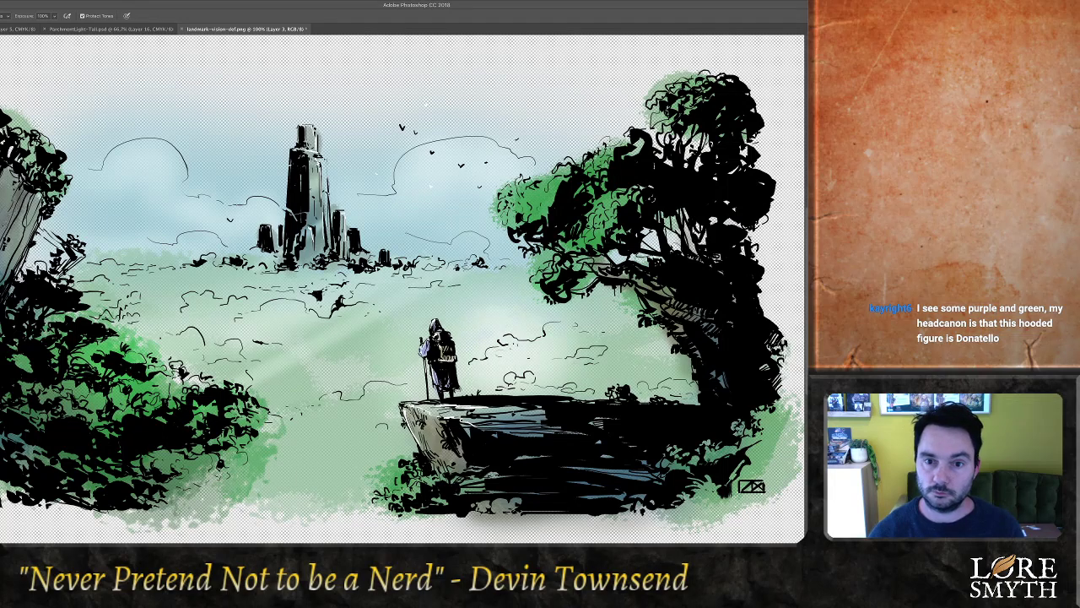
Dodge the hooded figure, the ledge's front face, the right tree's green foliage and the left bushes
drag(405, 339, 434, 413)
mouse_move(511, 207)
mouse_down()
mouse_move(544, 194)
mouse_move(547, 179)
mouse_up()
mouse_move(586, 233)
mouse_down()
mouse_move(600, 199)
mouse_move(608, 208)
mouse_up()
drag(590, 167, 602, 158)
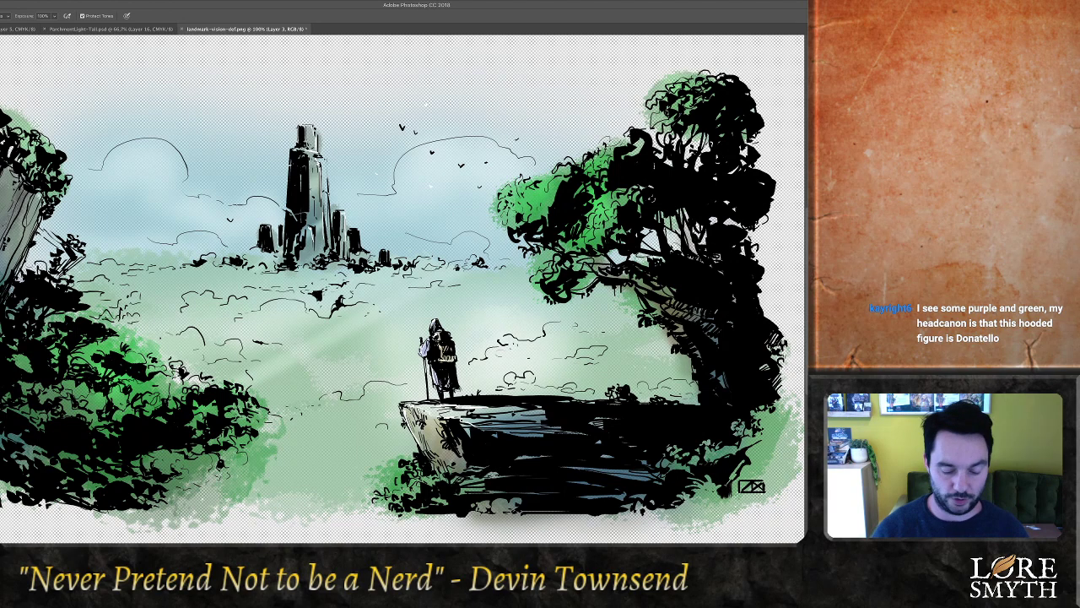
drag(68, 388, 100, 410)
drag(152, 461, 193, 466)
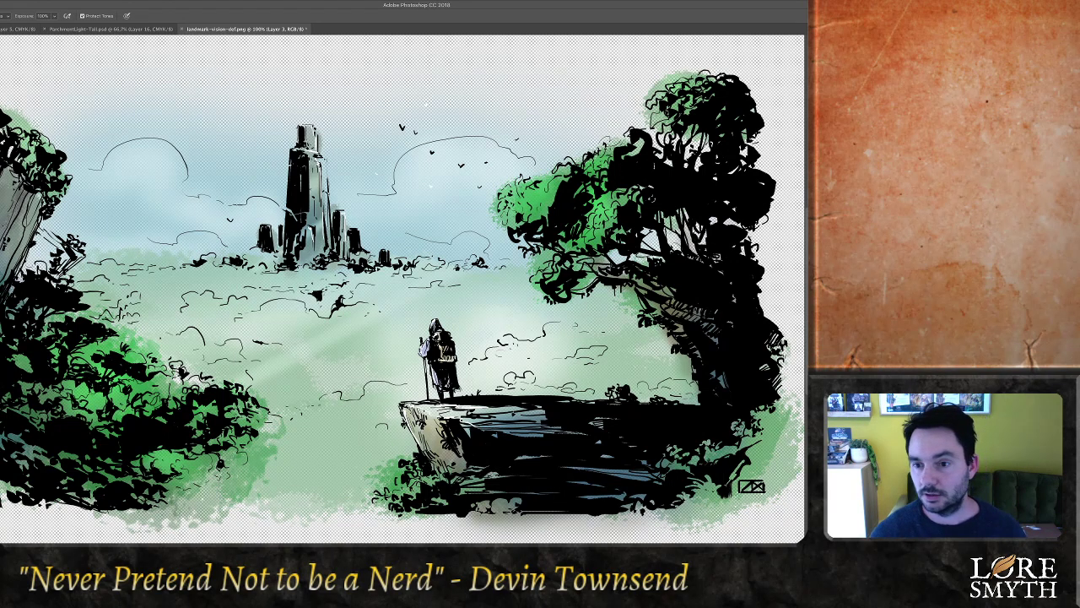
Erase the colour overspill outside the line art along the picture's right, bottom and left edges
key(ctrl+minus)
key(ctrl+minus)
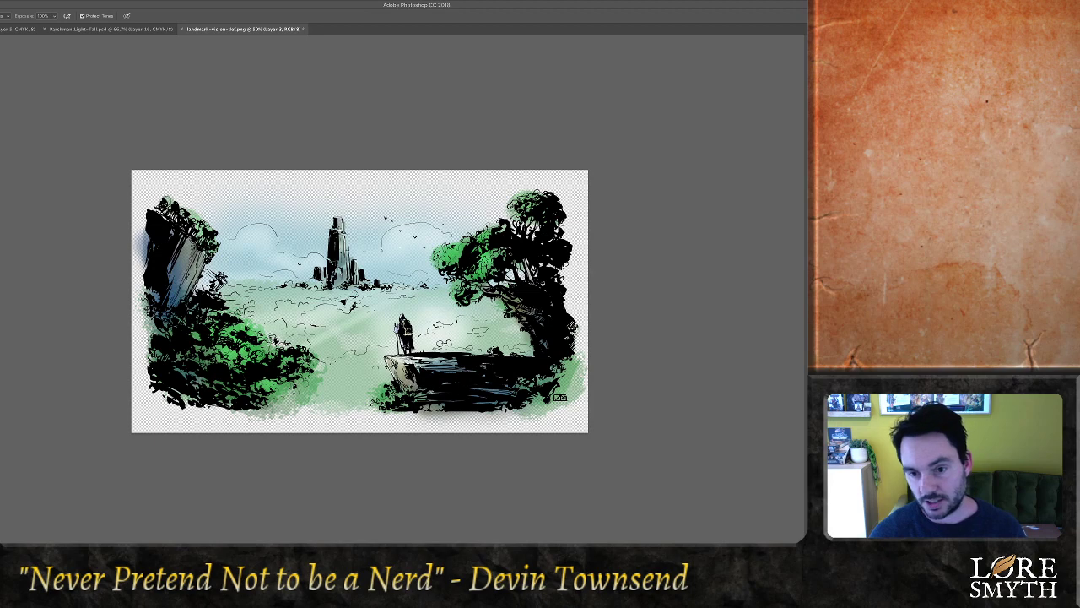
key(e)
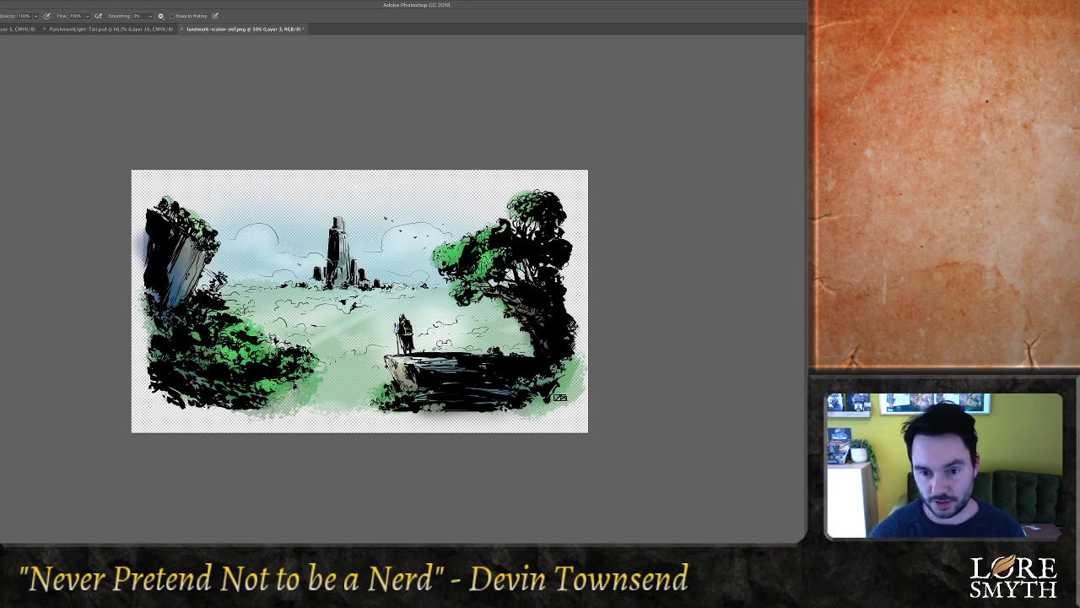
mouse_move(584, 354)
mouse_down()
mouse_move(579, 393)
mouse_move(503, 414)
mouse_move(552, 407)
mouse_move(580, 361)
mouse_up()
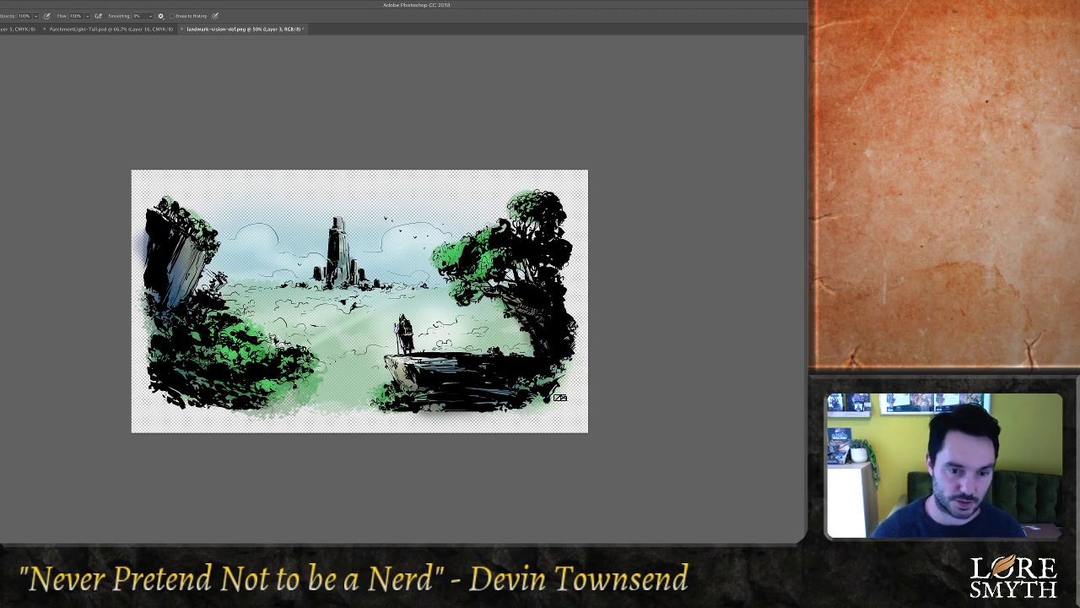
drag(268, 412, 351, 389)
drag(436, 415, 147, 329)
drag(140, 263, 164, 199)
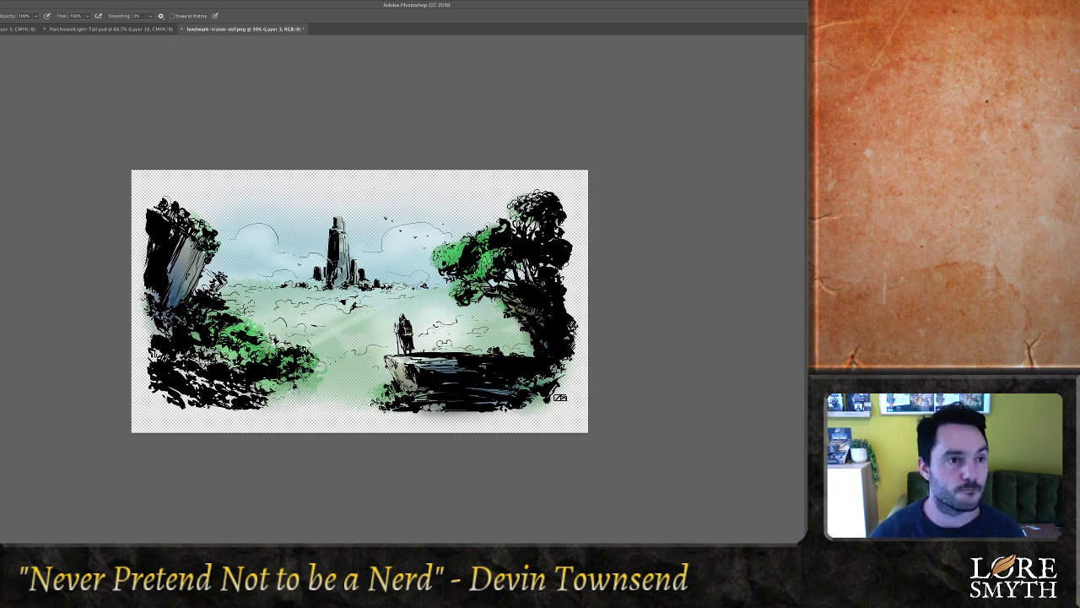
Save the illustration as landmark-vision-def.psd and convert it to CMYK, keeping its layers
key(Return)
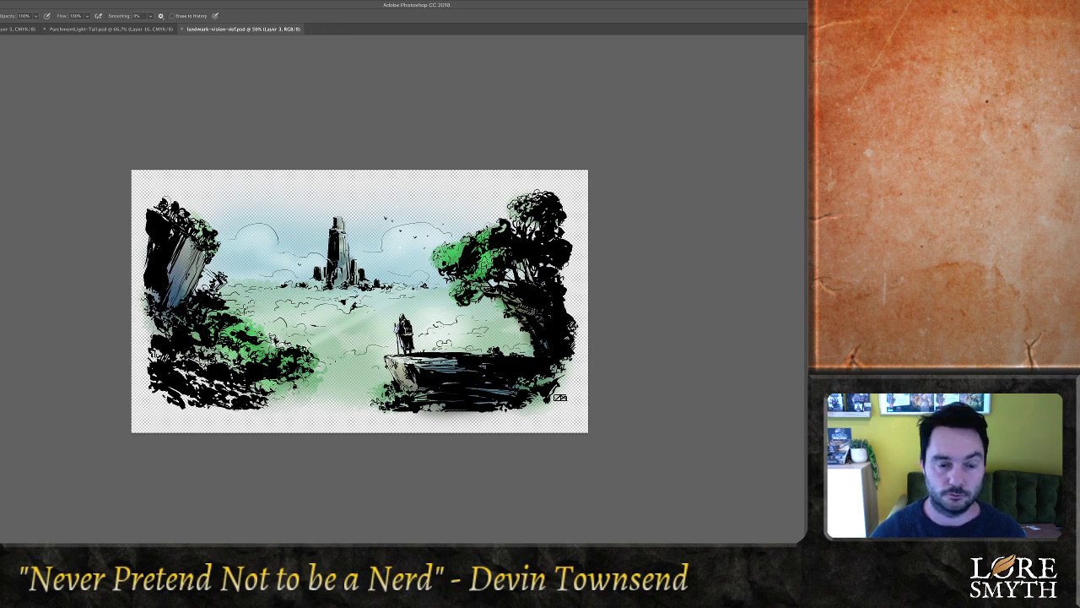
key(Return)
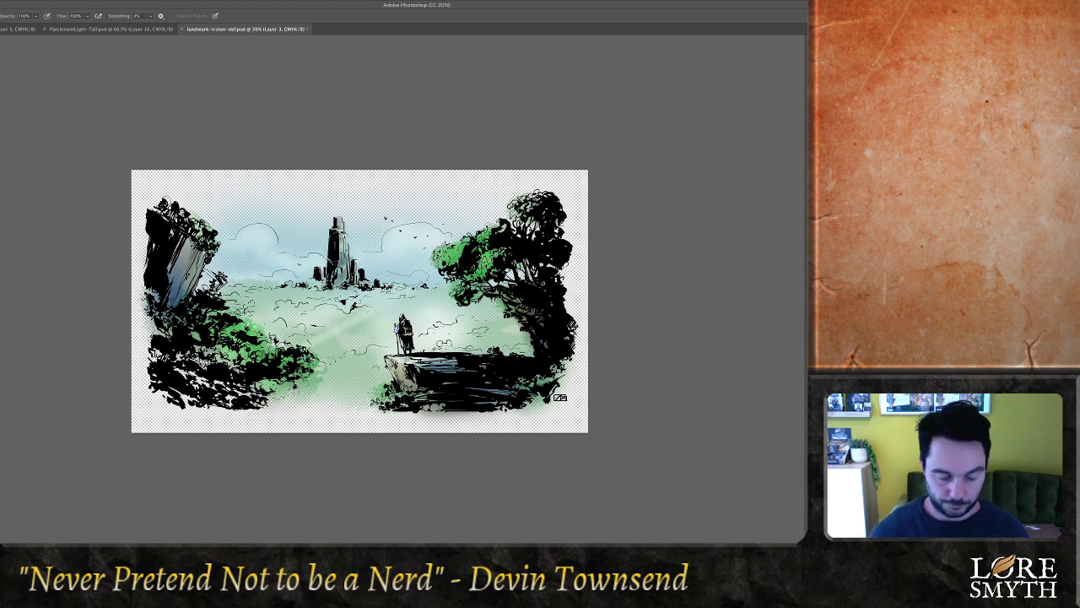
Burn the mist beside the right tree, the canopy's lower edge and the left bushes to darken them
key(o)
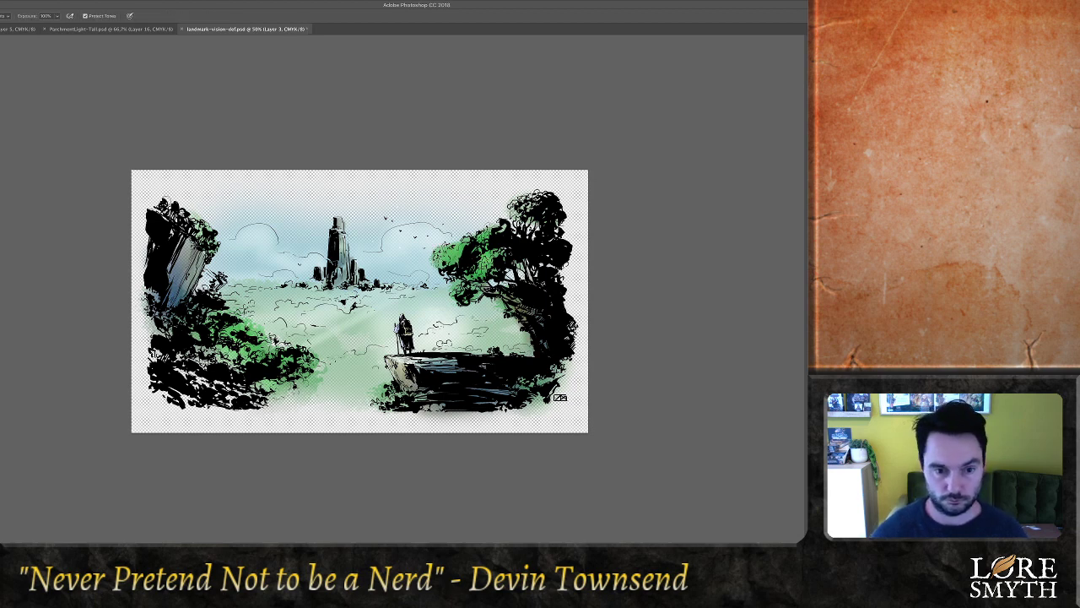
mouse_move(471, 344)
mouse_down()
mouse_move(519, 329)
mouse_move(434, 348)
mouse_up()
drag(381, 387, 326, 381)
mouse_move(279, 287)
mouse_down()
mouse_move(226, 337)
mouse_move(249, 354)
mouse_up()
Save the illustration and confirm the pattern overlay layer style on Layer 3
key(ctrl+s)
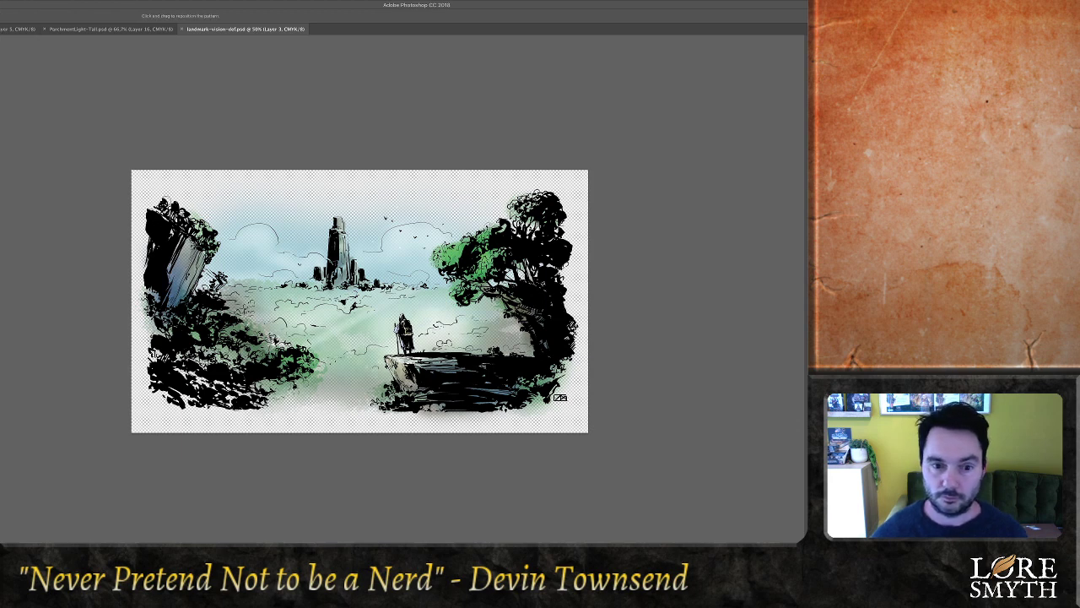
key(Return)
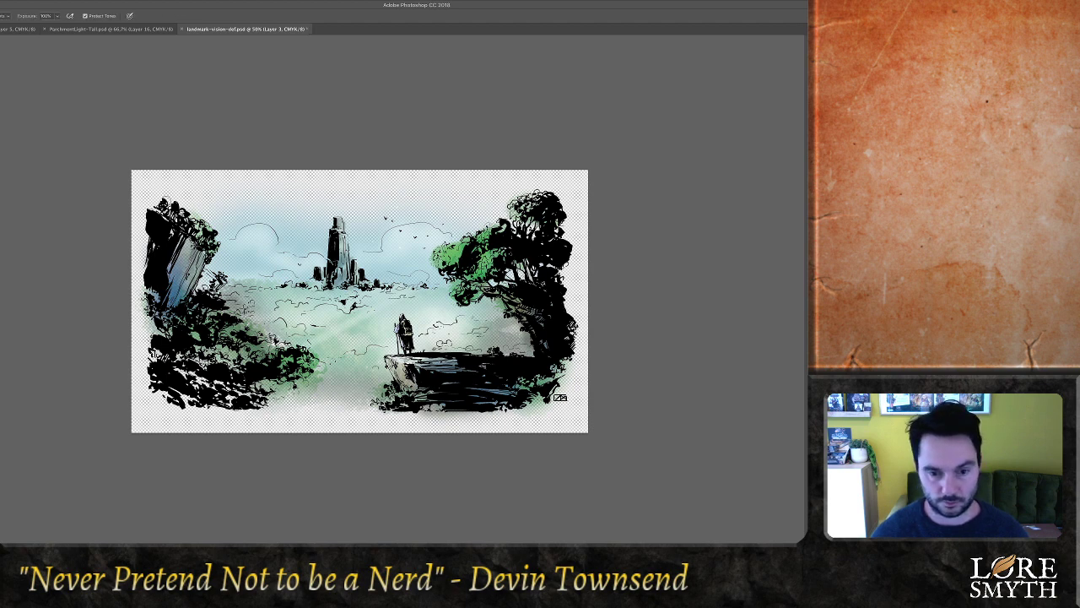
Fade the line art on Layer 2 with the Eraser along the right tree's outer edge and the lower rock ledge
key(e)
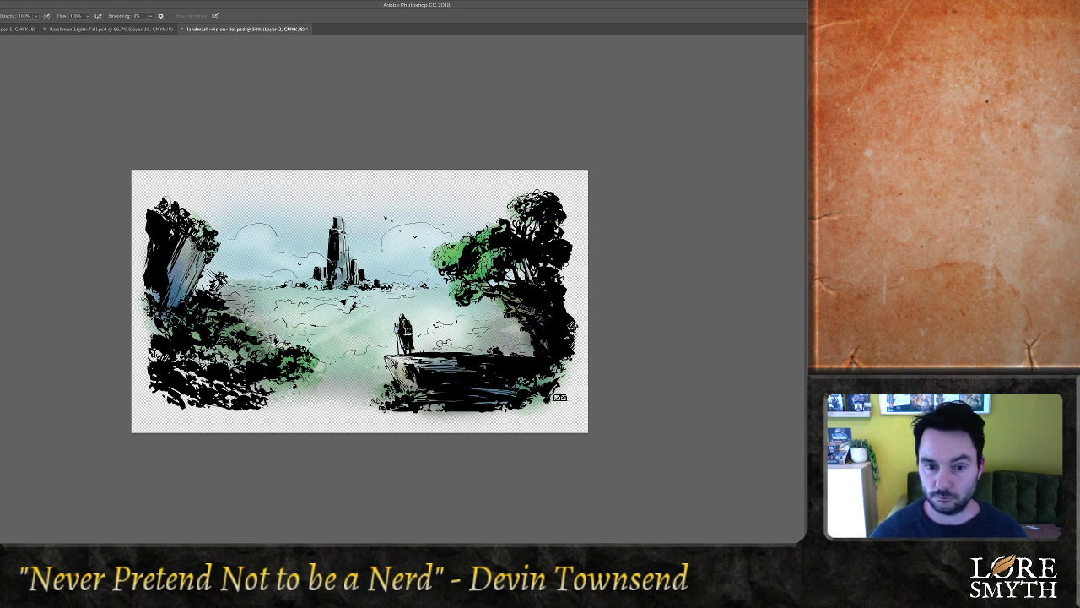
key(super+z)
key(super+z)
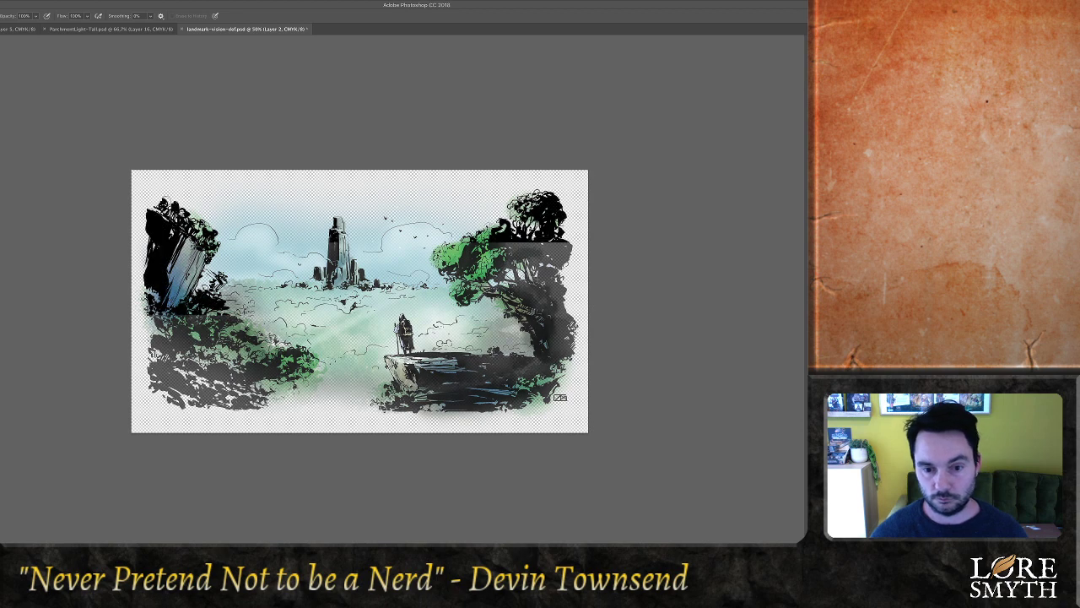
key(shift+super+z)
key(shift+super+z)
key(shift+super+z)
key(shift+super+z)
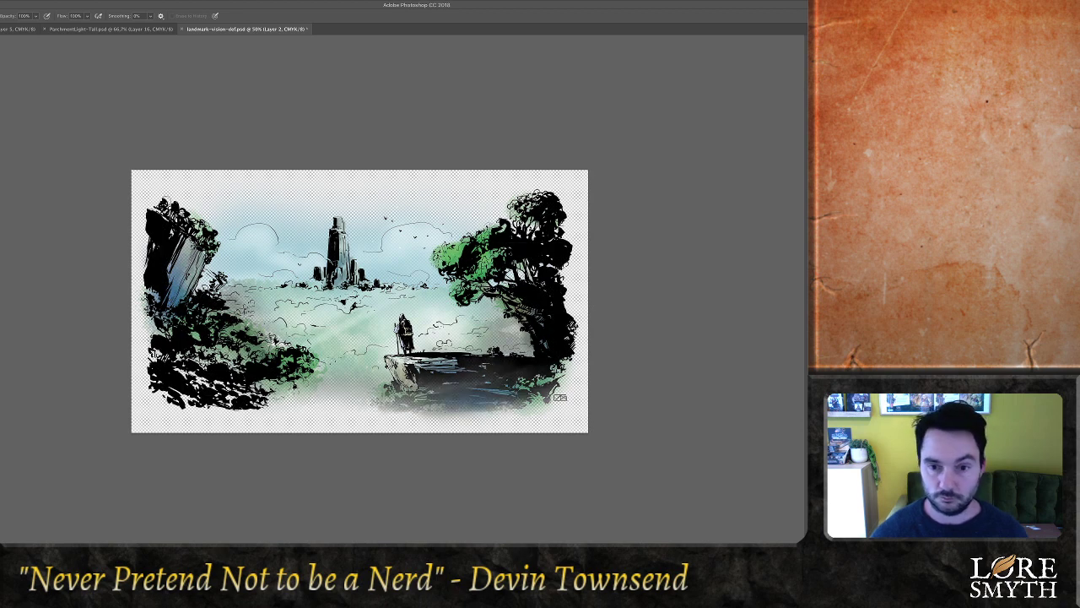
key(space)
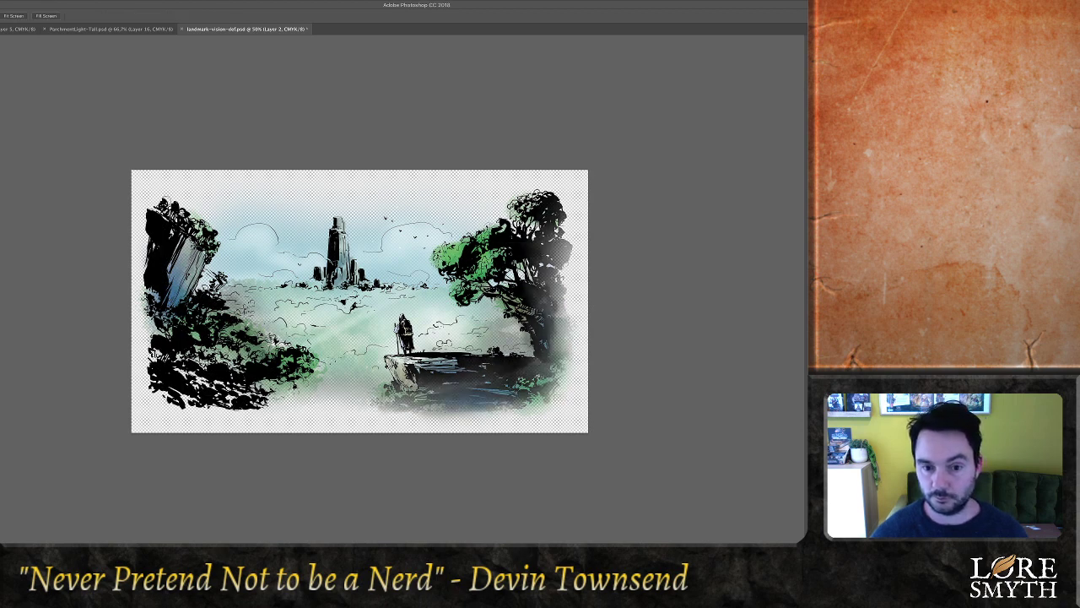
key(ctrl+z)
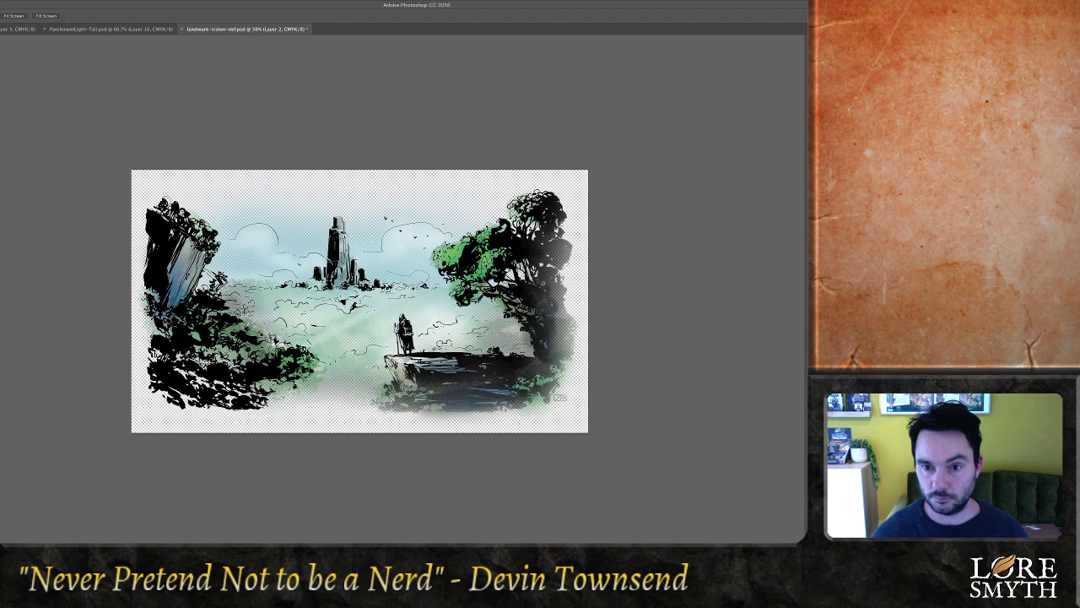
key(ctrl+alt+z)
key(ctrl+alt+z)
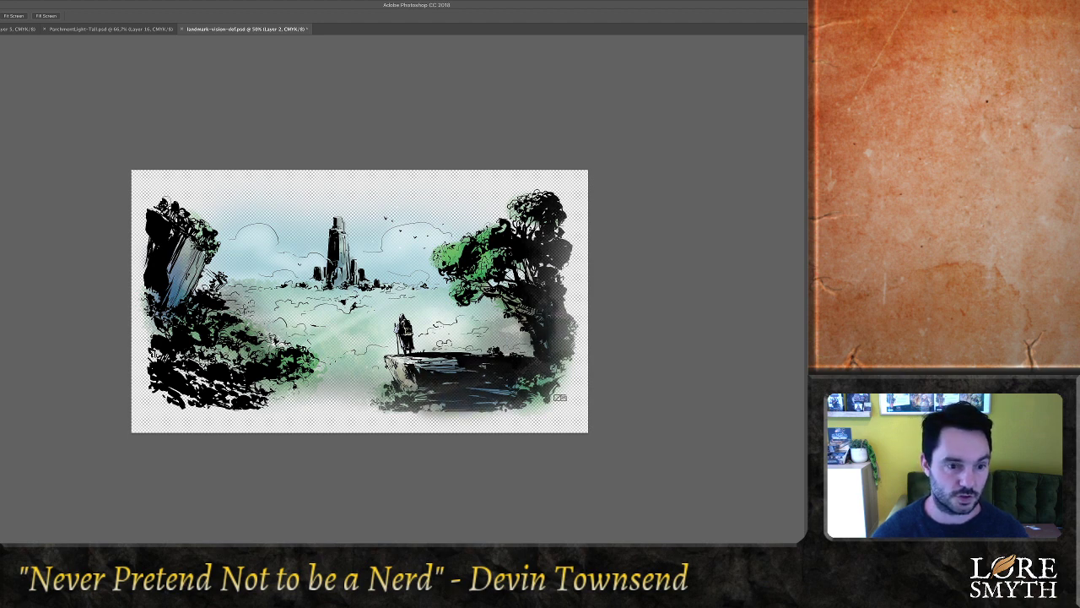
Softly erase the line art along the left cliff and bushes, reduce the fading, and save the illustration
key(e)
mouse_move(148, 211)
mouse_down()
mouse_move(146, 275)
mouse_move(221, 410)
mouse_move(257, 411)
mouse_up()
key(h)
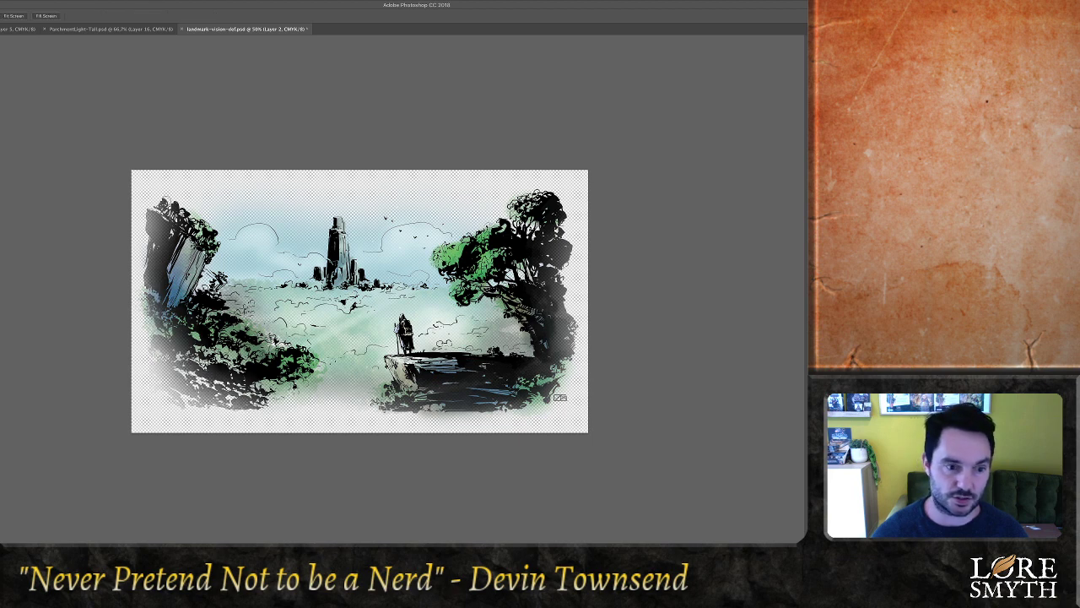
key(ctrl+alt+z)
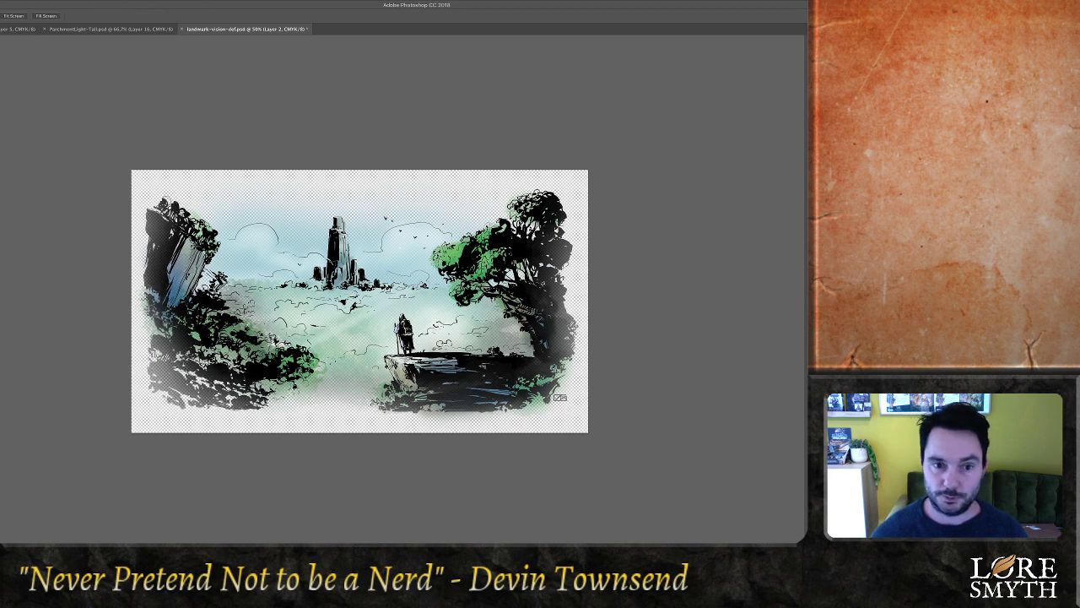
key(ctrl+alt+z)
key(ctrl+alt+z)
key(e)
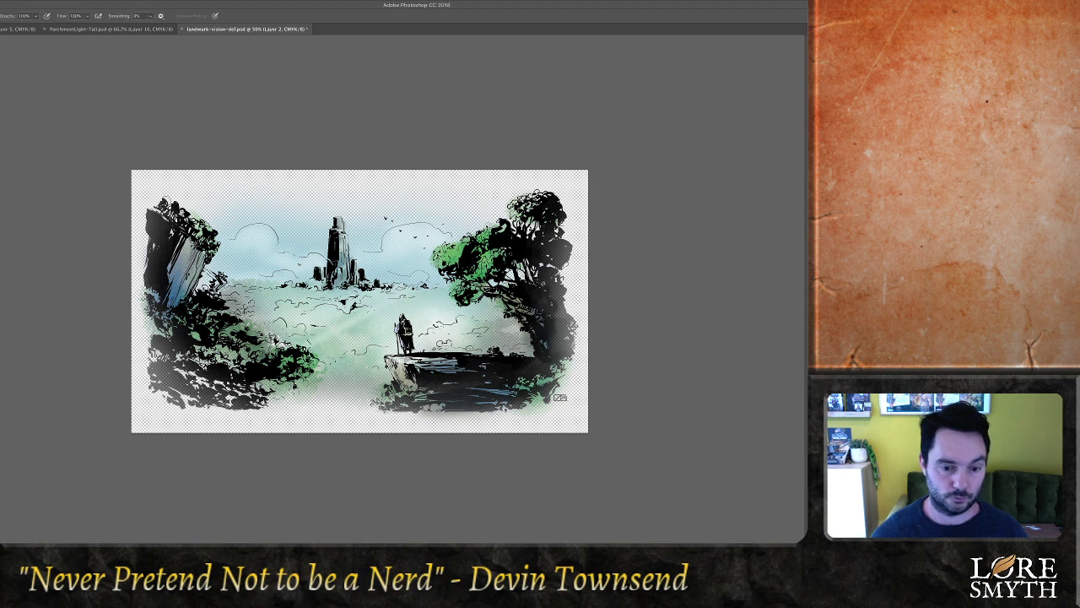
key(ctrl+s)
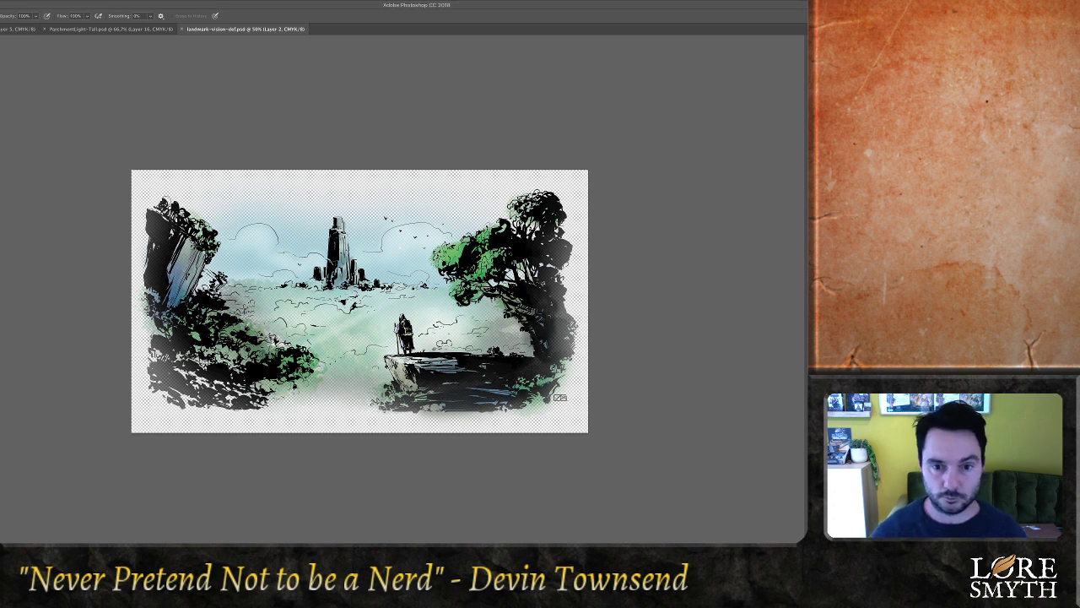
Paint three straight pale green light rays on a new layer, from the upper sky towards the right tree and ledge
key(alt+shift+super+n)
key(b)
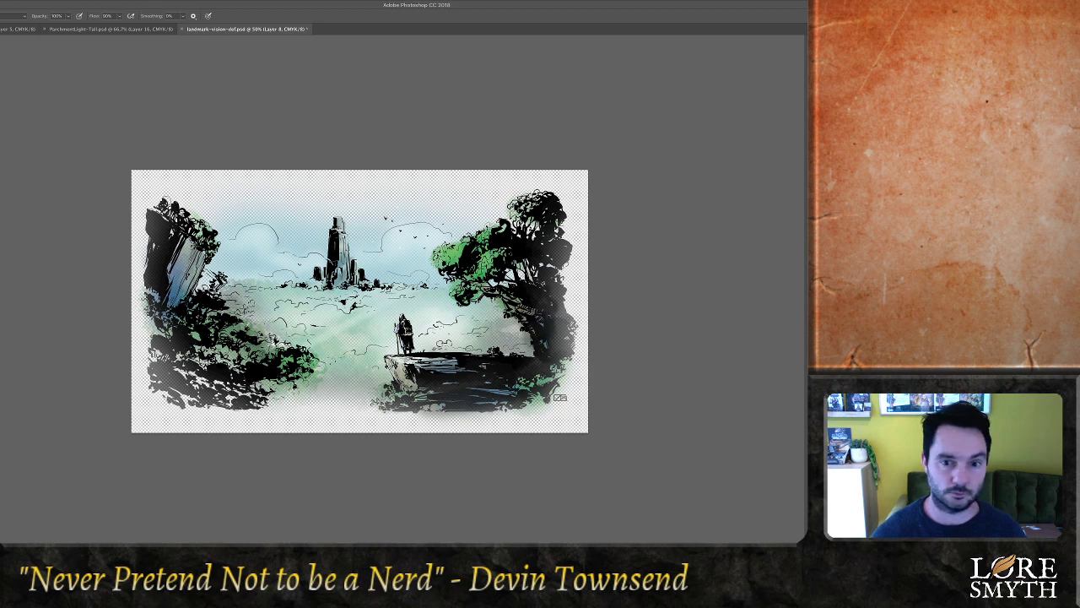
key(i)
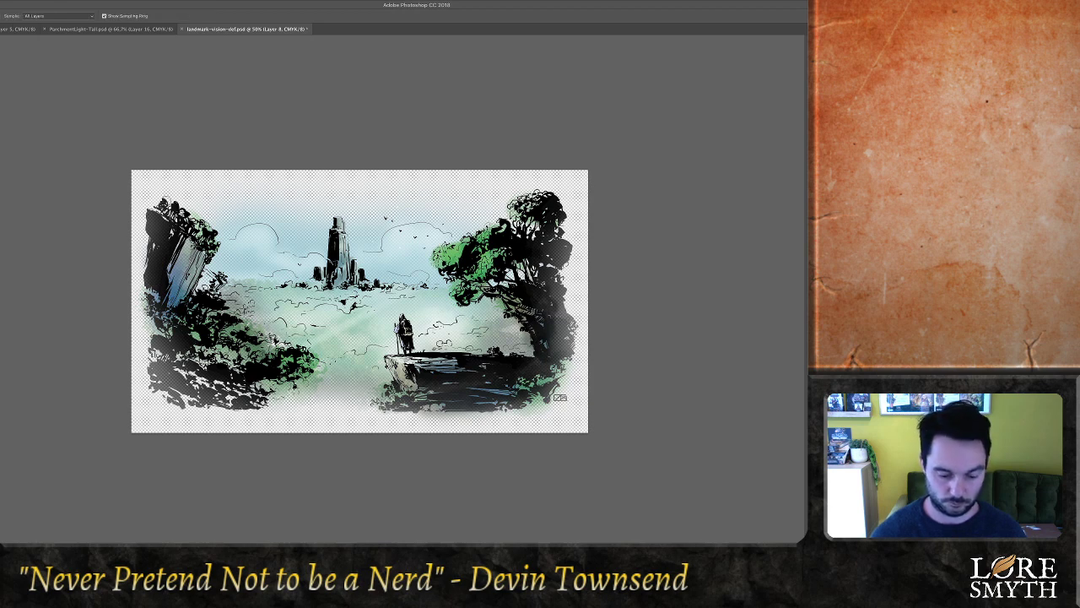
key(b)
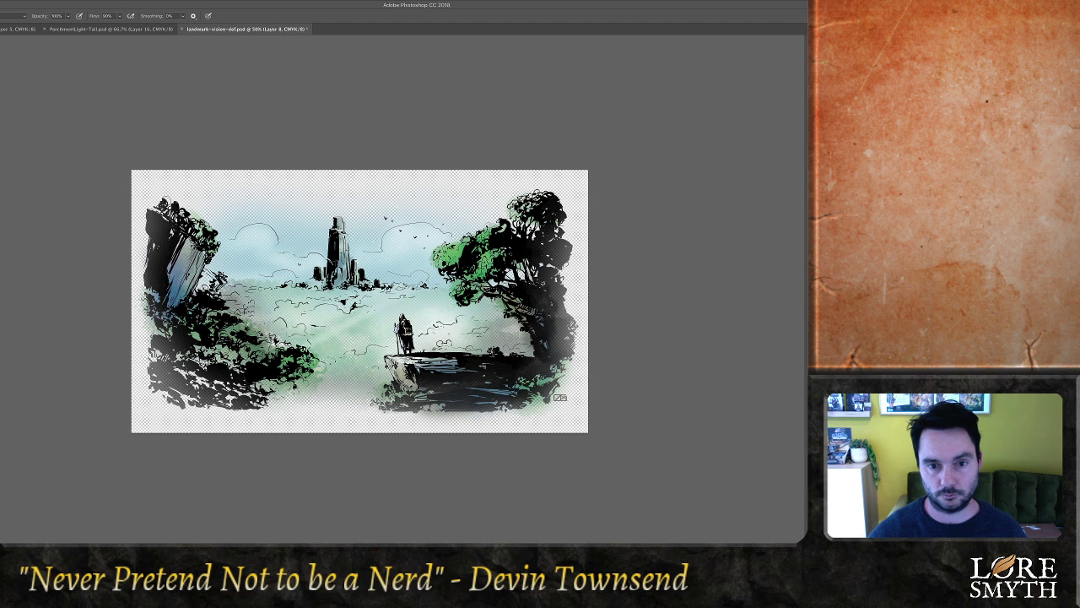
shift+click(558, 295)
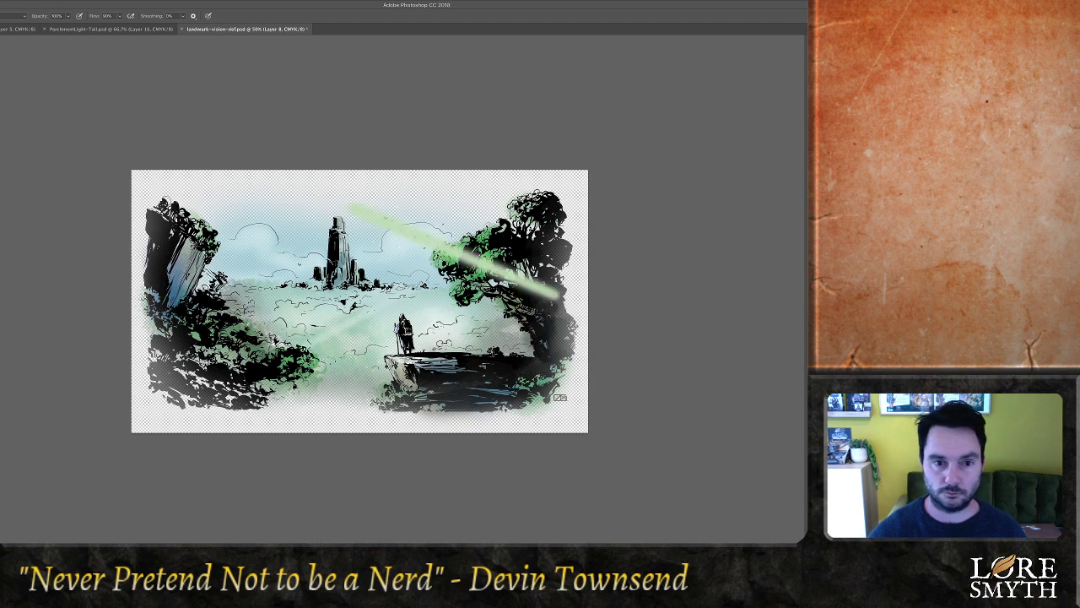
click(383, 187)
shift+click(566, 238)
click(288, 196)
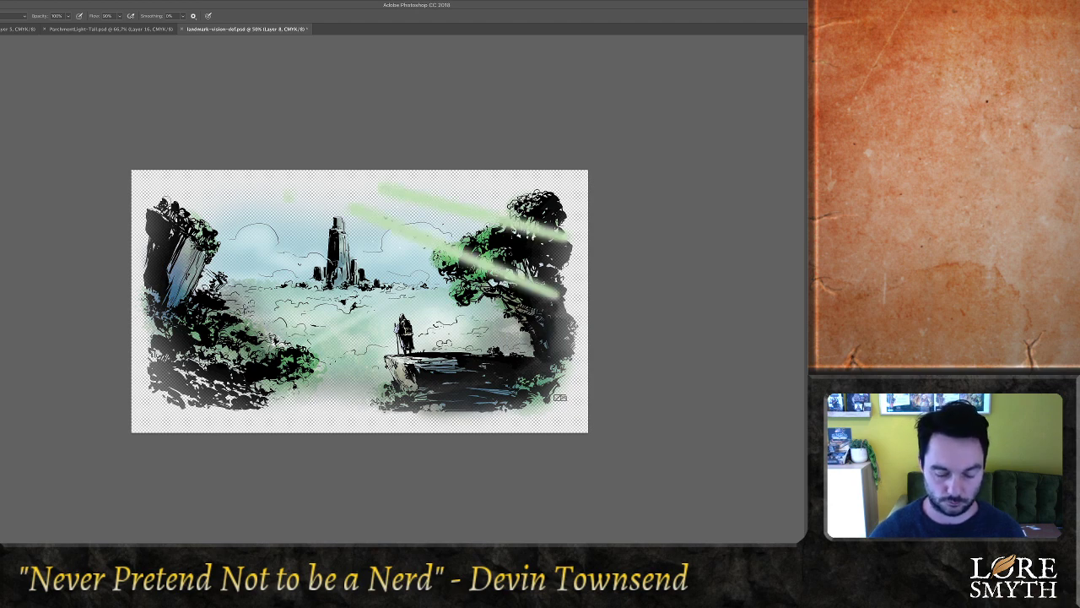
shift+click(498, 359)
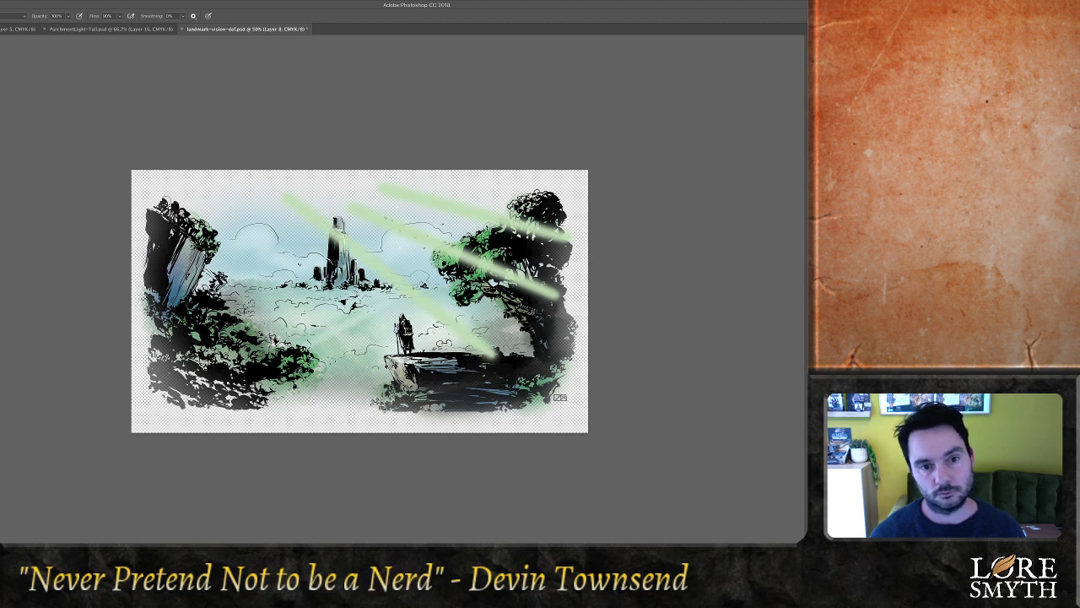
Broaden the rays' pale green glow at the top of the sky and erase their ends and the overspill on the tower
mouse_move(291, 180)
mouse_down()
mouse_move(330, 187)
mouse_move(335, 235)
mouse_up()
key(super+z)
click(349, 193)
key(e)
mouse_move(567, 236)
mouse_down()
mouse_move(506, 221)
mouse_move(560, 235)
mouse_up()
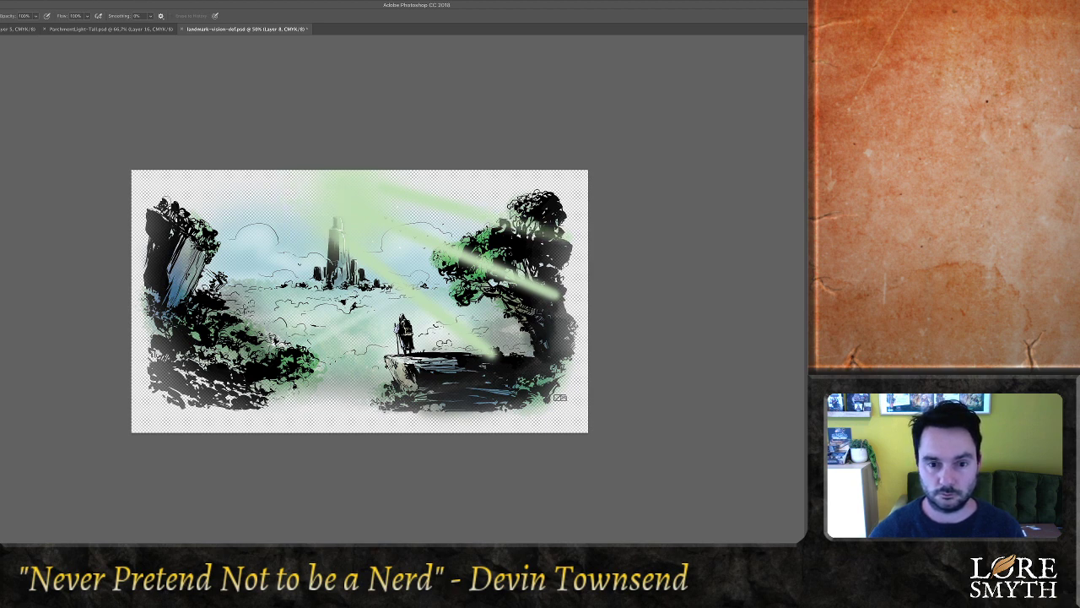
drag(559, 296, 530, 287)
drag(497, 360, 442, 319)
drag(335, 235, 332, 267)
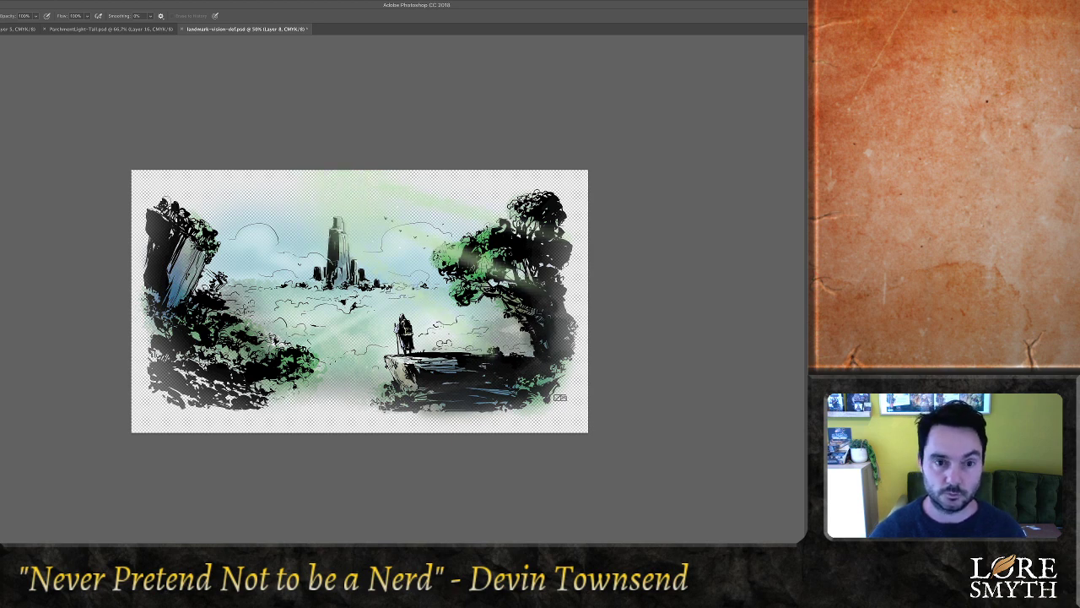
Rotate the light rays clockwise, shift them slightly so they fall across the right tree, and save the illustration
key(v)
key(super+t)
drag(608, 169, 631, 243)
drag(473, 261, 437, 272)
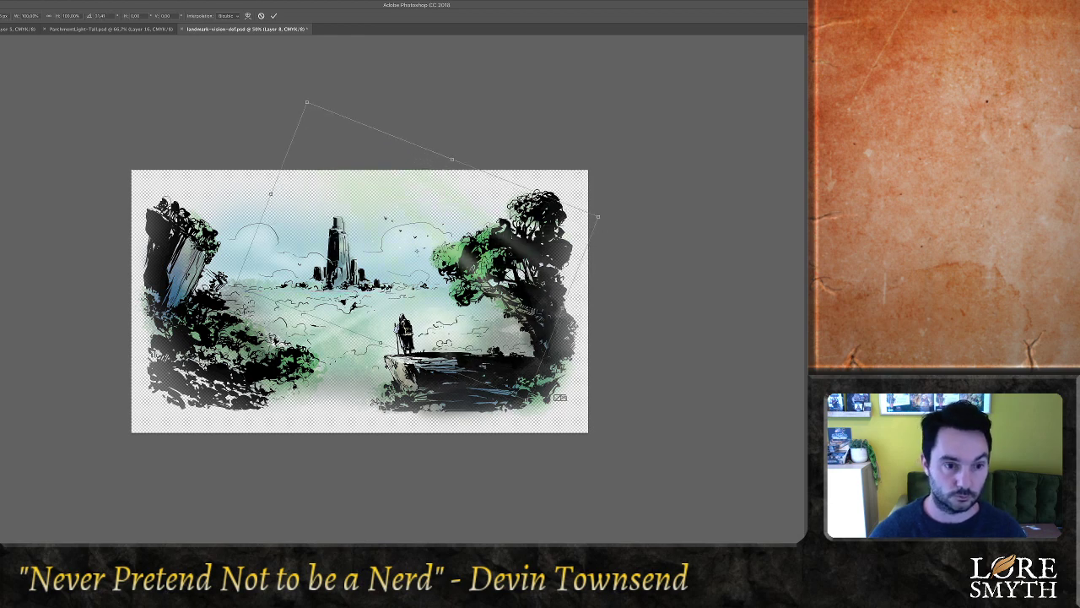
key(Return)
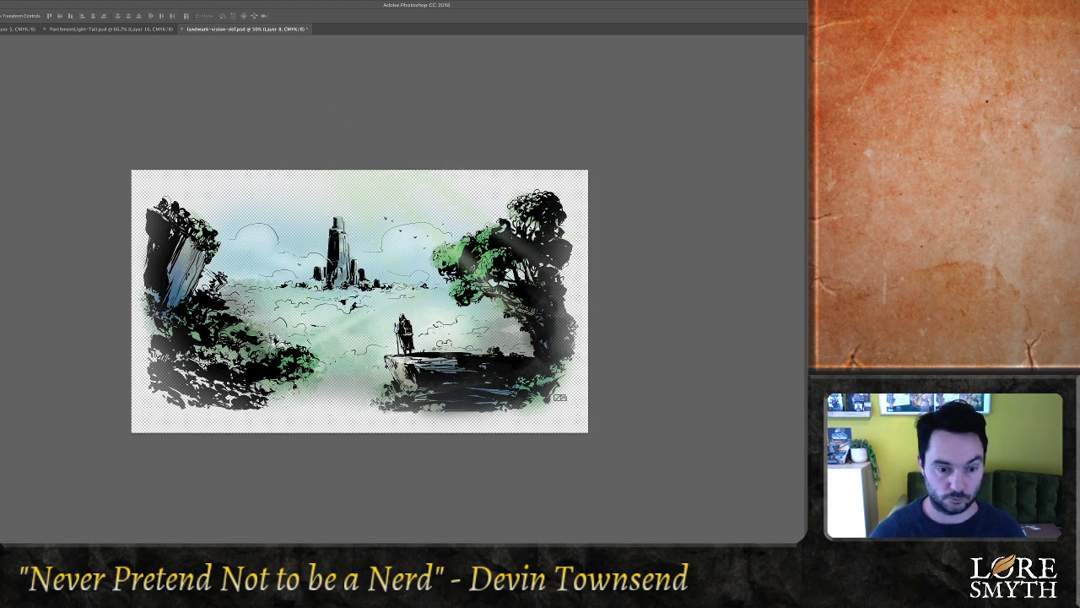
key(ctrl+s)
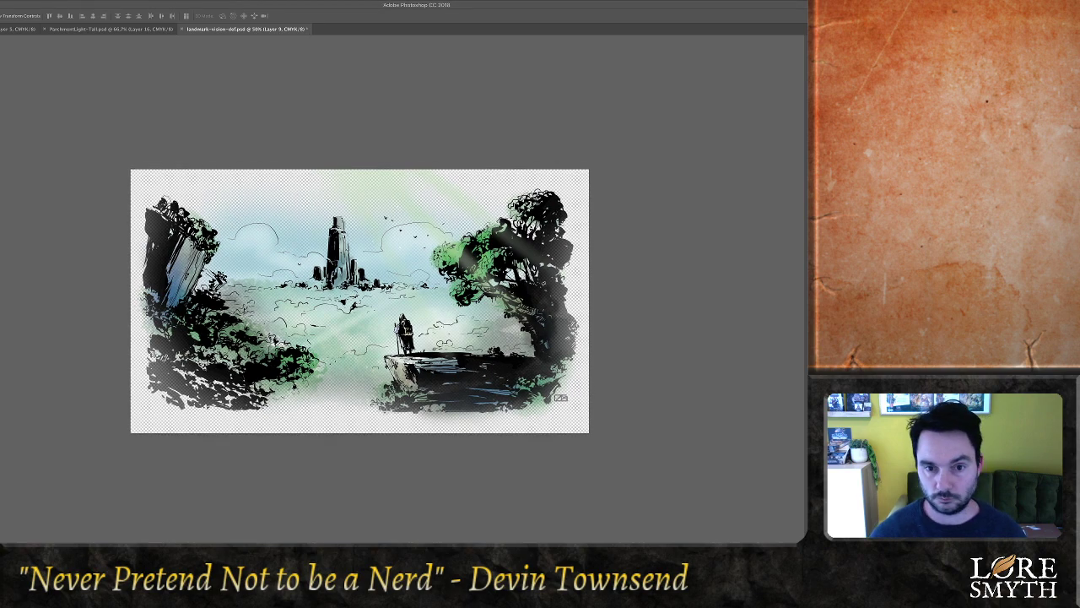
Paint the forest canopy behind the figure and below the ledge with green sampled from the right tree, toned down to a soft tint
key(super+plus)
key(b)
alt+click(471, 242)
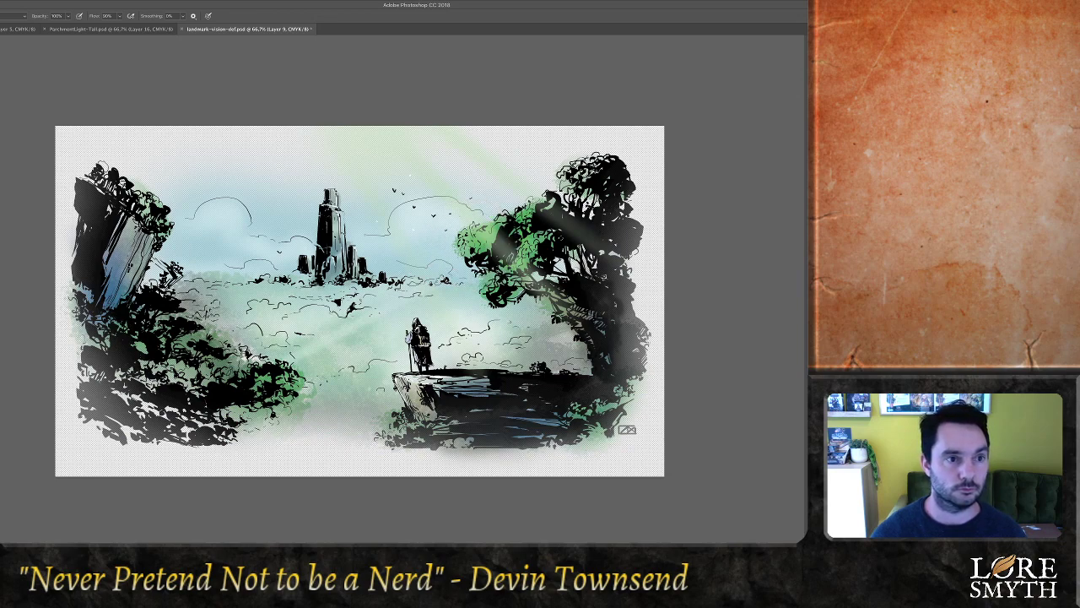
drag(68, 16, 55, 26)
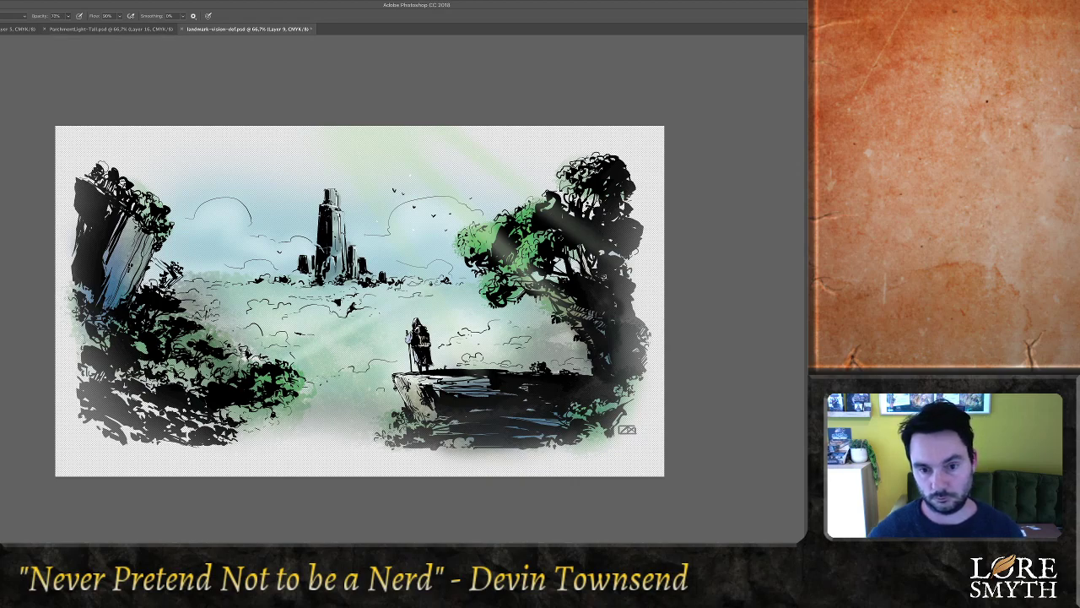
drag(448, 356, 561, 343)
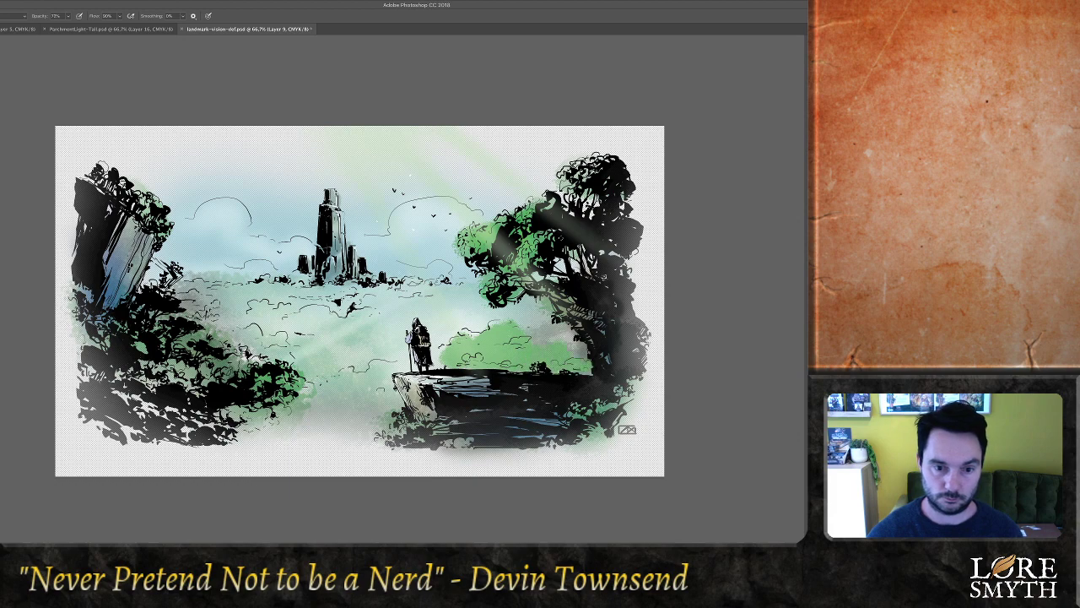
mouse_move(453, 358)
mouse_down()
mouse_move(376, 372)
mouse_move(313, 422)
mouse_move(380, 409)
mouse_move(429, 442)
mouse_up()
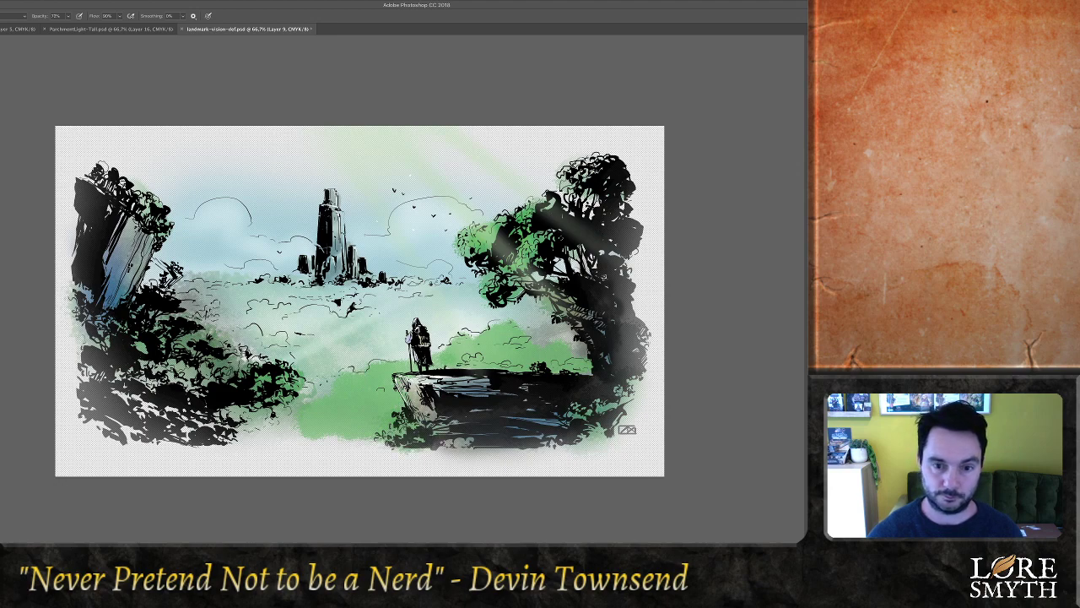
key(super+z)
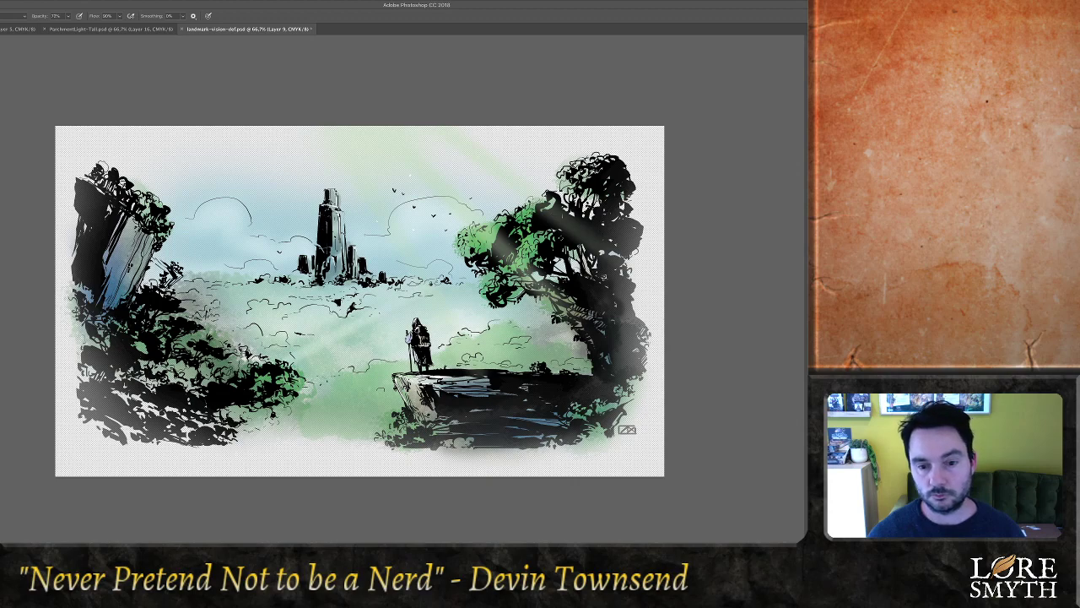
Paint the middle-distance treetops between the left bushes and the figure soft green on another new layer
key(alt+shift+super+n)
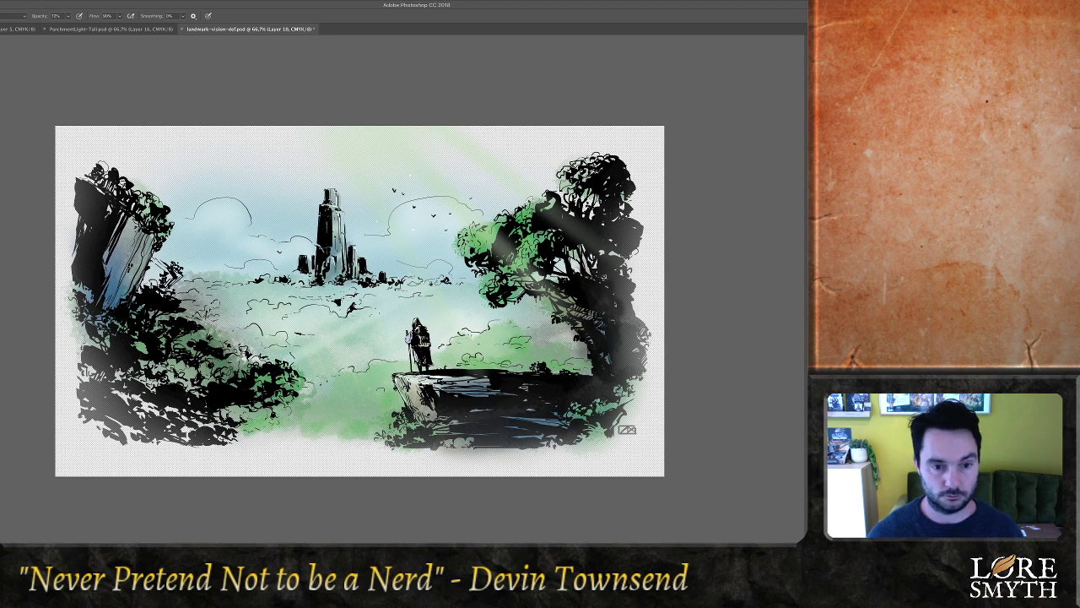
mouse_move(312, 367)
mouse_down()
mouse_move(233, 325)
mouse_move(207, 326)
mouse_move(269, 326)
mouse_move(295, 311)
mouse_move(372, 317)
mouse_up()
key(space)
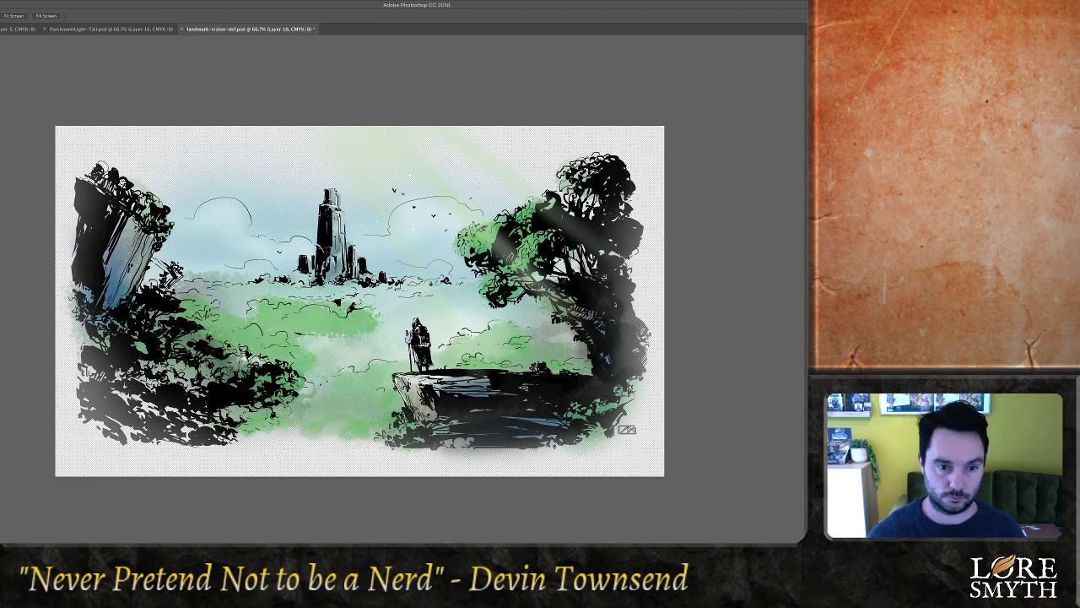
key(super+z)
key(b)
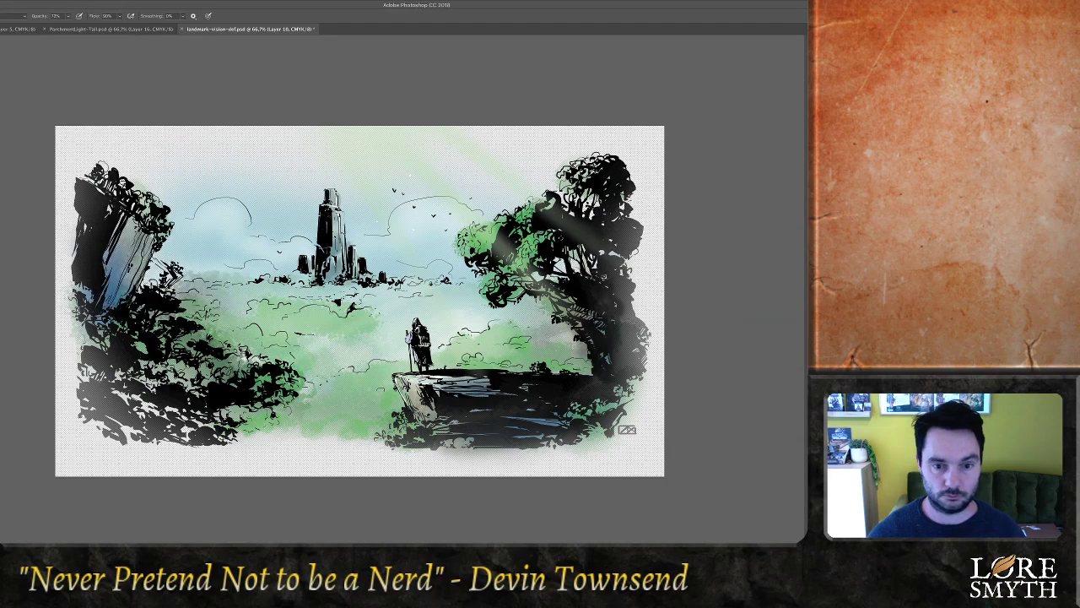
mouse_move(324, 330)
mouse_down()
mouse_move(293, 357)
mouse_move(246, 363)
mouse_up()
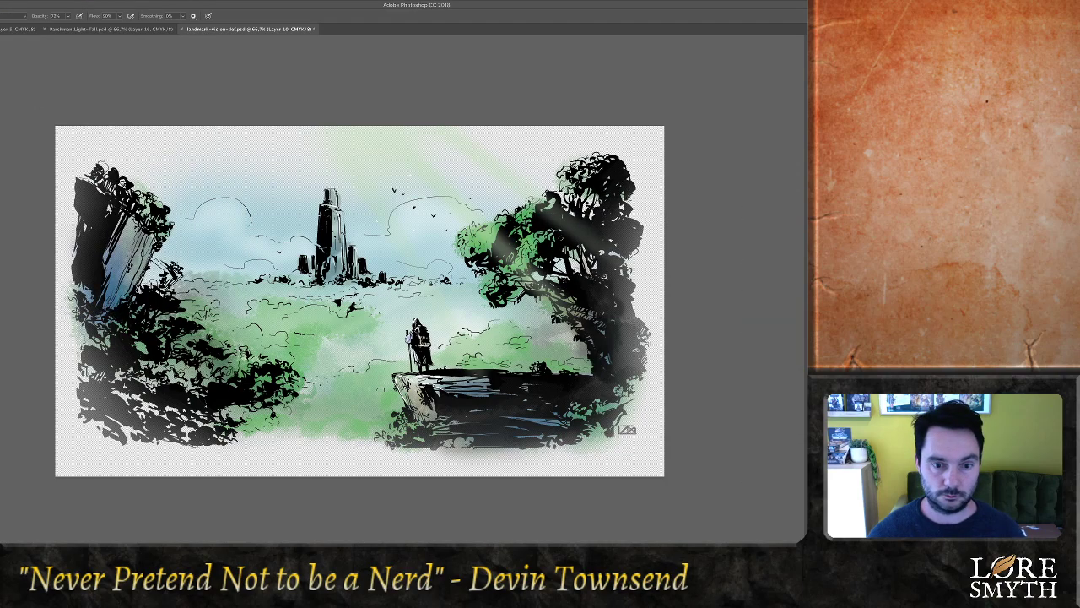
Erase excess green from the treetops beside the left bushes and along the lower edge, and save the illustration
key(e)
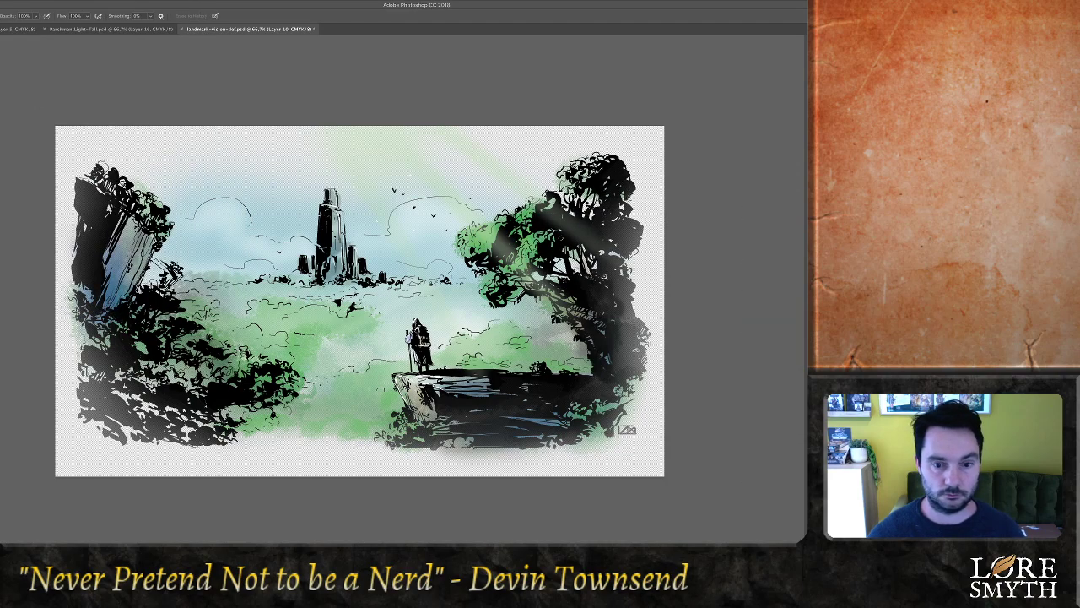
drag(317, 426, 263, 425)
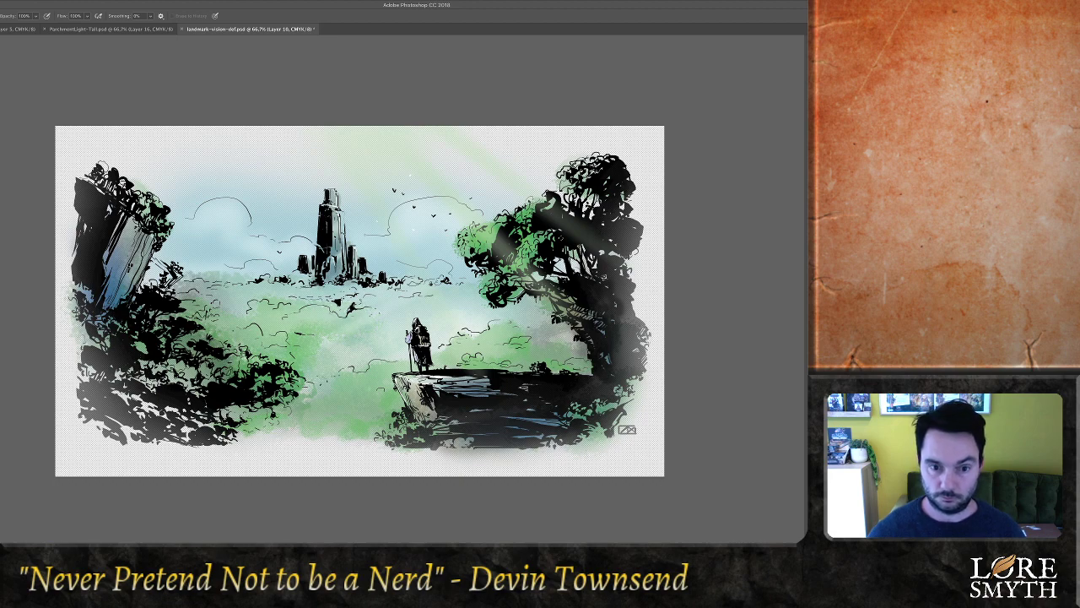
drag(326, 326, 258, 359)
drag(277, 424, 250, 432)
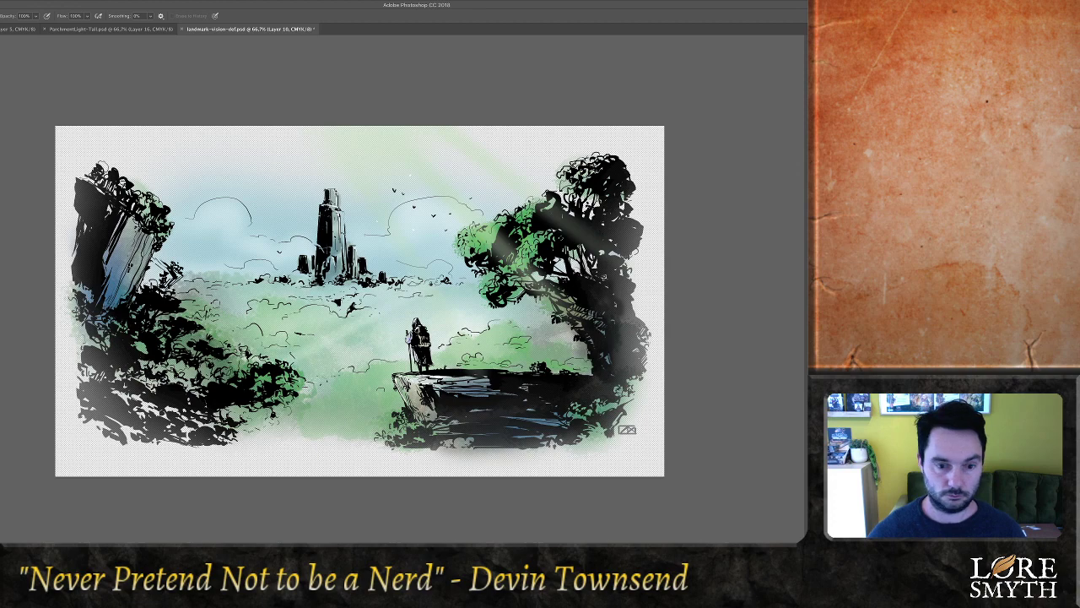
key(alt+bracketleft)
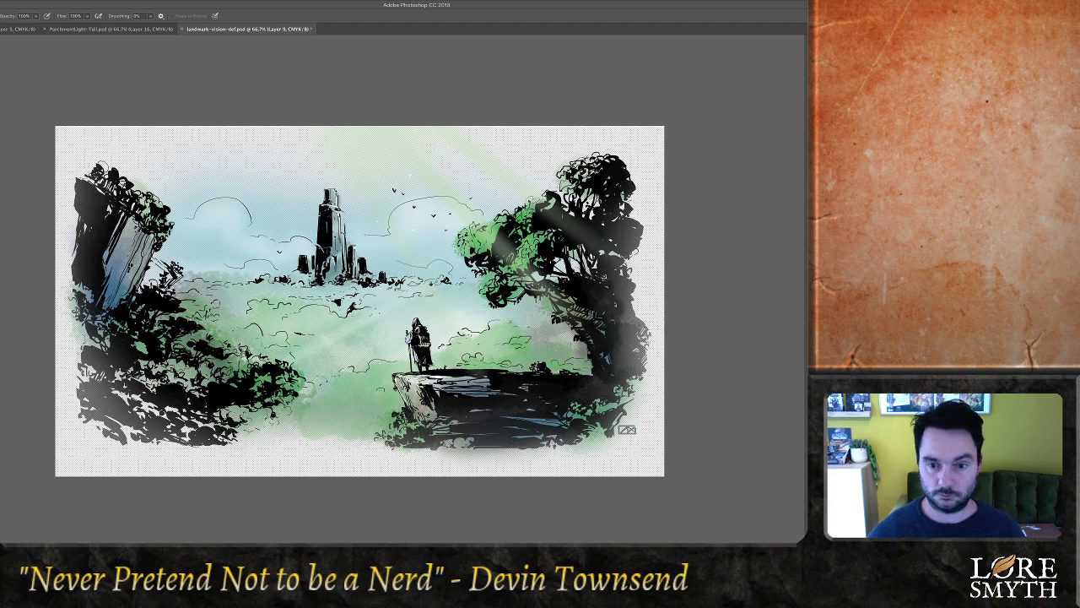
key(ctrl+s)
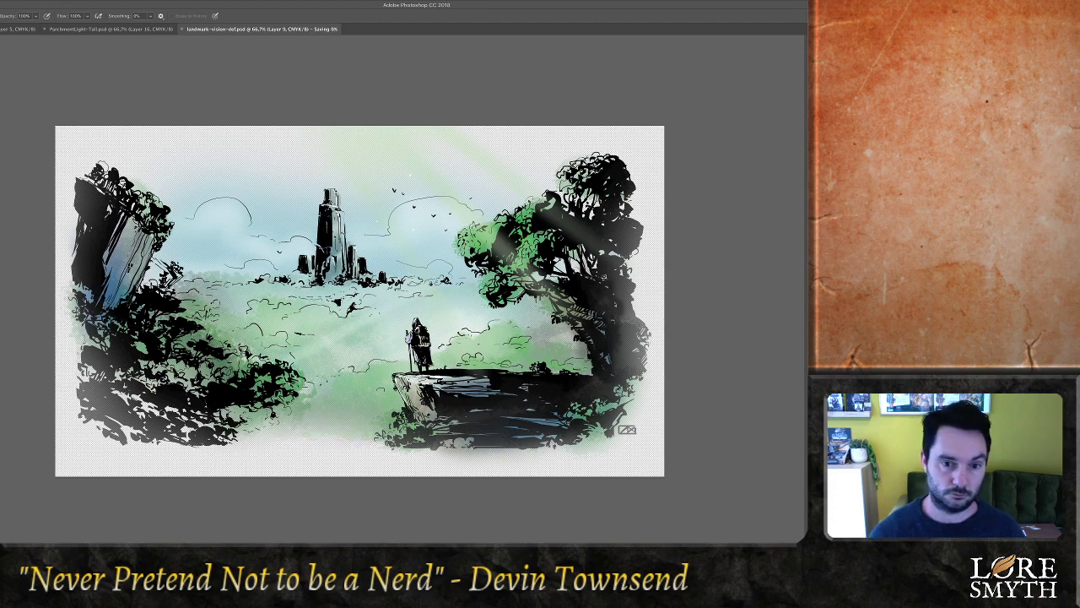
Paint brighter green into the foliage of the bushes in the left foreground
key(ctrl+minus)
key(ctrl+minus)
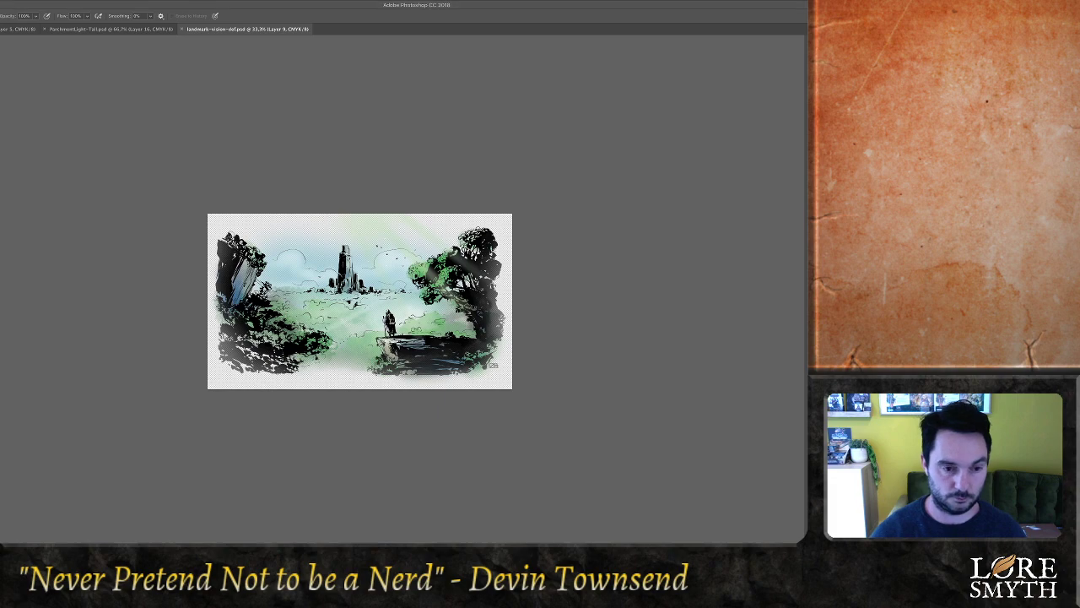
key(super+plus)
key(super+plus)
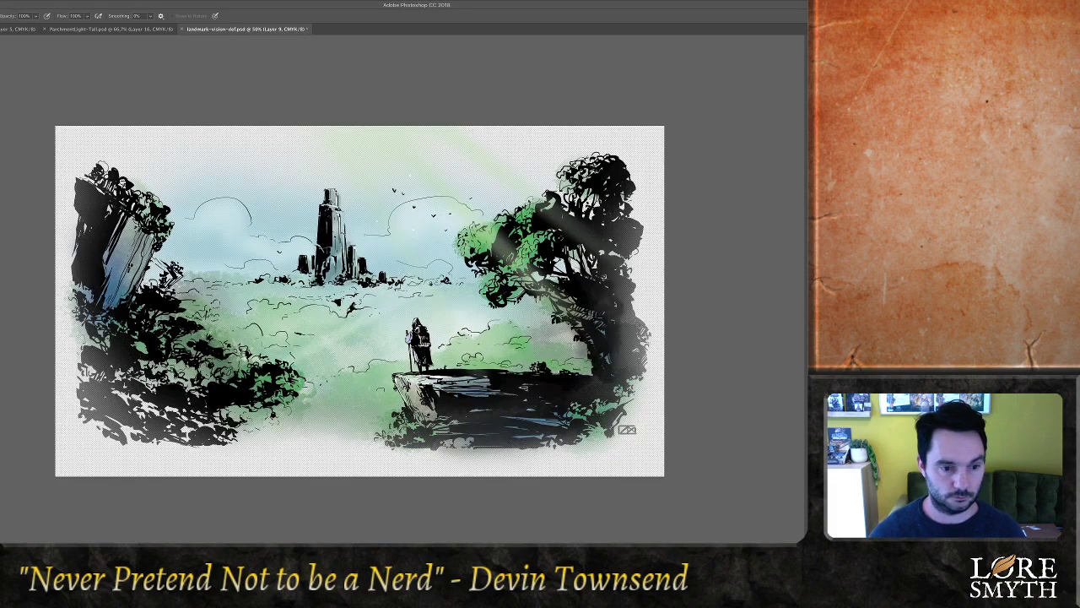
key(b)
drag(118, 378, 139, 405)
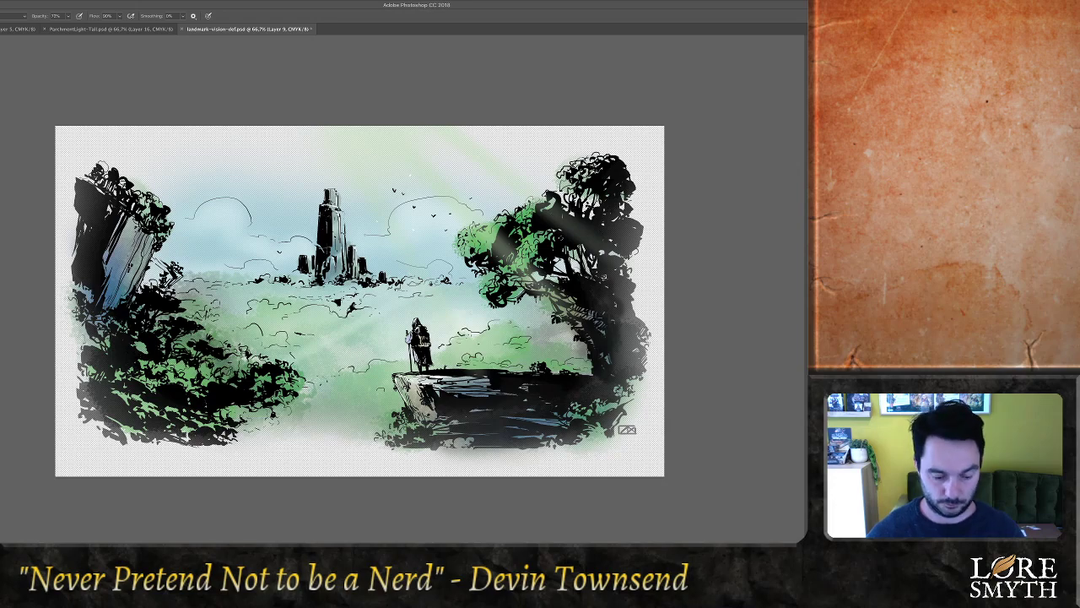
Paint stronger green on the treetops behind the figure and on the canopy beside the ledge's rock face
key(ctrl+plus)
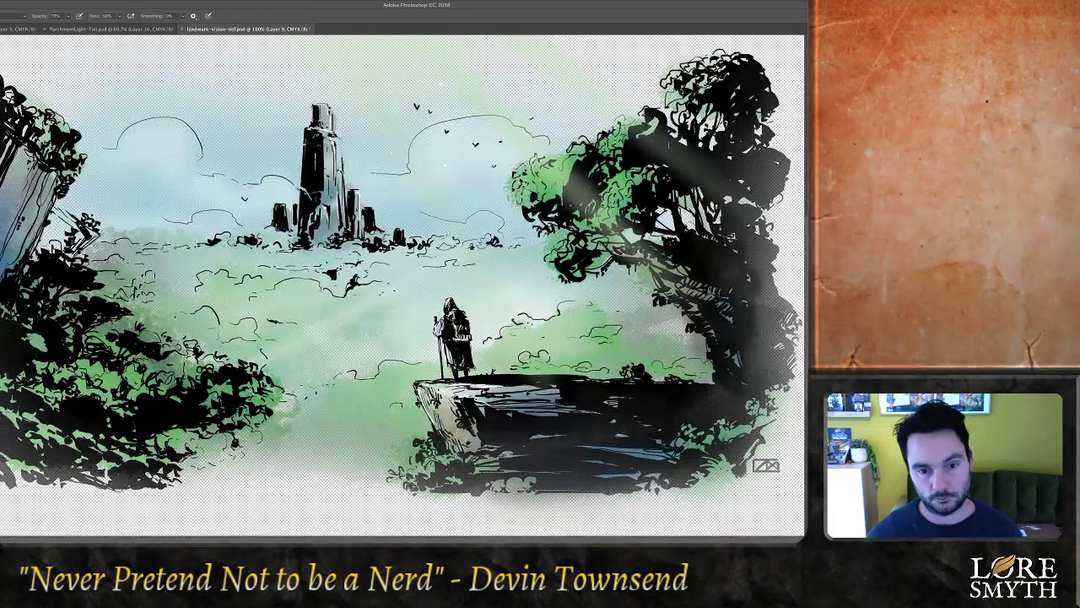
drag(386, 372, 401, 367)
drag(339, 379, 358, 371)
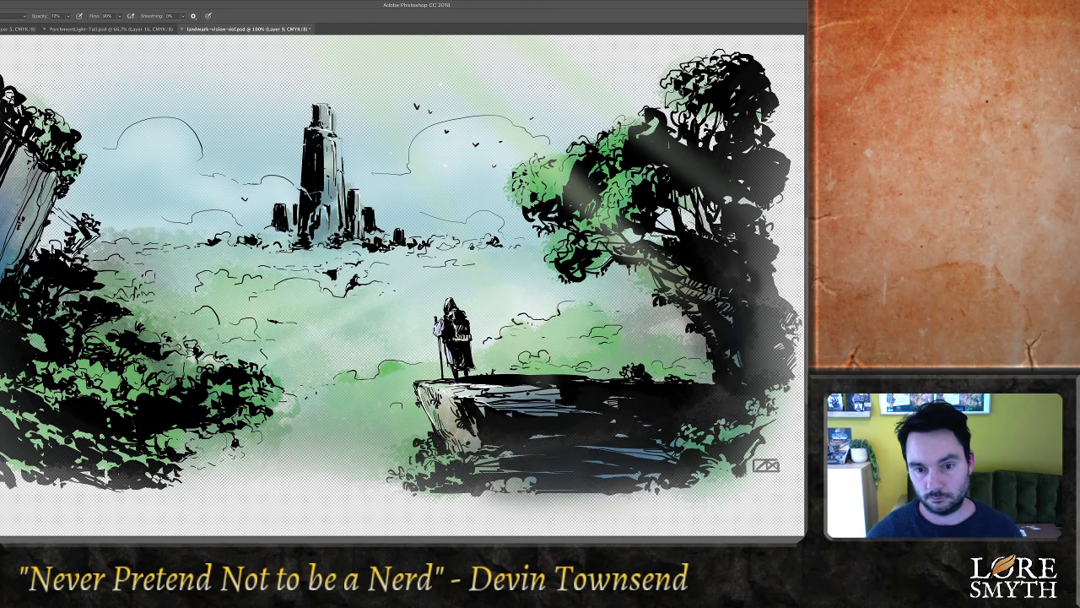
mouse_move(483, 347)
mouse_down()
mouse_move(525, 319)
mouse_move(601, 310)
mouse_move(611, 323)
mouse_move(508, 351)
mouse_up()
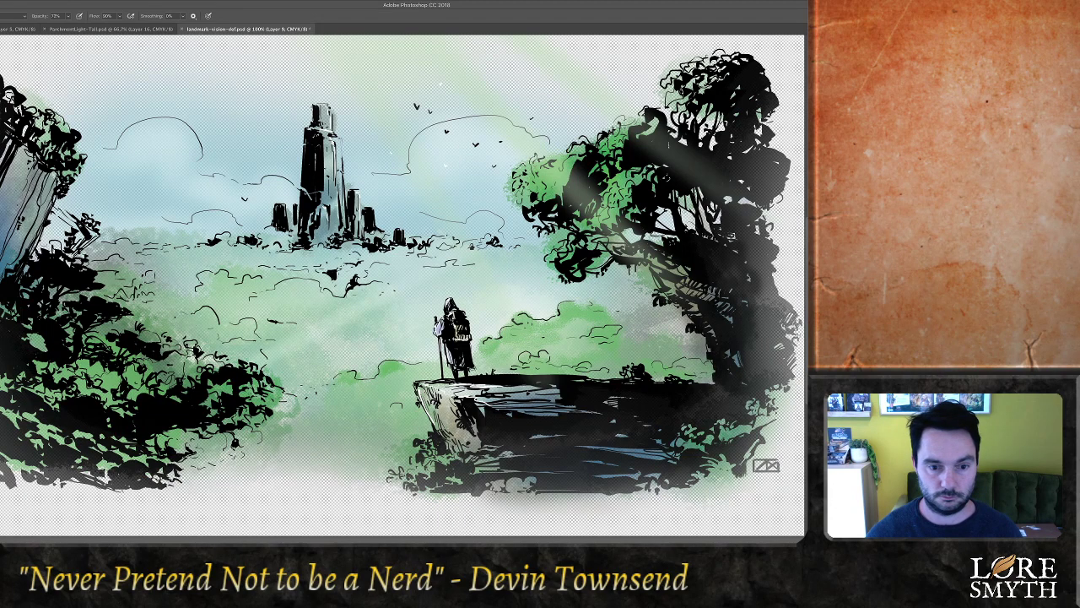
mouse_move(417, 369)
mouse_down()
mouse_move(386, 399)
mouse_move(400, 410)
mouse_move(340, 397)
mouse_move(369, 432)
mouse_move(414, 428)
mouse_up()
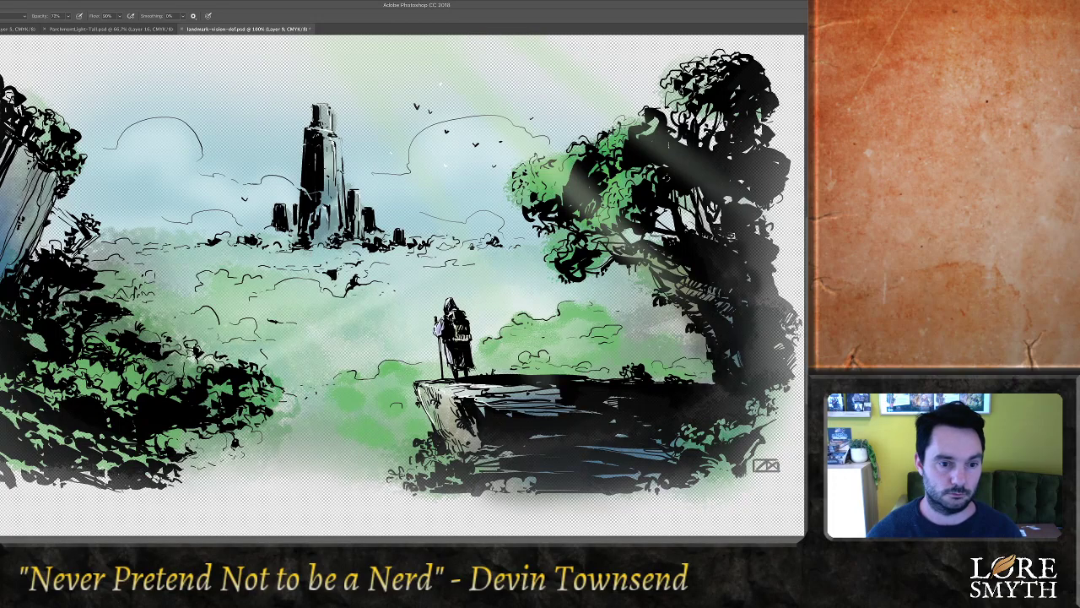
Paint the middle-distance treetops between the left bushes and the figure stronger green, then erase the excess outside their outlines
mouse_move(241, 331)
mouse_down()
mouse_move(250, 327)
mouse_move(197, 314)
mouse_move(205, 275)
mouse_move(287, 291)
mouse_move(386, 287)
mouse_up()
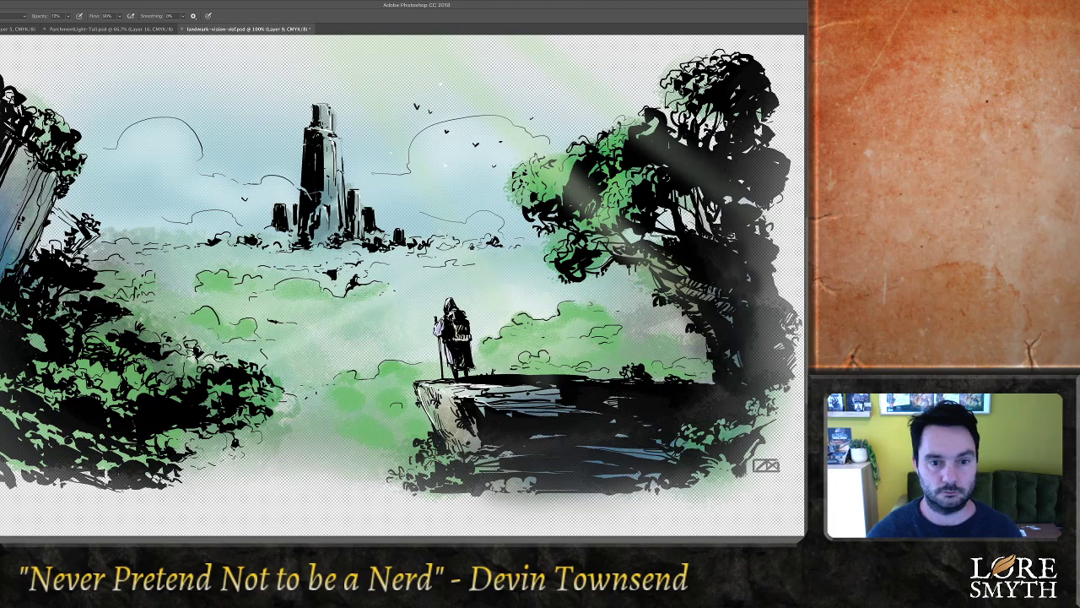
mouse_move(294, 305)
mouse_down()
mouse_move(346, 315)
mouse_move(418, 279)
mouse_up()
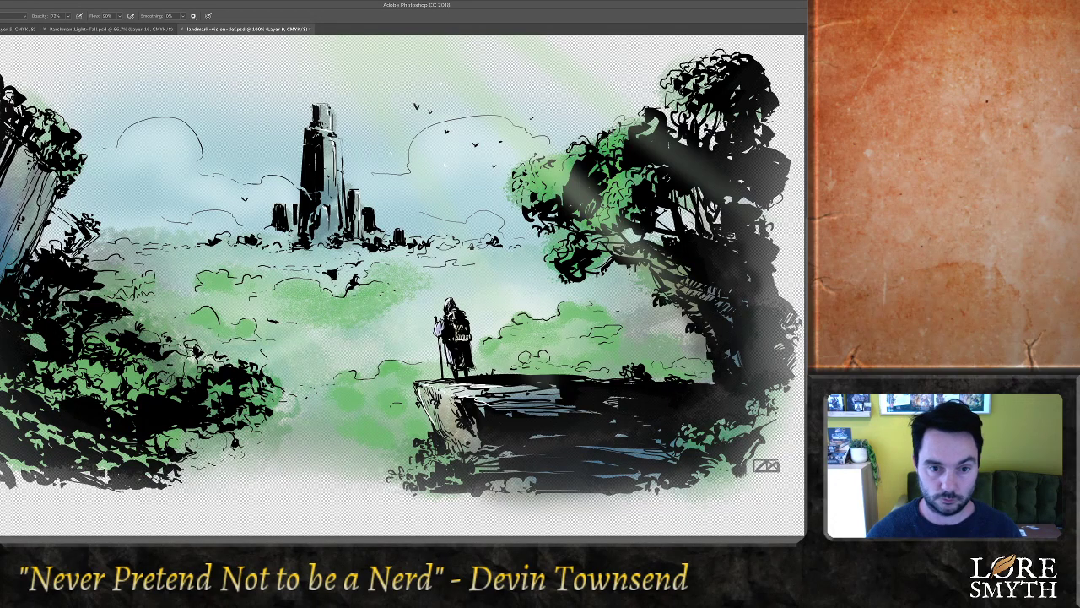
key(e)
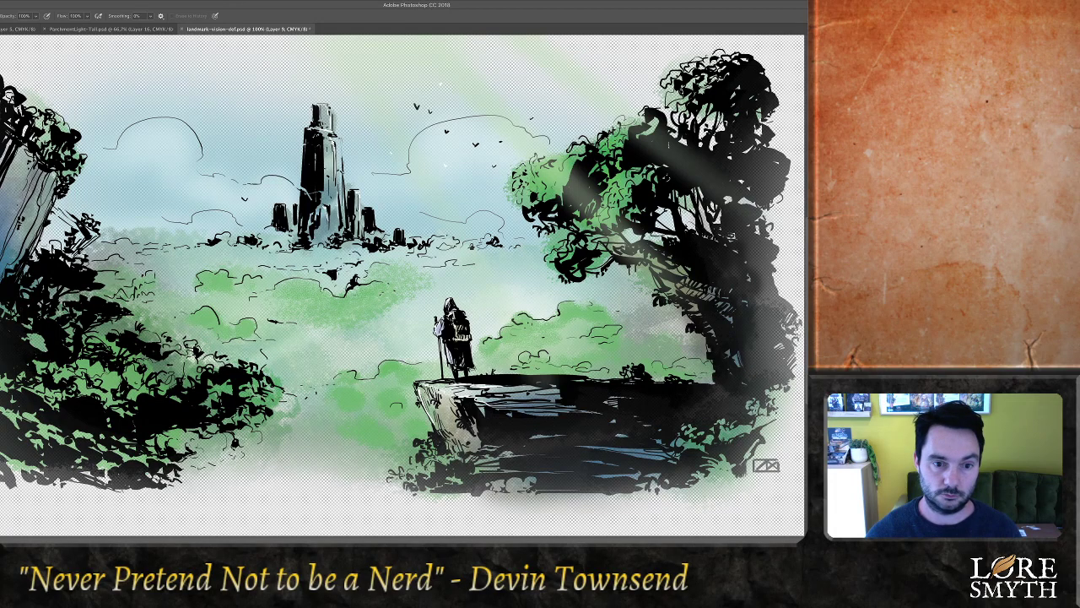
mouse_move(424, 280)
mouse_down()
mouse_move(397, 297)
mouse_move(387, 285)
mouse_move(378, 311)
mouse_move(294, 315)
mouse_up()
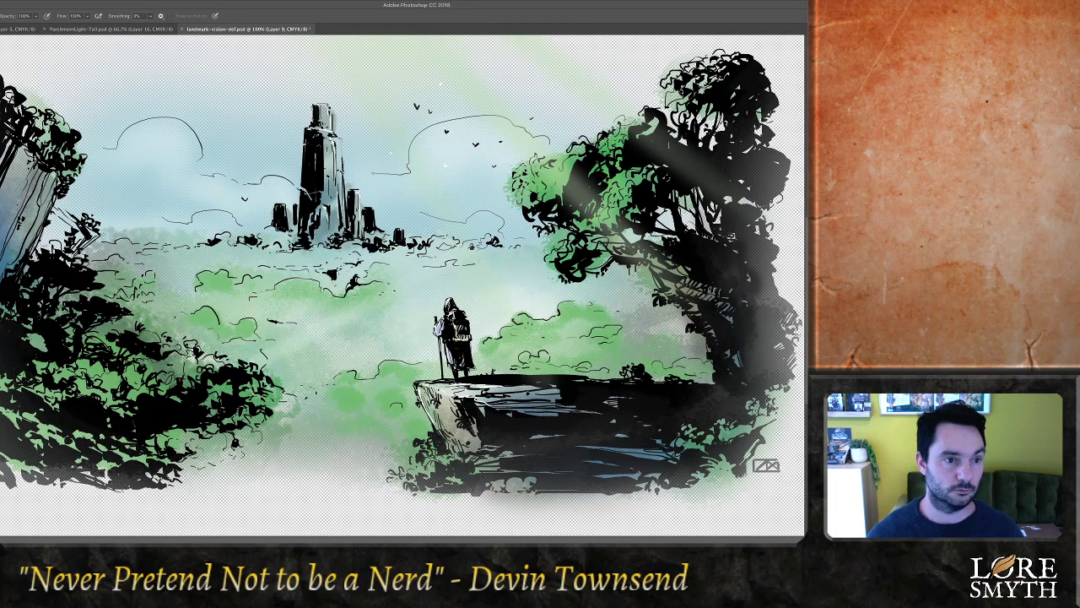
Paint the plants growing around the base of the rock ledge green and save the illustration
drag(379, 295, 379, 271)
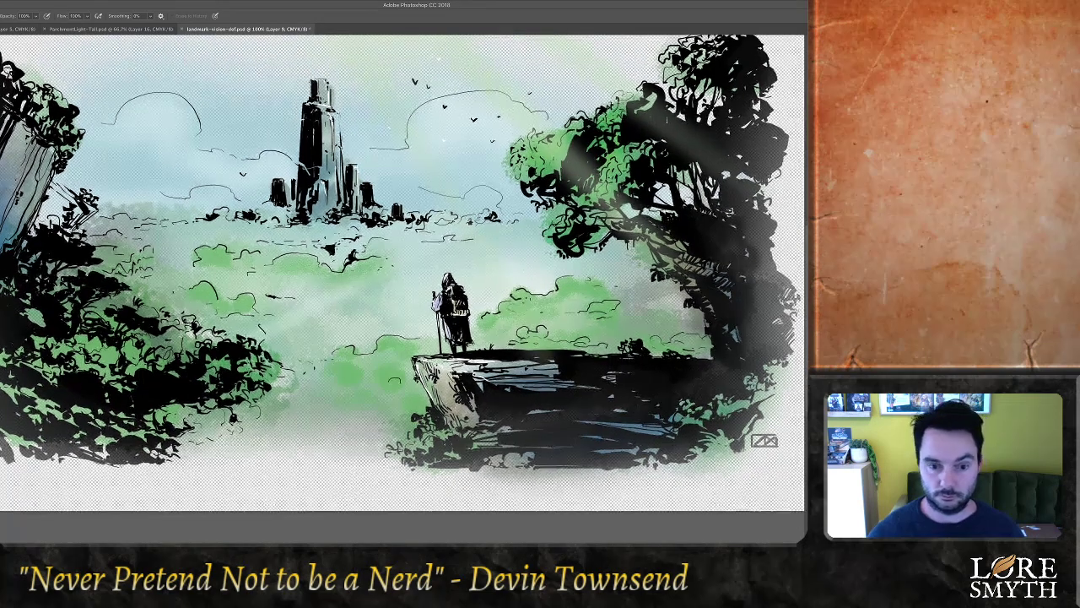
key(b)
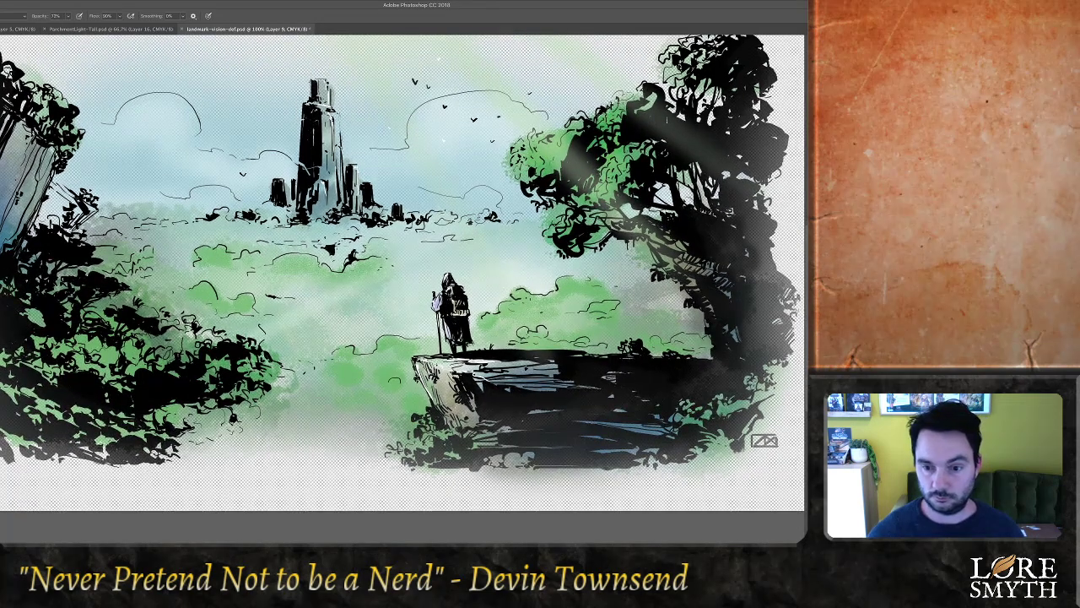
mouse_move(422, 430)
mouse_down()
mouse_move(449, 460)
mouse_move(537, 460)
mouse_up()
drag(660, 458, 627, 432)
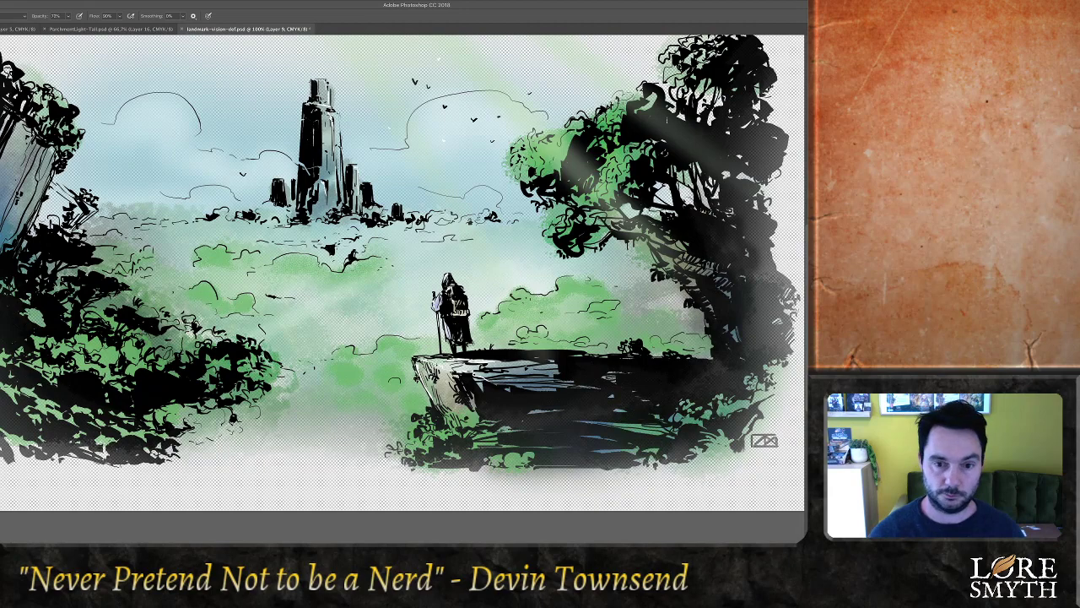
key(ctrl+minus)
key(ctrl+minus)
key(ctrl+s)
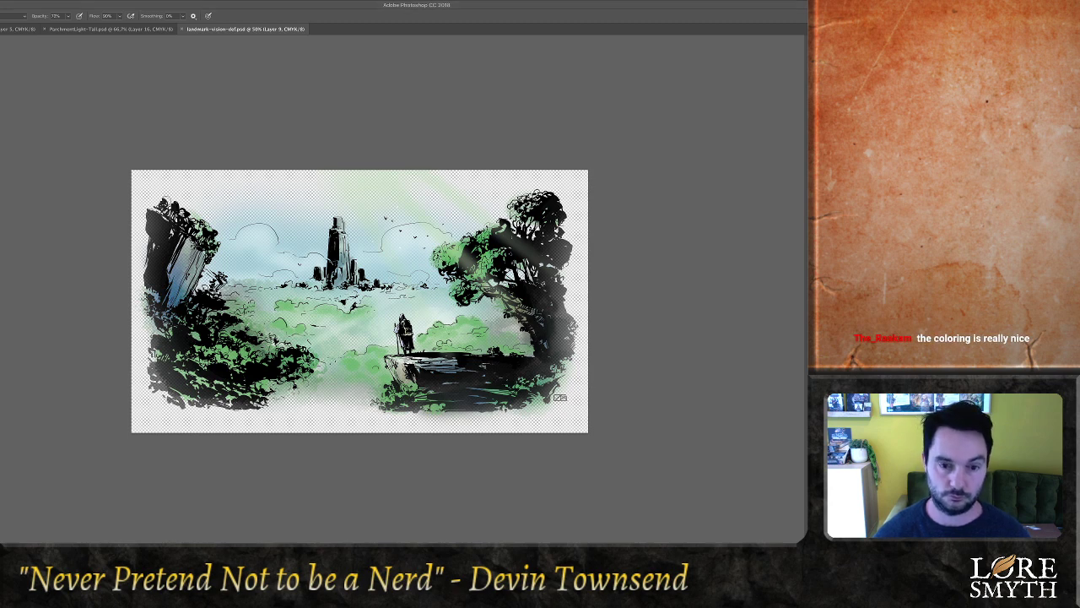
Tone down the painted foliage green to a slightly more muted tint and save the illustration
key(super+s)
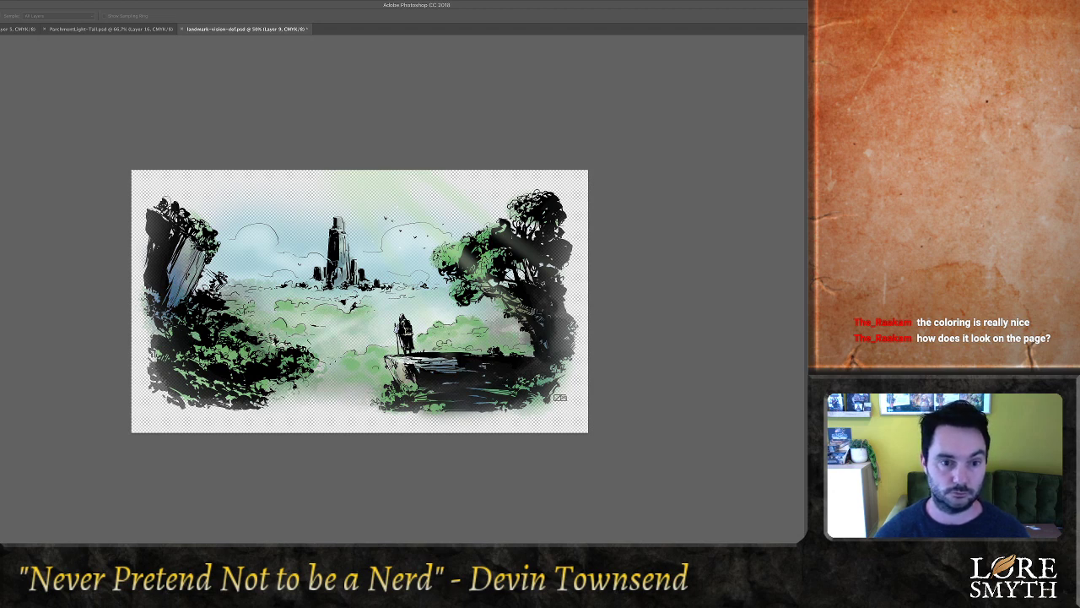
key(b)
key(ctrl+s)
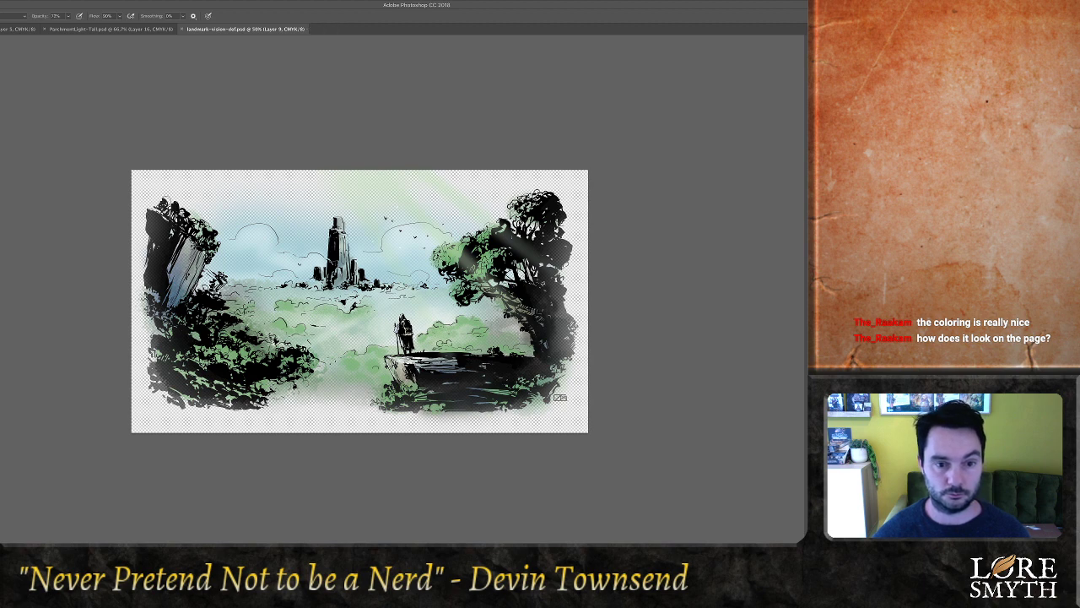
Paint the distant treetops along the foot of the towers green and save the illustration
mouse_move(314, 286)
mouse_down()
mouse_move(338, 296)
mouse_move(410, 291)
mouse_up()
drag(309, 294, 253, 293)
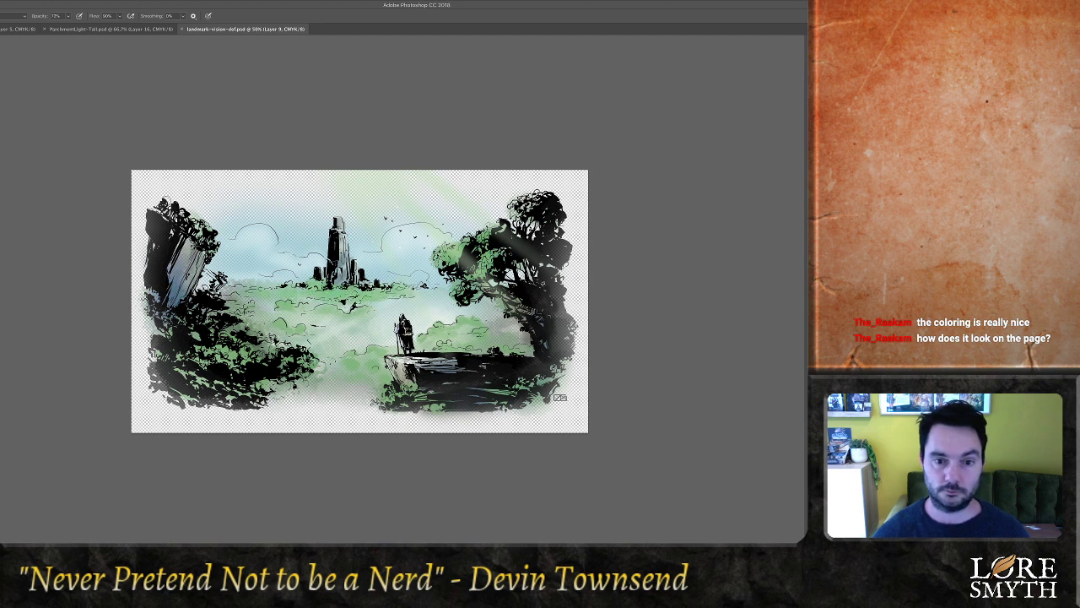
key(ctrl+s)
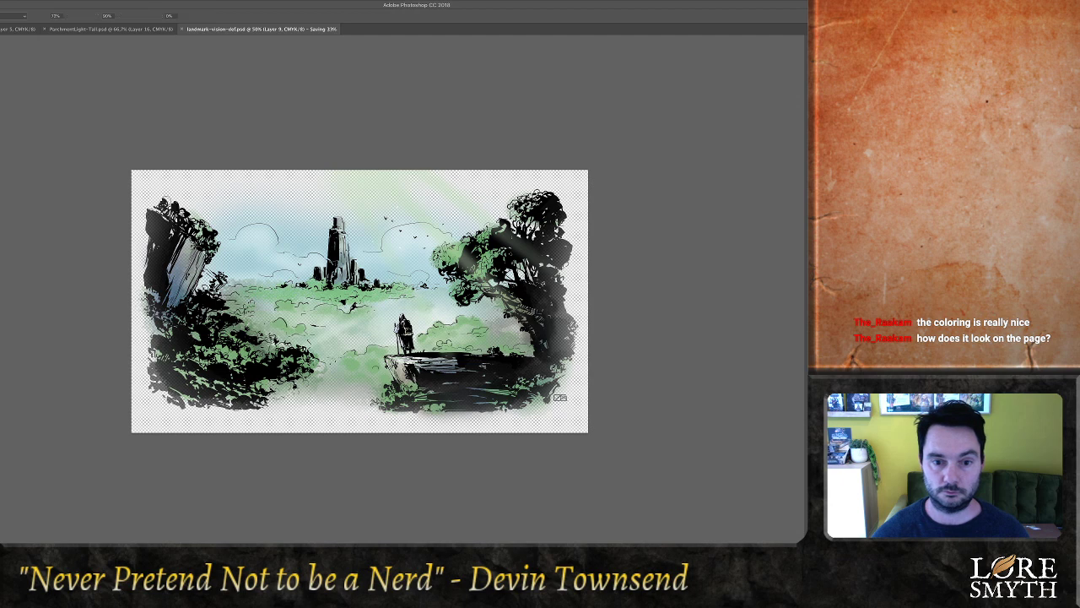
Paint light green across the open canopy between the left bushes and the right tree, mute the greens, and save the illustration
mouse_move(433, 319)
mouse_down()
mouse_move(493, 313)
mouse_move(346, 326)
mouse_move(315, 341)
mouse_up()
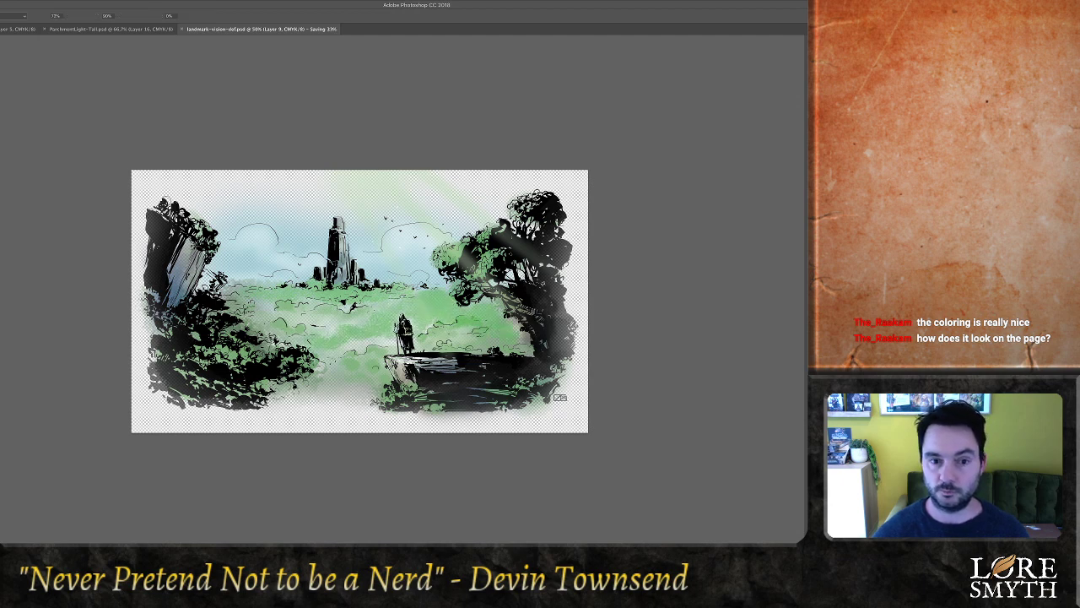
key(space)
key(alt+super+z)
key(alt+super+z)
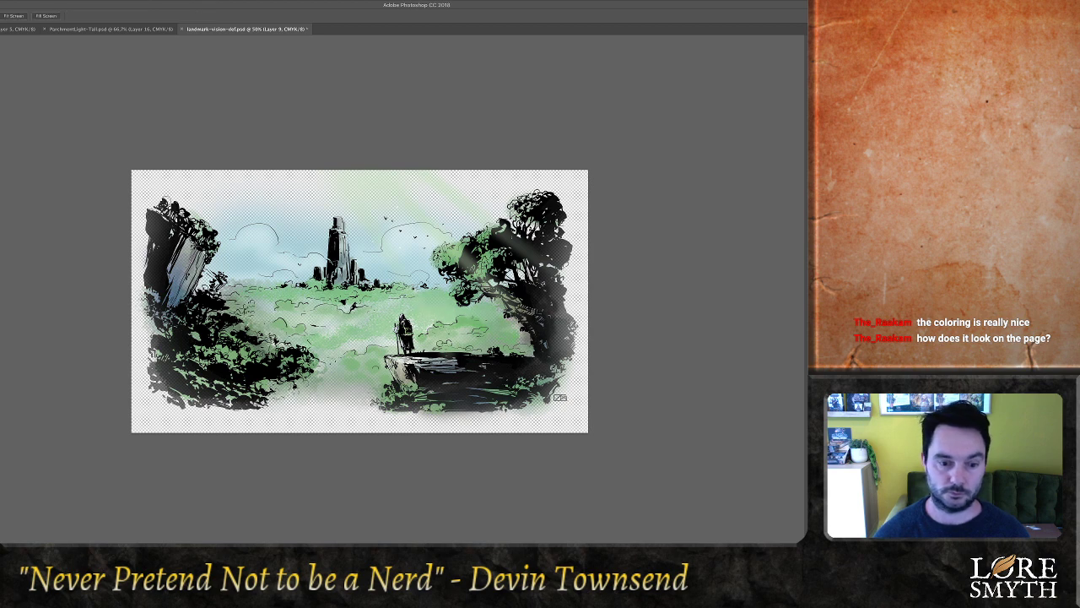
key(ctrl+s)
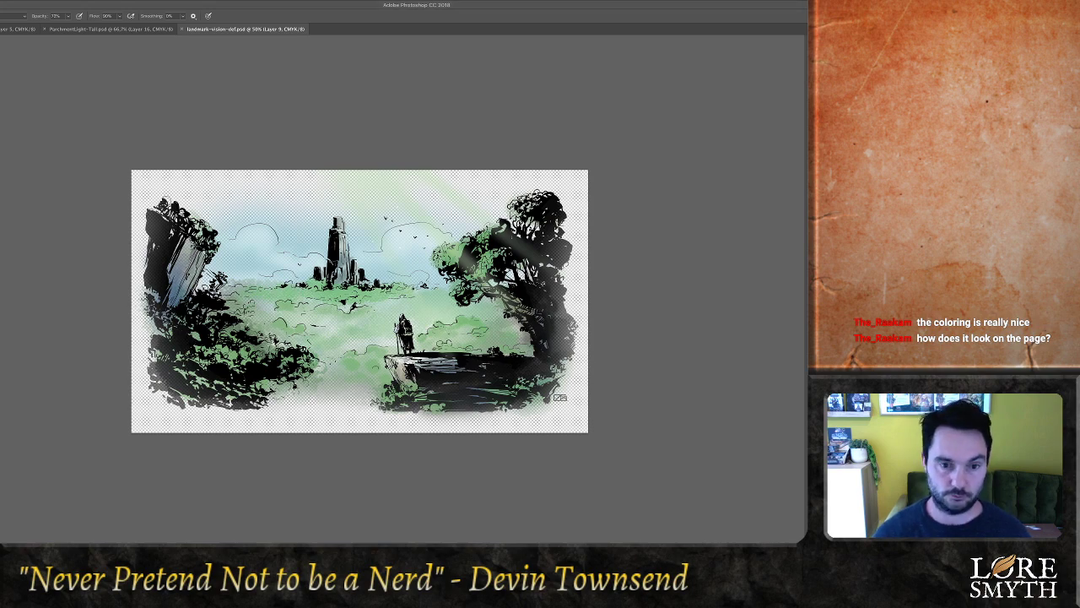
Set the brush opacity to 100% for detail painting on the ledge
key(super+plus)
key(super+plus)
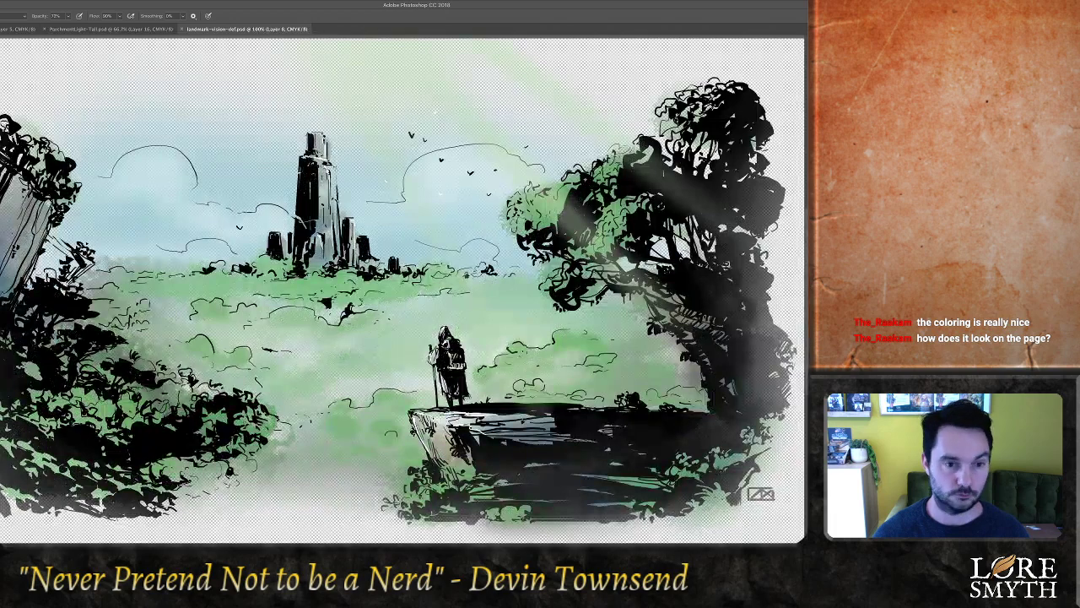
drag(472, 321, 259, 254)
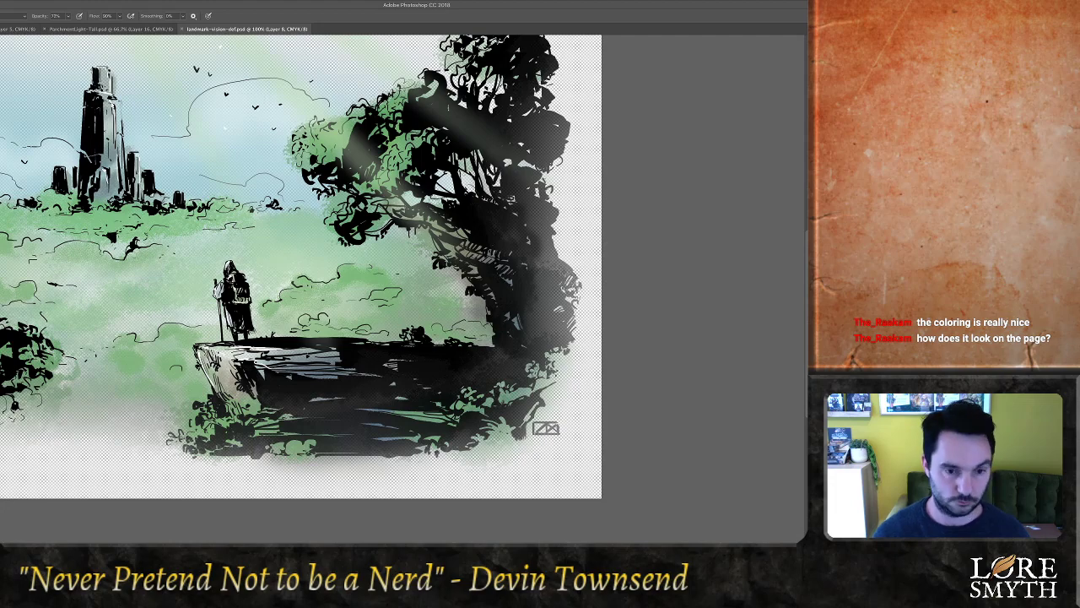
key(0)
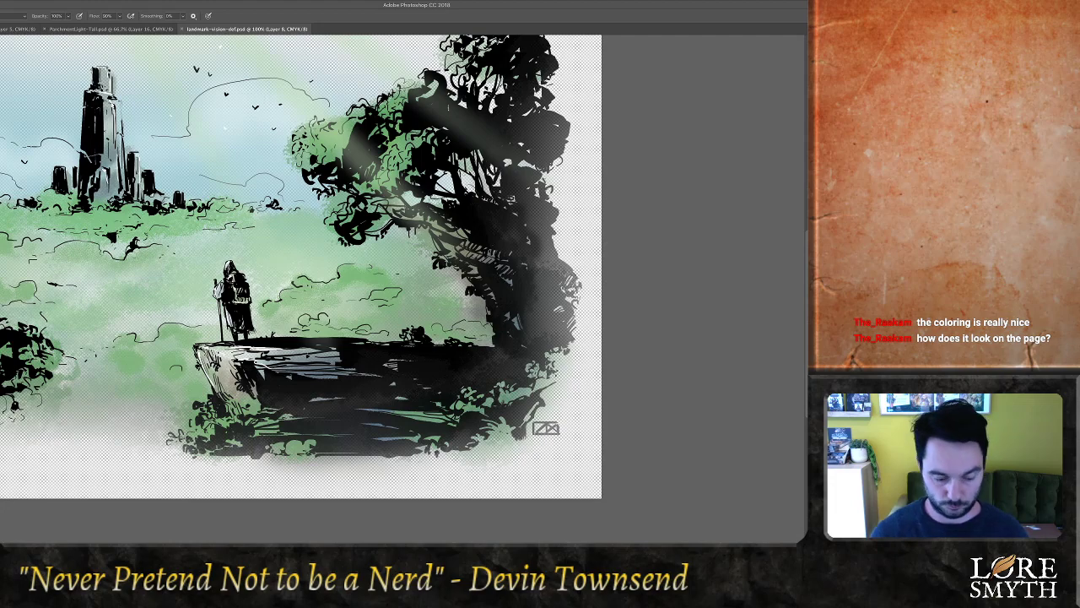
Try to paint white highlights along the ledge's upper edge on the light-ray layer
drag(256, 363, 390, 356)
key(super+plus)
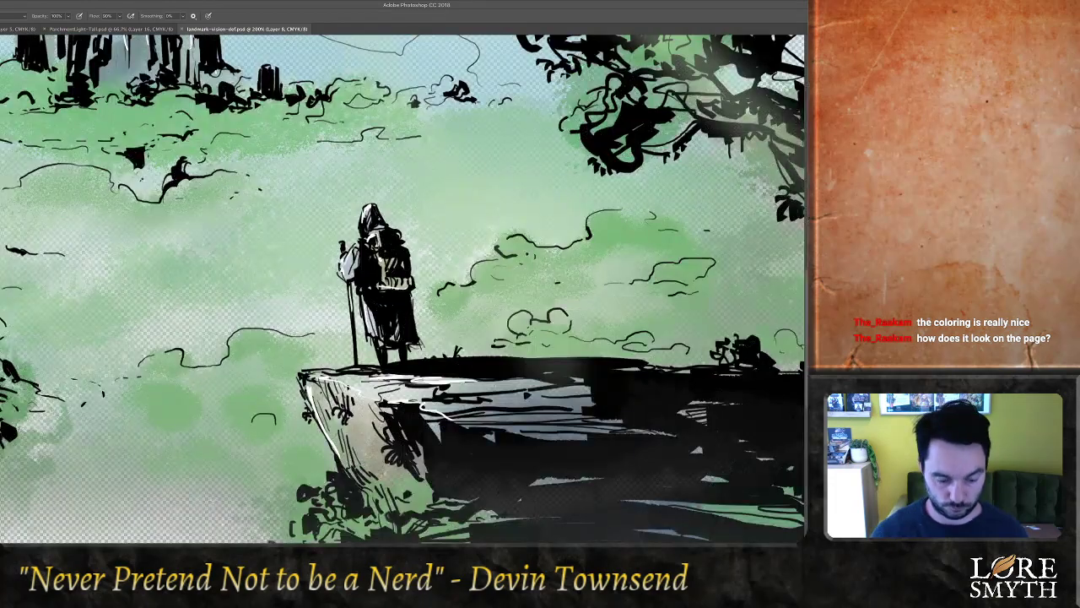
drag(506, 295, 331, 260)
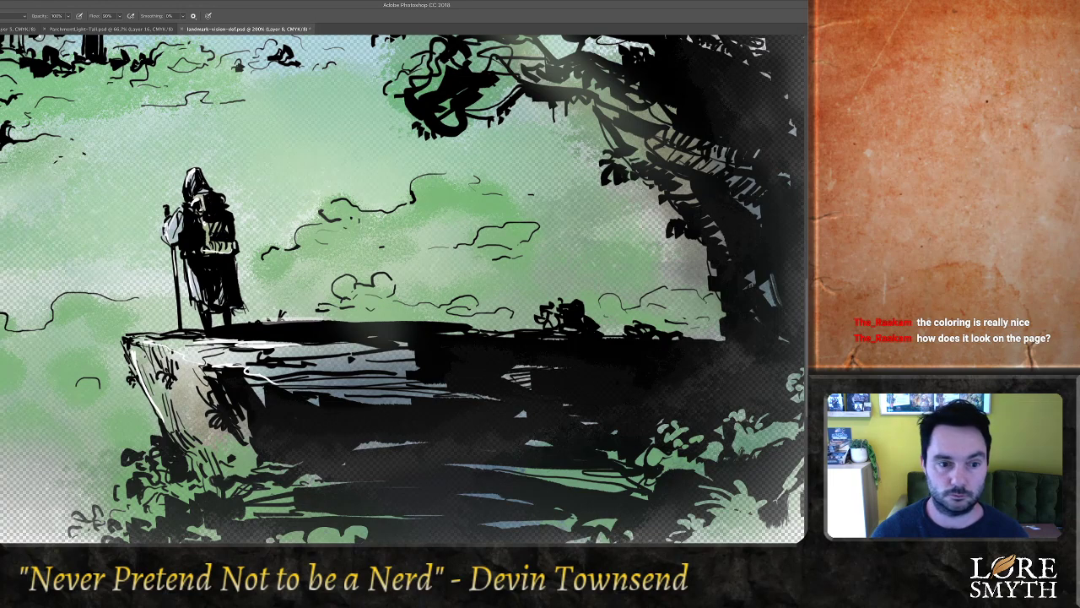
key(super+z)
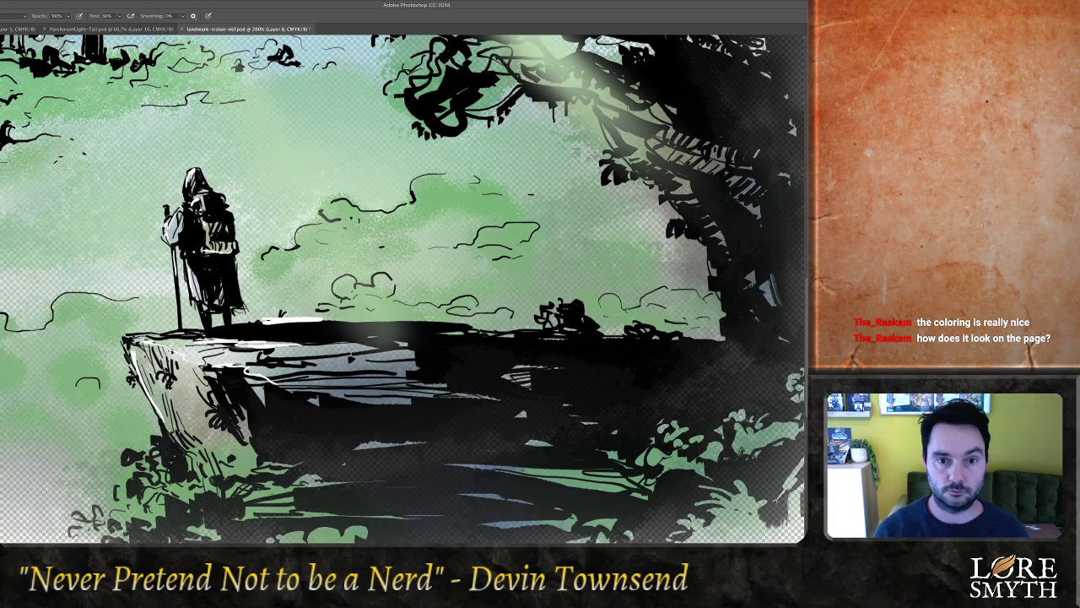
key(ctrl+minus)
key(ctrl+minus)
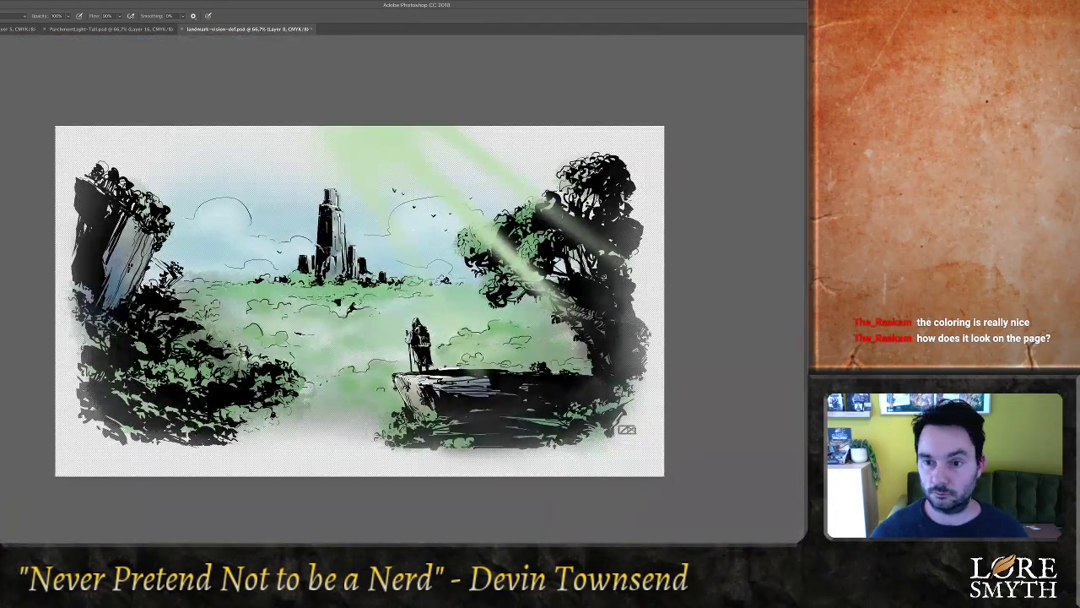
key(Tab)
key(Tab)
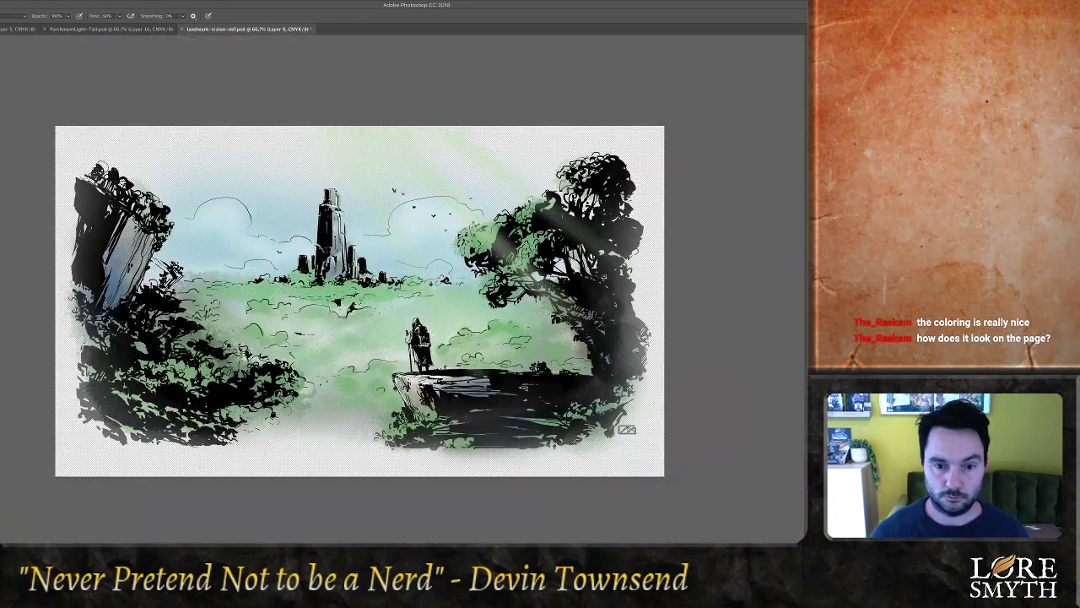
Paint white highlights along the ledge's upper edge behind the traveller and on the traveller's leg
key(super+plus)
key(super+plus)
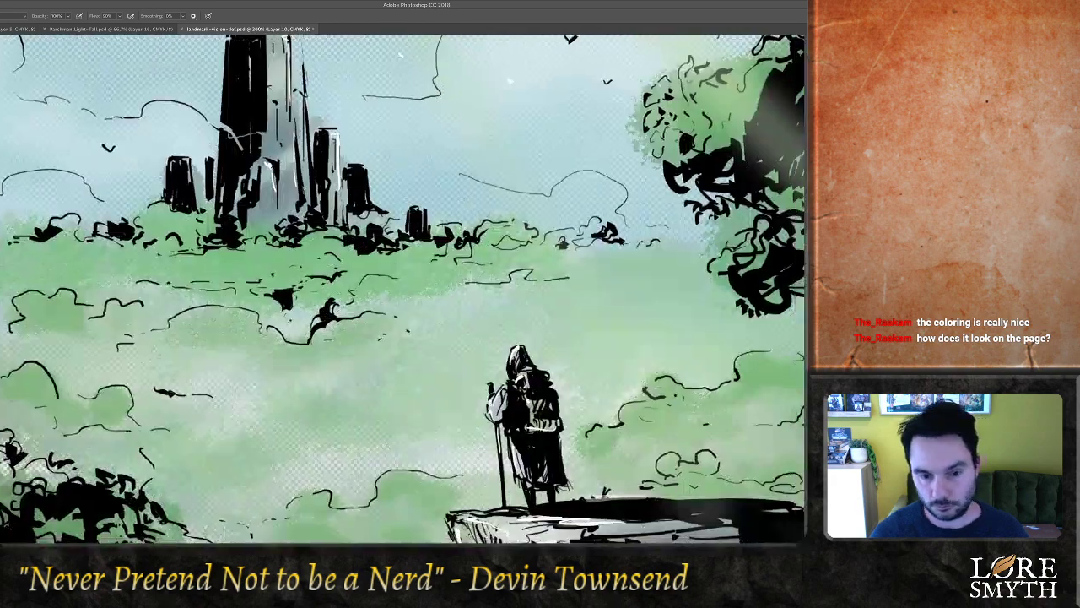
drag(530, 422, 346, 331)
drag(394, 401, 570, 399)
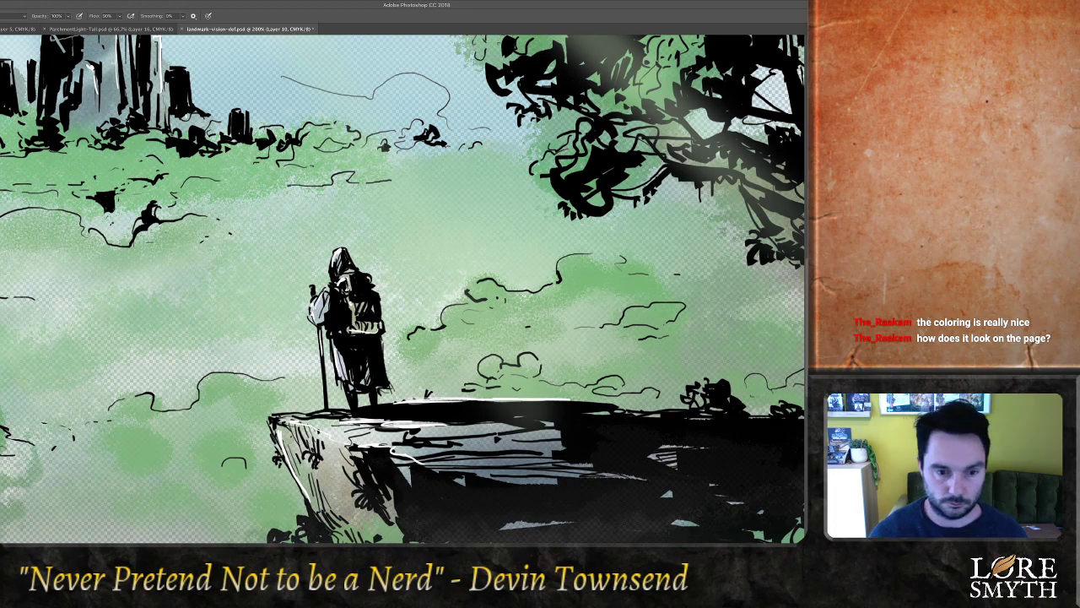
mouse_move(403, 400)
mouse_down()
mouse_move(389, 403)
mouse_move(467, 400)
mouse_up()
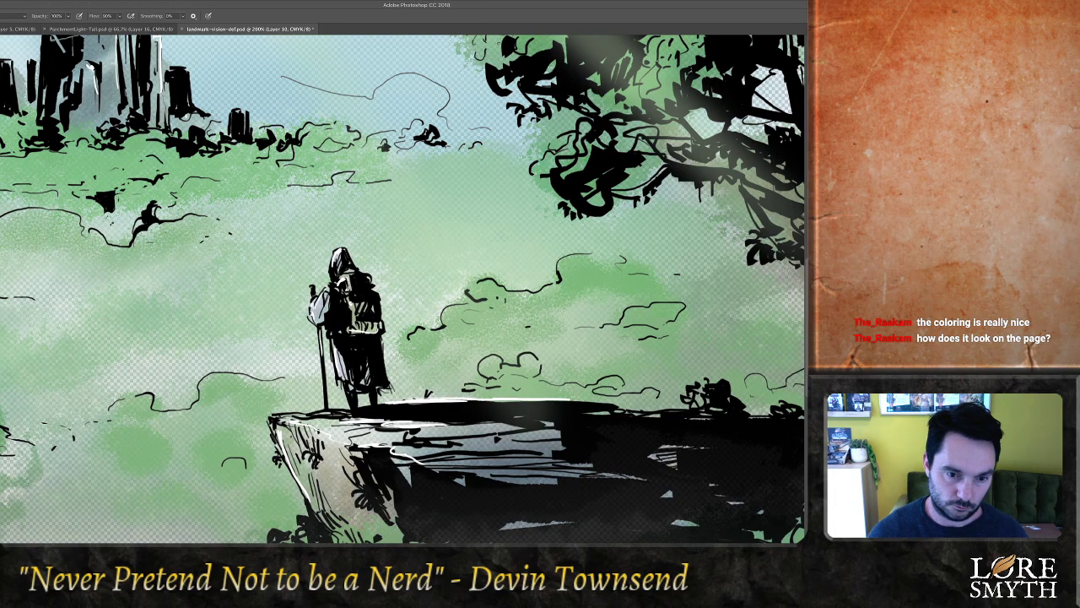
drag(341, 385, 347, 409)
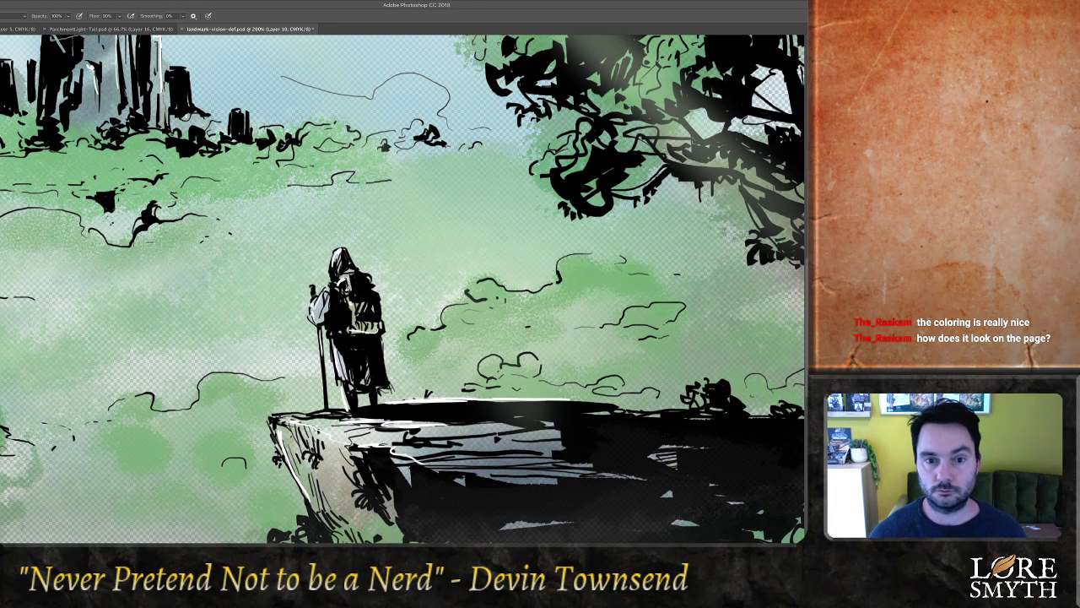
Paint white rim highlights down the rock ledge's front edge below the traveller and save the illustration
drag(405, 337, 333, 296)
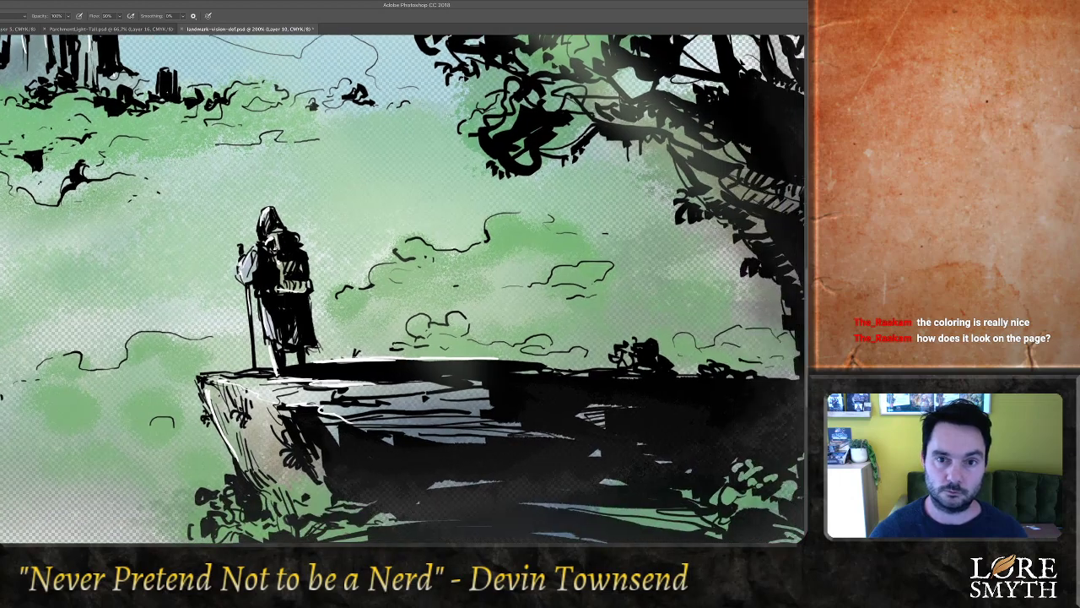
mouse_move(403, 242)
mouse_down()
mouse_move(413, 248)
mouse_move(369, 440)
mouse_up()
drag(403, 112, 399, 122)
mouse_move(384, 141)
mouse_down()
mouse_move(364, 150)
mouse_move(370, 141)
mouse_move(361, 174)
mouse_up()
drag(338, 380, 616, 134)
drag(463, 369, 495, 423)
mouse_move(455, 322)
mouse_down()
mouse_move(496, 327)
mouse_move(523, 347)
mouse_move(532, 384)
mouse_up()
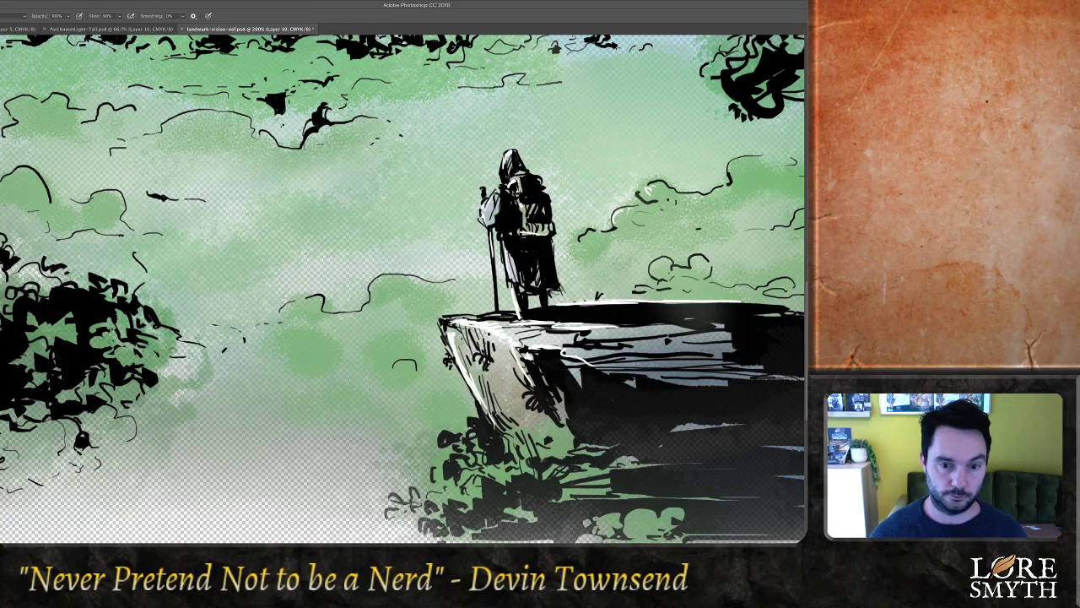
key(ctrl+minus)
key(ctrl+minus)
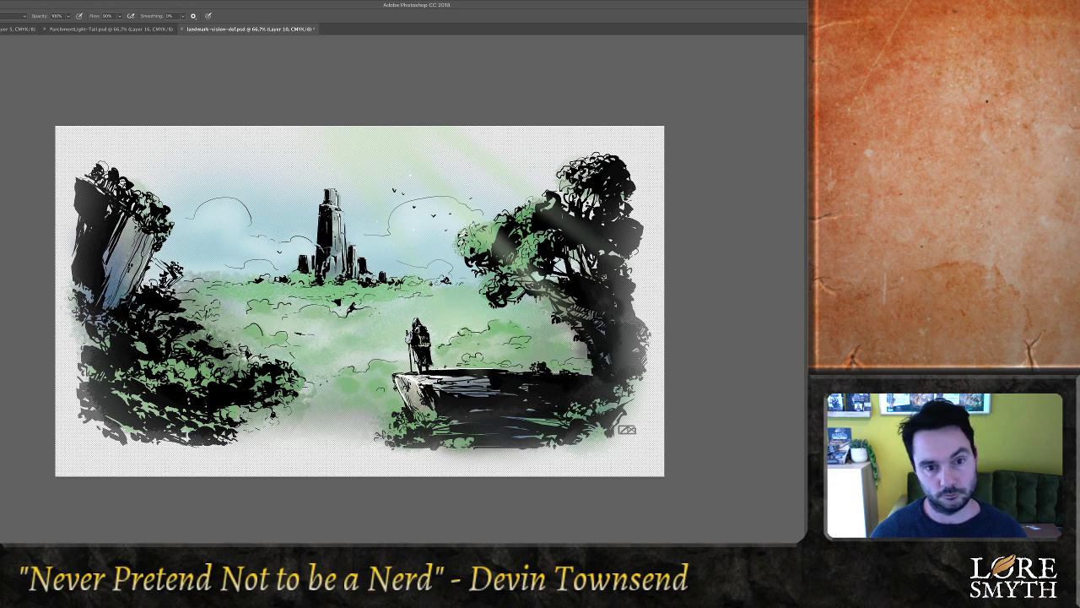
key(ctrl+s)
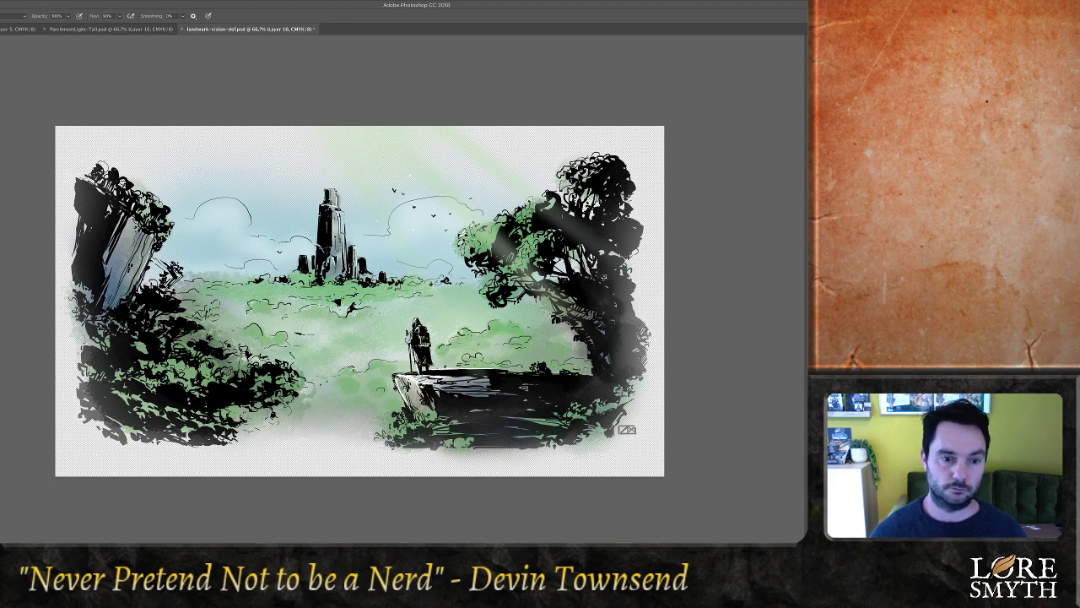
key(ctrl+s)
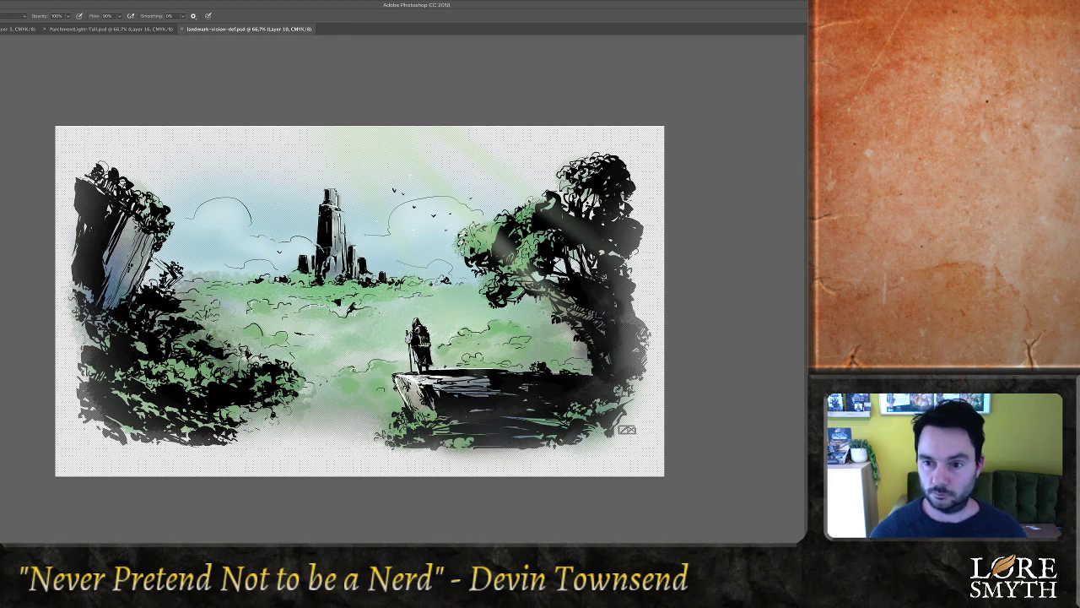
Lighten the green foliage on the left bushes and the canopy behind the traveller on Layer 9 with the Dodge tool
key(alt+bracketleft)
key(alt+bracketright)
key(alt+bracketright)
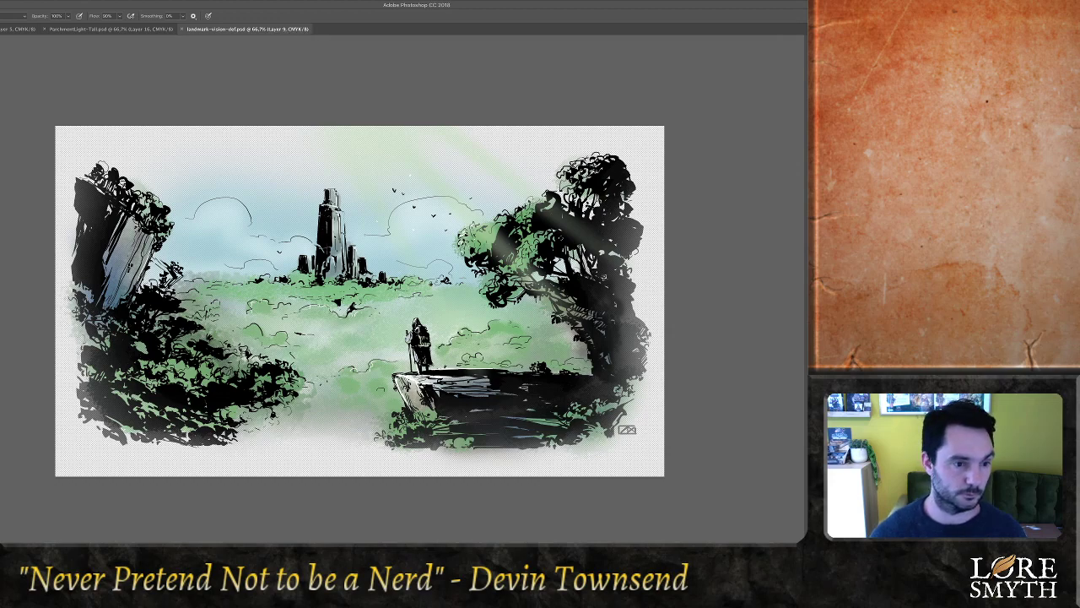
key(o)
key(shift+o)
key(shift+o)
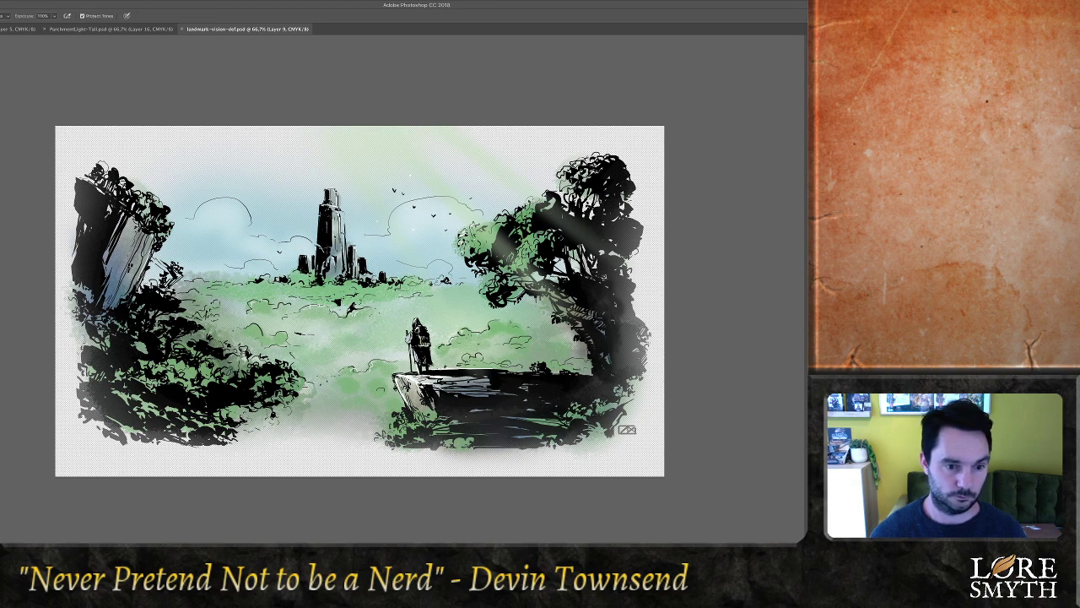
drag(211, 358, 199, 370)
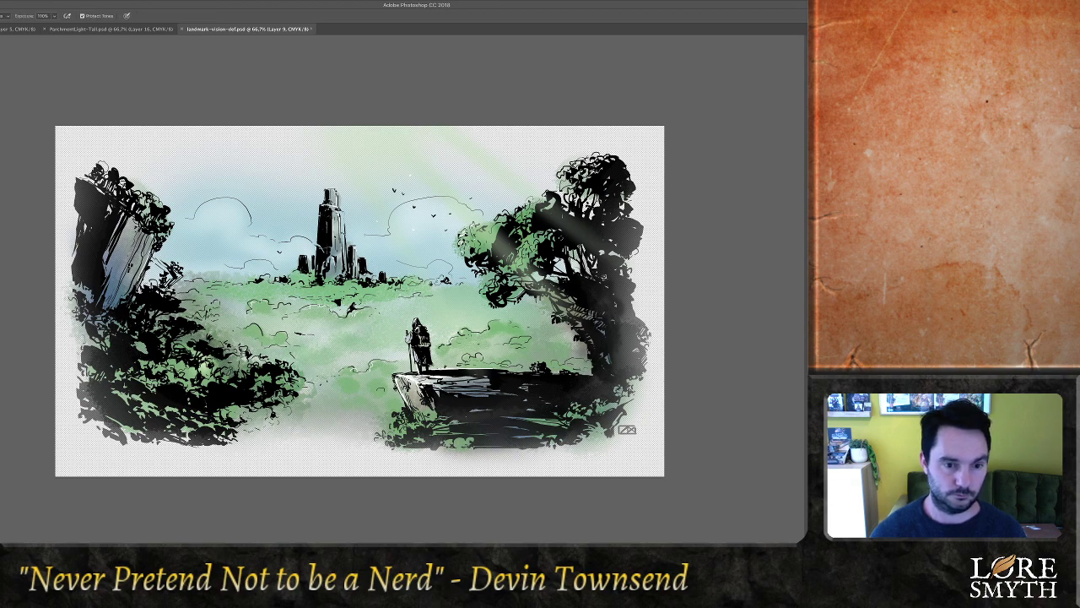
mouse_move(284, 376)
mouse_down()
mouse_move(263, 376)
mouse_move(287, 378)
mouse_up()
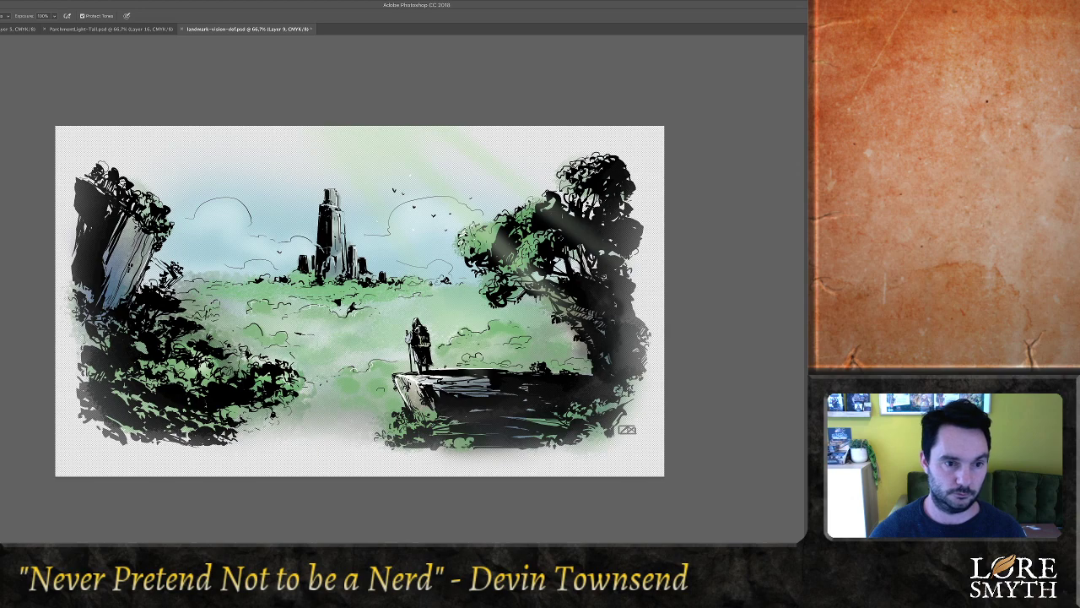
drag(189, 317, 185, 343)
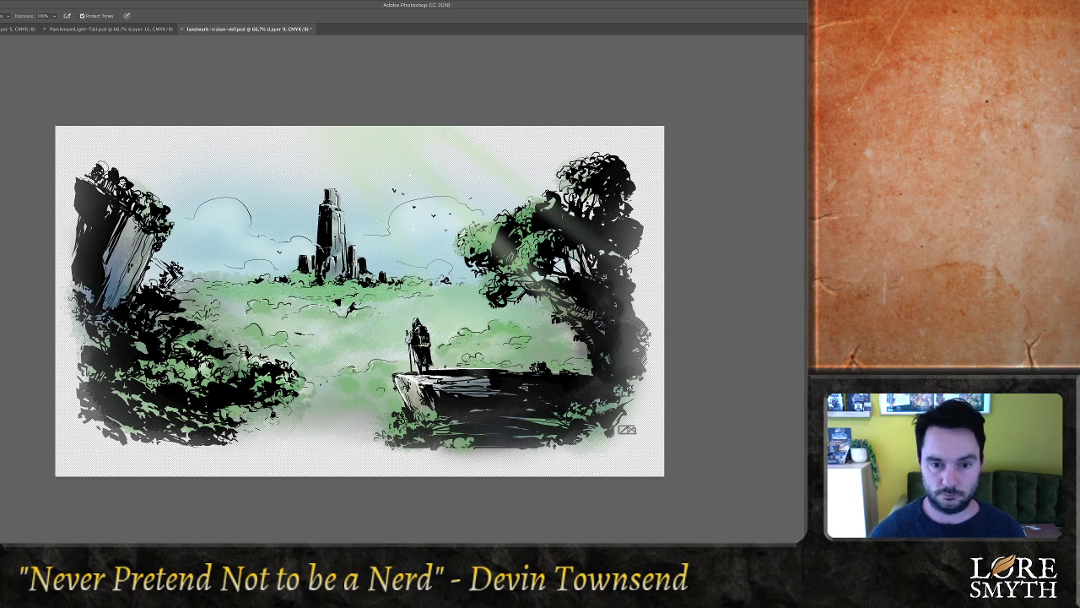
mouse_move(466, 342)
mouse_down()
mouse_move(452, 351)
mouse_move(506, 337)
mouse_up()
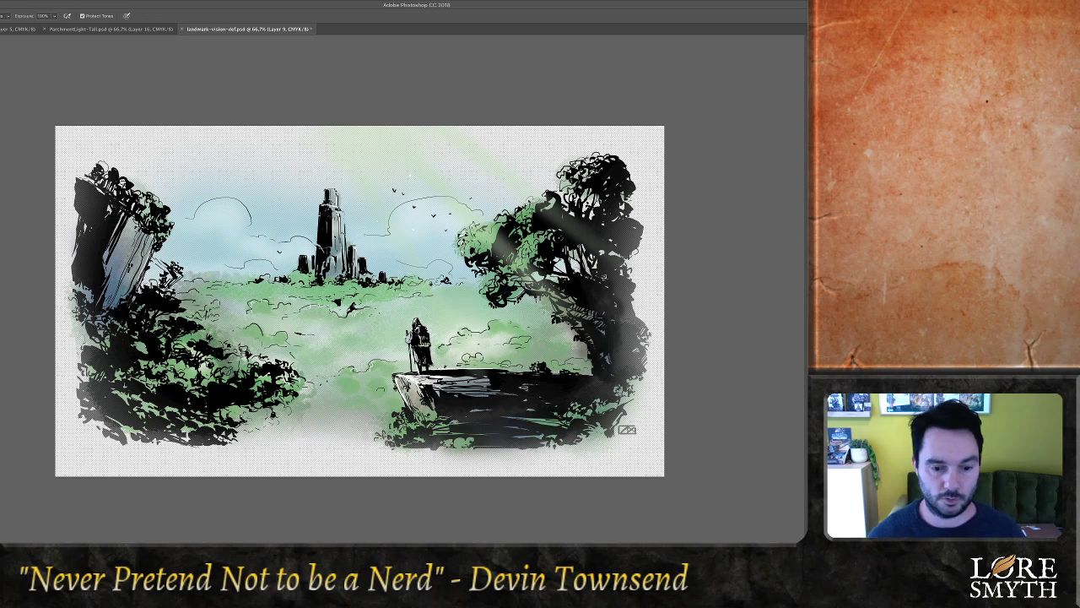
Save the illustration, check it on The Expedition System spread in InDesign, and return to Photoshop
key(super+s)
key(super+Tab)
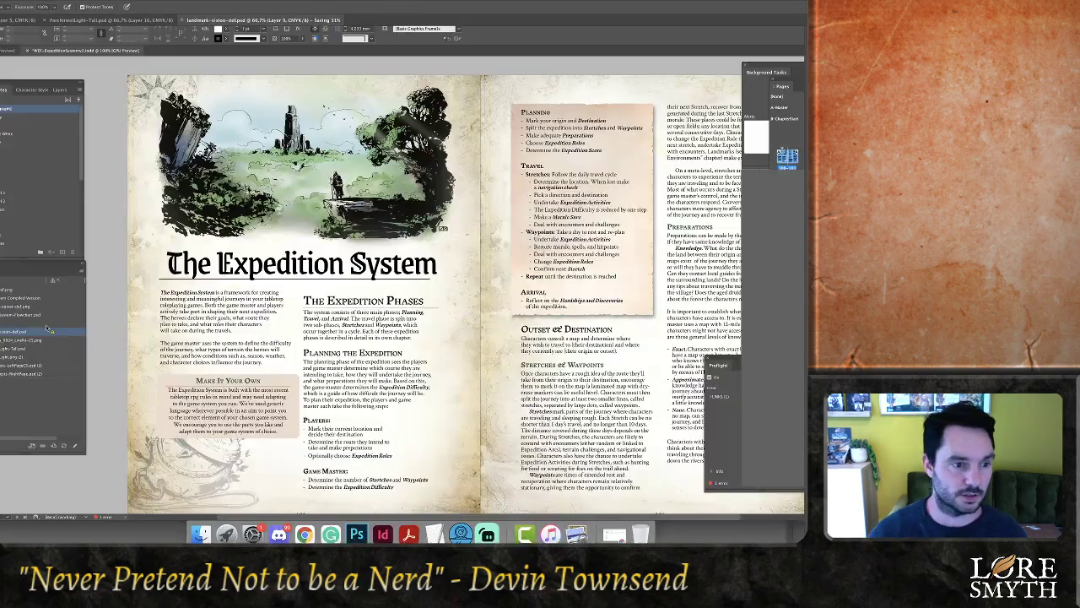
key(super+Tab)
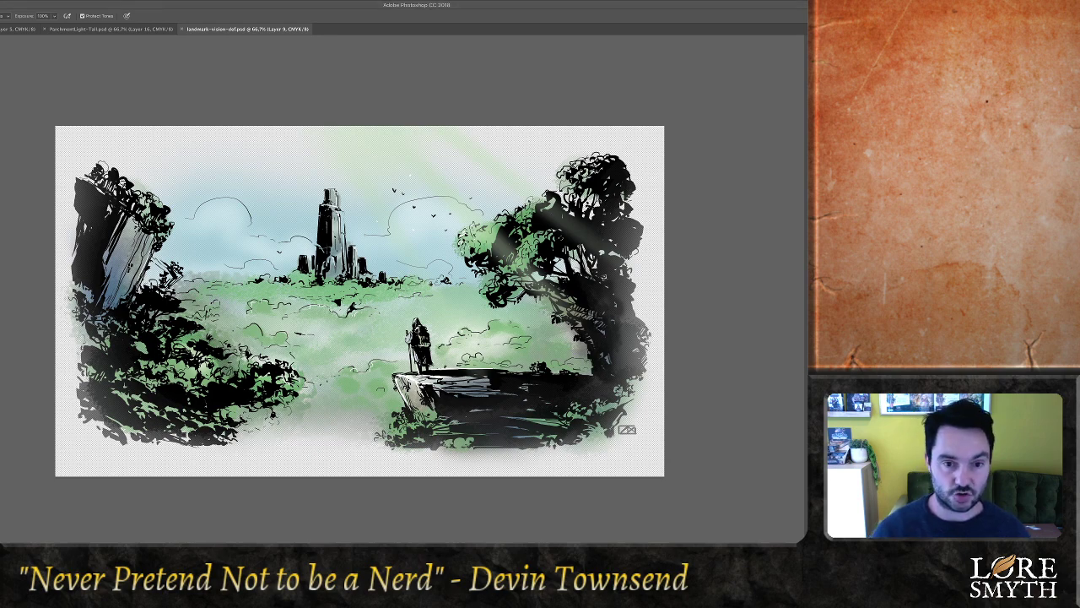
Try to paint a round yellow sun beside the tall tower on a new layer
key(super+shift+alt+n)
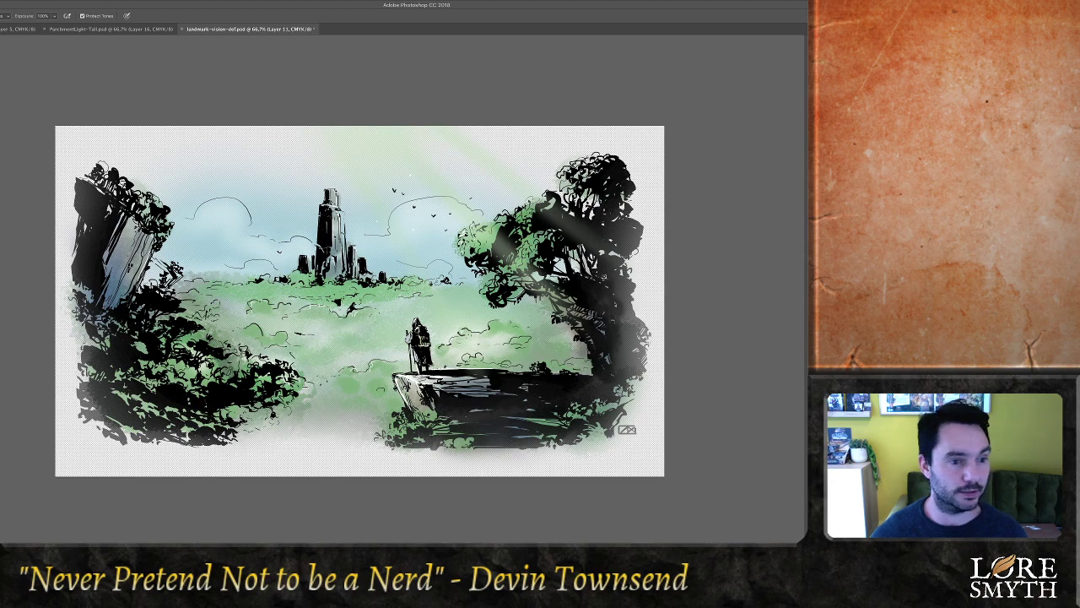
key(b)
key(i)
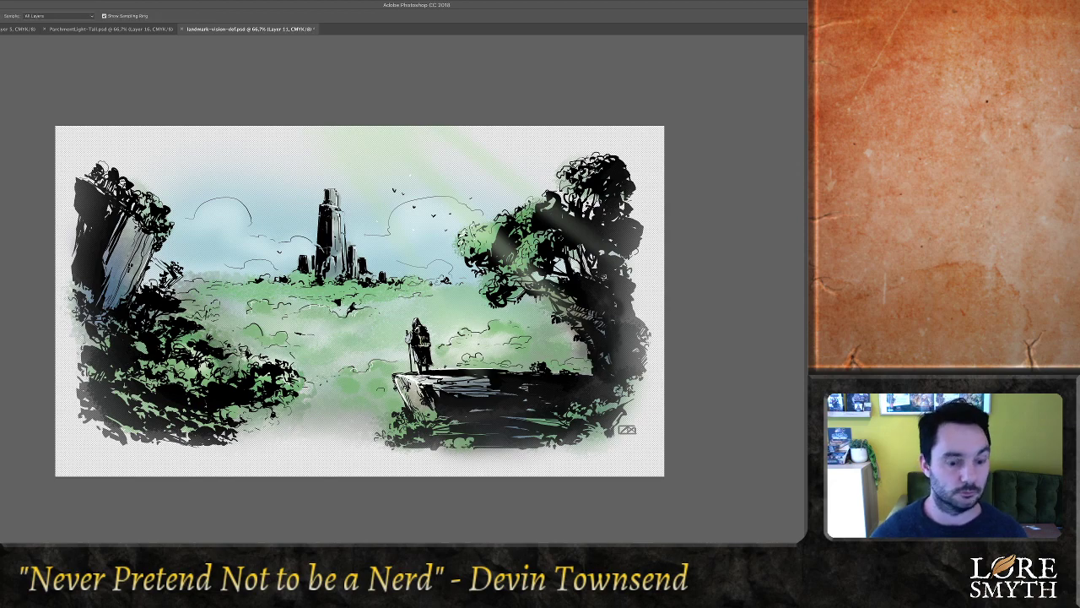
key(b)
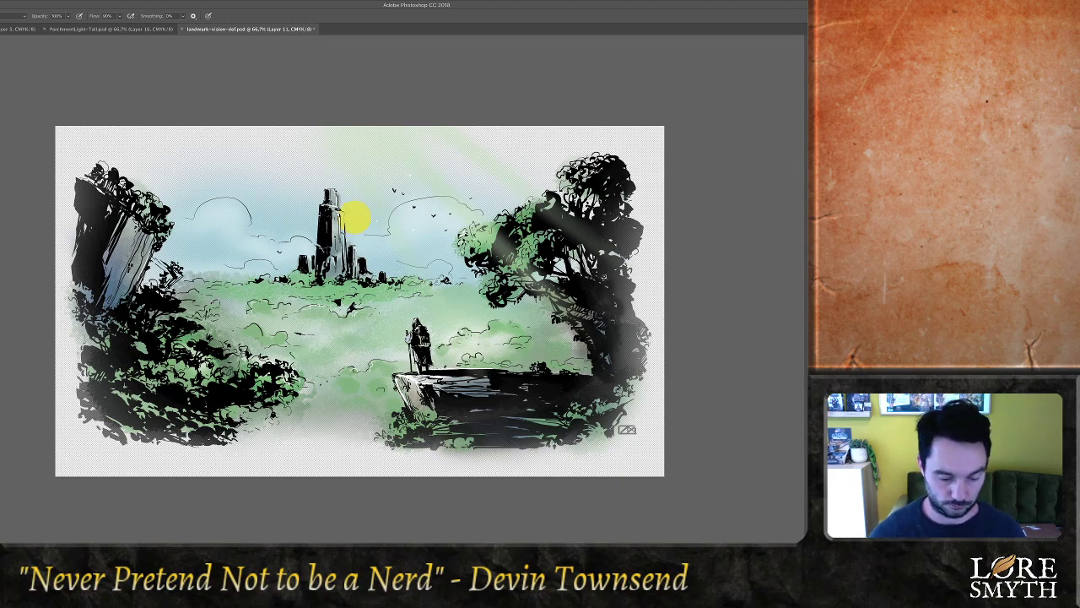
key(ctrl+plus)
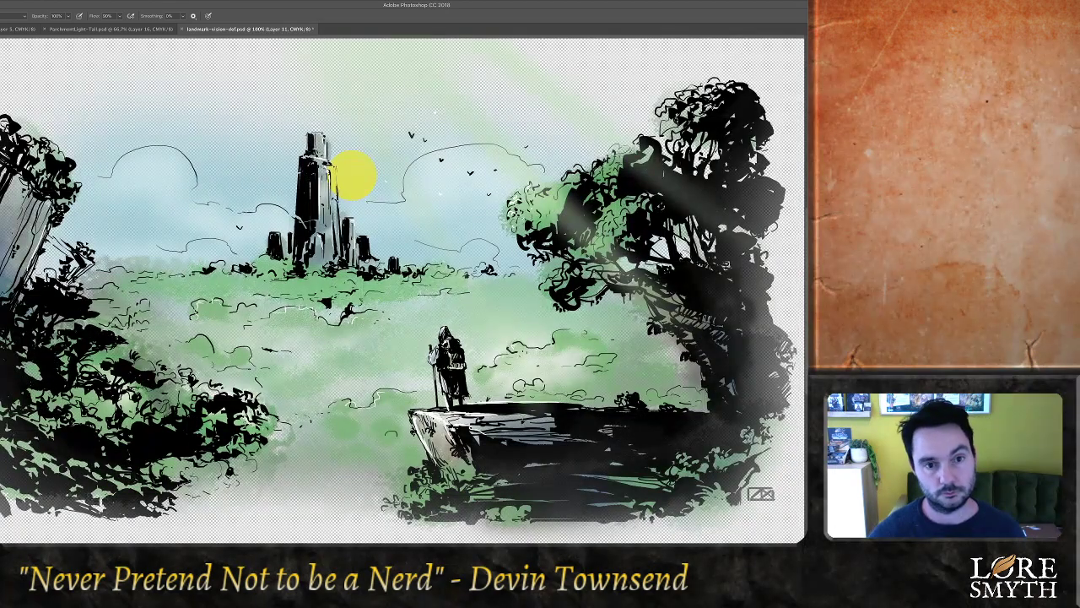
key(e)
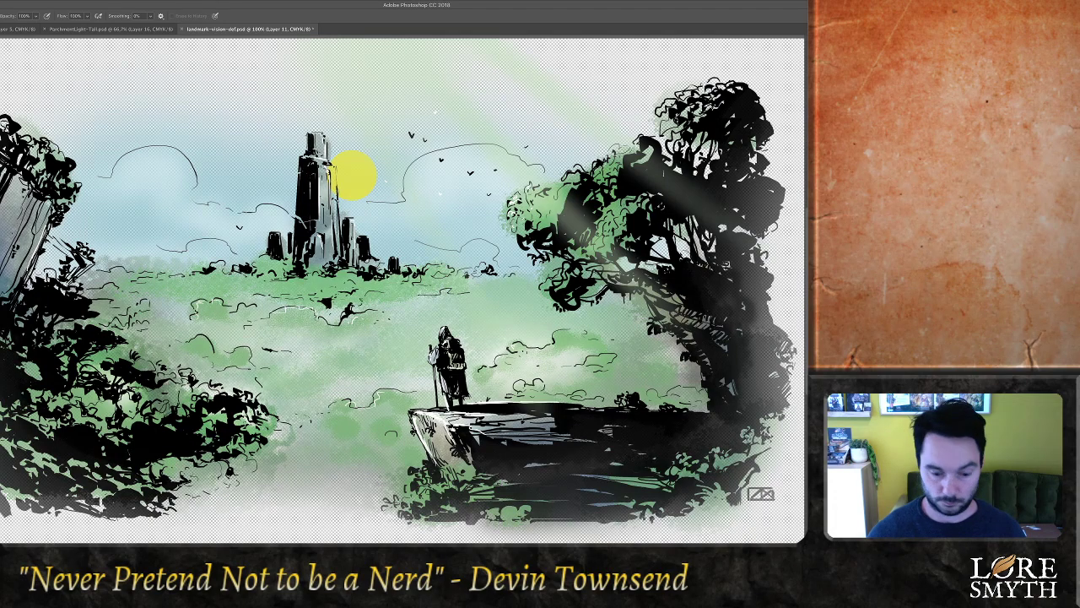
key(ctrl+z)
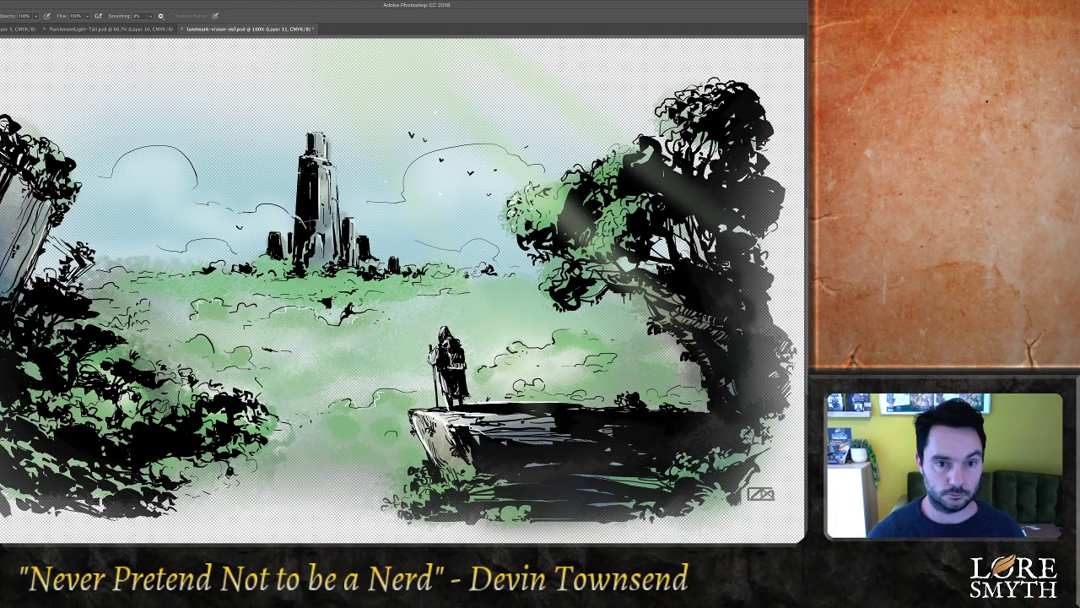
Paint a yellow sun disc on a new layer and erase the part overlapping the tall tower
key(ctrl+shift+alt+n)
key(b)
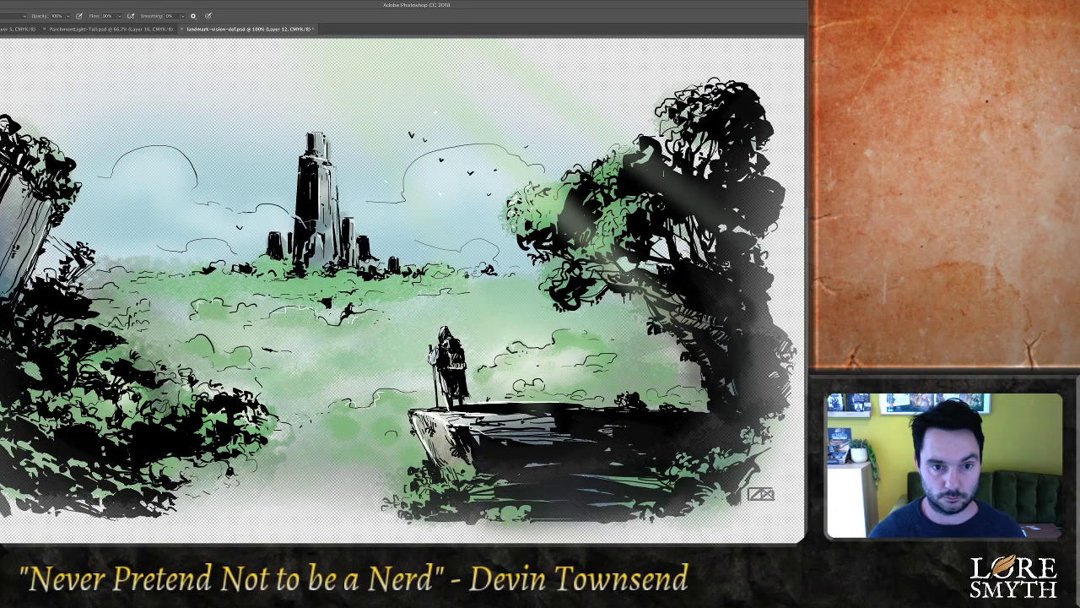
drag(350, 172, 324, 189)
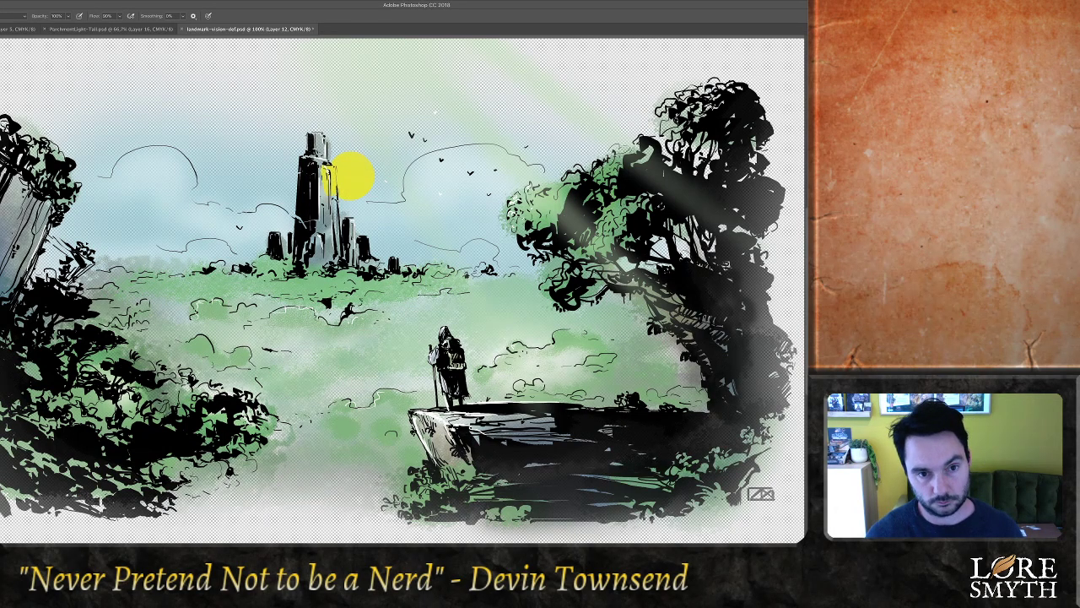
key(ctrl+z)
key(e)
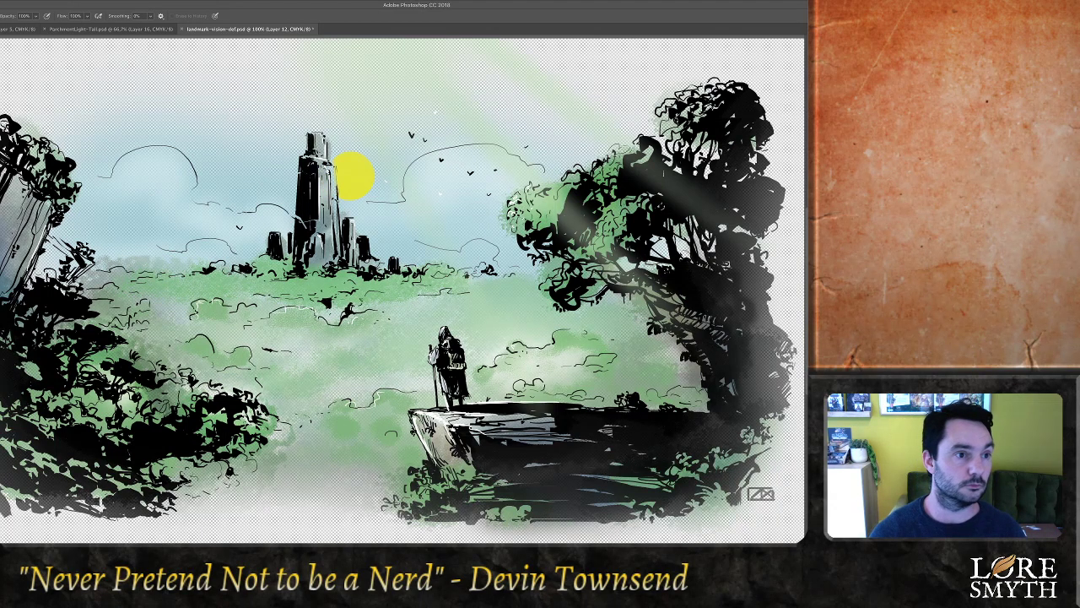
key(b)
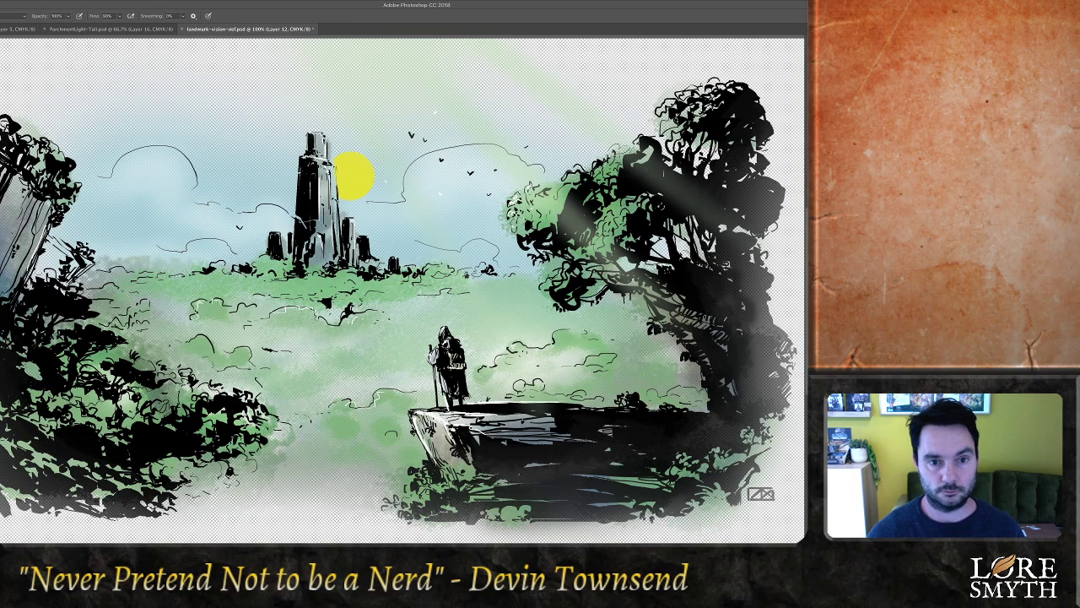
Soften the sun beside the tower to a paler yellow and save the illustration
click(349, 179)
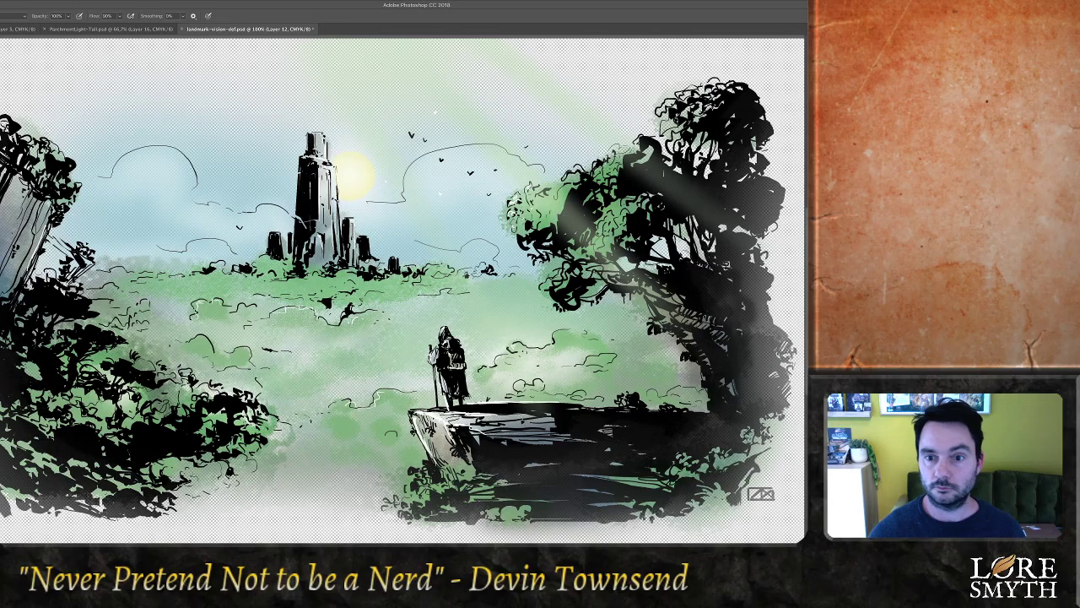
key(space)
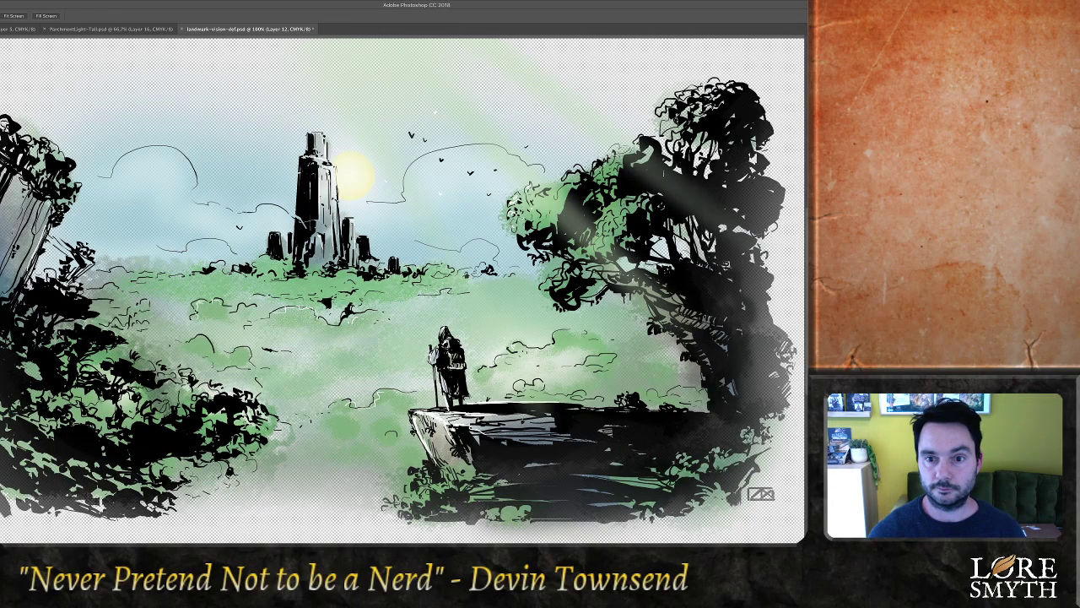
key(super+z)
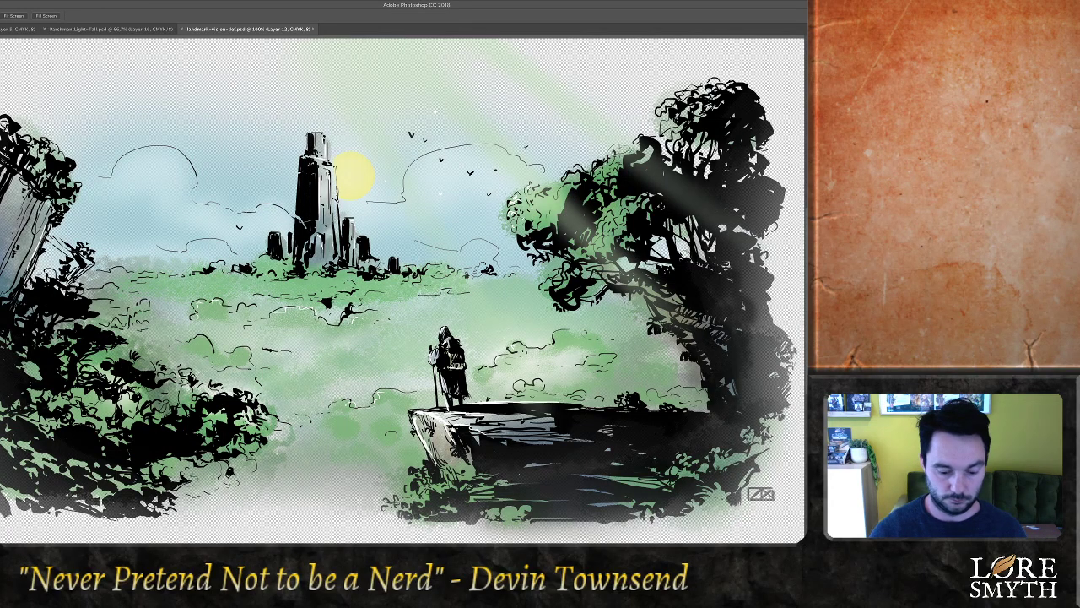
key(b)
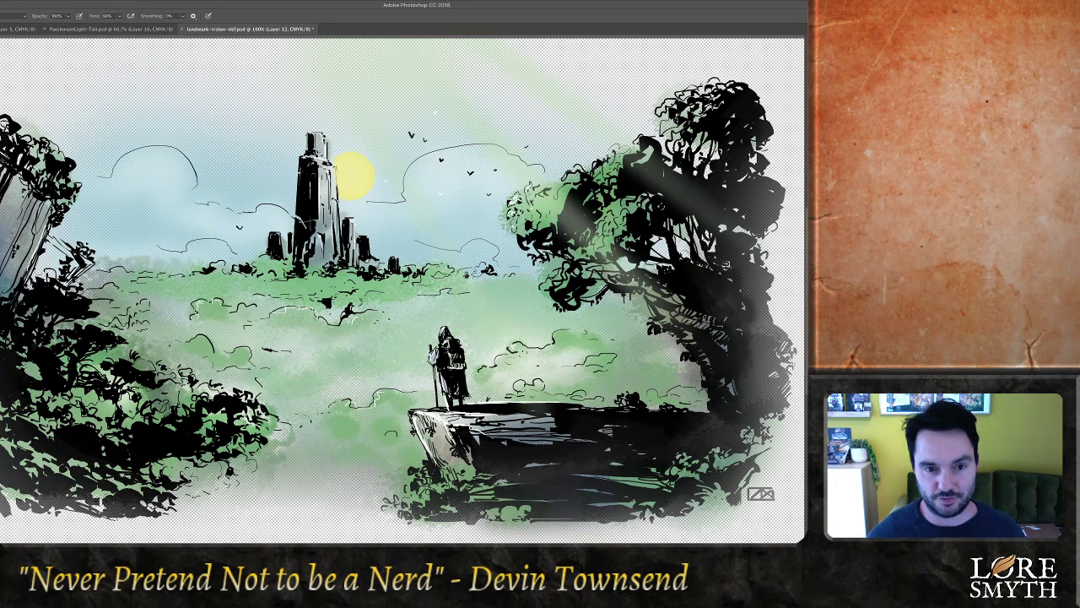
key(ctrl+minus)
key(ctrl+s)
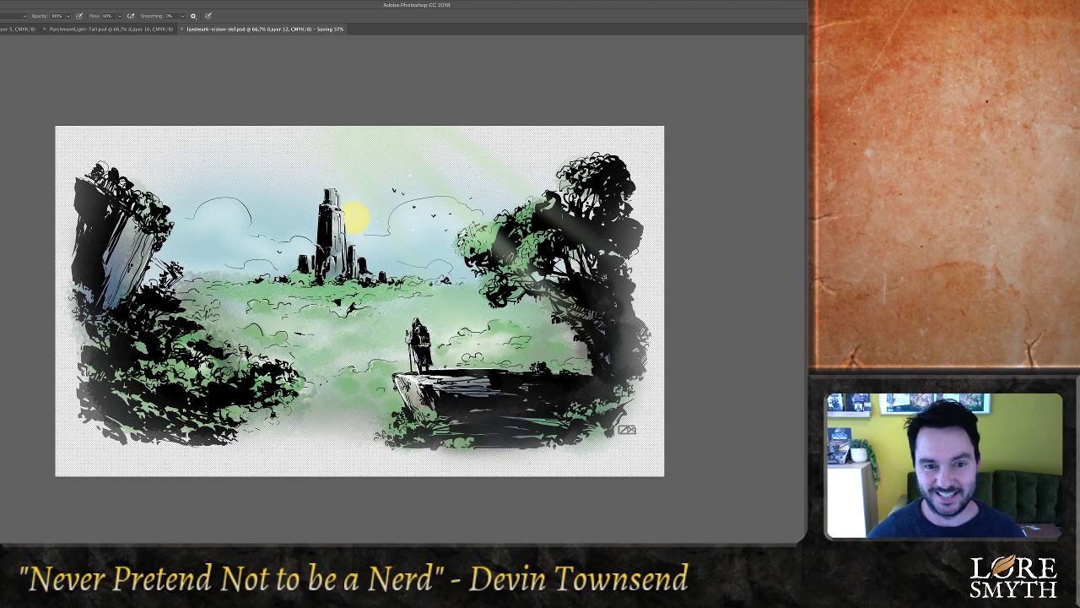